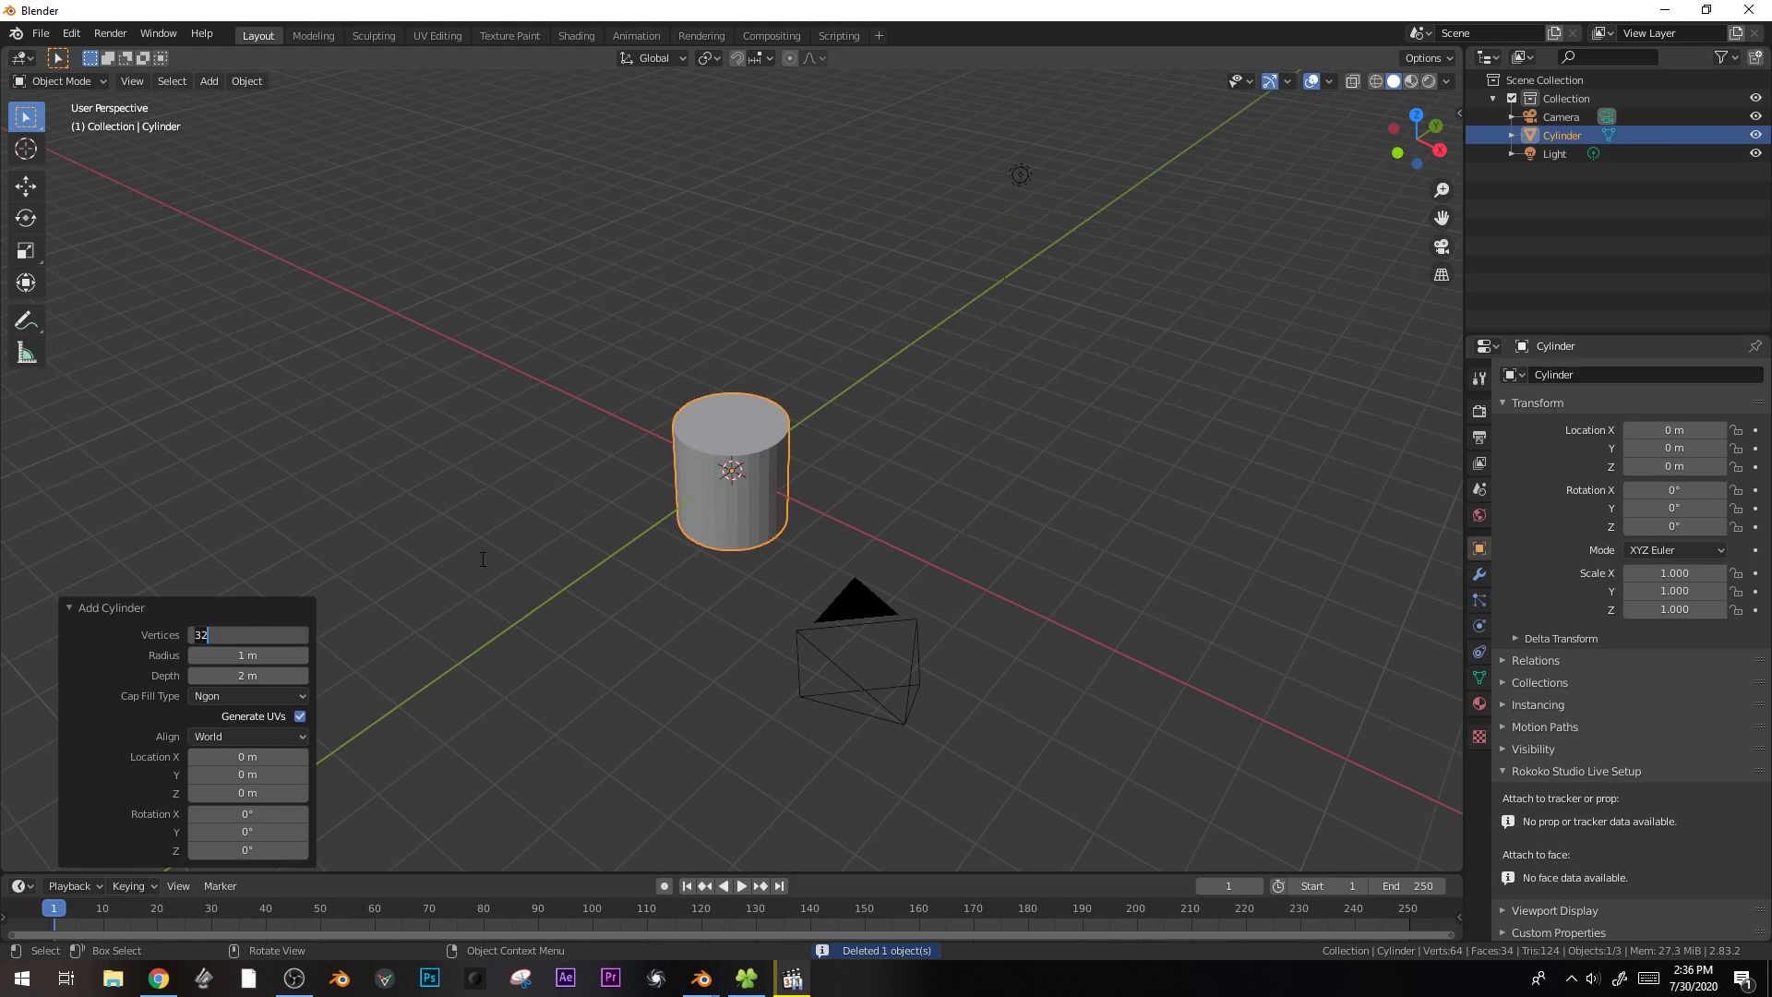
# - Set the new cylinder to 12 vertices and add a cube raised about 1 m along Z
pyautogui.press('KP_3')
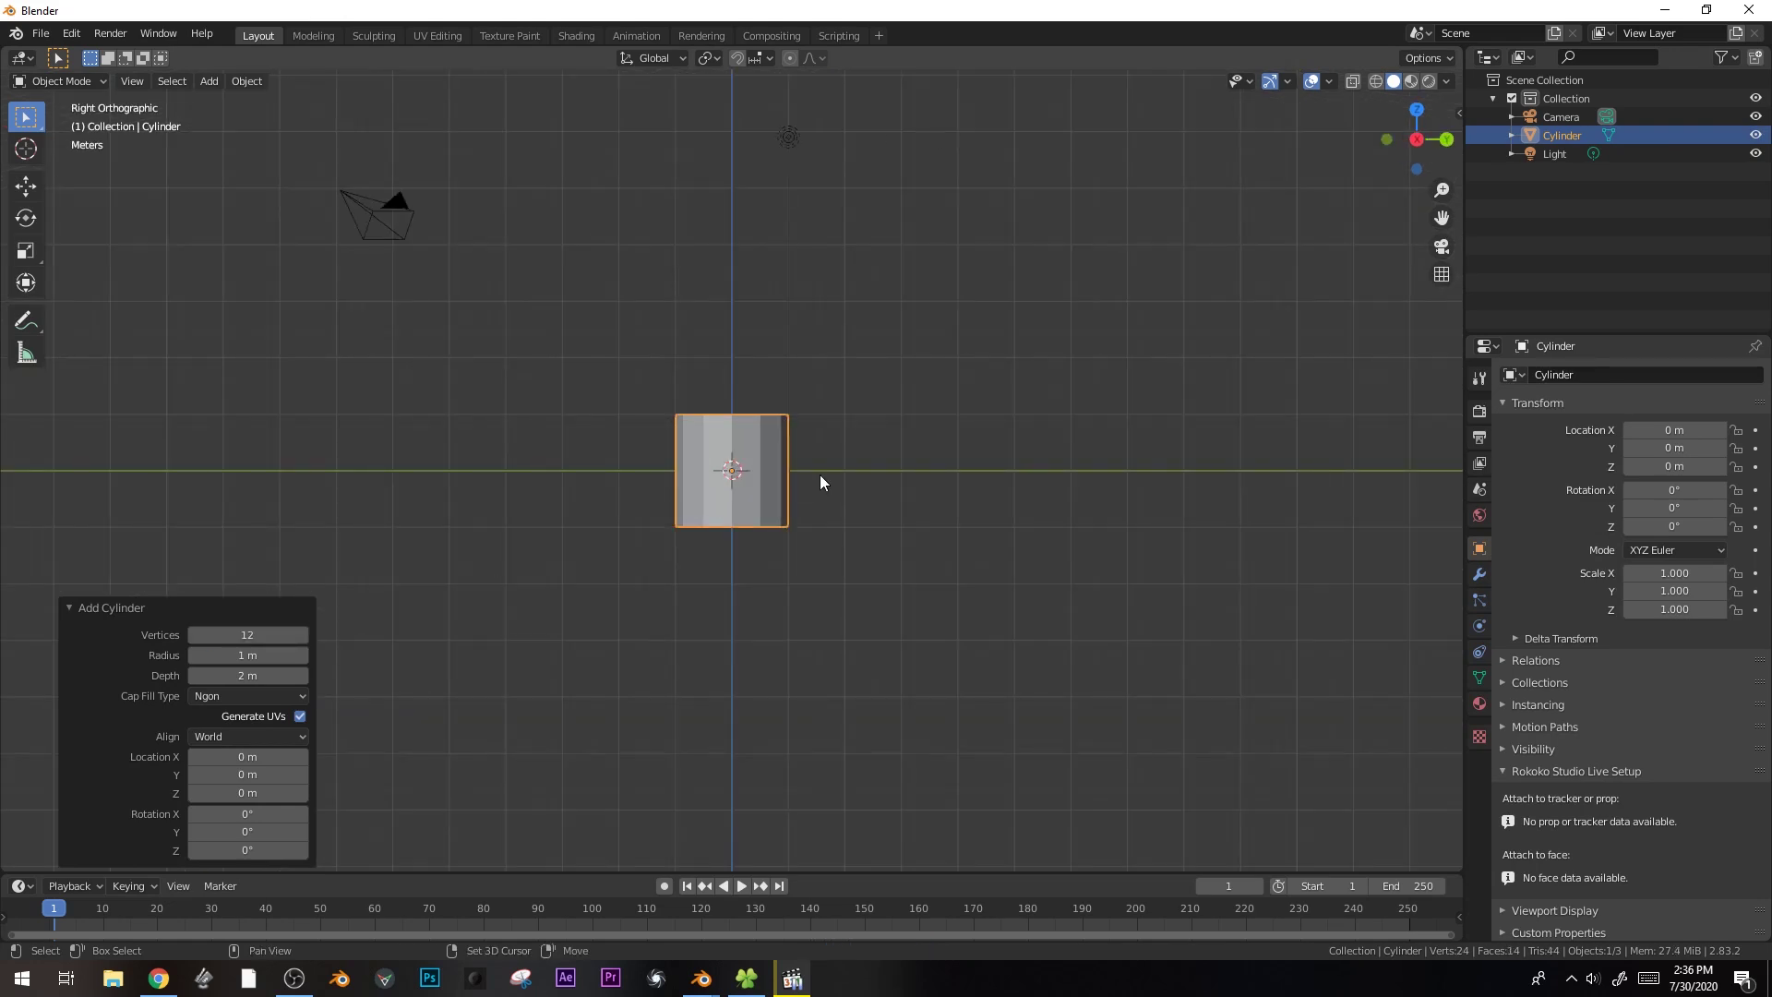
pyautogui.hotkey('shift', 'a')
pyautogui.moveTo(819, 481)
pyautogui.click(932, 490)
pyautogui.press('g')
pyautogui.press('z')
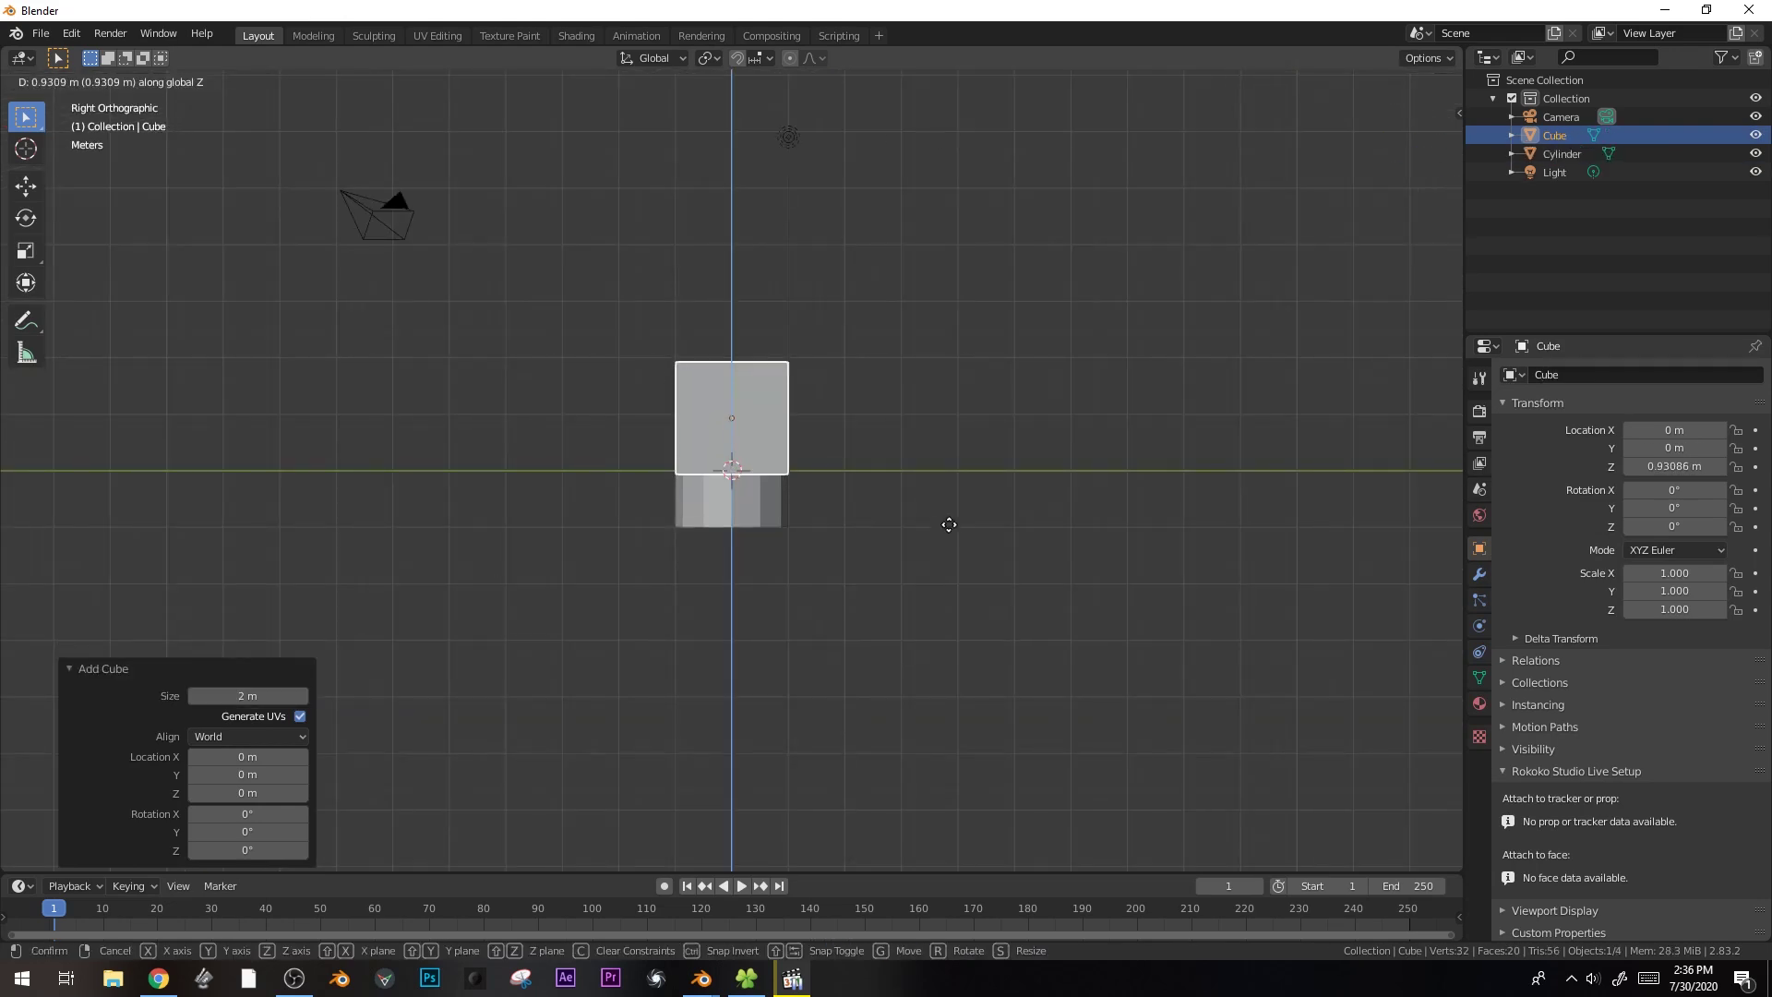
pyautogui.click(950, 520)
# - Scale the cube to about 0.79 and move it beside the cylinder to about Y 2.10 m, Z 0.80 m
pyautogui.scroll(3, 1016, 379)
pyautogui.press('s')
pyautogui.click(978, 376)
pyautogui.press('g')
pyautogui.click(1166, 396)
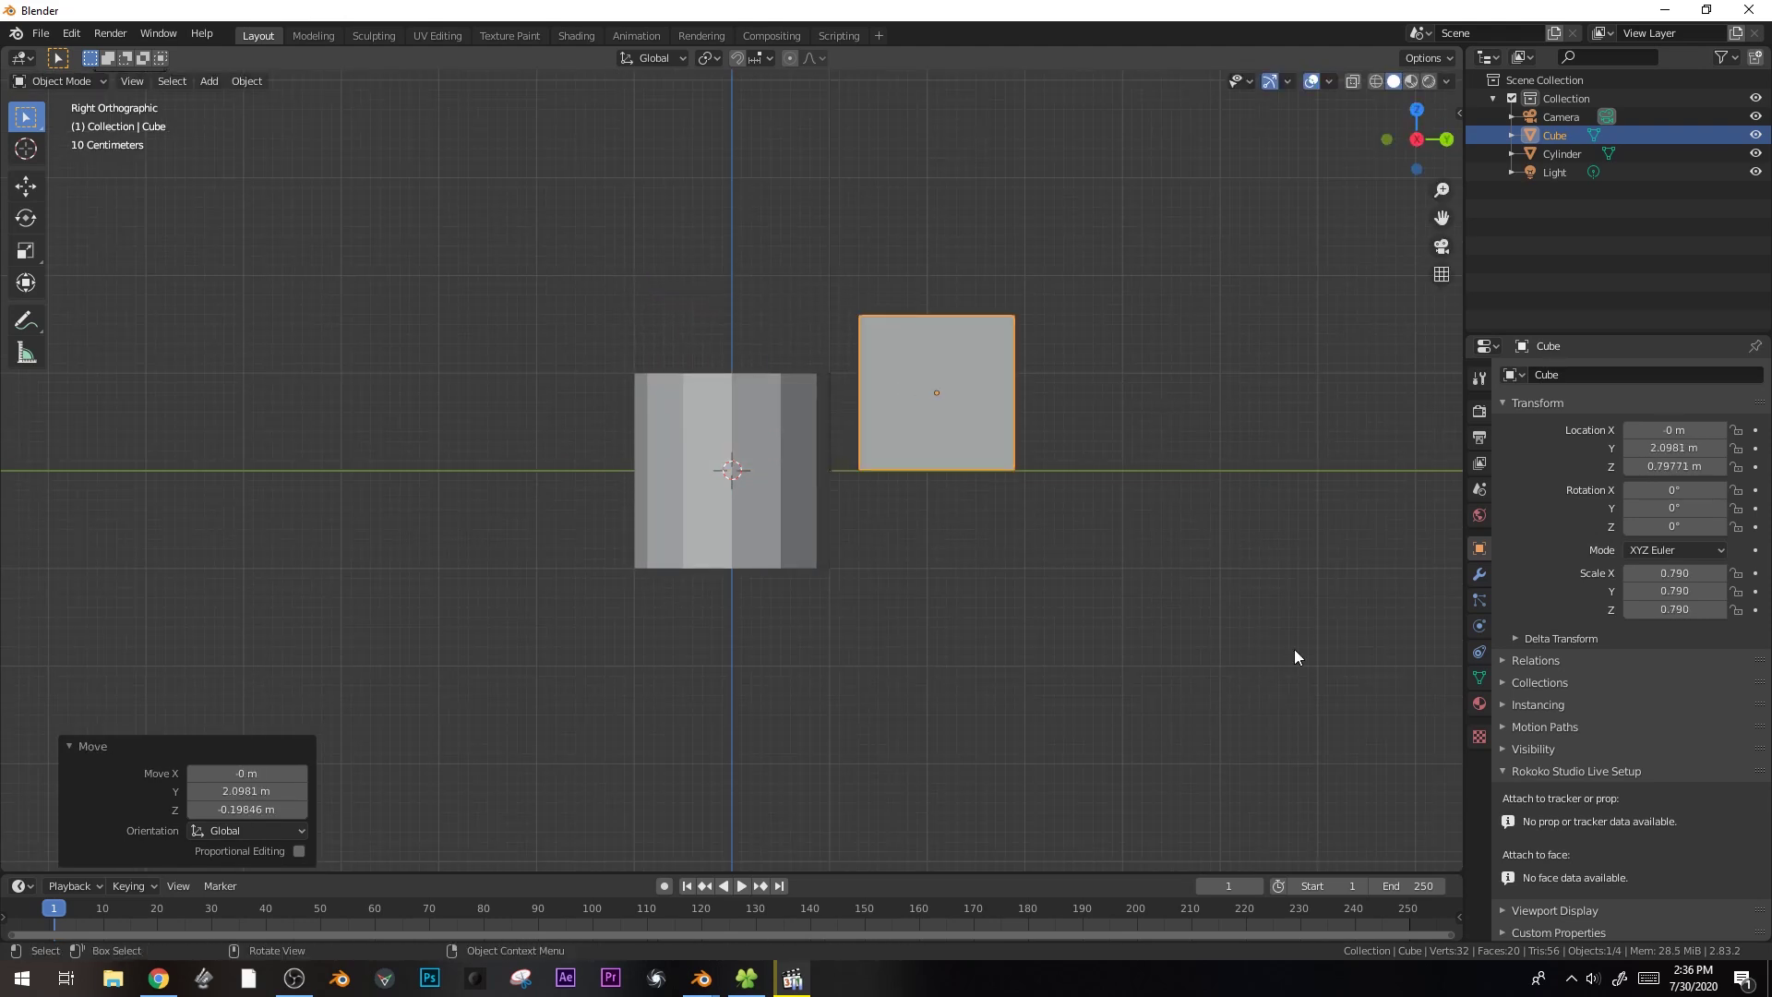
# - Narrow the cube into an upright block by scaling its X and Y to about 0.278 while keeping its height
pyautogui.press('s')
pyautogui.hotkey('shift', 'z')
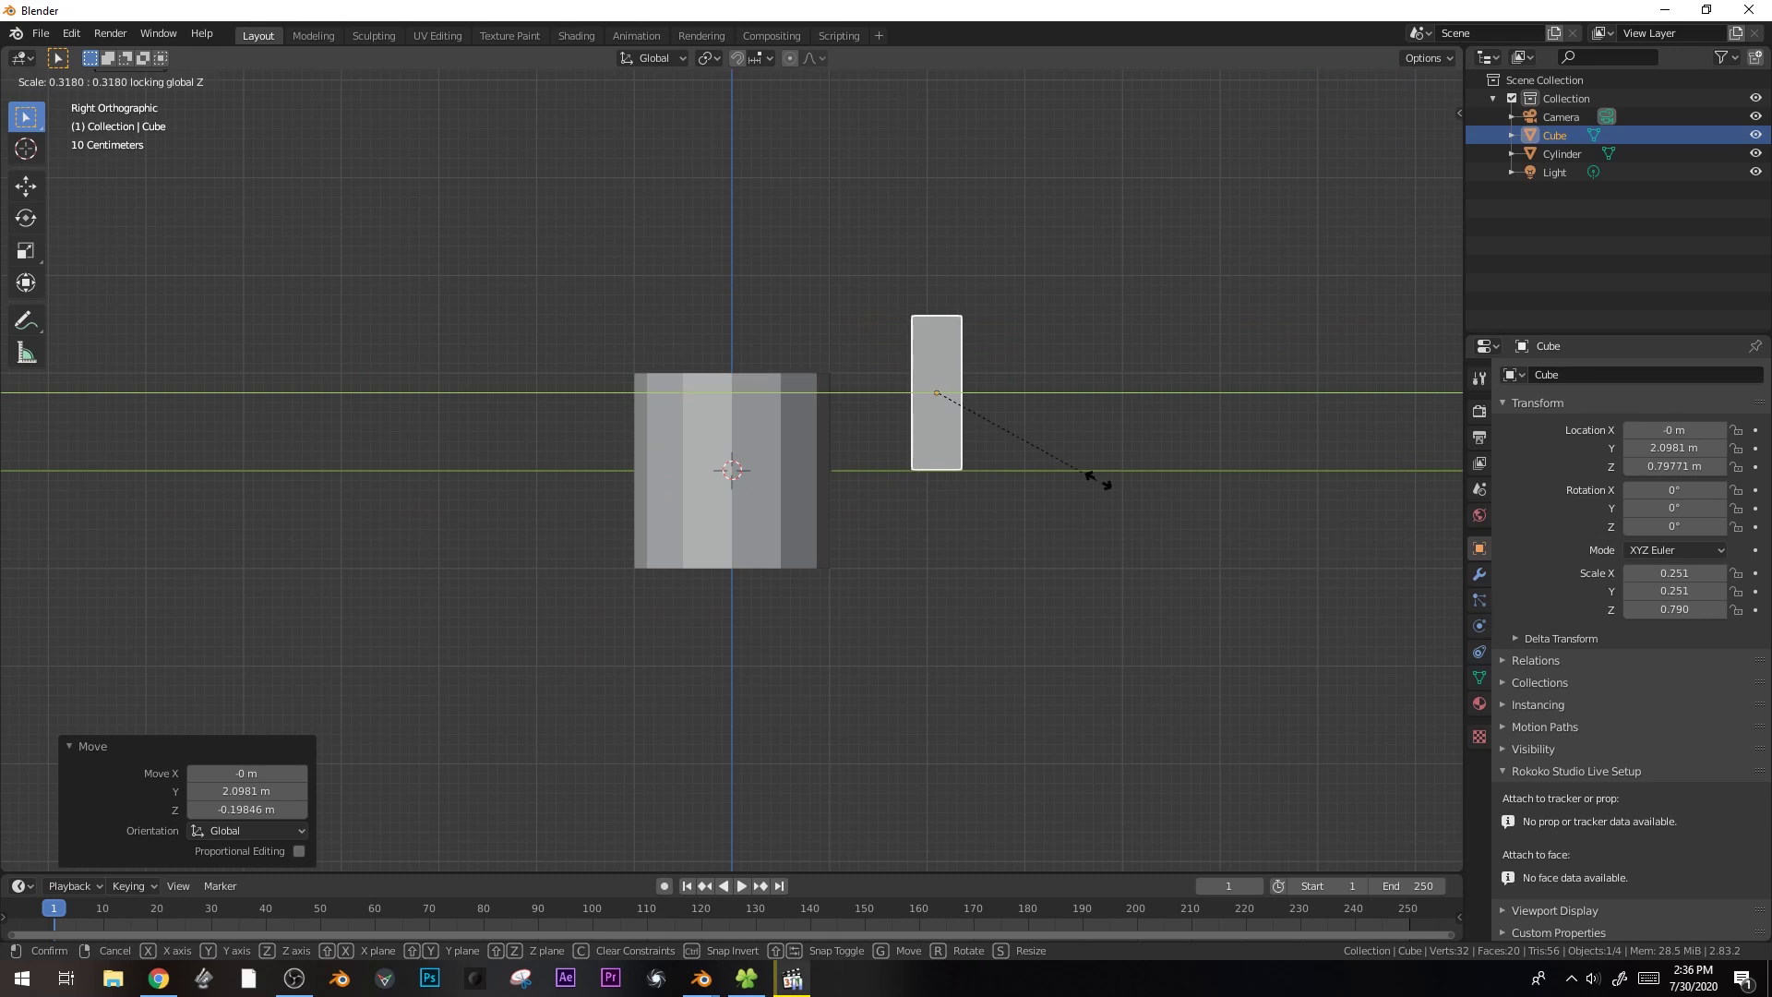
pyautogui.click(1206, 579)
pyautogui.scroll(1, 1185, 572)
pyautogui.click(812, 480)
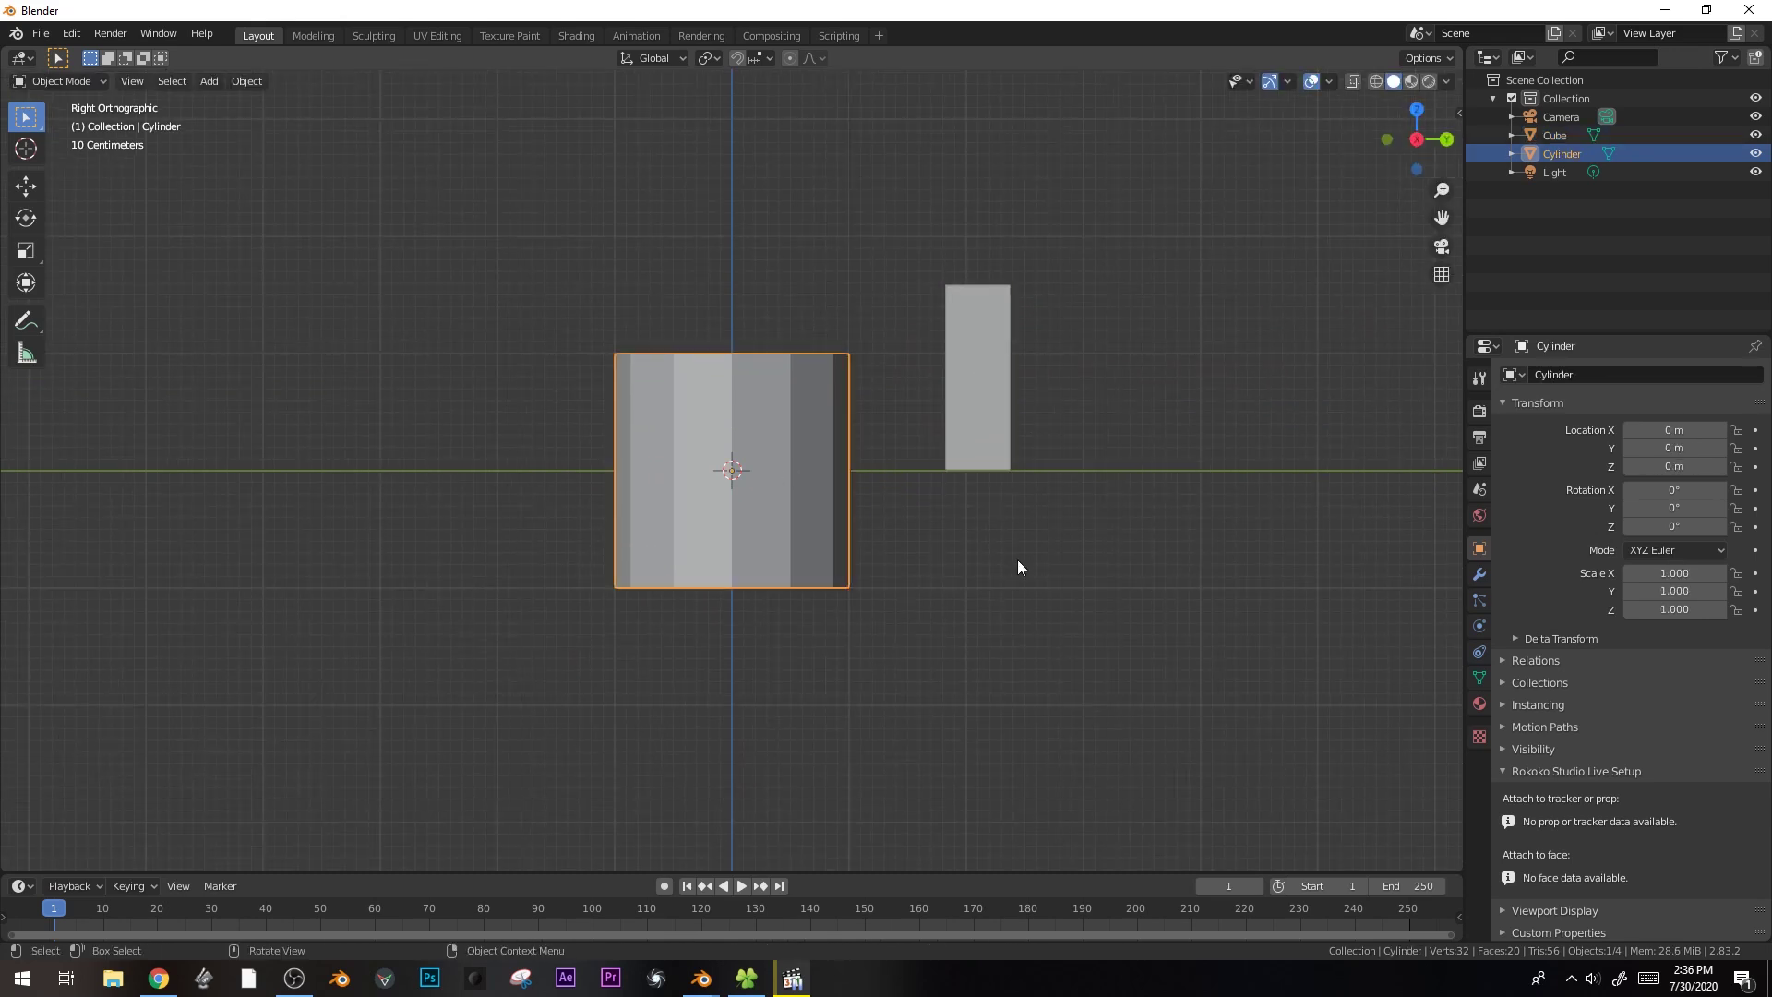
# - Show the block's transform values and apply its scale
pyautogui.click(993, 368)
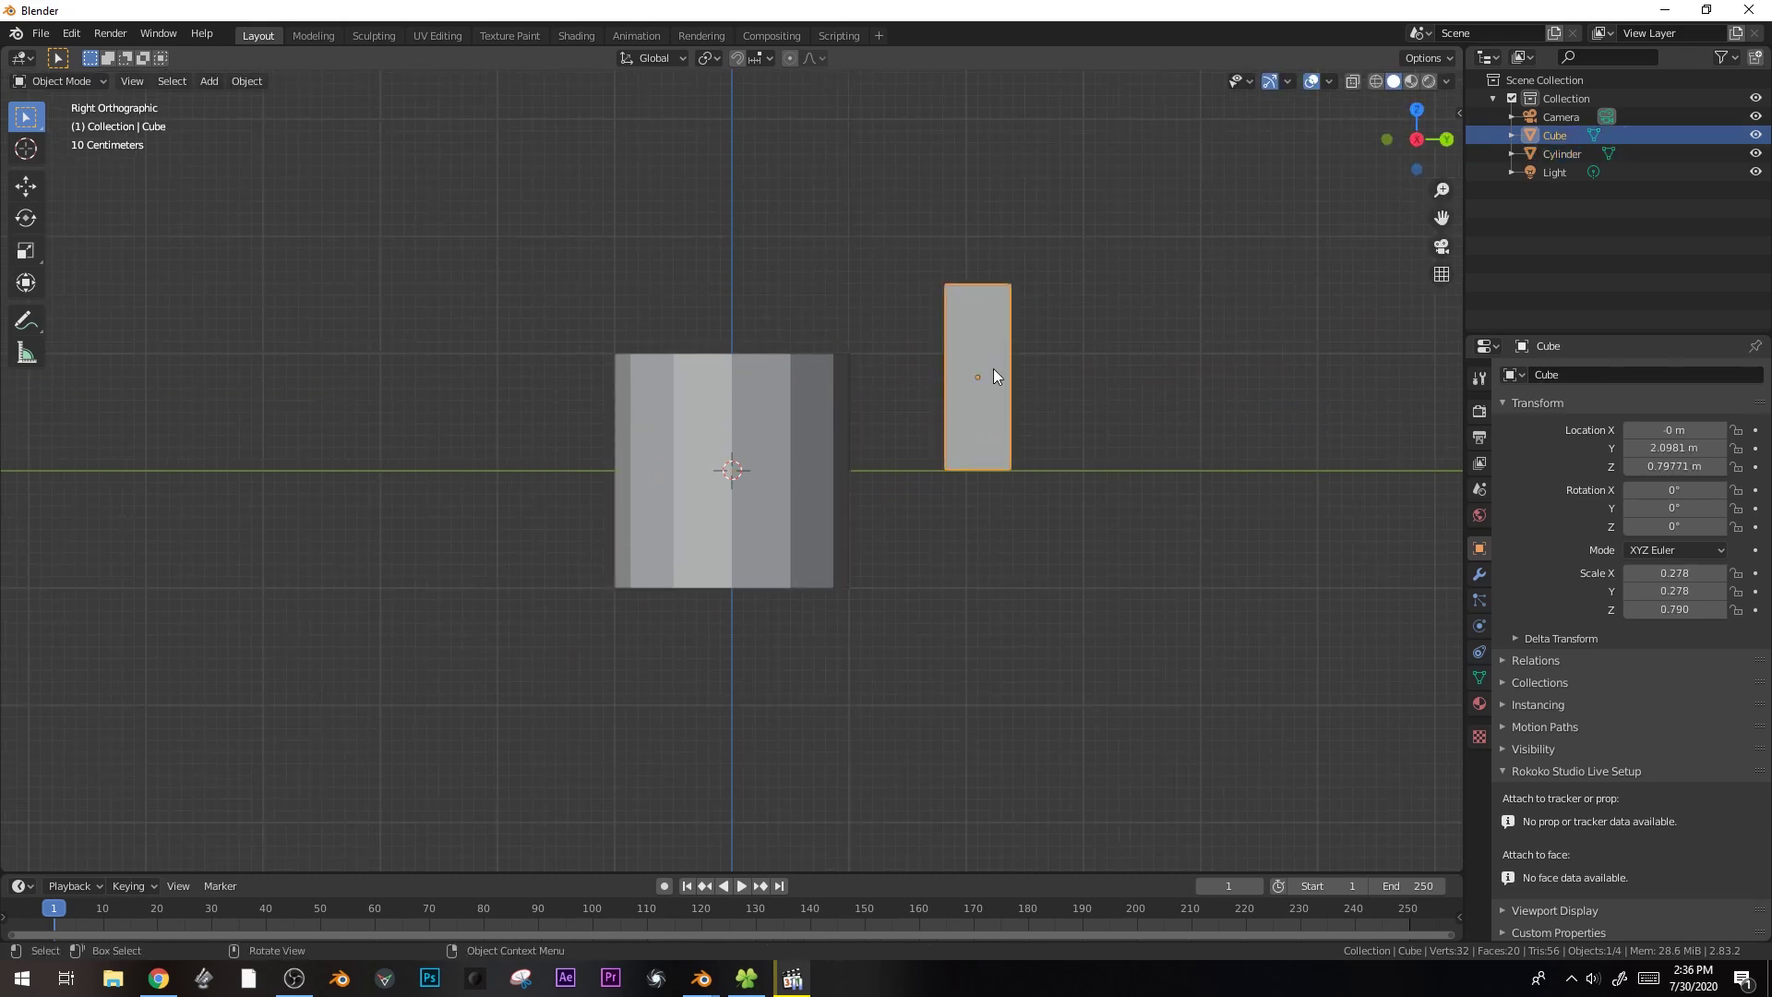
pyautogui.click(1459, 113)
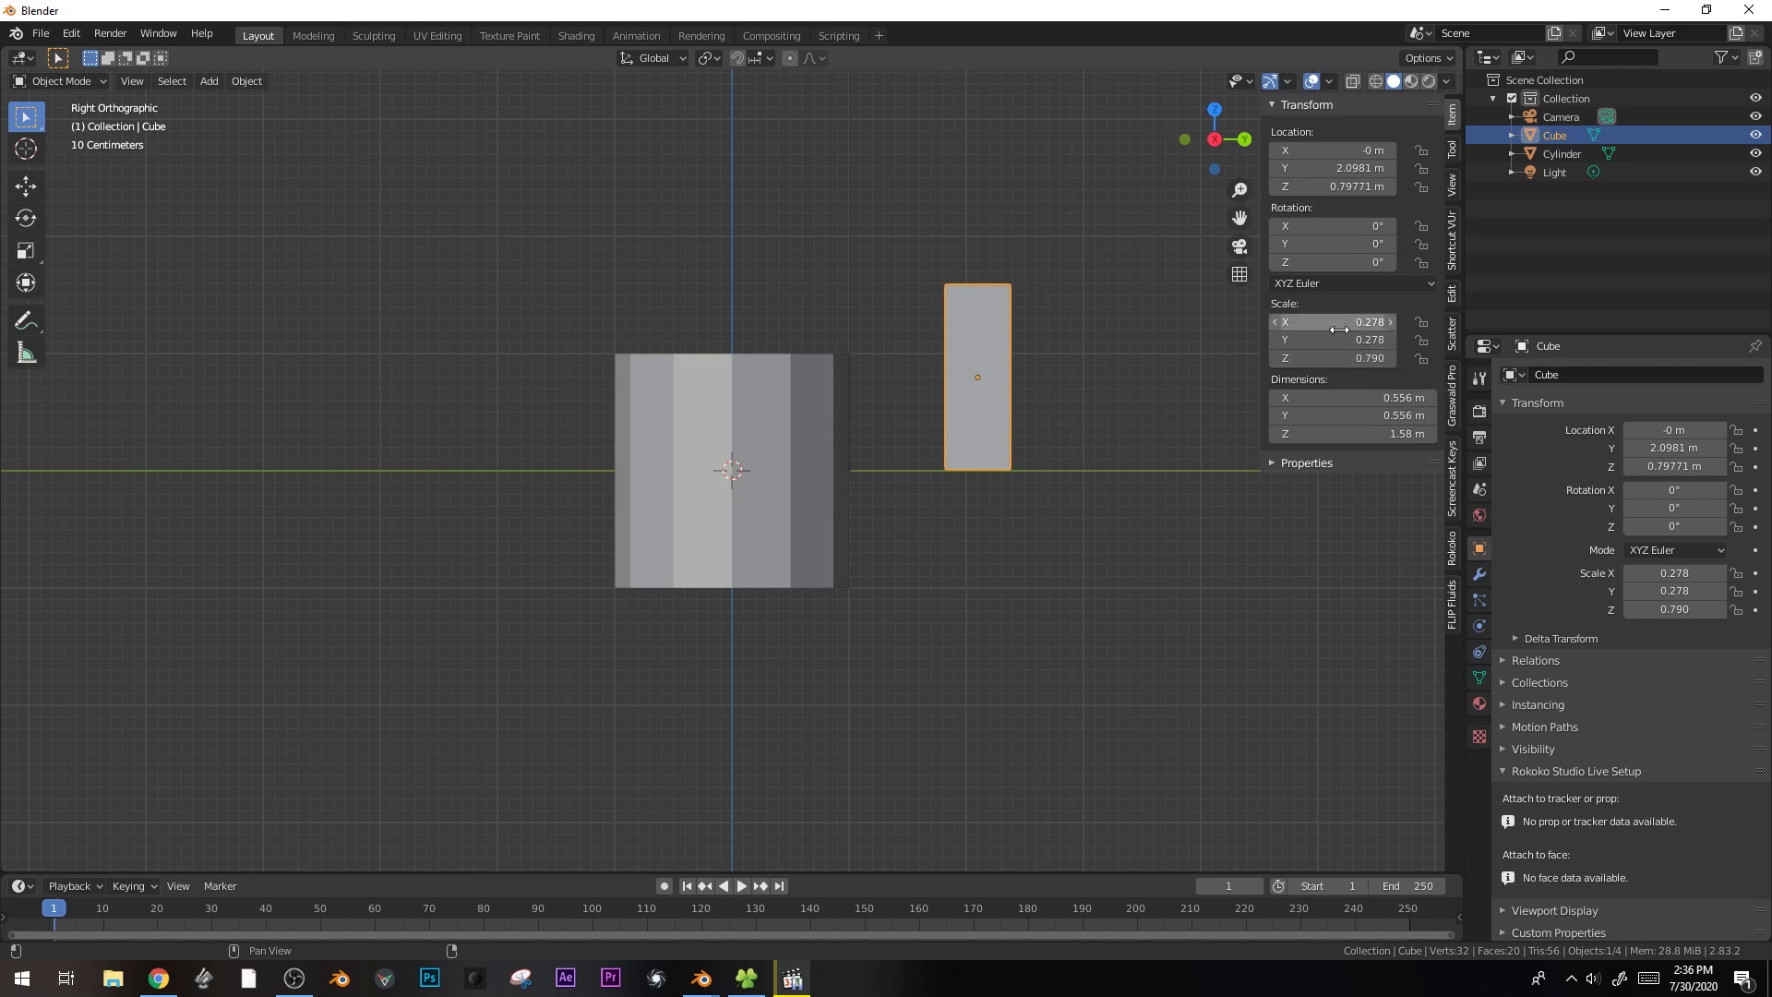
pyautogui.hotkey('ctrl', 'a')
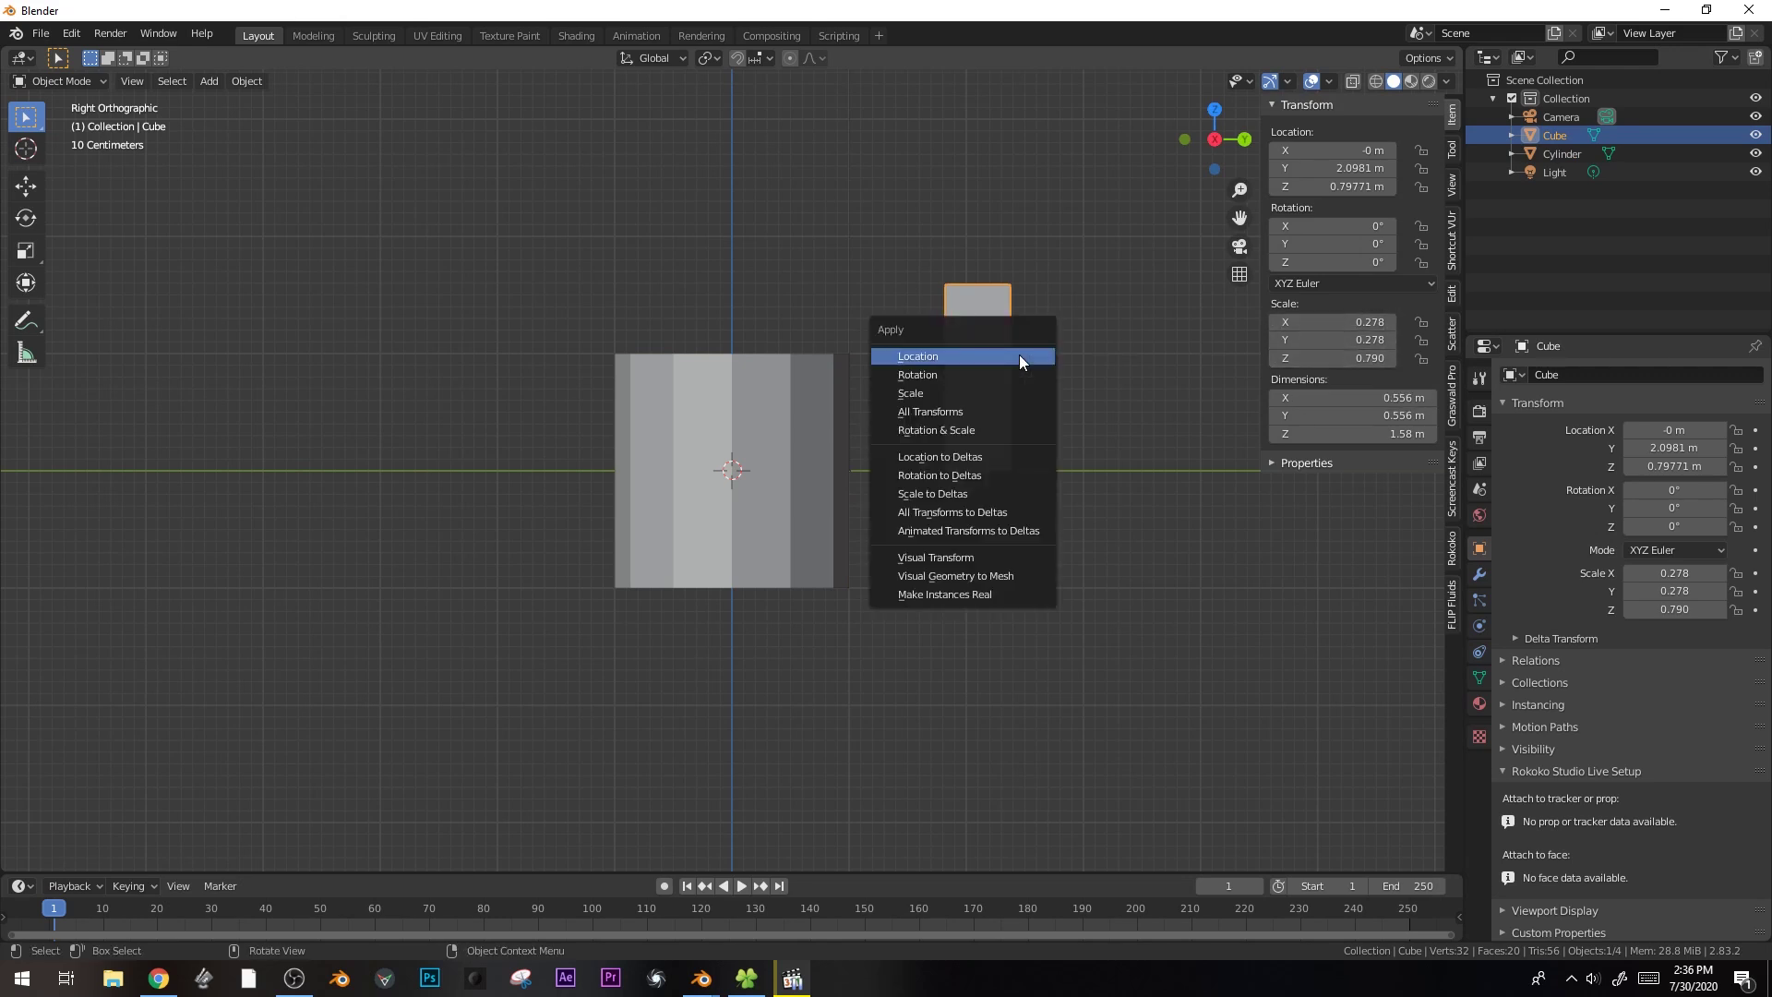
pyautogui.click(989, 397)
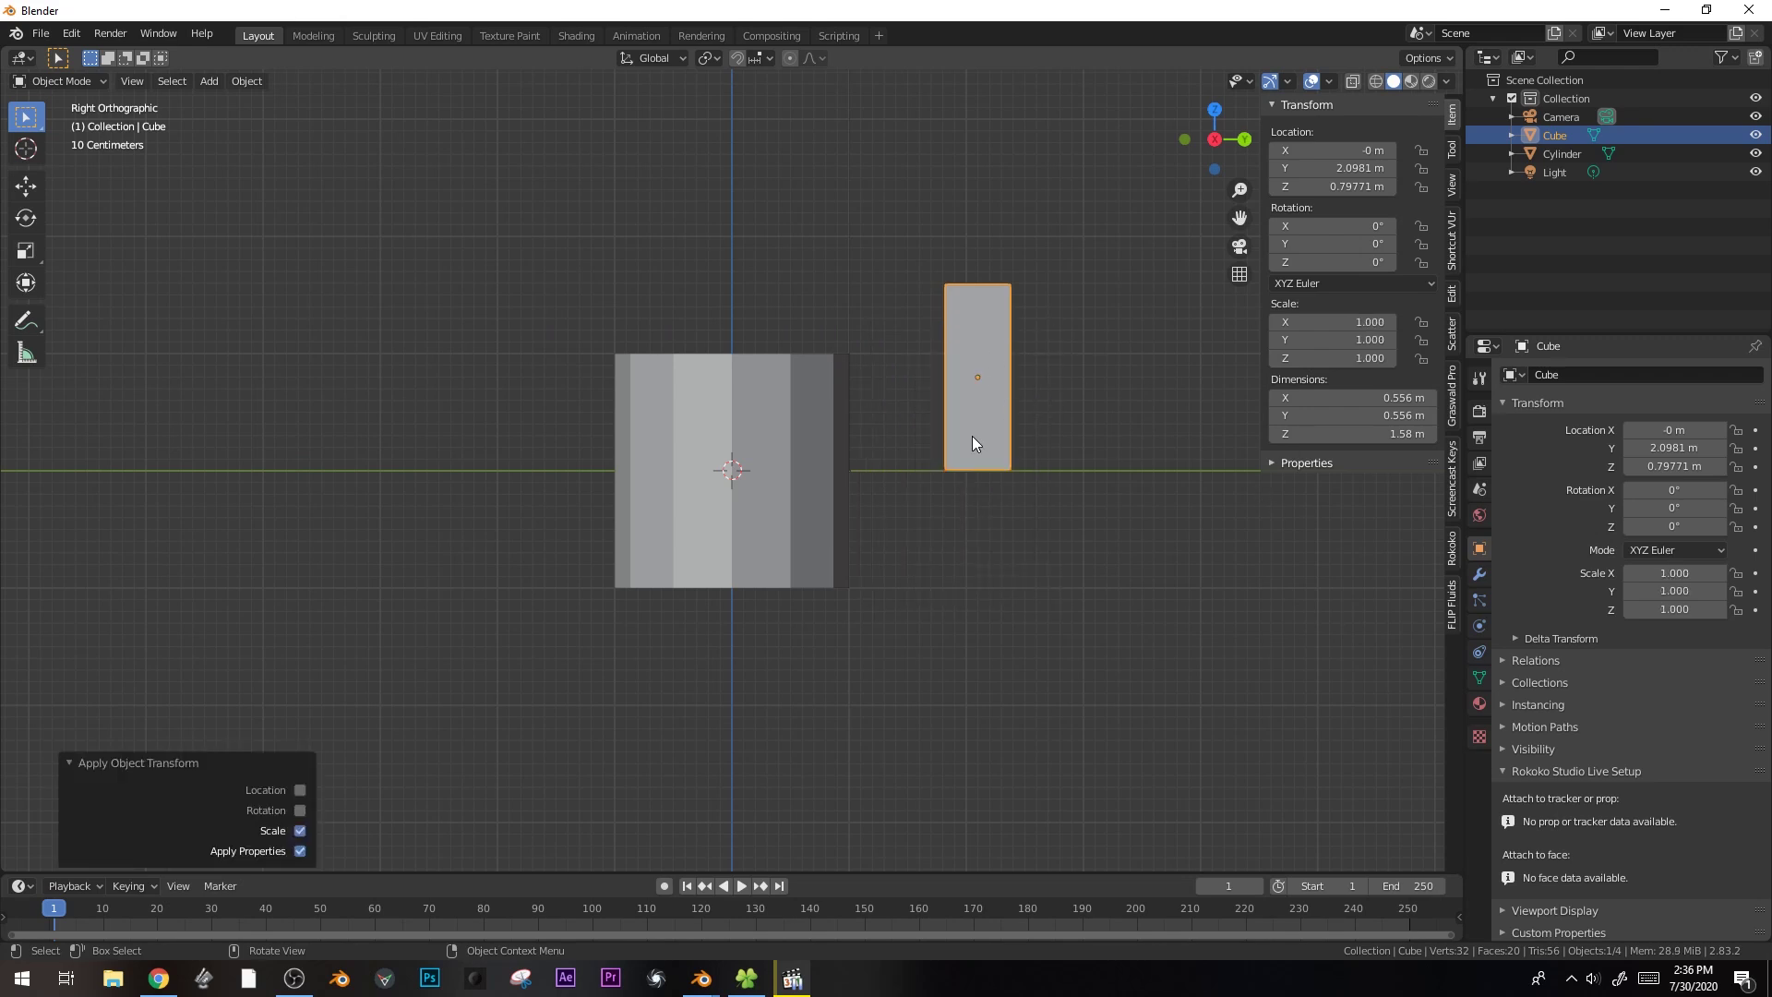
pyautogui.click(819, 499)
pyautogui.scroll(1, 856, 452)
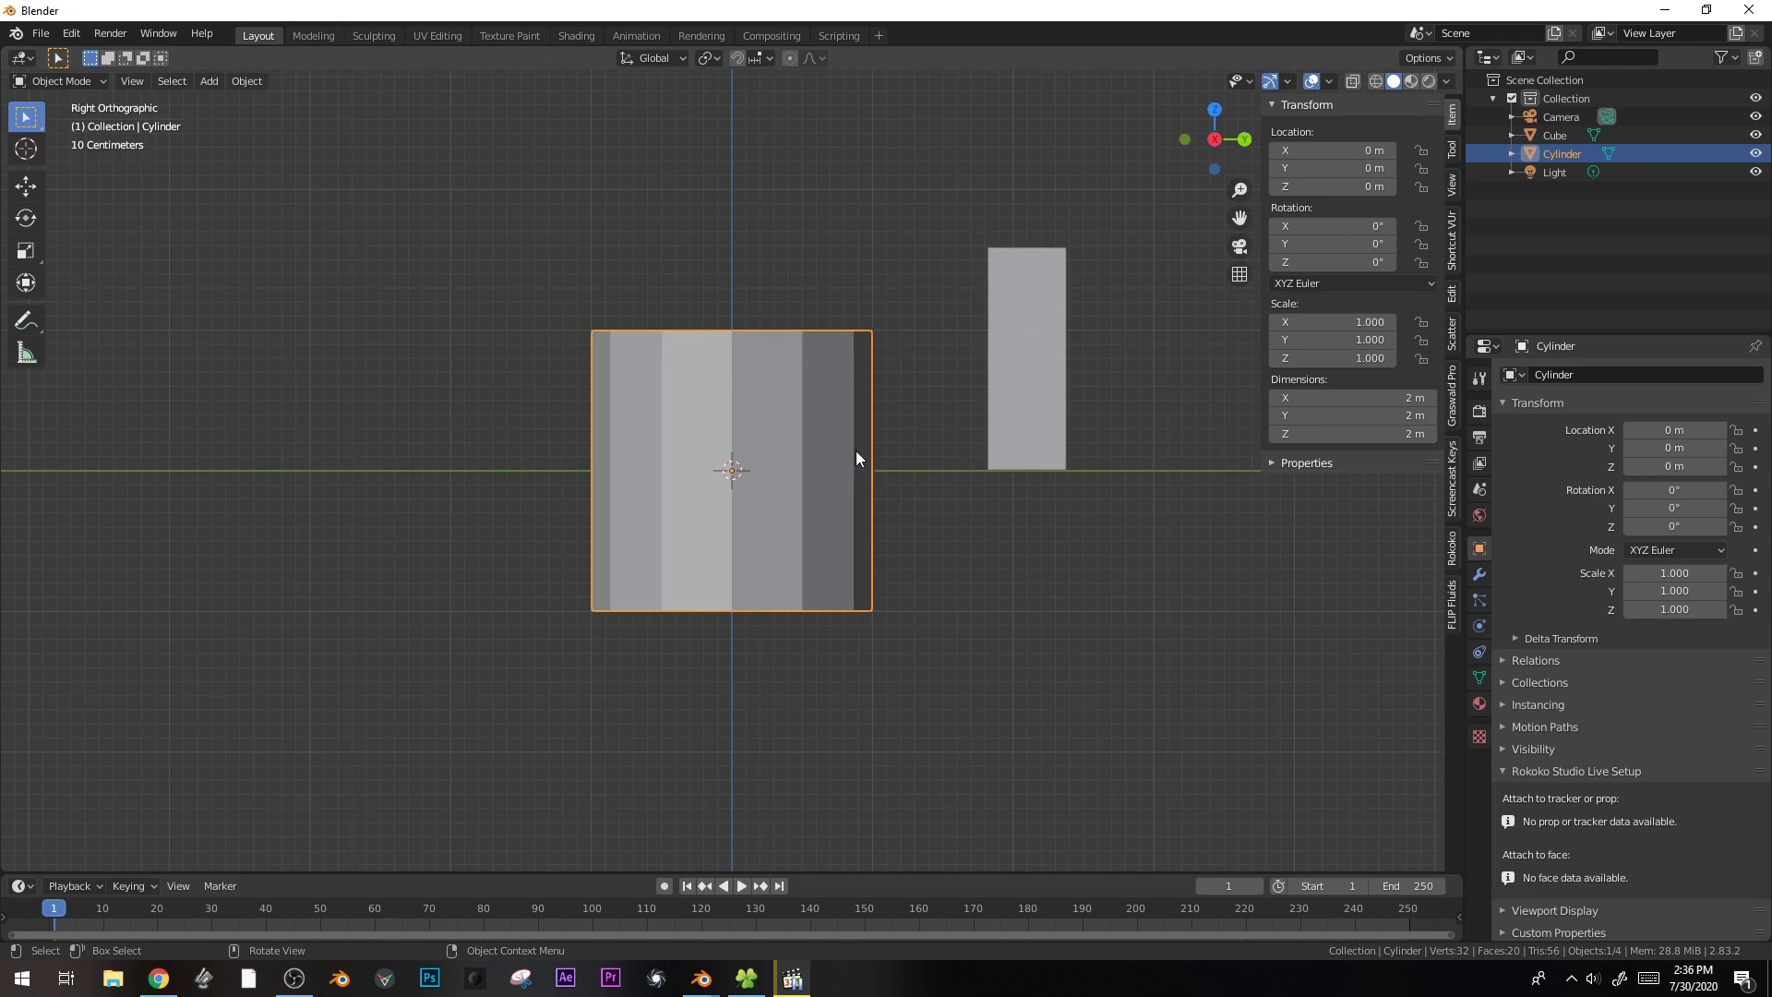
pyautogui.click(1004, 450)
pyautogui.hotkey('ctrl', 'a')
pyautogui.click(1054, 347)
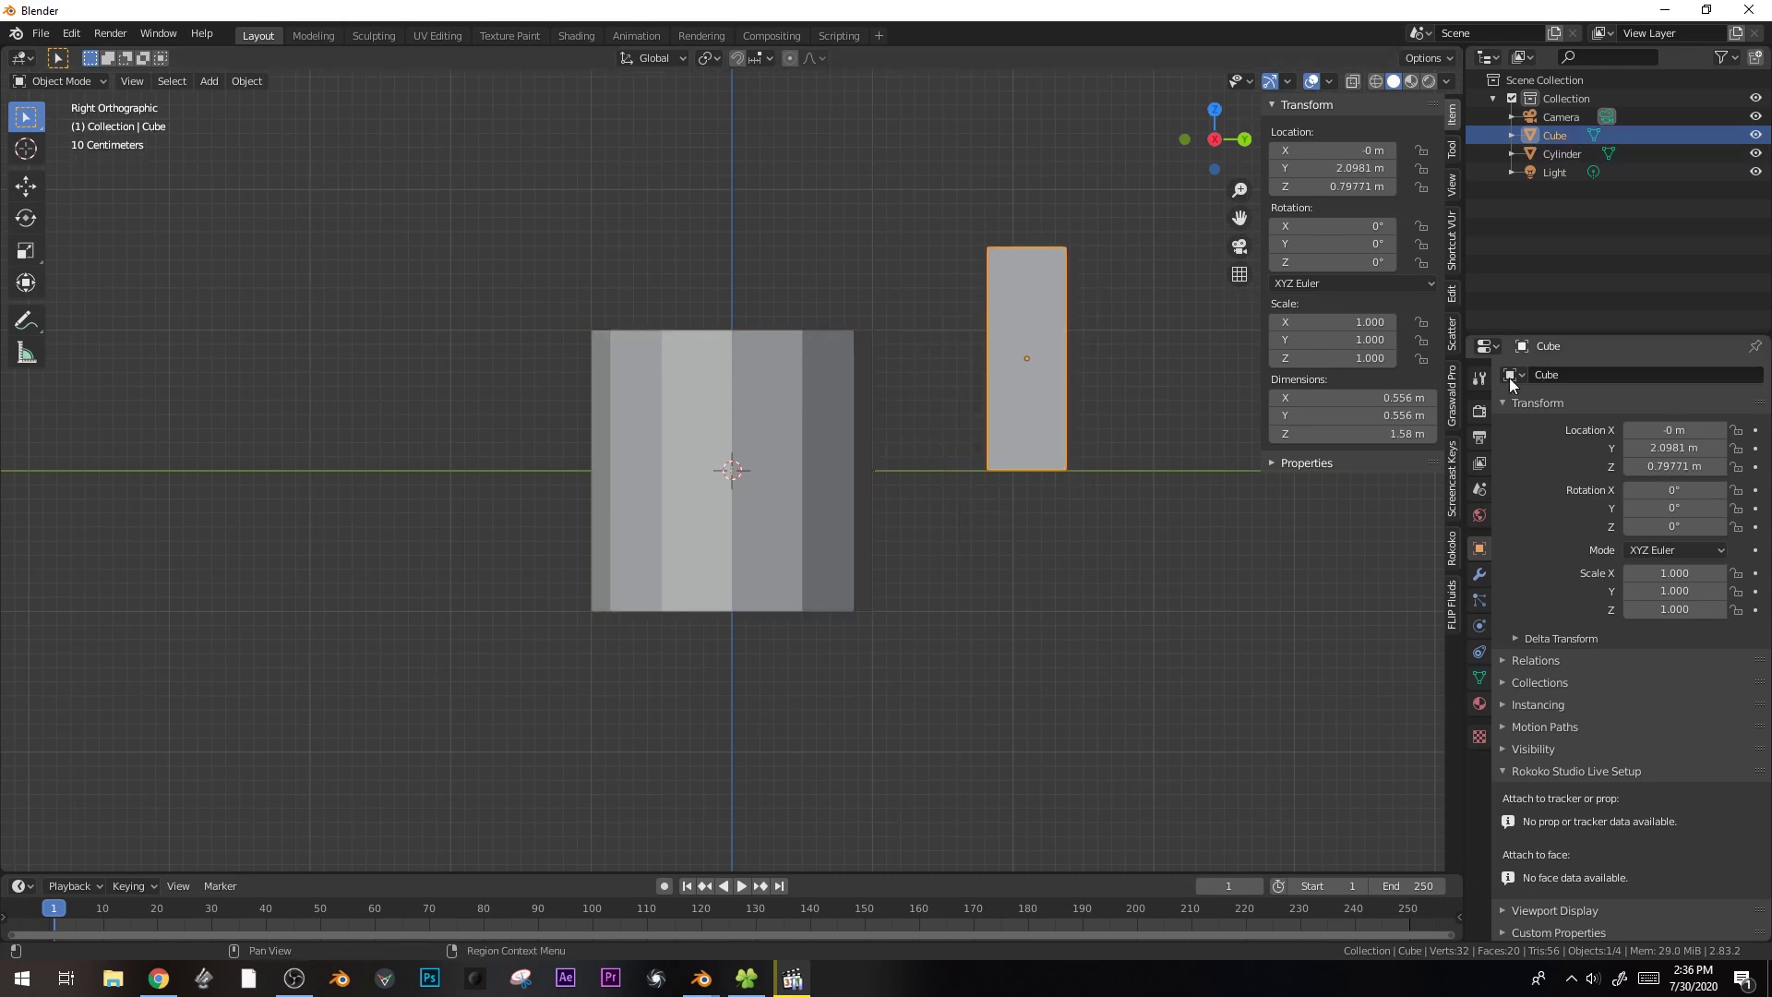
# - Turn on the Screencast Keys display in the 3D viewport
pyautogui.click(1452, 503)
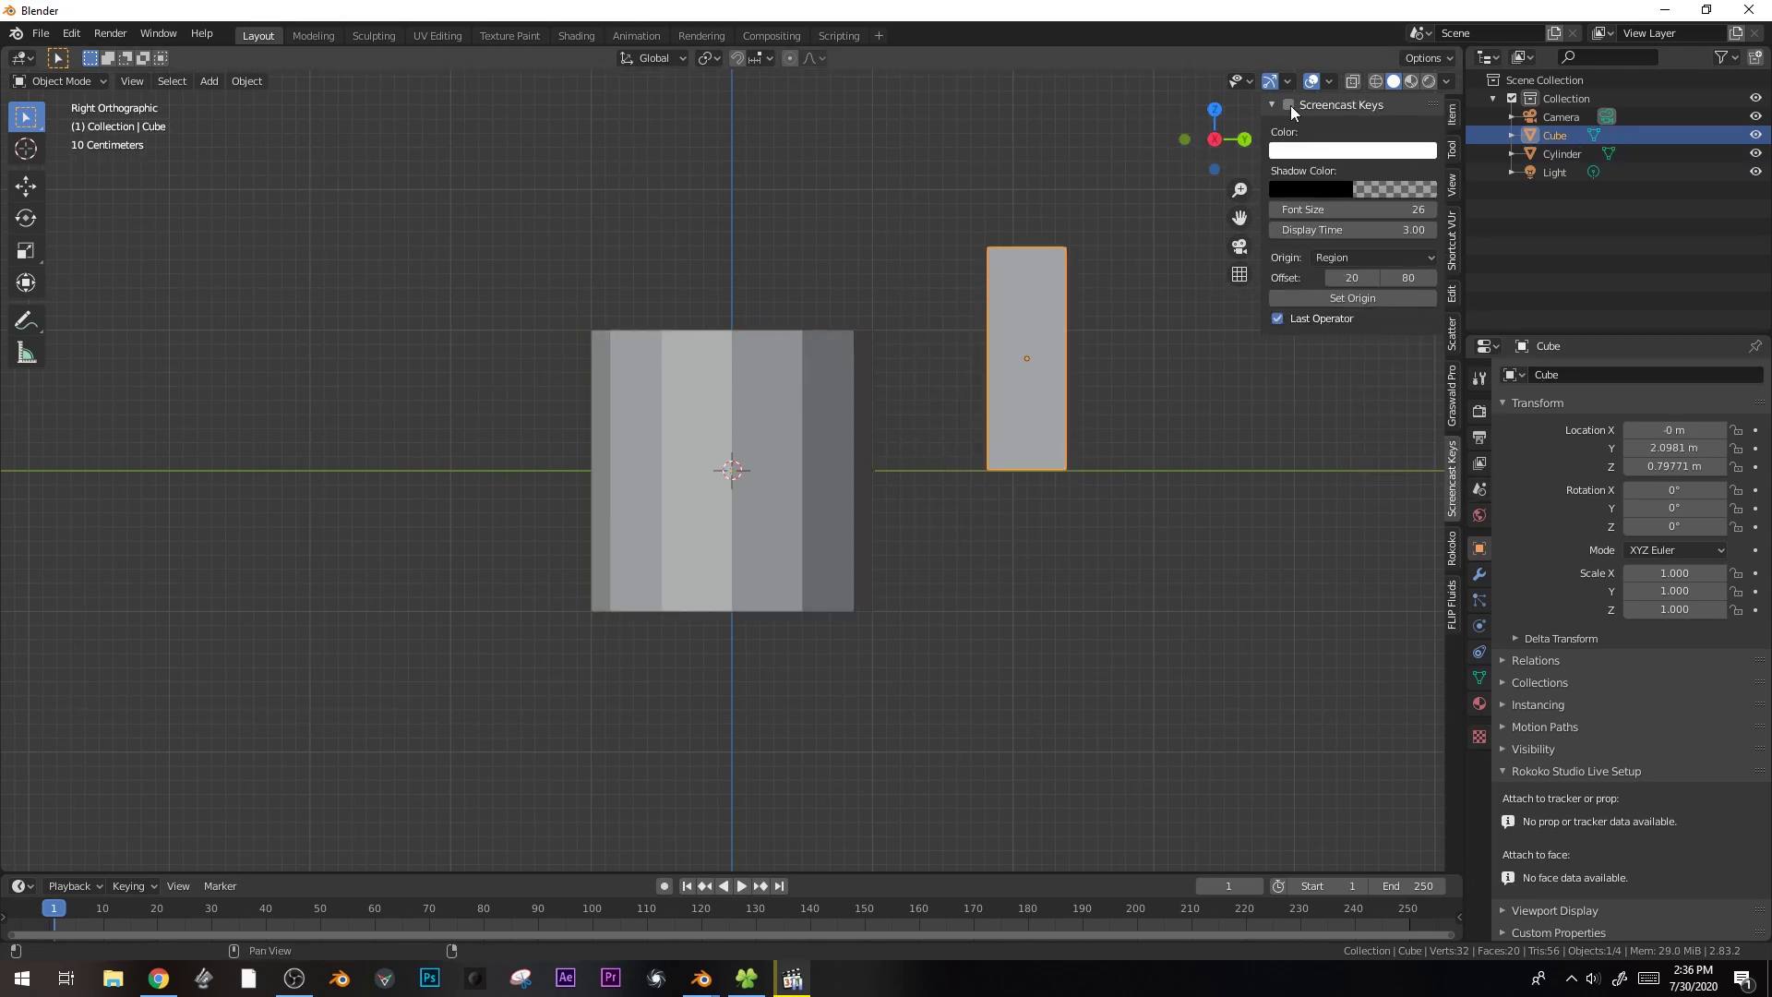
pyautogui.click(1289, 106)
pyautogui.scroll(-1, 1039, 428)
pyautogui.scroll(1, 1039, 428)
# - Rotate the cylinder's mesh in Edit Mode so that it lies horizontally along the Y axis
pyautogui.click(825, 460)
pyautogui.press('Tab')
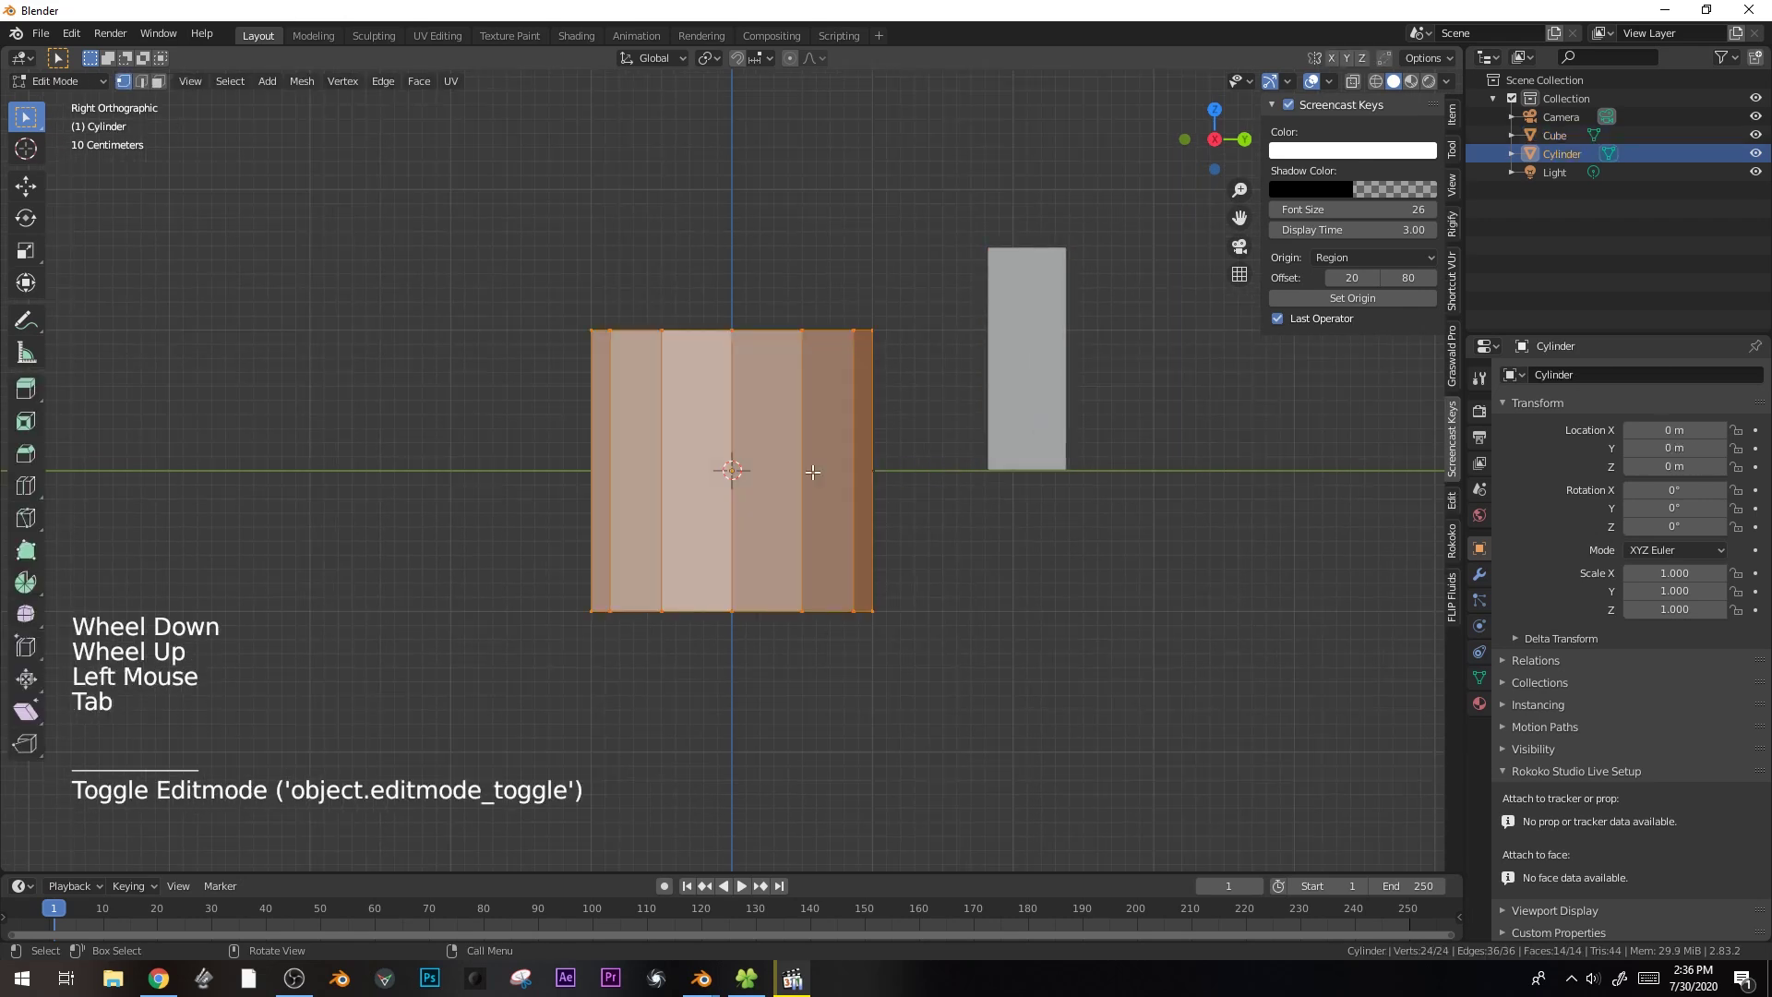
pyautogui.press('r')
pyautogui.keyDown('ctrl'); pyautogui.click(793, 330); pyautogui.keyUp('ctrl')
pyautogui.press('r')
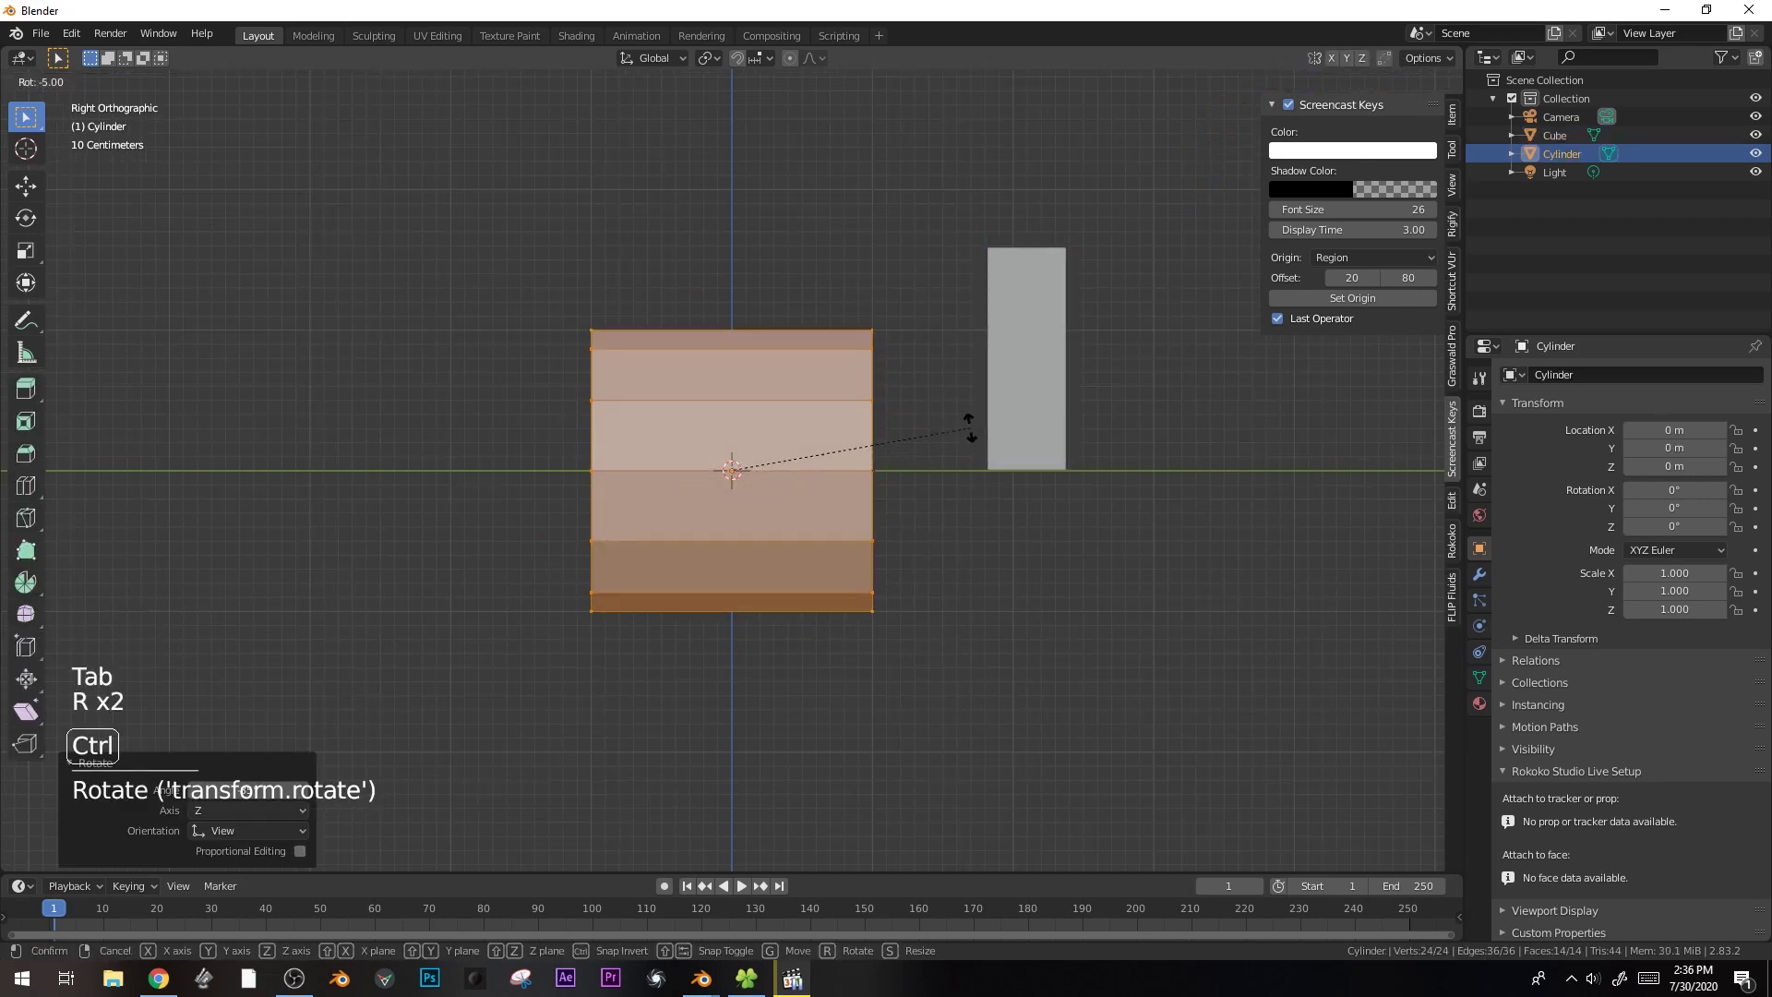
pyautogui.keyDown('ctrl'); pyautogui.click(969, 428); pyautogui.keyUp('ctrl')
# - Shrink the cylinder's mesh to about 0.41, stretch it along Y, and enlarge it overall by about 1.132
pyautogui.press('s')
pyautogui.click(805, 430)
pyautogui.press('s')
pyautogui.press('x')
pyautogui.rightClick(975, 426)
pyautogui.press('s')
pyautogui.press('y')
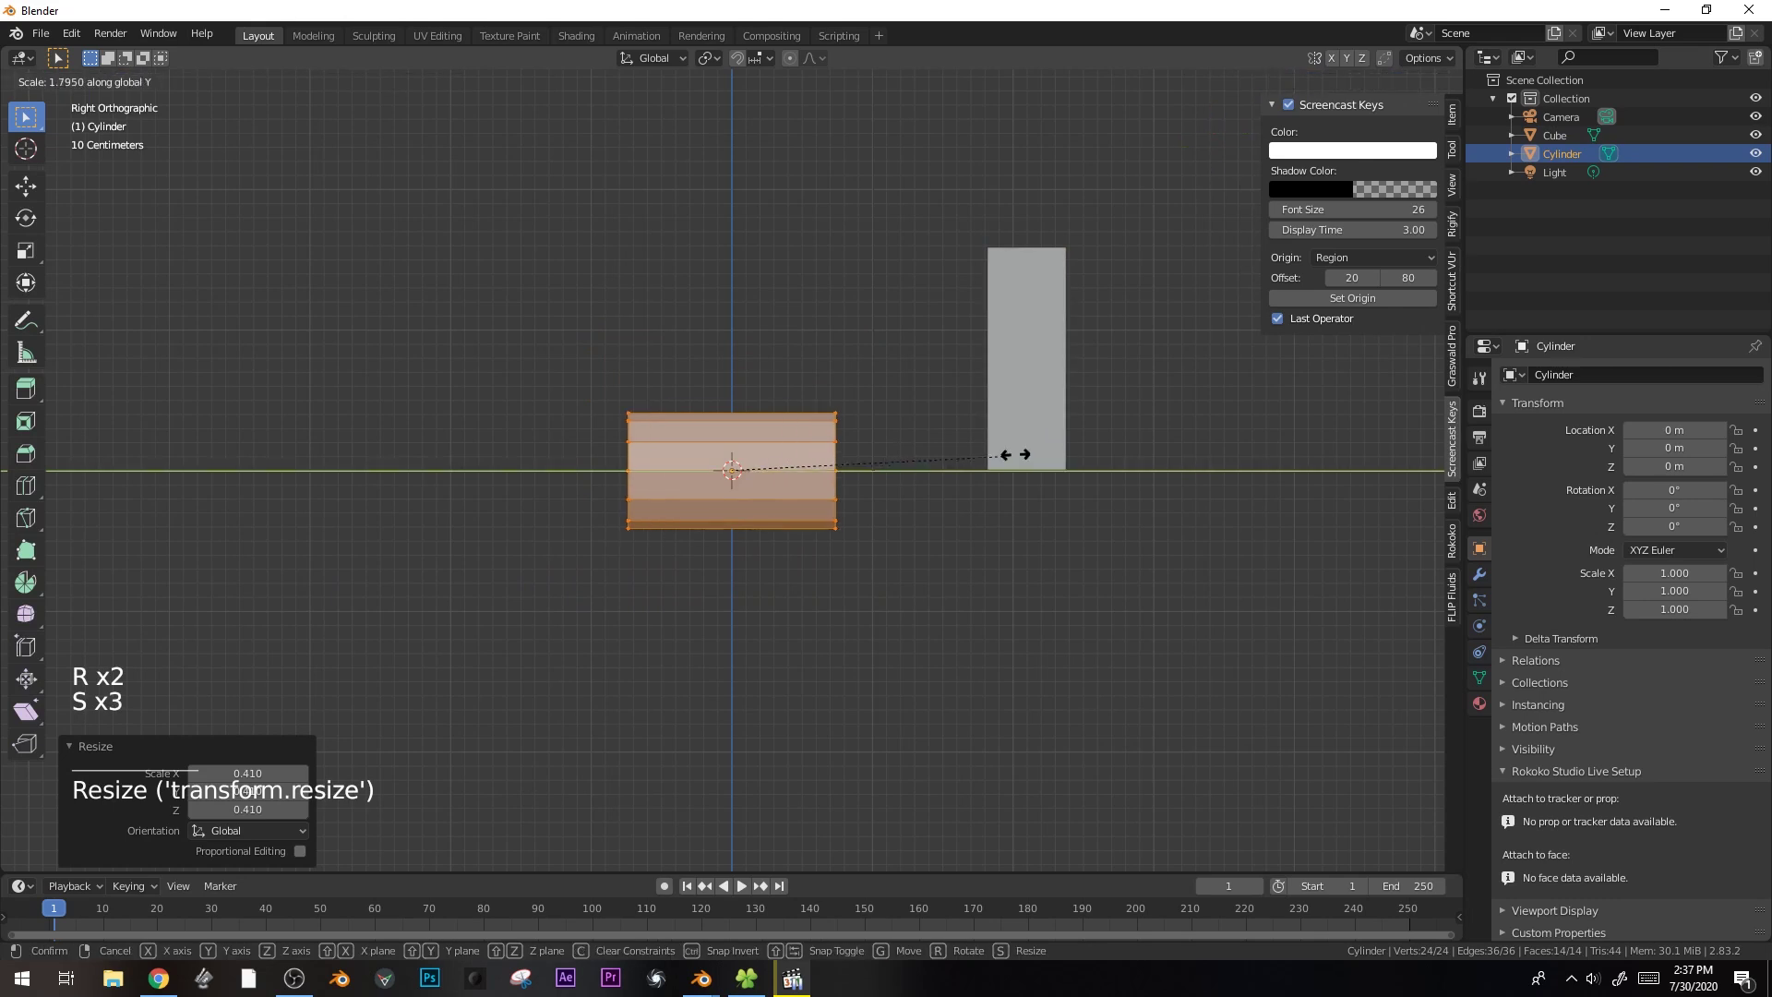
pyautogui.click(1237, 437)
pyautogui.press('s')
pyautogui.click(1013, 463)
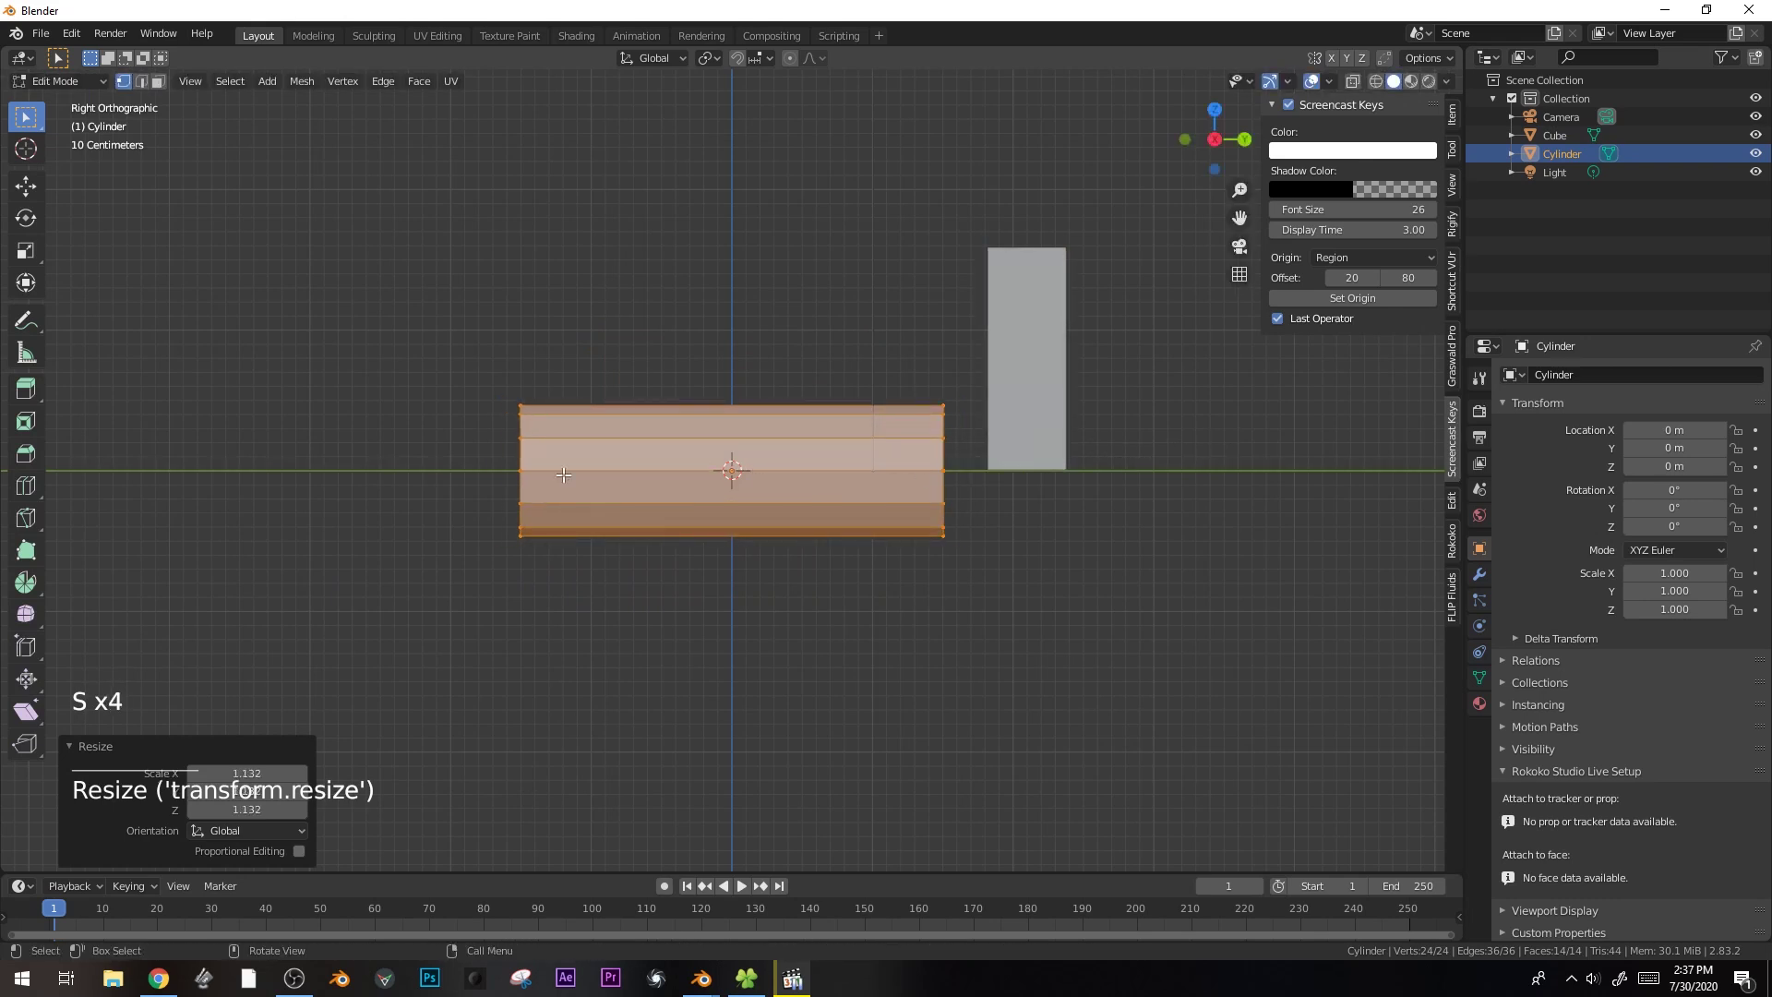
# - Return to Object Mode and move the cylinder to about Y 0.066 m, Z 0.617 m
pyautogui.press('Tab')
pyautogui.press('g')
pyautogui.click(1072, 397)
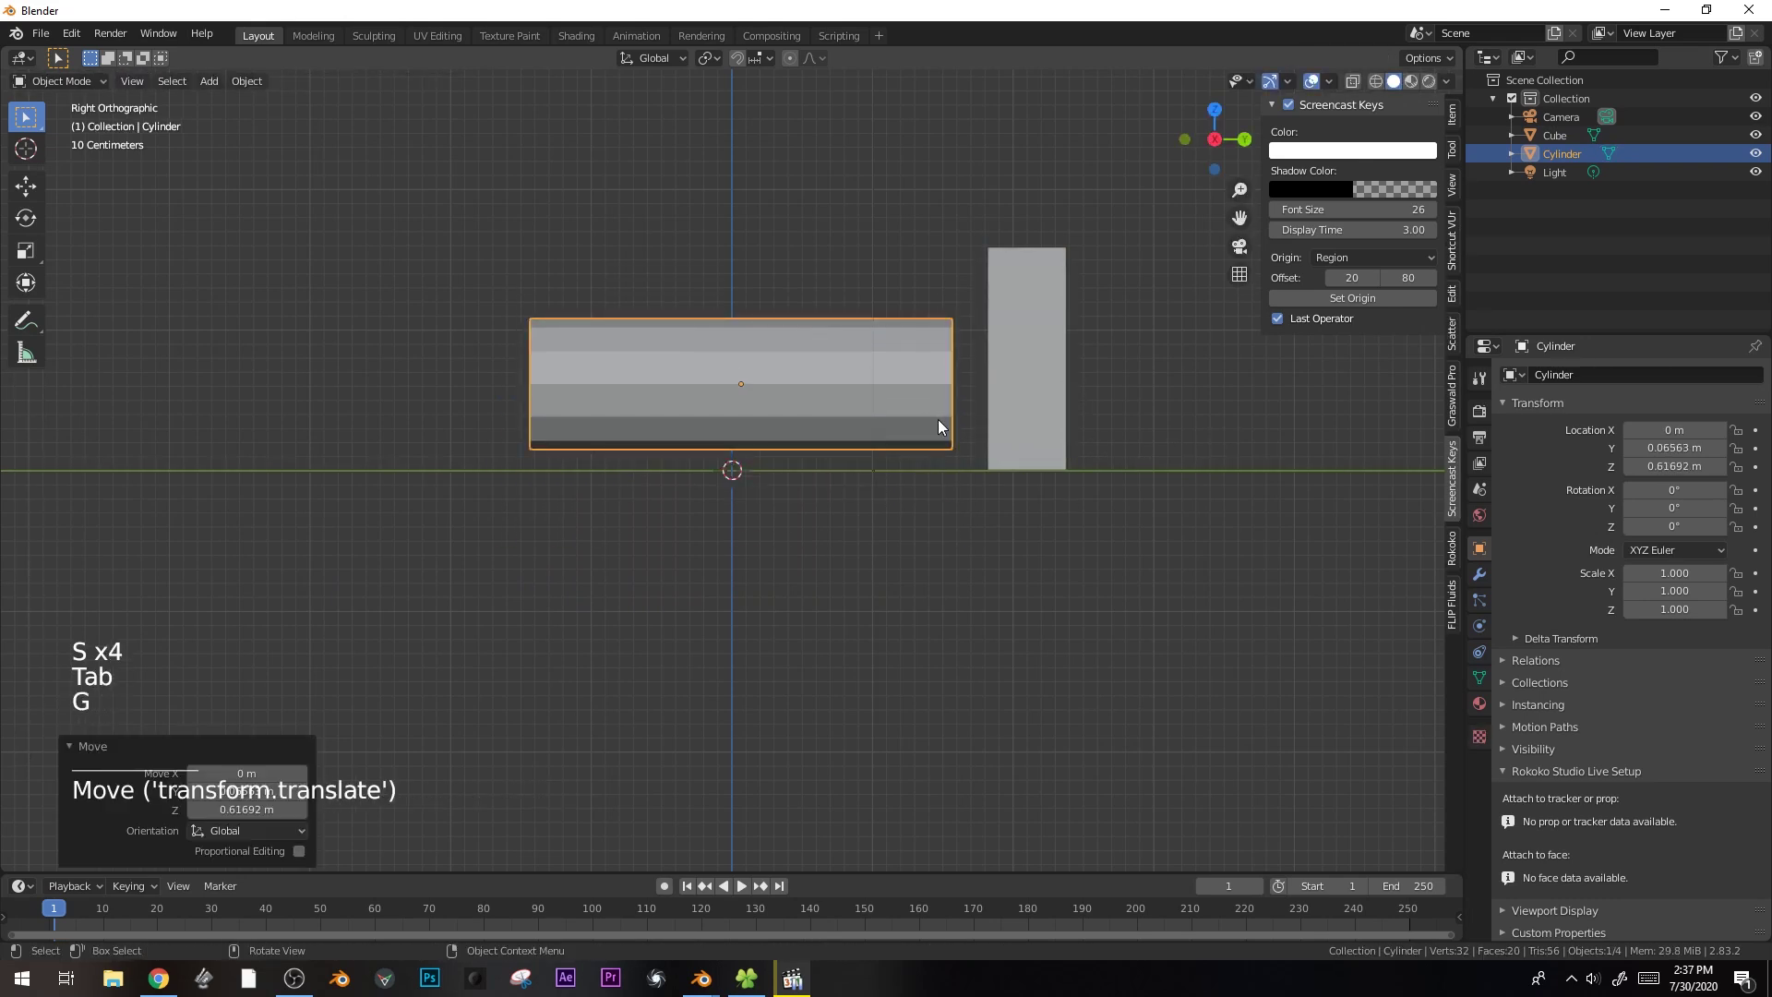
pyautogui.click(1022, 397)
pyautogui.press('r')
pyautogui.rightClick(960, 387)
pyautogui.moveTo(863, 342); pyautogui.dragTo(833, 384, button='middle')
pyautogui.press('KP_1')
pyautogui.click(743, 388)
# - Add a plane for the ground and enlarge its mesh by about 5.136 in Edit Mode
pyautogui.moveTo(1052, 318); pyautogui.dragTo(847, 357, button='middle')
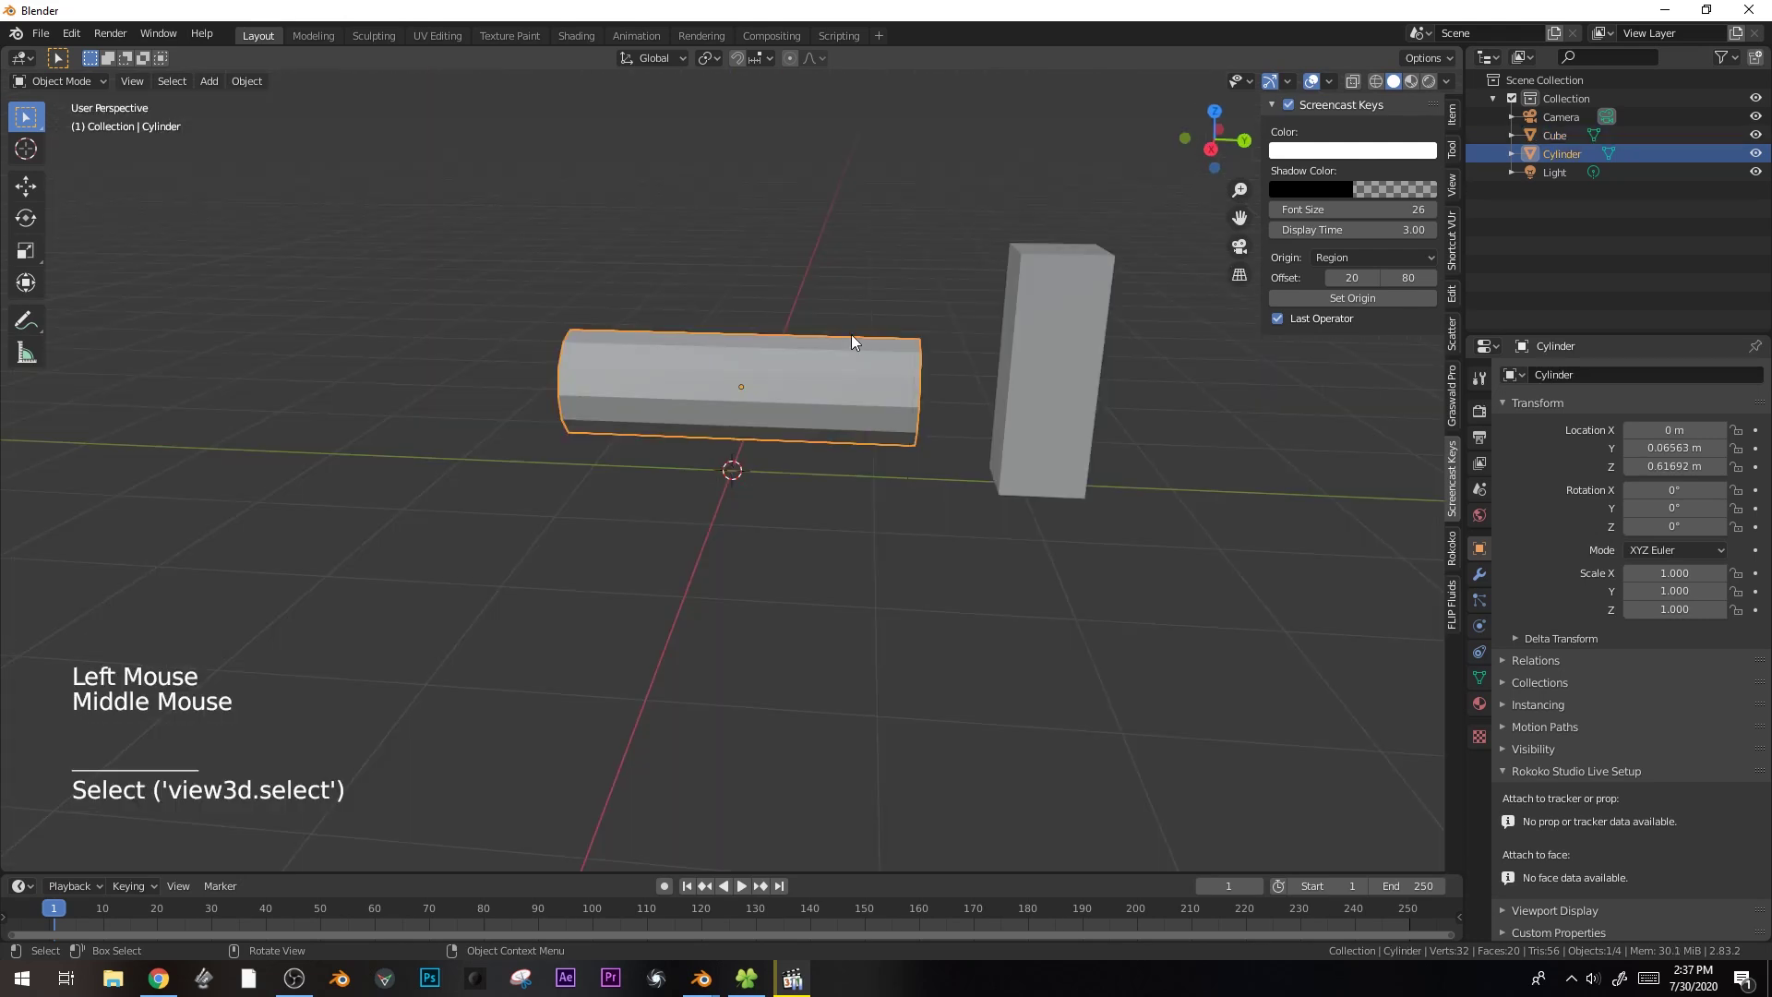
pyautogui.hotkey('shift', 'a')
pyautogui.click(966, 296)
pyautogui.scroll(-3, 790, 458)
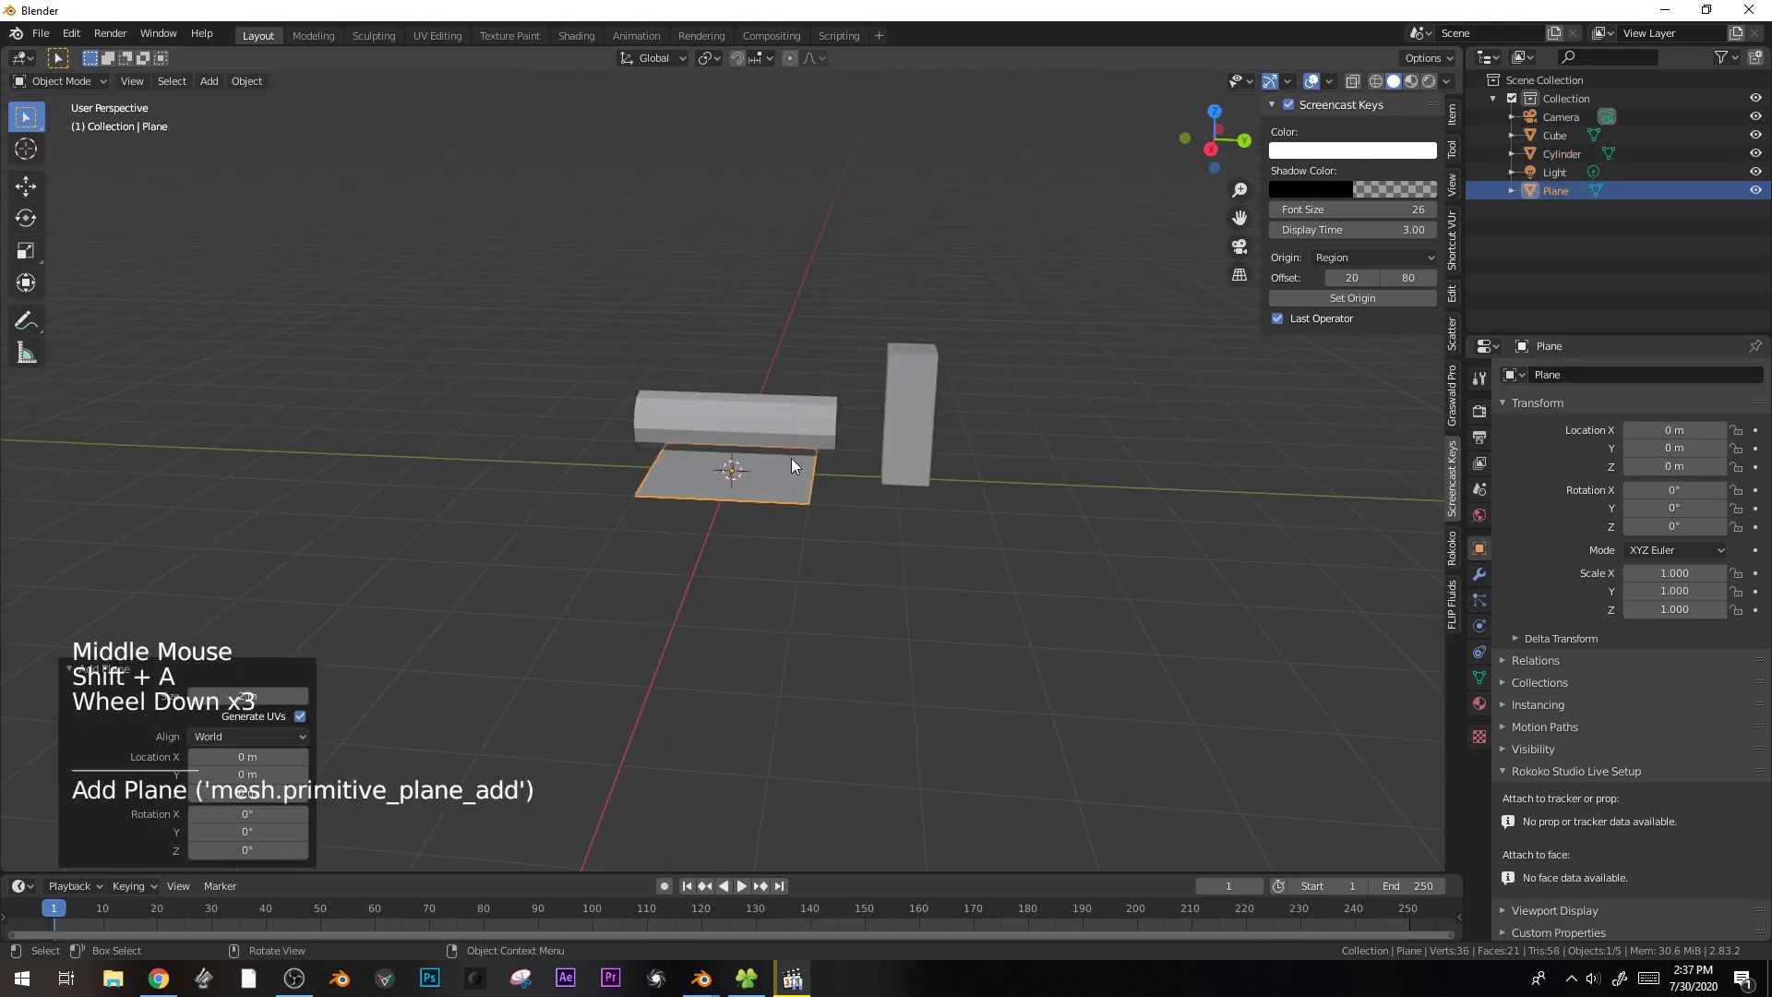
pyautogui.press('Tab')
pyautogui.scroll(-2, 790, 458)
pyautogui.press('s')
pyautogui.press('Return')
# - Stretch the plane's mesh into a long strip along Y and shift it so the objects sit near one end
pyautogui.press('s')
pyautogui.press('x')
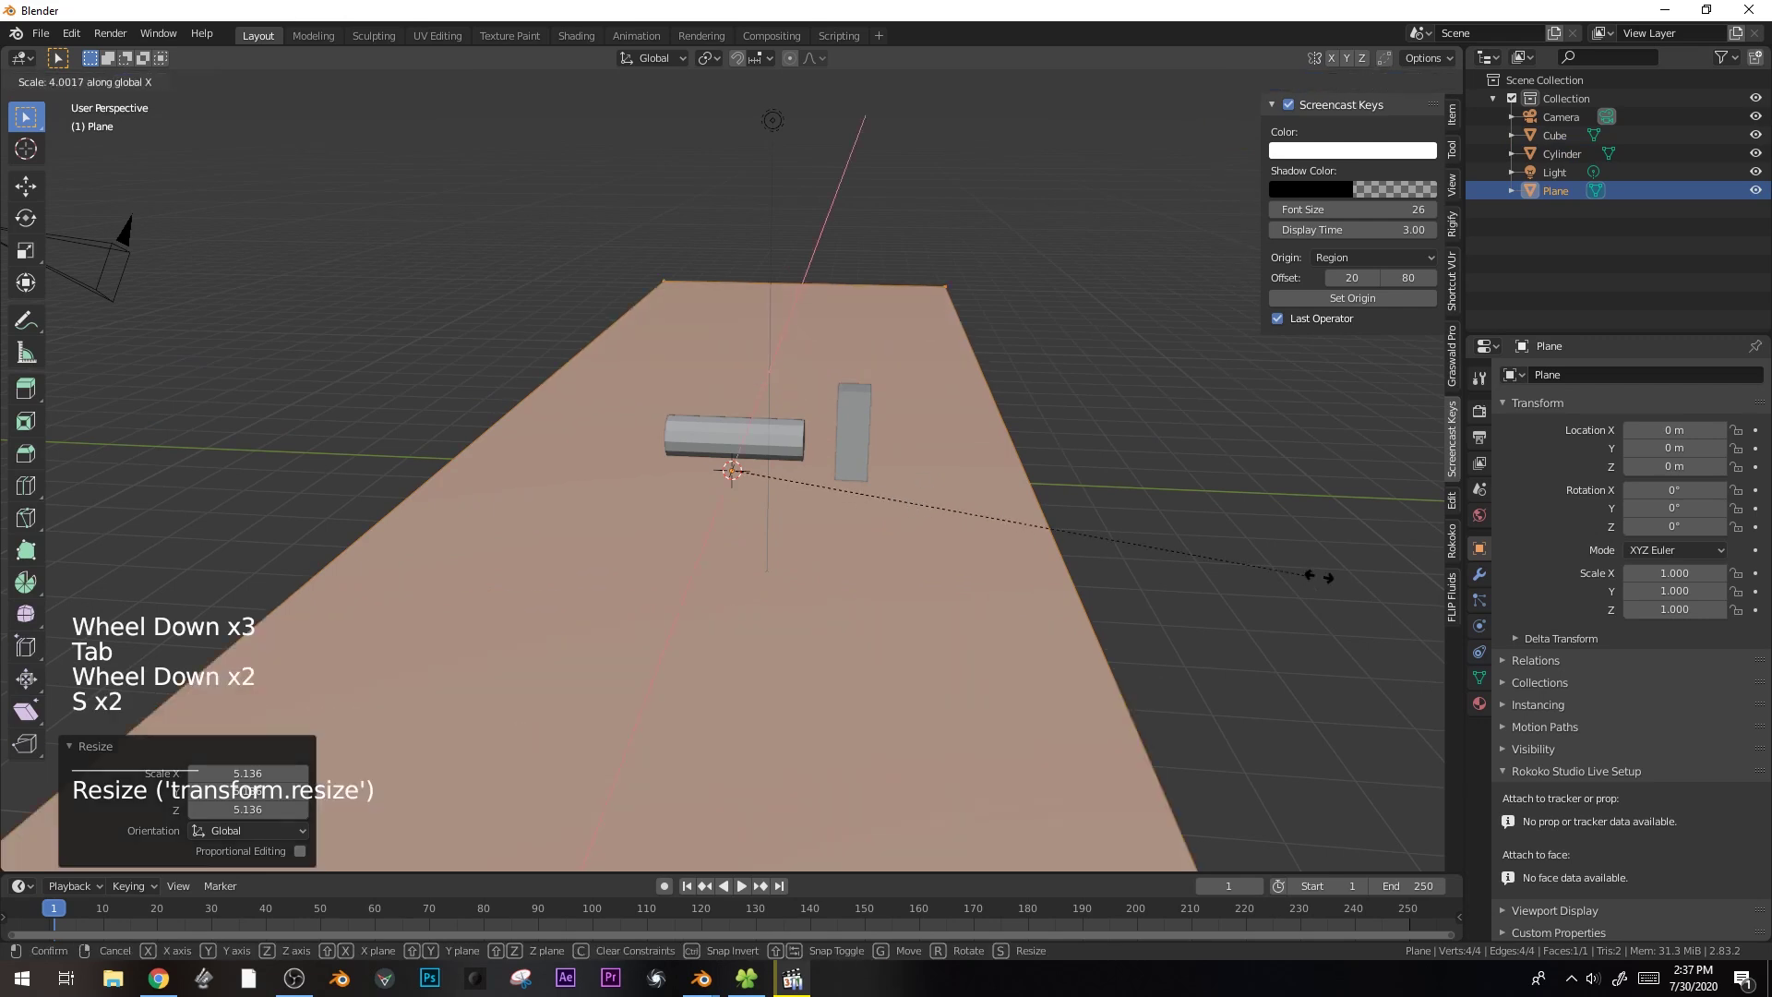
pyautogui.scroll(-6, 1292, 573)
pyautogui.middleClick(896, 519)
pyautogui.press('s')
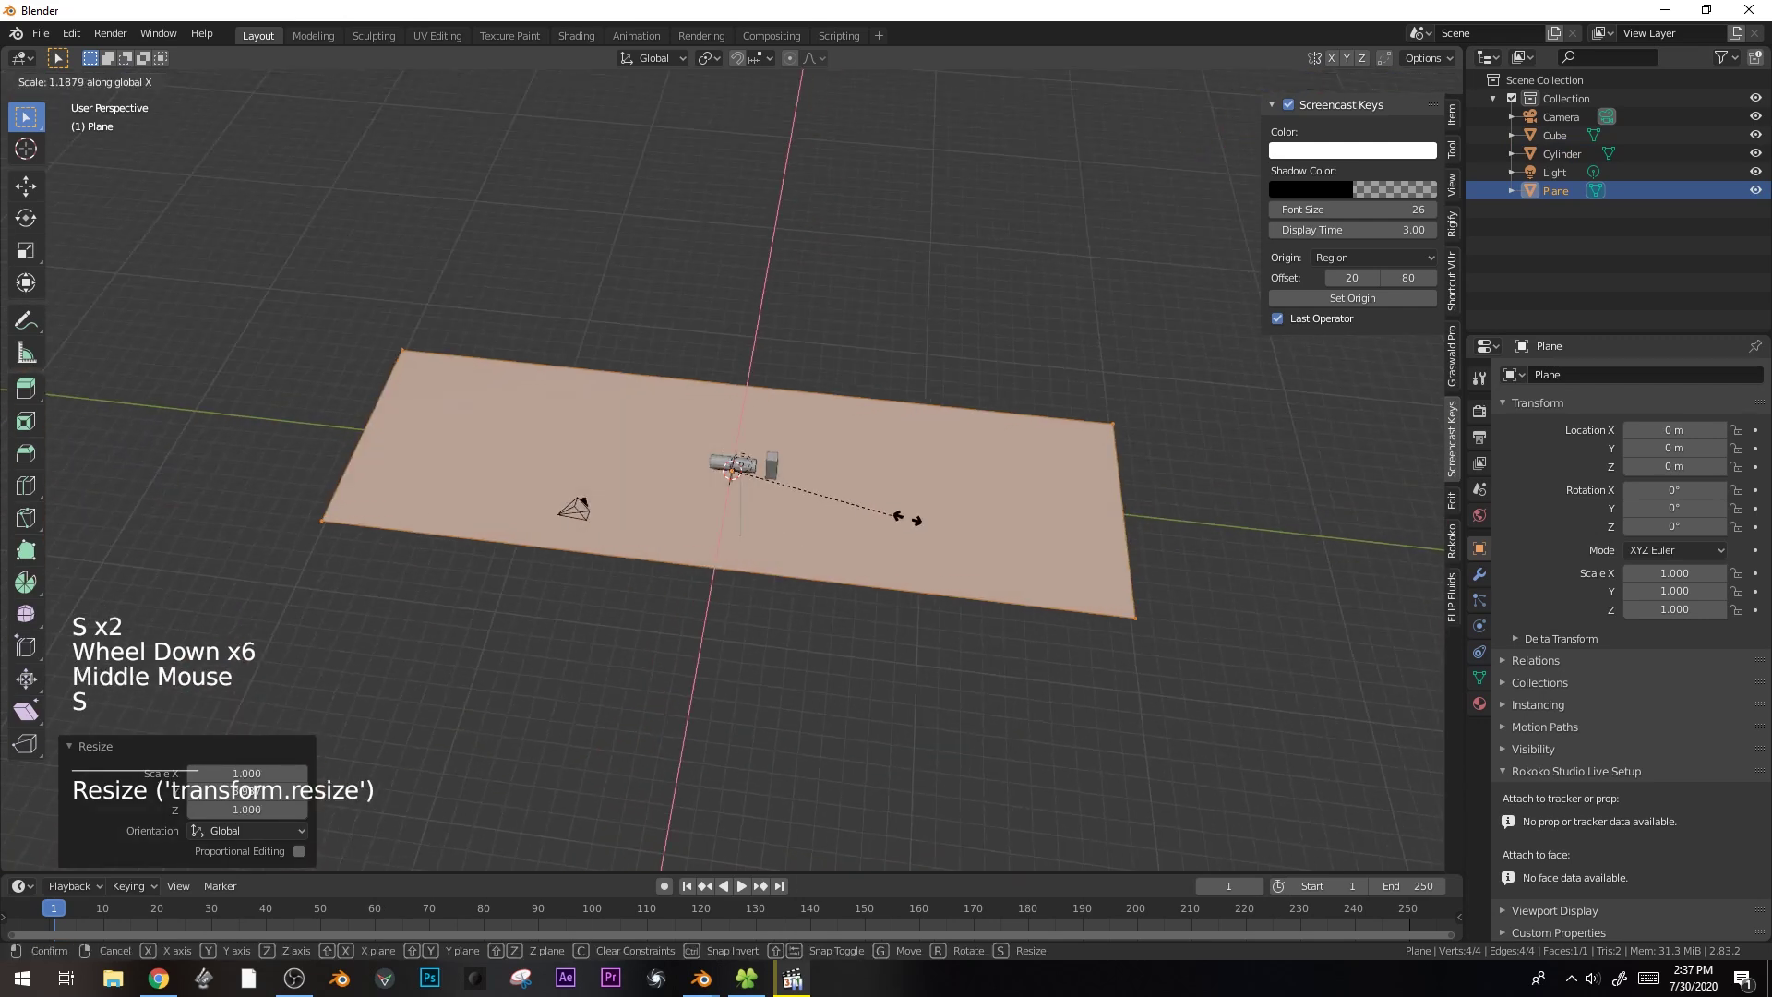
pyautogui.press('g')
pyautogui.keyDown('shift'); pyautogui.moveTo(1246, 590); pyautogui.dragTo(925, 559, button='middle'); pyautogui.keyUp('shift')
pyautogui.press('s')
pyautogui.click(1292, 611)
# - Widen the ground strip by about 1.424 along X and extend it farther along Y
pyautogui.scroll(-1, 819, 509)
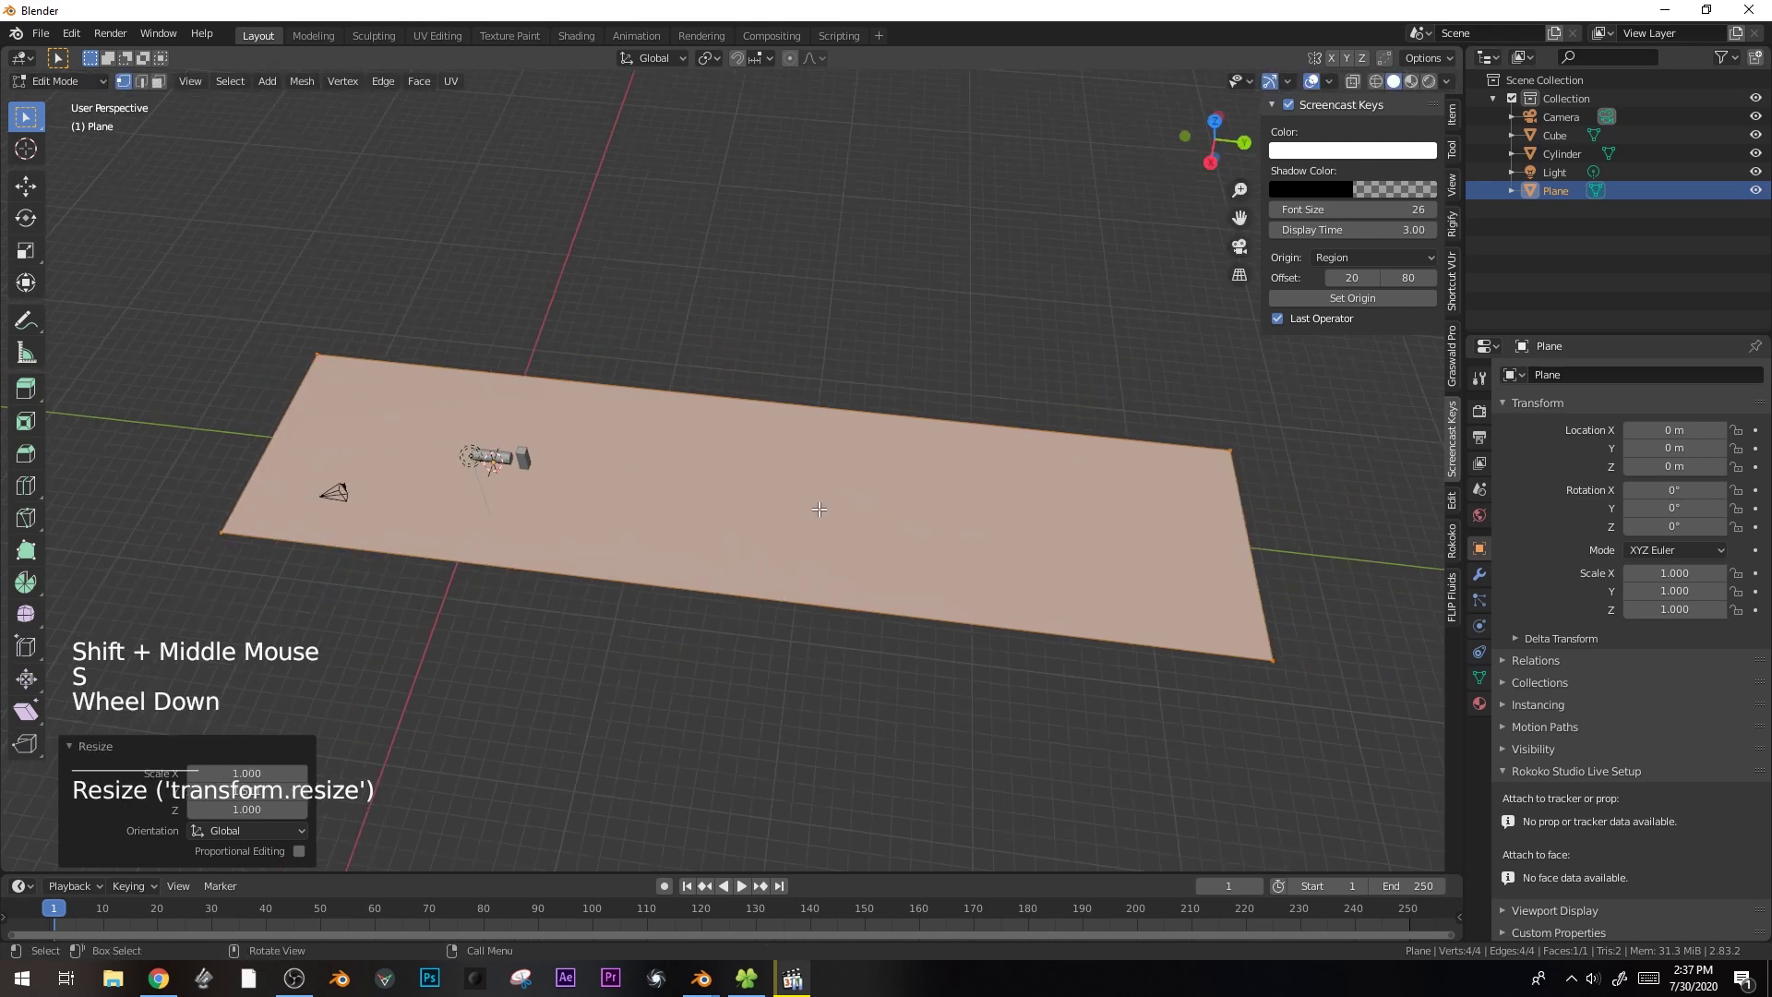
pyautogui.press('s')
pyautogui.press('s')
pyautogui.press('g')
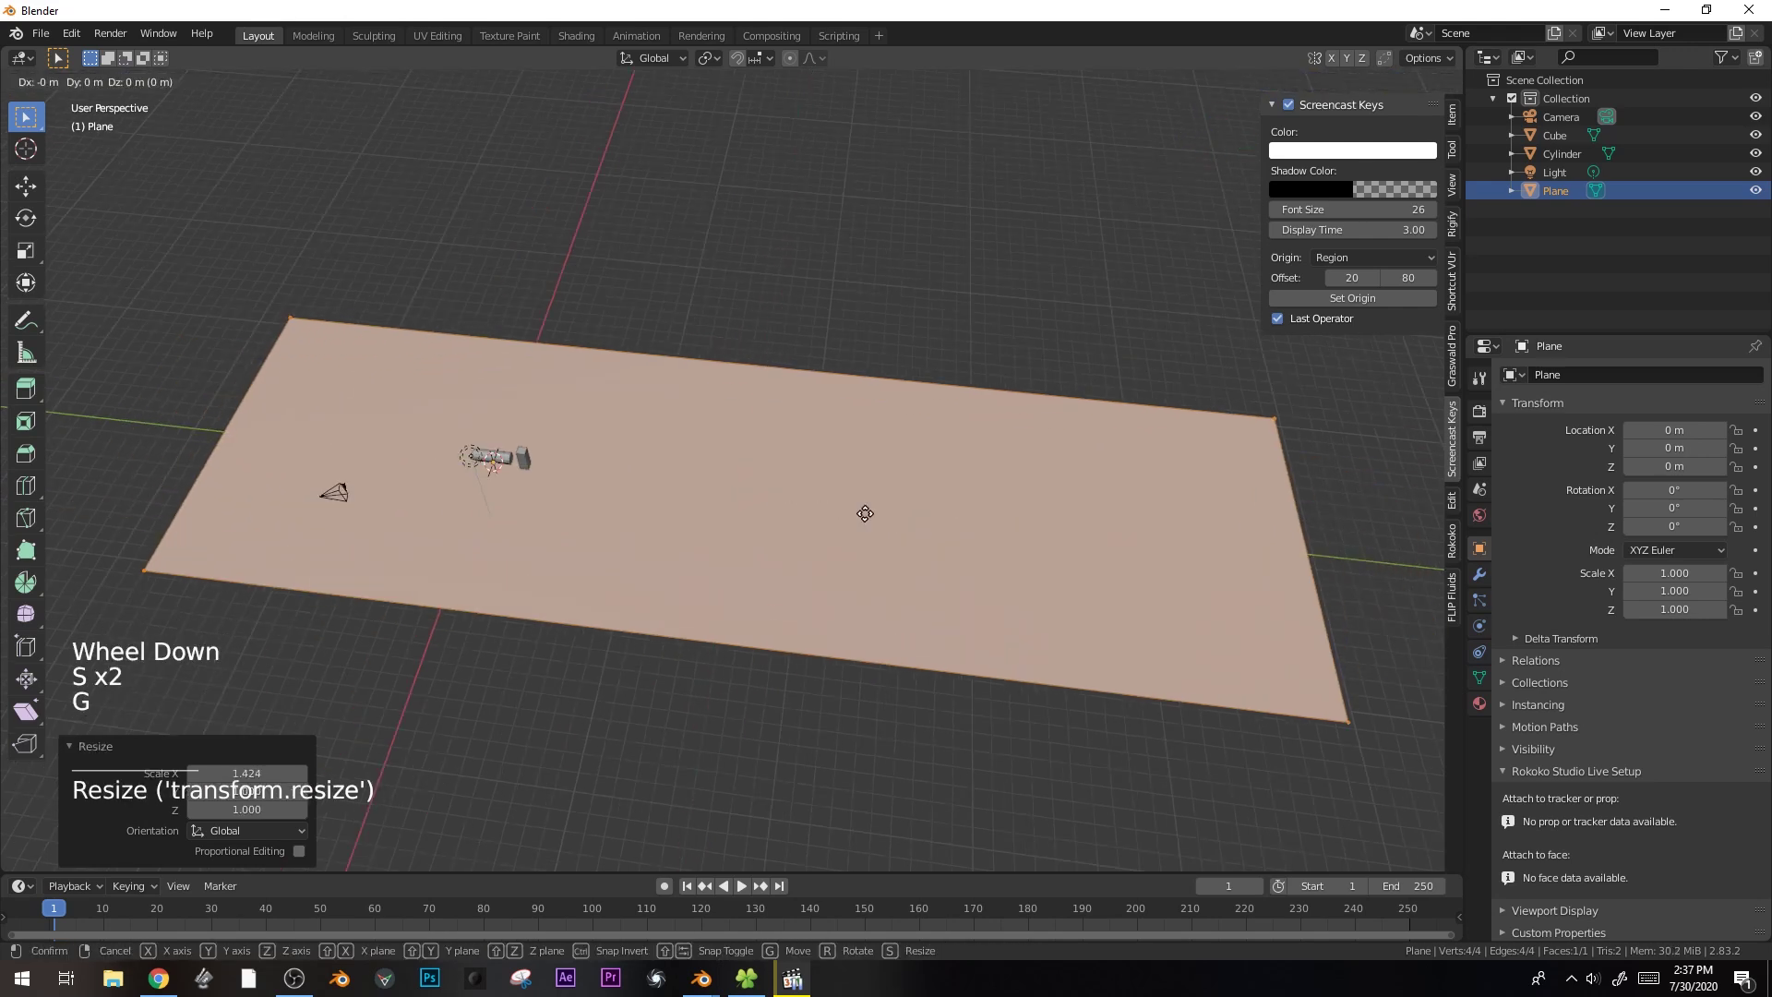
pyautogui.click(1015, 545)
pyautogui.press('s')
pyautogui.click(890, 368)
# - Add three loop cuts across the strip's length and subdivide the whole mesh with 10 cuts
pyautogui.hotkey('ctrl', 'r')
pyautogui.click(892, 370)
pyautogui.press('a')
pyautogui.rightClick(855, 459)
pyautogui.click(856, 458)
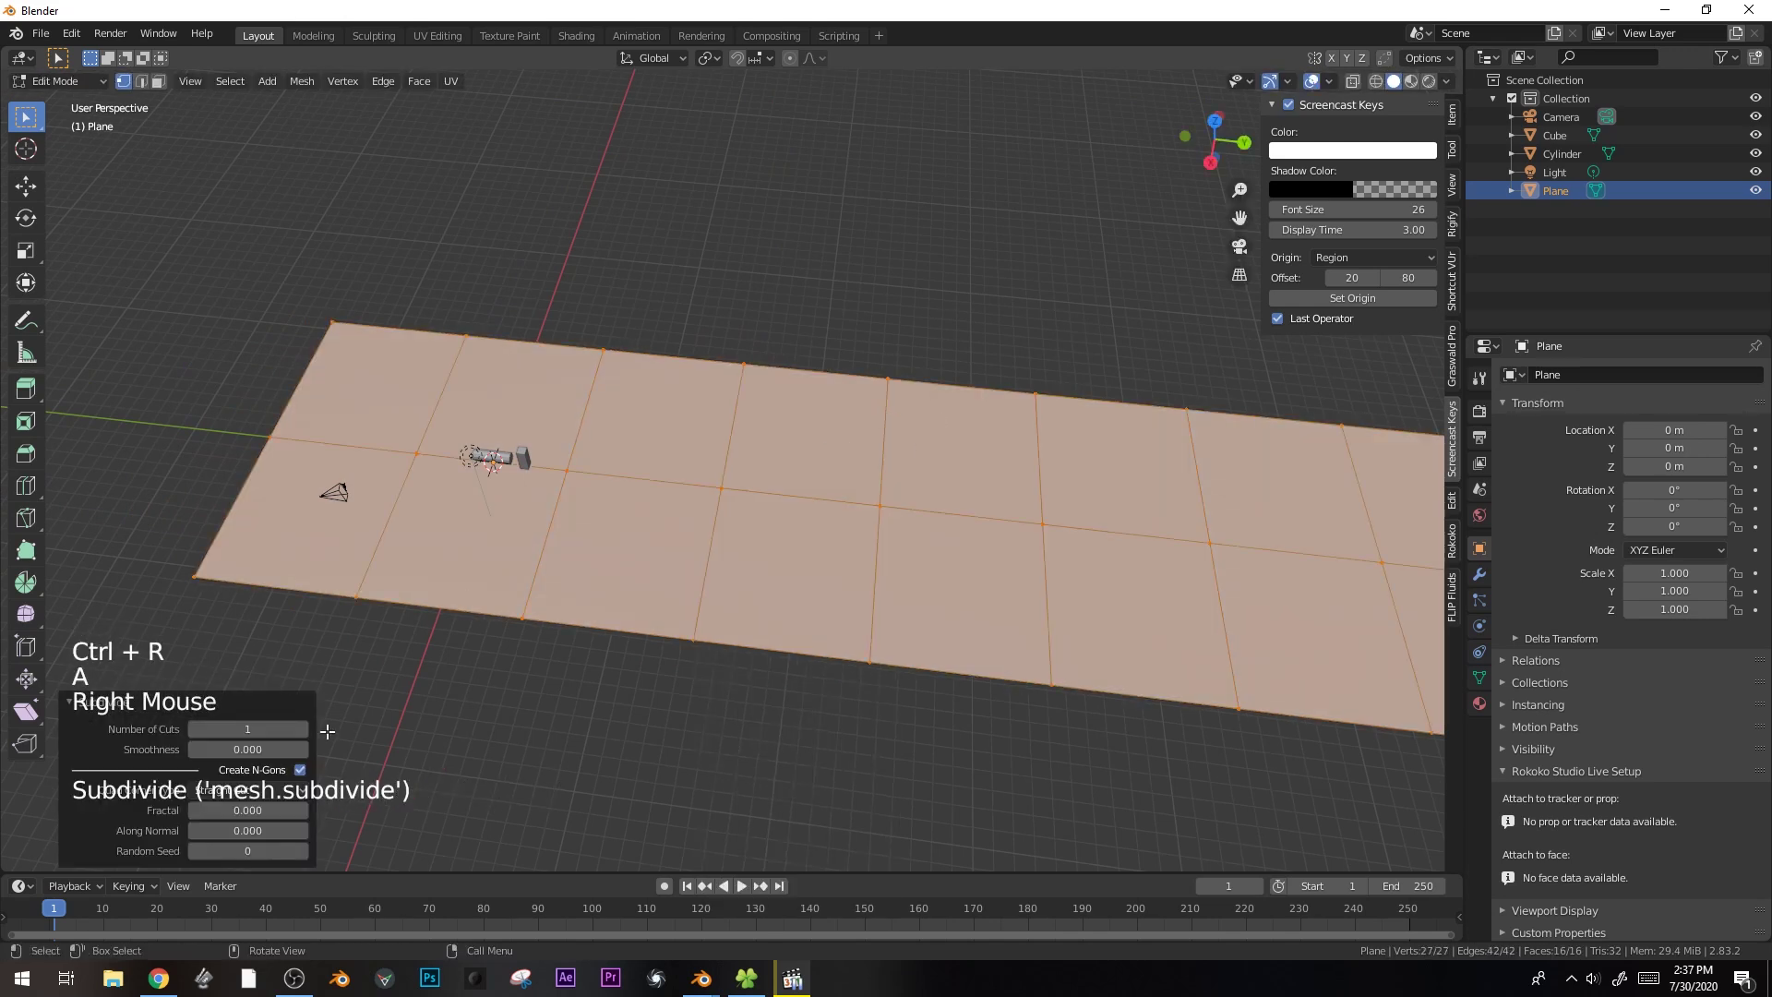
pyautogui.moveTo(247, 729); pyautogui.dragTo(286, 729)
pyautogui.moveTo(680, 716); pyautogui.dragTo(609, 633, button='middle')
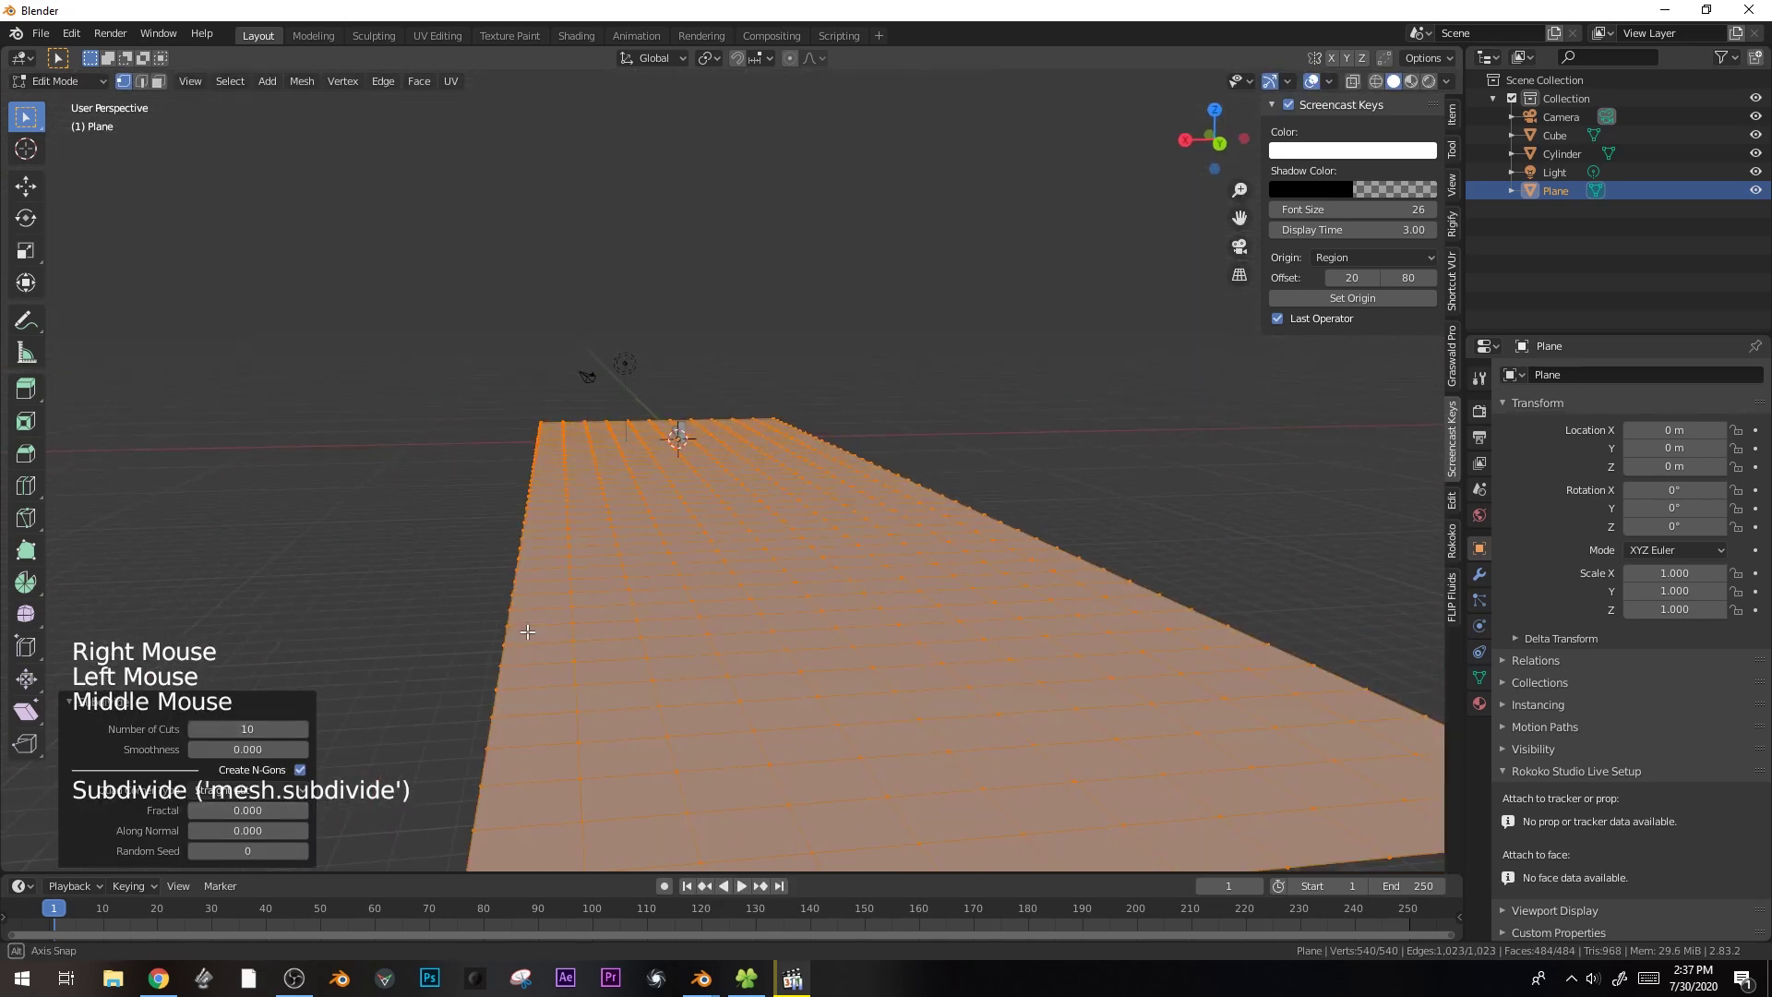
# - Raise the subdivision's Fractal value to make the ground bumpy, and return to Object Mode
pyautogui.scroll(2, 609, 633)
pyautogui.keyDown('shift'); pyautogui.moveTo(241, 817); pyautogui.dragTo(275, 818); pyautogui.keyUp('shift')
pyautogui.moveTo(600, 495); pyautogui.dragTo(502, 429, button='middle')
pyautogui.press('Tab')
# - Move the upright block farther down the ground to about X -2.85 m, Y 12.58 m
pyautogui.click(482, 452)
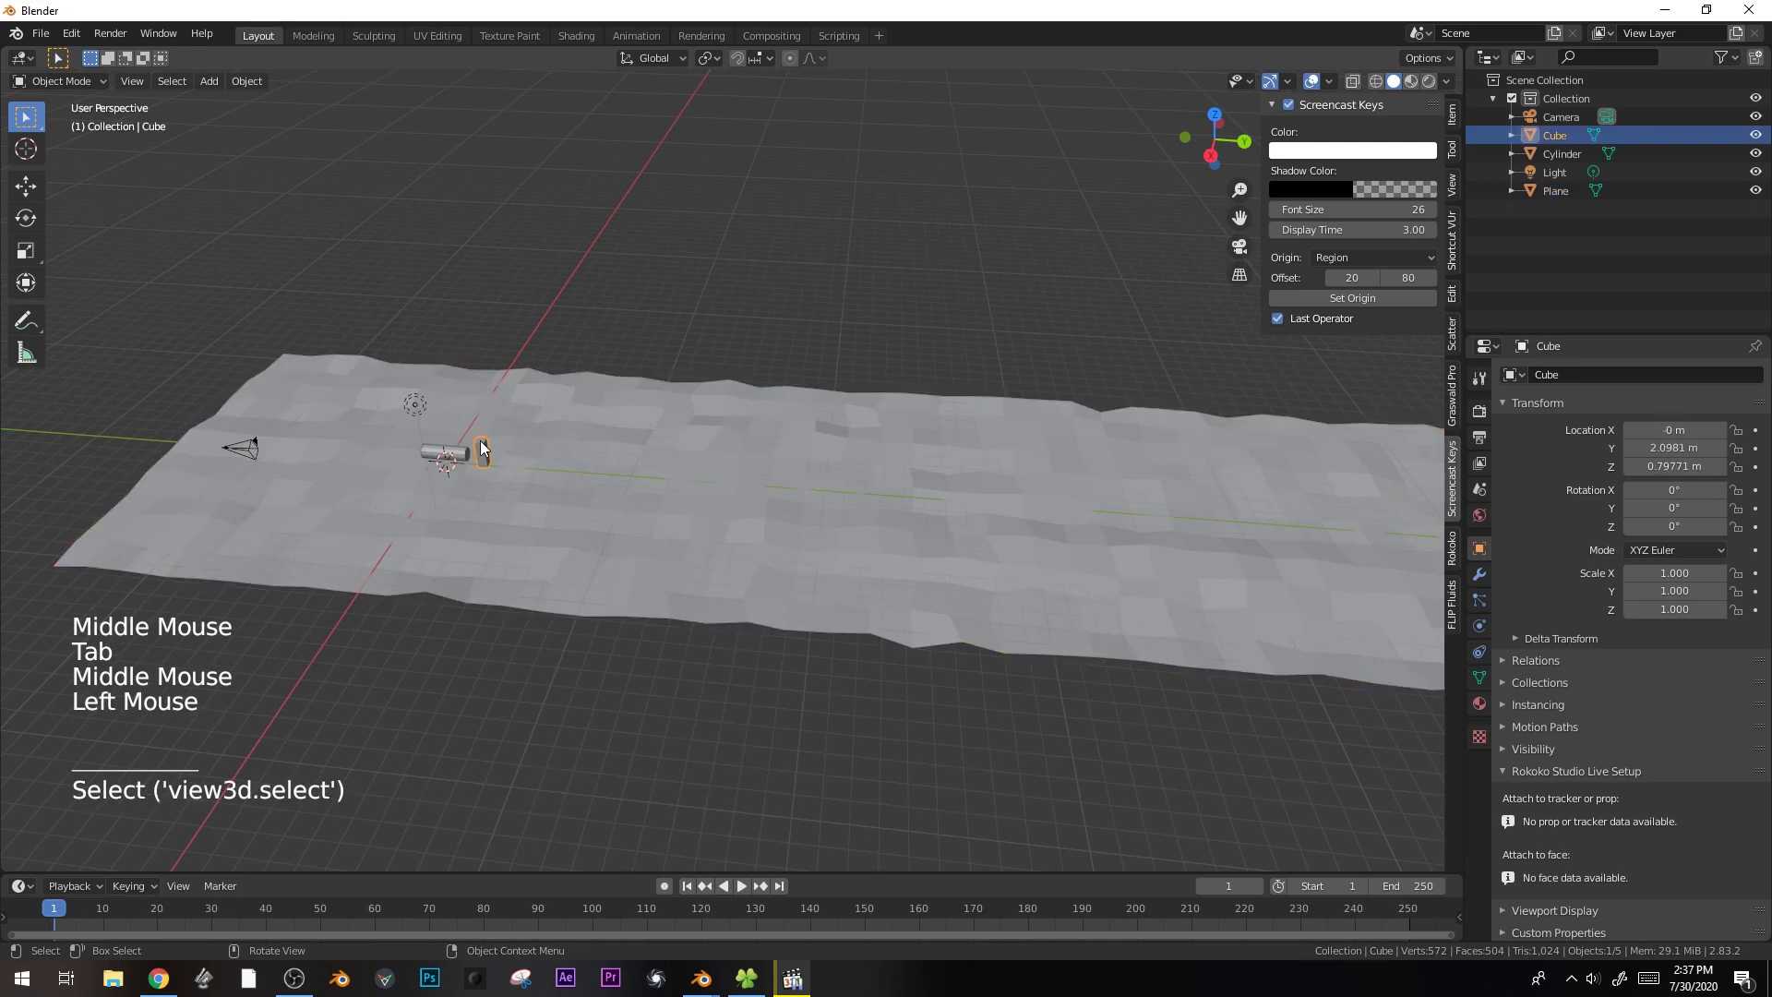
pyautogui.press('g')
# - Move the cylinder along Y to about -12.44 m, near the start of the ground strip
pyautogui.press('g')
pyautogui.click(731, 466)
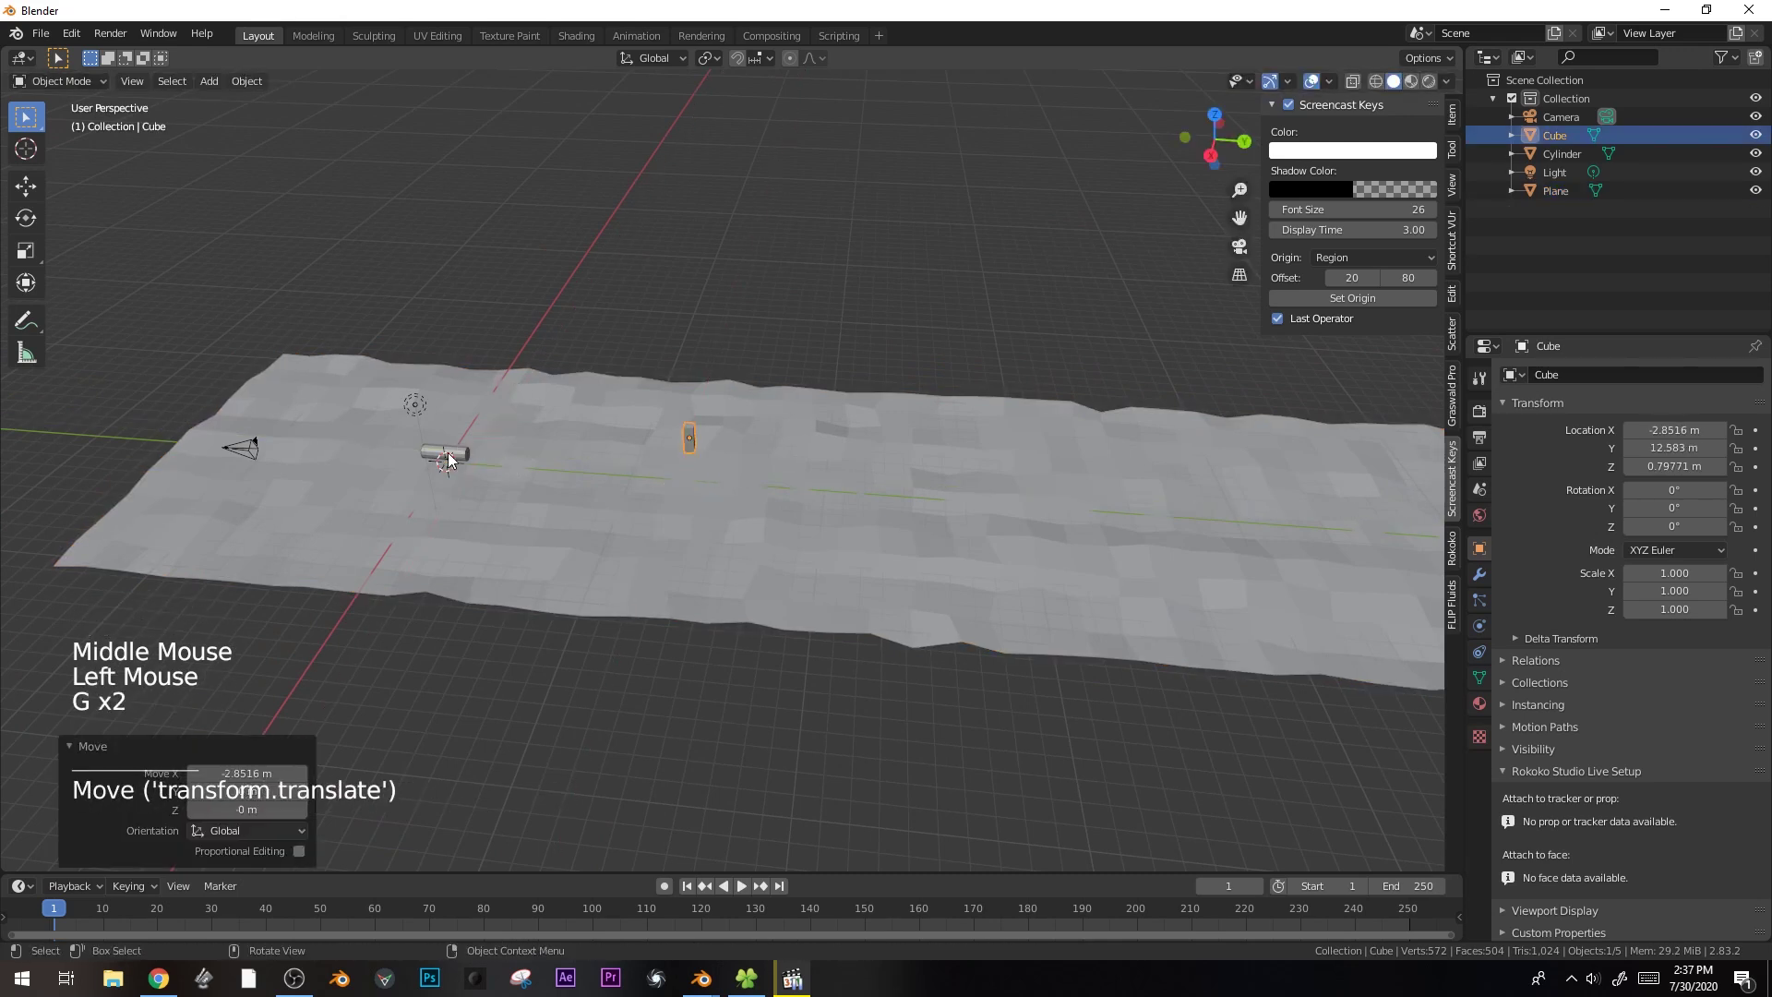
pyautogui.click(452, 457)
pyautogui.press('g')
pyautogui.press('x')
pyautogui.press('y')
pyautogui.click(397, 487)
# - Raise the cylinder along Z to about 1.06 m so that it sits above the ground
pyautogui.keyDown('shift'); pyautogui.moveTo(432, 505); pyautogui.dragTo(573, 544, button='middle'); pyautogui.keyUp('shift')
pyautogui.press('KP_1')
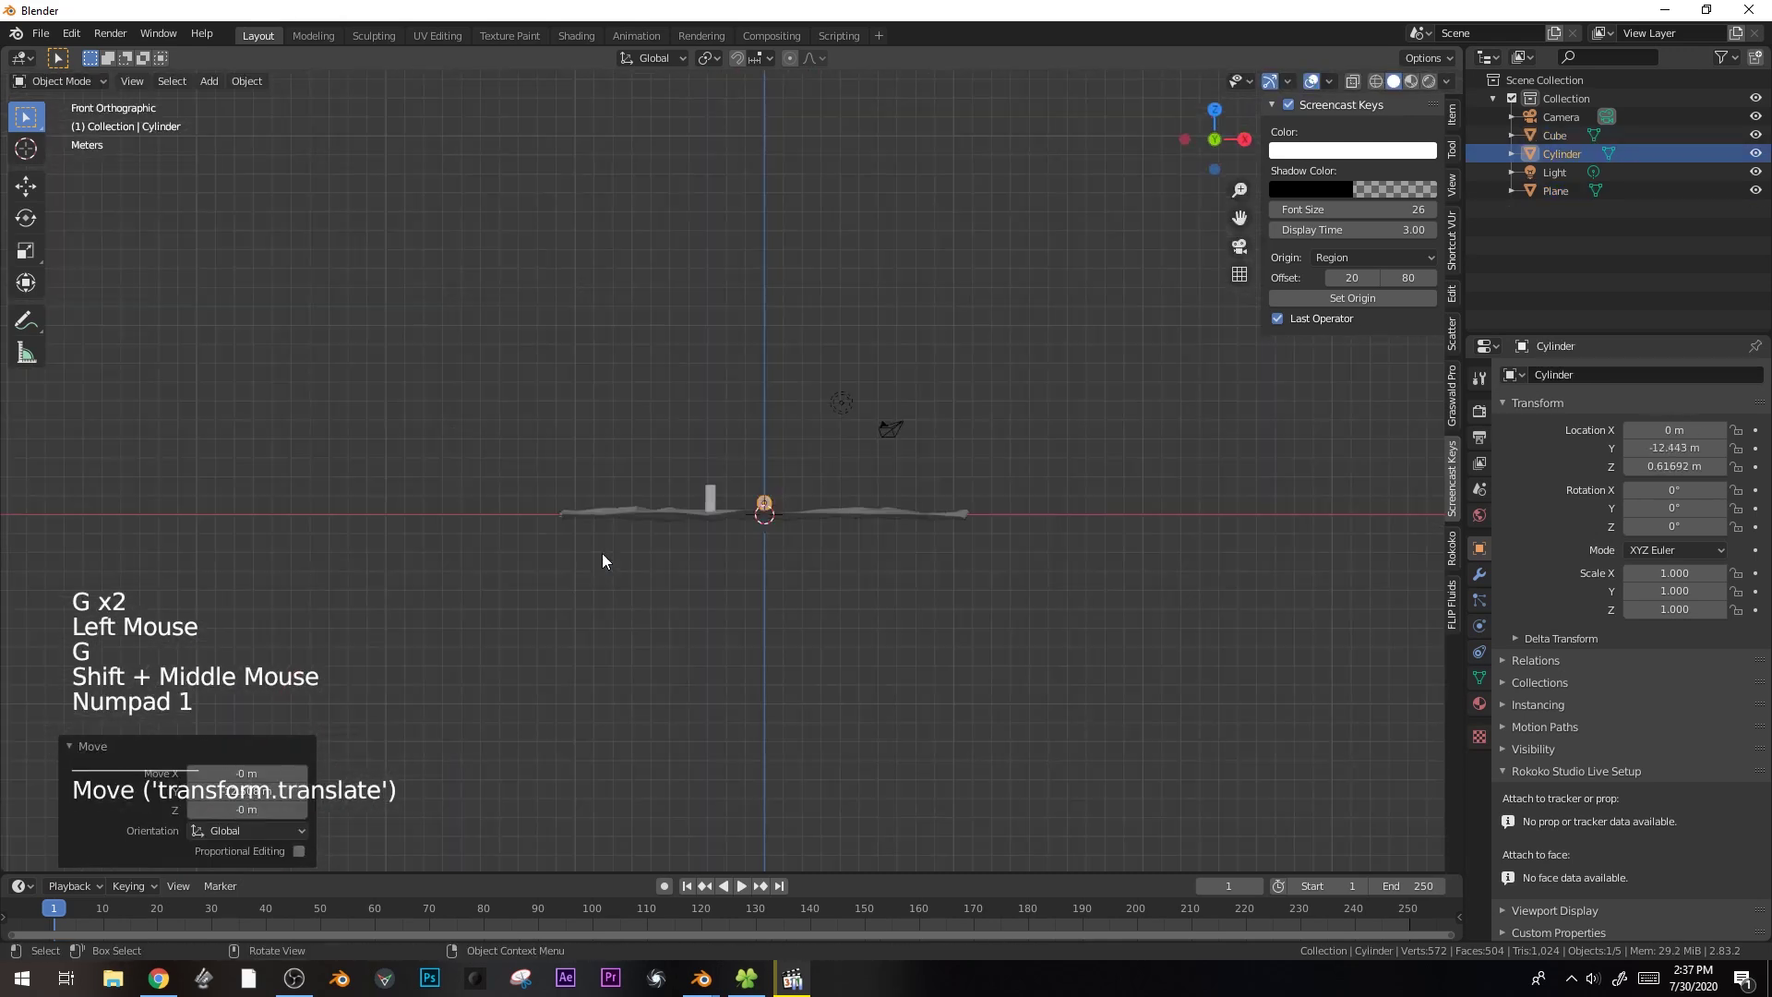
pyautogui.press('KP_3')
pyautogui.press('g')
pyautogui.press('z')
pyautogui.click(606, 533)
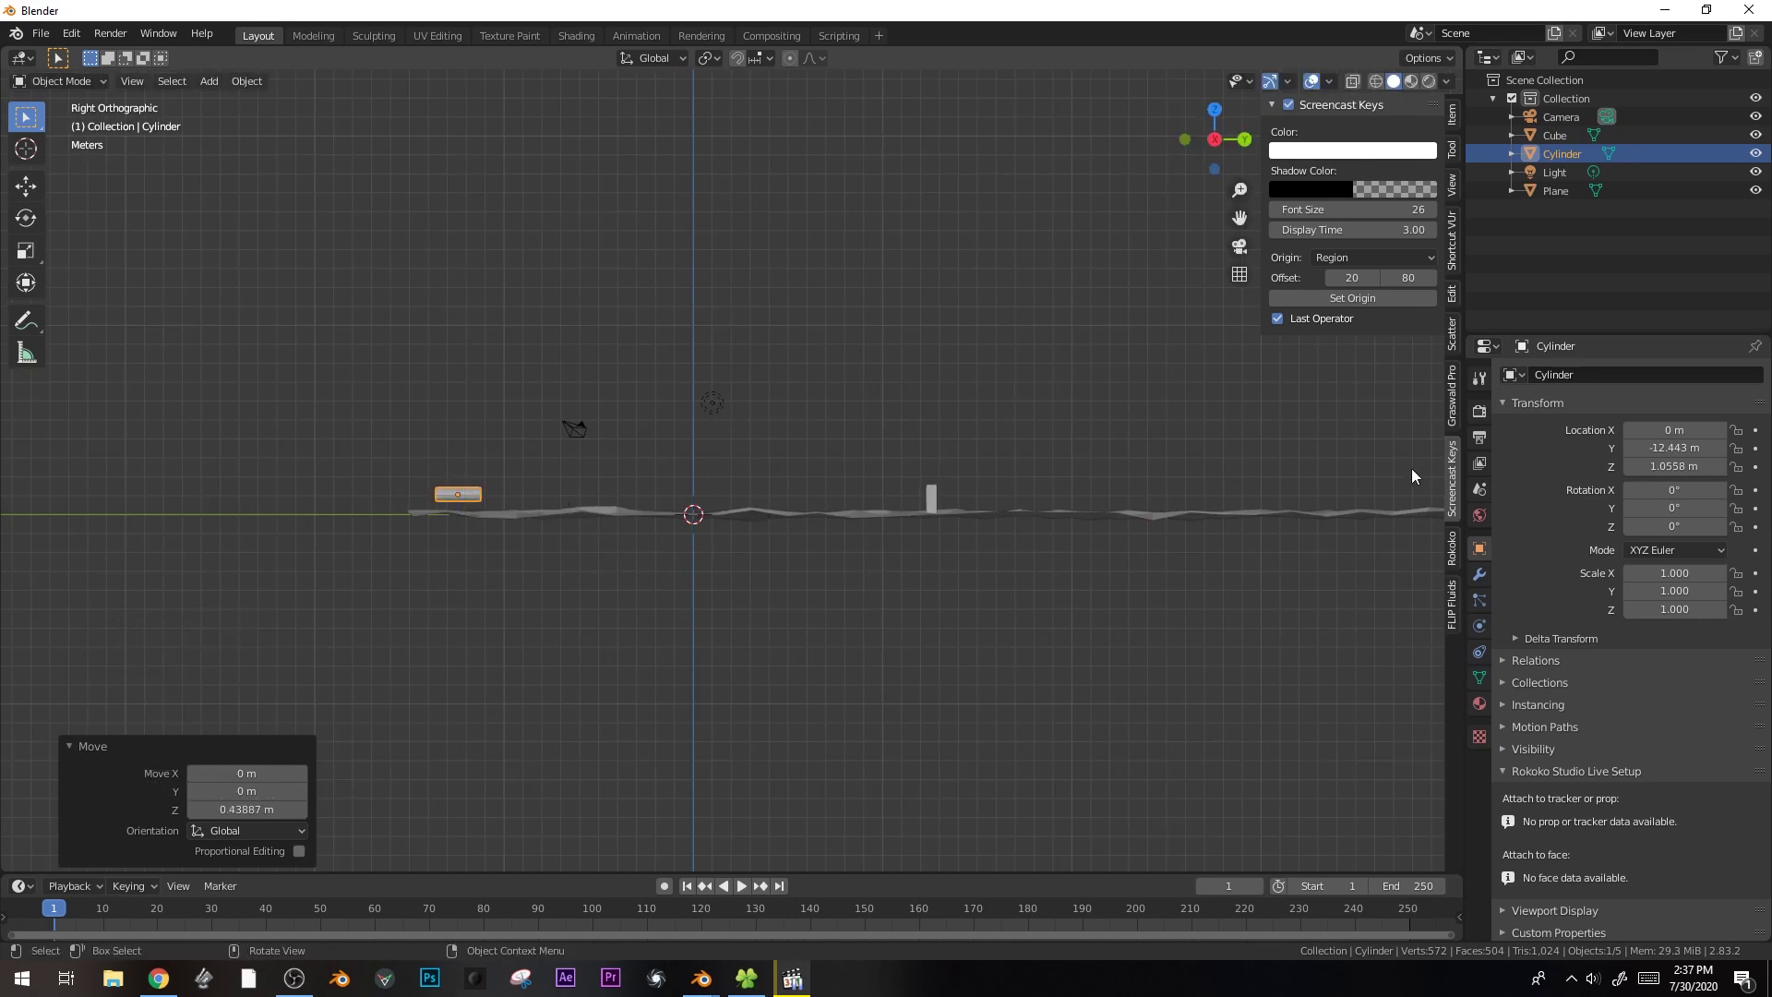
# - Add a rigid body to the ground plane with type Passive and collision shape Mesh
pyautogui.moveTo(1105, 501); pyautogui.dragTo(1042, 556, button='middle')
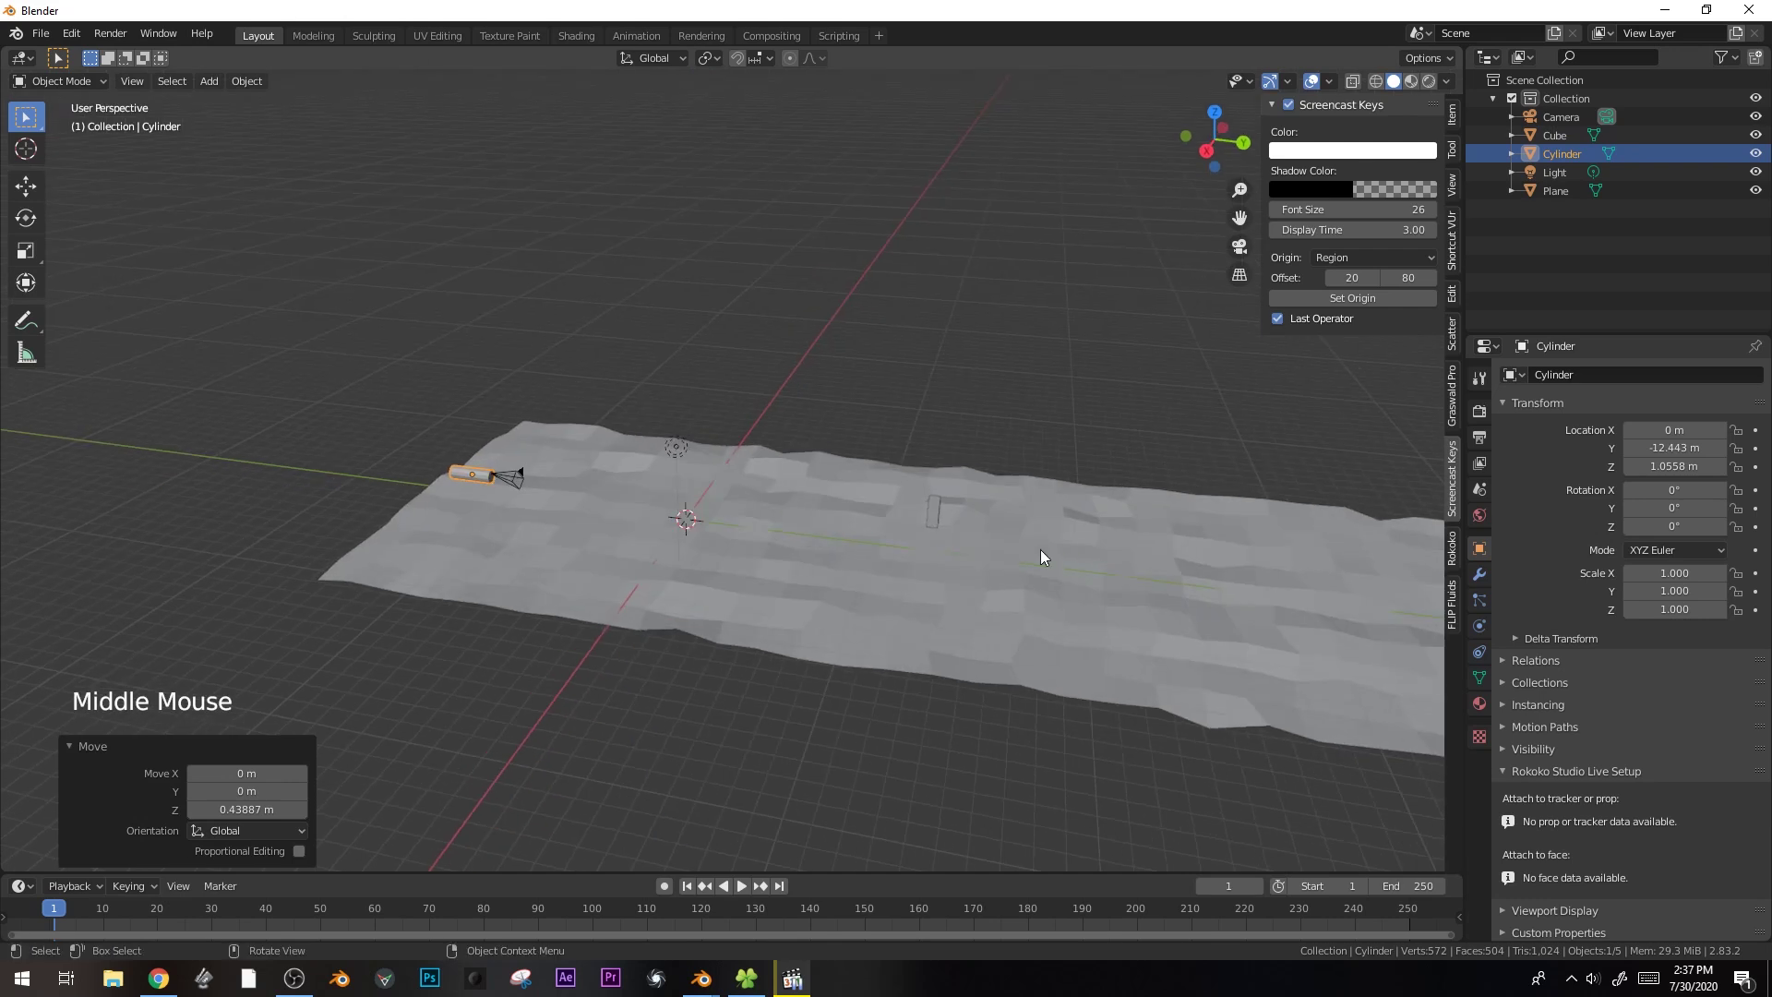
pyautogui.click(768, 561)
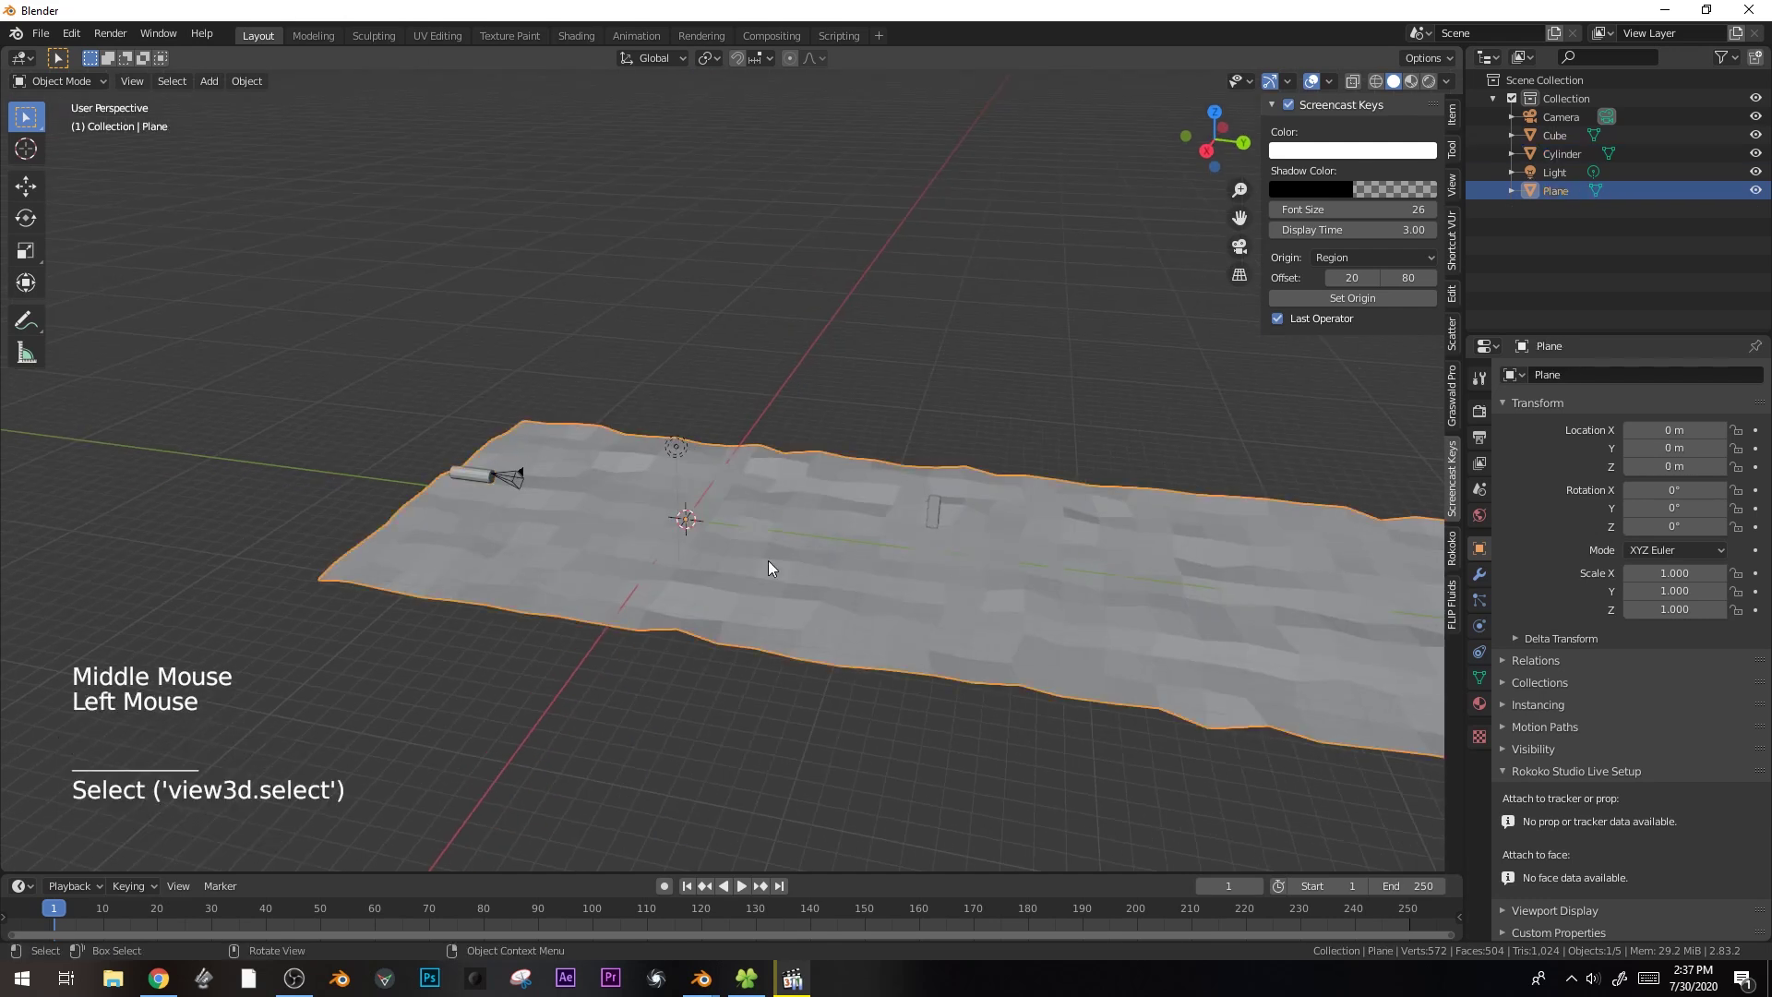
pyautogui.click(1479, 627)
pyautogui.click(1697, 439)
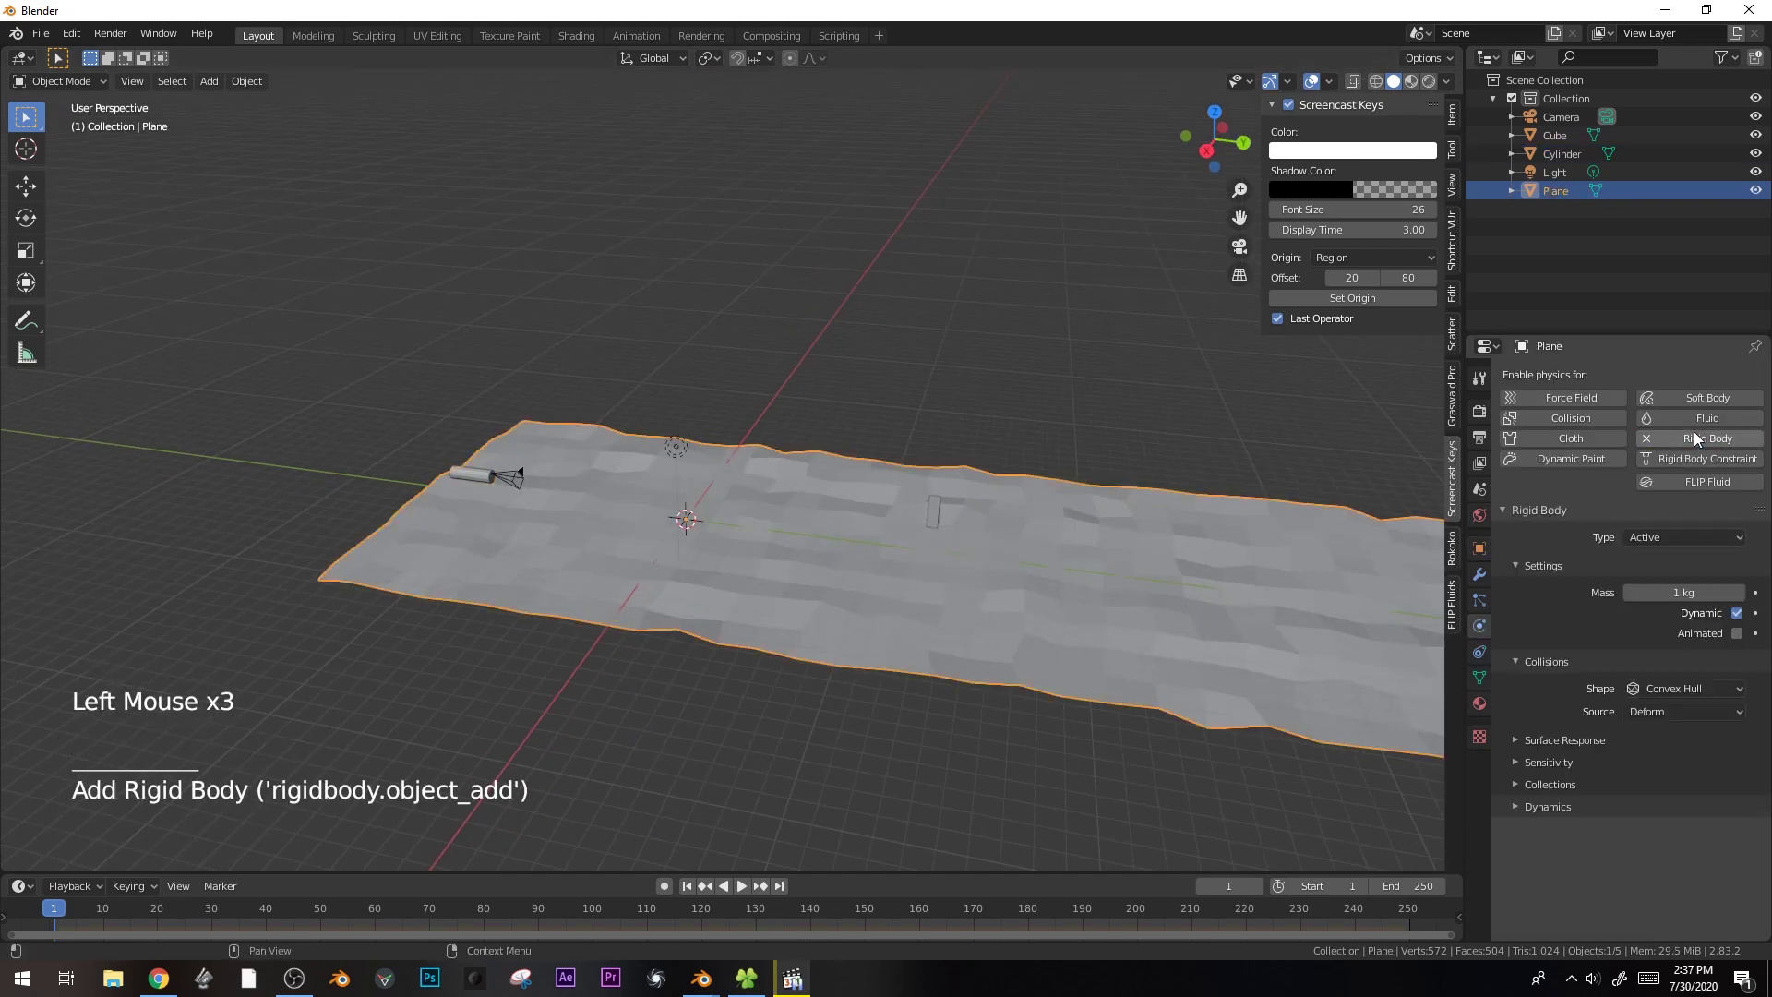
pyautogui.moveTo(1675, 528); pyautogui.dragTo(1671, 587)
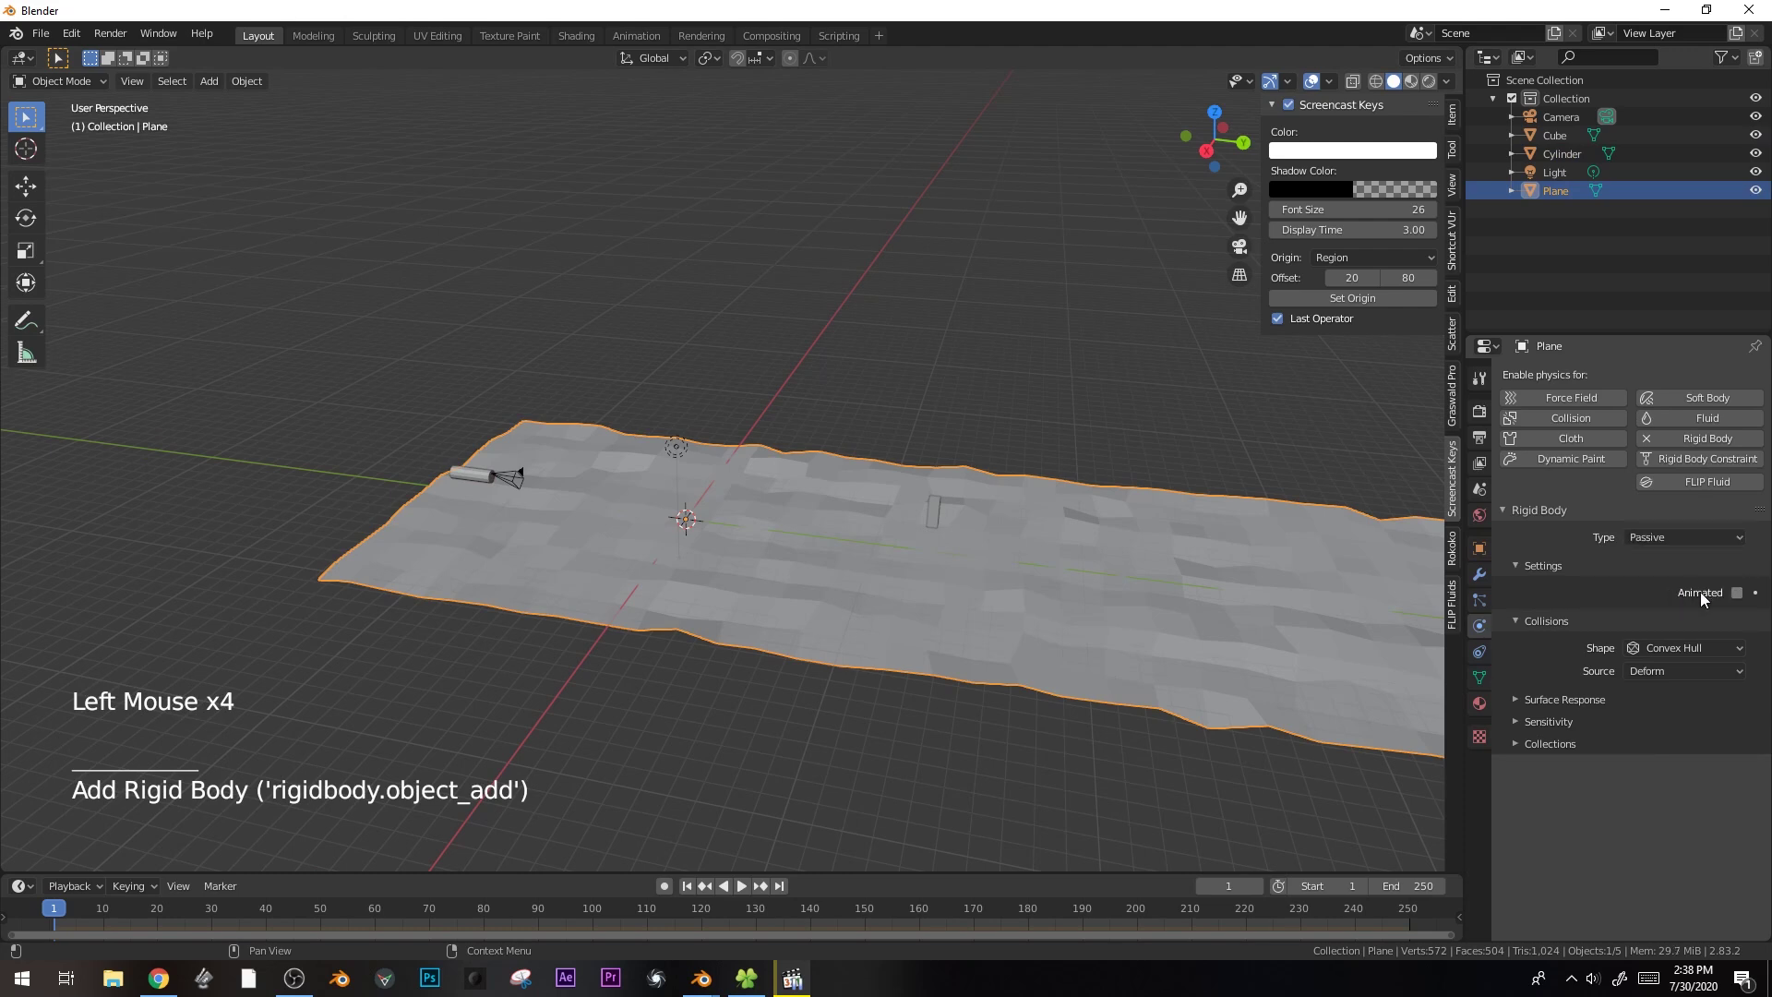
pyautogui.click(1710, 644)
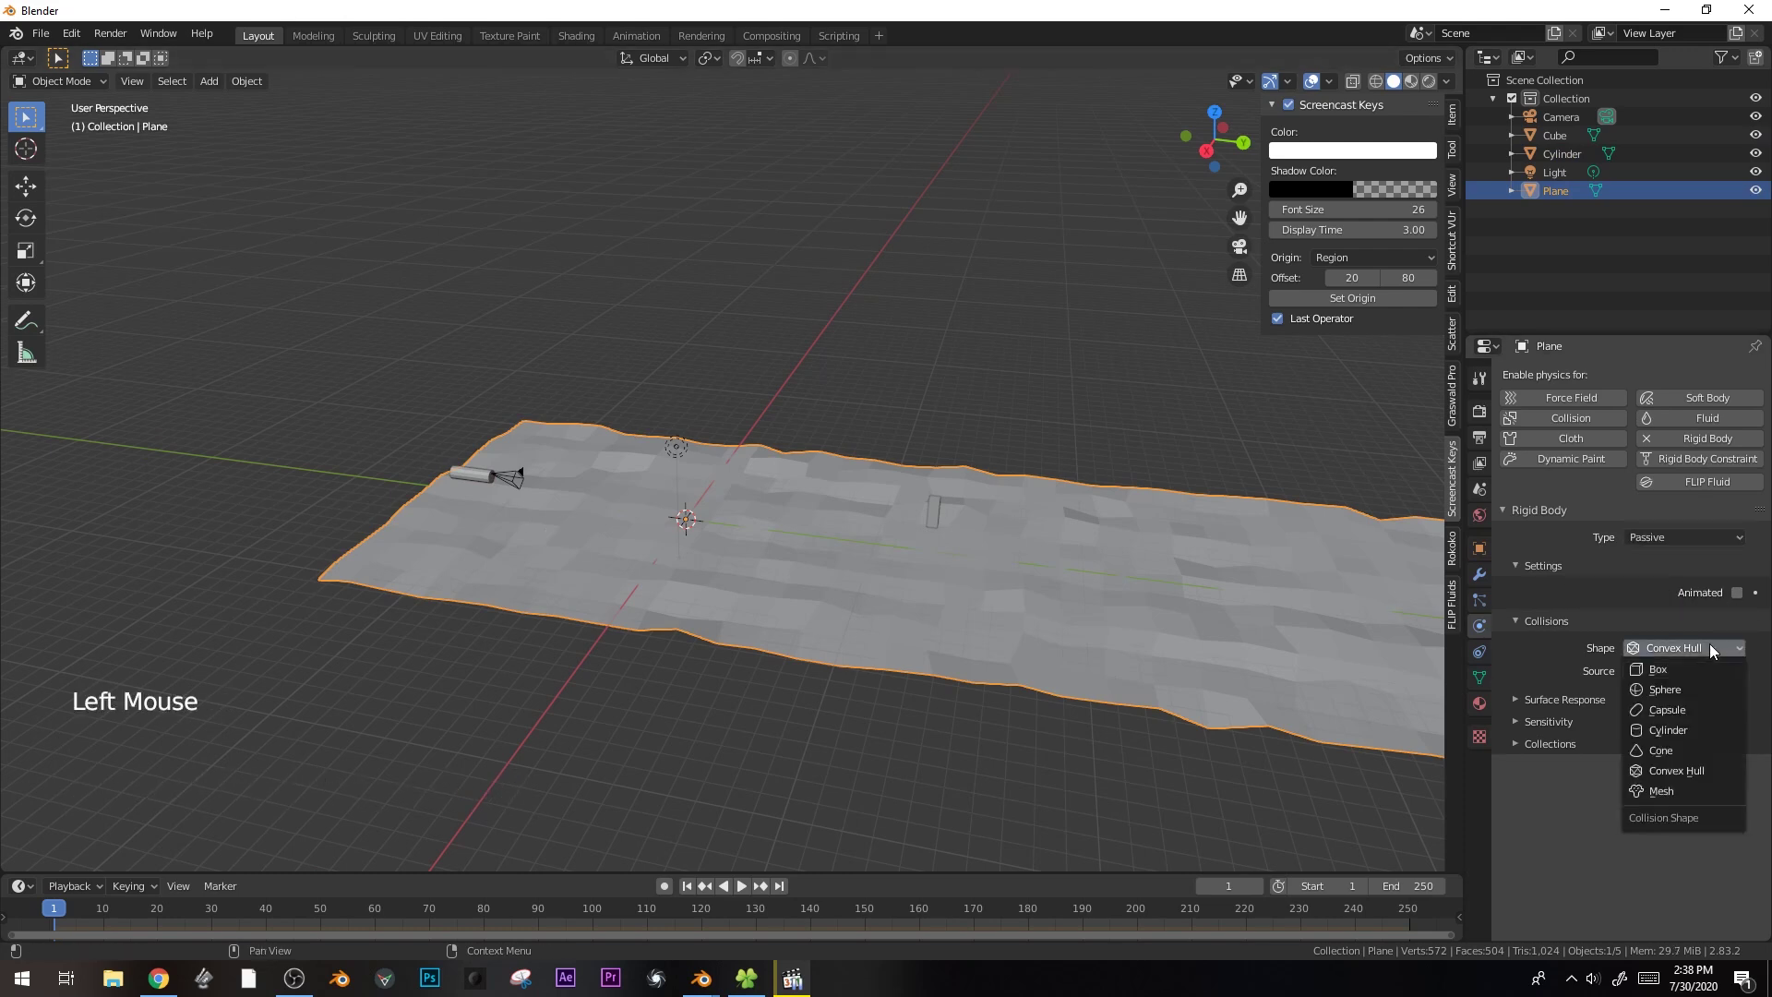
pyautogui.click(1687, 795)
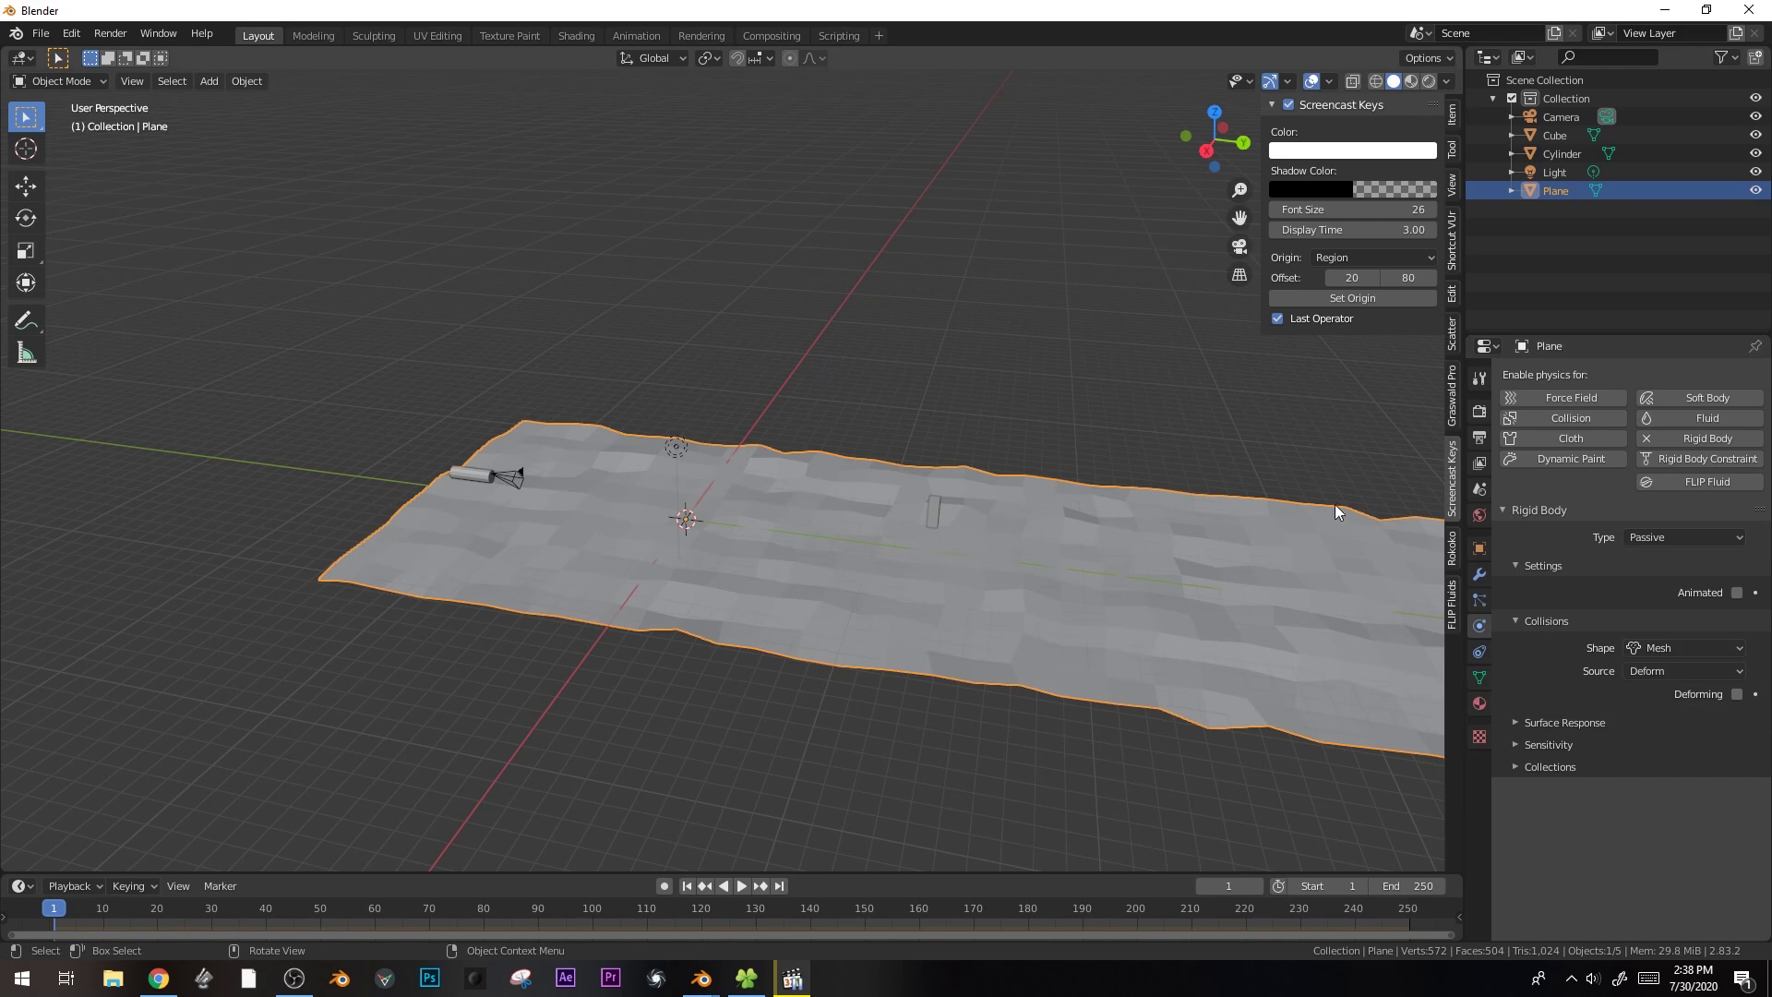
# - Add an active rigid body to the cylinder and set its collision shape to Mesh
pyautogui.moveTo(1162, 693); pyautogui.dragTo(847, 571, button='middle')
pyautogui.scroll(2, 627, 545)
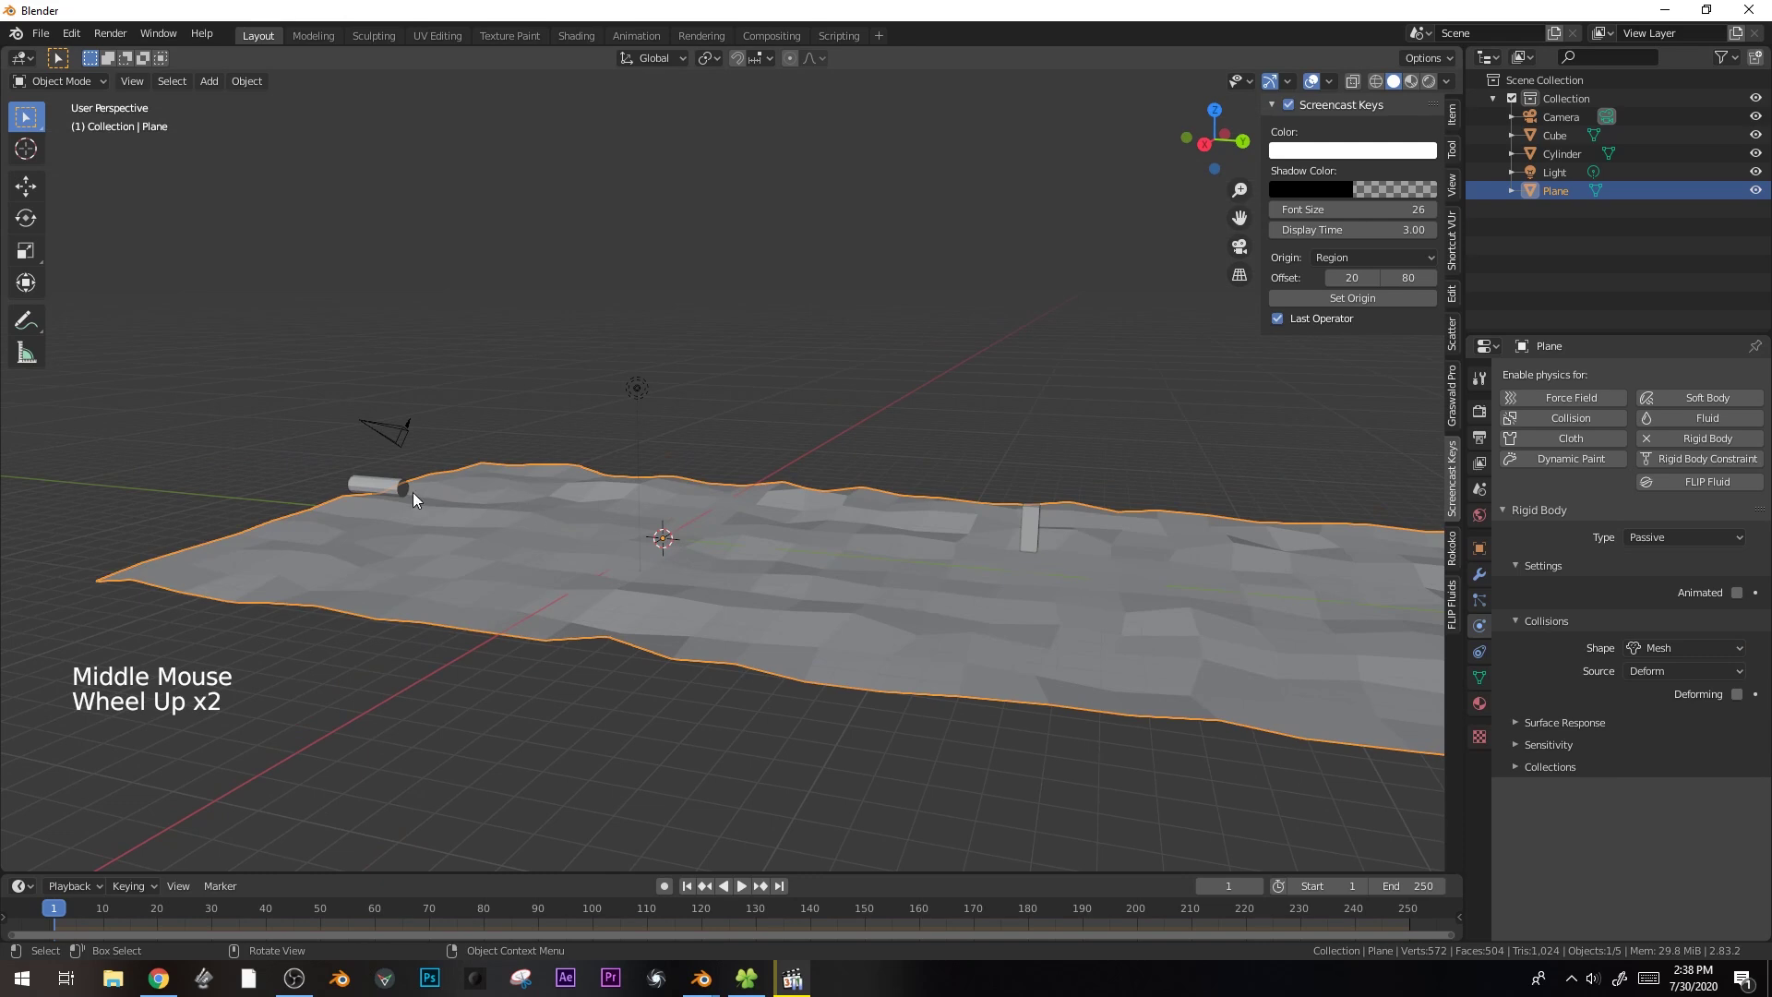
pyautogui.click(375, 484)
pyautogui.click(1697, 441)
pyautogui.click(1667, 535)
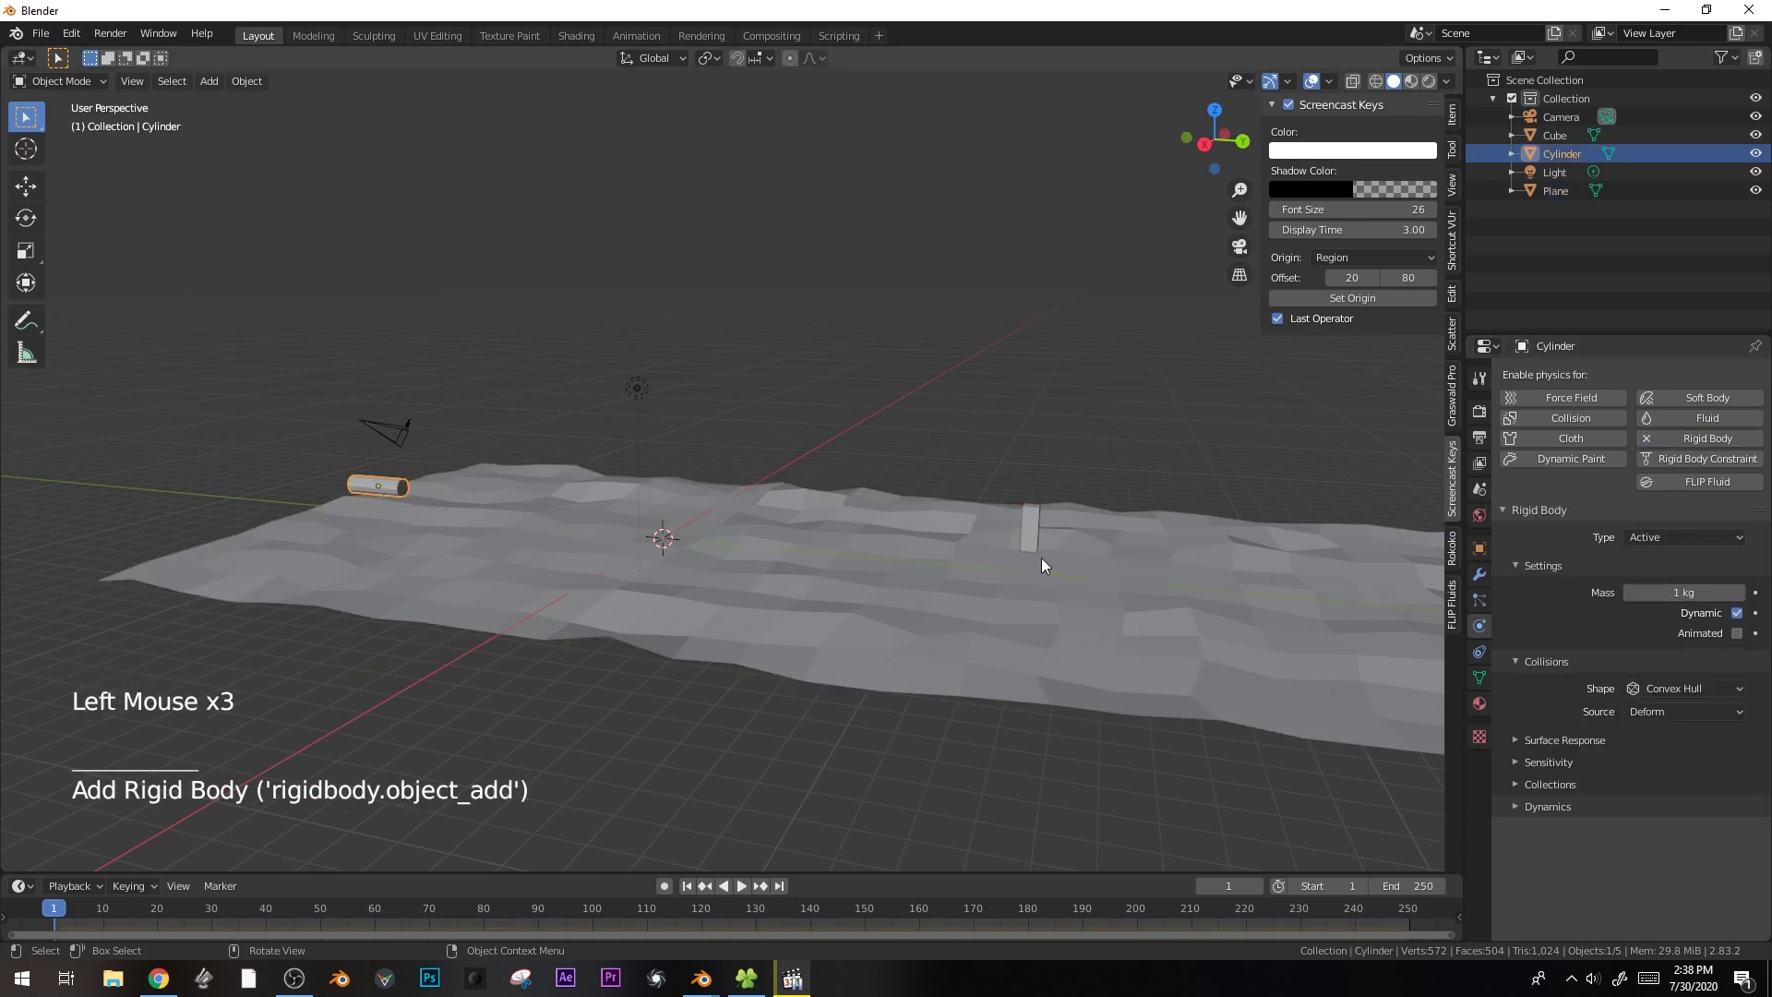
pyautogui.press('KP_1')
pyautogui.click(1689, 689)
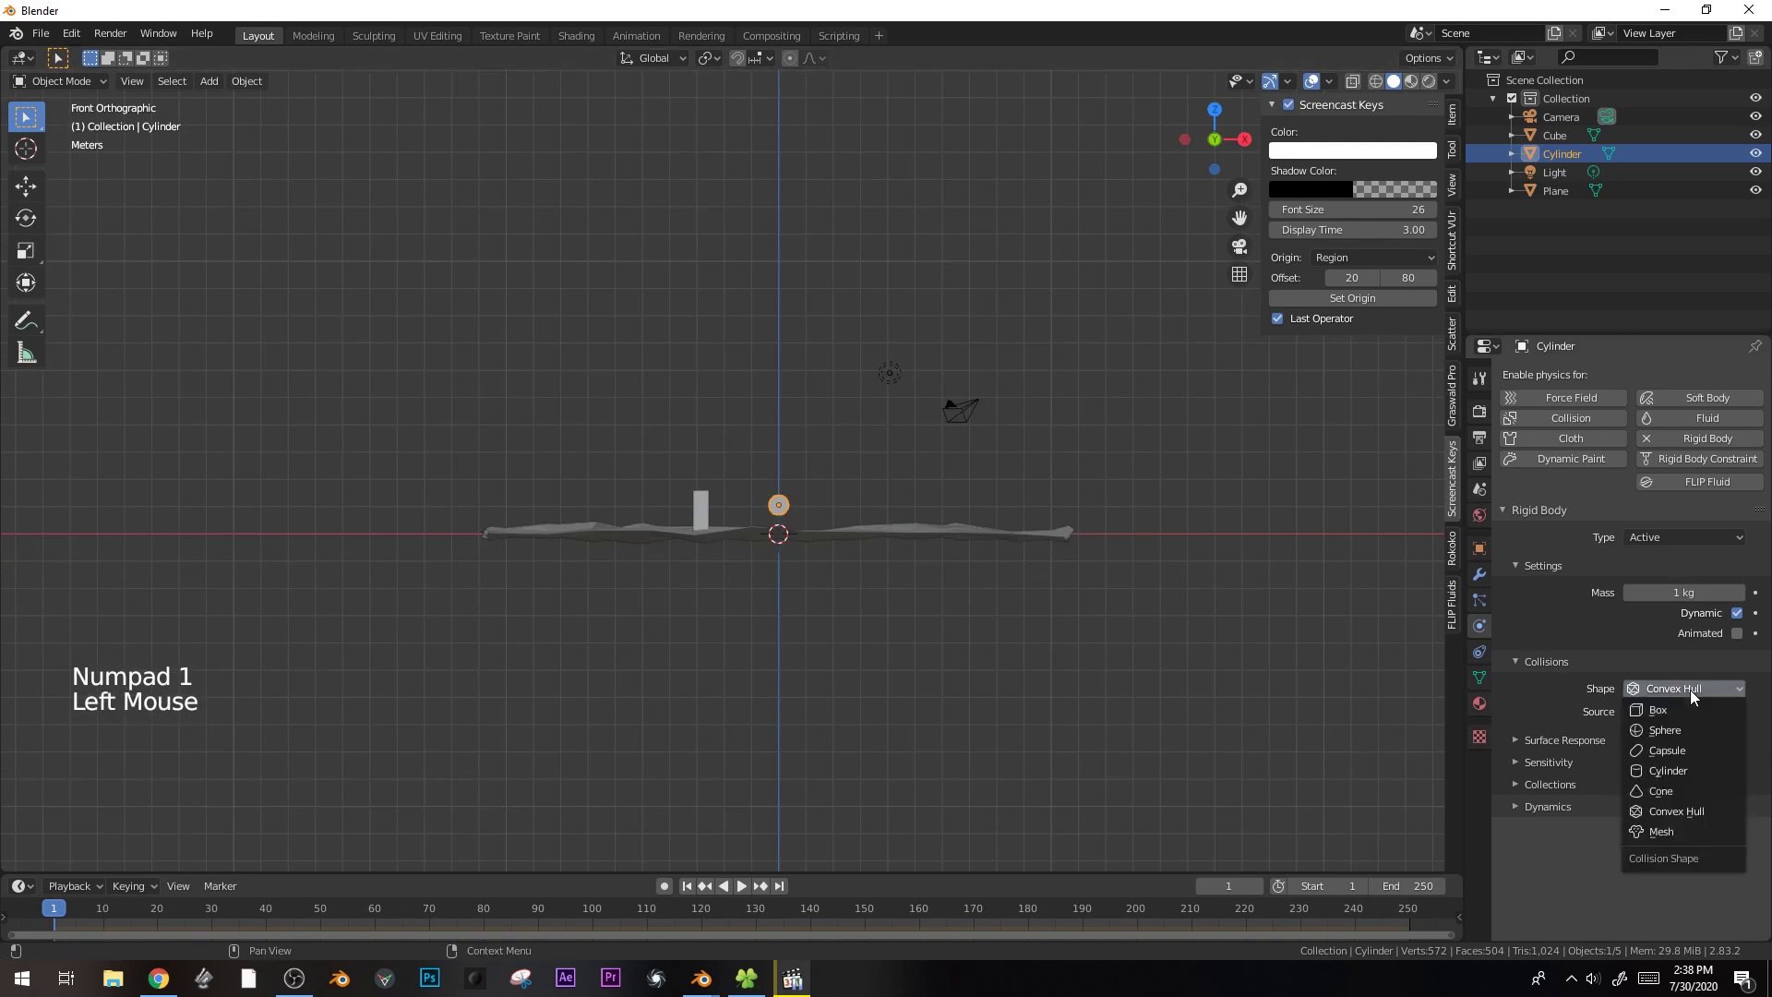
pyautogui.click(1692, 830)
# - Move the cylinder back along Y to about -20.4 m, before the ground strip, and insert a Location keyframe at frame 1
pyautogui.press('KP_3')
pyautogui.keyDown('shift'); pyautogui.moveTo(969, 545); pyautogui.dragTo(540, 363, button='middle'); pyautogui.keyUp('shift')
pyautogui.press('g')
pyautogui.click(400, 368)
pyautogui.press('i')
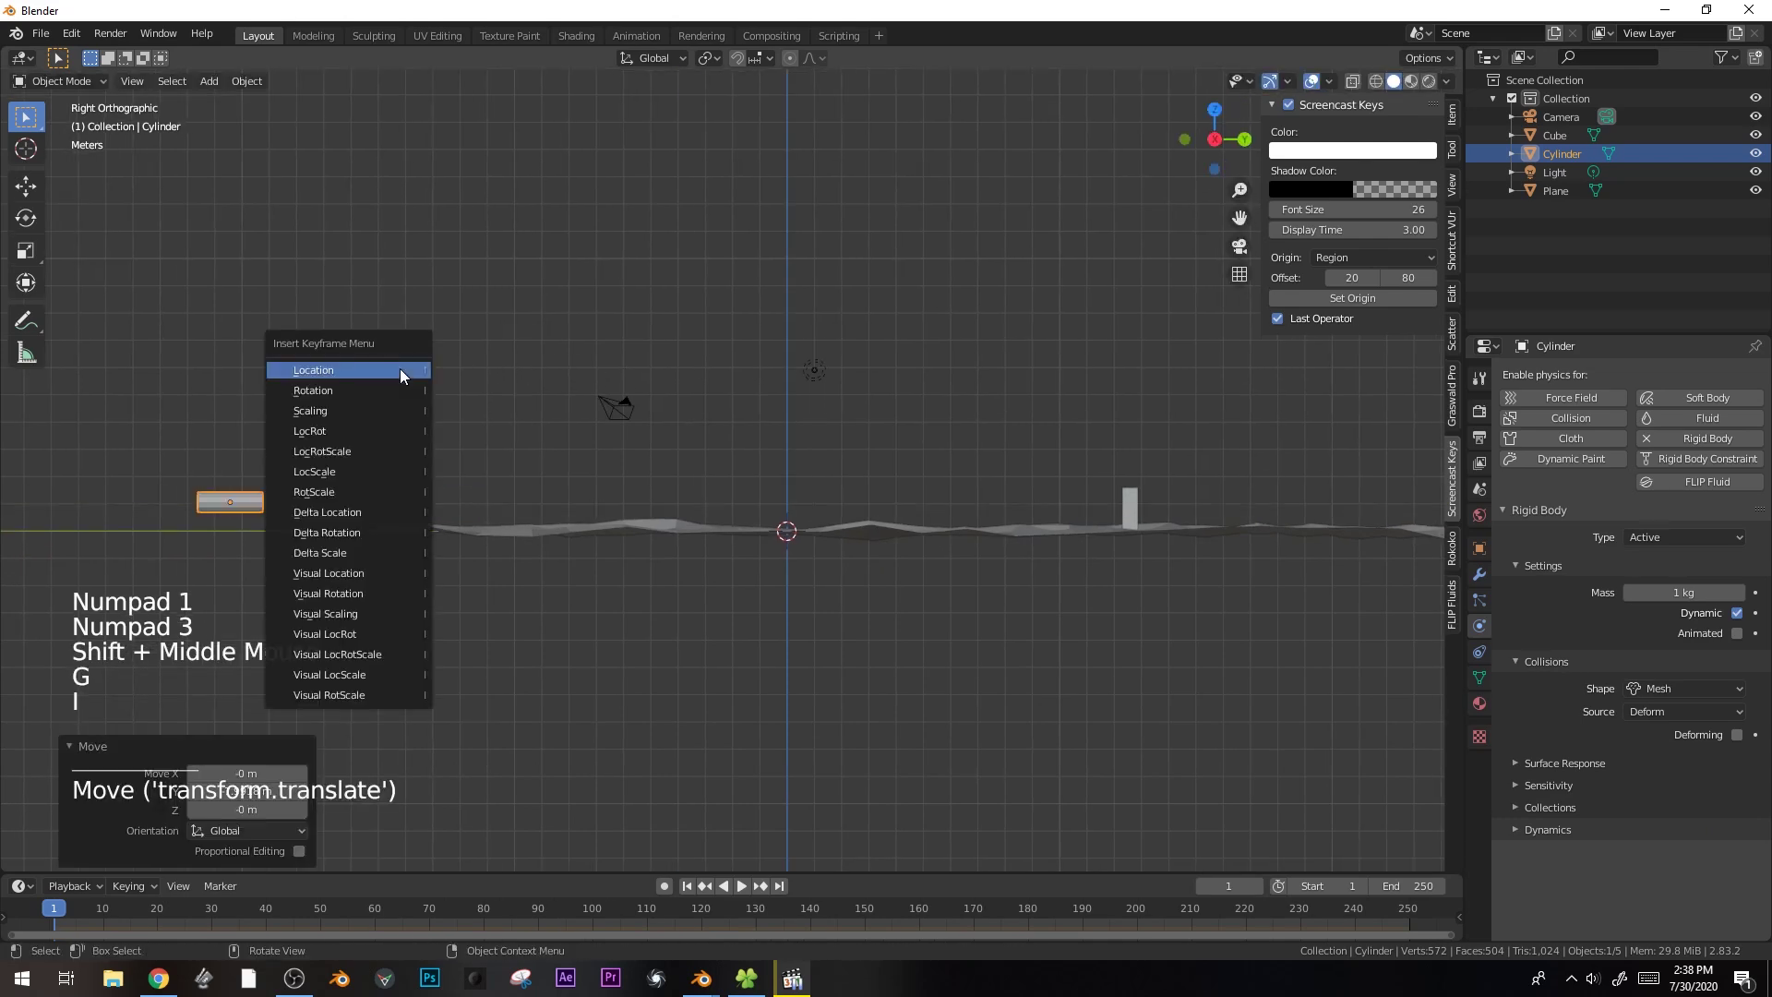
pyautogui.click(324, 487)
# - At frame 10, move the cylinder about 10.57 m forward along Y and insert another Location keyframe
pyautogui.moveTo(58, 906); pyautogui.dragTo(155, 916)
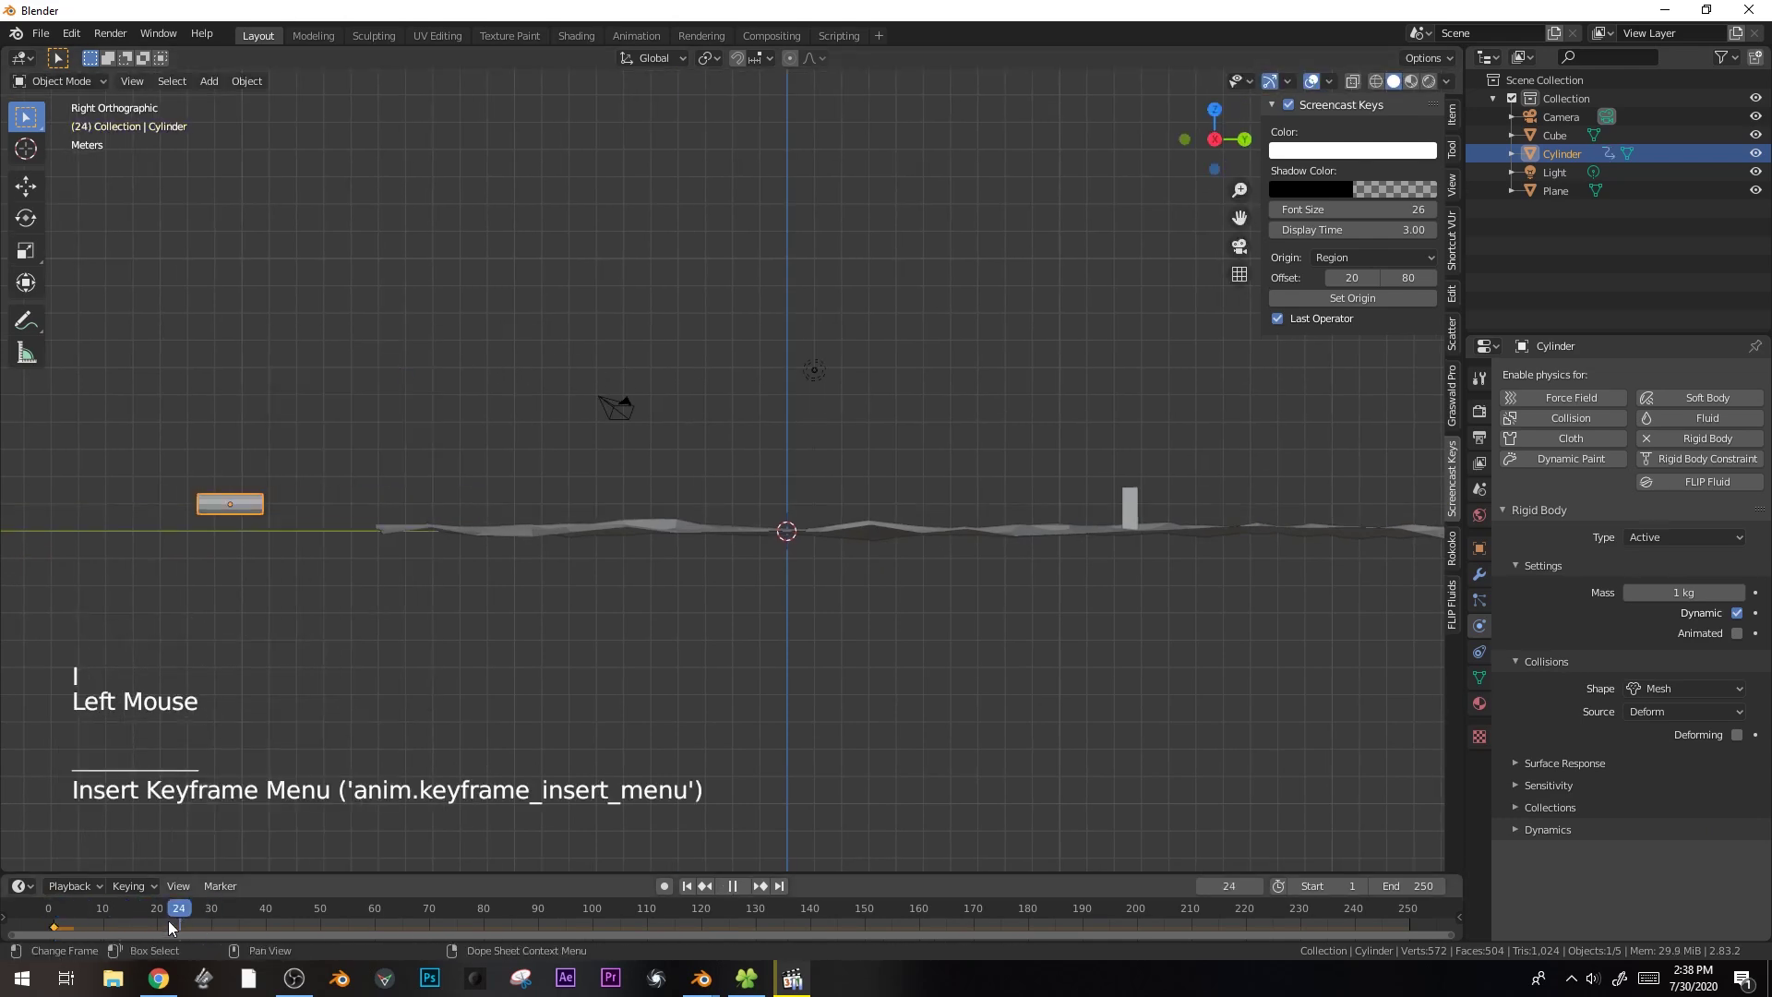
pyautogui.press('g')
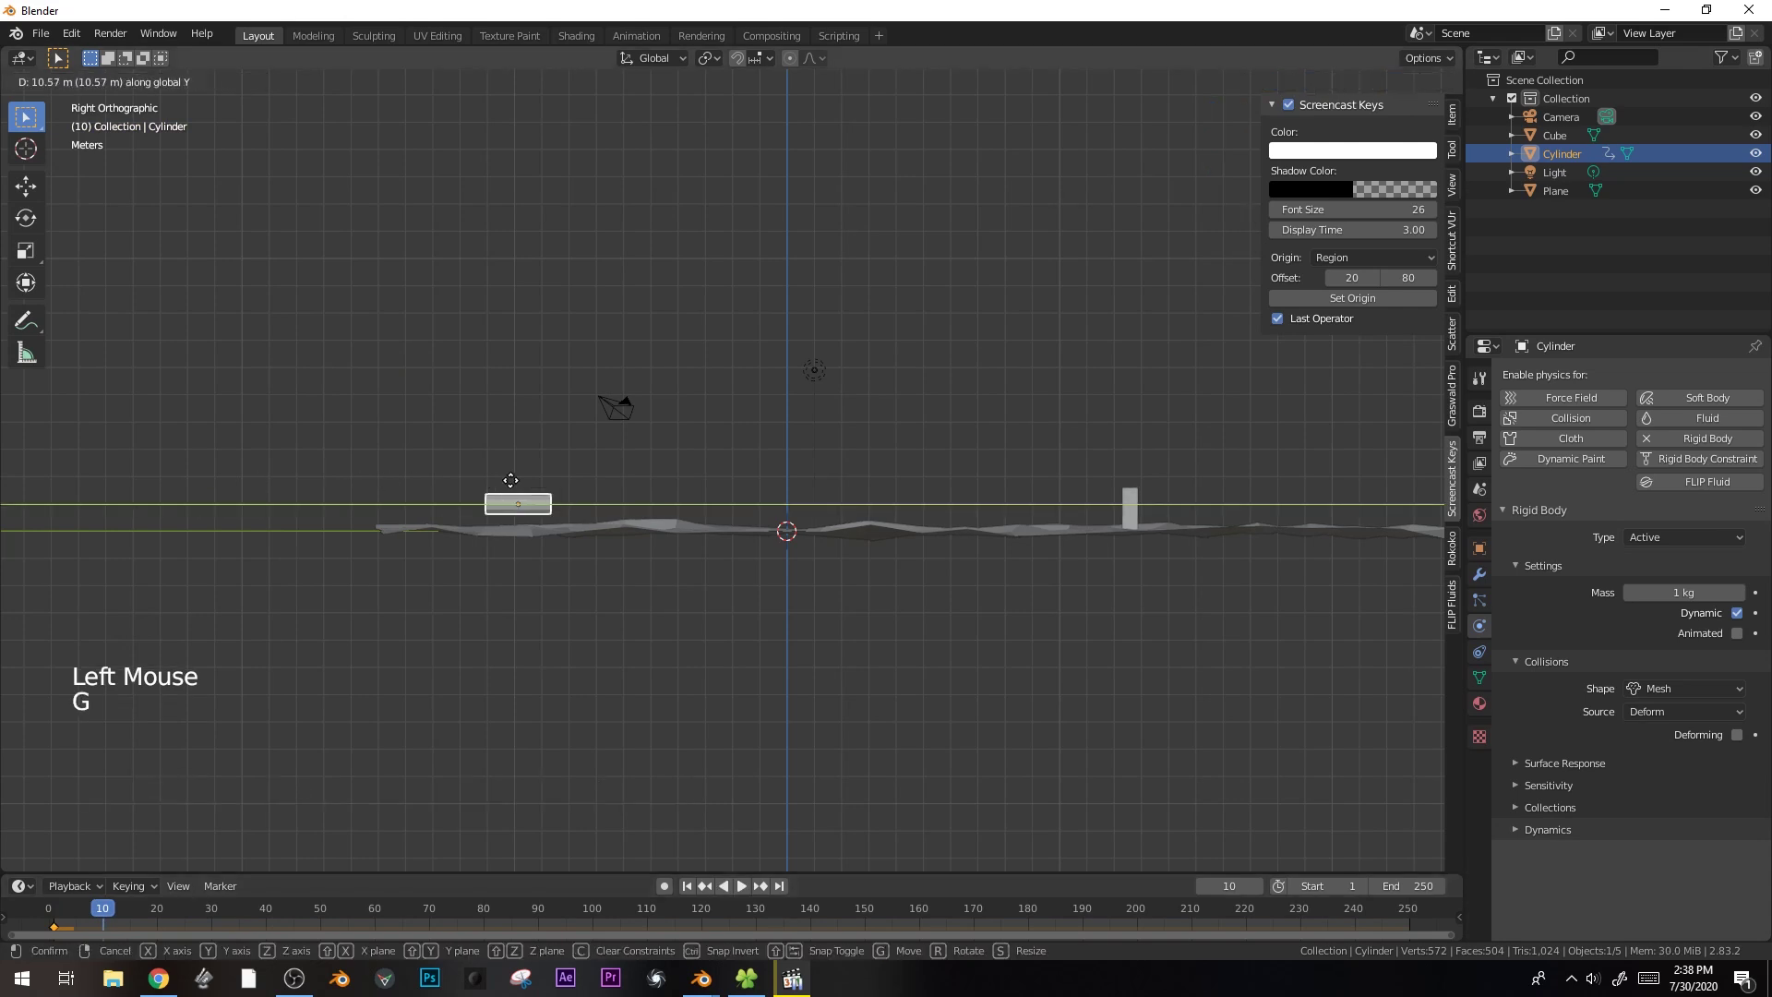
pyautogui.click(510, 480)
pyautogui.press('i')
pyautogui.click(510, 480)
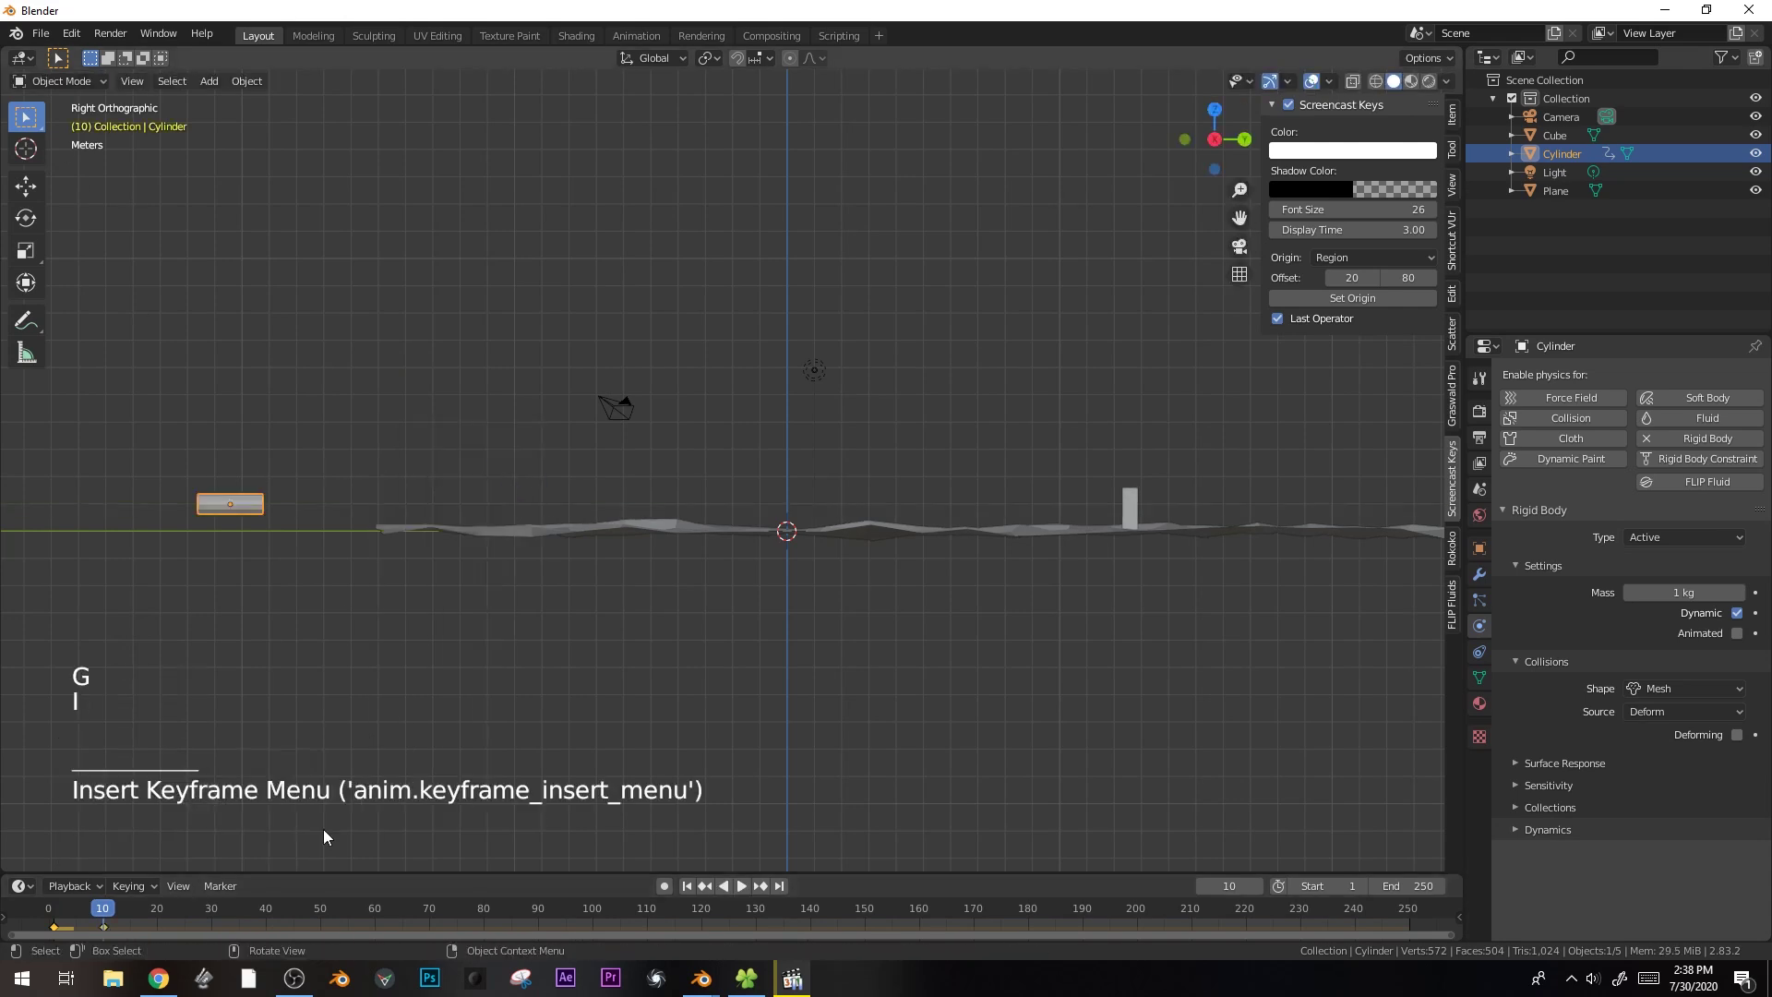
# - Move the ground plane along Y to about -7.89 m so that it extends beneath the cylinder's starting position
pyautogui.click(475, 529)
pyautogui.press('g')
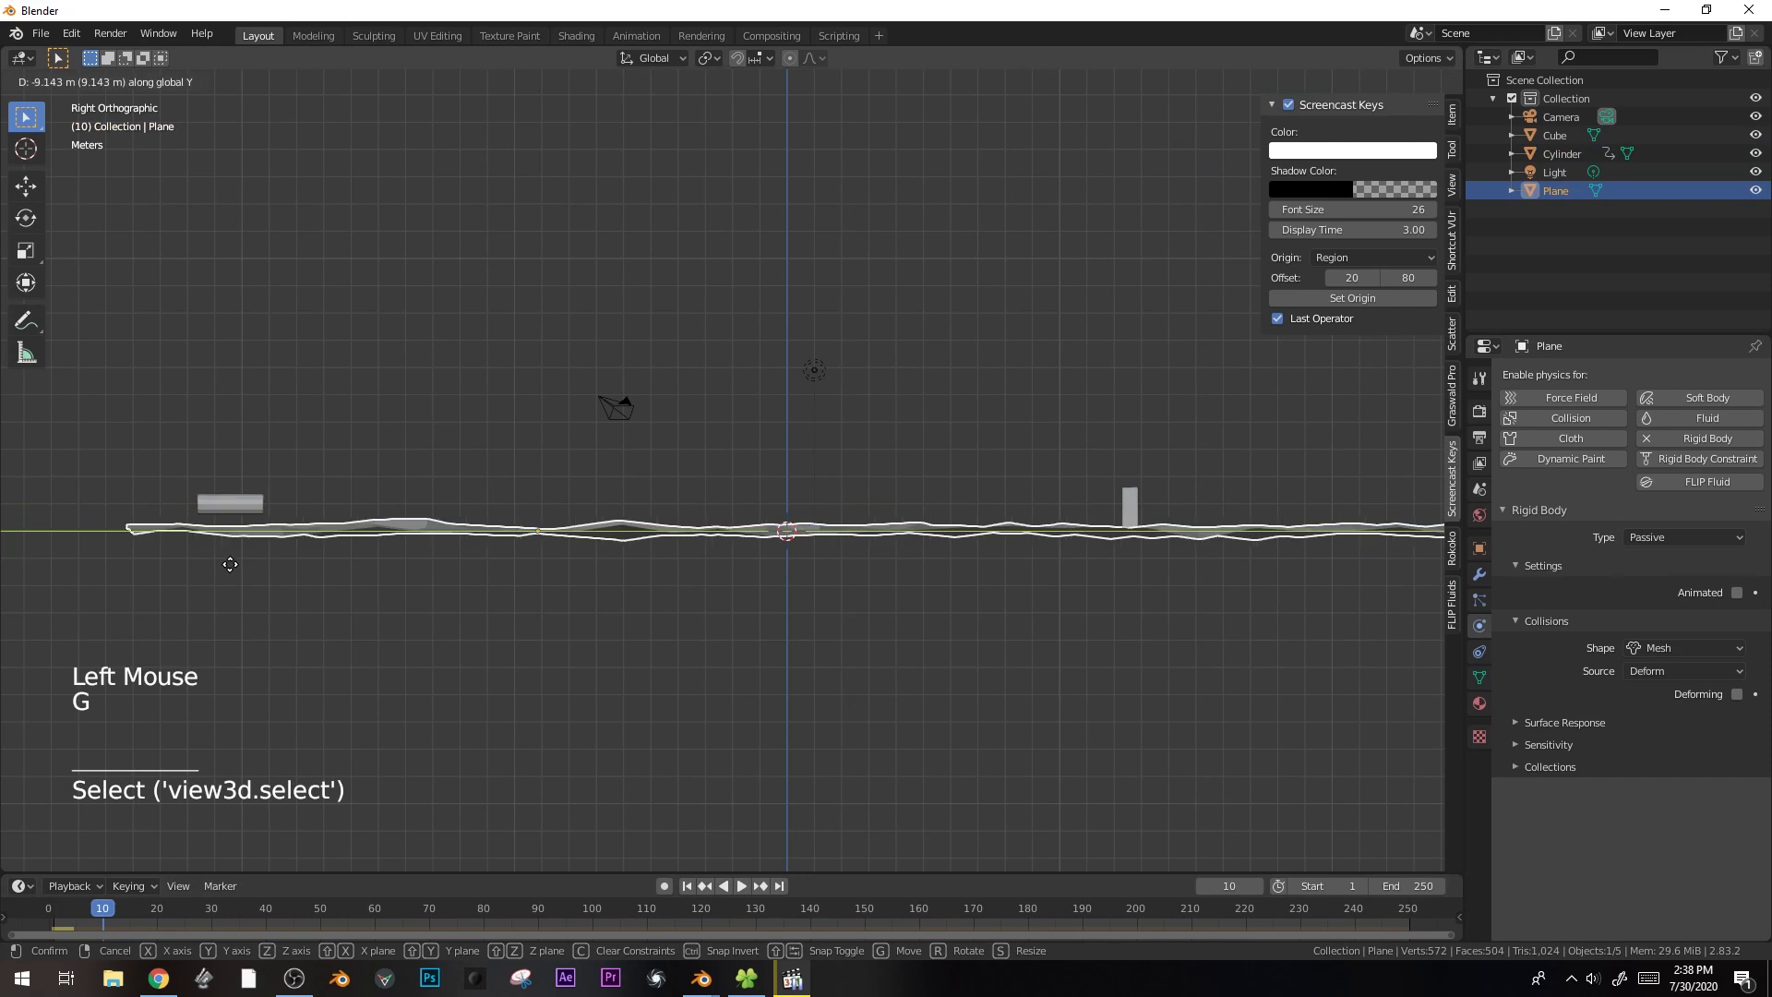
pyautogui.click(257, 500)
# - Select the cylinder, return to frame 0 and play the simulation to check its motion
pyautogui.click(257, 500)
pyautogui.press('Left')
pyautogui.press('Left')
pyautogui.press('Left')
pyautogui.press('Left')
pyautogui.press('Left')
pyautogui.press('Left')
pyautogui.press('Left')
pyautogui.press('Left')
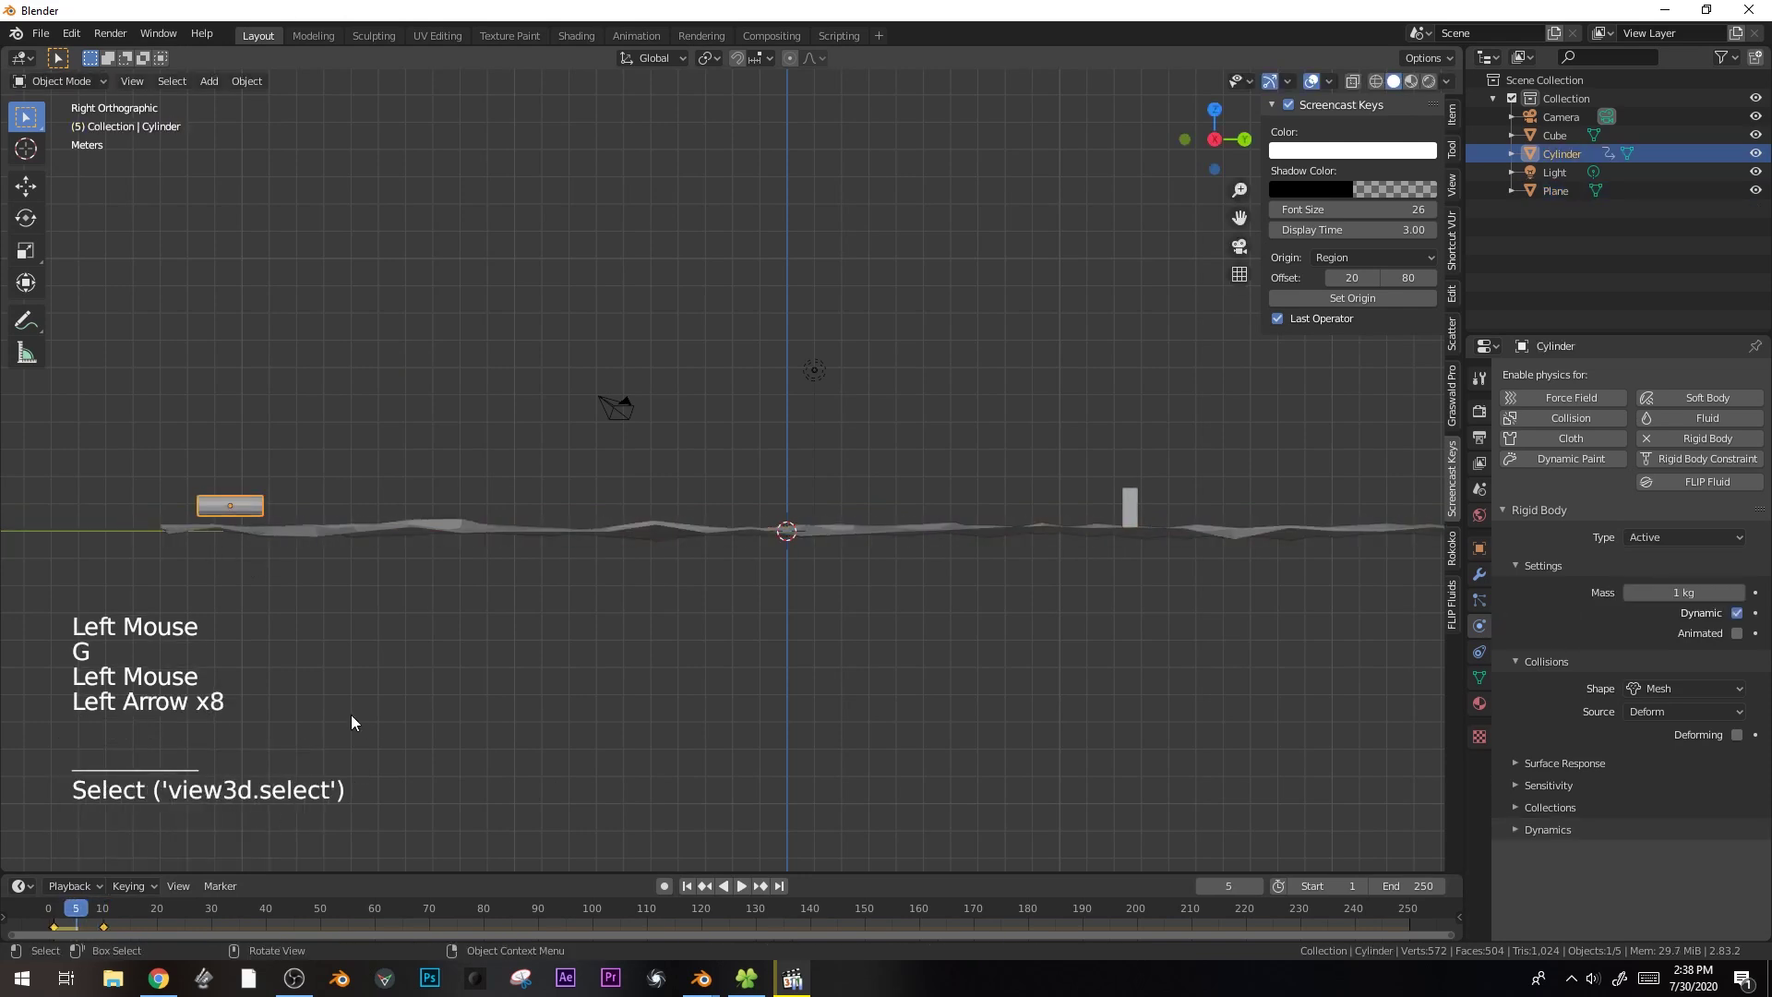
pyautogui.press('Left')
pyautogui.press('Left')
pyautogui.press('Left')
pyautogui.press('Left')
pyautogui.press('Left')
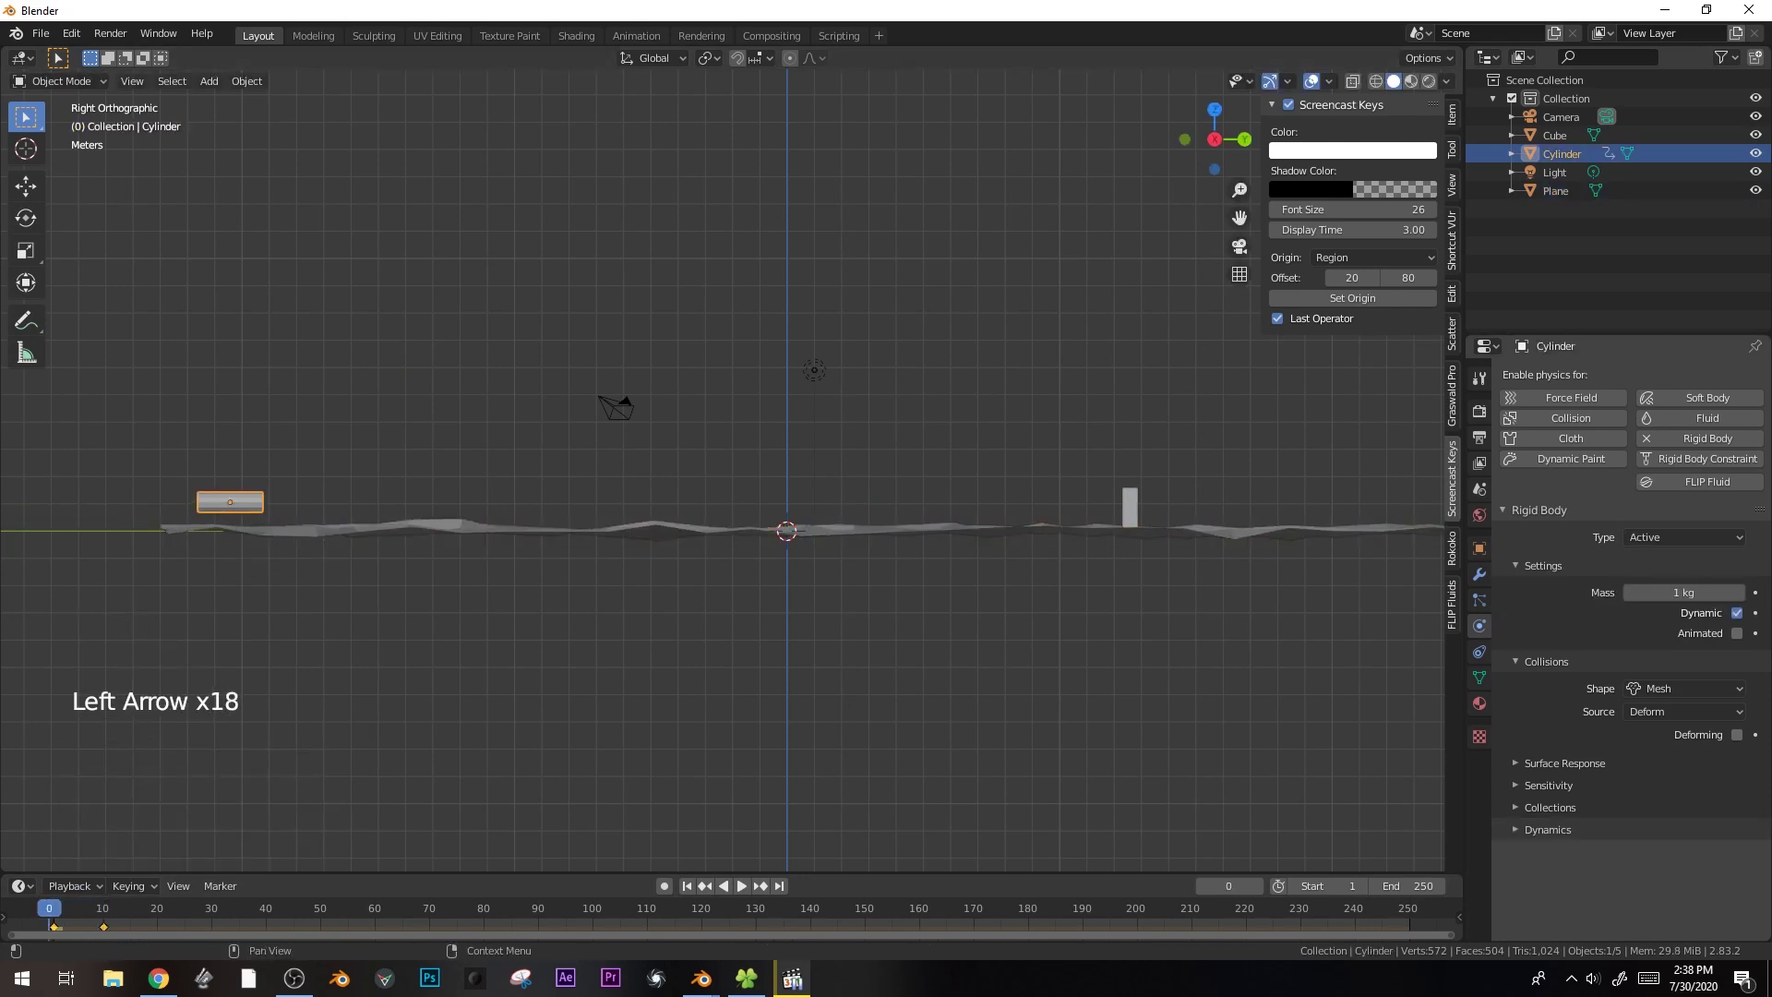
pyautogui.press('space')
pyautogui.moveTo(469, 413); pyautogui.dragTo(390, 525, button='middle')
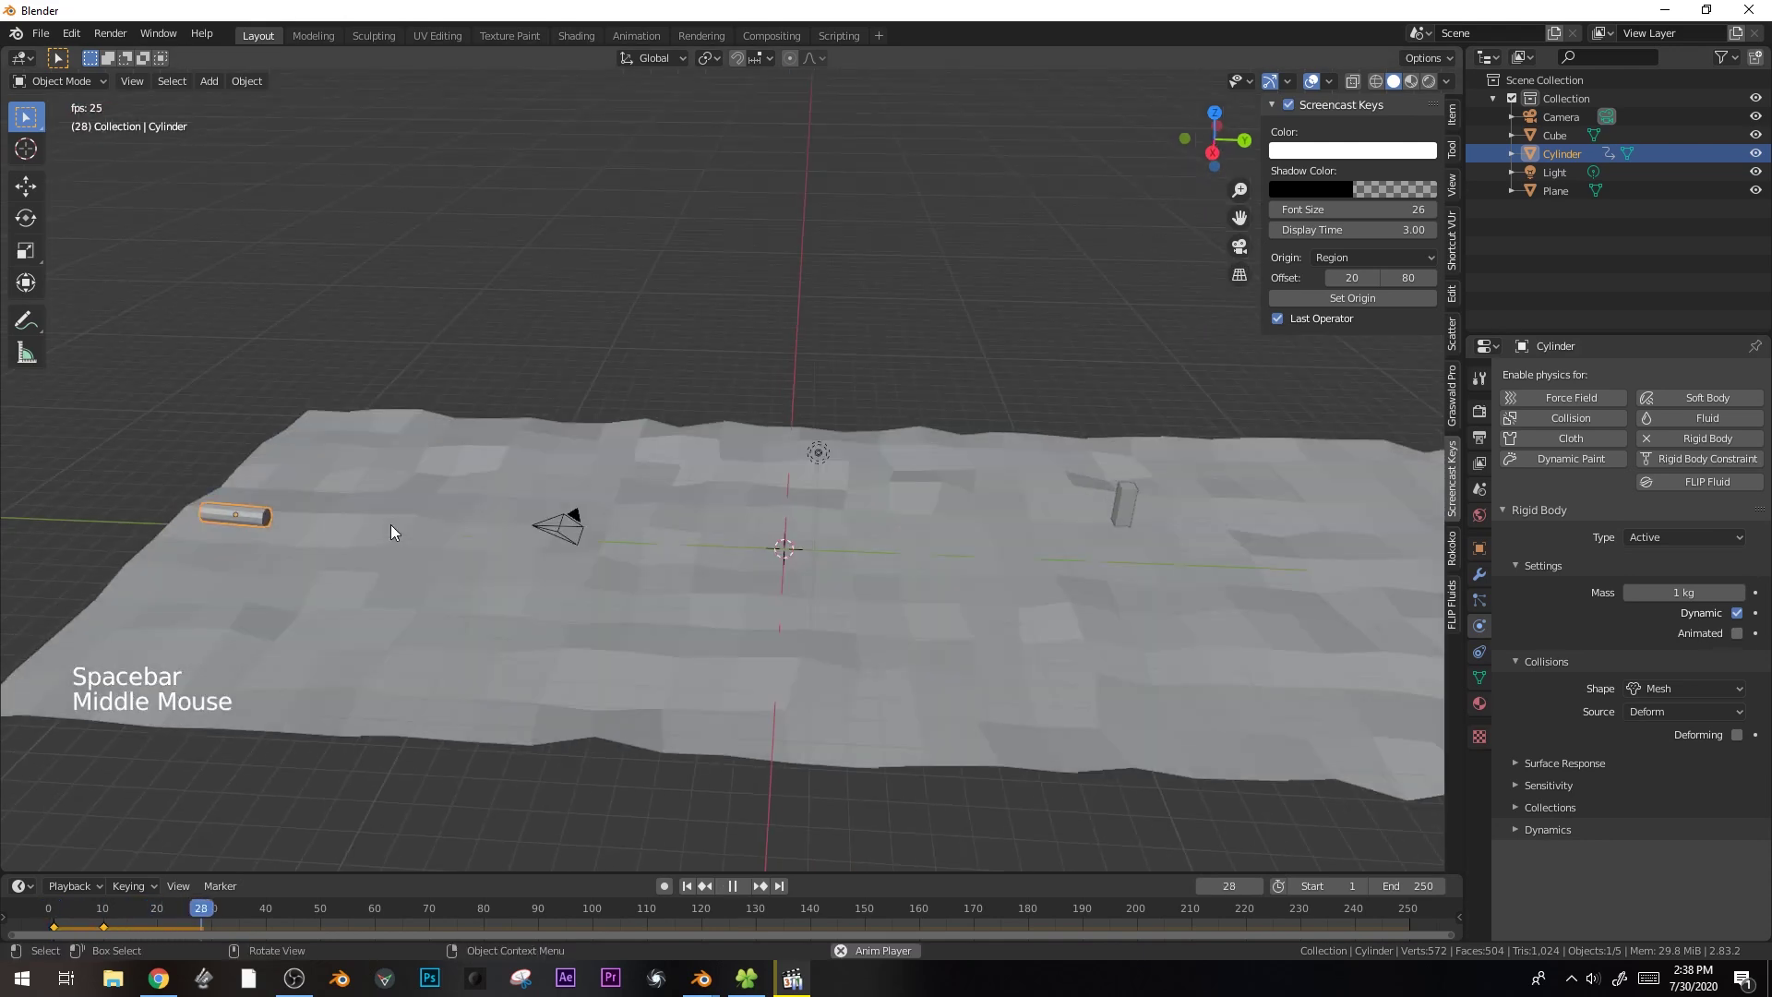
pyautogui.press('space')
# - Enable Animated in the cylinder's rigid body settings and play the simulation from the beginning
pyautogui.click(1737, 633)
pyautogui.click(53, 914)
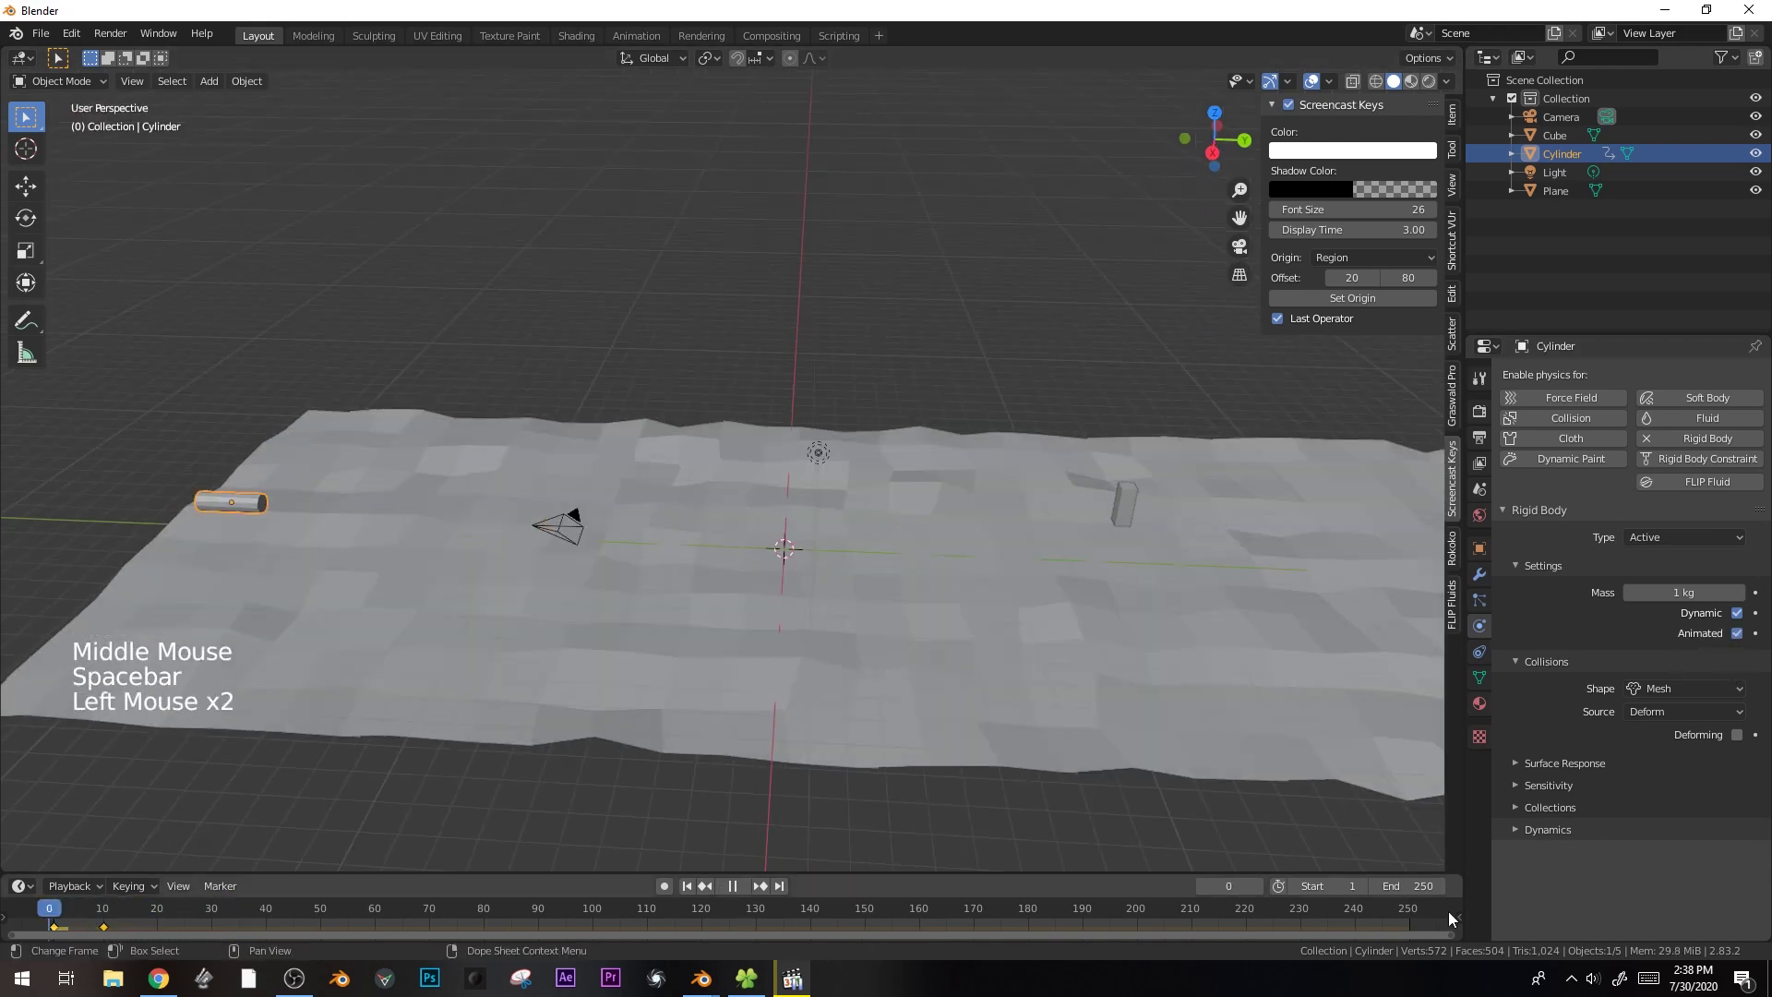
pyautogui.press('space')
pyautogui.moveTo(677, 497); pyautogui.dragTo(441, 523, button='middle')
pyautogui.press('space')
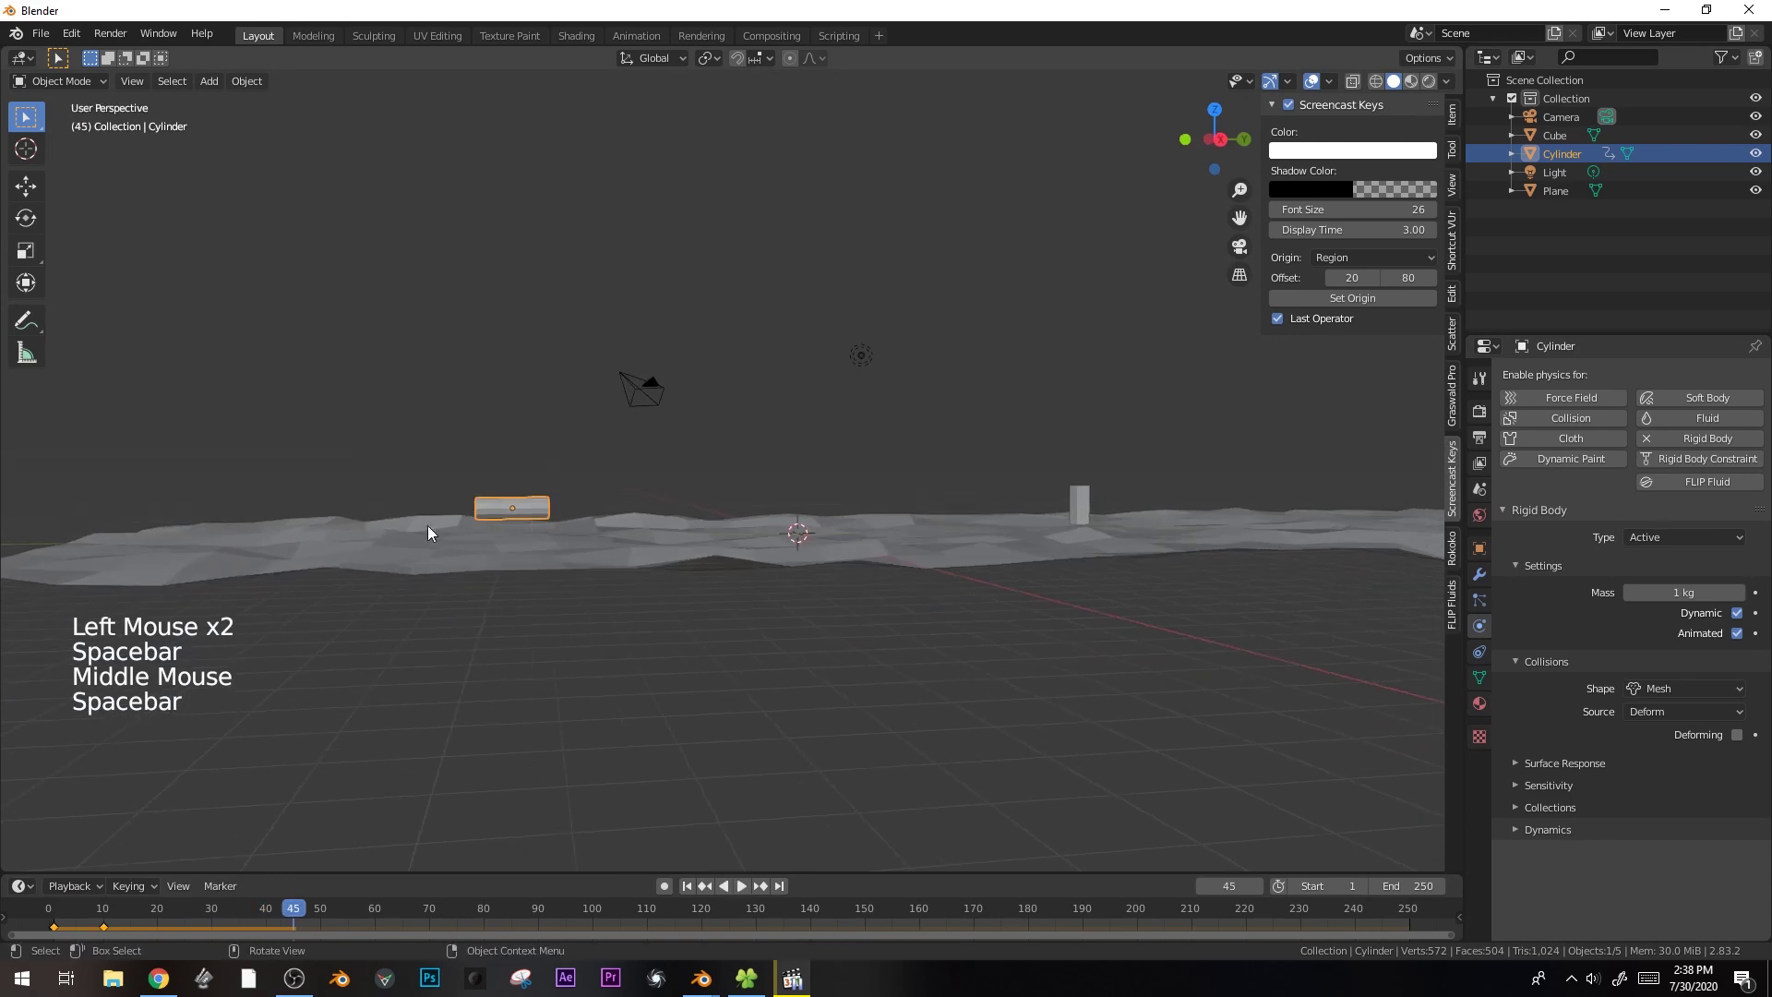
pyautogui.click(53, 914)
pyautogui.press('space')
pyautogui.press('space')
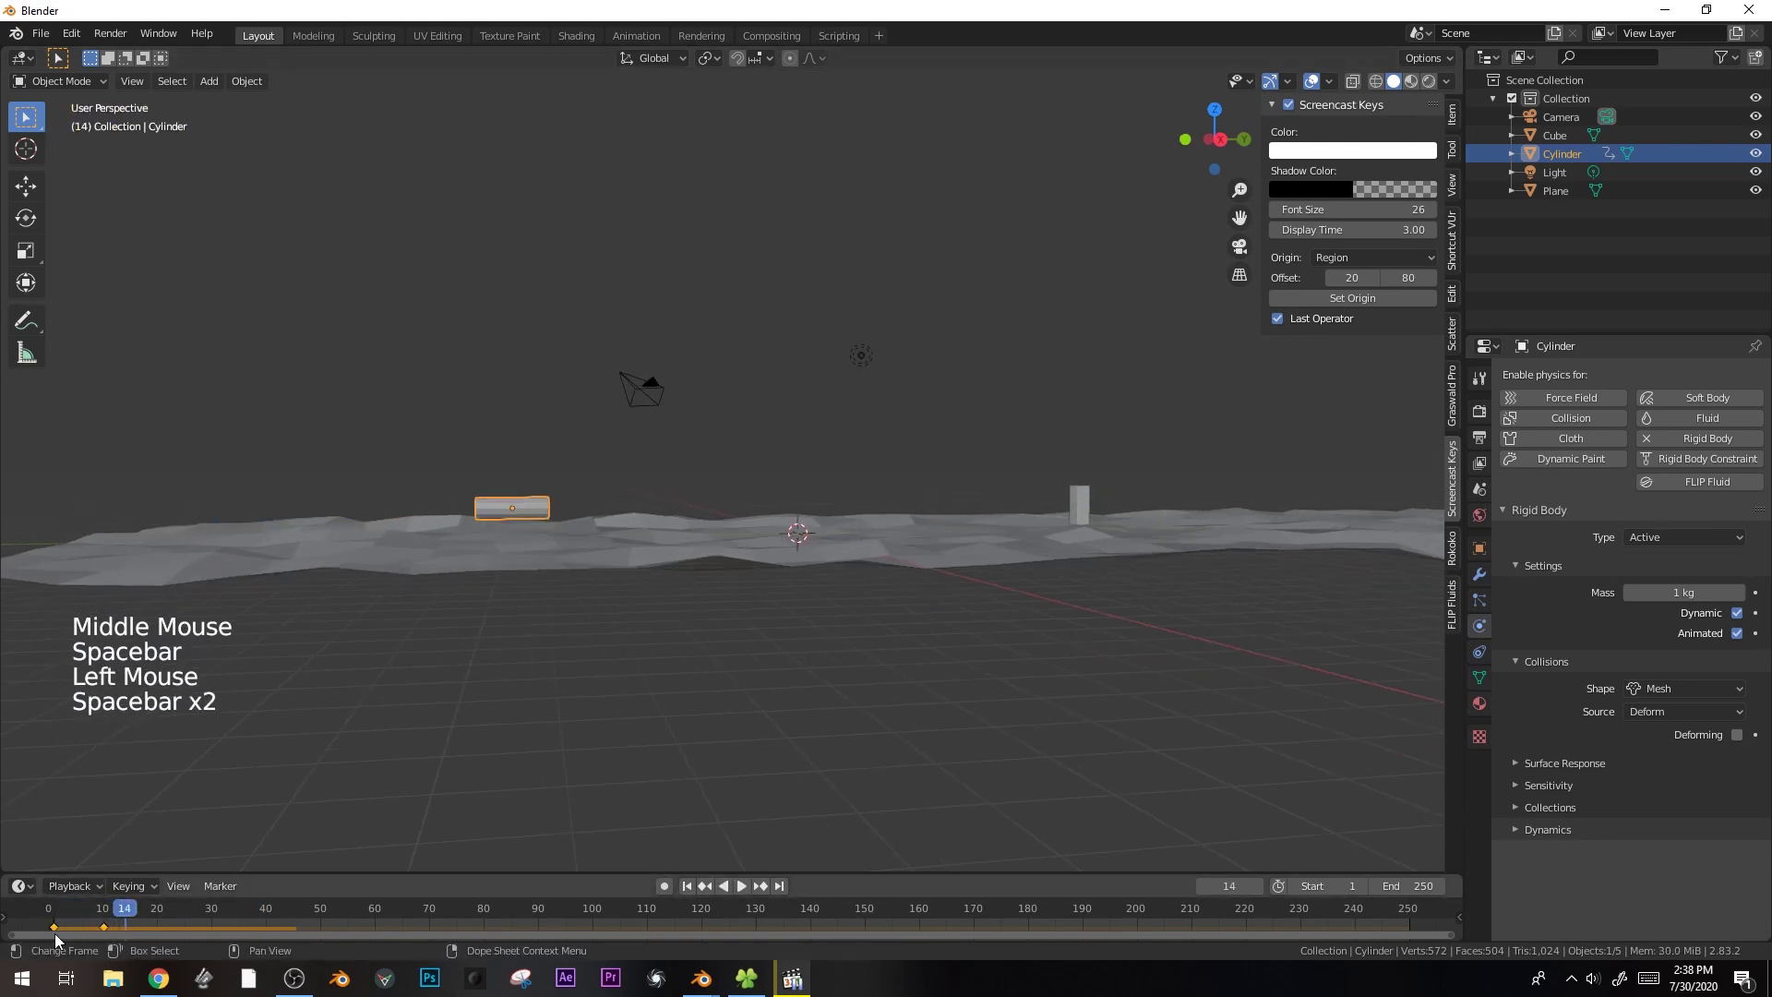
# - Keyframe the cylinder's rigid body Animated setting as enabled at frame 7 and disabled at frame 8
pyautogui.click(79, 910)
pyautogui.moveTo(80, 910); pyautogui.dragTo(87, 910)
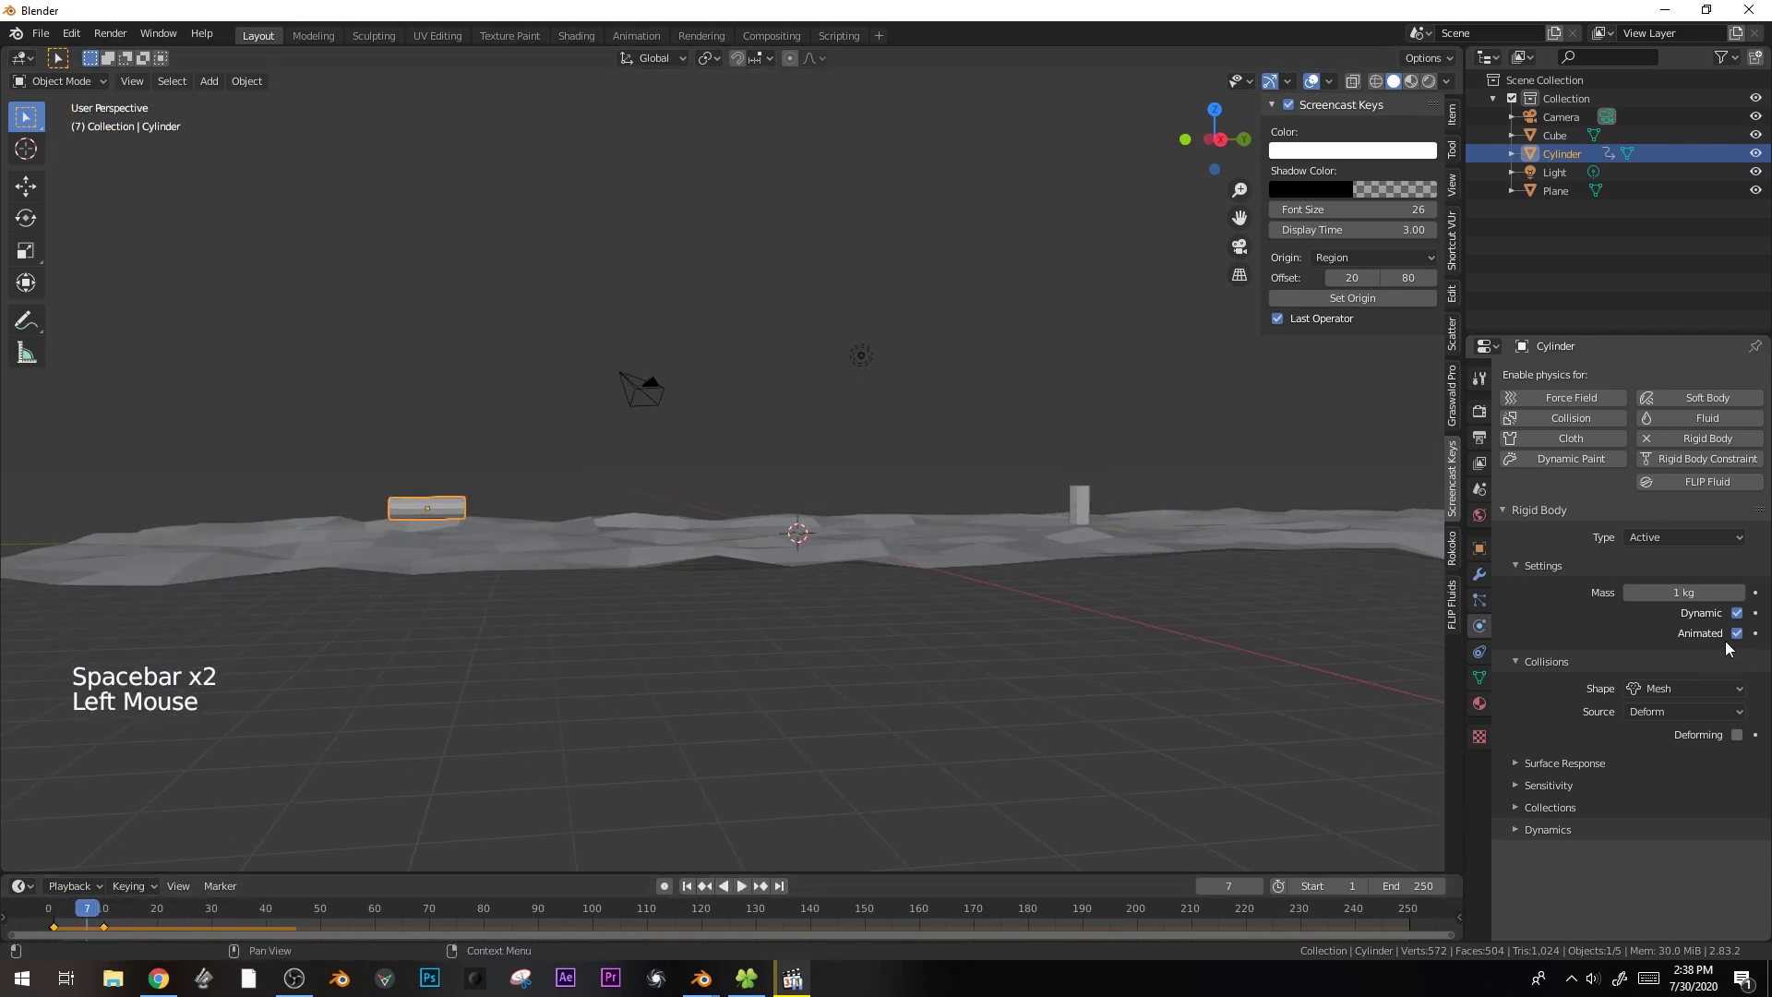
pyautogui.press('i')
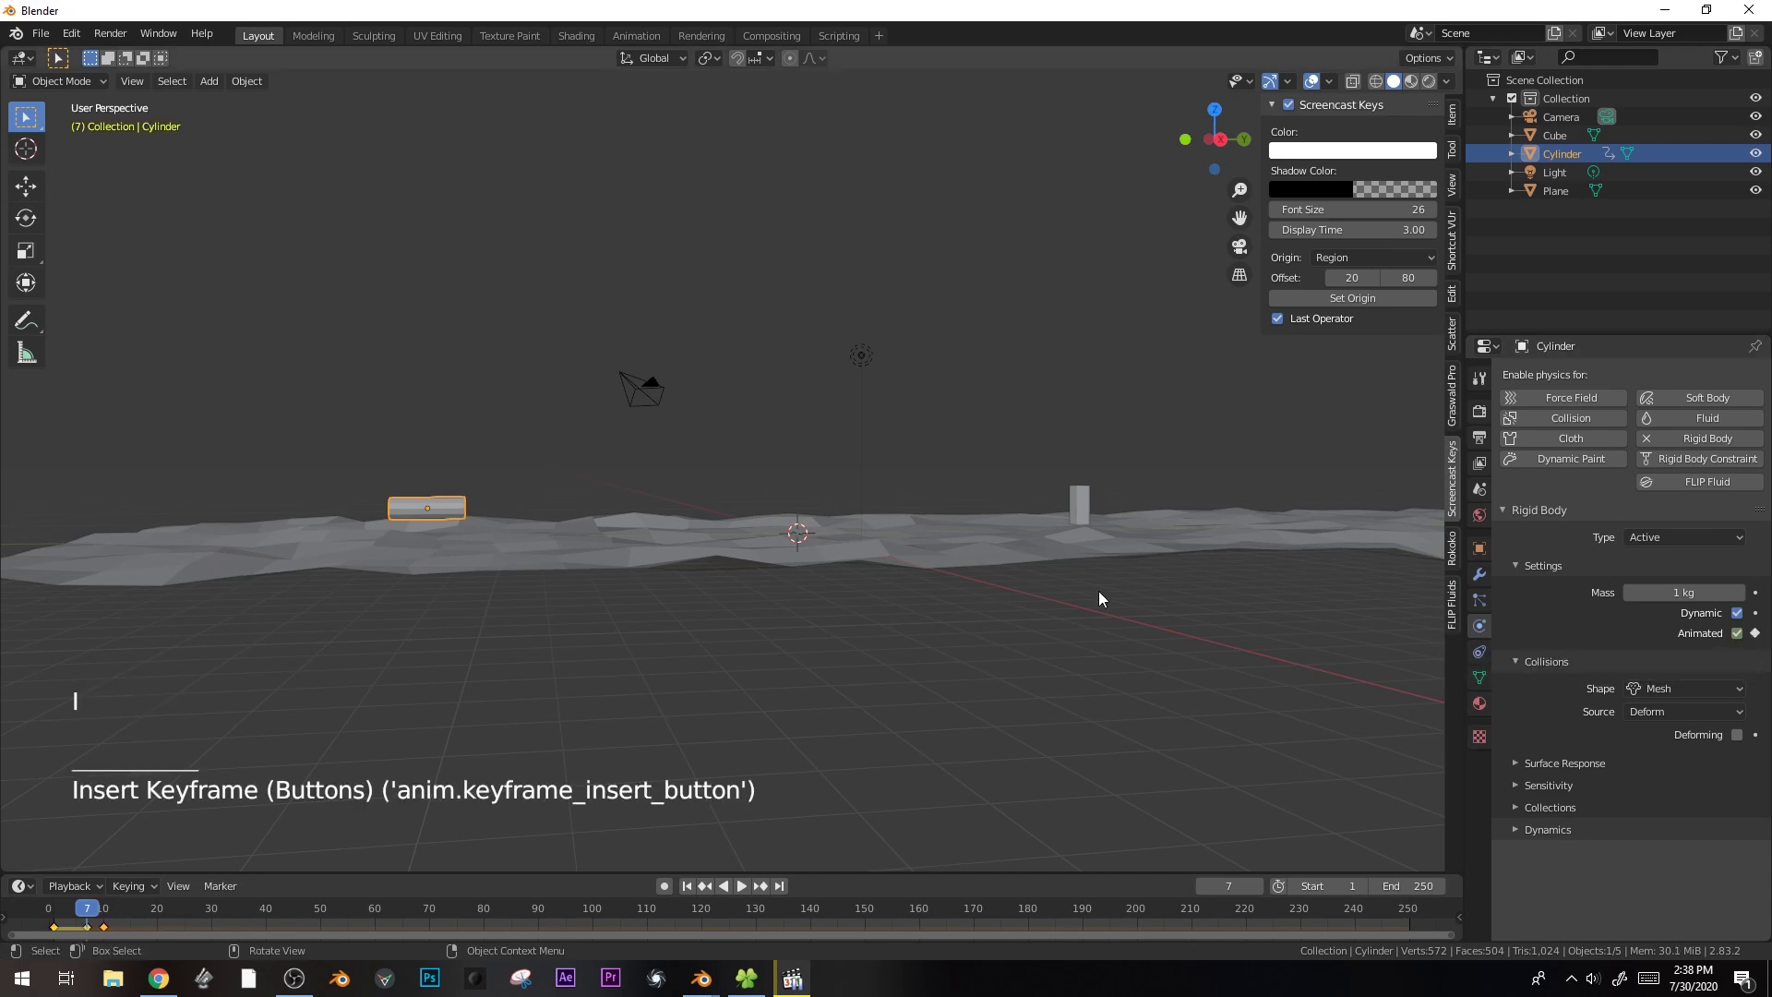
pyautogui.press('Right')
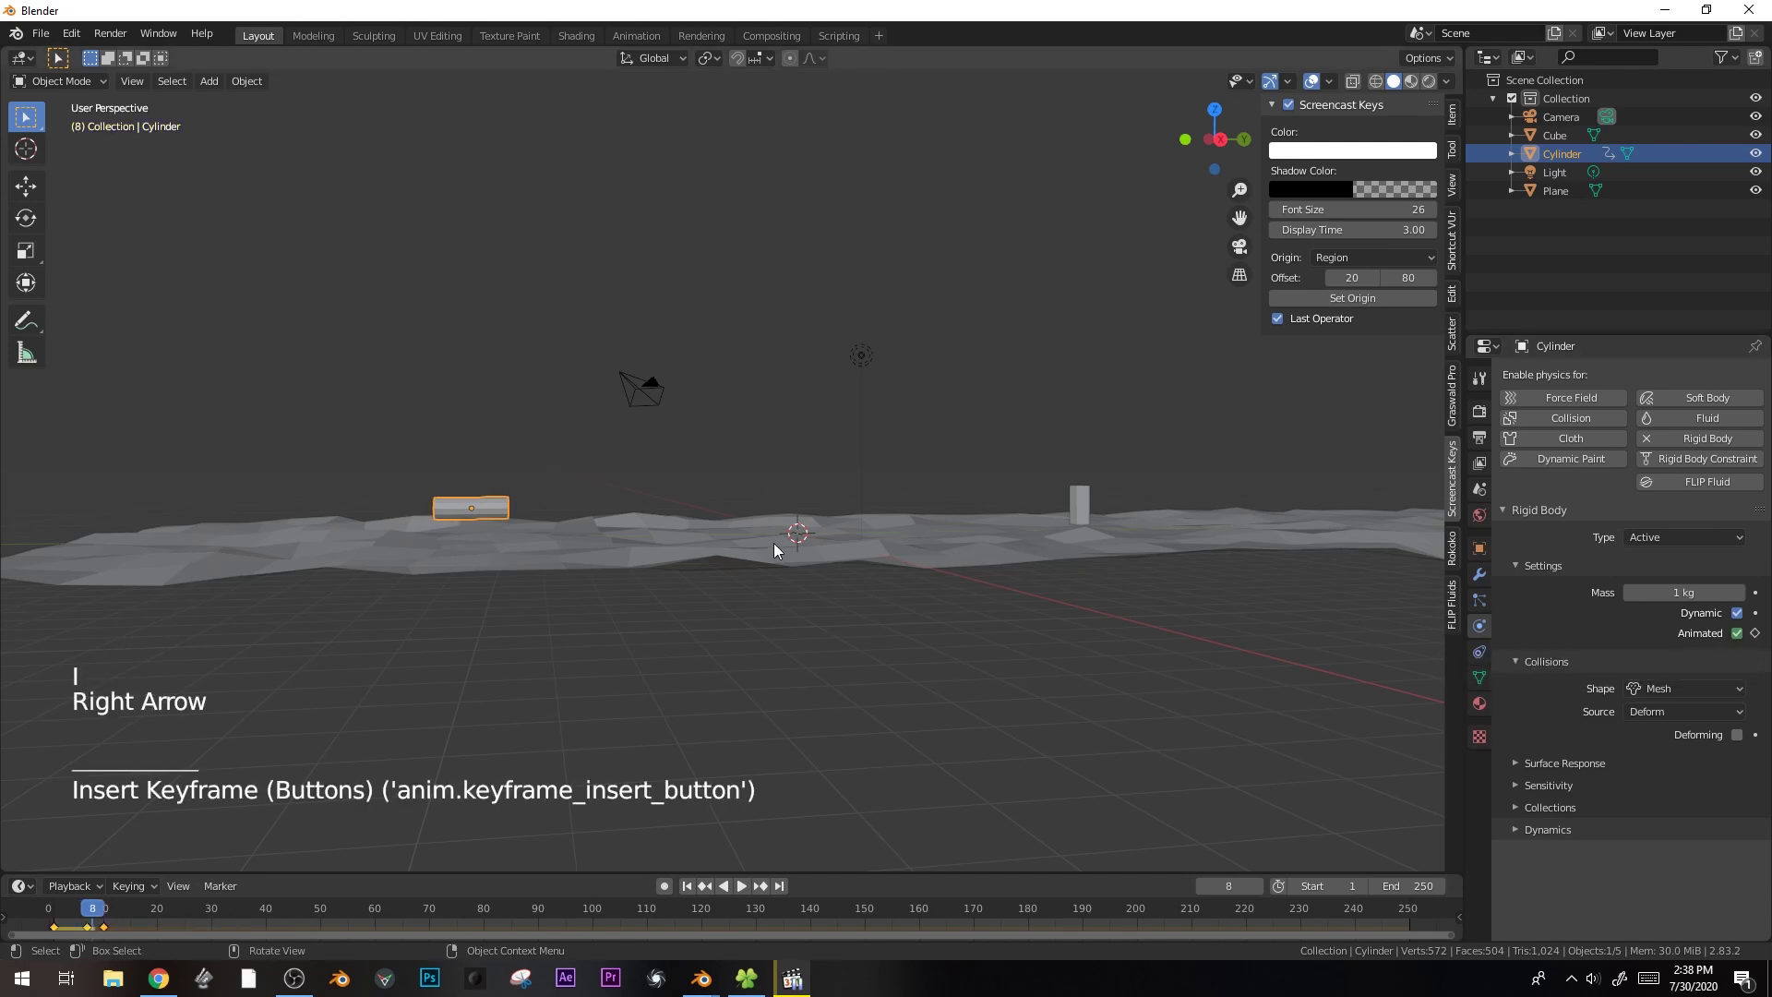
pyautogui.click(1738, 633)
pyautogui.press('i')
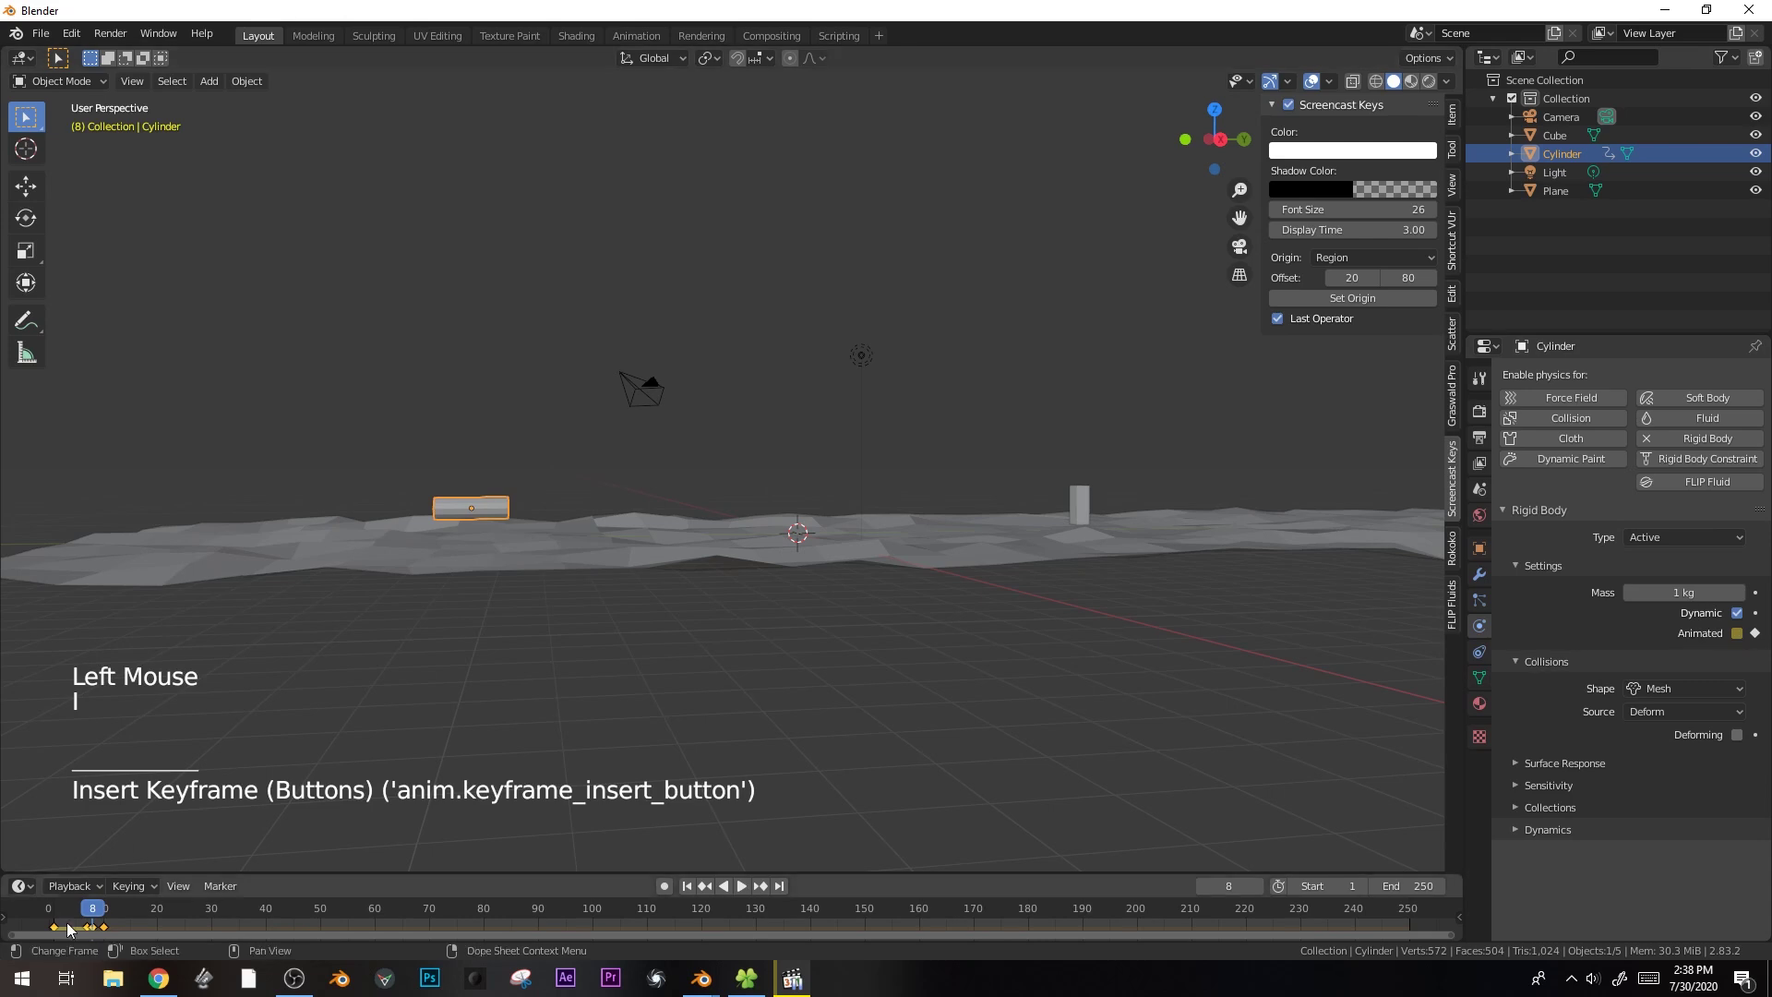
# - Play the simulation from frame 0 and examine how the cylinder travels over the ground, then rewind to the start
pyautogui.moveTo(63, 918); pyautogui.dragTo(49, 919)
pyautogui.scroll(-4, 1091, 642)
pyautogui.keyDown('shift'); pyautogui.moveTo(1109, 534); pyautogui.dragTo(1015, 526, button='middle'); pyautogui.keyUp('shift')
pyautogui.moveTo(1015, 526); pyautogui.dragTo(785, 522, button='middle')
pyautogui.press('space')
pyautogui.hotkey('alt', 'a')
pyautogui.moveTo(1131, 613); pyautogui.dragTo(1299, 557, button='middle')
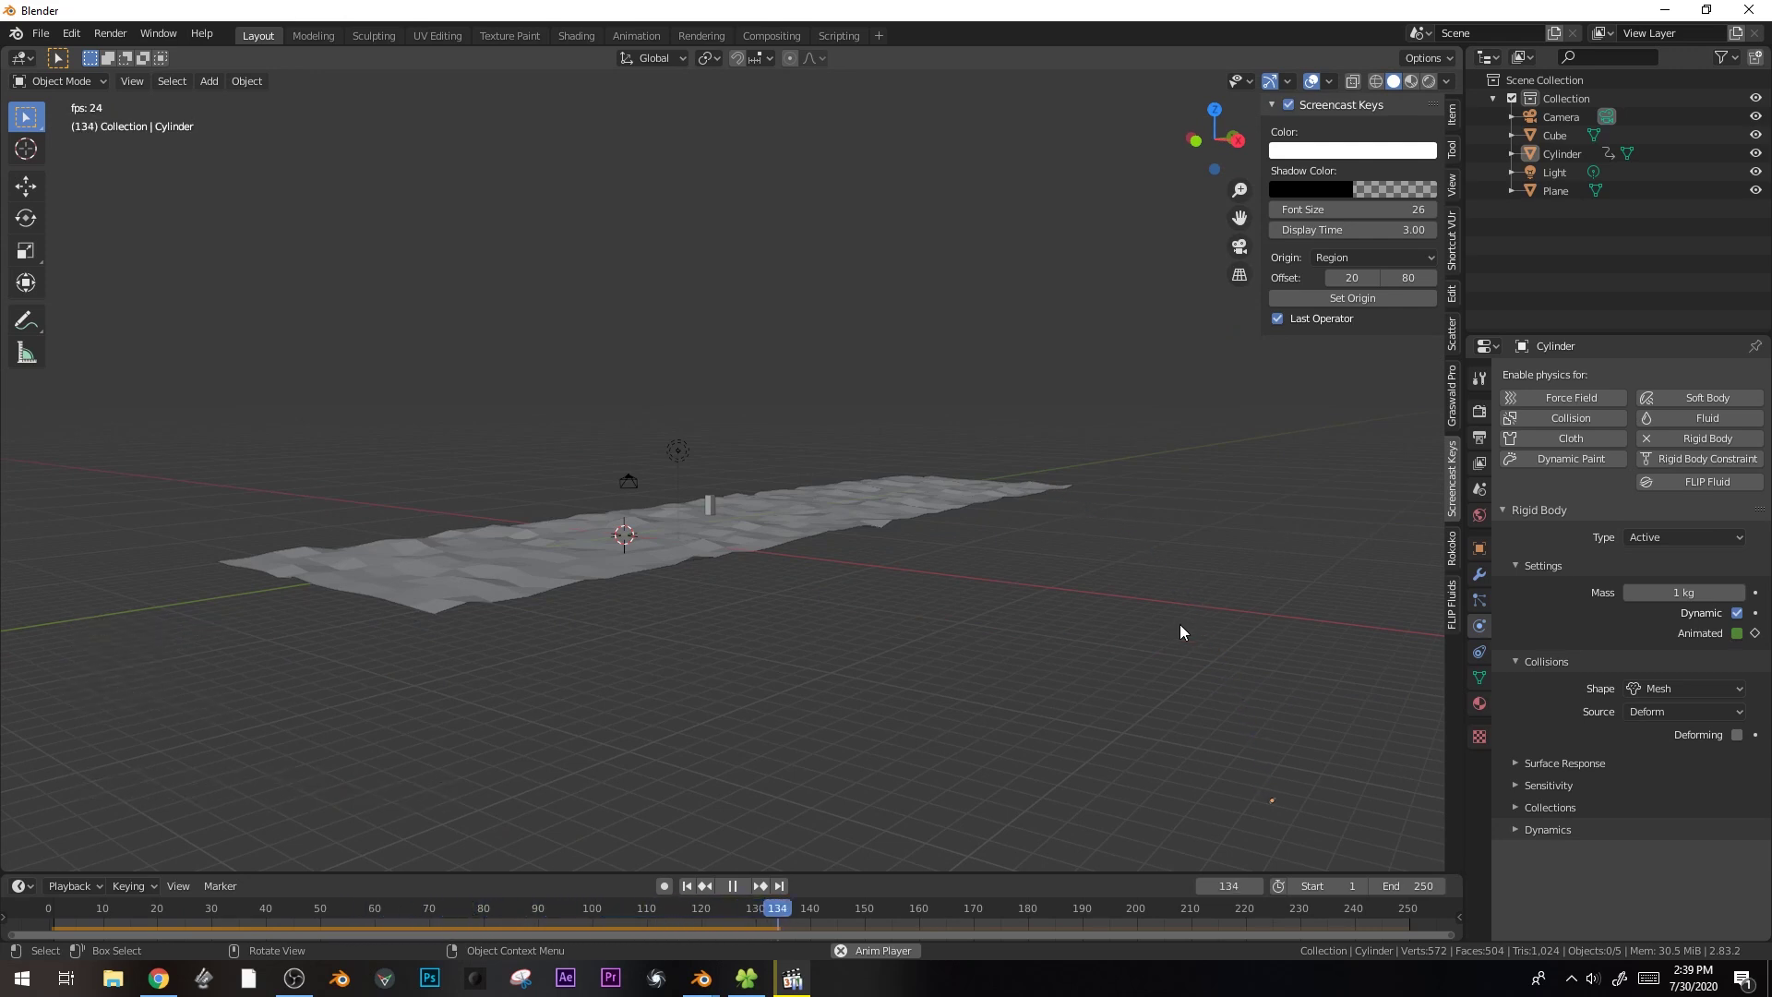
pyautogui.press('space')
pyautogui.moveTo(329, 920); pyautogui.dragTo(3, 883)
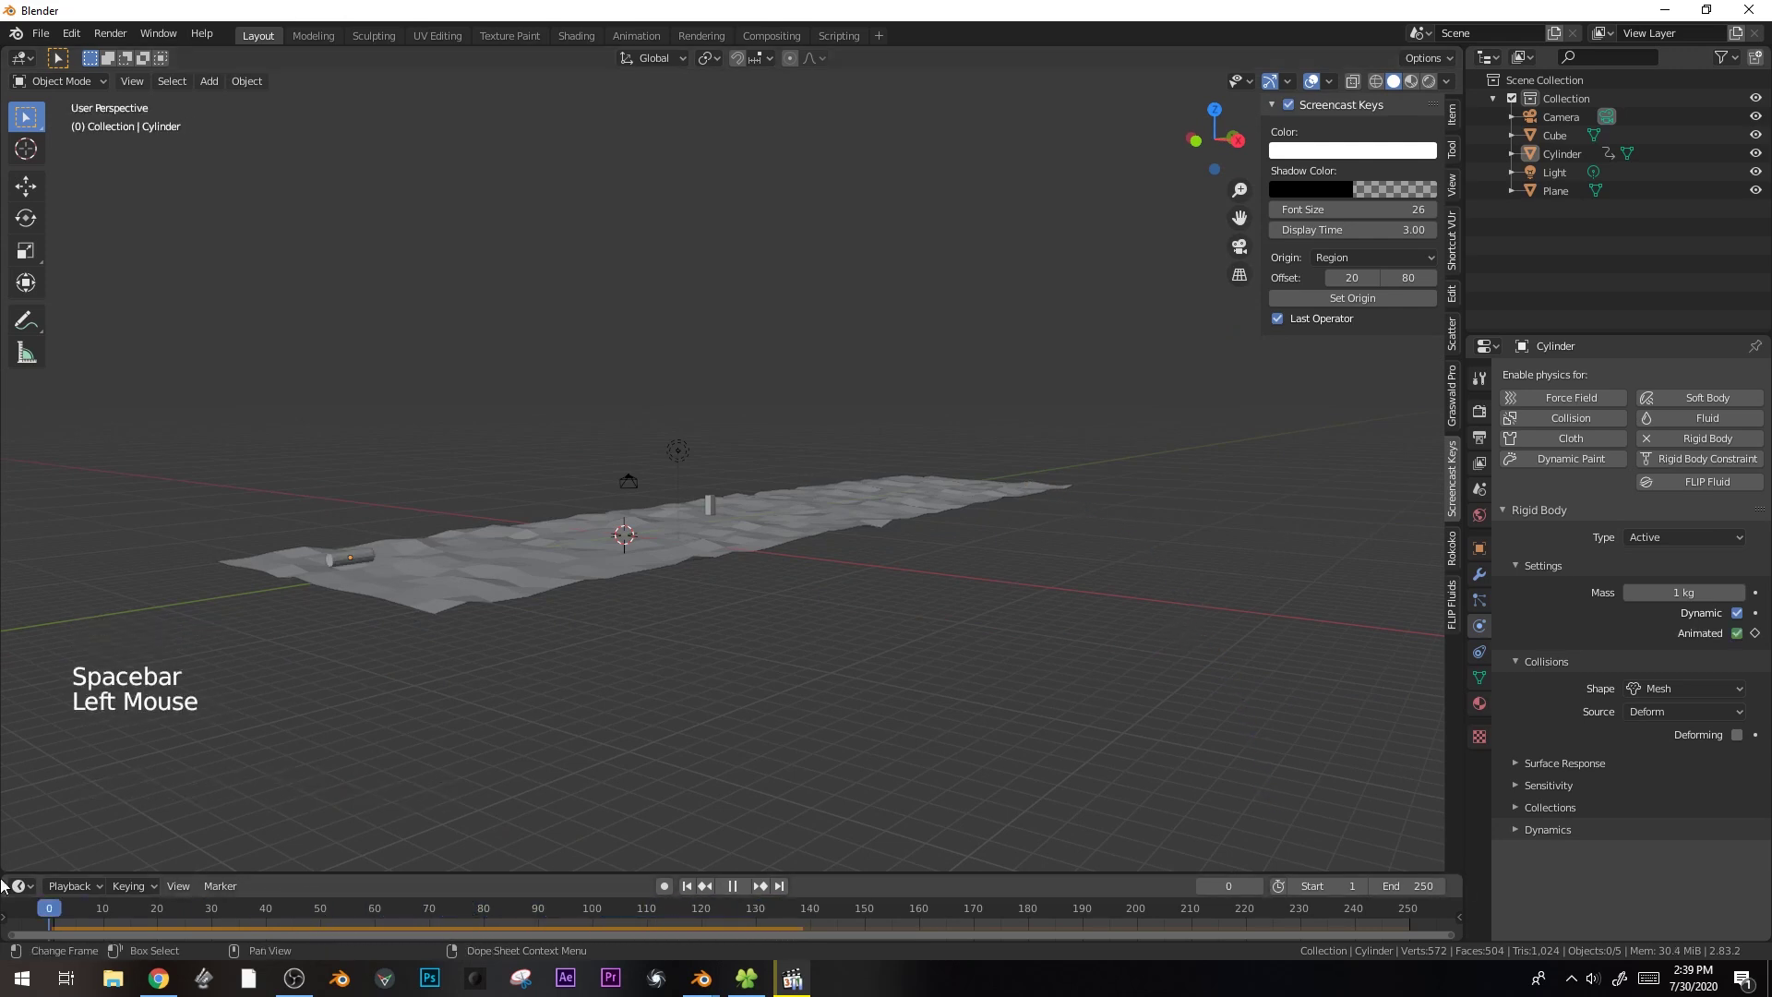
# - Set the rigid body surface friction to 1.000 for both the cylinder and the ground plane
pyautogui.click(355, 559)
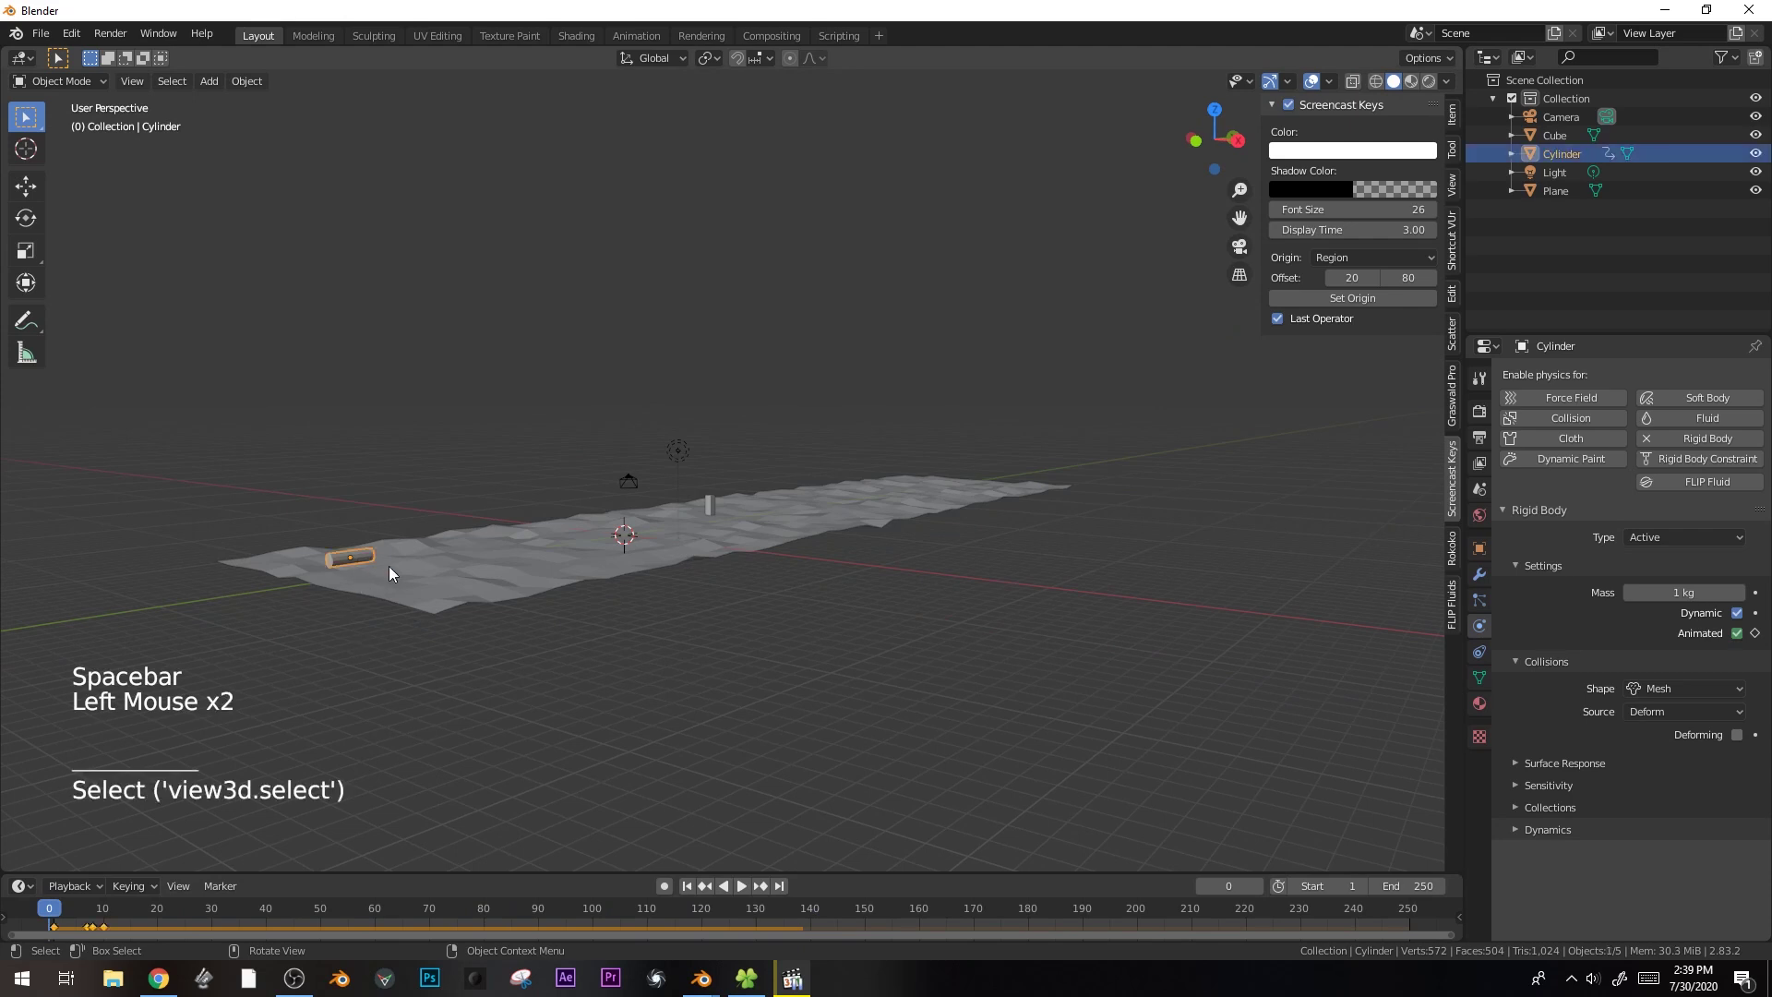
pyautogui.click(1516, 788)
pyautogui.click(1515, 788)
pyautogui.click(1516, 764)
pyautogui.moveTo(1642, 790); pyautogui.dragTo(1742, 791)
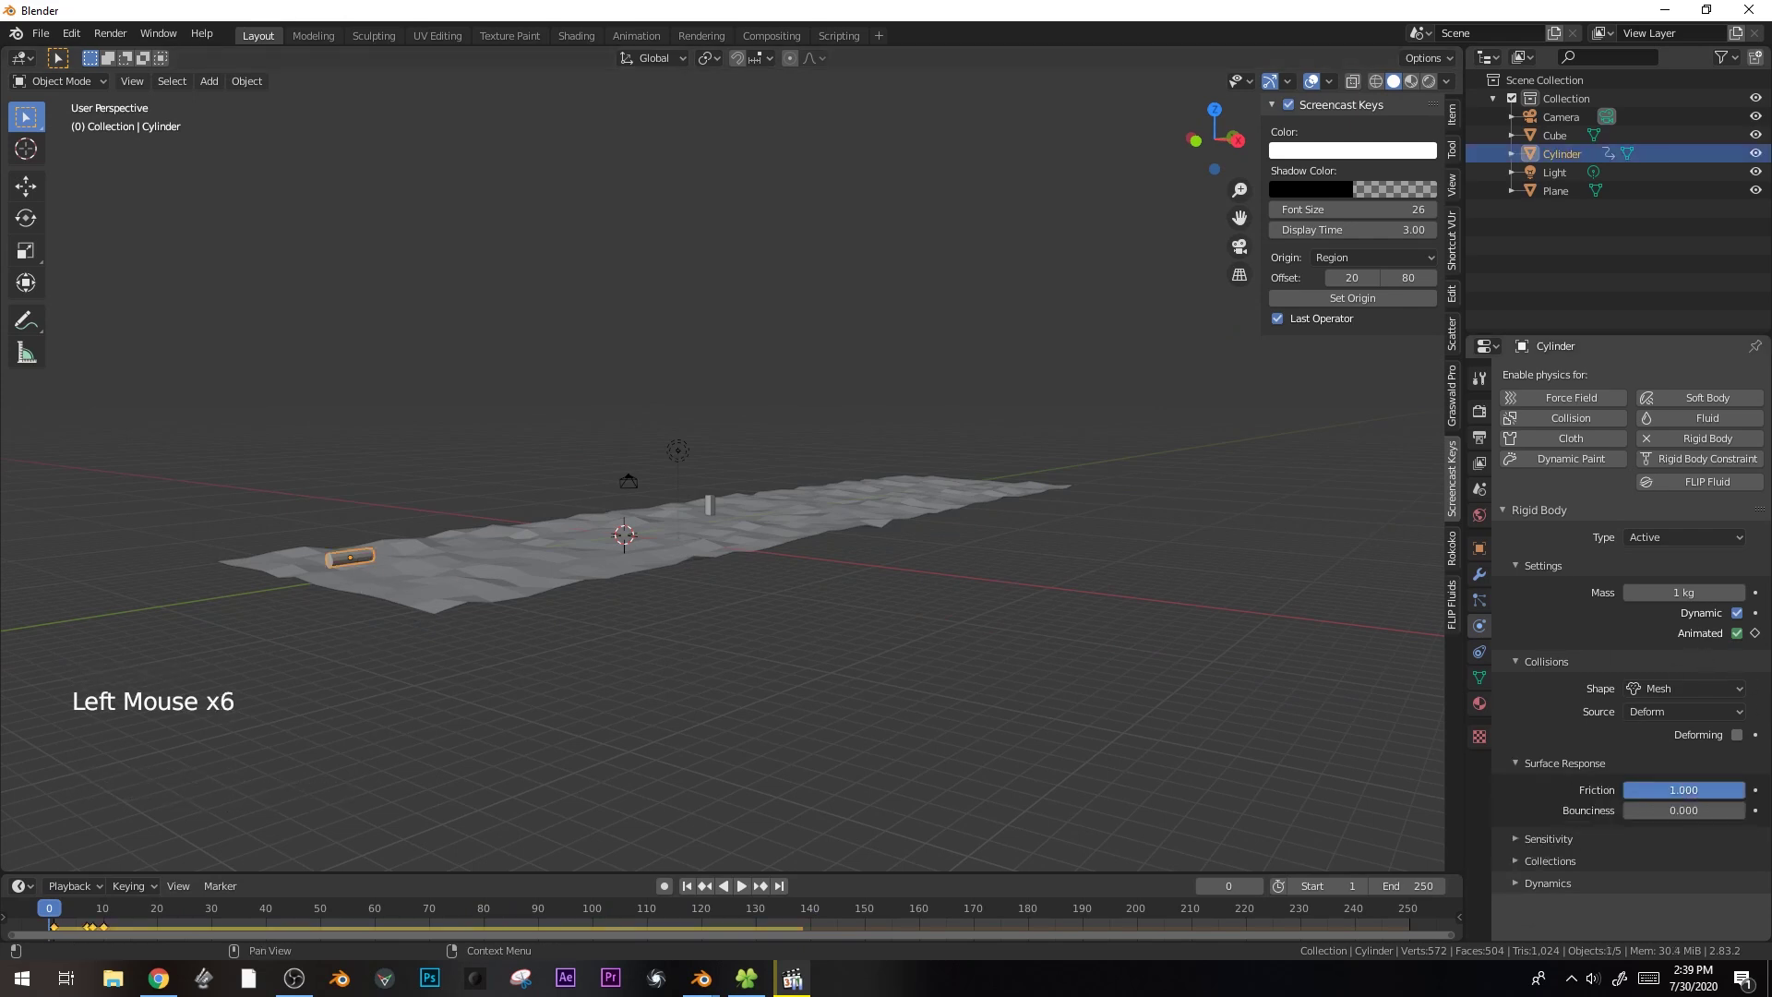
pyautogui.click(365, 570)
pyautogui.click(1742, 748)
# - Play the simulation with the new friction, inspect it from the side and return to frame 0
pyautogui.press('space')
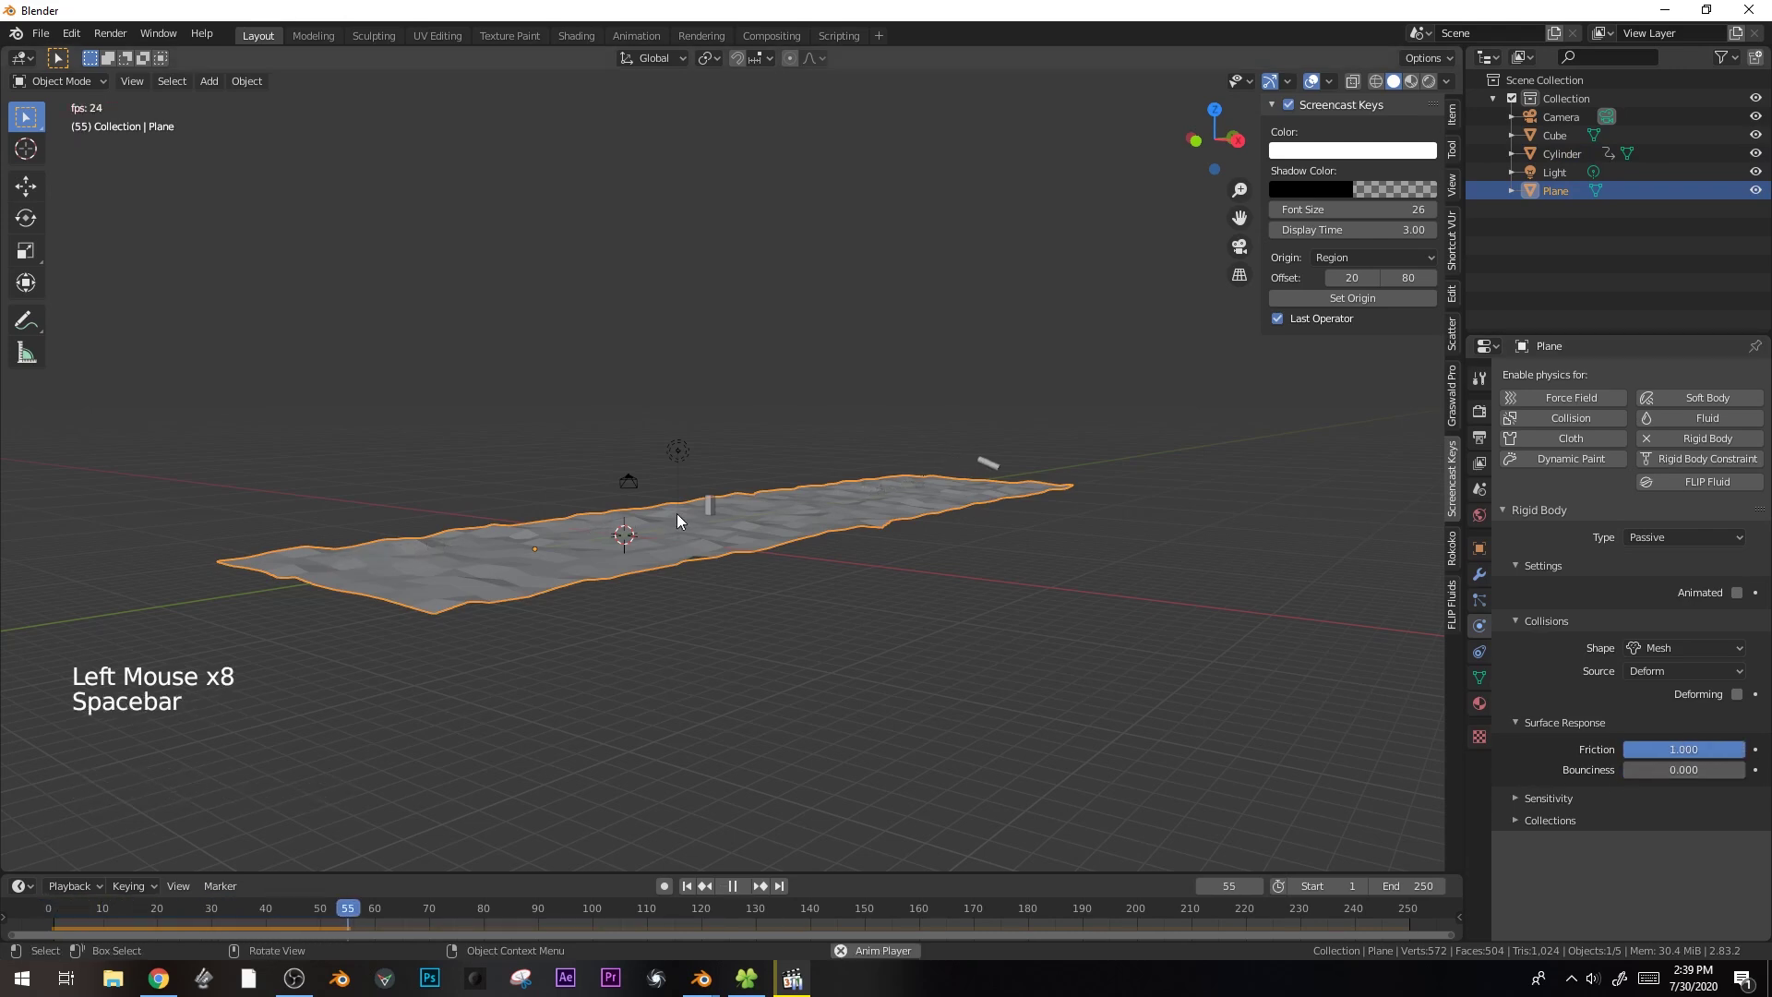
pyautogui.press('space')
pyautogui.press('KP_1')
pyautogui.press('KP_3')
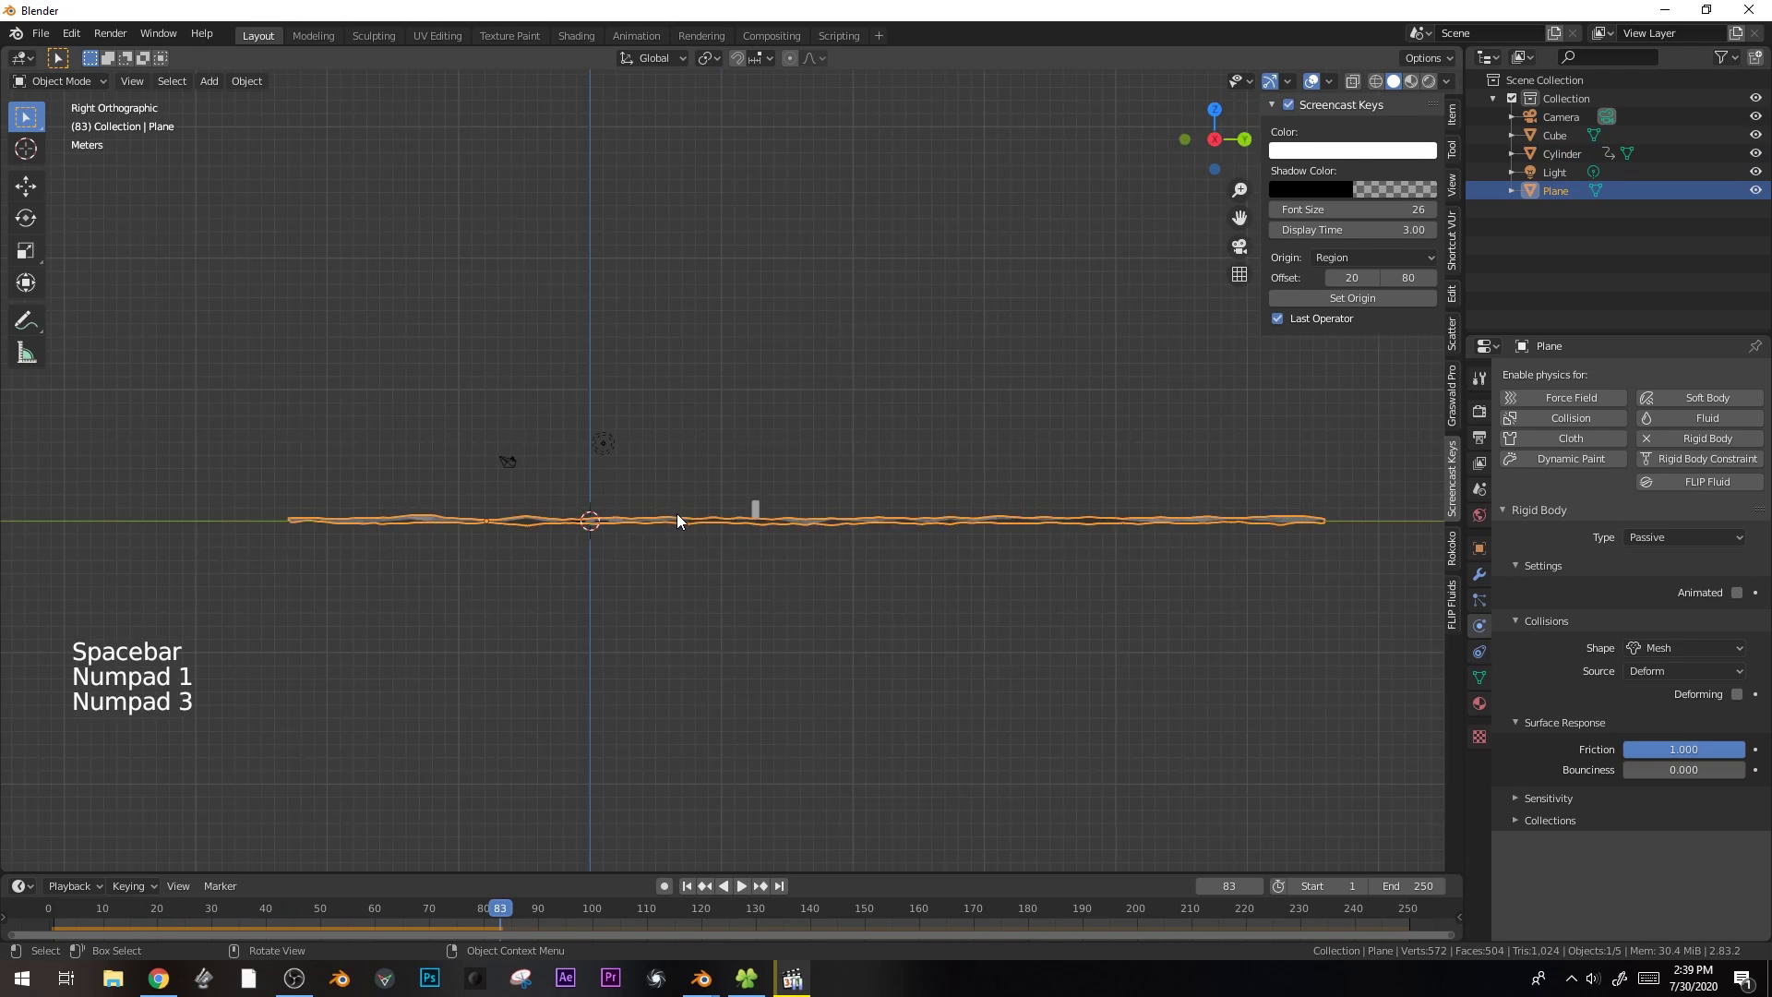
pyautogui.moveTo(87, 911); pyautogui.dragTo(1456, 905)
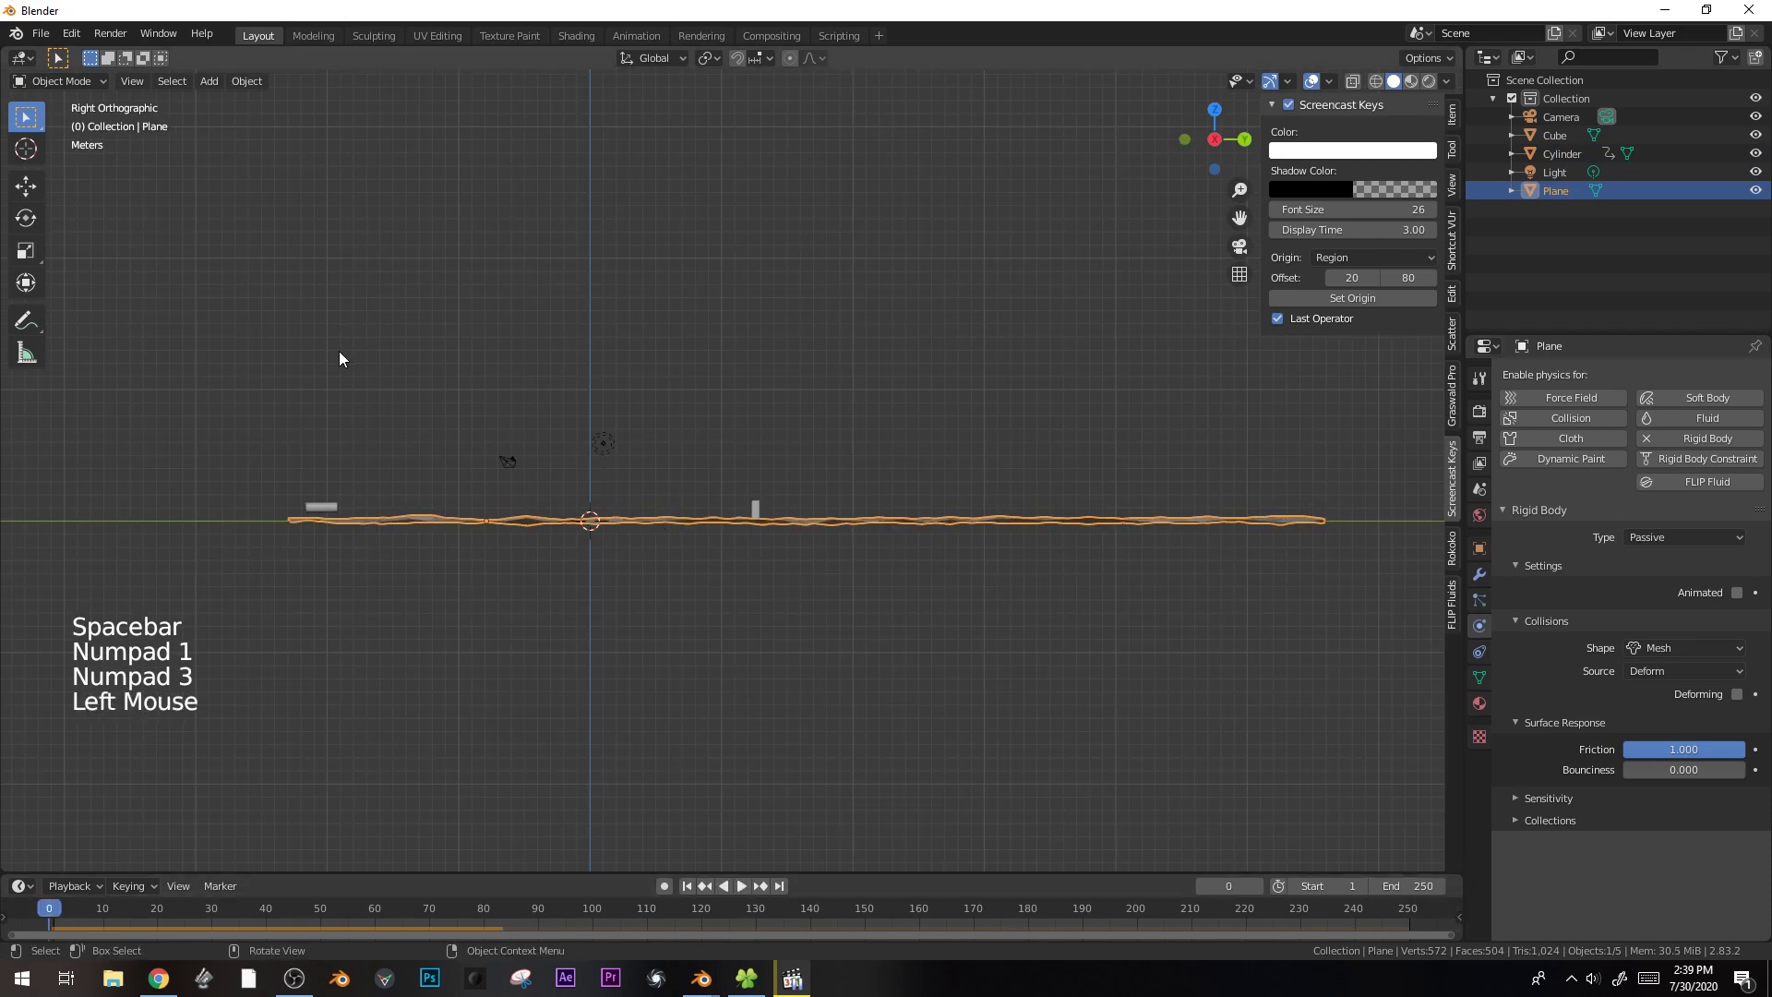
# - Split the 3D viewport vertically and turn the new area into a Graph Editor
pyautogui.moveTo(17, 65); pyautogui.dragTo(480, 72)
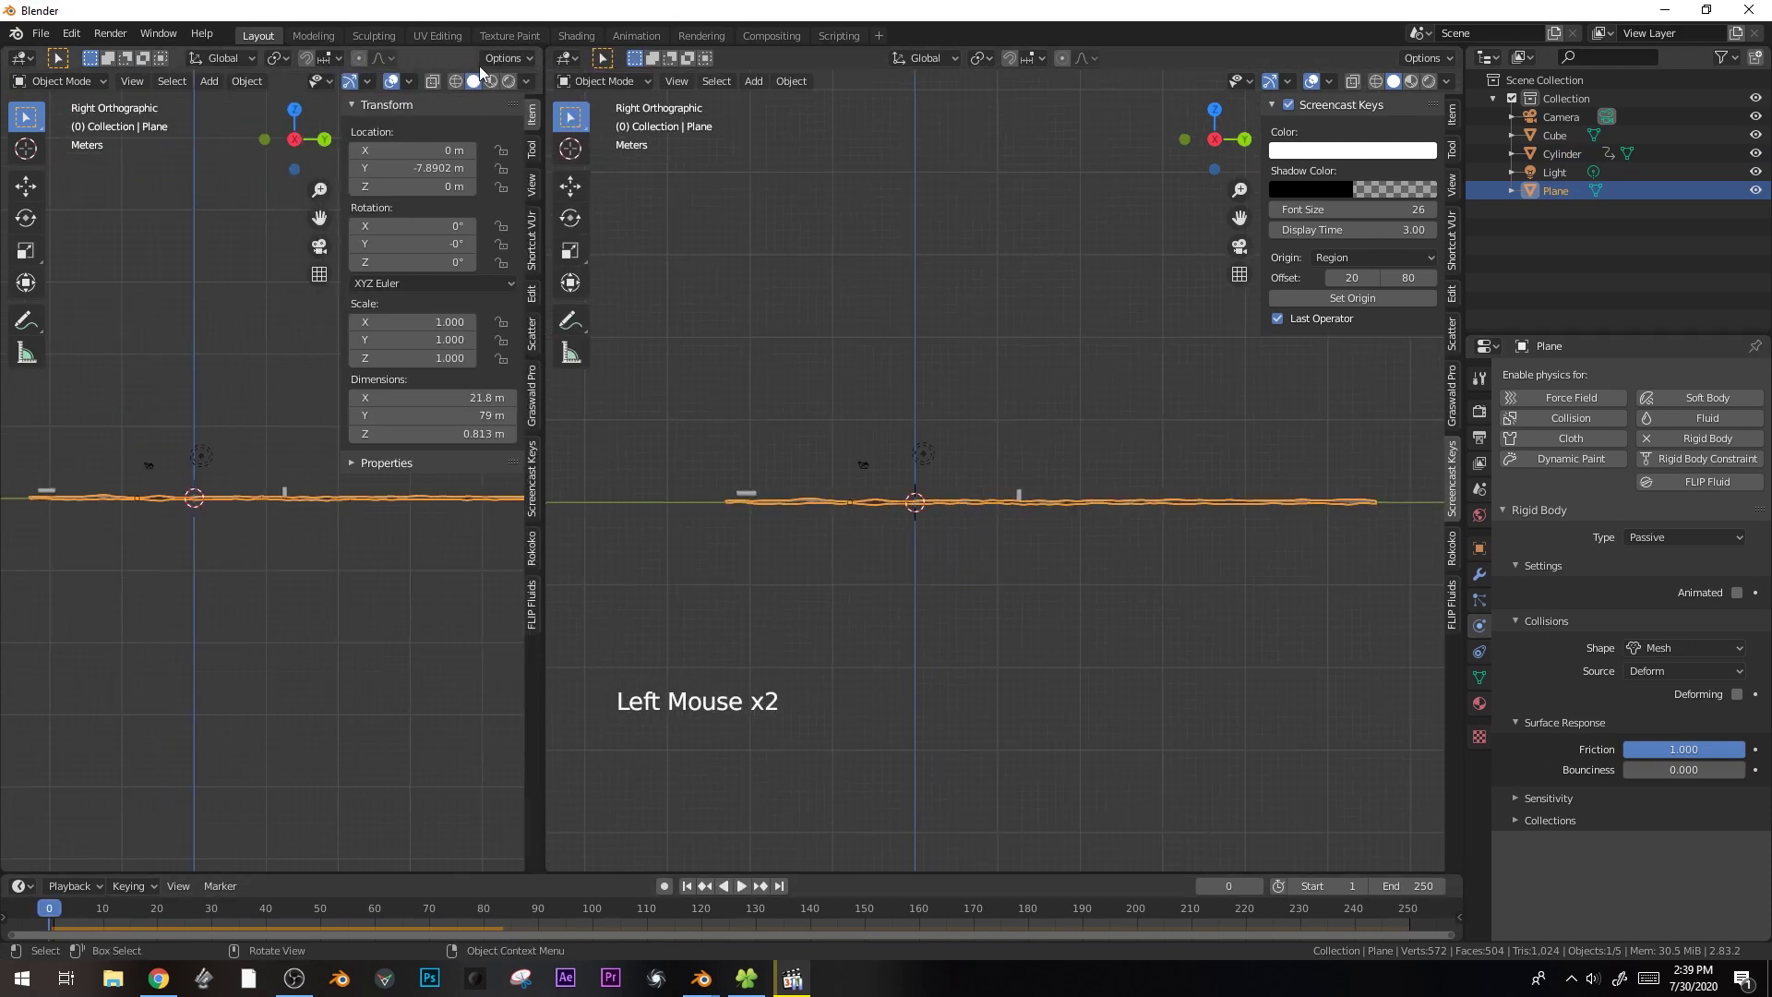
pyautogui.click(20, 61)
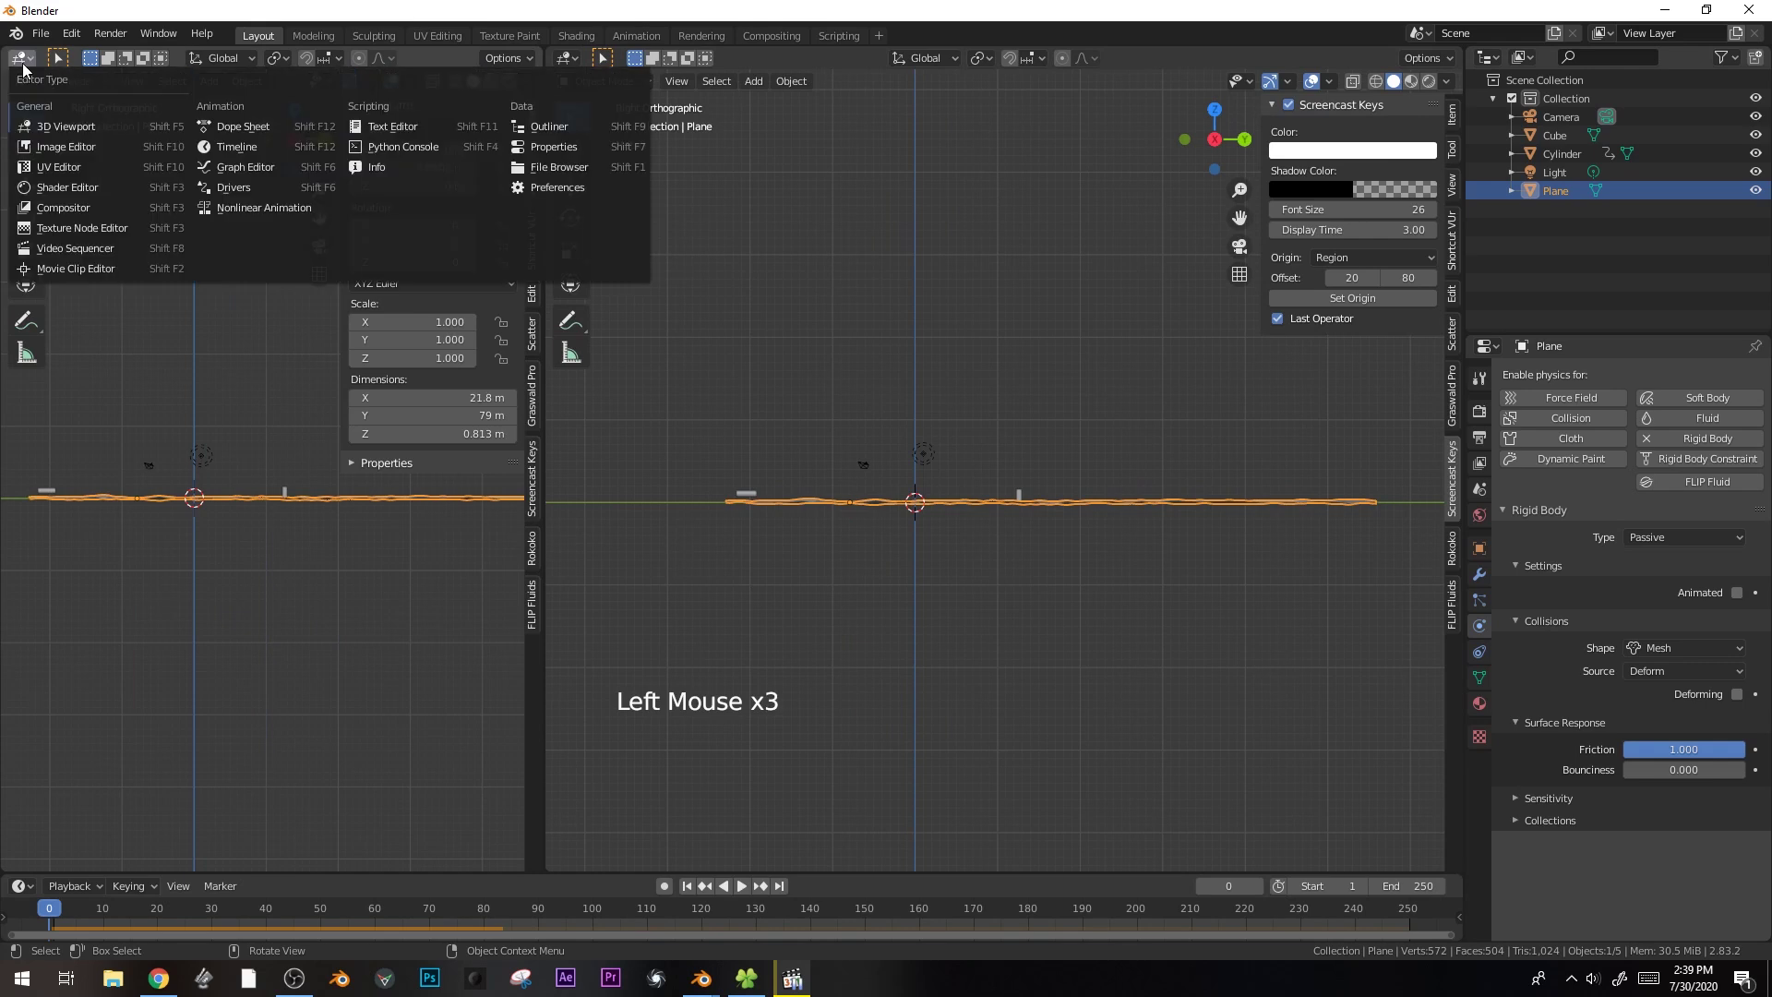
pyautogui.click(246, 167)
pyautogui.scroll(-3, 369, 369)
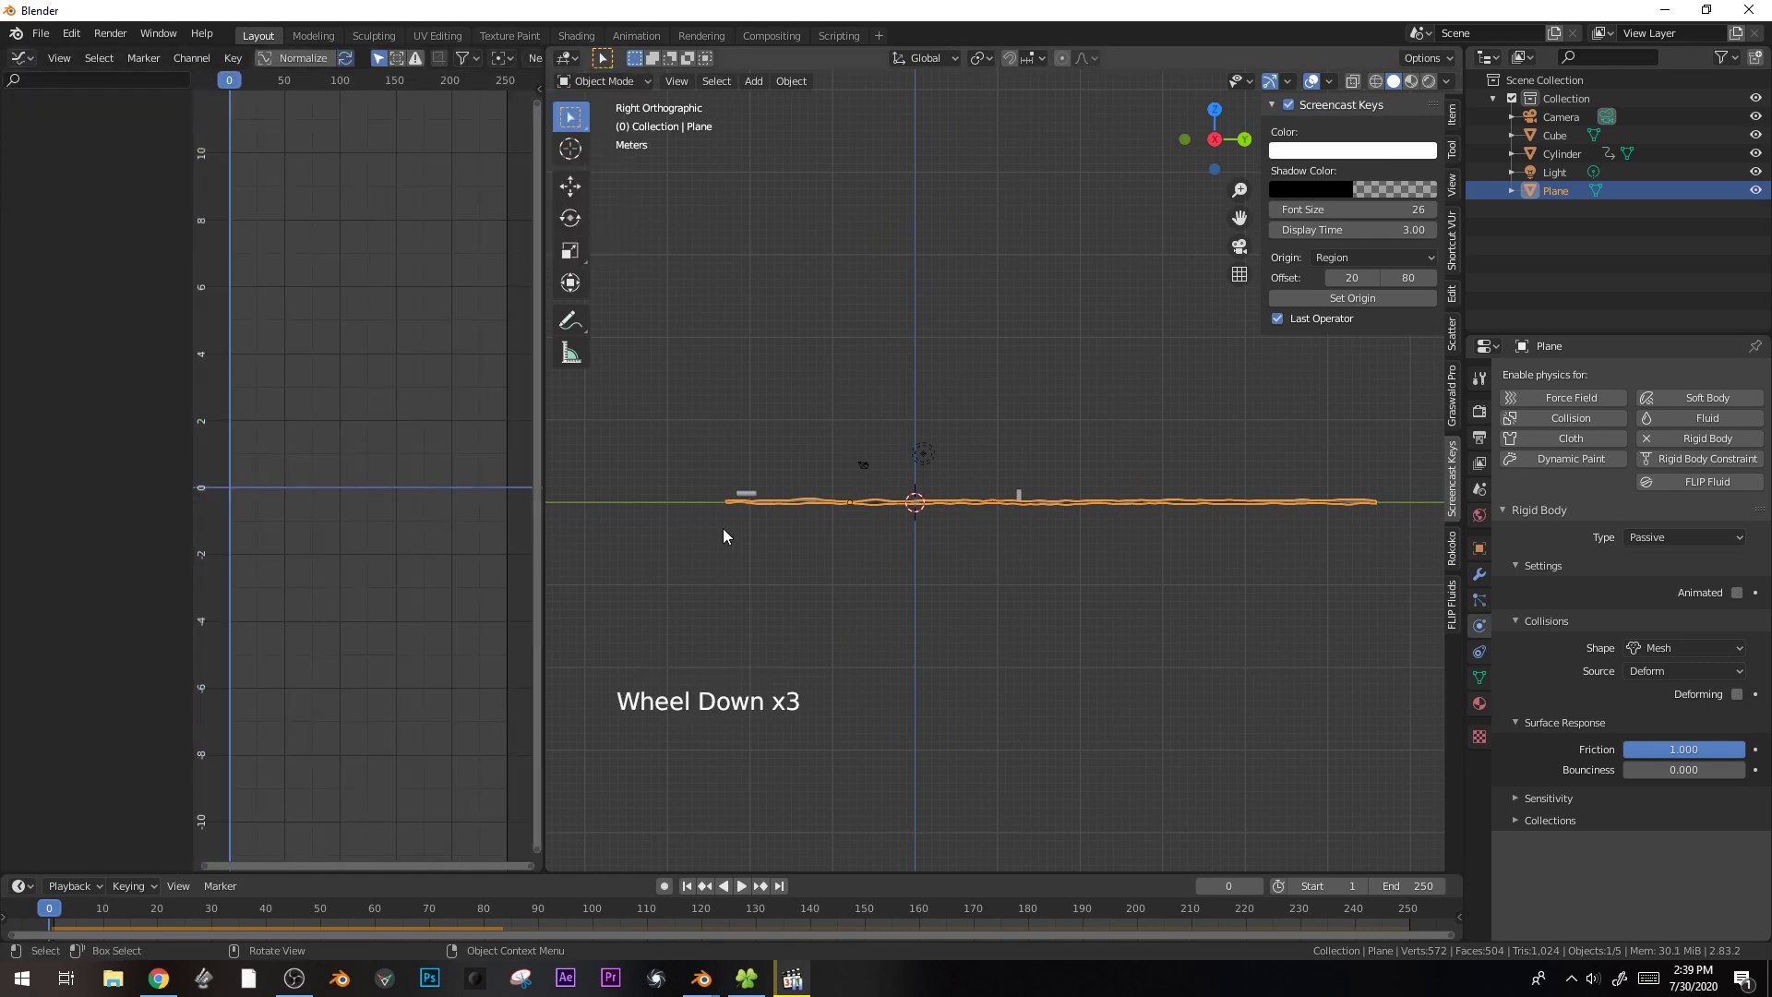
# - Select the cylinder, go to frame 4 and insert a Rotation keyframe on it
pyautogui.click(748, 495)
pyautogui.keyDown('ctrl'); pyautogui.moveTo(332, 407); pyautogui.dragTo(517, 461, button='middle'); pyautogui.keyUp('ctrl')
pyautogui.scroll(2, 804, 561)
pyautogui.click(72, 913)
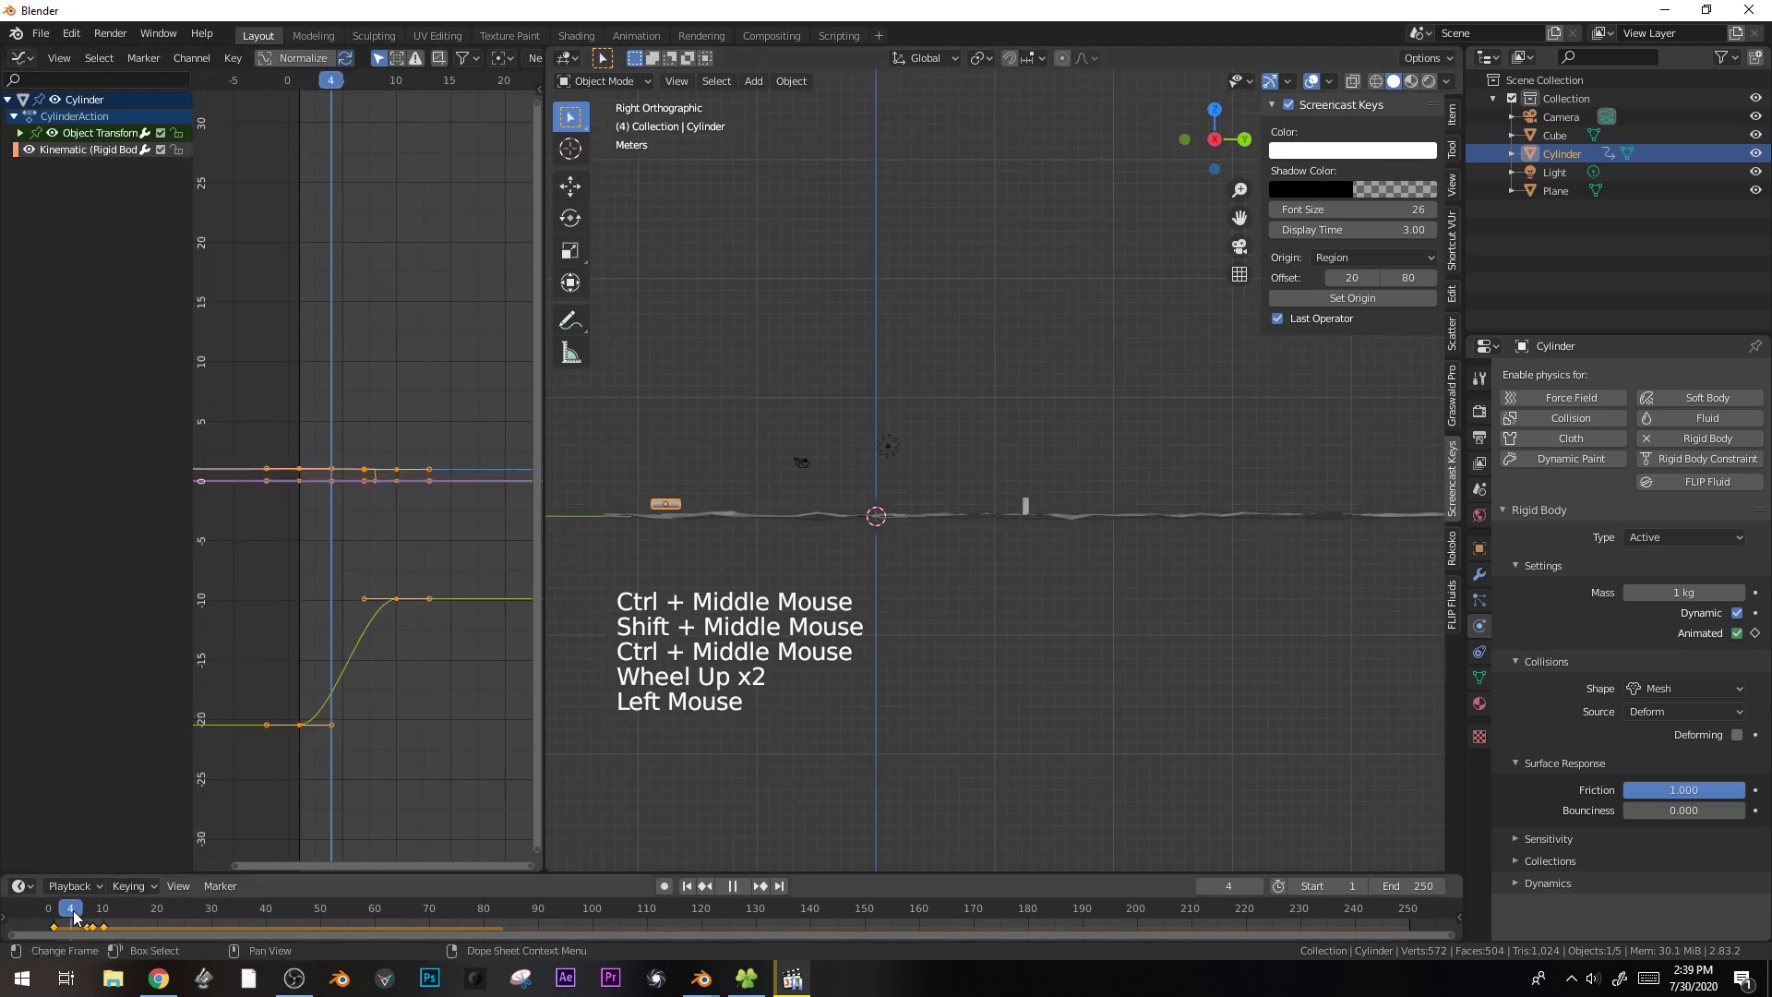
pyautogui.scroll(1, 637, 567)
pyautogui.keyDown('shift'); pyautogui.moveTo(672, 529); pyautogui.dragTo(714, 467, button='middle'); pyautogui.keyUp('shift')
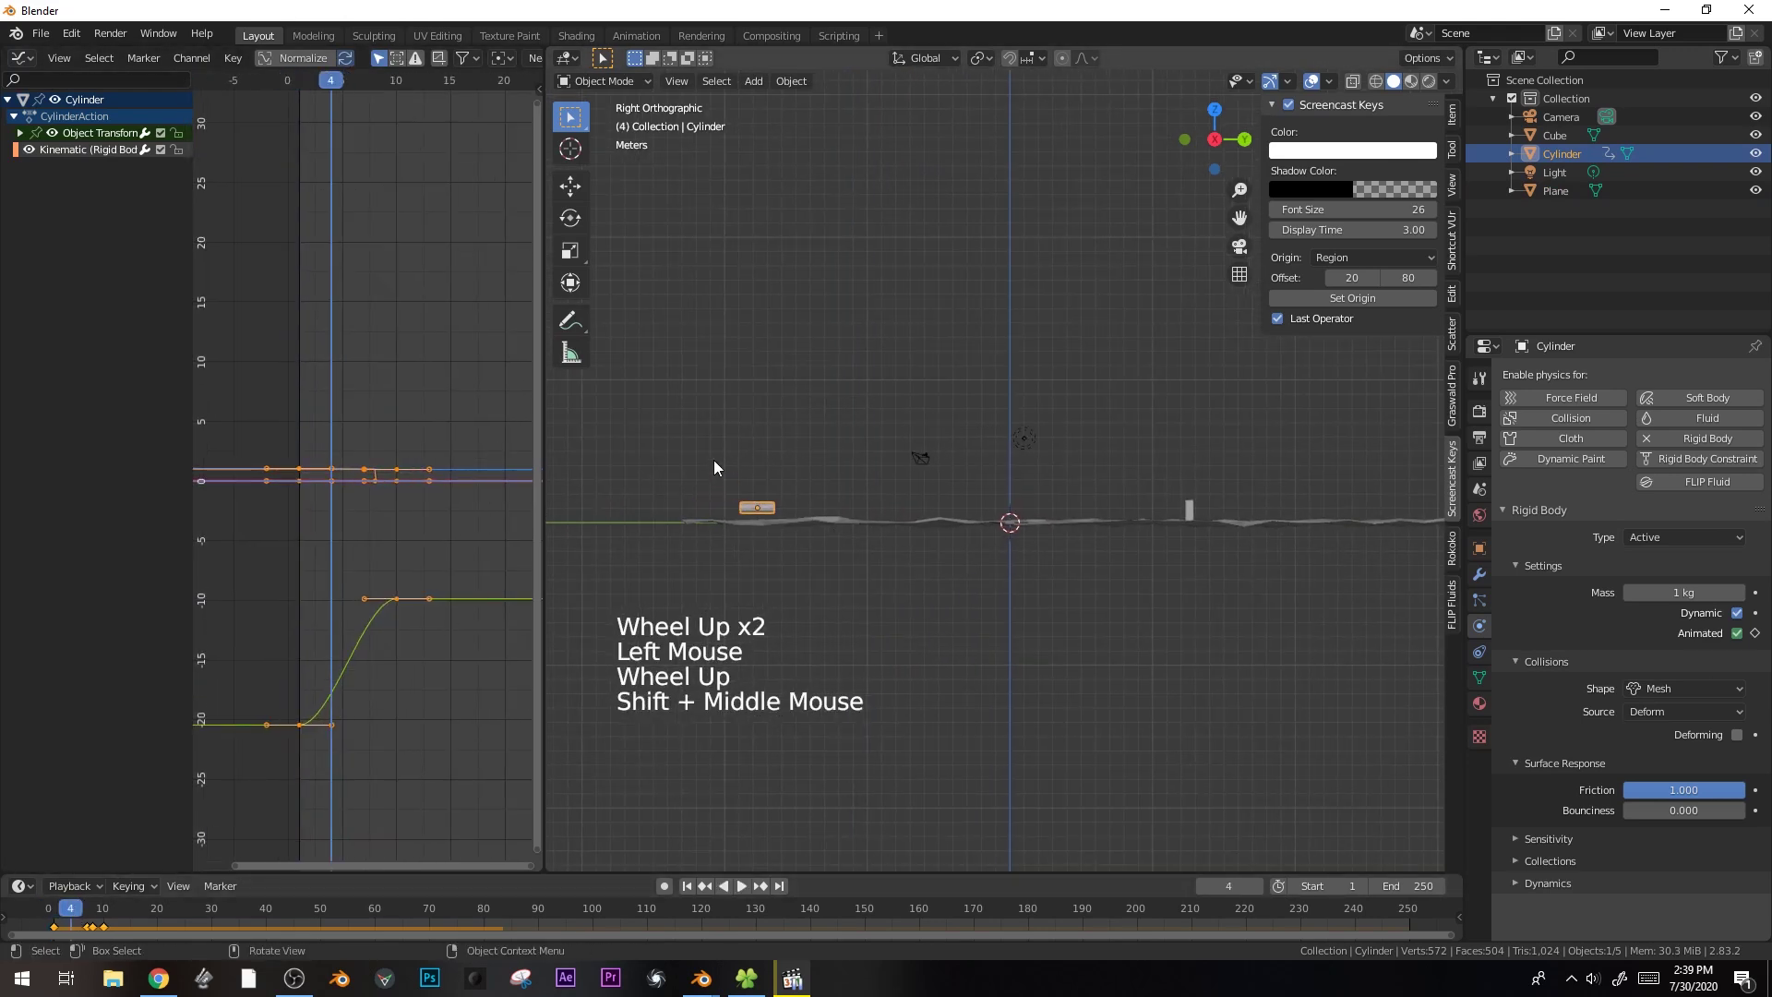
pyautogui.press('i')
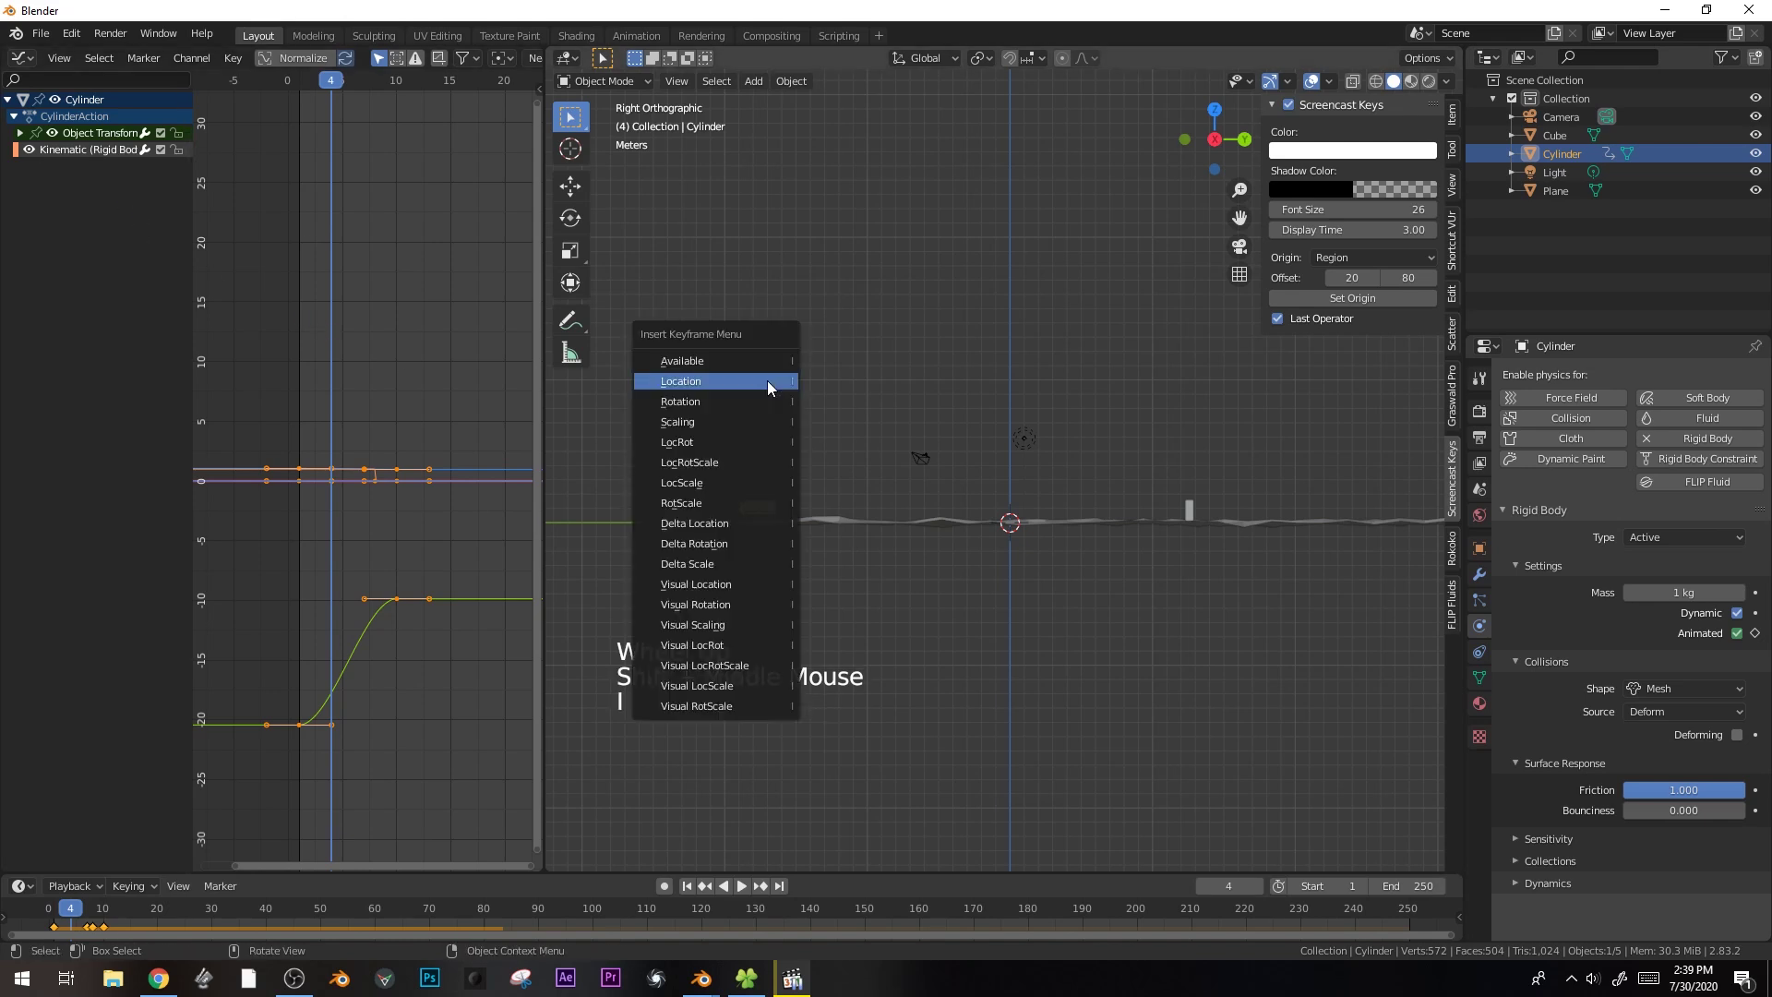
pyautogui.click(751, 403)
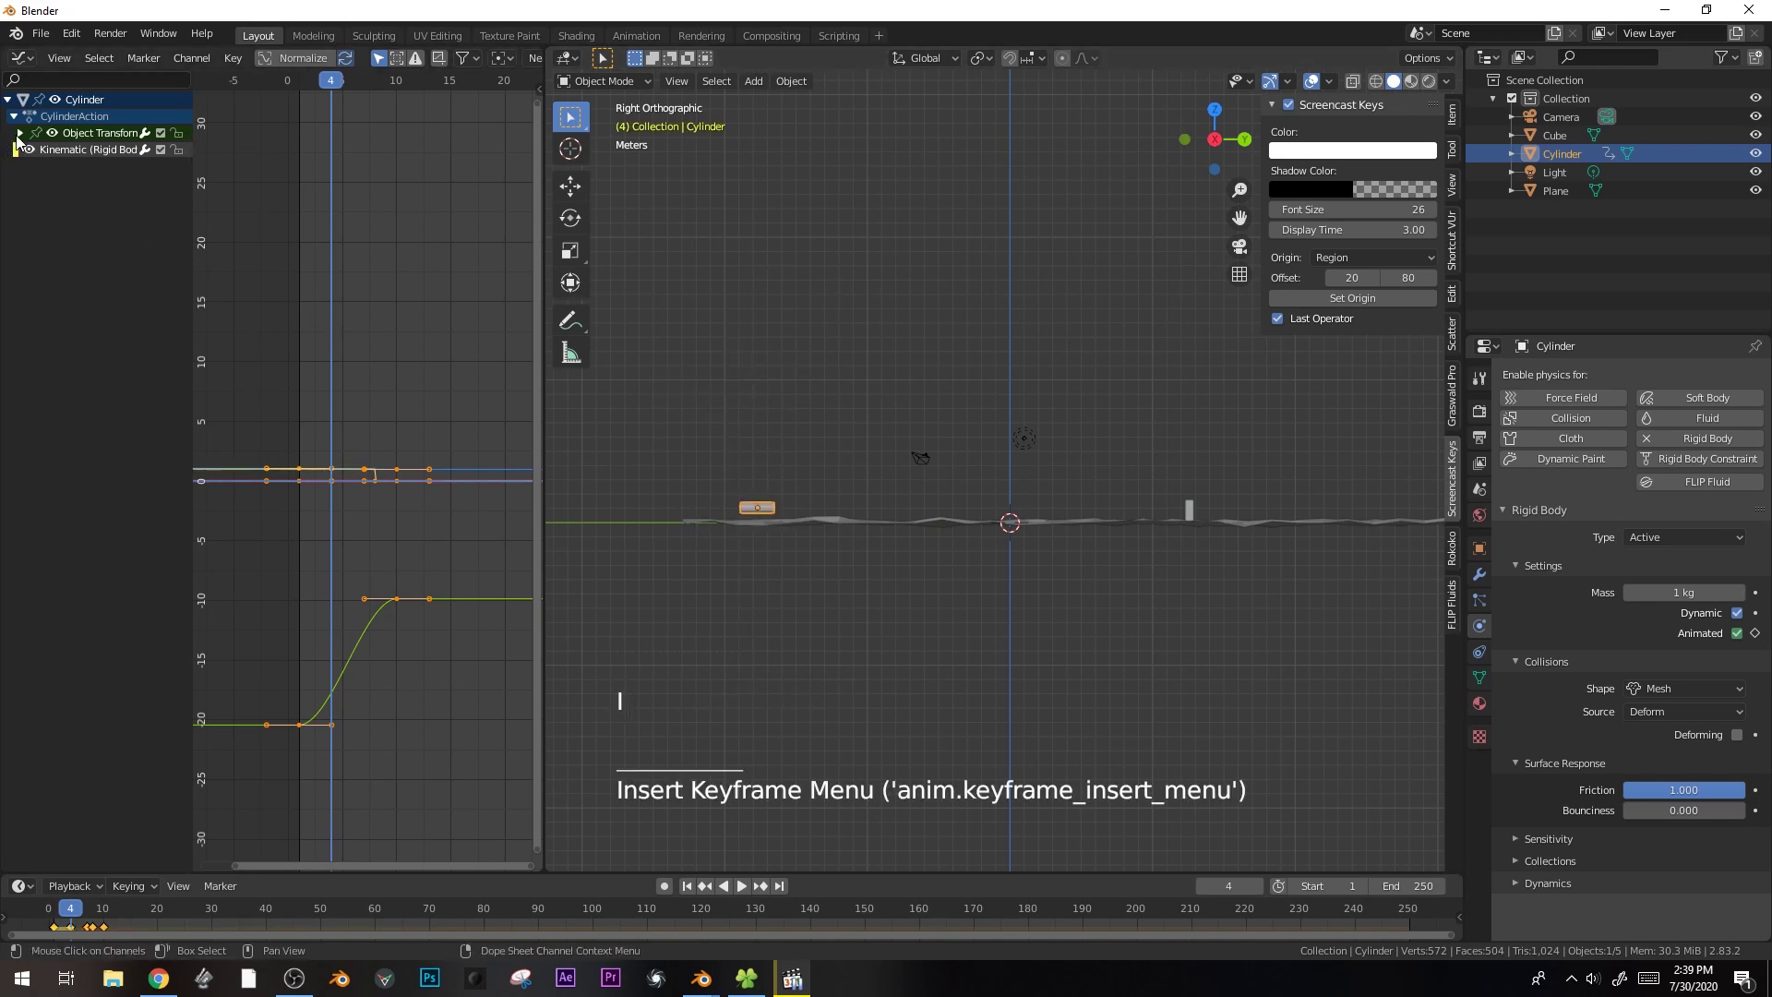
# - Hide the cylinder's X, Y and Z Location curves and try to move its Z Euler Rotation keyframe at frame 4
pyautogui.click(20, 134)
pyautogui.moveTo(36, 184); pyautogui.dragTo(36, 150)
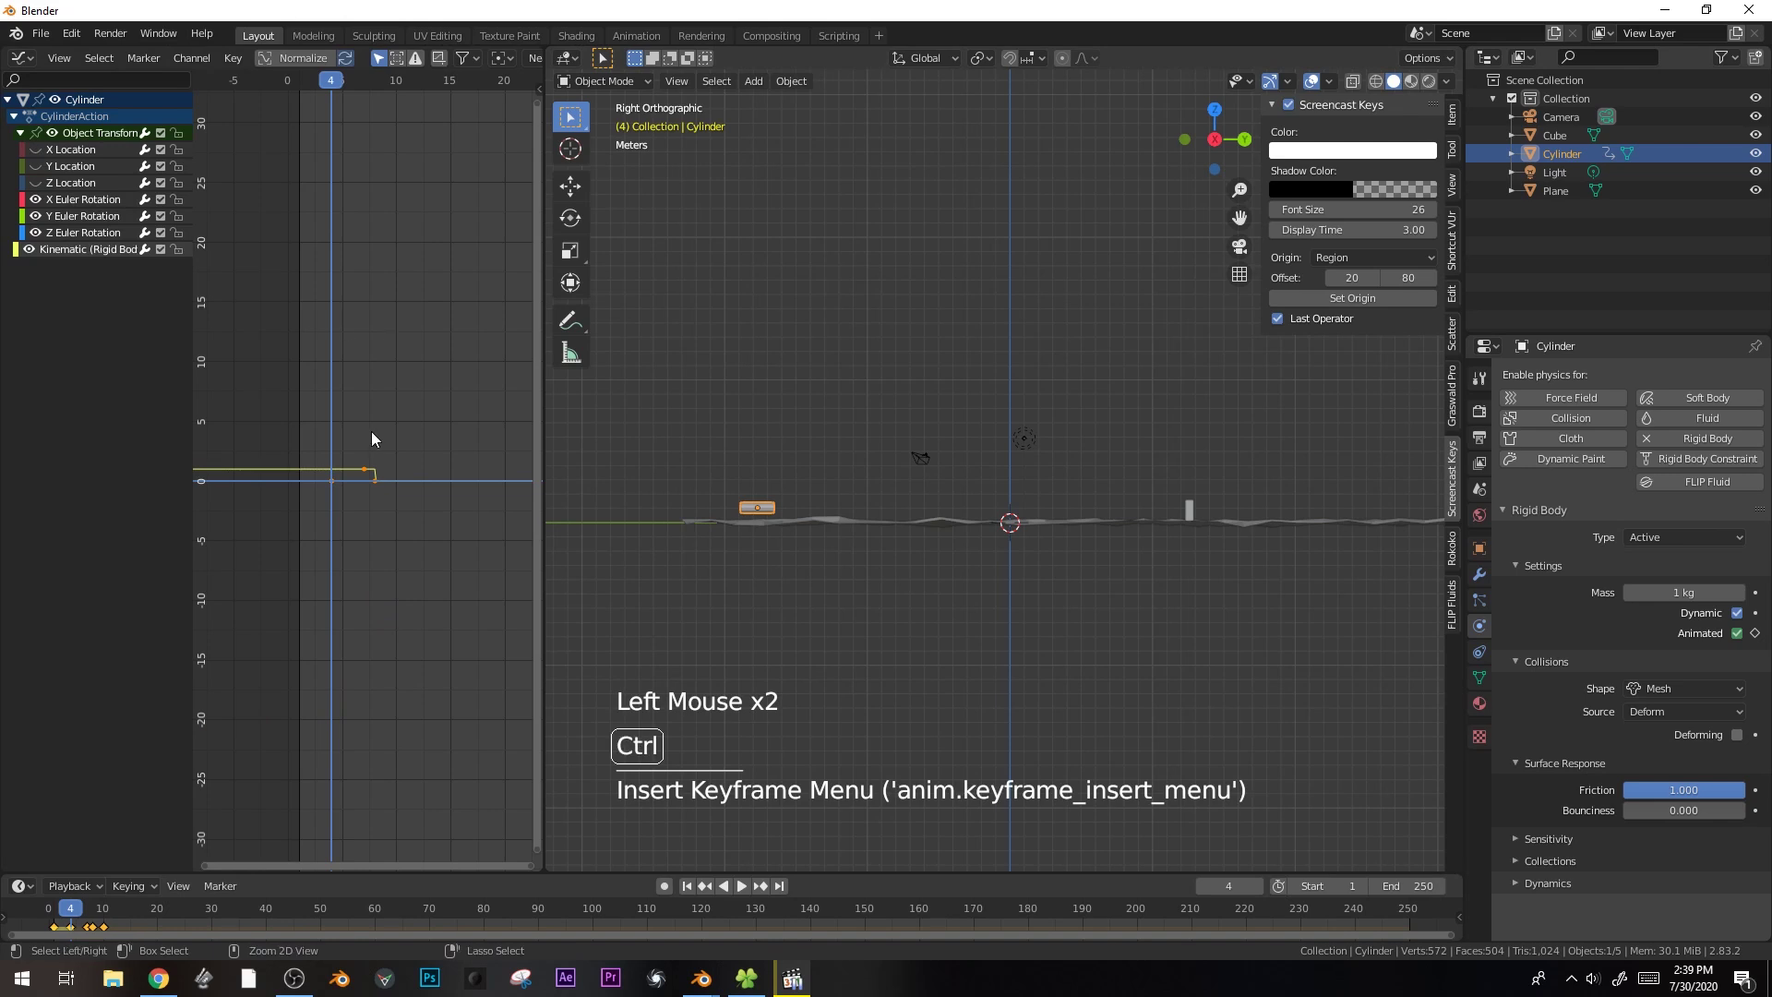
pyautogui.click(332, 484)
pyautogui.press('g')
pyautogui.click(329, 490)
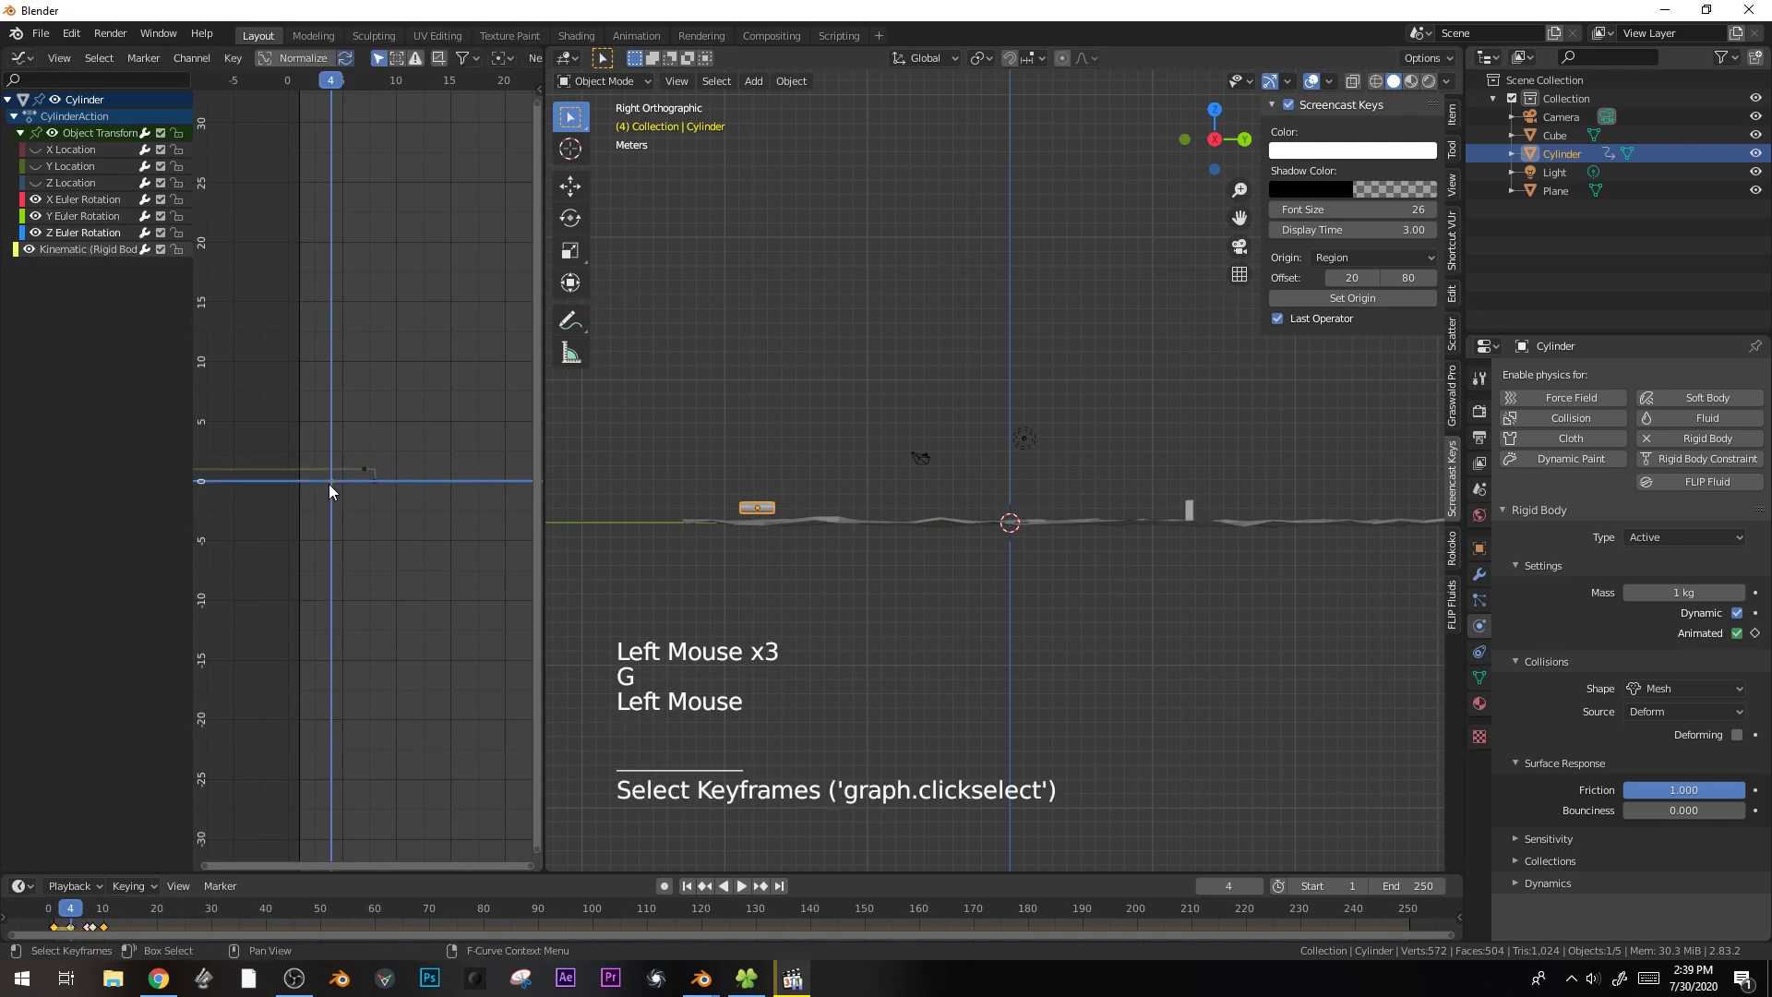
pyautogui.press('g')
pyautogui.press('Escape')
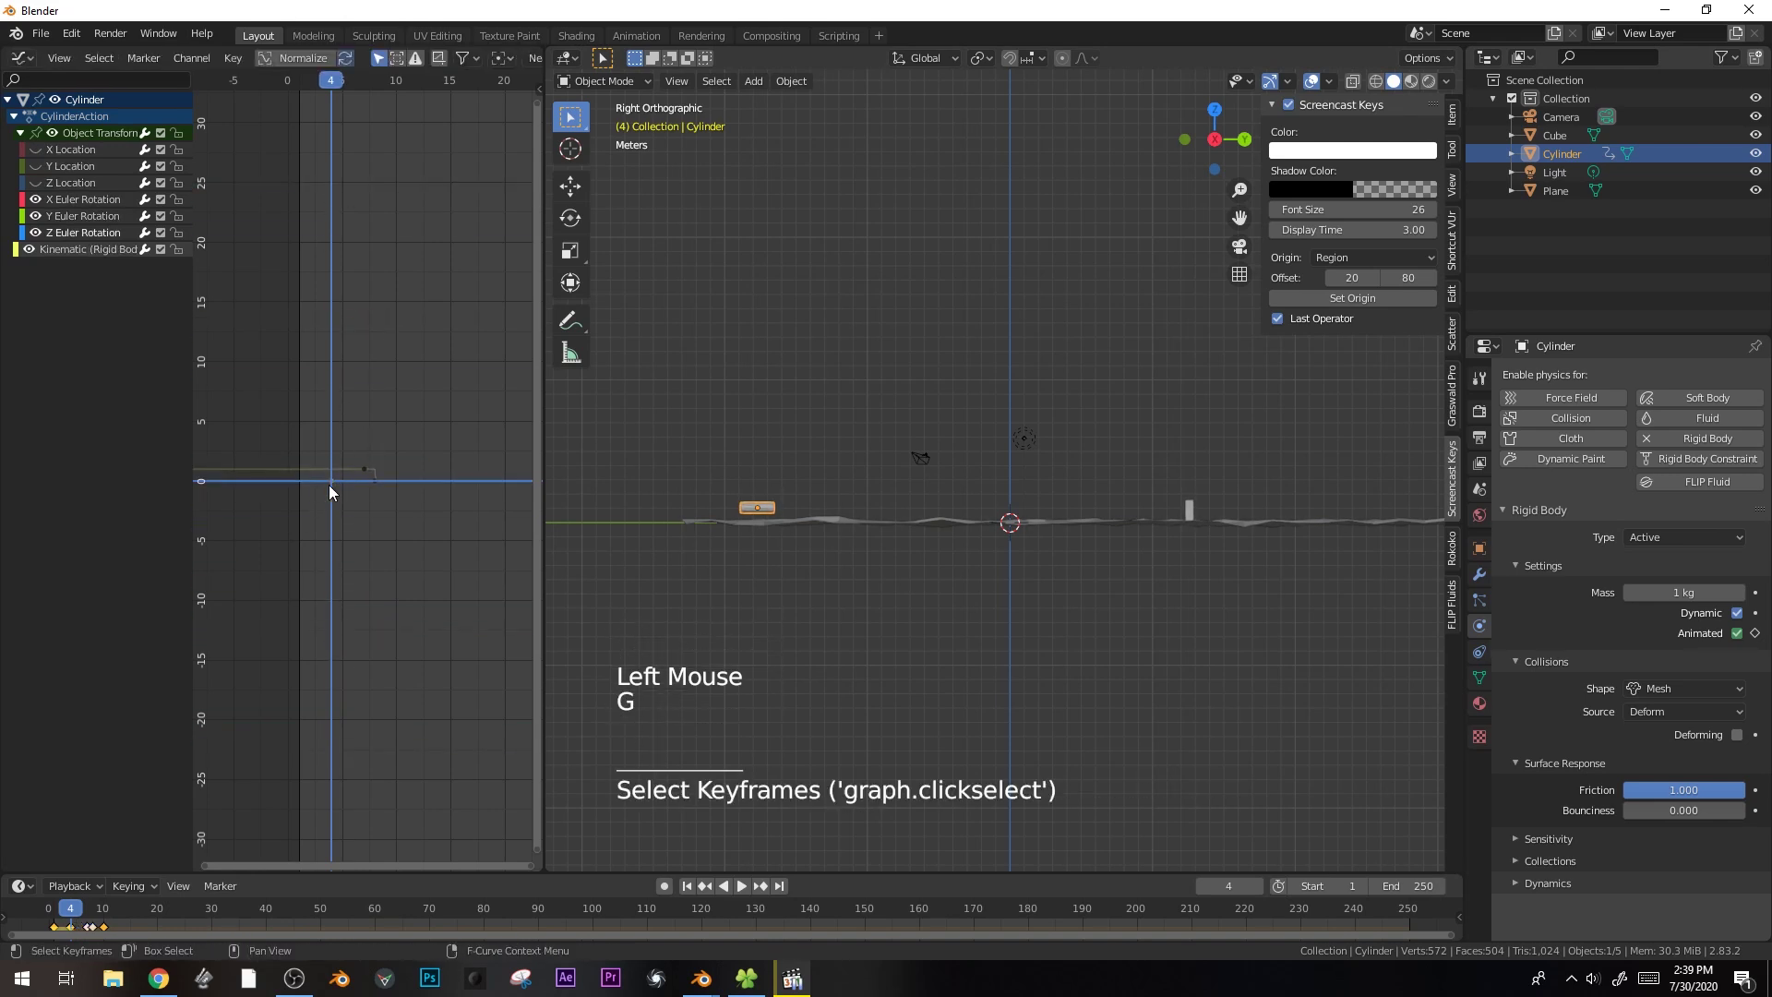
# - Duplicate the cylinder's X Euler Rotation keyframe from frame 4 and place the copy at frame 8 with a value of about -26
pyautogui.click(330, 491)
pyautogui.press('g')
pyautogui.press('Escape')
pyautogui.hotkey('shift', 'd')
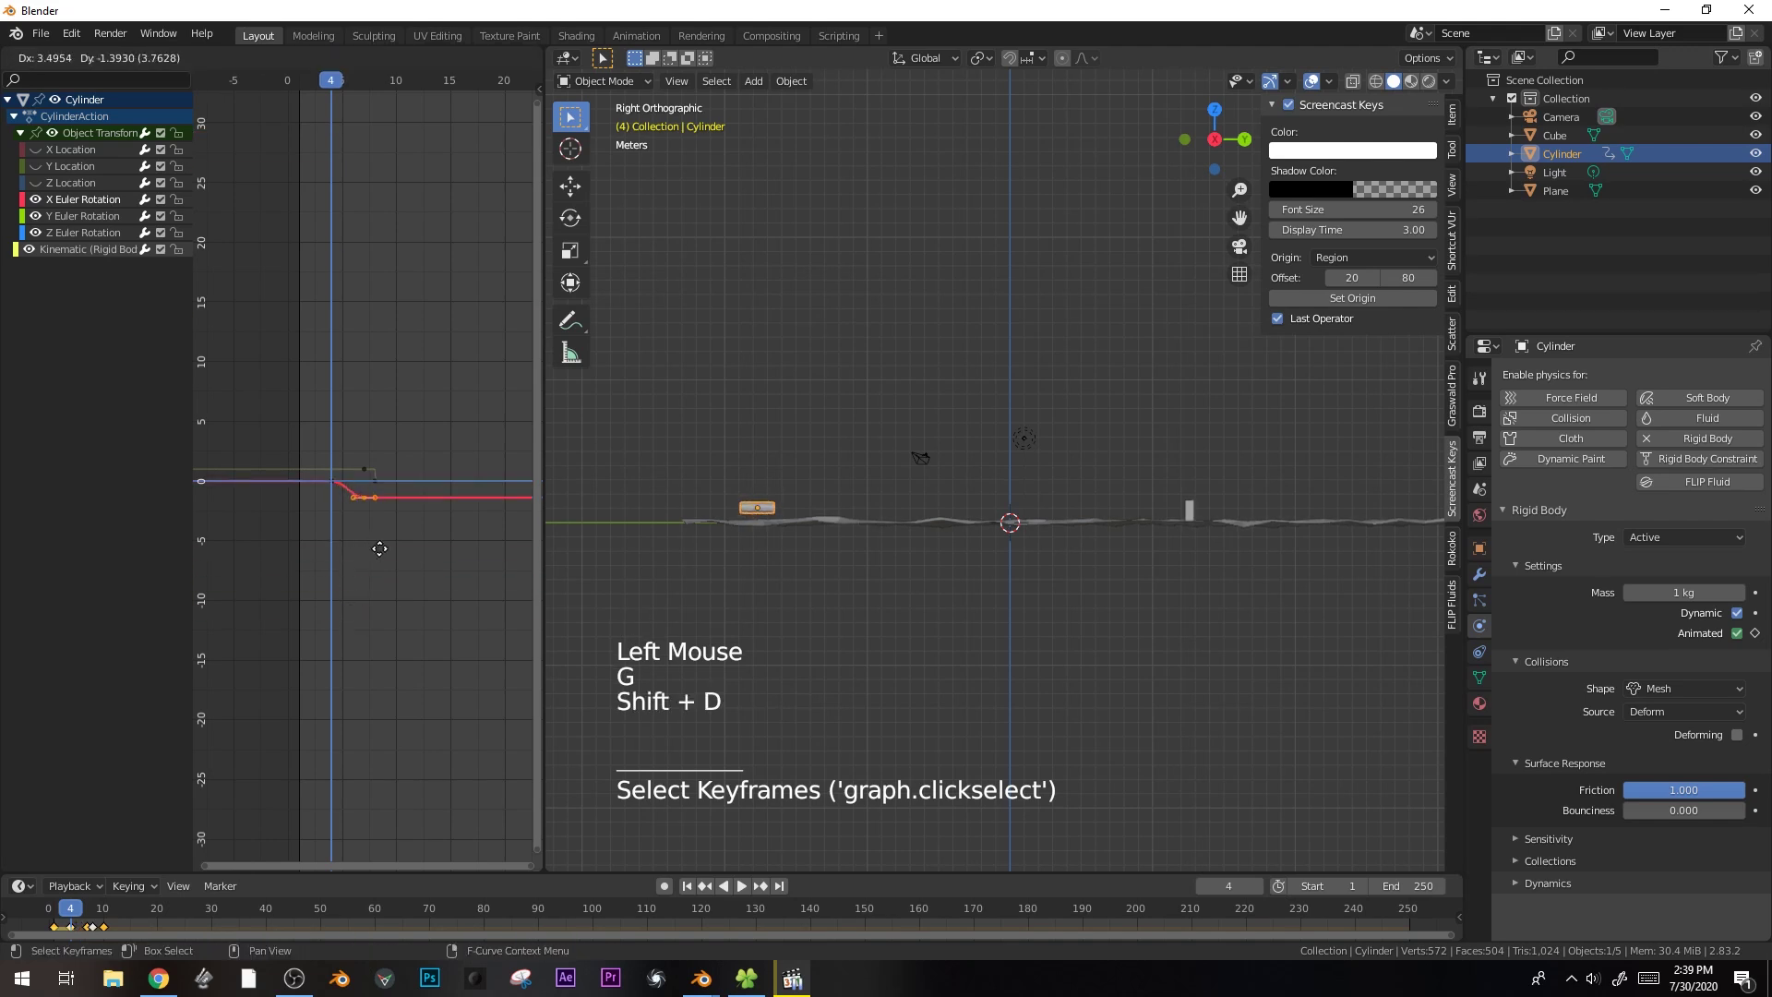
pyautogui.press('Right')
pyautogui.press('Right')
pyautogui.press('Right')
pyautogui.press('Right')
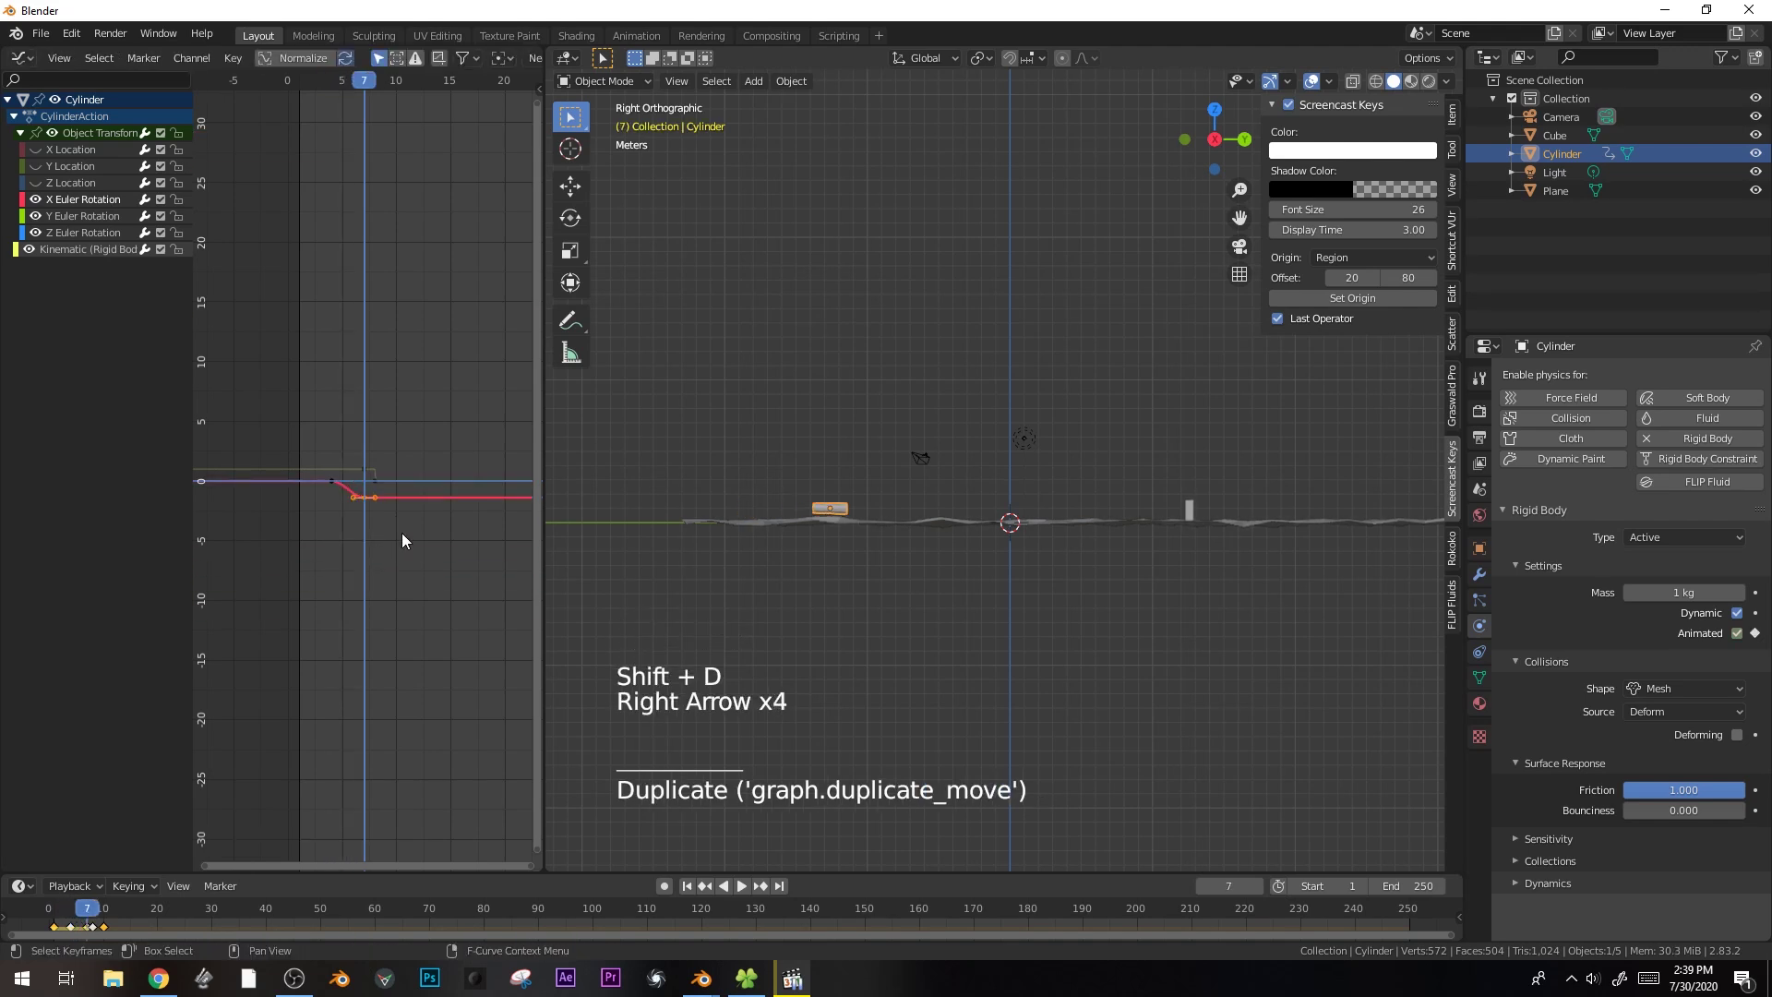
pyautogui.press('g')
pyautogui.click(412, 831)
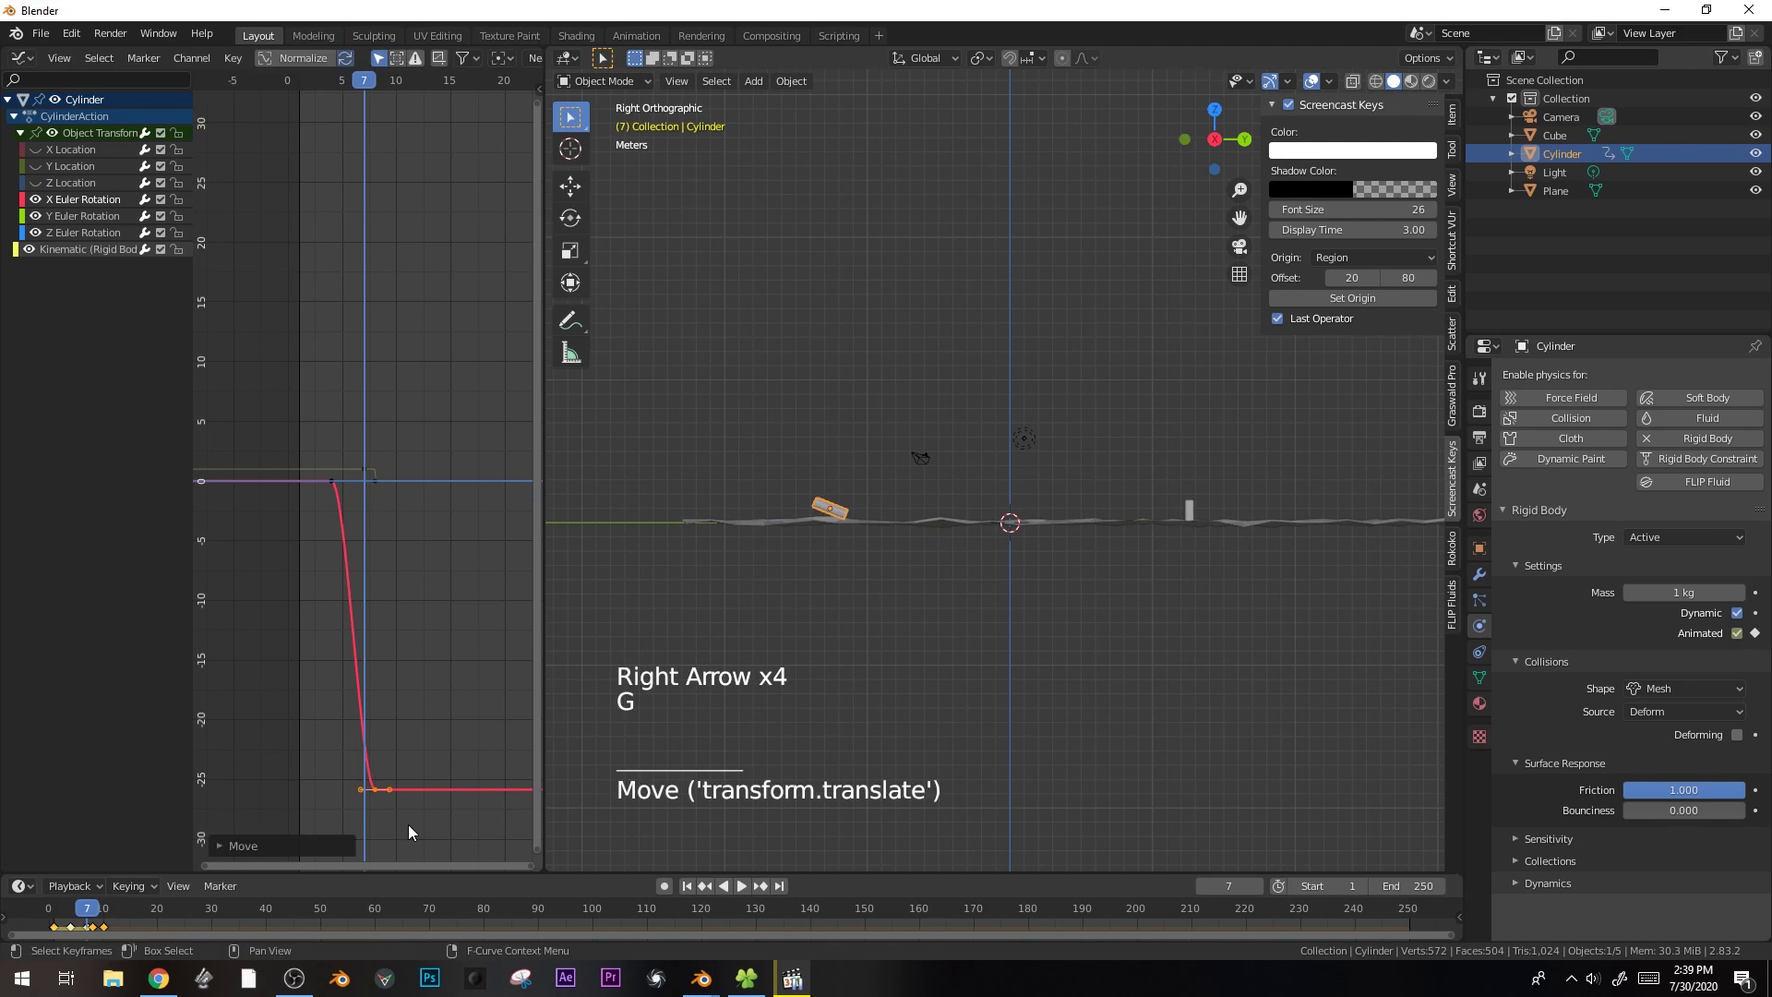
# - Move the cylinder's duplicated X Euler Rotation keyframe to frame 13 at a value of about -27
pyautogui.press('g')
pyautogui.click(465, 732)
pyautogui.press('Right')
pyautogui.press('Right')
pyautogui.press('Right')
pyautogui.press('Right')
pyautogui.press('g')
pyautogui.click(391, 174)
# - Play the simulation from frame 0 to check the cylinder's spin and return to frame 0
pyautogui.moveTo(384, 87); pyautogui.dragTo(288, 82)
pyautogui.press('space')
pyautogui.keyDown('shift'); pyautogui.moveTo(773, 290); pyautogui.dragTo(772, 288, button='middle'); pyautogui.keyUp('shift')
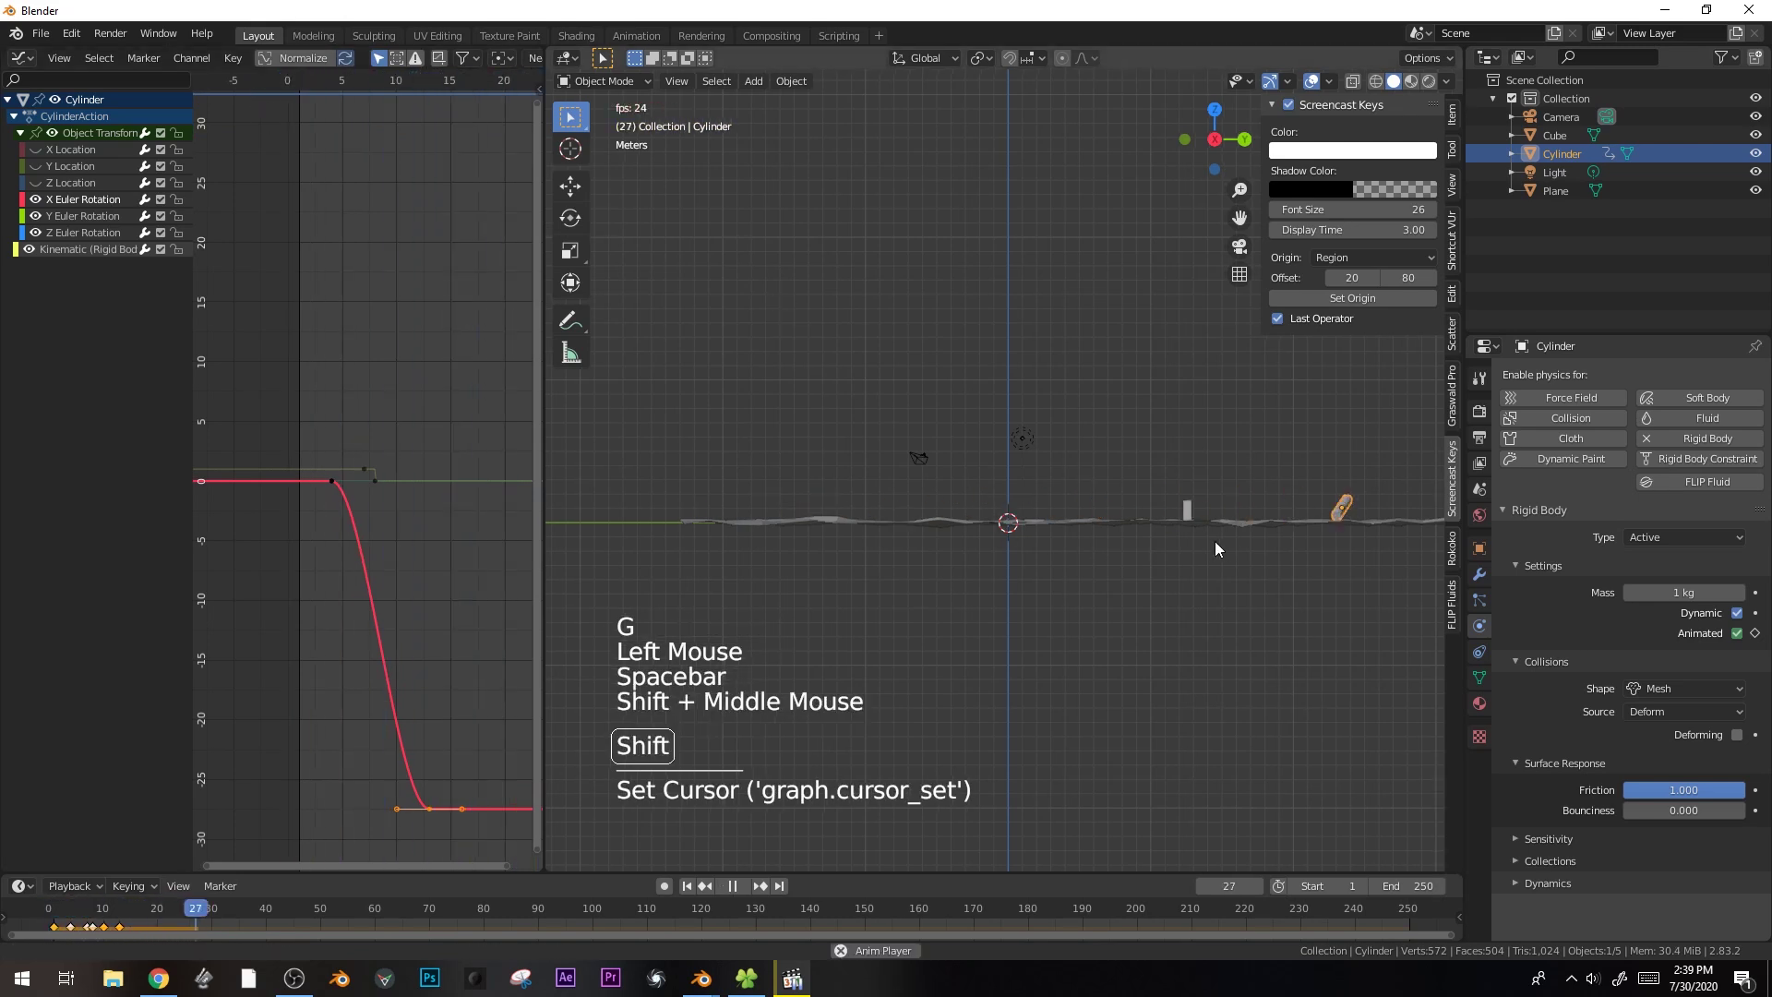
pyautogui.scroll(-3, 1063, 517)
pyautogui.keyDown('shift'); pyautogui.moveTo(1062, 515); pyautogui.dragTo(723, 712, button='middle'); pyautogui.keyUp('shift')
pyautogui.press('space')
pyautogui.moveTo(510, 908); pyautogui.dragTo(46, 909)
pyautogui.keyDown('shift'); pyautogui.moveTo(1159, 506); pyautogui.dragTo(1056, 526, button='middle'); pyautogui.keyUp('shift')
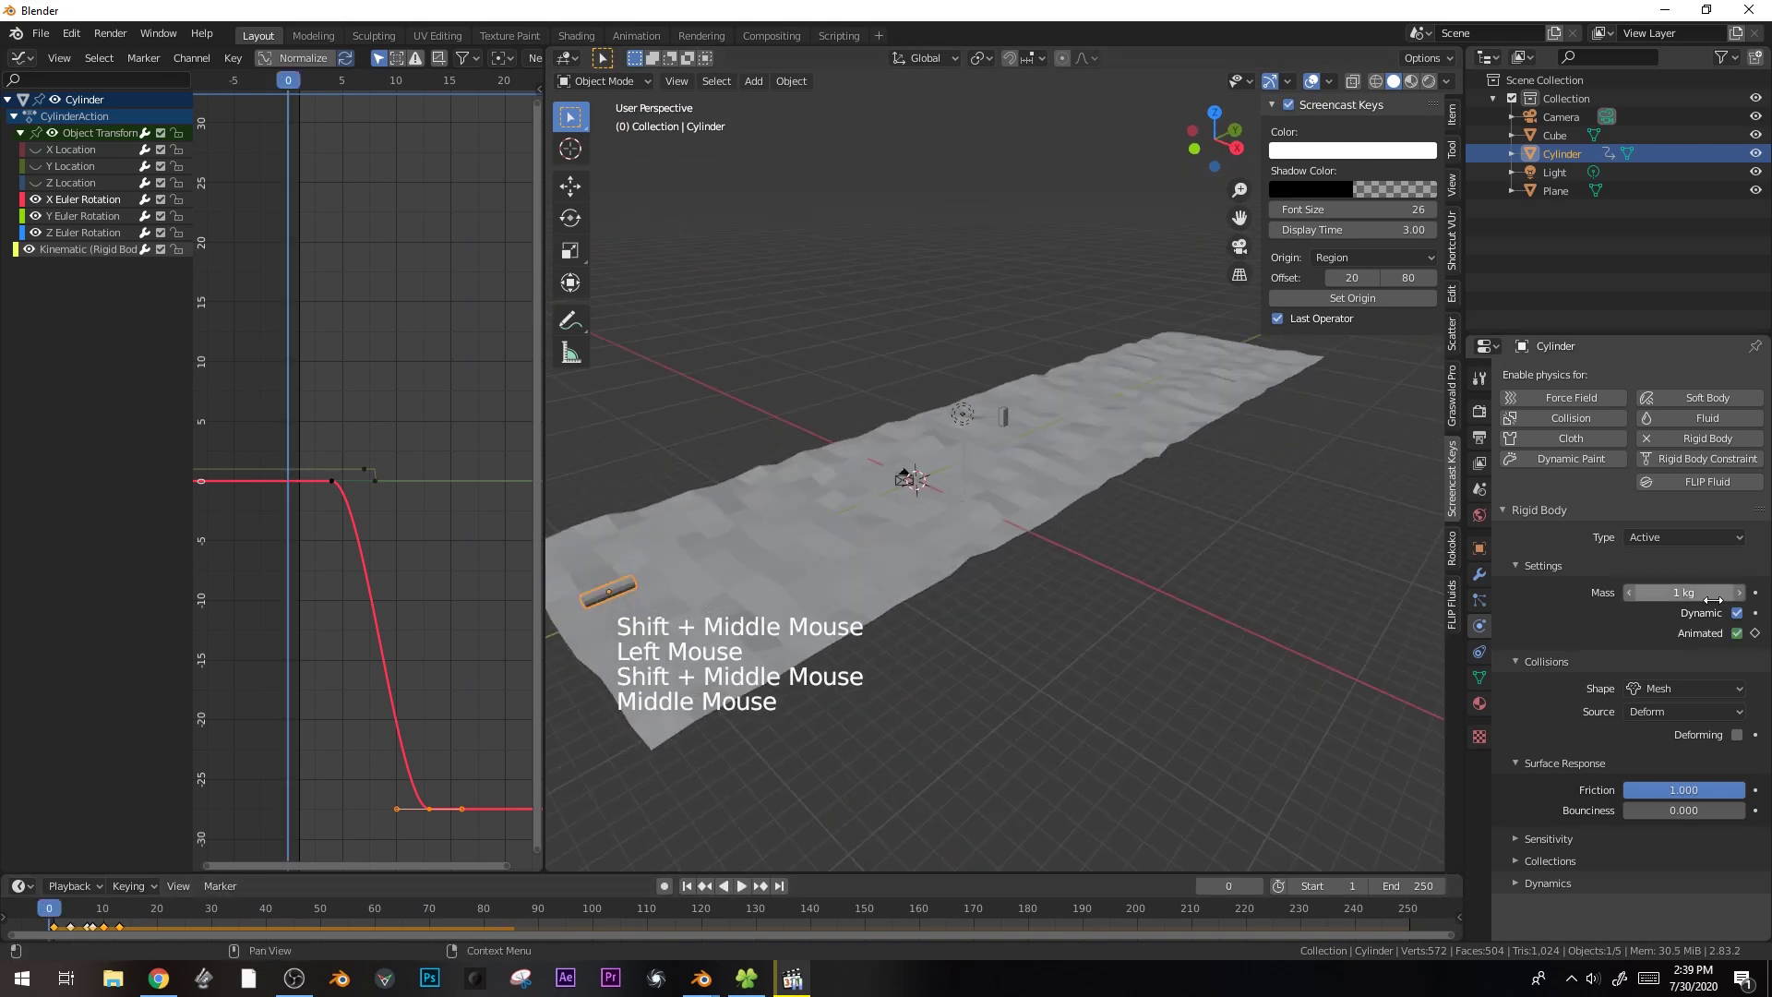
# - Set the cylinder's rigid body mass to 500 kg and play the simulation
pyautogui.moveTo(1682, 592); pyautogui.dragTo(1763, 591)
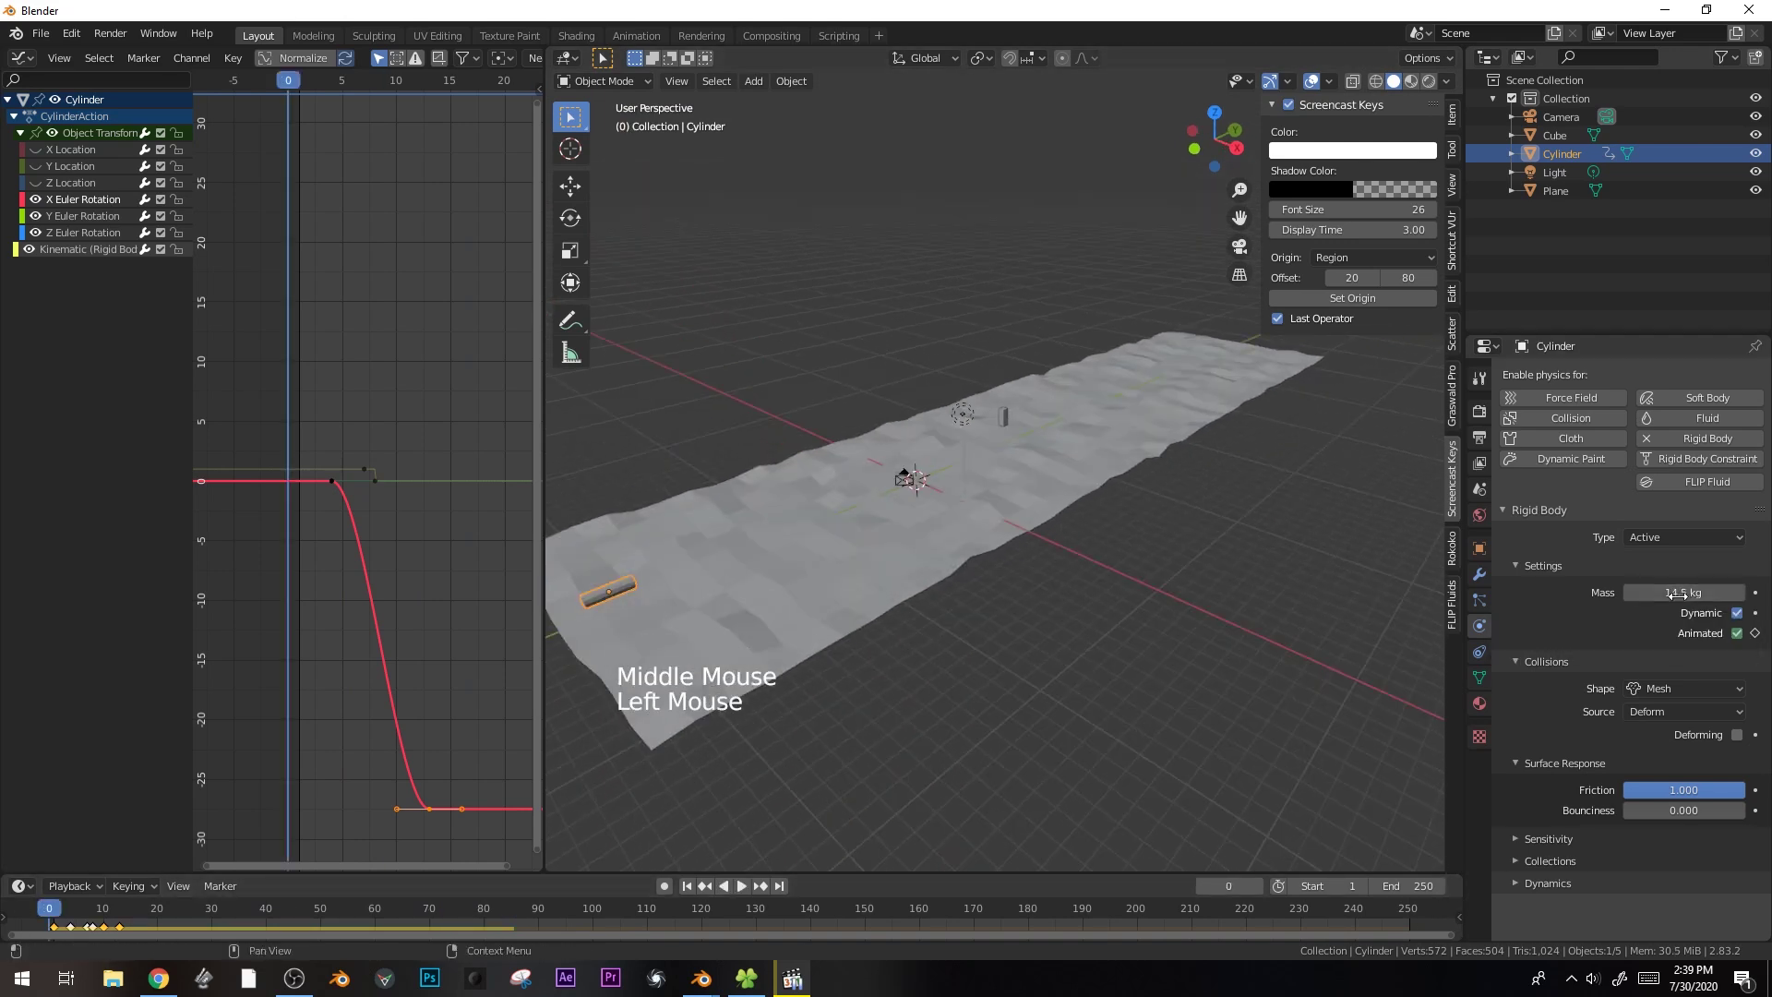
pyautogui.click(1679, 596)
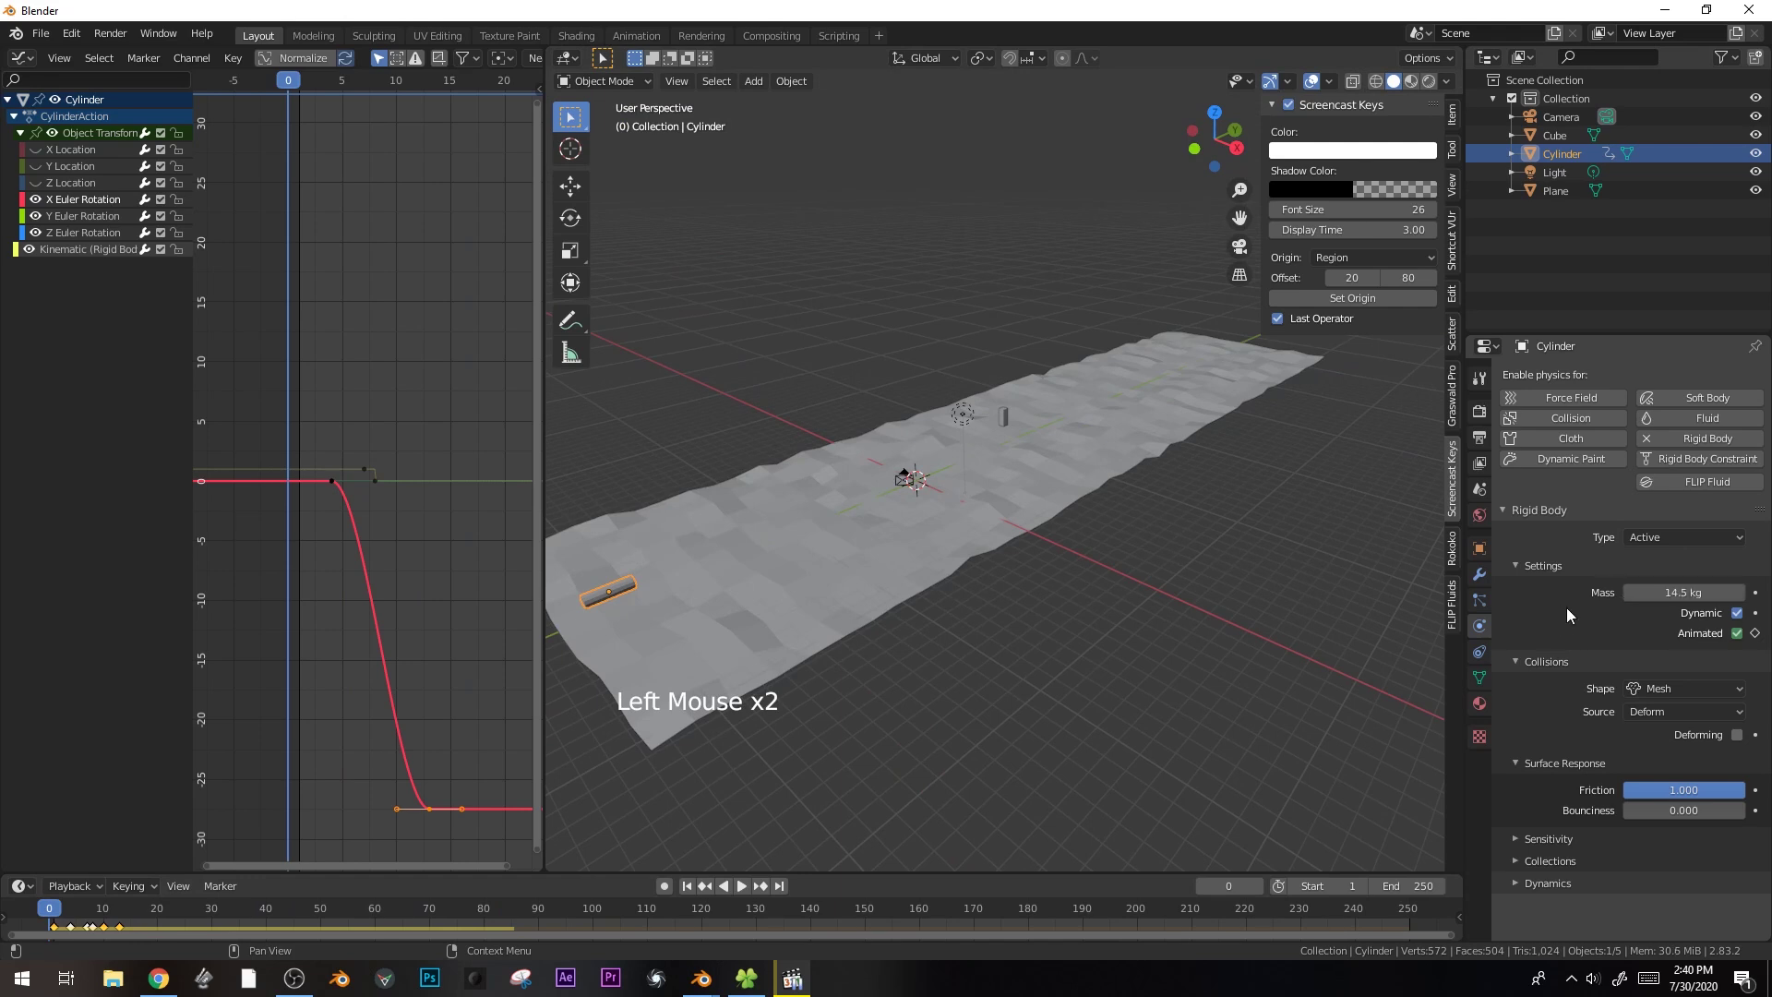
pyautogui.click(1673, 591)
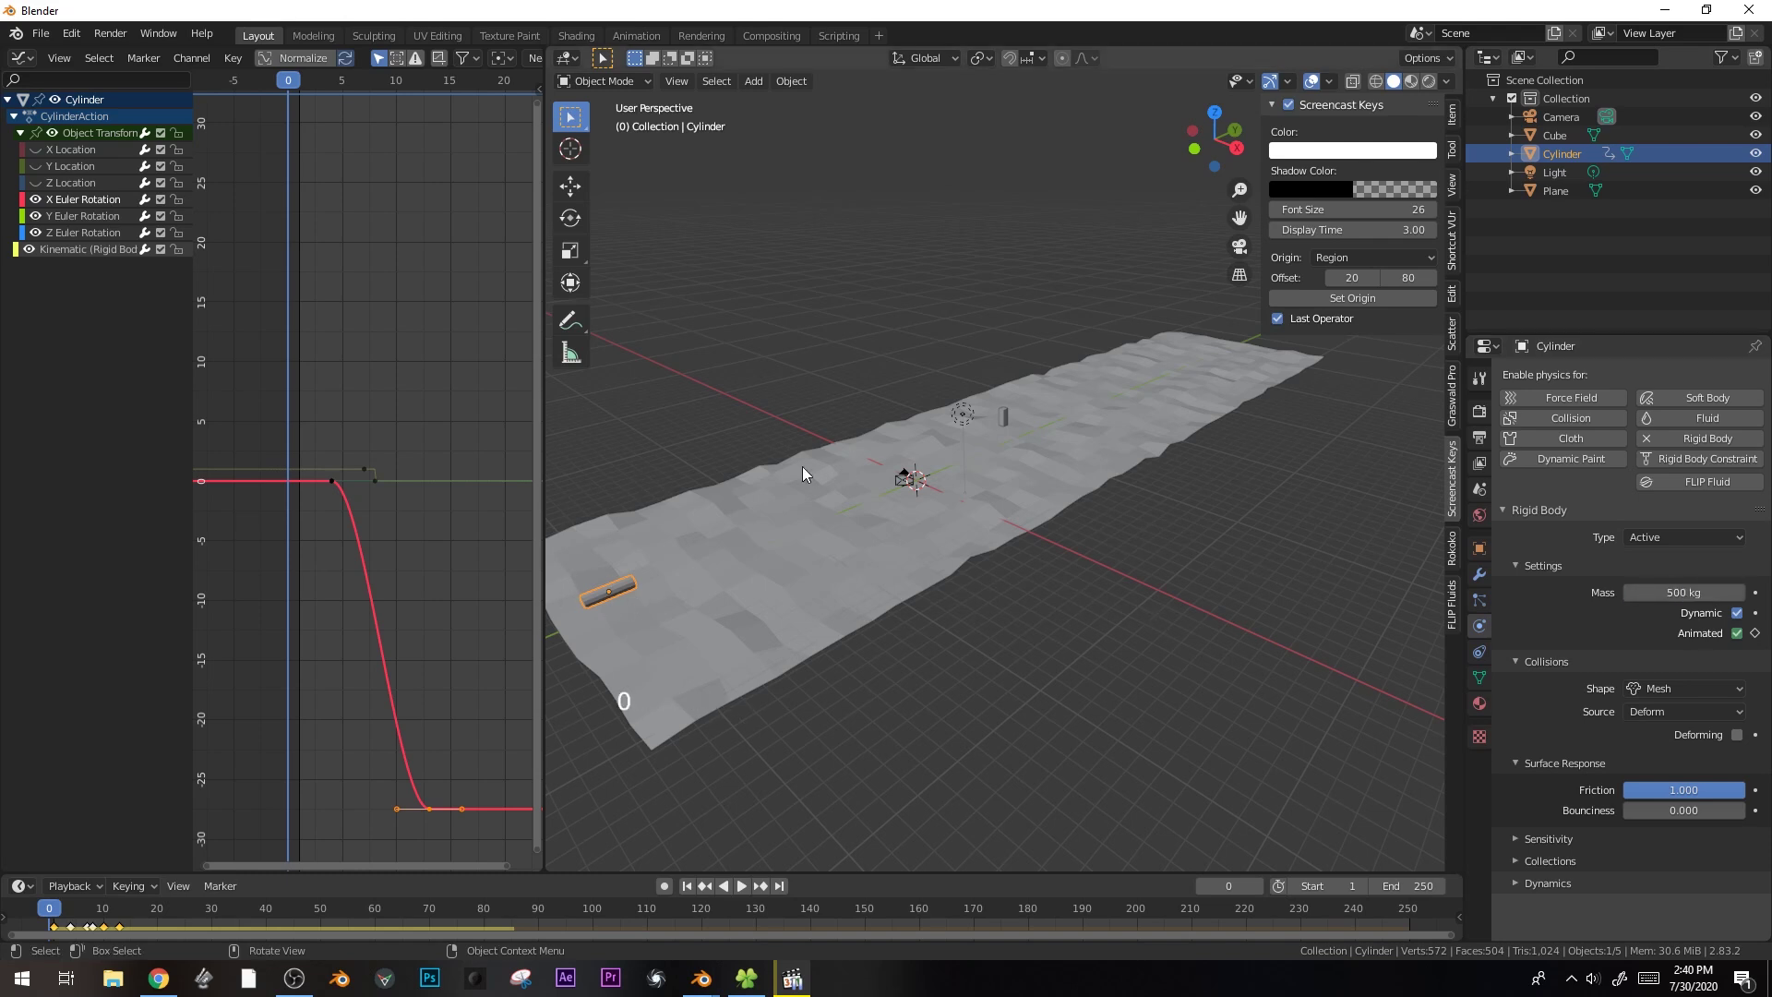
pyautogui.moveTo(817, 465); pyautogui.dragTo(755, 545, button='middle')
pyautogui.press('space')
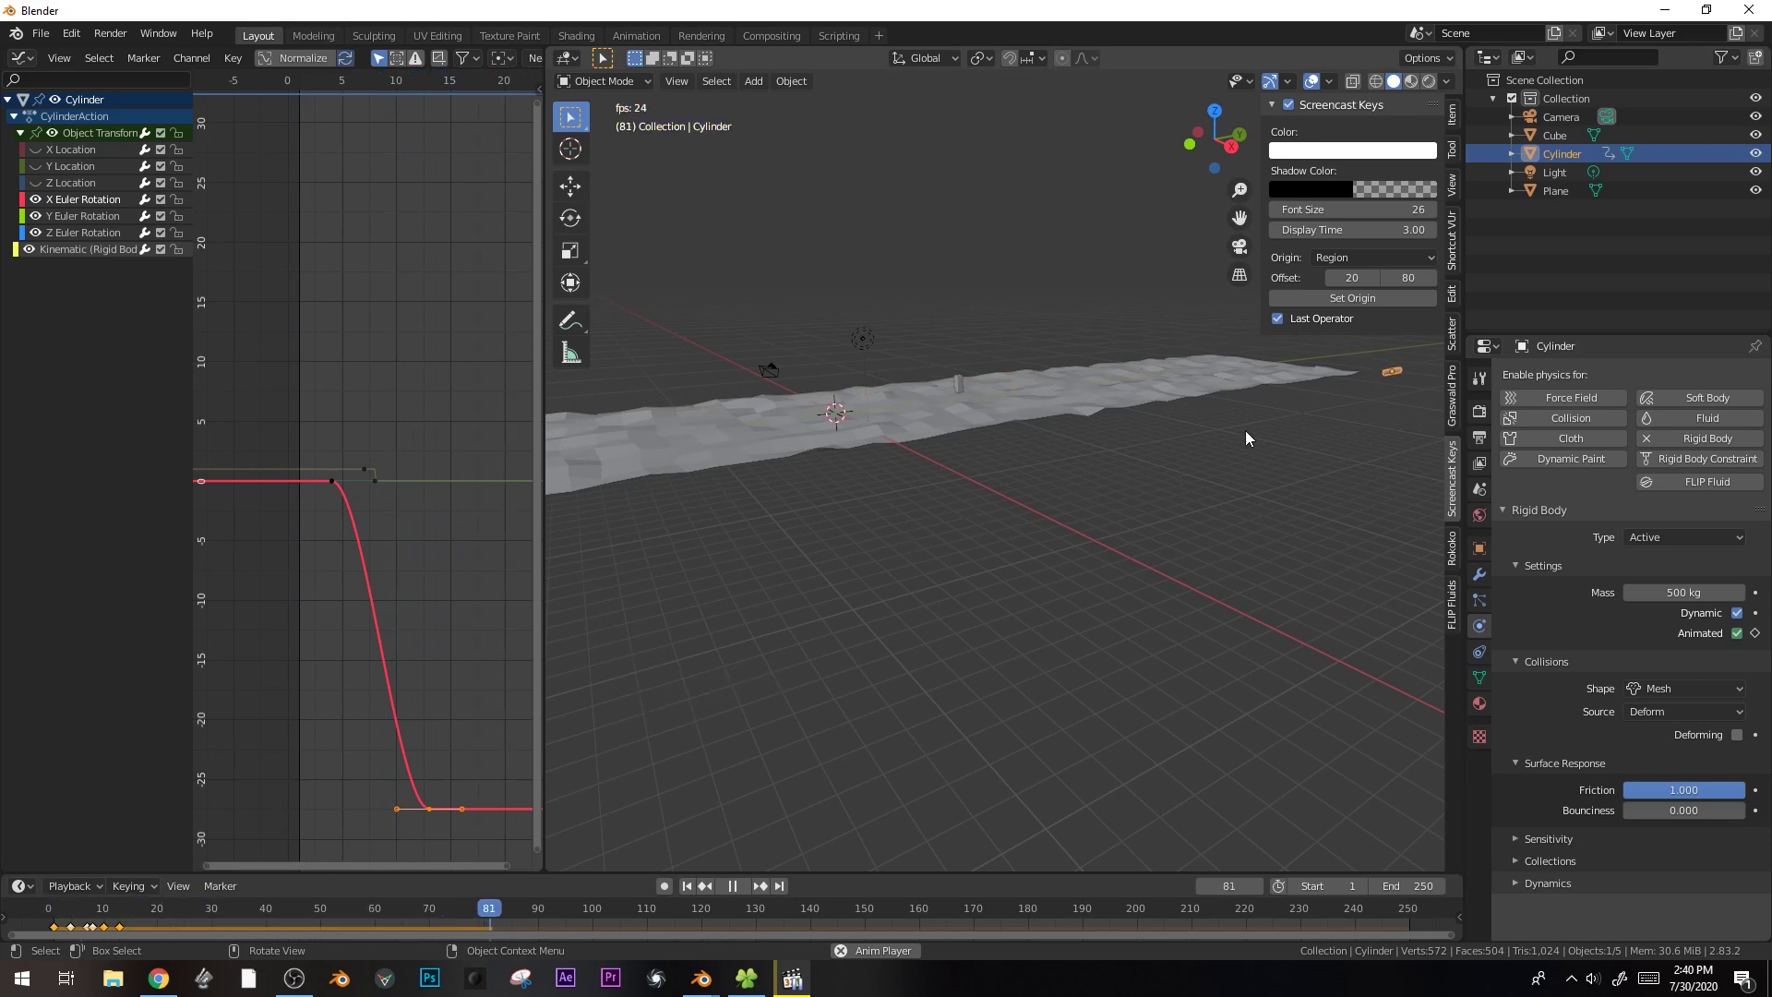
pyautogui.press('space')
# - Set the cylinder's rigid body mass to 100 kg and replay the simulation from frame 0
pyautogui.click(1675, 593)
pyautogui.write('1')
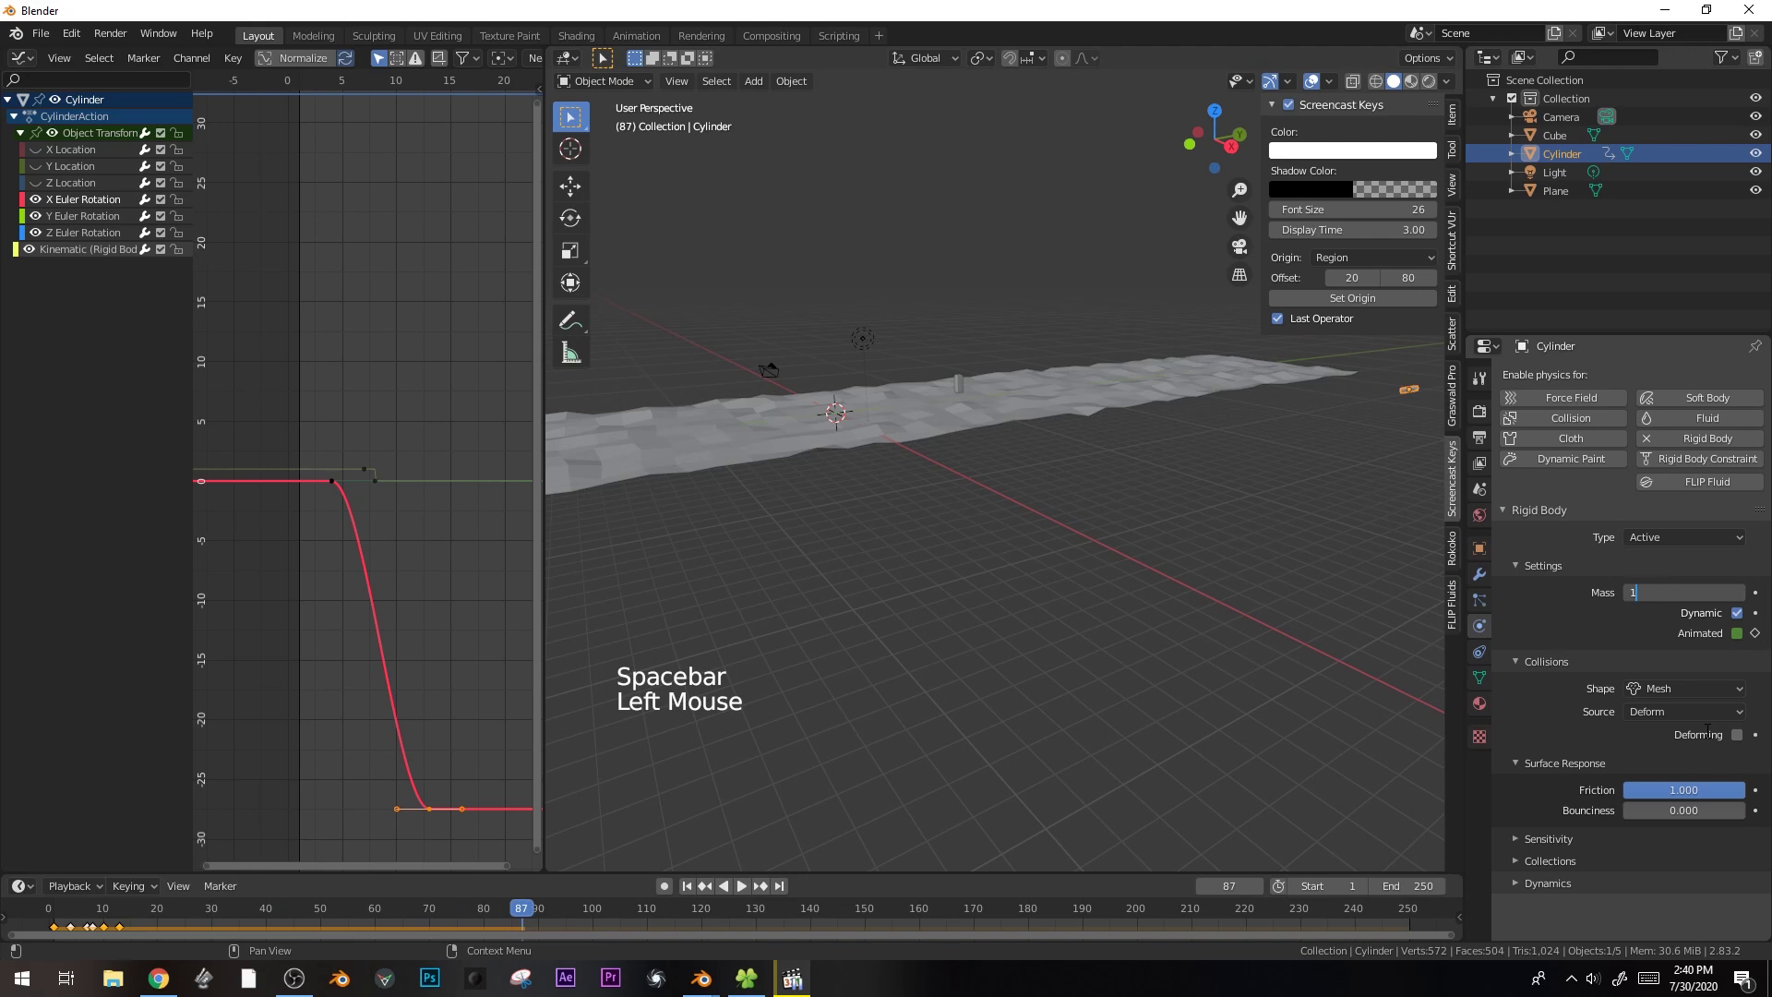
pyautogui.write('00')
pyautogui.moveTo(126, 909); pyautogui.dragTo(49, 909)
pyautogui.keyDown('shift'); pyautogui.moveTo(883, 575); pyautogui.dragTo(1061, 628, button='middle'); pyautogui.keyUp('shift')
pyautogui.keyDown('shift'); pyautogui.moveTo(1103, 629); pyautogui.dragTo(1007, 643, button='middle'); pyautogui.keyUp('shift')
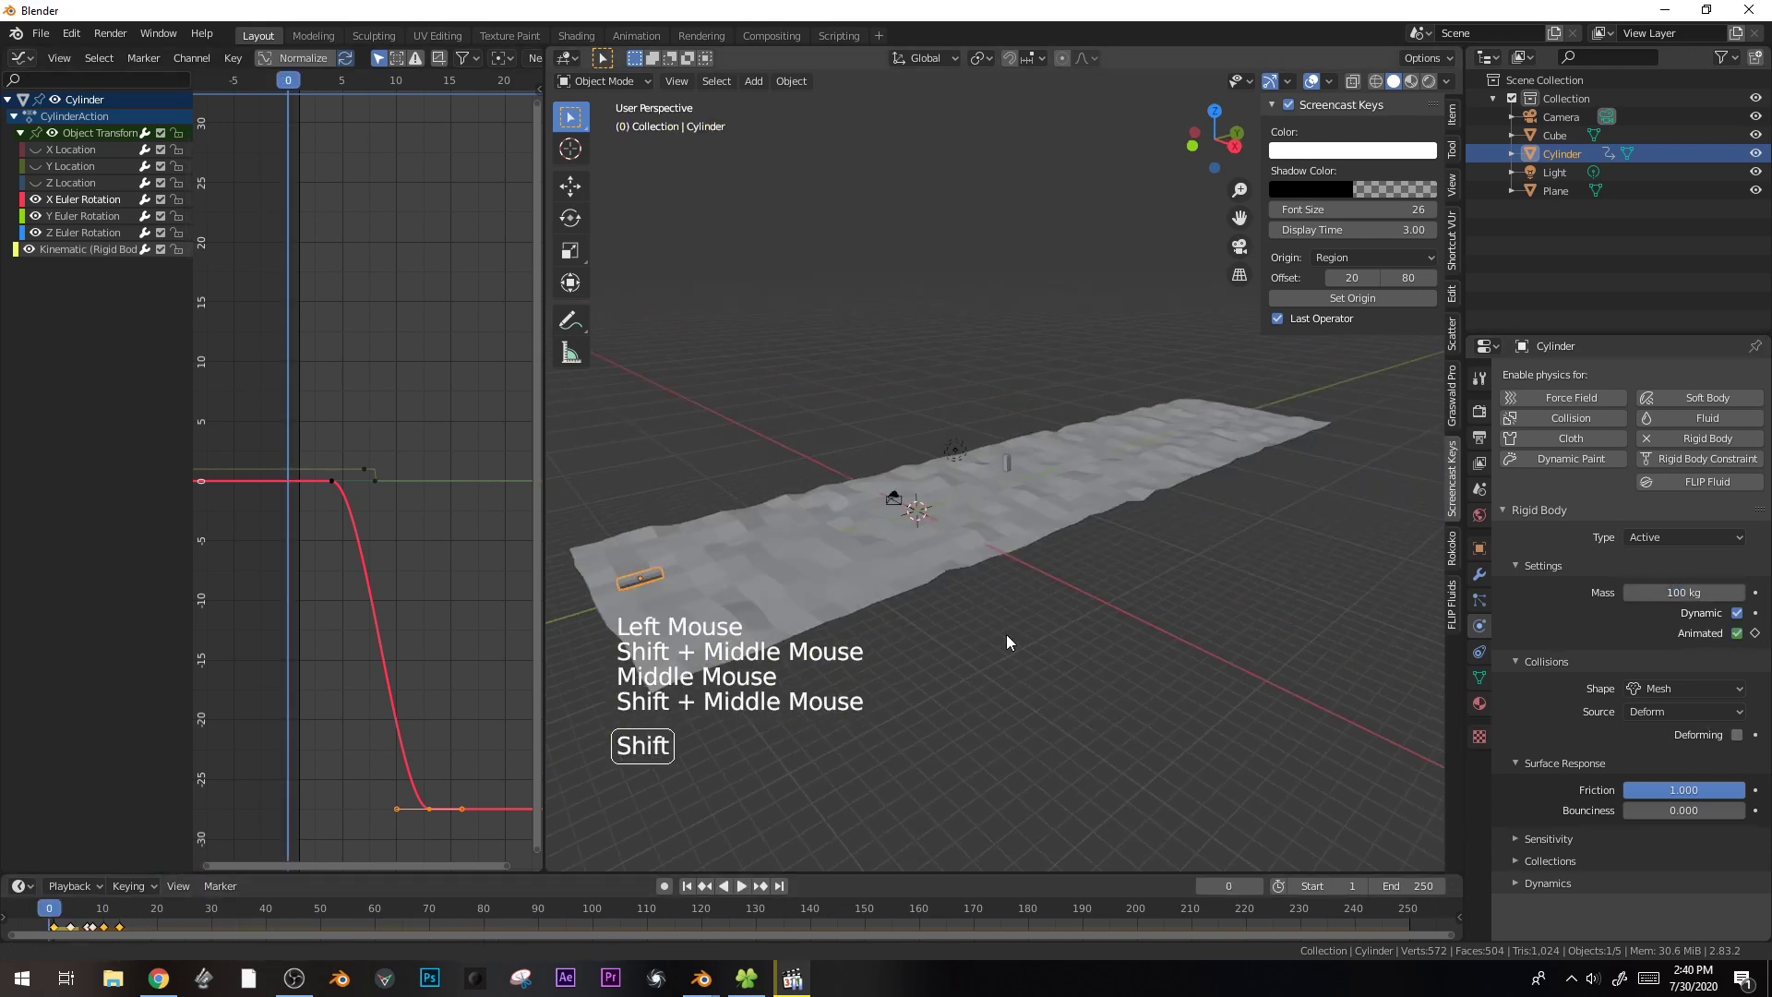
pyautogui.press('space')
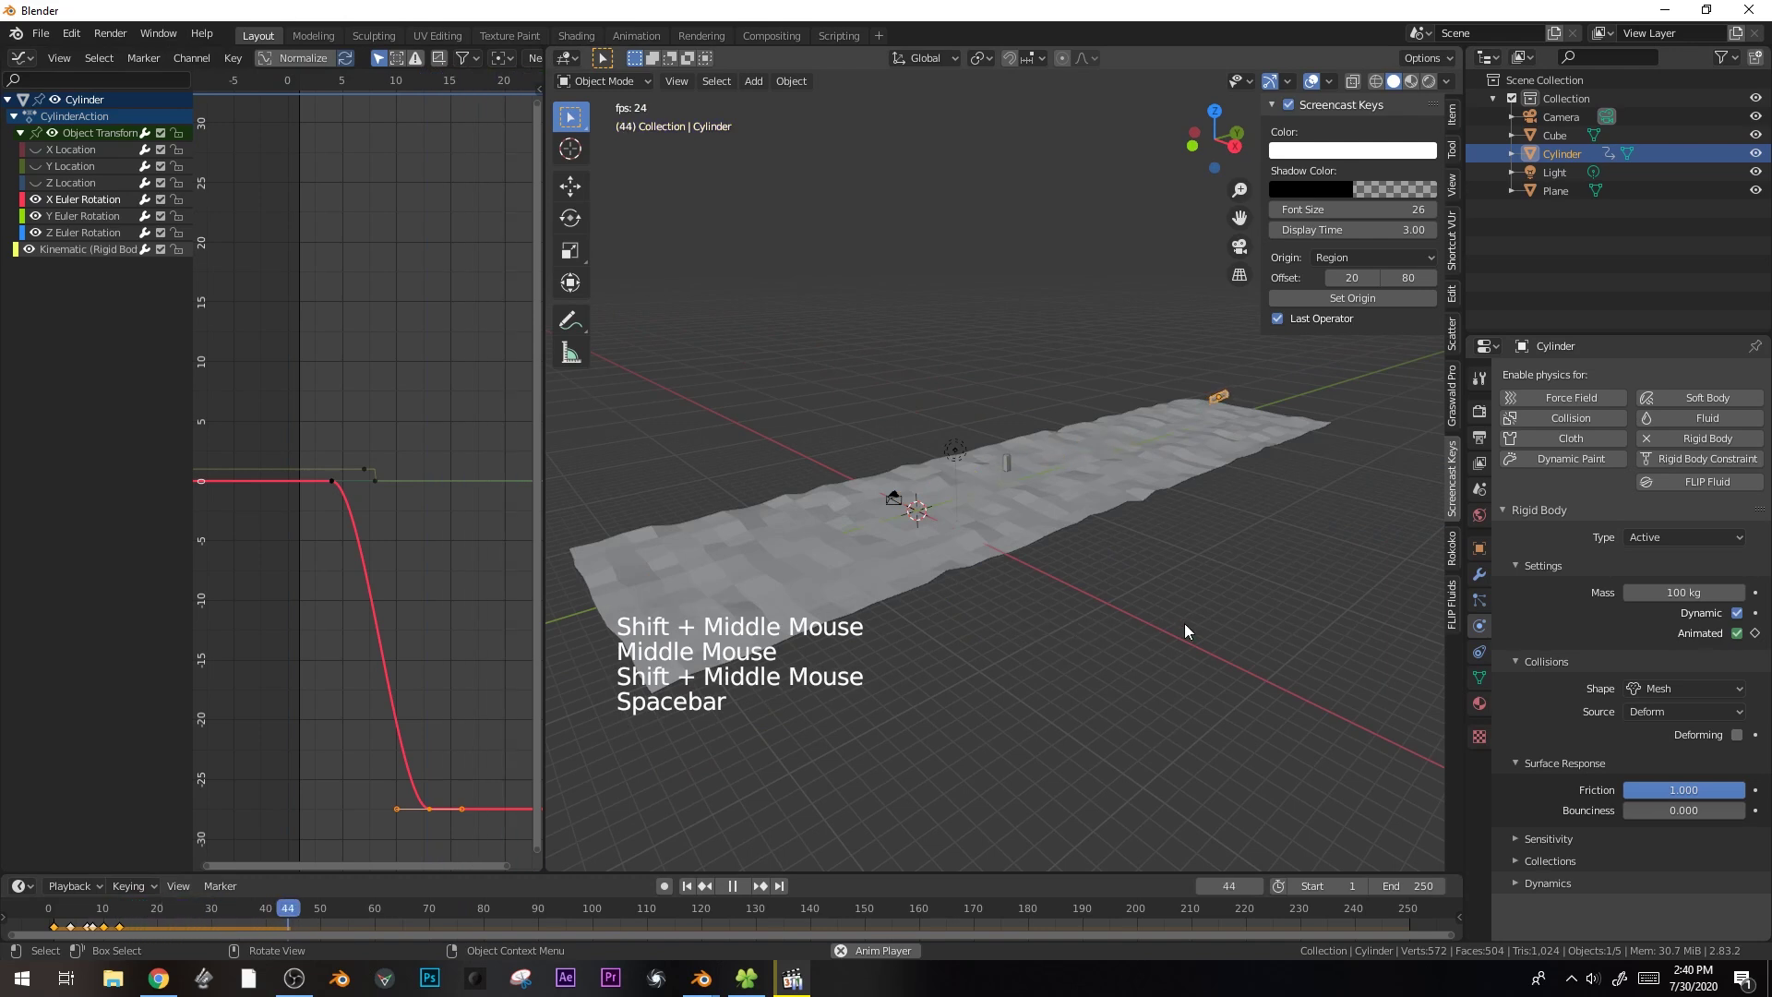
pyautogui.press('space')
# - Subdivide the whole ground plane's mesh so its surface becomes finer and rougher
pyautogui.click(1146, 483)
pyautogui.press('Tab')
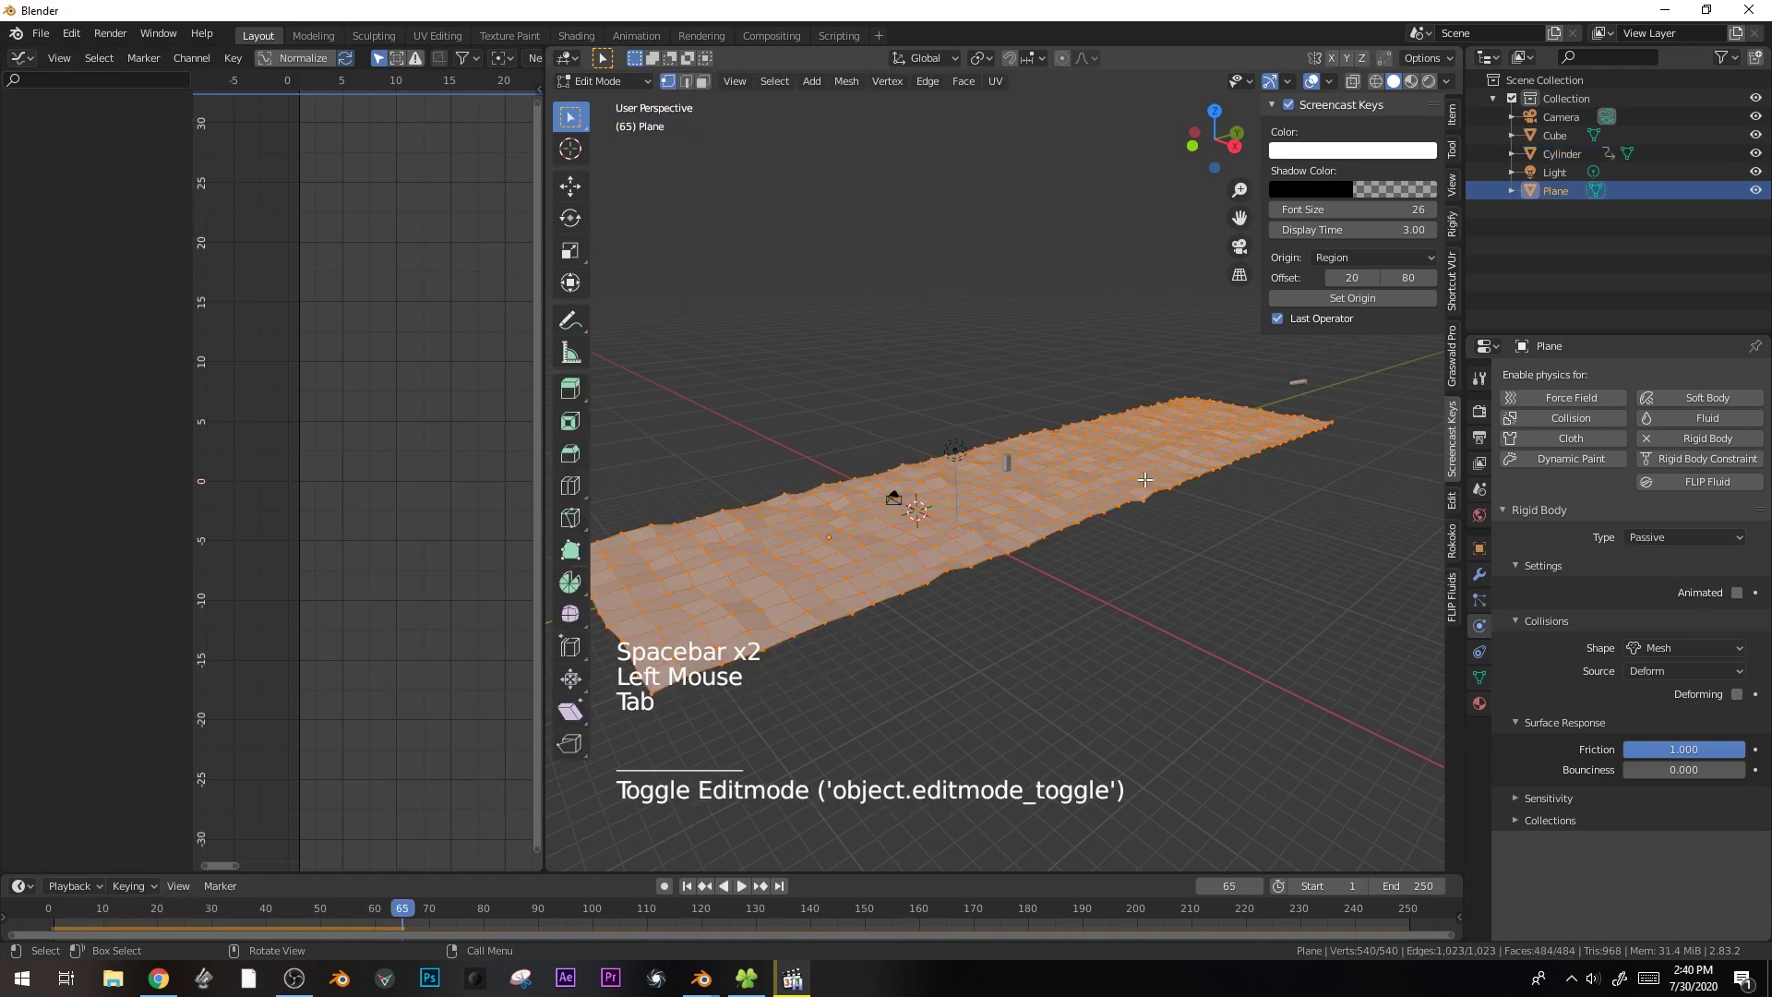
pyautogui.rightClick(1109, 478)
pyautogui.click(1009, 475)
pyautogui.moveTo(785, 810); pyautogui.dragTo(807, 810)
pyautogui.press('Tab')
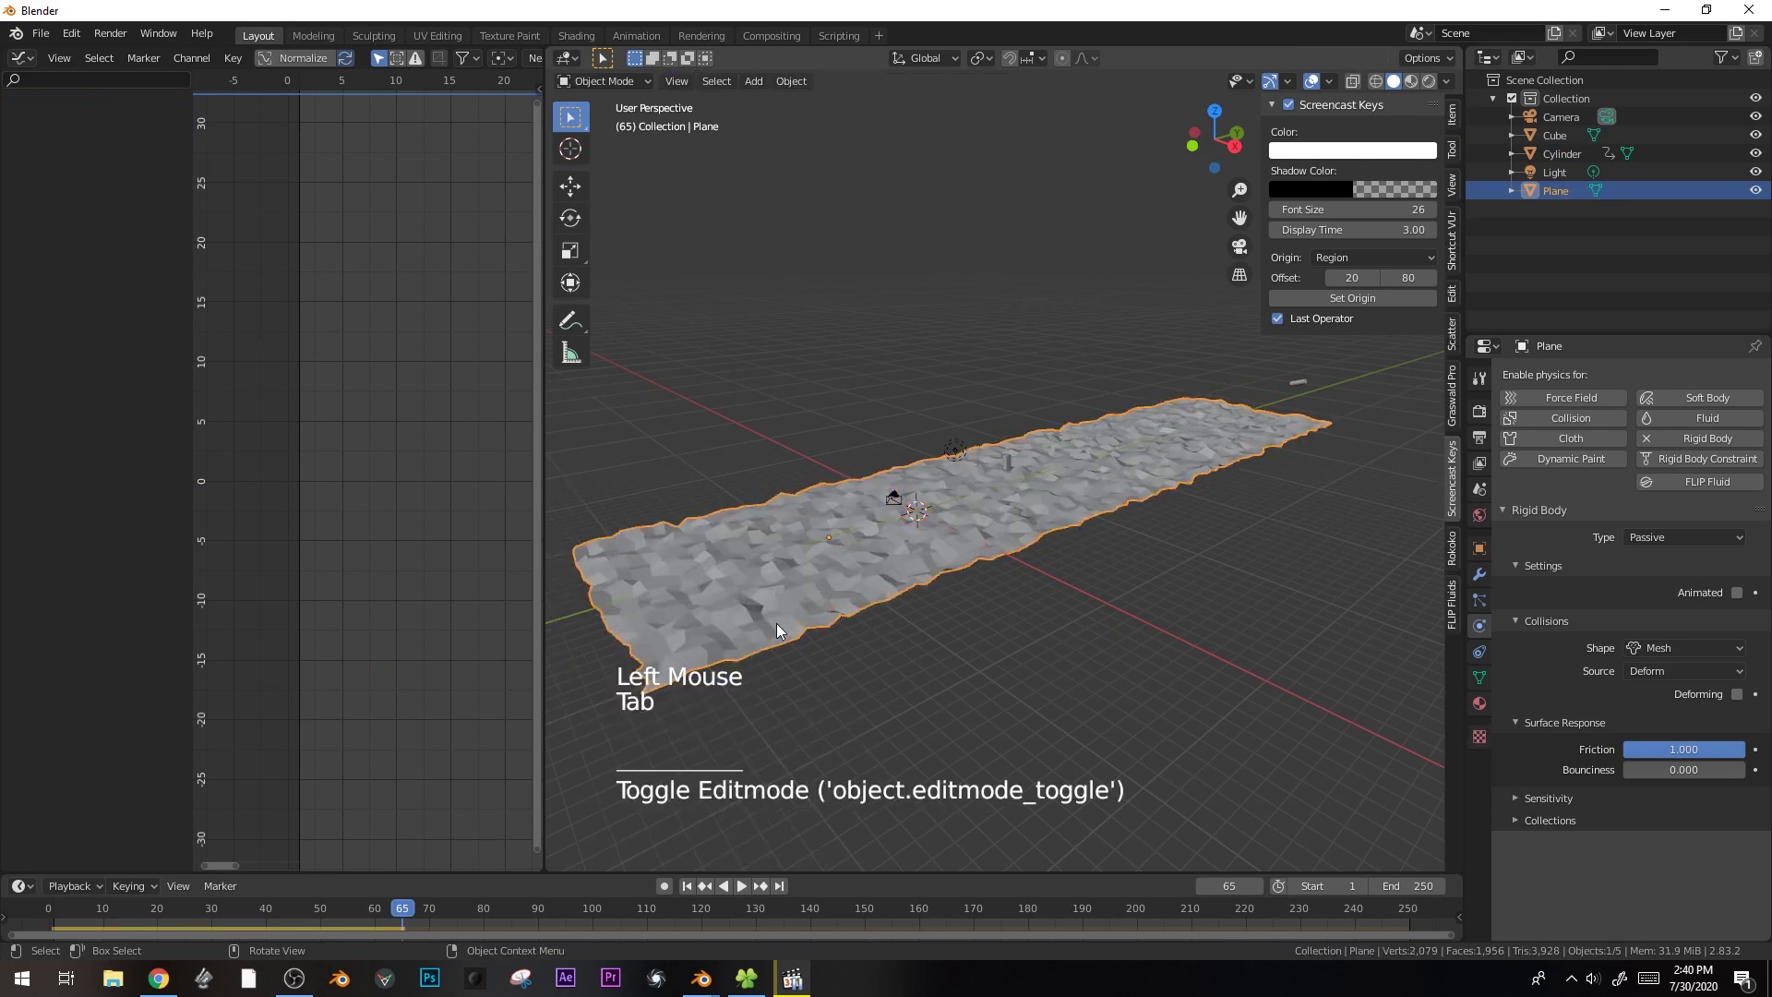
# - Replay the simulation from the start to watch the cylinder on the rougher ground
pyautogui.moveTo(131, 909); pyautogui.dragTo(1400, 909)
pyautogui.press('space')
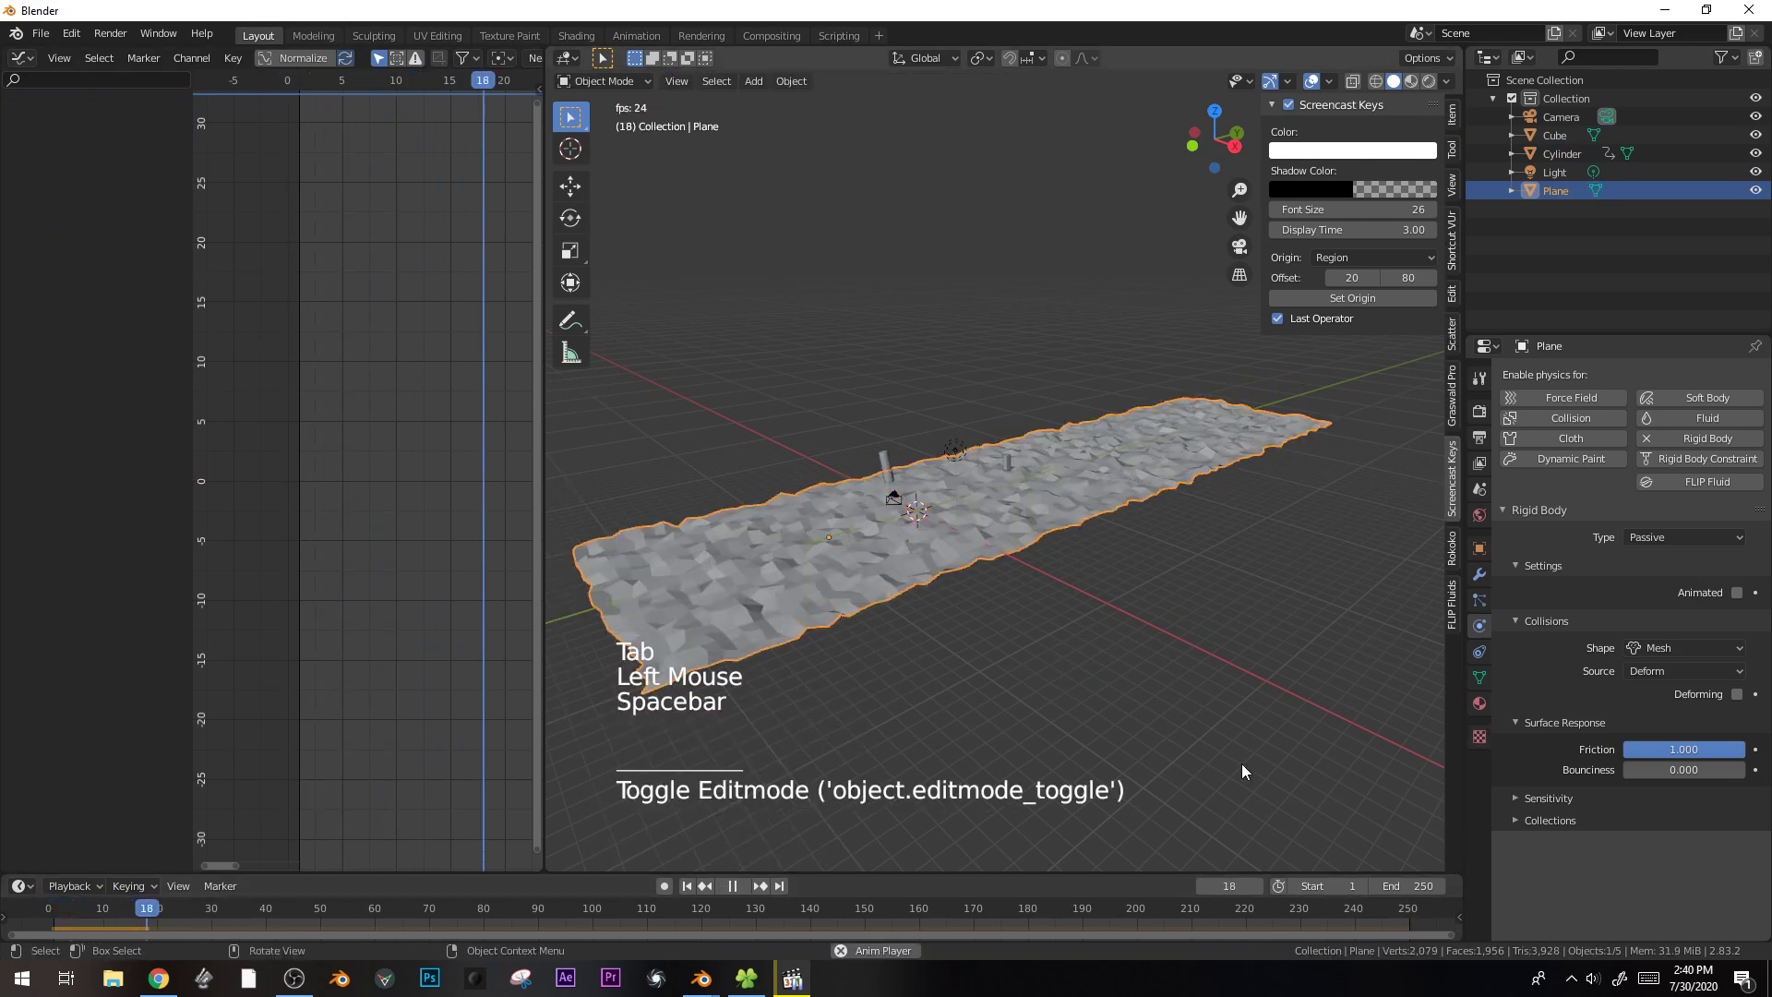
pyautogui.moveTo(1124, 691); pyautogui.dragTo(1059, 565, button='middle')
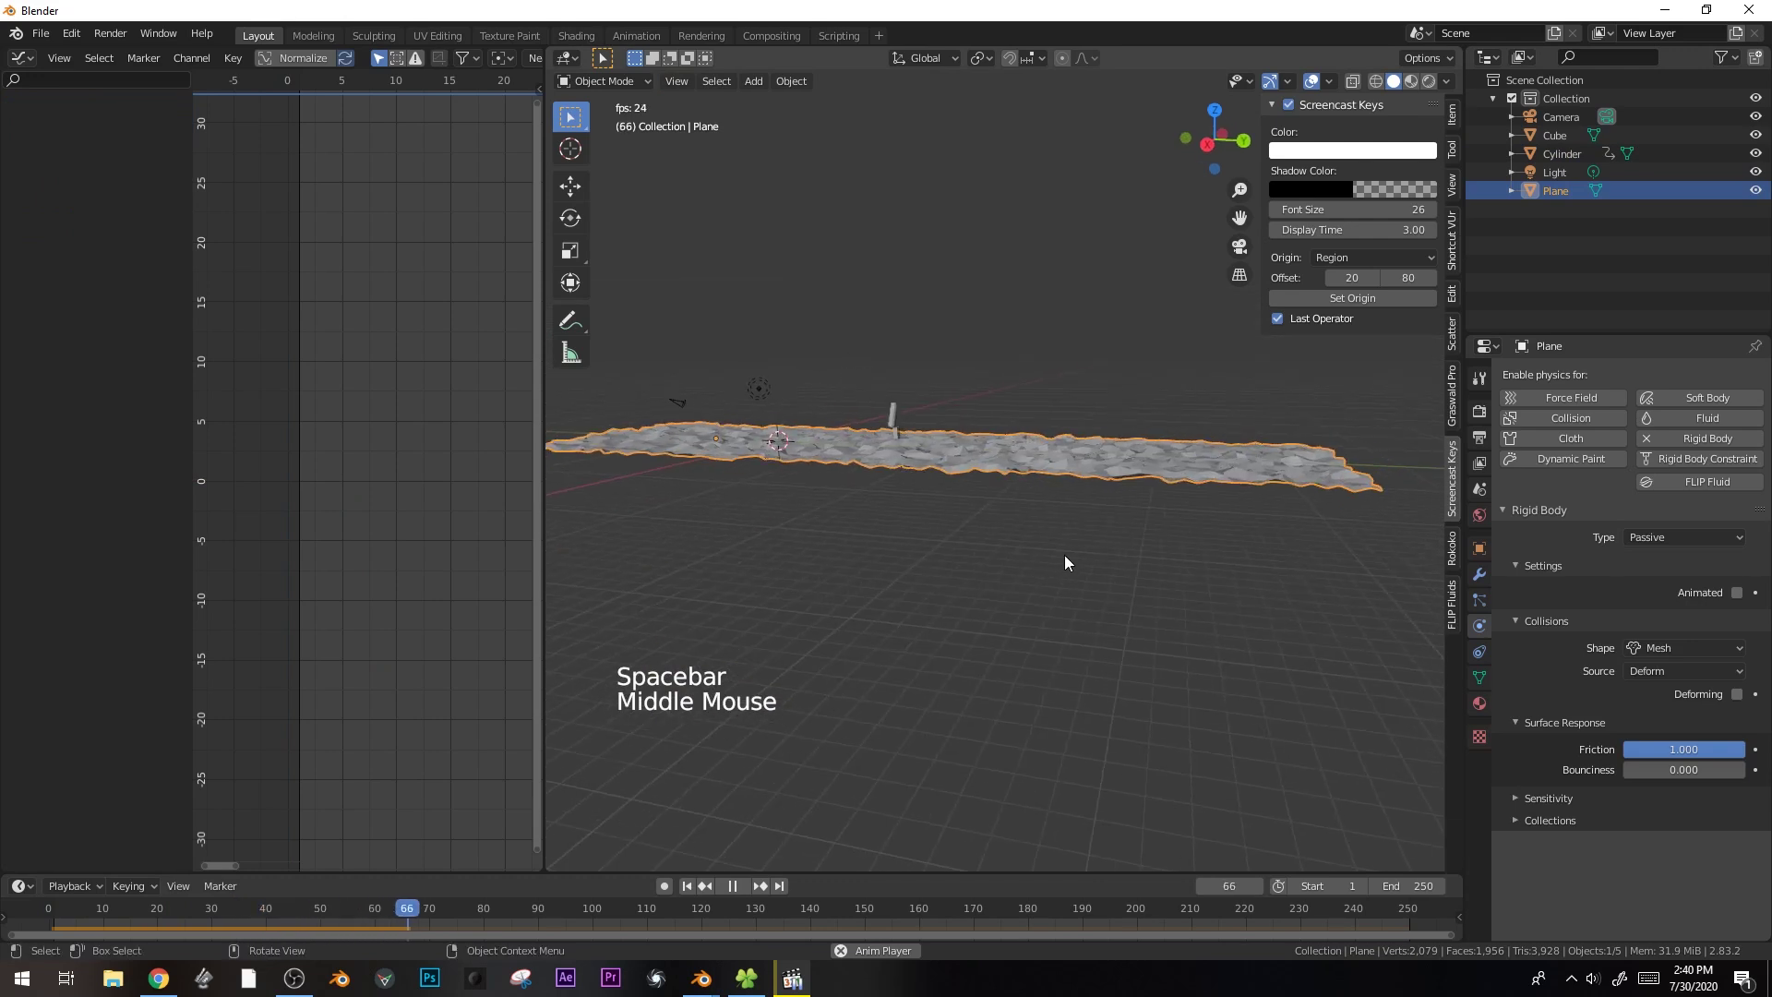
# - Scale the ground plane's mesh down along Z to soften its bumps and replay the simulation from the start
pyautogui.press('Tab')
pyautogui.moveTo(1065, 556); pyautogui.dragTo(1067, 545, button='middle')
pyautogui.scroll(2, 1067, 544)
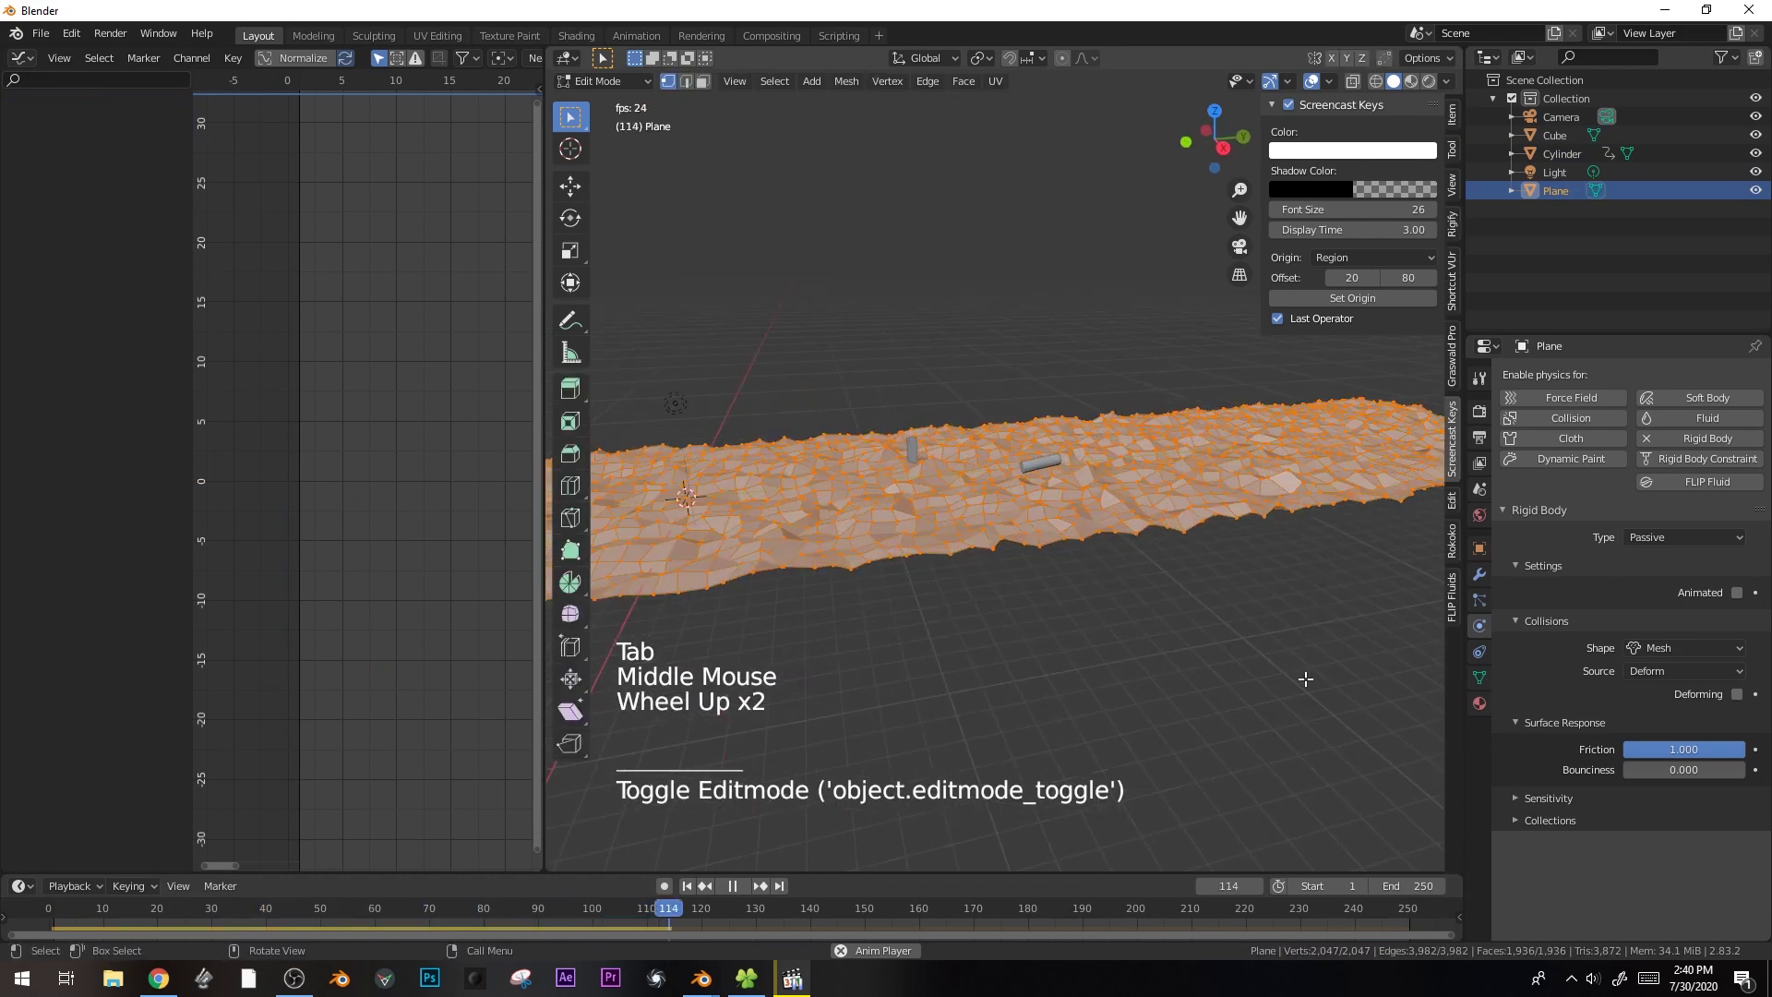
pyautogui.press('s')
pyautogui.press('z')
pyautogui.click(1119, 619)
pyautogui.press('Tab')
pyautogui.press('space')
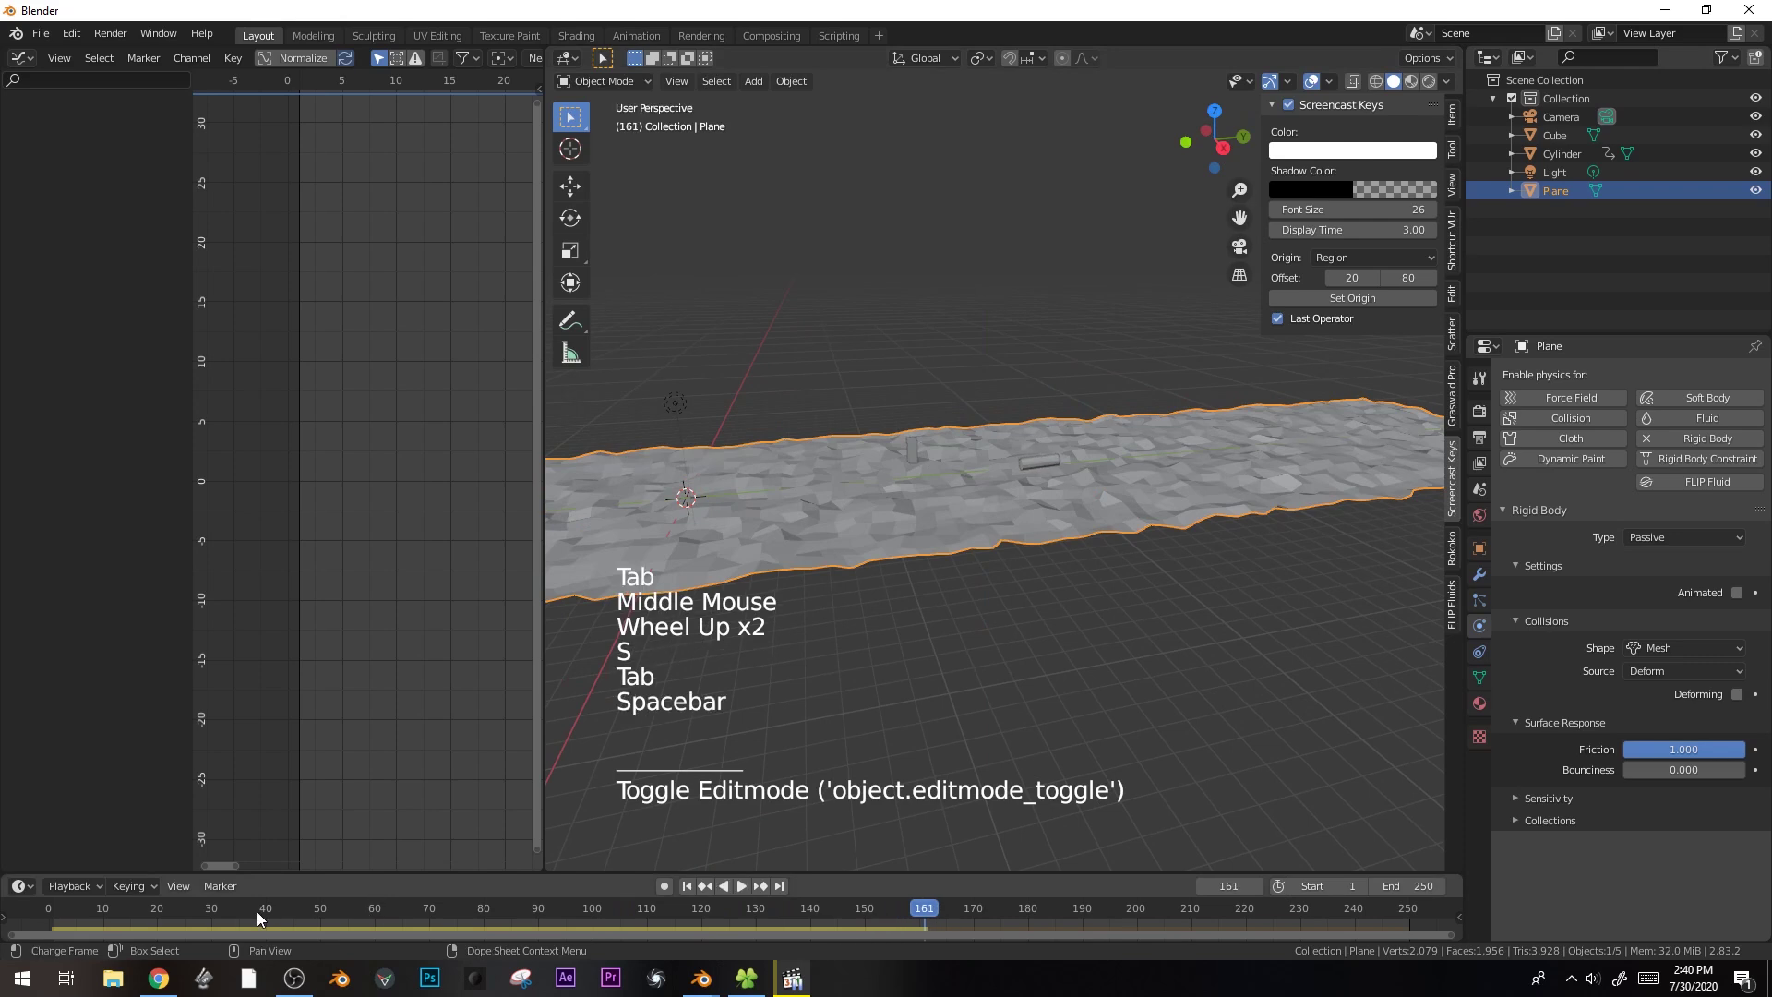
pyautogui.click(50, 910)
pyautogui.press('space')
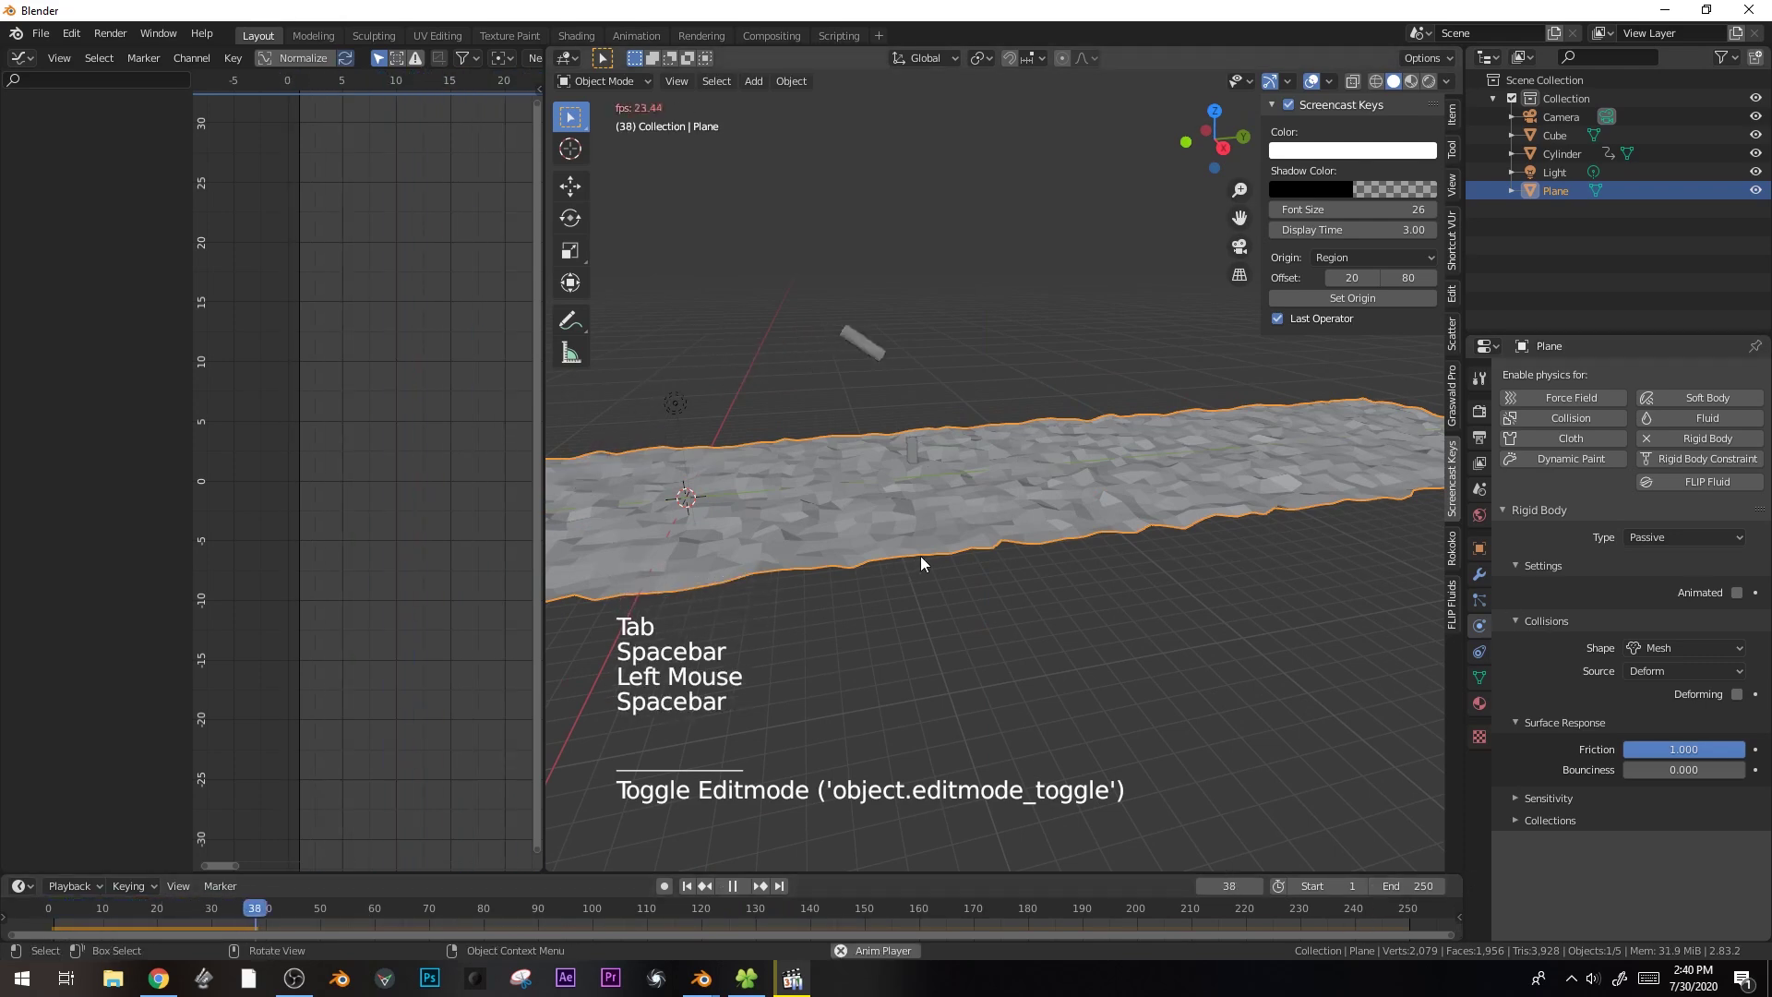
pyautogui.press('space')
# - Flatten the ground plane's bumps further by scaling its whole mesh down along Z
pyautogui.press('Tab')
pyautogui.press('s')
pyautogui.press('z')
pyautogui.click(1058, 554)
pyautogui.press('Tab')
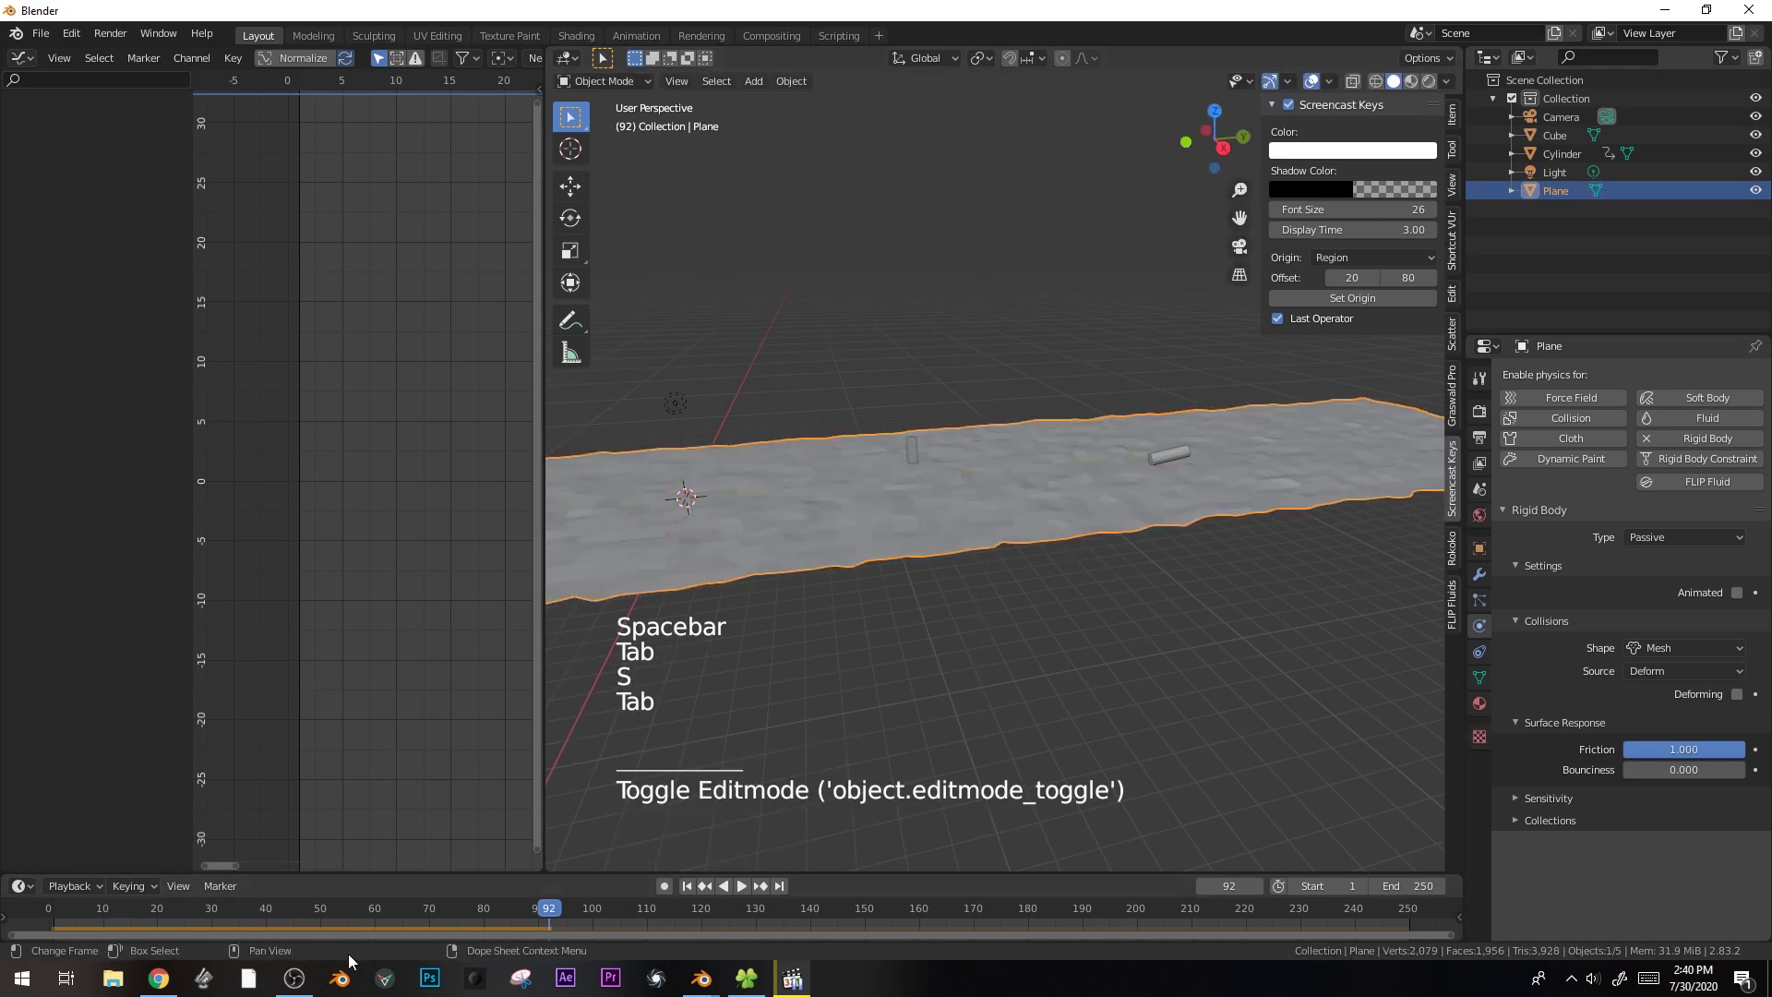
# - Play the simulation twice from frame 0 to check how the cylinder moves over the flatter ground
pyautogui.click(50, 910)
pyautogui.scroll(-5, 1421, 646)
pyautogui.press('space')
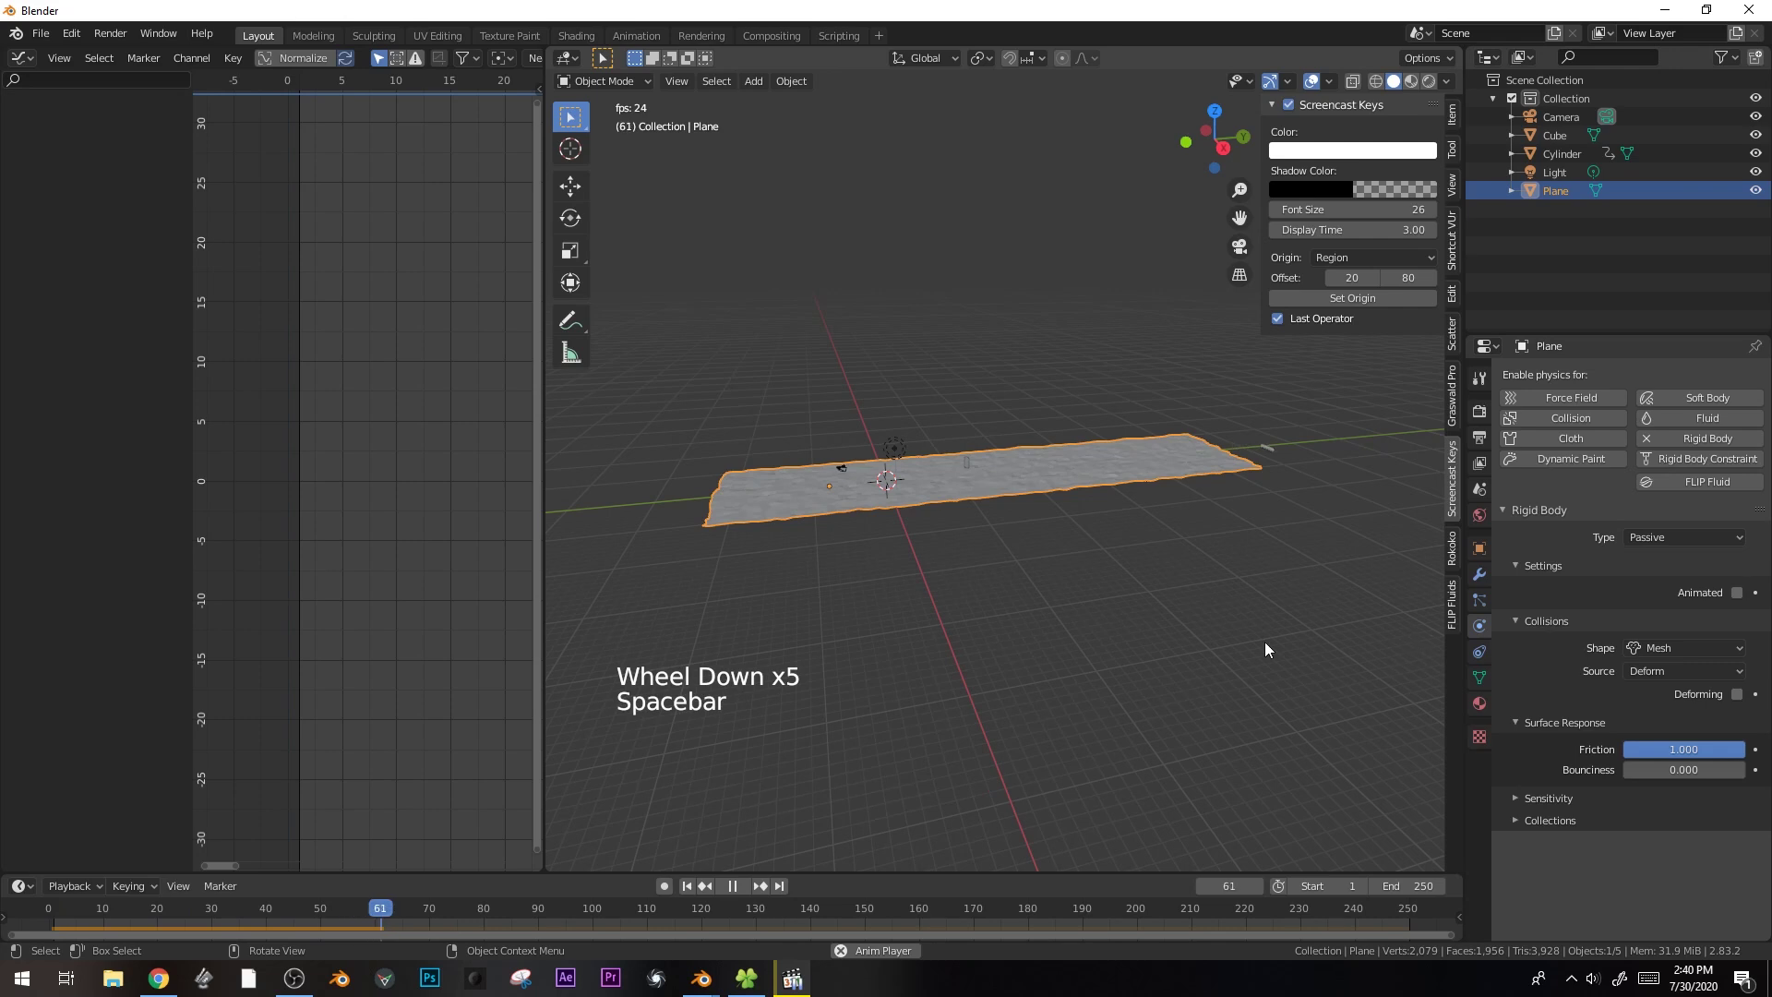
pyautogui.press('space')
pyautogui.moveTo(165, 925); pyautogui.dragTo(12, 986)
pyautogui.press('space')
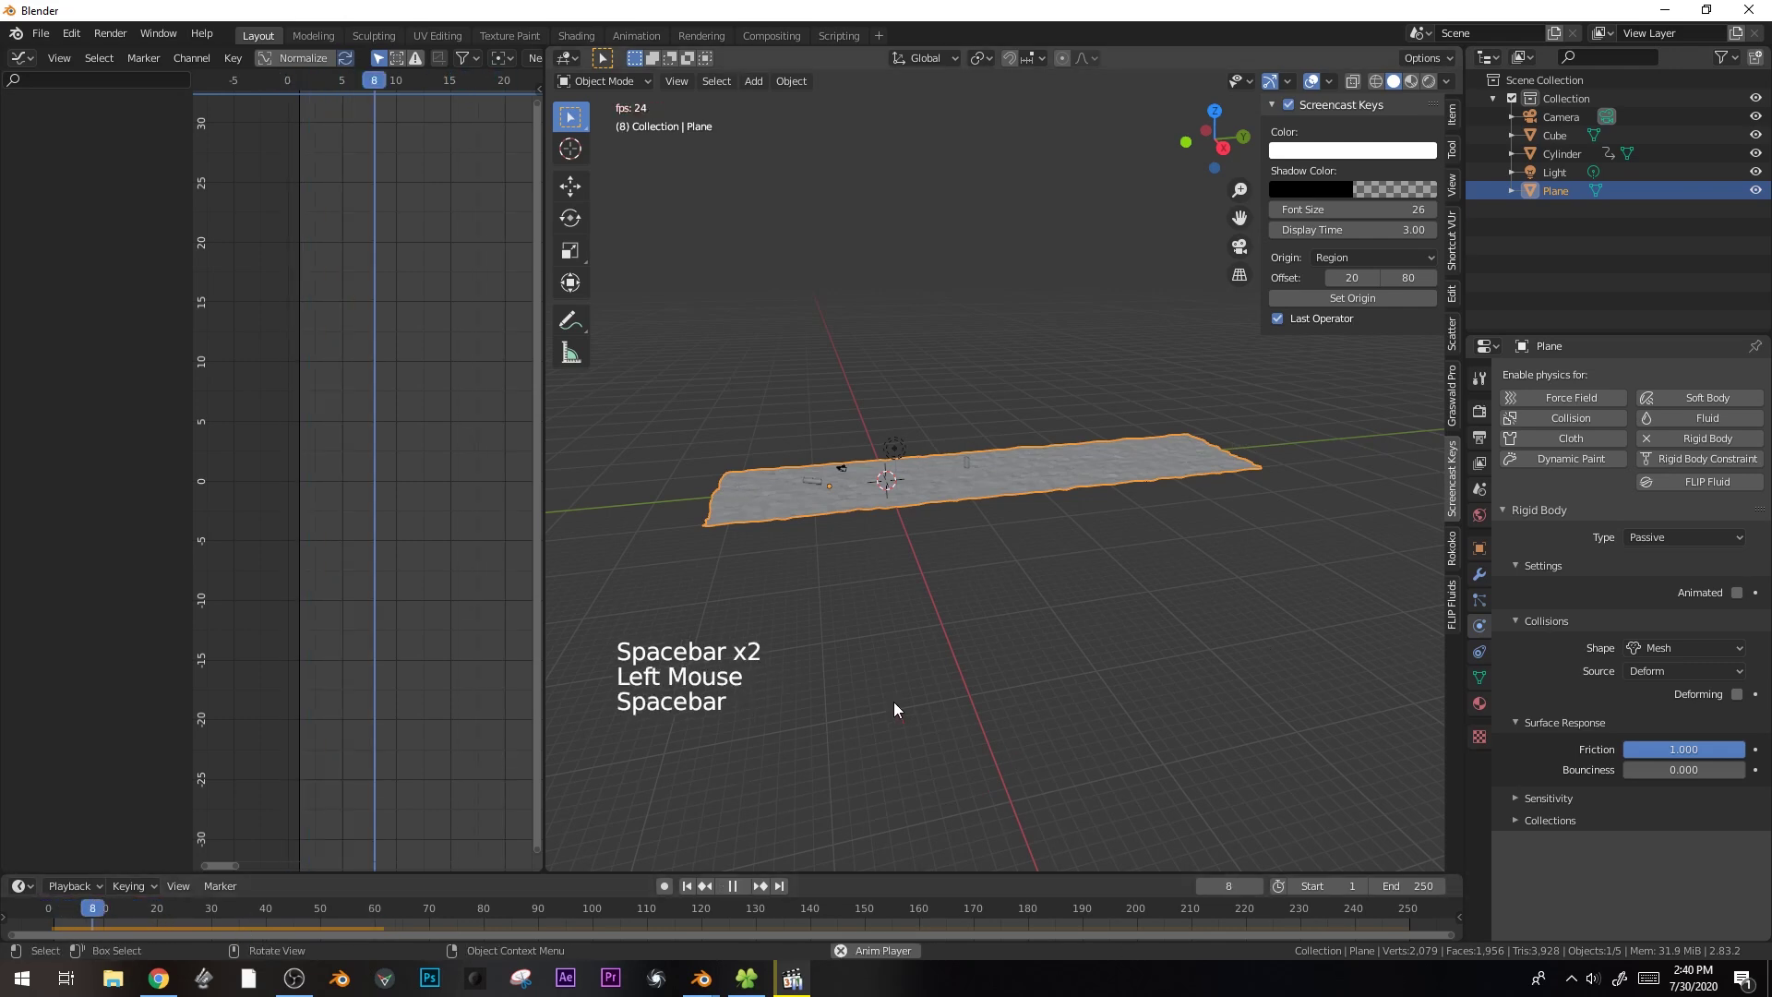
pyautogui.press('space')
# - Select the cylinder and unhide its X, Y and Z Location curves in the Graph Editor
pyautogui.click(1037, 448)
pyautogui.keyDown('ctrl'); pyautogui.moveTo(416, 563); pyautogui.dragTo(258, 262, button='middle'); pyautogui.keyUp('ctrl')
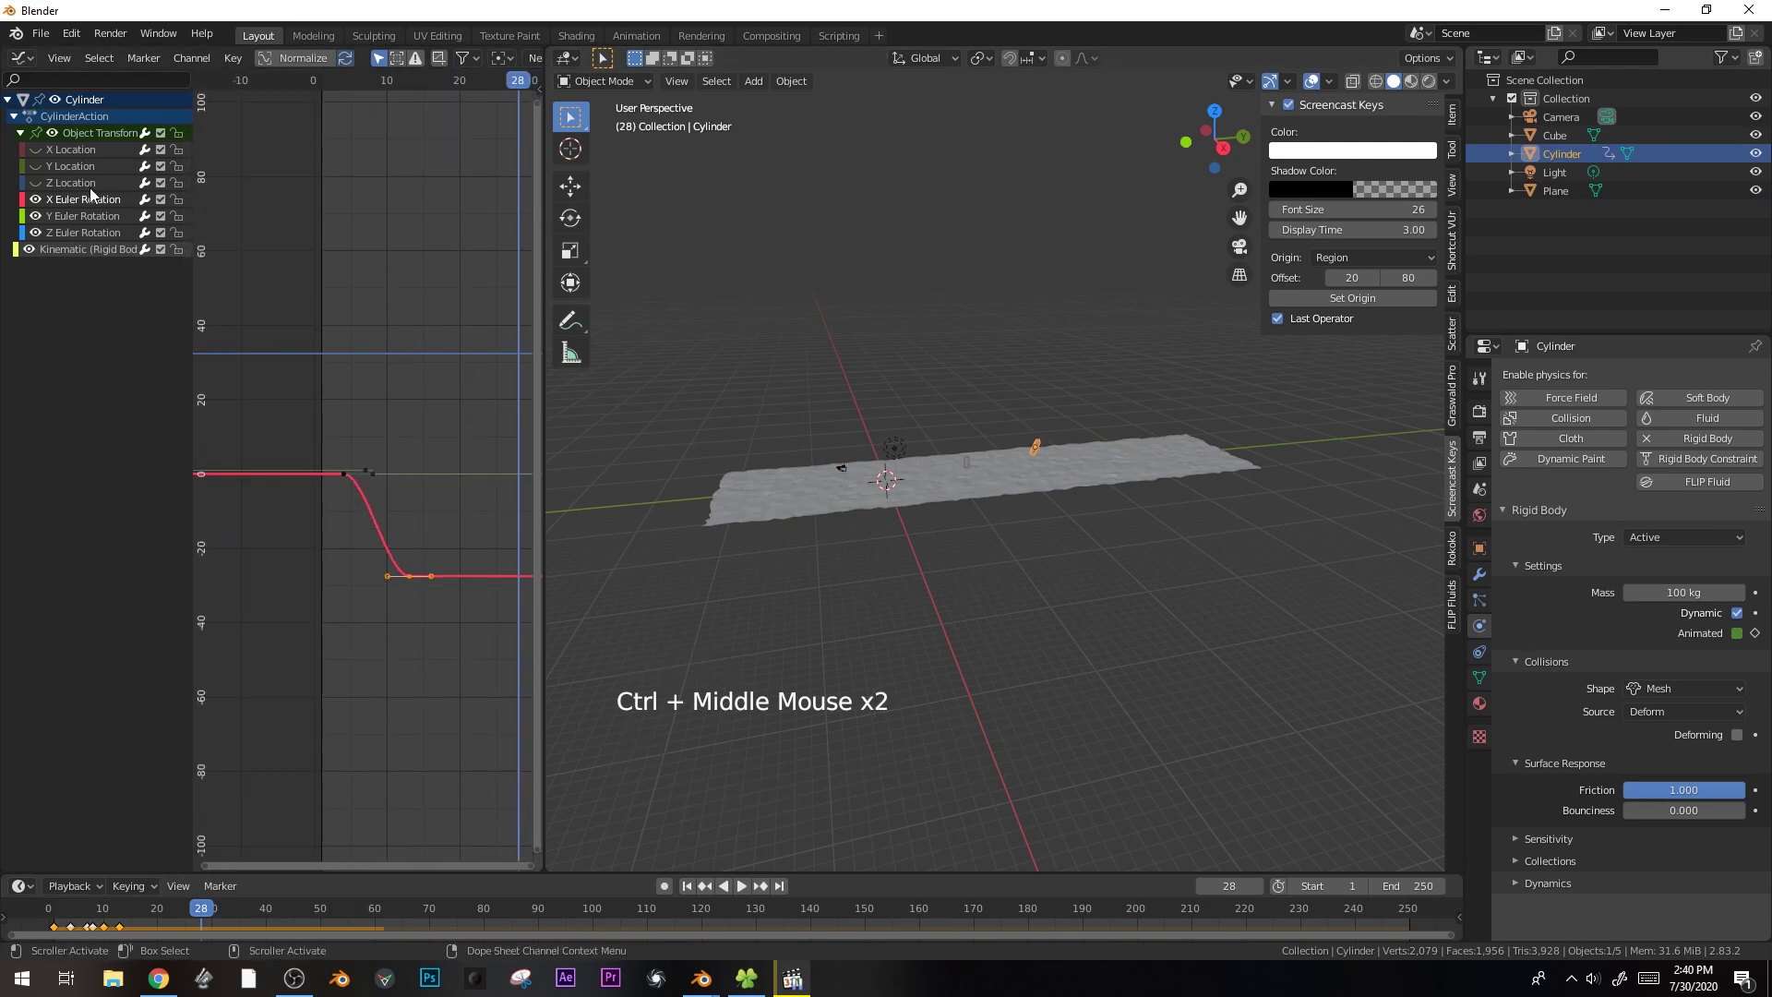
pyautogui.moveTo(35, 183); pyautogui.dragTo(35, 166)
pyautogui.keyDown('ctrl'); pyautogui.moveTo(384, 466); pyautogui.dragTo(492, 473, button='middle'); pyautogui.keyUp('ctrl')
pyautogui.click(35, 150)
pyautogui.click(72, 151)
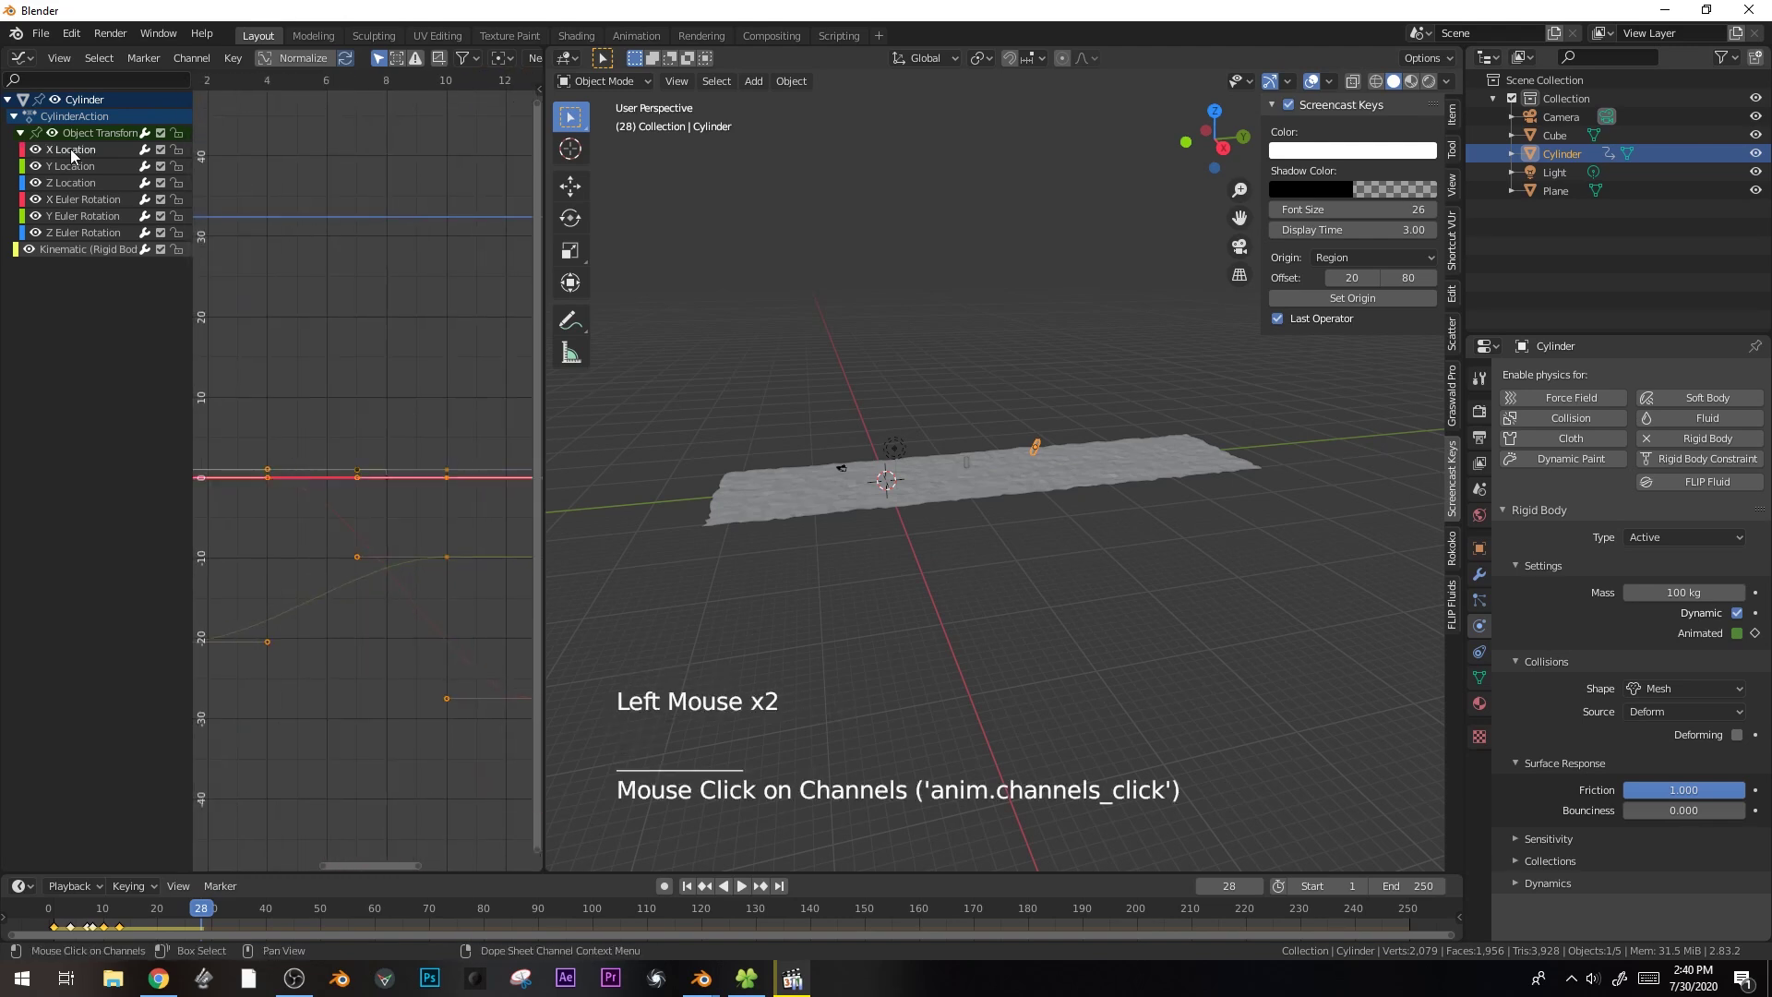
# - Give all keyframes of the cylinder's Y Location curve Vector handles and play the animation
pyautogui.keyDown('ctrl'); pyautogui.moveTo(414, 424); pyautogui.dragTo(425, 355, button='middle'); pyautogui.keyUp('ctrl')
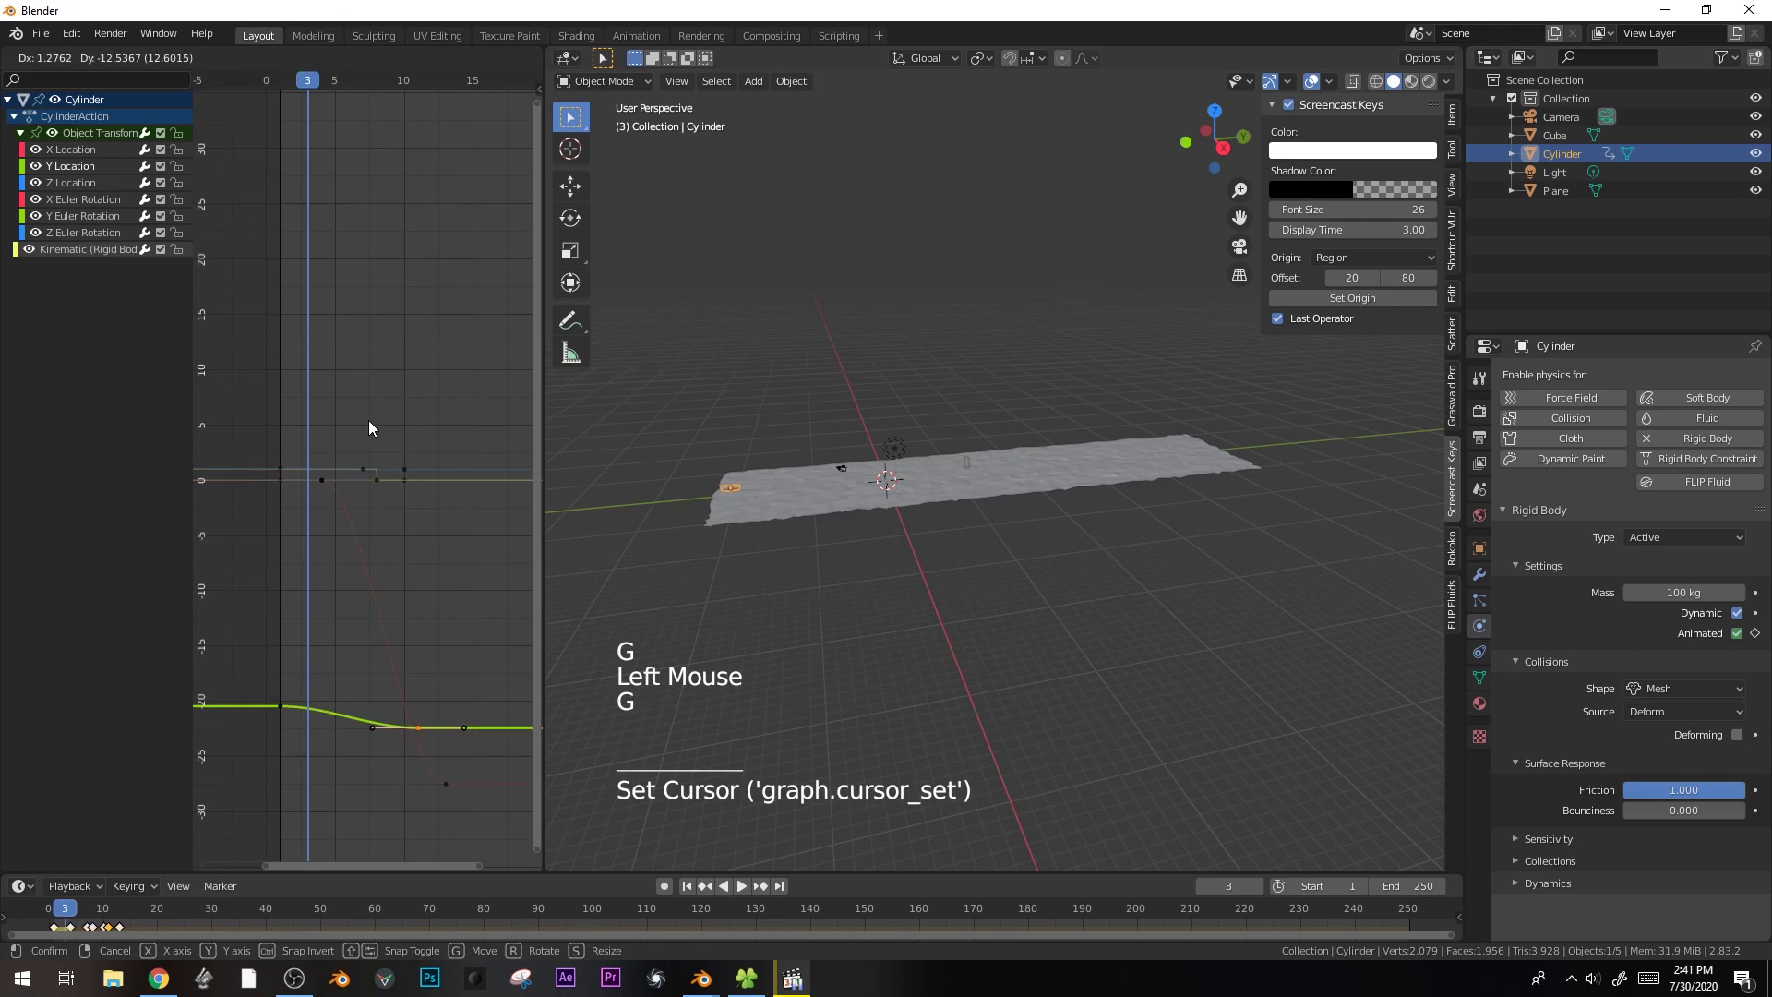
pyautogui.rightClick(367, 425)
pyautogui.press('l')
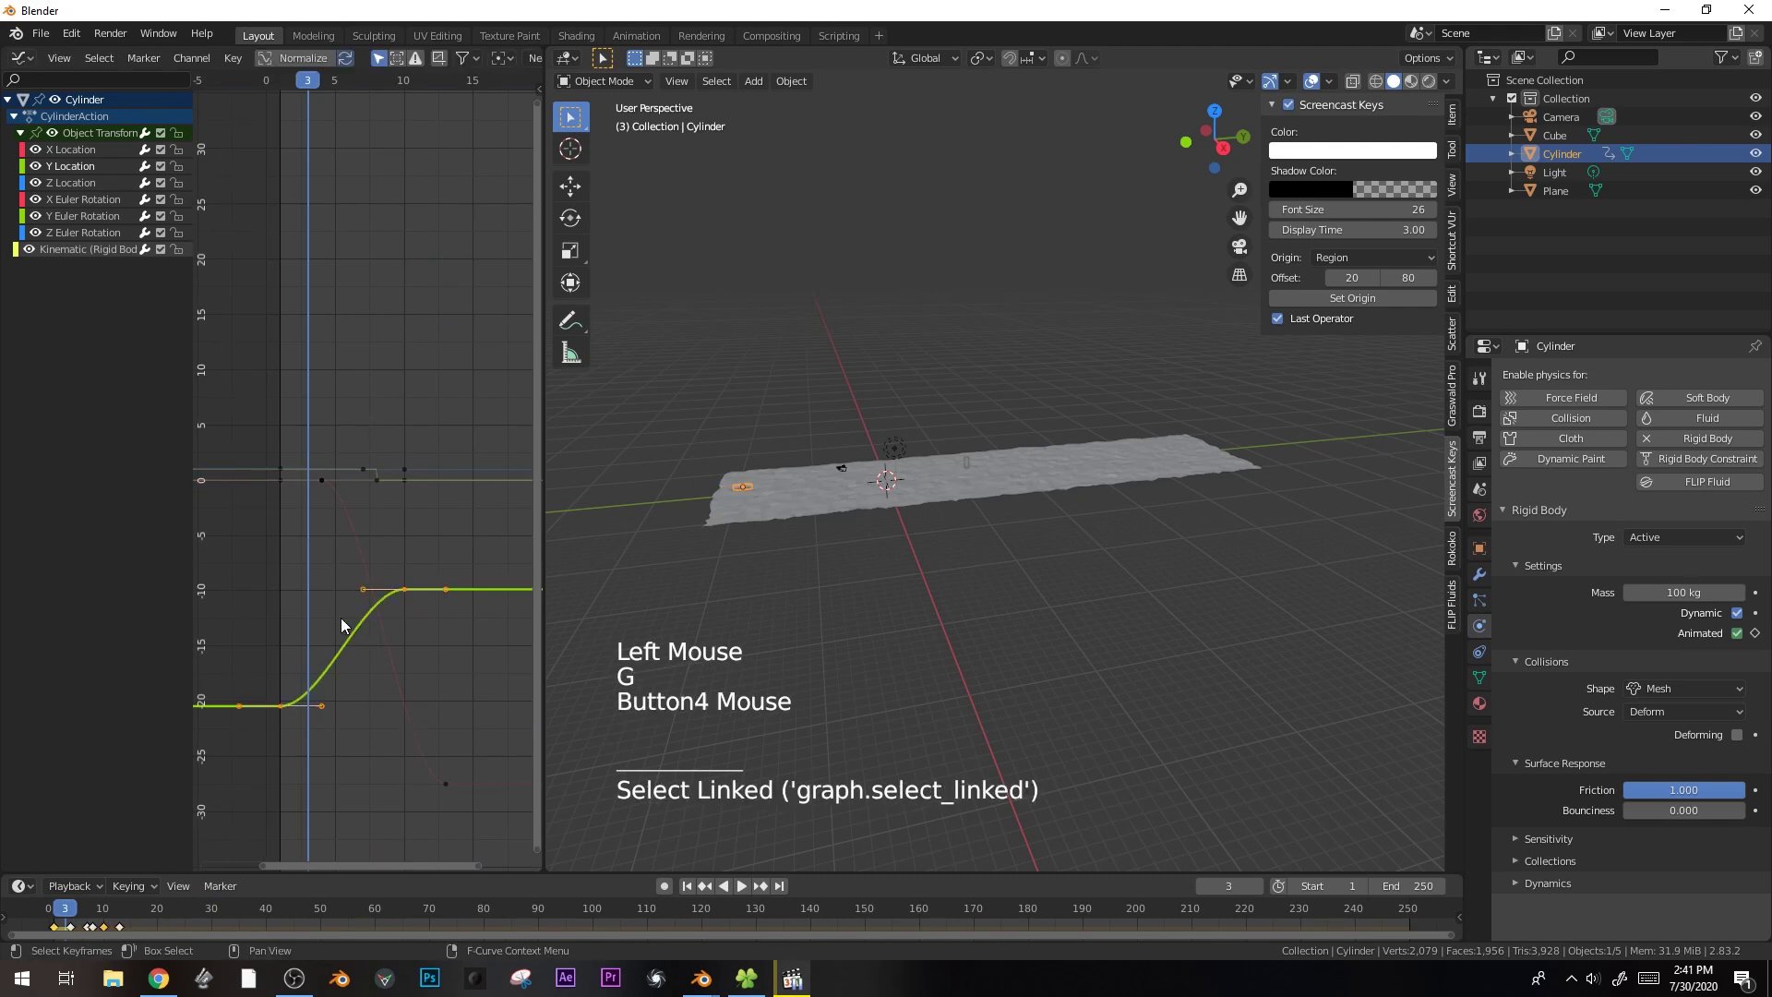
pyautogui.press('v')
pyautogui.click(318, 657)
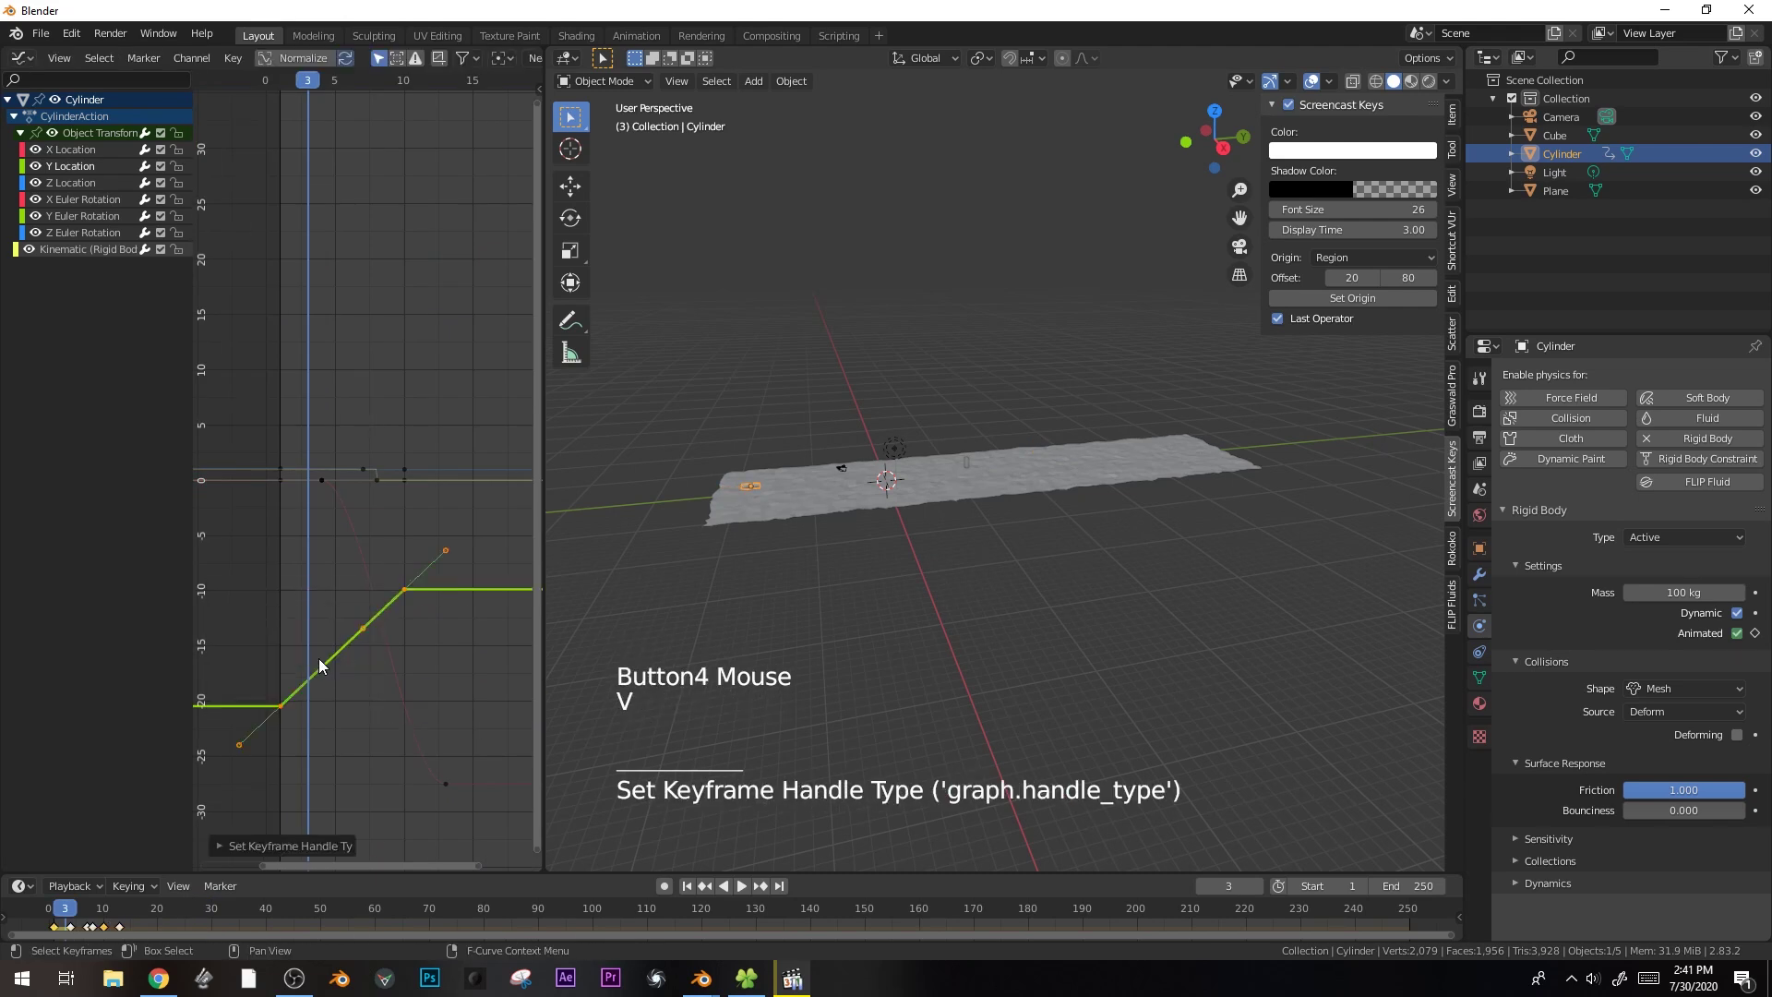
pyautogui.press('space')
pyautogui.press('space')
pyautogui.press('space')
# - Shift the last Y Location keyframe of the cylinder in time to frame 17 and play the simulation
pyautogui.click(405, 590)
pyautogui.press('g')
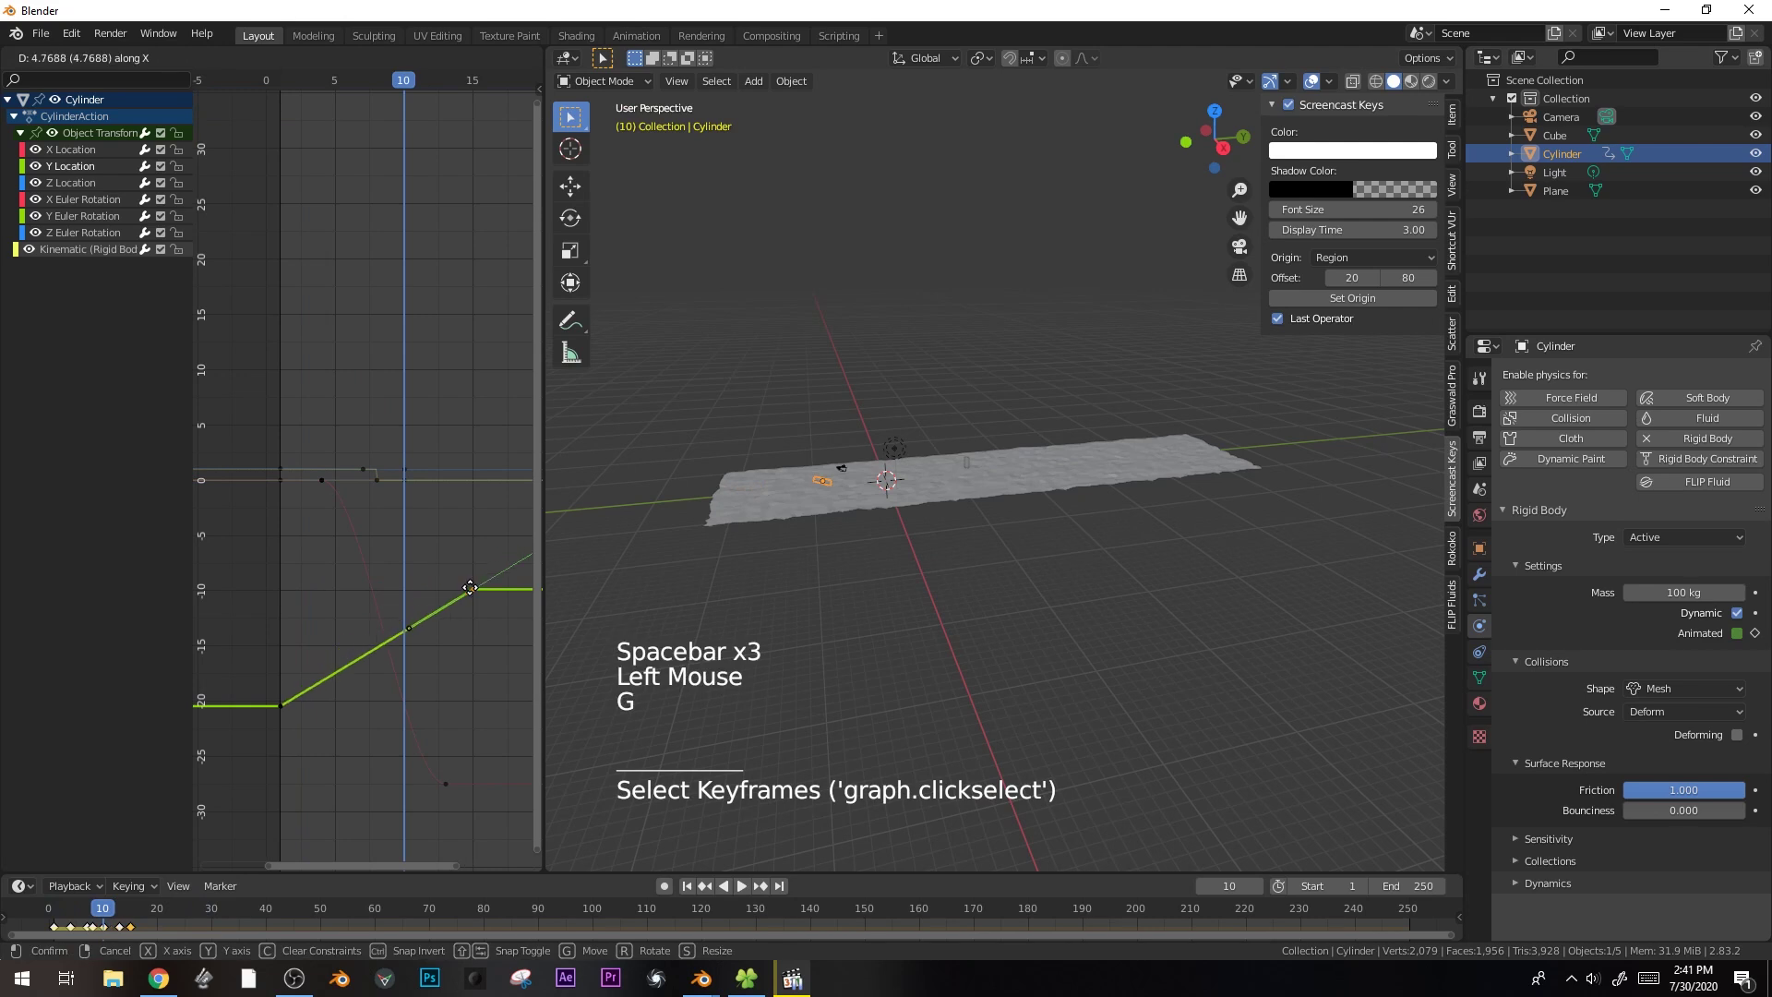
pyautogui.click(506, 585)
pyautogui.press('space')
pyautogui.scroll(3, 1004, 472)
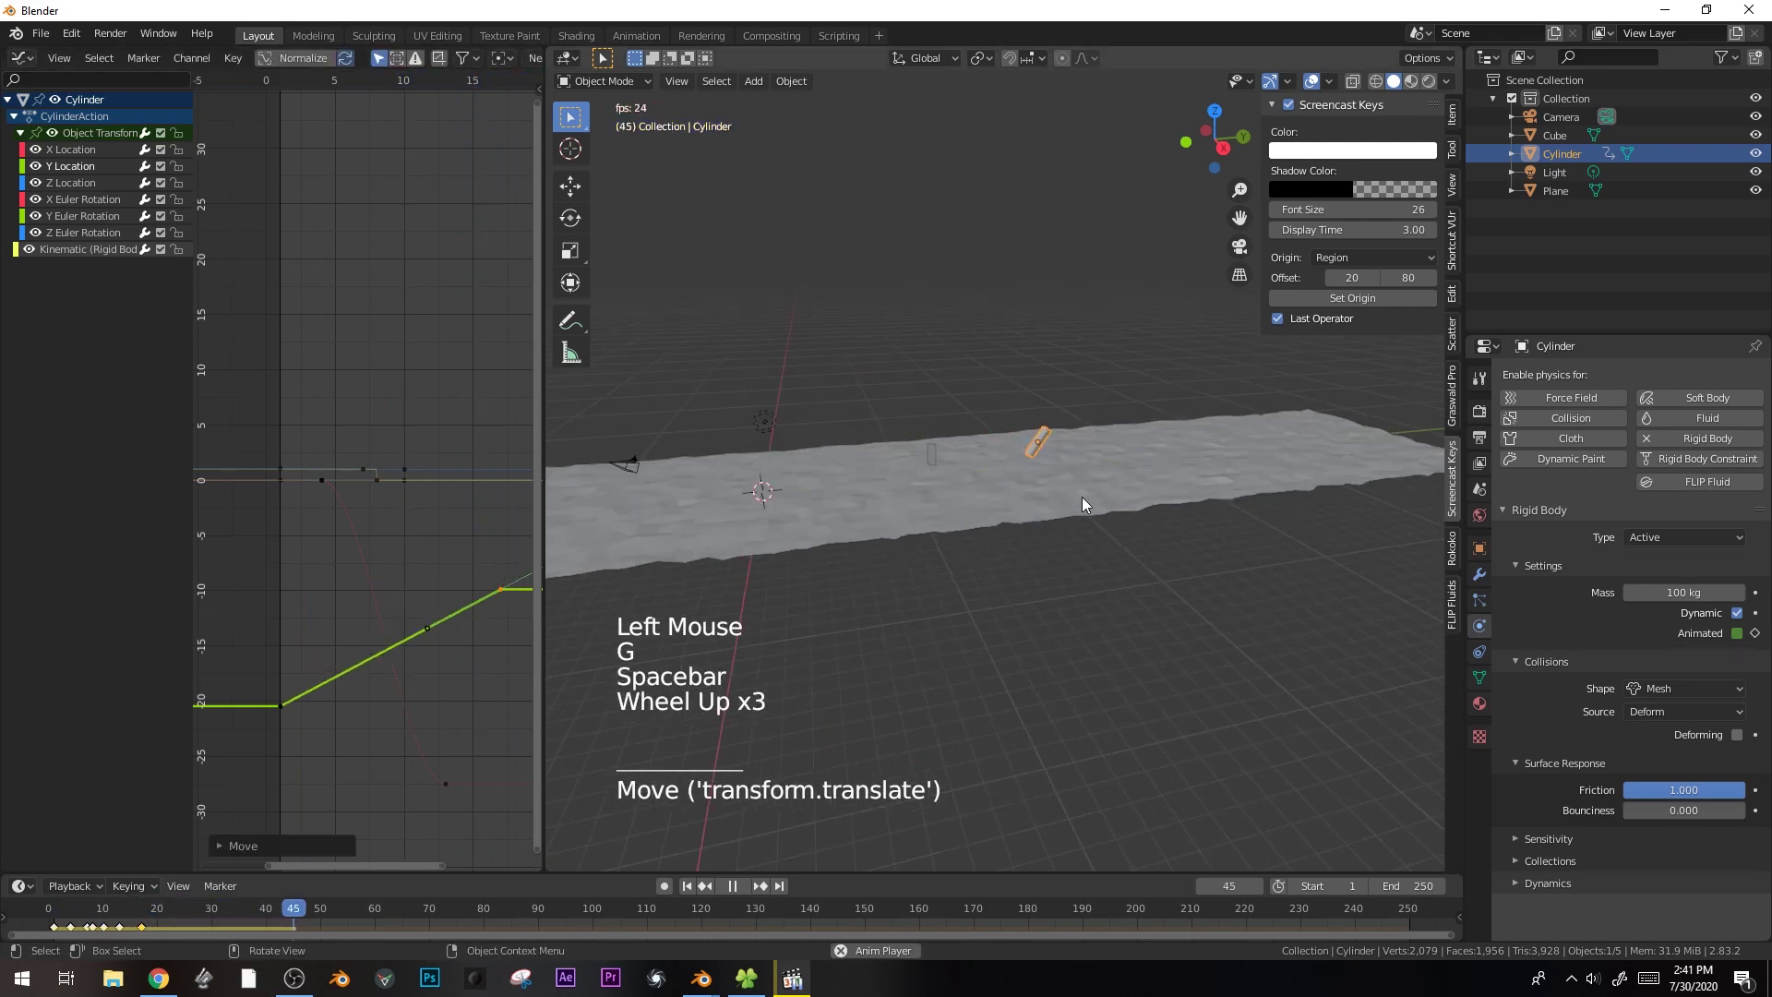
pyautogui.moveTo(1082, 496)
pyautogui.mouseDown(button='middle')
pyautogui.moveTo(1139, 561)
pyautogui.moveTo(1076, 517)
pyautogui.mouseUp(button='middle')
pyautogui.press('space')
# - Lower the cylinder's friction to 0.463 and replay the simulation from the start
pyautogui.moveTo(1676, 793); pyautogui.dragTo(1611, 794)
pyautogui.press('space')
pyautogui.press('space')
pyautogui.click(57, 913)
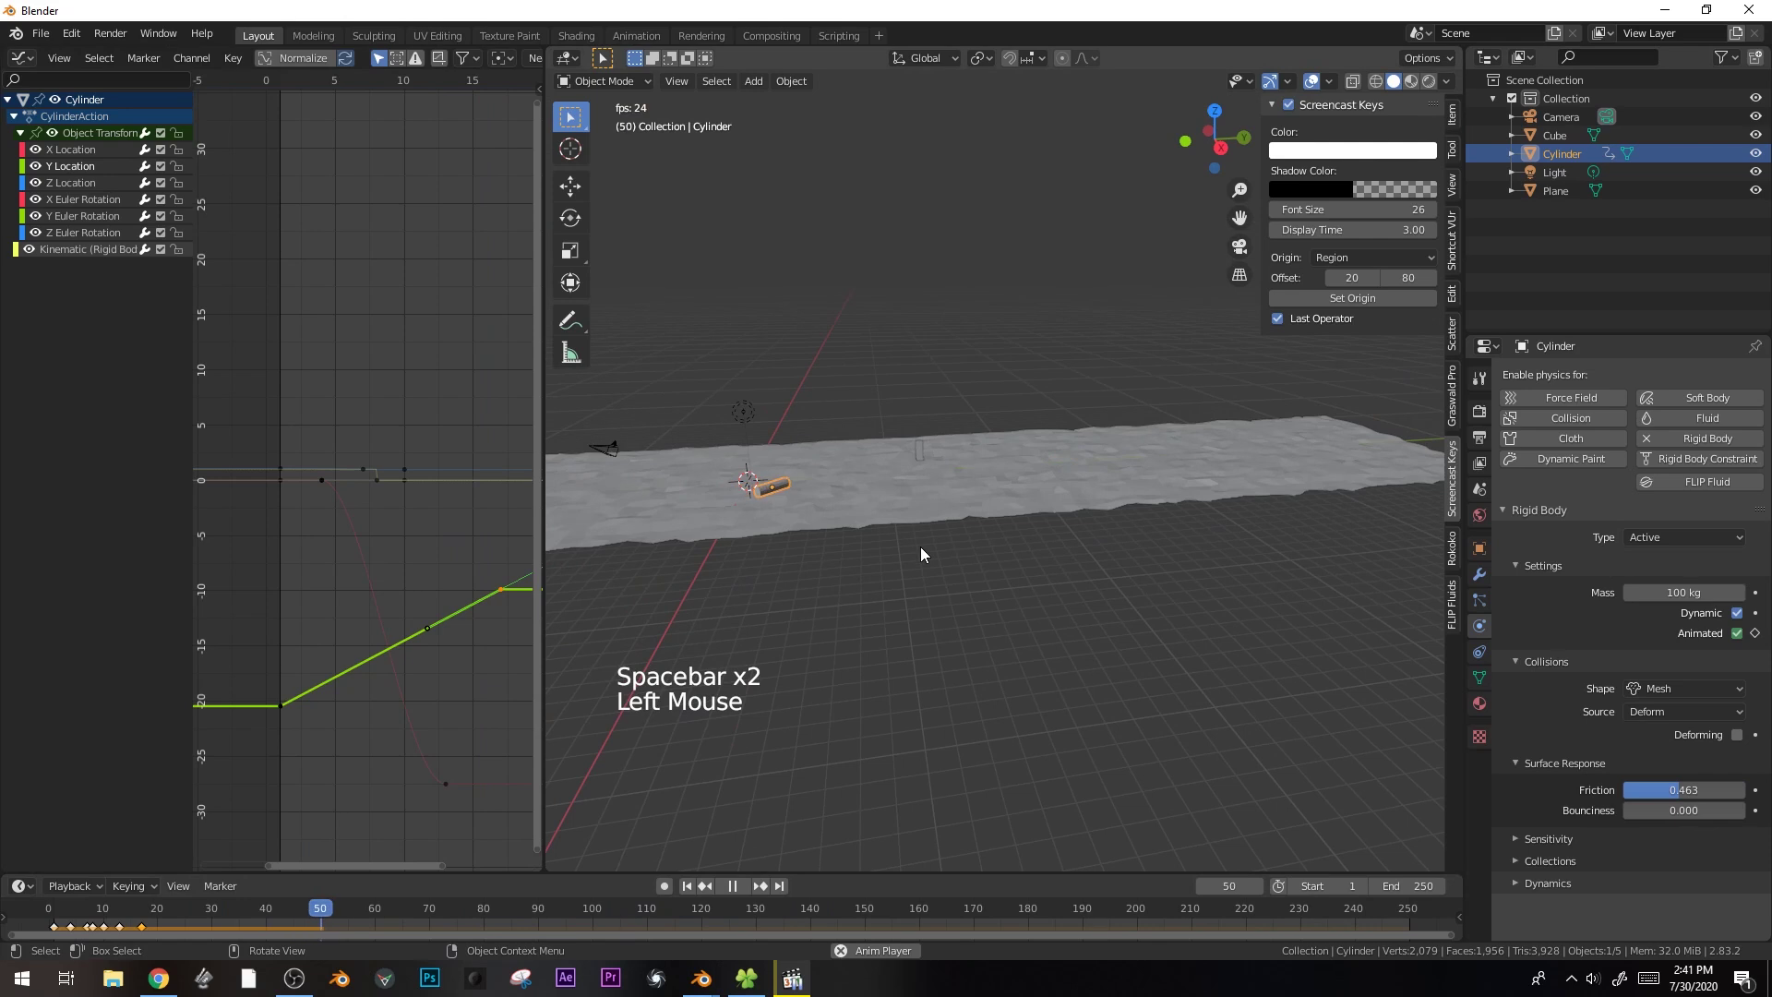
pyautogui.press('space')
# - Raise the cylinder's last Y Location keyframe to a value of about -1 and replay the simulation
pyautogui.press('g')
pyautogui.rightClick(305, 596)
pyautogui.press('g')
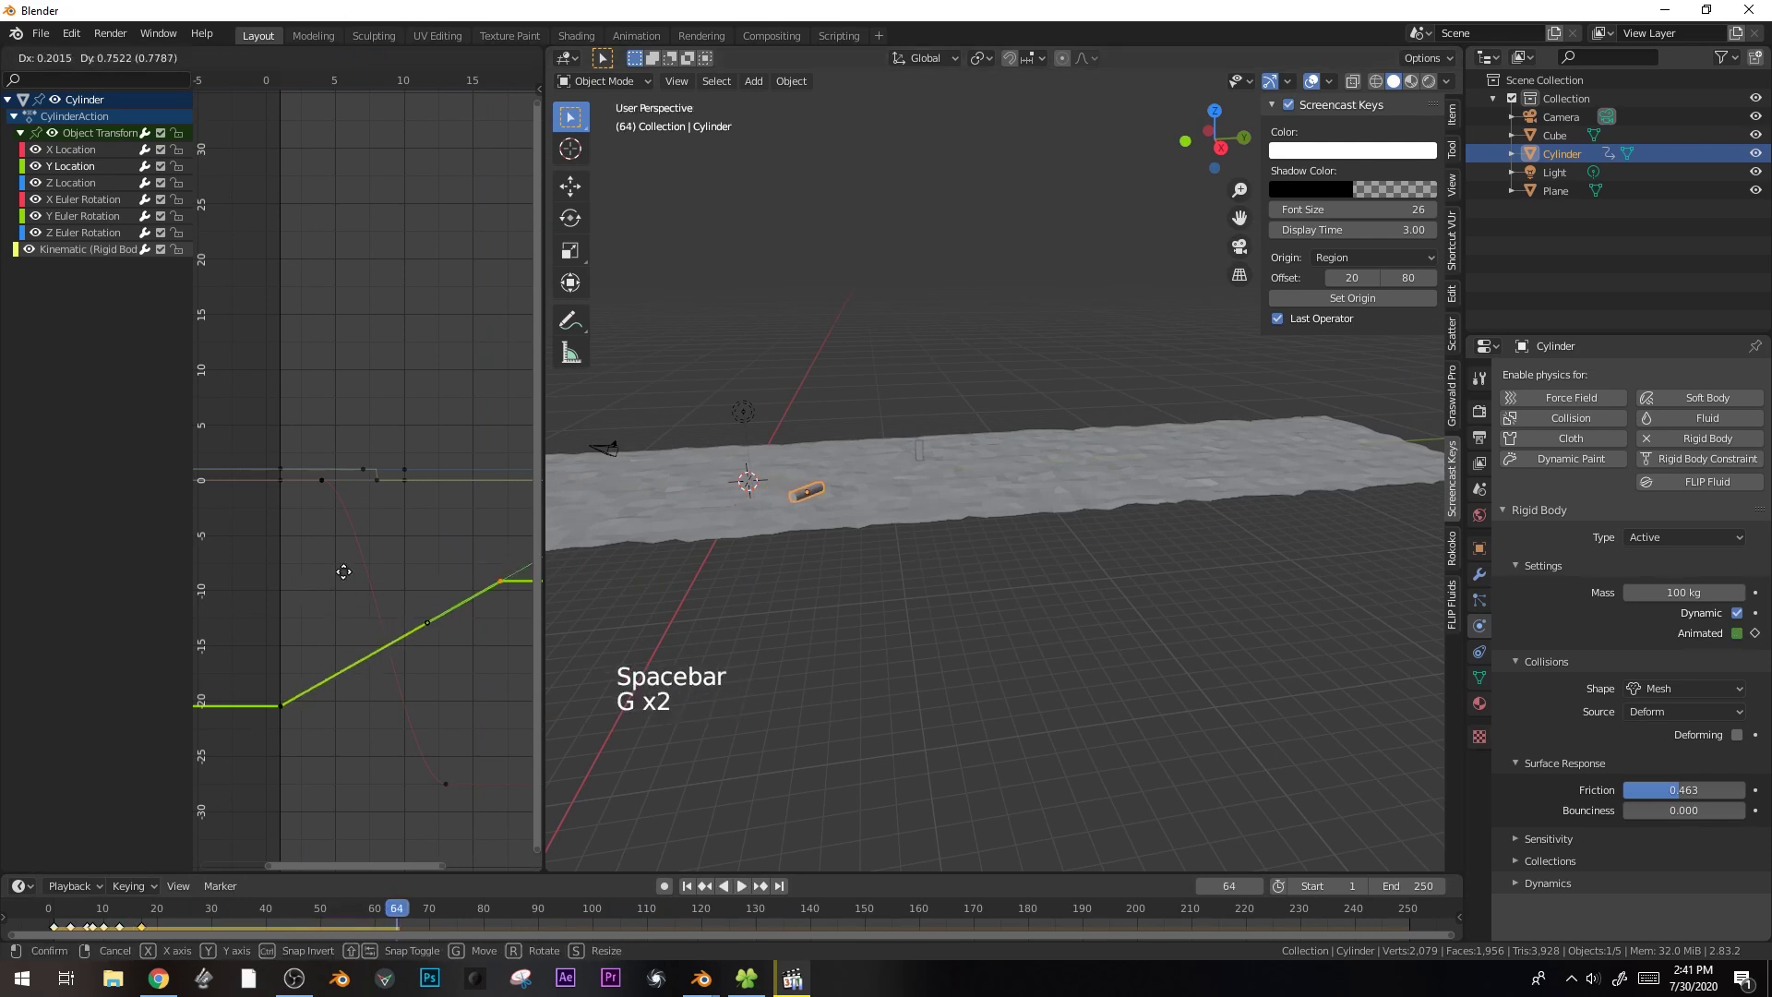
pyautogui.click(344, 483)
pyautogui.click(20, 916)
pyautogui.press('space')
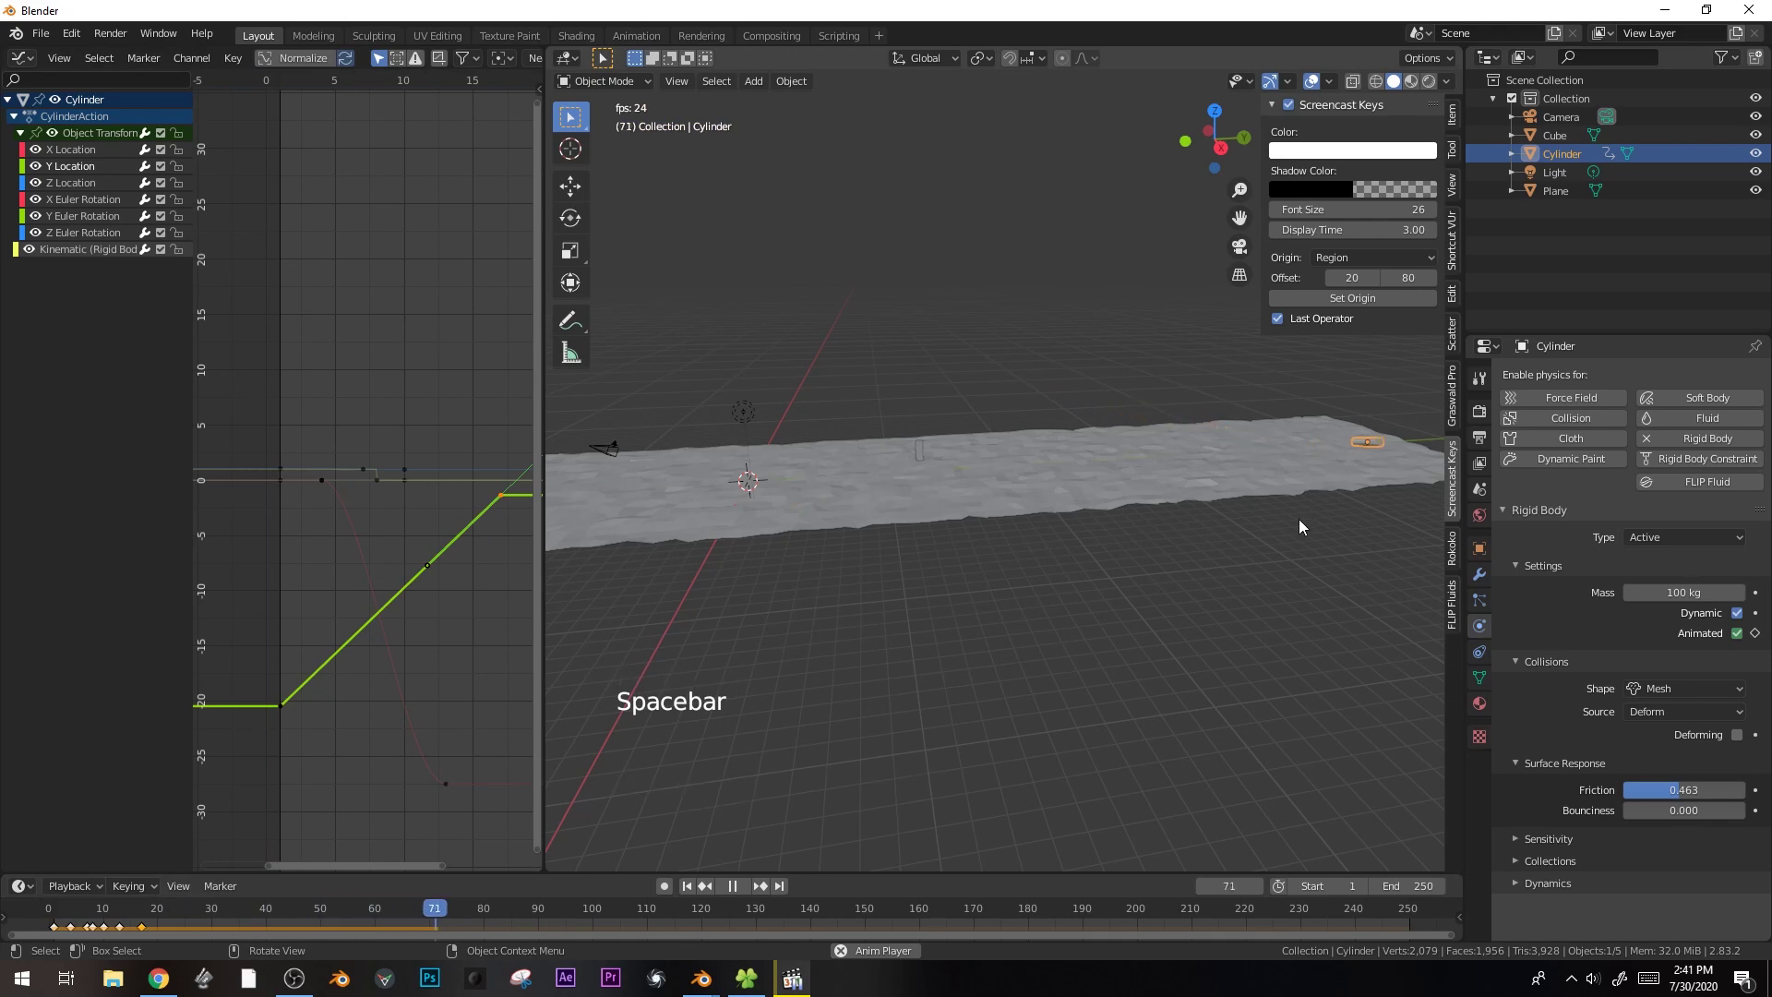
pyautogui.press('space')
# - Return to frame 0 and shift the cylinder's last Y Location keyframe in time to frame 16
pyautogui.click(7, 914)
pyautogui.press('g')
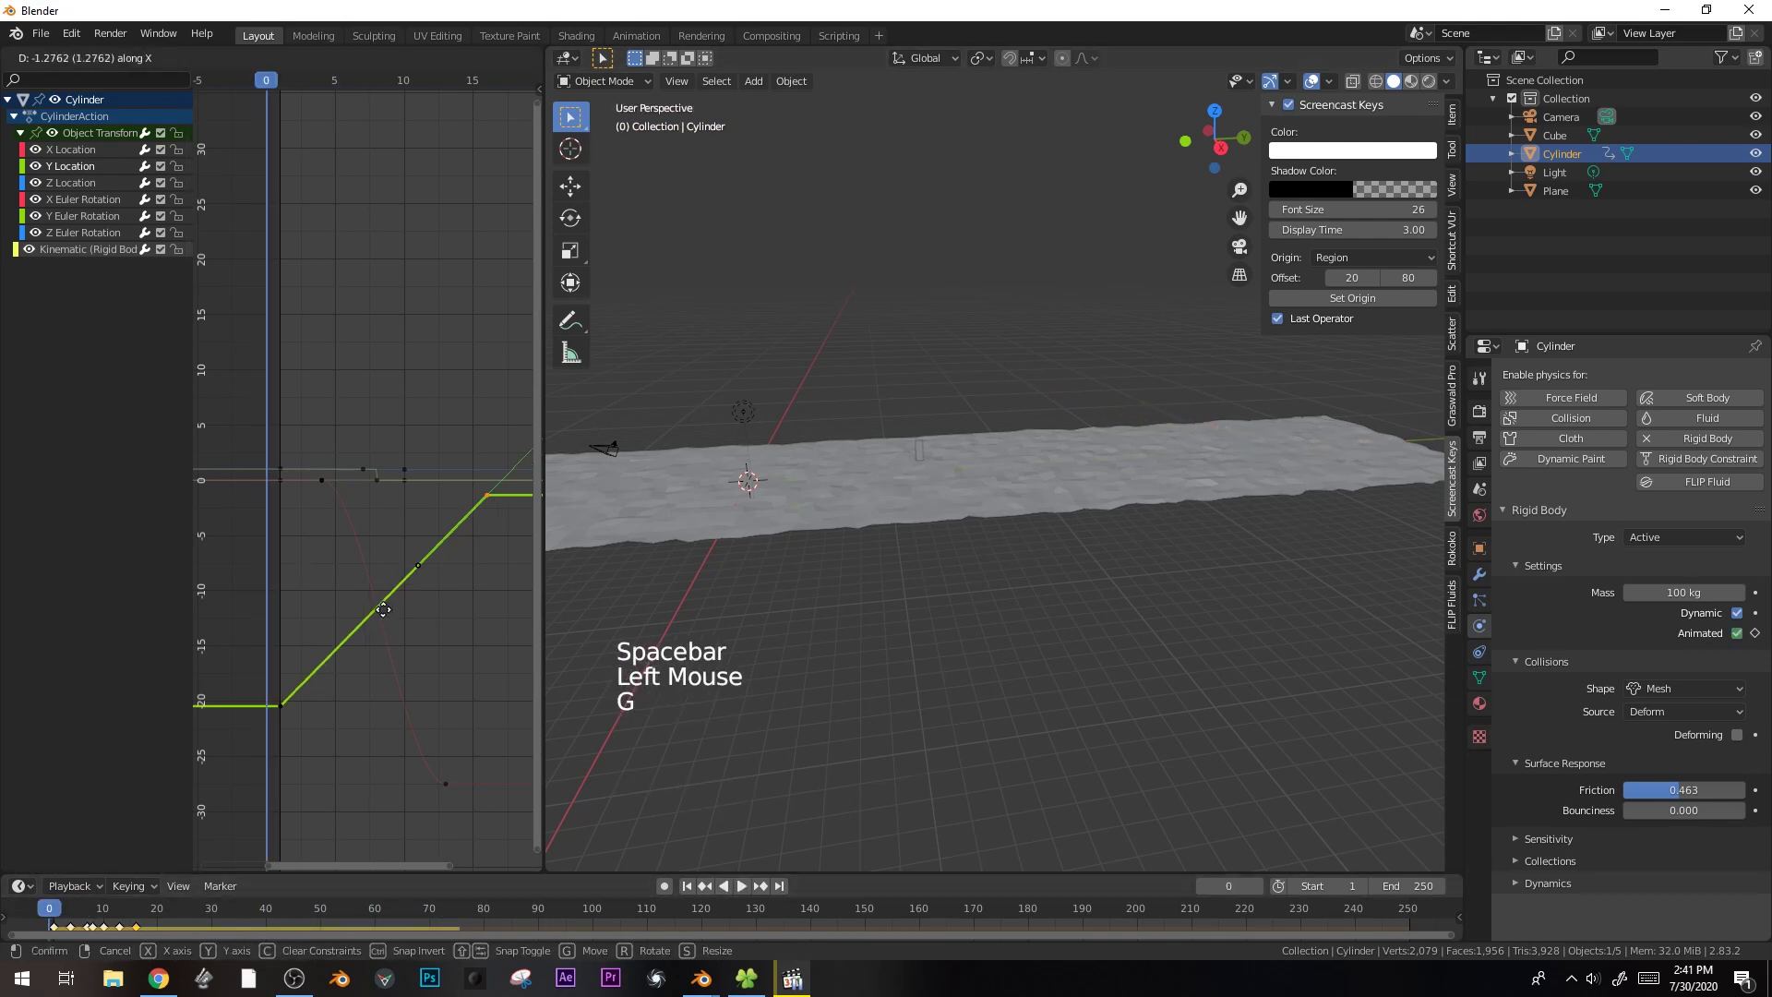
pyautogui.click(389, 611)
# - Set the cylinder's friction to 0.806 and play the simulation
pyautogui.moveTo(1684, 789); pyautogui.dragTo(1716, 789)
pyautogui.press('space')
pyautogui.scroll(-3, 989, 539)
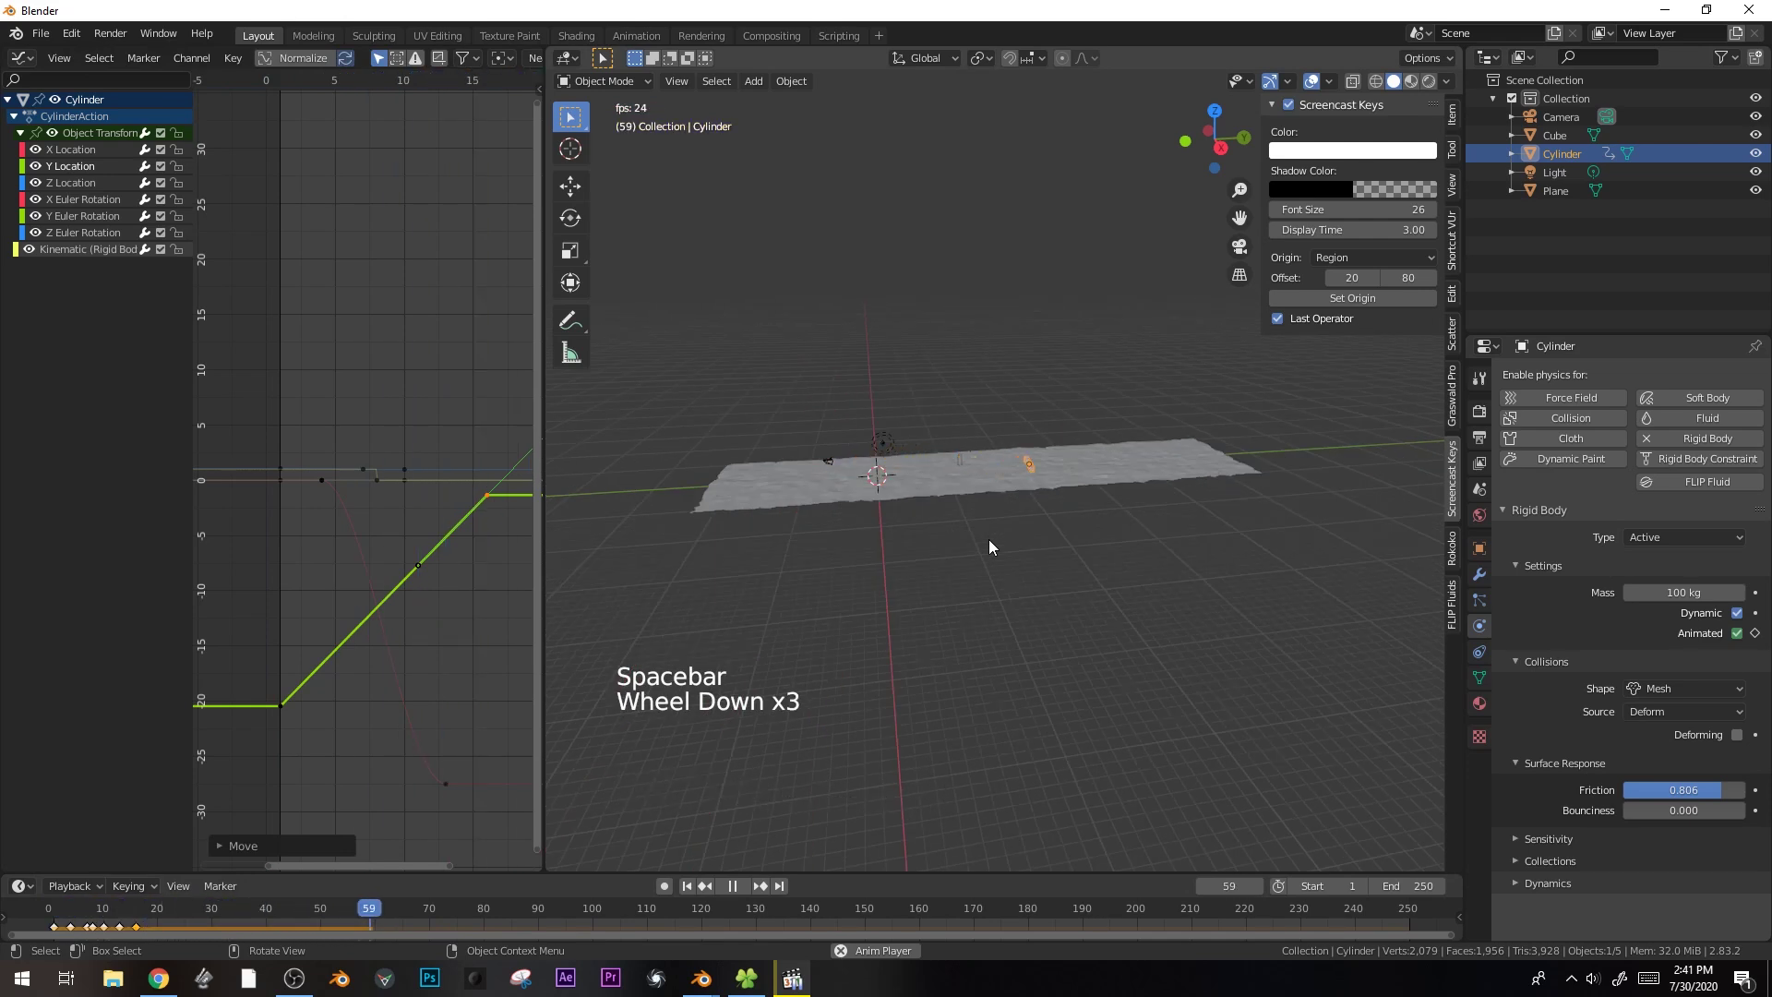
pyautogui.press('space')
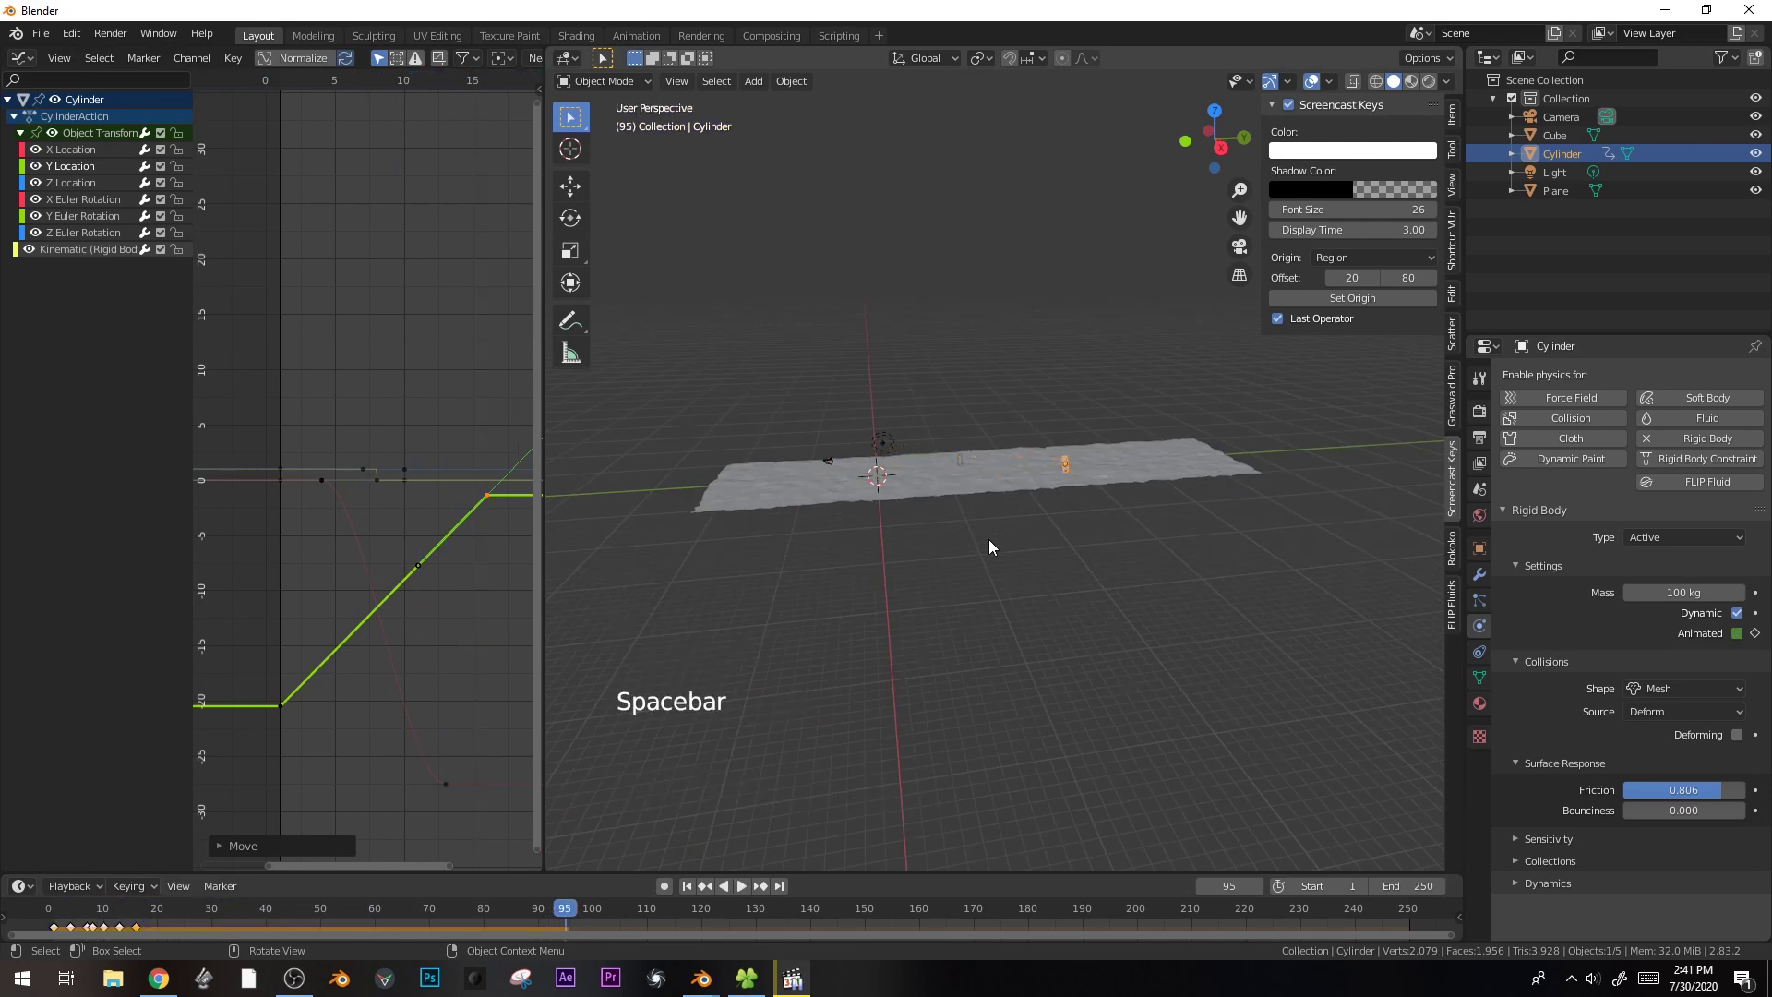
# - Select the camera and move it in top view to a spot beside the ground strip
pyautogui.press('KP_0')
pyautogui.scroll(-5, 1214, 511)
pyautogui.moveTo(1072, 351); pyautogui.dragTo(1031, 450, button='middle')
pyautogui.moveTo(1184, 467); pyautogui.dragTo(803, 419, button='middle')
pyautogui.press('space')
pyautogui.scroll(-4, 803, 419)
pyautogui.click(785, 420)
pyautogui.press('KP_7')
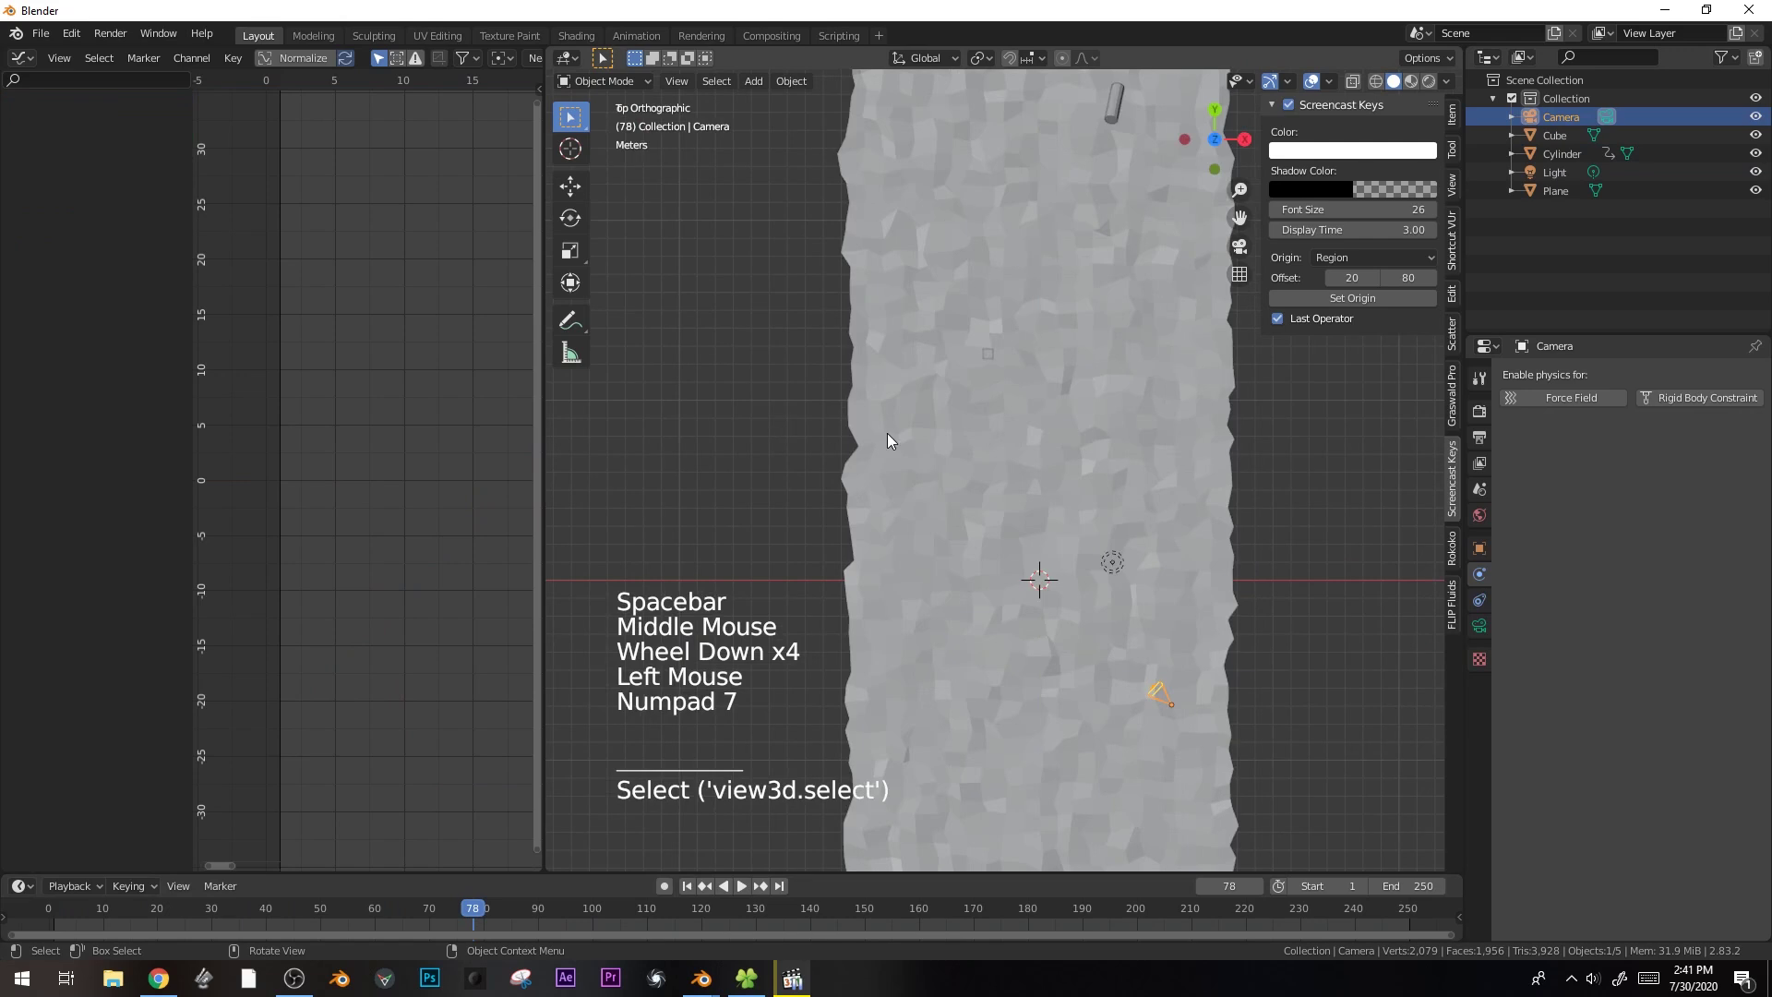
pyautogui.scroll(-4, 828, 428)
pyautogui.press('g')
pyautogui.click(1066, 396)
# - Look through the camera, then move and trackball-rotate it to frame the cylinder and the ground
pyautogui.press('ctrl+KP_0')
pyautogui.press('g')
pyautogui.click(1399, 514)
pyautogui.press('shift')
pyautogui.press('r')
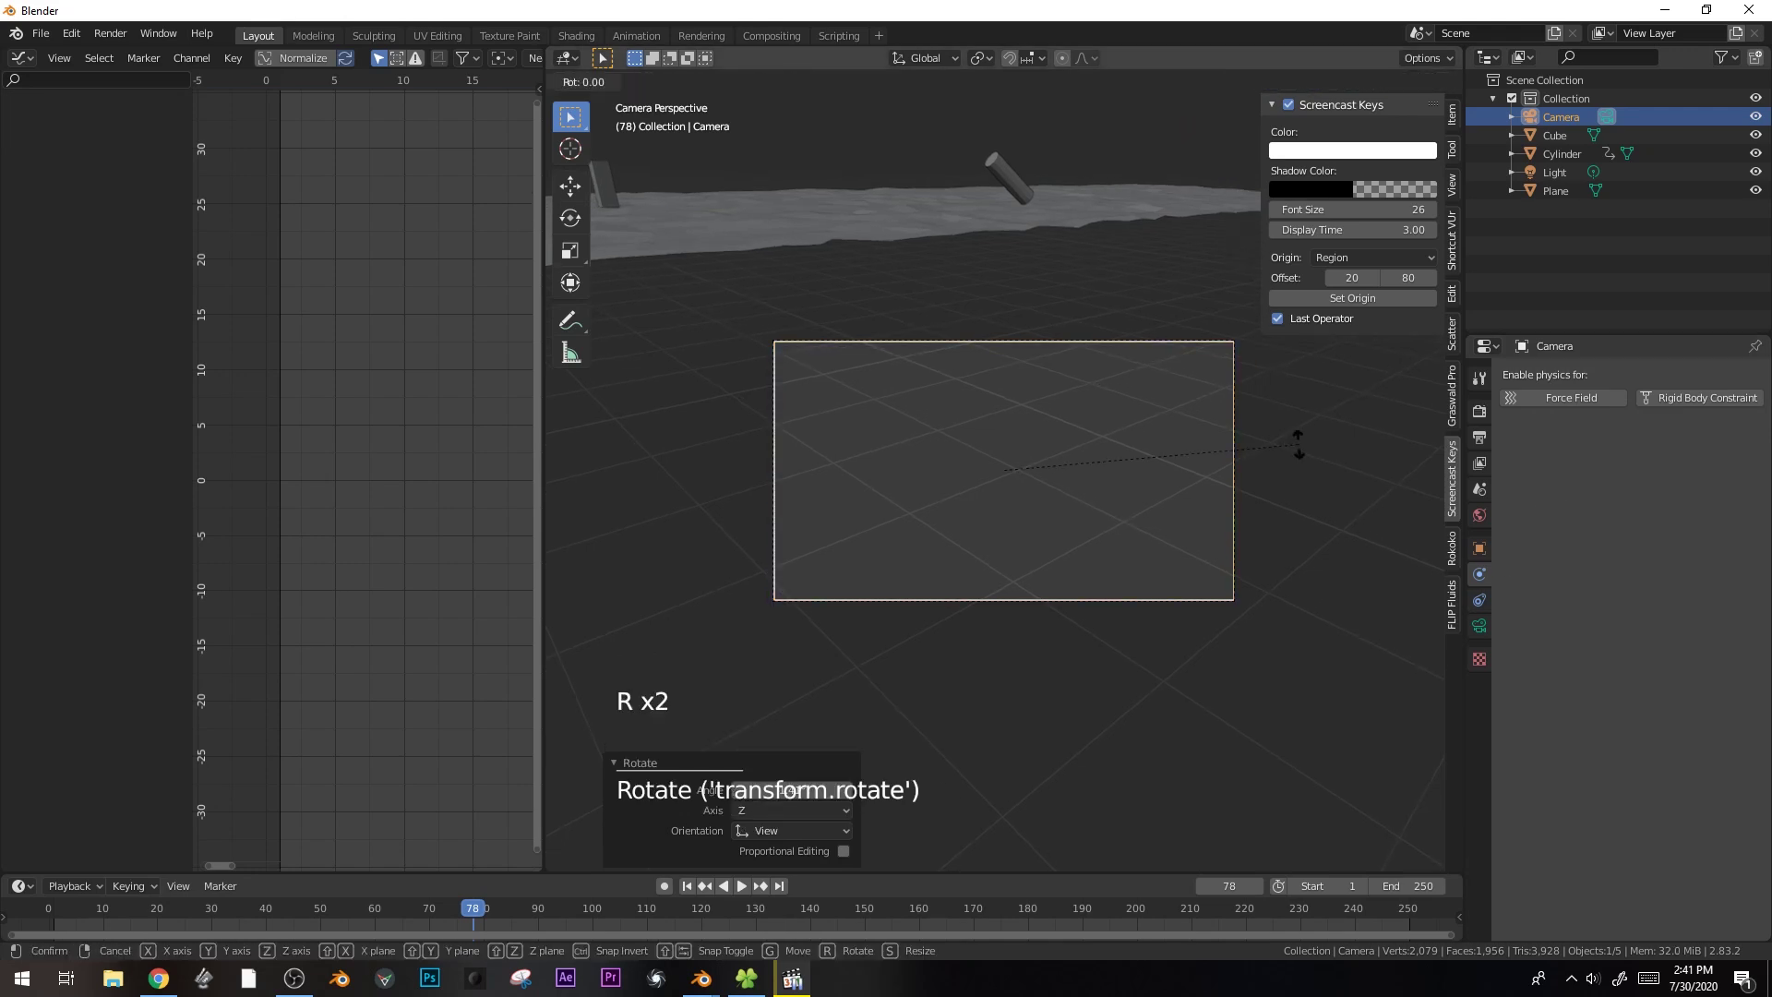
pyautogui.press('r')
pyautogui.press('shift')
pyautogui.click(1468, 554)
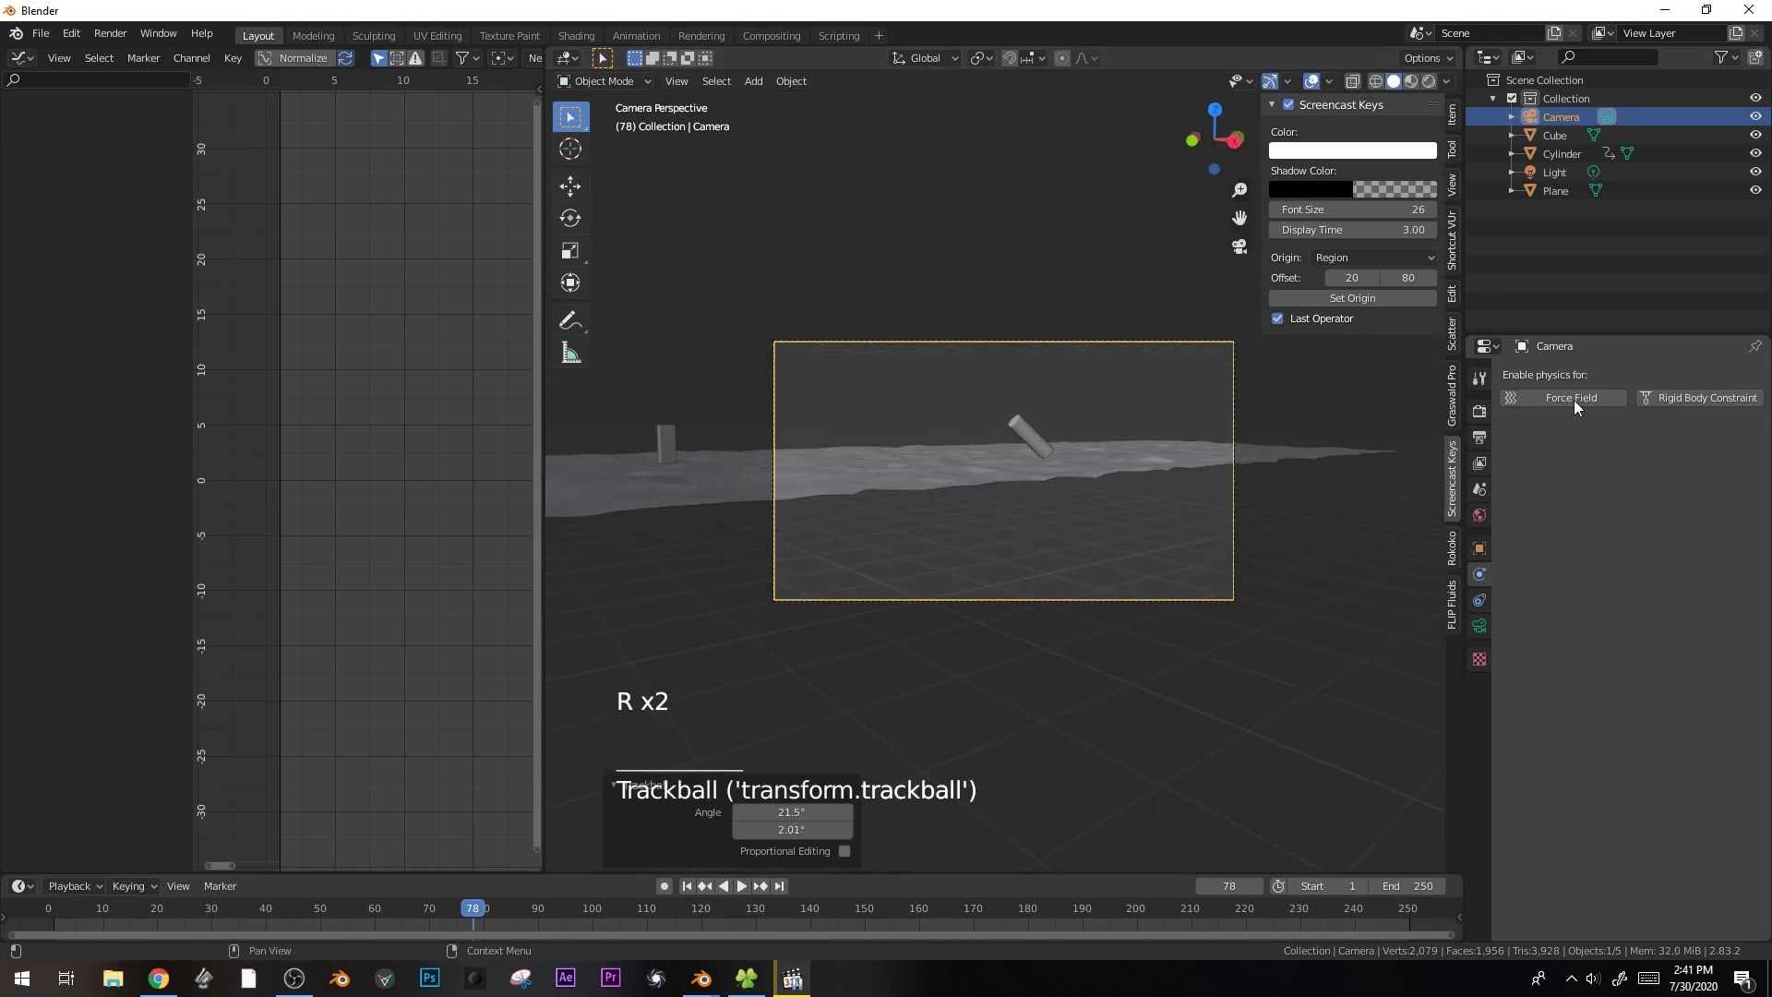
# - Add a Damped Track constraint to the camera, targeting the Cylinder along the -Z axis
pyautogui.keyDown('shift'); pyautogui.click(1016, 419); pyautogui.keyUp('shift')
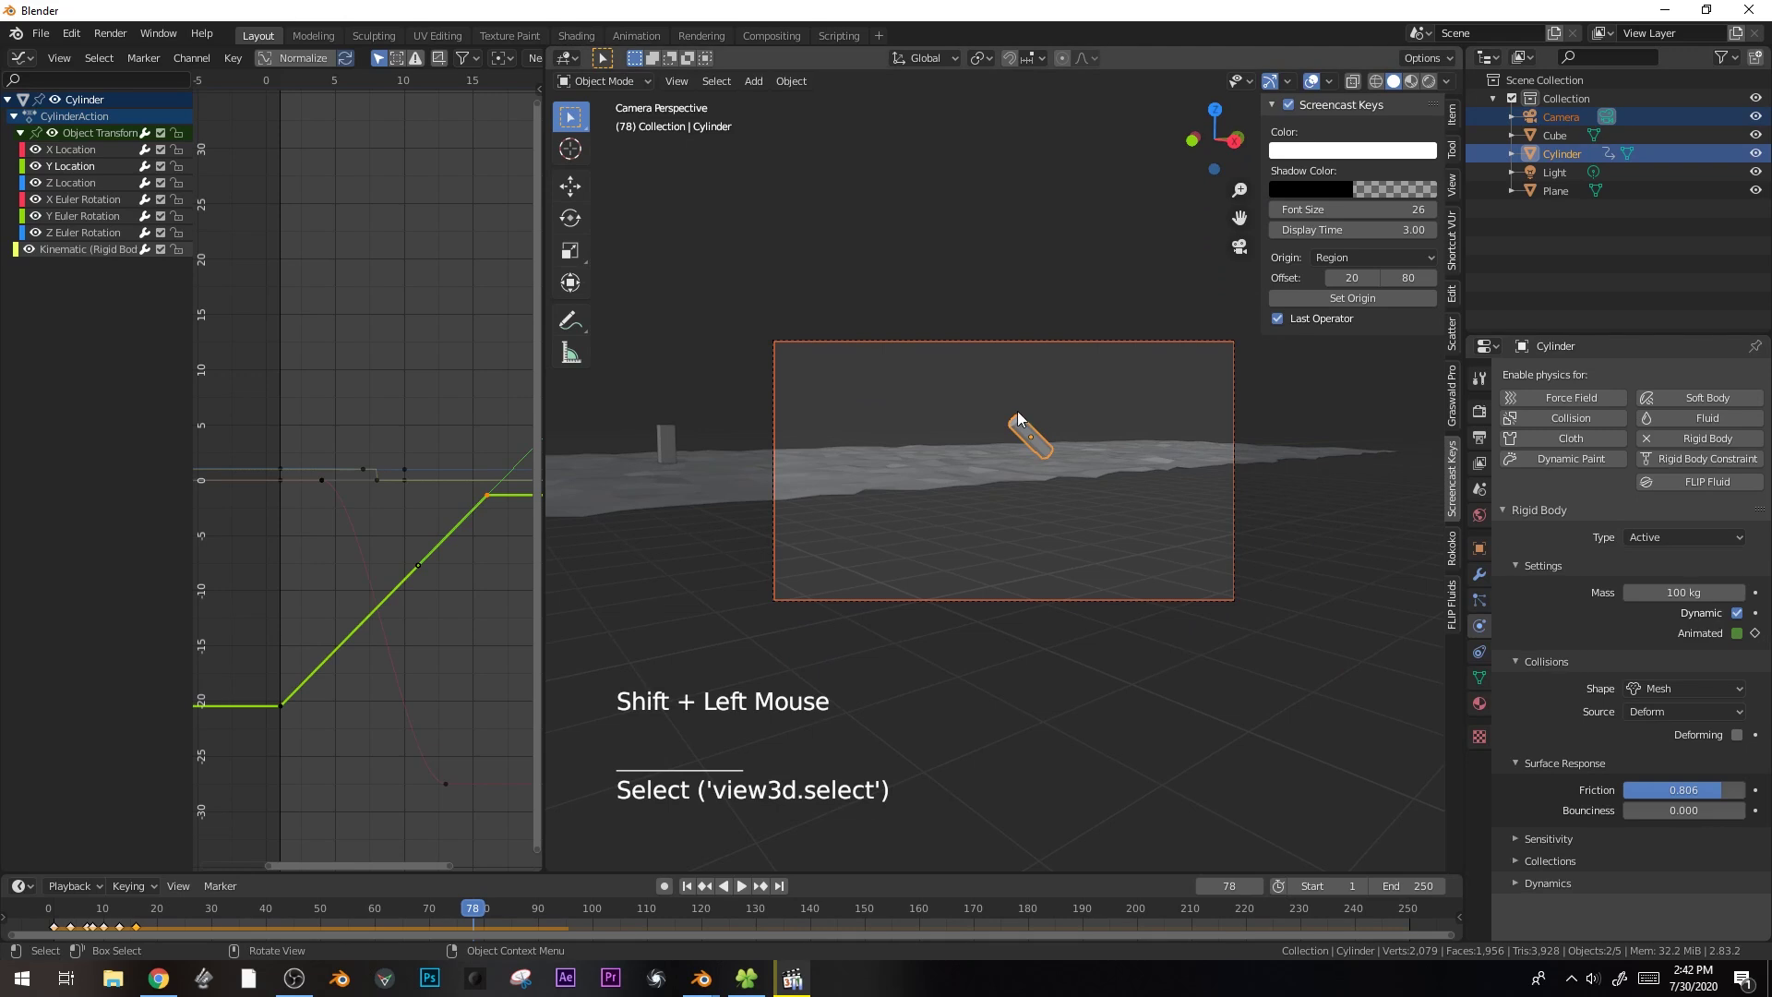
pyautogui.click(1067, 341)
pyautogui.click(1481, 600)
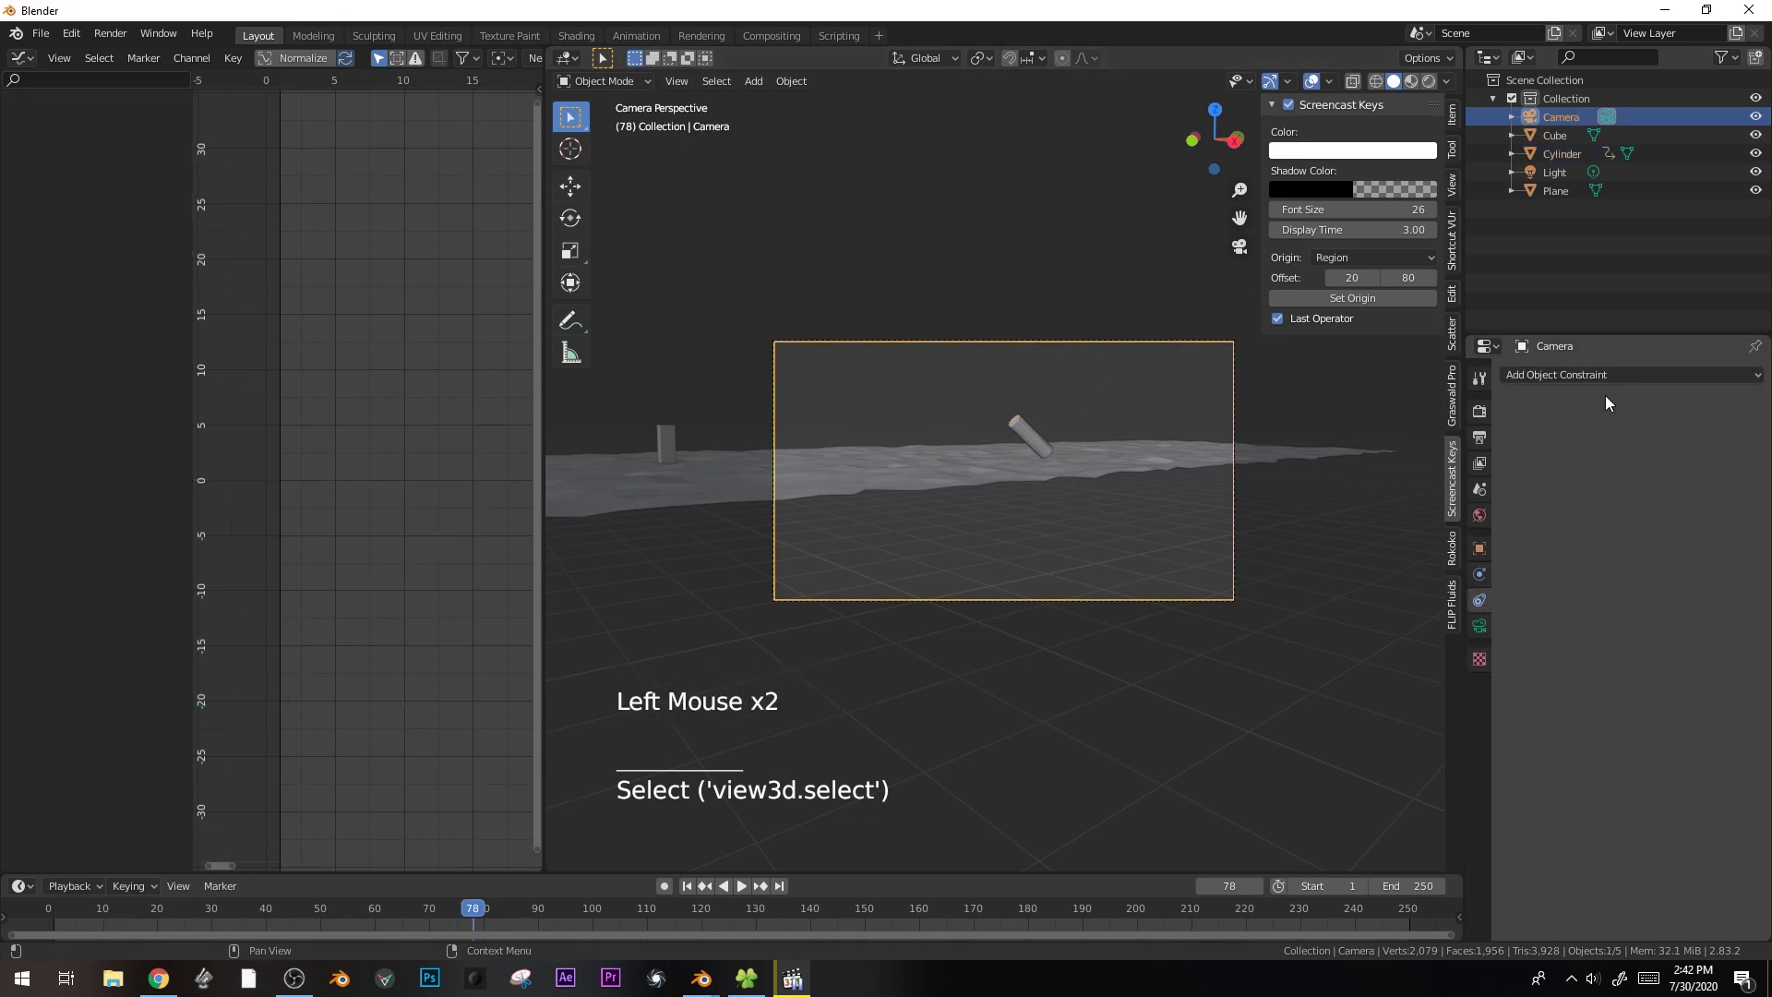
pyautogui.click(1615, 373)
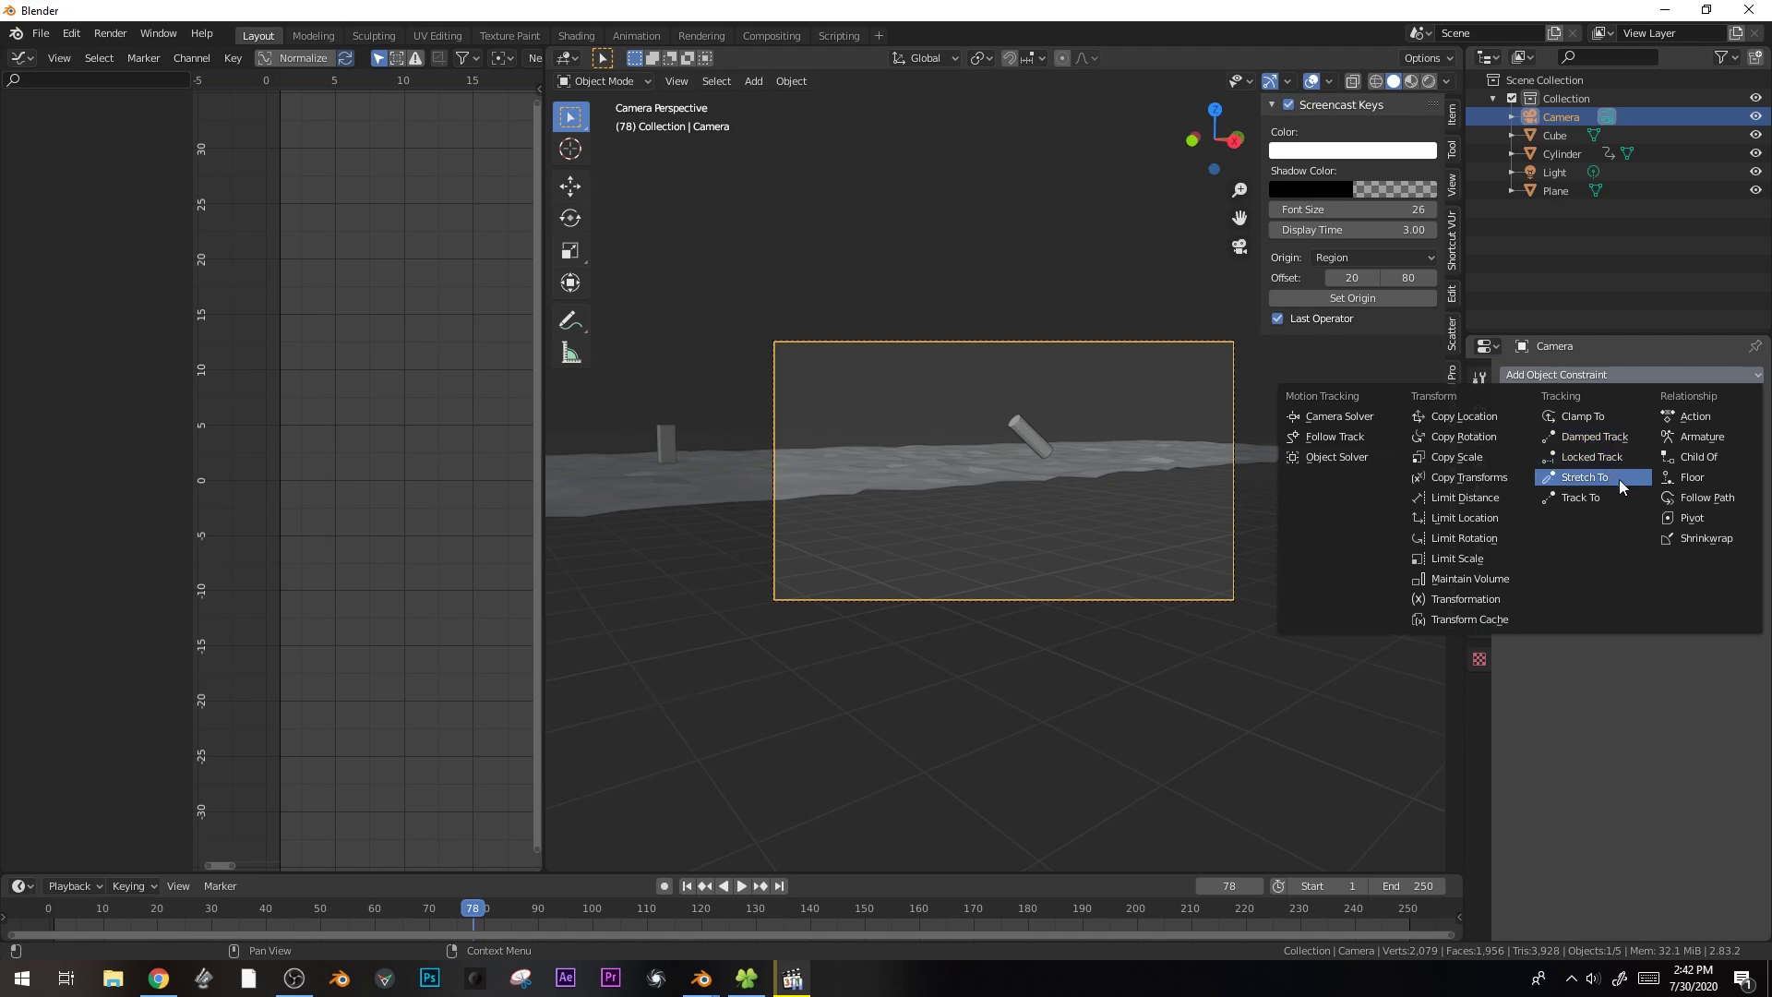
pyautogui.click(1615, 439)
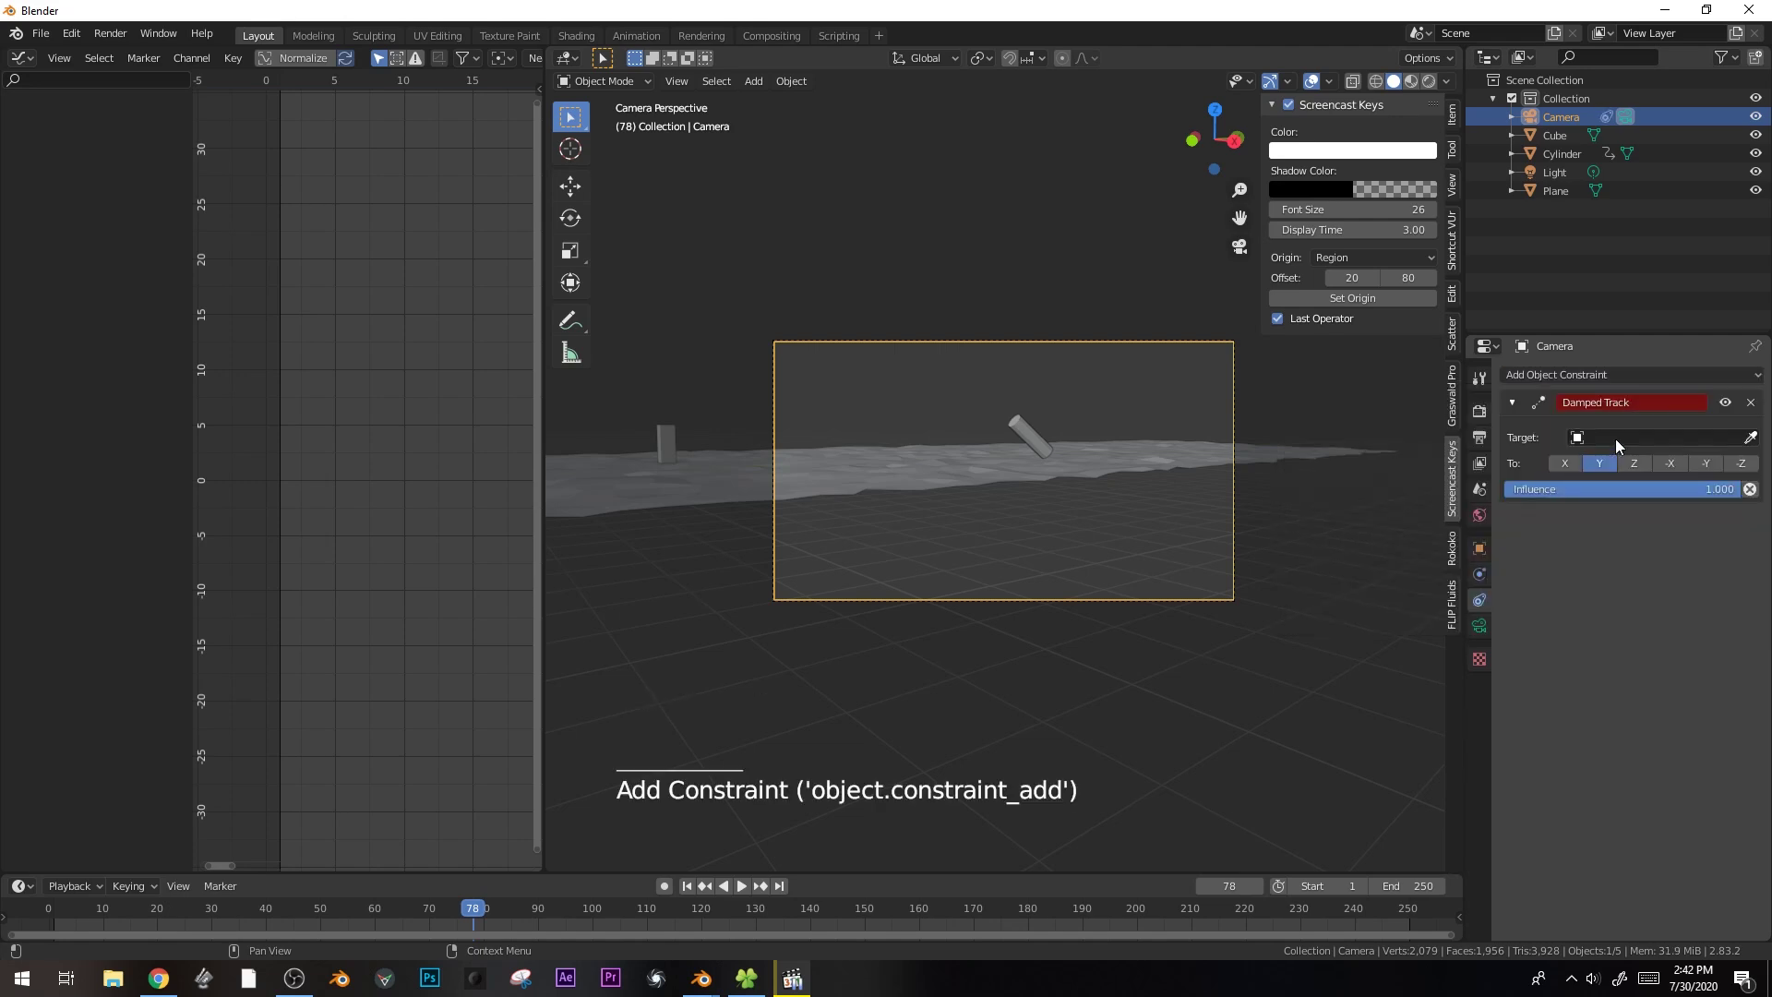
pyautogui.click(1752, 437)
pyautogui.click(1019, 415)
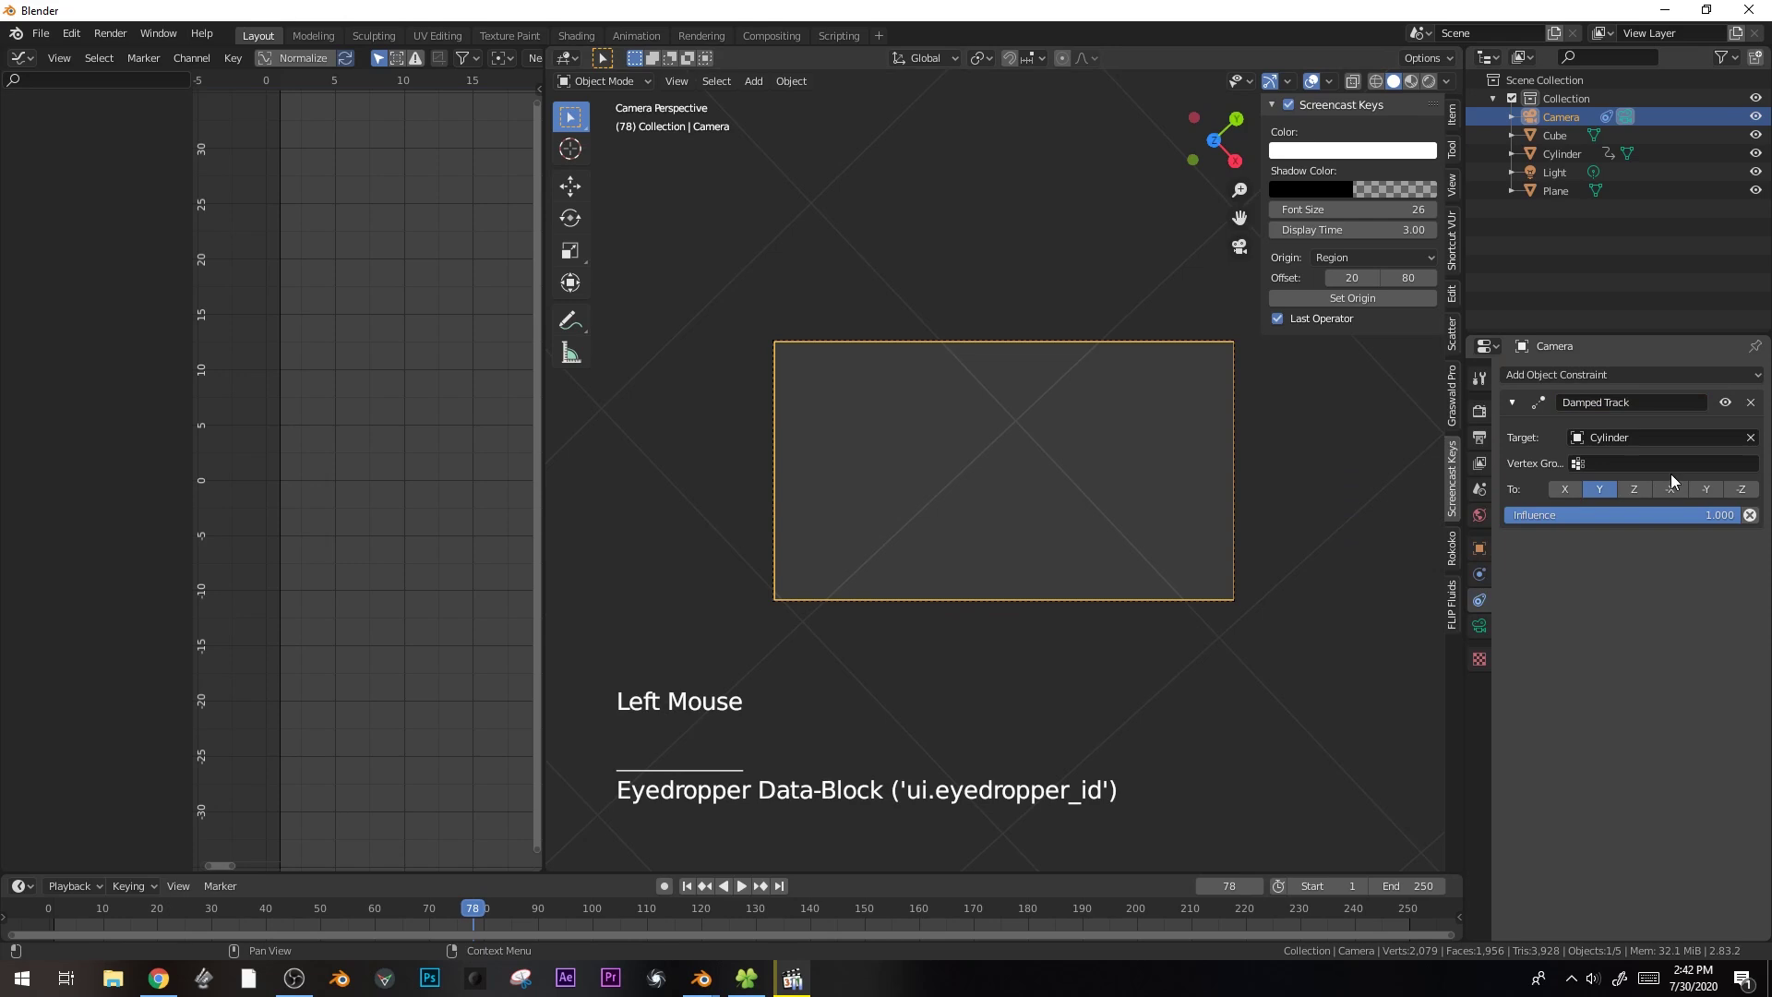
pyautogui.click(1744, 492)
# - Replay the simulation from the start through the camera to check how it follows the cylinder
pyautogui.moveTo(469, 909); pyautogui.dragTo(168, 886)
pyautogui.press('space')
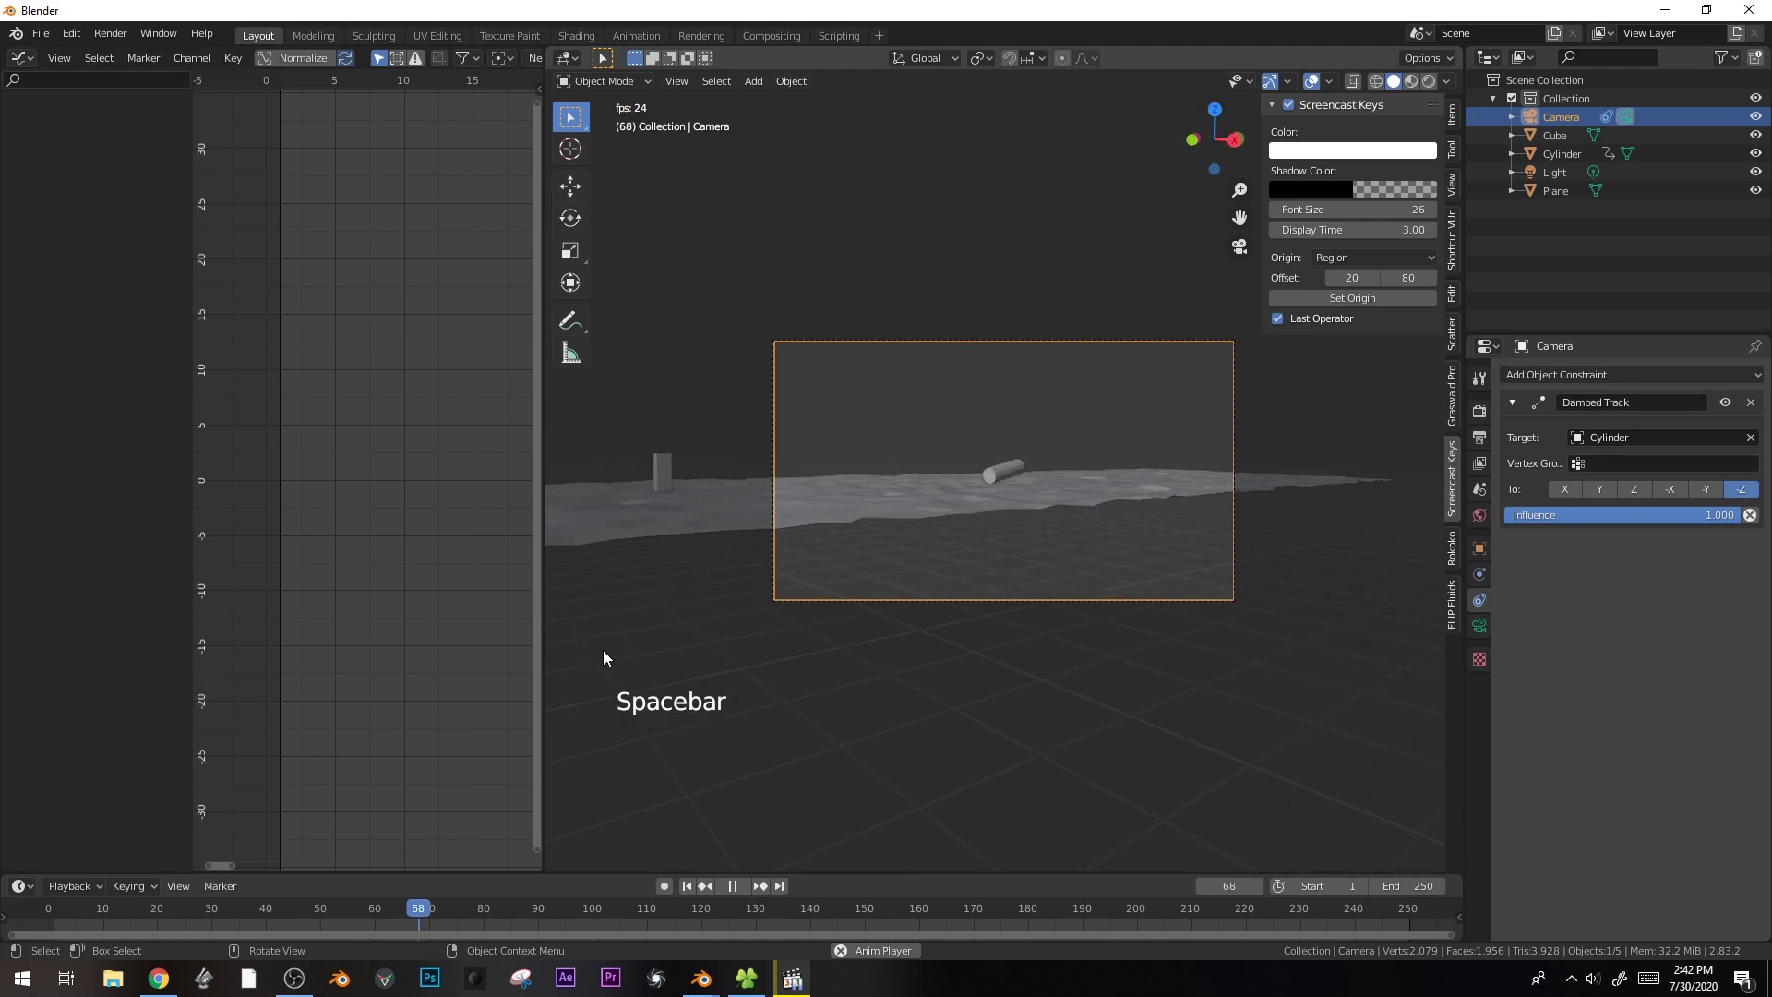
pyautogui.scroll(4, 1012, 445)
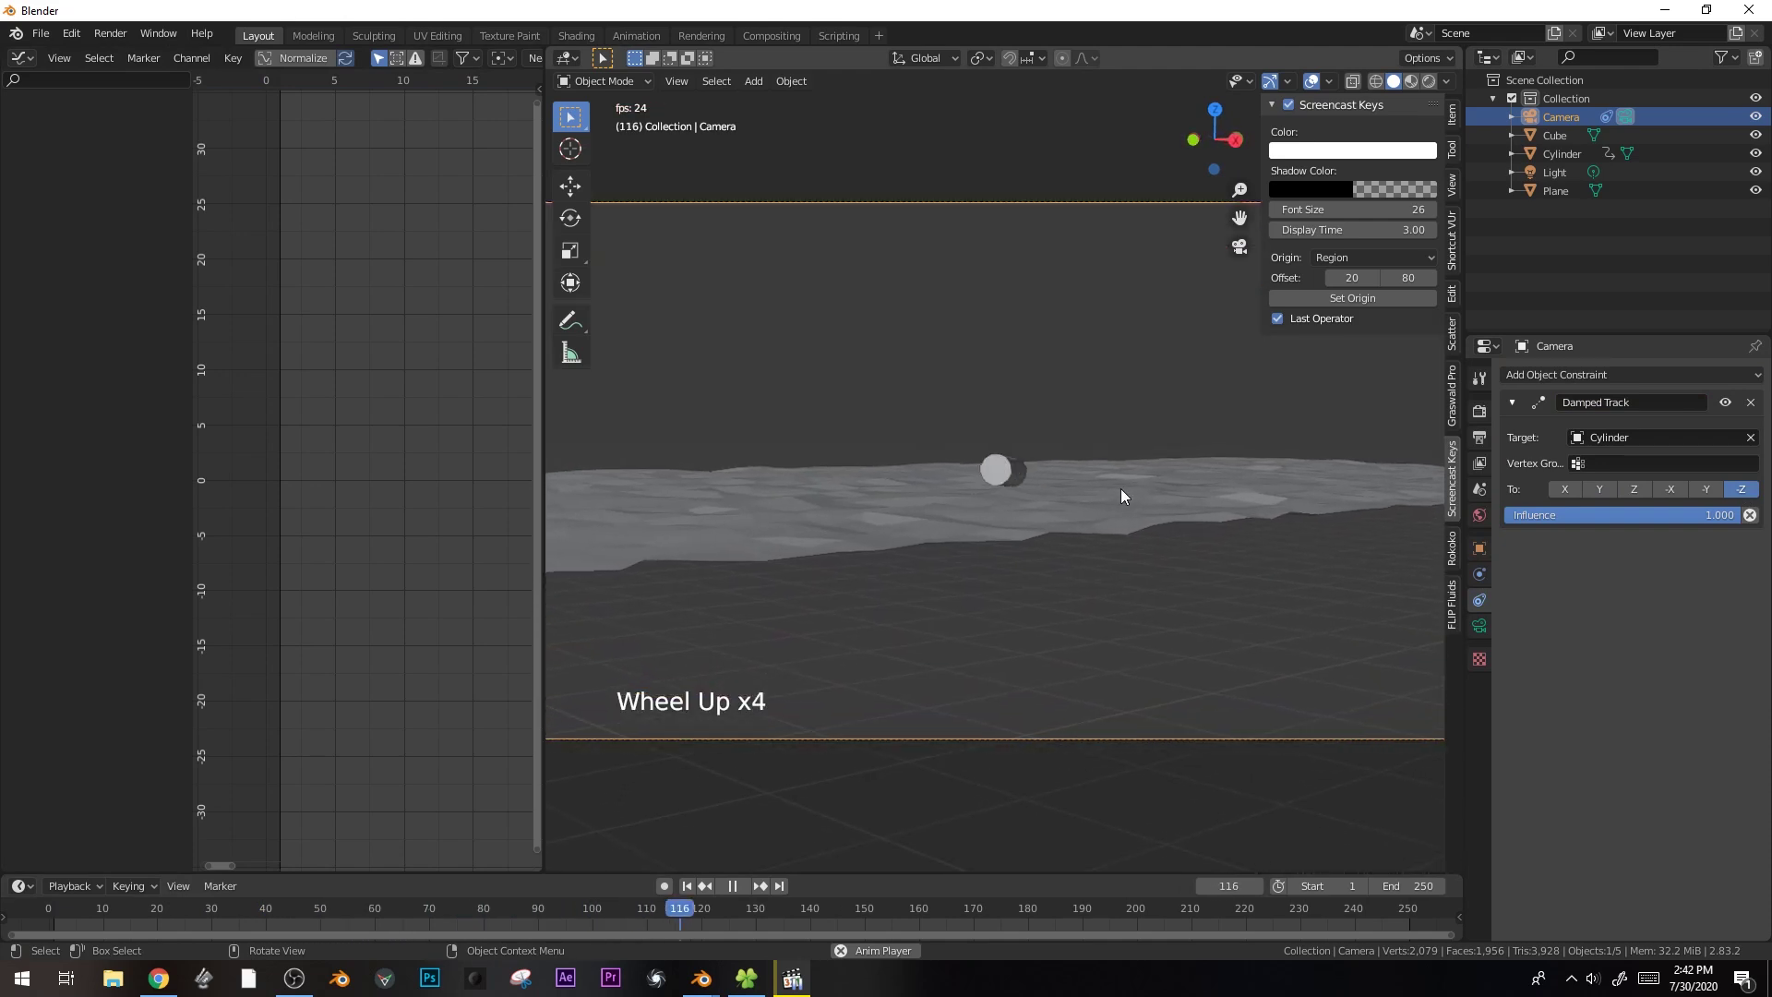
pyautogui.press('space')
pyautogui.moveTo(522, 908); pyautogui.dragTo(245, 897)
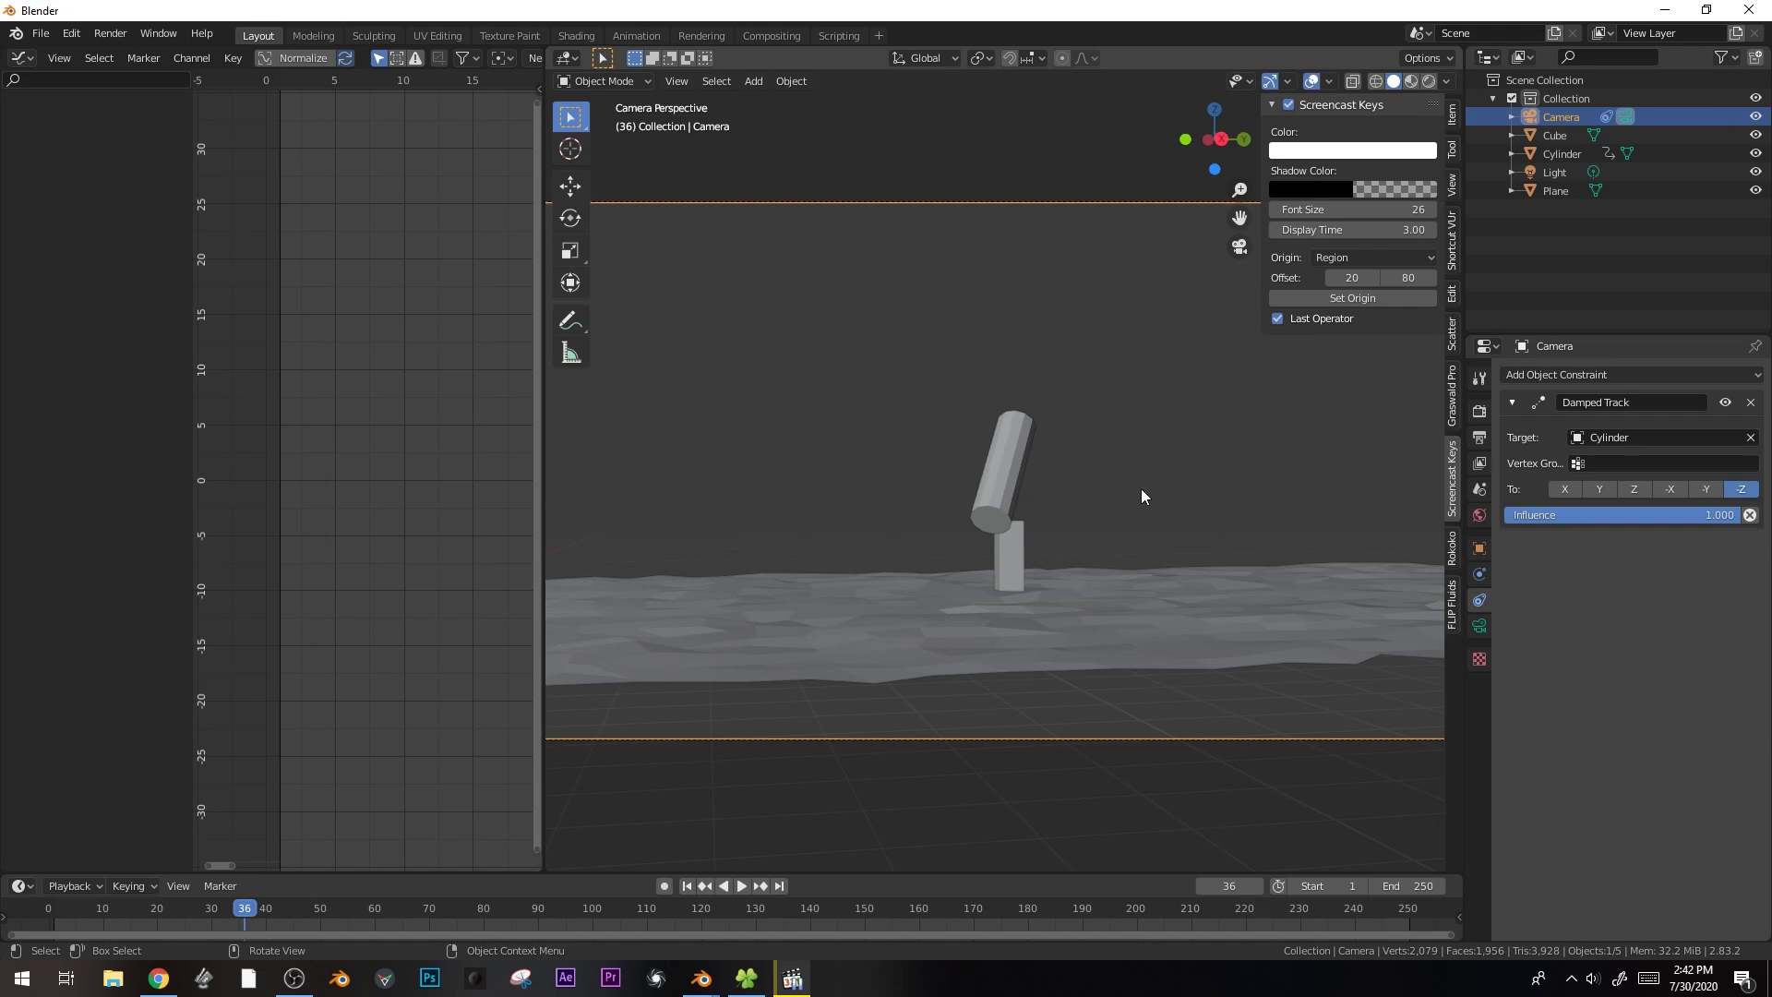
pyautogui.moveTo(242, 909); pyautogui.dragTo(26, 909)
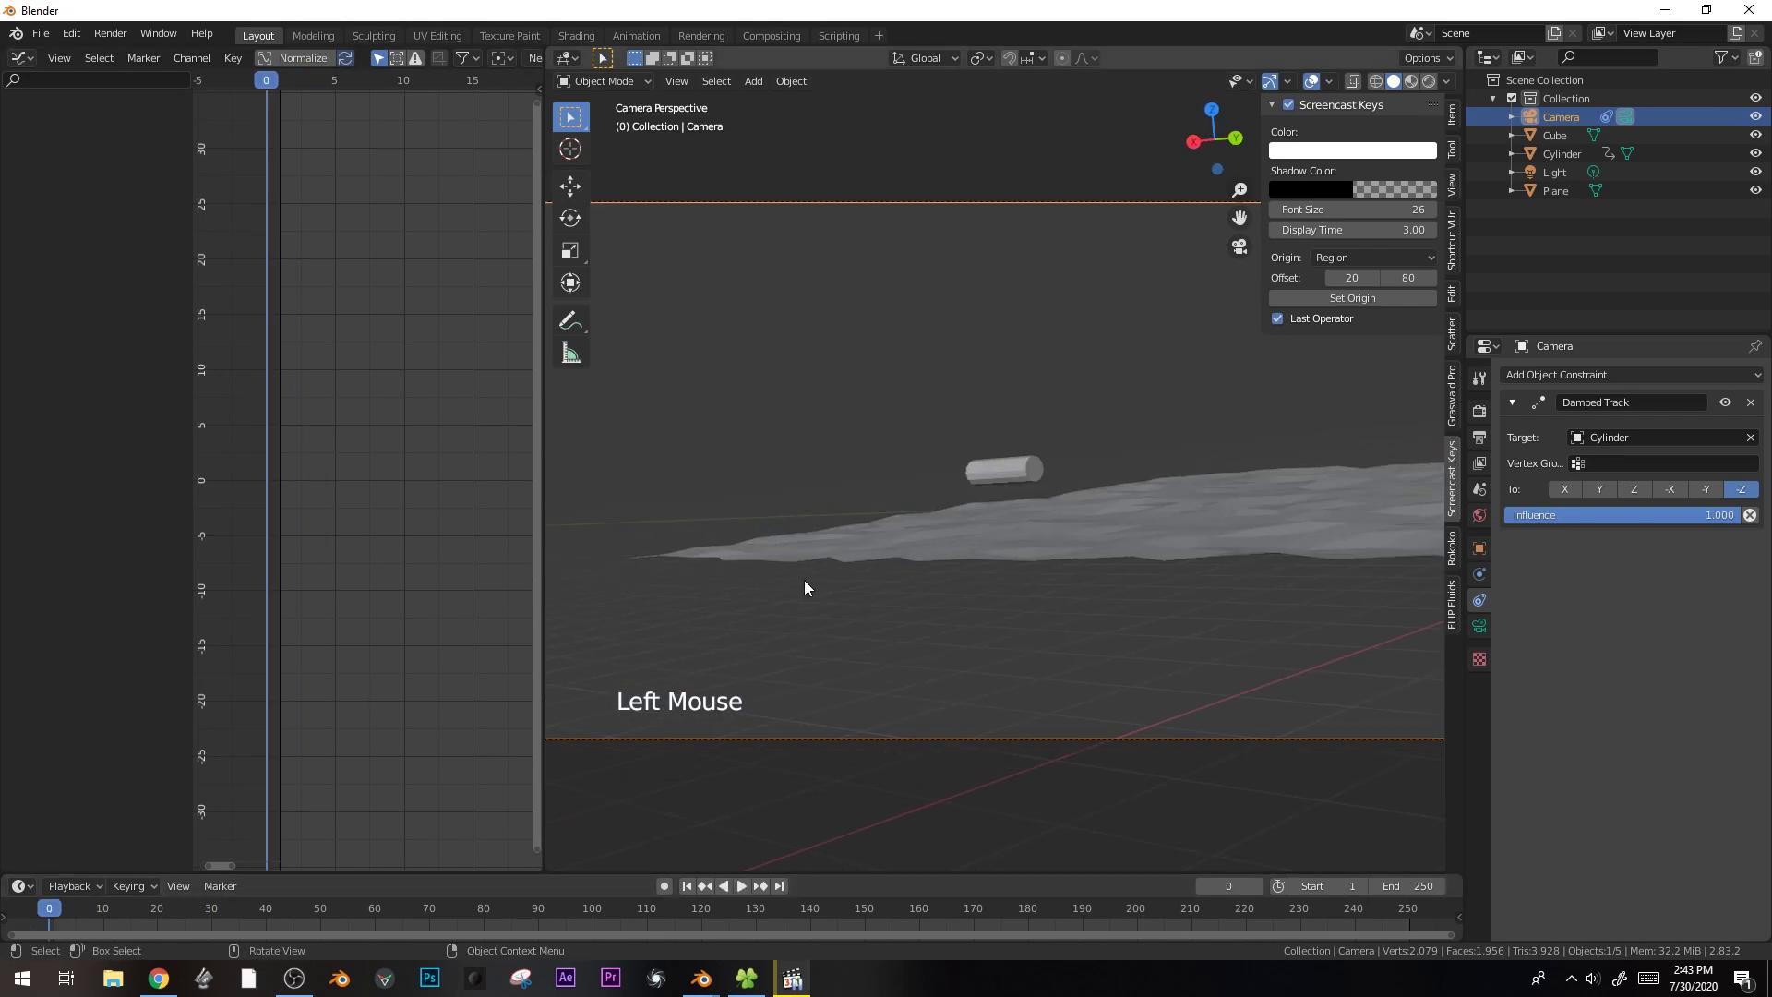
pyautogui.press('space')
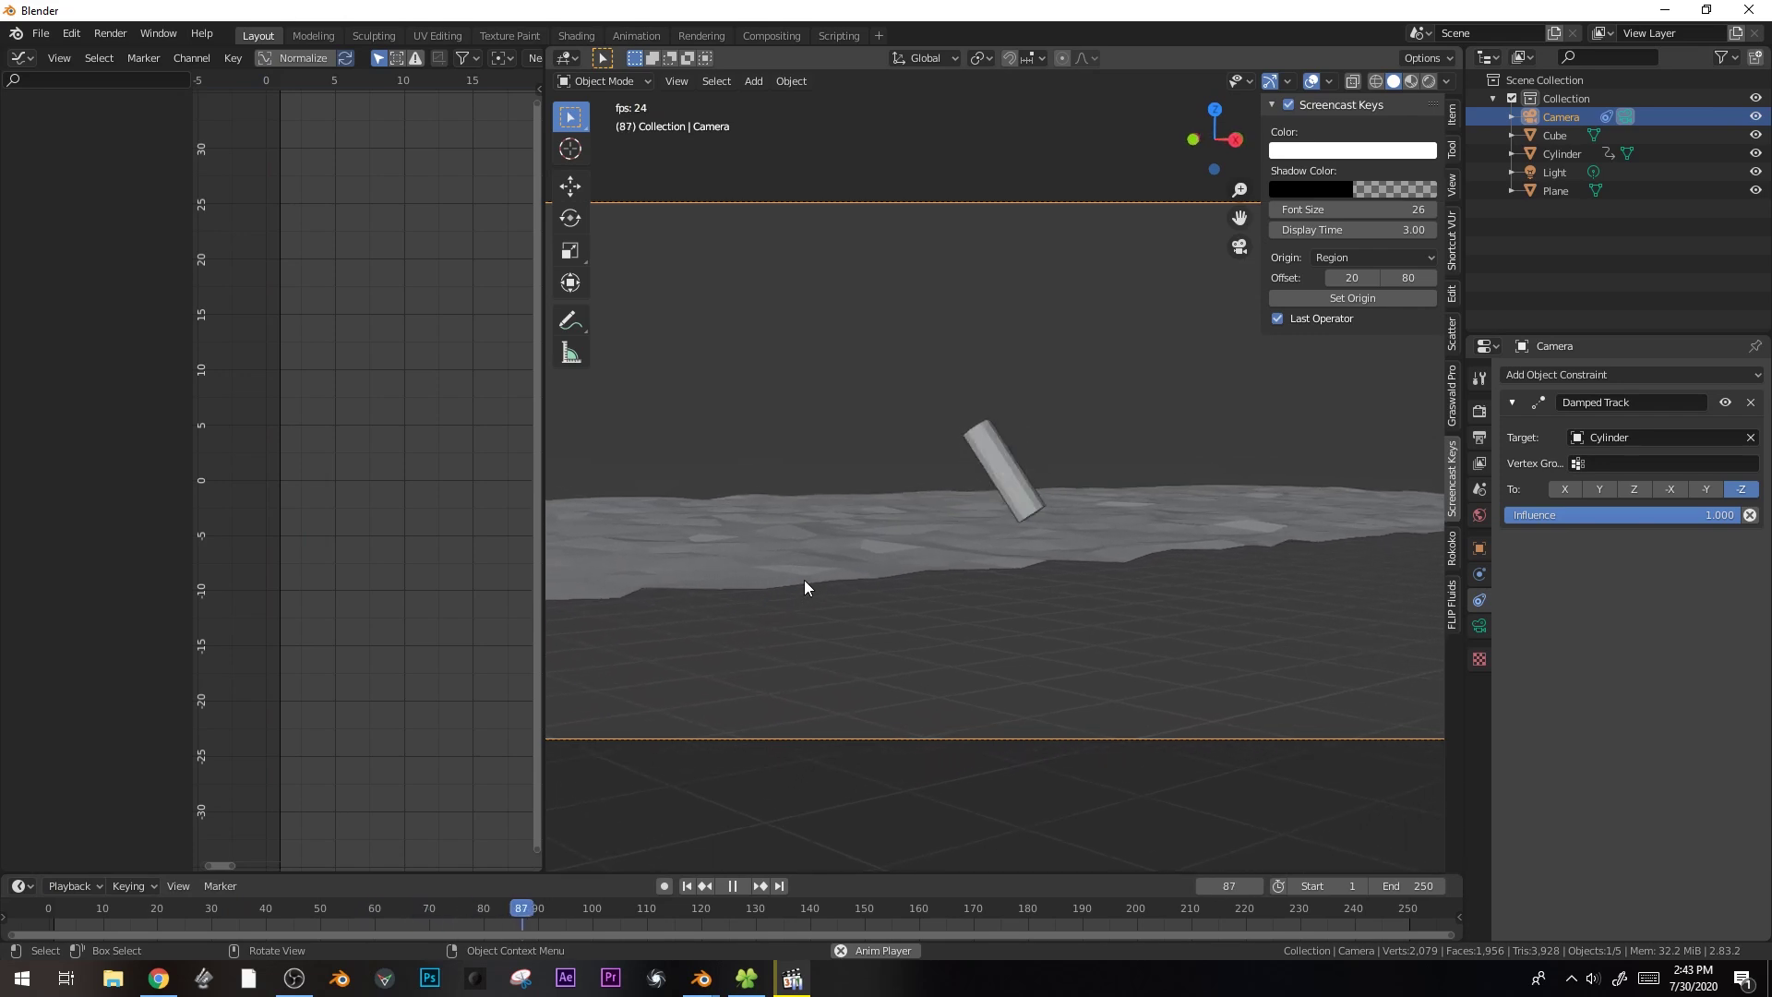
pyautogui.press('space')
# - Return to frame 0, set the cylinder's friction to 0.627 and bounciness to 1.000, and play the simulation
pyautogui.click(990, 456)
pyautogui.click(49, 909)
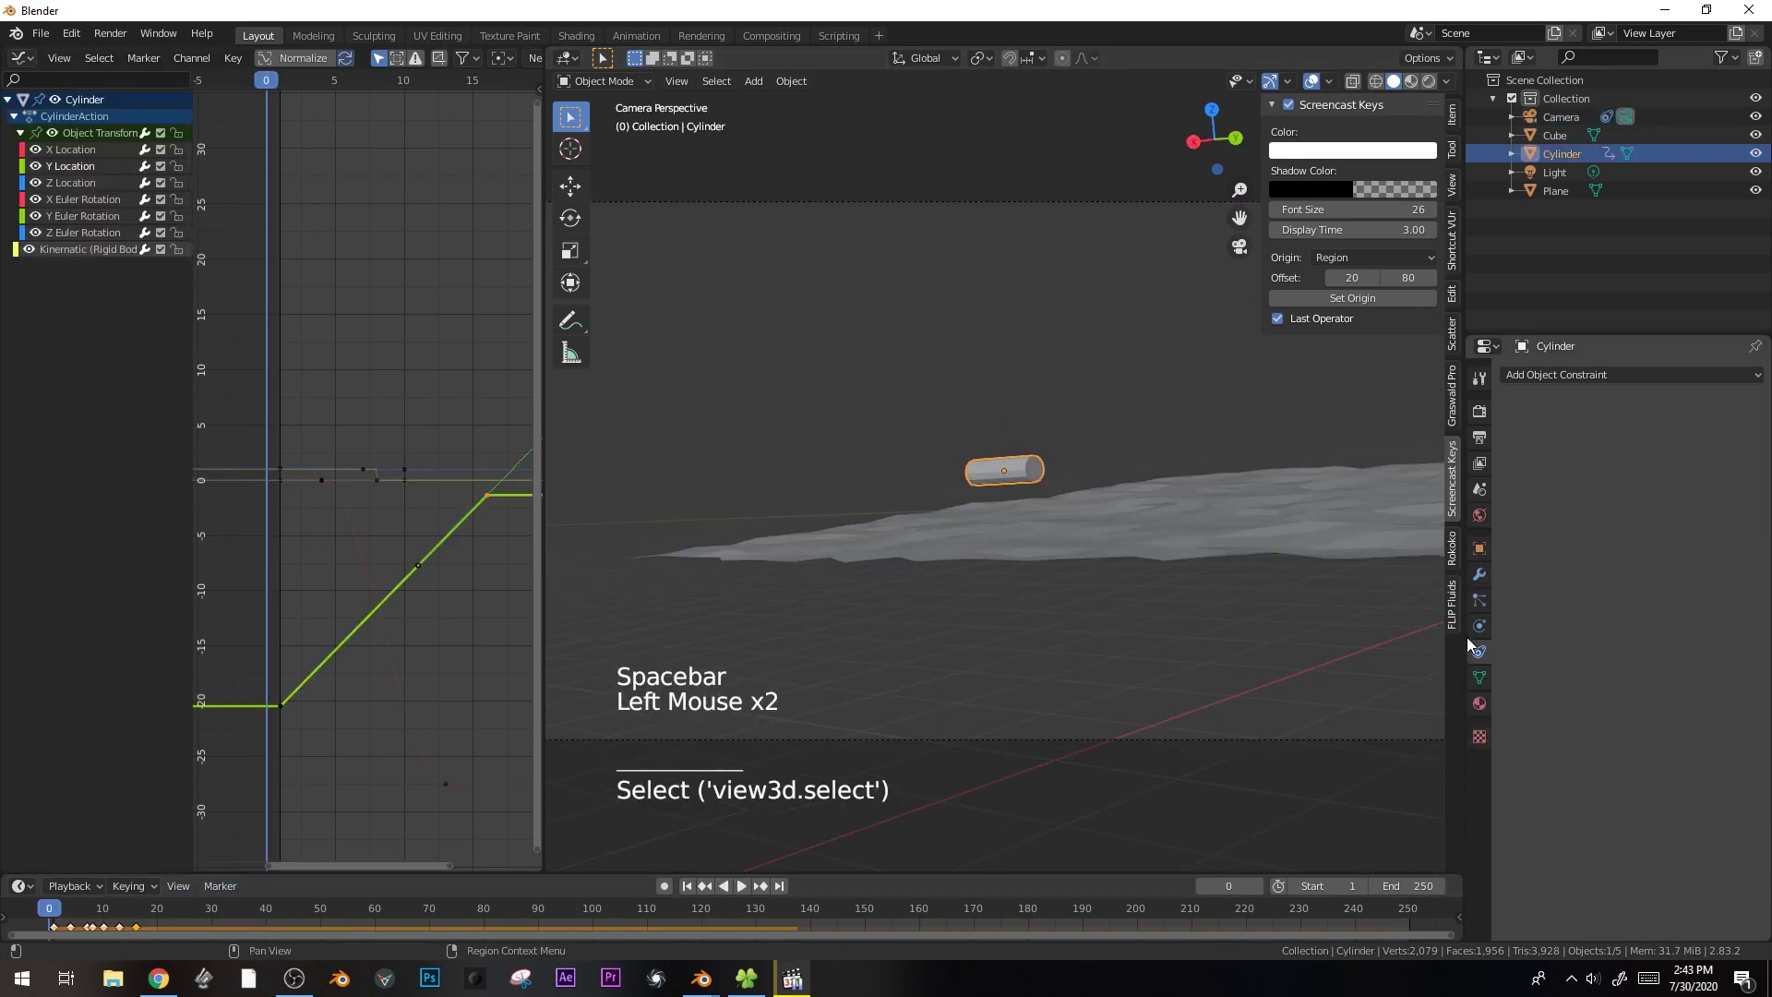
pyautogui.click(1469, 633)
pyautogui.moveTo(1690, 791); pyautogui.dragTo(1756, 812)
pyautogui.press('space')
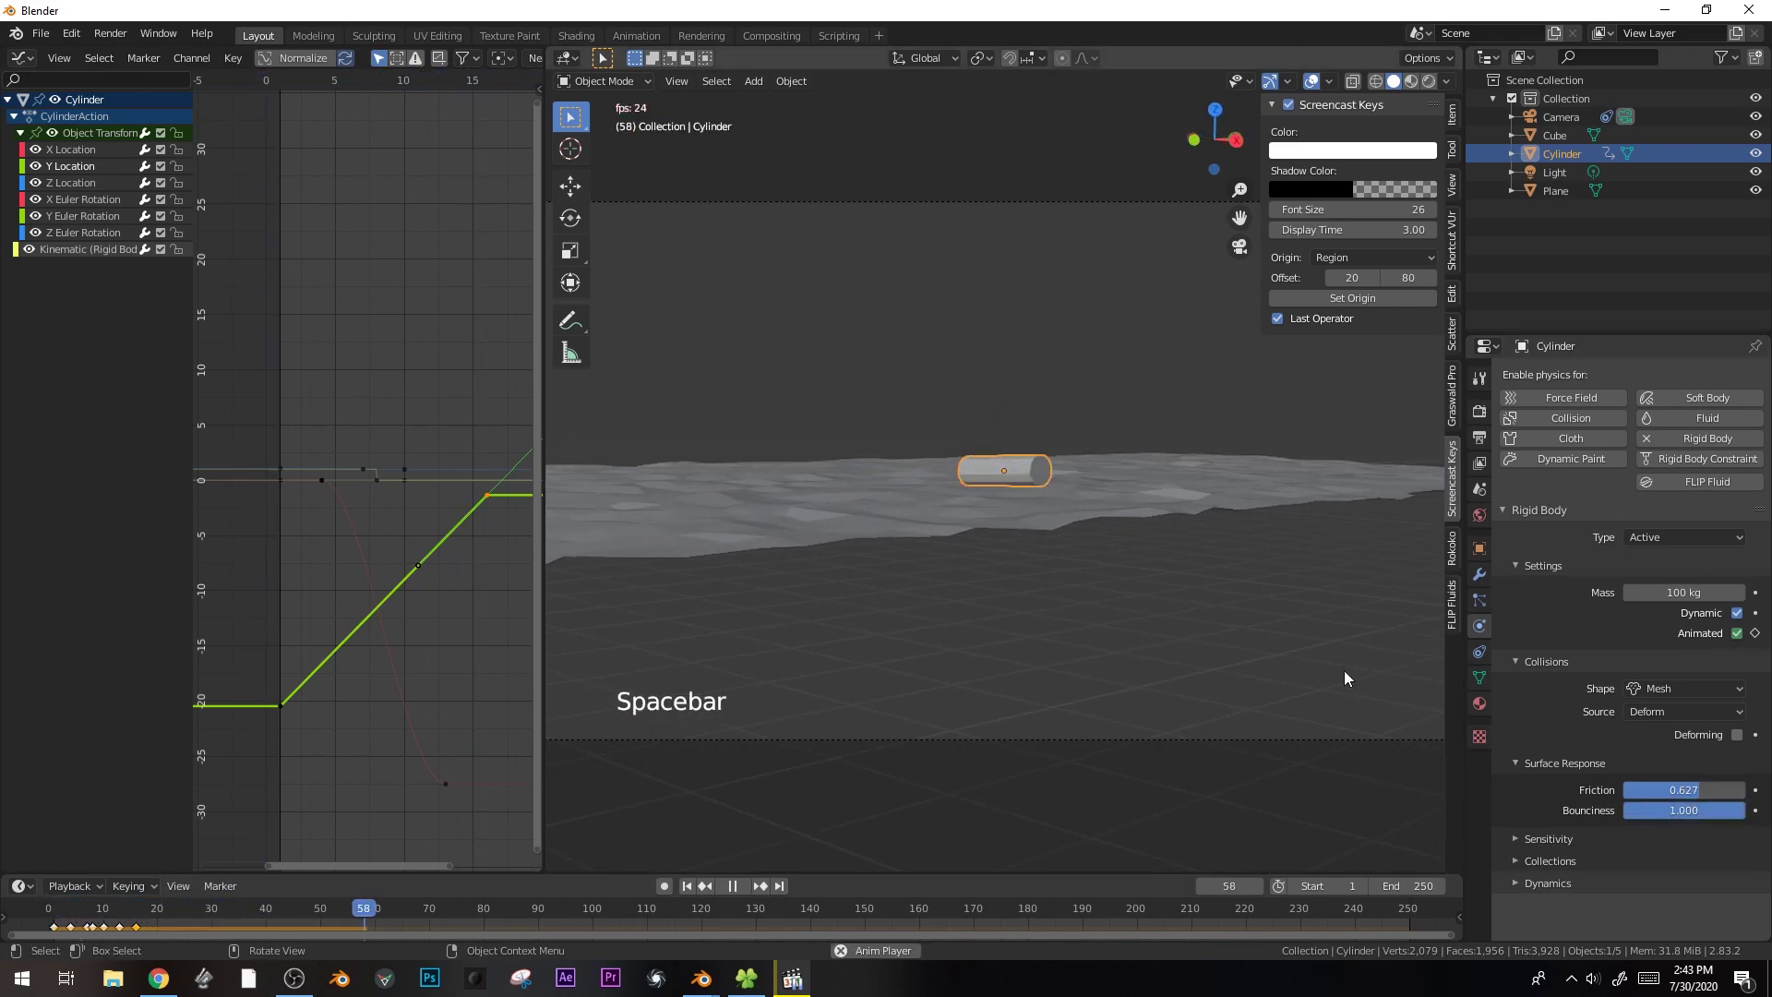
pyautogui.press('space')
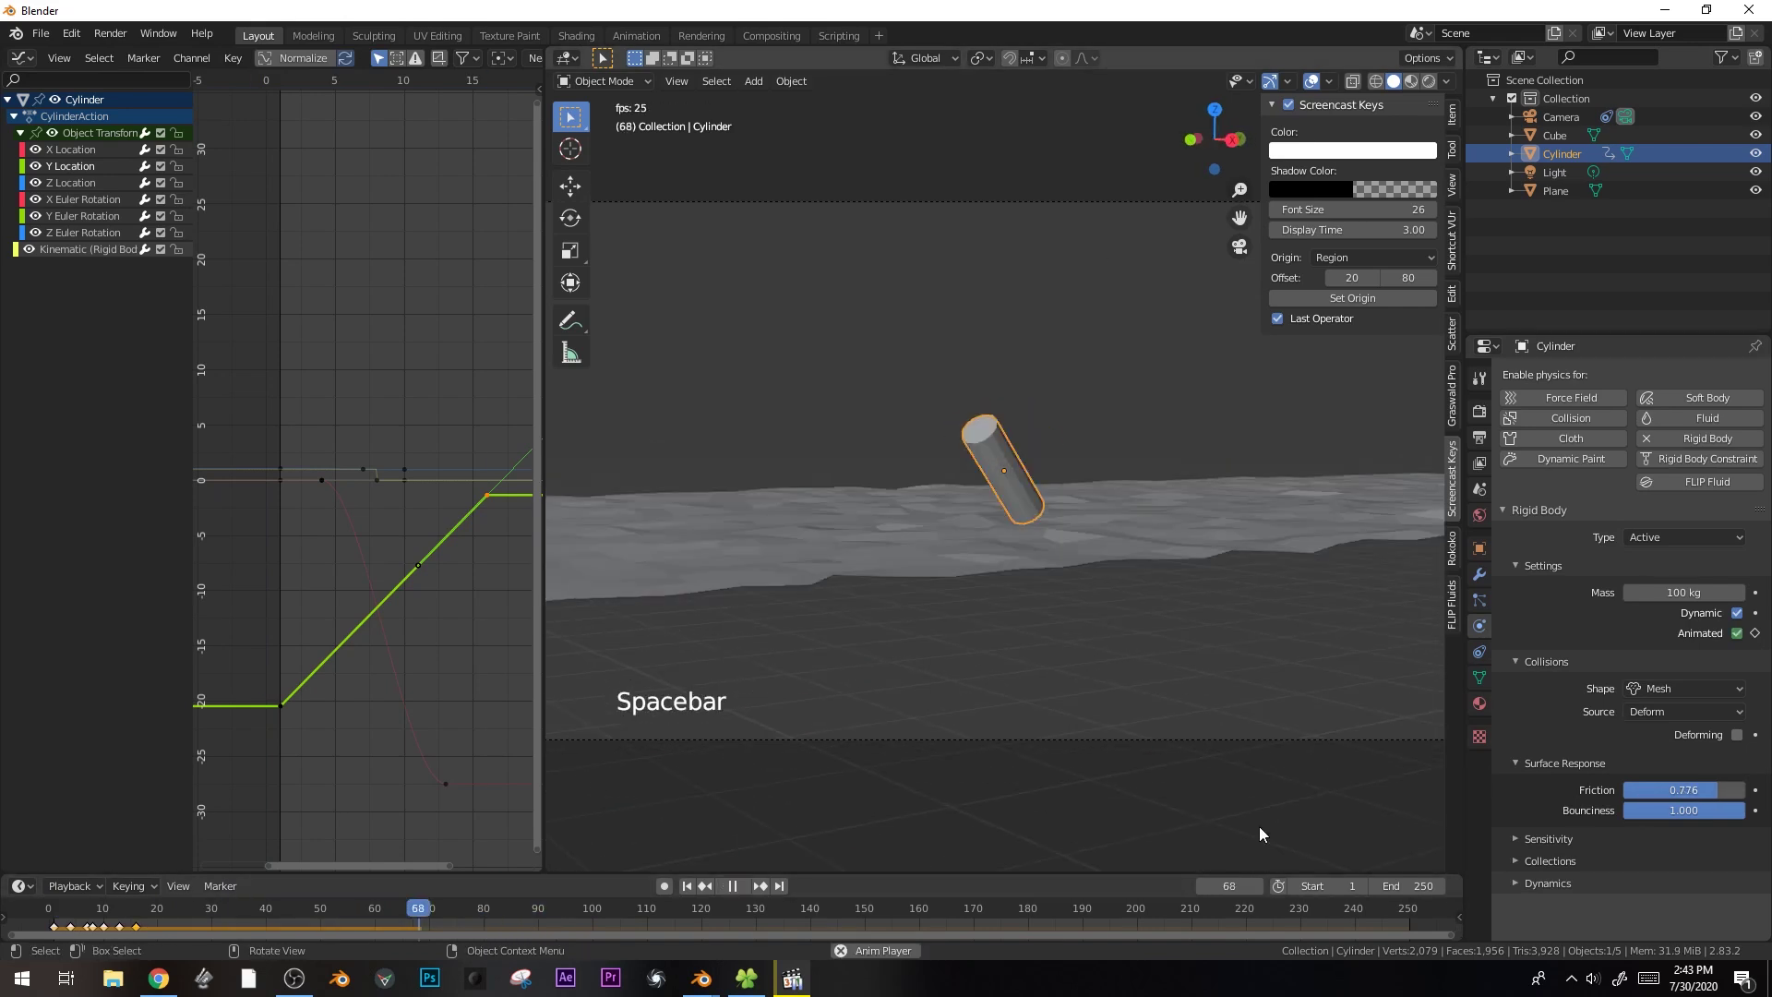
# - Set the cylinder's friction to 0.701, move its last X Euler Rotation keyframe to frame 24 at about -32, and replay
pyautogui.click(1197, 680)
pyautogui.press('Tab')
pyautogui.press('Tab')
pyautogui.press('space')
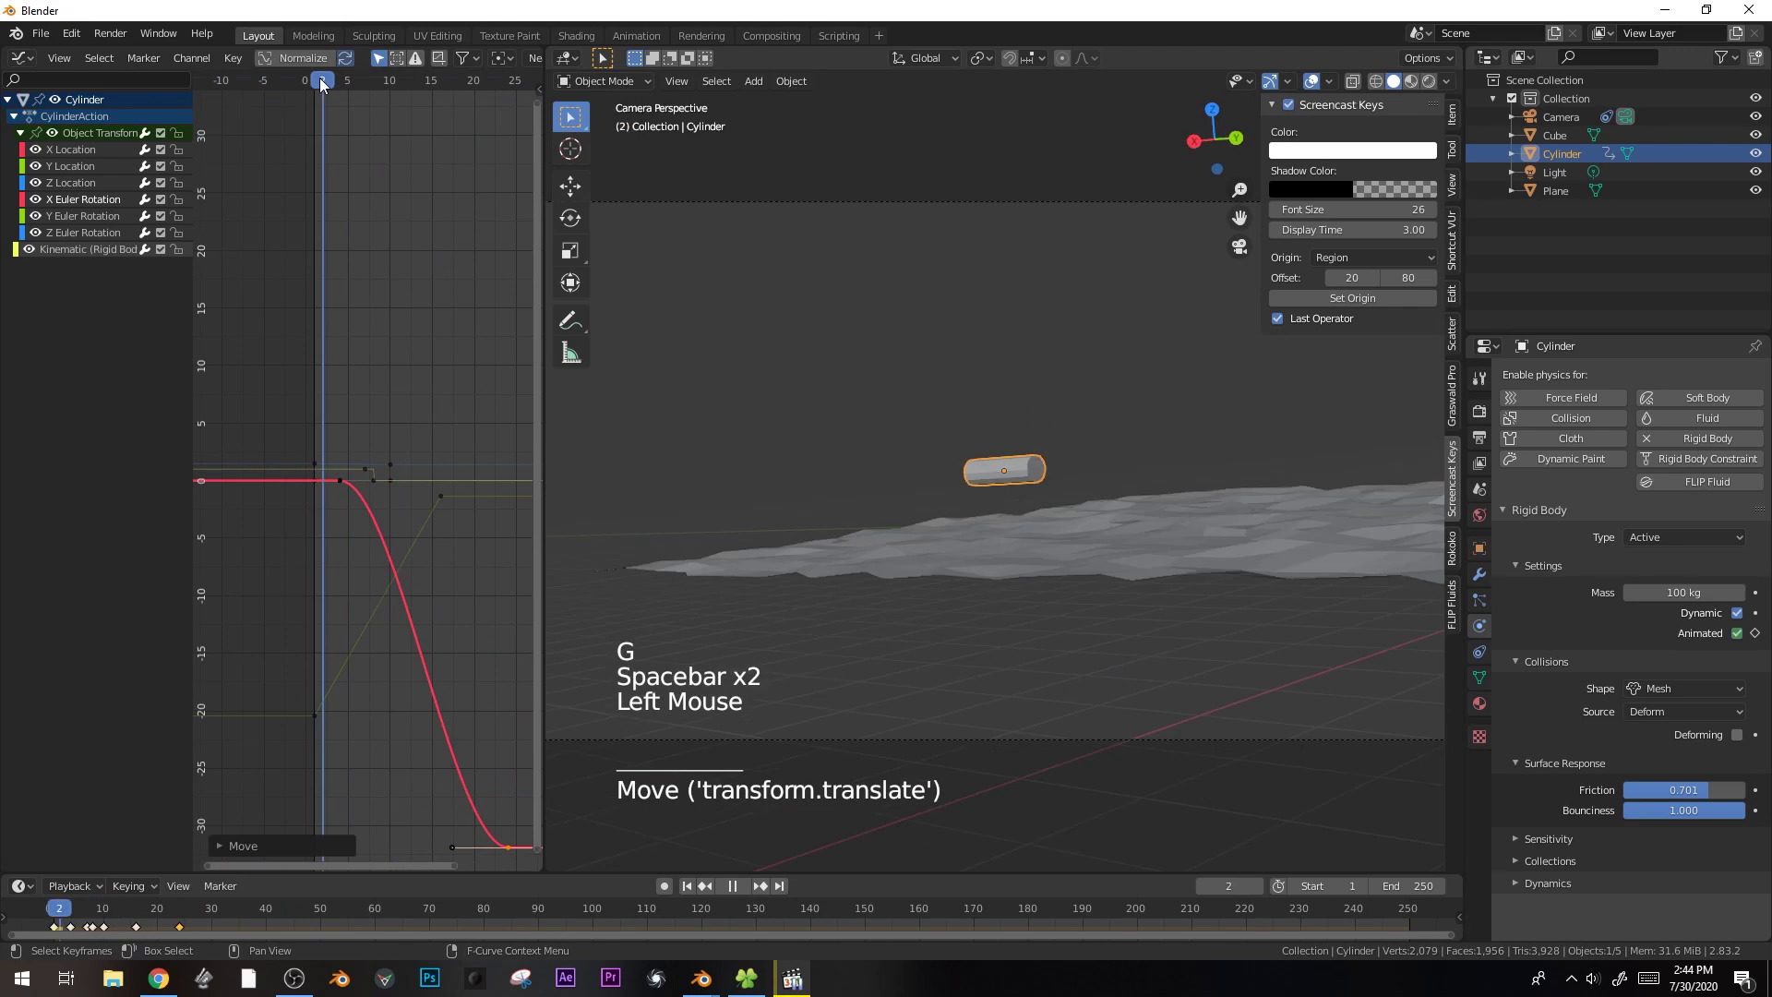
# - Set the cylinder's mass to 11.2 kg, friction to 0.769 and bounciness to 0, and lower its first Y Location keyframe to about -28
pyautogui.press('space')
pyautogui.click(1325, 732)
pyautogui.press('space')
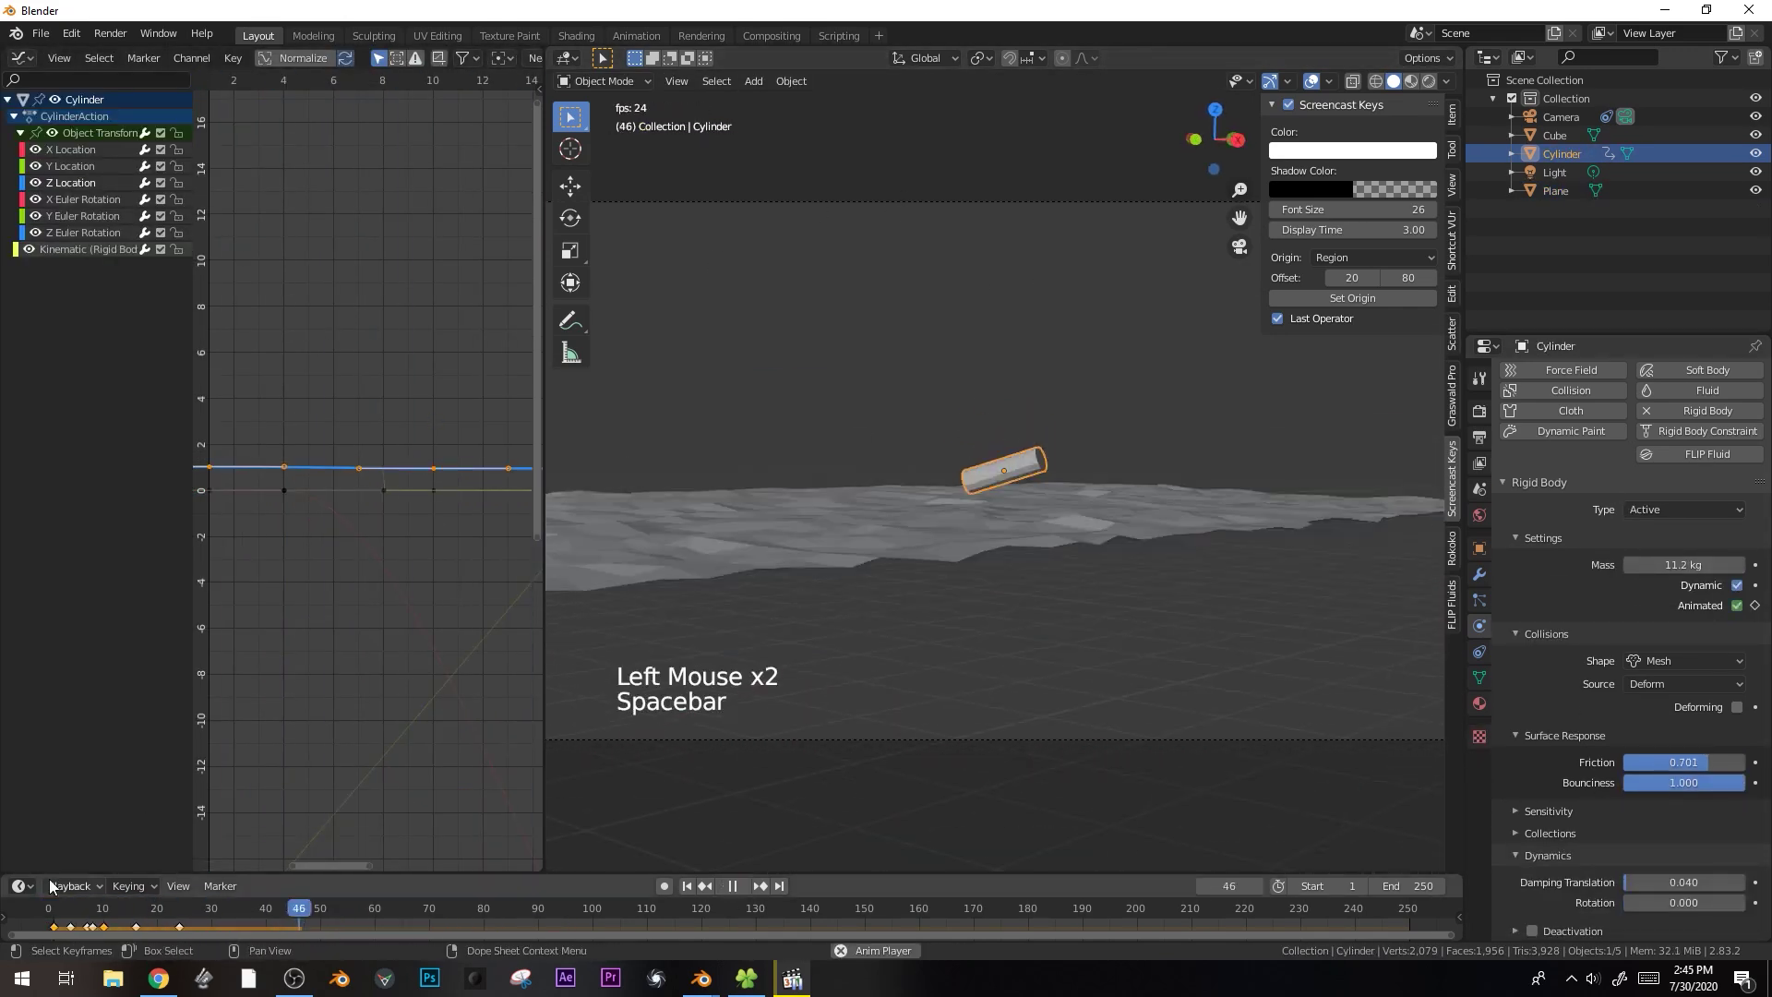
pyautogui.press('g')
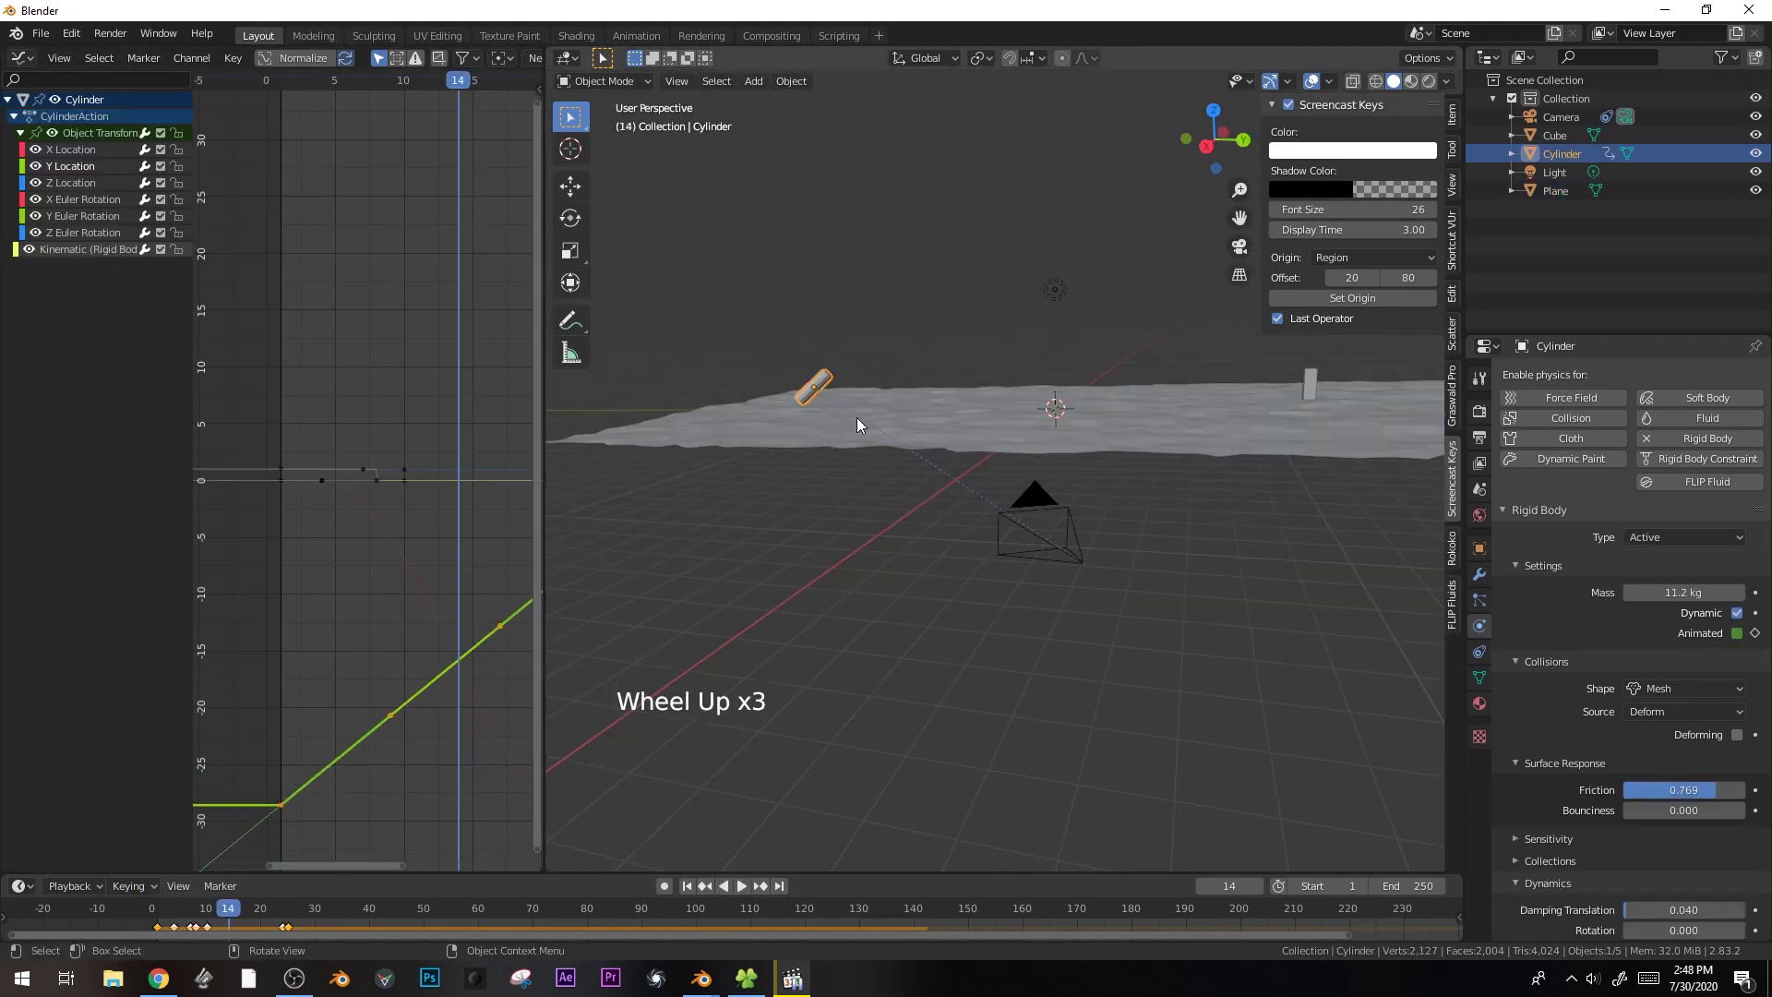
# - Examine the cylinder's mesh divisions up close in Edit Mode and return to Object Mode
pyautogui.press('KP_Decimal')
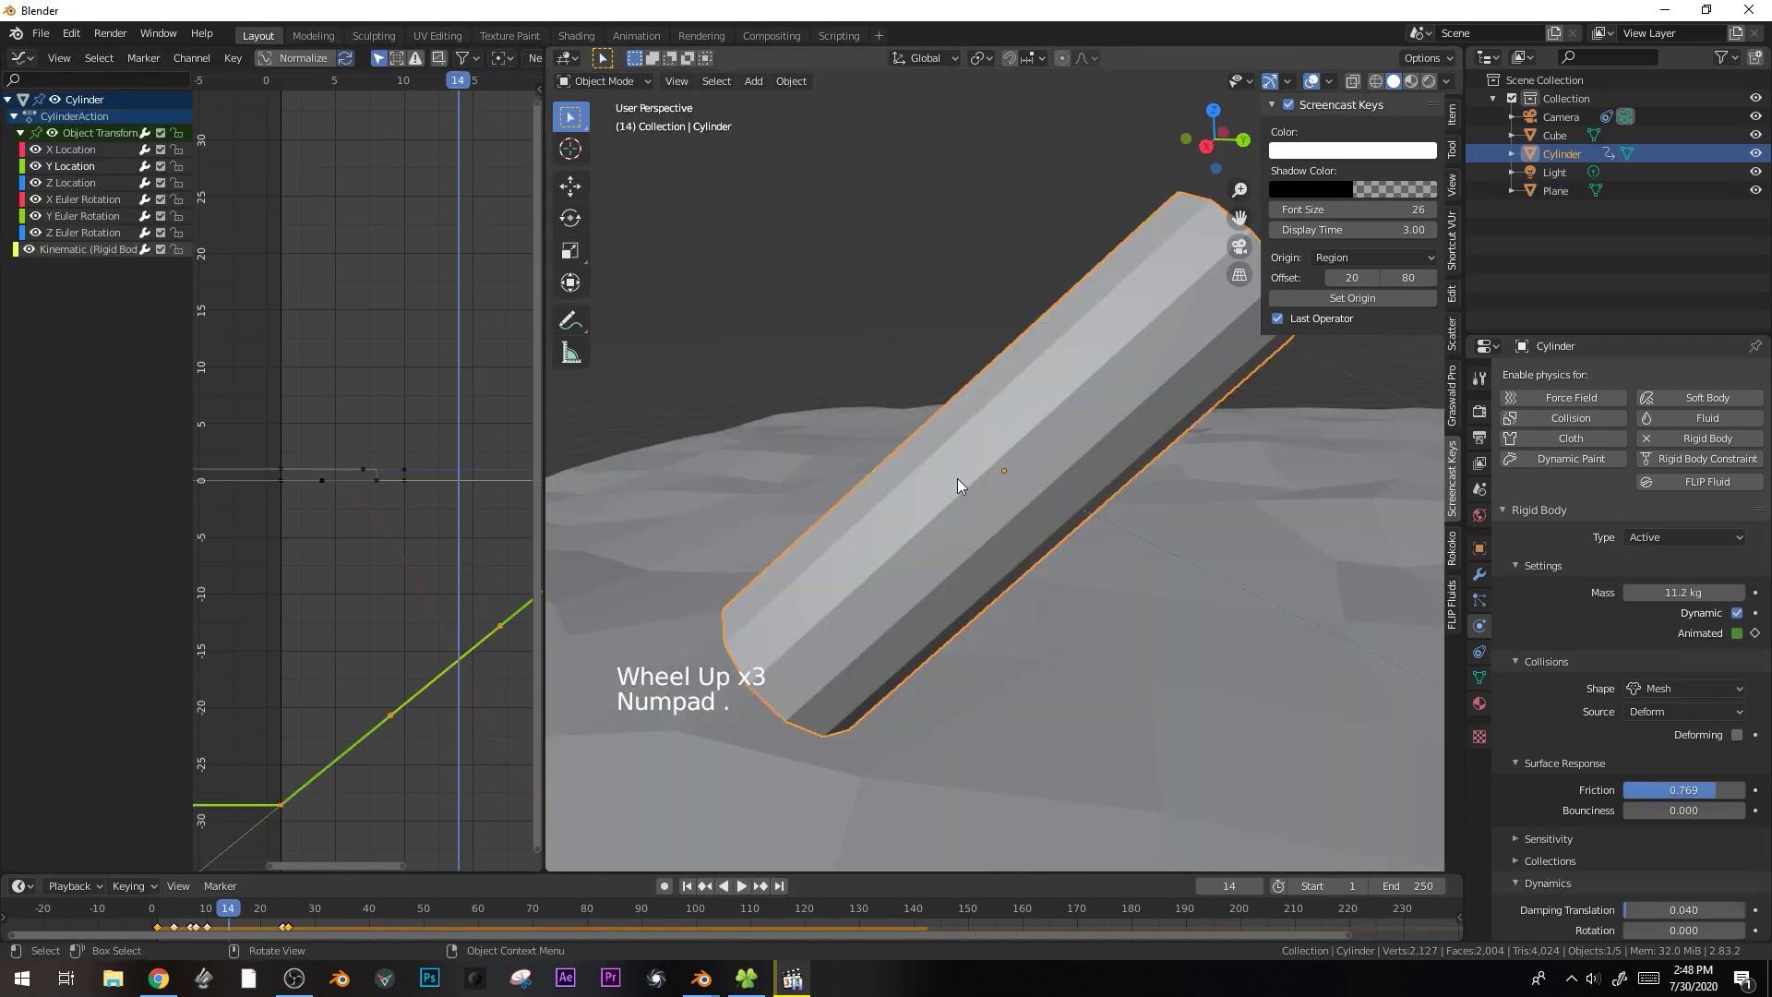
pyautogui.press('Tab')
pyautogui.scroll(-1, 1028, 512)
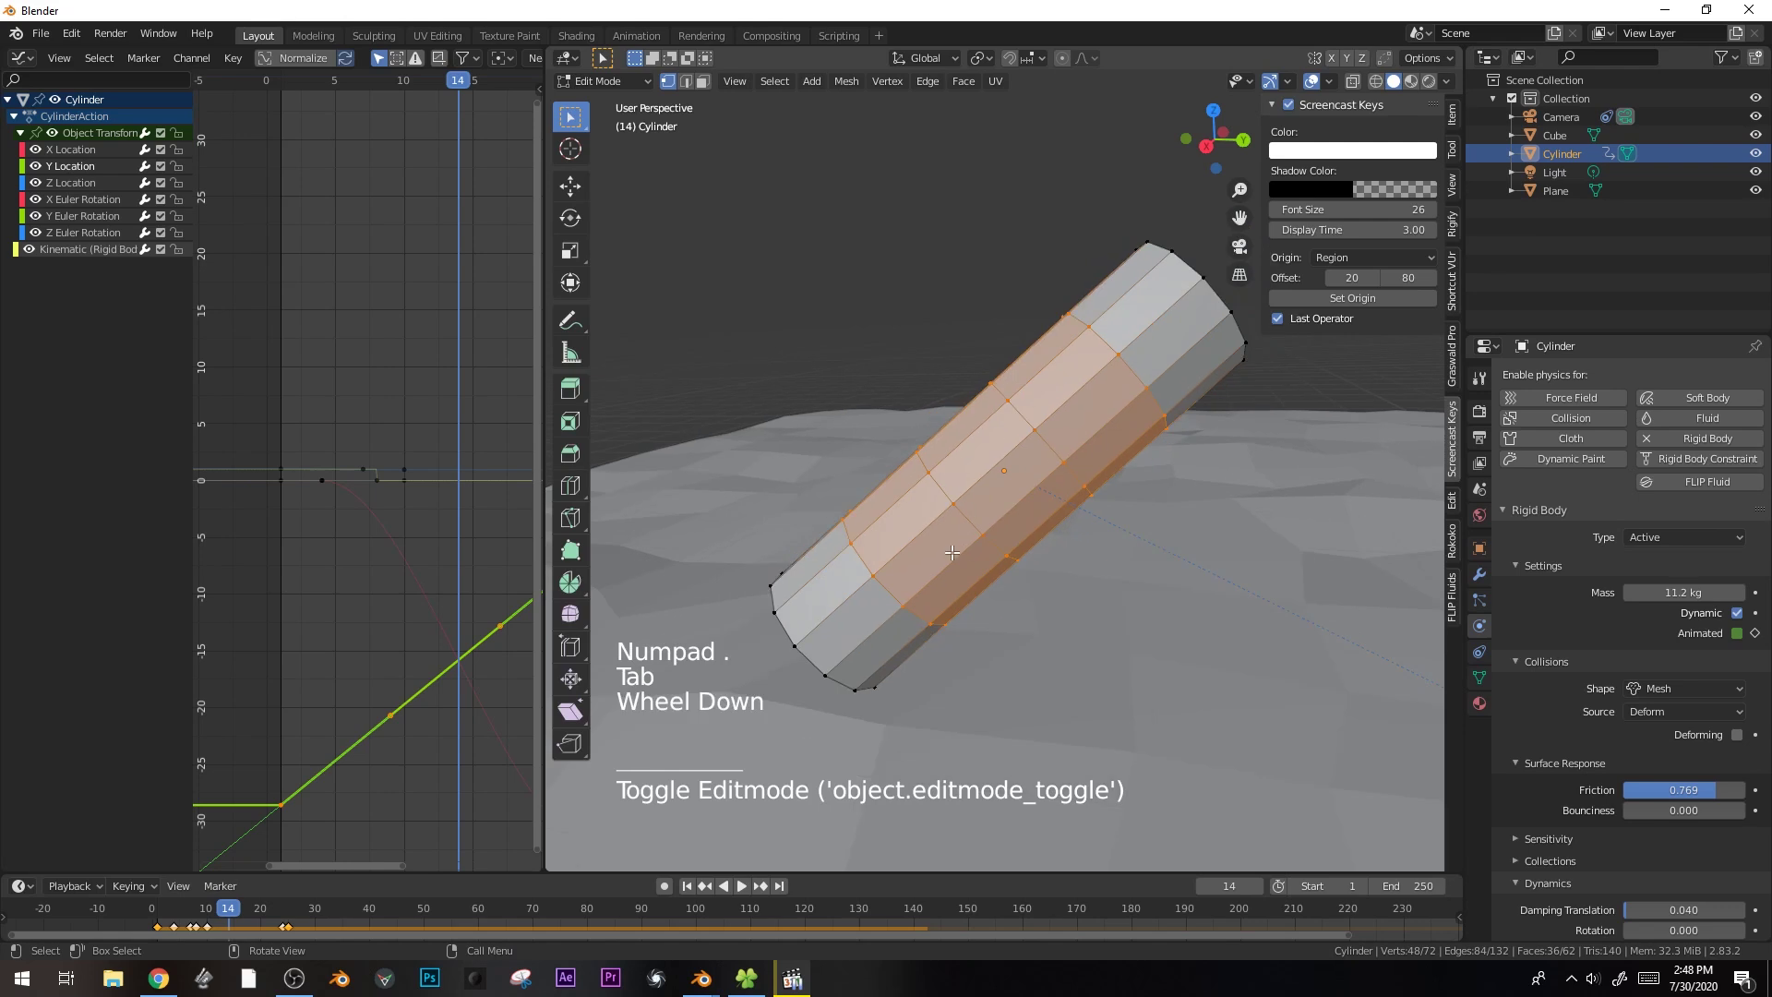
pyautogui.scroll(-2, 951, 552)
pyautogui.press('Tab')
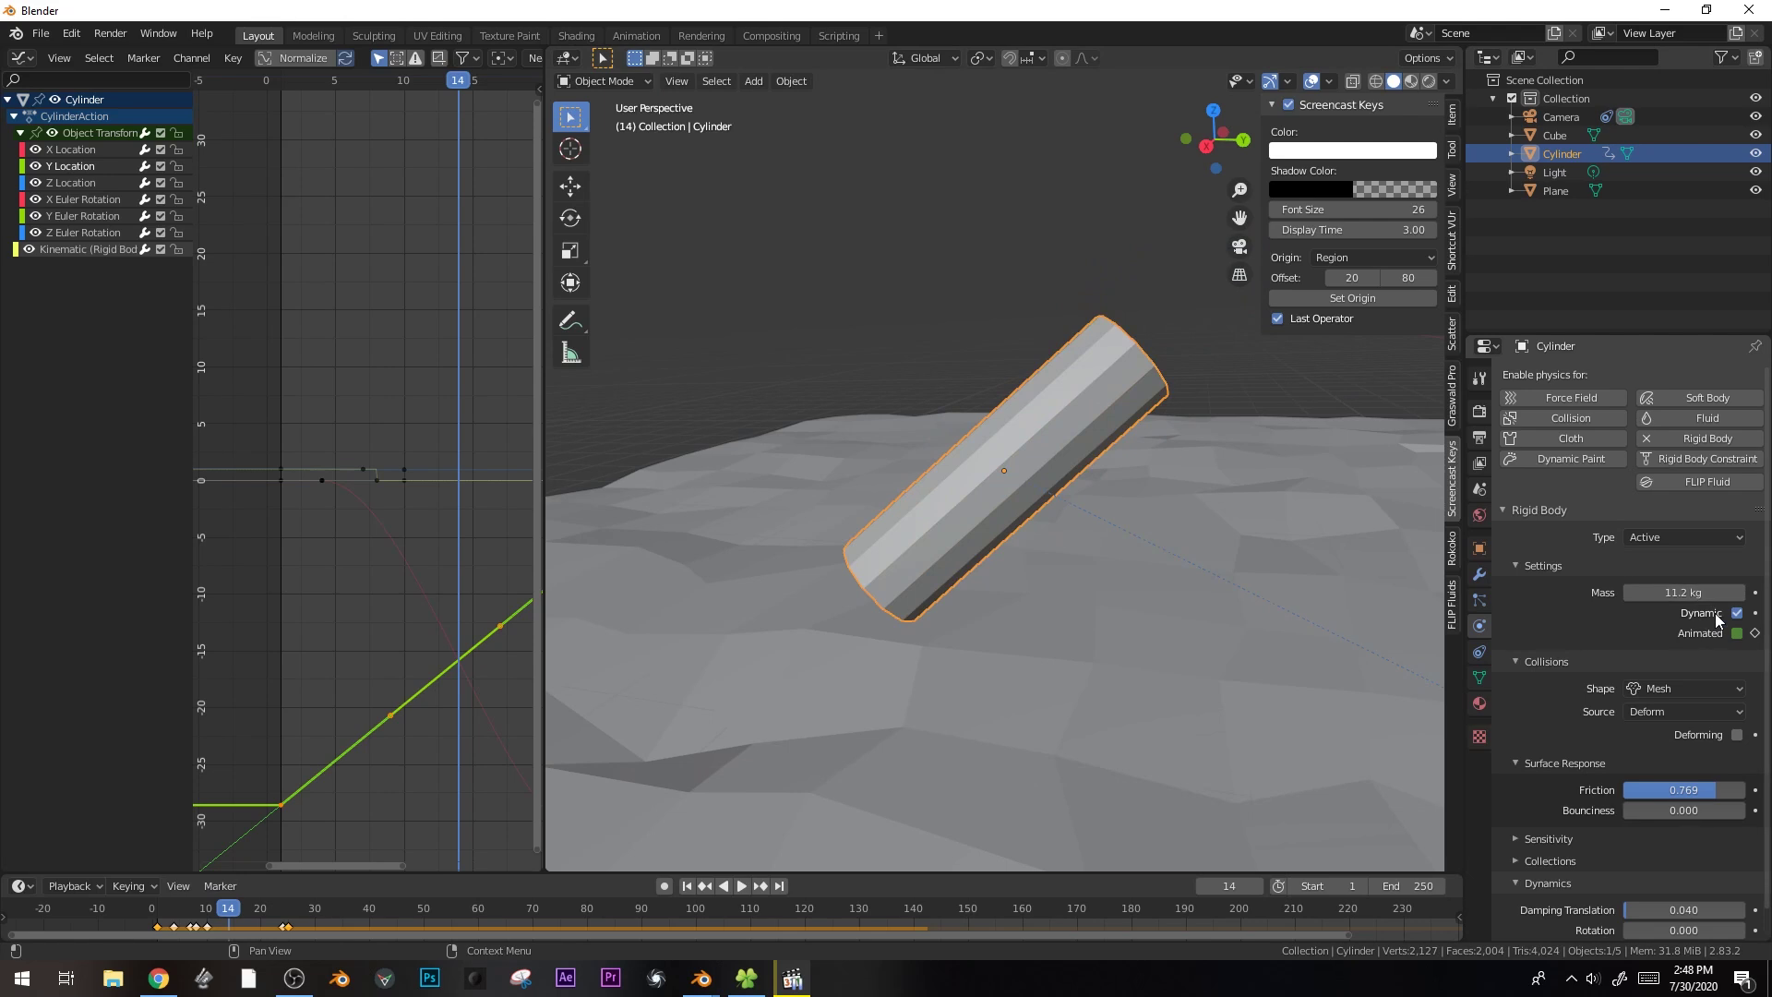
# - Play the simulation in the perspective view, and replay it from frame 0 through the camera
pyautogui.scroll(-13, 995, 529)
pyautogui.moveTo(989, 551); pyautogui.dragTo(1001, 550, button='middle')
pyautogui.press('space')
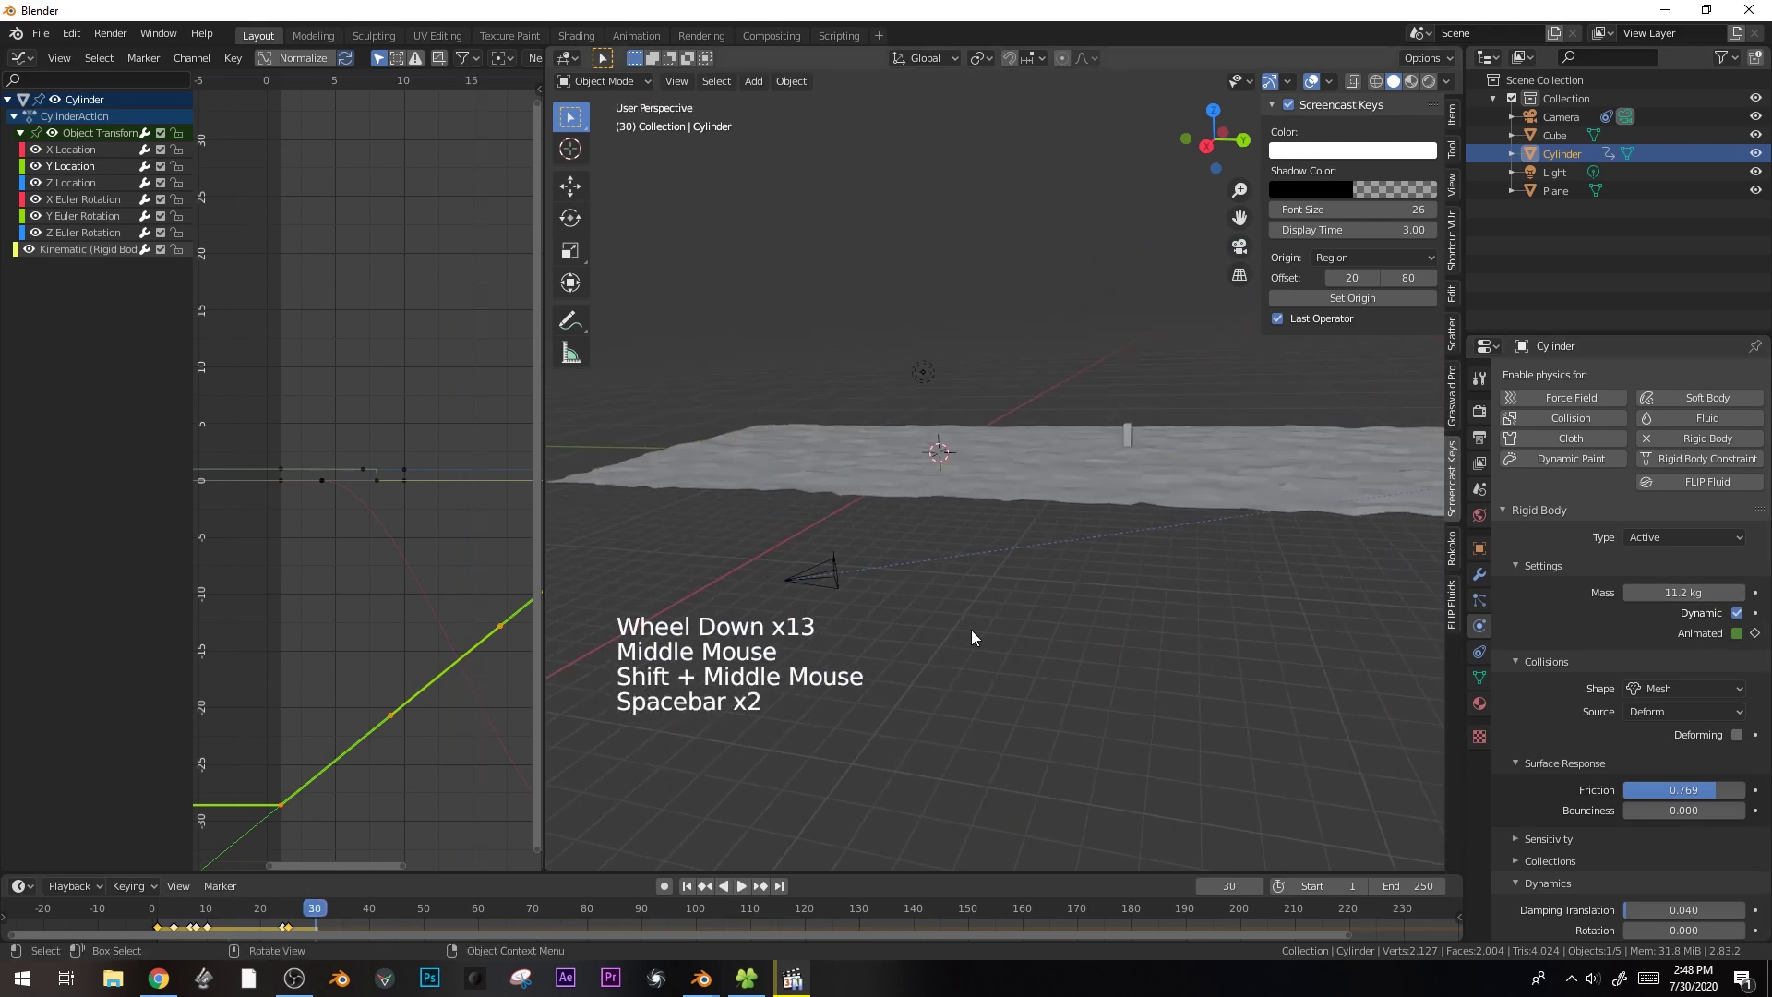
pyautogui.press('KP_0')
pyautogui.click(152, 914)
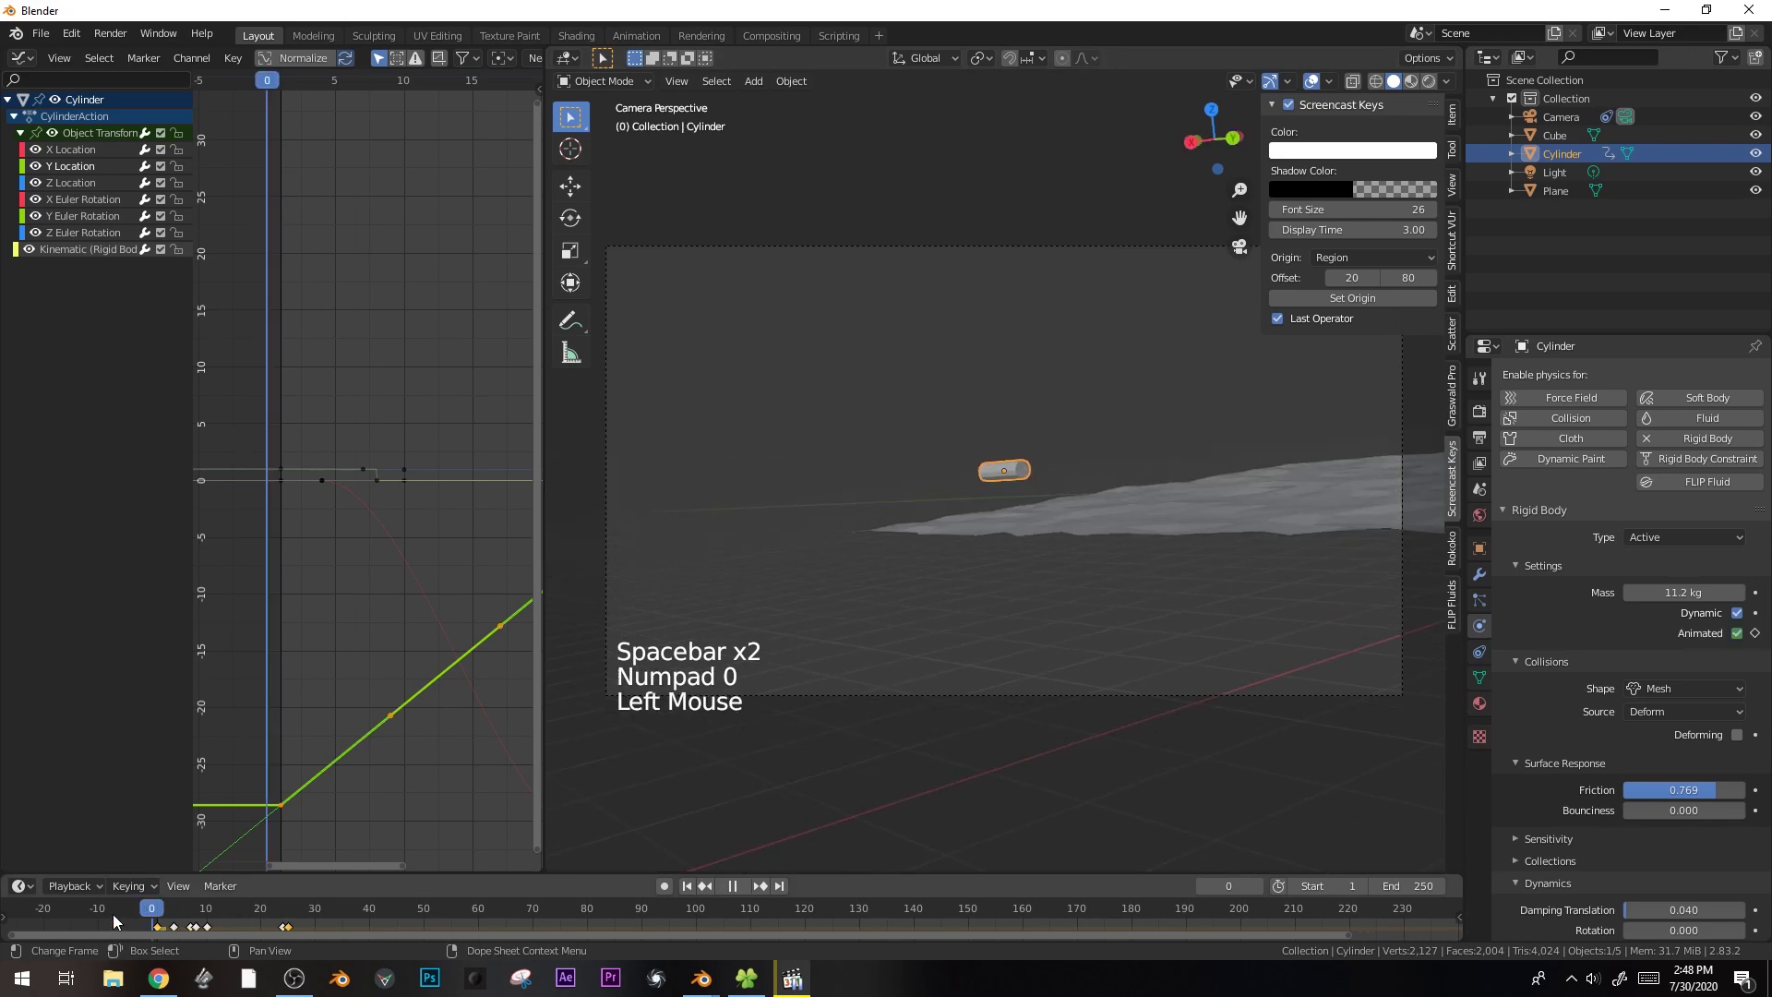
pyautogui.press('space')
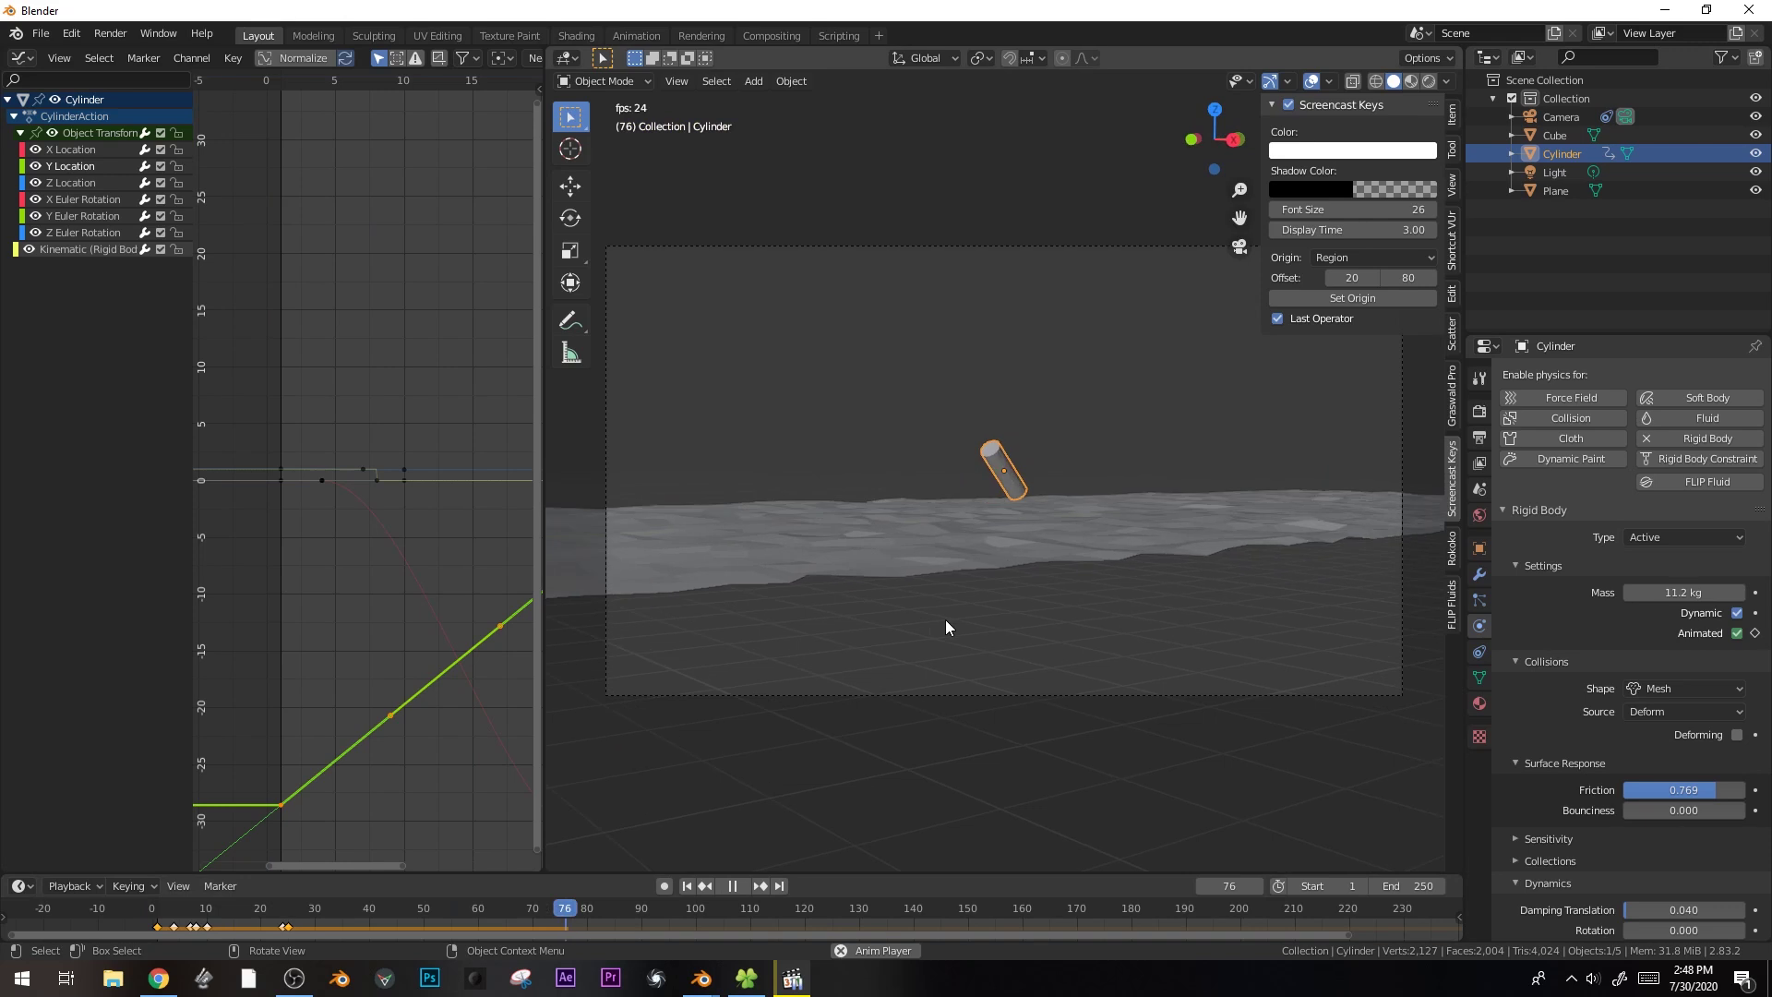
pyautogui.press('space')
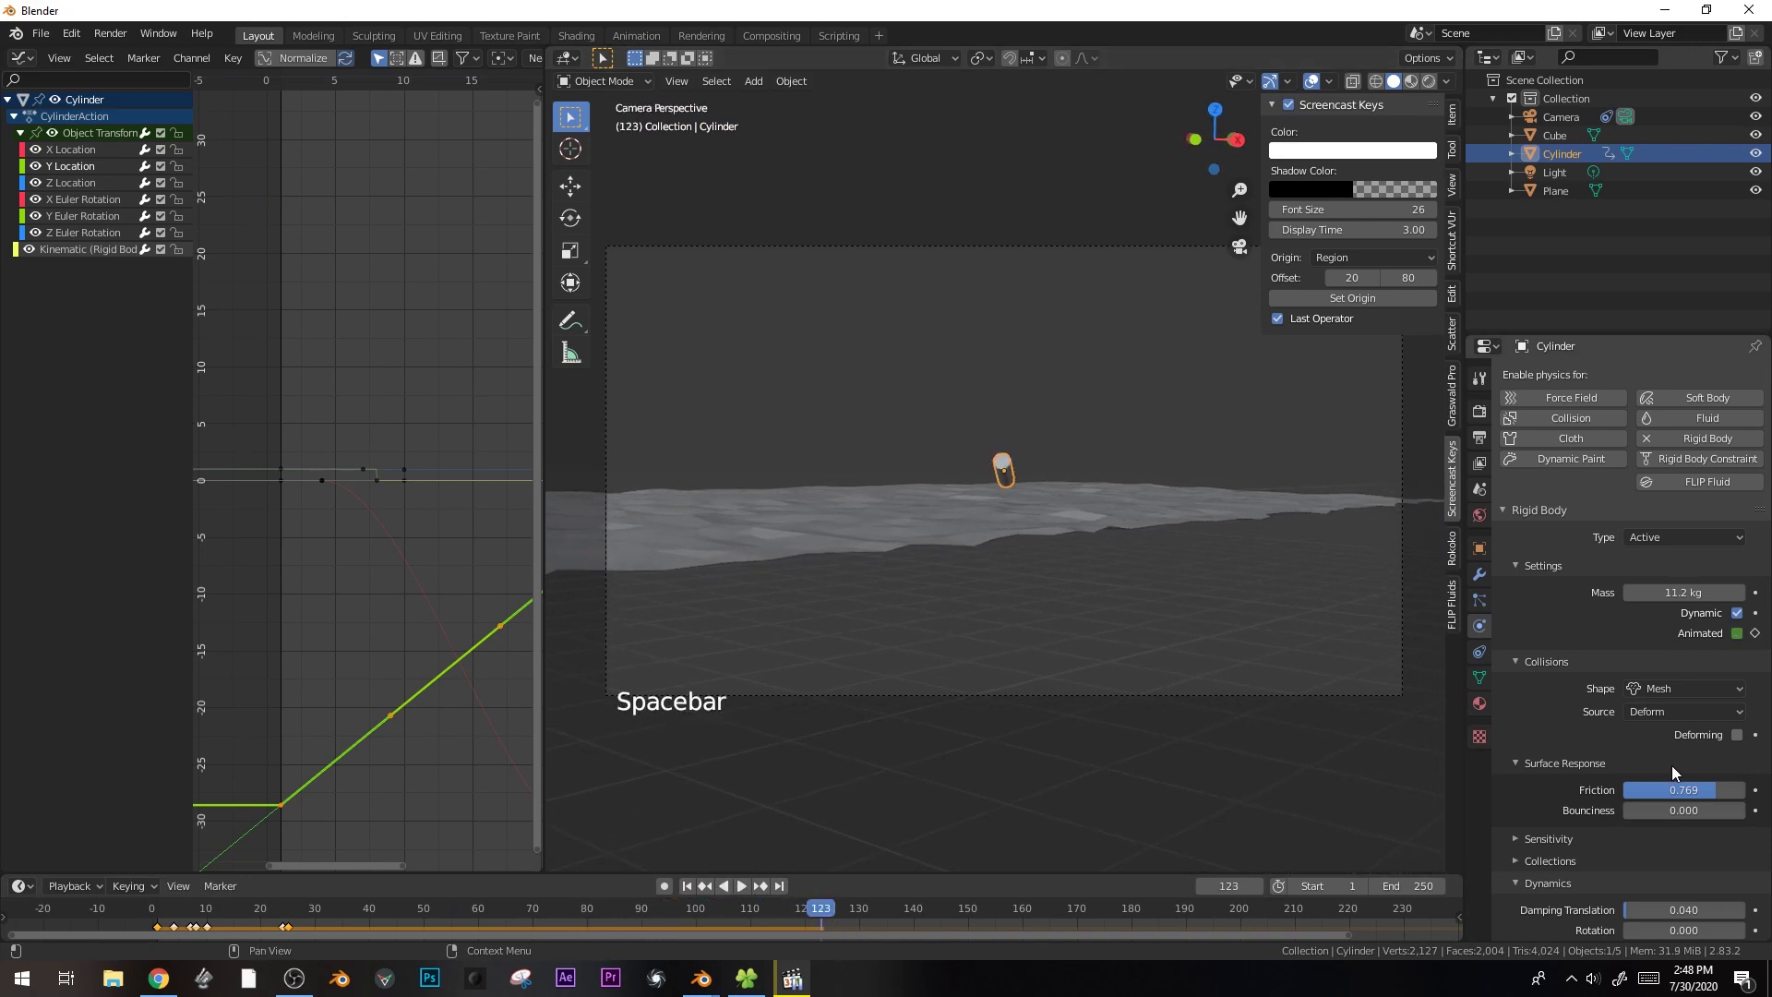
# - Set the Rigid Body World to 150 steps per second and 25 solver iterations, and replay the simulation
pyautogui.click(181, 908)
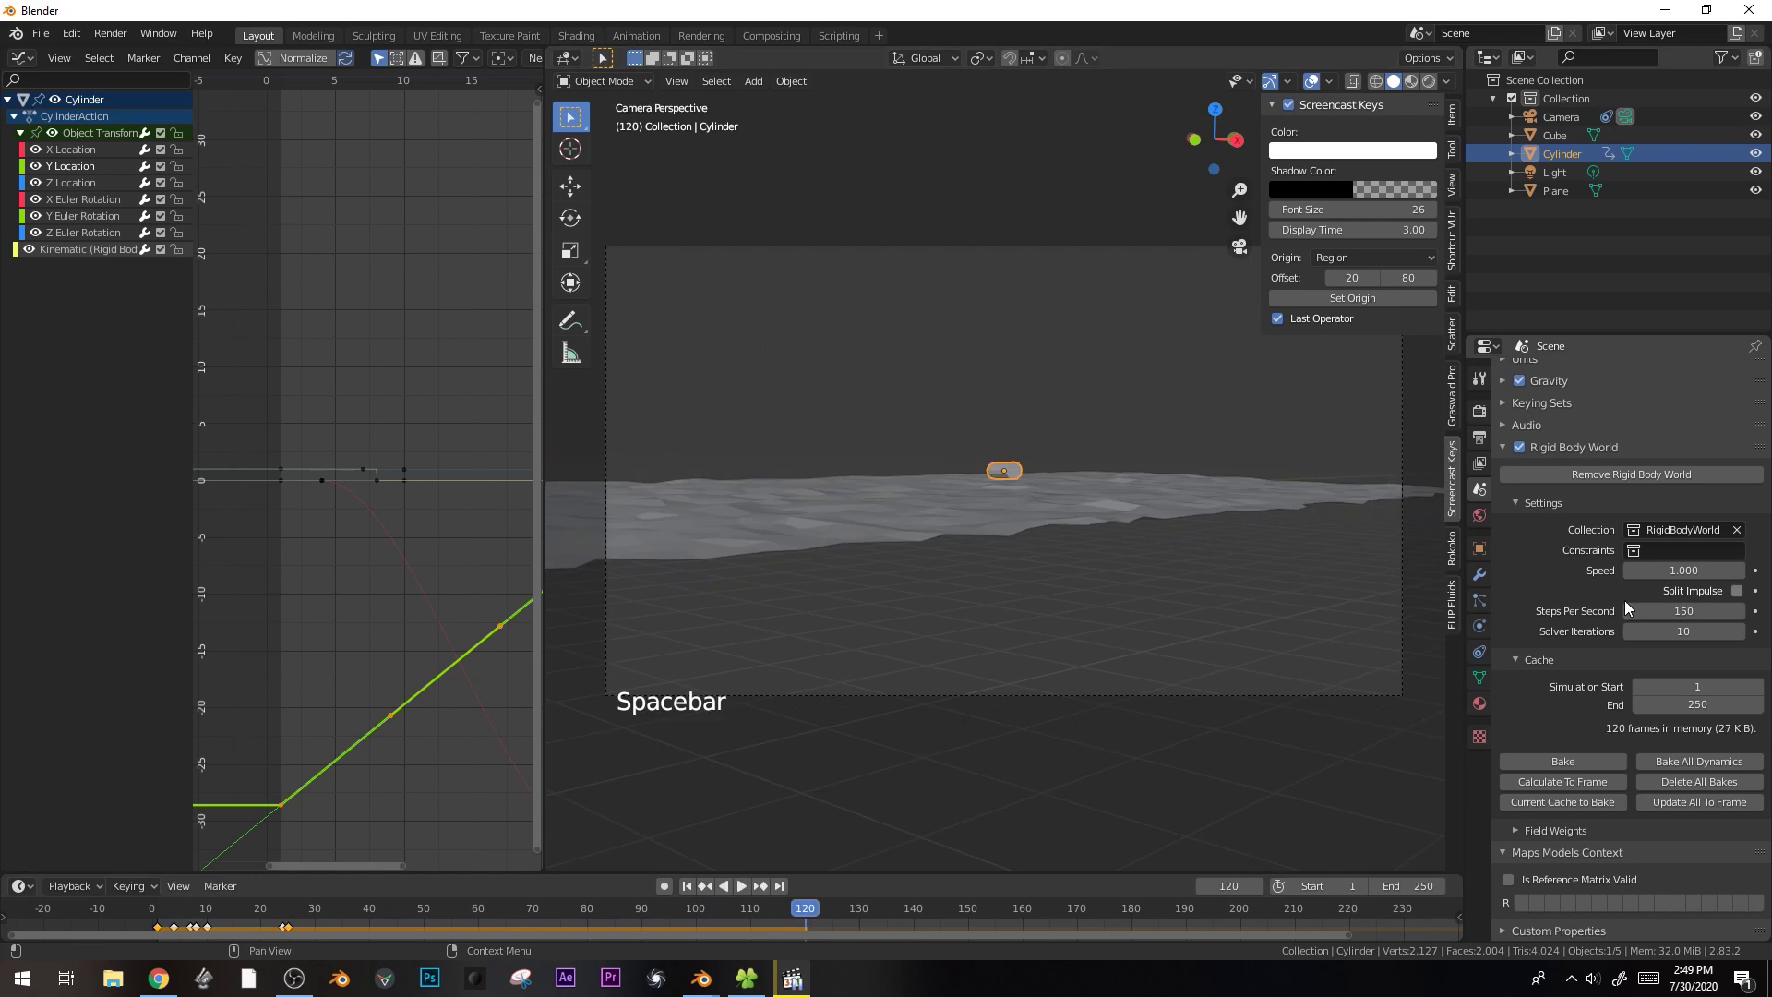
pyautogui.moveTo(996, 461); pyautogui.dragTo(1015, 443, button='middle')
pyautogui.scroll(-3, 1016, 443)
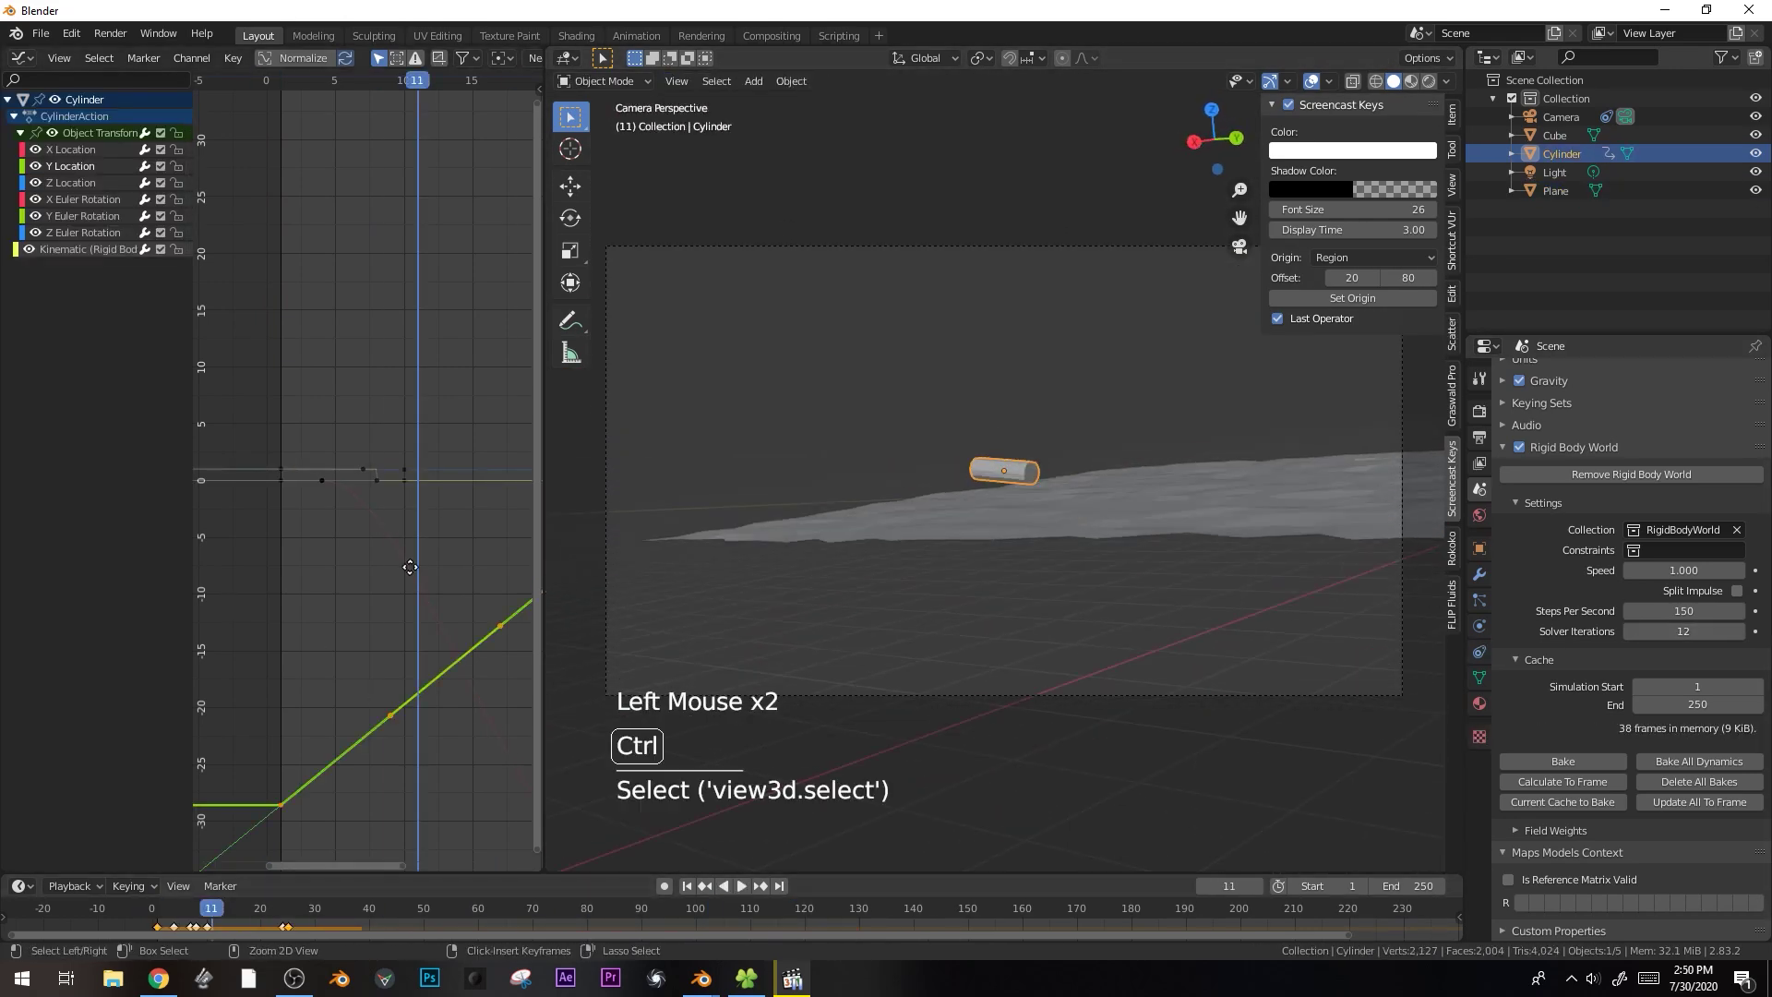
pyautogui.press('space')
# - Deselect everything and replay the cylinder's launch from the start in the perspective view
pyautogui.click(835, 458)
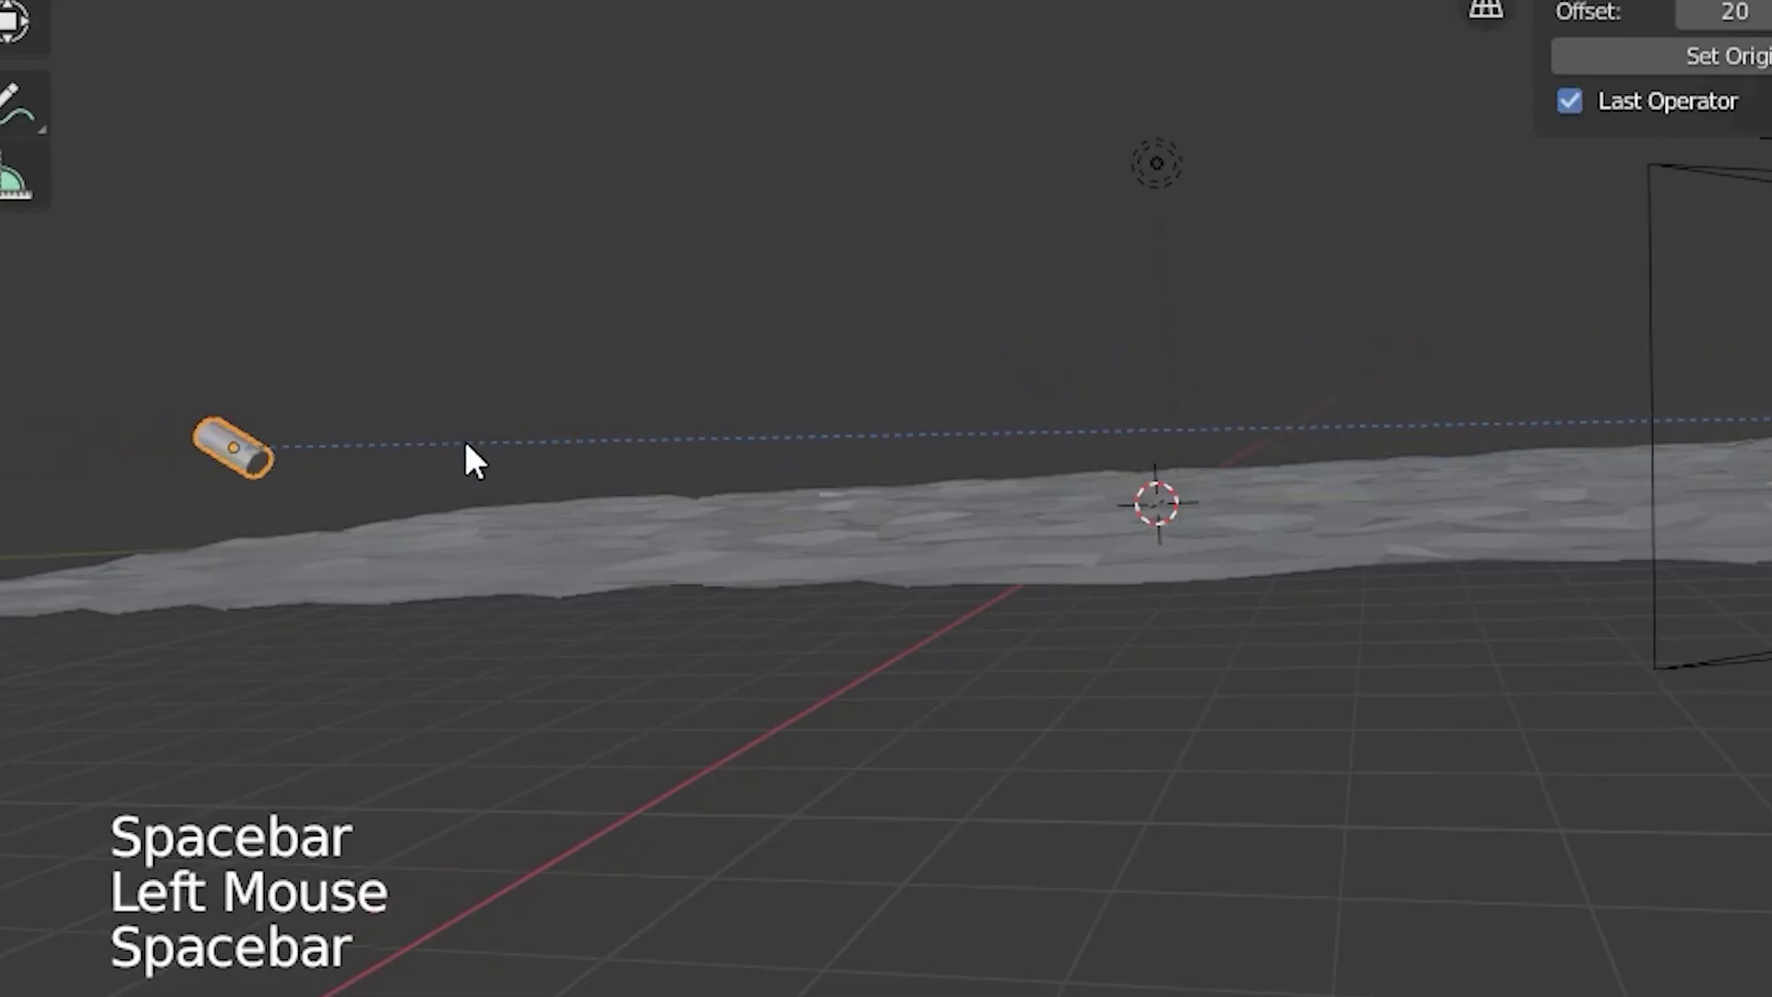
pyautogui.hotkey('alt', 'a')
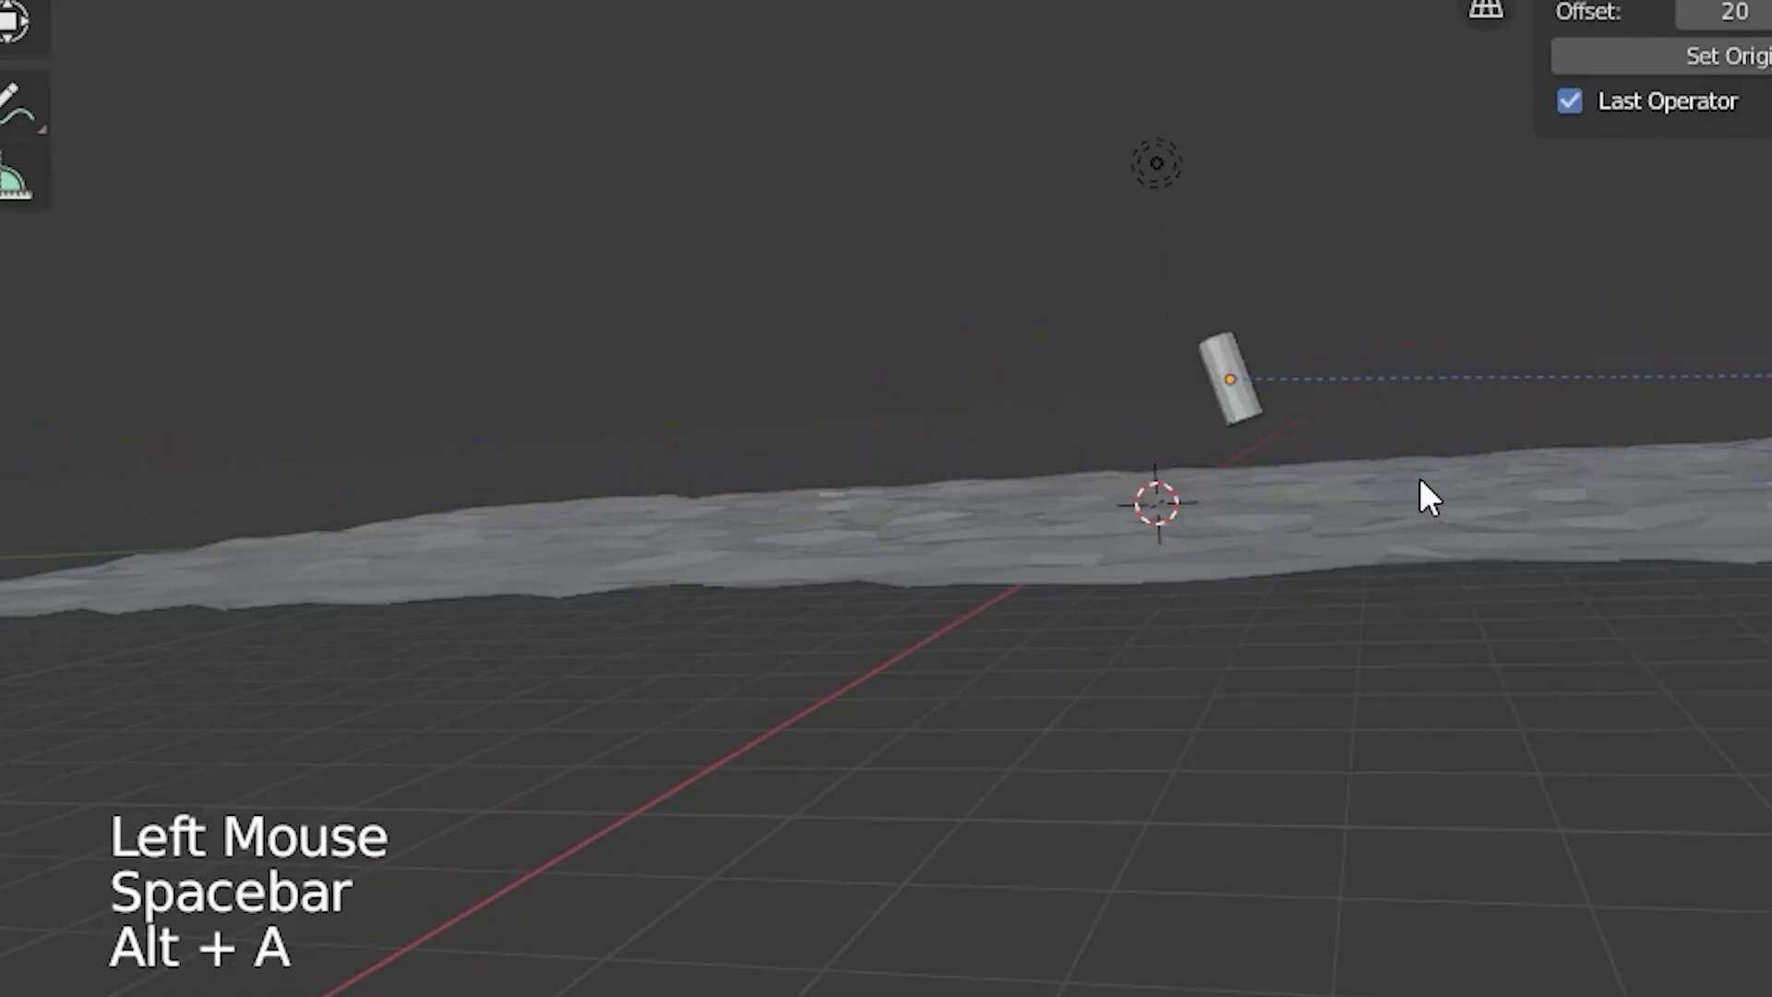
pyautogui.press('space')
pyautogui.moveTo(277, 908); pyautogui.dragTo(155, 908)
pyautogui.press('space')
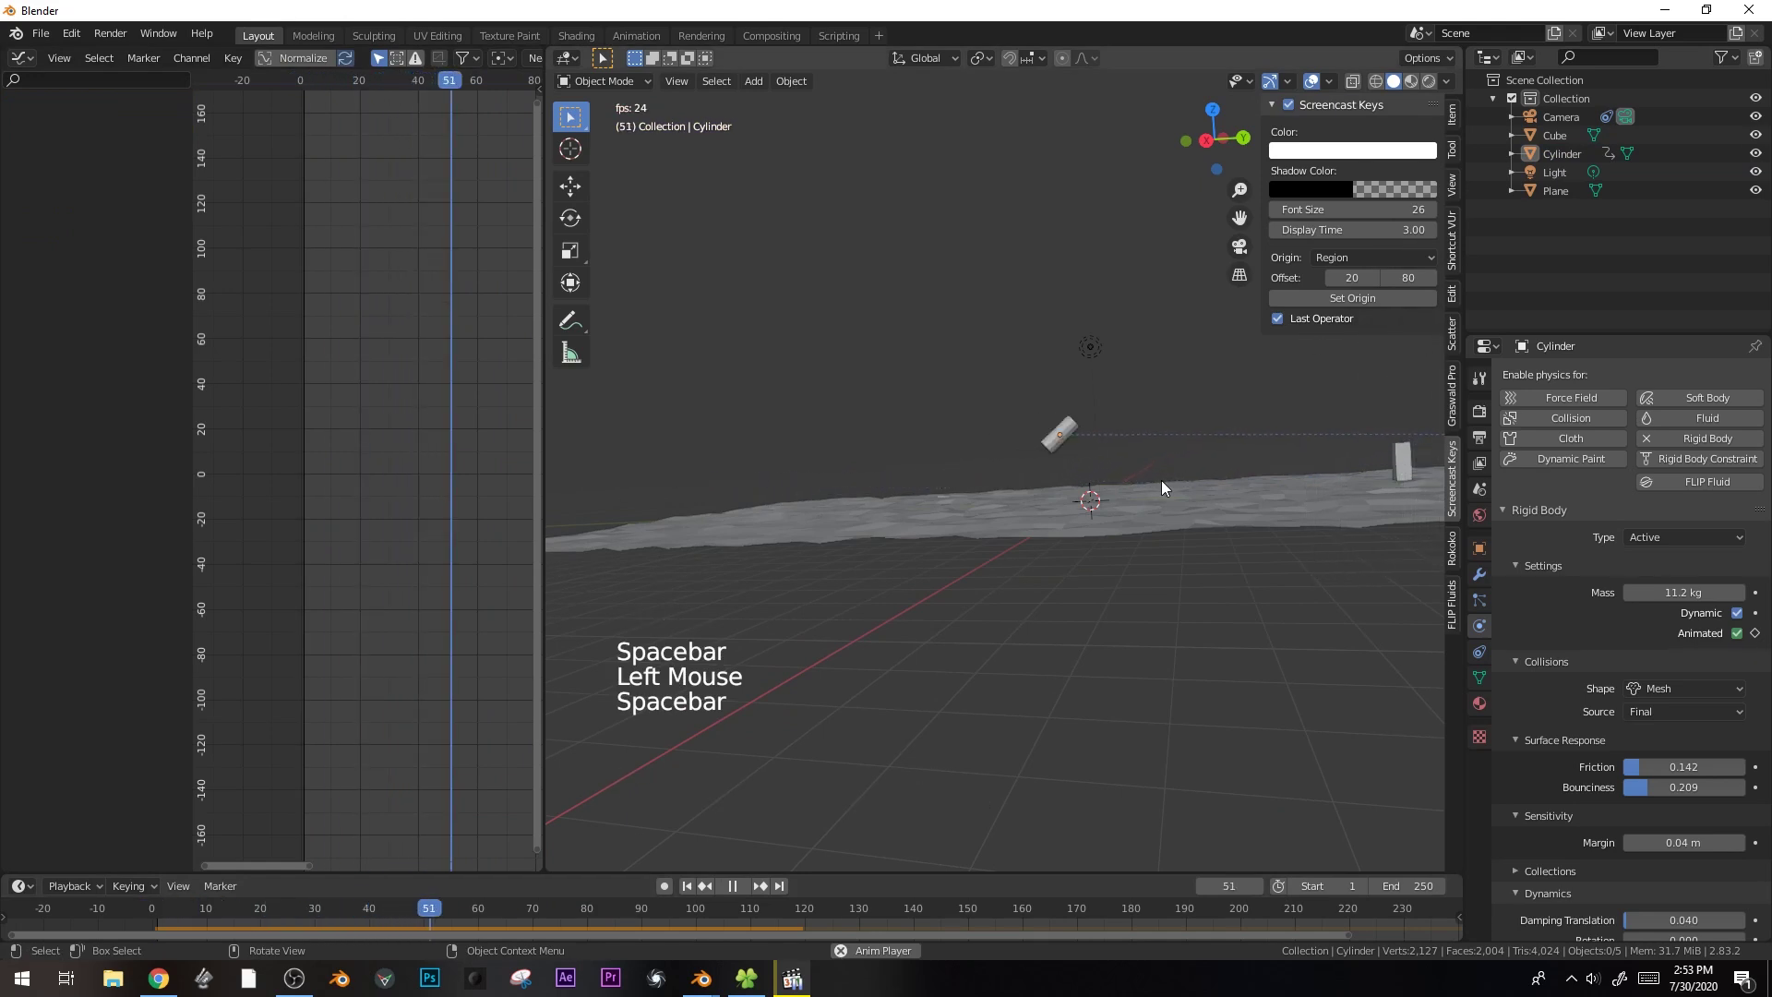
pyautogui.press('space')
# - Select the cylinder and bring up the scene's Rigid Body World settings to review the steps and solver iterations
pyautogui.keyDown('shift'); pyautogui.moveTo(1298, 496); pyautogui.dragTo(1287, 483, button='middle'); pyautogui.keyUp('shift')
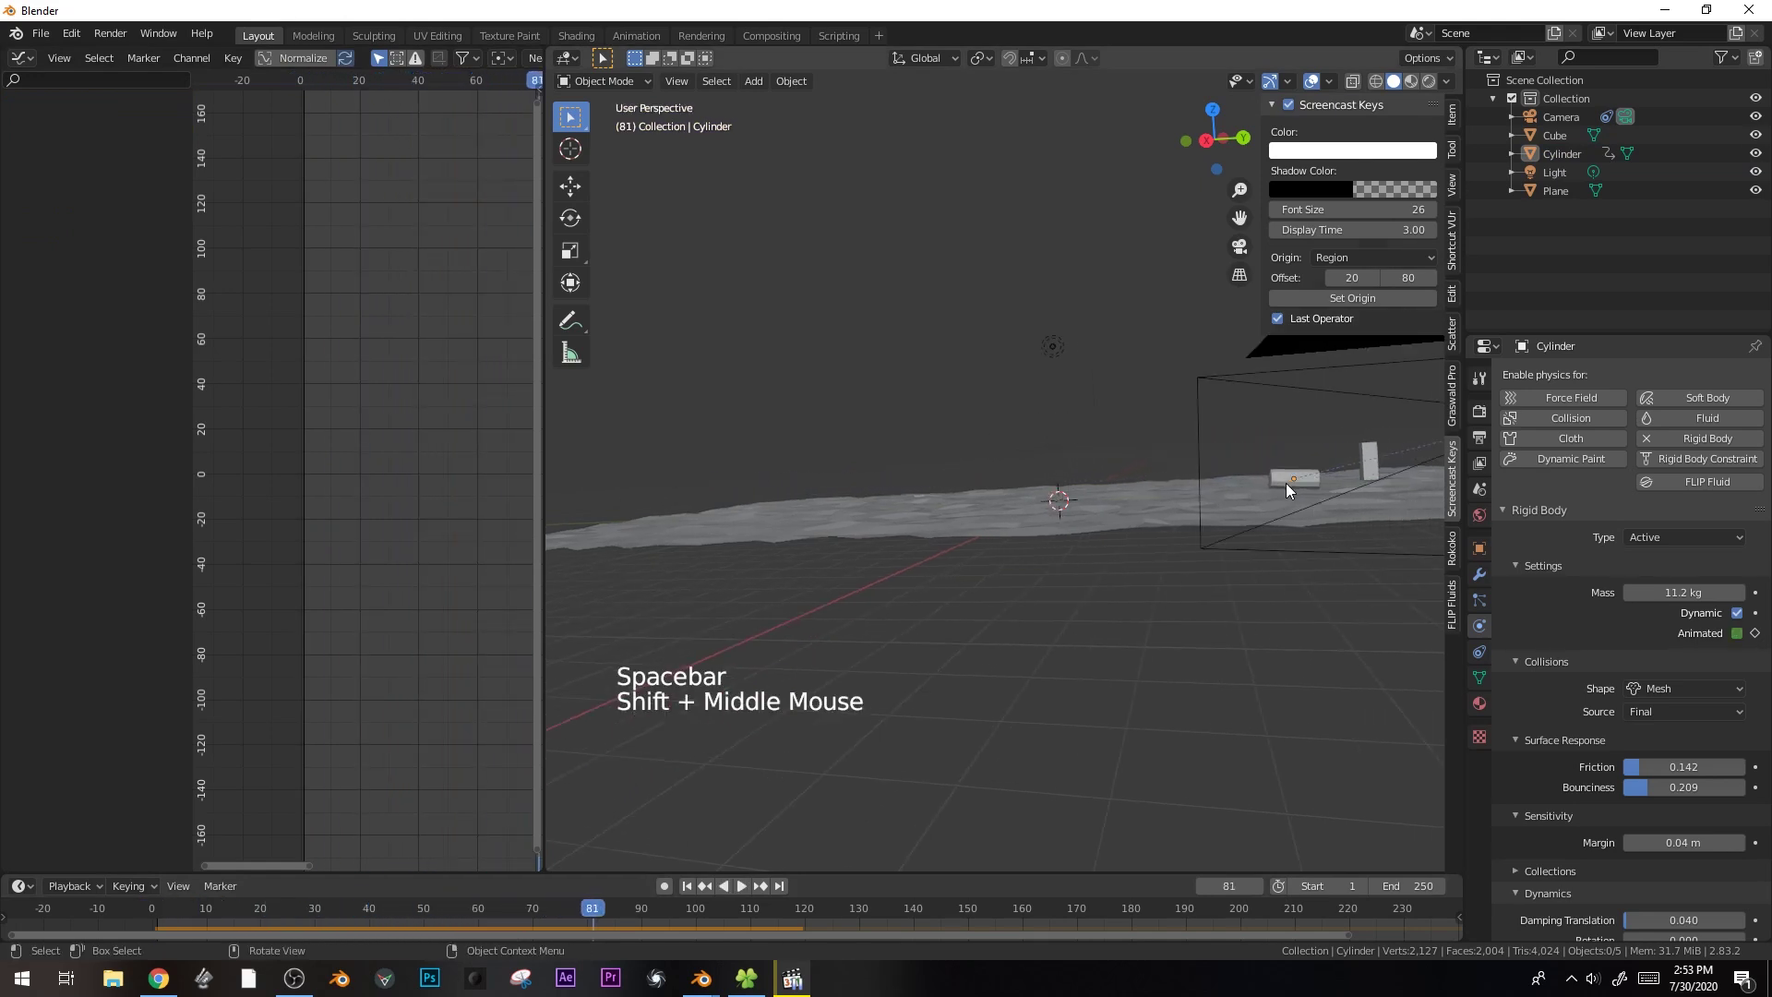
pyautogui.click(1289, 479)
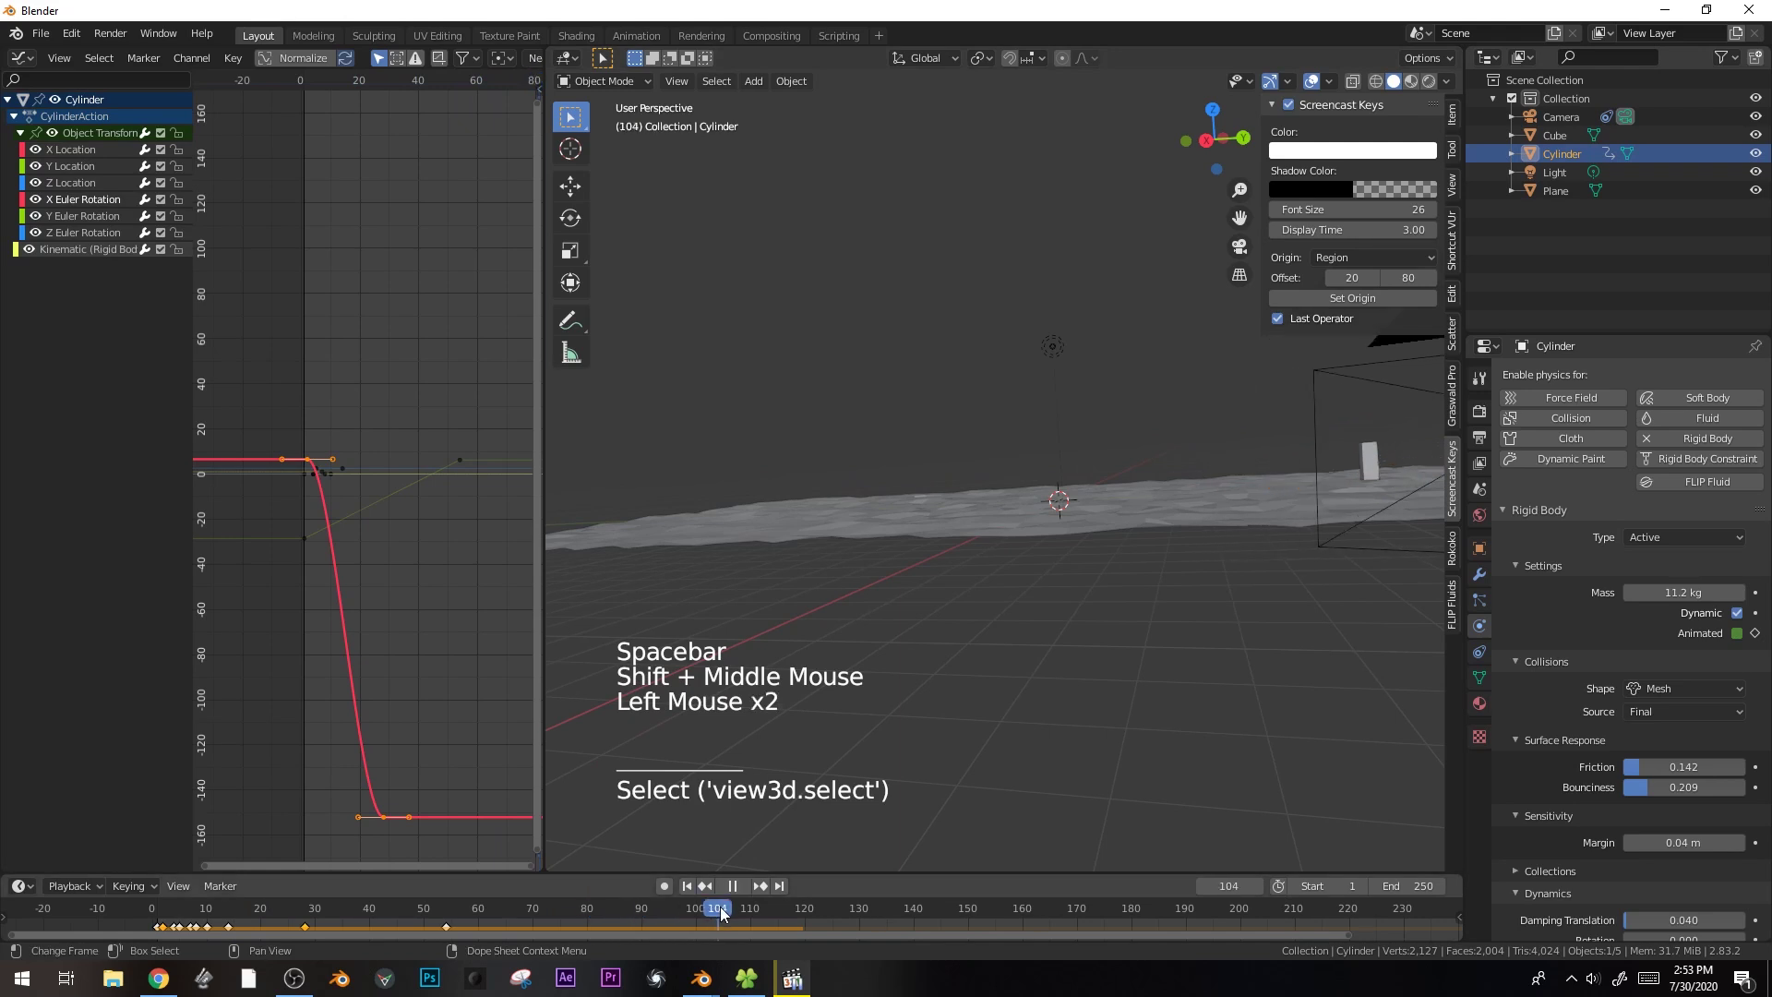
pyautogui.click(1481, 415)
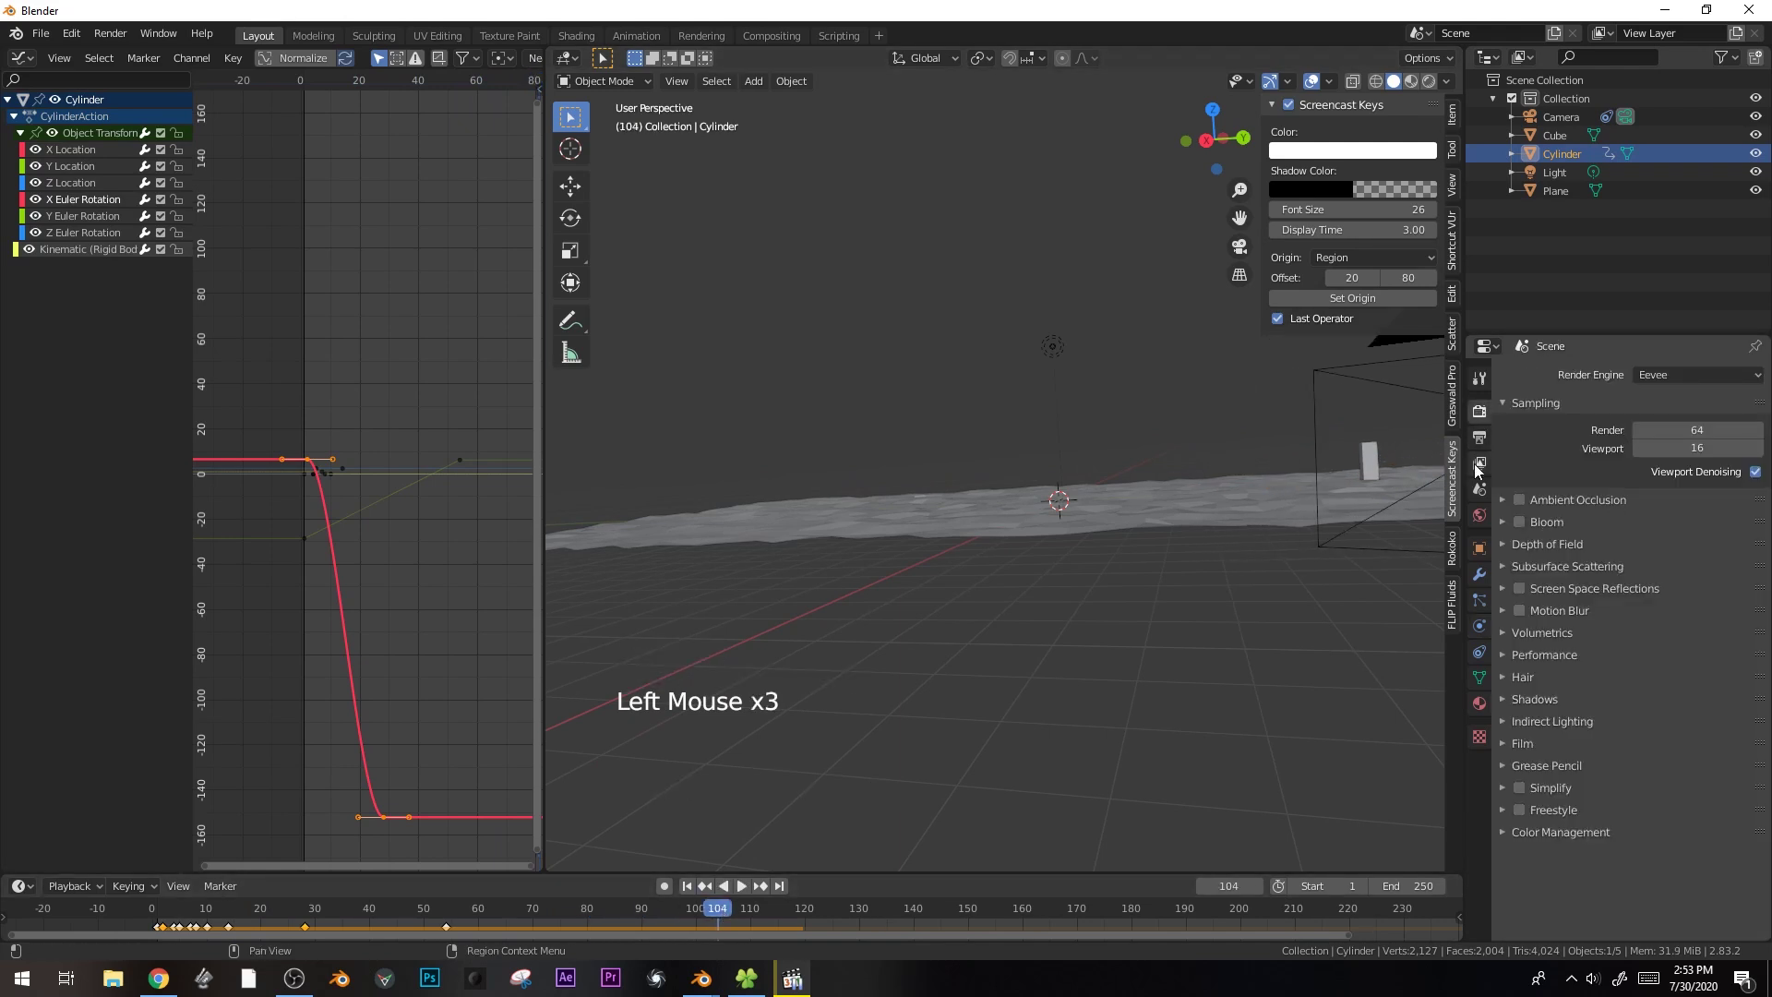
pyautogui.click(1480, 489)
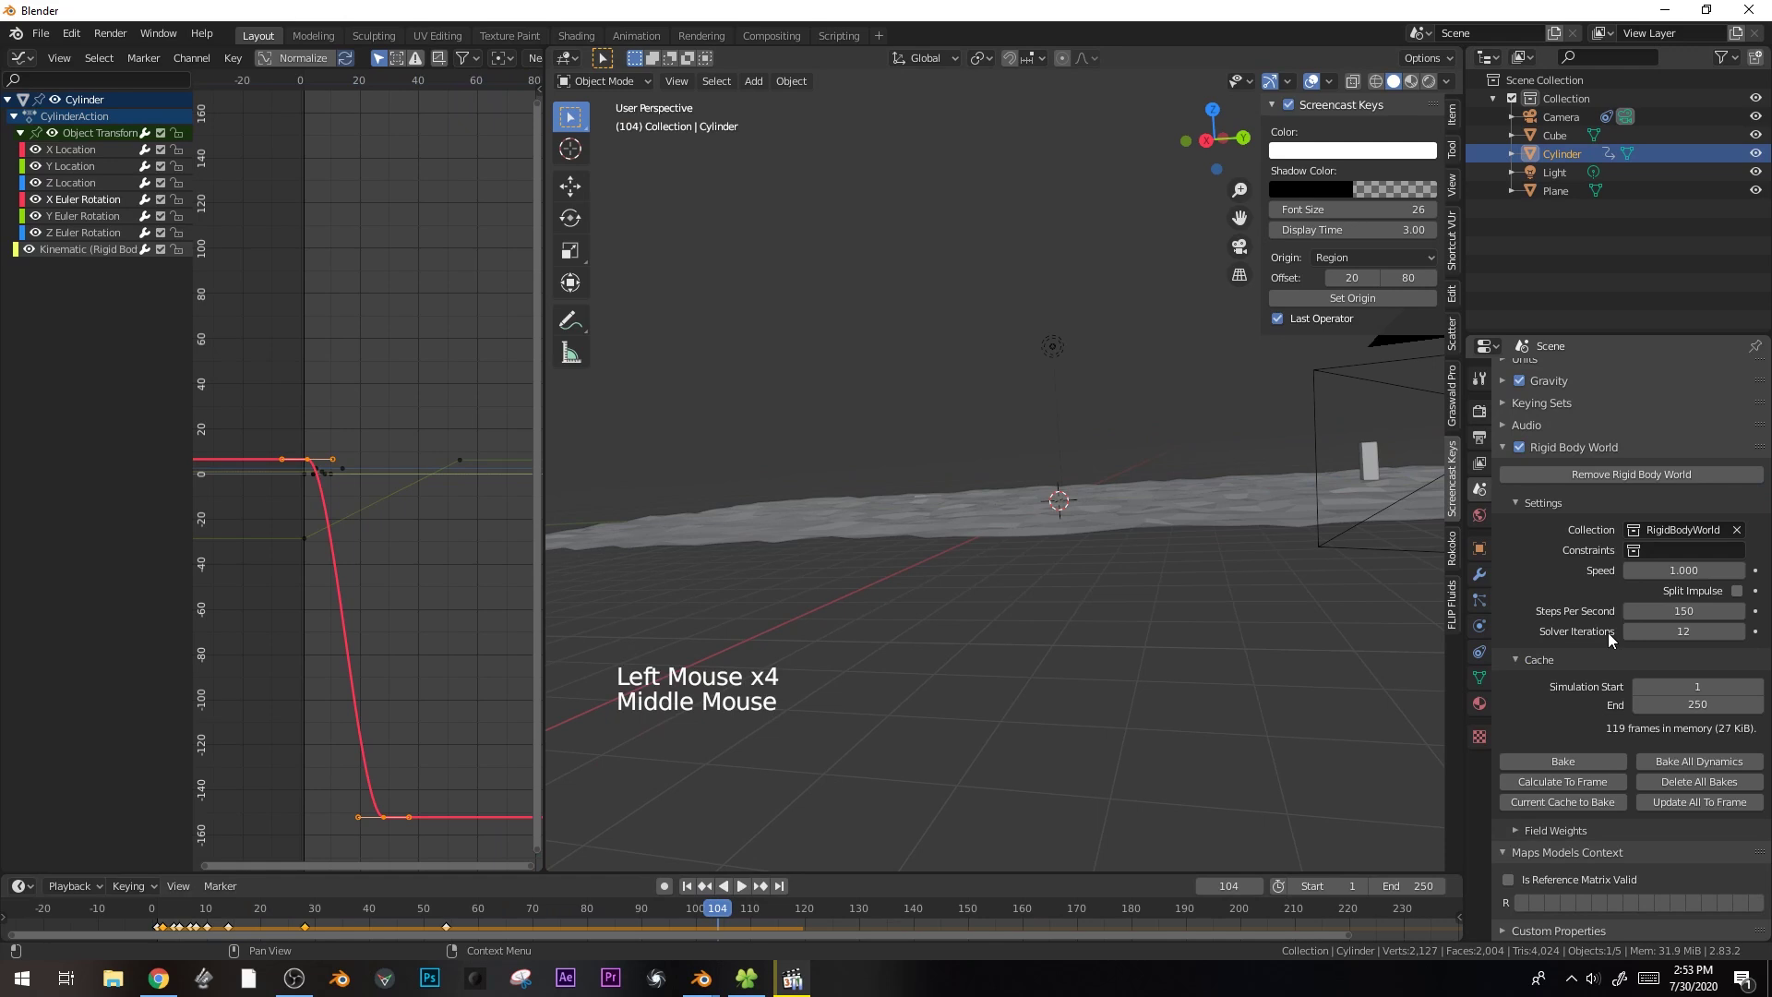
# - Bake the current rigid body cache and replay the simulation from the start
pyautogui.click(1564, 802)
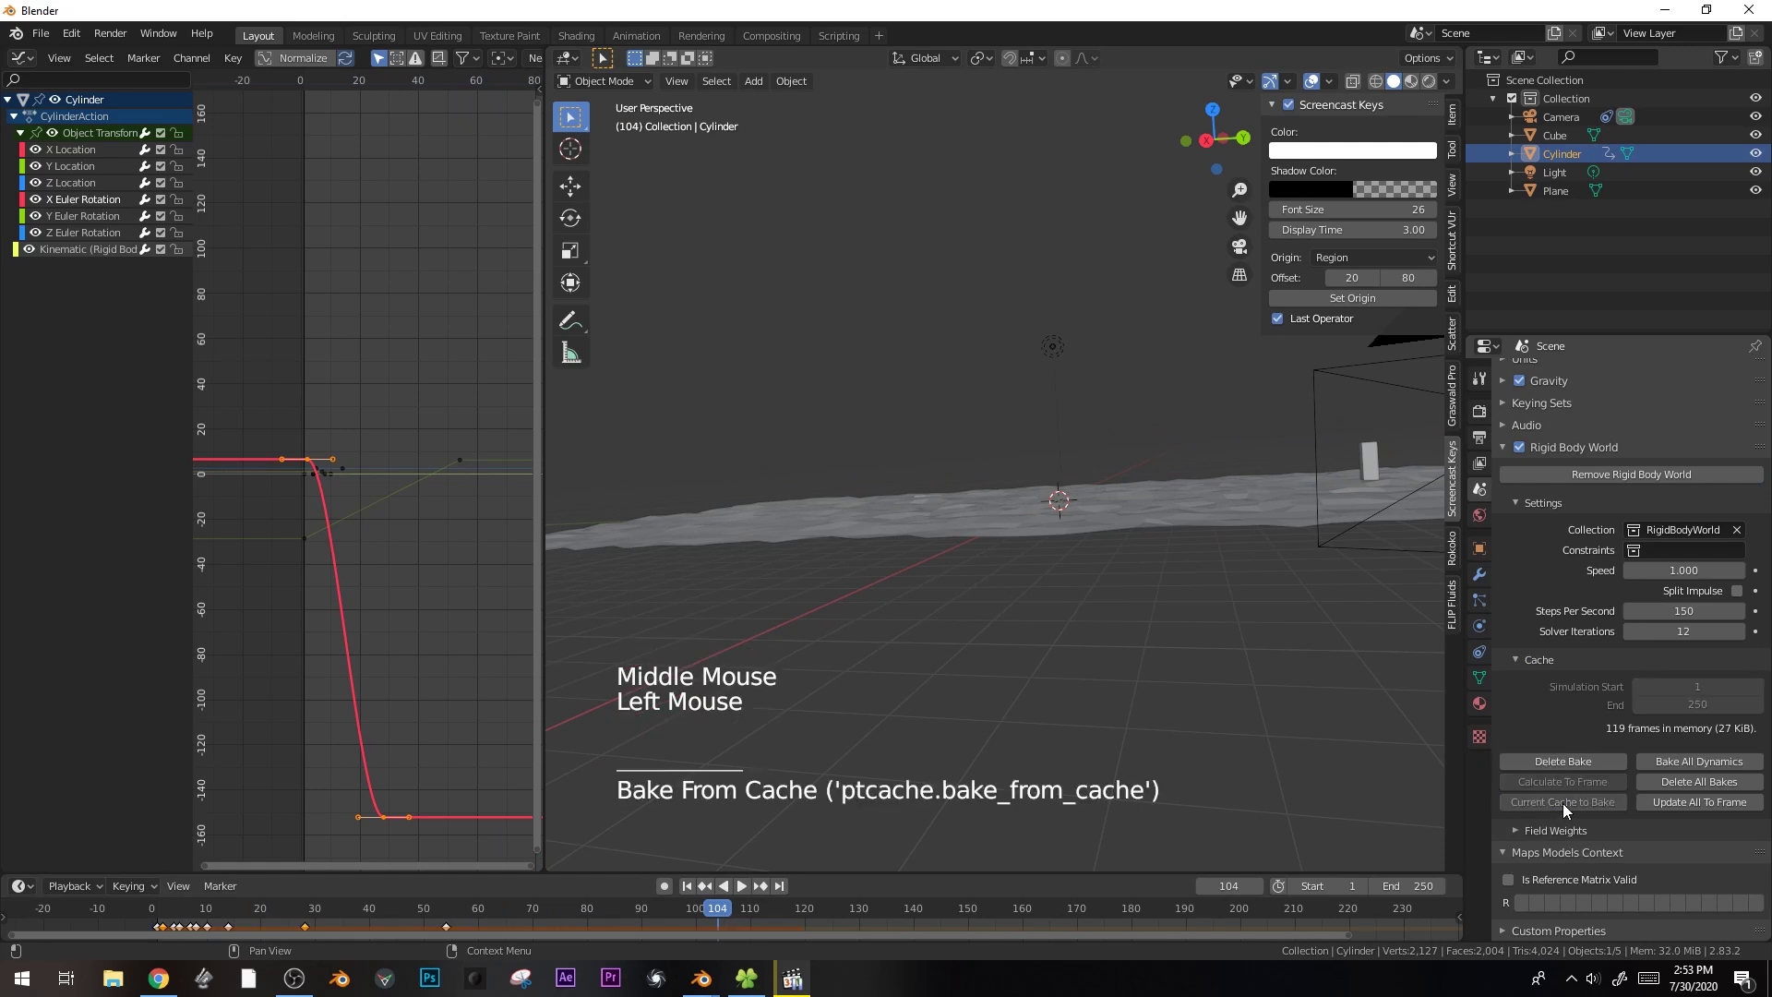
pyautogui.moveTo(673, 909); pyautogui.dragTo(87, 877)
pyautogui.press('space')
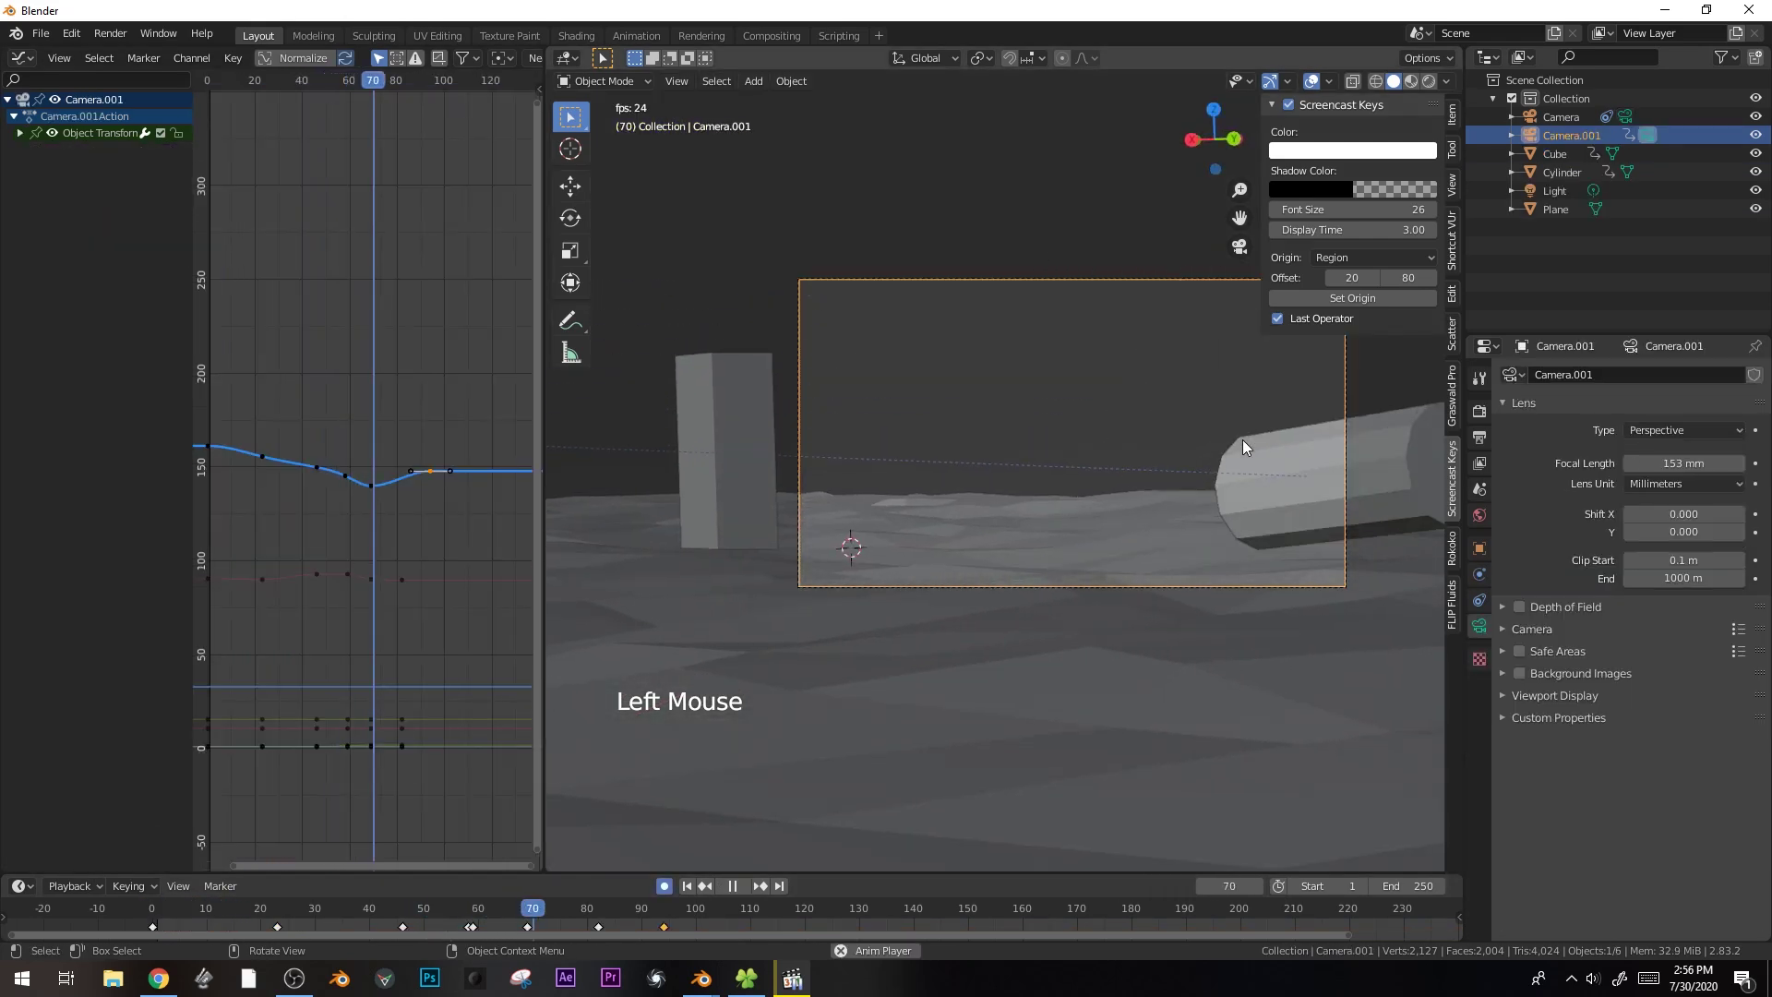
pyautogui.press('space')
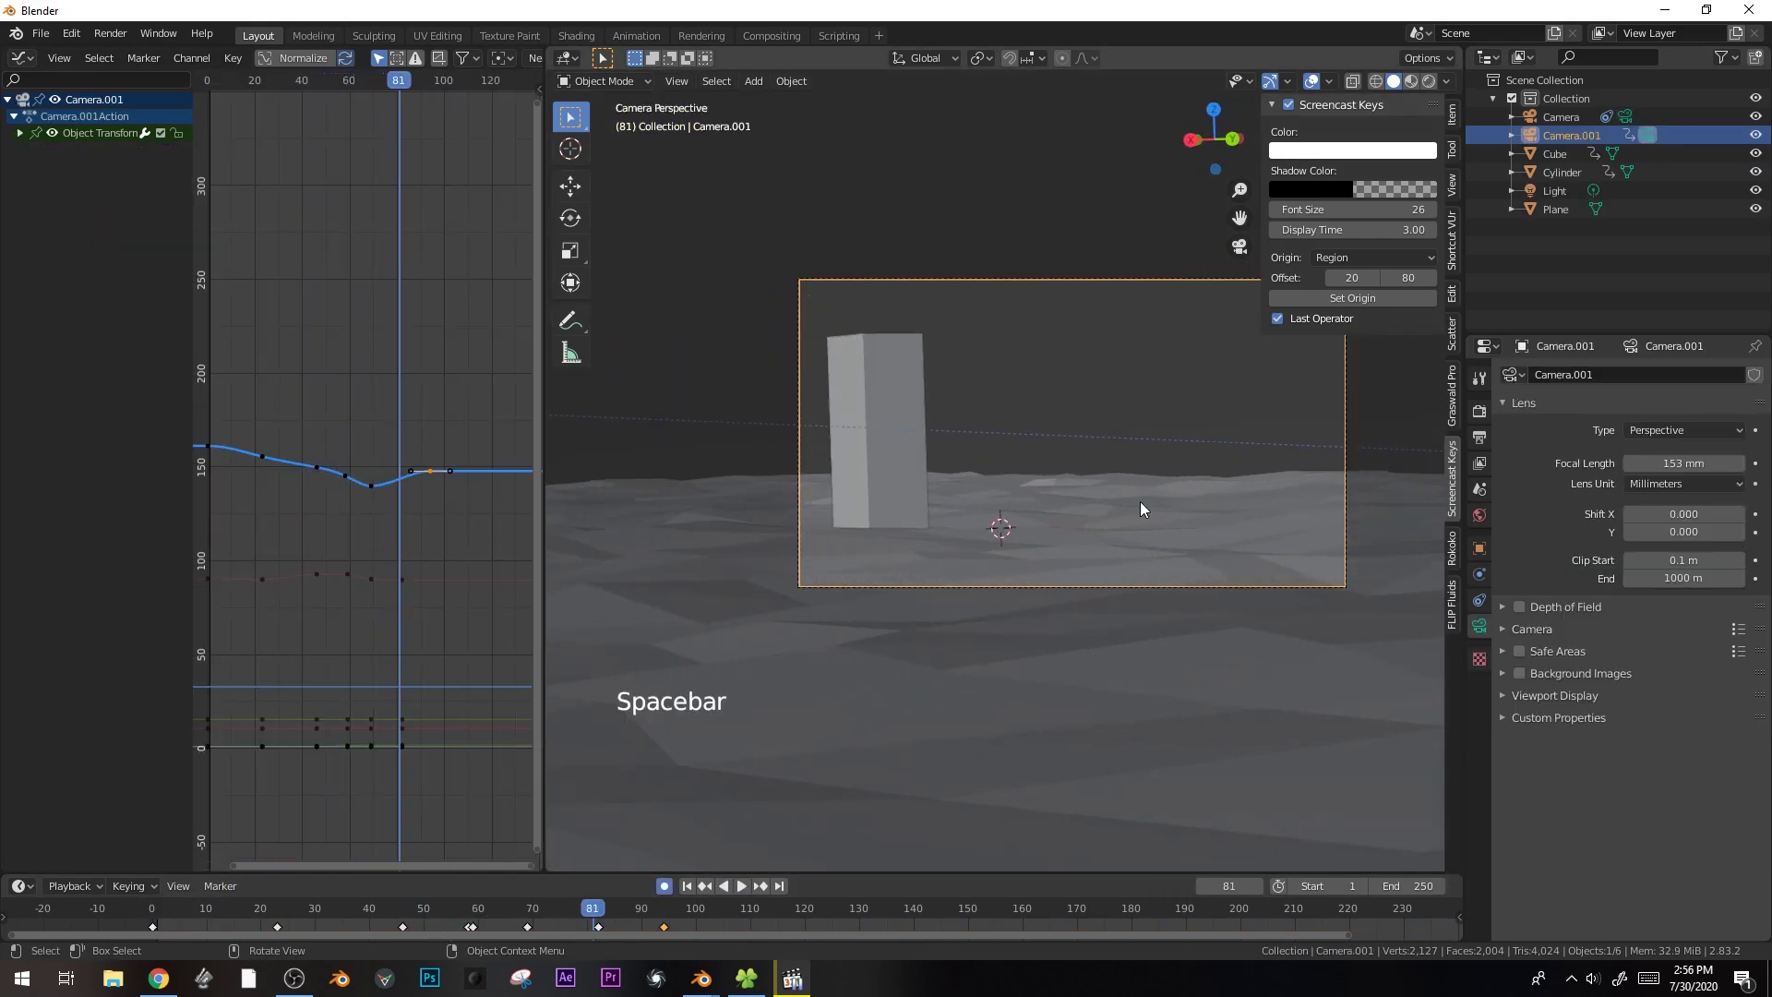
# - Save the scene as TheCrash Physics.blend in the Hyperbole folder
pyautogui.hotkey('ctrl', 's')
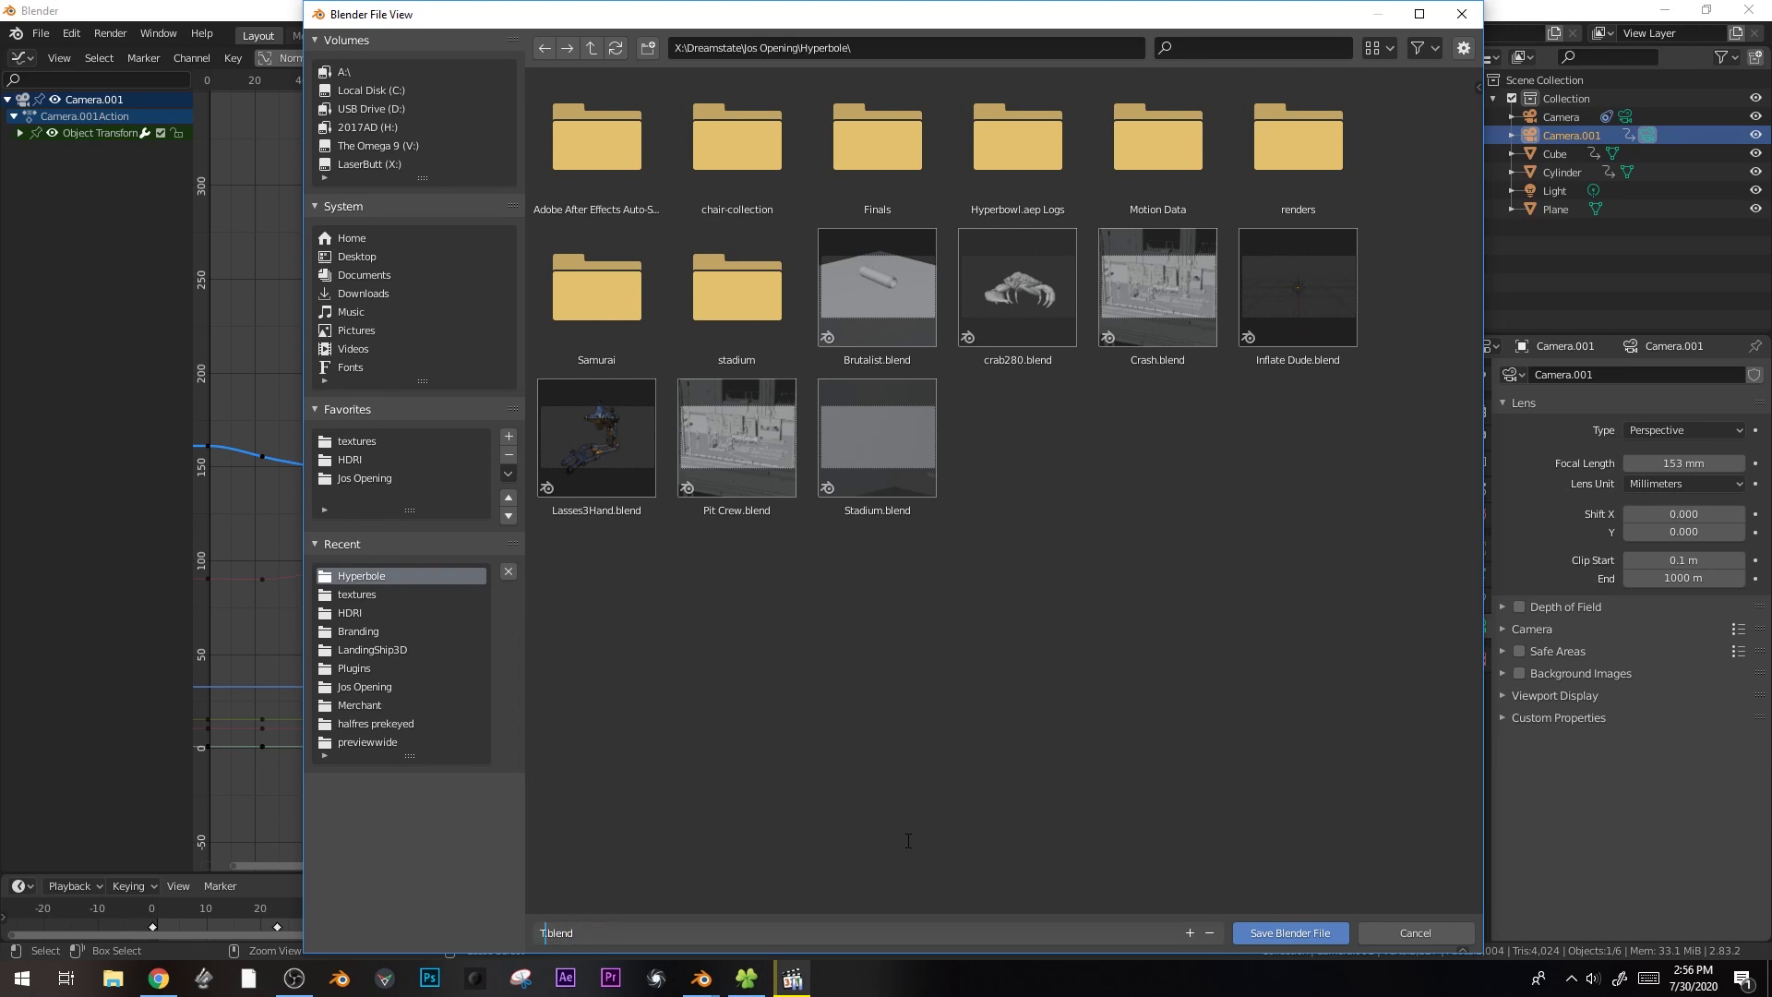
pyautogui.write('TheCrash Physics')
pyautogui.press('Return')
pyautogui.hotkey('ctrl', 's')
# - Open the recent file Crash.blend and select the rider figure sitting on the horizontal engine
pyautogui.click(46, 35)
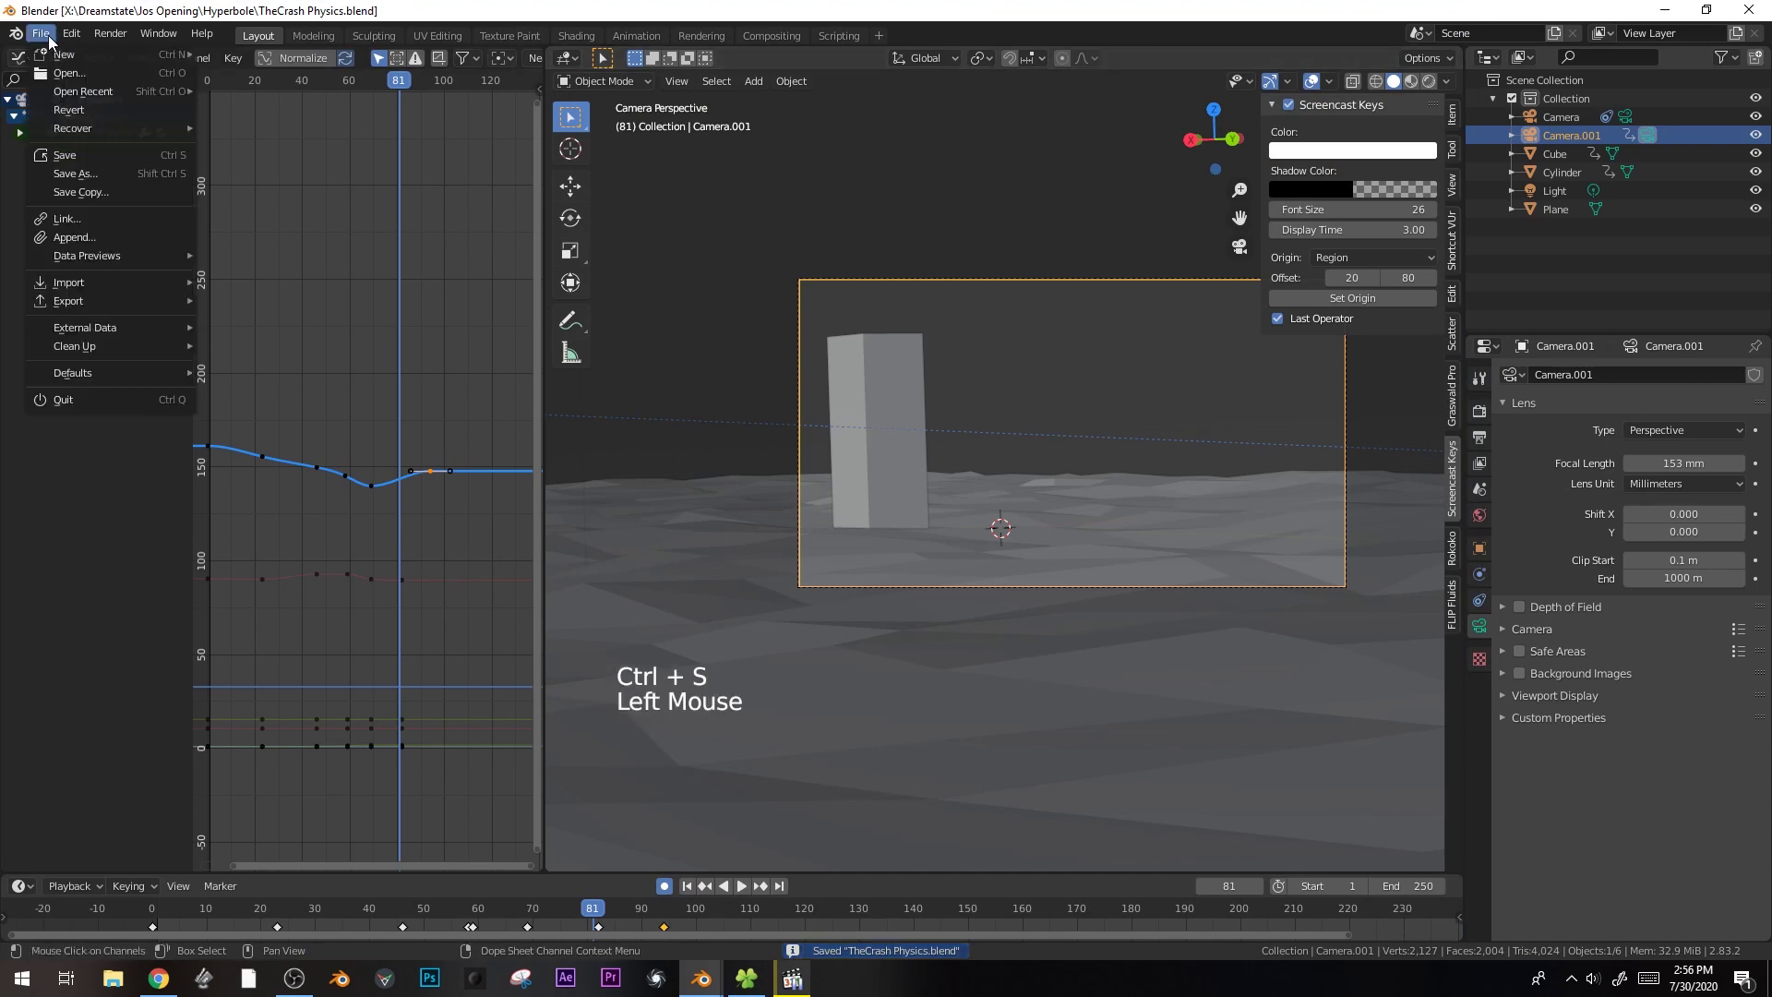
pyautogui.moveTo(72, 93)
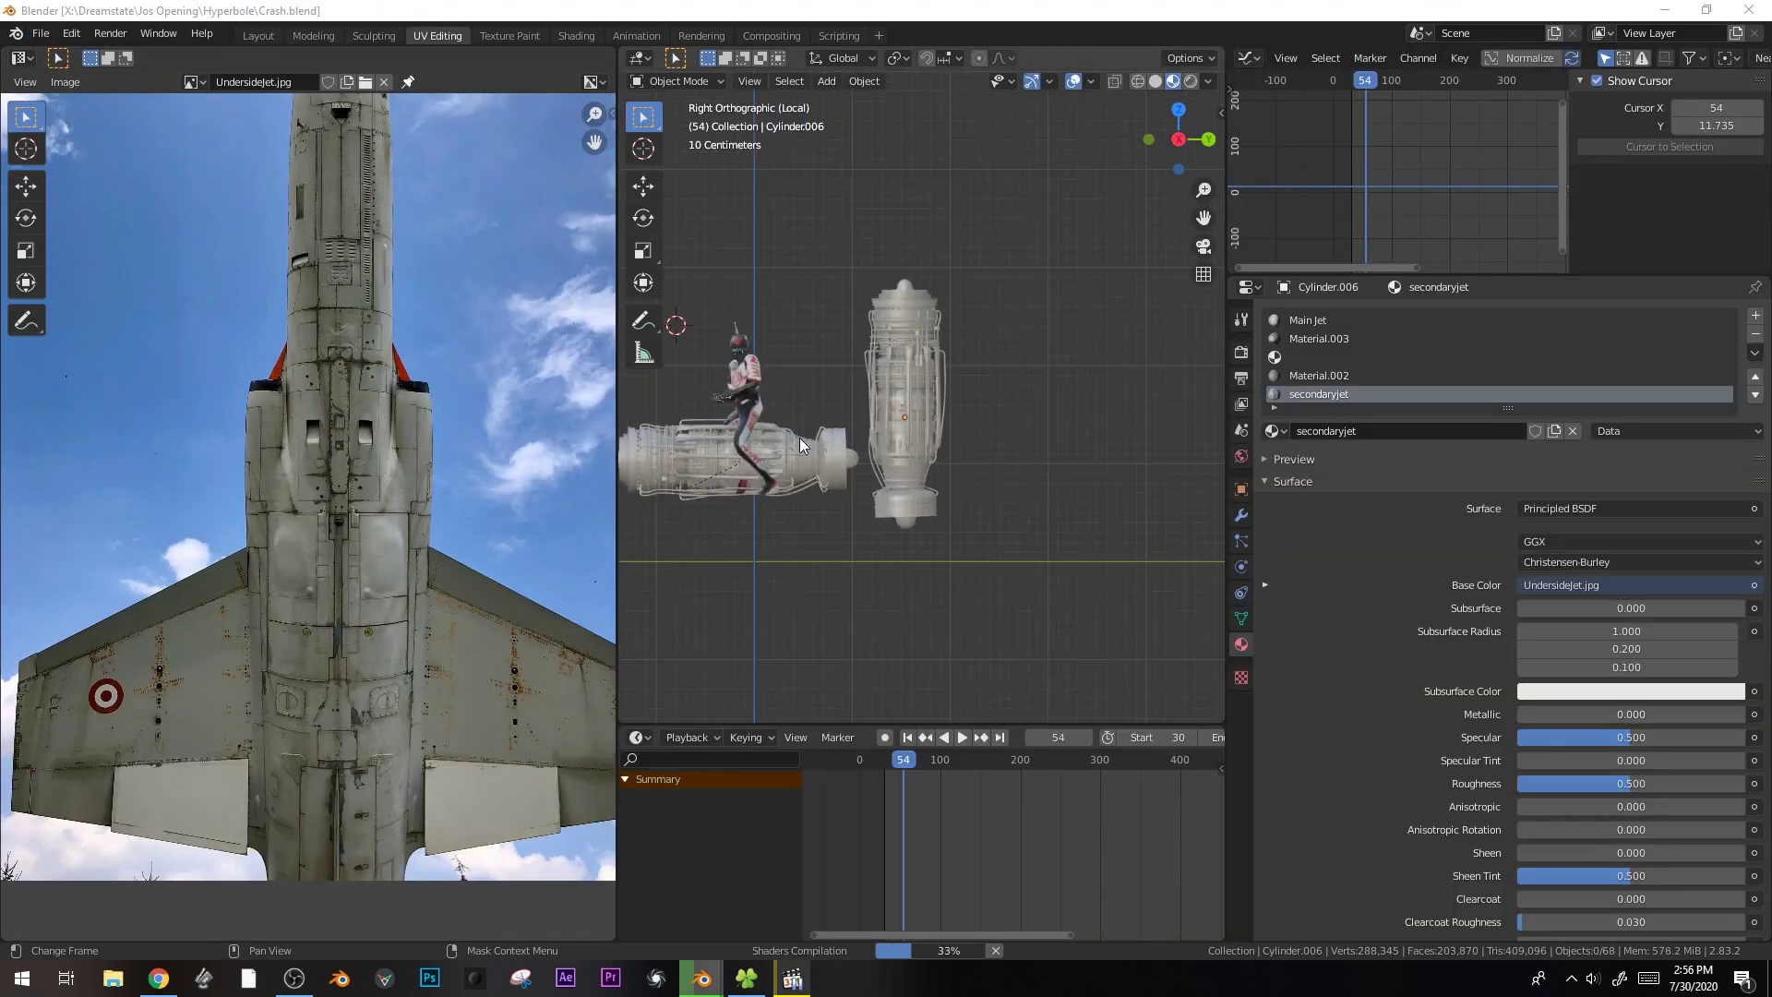
pyautogui.scroll(3, 856, 437)
pyautogui.moveTo(943, 432); pyautogui.dragTo(1047, 430, button='middle')
pyautogui.click(1002, 337)
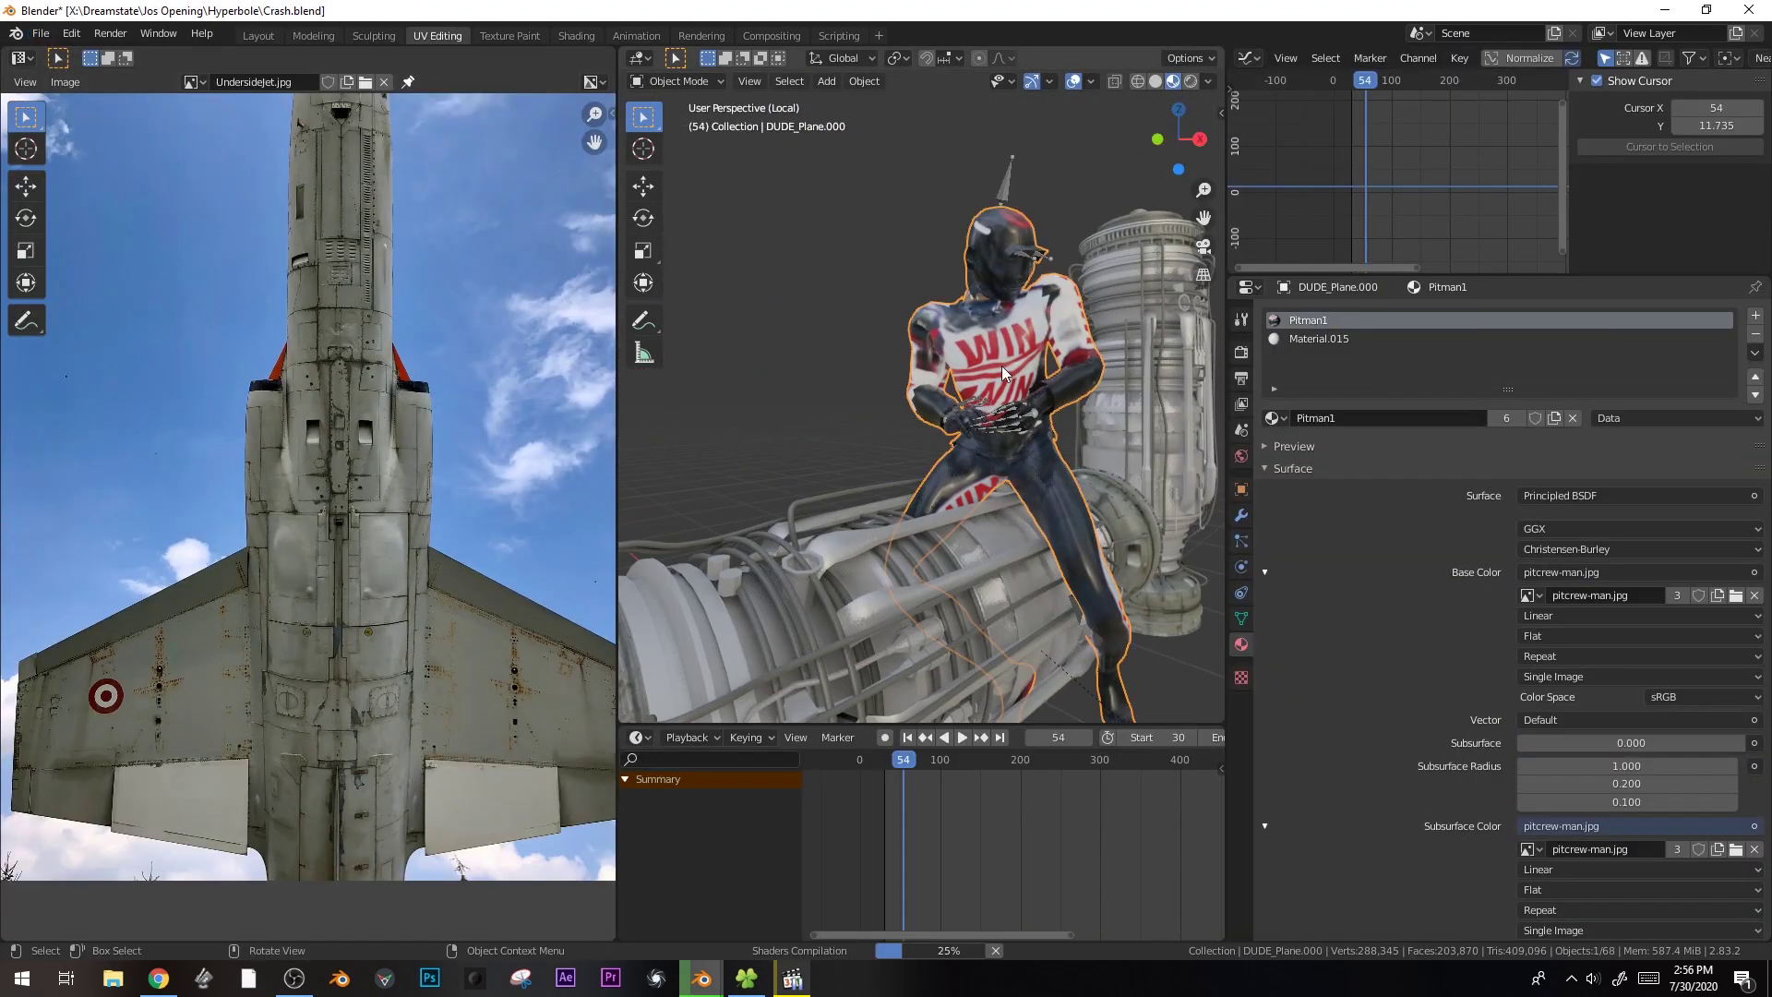
# - Try moving the rider figure, and view its animation on the engine from a closer angle
pyautogui.press('g')
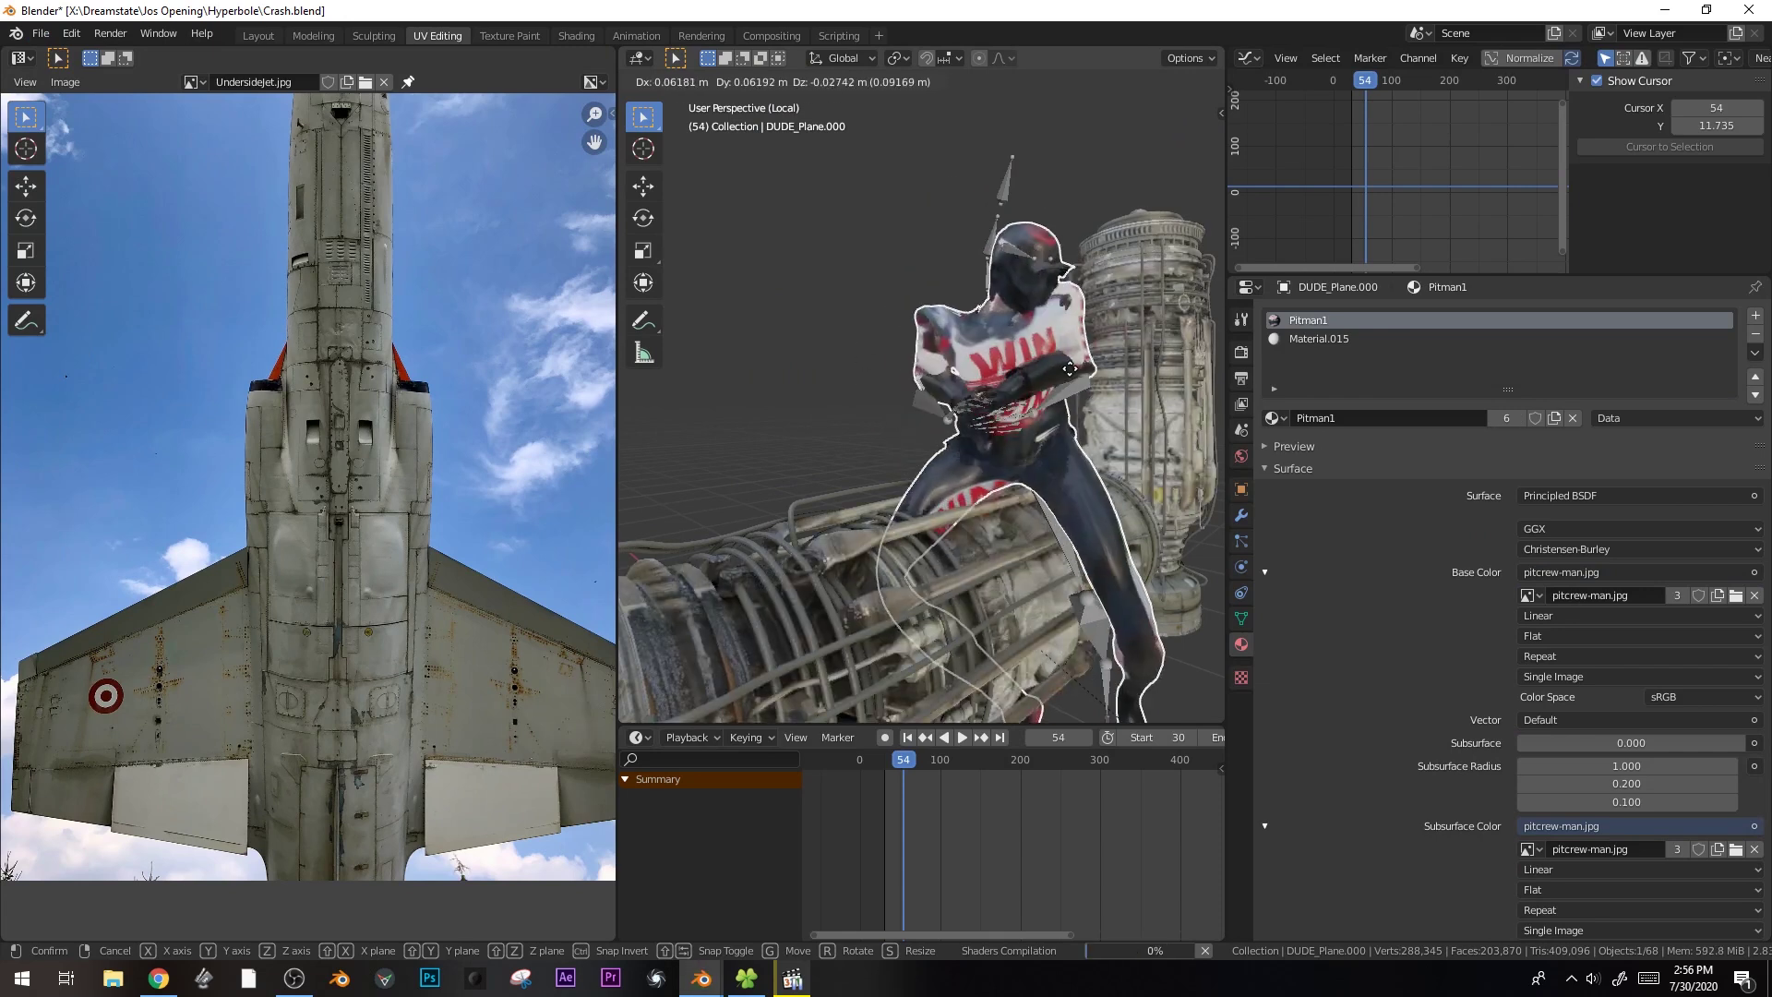
pyautogui.click(1070, 253)
pyautogui.moveTo(1071, 253); pyautogui.dragTo(889, 423, button='middle')
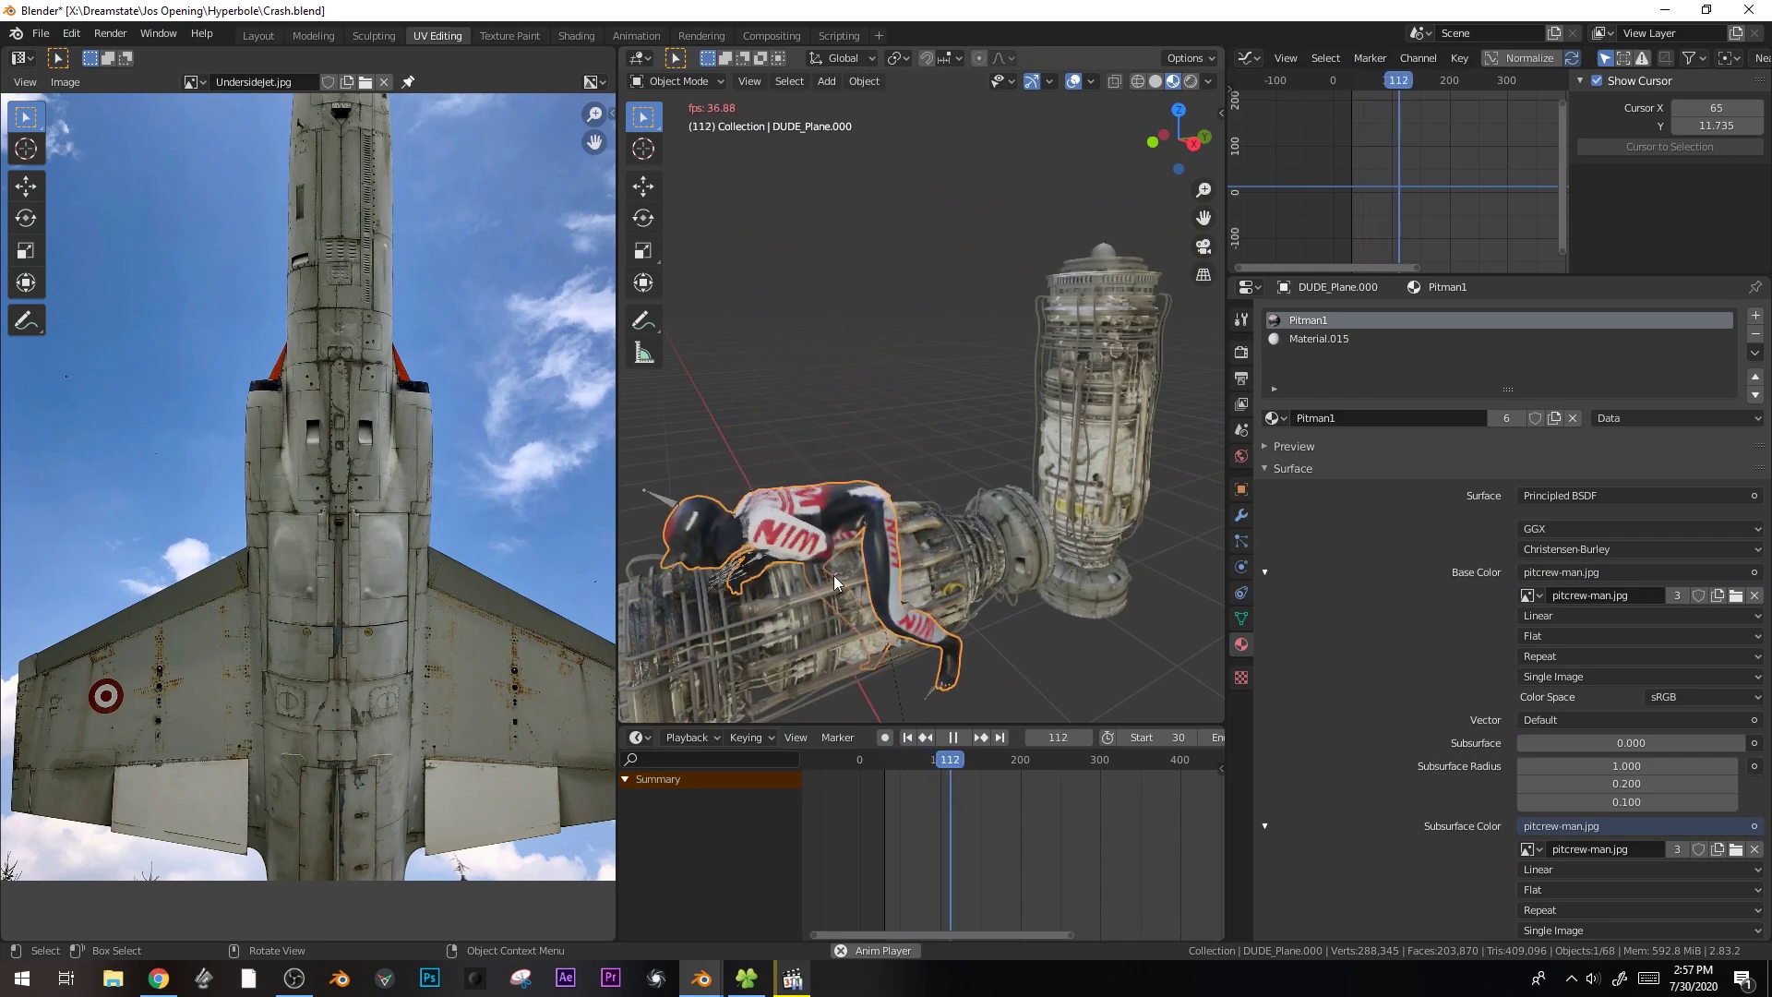
pyautogui.moveTo(833, 574); pyautogui.dragTo(927, 449, button='middle')
# - Select the horizontal engine beneath the rider and try moving it
pyautogui.click(889, 400)
pyautogui.press('g')
pyautogui.rightClick(833, 423)
pyautogui.press('g')
pyautogui.rightClick(893, 453)
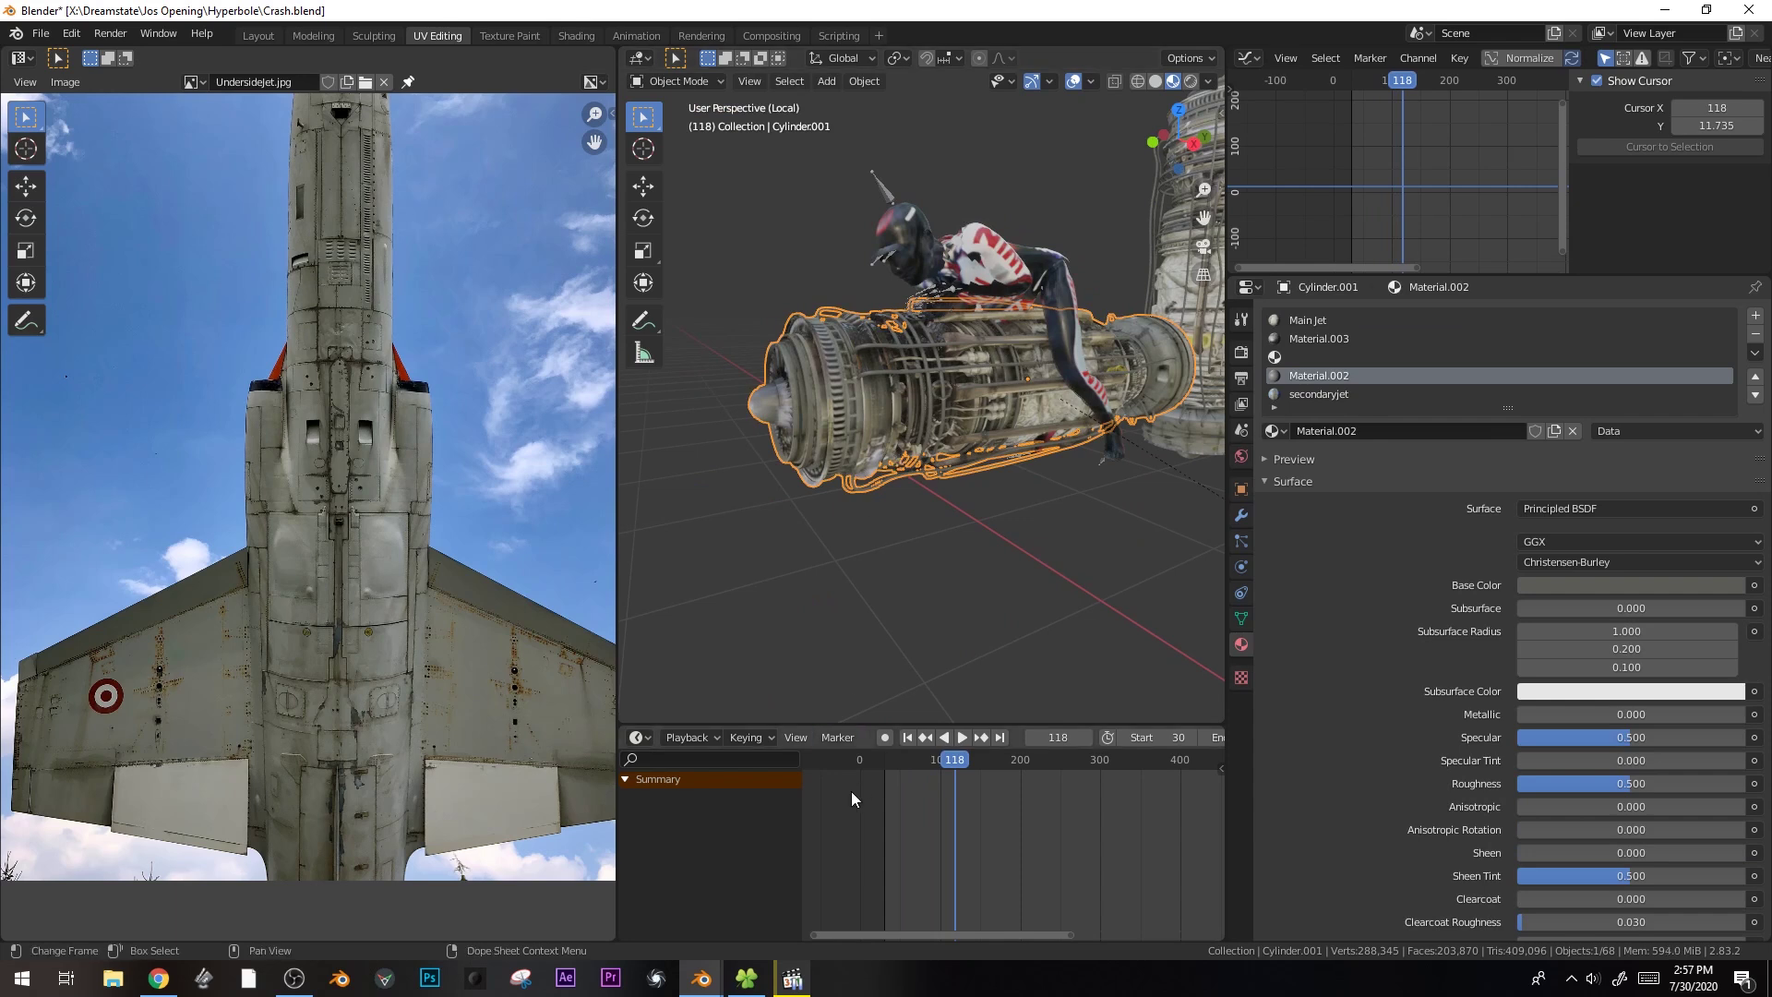
# - Rename the selected engine object to #Engine and save Crash.blend
pyautogui.click(1241, 490)
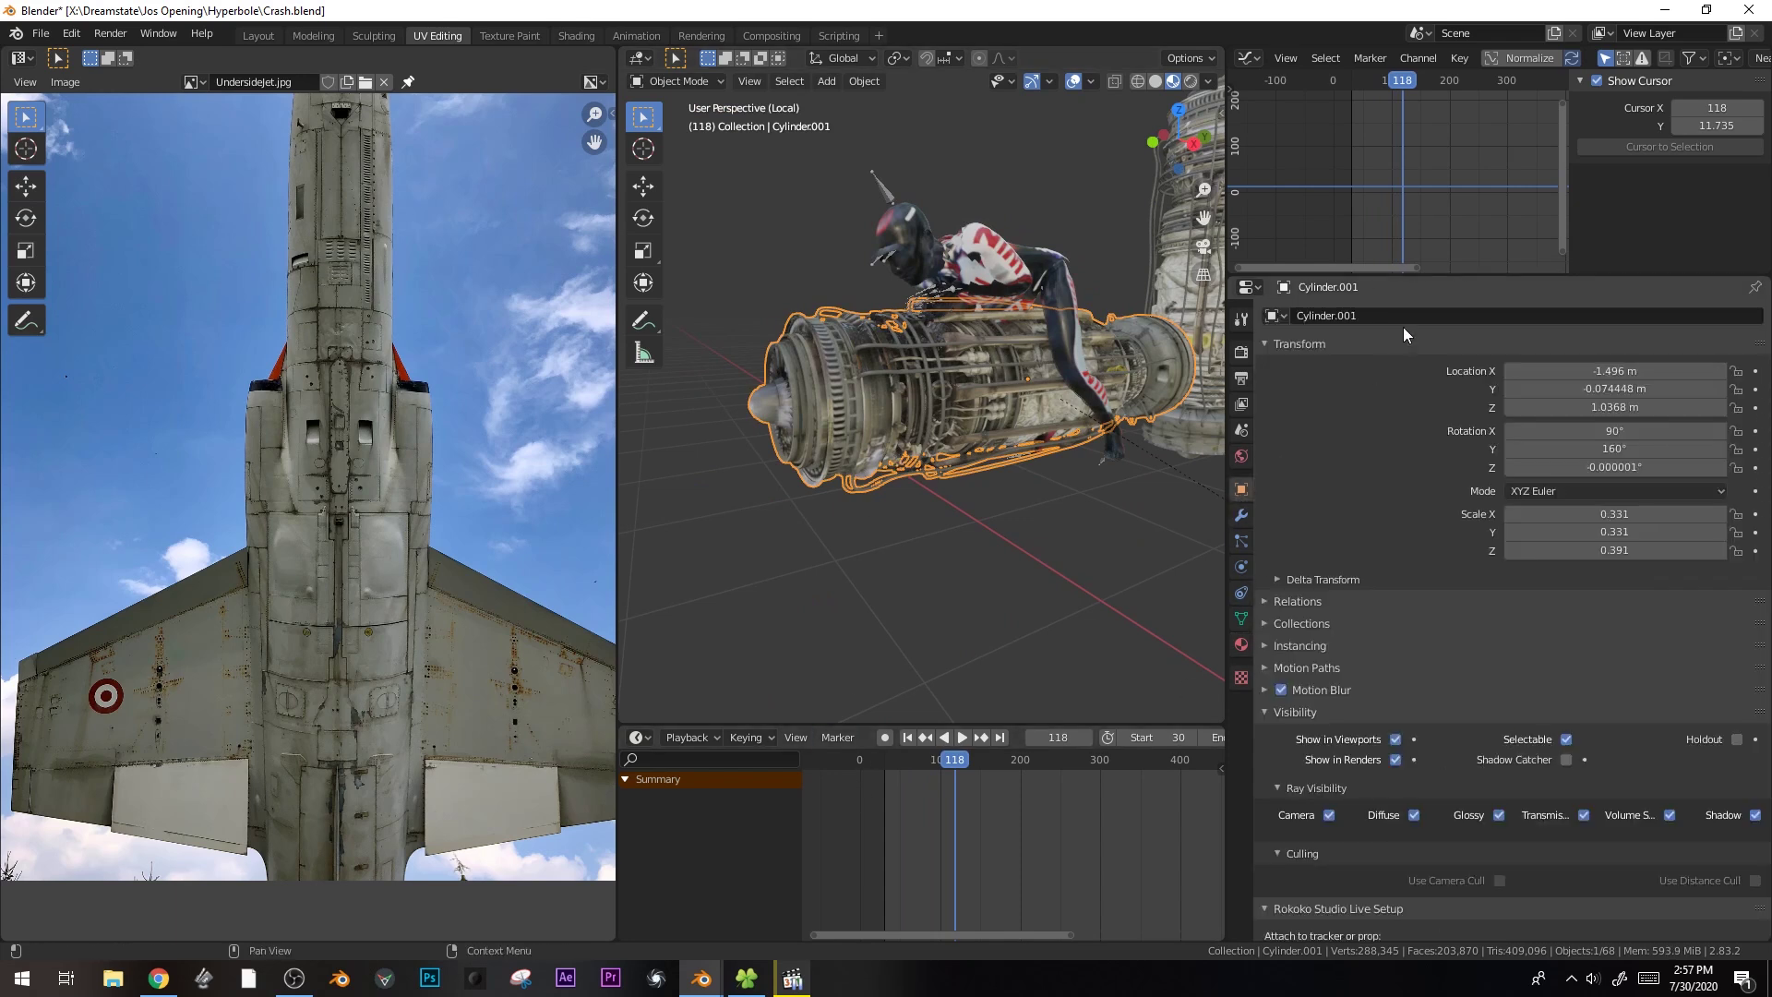
pyautogui.click(1424, 310)
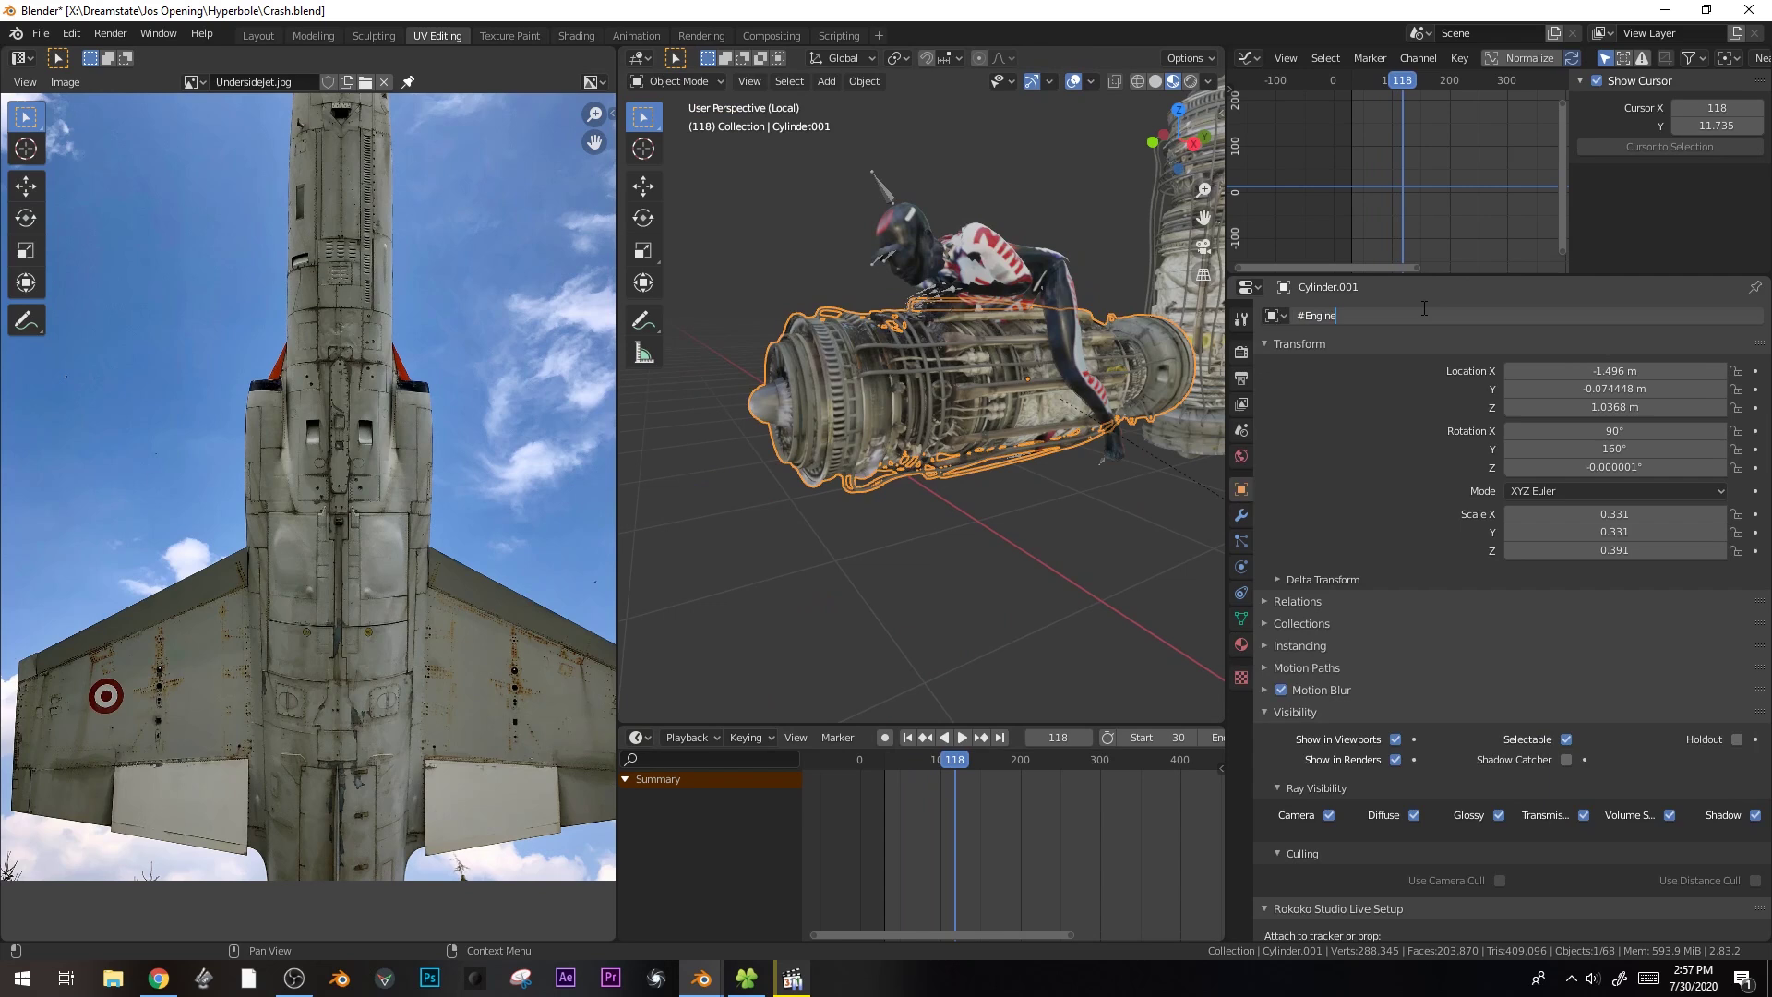
pyautogui.hotkey('ctrl', 's')
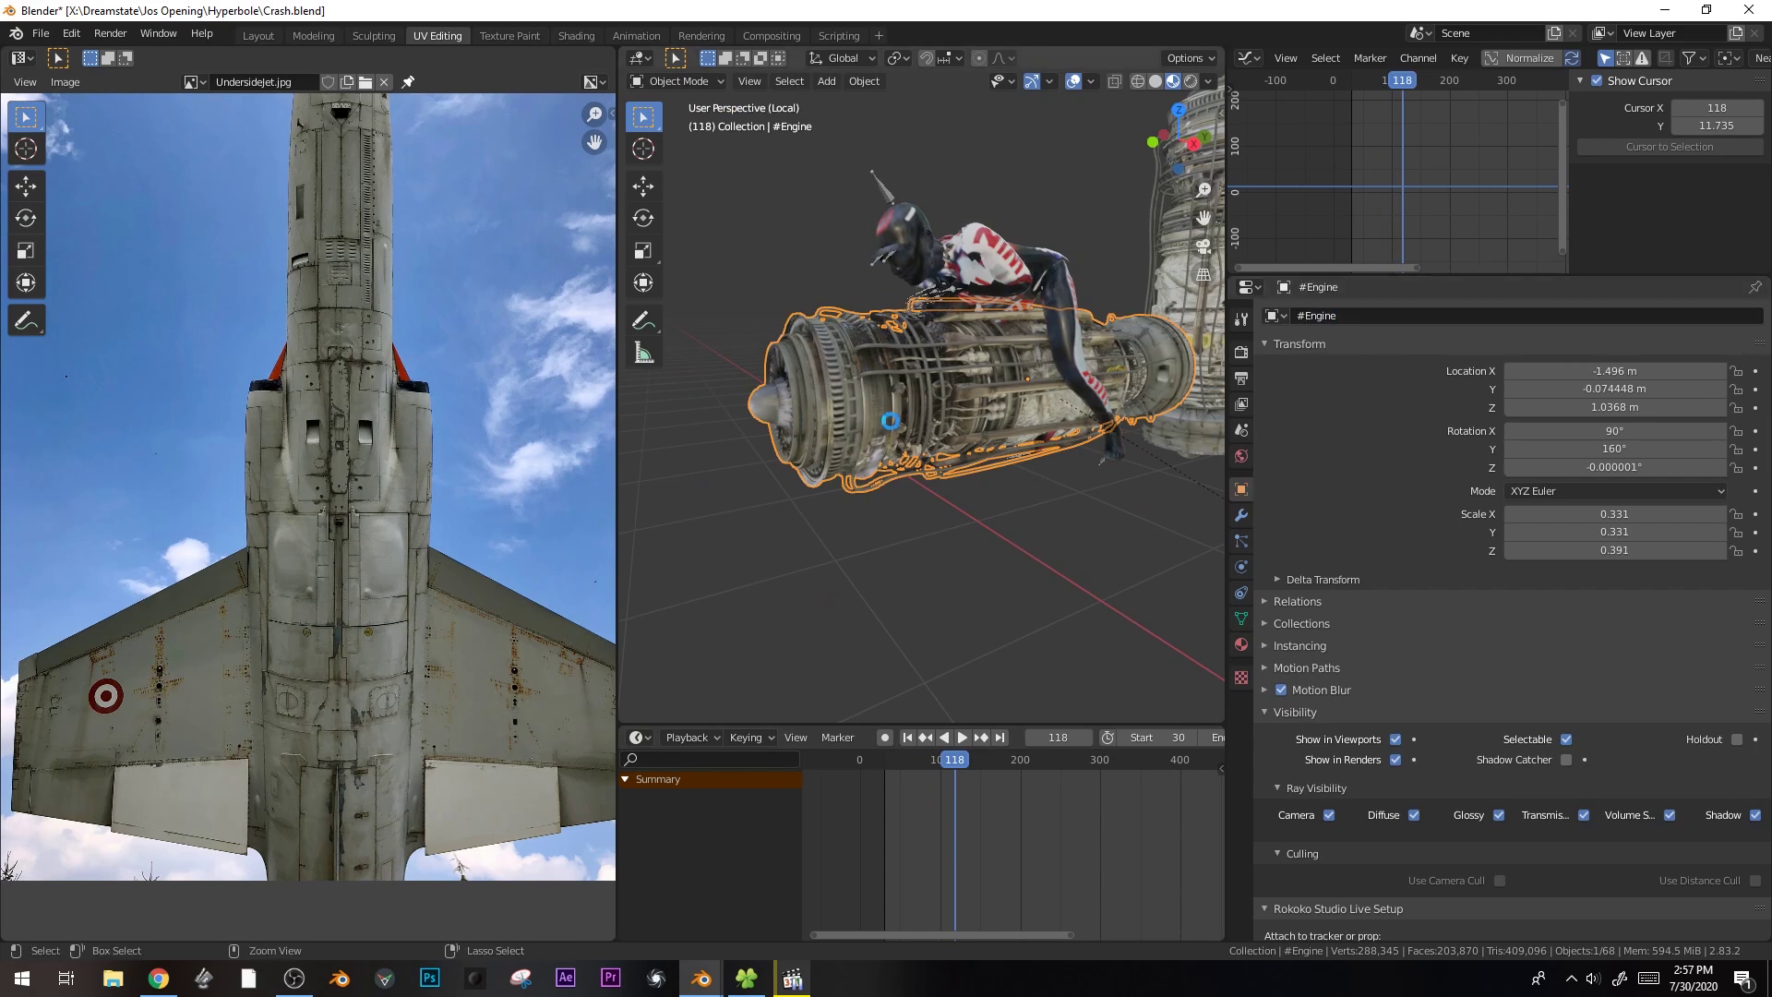
pyautogui.hotkey('alt', 'a')
pyautogui.hotkey('ctrl', 's')
# - Reopen the recent file TheCrash Physics.blend
pyautogui.click(41, 33)
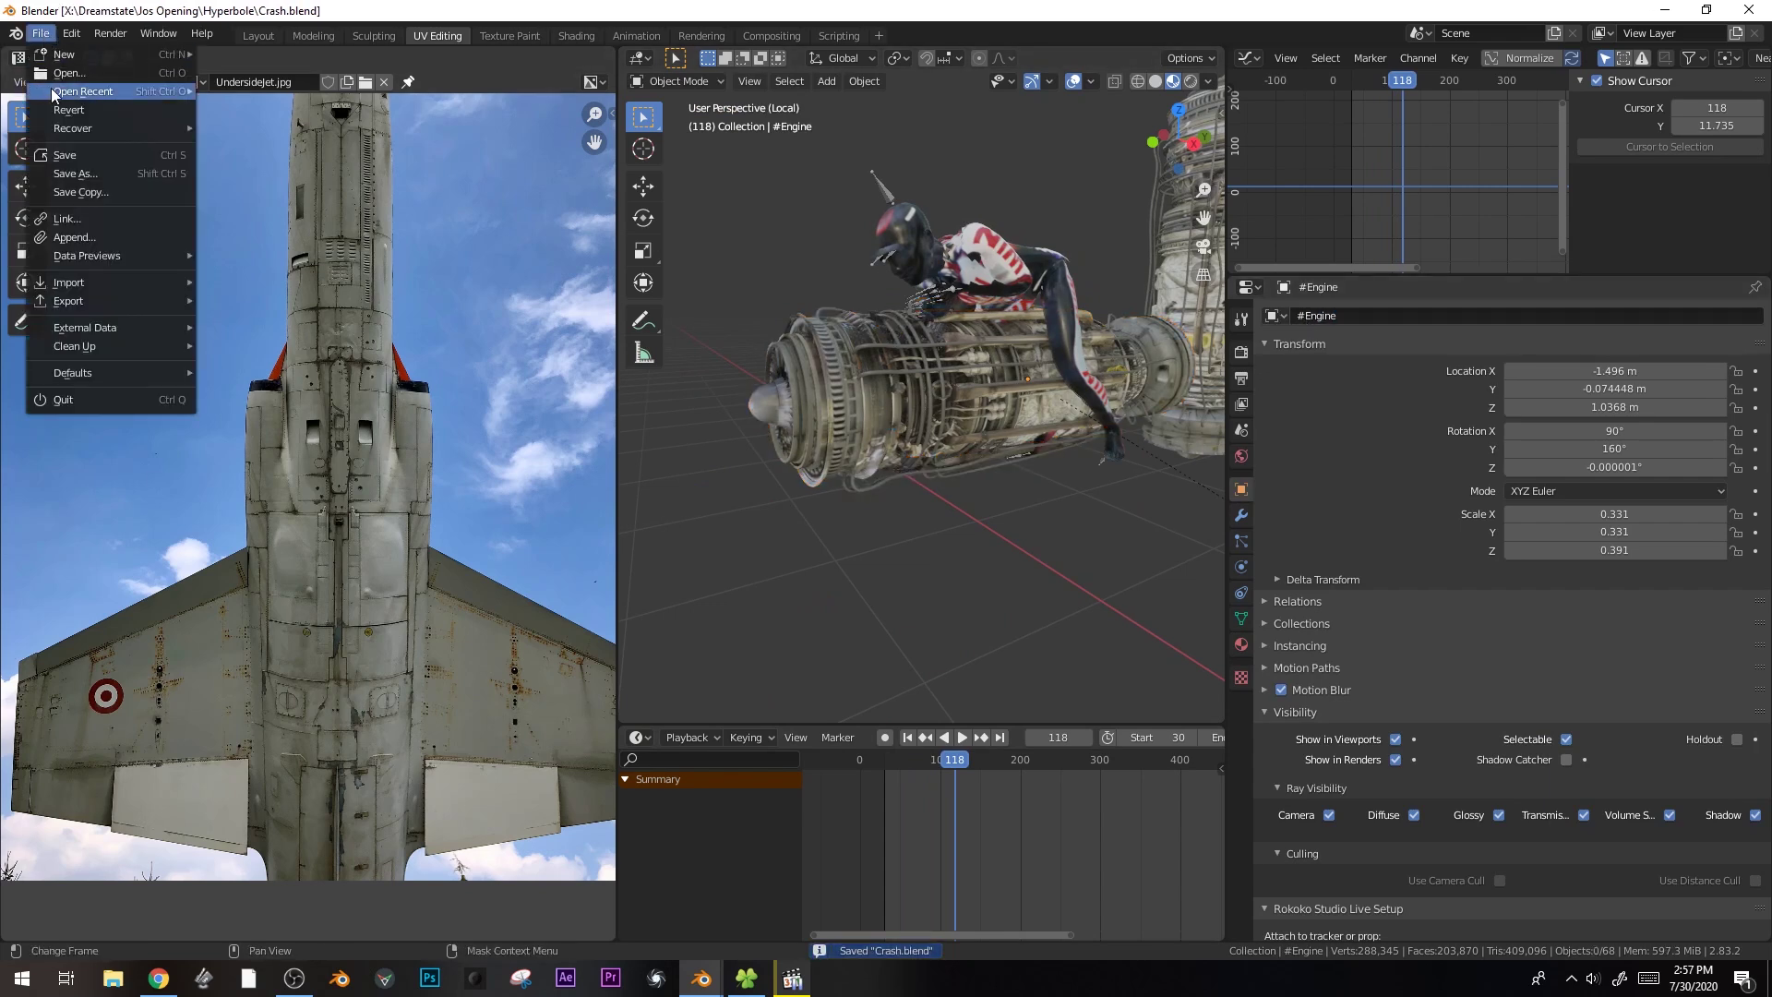
pyautogui.moveTo(139, 91)
pyautogui.click(280, 108)
# - Append the #Engine object from Crash.blend into the physics scene
pyautogui.click(43, 34)
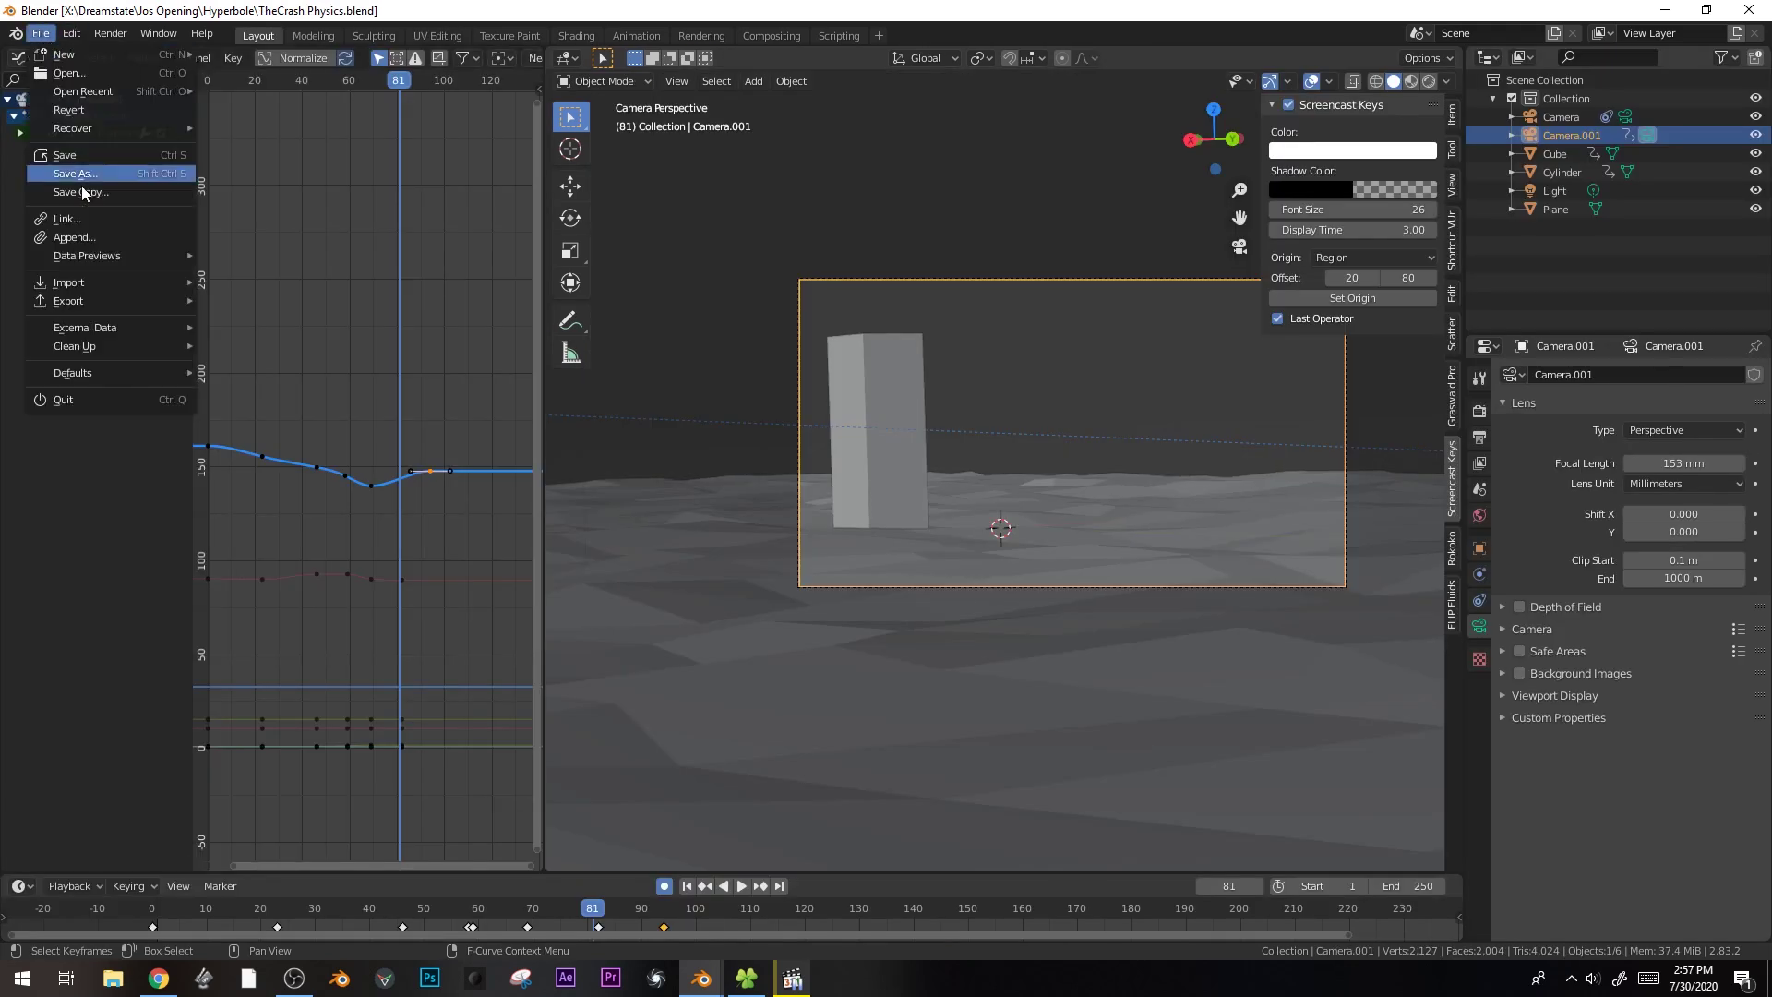
pyautogui.click(106, 238)
pyautogui.doubleClick(600, 447)
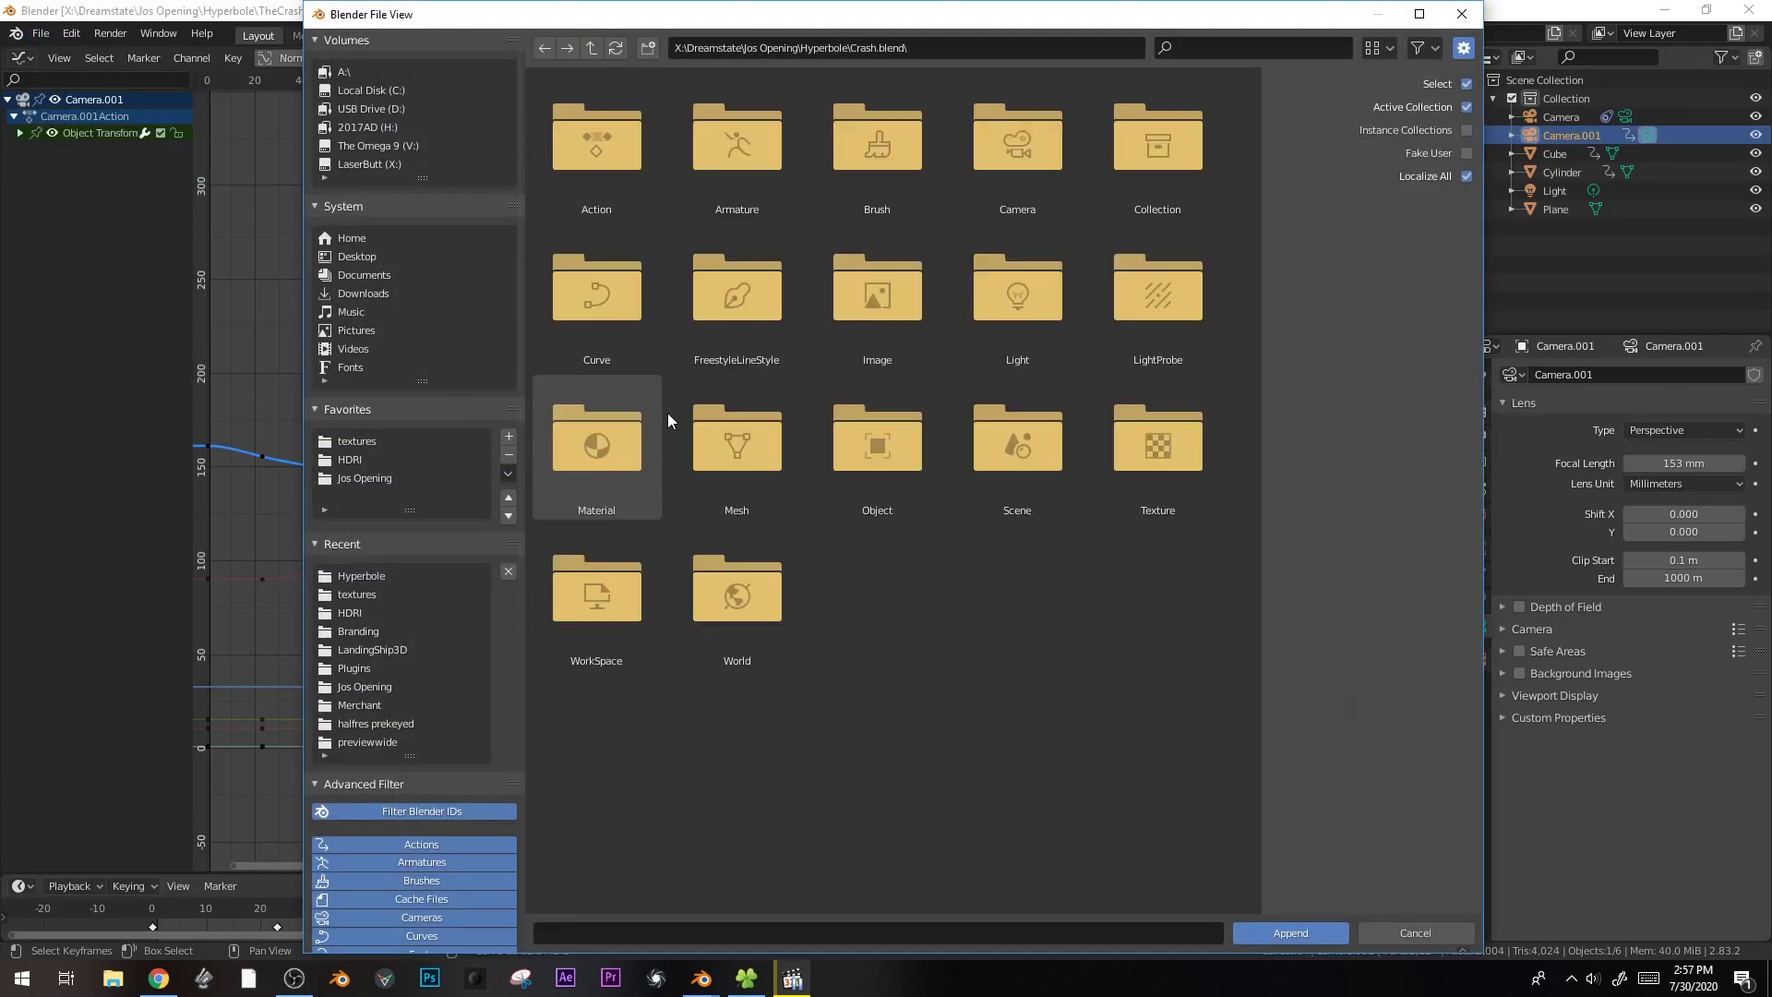
pyautogui.doubleClick(842, 482)
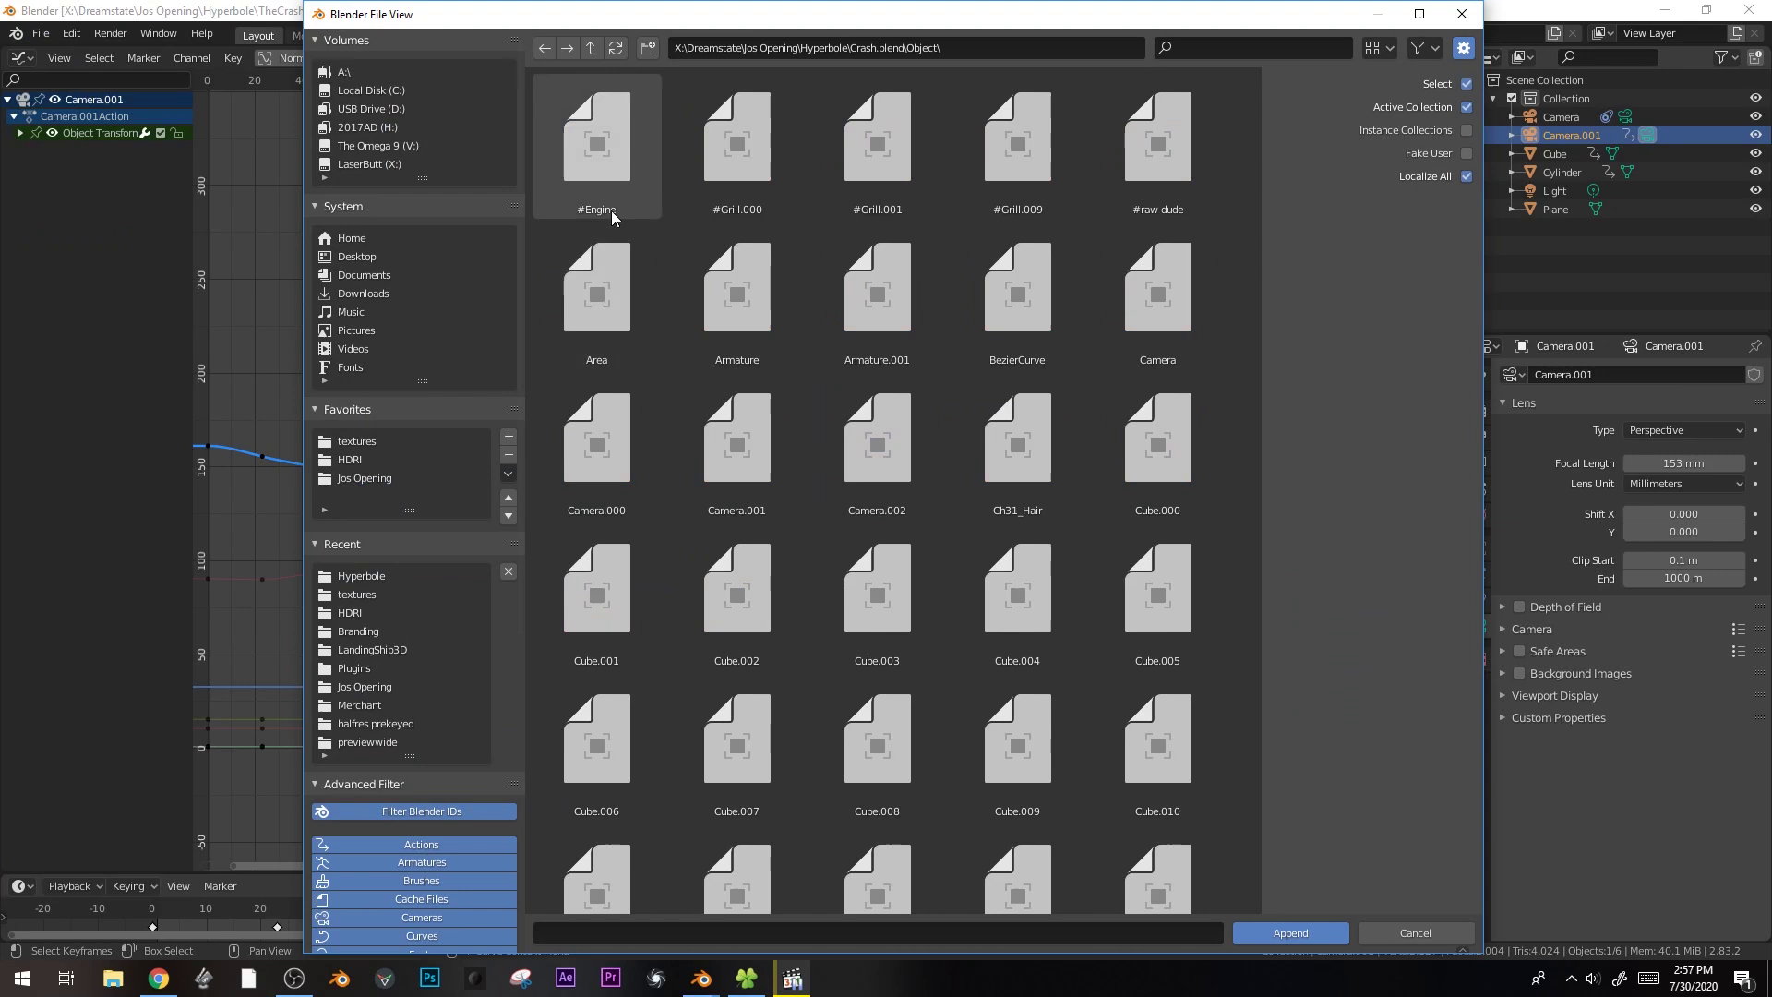
pyautogui.click(597, 168)
pyautogui.click(1290, 932)
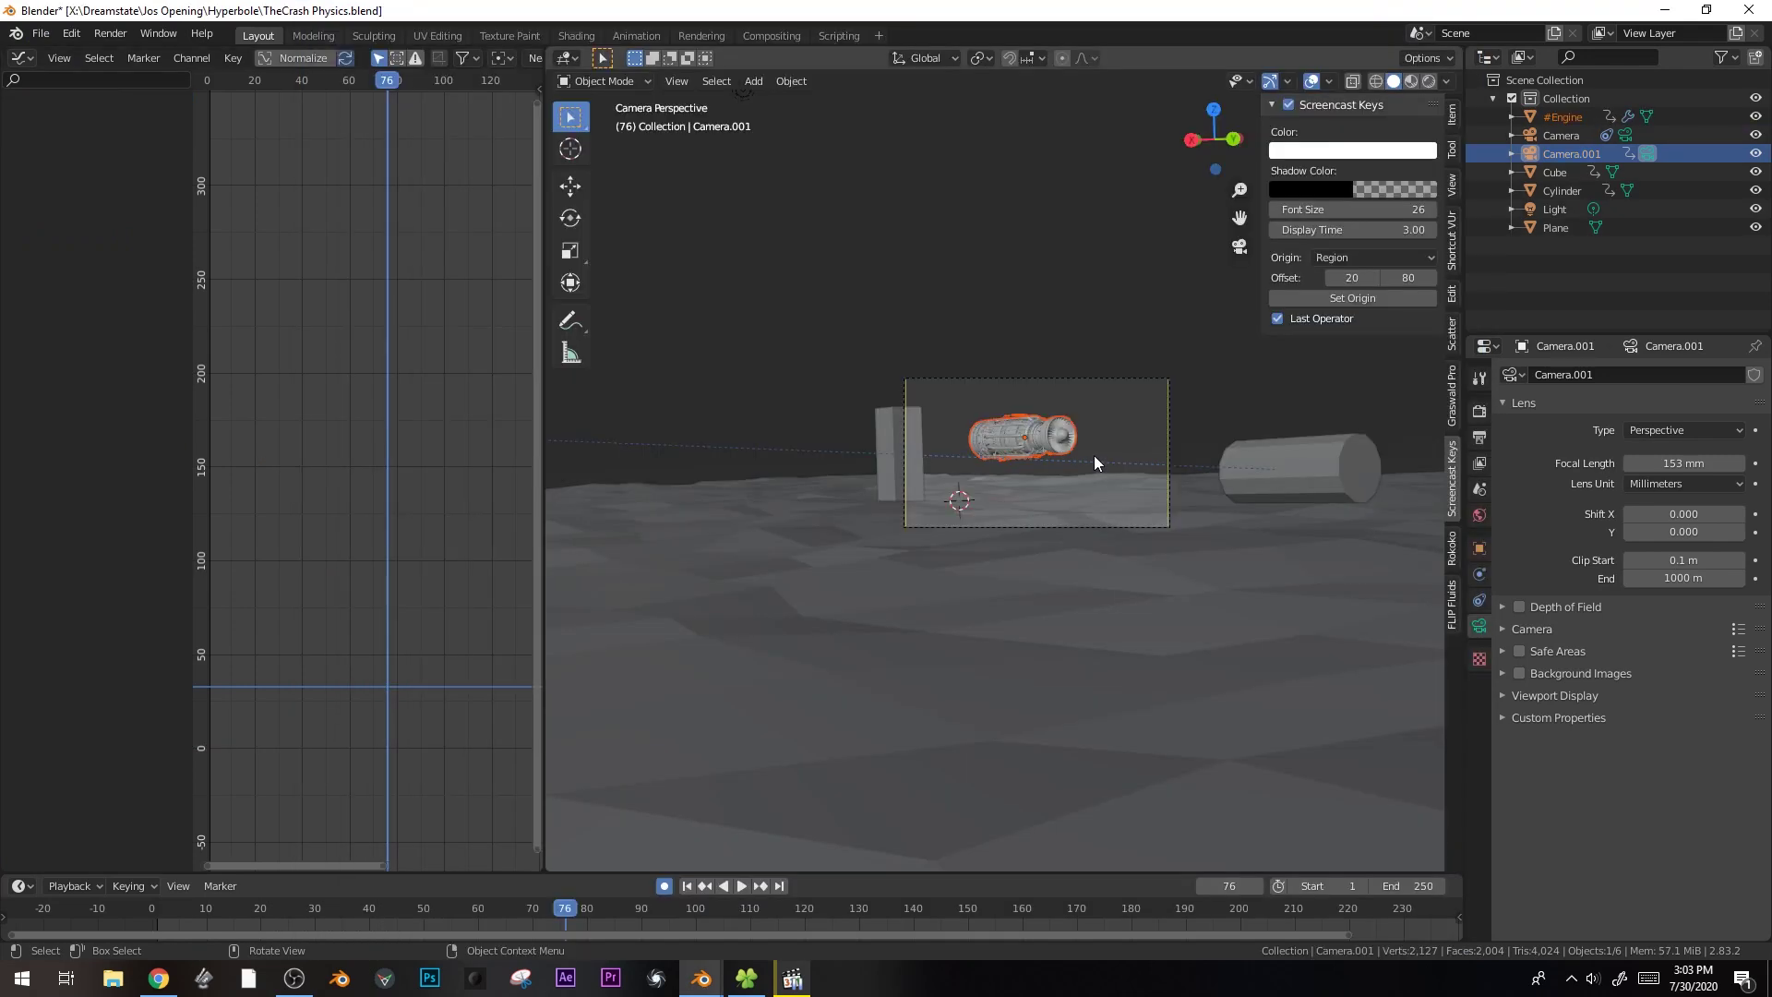
# - Move the appended engine about 2.58 m in X and 7.58 m in Y in the top view
pyautogui.press('KP_7')
pyautogui.scroll(-5, 1093, 456)
pyautogui.press('g')
pyautogui.click(969, 540)
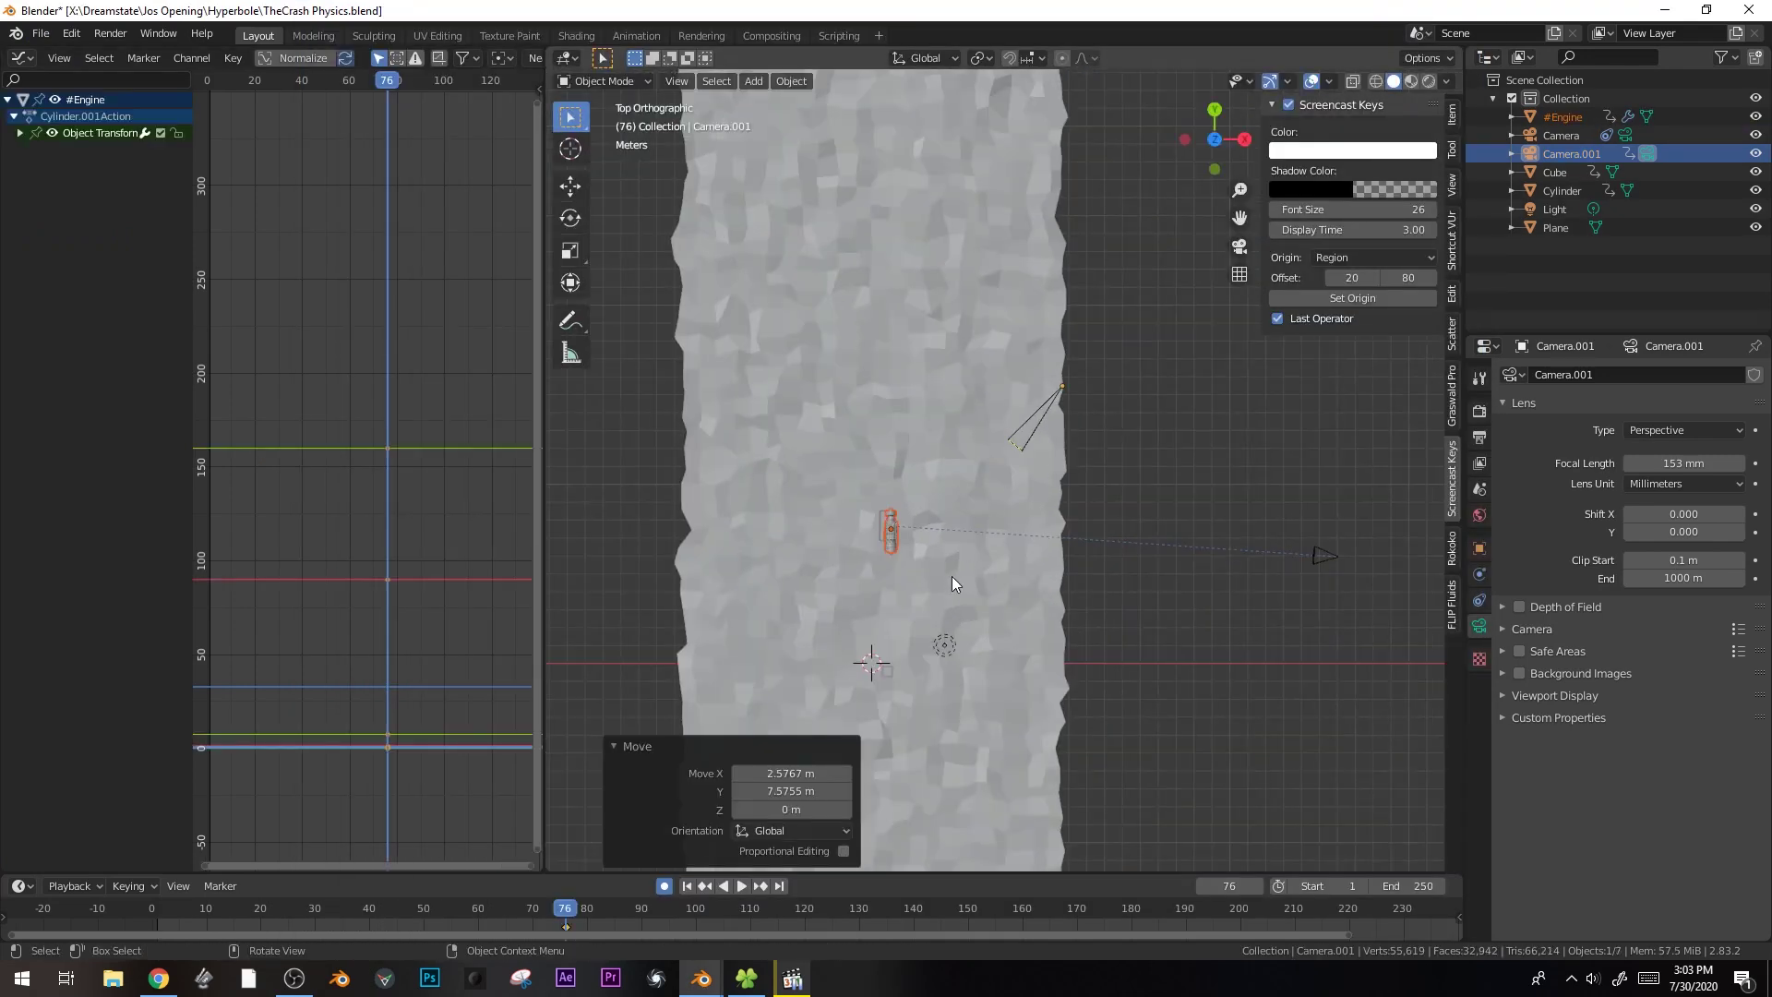
# - Delete the engine's imported keyframes and save the file with auto keying off
pyautogui.scroll(2, 966, 545)
pyautogui.keyDown('shift'); pyautogui.moveTo(966, 544); pyautogui.dragTo(1077, 421, button='middle'); pyautogui.keyUp('shift')
pyautogui.scroll(6, 1076, 421)
pyautogui.press('x')
pyautogui.click(404, 502)
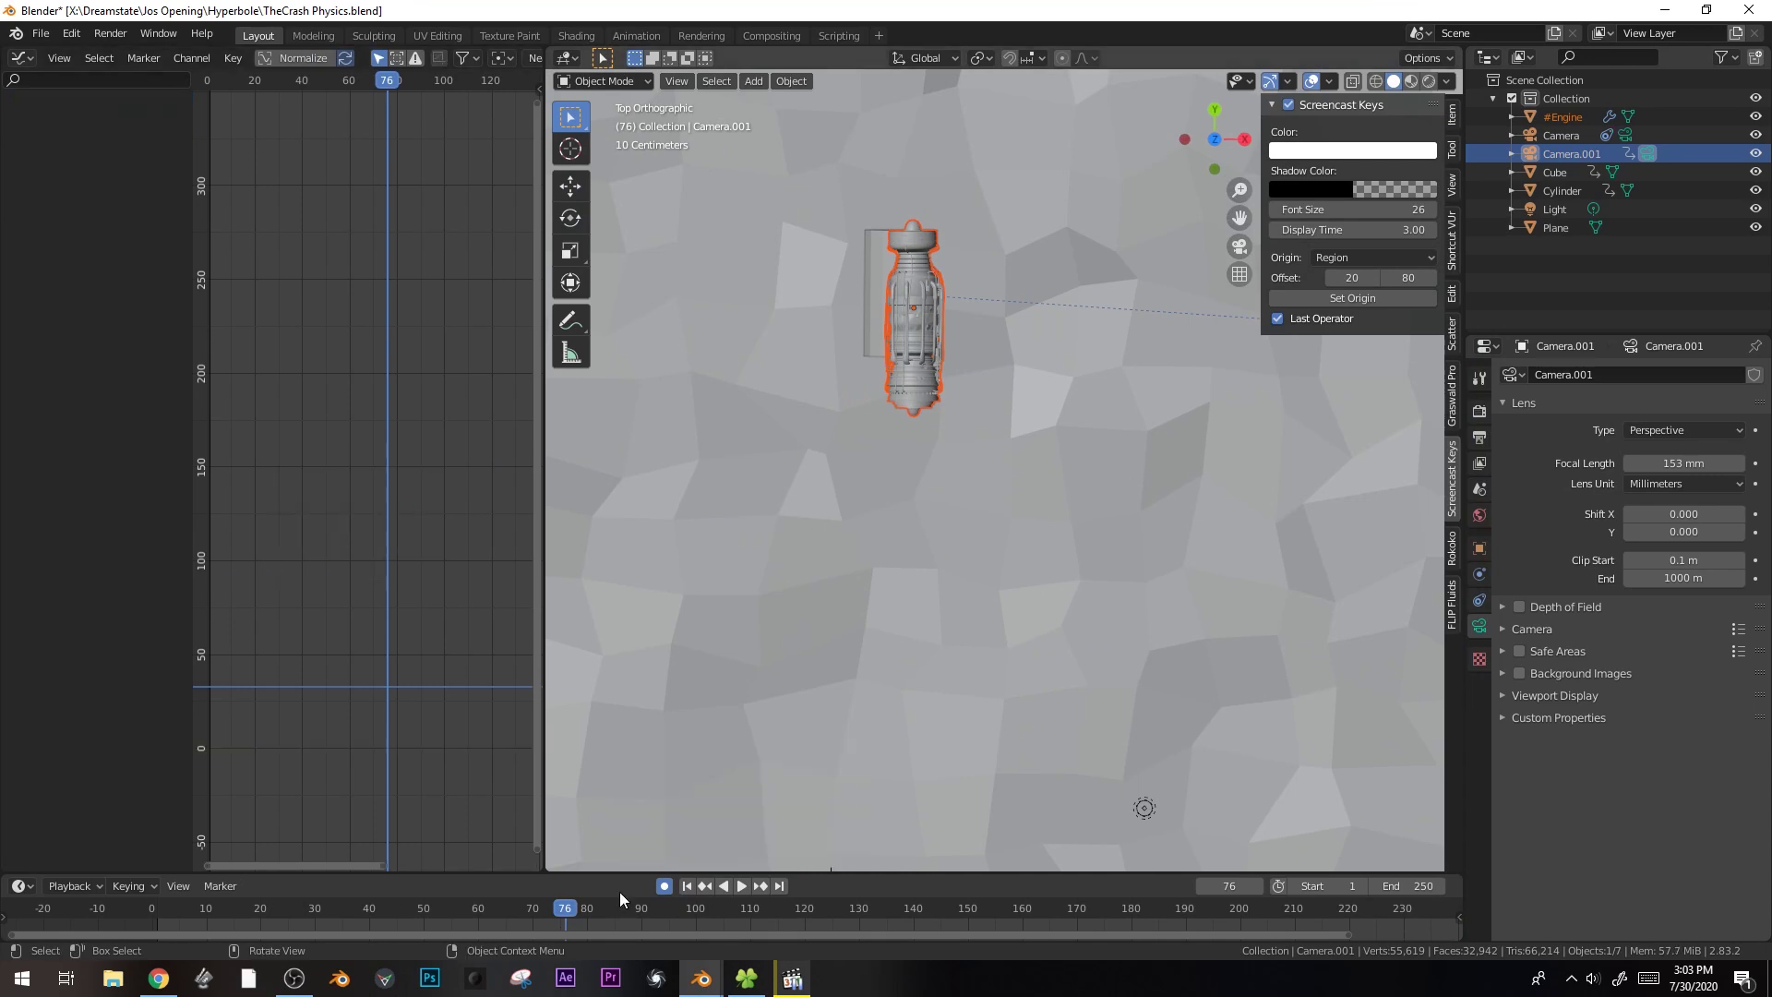
pyautogui.hotkey('ctrl', 's')
# - Rotate the engine -180° in the top view, and scale it up slightly and move it to fit over the cylinder
pyautogui.press('s')
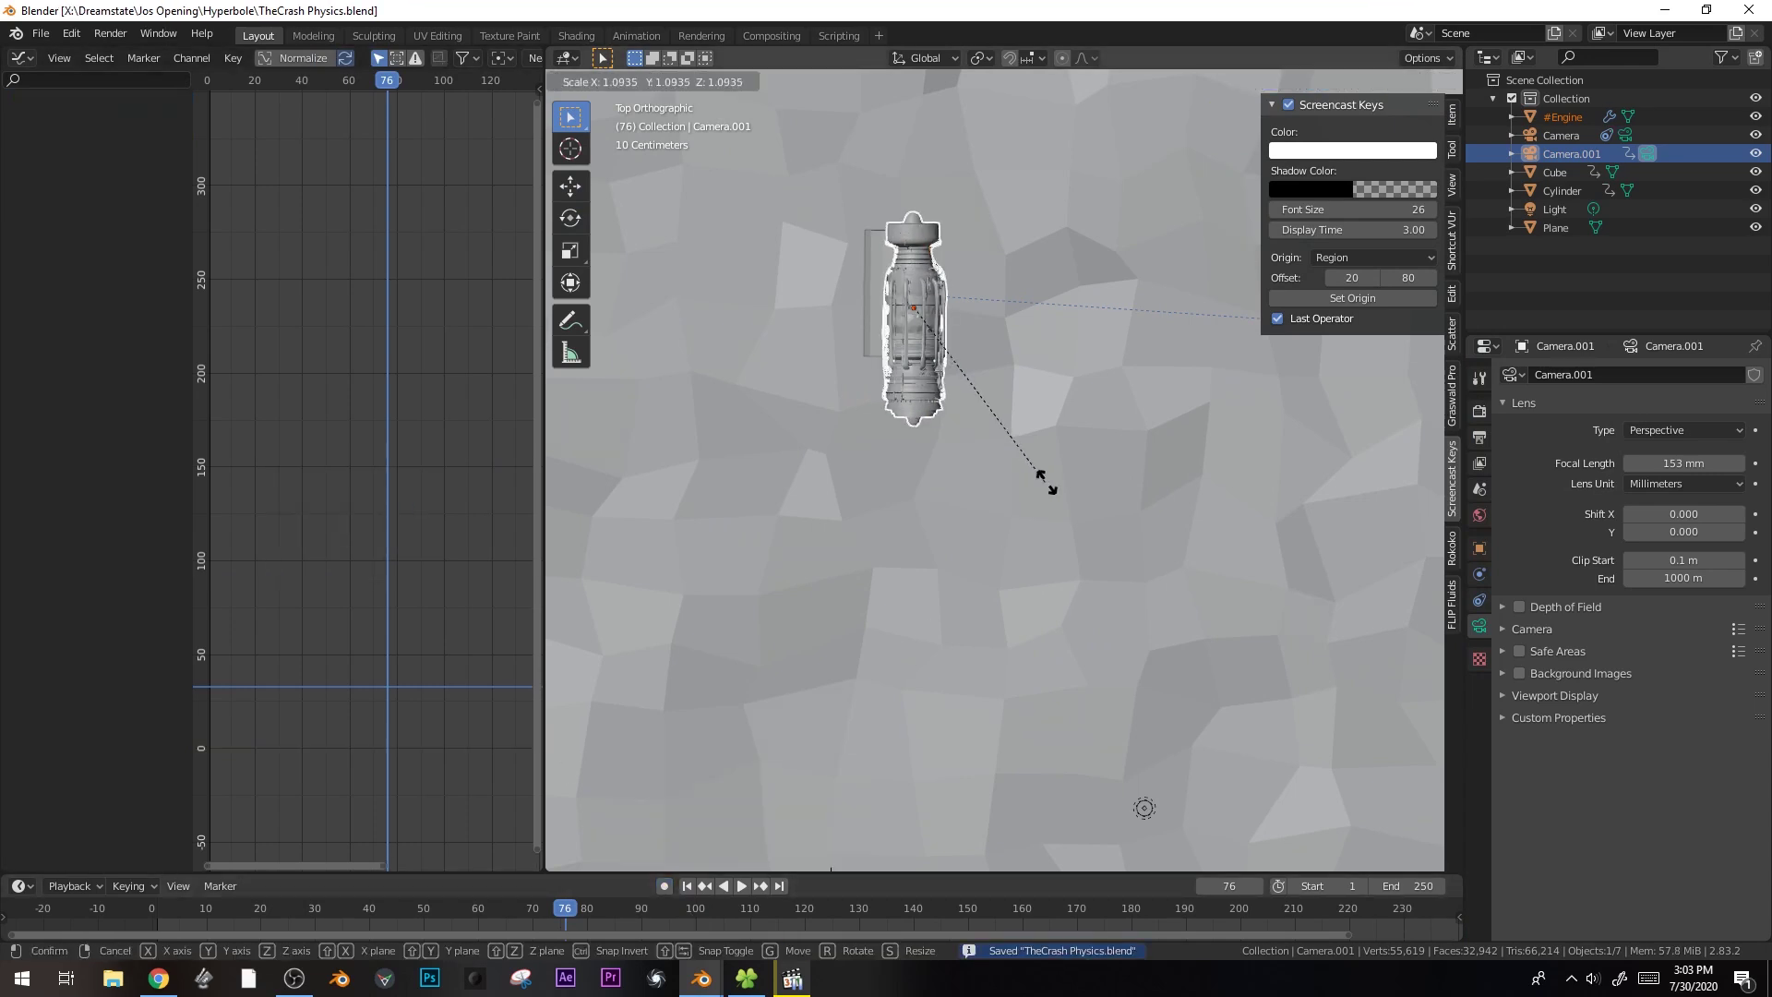
pyautogui.click(1047, 489)
pyautogui.press('r')
pyautogui.click(791, 181)
pyautogui.press('g')
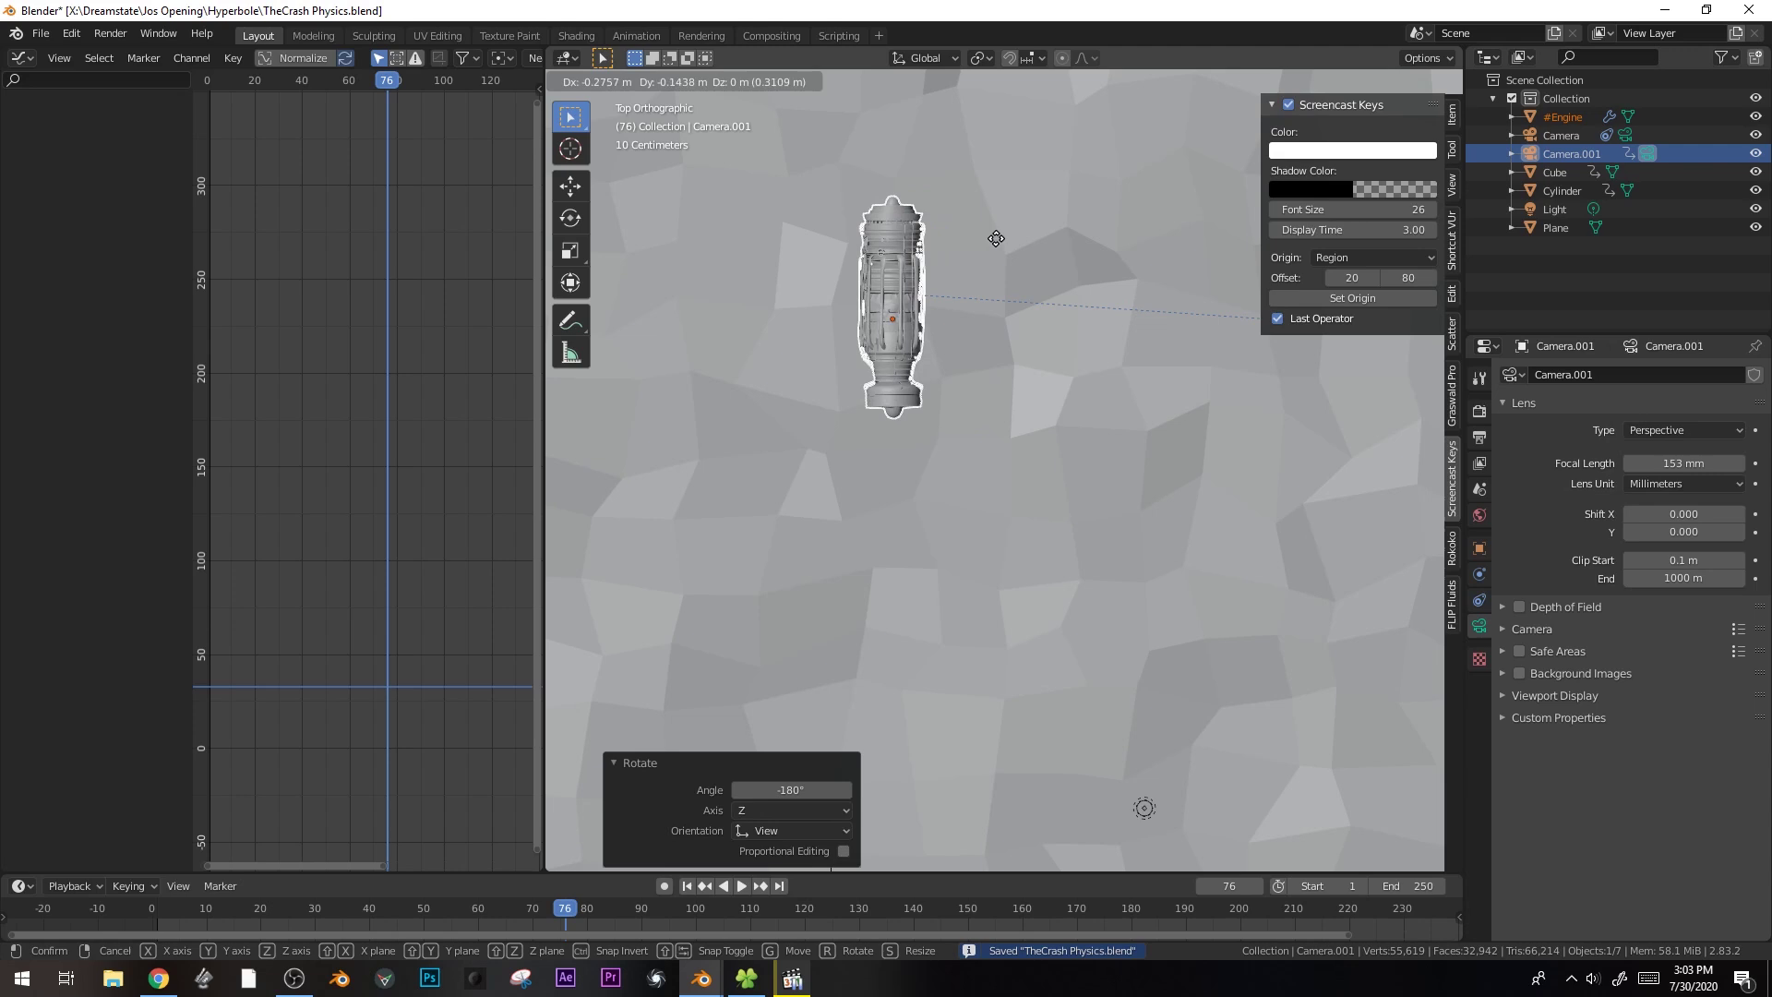
pyautogui.click(994, 238)
pyautogui.press('s')
pyautogui.click(1005, 238)
# - Copy the cylinder's location and rotation to the engine with Copy Attributes
pyautogui.press('KP_3')
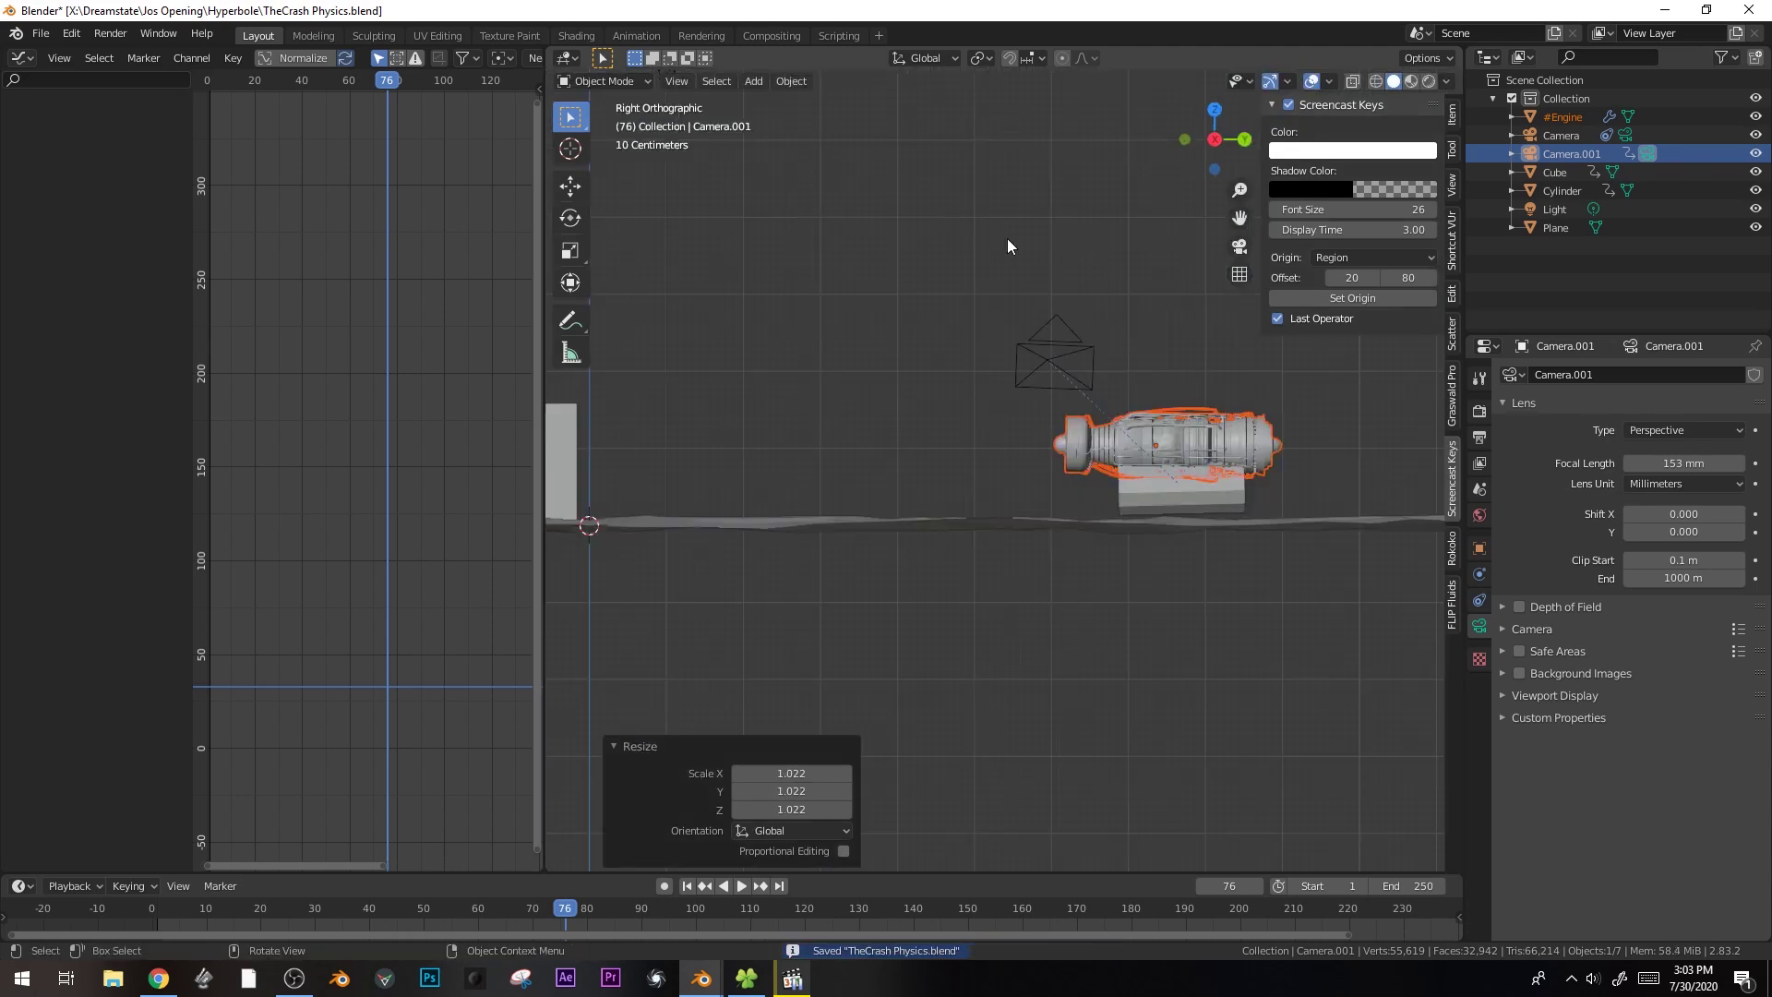
pyautogui.keyDown('shift'); pyautogui.click(1222, 512); pyautogui.keyUp('shift')
pyautogui.hotkey('ctrl', 'c')
pyautogui.click(1223, 515)
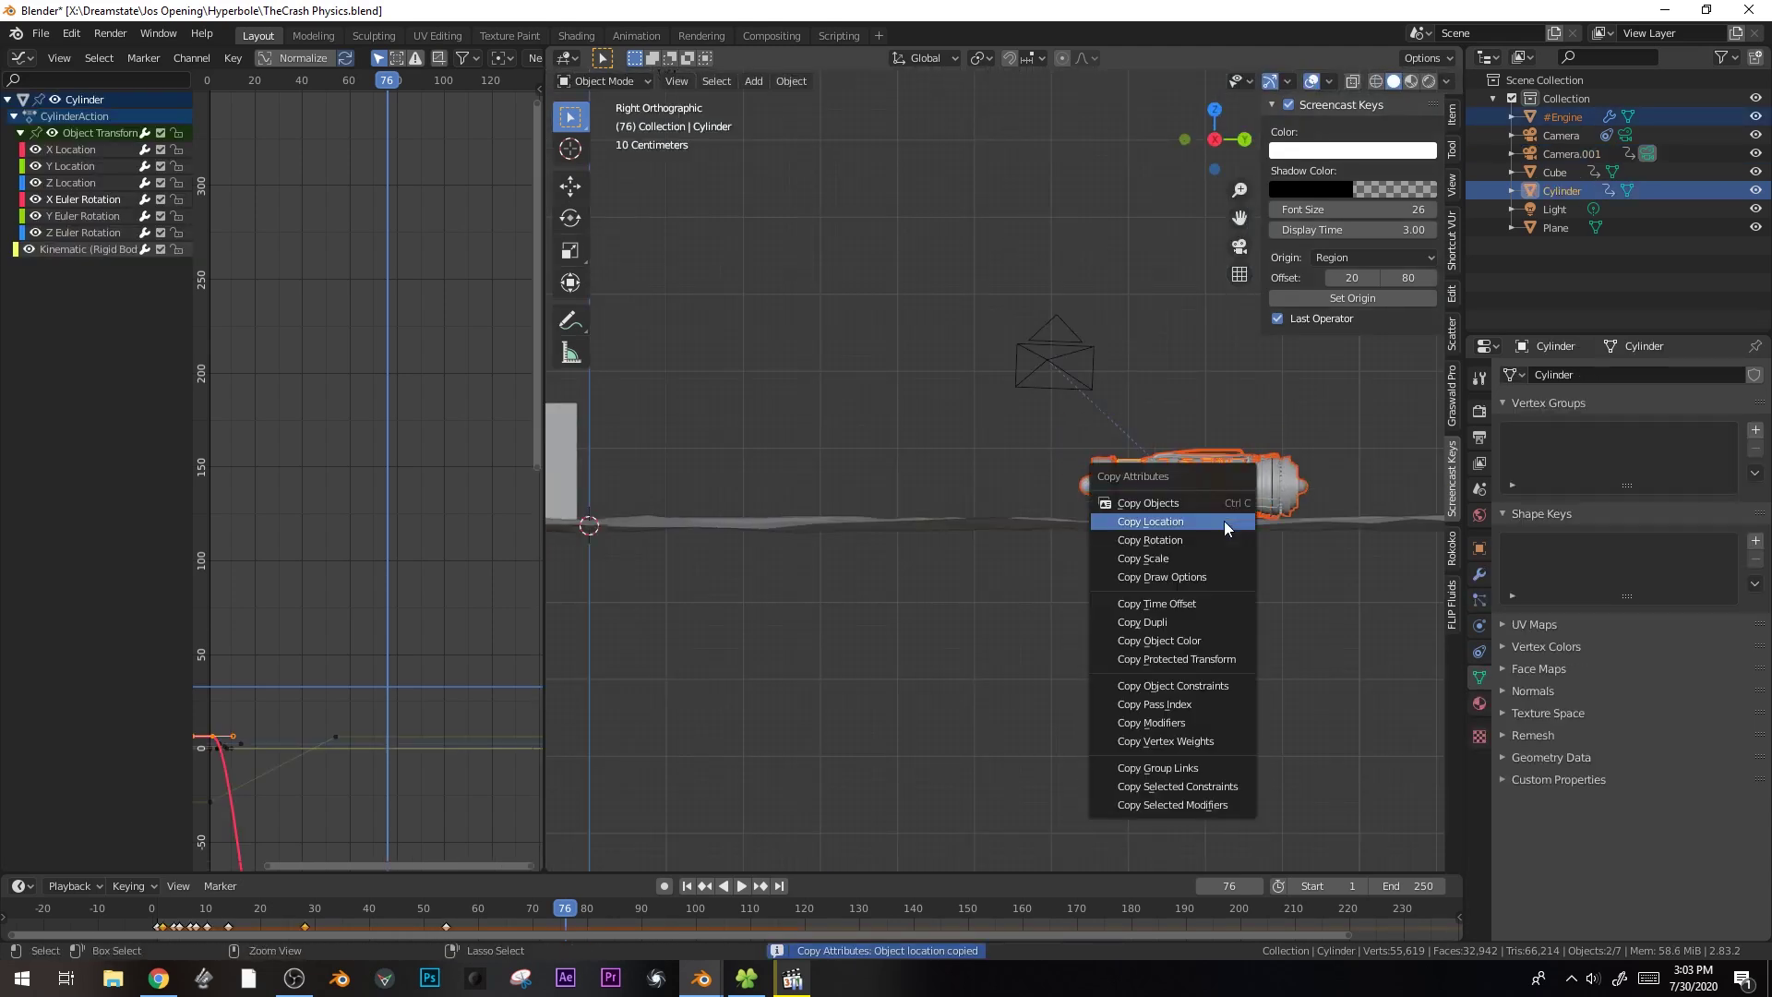
# - Rotate the engine 90° around its local X axis to align it with the cylinder
pyautogui.click(1226, 434)
pyautogui.press('r')
pyautogui.press('x')
pyautogui.press('x')
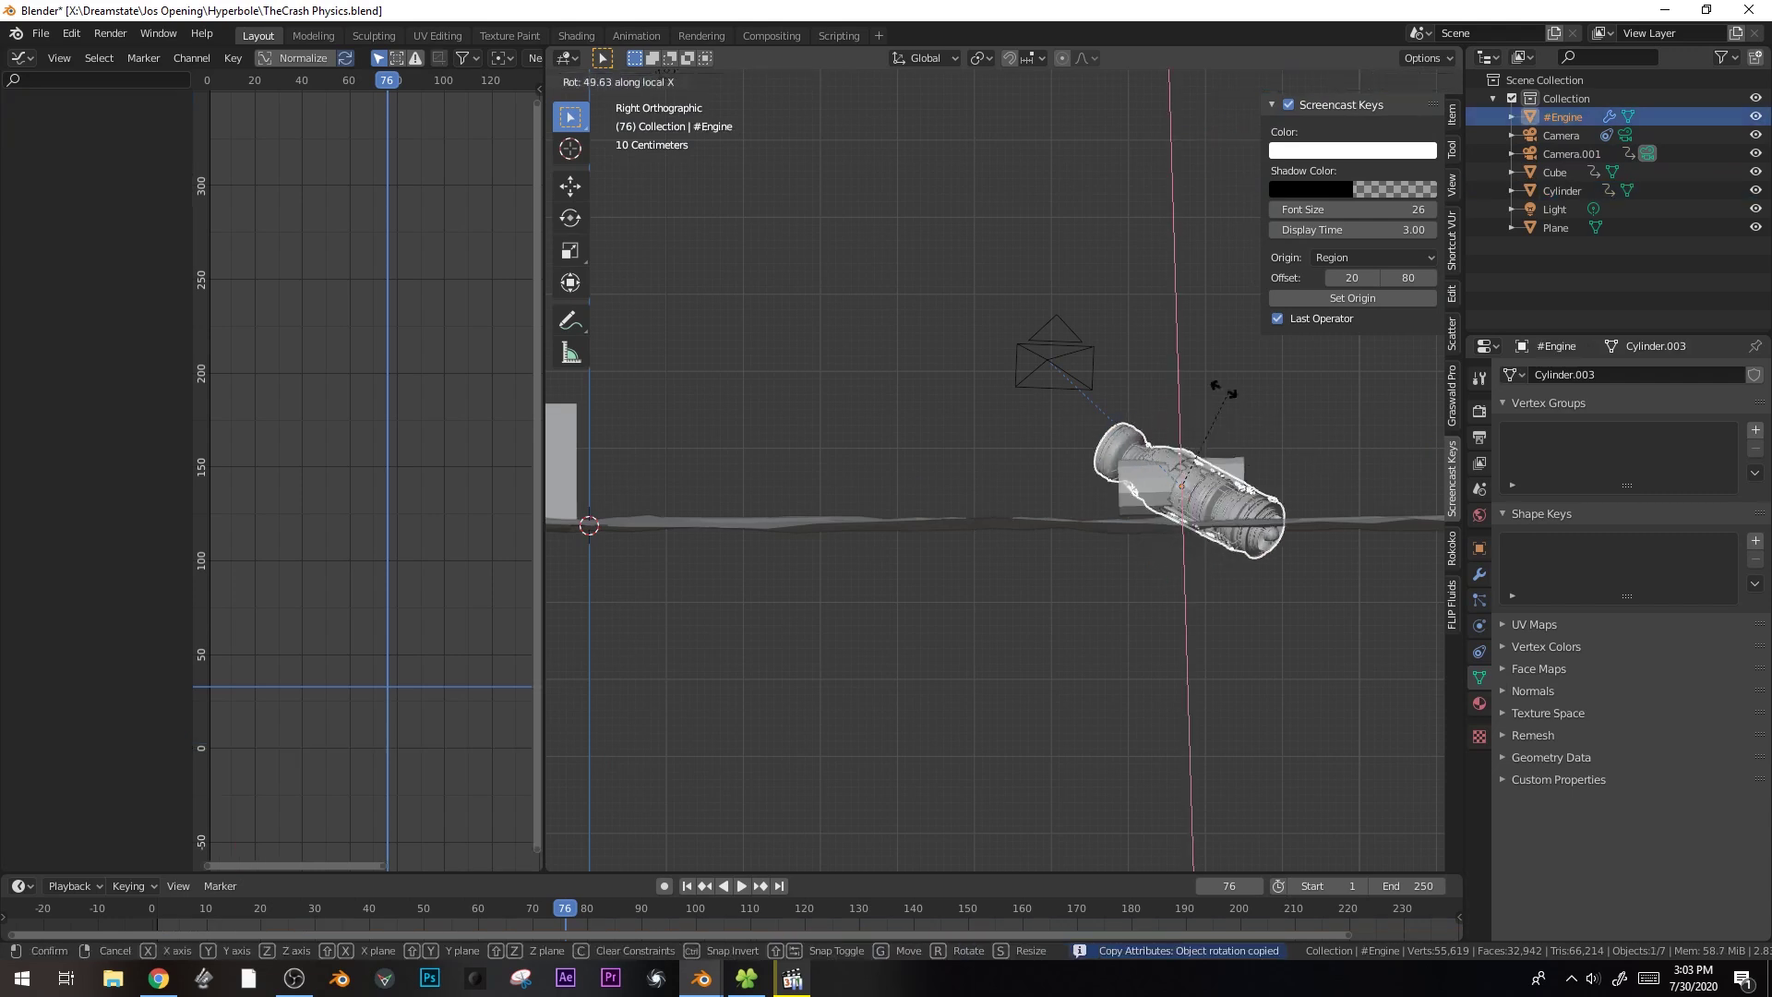
pyautogui.press('9')
pyautogui.press('0')
pyautogui.press('Return')
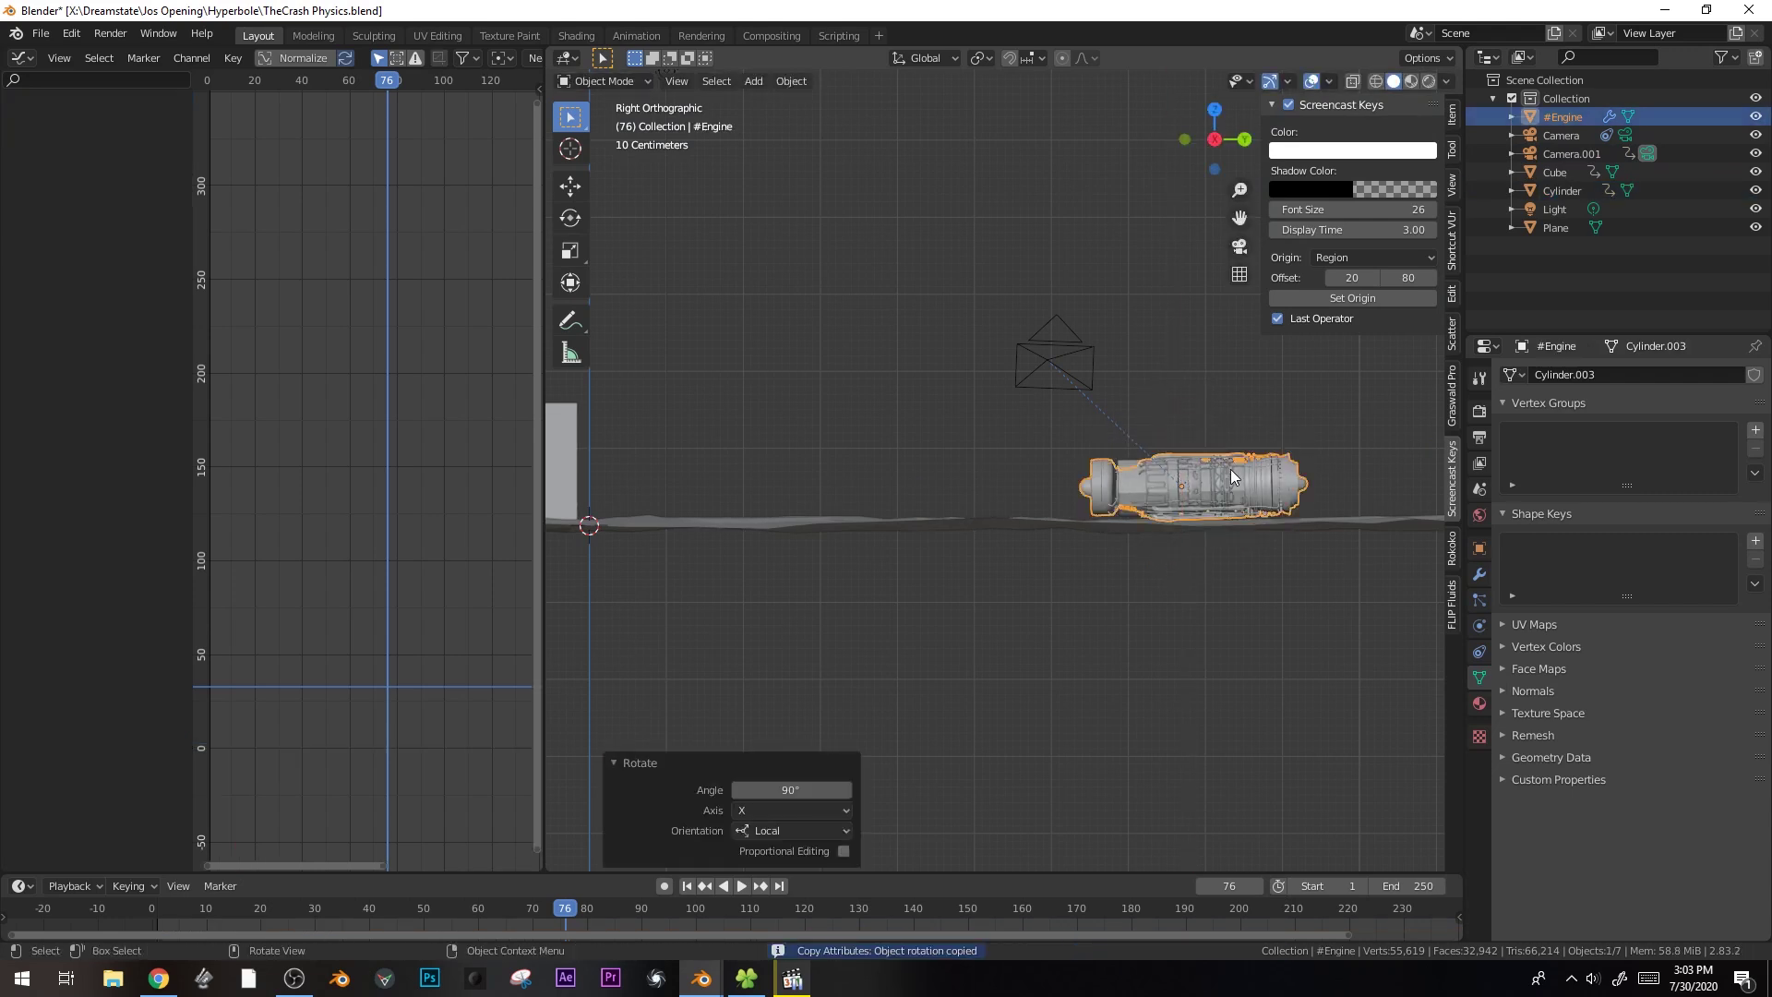
# - Parent the engine to the cylinder
pyautogui.scroll(2, 1231, 468)
pyautogui.press('g')
pyautogui.click(1275, 441)
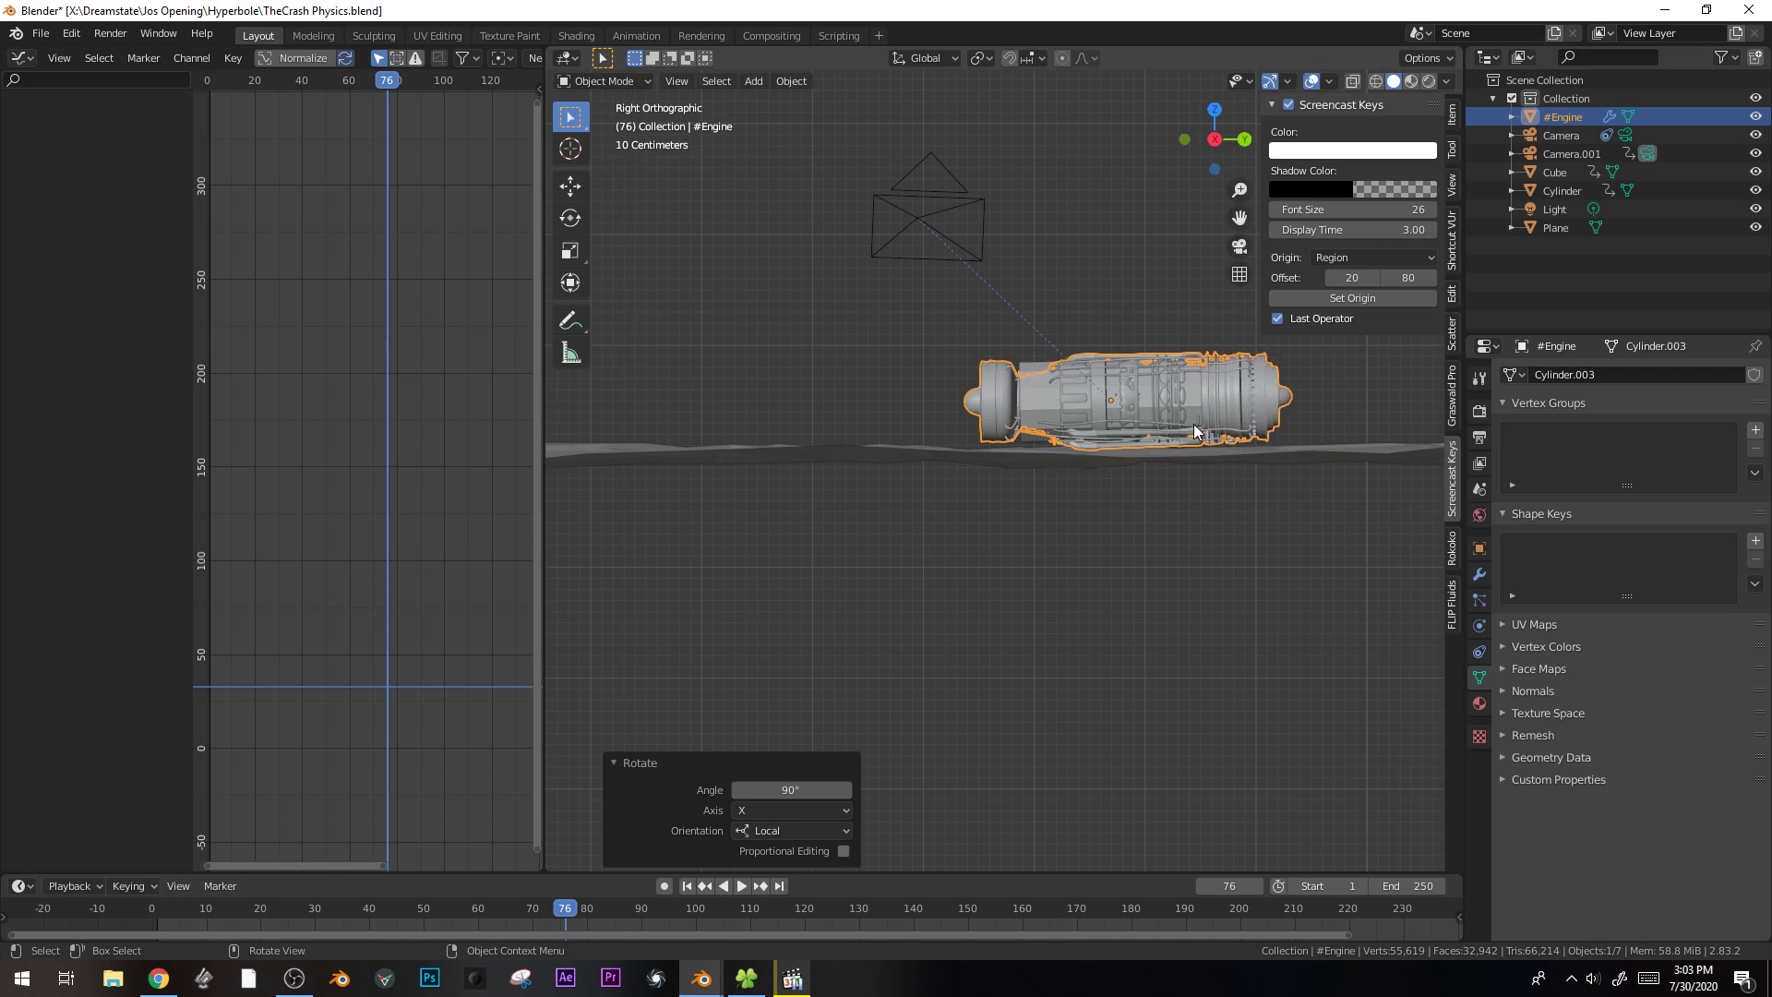
pyautogui.keyDown('shift'); pyautogui.click(1032, 360); pyautogui.keyUp('shift')
pyautogui.hotkey('ctrl', 'p')
pyautogui.click(1032, 360)
# - Move the engine about -0.316 m along its local Z axis to center it on the cylinder
pyautogui.click(1238, 373)
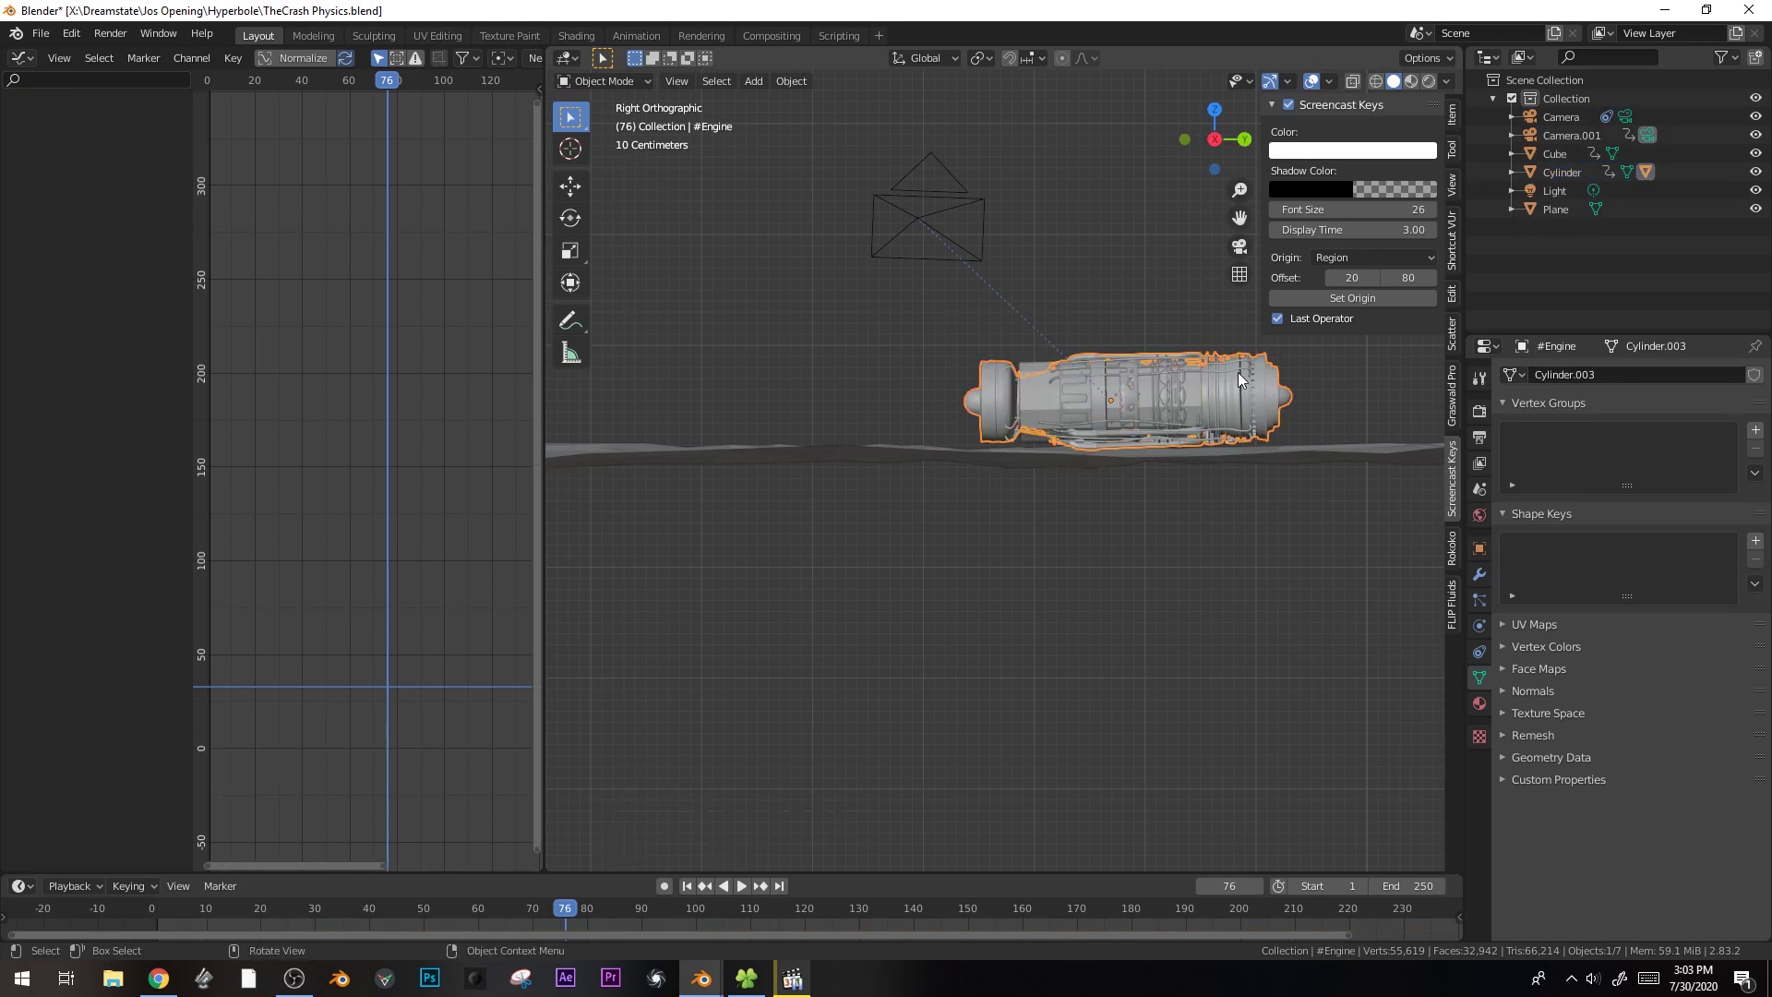
pyautogui.press('g')
pyautogui.press('z')
pyautogui.press('z')
pyautogui.click(1194, 371)
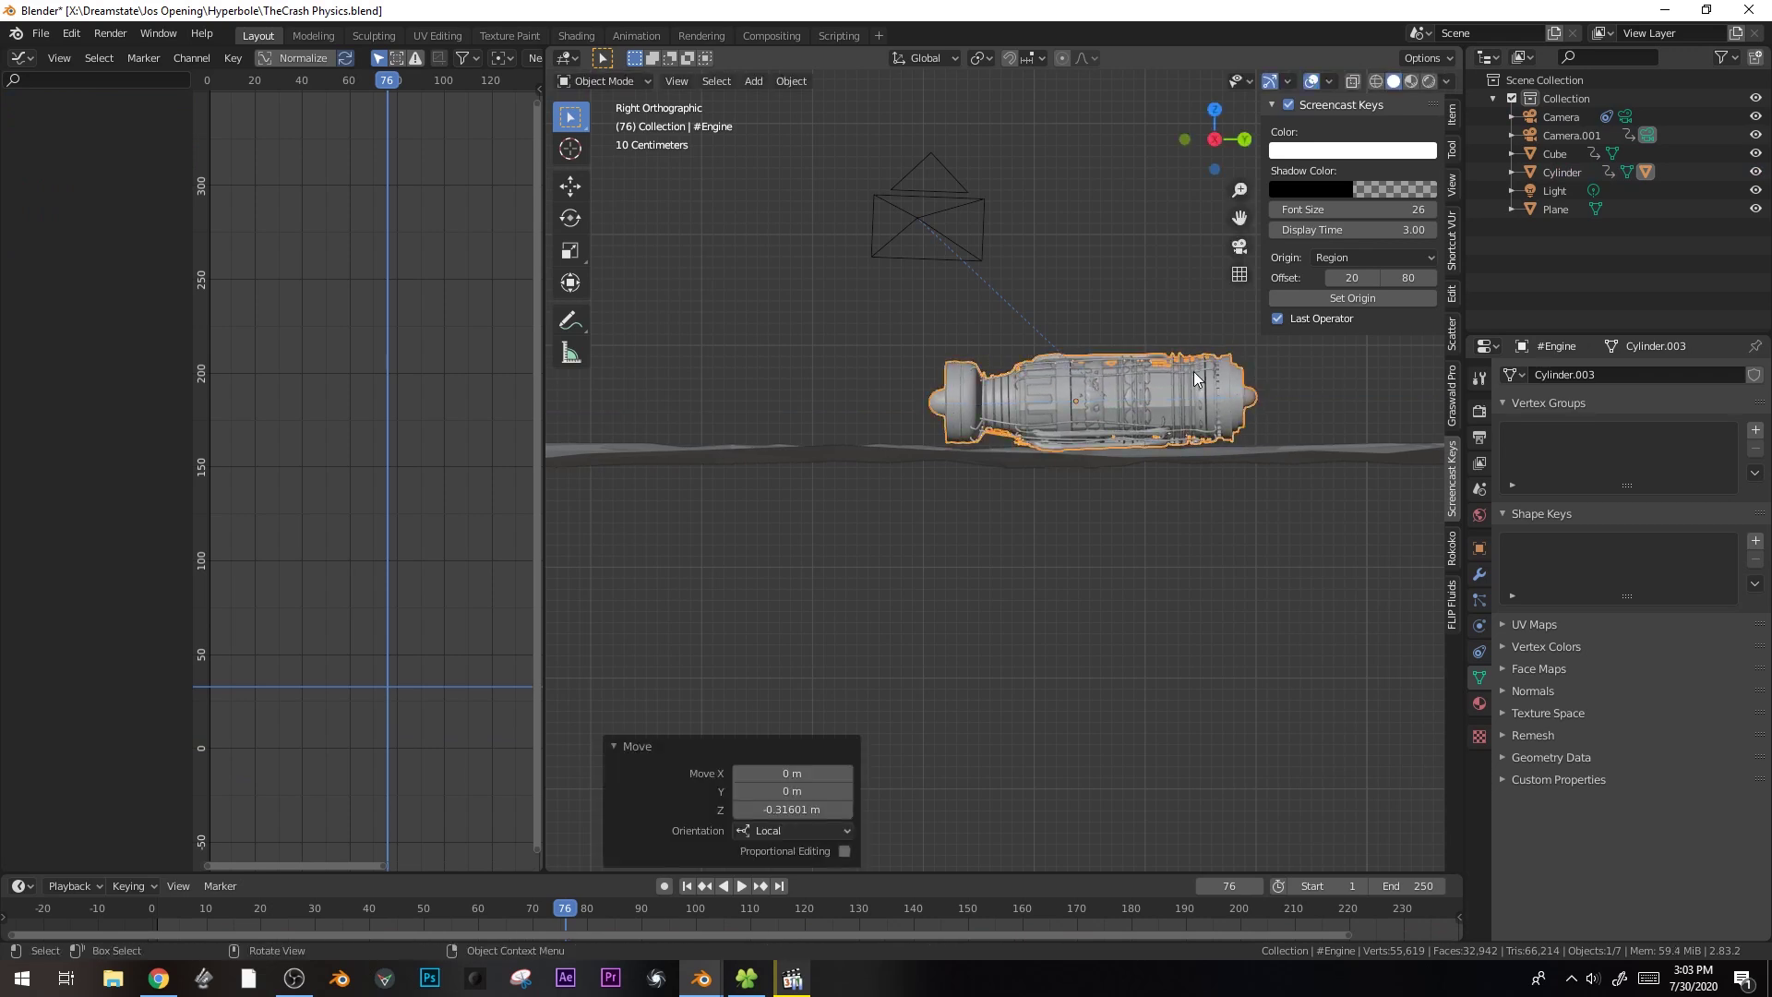
pyautogui.press('g')
pyautogui.rightClick(1104, 373)
# - Step back through the frames and check the engine's motion through the camera
pyautogui.press('Left')
pyautogui.press('Left')
pyautogui.press('Left')
pyautogui.press('Left')
pyautogui.press('Left')
pyautogui.press('Left')
pyautogui.press('Left')
pyautogui.press('Left')
pyautogui.press('KP_0')
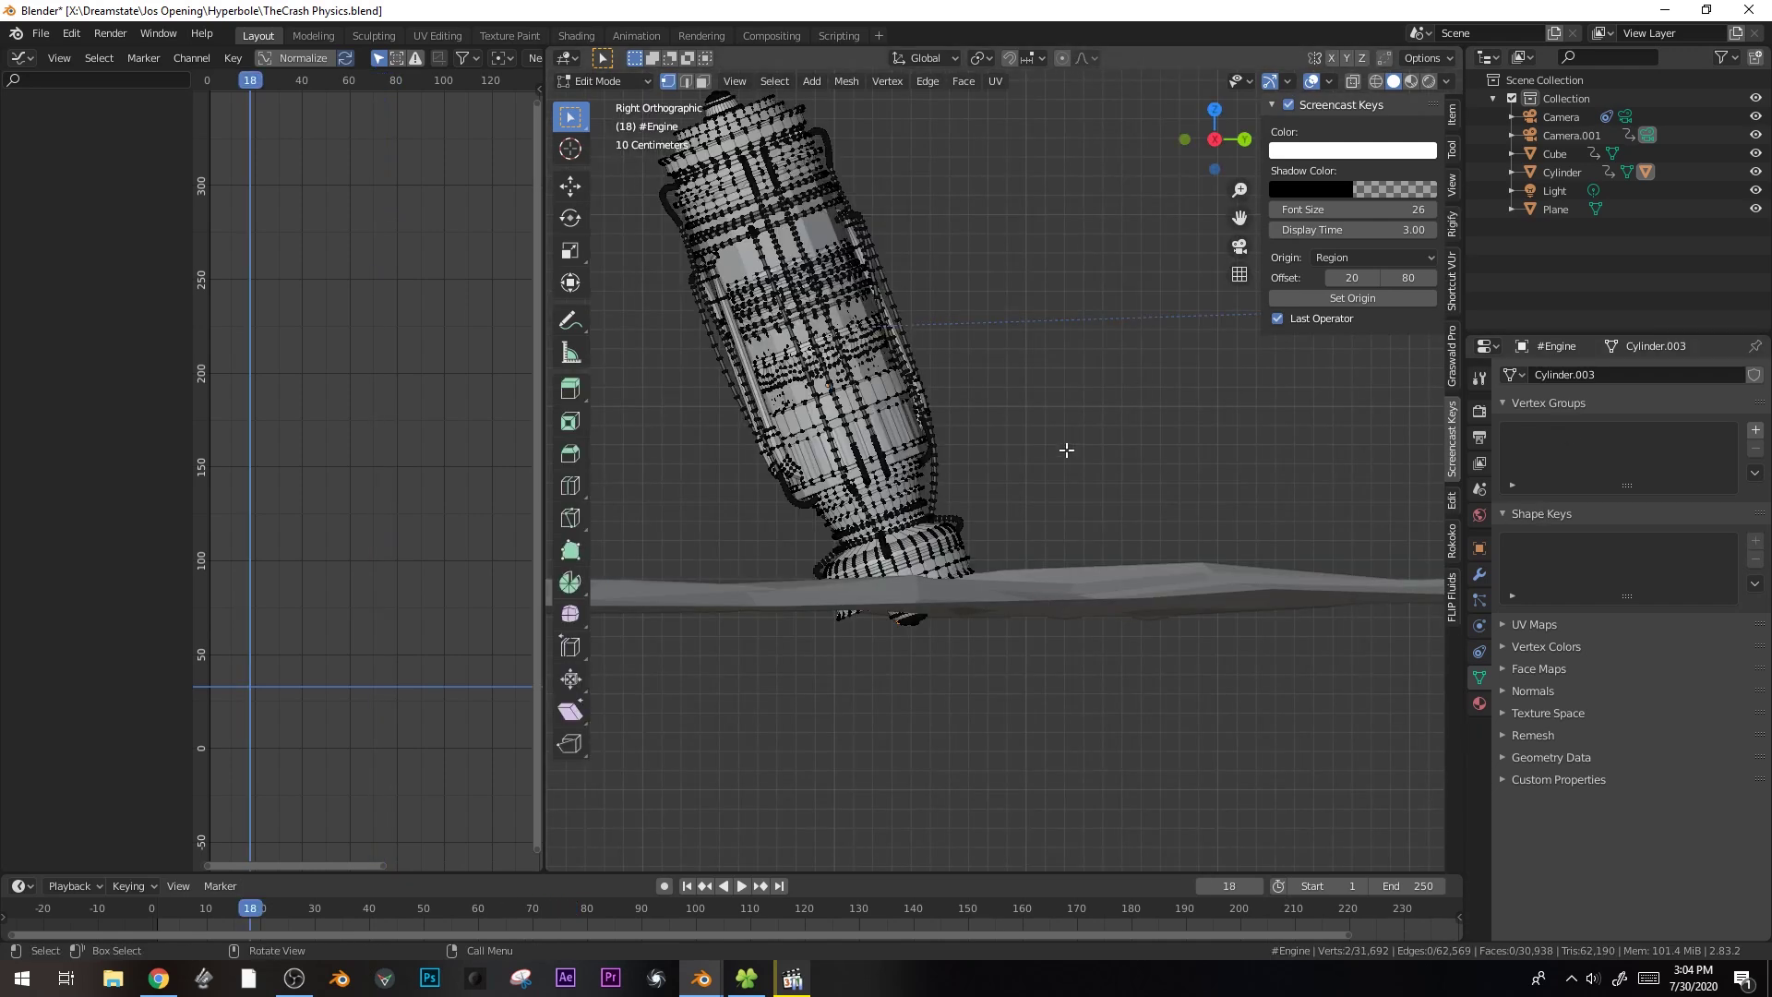
# - Add a Basis shape key and a second shape key named "first hit on front" to the engine
pyautogui.press('Tab')
pyautogui.click(1755, 541)
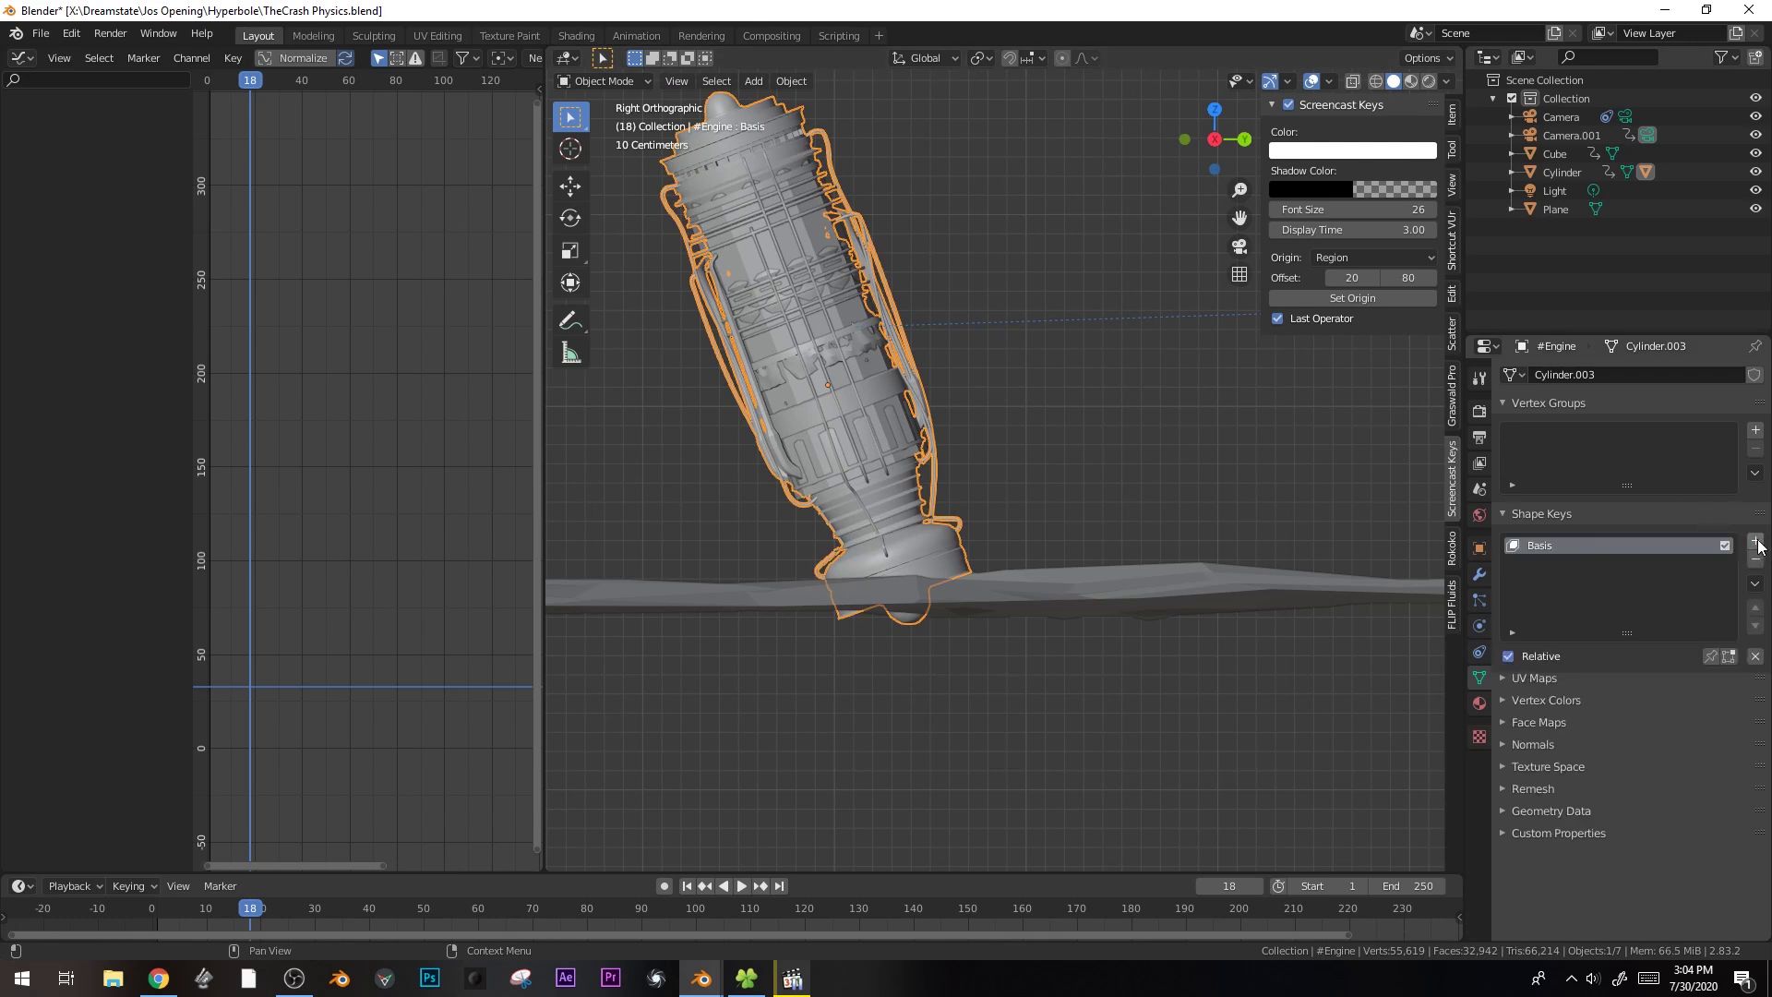
pyautogui.click(1756, 541)
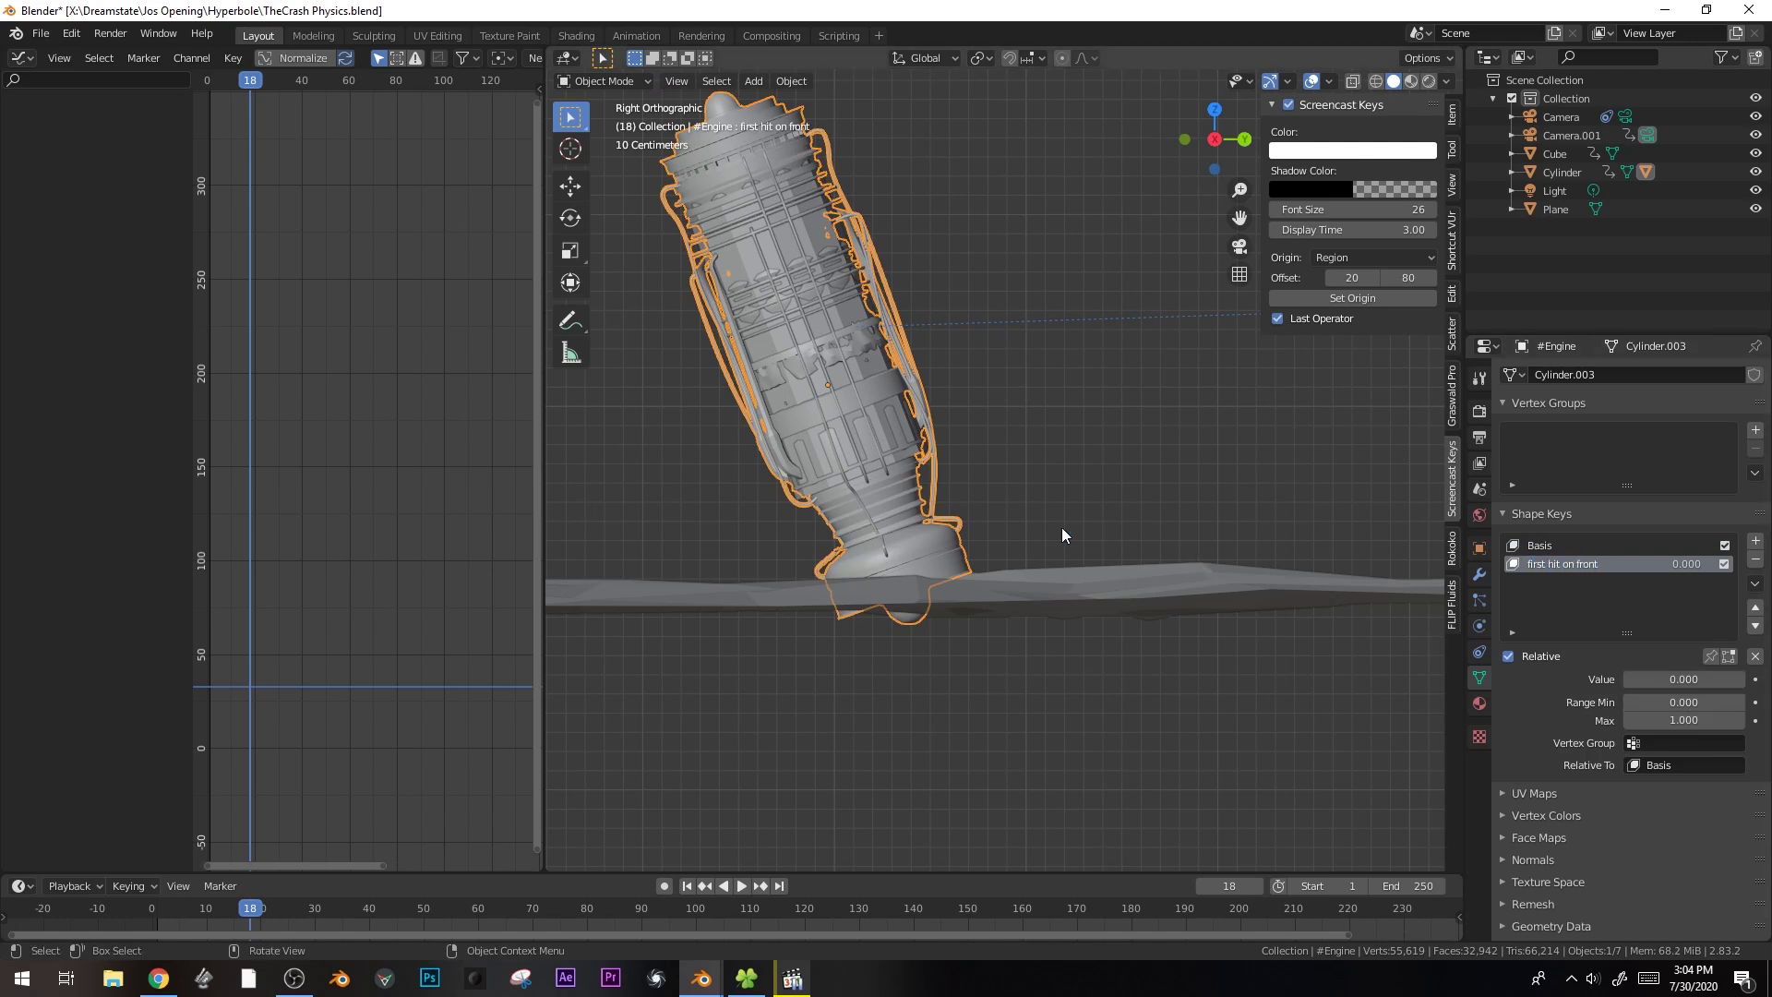
# - Enter Edit Mode on the engine and set proportional editing to Linear falloff
pyautogui.press('Tab')
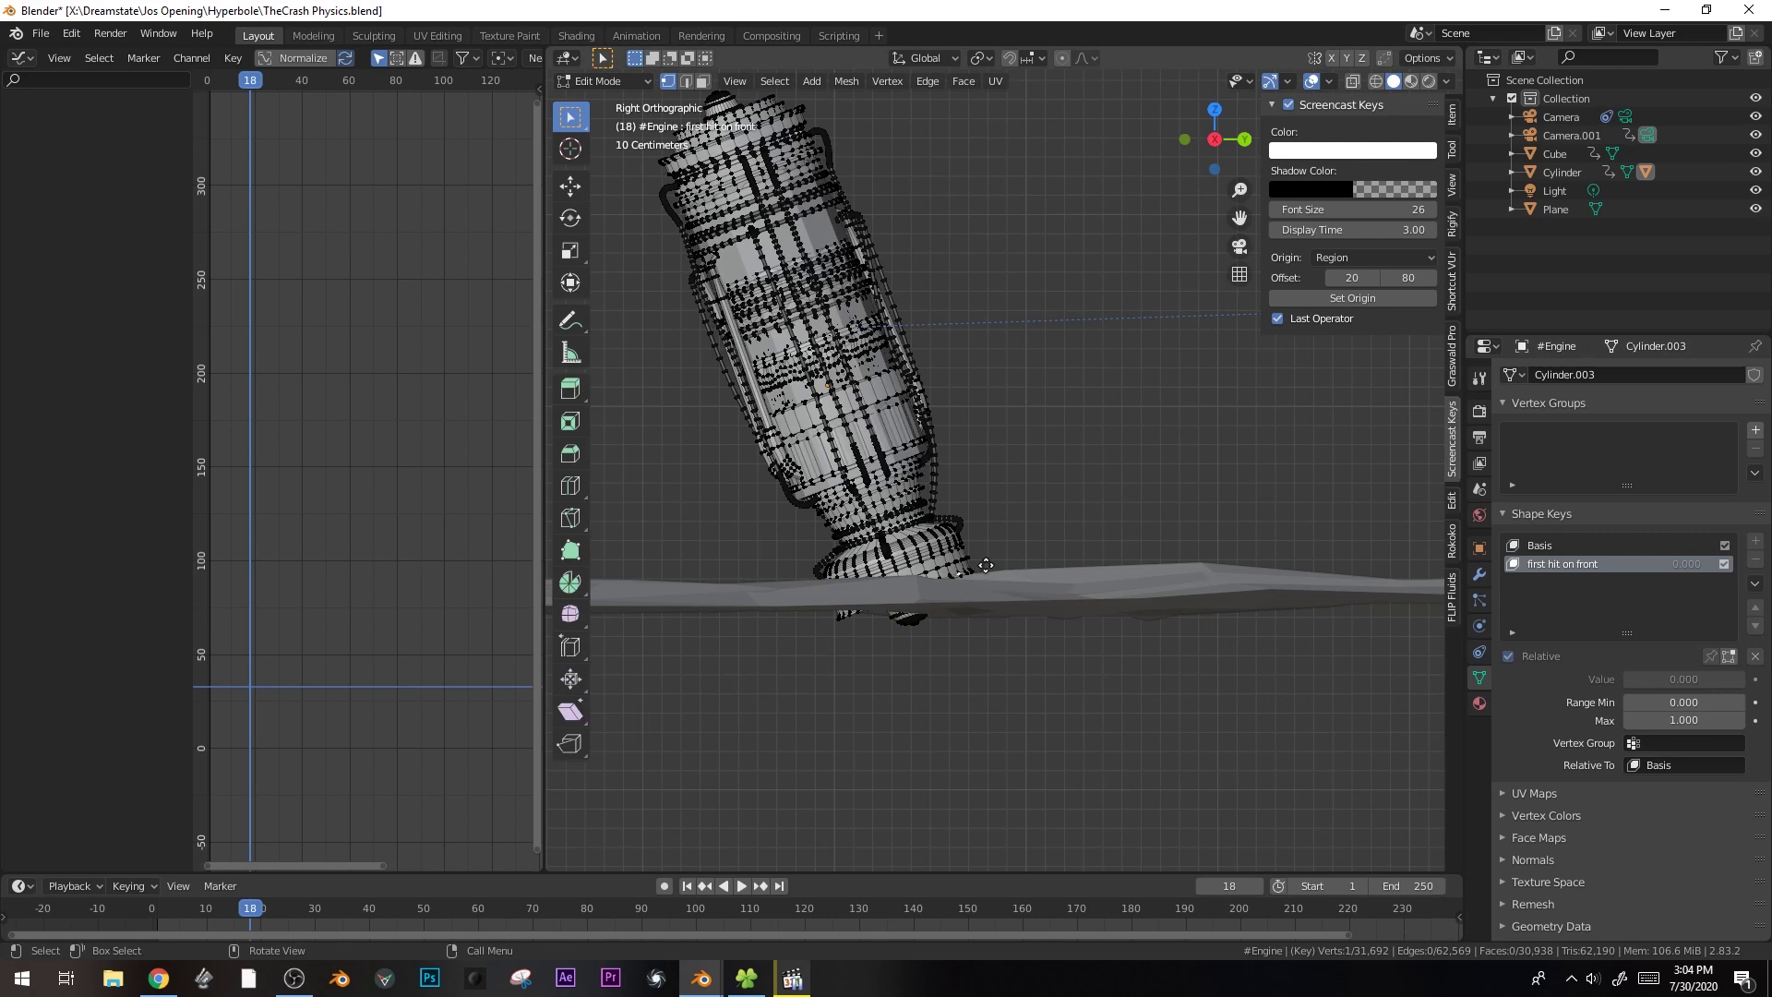
pyautogui.press('g')
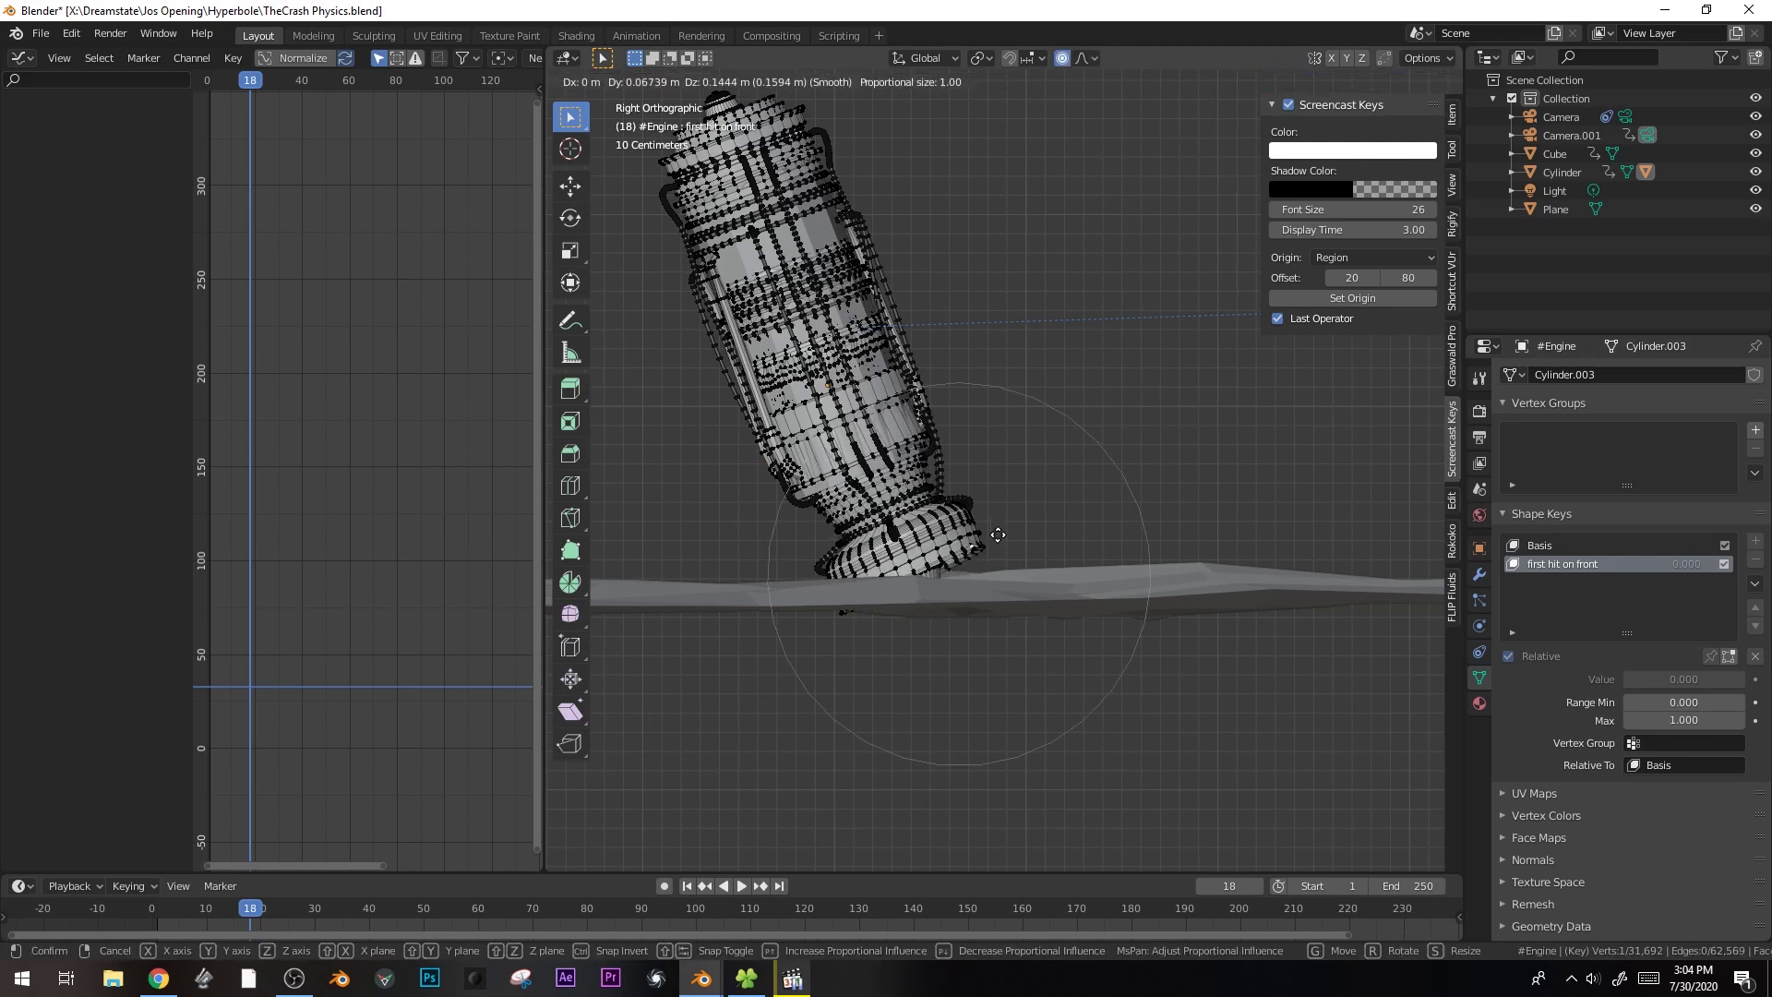
pyautogui.press('Escape')
pyautogui.click(1089, 58)
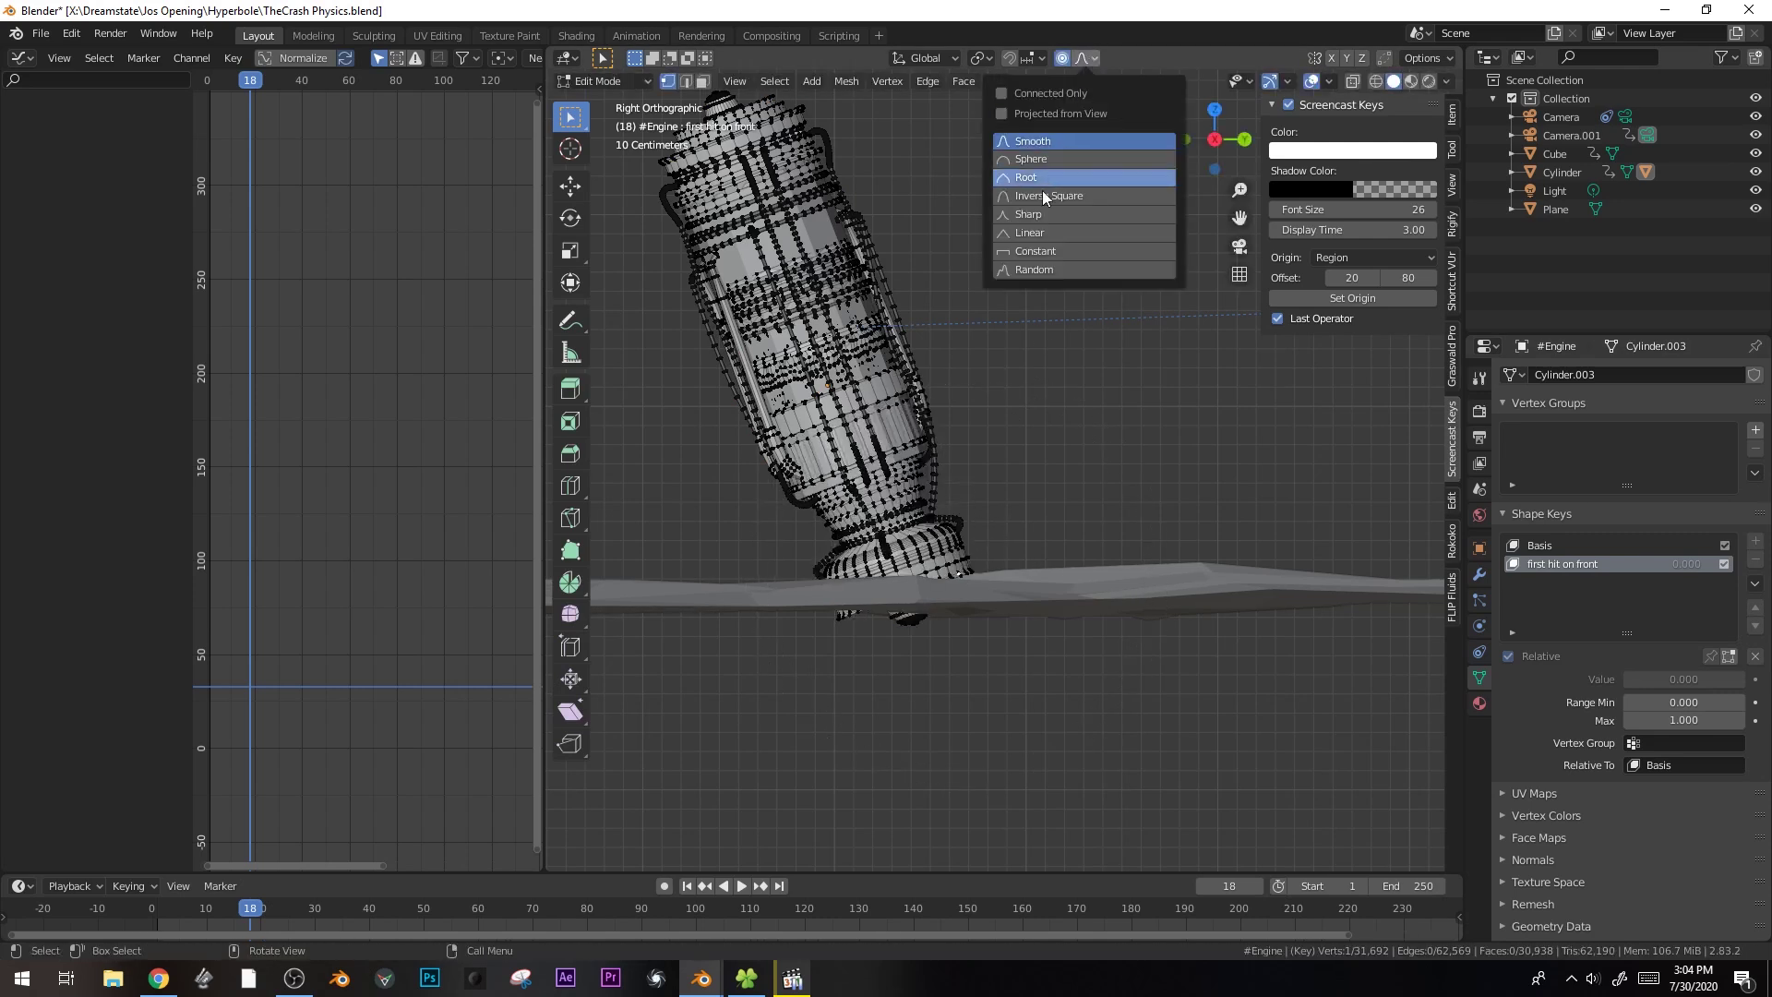
pyautogui.click(1034, 232)
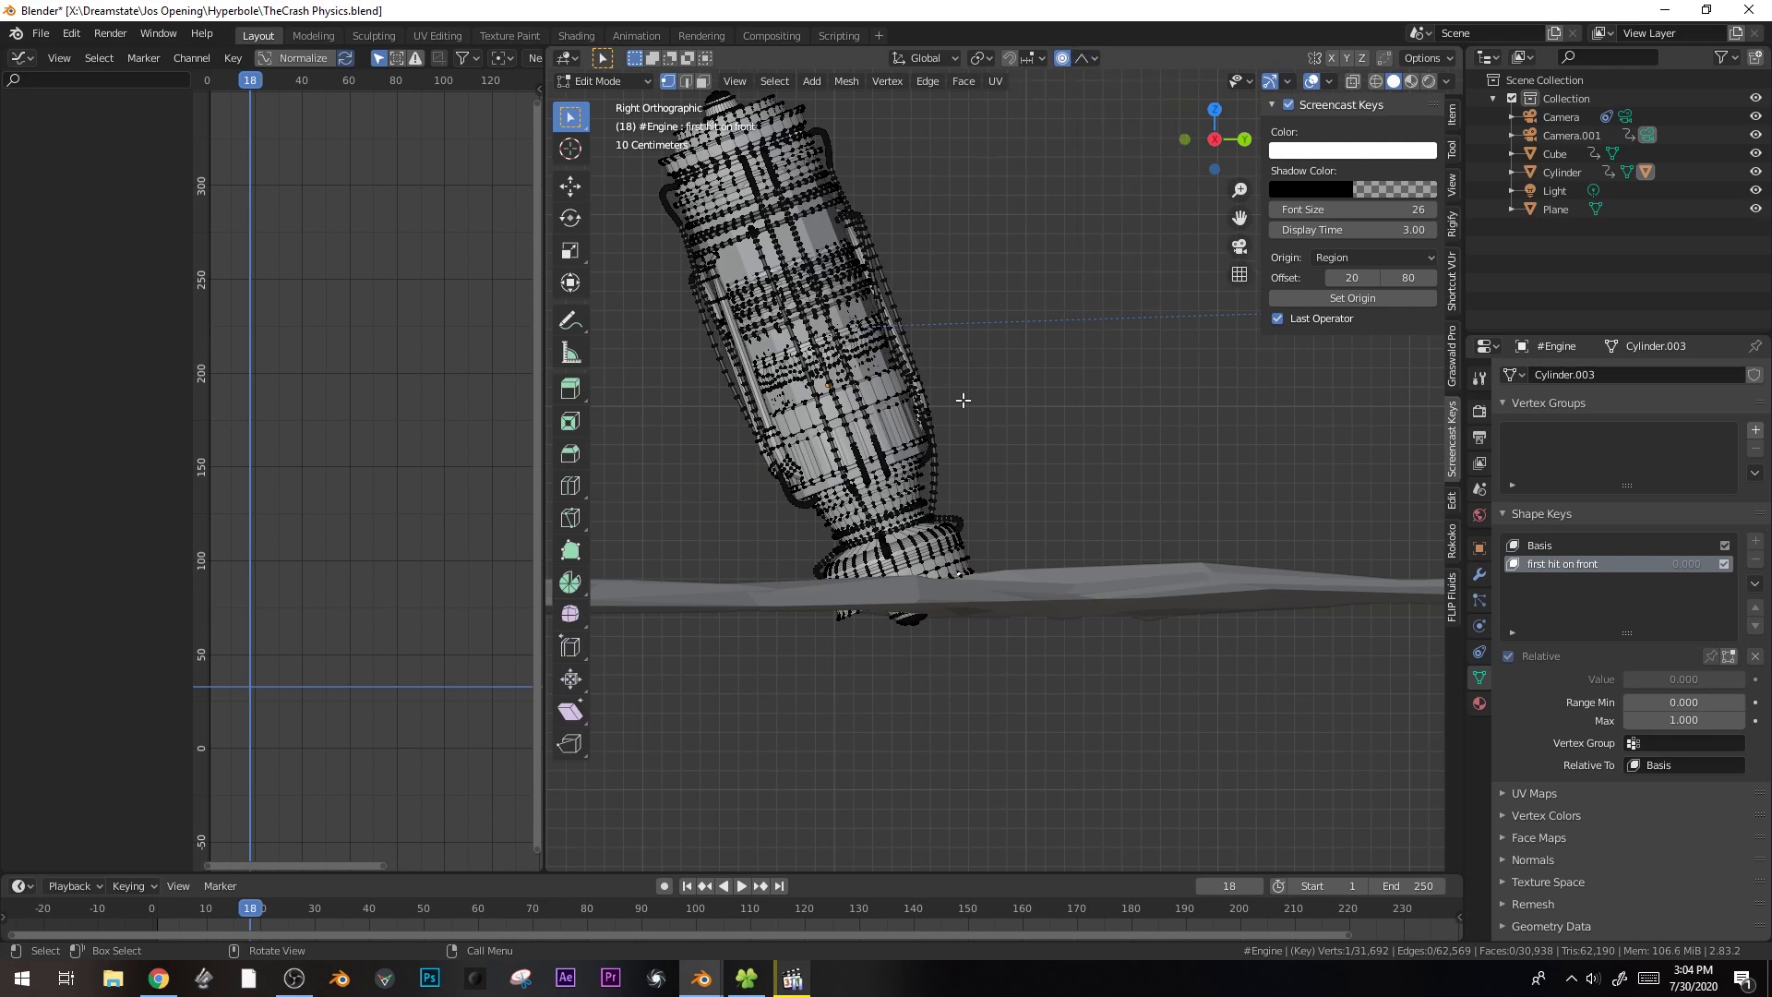
# - Push the right edge of the engine's ground-side nozzle upward with a proportional size of about 0.91 and rotate it by -4.34°
pyautogui.press('g')
pyautogui.scroll(1, 971, 448)
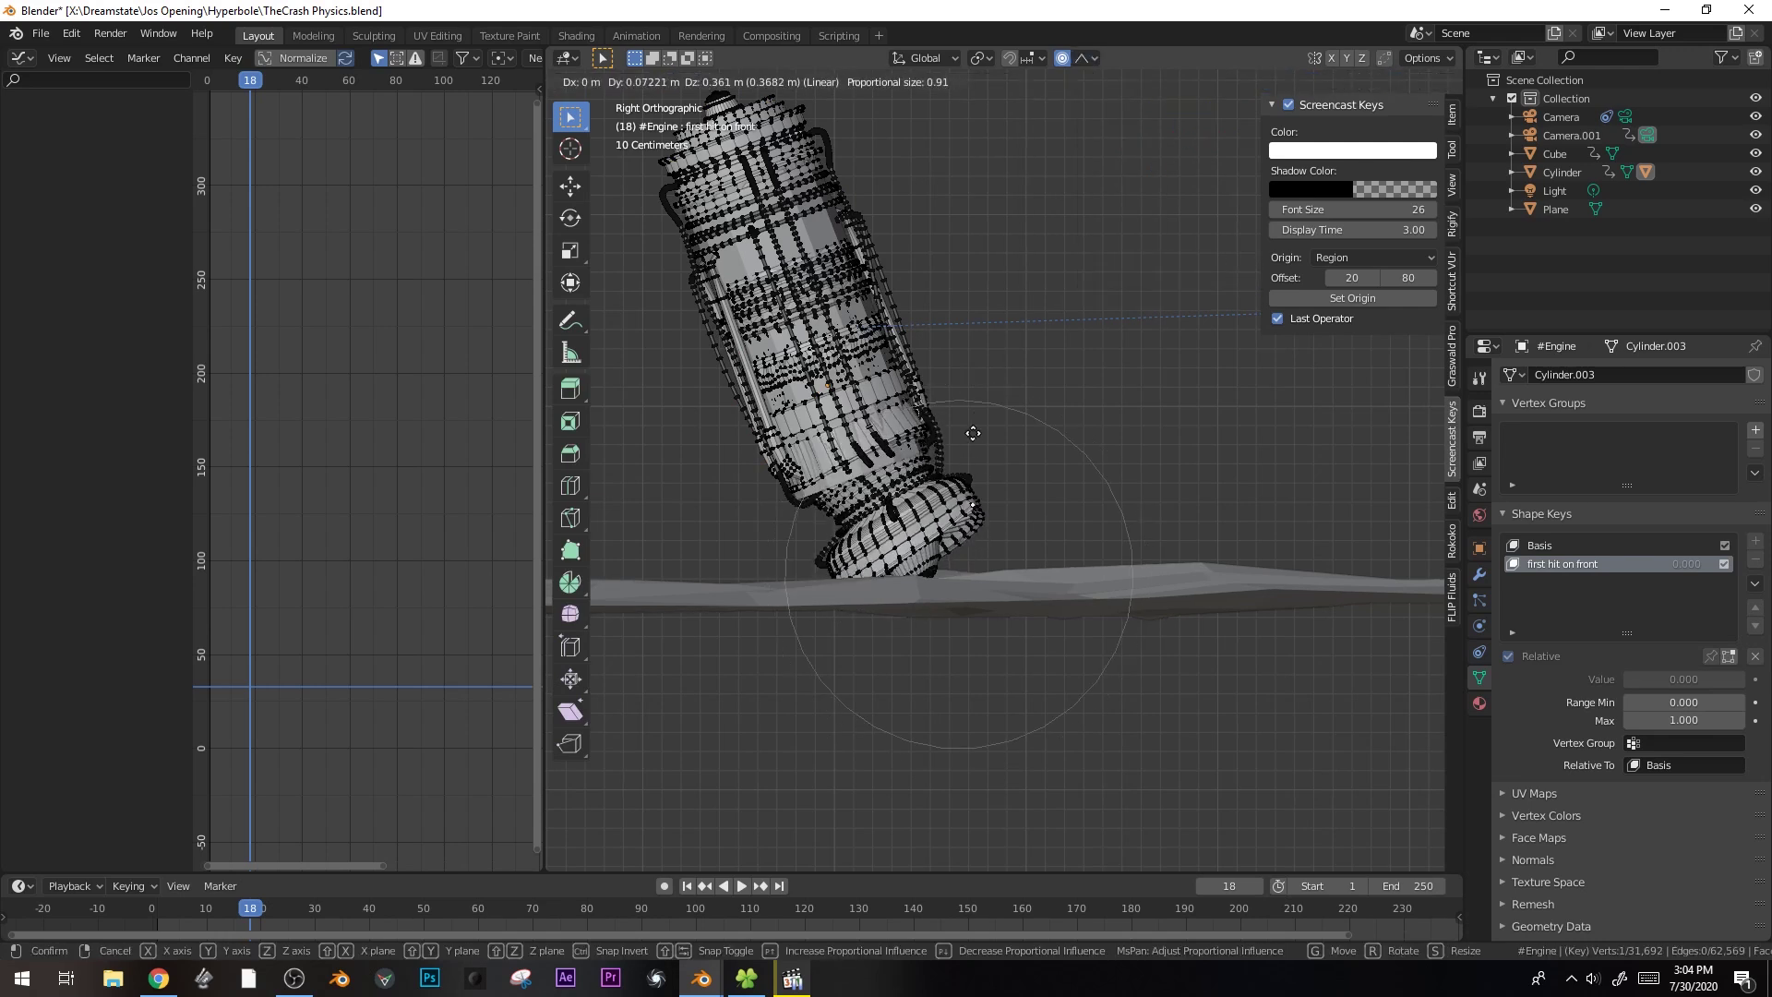
pyautogui.click(980, 416)
pyautogui.press('g')
pyautogui.click(961, 388)
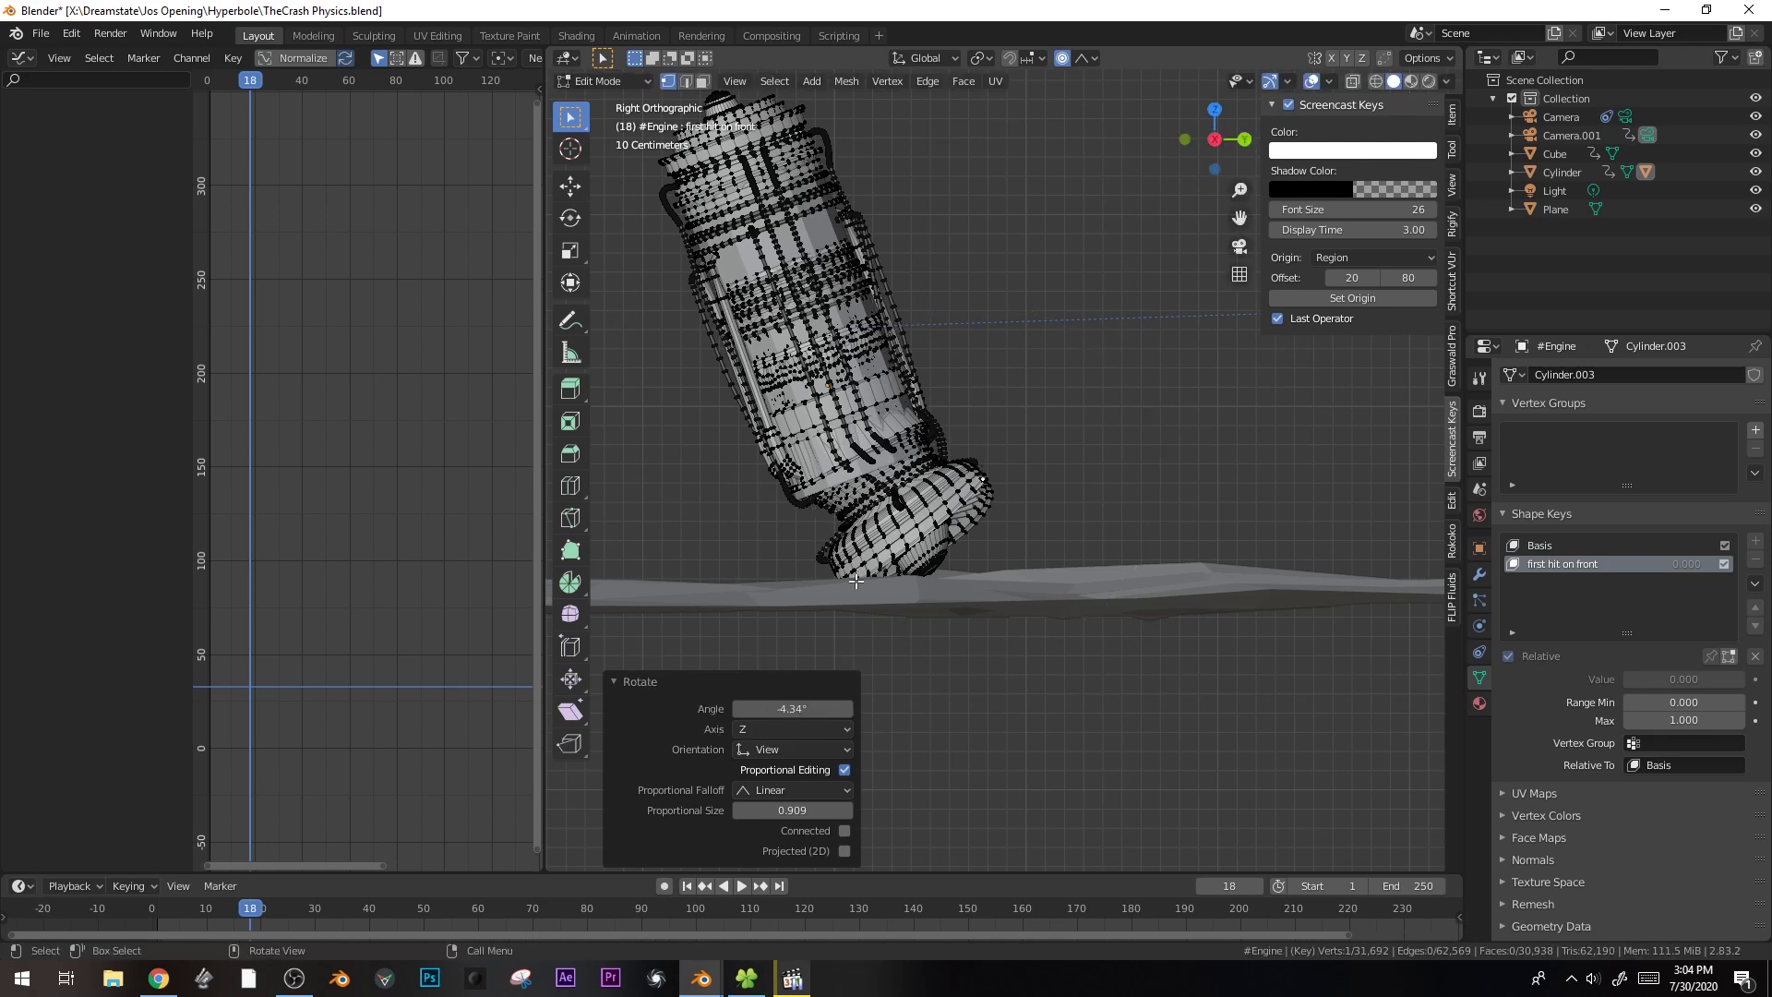
# - Move the nozzle's left edge about 0.116 m in Y and 0.120 m in Z with proportional size 0.826
pyautogui.press('g')
pyautogui.scroll(1, 872, 550)
pyautogui.click(877, 548)
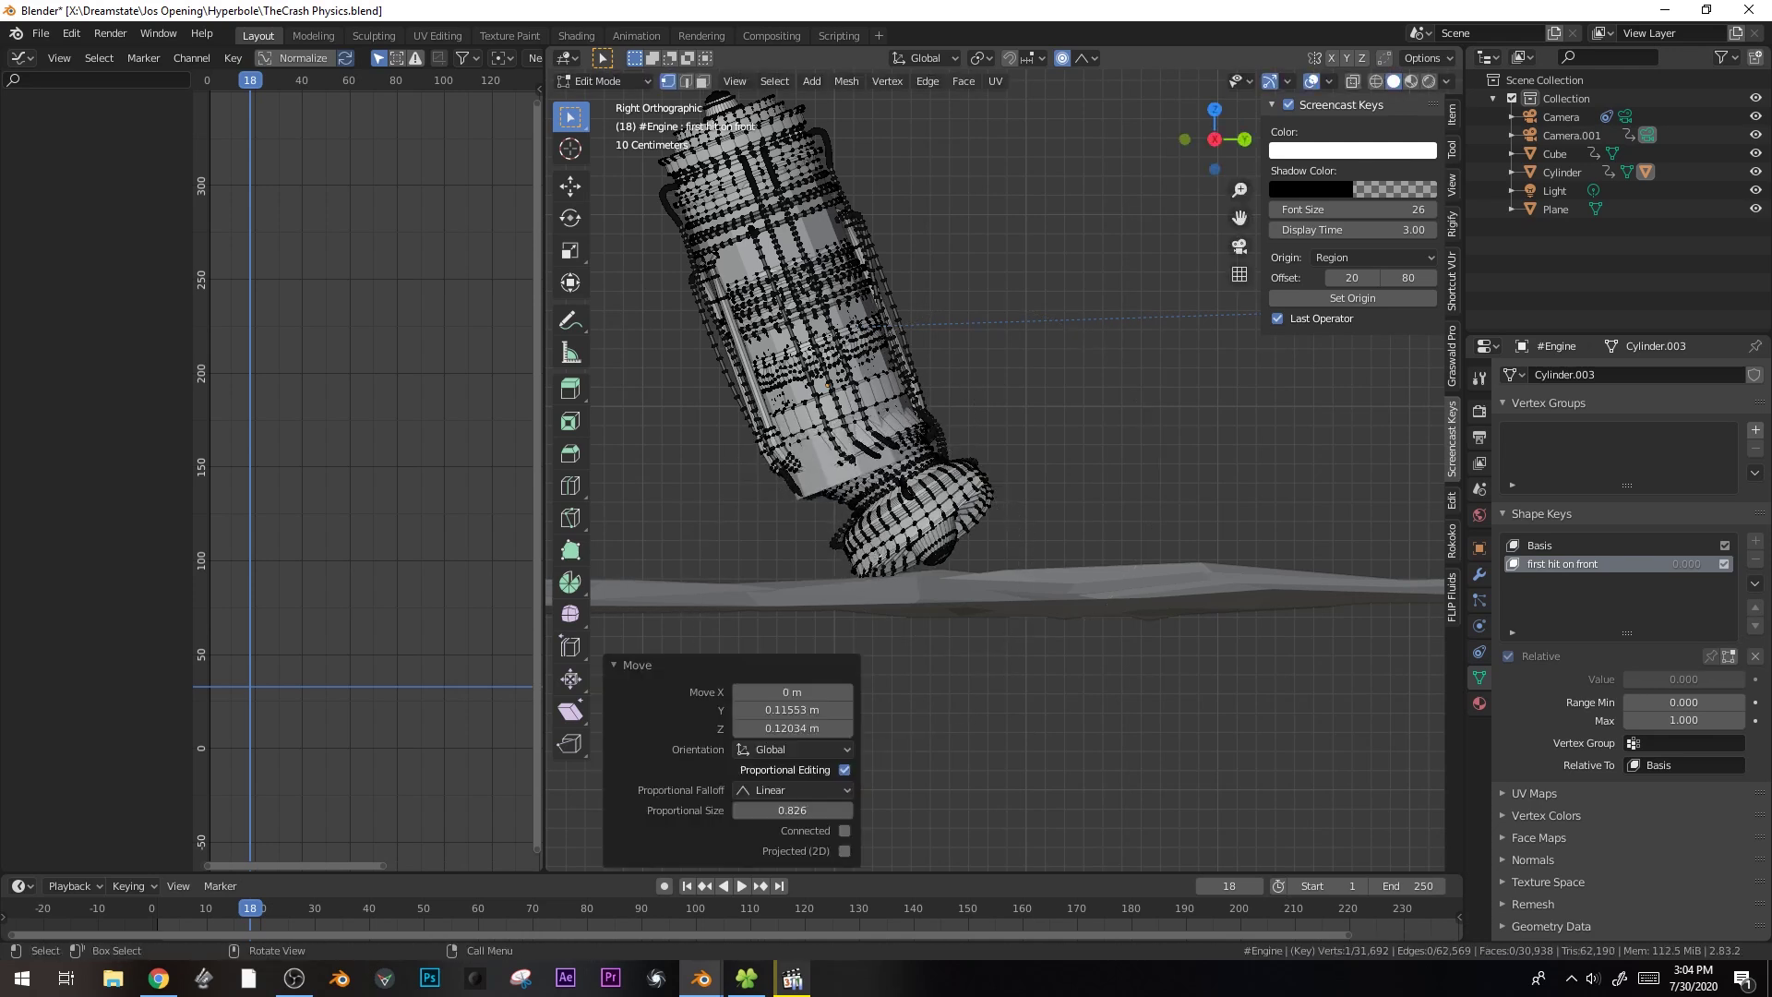
pyautogui.press('r')
pyautogui.click(1021, 512)
pyautogui.click(811, 500)
pyautogui.press('r')
pyautogui.rightClick(884, 501)
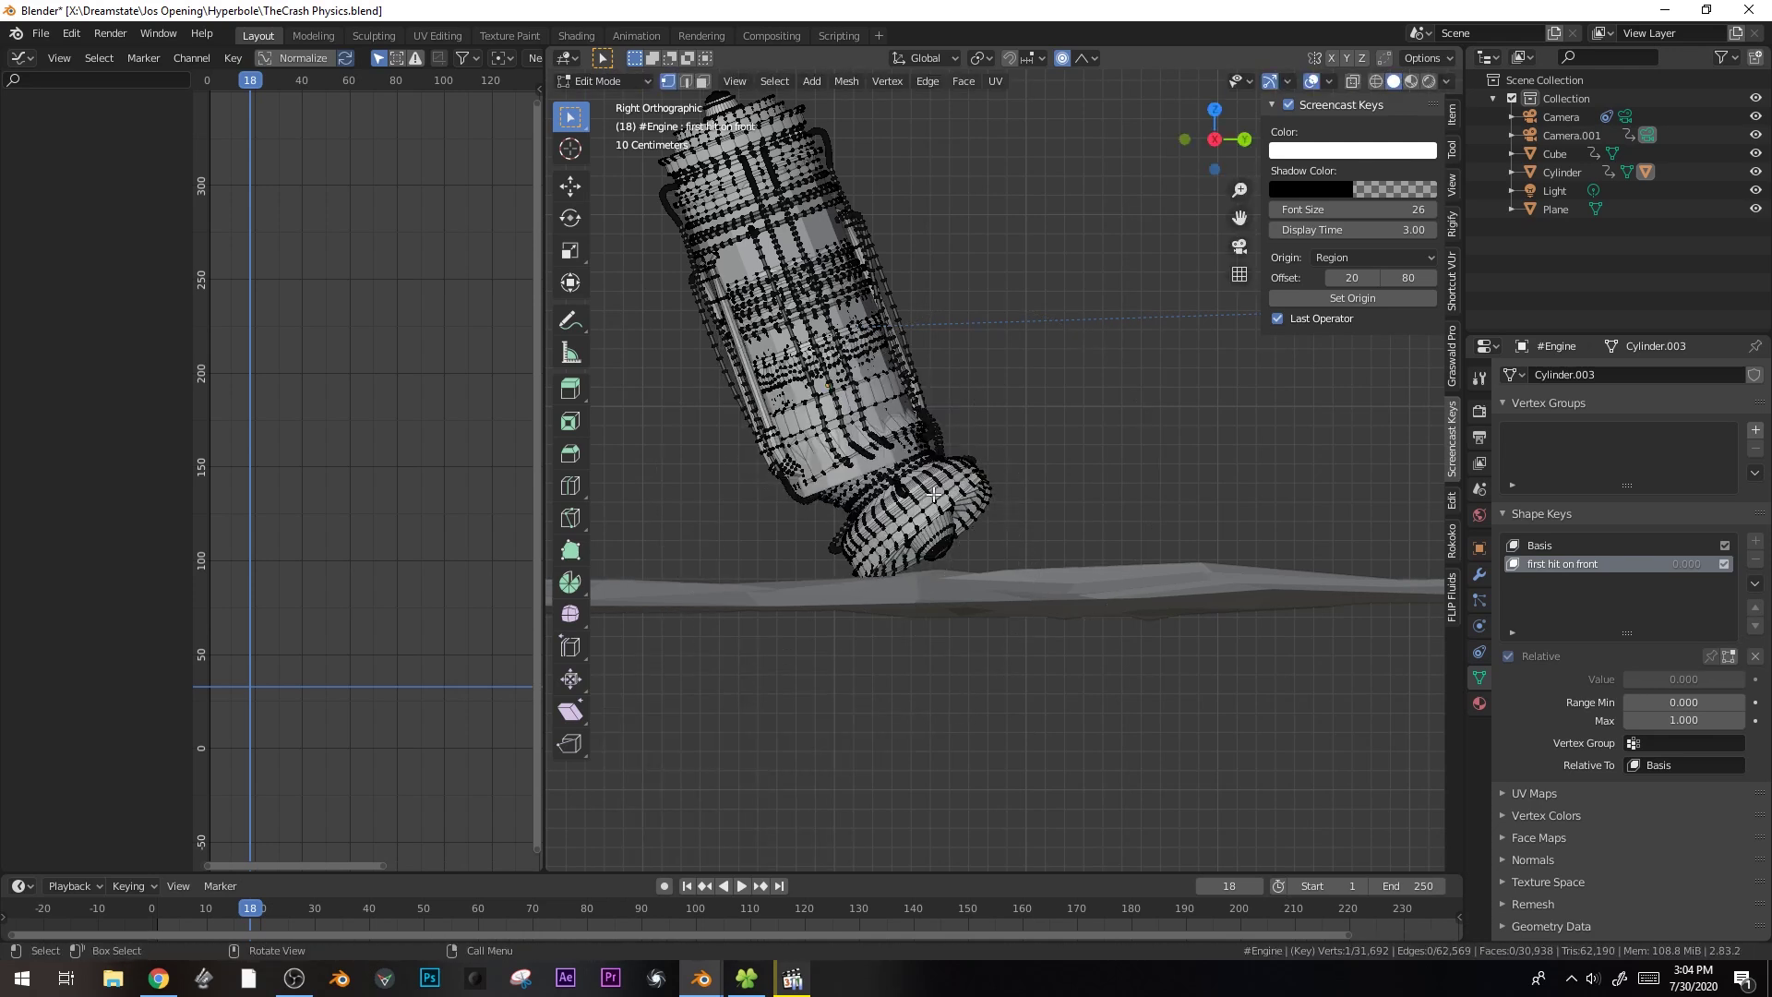
pyautogui.press('r')
pyautogui.scroll(-5, 948, 374)
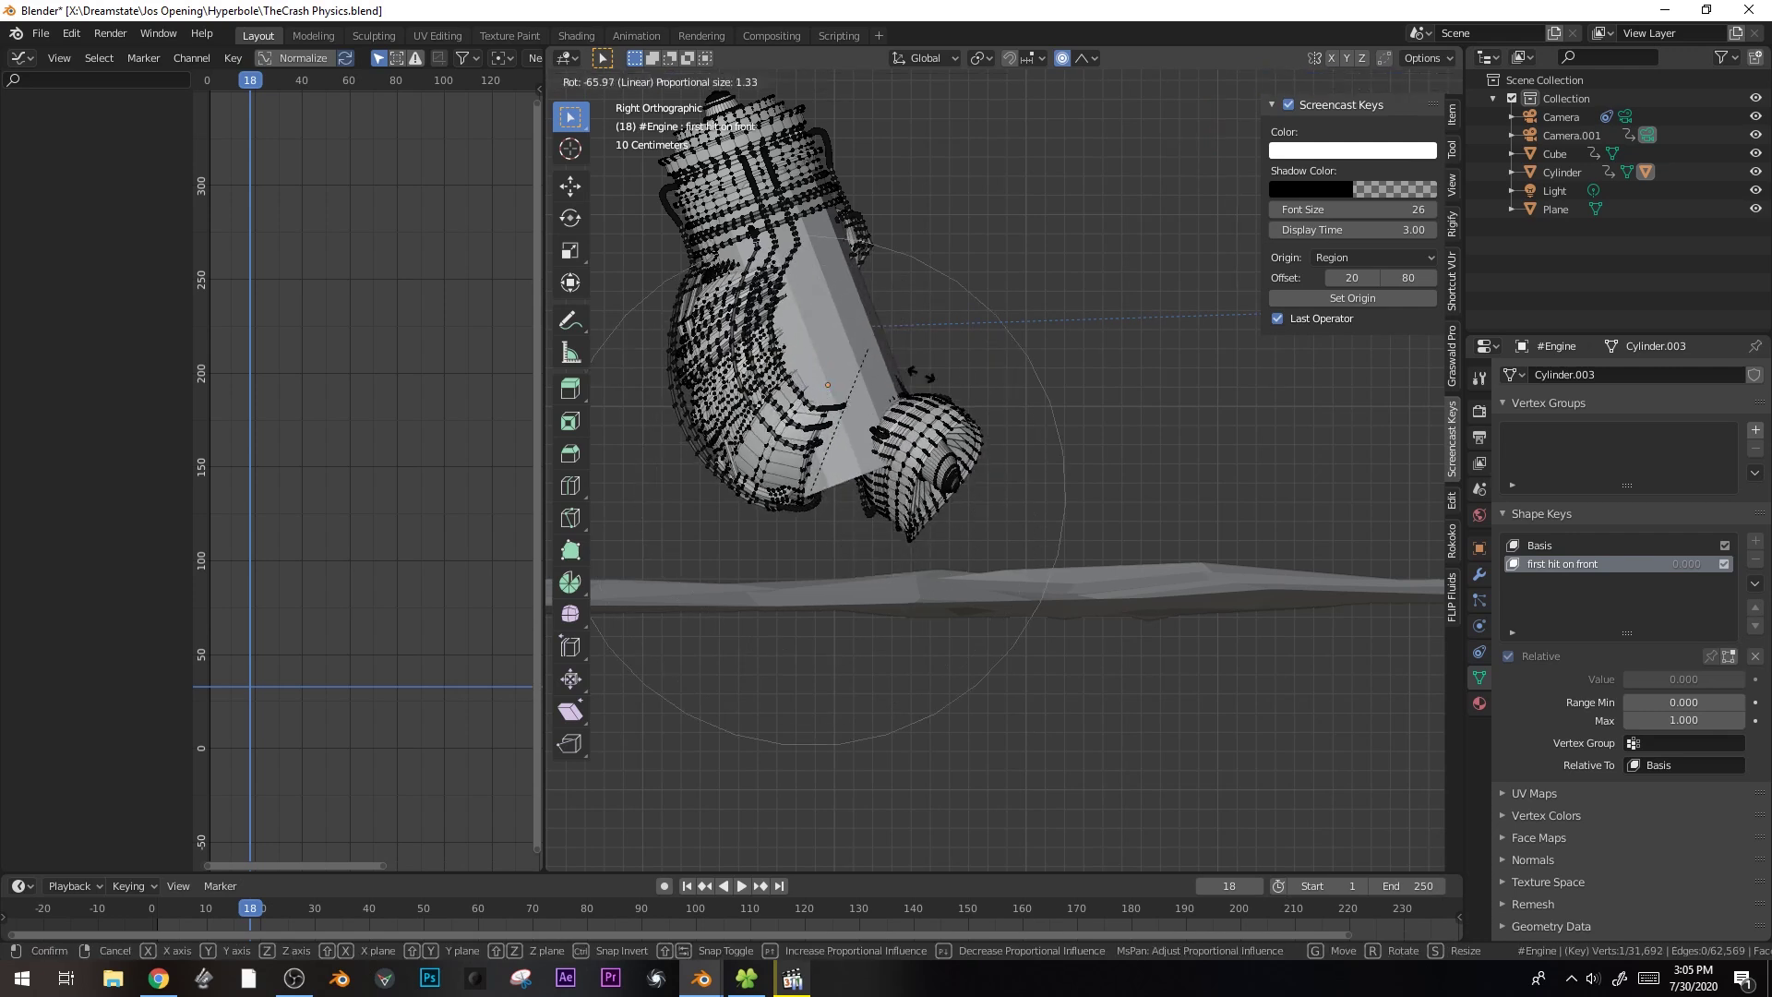
pyautogui.rightClick(1078, 52)
# - Switch the proportional falloff to Sharp and dent several spots on the nozzle with a proportional size of about 0.56
pyautogui.click(1087, 57)
pyautogui.click(1076, 213)
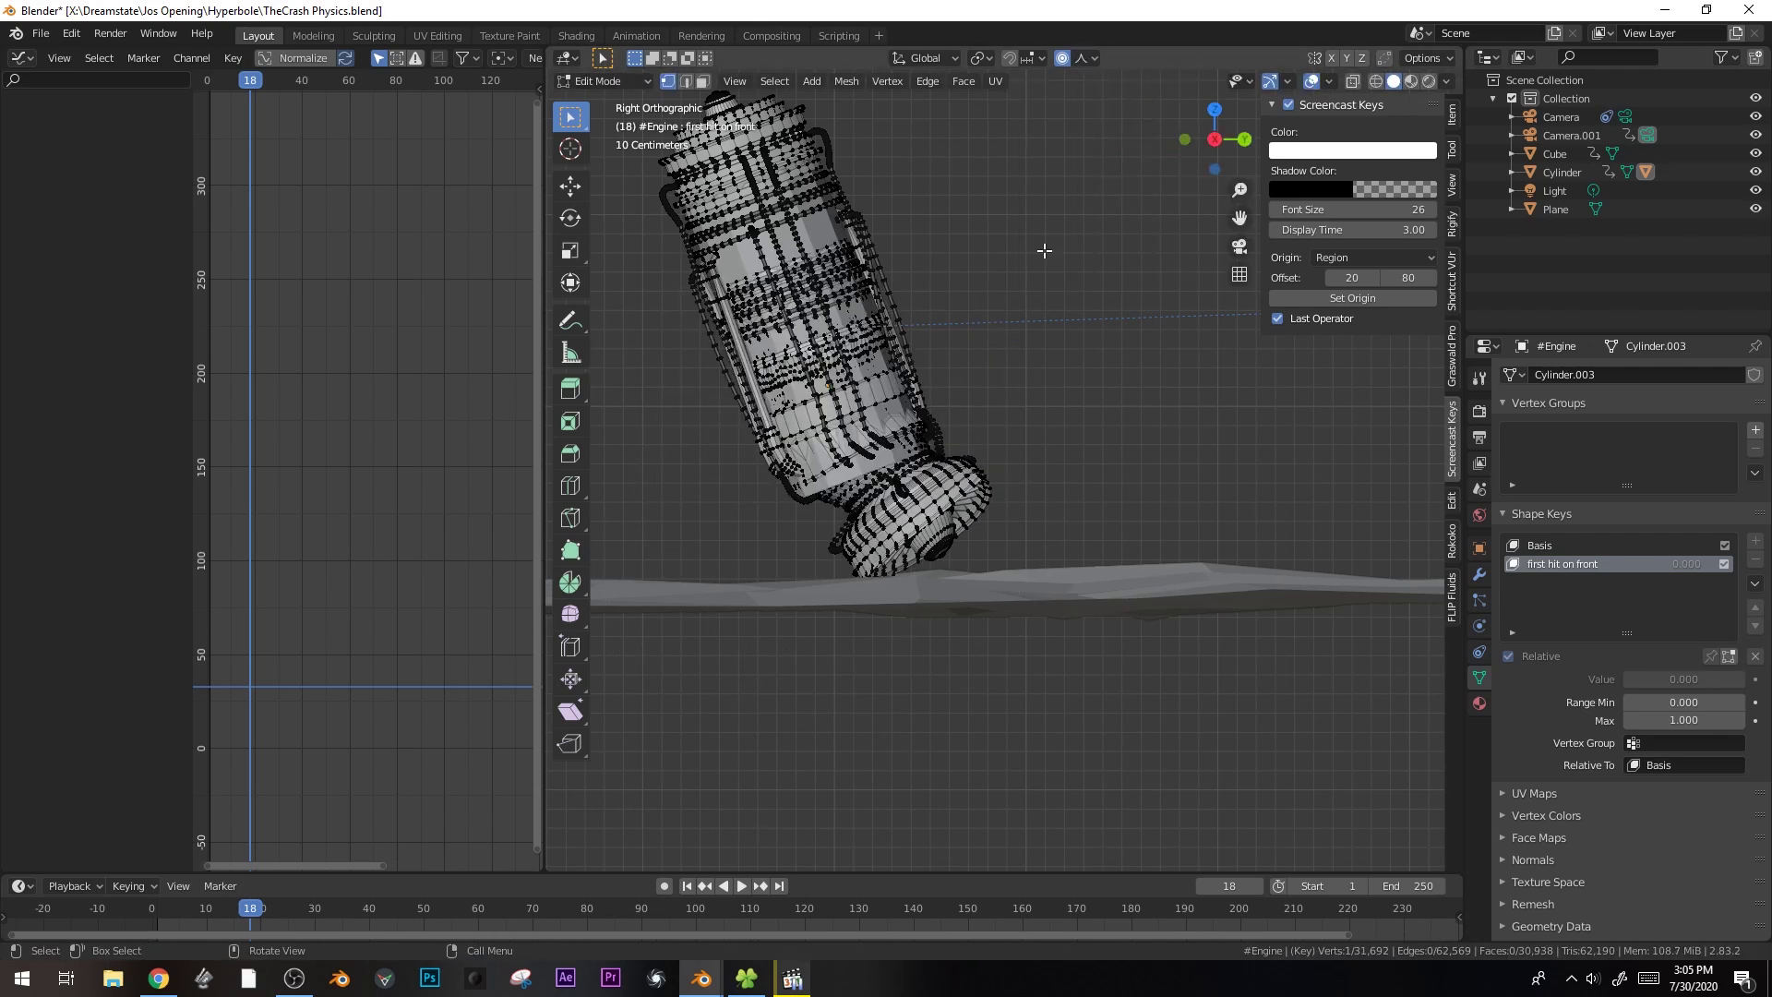
pyautogui.press('g')
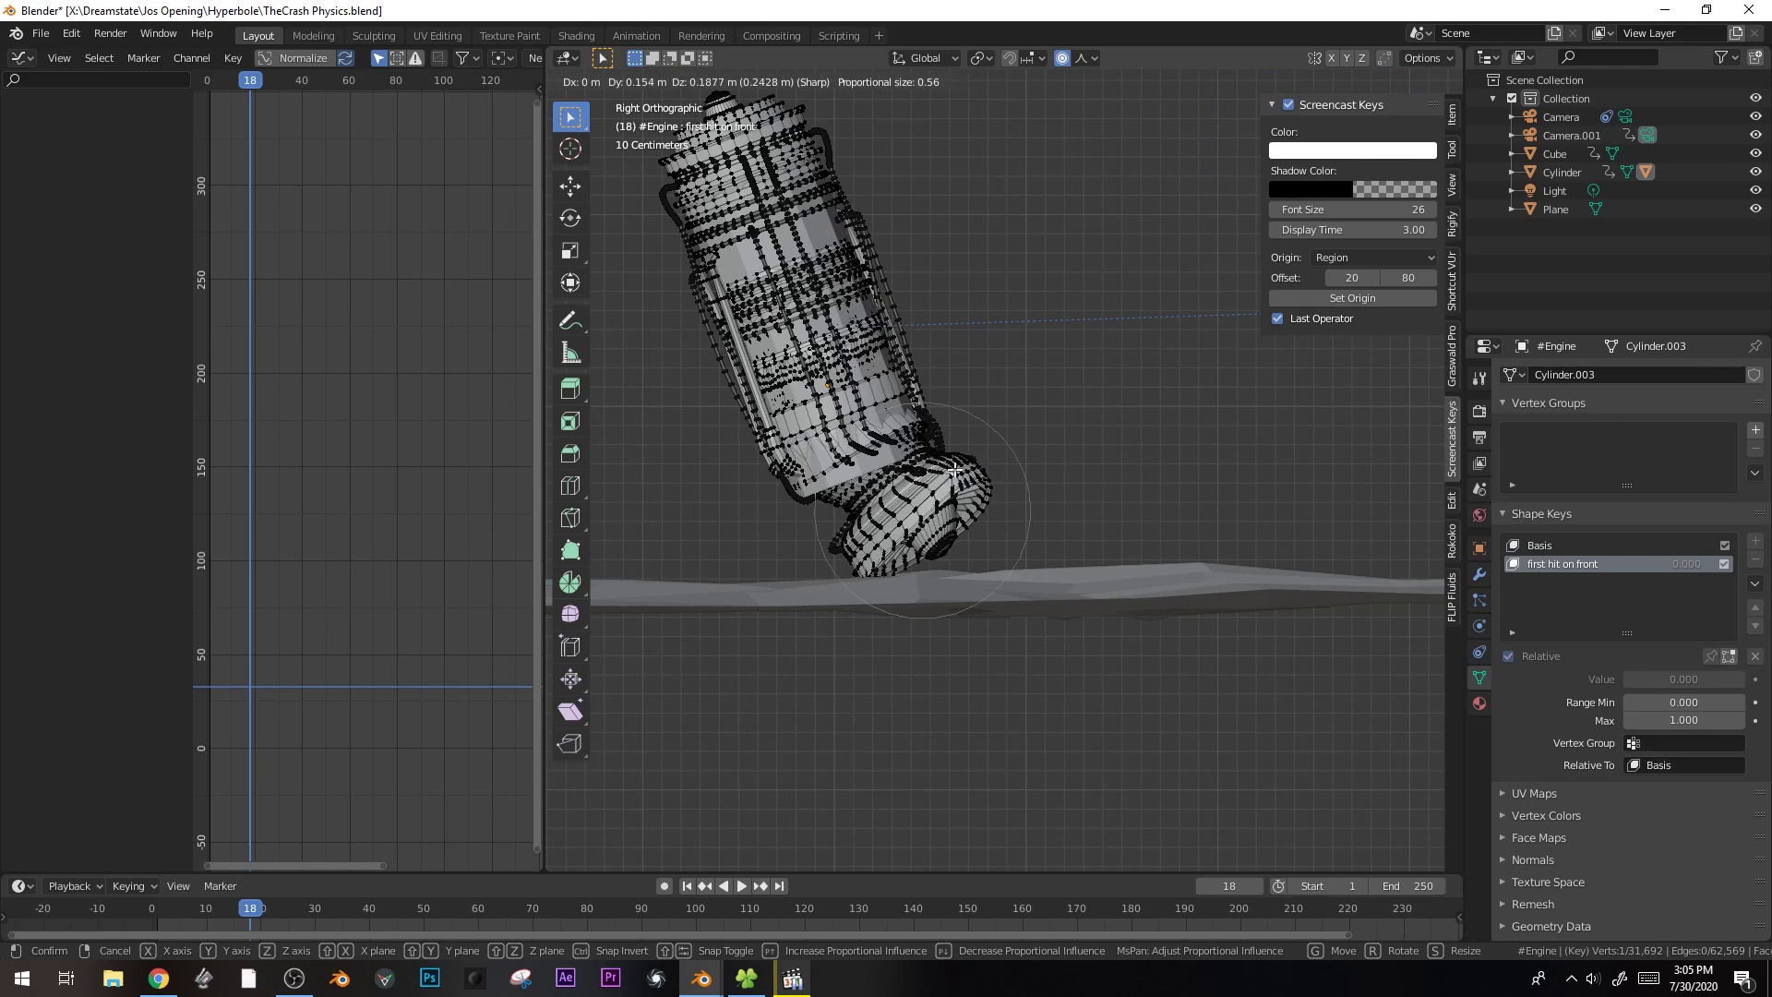
pyautogui.click(955, 469)
pyautogui.click(874, 542)
pyautogui.press('g')
pyautogui.click(894, 540)
pyautogui.click(956, 551)
pyautogui.press('g')
pyautogui.click(966, 551)
# - Pull individual vertices along the engine's body and side pipes to bend them out of shape
pyautogui.click(776, 481)
pyautogui.press('g')
pyautogui.click(787, 477)
pyautogui.click(905, 350)
pyautogui.press('g')
pyautogui.click(895, 353)
pyautogui.click(718, 360)
pyautogui.click(702, 369)
pyautogui.press('g')
pyautogui.click(812, 327)
pyautogui.press('g')
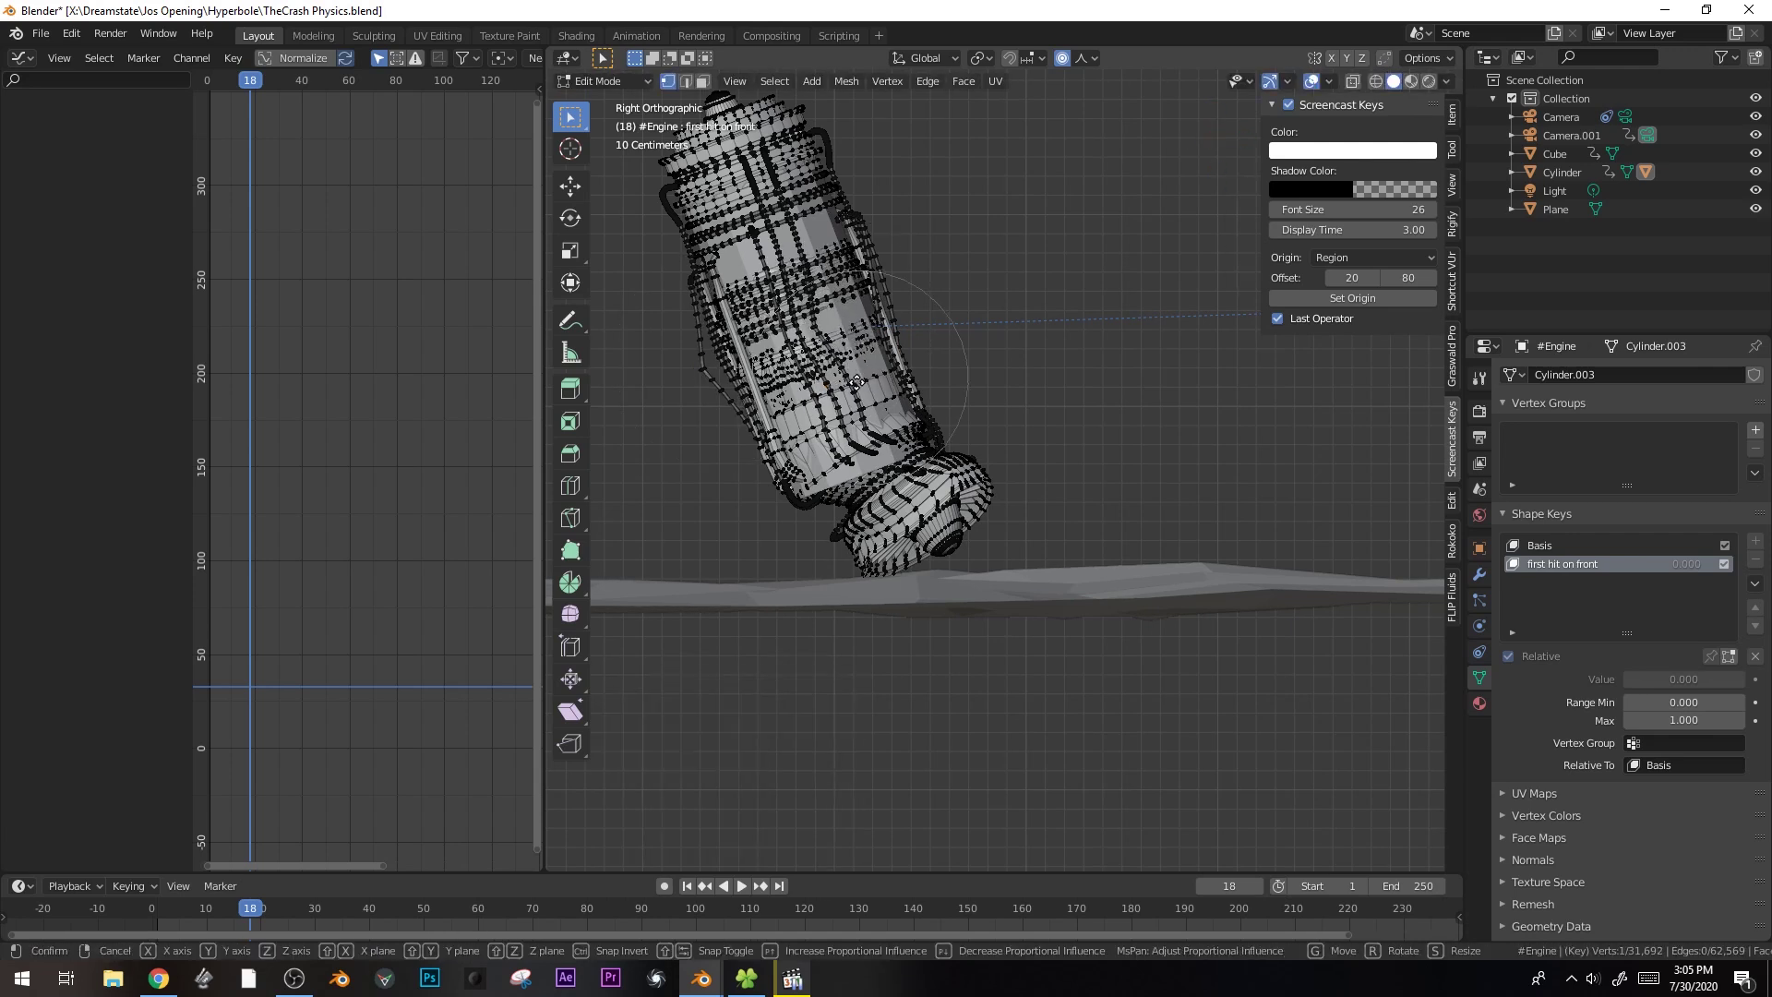
pyautogui.click(918, 435)
# - Shift more vertices around the nozzle's neck and lower rim to roughen the impact damage
pyautogui.press('g')
pyautogui.click(914, 476)
pyautogui.press('g')
pyautogui.click(872, 568)
pyautogui.press('g')
pyautogui.click(882, 565)
pyautogui.press('g')
pyautogui.click(887, 559)
pyautogui.press('g')
pyautogui.click(947, 537)
# - Dent the nozzle and lower body from the engine's front side by moving vertices there
pyautogui.moveTo(947, 537); pyautogui.dragTo(1048, 485, button='middle')
pyautogui.press('g')
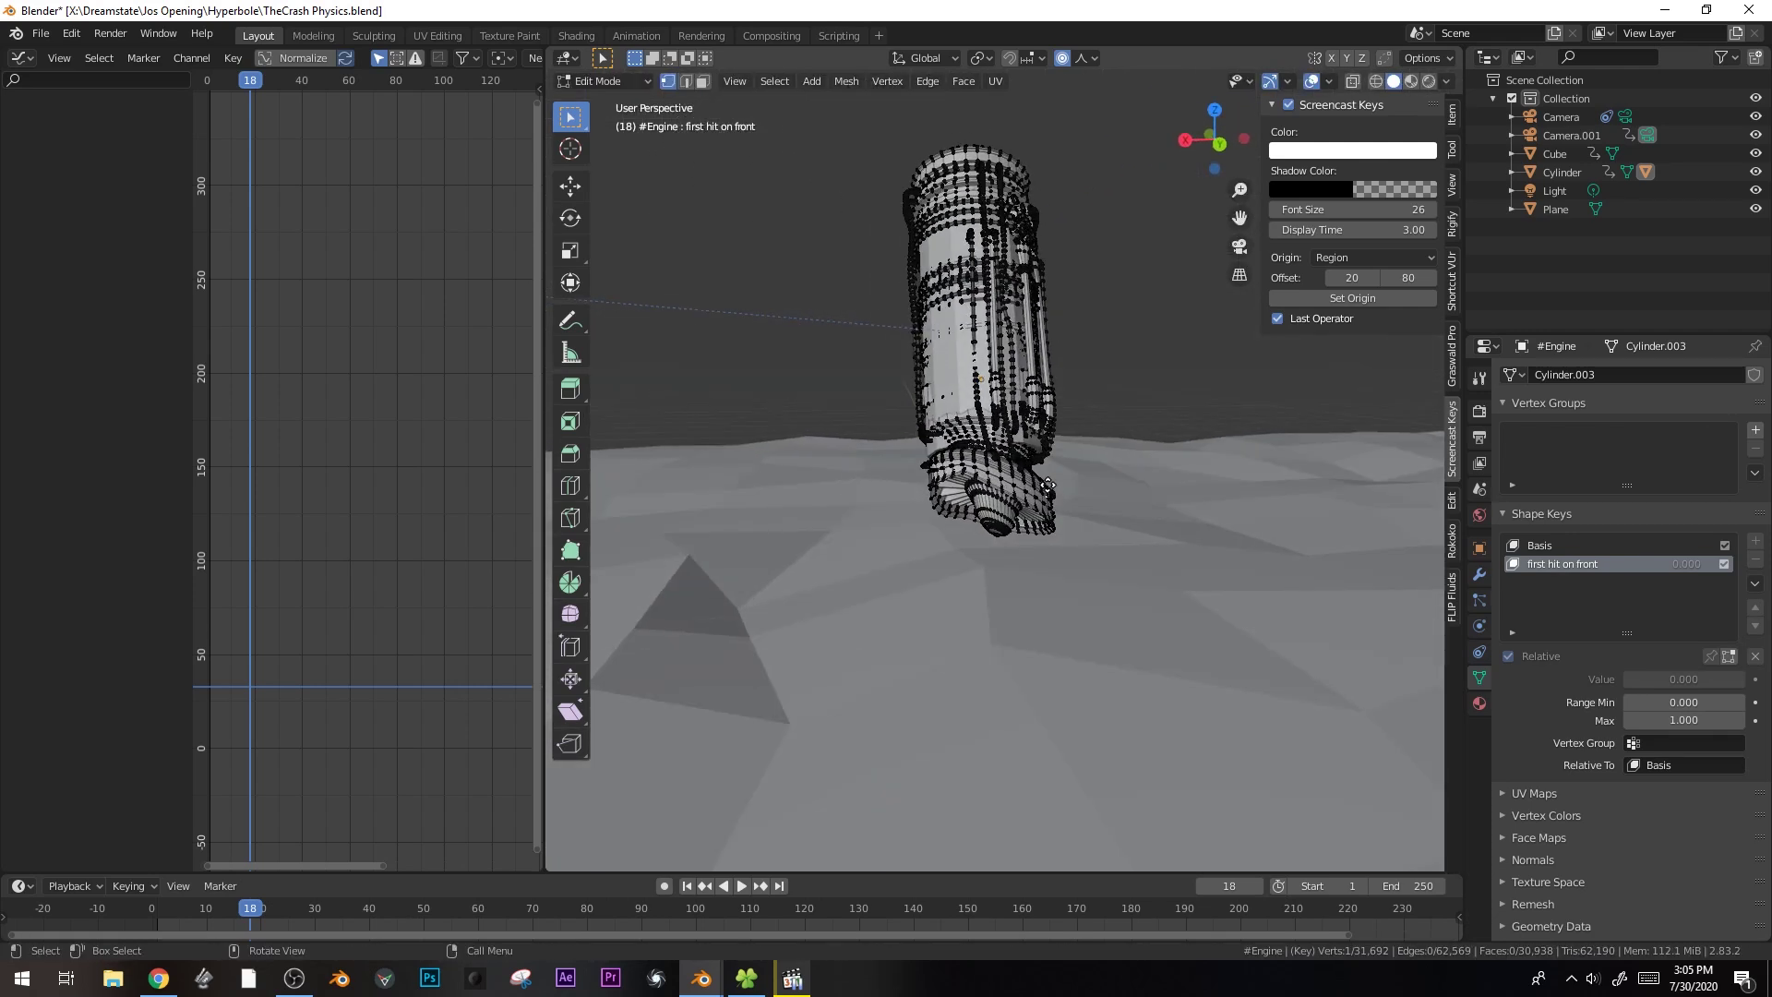
pyautogui.press('g')
pyautogui.click(986, 466)
pyautogui.press('g')
pyautogui.click(994, 408)
pyautogui.press('g')
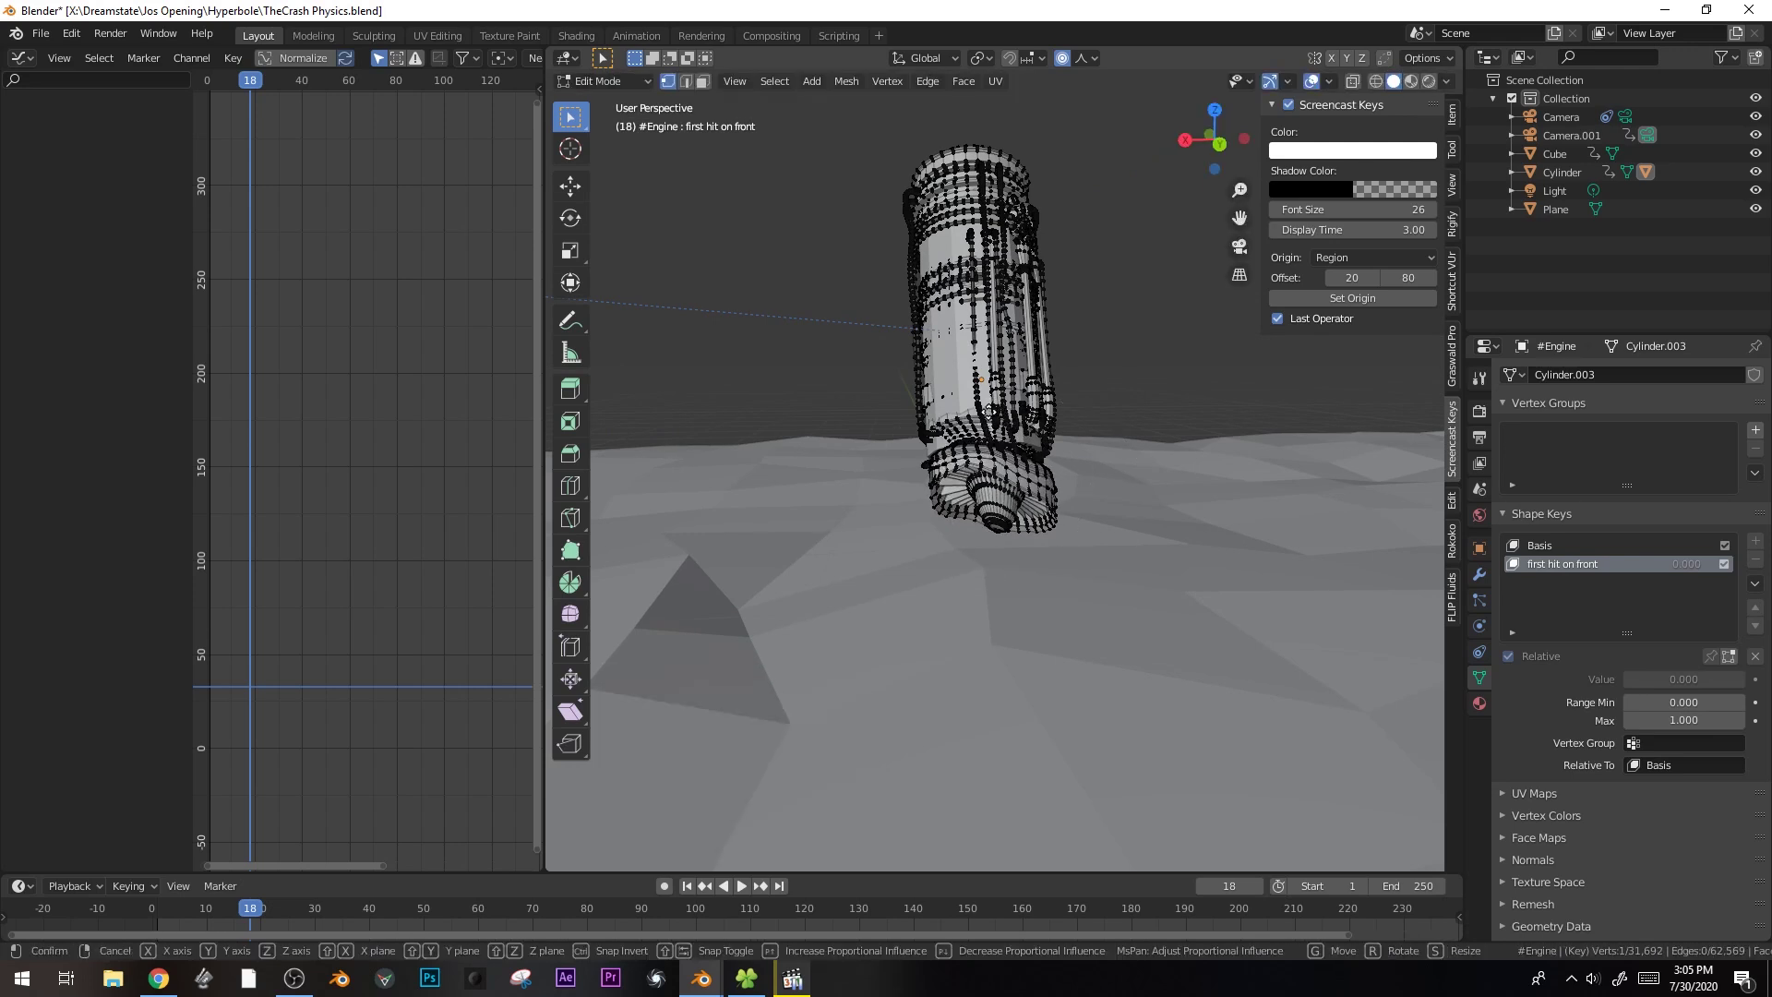
pyautogui.click(923, 480)
pyautogui.press('g')
pyautogui.click(923, 501)
# - Compare the engine's original and deformed shapes by toggling between Object Mode and Edit Mode
pyautogui.press('Tab')
pyautogui.moveTo(923, 500); pyautogui.dragTo(1109, 489, button='middle')
pyautogui.scroll(2, 970, 387)
pyautogui.press('Tab')
pyautogui.press('Tab')
pyautogui.press('Tab')
pyautogui.moveTo(971, 387); pyautogui.dragTo(972, 461, button='middle')
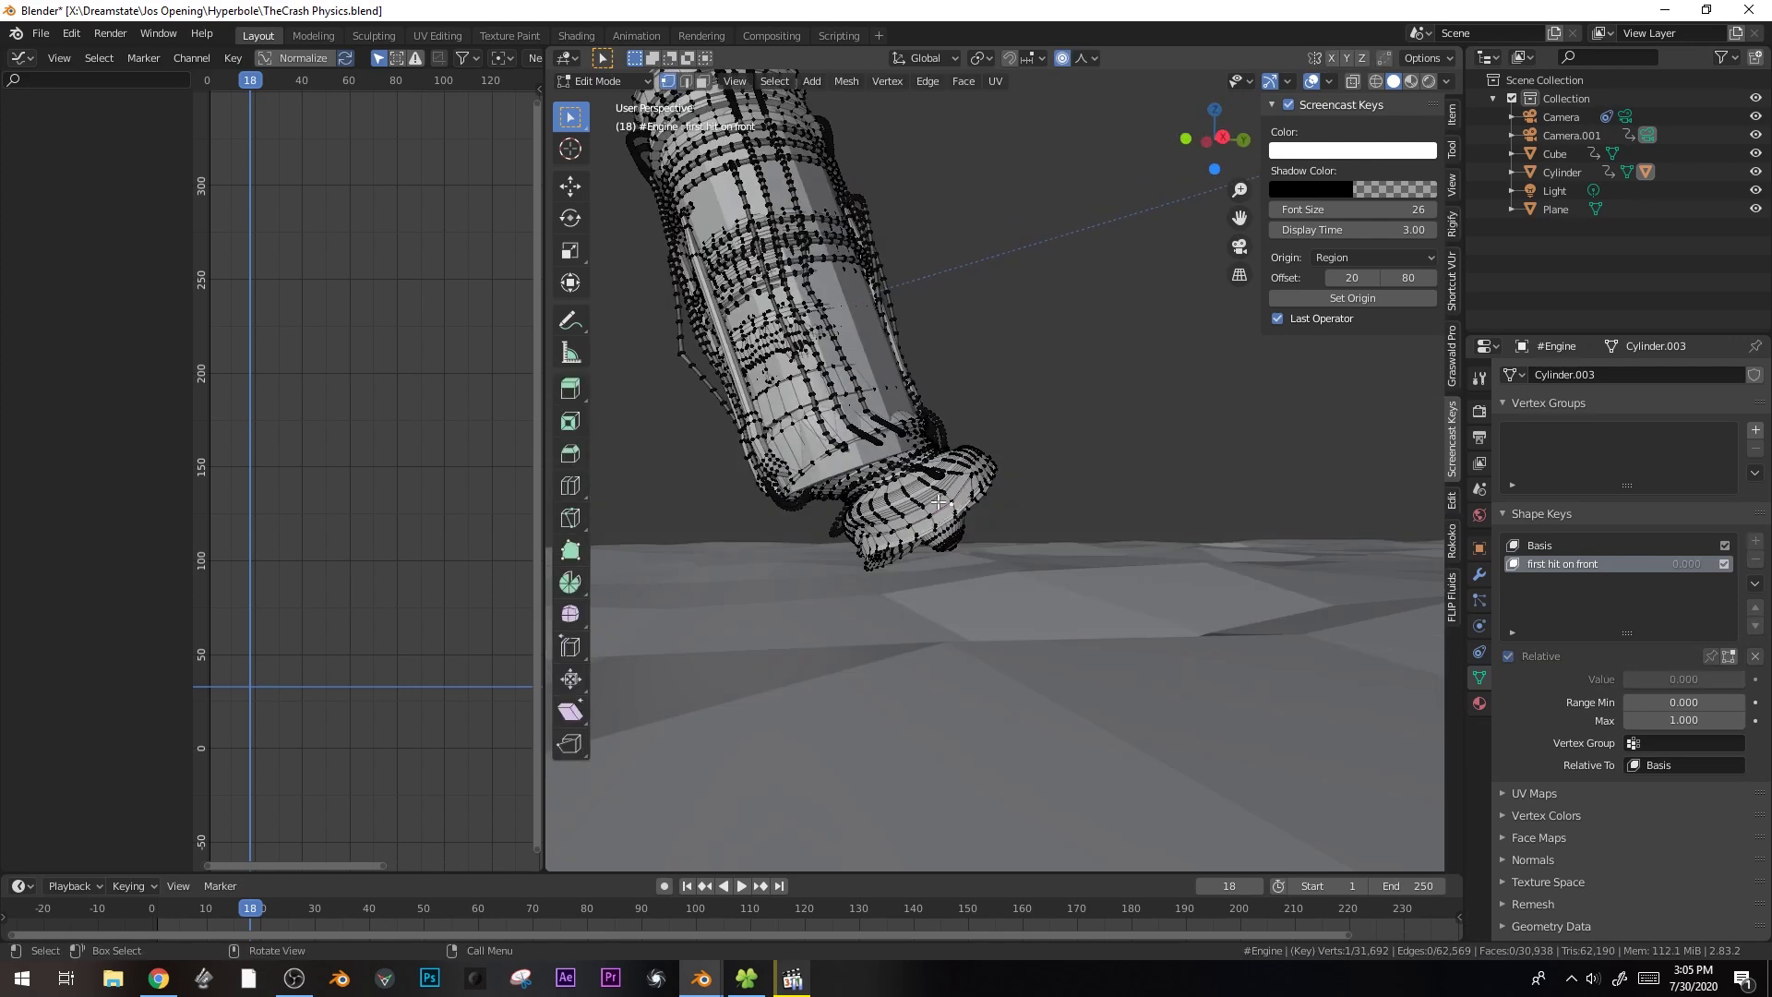
# - Pull four spots along the nozzle rim and lower body edge downward to make the crumpling uneven
pyautogui.click(839, 531)
pyautogui.press('g')
pyautogui.click(836, 548)
pyautogui.click(899, 536)
pyautogui.press('g')
pyautogui.click(901, 544)
pyautogui.click(966, 511)
pyautogui.press('g')
pyautogui.click(964, 530)
pyautogui.click(790, 507)
pyautogui.press('g')
pyautogui.click(792, 524)
pyautogui.moveTo(923, 545); pyautogui.dragTo(913, 627, button='middle')
# - Return to Object Mode, preview the "first hit on front" deformation, and keyframe its value at 0 on frame 18
pyautogui.press('Tab')
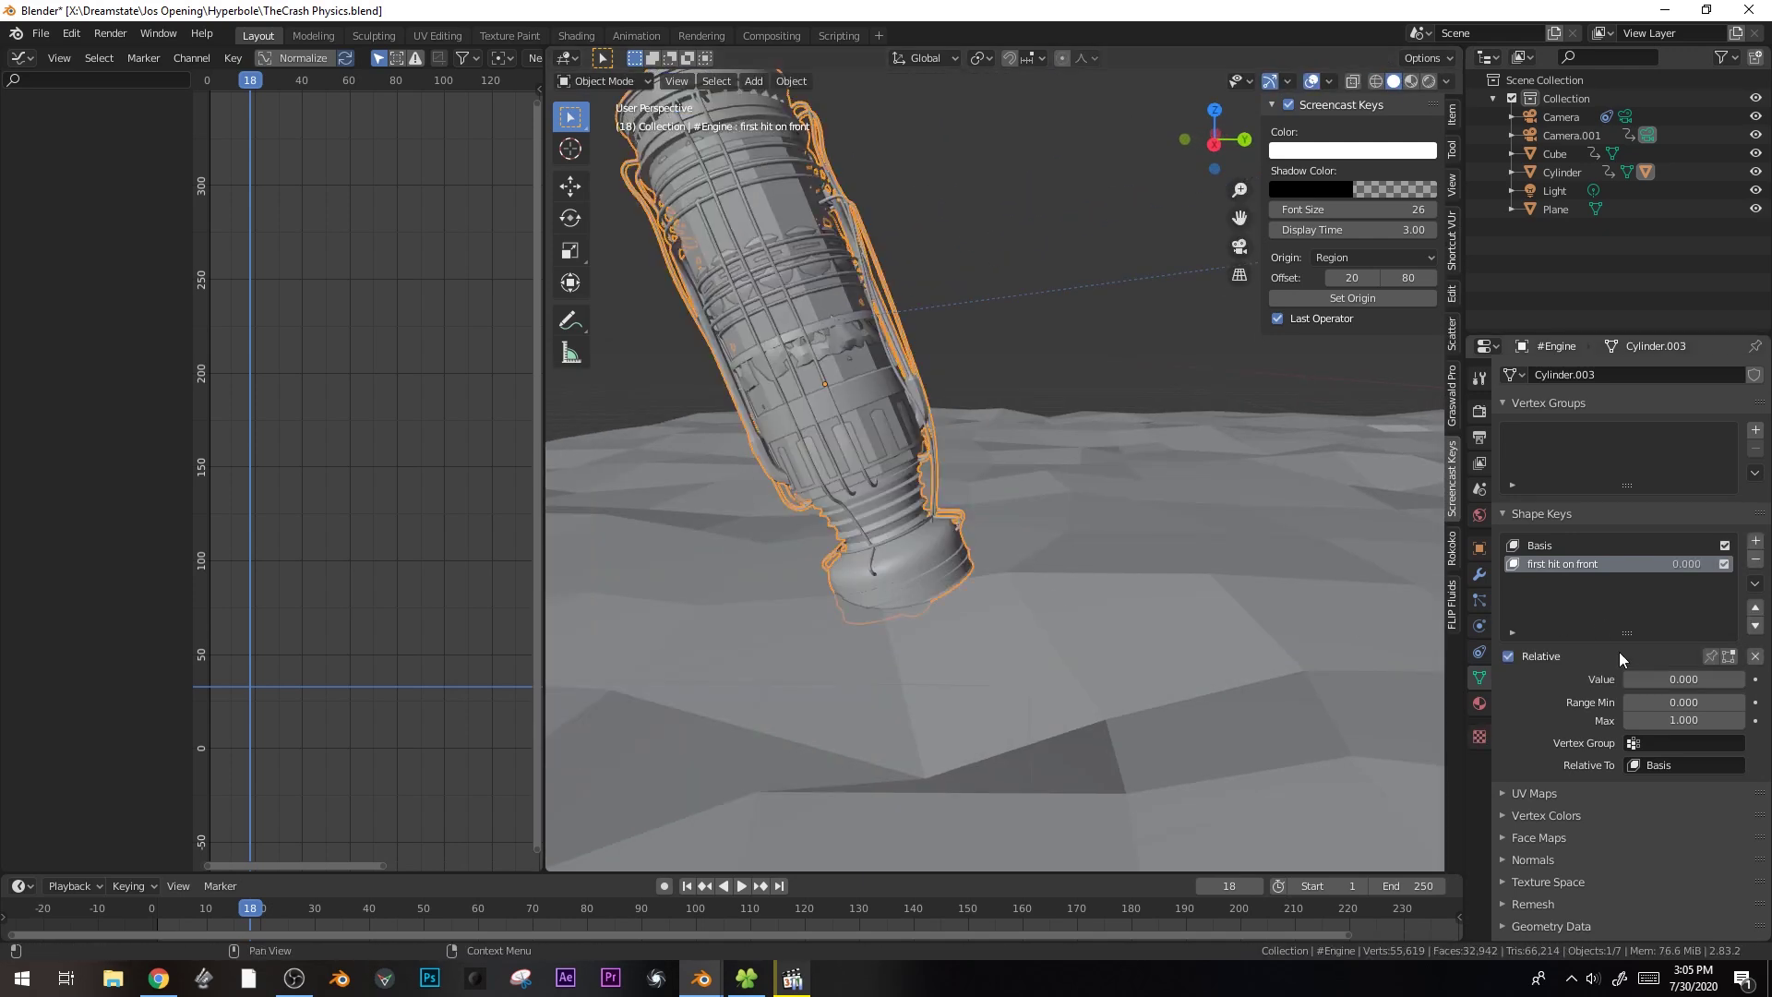
pyautogui.moveTo(1685, 681); pyautogui.dragTo(1626, 682)
pyautogui.scroll(-1, 1030, 556)
pyautogui.press('Left')
pyautogui.press('Left')
pyautogui.press('Right')
pyautogui.press('Right')
pyautogui.press('Right')
pyautogui.press('Left')
pyautogui.press('Left')
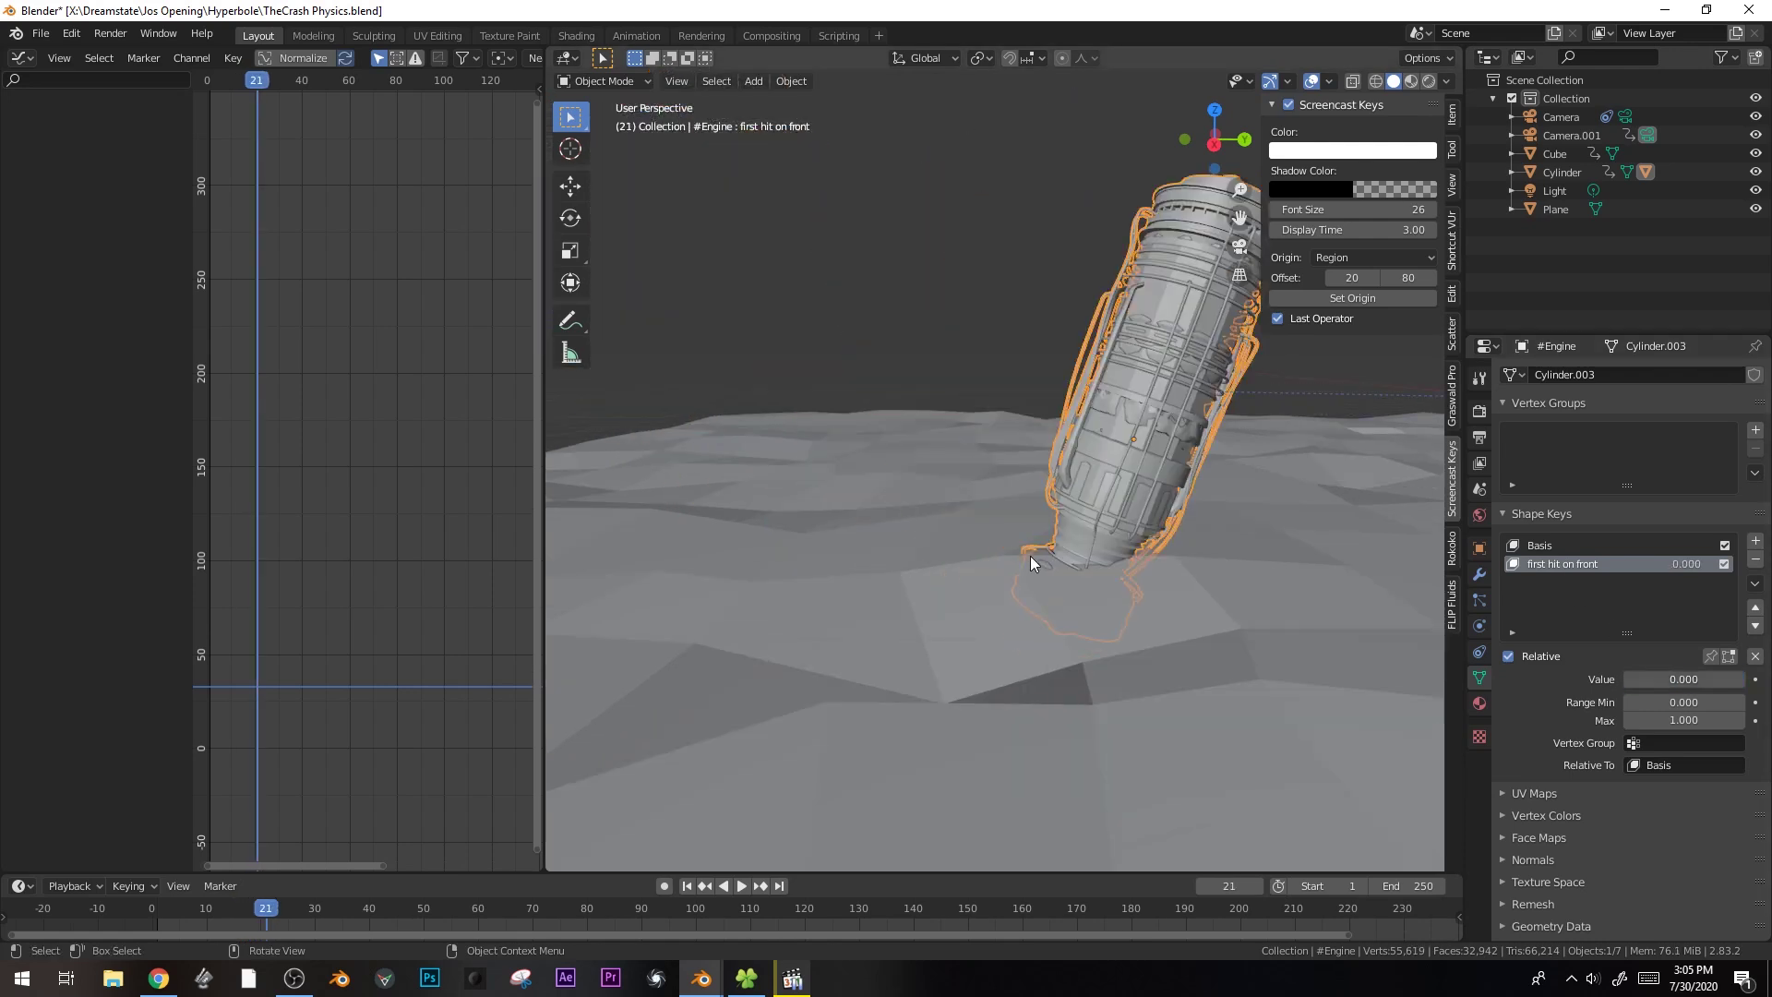
pyautogui.press('i')
# - Set the "first hit on front" value to 1.000 at frame 20 and keyframe it
pyautogui.press('Right')
pyautogui.press('Right')
pyautogui.moveTo(1689, 678); pyautogui.dragTo(1761, 678)
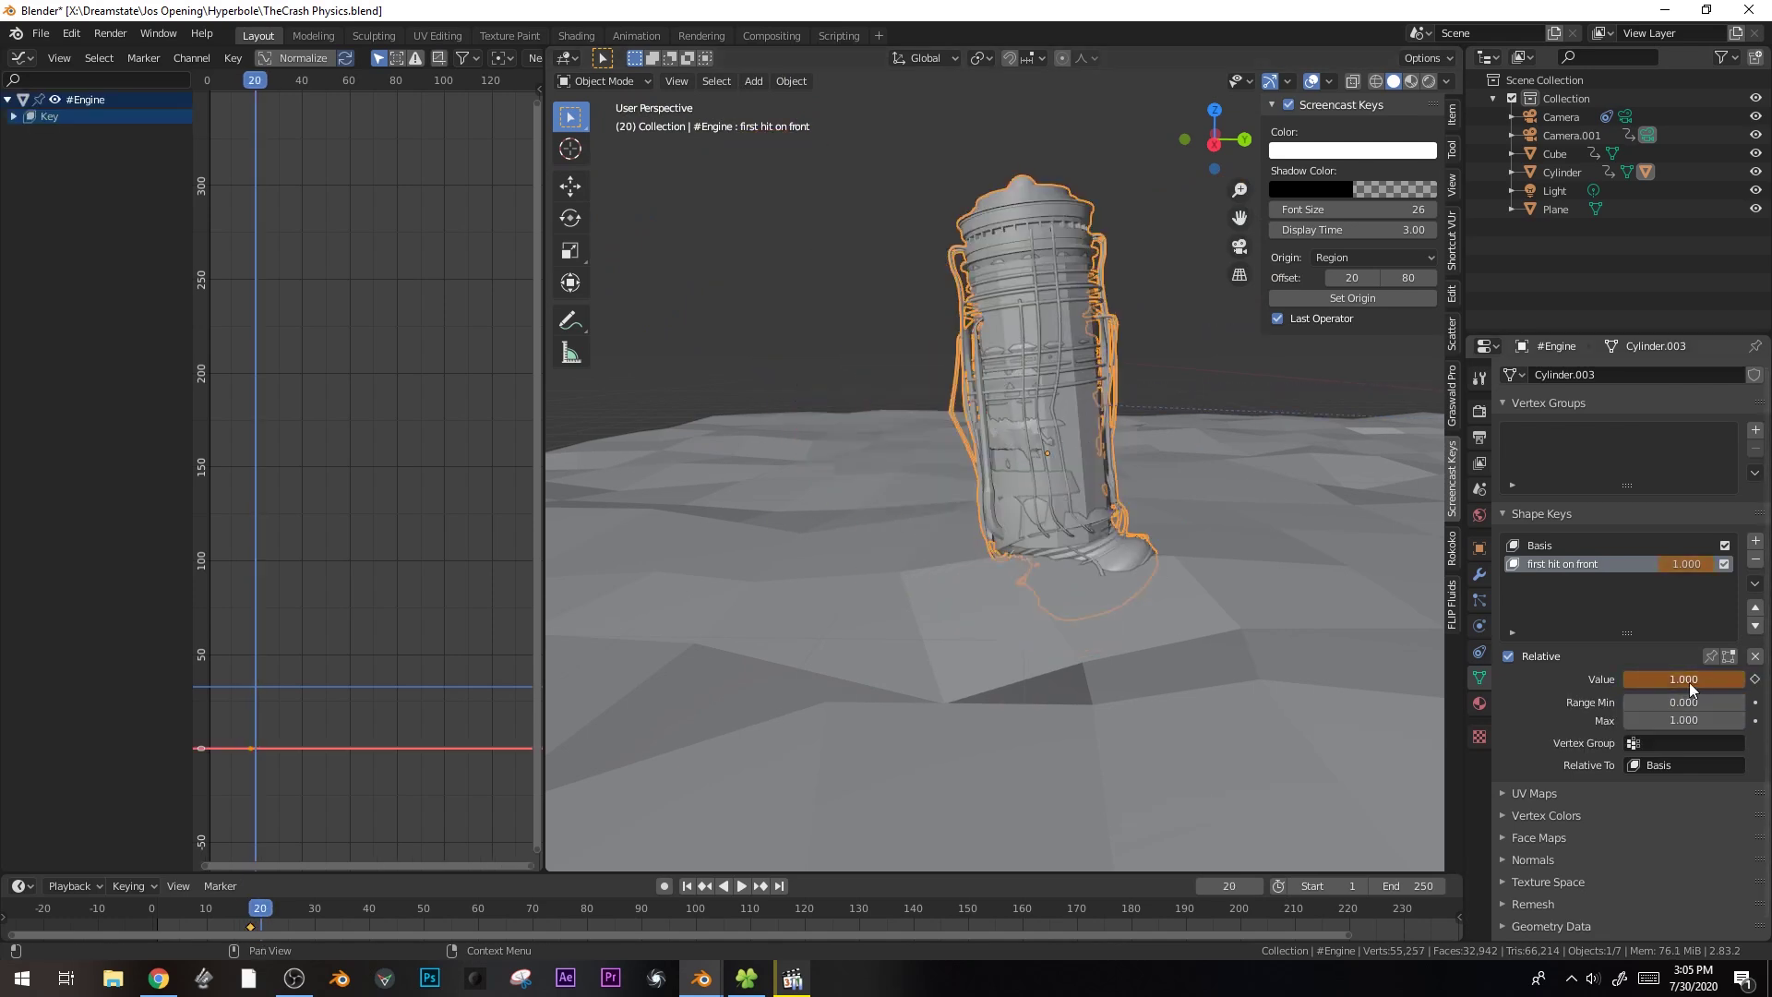
pyautogui.press('i')
# - Play the animation through the camera and step through the frames around the first impact to check the deformation
pyautogui.press('KP_0')
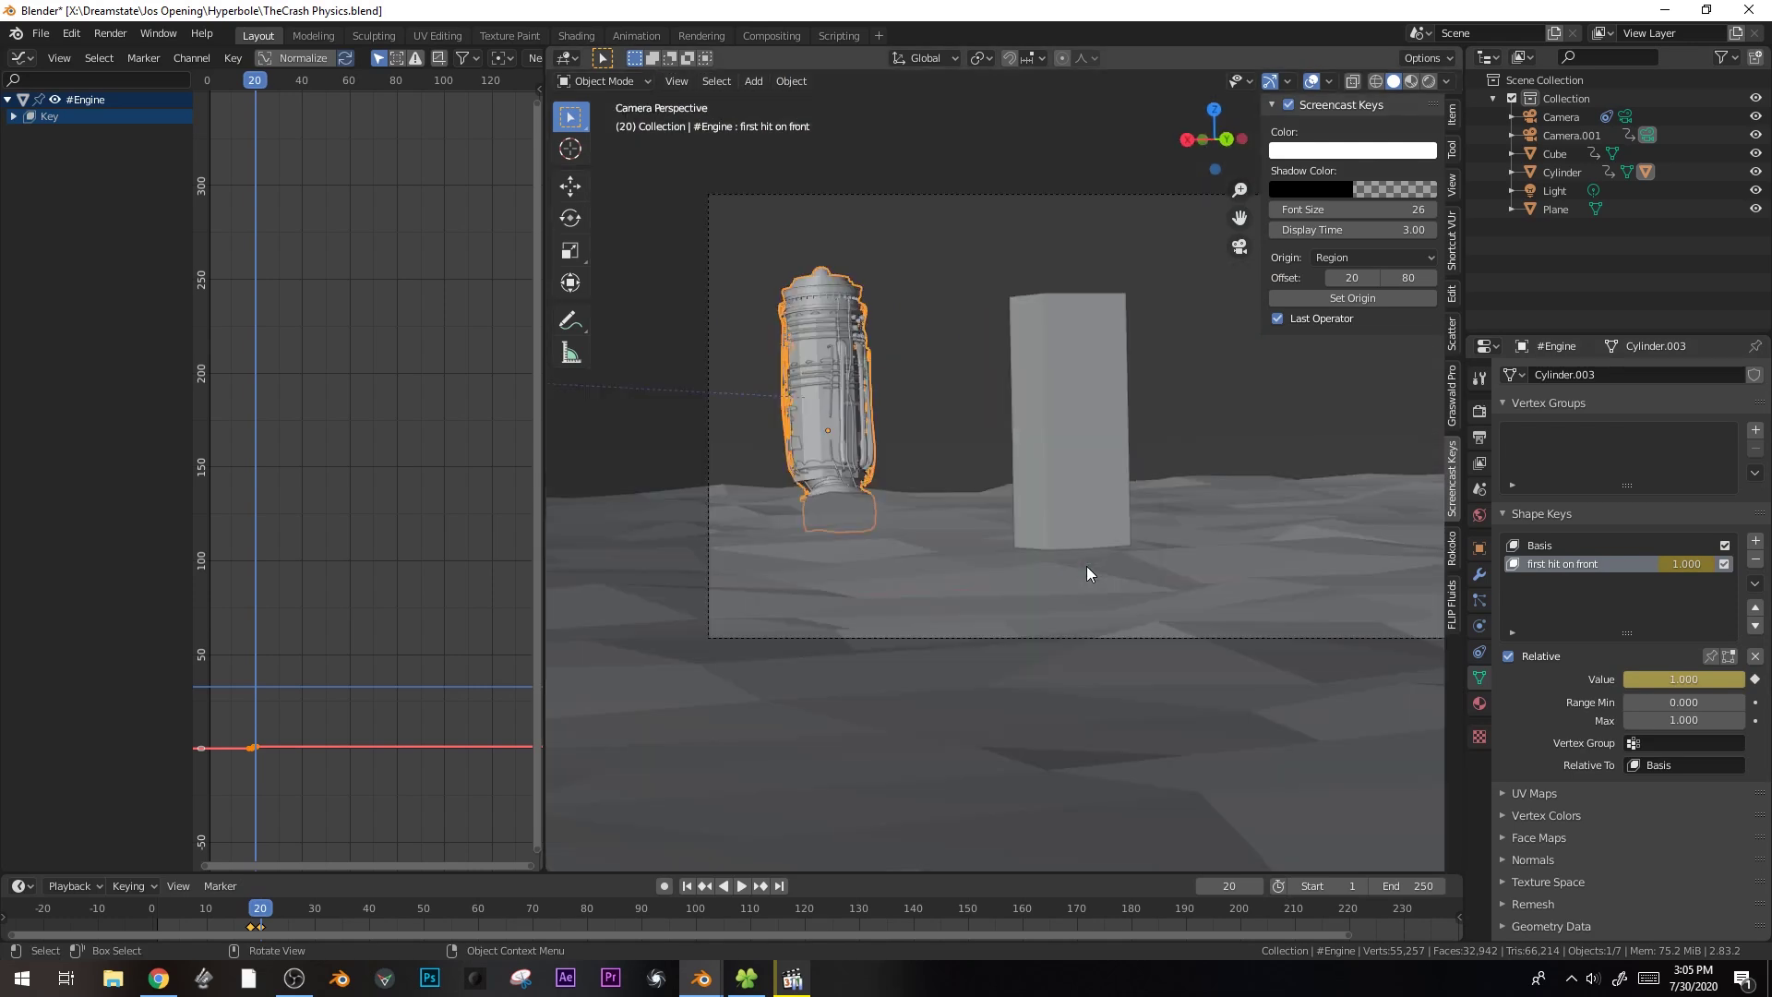
pyautogui.press('space')
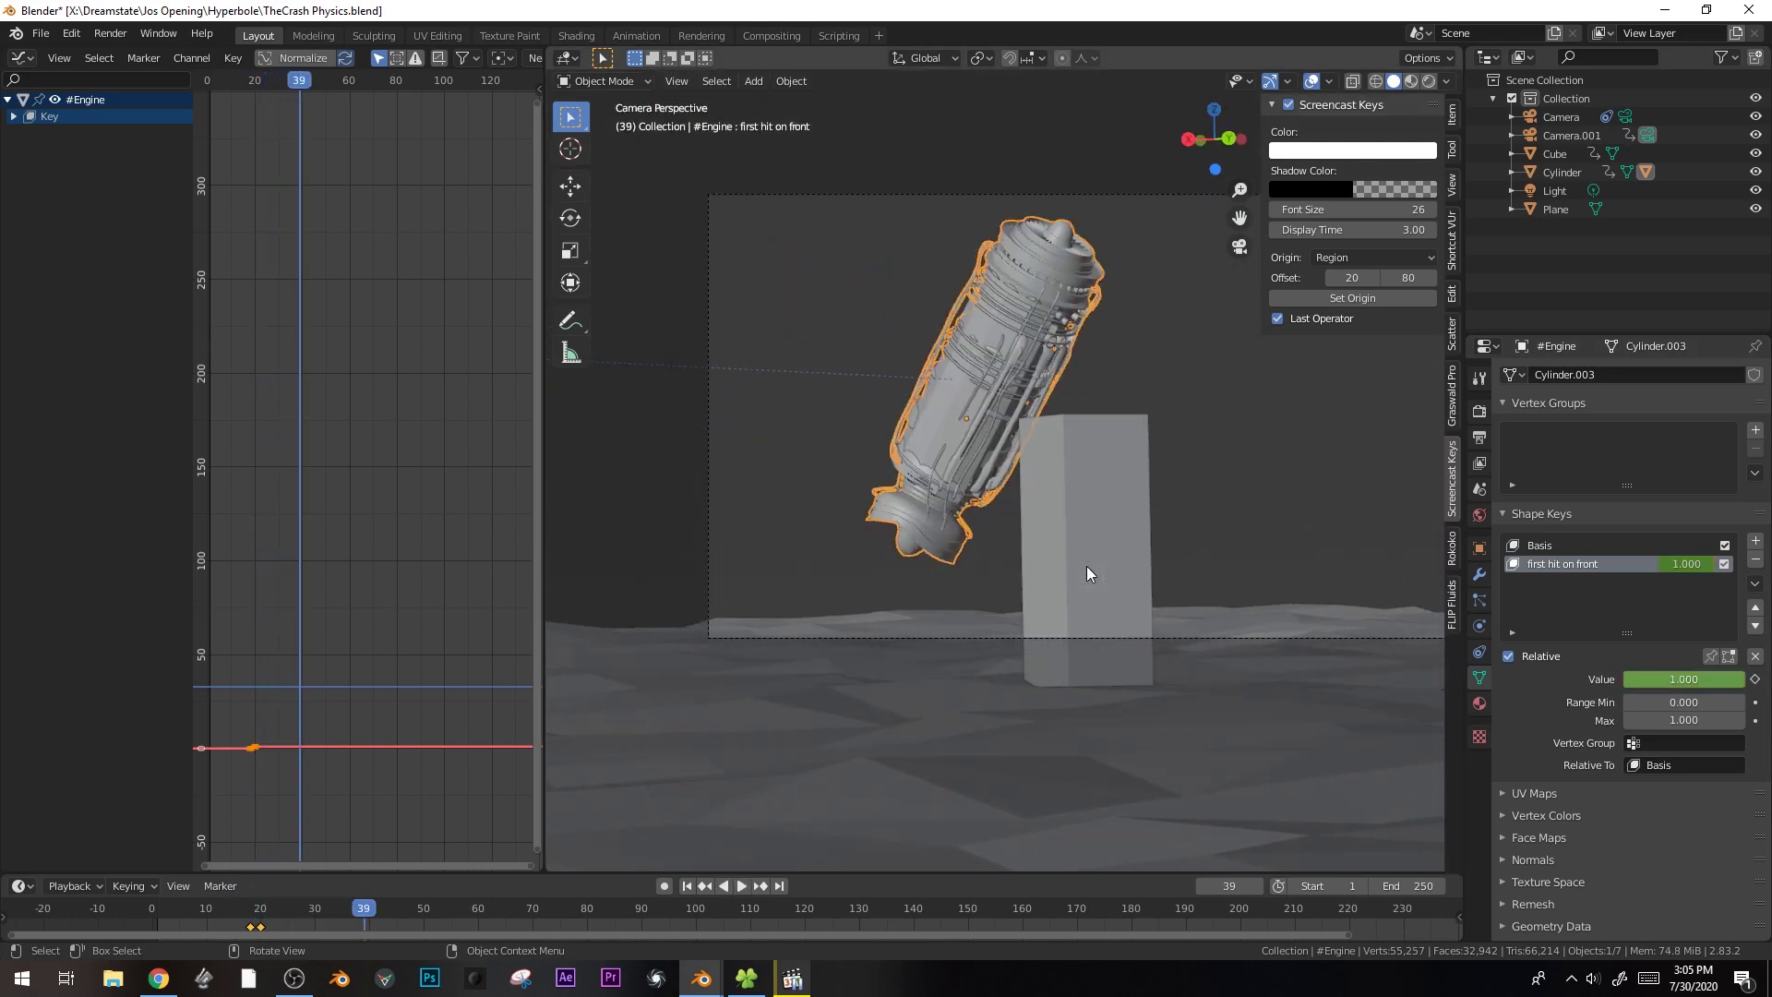
pyautogui.press('Right')
pyautogui.press('Right')
pyautogui.press('Right')
pyautogui.press('Left')
pyautogui.press('Left')
pyautogui.press('Left')
pyautogui.press('Left')
pyautogui.press('Left')
pyautogui.press('Left')
pyautogui.press('Left')
pyautogui.press('Left')
pyautogui.press('Left')
pyautogui.press('Left')
pyautogui.press('Left')
pyautogui.press('Left')
pyautogui.press('Left')
pyautogui.press('Left')
pyautogui.press('Left')
pyautogui.press('Left')
pyautogui.press('Left')
pyautogui.press('Left')
pyautogui.press('Left')
pyautogui.press('Left')
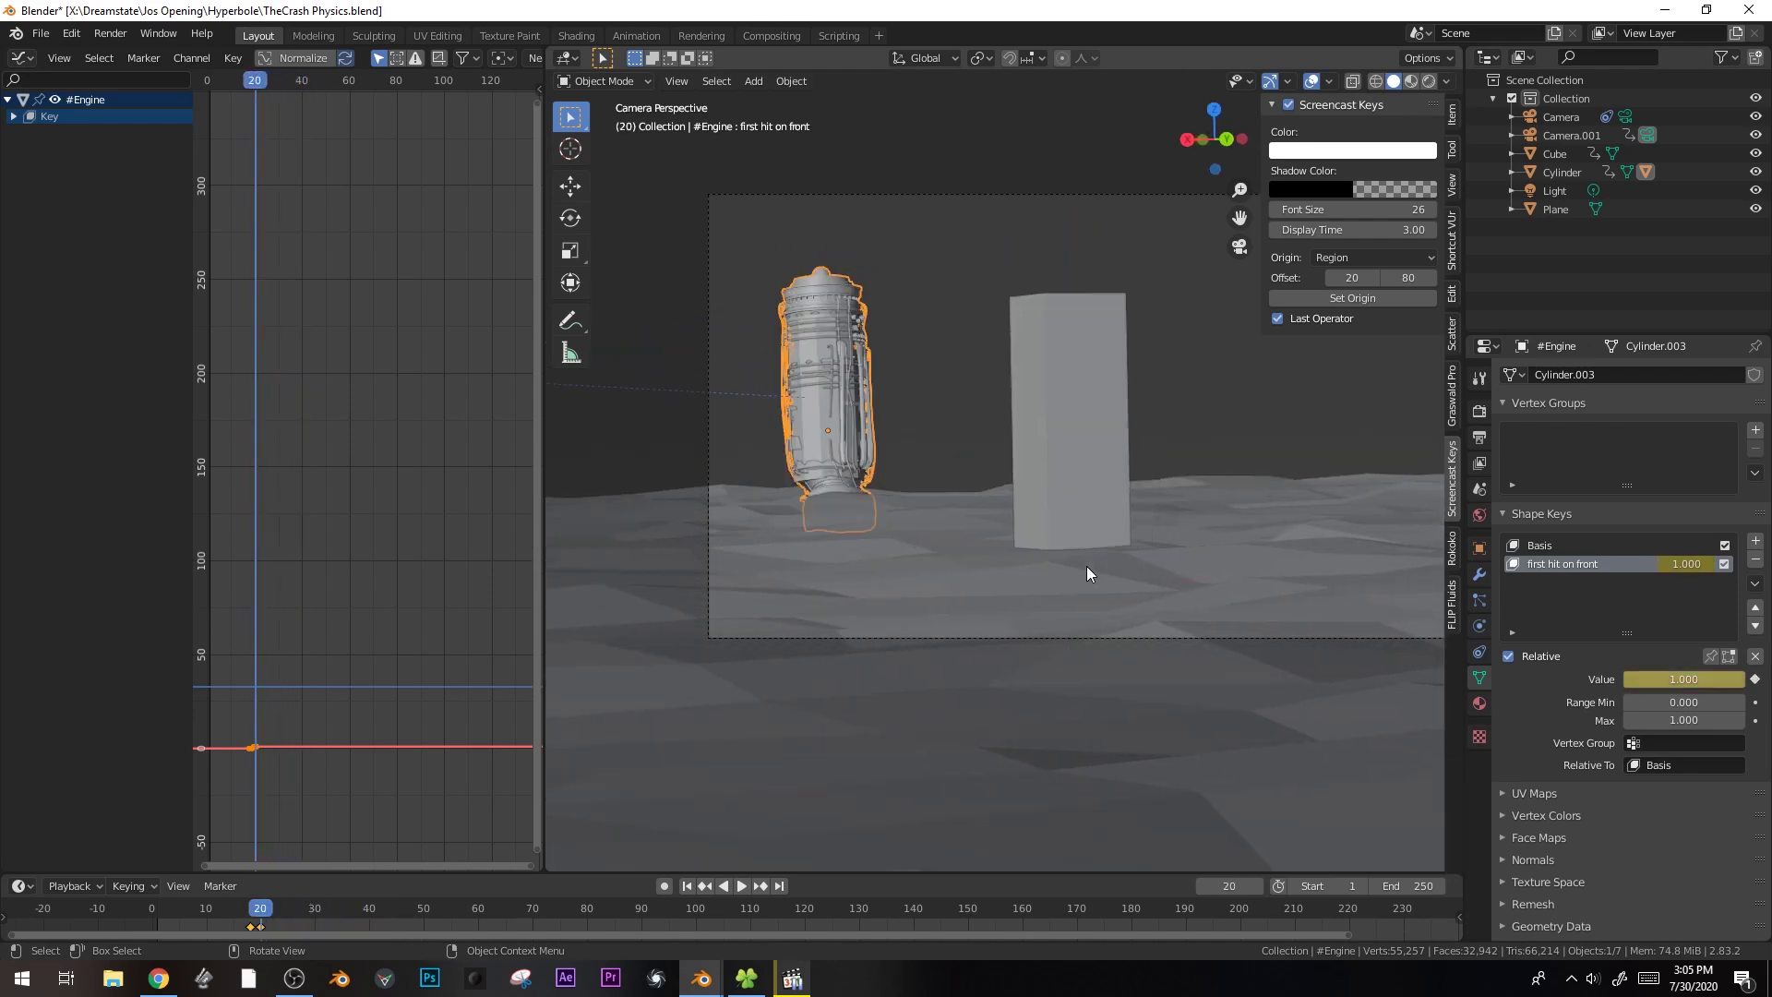
pyautogui.press('Left')
pyautogui.press('Left')
pyautogui.press('Left')
pyautogui.press('Right')
pyautogui.press('Right')
pyautogui.press('Right')
pyautogui.press('Right')
pyautogui.press('Right')
# - Move the engine about 0.27 m along its local Z axis
pyautogui.press('g')
pyautogui.press('z')
pyautogui.press('z')
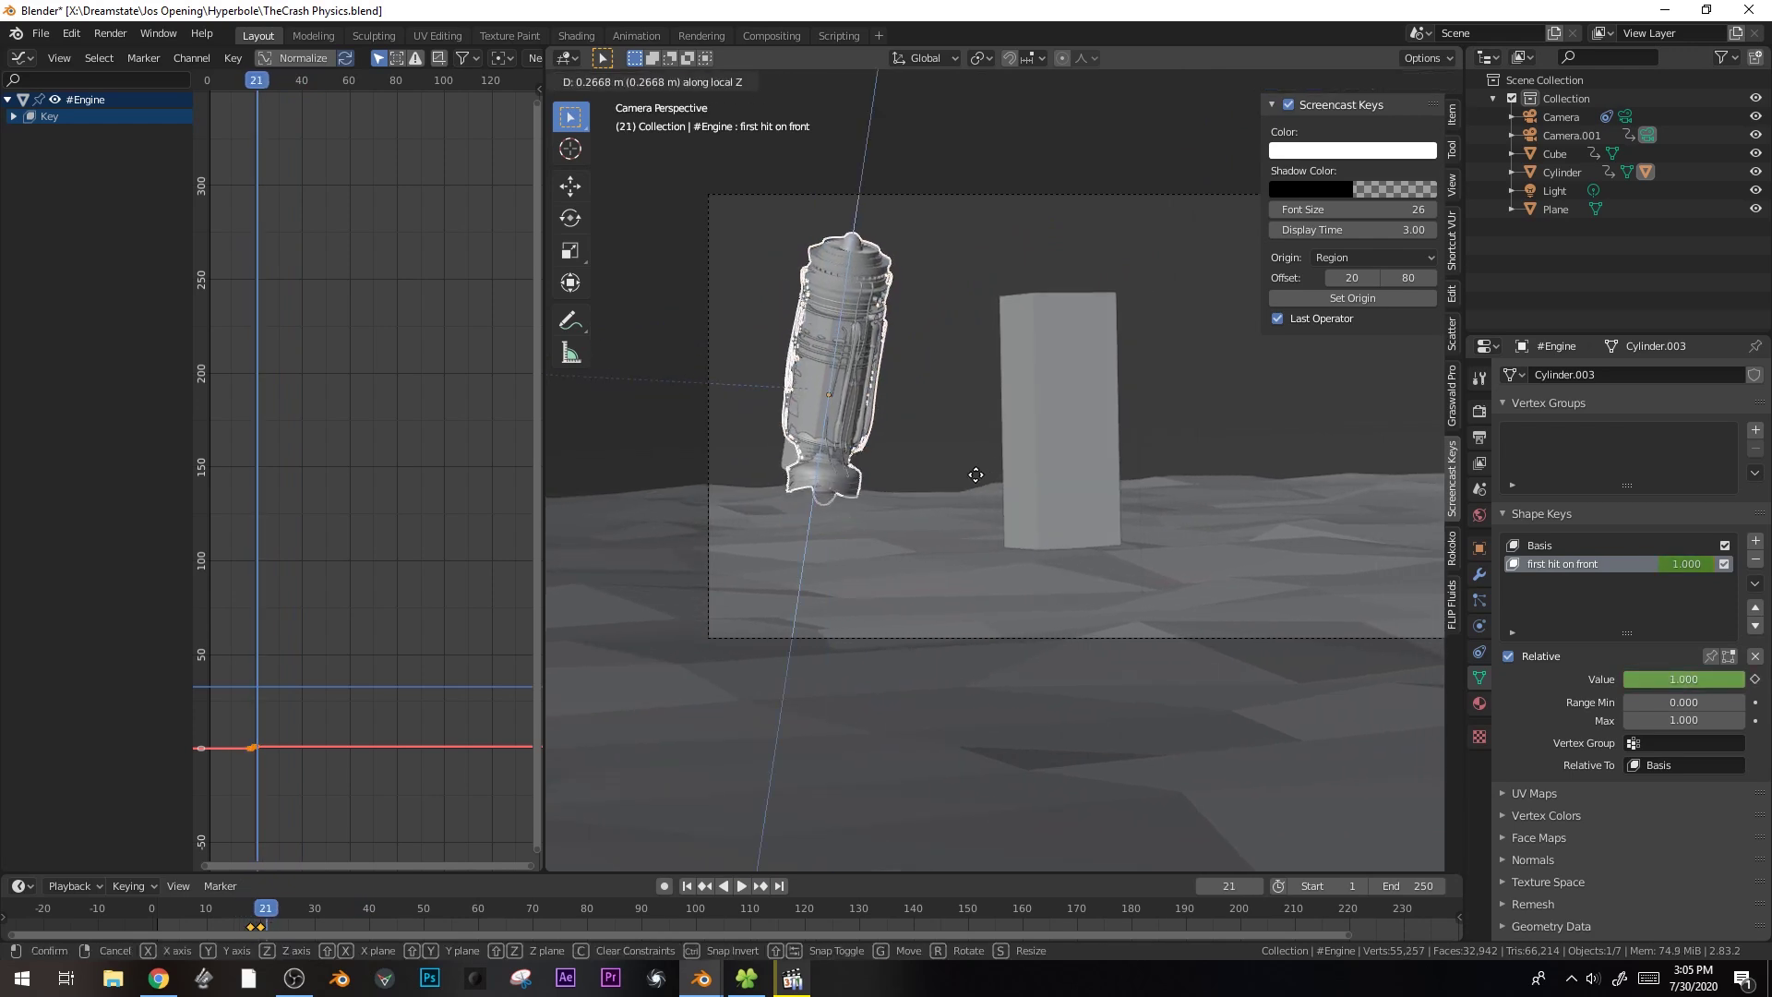
pyautogui.click(971, 482)
# - Play back the adjusted engine through the camera and step to the second ground impact at frame 28
pyautogui.press('space')
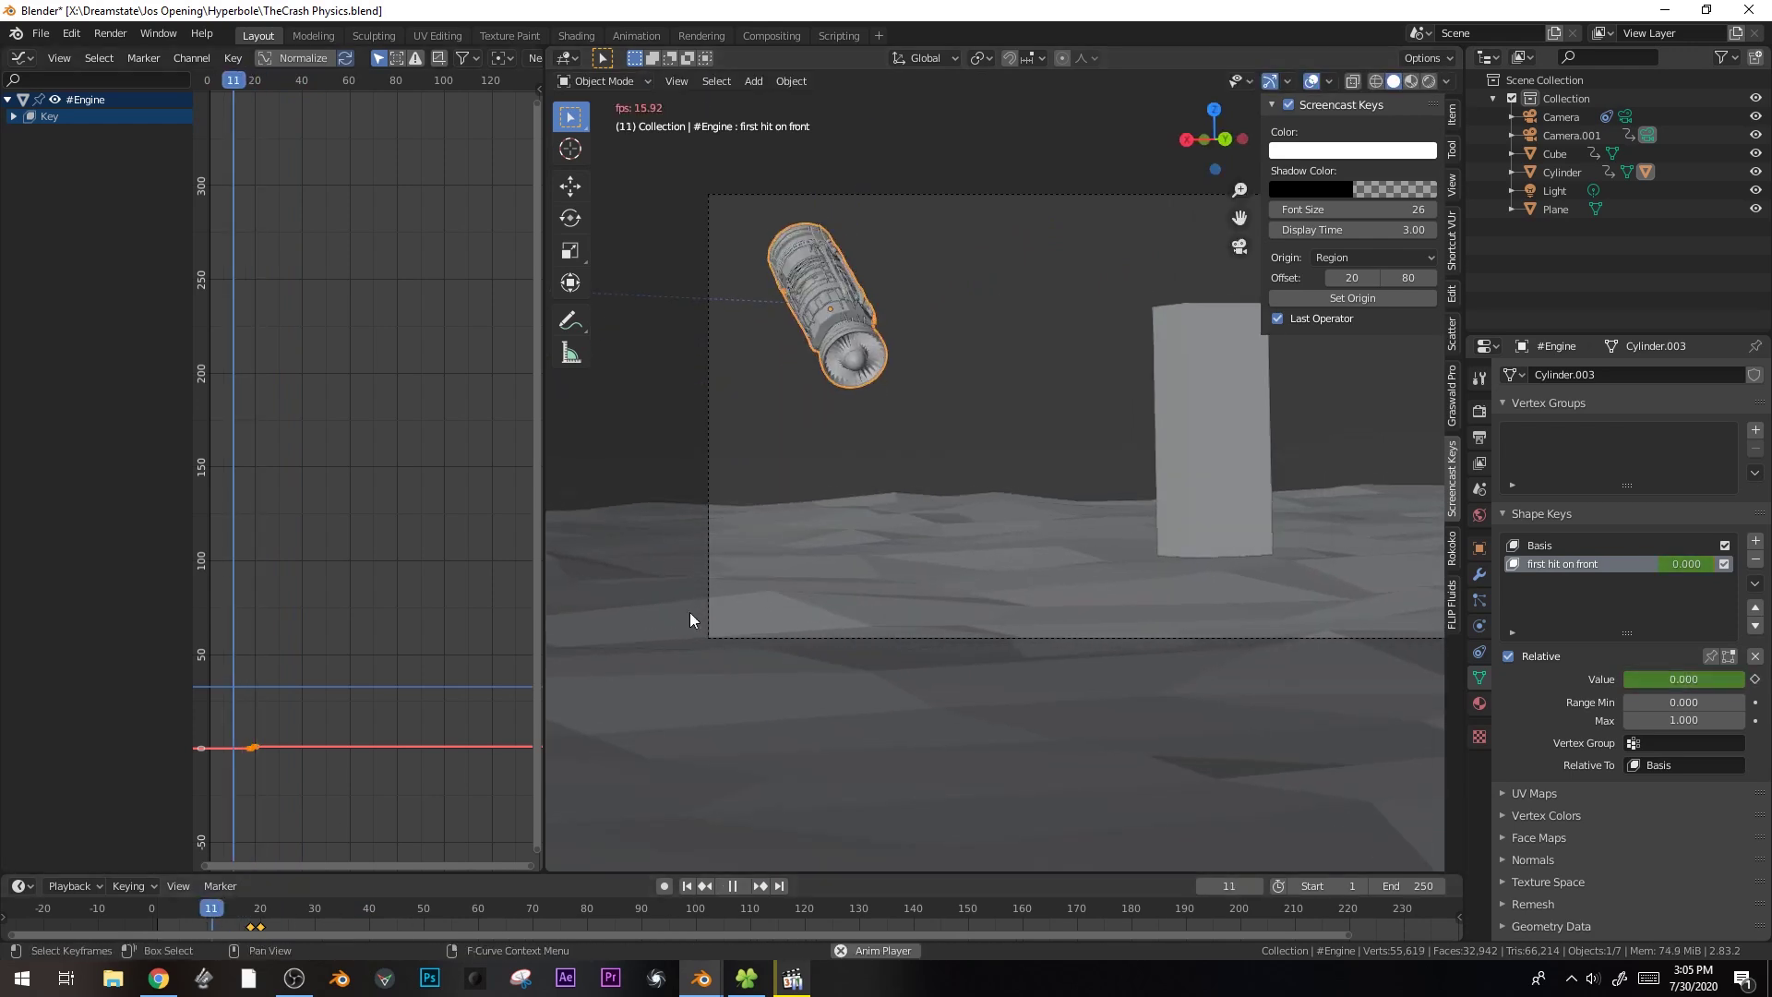
pyautogui.press('Left')
pyautogui.press('Left')
pyautogui.press('Left')
pyautogui.press('Left')
pyautogui.press('Left')
pyautogui.press('Left')
pyautogui.press('Left')
pyautogui.press('Left')
pyautogui.press('Left')
pyautogui.press('Left')
pyautogui.press('Left')
pyautogui.press('Left')
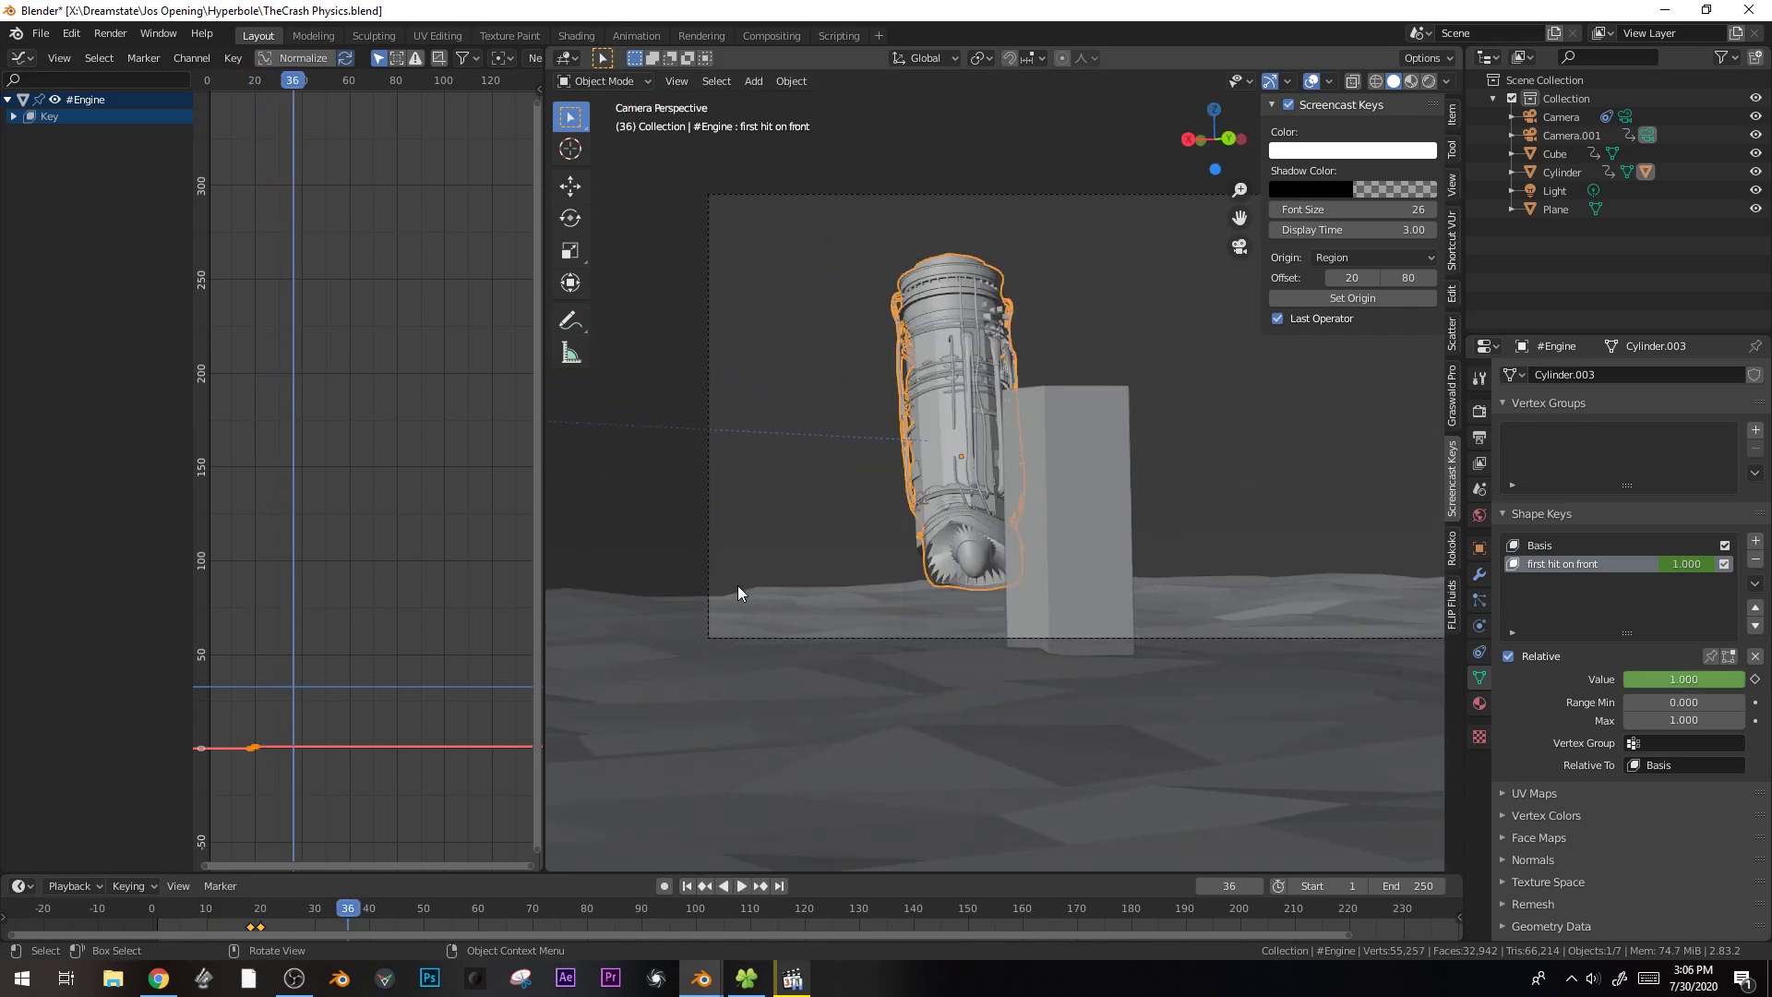
pyautogui.press('Right')
pyautogui.press('Right')
pyautogui.press('Right')
pyautogui.press('Left')
pyautogui.press('Right')
# - Disable the "first hit on front" shape key, add another shape key to the engine, and enter Edit Mode on it
pyautogui.press('KP_3')
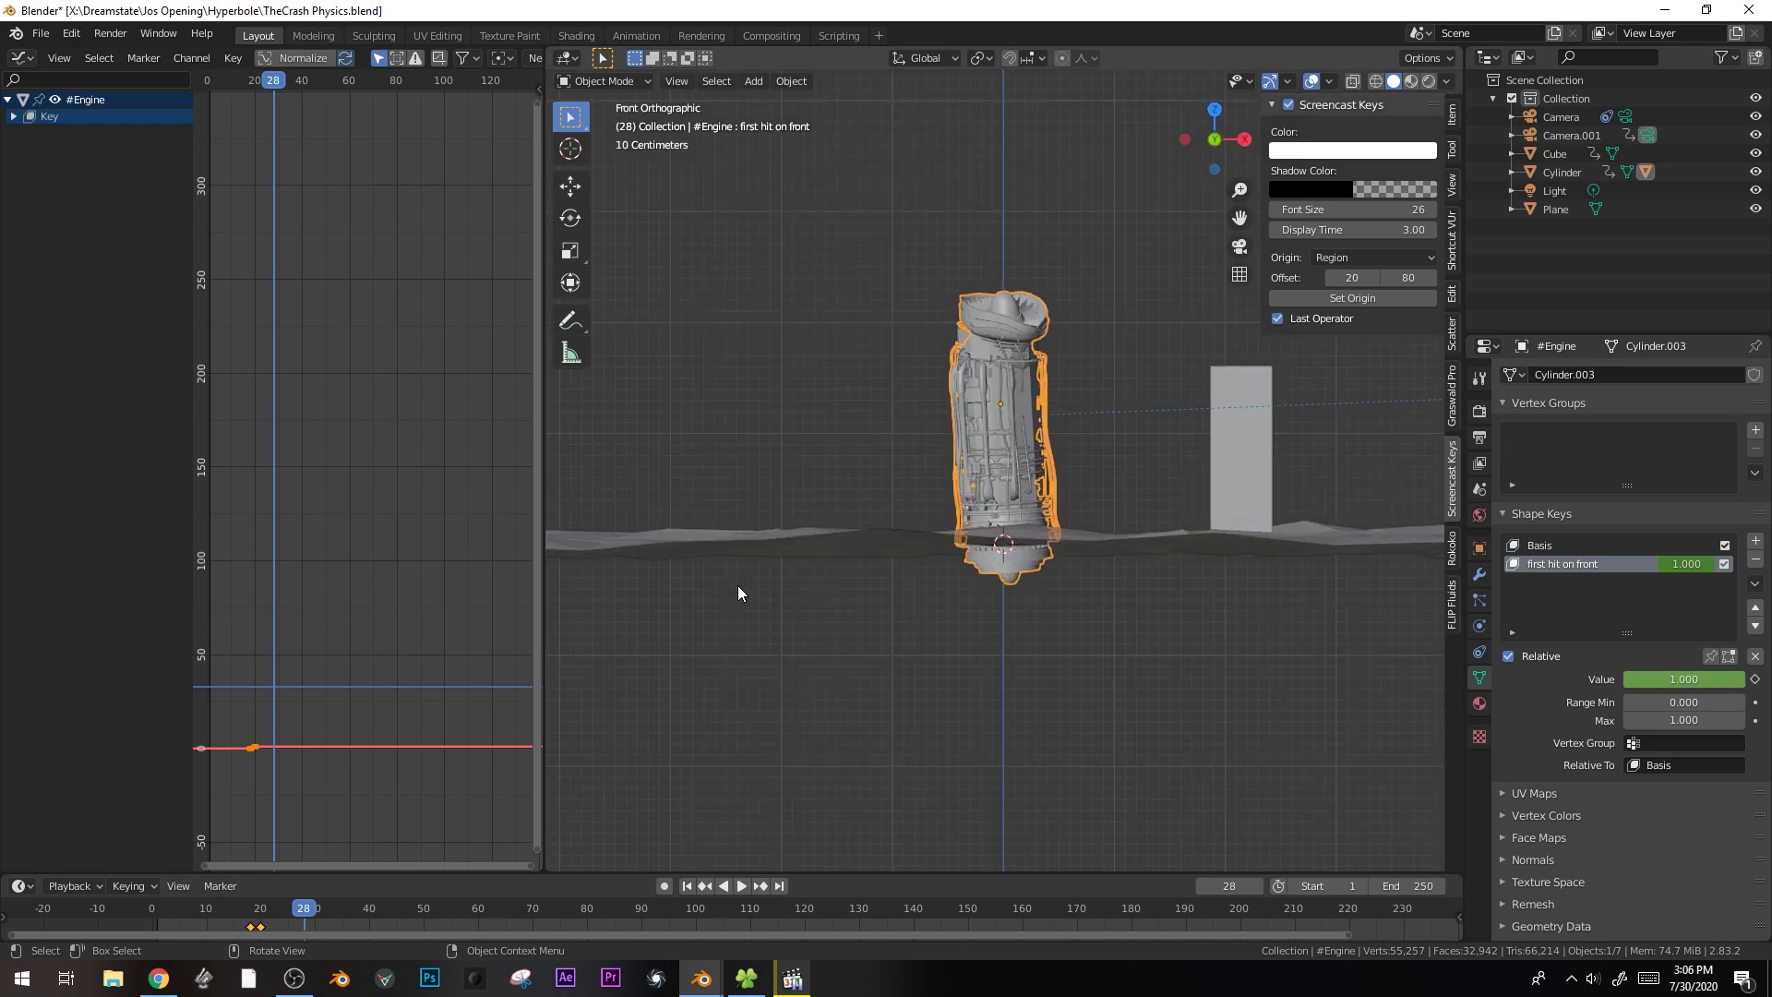
pyautogui.press('KP_Decimal')
pyautogui.press('Tab')
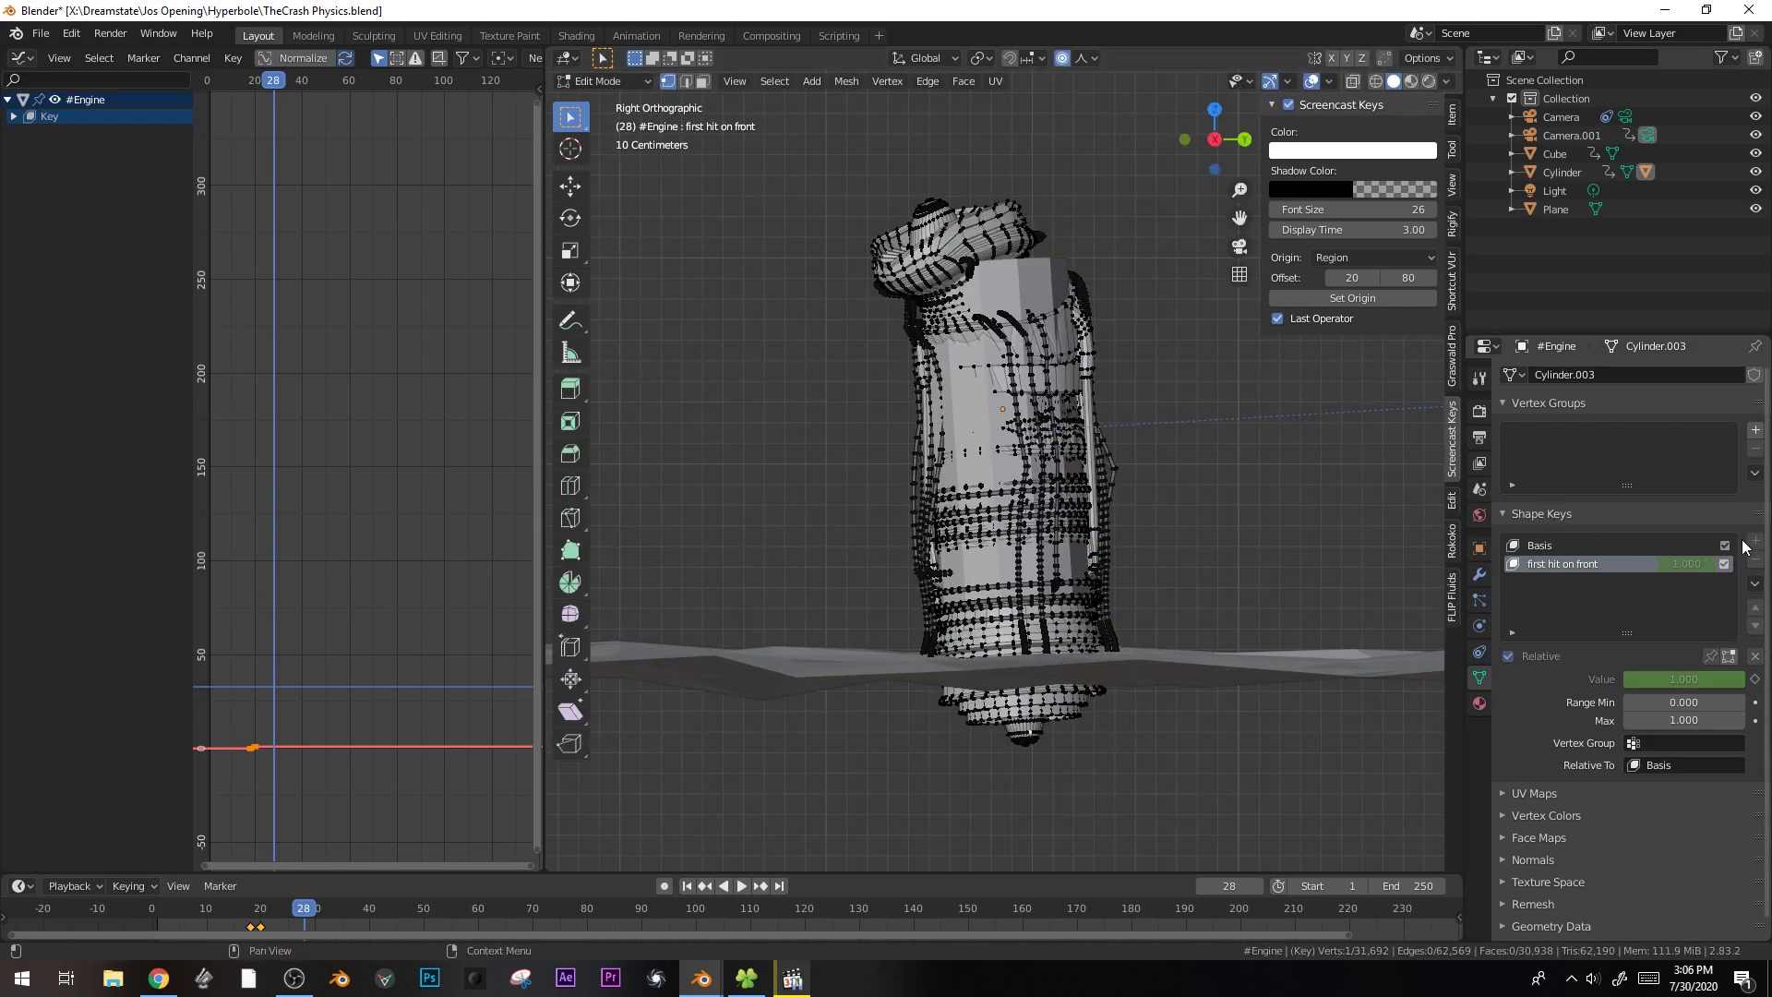
pyautogui.press('Tab')
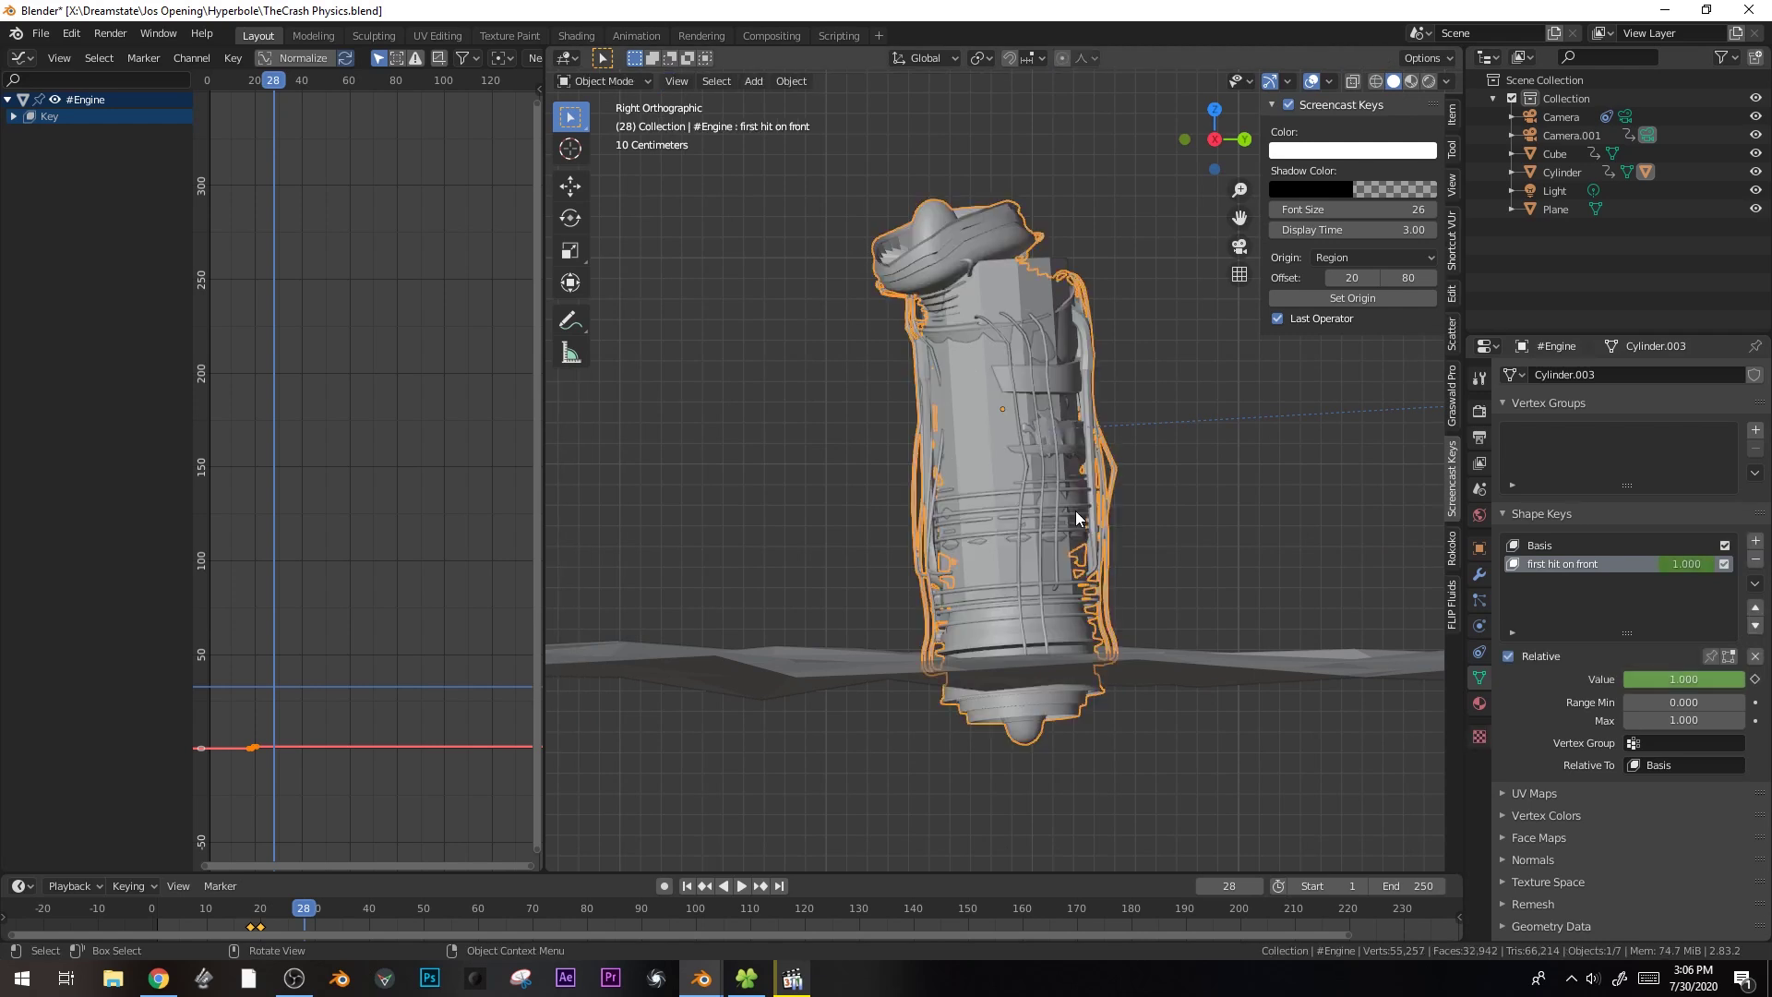
pyautogui.click(1724, 565)
pyautogui.click(1724, 565)
pyautogui.click(1724, 565)
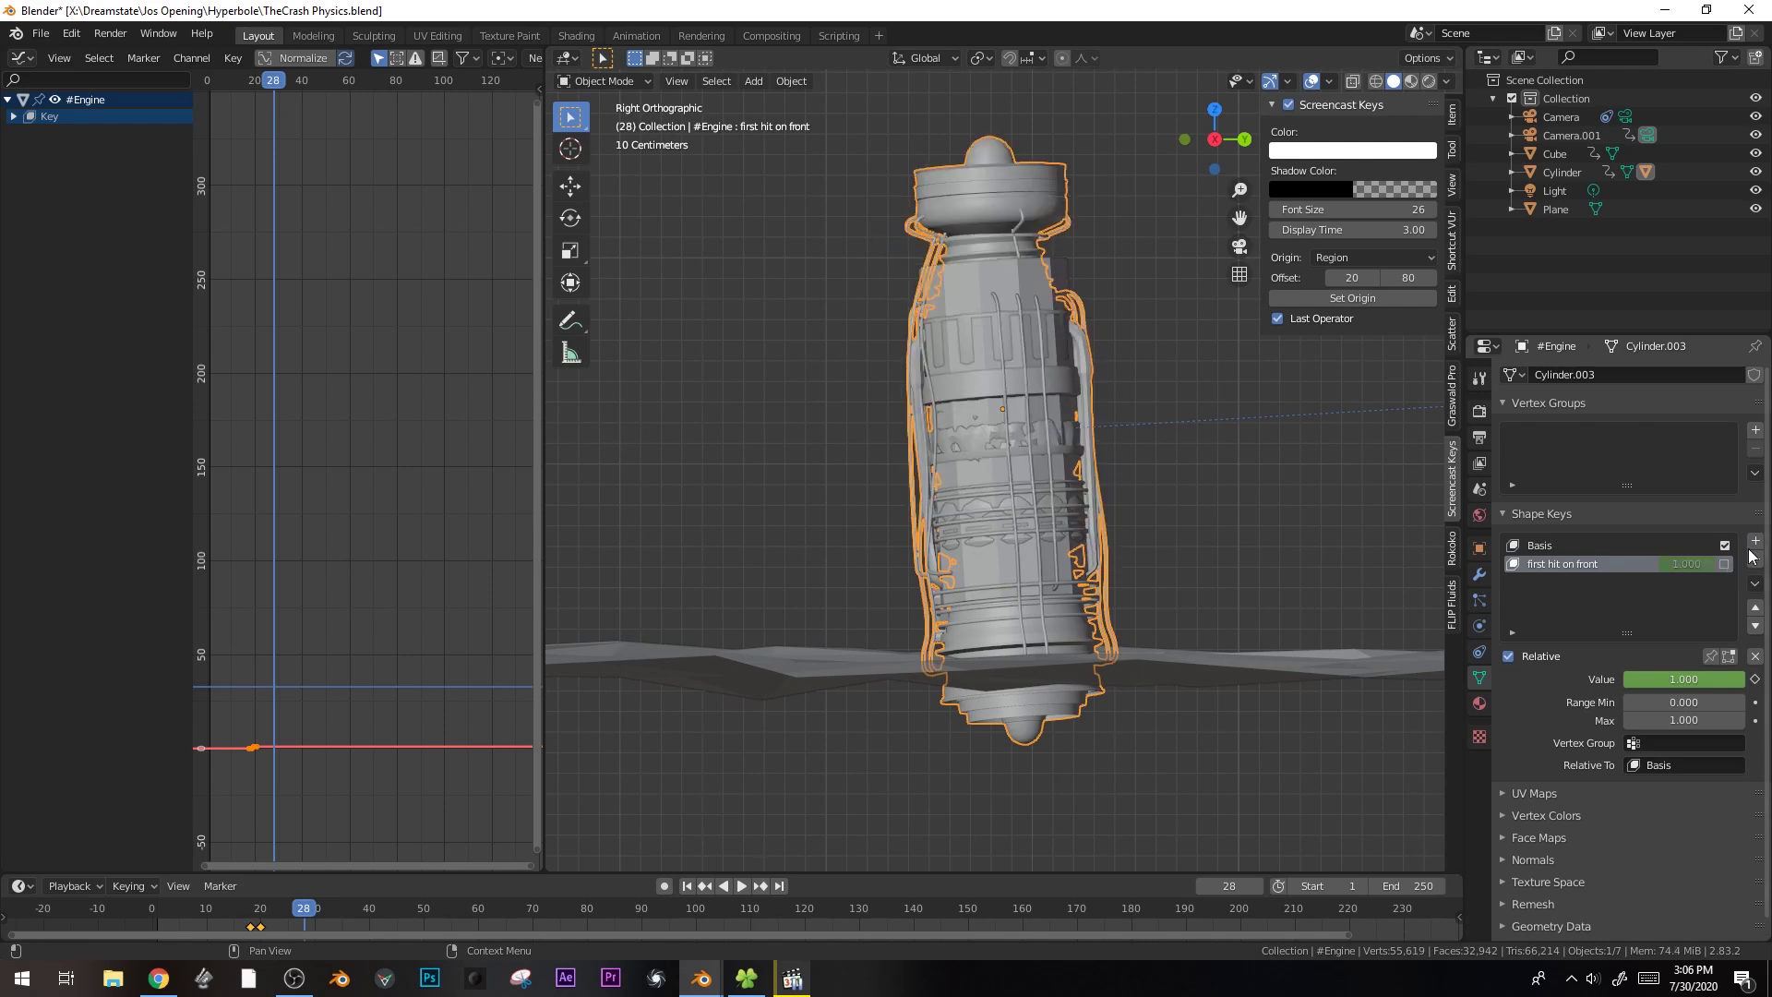
pyautogui.click(1756, 542)
pyautogui.press('Tab')
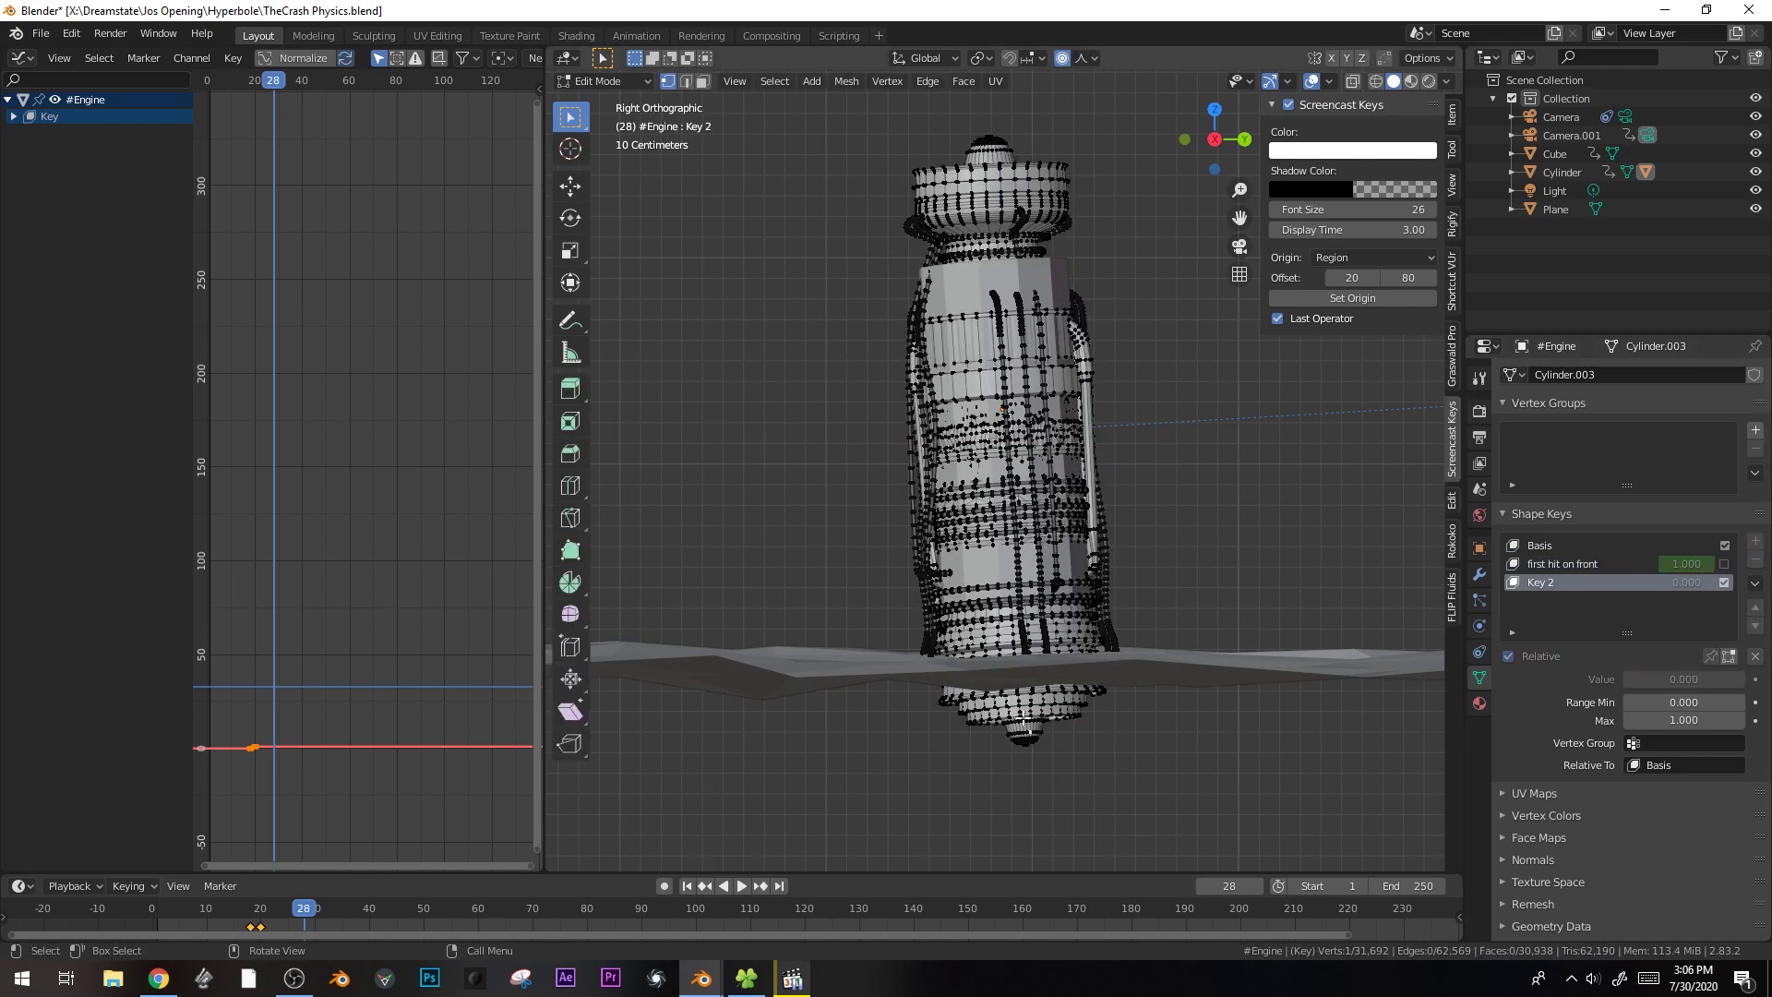
# - Try to push the engine's lower tip upward out of the ground with Sharp proportional editing
pyautogui.press('g')
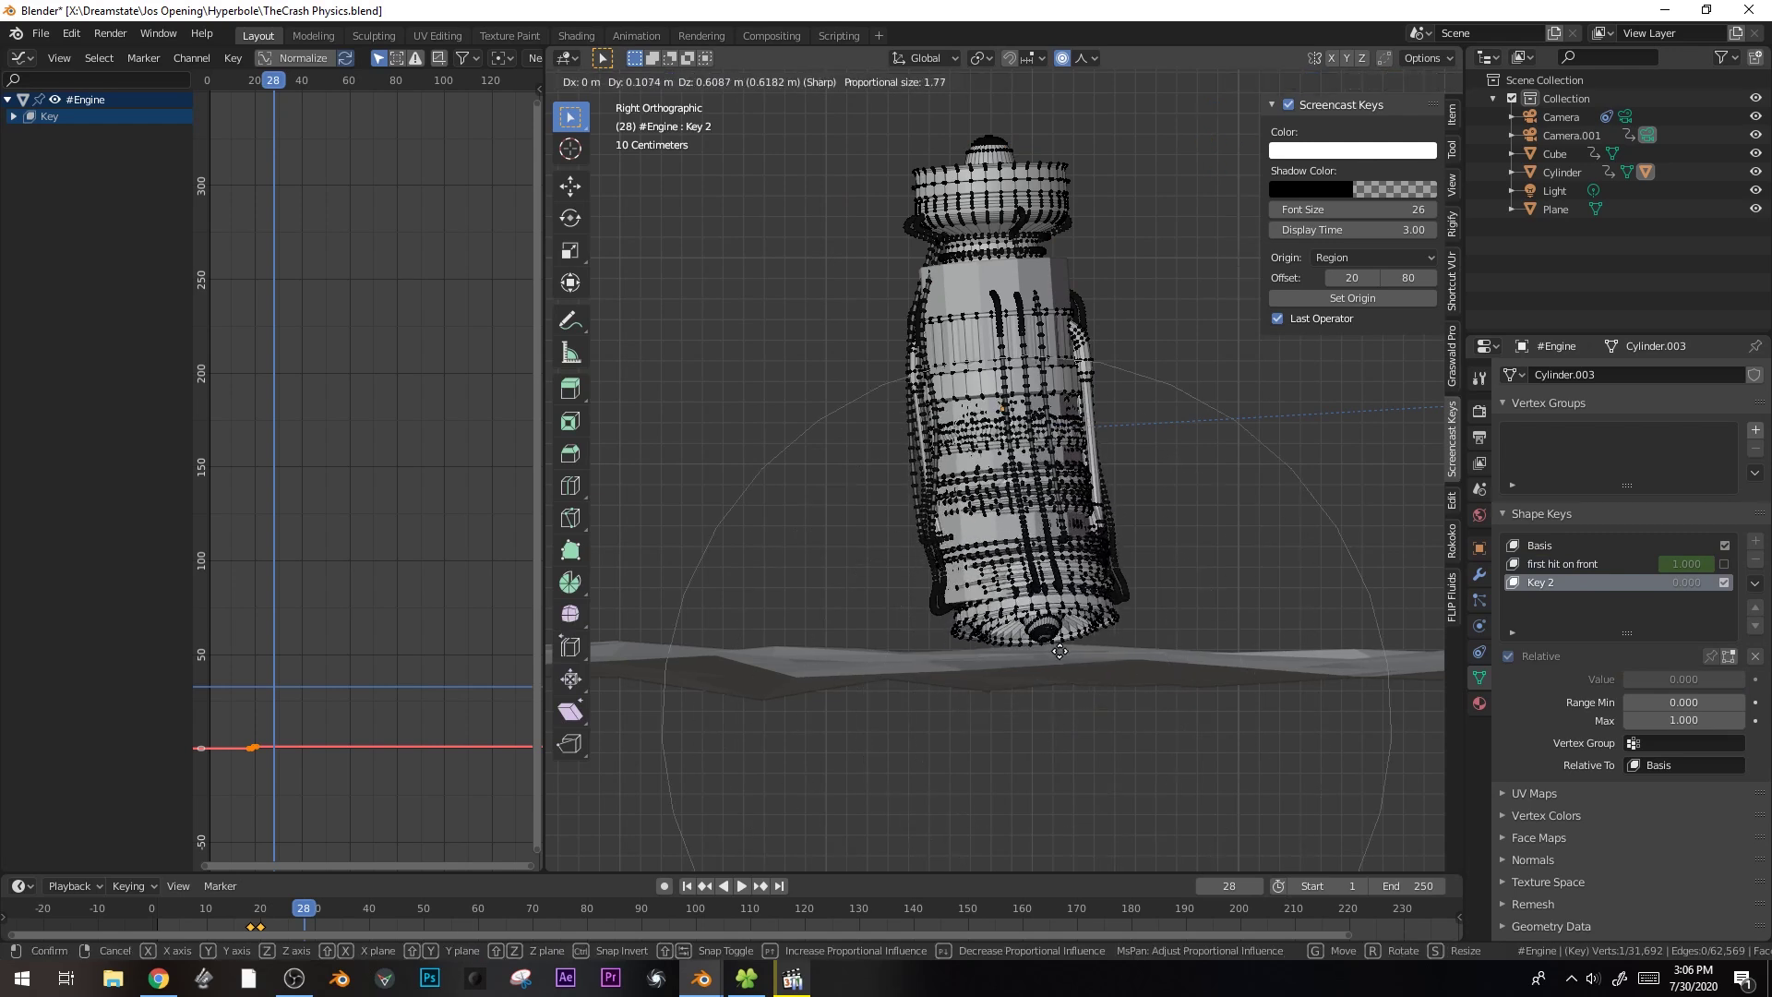
pyautogui.click(1057, 552)
pyautogui.press('g')
pyautogui.scroll(3, 1117, 557)
pyautogui.rightClick(1112, 556)
# - With X-ray and face selection on, circle-select a band across the lower body and move it 0.17457 m in Y and 0.1119 m in Z
pyautogui.hotkey('alt', 'z')
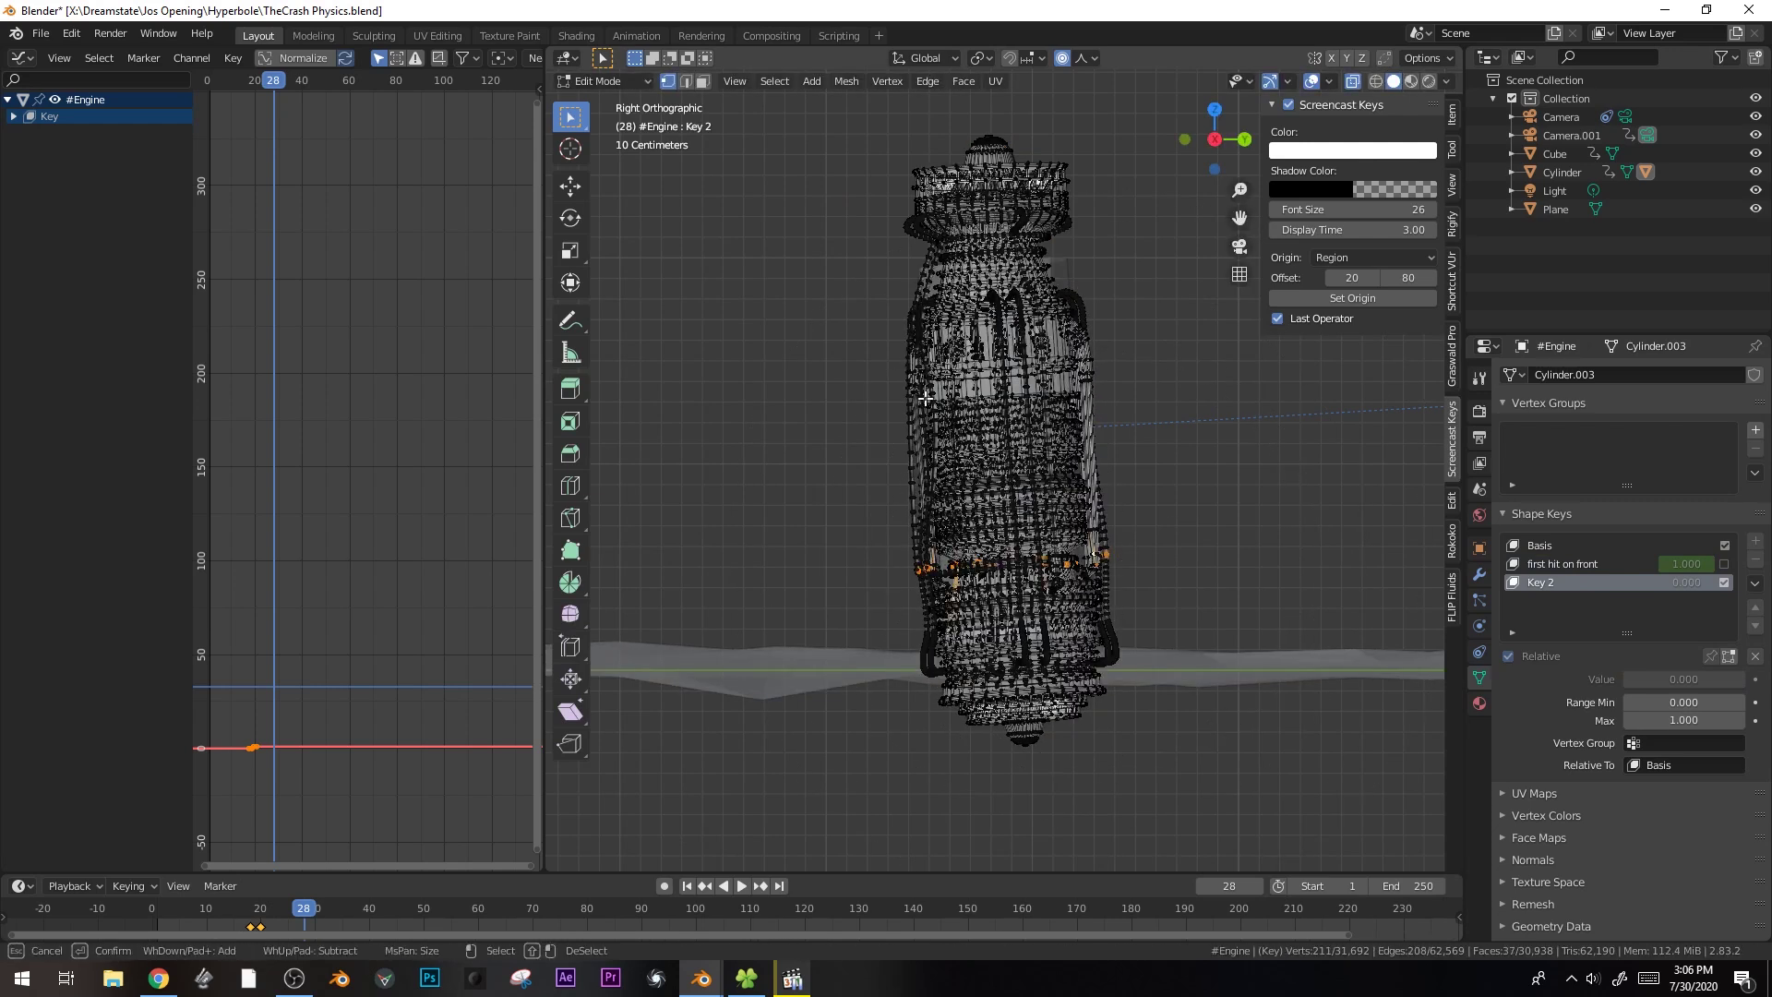
pyautogui.click(701, 82)
pyautogui.press('c')
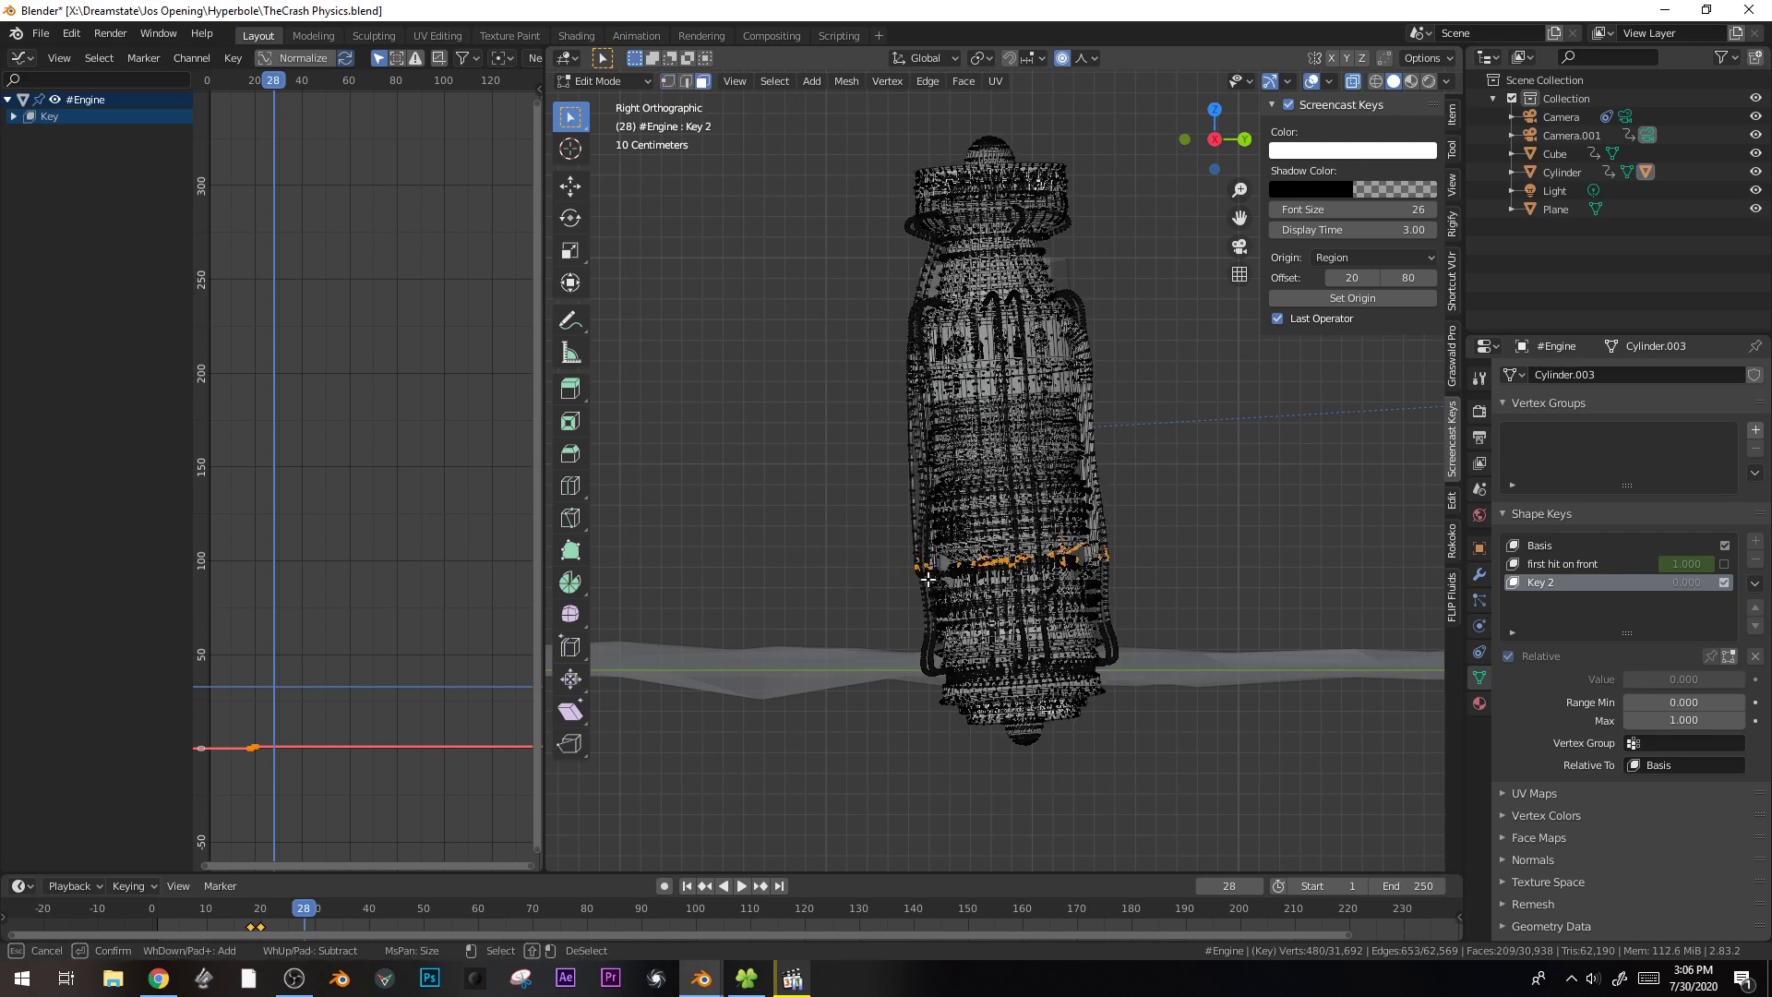
pyautogui.press('g')
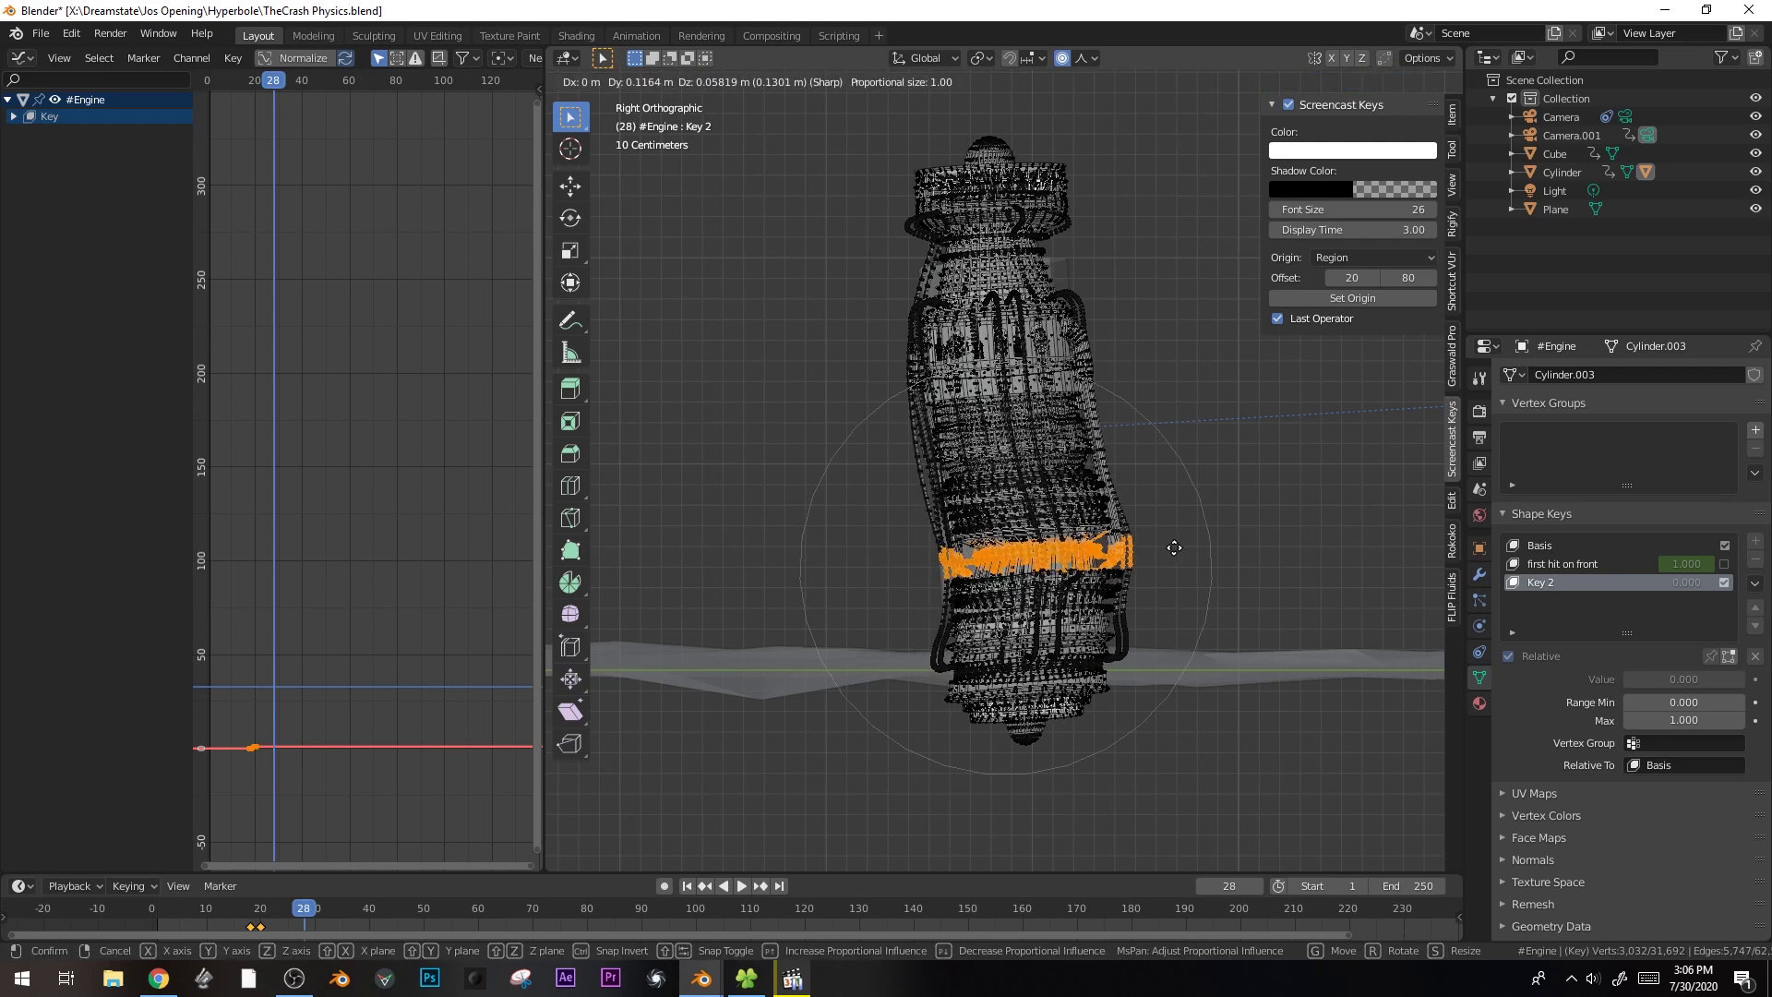
pyautogui.press('r')
pyautogui.click(1180, 530)
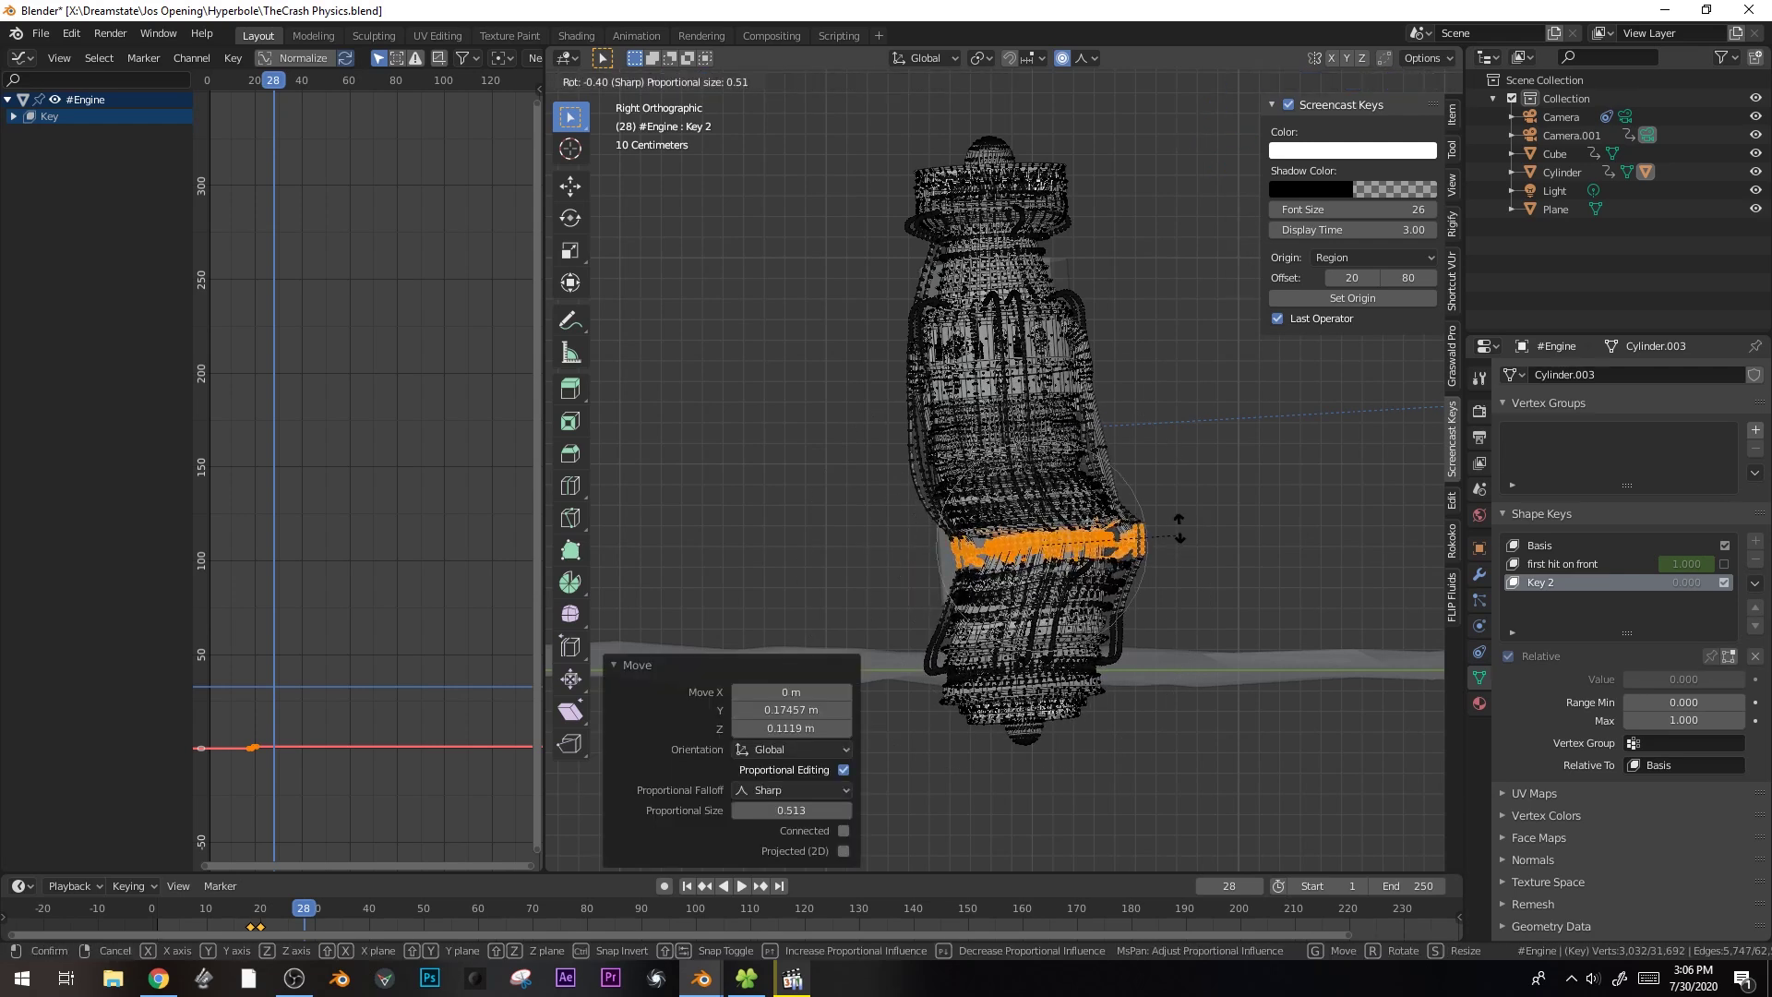
# - Reselect the faces just above the engine's lower tip and shift them sideways with Sharp proportional editing
pyautogui.hotkey('alt', 'a')
pyautogui.press('b')
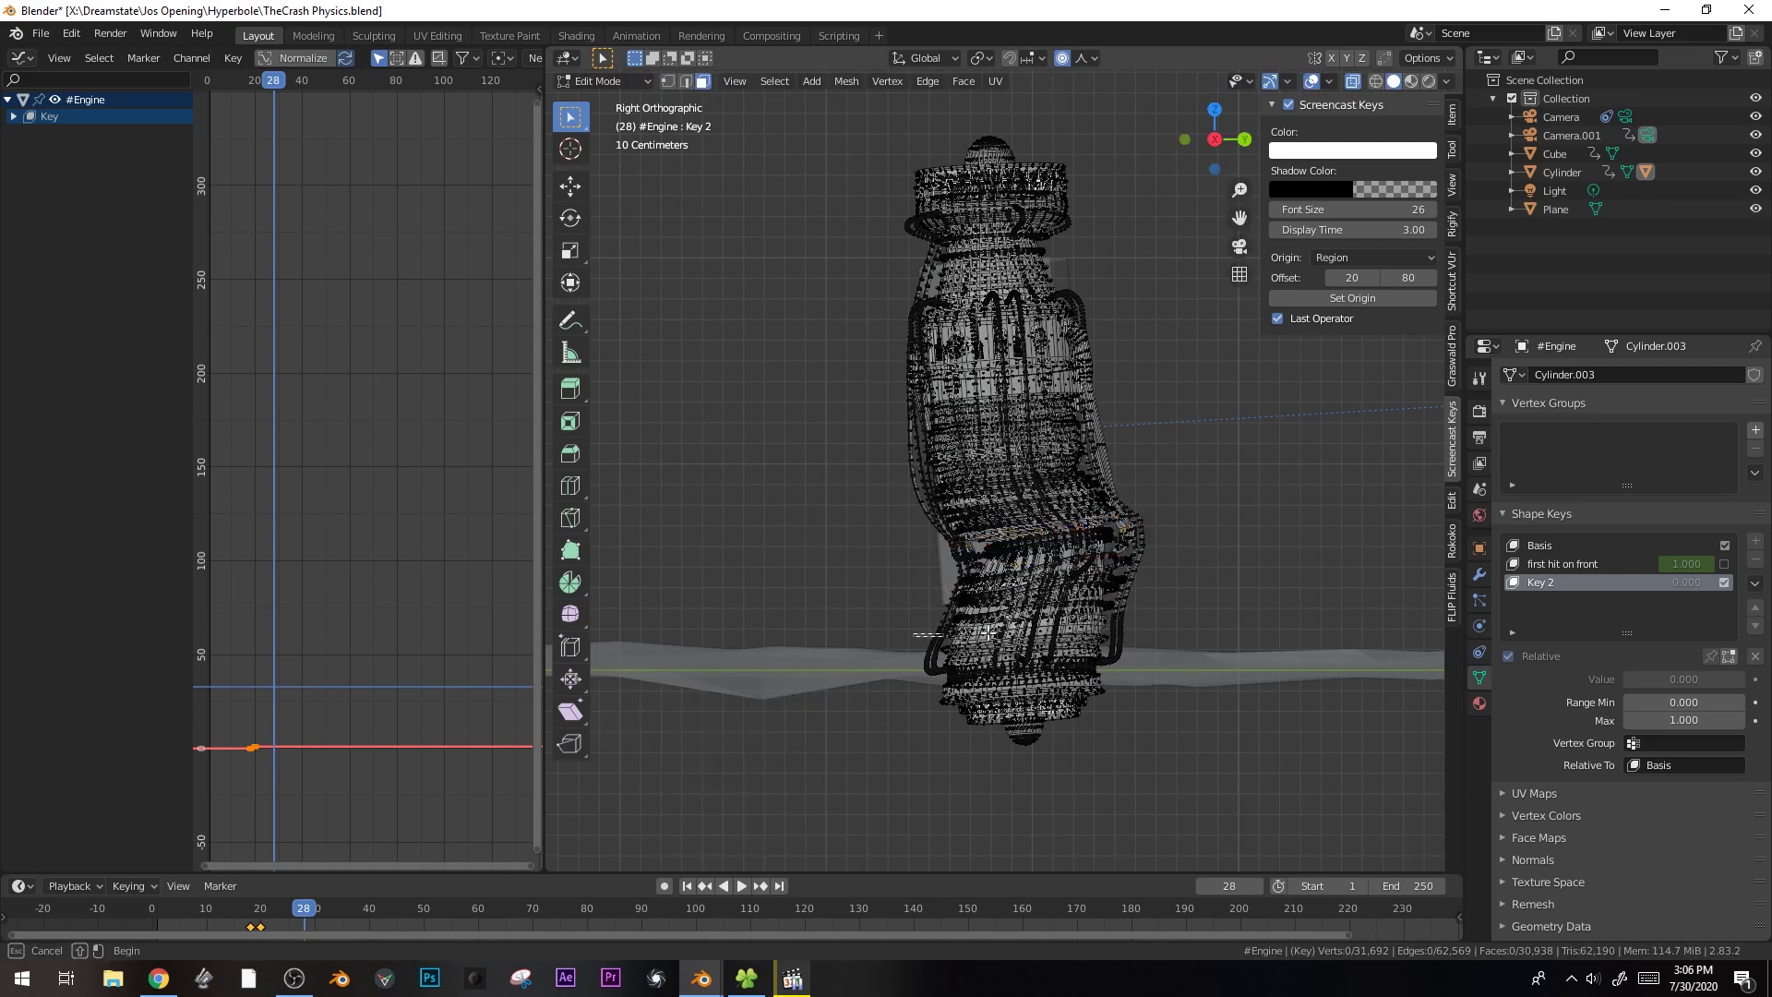
pyautogui.press('g')
pyautogui.click(1126, 632)
# - Box-select the engine's bottom tip, rotate it -8.87°, and move it about 0.24 m up out of the ground
pyautogui.hotkey('alt', 'a')
pyautogui.press('b')
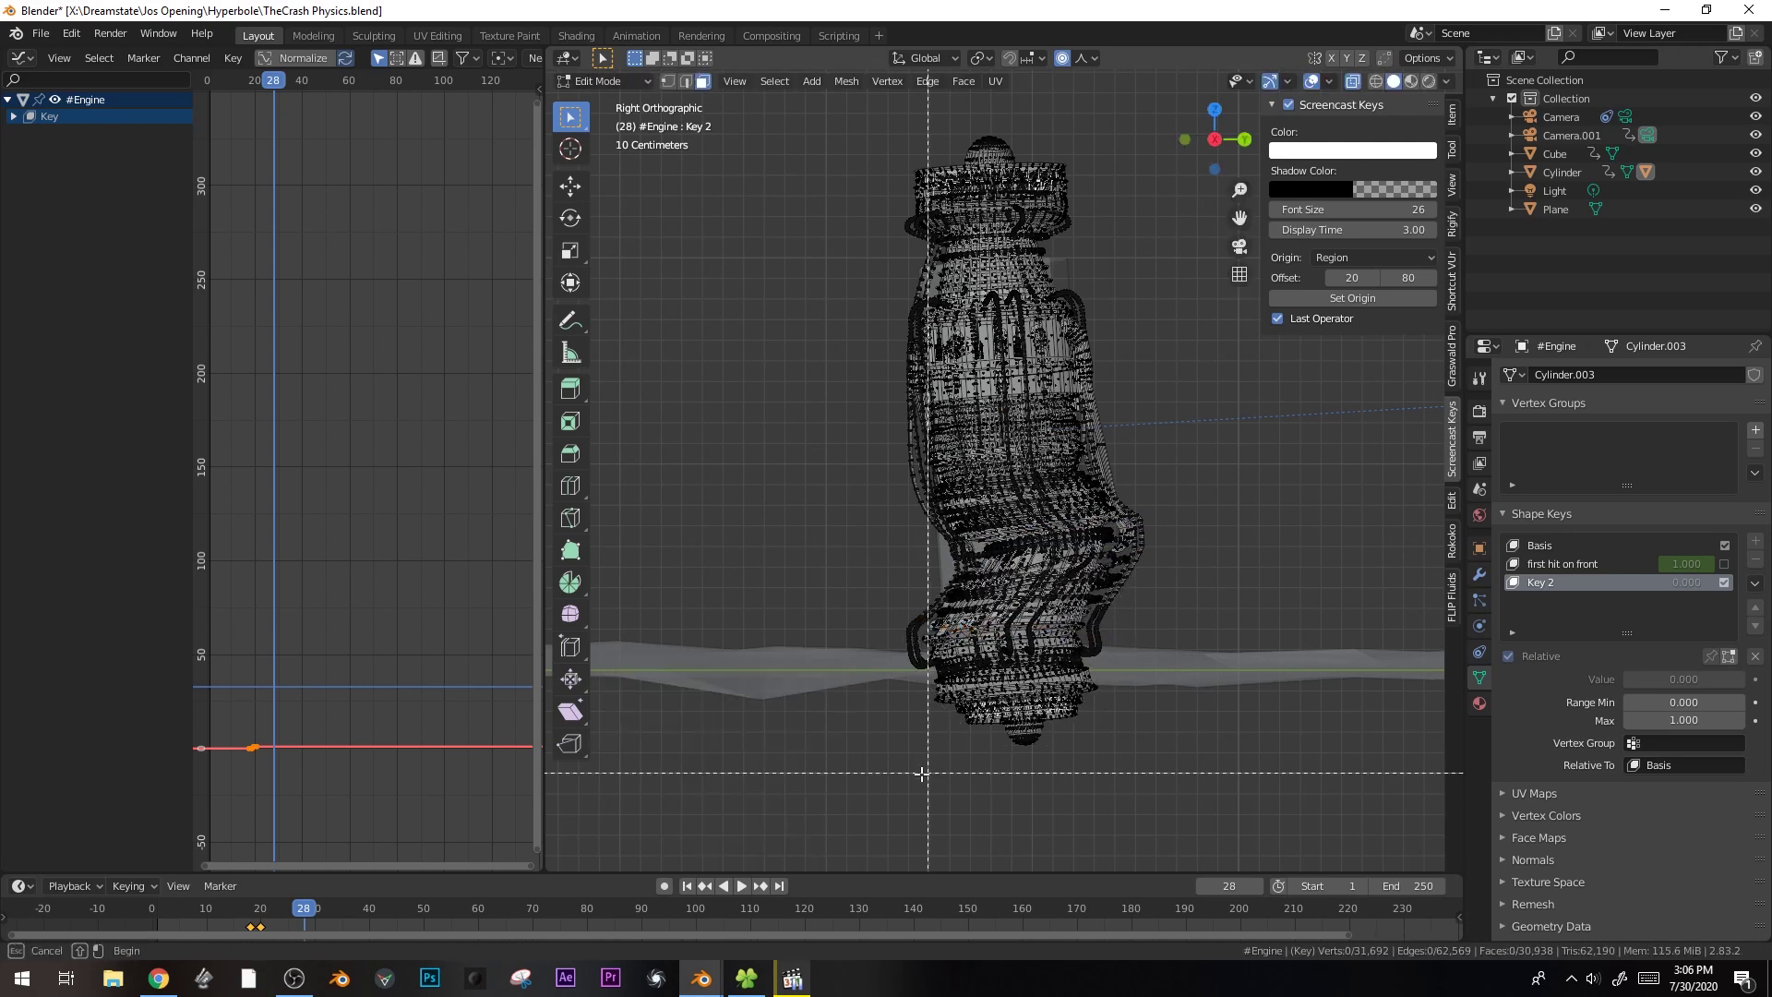
pyautogui.moveTo(924, 774); pyautogui.dragTo(1136, 676)
pyautogui.press('r')
pyautogui.click(1192, 651)
pyautogui.press('g')
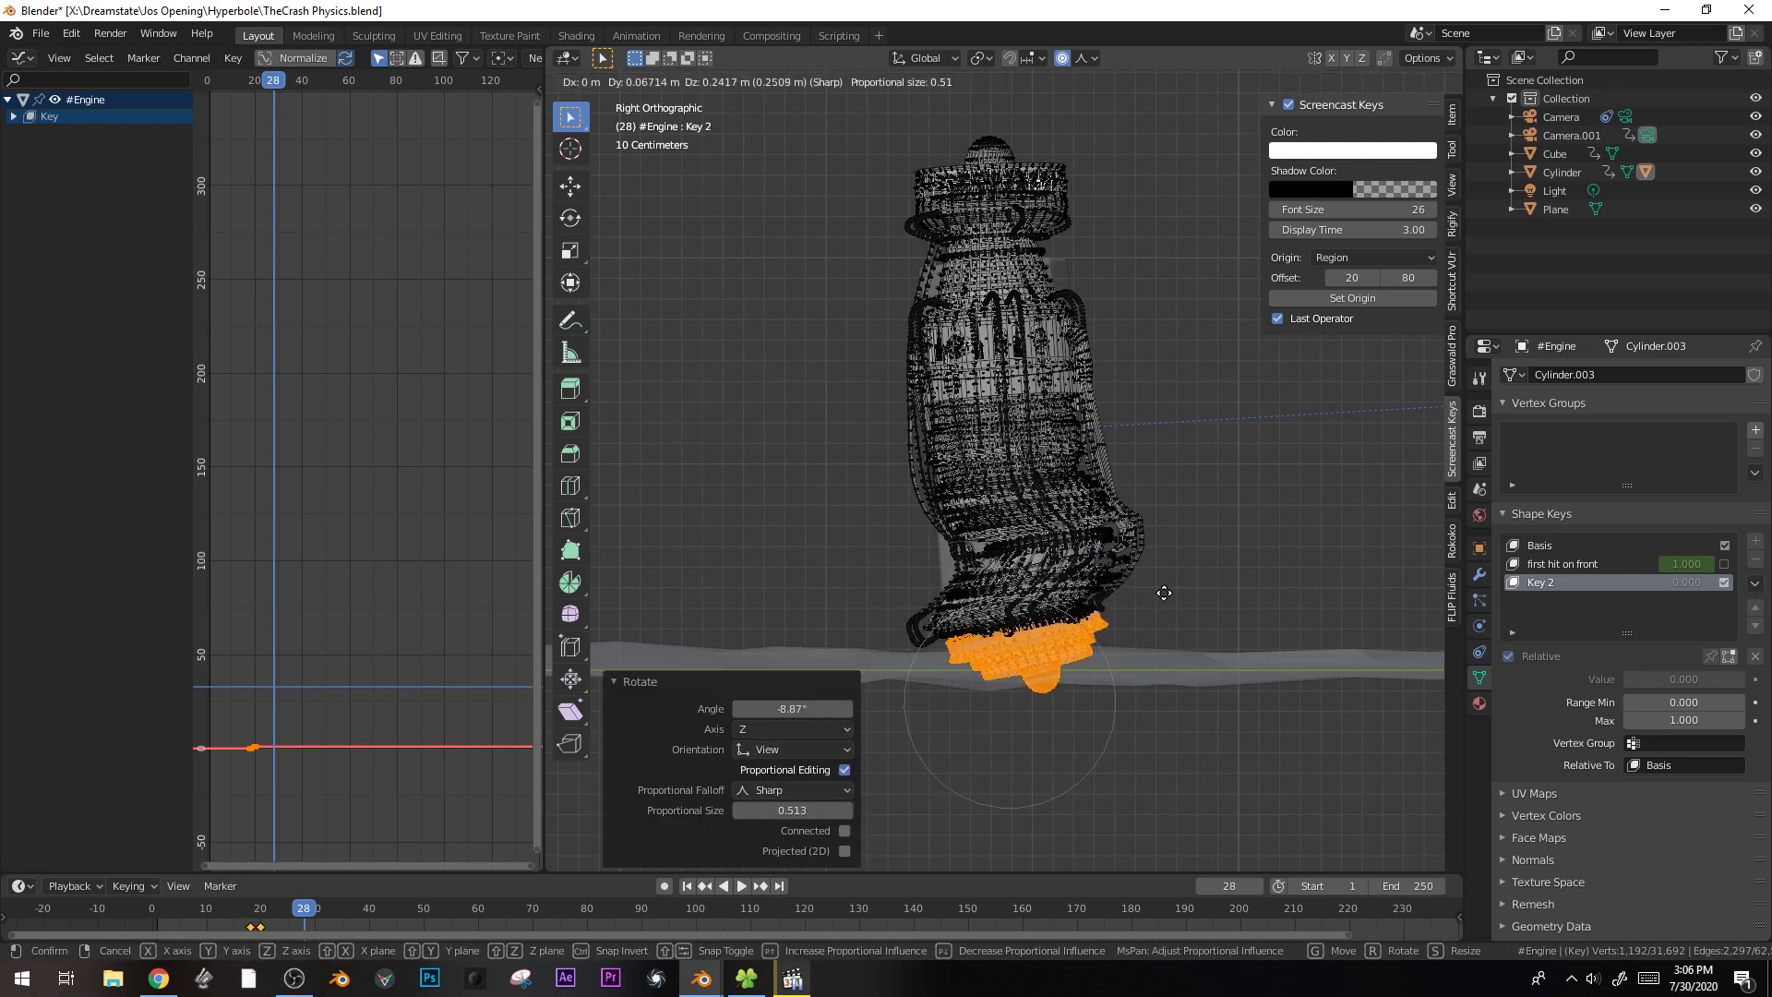
pyautogui.scroll(-3, 1163, 593)
pyautogui.click(1160, 589)
pyautogui.press('Tab')
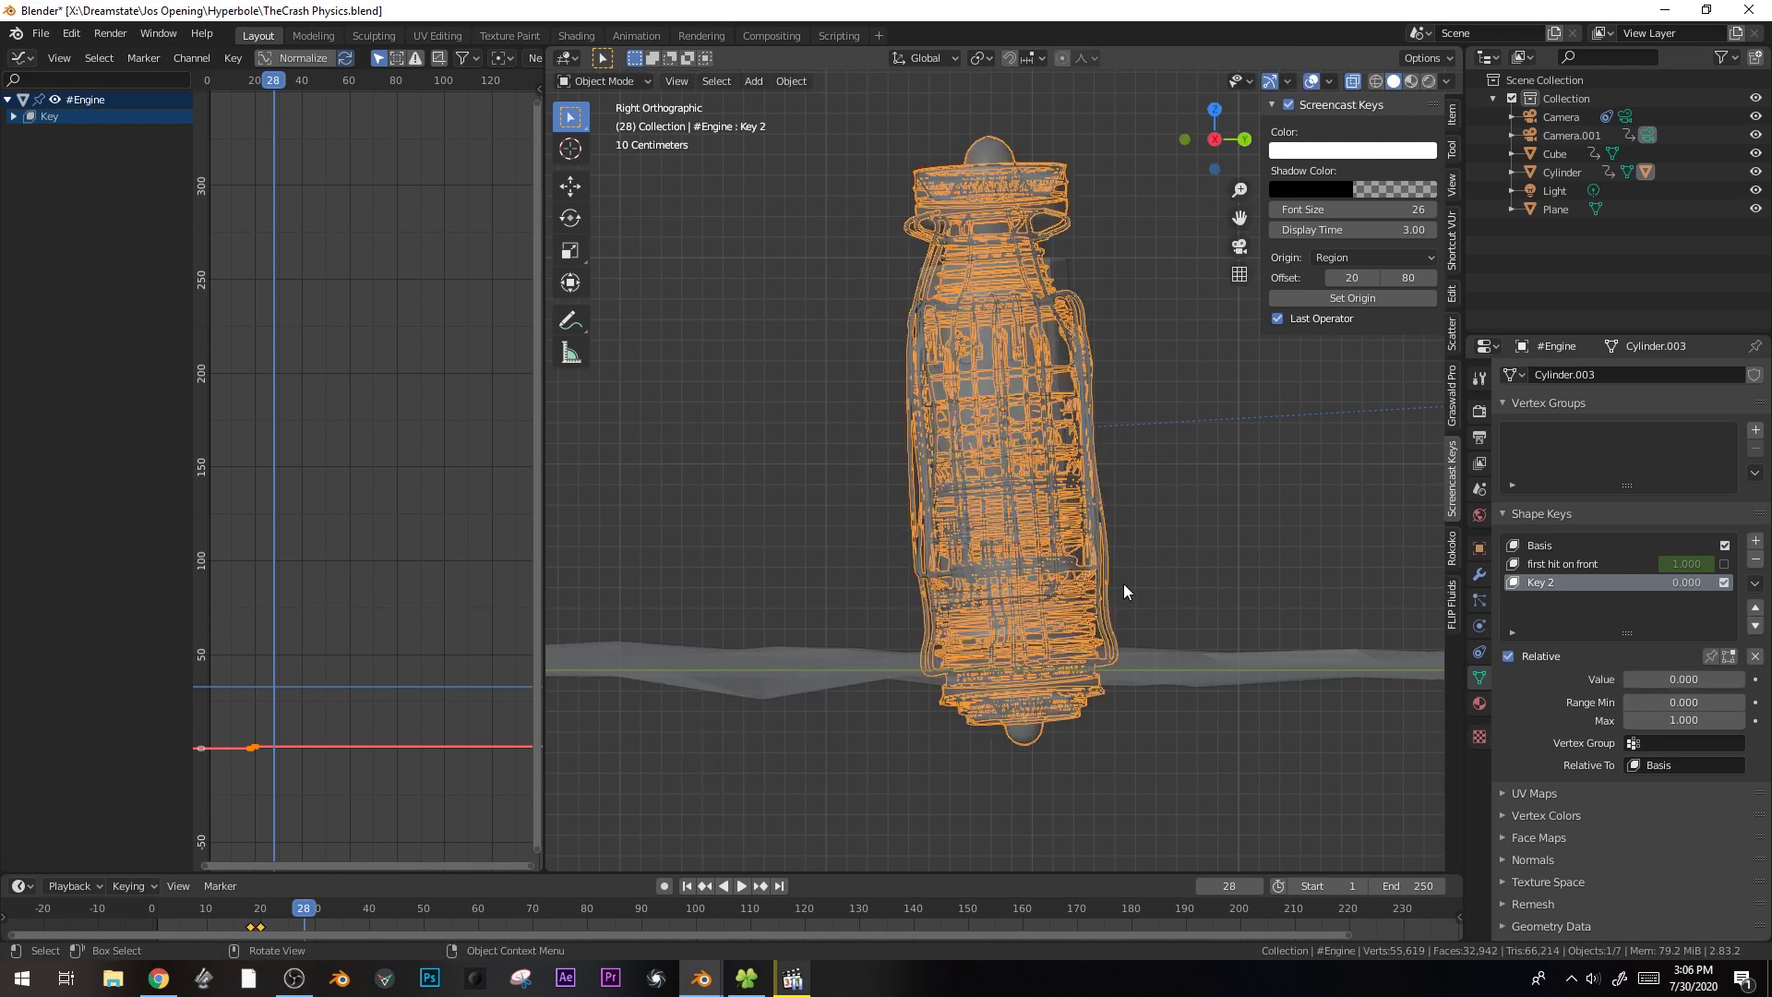
pyautogui.press('Tab')
# - Switch to vertex selection and displace single vertices on both sides of the crumpled lower body with Sharp proportional editing
pyautogui.moveTo(1113, 579); pyautogui.dragTo(934, 538, button='middle')
pyautogui.scroll(1, 921, 549)
pyautogui.rightClick(916, 546)
pyautogui.press('Escape')
pyautogui.press('1')
pyautogui.click(898, 567)
pyautogui.press('g')
pyautogui.scroll(6, 877, 594)
pyautogui.click(893, 591)
pyautogui.click(1141, 549)
pyautogui.press('g')
pyautogui.click(1133, 584)
# - Dent the front of the crumpled zone and move more side vertices, shifting the last one -0.089108 m in Z
pyautogui.click(997, 567)
pyautogui.press('g')
pyautogui.click(994, 579)
pyautogui.moveTo(993, 579); pyautogui.dragTo(1108, 590, button='middle')
pyautogui.scroll(-1, 980, 590)
pyautogui.click(944, 560)
pyautogui.press('g')
pyautogui.click(940, 555)
pyautogui.click(1113, 587)
pyautogui.press('g')
pyautogui.click(1115, 602)
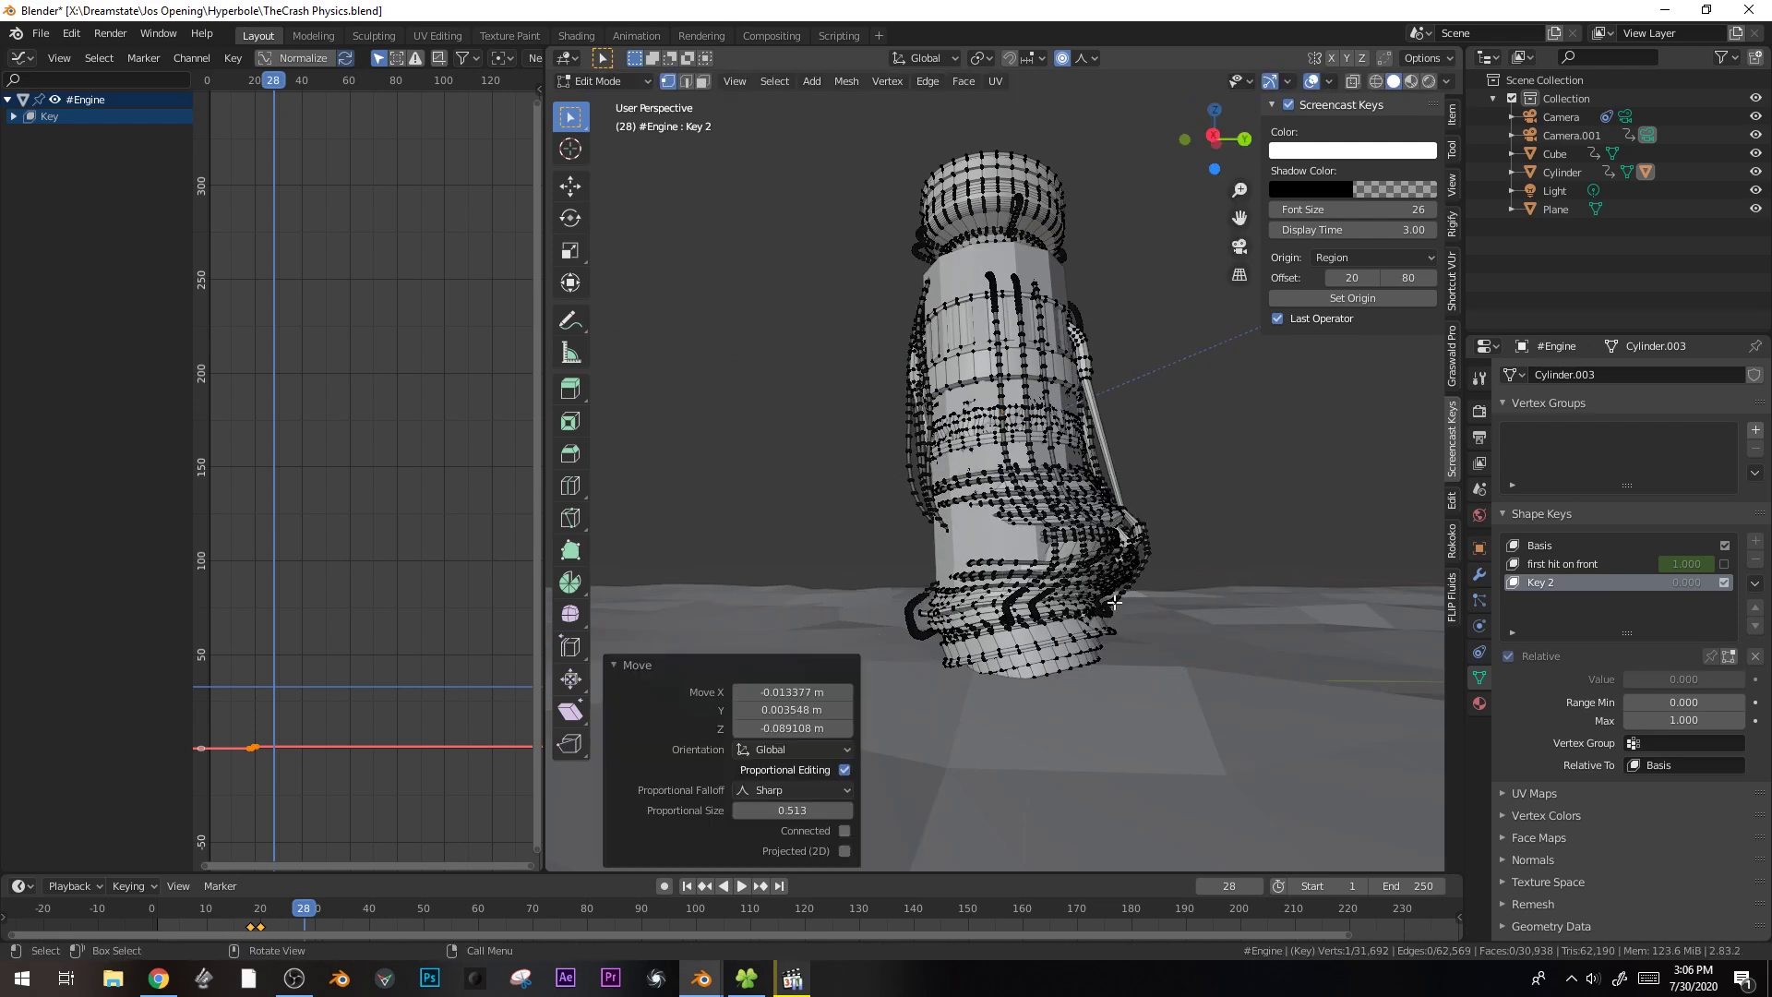
# - Push vertices along the engine's bottom rim upward at several spots to make its edge uneven
pyautogui.click(1000, 655)
pyautogui.press('g')
pyautogui.scroll(1, 997, 625)
pyautogui.click(998, 622)
pyautogui.click(1032, 671)
pyautogui.press('g')
pyautogui.click(1034, 663)
pyautogui.moveTo(938, 509); pyautogui.dragTo(1031, 649, button='middle')
pyautogui.click(1012, 666)
pyautogui.press('g')
pyautogui.click(1012, 645)
# - Continue denting the bottom rim from other sides with a proportional size of 0.350
pyautogui.moveTo(923, 676); pyautogui.dragTo(1069, 643, button='middle')
pyautogui.press('g')
pyautogui.click(1020, 667)
pyautogui.press('g')
pyautogui.click(990, 661)
pyautogui.moveTo(990, 659); pyautogui.dragTo(980, 716, button='middle')
pyautogui.click(963, 665)
pyautogui.press('g')
pyautogui.click(972, 639)
pyautogui.press('g')
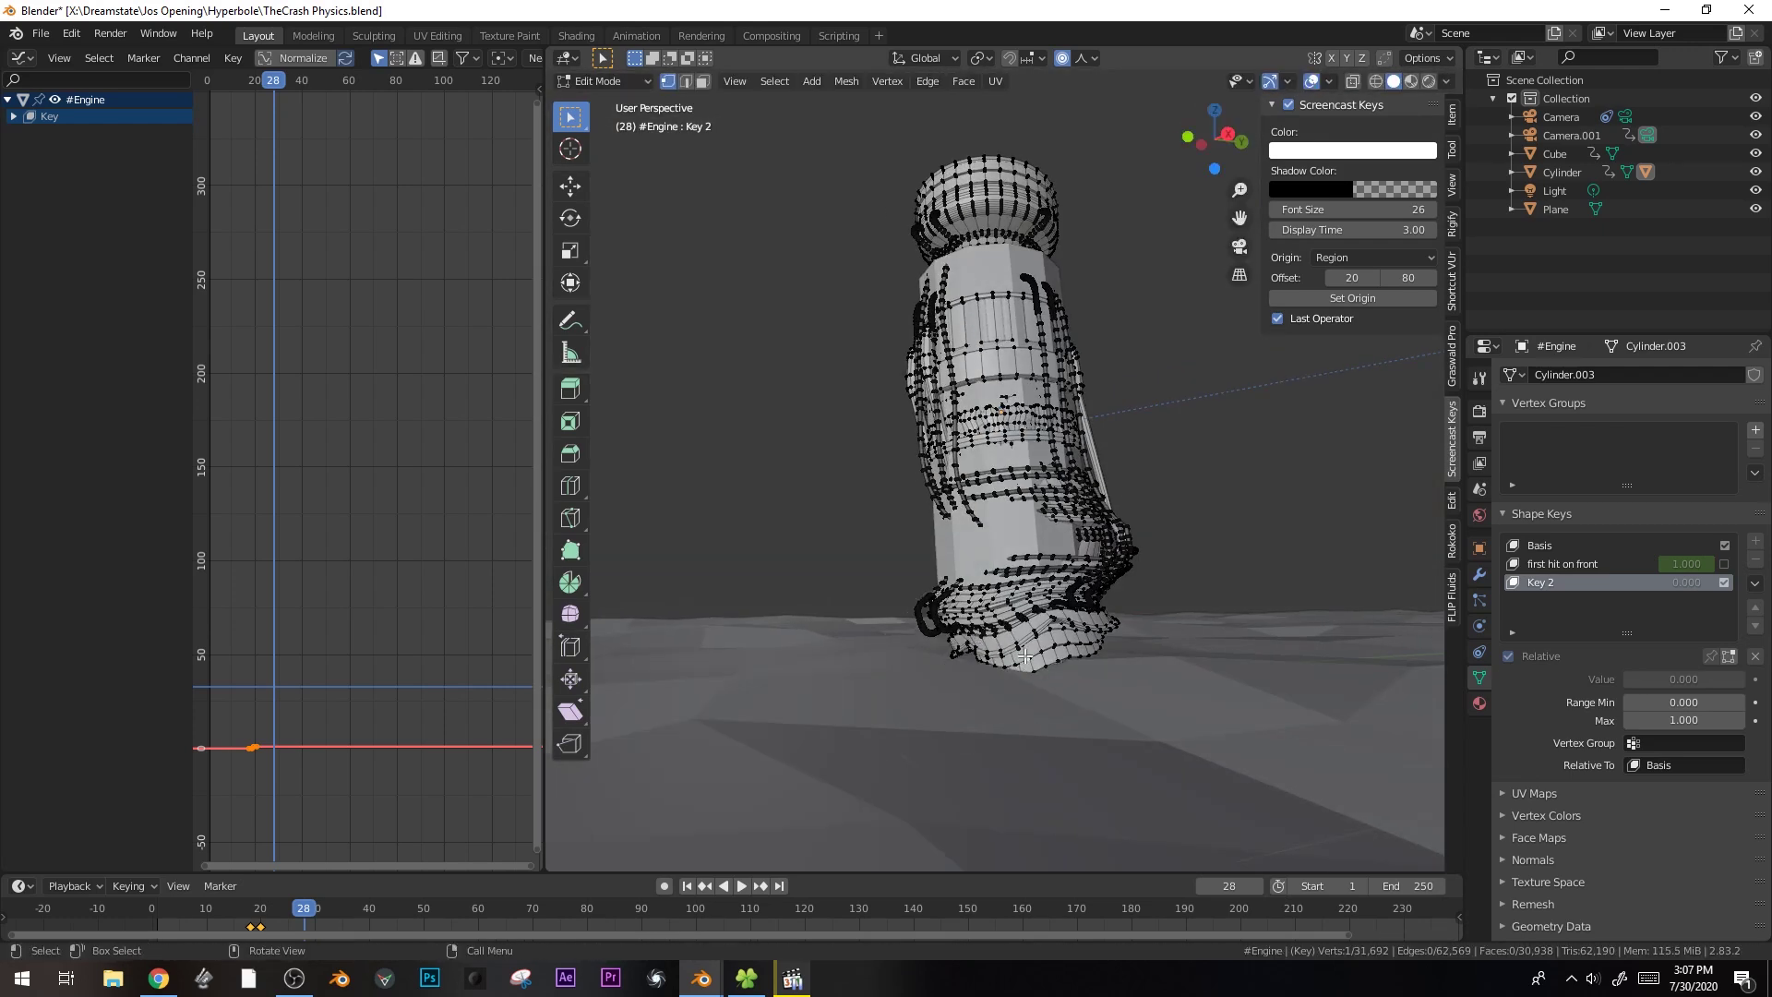
pyautogui.click(1019, 635)
pyautogui.press('g')
pyautogui.click(1090, 621)
pyautogui.moveTo(1090, 620); pyautogui.dragTo(1080, 633, button='middle')
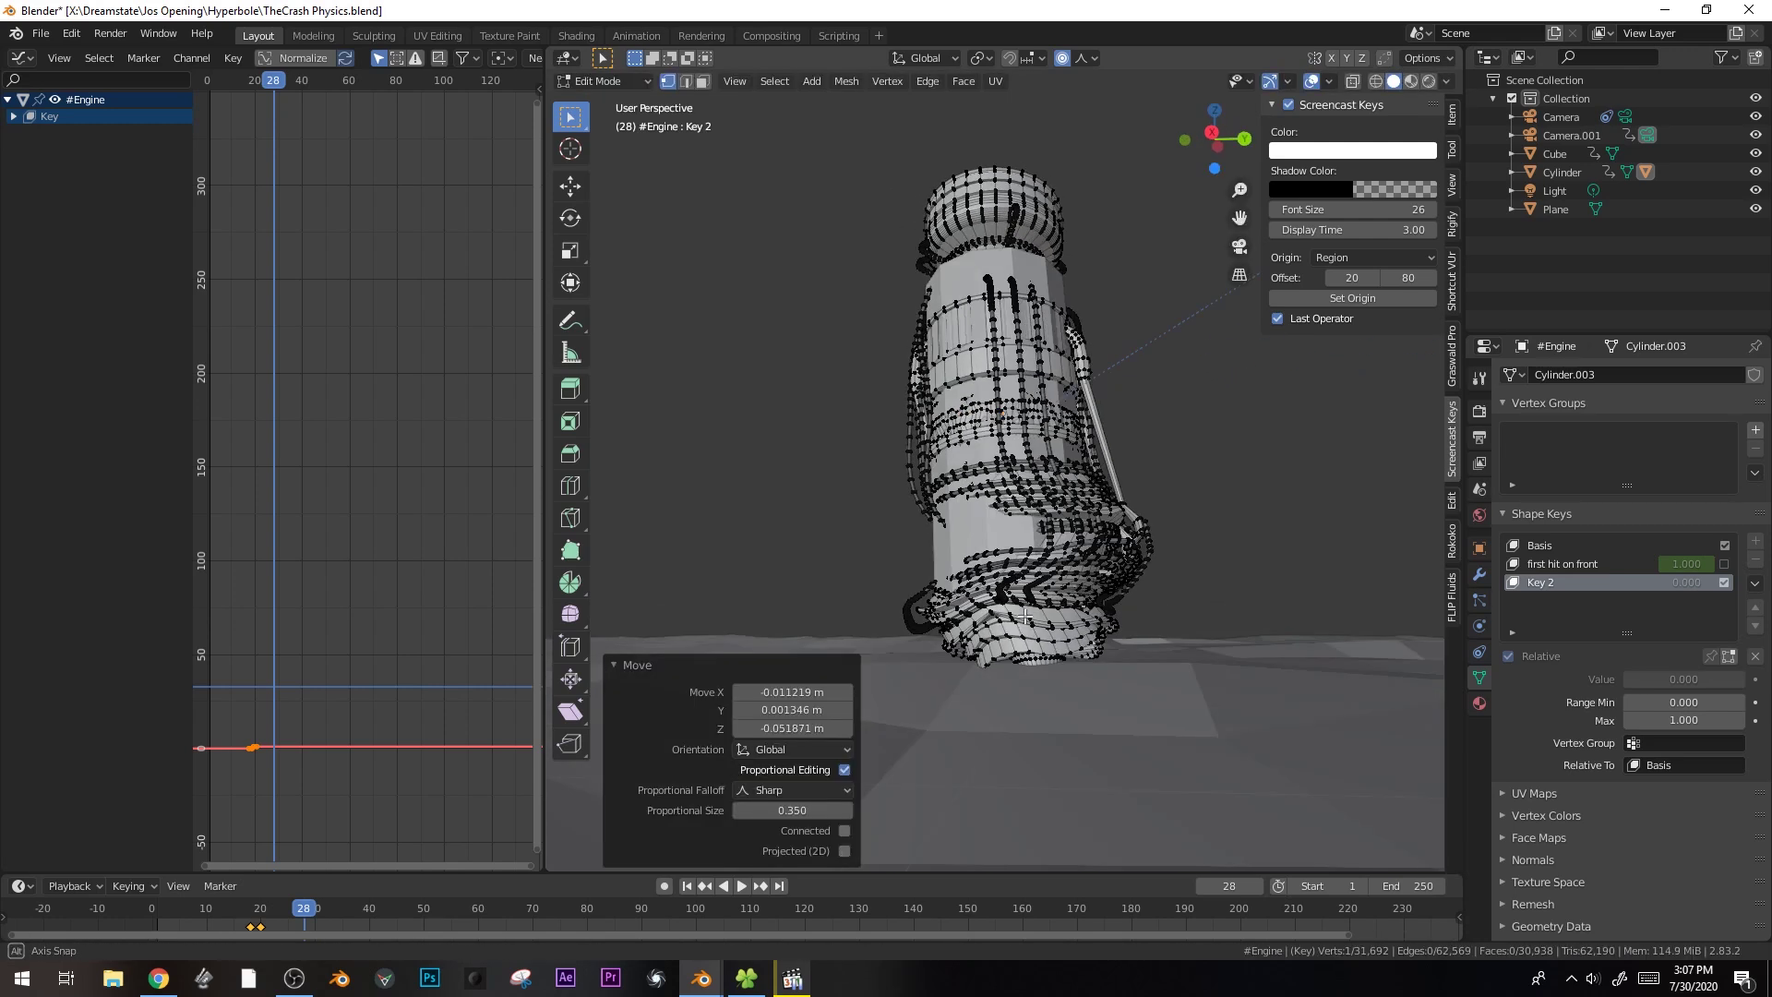
# - Return to Object Mode in camera view and keyframe the Key 2 shape key at 0.000 on frame 26
pyautogui.press('Tab')
pyautogui.press('KP_0')
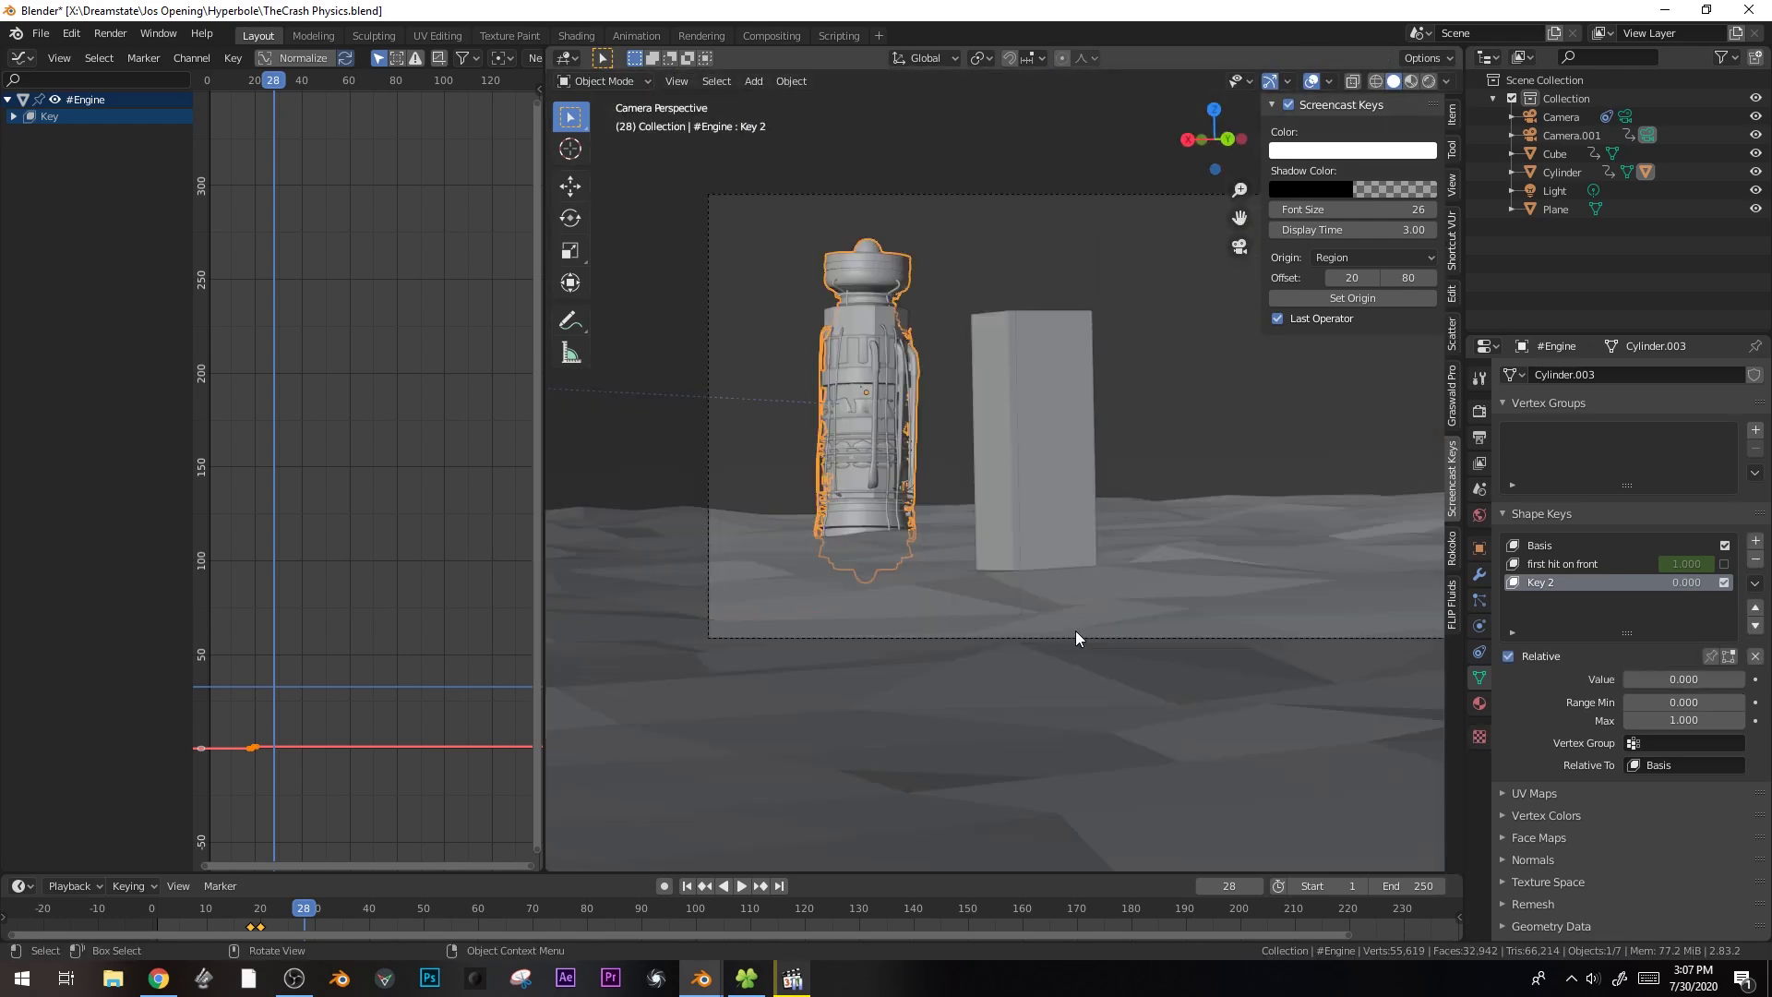
pyautogui.click(1723, 563)
pyautogui.click(1723, 563)
pyautogui.press('Left')
pyautogui.press('Left')
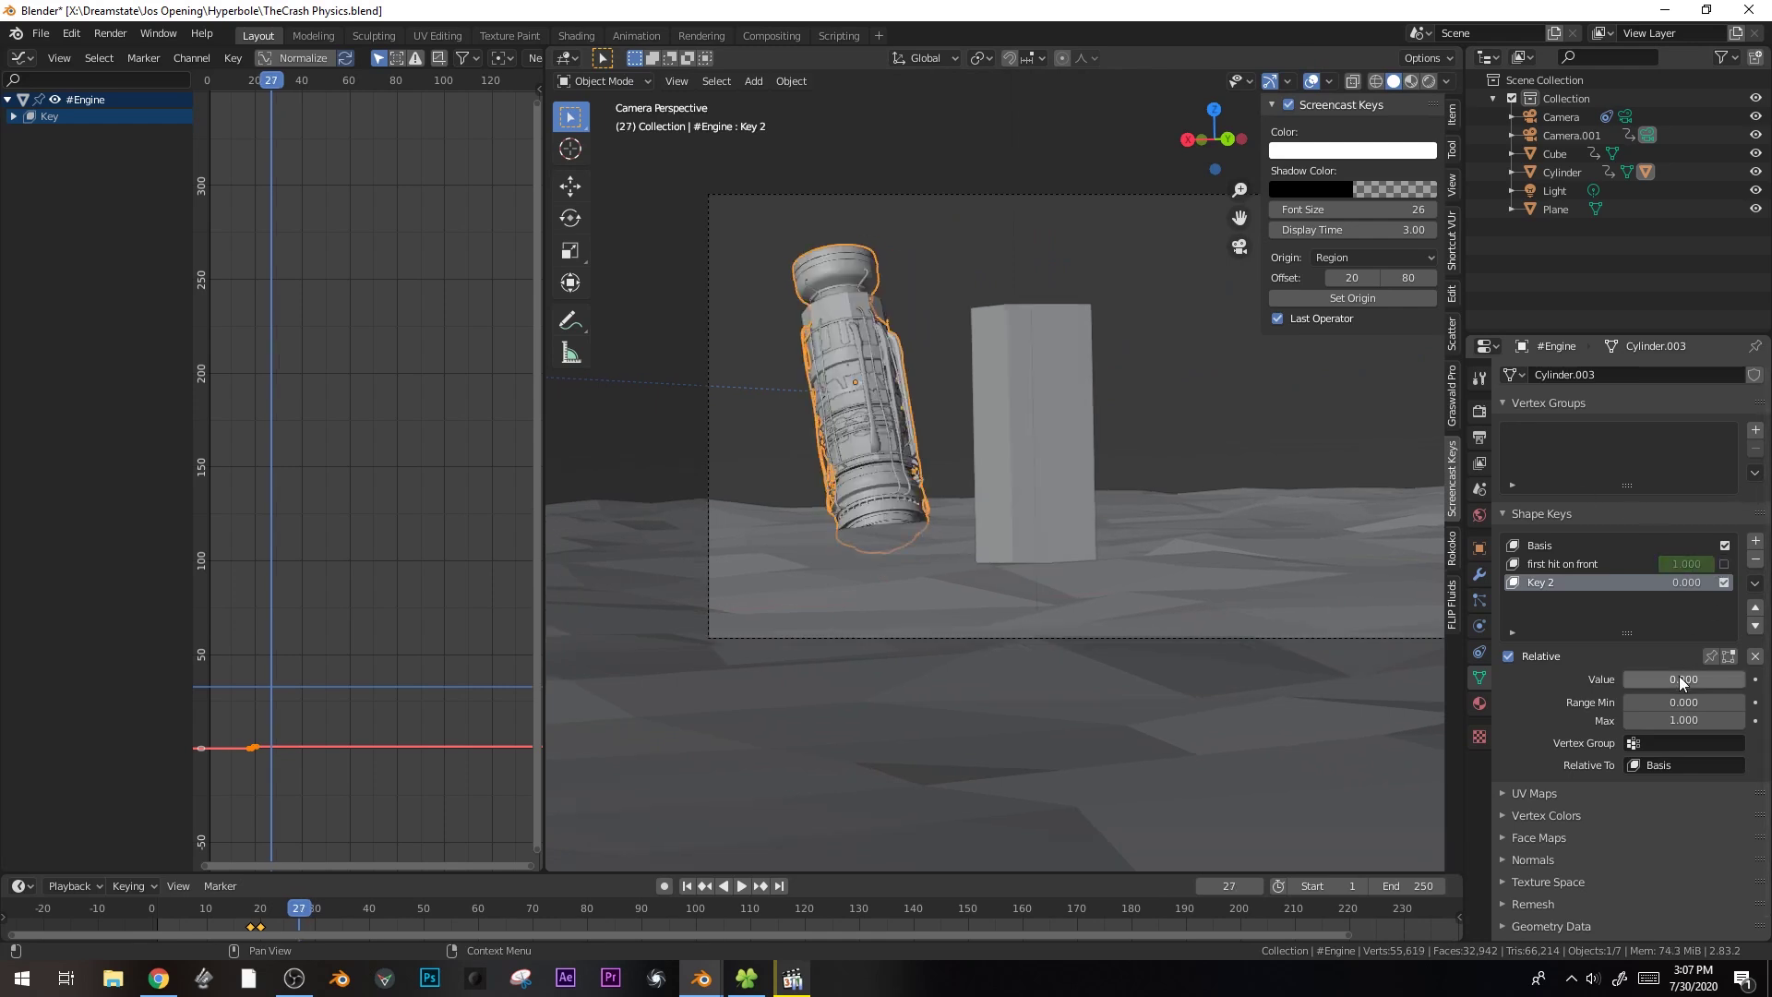
pyautogui.press('i')
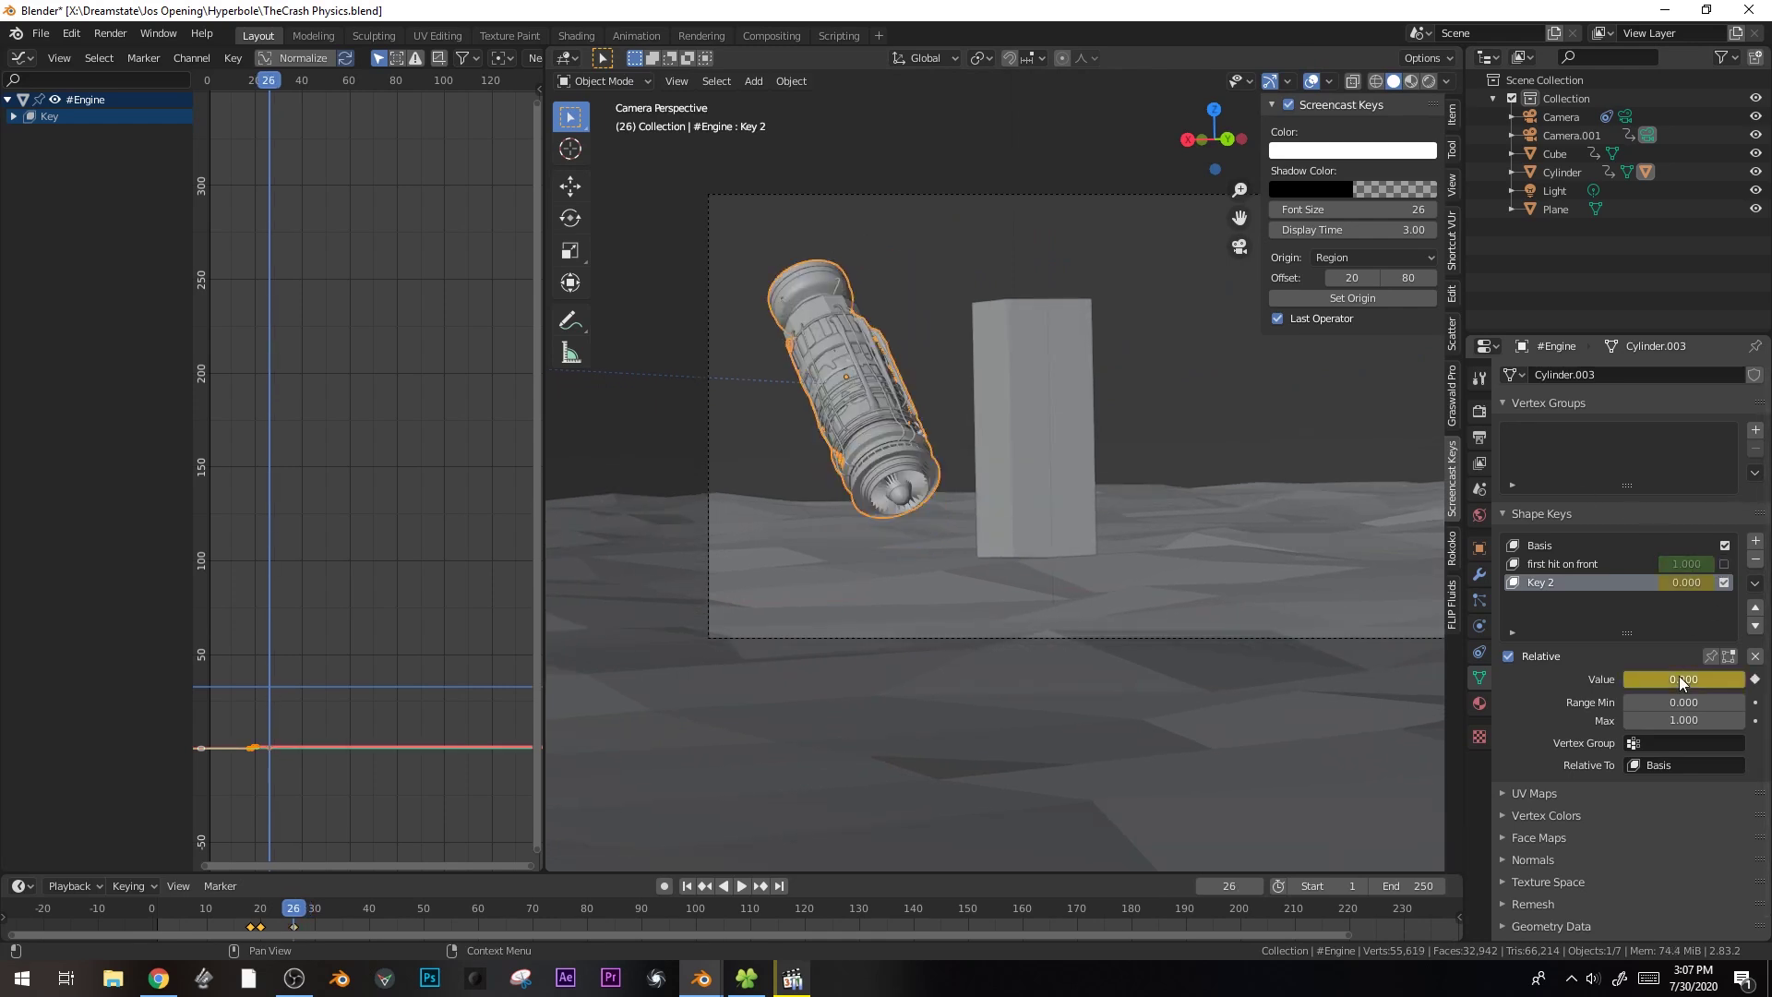
# - Raise the Key 2 shape key to 1.000 and keyframe it on frame 28
pyautogui.press('Right')
pyautogui.moveTo(1679, 677); pyautogui.dragTo(1740, 678)
pyautogui.press('Right')
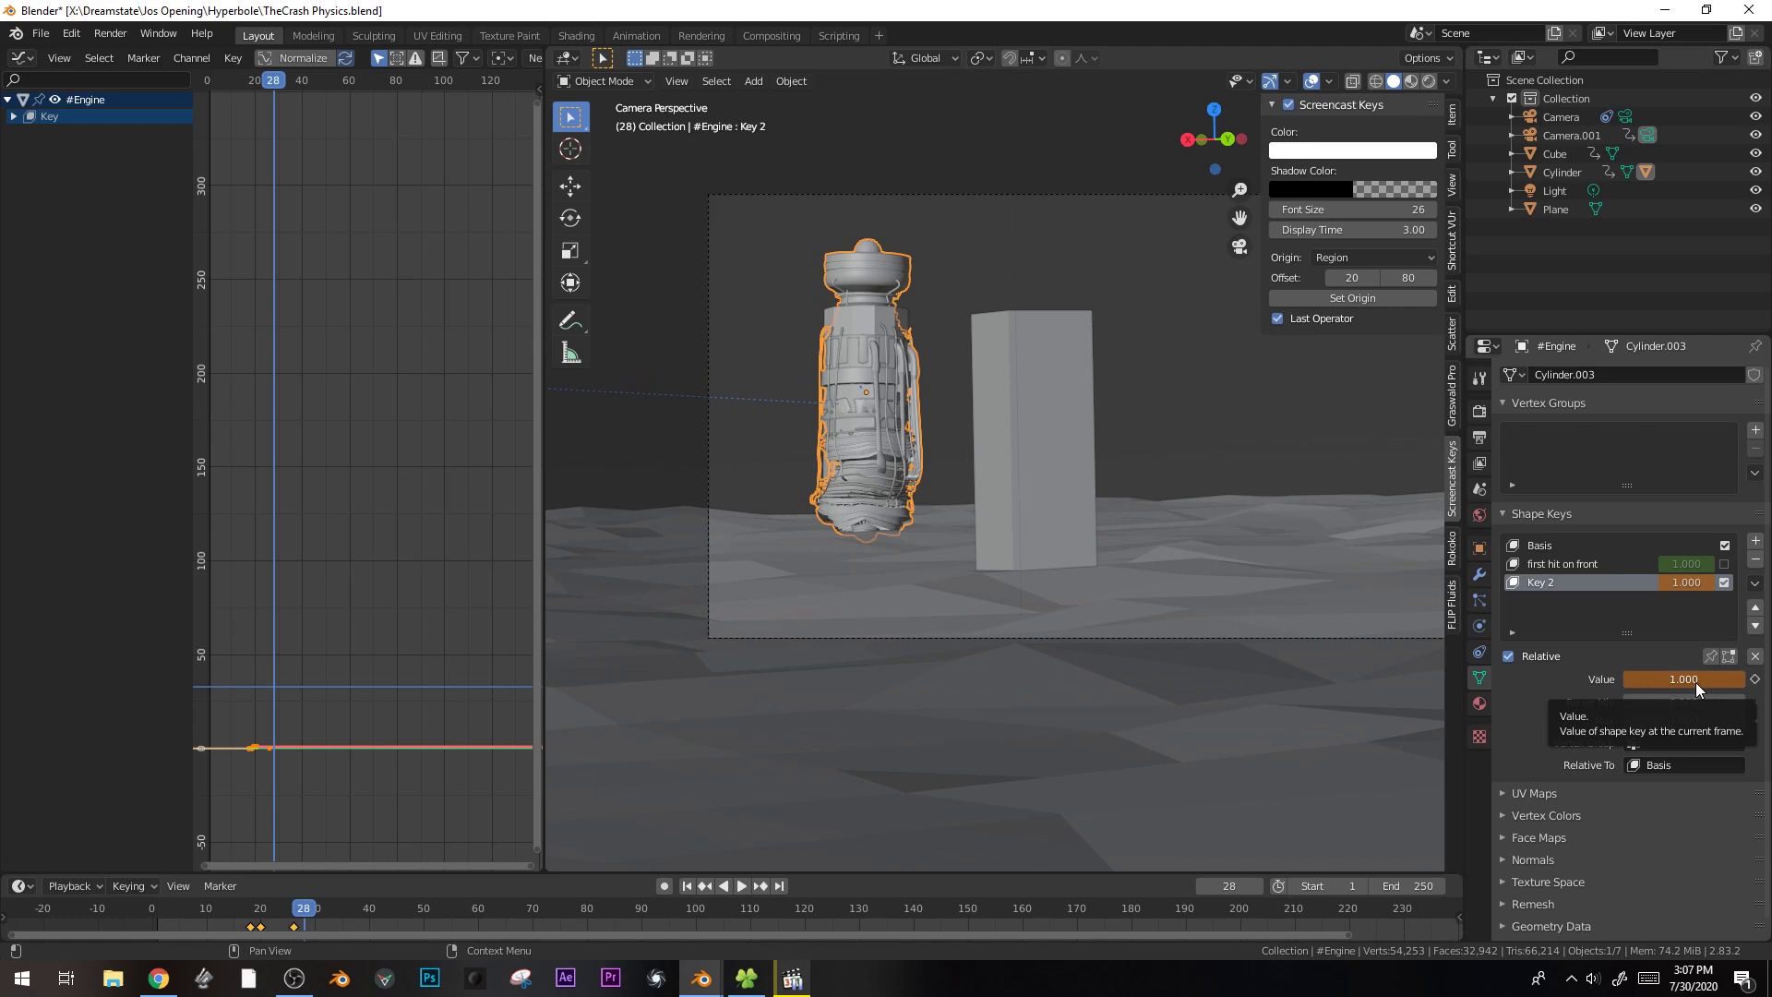
pyautogui.press('i')
# - Step back and forth through the frames around the second impact to review the Key 2 deformation
pyautogui.press('Left')
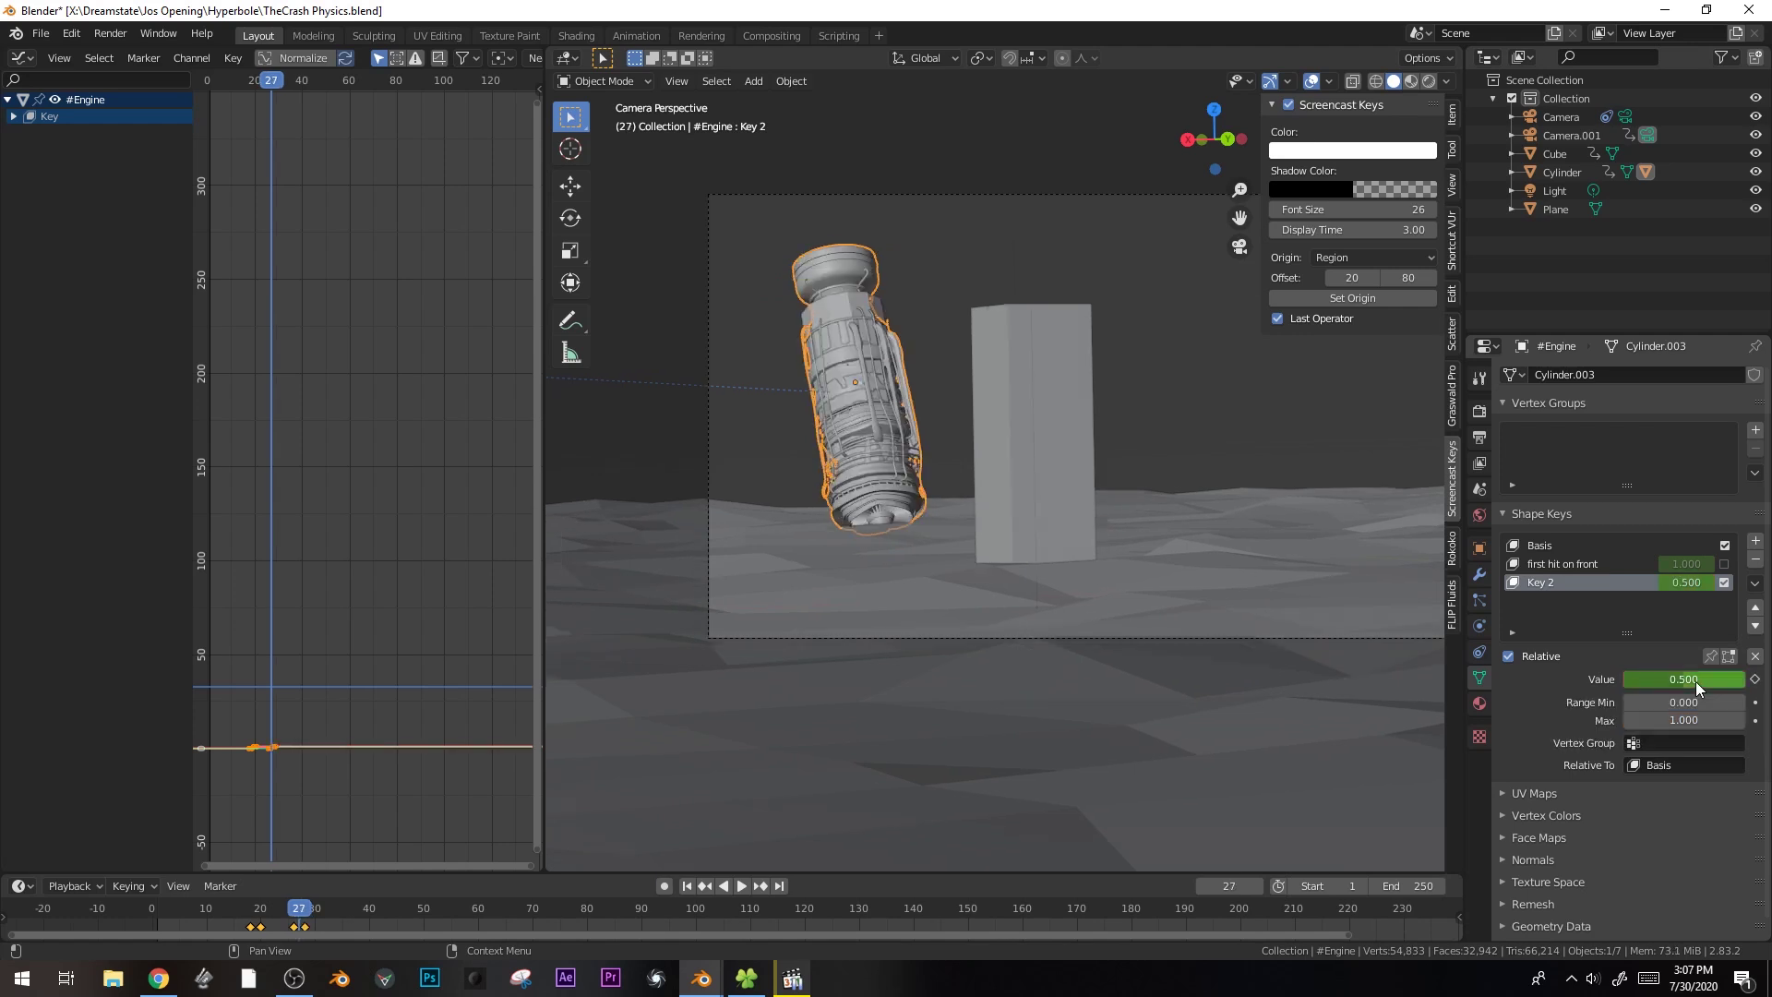
pyautogui.press('Left')
pyautogui.press('Left')
pyautogui.press('Right')
pyautogui.press('Right')
pyautogui.press('Right')
pyautogui.press('Right')
pyautogui.press('Right')
pyautogui.press('Right')
pyautogui.press('Right')
pyautogui.press('Right')
pyautogui.press('Right')
pyautogui.press('Right')
pyautogui.press('Right')
pyautogui.press('Right')
pyautogui.press('Right')
pyautogui.press('Right')
pyautogui.press('Right')
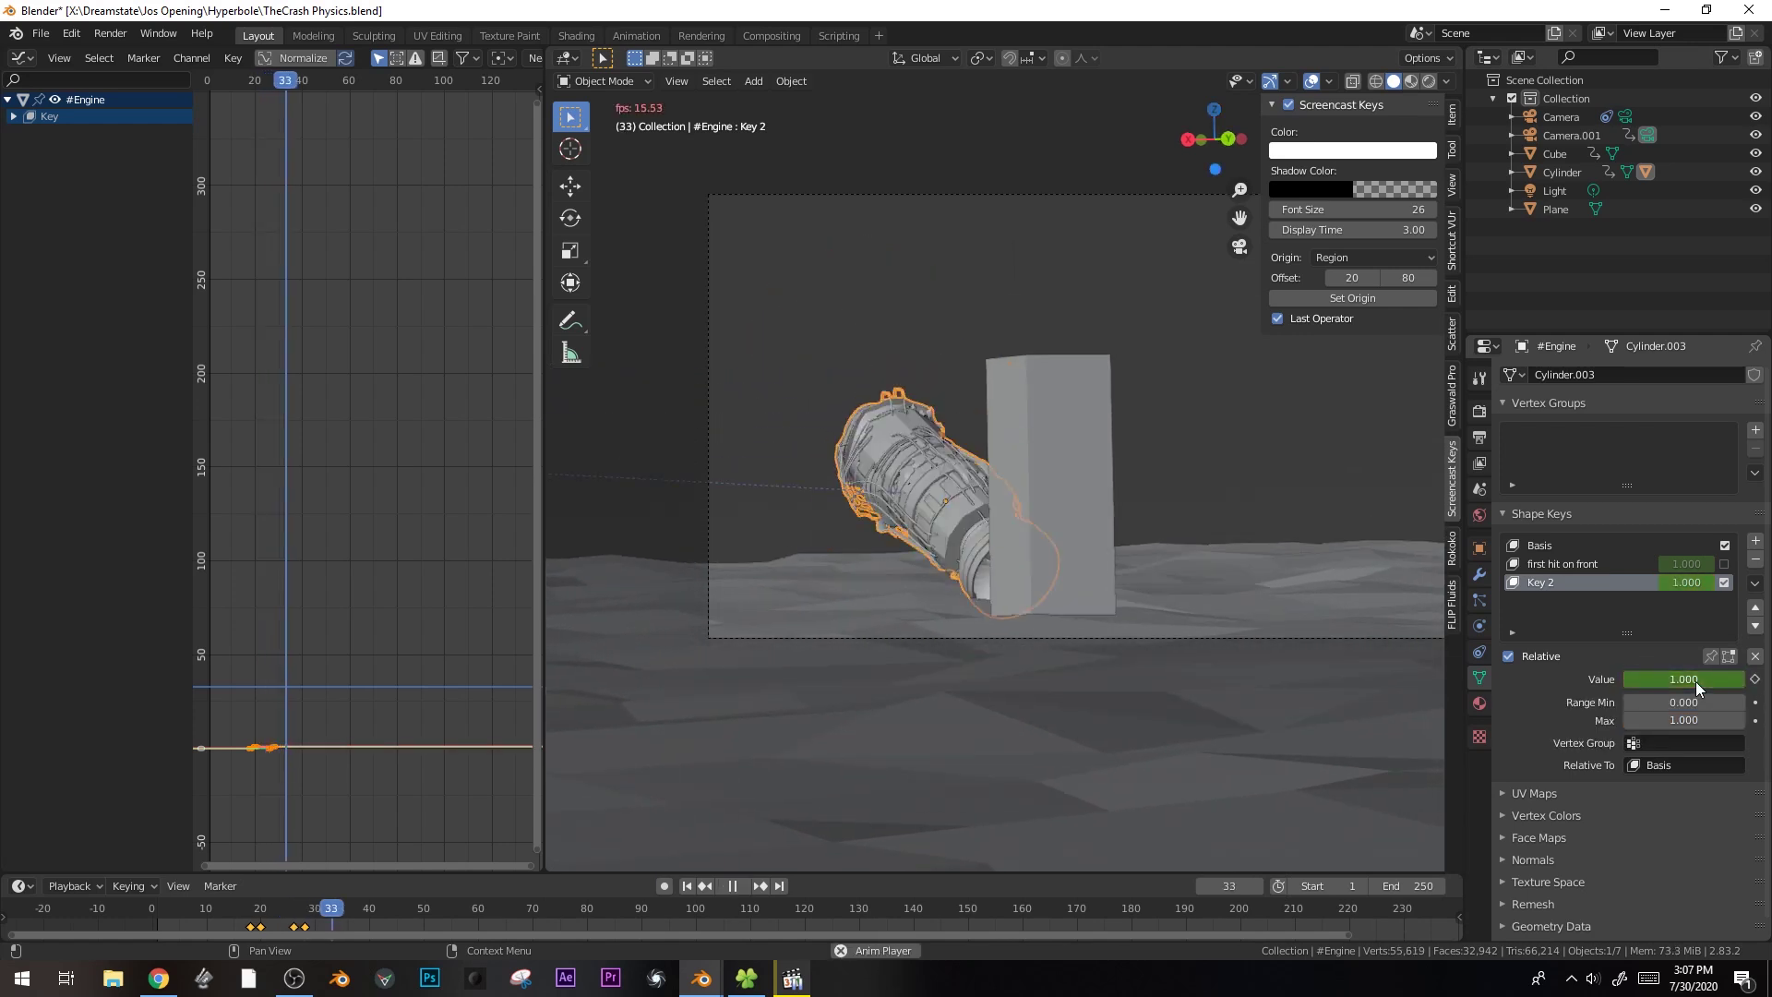
# - Enable the "first hit on front" shape key and play the combined deformation through to the third impact
pyautogui.click(1726, 564)
pyautogui.click(1726, 564)
pyautogui.click(1726, 565)
pyautogui.press('Left')
pyautogui.press('Left')
pyautogui.press('Left')
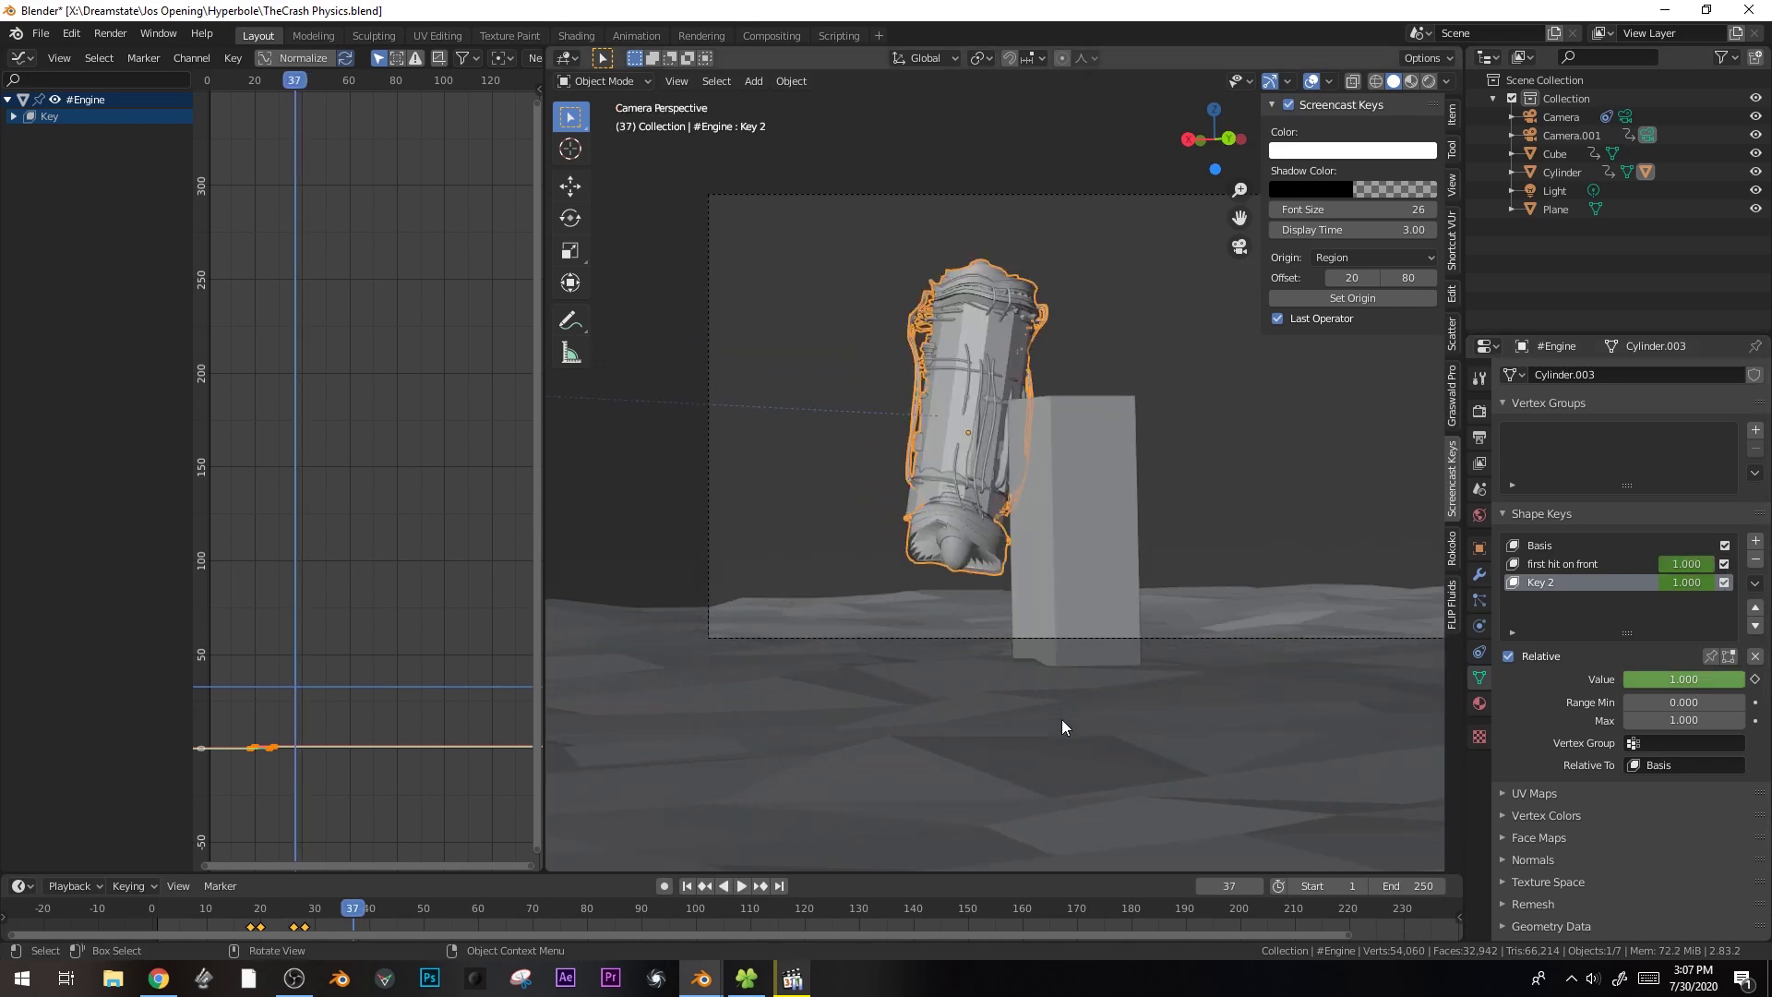
pyautogui.press('Left')
pyautogui.press('Left')
pyautogui.press('Left')
pyautogui.press('Left')
pyautogui.press('Left')
pyautogui.press('Left')
pyautogui.press('Left')
pyautogui.press('Left')
pyautogui.press('Left')
pyautogui.press('Left')
pyautogui.press('Left')
pyautogui.press('Left')
pyautogui.press('Left')
pyautogui.press('Left')
pyautogui.press('space')
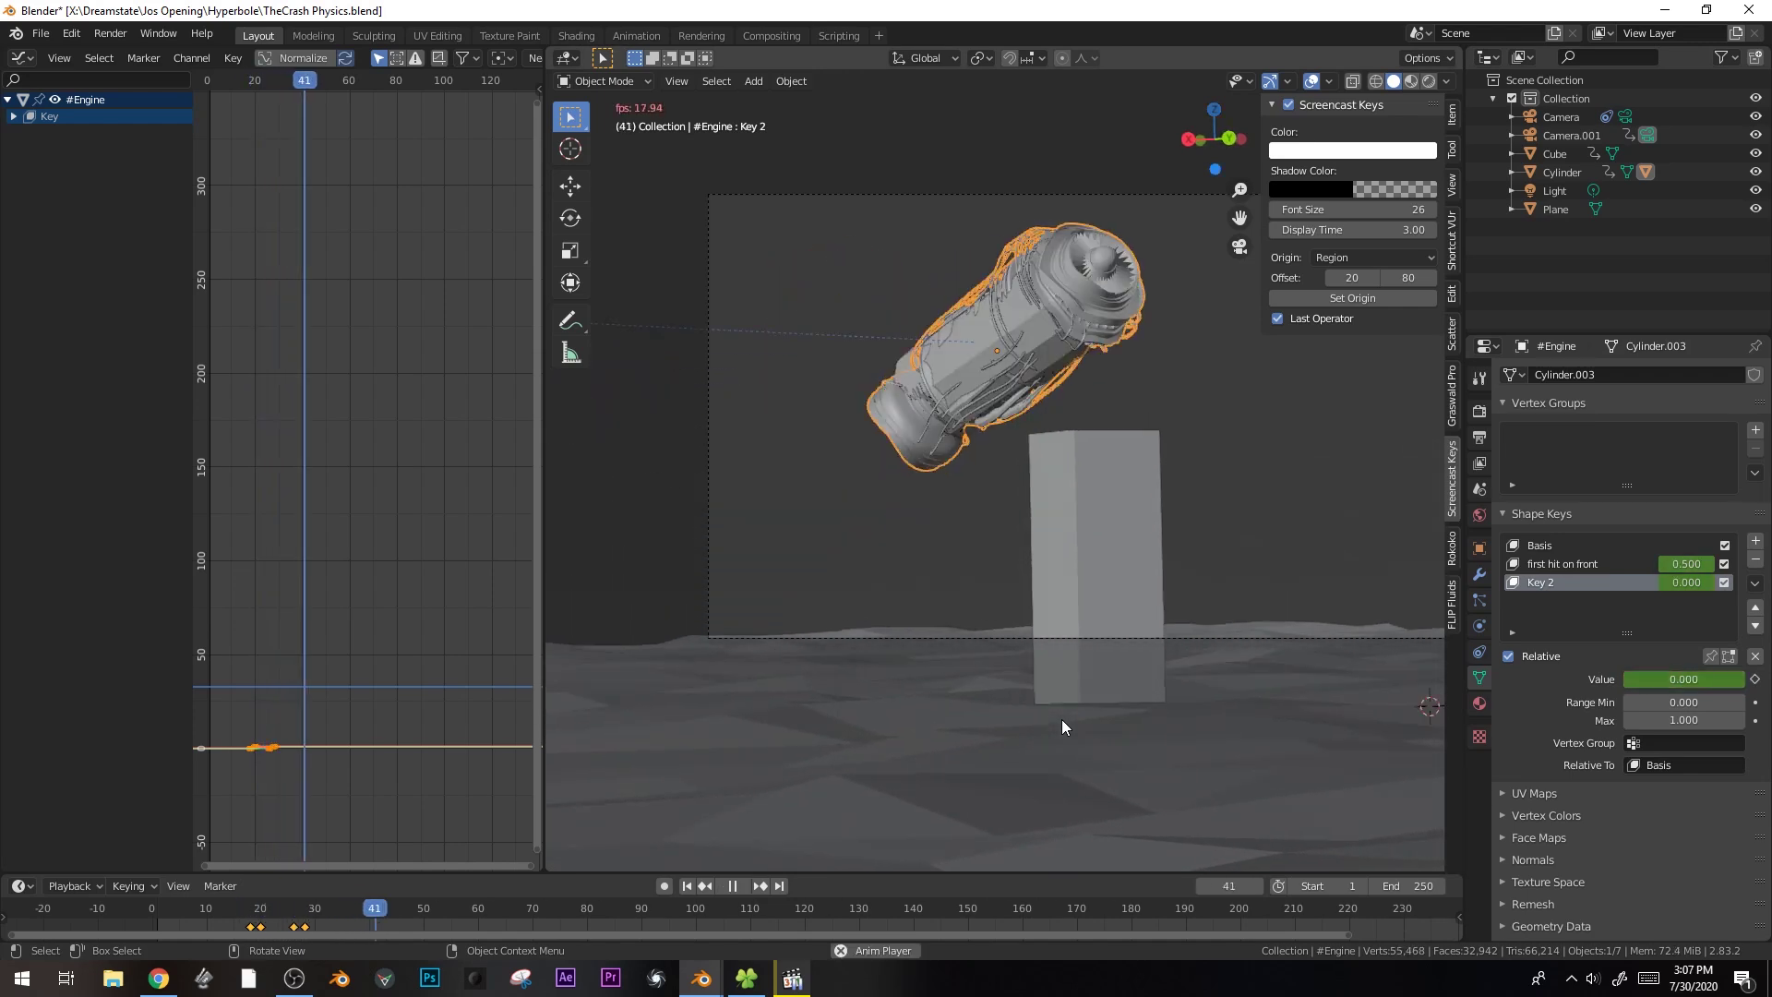
pyautogui.press('space')
# - With the two earlier shape keys off at frame 69, add another one and move the engine's narrow end 0.35466 m in Z, rotated 7.2°
pyautogui.click(1755, 541)
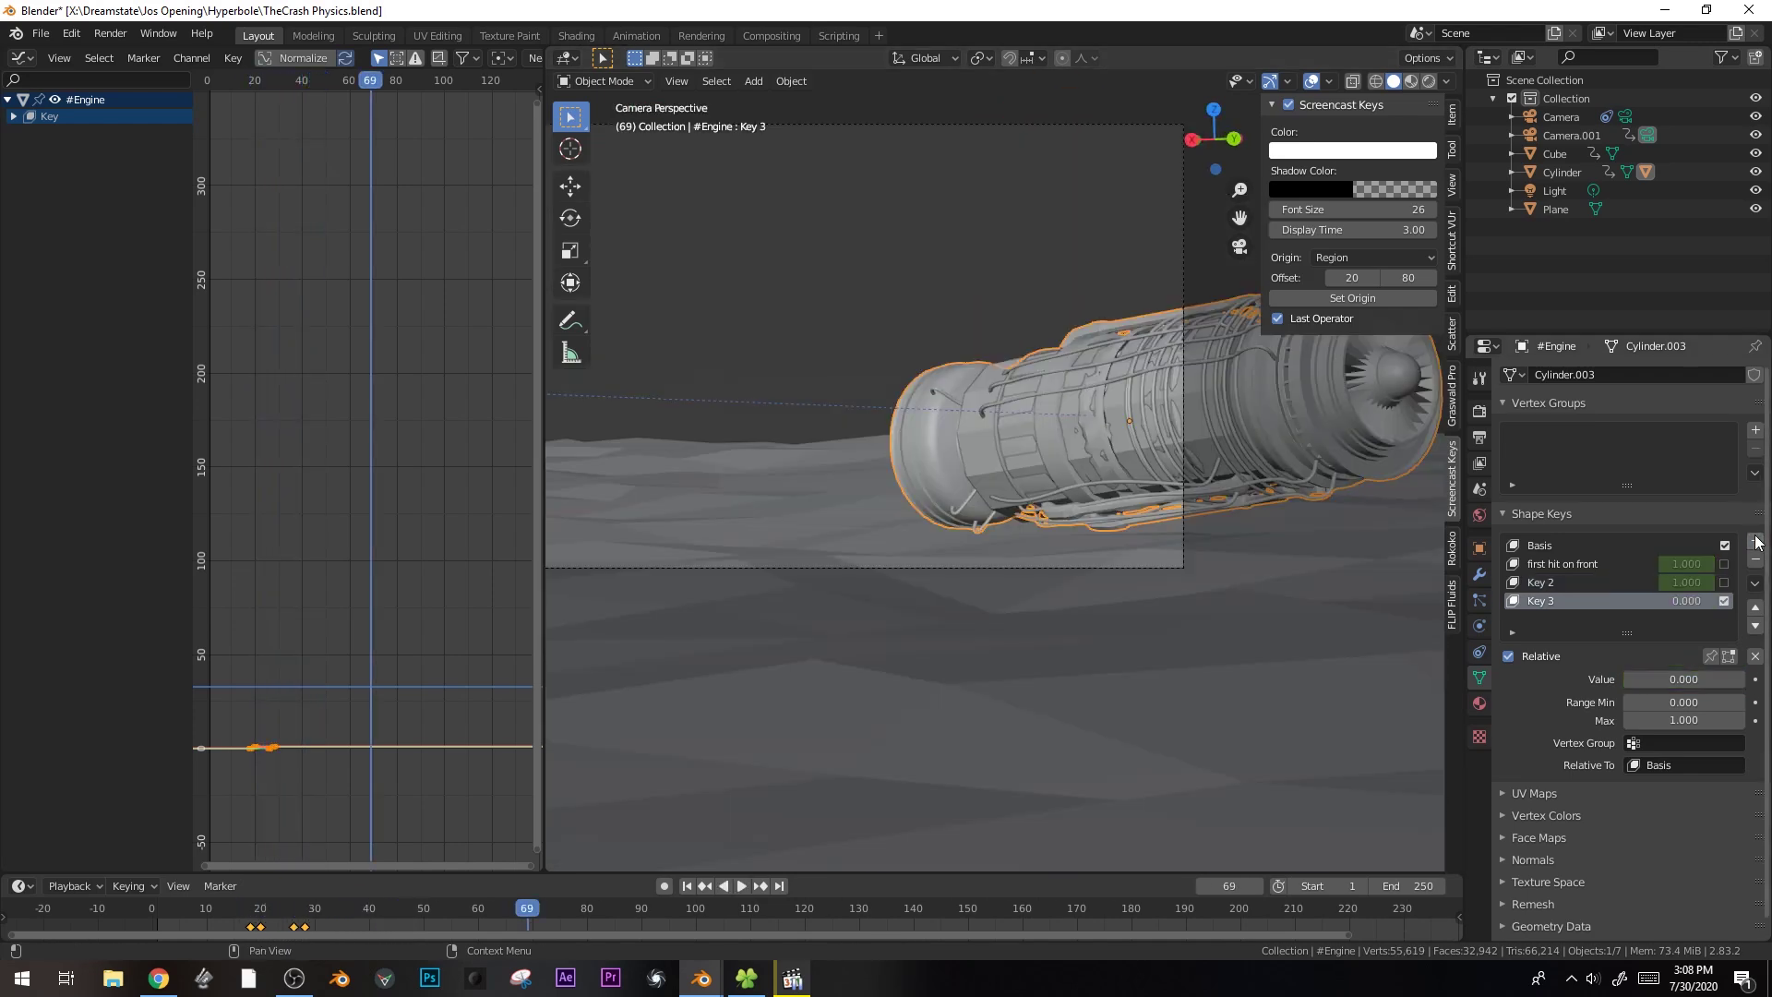
pyautogui.press('Tab')
pyautogui.press('g')
pyautogui.click(936, 446)
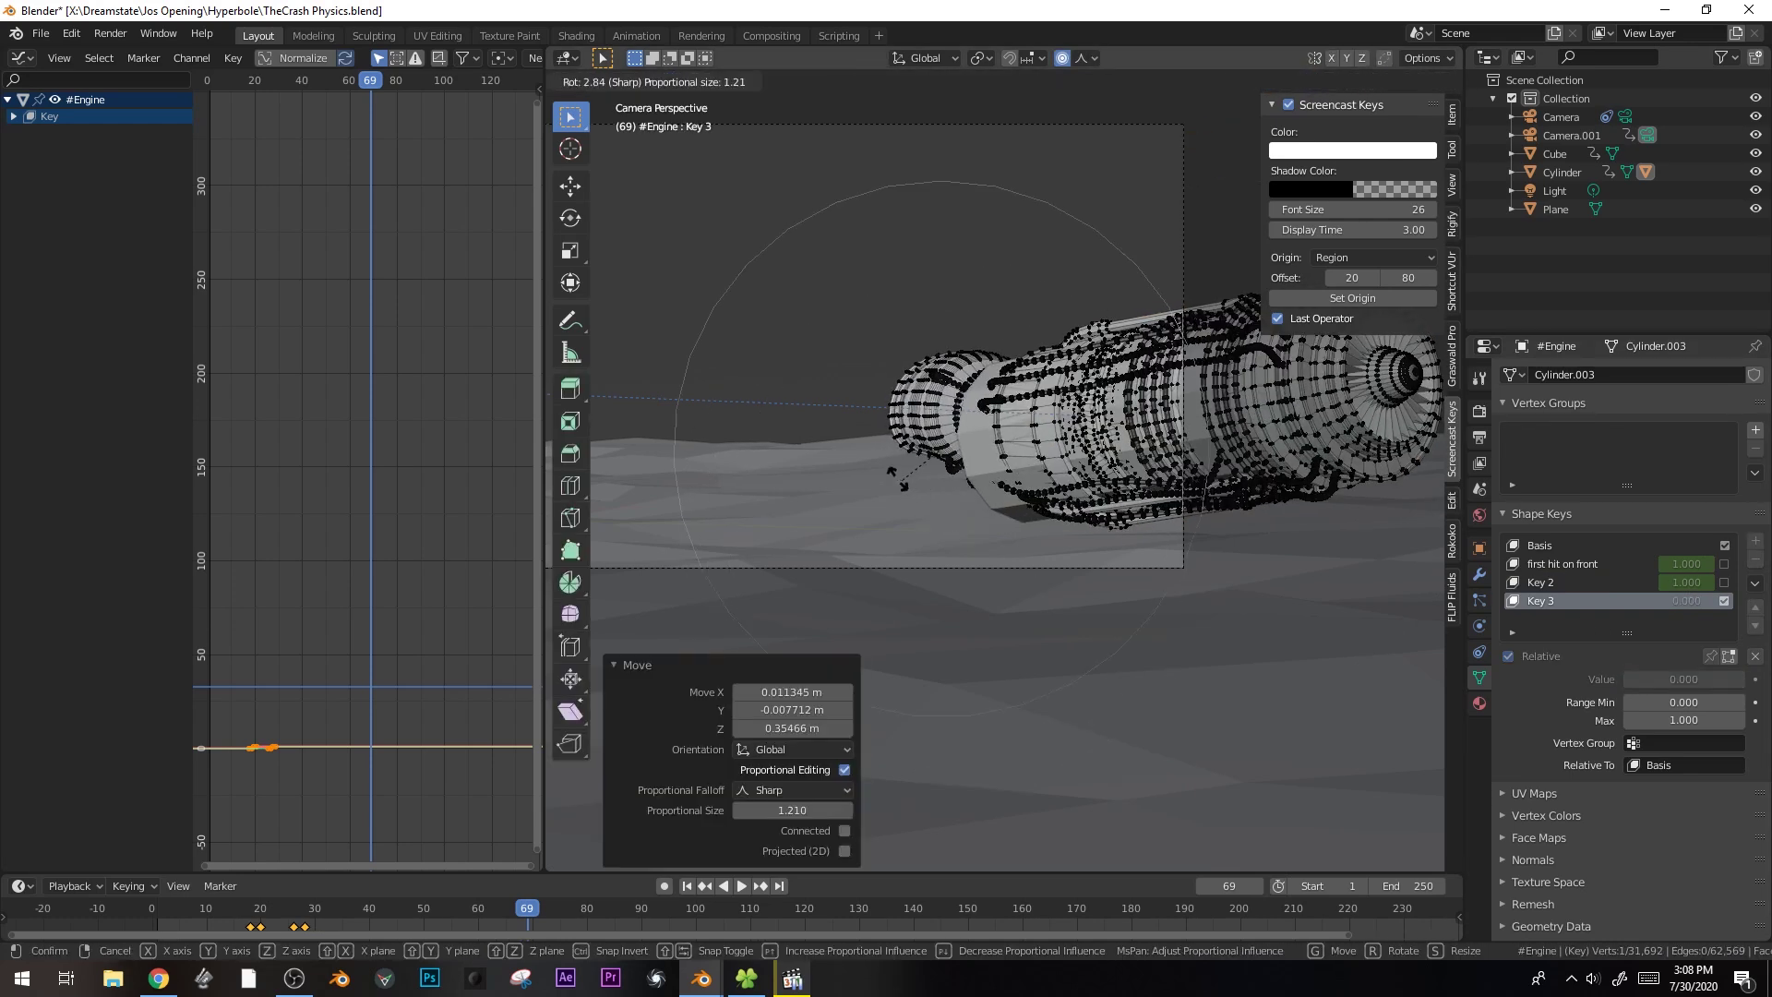
pyautogui.press('r')
pyautogui.click(928, 454)
# - Change the proportional falloff to Linear and reshape the neck beside the engine's narrow end
pyautogui.click(1087, 58)
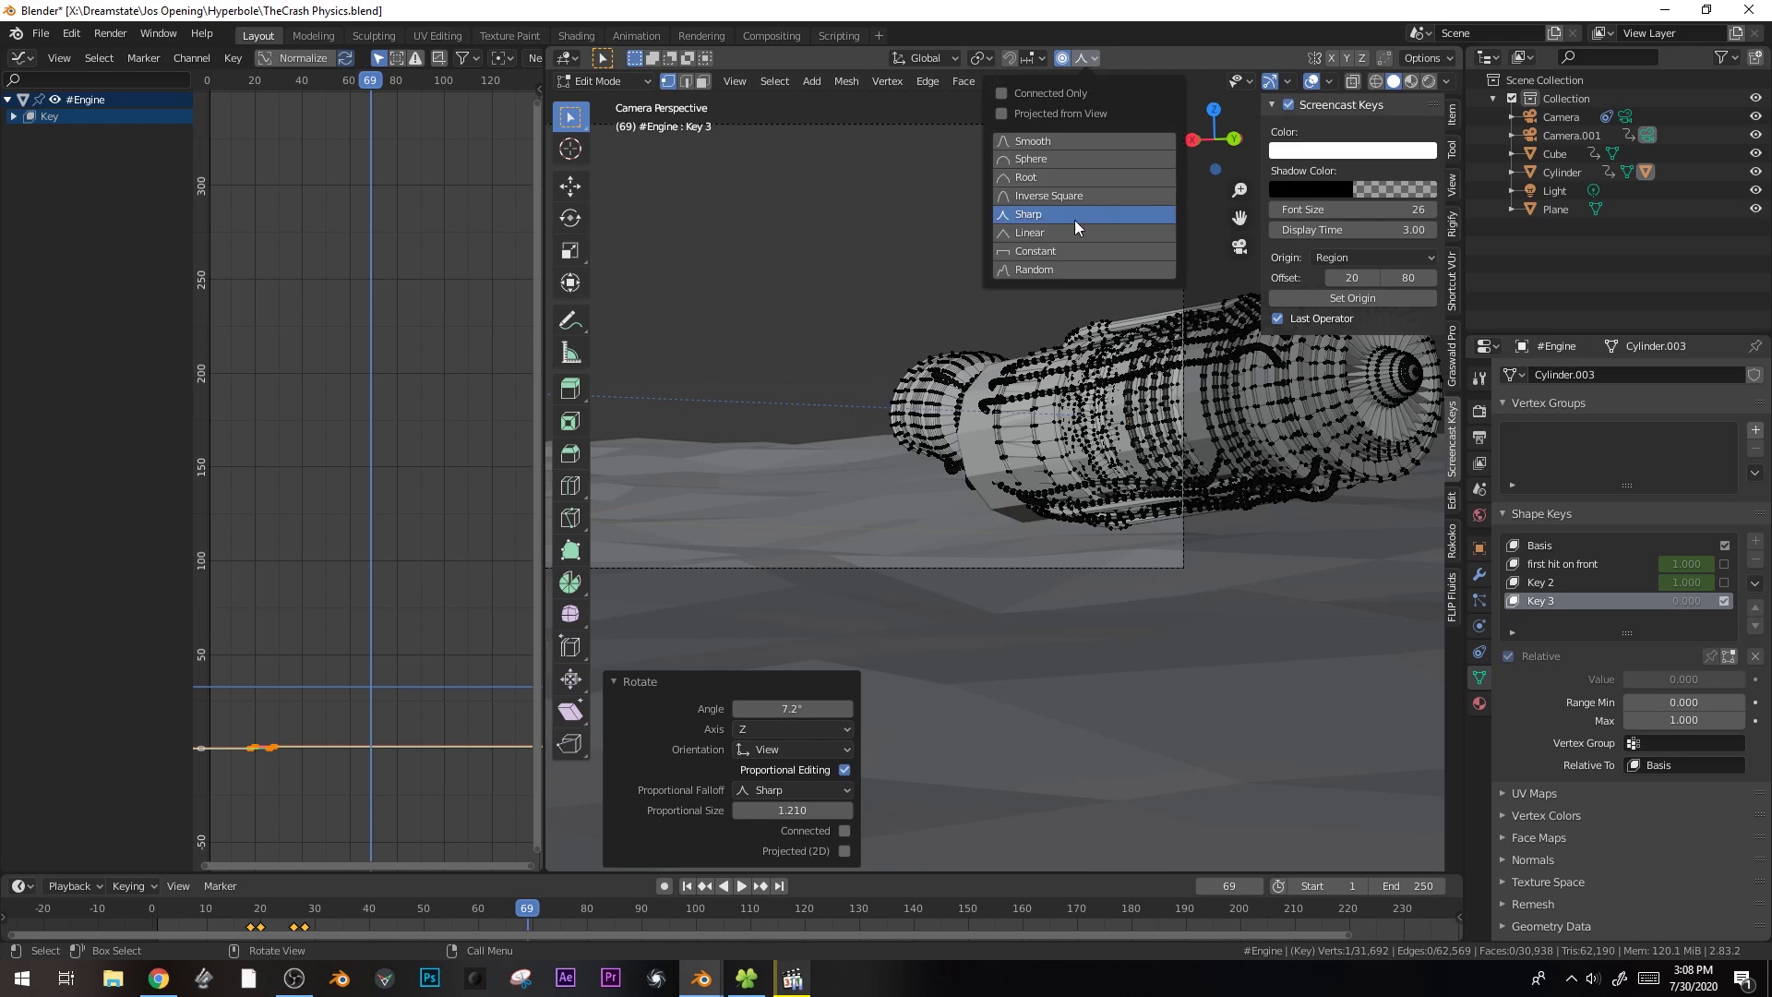
pyautogui.click(1050, 234)
pyautogui.press('g')
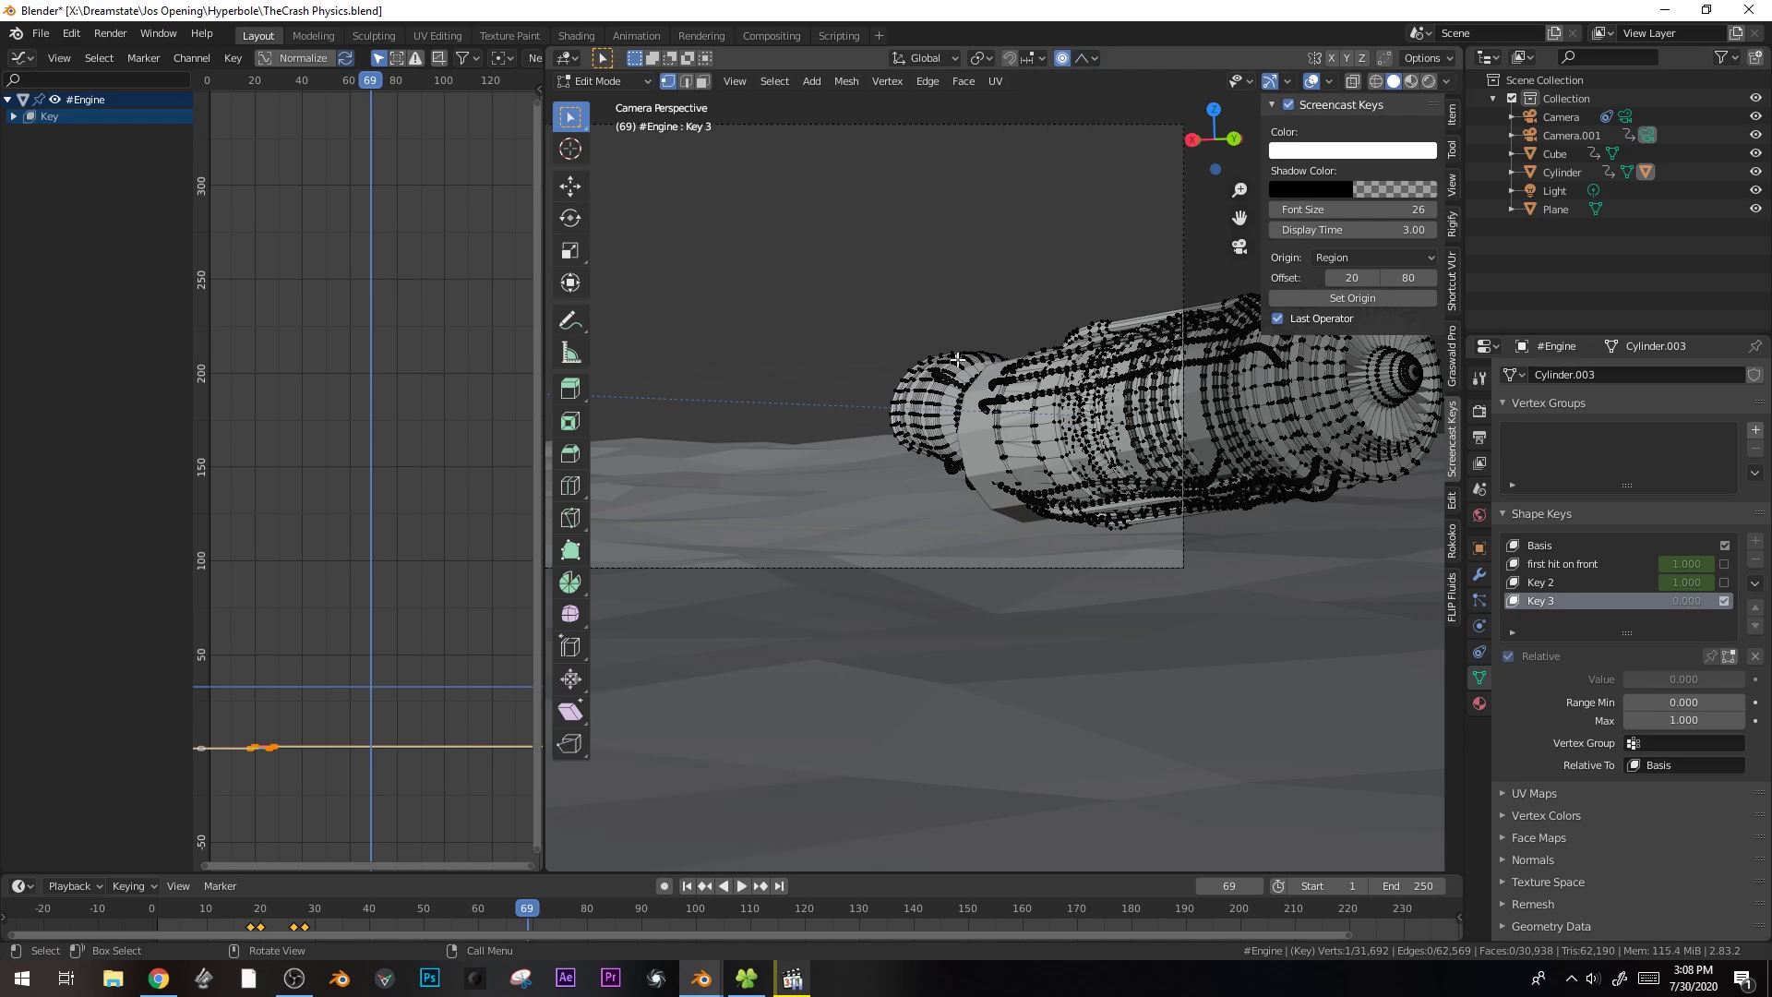
pyautogui.click(960, 397)
pyautogui.press('g')
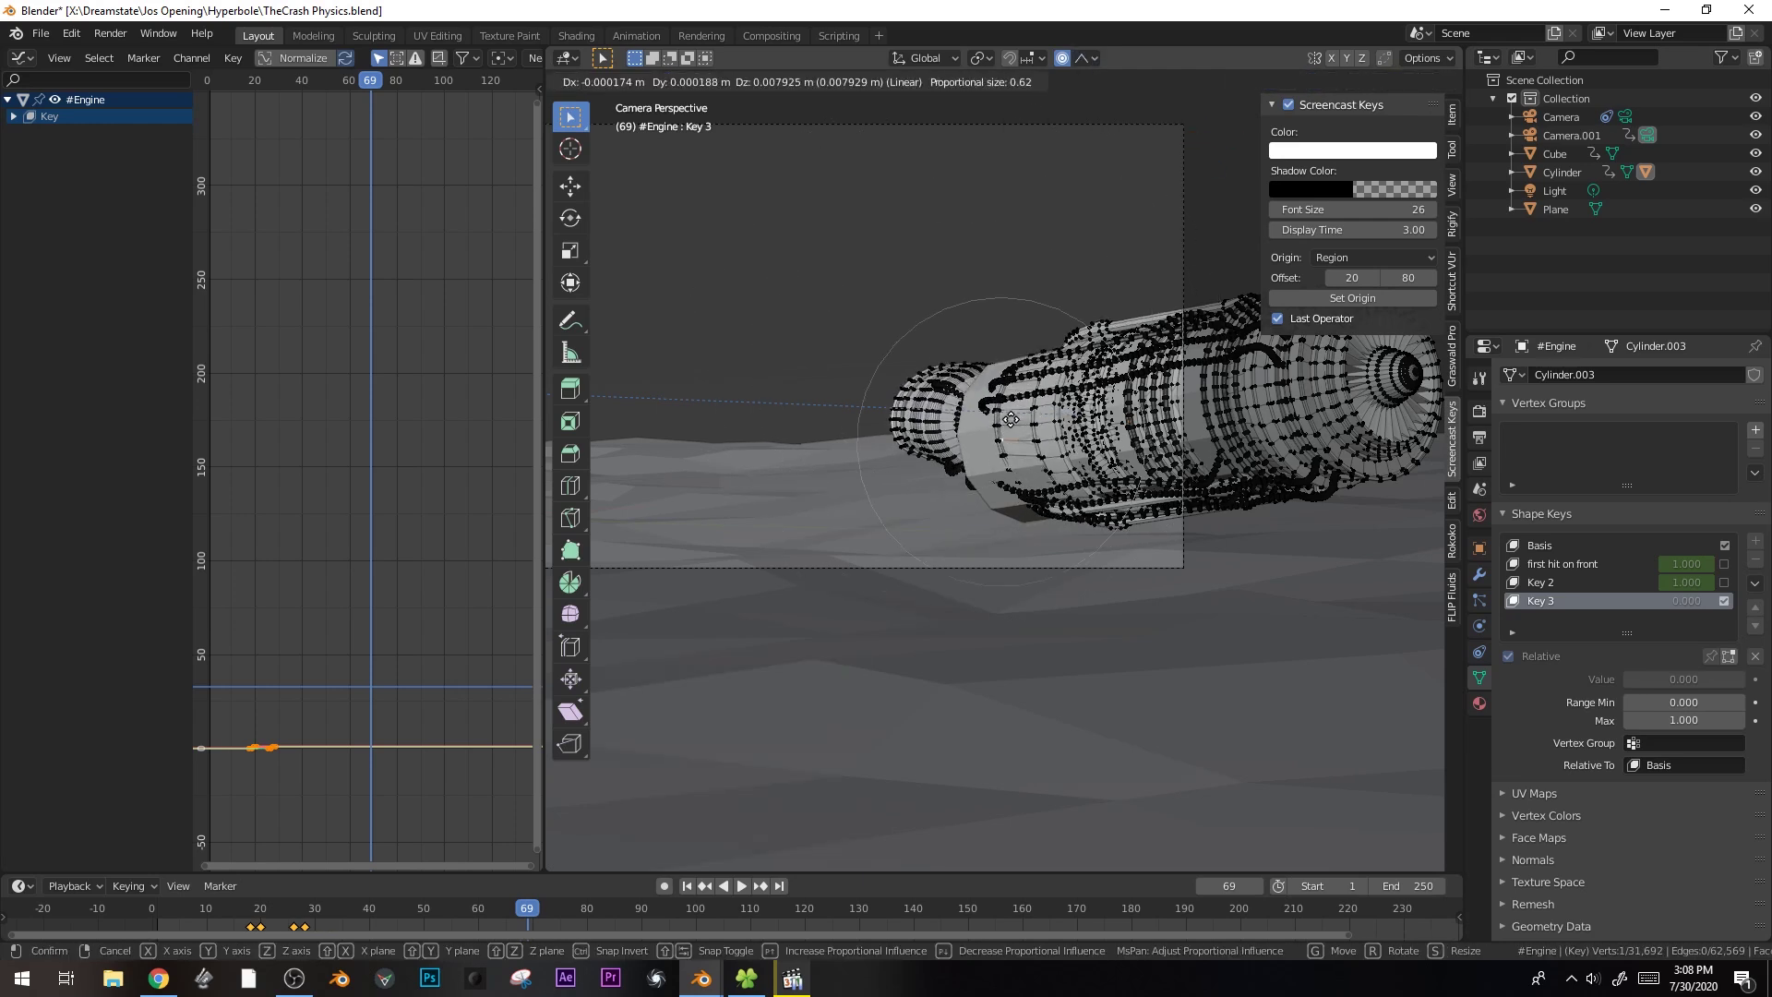
pyautogui.click(1018, 486)
# - Reshape the engine's end cap and the lower edge of its neck using smaller Linear falloff sizes
pyautogui.press('g')
pyautogui.click(911, 404)
pyautogui.press('g')
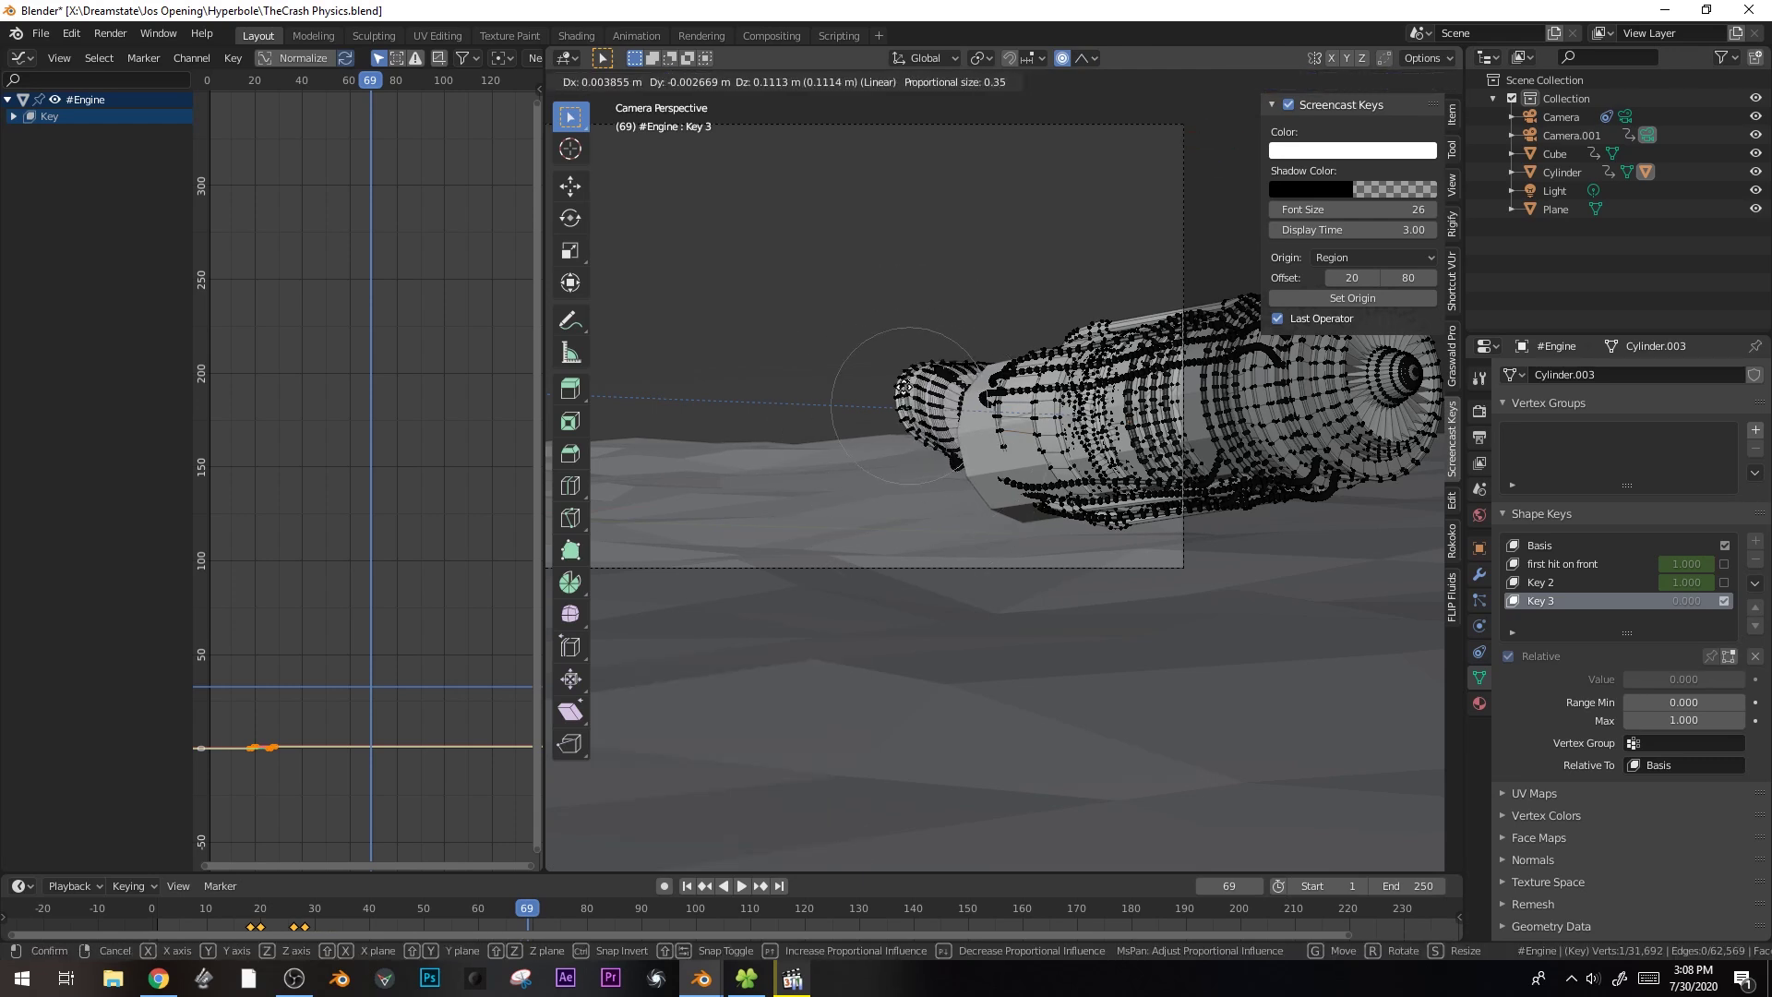
pyautogui.click(907, 403)
pyautogui.press('g')
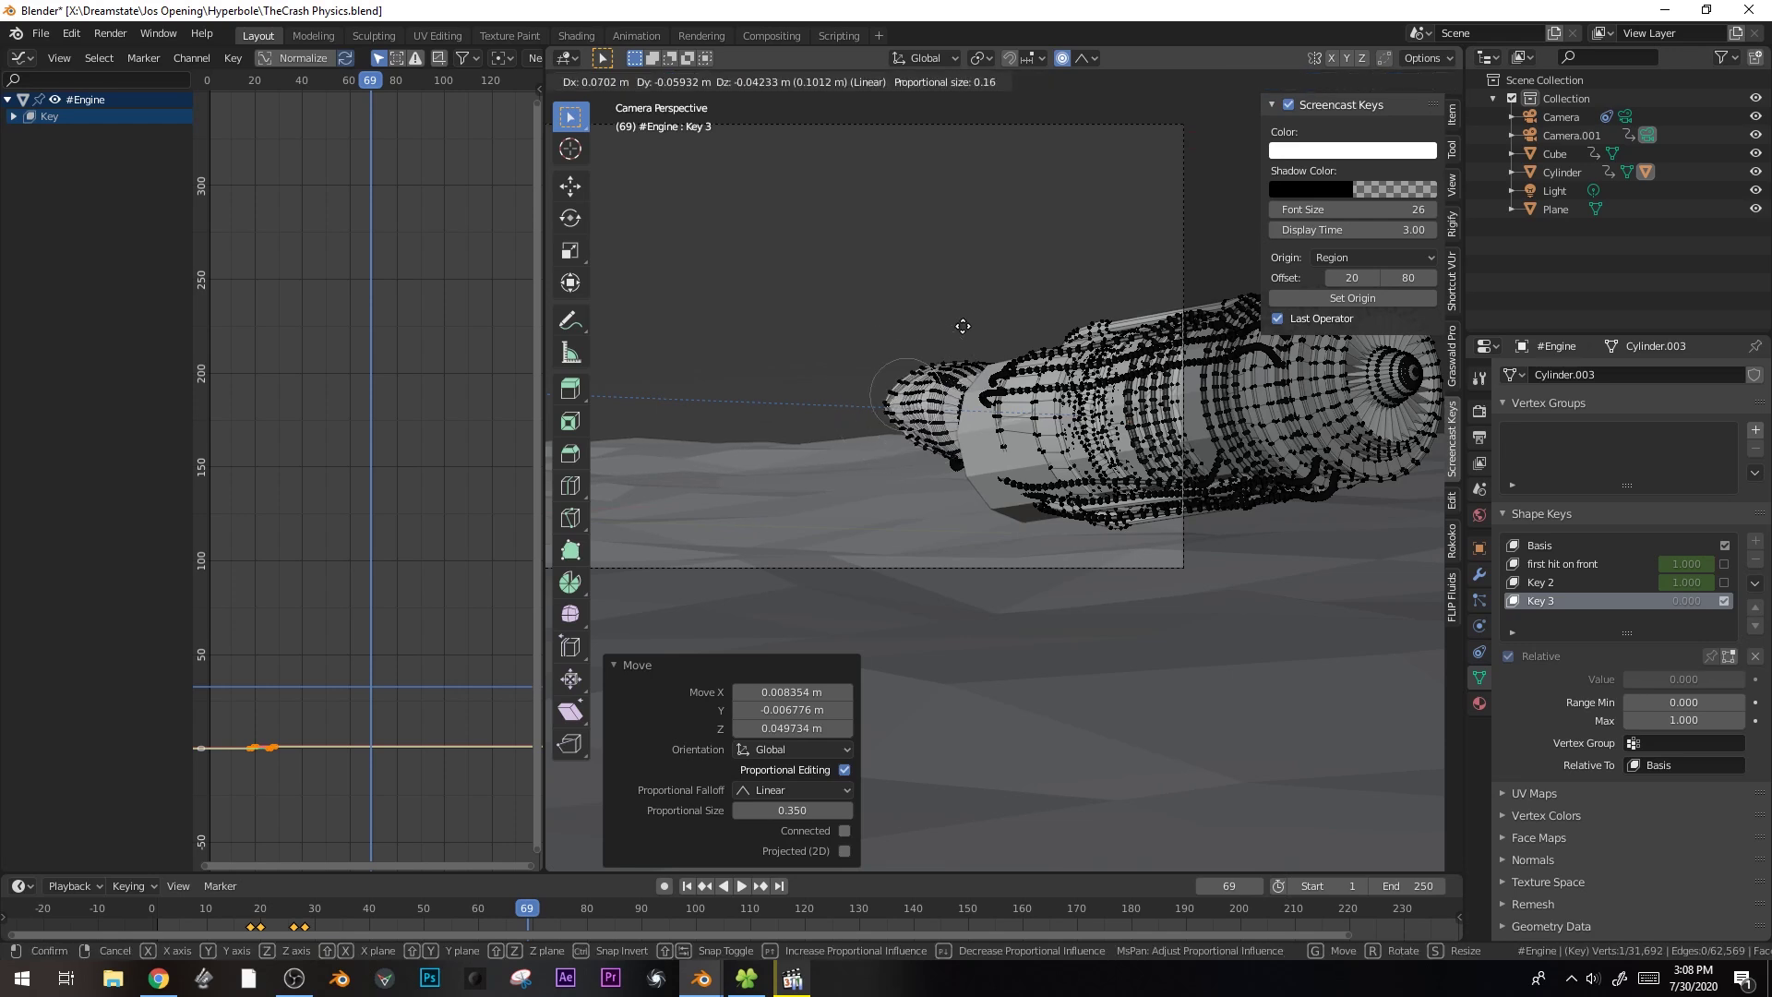
pyautogui.click(978, 326)
pyautogui.click(1029, 491)
pyautogui.press('g')
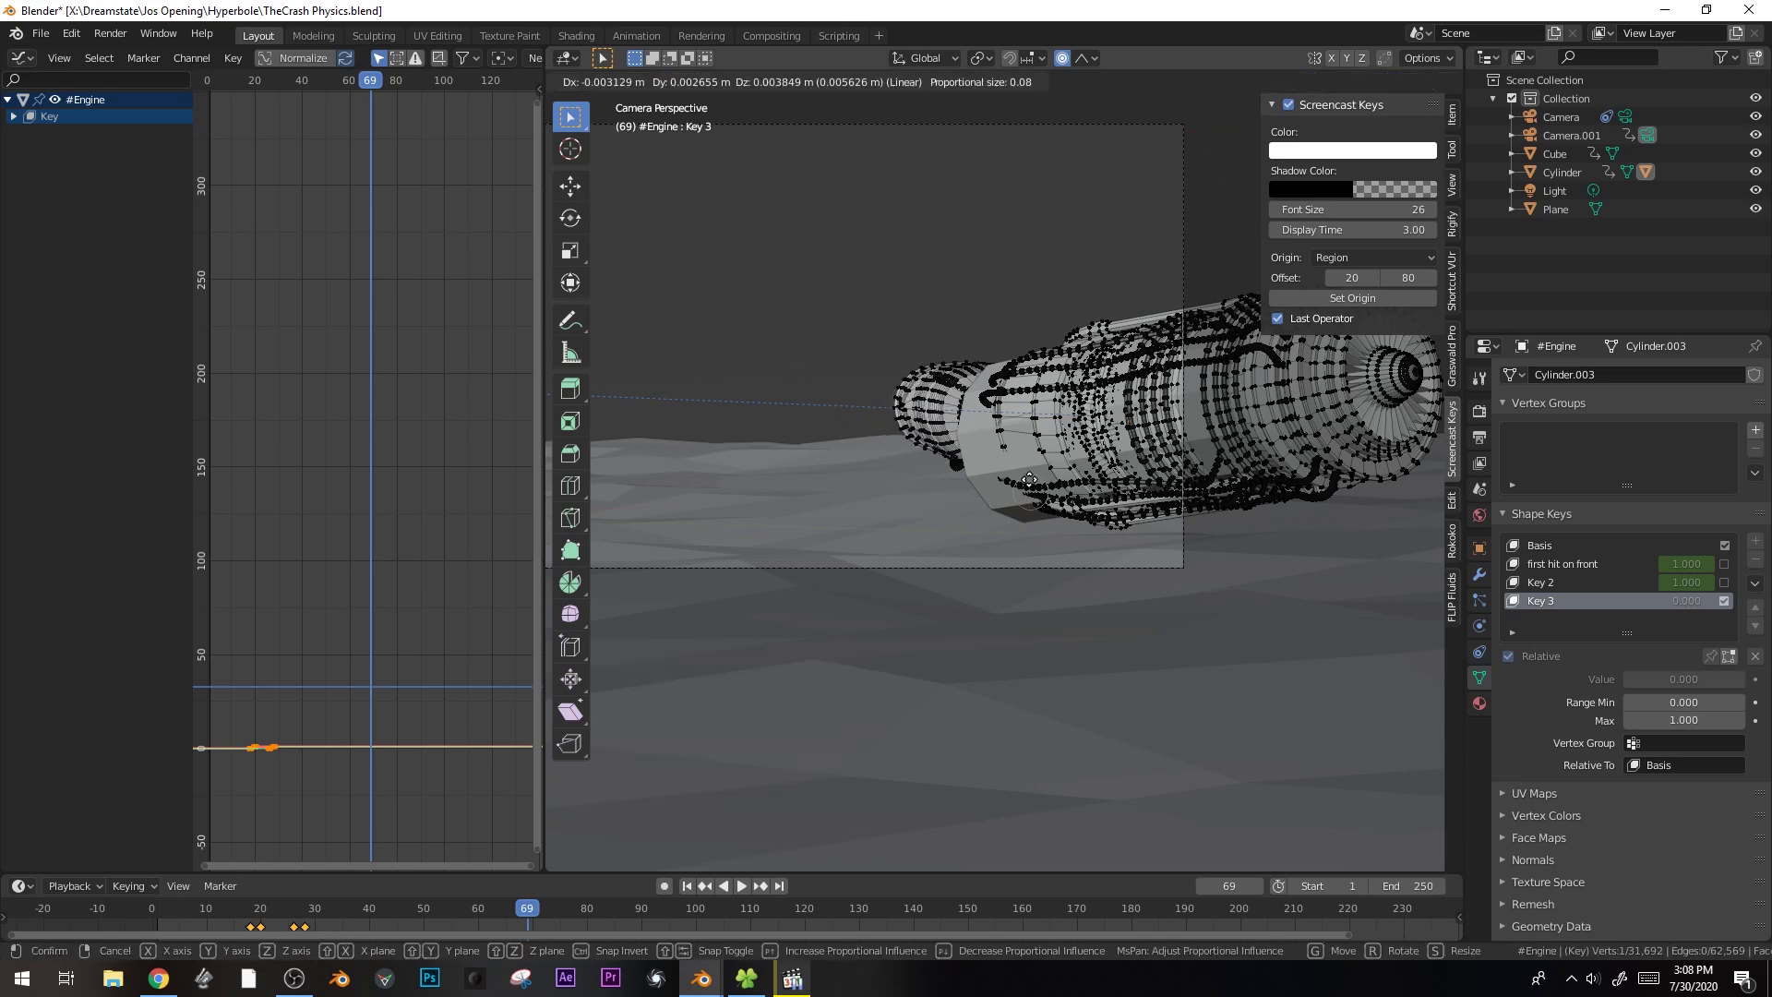
pyautogui.click(1006, 498)
# - Hide the rigid body cylinder covering the engine and return to Edit Mode on the engine
pyautogui.press('Tab')
pyautogui.click(997, 506)
pyautogui.press('h')
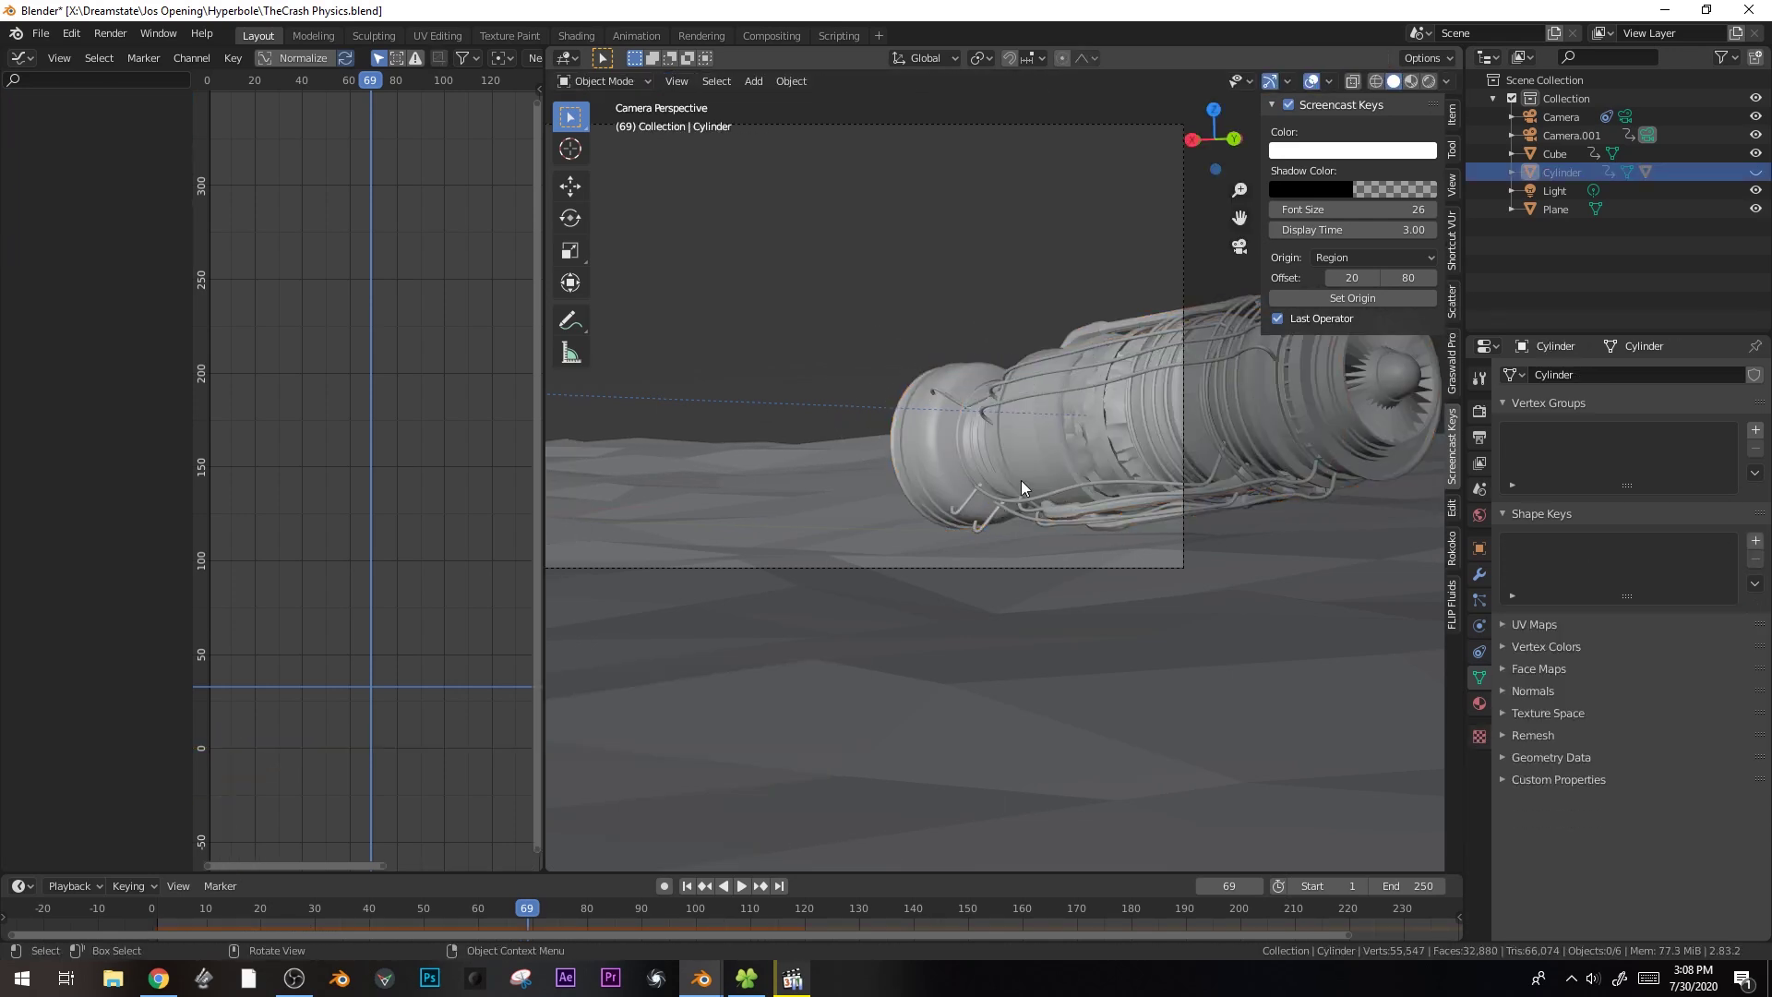
pyautogui.click(1021, 480)
pyautogui.press('Tab')
# - Adjust the exposed neck vertices, cancelling the last transform that pulls out a spike
pyautogui.click(1002, 438)
pyautogui.press('g')
pyautogui.click(1007, 452)
pyautogui.press('r')
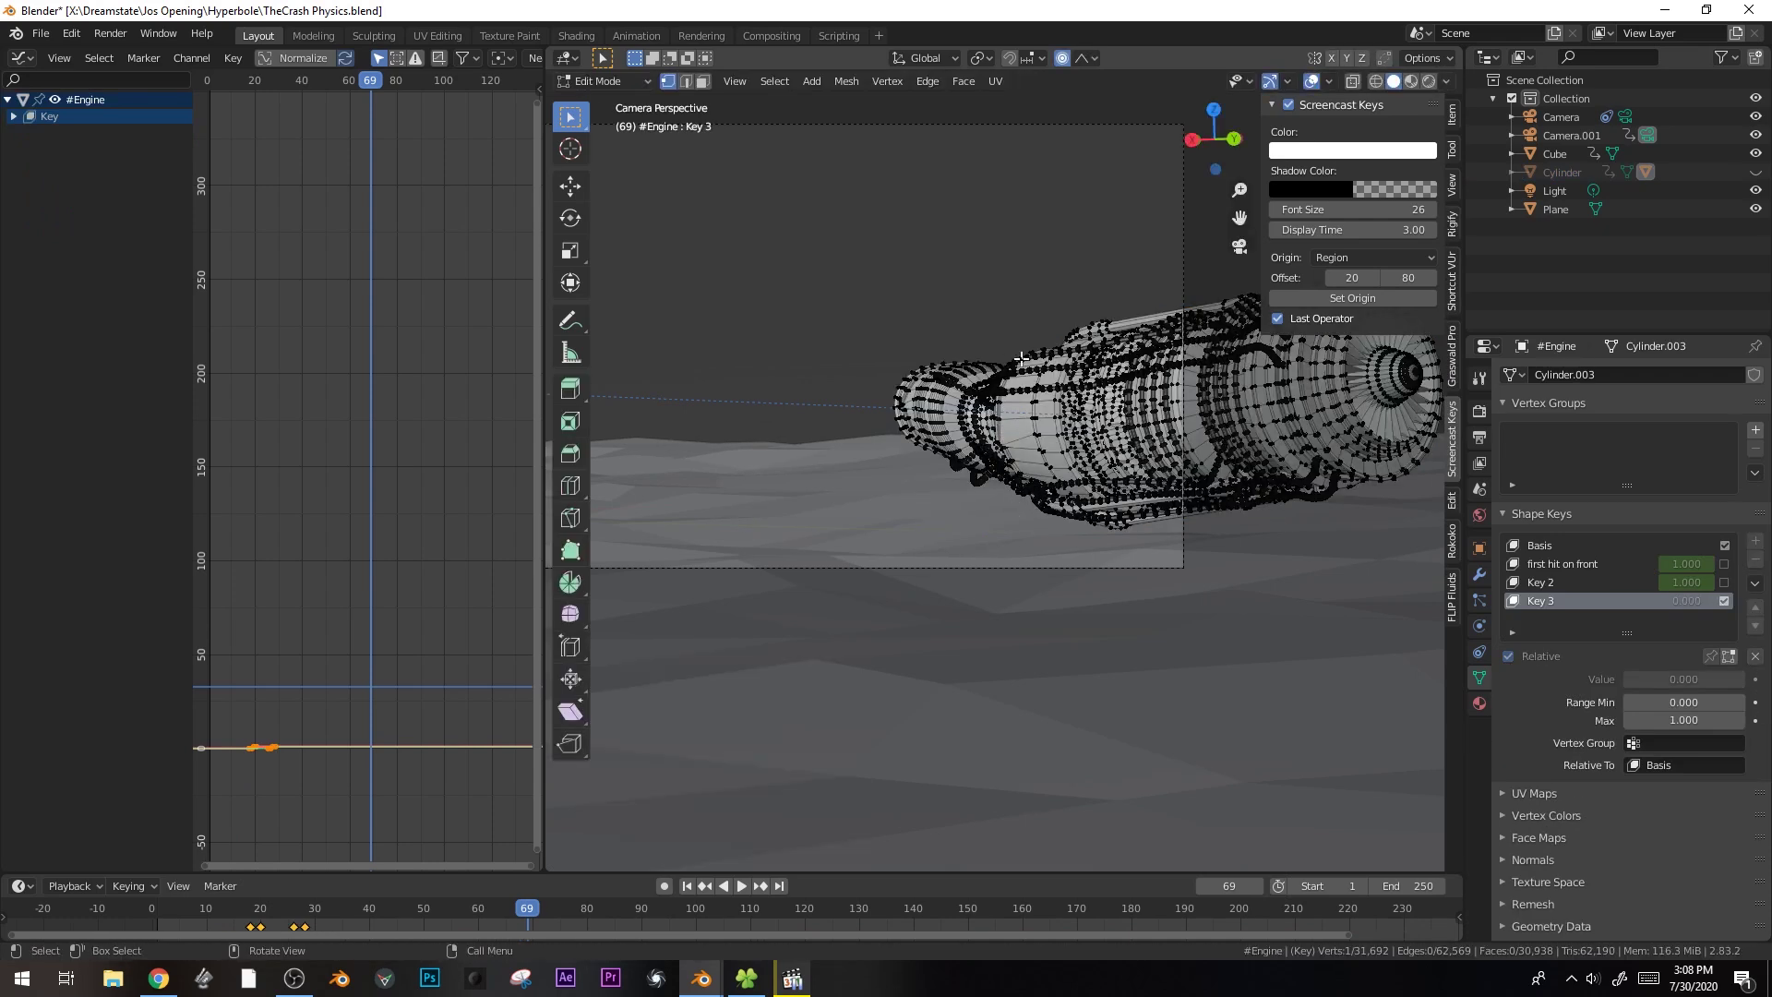
pyautogui.rightClick(994, 282)
# - Enable Connected Only for proportional editing and pull the thin pipe on top of the neck outward about 0.11 m
pyautogui.click(1083, 57)
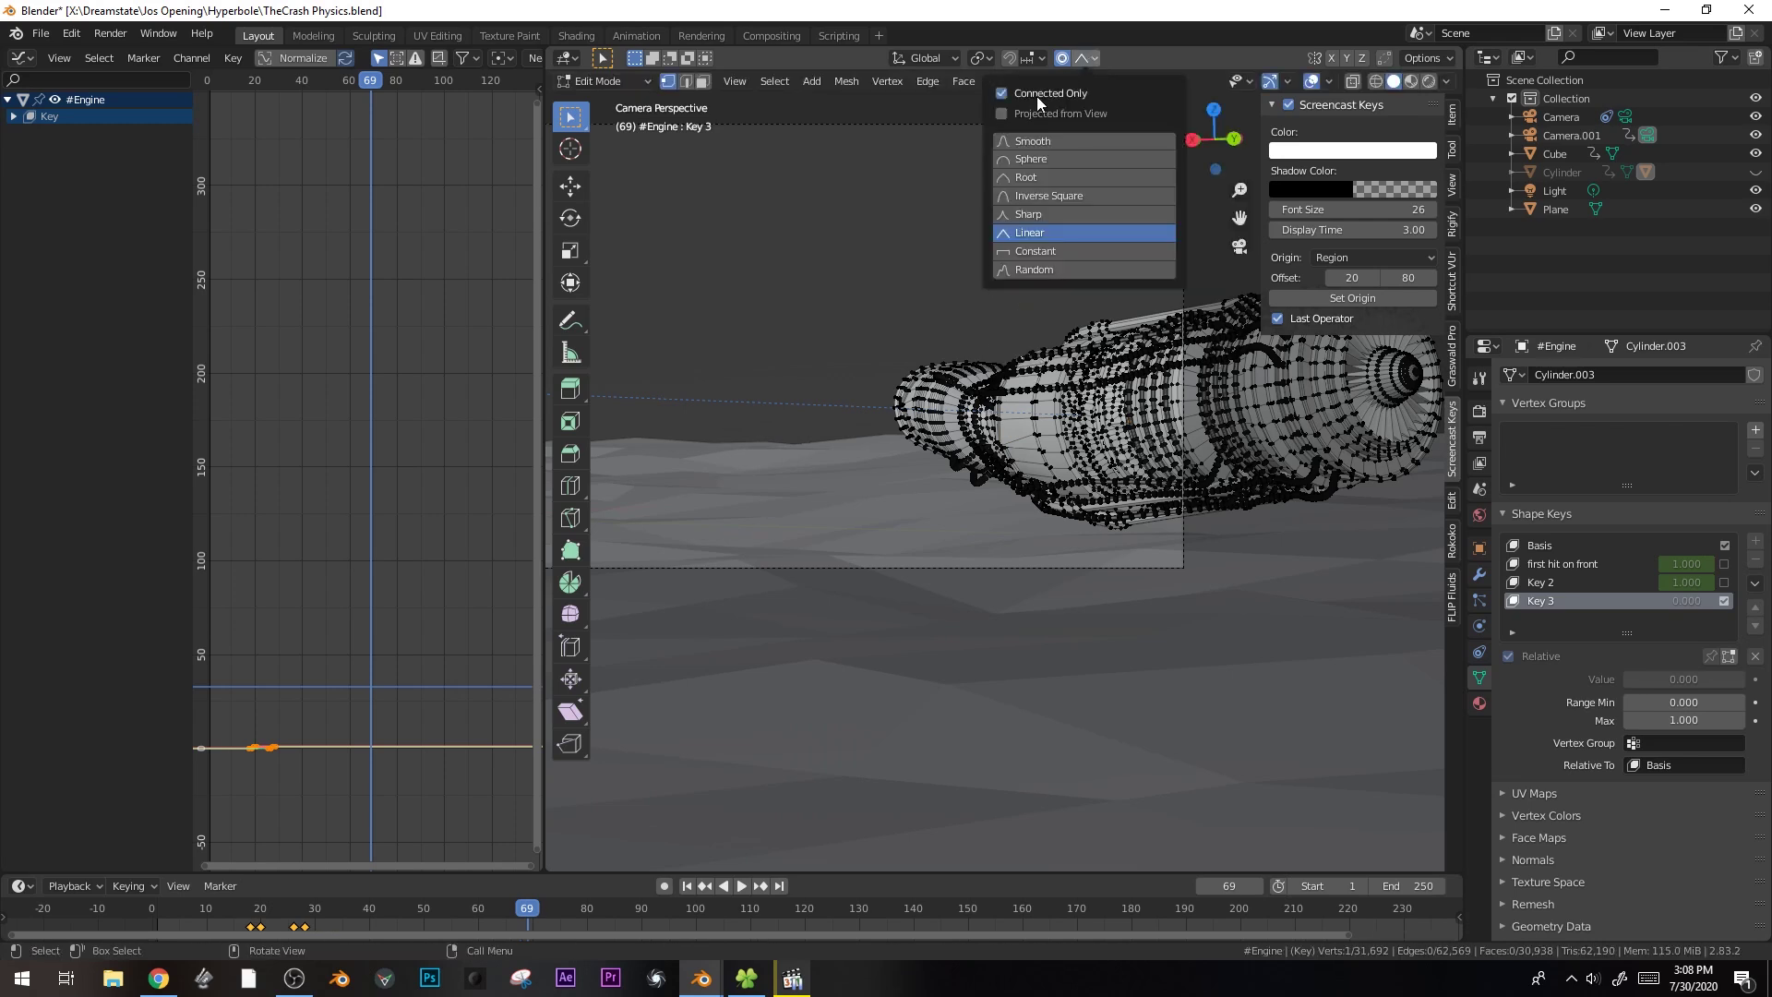
pyautogui.press('g')
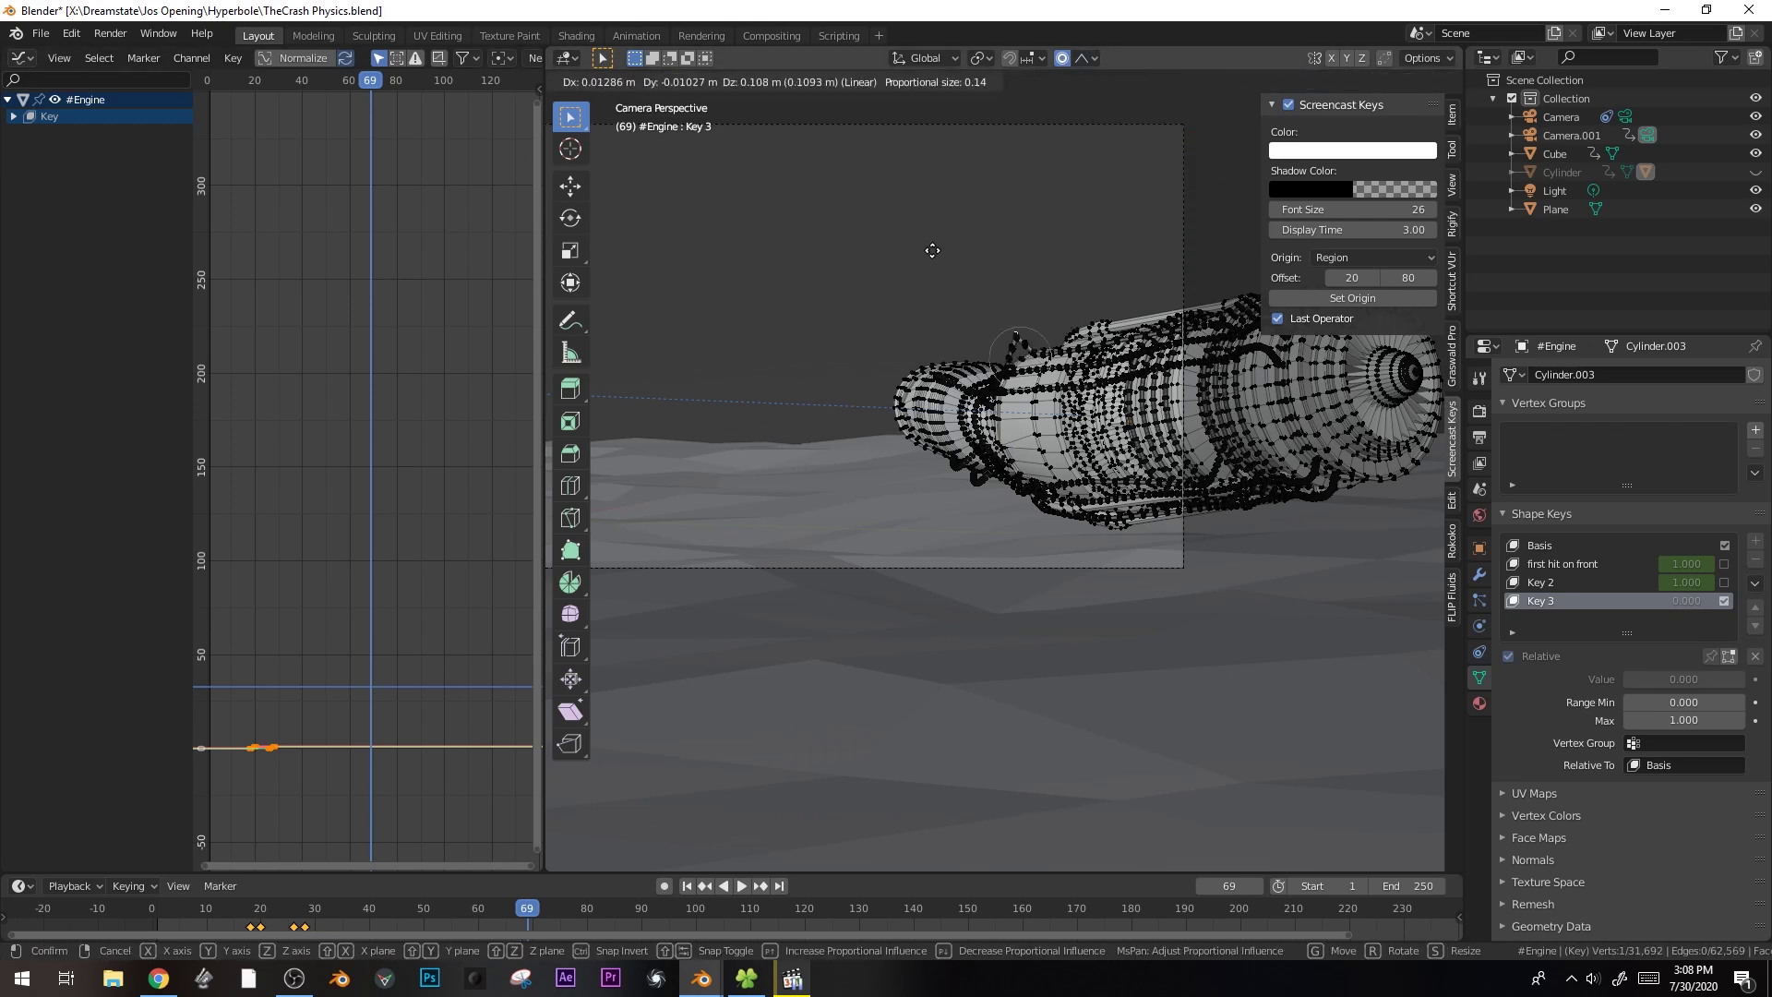
pyautogui.scroll(-4, 933, 260)
pyautogui.click(935, 266)
# - Pull the pipes above and below the end cap away from the body, moving the last one 0.054901 m in Z
pyautogui.press('g')
pyautogui.click(955, 461)
pyautogui.press('g')
pyautogui.click(952, 489)
pyautogui.press('g')
pyautogui.click(1049, 354)
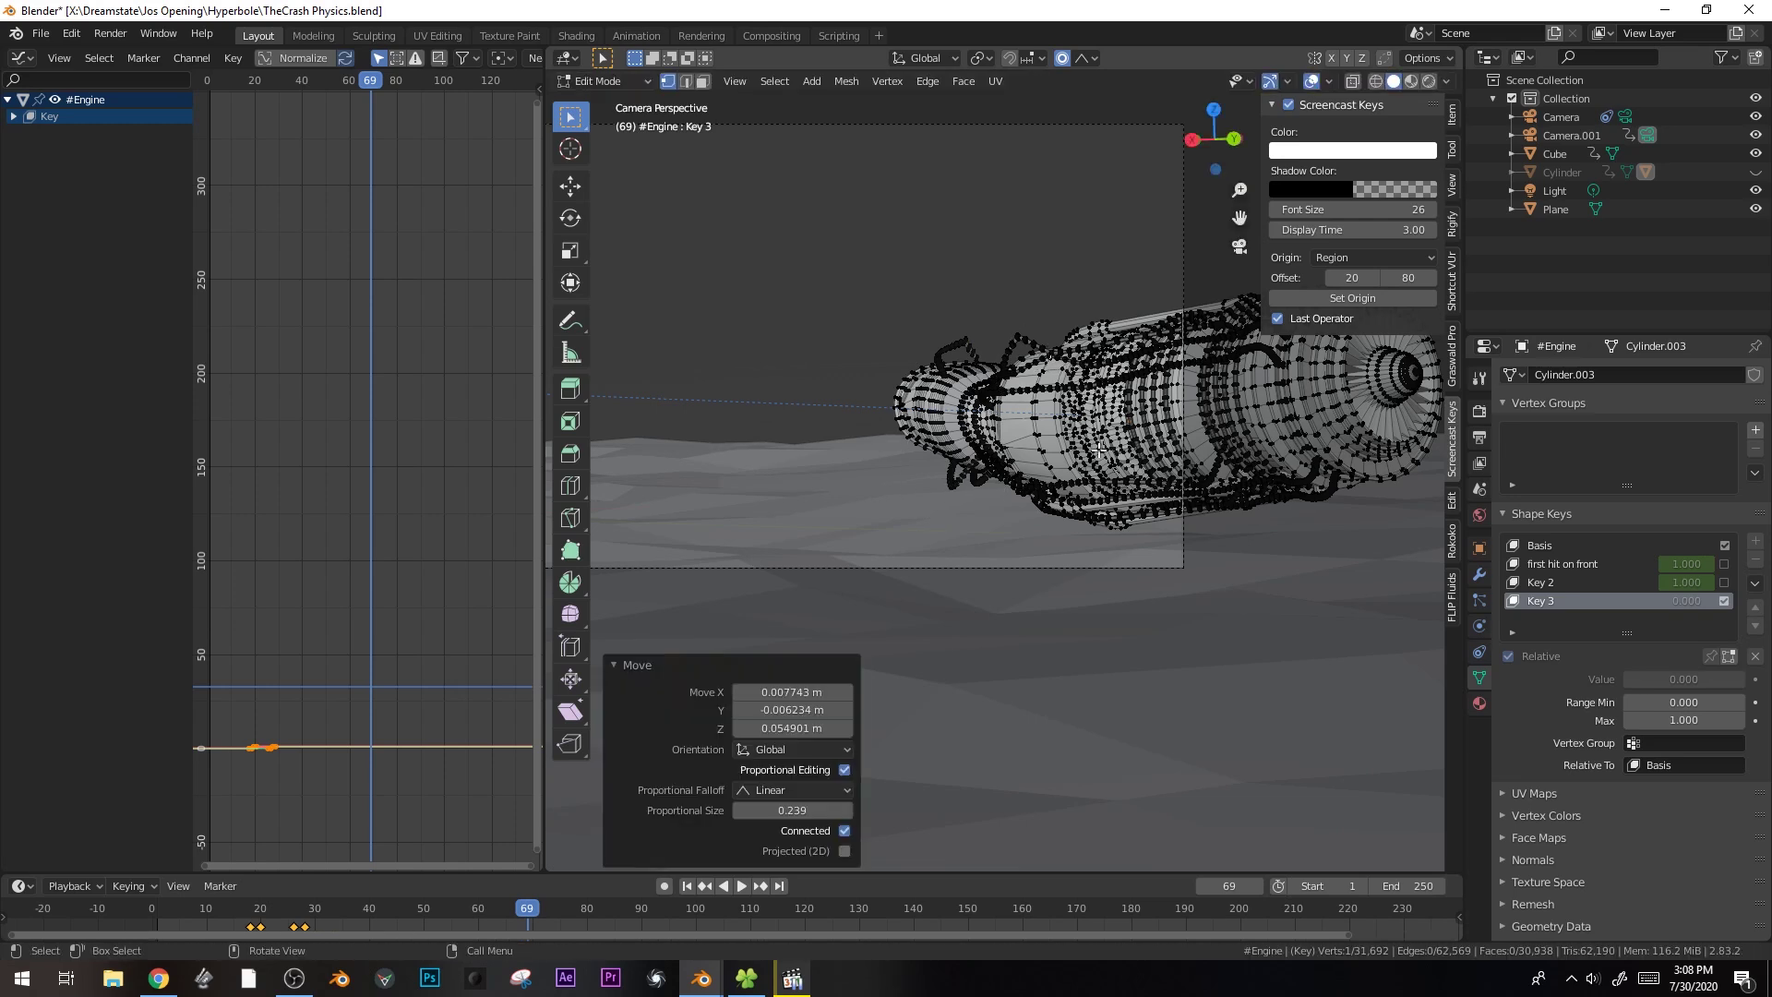
# - Return to Object Mode and keyframe the Key 3 shape key at 0.888 on frame 69 and 0.000 on frame 68
pyautogui.press('Tab')
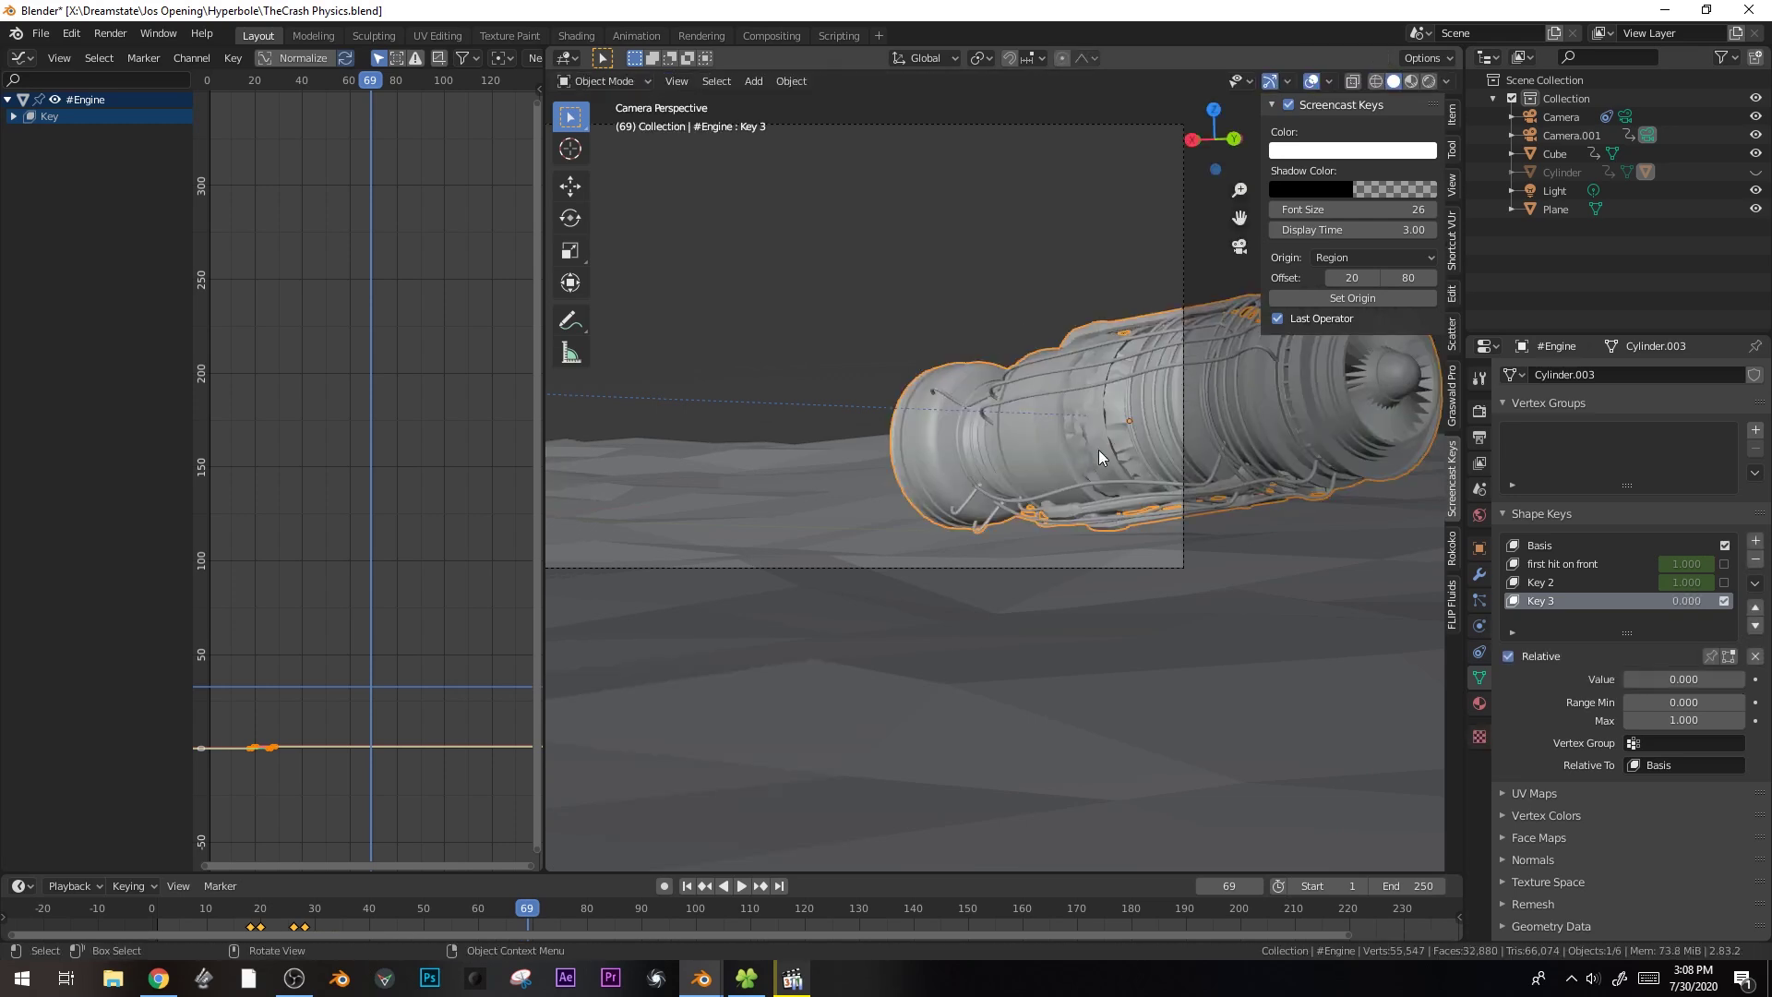
pyautogui.press('Left')
pyautogui.press('Right')
pyautogui.press('Right')
pyautogui.press('Left')
pyautogui.press('Left')
pyautogui.press('Right')
pyautogui.moveTo(1668, 677); pyautogui.dragTo(1589, 681)
pyautogui.press('i')
pyautogui.press('Left')
pyautogui.press('i')
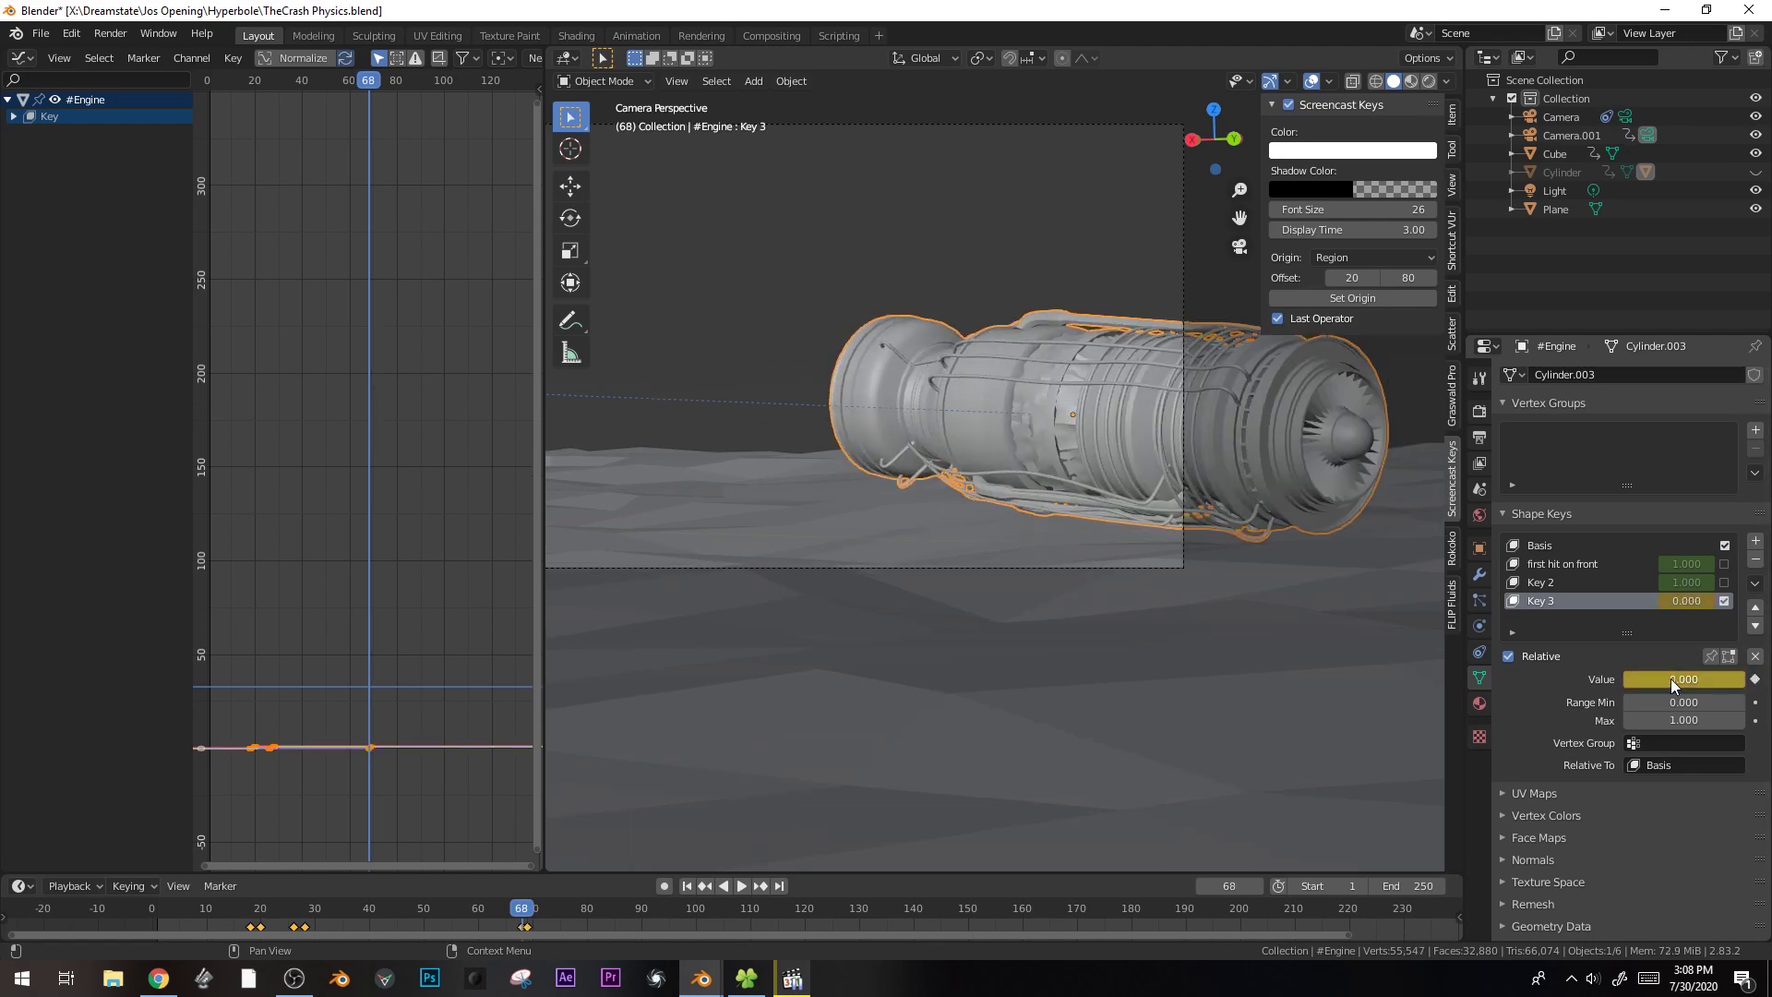
# - Step through the frames around the third impact and play the animation onward to review the Key 3 deformation
pyautogui.press('Right')
pyautogui.press('Right')
pyautogui.press('Right')
pyautogui.press('Left')
pyautogui.press('Left')
pyautogui.press('Left')
pyautogui.press('Left')
pyautogui.press('Left')
pyautogui.press('Left')
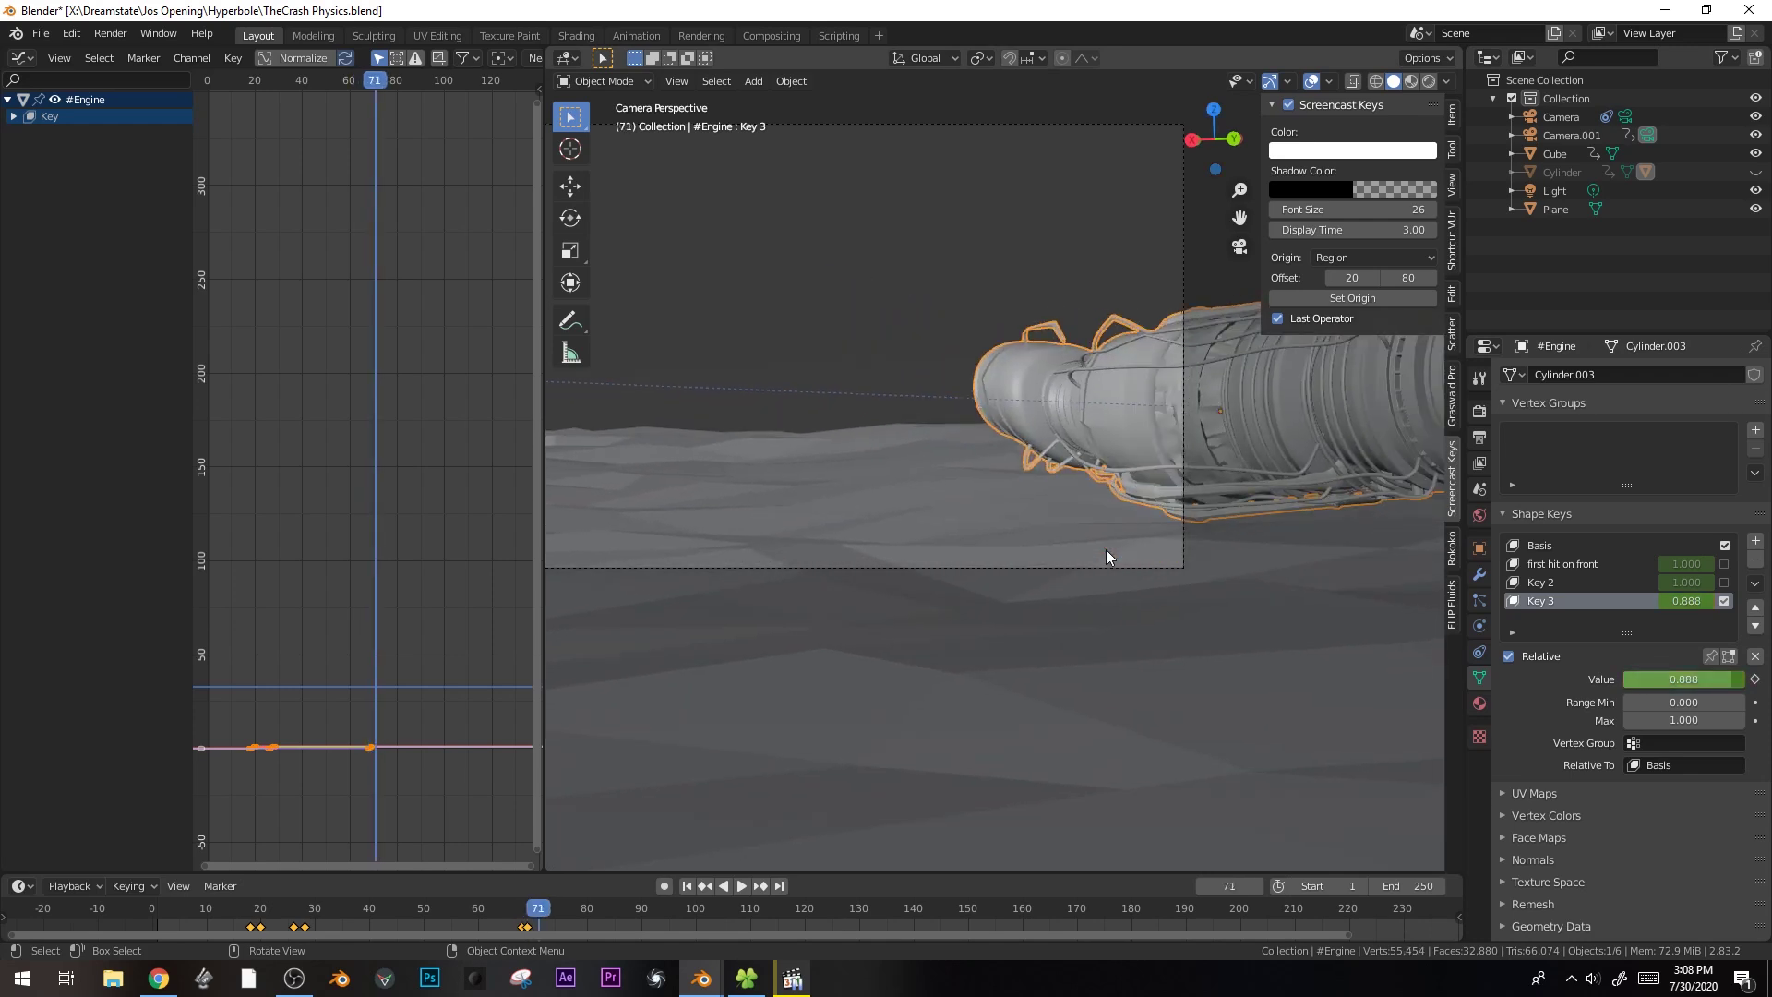
pyautogui.press('space')
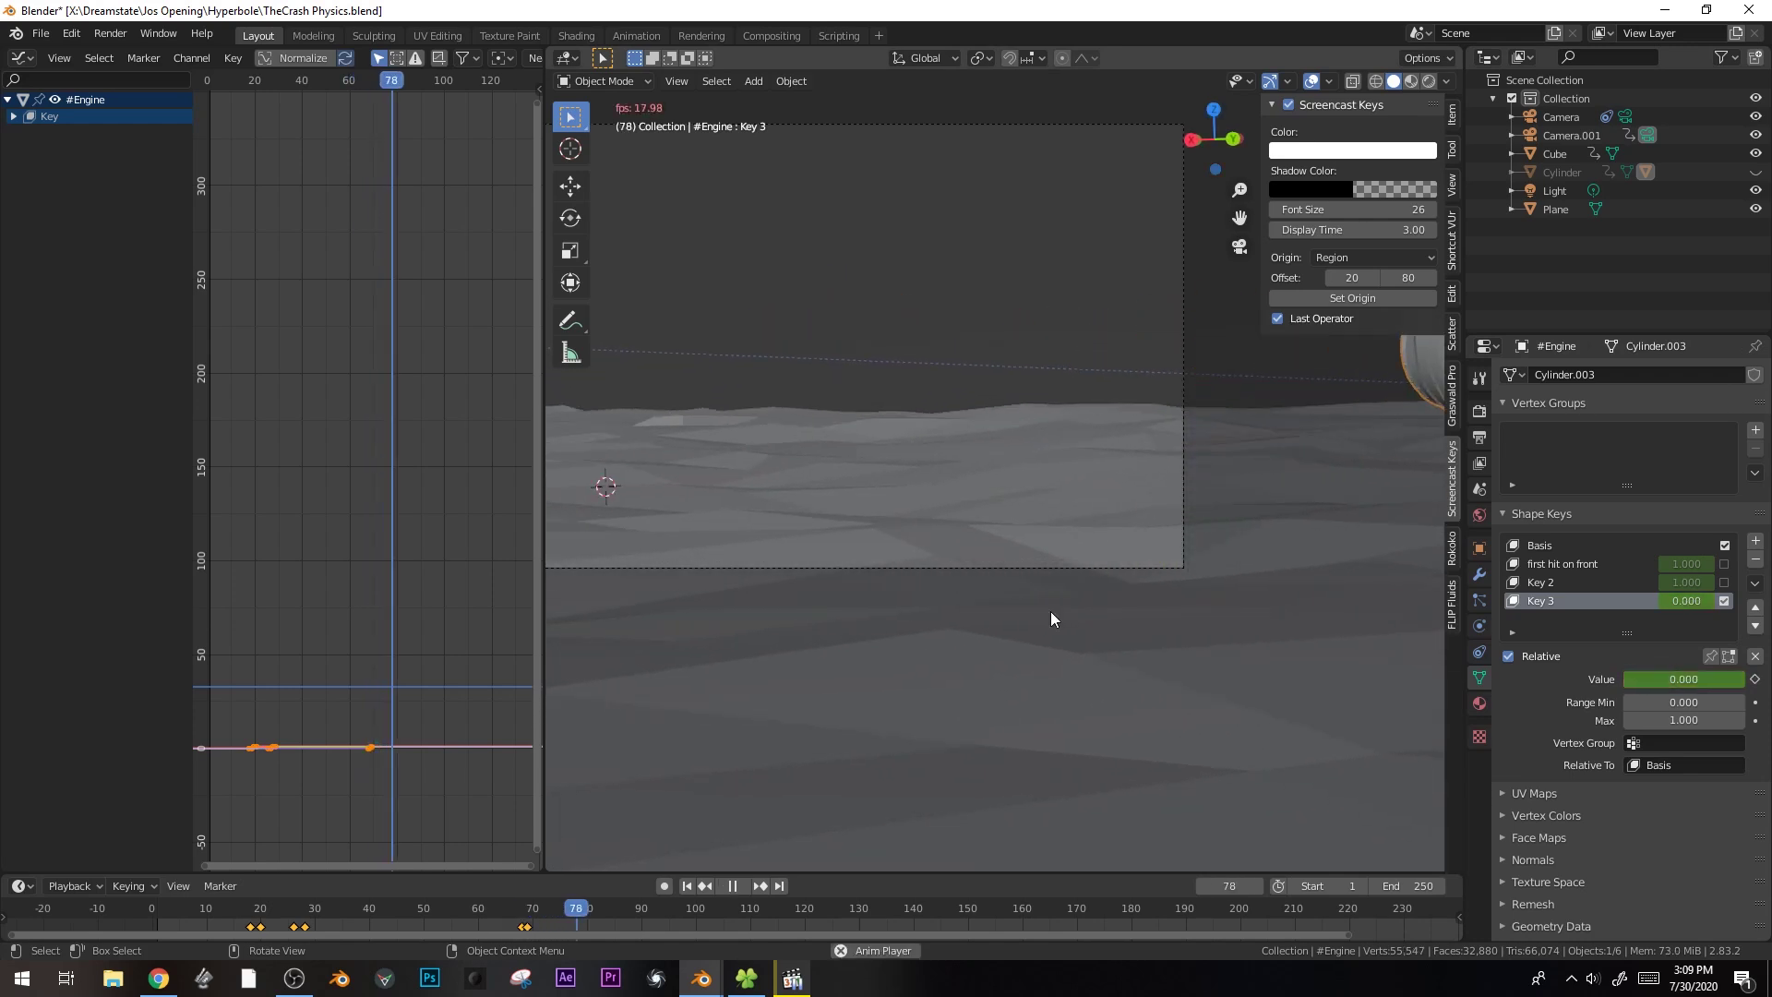
pyautogui.press('space')
# - Go back to frame 66 and re-enable the "first hit on front" and Key 2 shape keys
pyautogui.moveTo(546, 914); pyautogui.dragTo(517, 911)
pyautogui.press('Escape')
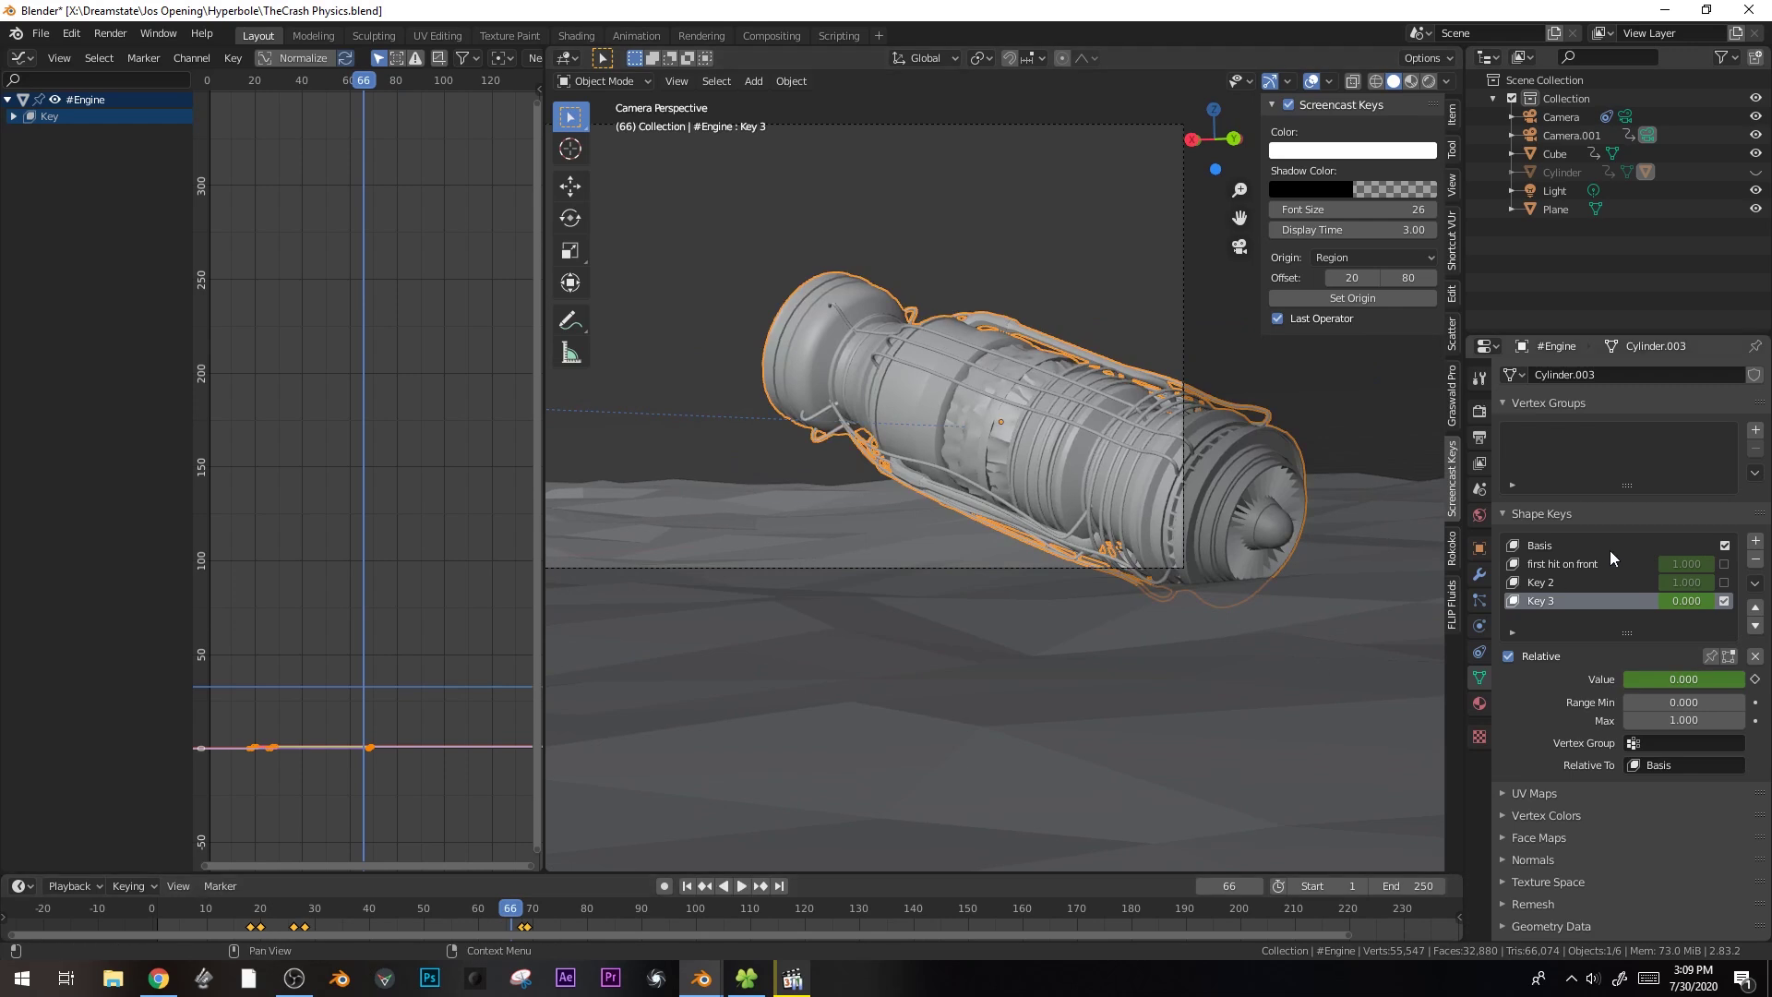
pyautogui.click(1725, 567)
pyautogui.click(1725, 581)
# - Play back the tumble with all shape keys enabled, scrub to frame 33, and view the engine from outside and through the camera
pyautogui.moveTo(505, 913); pyautogui.dragTo(220, 909)
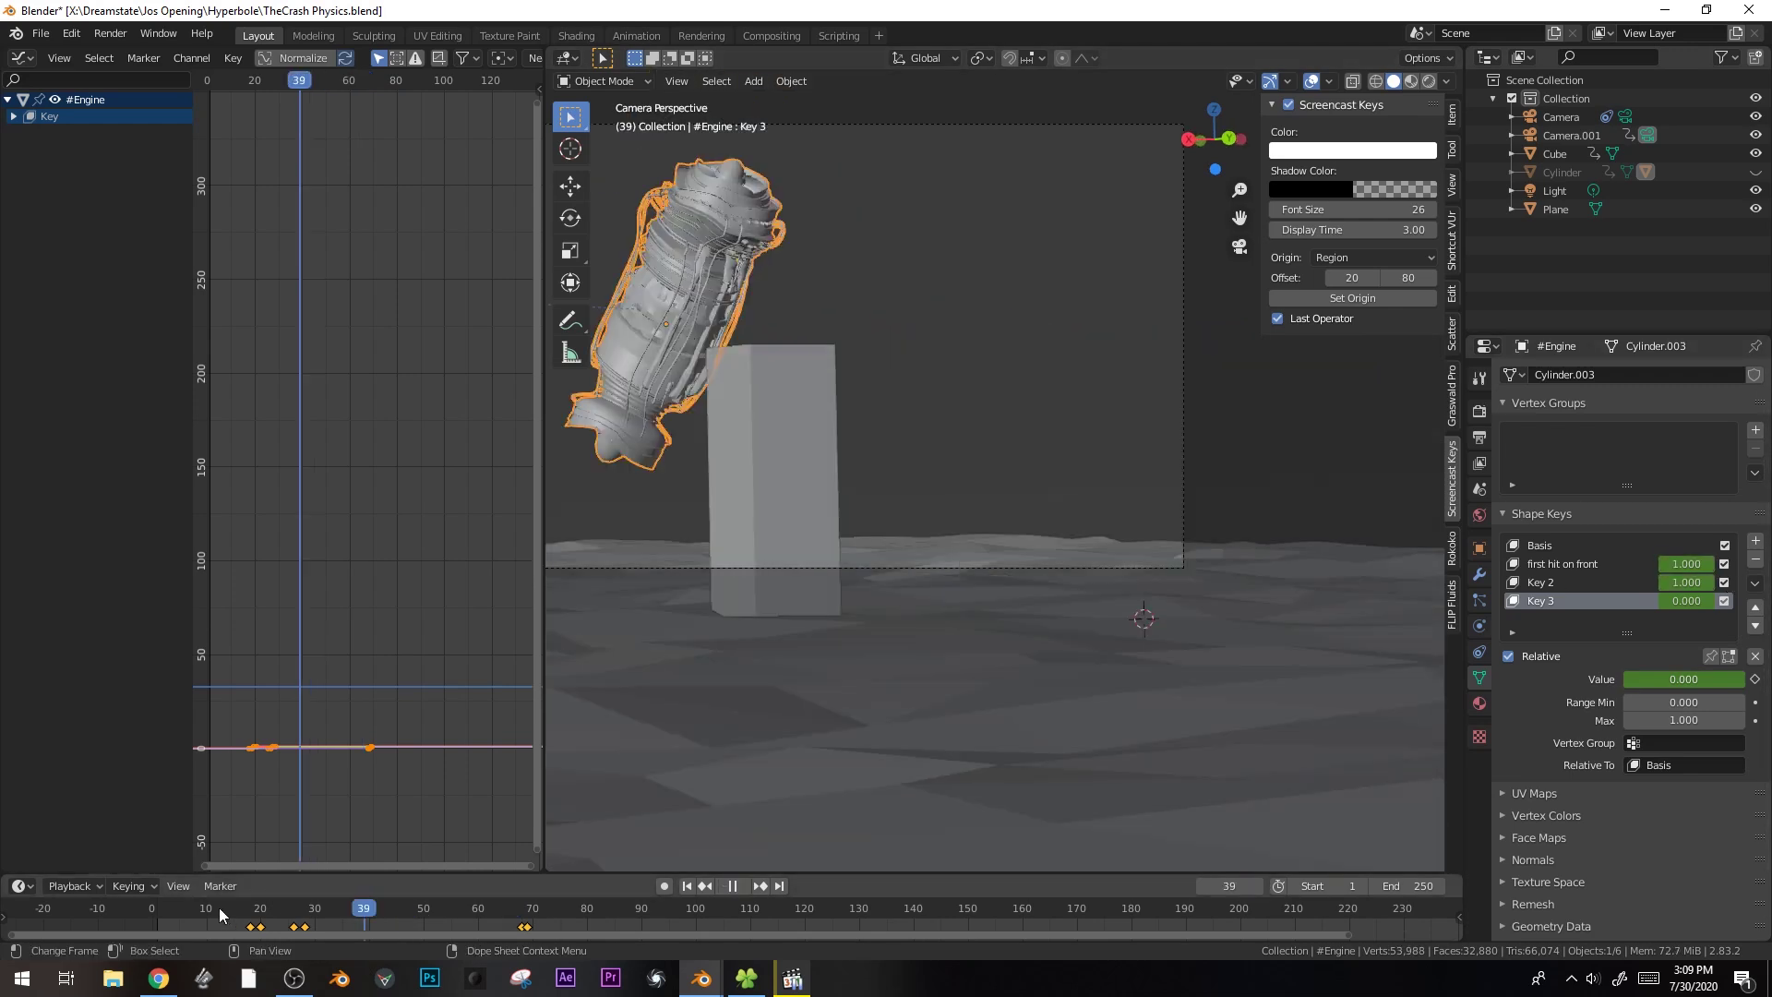
pyautogui.scroll(-3, 1122, 454)
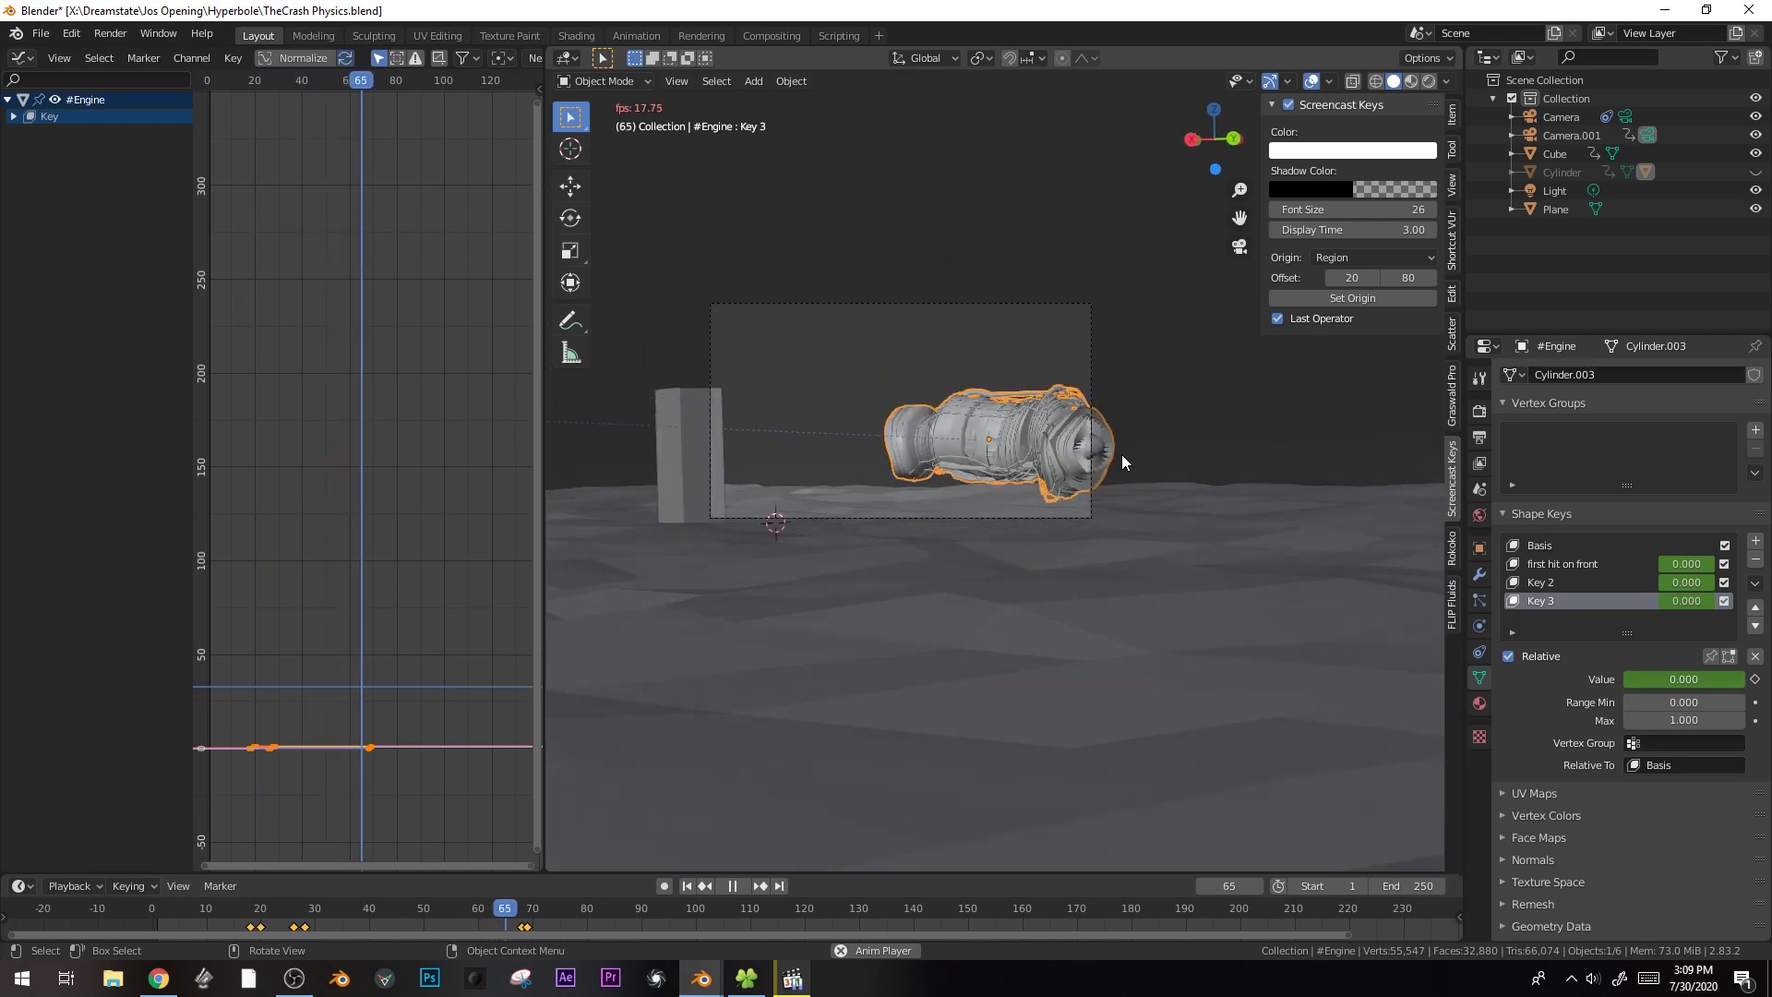
pyautogui.press('space')
pyautogui.moveTo(491, 909); pyautogui.dragTo(334, 888)
pyautogui.press('KP_0')
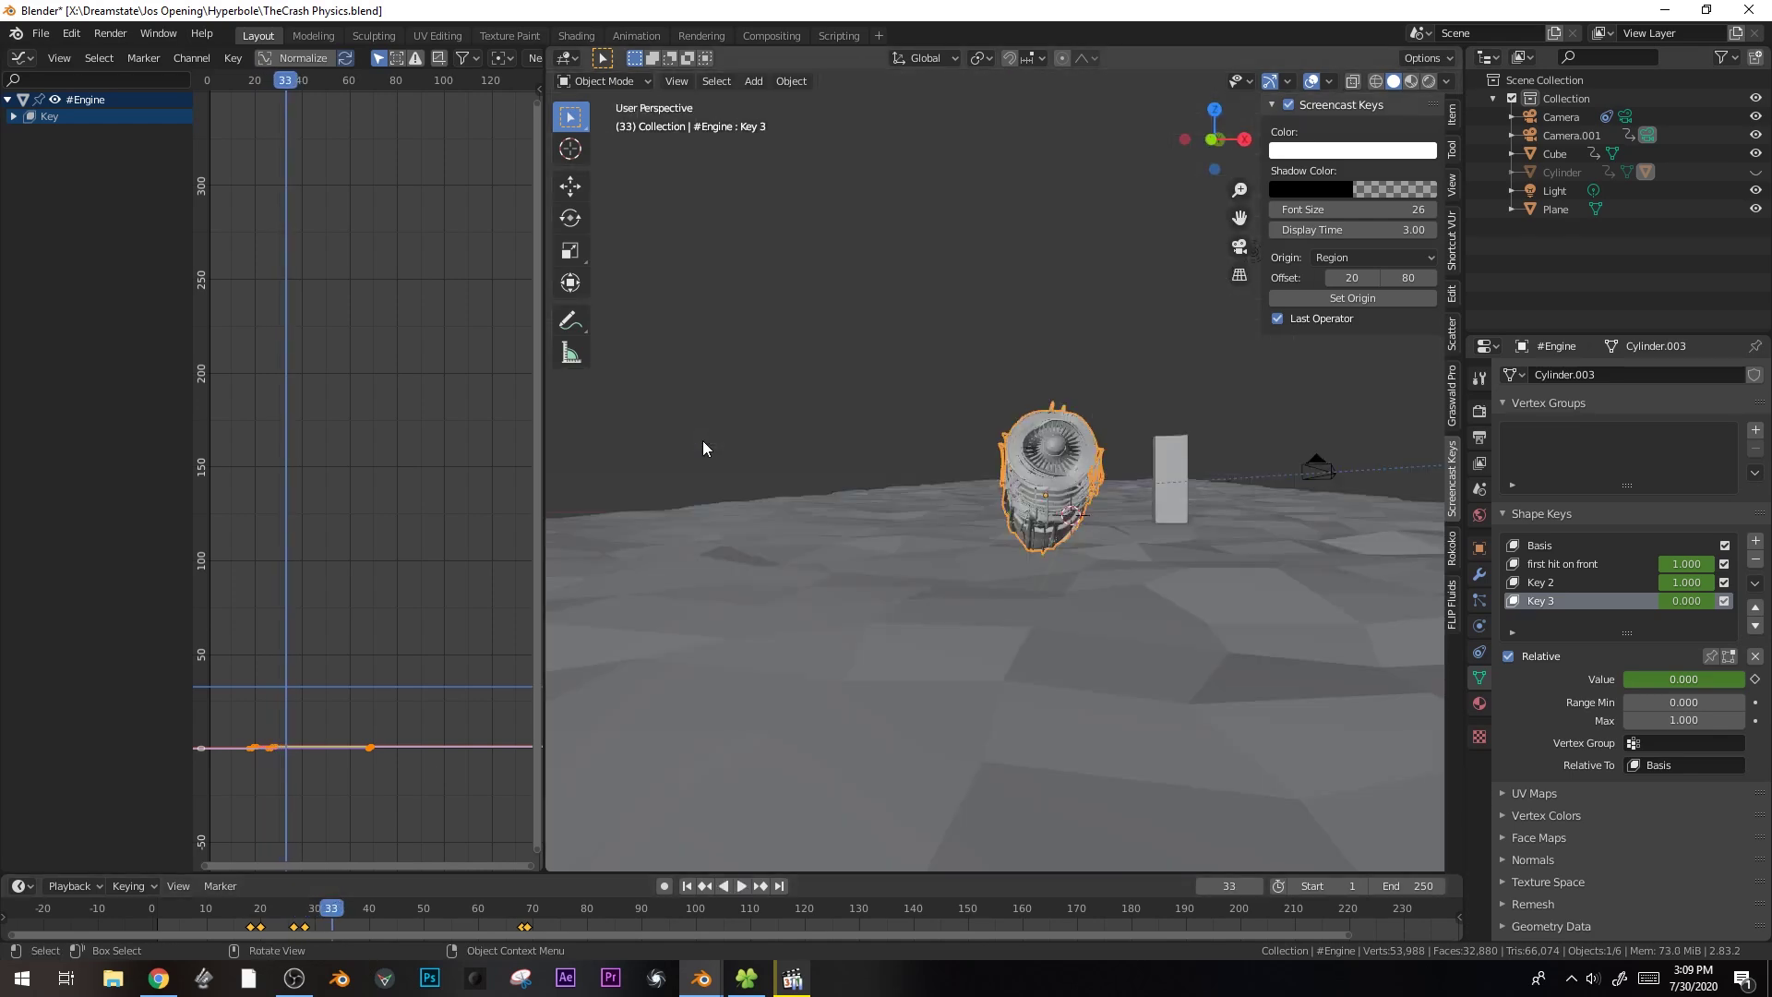
pyautogui.press('KP_0')
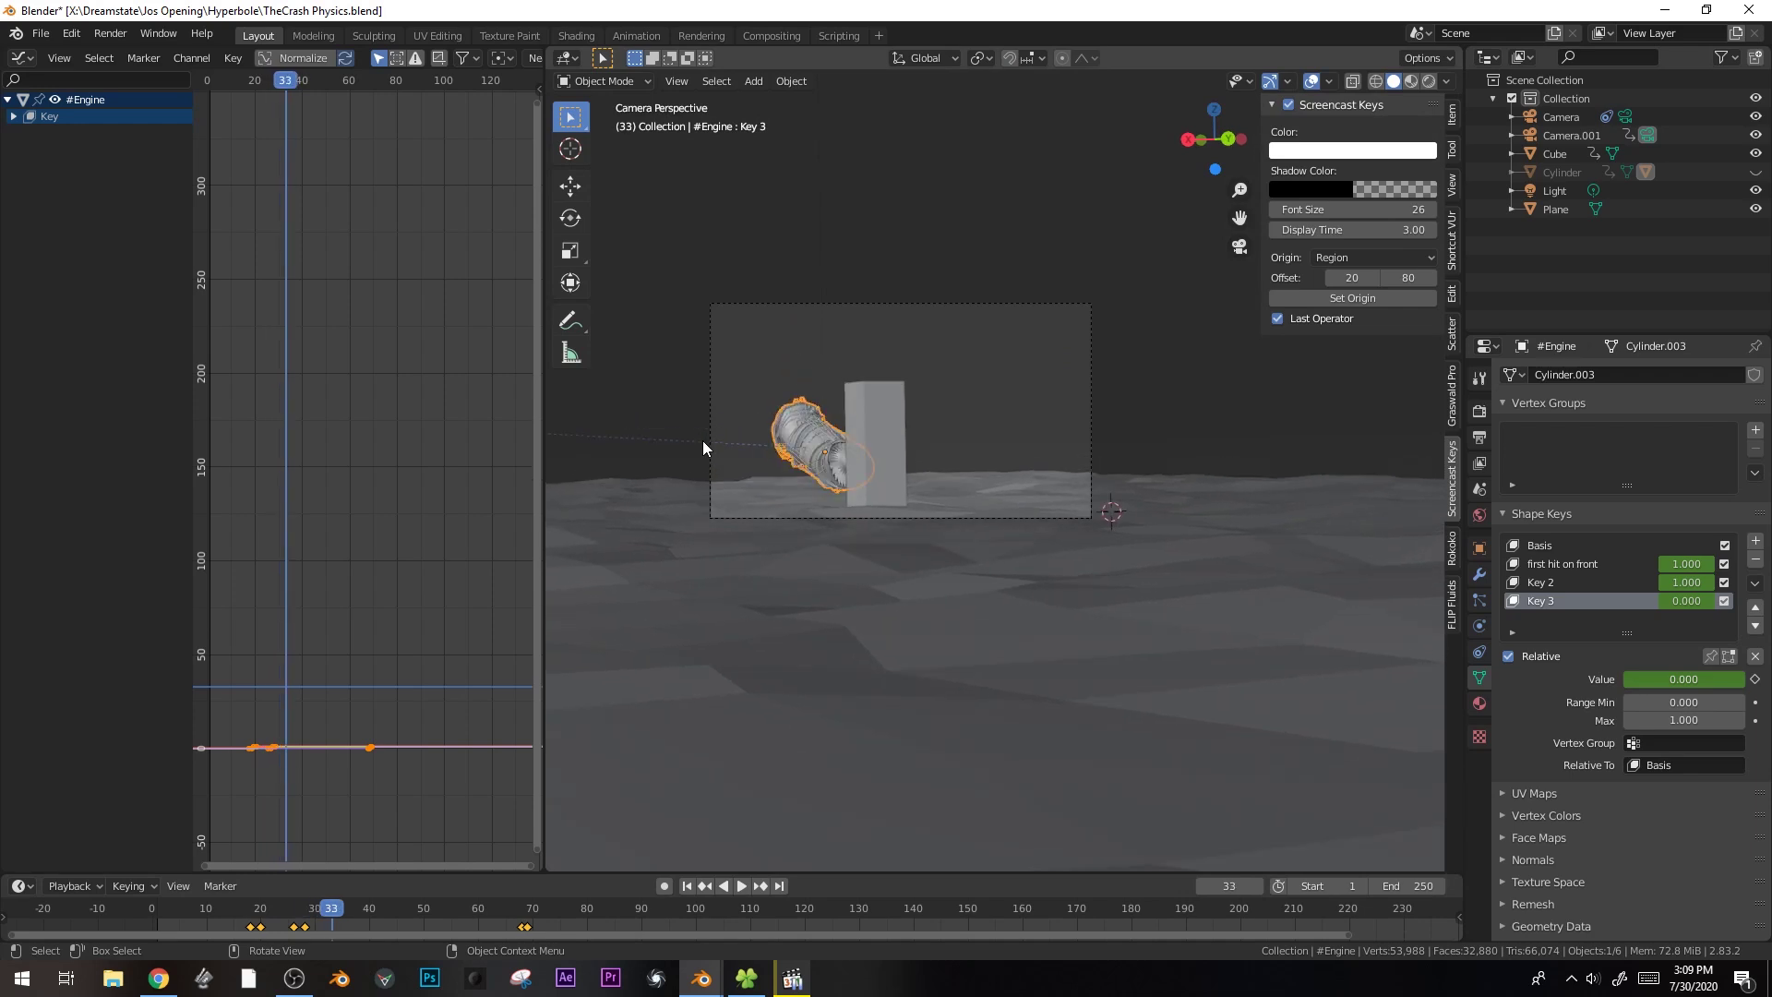
# - Leave the camera view, frame the engine up close, and disable the "first hit on front", Key 2 and Key 3 shape keys
pyautogui.press('KP_0')
pyautogui.press('KP_Decimal')
pyautogui.moveTo(912, 501); pyautogui.dragTo(1060, 526, button='middle')
pyautogui.scroll(2, 1060, 526)
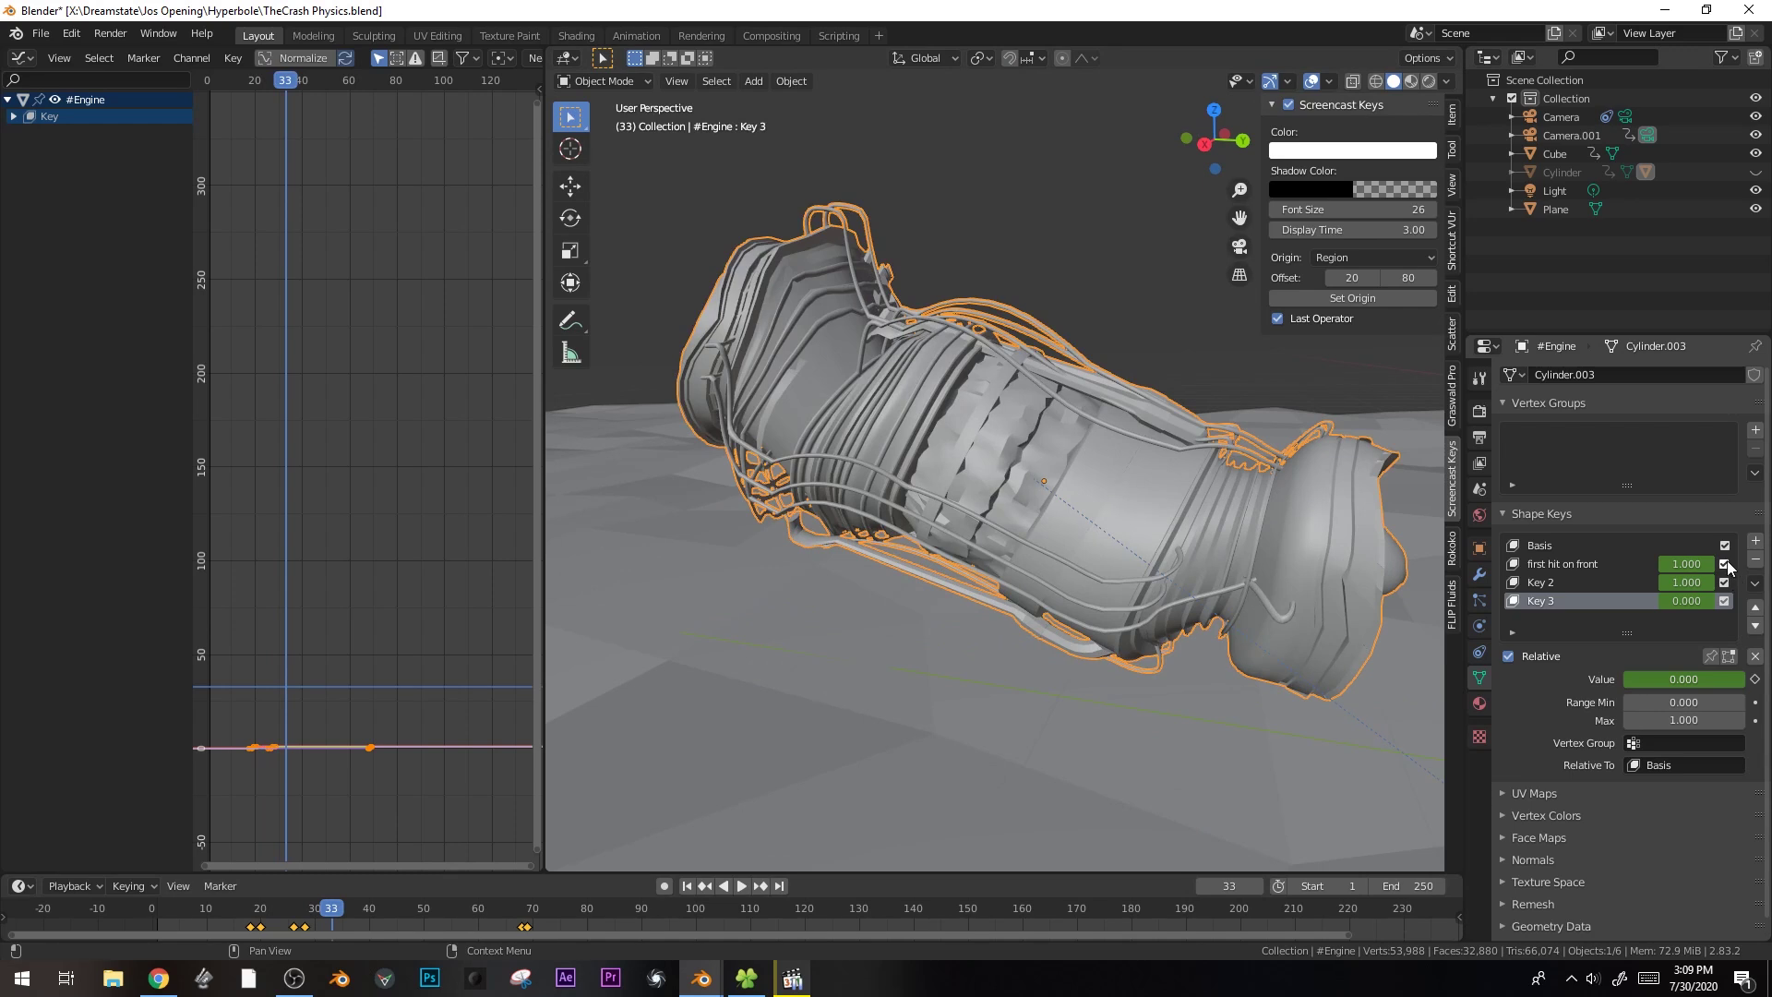
pyautogui.moveTo(1726, 563); pyautogui.dragTo(1726, 601)
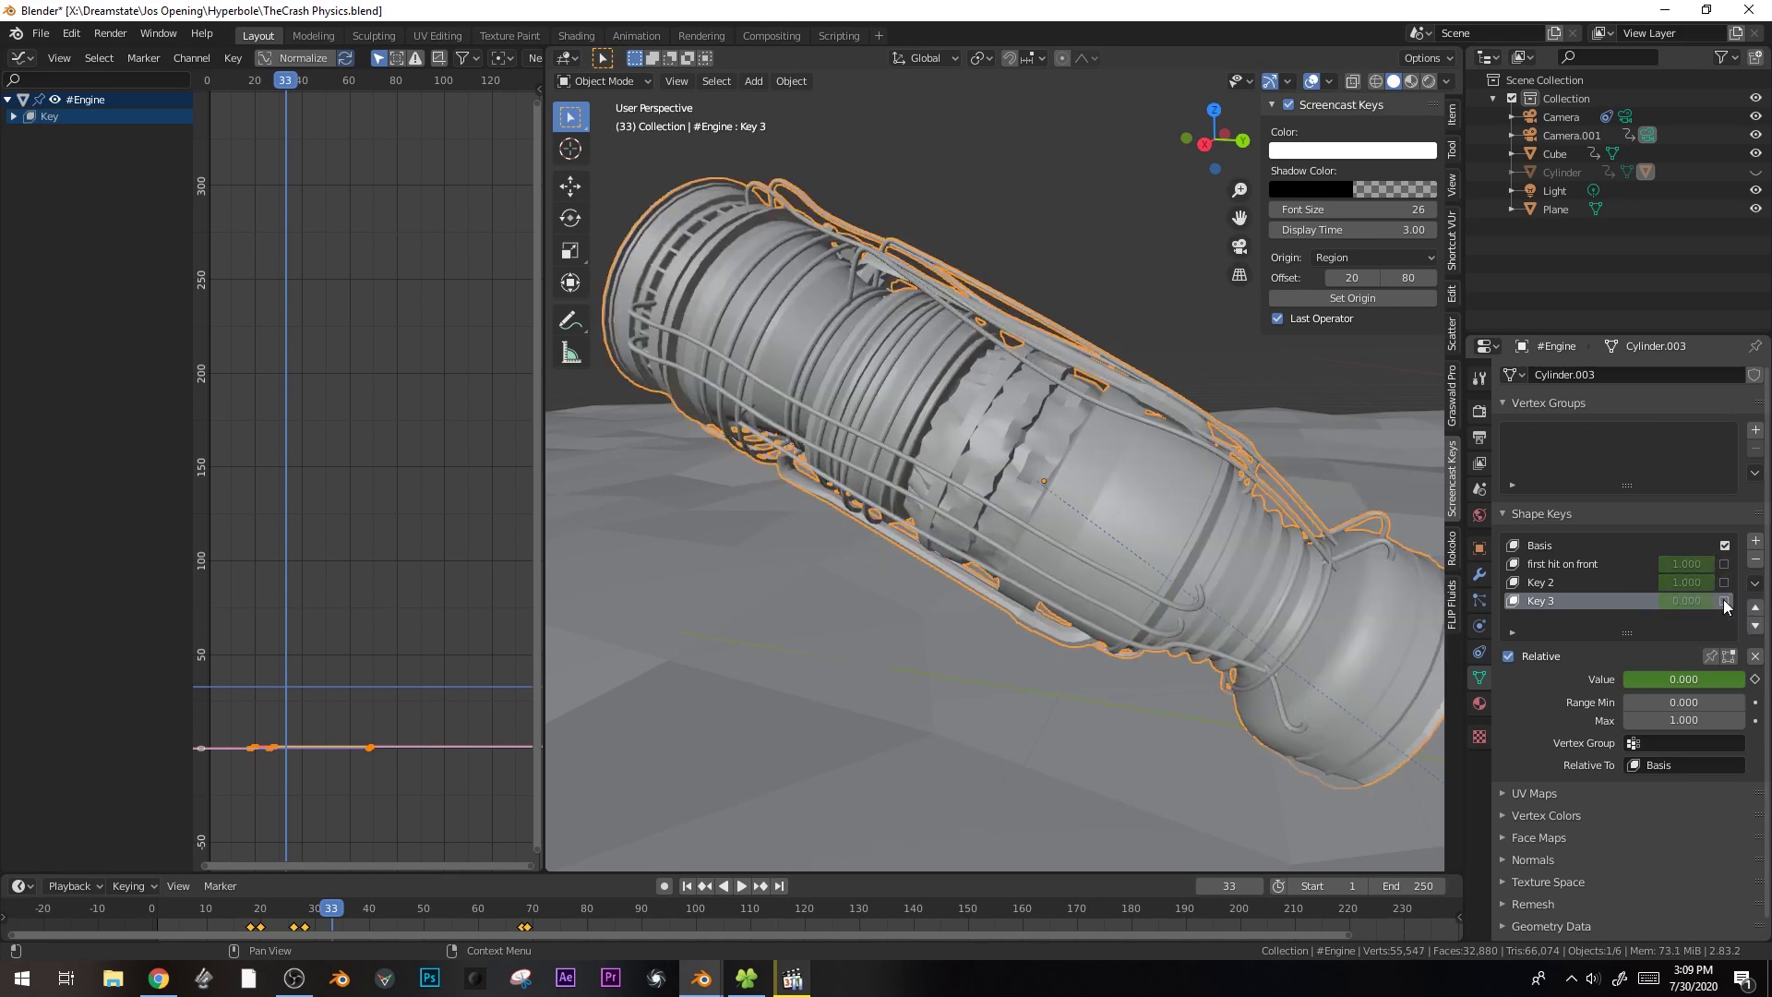
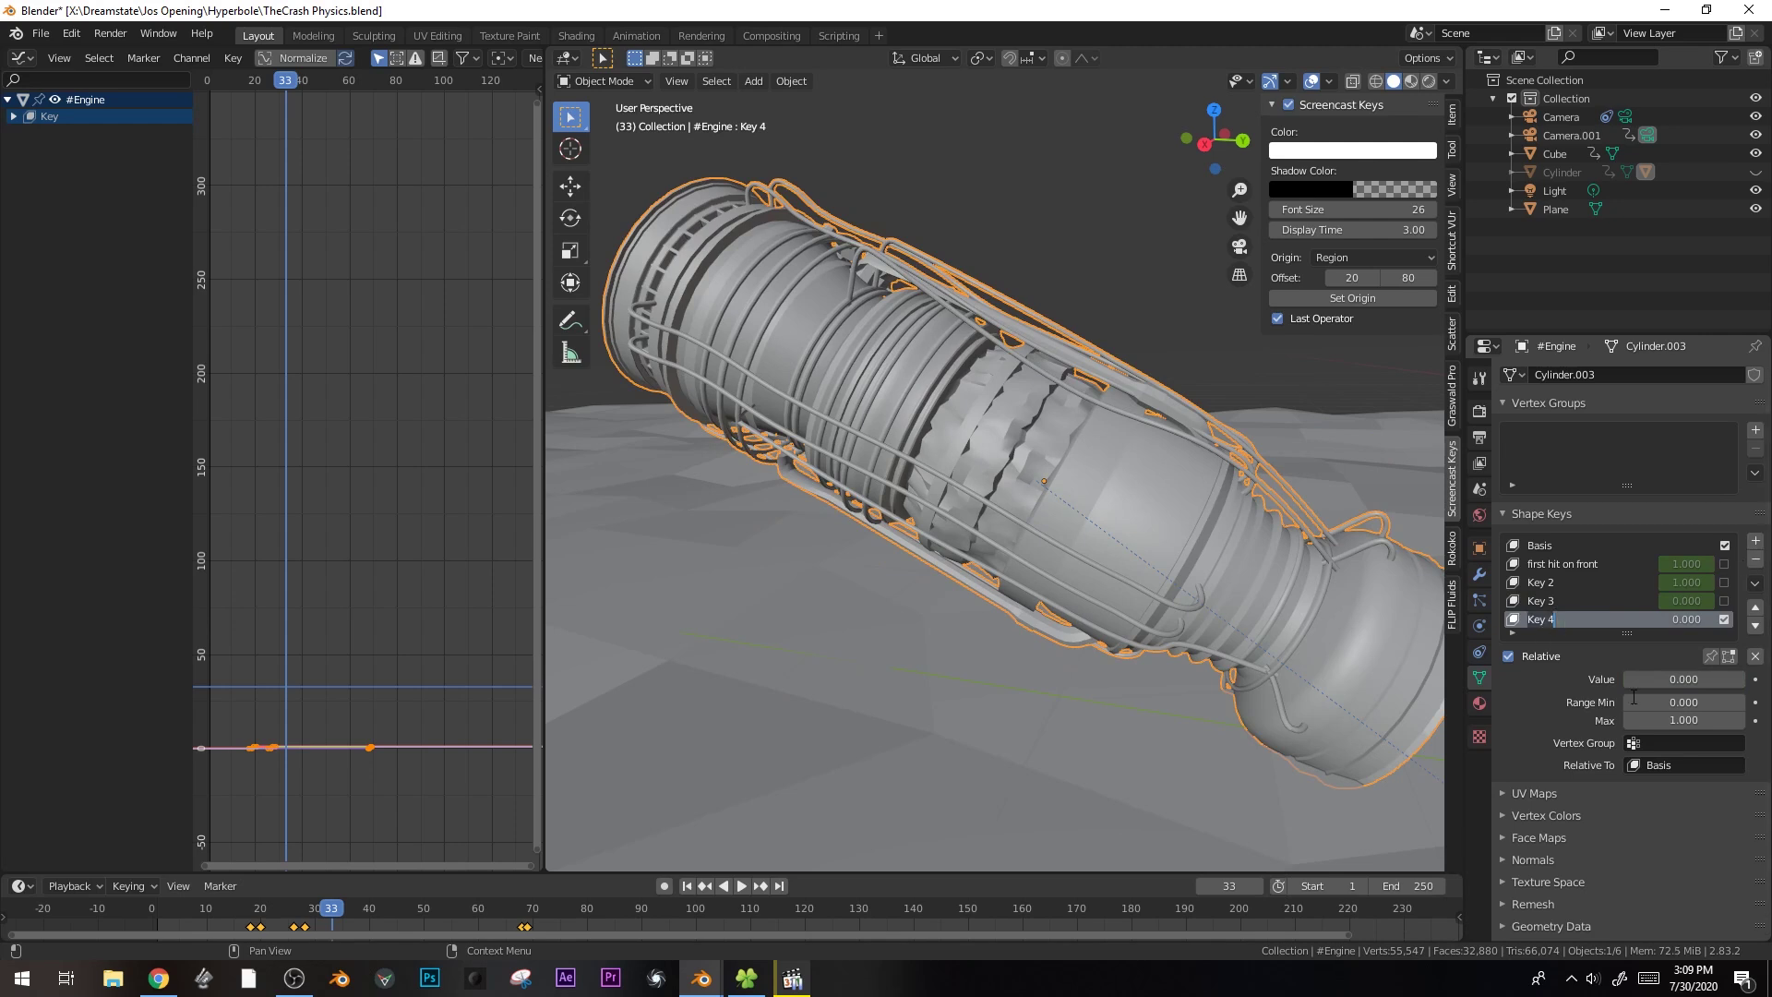
# - Rename the new shape key as pipes and open the engine mesh for editing
pyautogui.write('es')
pyautogui.press('Return')
pyautogui.press('Tab')
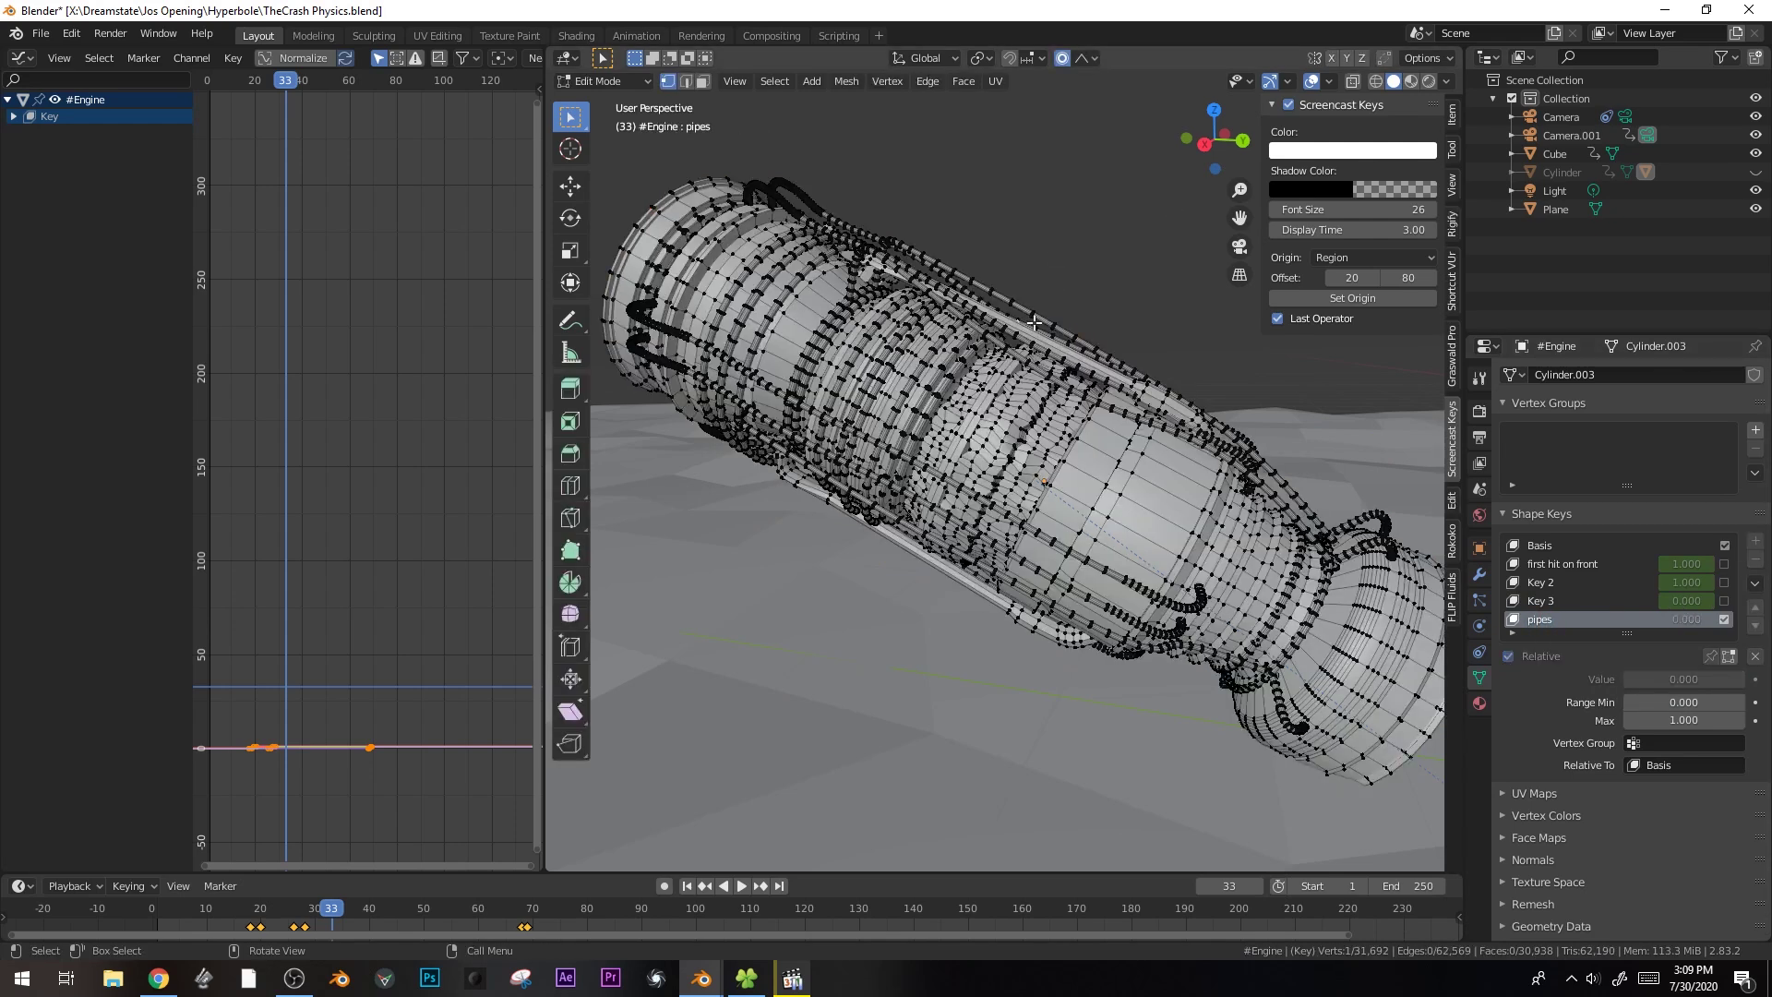
# - Pull the middle of the engine's upper pipe outward and rotate it with proportional editing to form a bulge
pyautogui.press('g')
pyautogui.scroll(-4, 1140, 255)
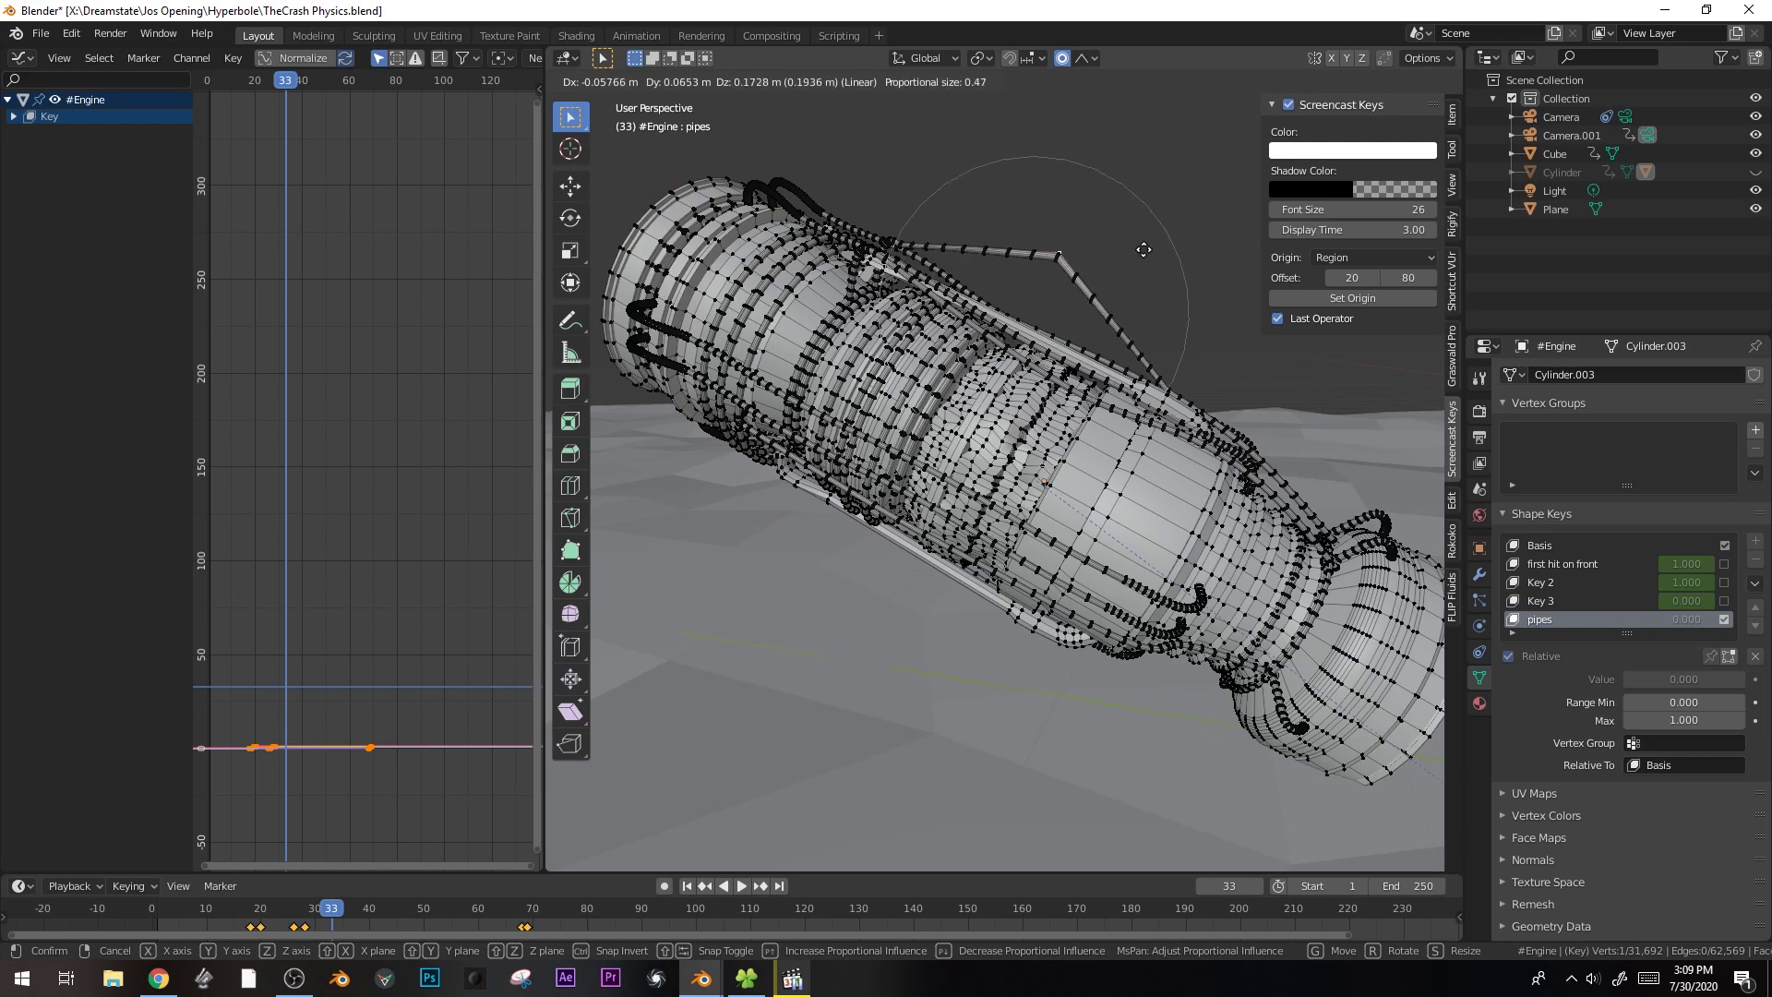
pyautogui.click(1151, 249)
pyautogui.press('r')
pyautogui.click(1126, 220)
pyautogui.press('g')
pyautogui.click(1122, 225)
# - Pull the front end of the neighbouring upper pipe far off the engine and twist it into a loose, bent end
pyautogui.hotkey('ctrl', 'l')
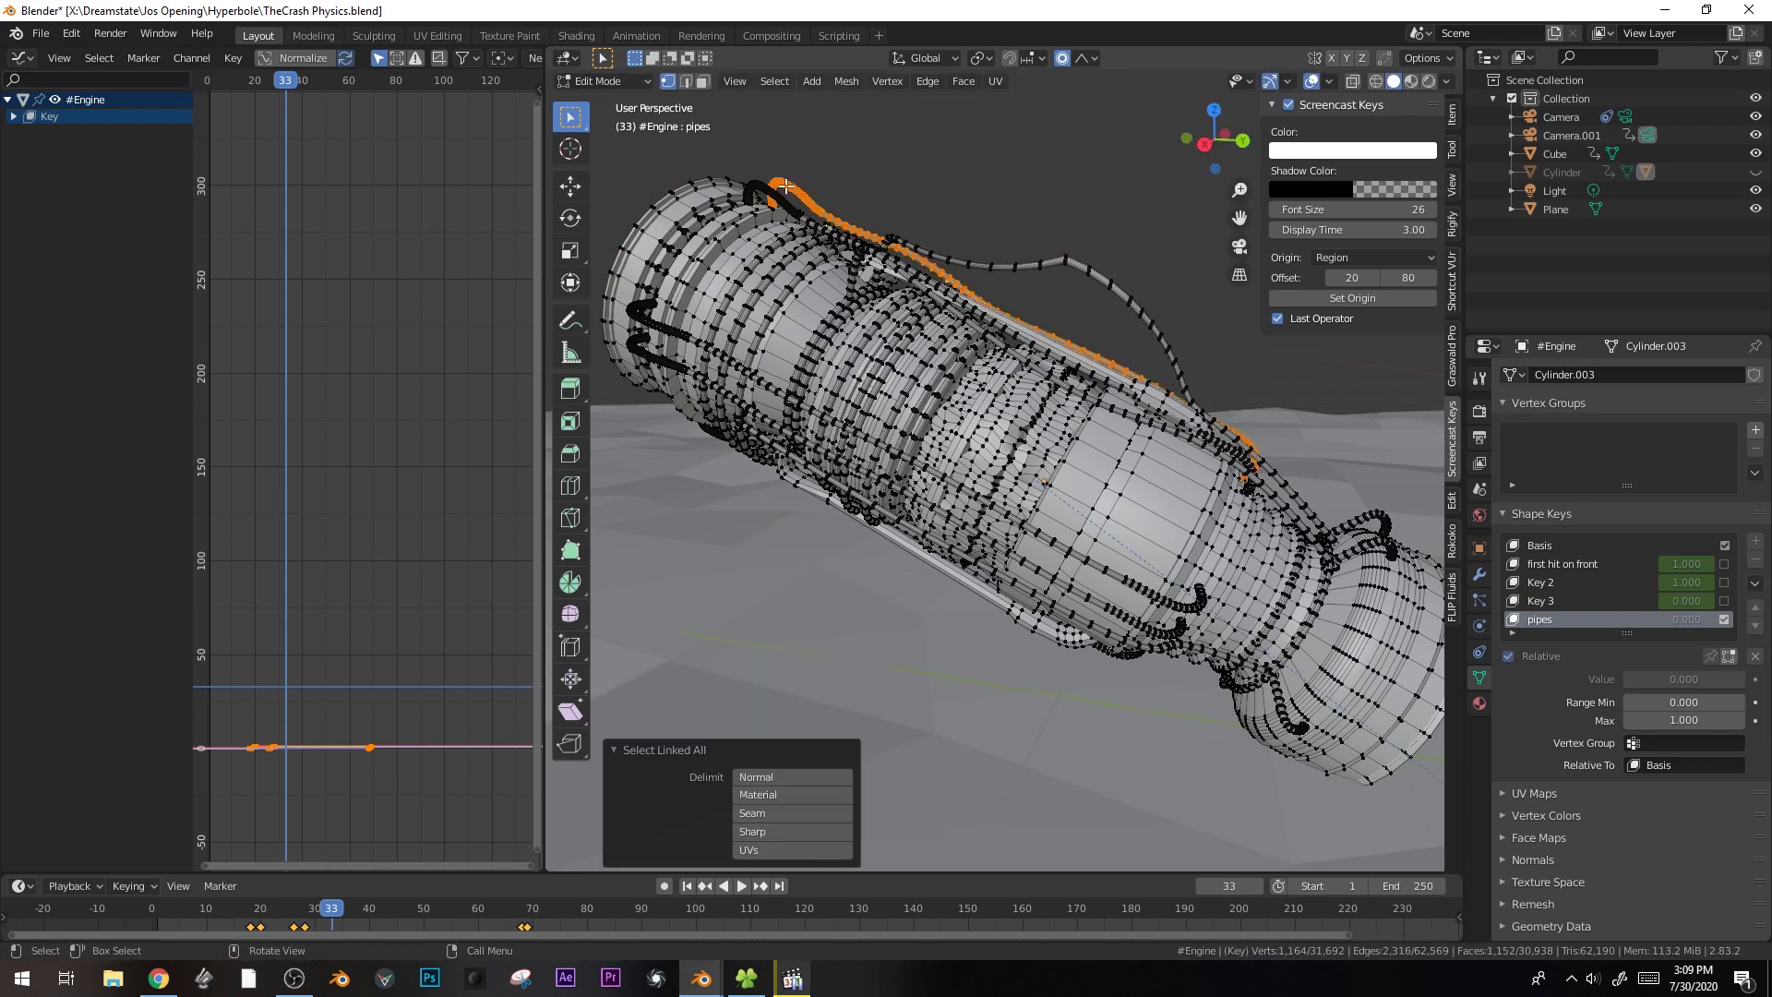
pyautogui.click(787, 187)
pyautogui.press('g')
pyautogui.click(836, 139)
pyautogui.press('r')
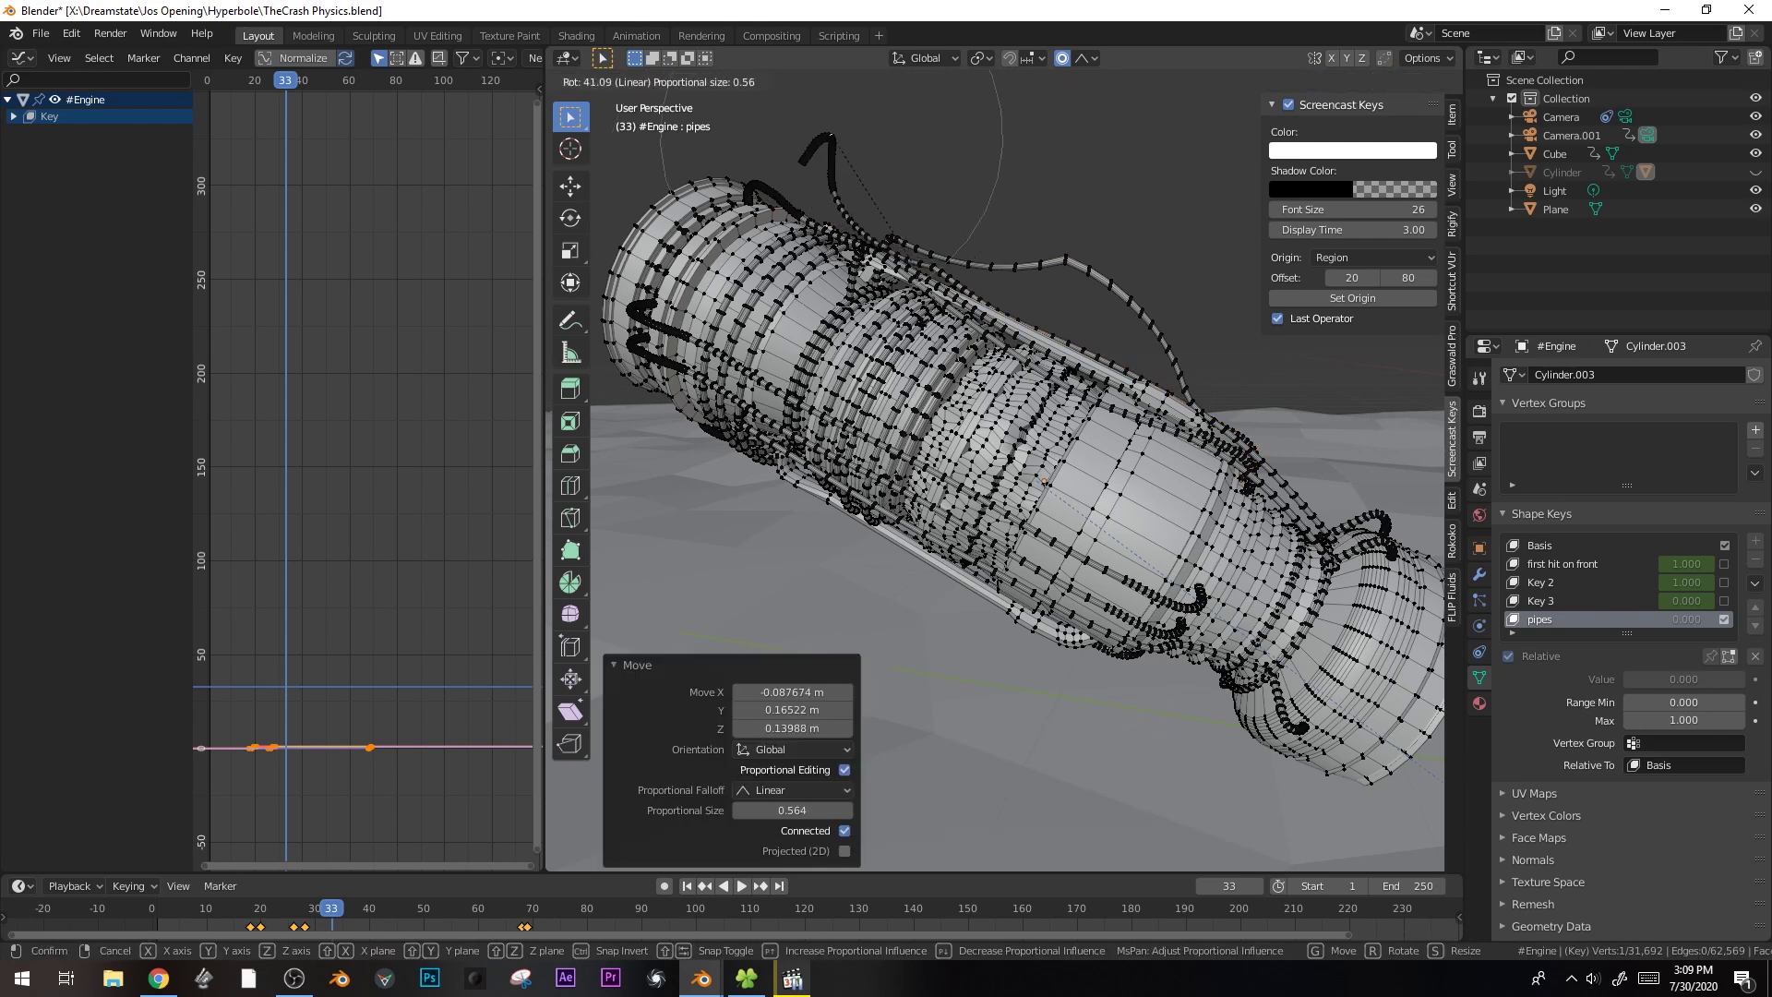
pyautogui.click(957, 245)
pyautogui.press('g')
pyautogui.click(996, 198)
pyautogui.press('r')
pyautogui.click(997, 189)
# - Pull another upper pipe outward at mid-length and lift a pipe near the nozzle end off the body
pyautogui.click(969, 322)
pyautogui.press('g')
pyautogui.click(1106, 332)
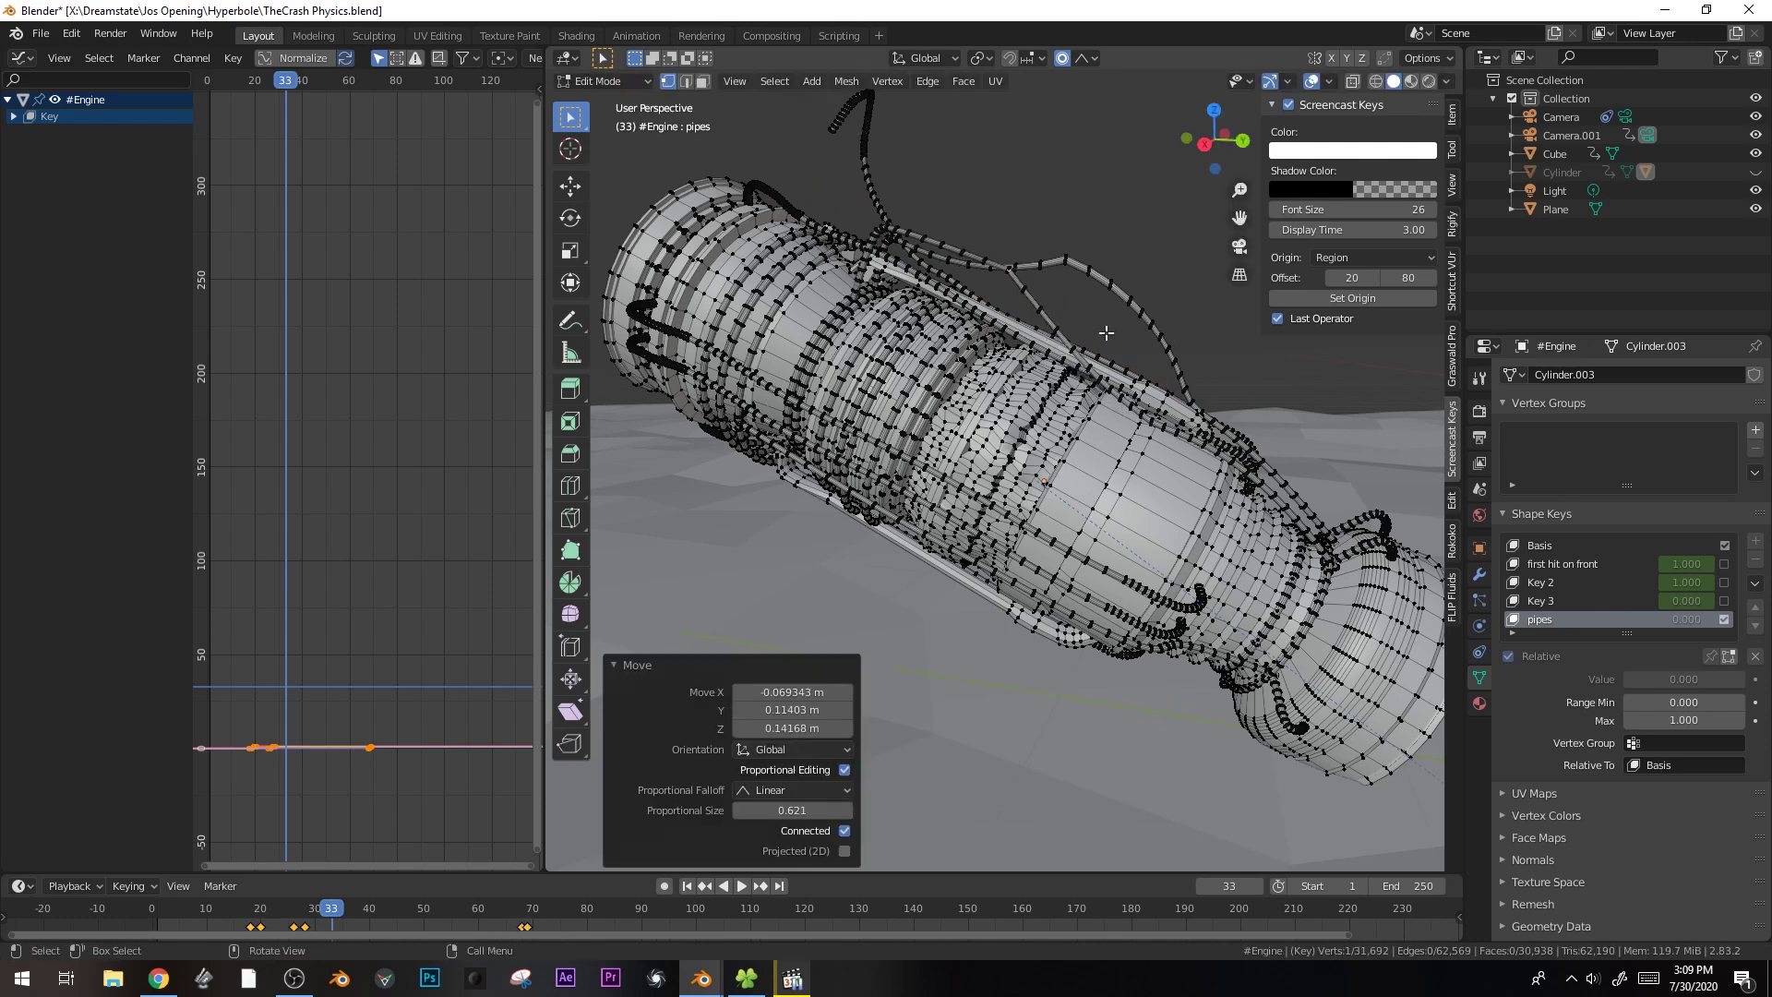
pyautogui.click(1286, 459)
pyautogui.press('g')
pyautogui.click(1320, 430)
# - Pull two more upper pipe sections outward between the engine's middle and its nozzle
pyautogui.moveTo(1281, 334); pyautogui.dragTo(1295, 447, button='middle')
pyautogui.click(1135, 349)
pyautogui.press('g')
pyautogui.click(1178, 338)
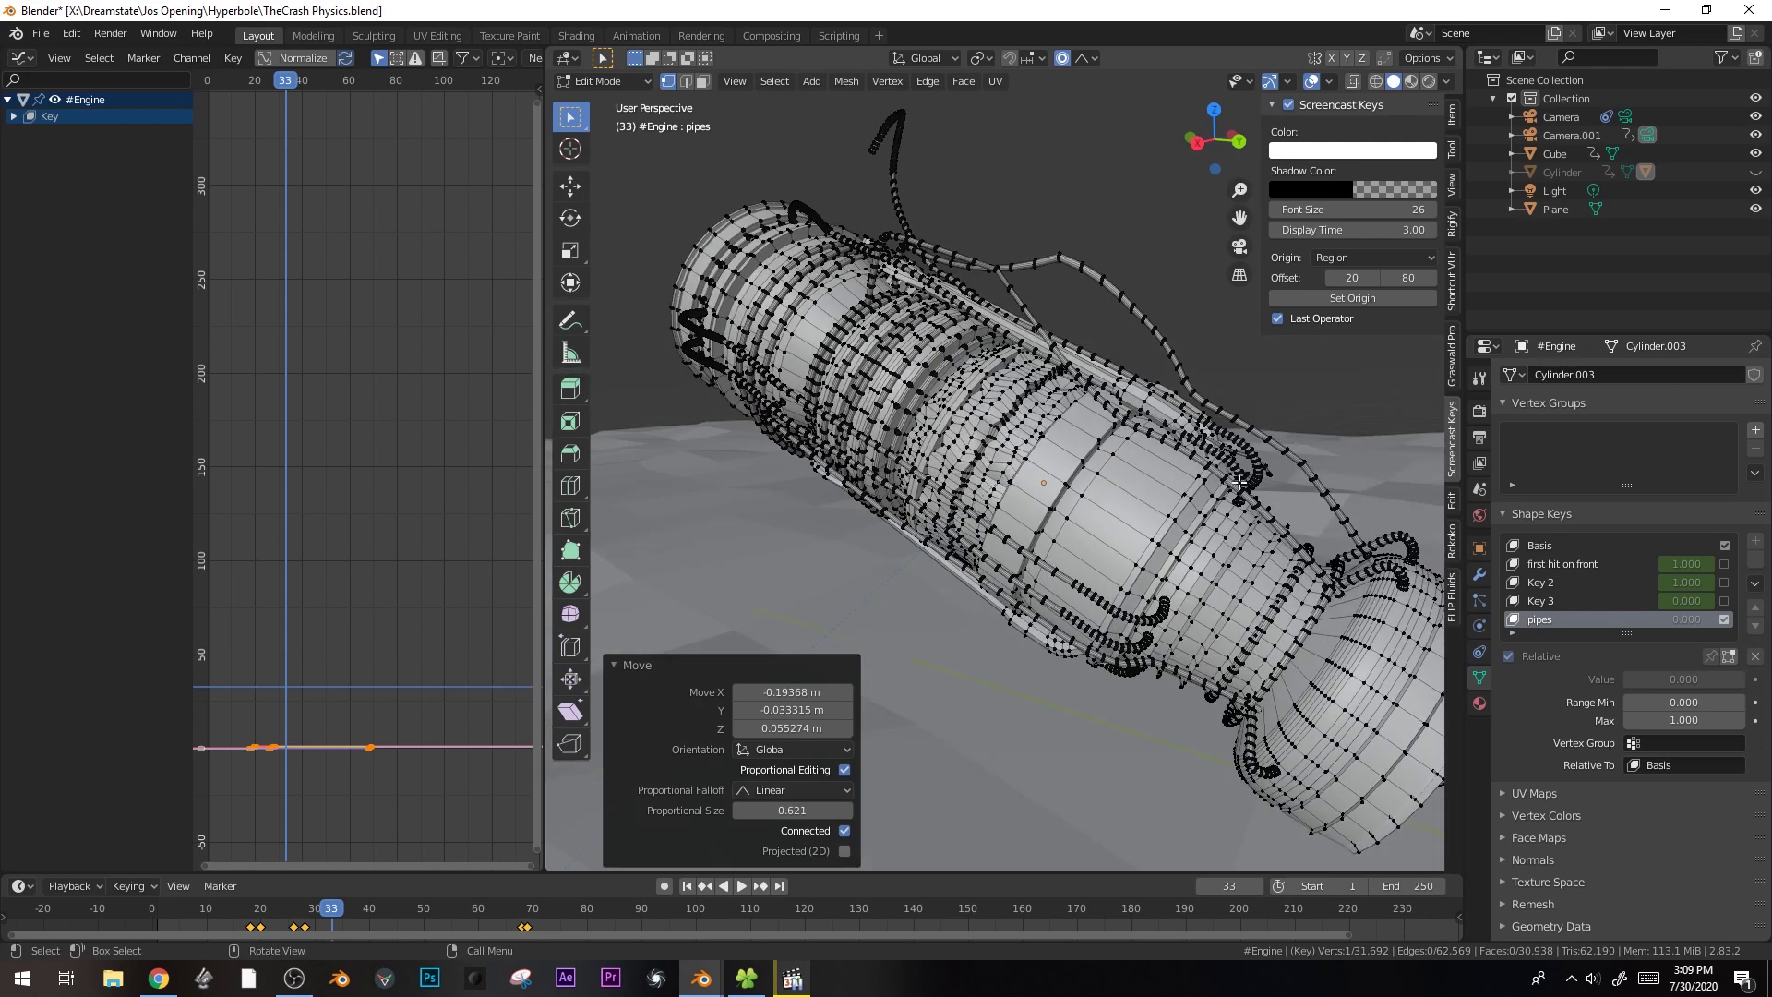
pyautogui.press('g')
pyautogui.click(1251, 426)
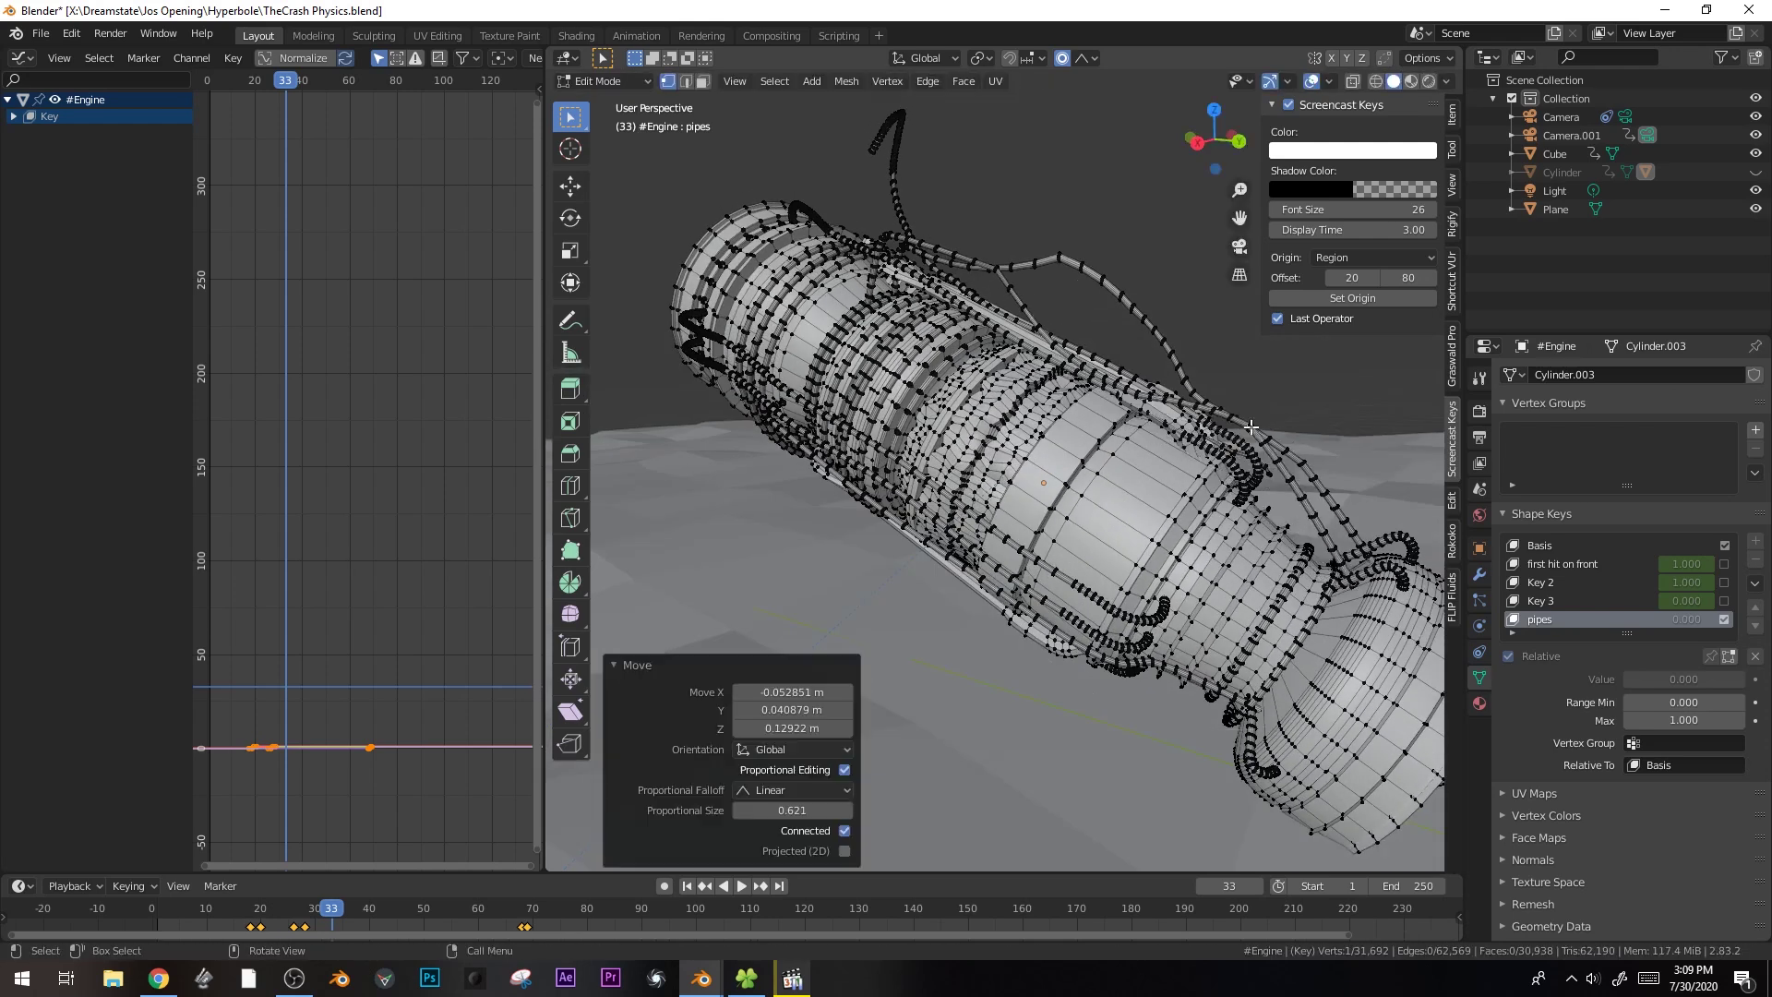
# - Shift the pipes at the front side, beside the nozzle and along the lower middle body out of place
pyautogui.press('g')
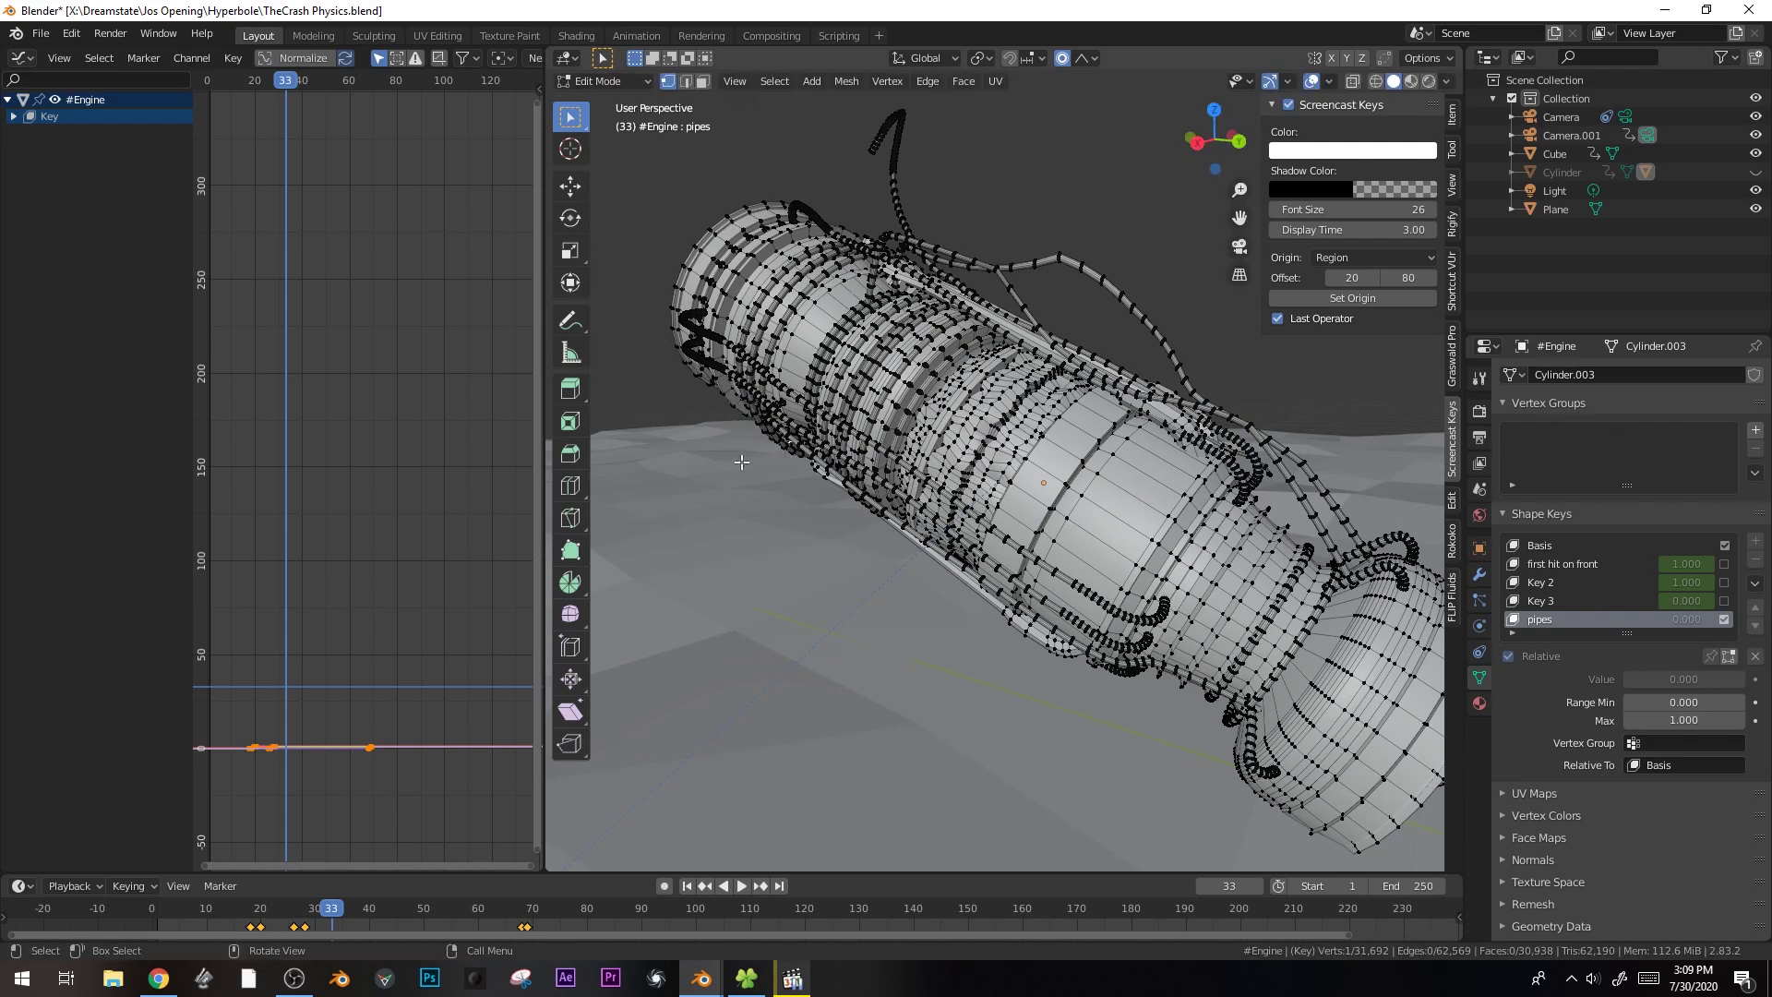
pyautogui.click(713, 351)
pyautogui.press('g')
pyautogui.click(731, 353)
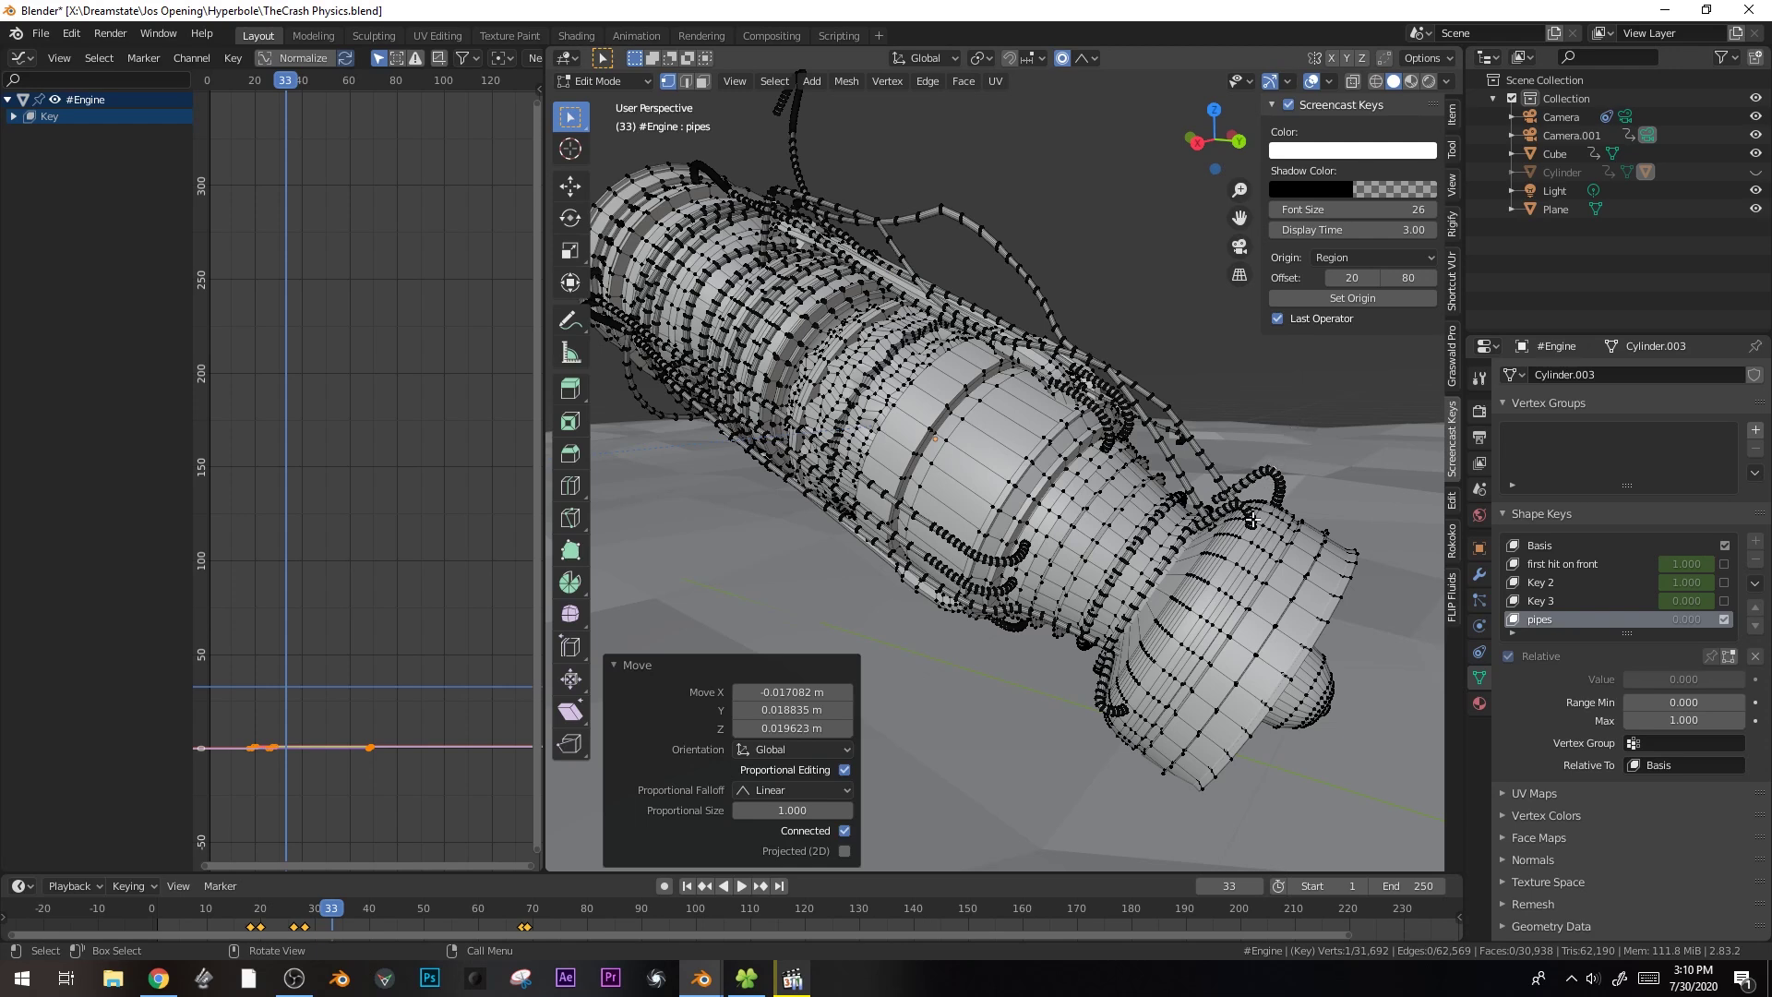
pyautogui.press('g')
pyautogui.click(1241, 489)
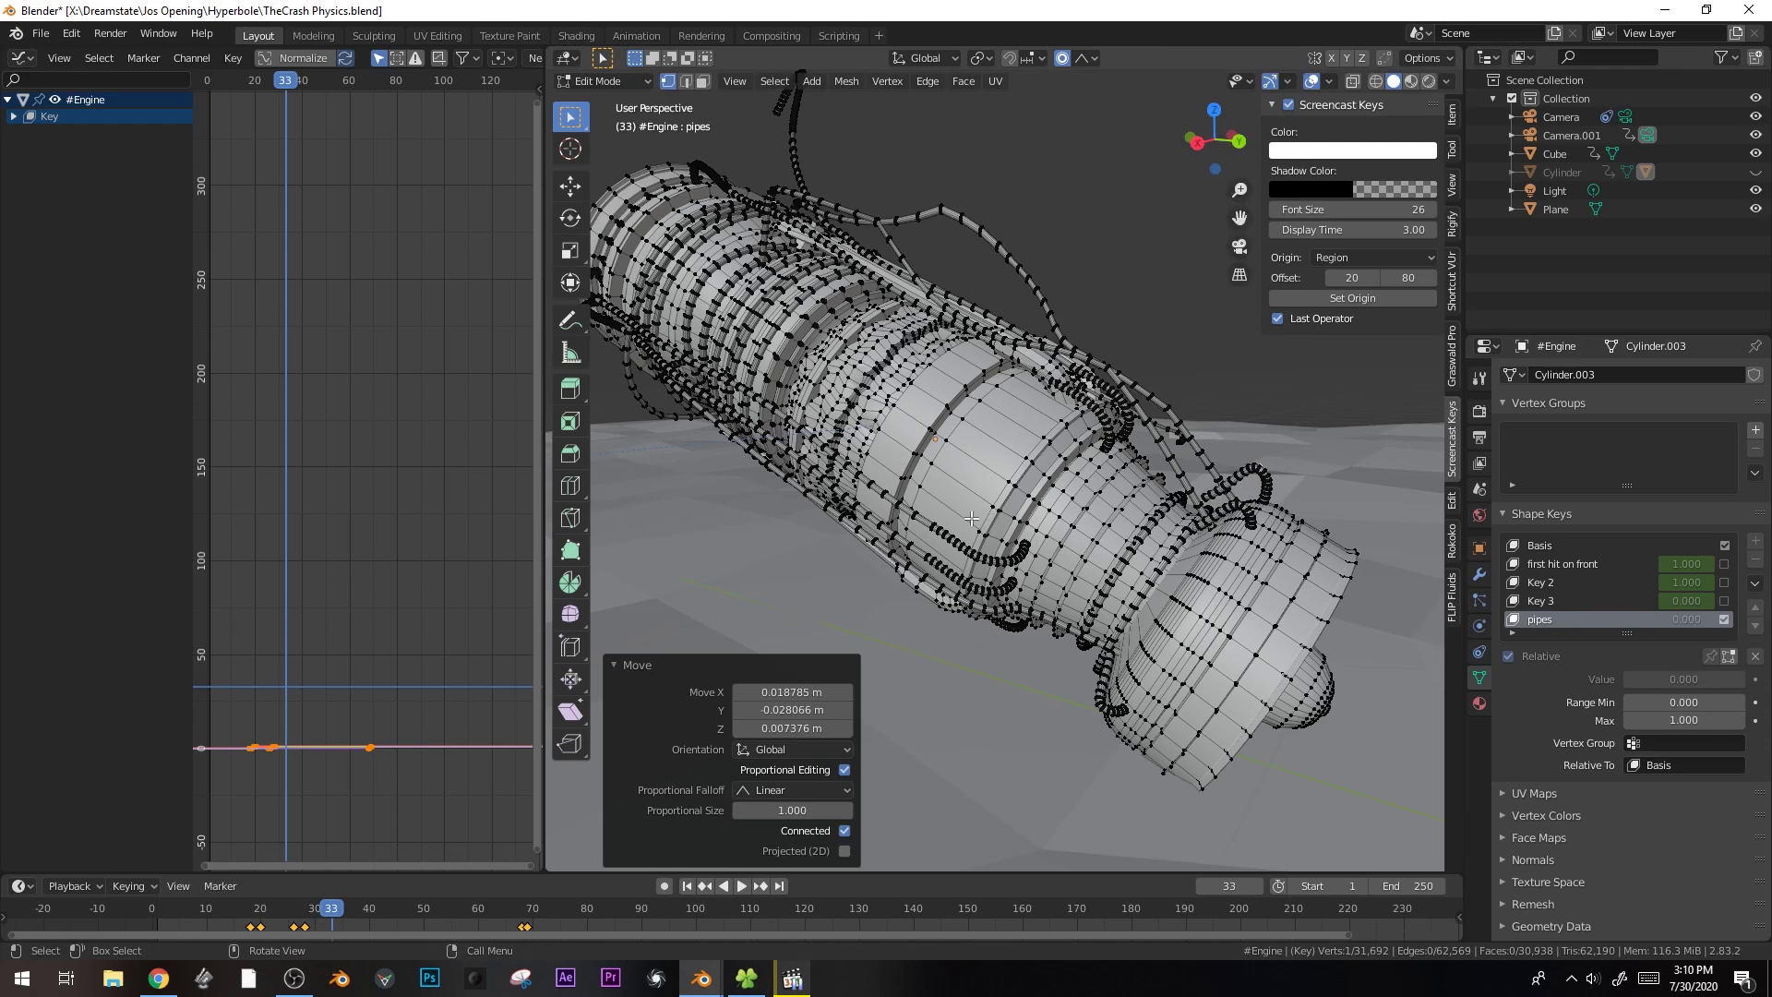
pyautogui.press('g')
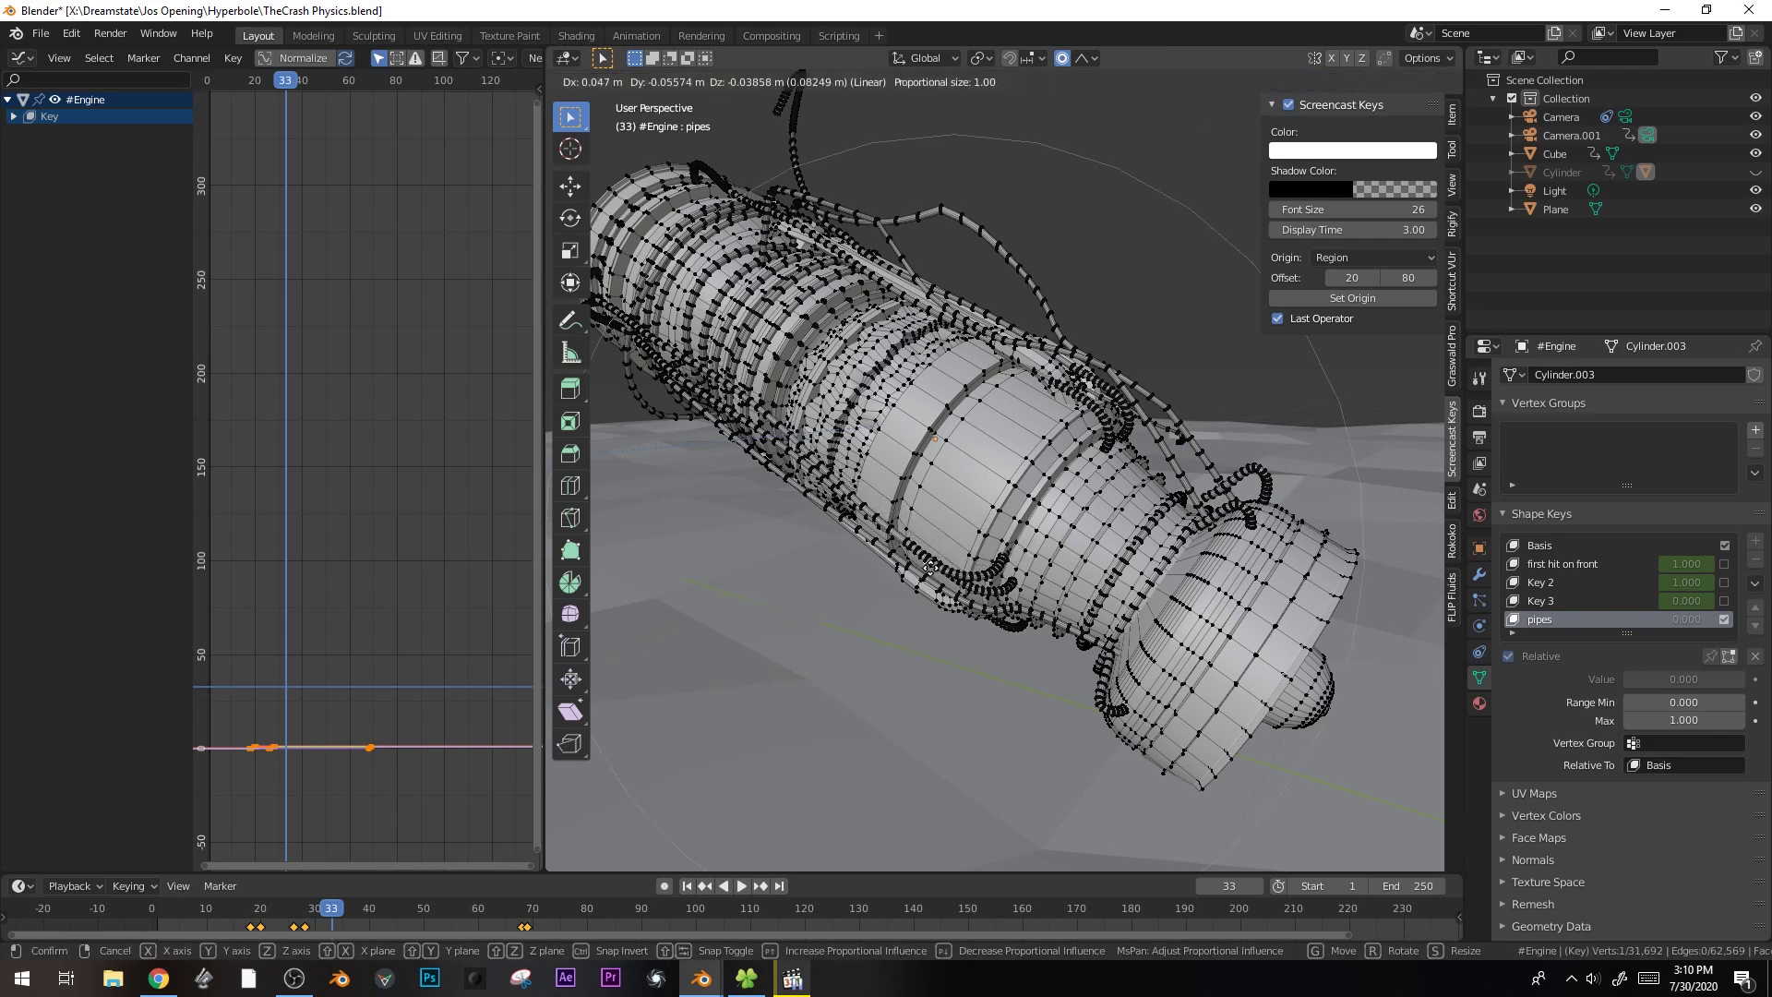
pyautogui.click(930, 574)
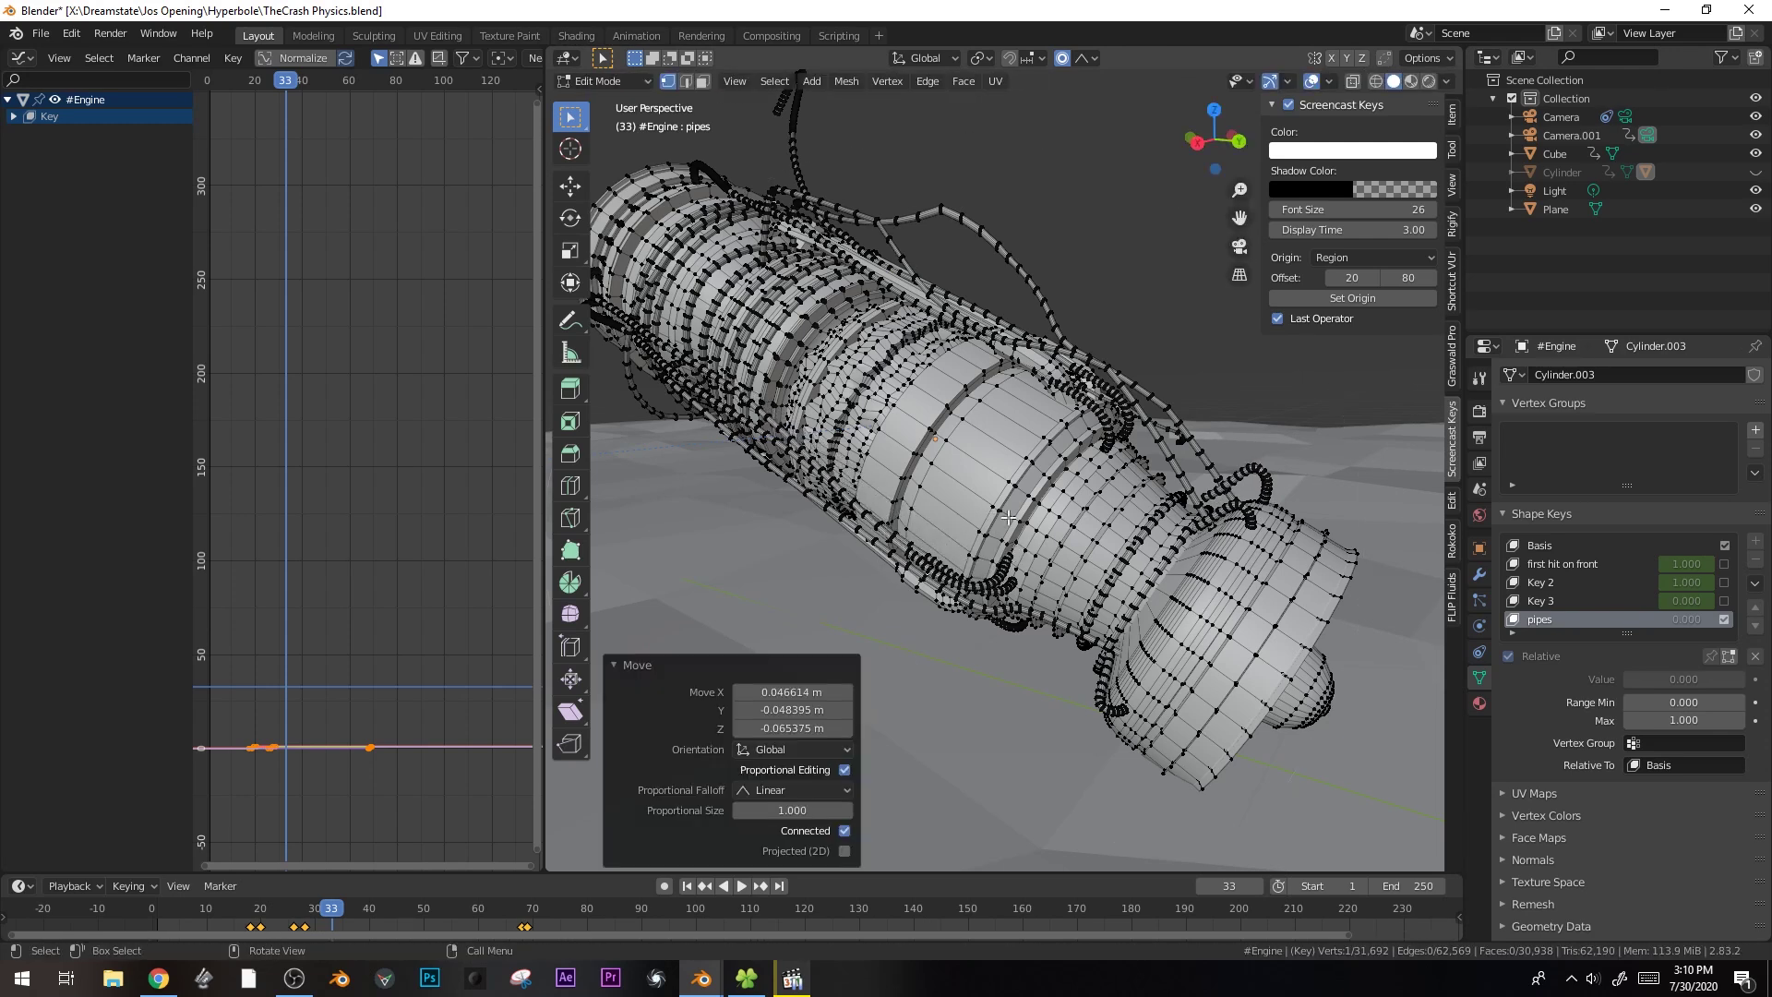
# - Move a pipe on the upper front body and bend the front pipe loop, rotating it about 21.8°
pyautogui.press('g')
pyautogui.click(764, 302)
pyautogui.press('g')
pyautogui.press('g')
pyautogui.click(770, 163)
pyautogui.press('r')
pyautogui.click(850, 249)
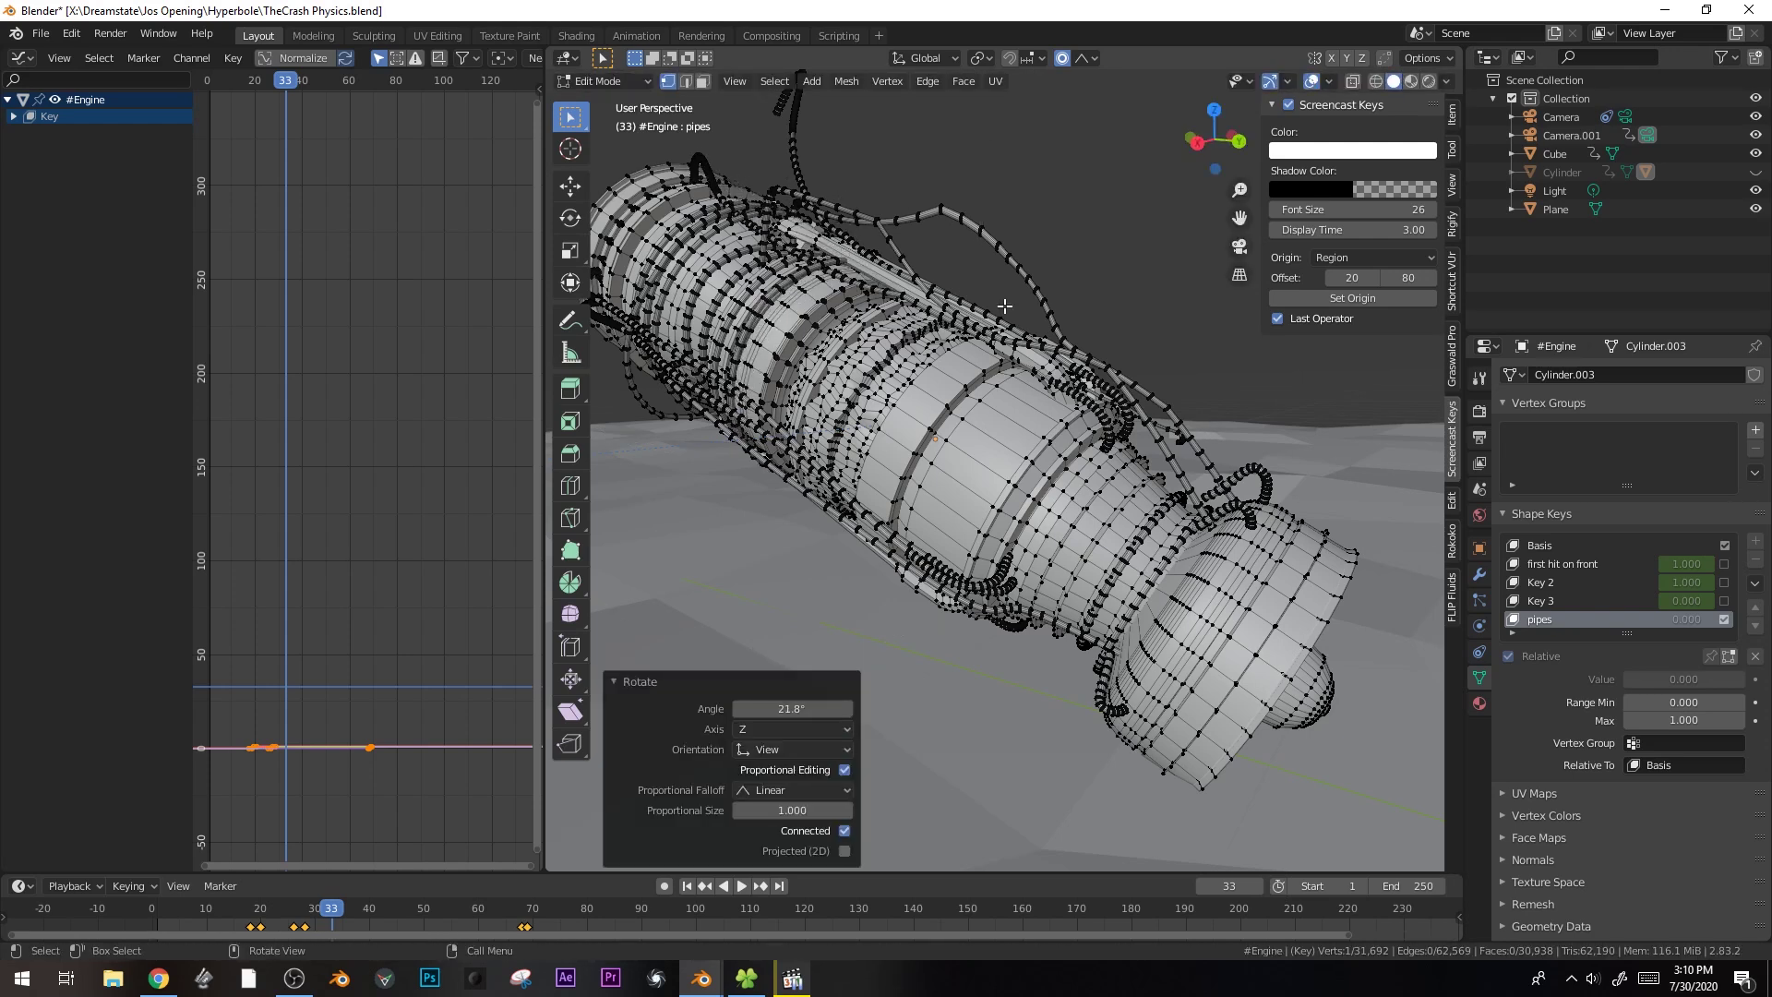
# - Leave mesh editing and re-enable the "first hit on front", Key 2 and Key 3 shape keys
pyautogui.press('Tab')
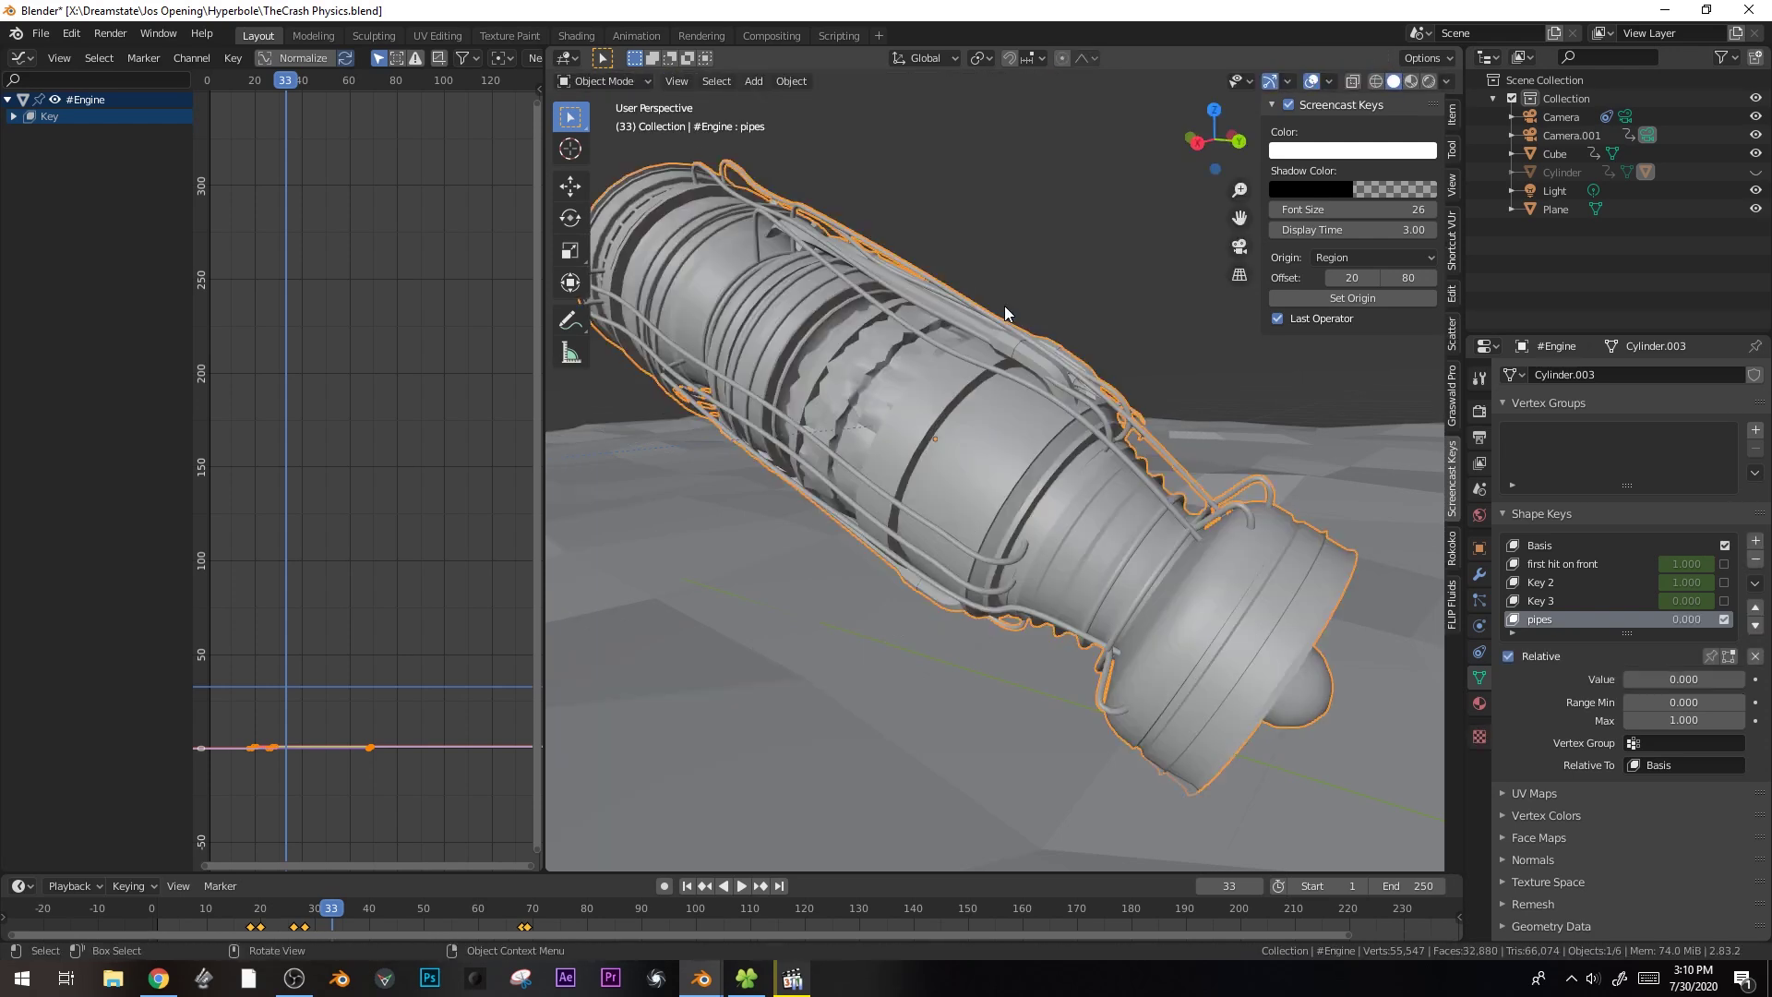
pyautogui.click(1724, 564)
pyautogui.click(1724, 582)
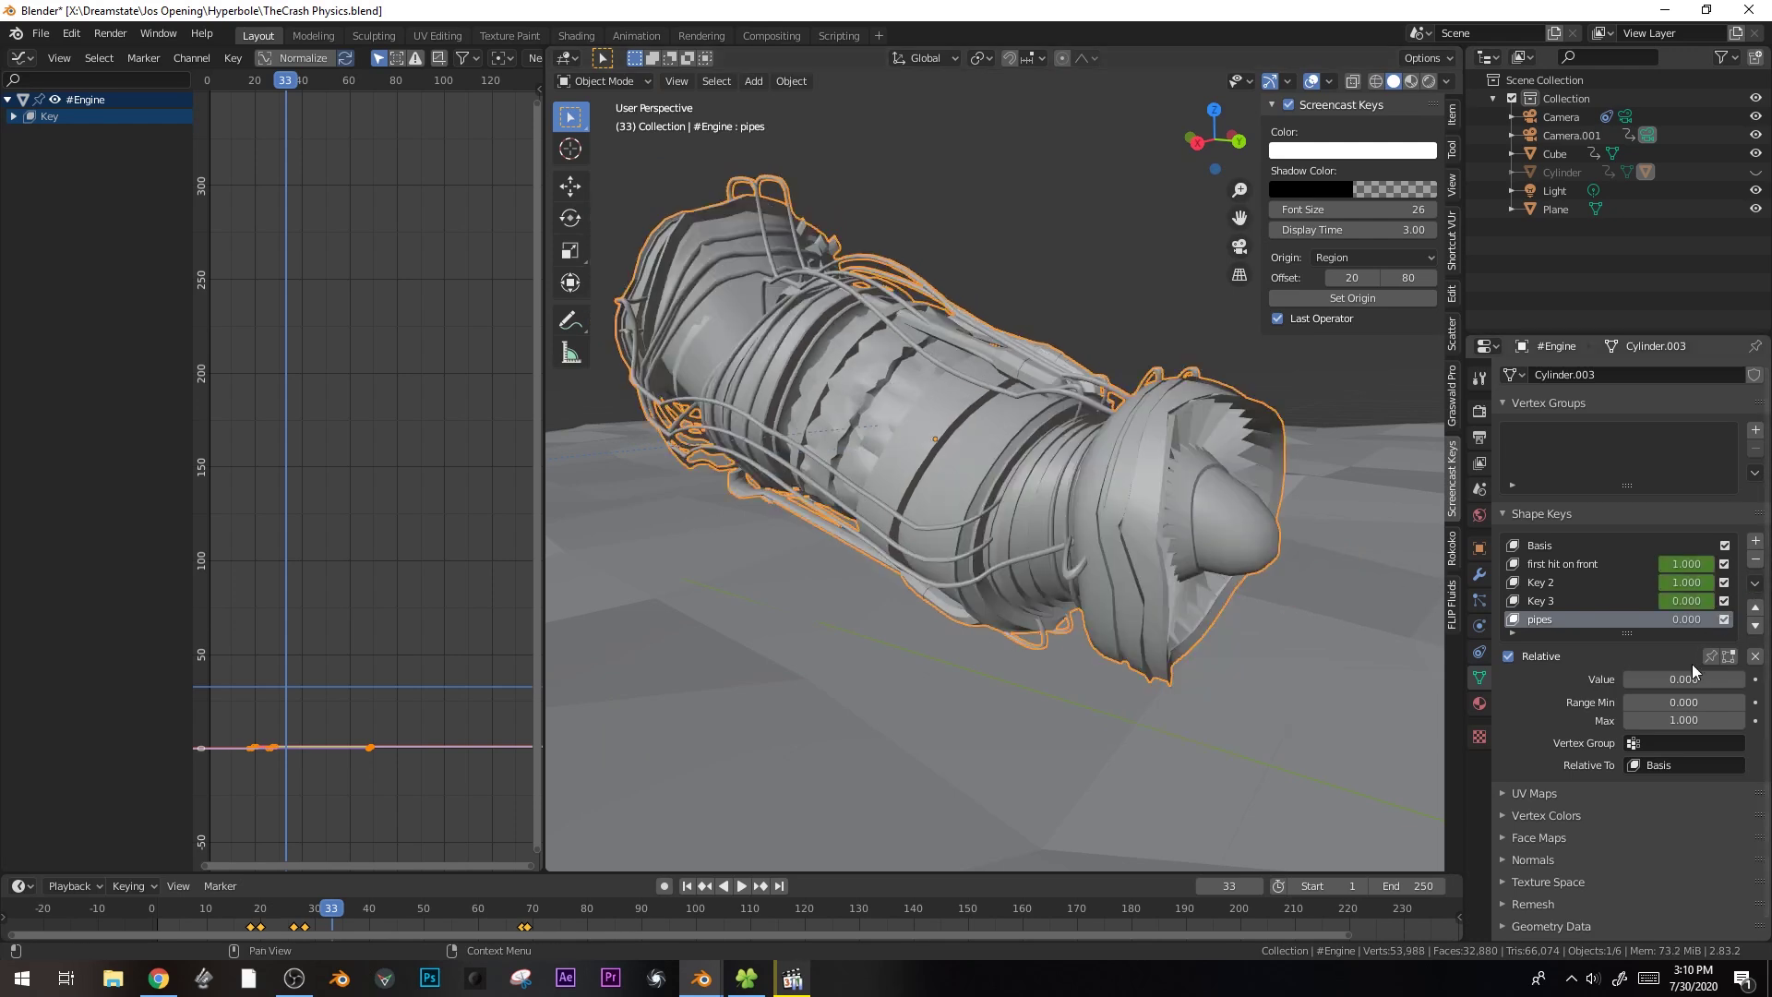
pyautogui.moveTo(1626, 679)
pyautogui.mouseDown()
pyautogui.moveTo(1708, 680)
pyautogui.moveTo(1623, 679)
pyautogui.mouseUp()
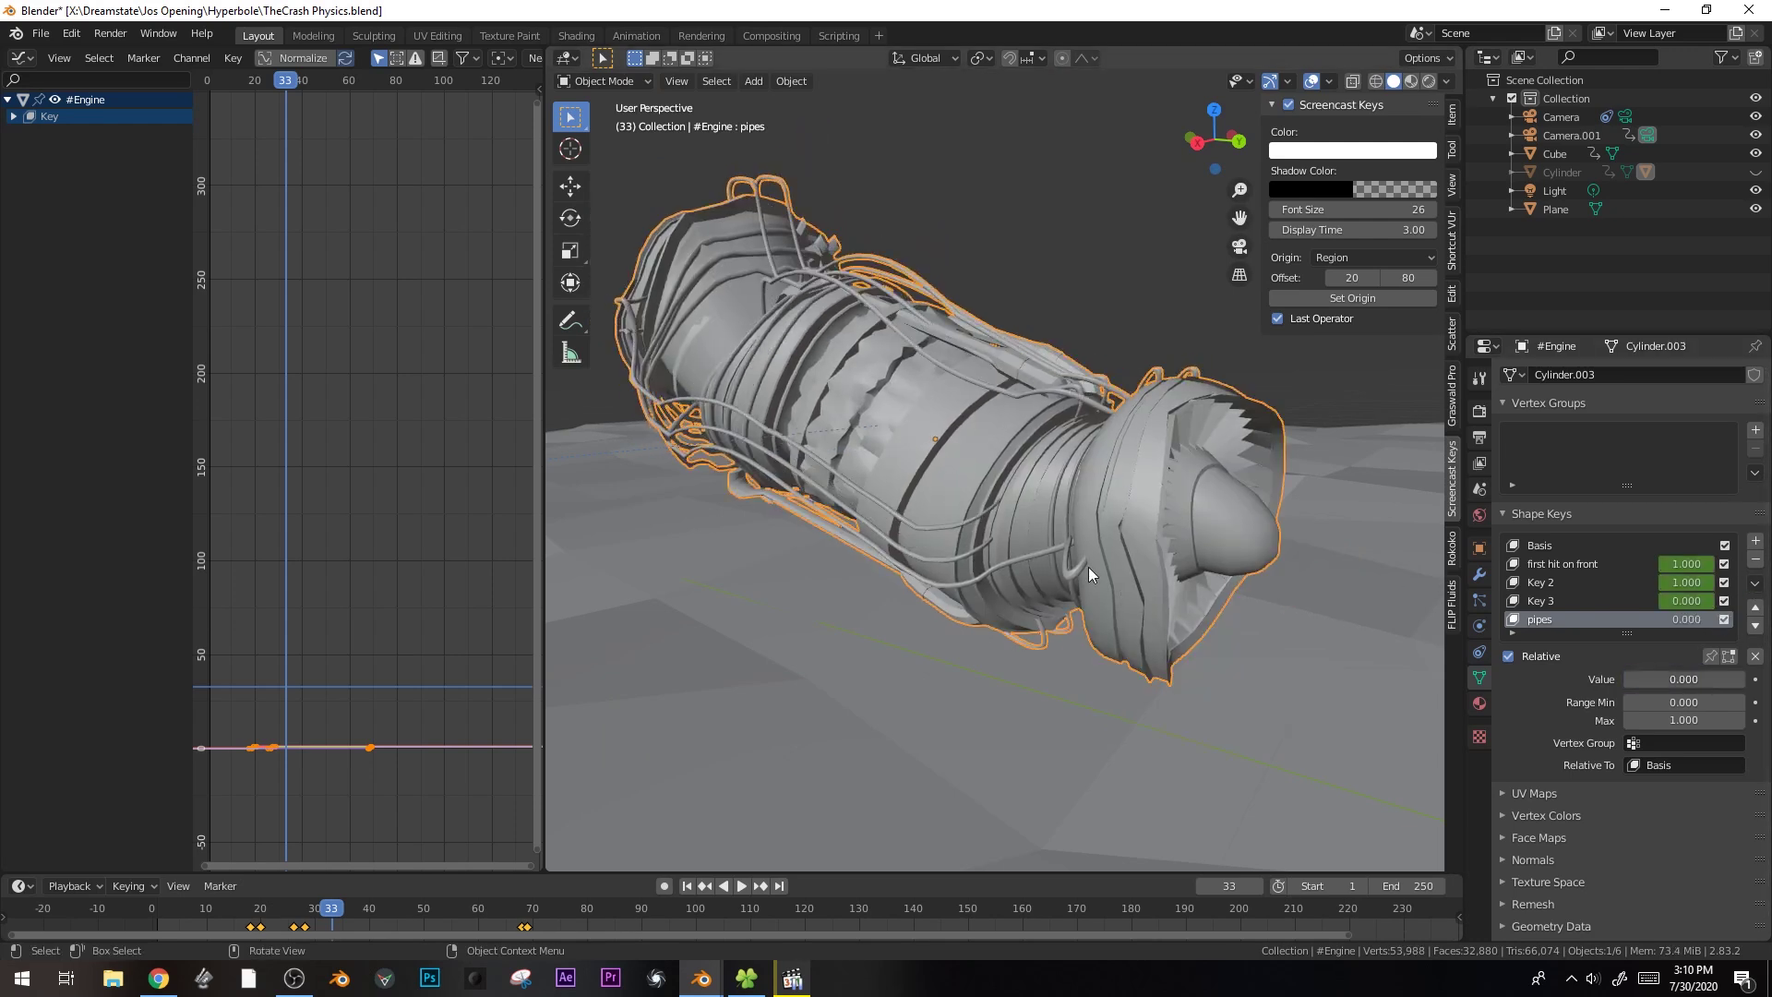
# - Play and step through the tumble from the camera view to examine when the impacts should loosen the pipes
pyautogui.press('KP_0')
pyautogui.press('Left')
pyautogui.press('Left')
pyautogui.press('Left')
pyautogui.press('Left')
pyautogui.press('Left')
pyautogui.press('Left')
pyautogui.press('Left')
pyautogui.press('Left')
pyautogui.press('Left')
pyautogui.press('Left')
pyautogui.press('Left')
pyautogui.press('Left')
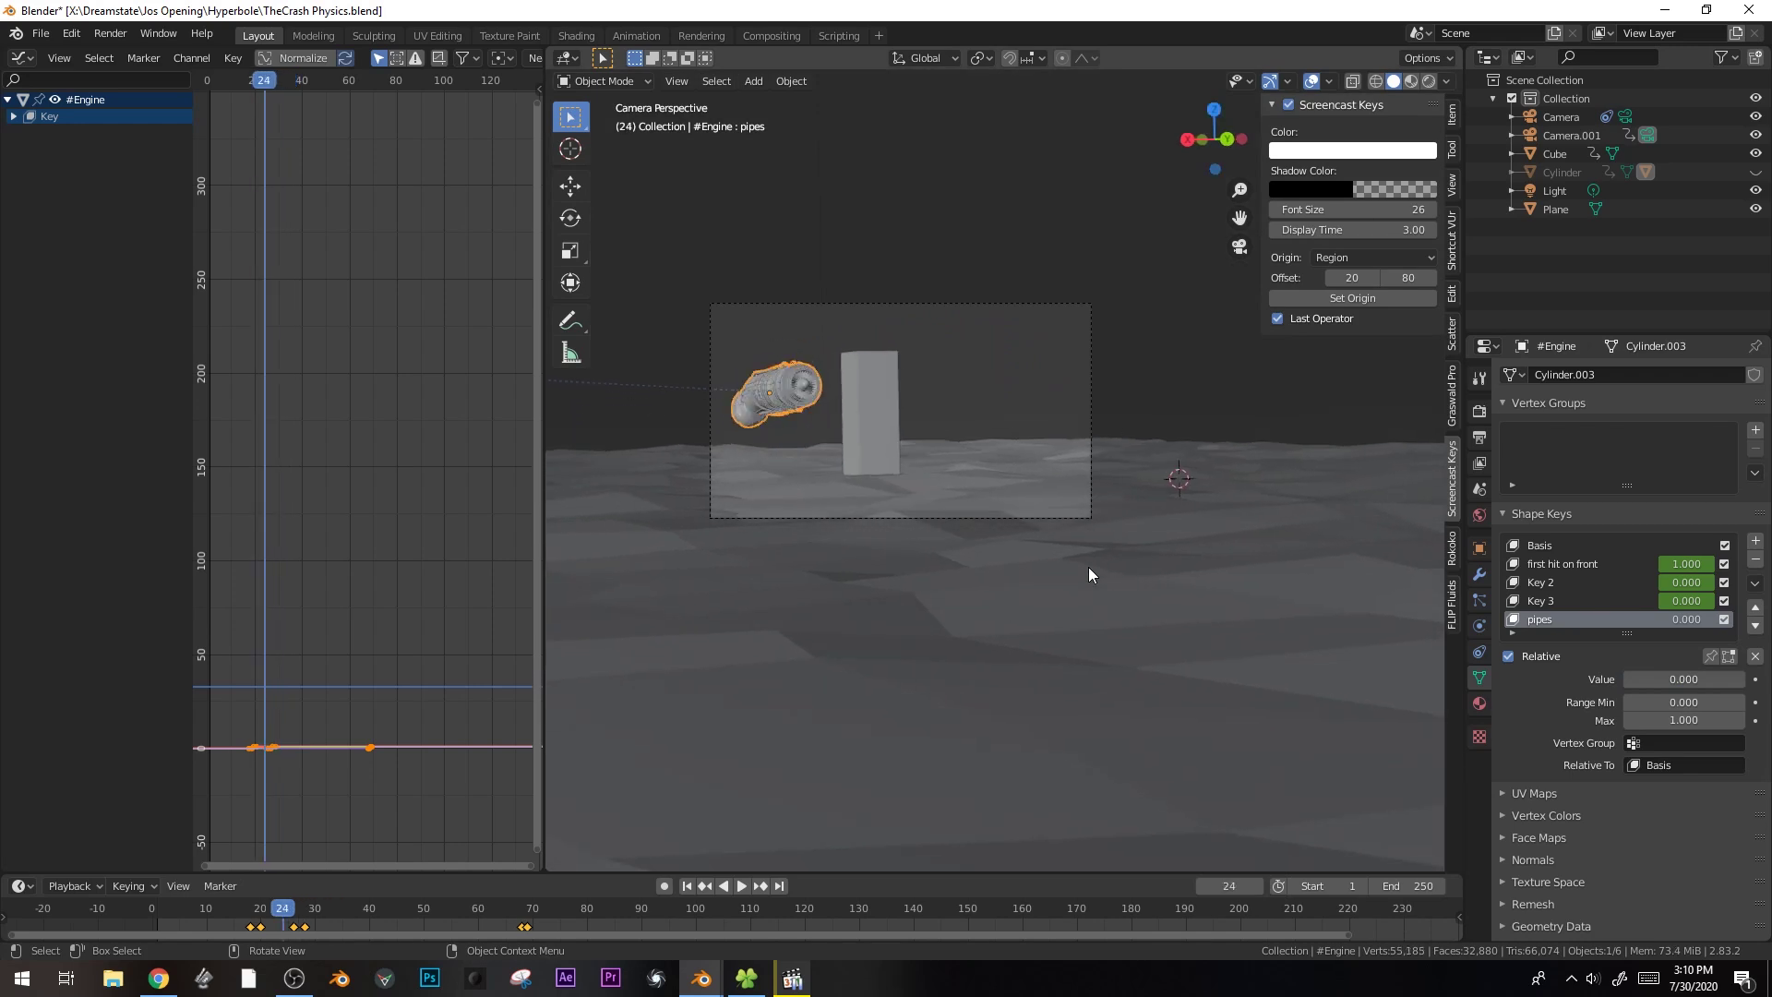
pyautogui.press('Left')
pyautogui.press('Left')
pyautogui.press('Left')
pyautogui.press('Left')
pyautogui.press('space')
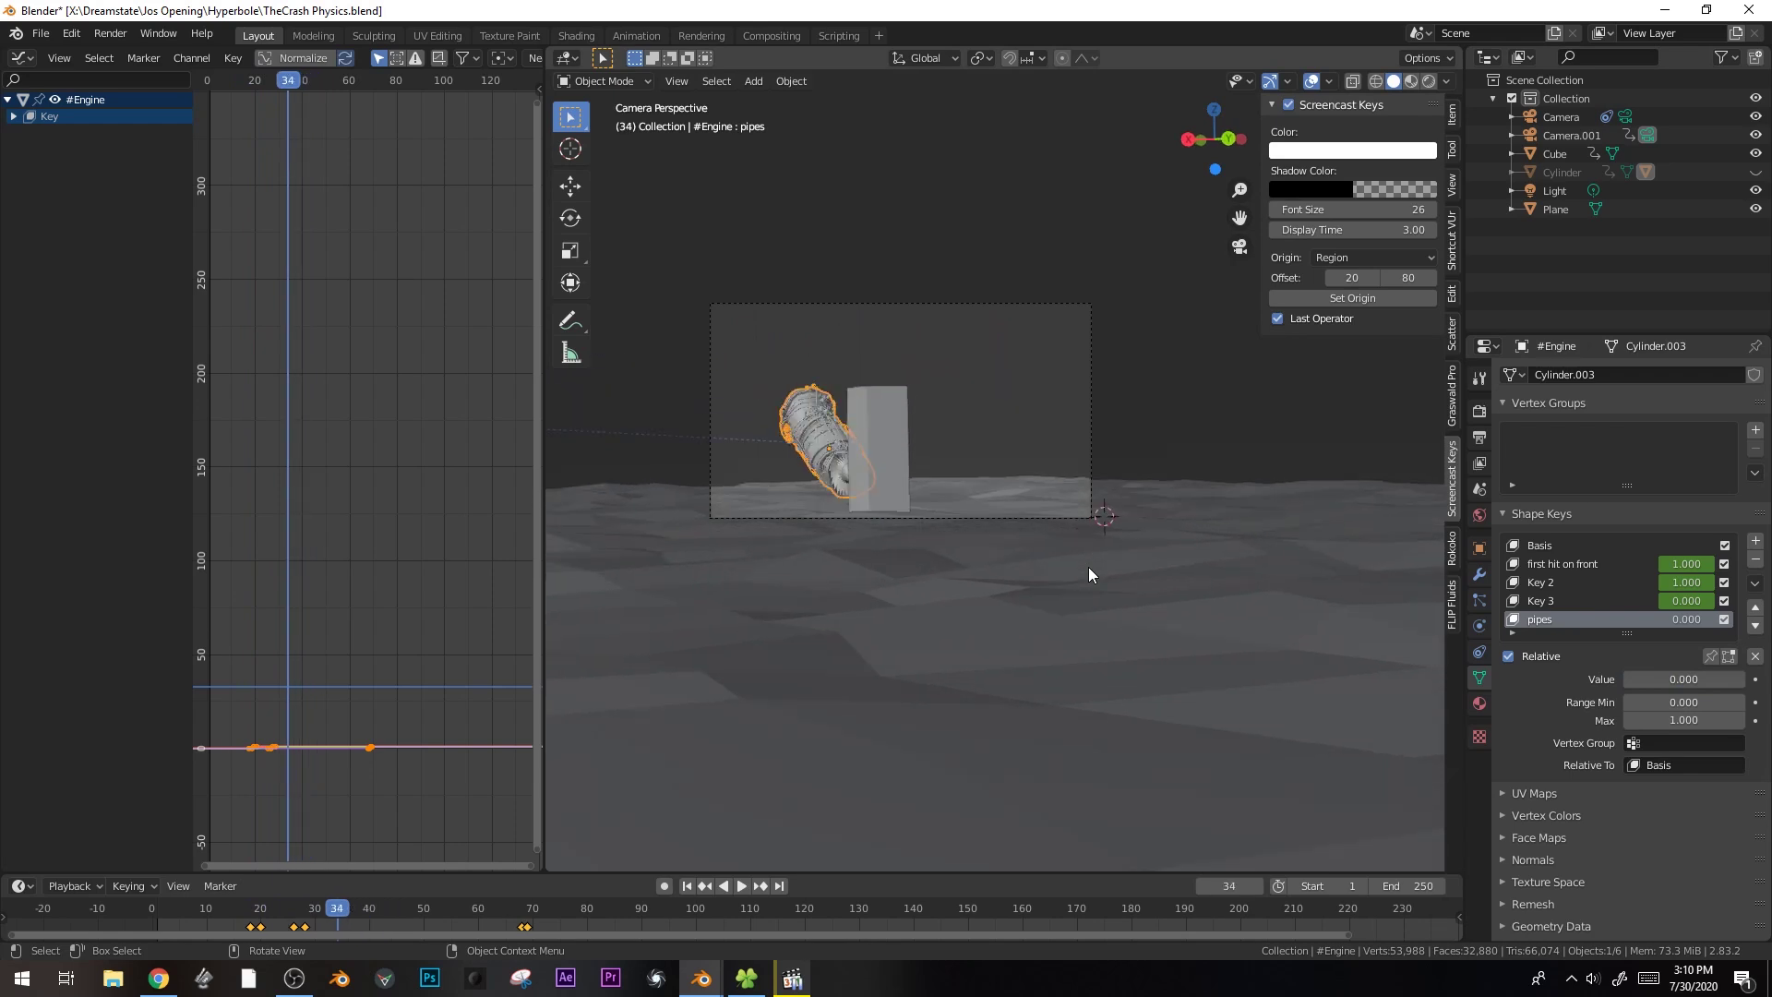
pyautogui.press('Escape')
pyautogui.press('Left')
pyautogui.press('Right')
pyautogui.press('Right')
pyautogui.press('Left')
pyautogui.press('Left')
pyautogui.press('Left')
pyautogui.press('Left')
pyautogui.press('Left')
pyautogui.press('Left')
pyautogui.press('Right')
pyautogui.press('Right')
pyautogui.press('Right')
pyautogui.press('space')
pyautogui.press('Escape')
# - Keyframe the pipes shape key at value 0 on frame 18 and value 1 on frame 22
pyautogui.press('Left')
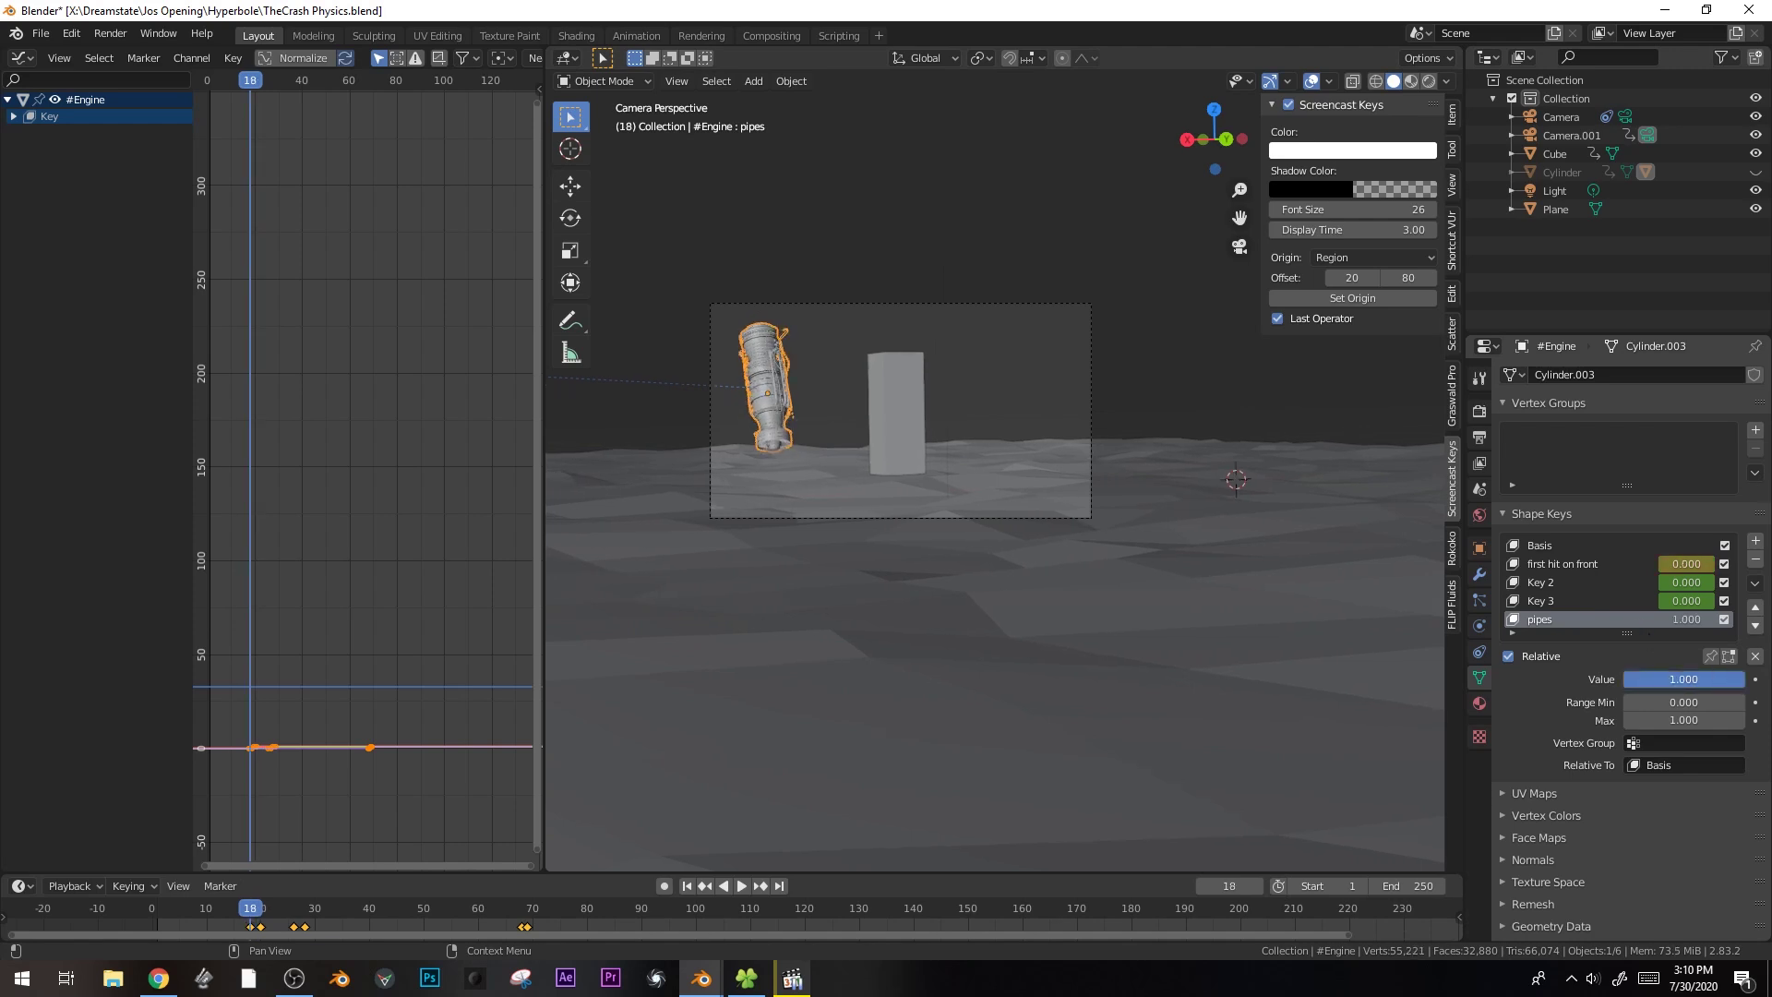
pyautogui.press('i')
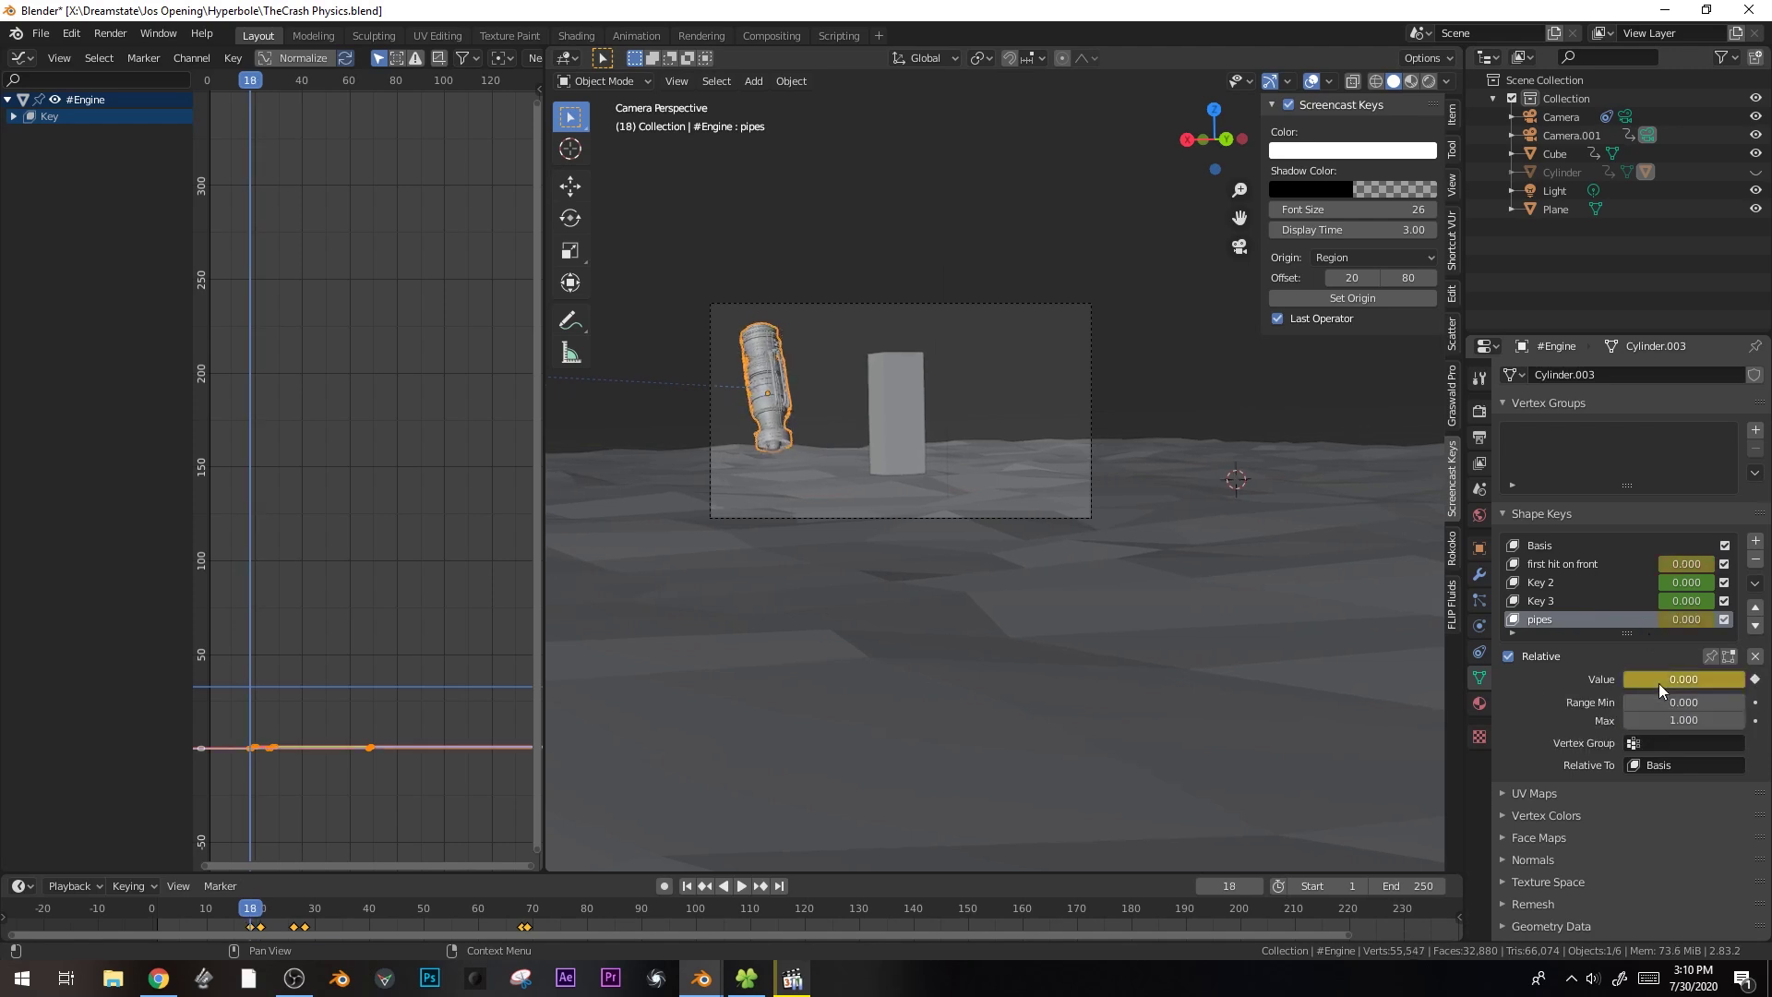
pyautogui.press('Right')
pyautogui.press('Right')
pyautogui.press('Right')
pyautogui.press('Right')
pyautogui.moveTo(1659, 683); pyautogui.dragTo(1768, 683)
pyautogui.press('i')
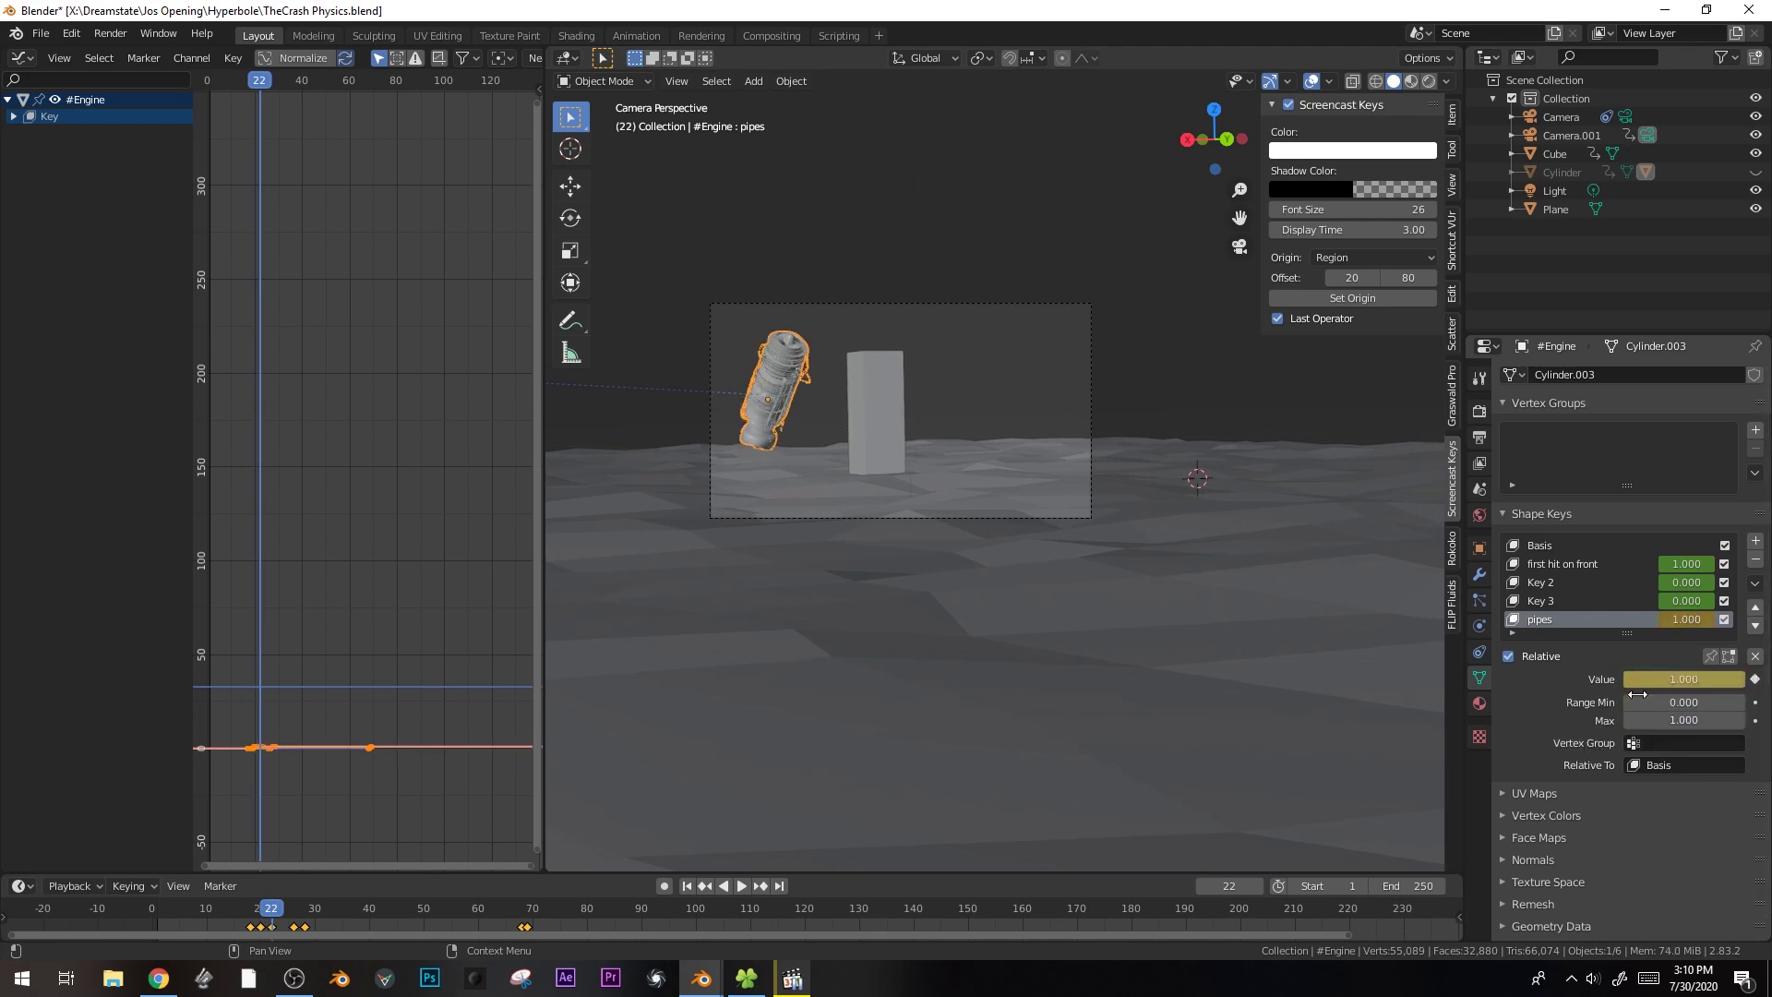
# - Play the animation on to frame 40 and inspect the engine's loosened pipes up close outside the camera view
pyautogui.press('space')
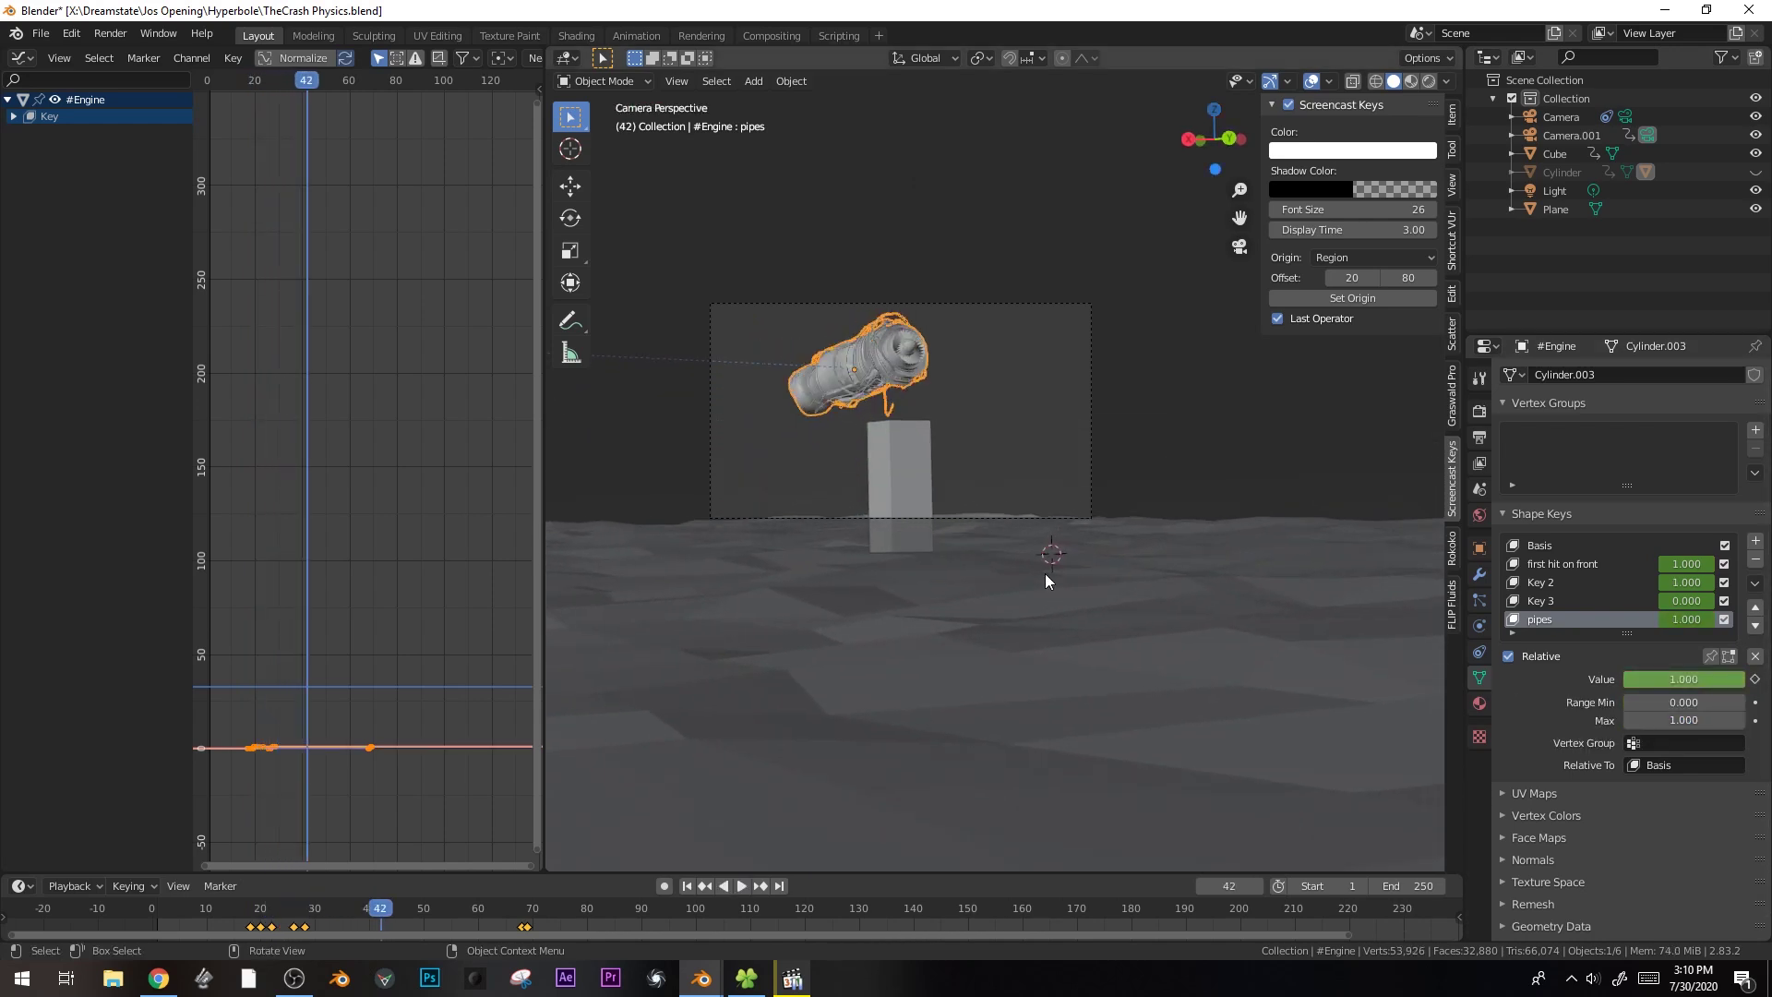
pyautogui.scroll(2, 884, 378)
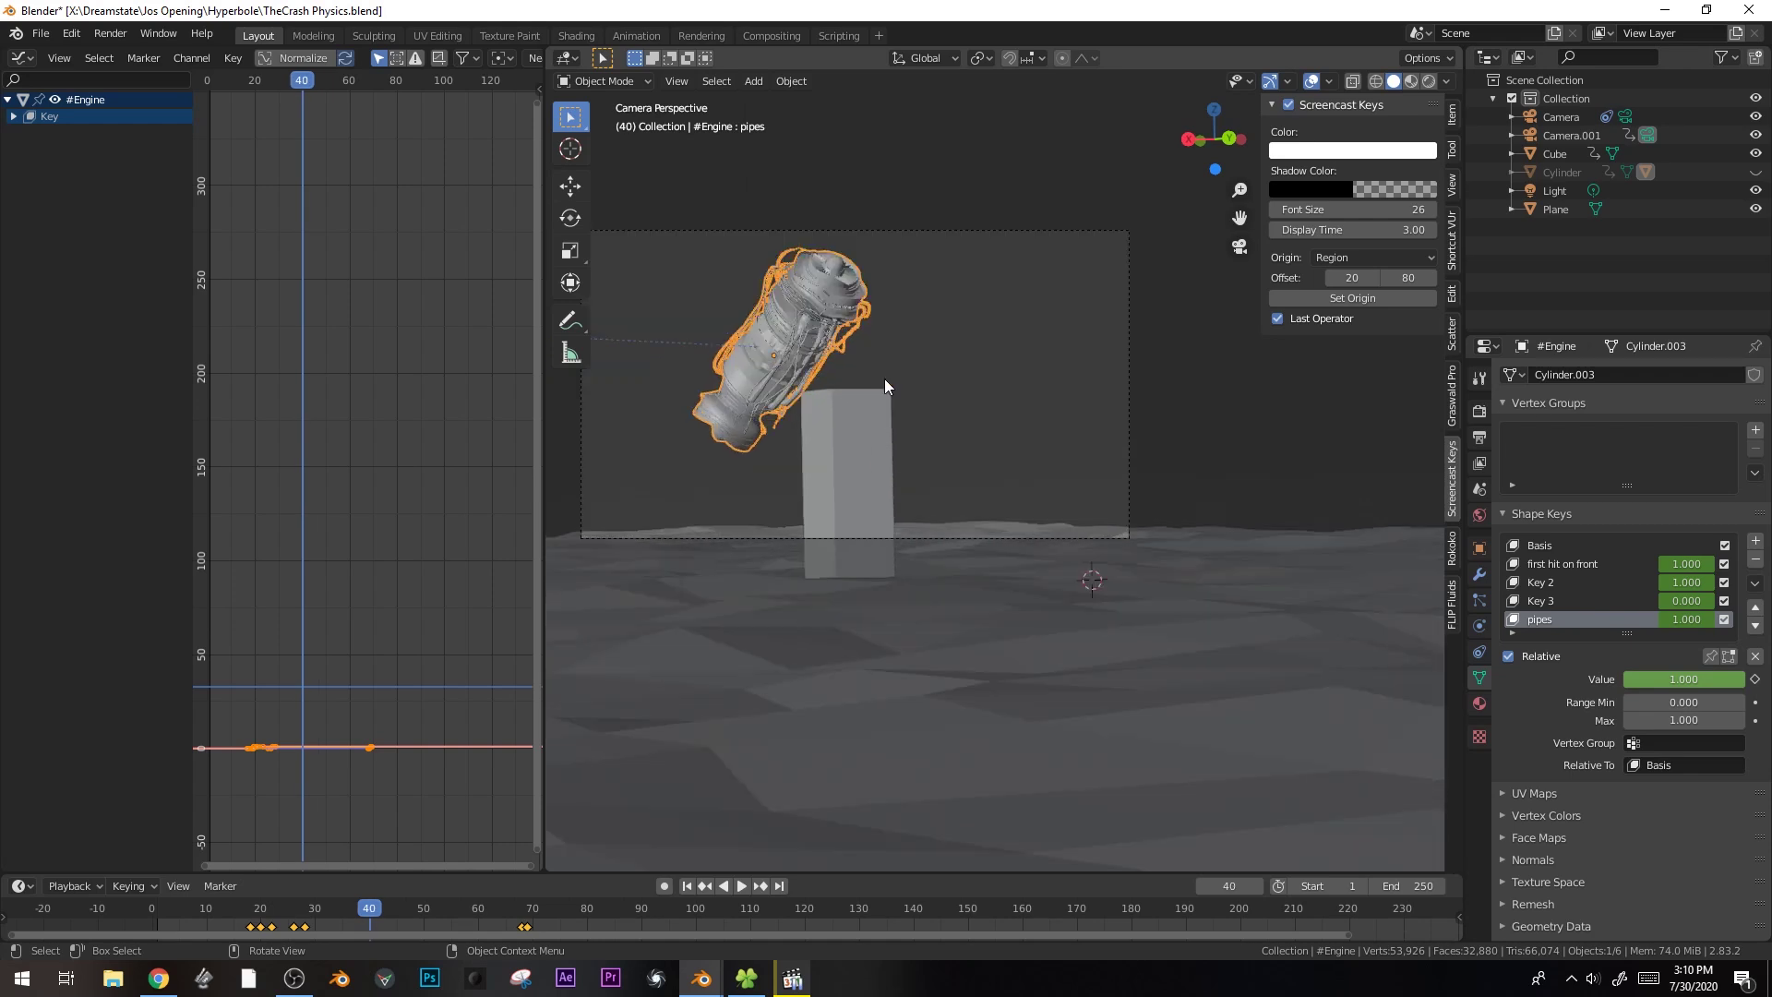
pyautogui.scroll(2, 1121, 515)
pyautogui.keyDown('shift'); pyautogui.moveTo(884, 379); pyautogui.dragTo(999, 482, button='middle'); pyautogui.keyUp('shift')
pyautogui.scroll(10, 1076, 464)
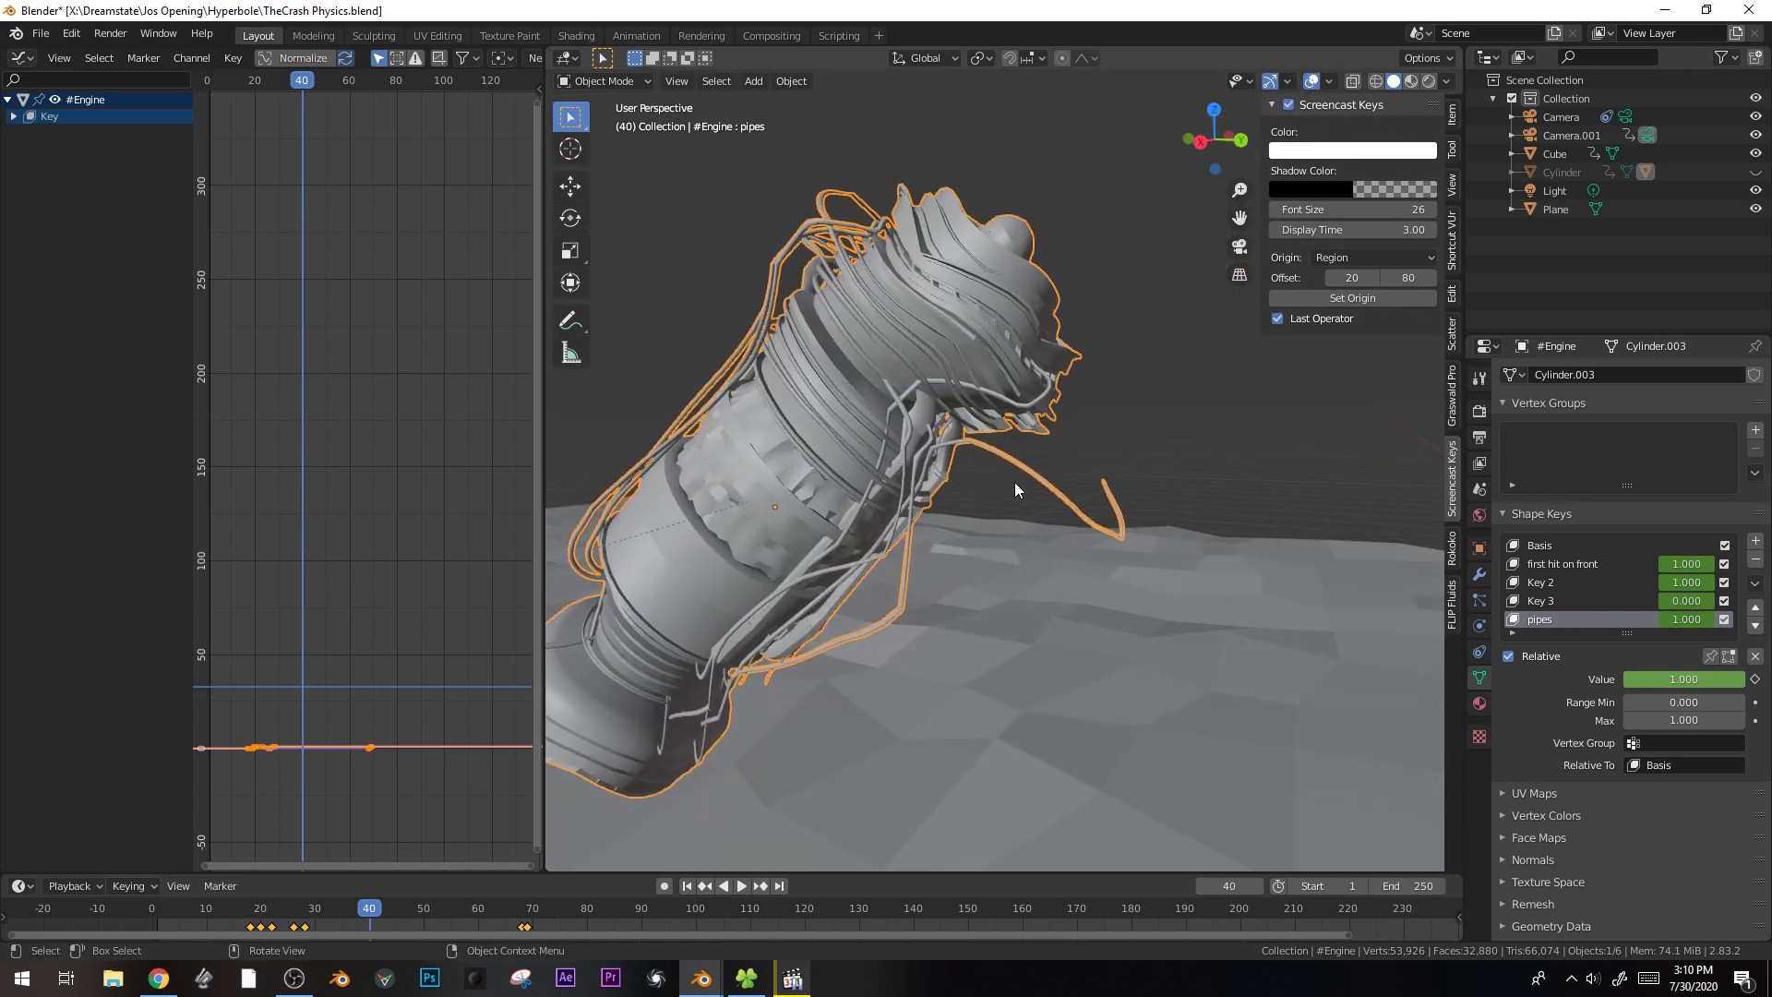
# - Disable the four existing deformation shape keys, add a new one named pipes2 and open the mesh for editing
pyautogui.press('Tab')
pyautogui.press('Tab')
pyautogui.press('Tab')
pyautogui.press('Tab')
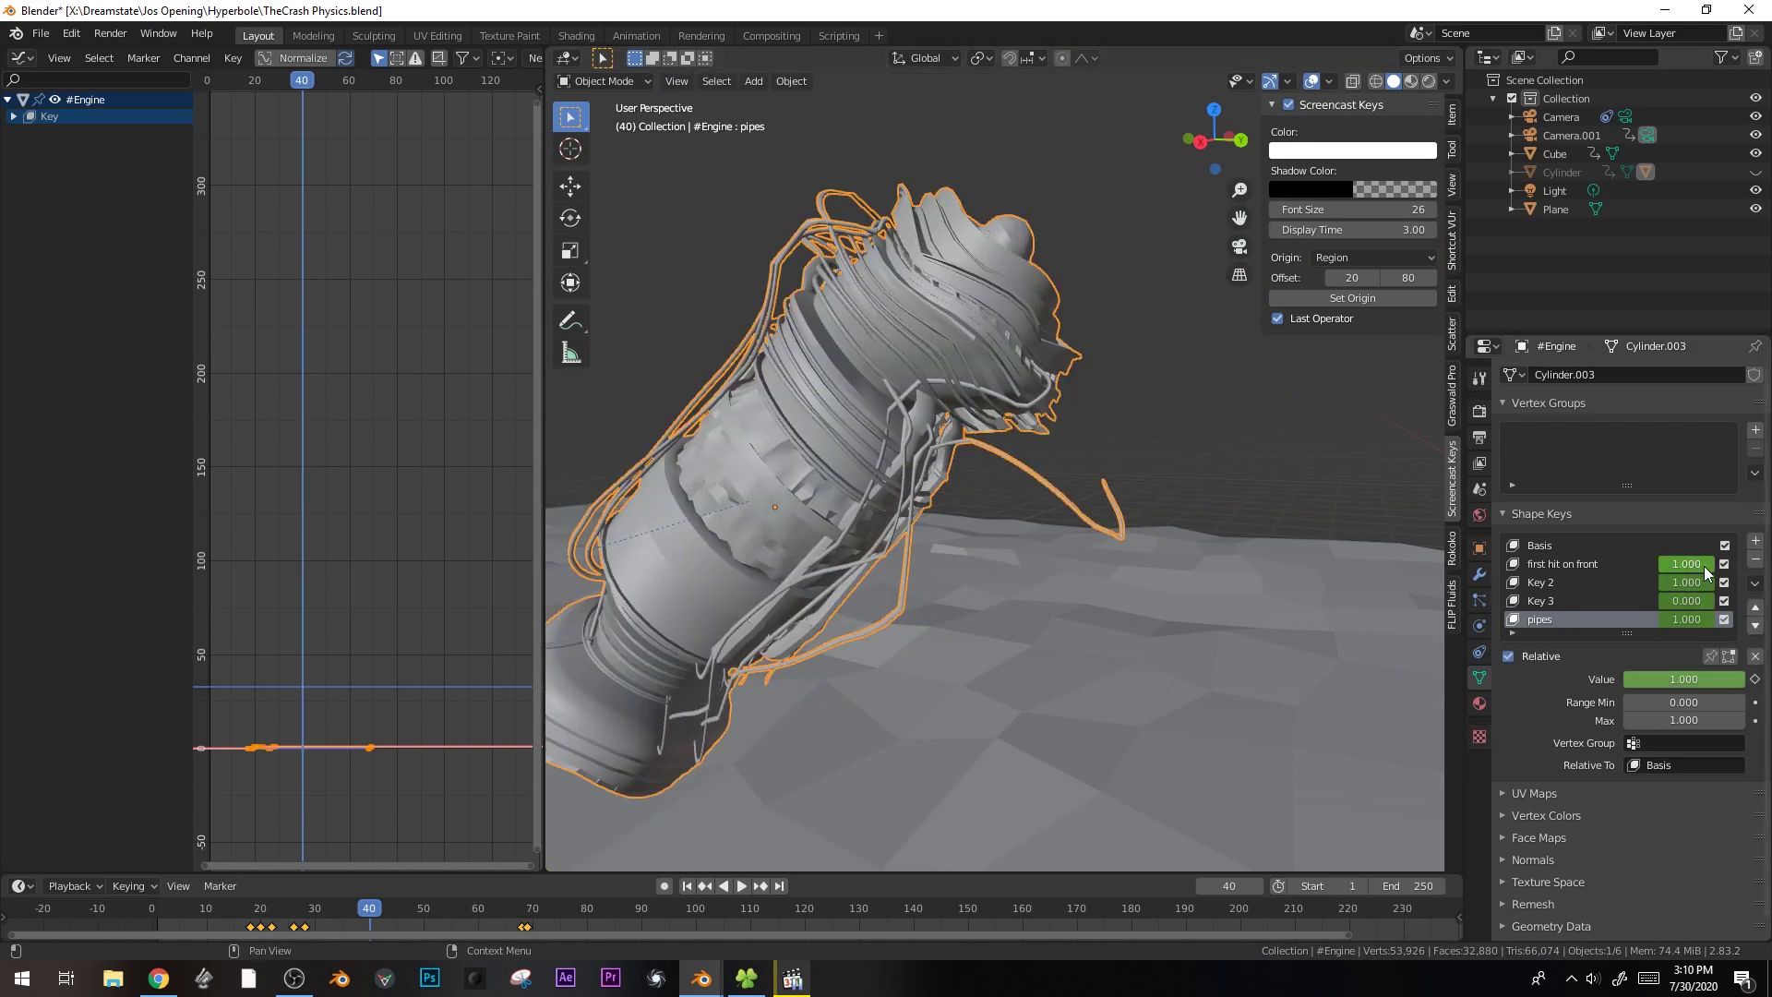
pyautogui.moveTo(1724, 564); pyautogui.dragTo(1724, 621)
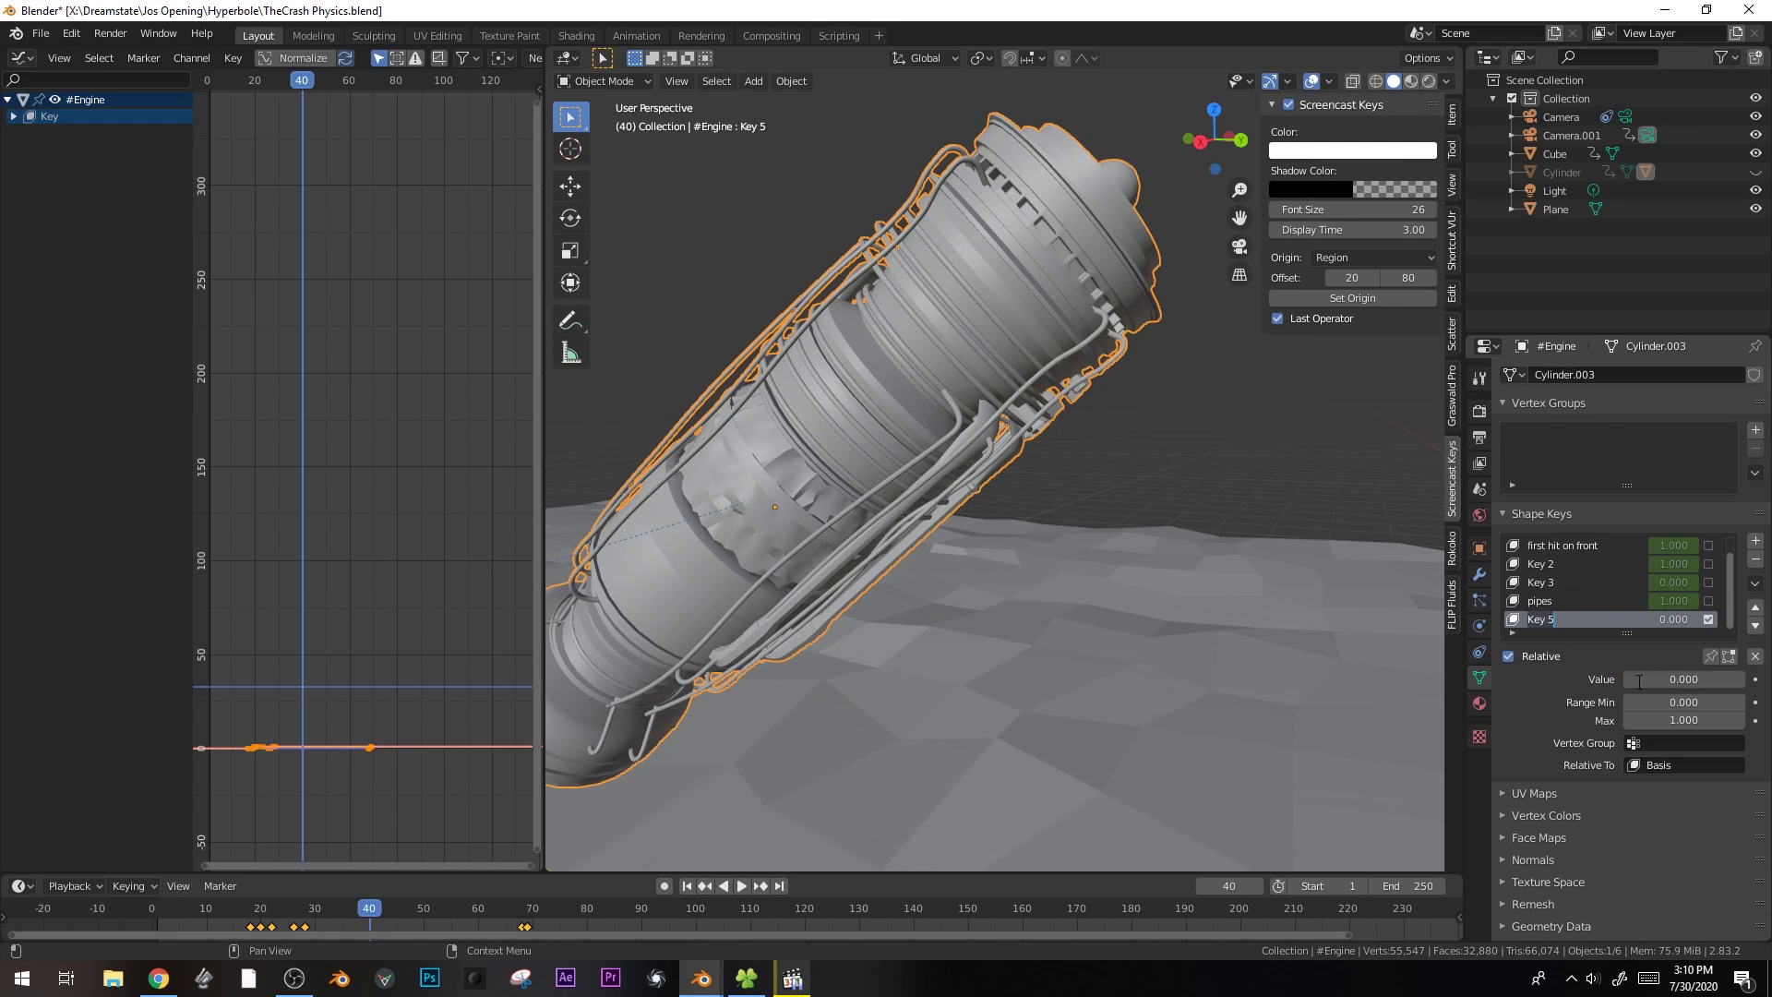
pyautogui.press('Tab')
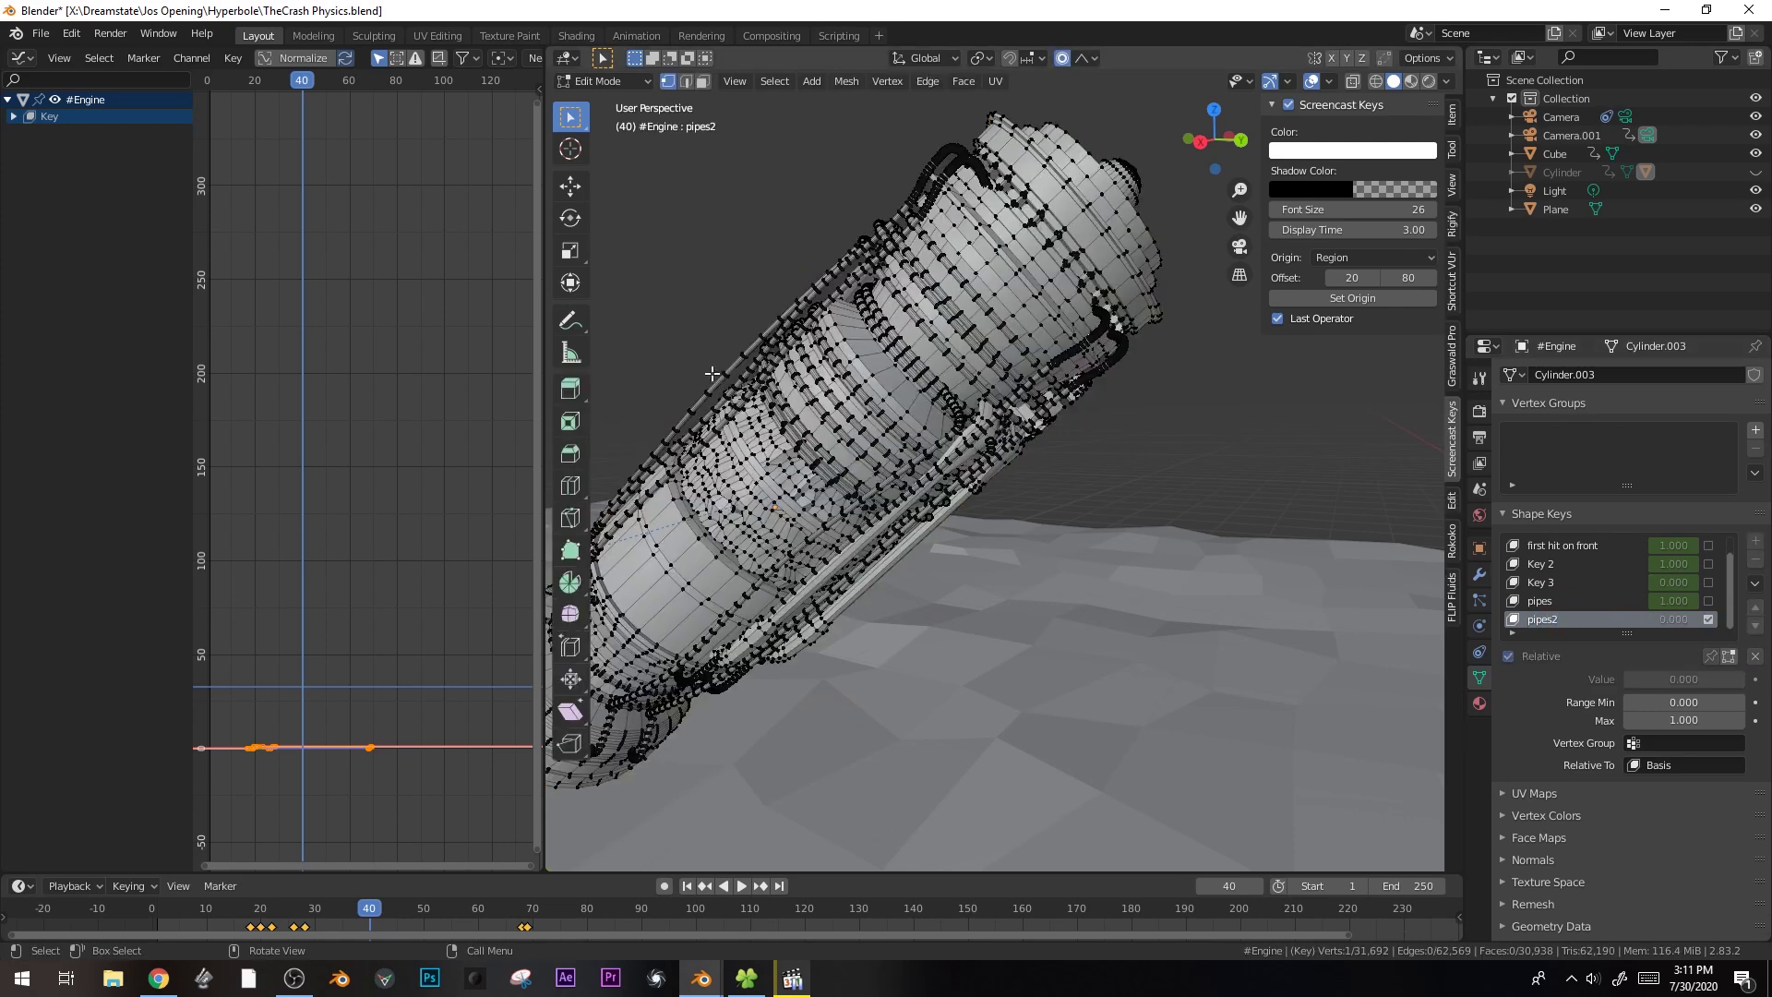
# - Pull the middle of the upper side pipe well away from the engine body in the pipes2 shape key
pyautogui.click(712, 374)
pyautogui.scroll(-2, 817, 427)
pyautogui.keyDown('shift'); pyautogui.moveTo(817, 428); pyautogui.dragTo(867, 432, button='middle'); pyautogui.keyUp('shift')
pyautogui.press('g')
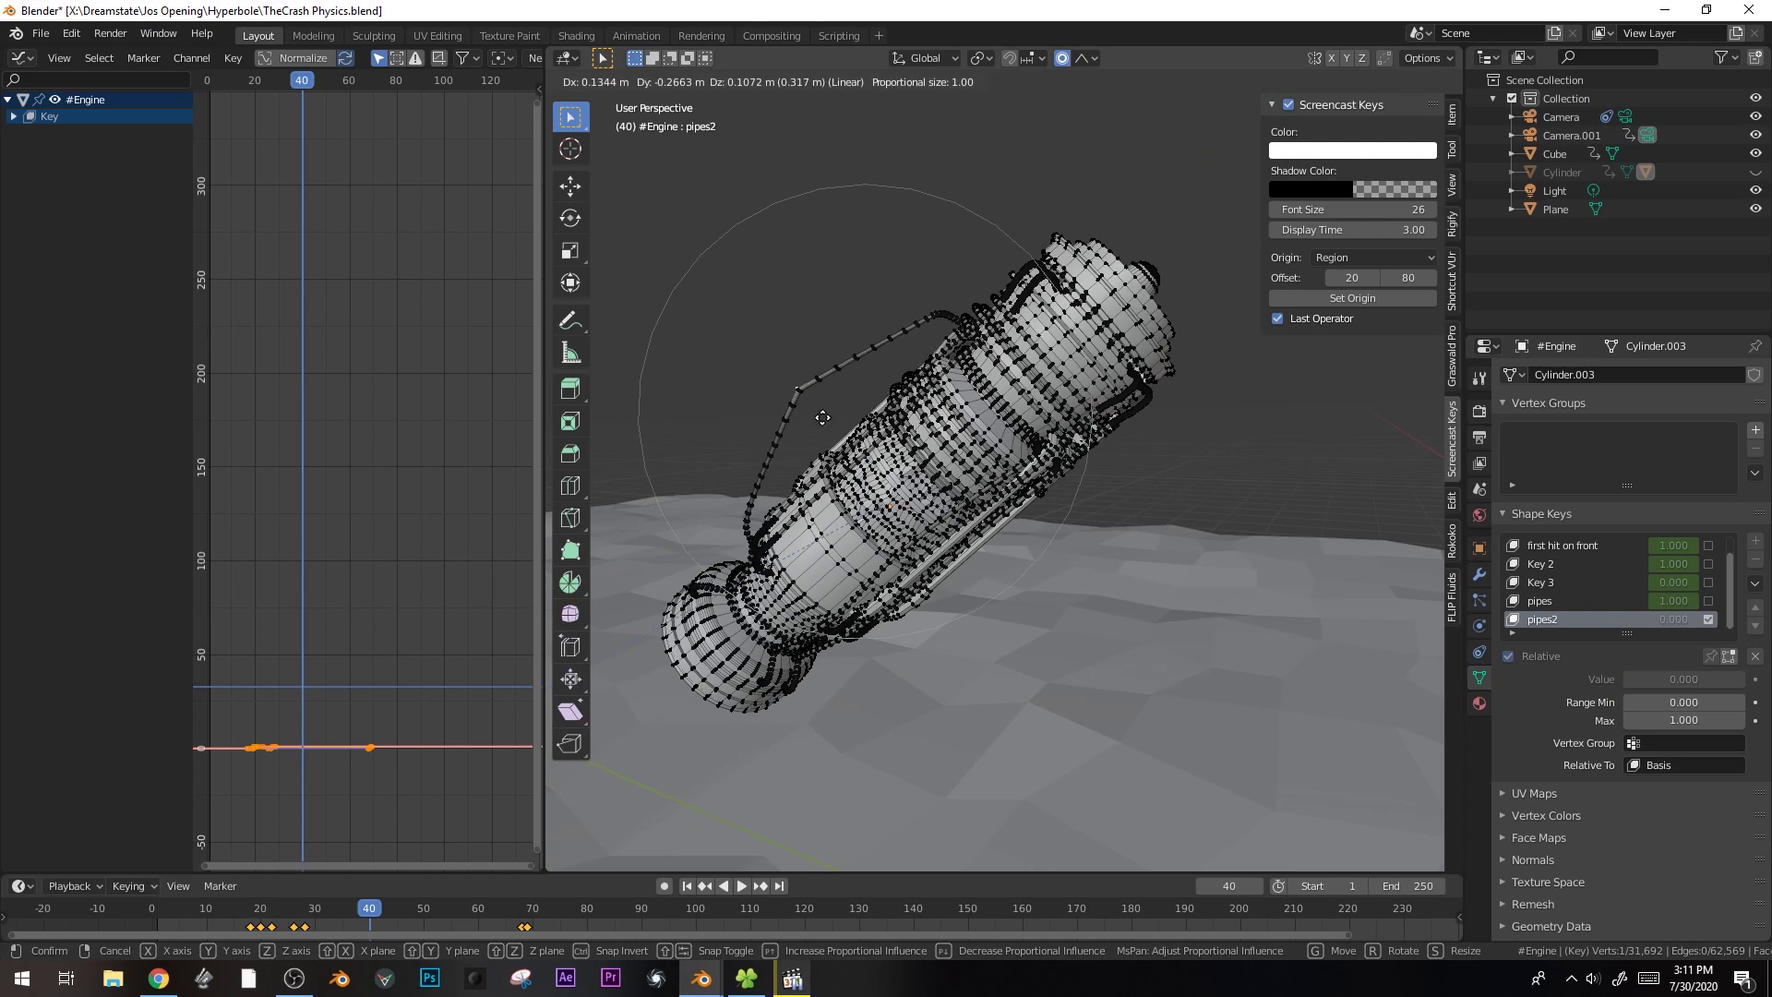
pyautogui.click(817, 415)
pyautogui.hotkey('ctrl', 'z')
# - Pull the upper pipe loop at the engine's front end outward and rotate it about -9.62°
pyautogui.hotkey('ctrl', 'l')
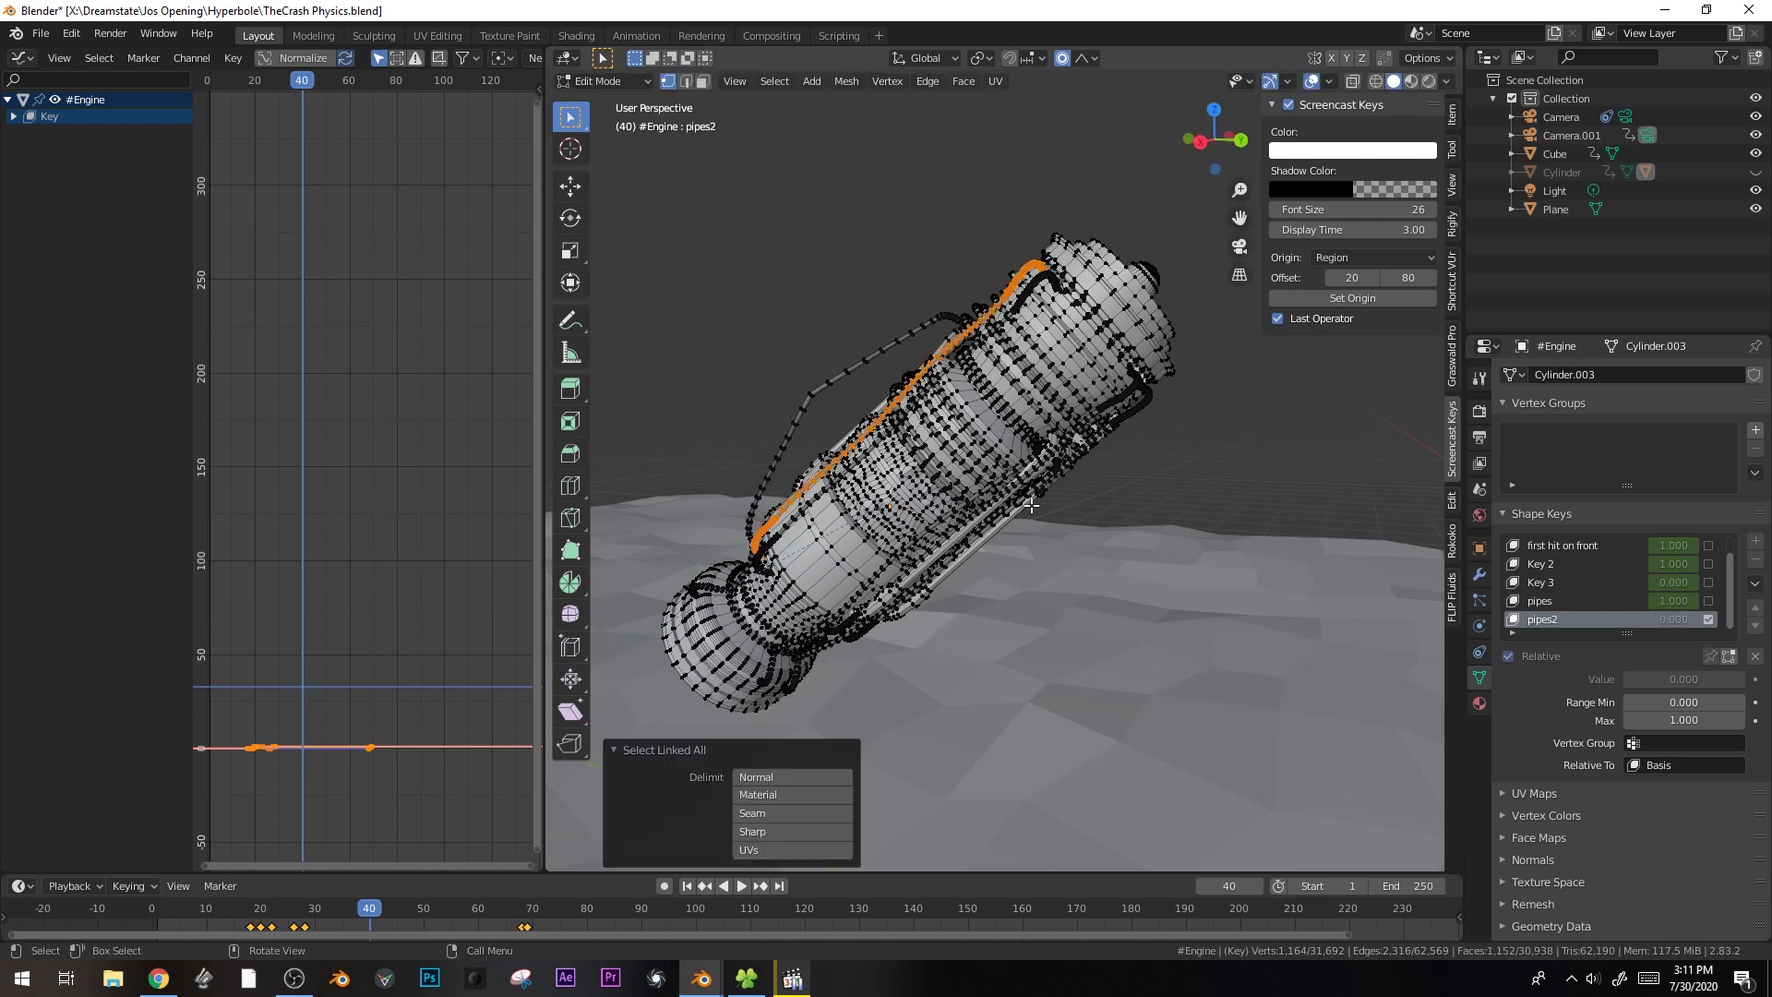
pyautogui.moveTo(1001, 501); pyautogui.dragTo(1002, 503, button='middle')
pyautogui.click(898, 275)
pyautogui.press('g')
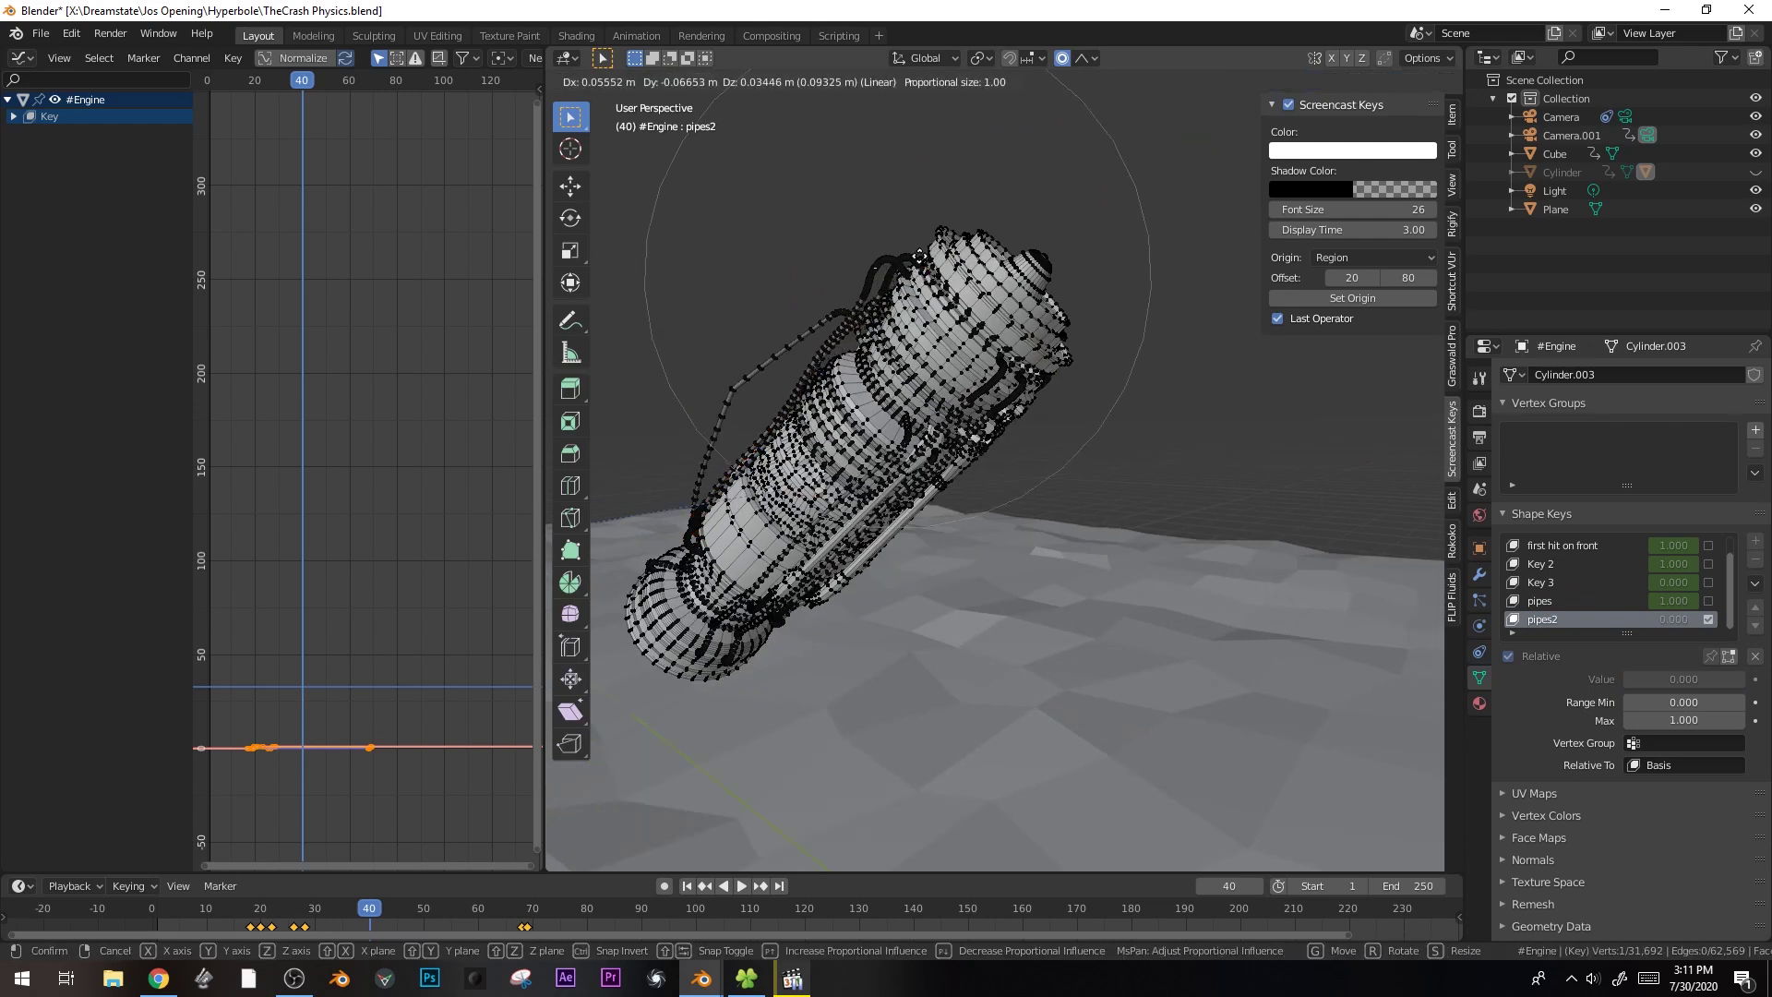
pyautogui.click(877, 258)
pyautogui.press('r')
pyautogui.click(910, 238)
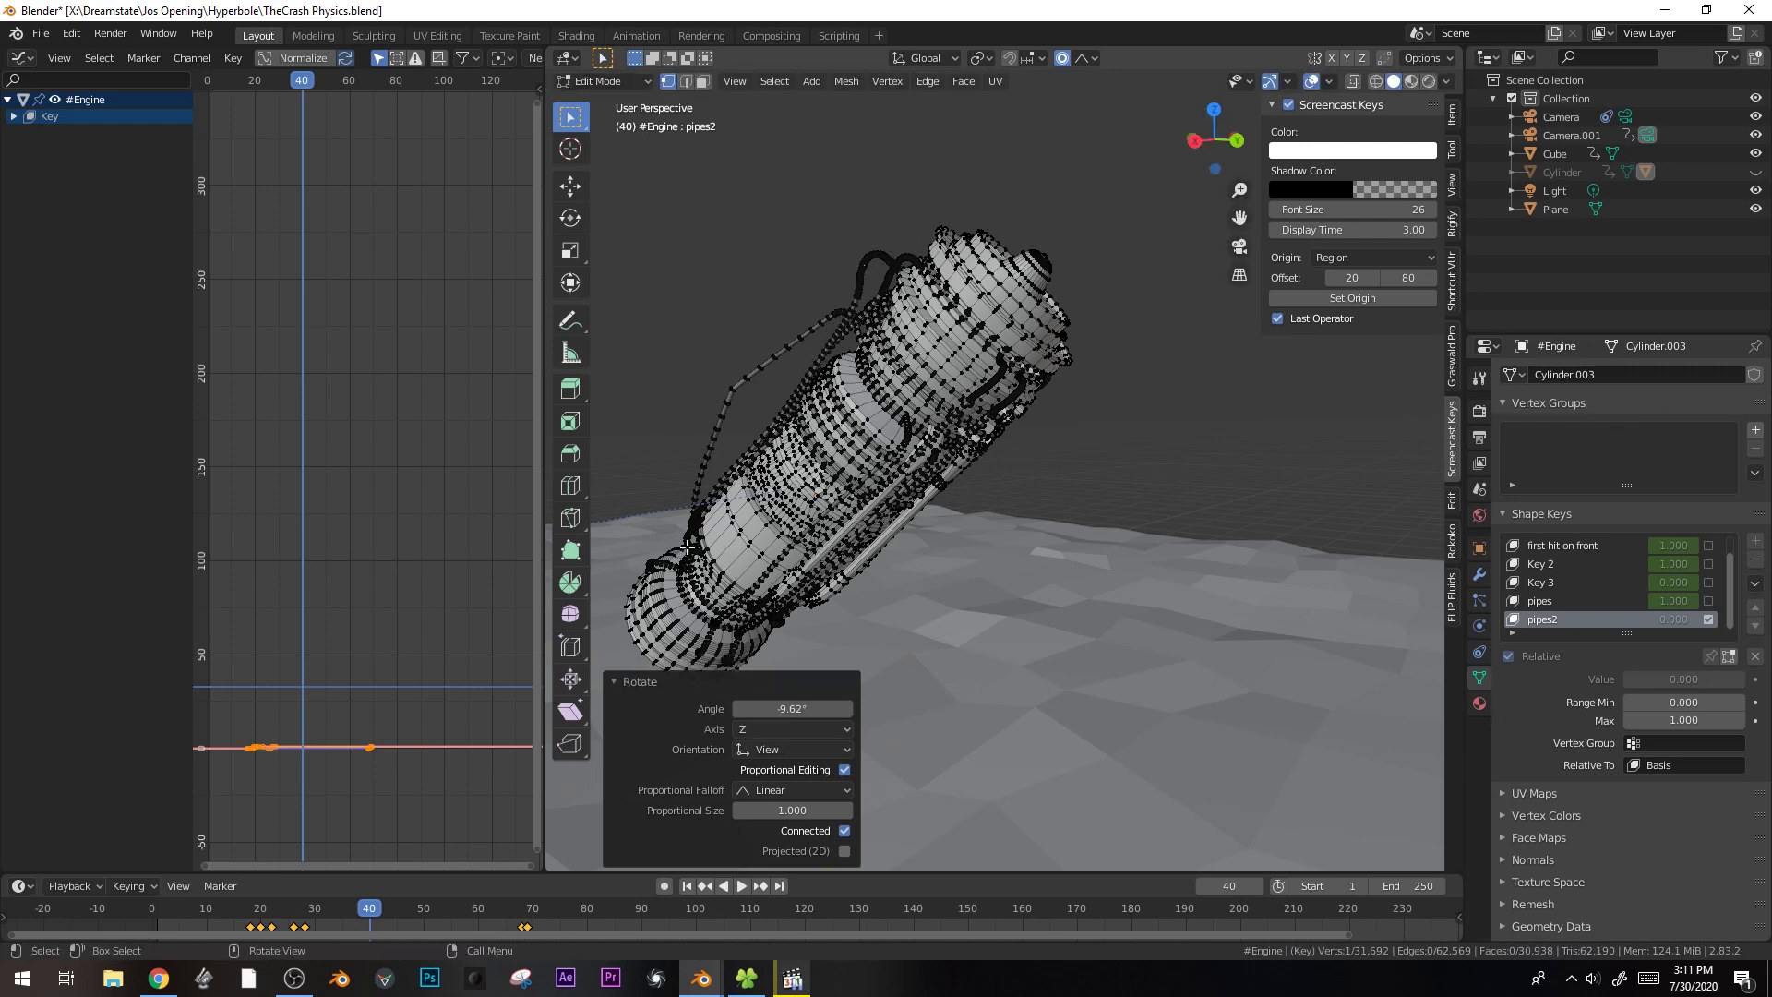
# - Pull the upper side pipes near the nozzle end and lower middle slightly off the engine body
pyautogui.click(669, 557)
pyautogui.press('g')
pyautogui.rightClick(726, 503)
pyautogui.press('g')
pyautogui.click(753, 451)
pyautogui.press('g')
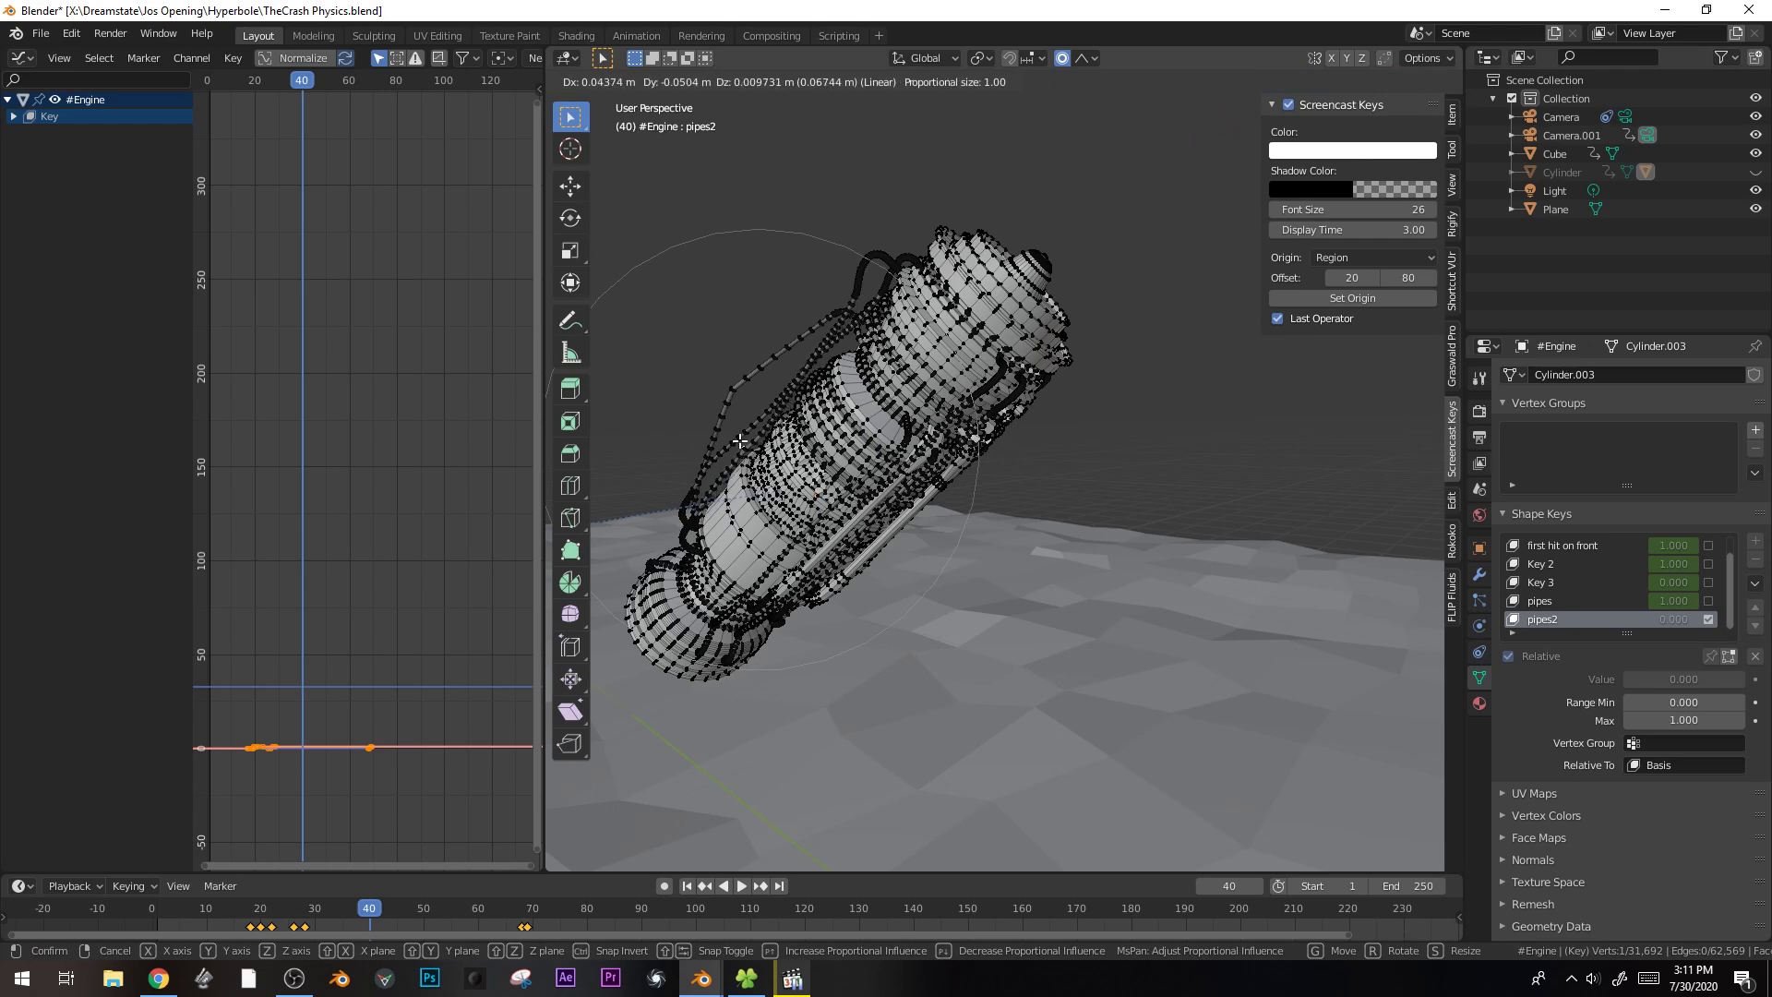
pyautogui.click(742, 446)
pyautogui.press('g')
pyautogui.rightClick(749, 416)
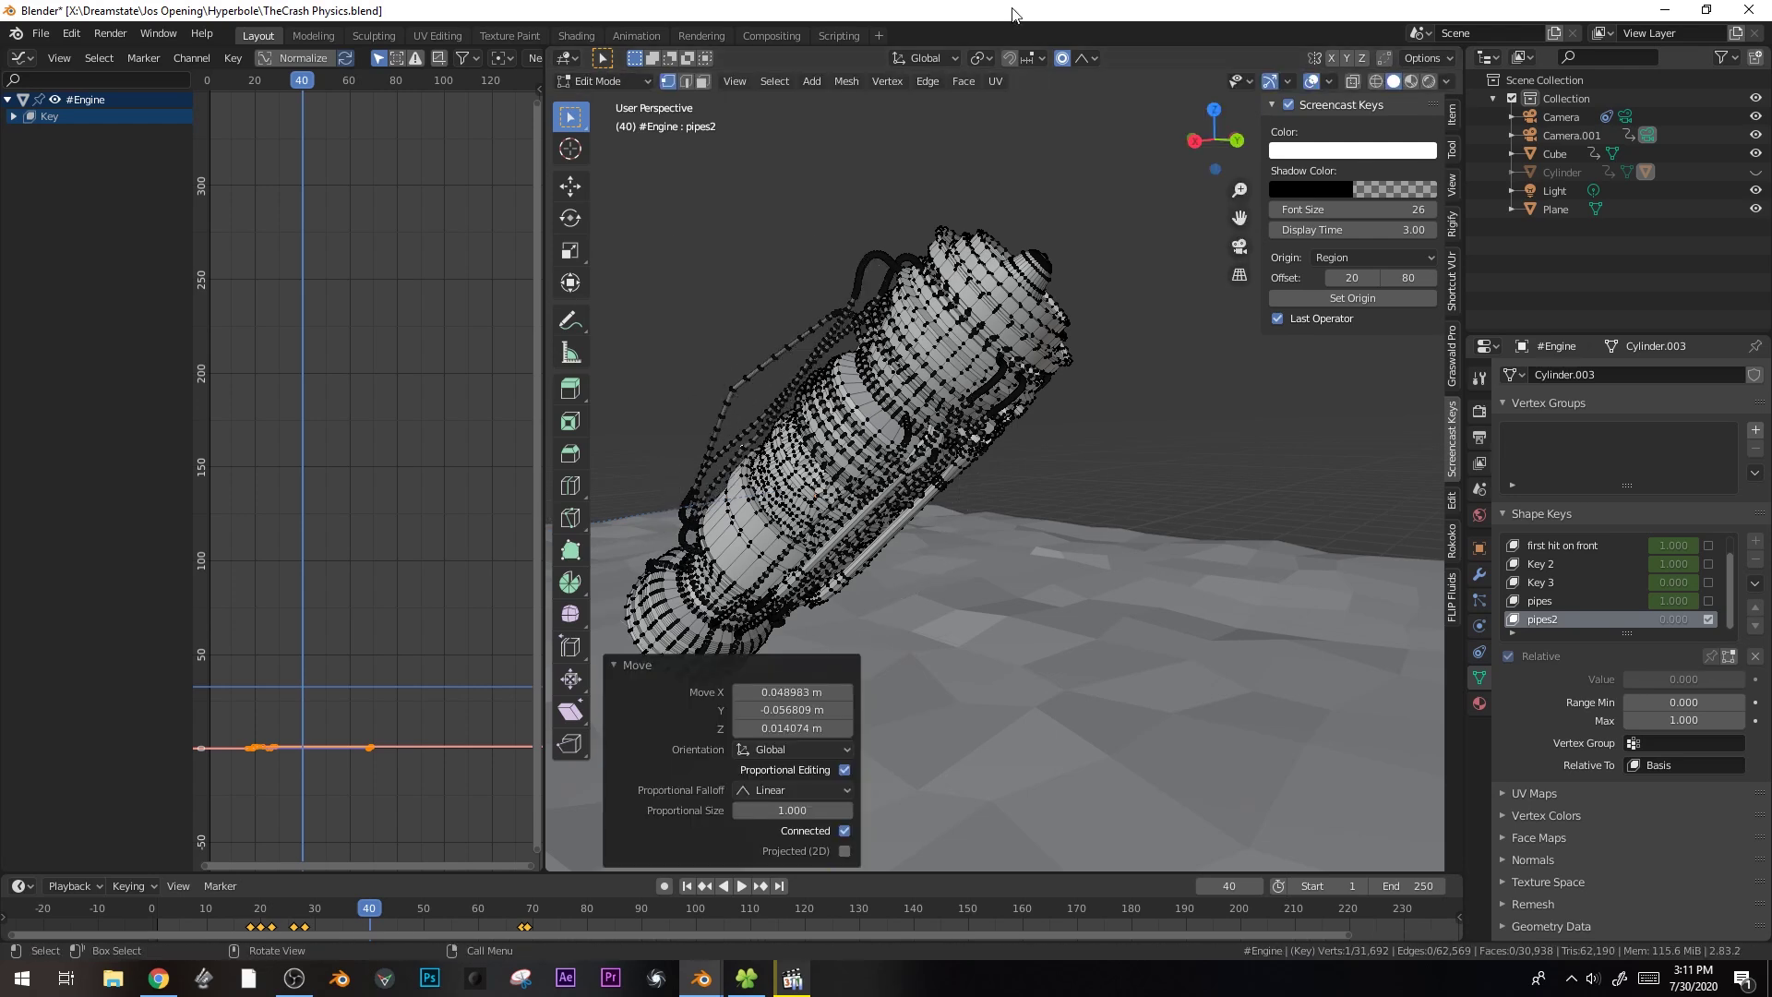
# - Move the short pipe bend at the engine's upper middle outward with linear proportional falloff
pyautogui.click(1083, 62)
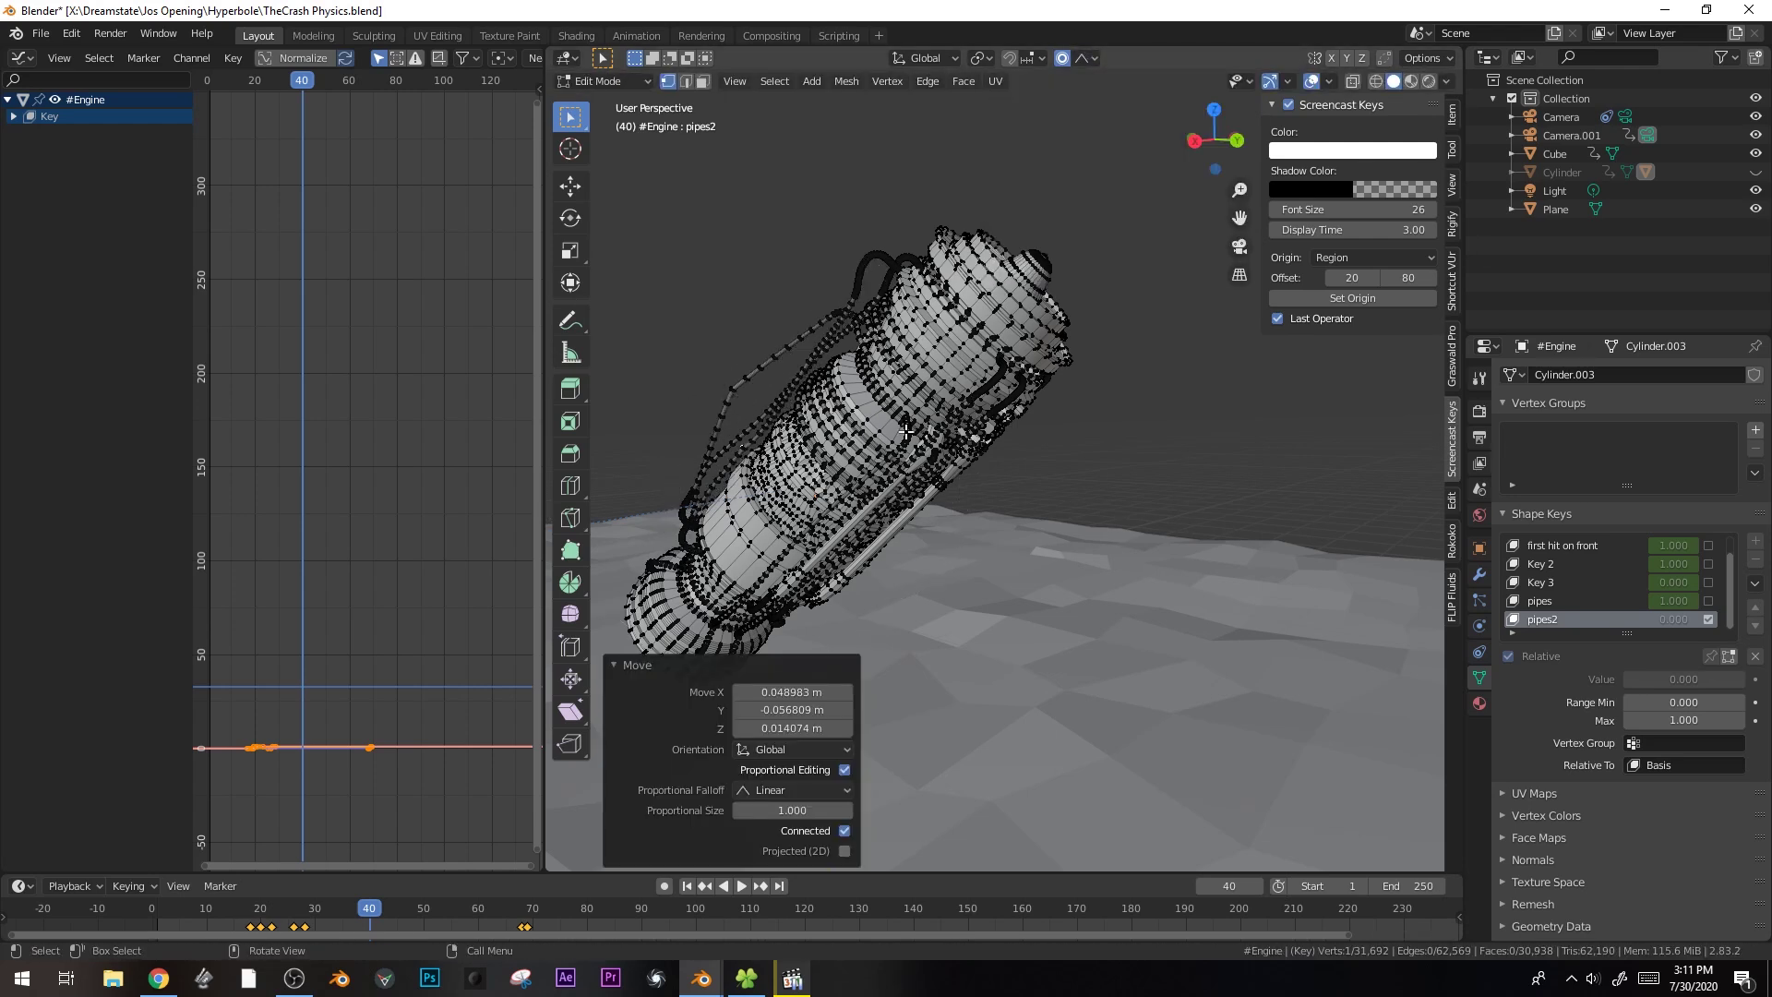
pyautogui.press('g')
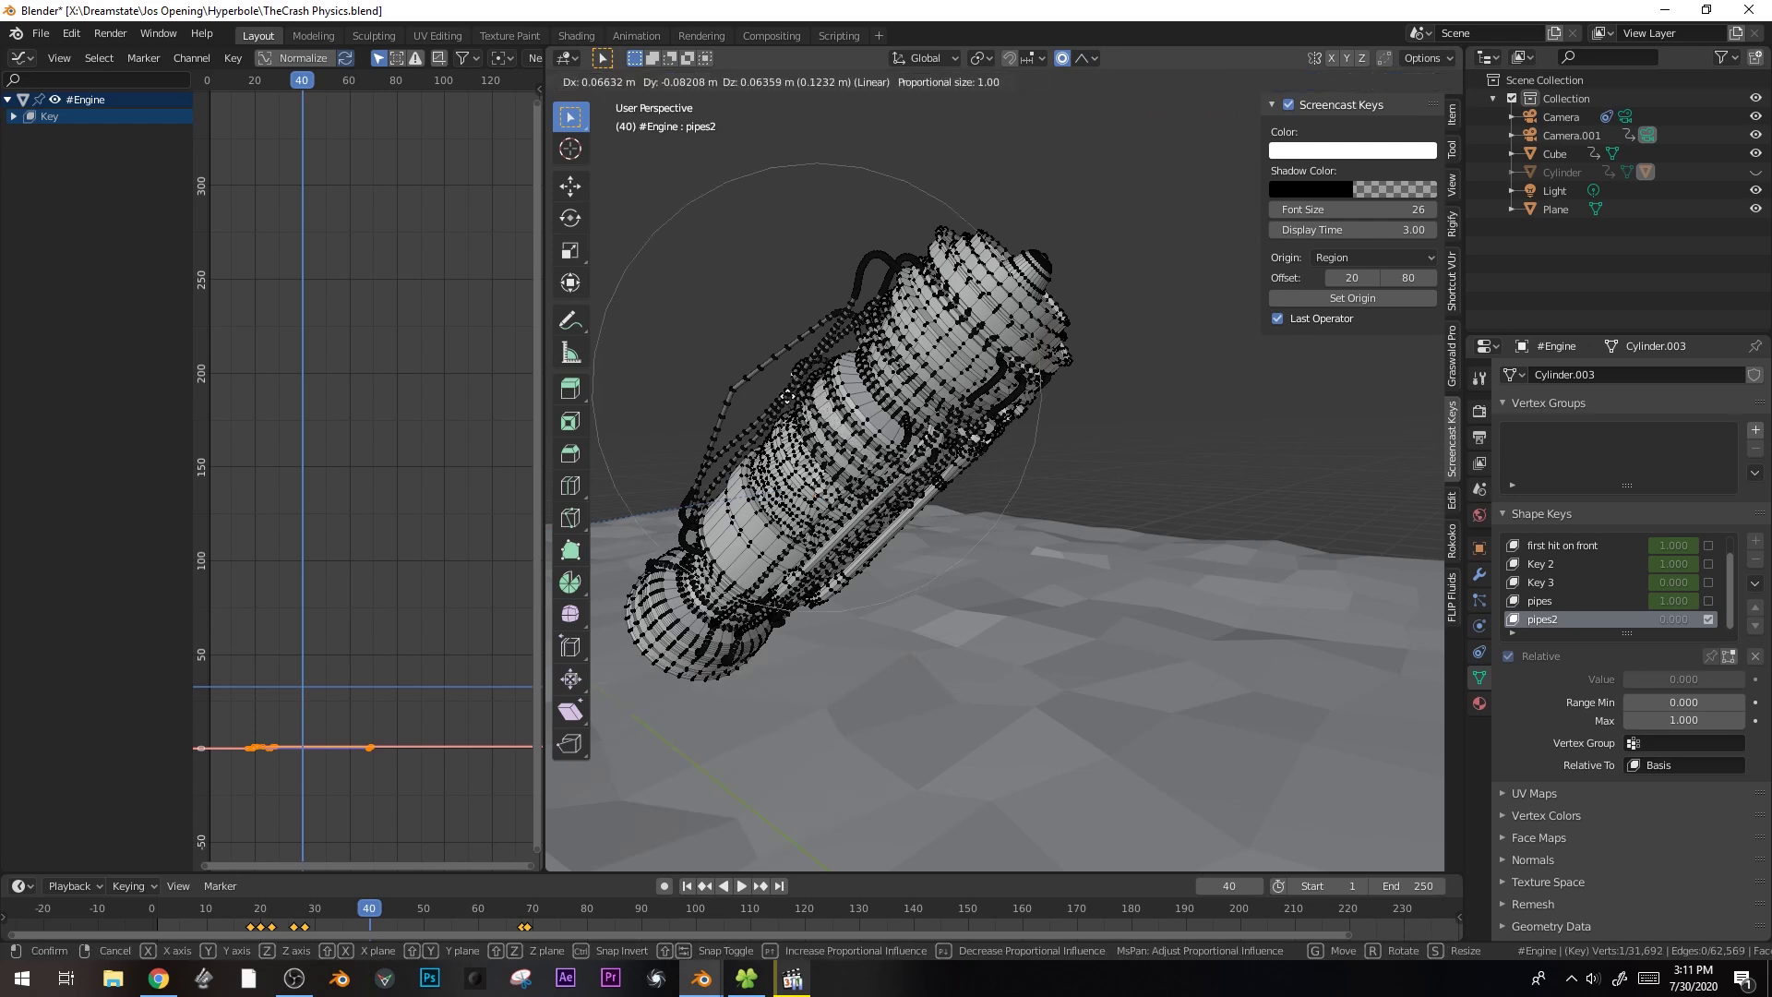
pyautogui.click(803, 390)
pyautogui.scroll(2, 831, 392)
pyautogui.keyDown('shift'); pyautogui.moveTo(845, 383); pyautogui.dragTo(973, 371, button='middle'); pyautogui.keyUp('shift')
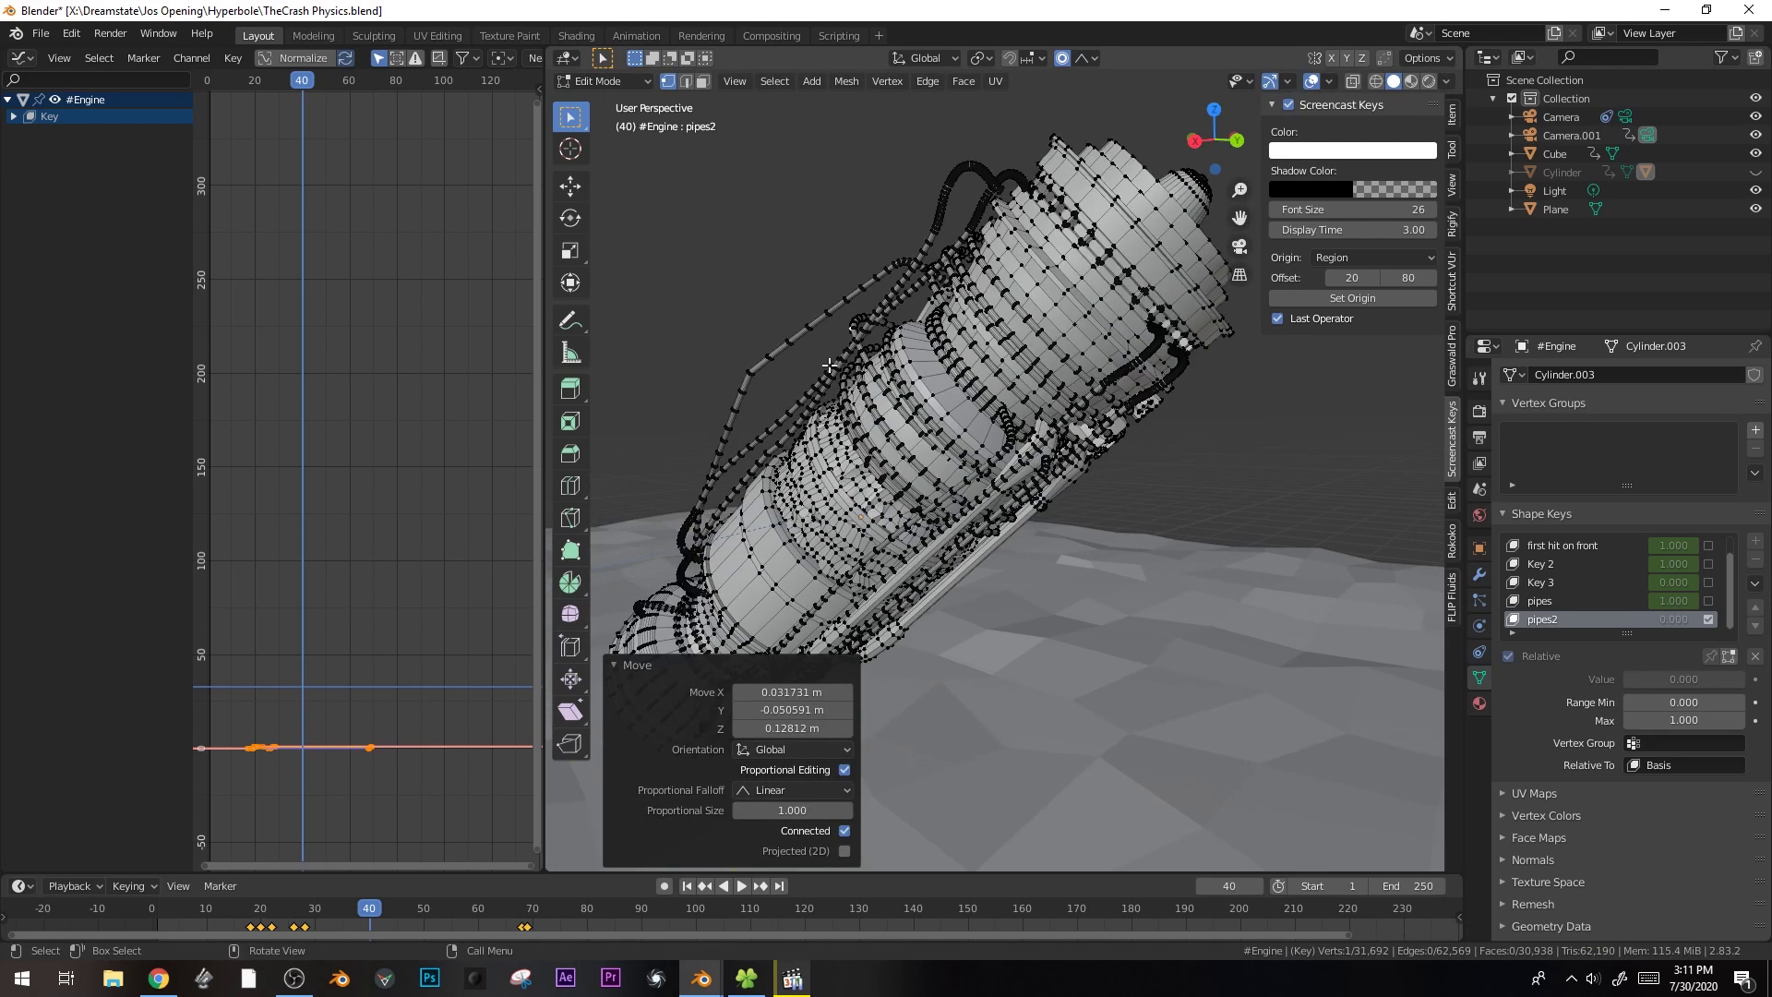
# - Check which geometry is linked to the short middle pipe, and shift the adjacent side pipe slightly outward
pyautogui.hotkey('ctrl', 'l')
pyautogui.press('g')
pyautogui.rightClick(856, 472)
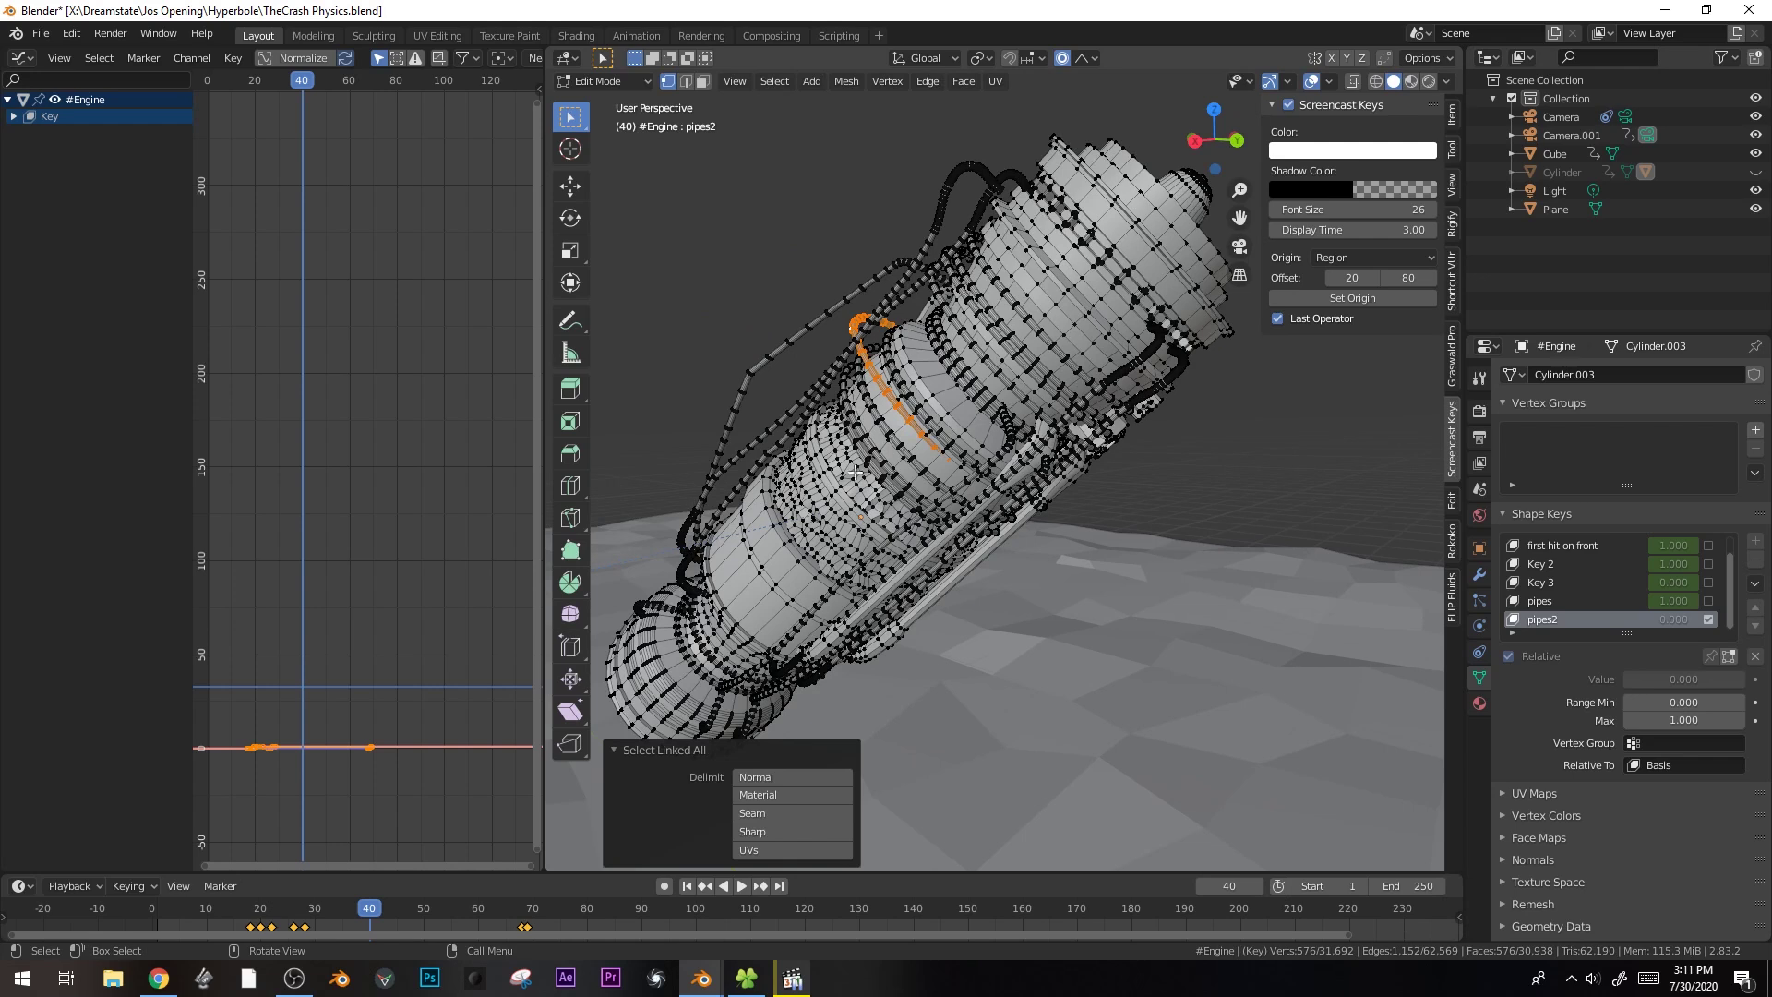
pyautogui.click(828, 405)
pyautogui.press('g')
pyautogui.scroll(2, 817, 403)
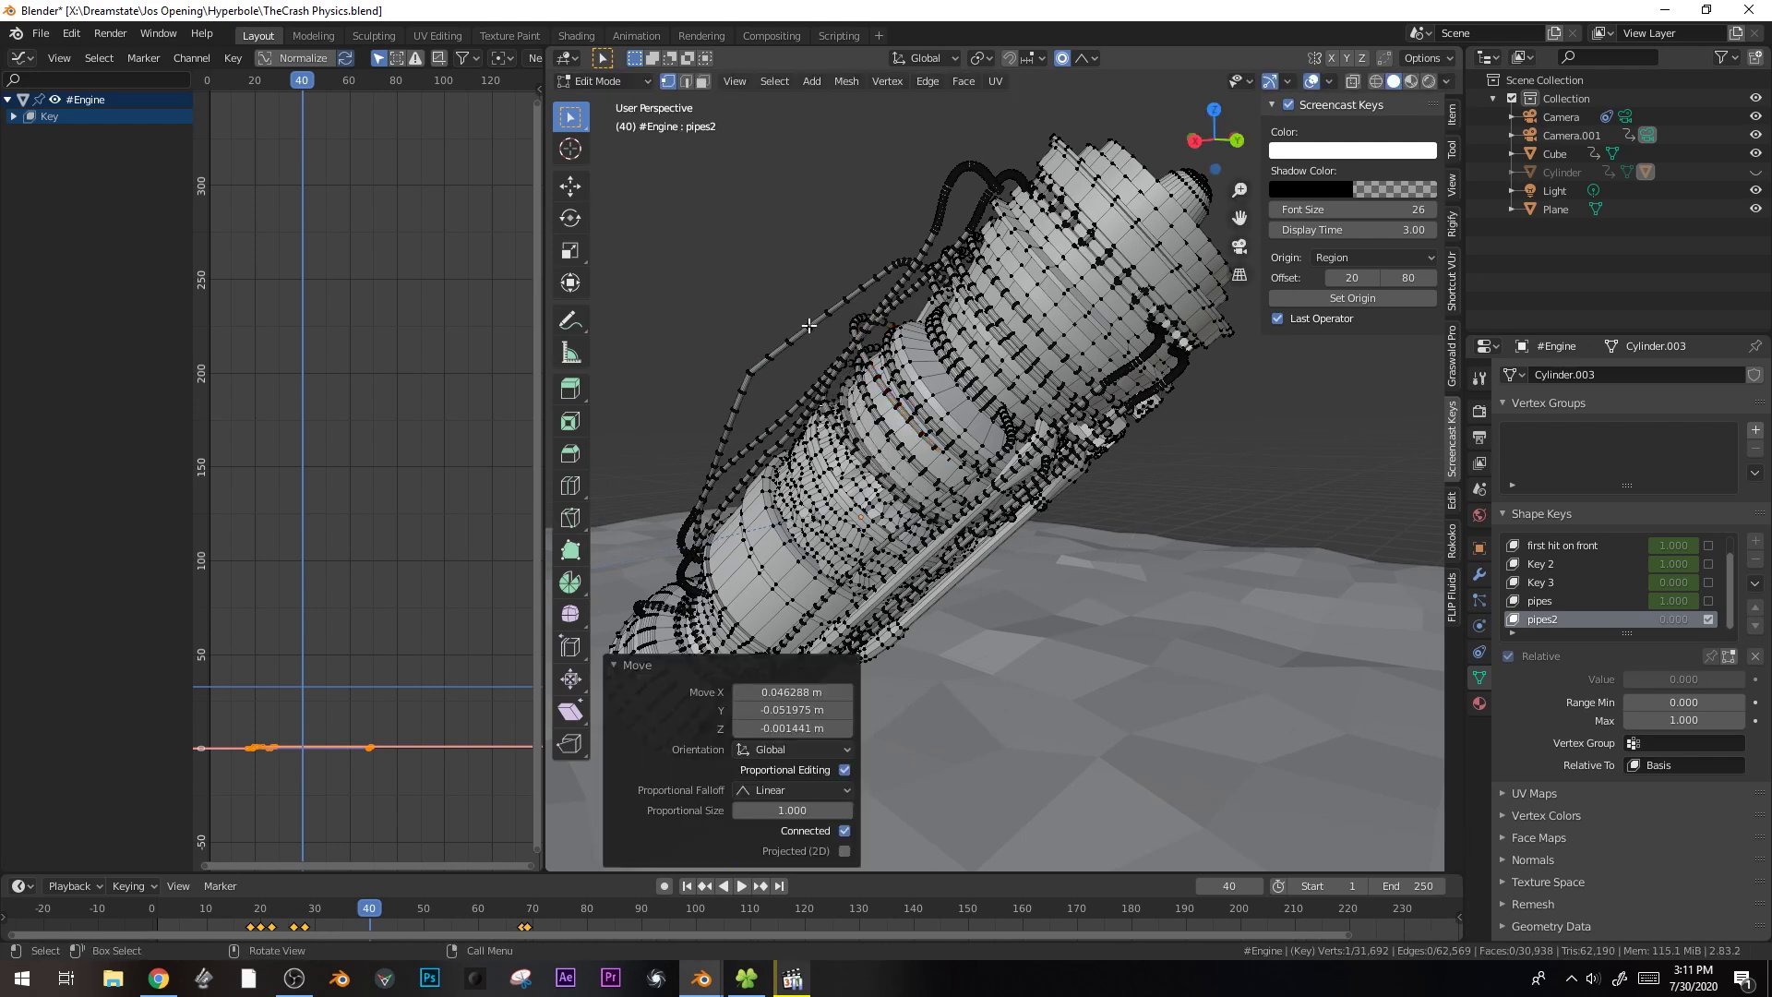
# - Pull the side pipe beside the engine's middle outward into a bend, using linear proportional falloff of size 0.20
pyautogui.scroll(1, 837, 349)
pyautogui.click(838, 353)
pyautogui.click(777, 415)
pyautogui.press('g')
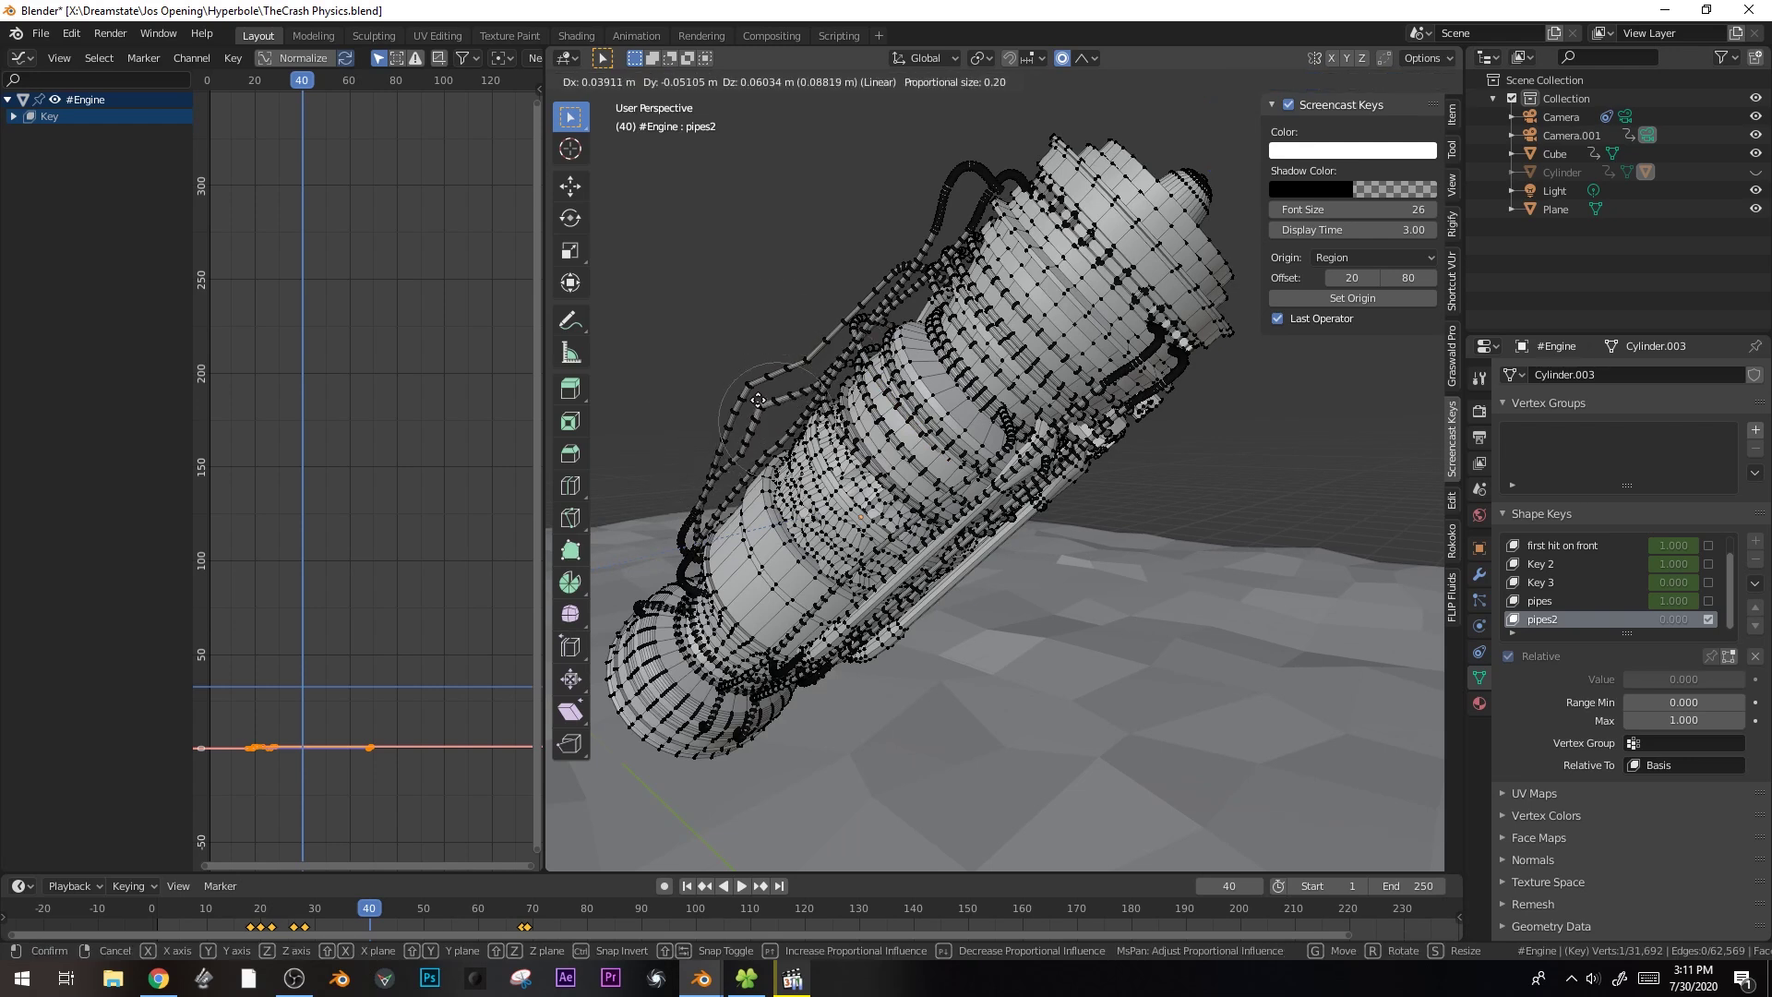
pyautogui.click(766, 400)
pyautogui.click(767, 400)
pyautogui.click(761, 407)
pyautogui.press('g')
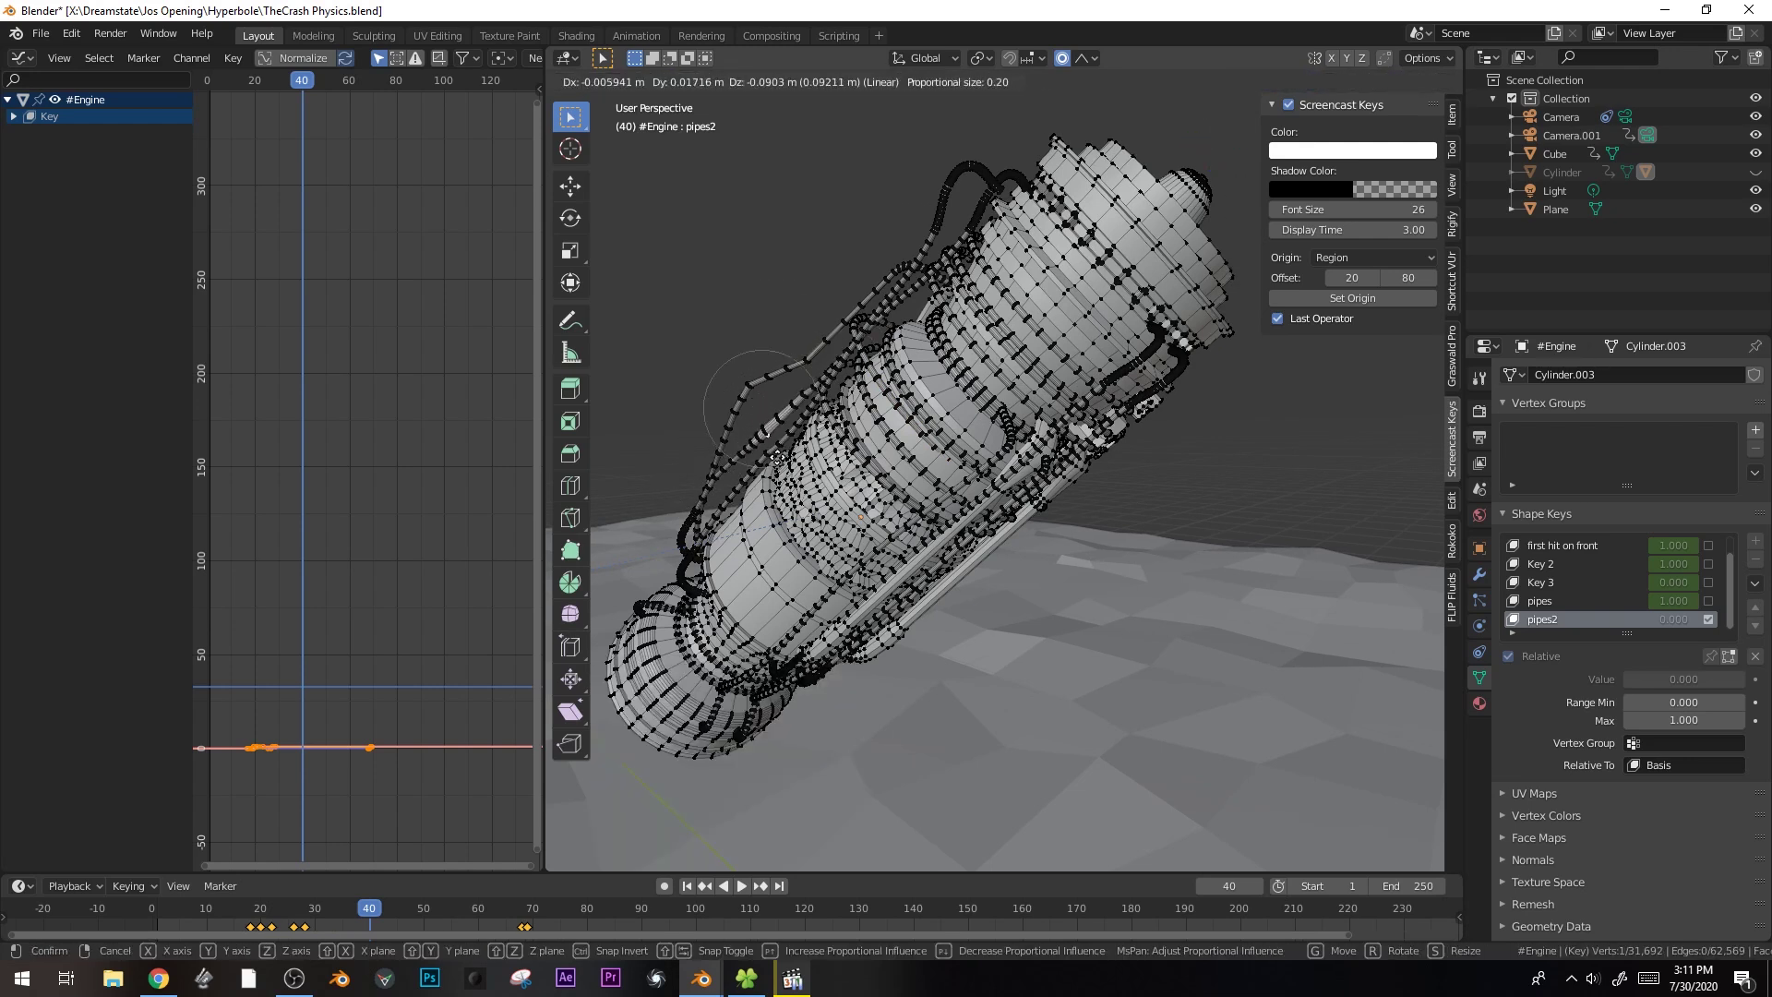
pyautogui.click(778, 455)
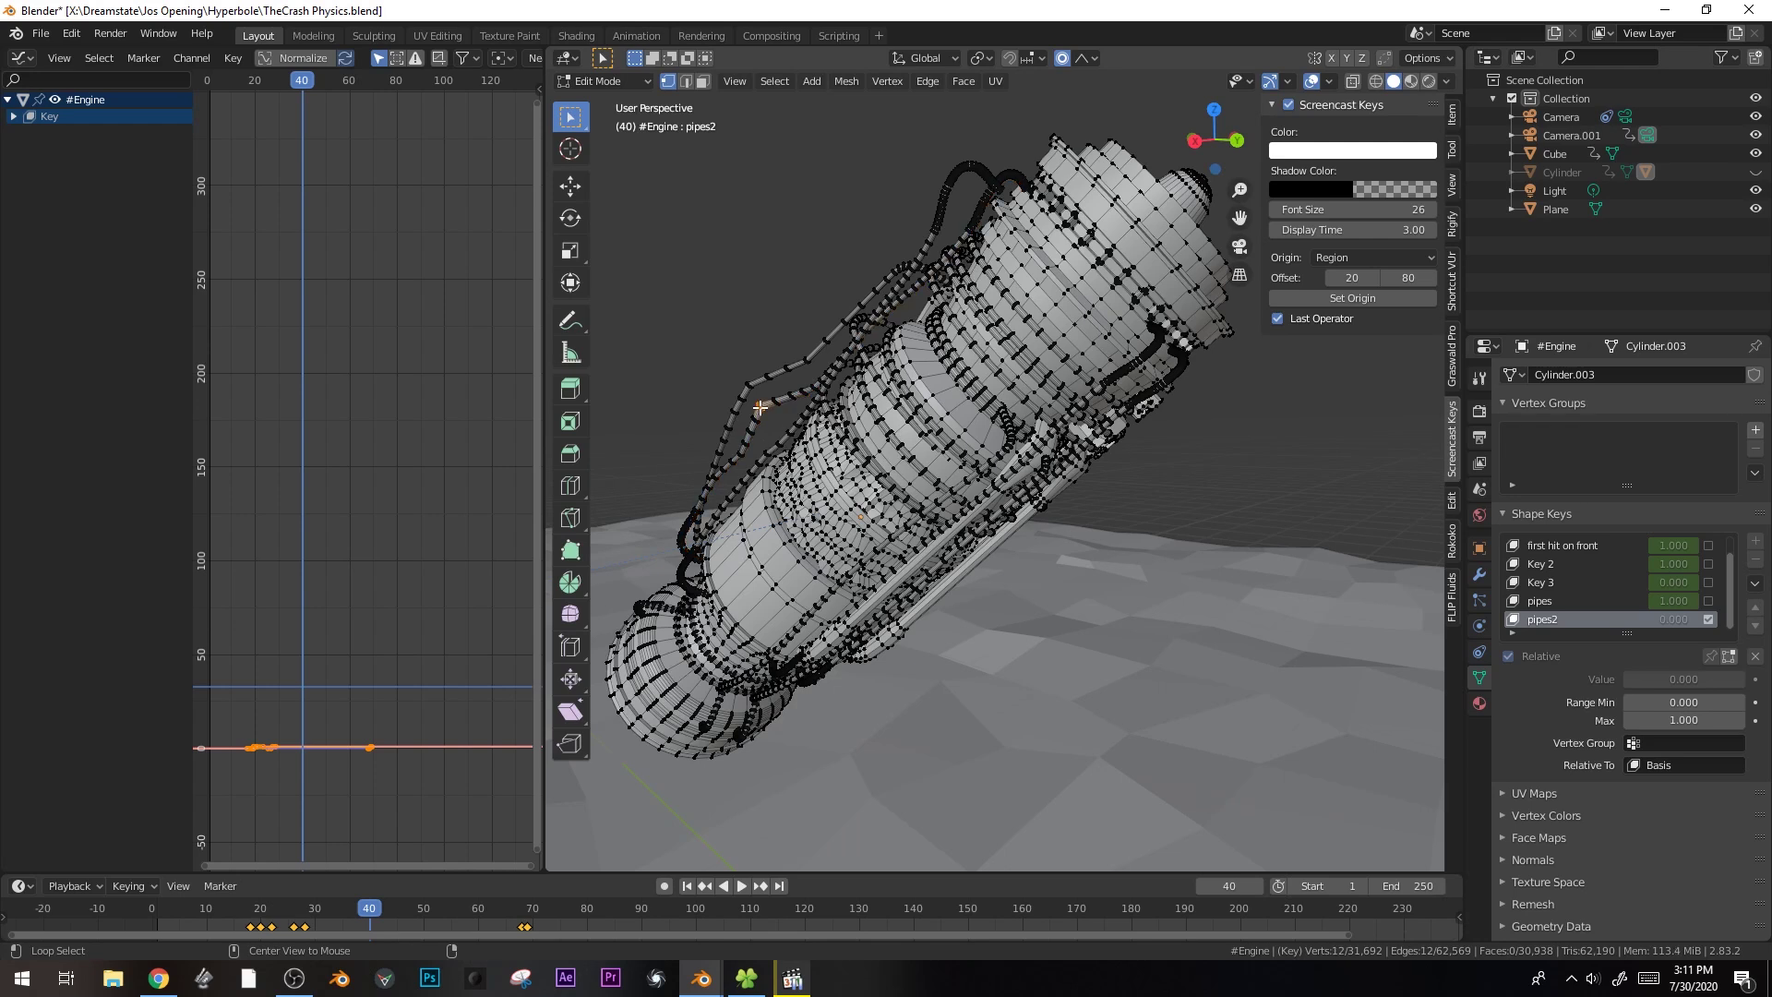
# - Shift the bent side pipe and its lower section nearer the nozzle slightly, and finish editing the engine mesh
pyautogui.press('g')
pyautogui.click(880, 460)
pyautogui.click(724, 468)
pyautogui.press('g')
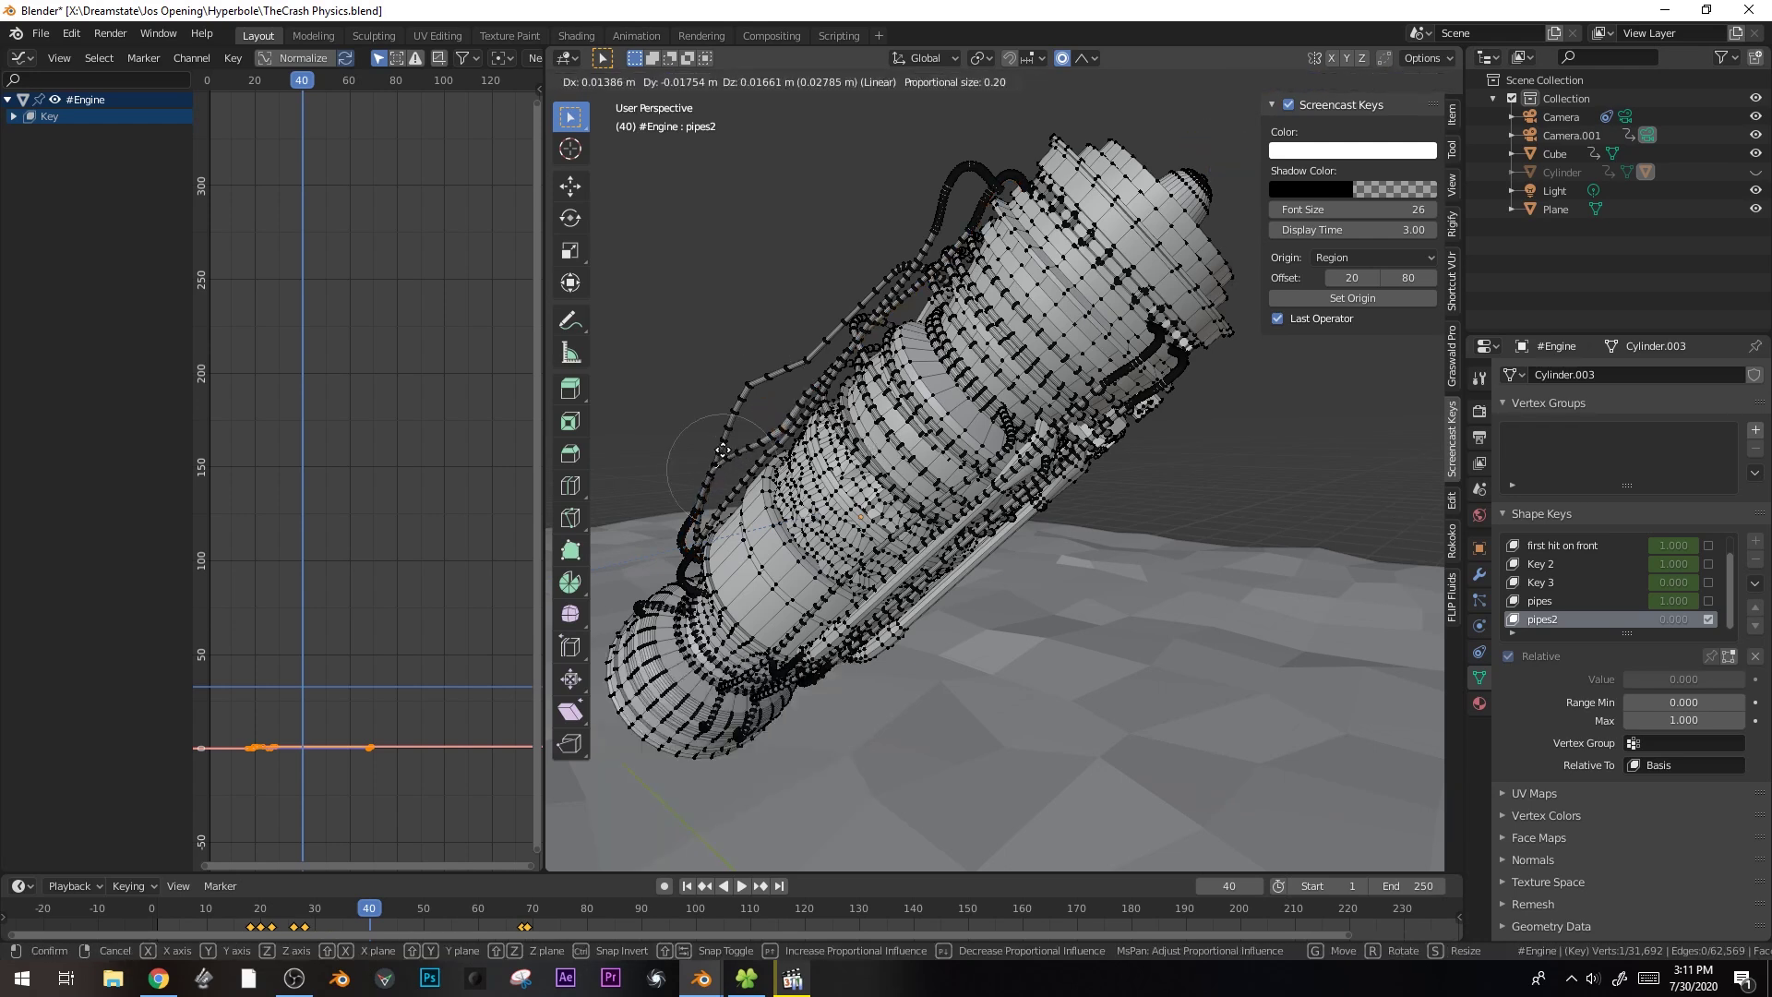
pyautogui.click(862, 433)
pyautogui.press('Tab')
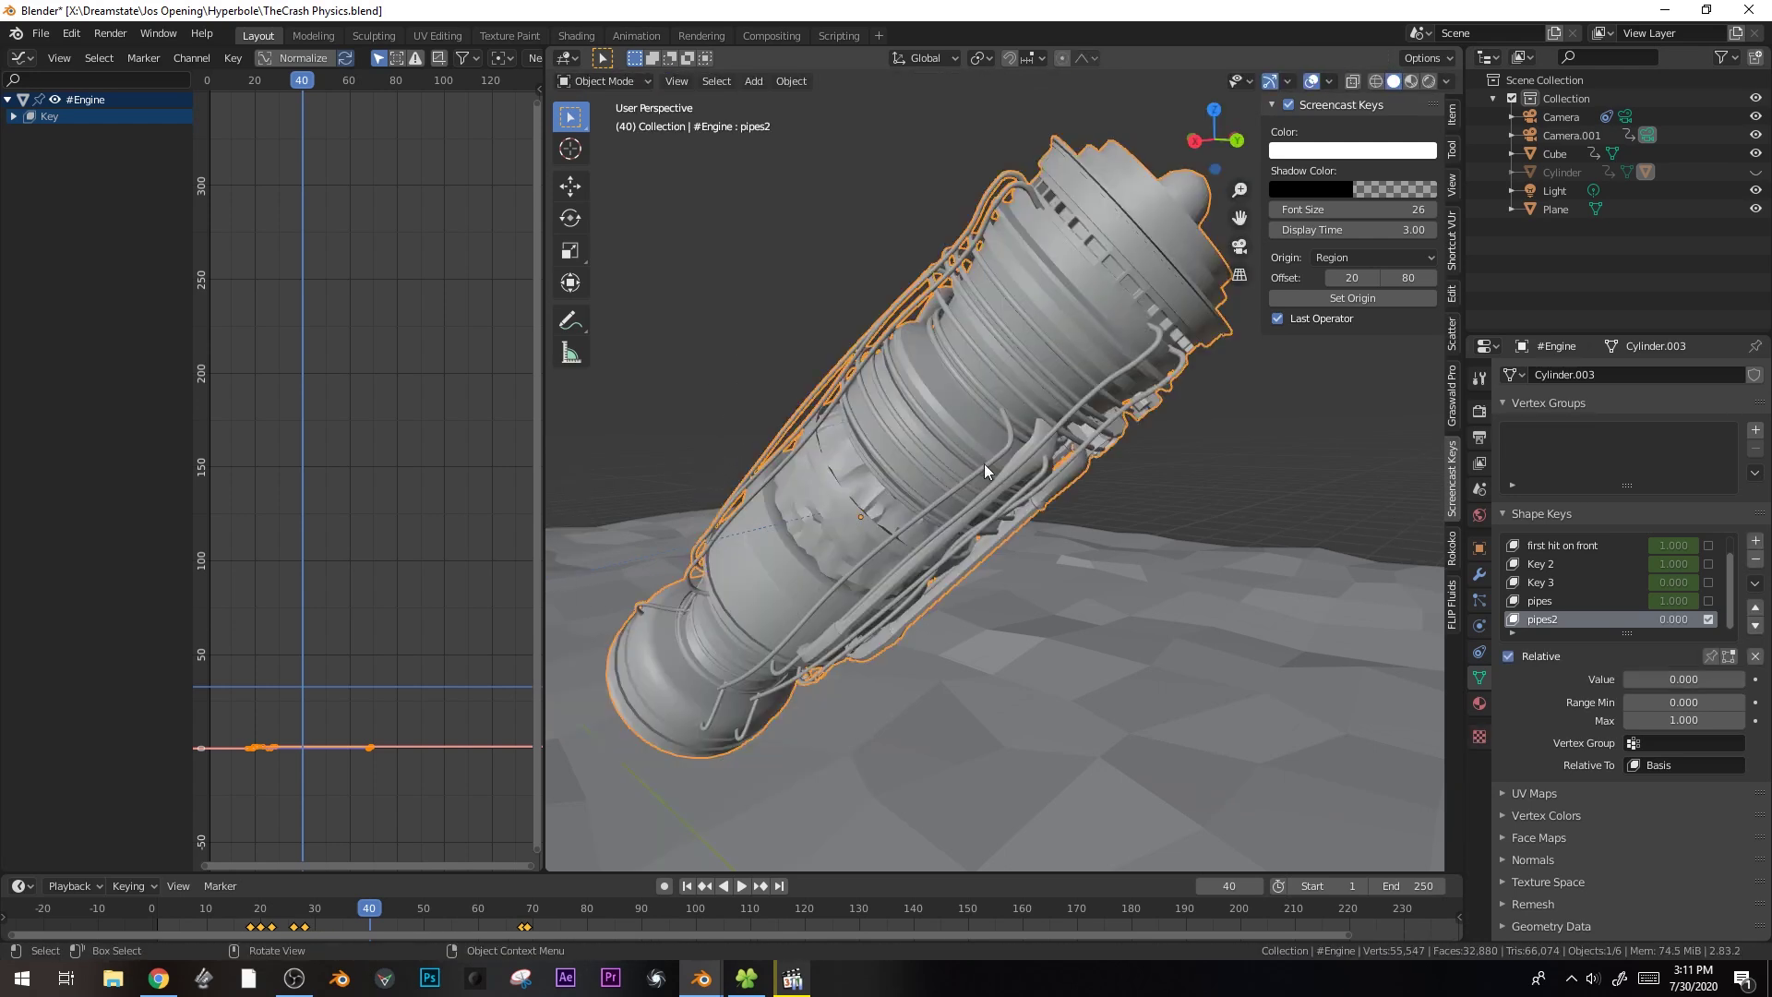
# - Find the moment of the pillar impact through the camera and keyframe the pipes2 shape key at 0.000 on frame 35
pyautogui.press('KP_0')
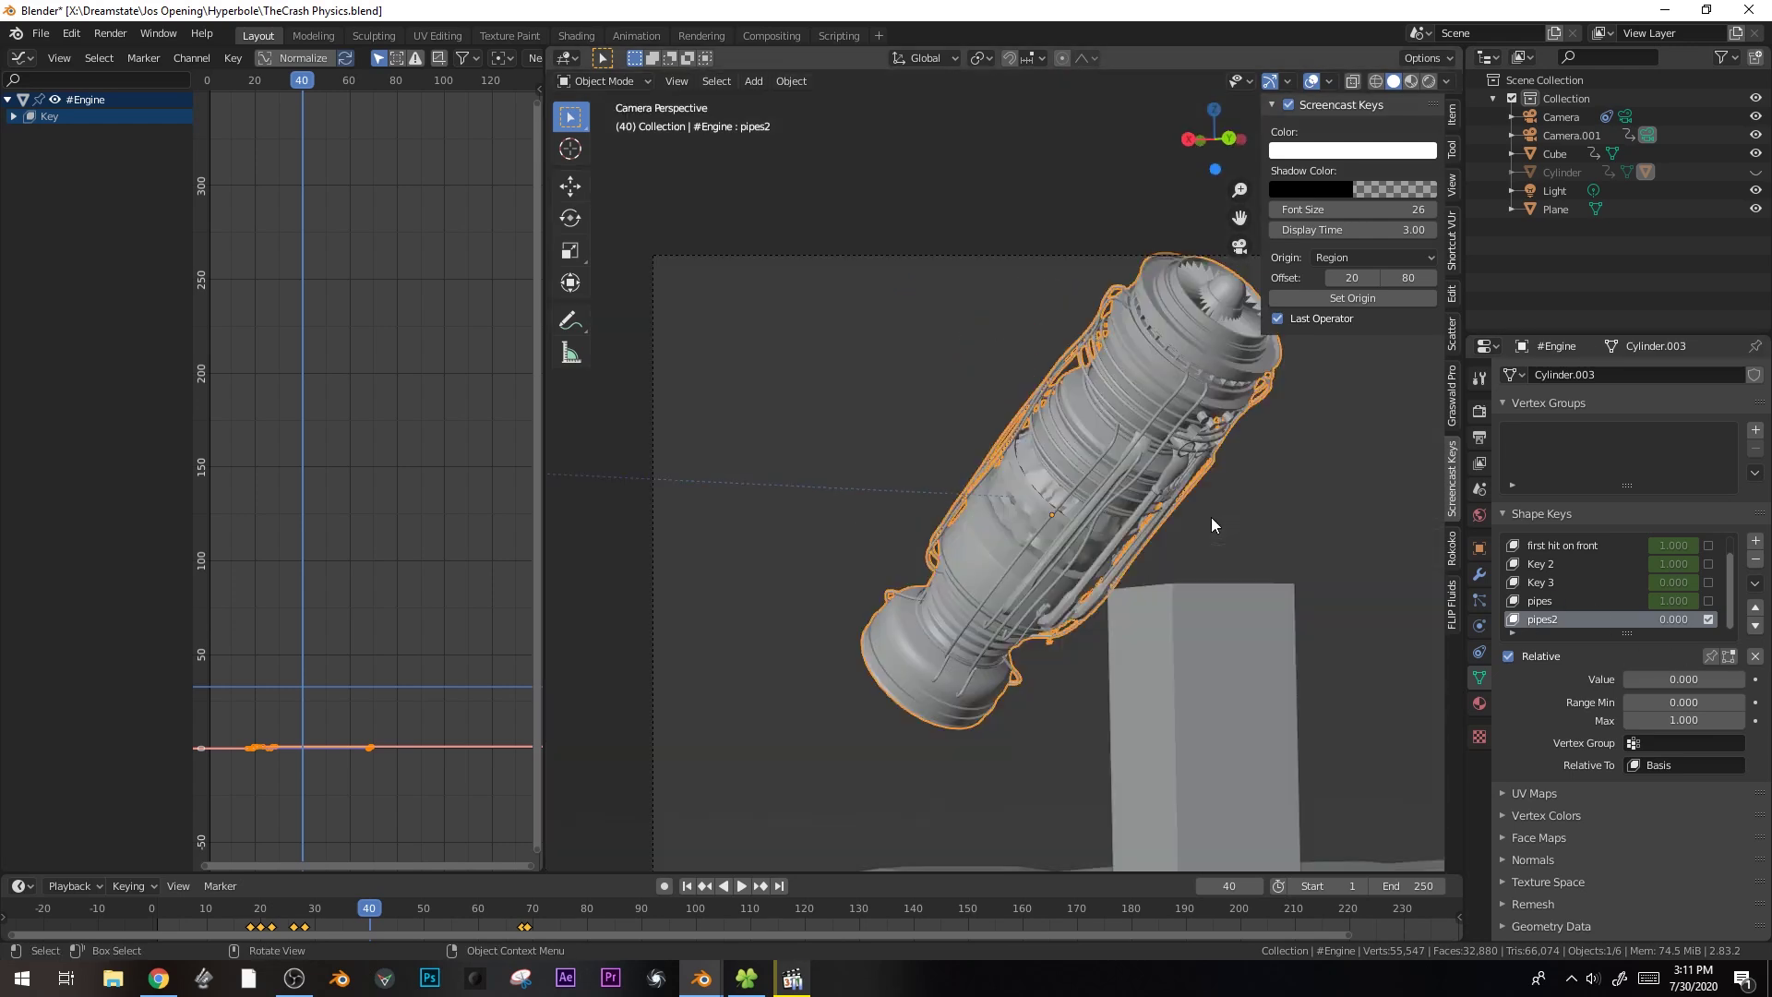
pyautogui.press('Left')
pyautogui.press('Left')
pyautogui.press('Left')
pyautogui.press('Left')
pyautogui.press('Left')
pyautogui.press('Left')
pyautogui.press('space')
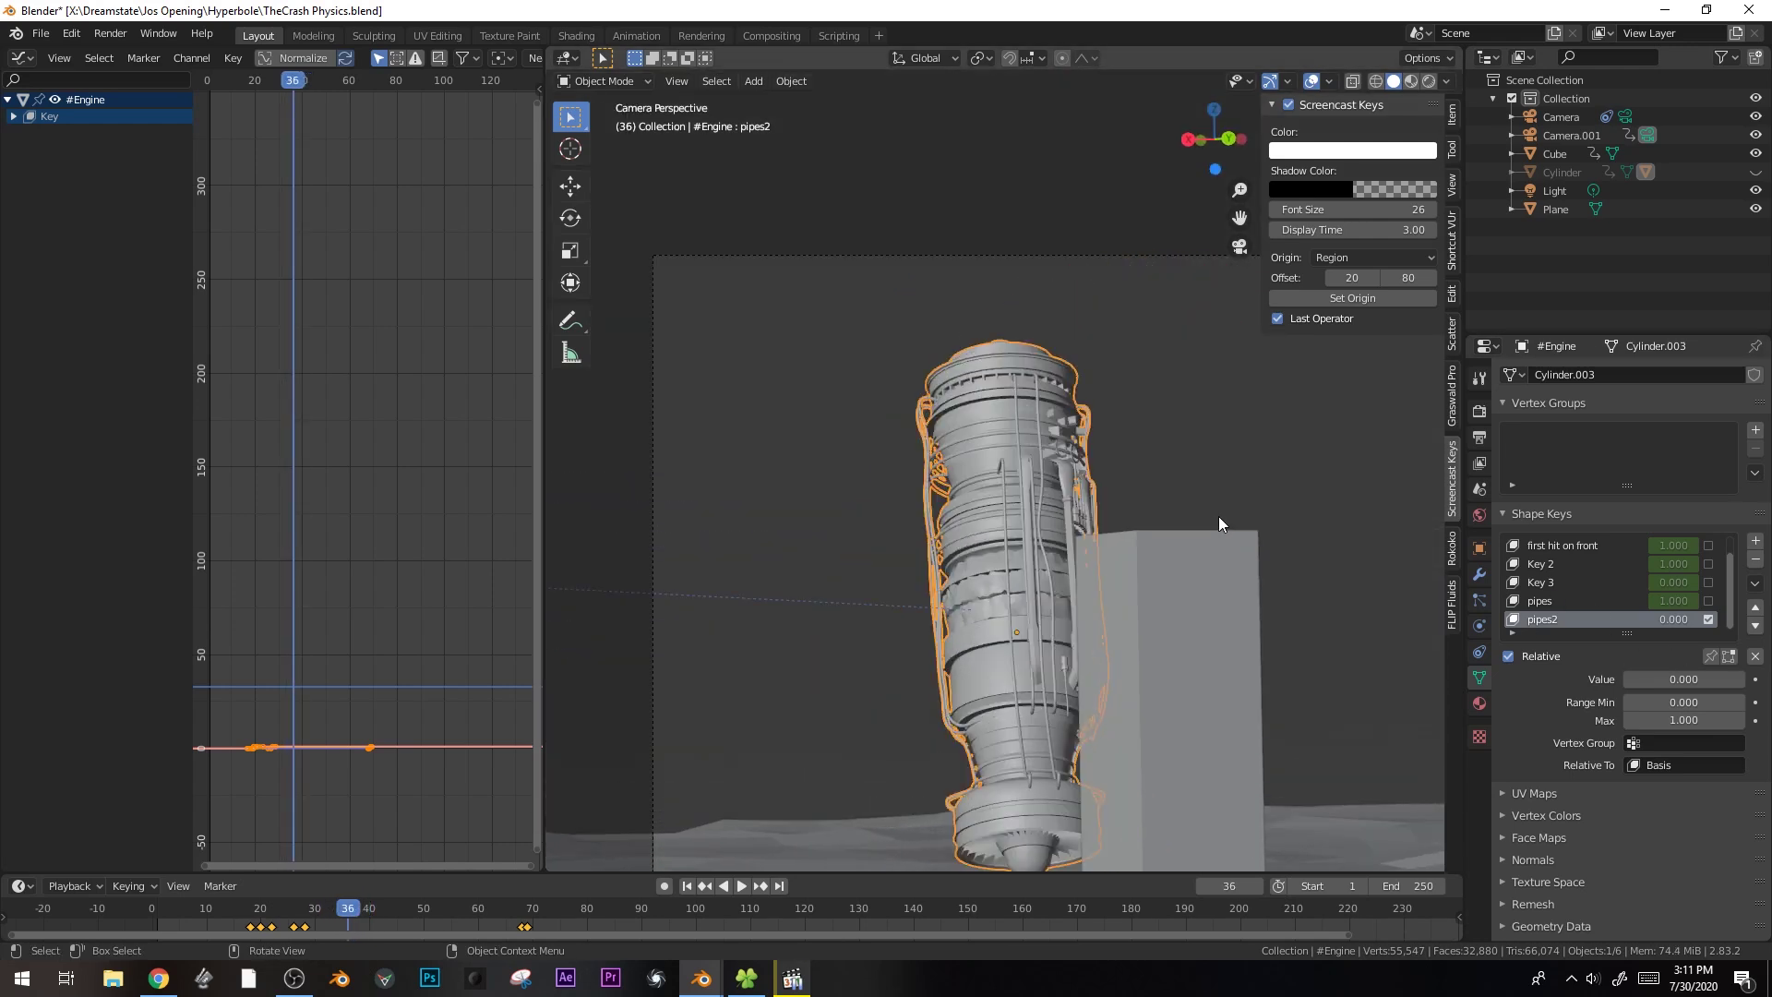
pyautogui.press('Escape')
pyautogui.press('Left')
pyautogui.press('Left')
pyautogui.press('Left')
pyautogui.press('Left')
pyautogui.press('Right')
pyautogui.press('Right')
pyautogui.press('Right')
pyautogui.press('Right')
pyautogui.press('Right')
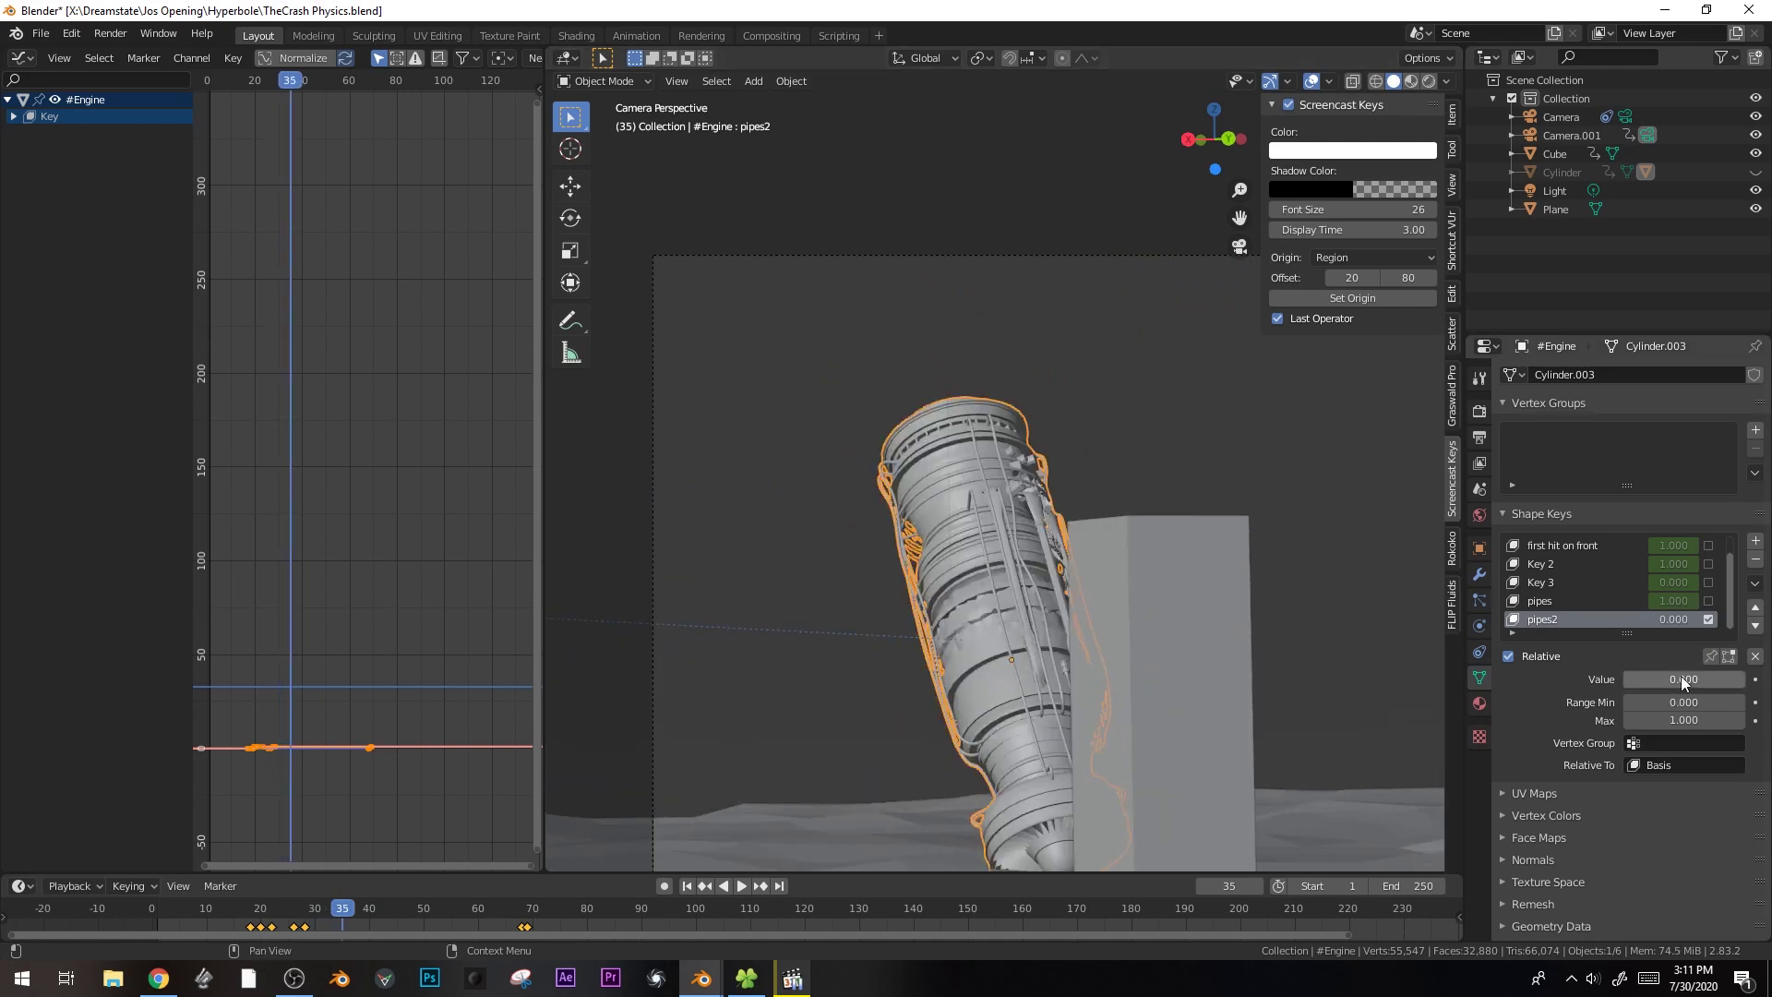
pyautogui.press('i')
# - Set the pipes2 shape key to 1.000 at frame 41 and keyframe it
pyautogui.press('Right')
pyautogui.press('Right')
pyautogui.press('Right')
pyautogui.press('Right')
pyautogui.press('Right')
pyautogui.press('Right')
pyautogui.moveTo(1681, 678); pyautogui.dragTo(1721, 678)
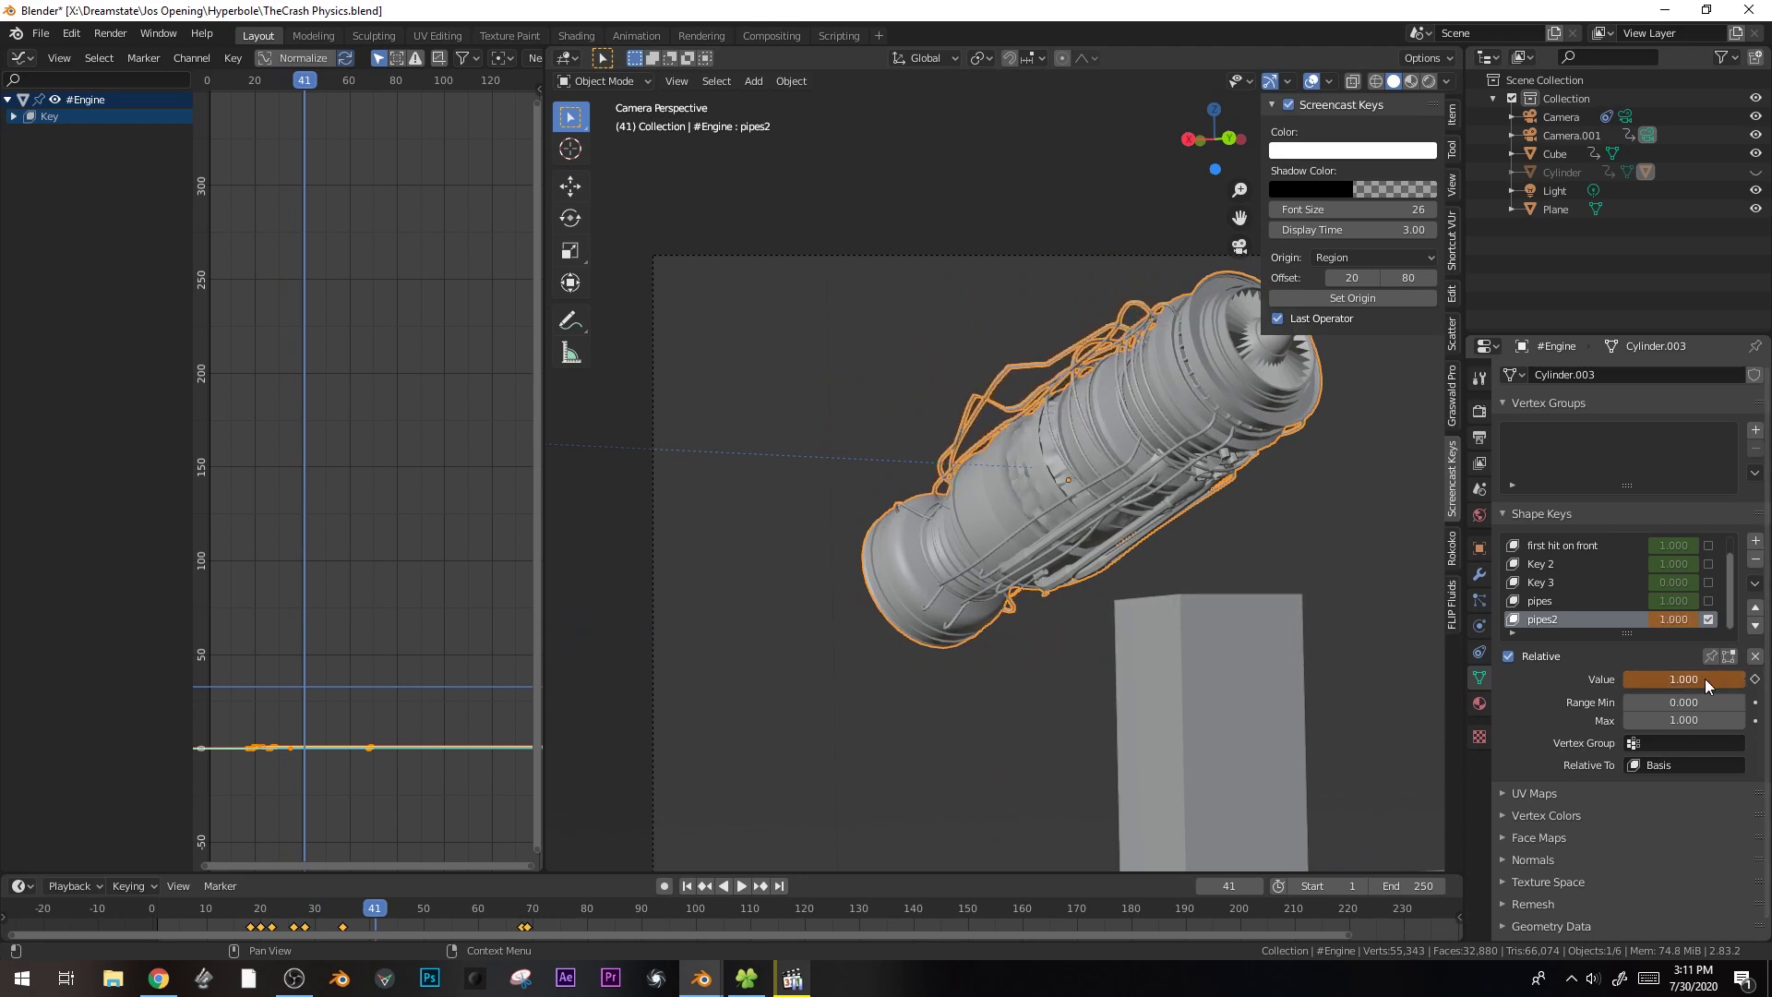
pyautogui.press('i')
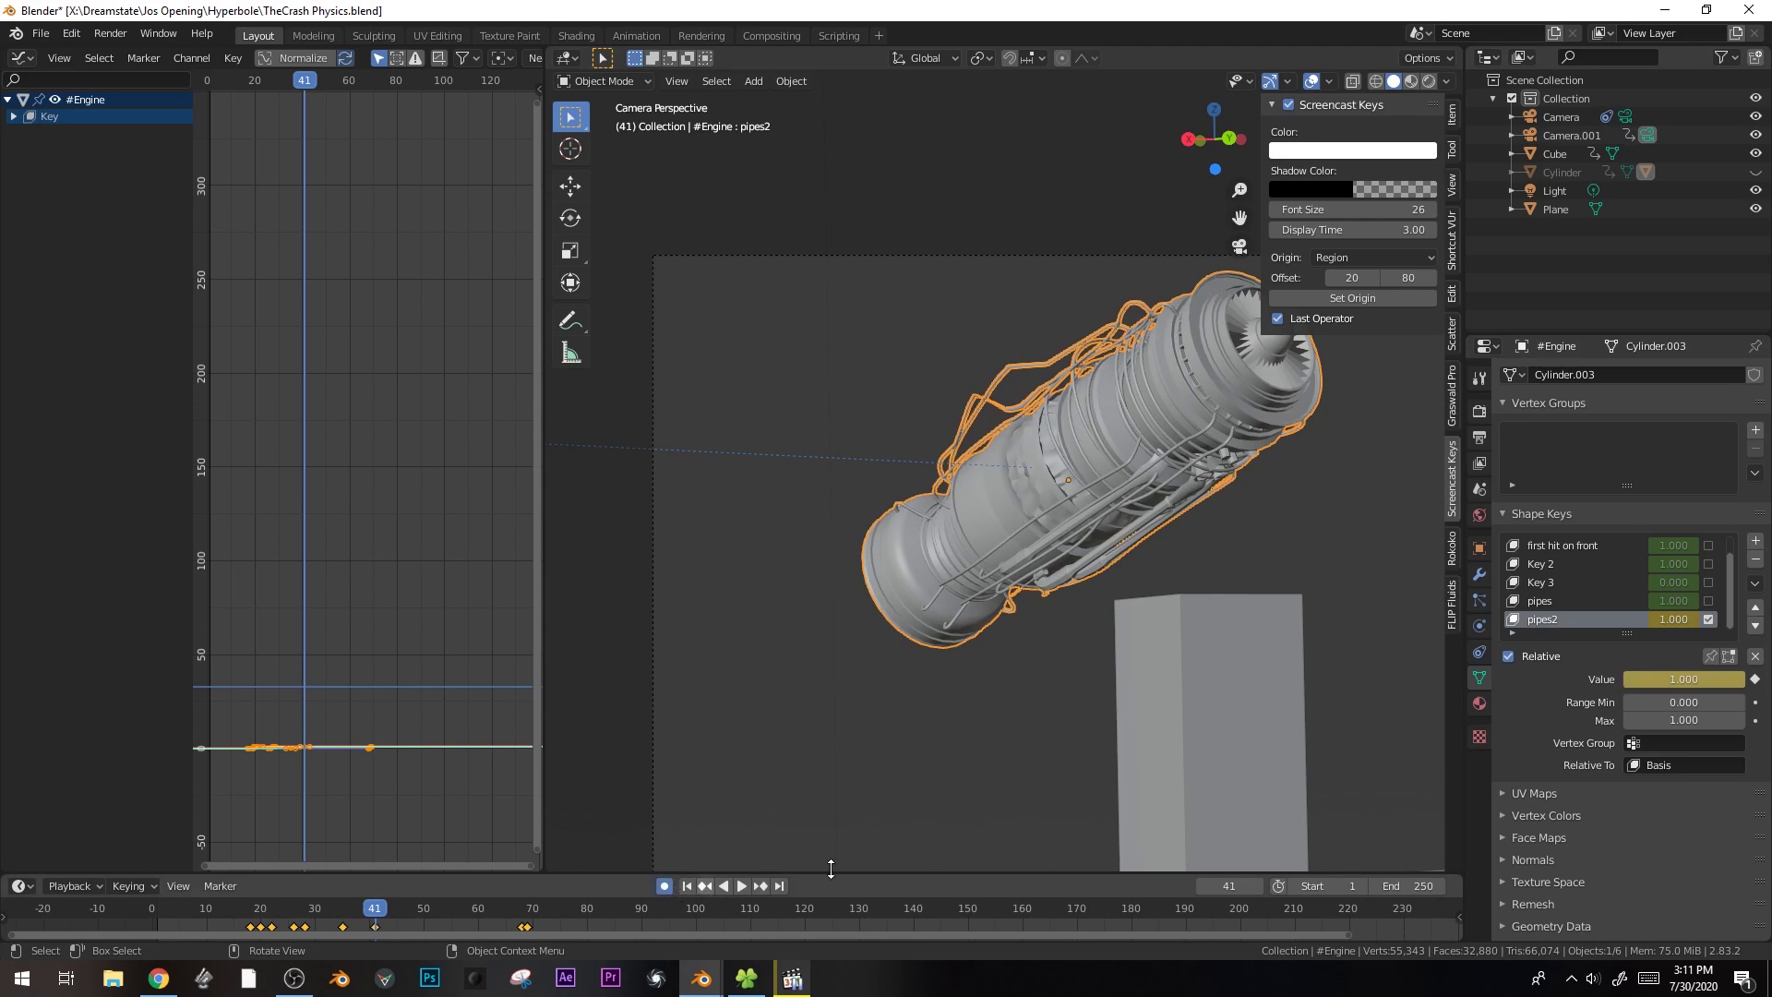
# - Make the pipes wobble by keyframing alternating pipes2 values from frame 43 to 48, with 0.709 at frame 43
pyautogui.press('Right')
pyautogui.press('Right')
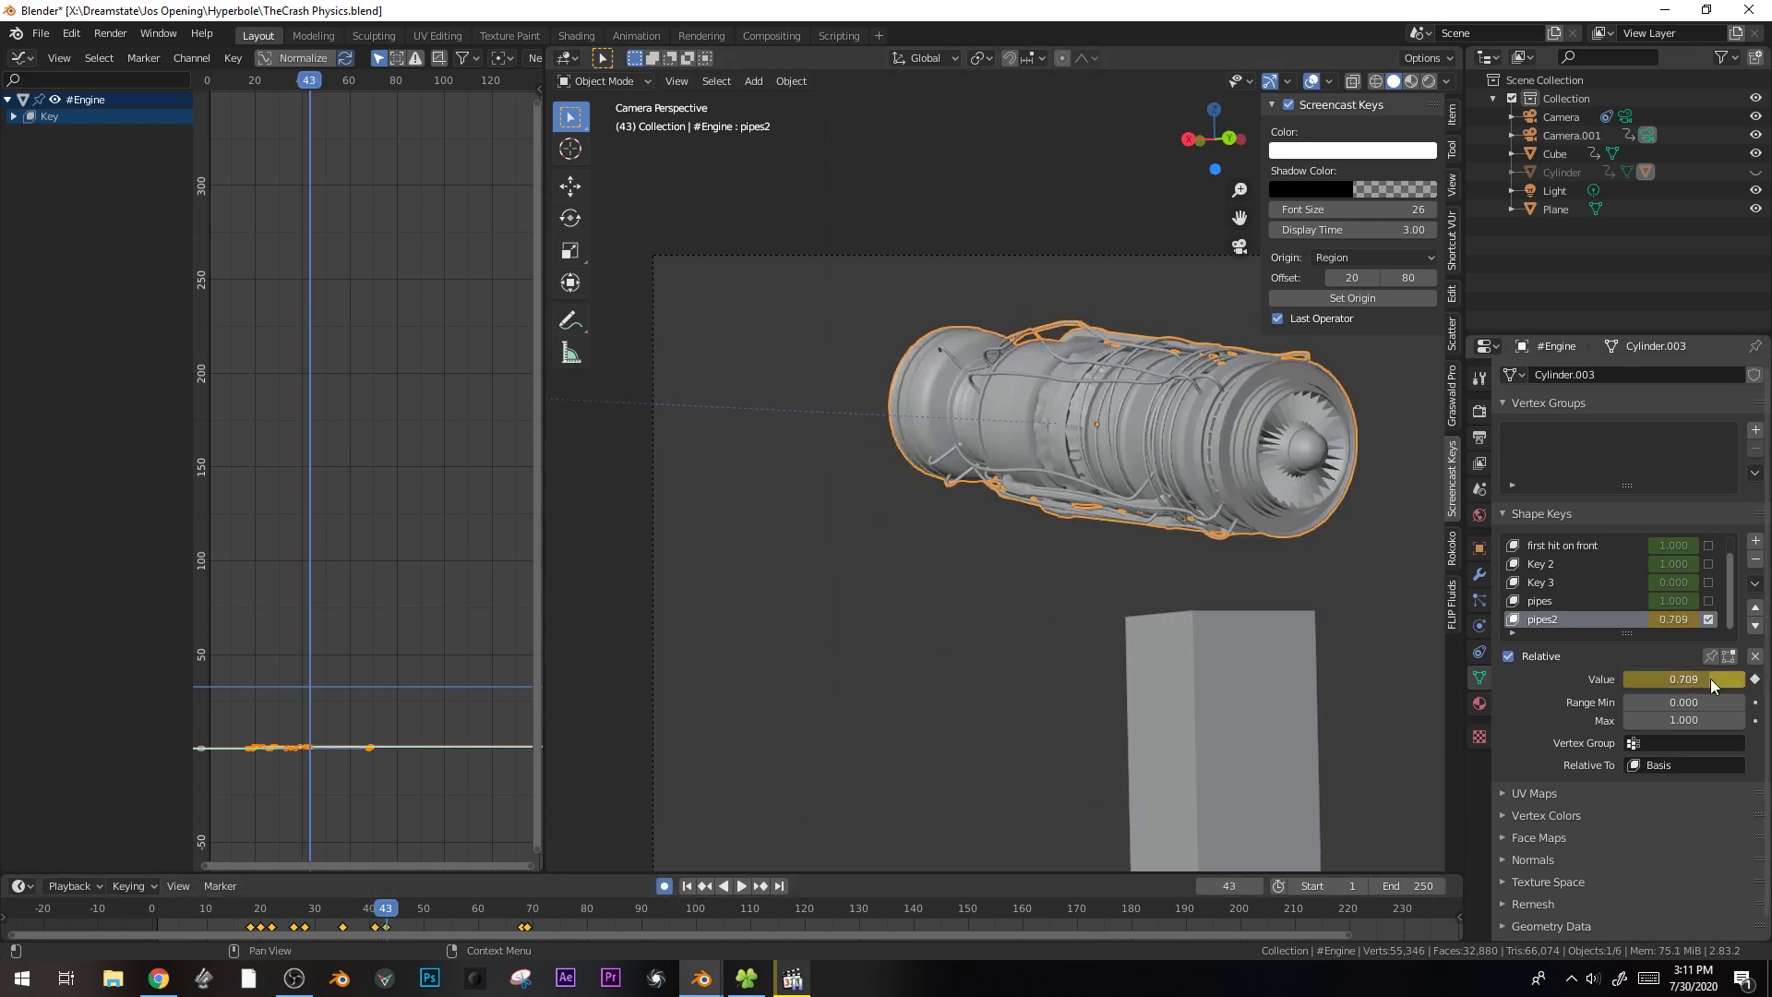
pyautogui.press('Right')
pyautogui.press('Right')
pyautogui.press('Right')
pyautogui.press('Right')
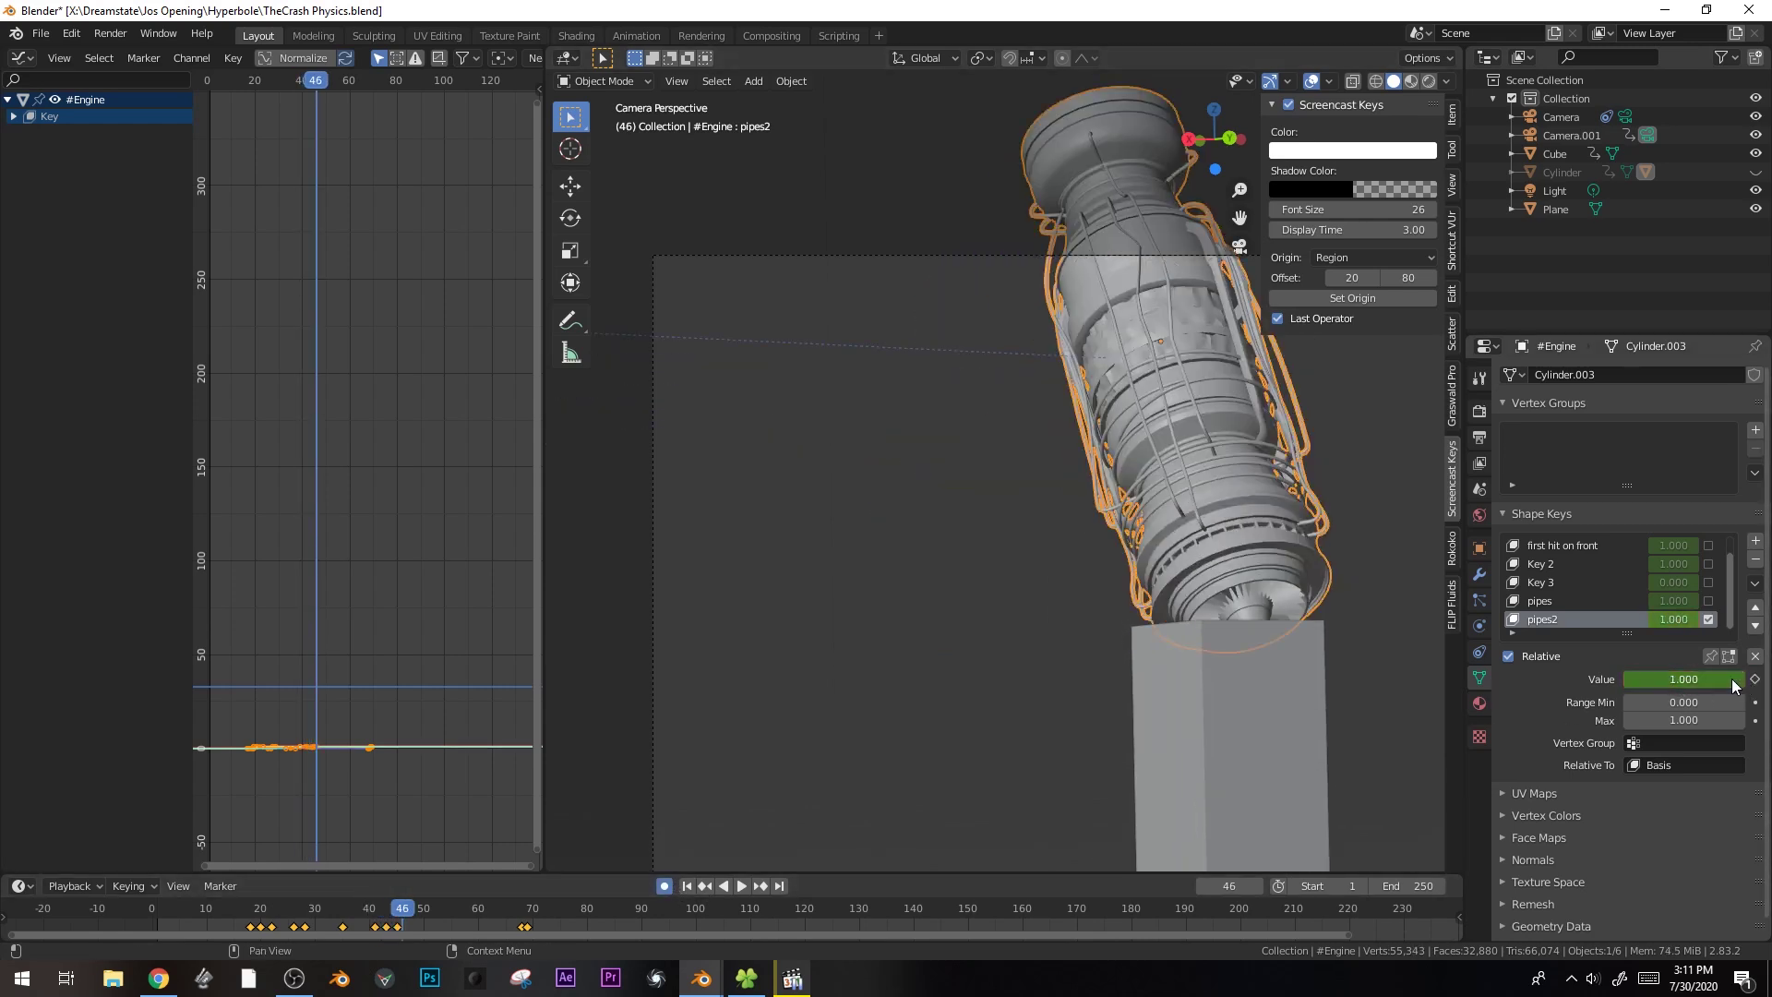
pyautogui.press('Right')
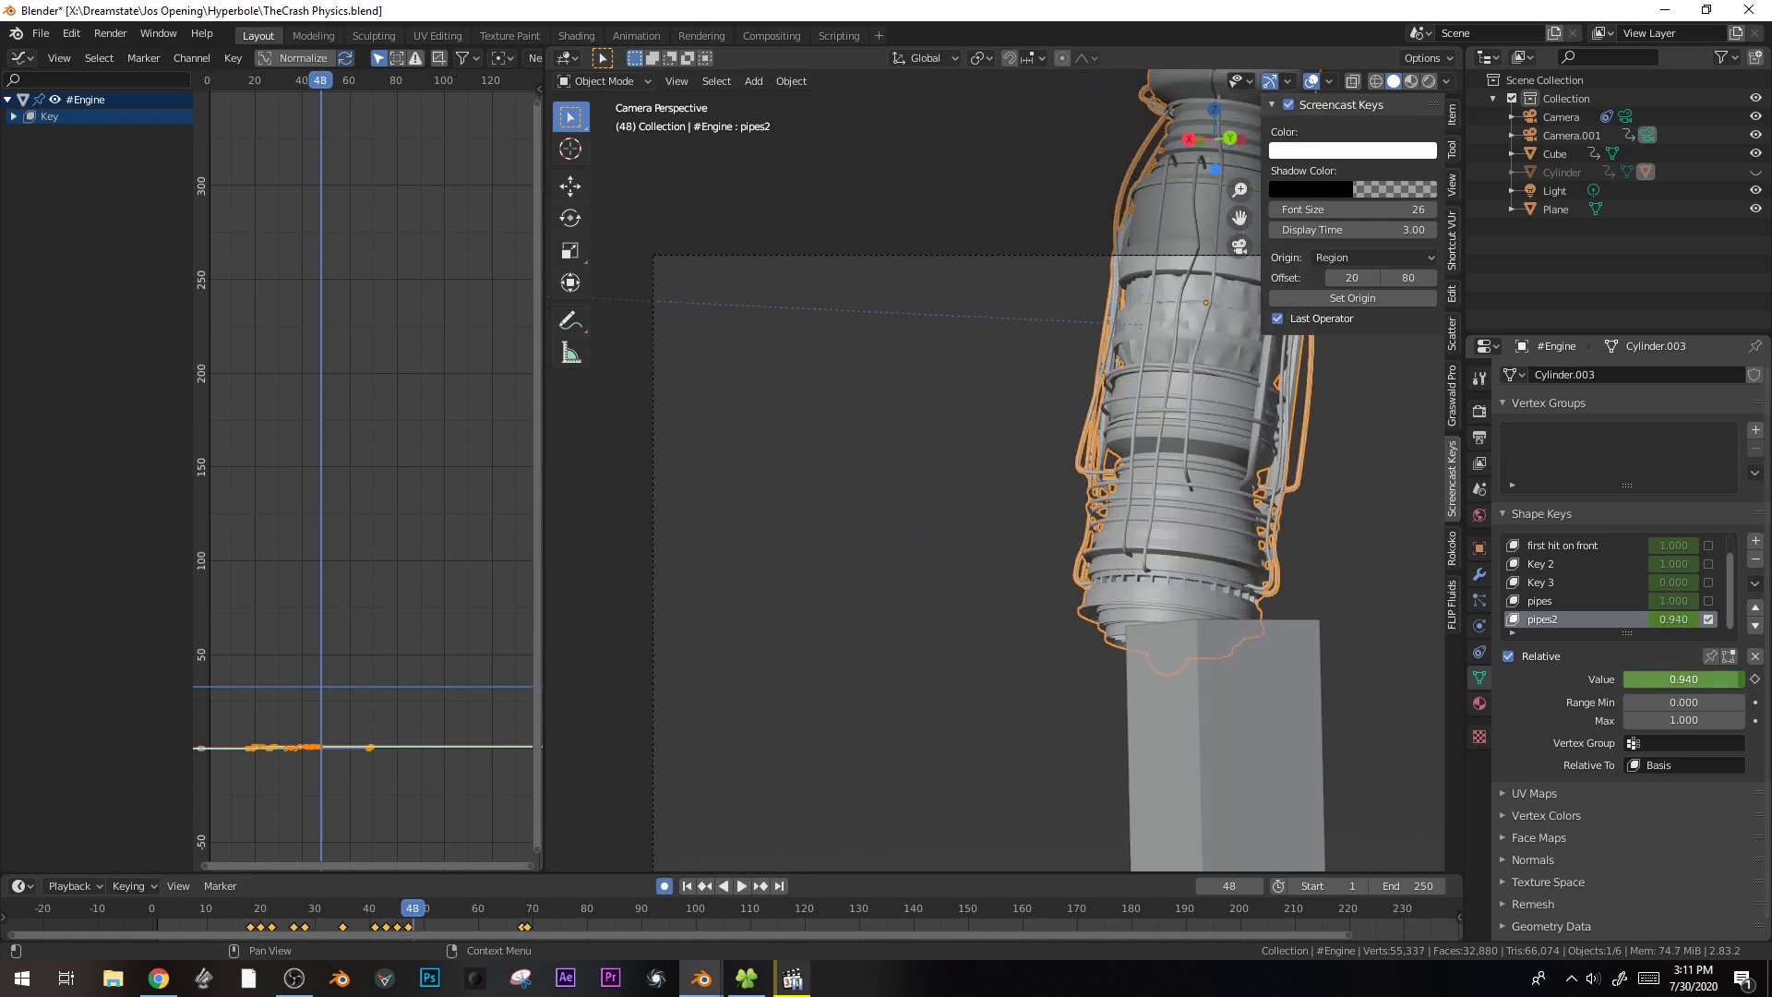
# - Re-enable the other shape keys up to first hit on front, and play back the crash from the beginning
pyautogui.moveTo(1708, 601); pyautogui.dragTo(1708, 550)
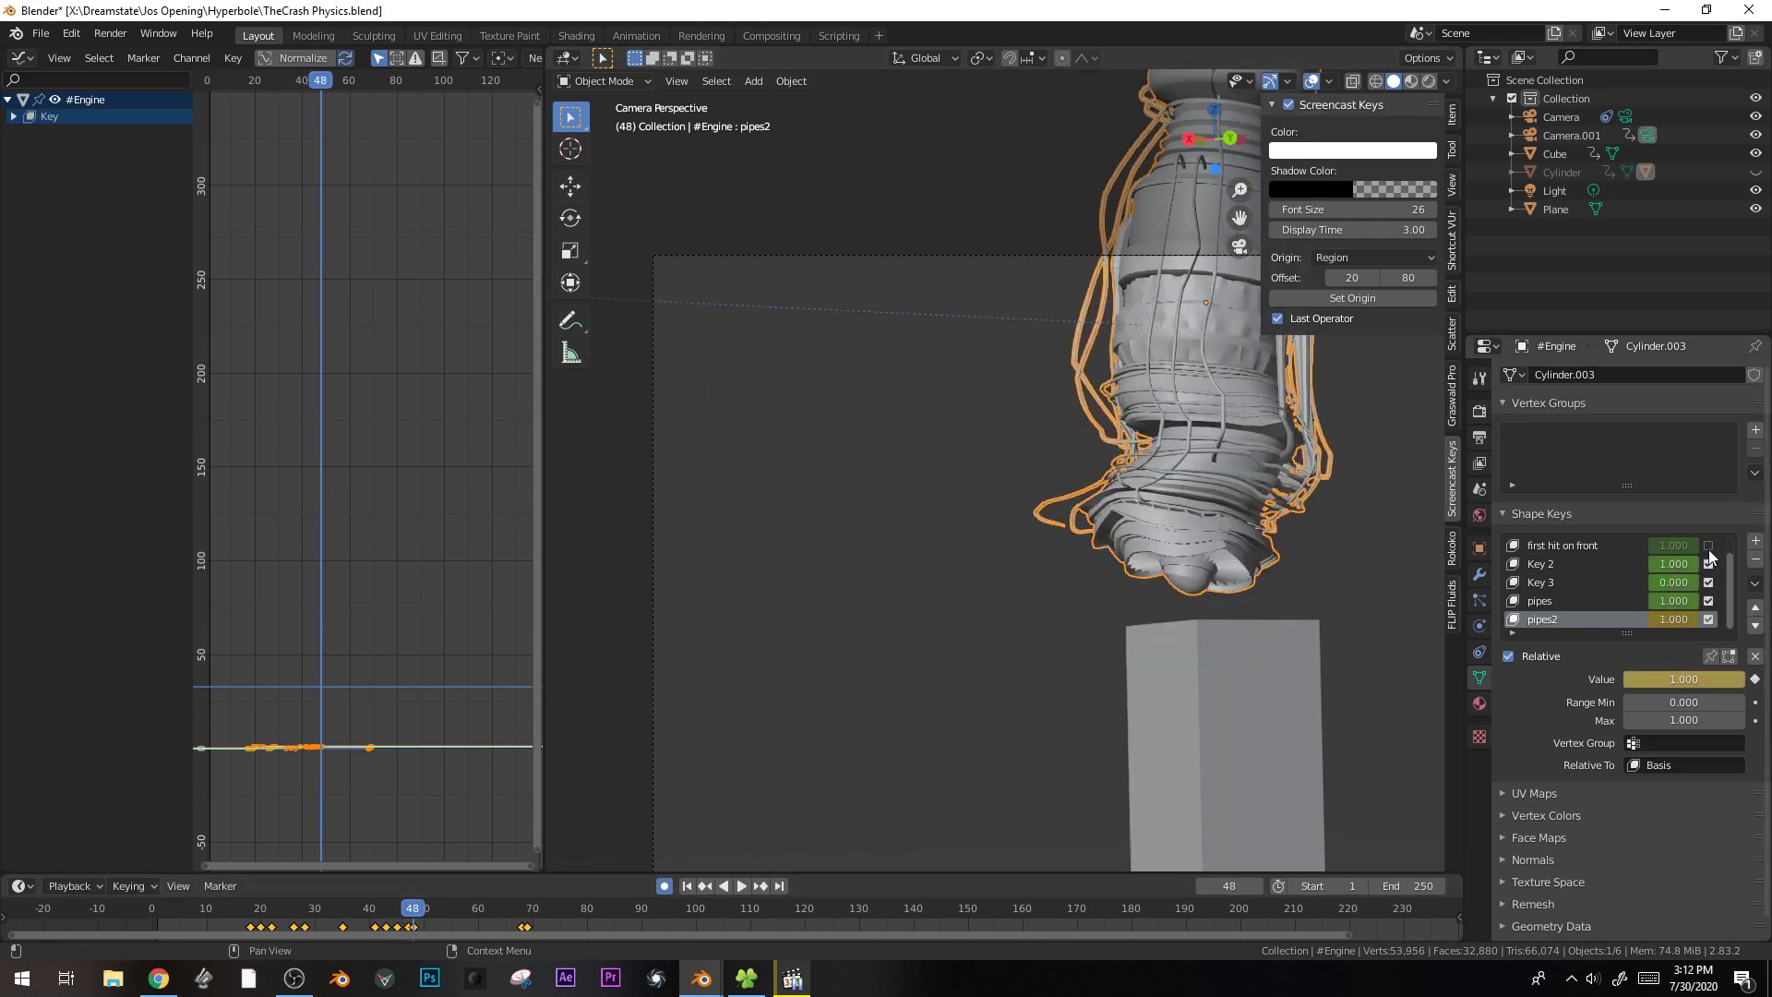
pyautogui.moveTo(363, 906); pyautogui.dragTo(249, 901)
pyautogui.click(994, 561)
pyautogui.scroll(-3, 995, 561)
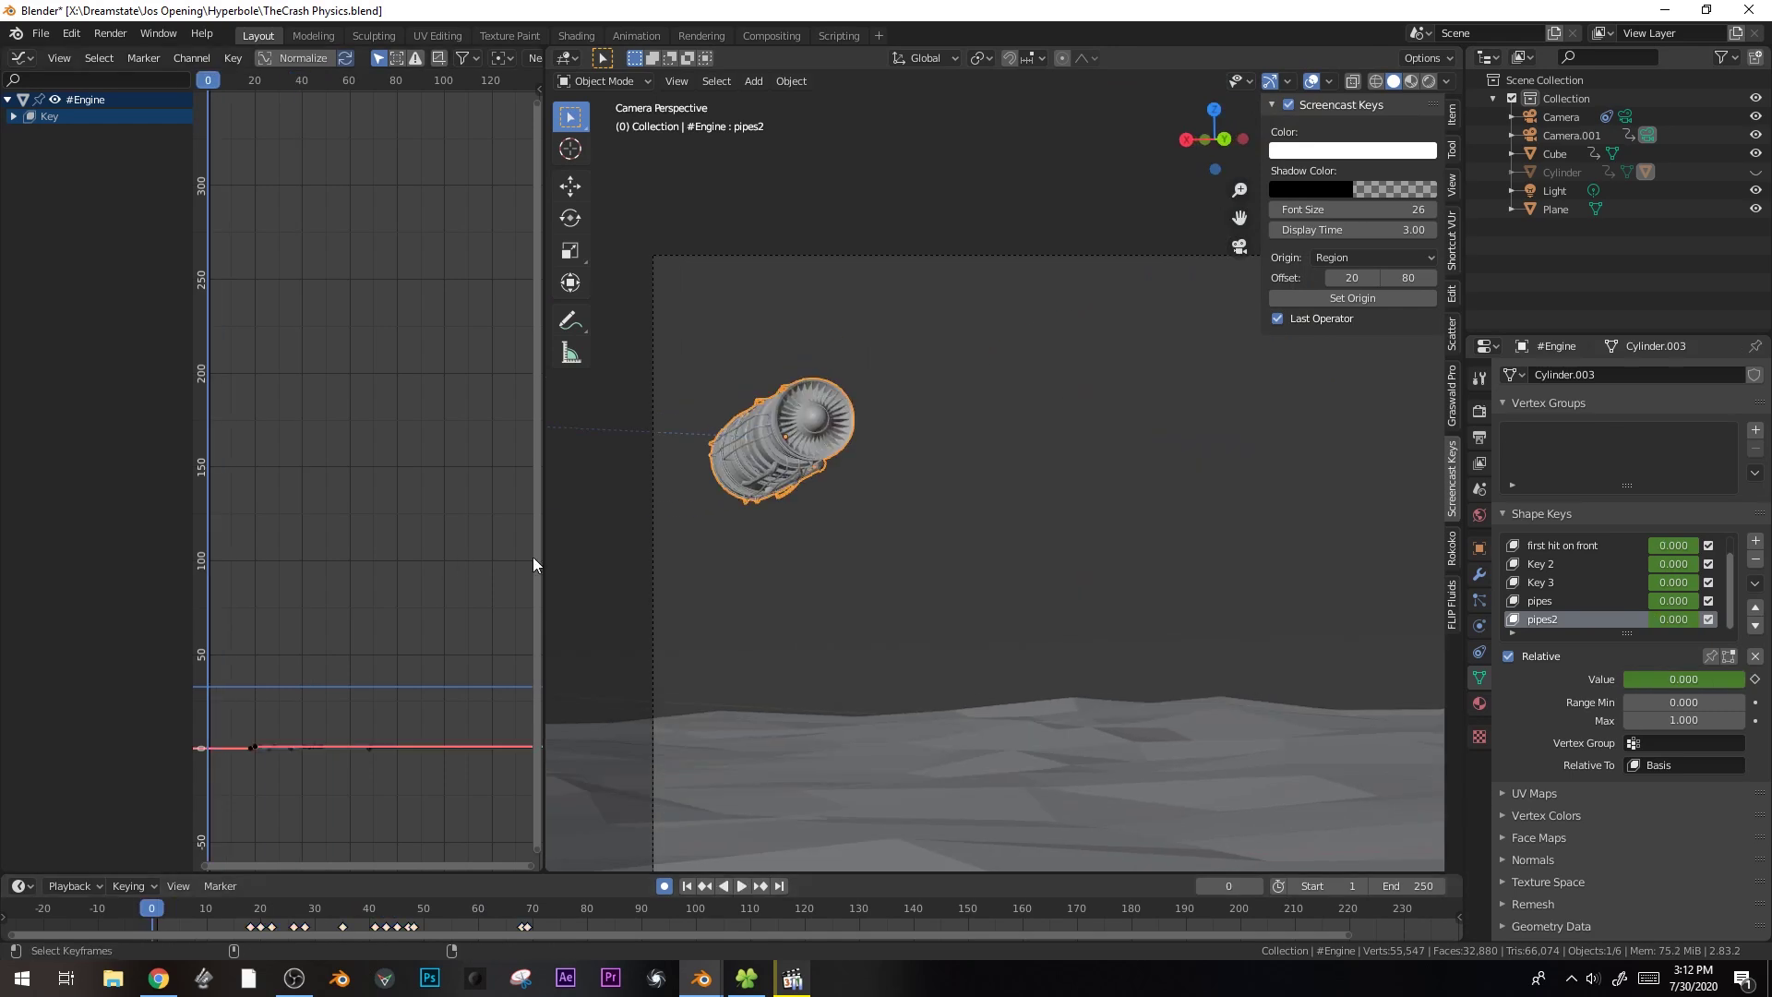
pyautogui.press('space')
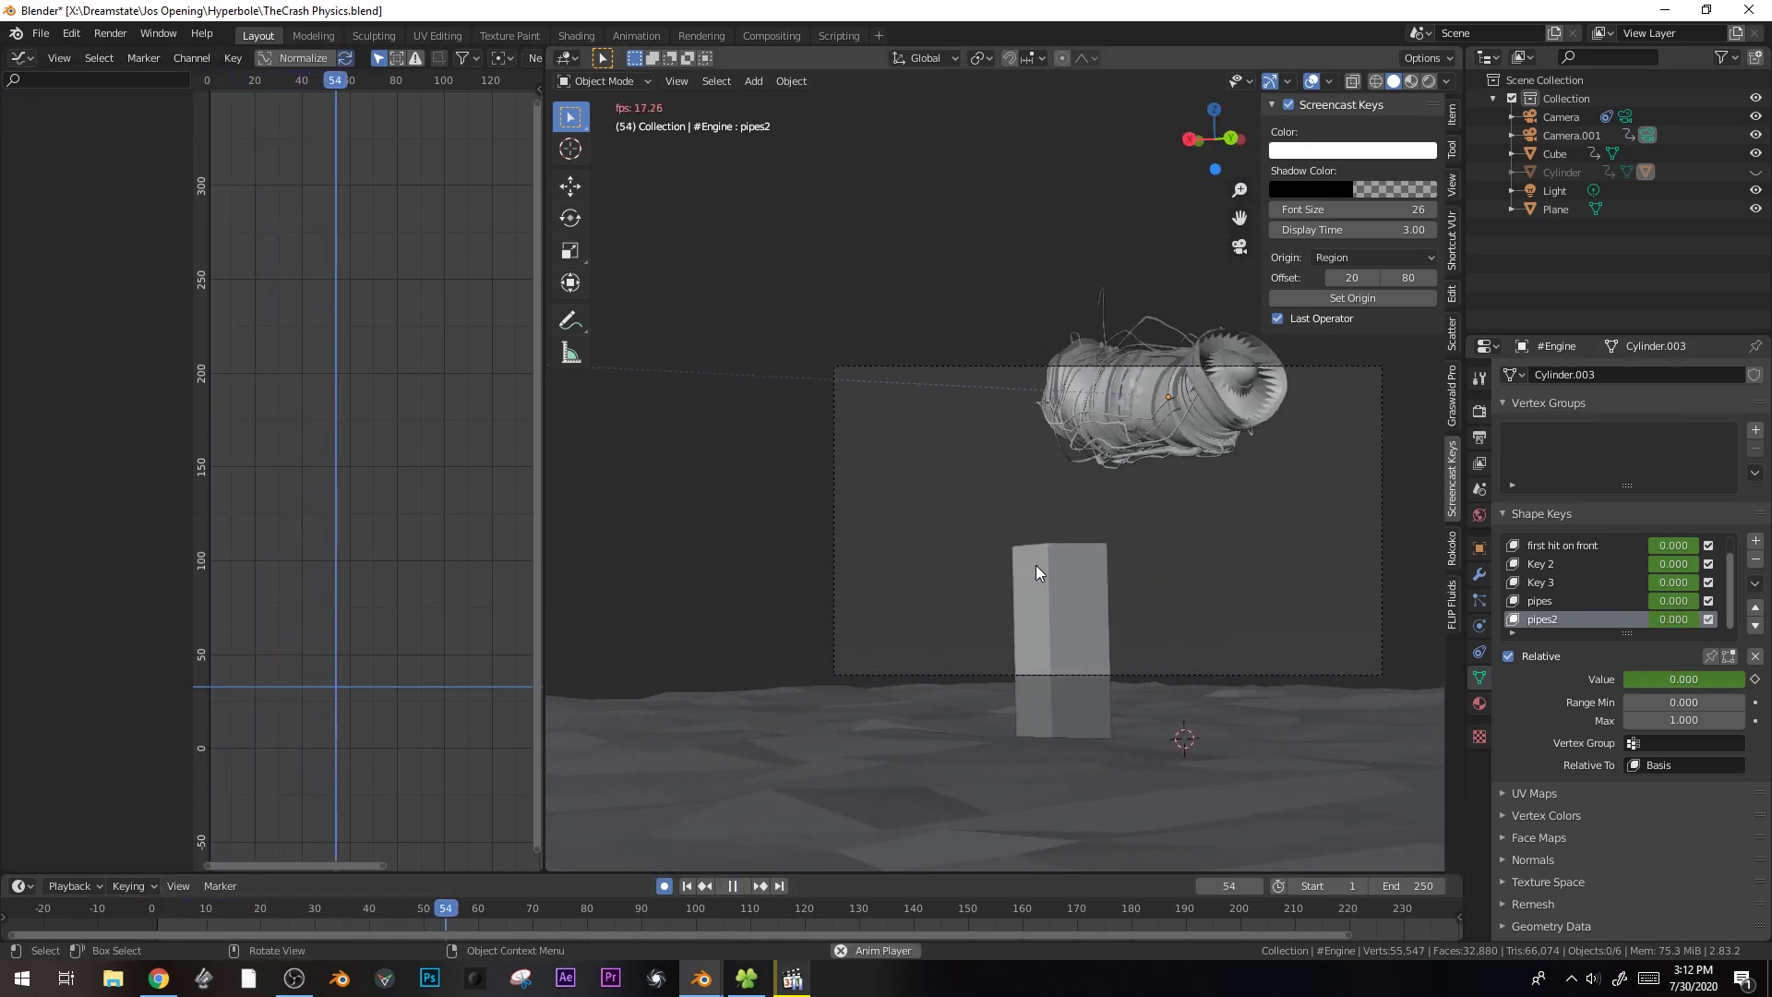
pyautogui.moveTo(535, 915); pyautogui.dragTo(369, 910)
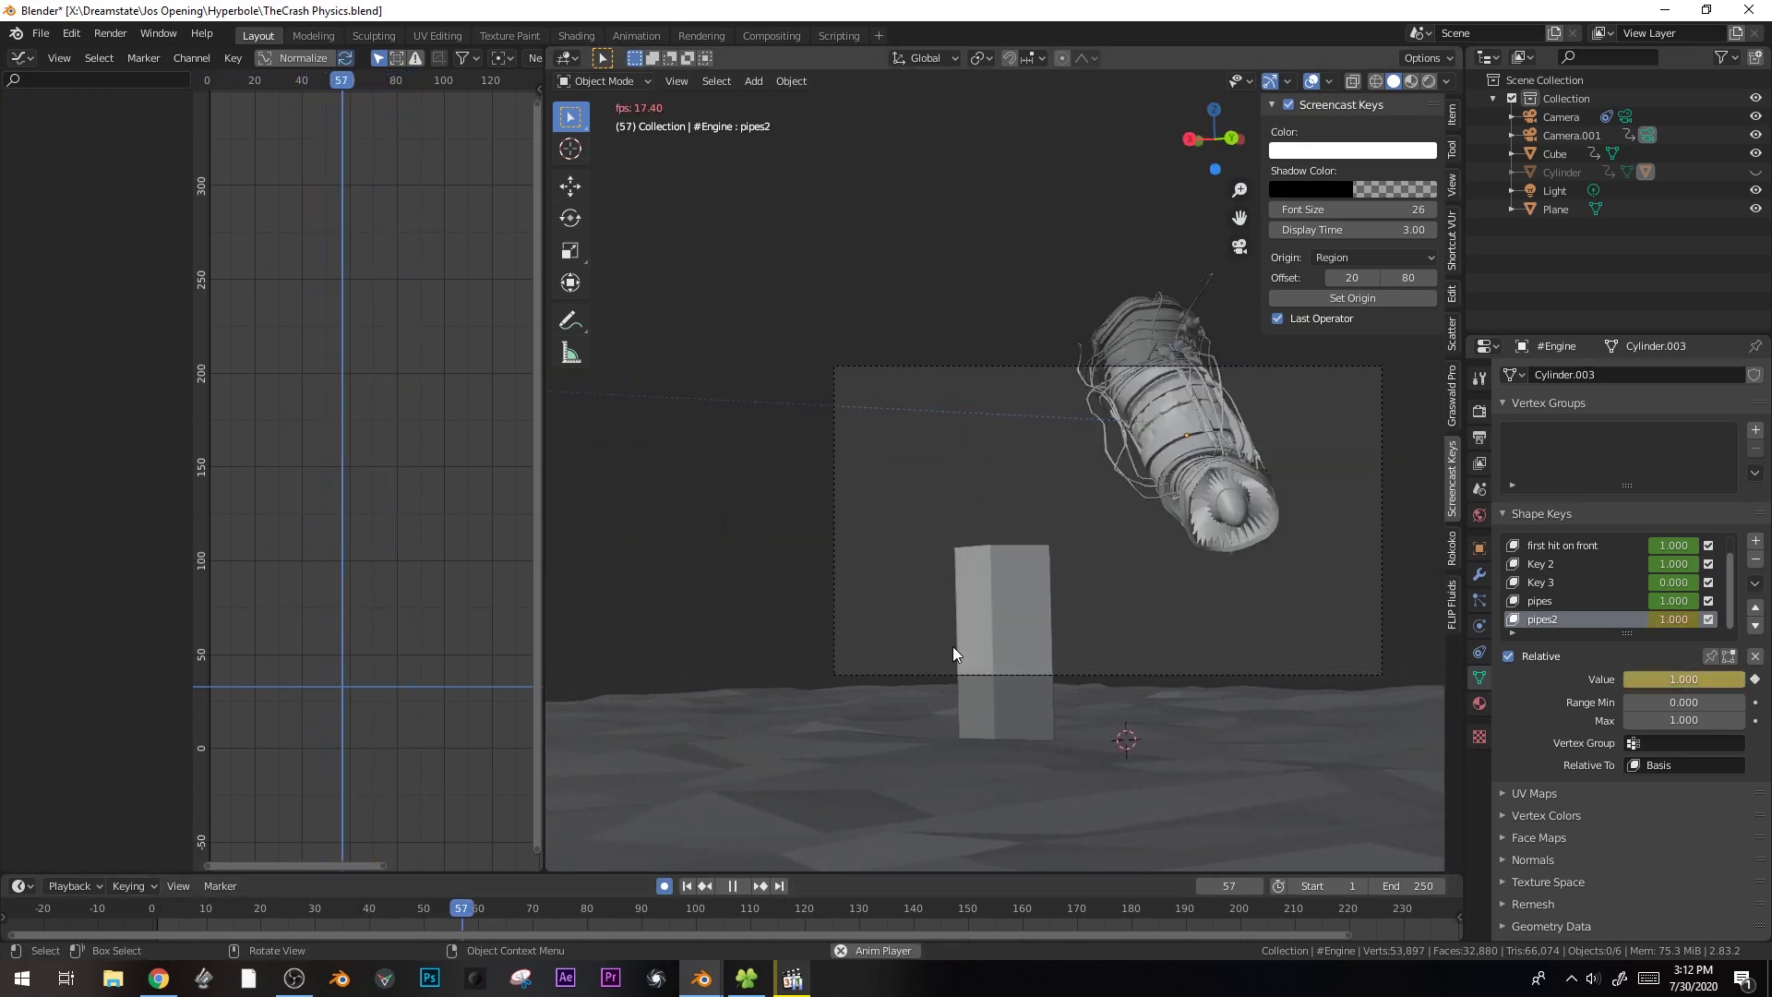
pyautogui.press('space')
pyautogui.click(153, 908)
pyautogui.press('space')
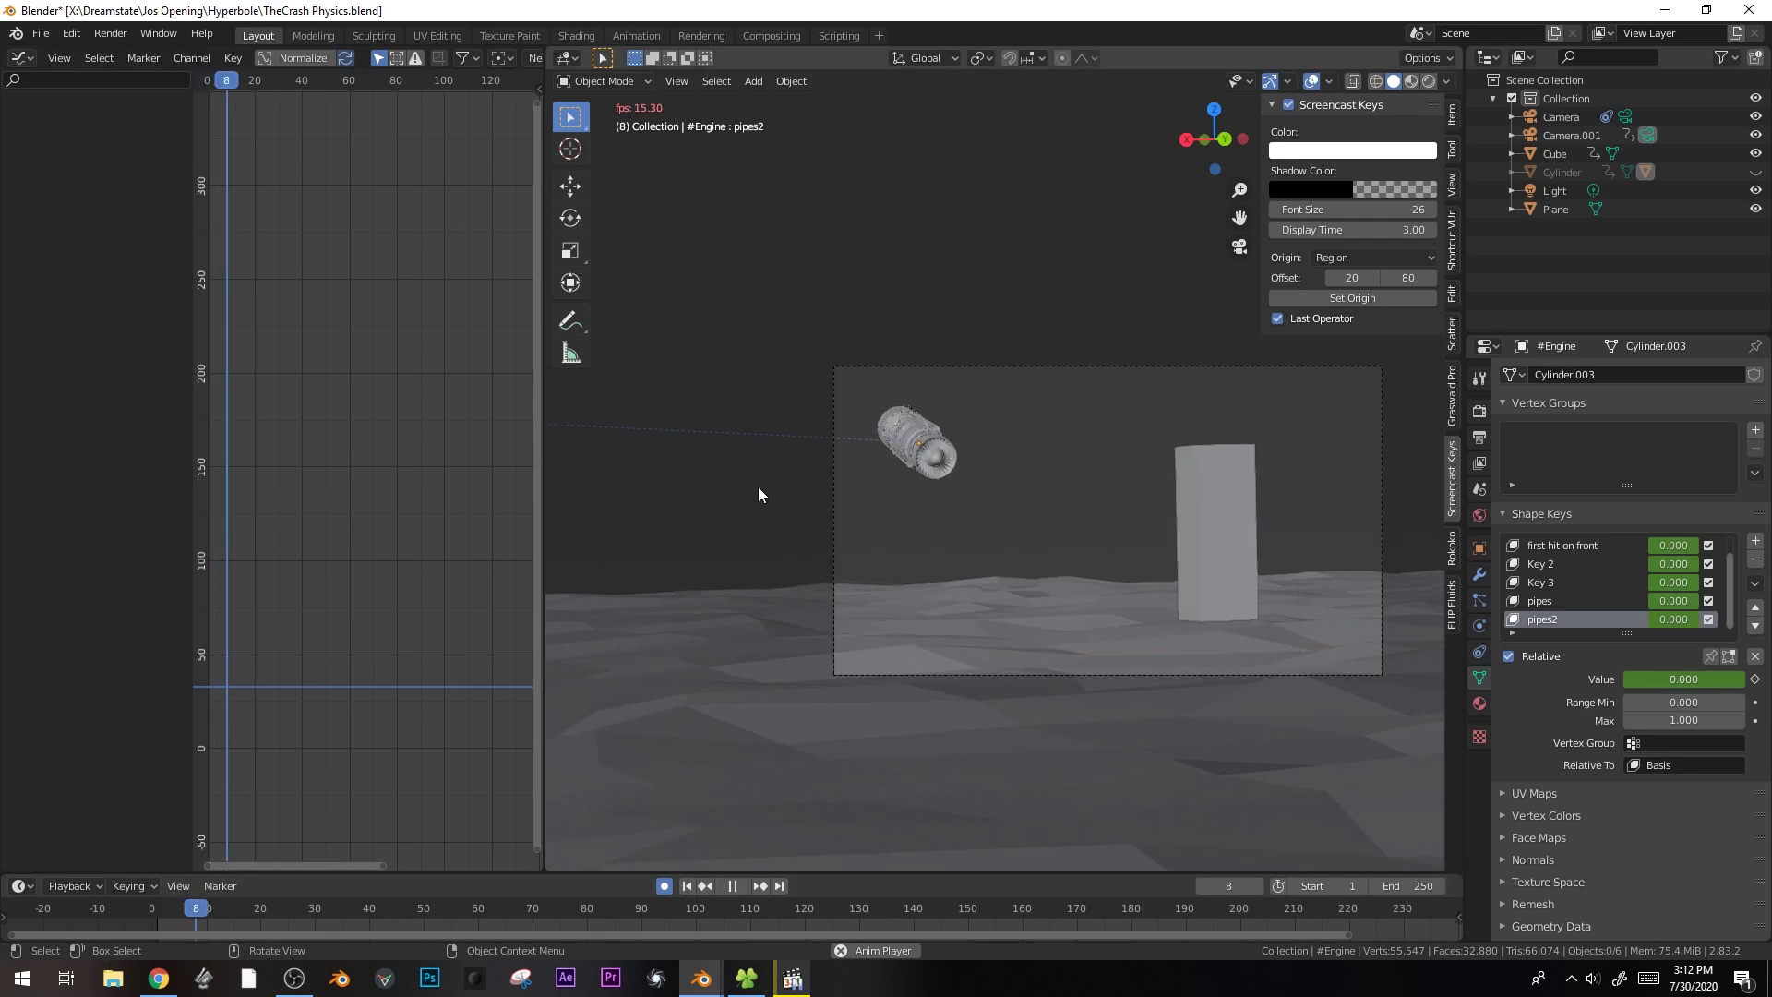
# - Examine the engine closely at frame 12 and replay the crash animation through the camera
pyautogui.click(888, 501)
pyautogui.press('Tab')
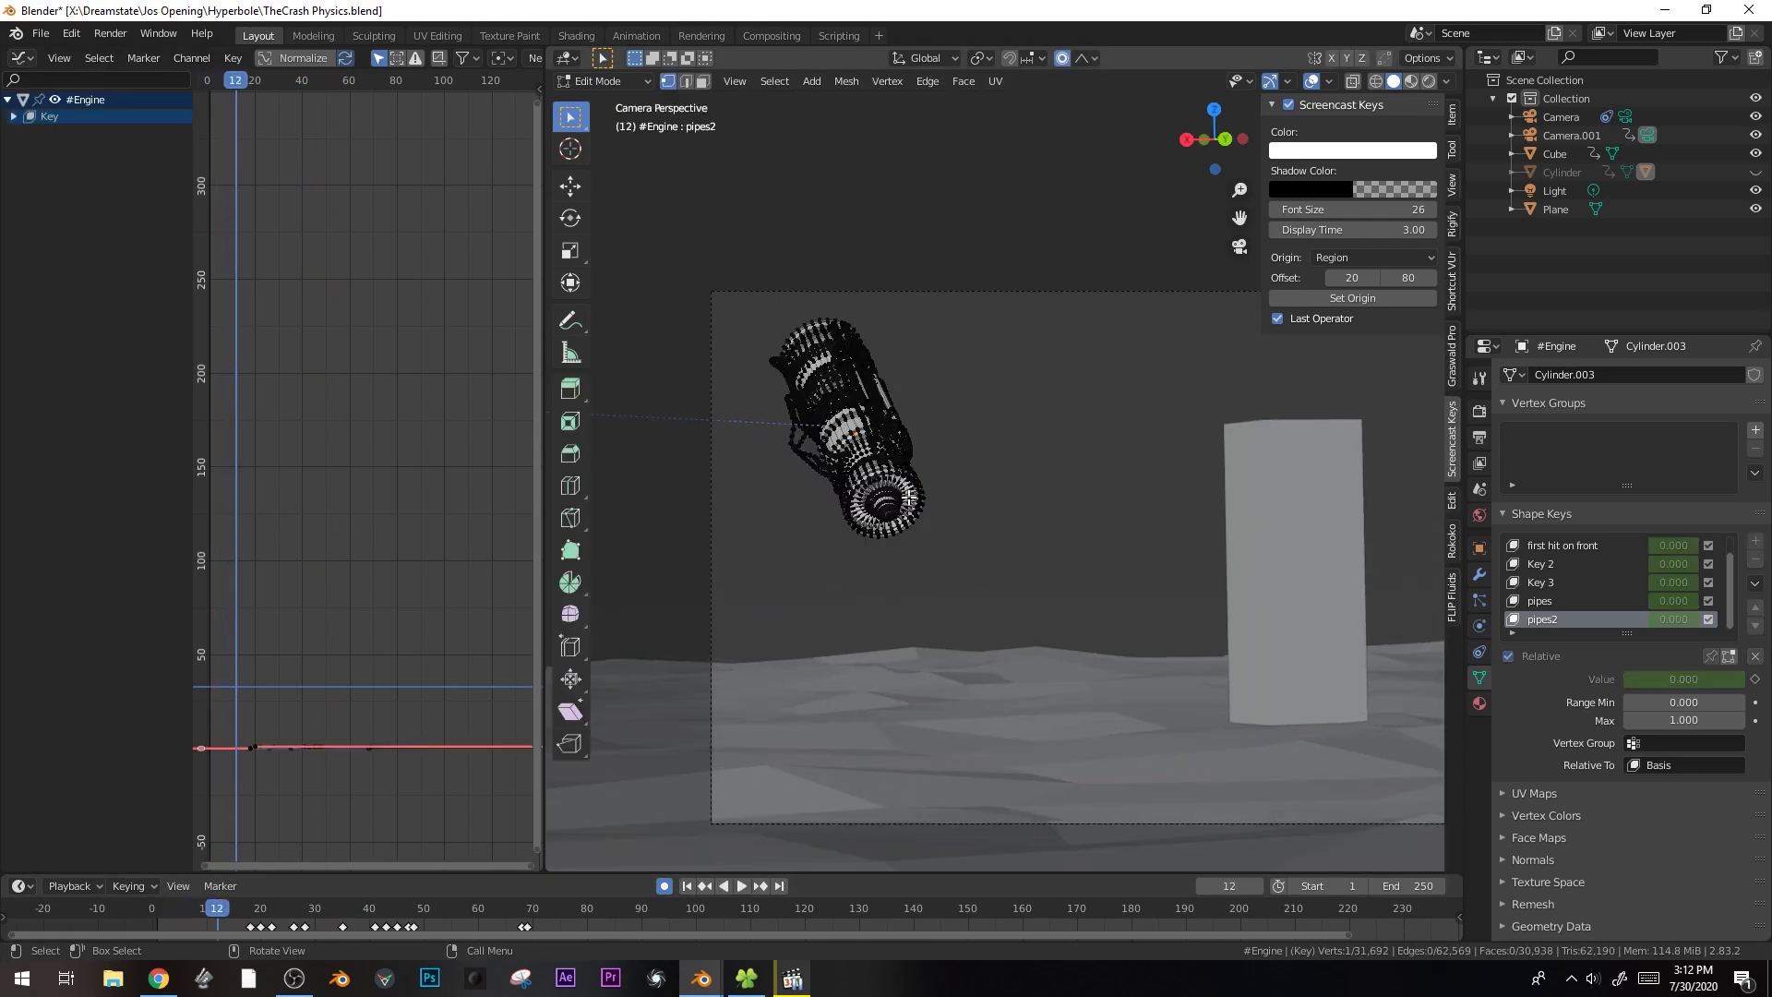
pyautogui.scroll(2, 886, 526)
pyautogui.keyDown('shift'); pyautogui.moveTo(812, 556); pyautogui.dragTo(932, 506, button='middle'); pyautogui.keyUp('shift')
pyautogui.press('Tab')
pyautogui.click(921, 556)
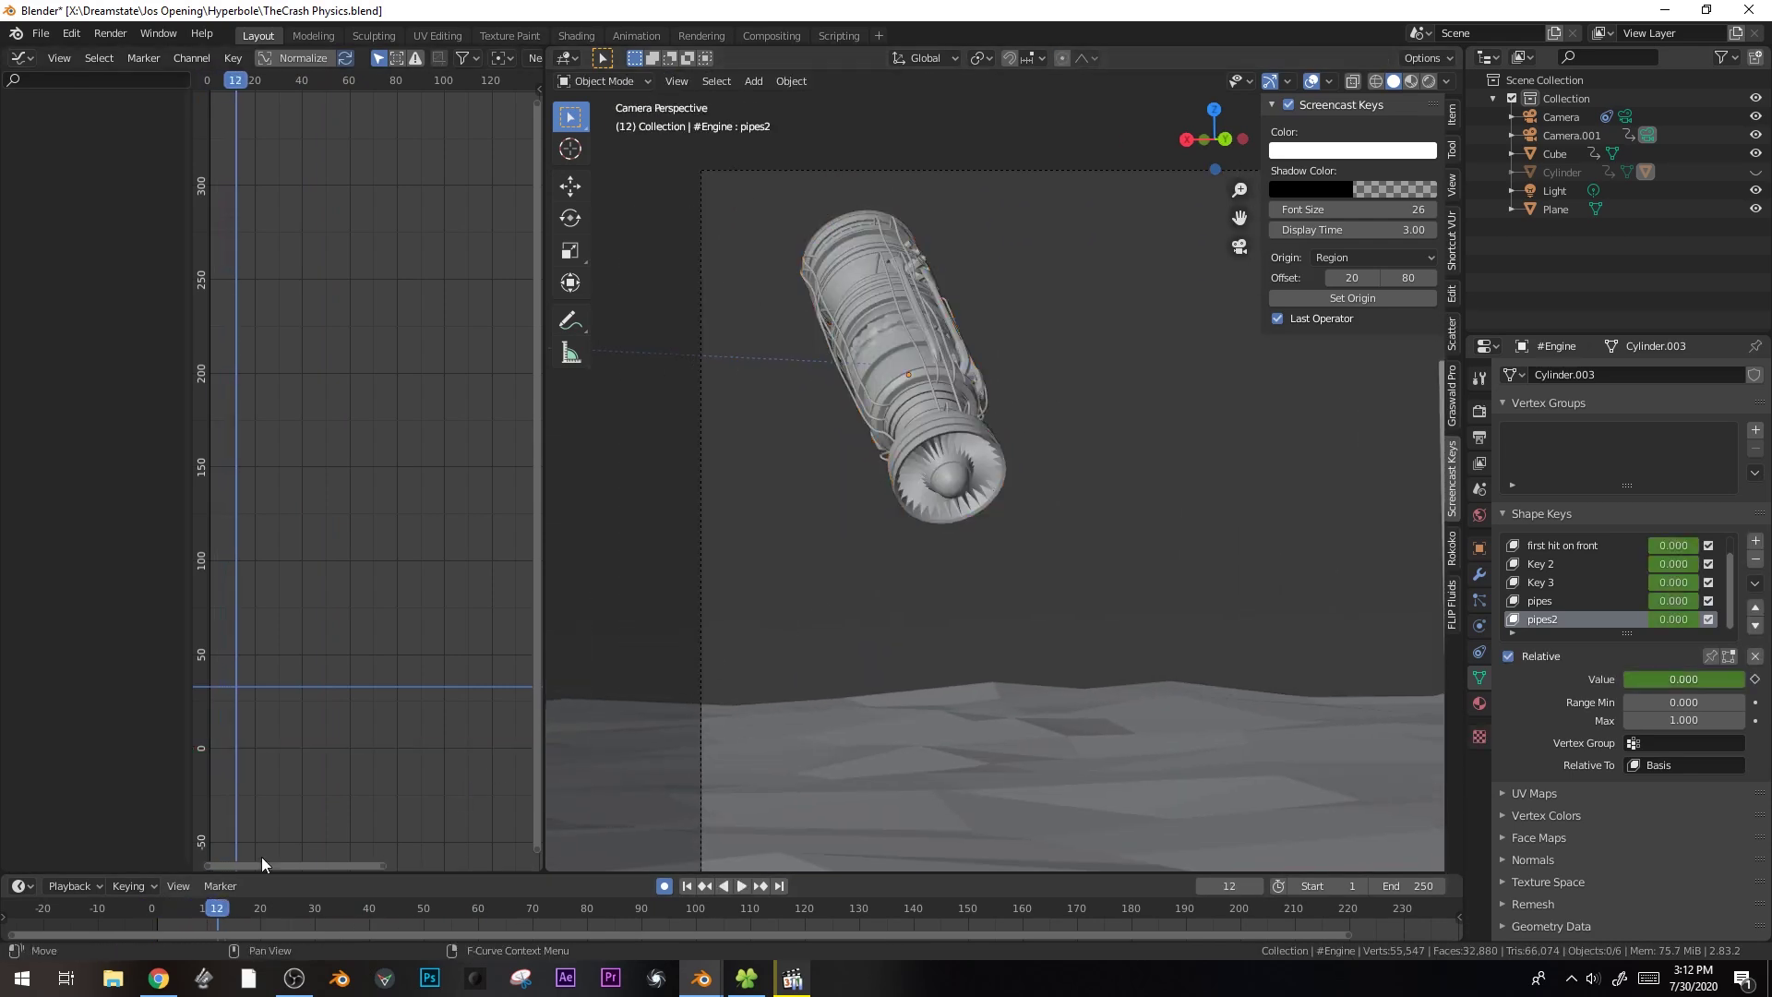
pyautogui.click(159, 910)
pyautogui.press('space')
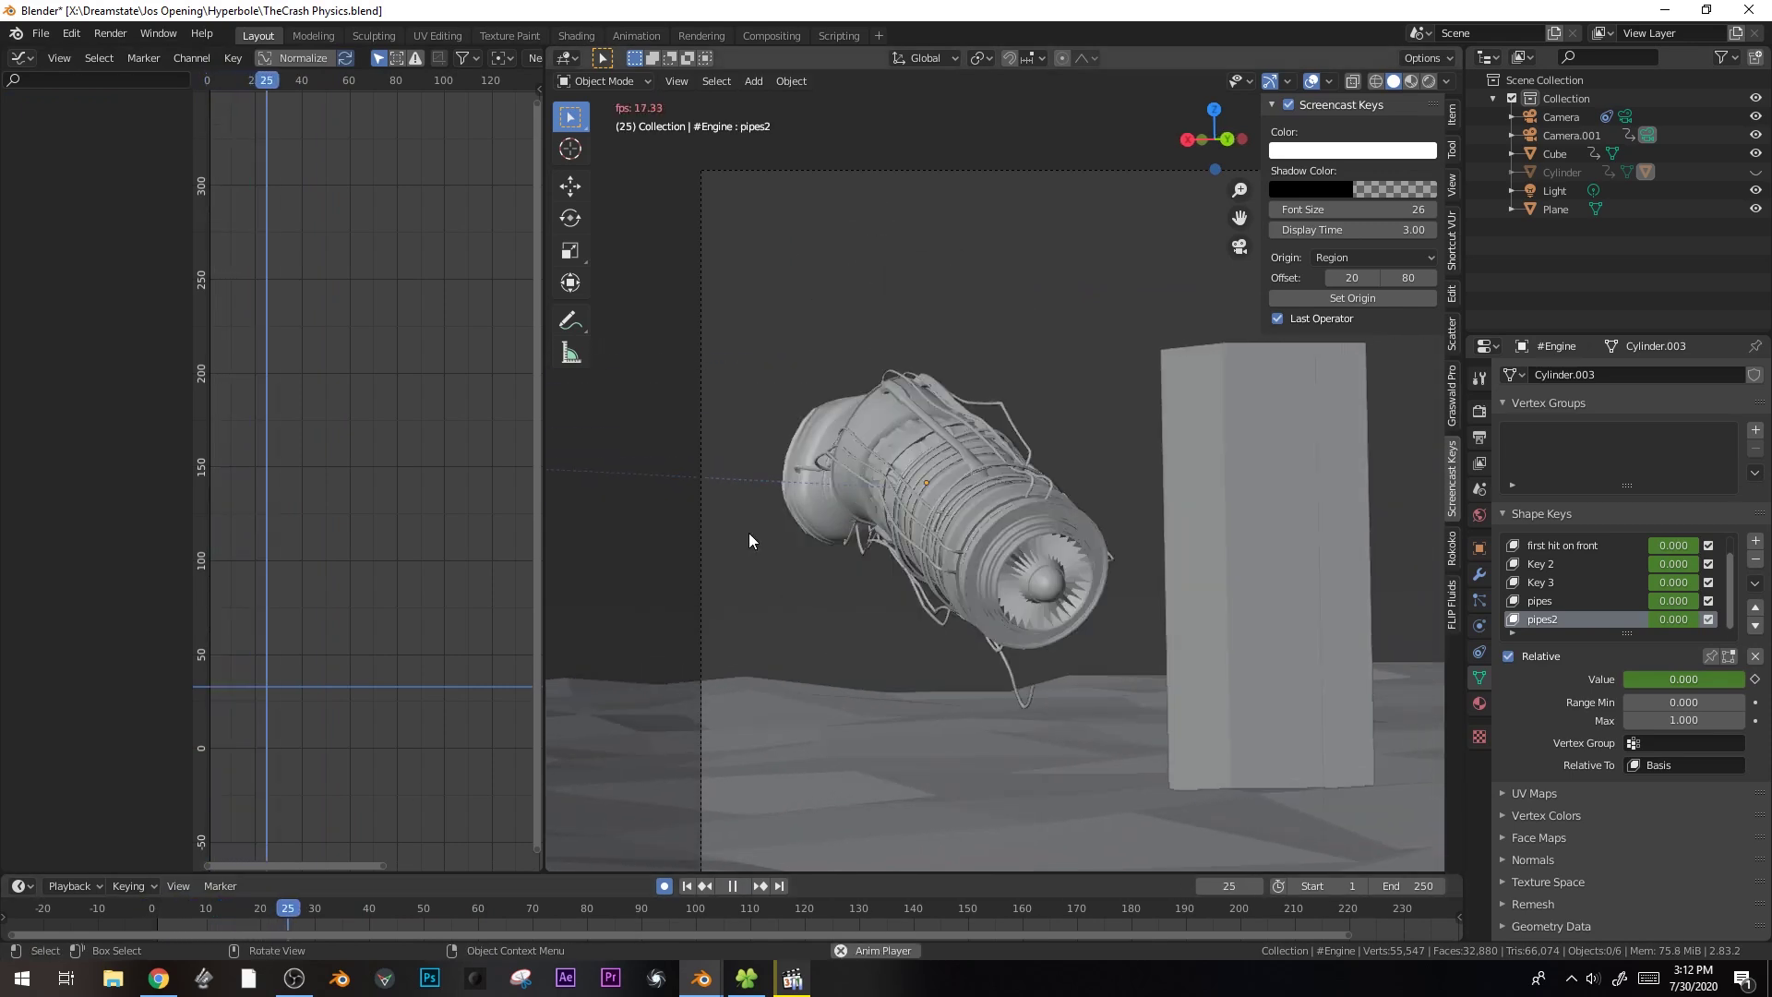
pyautogui.scroll(-3, 1011, 464)
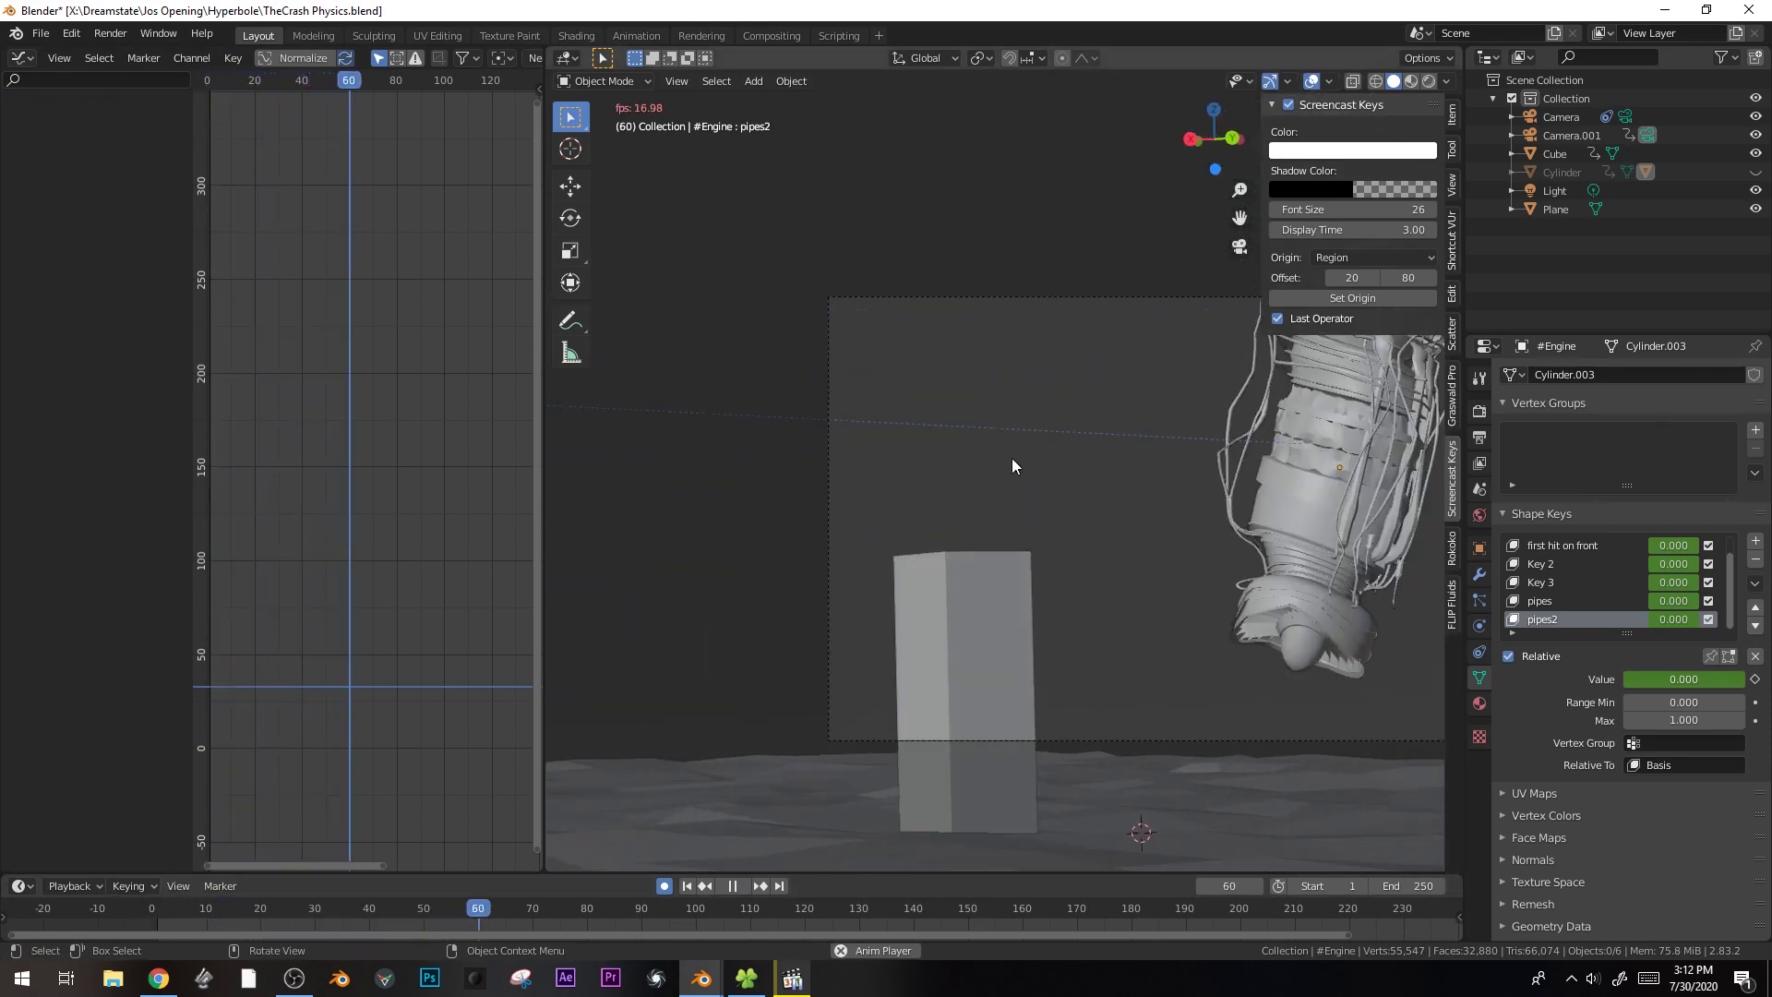
pyautogui.click(269, 910)
pyautogui.moveTo(270, 909); pyautogui.dragTo(294, 878)
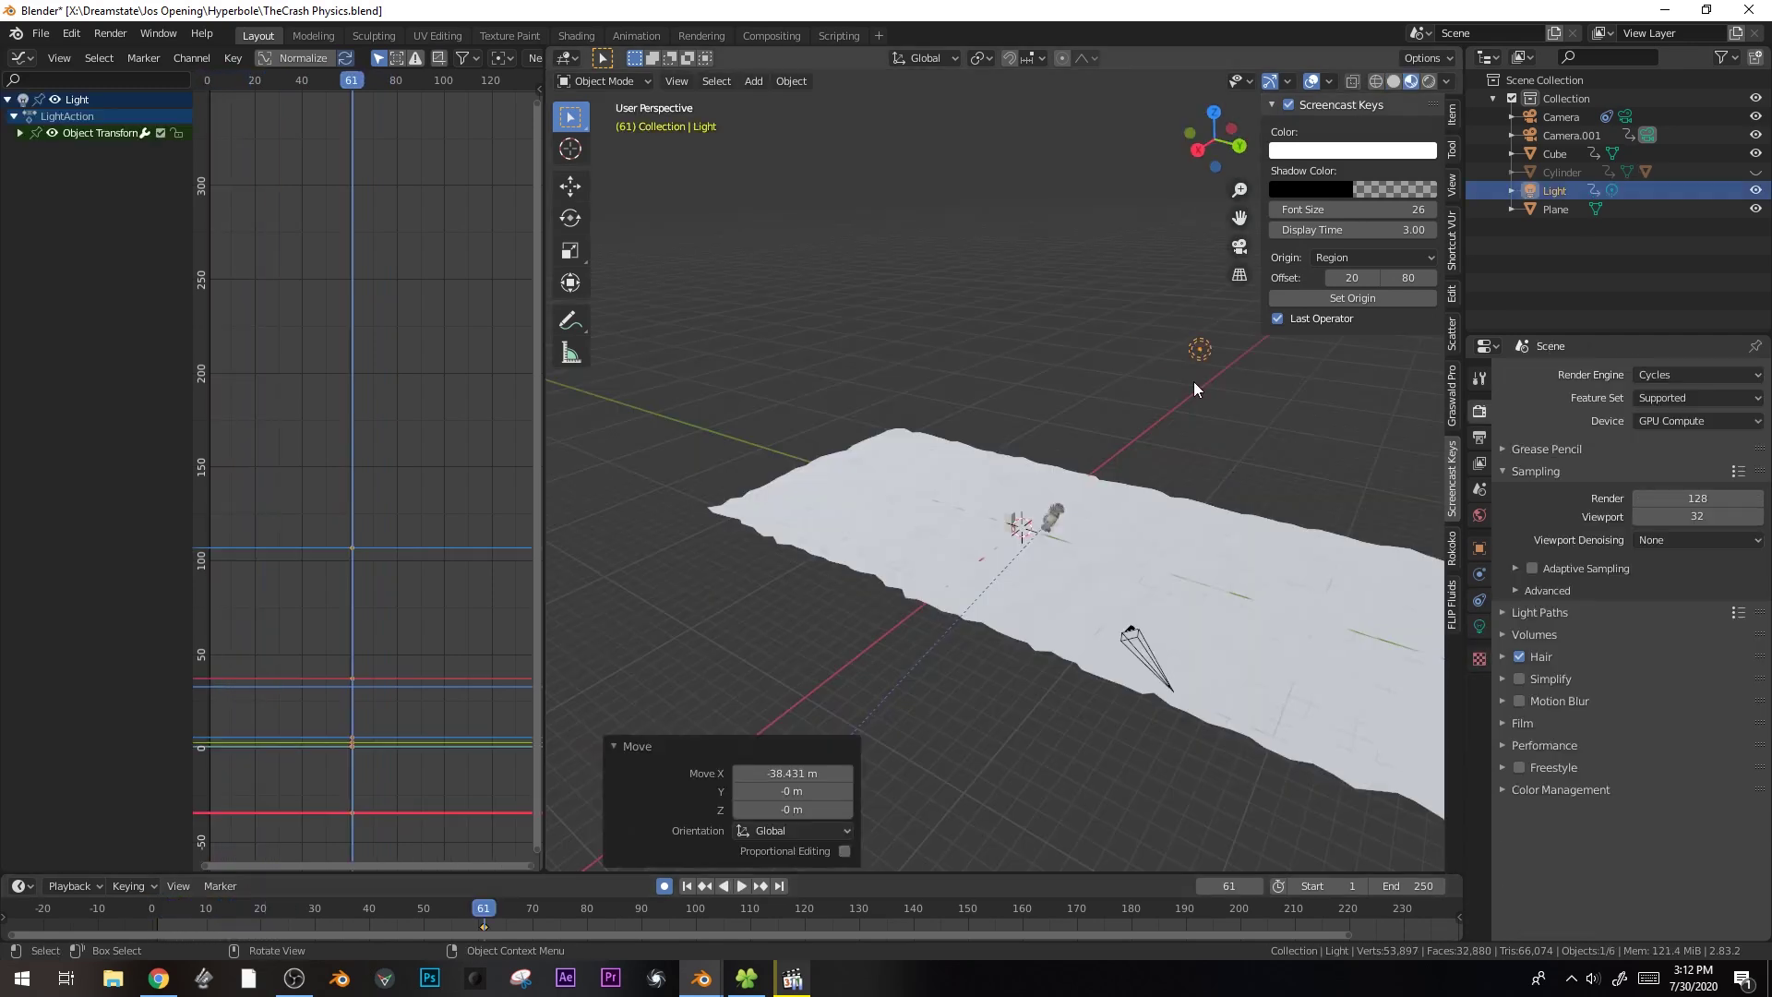
# - Raise the light high above the terrain and place a duplicate of it offset along the Y axis
pyautogui.hotkey('shift', 'd')
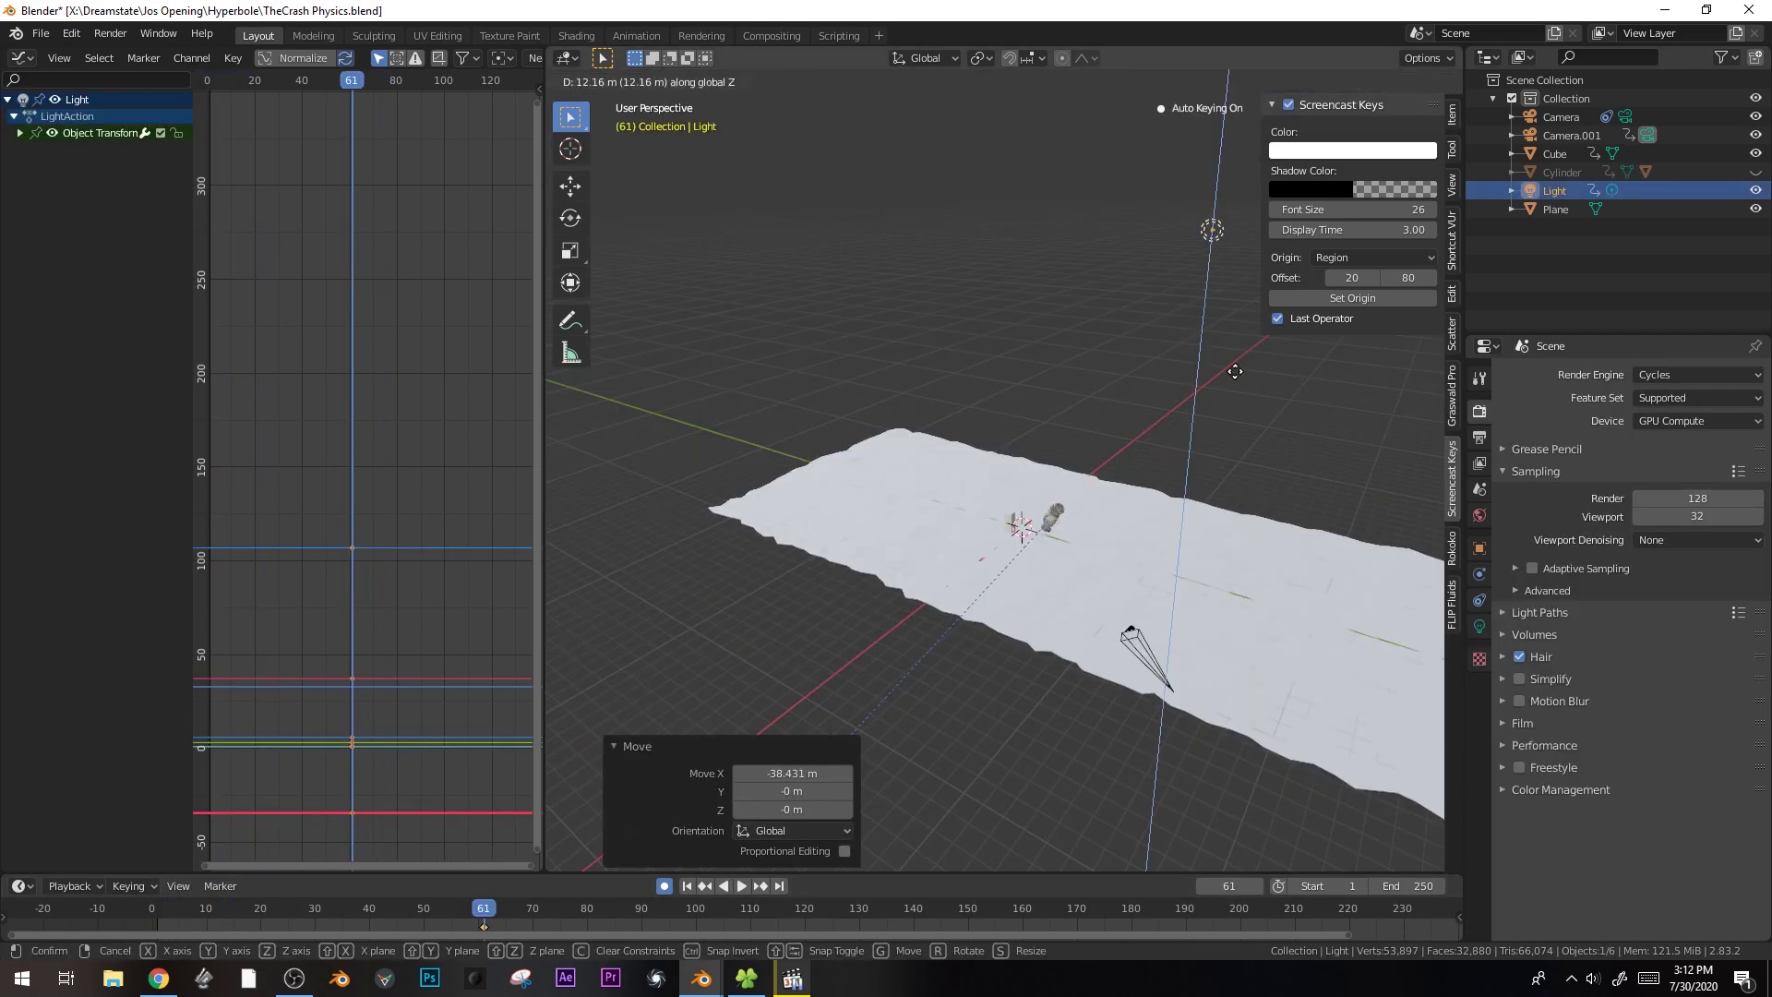
pyautogui.press('x')
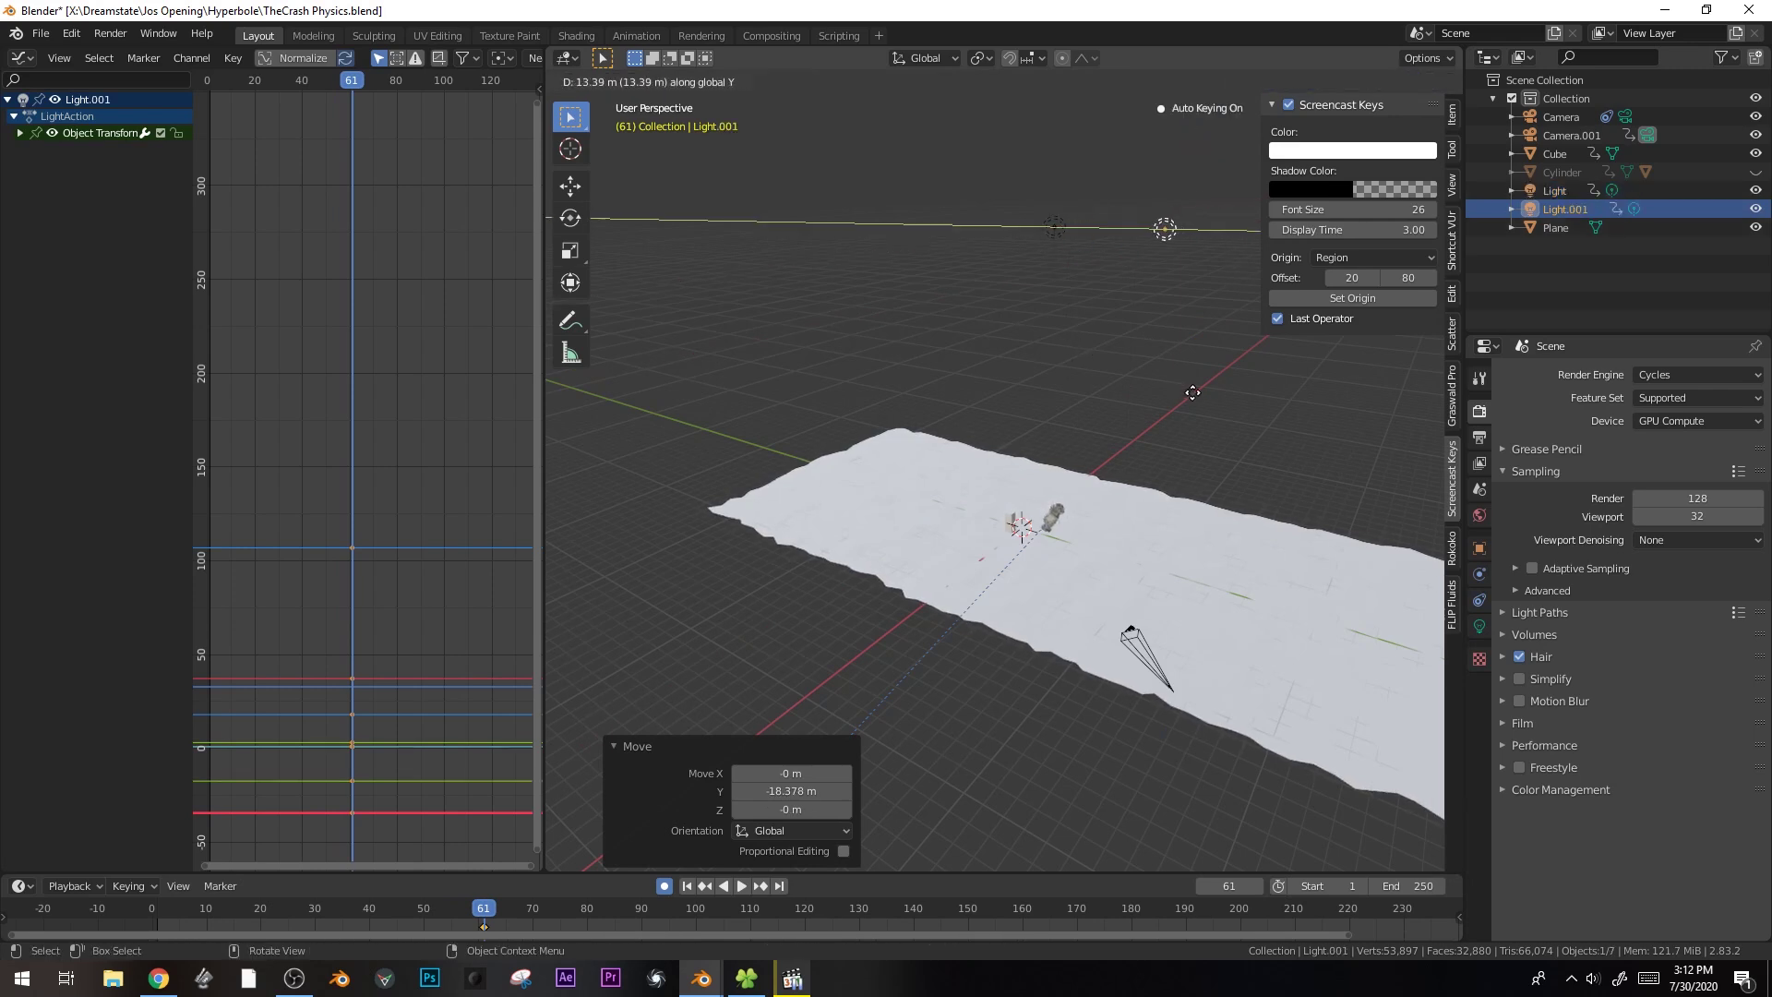
pyautogui.click(1218, 410)
# - Add two more linked duplicates of the light along the Y axis, the first one offset by 16.206 m
pyautogui.keyDown('shift'); pyautogui.moveTo(1218, 410); pyautogui.dragTo(980, 457, button='middle'); pyautogui.keyUp('shift')
pyautogui.hotkey('alt', 'd')
pyautogui.press('y')
pyautogui.click(1119, 539)
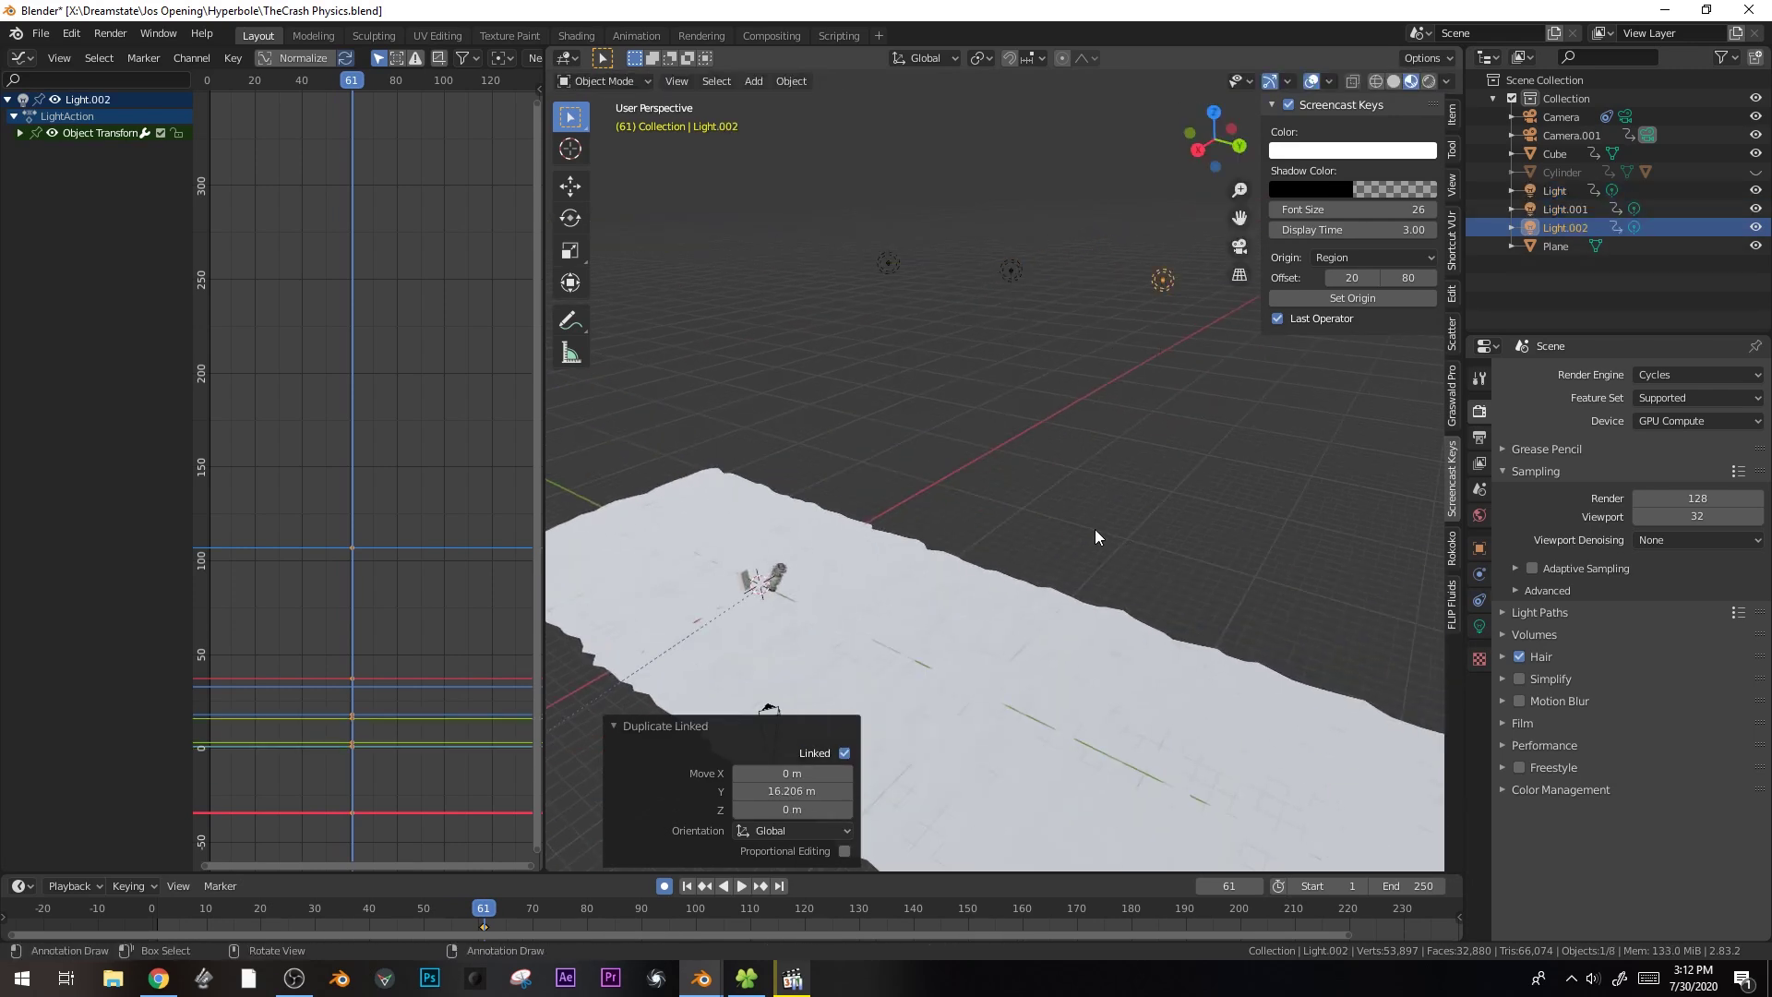
pyautogui.hotkey('alt', 'd')
pyautogui.press('y')
pyautogui.click(1235, 585)
# - Select all four lights and delete their keyframes
pyautogui.scroll(-2, 1160, 360)
pyautogui.keyDown('shift'); pyautogui.click(1138, 308); pyautogui.keyUp('shift')
pyautogui.keyDown('shift'); pyautogui.click(1009, 297); pyautogui.keyUp('shift')
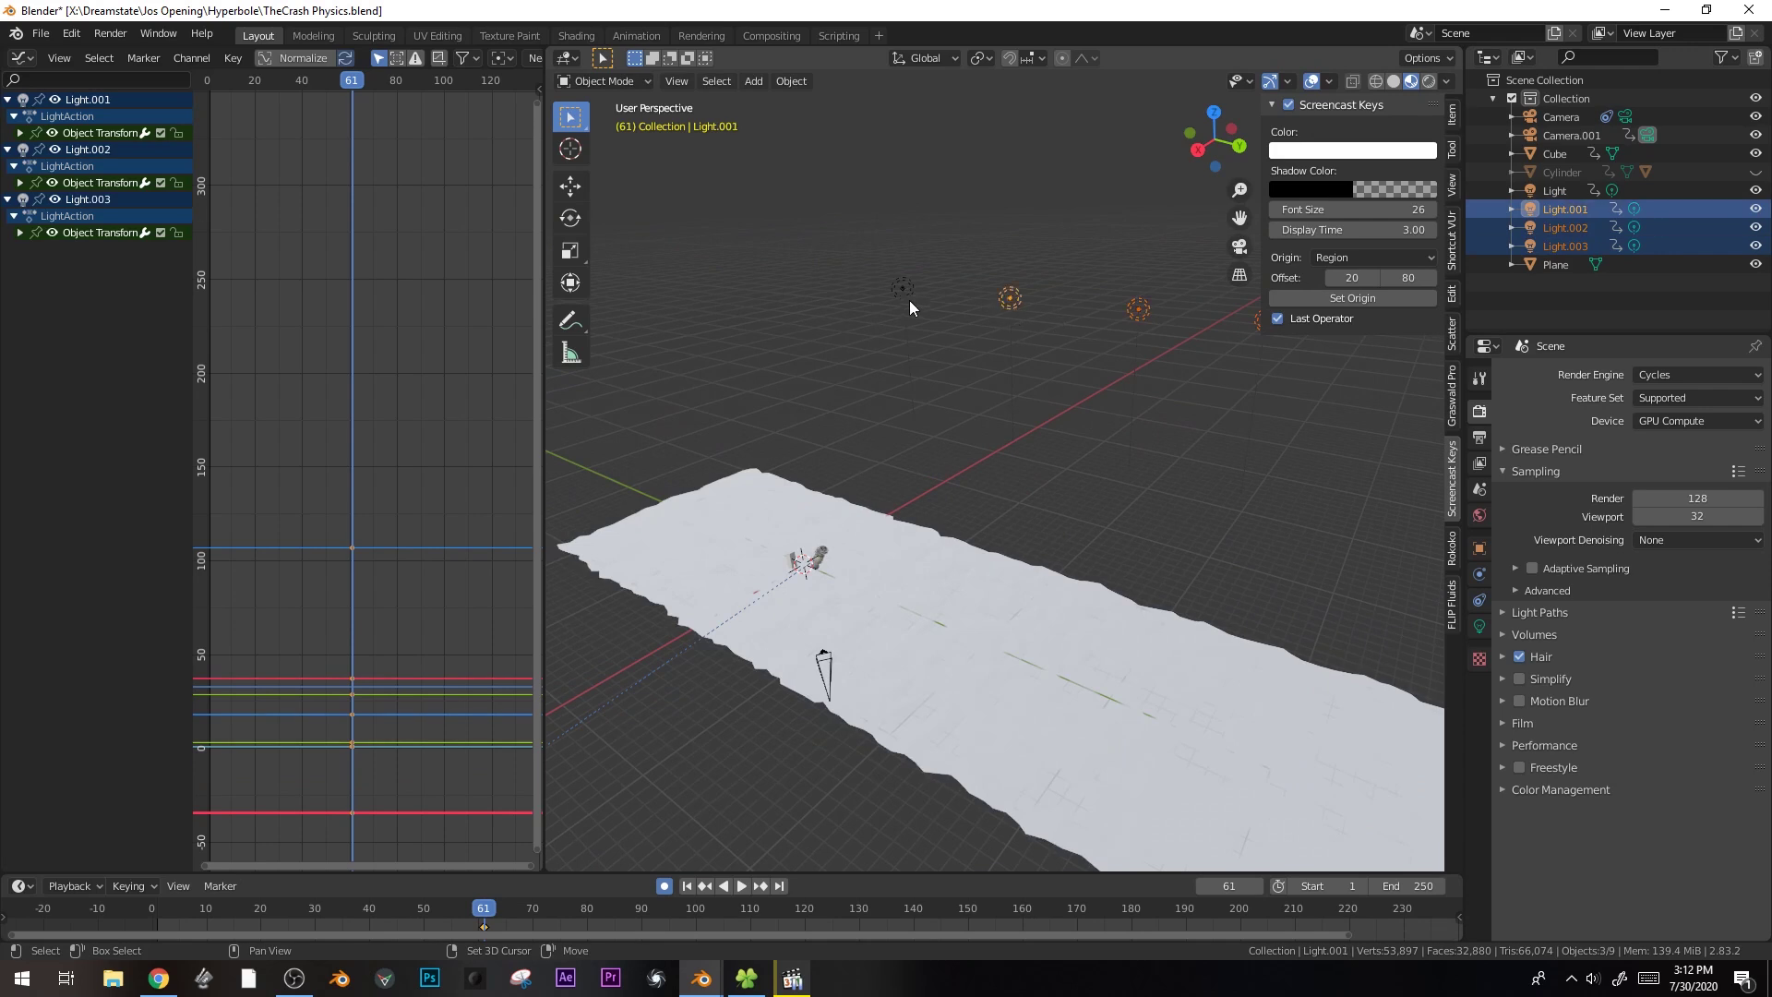
pyautogui.keyDown('shift'); pyautogui.click(902, 289); pyautogui.keyUp('shift')
pyautogui.press('KP_7')
pyautogui.press('x')
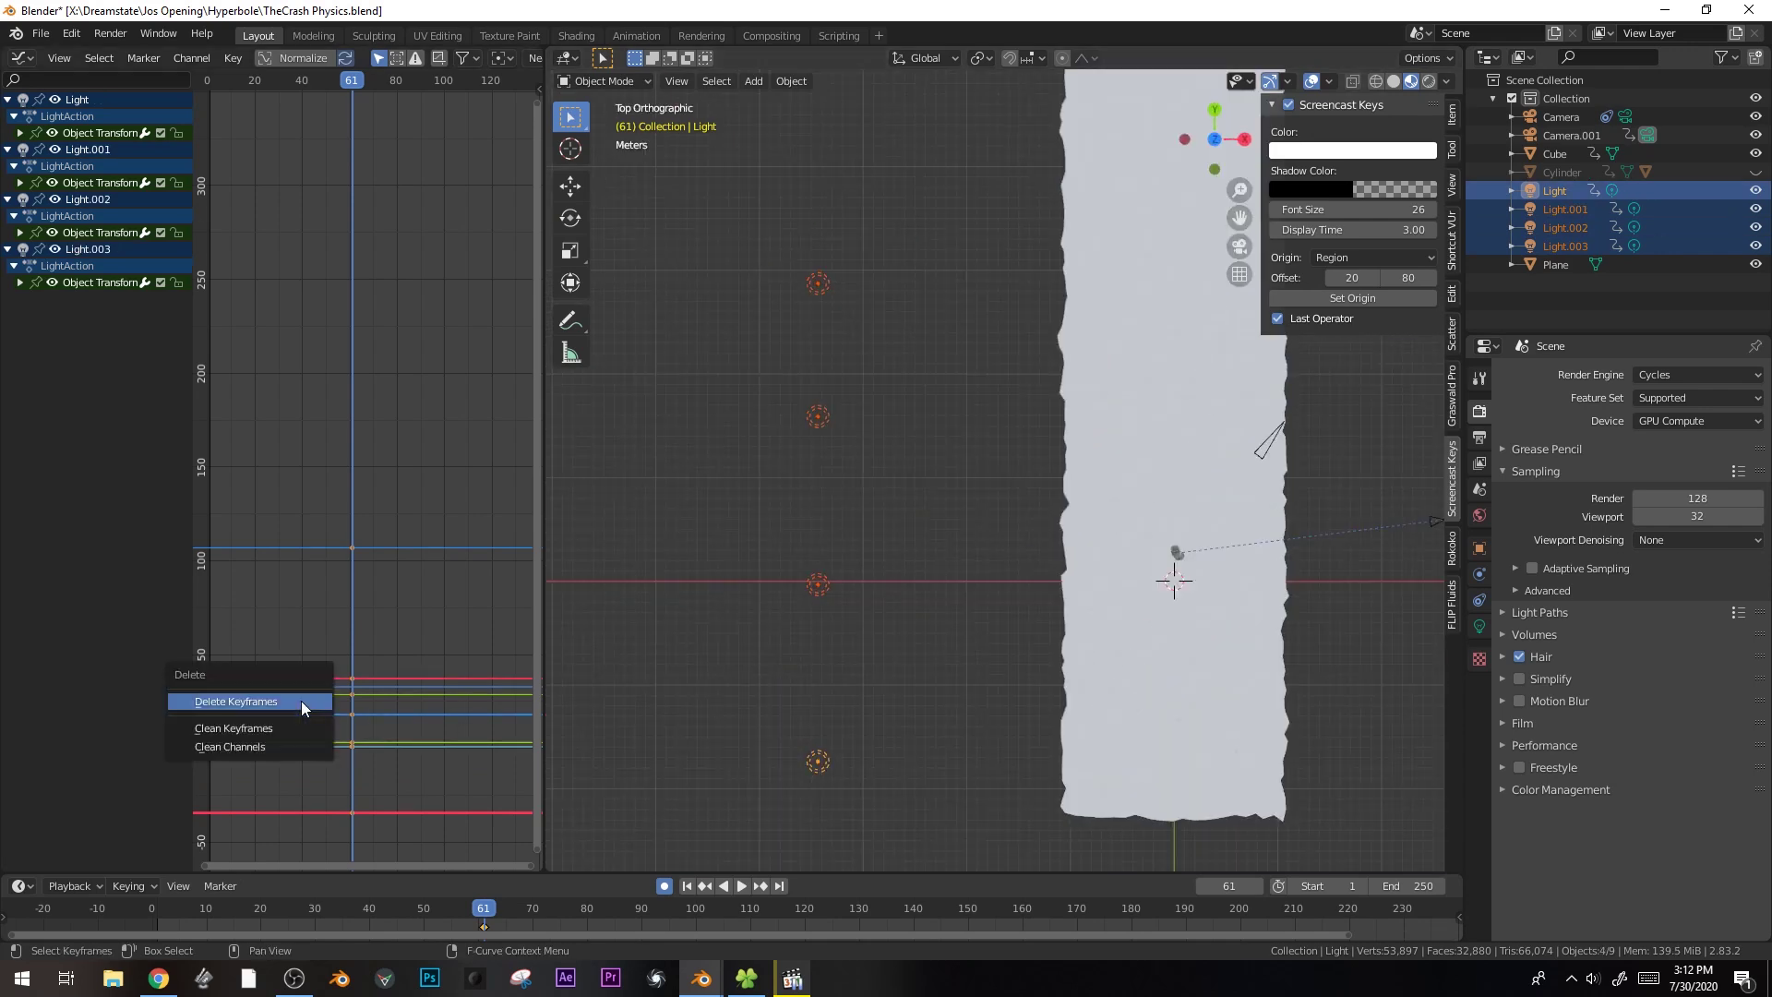
pyautogui.click(301, 701)
# - Make linked duplicates of the four lights along the X axis on the opposite side of the terrain
pyautogui.scroll(-2, 672, 596)
pyautogui.hotkey('alt', 'd')
pyautogui.press('x')
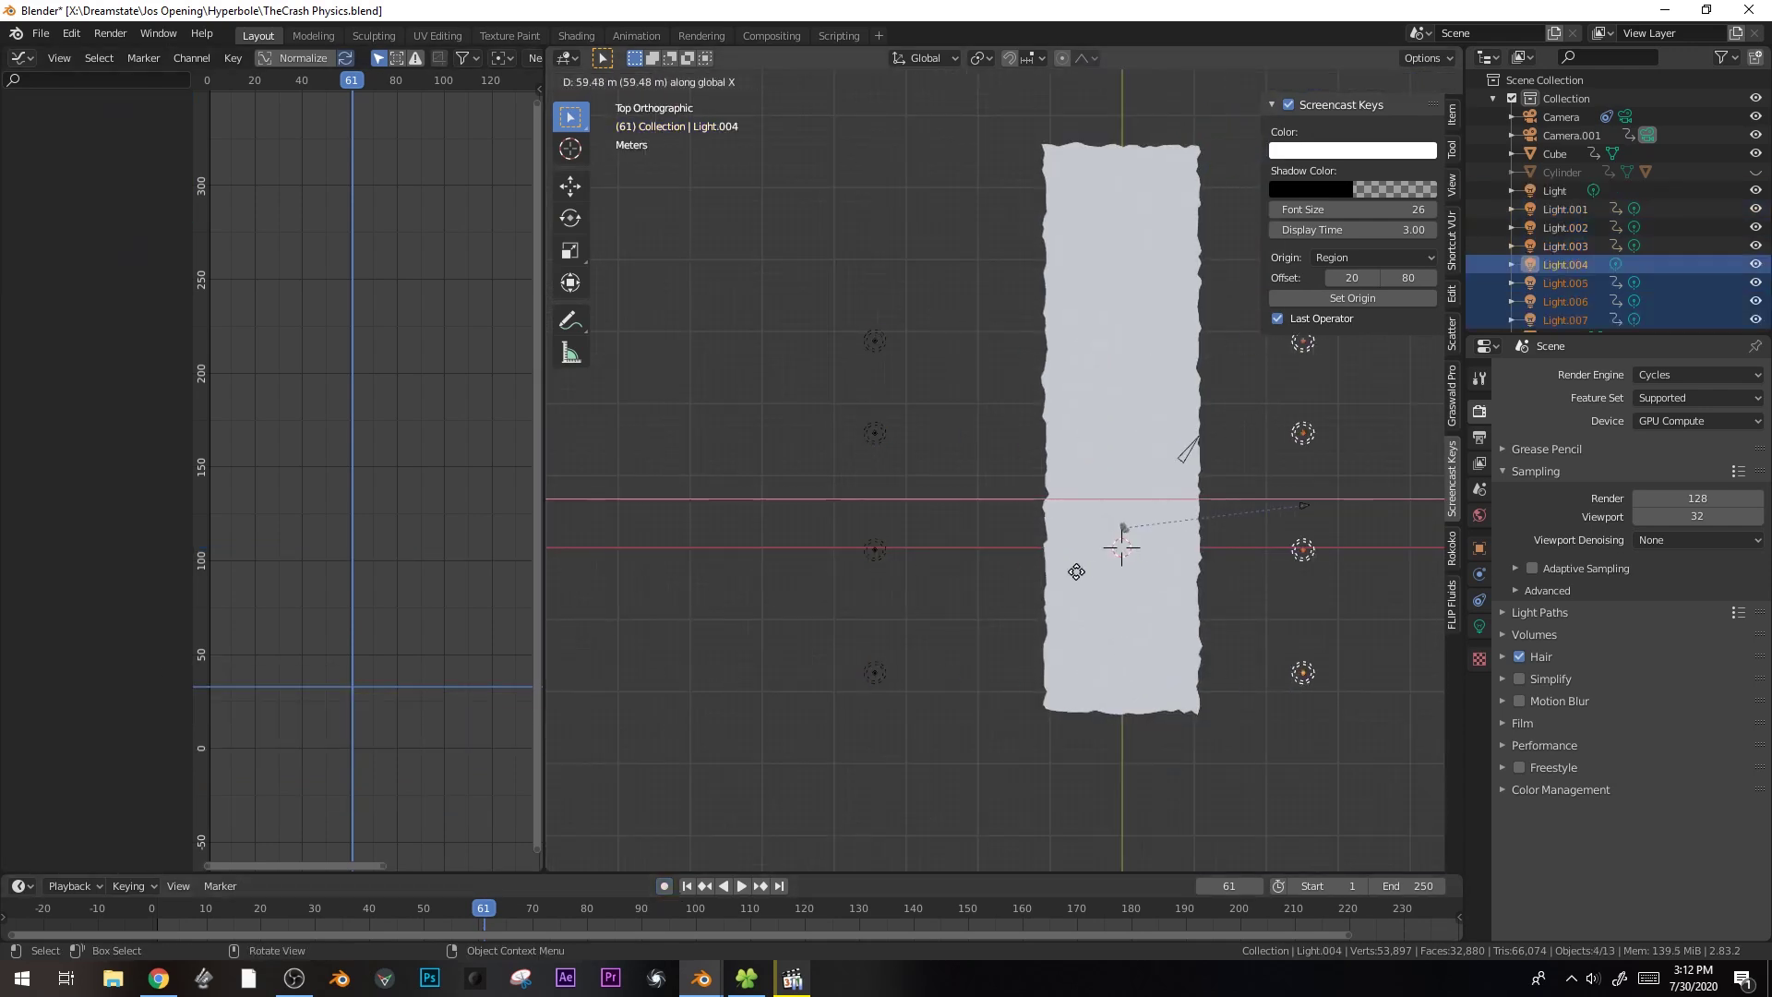
pyautogui.click(1130, 568)
pyautogui.hotkey('alt', 'a')
# - Preview the scene in rendered shading and set the shared light power to 2964.1 W
pyautogui.press('KP_0')
pyautogui.press('z')
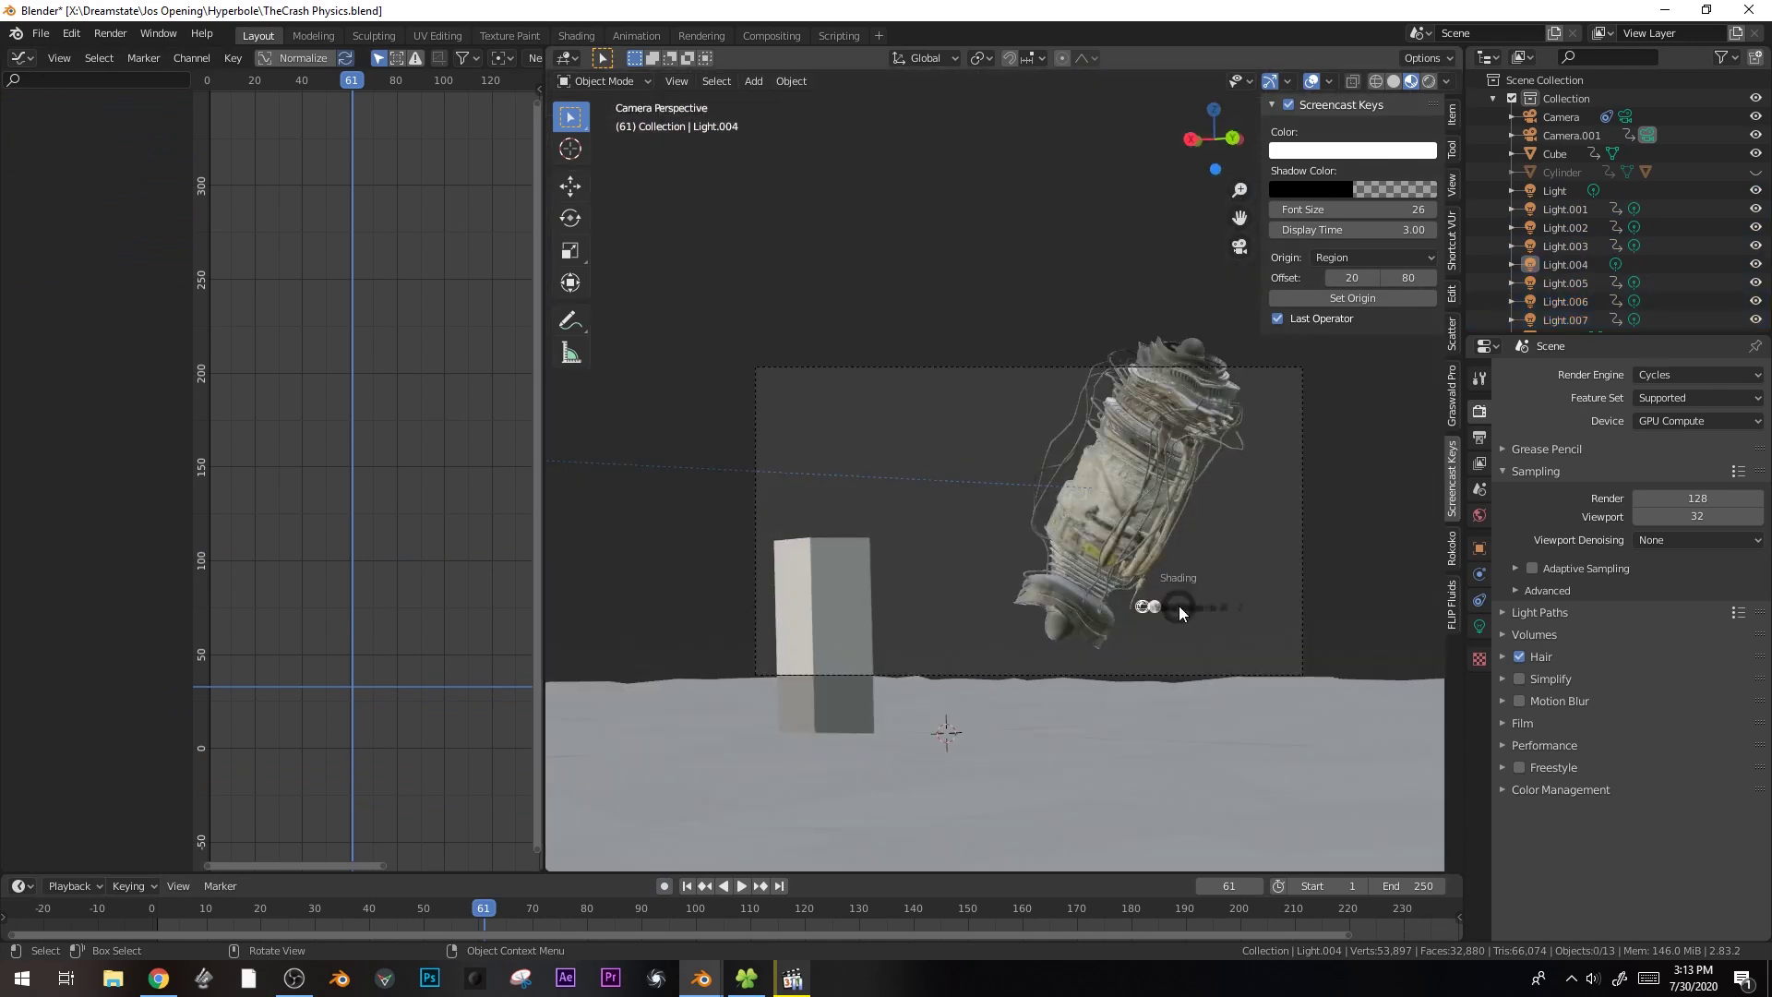
pyautogui.click(1193, 500)
pyautogui.click(1482, 625)
pyautogui.moveTo(1669, 496); pyautogui.dragTo(1717, 495)
pyautogui.moveTo(1199, 499); pyautogui.dragTo(1115, 641, button='middle')
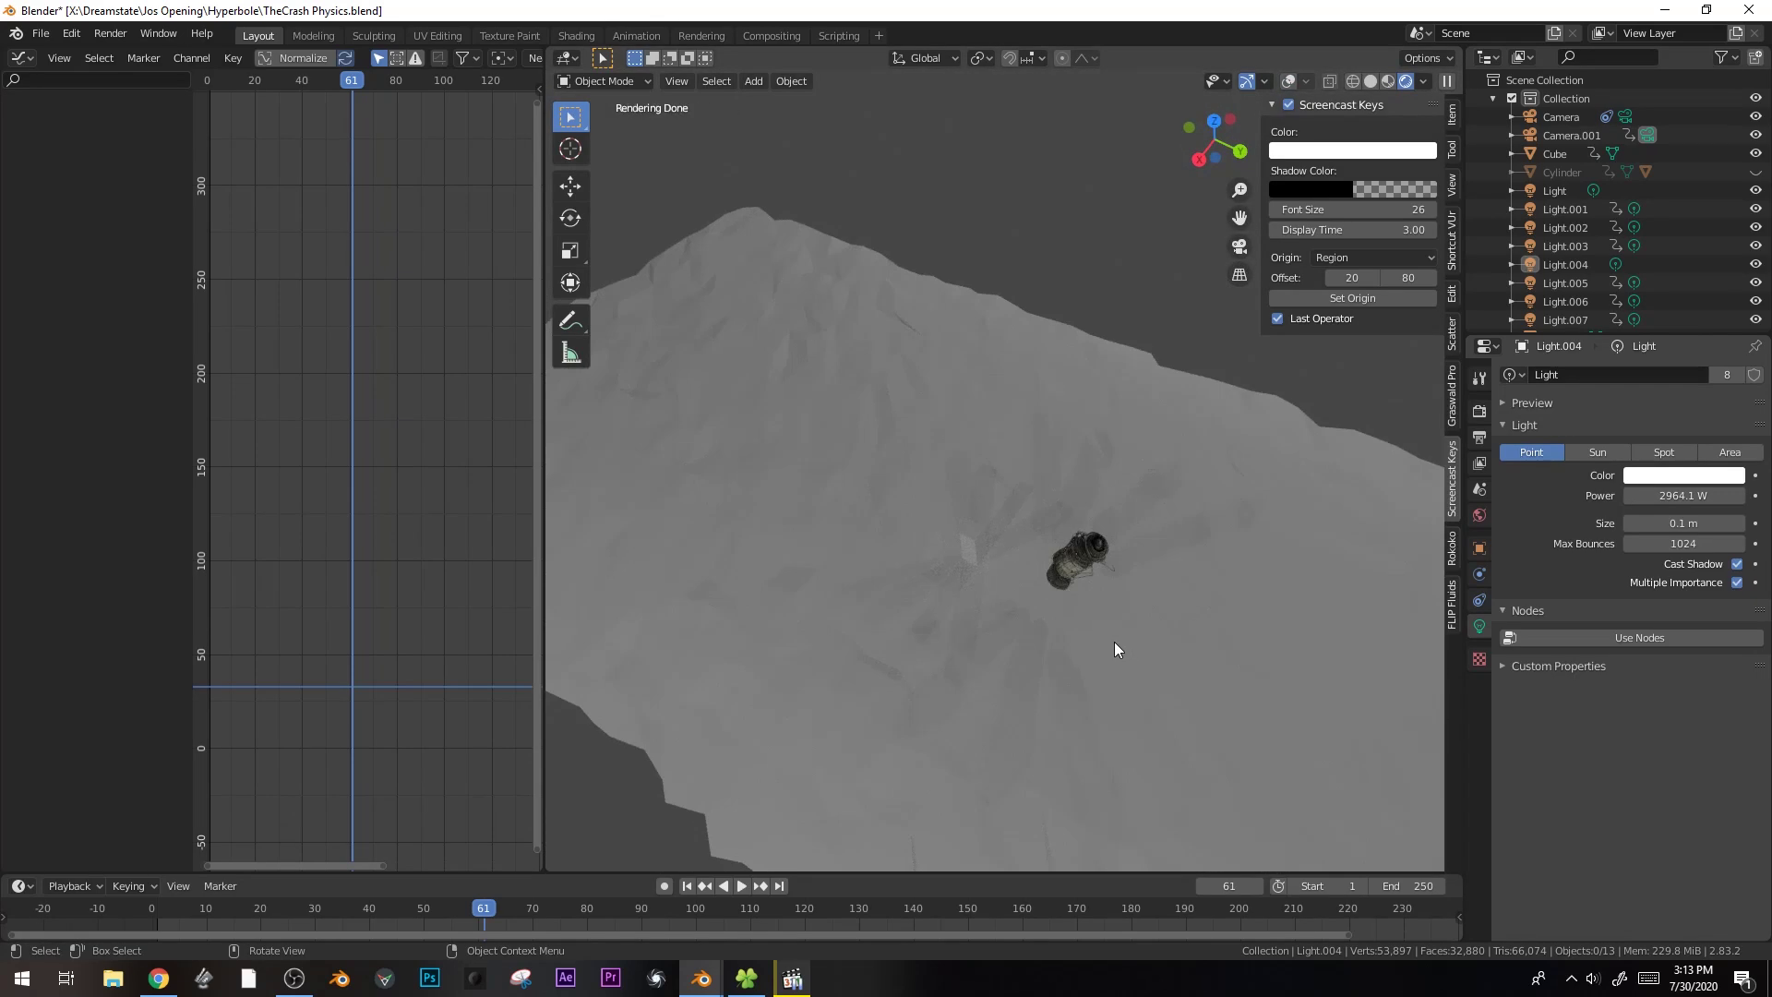
# - Check the rendered lighting on the engine through the camera at frame 65, view the world settings, and return to material preview
pyautogui.press('KP_0')
pyautogui.press('space')
pyautogui.press('space')
pyautogui.scroll(-2, 1200, 668)
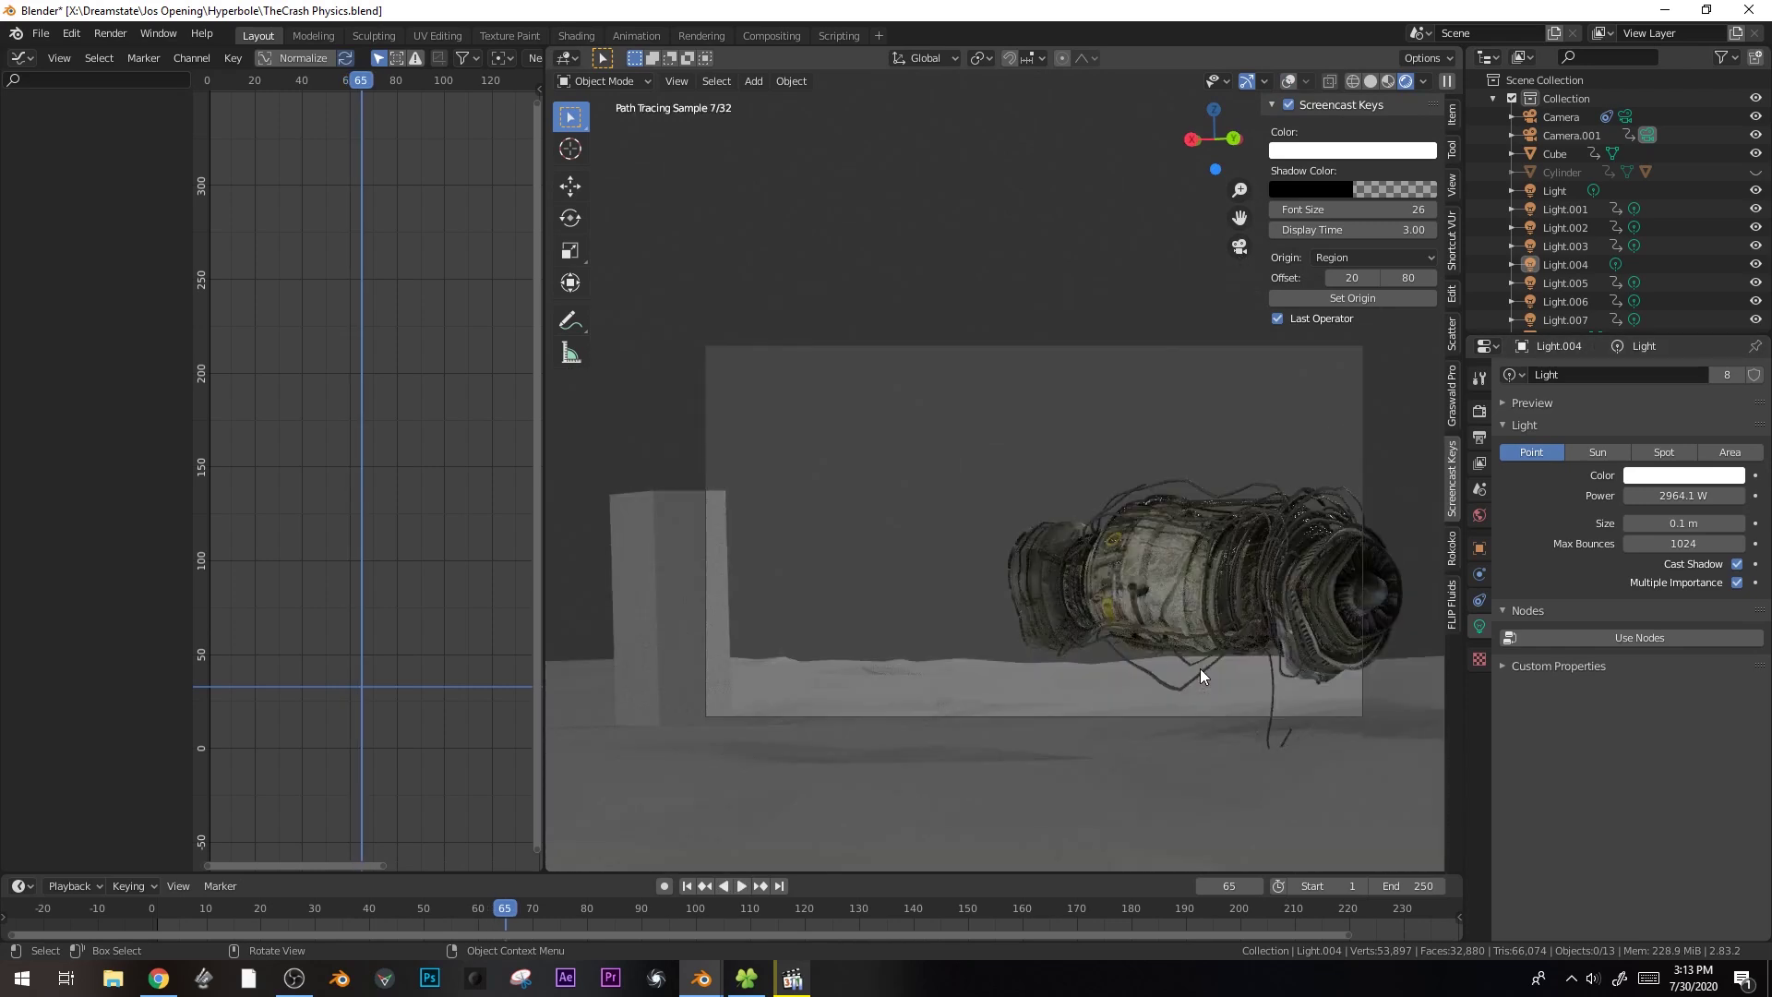
pyautogui.click(1480, 514)
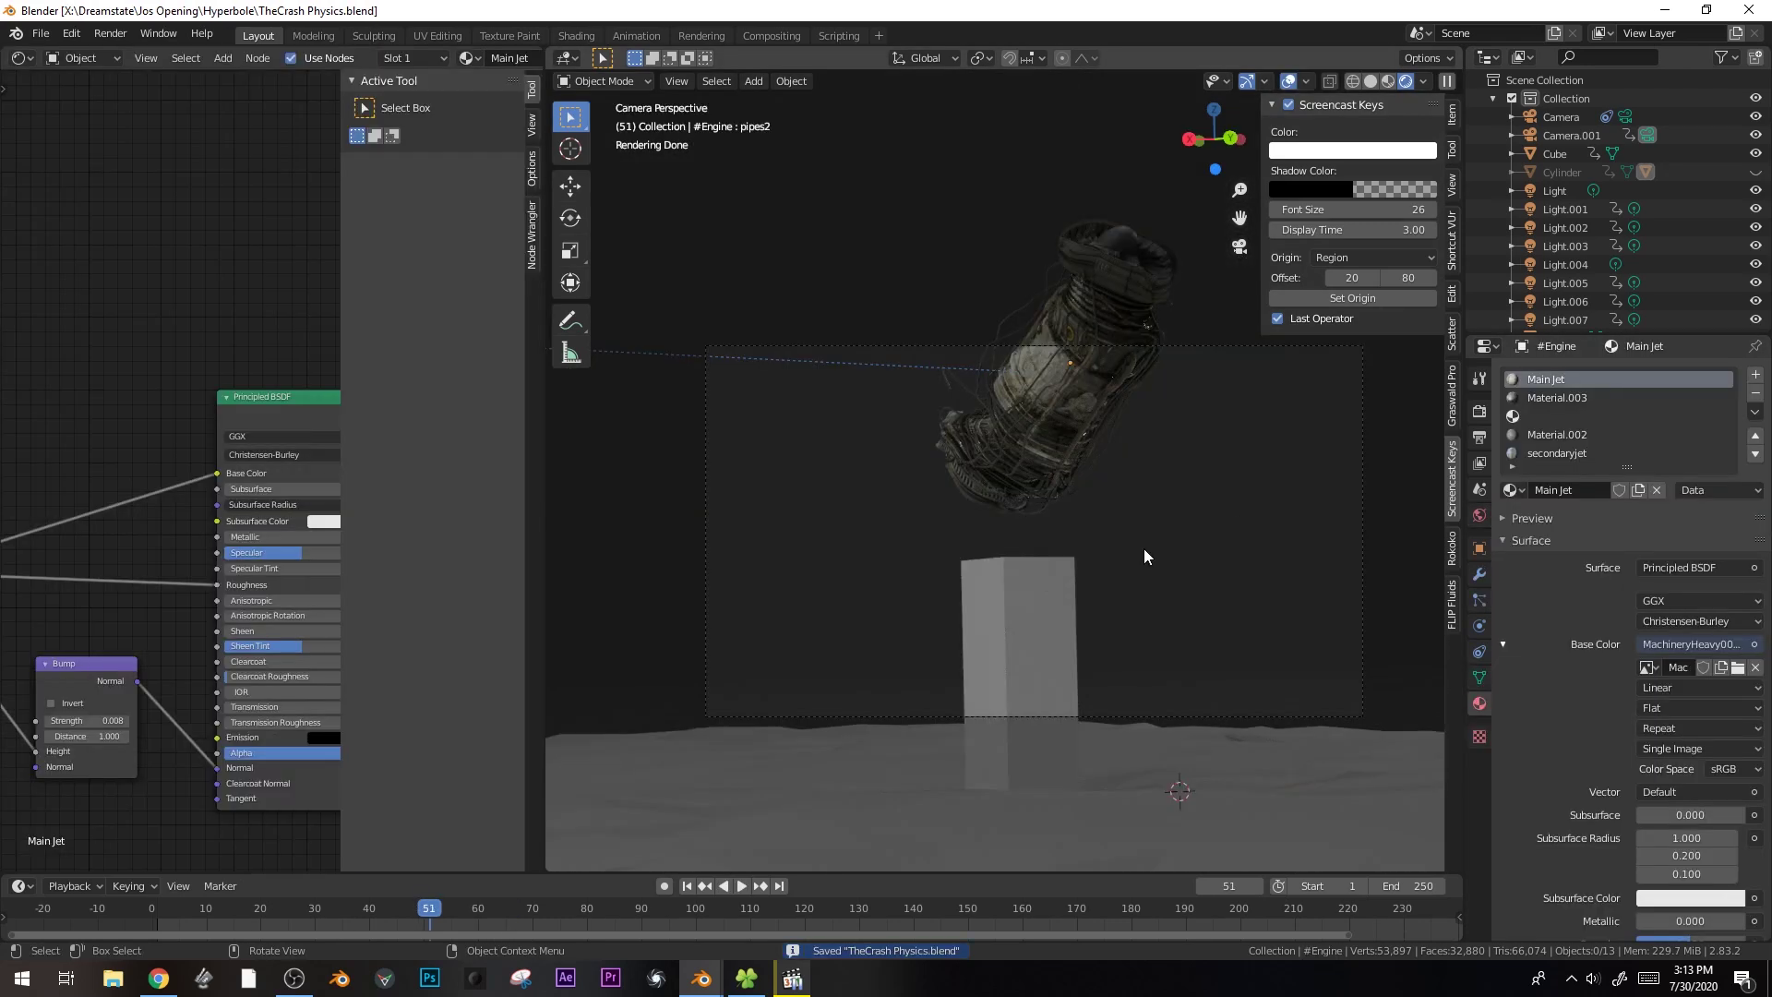
pyautogui.press('z')
pyautogui.click(1139, 651)
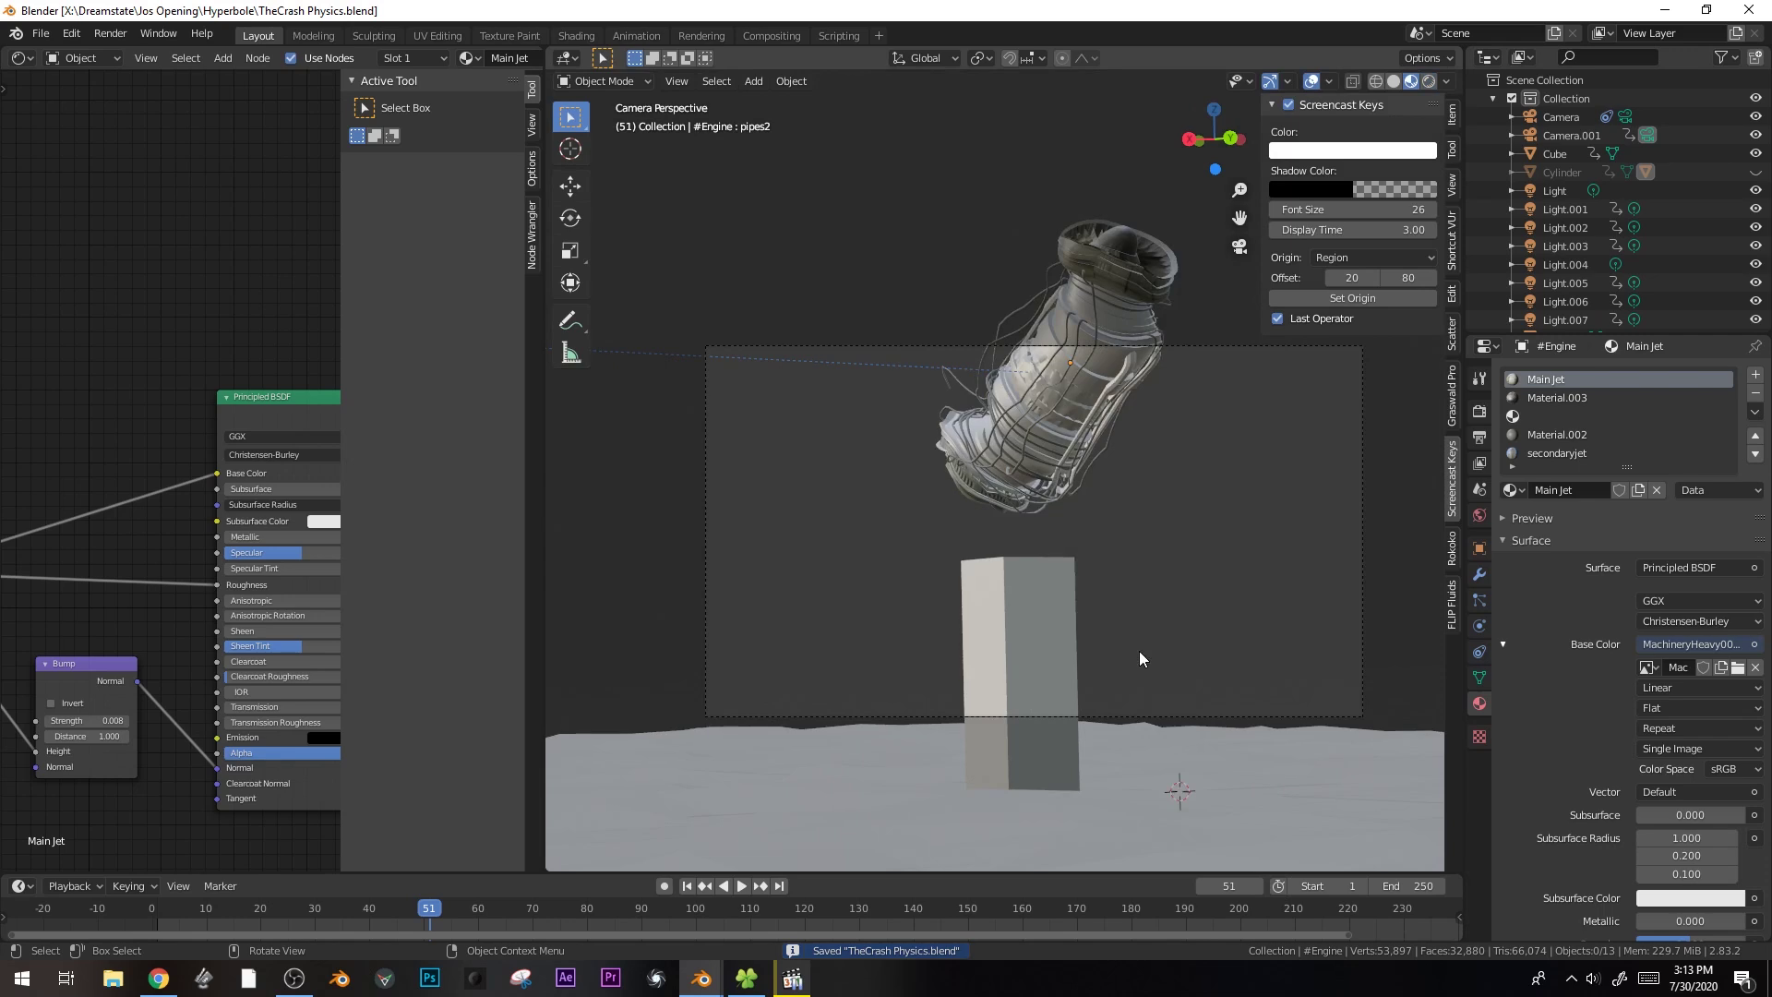
# - Duplicate the jet engine in the right orthographic view and place the copy along Y, between the two cameras
pyautogui.press('KP_7')
pyautogui.scroll(-10, 855, 368)
pyautogui.scroll(4, 940, 567)
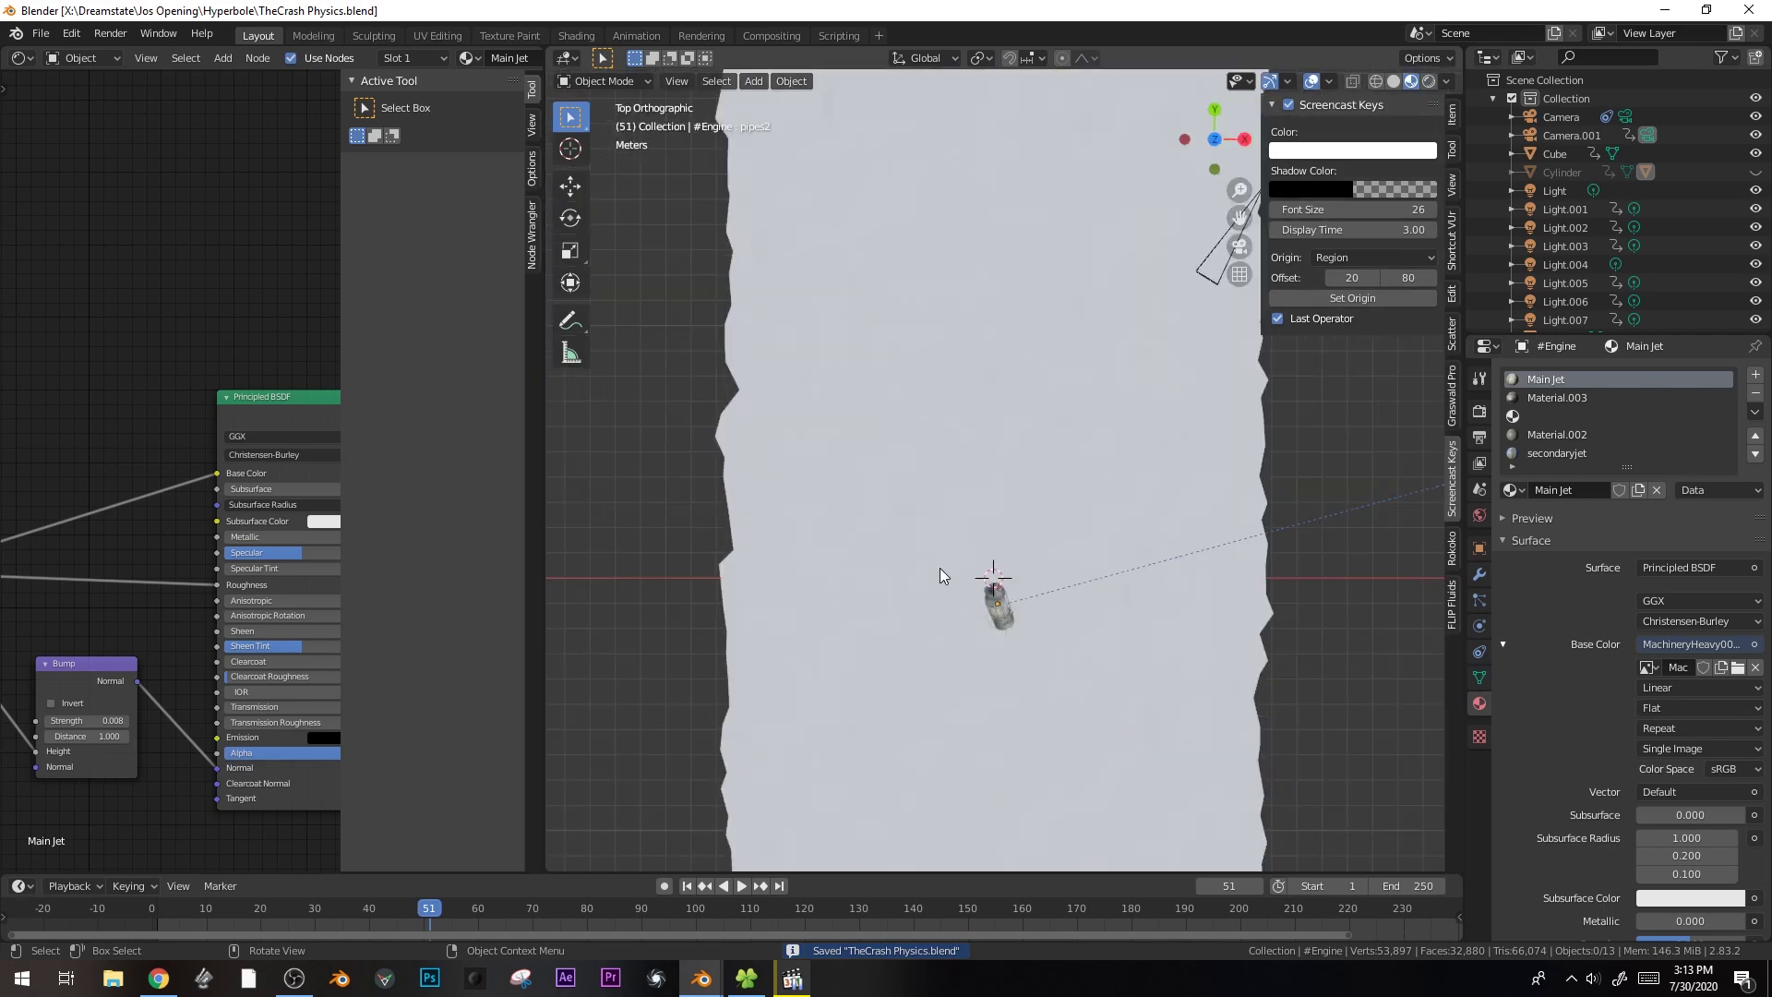
pyautogui.press('KP_3')
pyautogui.scroll(3, 867, 443)
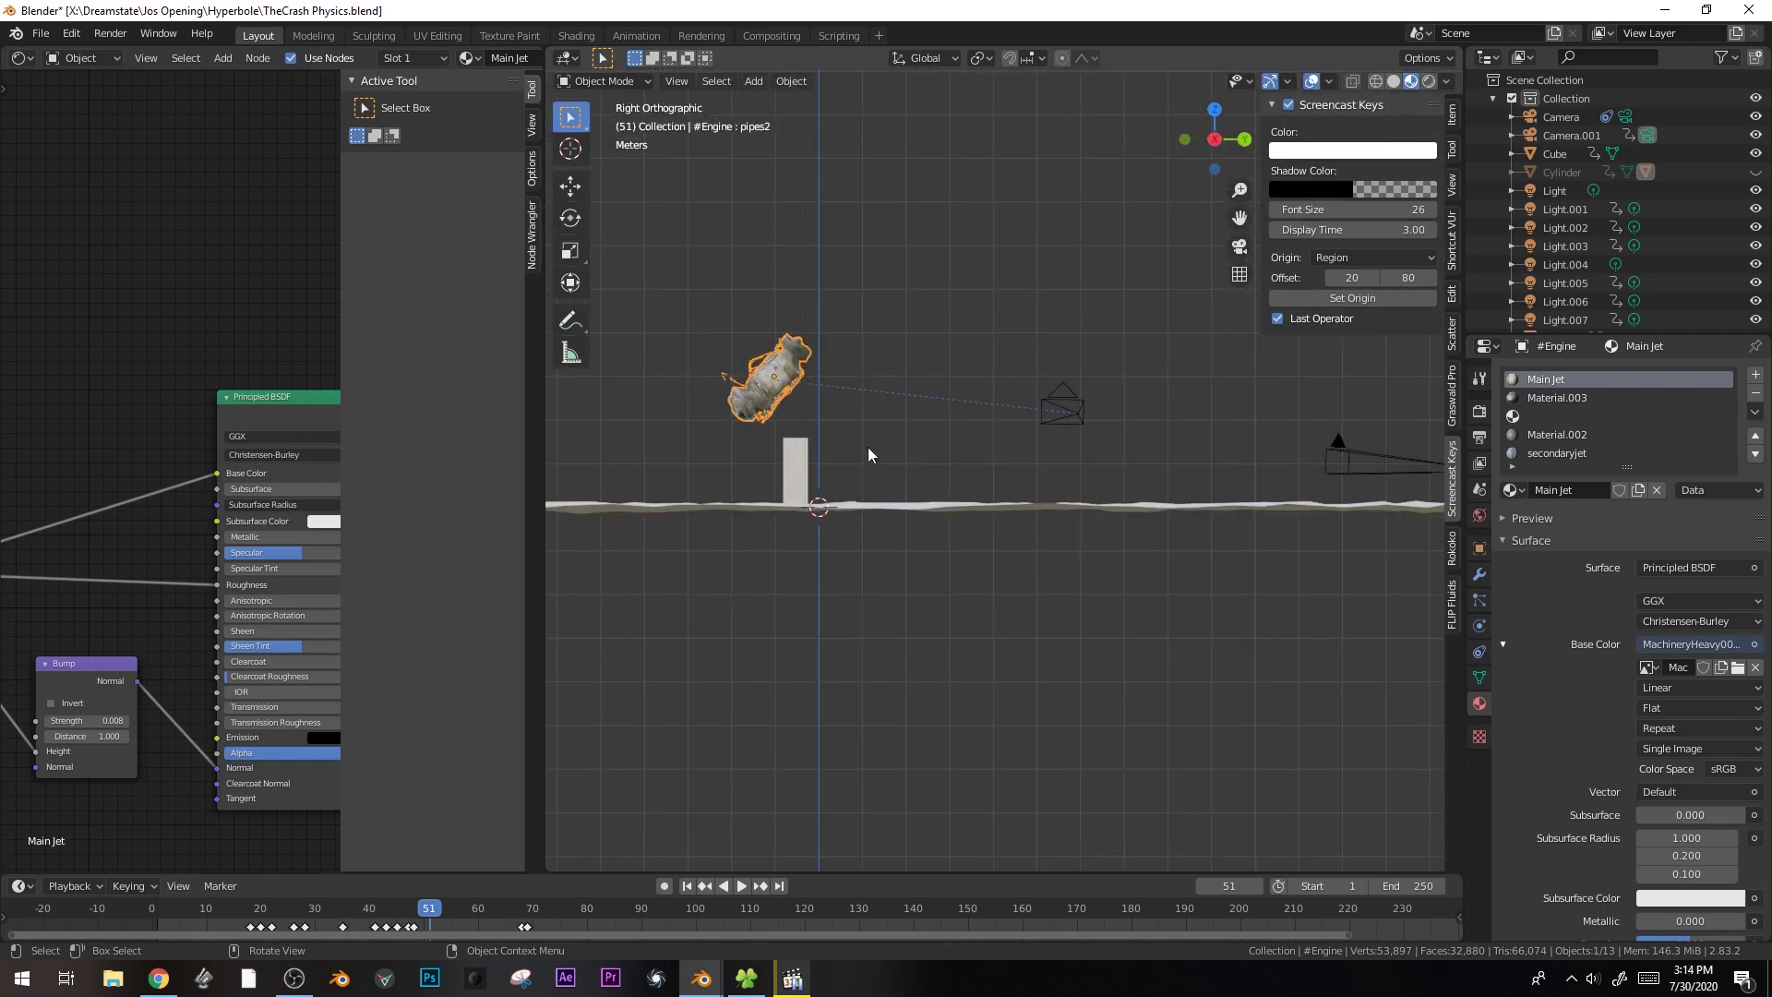
pyautogui.hotkey('shift', 'd')
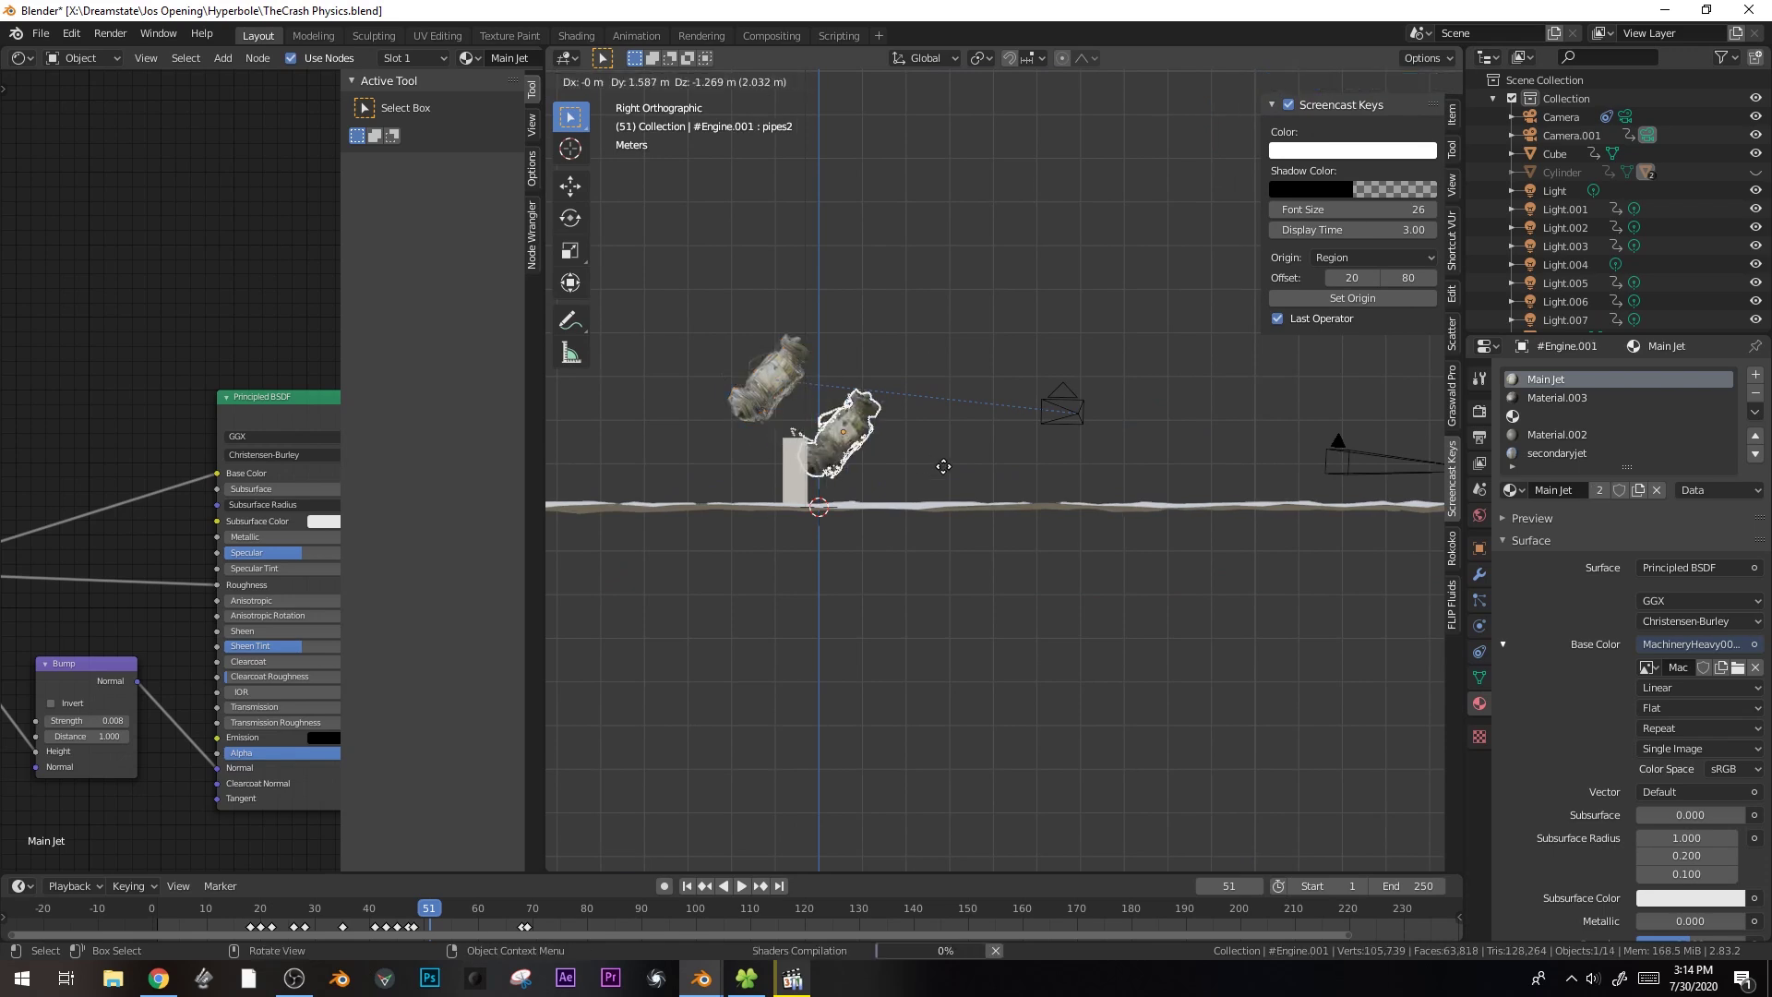
pyautogui.click(1240, 460)
# - Delete the duplicated engine's keyframes and clear its parent while keeping the transformation
pyautogui.rightClick(502, 923)
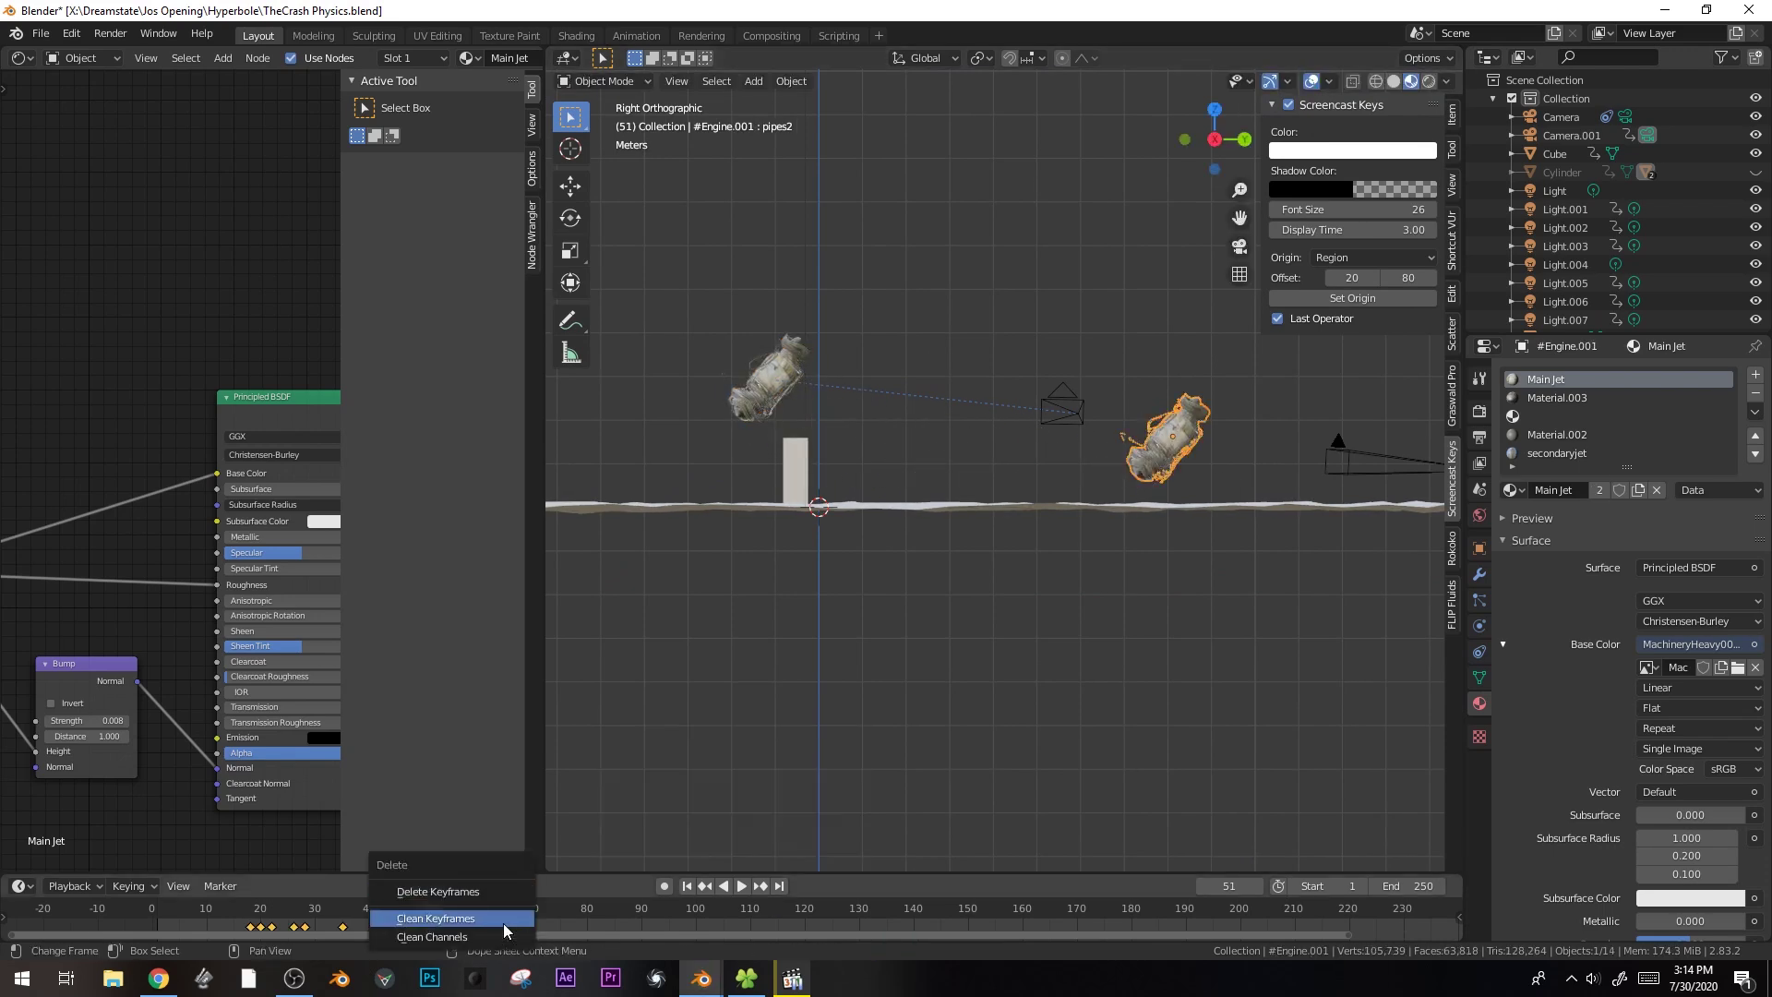
pyautogui.click(501, 895)
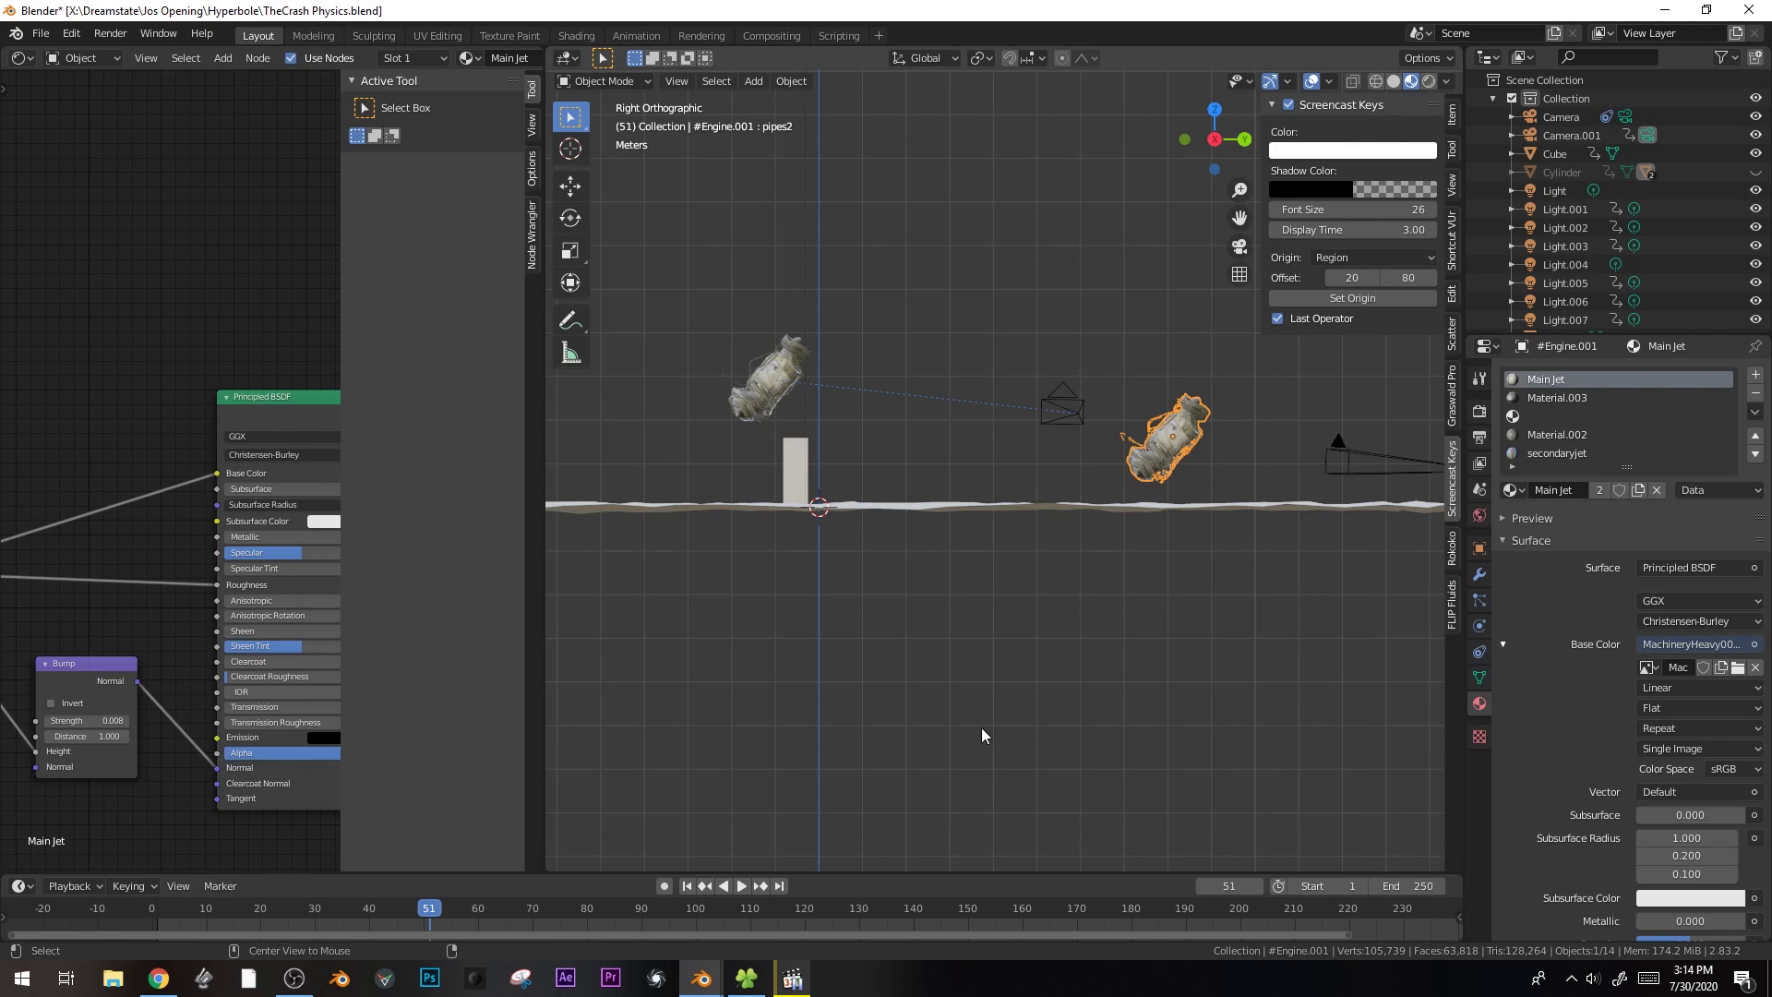
pyautogui.hotkey('alt', 'p')
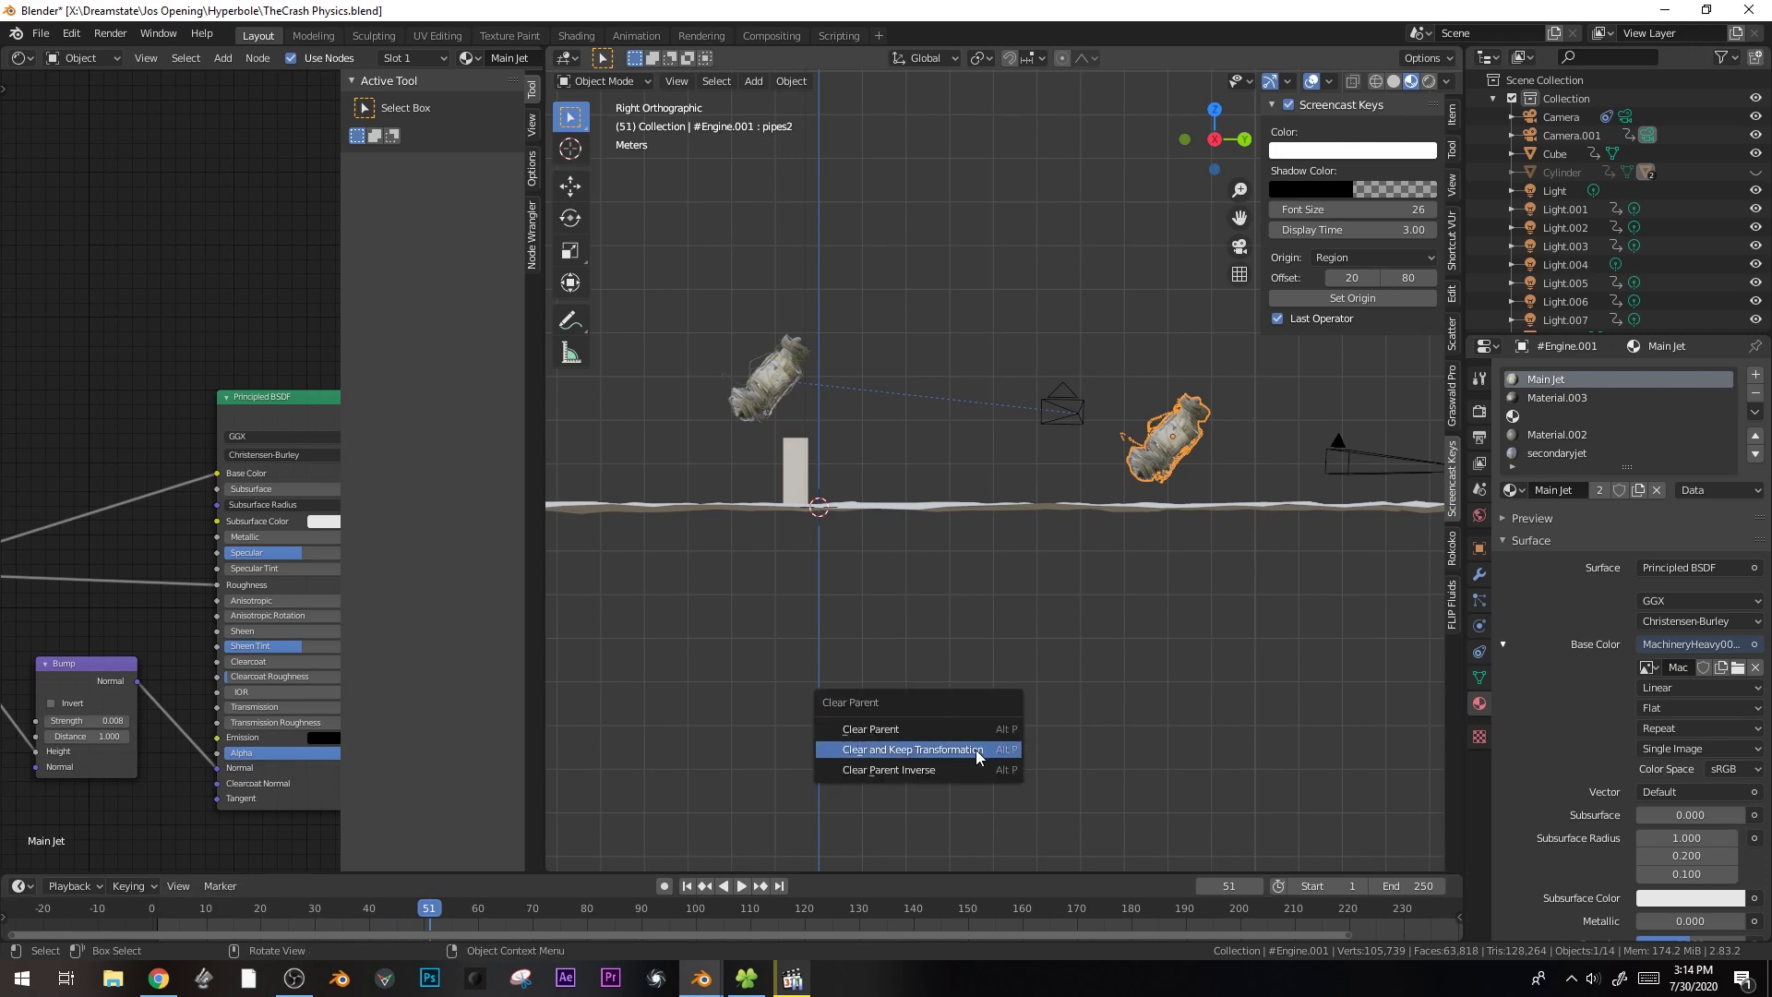
pyautogui.click(976, 752)
# - Remove all shape keys from the duplicated engine
pyautogui.click(1480, 677)
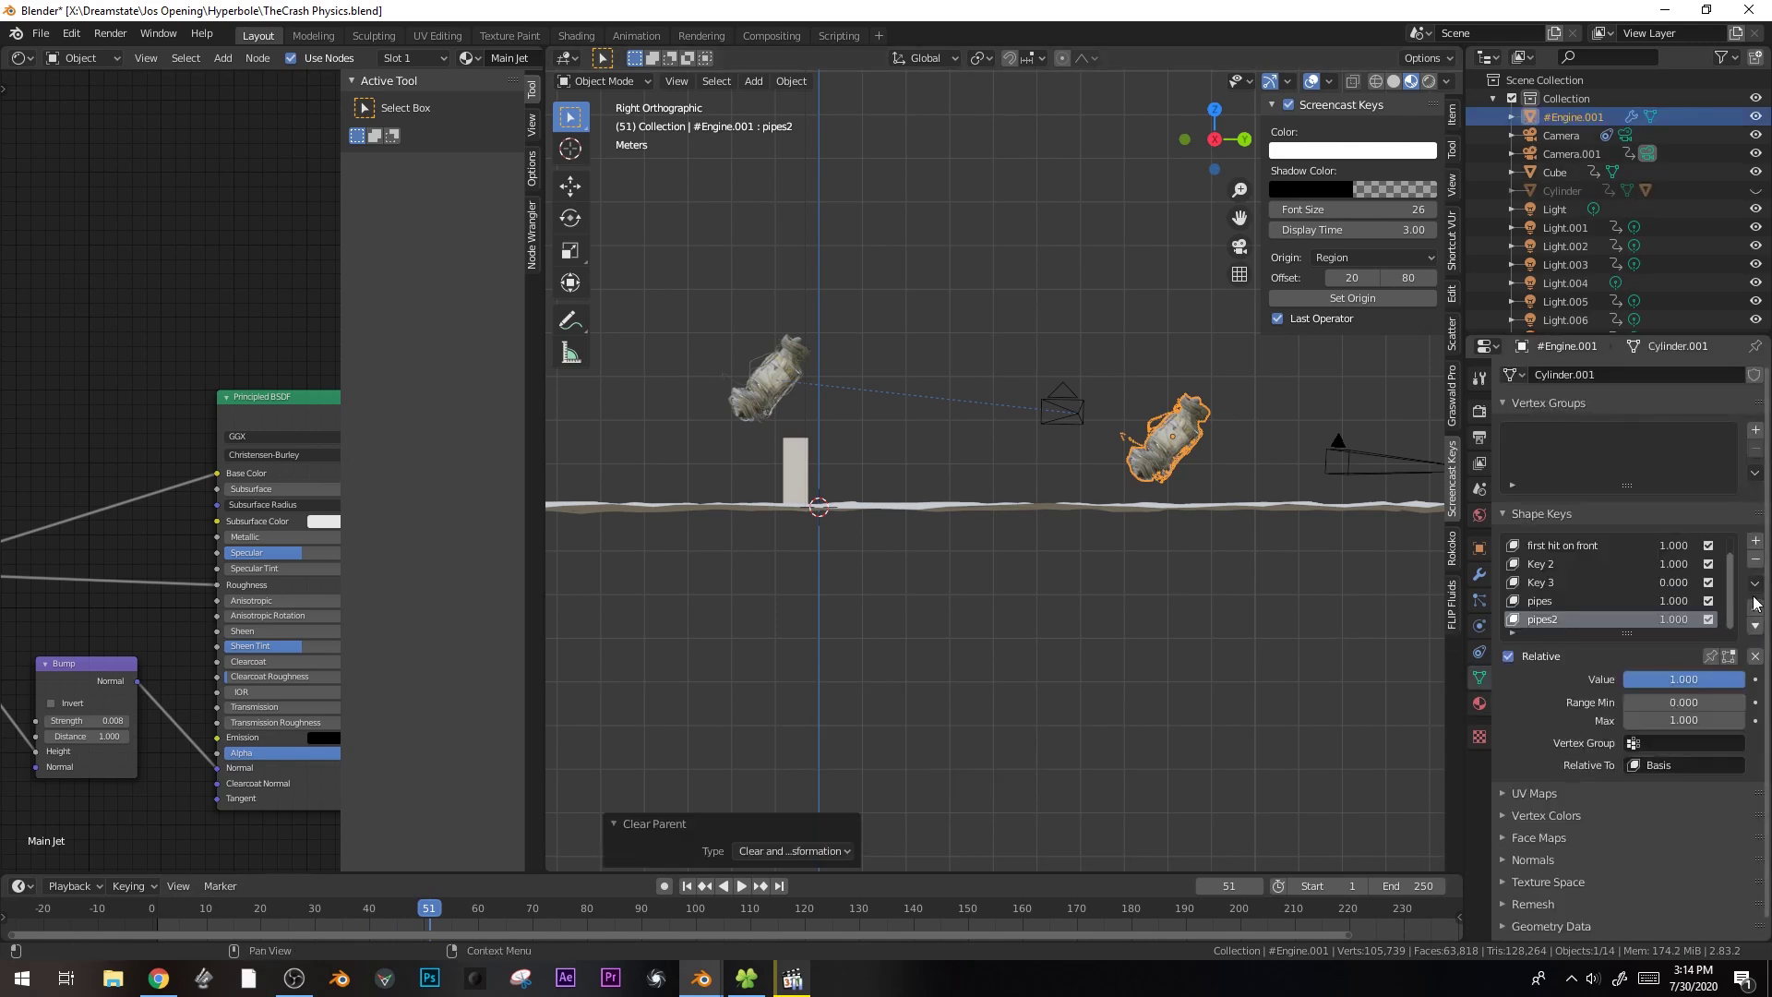
pyautogui.click(1758, 561)
pyautogui.click(1758, 561)
pyautogui.click(1758, 560)
pyautogui.click(1758, 560)
pyautogui.click(1758, 561)
pyautogui.click(1759, 560)
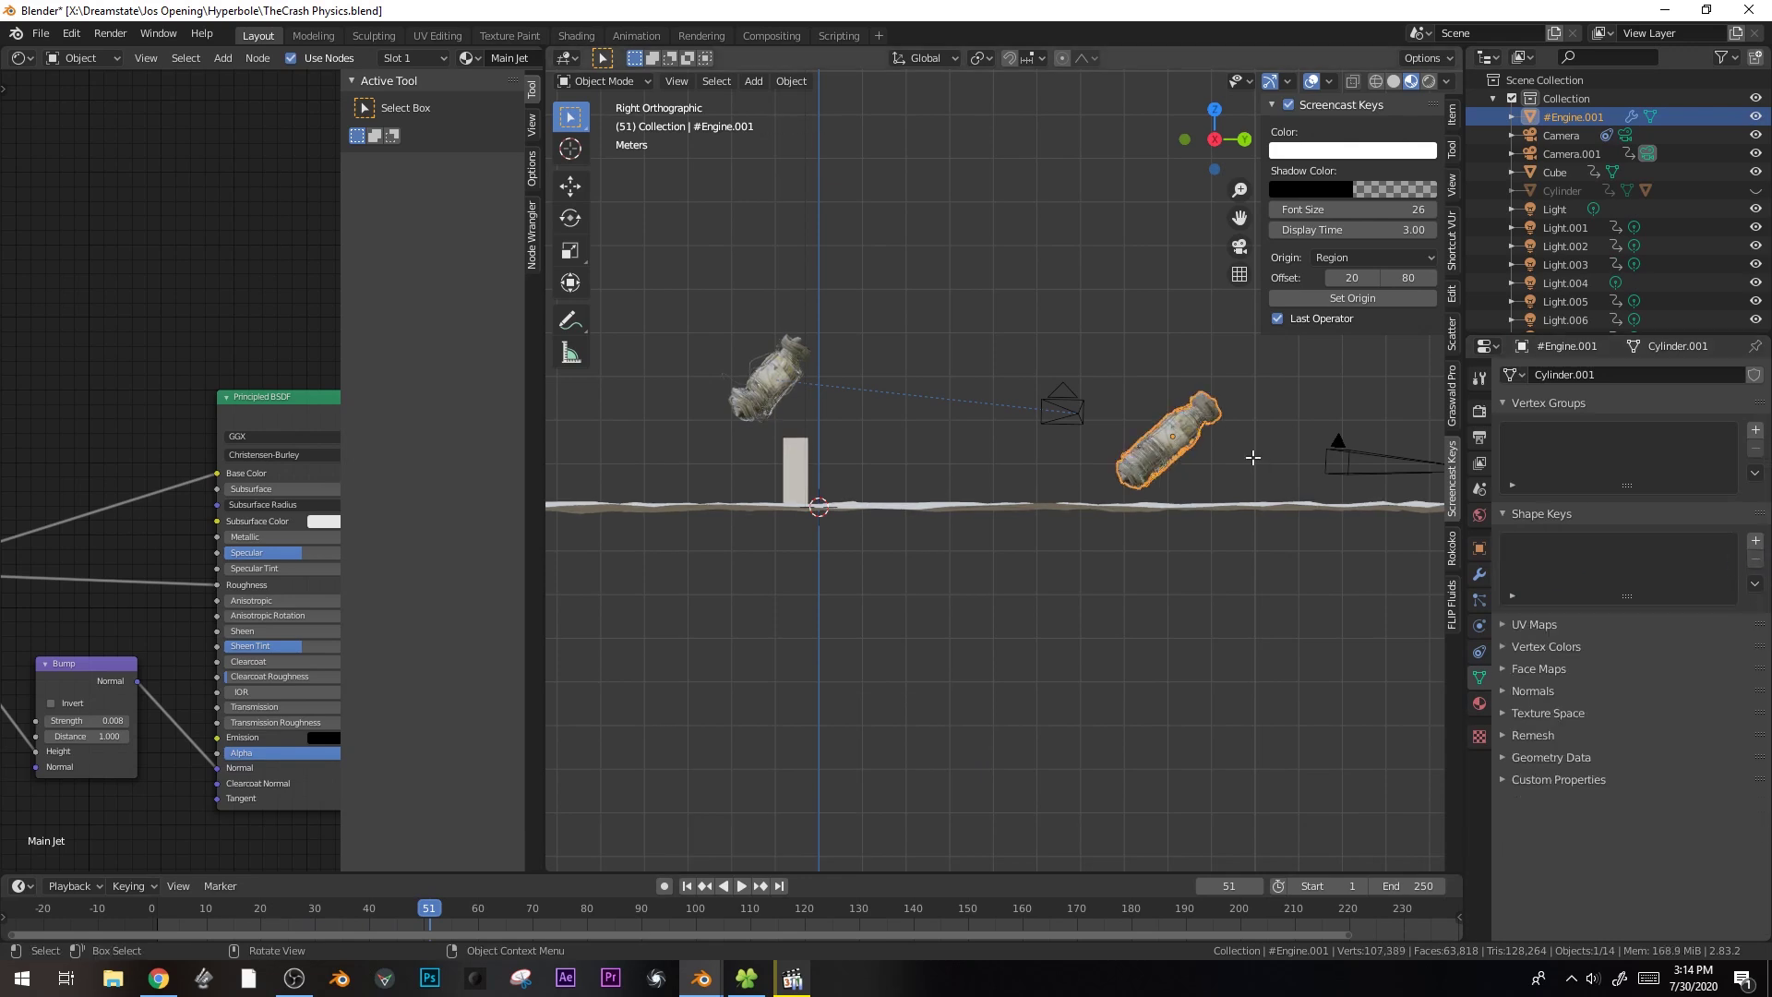
# - Clear the rotation of the duplicated engine
pyautogui.hotkey('alt', 'r')
pyautogui.press('KP_1')
pyautogui.scroll(3, 923, 428)
pyautogui.press('KP_3')
pyautogui.keyDown('shift'); pyautogui.moveTo(1328, 476); pyautogui.dragTo(817, 609); pyautogui.keyUp('shift')
pyautogui.scroll(3, 817, 609)
pyautogui.scroll(3, 817, 609)
# - Duplicate a strip of faces from the ribbed ring near the engine's top and place it beside the engine as a fragment
pyautogui.press('Tab')
pyautogui.scroll(2, 1066, 466)
pyautogui.keyDown('shift'); pyautogui.moveTo(665, 480); pyautogui.dragTo(1093, 533, button='middle'); pyautogui.keyUp('shift')
pyautogui.scroll(2, 1089, 526)
pyautogui.press('3')
pyautogui.click(907, 364)
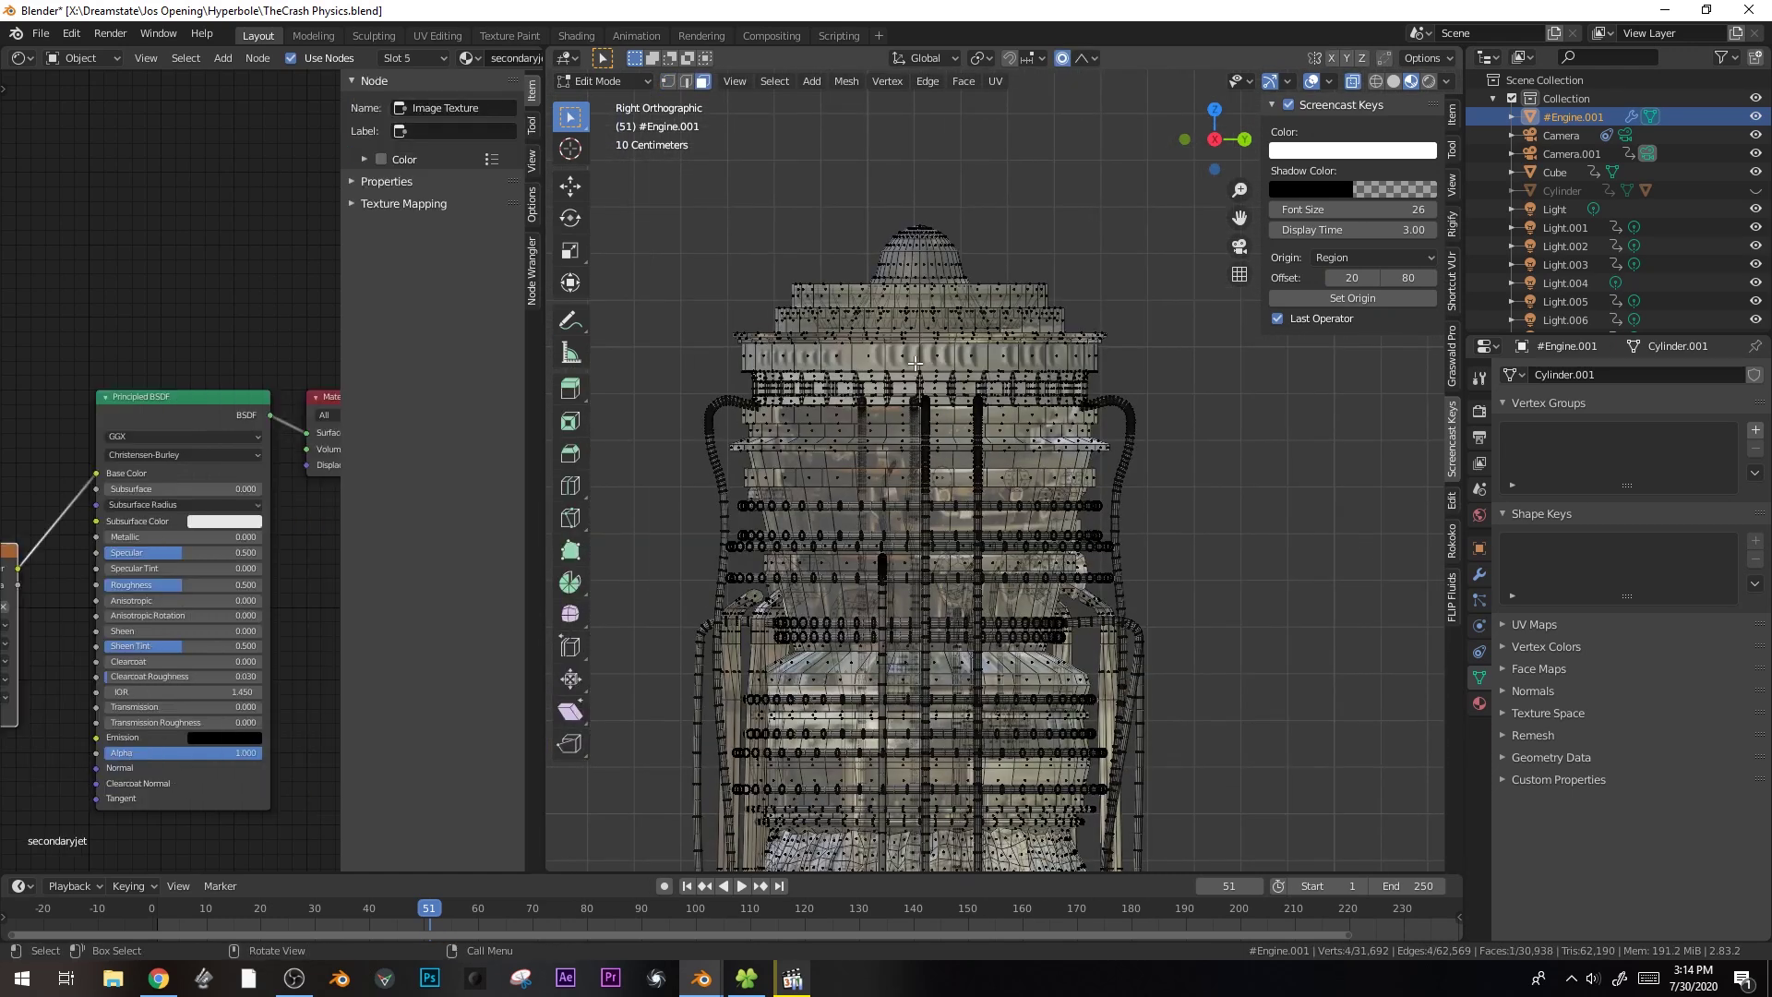
pyautogui.hotkey('alt', 'z')
pyautogui.keyDown('shift'); pyautogui.click(966, 360); pyautogui.keyUp('shift')
pyautogui.keyDown('shift'); pyautogui.moveTo(971, 373); pyautogui.dragTo(906, 416, button='middle'); pyautogui.keyUp('shift')
pyautogui.hotkey('shift', 'd')
pyautogui.click(1215, 332)
# - Duplicate two adjacent faces of the plain upper ring and place them about 0.54 m away along Y
pyautogui.click(924, 364)
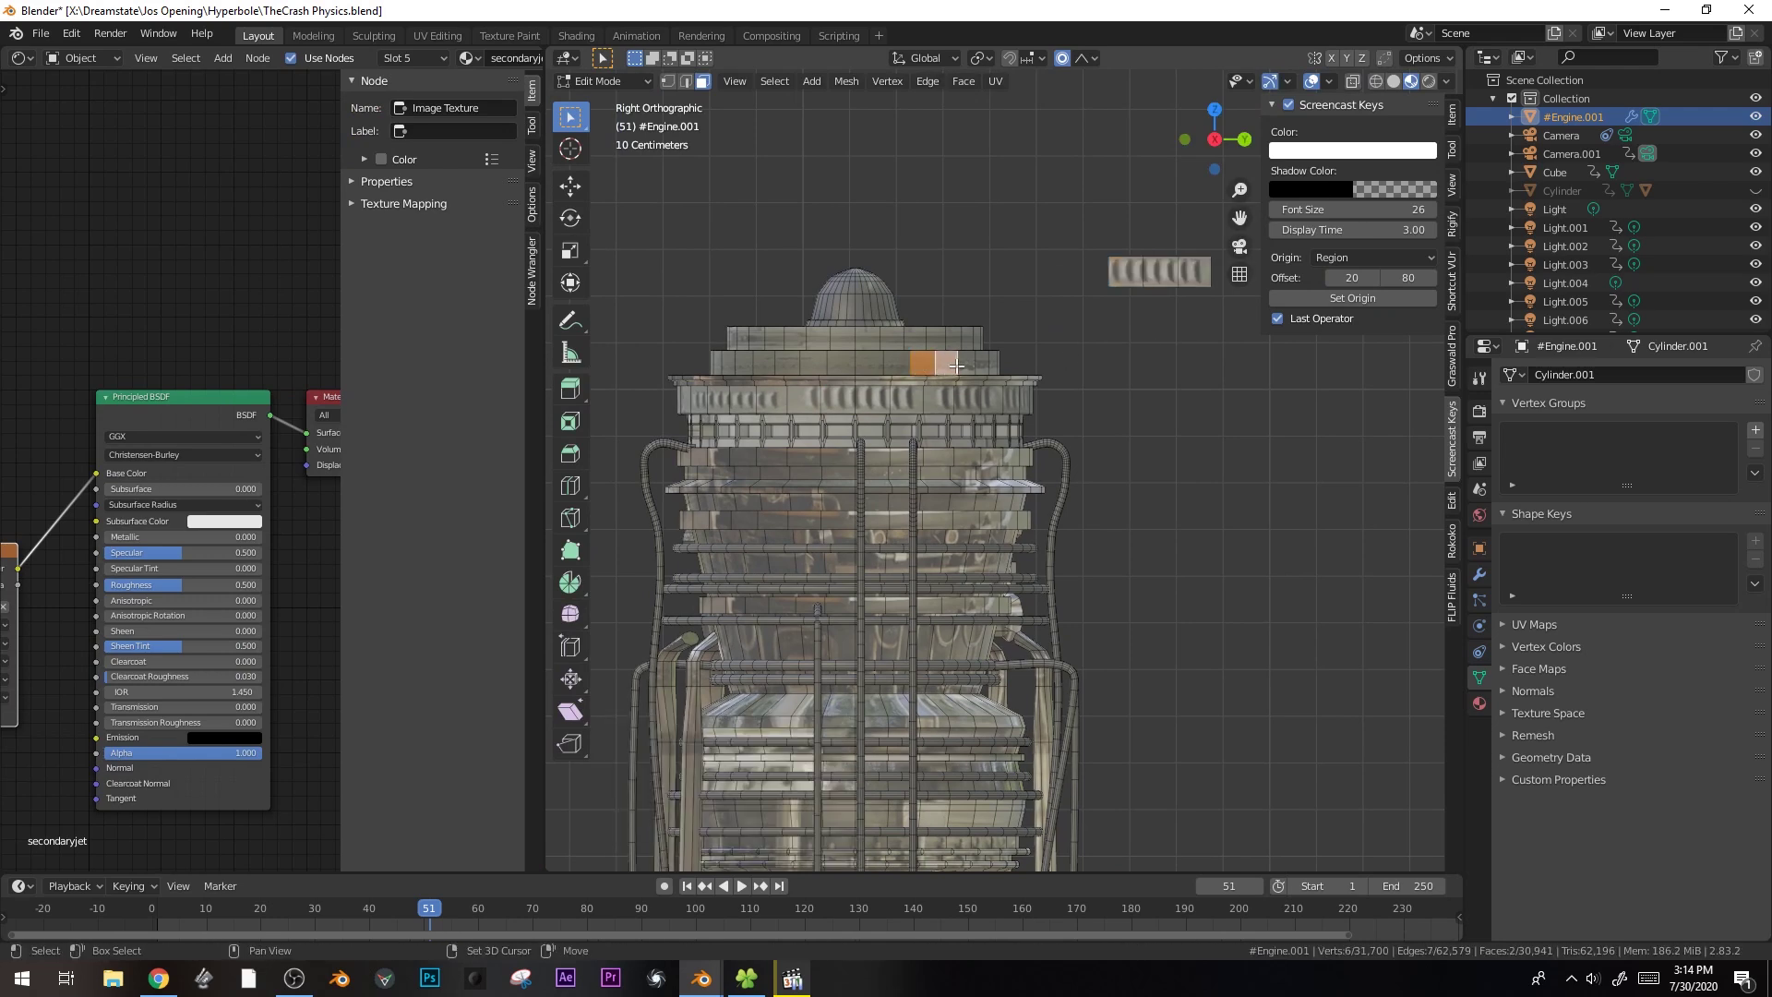
pyautogui.hotkey('shift', 'd')
pyautogui.click(974, 456)
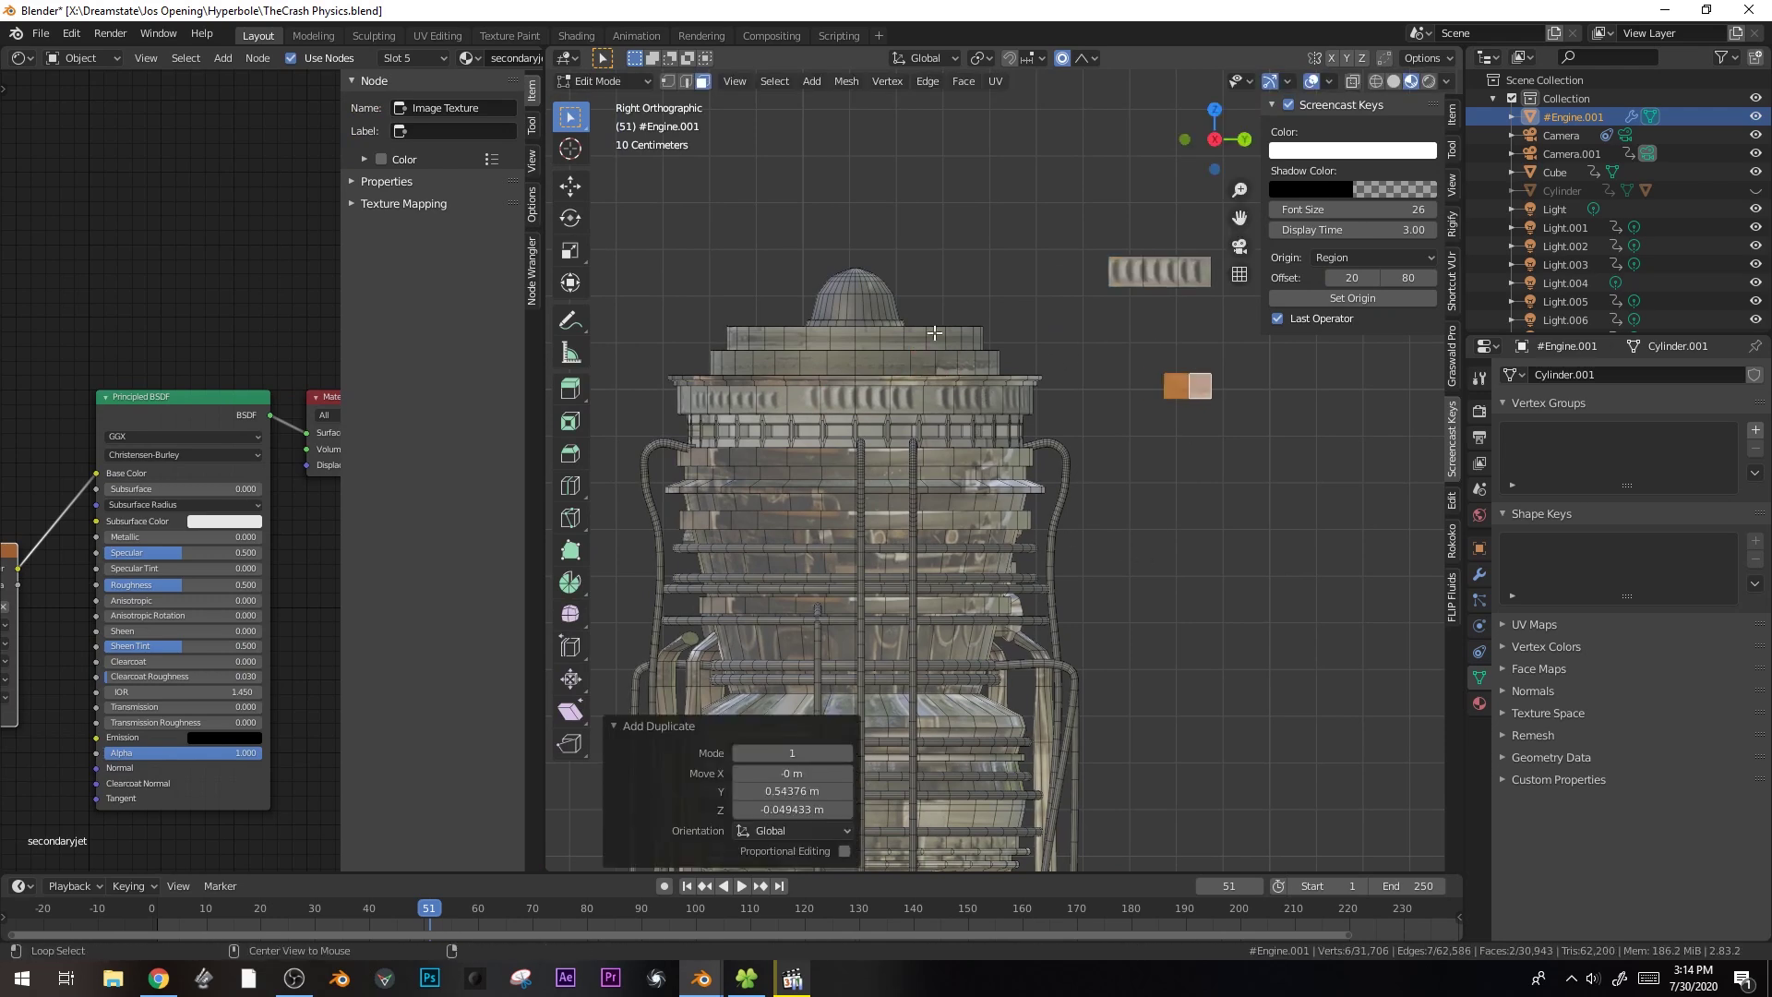
pyautogui.click(858, 307)
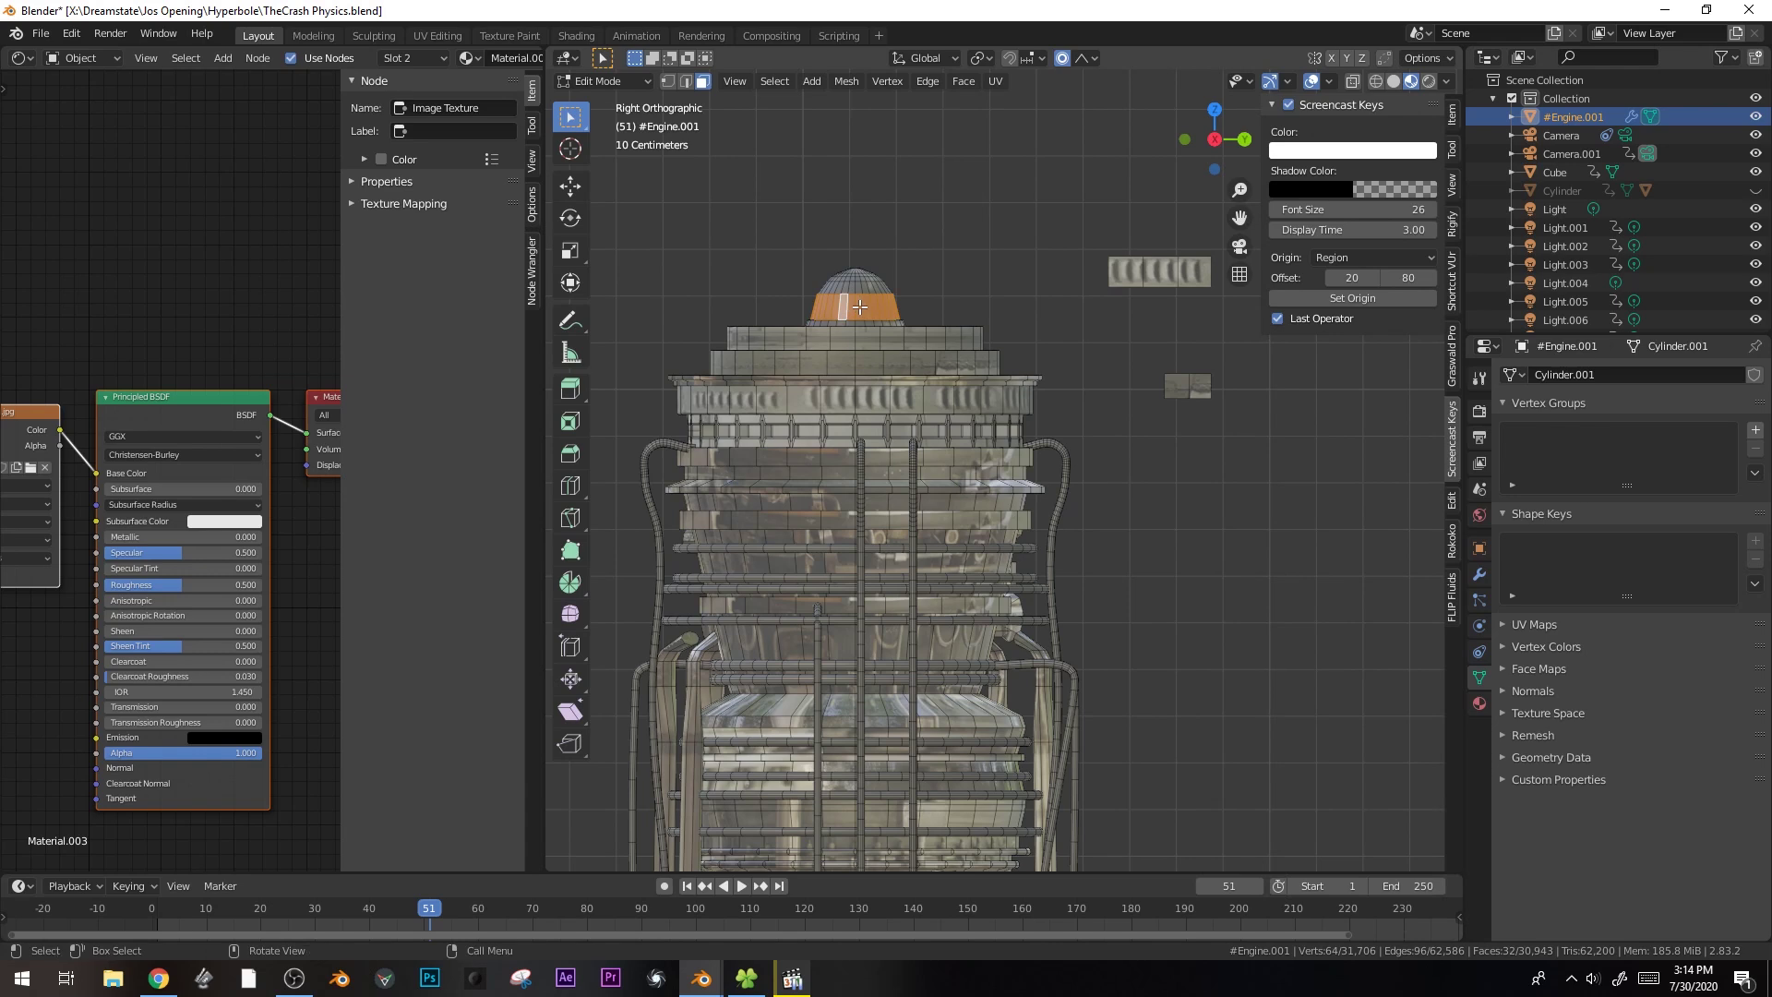
pyautogui.hotkey('shift', 'd')
pyautogui.click(1321, 375)
pyautogui.press('x')
pyautogui.click(1320, 378)
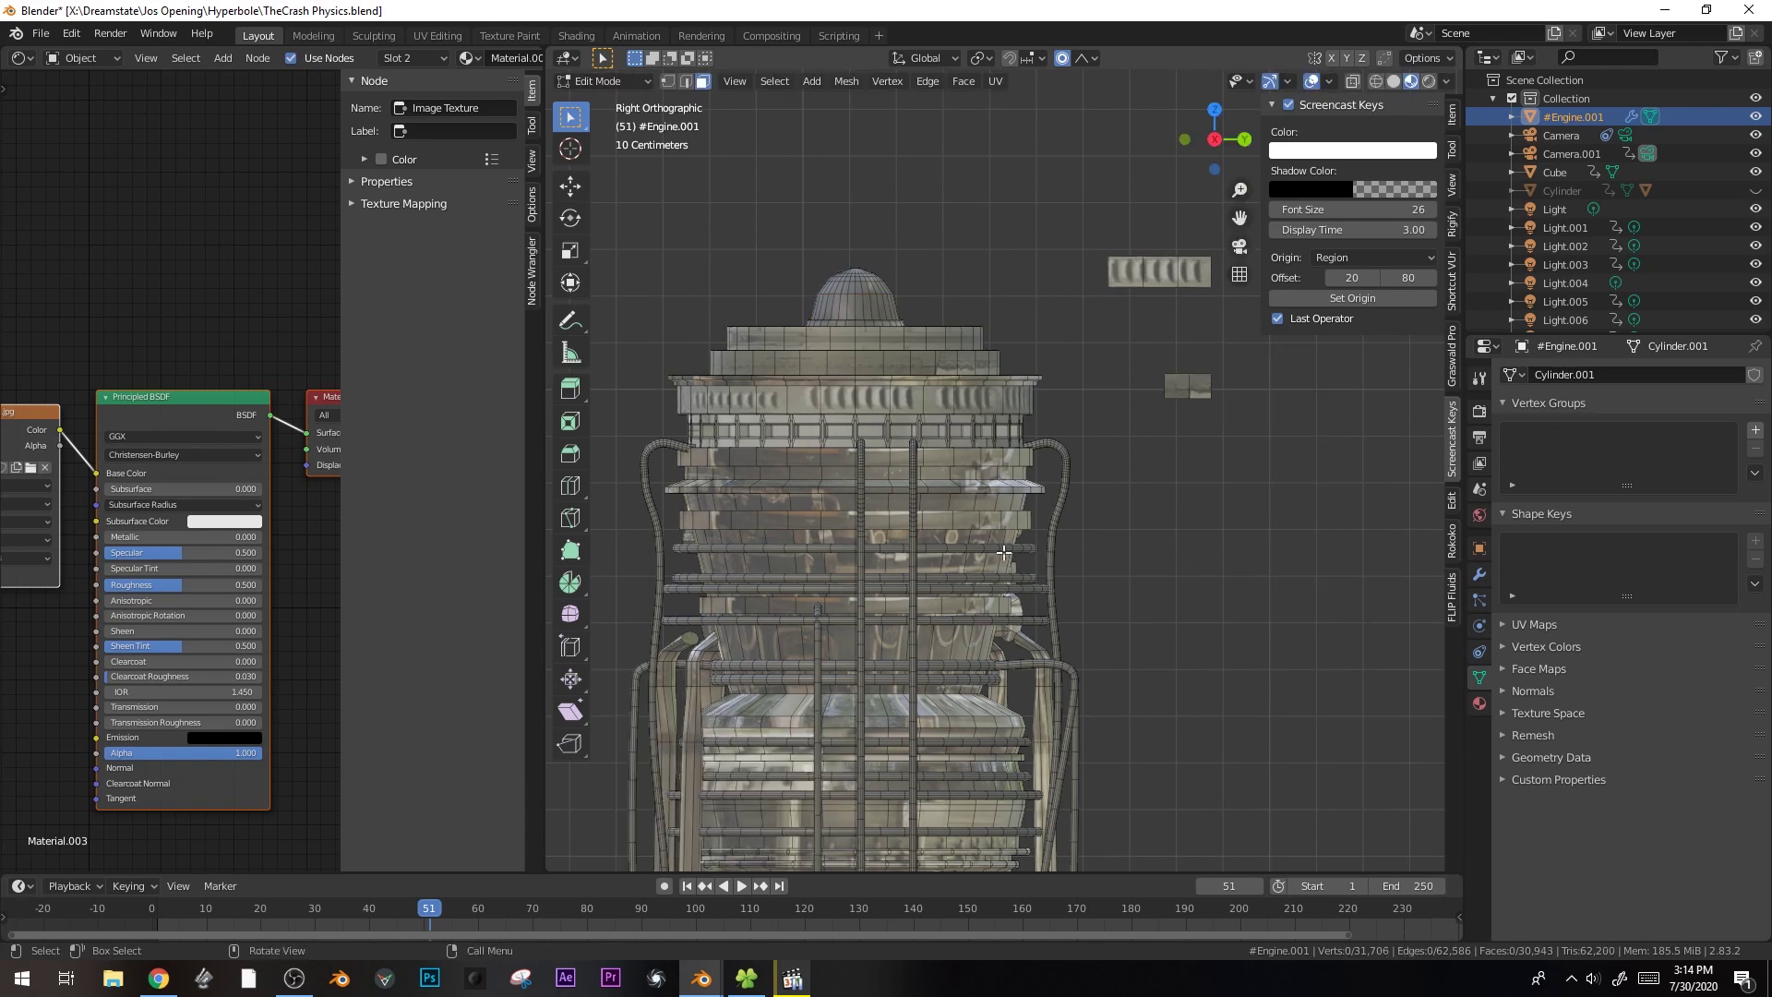
# - Duplicate two adjacent faces from the engine's upper body and place them about 0.53 m away along Y, below the other fragments
pyautogui.keyDown('shift'); pyautogui.moveTo(933, 677); pyautogui.dragTo(952, 494, button='middle'); pyautogui.keyUp('shift')
pyautogui.click(977, 541)
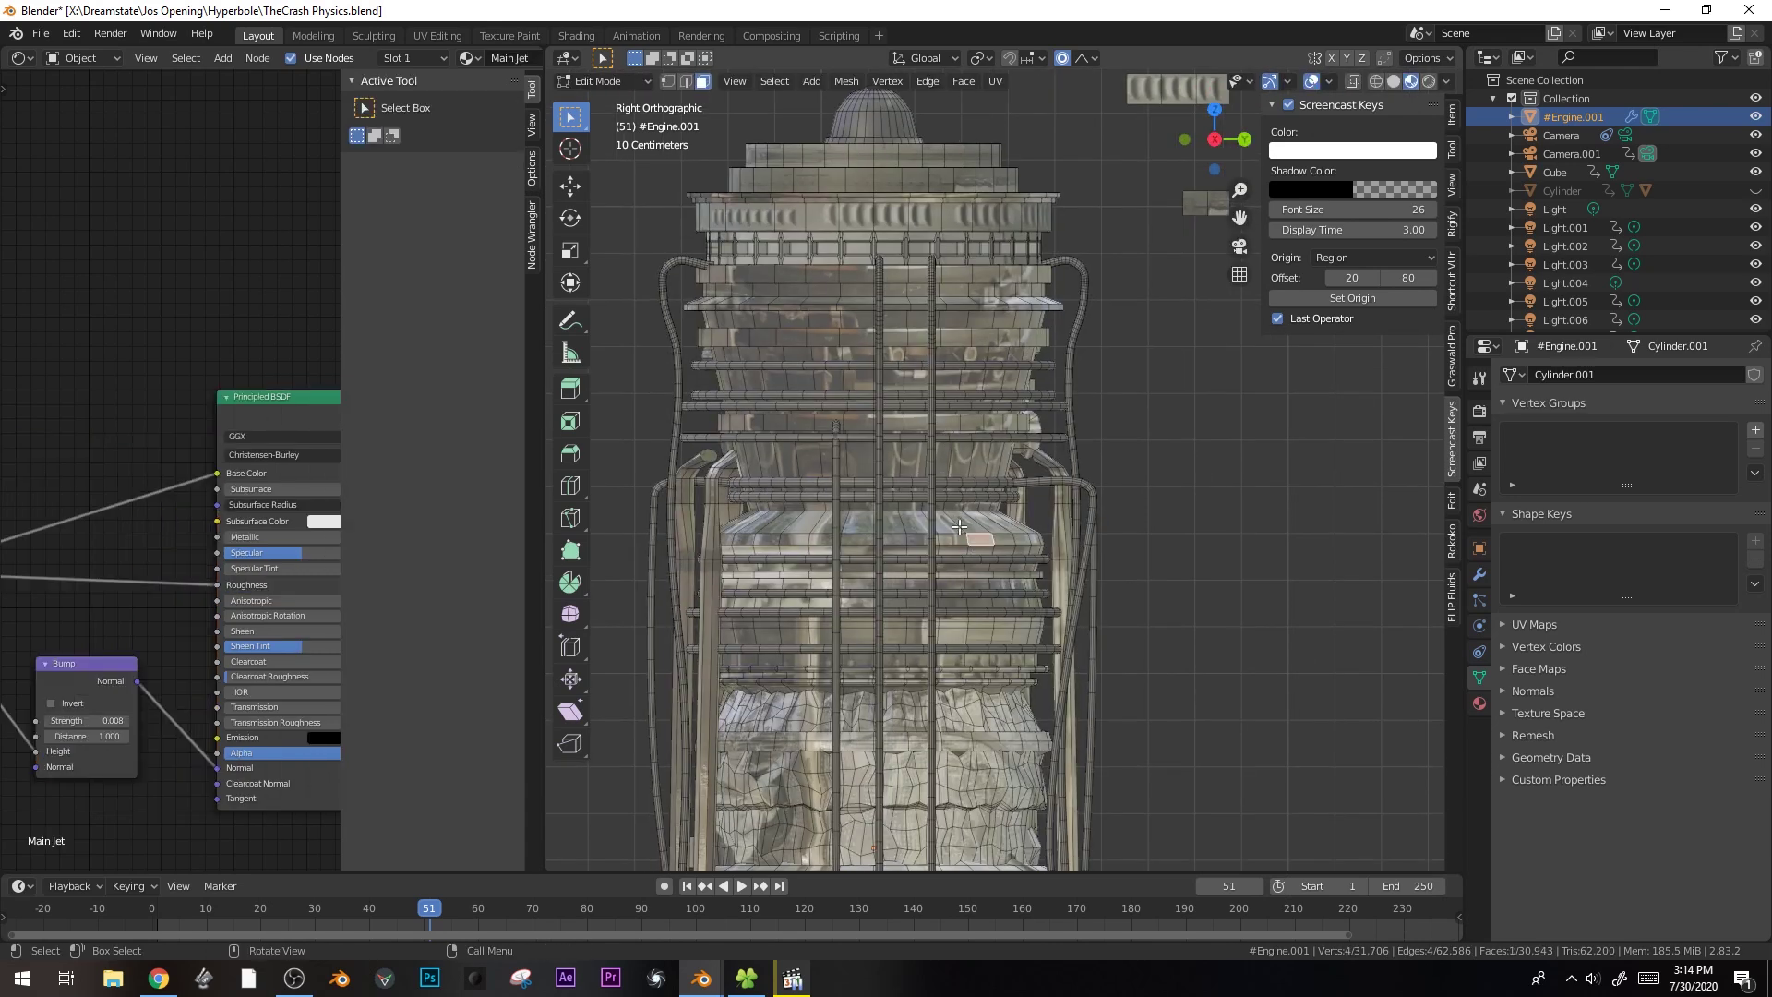
pyautogui.keyDown('shift'); pyautogui.click(969, 459); pyautogui.keyUp('shift')
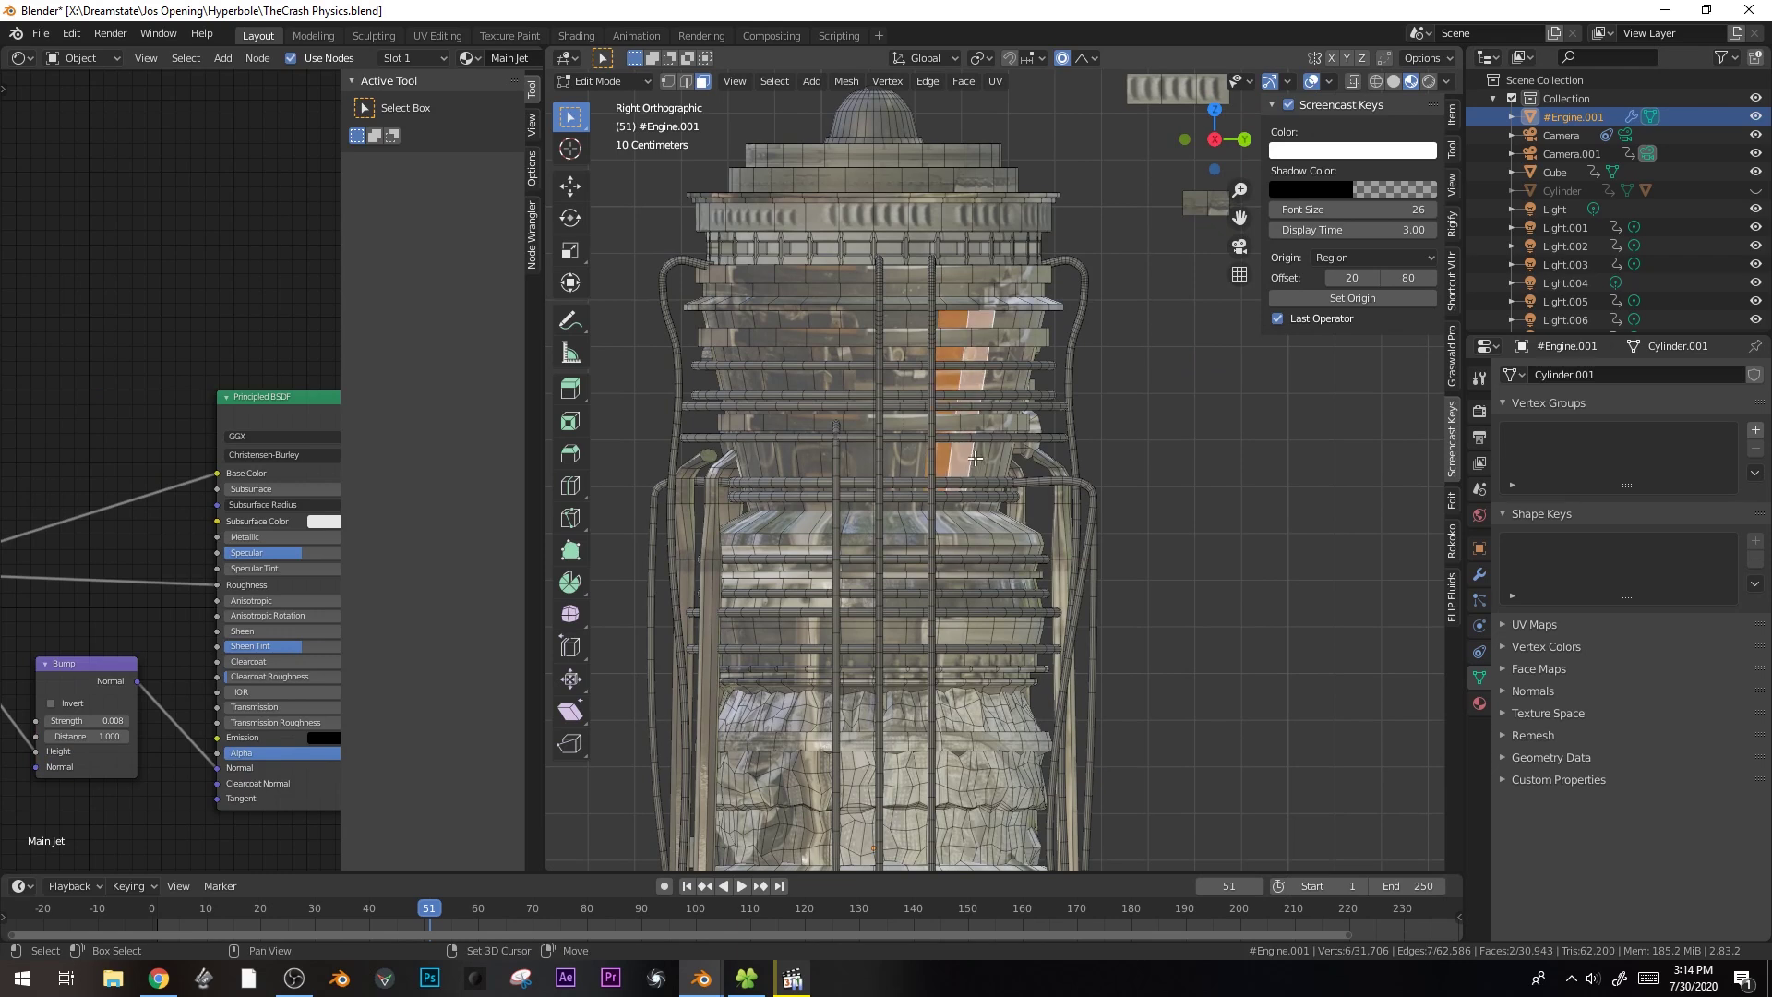
pyautogui.click(1008, 337)
pyautogui.hotkey('shift', 'd')
pyautogui.click(1286, 369)
pyautogui.scroll(-2, 1161, 683)
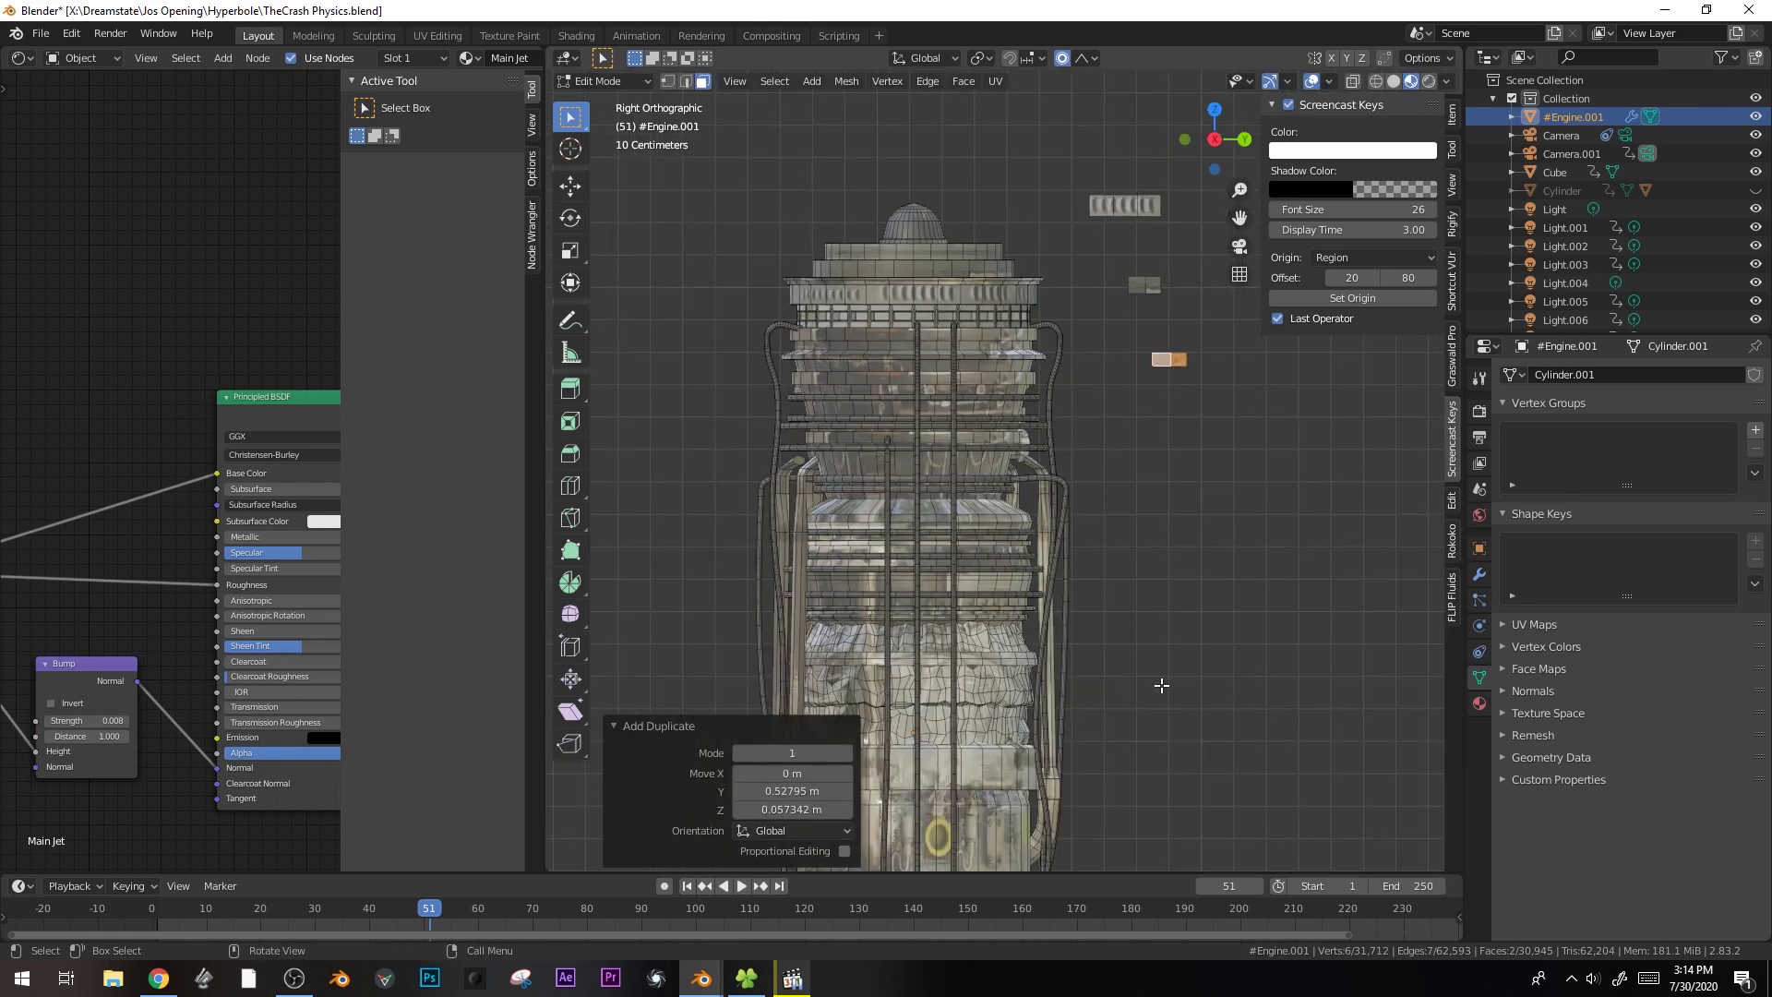
# - Duplicate two large adjacent panel faces from the engine's lower body and move the copy up beside the other fragments
pyautogui.keyDown('shift'); pyautogui.moveTo(1032, 695); pyautogui.dragTo(1059, 398, button='middle'); pyautogui.keyUp('shift')
pyautogui.click(957, 475)
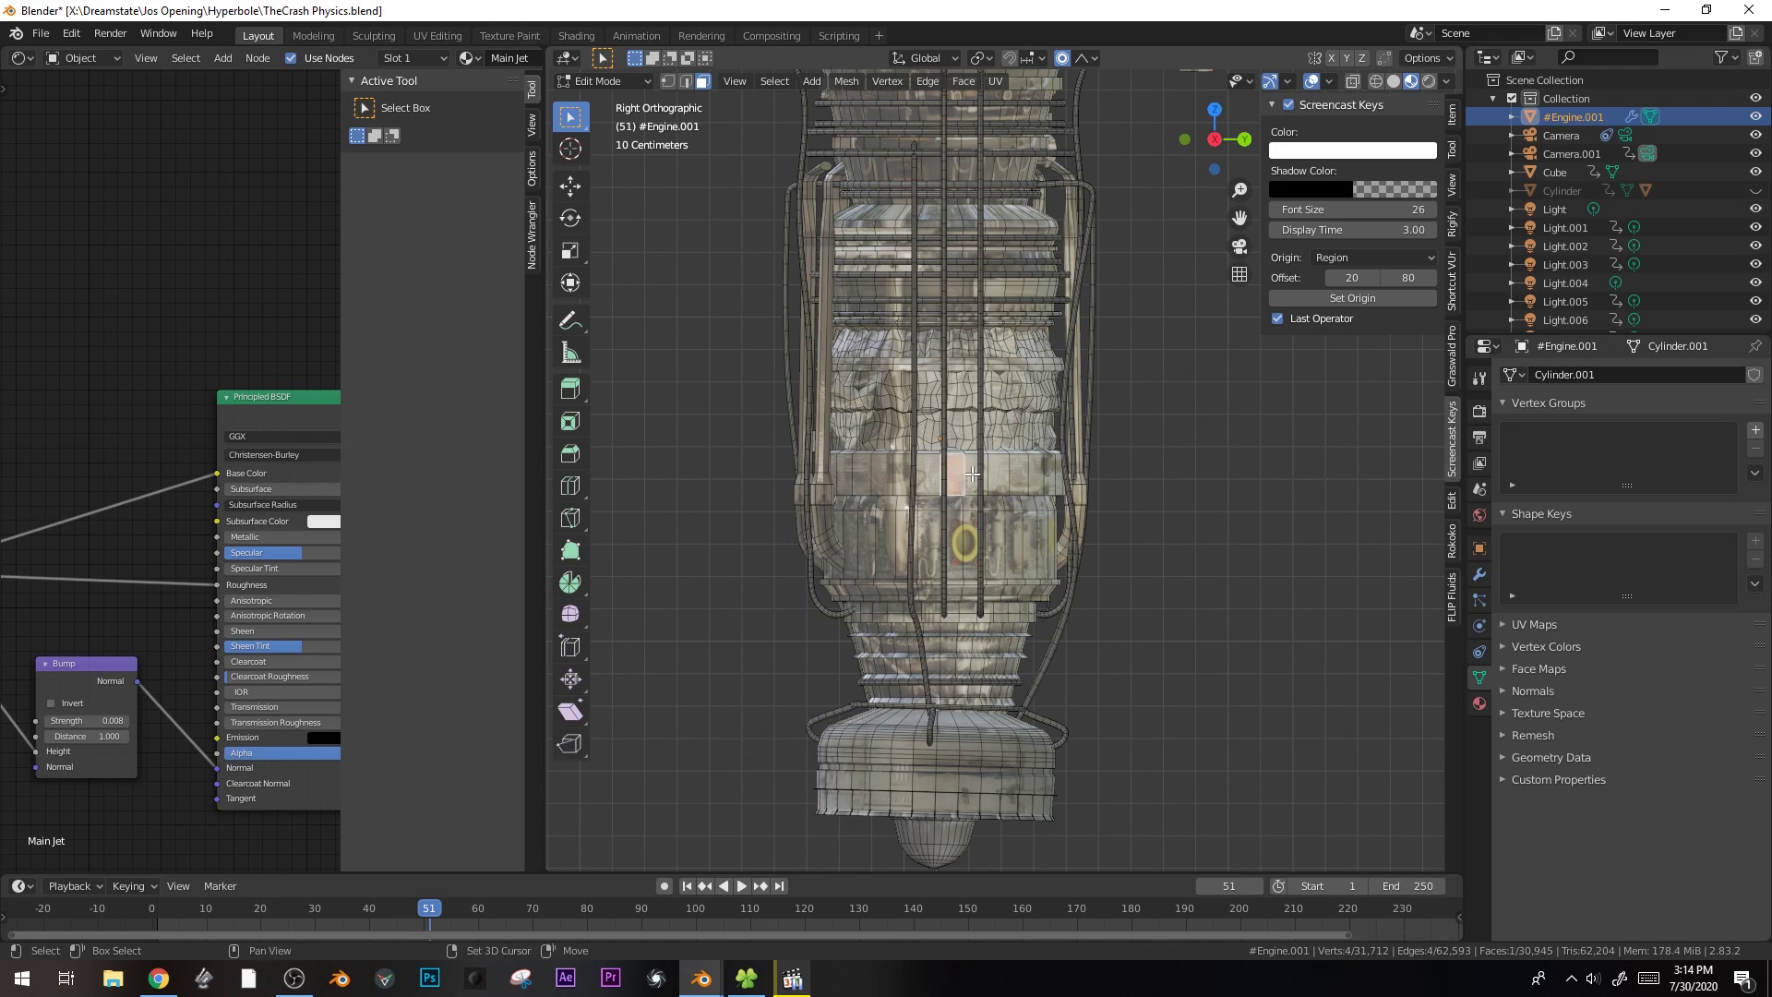
pyautogui.hotkey('shift', 'd')
pyautogui.click(1225, 159)
pyautogui.keyDown('shift'); pyautogui.moveTo(1221, 238); pyautogui.dragTo(1060, 429, button='middle'); pyautogui.keyUp('shift')
pyautogui.press('g')
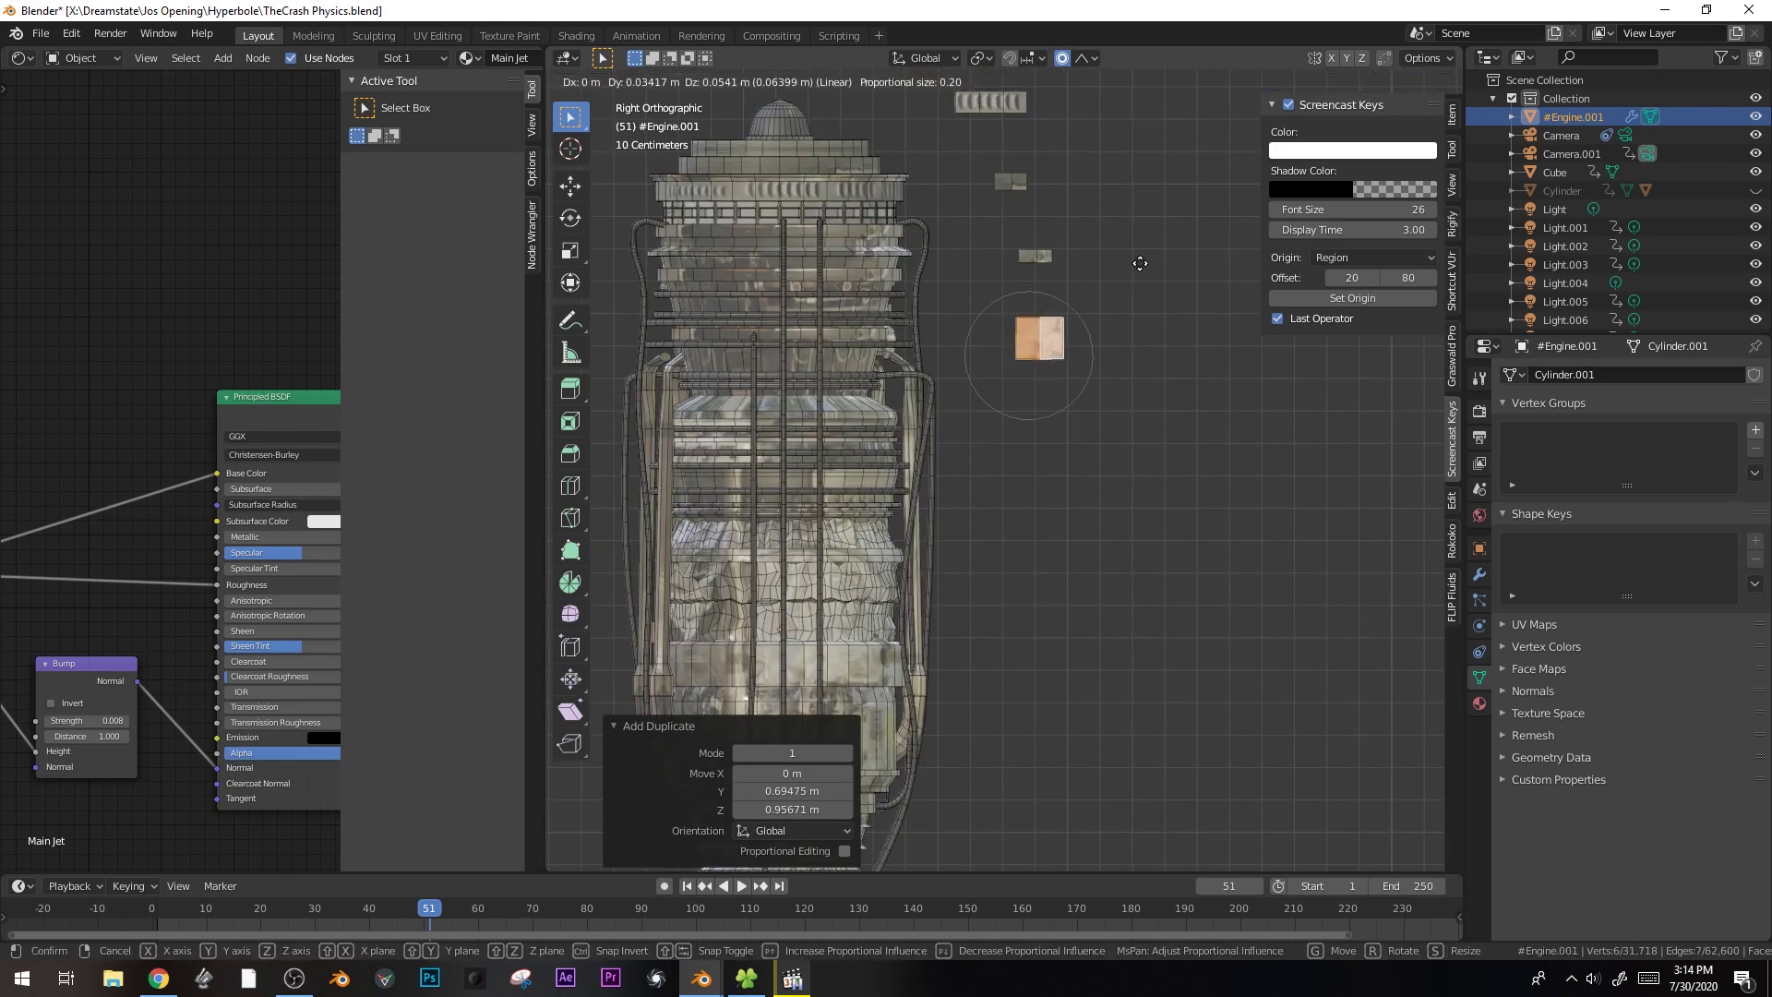
pyautogui.click(1140, 264)
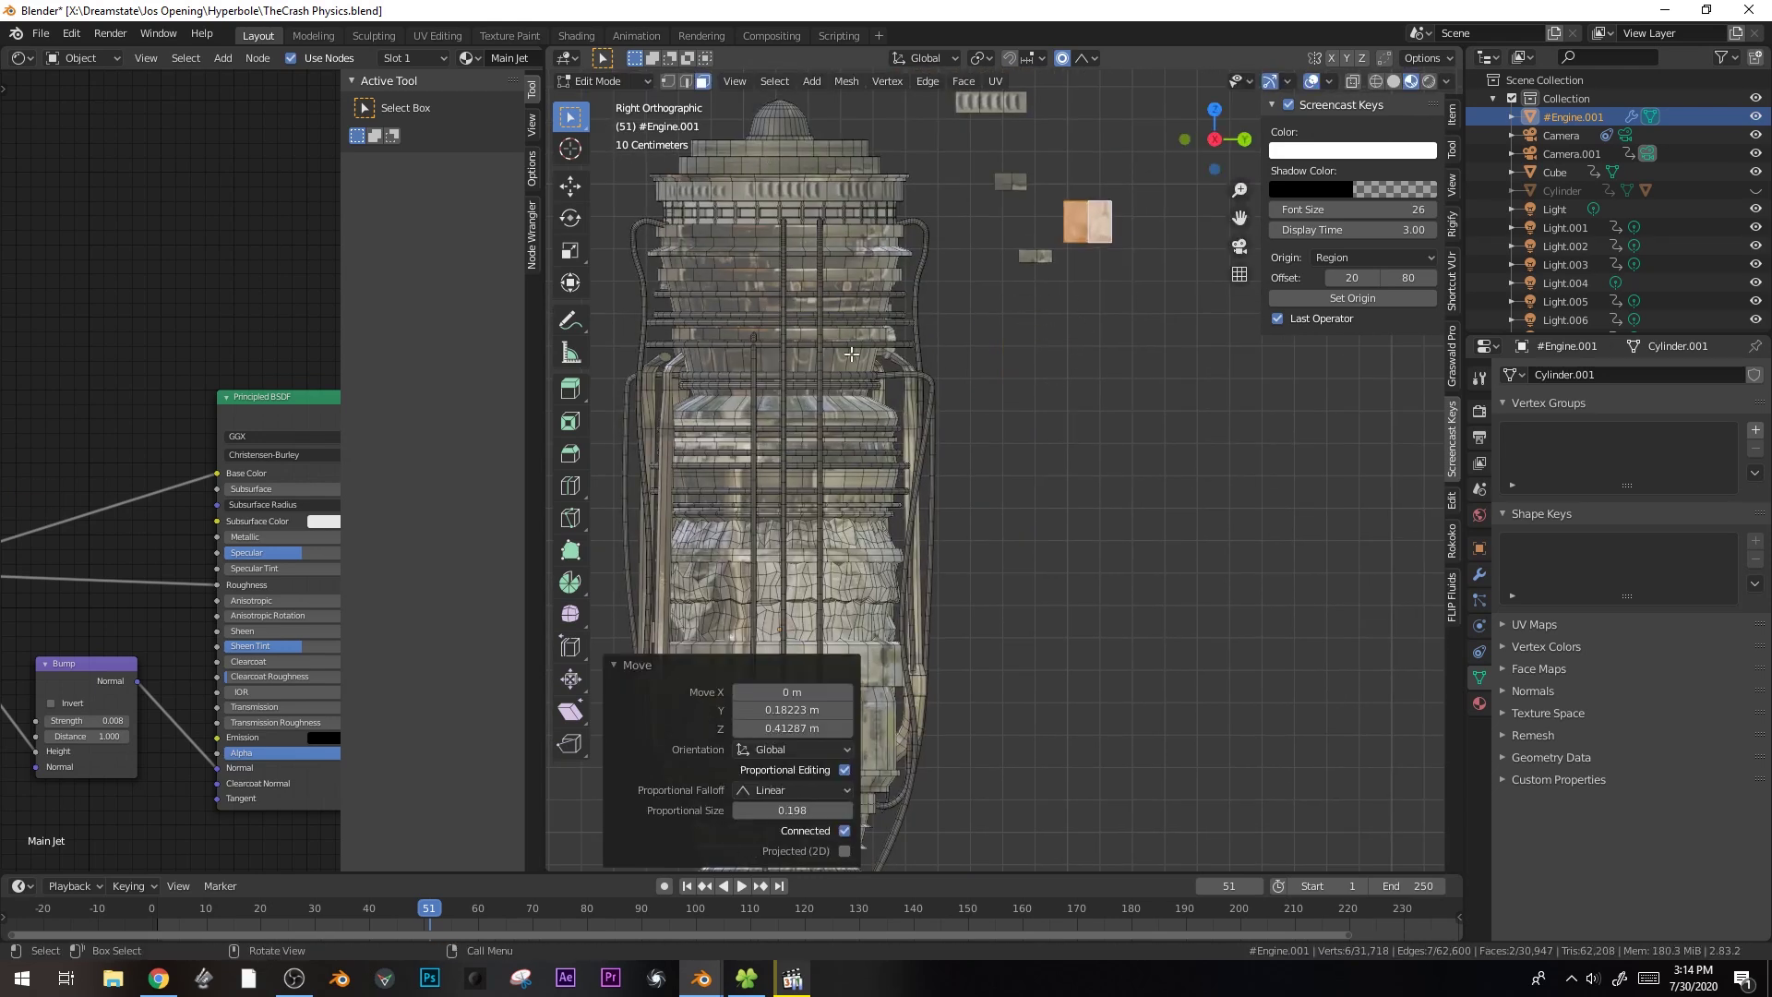
# - Duplicate three adjacent thin faces from the engine's bottom cap and move the copy up beside the other fragments
pyautogui.scroll(-3, 850, 354)
pyautogui.scroll(3, 962, 561)
pyautogui.click(934, 566)
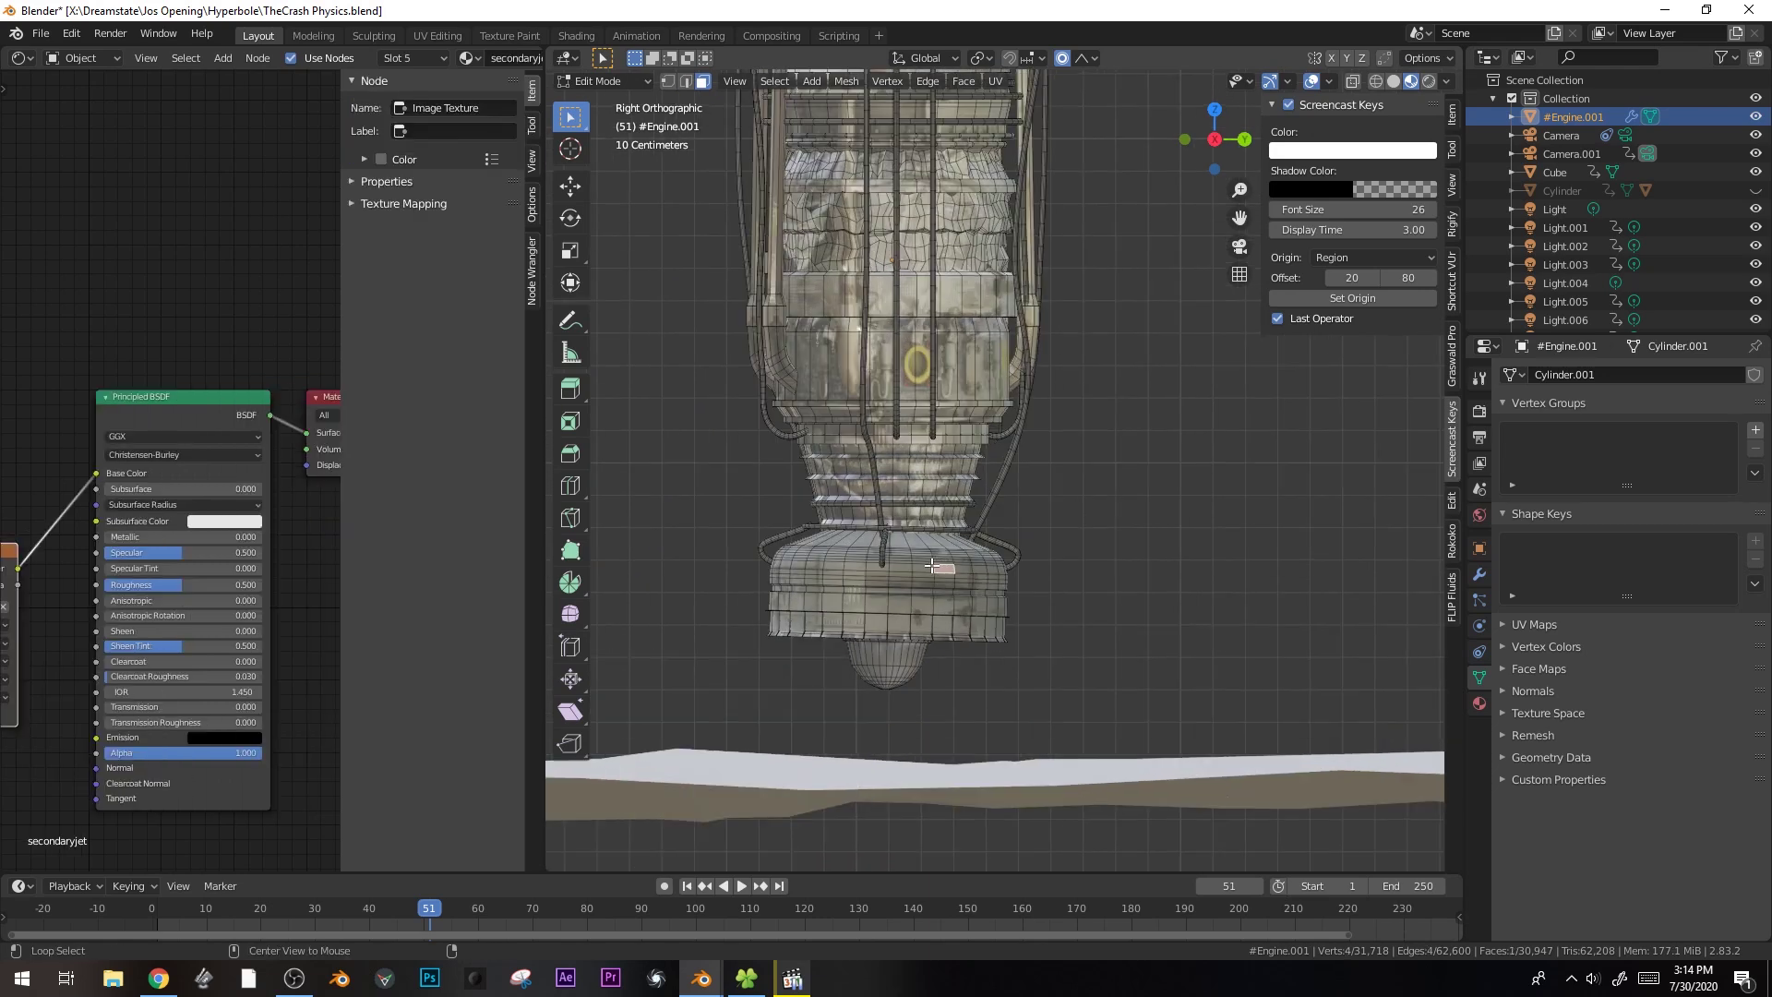
pyautogui.keyDown('shift'); pyautogui.click(896, 568); pyautogui.keyUp('shift')
pyautogui.keyDown('shift'); pyautogui.moveTo(1023, 541); pyautogui.dragTo(779, 684, button='middle'); pyautogui.keyUp('shift')
pyautogui.hotkey('shift', 'd')
pyautogui.click(1060, 157)
pyautogui.keyDown('shift'); pyautogui.moveTo(972, 313); pyautogui.dragTo(992, 517, button='middle'); pyautogui.keyUp('shift')
pyautogui.scroll(-2, 1014, 420)
pyautogui.keyDown('shift'); pyautogui.moveTo(1014, 420); pyautogui.dragTo(1024, 497, button='middle'); pyautogui.keyUp('shift')
pyautogui.scroll(-2, 906, 408)
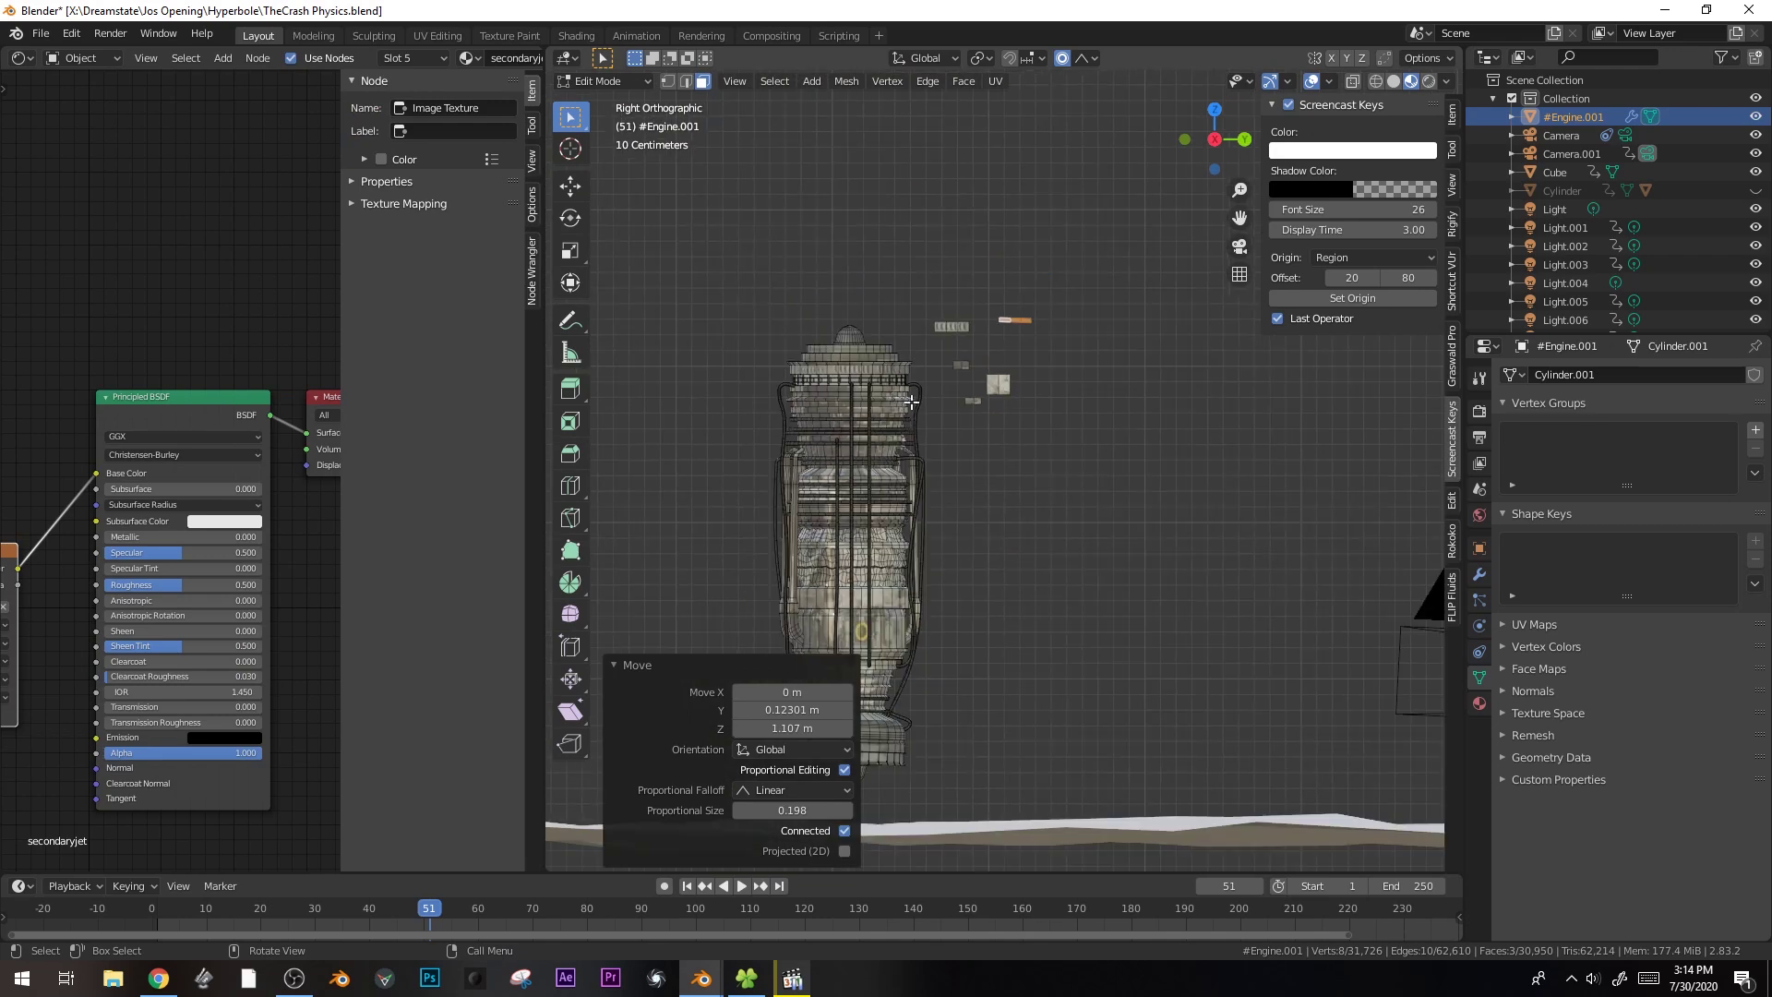
# - Select the loose fragments, invert the selection, and delete the rest of the duplicated engine's mesh
pyautogui.moveTo(950, 313); pyautogui.dragTo(1103, 425)
pyautogui.hotkey('ctrl', 'i')
pyautogui.press('x')
pyautogui.click(1104, 424)
pyautogui.press('Tab')
pyautogui.scroll(-8, 969, 468)
pyautogui.keyDown('shift'); pyautogui.moveTo(758, 489); pyautogui.dragTo(971, 499, button='middle'); pyautogui.keyUp('shift')
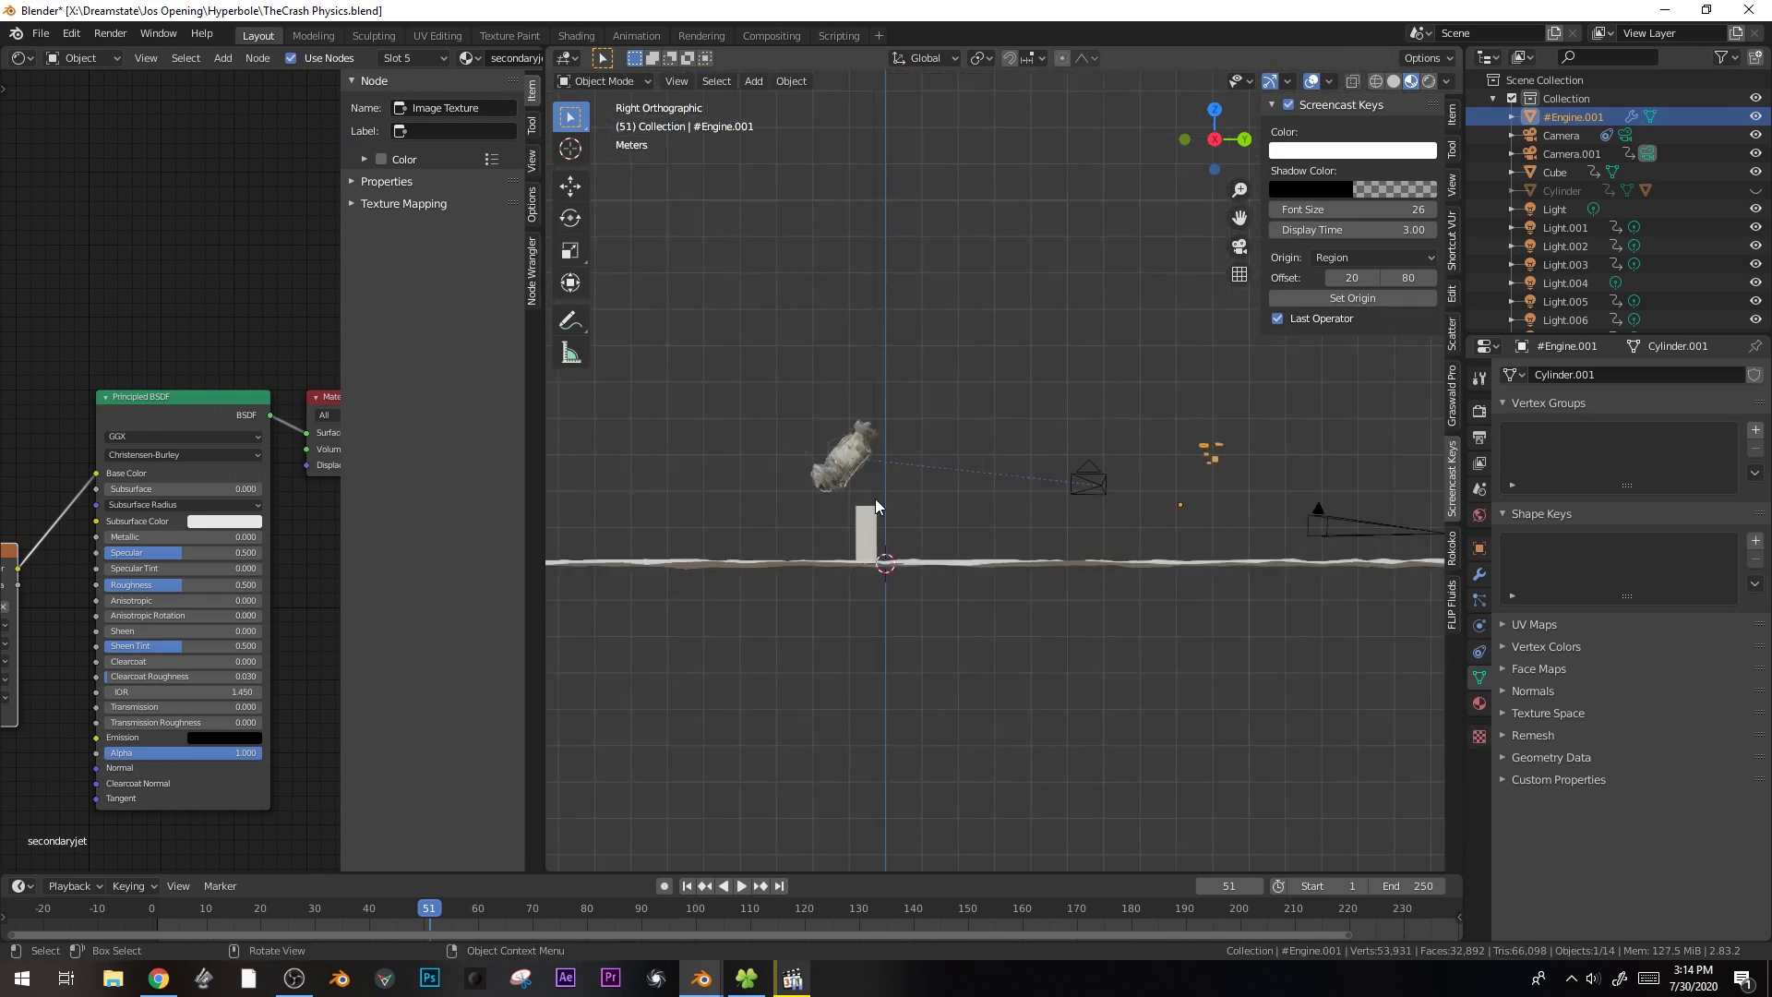
# - Duplicate the linked ribbed strip and place the copy beside the other fragments
pyautogui.scroll(6, 1211, 483)
pyautogui.press('Tab')
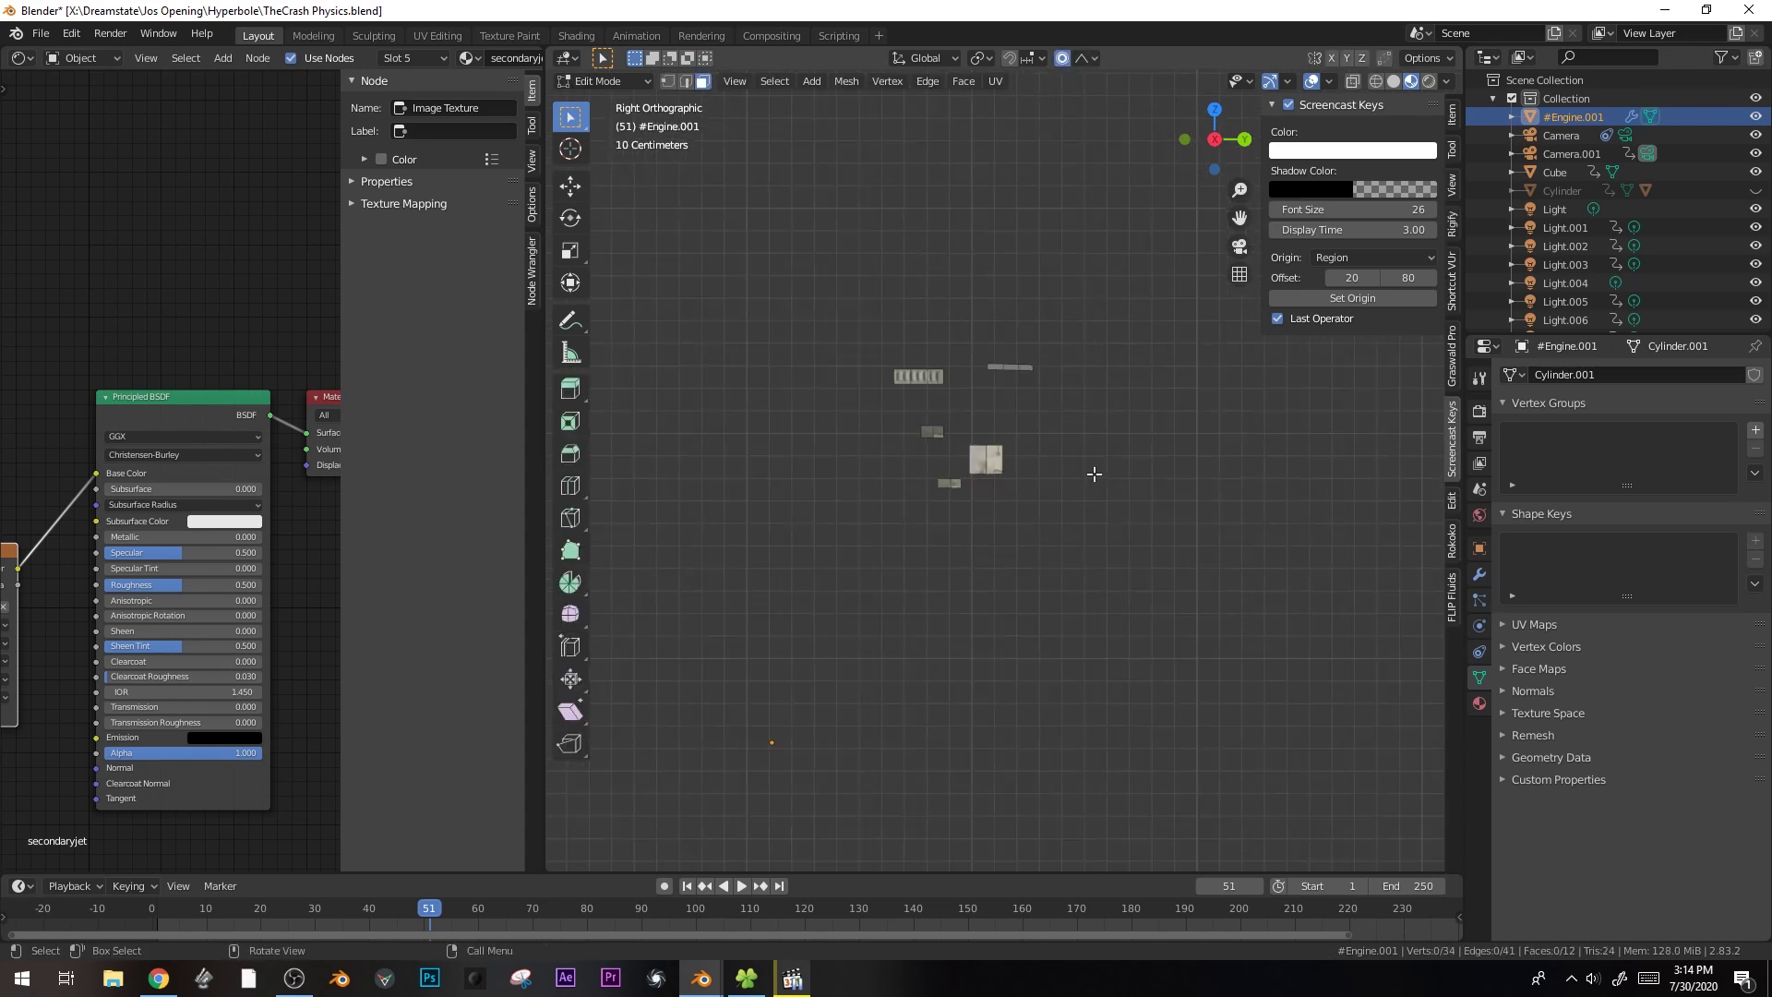
pyautogui.scroll(1, 958, 411)
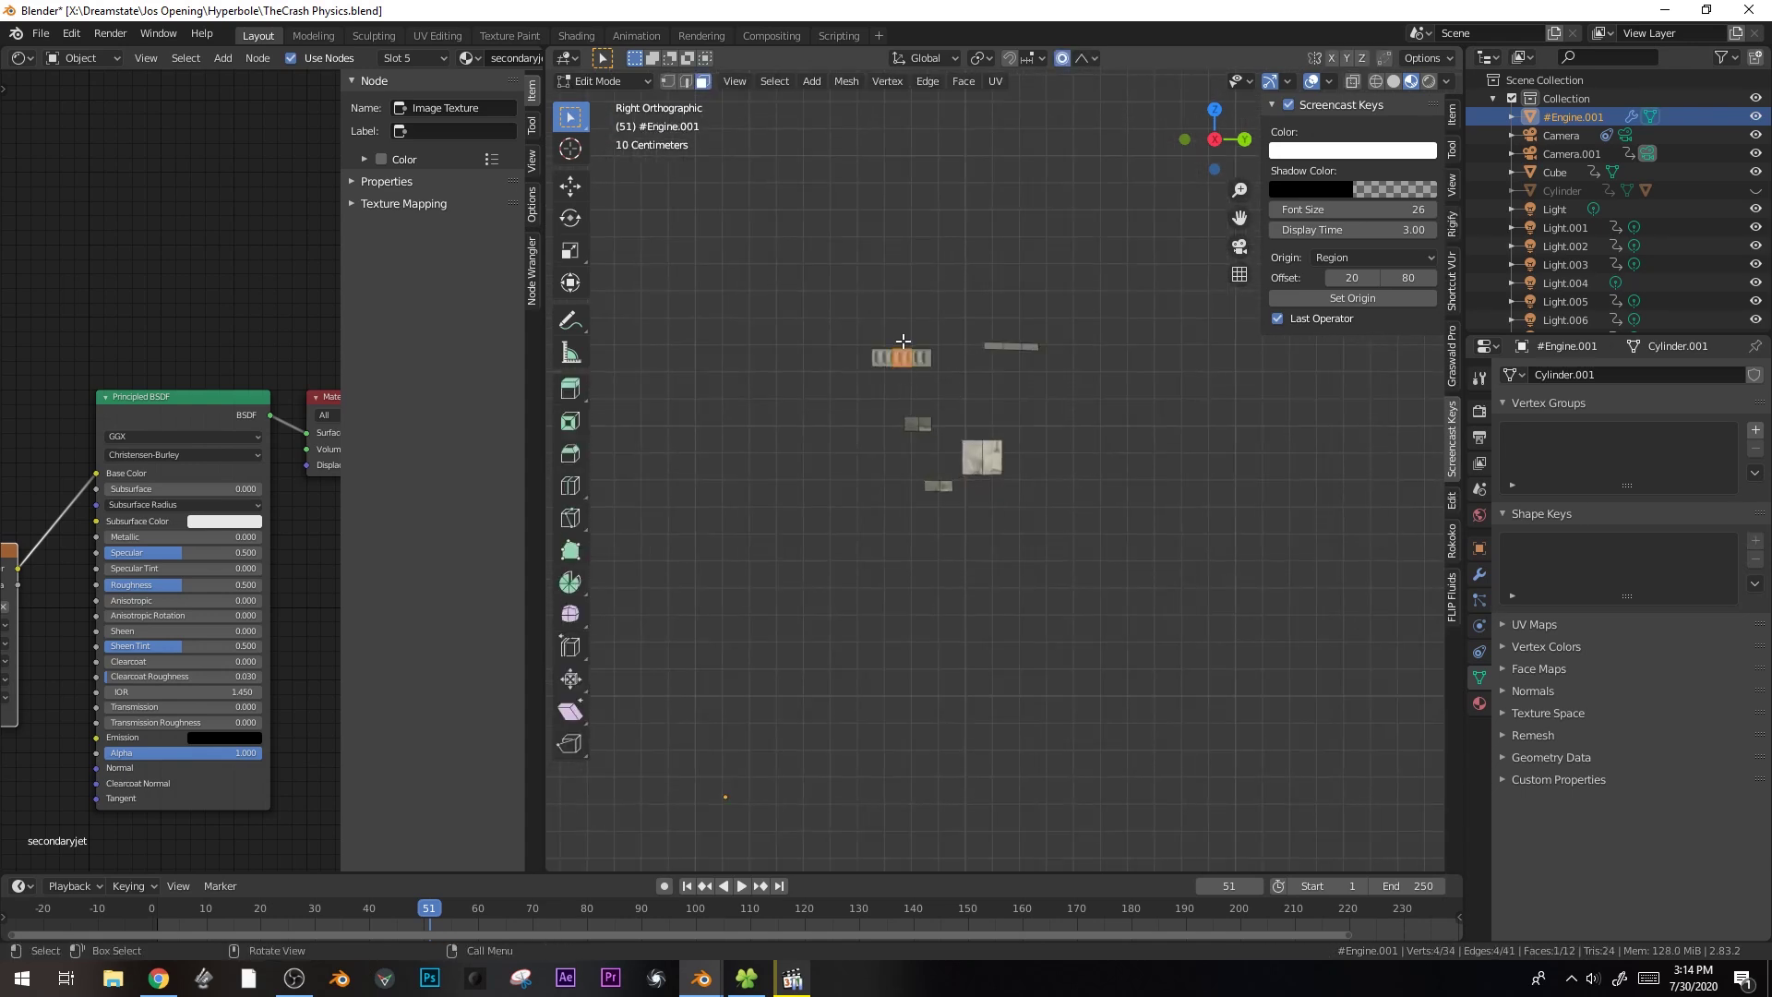
pyautogui.keyDown('shift'); pyautogui.moveTo(903, 340); pyautogui.dragTo(979, 407, button='middle'); pyautogui.keyUp('shift')
pyautogui.scroll(4, 1014, 421)
pyautogui.press('g')
pyautogui.click(1074, 422)
pyautogui.press('o')
pyautogui.hotkey('ctrl', 'l')
pyautogui.hotkey('shift', 'd')
pyautogui.click(1167, 506)
# - Bend the copied ribbed strip by moving and rotating its end
pyautogui.keyDown('shift'); pyautogui.moveTo(1242, 494); pyautogui.dragTo(1048, 502, button='middle'); pyautogui.keyUp('shift')
pyautogui.press('Tab')
pyautogui.press('Tab')
pyautogui.press('g')
pyautogui.click(1018, 509)
pyautogui.press('r')
pyautogui.click(1144, 455)
pyautogui.press('g')
pyautogui.click(1086, 468)
# - Bend the thin three-face strip by moving one of its edges along the global X axis
pyautogui.click(985, 366)
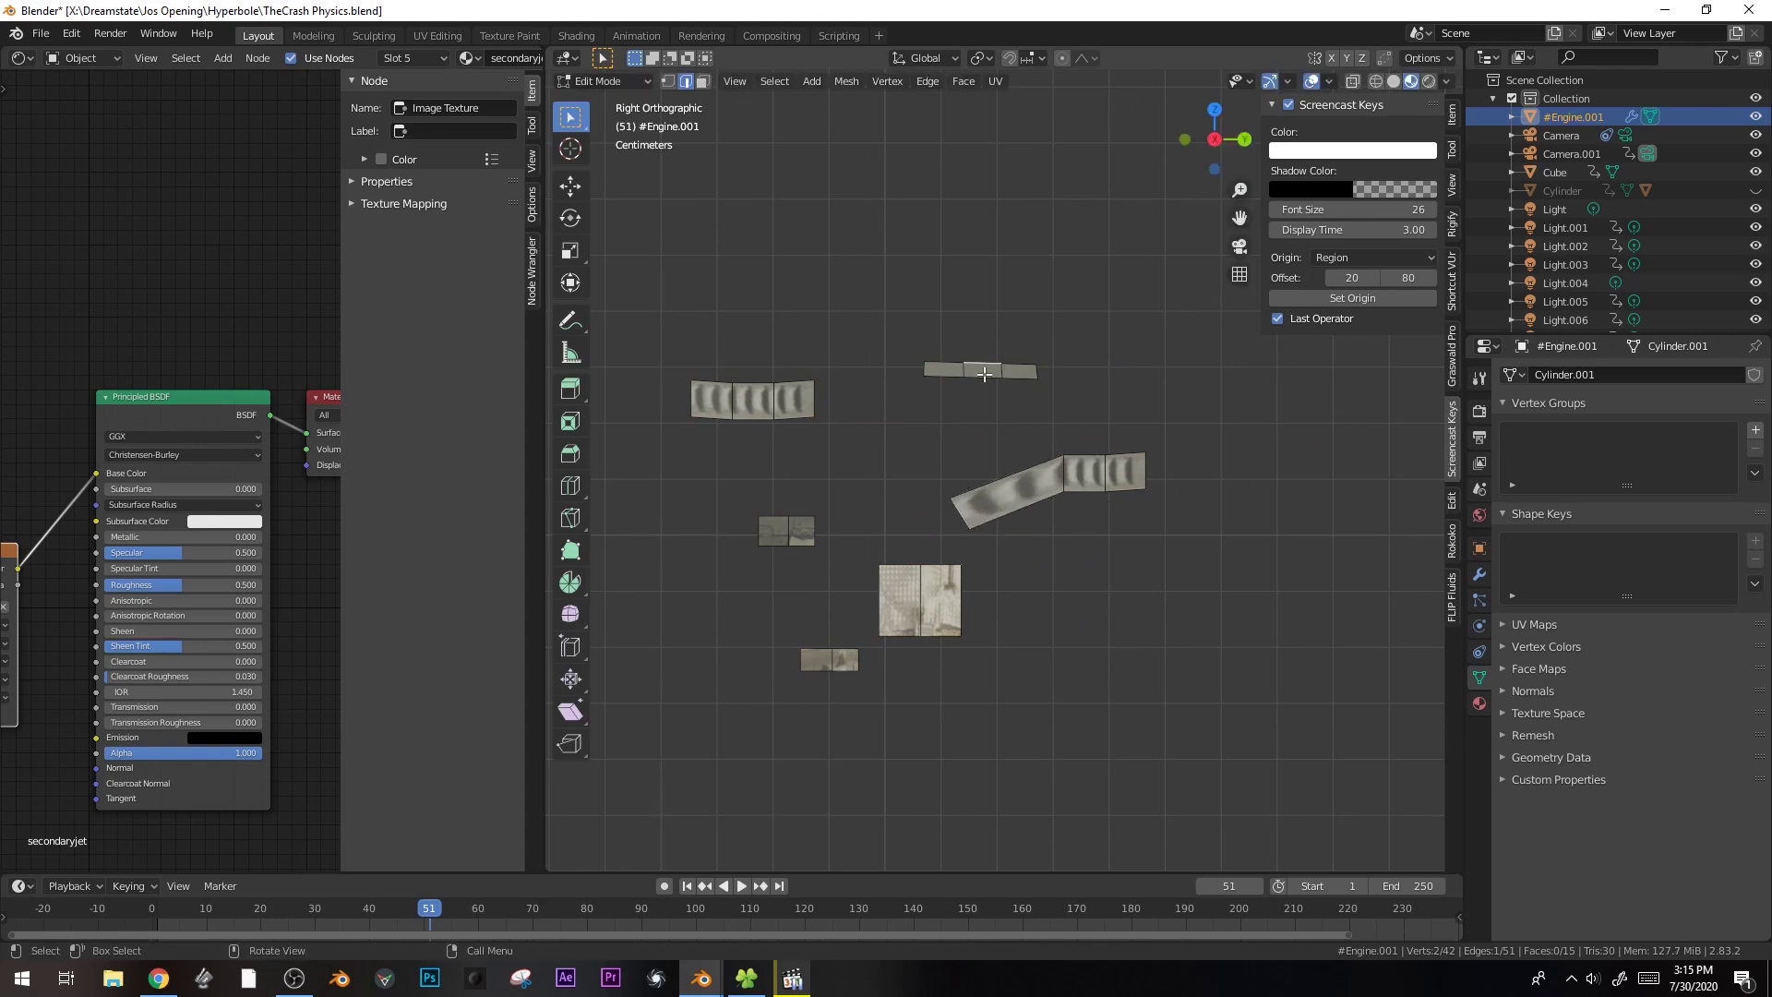
pyautogui.moveTo(948, 373); pyautogui.dragTo(862, 552, button='middle')
pyautogui.press('g')
pyautogui.press('x')
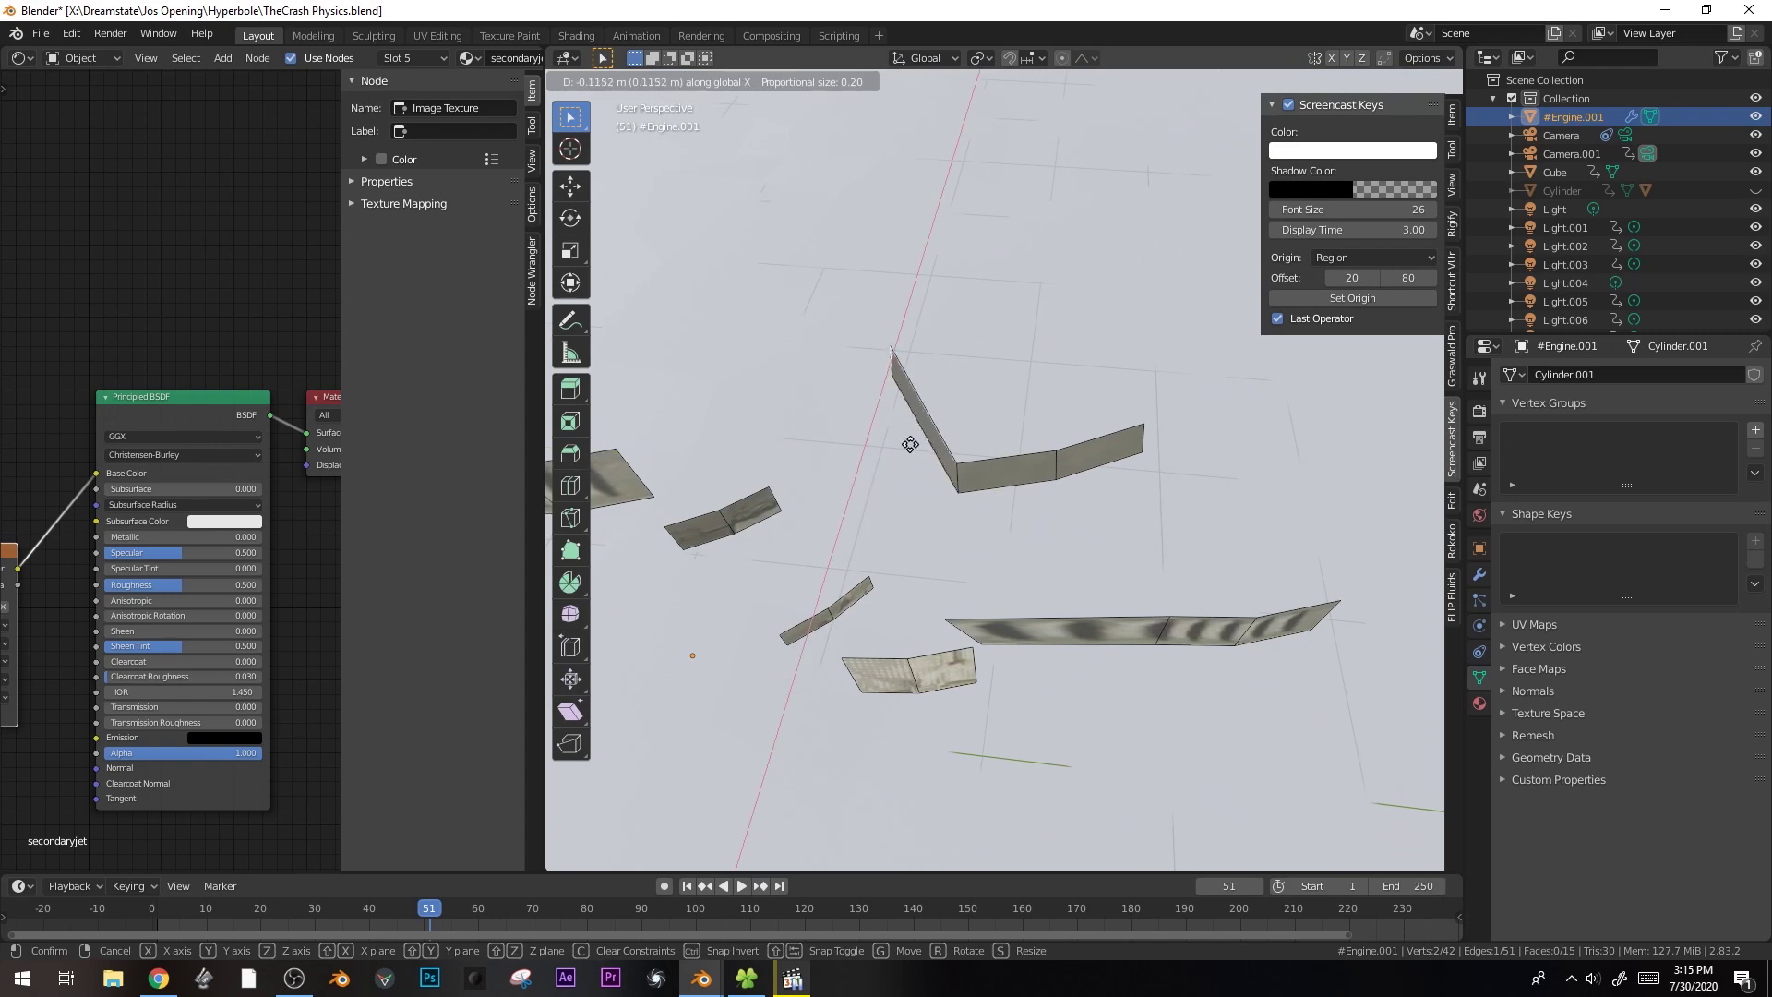
pyautogui.click(908, 447)
# - Extrude debris pieces to give them thickness, and duplicate and scale pieces to make additional varied fragments
pyautogui.hotkey('ctrl', 'l')
pyautogui.press('e')
pyautogui.click(945, 442)
pyautogui.moveTo(944, 442); pyautogui.dragTo(993, 369, button='middle')
pyautogui.hotkey('shift', 'd')
pyautogui.press('e')
pyautogui.press('s')
pyautogui.hotkey('ctrl', 'l')
pyautogui.hotkey('shift', 'd')
pyautogui.press('s')
pyautogui.press('y')
# - Select the small linked two-face fragment below the others and scale it along Z
pyautogui.moveTo(999, 480); pyautogui.dragTo(996, 544, button='middle')
pyautogui.click(983, 571)
pyautogui.hotkey('ctrl', 'l')
pyautogui.press('s')
pyautogui.press('z')
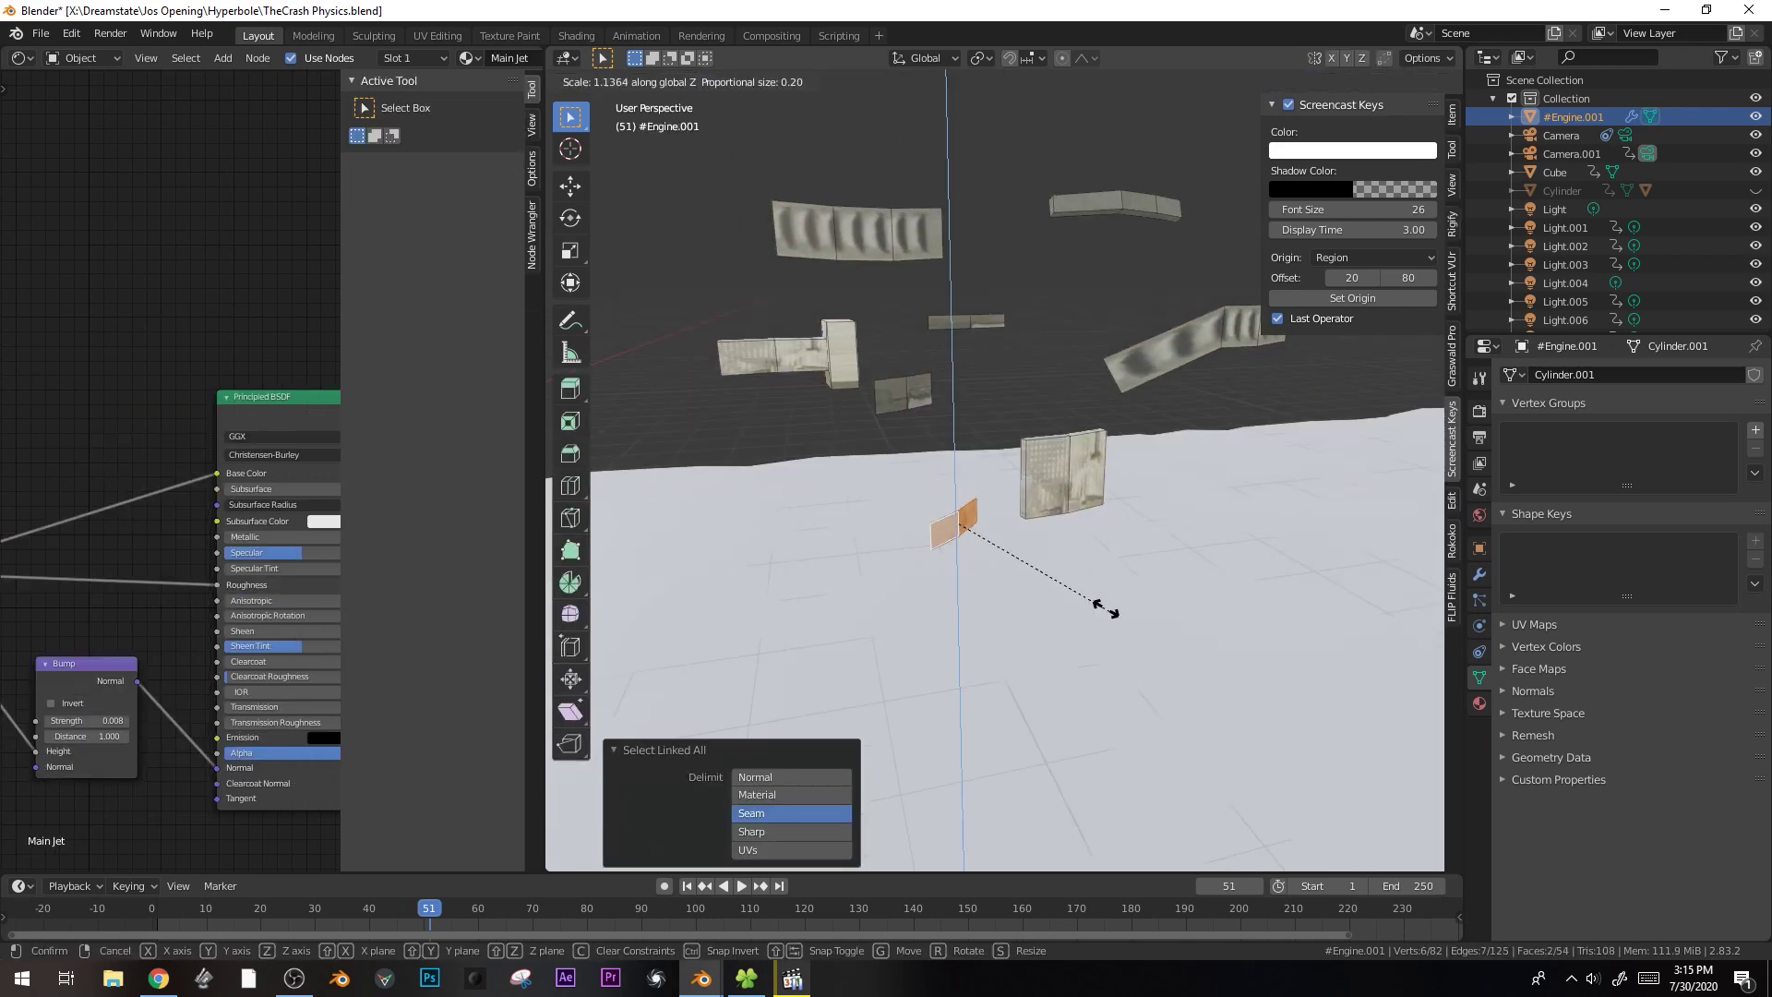
pyautogui.click(1108, 606)
# - Move the fragments object into a new collection named debris and exclude the main collection from the view layer
pyautogui.press('Tab')
pyautogui.press('KP_3')
pyautogui.scroll(-10, 1023, 489)
pyautogui.press('m')
pyautogui.click(989, 544)
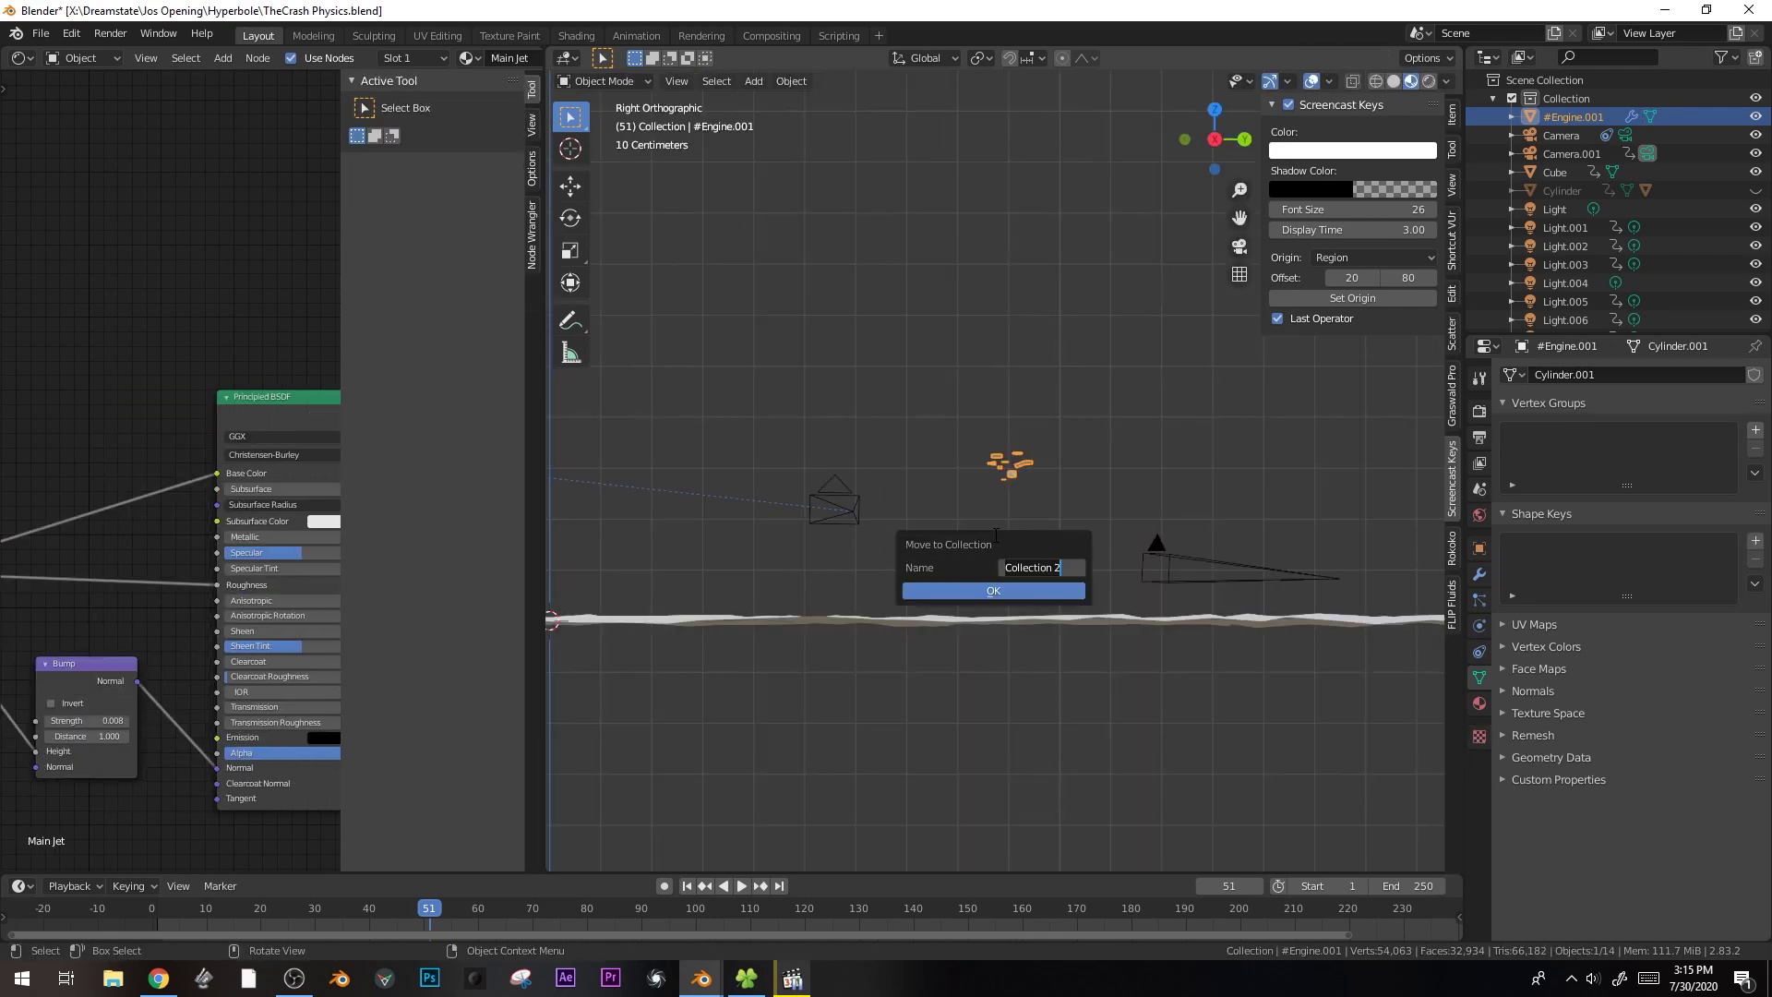
pyautogui.write('debris')
pyautogui.press('Return')
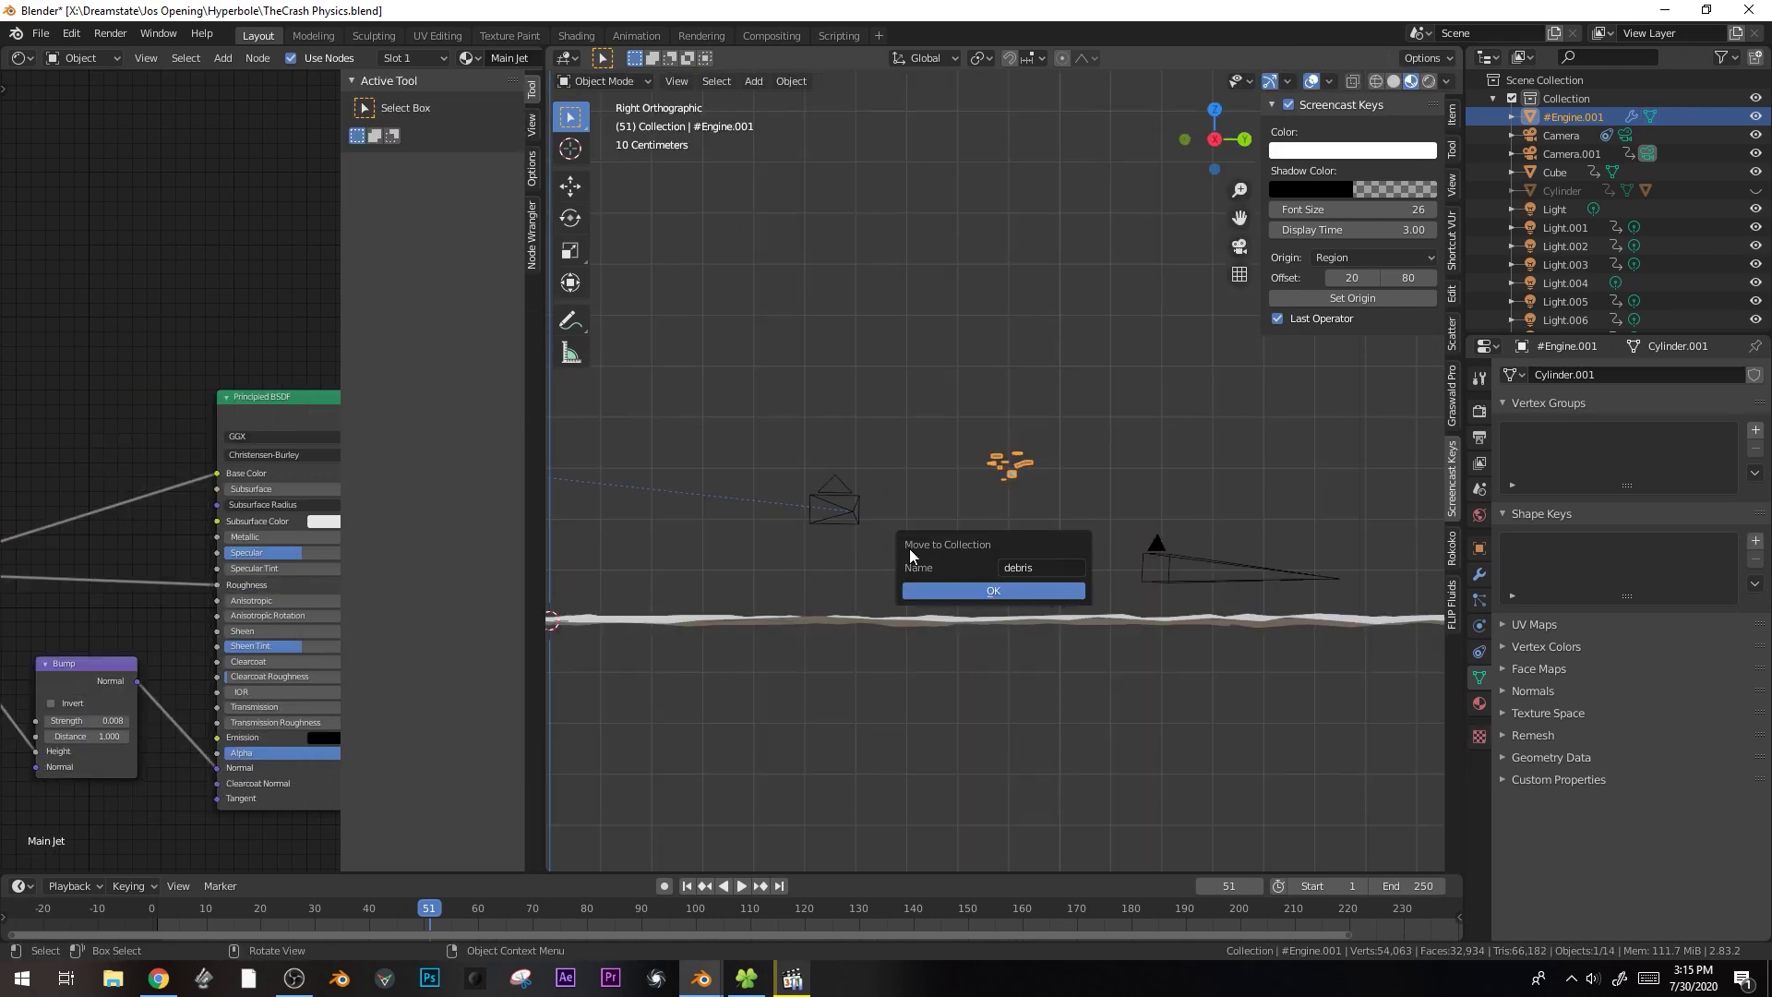
pyautogui.click(947, 588)
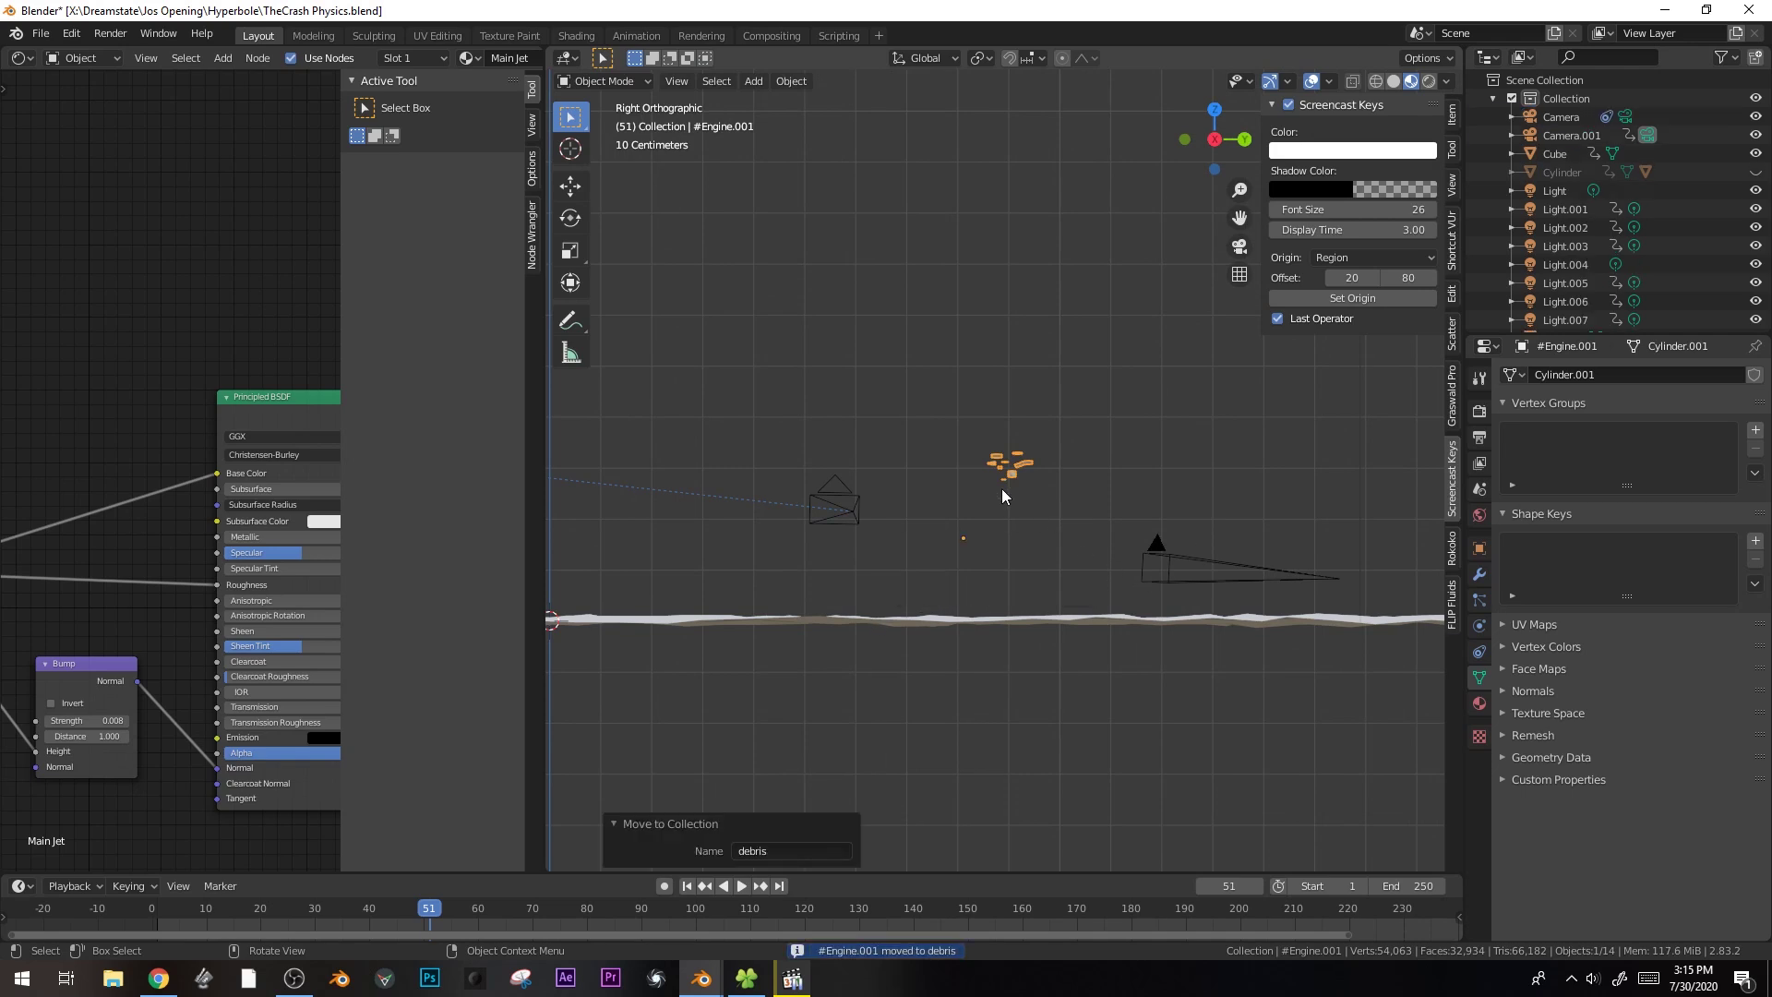
pyautogui.click(1494, 98)
pyautogui.click(1510, 99)
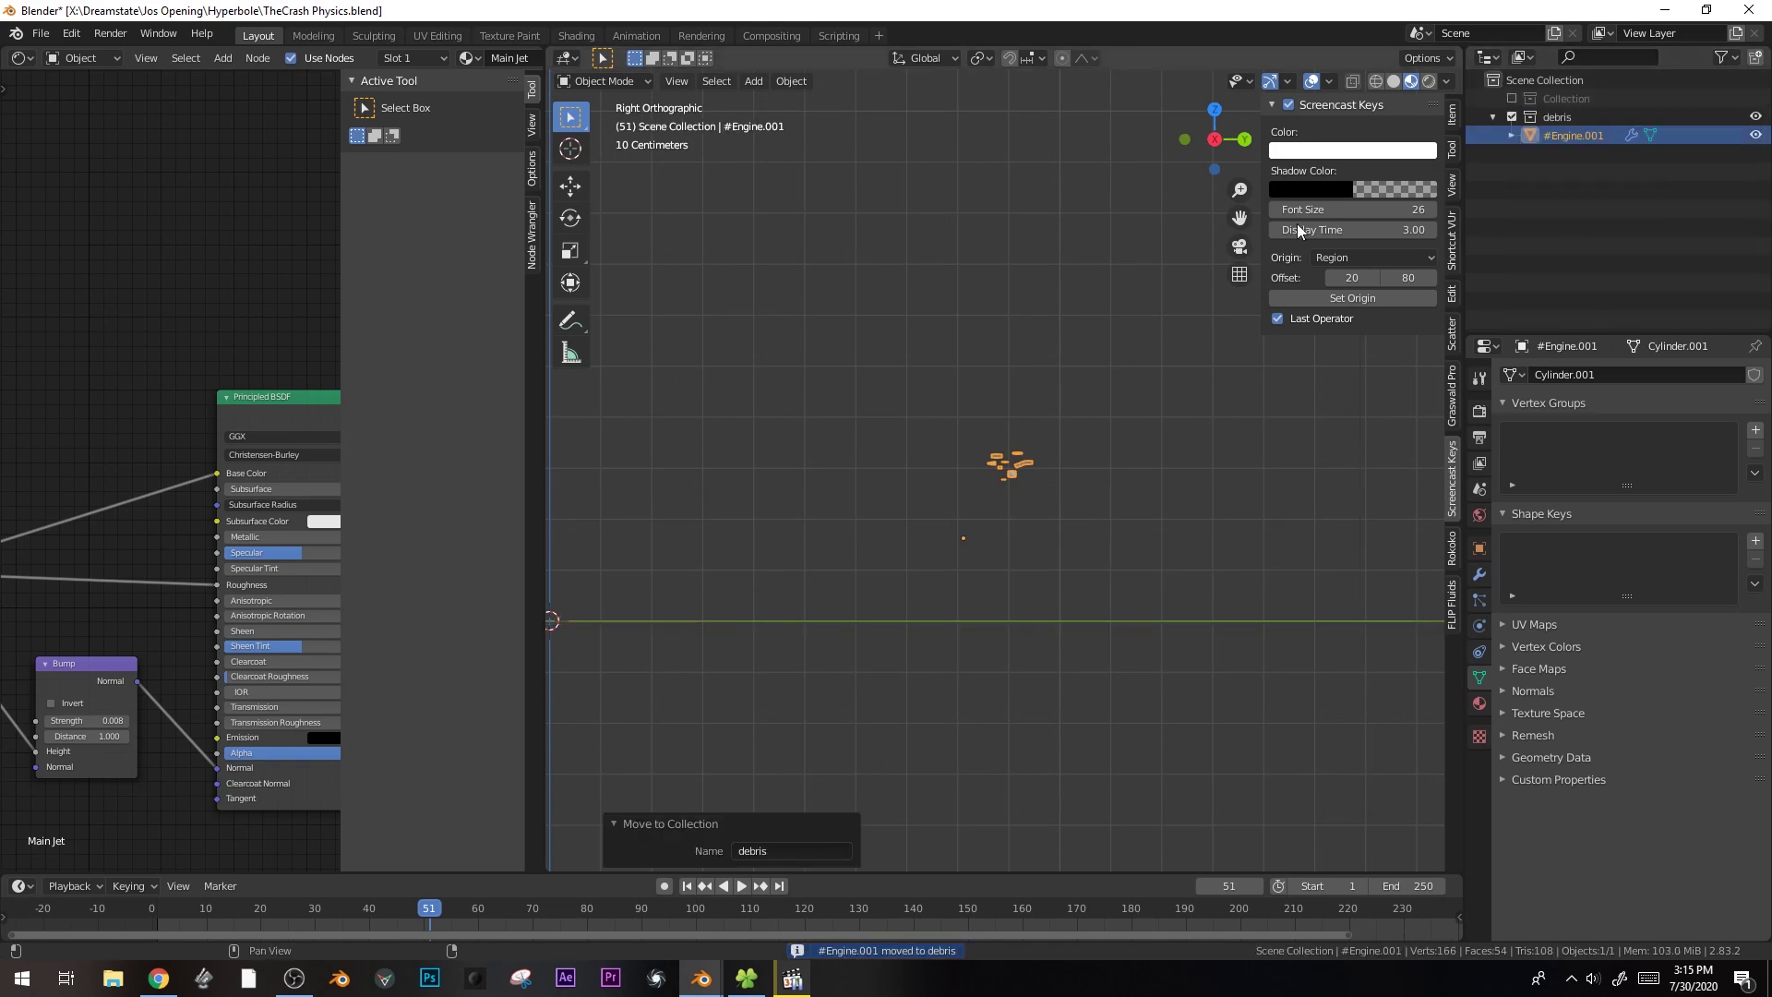
# - Separate the debris mesh into individual objects by loose parts
pyautogui.press('Tab')
pyautogui.scroll(3, 1037, 442)
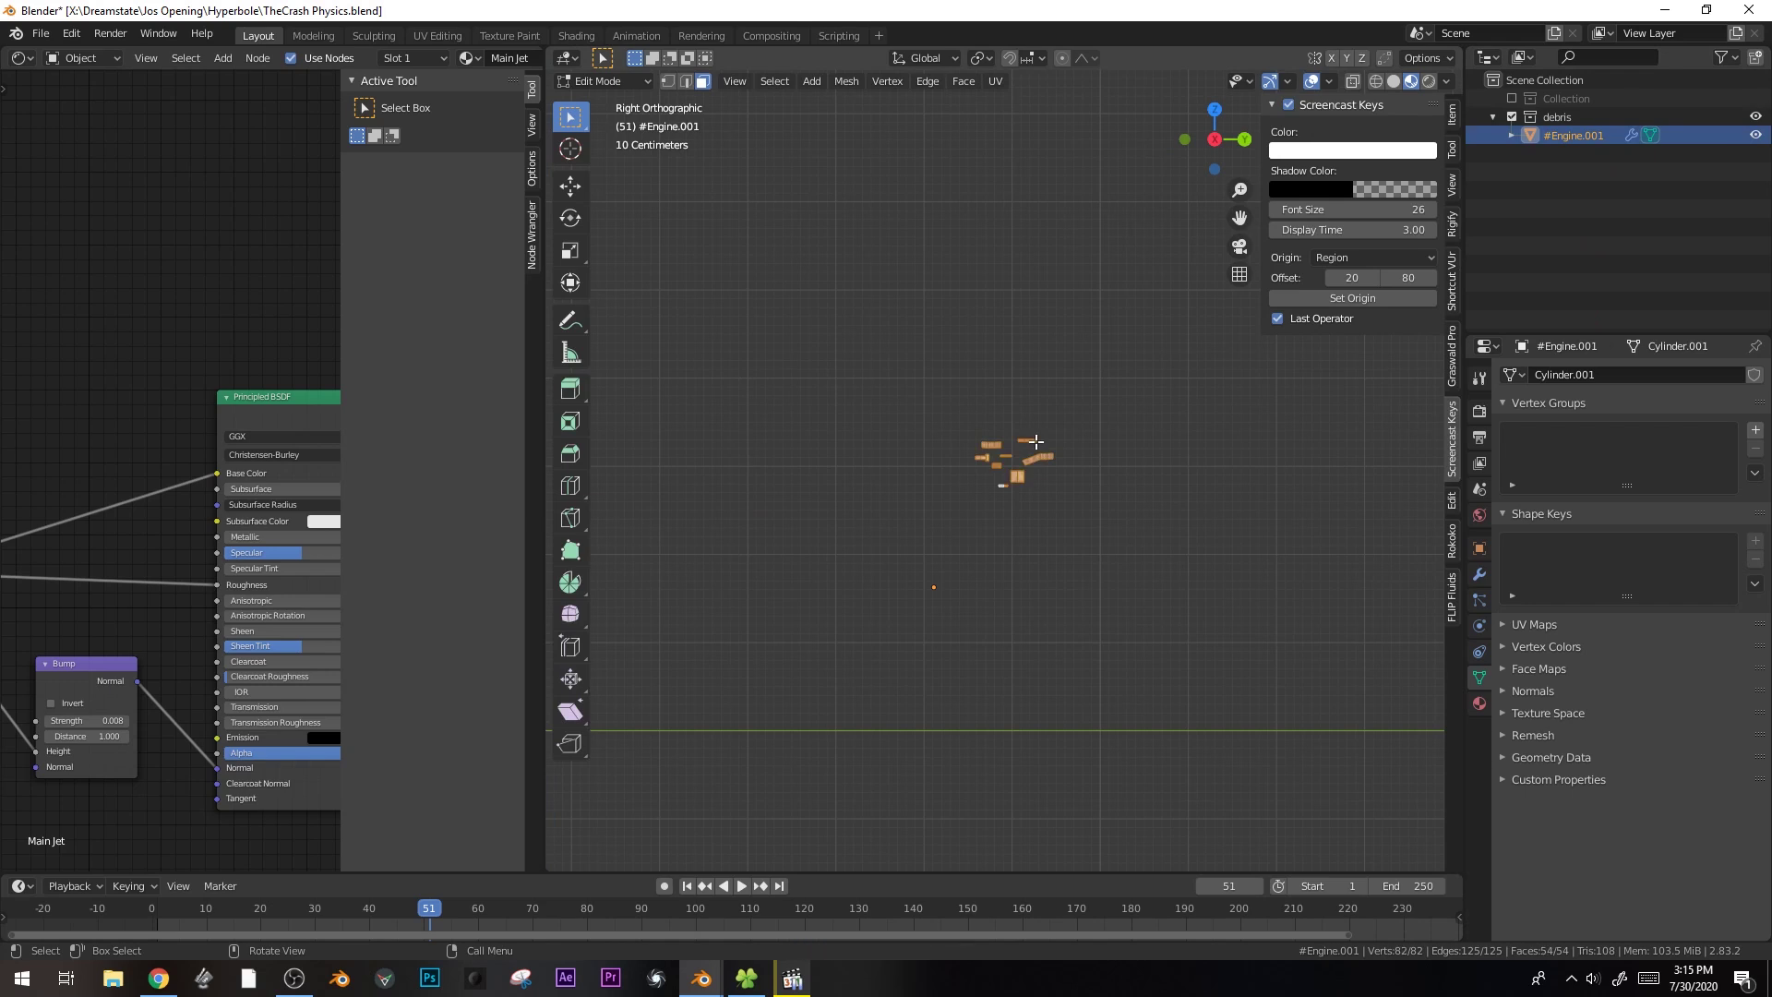
pyautogui.press('p')
pyautogui.click(1023, 482)
pyautogui.press('Tab')
# - Select all the debris pieces and move them about -8.9 m in Y and -2.75 m in Z, next to the world origin
pyautogui.click(1021, 480)
pyautogui.press('b')
pyautogui.moveTo(959, 412); pyautogui.dragTo(1082, 518)
pyautogui.scroll(-3, 1082, 519)
pyautogui.keyDown('shift'); pyautogui.moveTo(1044, 488); pyautogui.dragTo(1267, 479, button='middle'); pyautogui.keyUp('shift')
pyautogui.press('g')
pyautogui.click(812, 623)
pyautogui.keyDown('shift'); pyautogui.moveTo(813, 623); pyautogui.dragTo(944, 515, button='middle'); pyautogui.keyUp('shift')
pyautogui.scroll(7, 944, 515)
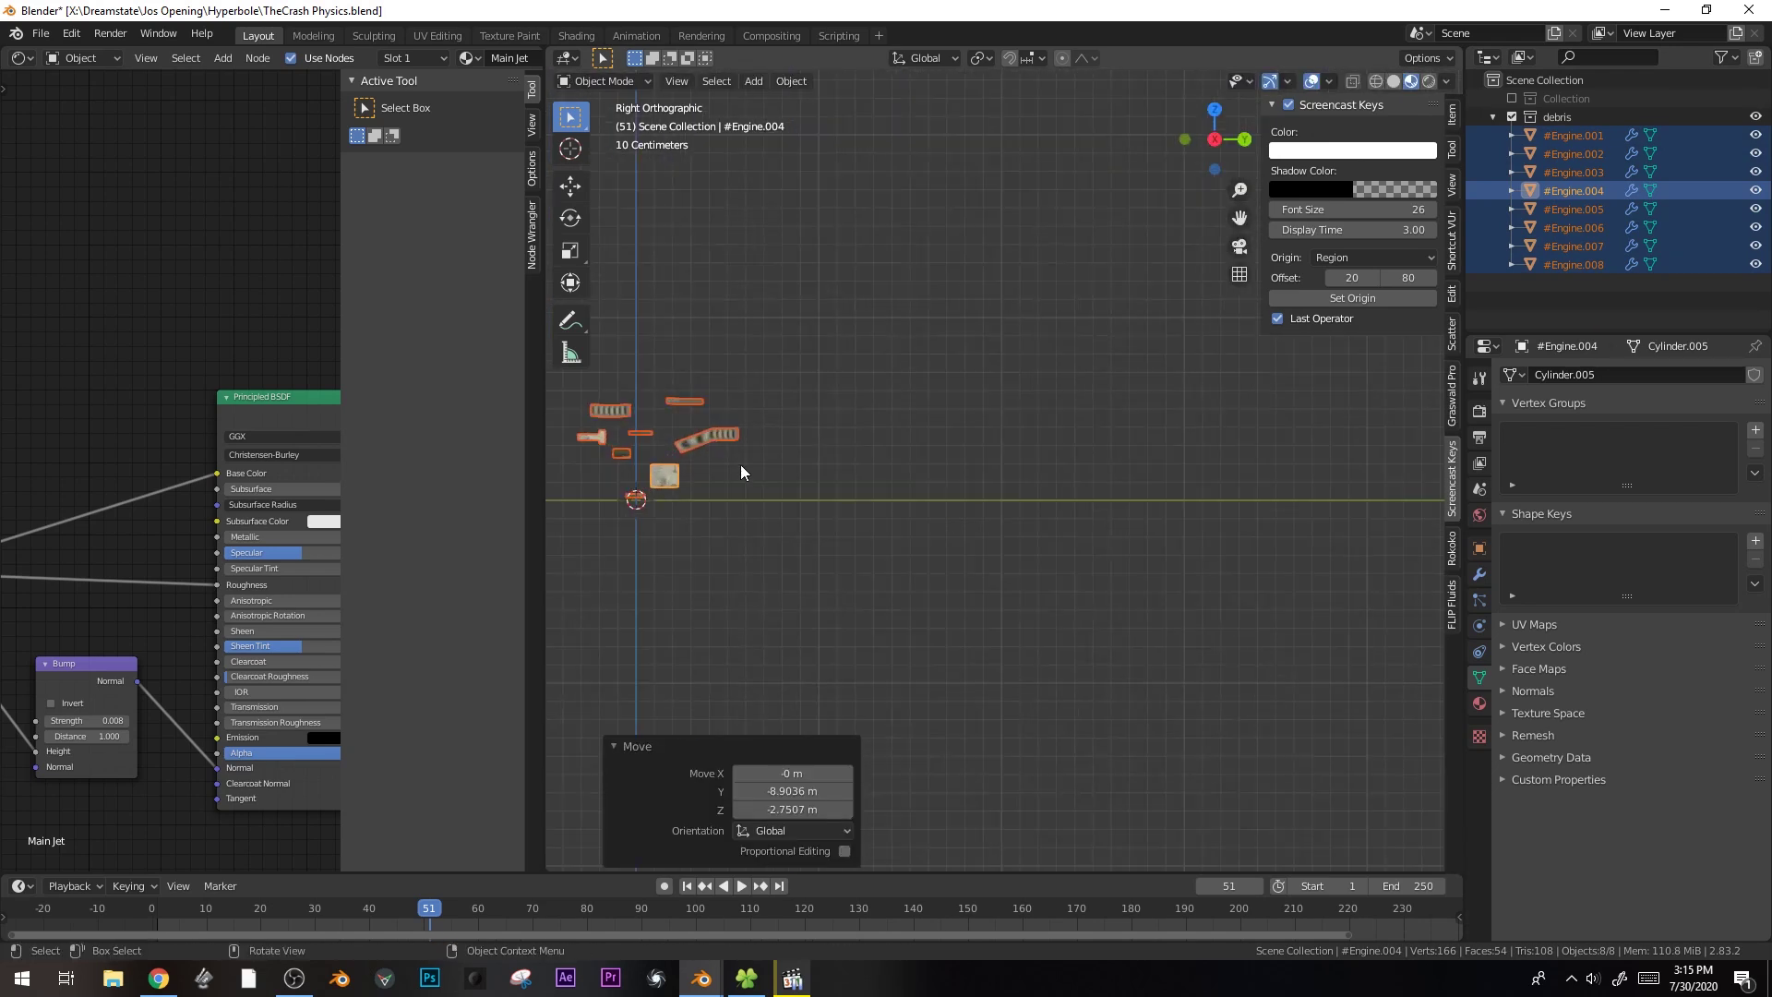
# - Set the origin of every selected debris piece to its own geometry
pyautogui.keyDown('shift'); pyautogui.moveTo(742, 472); pyautogui.dragTo(876, 496, button='middle'); pyautogui.keyUp('shift')
pyautogui.rightClick(838, 462)
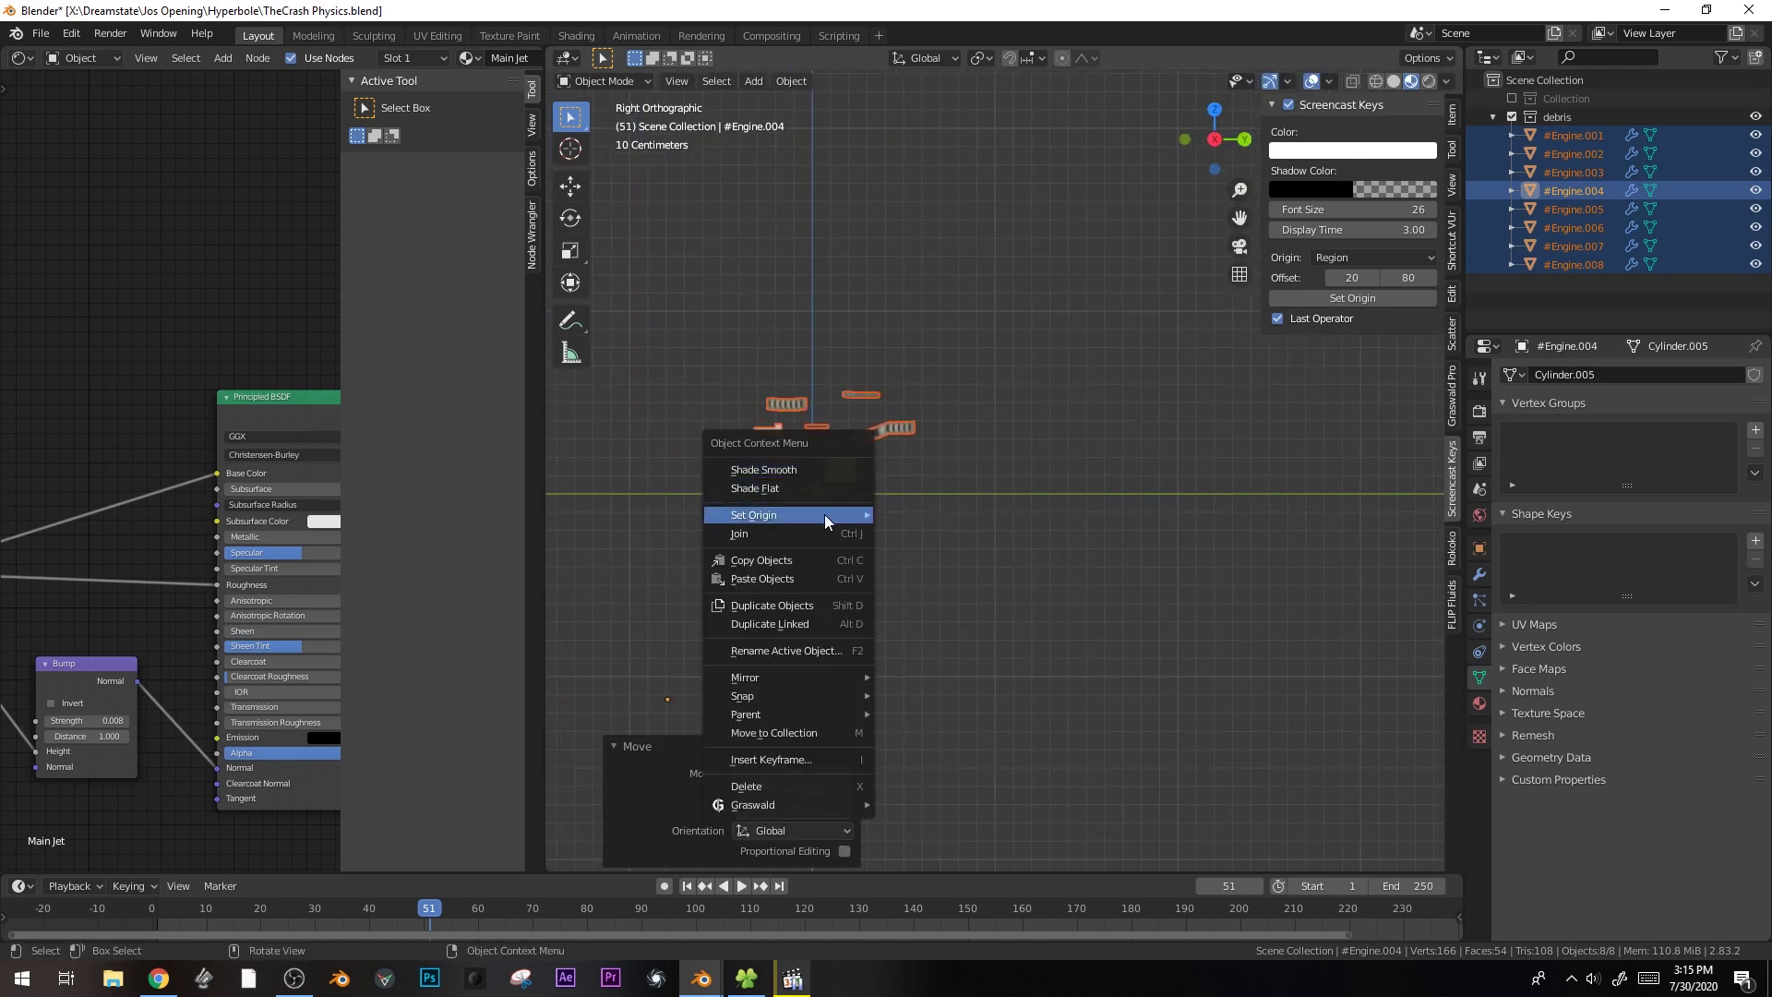
pyautogui.moveTo(823, 513)
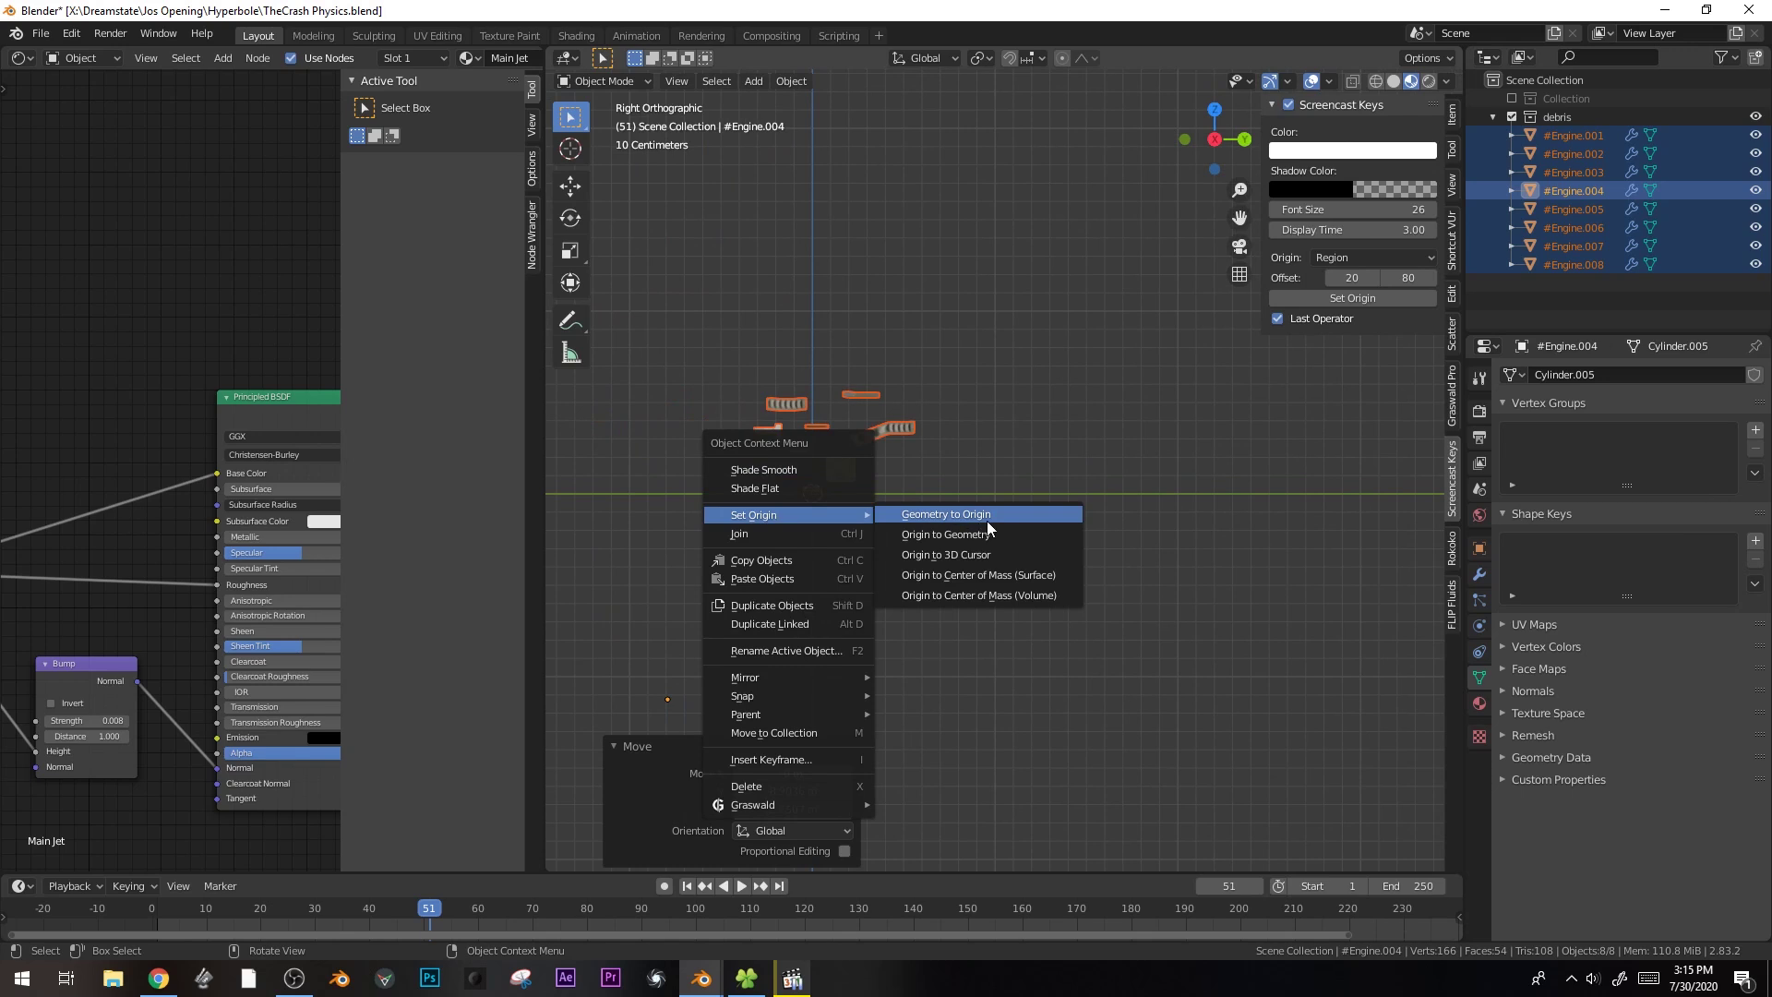
pyautogui.click(982, 536)
pyautogui.scroll(4, 847, 480)
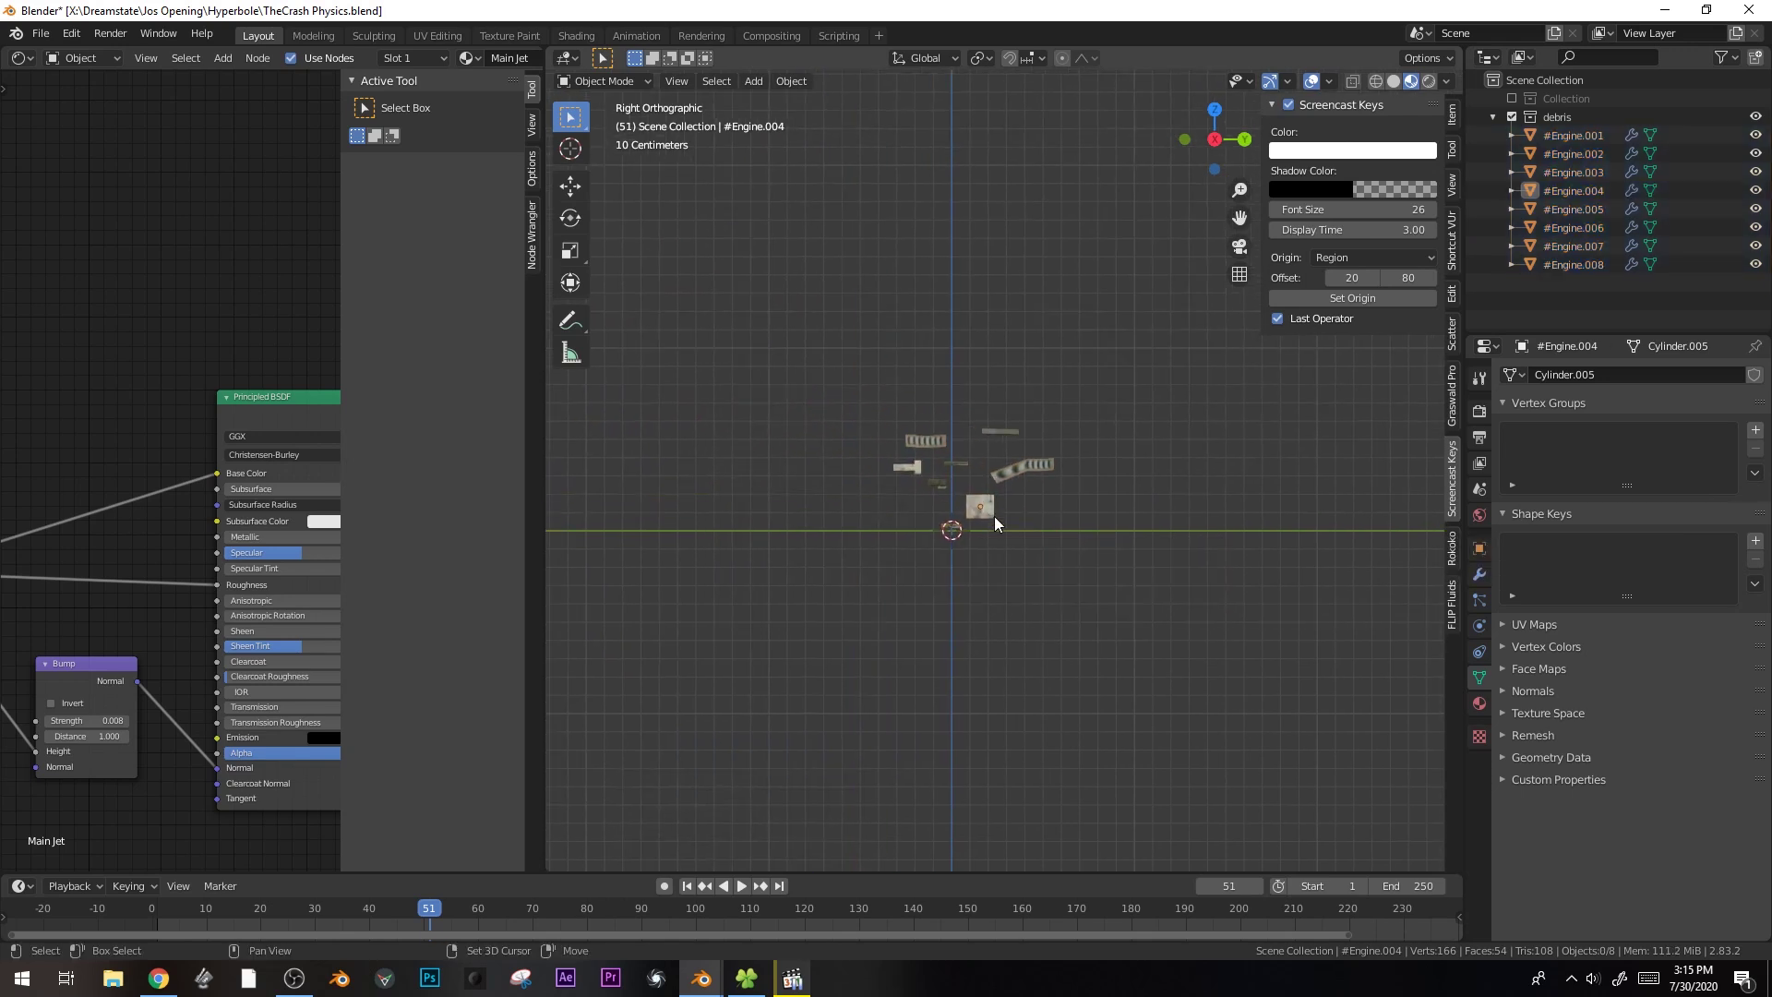
pyautogui.moveTo(978, 471); pyautogui.dragTo(950, 535, button='middle')
pyautogui.scroll(-4, 950, 536)
pyautogui.click(952, 535)
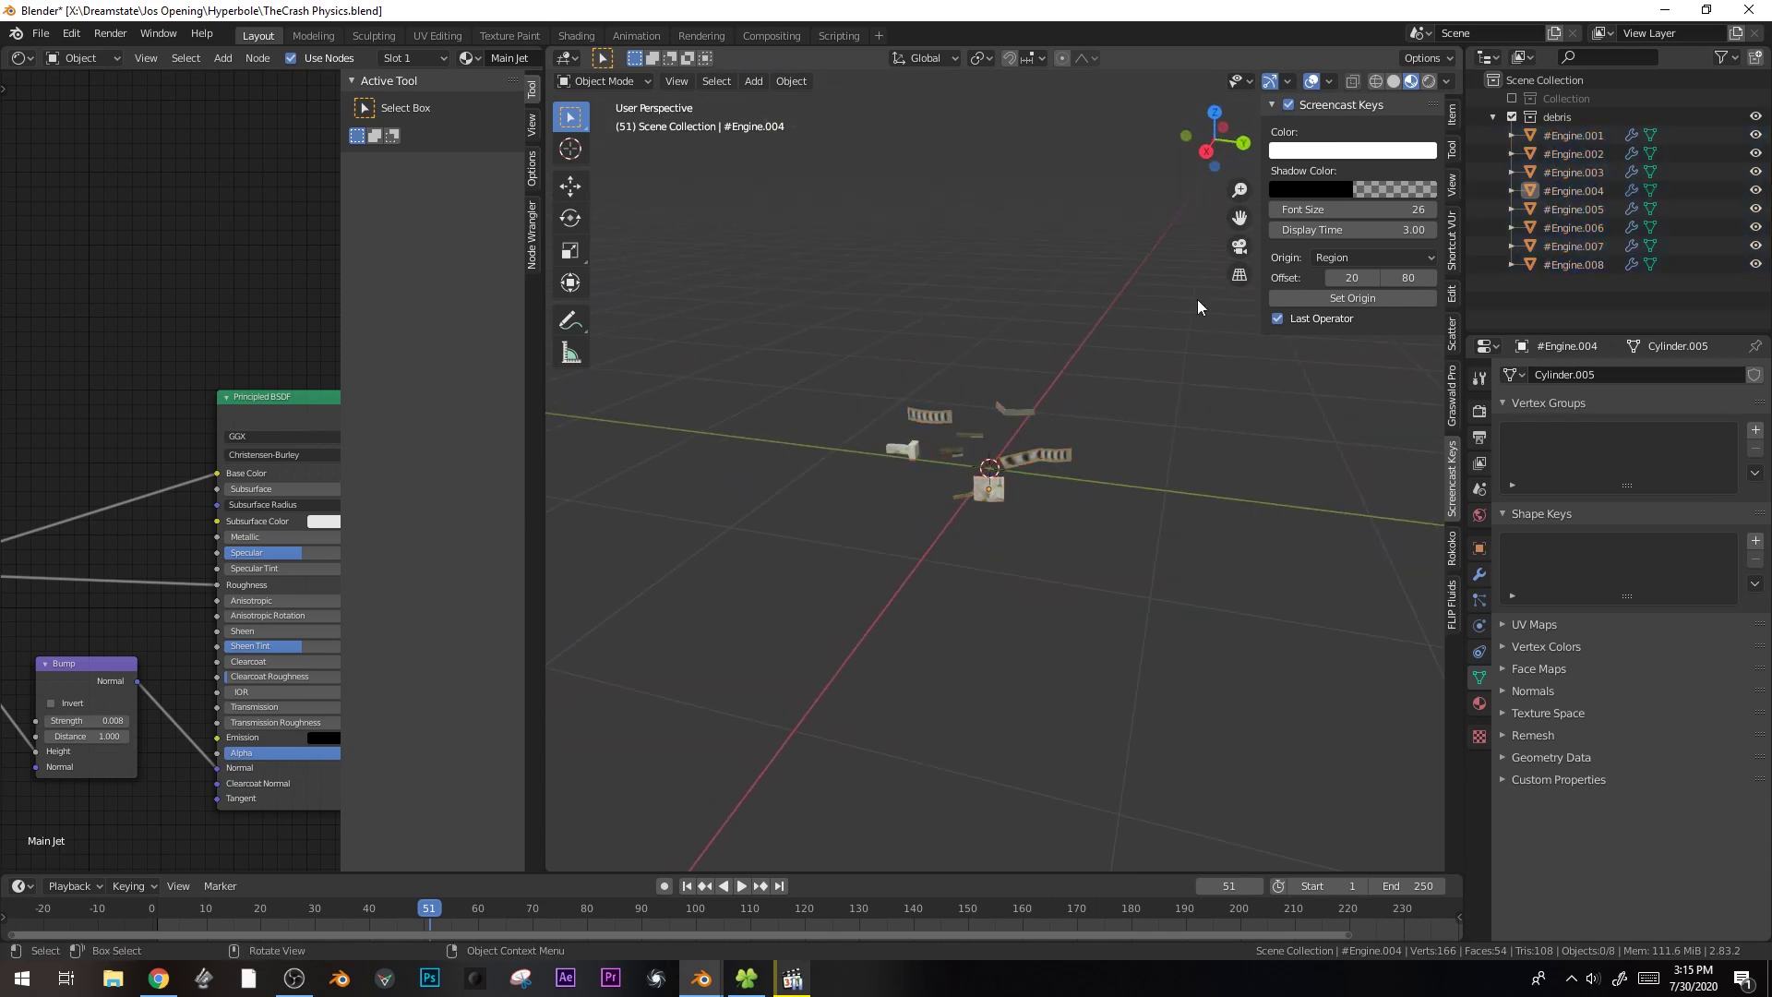
# - Re-enable the main collection, then move the engine's physics cylinder into a new collection named Original Physics and exclude it
pyautogui.click(1512, 98)
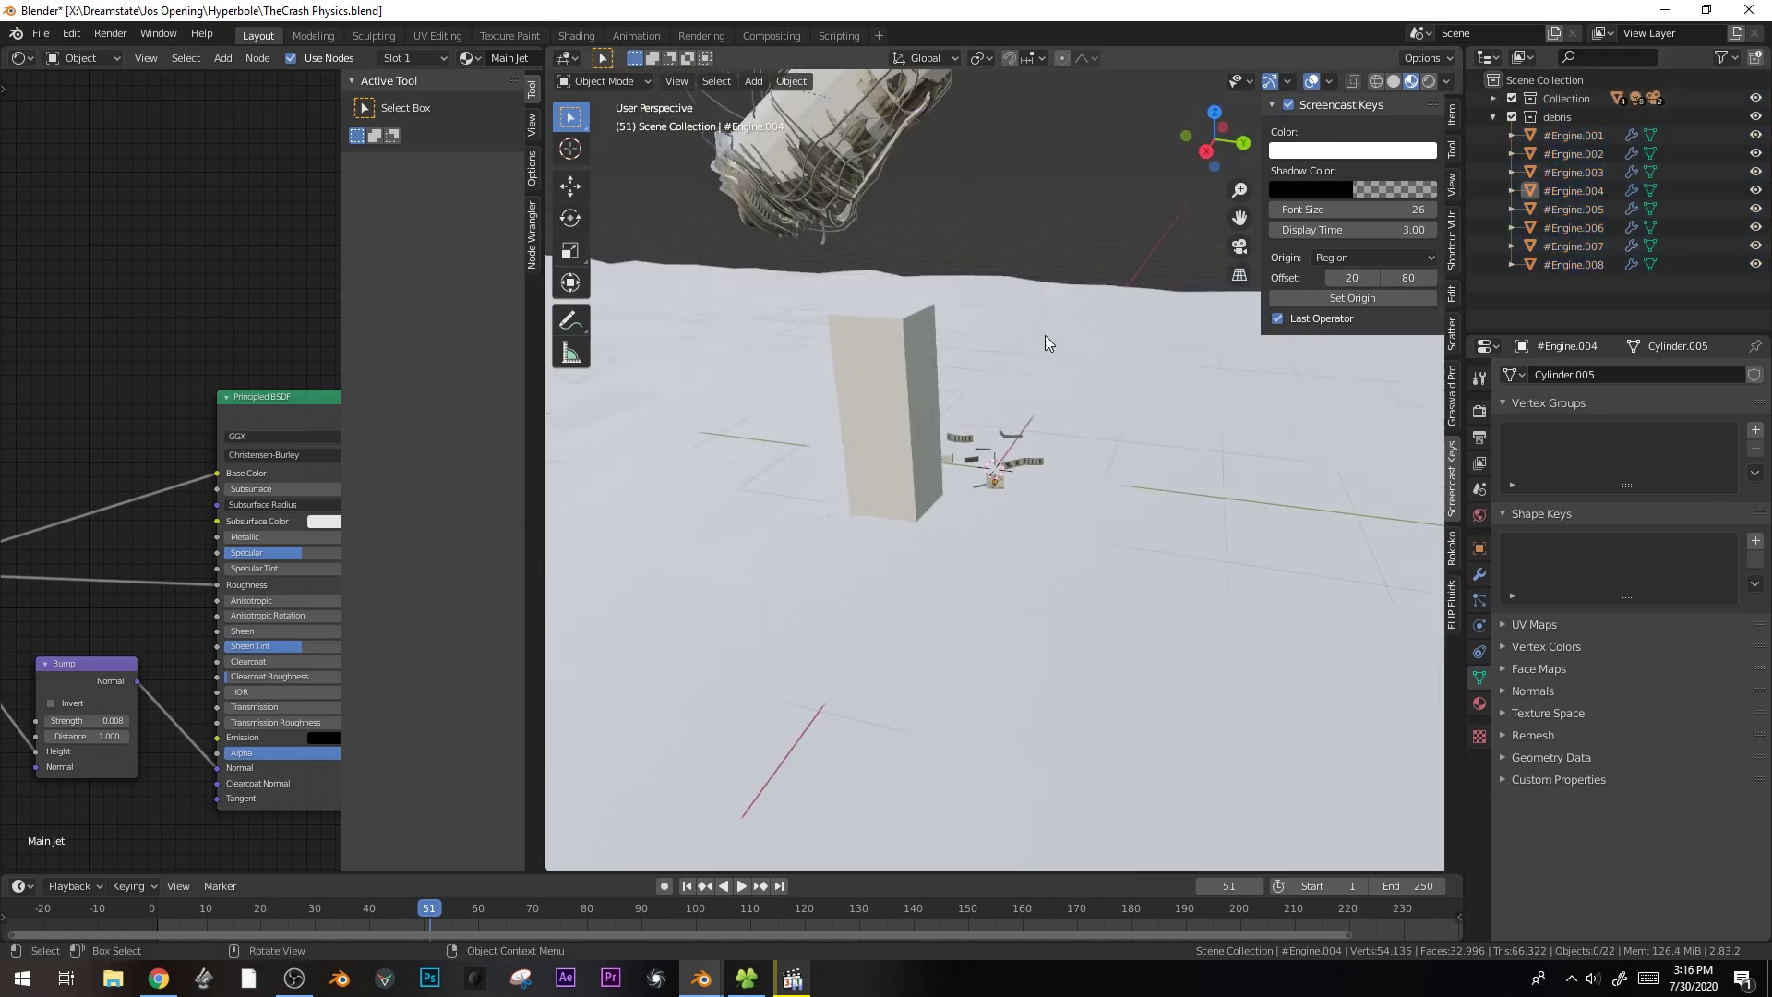
pyautogui.click(967, 236)
pyautogui.scroll(3, 978, 245)
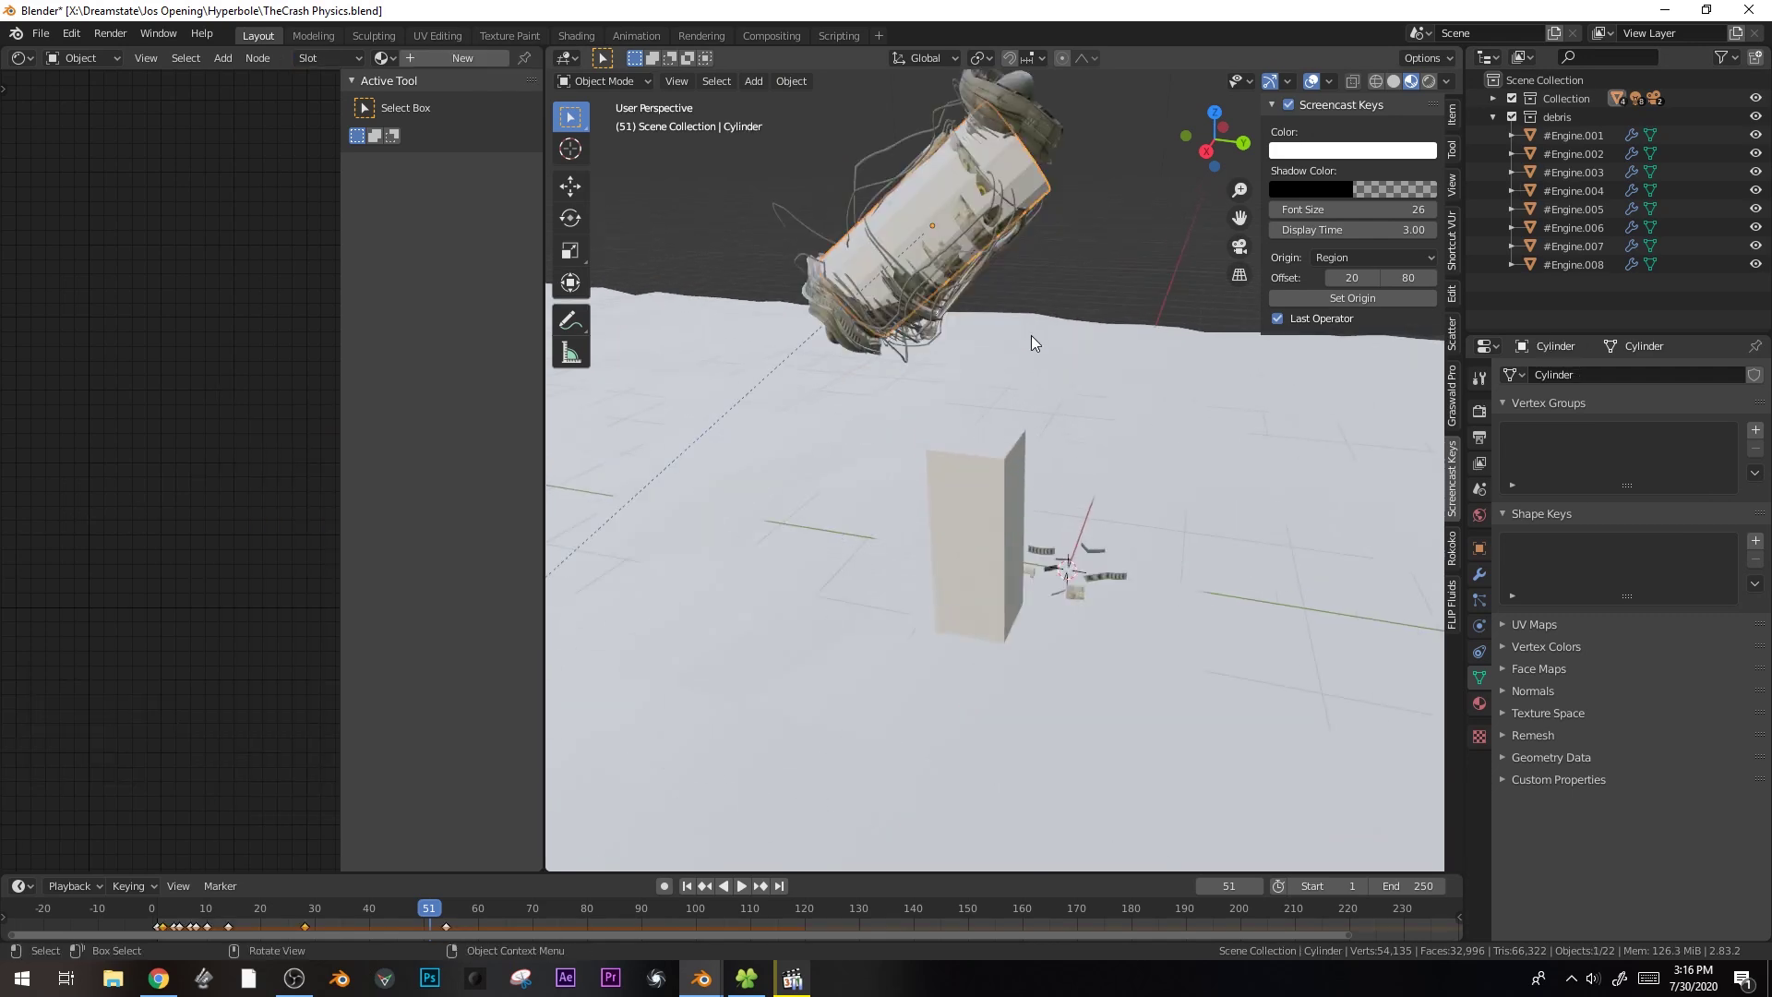
pyautogui.press('m')
pyautogui.click(1062, 281)
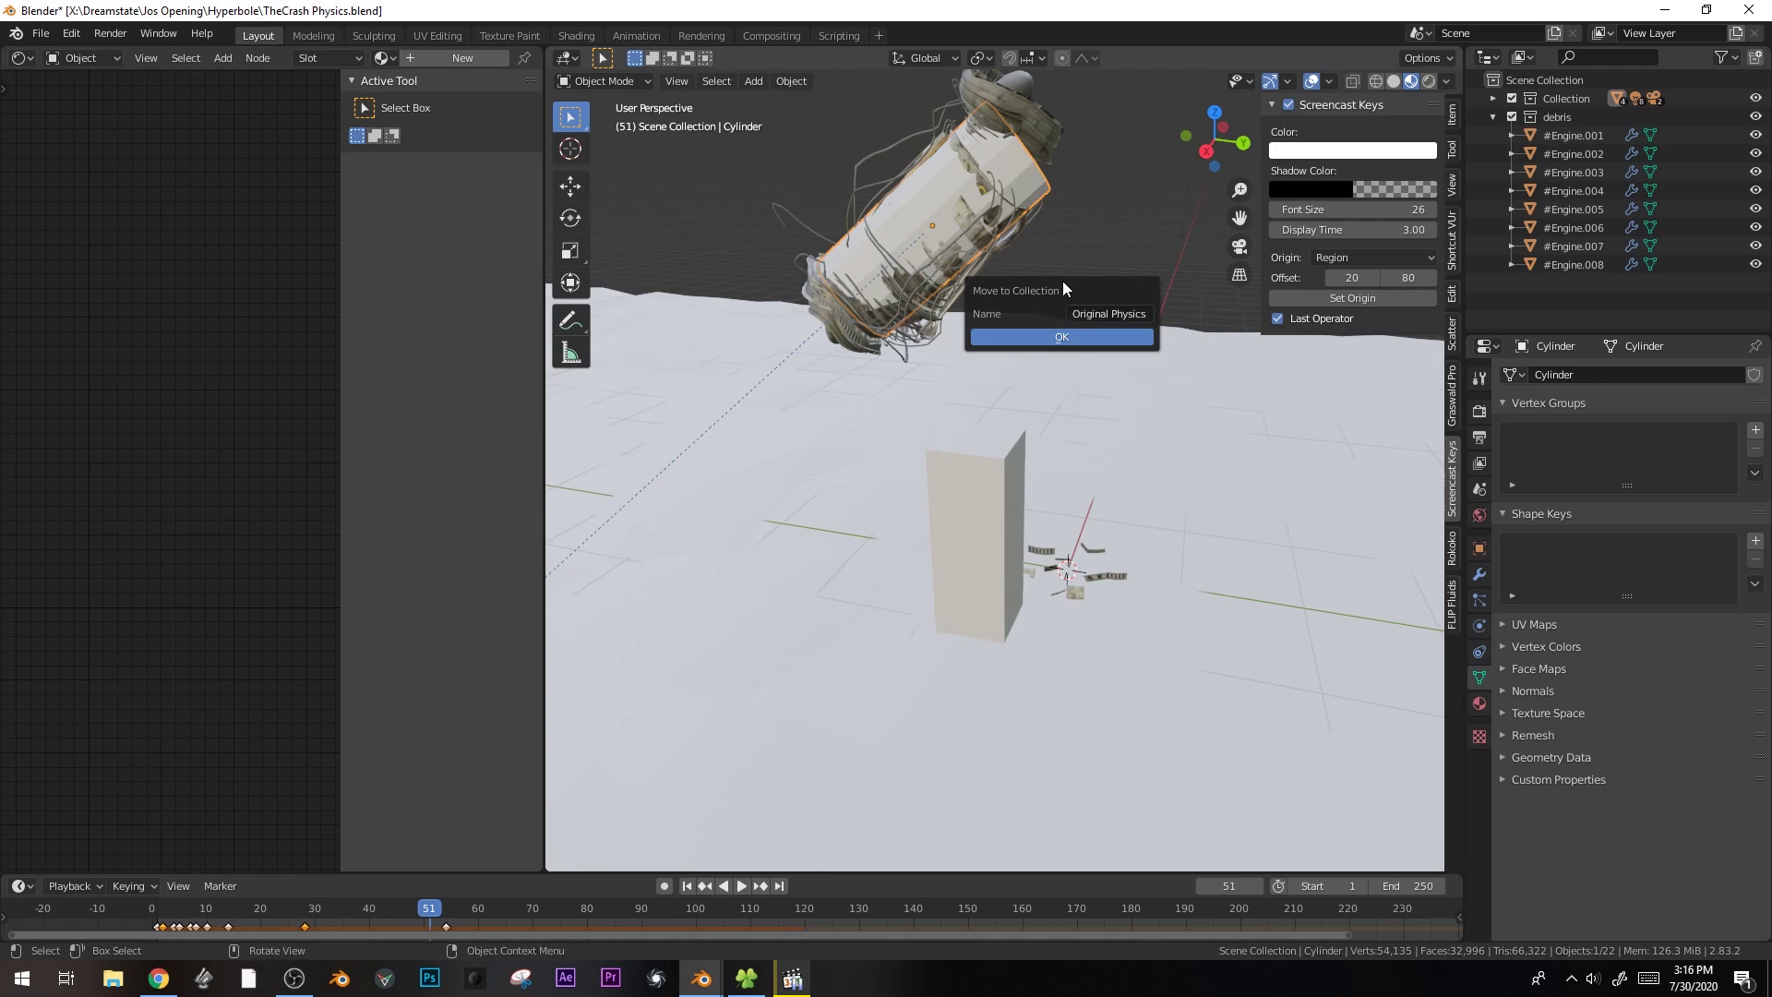
pyautogui.click(1084, 335)
pyautogui.click(1512, 283)
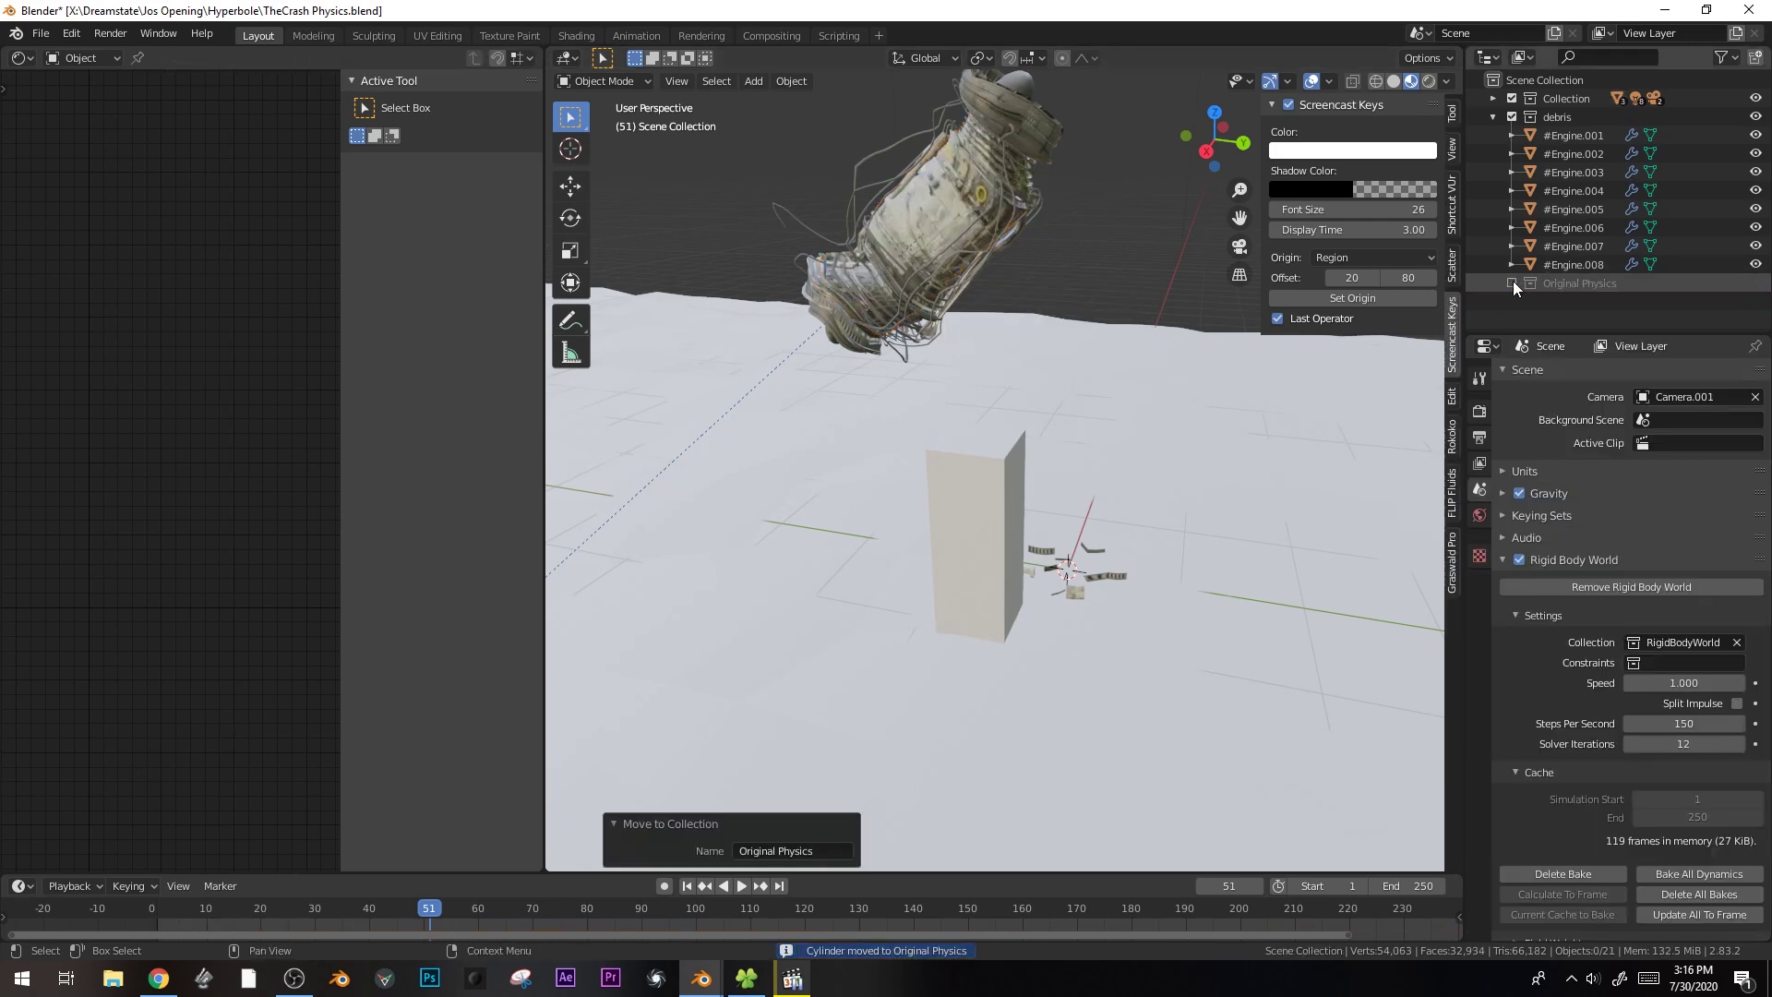
# - Add a mesh cylinder, scale it to 0.273 and move it up near the engine
pyautogui.hotkey('shift', 'a')
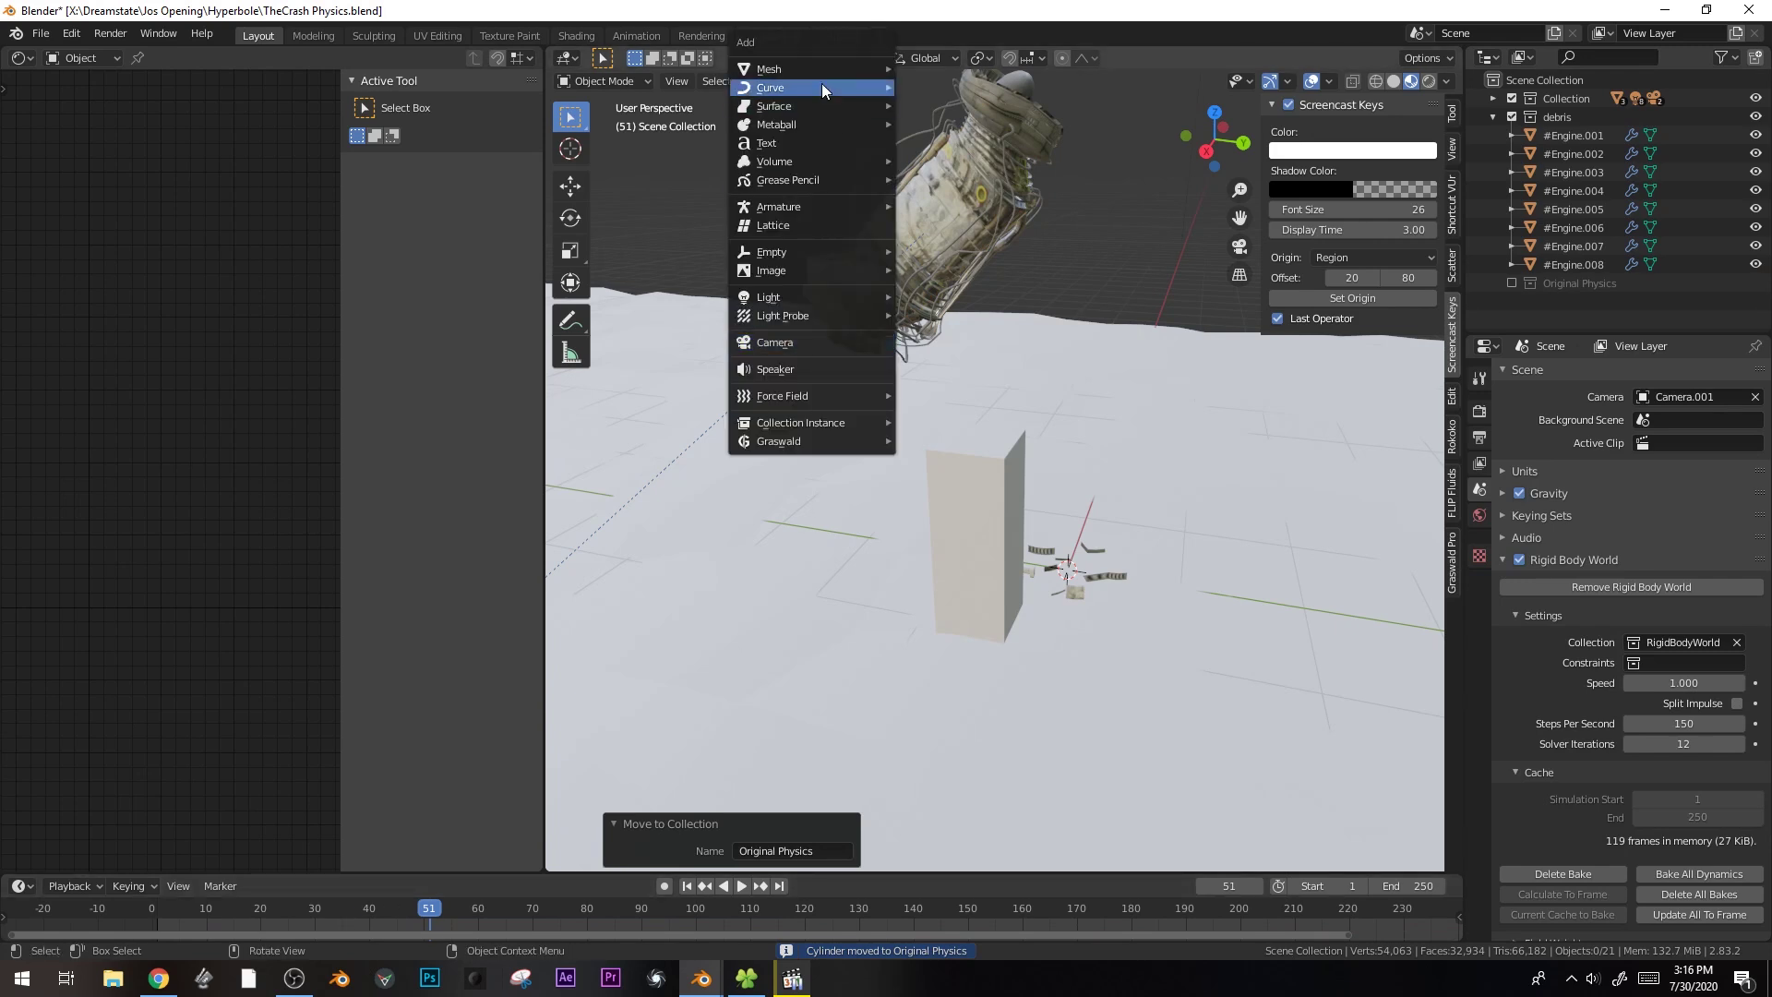
pyautogui.moveTo(882, 71)
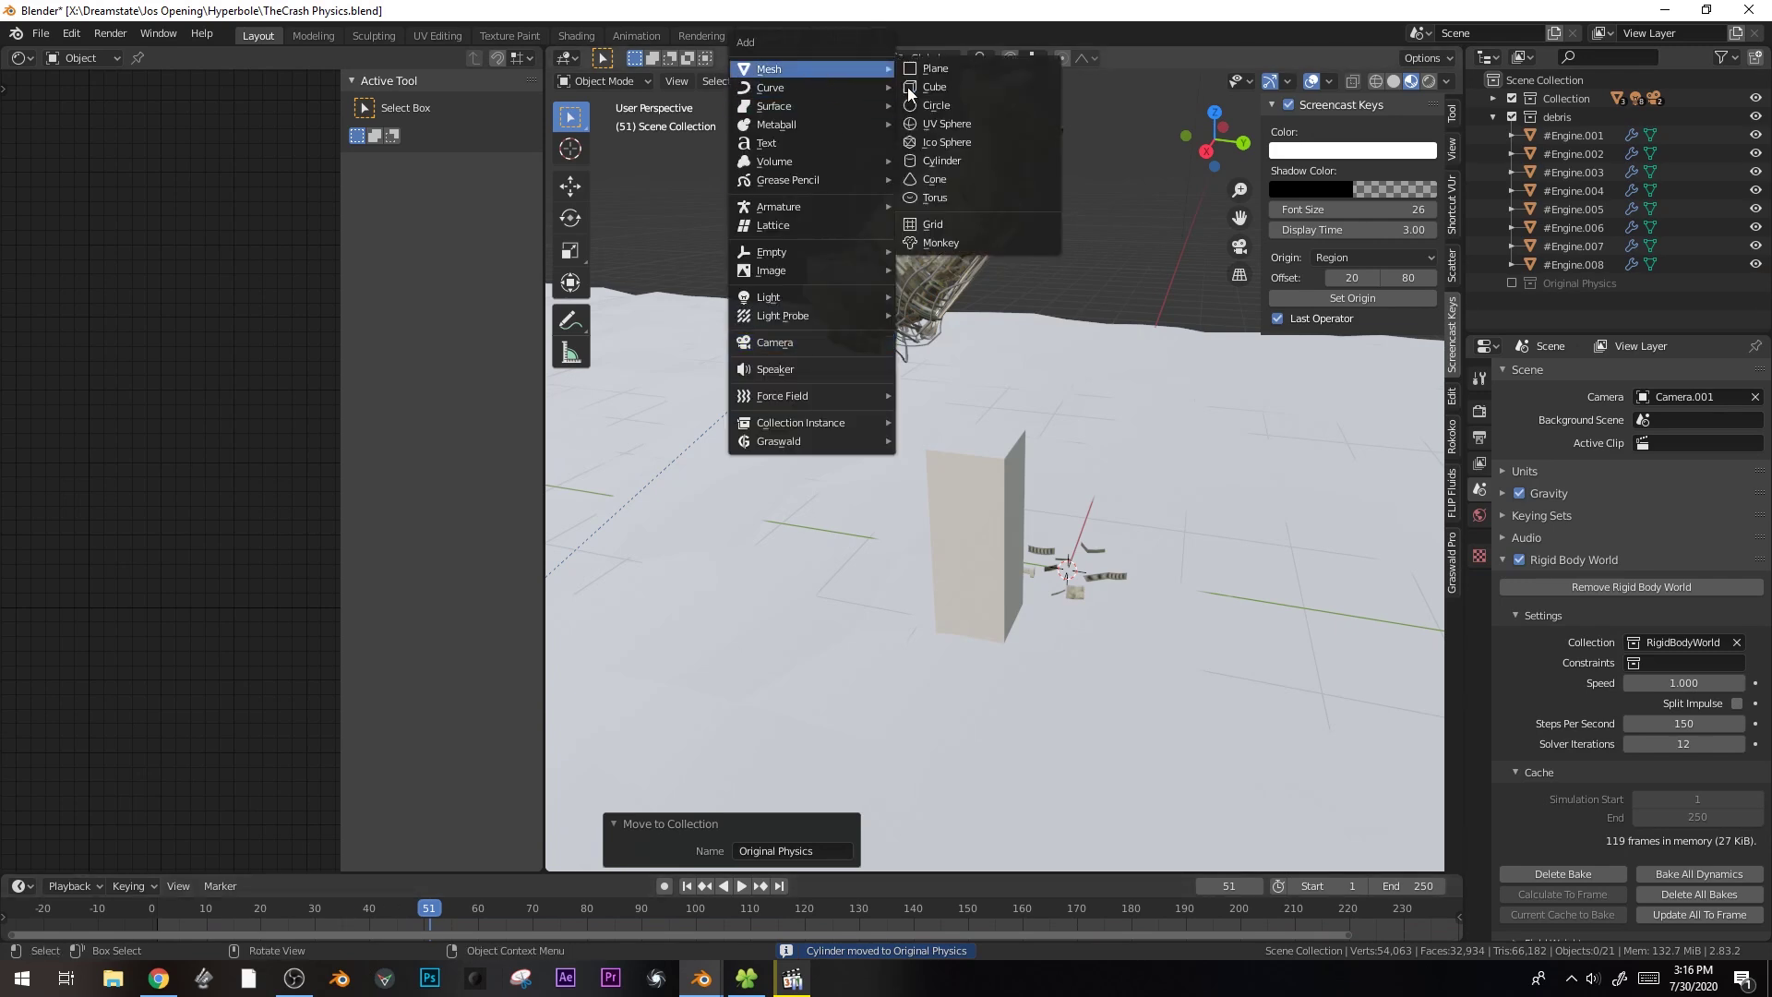
pyautogui.click(965, 161)
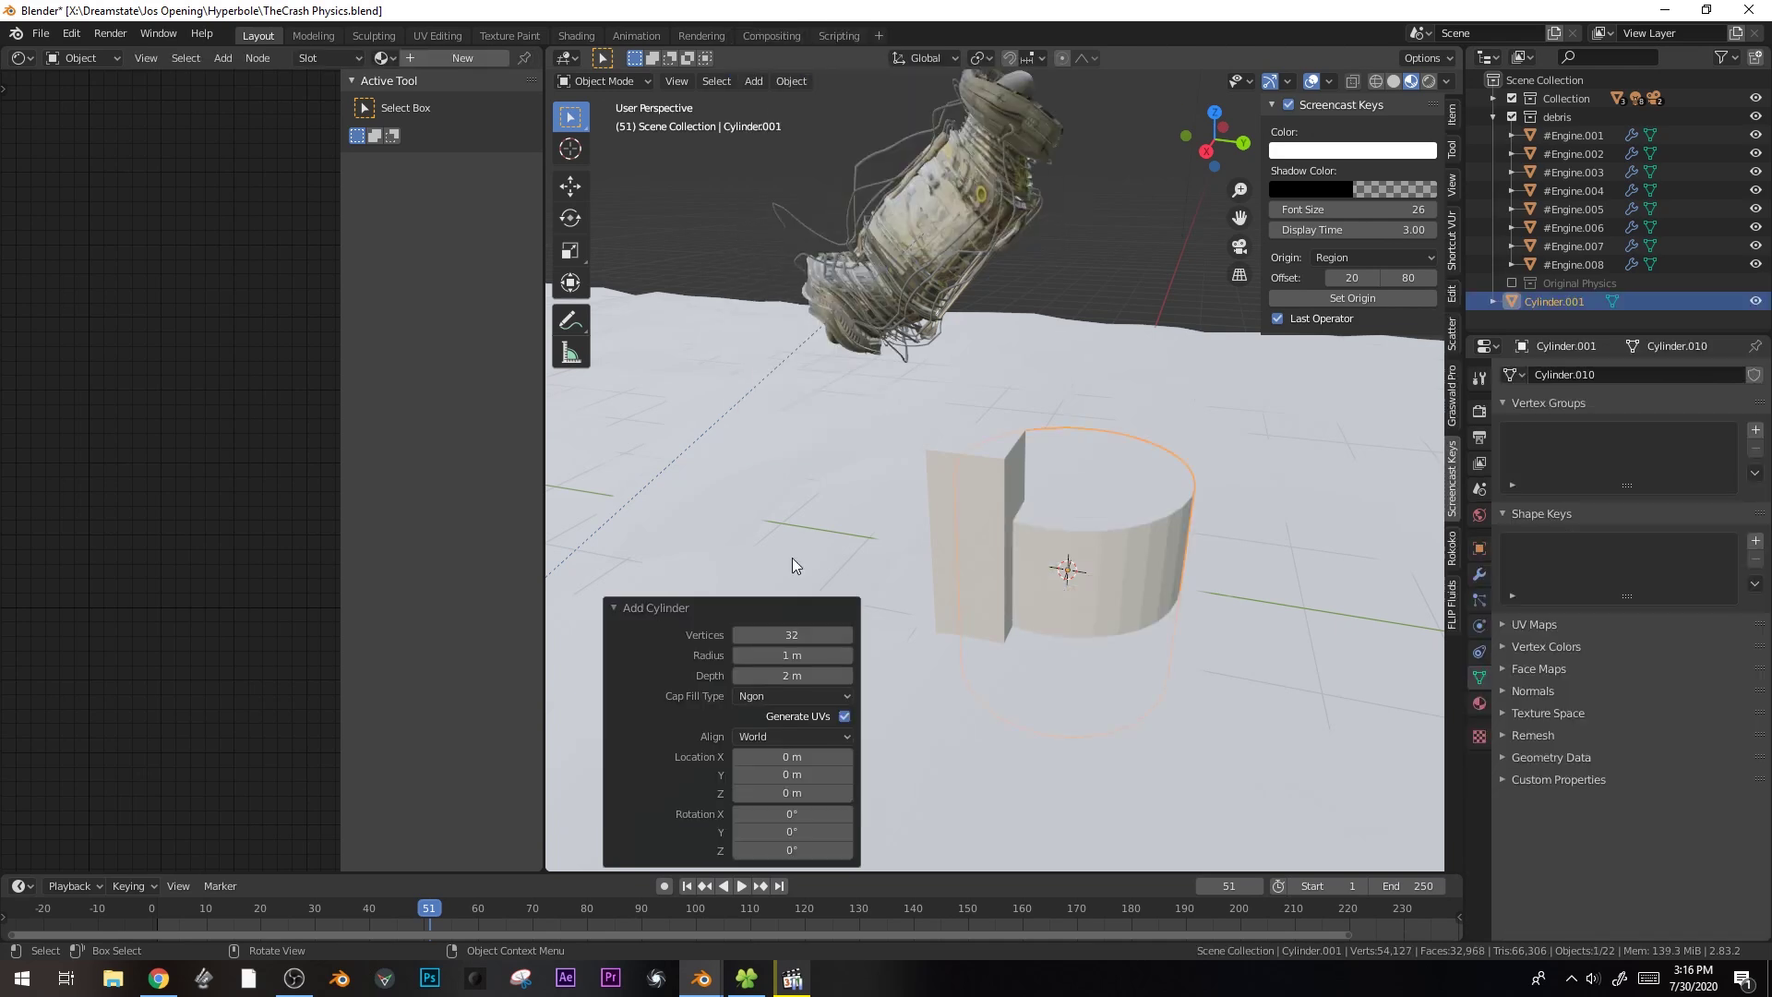
pyautogui.press('Return')
pyautogui.press('s')
pyautogui.click(1140, 578)
pyautogui.press('g')
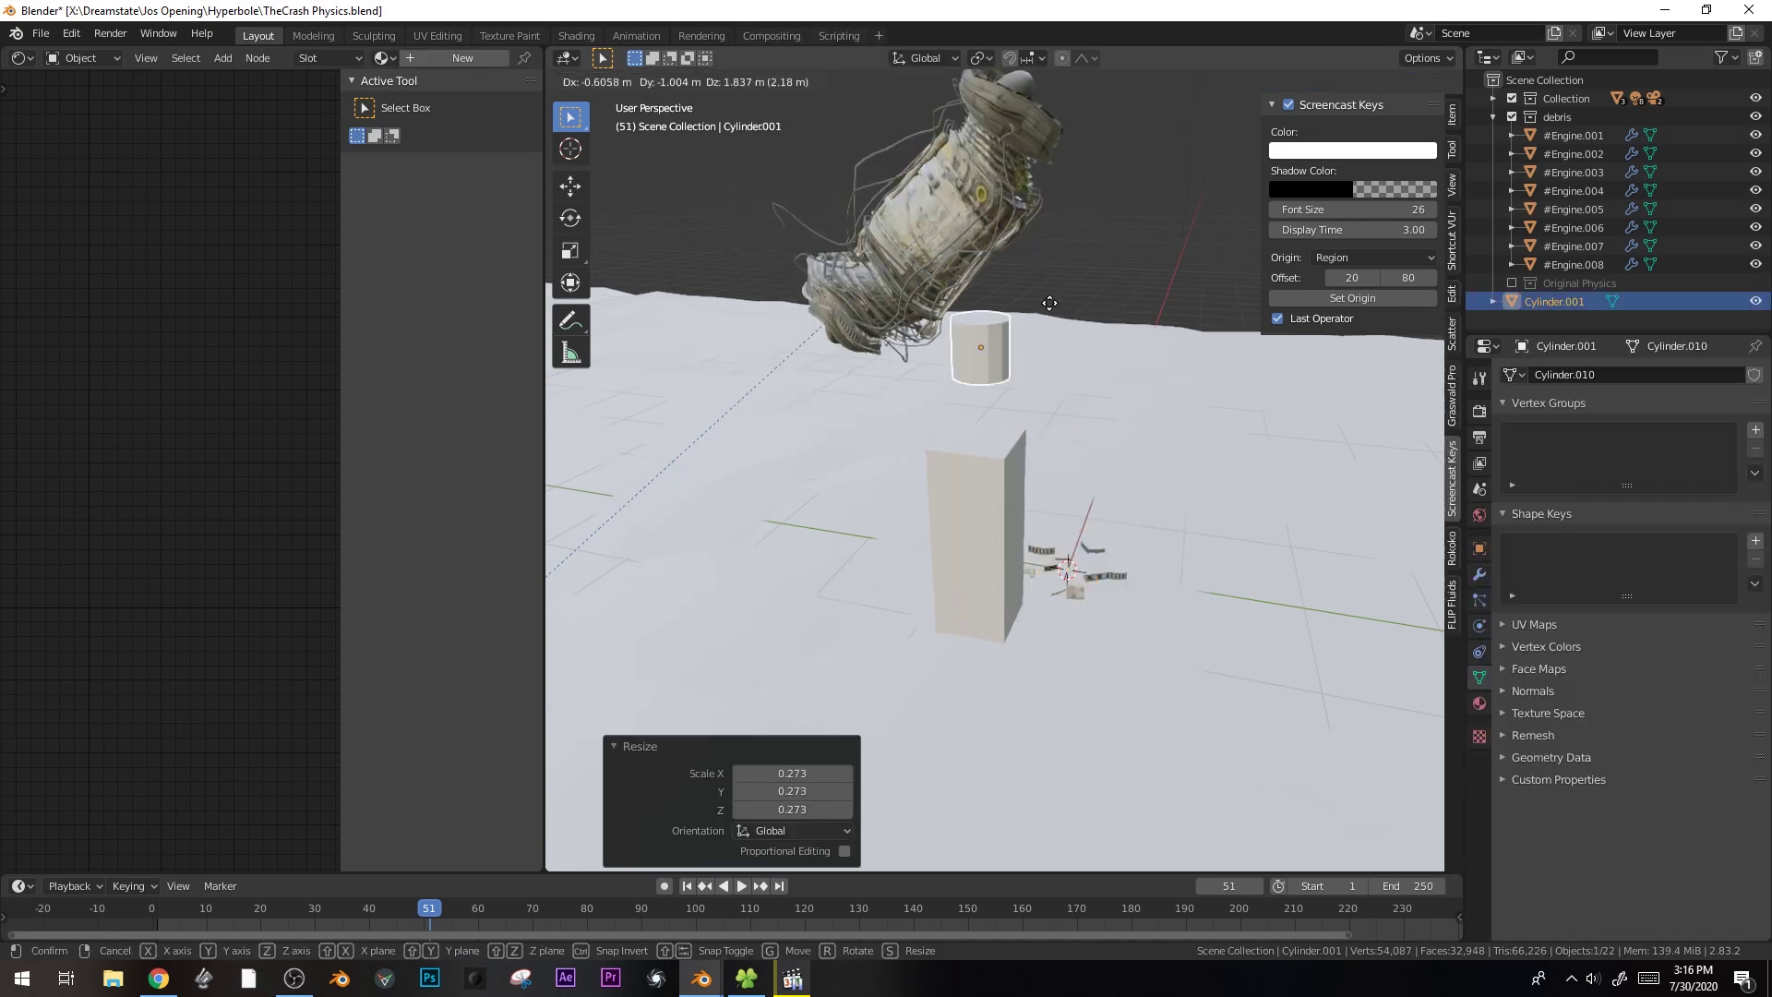
pyautogui.click(1009, 225)
# - Rotate the new cylinder freely in front view, then copy the engine's rotation onto it
pyautogui.press('KP_1')
pyautogui.press('r')
pyautogui.press('r')
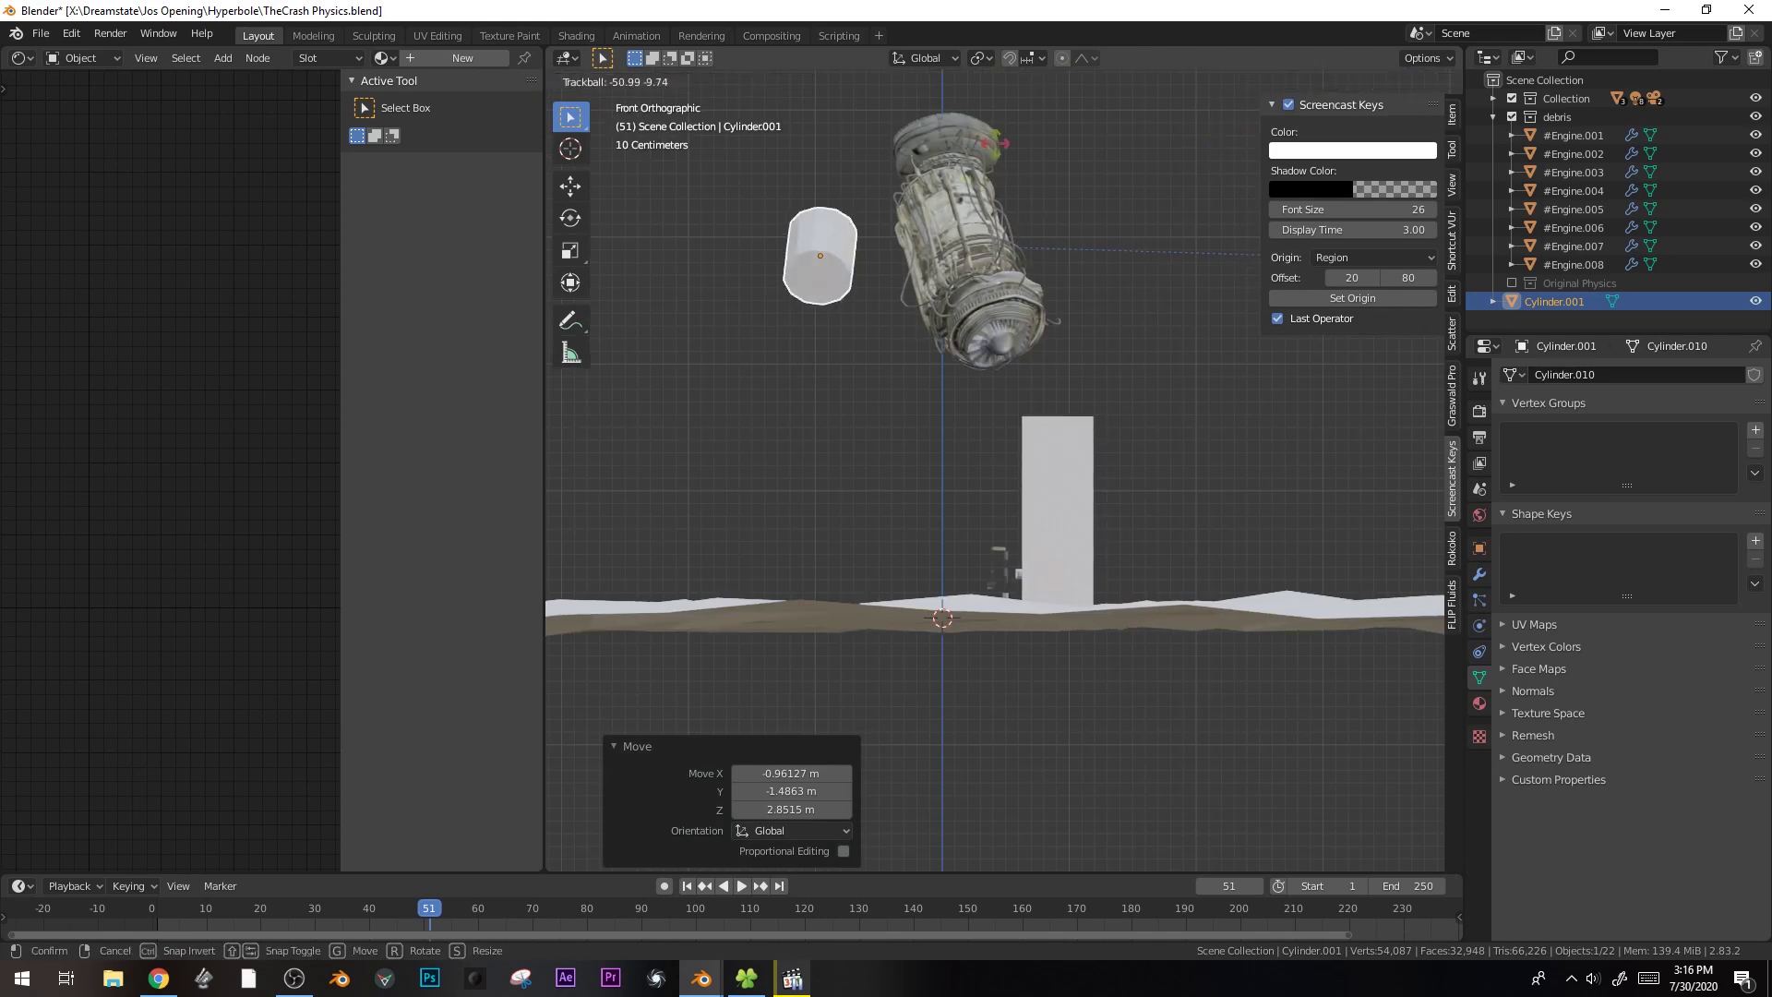
pyautogui.click(953, 220)
pyautogui.keyDown('shift'); pyautogui.click(952, 220); pyautogui.keyUp('shift')
pyautogui.hotkey('ctrl', 'c')
pyautogui.click(952, 222)
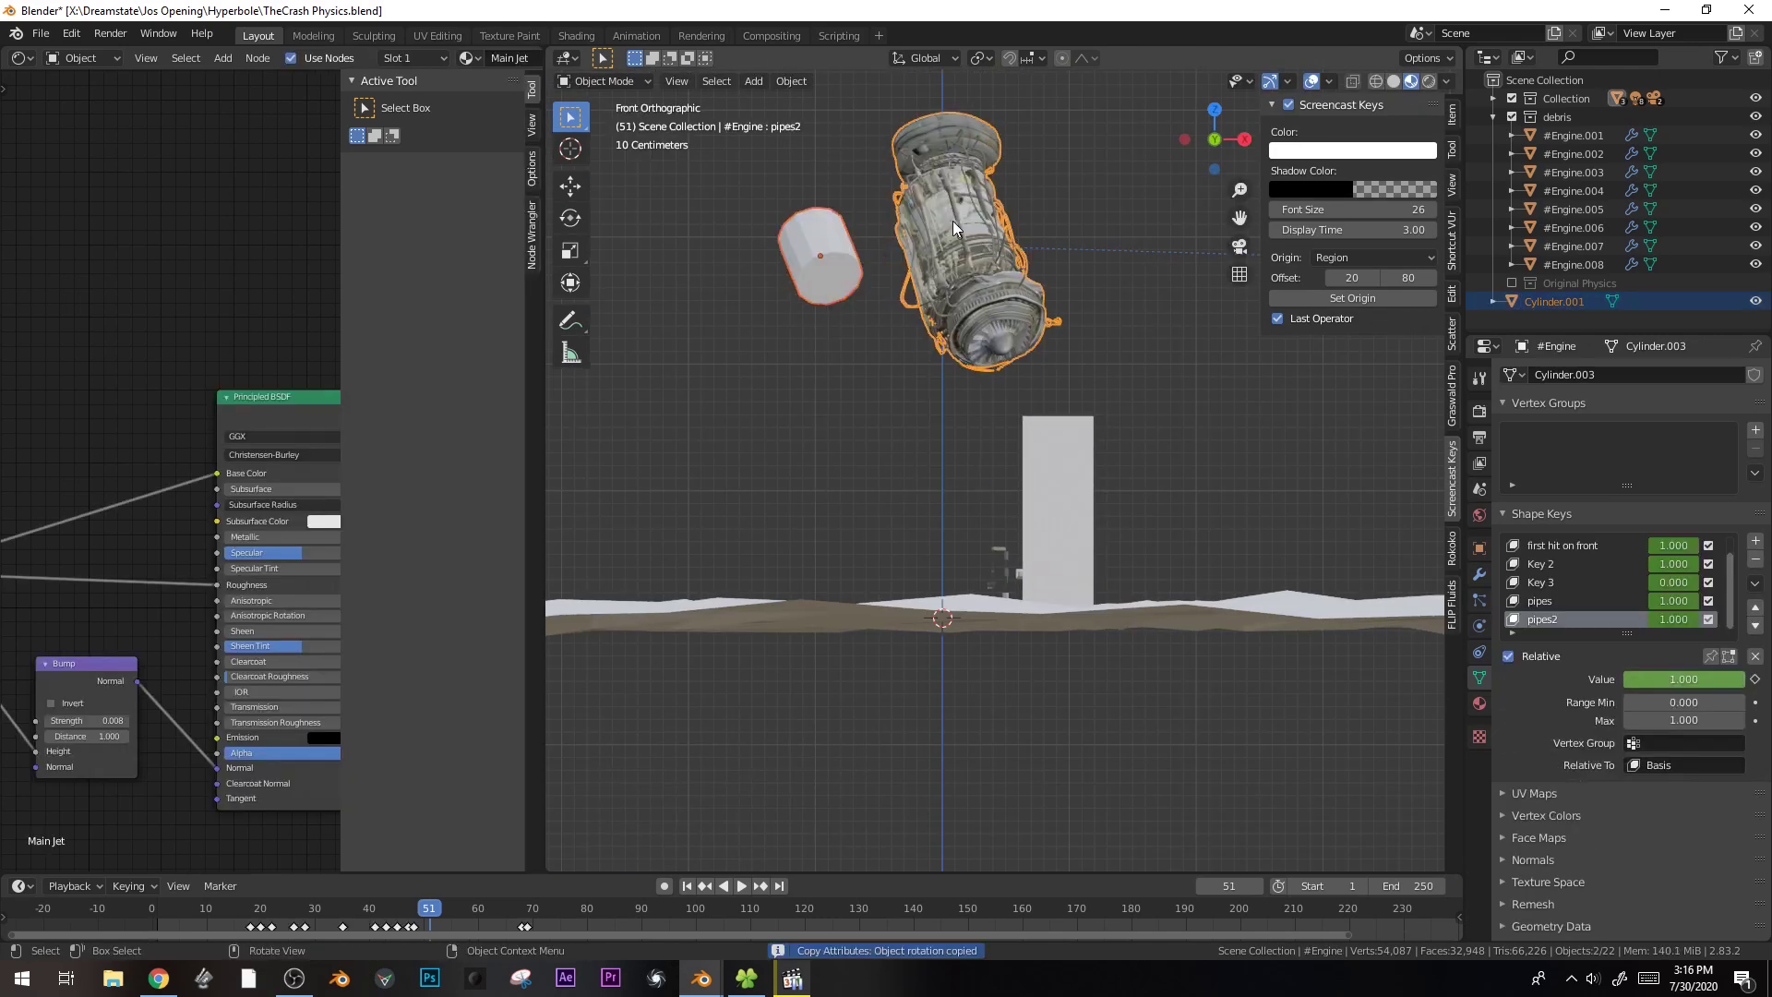
# - Move the cylinder inside the engine body, rotate it about -7.32° in right view and scale it about 1.492 along local Z
pyautogui.click(801, 257)
pyautogui.press('g')
pyautogui.click(988, 233)
pyautogui.moveTo(988, 233); pyautogui.dragTo(865, 291, button='middle')
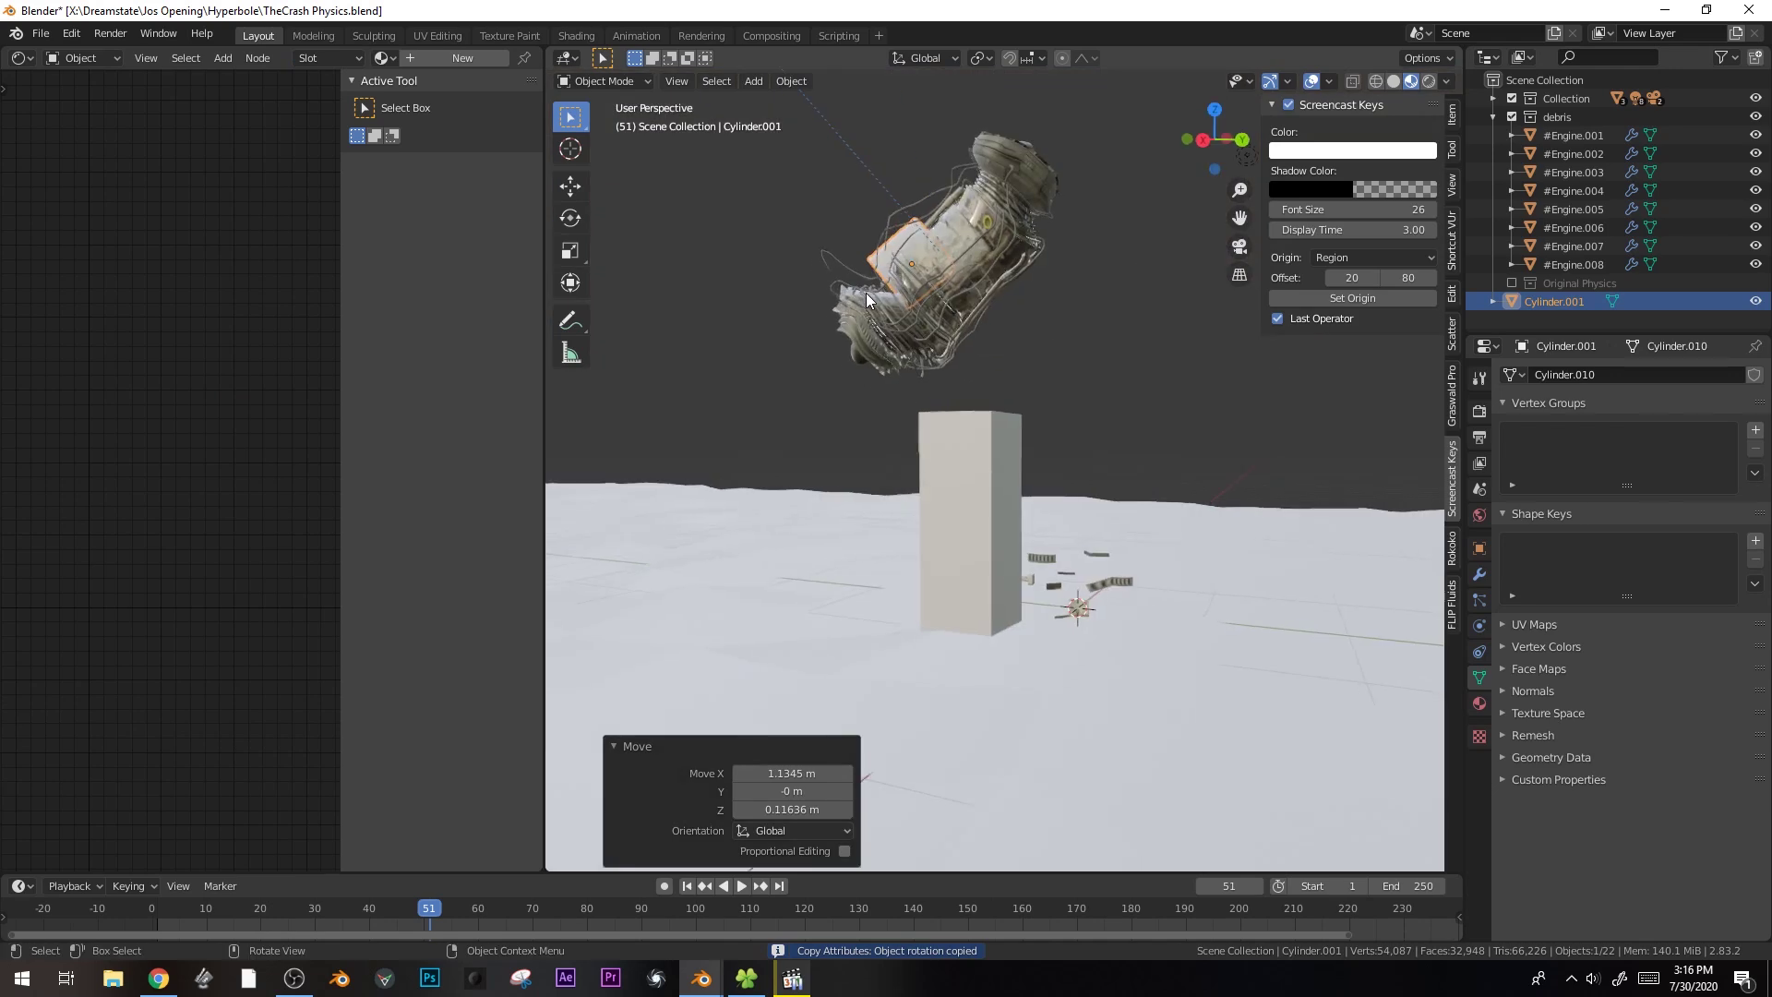
pyautogui.press('KP_1')
pyautogui.press('KP_3')
pyautogui.press('r')
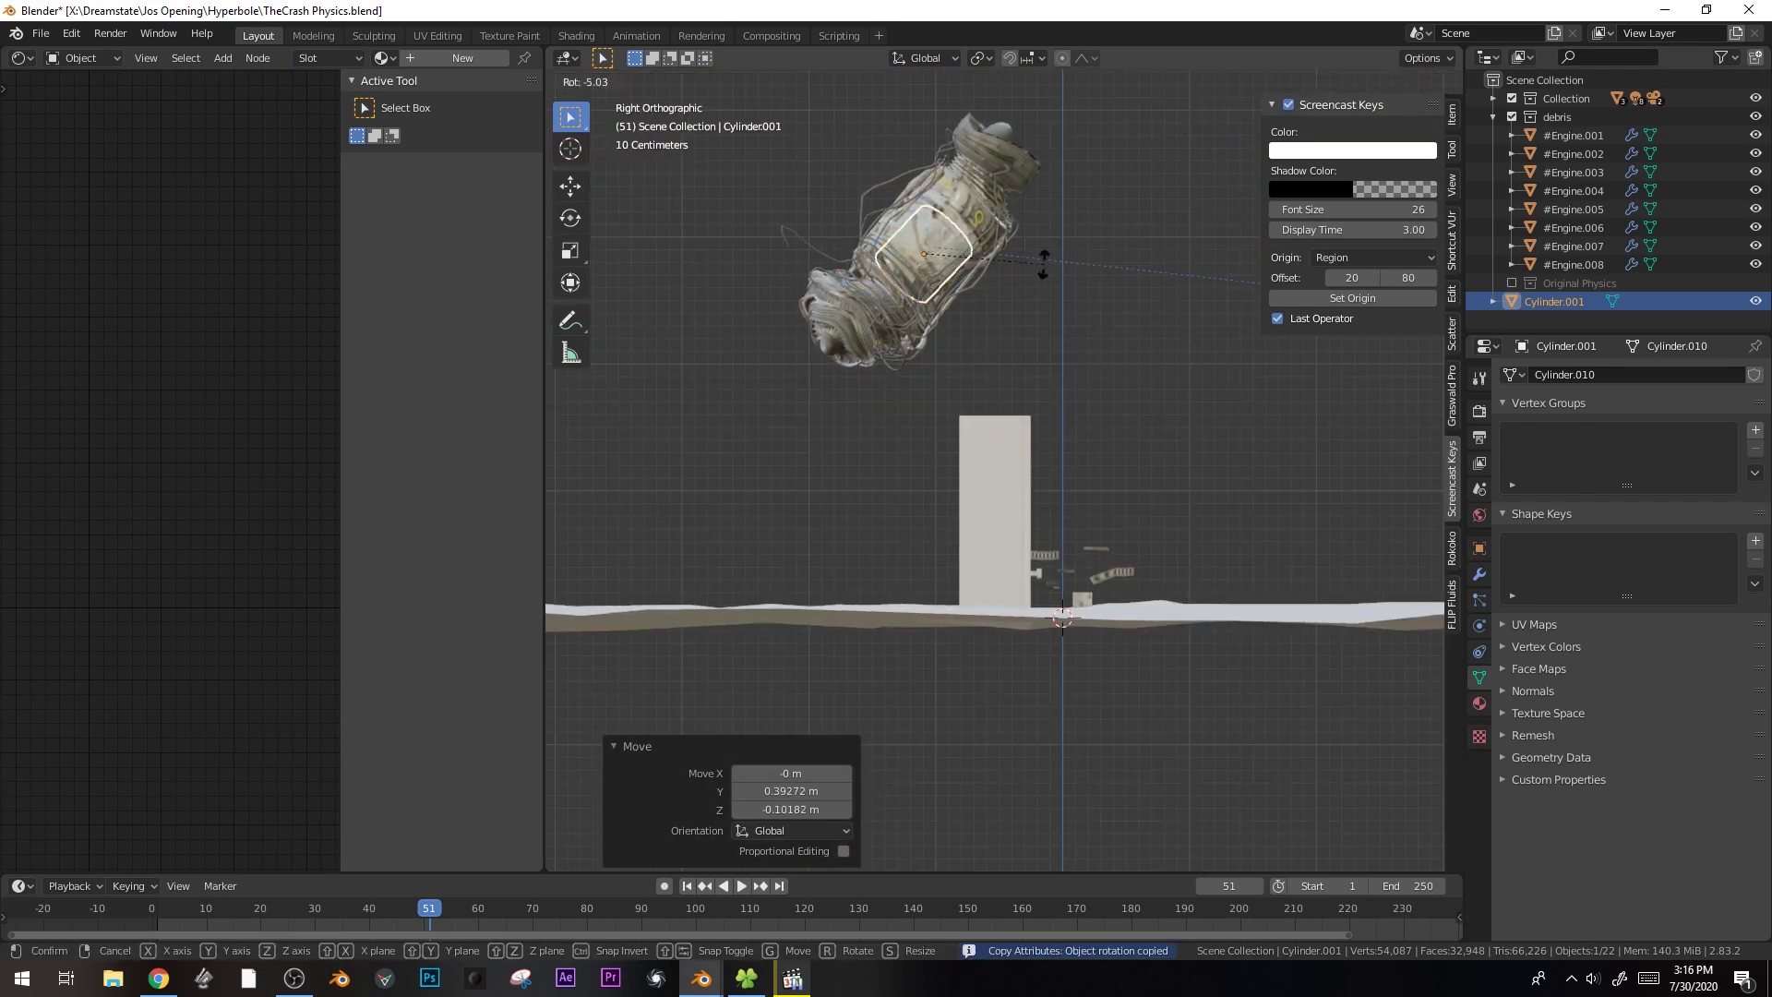
pyautogui.click(1059, 249)
pyautogui.press('s')
pyautogui.press('z')
pyautogui.press('z')
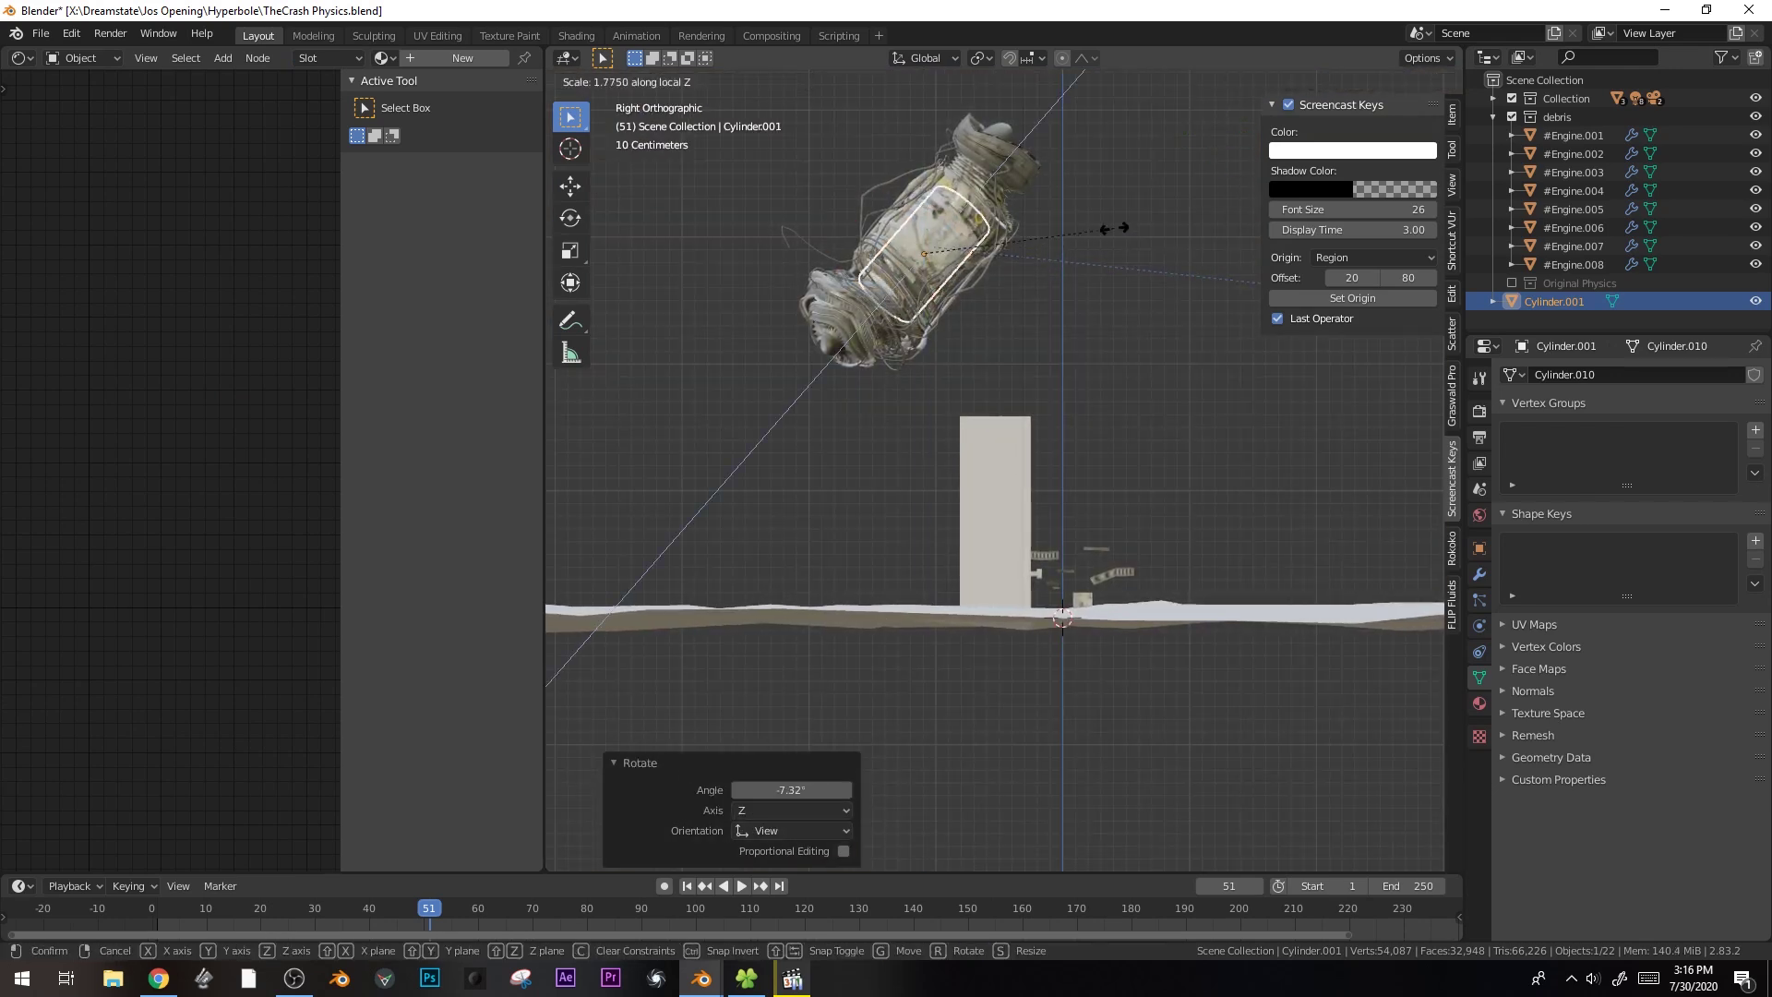
pyautogui.click(1083, 230)
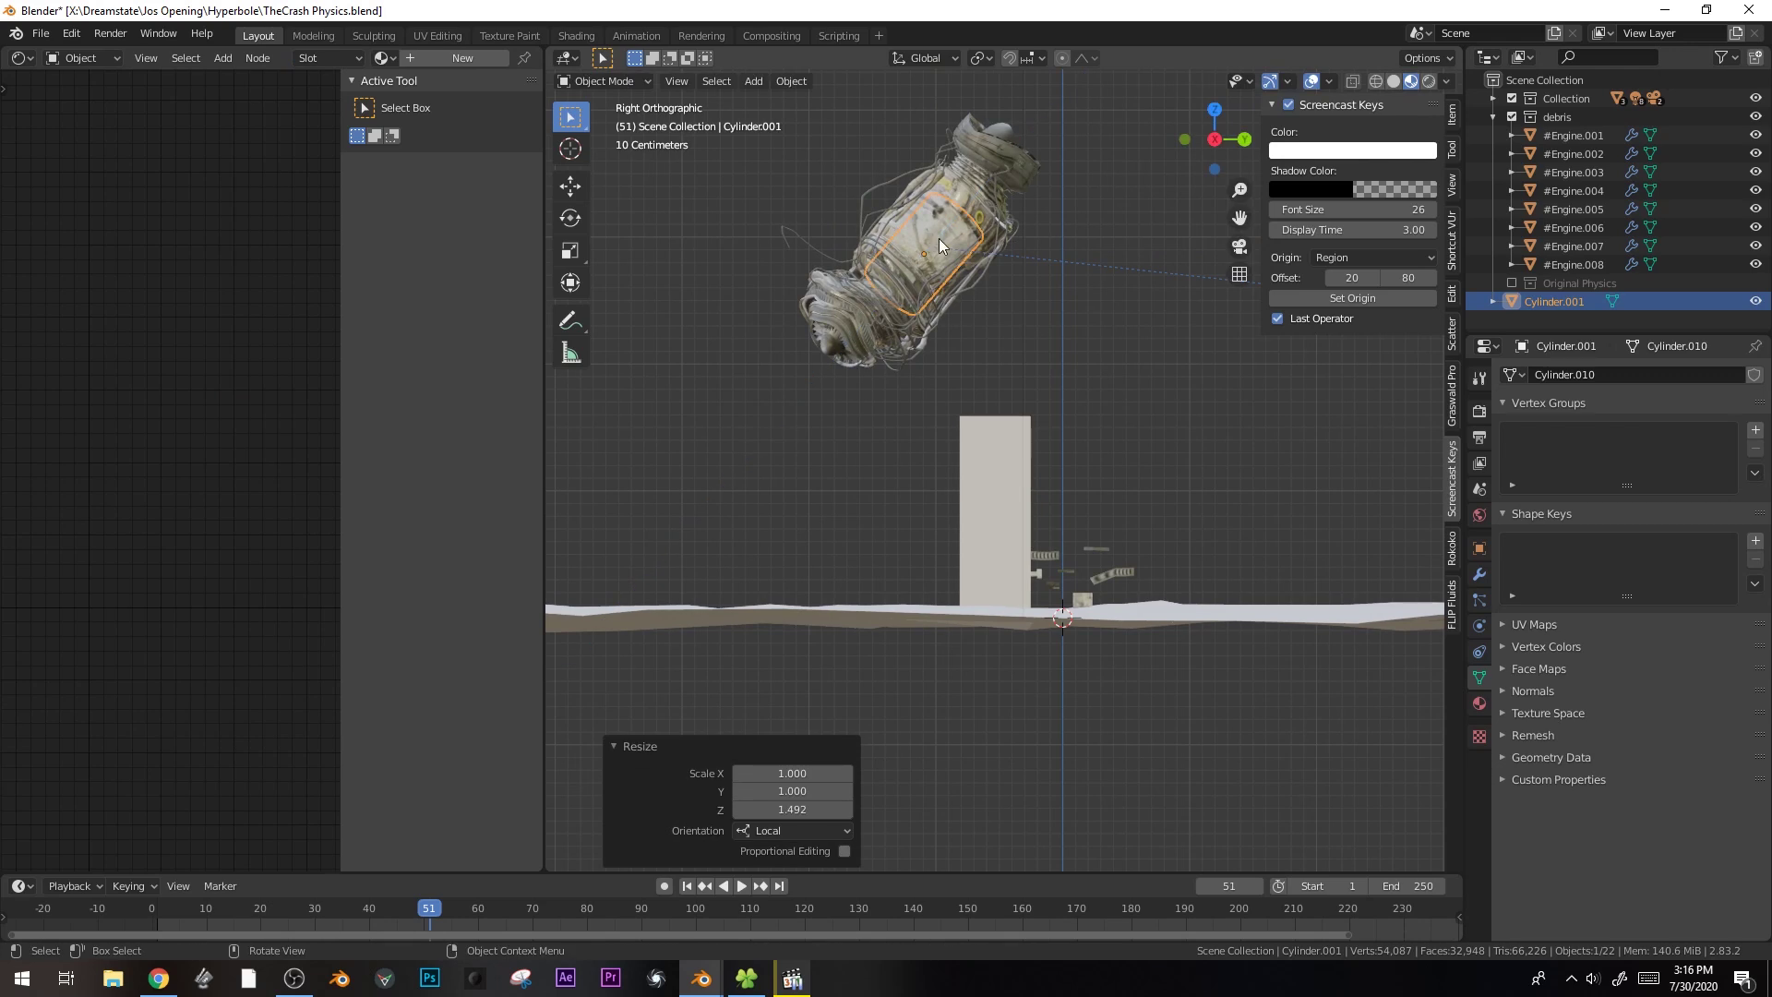
# - Show the scene in solid shading with X-ray and put the cylinder in Edit Mode
pyautogui.press('Tab')
pyautogui.scroll(2, 989, 279)
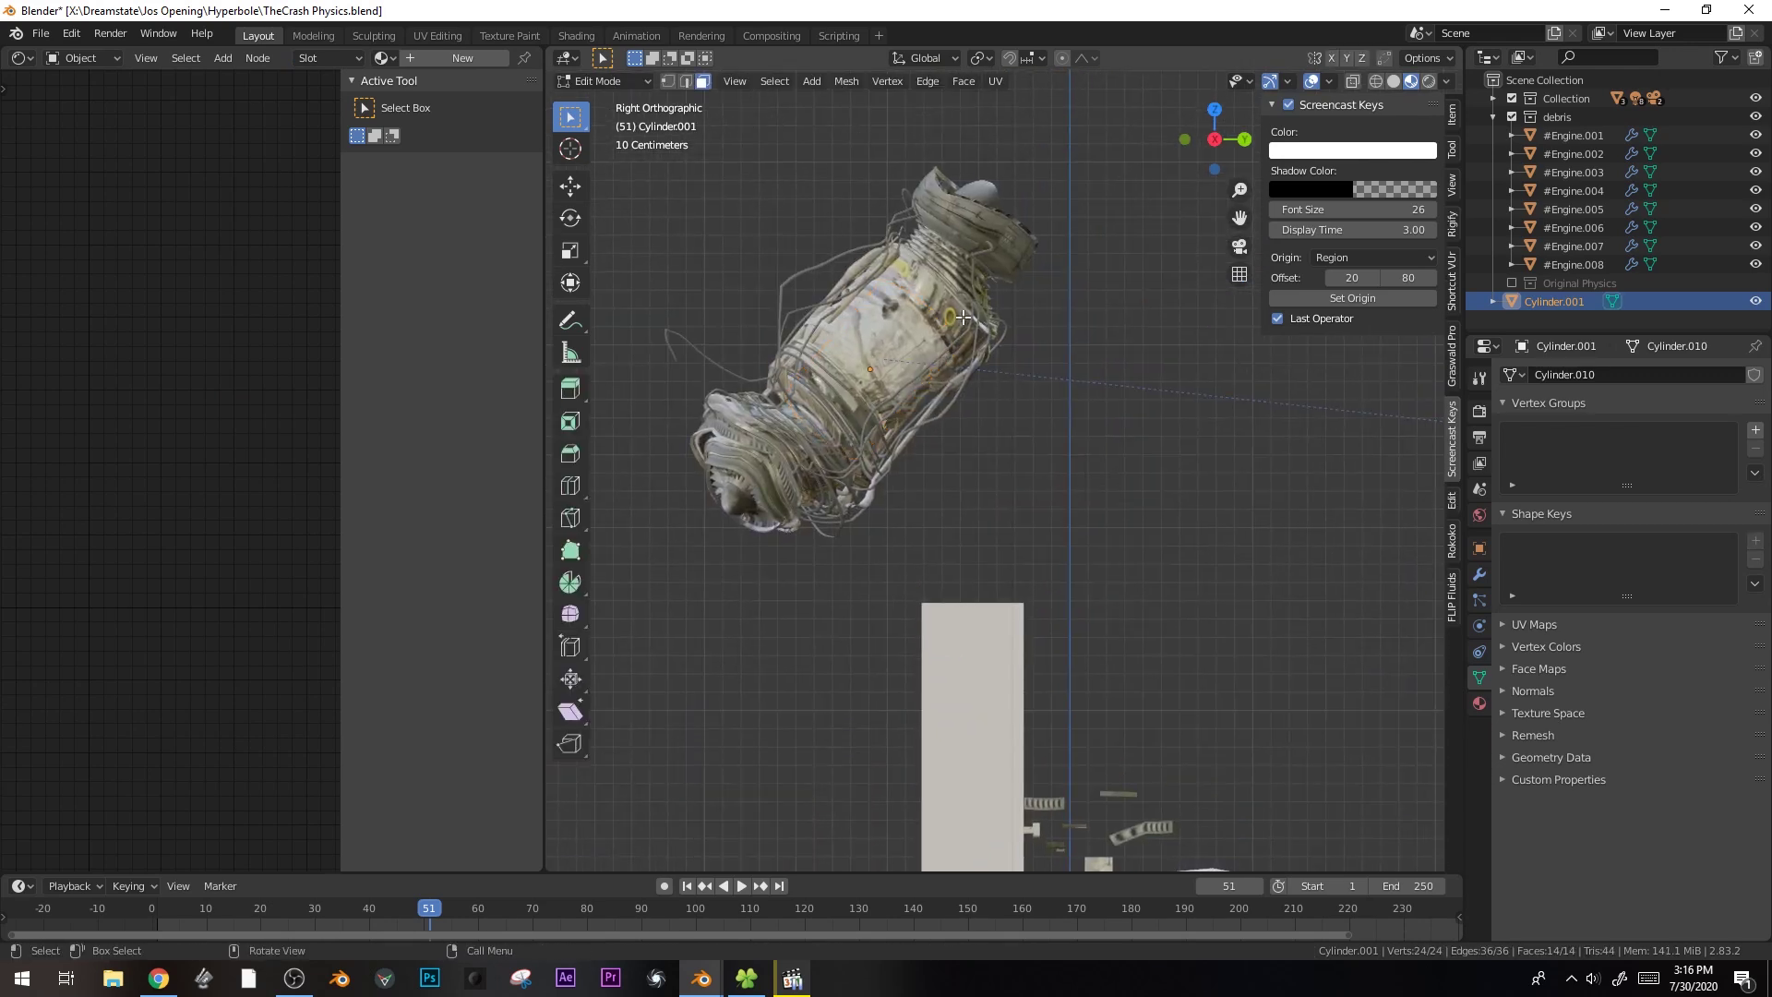
pyautogui.press('Tab')
pyautogui.hotkey('alt', 'z')
pyautogui.press('z')
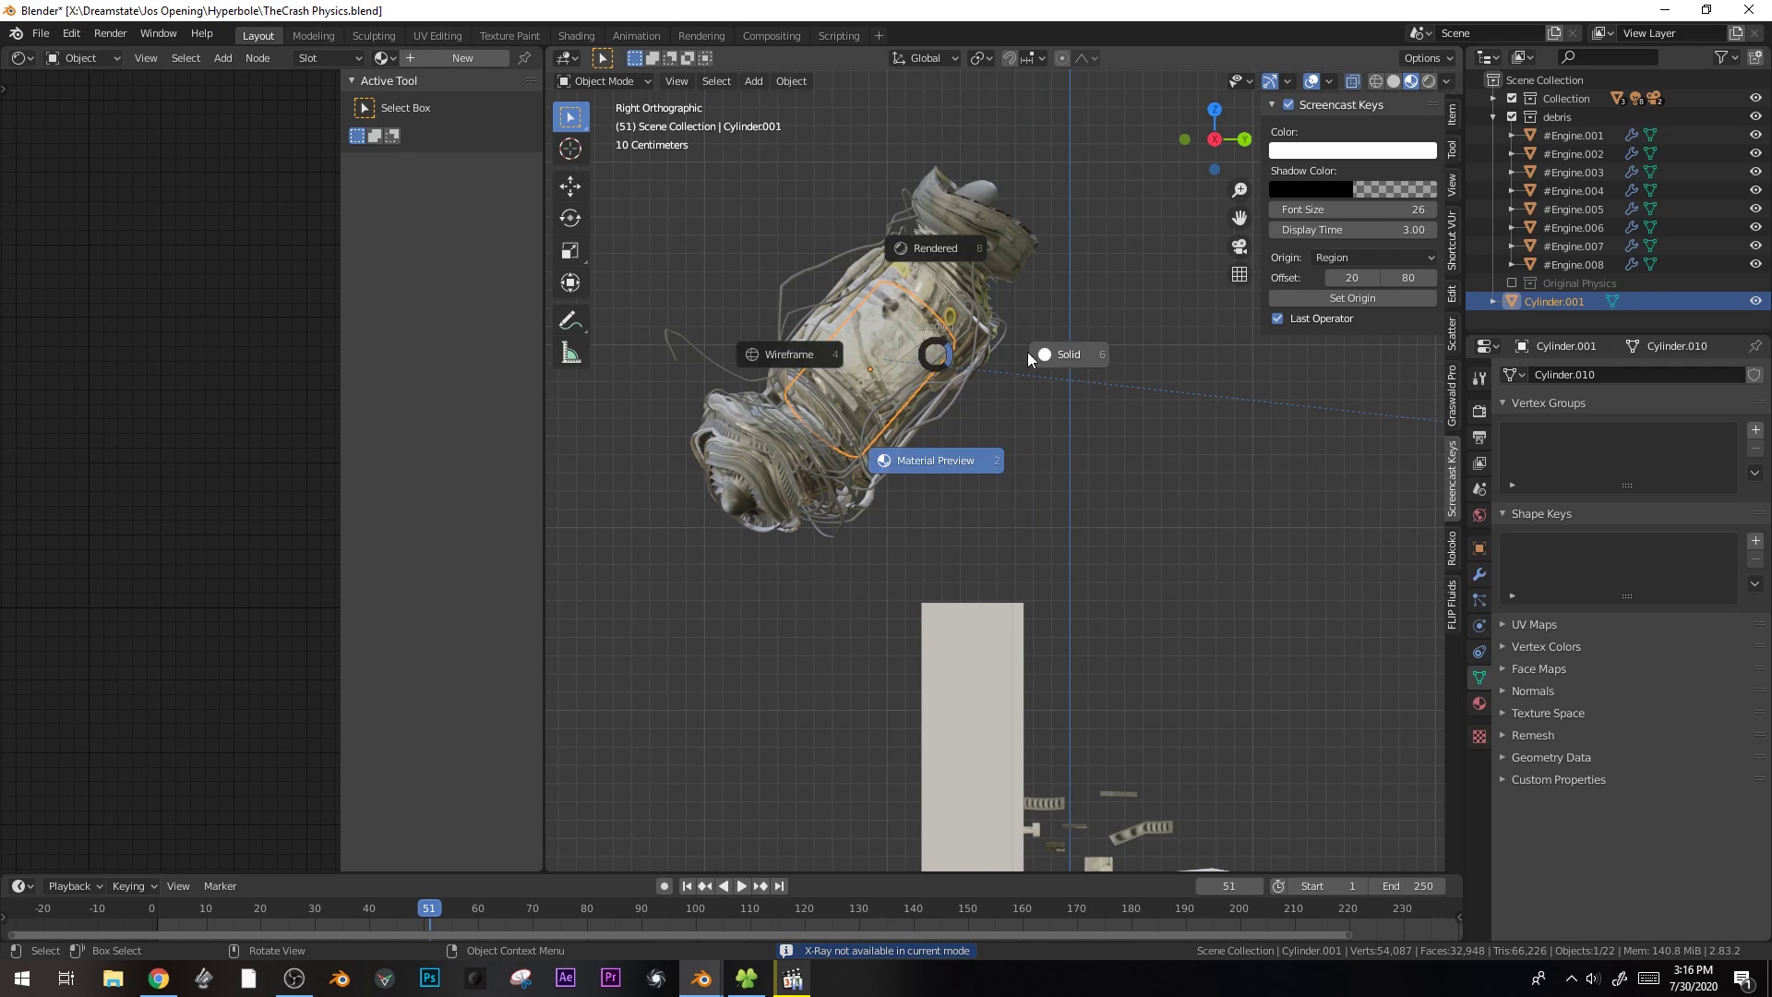
pyautogui.click(1024, 353)
pyautogui.press('Tab')
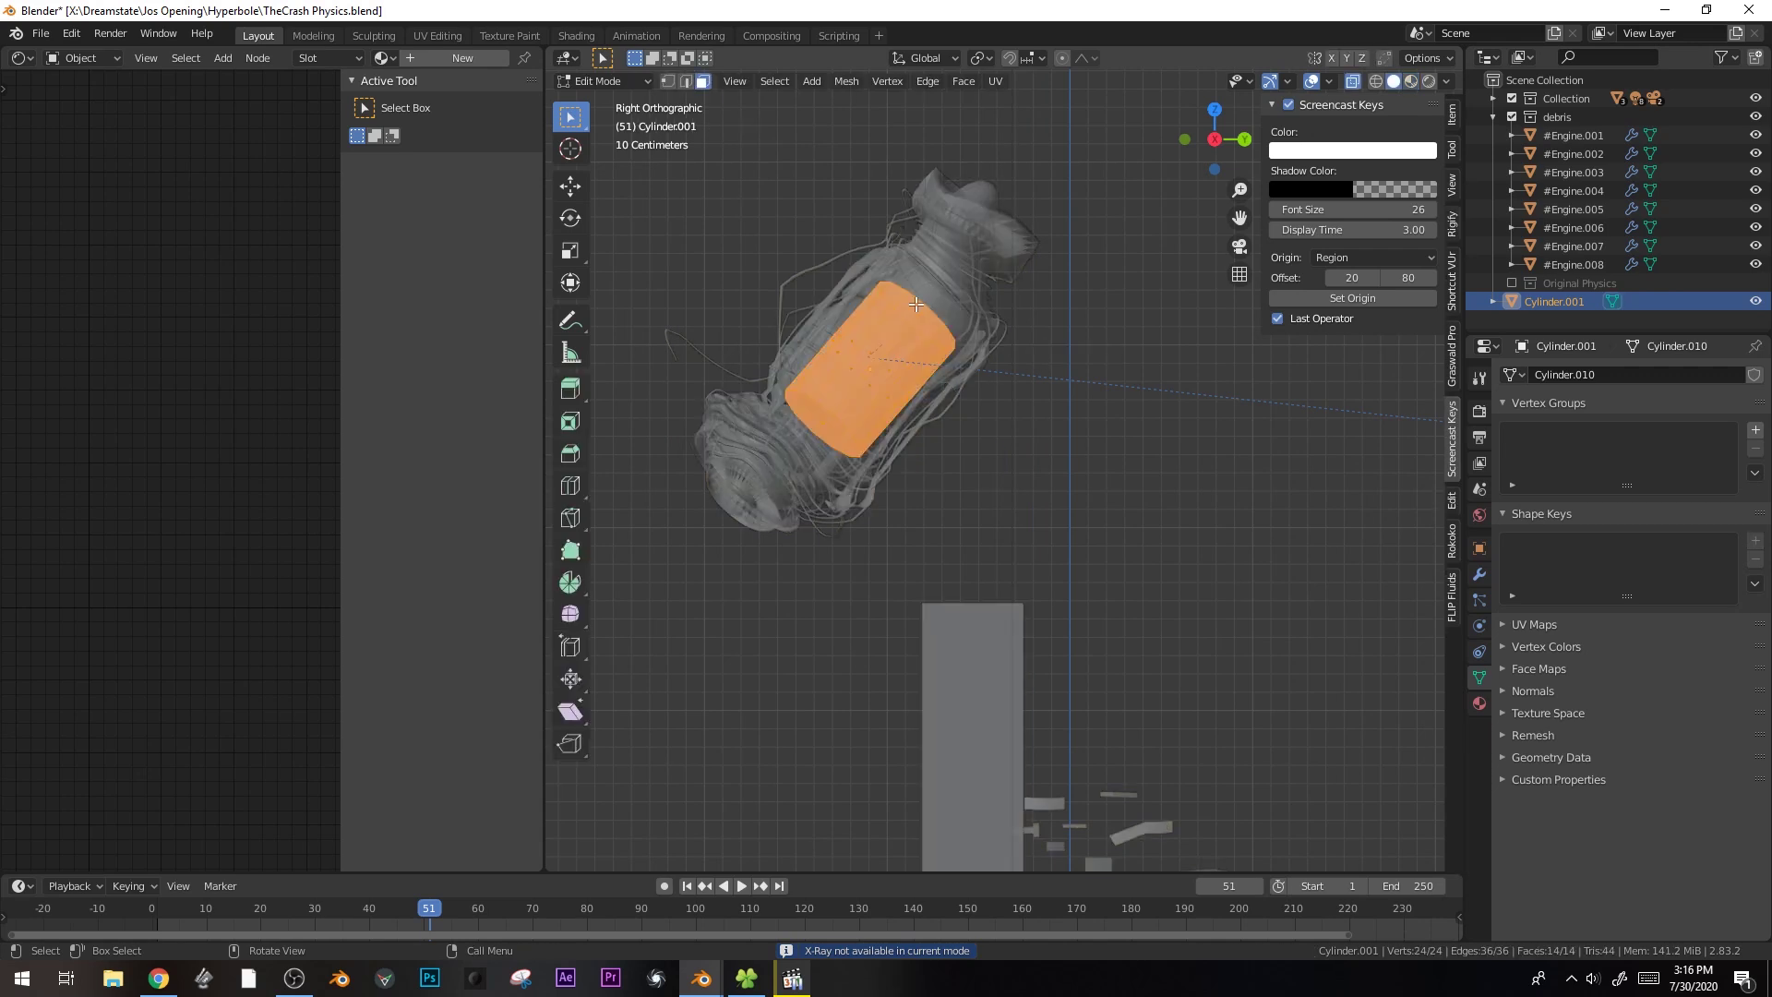
# - Move the cylinder's upper cap, then extrude it twice and scale it down to follow the engine's narrow neck
pyautogui.click(916, 318)
pyautogui.press('g')
pyautogui.click(1041, 341)
pyautogui.press('e')
pyautogui.click(1047, 303)
pyautogui.press('s')
pyautogui.click(1012, 291)
pyautogui.press('e')
pyautogui.click(1016, 243)
pyautogui.press('g')
pyautogui.click(1004, 231)
# - Extrude, scale and rotate the cylinder's lower cap in several sections to follow the engine's bent lower end
pyautogui.click(821, 424)
pyautogui.press('e')
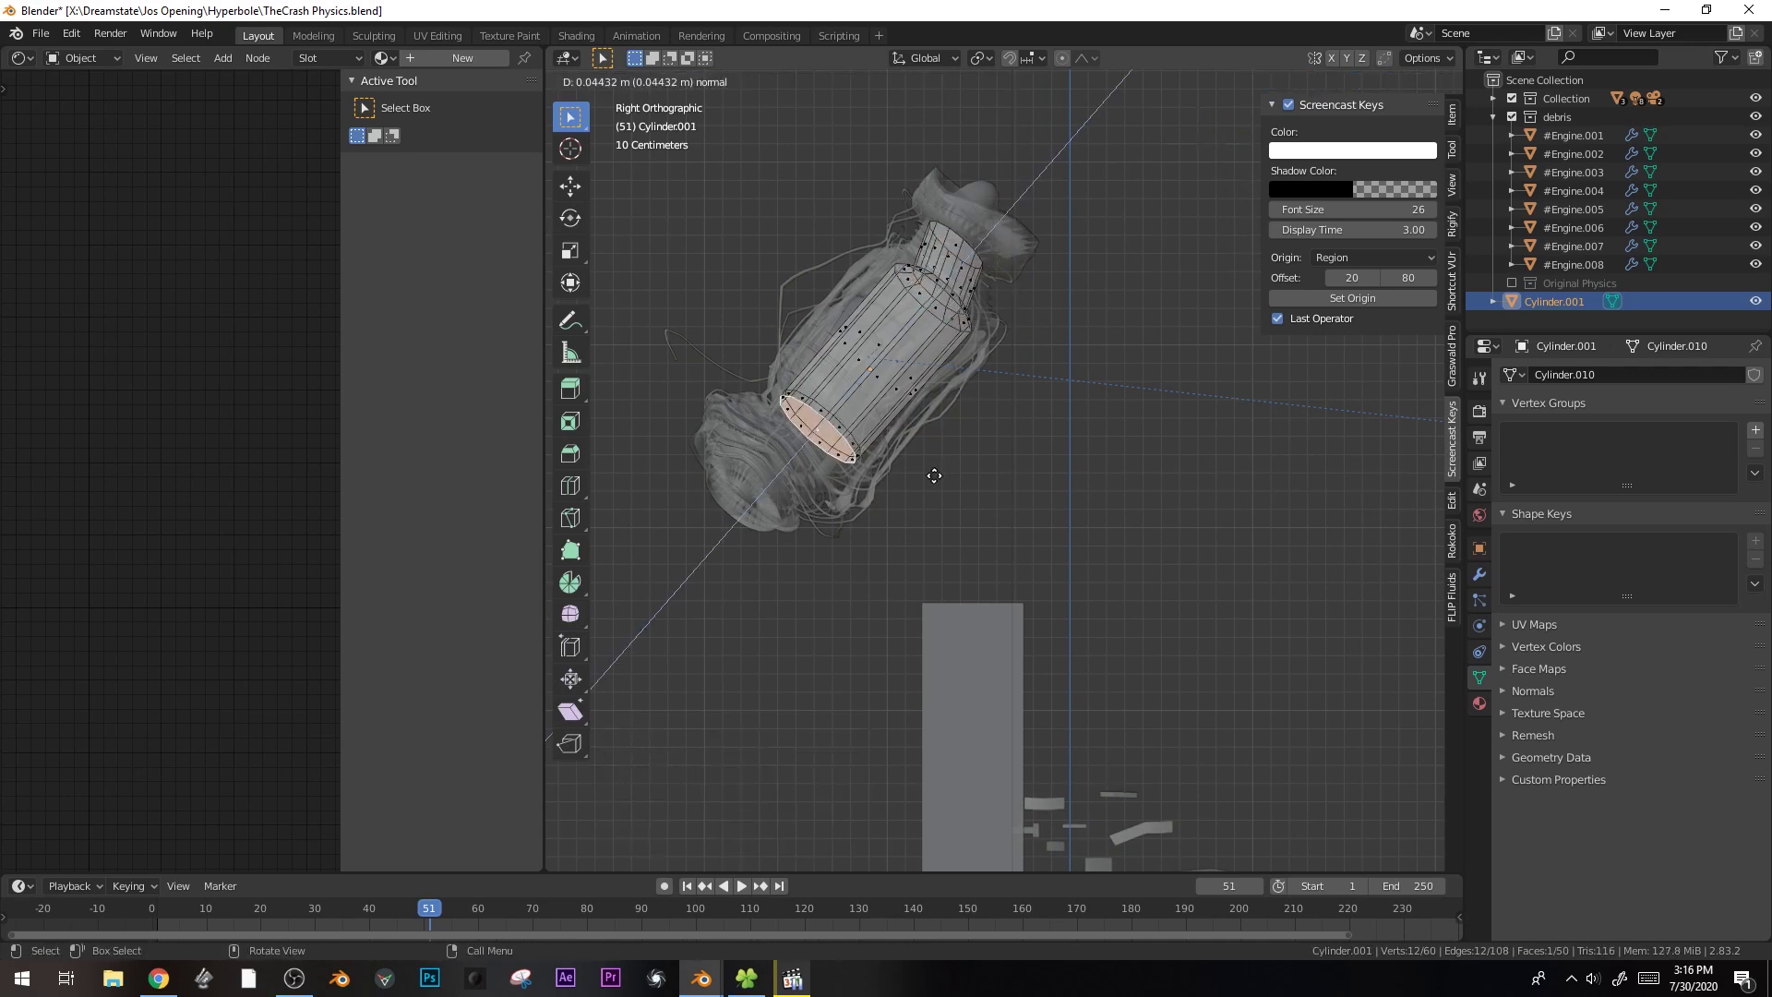
pyautogui.click(928, 476)
pyautogui.press('s')
pyautogui.click(896, 479)
pyautogui.press('e')
pyautogui.click(874, 484)
pyautogui.press('g')
pyautogui.click(865, 487)
pyautogui.press('r')
pyautogui.click(856, 496)
pyautogui.press('e')
pyautogui.click(843, 520)
pyautogui.press('s')
pyautogui.click(858, 529)
pyautogui.press('Tab')
# - Parent the shaped cylinder to the engine, keeping its transform
pyautogui.moveTo(845, 523); pyautogui.dragTo(794, 392, button='middle')
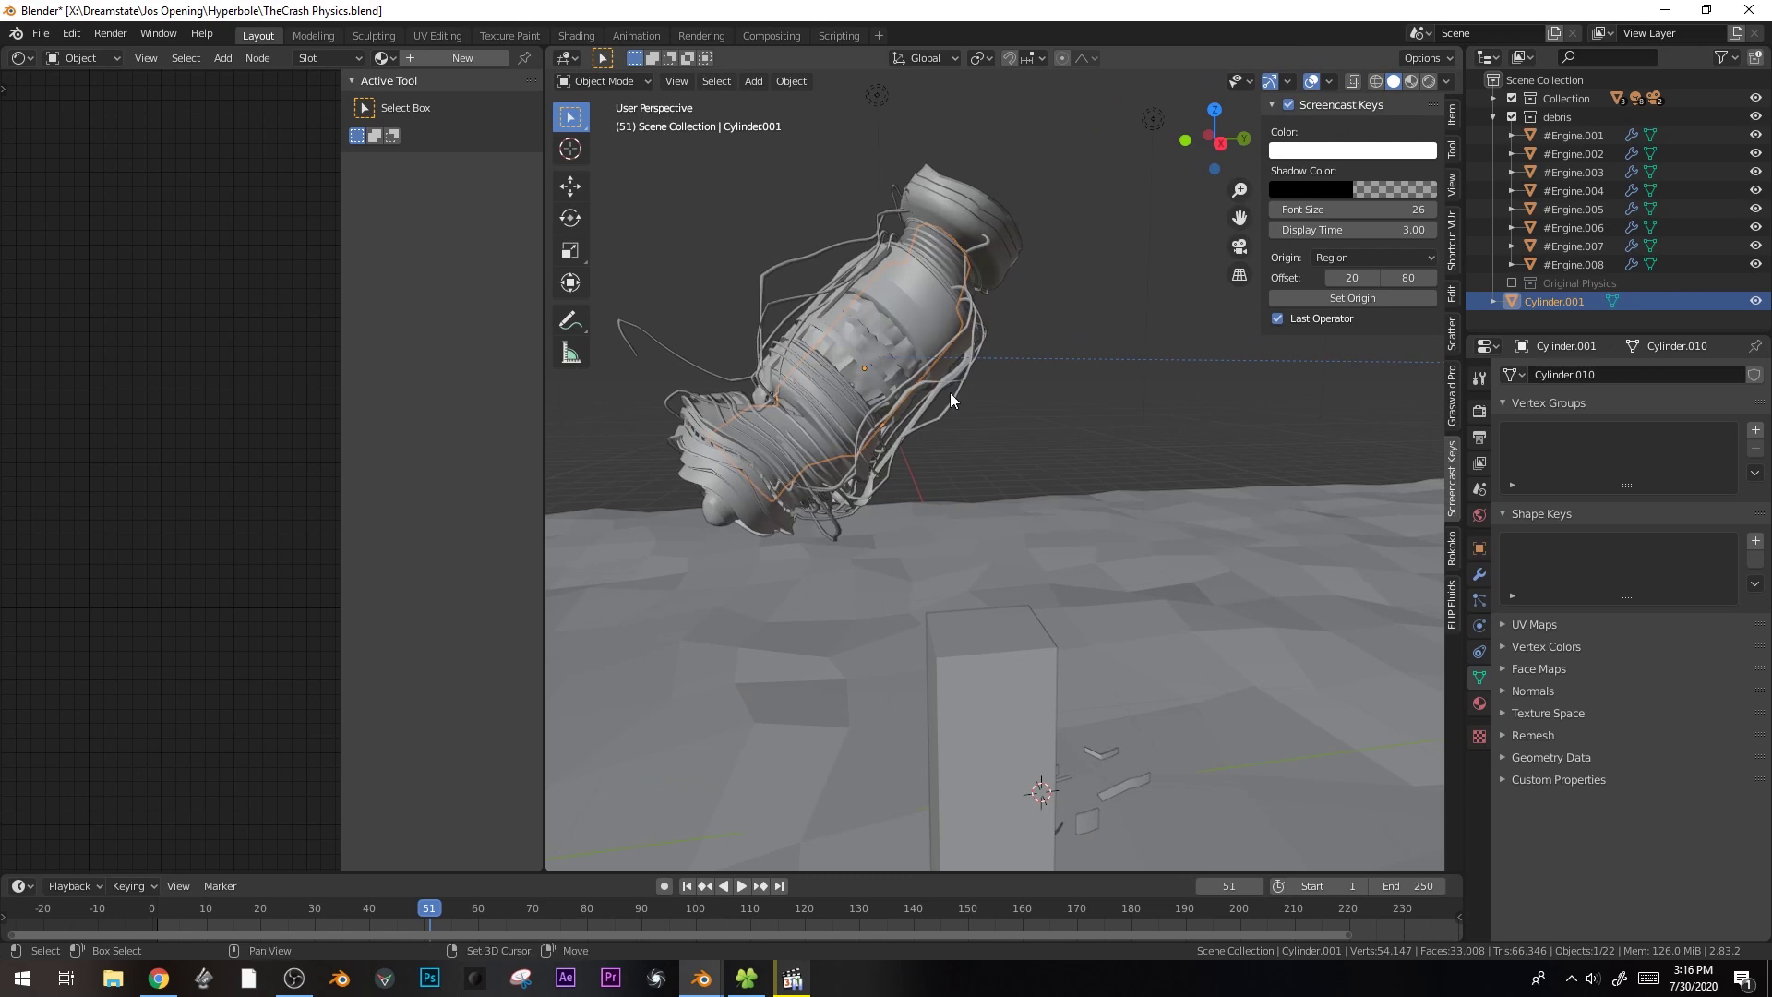
pyautogui.keyDown('shift'); pyautogui.click(950, 391); pyautogui.keyUp('shift')
pyautogui.hotkey('ctrl', 'p')
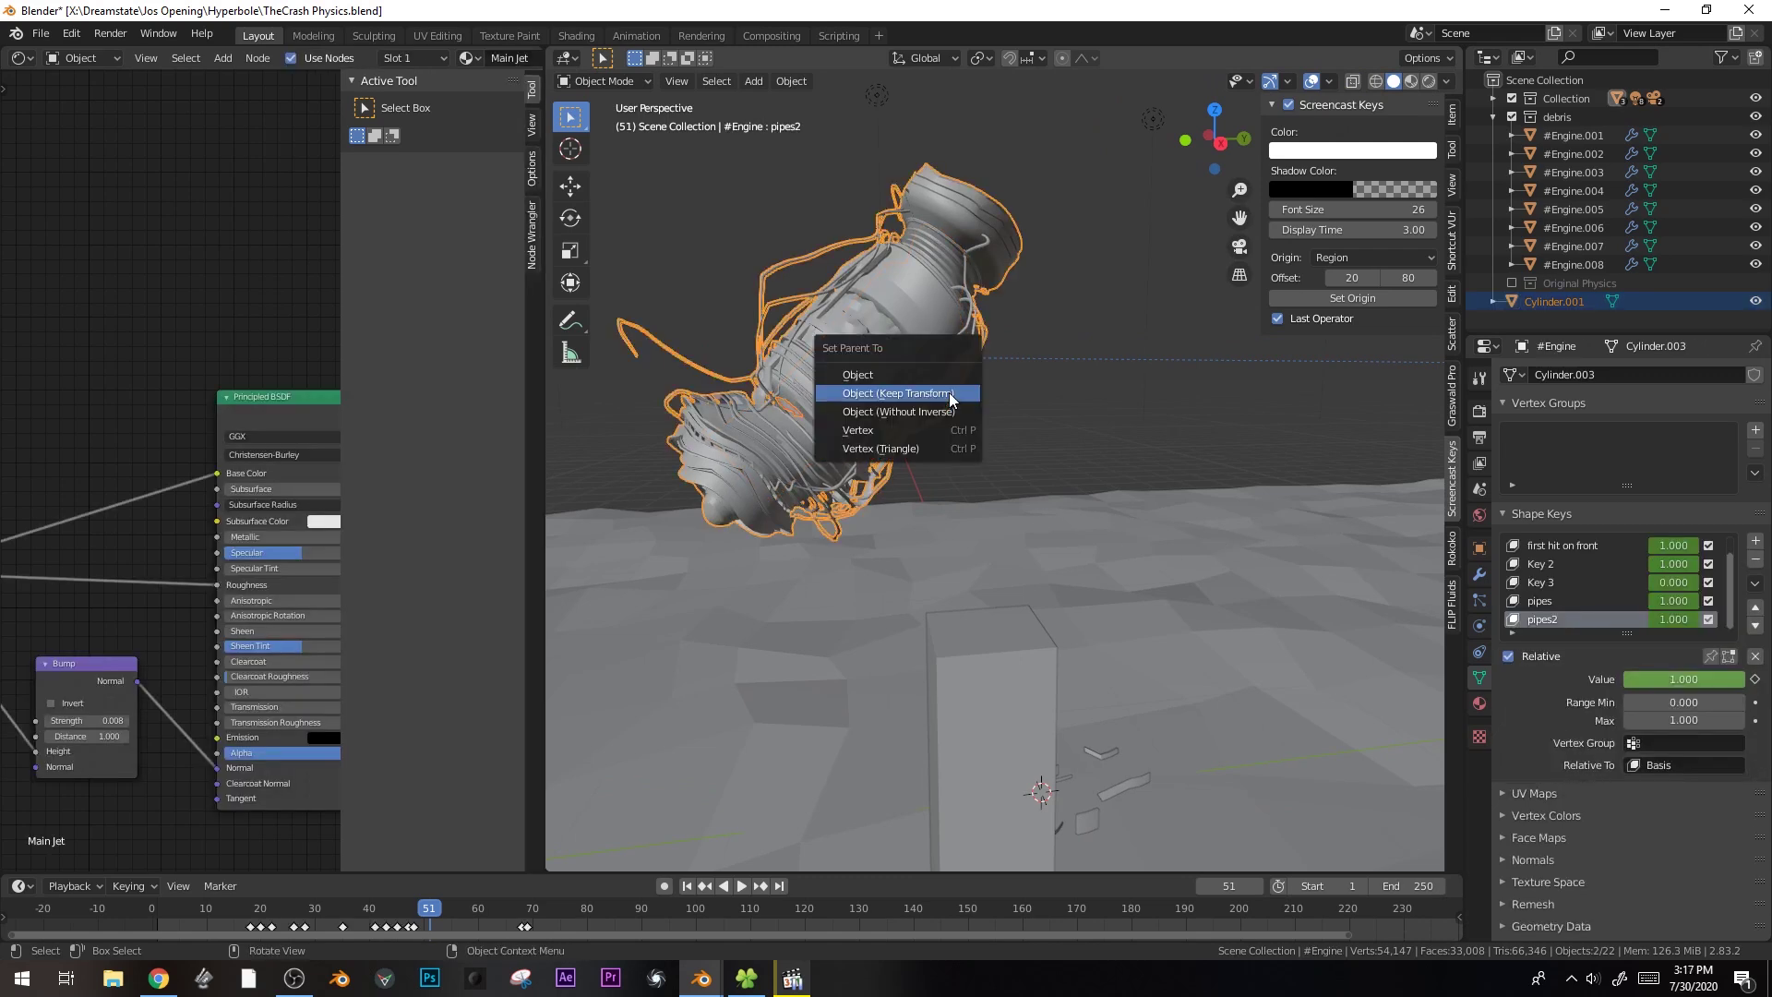
pyautogui.click(948, 391)
# - Add a particle system to the shaped cylinder and render its particles as instances of the debris collection
pyautogui.click(919, 319)
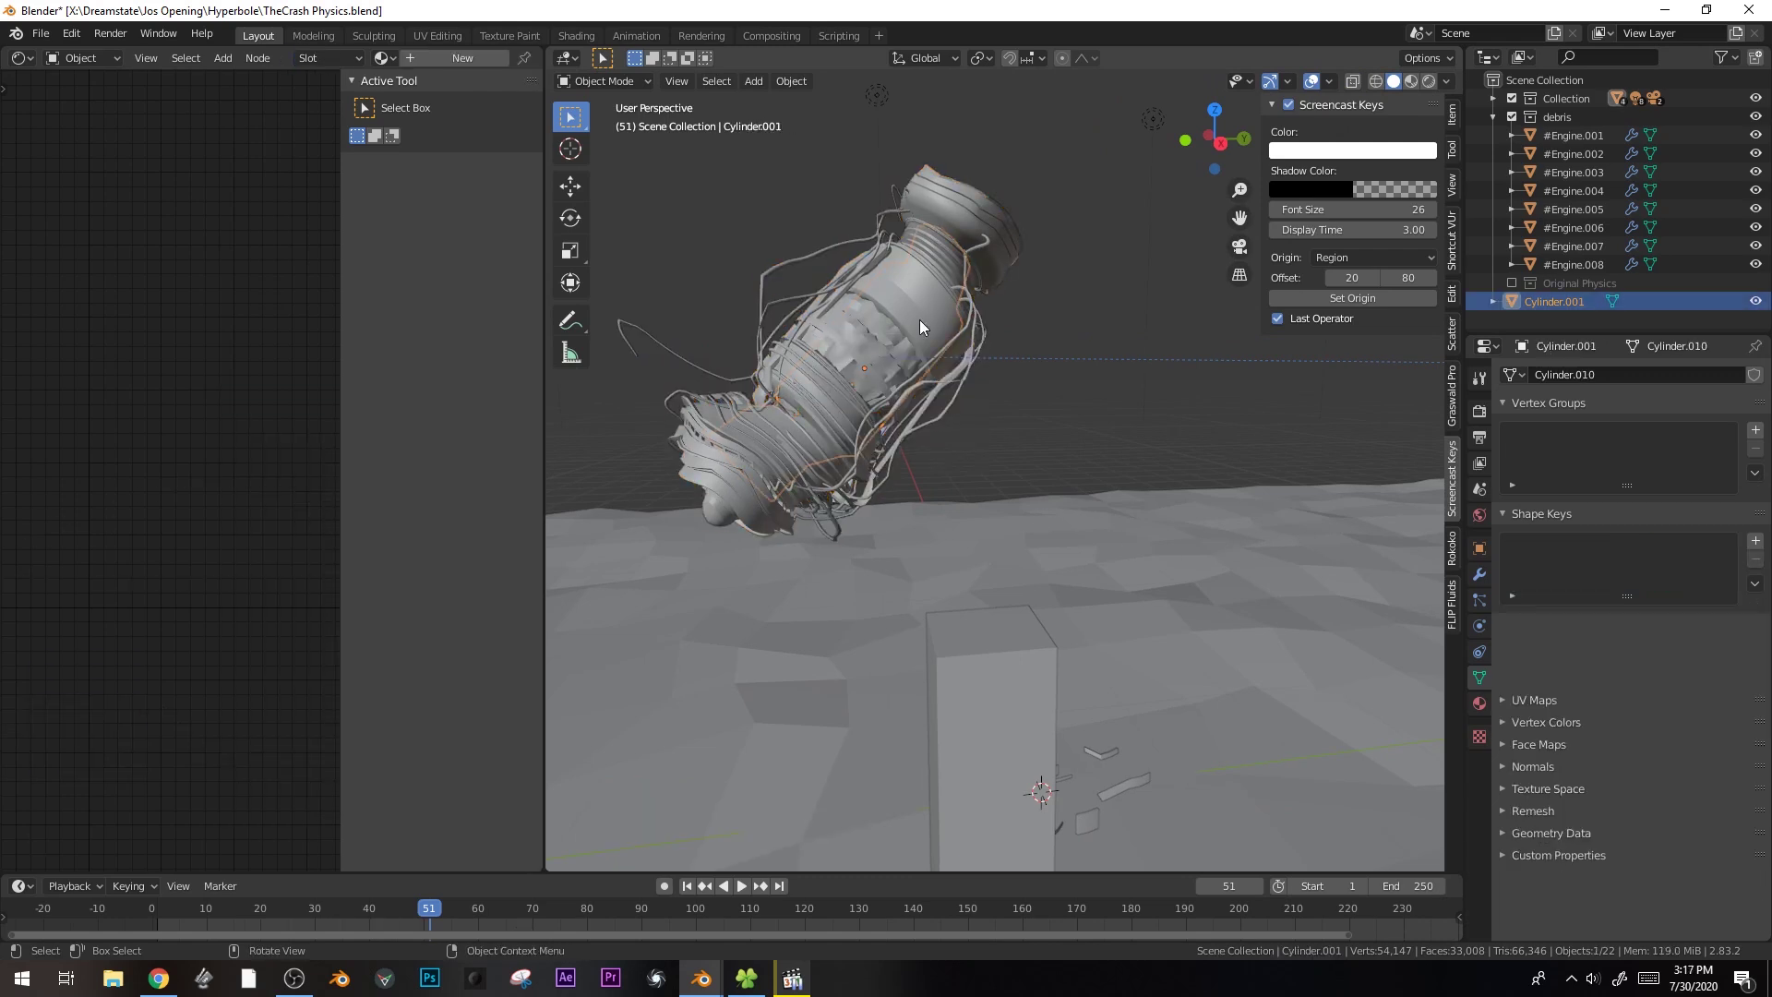
pyautogui.click(1480, 599)
pyautogui.click(1754, 379)
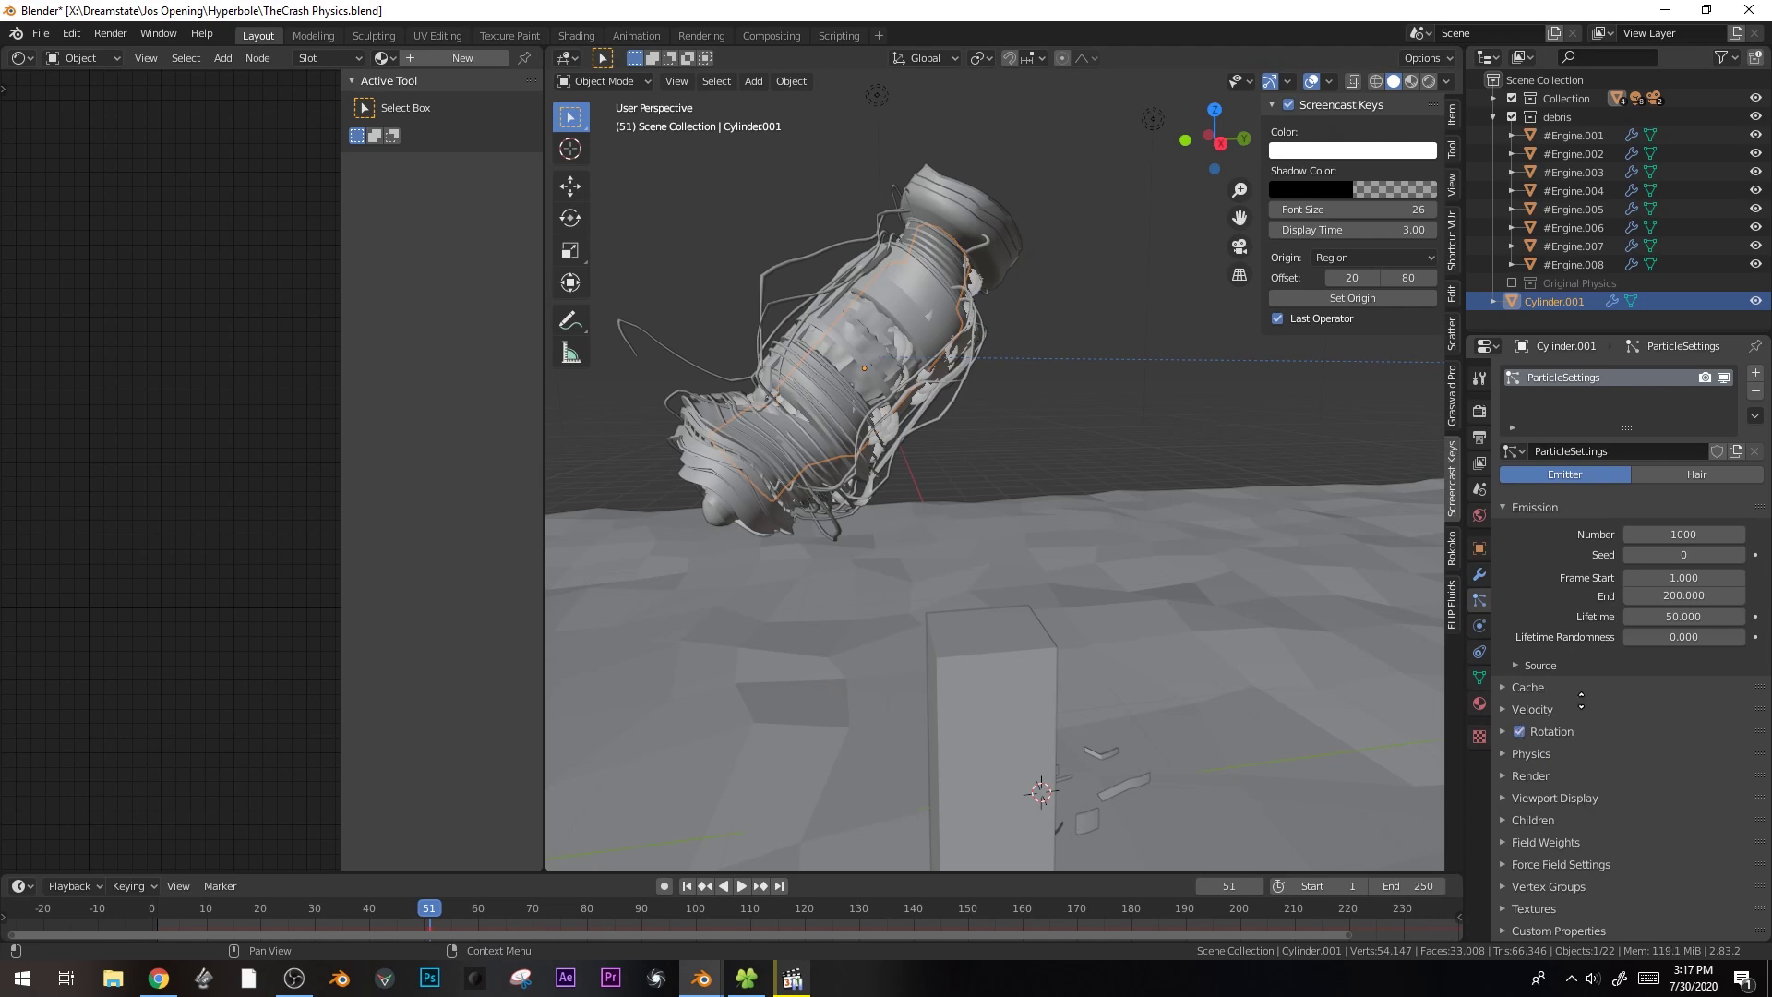
pyautogui.click(1523, 775)
pyautogui.scroll(-5, 1624, 683)
pyautogui.click(1674, 631)
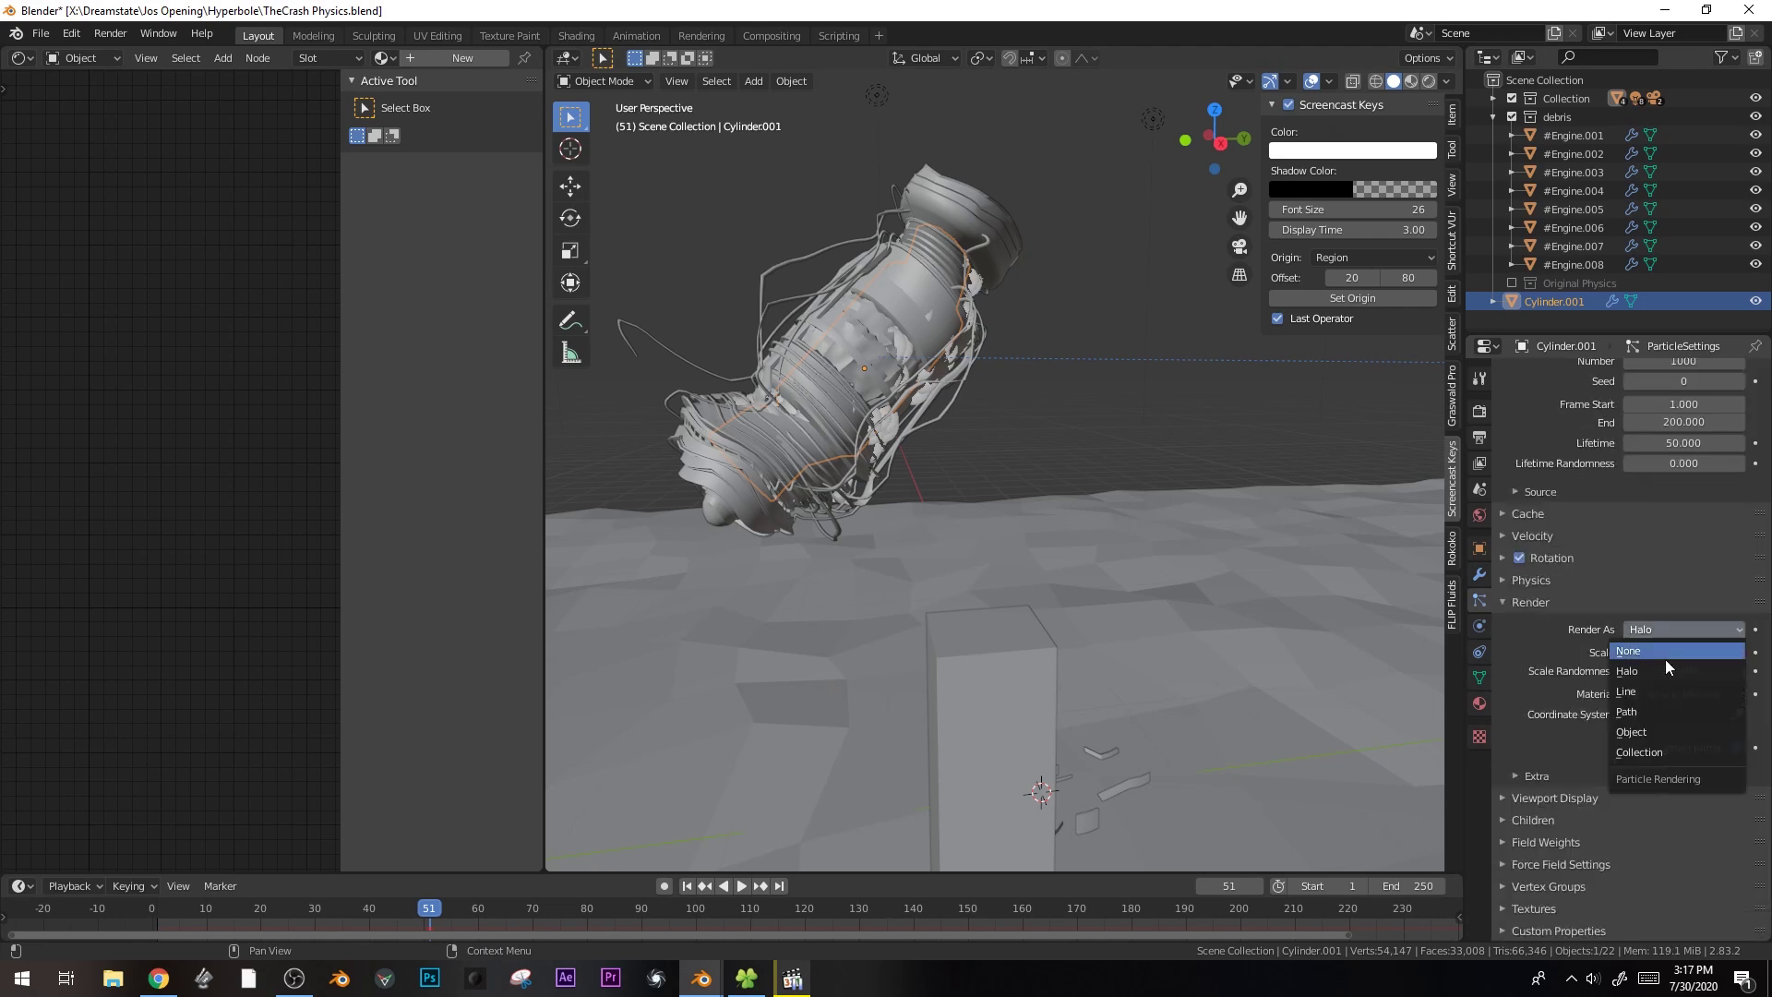
pyautogui.click(1654, 751)
pyautogui.click(1670, 763)
pyautogui.click(1599, 593)
# - Set the particle render scale to 2.300 and show the scene in material preview shading
pyautogui.moveTo(1684, 652); pyautogui.dragTo(1744, 652)
pyautogui.moveTo(1014, 415); pyautogui.dragTo(1115, 443, button='middle')
pyautogui.press('z')
pyautogui.click(1120, 551)
pyautogui.moveTo(1105, 523); pyautogui.dragTo(945, 507, button='middle')
pyautogui.scroll(-3, 1588, 716)
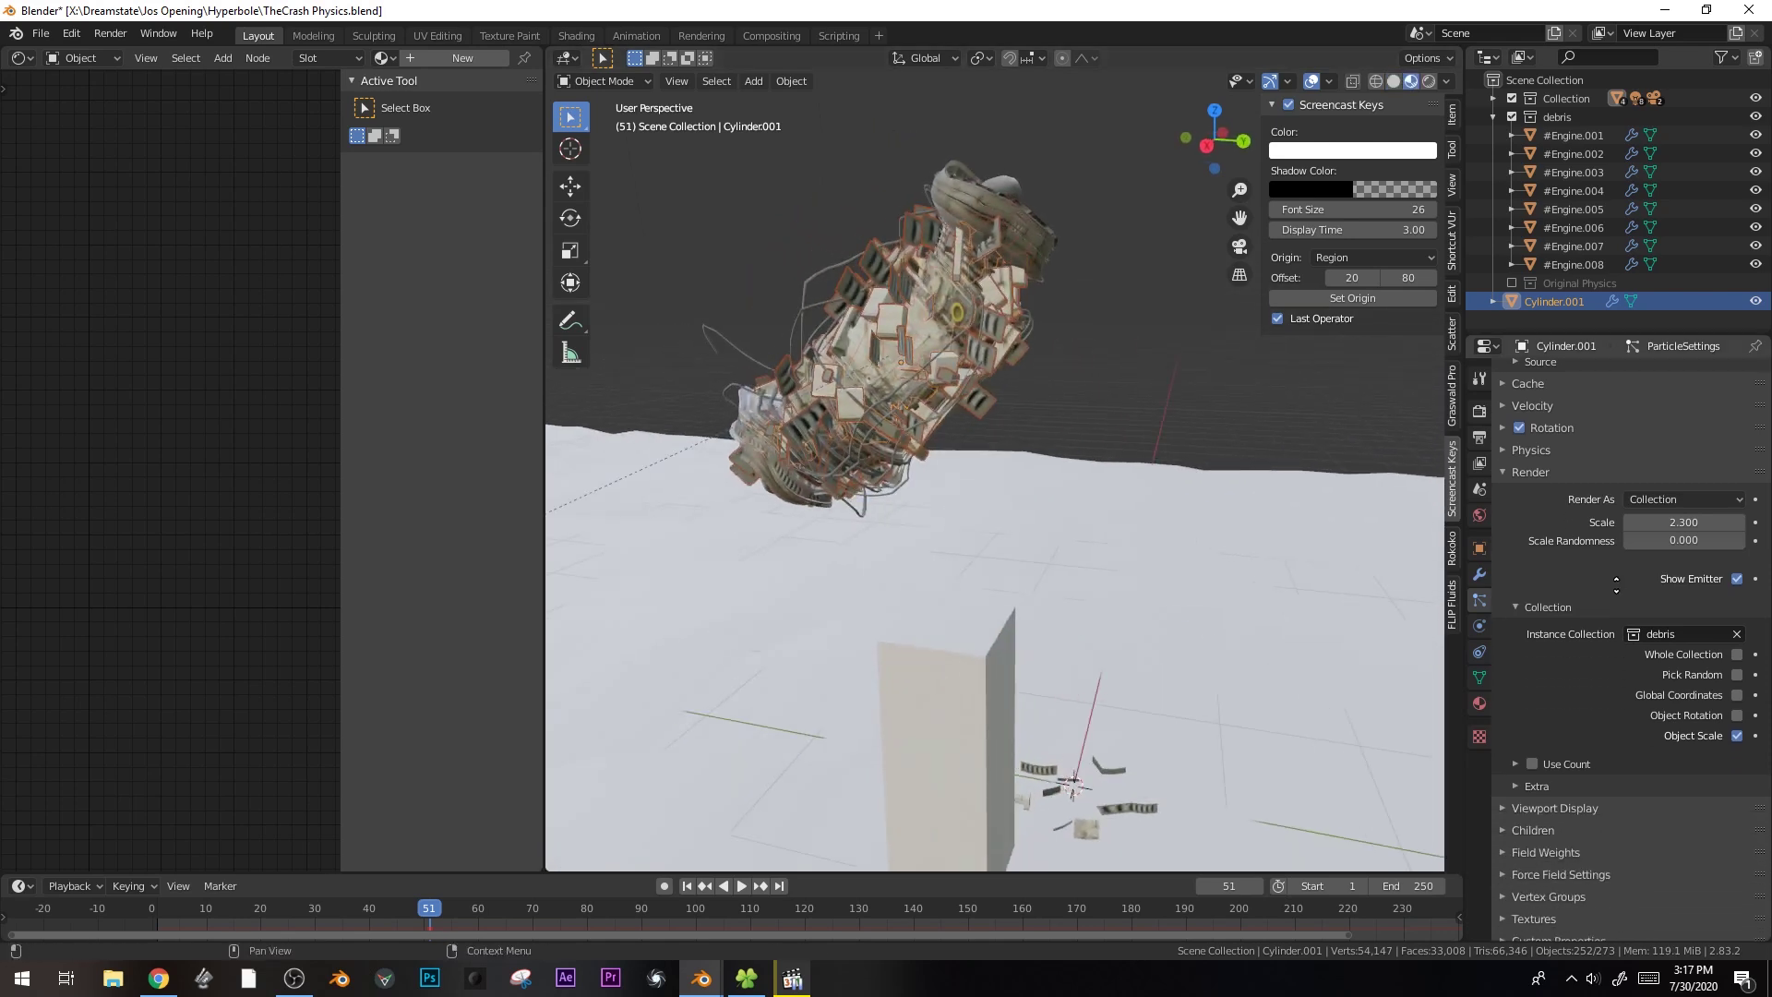
# - Try instancing the whole debris collection per particle, then try picking its pieces at random
pyautogui.click(1738, 655)
pyautogui.scroll(-6, 1054, 435)
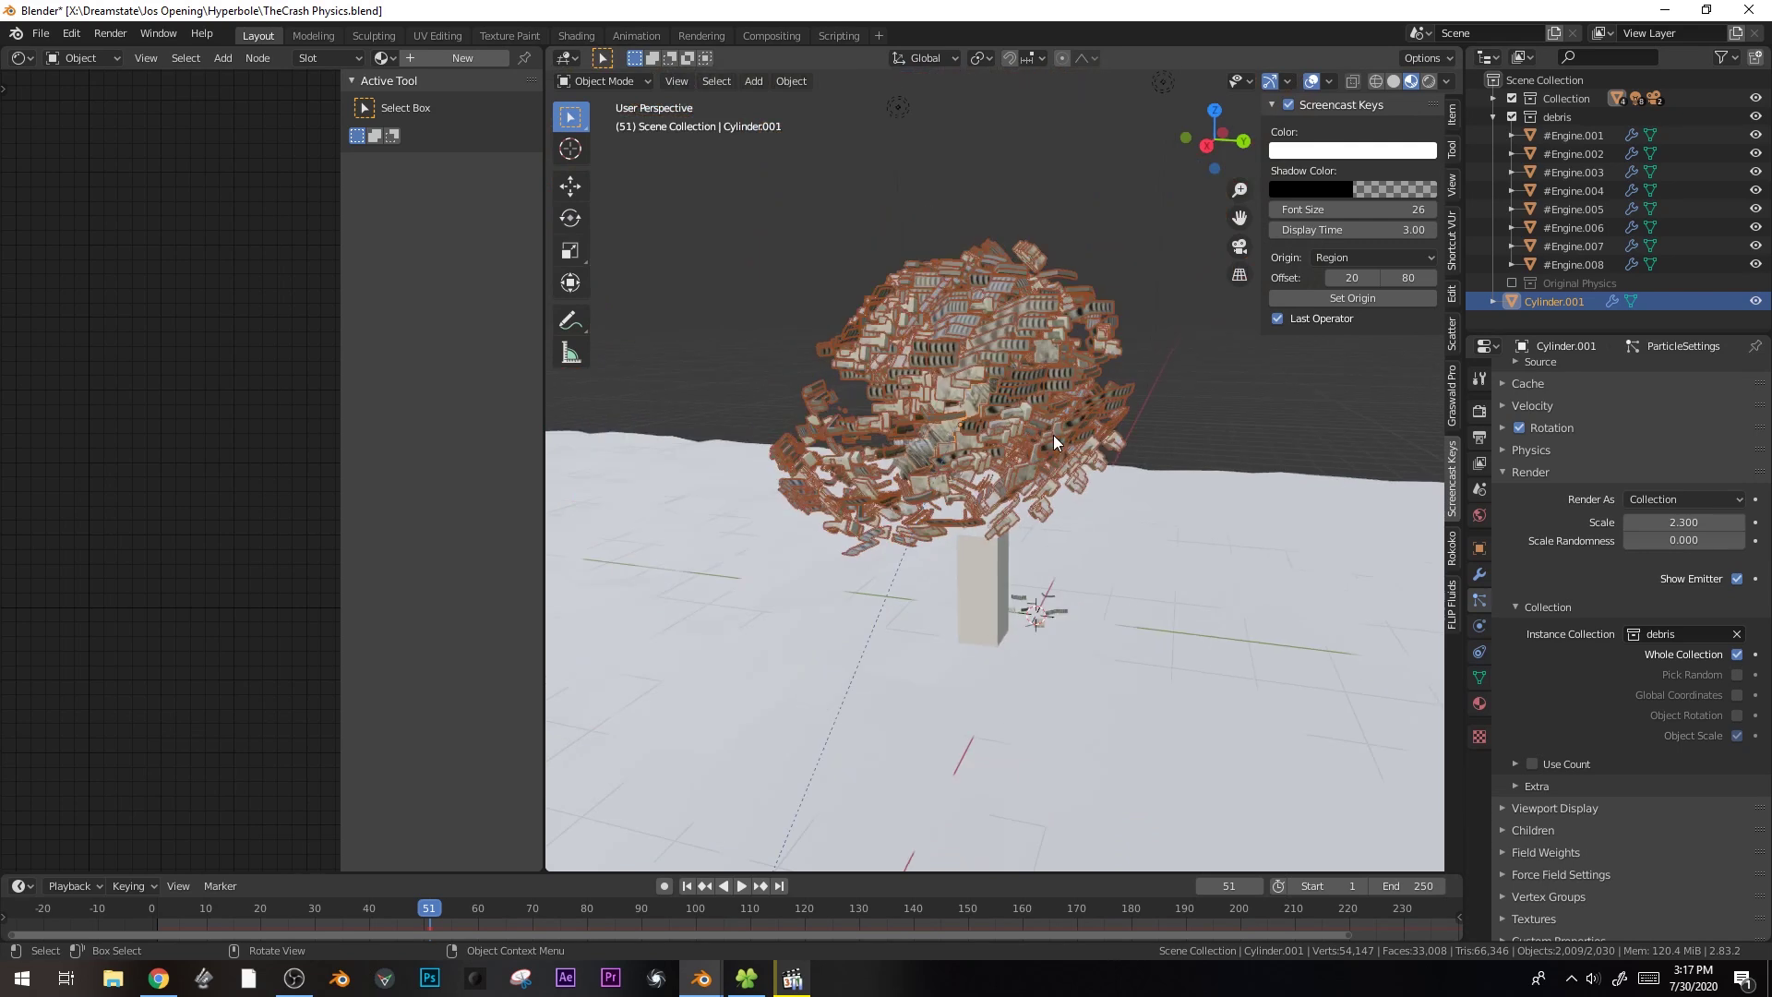
pyautogui.click(1738, 654)
pyautogui.click(1738, 675)
pyautogui.moveTo(1024, 441); pyautogui.dragTo(1116, 414, button='middle')
pyautogui.scroll(2, 1116, 413)
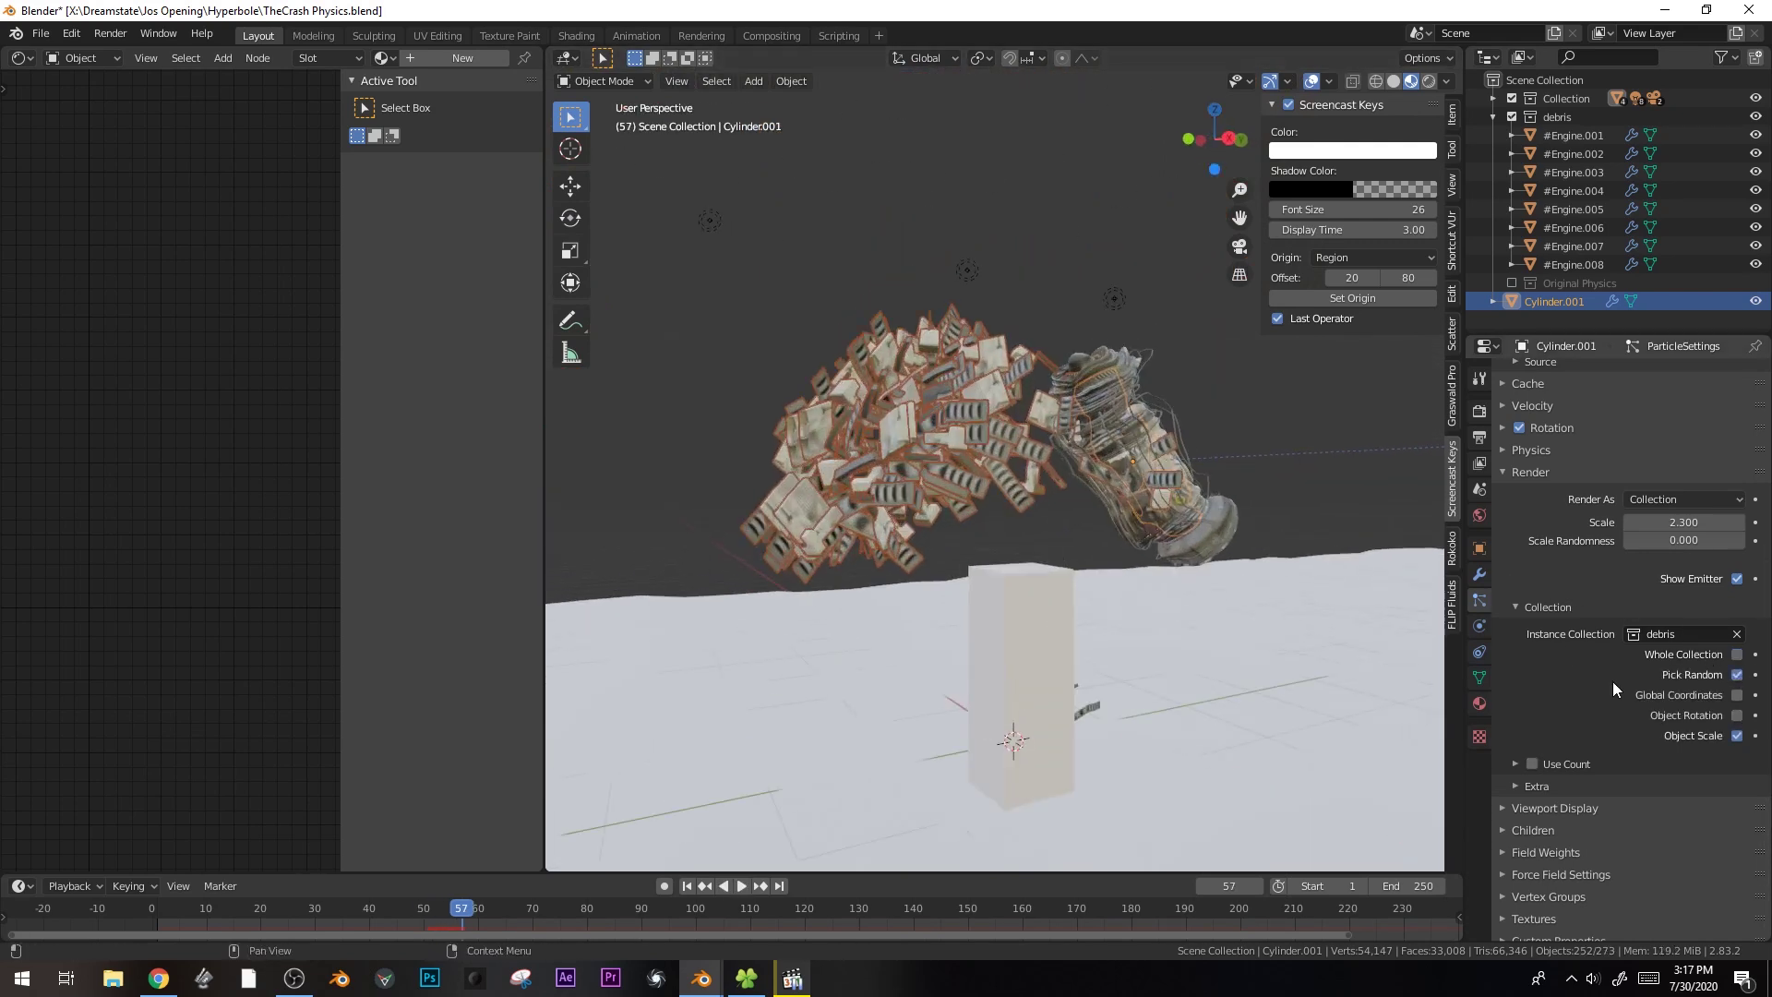
# - Turn off Pick Random and try the Object Rotation and Object Scale options on the debris particles
pyautogui.click(1738, 655)
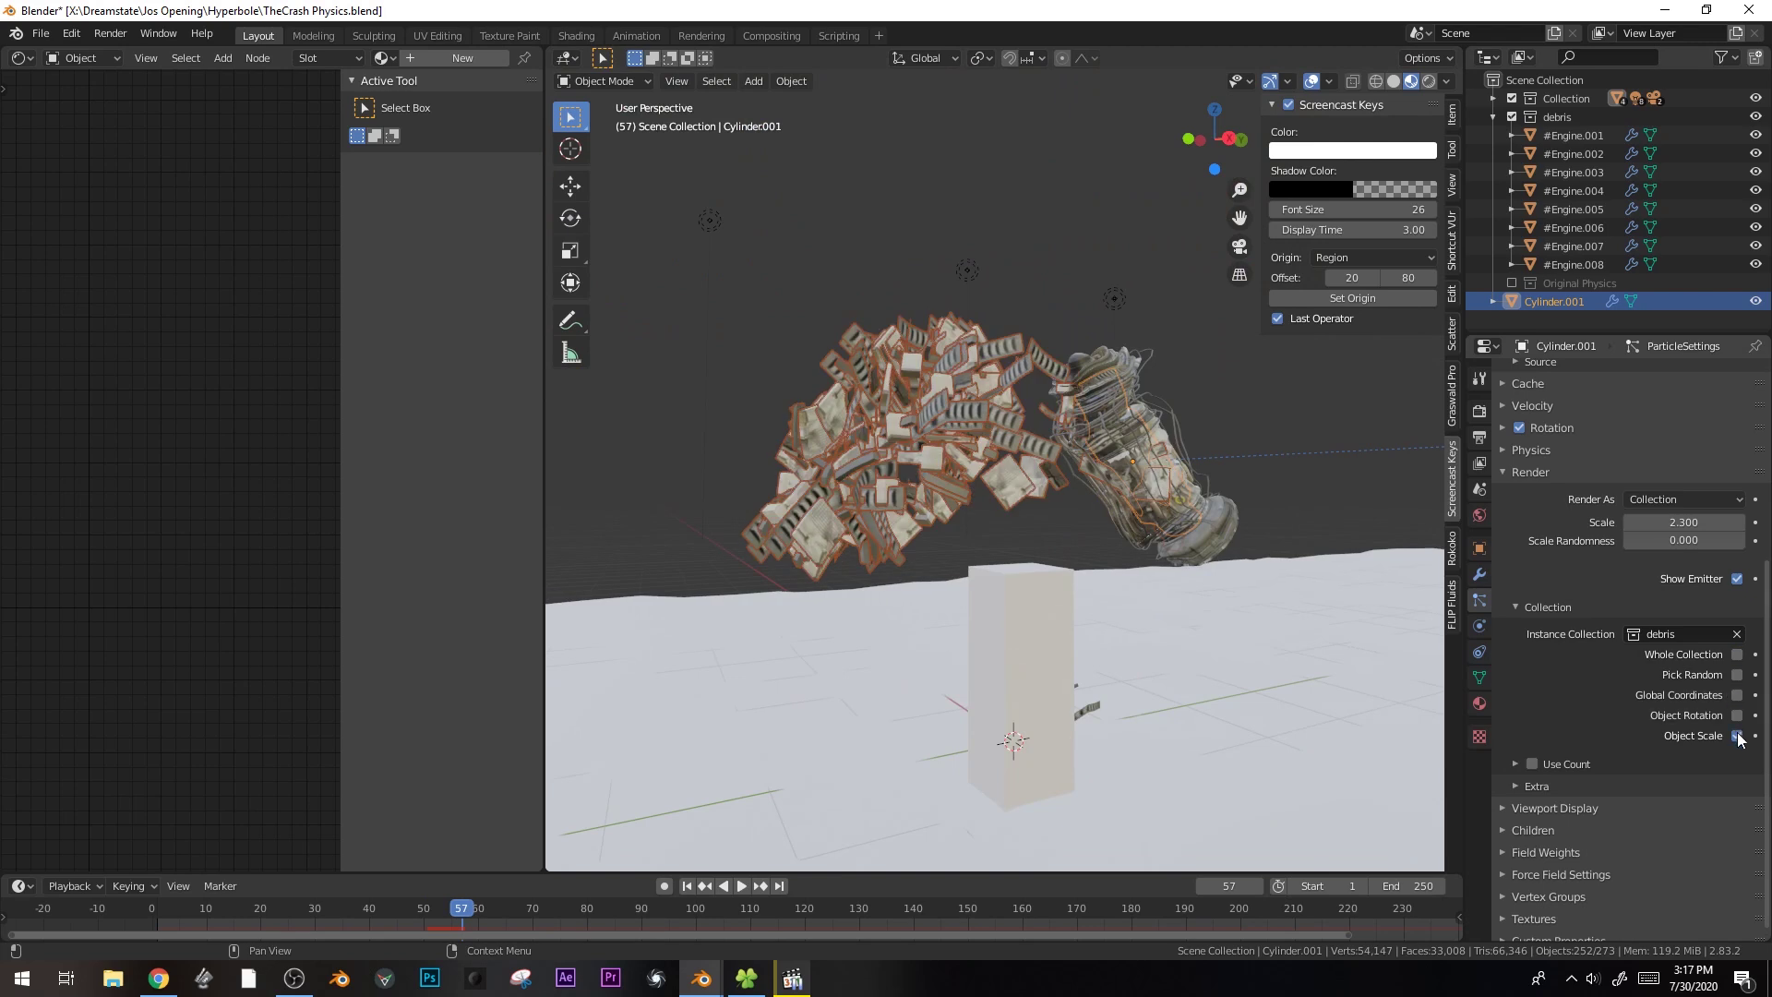
pyautogui.click(1737, 716)
pyautogui.click(1738, 717)
pyautogui.click(1738, 736)
pyautogui.click(1738, 735)
pyautogui.click(1738, 736)
# - Enable Whole Collection for the debris particles and play the animation to check the emission
pyautogui.click(1740, 657)
pyautogui.moveTo(1224, 507); pyautogui.dragTo(1135, 508, button='middle')
pyautogui.press('space')
pyautogui.scroll(-5, 1144, 522)
pyautogui.press('space')
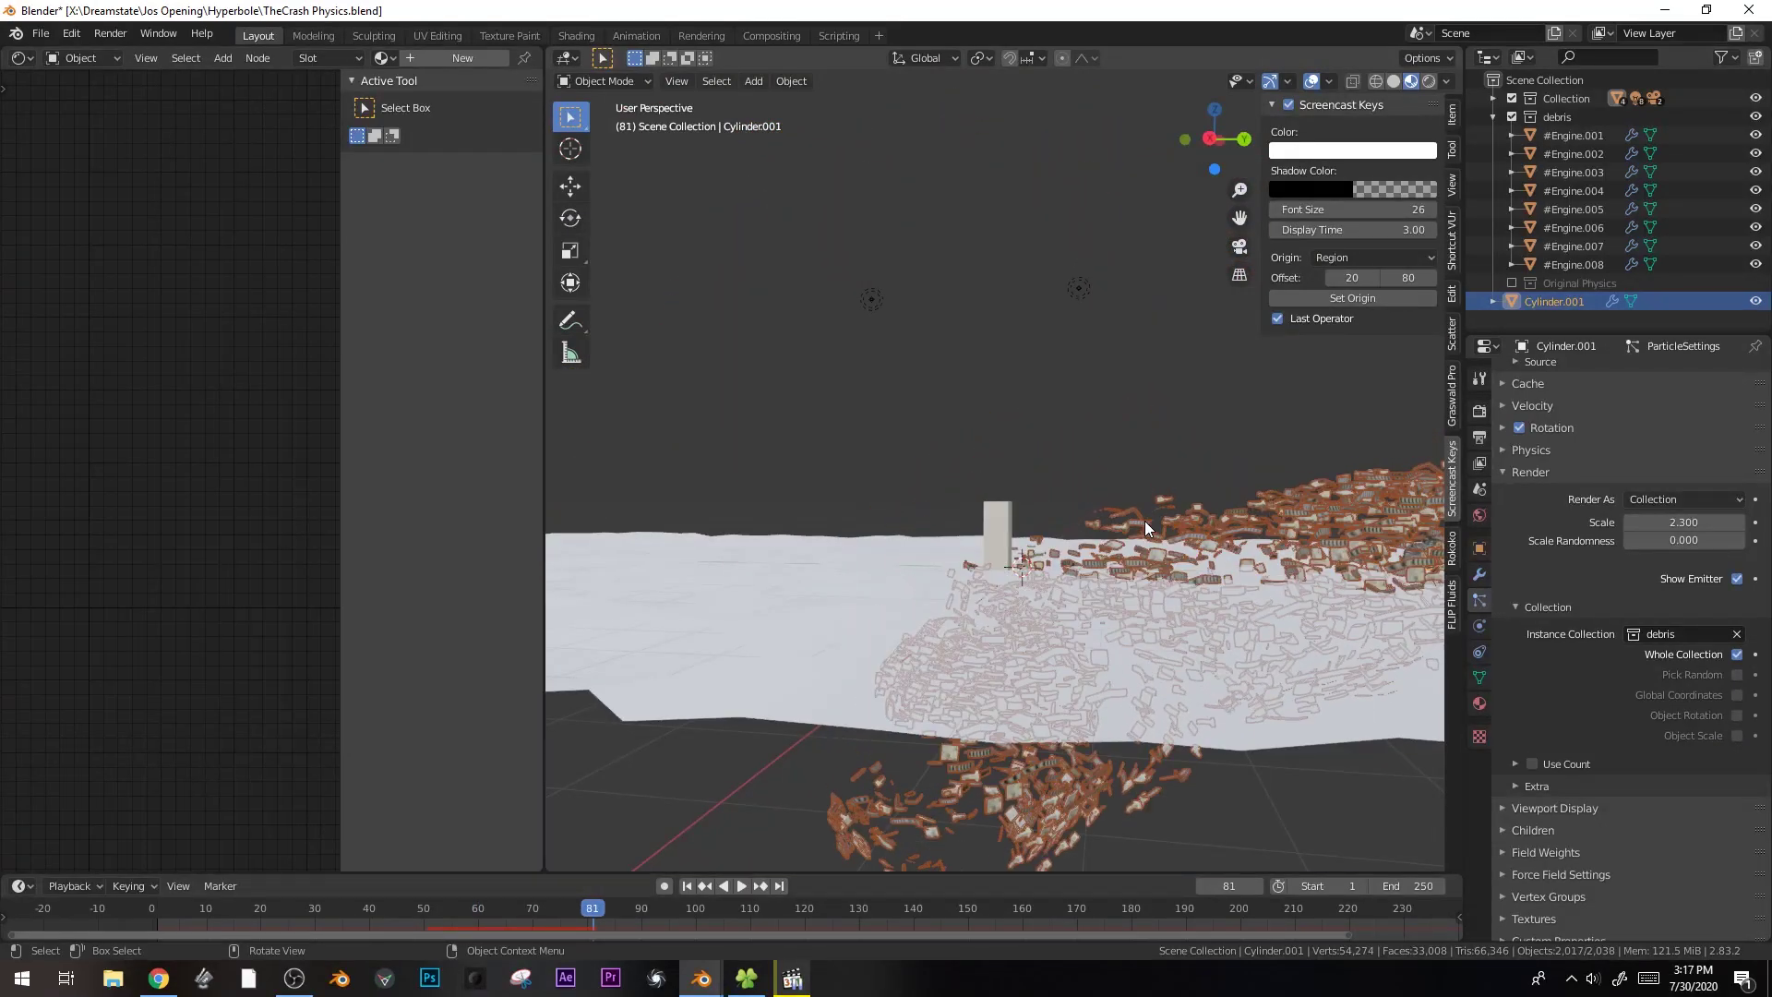
# - Look through the camera and play, then step through the debris emission from the start of the timeline
pyautogui.press('KP_0')
pyautogui.moveTo(535, 909); pyautogui.dragTo(115, 894)
pyautogui.press('space')
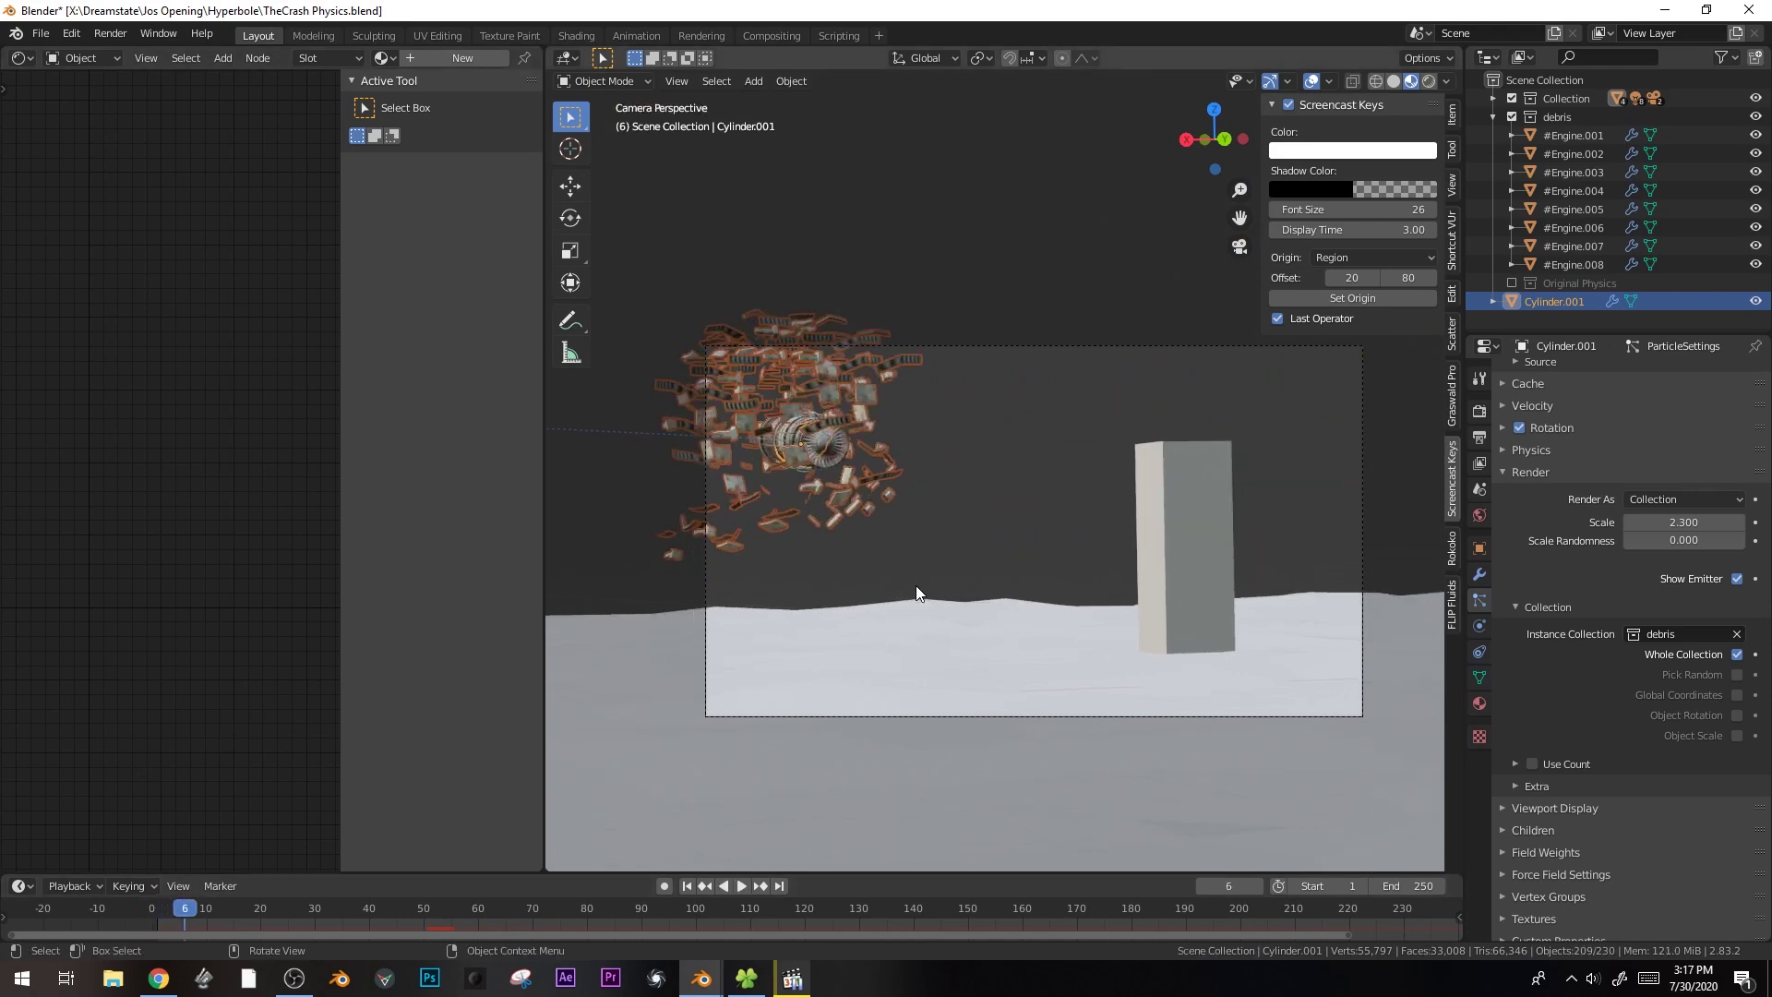
pyautogui.press('space')
pyautogui.press('Right')
pyautogui.press('Right')
pyautogui.press('Right')
pyautogui.press('Right')
pyautogui.press('Right')
pyautogui.press('Right')
pyautogui.press('Right')
pyautogui.press('Right')
pyautogui.press('Right')
pyautogui.press('Right')
pyautogui.press('Right')
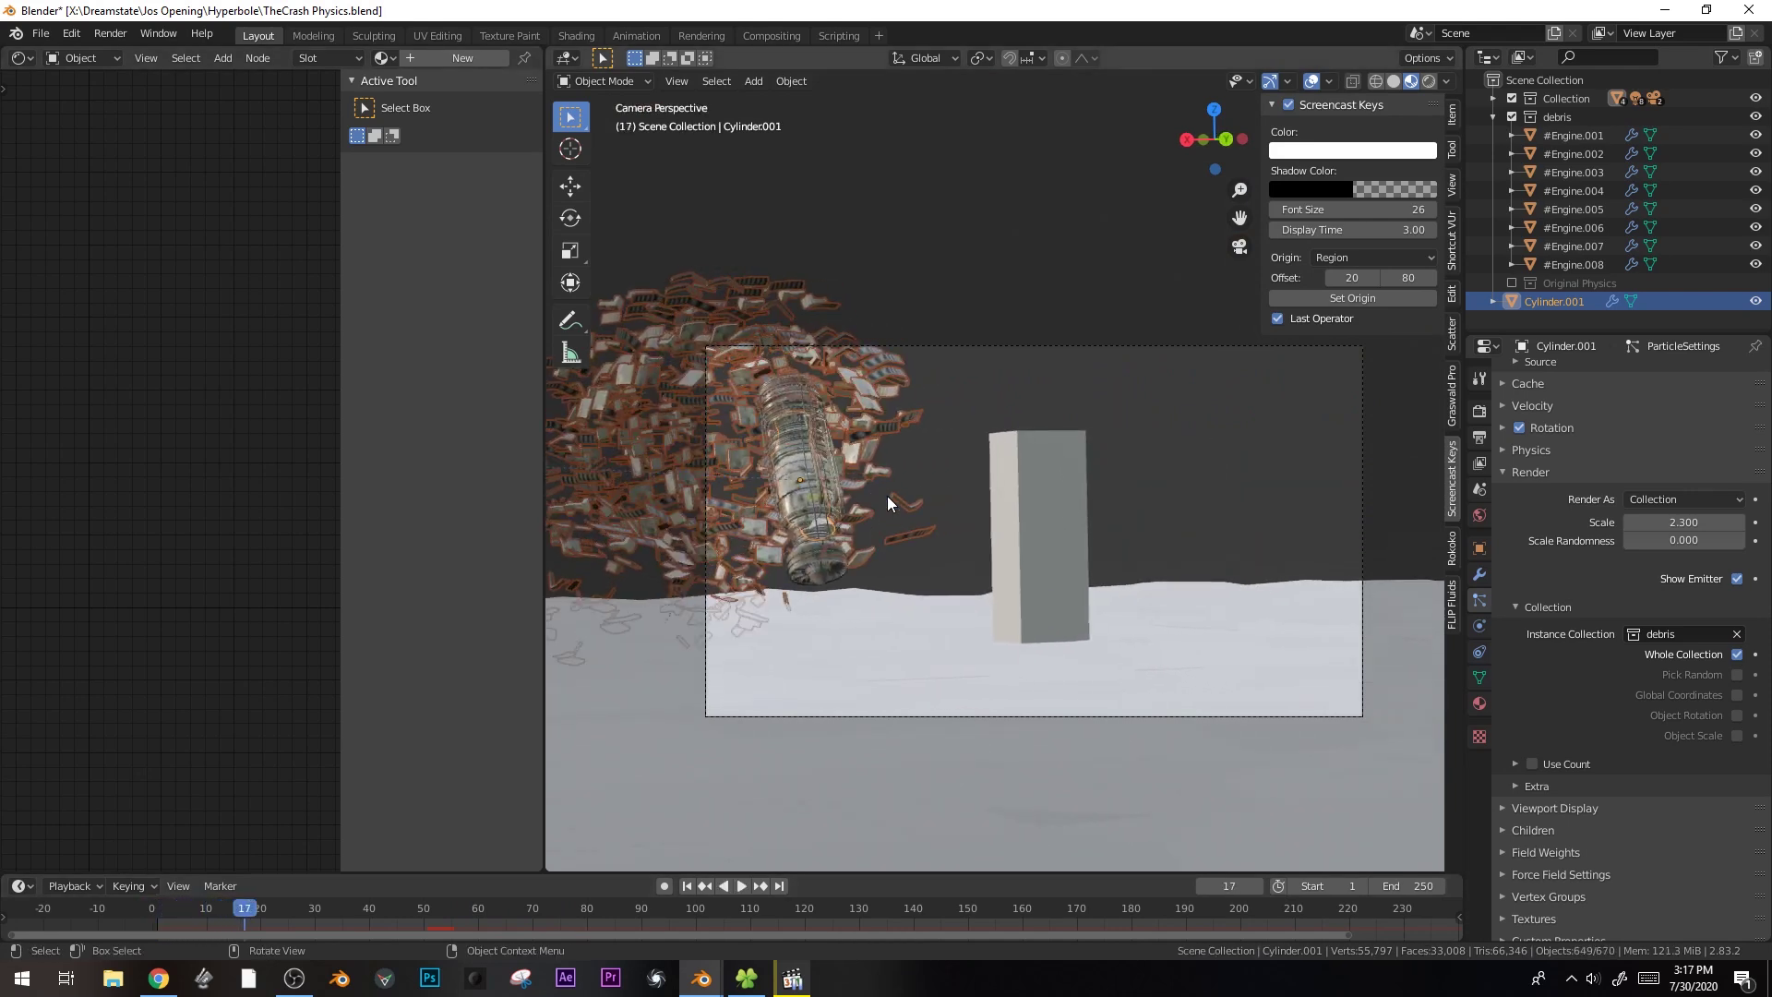
pyautogui.press('Right')
pyautogui.press('Right')
pyautogui.press('Right')
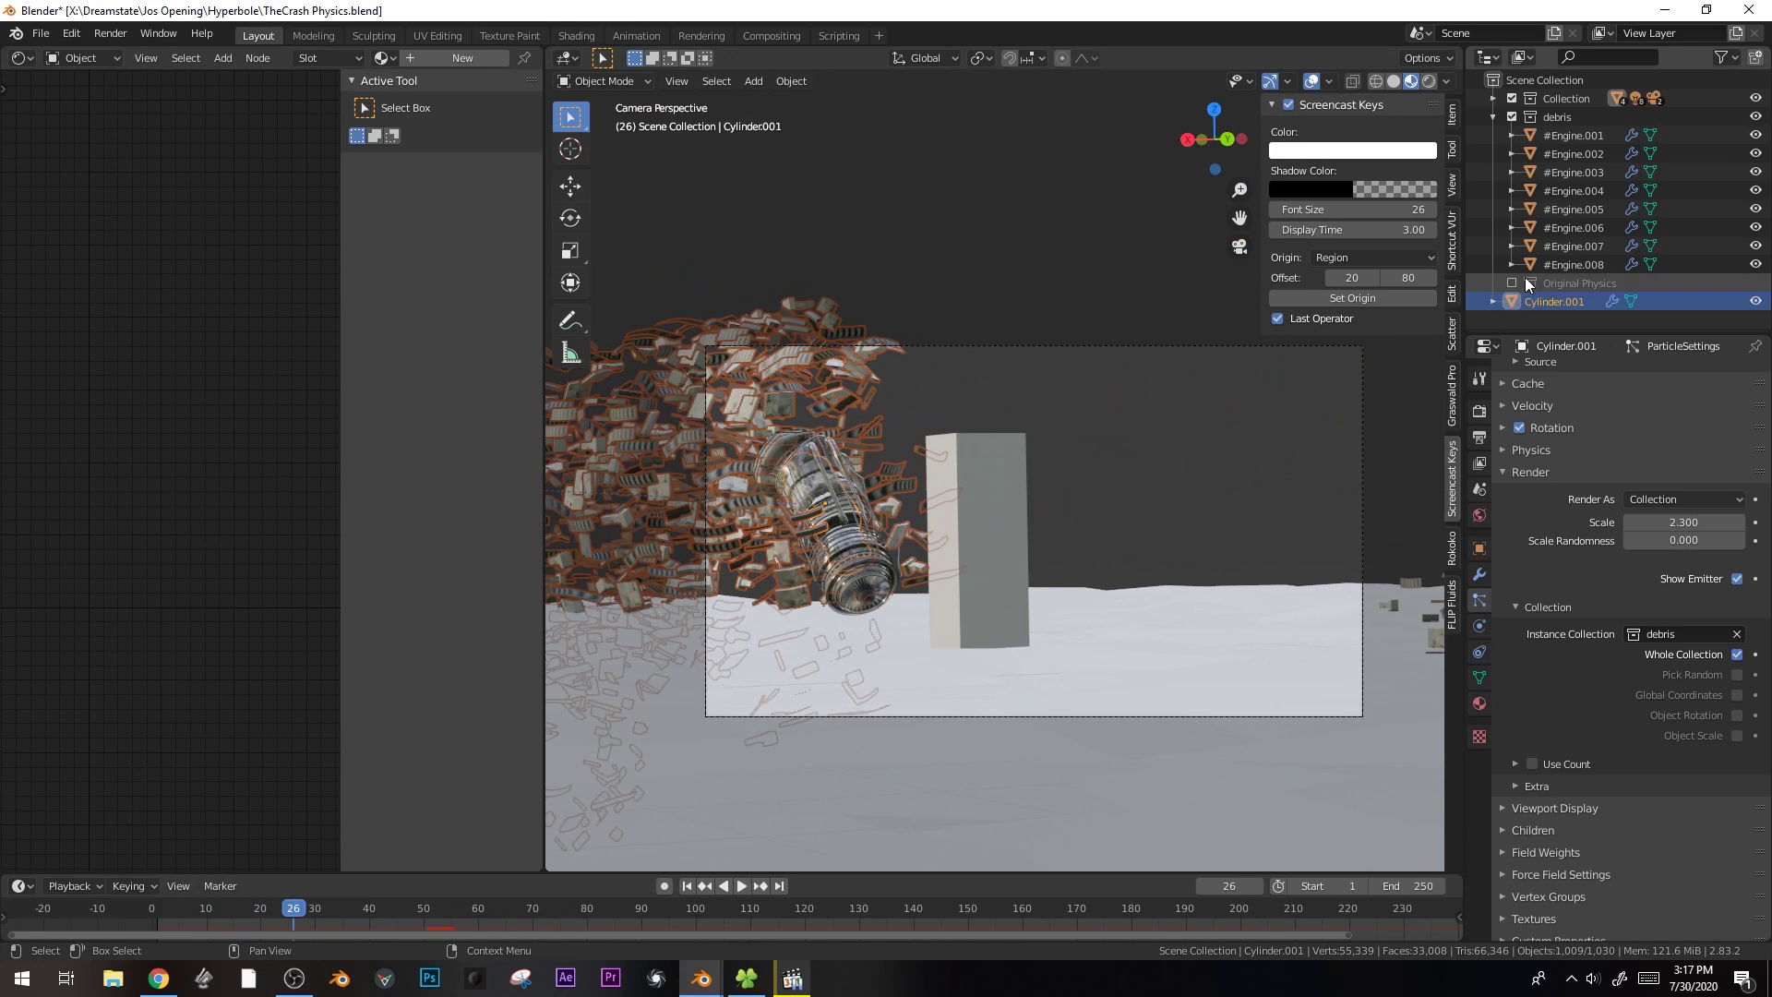
# - Select all the engine debris pieces beside the scene and apply their scale
pyautogui.click(1494, 117)
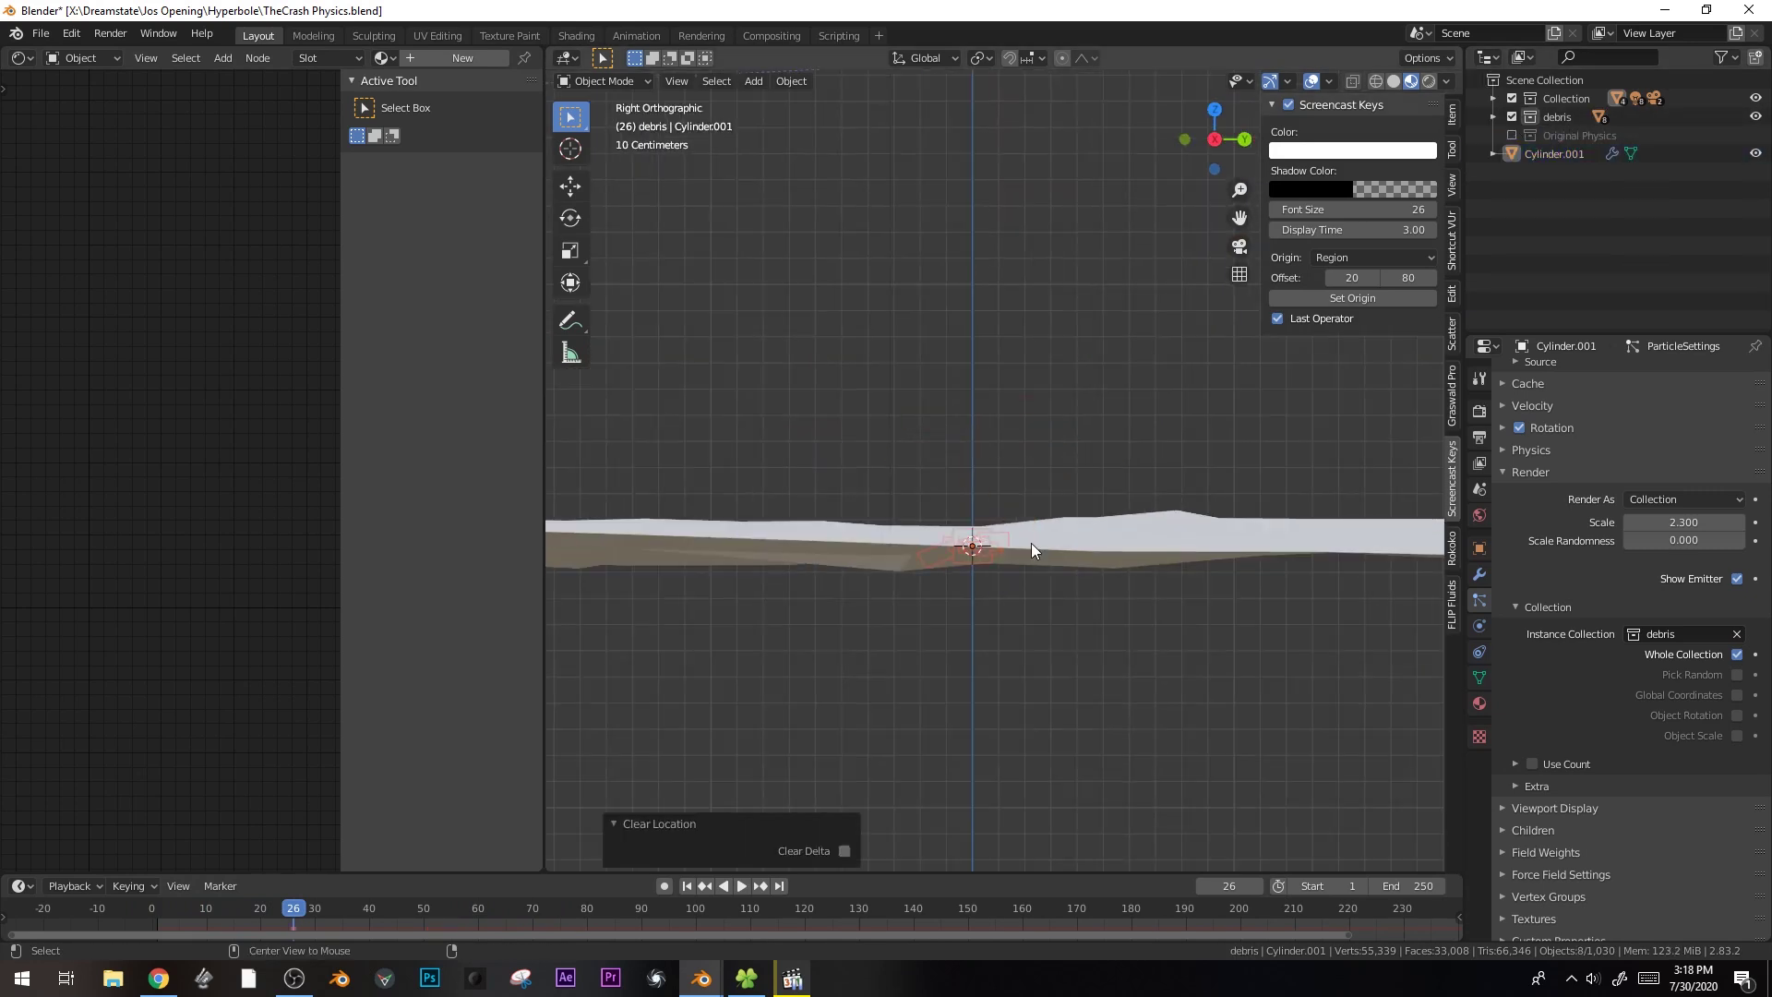
pyautogui.scroll(-1, 1040, 491)
pyautogui.moveTo(1039, 491); pyautogui.dragTo(1138, 597, button='middle')
pyautogui.press('KP_Decimal')
pyautogui.scroll(-3, 1054, 596)
pyautogui.hotkey('ctrl', 'a')
pyautogui.click(1137, 596)
pyautogui.hotkey('ctrl', 'a')
pyautogui.click(1138, 596)
pyautogui.scroll(-8, 1068, 612)
pyautogui.moveTo(1069, 612); pyautogui.dragTo(1069, 612, button='middle')
# - Look through the camera and play the animation to check the debris emission
pyautogui.press('KP_0')
pyautogui.press('space')
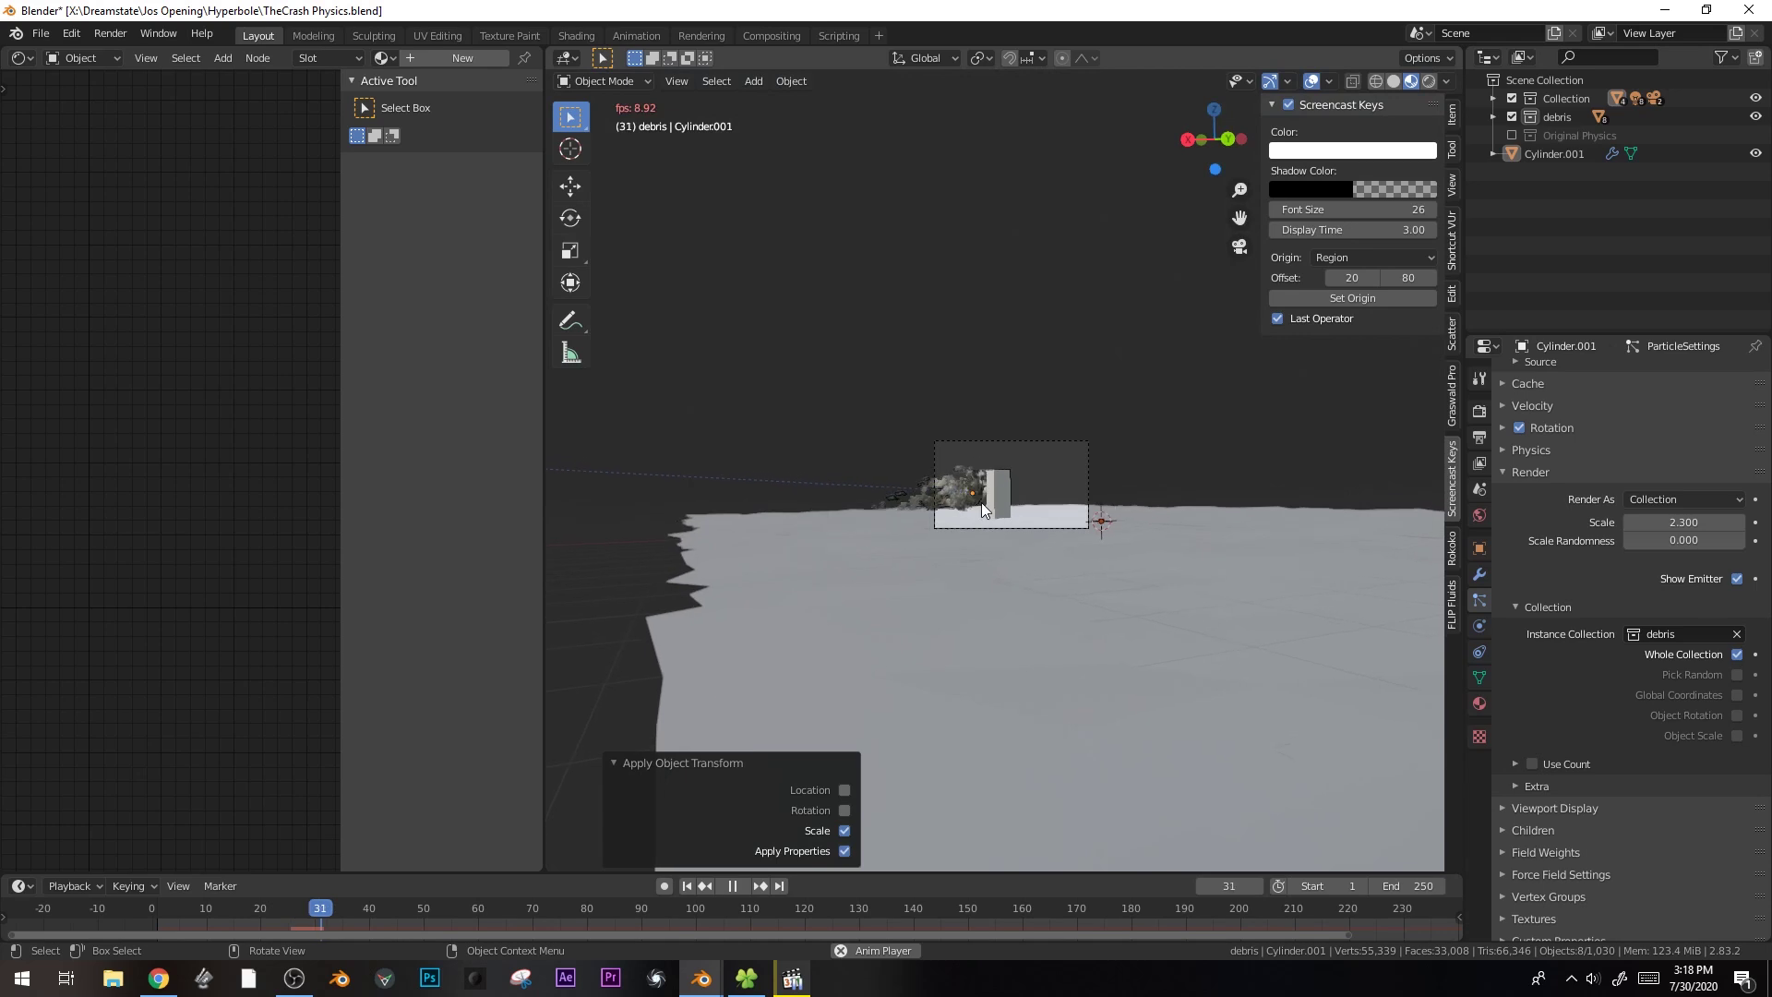
pyautogui.press('space')
# - Switch the render engine to Eevee and turn off viewport denoising
pyautogui.click(1479, 411)
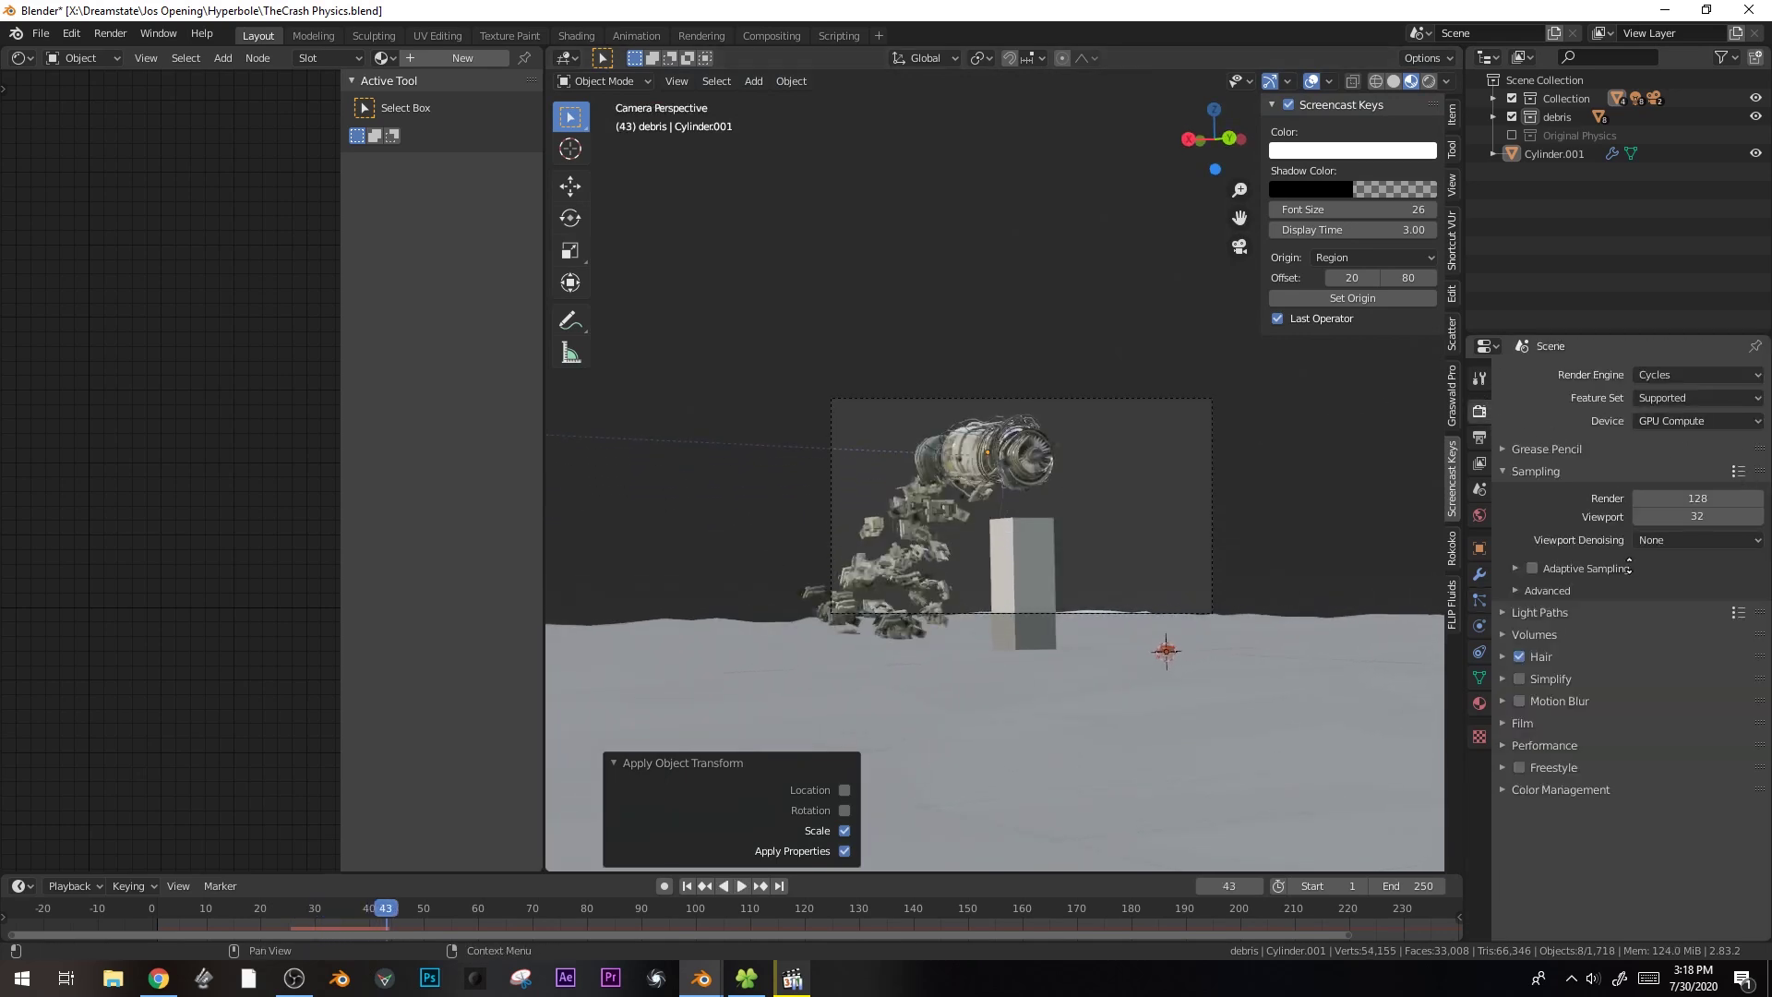
pyautogui.press('z')
pyautogui.press('Escape')
pyautogui.click(1652, 380)
pyautogui.click(1663, 401)
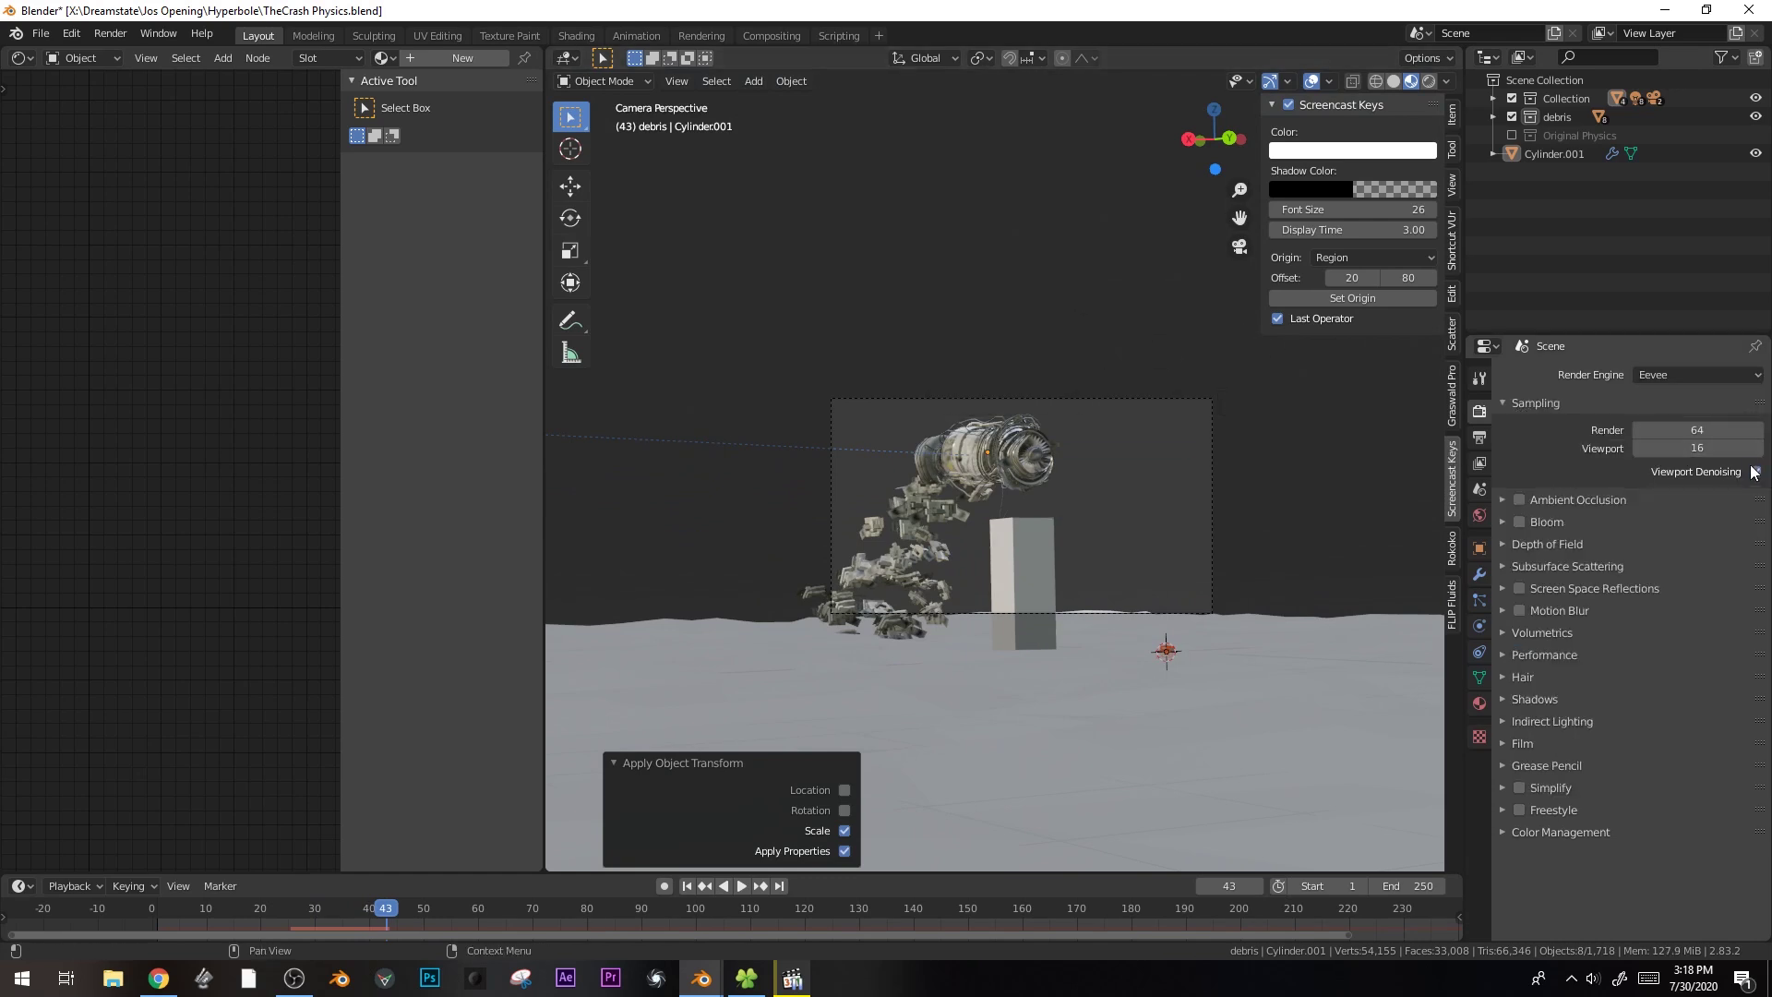
# - Play the crash, rewind to before the impact and replay it to examine how the debris moves with the engine
pyautogui.press('space')
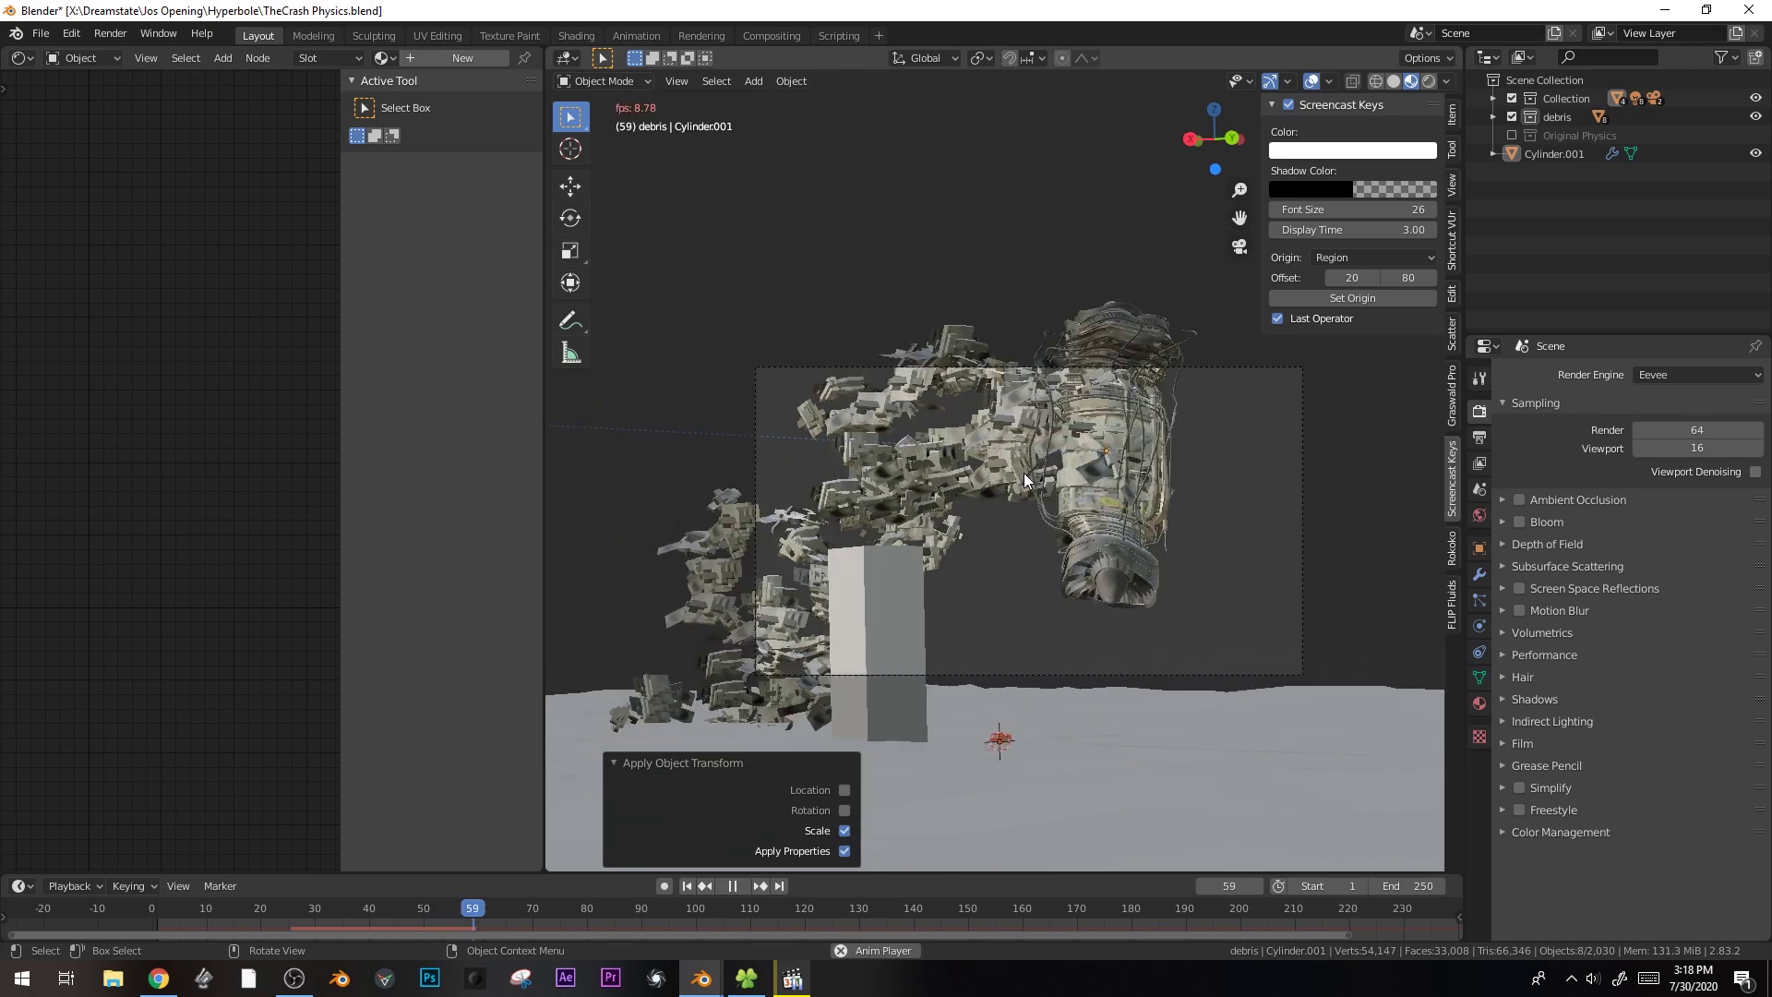
pyautogui.press('space')
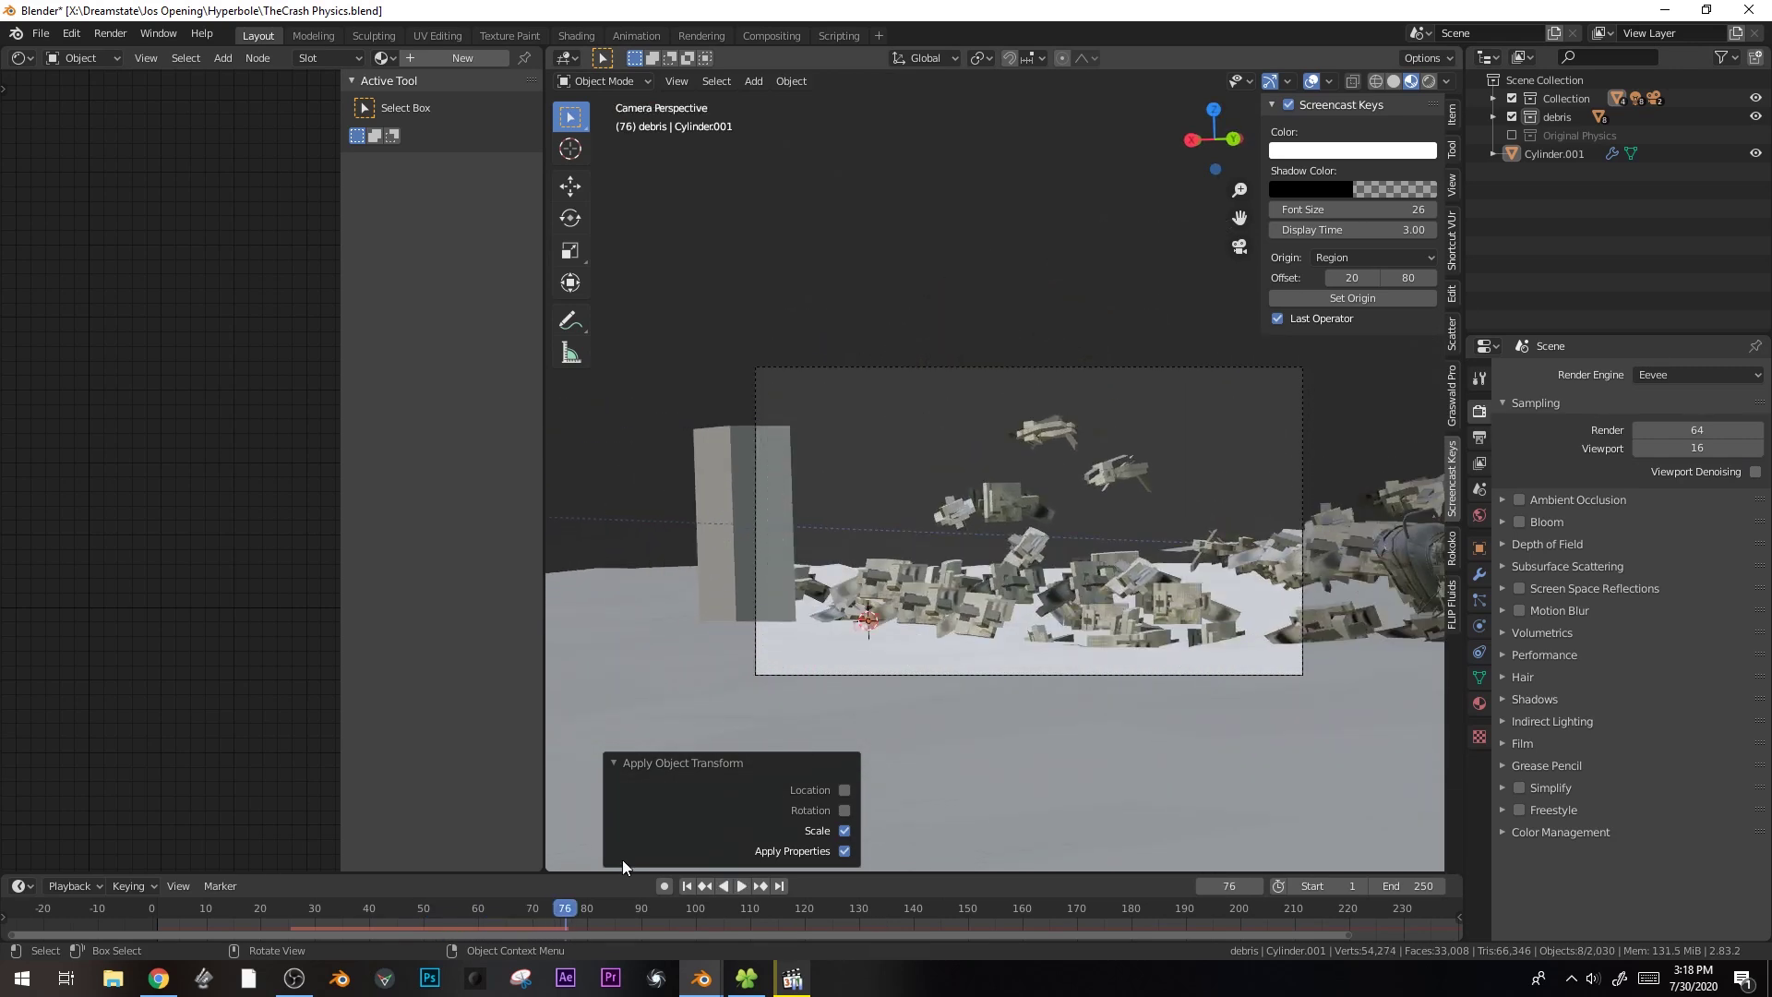
pyautogui.moveTo(461, 910); pyautogui.dragTo(210, 902)
pyautogui.press('space')
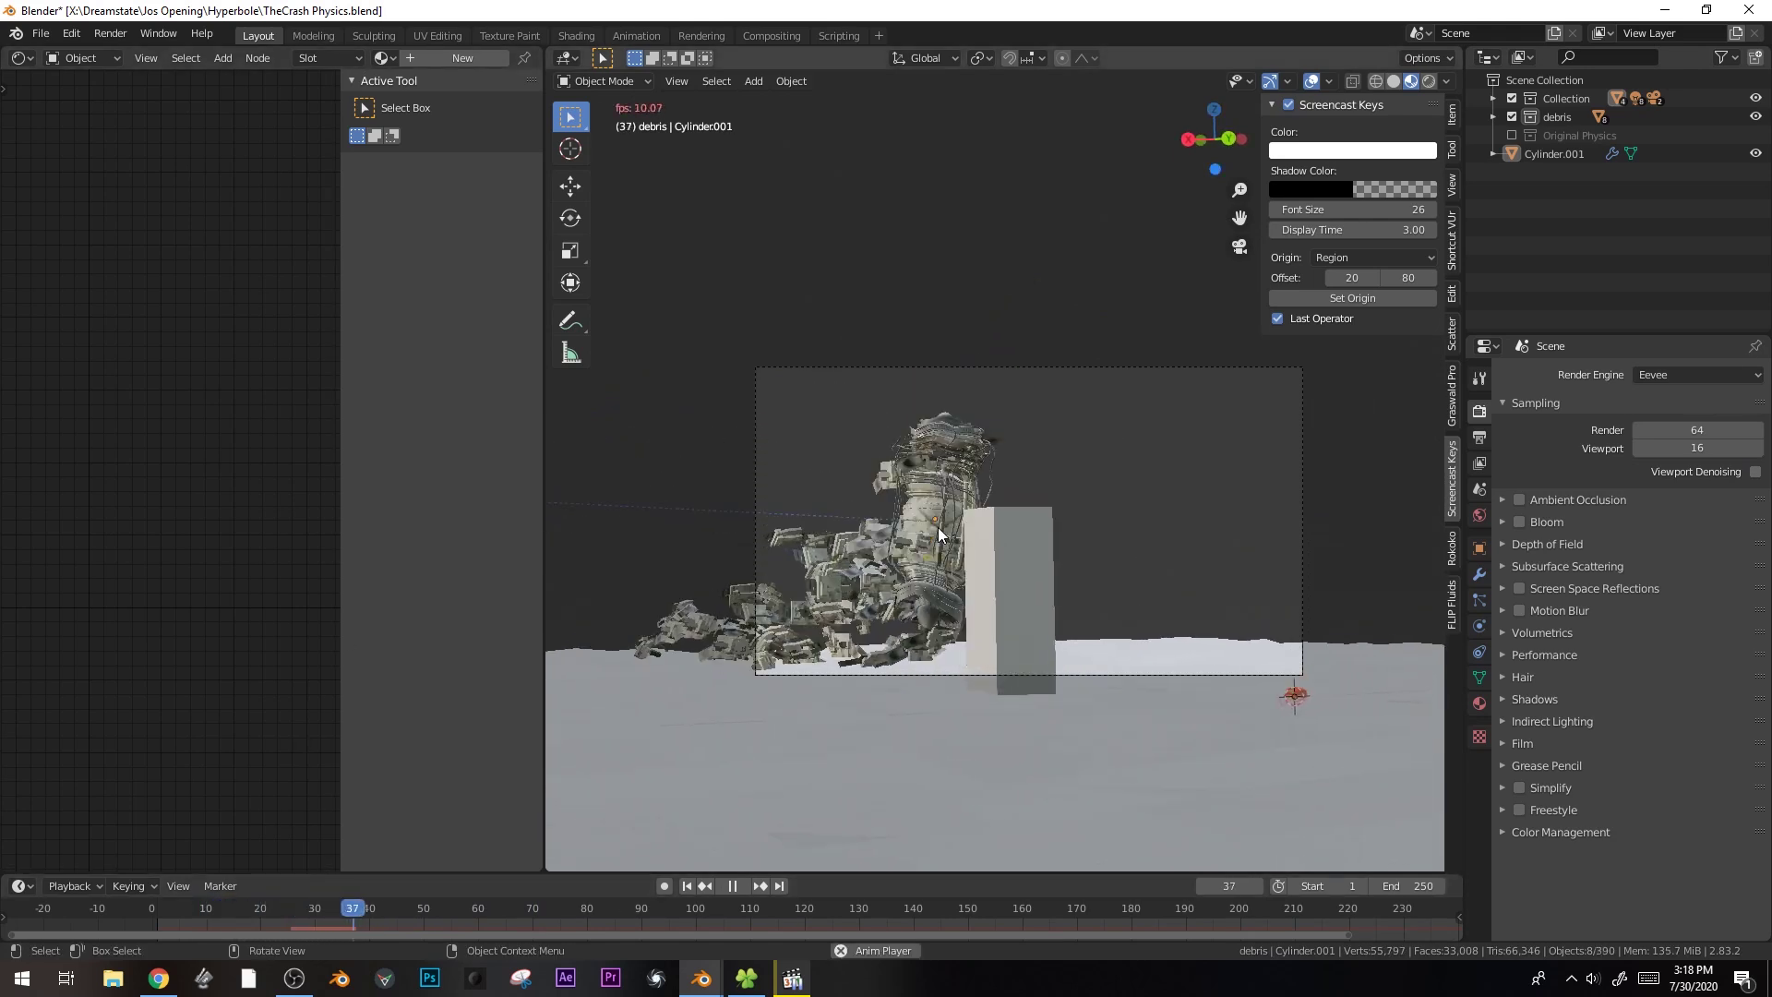
pyautogui.press('space')
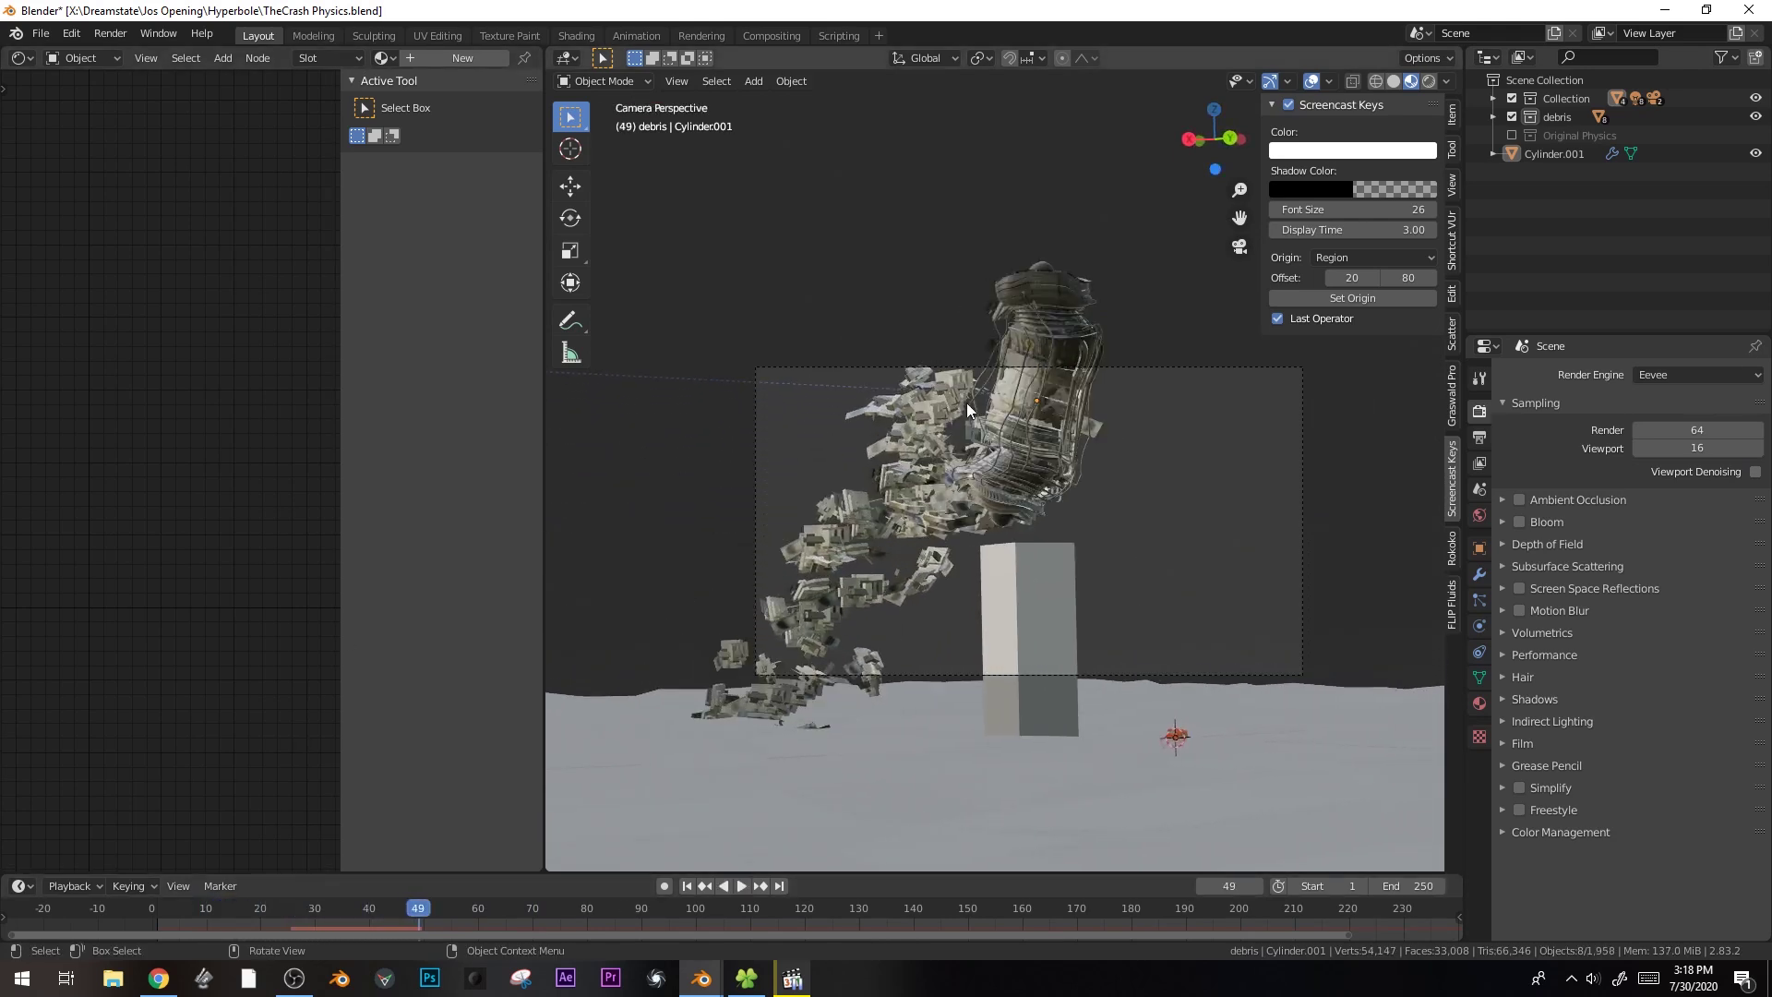
# - Set the debris emitter's particle Object Velocity to 1.000 and play the animation up to about frame 66
pyautogui.click(1065, 430)
pyautogui.click(1065, 424)
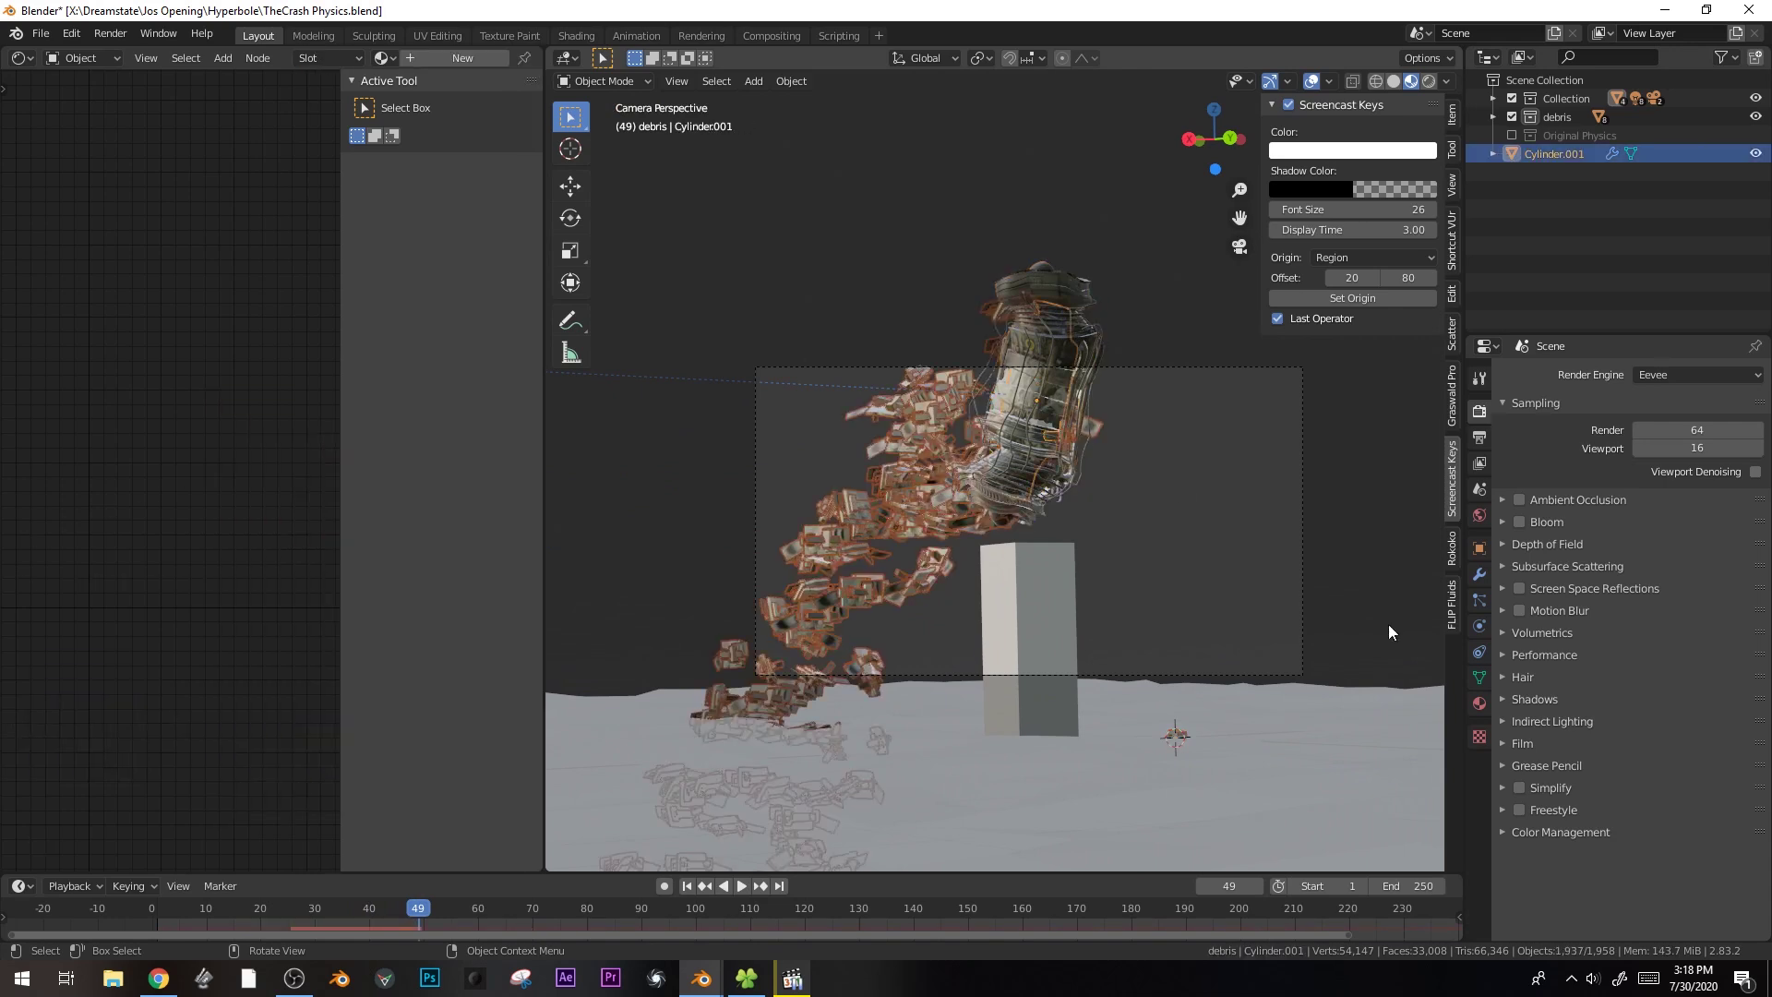
pyautogui.click(1480, 600)
pyautogui.scroll(-1, 1558, 726)
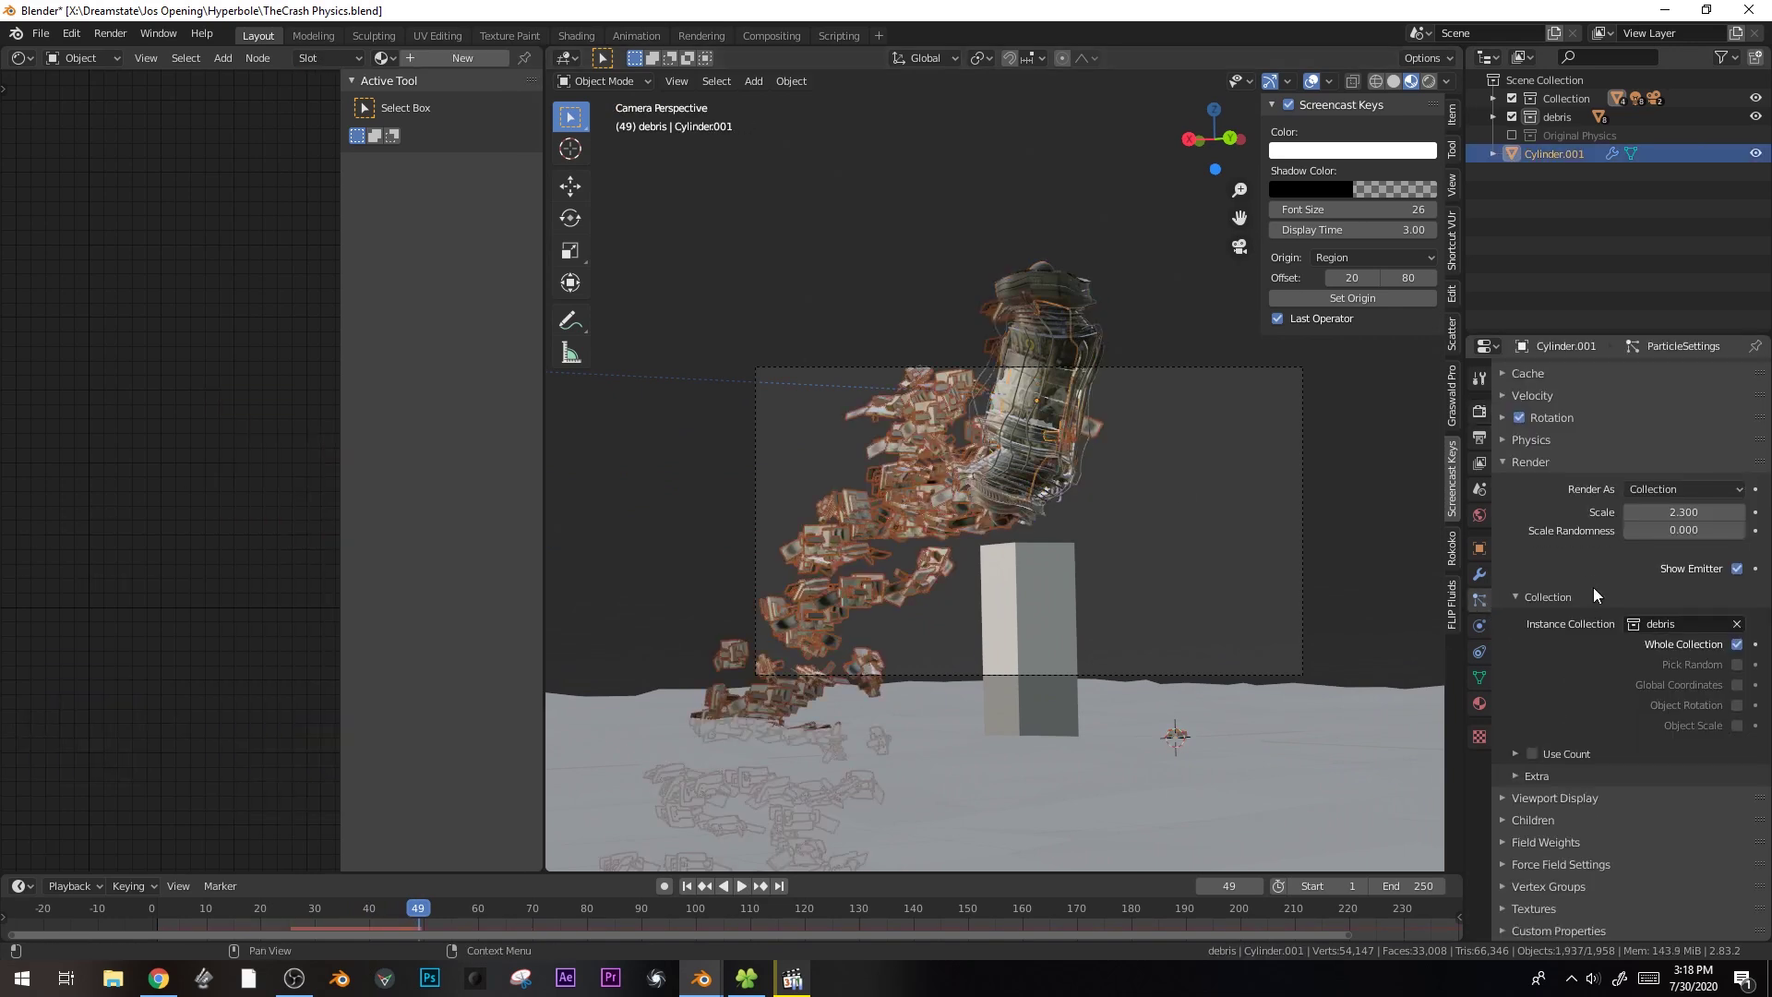
pyautogui.scroll(1, 1560, 424)
pyautogui.click(1537, 403)
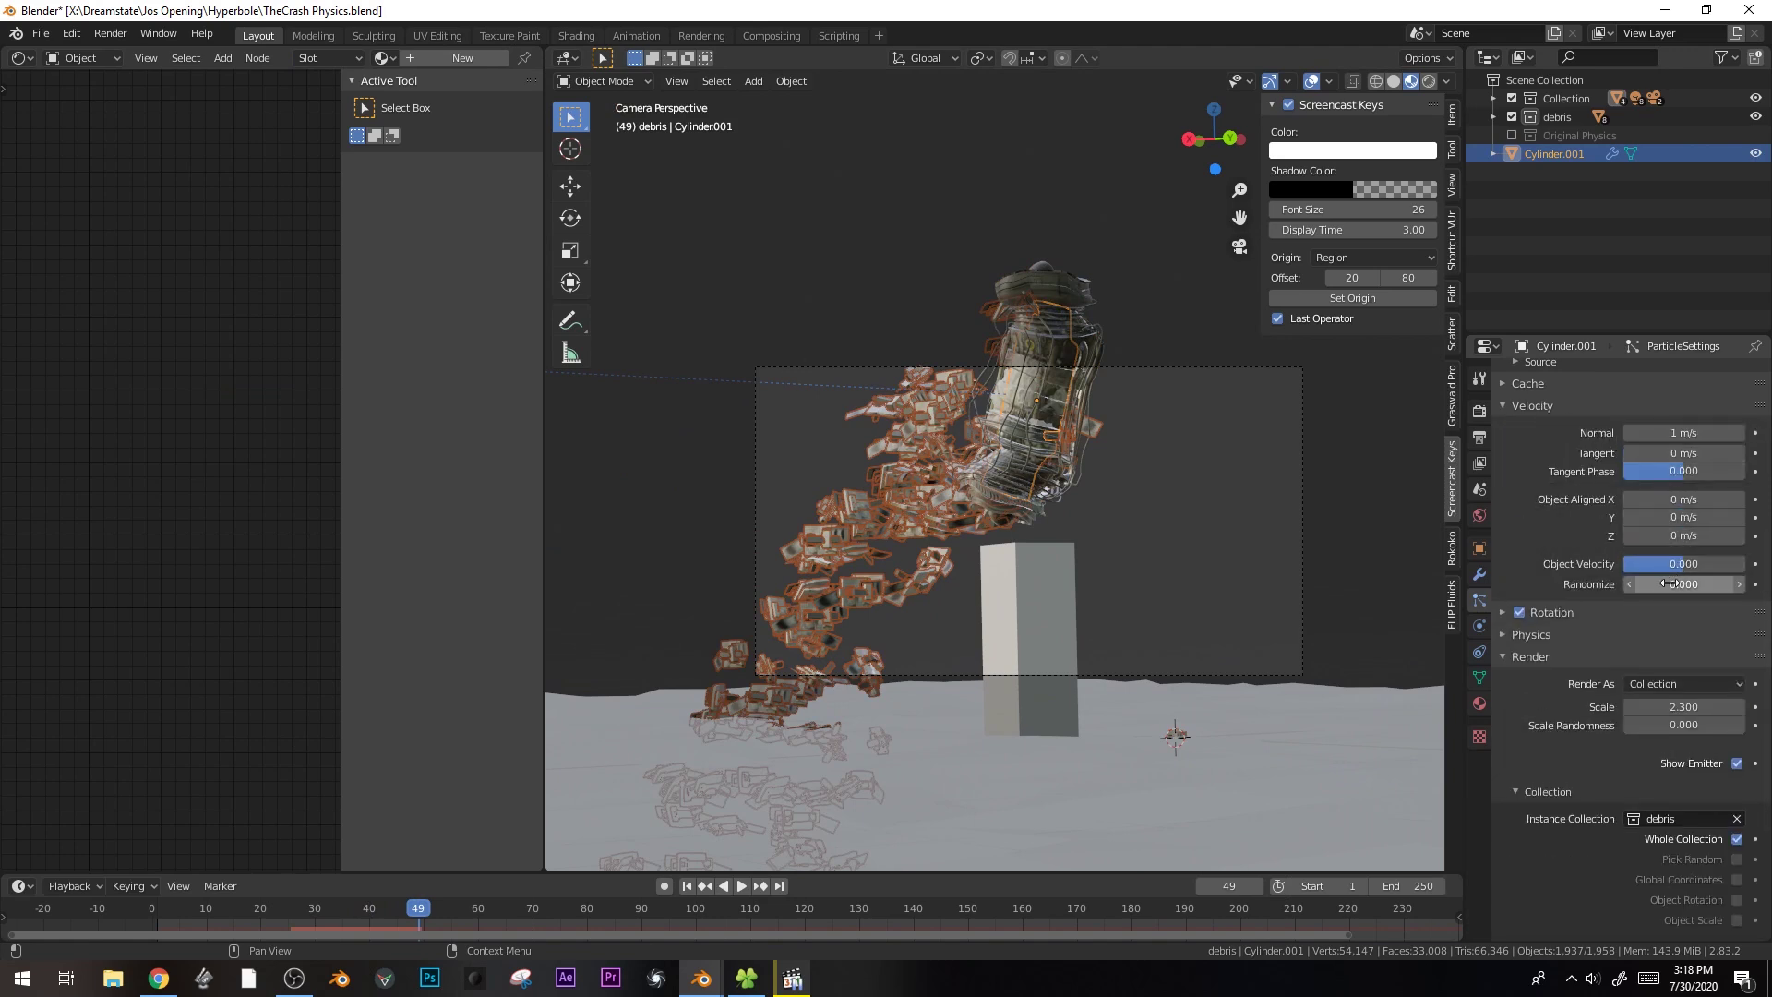
pyautogui.press('space')
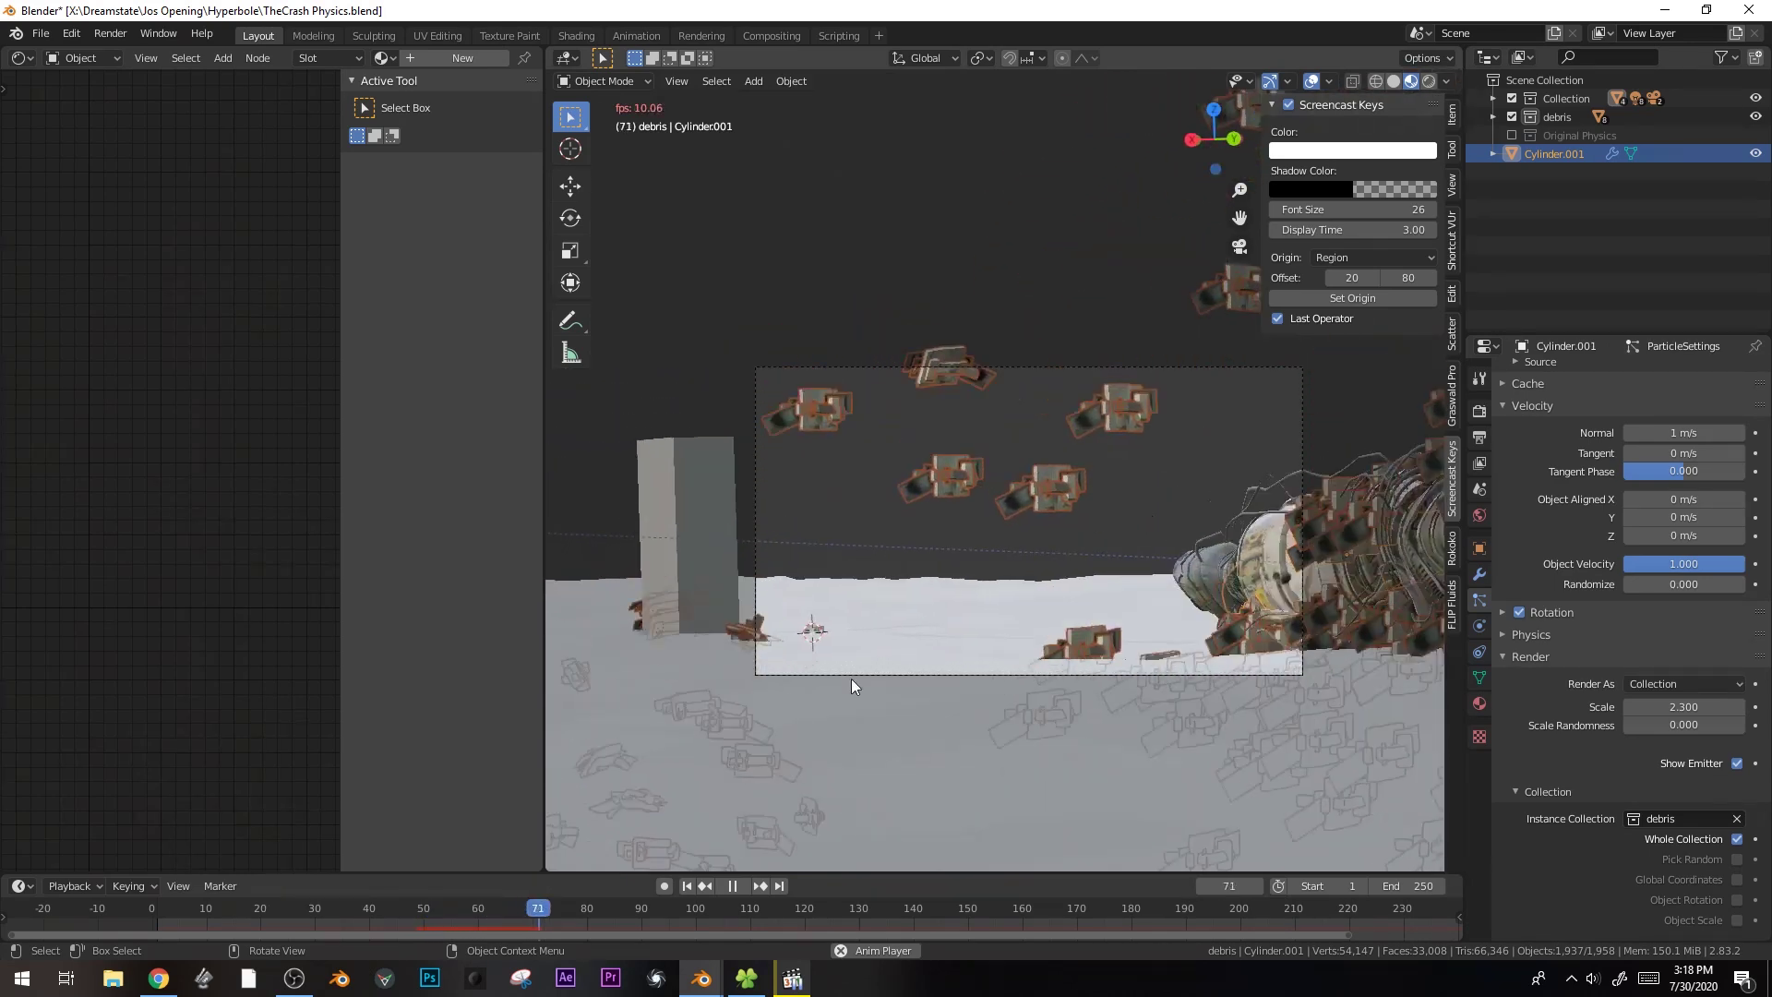
pyautogui.click(496, 909)
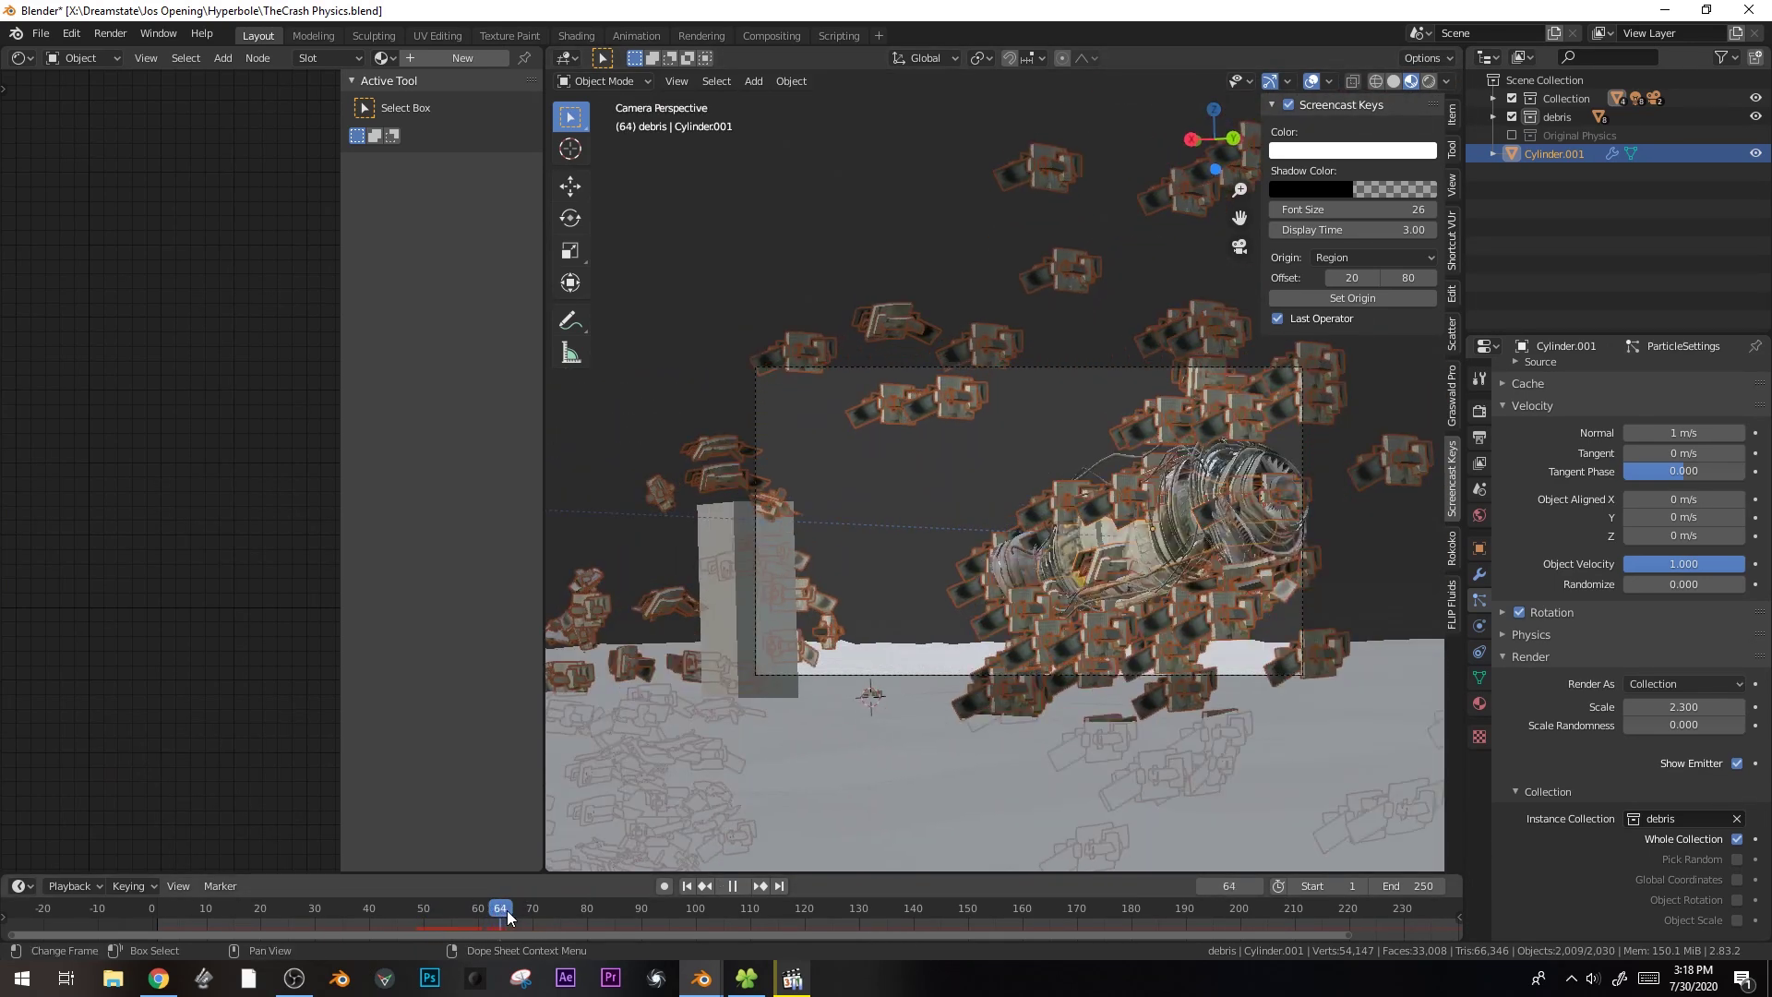
pyautogui.press('space')
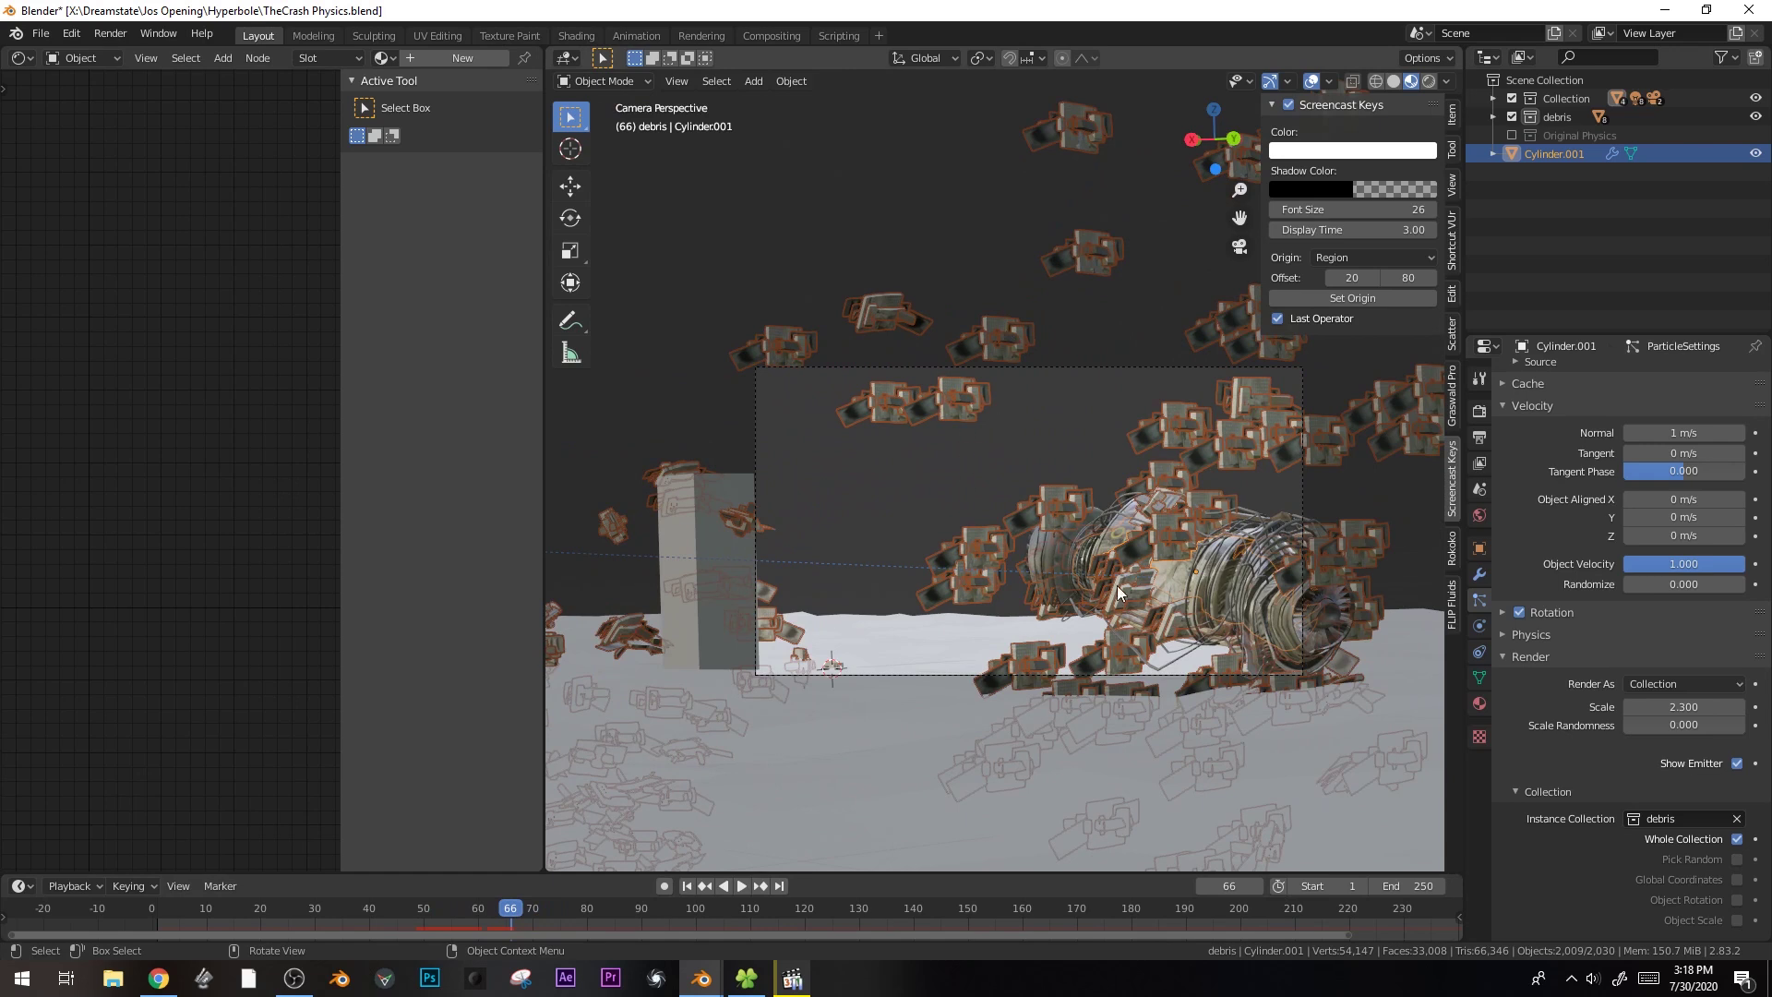
# - Turn off Whole Collection for the debris particles and play a few frames to check the single pieces
pyautogui.scroll(2, 965, 396)
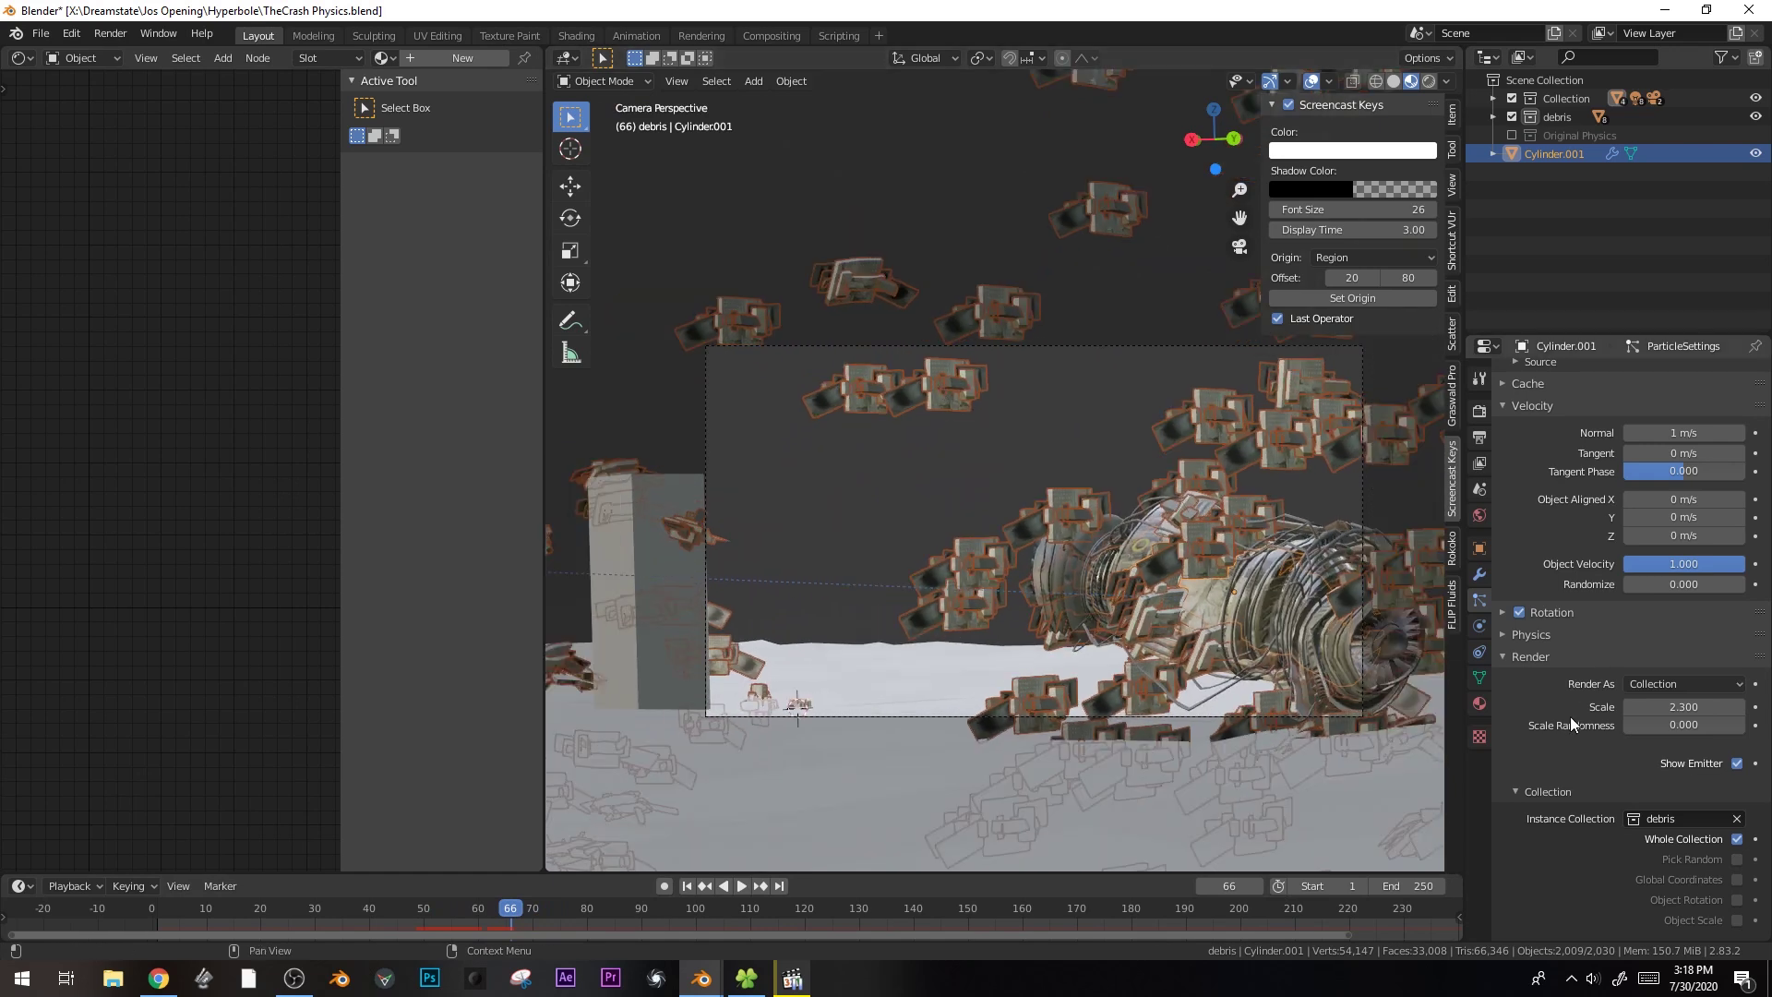
pyautogui.scroll(-5, 1570, 716)
pyautogui.click(1738, 644)
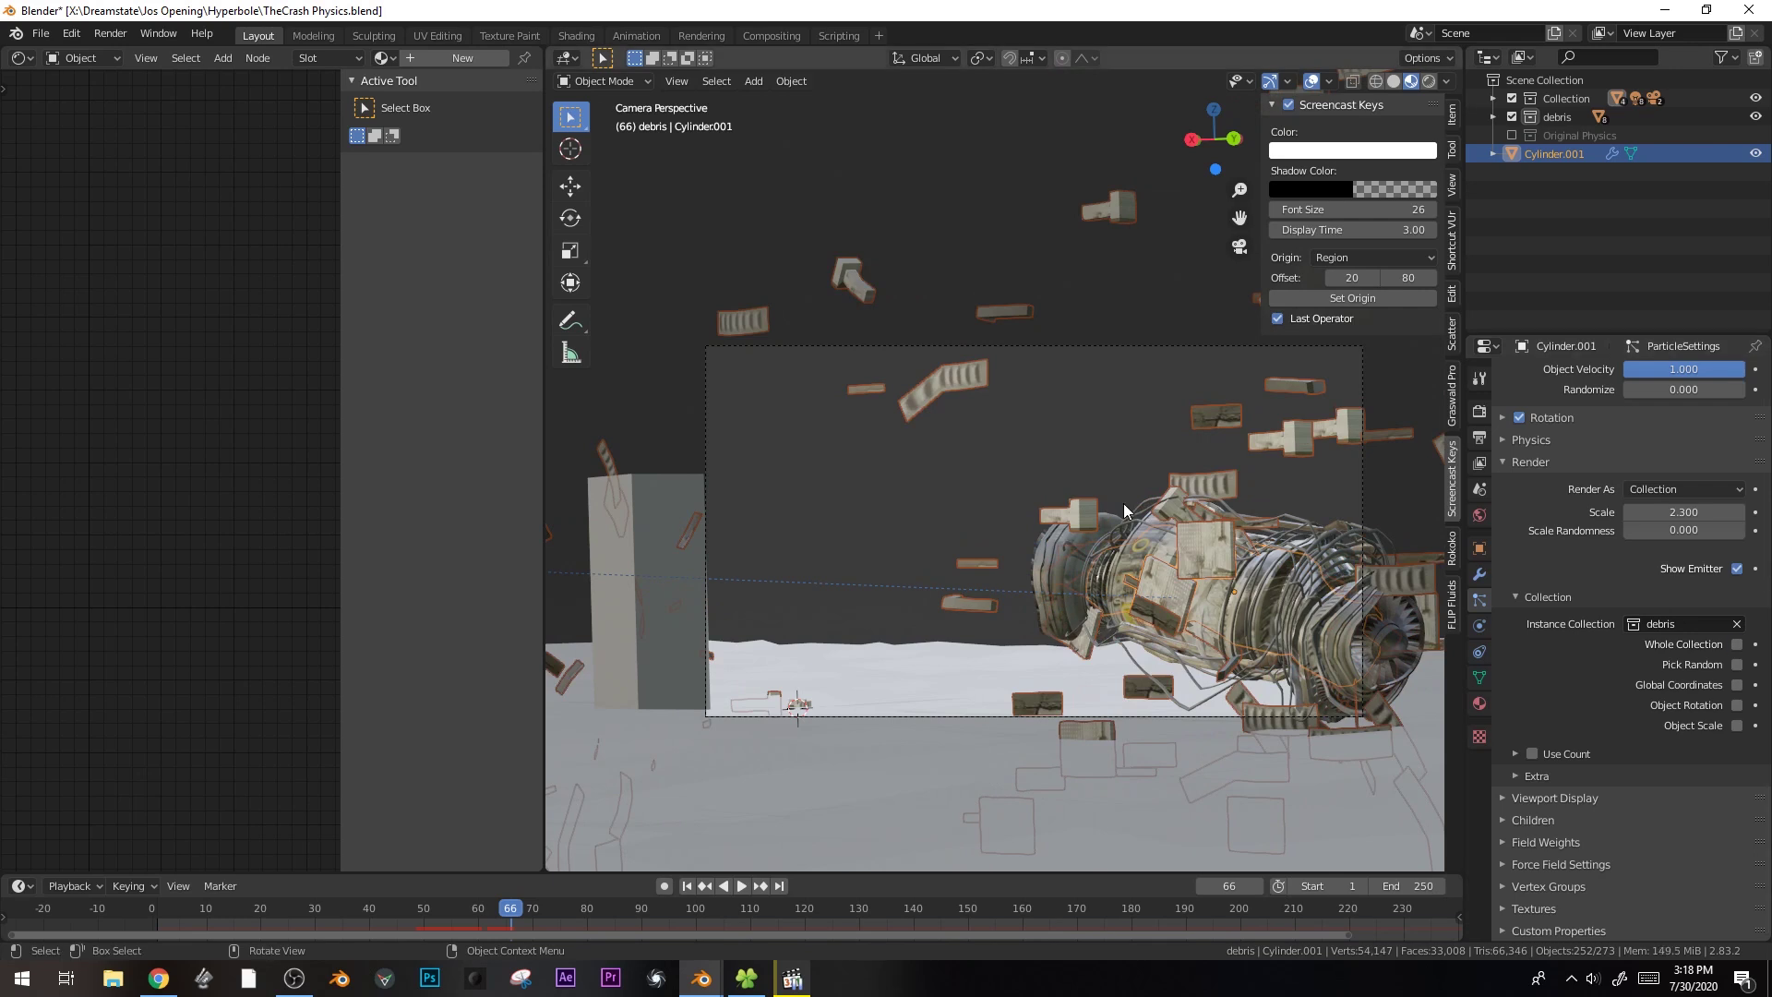
pyautogui.scroll(-2, 1033, 563)
pyautogui.press('space')
pyautogui.press('space')
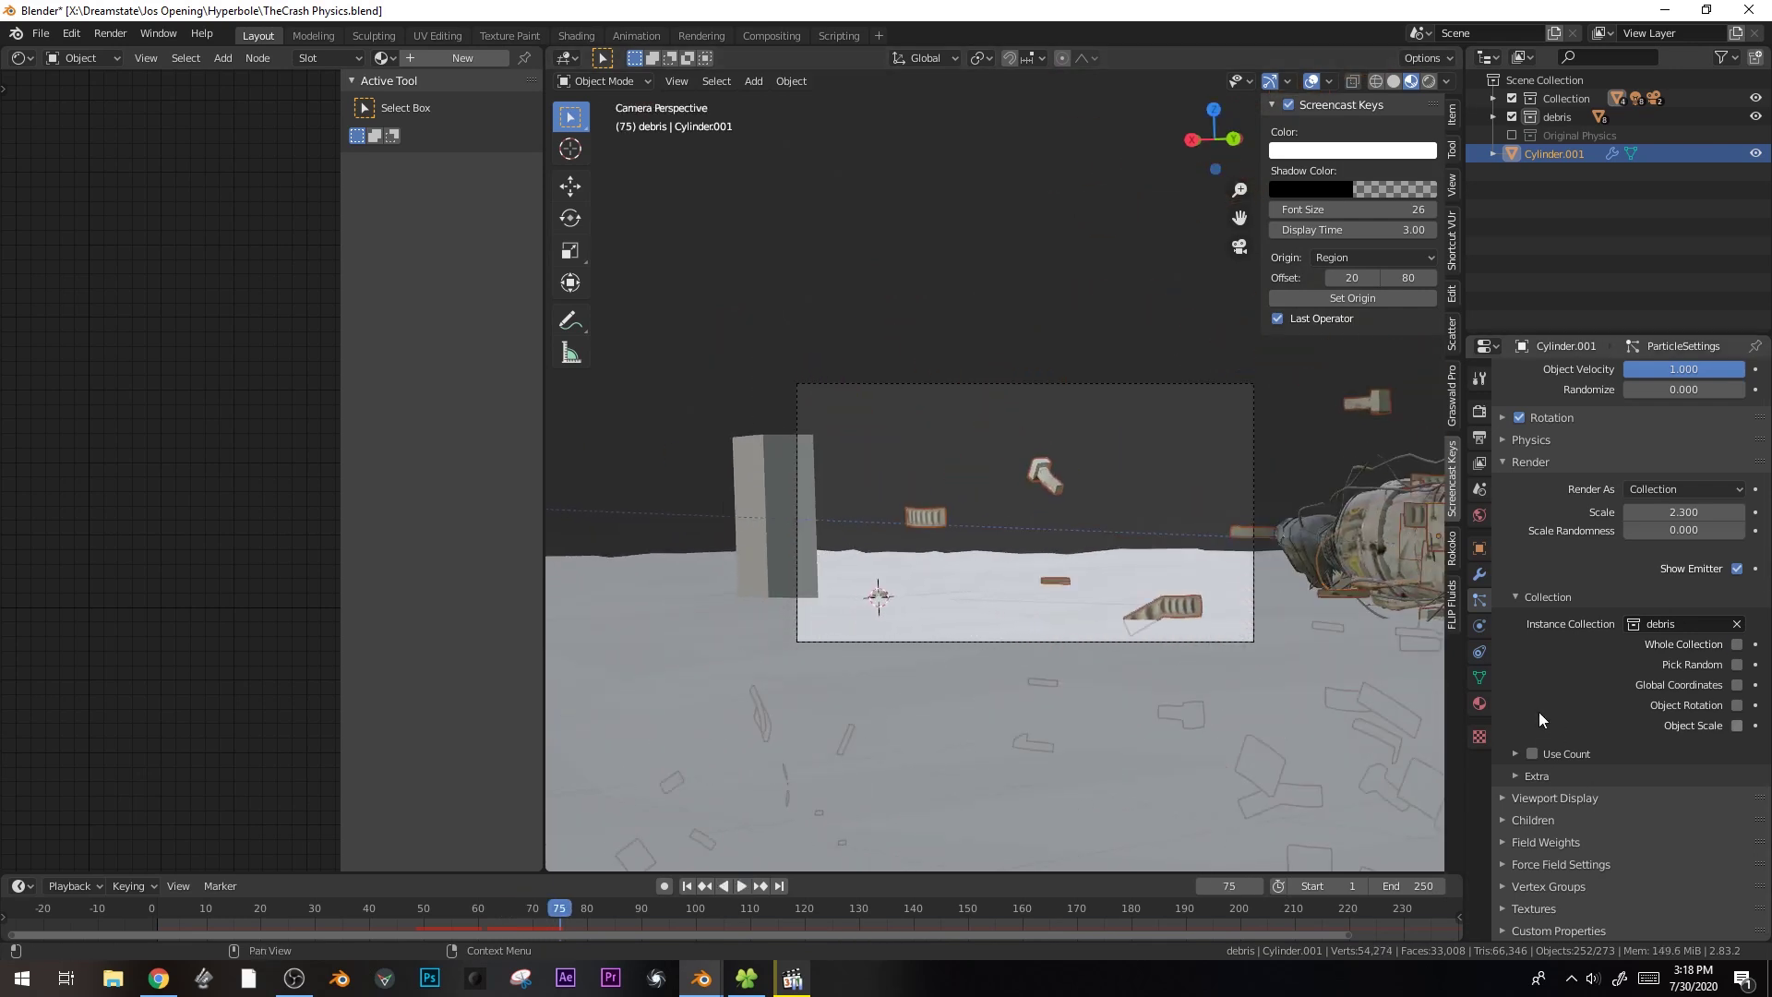
# - Enable Dynamic rotation for the debris particles and replay the animation from the start
pyautogui.click(1503, 420)
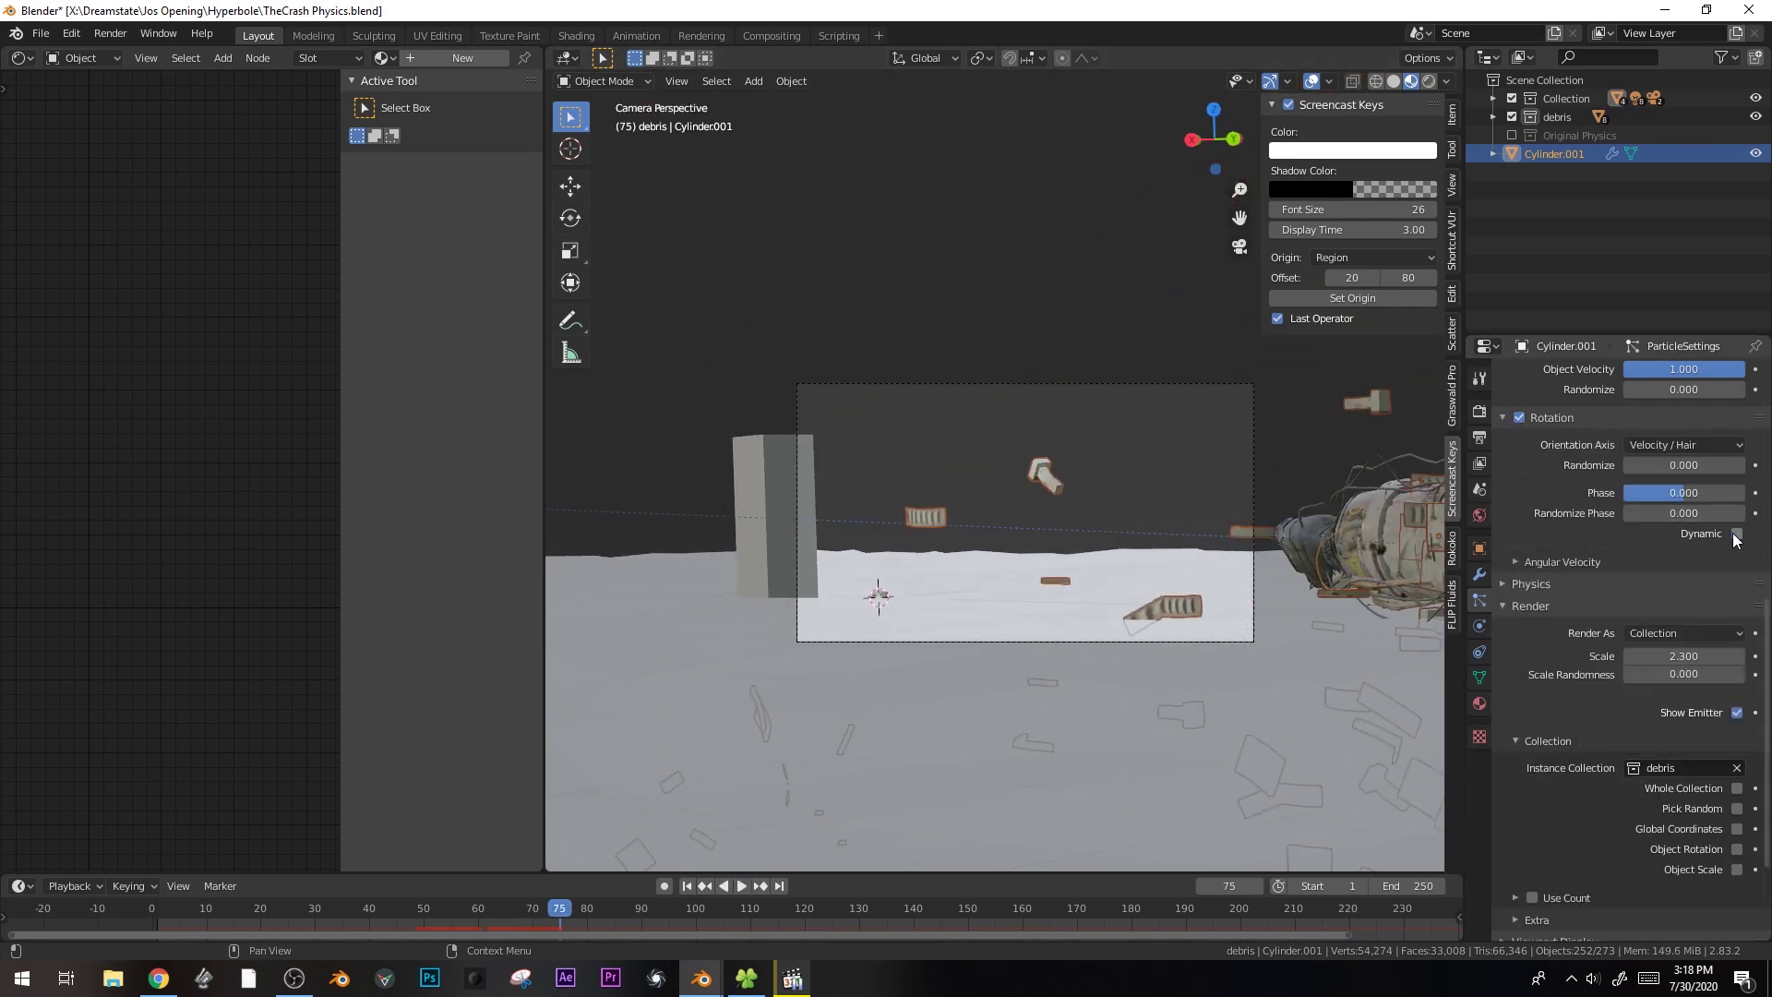
pyautogui.hotkey('shift', 'Left')
pyautogui.press('space')
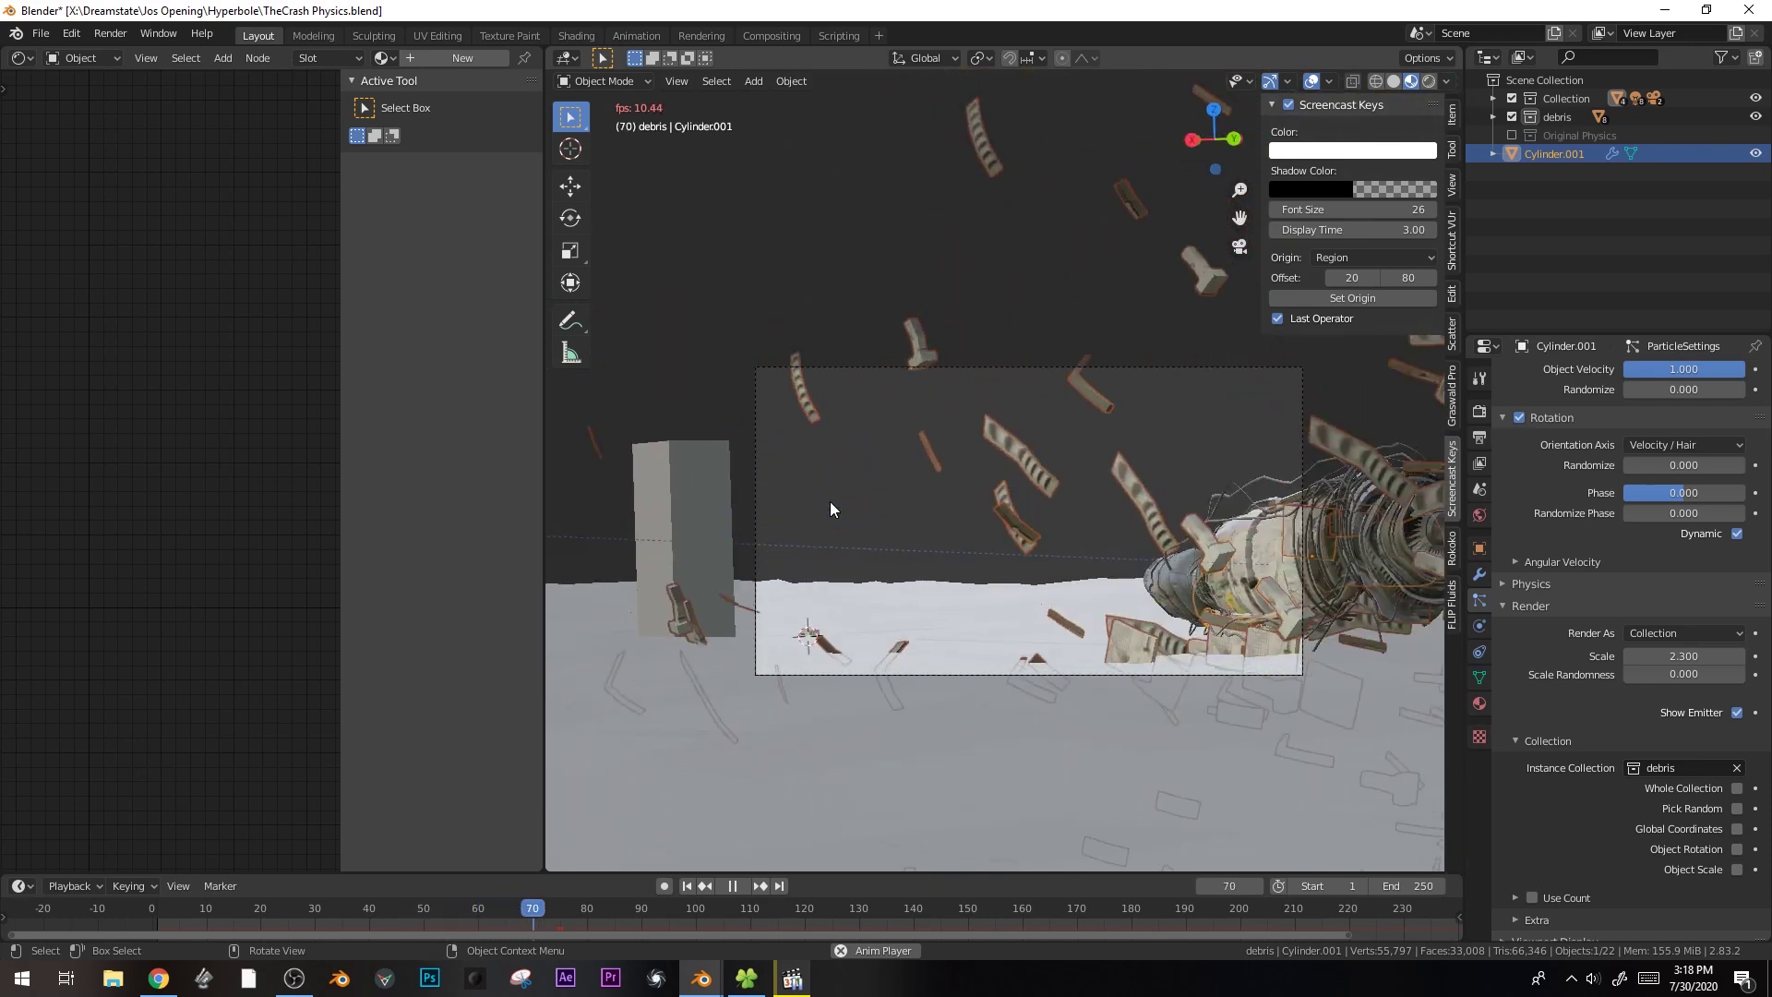
pyautogui.press('space')
# - Enable collision physics on the ground plane
pyautogui.moveTo(1153, 588); pyautogui.dragTo(1154, 500, button='middle')
pyautogui.click(818, 412)
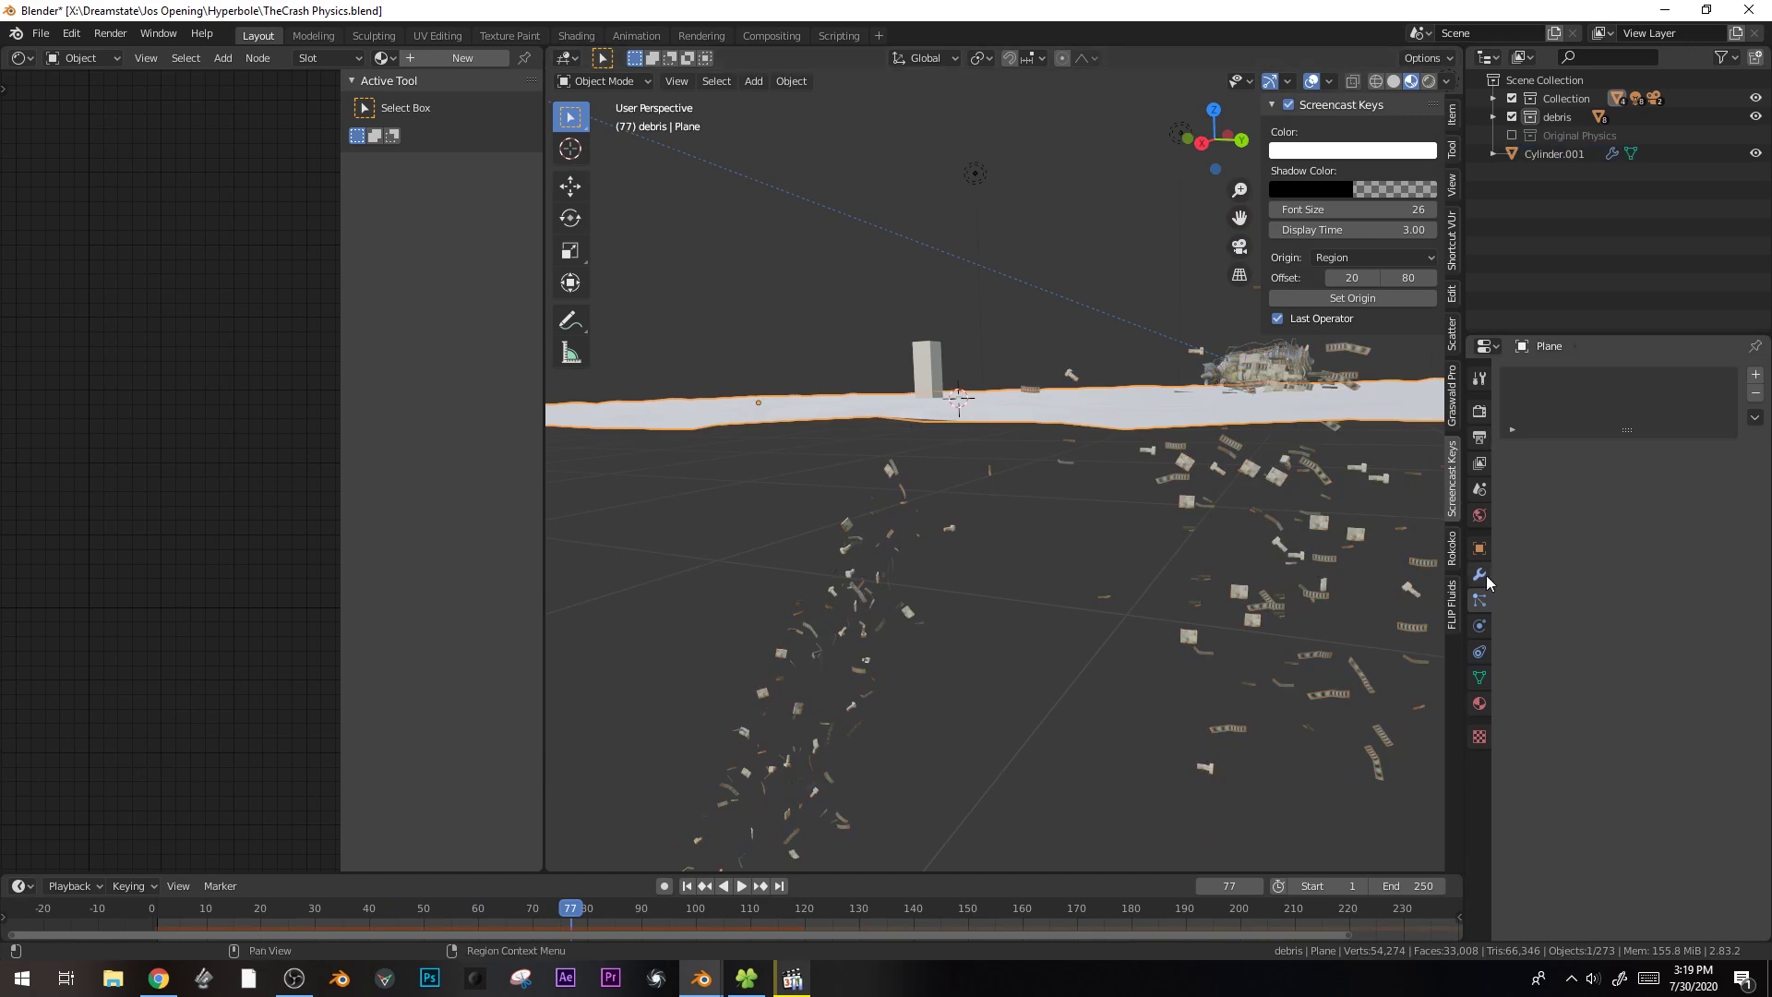
pyautogui.click(1480, 626)
pyautogui.click(1554, 419)
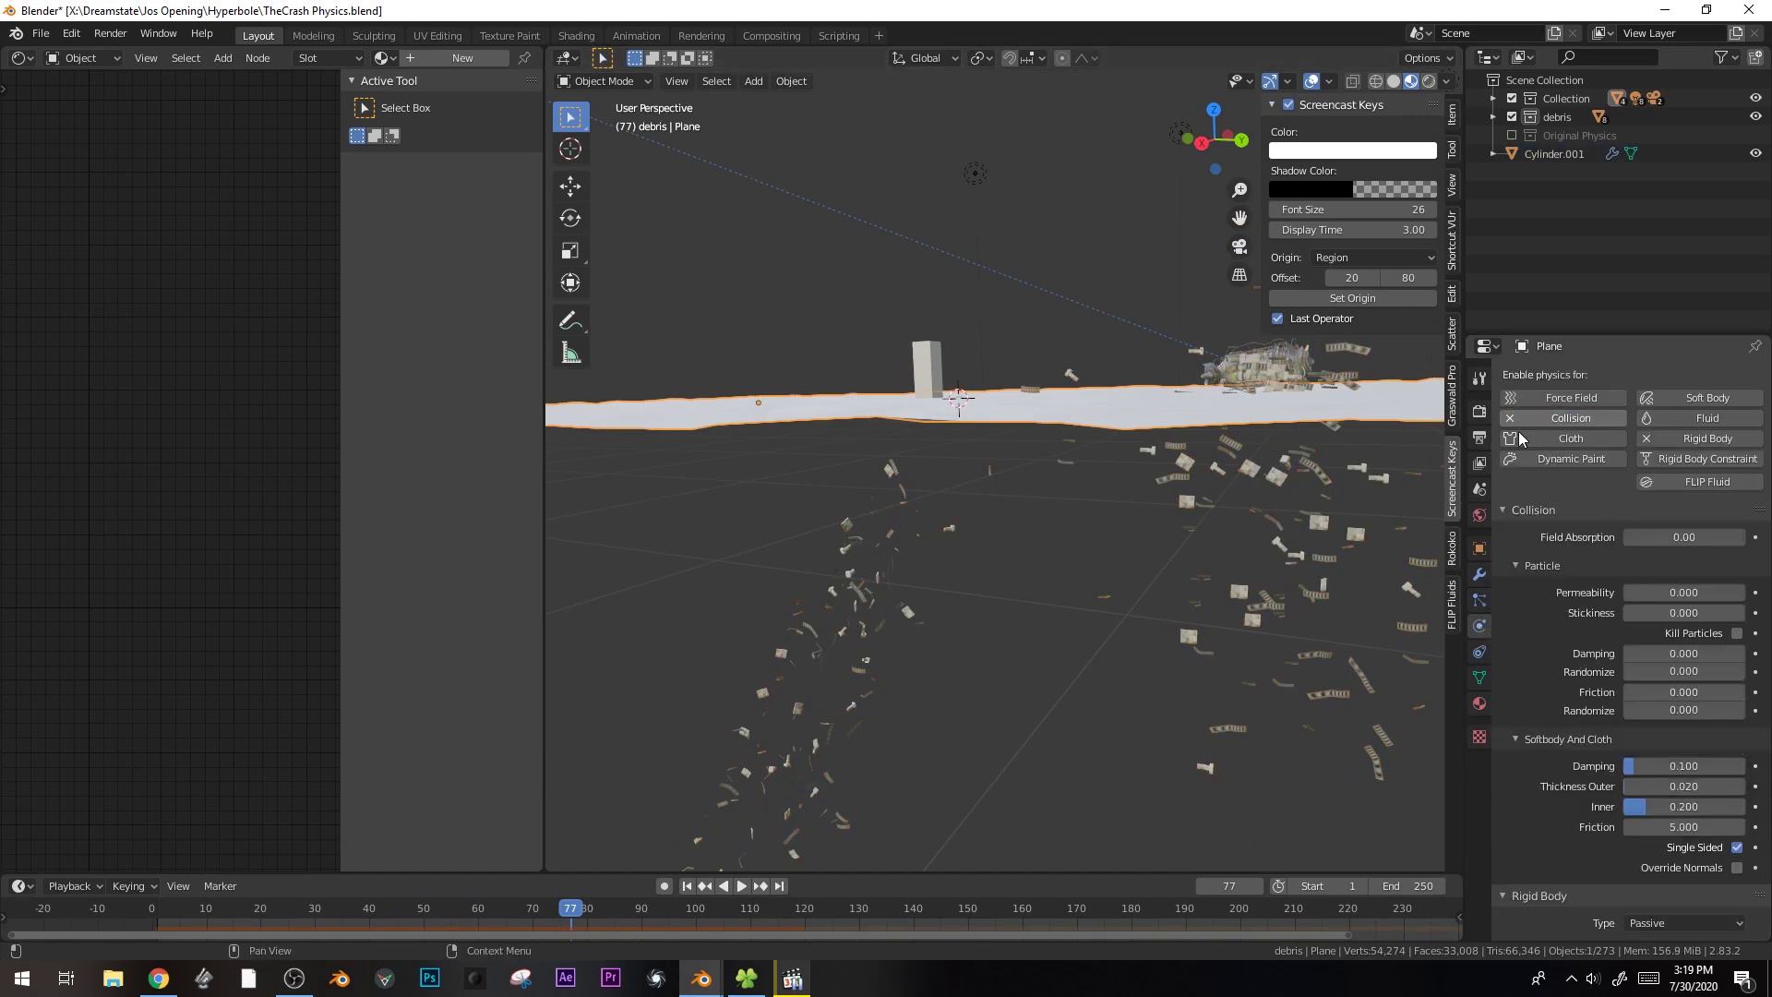
# - Play from the start and switch to the camera view to check the debris against the ground
pyautogui.hotkey('shift', 'Left')
pyautogui.press('space')
pyautogui.hotkey('shift', 'Left')
pyautogui.moveTo(972, 523); pyautogui.dragTo(869, 509, button='middle')
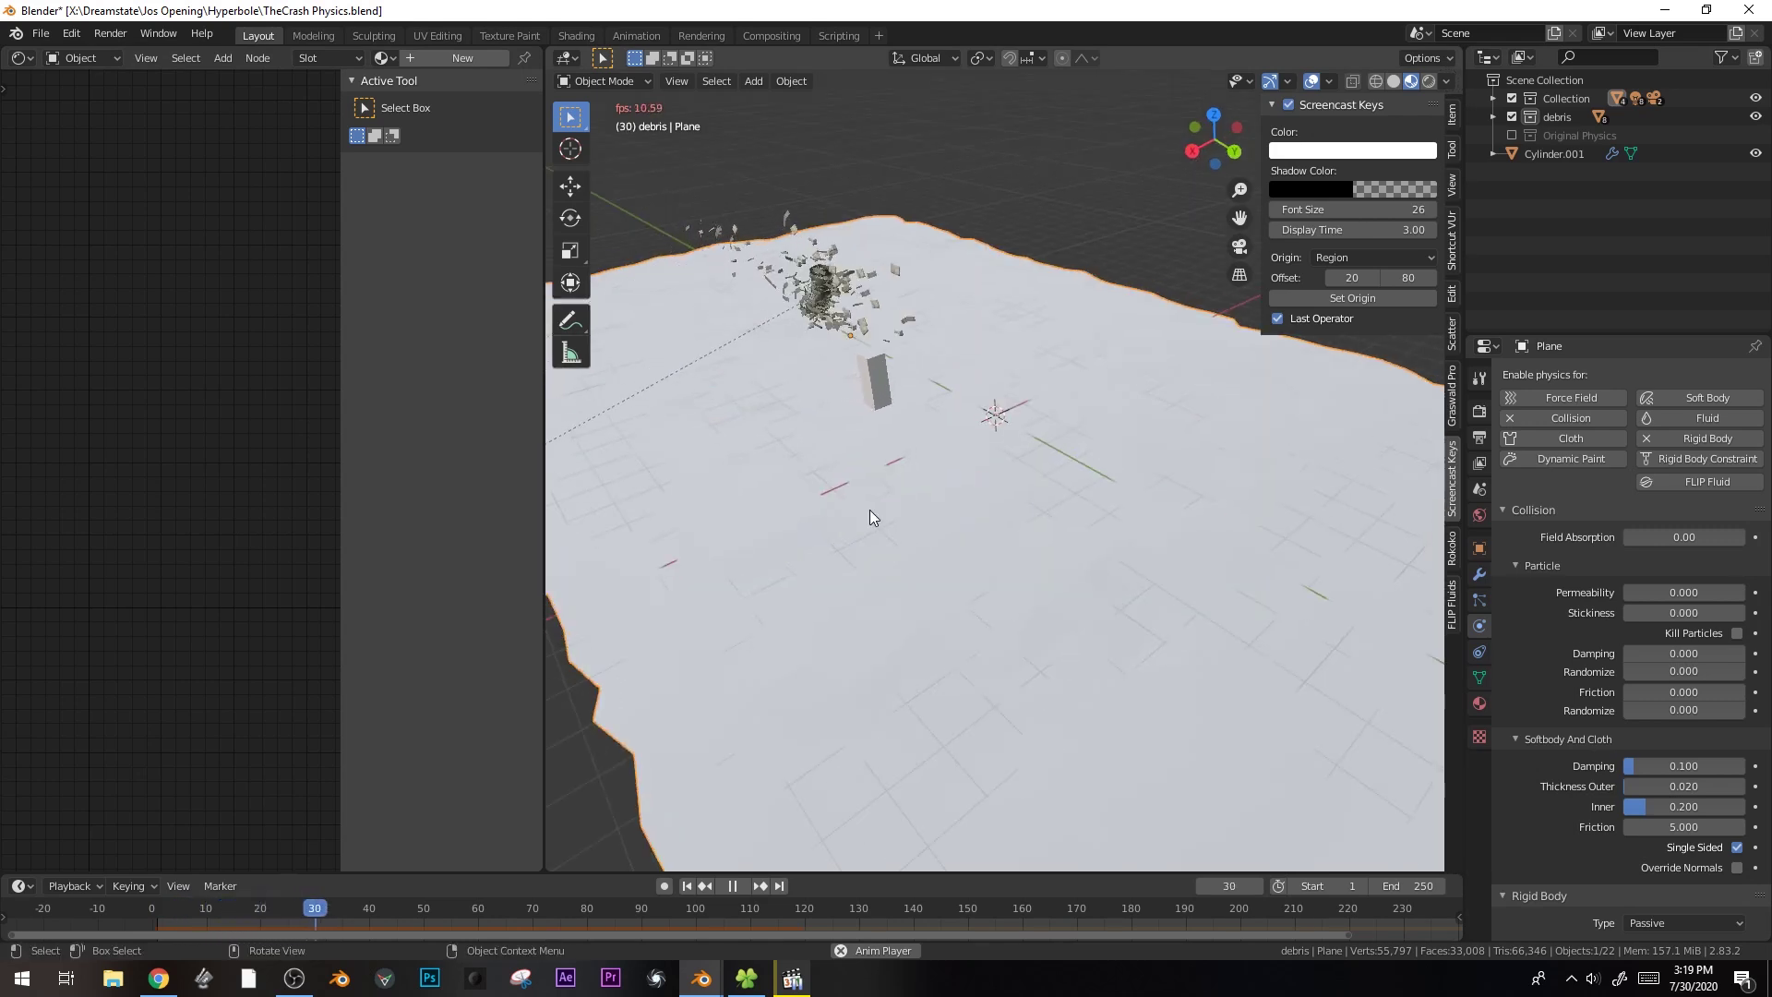
pyautogui.press('KP_0')
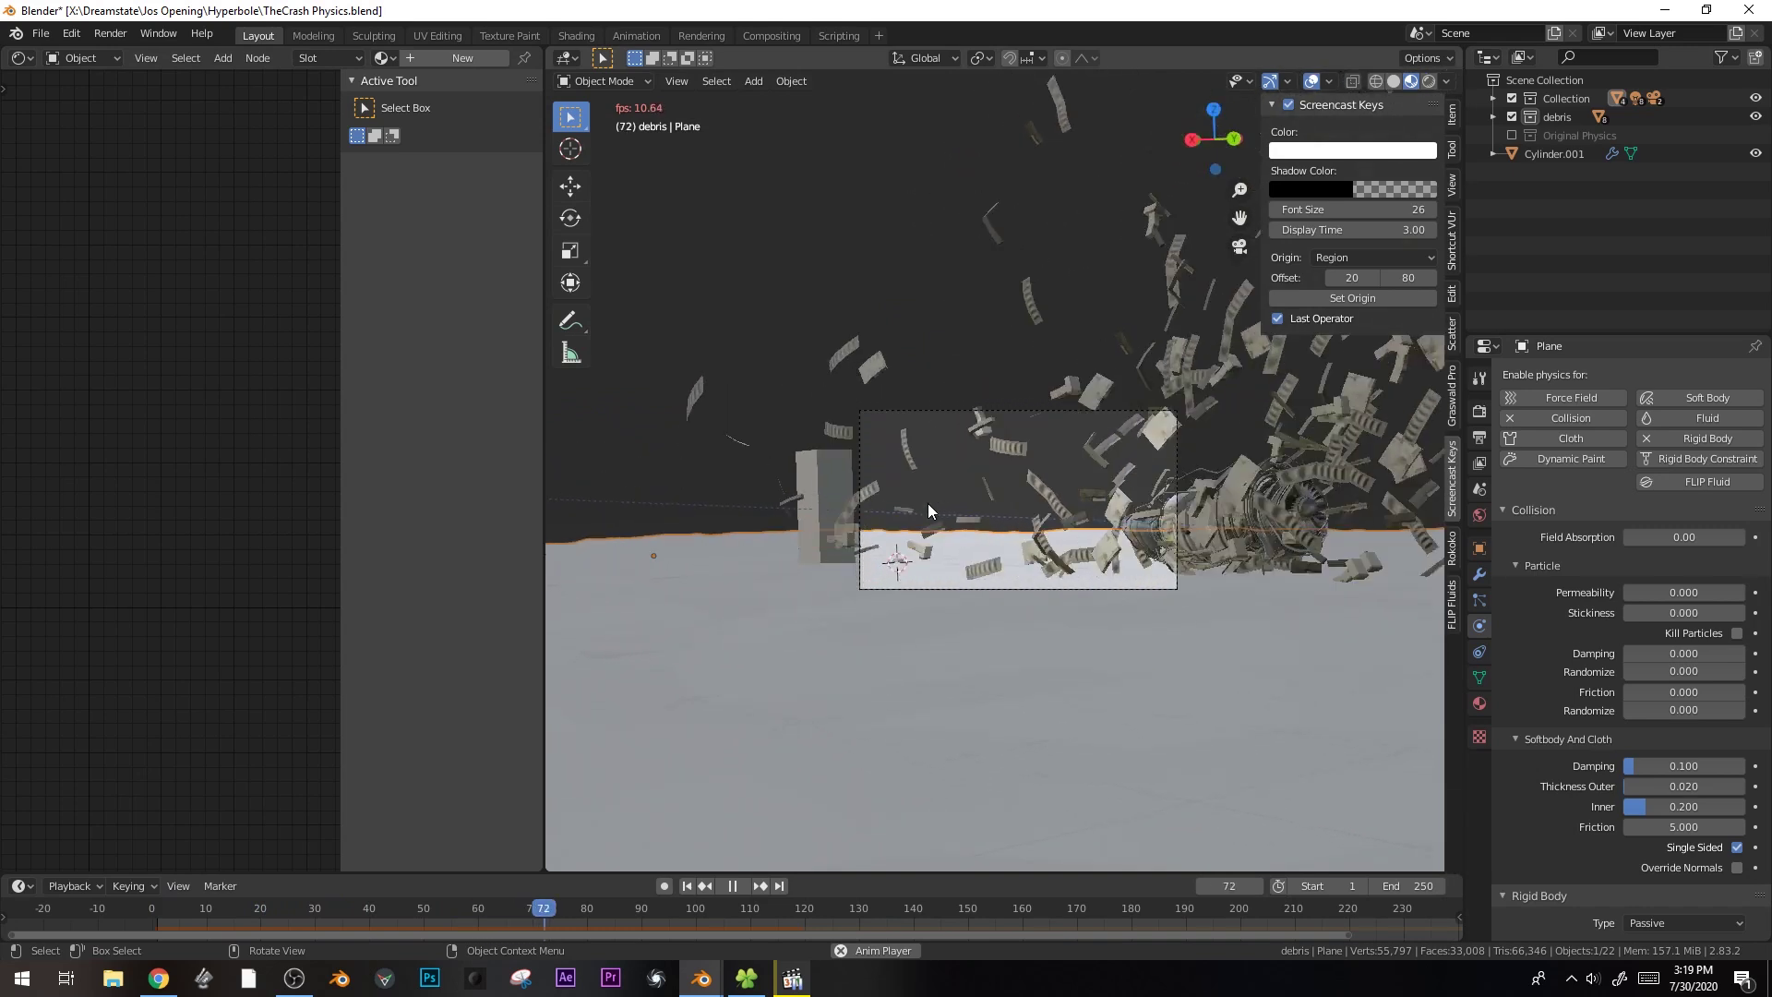
pyautogui.press('space')
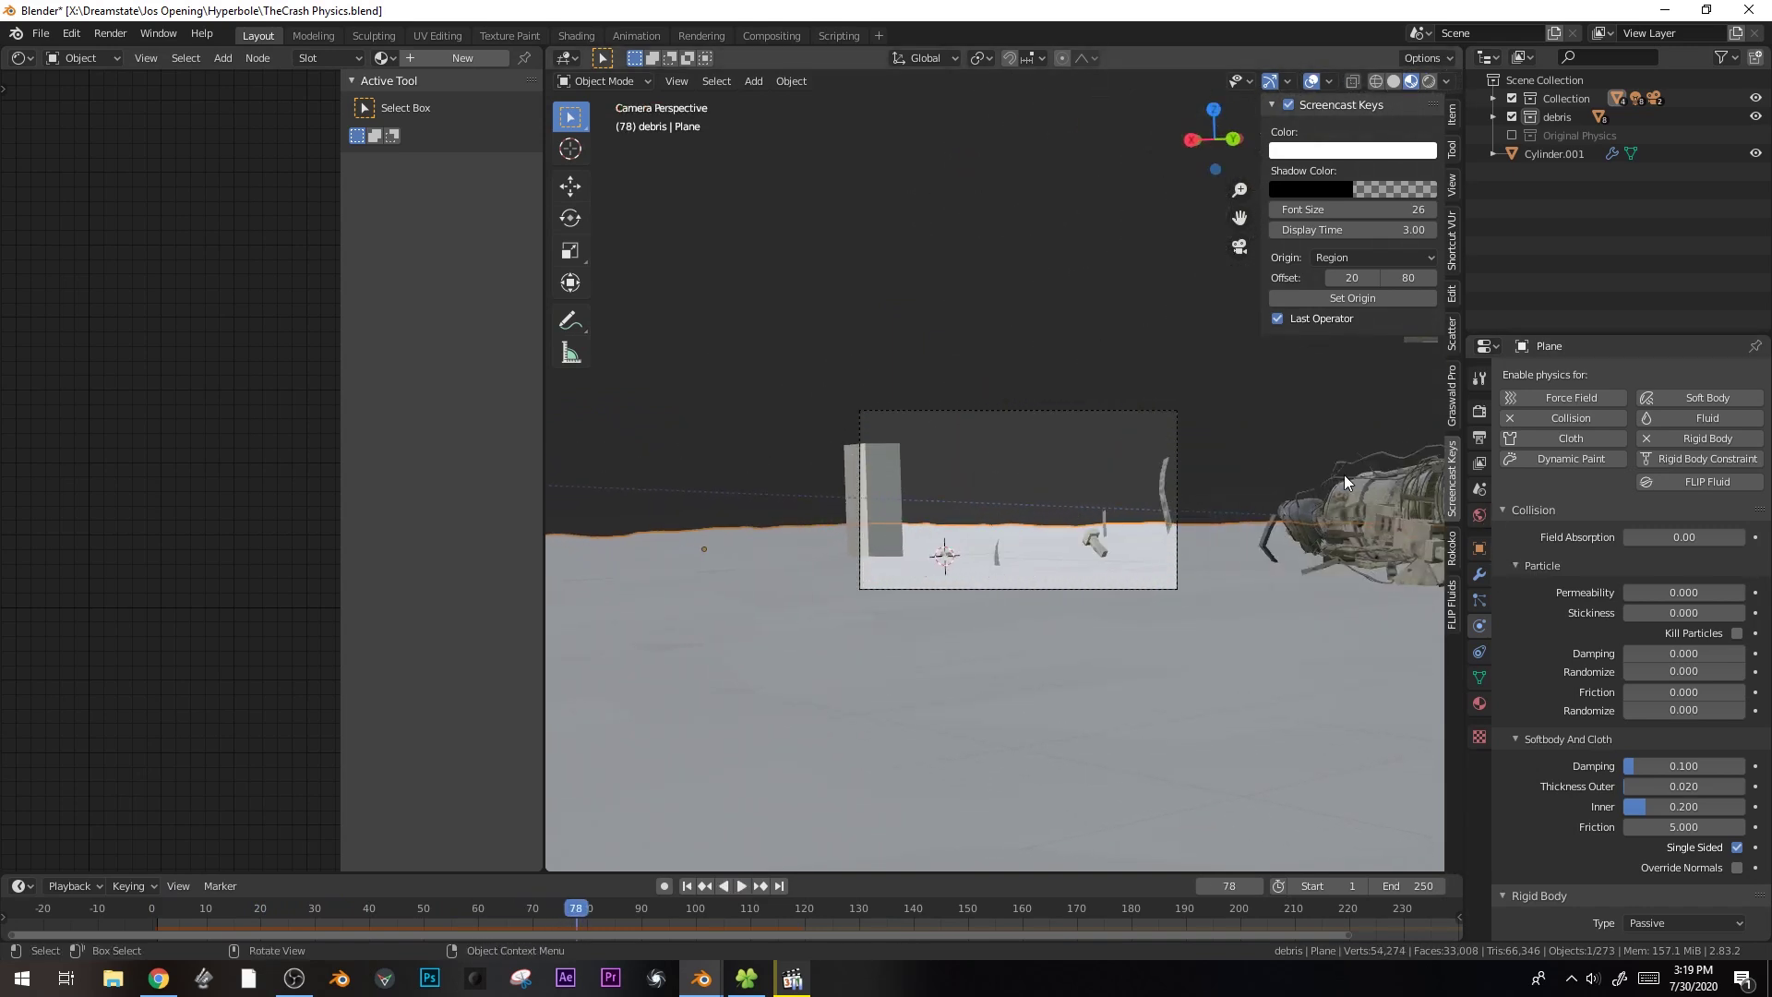
# - Select the debris emitter, scrub to frame 101, and replay briefly from about frame 45
pyautogui.click(1343, 474)
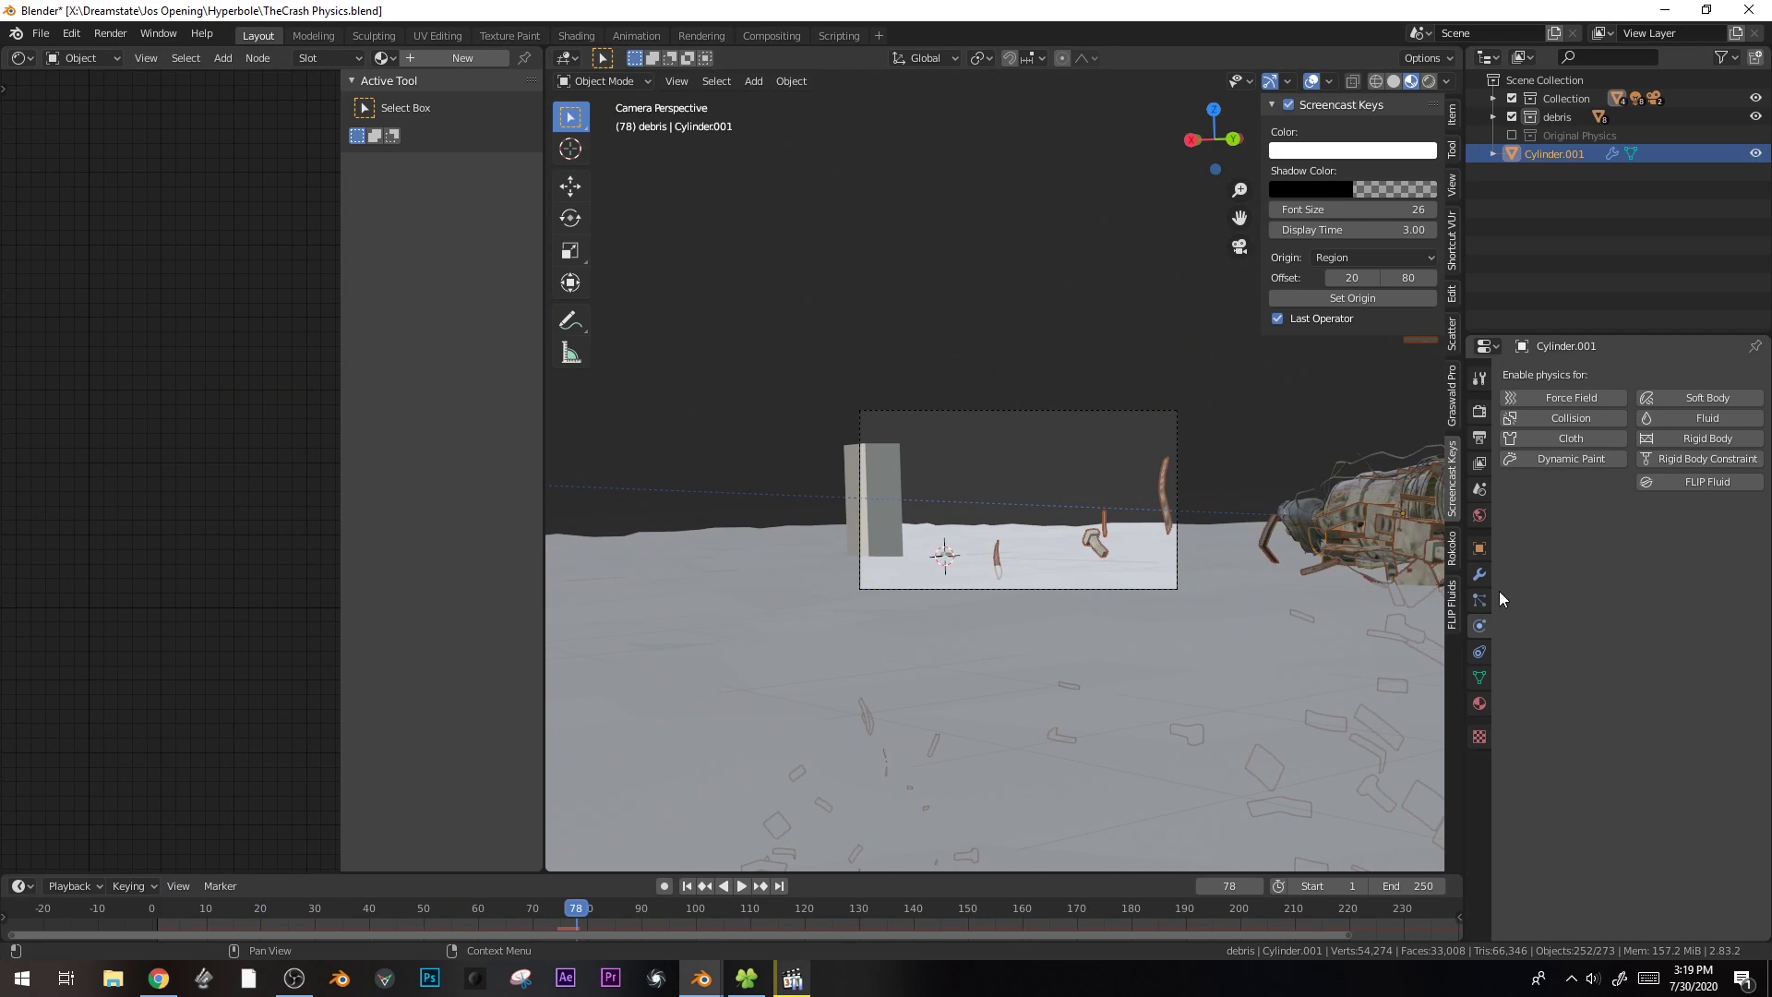
pyautogui.moveTo(543, 914); pyautogui.dragTo(701, 907)
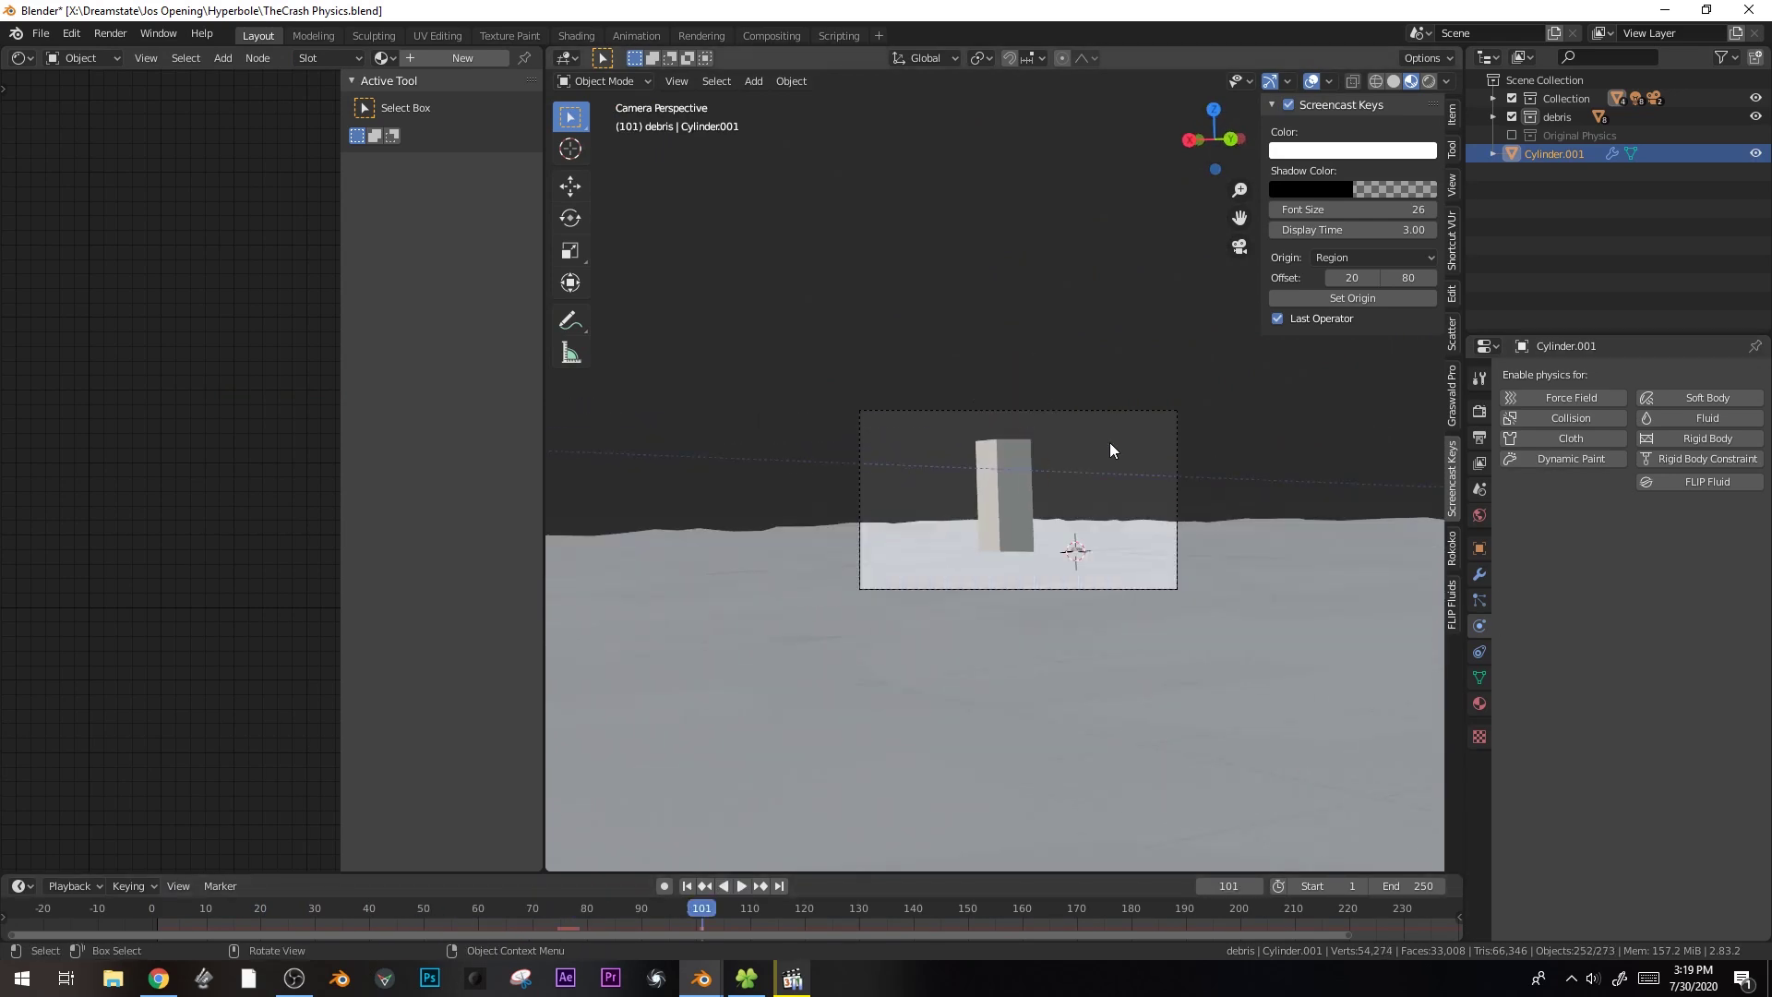
pyautogui.click(396, 910)
pyautogui.press('space')
pyautogui.press('space')
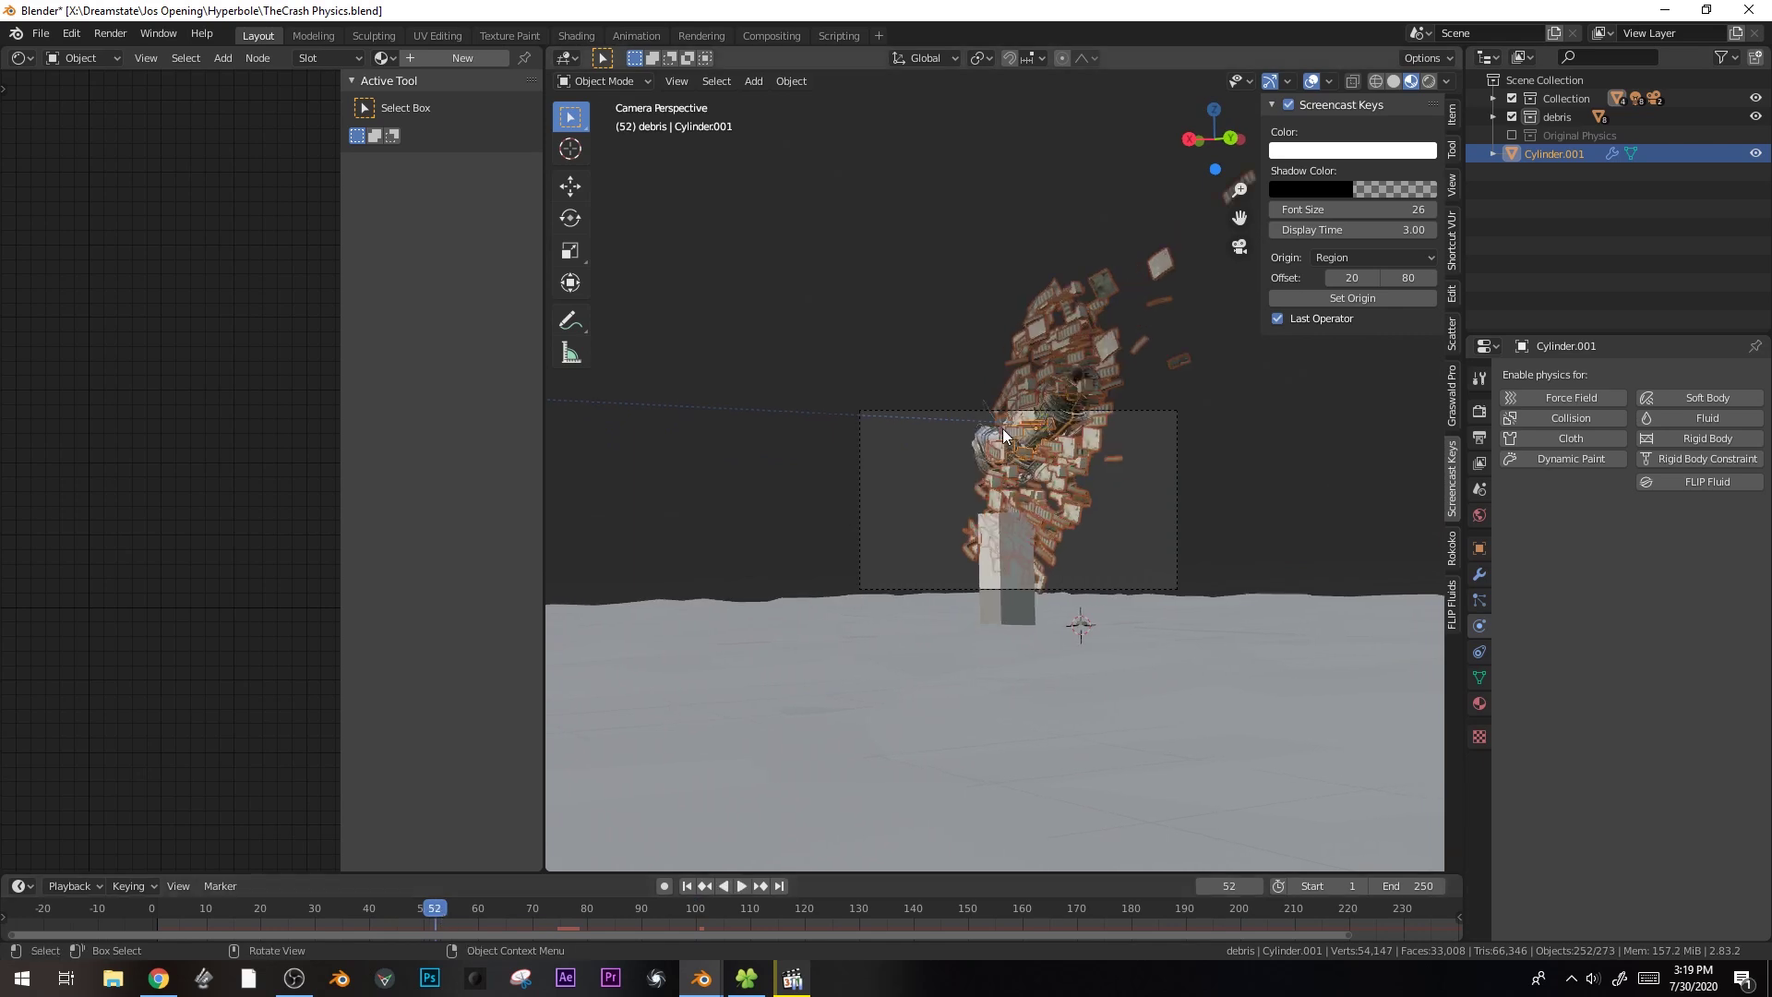
# - Set the debris particles' angular velocity amount to 5.500 around the Velocity axis
pyautogui.scroll(2, 1003, 428)
pyautogui.click(1479, 600)
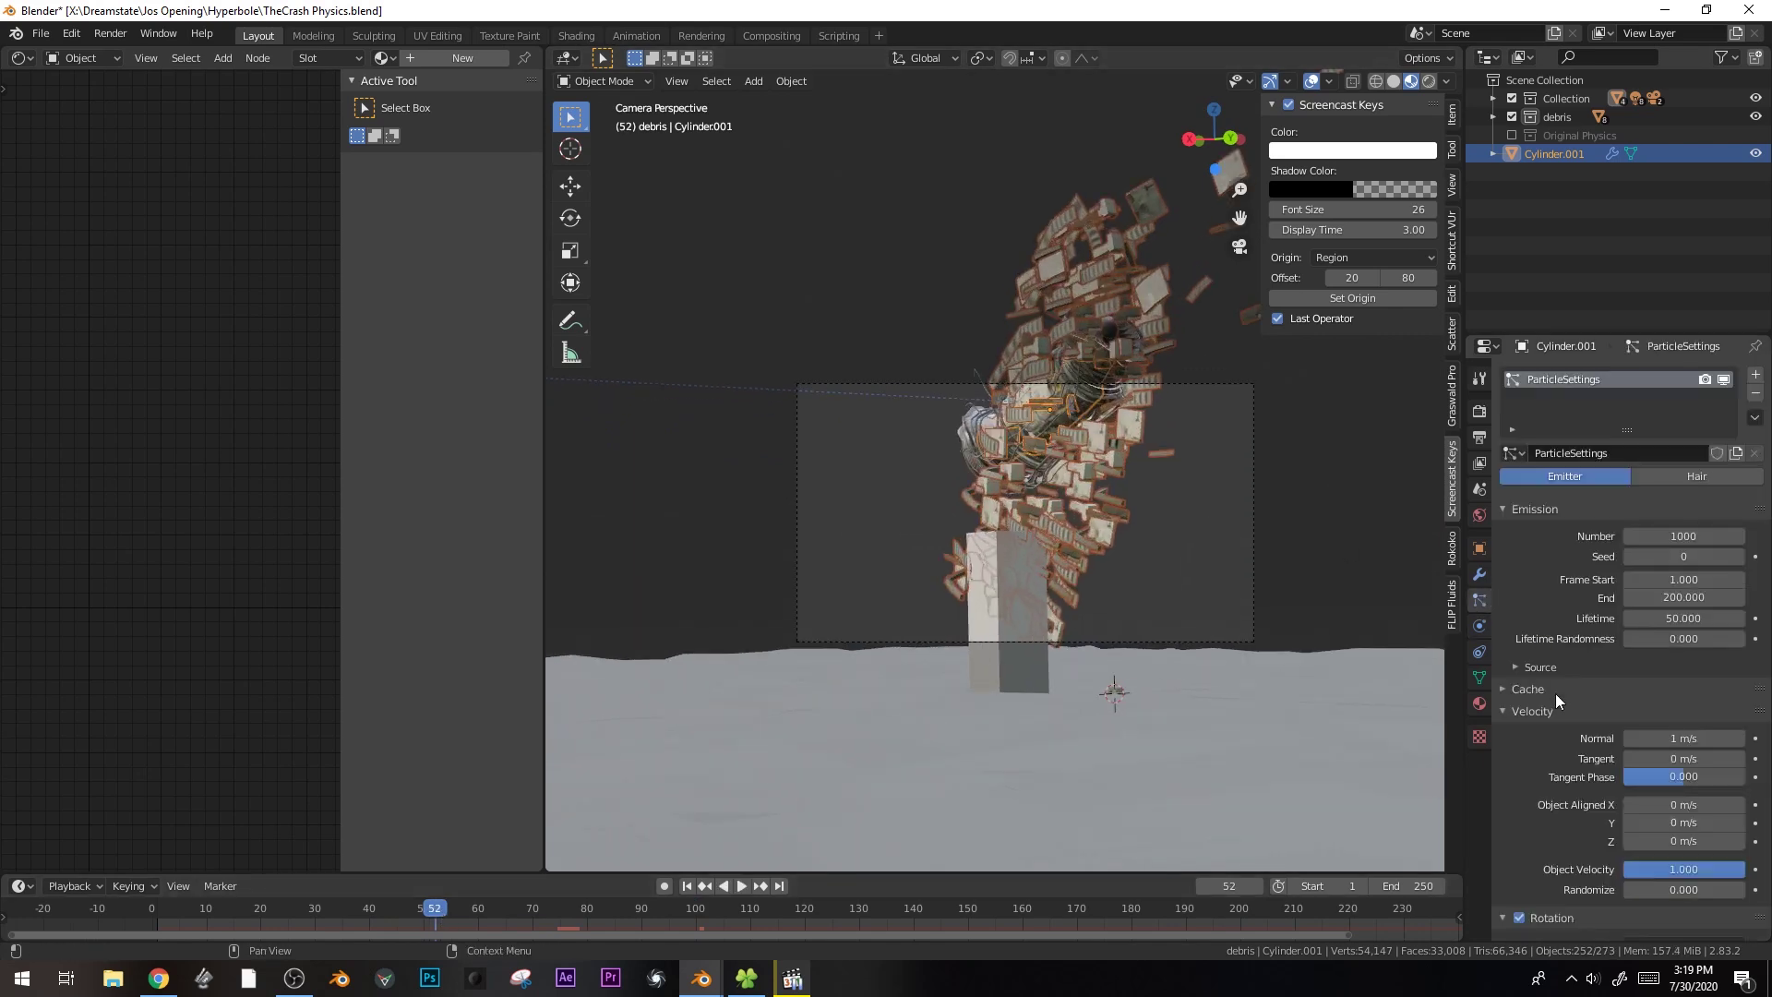
pyautogui.scroll(-7, 1554, 694)
pyautogui.moveTo(1560, 734); pyautogui.dragTo(1570, 570, button='middle')
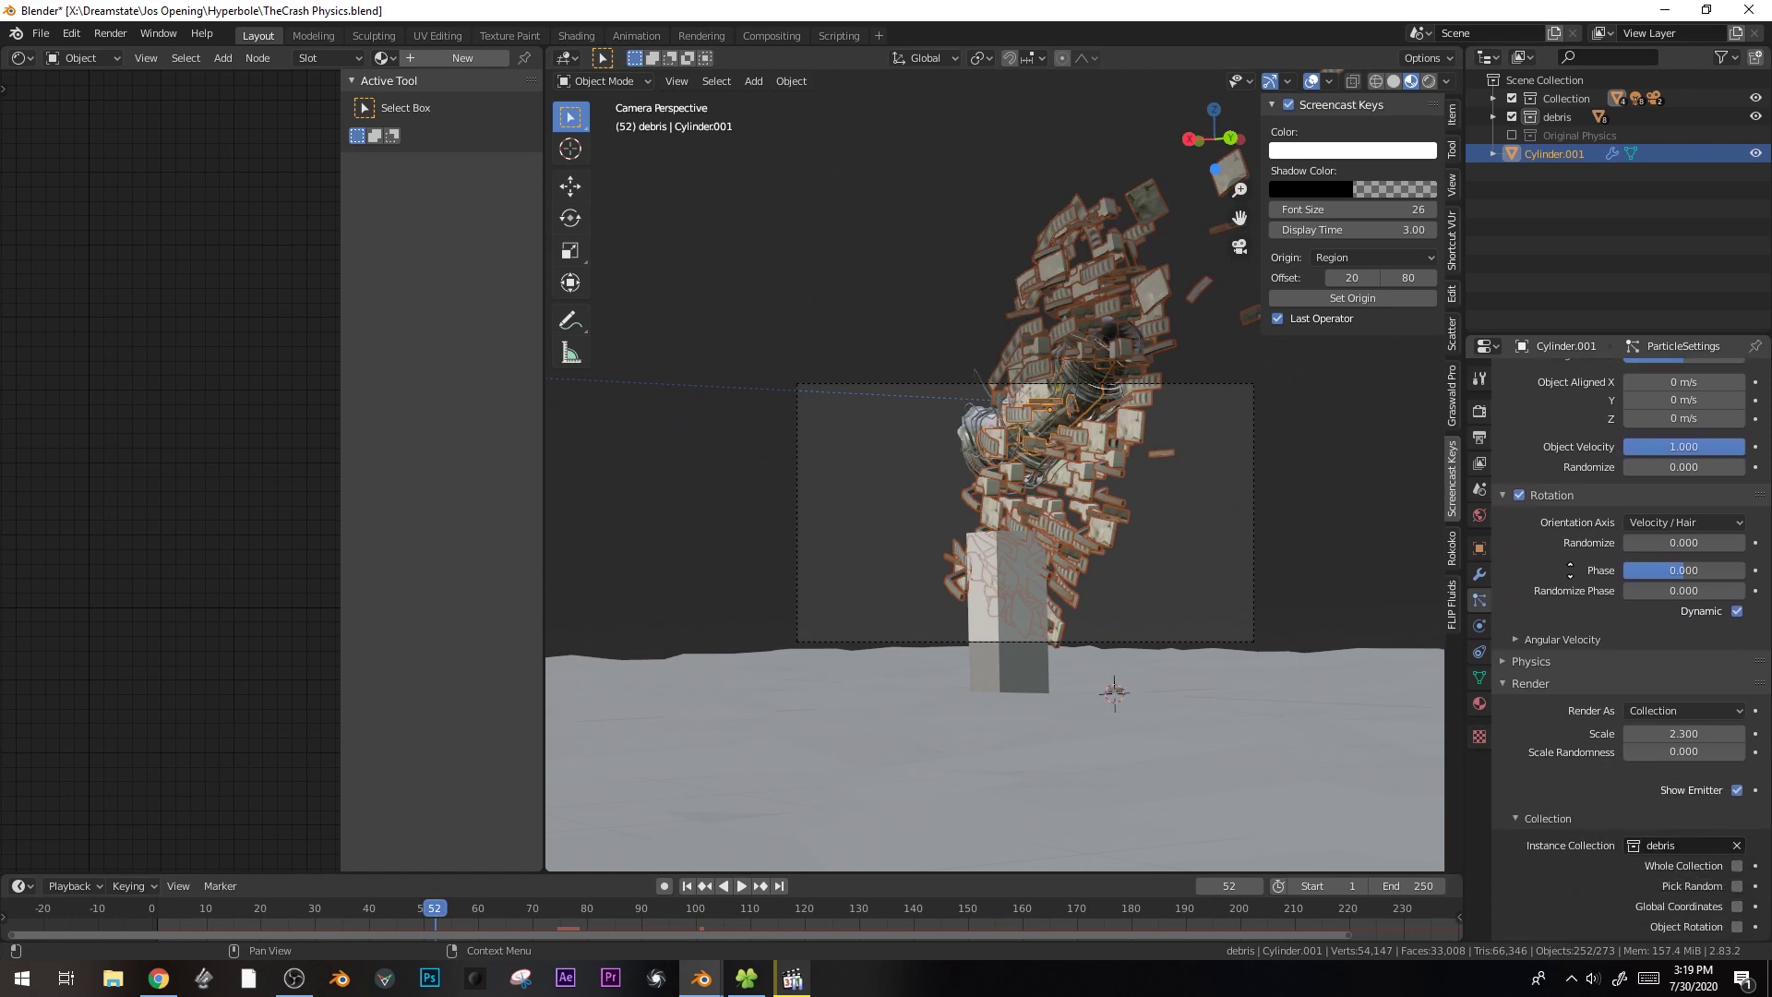
pyautogui.click(1551, 633)
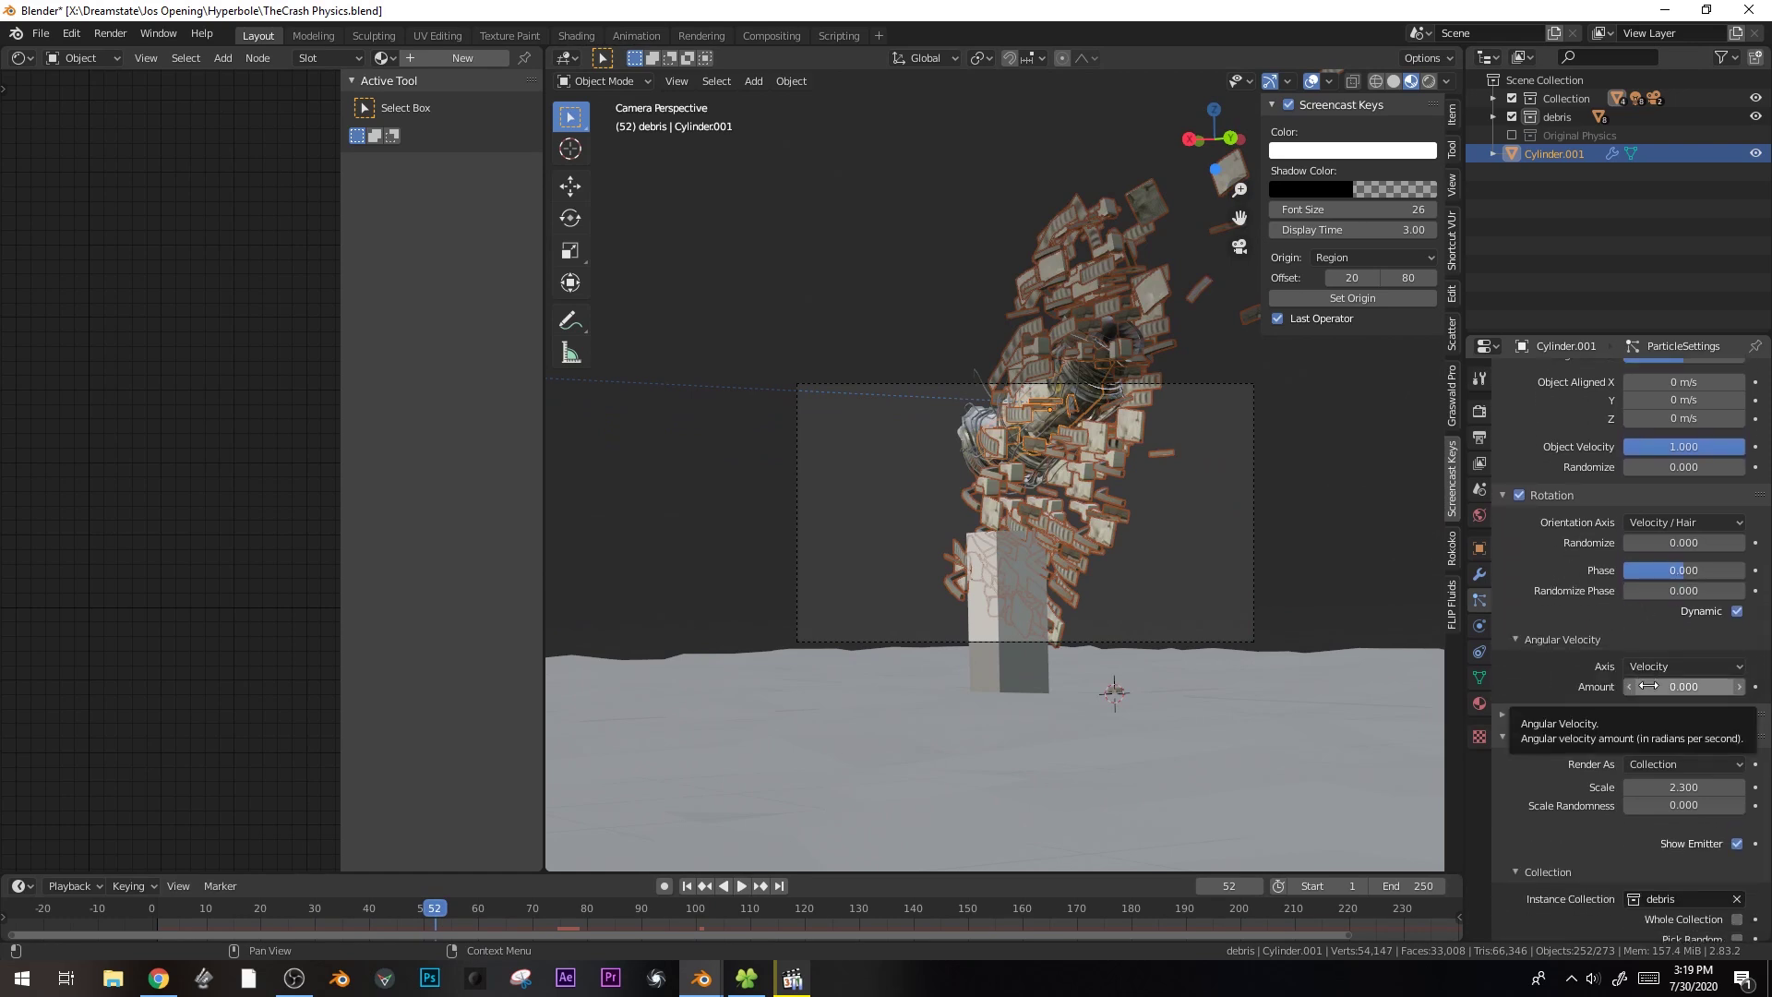
pyautogui.moveTo(1648, 686); pyautogui.dragTo(1685, 686)
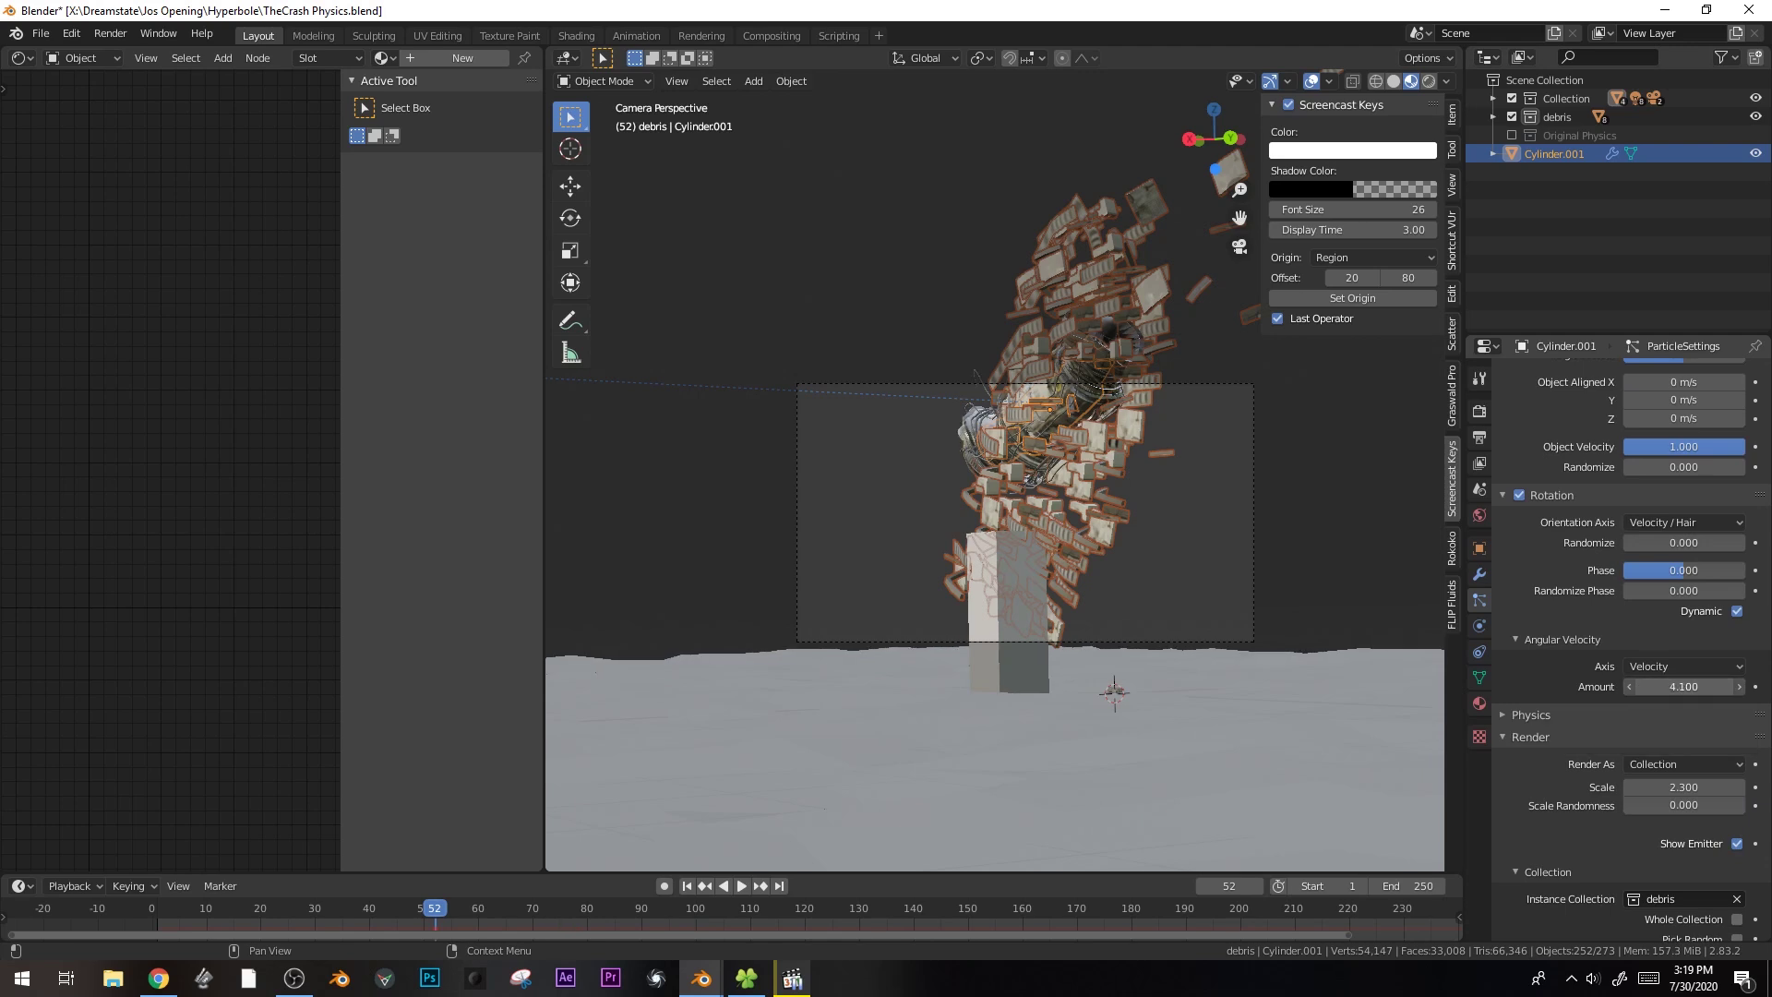
# - Set the debris particles' scale randomness to 1.000 and their rotation Randomize to 0.910
pyautogui.moveTo(1581, 774); pyautogui.dragTo(1652, 537, button='middle')
pyautogui.moveTo(1685, 567); pyautogui.dragTo(1745, 567)
pyautogui.moveTo(1200, 545)
pyautogui.mouseDown(button='middle')
pyautogui.moveTo(1145, 534)
pyautogui.moveTo(1272, 521)
pyautogui.moveTo(1194, 563)
pyautogui.mouseUp(button='middle')
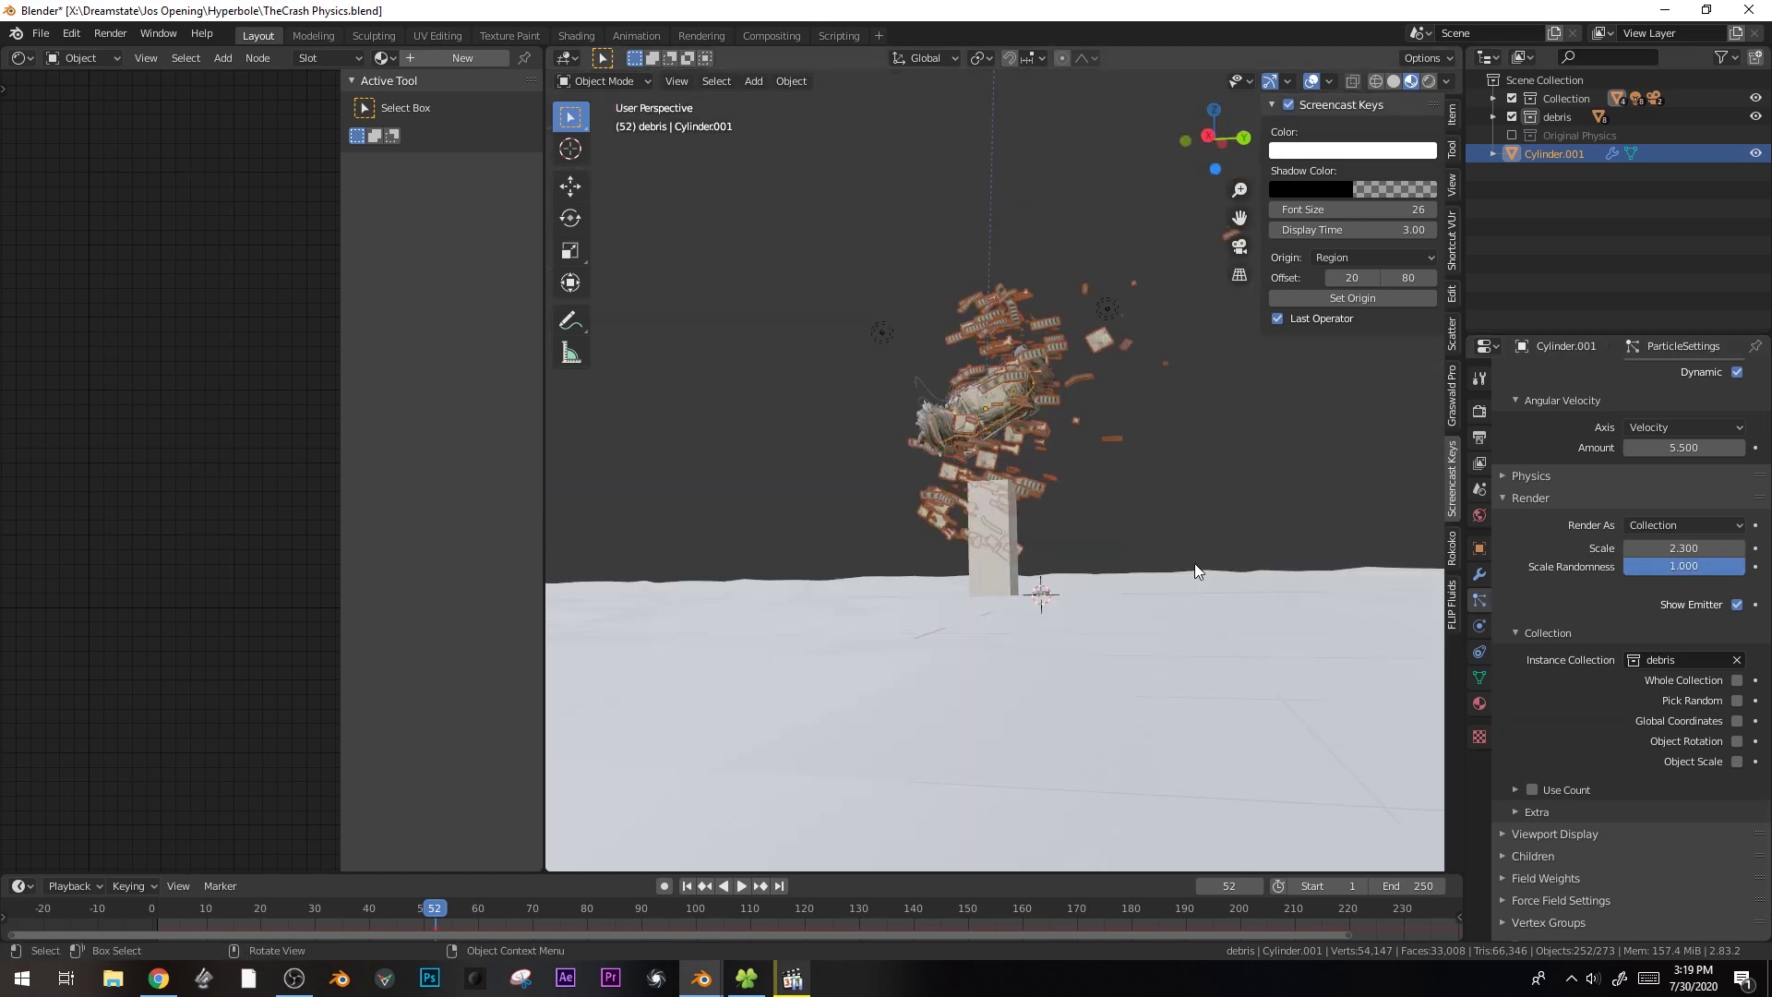
pyautogui.press('KP_0')
pyautogui.scroll(2, 1674, 588)
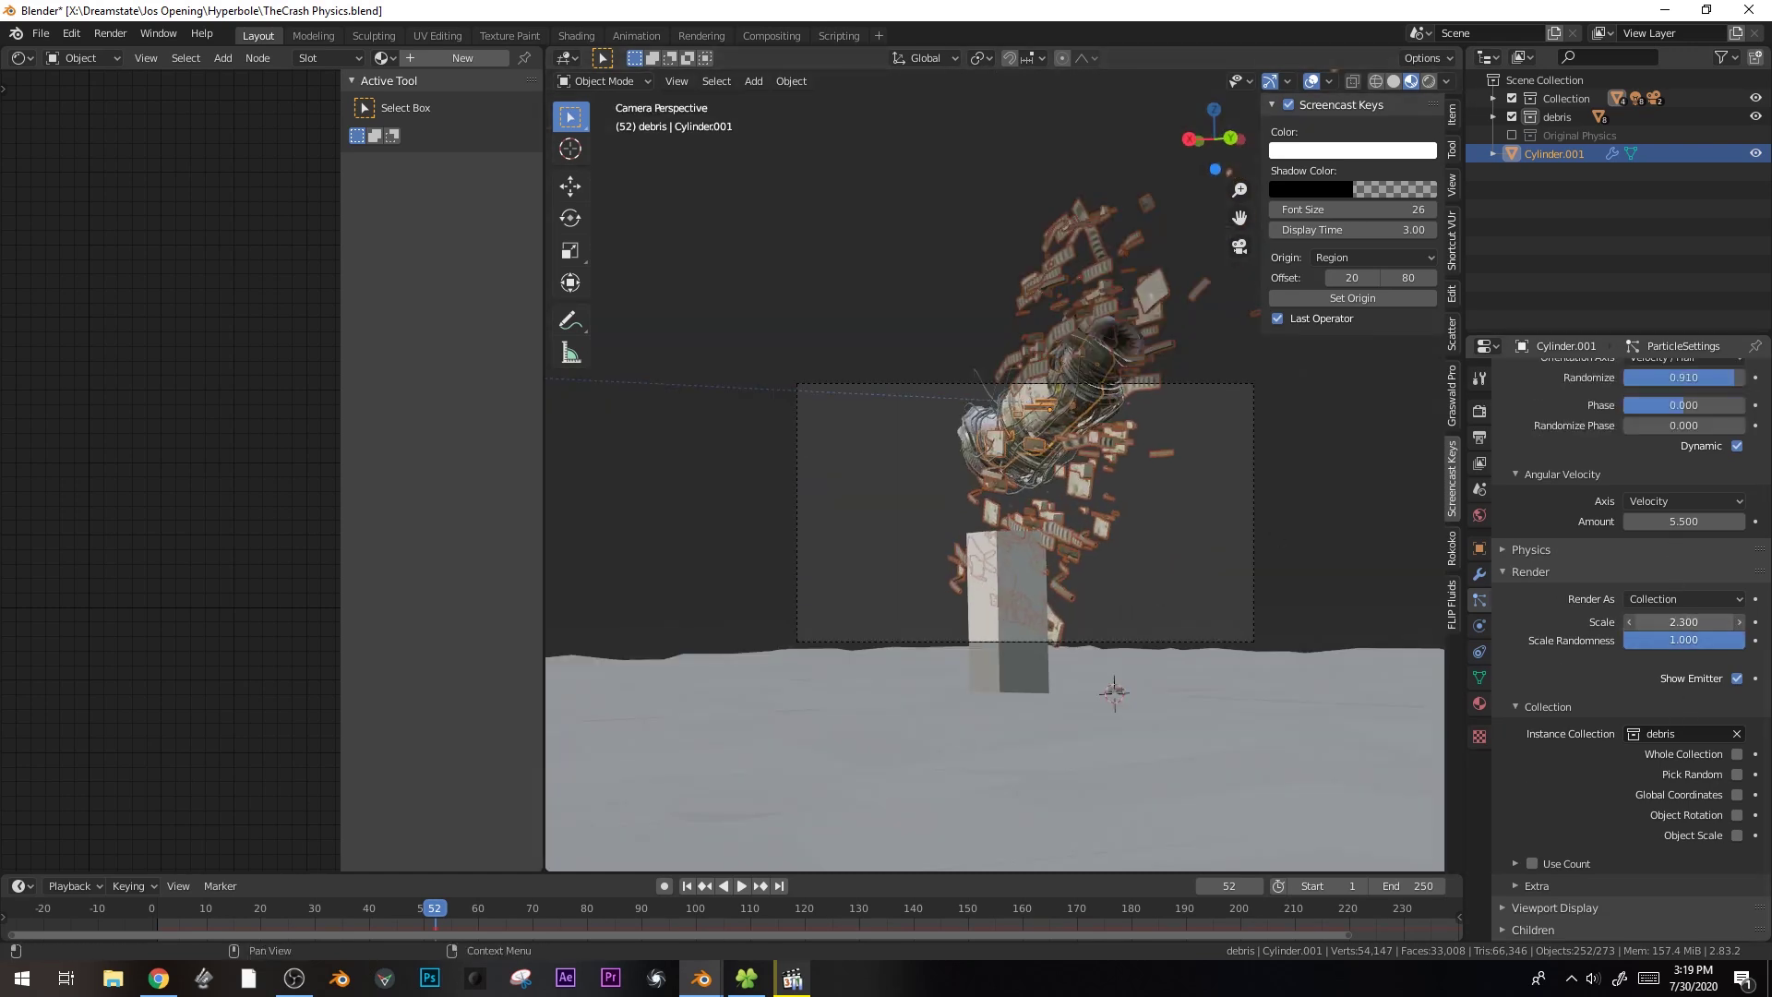
# - Set the debris particle scale to 1.650 and play the animation from the start
pyautogui.moveTo(1683, 621); pyautogui.dragTo(1643, 622)
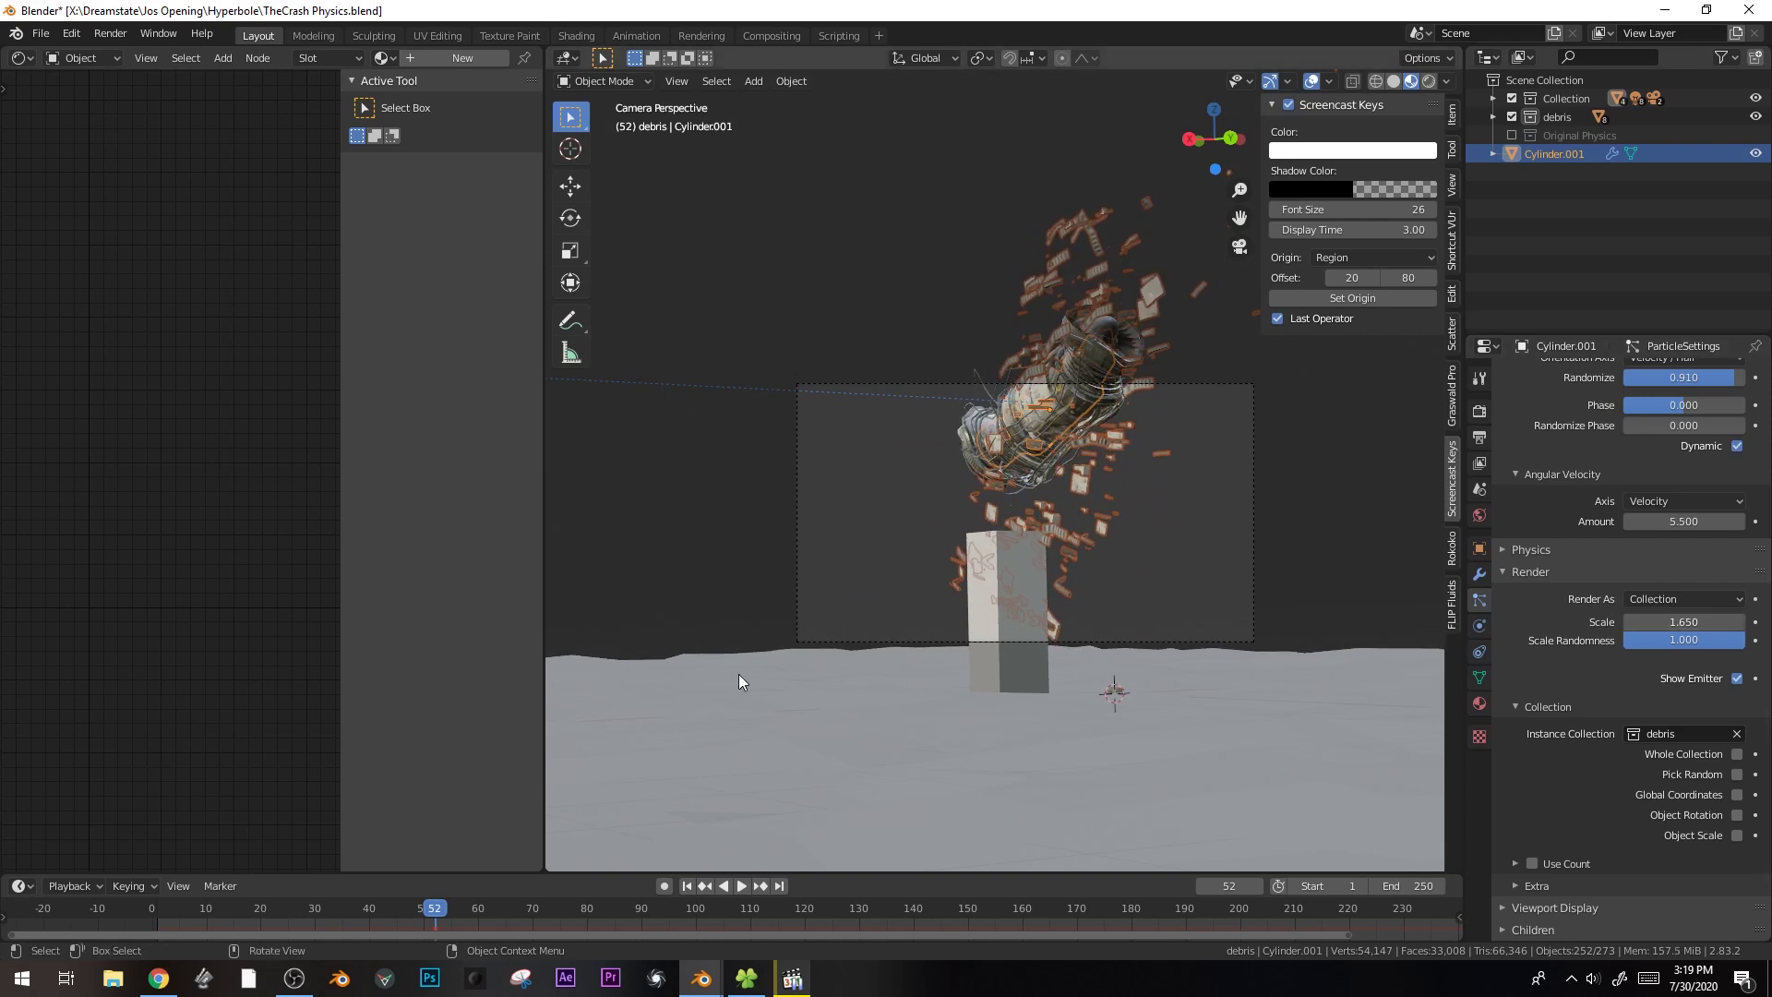
pyautogui.hotkey('shift', 'Left')
pyautogui.press('space')
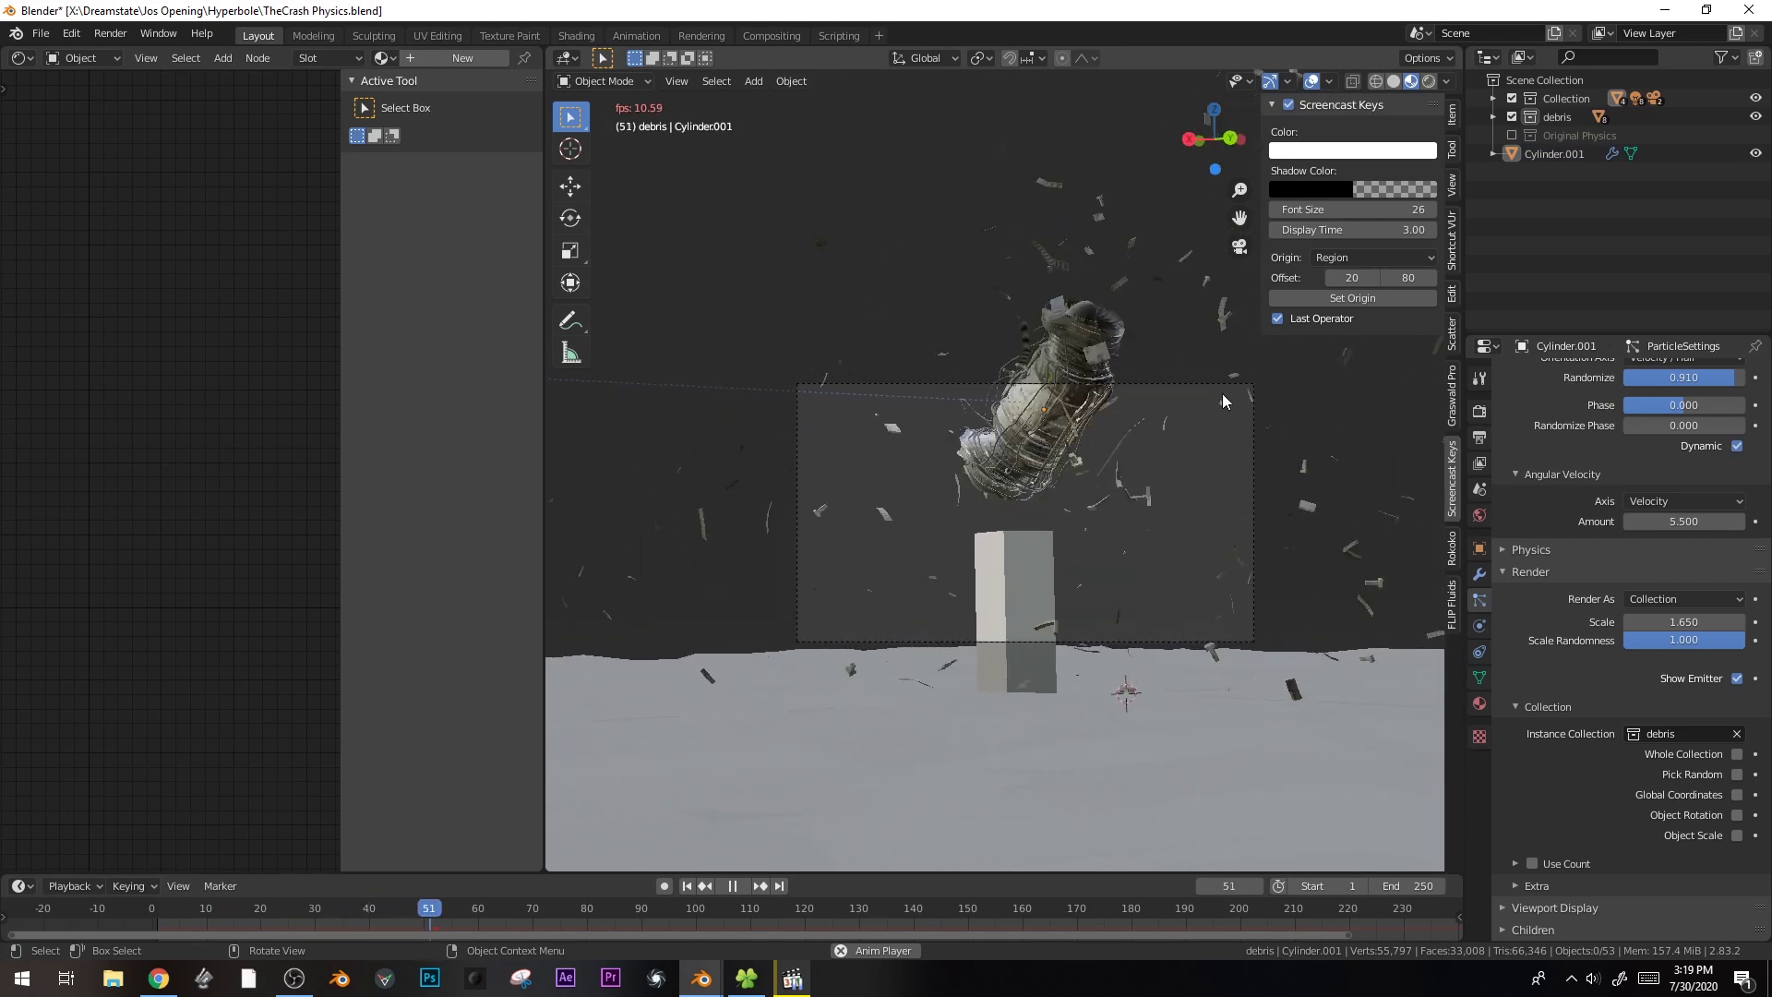
# - Stop the playback, go back to about frame 49 and save the file
pyautogui.press('space')
pyautogui.moveTo(486, 917); pyautogui.dragTo(418, 908)
pyautogui.hotkey('ctrl', 's')
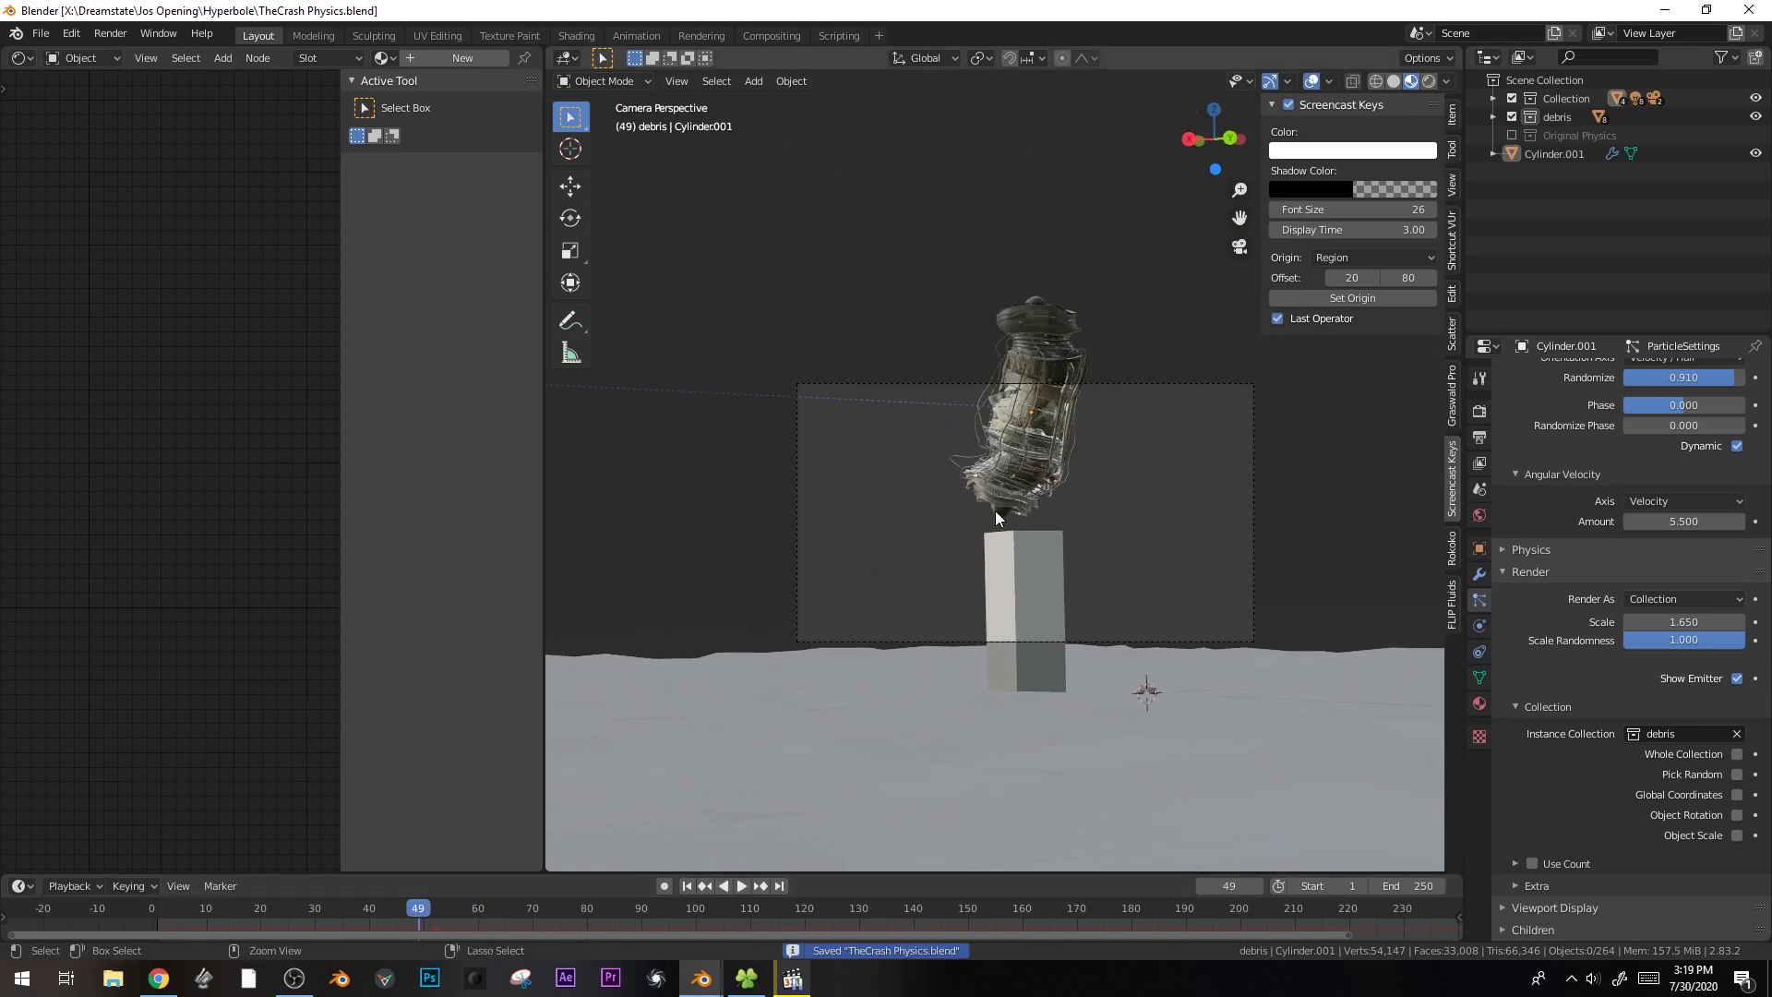
# - Scrub and replay the opening frames in rendered shading, and return the viewport to Material Preview
pyautogui.scroll(-3, 1617, 716)
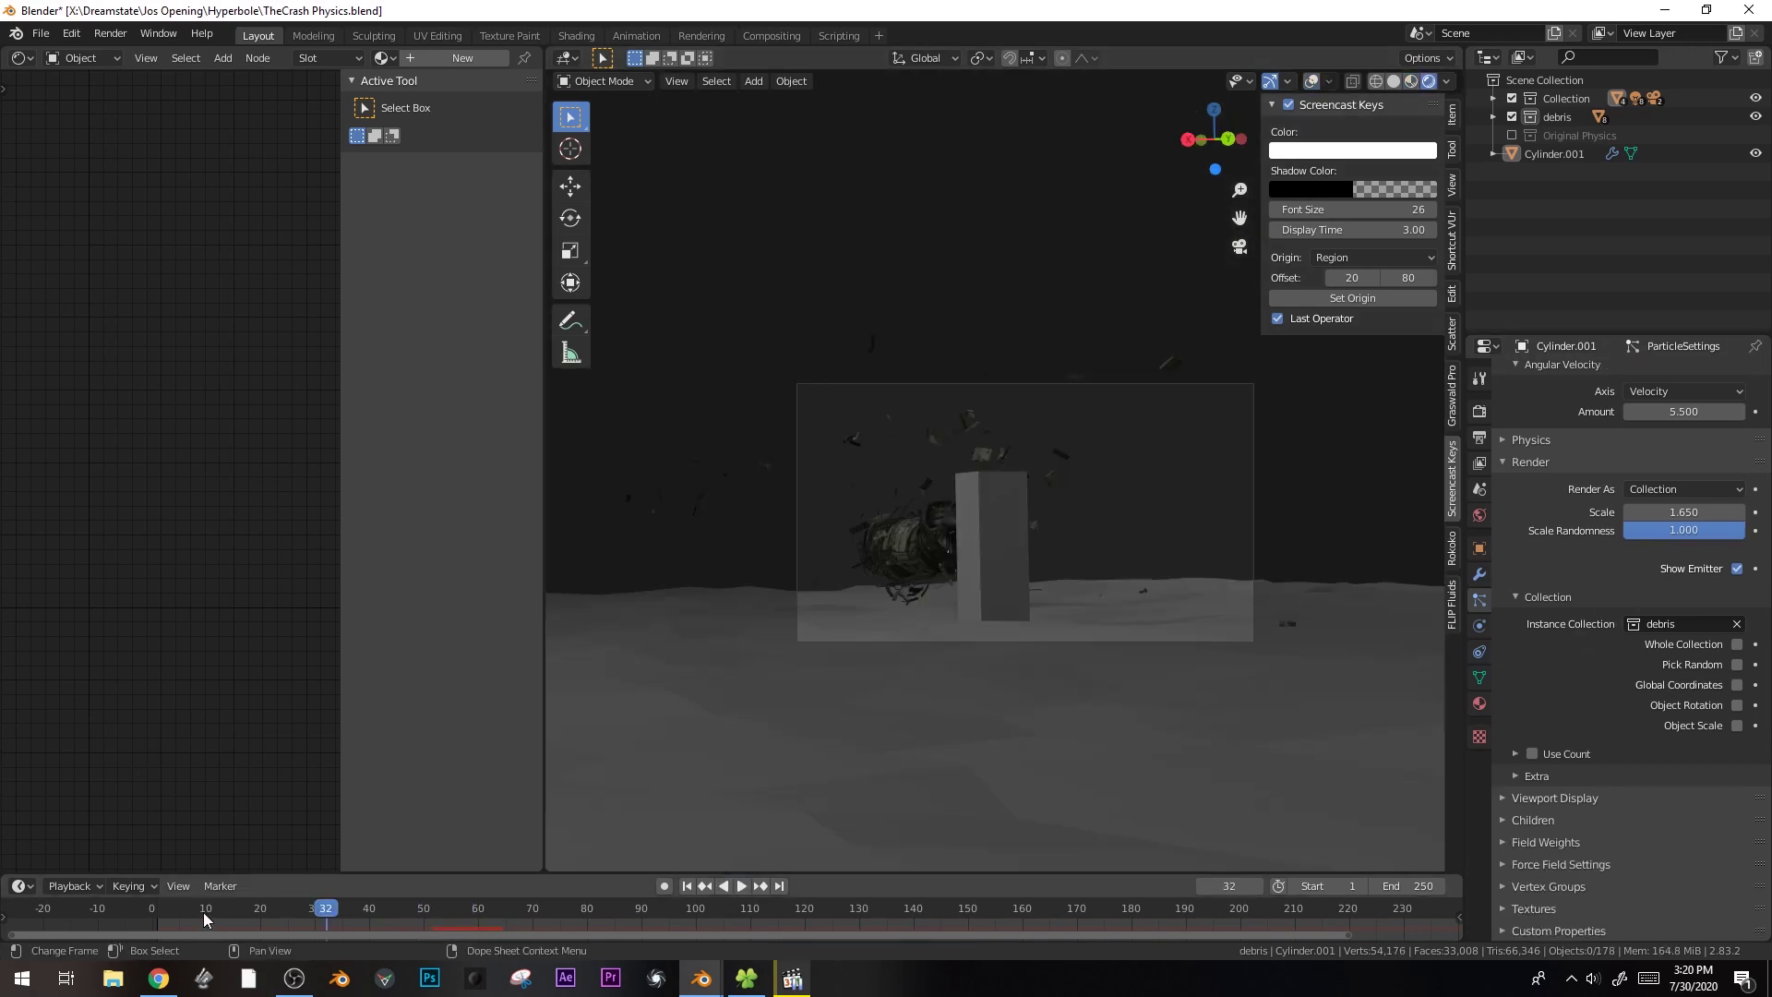
pyautogui.click(177, 911)
pyautogui.moveTo(176, 911); pyautogui.dragTo(234, 908)
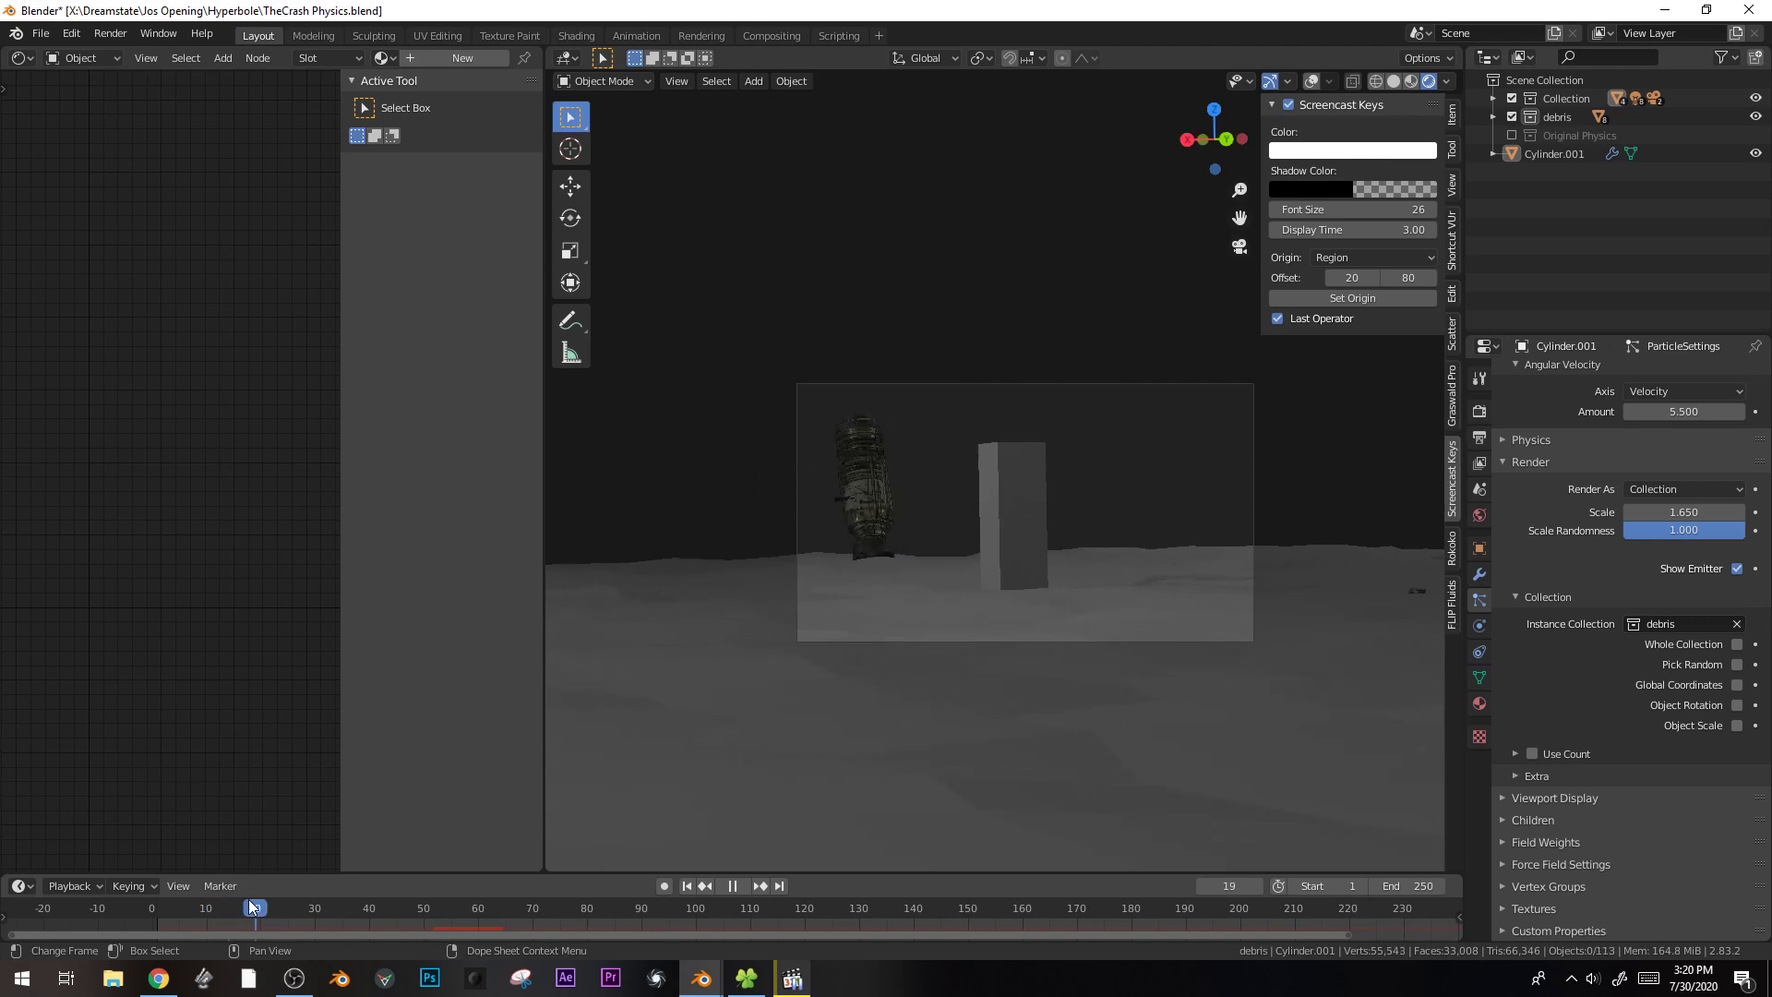
pyautogui.click(183, 902)
pyautogui.press('space')
pyautogui.press('z')
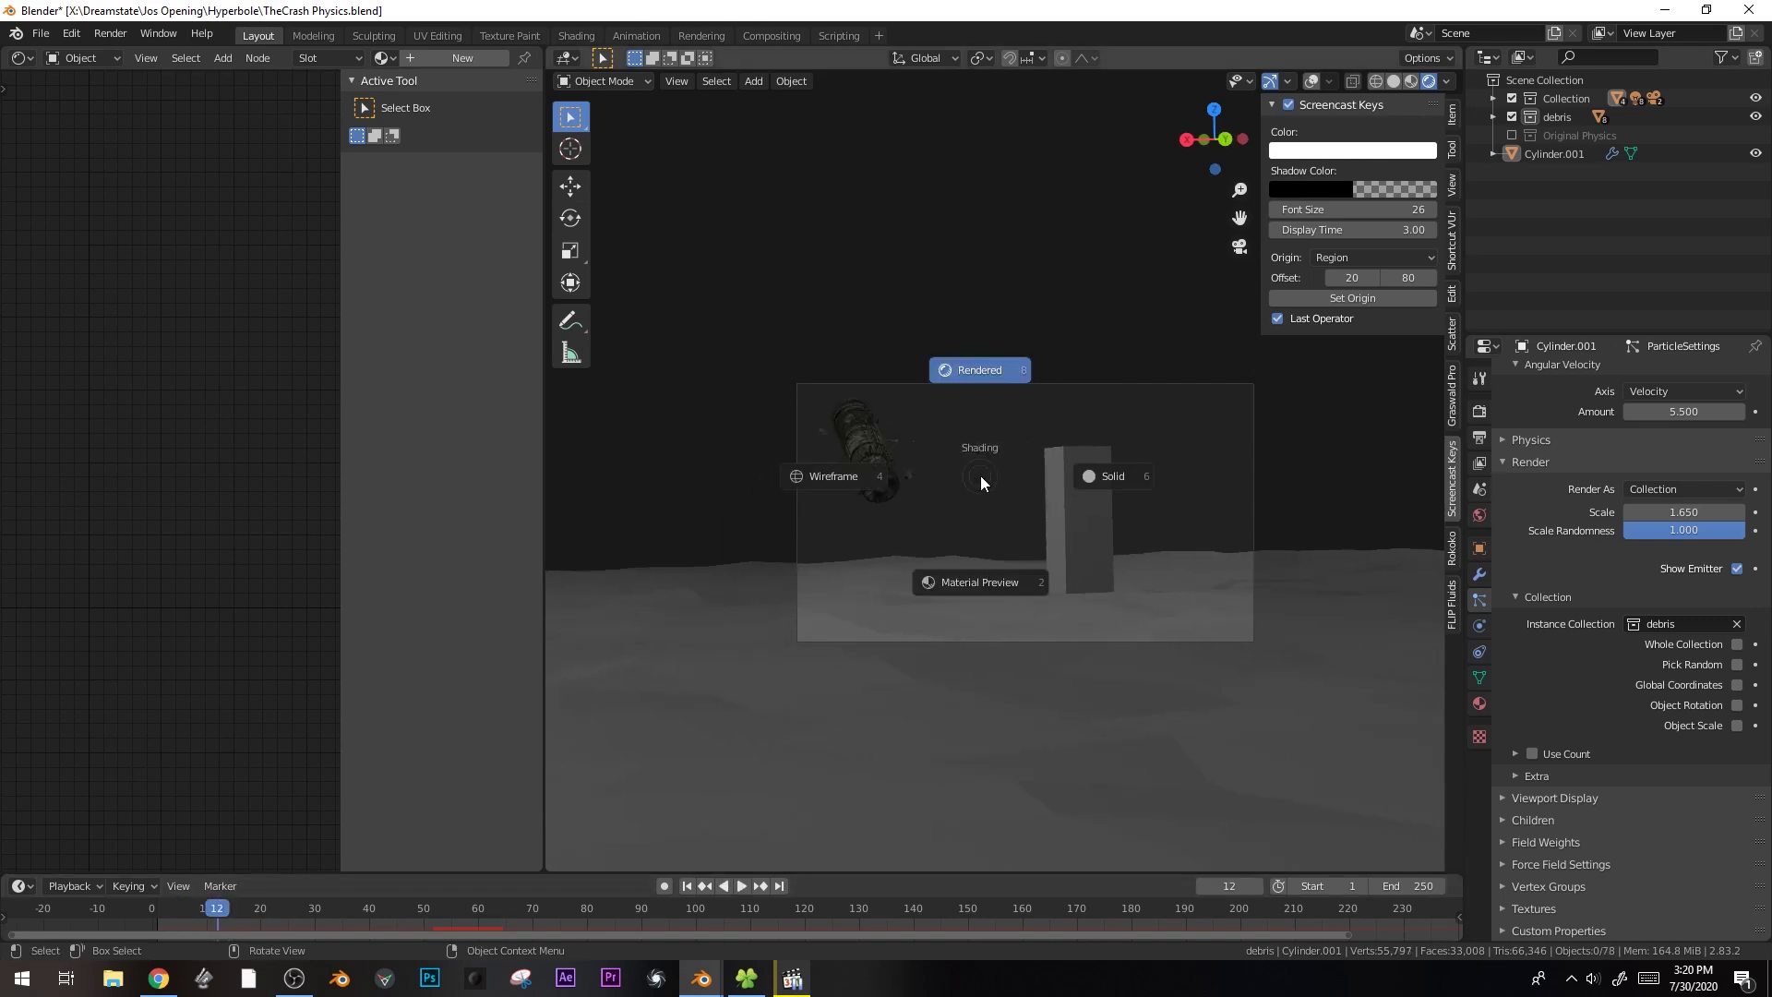
pyautogui.click(980, 582)
# - Name the debris emitter's particle settings Long Term Damage and add a second particle system that uses them
pyautogui.click(858, 434)
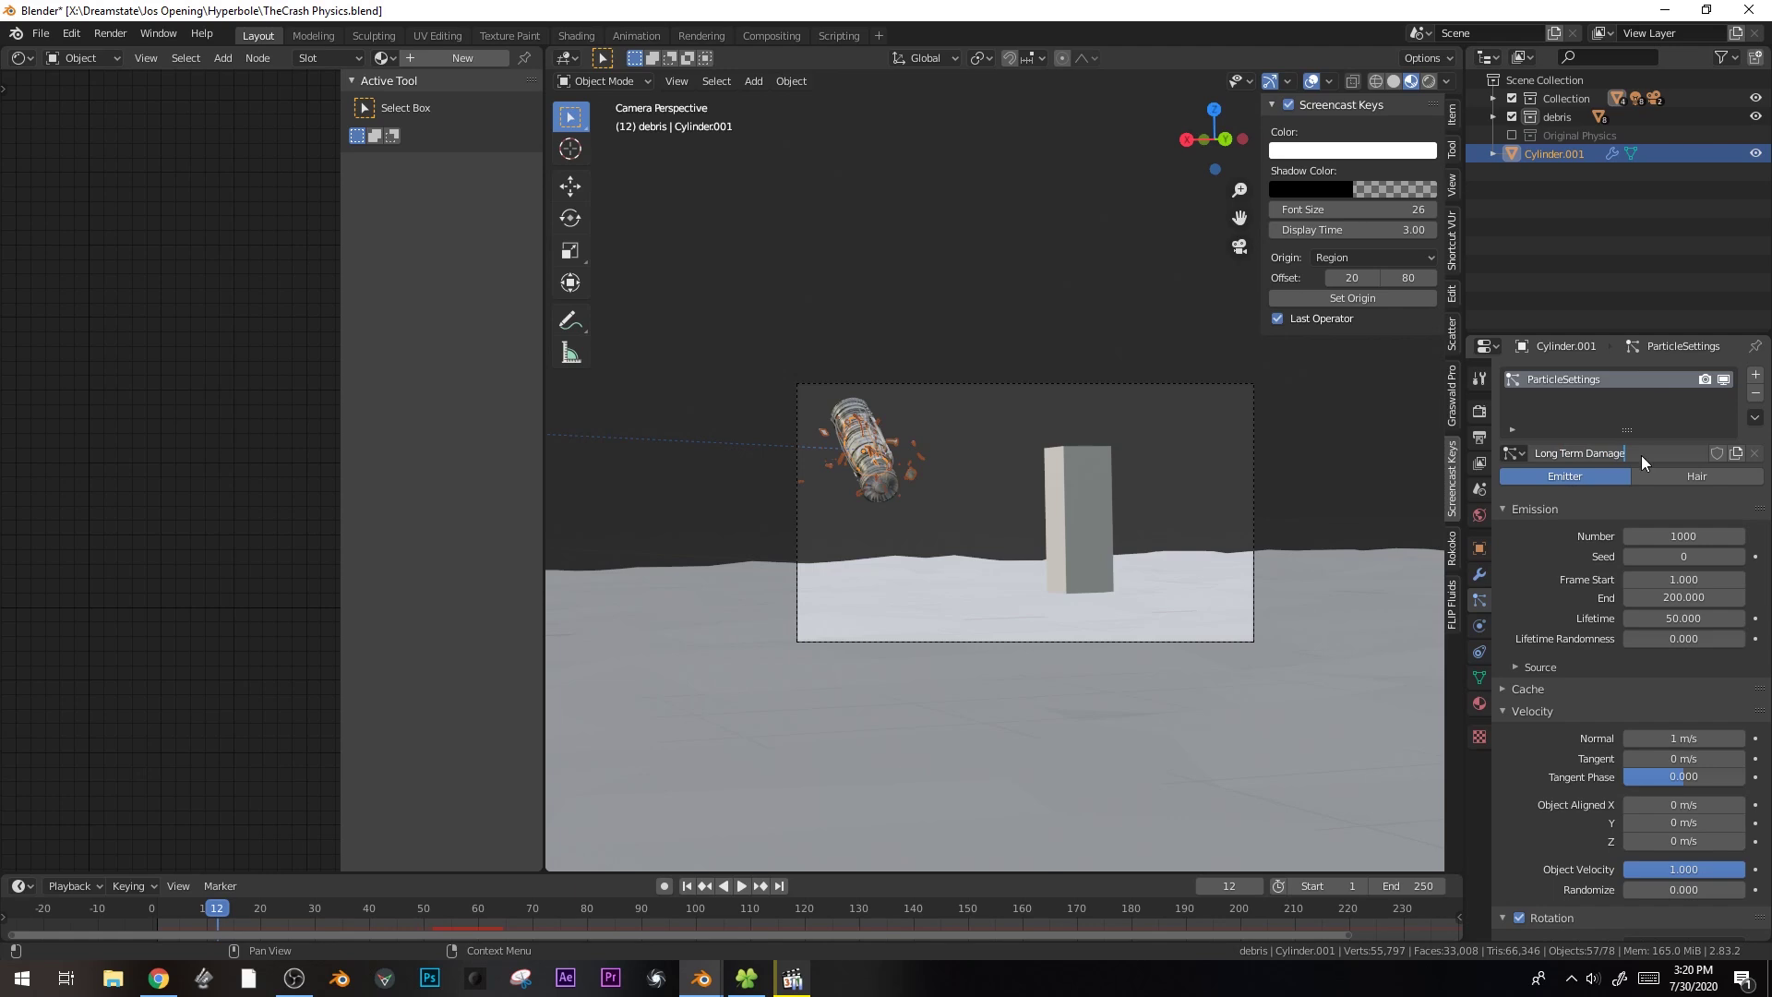
pyautogui.press('Return')
pyautogui.click(1755, 375)
pyautogui.click(1510, 454)
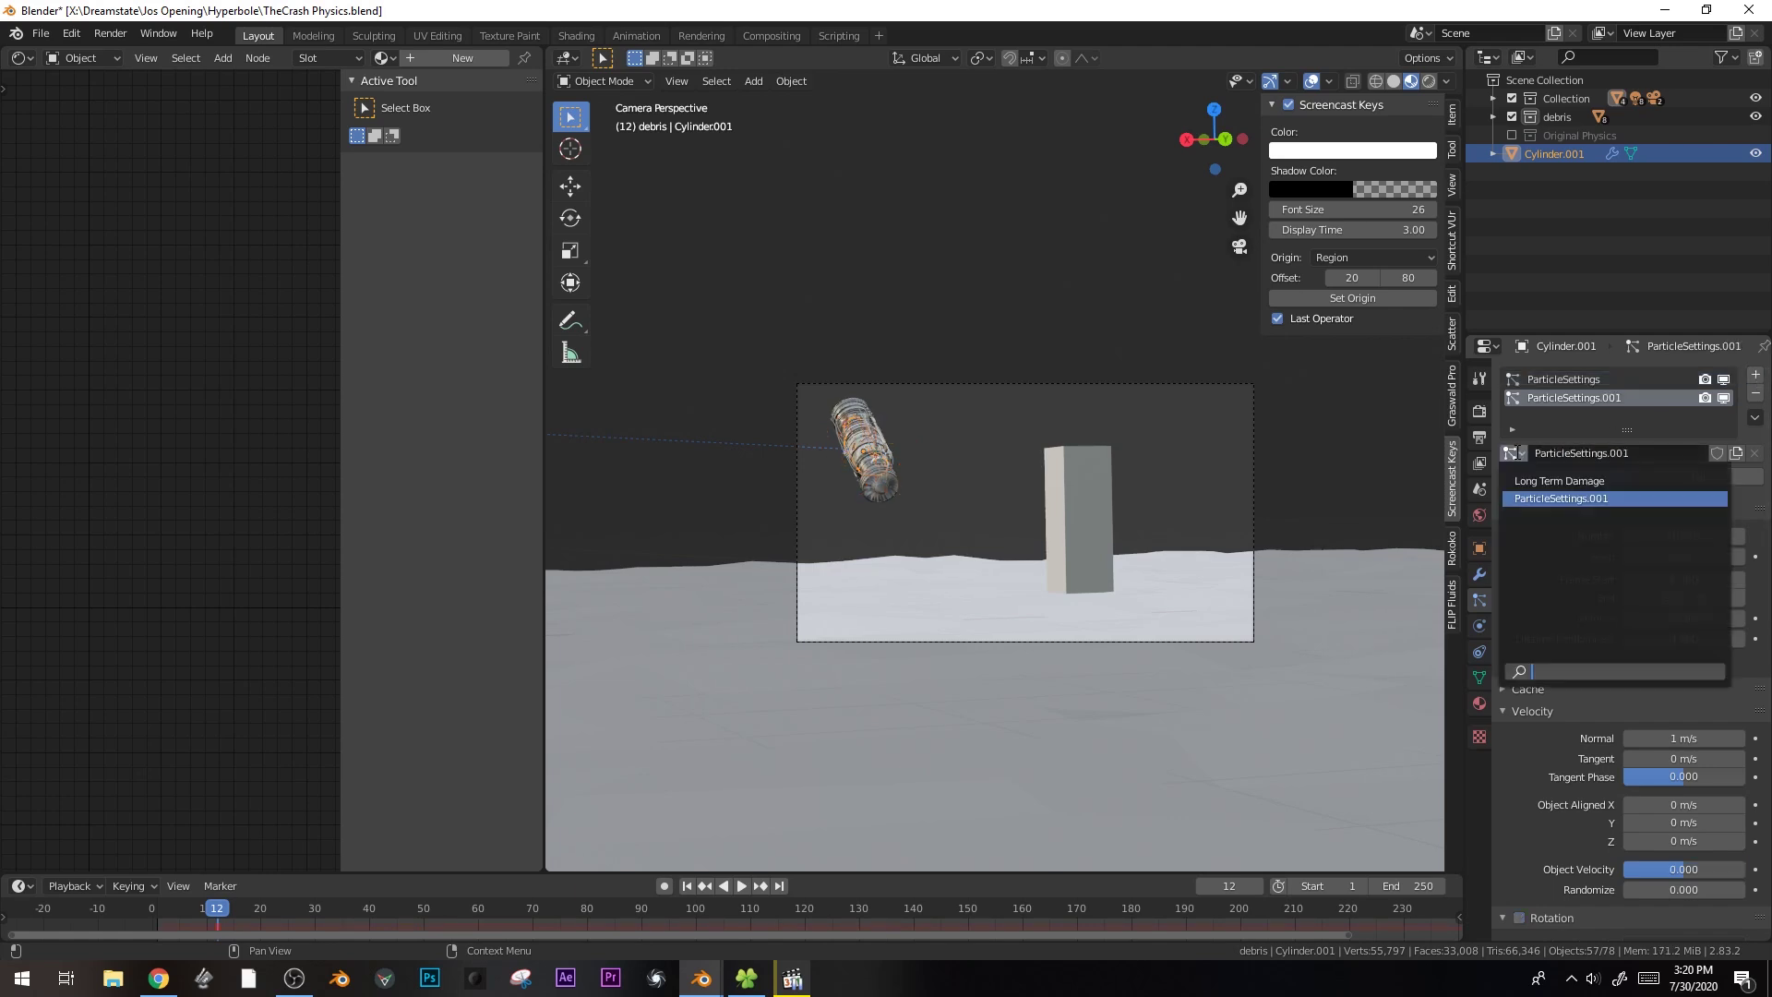
pyautogui.click(1523, 480)
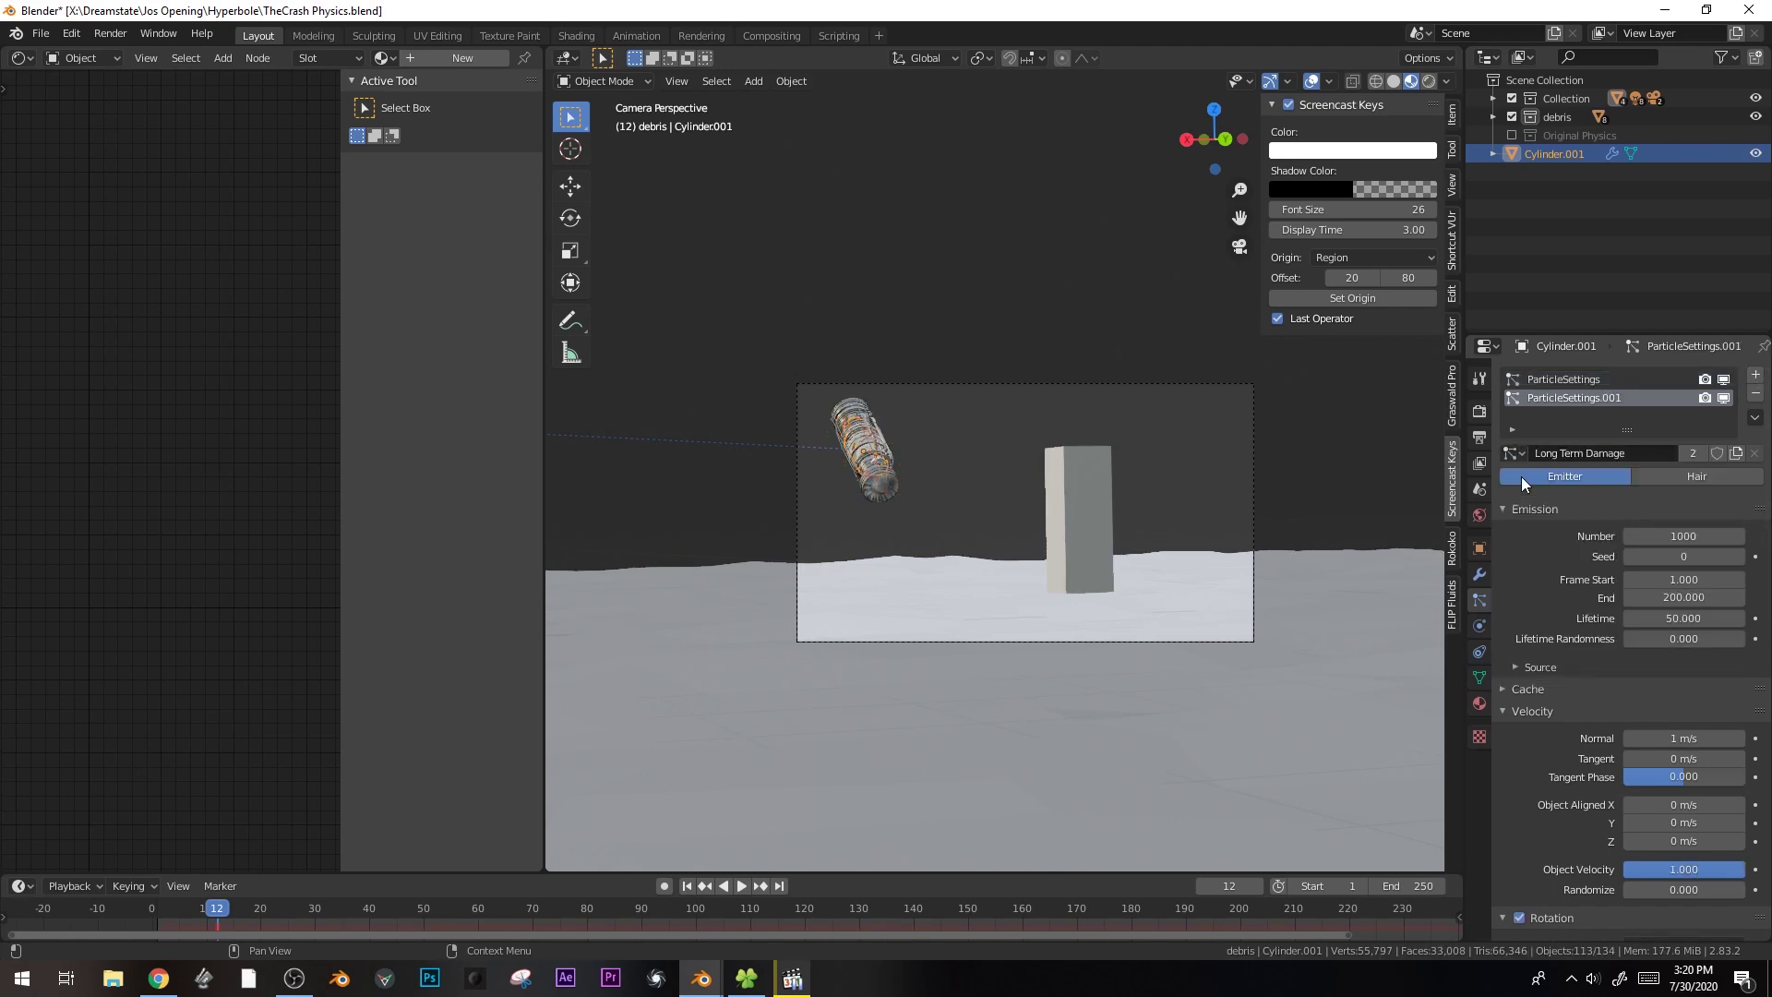
# - Make the second particle system's settings a single-user copy and name it initial impact
pyautogui.click(1691, 456)
pyautogui.doubleClick(1659, 452)
pyautogui.write('initial impac')
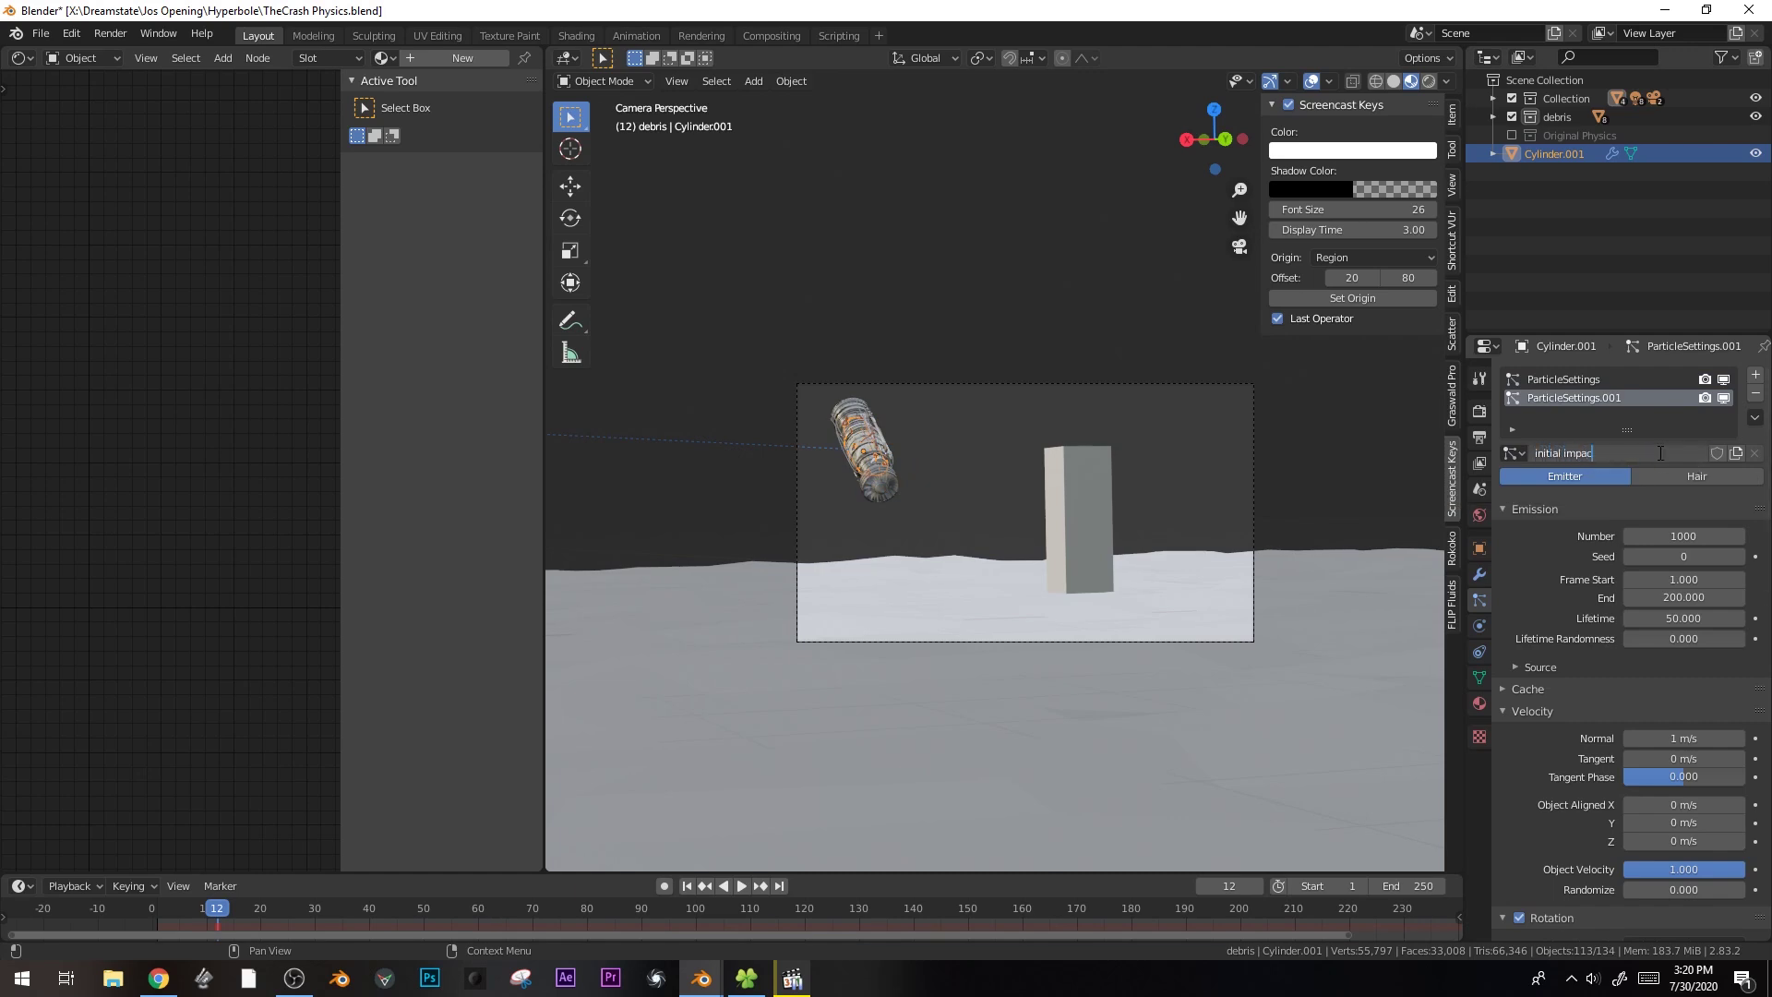
pyautogui.write('t')
pyautogui.press('Return')
# - Set the initial impact emission to start at frame 18 and end at frame 21
pyautogui.press('space')
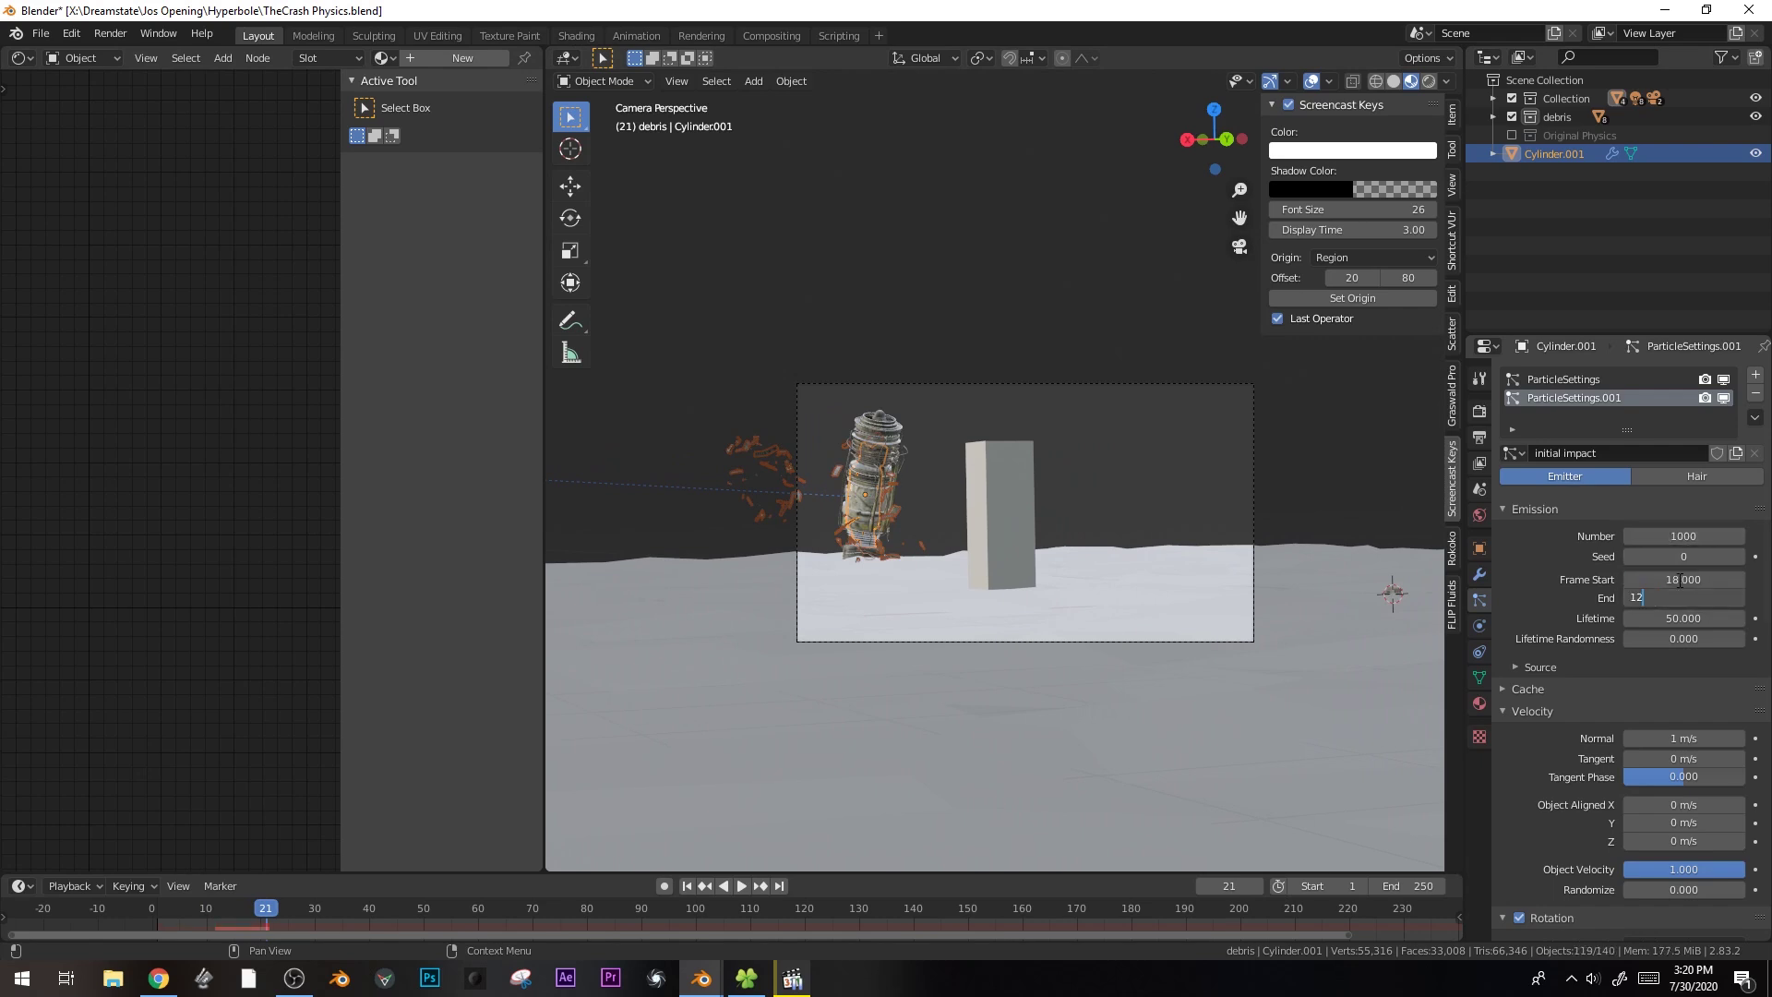
pyautogui.write('1')
pyautogui.press('Return')
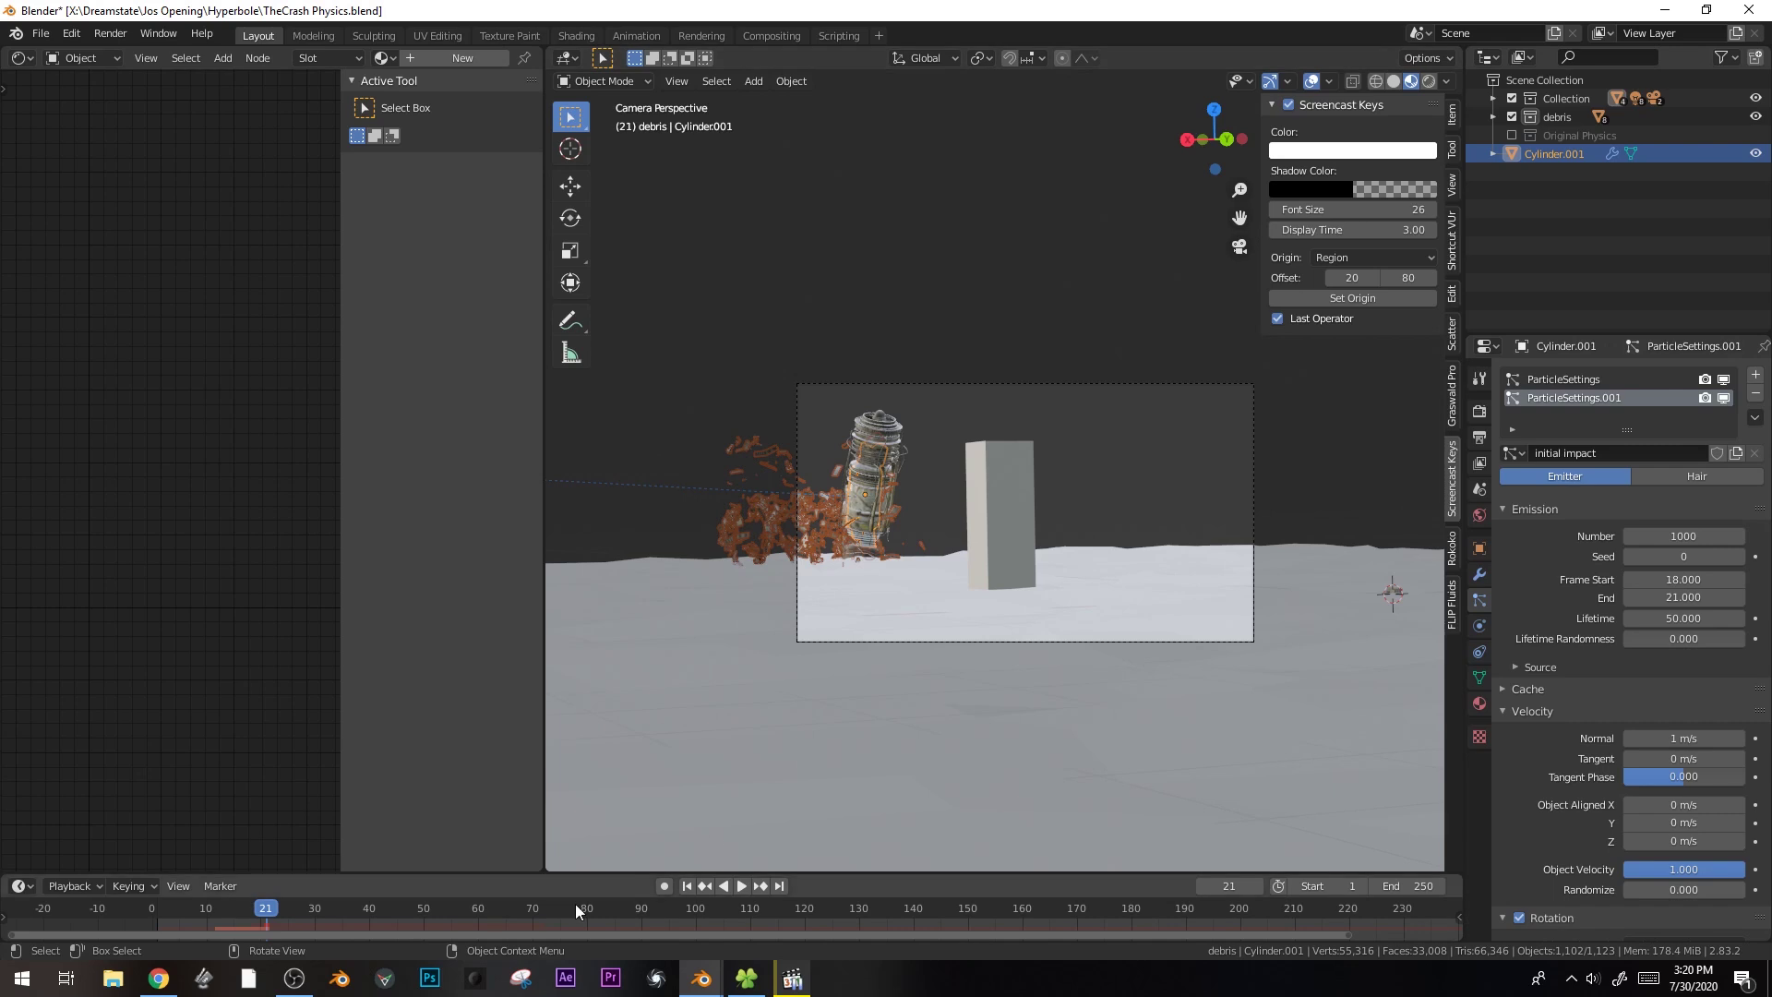
# - Play the impact burst to about frame 50 and set the initial impact particle number to 500
pyautogui.press('space')
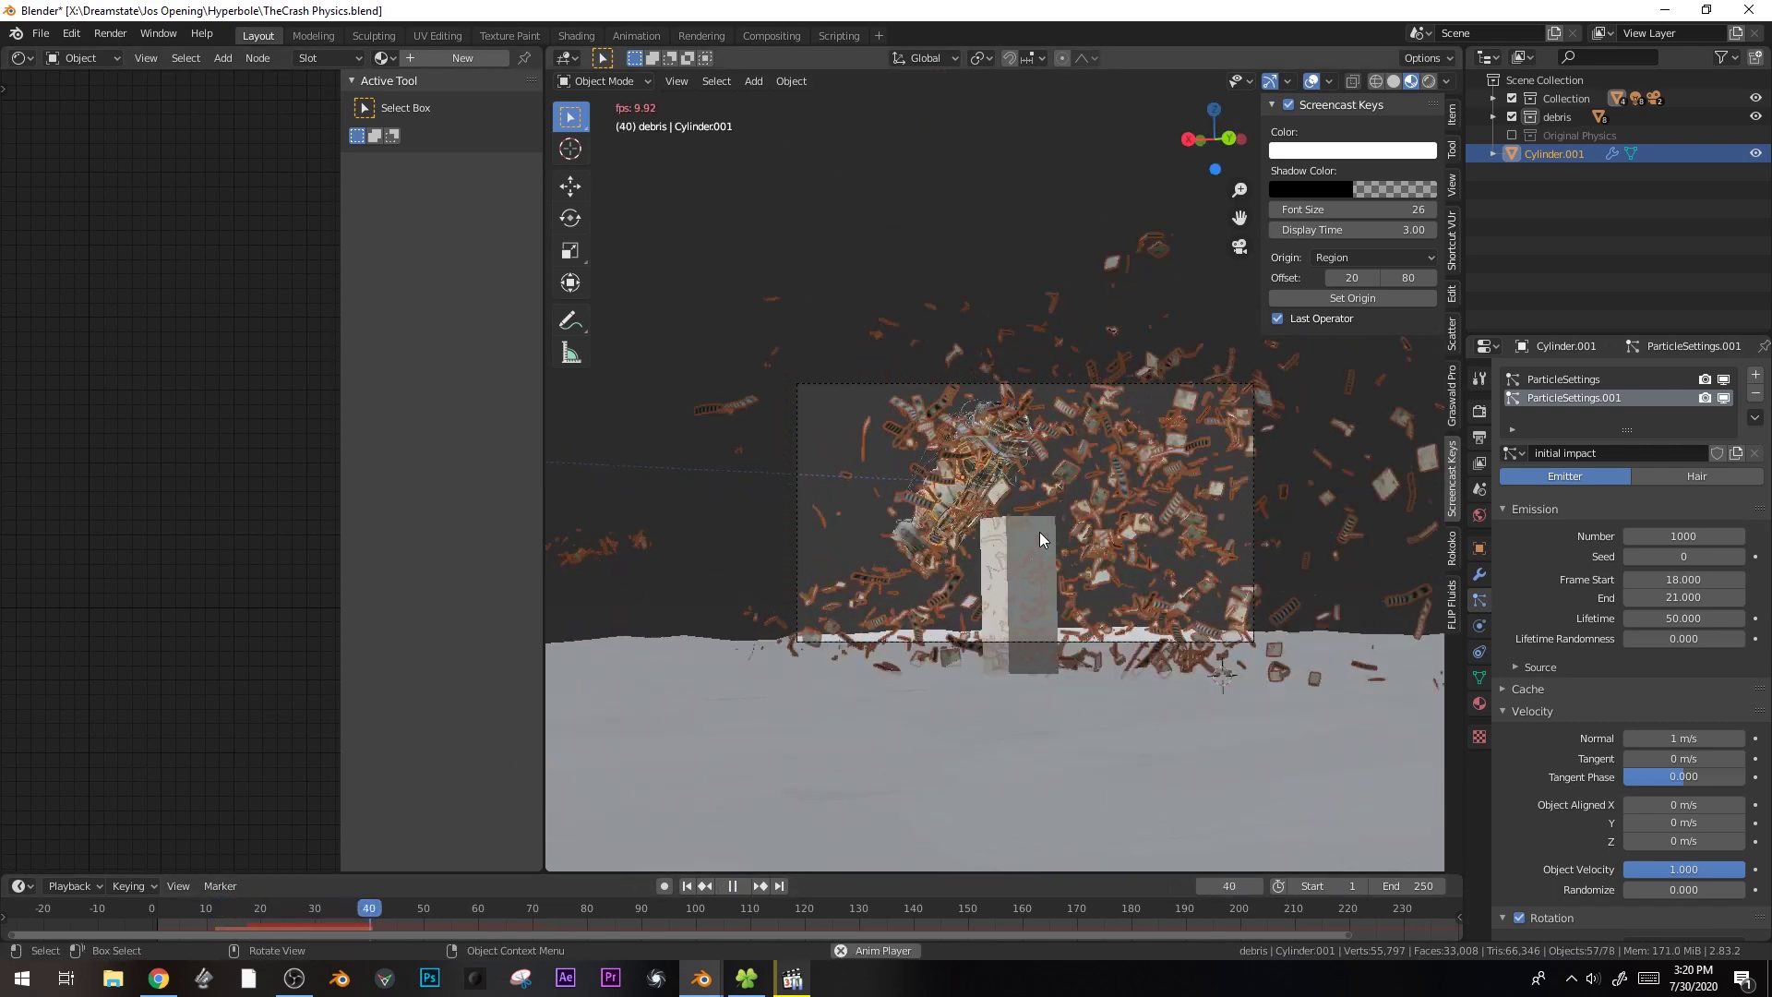
pyautogui.press('space')
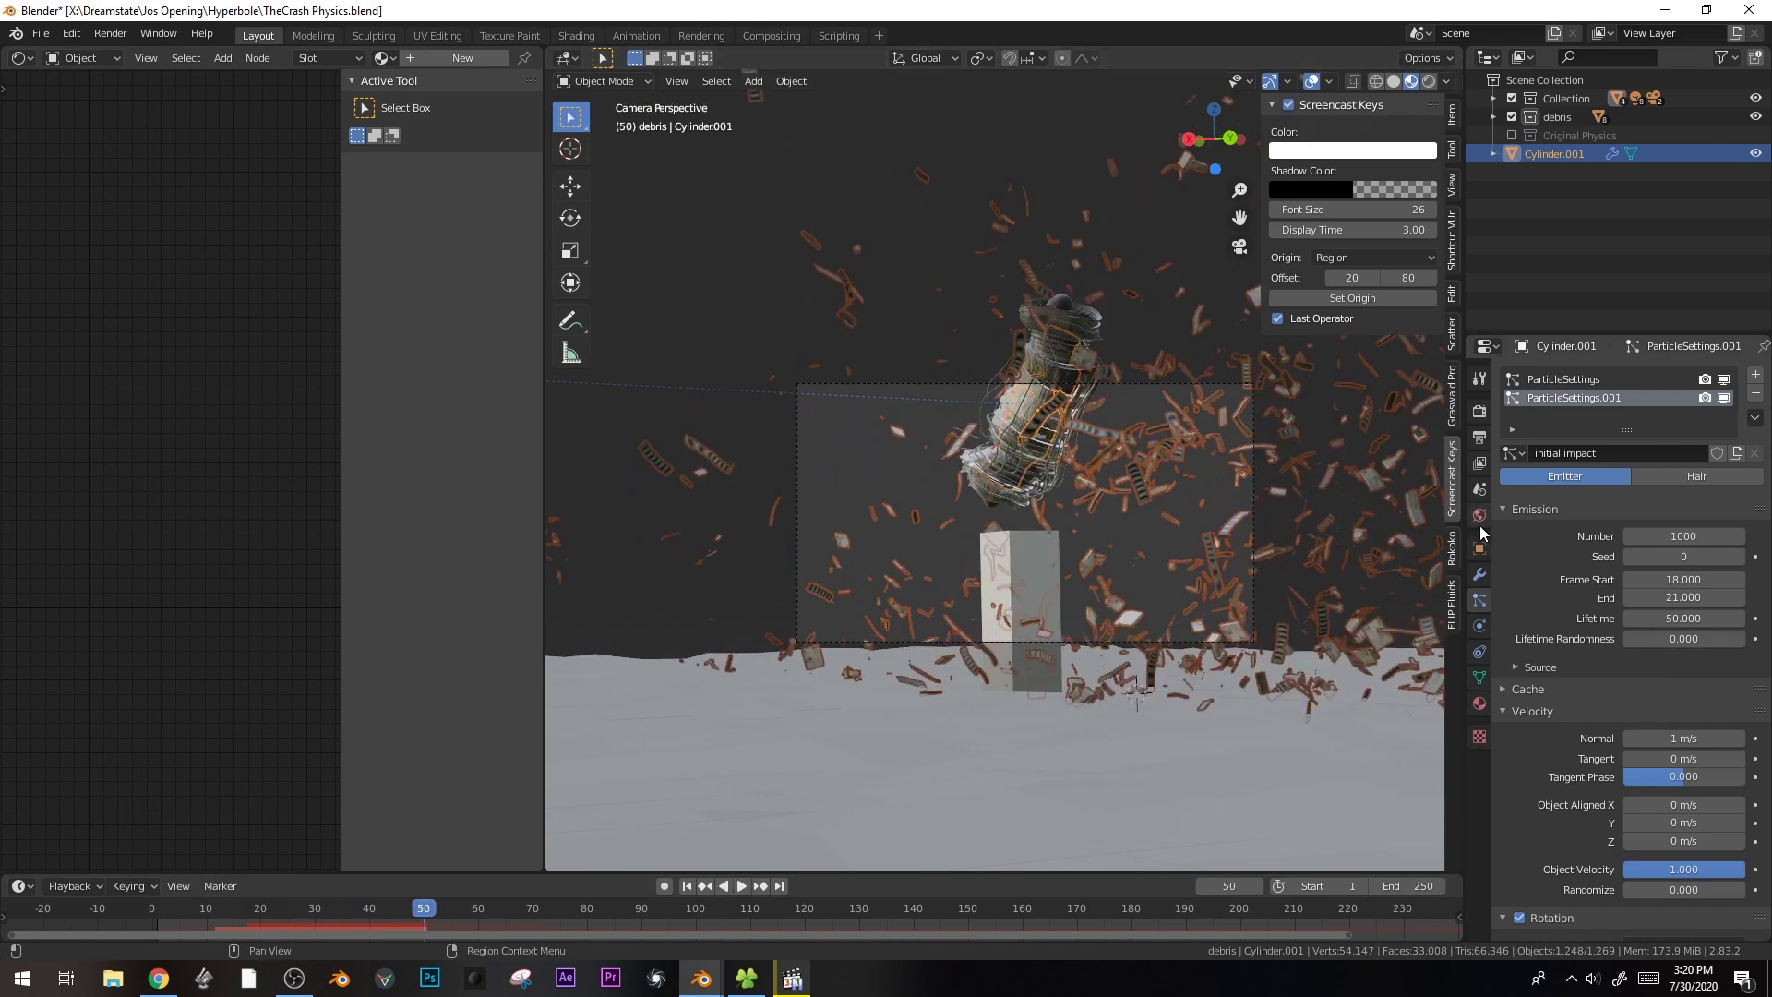
pyautogui.press('Return')
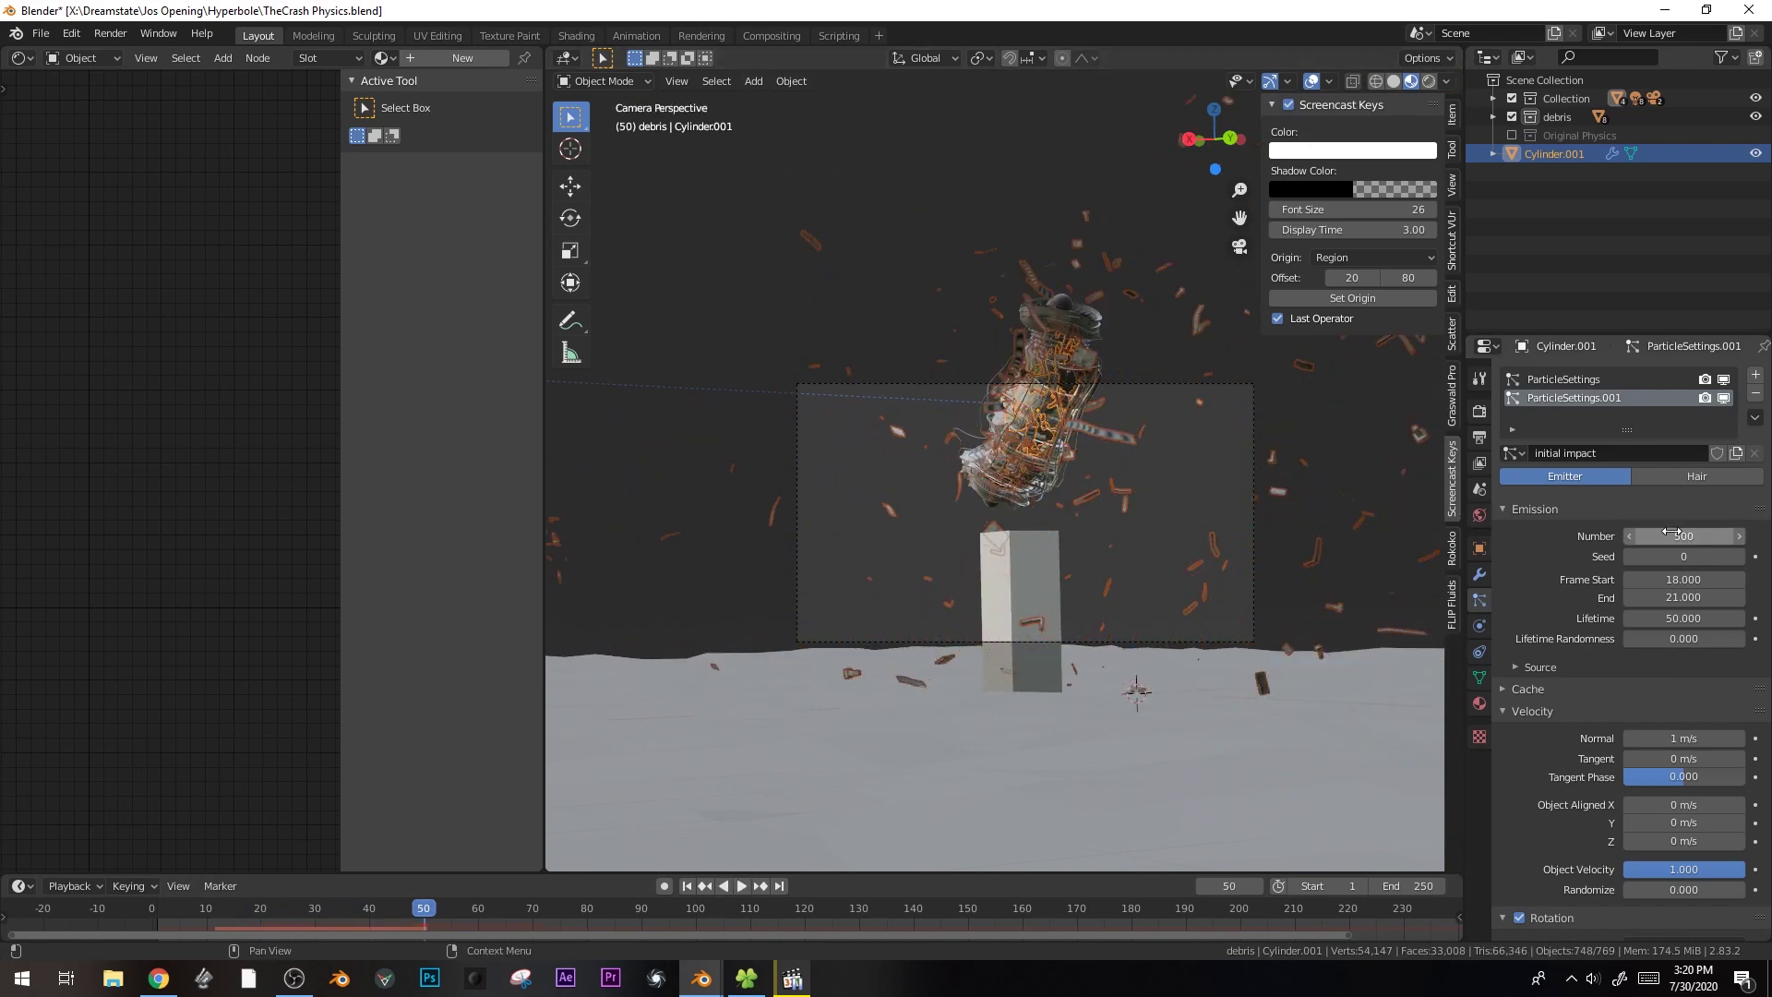
# - Deselect the emitter, replay the crash from the start, and scrub to about frame 31 to examine the impact debris timing
pyautogui.moveTo(402, 903); pyautogui.dragTo(131, 914)
pyautogui.press('space')
pyautogui.click(964, 473)
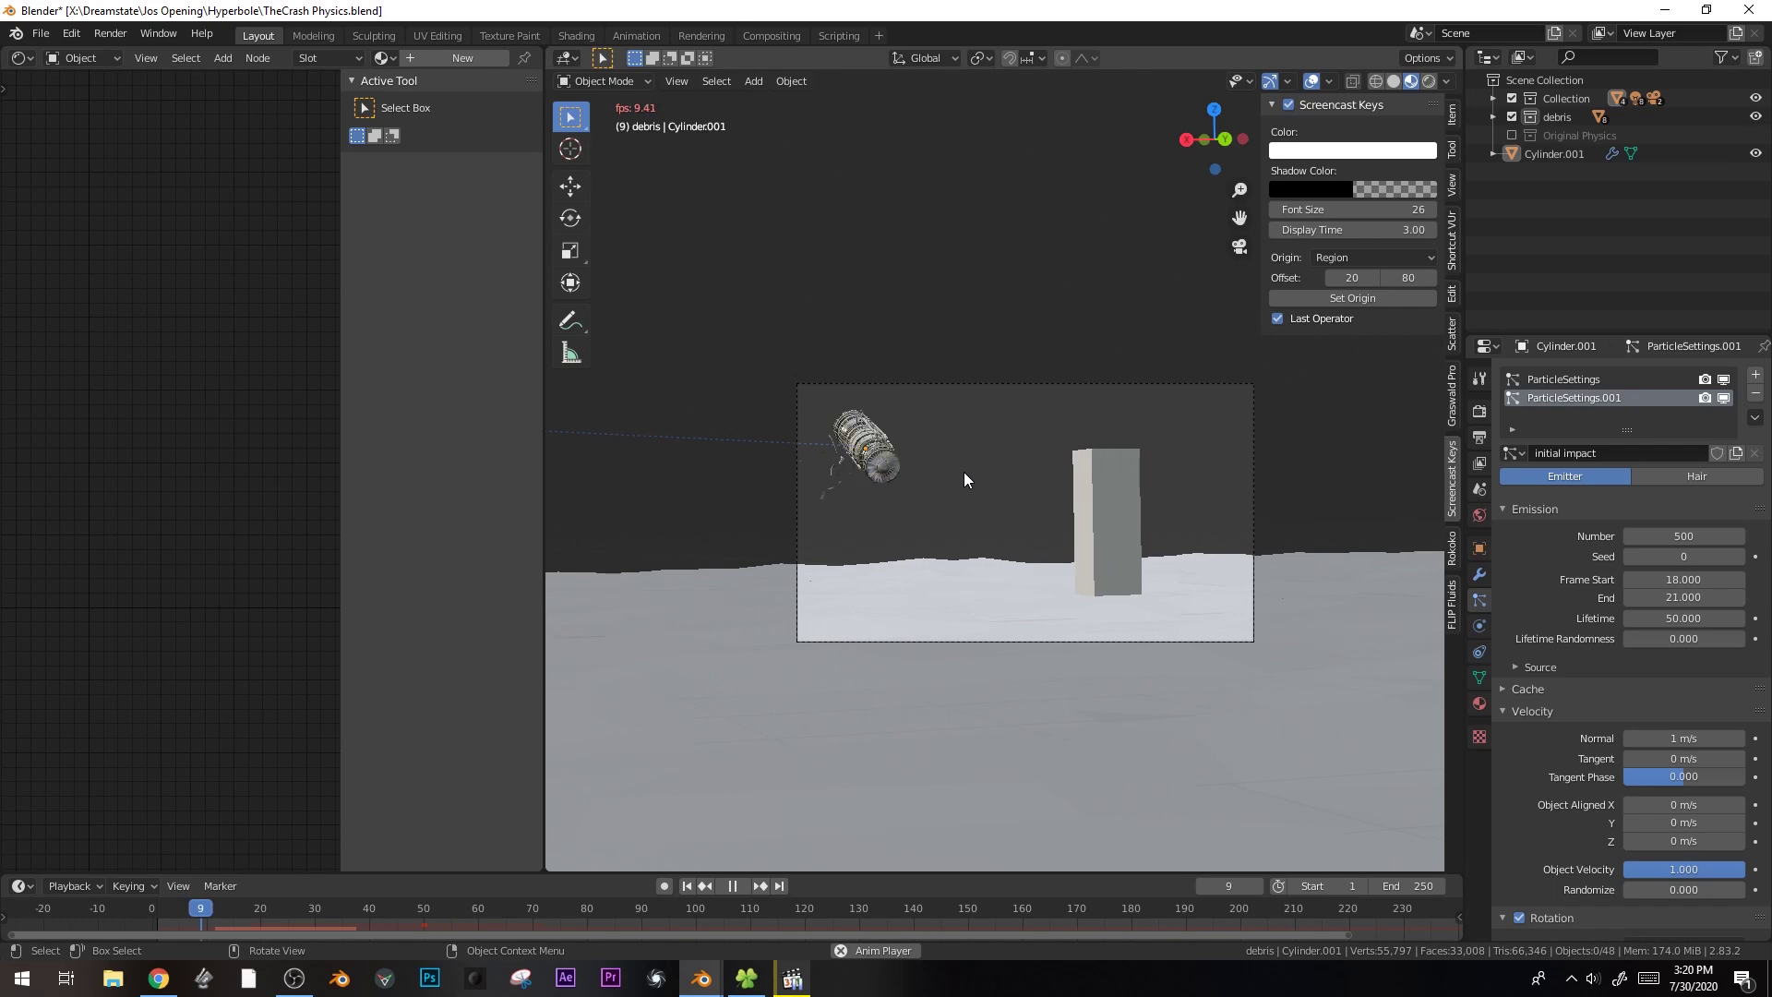
pyautogui.press('space')
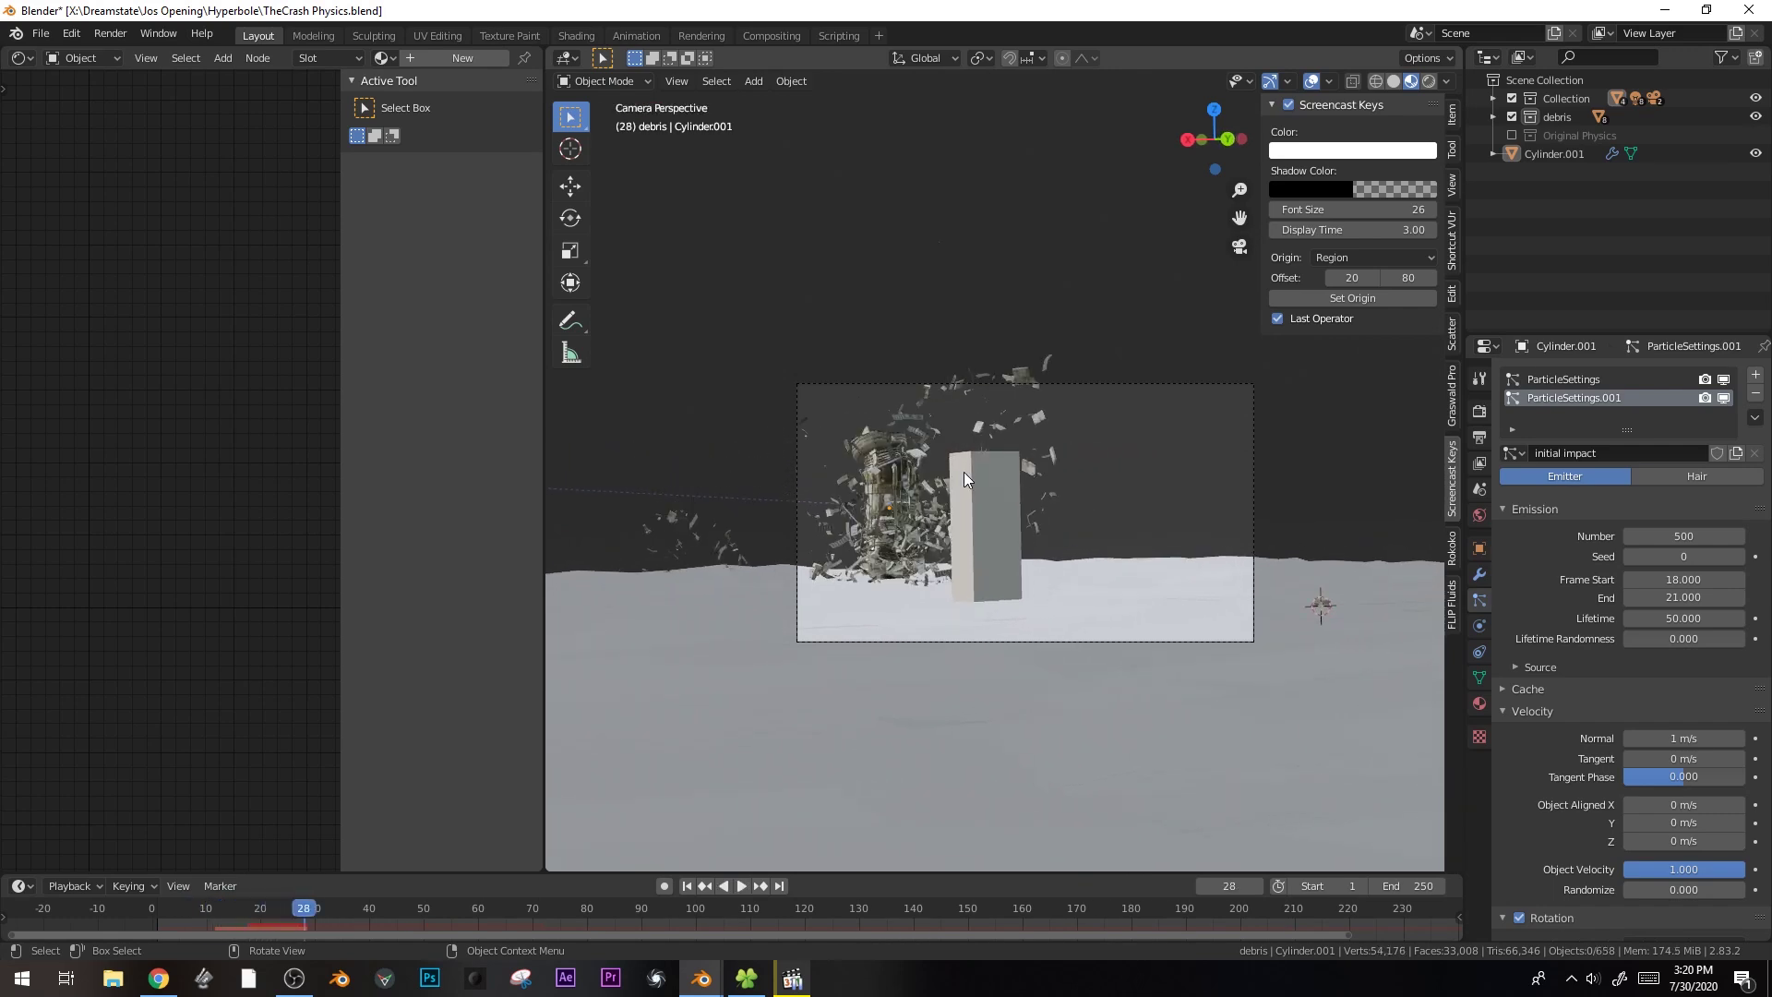
pyautogui.moveTo(256, 912); pyautogui.dragTo(207, 907)
pyautogui.press('space')
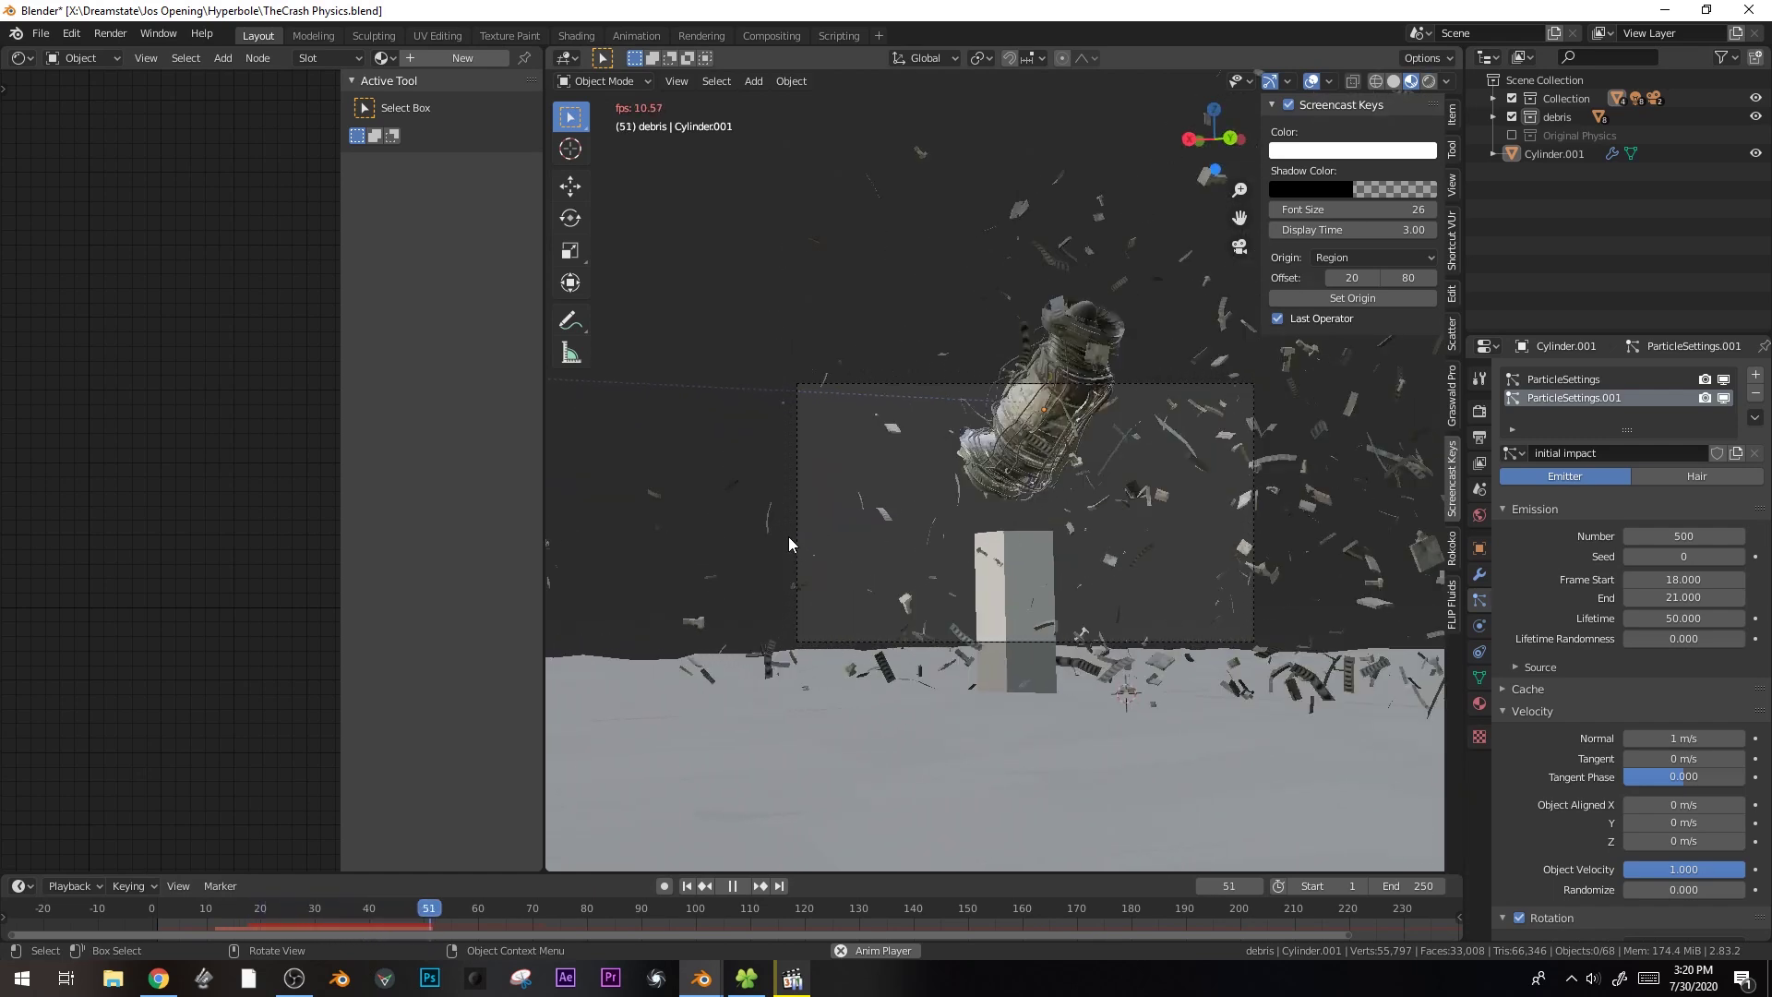
pyautogui.press('space')
pyautogui.click(237, 909)
pyautogui.press('space')
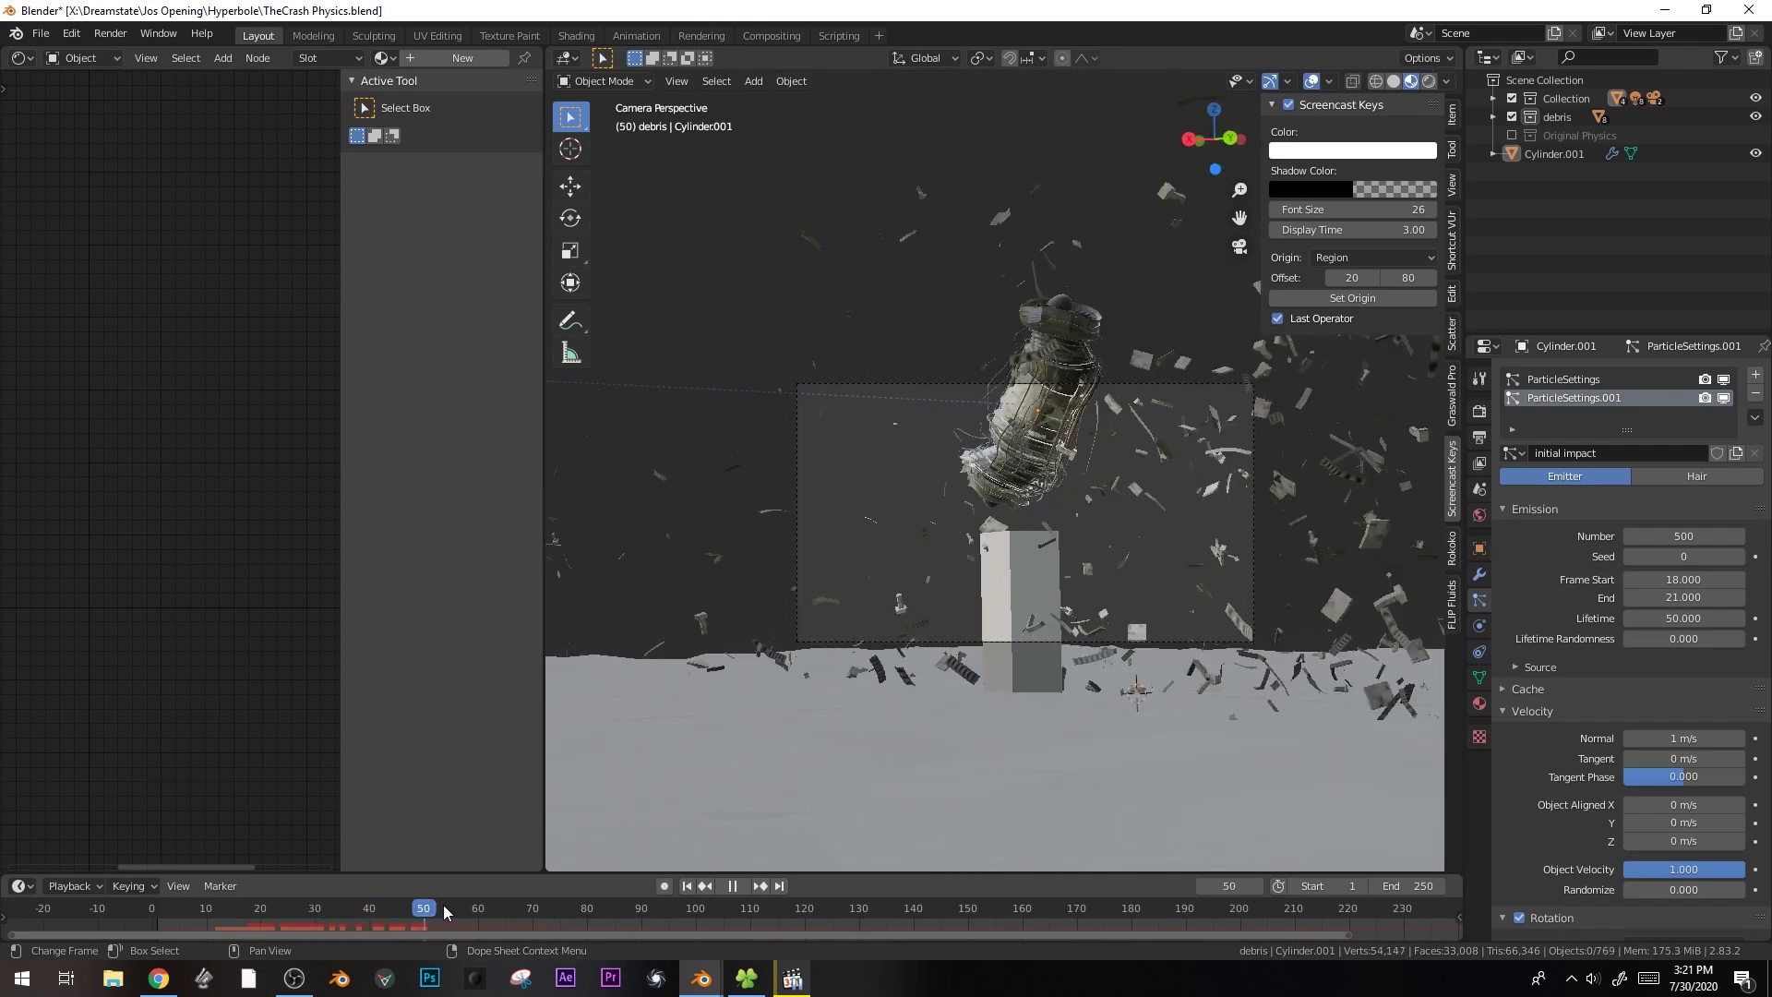
pyautogui.click(374, 909)
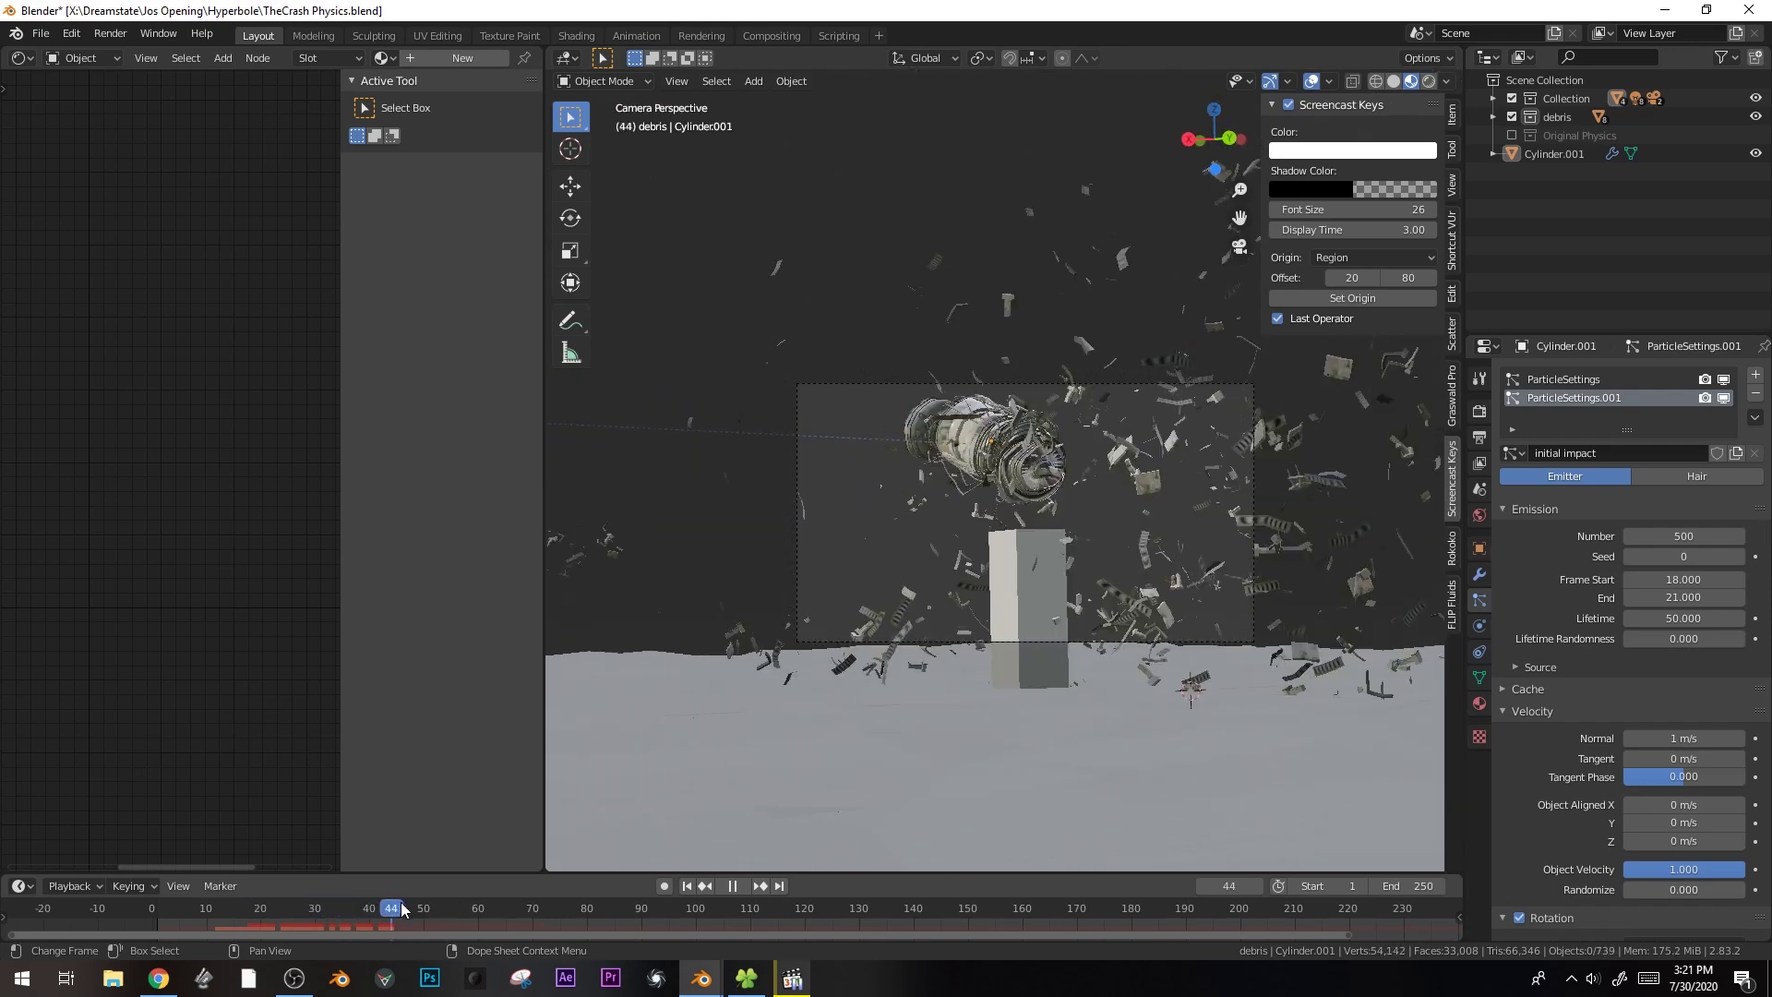
pyautogui.moveTo(388, 909); pyautogui.dragTo(323, 912)
# - Add a third particle system, rename the second one Initial Impact, and assign the initial impact settings to the third
pyautogui.click(1754, 373)
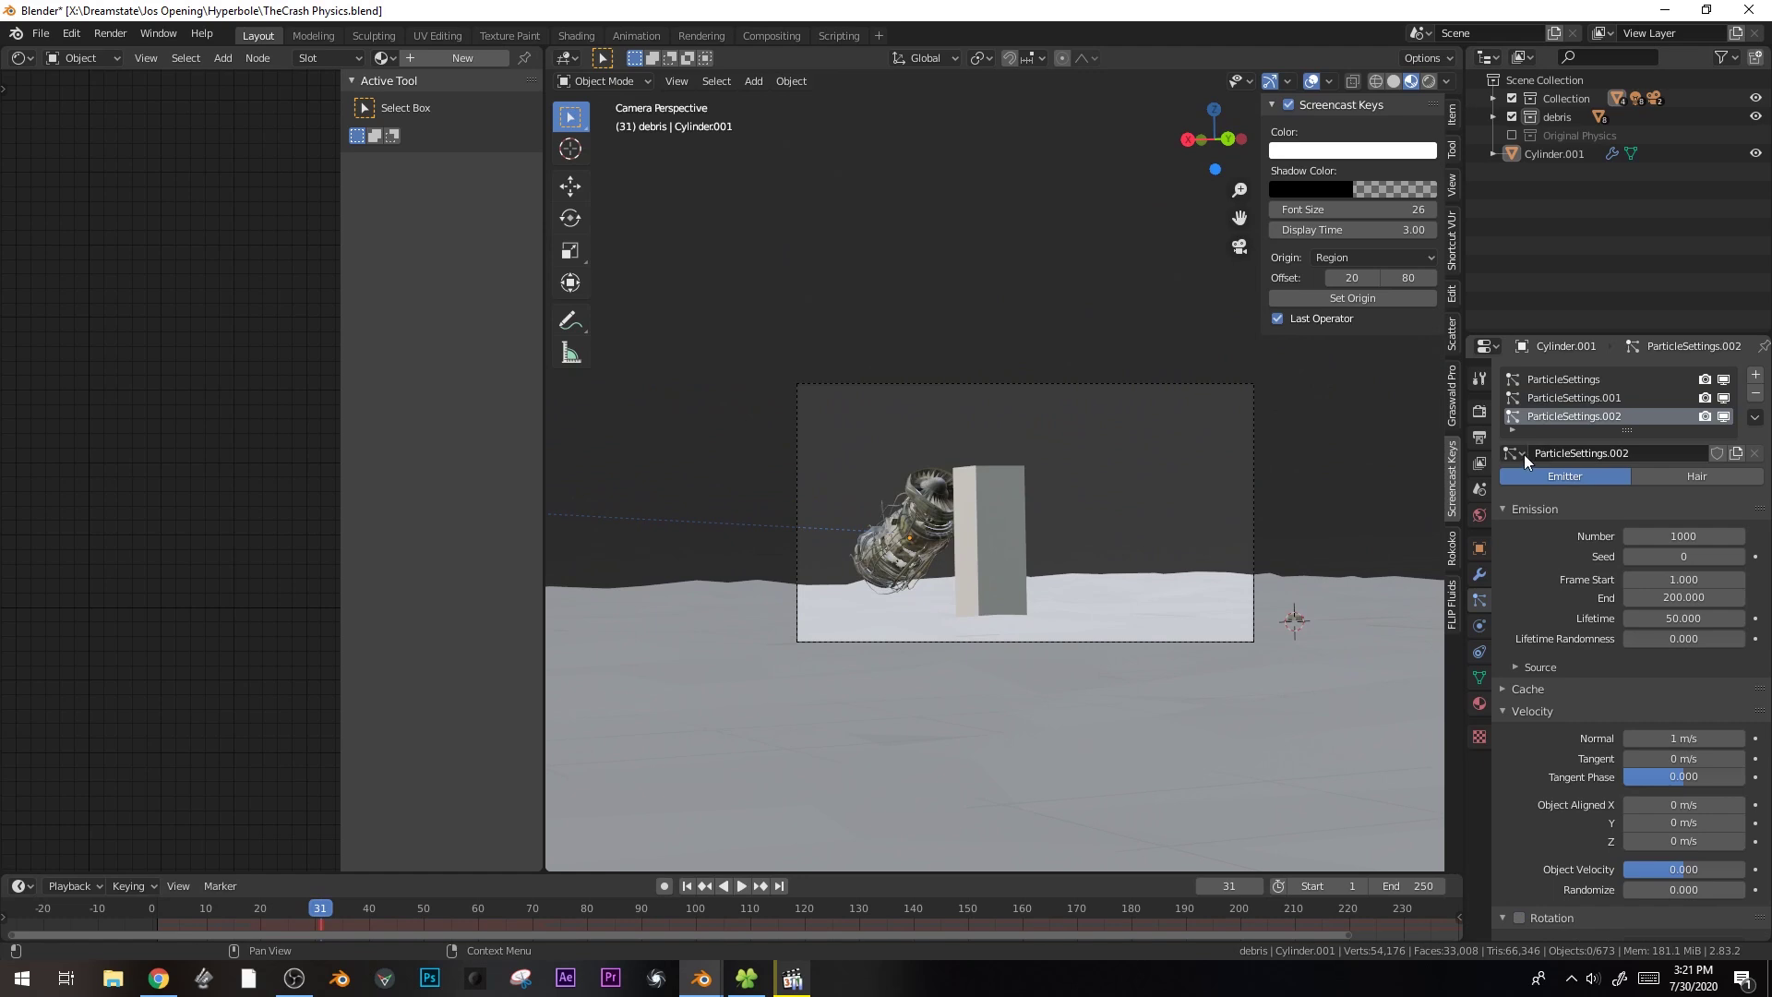
pyautogui.doubleClick(1574, 398)
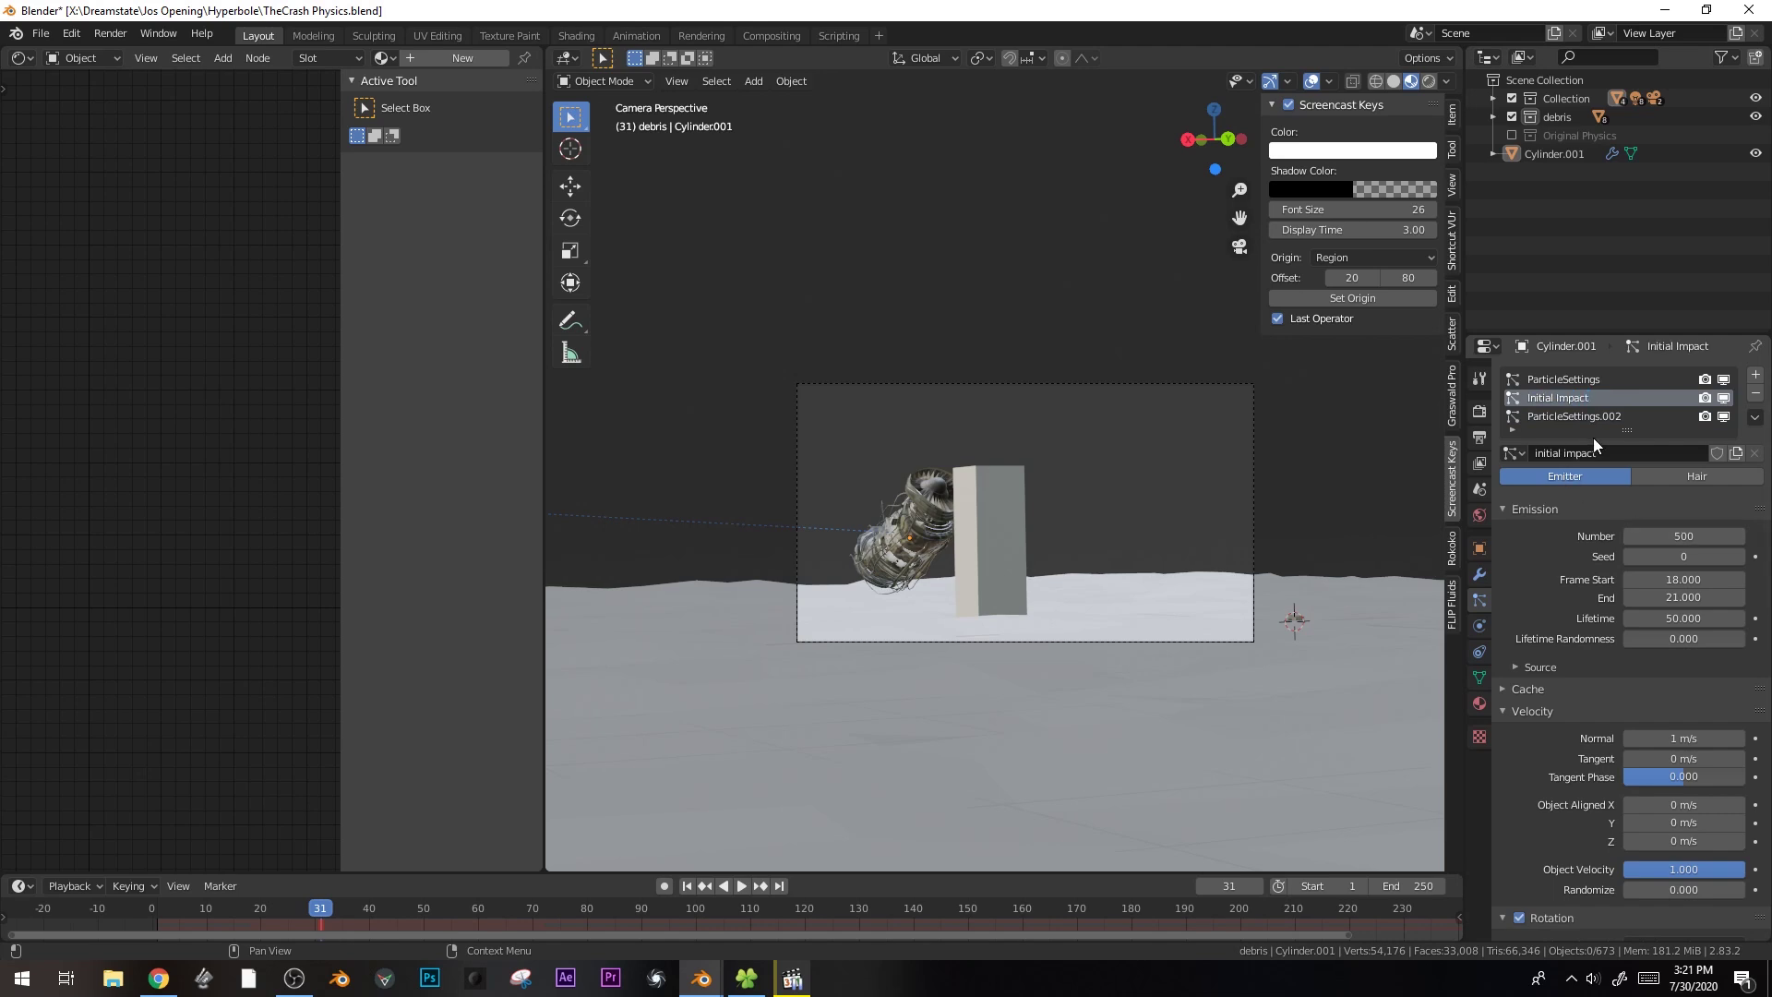
pyautogui.click(1560, 416)
pyautogui.click(1510, 453)
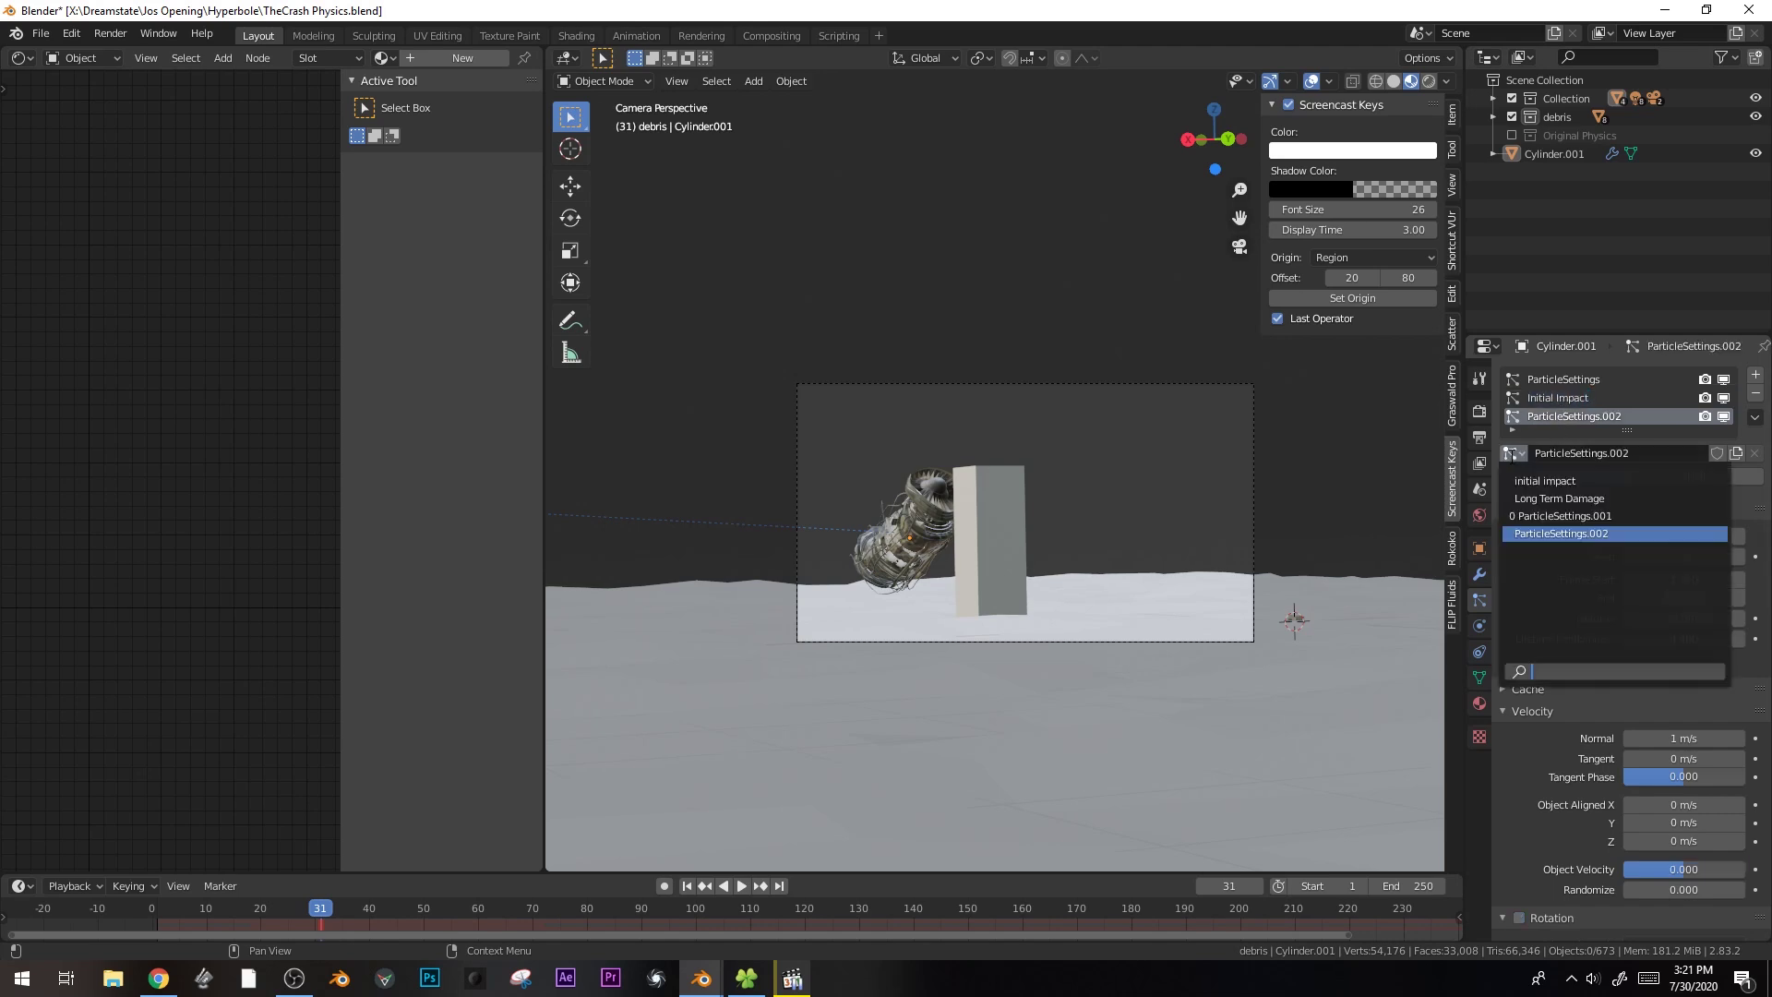
pyautogui.click(1541, 480)
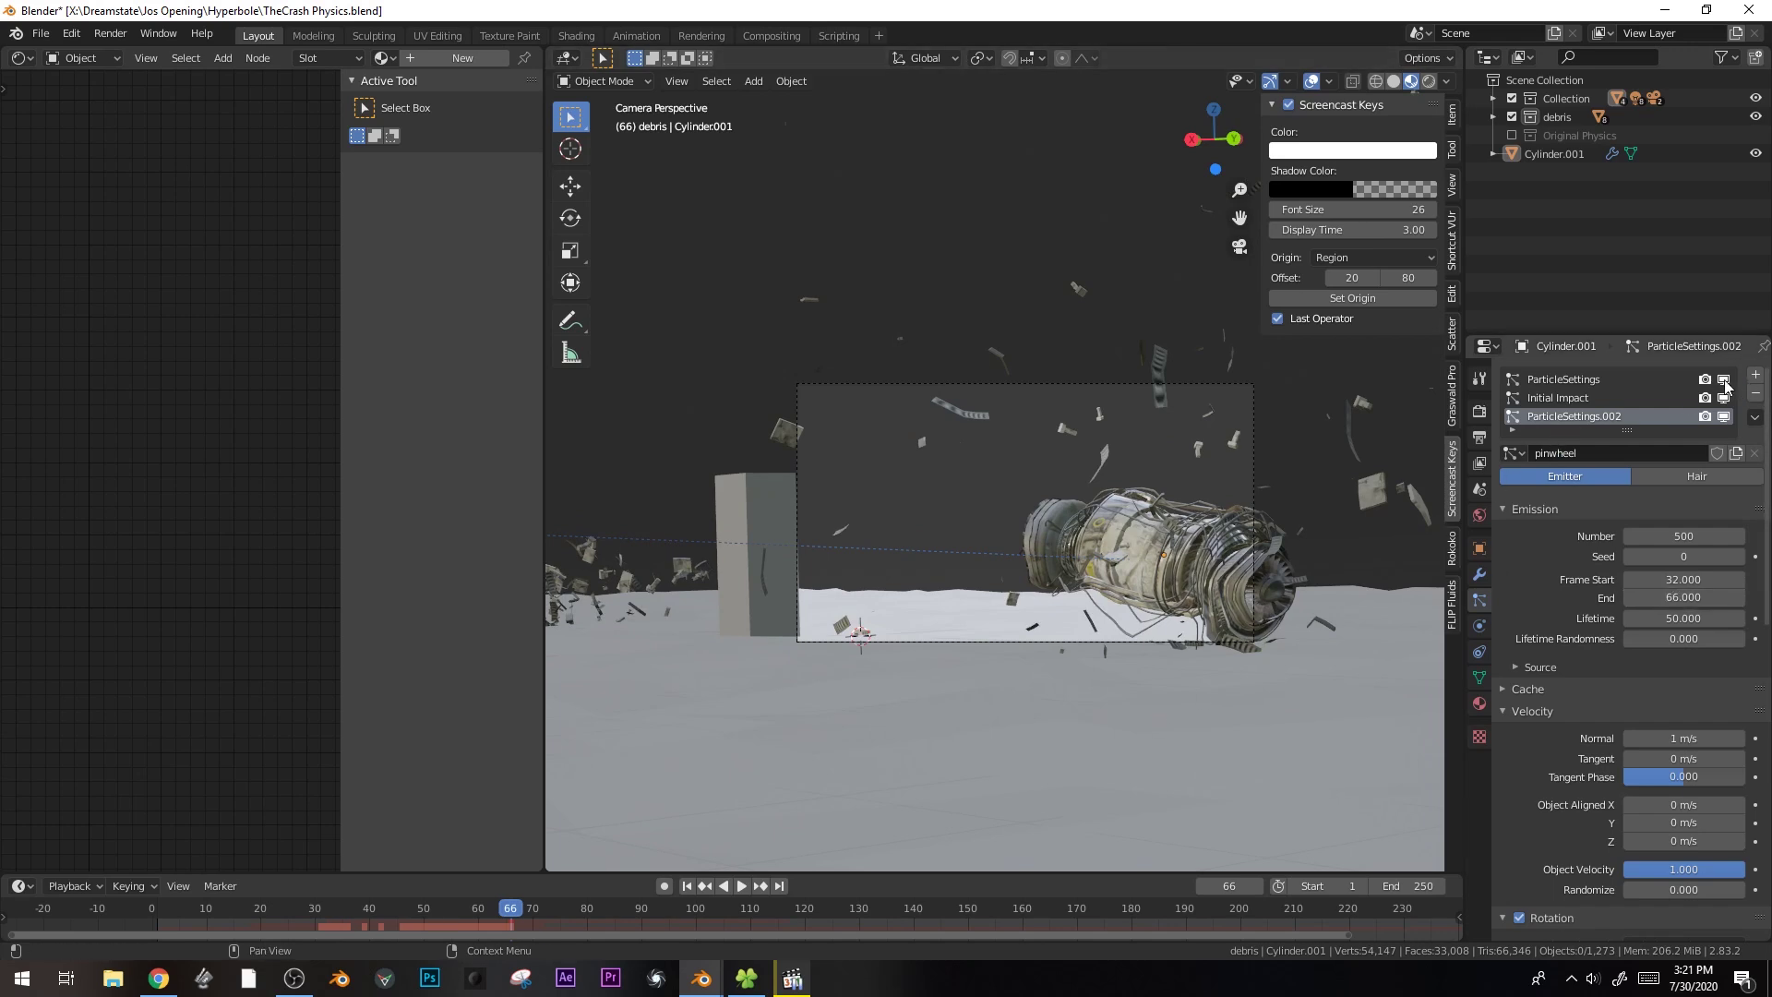
# - Hide the first two particle systems in the viewport and replay the pinwheel emission on its own
pyautogui.moveTo(1725, 381); pyautogui.dragTo(1724, 398)
pyautogui.moveTo(505, 909); pyautogui.dragTo(272, 895)
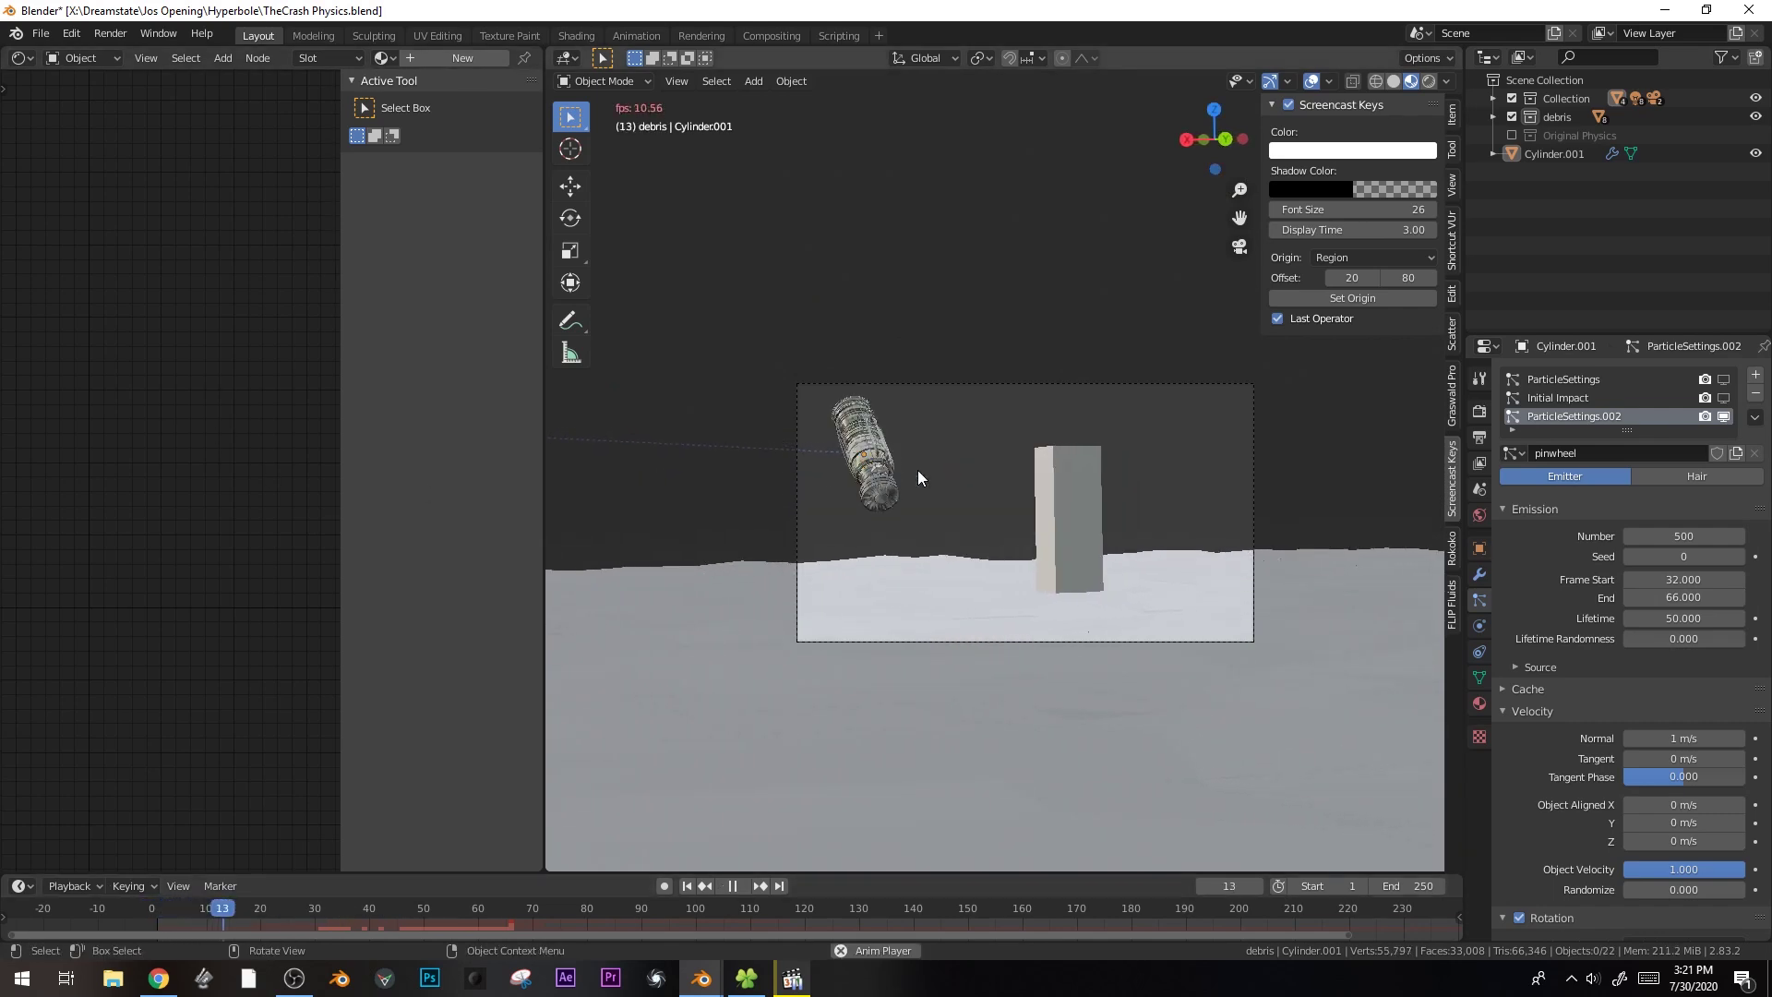
pyautogui.press('space')
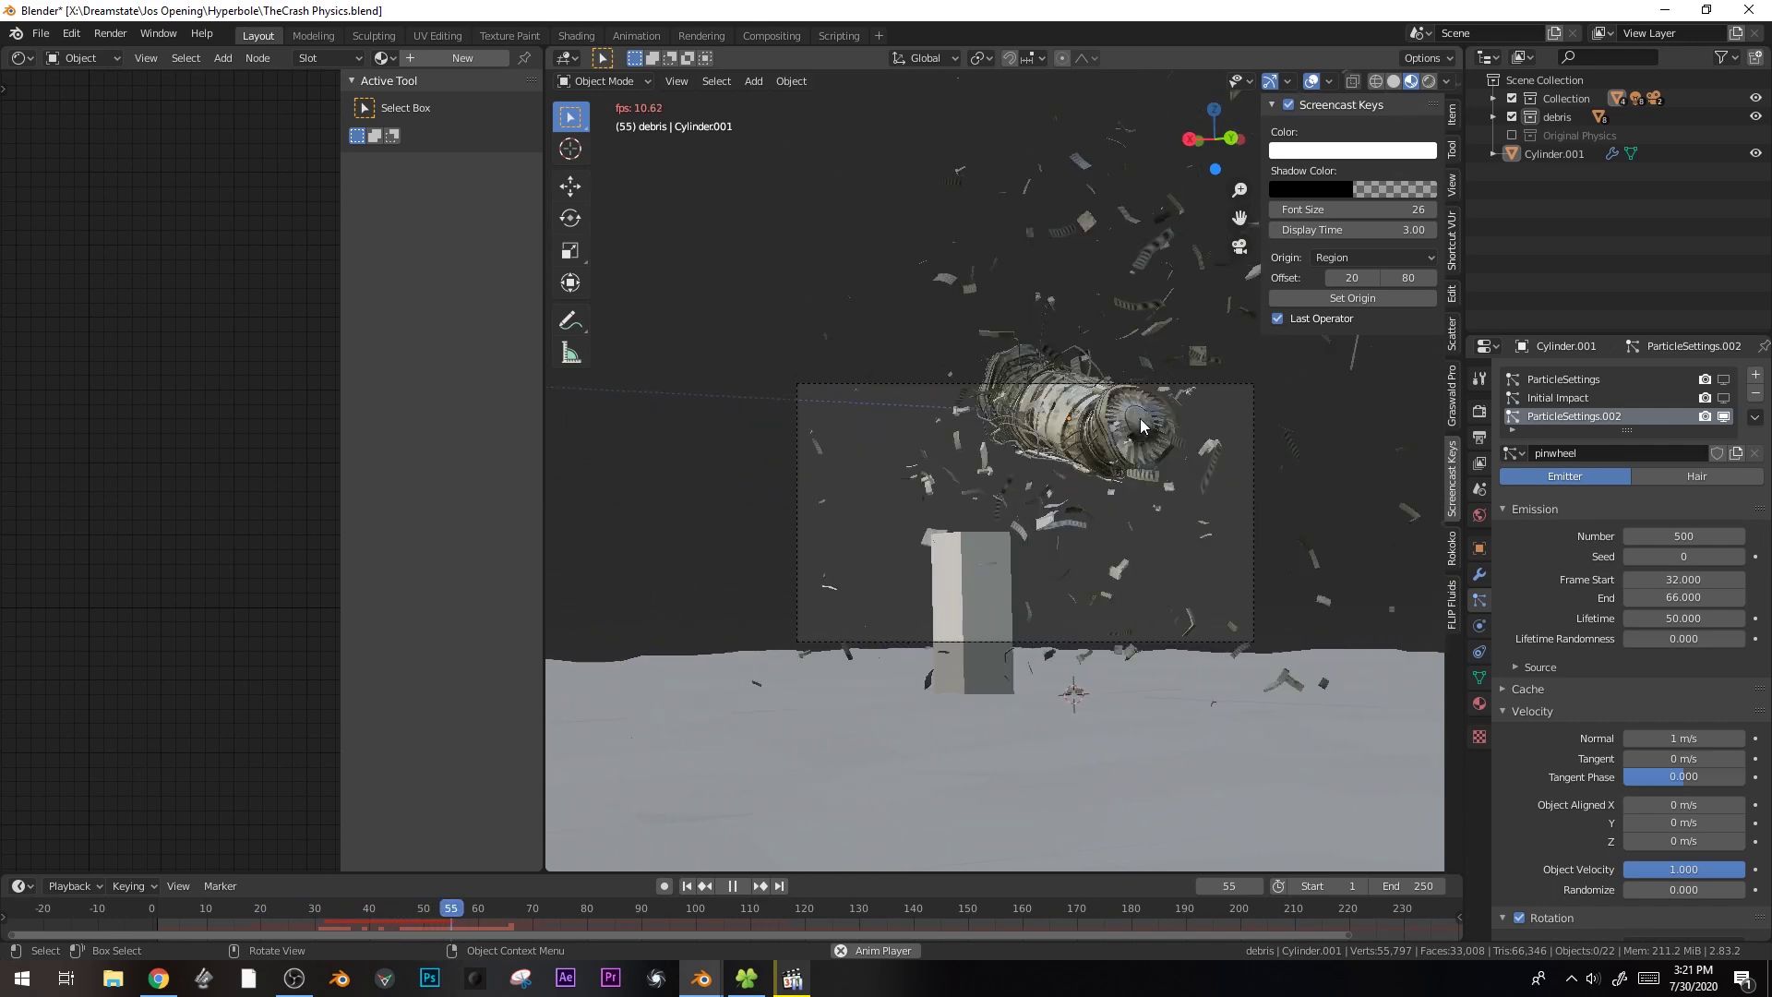
pyautogui.press('space')
# - Exclude the main Collection from the view layer and move the Cylinder.001 emitter into it, isolating the debris pieces
pyautogui.scroll(-2, 1638, 611)
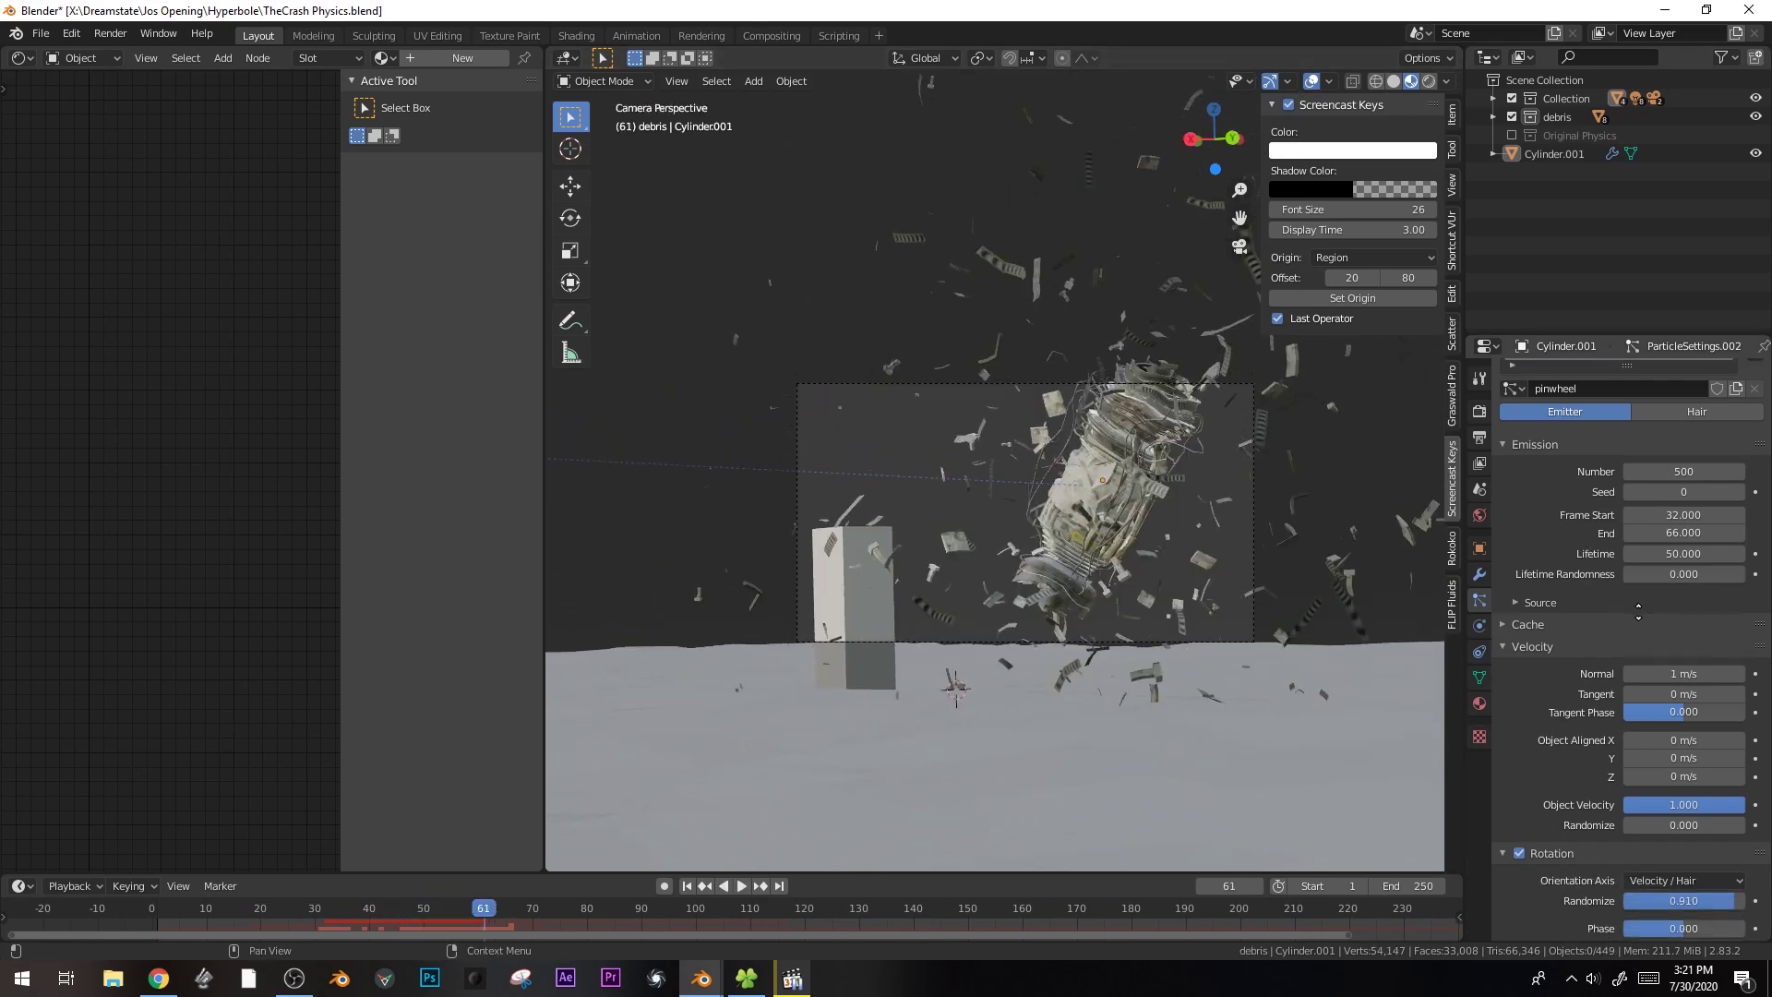
pyautogui.scroll(-1, 1638, 611)
pyautogui.click(1551, 118)
pyautogui.press('KP_3')
pyautogui.moveTo(1235, 459); pyautogui.dragTo(973, 412, button='middle')
pyautogui.click(1512, 98)
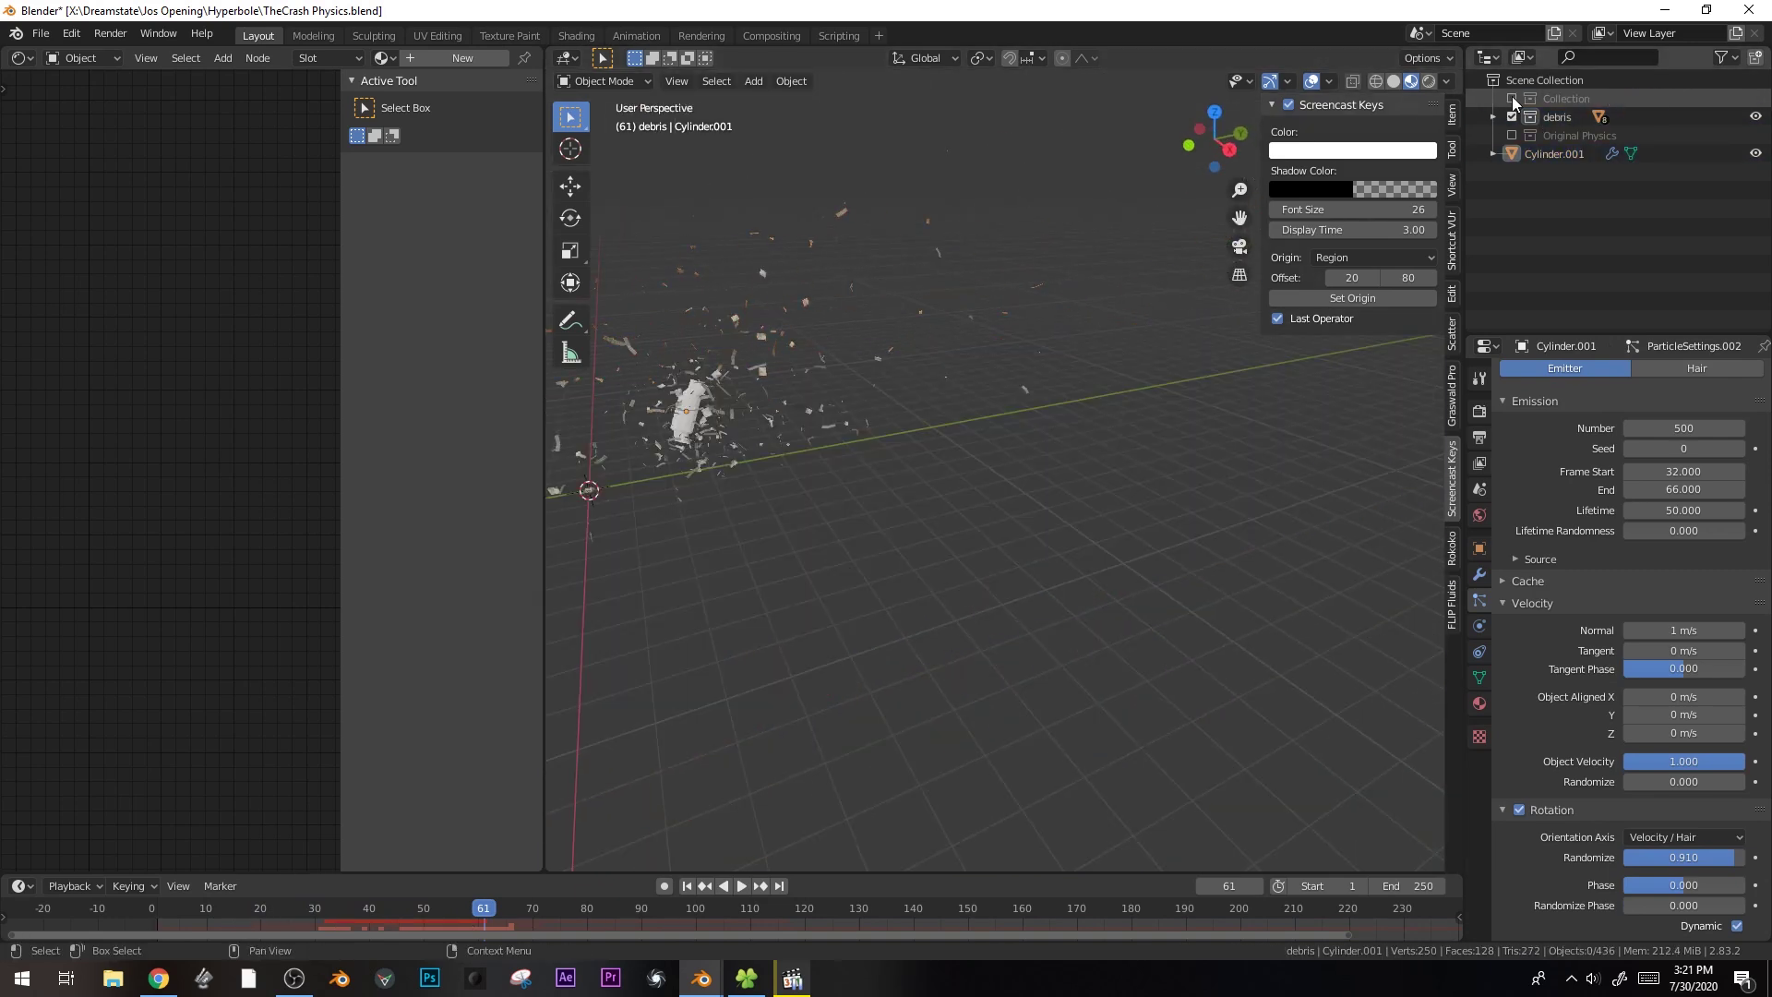
pyautogui.moveTo(1571, 154); pyautogui.dragTo(1565, 91)
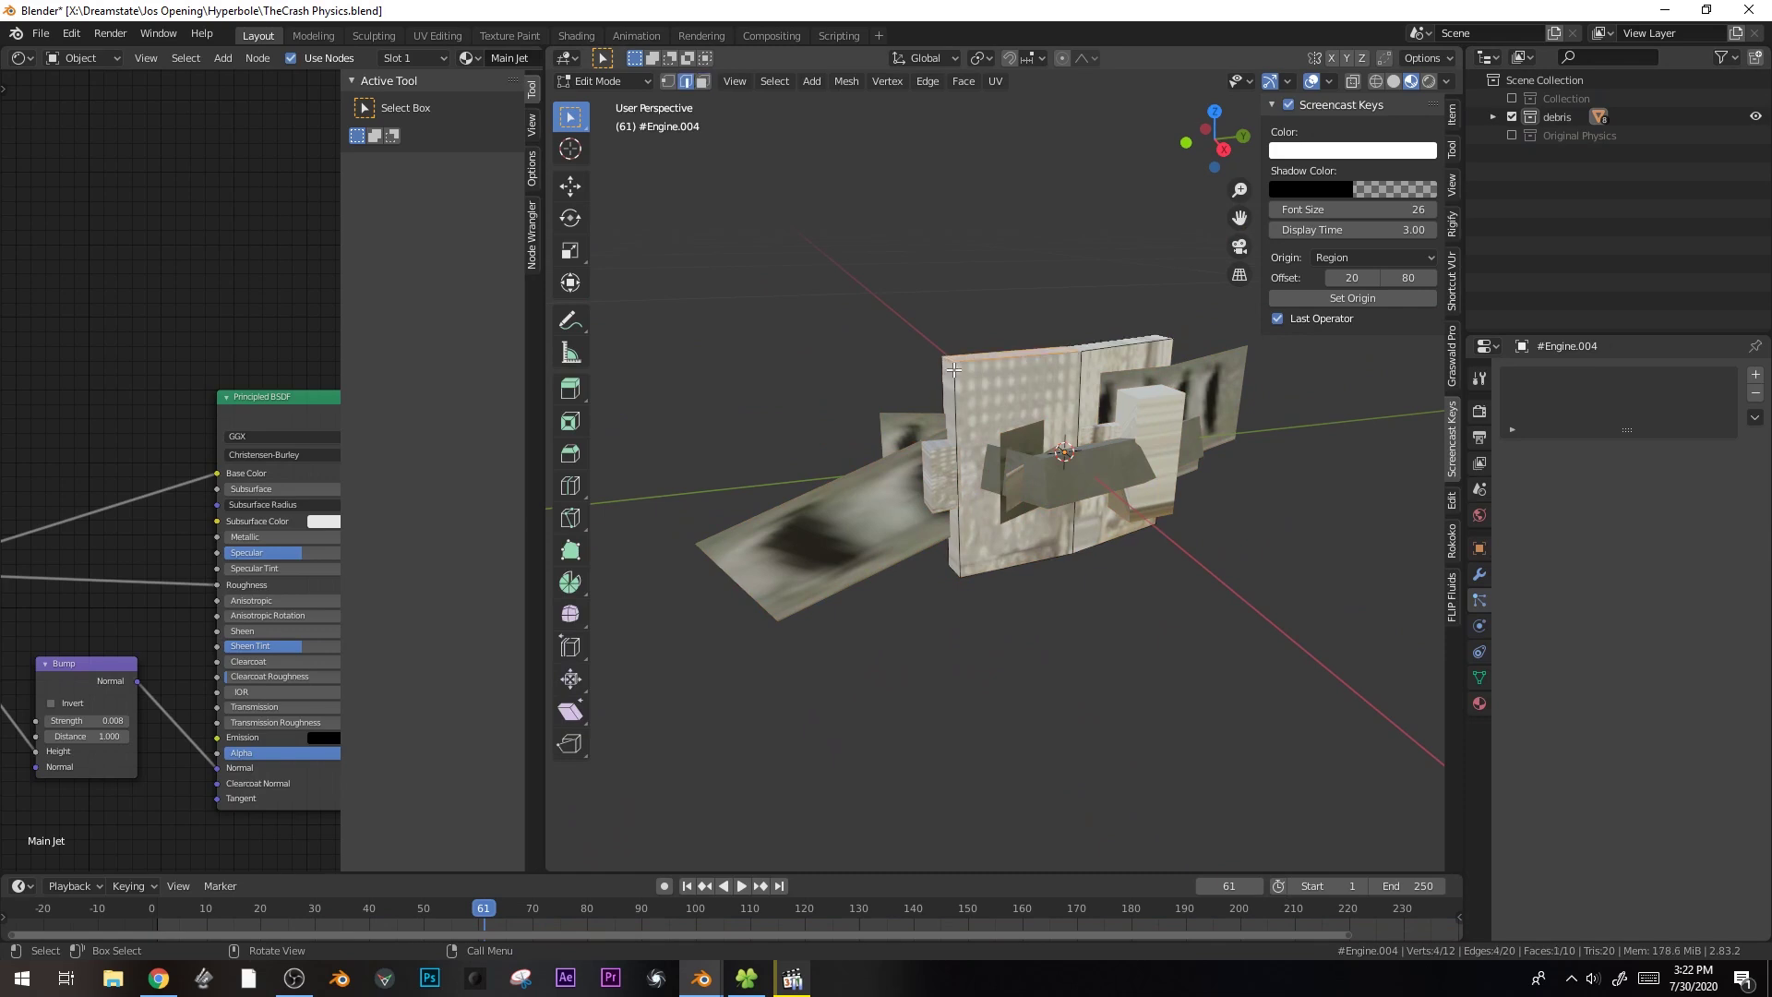
# - Open another debris piece in Edit Mode, move one of its edges, and try to bevel it
pyautogui.moveTo(1355, 513); pyautogui.dragTo(1315, 566, button='middle')
pyautogui.press('Tab')
pyautogui.click(1202, 404)
pyautogui.click(1142, 385)
pyautogui.press('Tab')
pyautogui.moveTo(1191, 434); pyautogui.dragTo(965, 499, button='middle')
pyautogui.click(1125, 416)
pyautogui.press('g')
pyautogui.click(1078, 456)
pyautogui.hotkey('ctrl', 'b')
pyautogui.click(1148, 472)
pyautogui.press('Tab')
# - Edit the flat #Engine.001 debris strip in wireframe, rotating an edge 10.8° and shifting it to bend the strip
pyautogui.press('g')
pyautogui.rightClick(927, 466)
pyautogui.click(930, 468)
pyautogui.press('g')
pyautogui.rightClick(909, 305)
pyautogui.press('Tab')
pyautogui.moveTo(1043, 406); pyautogui.dragTo(996, 406, button='middle')
pyautogui.hotkey('shift', 'z')
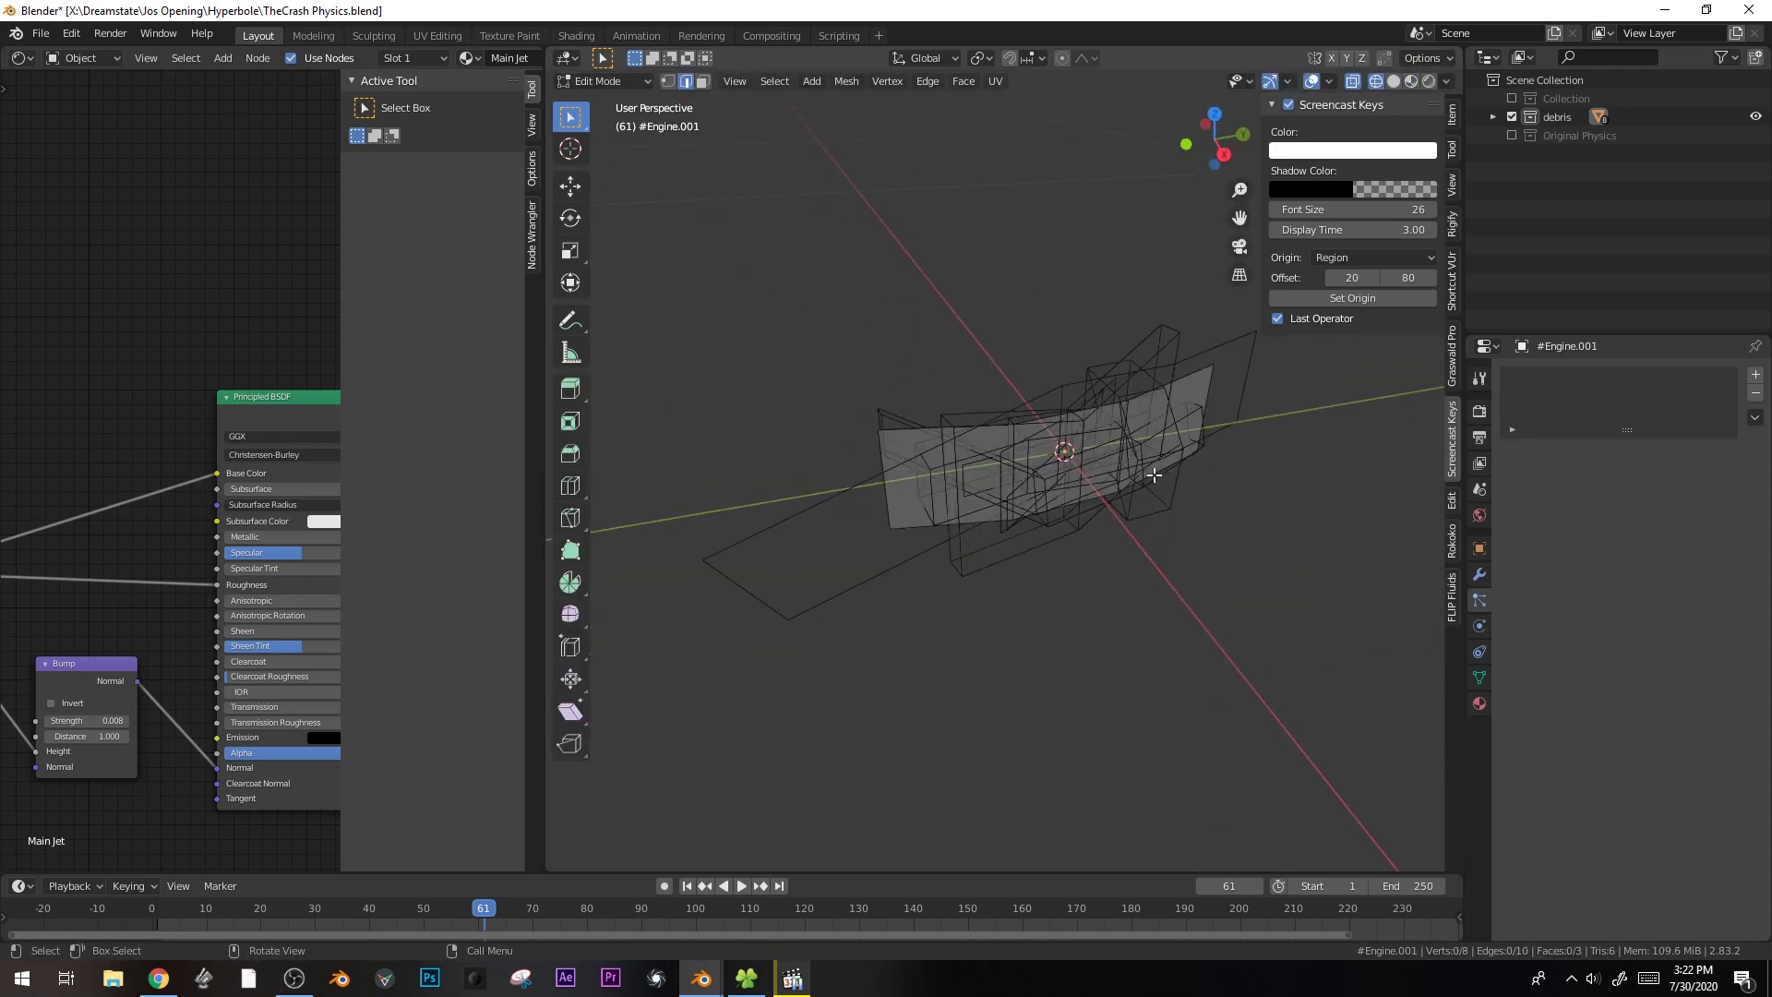
pyautogui.press('r')
pyautogui.click(1214, 503)
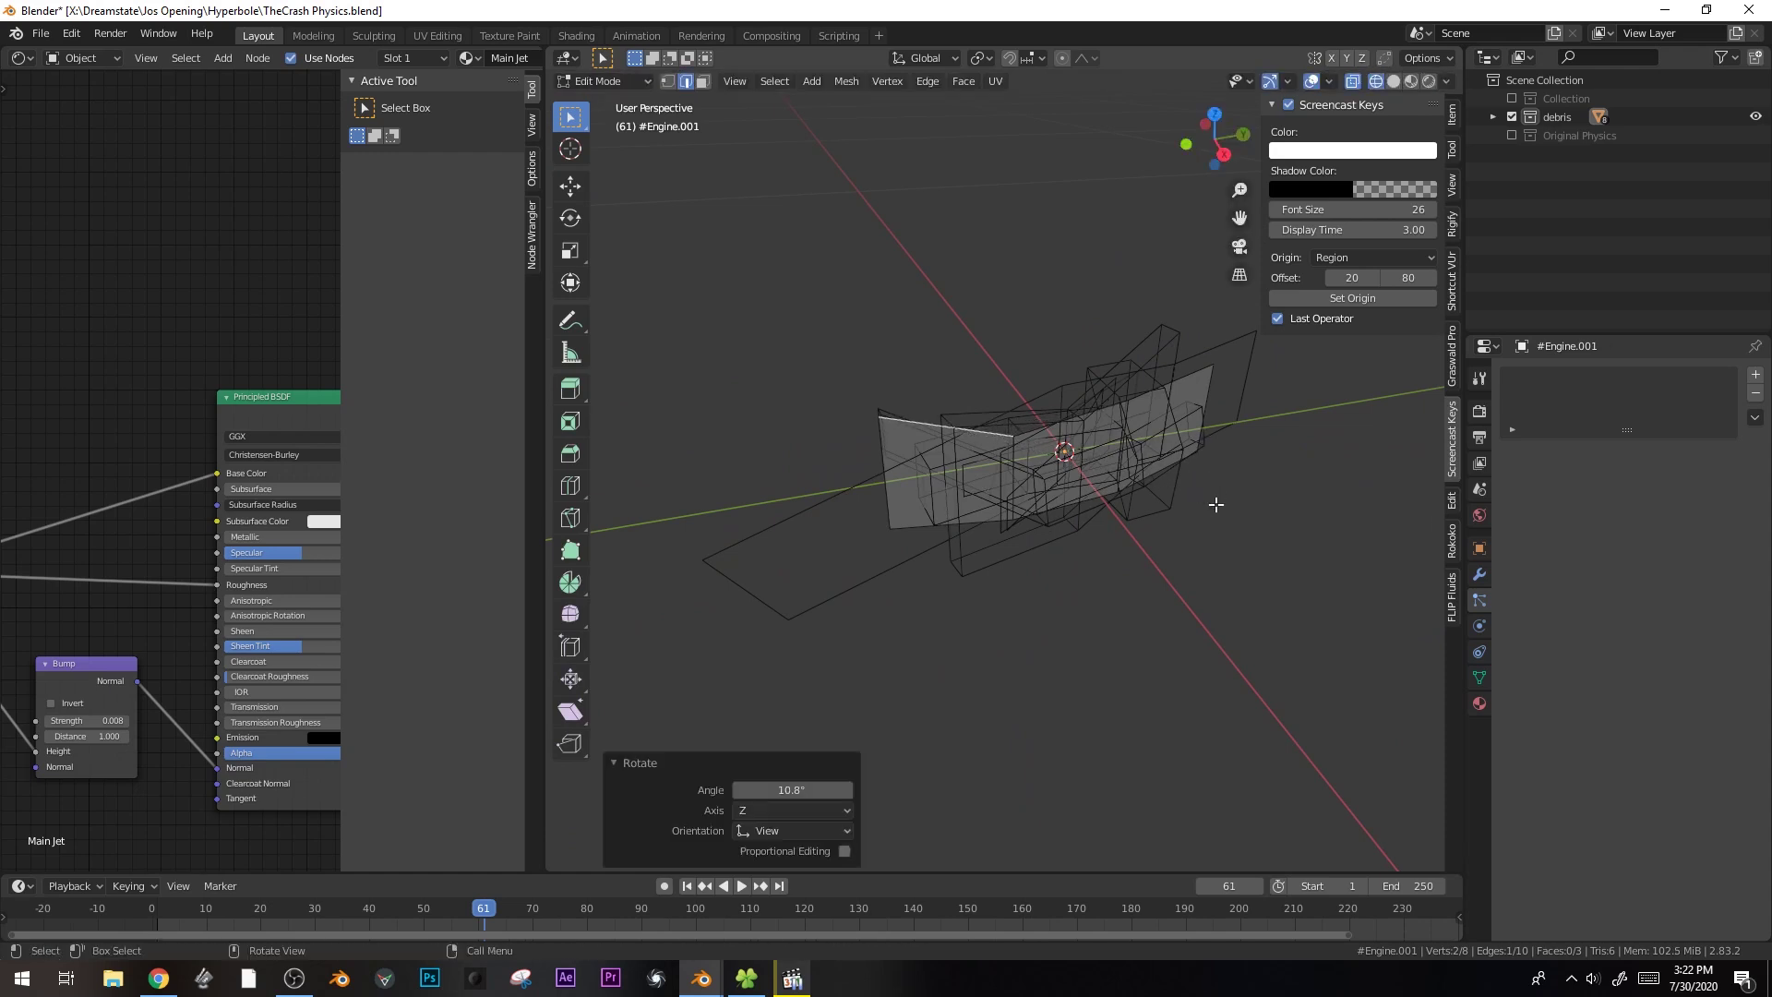
pyautogui.press('g')
pyautogui.click(1221, 524)
pyautogui.press('r')
pyautogui.click(1211, 503)
# - Move the opposite edge of the #Engine.001 strip and rotate it 4.48° in the view, finishing the bend
pyautogui.click(1188, 461)
pyautogui.press('g')
pyautogui.click(1235, 473)
pyautogui.moveTo(1237, 472); pyautogui.dragTo(1262, 407, button='middle')
pyautogui.press('g')
pyautogui.click(1278, 416)
pyautogui.press('r')
pyautogui.click(1281, 433)
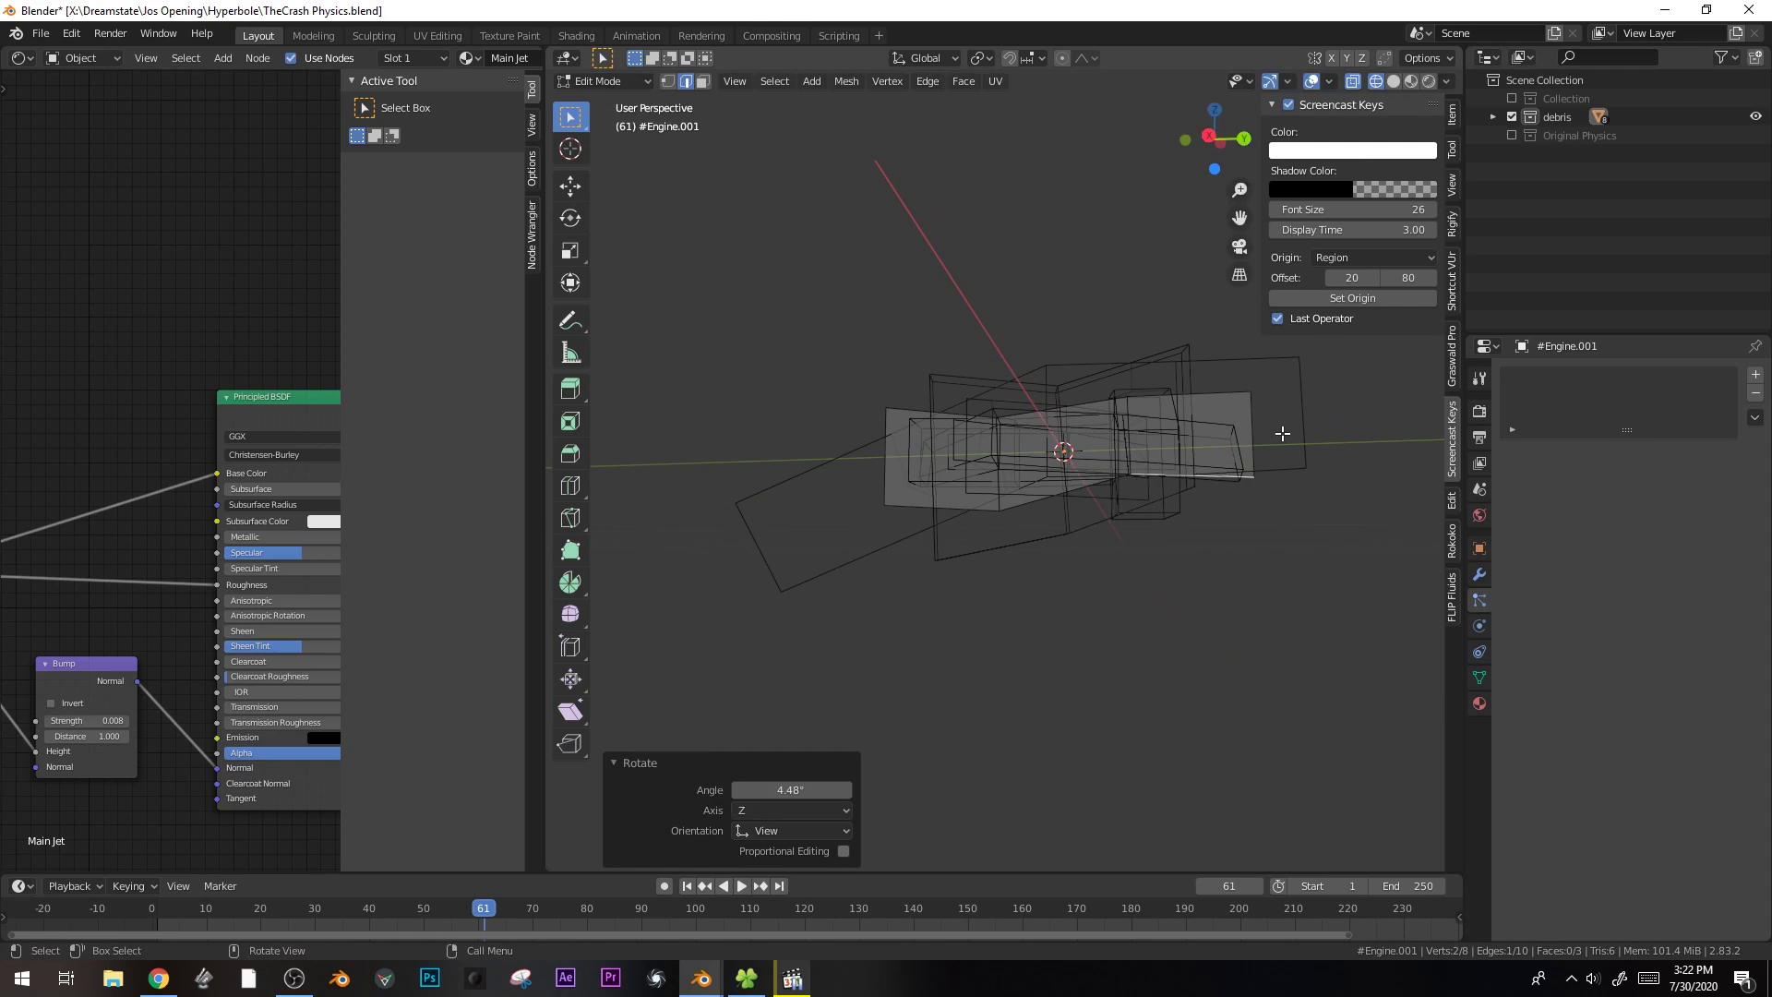
pyautogui.press('Tab')
# - Open the thin #Engine.008 debris strip for editing and add a loop cut across its length
pyautogui.click(1189, 541)
pyautogui.click(1165, 498)
pyautogui.moveTo(1164, 497); pyautogui.dragTo(1154, 454, button='middle')
pyautogui.click(1147, 475)
pyautogui.click(1134, 484)
pyautogui.press('Tab')
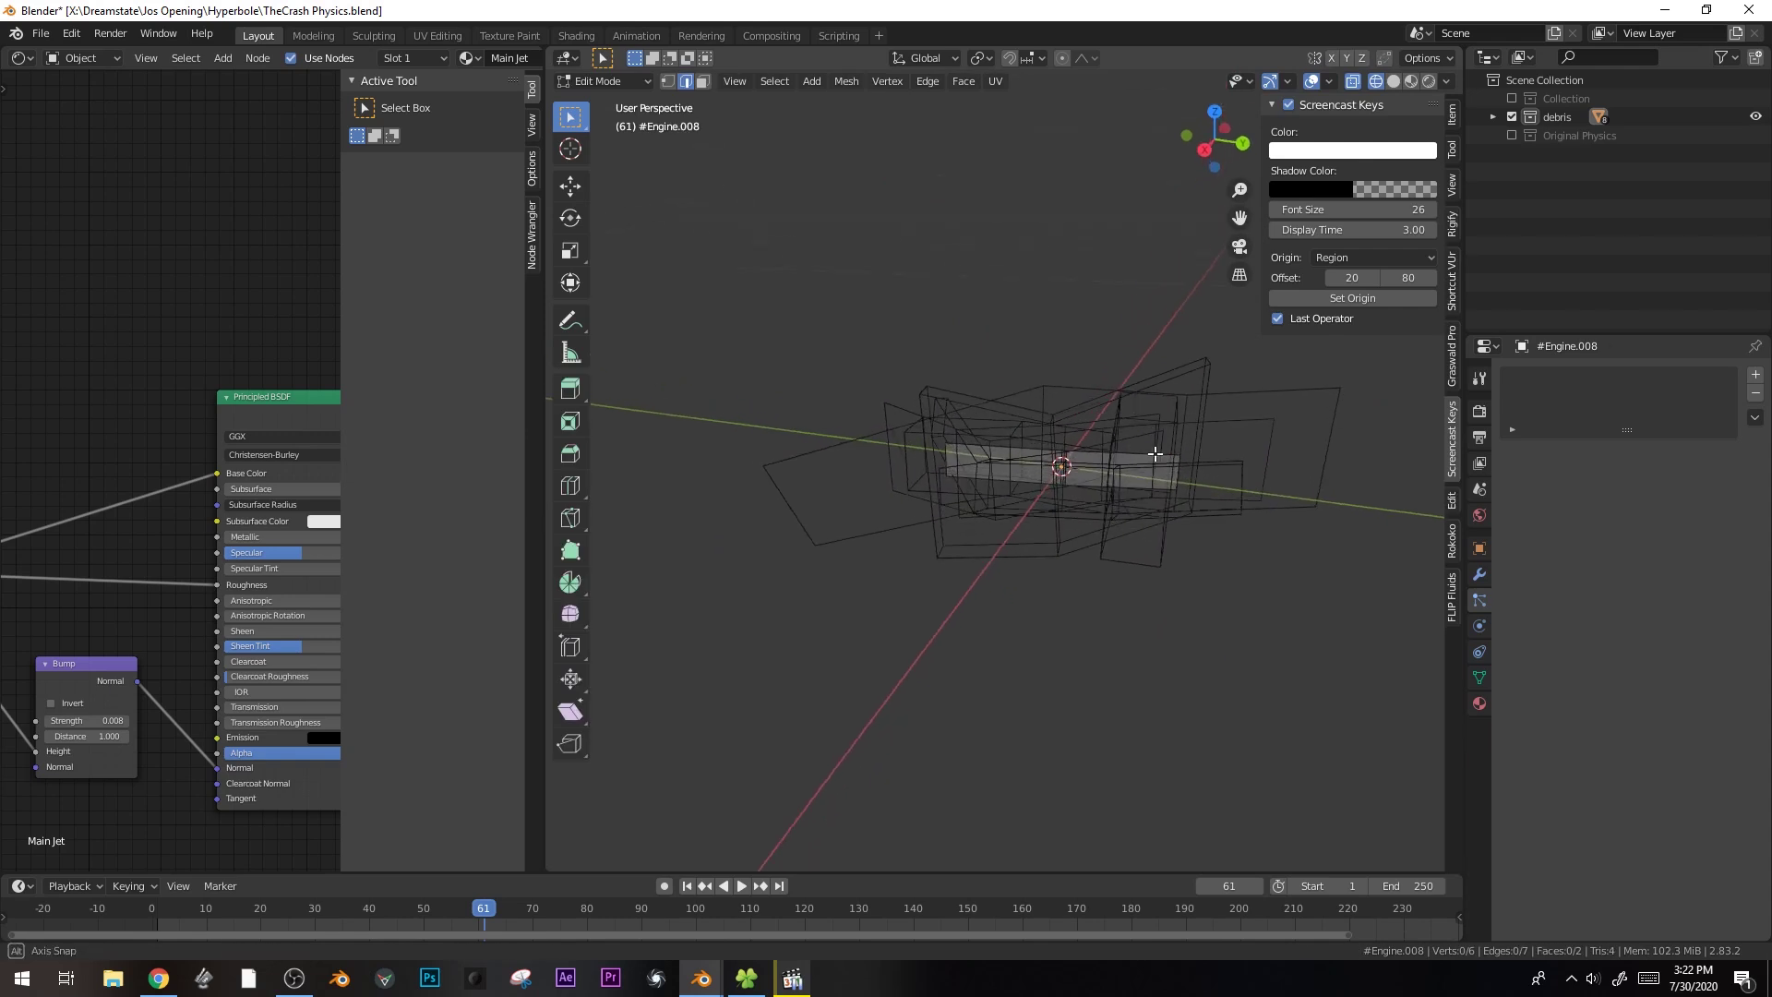
pyautogui.hotkey('ctrl', 'r')
pyautogui.click(1015, 452)
pyautogui.click(1117, 465)
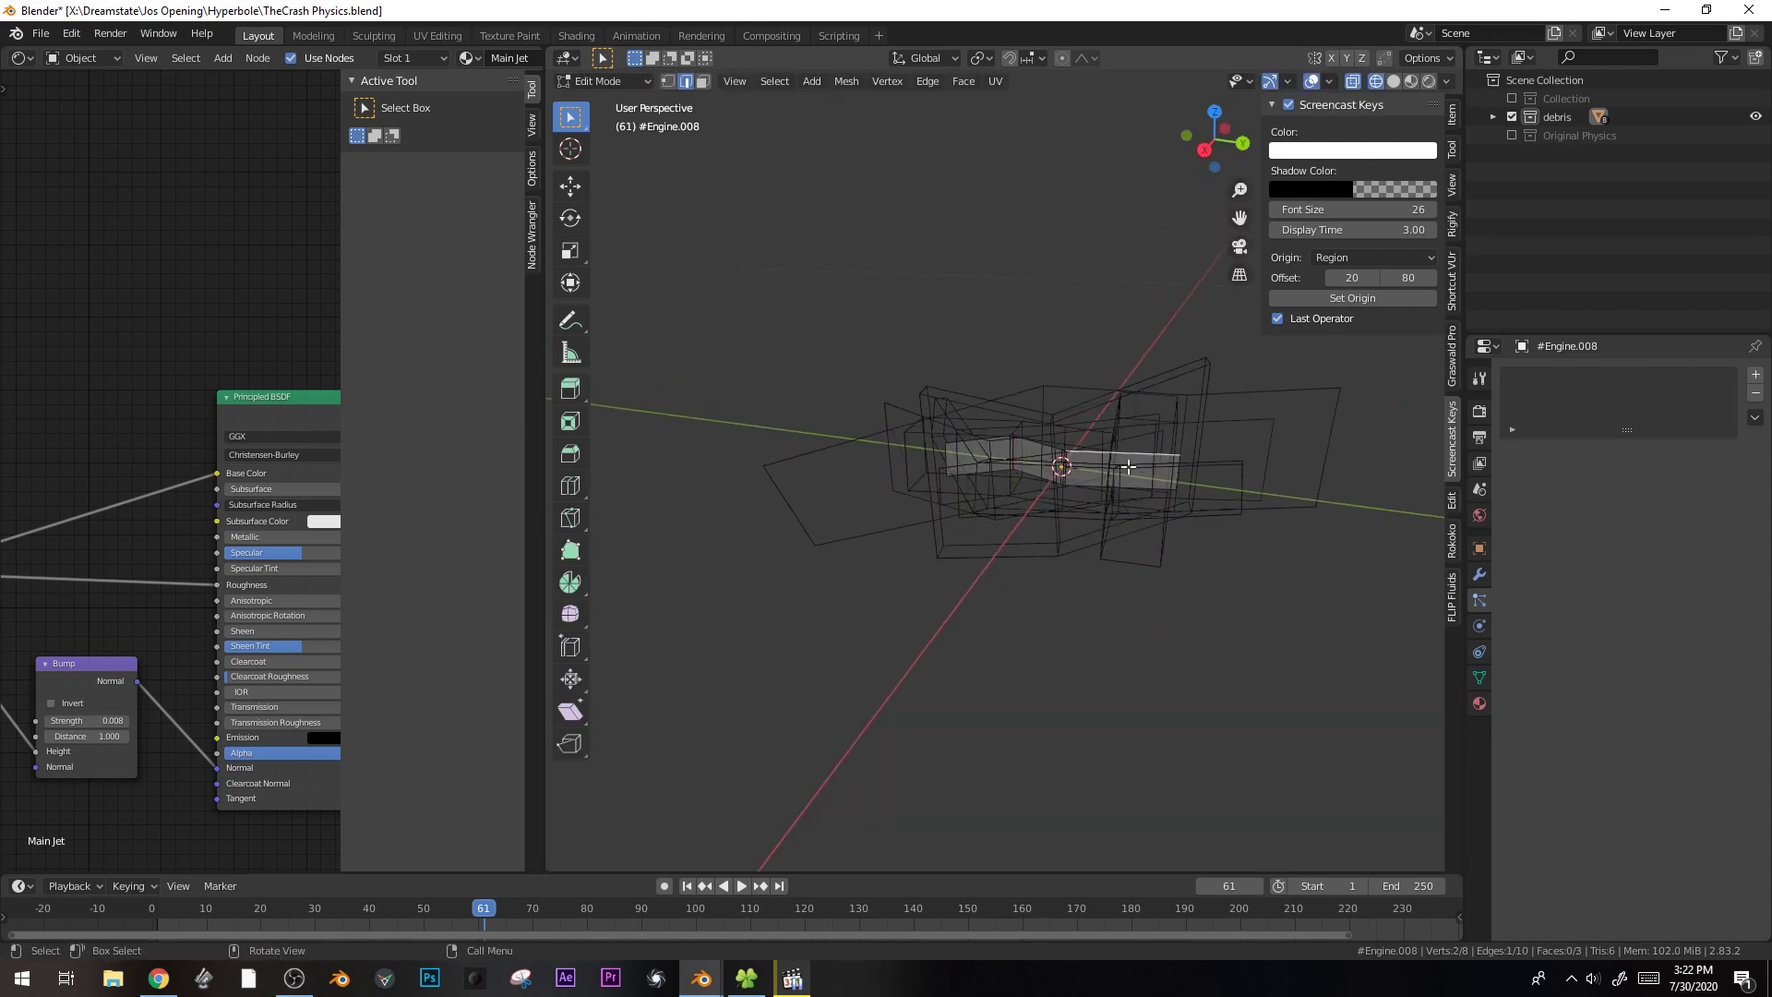
# - Add a second loop cut to the #Engine.008 strip and move it to distort the shape
pyautogui.hotkey('ctrl', 'r')
pyautogui.click(1128, 465)
pyautogui.click(1128, 466)
pyautogui.press('g')
pyautogui.click(1131, 474)
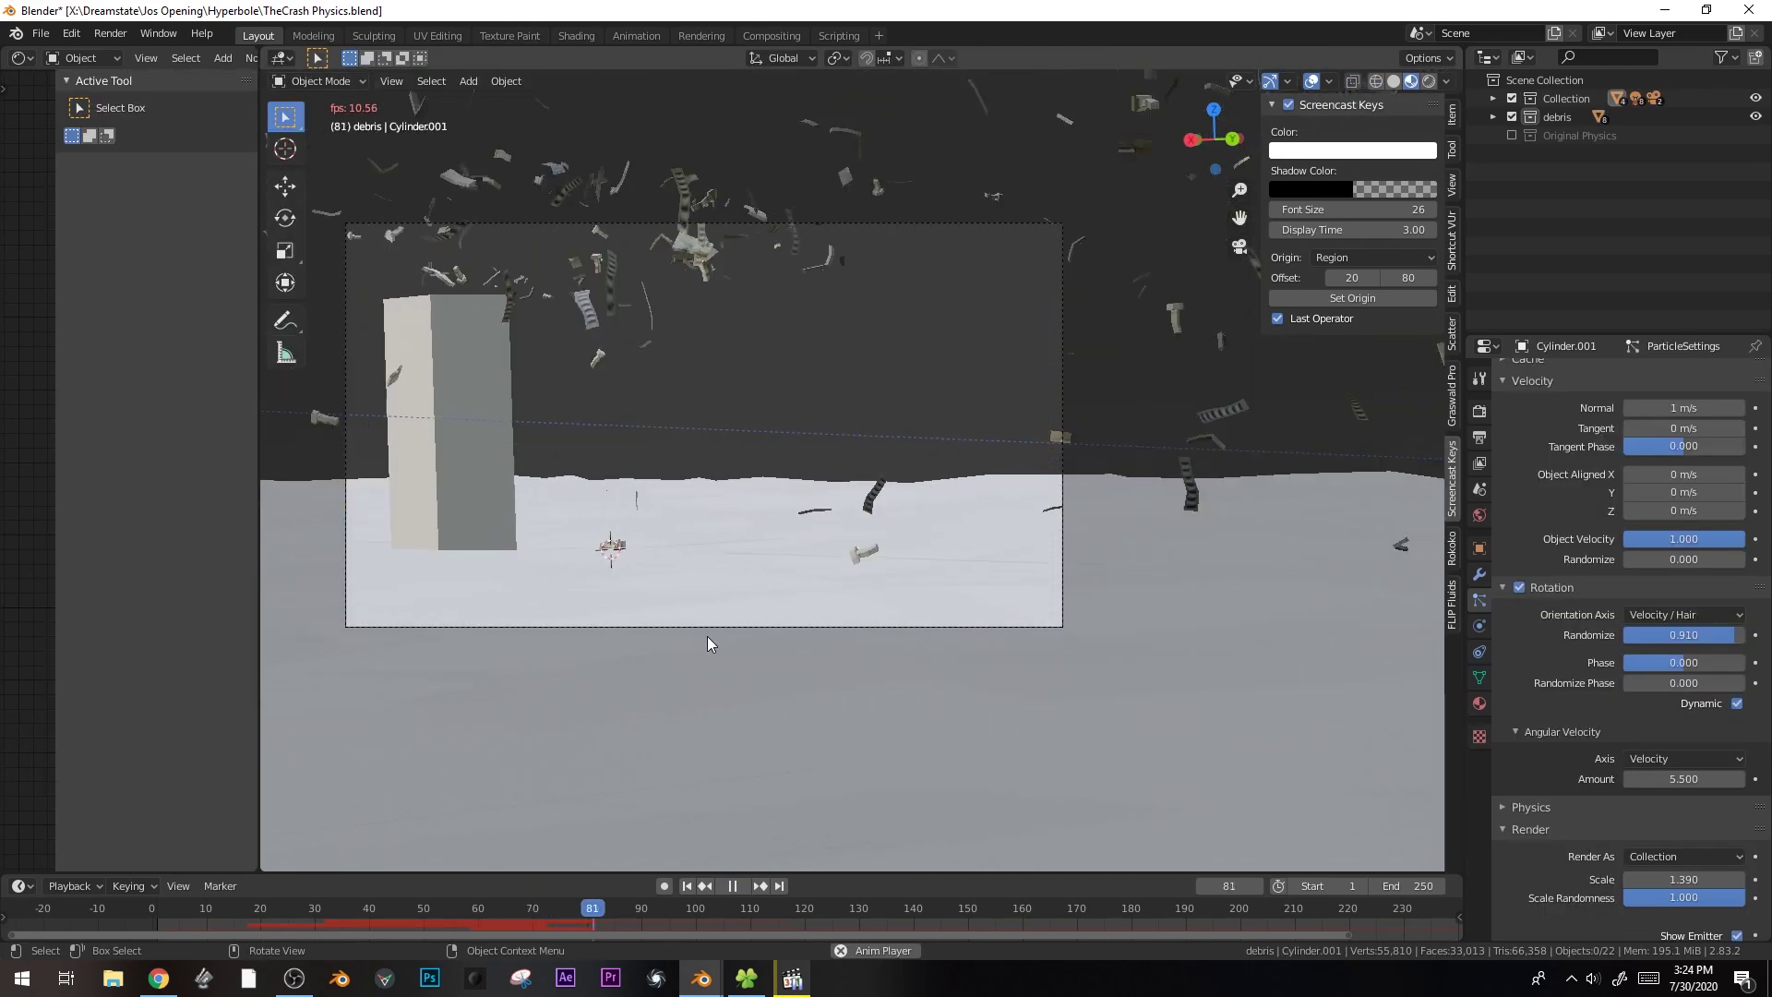
# - Scrub the animation back to about frame 48 to examine the reshaped debris in the camera view
pyautogui.moveTo(500, 910); pyautogui.dragTo(408, 910)
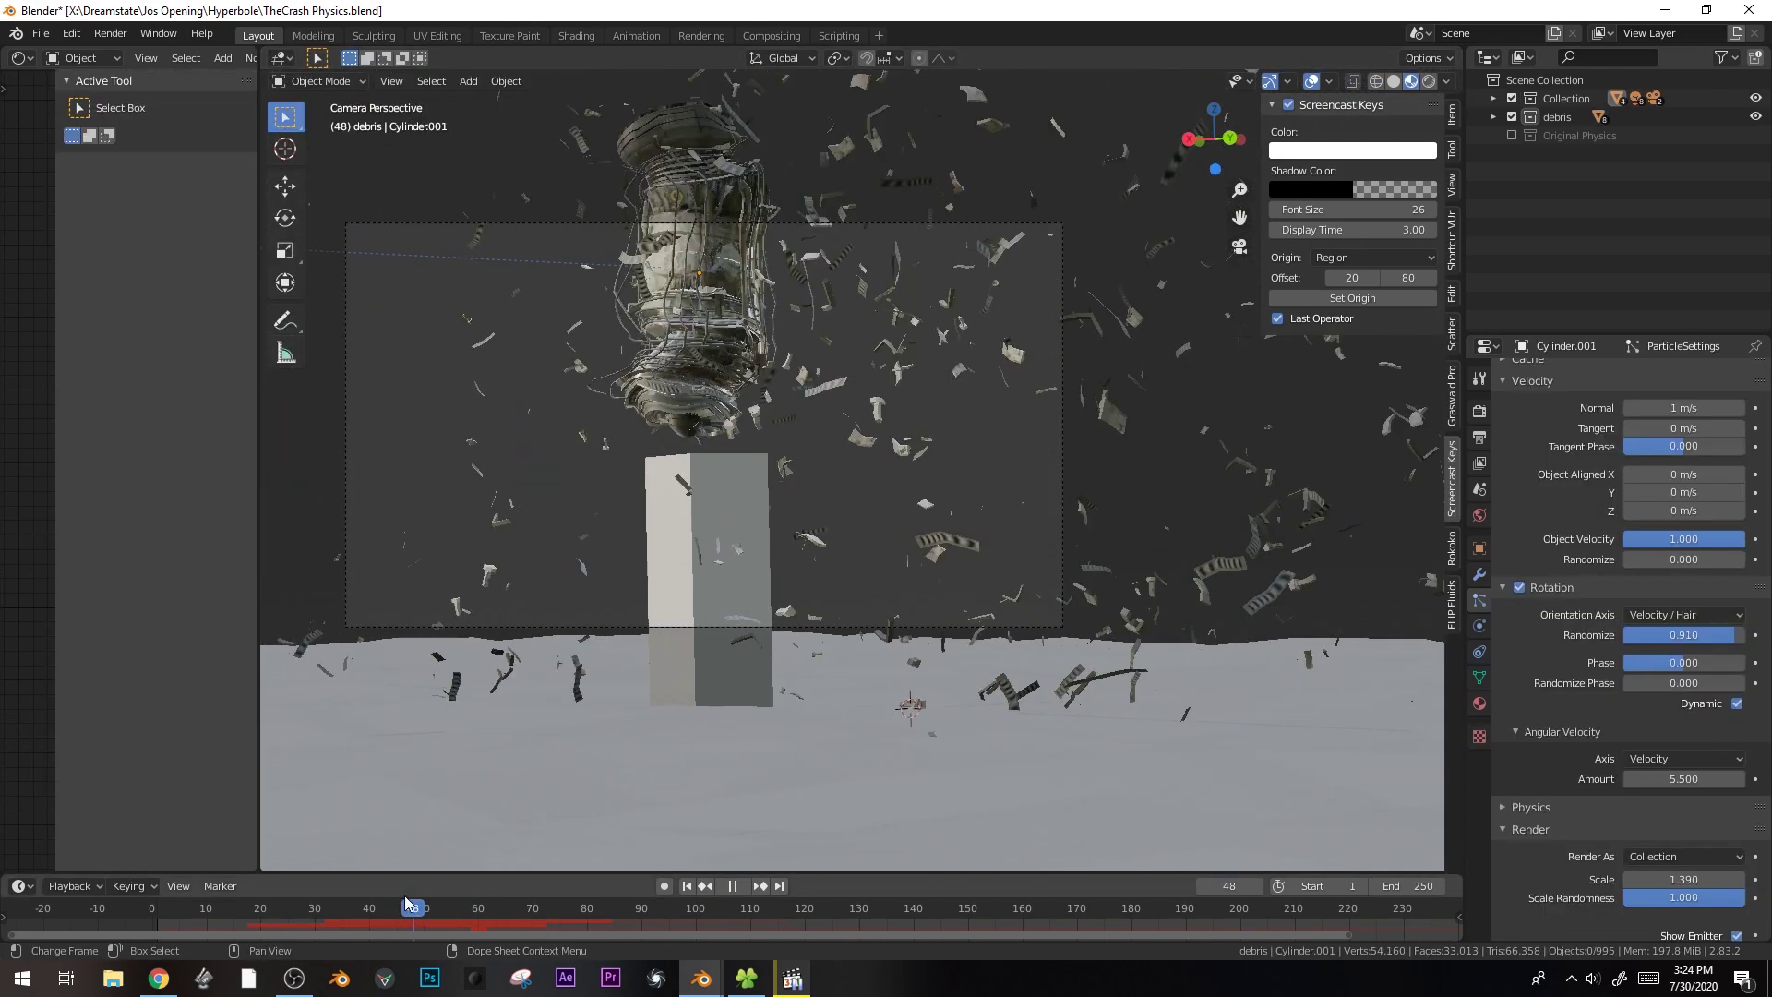
# - Play and scrub the crash animation in the camera view to check the debris, and save the file
pyautogui.press('space')
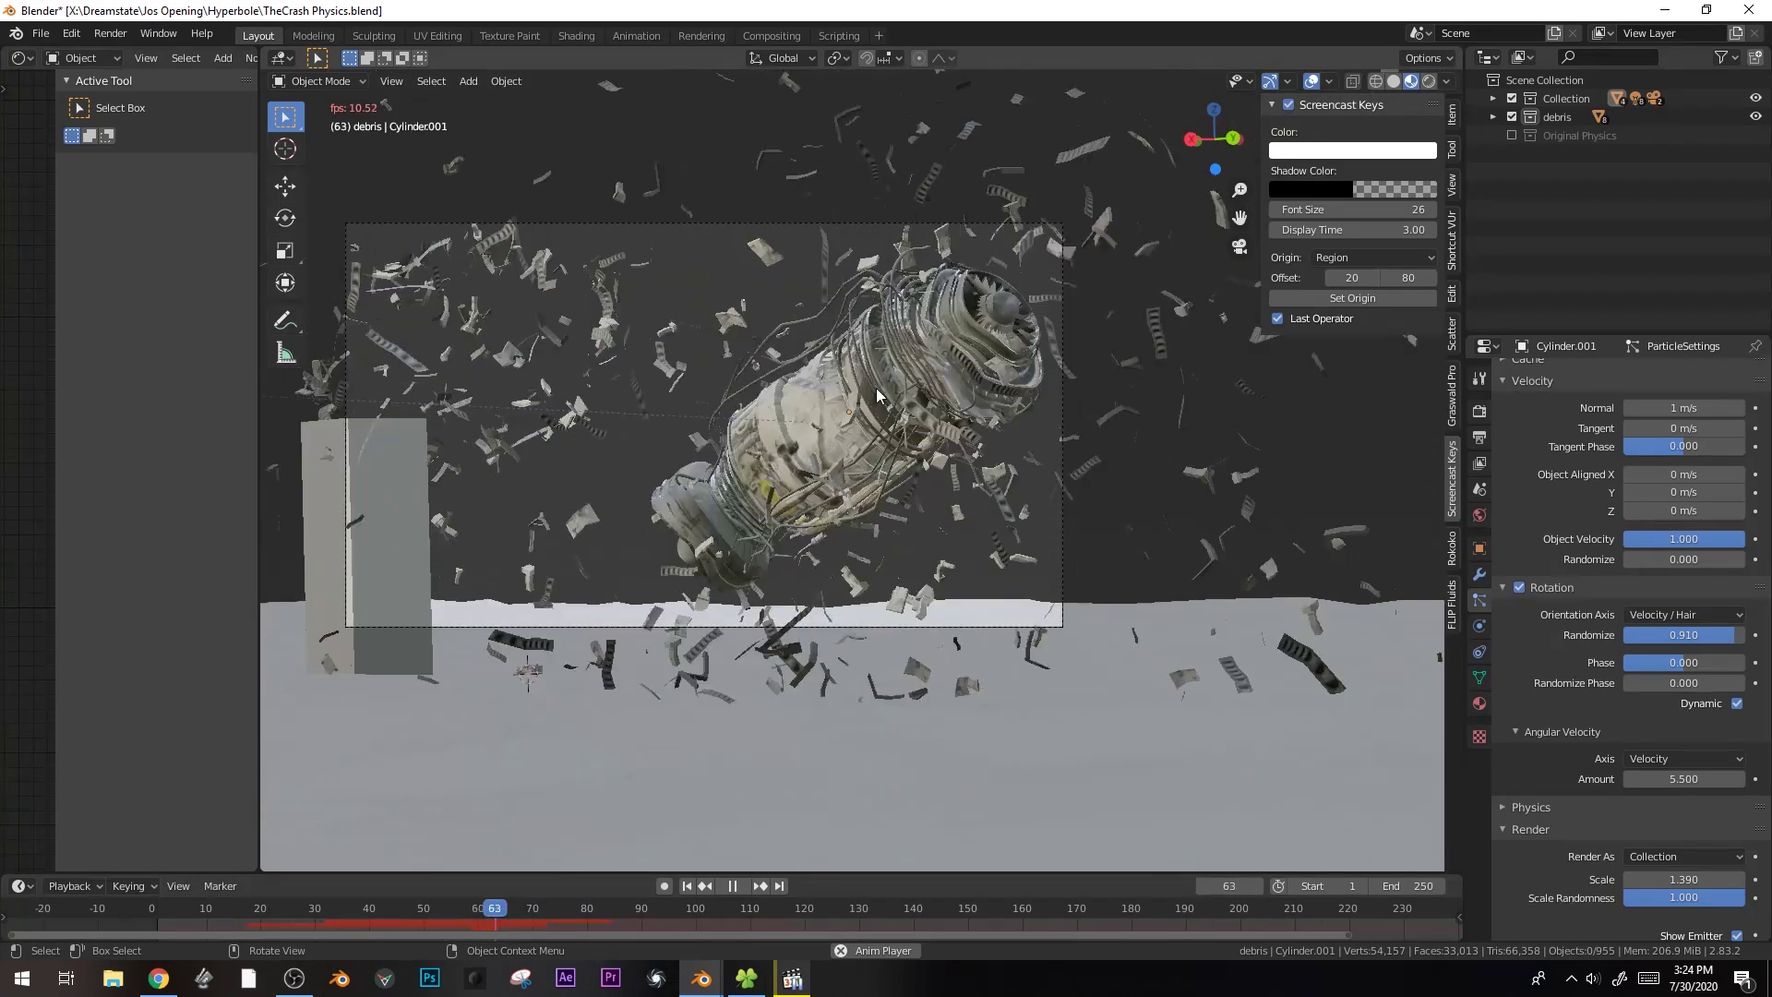
pyautogui.press('space')
pyautogui.moveTo(550, 923); pyautogui.dragTo(587, 925)
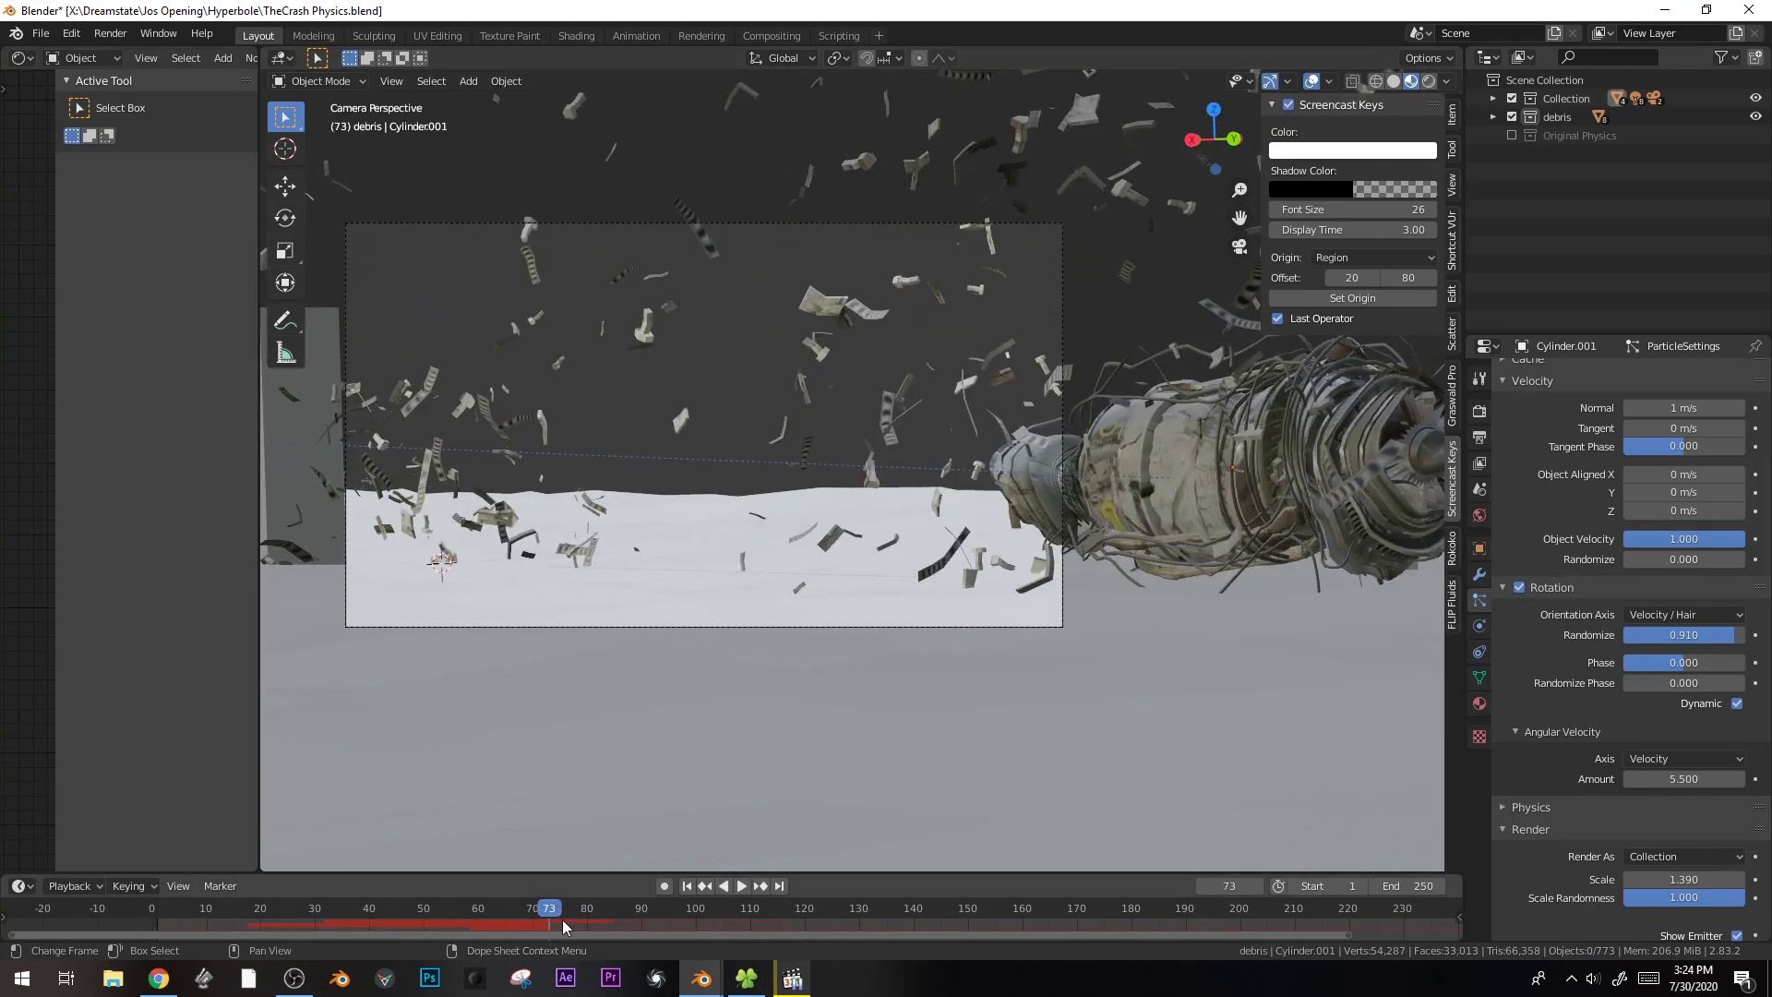
pyautogui.moveTo(486, 904); pyautogui.dragTo(142, 912)
pyautogui.press('space')
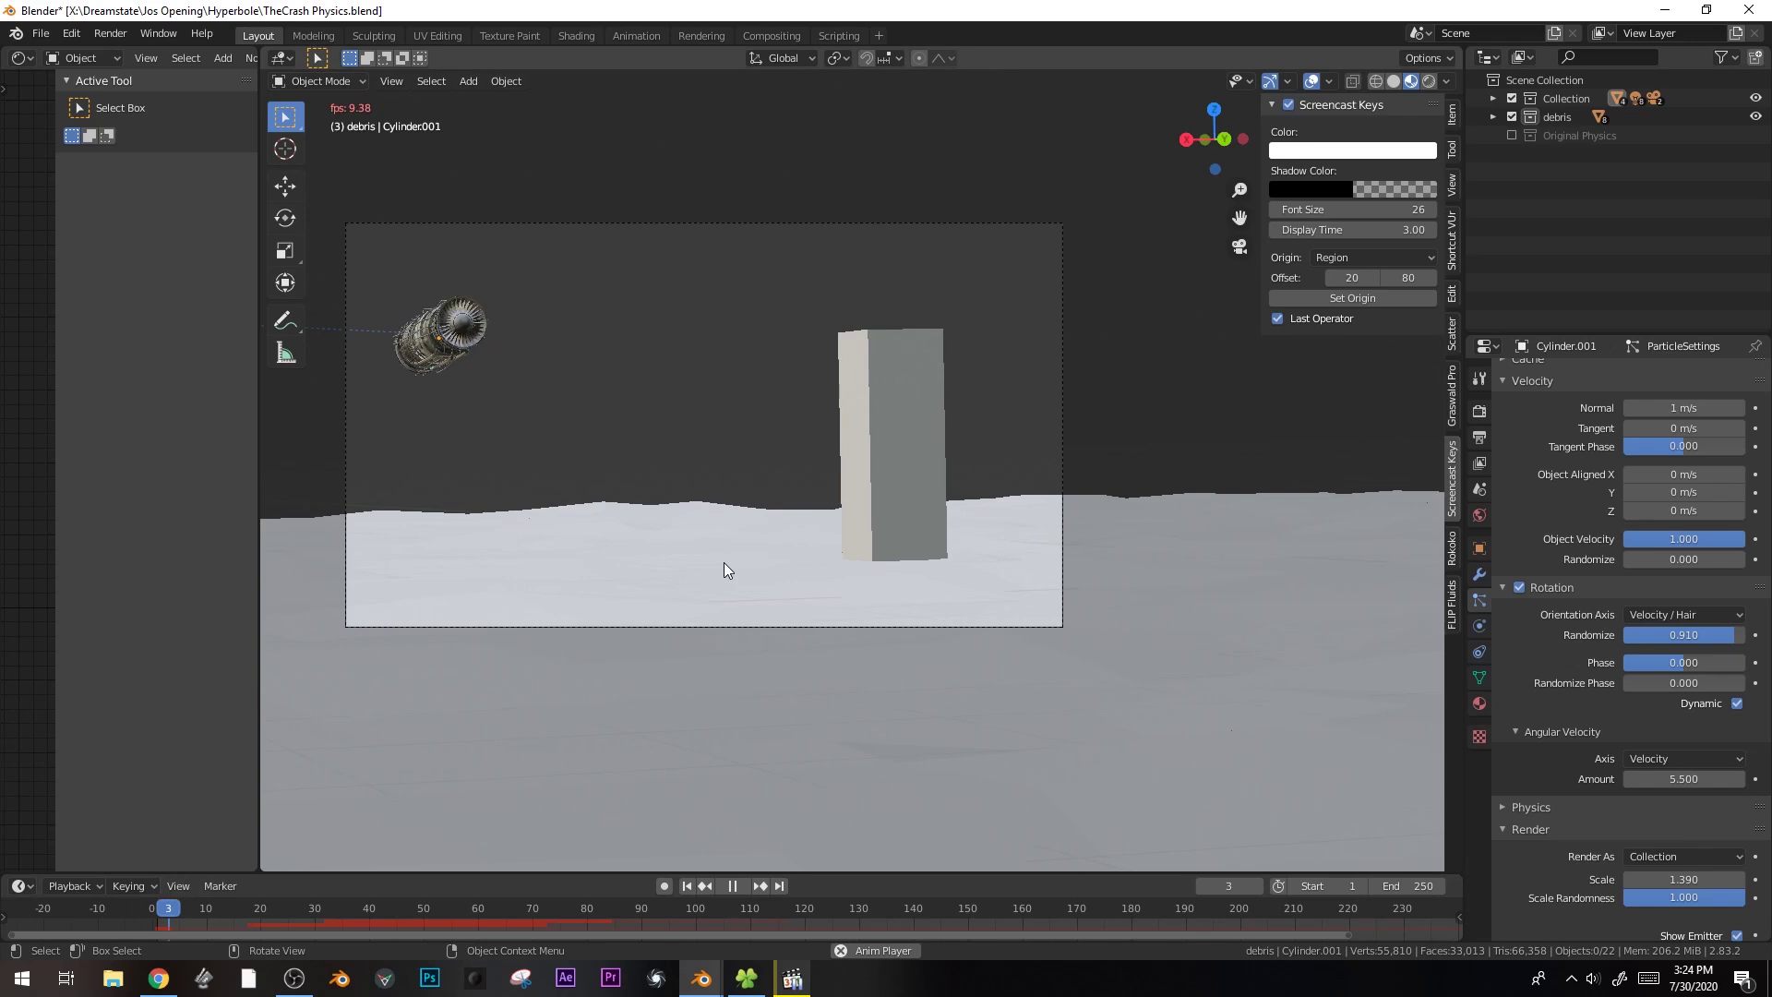
pyautogui.hotkey('ctrl', 's')
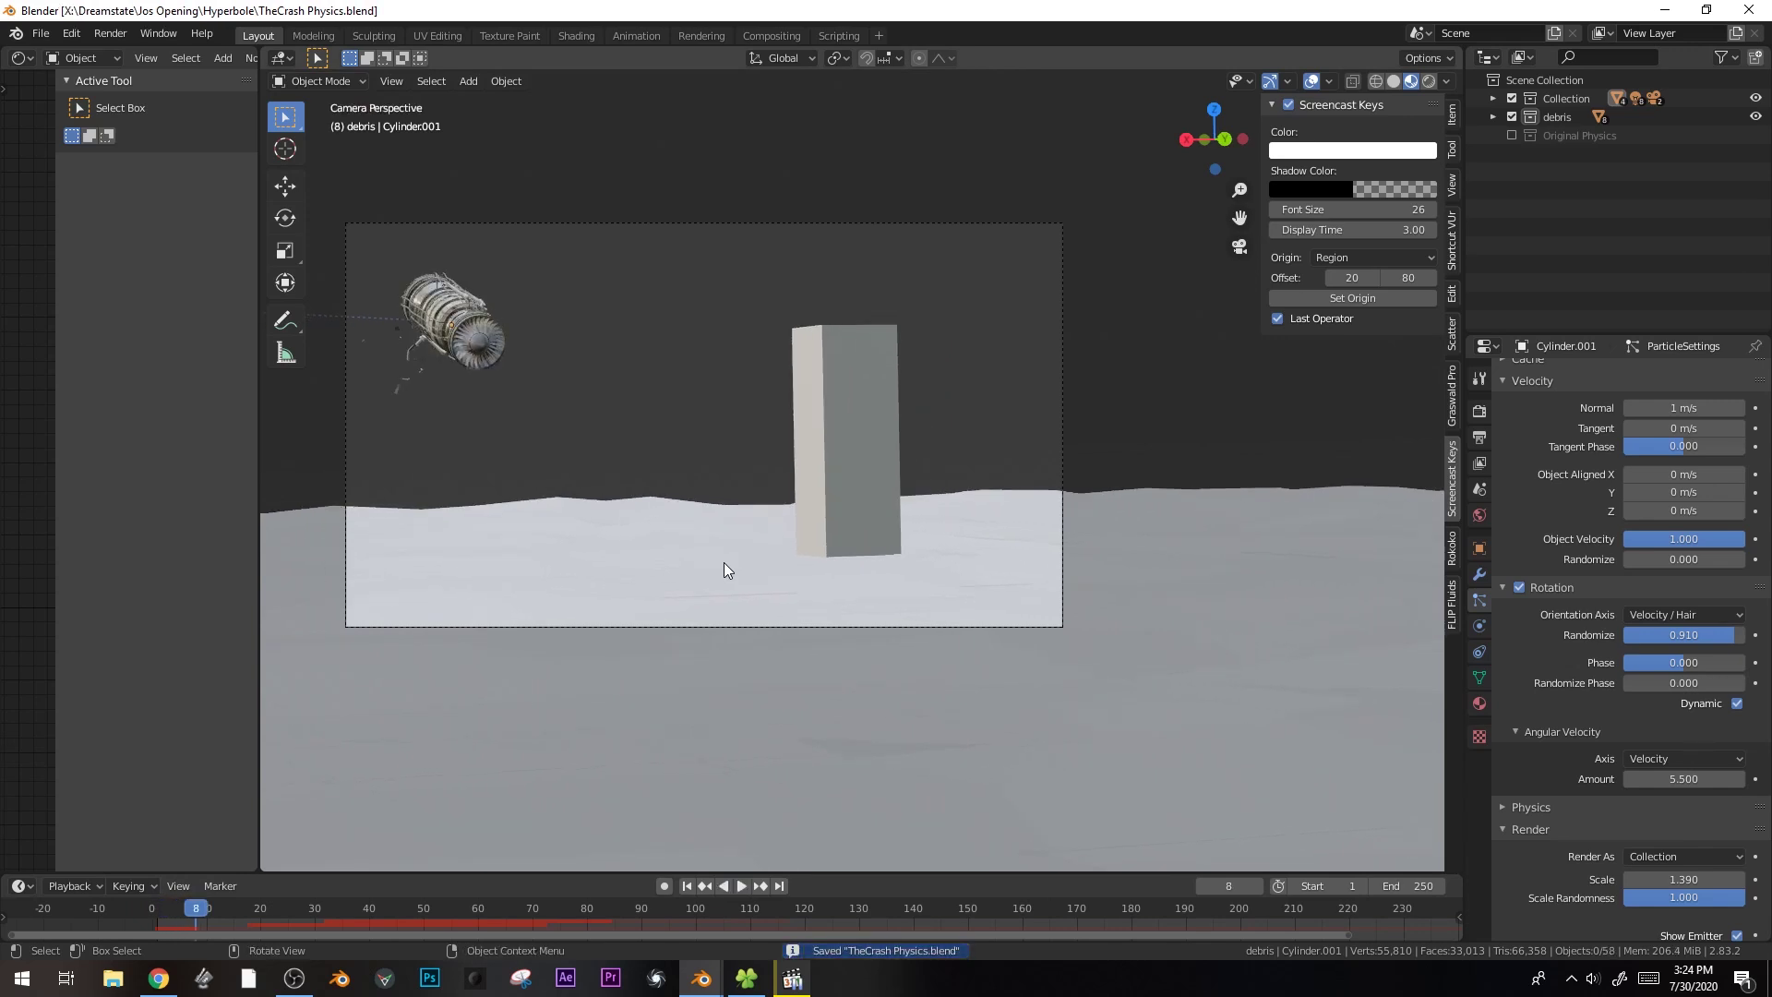
# - Add a 2 m cube mesh at the world origin, leaving it in place
pyautogui.hotkey('shift', 'a')
pyautogui.moveTo(723, 562)
pyautogui.click(784, 582)
pyautogui.scroll(-3, 1000, 622)
pyautogui.press('g')
pyautogui.rightClick(980, 329)
pyautogui.press('g')
pyautogui.rightClick(1159, 254)
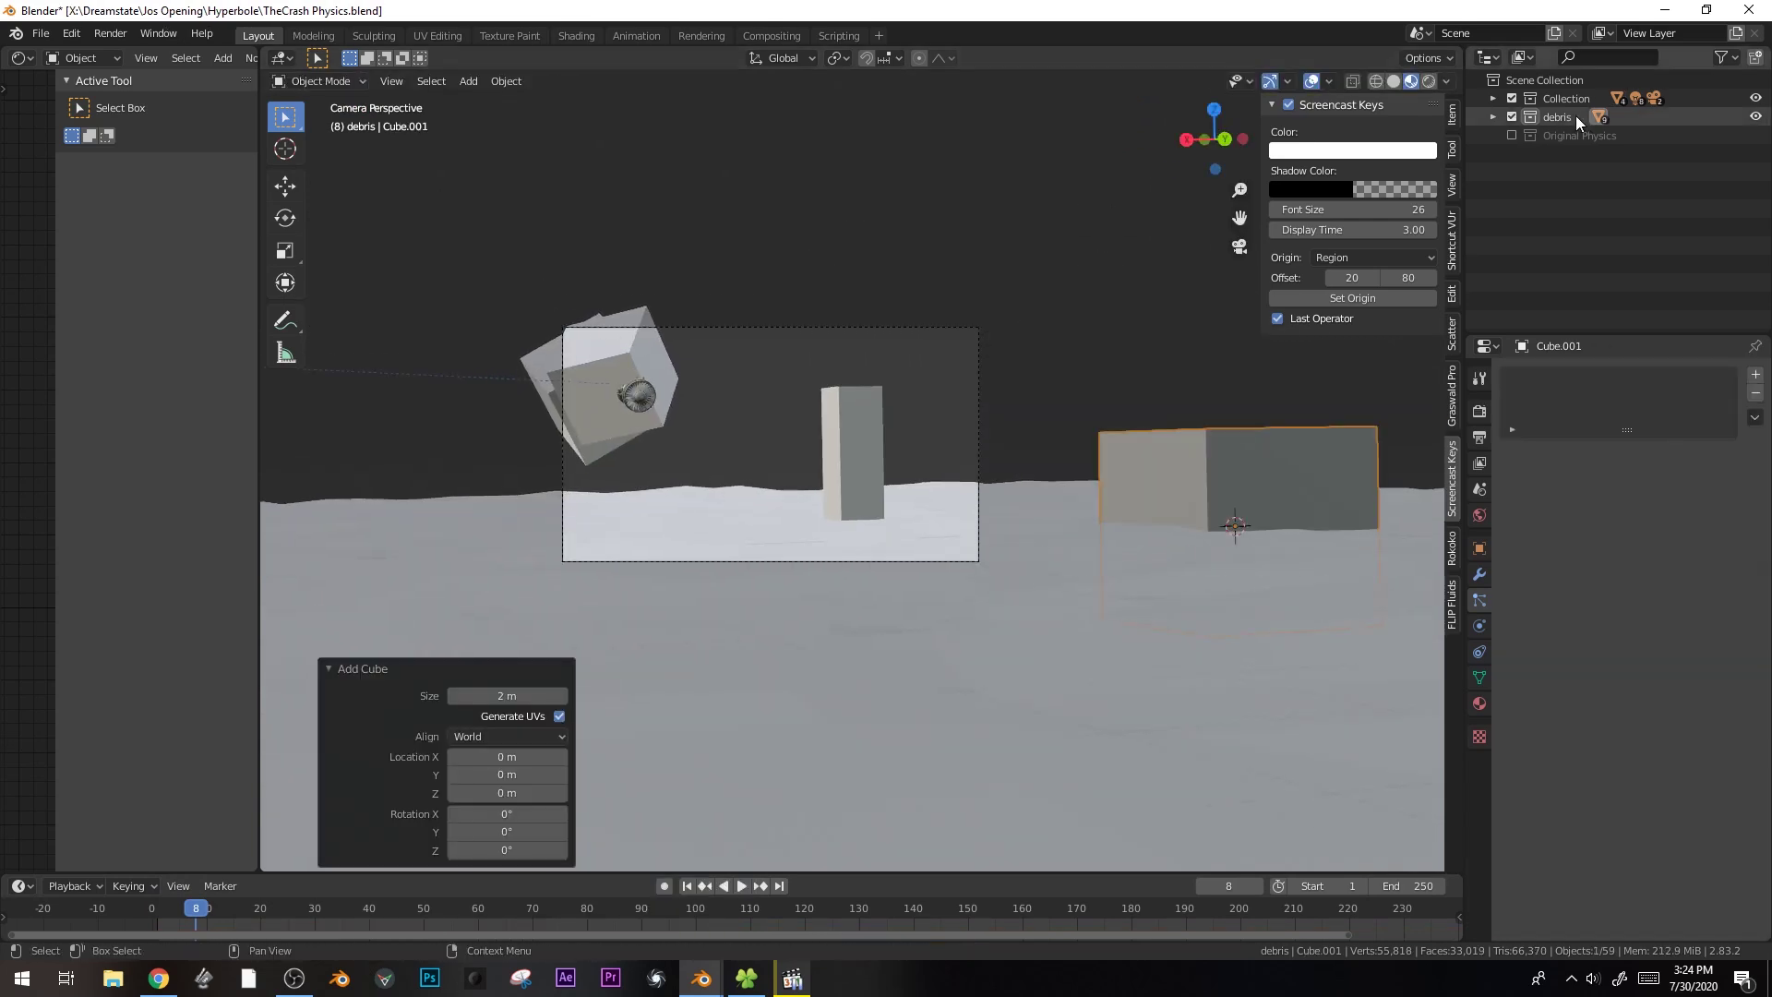
# - Move the new cube into a new collection named sparks
pyautogui.press('m')
pyautogui.click(1036, 363)
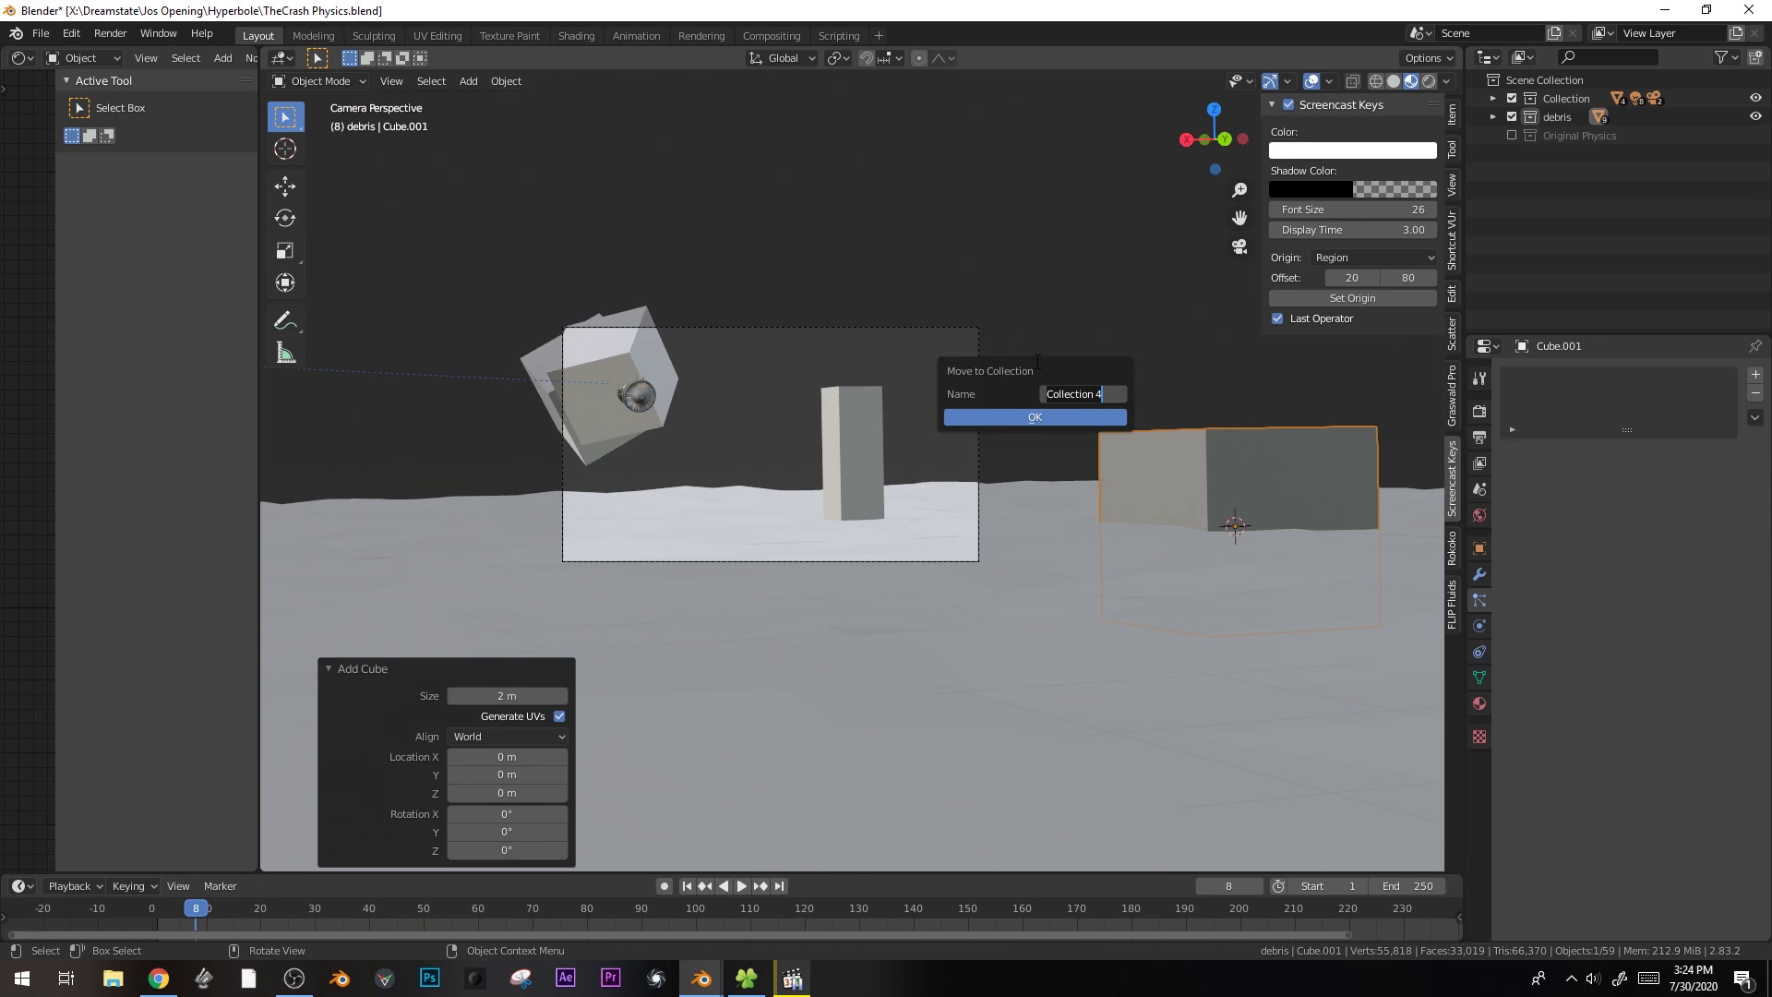
pyautogui.click(1039, 418)
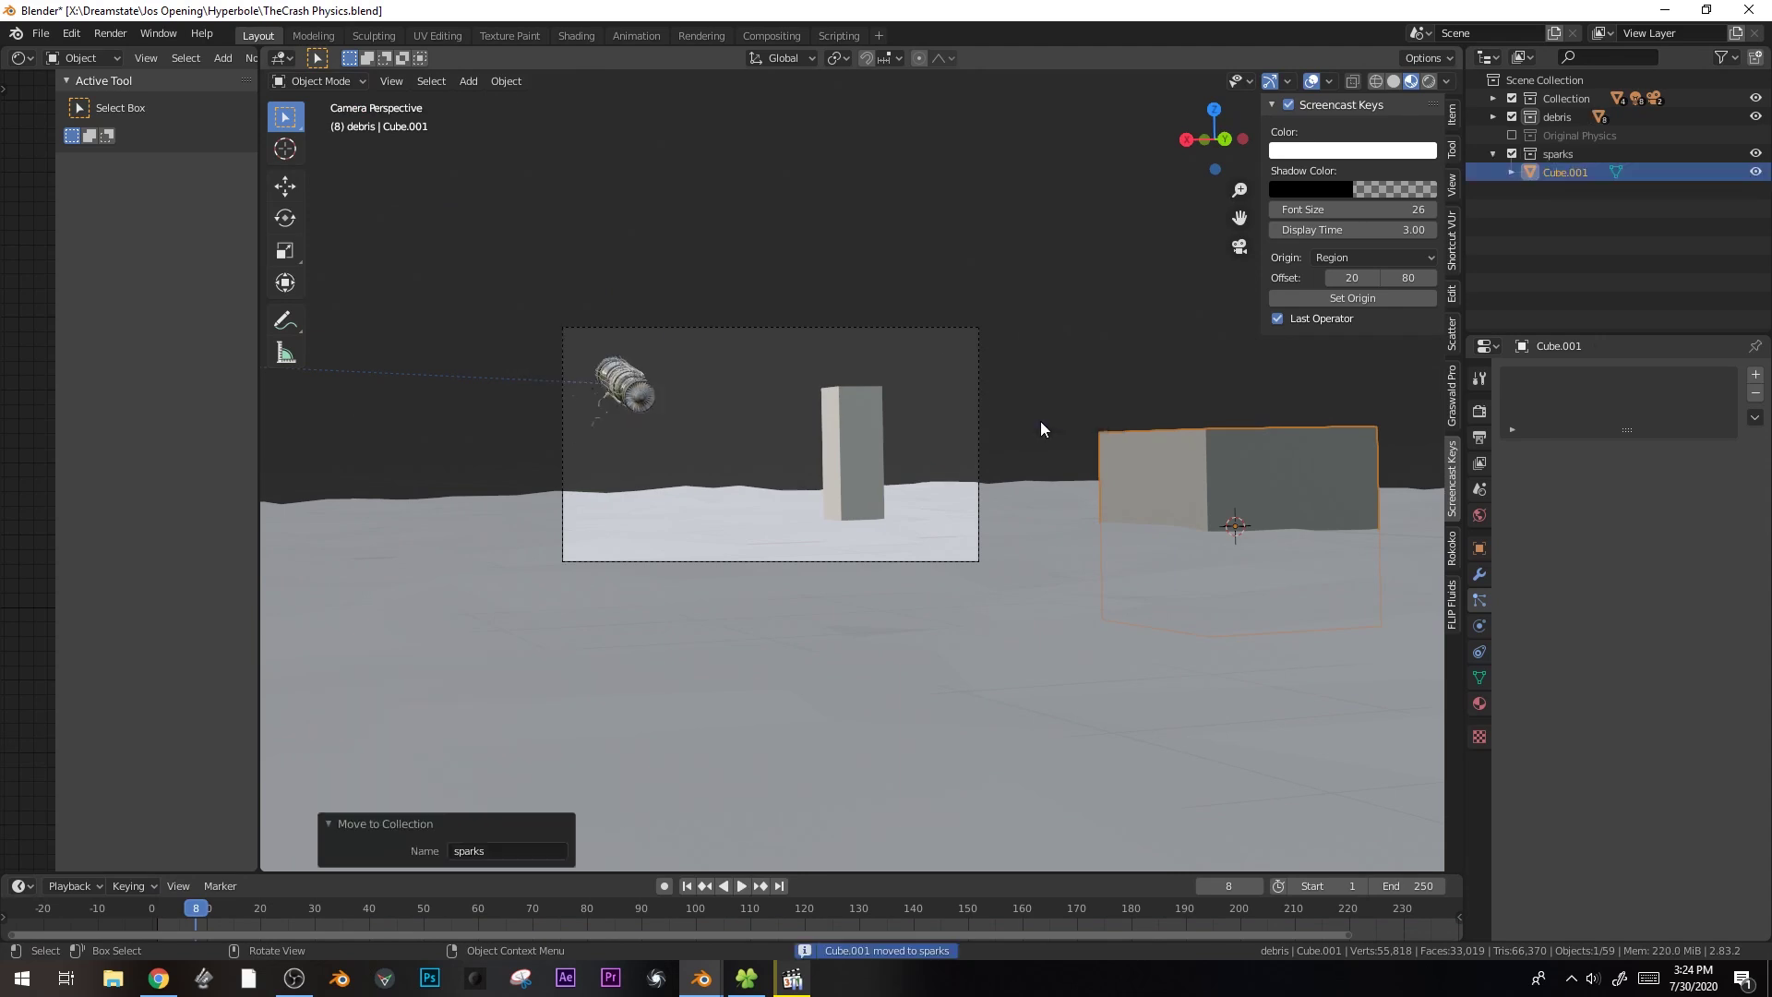
pyautogui.press('m')
pyautogui.click(1140, 461)
# - Give the sparks cube a new material with an Emission surface and a strength of 25
pyautogui.click(1479, 704)
pyautogui.click(1631, 452)
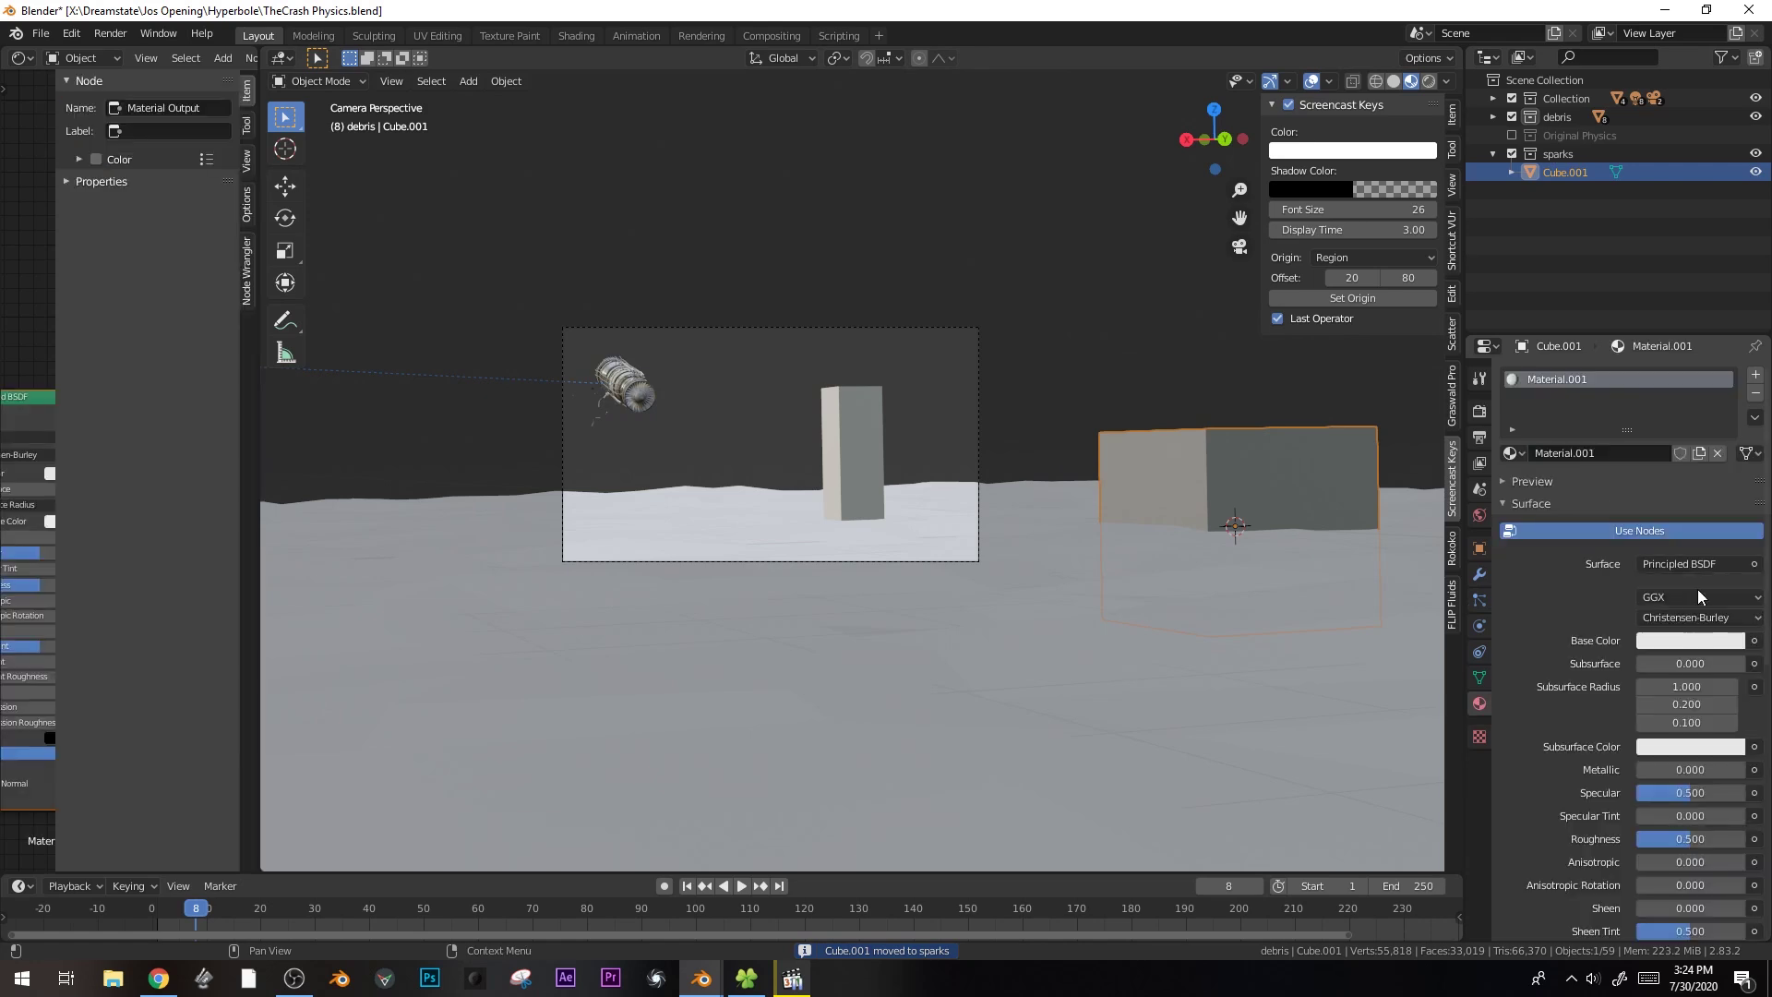
pyautogui.click(1694, 562)
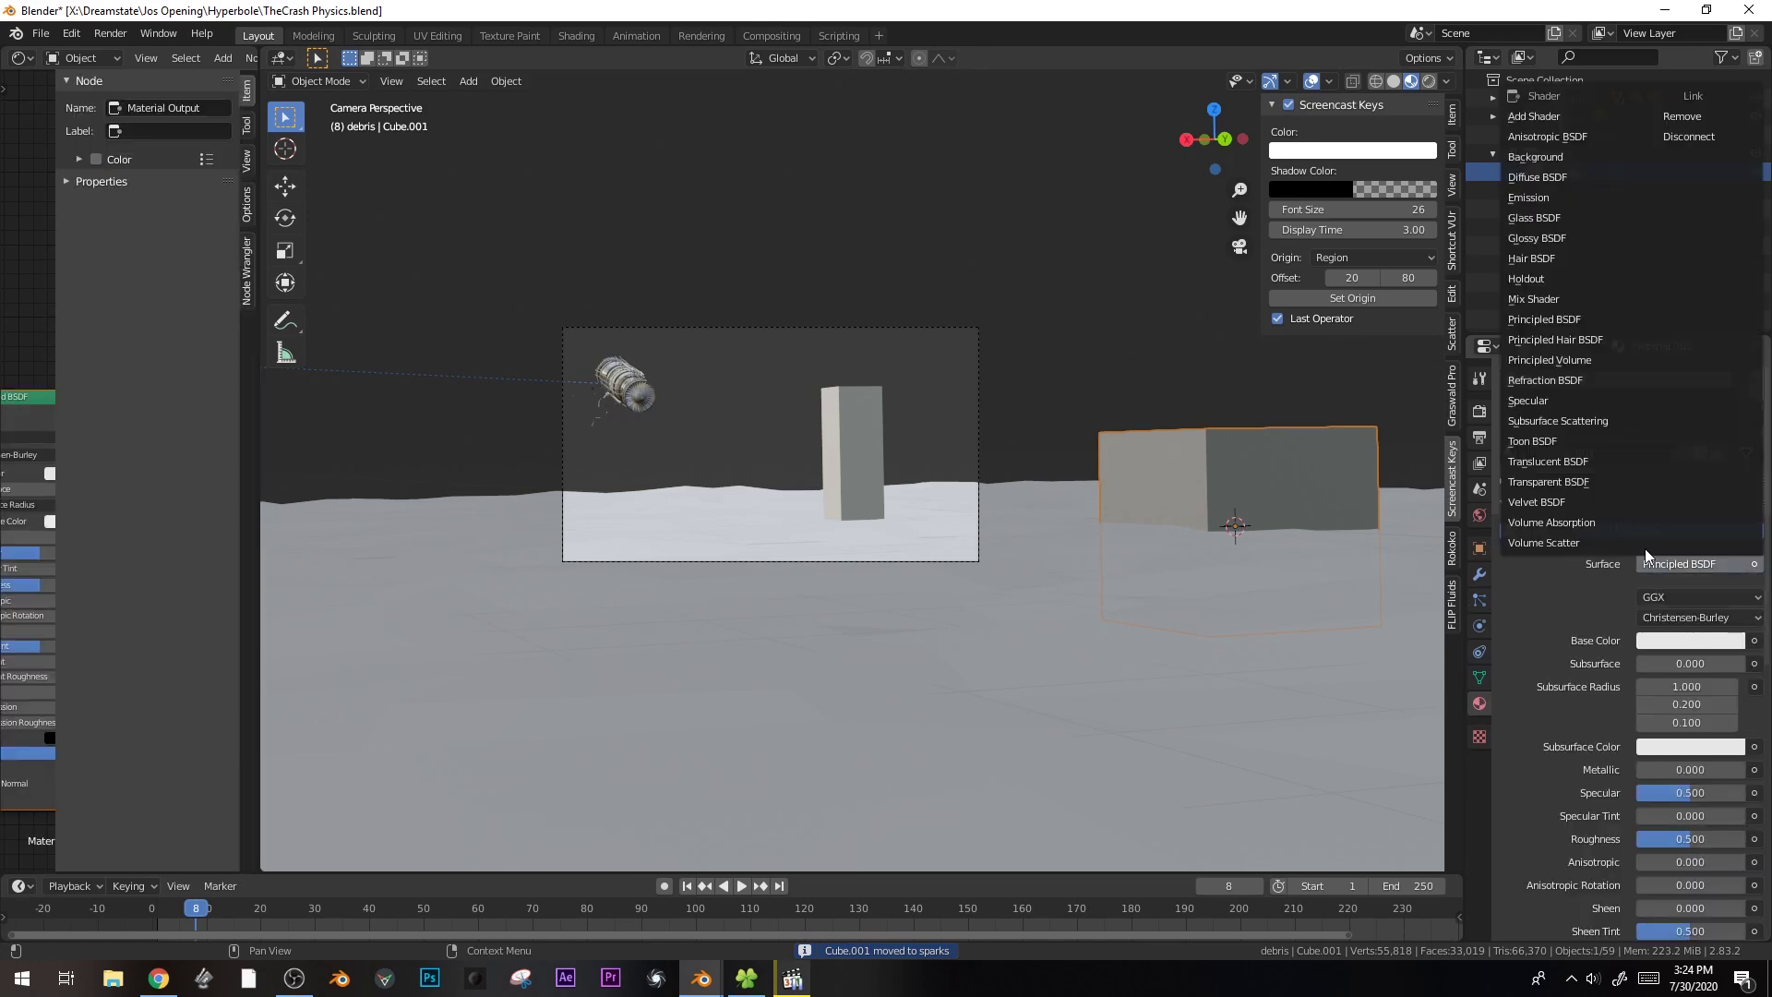
pyautogui.click(1553, 198)
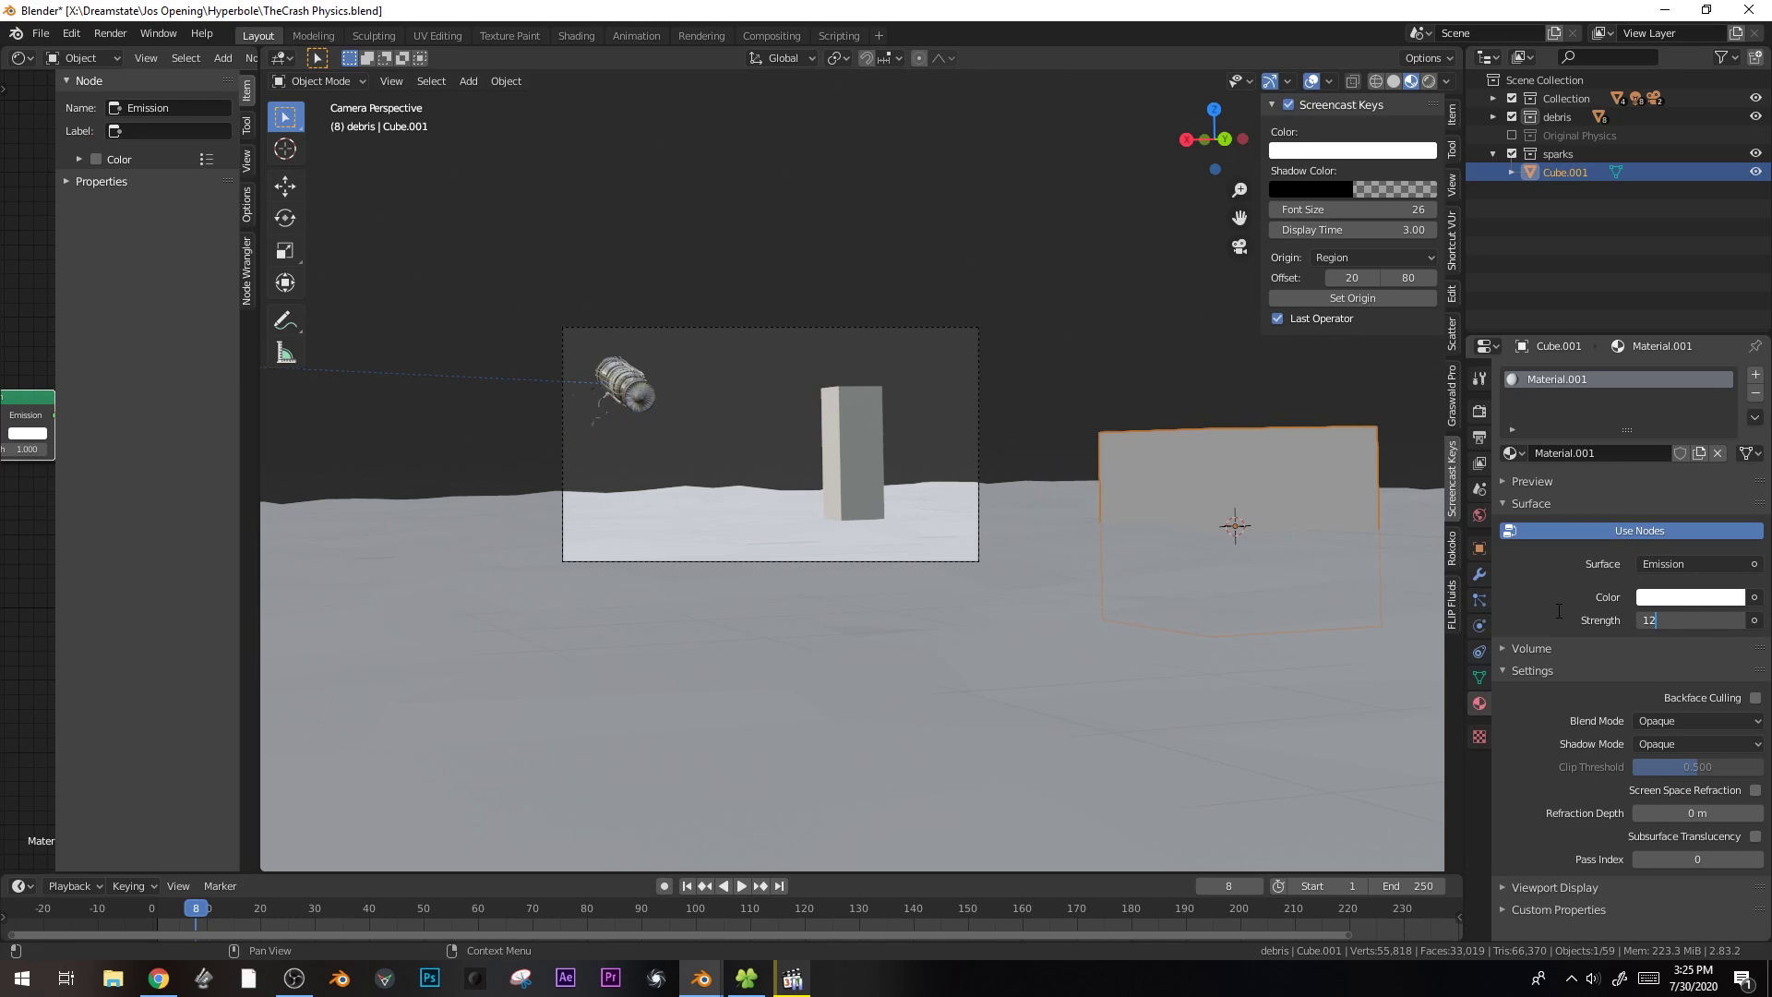
pyautogui.write('25')
pyautogui.press('Return')
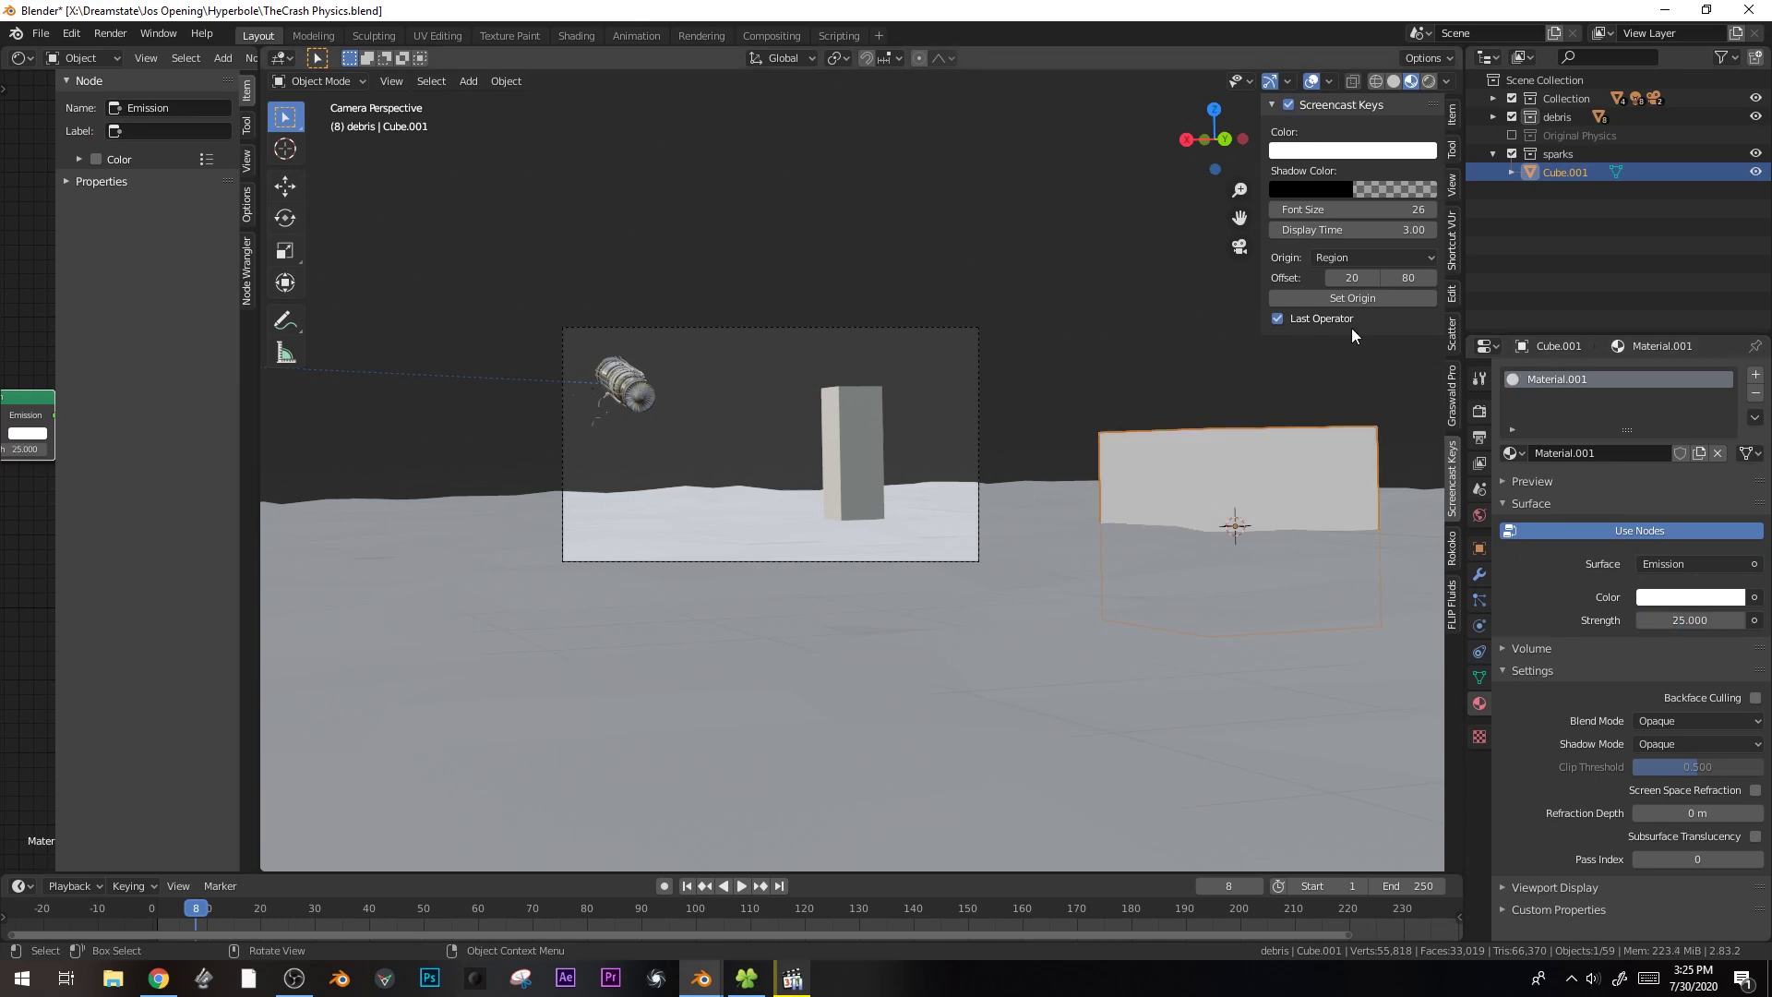
# - Scale the emissive cube down to a small block and exclude the sparks collection from the view layer
pyautogui.press('s')
pyautogui.click(1193, 470)
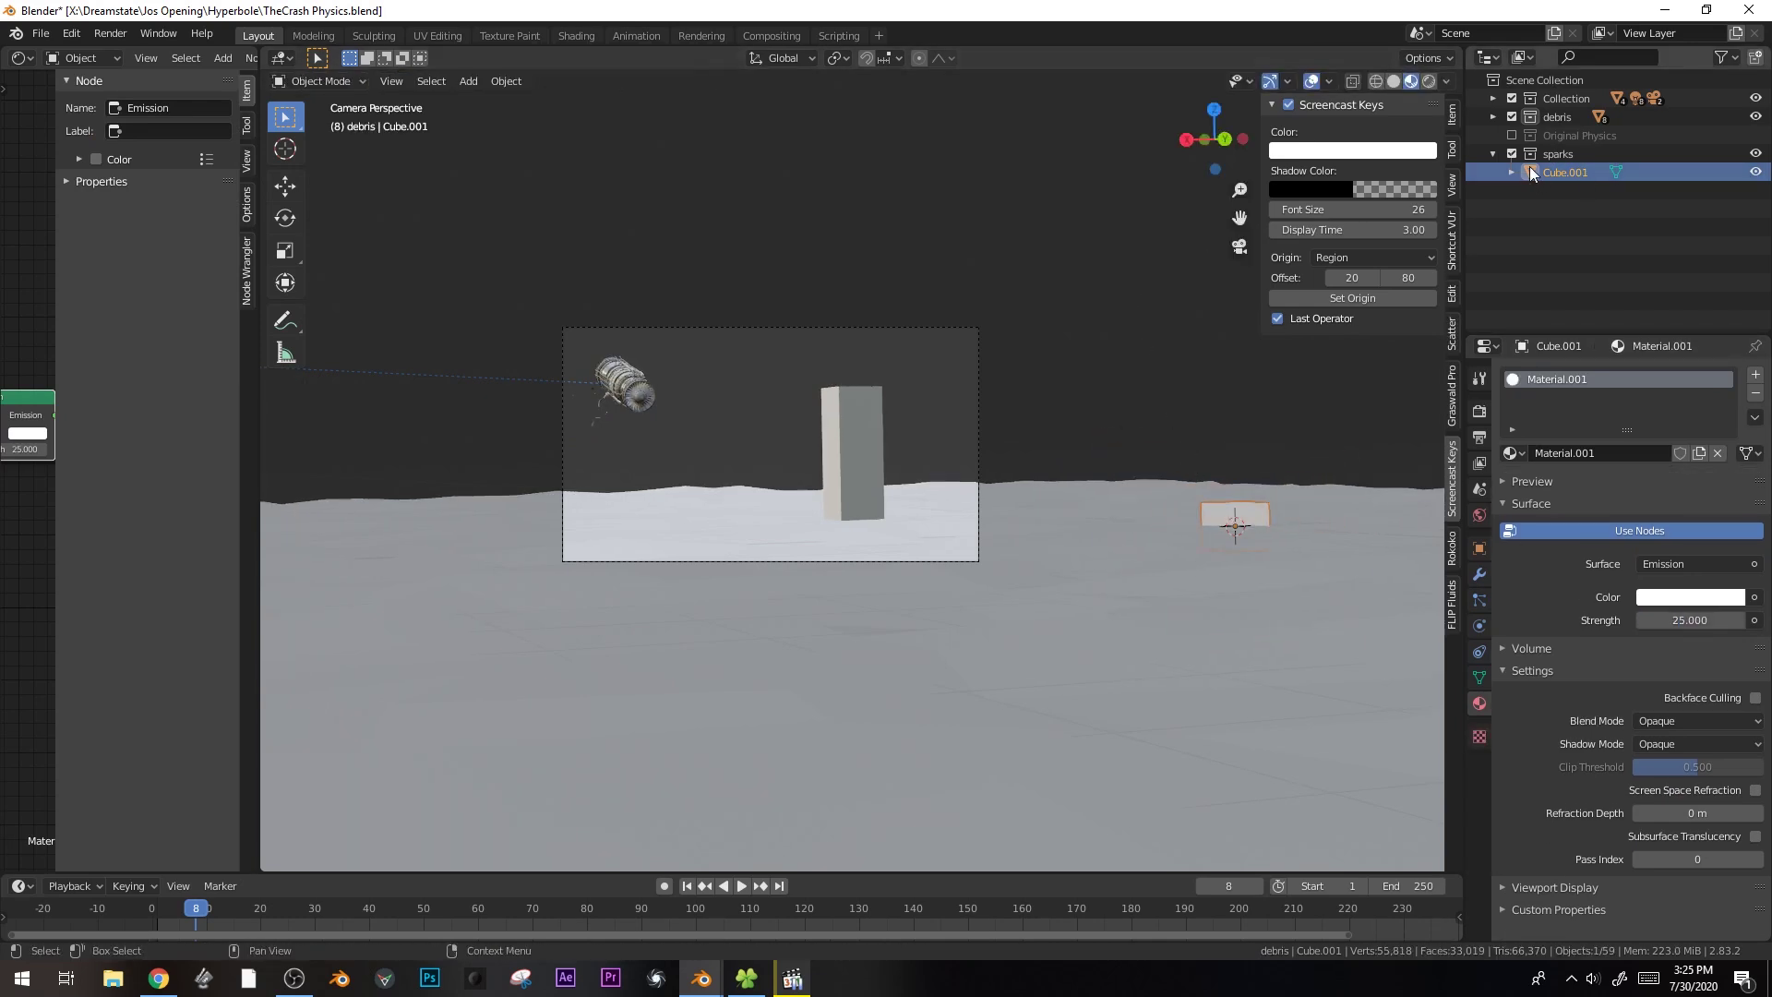
pyautogui.click(1511, 153)
# - Select the engine, advance the animation to frame 20 and frame its crashed lower end in the view
pyautogui.click(635, 383)
pyautogui.press('KP_Divide')
pyautogui.press('KP_Divide')
pyautogui.press('space')
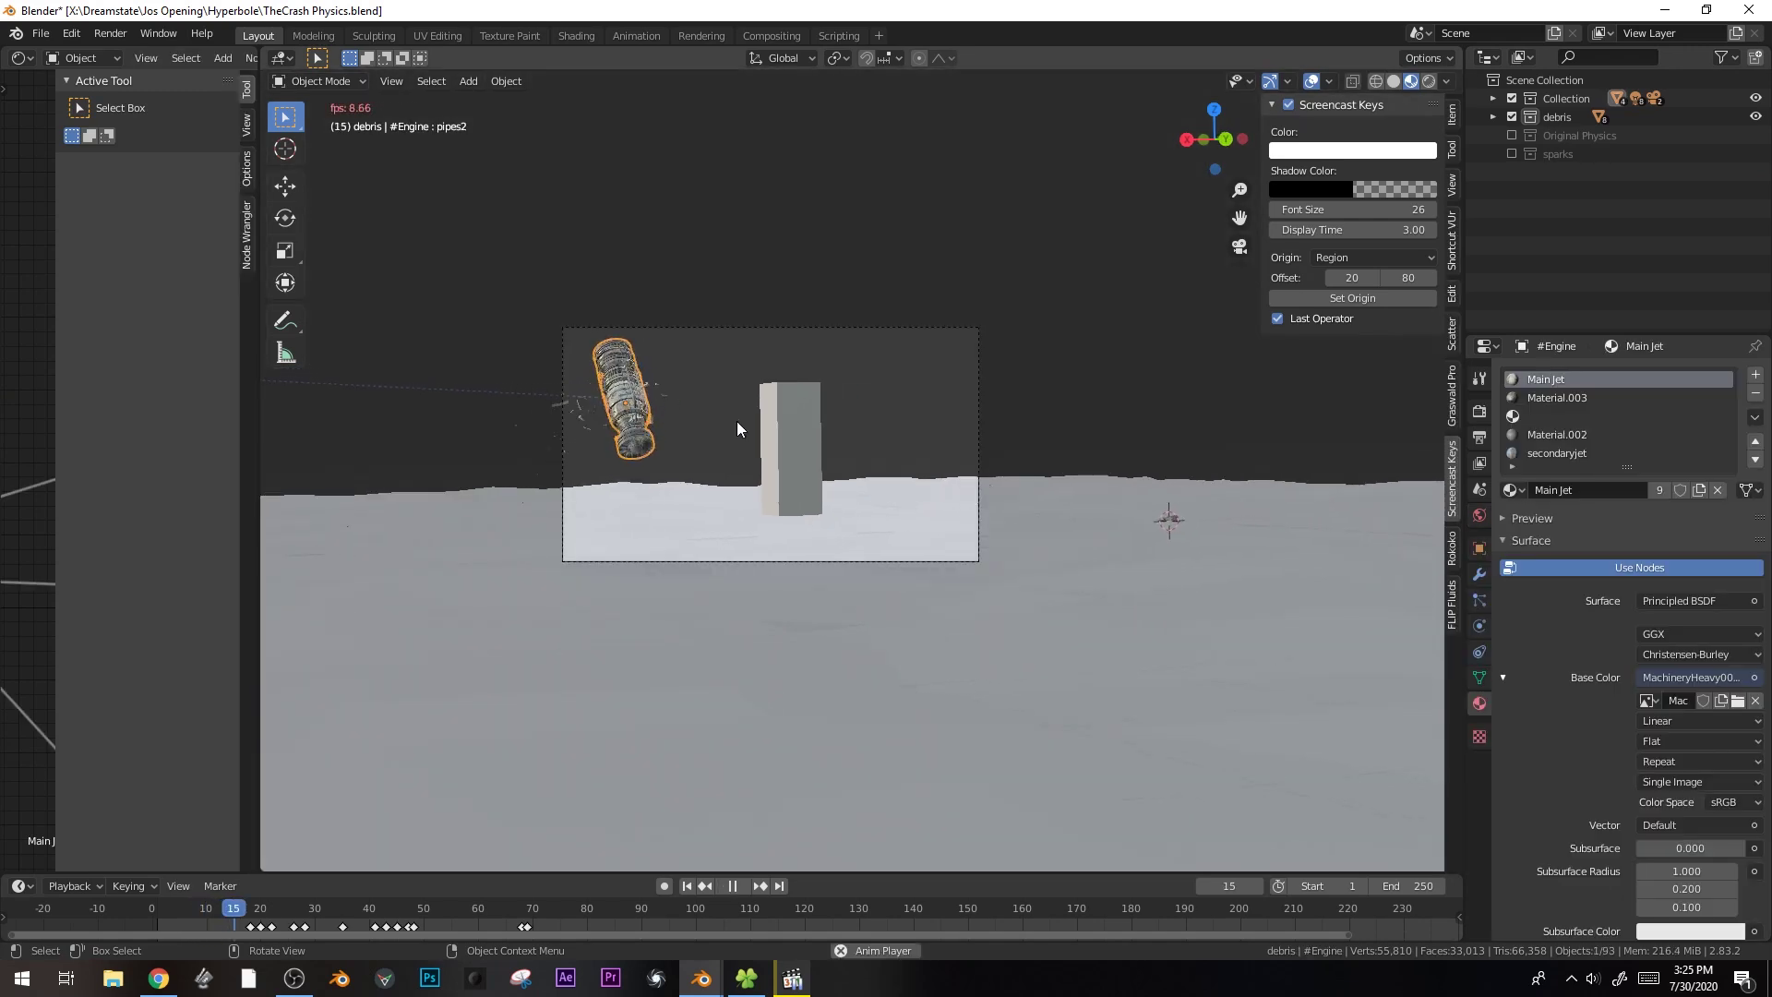
pyautogui.press('KP_Decimal')
pyautogui.moveTo(814, 483); pyautogui.dragTo(823, 547, button='middle')
pyautogui.keyDown('shift'); pyautogui.moveTo(912, 624); pyautogui.dragTo(909, 428, button='middle'); pyautogui.keyUp('shift')
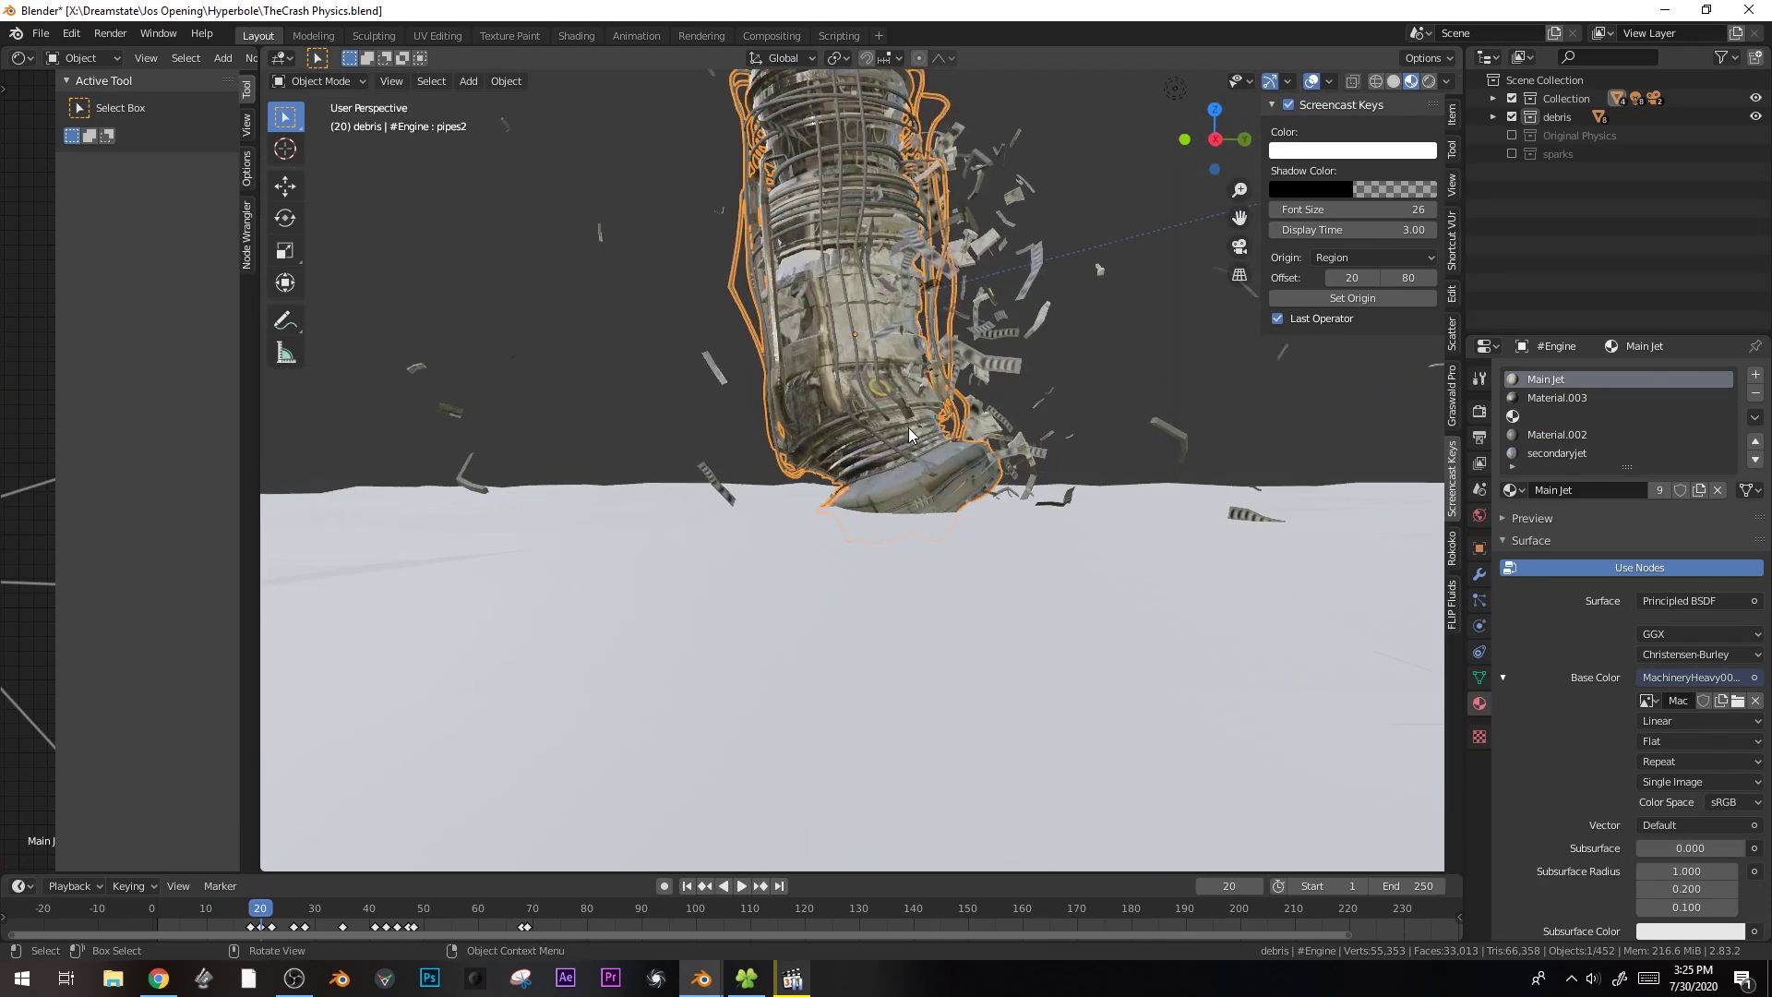
# - Snap the 3D cursor to the selected engine and add a 2 m cube there
pyautogui.hotkey('shift', 's')
pyautogui.click(910, 522)
pyautogui.hotkey('shift', 'a')
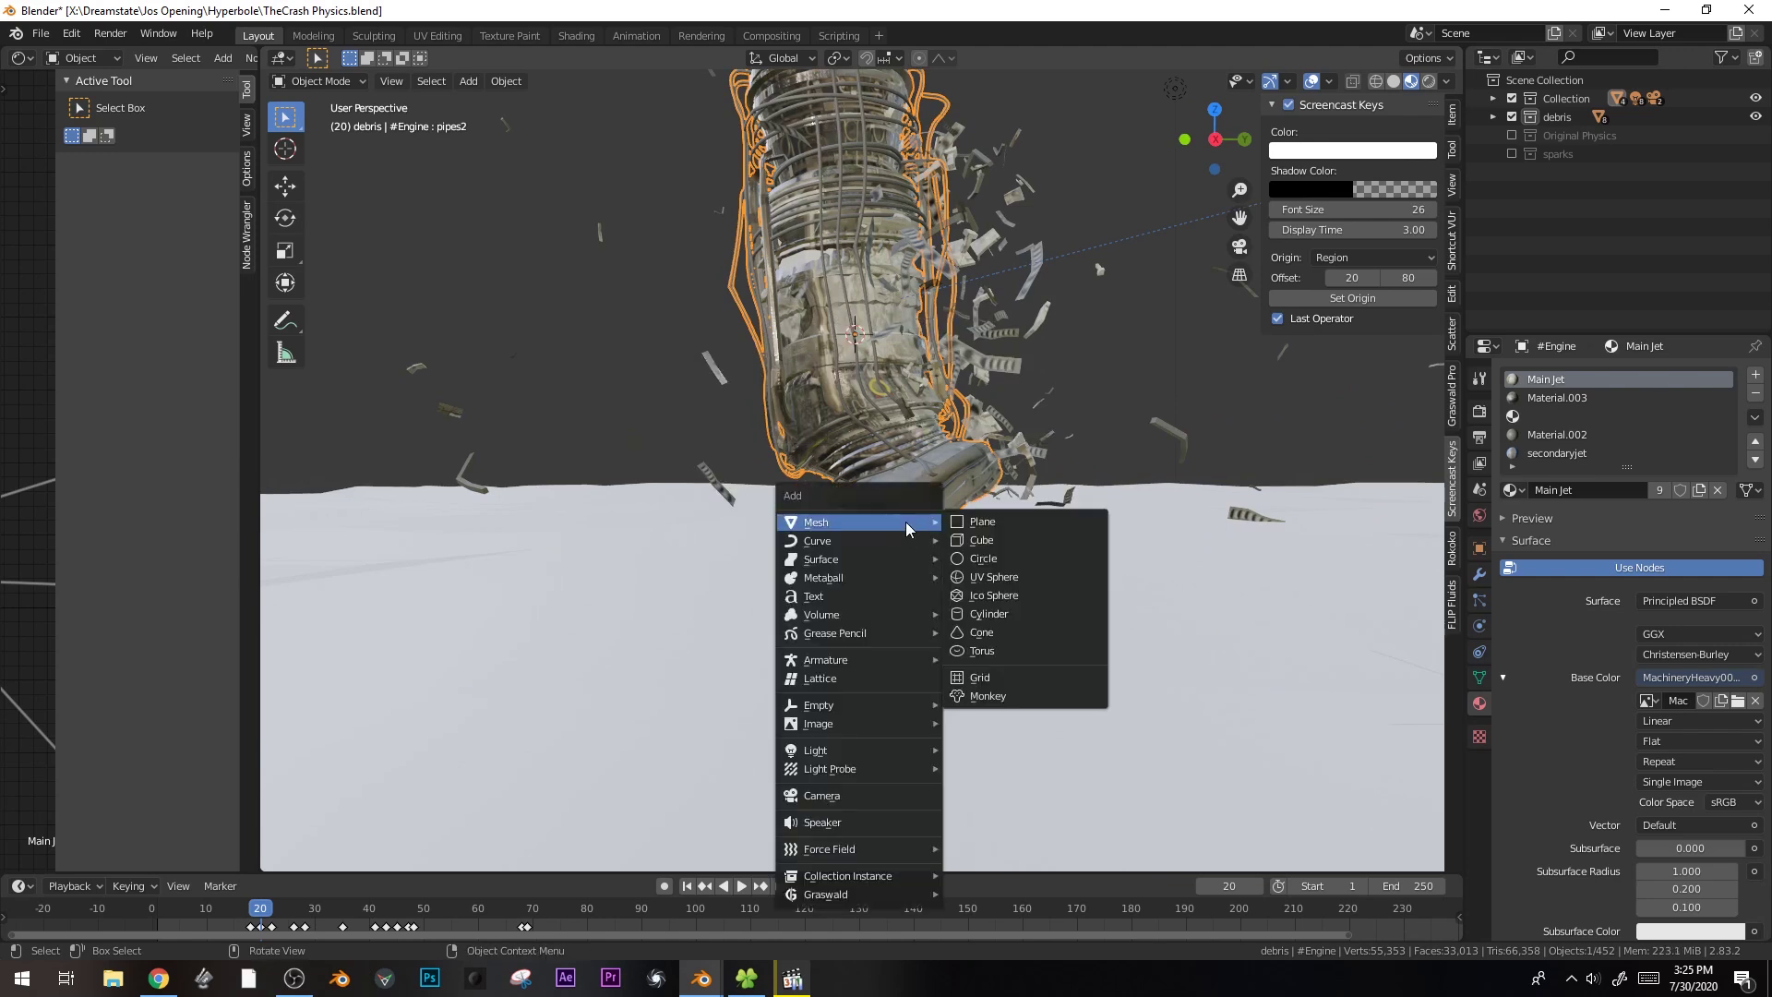
pyautogui.moveTo(881, 523)
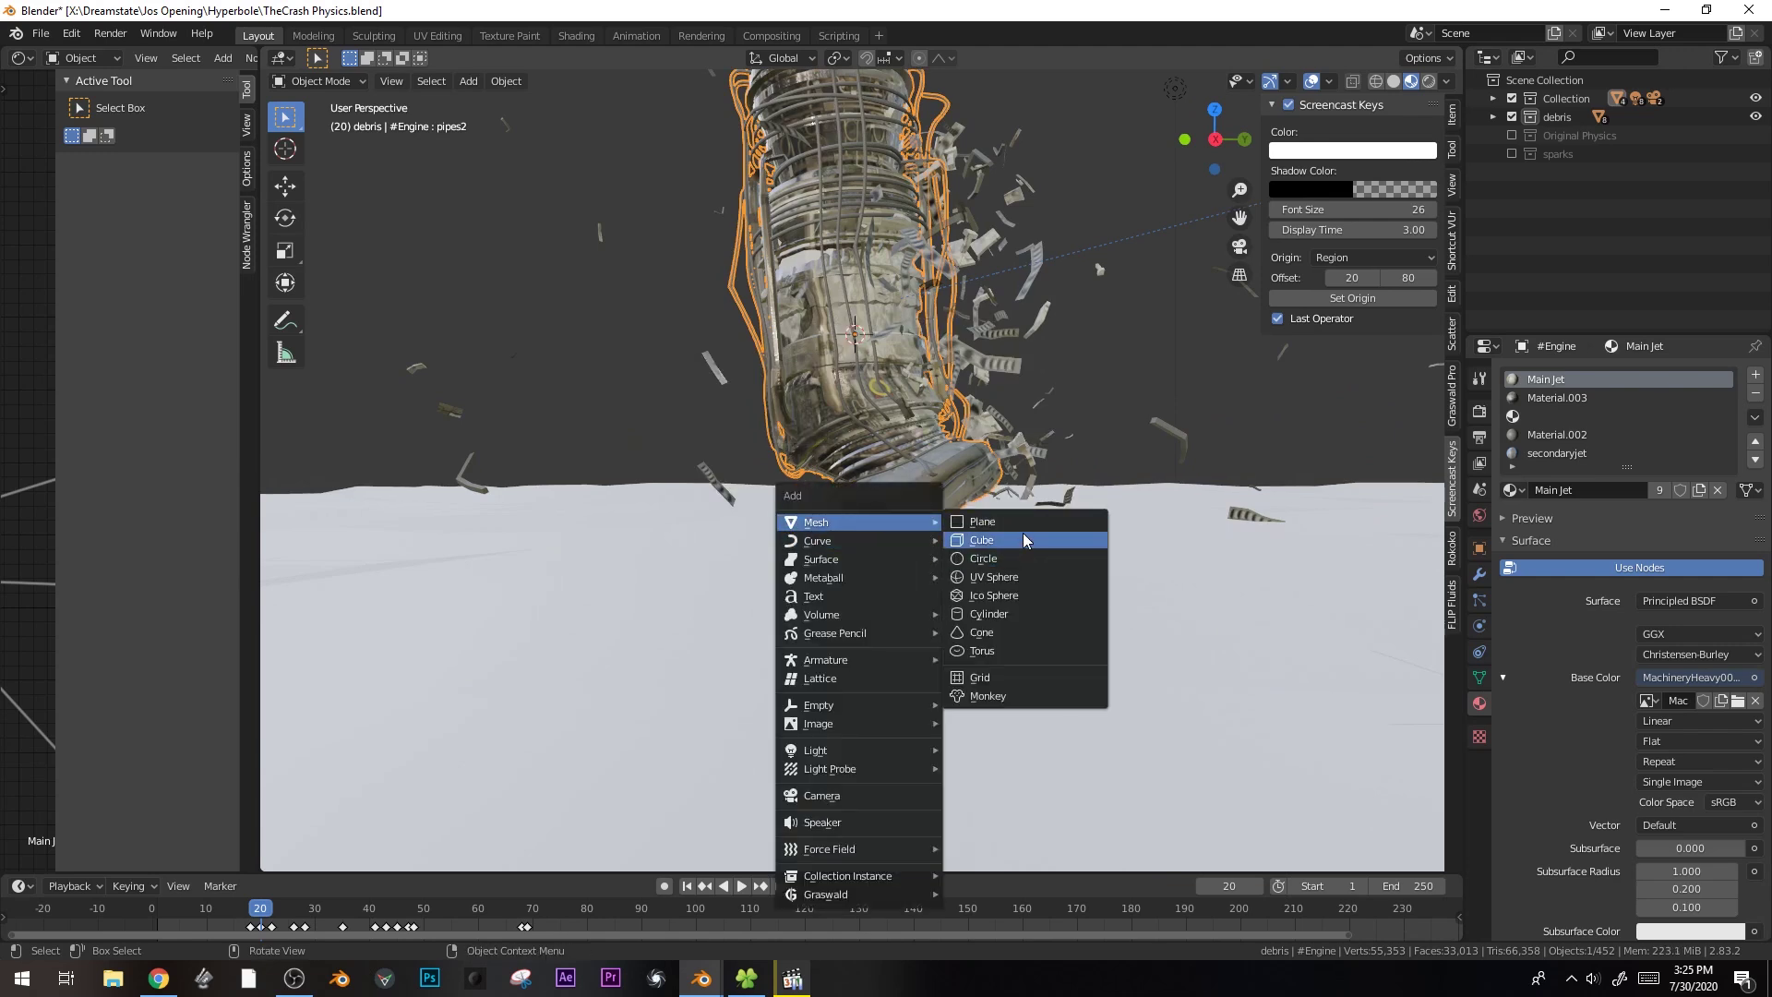
pyautogui.click(1023, 534)
pyautogui.scroll(-3, 1023, 534)
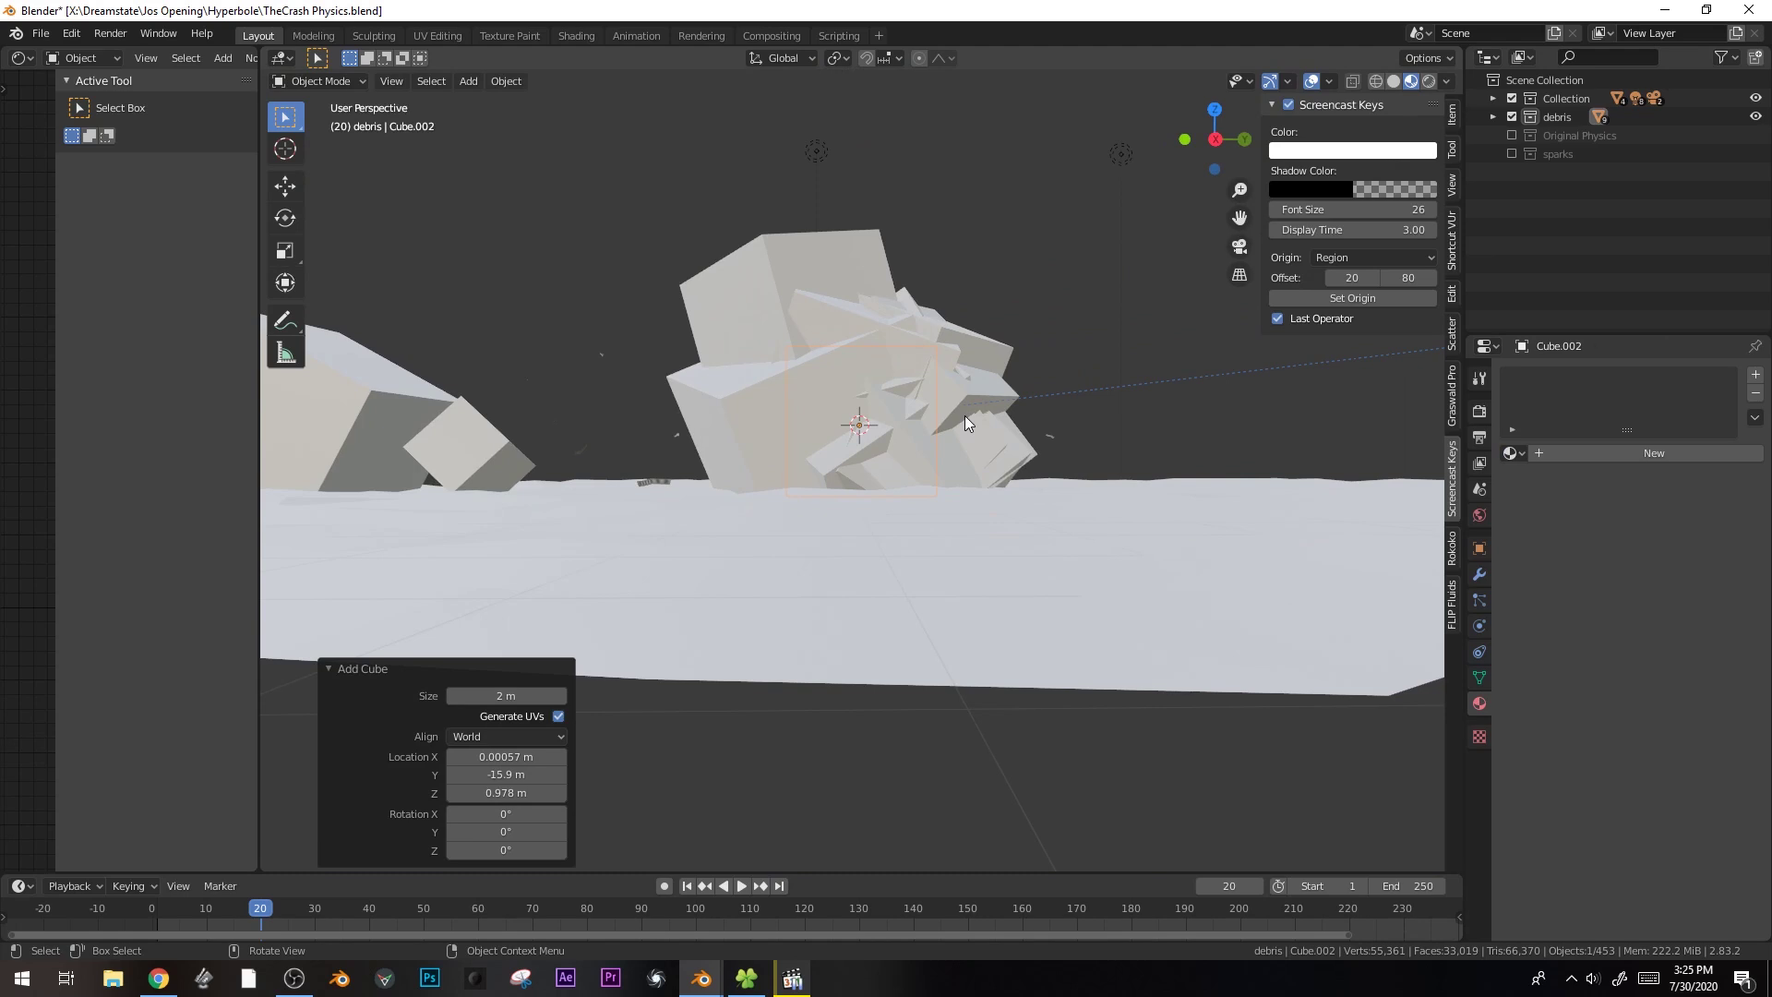
# - Move the new cube into the main Collection and exclude the debris collection from the view layer
pyautogui.press('m')
pyautogui.click(954, 362)
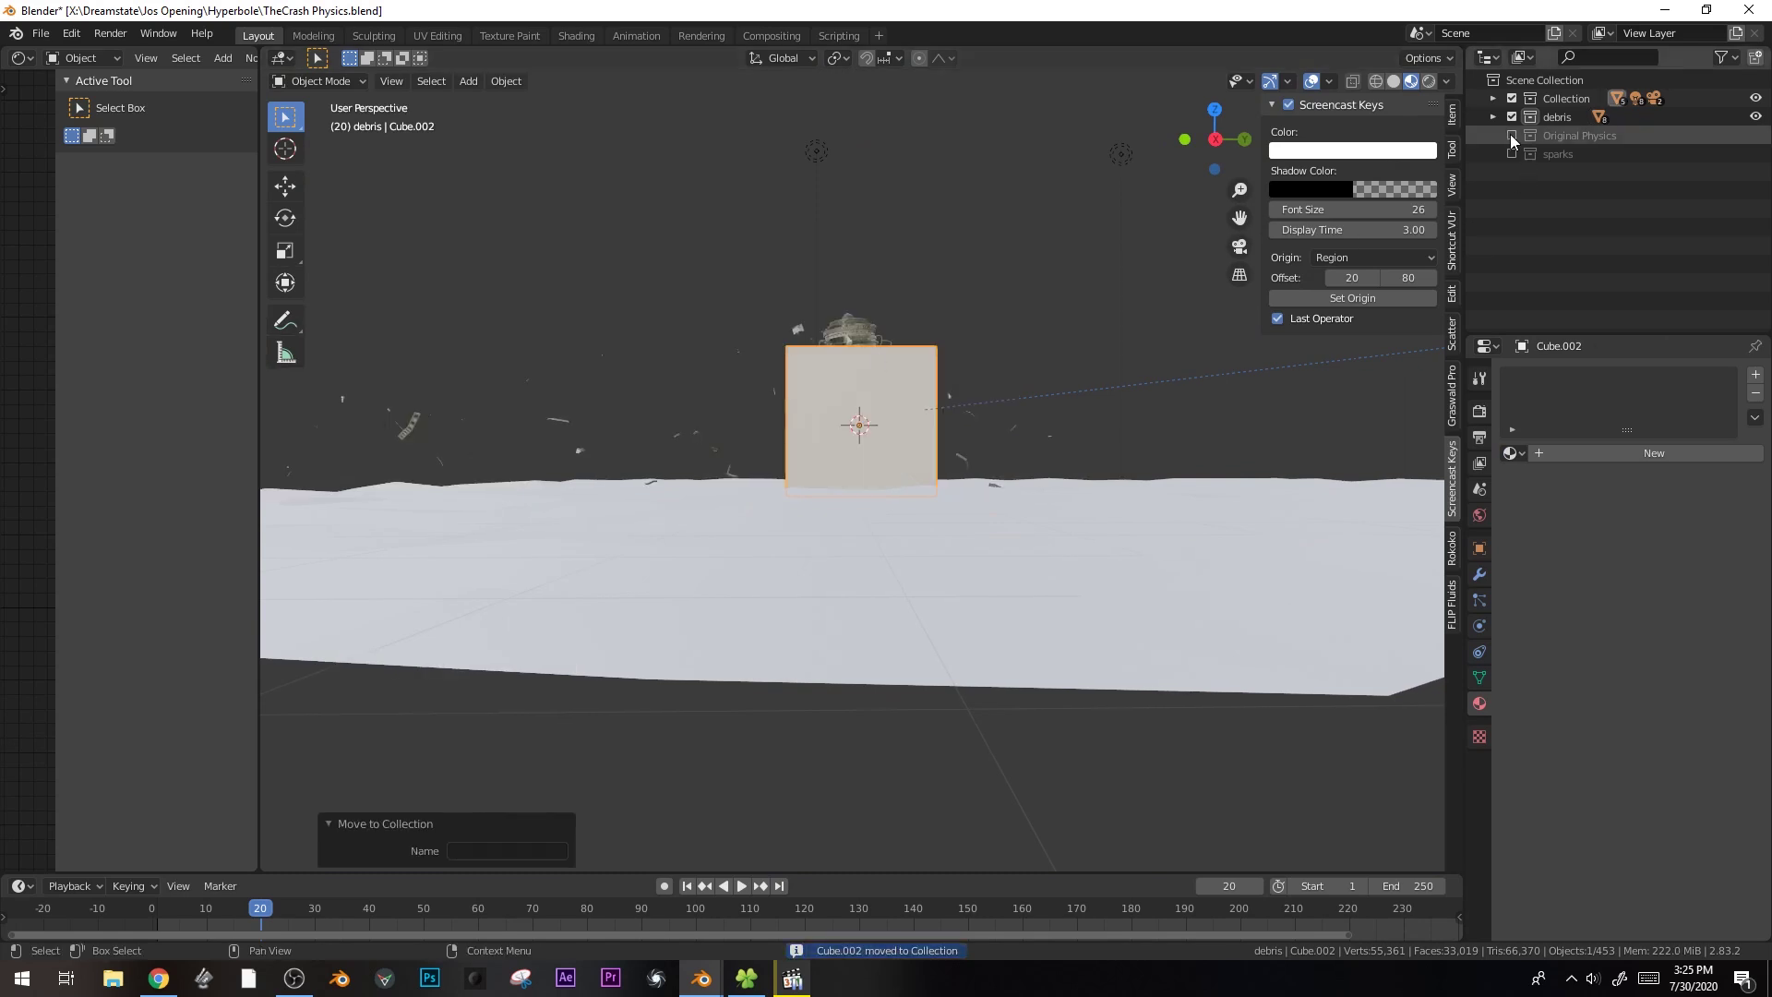
pyautogui.click(1511, 116)
# - Scale the cube down, flatten it along Z and move it to the engine's lower end
pyautogui.scroll(3, 923, 387)
pyautogui.press('s')
pyautogui.click(942, 381)
pyautogui.press('s')
pyautogui.press('z')
pyautogui.click(906, 377)
pyautogui.press('g')
pyautogui.click(943, 459)
# - Isolate the flat cube, bevel its four vertical edges by about 0.678 m and subdivide the whole mesh
pyautogui.moveTo(1041, 464); pyautogui.dragTo(966, 555, button='middle')
pyautogui.press('KP_Divide')
pyautogui.press('Tab')
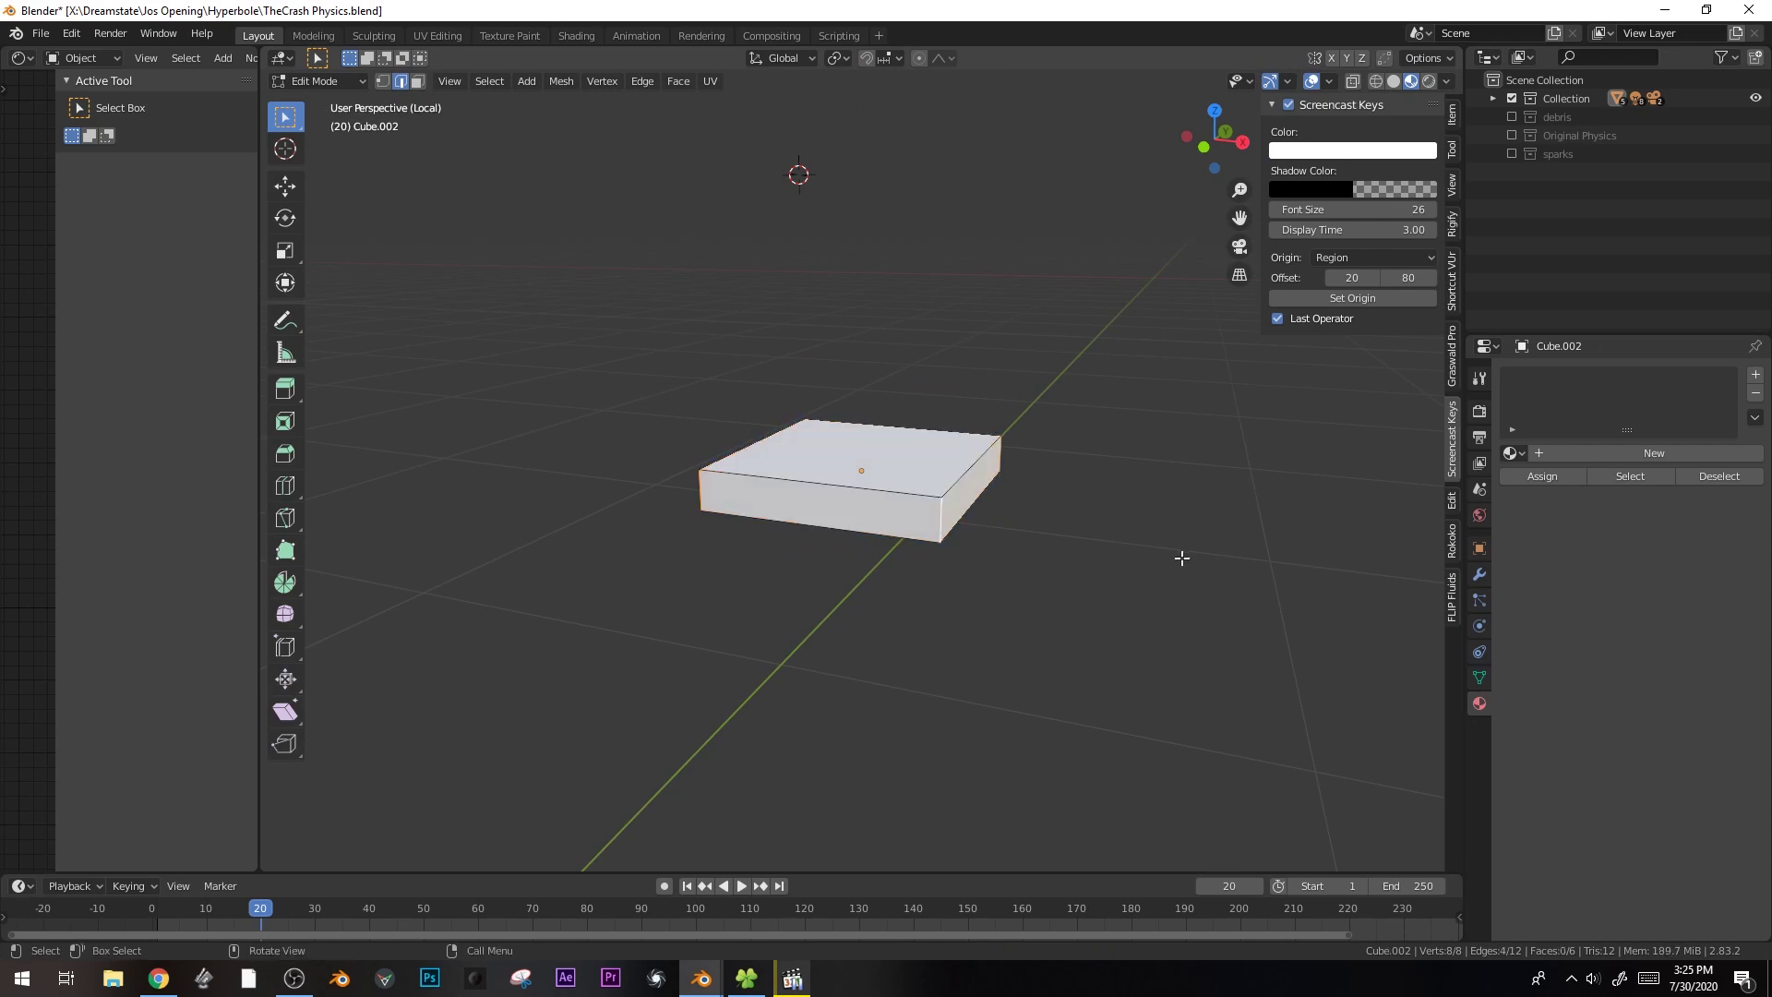
pyautogui.hotkey('ctrl', 'b')
pyautogui.click(988, 493)
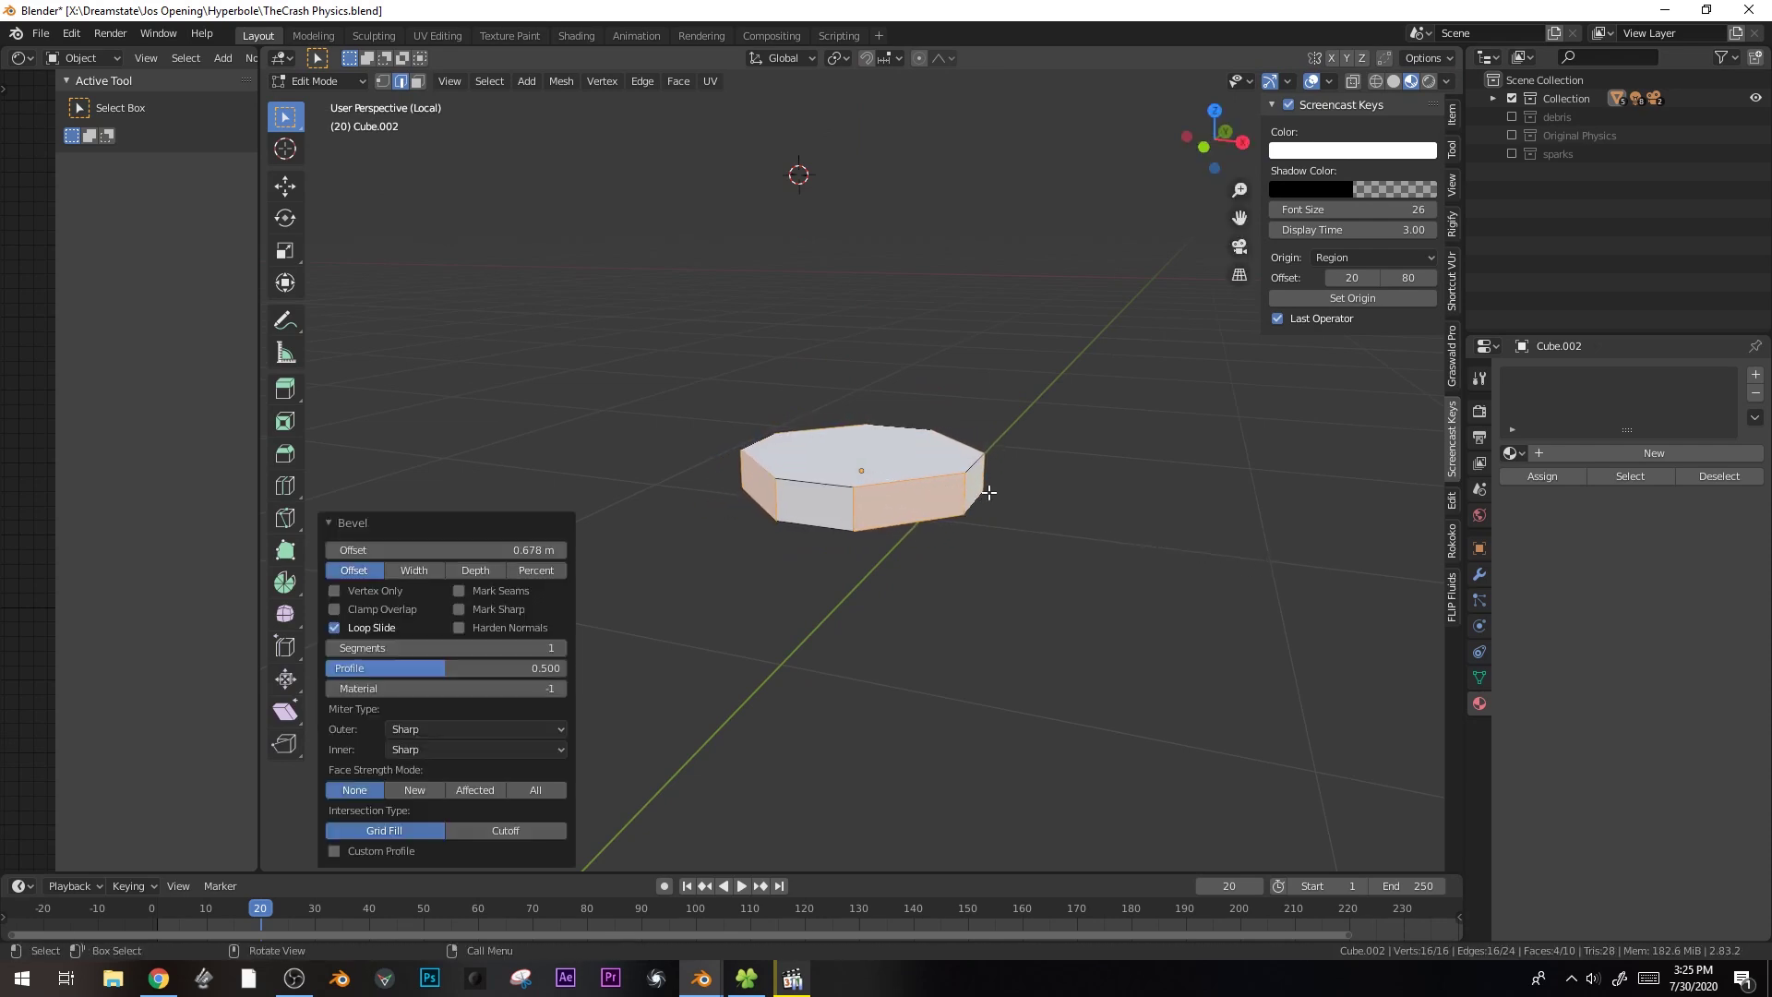
pyautogui.press('a')
pyautogui.rightClick(925, 495)
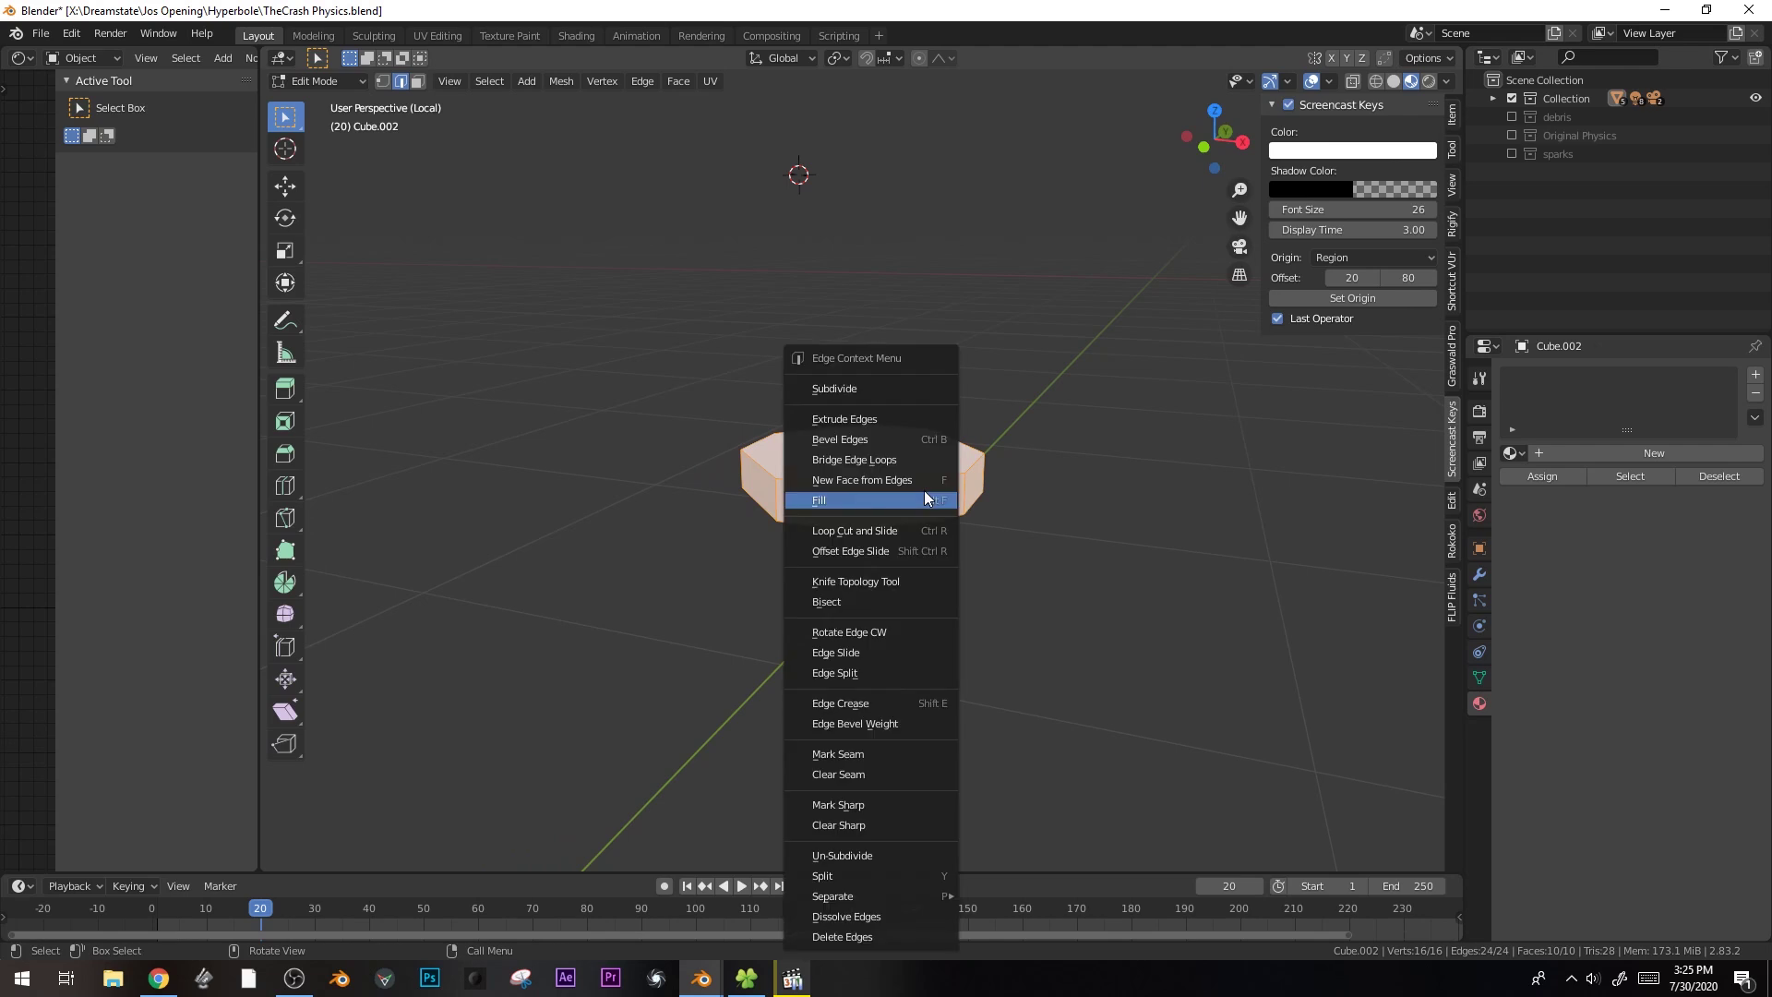
pyautogui.click(907, 395)
pyautogui.press('Tab')
pyautogui.press('KP_Divide')
# - In the right side view, rotate and move the flat block to align with the engine's tilted lower end
pyautogui.press('KP_1')
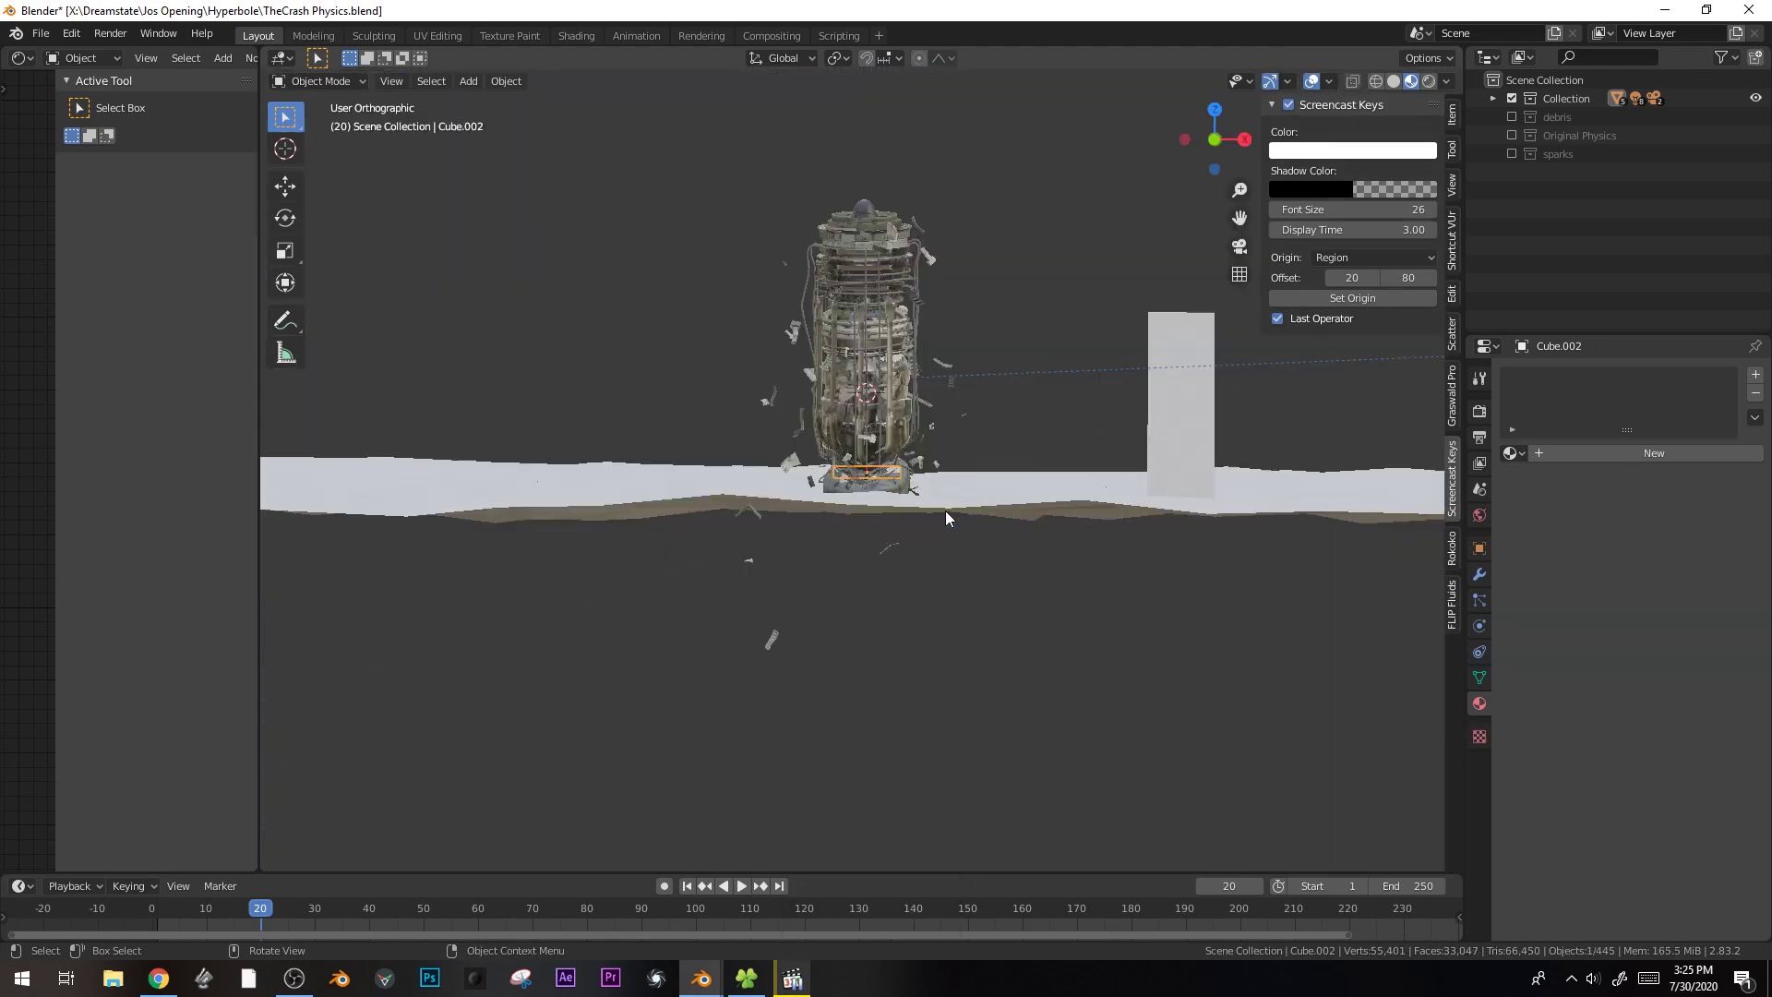
pyautogui.press('KP_3')
pyautogui.scroll(3, 945, 511)
pyautogui.press('r')
pyautogui.click(1060, 434)
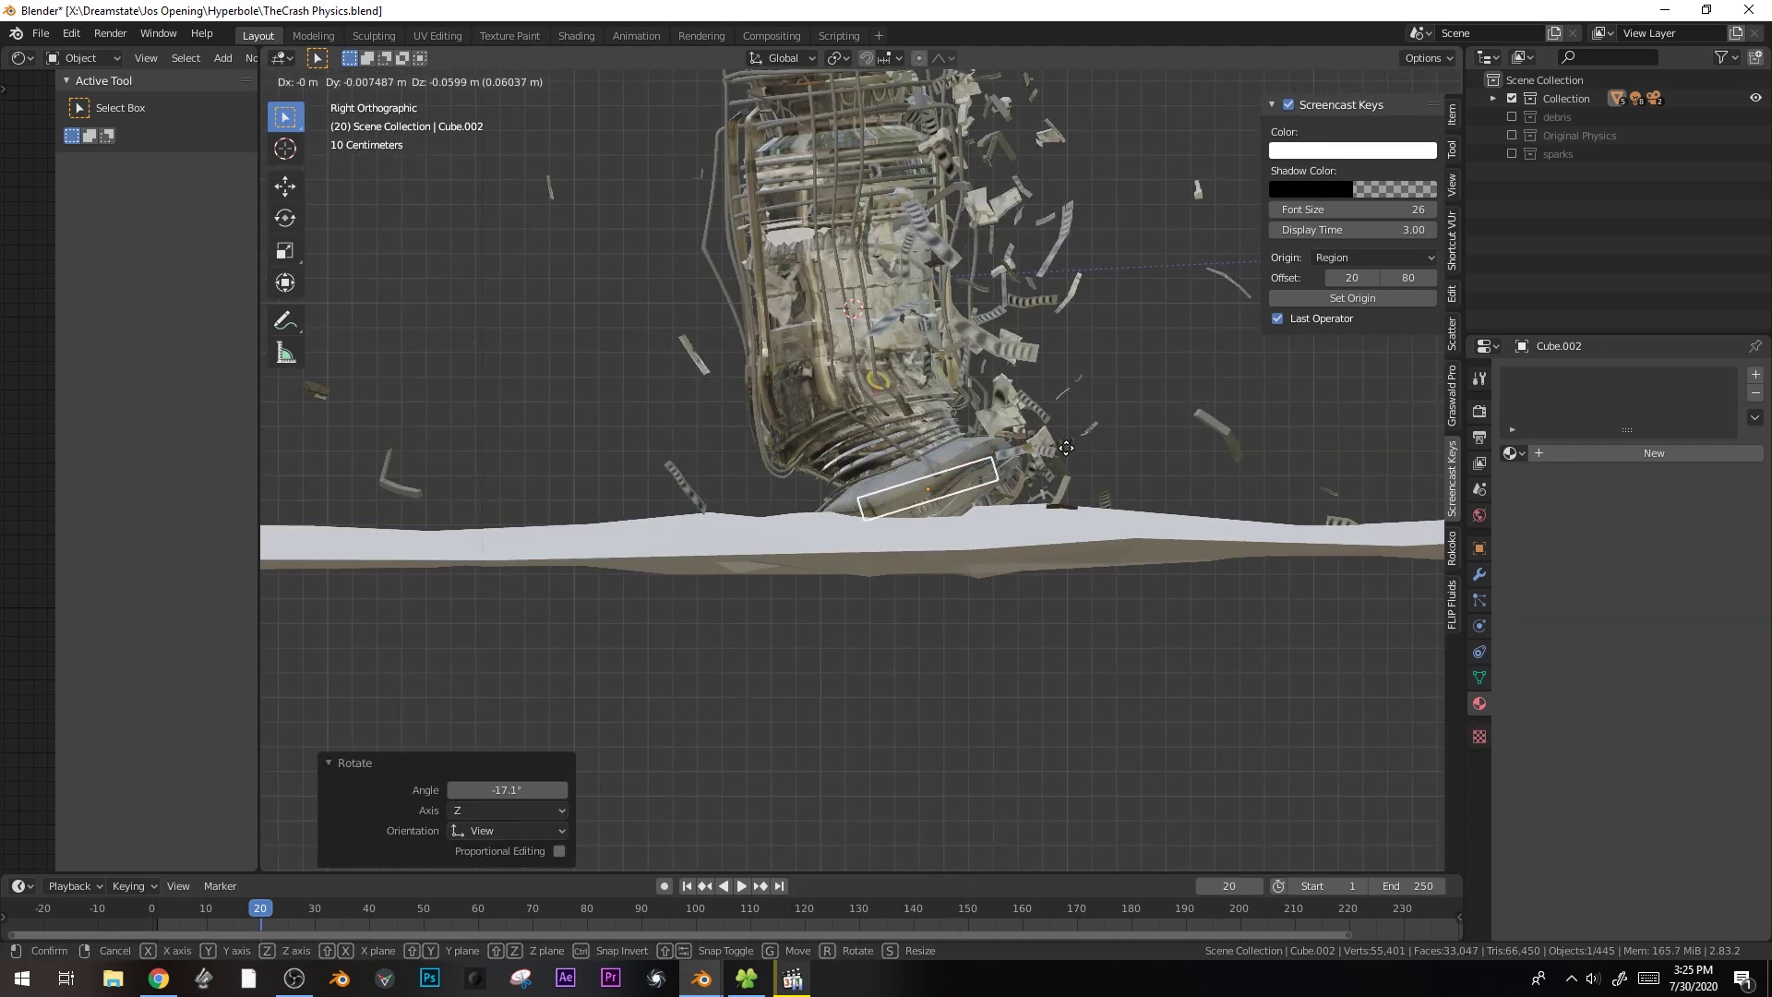
pyautogui.moveTo(1060, 433); pyautogui.dragTo(933, 373, button='middle')
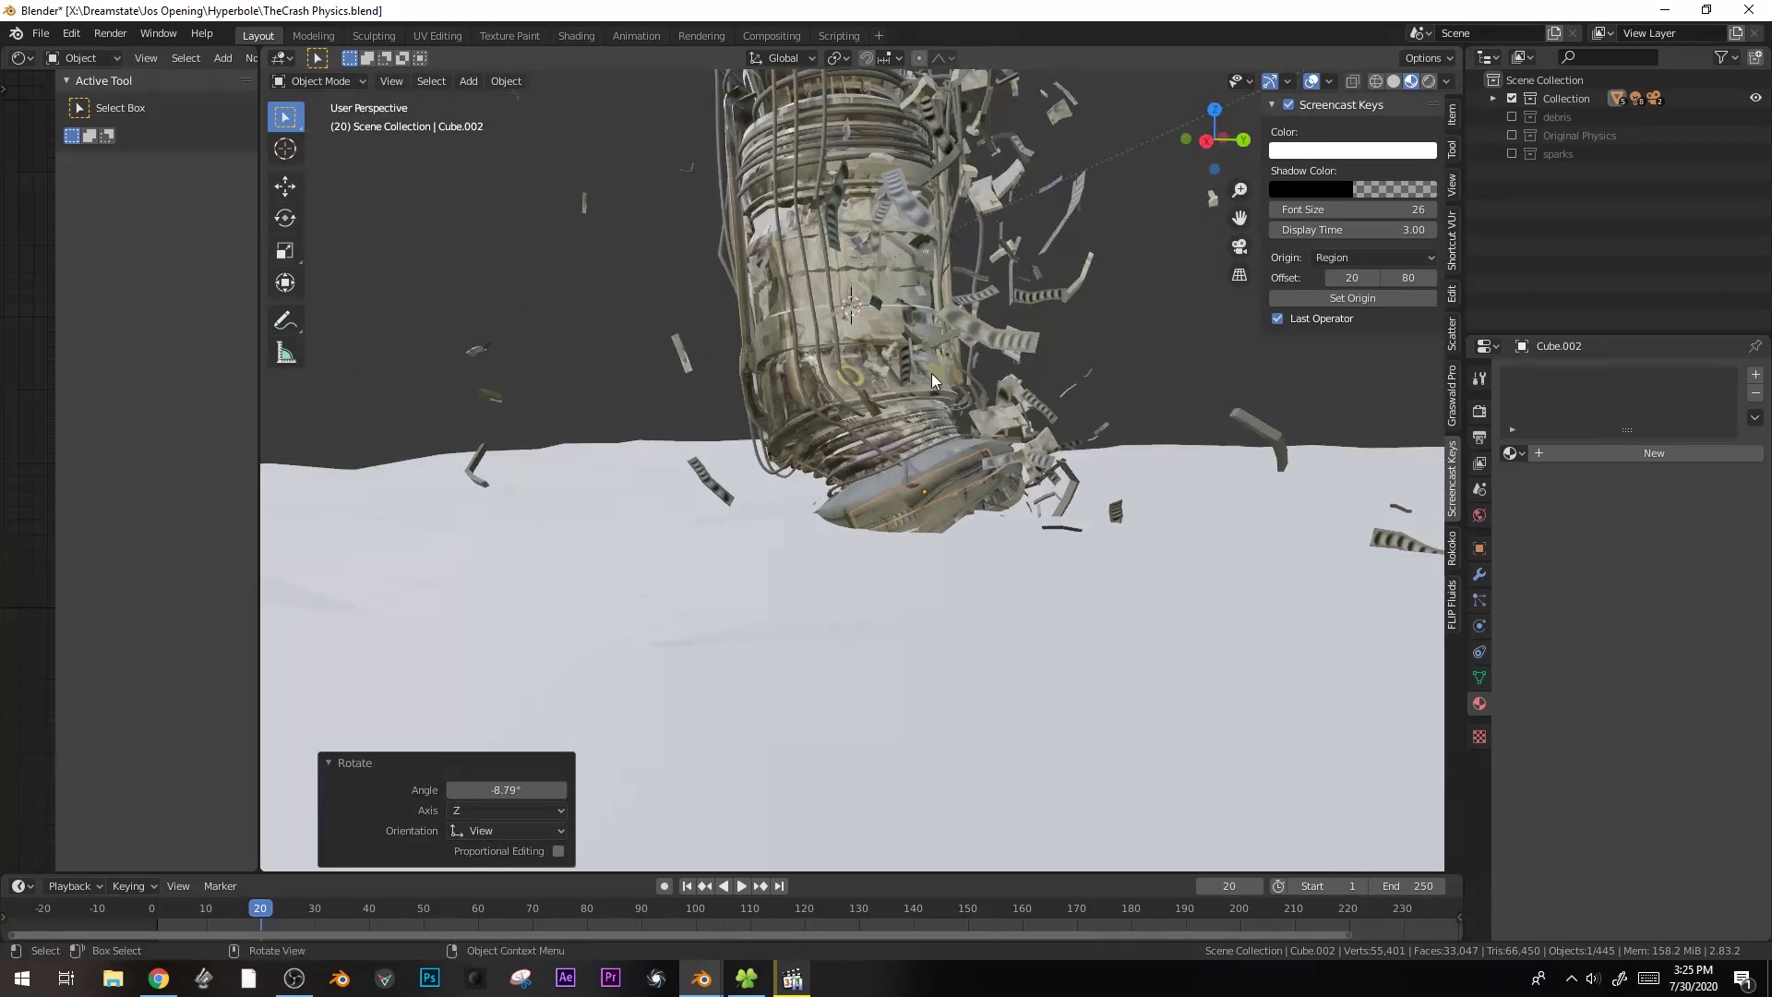
# - Parent the flat block to the engine while keeping its transform
pyautogui.keyDown('shift'); pyautogui.click(752, 335); pyautogui.keyUp('shift')
pyautogui.hotkey('ctrl', 'p')
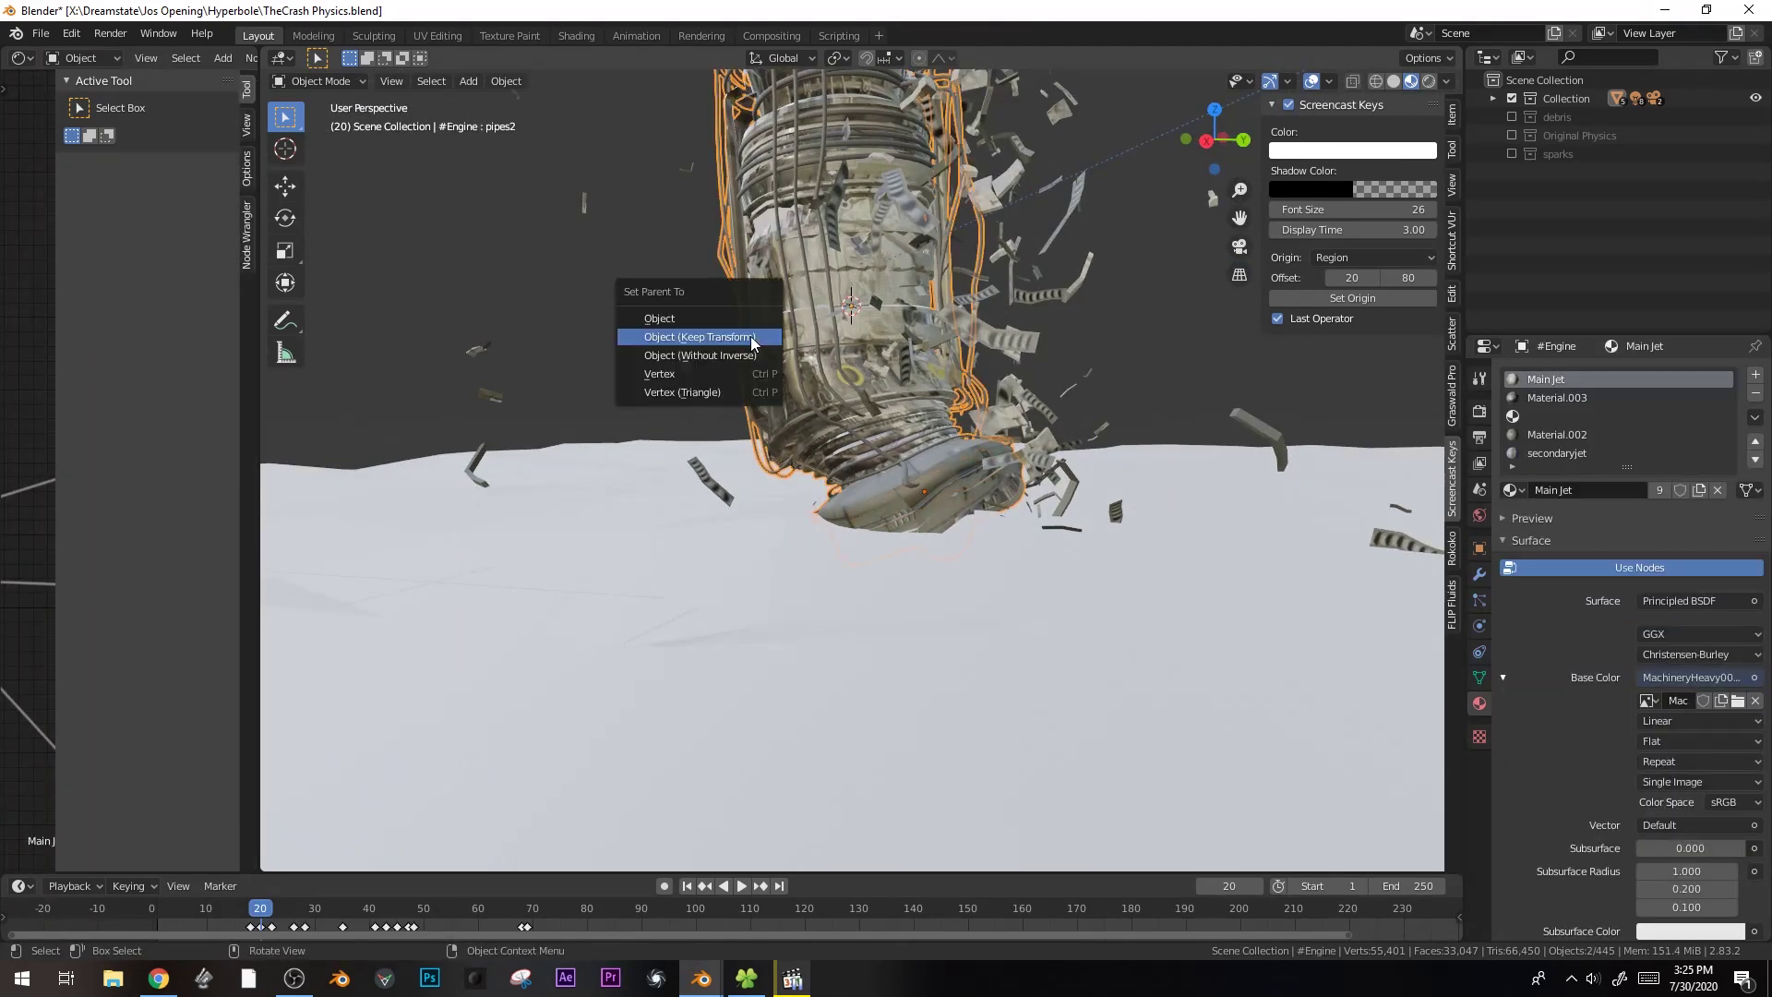
pyautogui.click(751, 336)
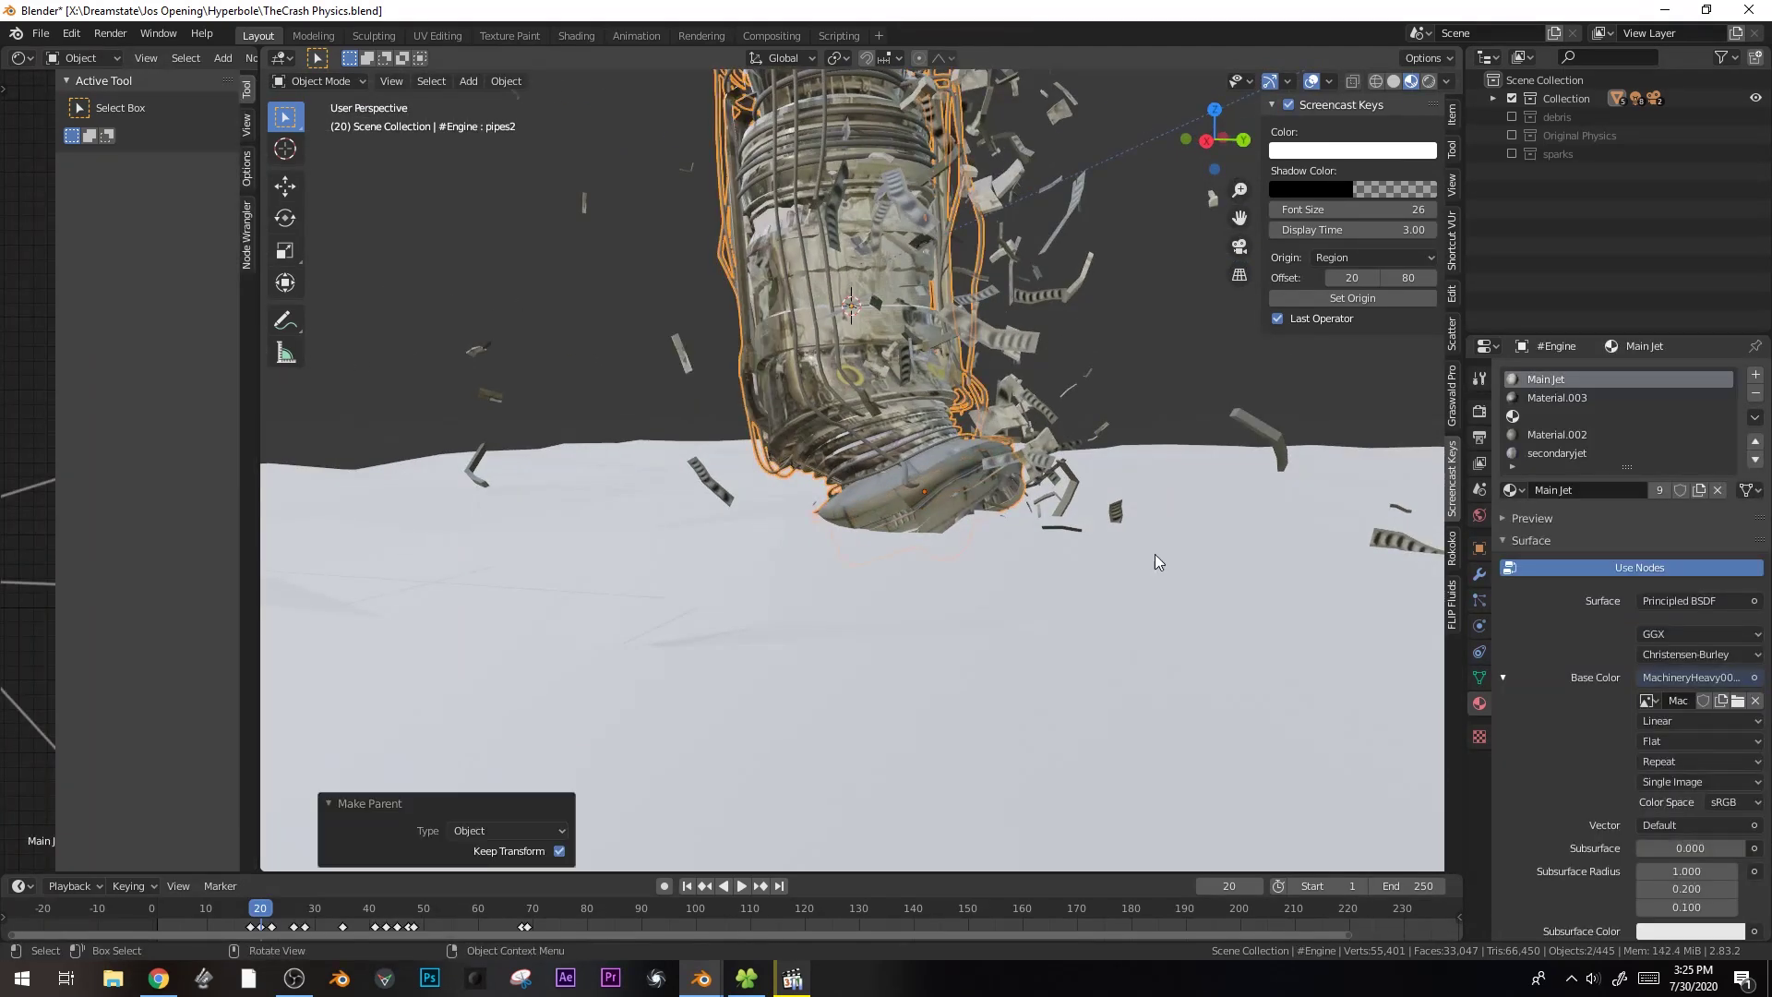
# - Add a particle system to the flat block and turn off Show Emitter
pyautogui.click(947, 490)
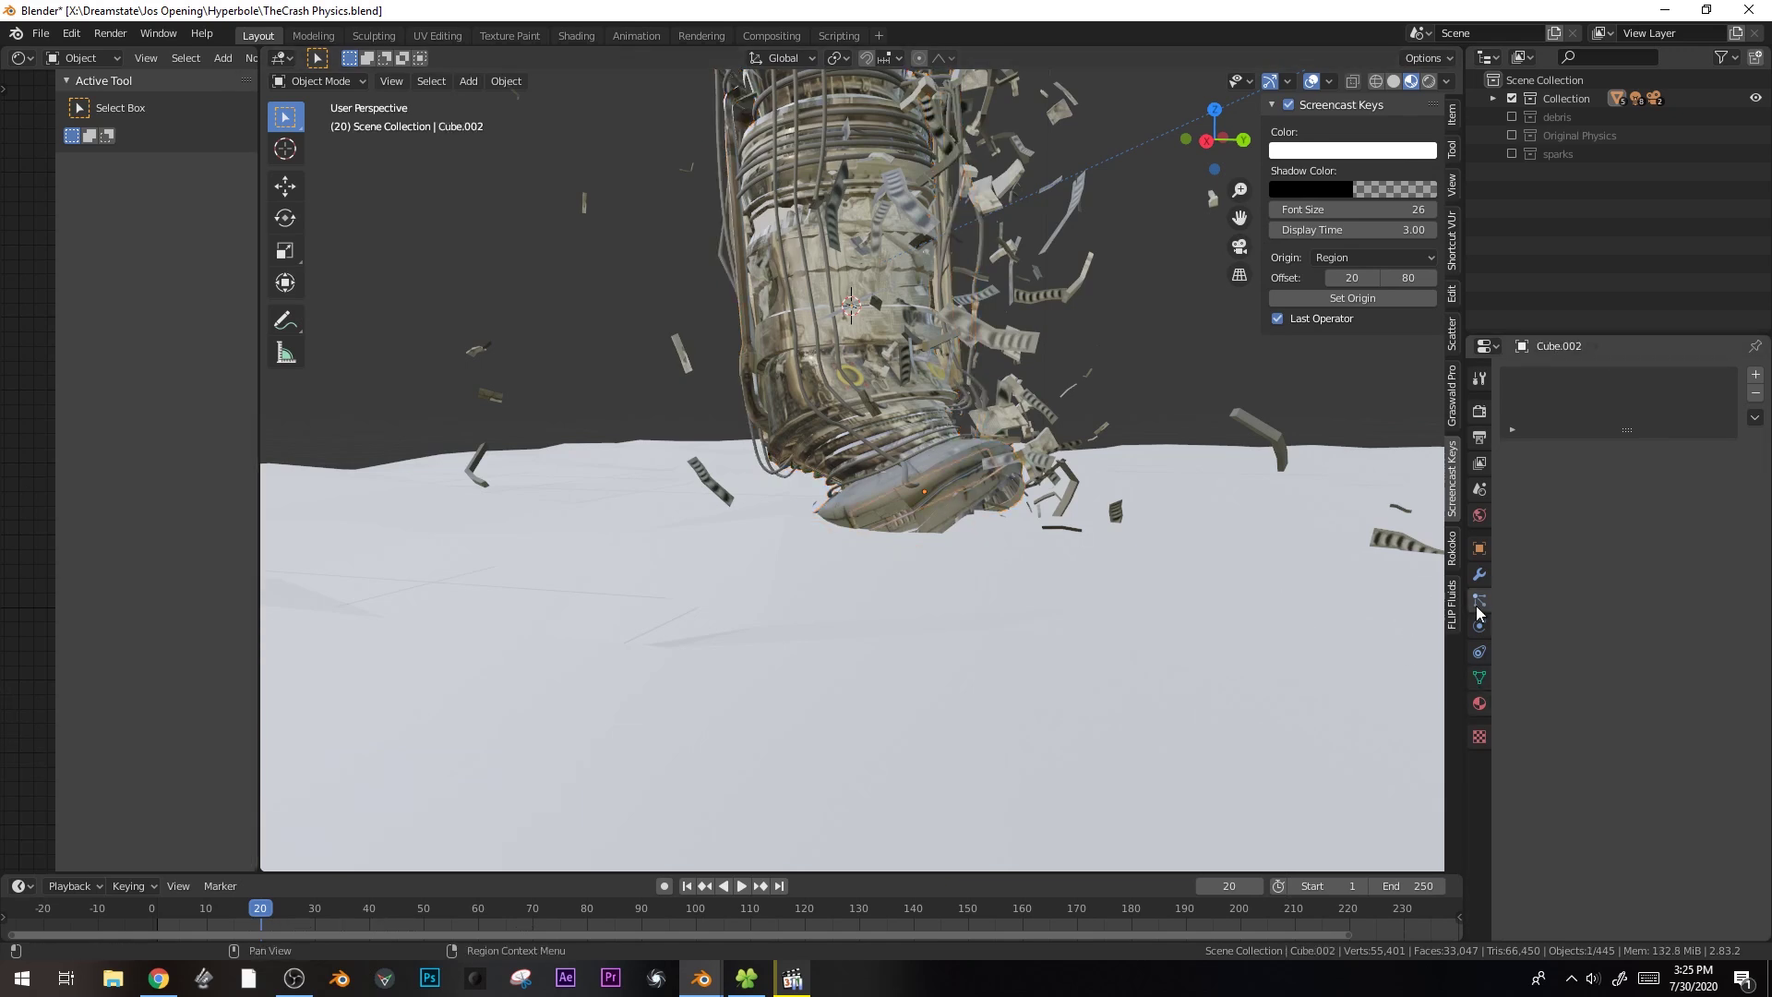
pyautogui.click(1755, 374)
pyautogui.scroll(-15, 1652, 831)
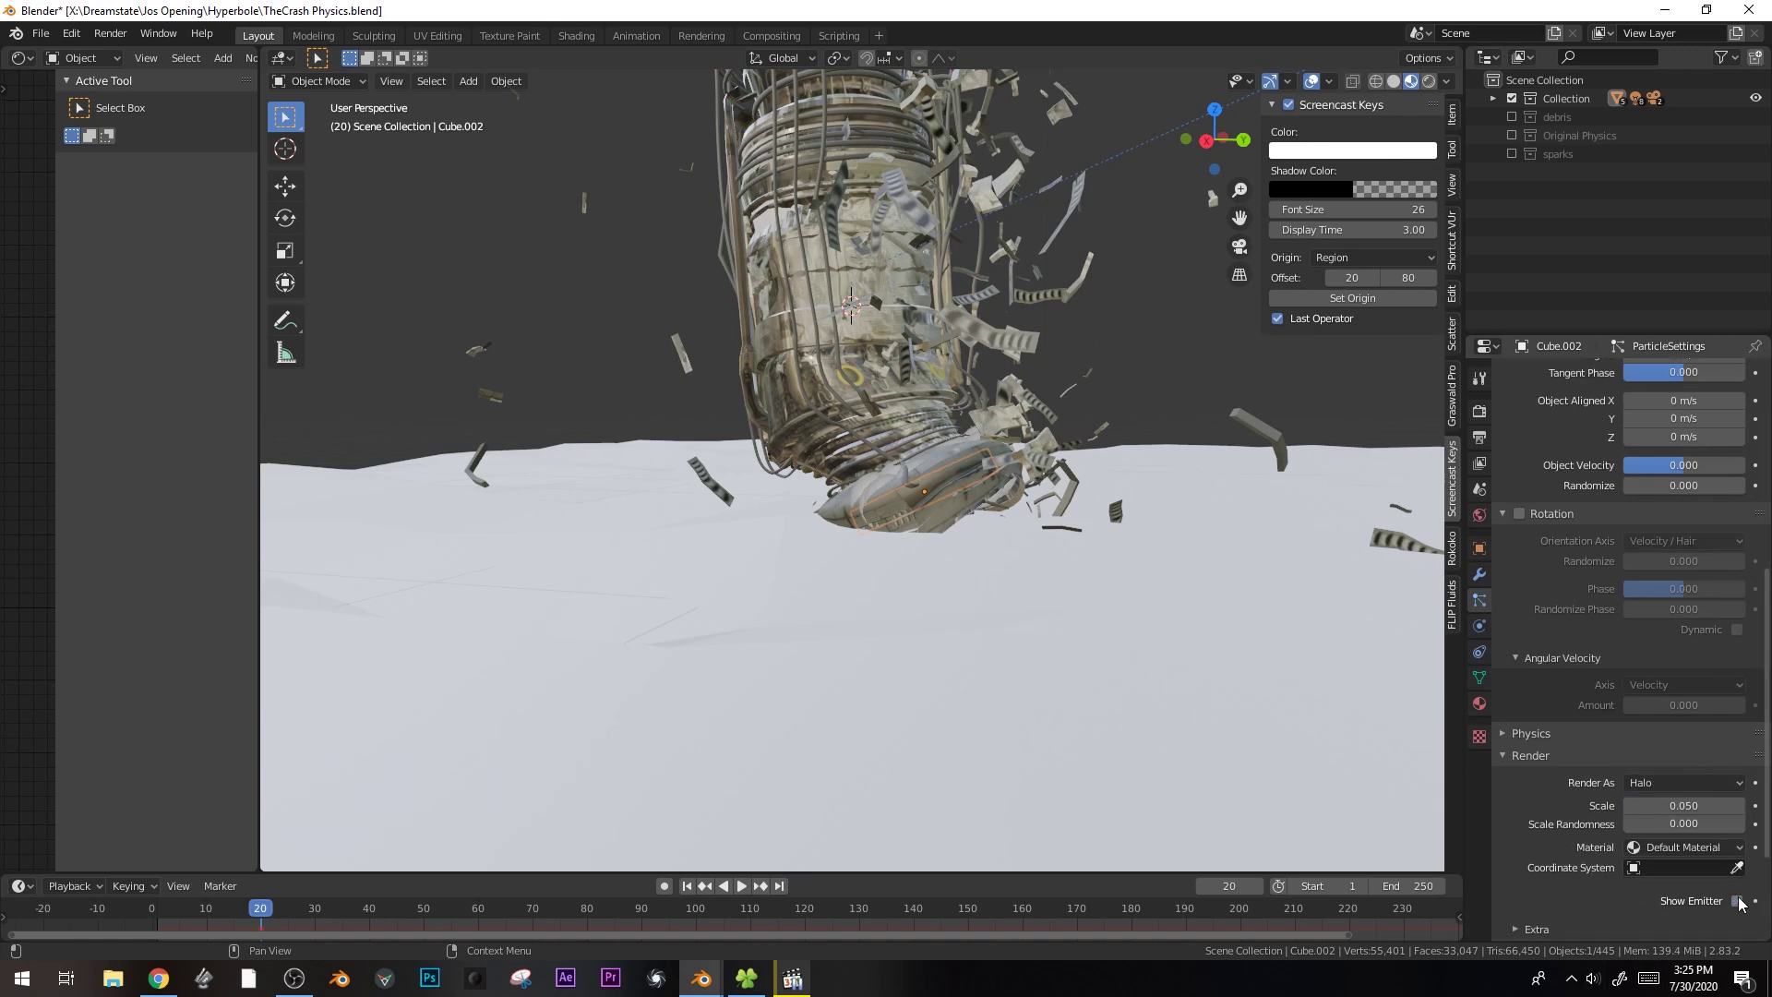
pyautogui.moveTo(1594, 651); pyautogui.dragTo(1588, 481, button='middle')
pyautogui.moveTo(1552, 738); pyautogui.dragTo(1539, 900, button='middle')
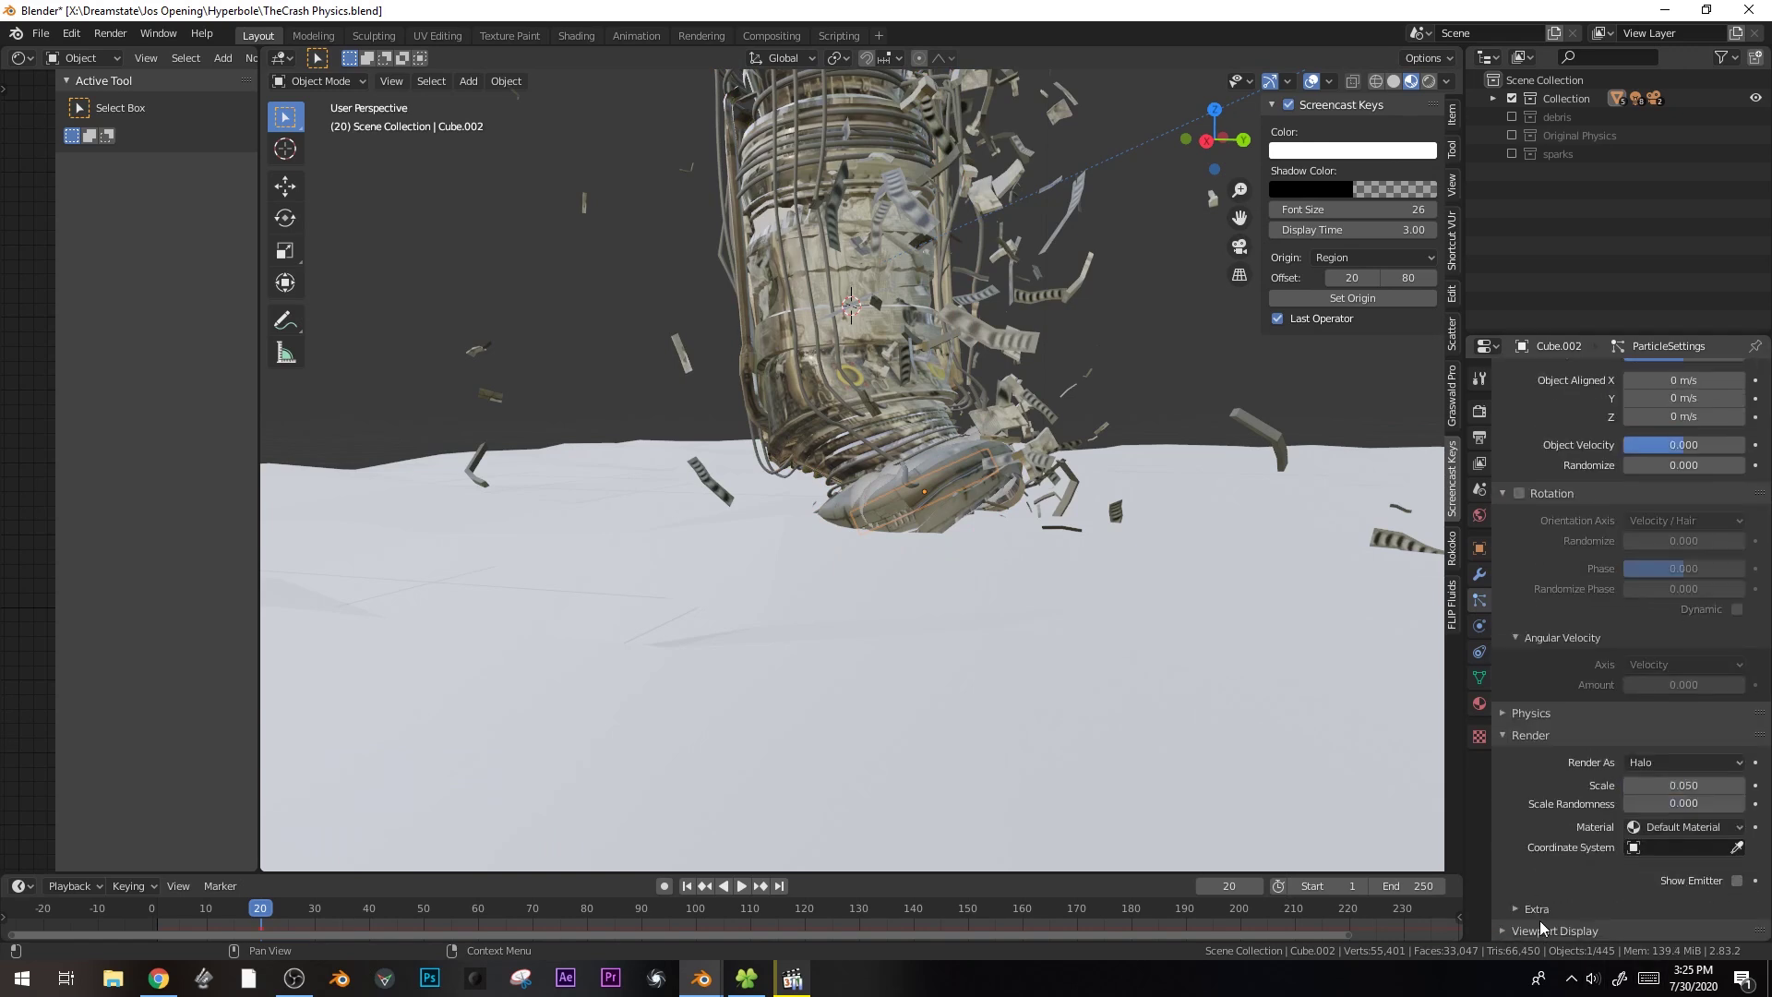
# - Render the block's particles as a Collection, using sparks as the instance collection
pyautogui.click(1662, 768)
pyautogui.click(1648, 889)
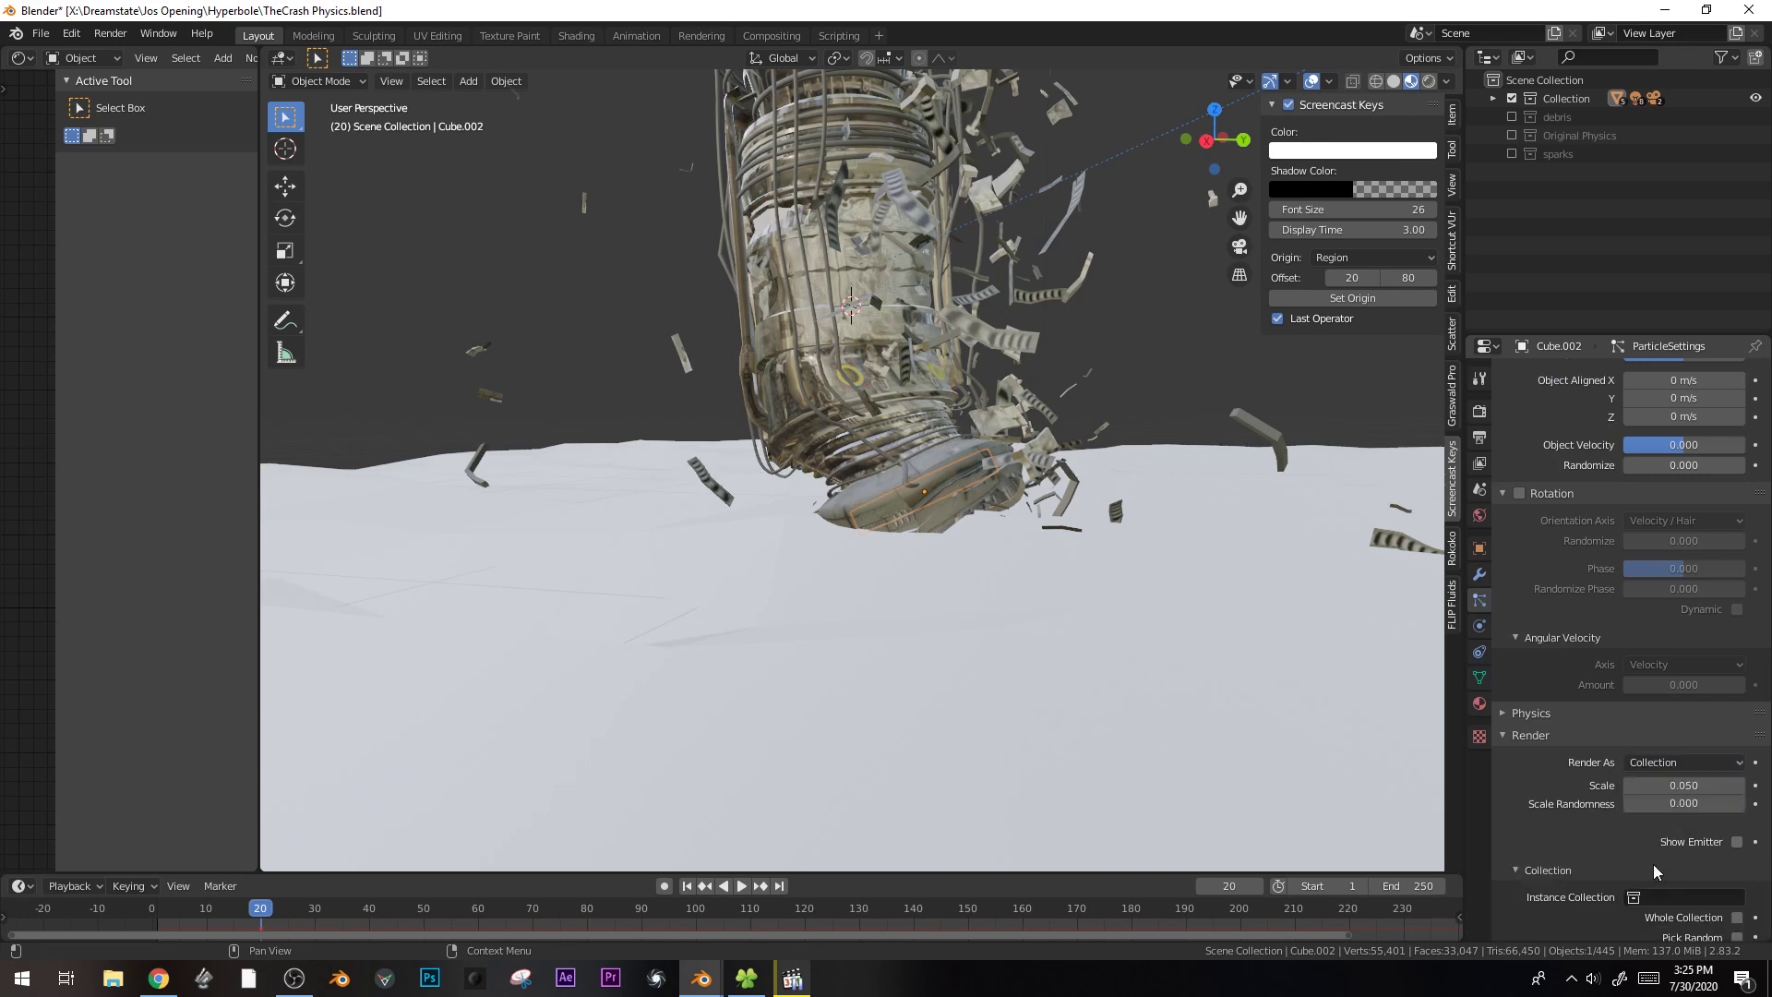
pyautogui.click(1669, 896)
pyautogui.click(1582, 759)
# - Play the animation through the camera view to examine the spark particles during the crash
pyautogui.press('space')
pyautogui.press('KP_0')
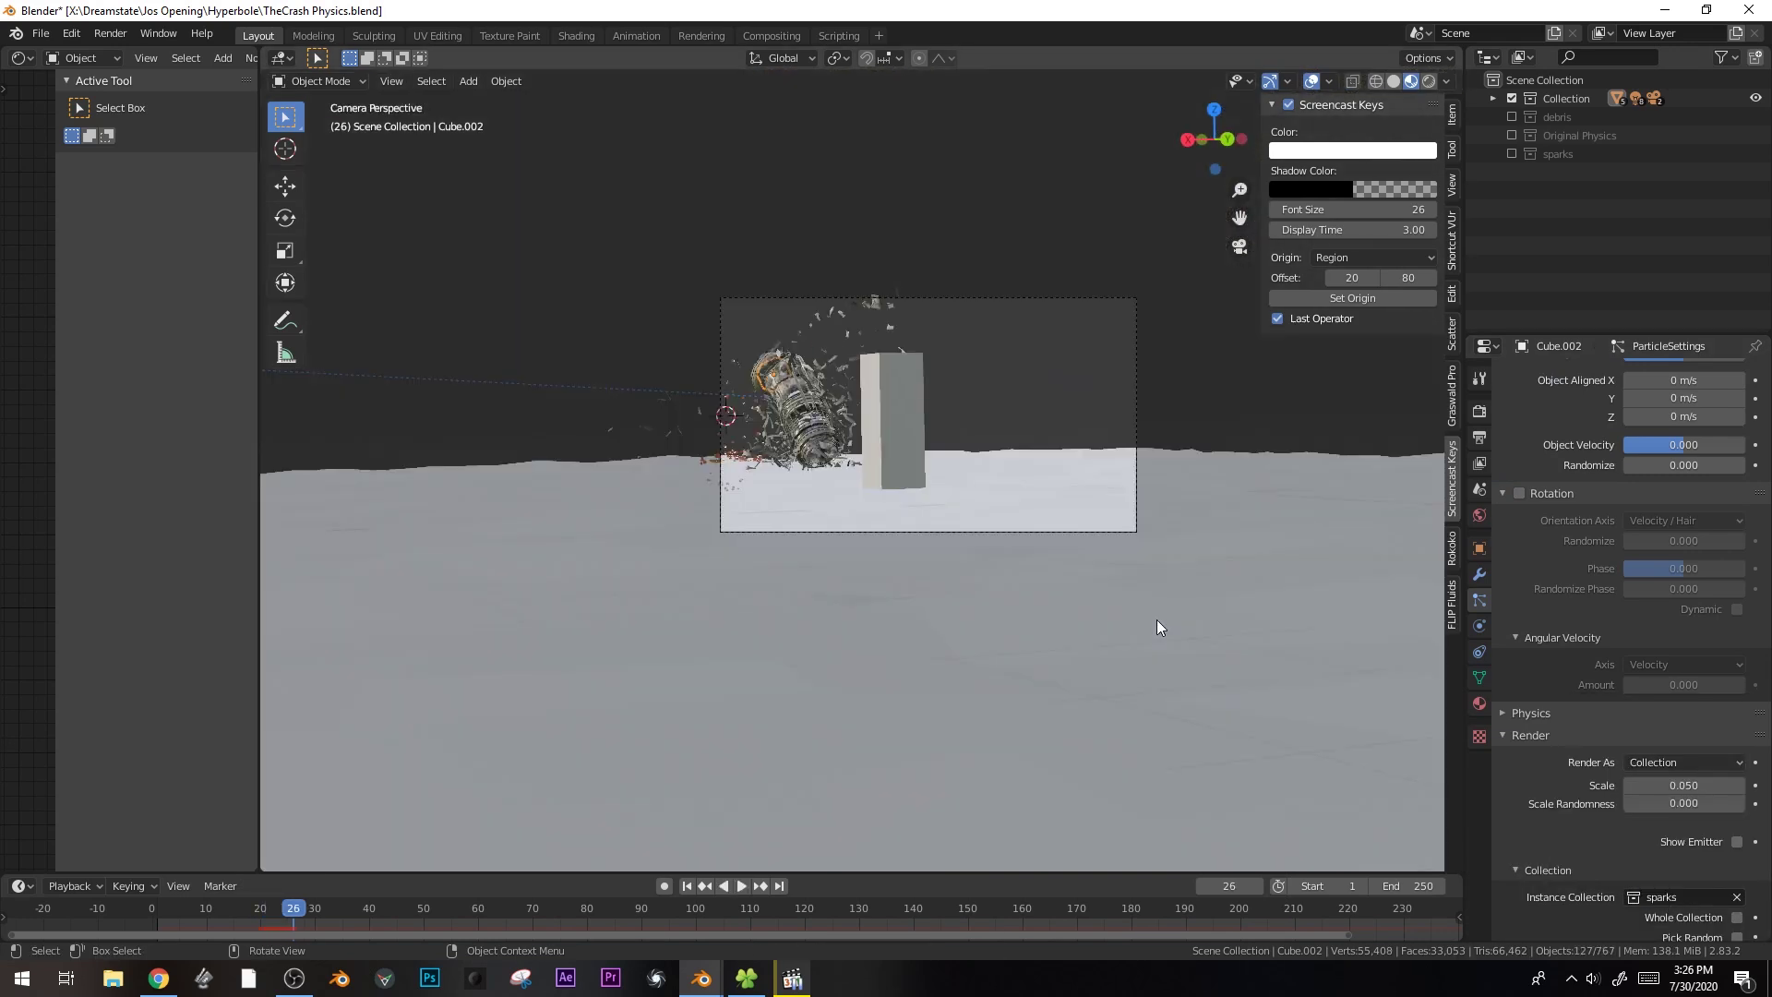
pyautogui.press('space')
pyautogui.scroll(2, 923, 417)
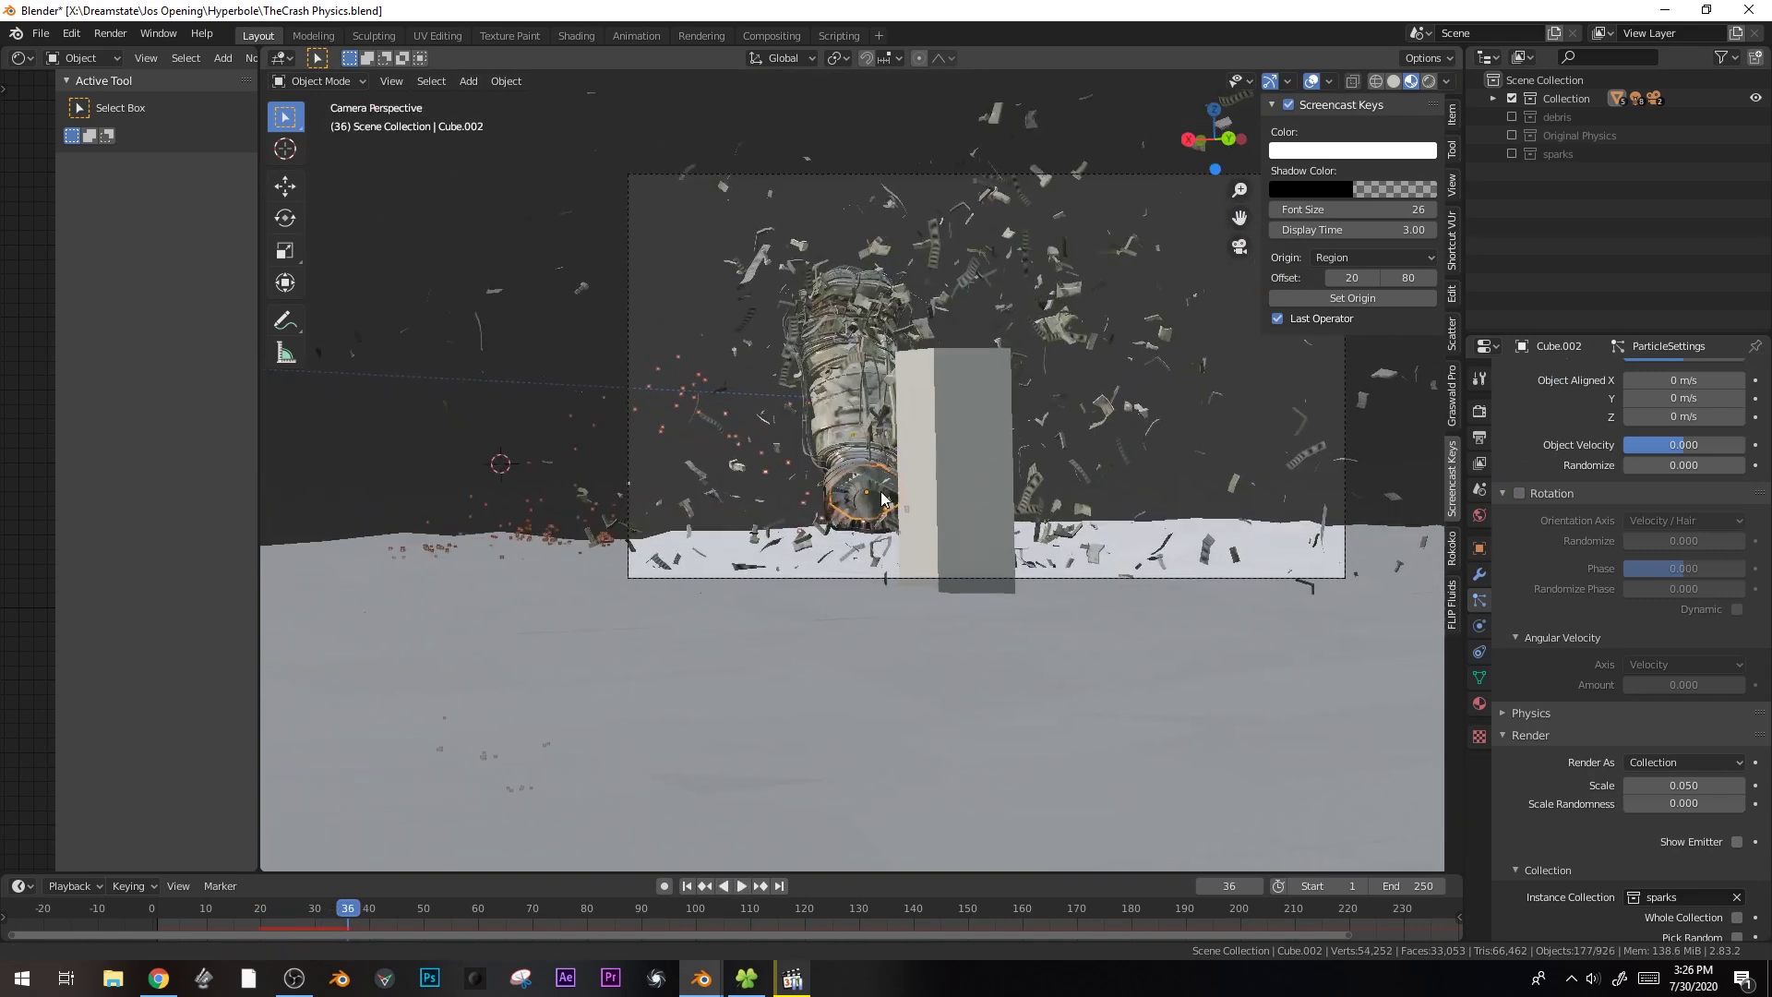
pyautogui.keyDown('shift'); pyautogui.moveTo(730, 449); pyautogui.dragTo(813, 504, button='middle'); pyautogui.keyUp('shift')
pyautogui.press('space')
# - Switch the viewport to Rendered shading, hide the overlays and play the animation to inspect the glowing sparks
pyautogui.press('space')
pyautogui.press('z')
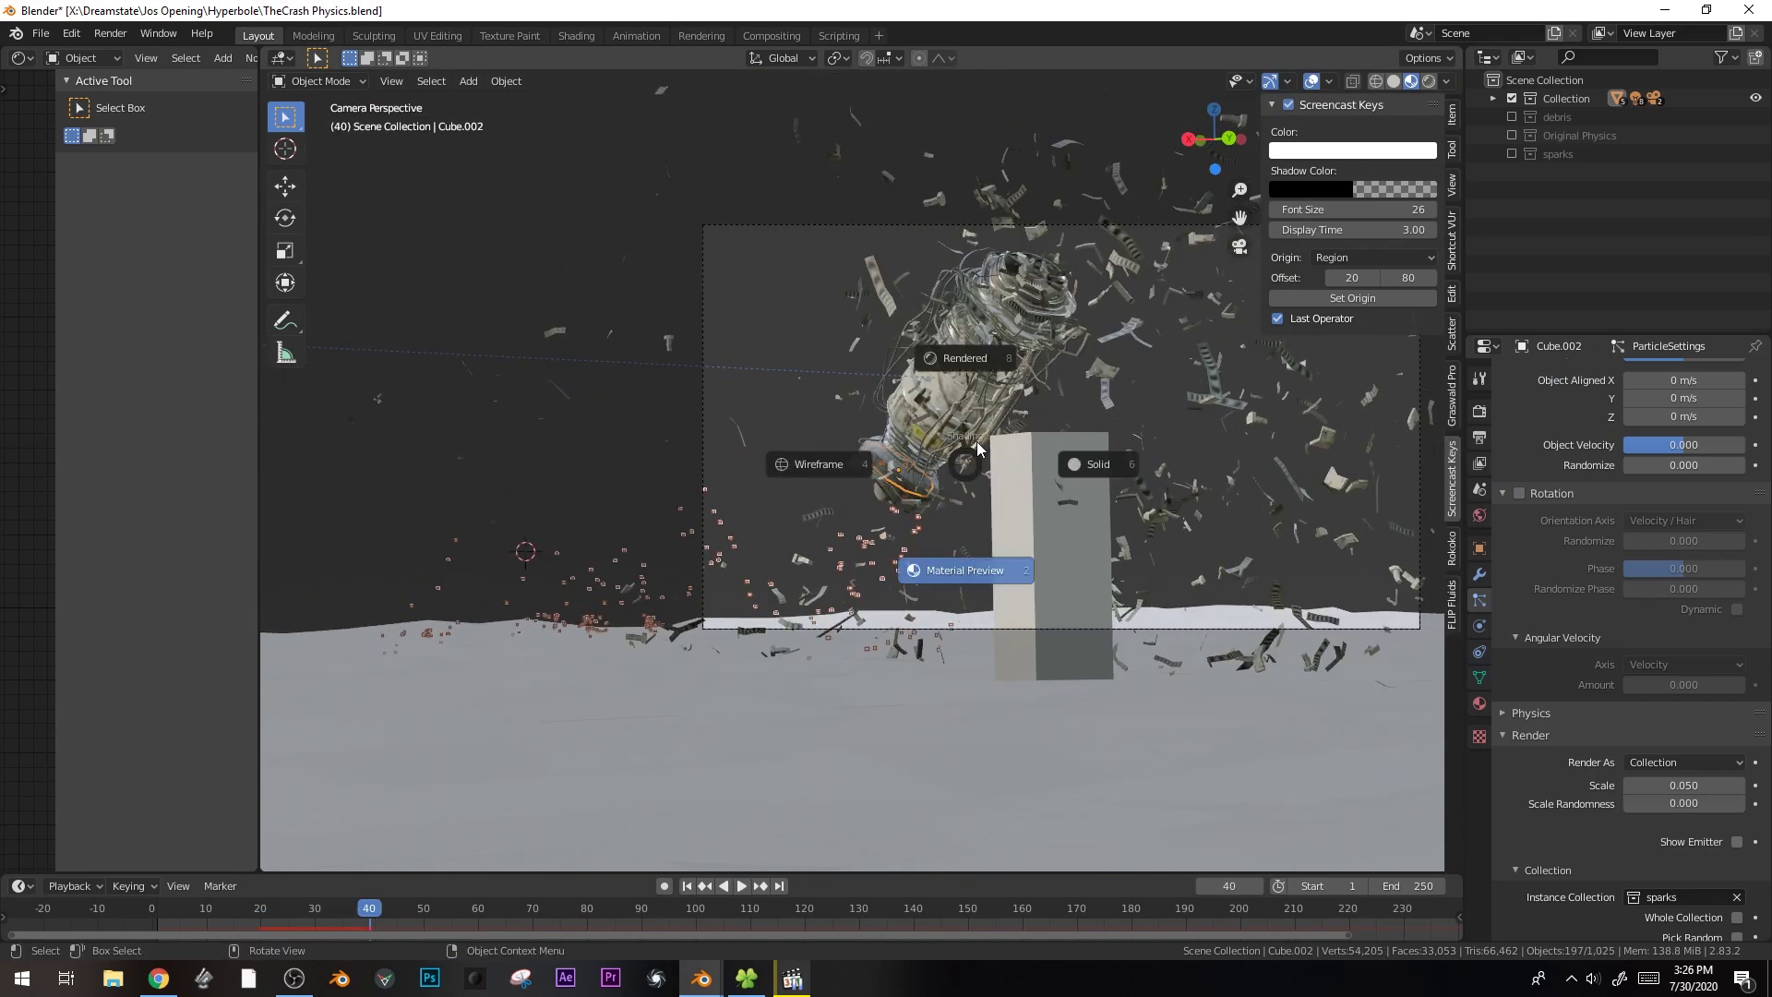
pyautogui.click(966, 355)
pyautogui.hotkey('shift', 'alt', 'z')
pyautogui.press('space')
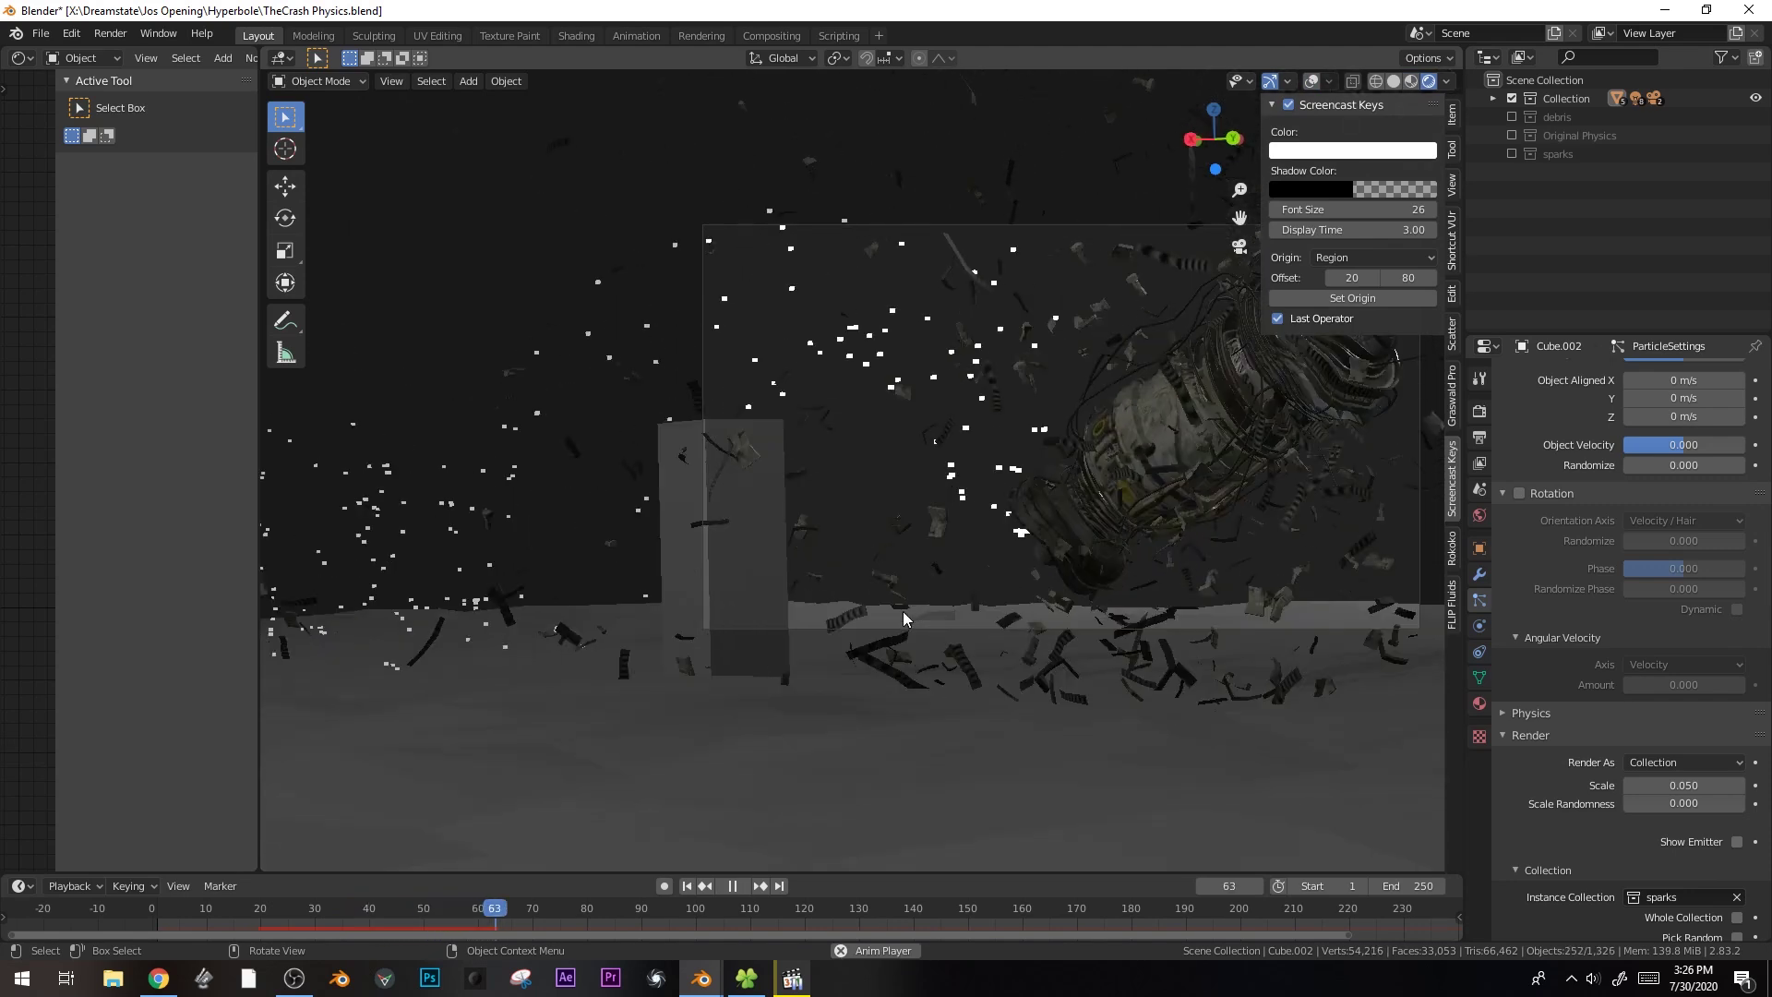
pyautogui.press('space')
pyautogui.scroll(-4, 1570, 609)
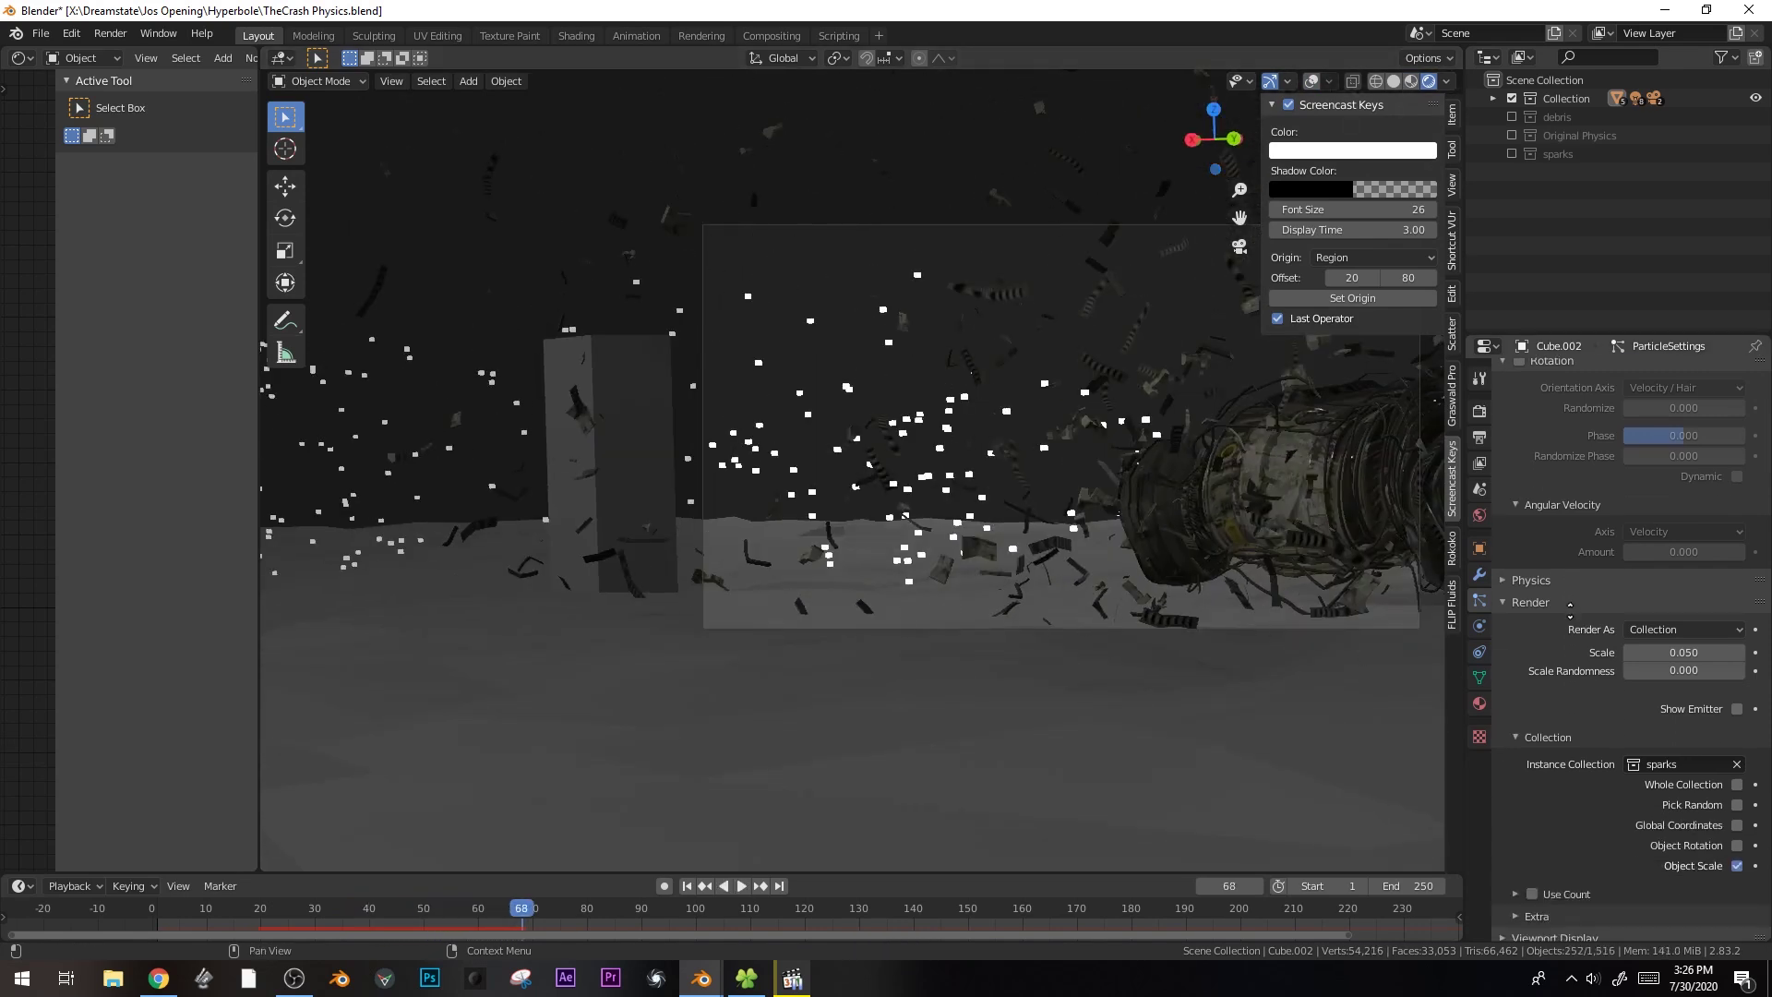
# - Shrink the rendered spark particles to a scale of 0.016
pyautogui.moveTo(1678, 656)
pyautogui.mouseDown()
pyautogui.moveTo(1652, 656)
pyautogui.moveTo(1685, 653)
pyautogui.mouseUp()
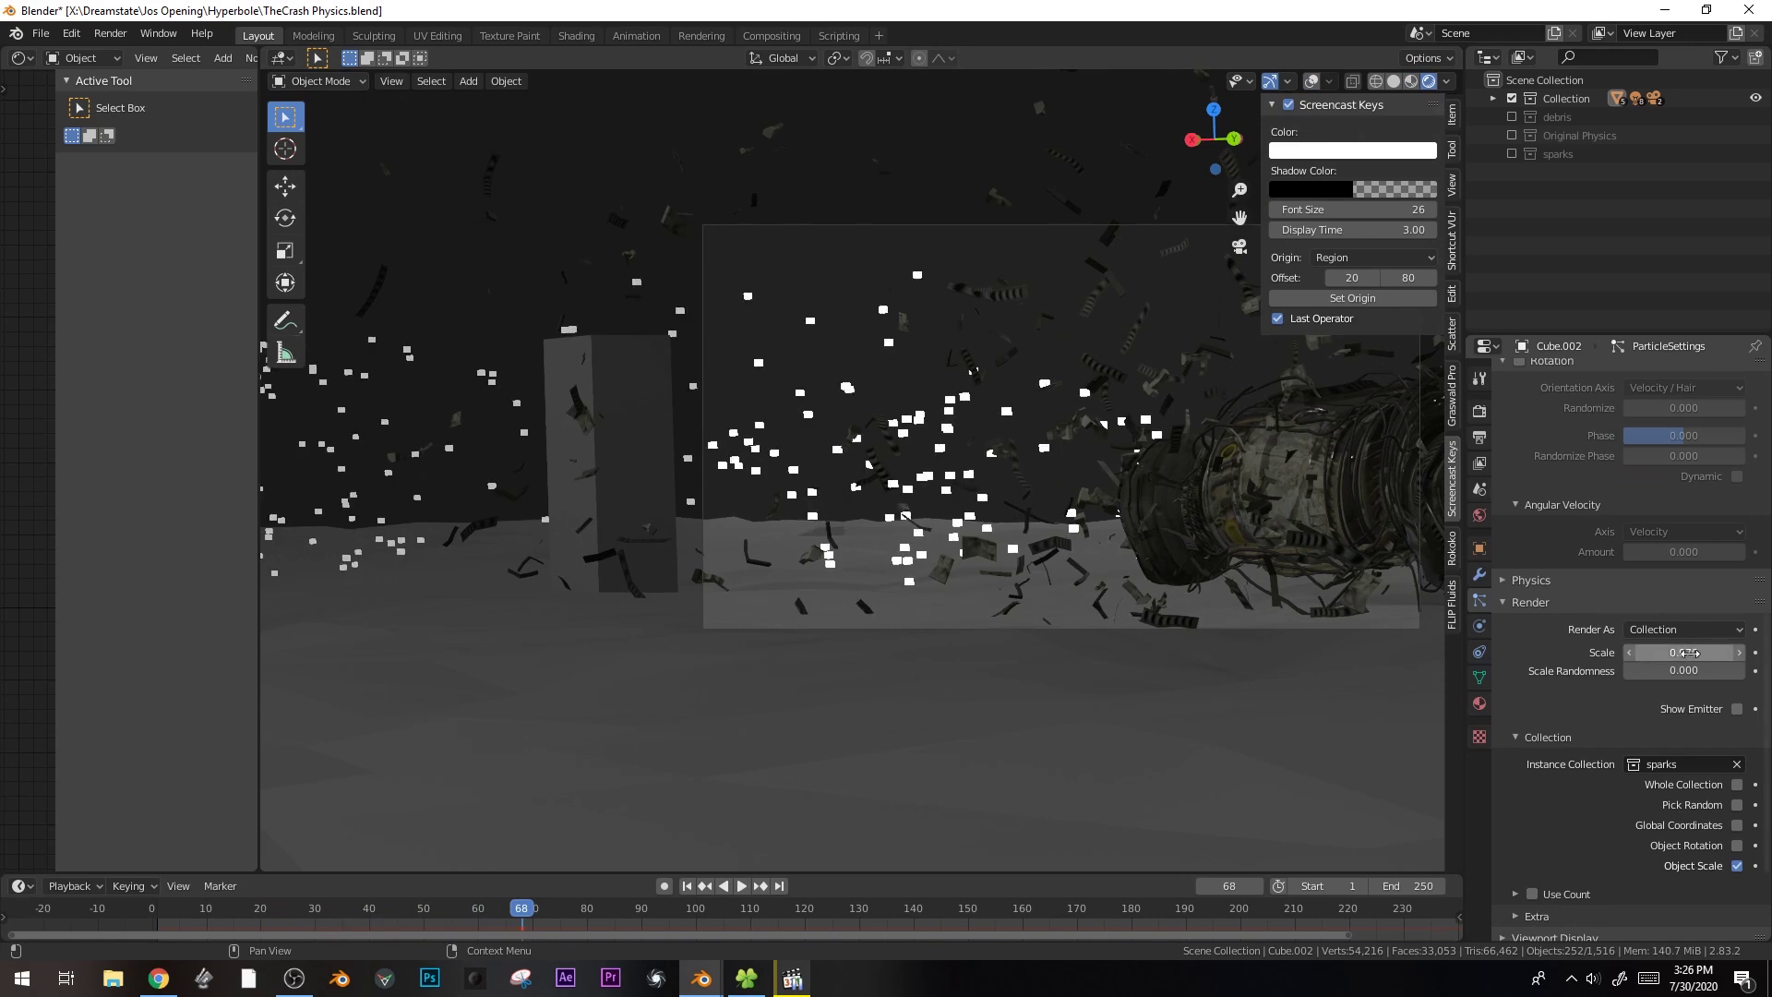
pyautogui.scroll(3, 602, 412)
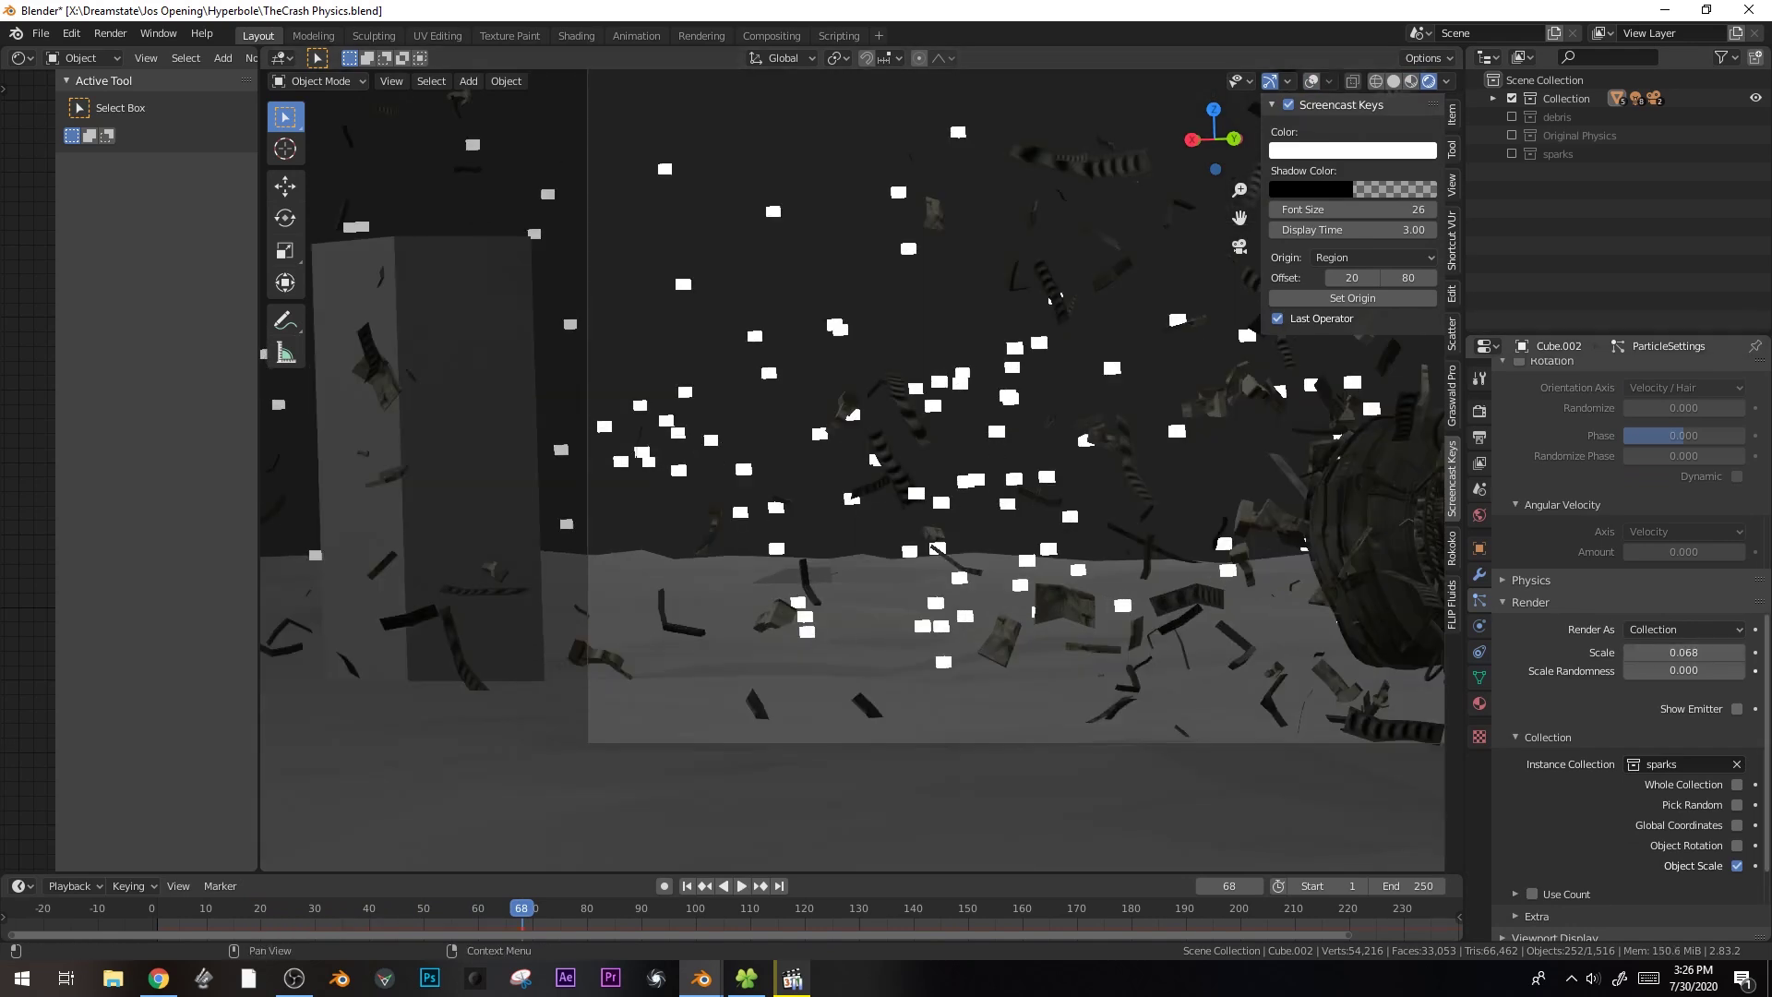
pyautogui.moveTo(1695, 665); pyautogui.dragTo(1644, 665)
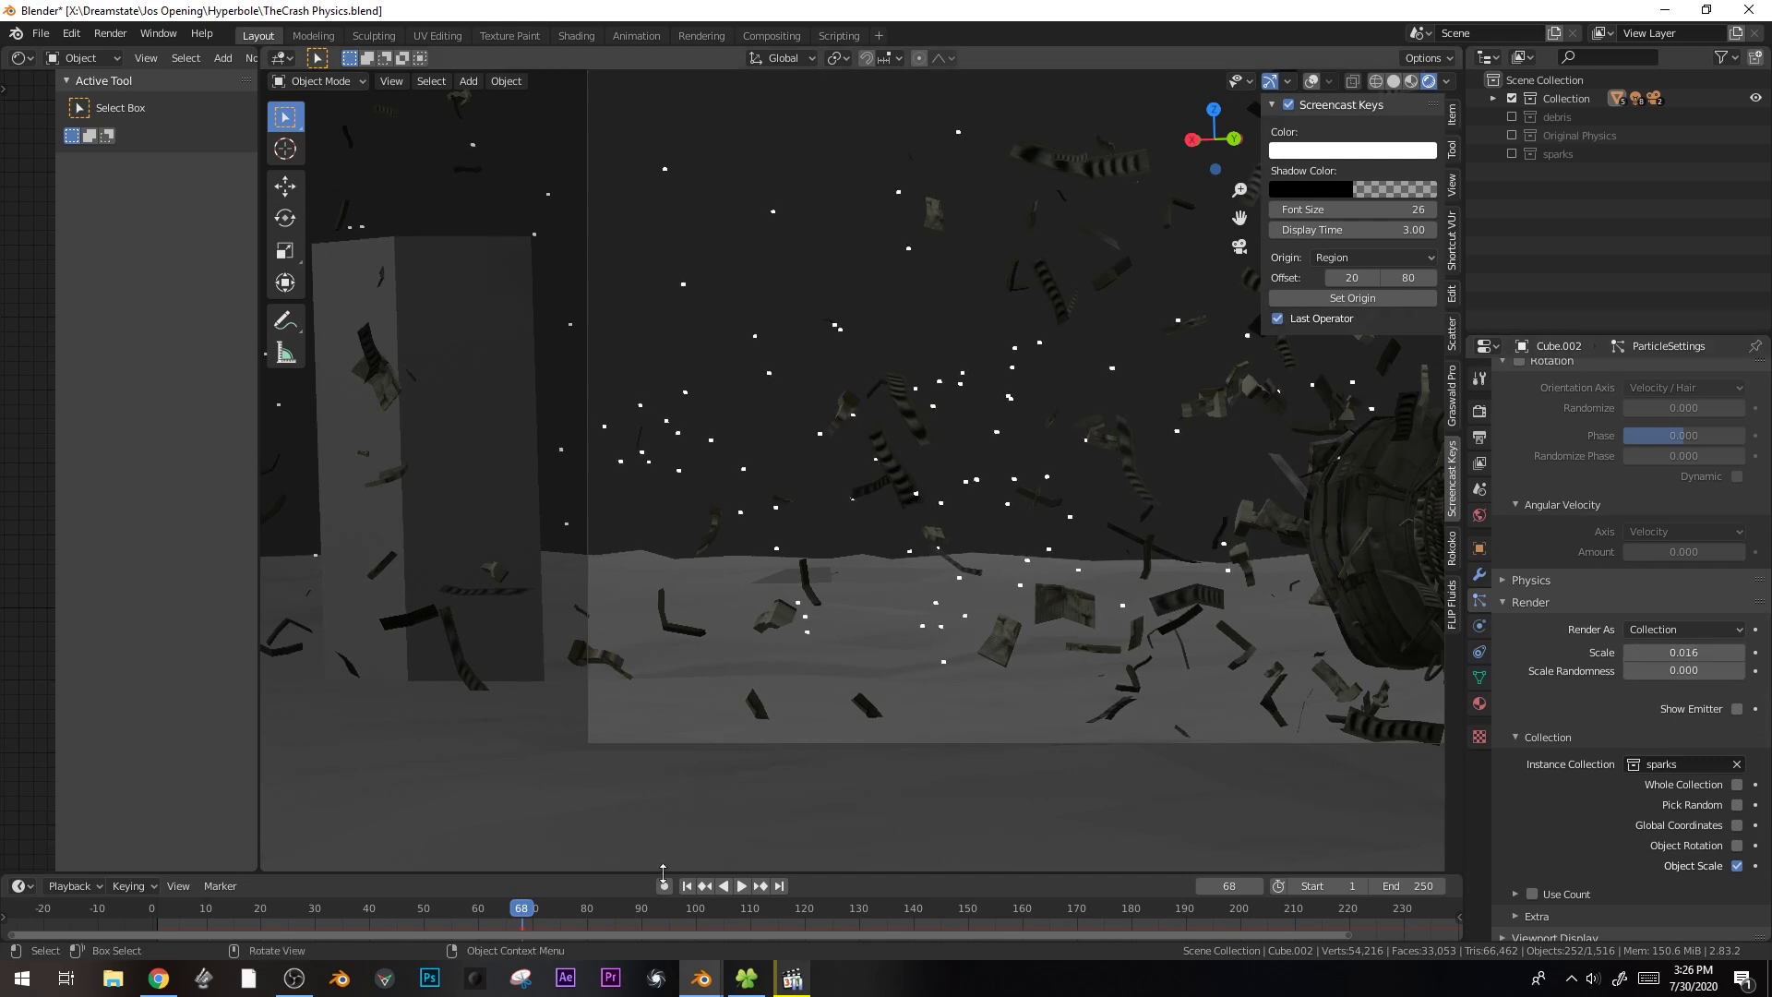
# - Replay the crash to find the impact moment and set the spark emission's start frame to 18
pyautogui.moveTo(373, 910); pyautogui.dragTo(298, 906)
pyautogui.press('space')
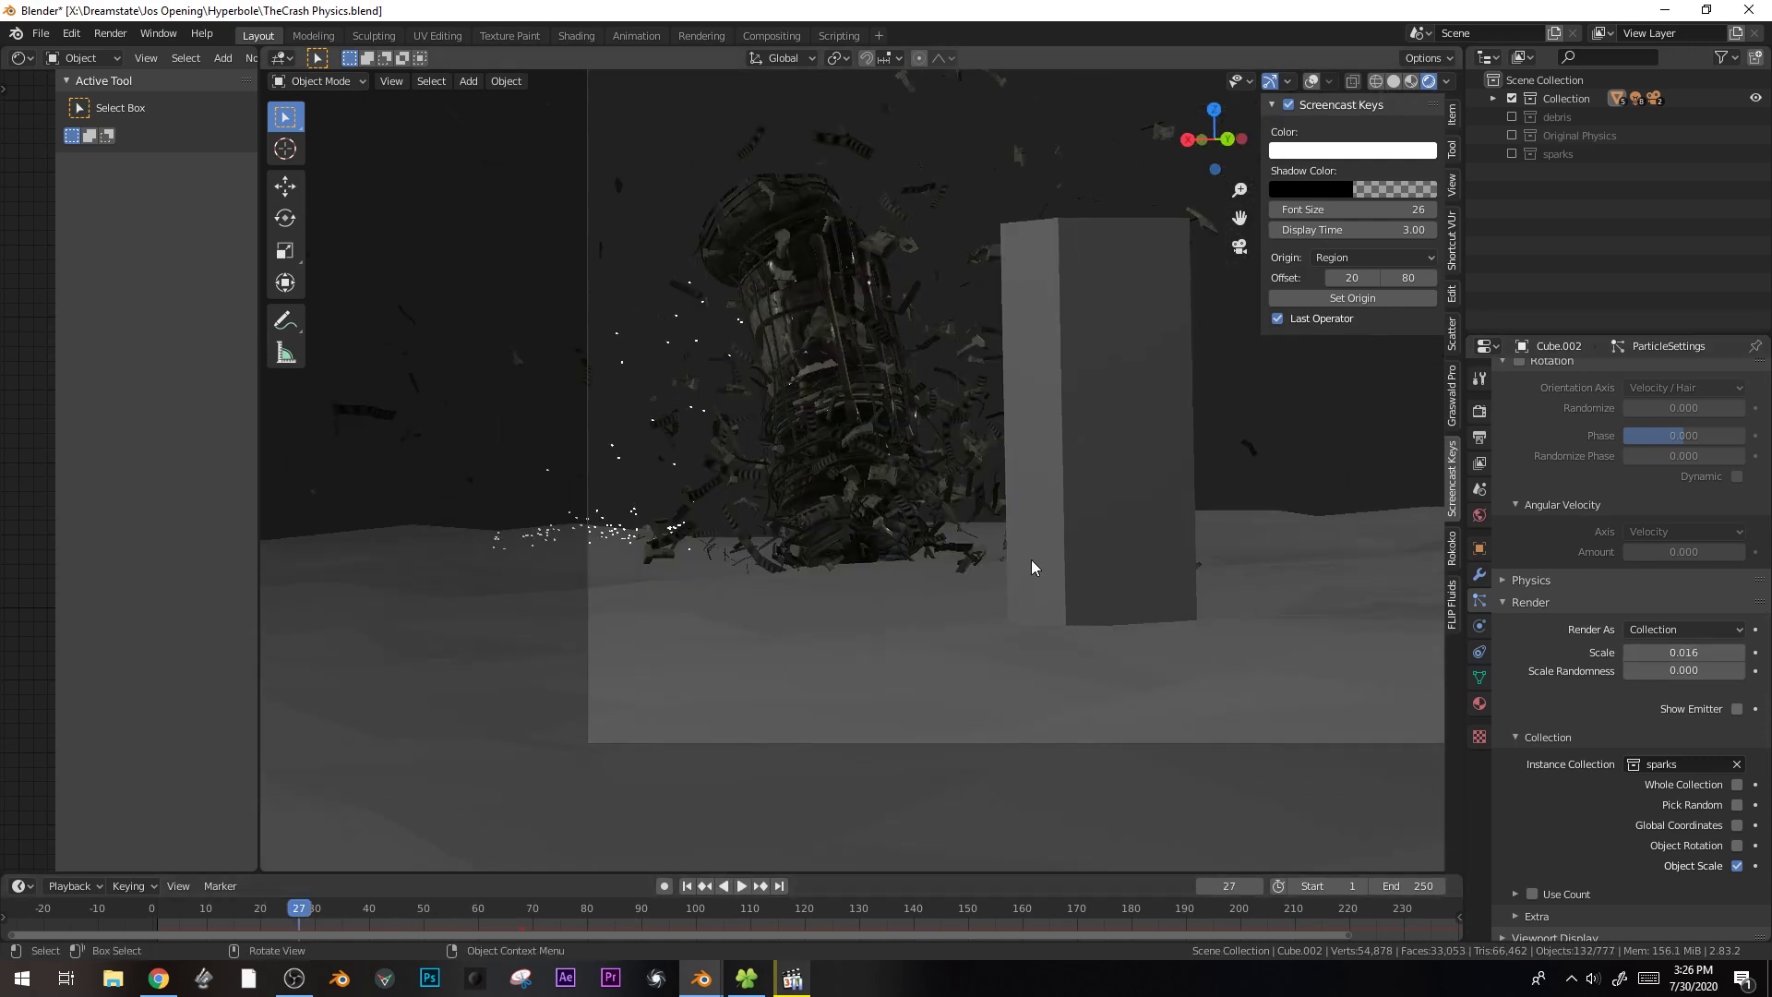
pyautogui.scroll(15, 1656, 554)
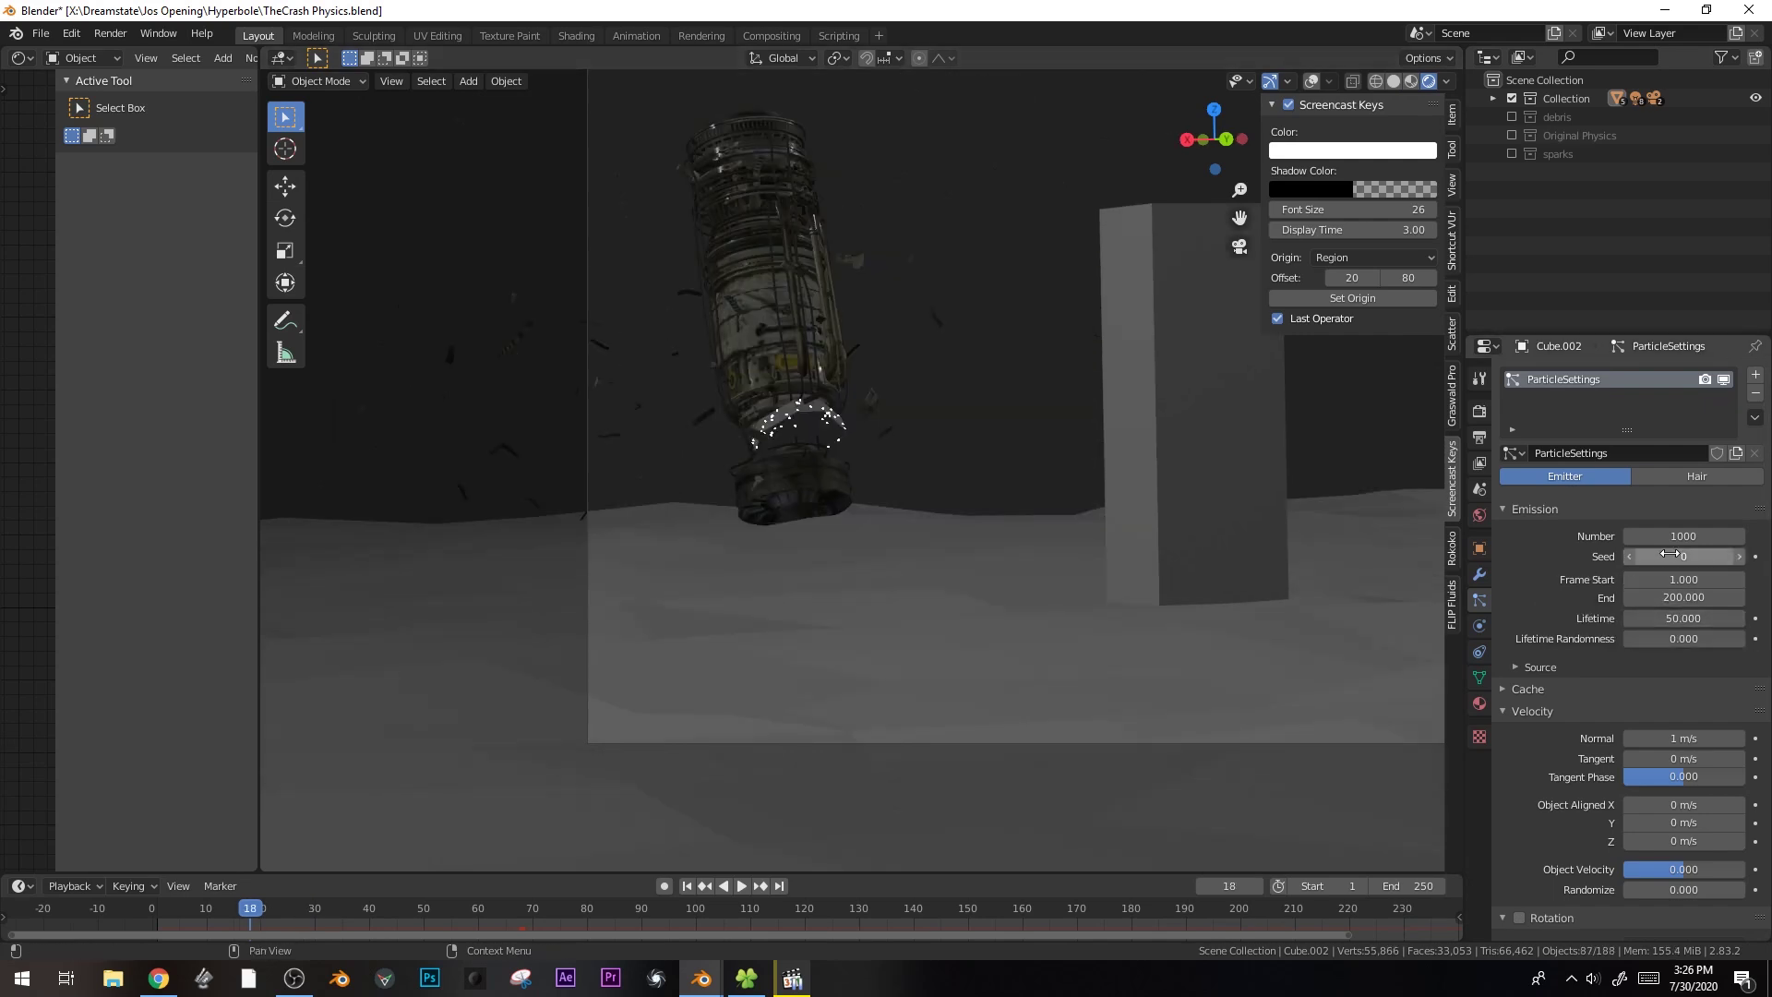
pyautogui.write('8')
pyautogui.press('Return')
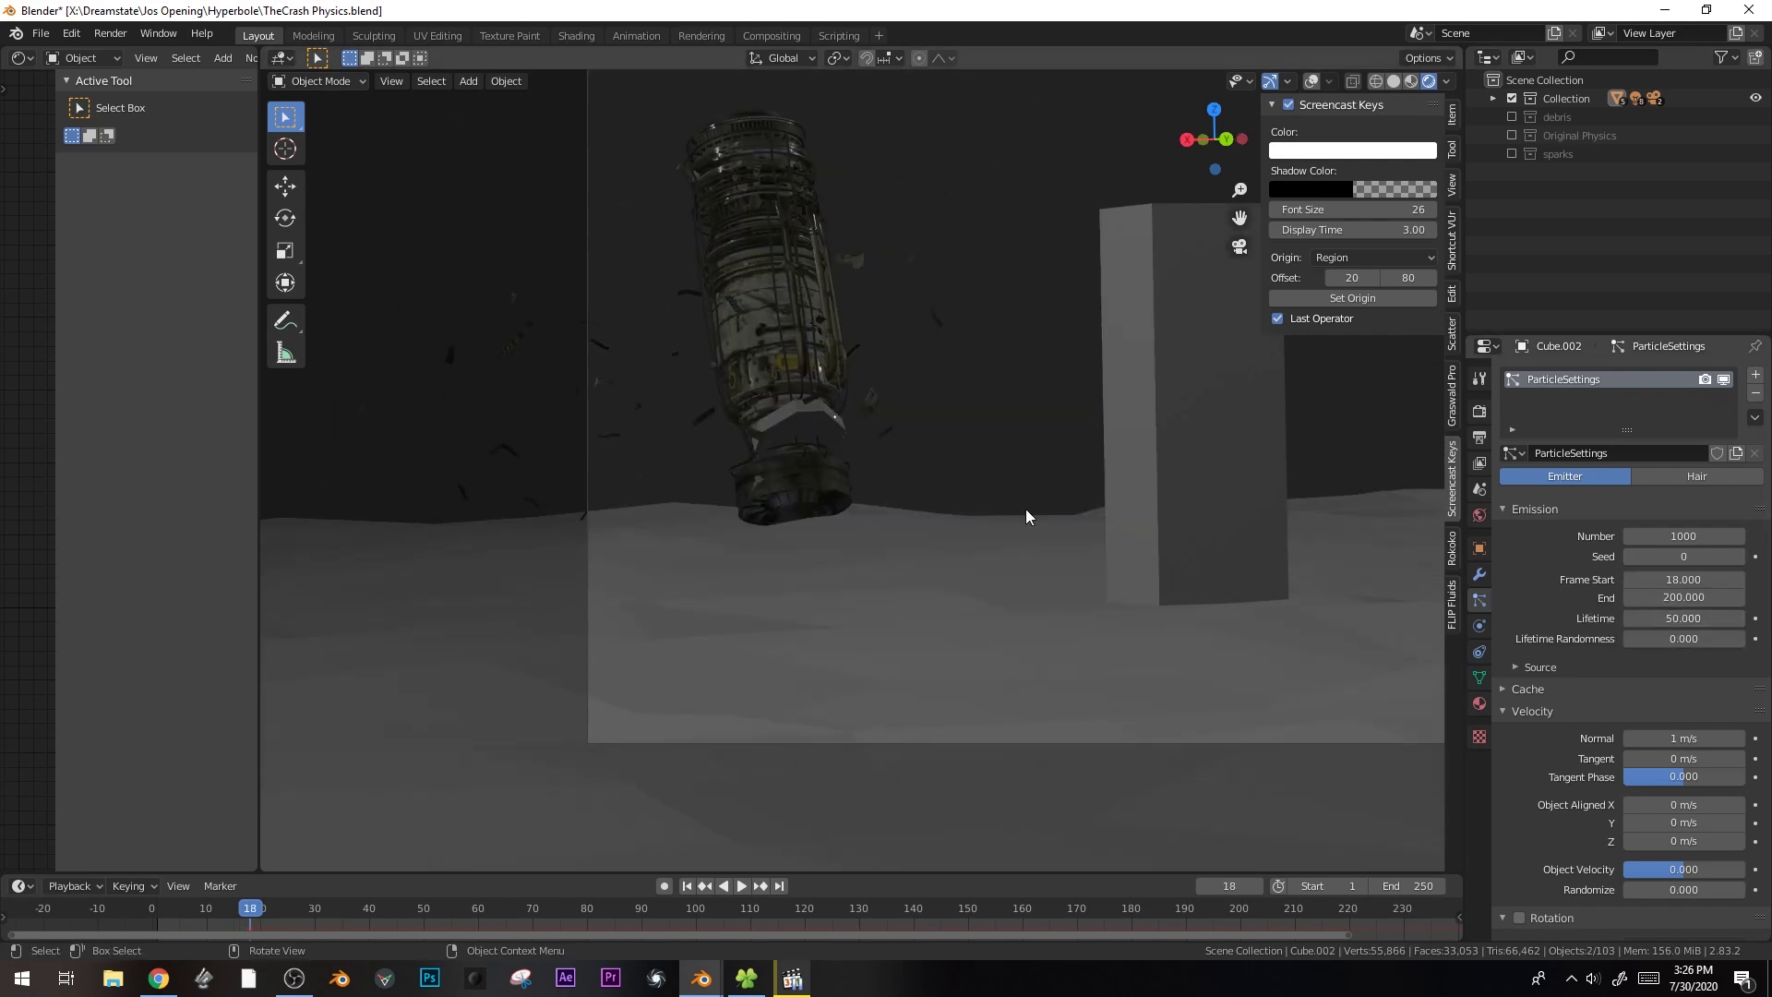
# - Play the crash to frame 34, end the spark emission at that frame and set the particle number to 6000
pyautogui.press('space')
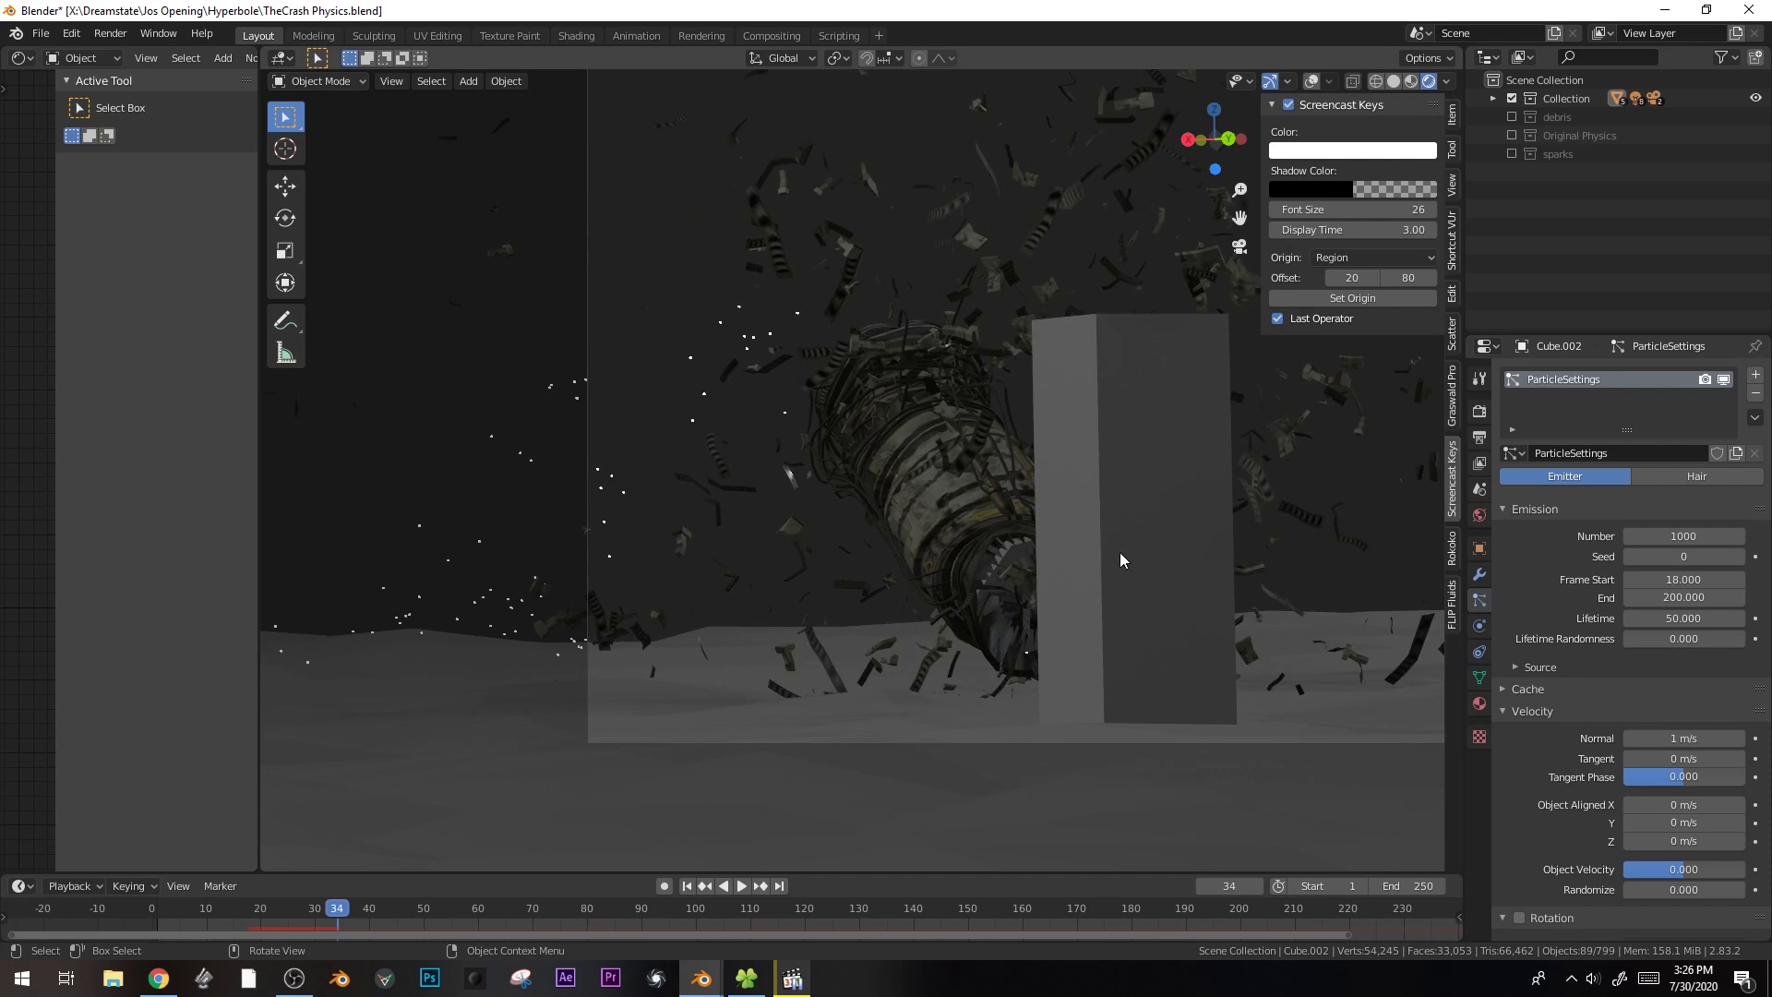
pyautogui.click(1692, 600)
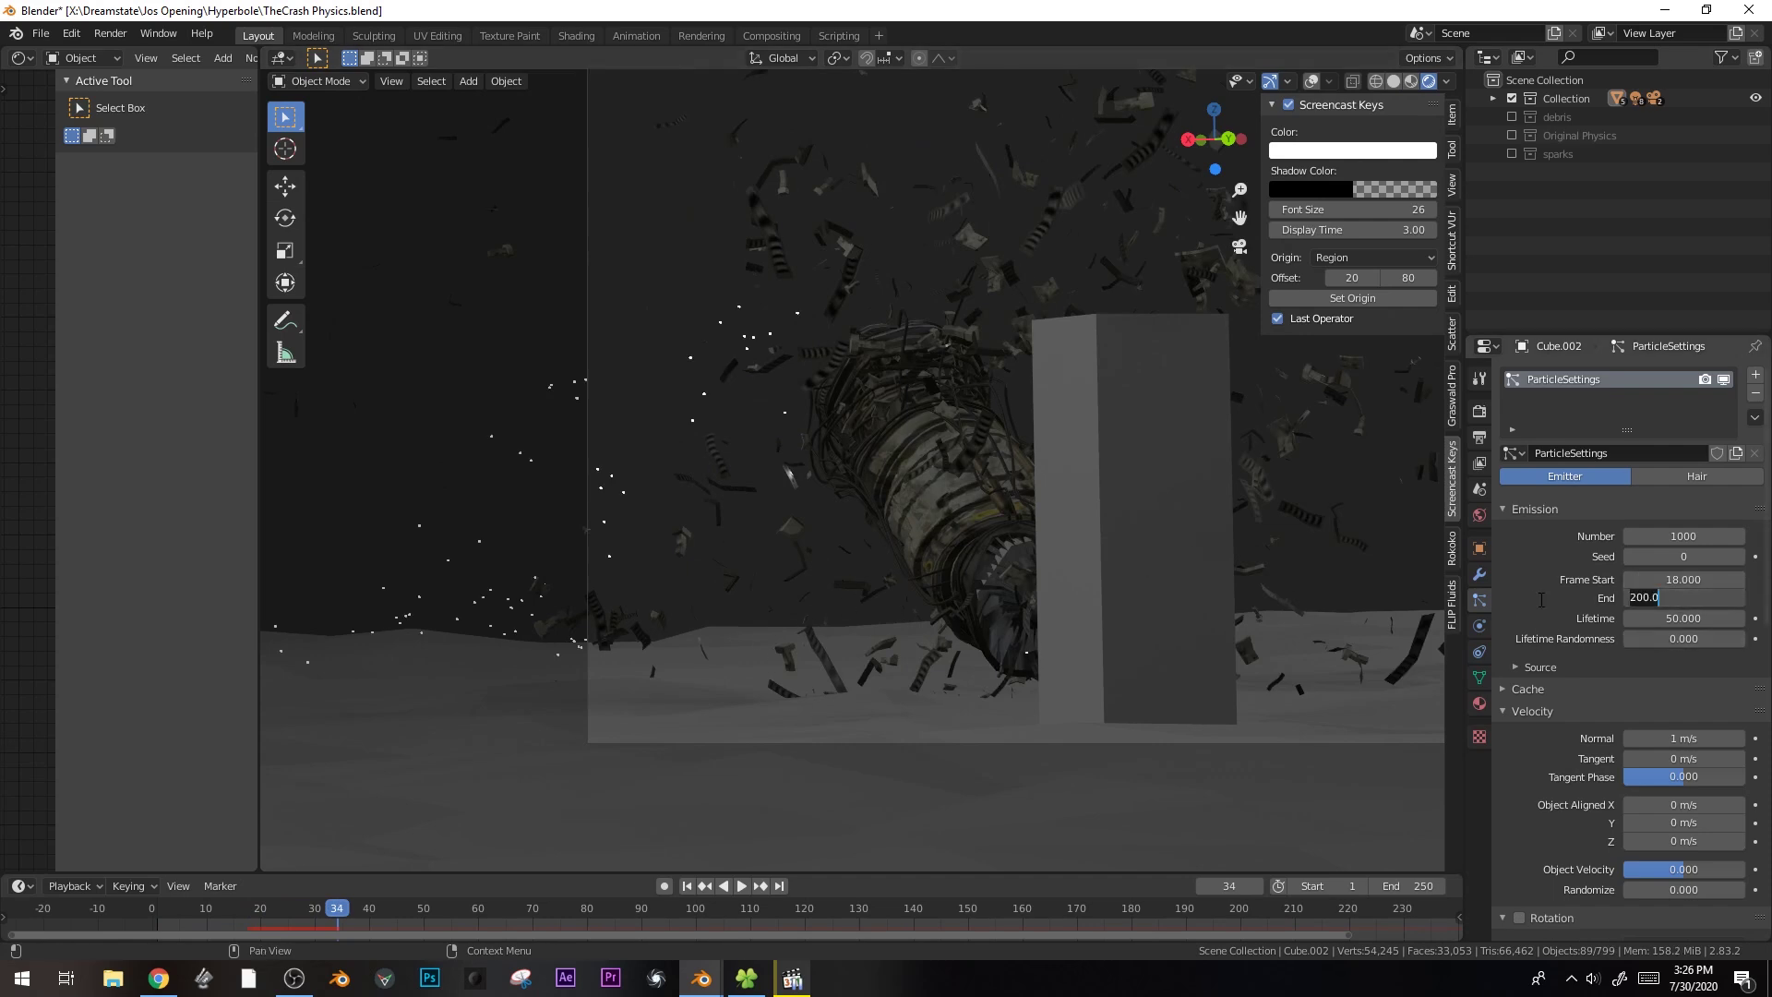
pyautogui.press('Return')
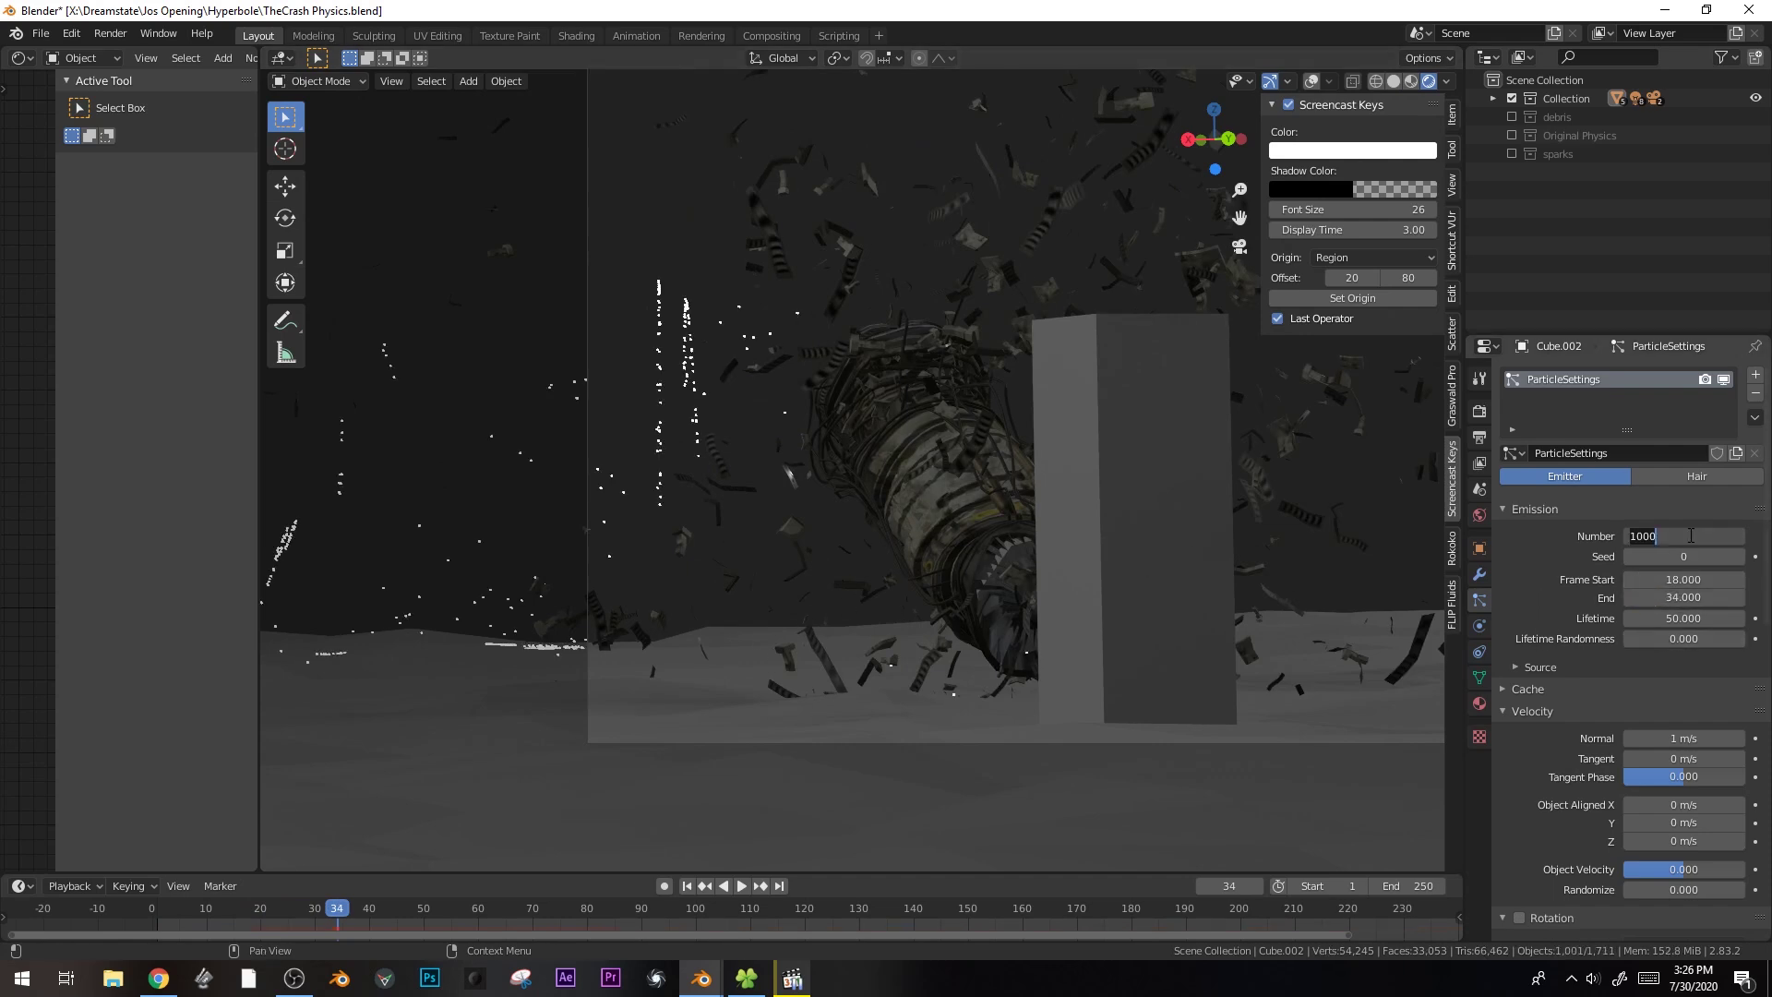
pyautogui.press('Return')
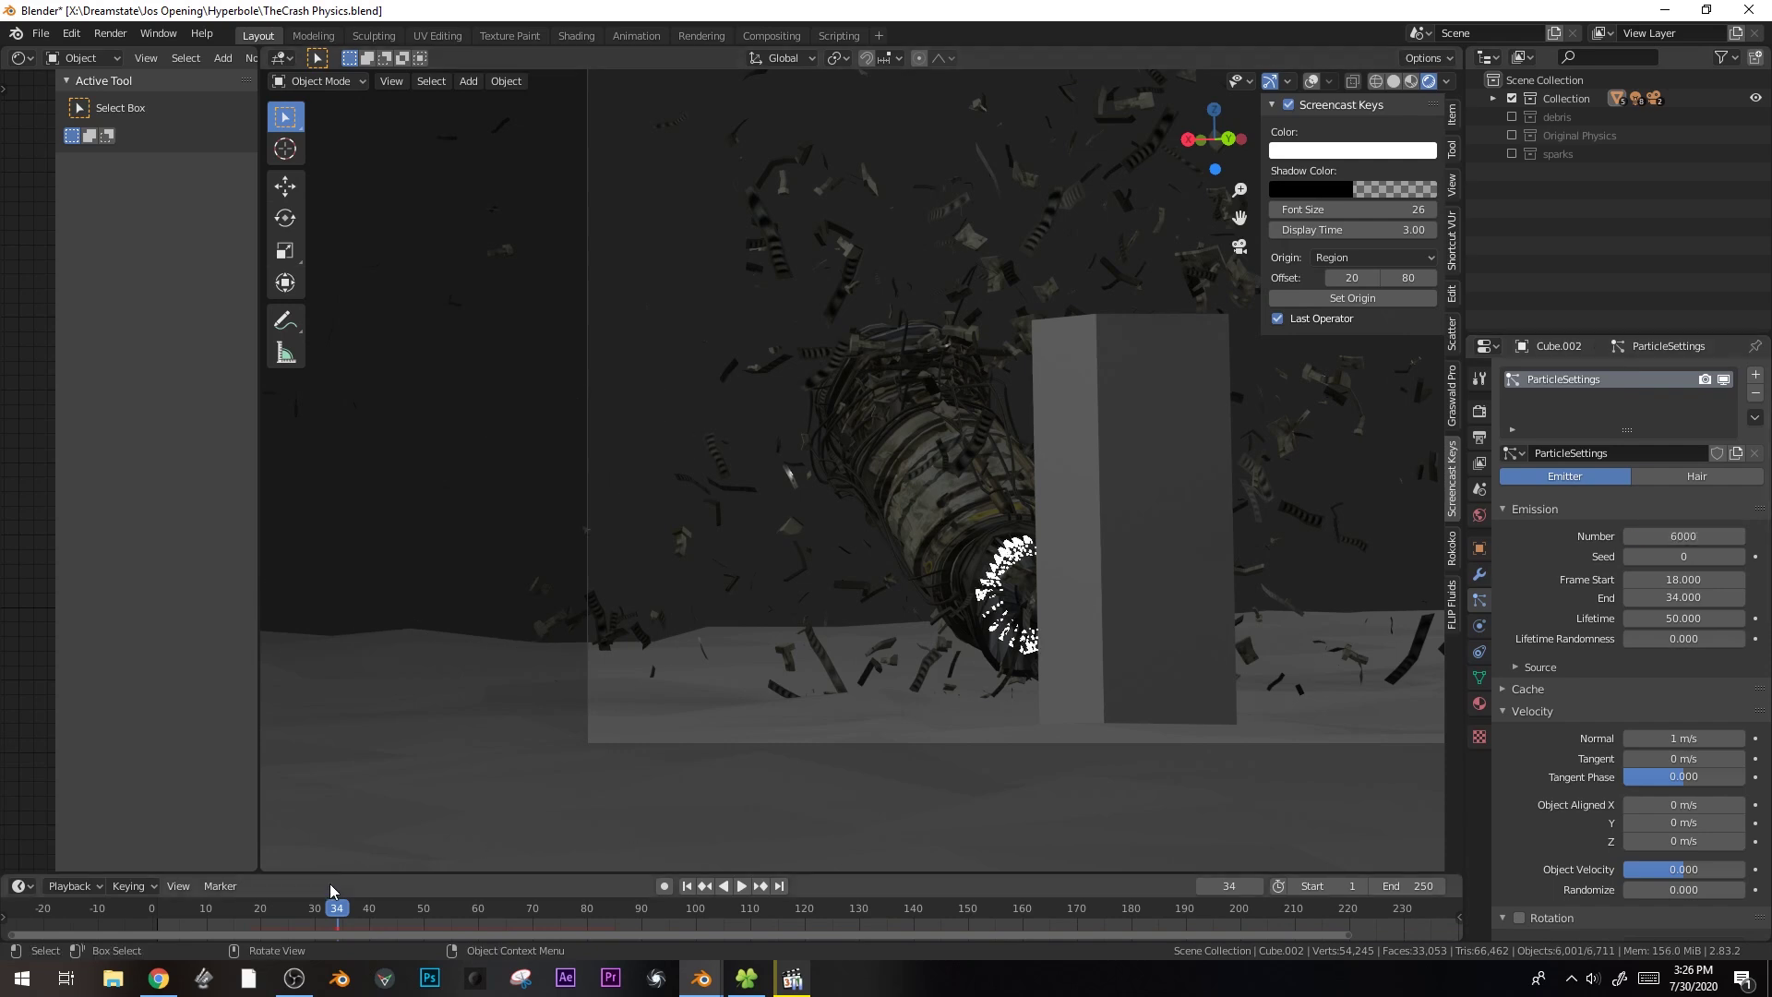
# - Replay the animation from the beginning to check the denser spark burst, and set the particles' Object Velocity to 1.5
pyautogui.click(151, 908)
pyautogui.press('space')
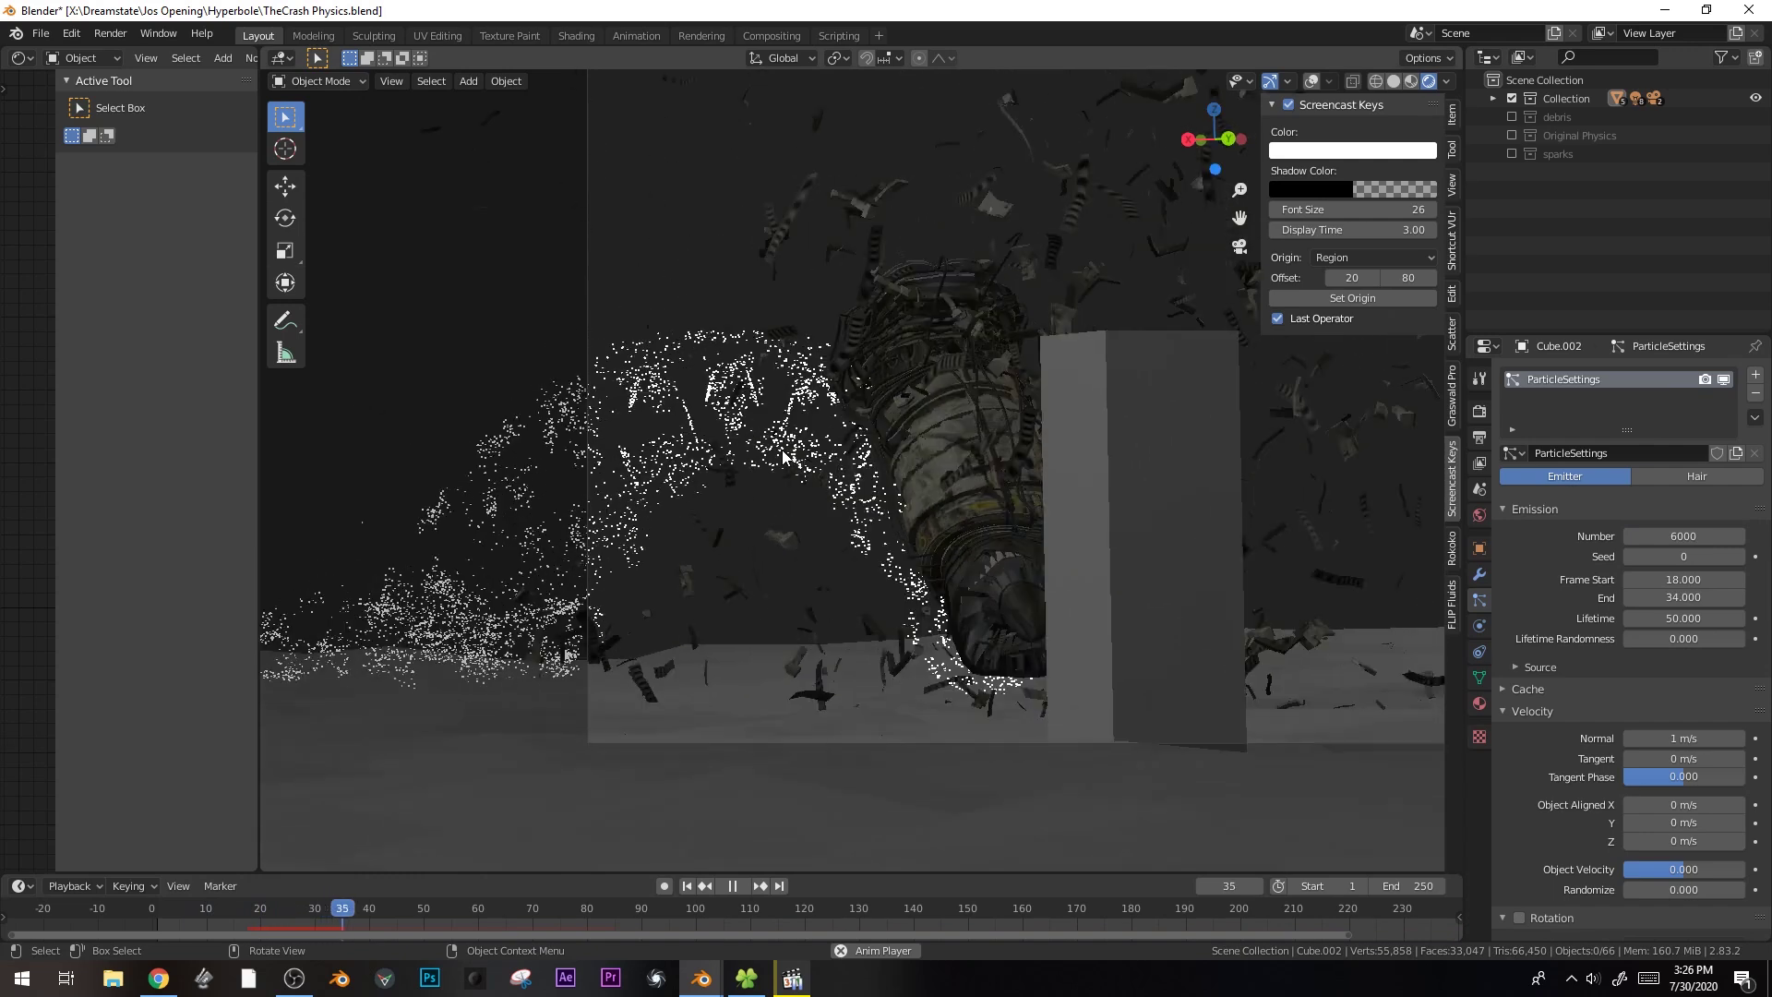
pyautogui.press('space')
pyautogui.moveTo(1613, 708); pyautogui.dragTo(1620, 406, button='middle')
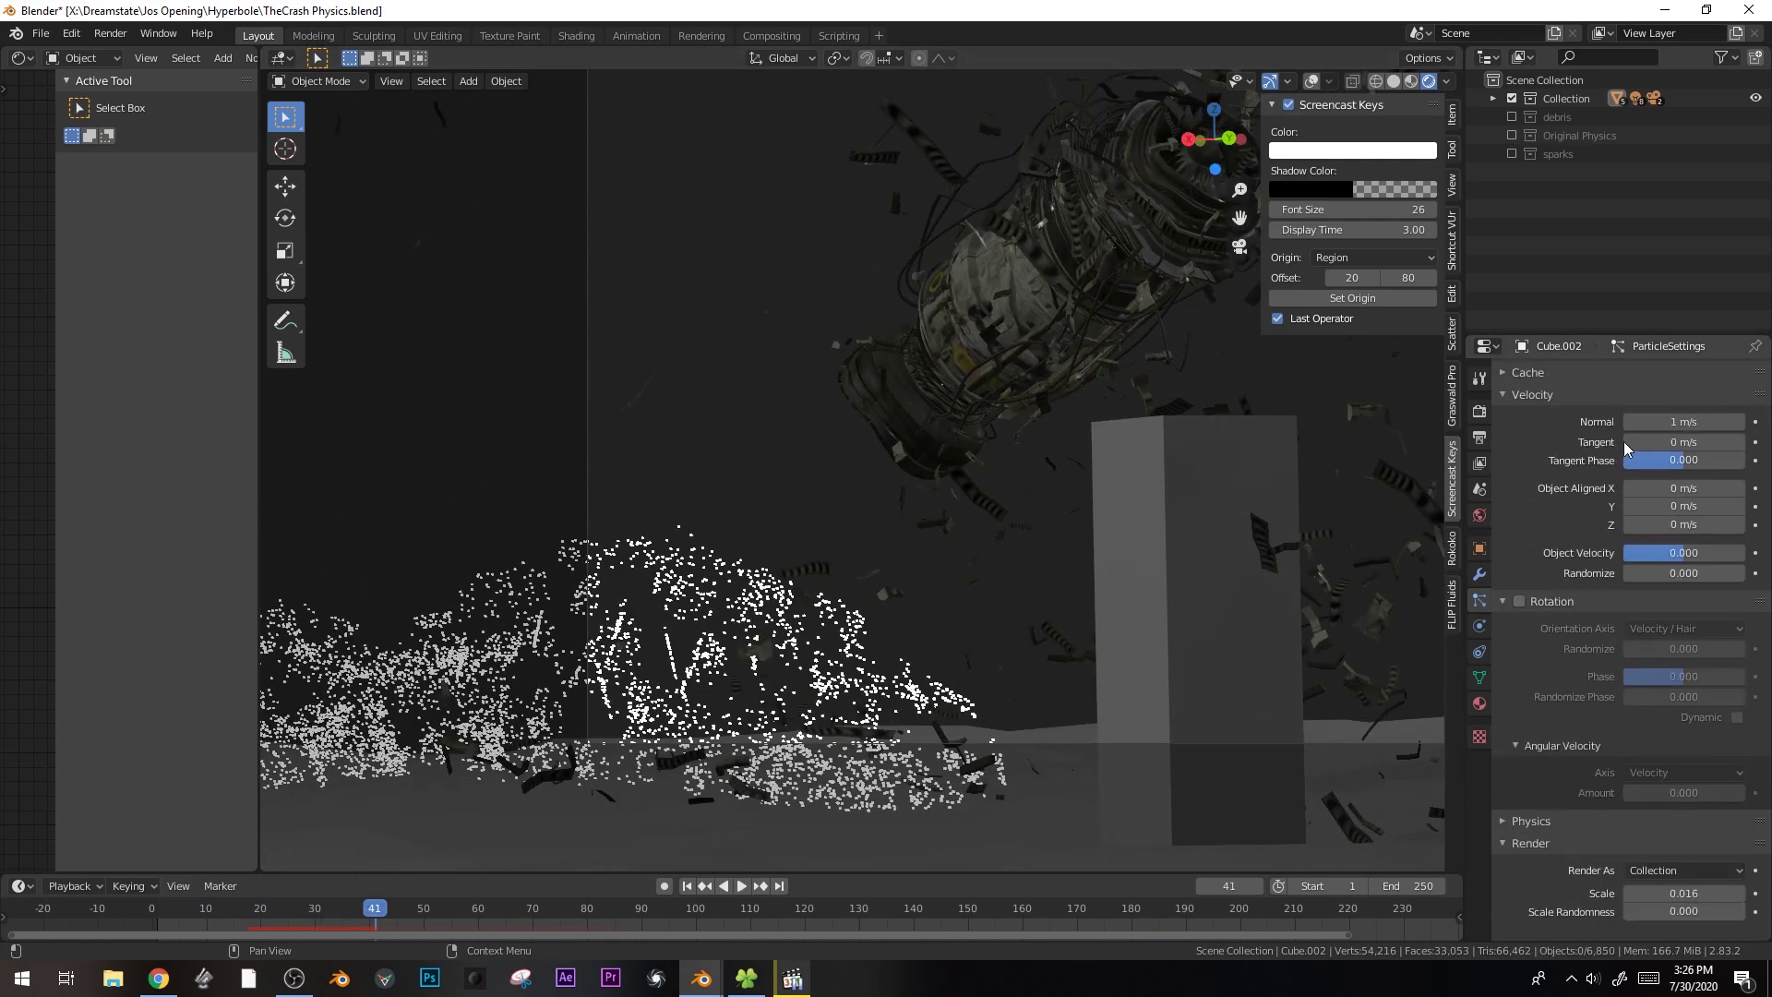
pyautogui.moveTo(1639, 554); pyautogui.dragTo(1740, 559)
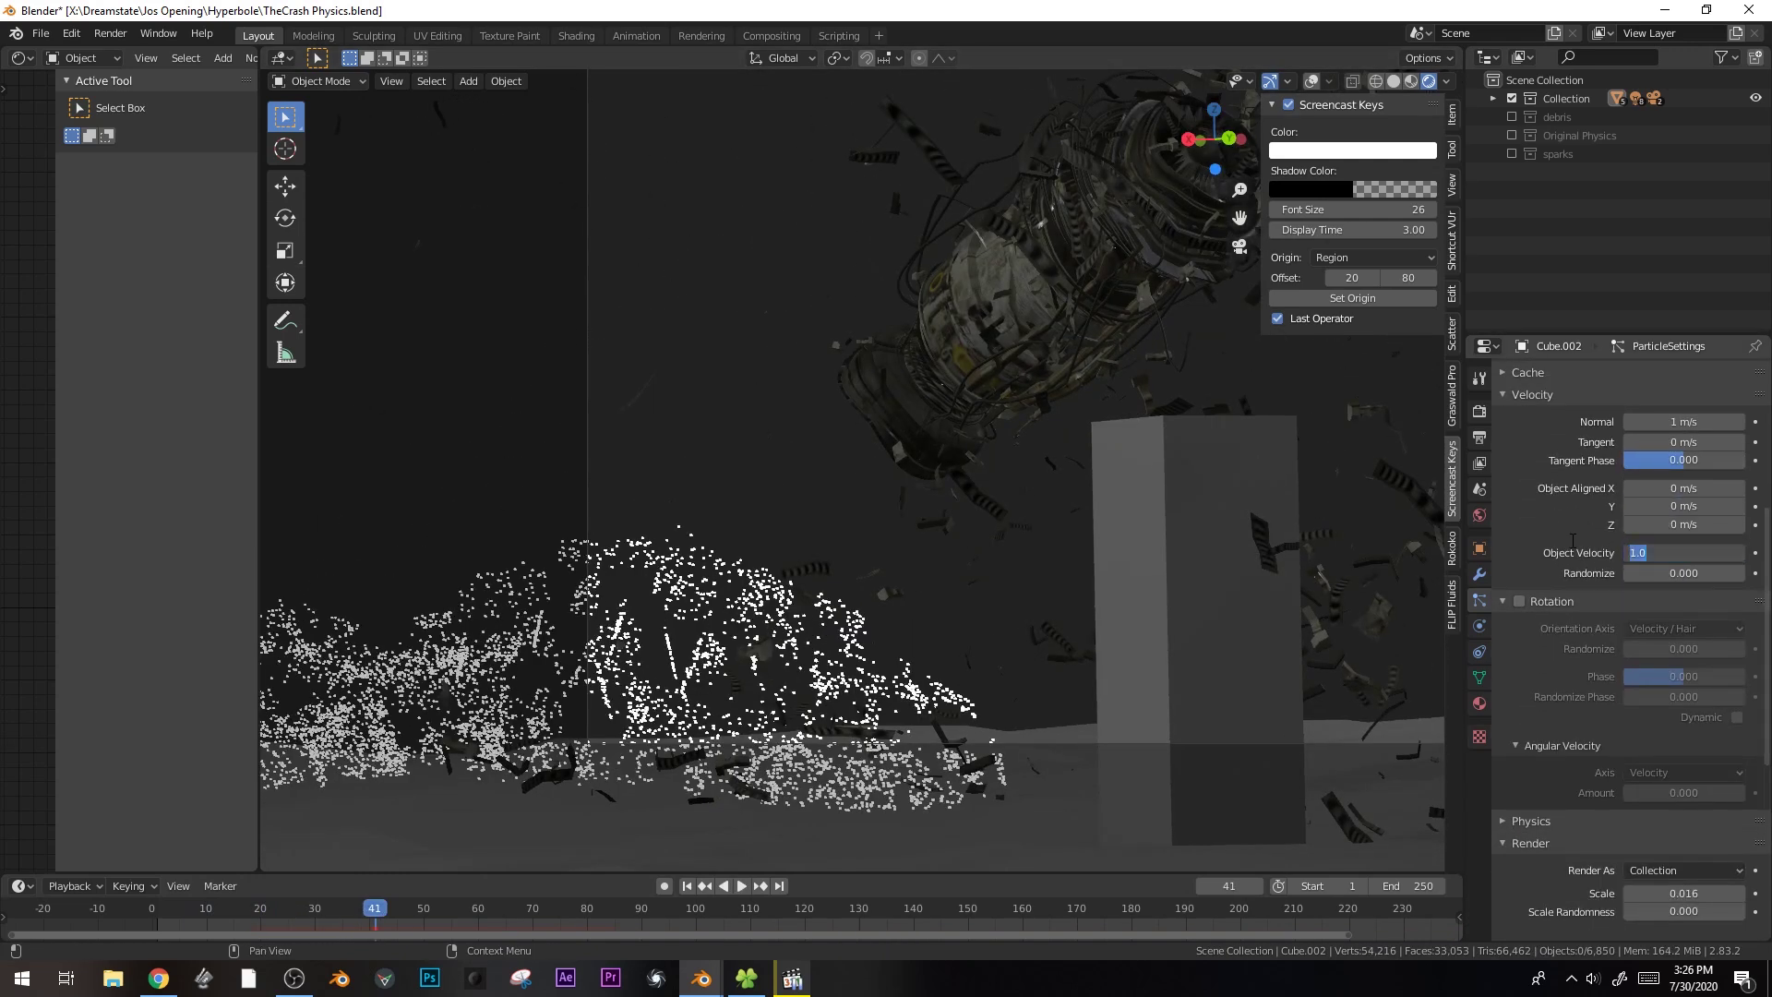
pyautogui.press('Return')
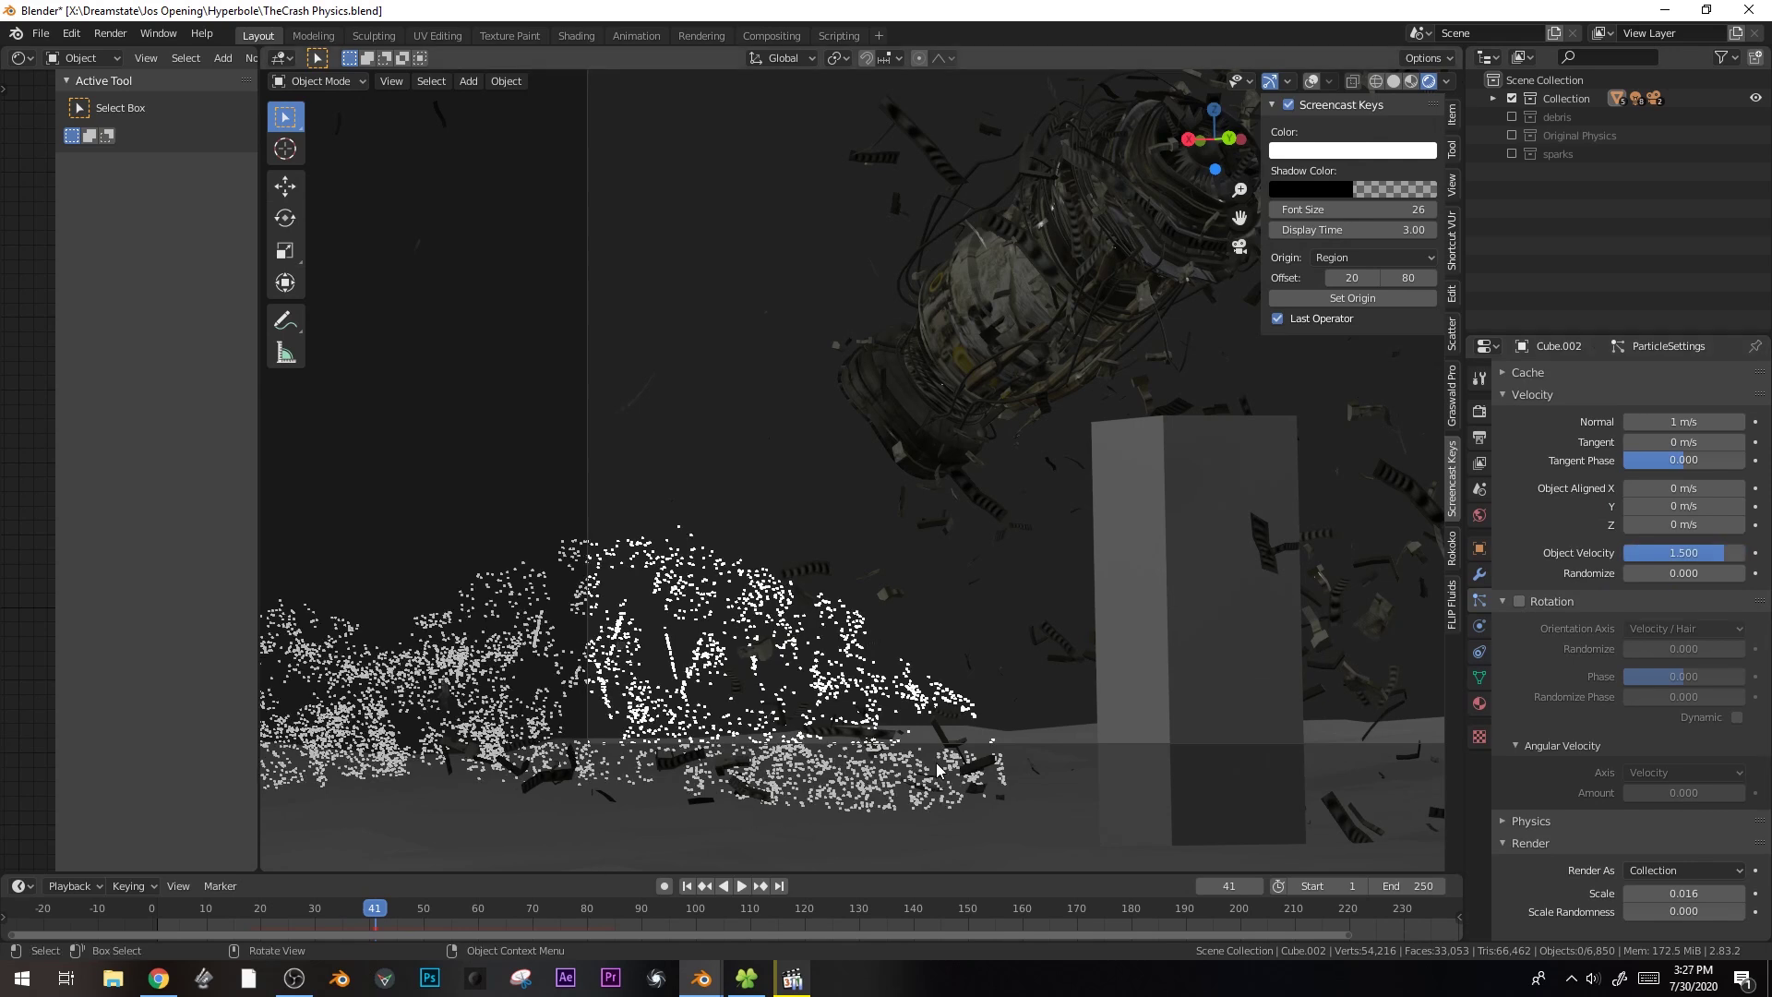
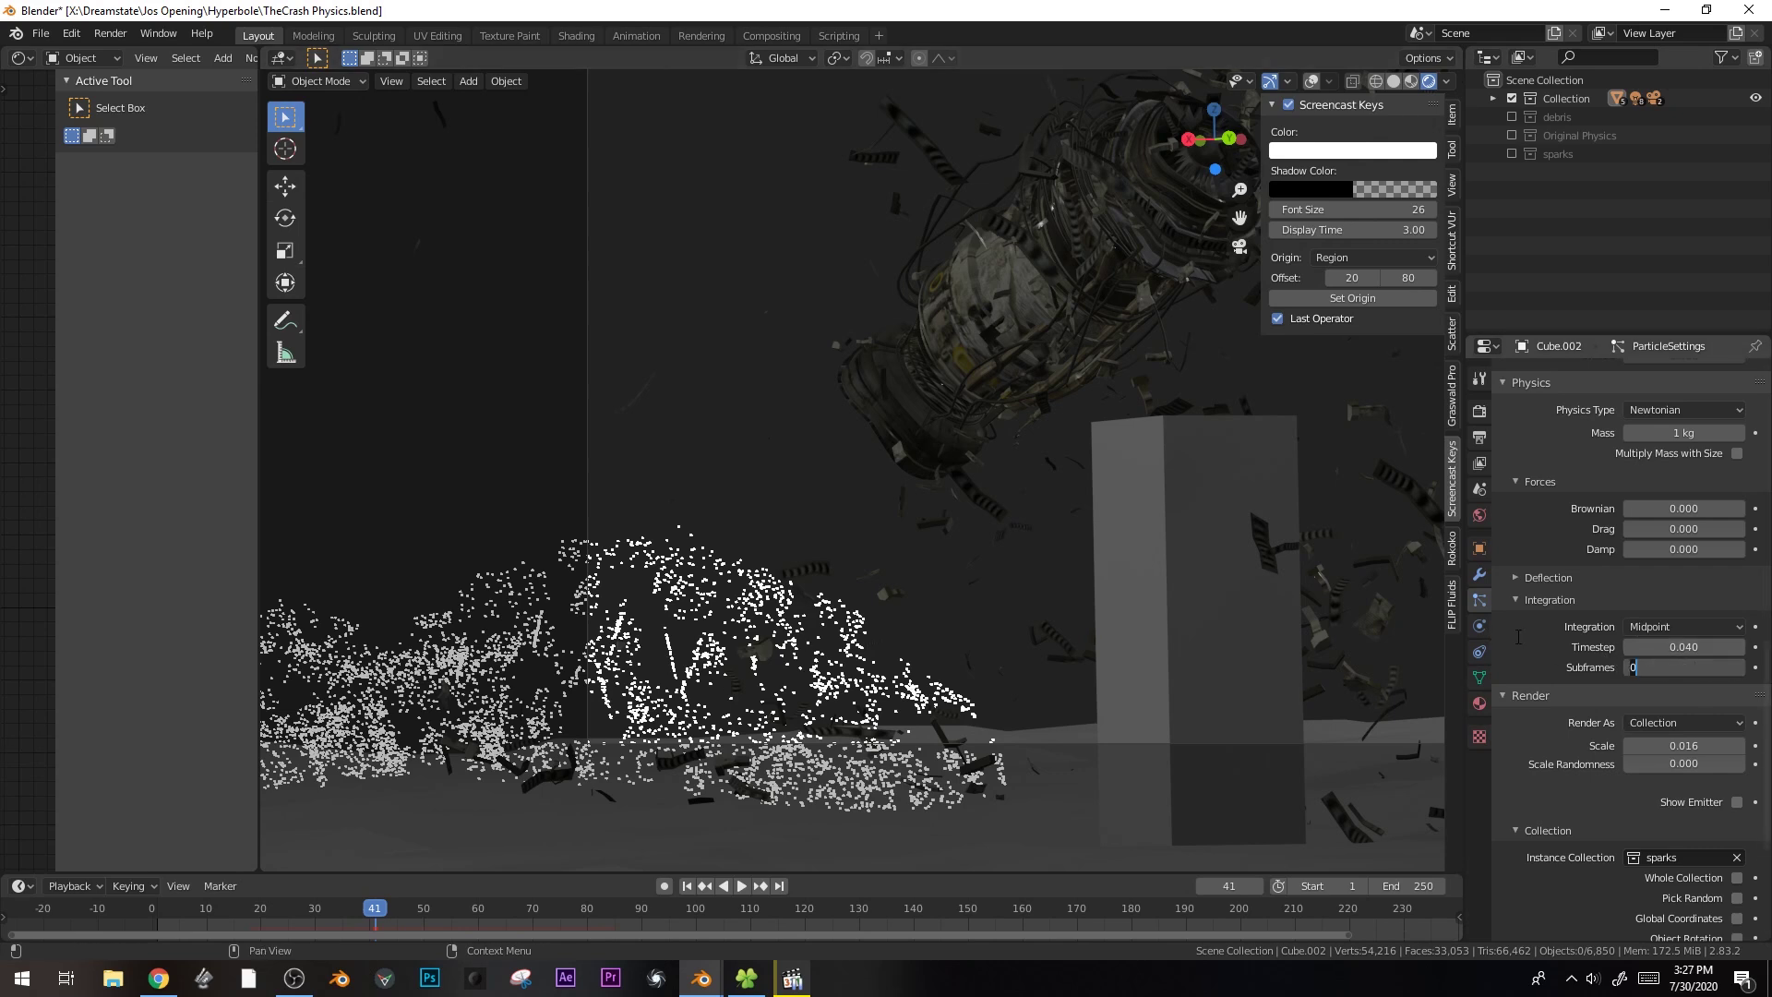
# - Set the spark particles' integration subframes to 5 and replay the crash to check the burst
pyautogui.write('5')
pyautogui.press('Return')
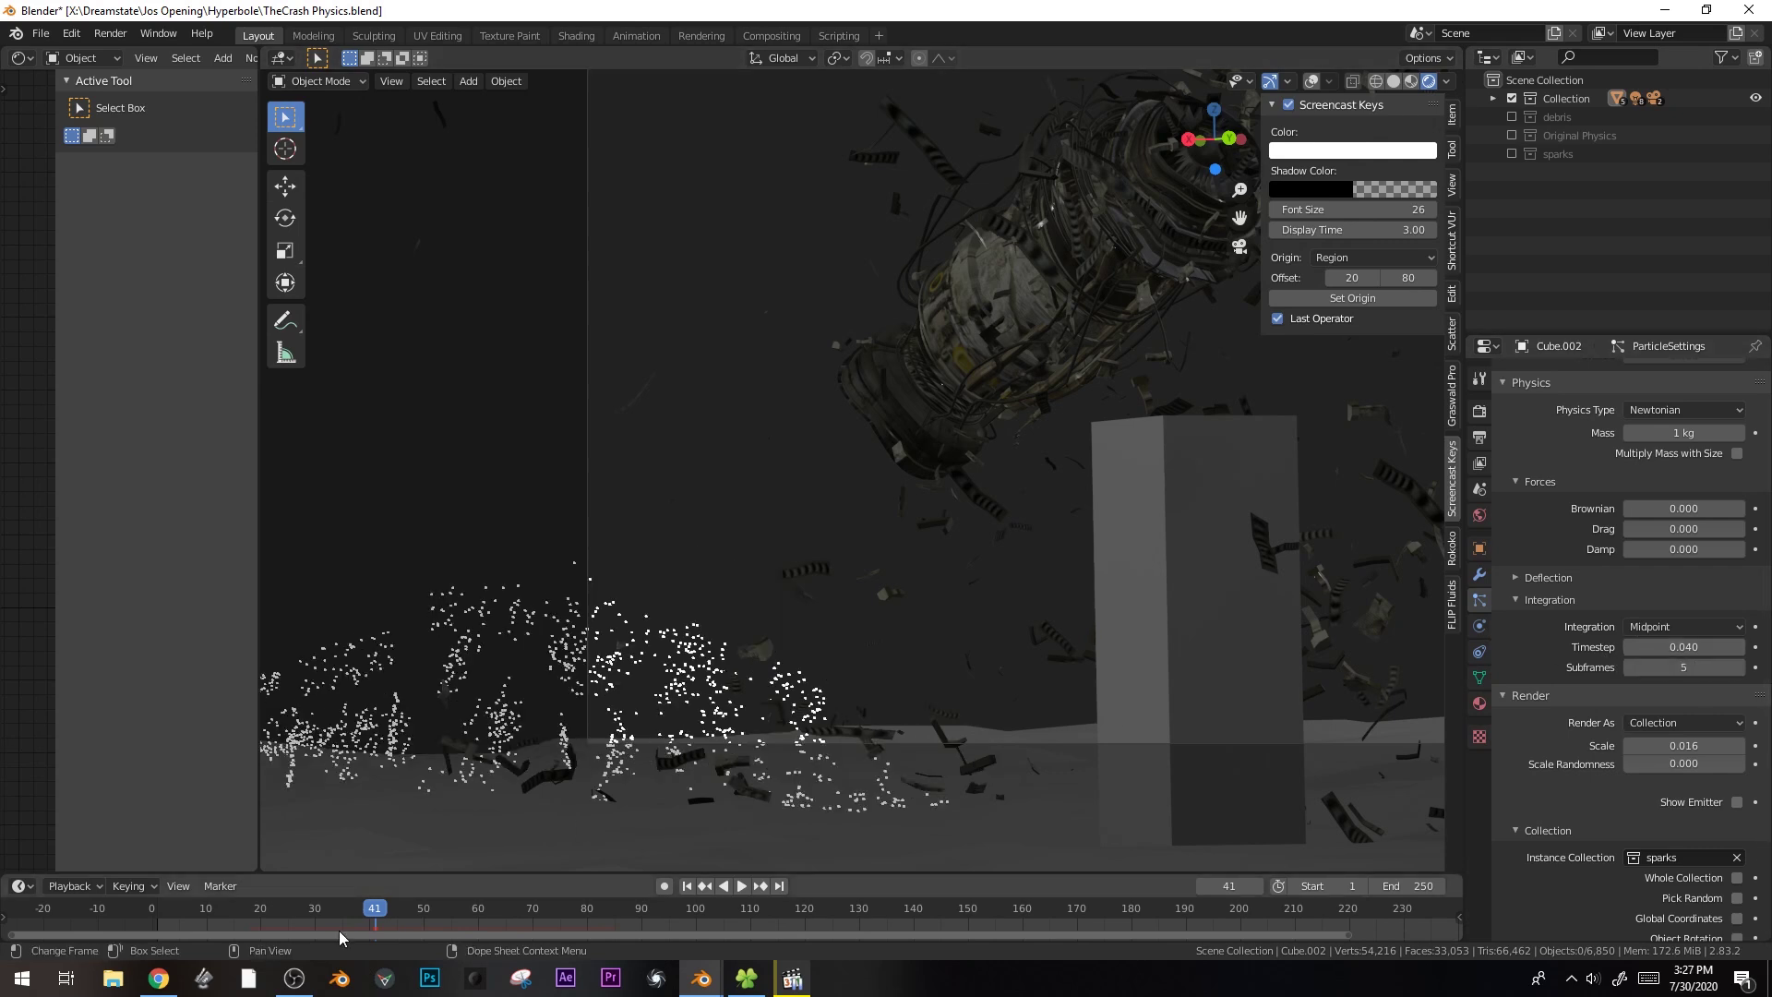
pyautogui.moveTo(360, 906); pyautogui.dragTo(240, 893)
pyautogui.press('space')
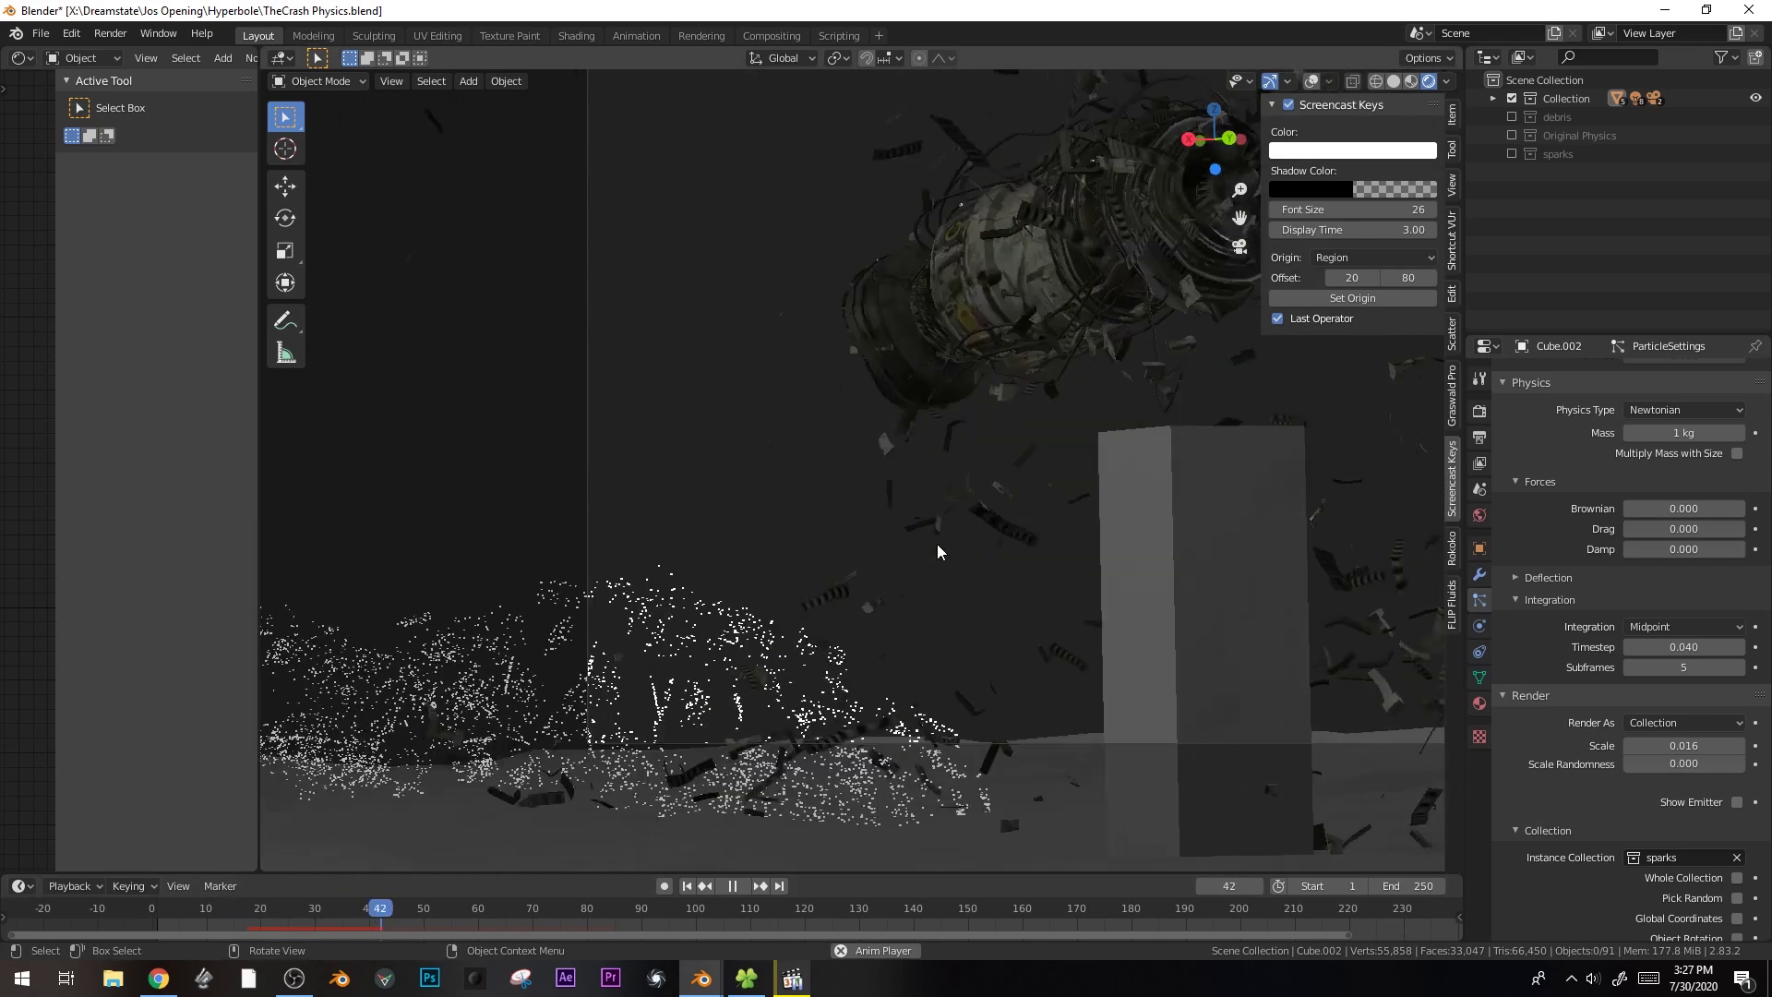
pyautogui.press('space')
pyautogui.scroll(15, 1624, 506)
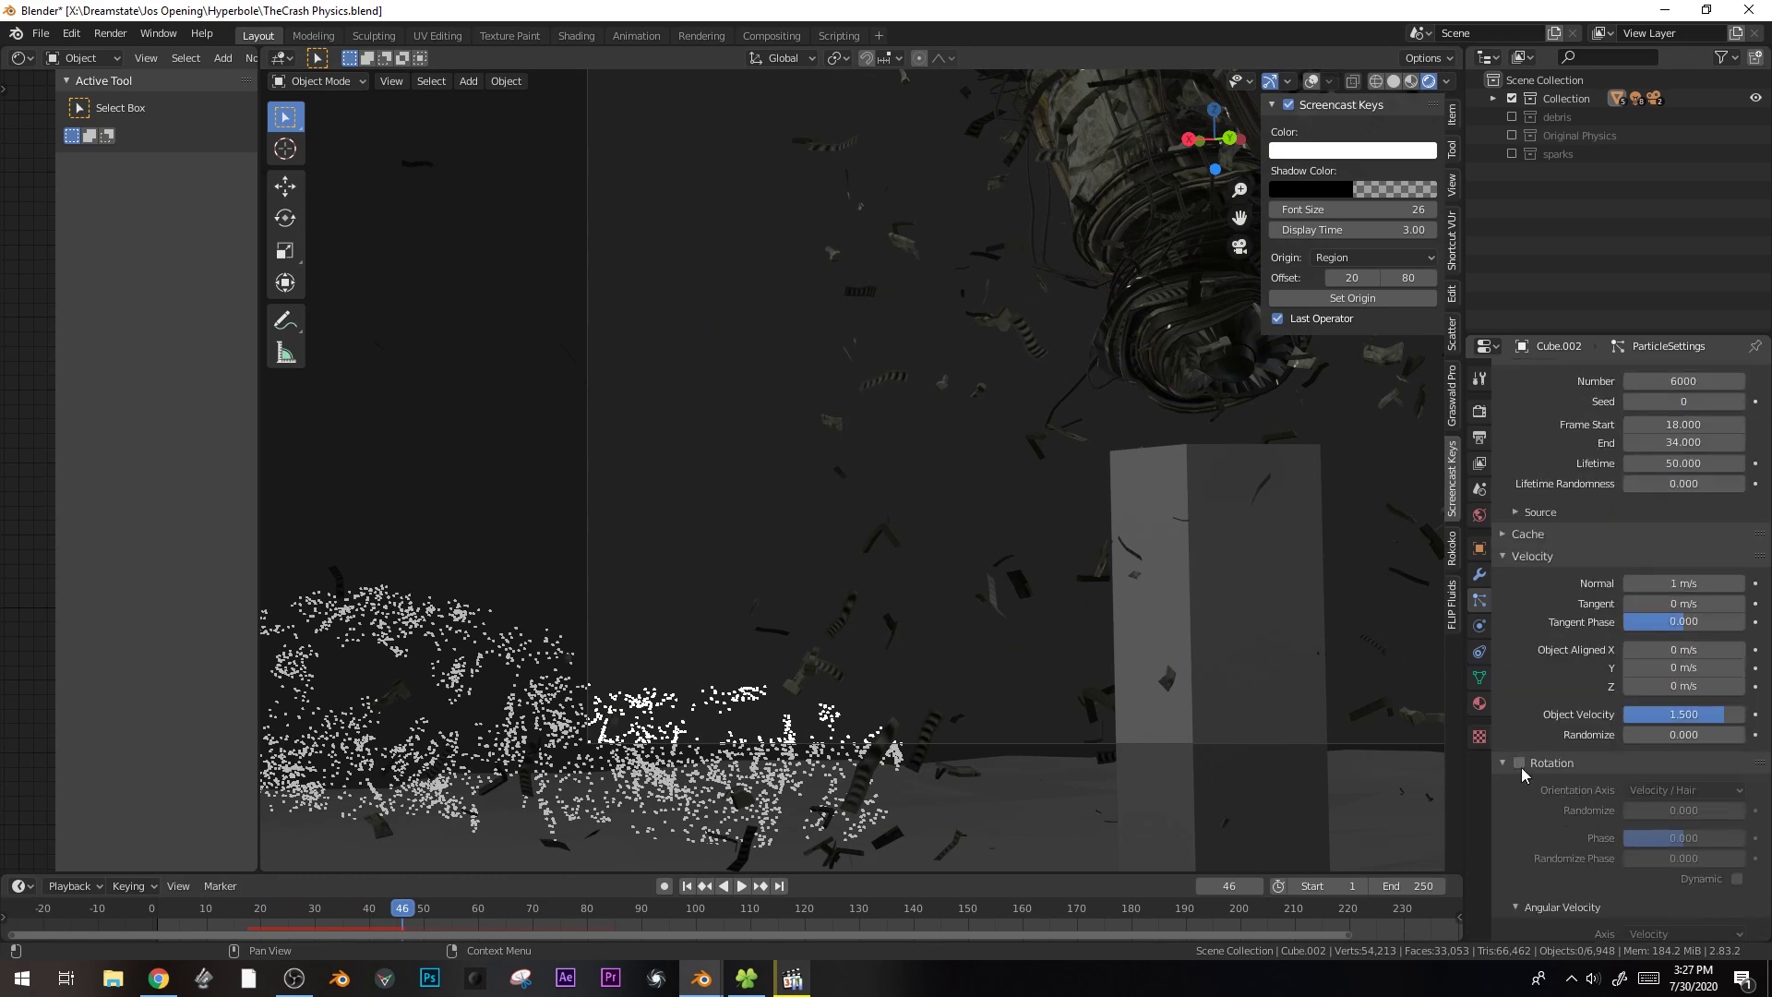
# - Try emitting the spark particles from Verts and replay the impact
pyautogui.scroll(4, 1612, 729)
pyautogui.click(1519, 645)
pyautogui.scroll(-5, 1588, 590)
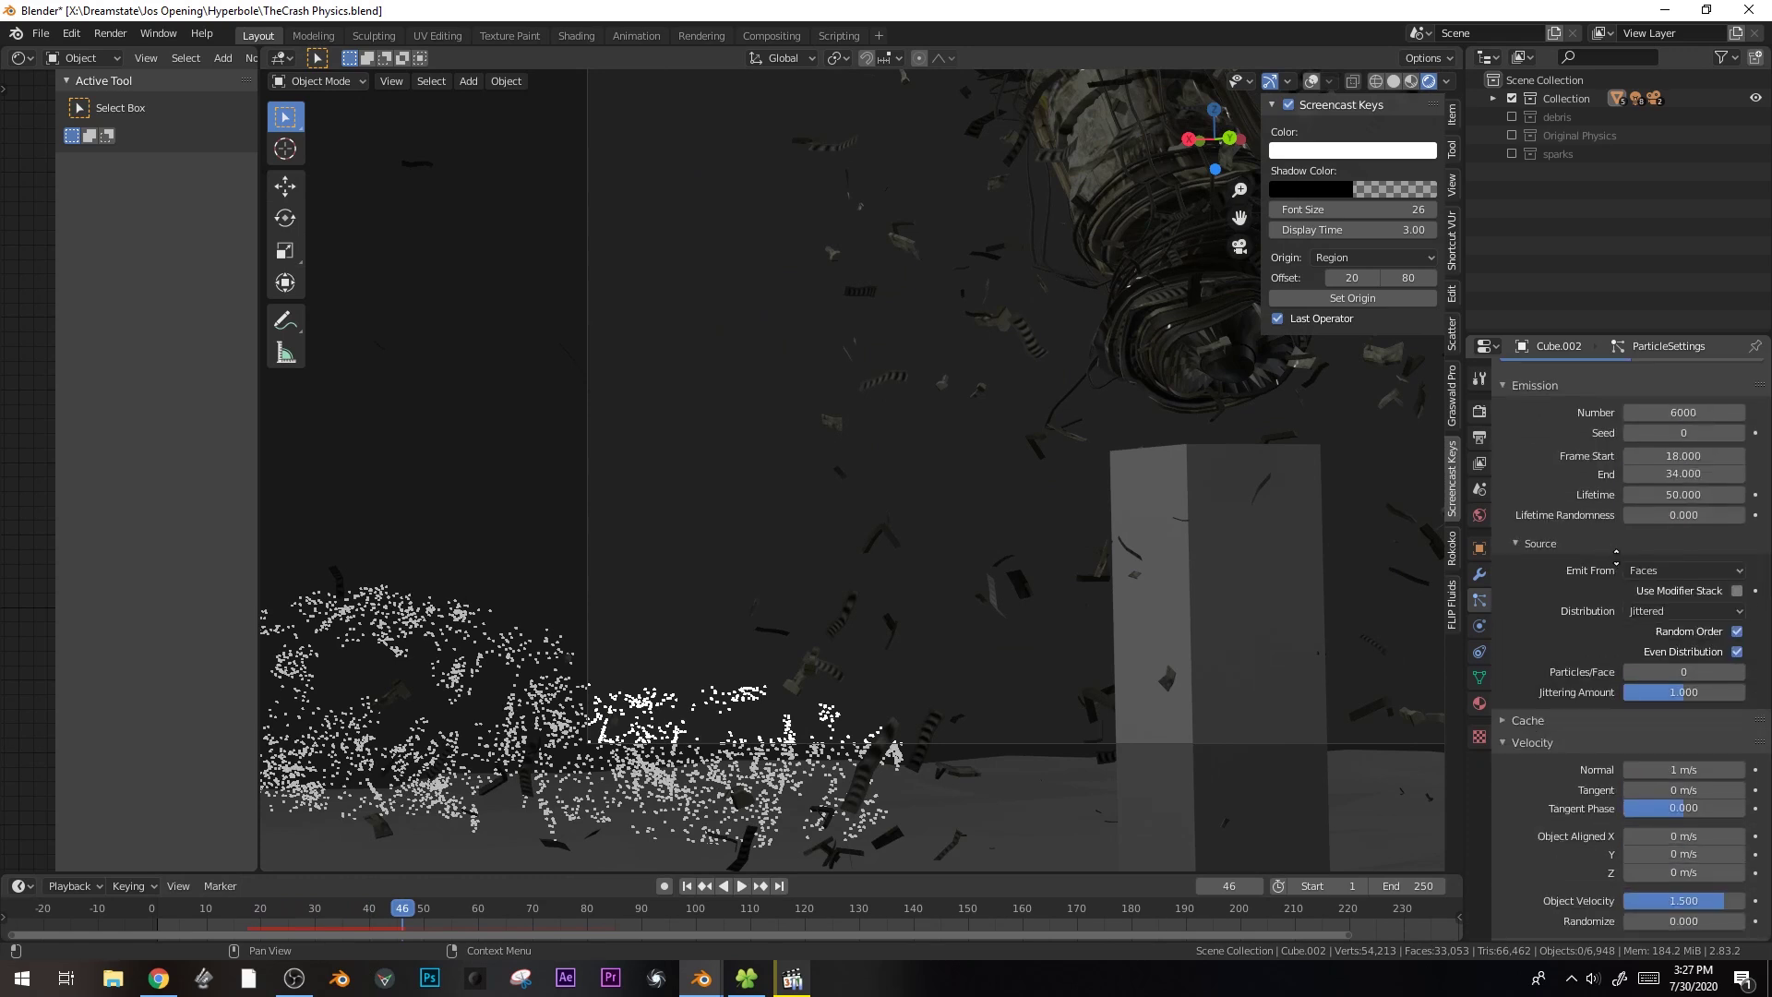
pyautogui.click(1679, 511)
pyautogui.click(1675, 539)
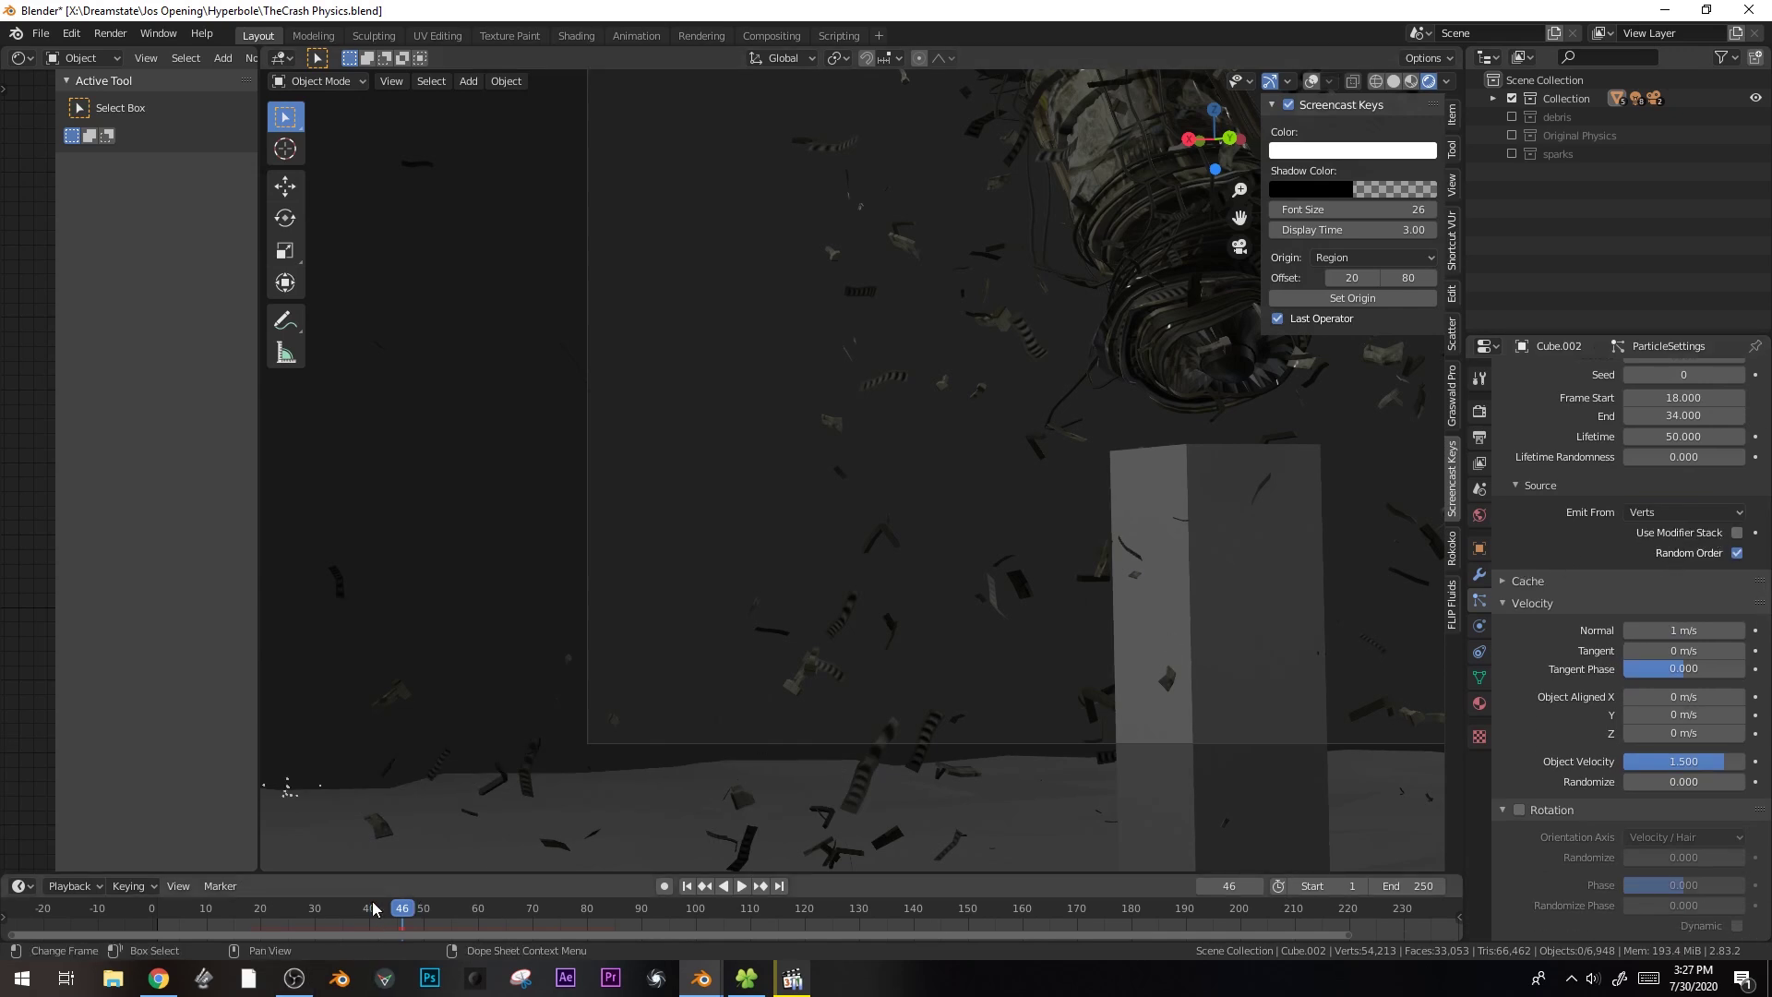
pyautogui.click(278, 908)
pyautogui.press('space')
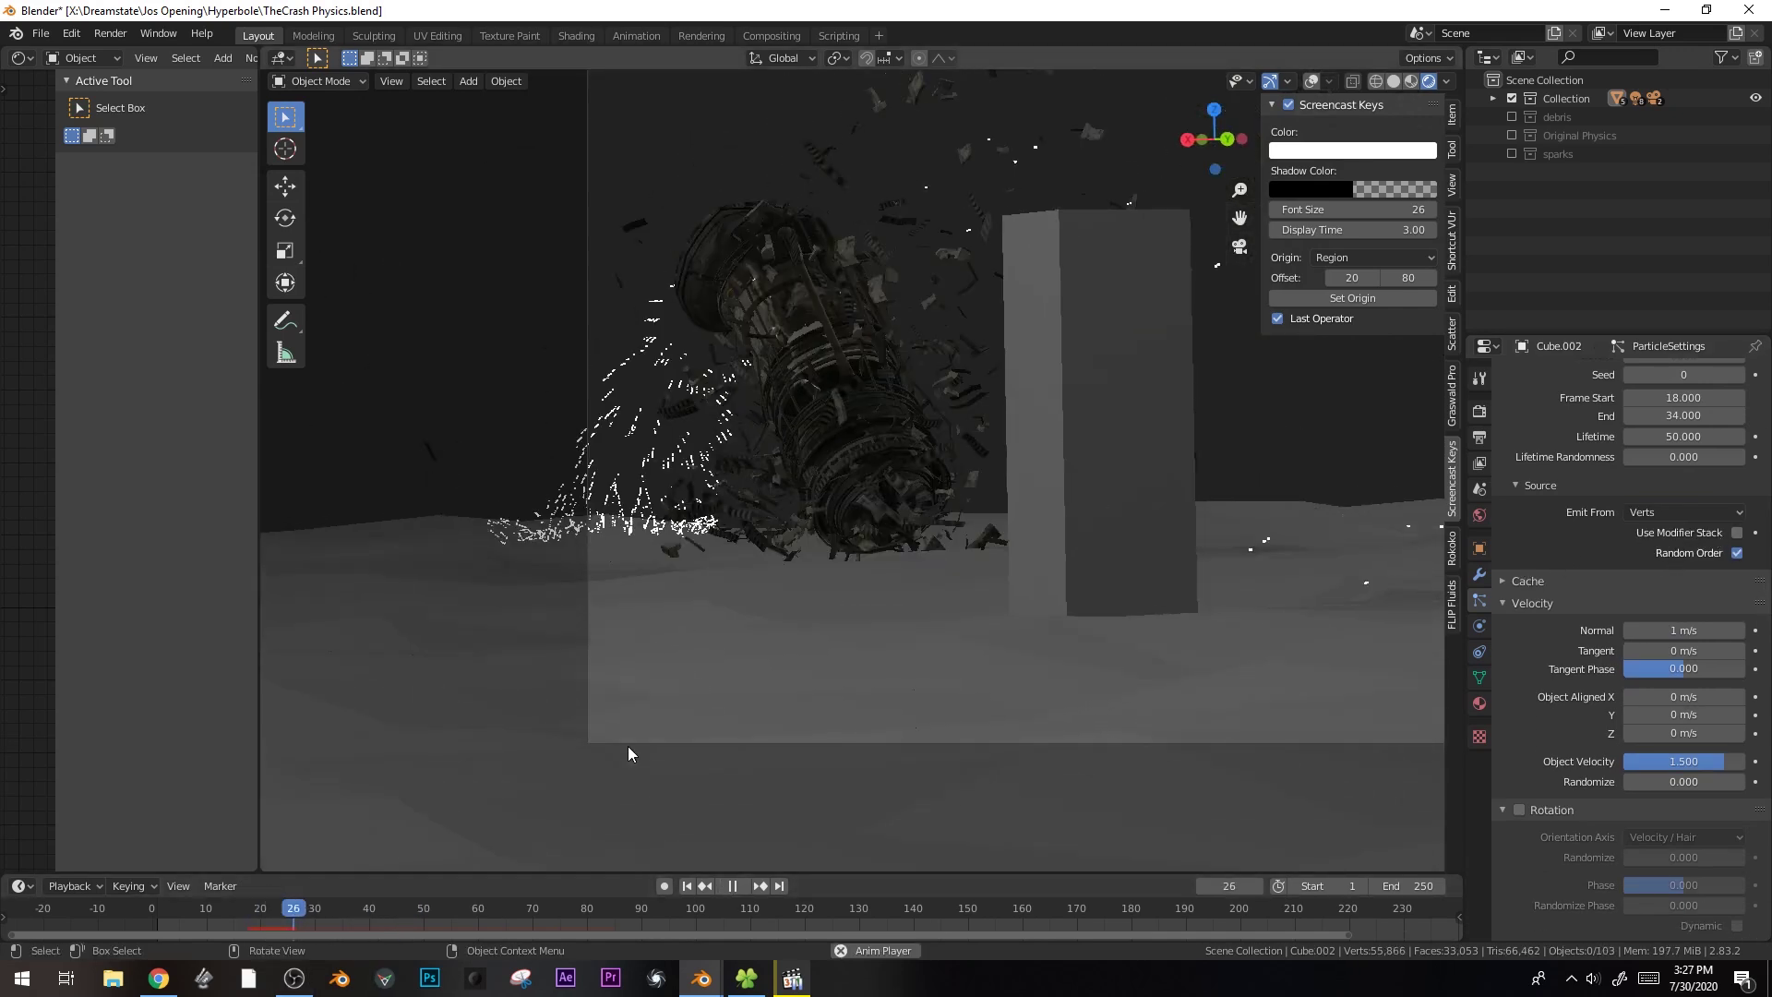
pyautogui.press('space')
# - Set the sparks to emit from Faces with a jittering amount of 2.000 and replay the impact
pyautogui.click(1683, 512)
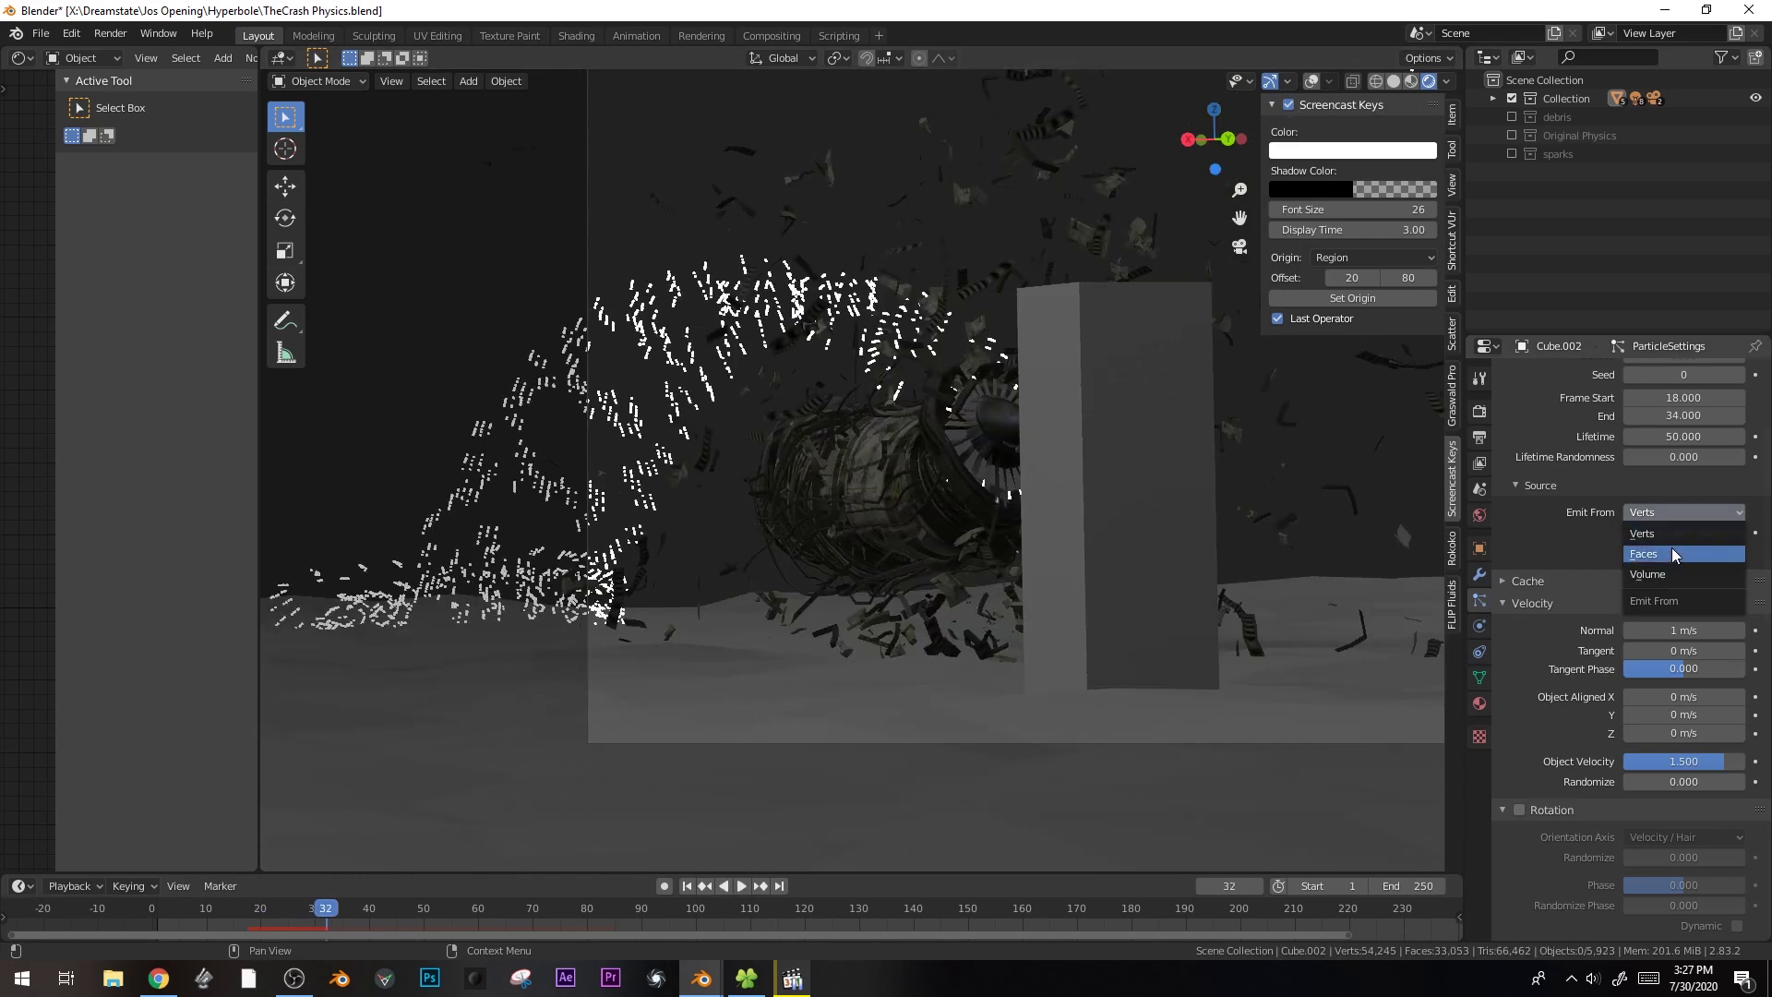
pyautogui.click(1652, 565)
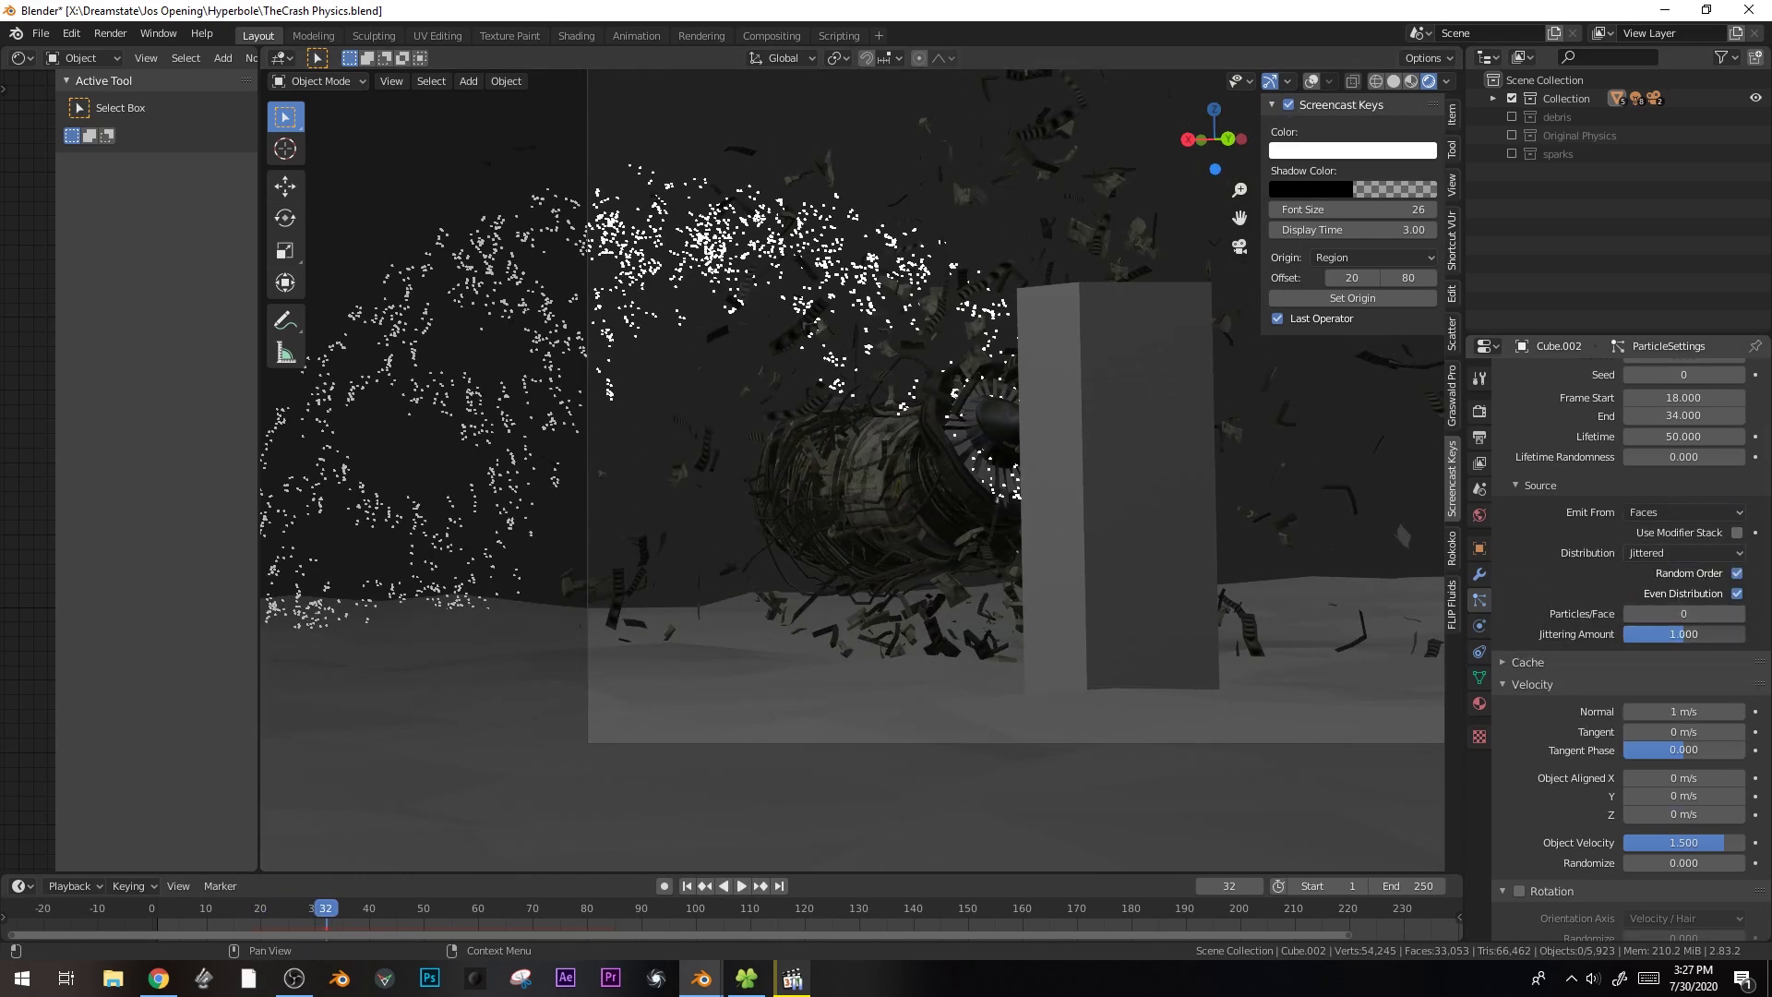
pyautogui.moveTo(1681, 634); pyautogui.dragTo(1724, 634)
pyautogui.click(240, 905)
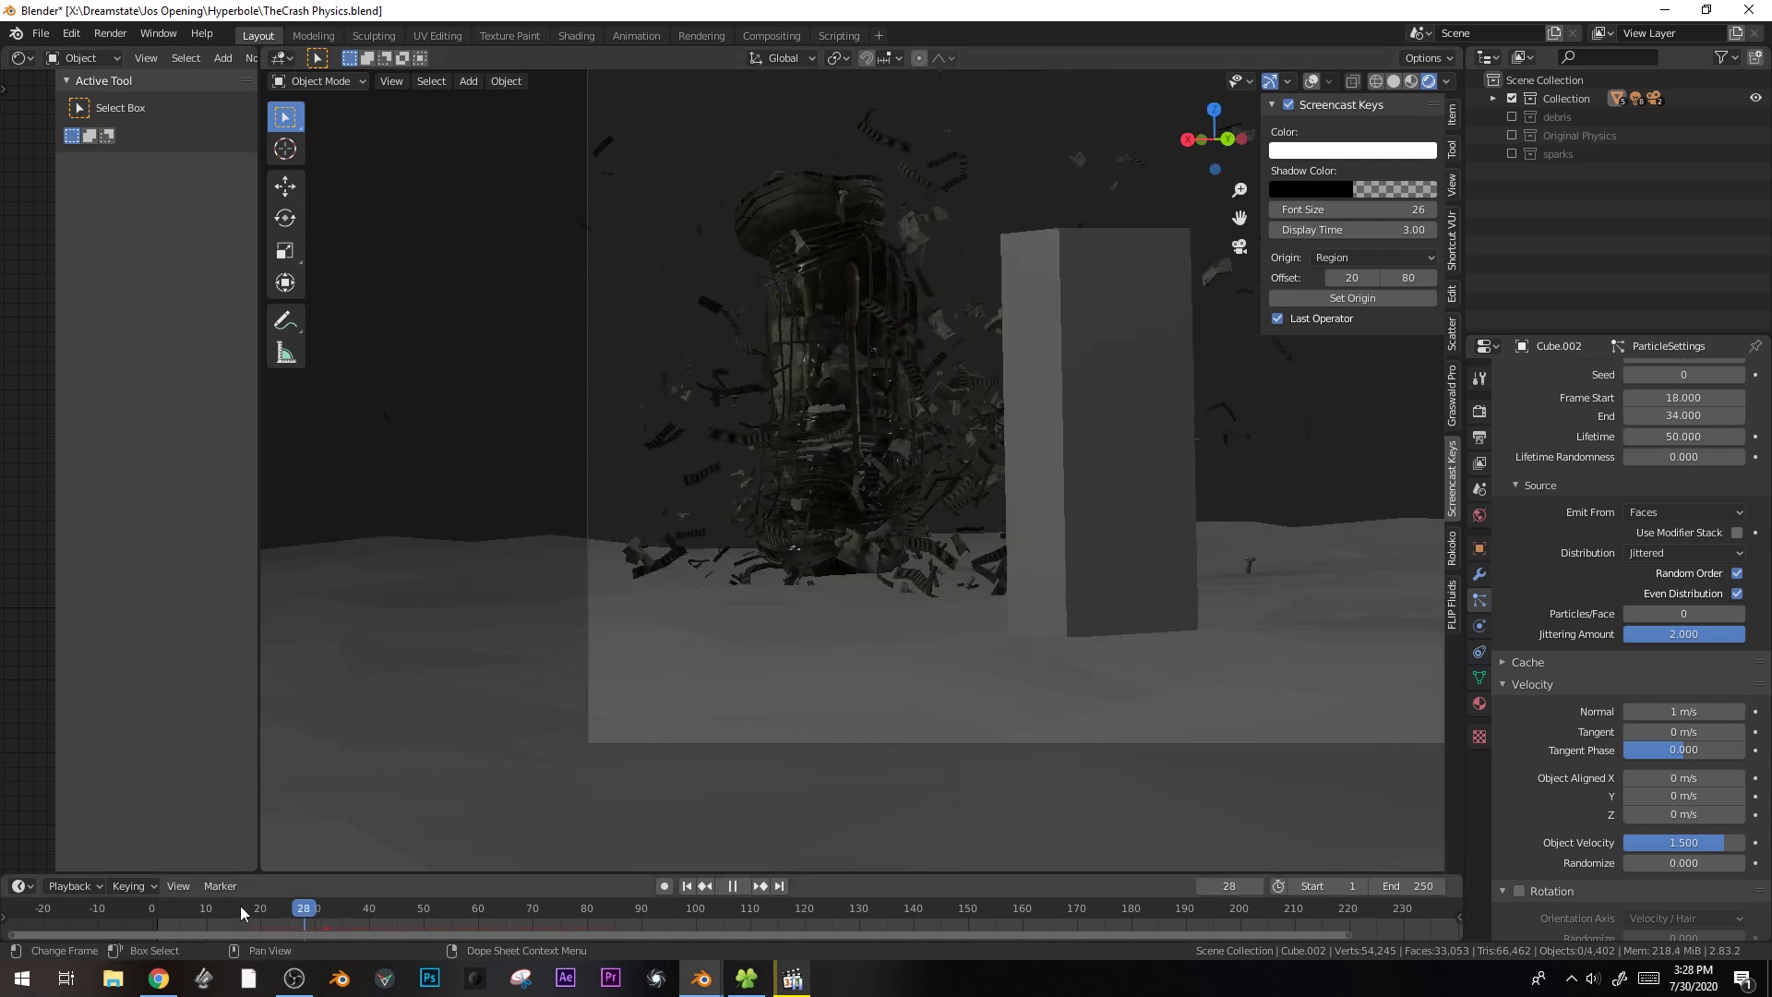
pyautogui.press('space')
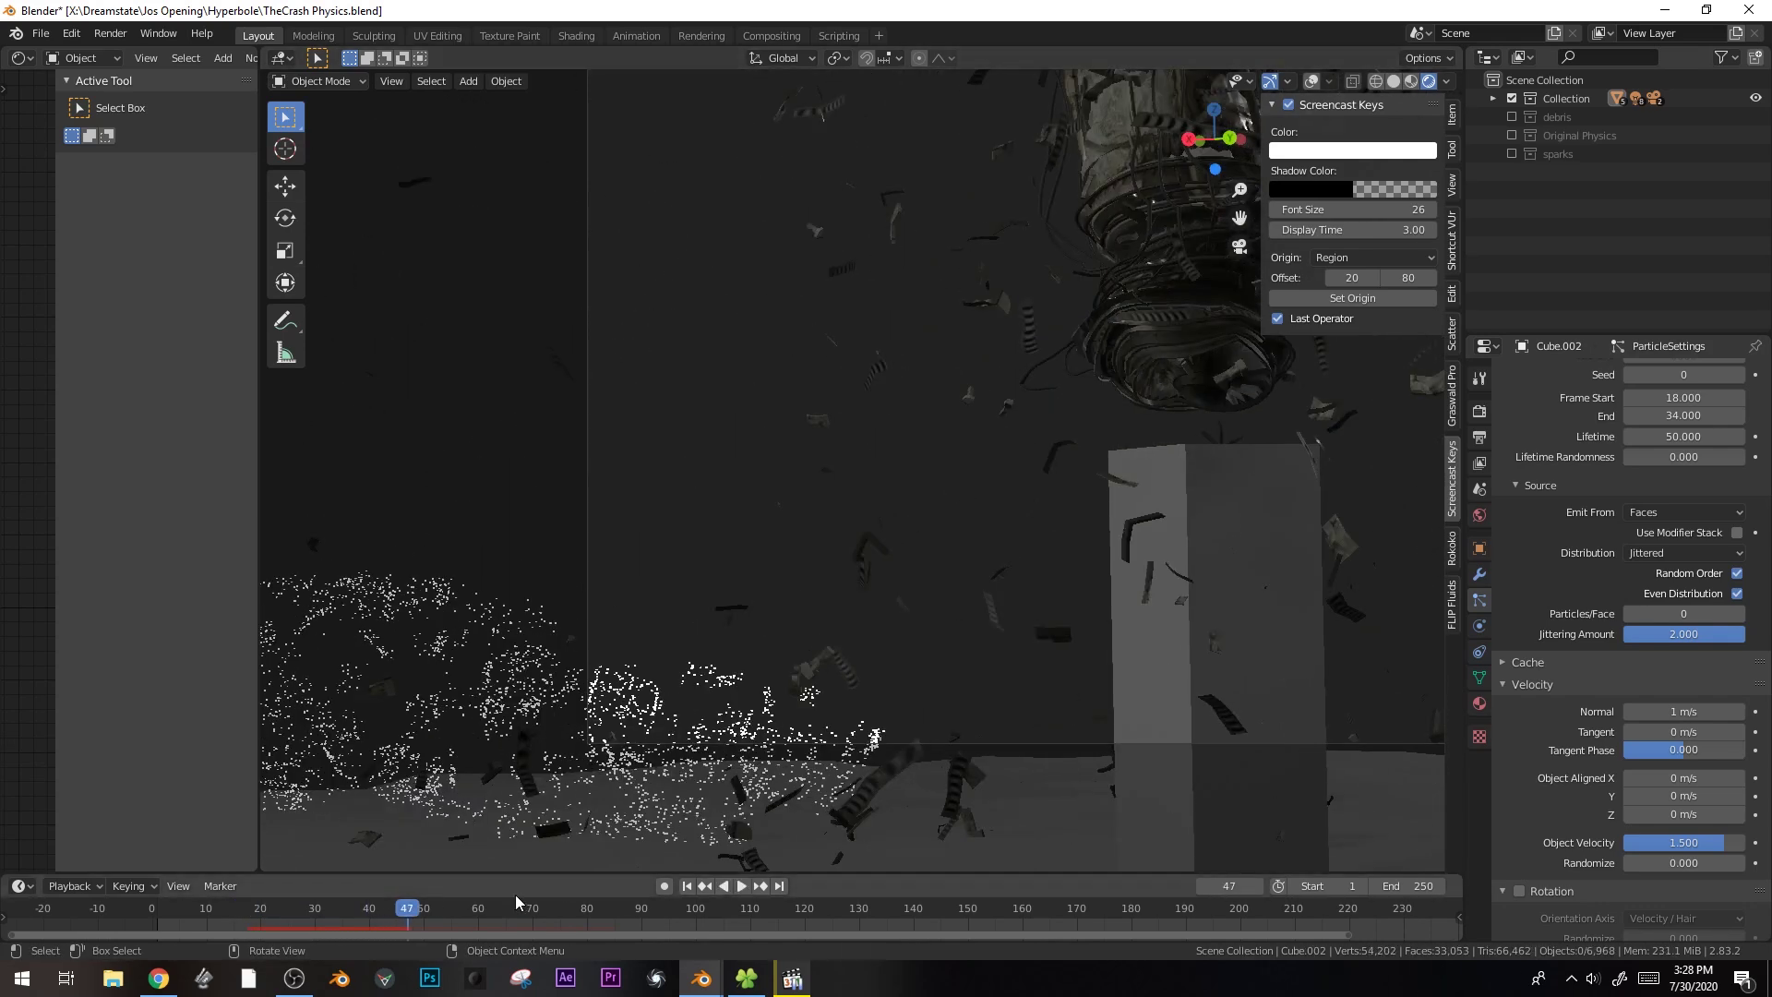
pyautogui.click(353, 910)
pyautogui.click(345, 909)
pyautogui.press('space')
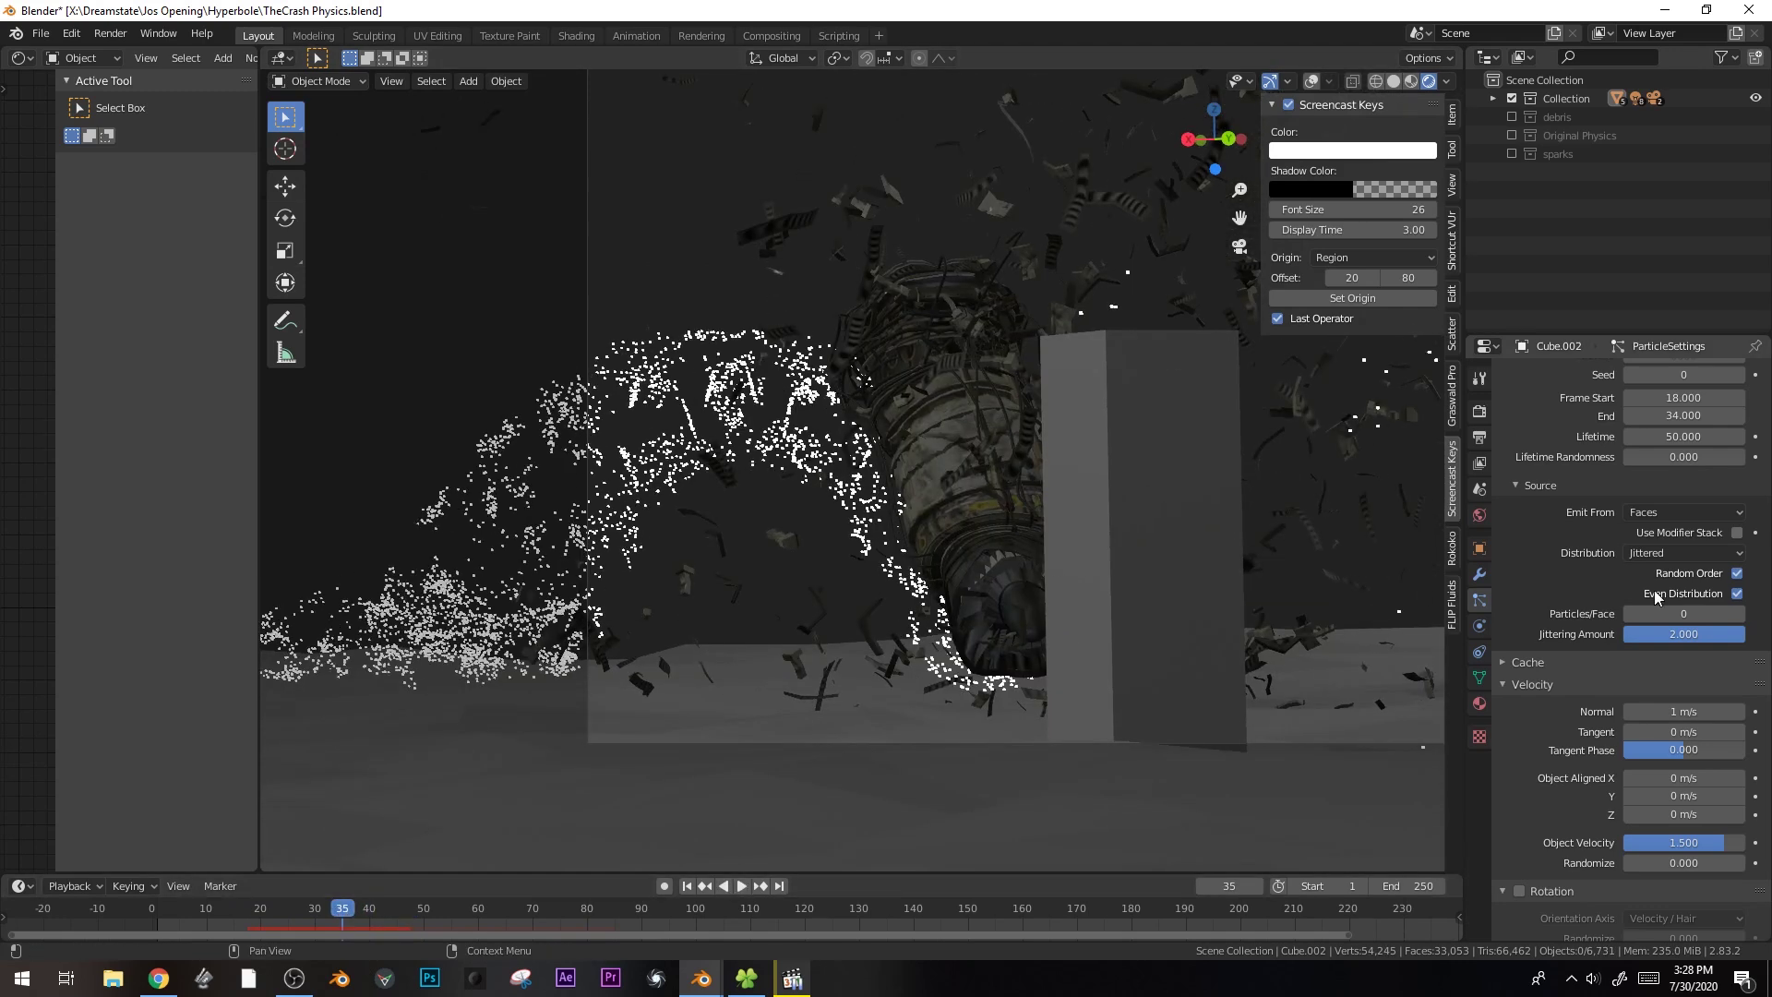
# - Set the sparks' Normal velocity to 1.08 m/s, Object Velocity to 1.410 and Randomize to 1.310, and replay the burst
pyautogui.scroll(-2, 1661, 731)
pyautogui.moveTo(1667, 754); pyautogui.dragTo(1698, 754)
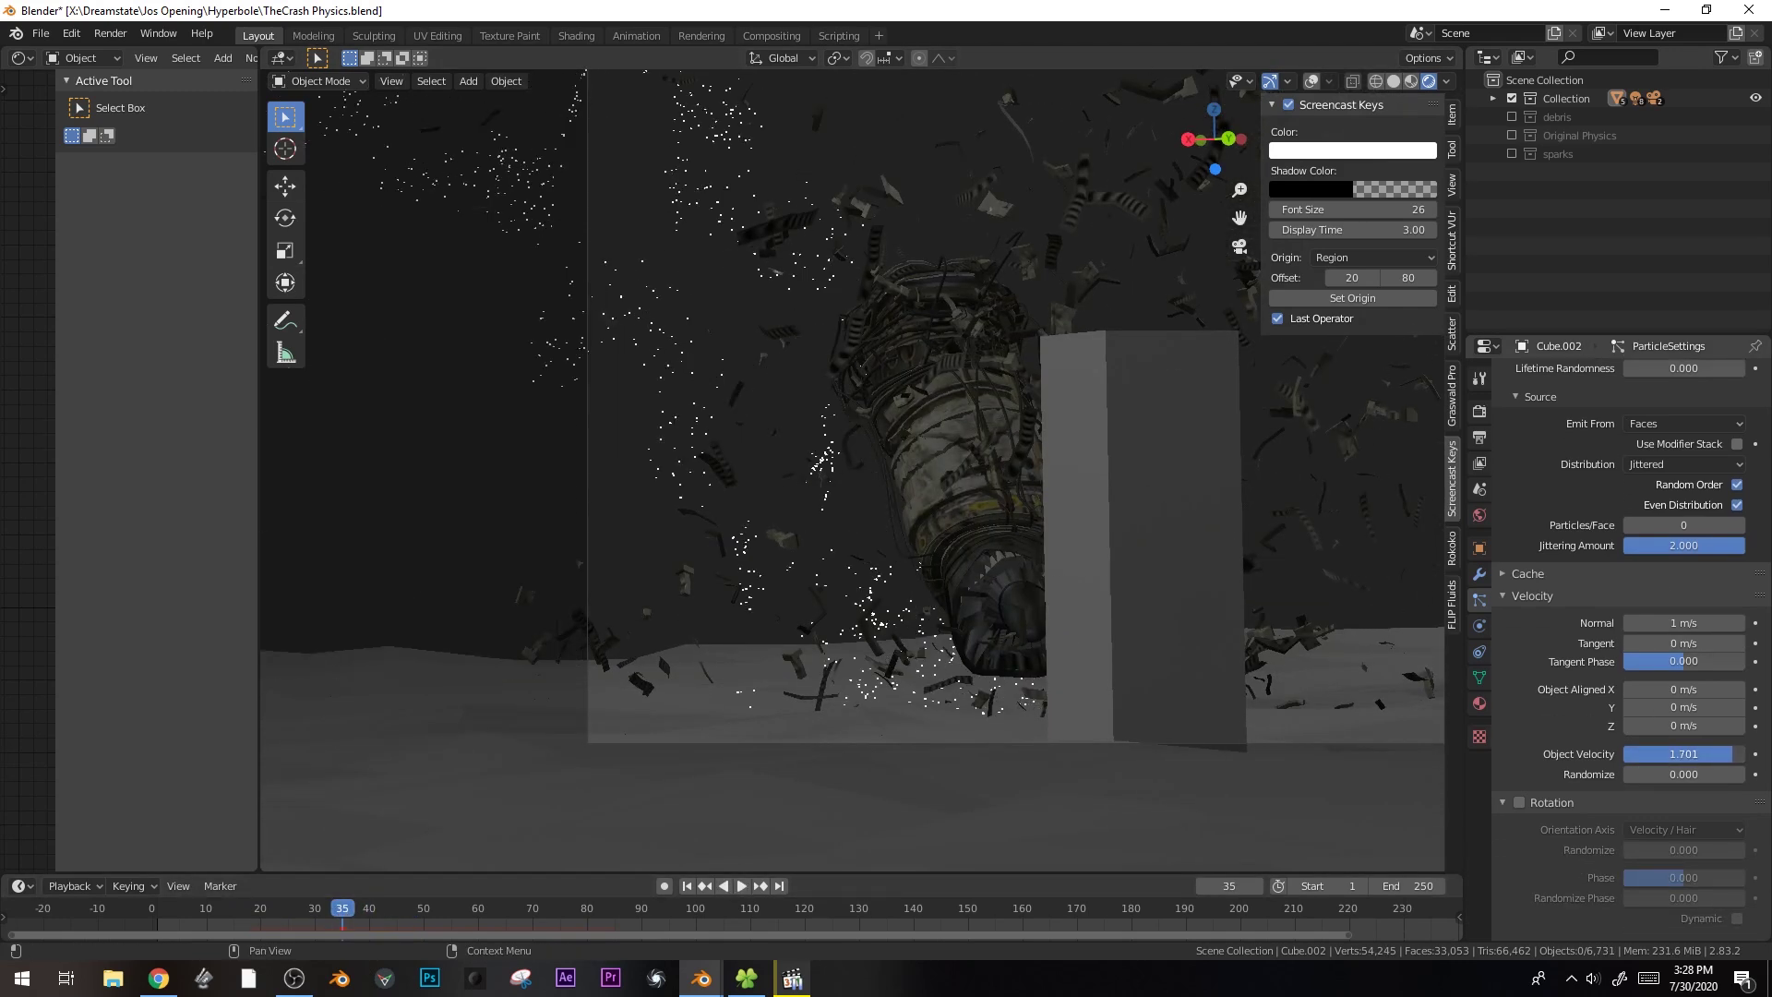
pyautogui.moveTo(1709, 620); pyautogui.dragTo(1684, 622)
pyautogui.scroll(-8, 1566, 643)
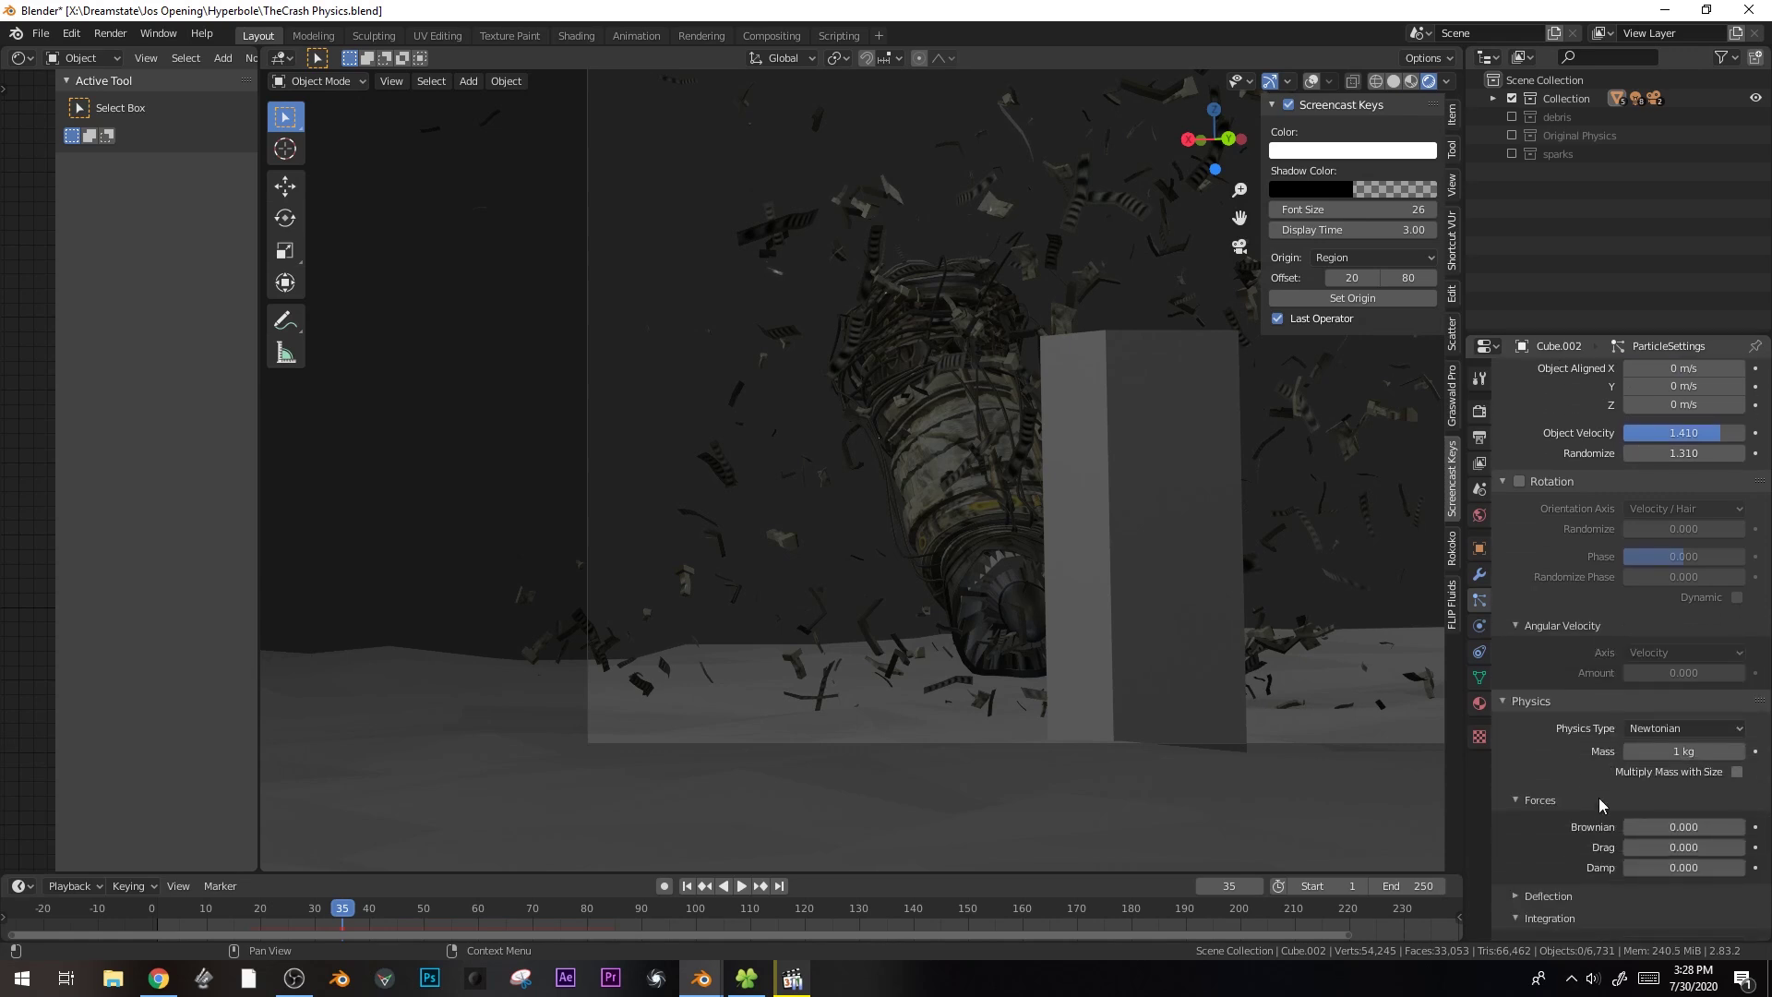
pyautogui.moveTo(517, 905); pyautogui.dragTo(224, 910)
pyautogui.press('space')
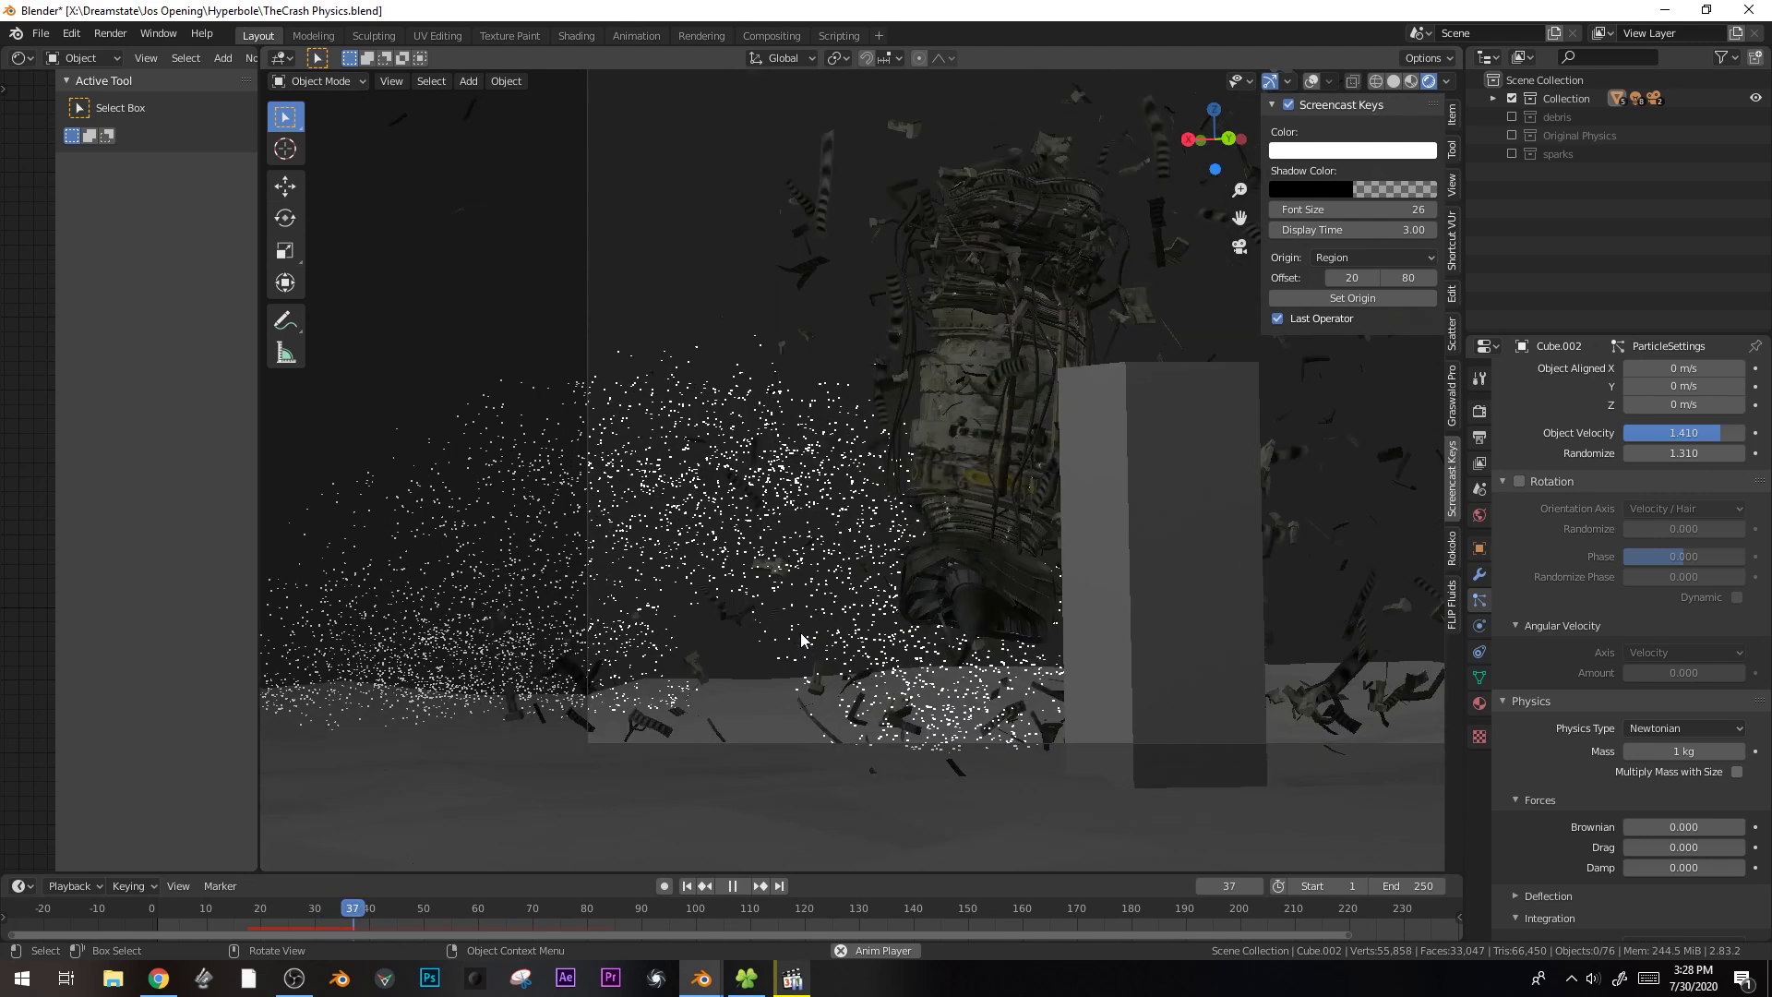
pyautogui.press('Escape')
# - Shorten the sparks' lifetime to 20 with a lifetime randomness of 0.224 and replay the crash
pyautogui.scroll(3, 1664, 557)
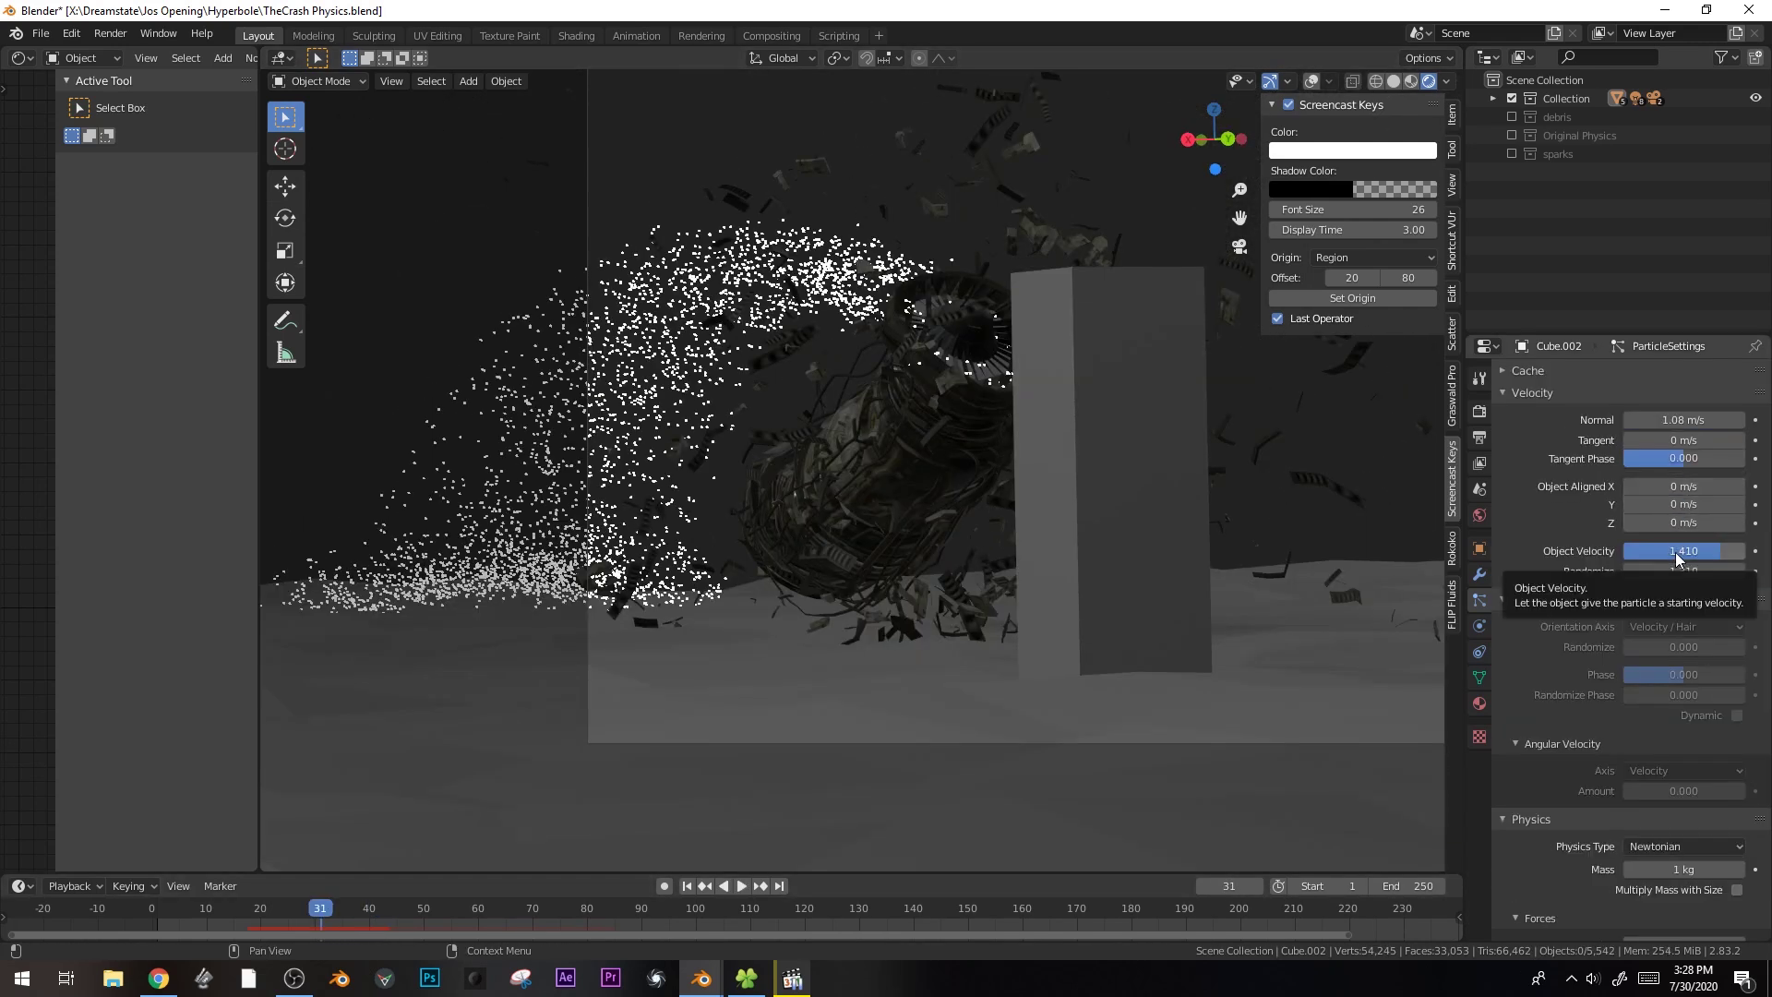
pyautogui.scroll(7, 1589, 519)
pyautogui.scroll(2, 1604, 544)
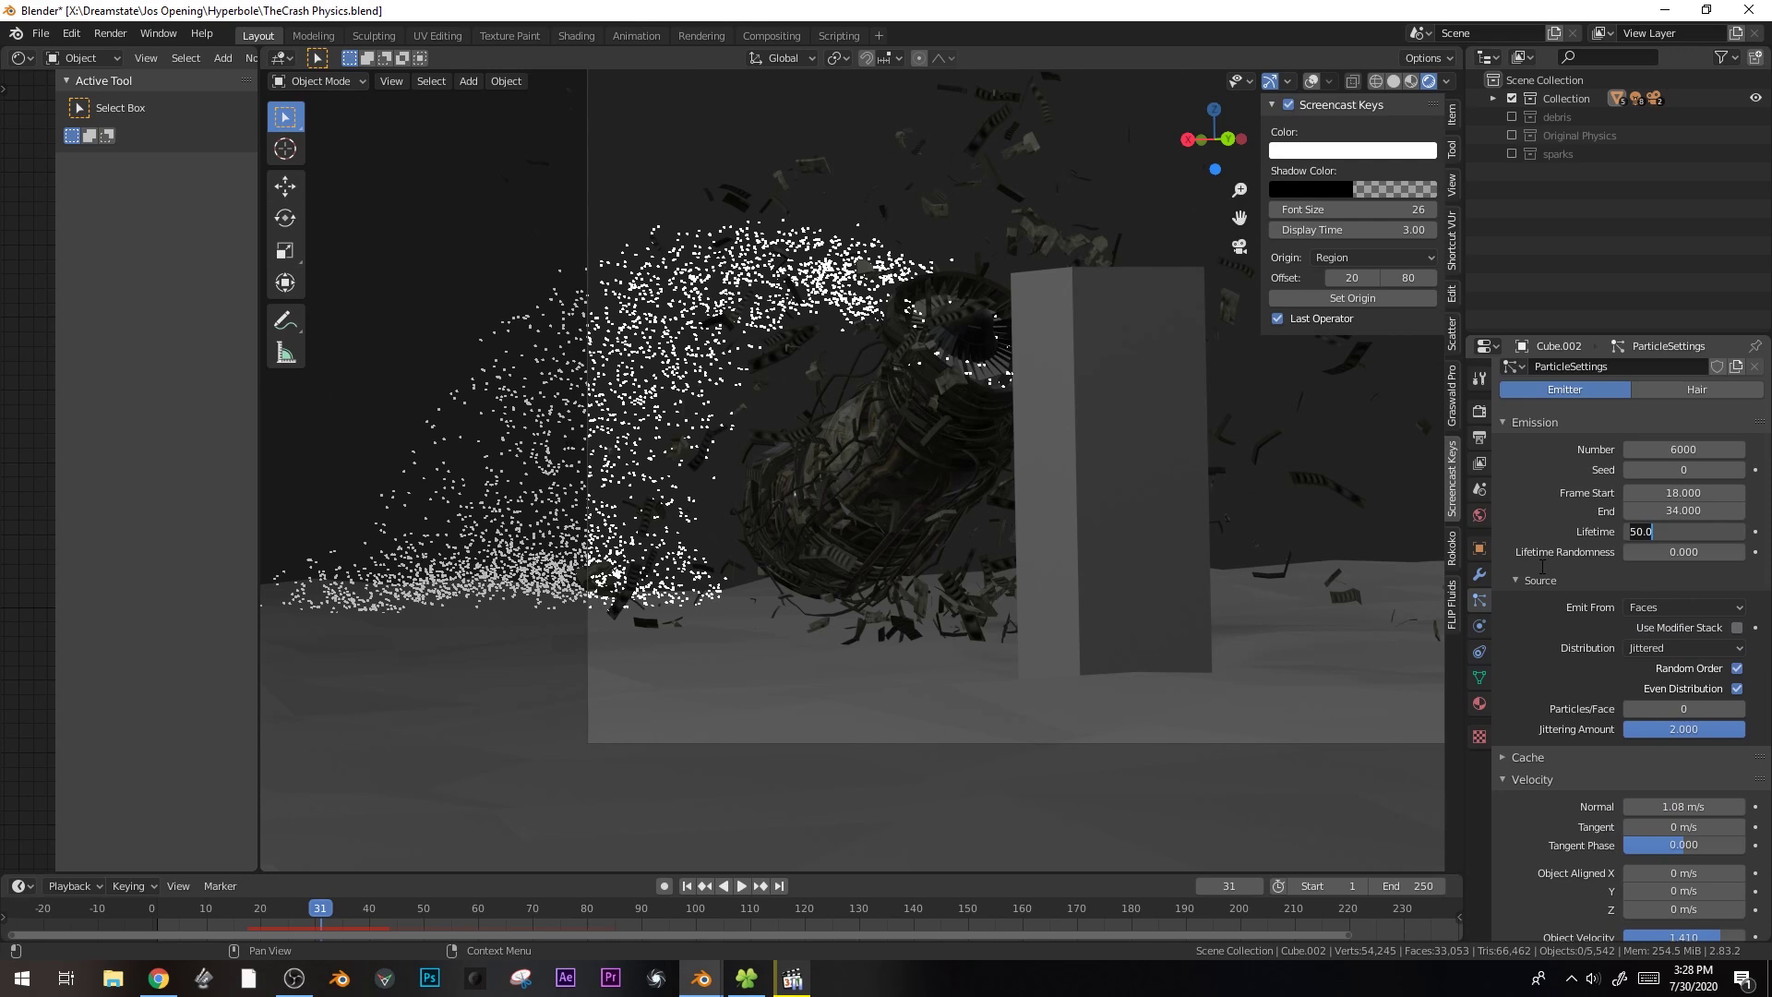
pyautogui.press('Return')
pyautogui.moveTo(1664, 551); pyautogui.dragTo(1691, 551)
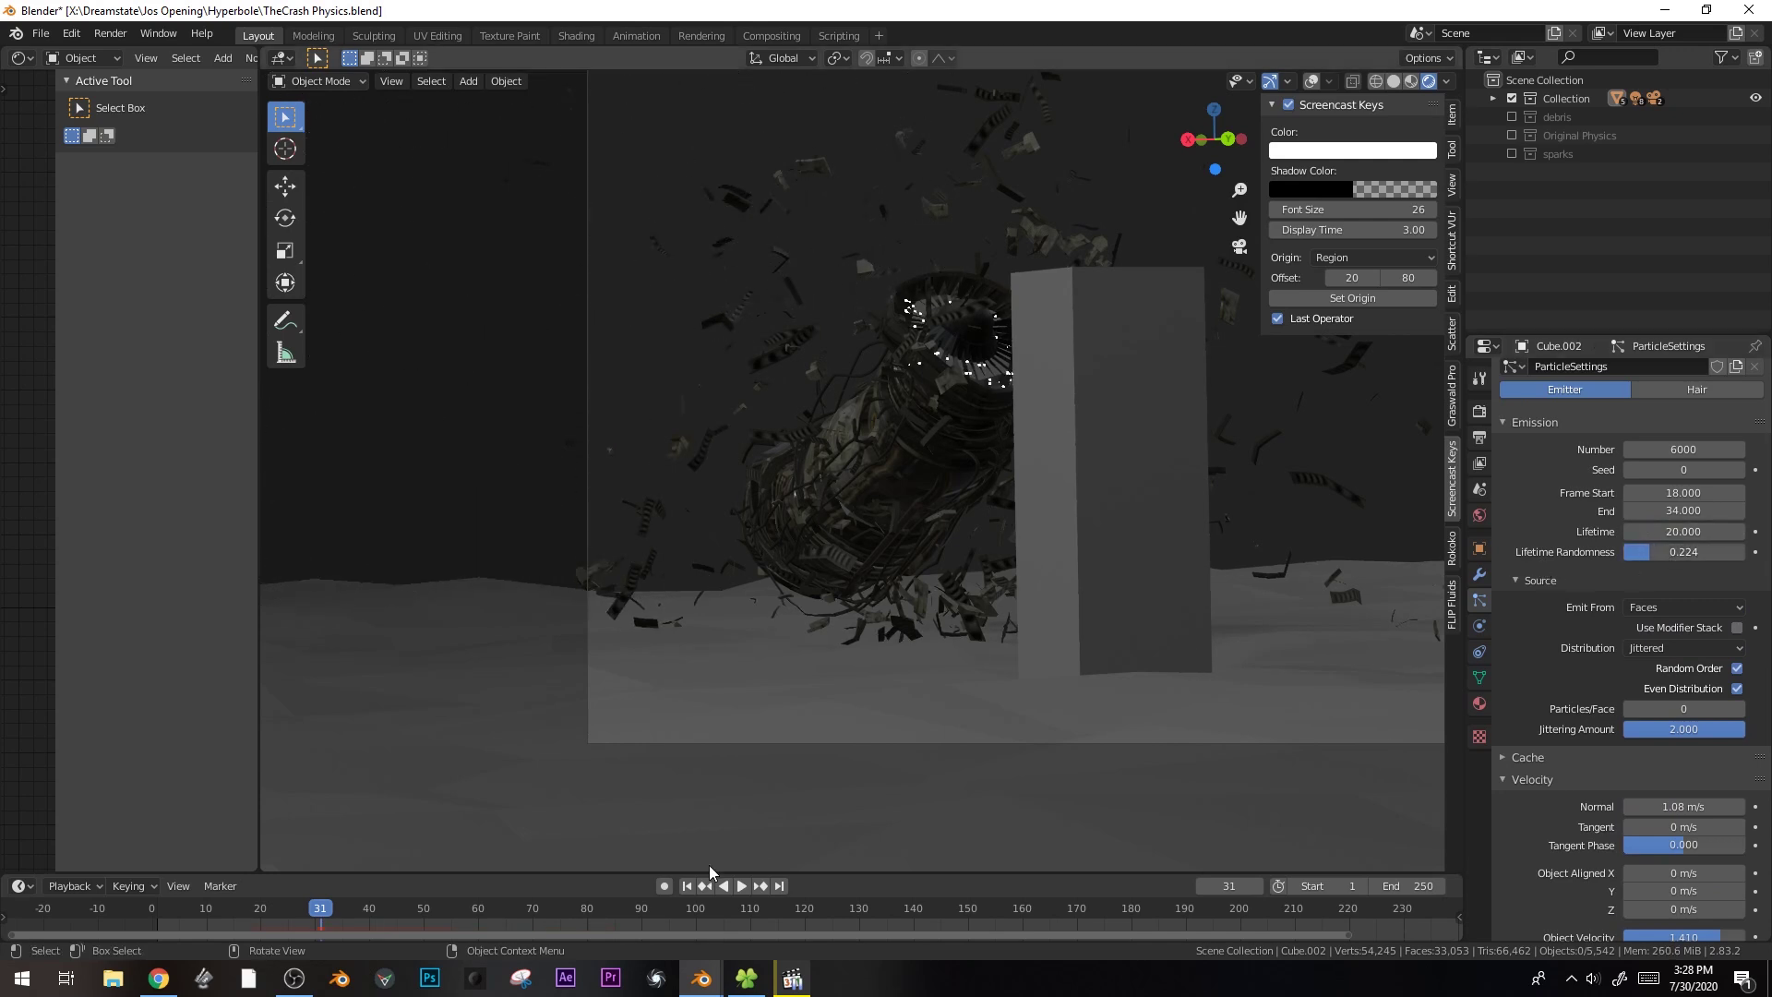
pyautogui.moveTo(267, 908); pyautogui.dragTo(200, 909)
pyautogui.press('space')
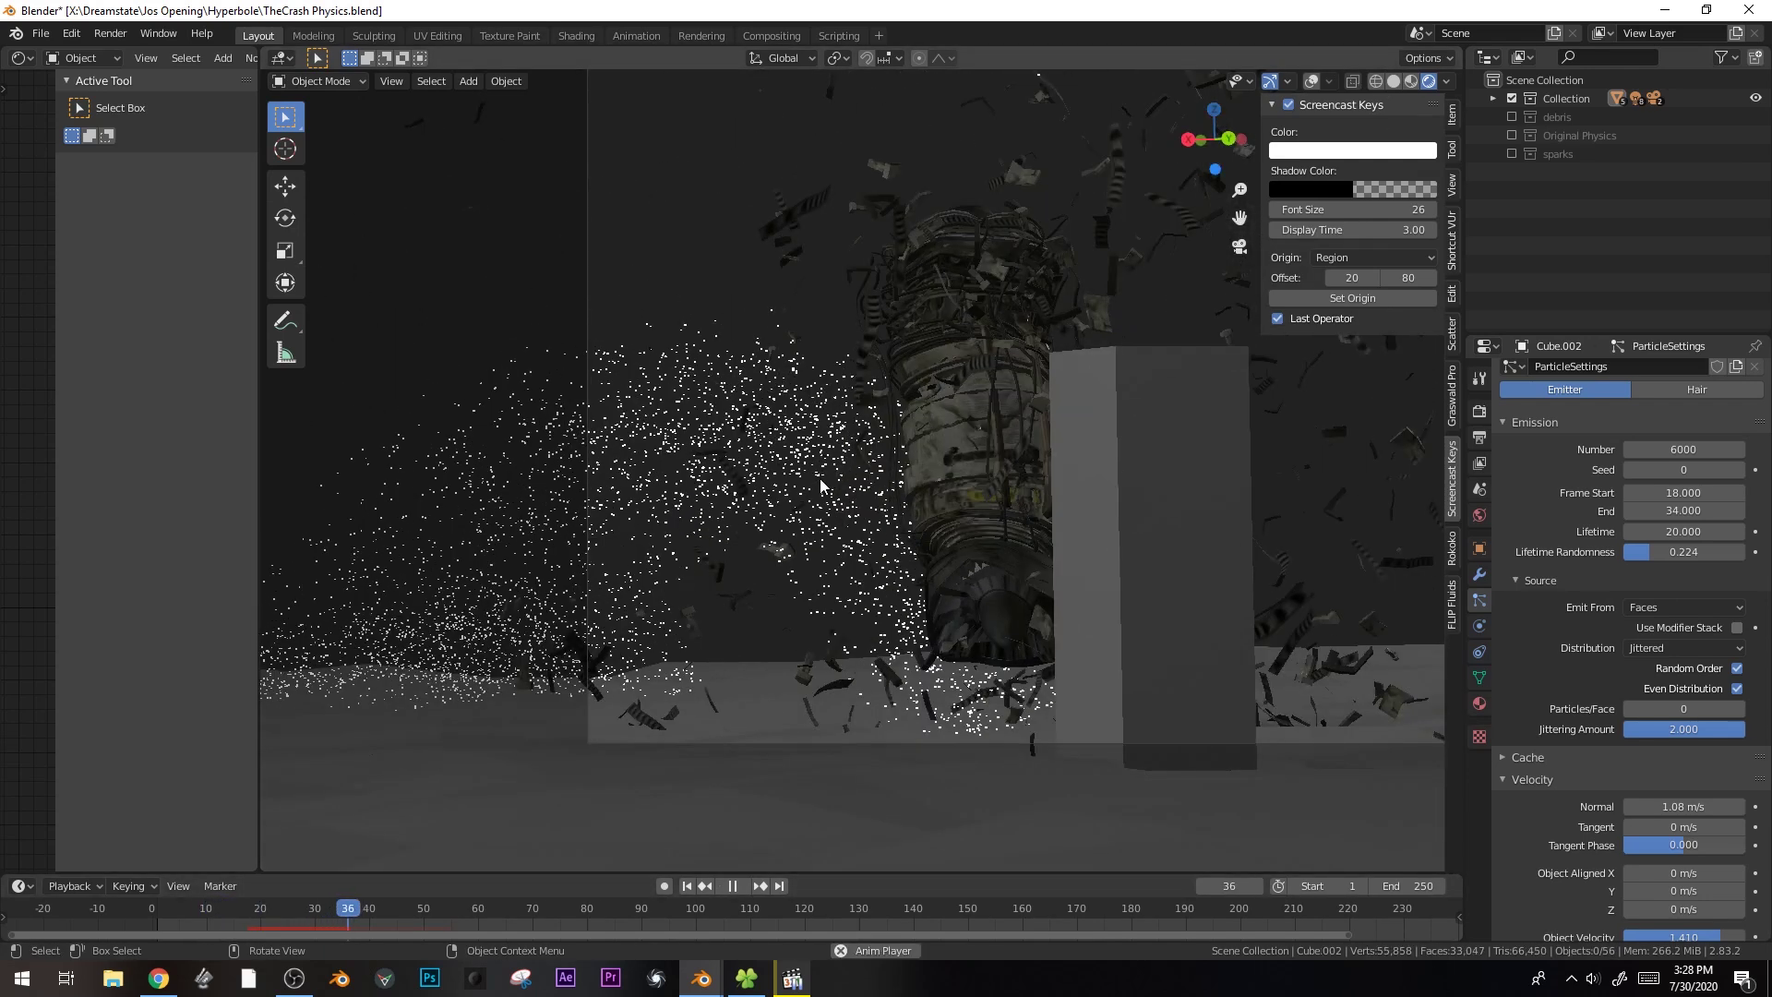
pyautogui.press('space')
# - Extend the spark emission's end frame to 56, replay the crash and save the file
pyautogui.moveTo(1726, 510); pyautogui.dragTo(1745, 510)
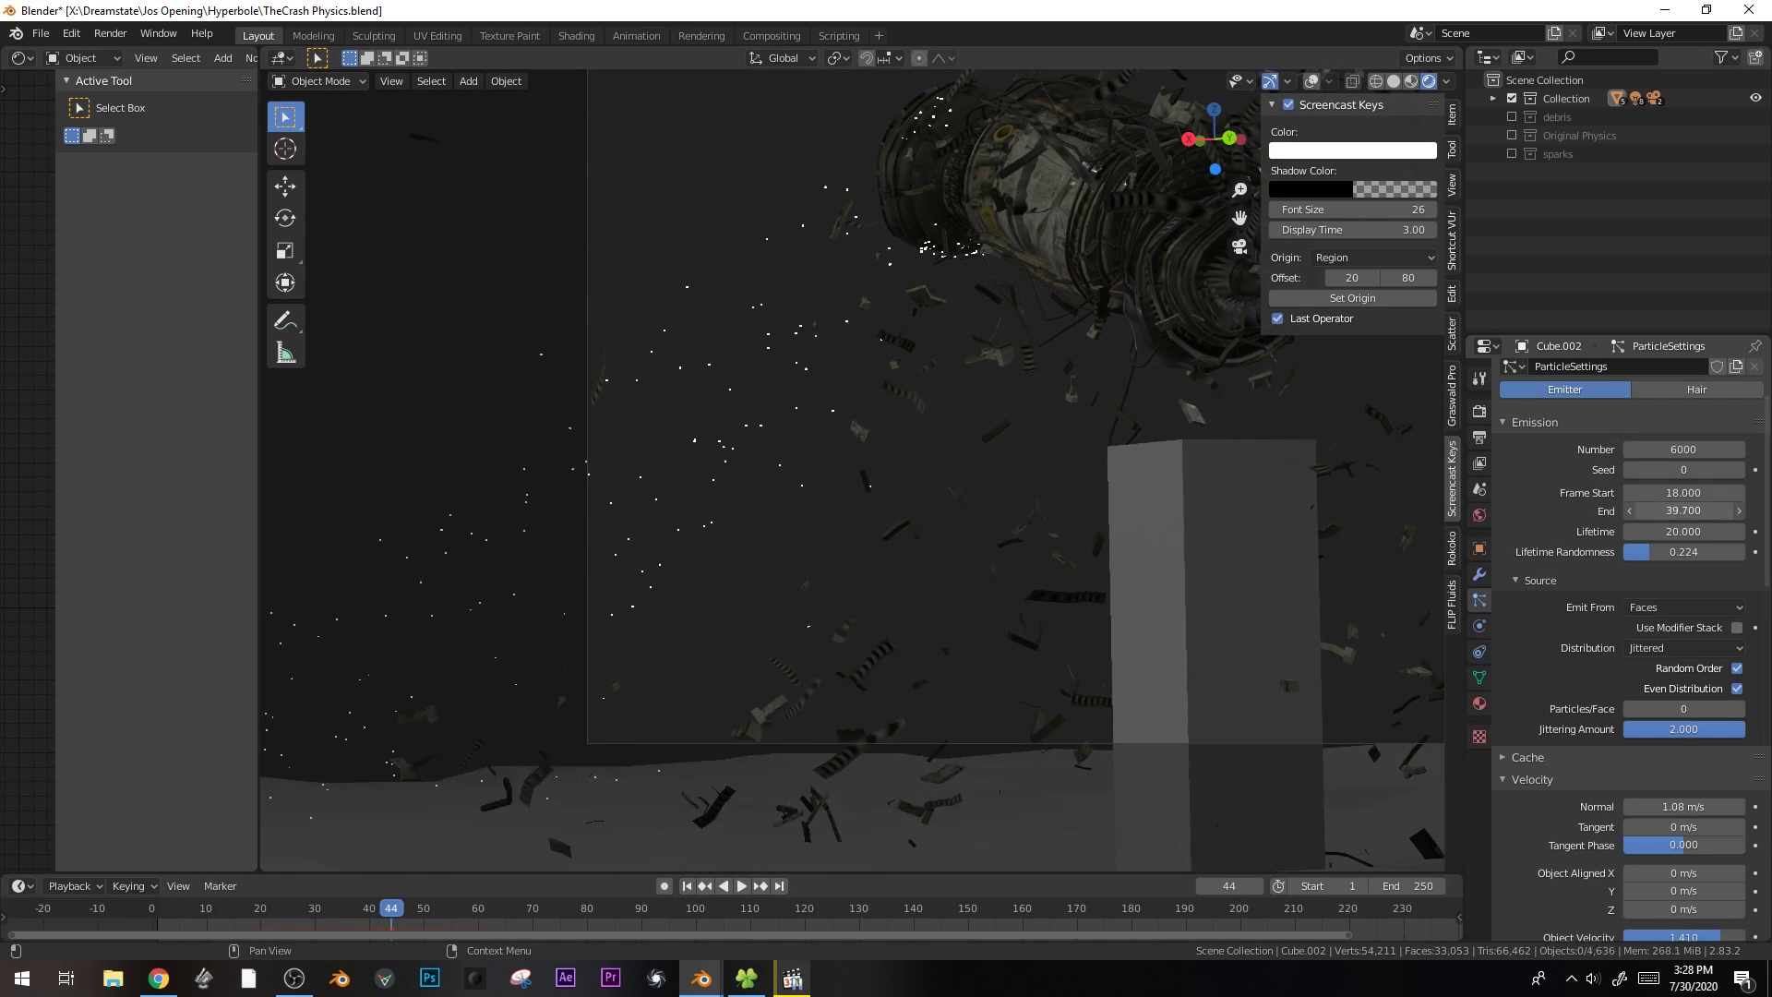
pyautogui.moveTo(206, 910); pyautogui.dragTo(148, 913)
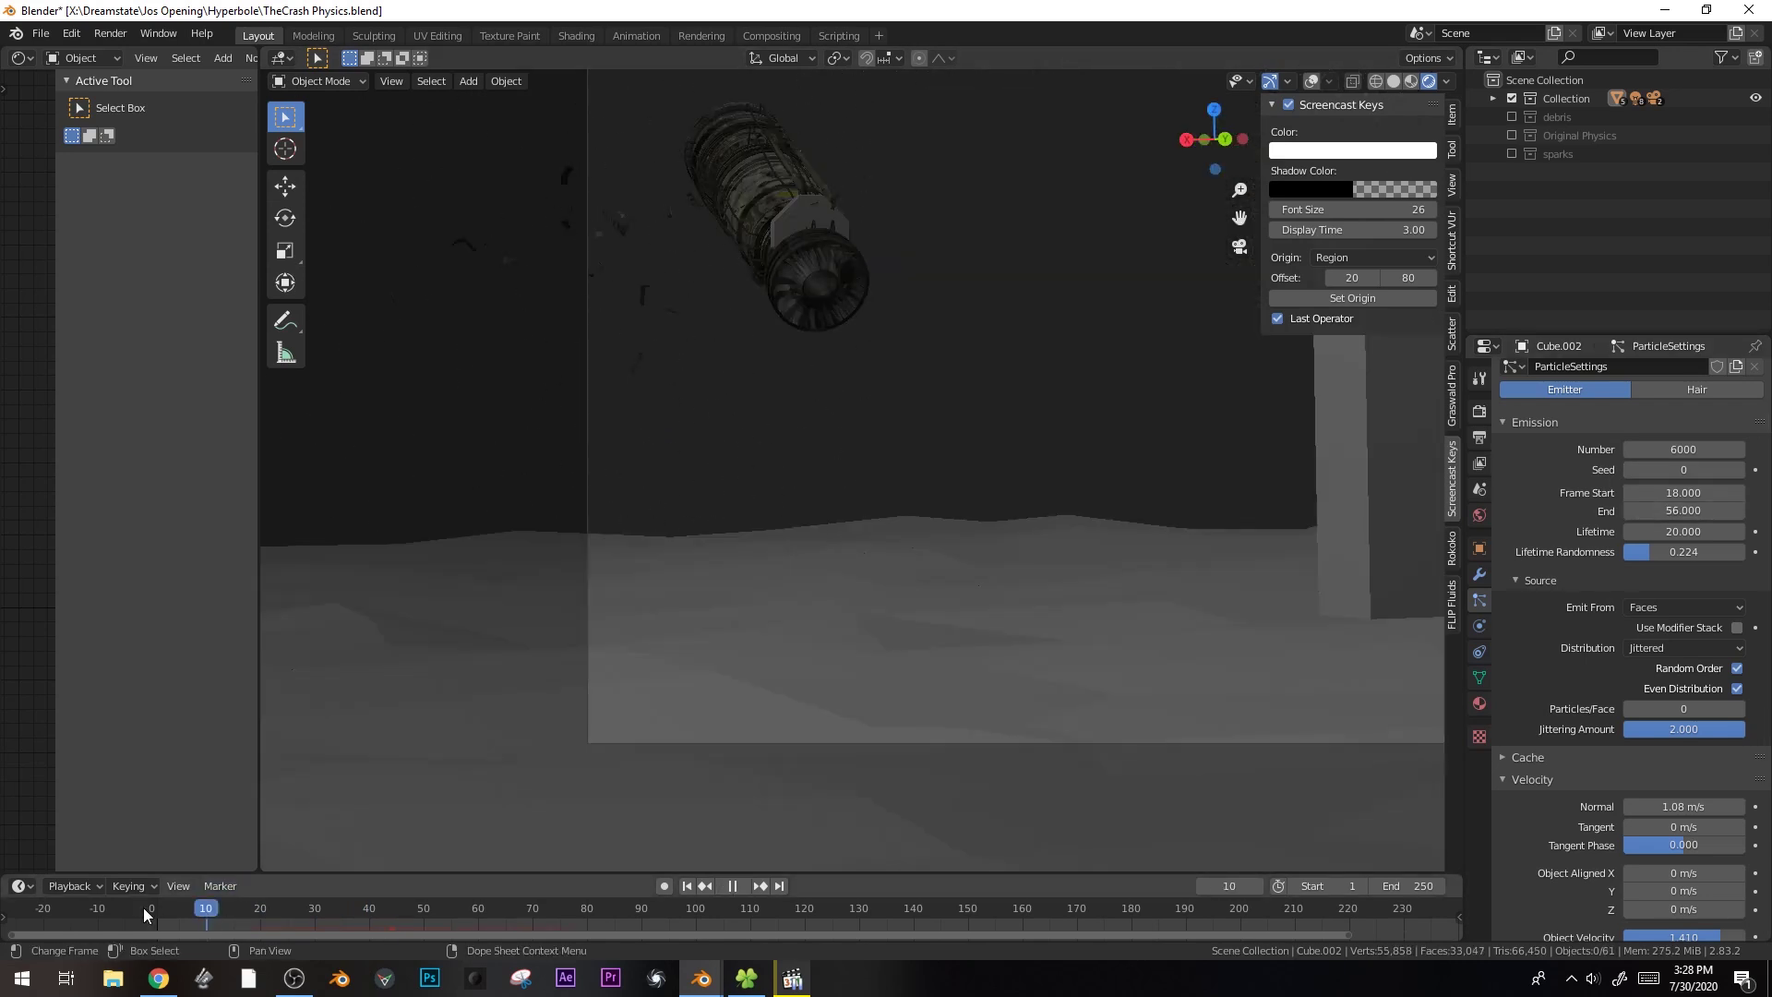
pyautogui.press('space')
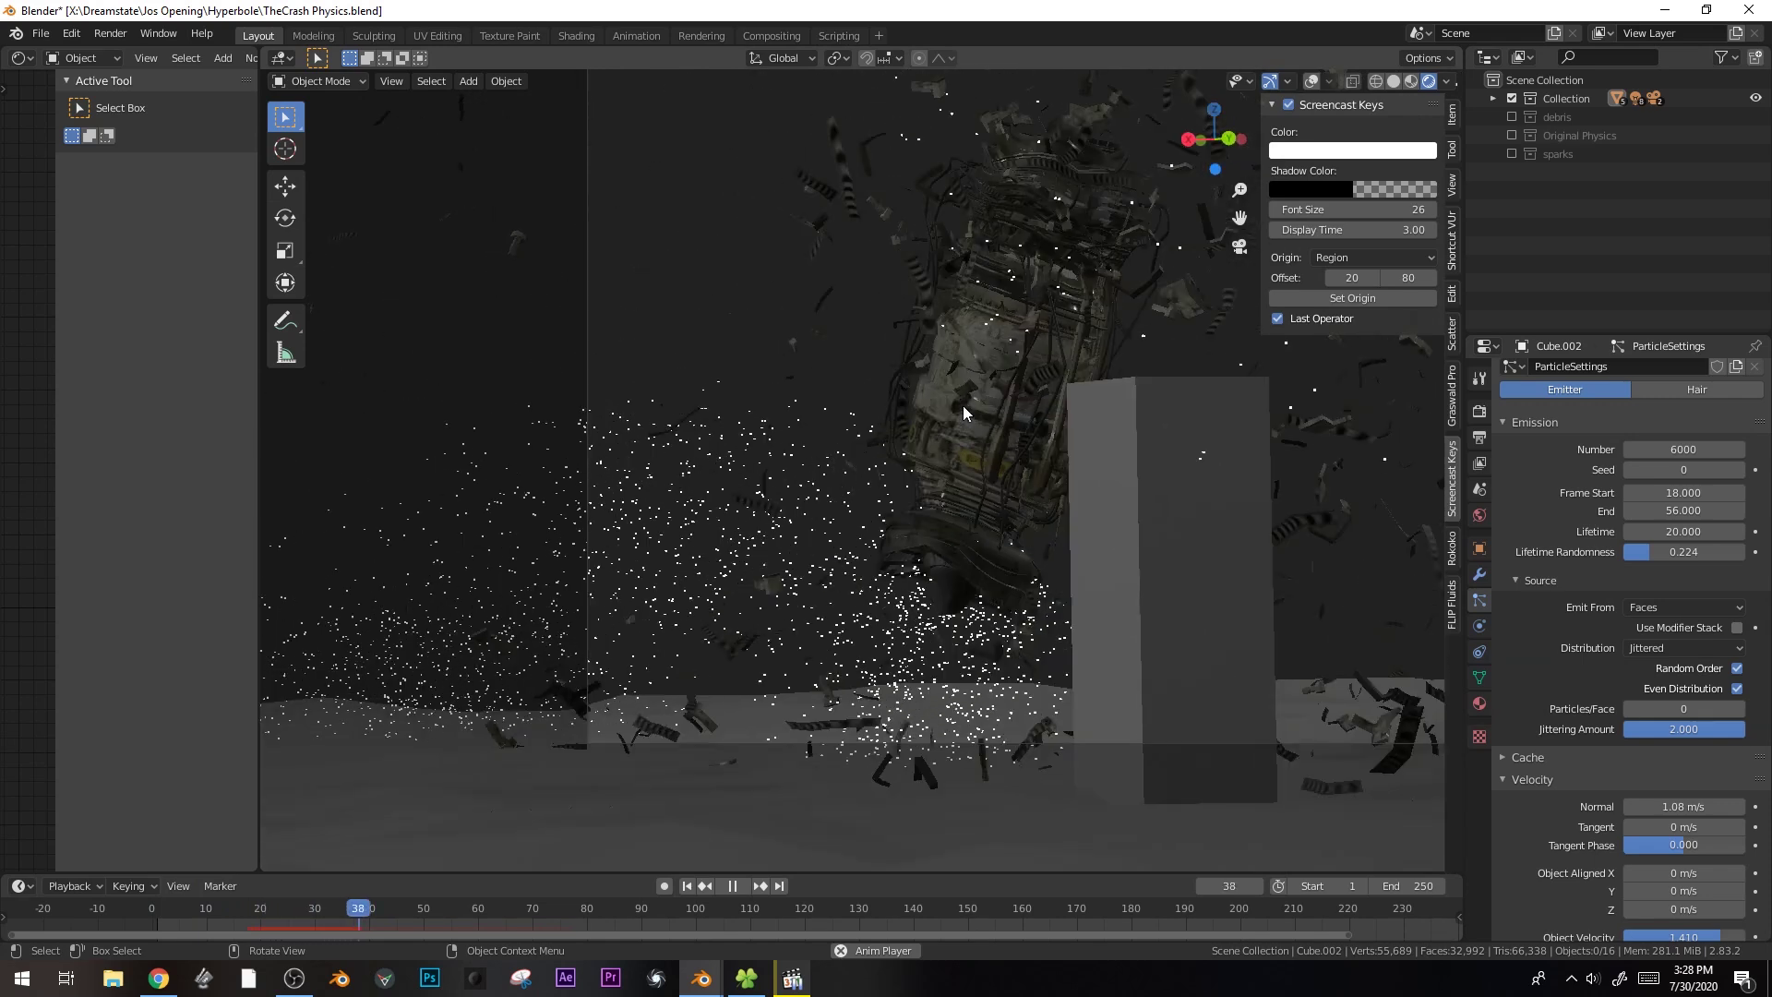
pyautogui.press('space')
pyautogui.scroll(-2, 918, 474)
pyautogui.press('z')
pyautogui.click(918, 380)
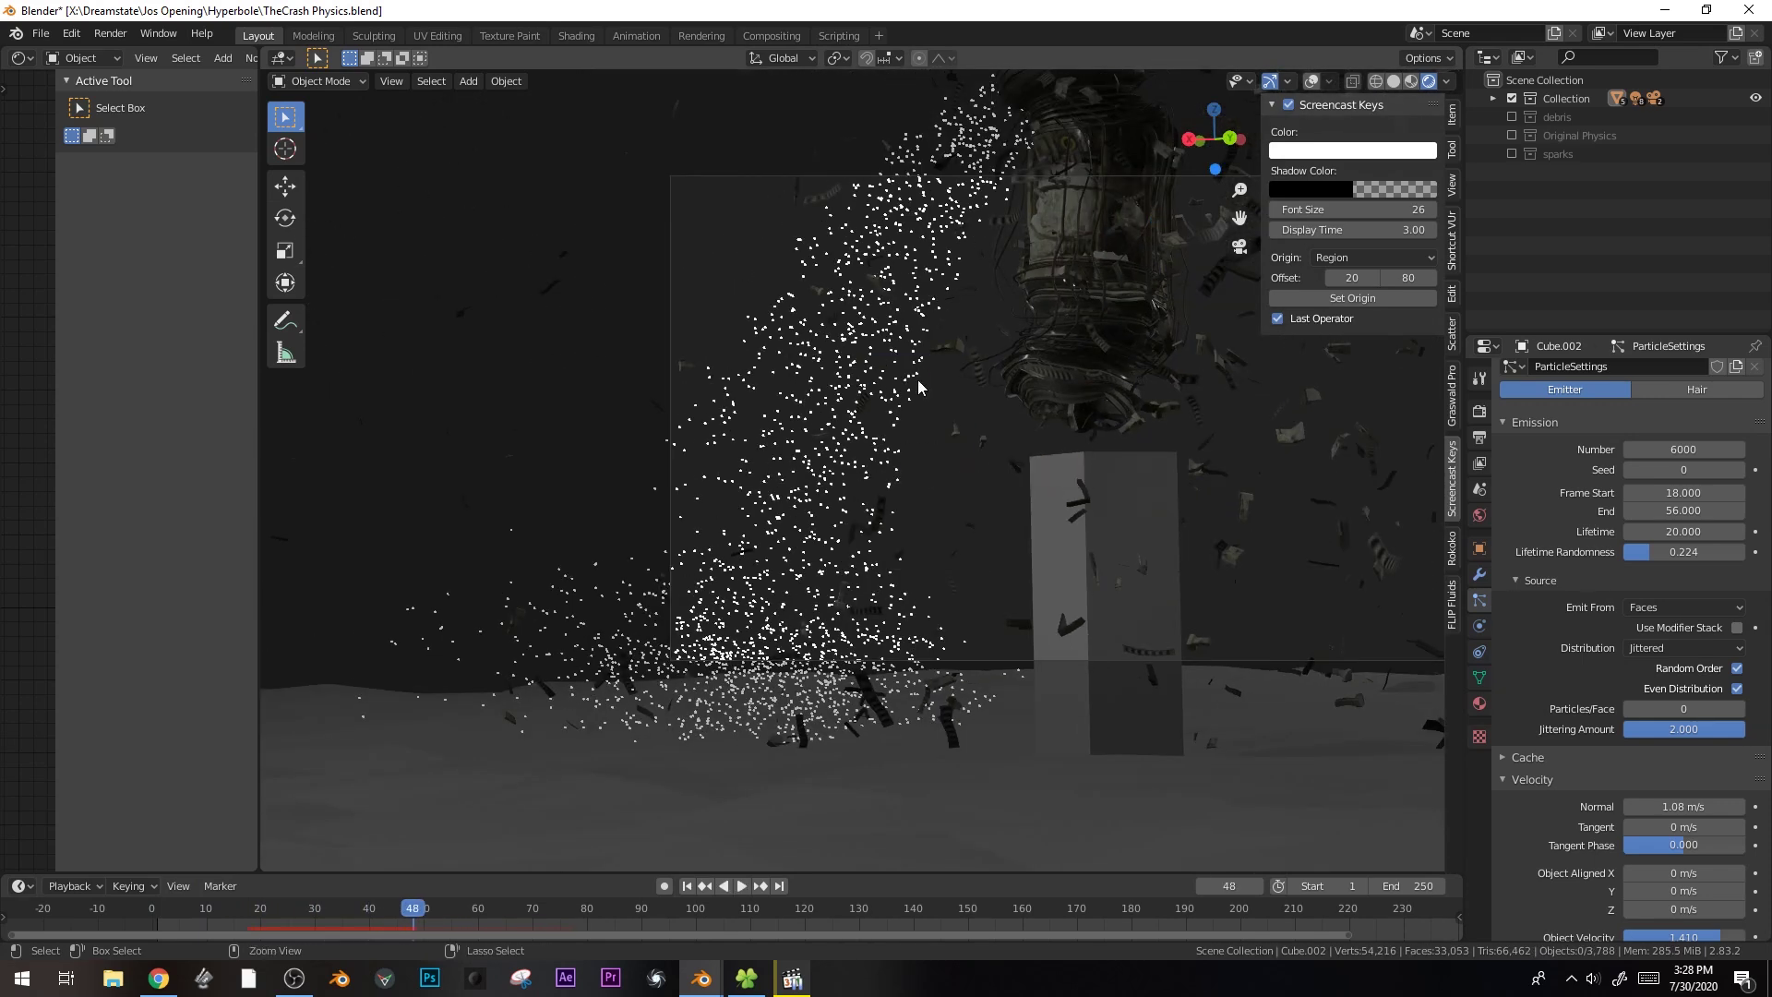
pyautogui.hotkey('ctrl', 's')
# - Add scale randomness to the rendered spark particles
pyautogui.scroll(-10, 1621, 778)
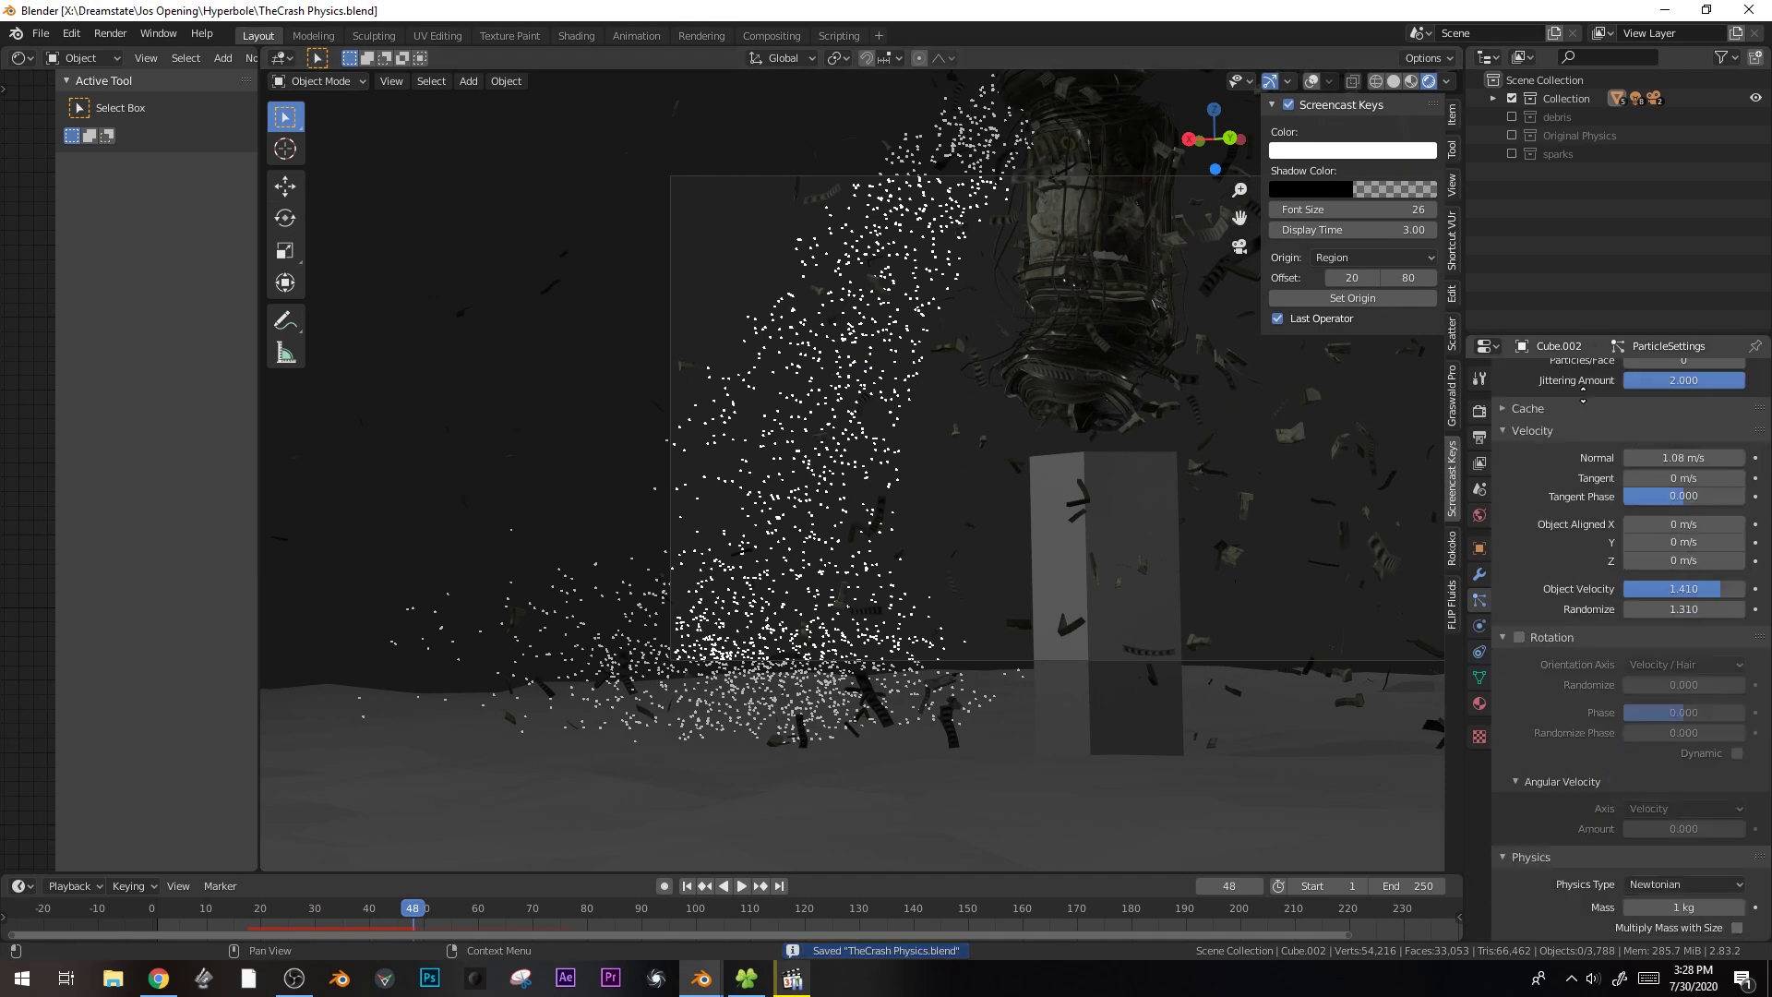
pyautogui.scroll(-8, 1580, 503)
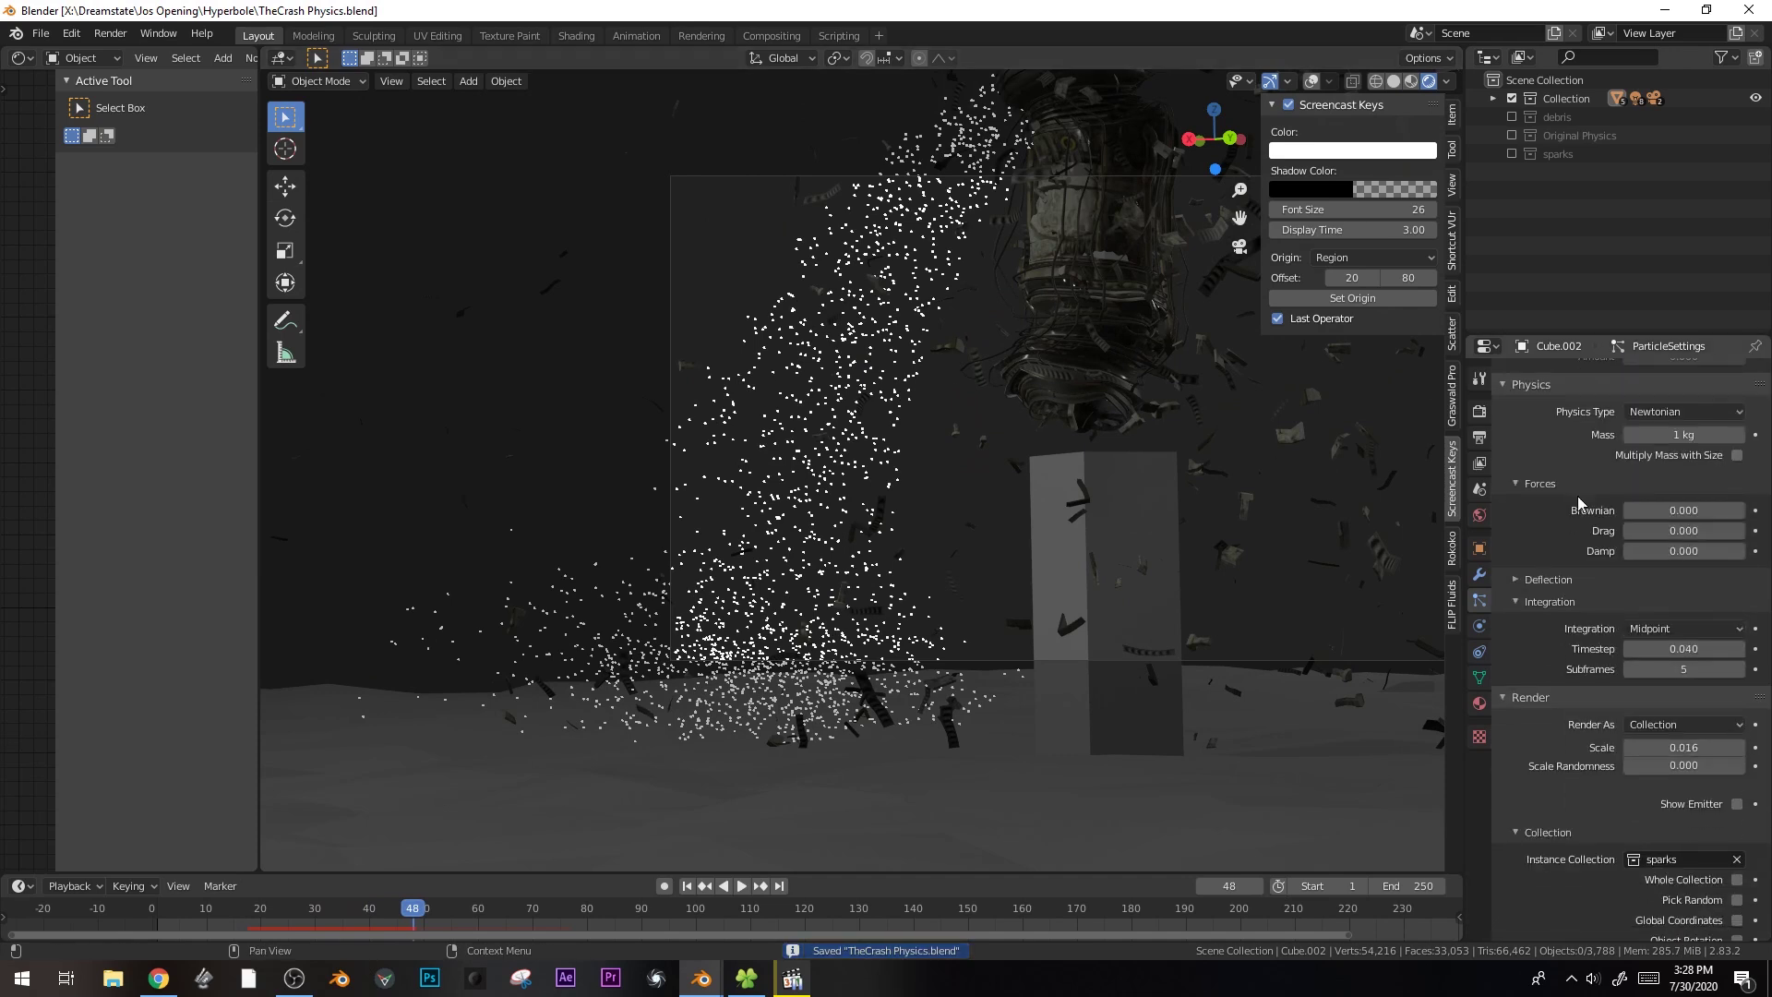
pyautogui.scroll(-1, 1661, 738)
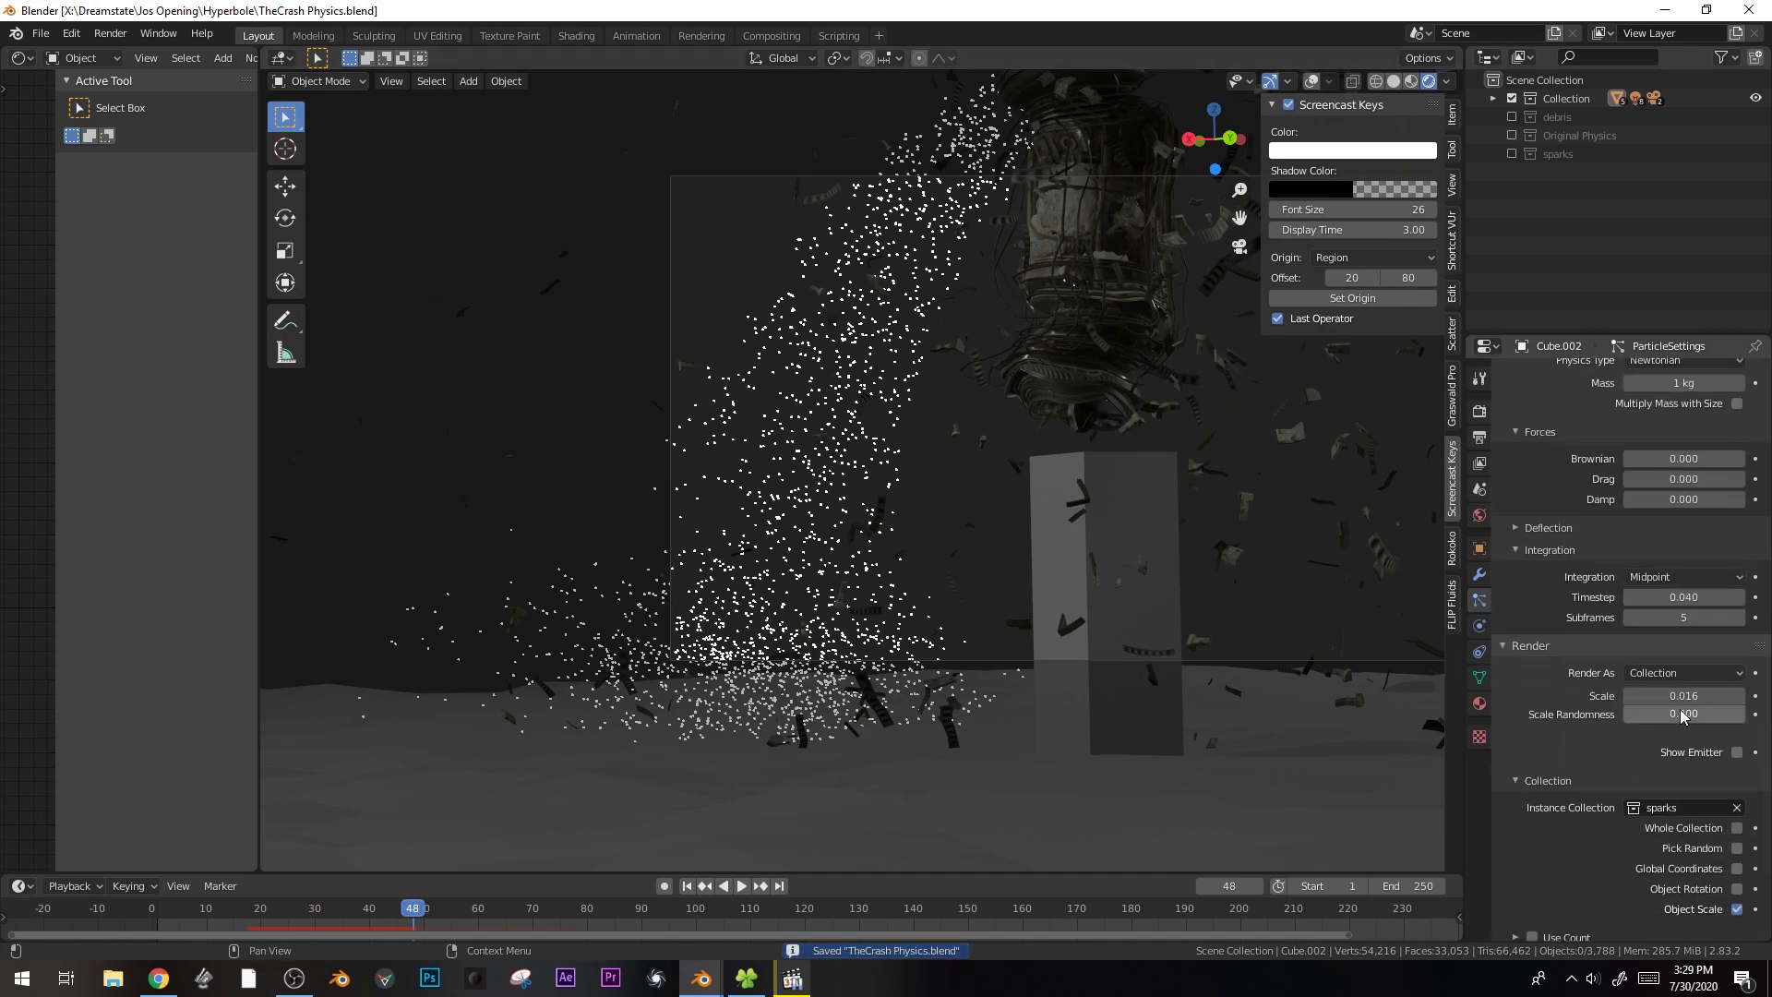
pyautogui.moveTo(1652, 713); pyautogui.dragTo(1698, 714)
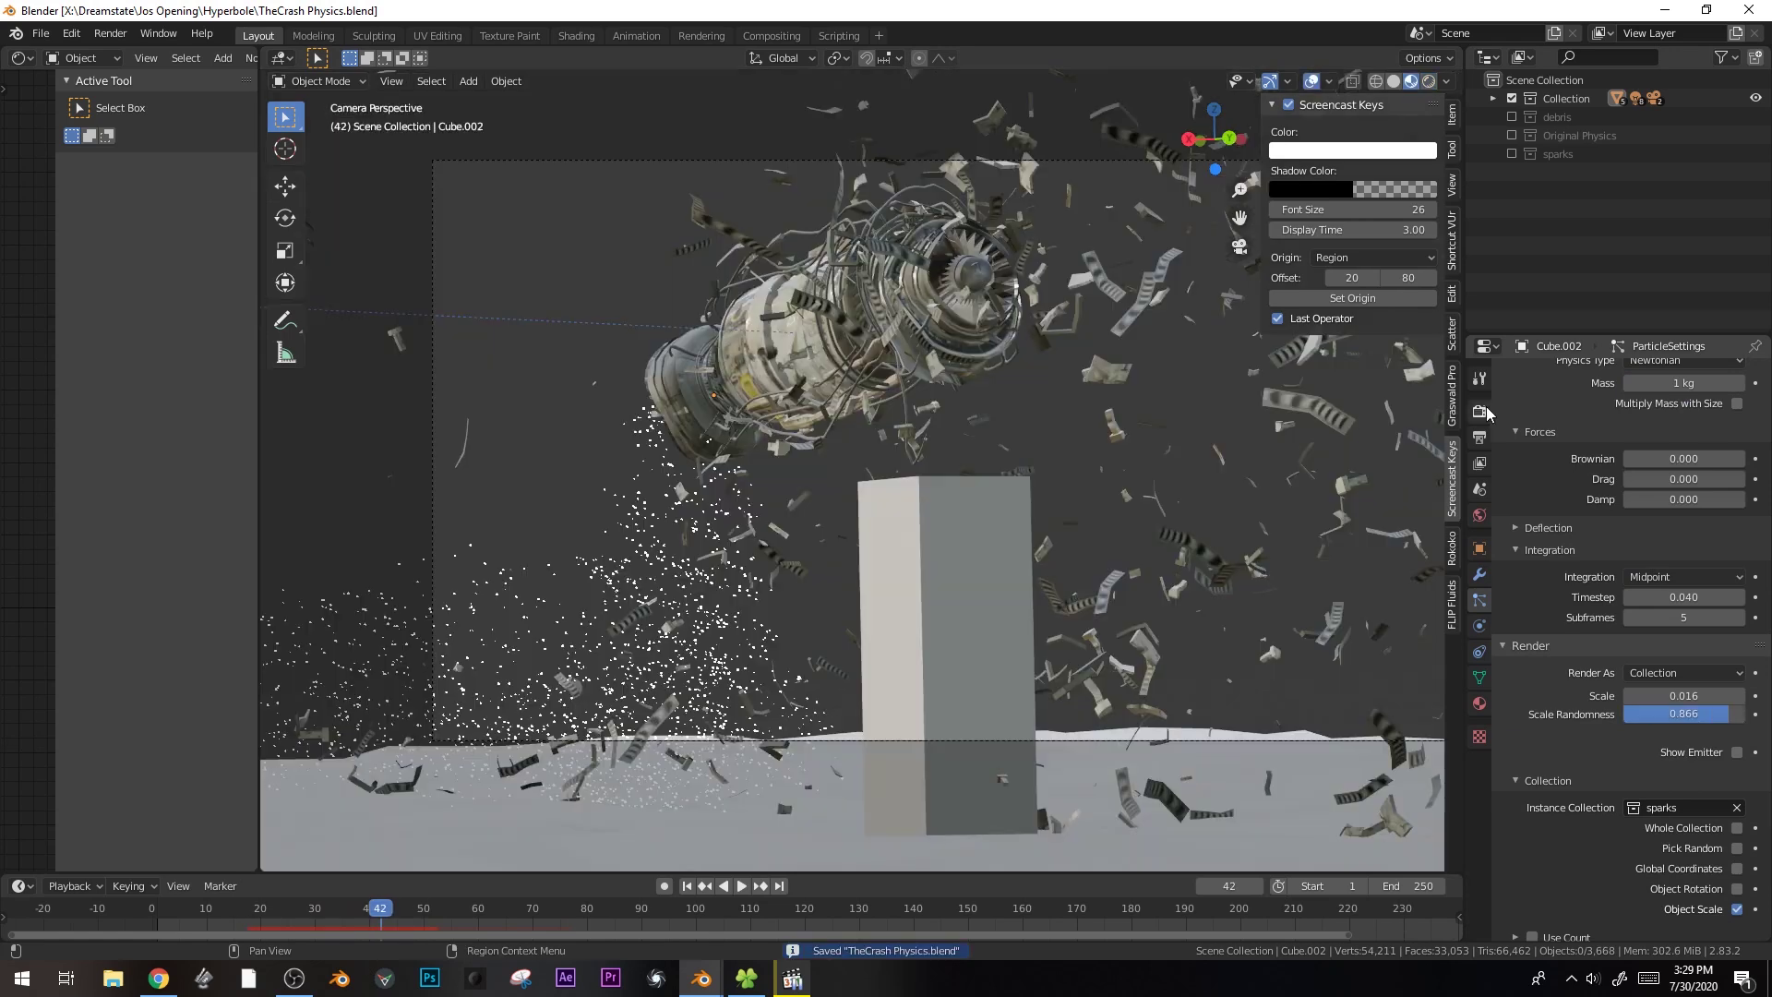
# - Save the file, set the Cycles render samples to 250 and render frame 42
pyautogui.click(1479, 410)
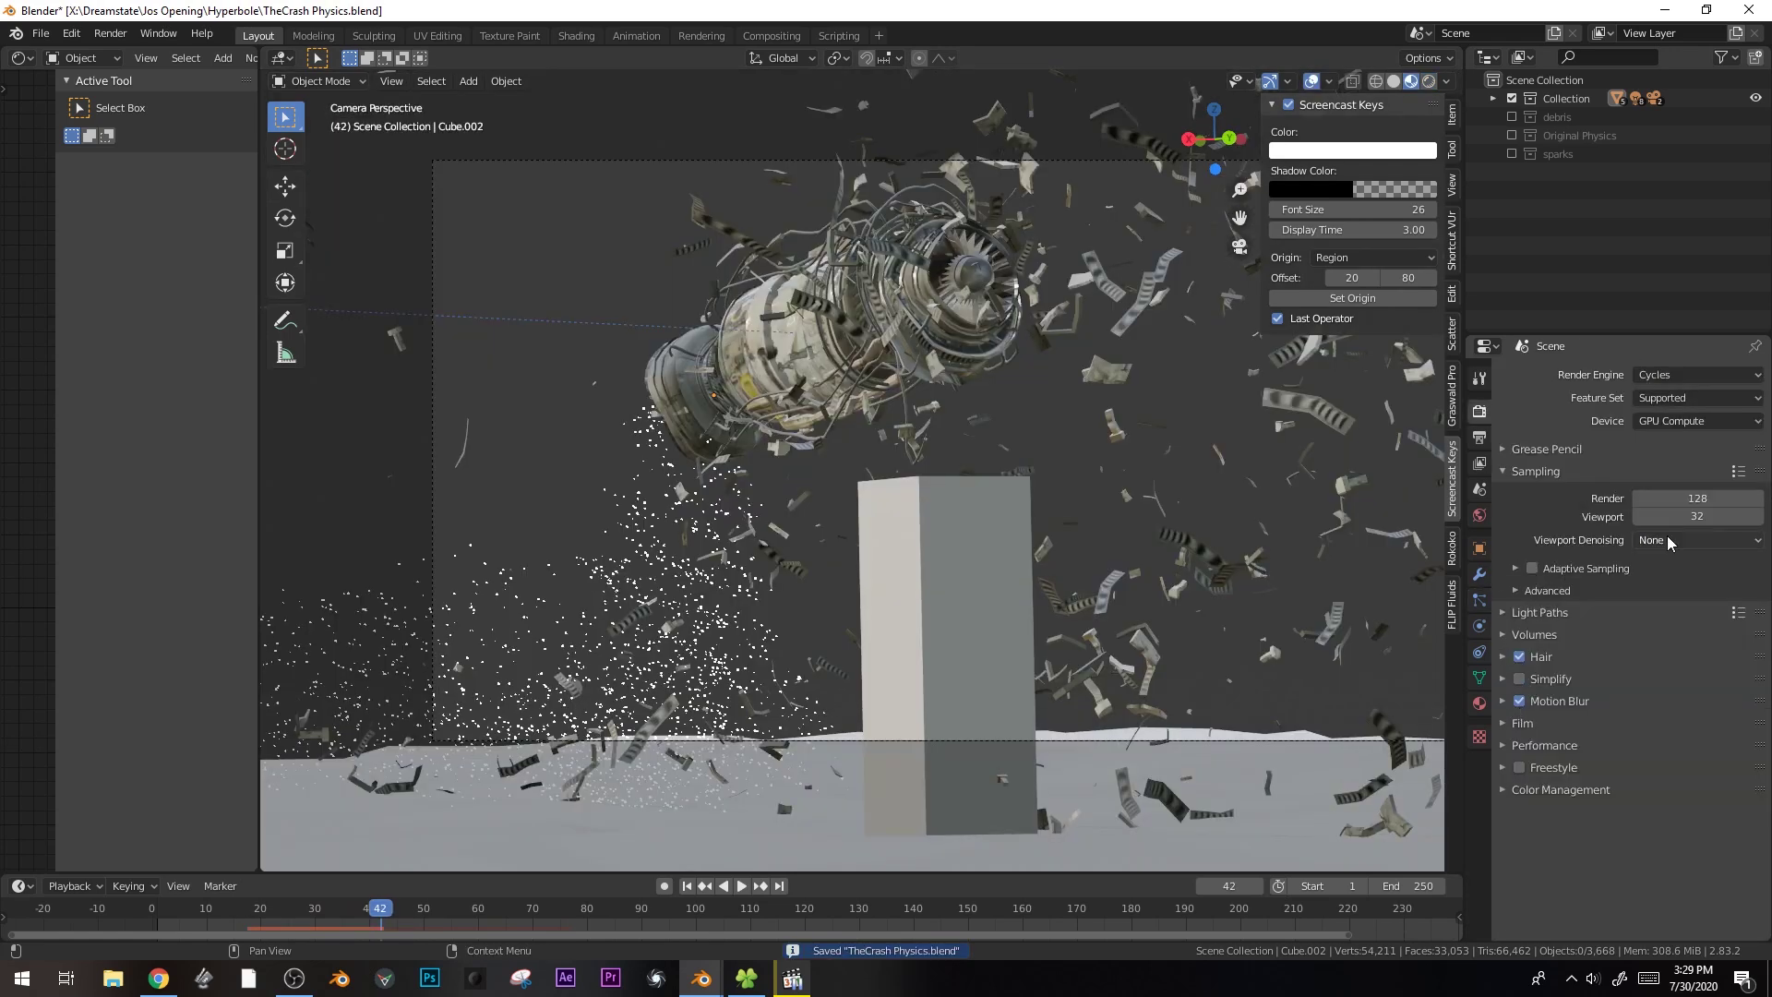
pyautogui.click(1515, 590)
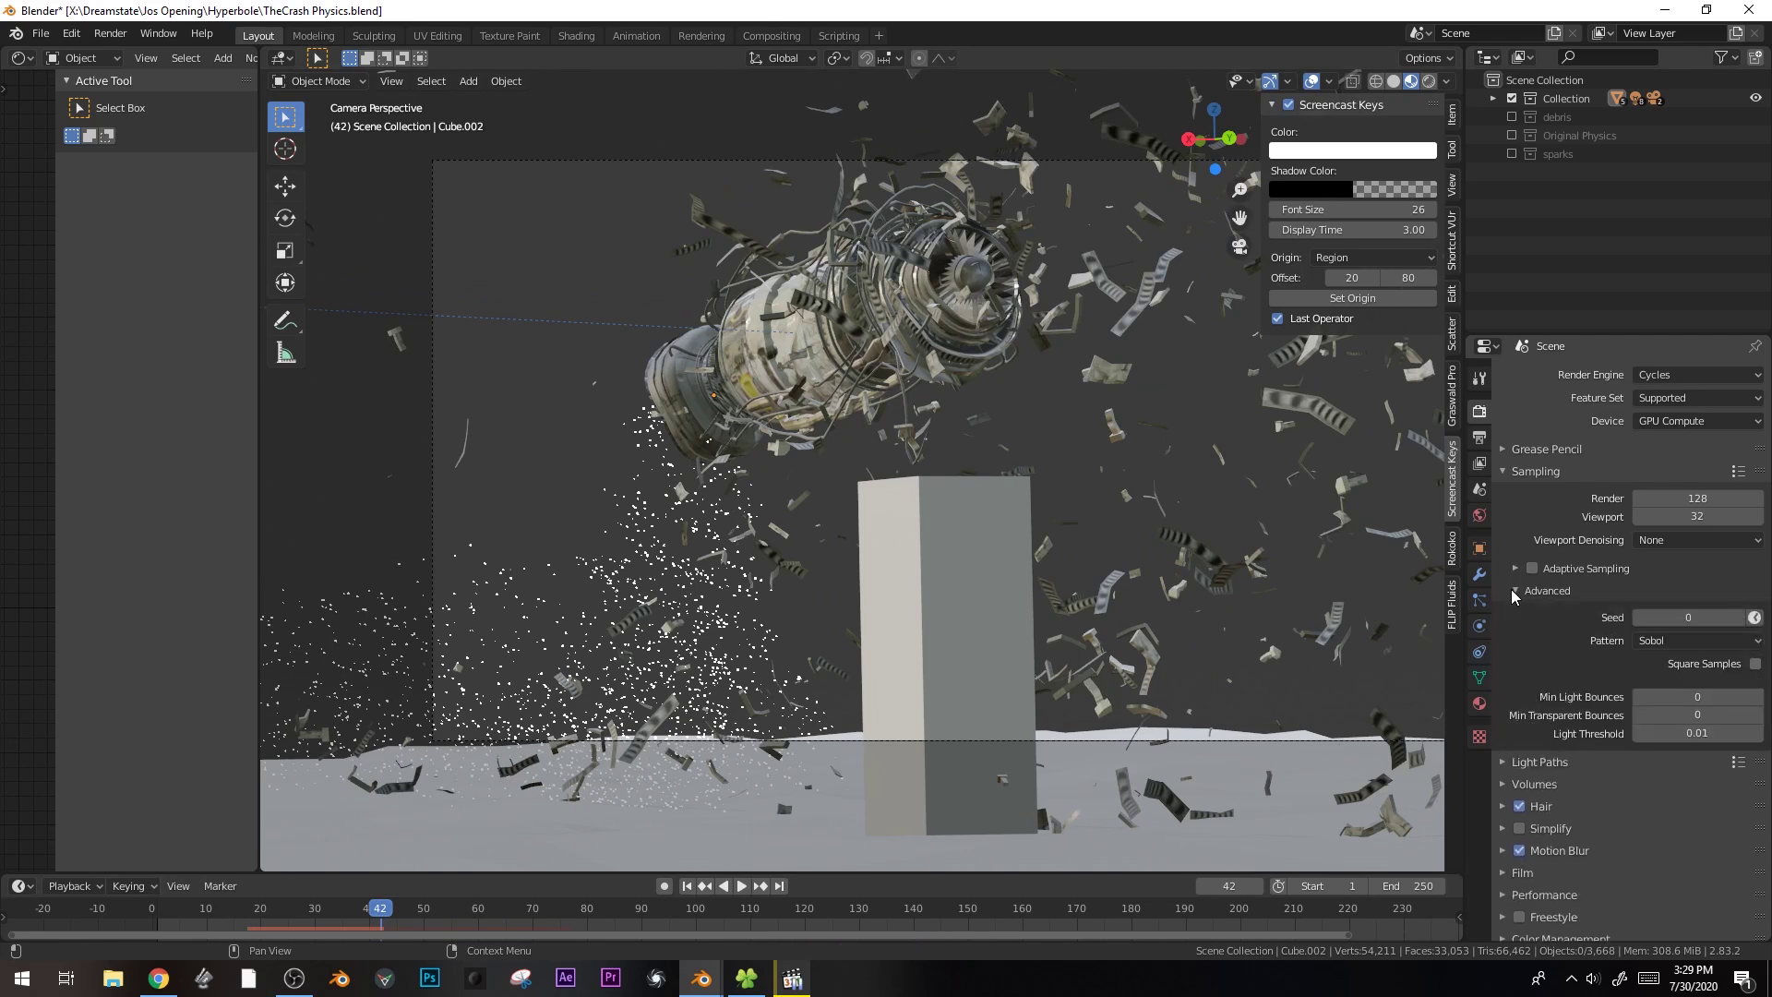
pyautogui.hotkey('ctrl', 's')
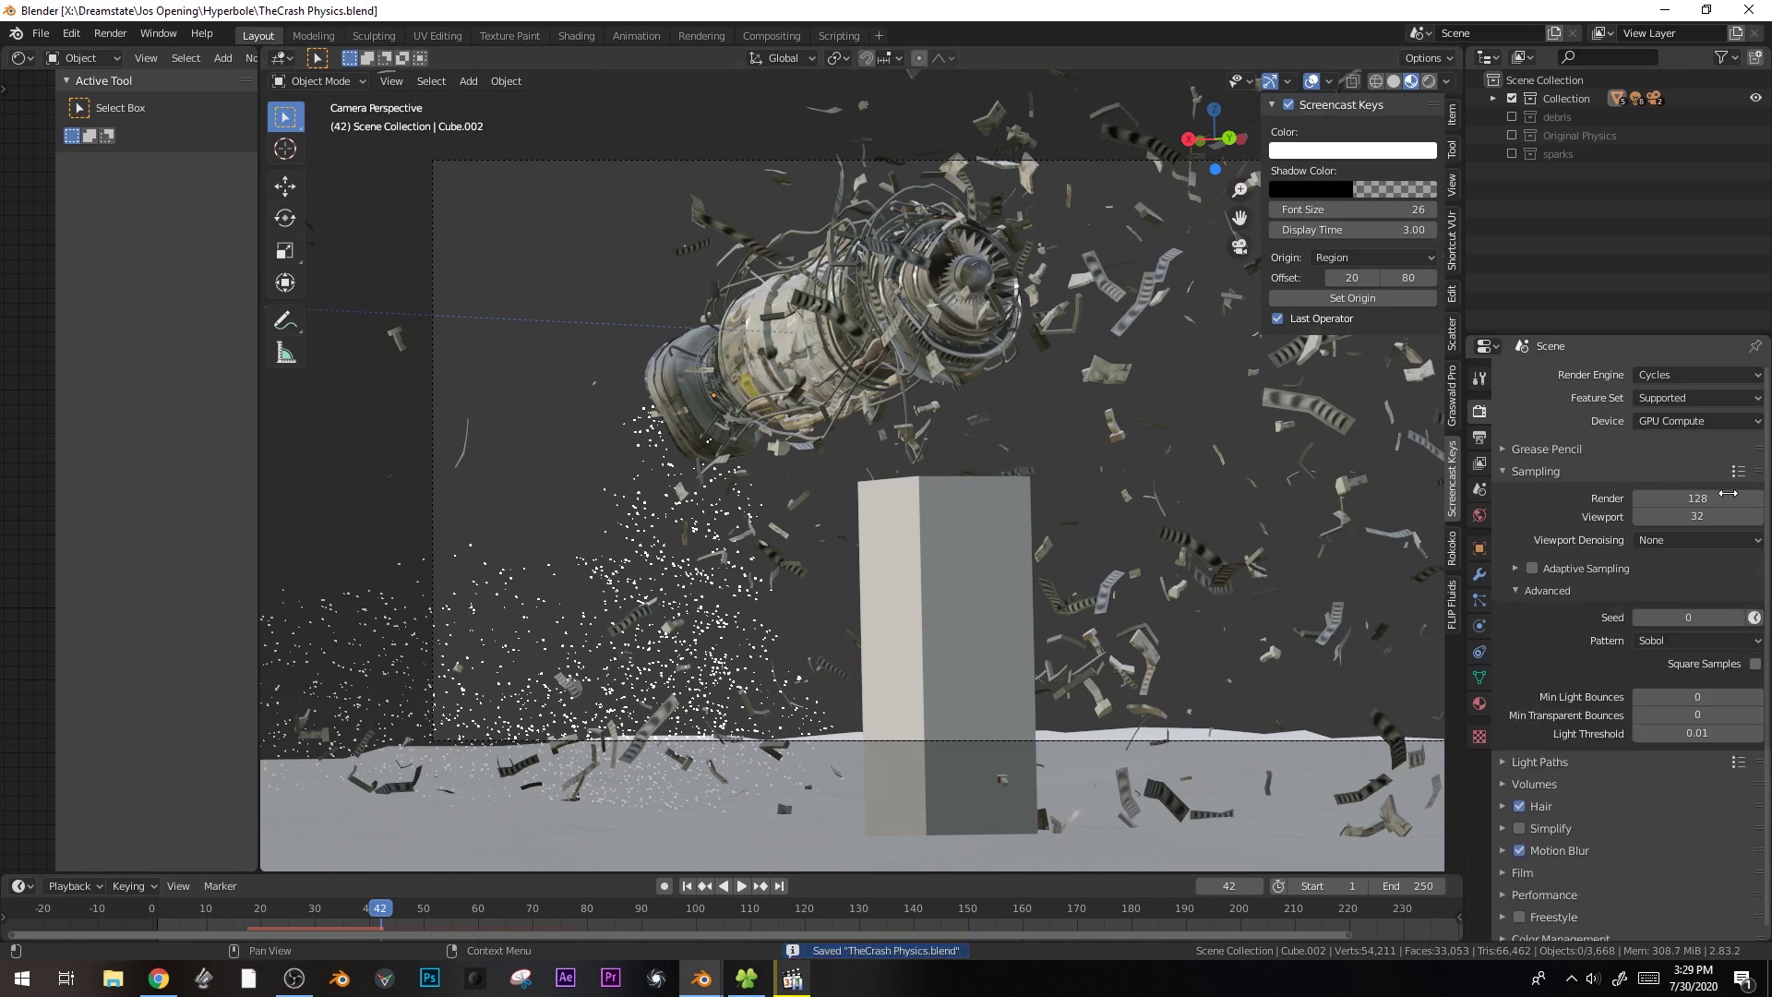
pyautogui.write('0')
pyautogui.press('Return')
pyautogui.press('F12')
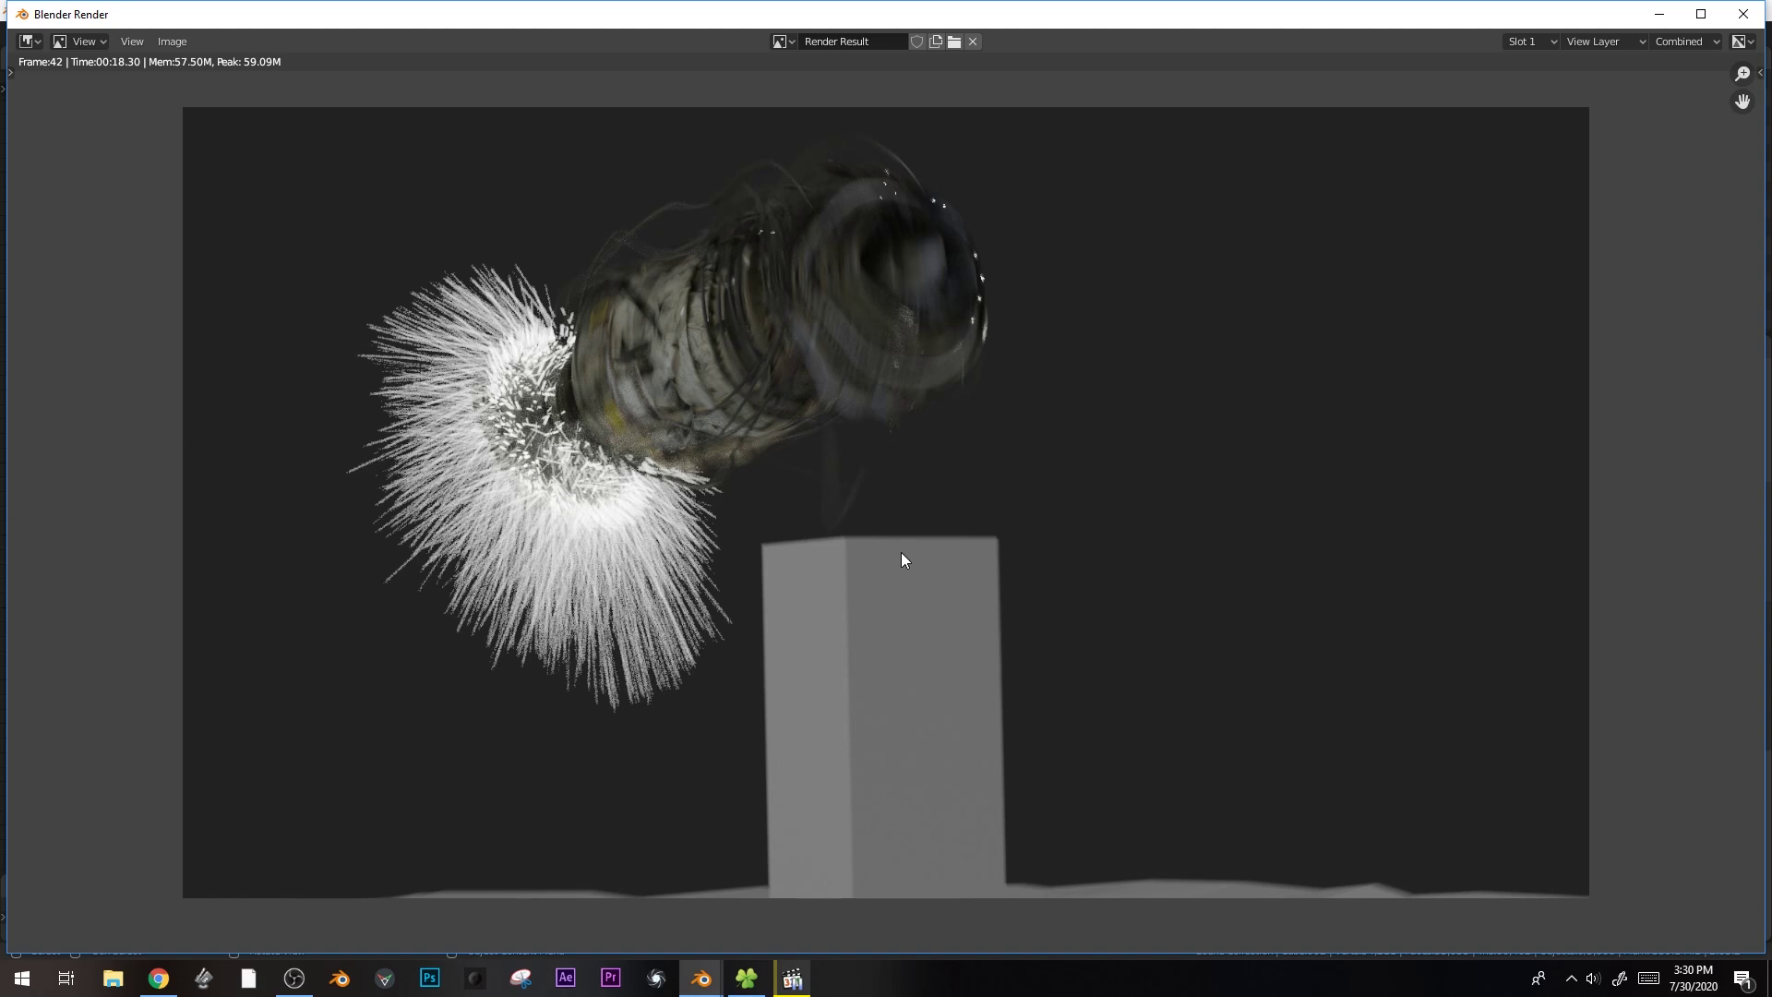
pyautogui.press('Escape')
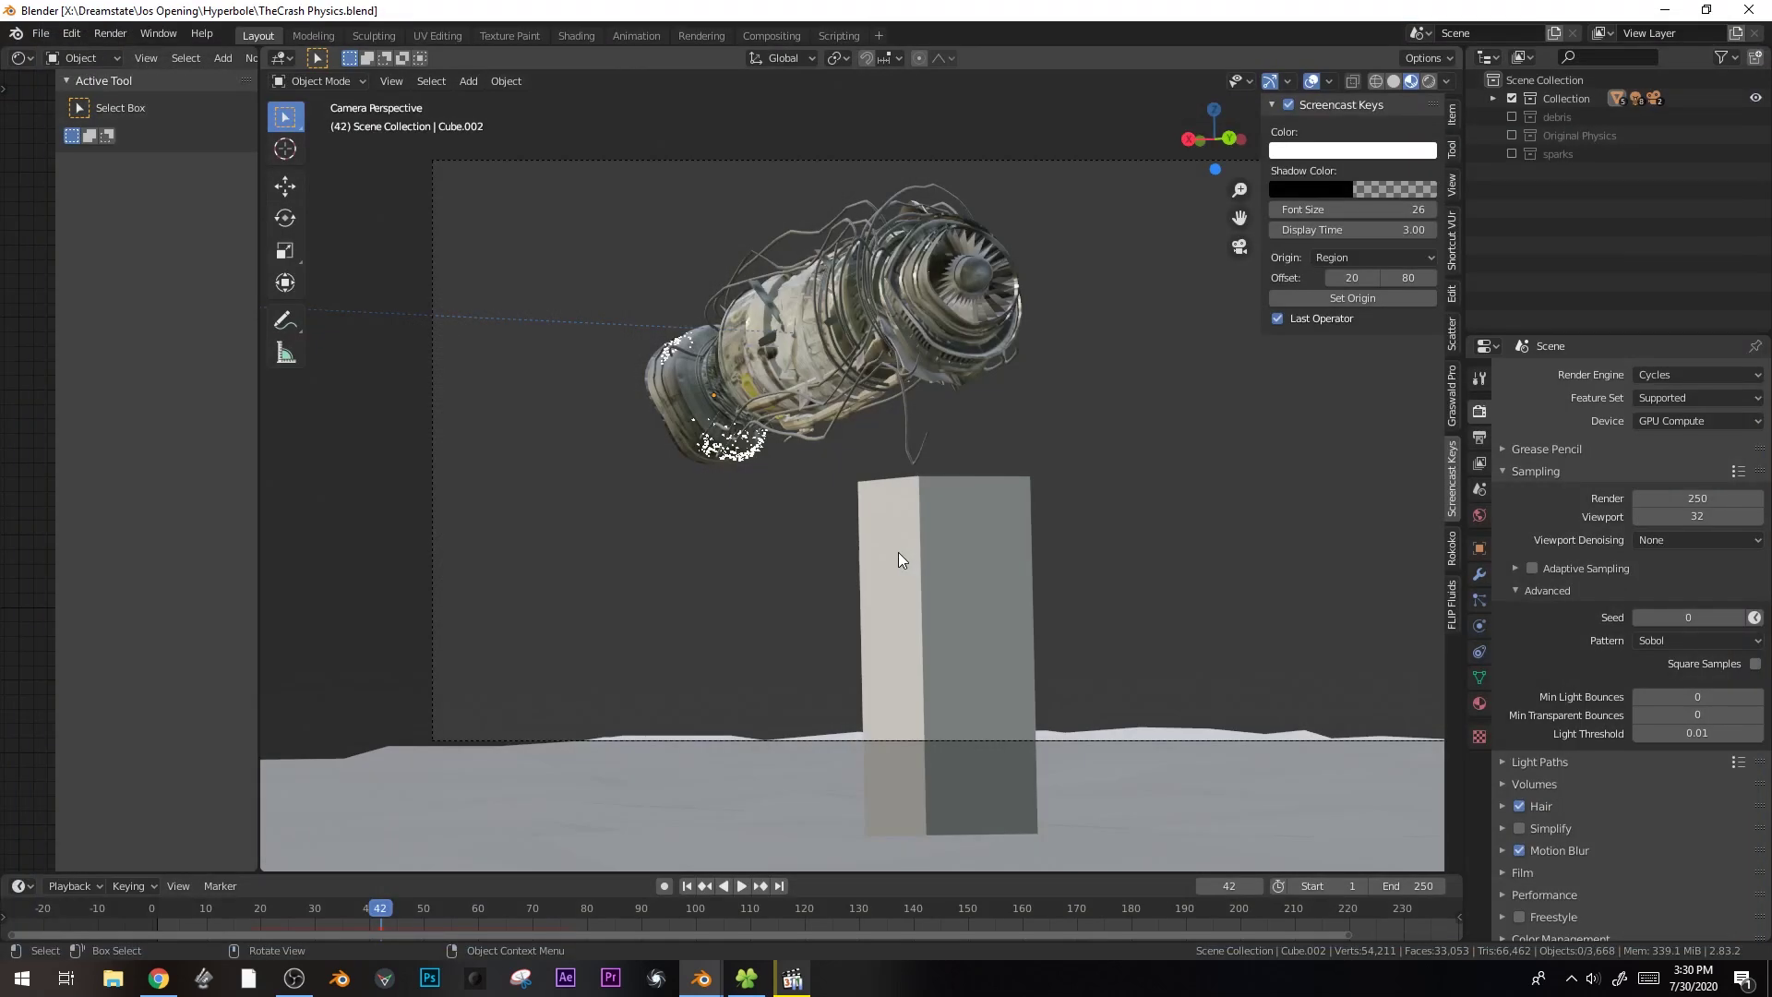
# - Save the file at frame 0, bake all particle dynamics and play back the baked crash
pyautogui.moveTo(364, 910); pyautogui.dragTo(51, 884)
pyautogui.hotkey('ctrl', 's')
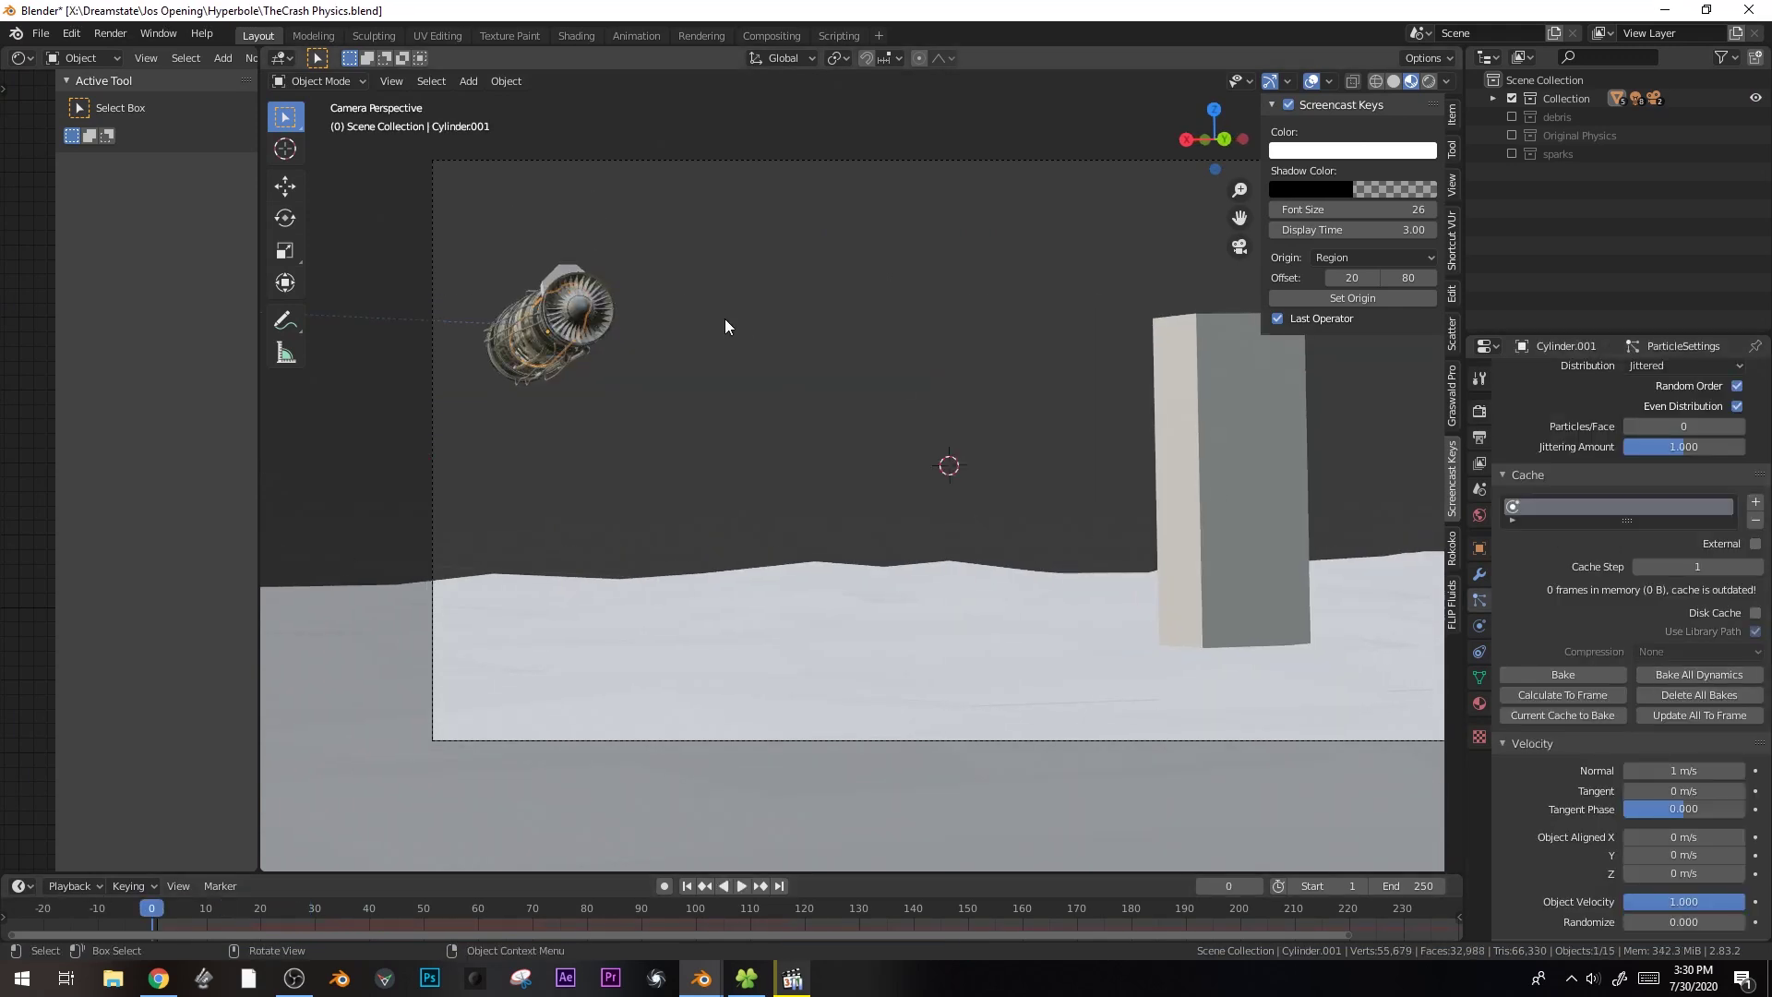
pyautogui.hotkey('ctrl', 's')
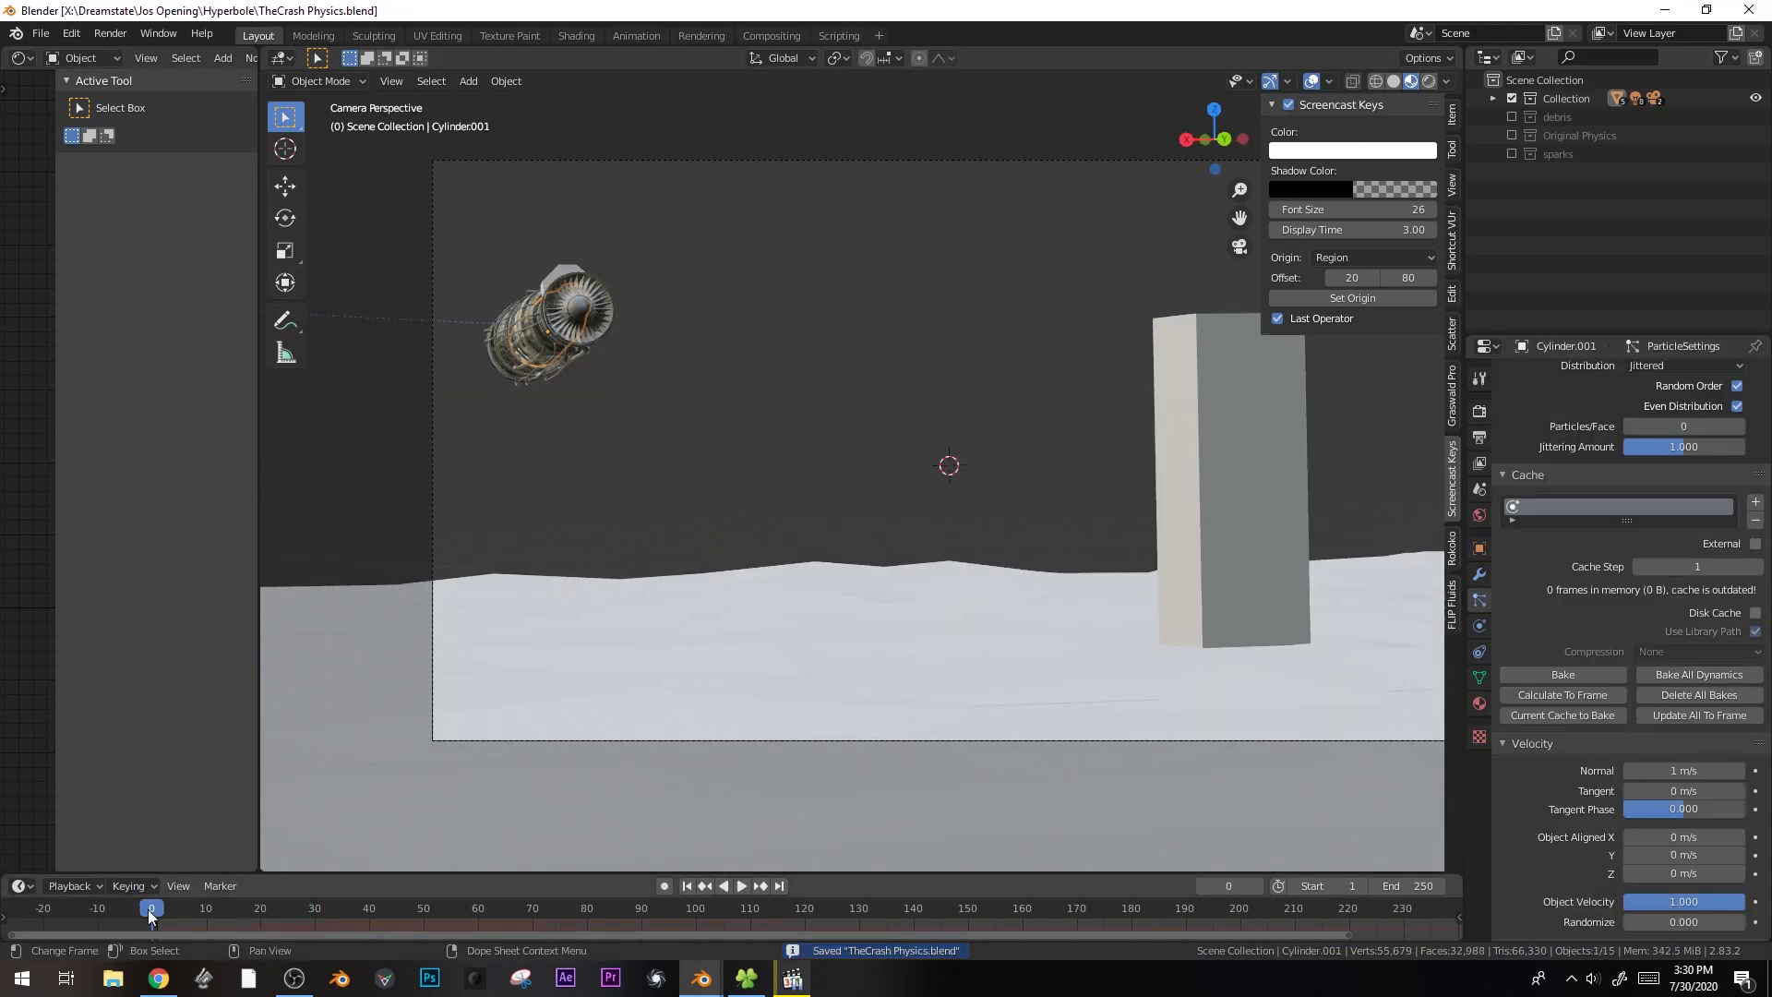
pyautogui.click(1702, 678)
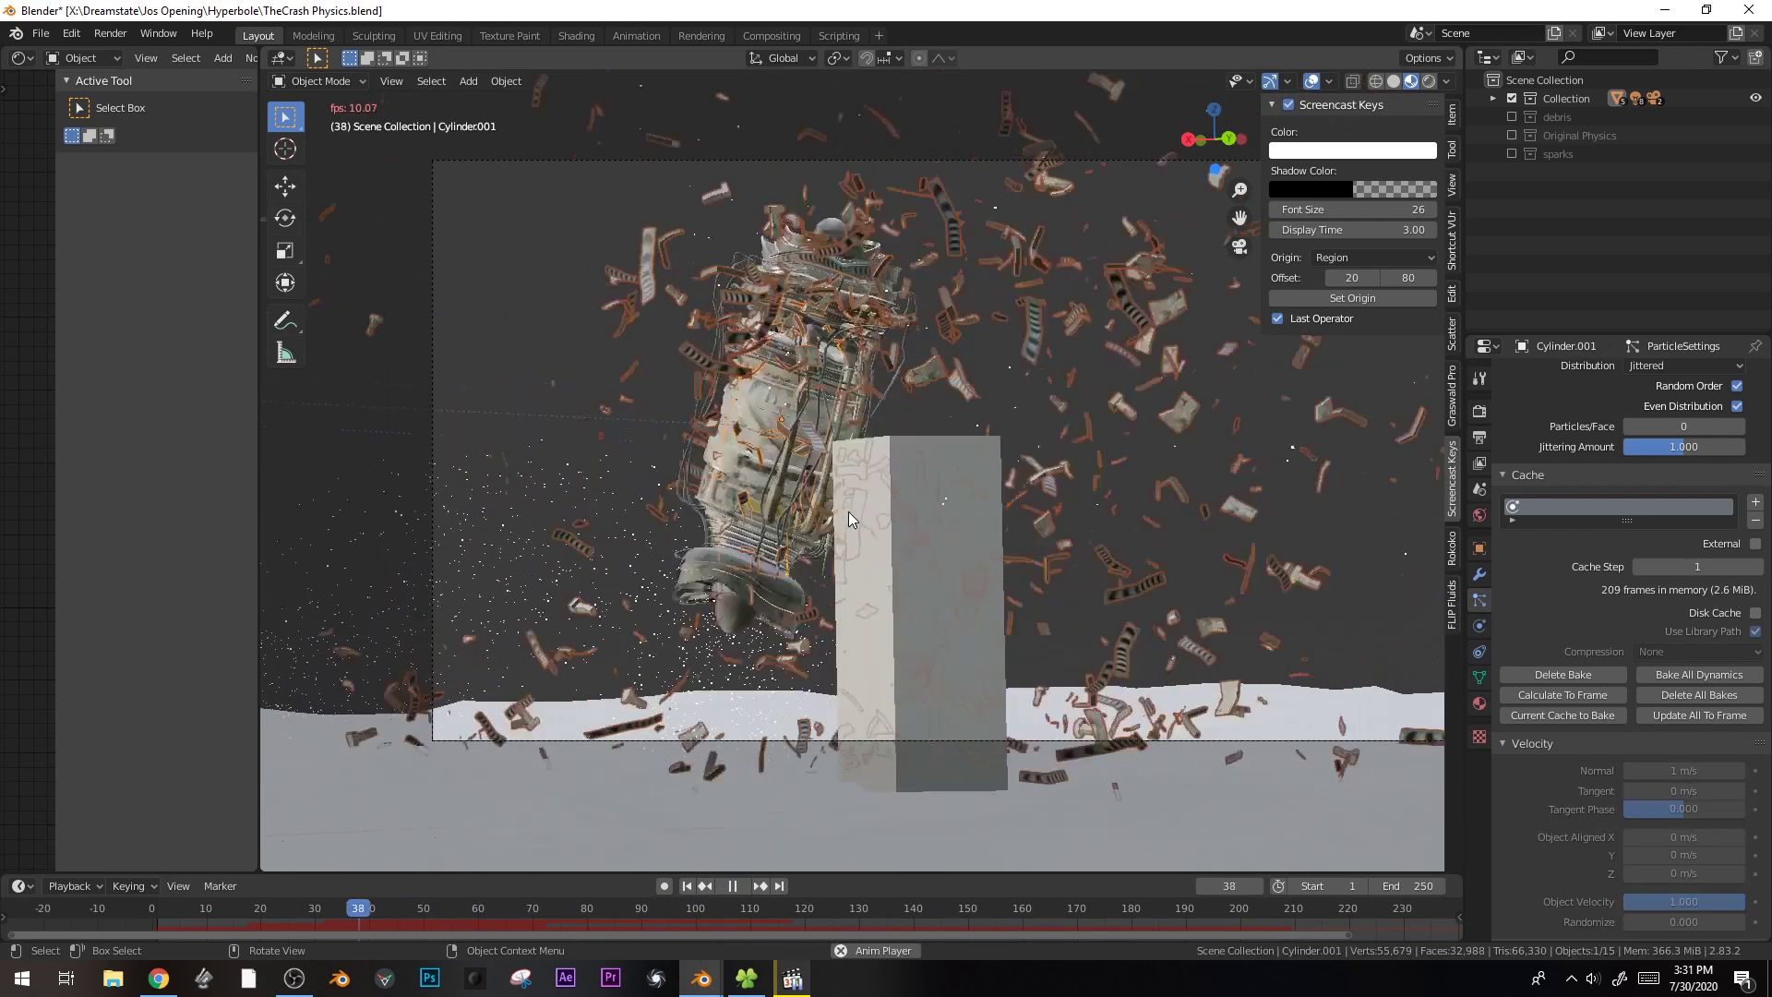
pyautogui.press('space')
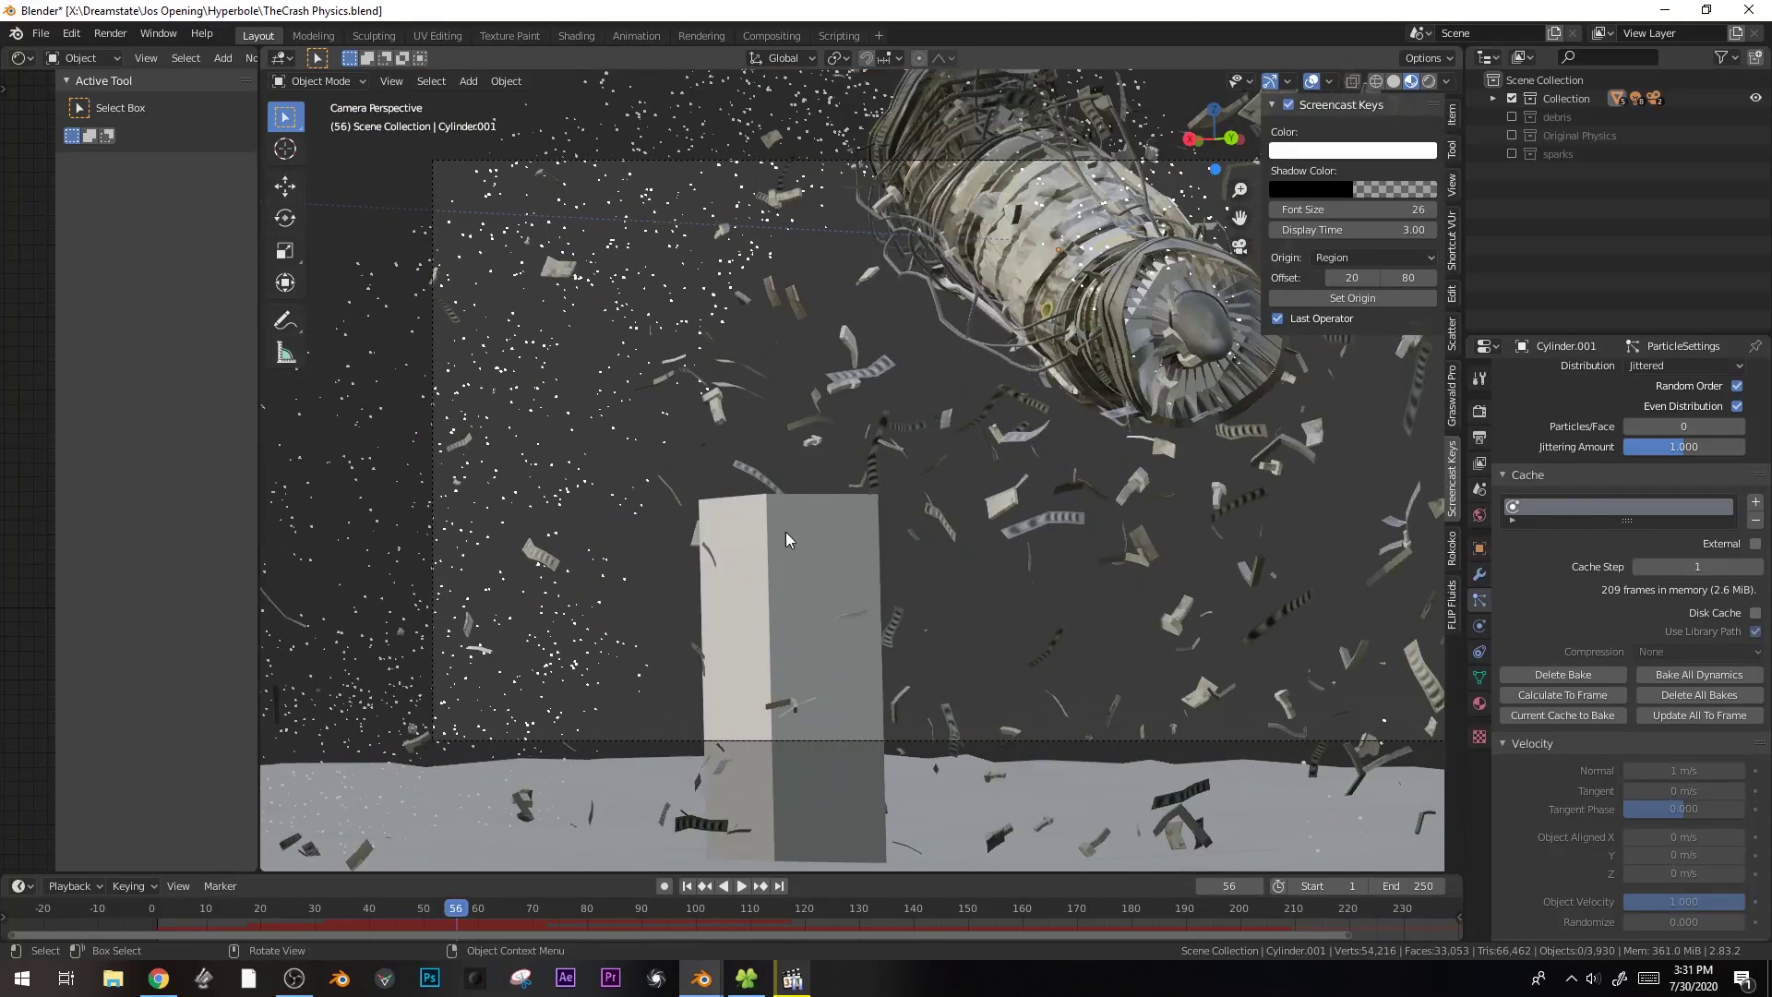
# - Render frame 41 to check the baked debris and sparks with motion blur
pyautogui.moveTo(444, 913); pyautogui.dragTo(375, 913)
pyautogui.press('F12')
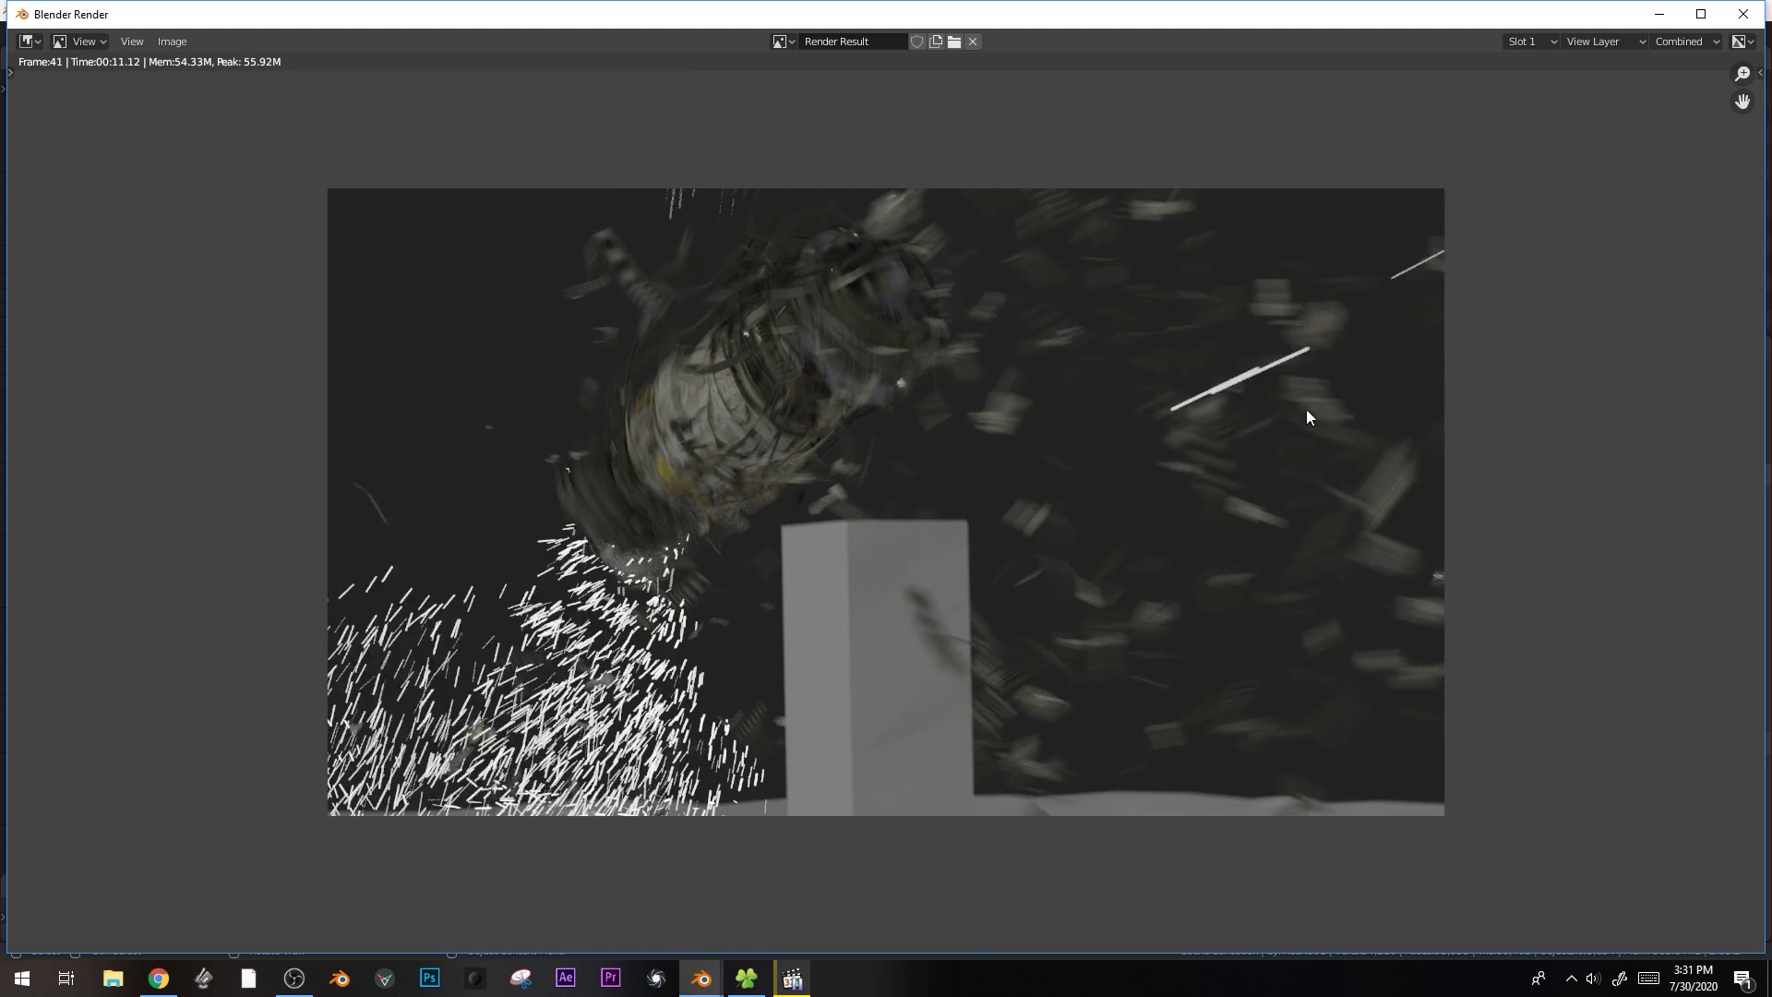
pyautogui.press('Escape')
# - Duplicate one end face of the spark emitter mesh and move the copy along the engine body
pyautogui.click(698, 481)
pyautogui.press('Tab')
pyautogui.hotkey('ctrl', 'l')
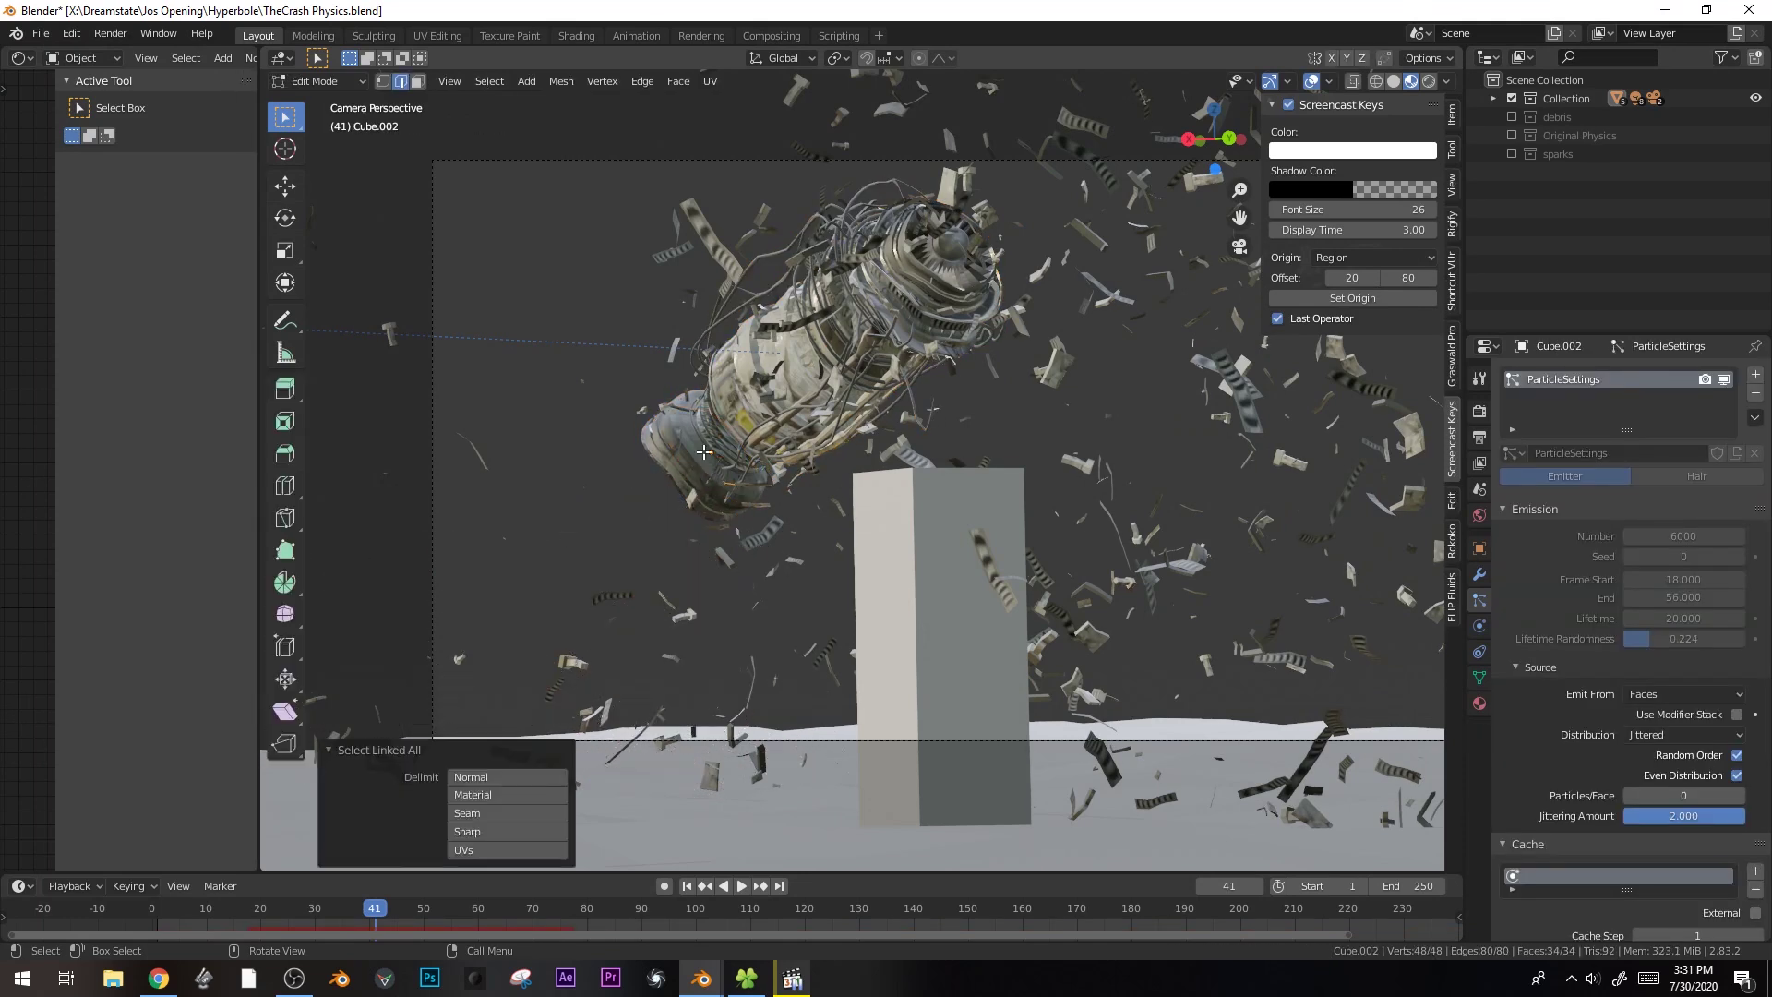
pyautogui.press('KP_Decimal')
pyautogui.moveTo(726, 482); pyautogui.dragTo(744, 513, button='middle')
pyautogui.press('3')
pyautogui.scroll(-3, 1044, 402)
pyautogui.click(1022, 432)
pyautogui.scroll(-6, 1022, 432)
pyautogui.hotkey('shift', 'd')
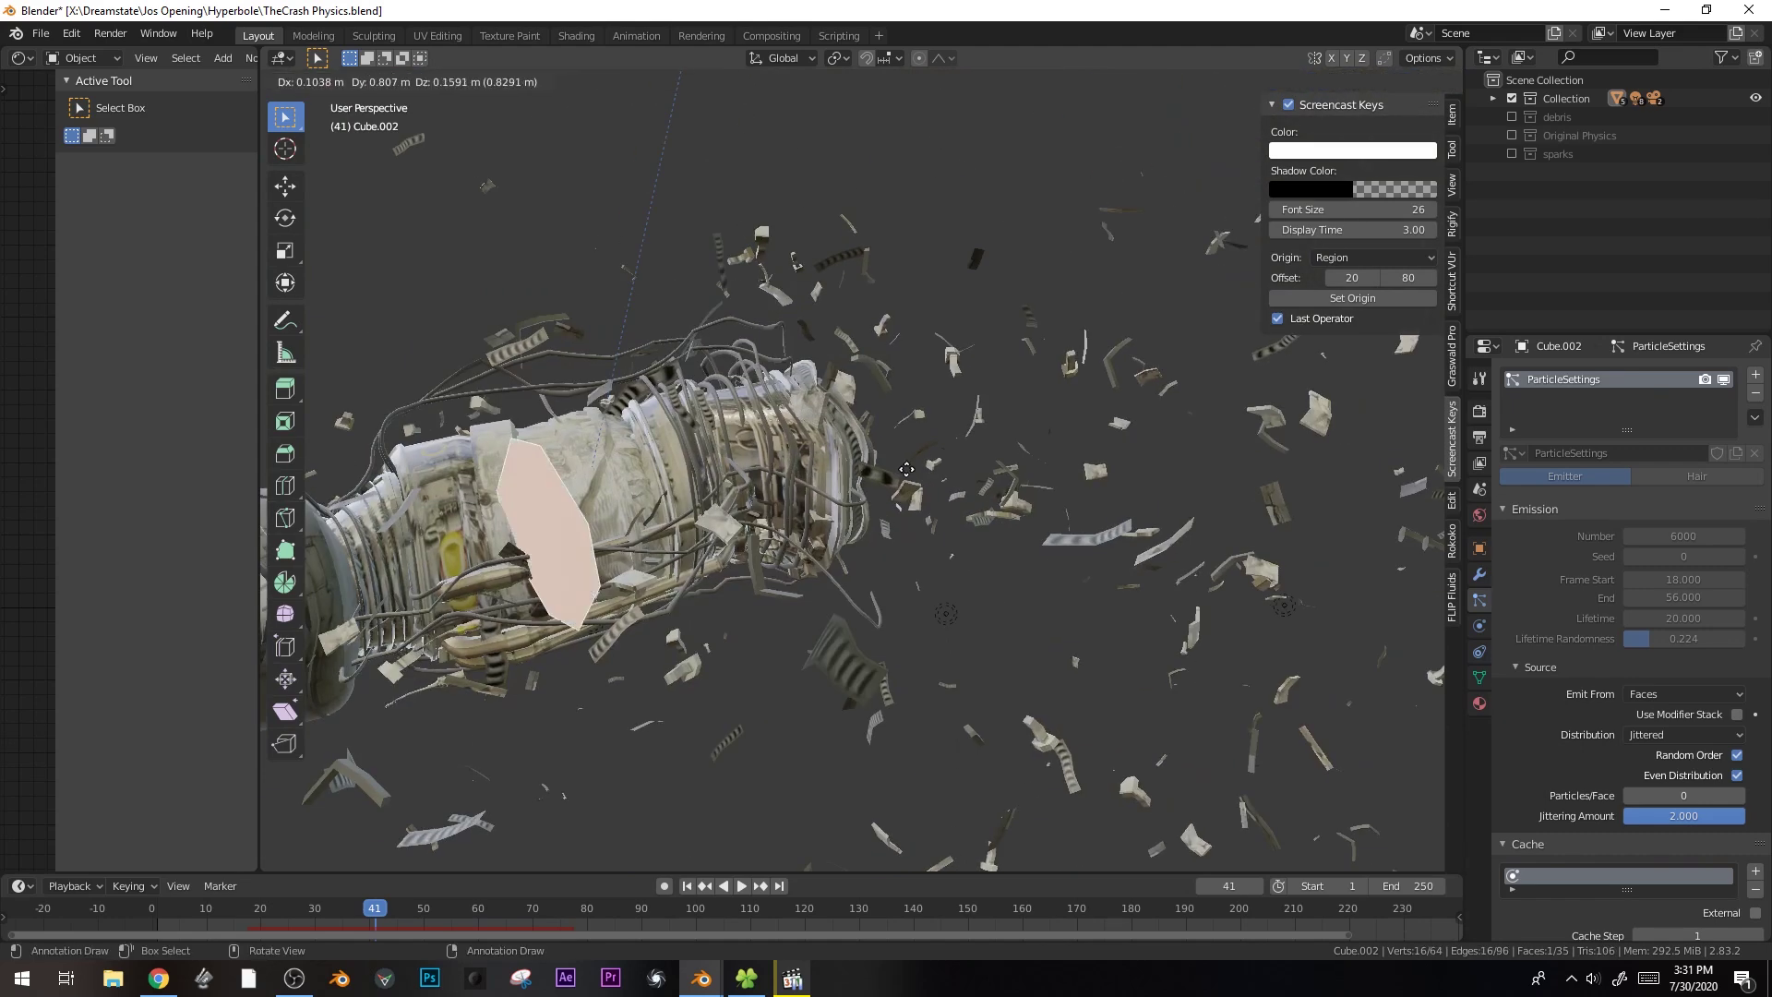
pyautogui.click(1056, 419)
pyautogui.moveTo(1056, 419); pyautogui.dragTo(646, 554, button='middle')
# - Reposition and scale the duplicated emitter face so it sits at the engine's opposite end
pyautogui.press('g')
pyautogui.click(831, 619)
pyautogui.press('g')
pyautogui.click(1040, 507)
pyautogui.press('s')
pyautogui.click(803, 577)
pyautogui.press('g')
pyautogui.click(785, 591)
# - Finish editing the emitter mesh and play back the crash to check where the sparks emit
pyautogui.moveTo(784, 591); pyautogui.dragTo(1105, 612, button='middle')
pyautogui.press('Tab')
pyautogui.scroll(-3, 1101, 610)
pyautogui.press('space')
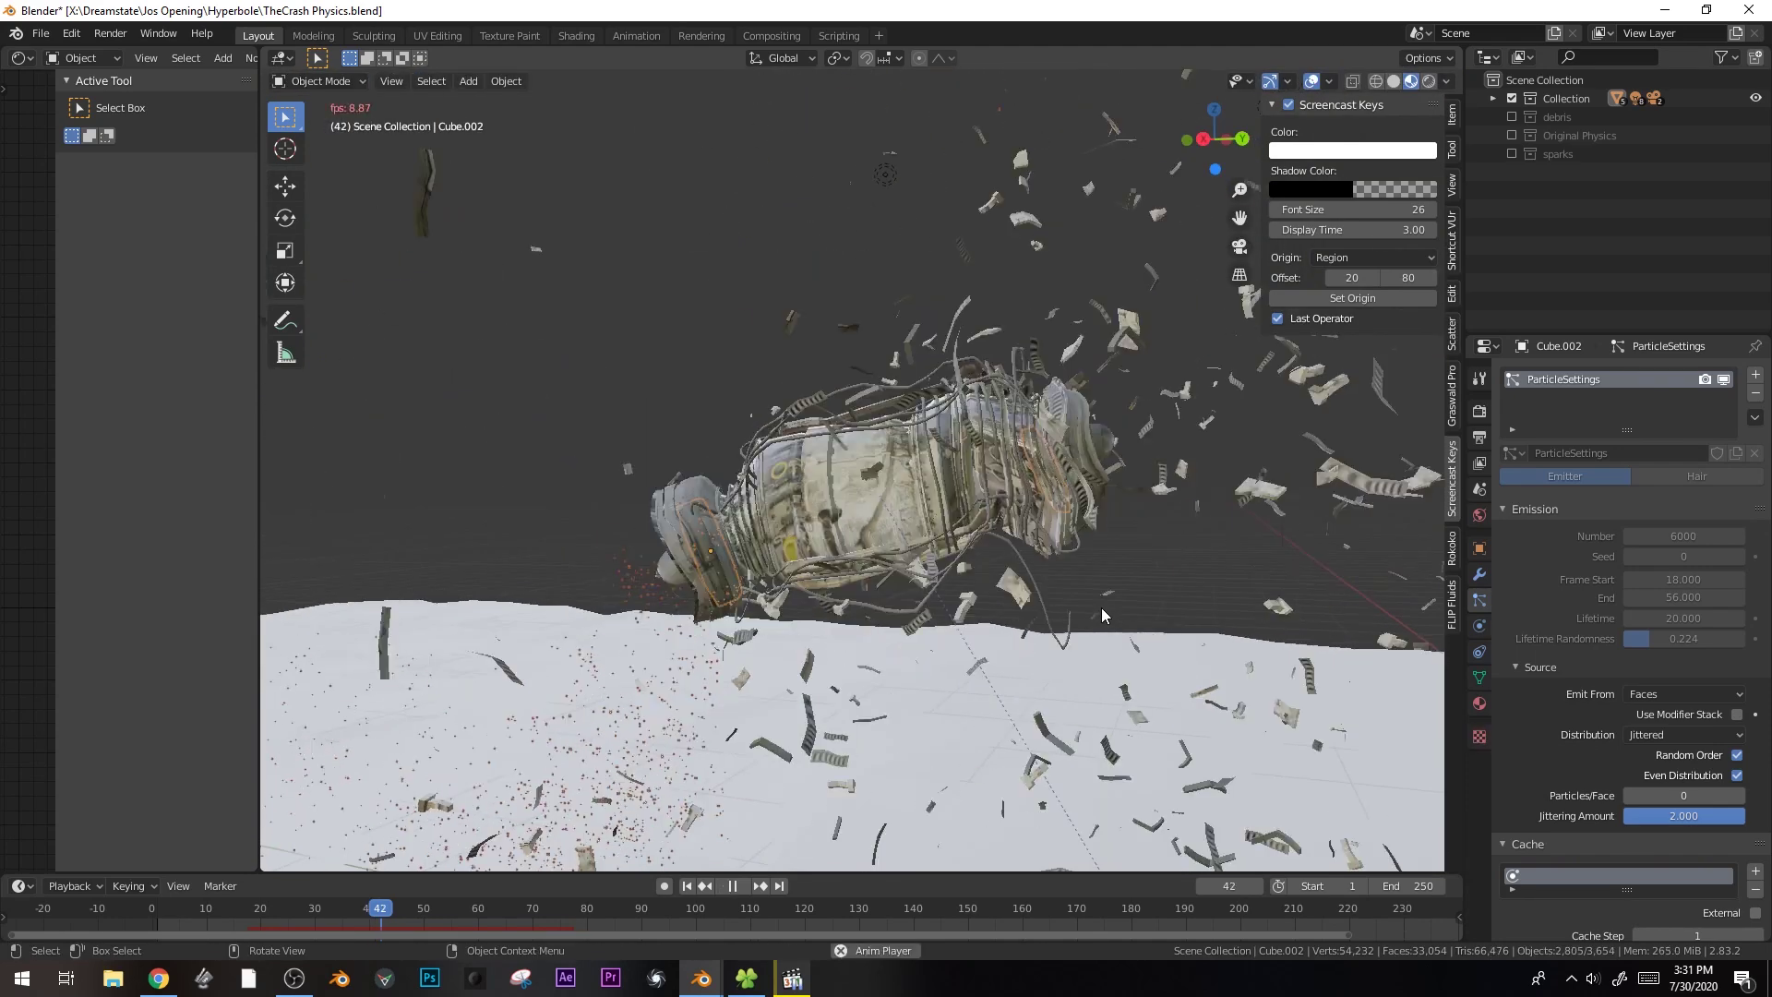
pyautogui.press('space')
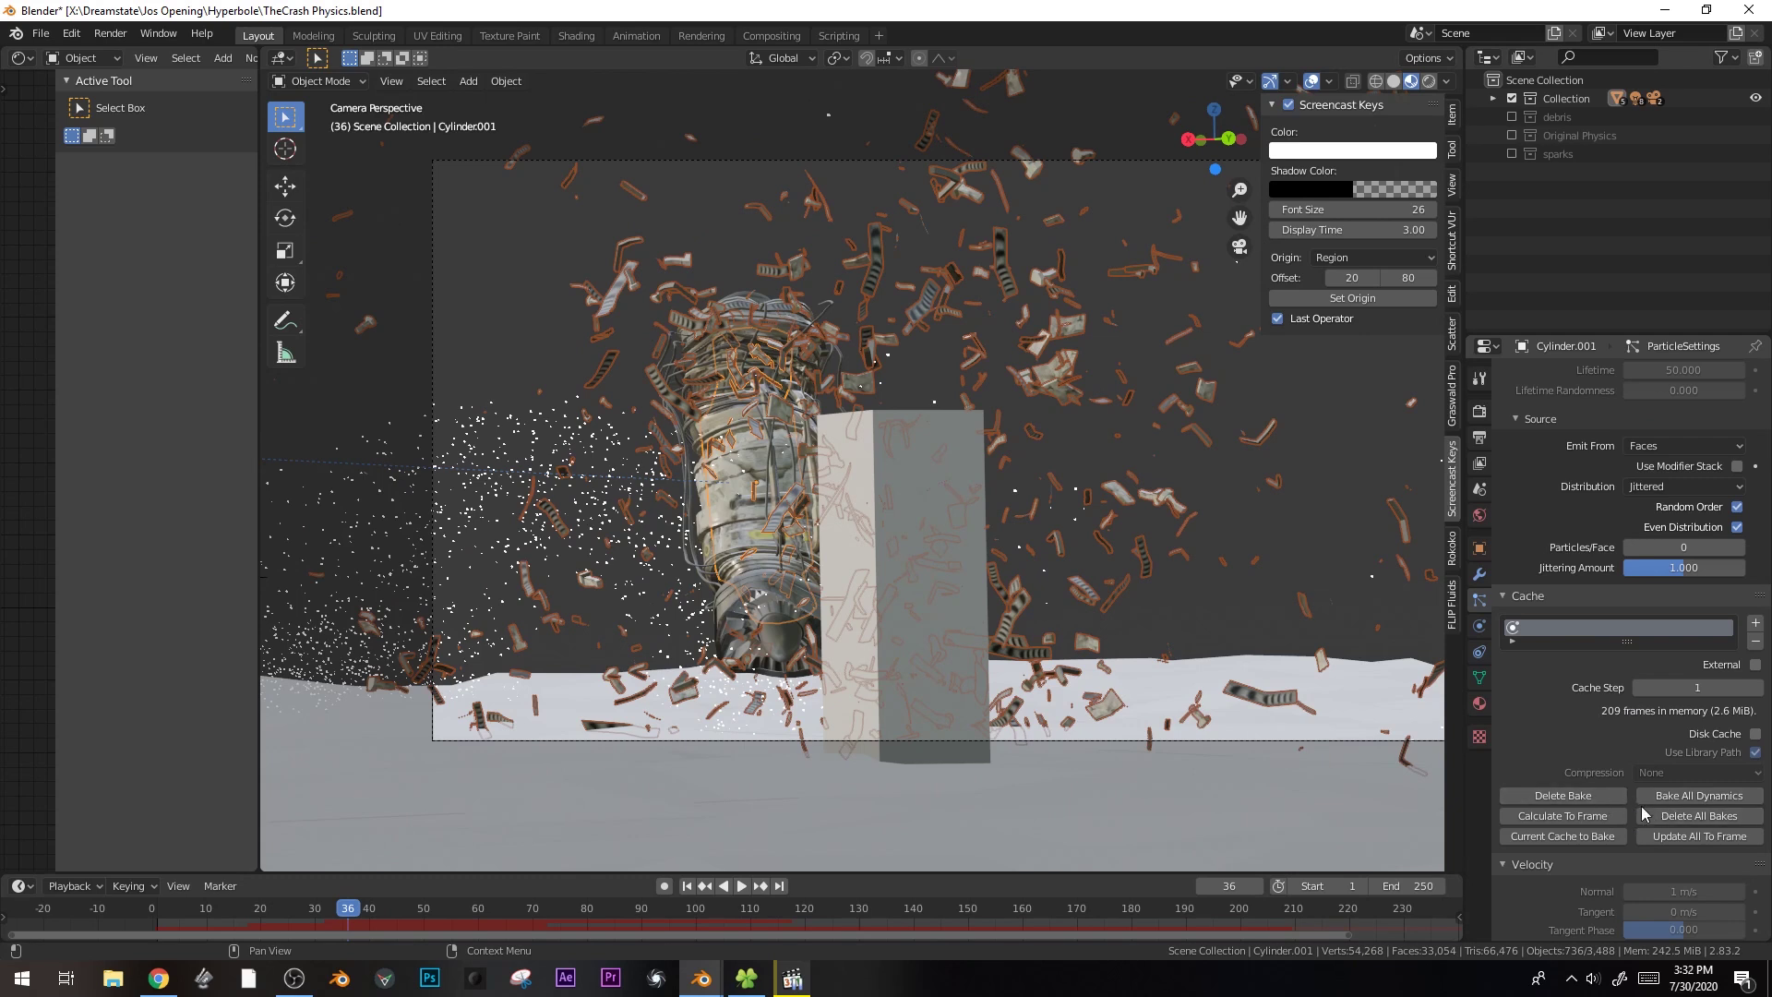
# - Delete all particle bakes and play back the crash from frame 28
pyautogui.click(1683, 816)
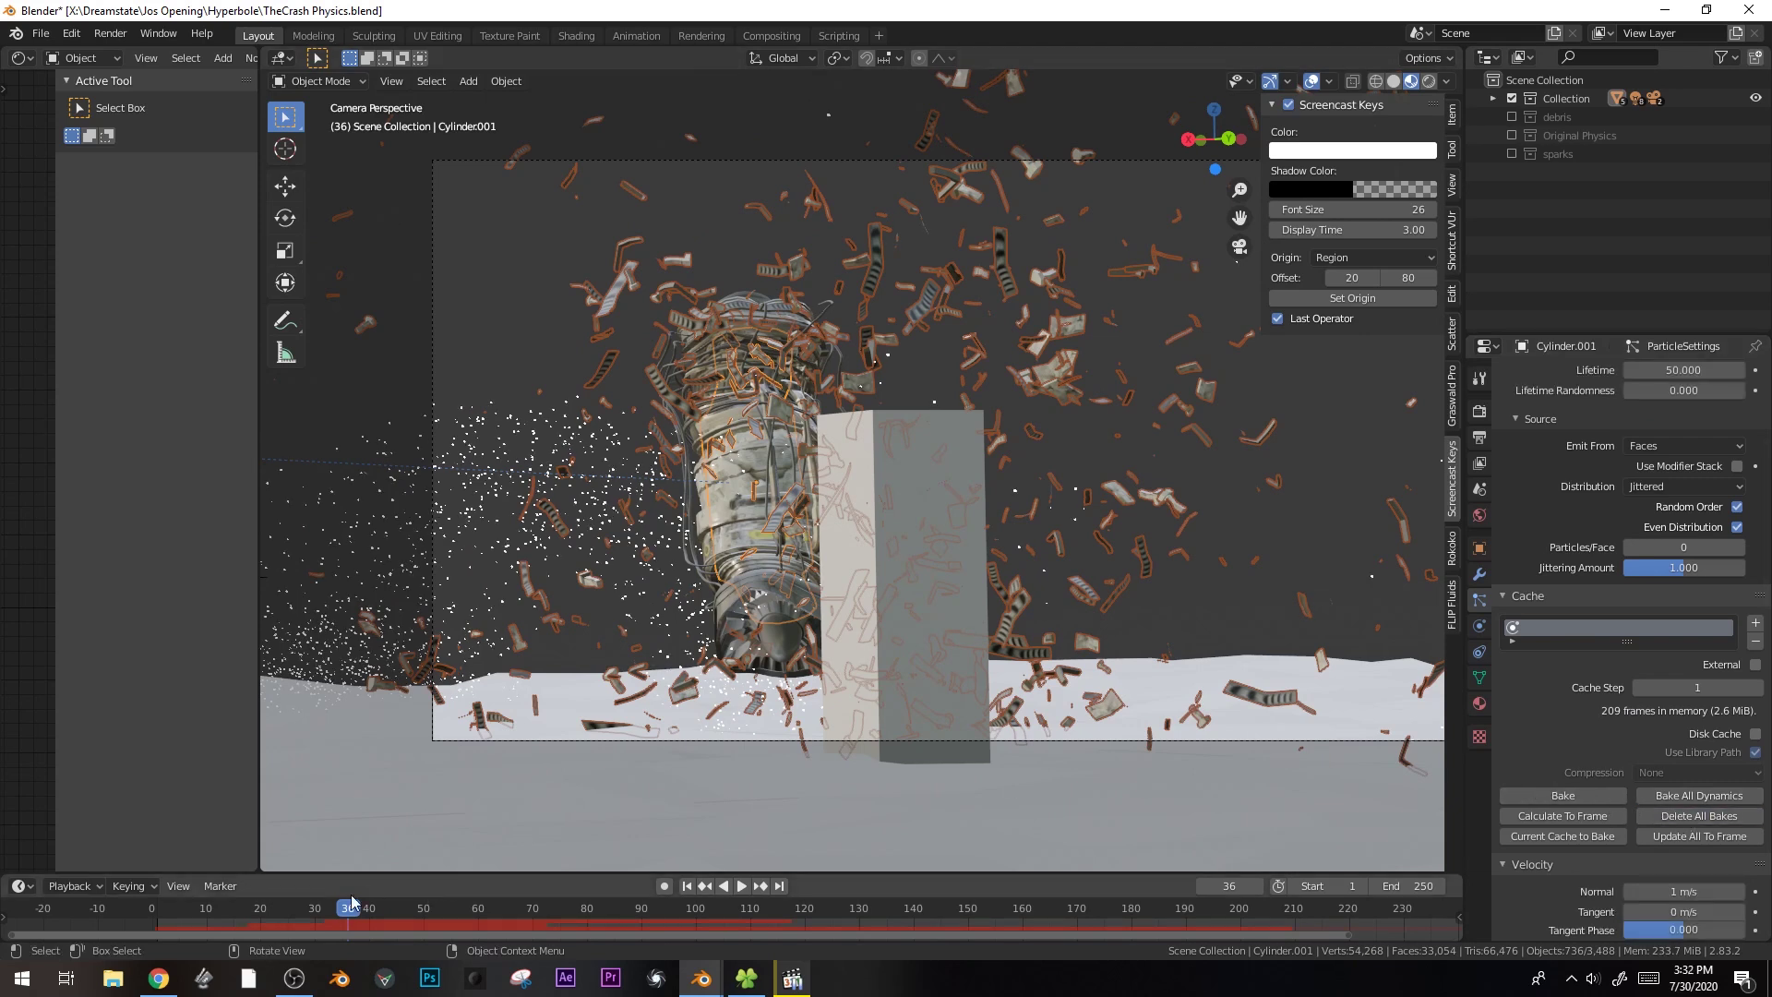
pyautogui.moveTo(330, 911); pyautogui.dragTo(303, 910)
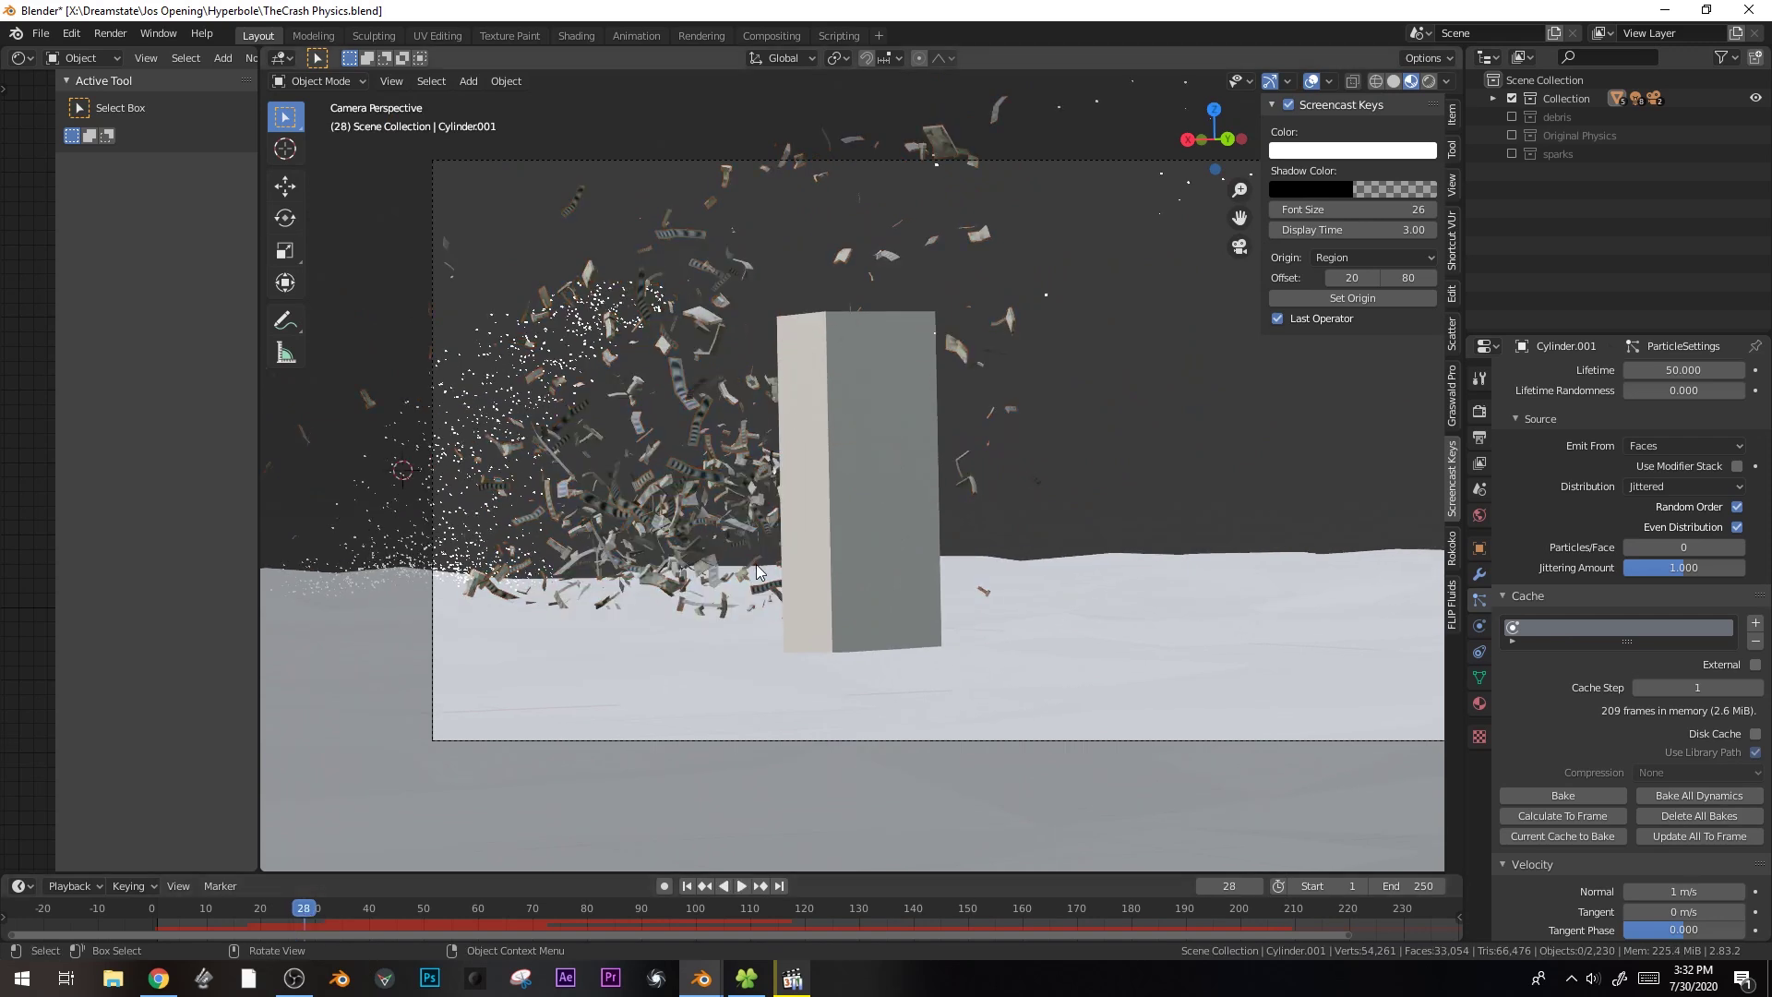
pyautogui.press('space')
pyautogui.scroll(-5, 955, 517)
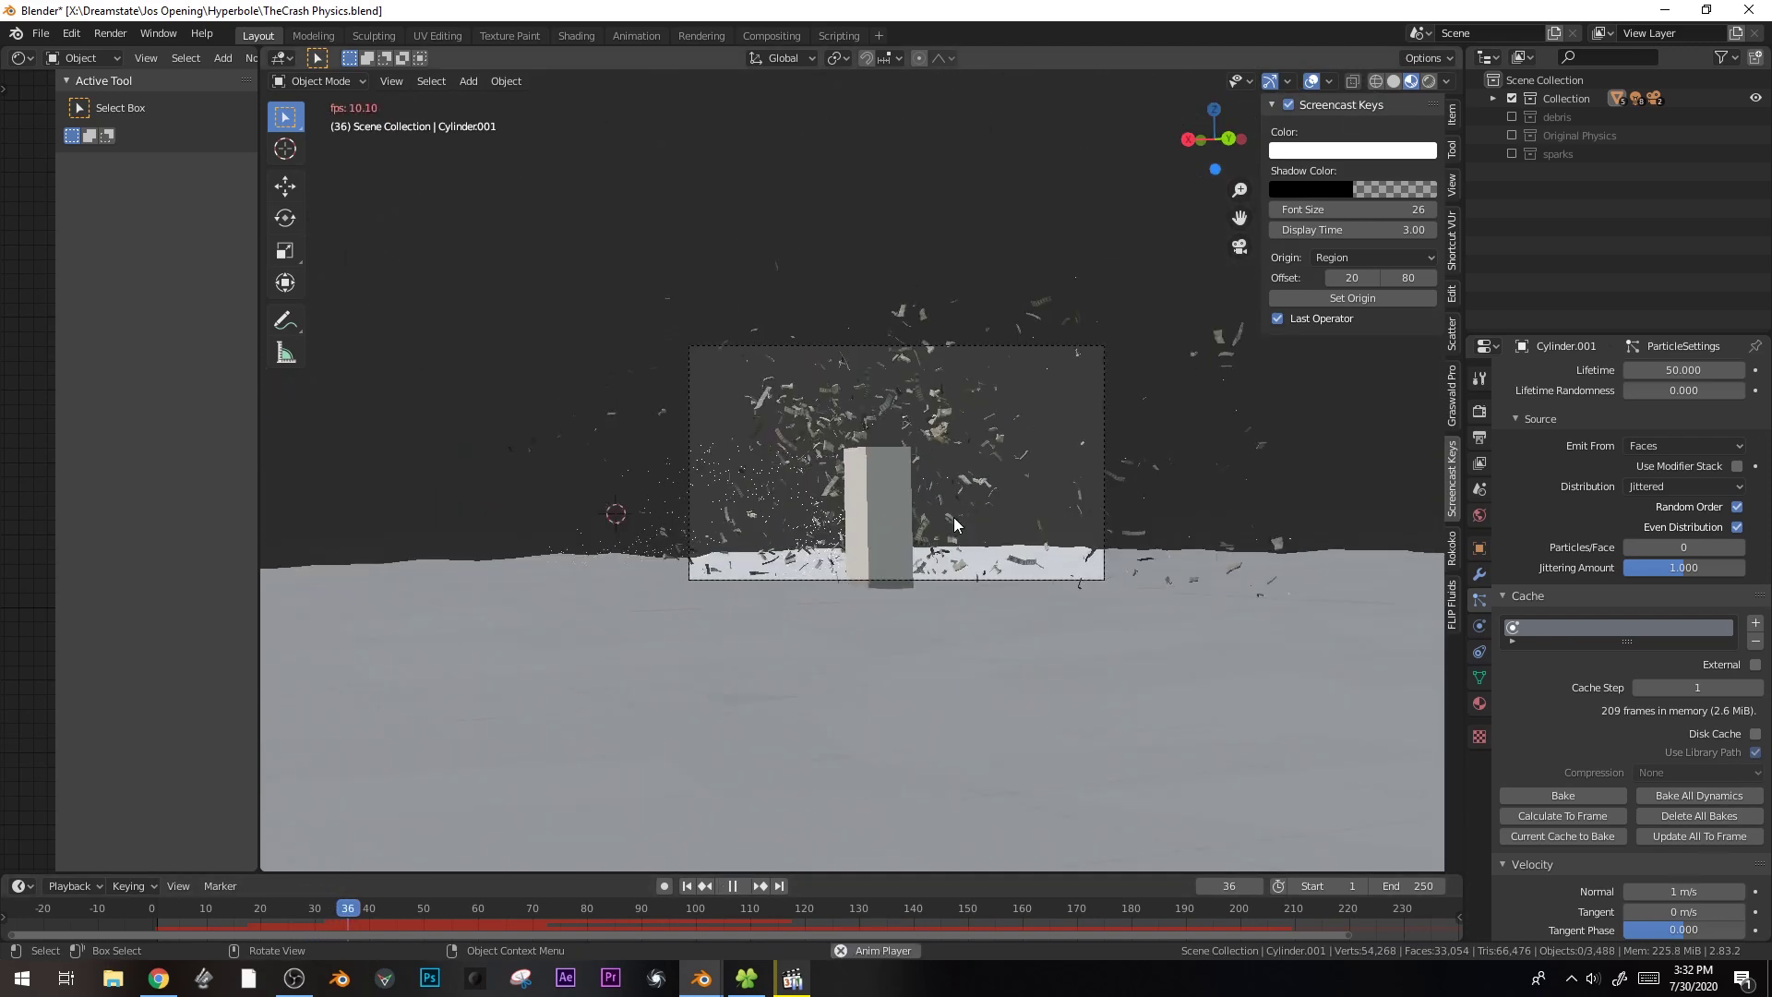
pyautogui.press('space')
# - Enable the Original Physics collection and select its cylinder around the engine
pyautogui.moveTo(1008, 496); pyautogui.dragTo(1148, 552, button='middle')
pyautogui.scroll(-5, 1148, 552)
pyautogui.scroll(5, 1131, 568)
pyautogui.hotkey('ctrl', 'z')
pyautogui.hotkey('ctrl', 'z')
pyautogui.click(772, 479)
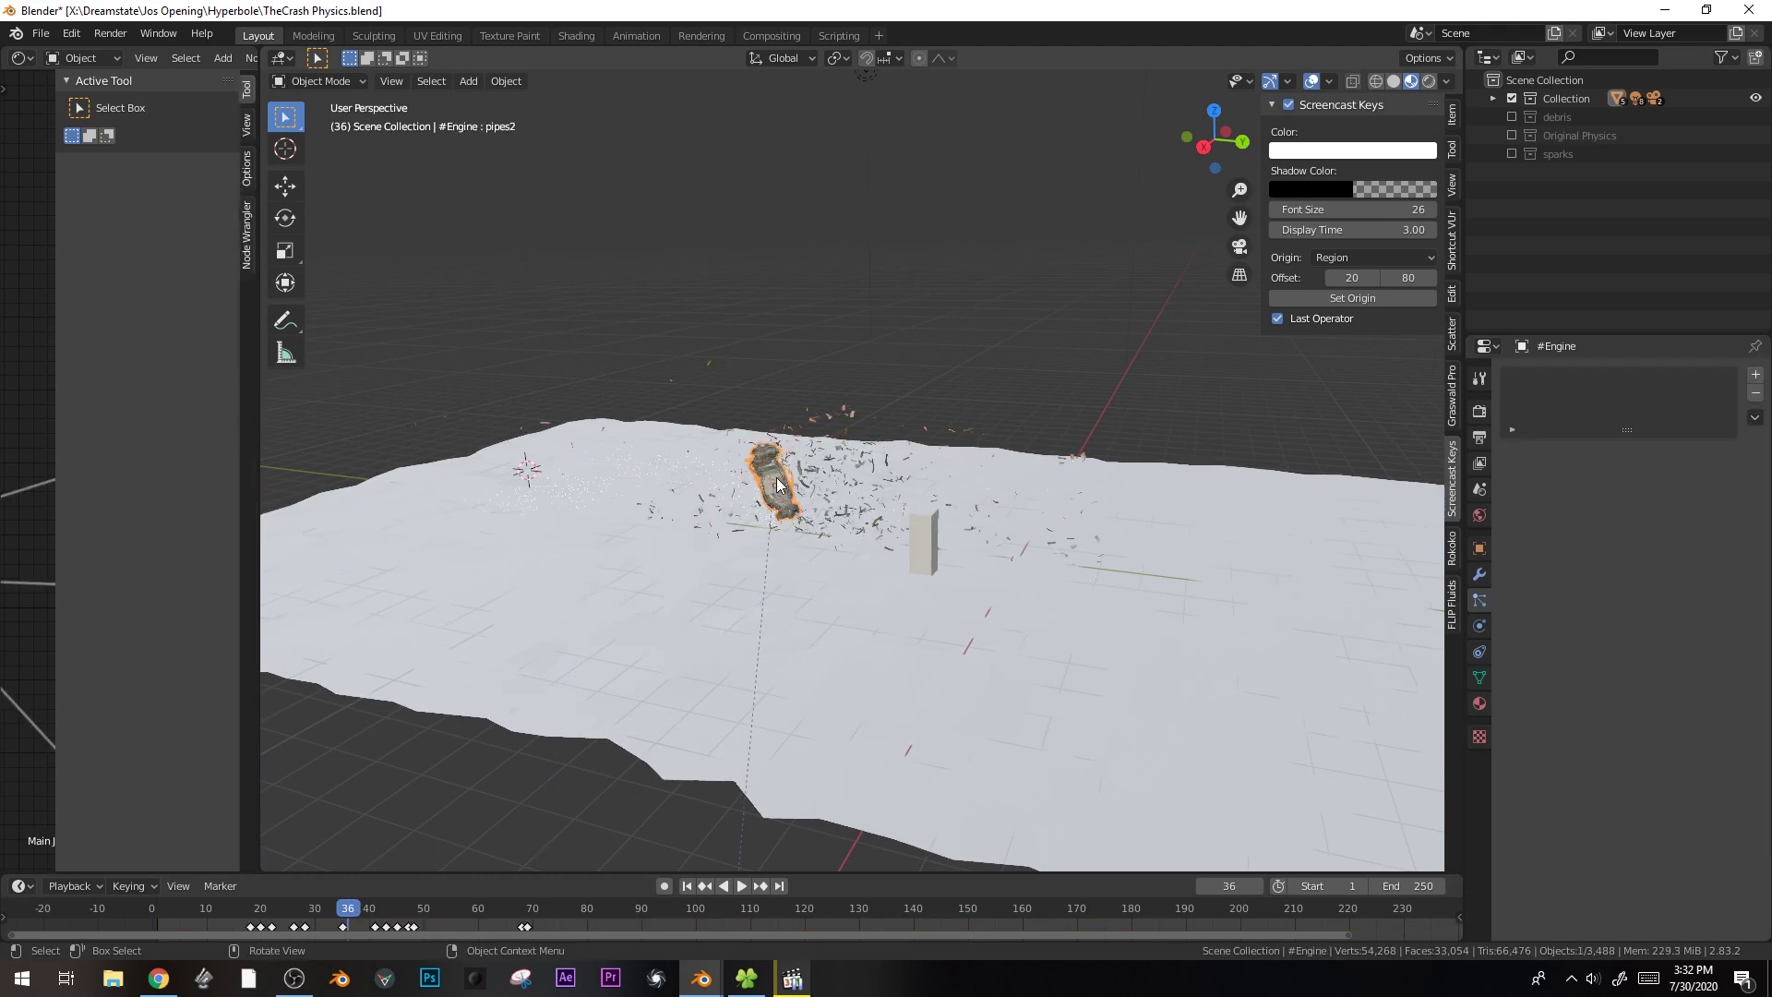
pyautogui.click(772, 479)
pyautogui.scroll(2, 1247, 441)
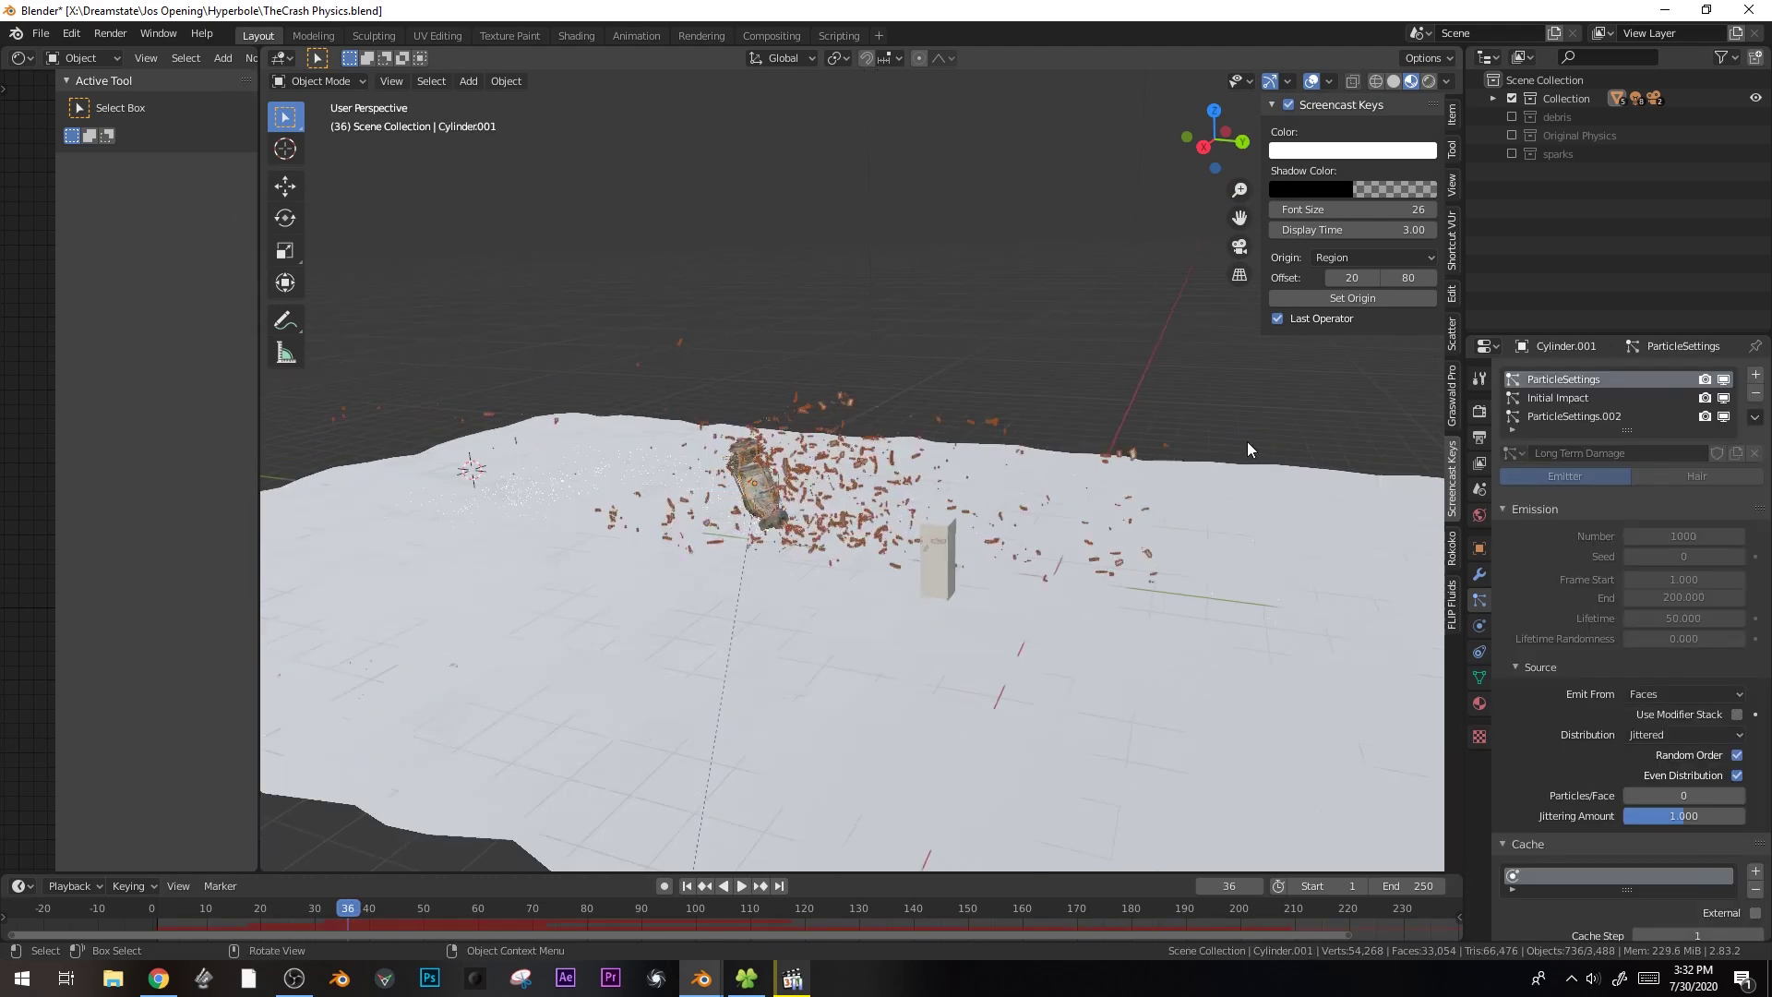
pyautogui.click(1511, 135)
pyautogui.click(723, 480)
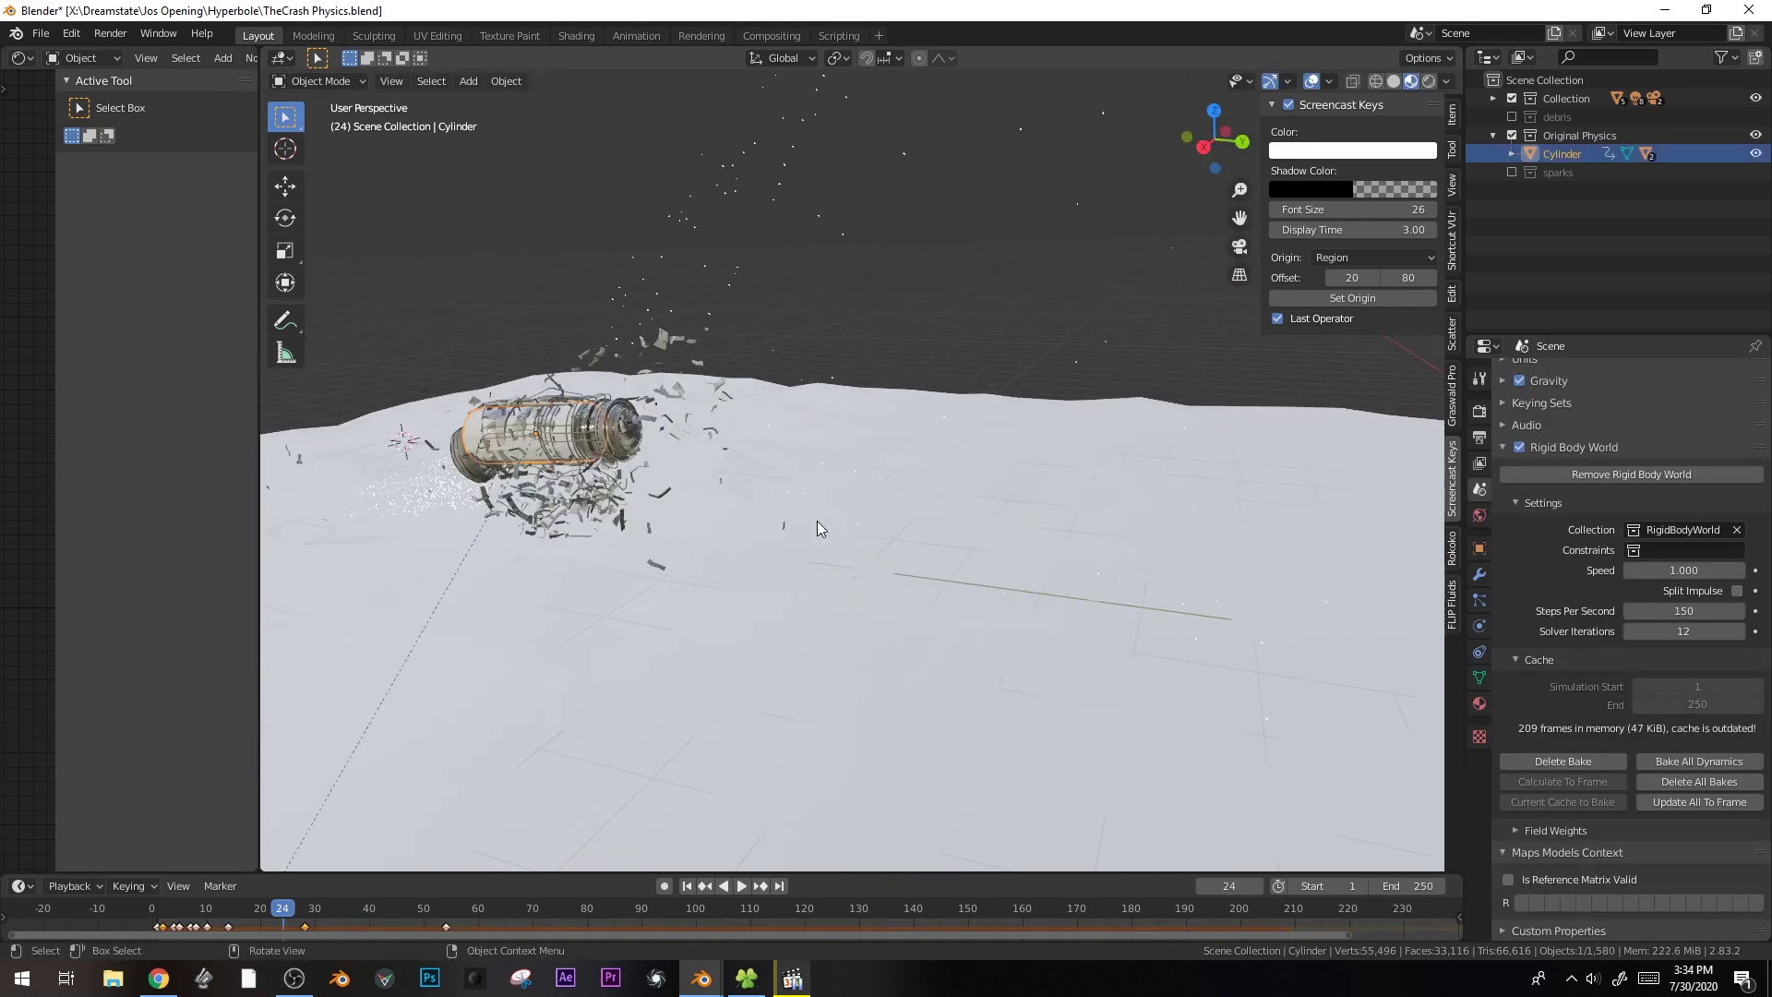
# - Play back the crash through the camera to check the cylinder's rigid body motion against the engine
pyautogui.moveTo(817, 520); pyautogui.dragTo(794, 485, button='middle')
pyautogui.press('KP_0')
pyautogui.press('space')
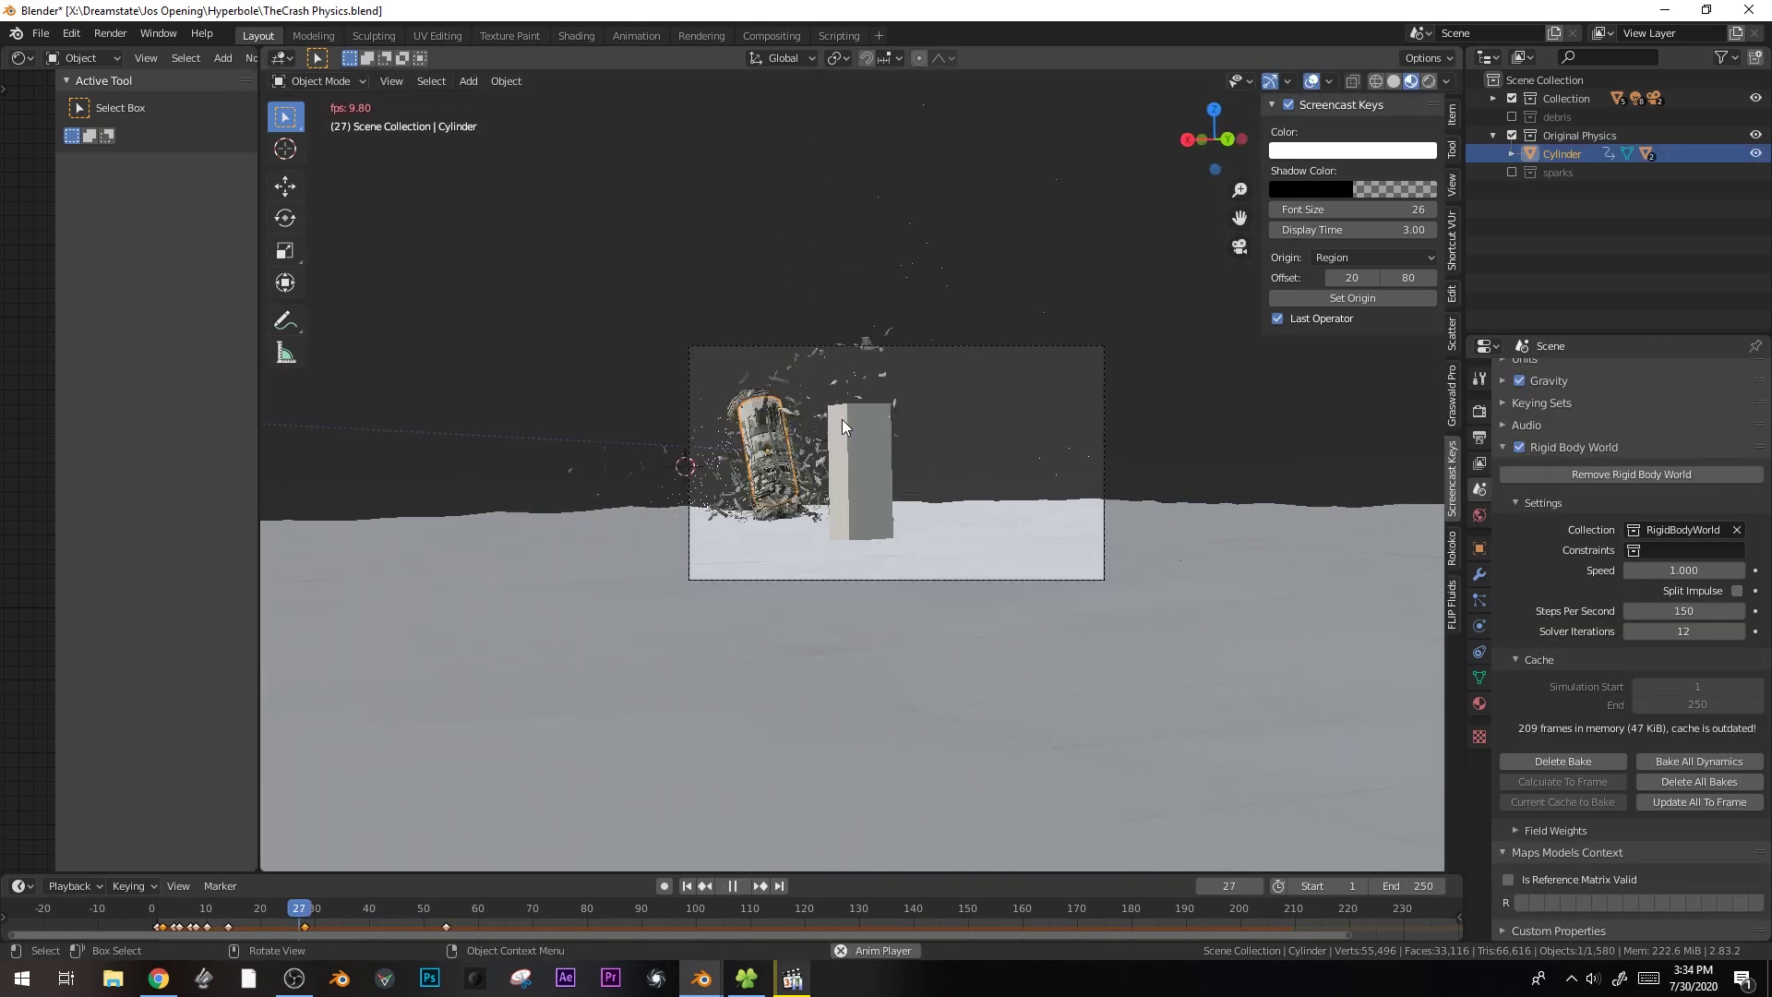
pyautogui.press('space')
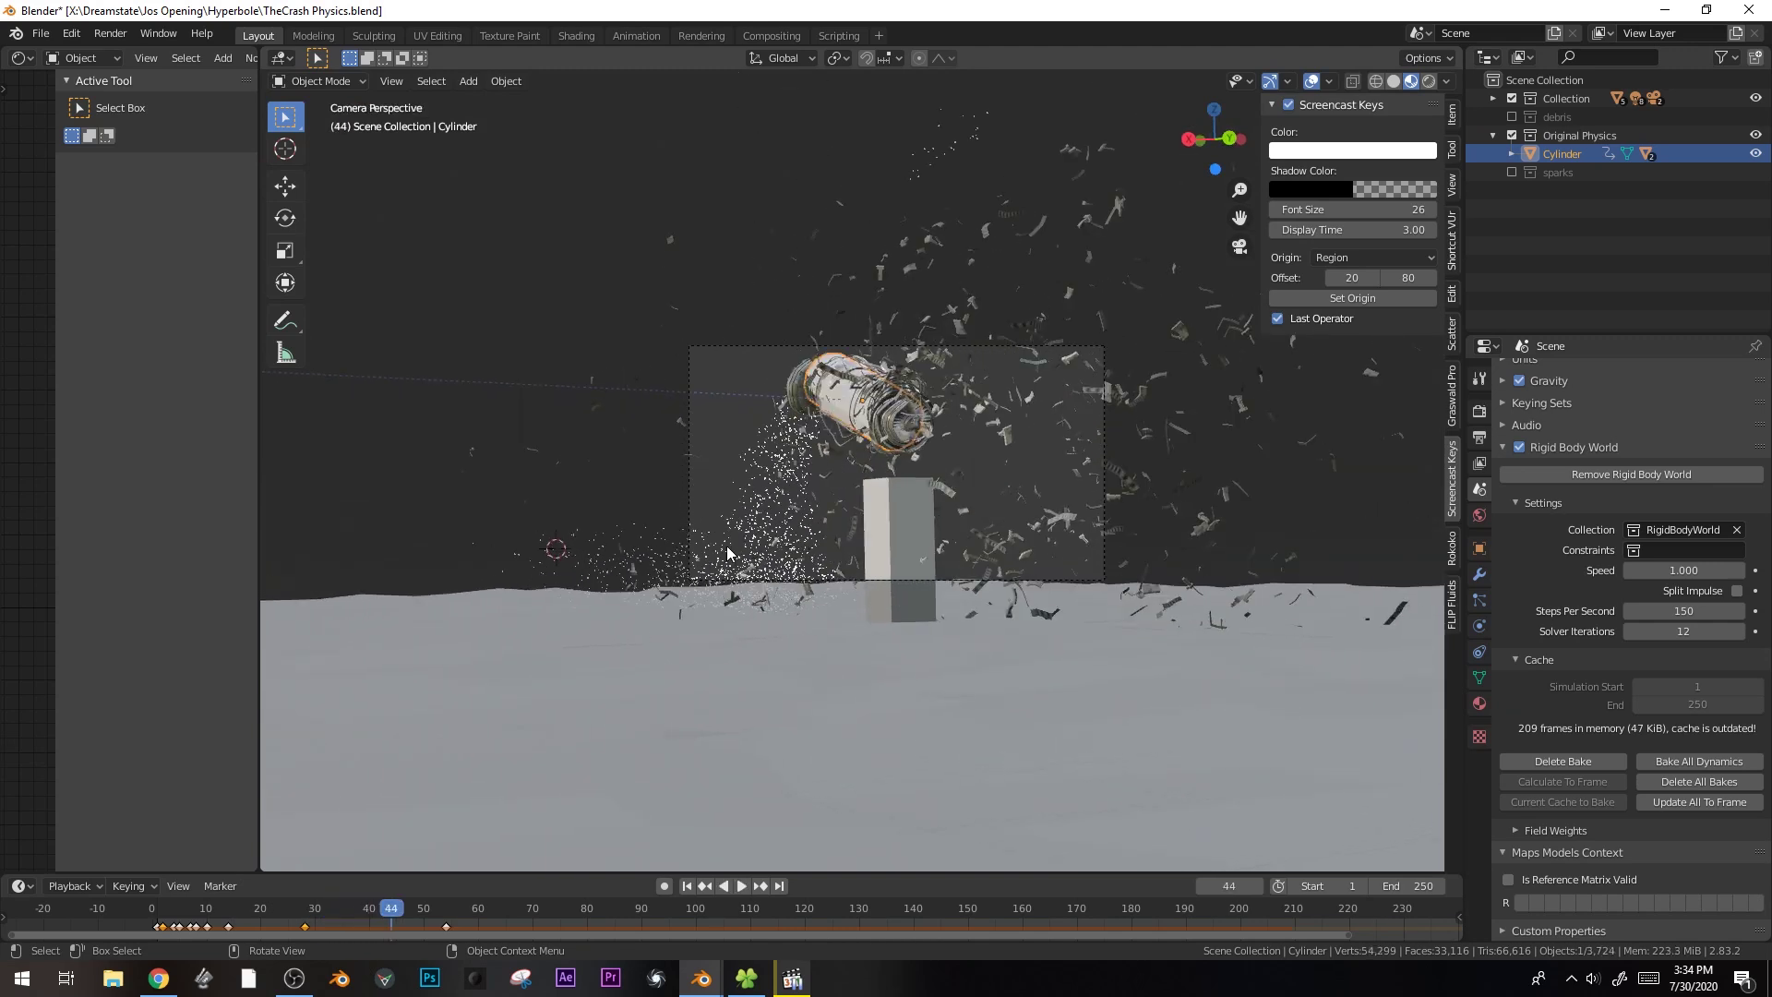
# - Try to bake the cylinder's rigid body motion to keyframes for frames 1 to 250 with a frame step of 2
pyautogui.scroll(3, 910, 551)
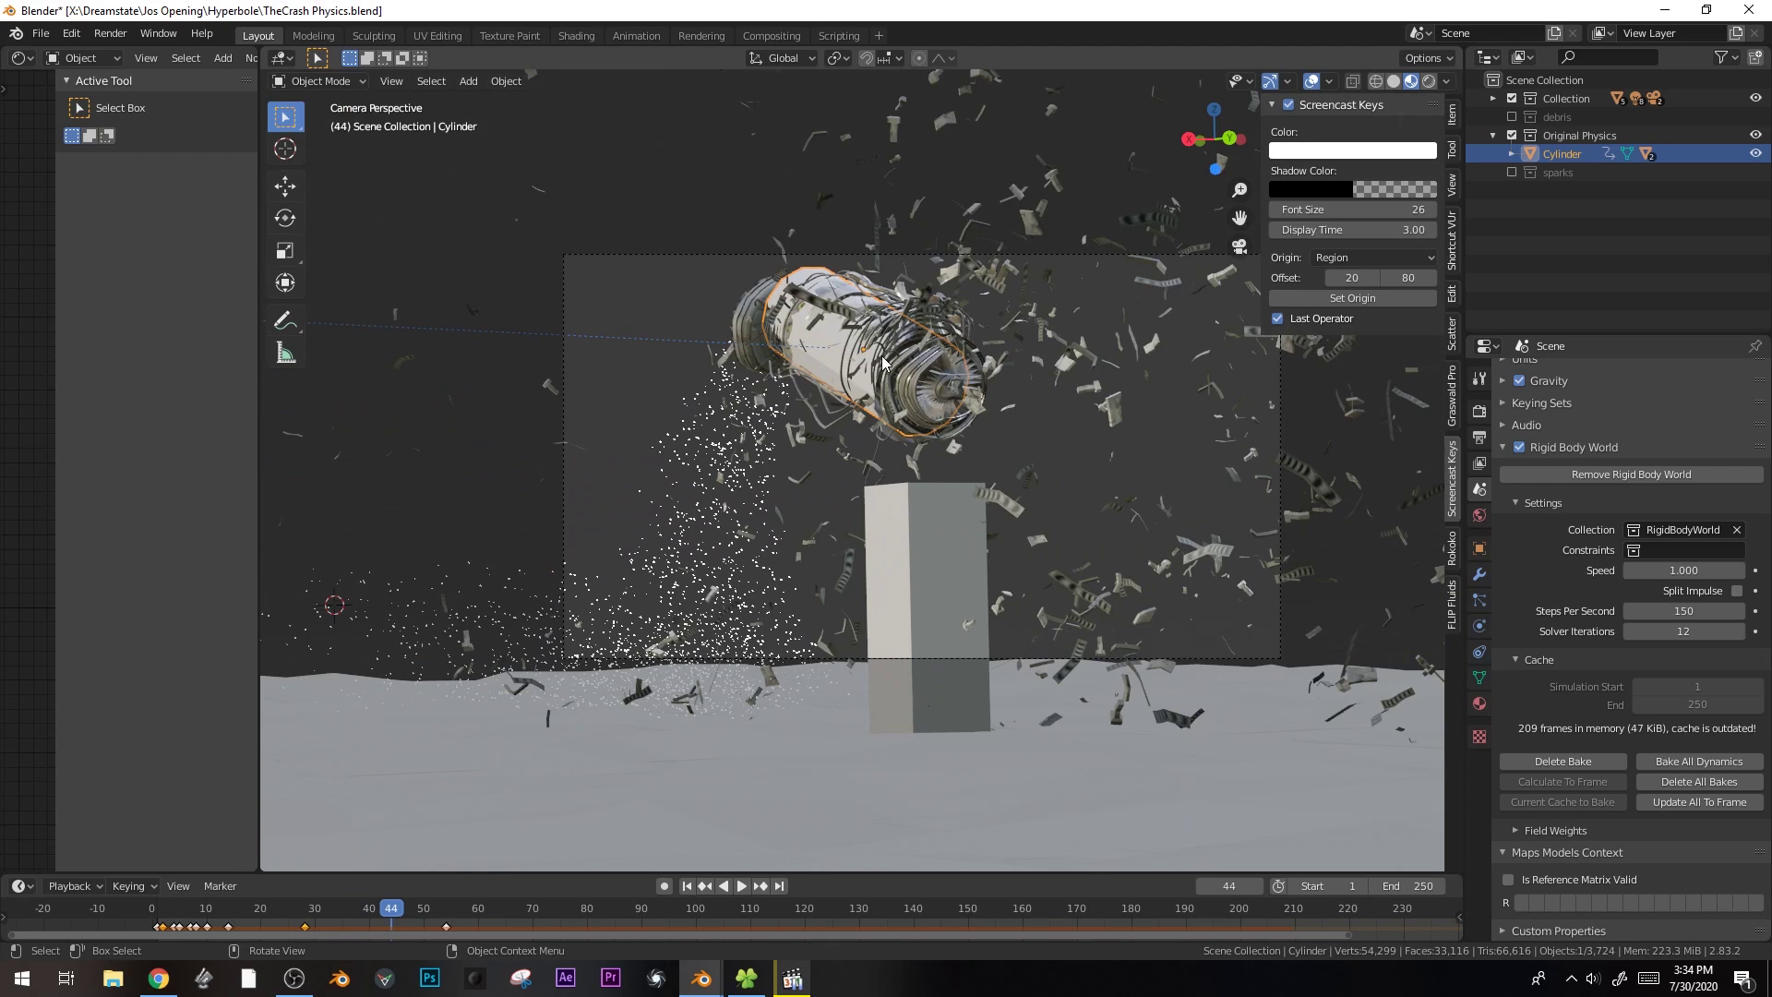
pyautogui.click(495, 88)
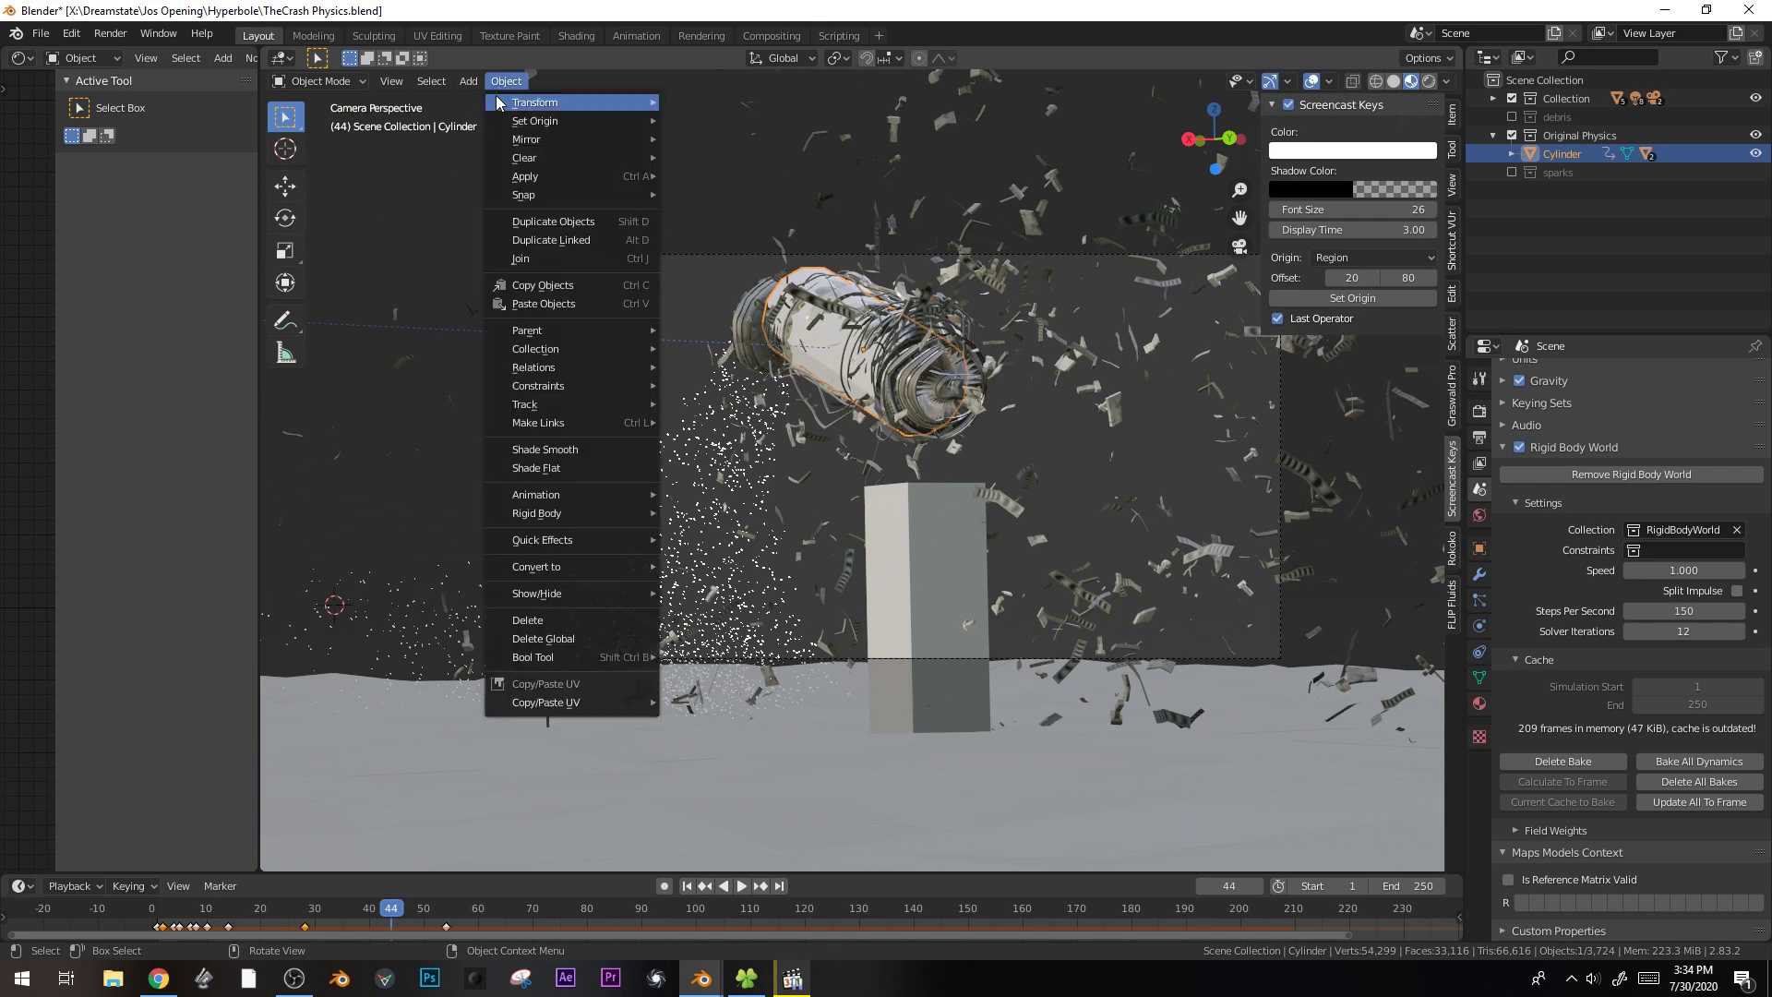
pyautogui.moveTo(573, 509)
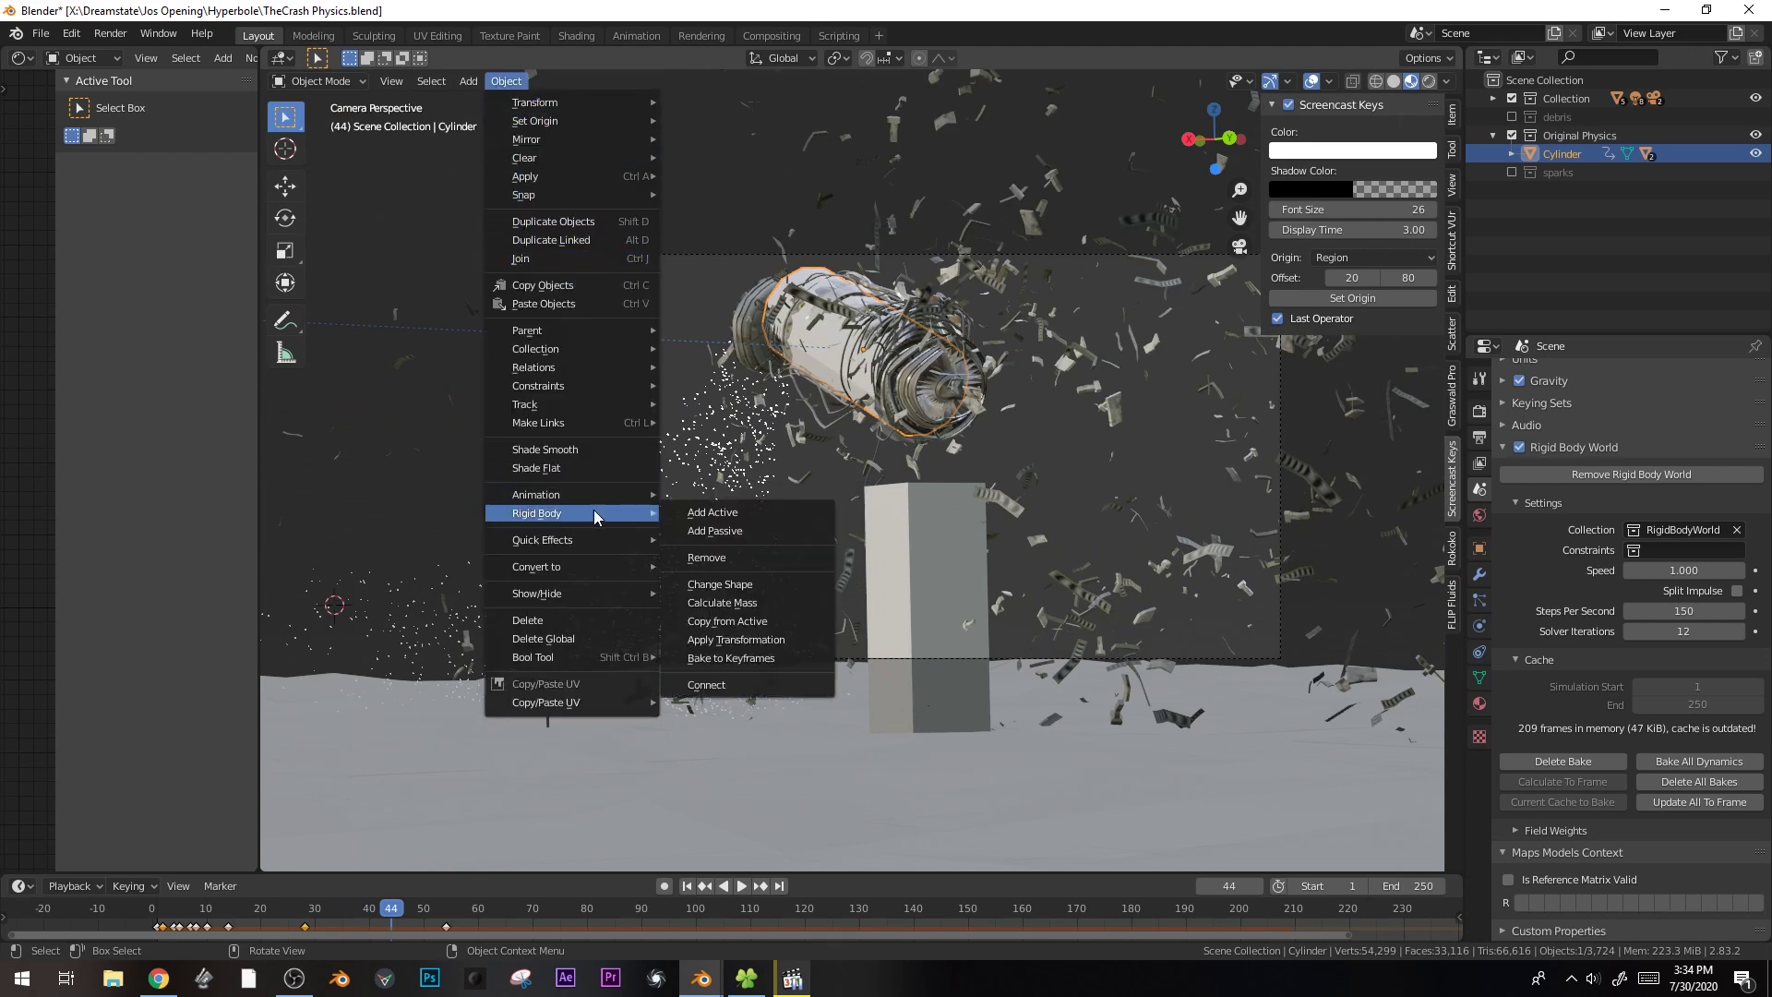
pyautogui.click(756, 658)
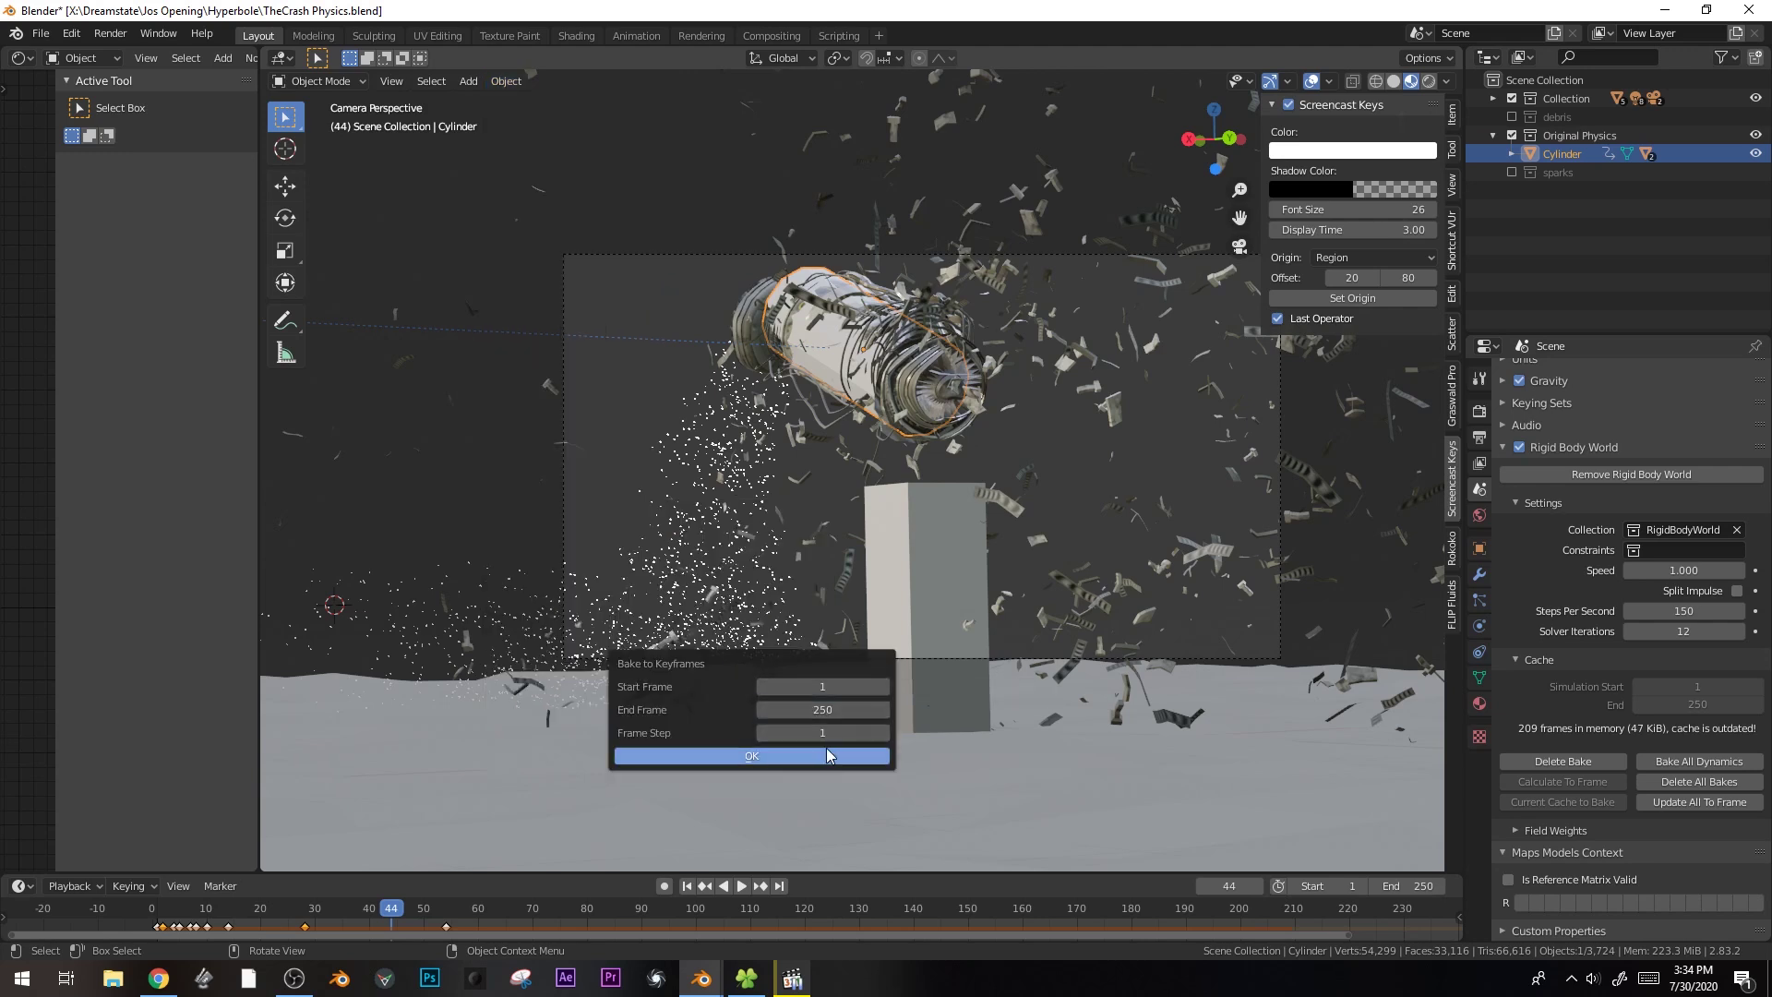
pyautogui.click(749, 757)
pyautogui.click(746, 758)
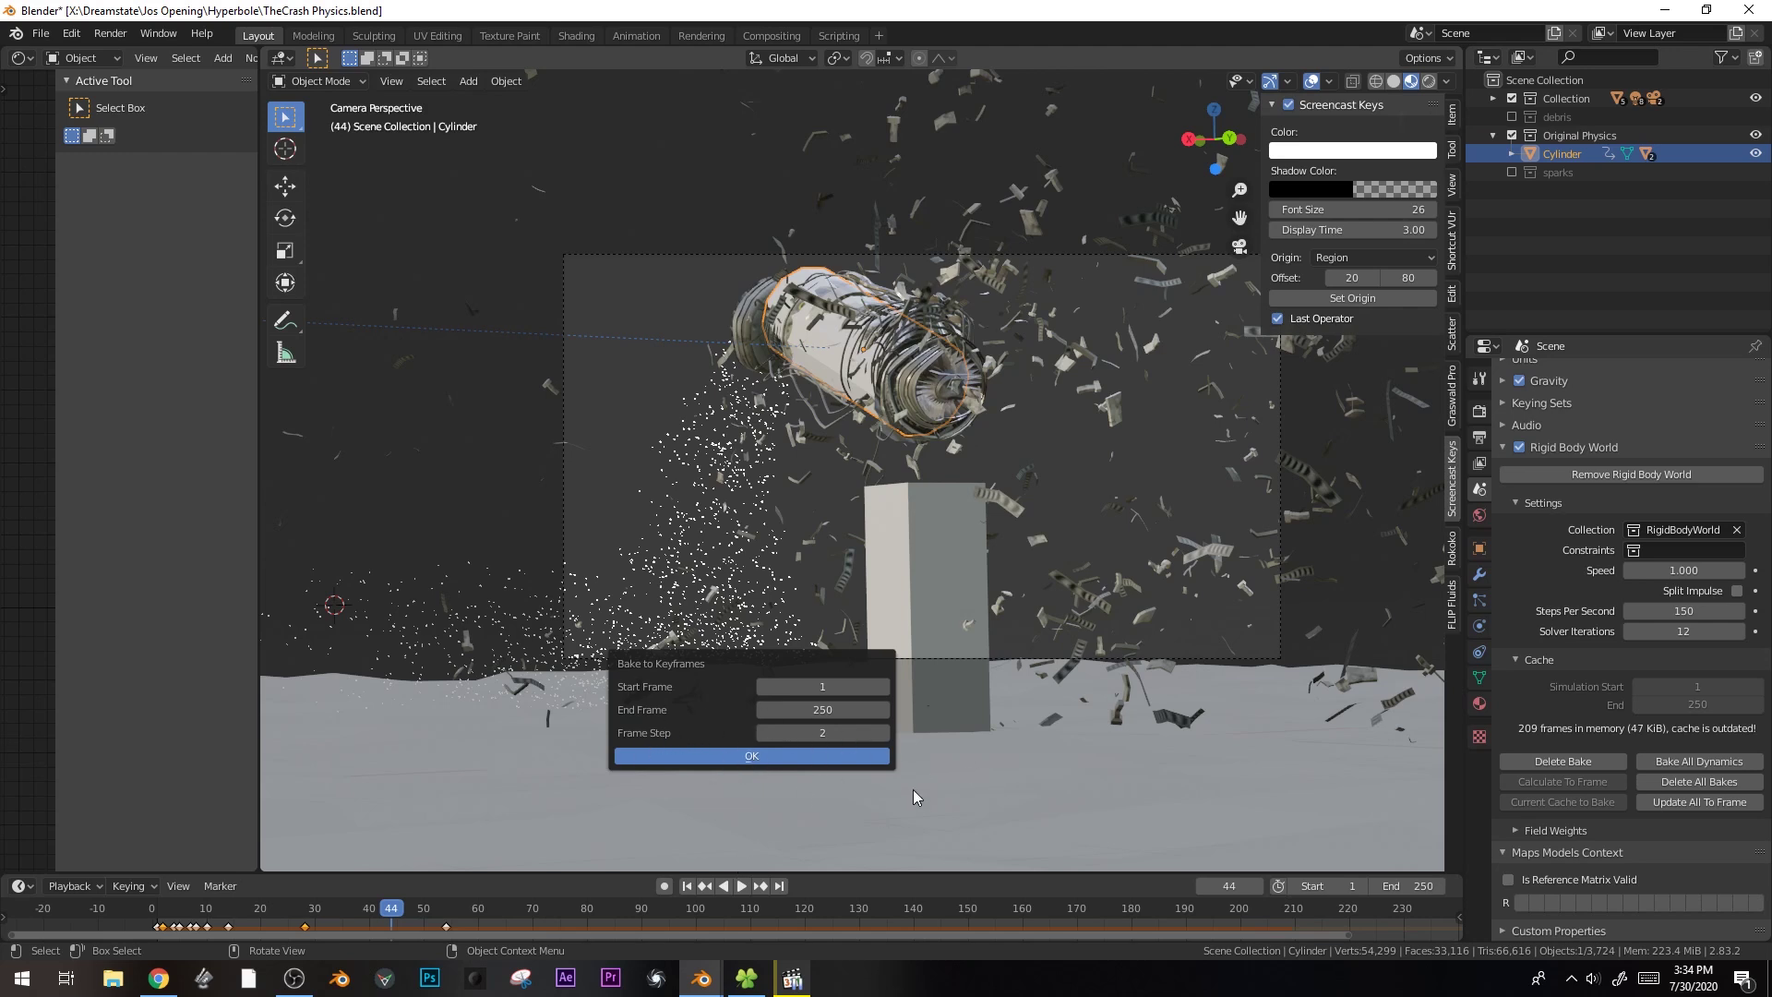
pyautogui.click(741, 752)
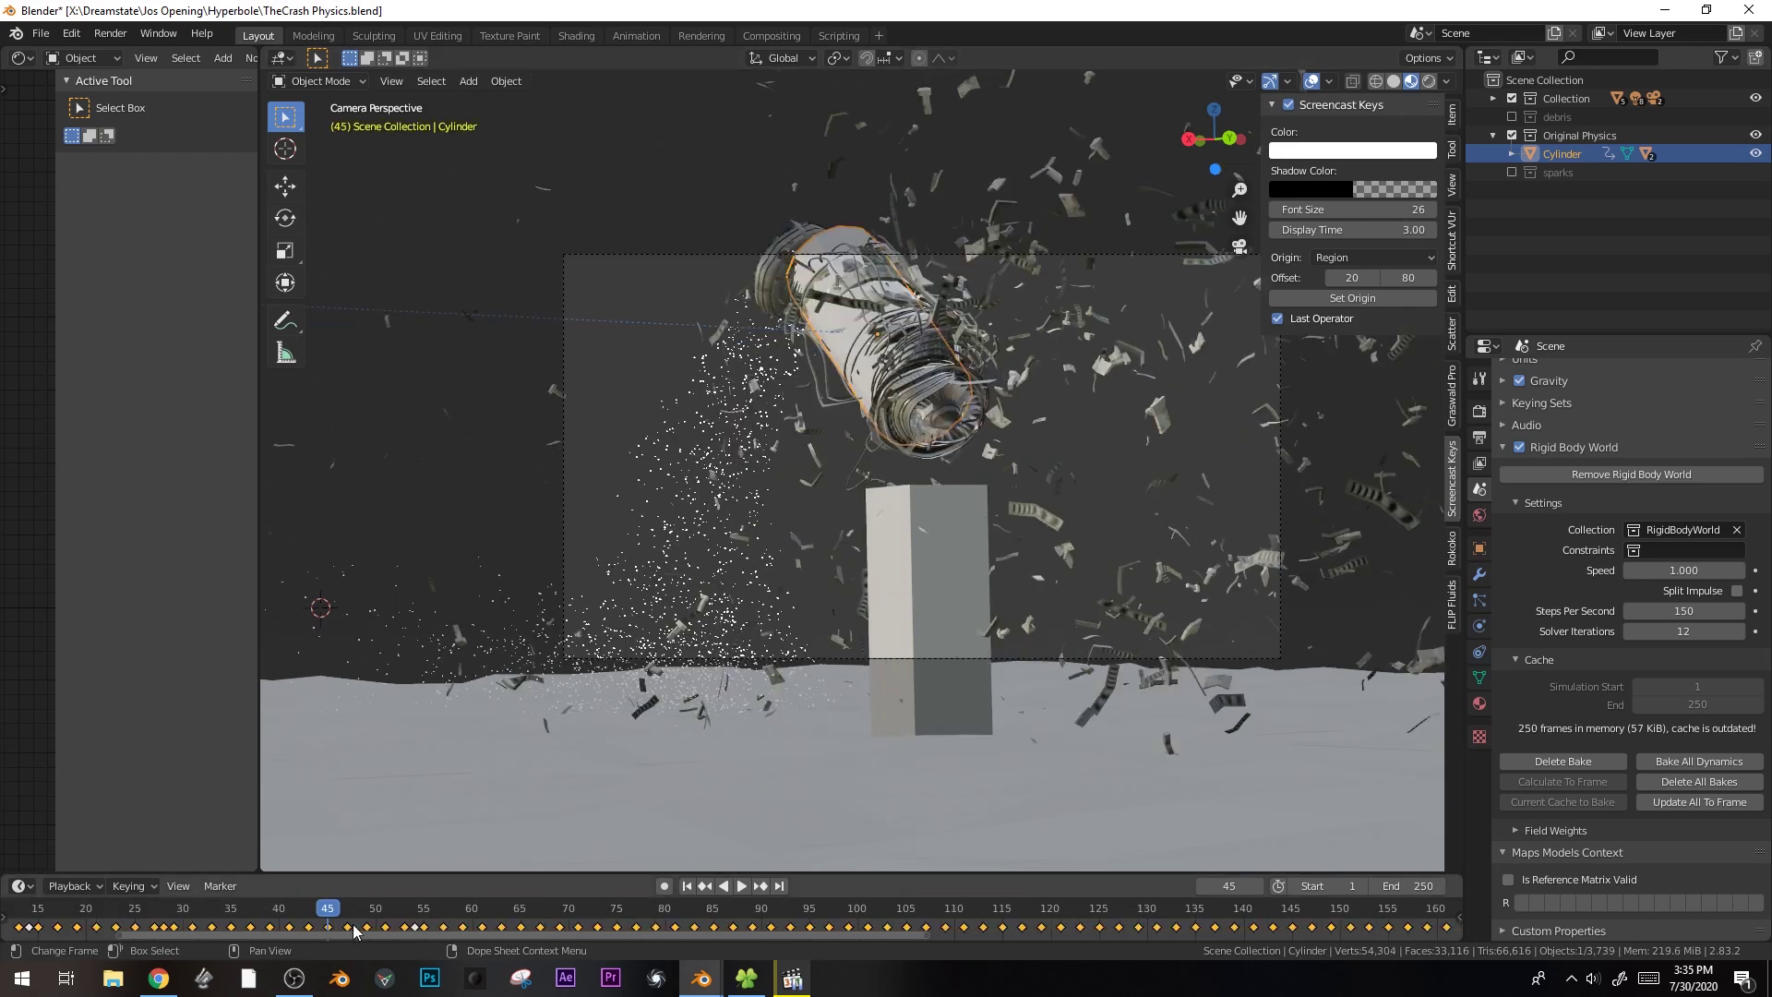
# - Step through the baked motion up to frame 47 and undo the keyframe bake
pyautogui.click(337, 931)
pyautogui.press('Right')
pyautogui.press('Right')
pyautogui.press('Right')
pyautogui.press('Right')
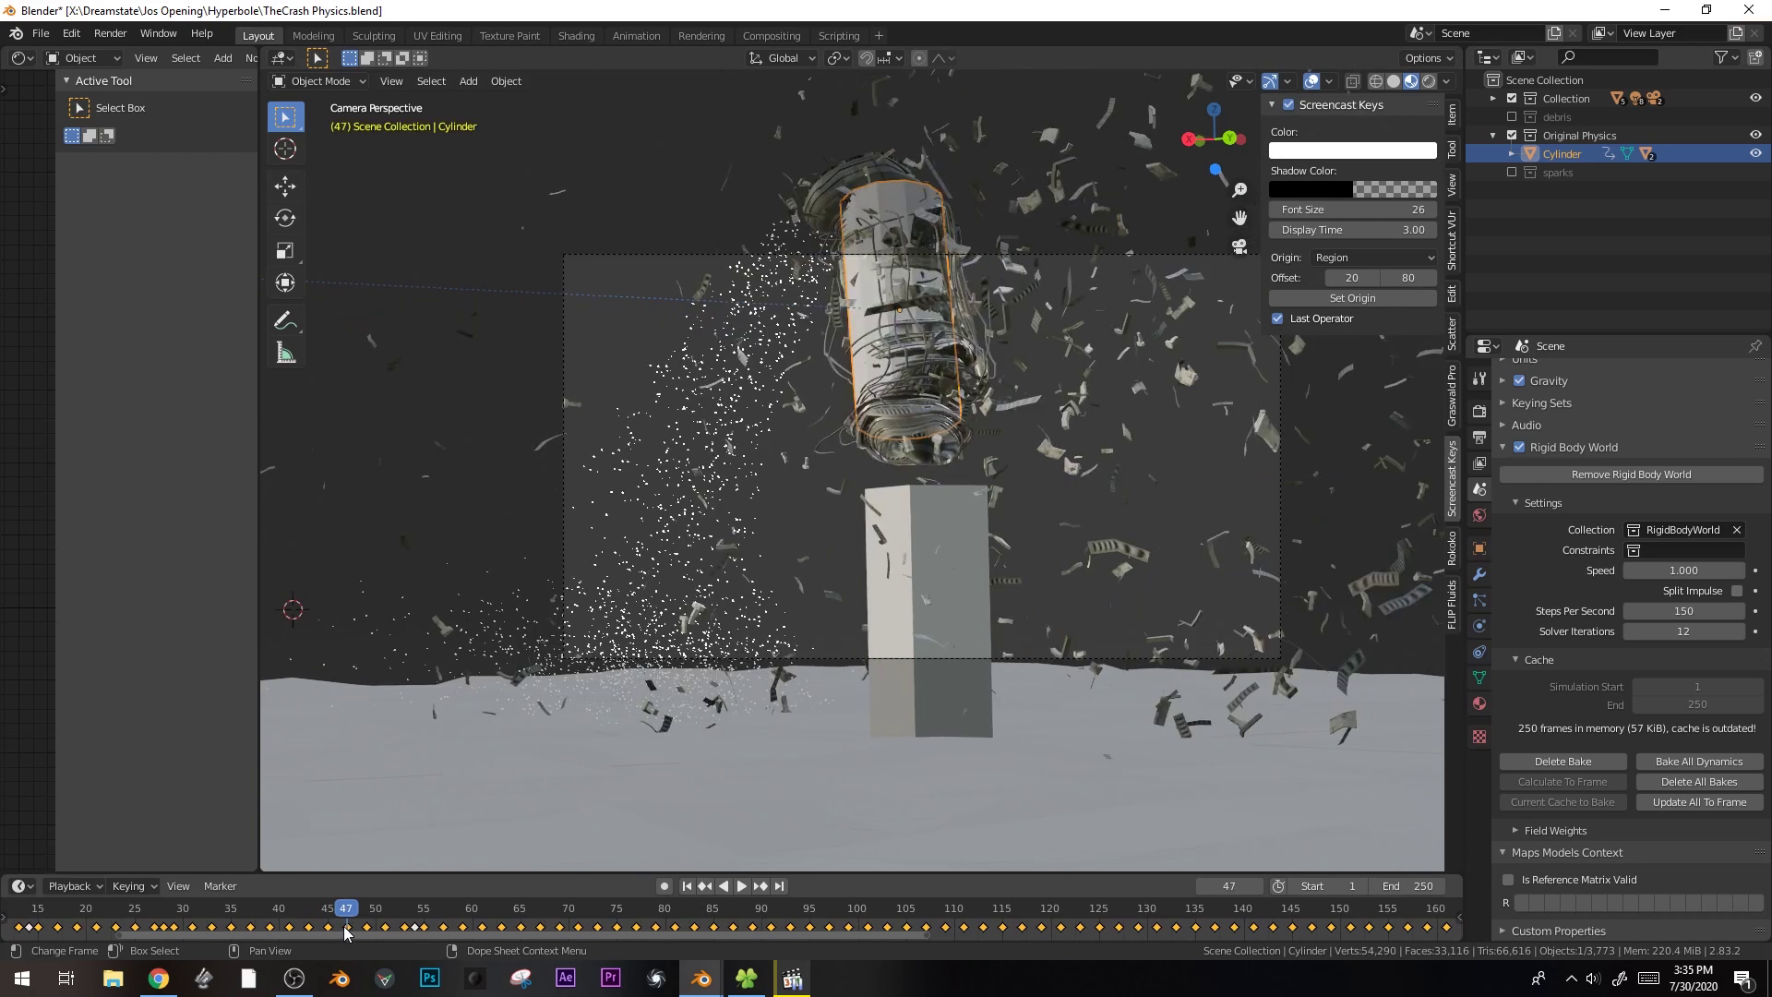
pyautogui.hotkey('ctrl', 'z')
pyautogui.hotkey('ctrl', 'z')
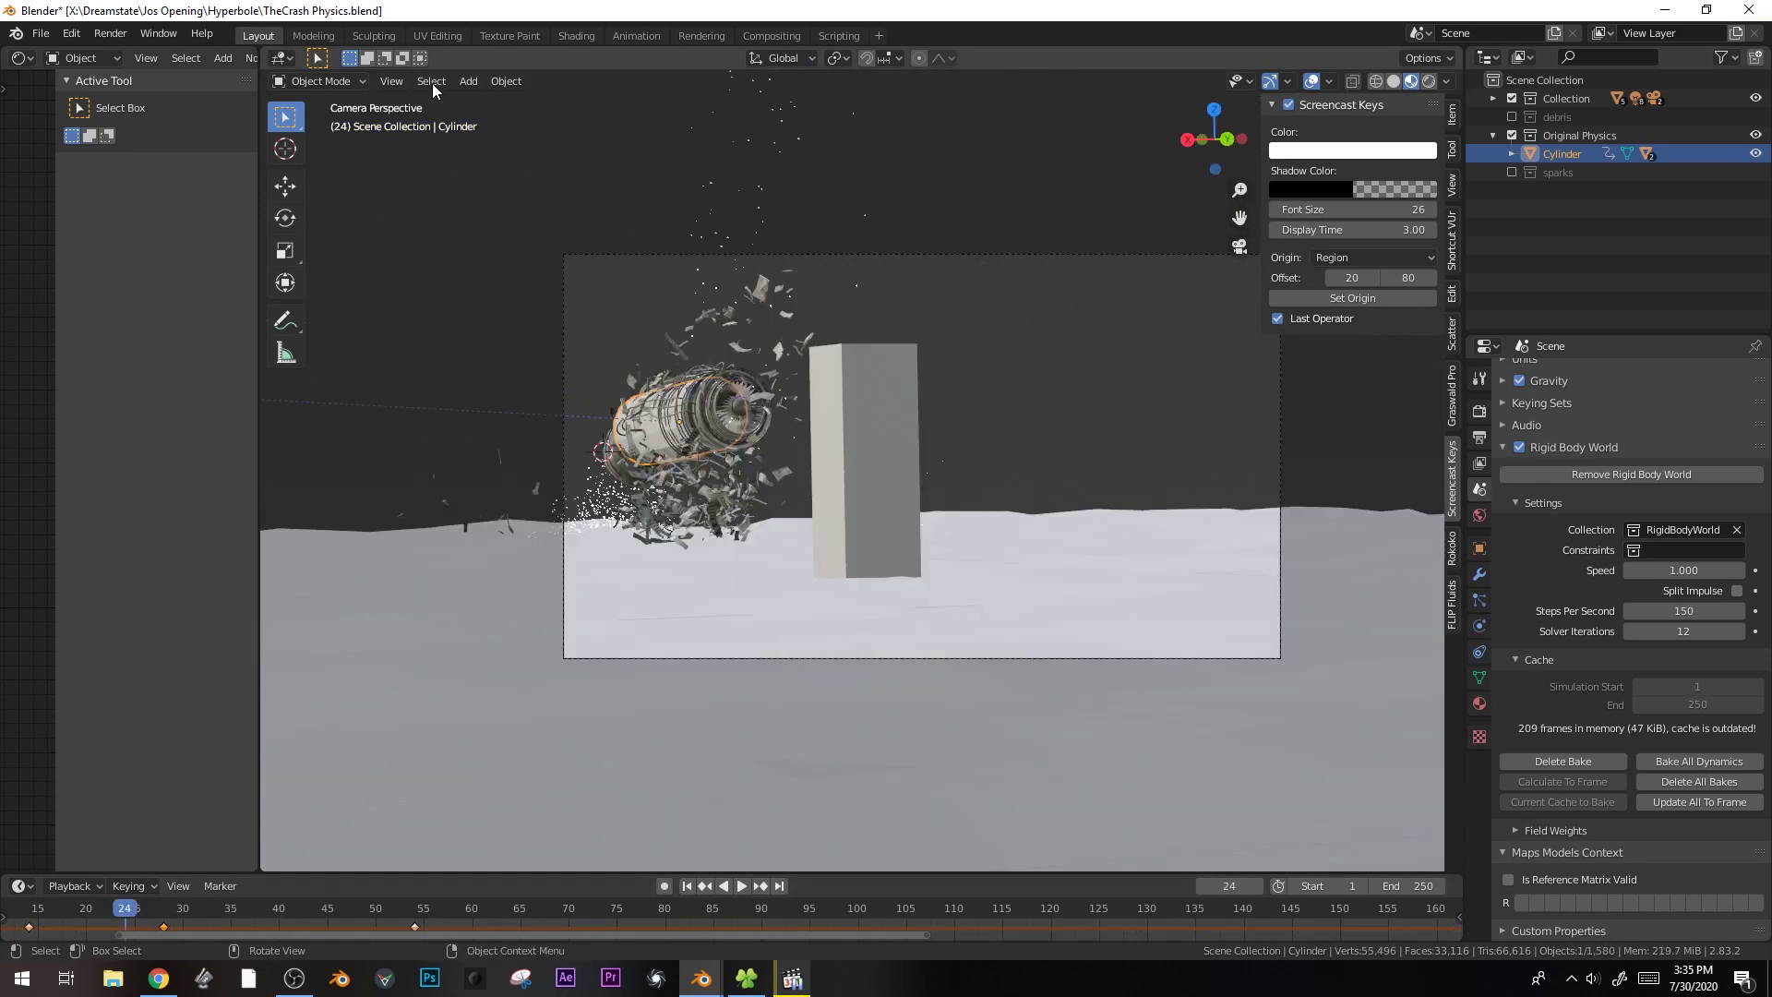
# - Bake the cylinder's rigid body motion to keyframes on every frame
pyautogui.click(507, 81)
pyautogui.moveTo(536, 520)
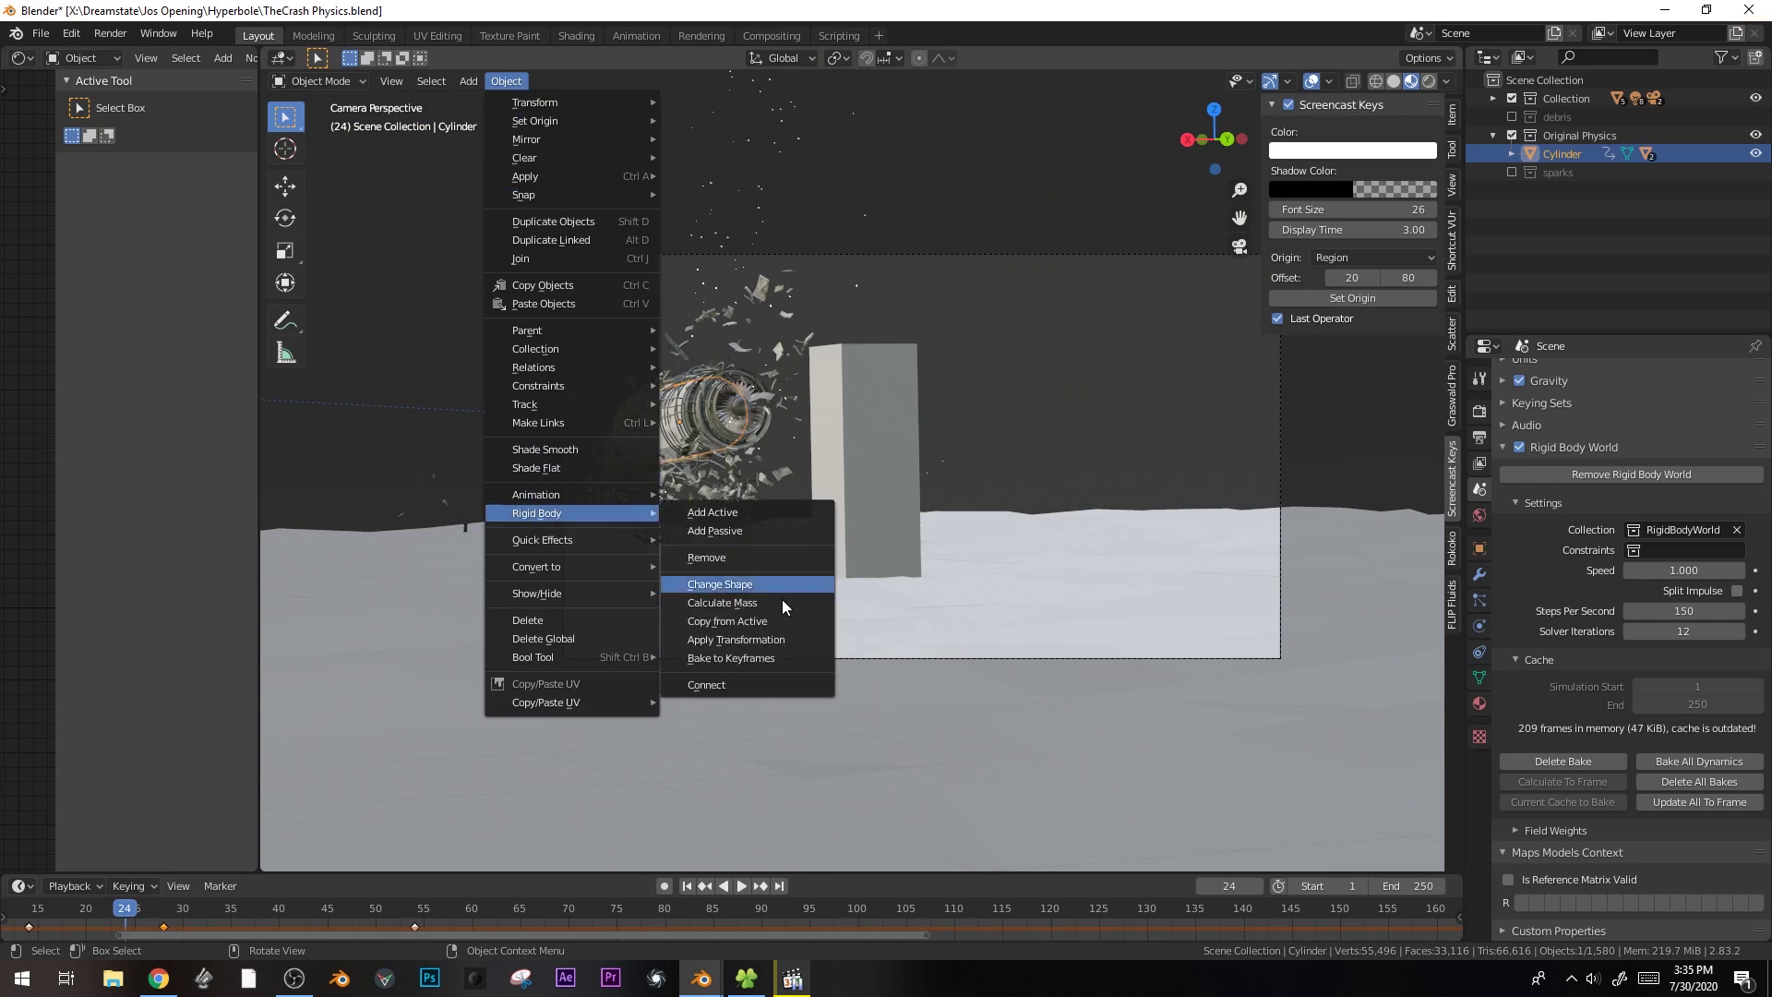
pyautogui.click(777, 661)
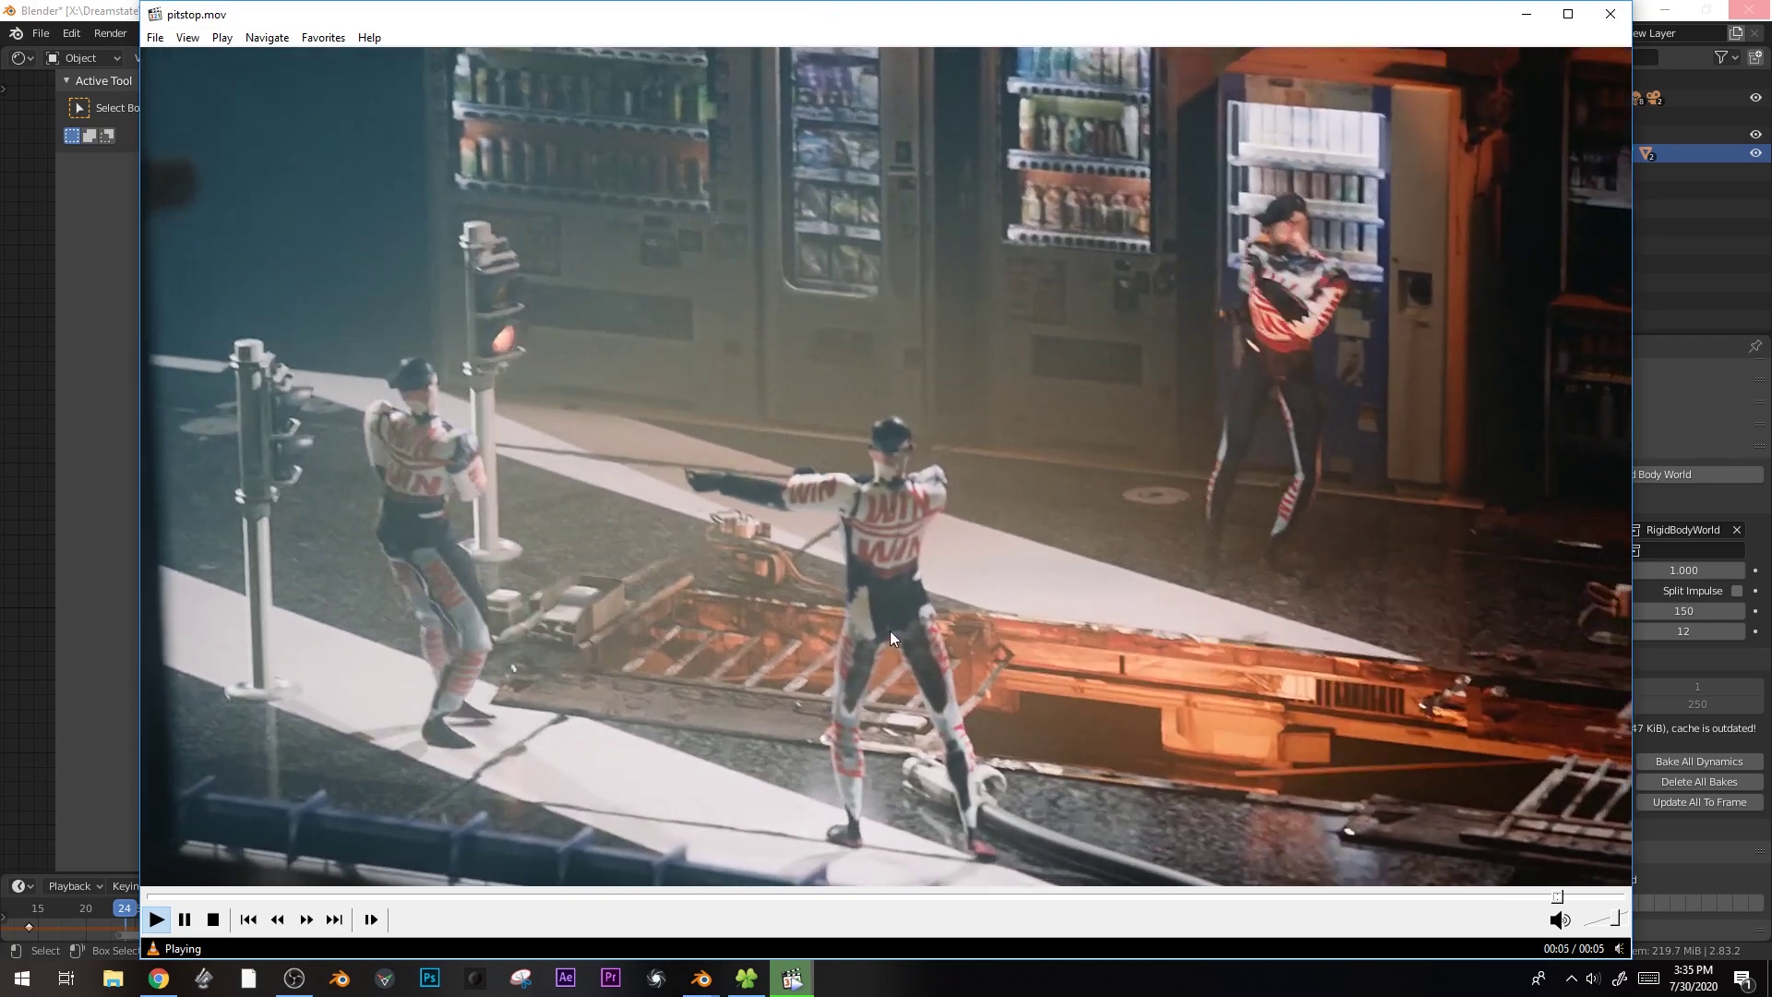
# - Replay sections of the pitstop.mov reference video to study the engine's motion, and return to Blender
pyautogui.press('space')
pyautogui.press('space')
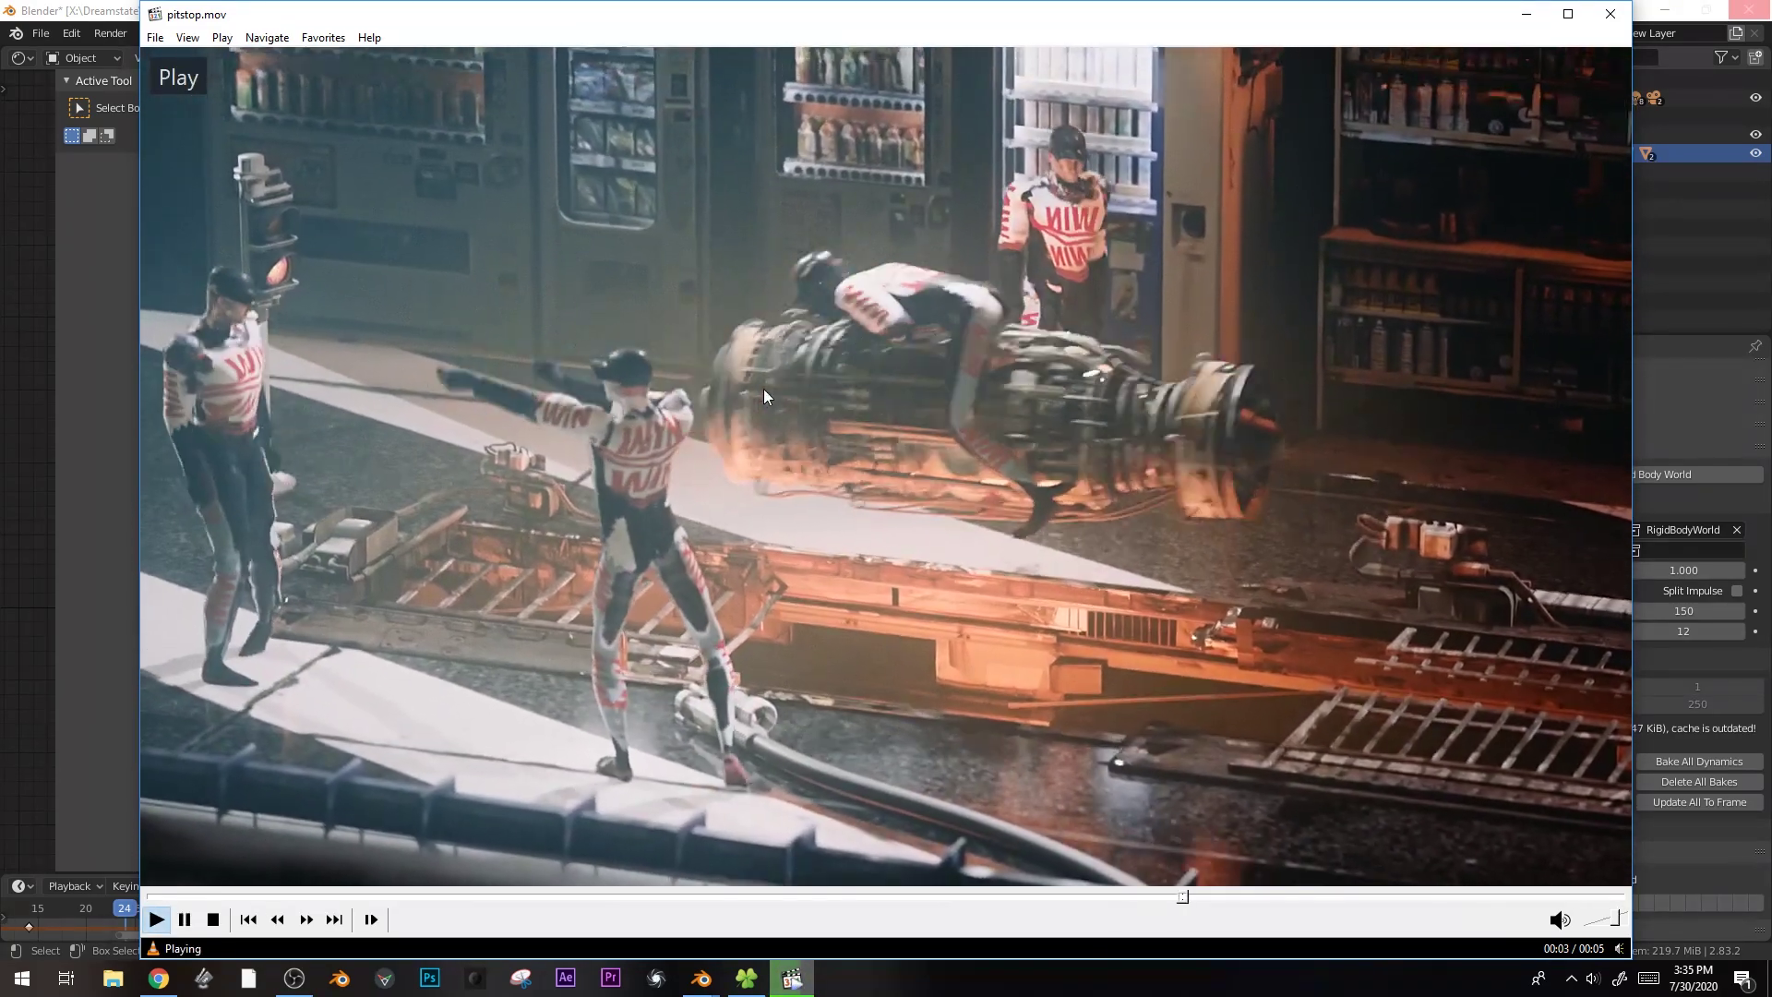
pyautogui.click(722, 627)
pyautogui.click(410, 896)
pyautogui.press('space')
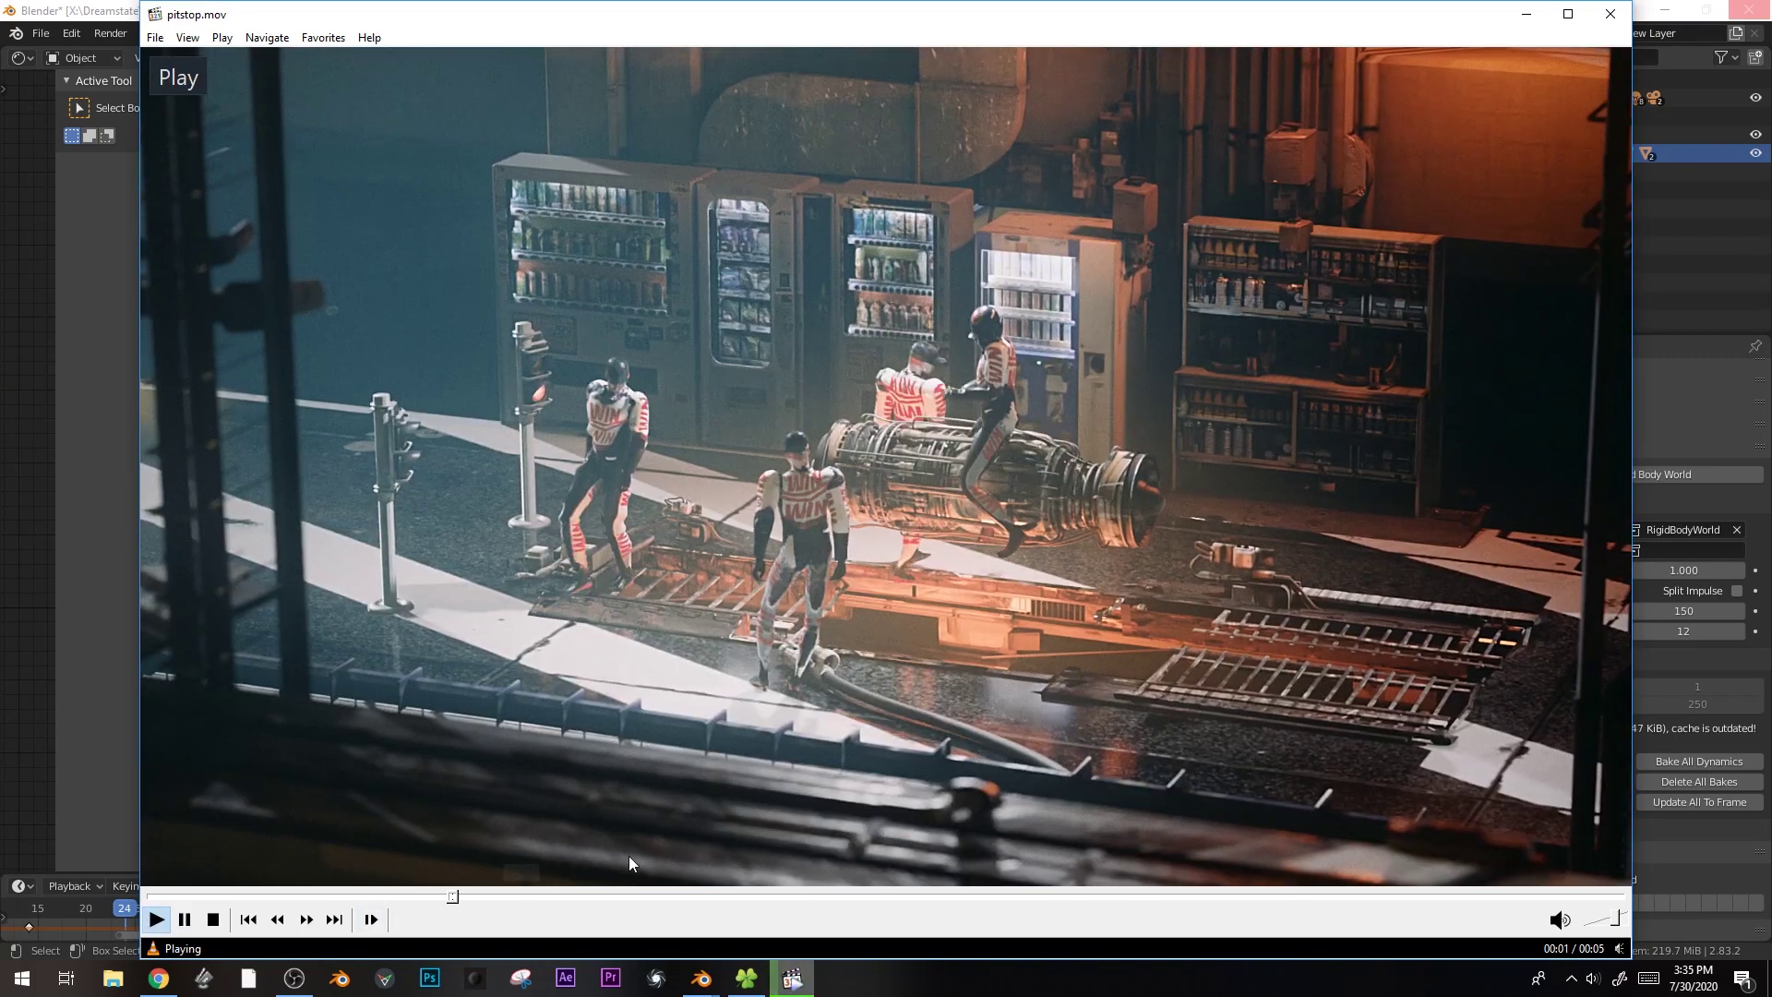
pyautogui.press('space')
pyautogui.click(463, 329)
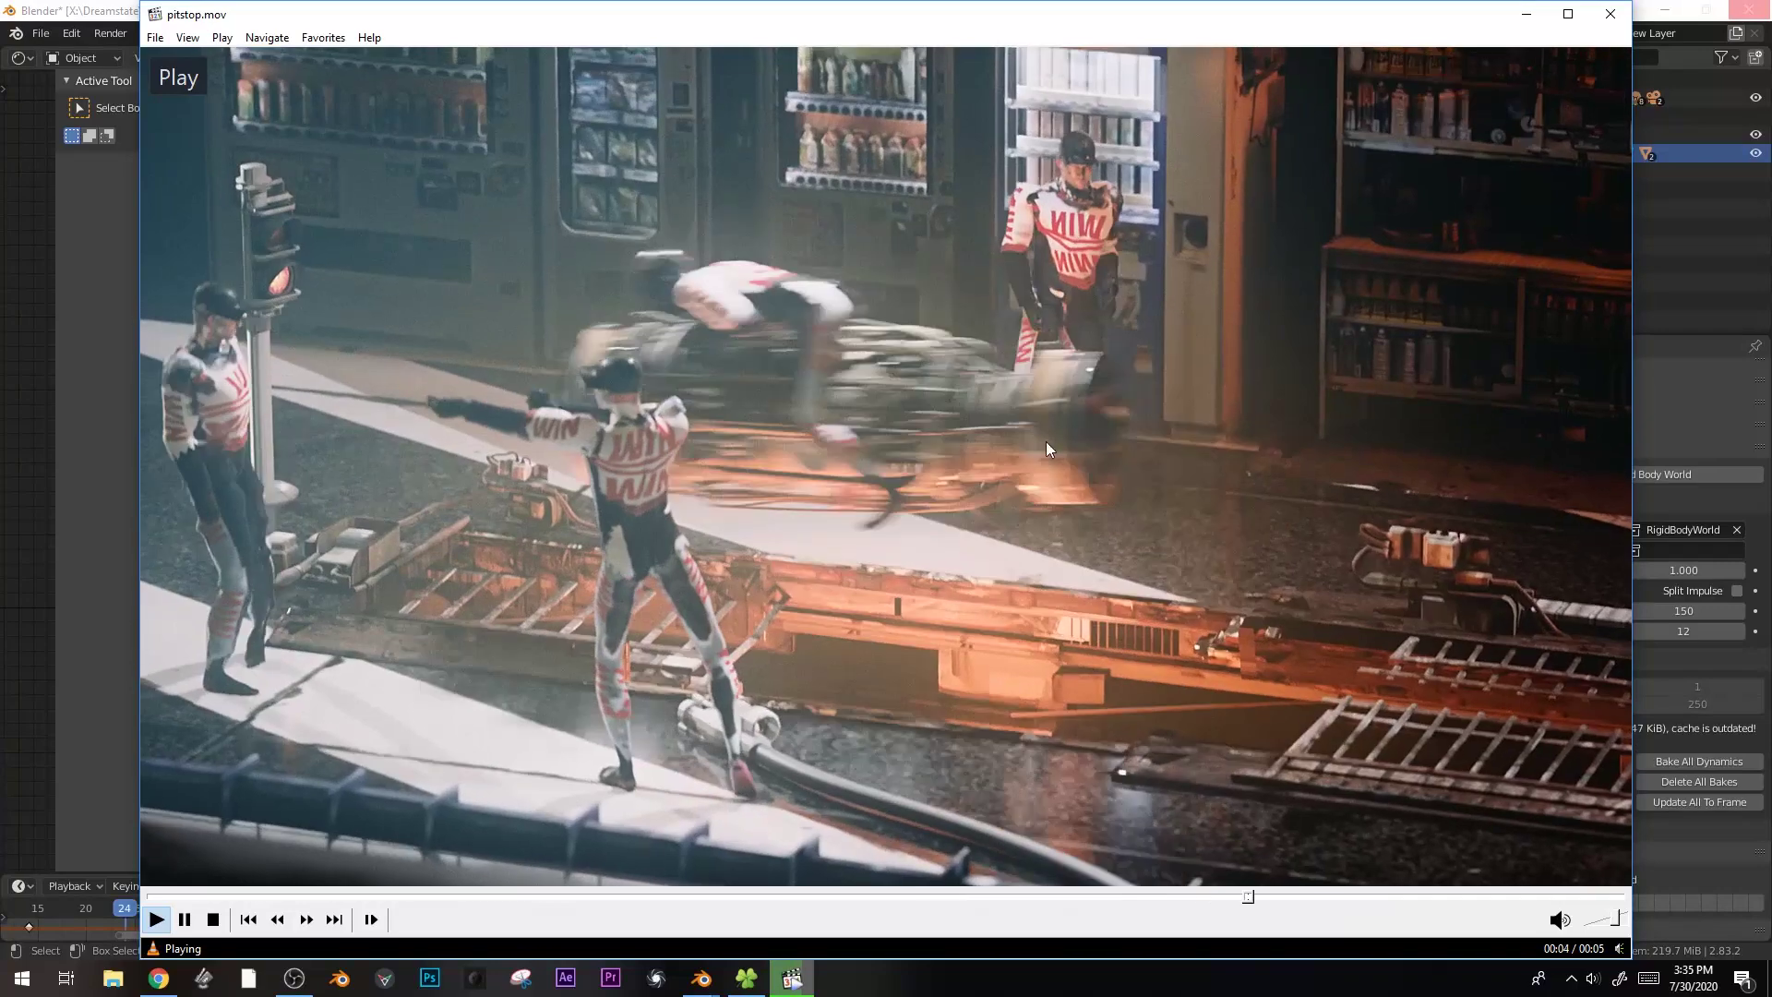
pyautogui.click(771, 457)
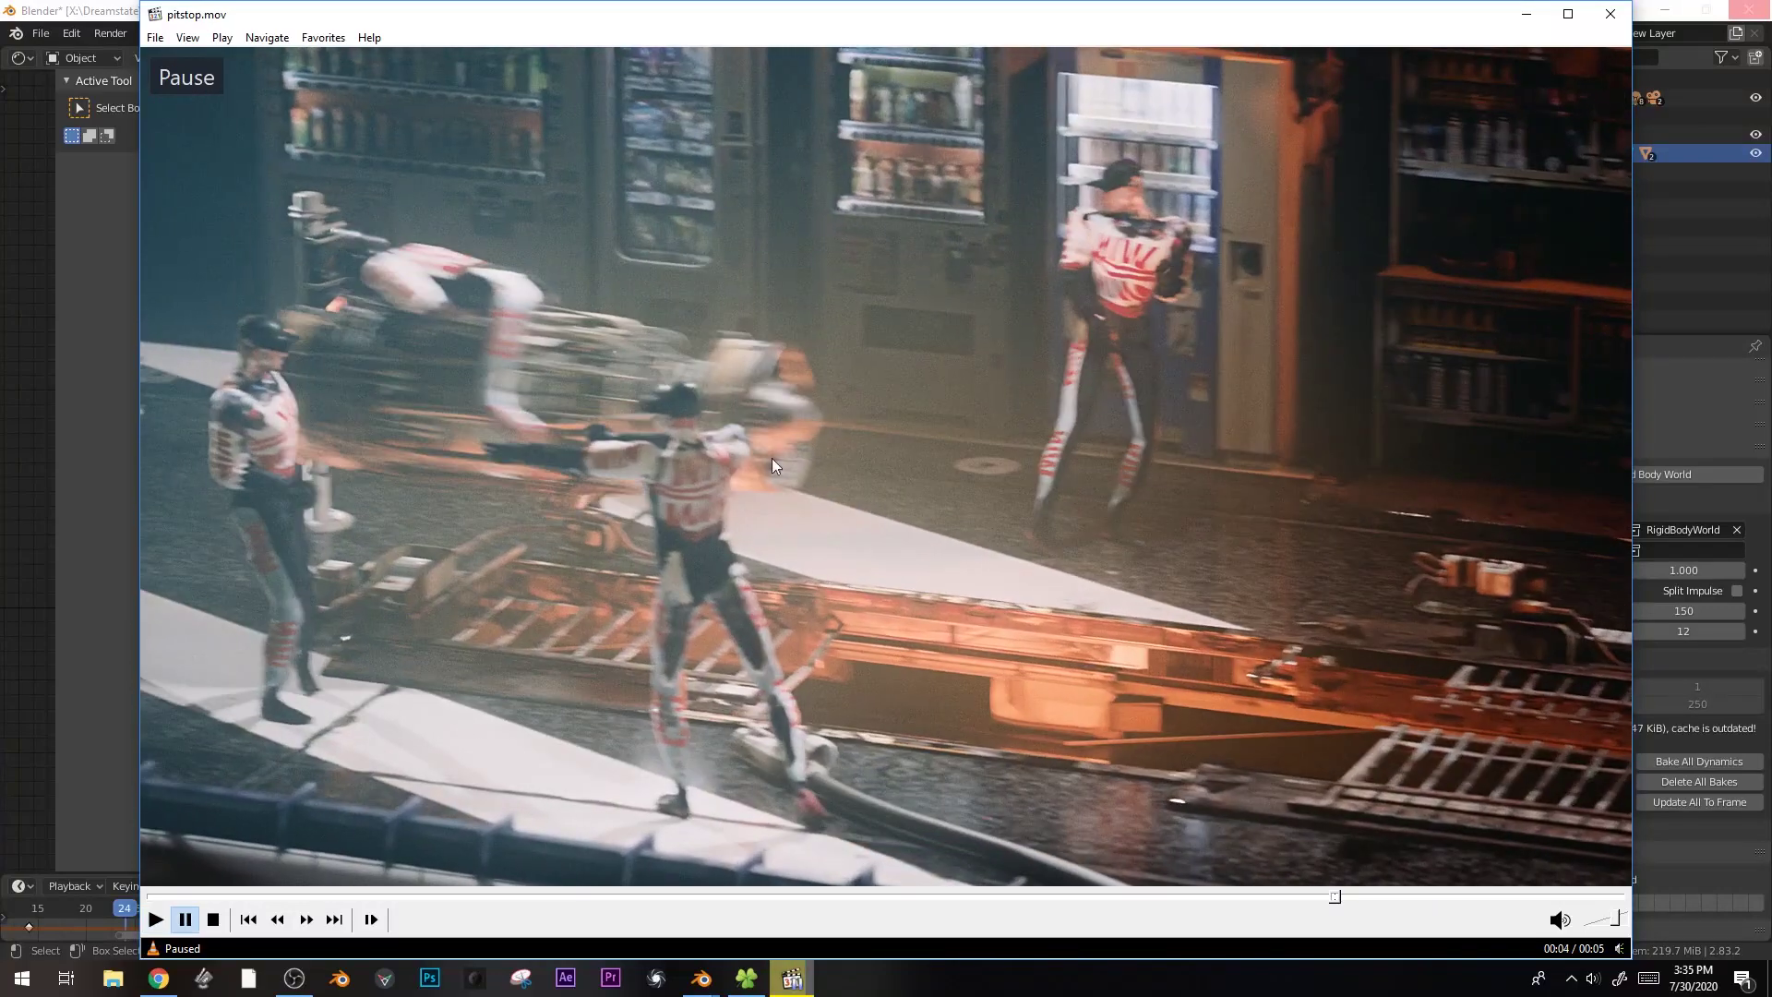
pyautogui.click(690, 518)
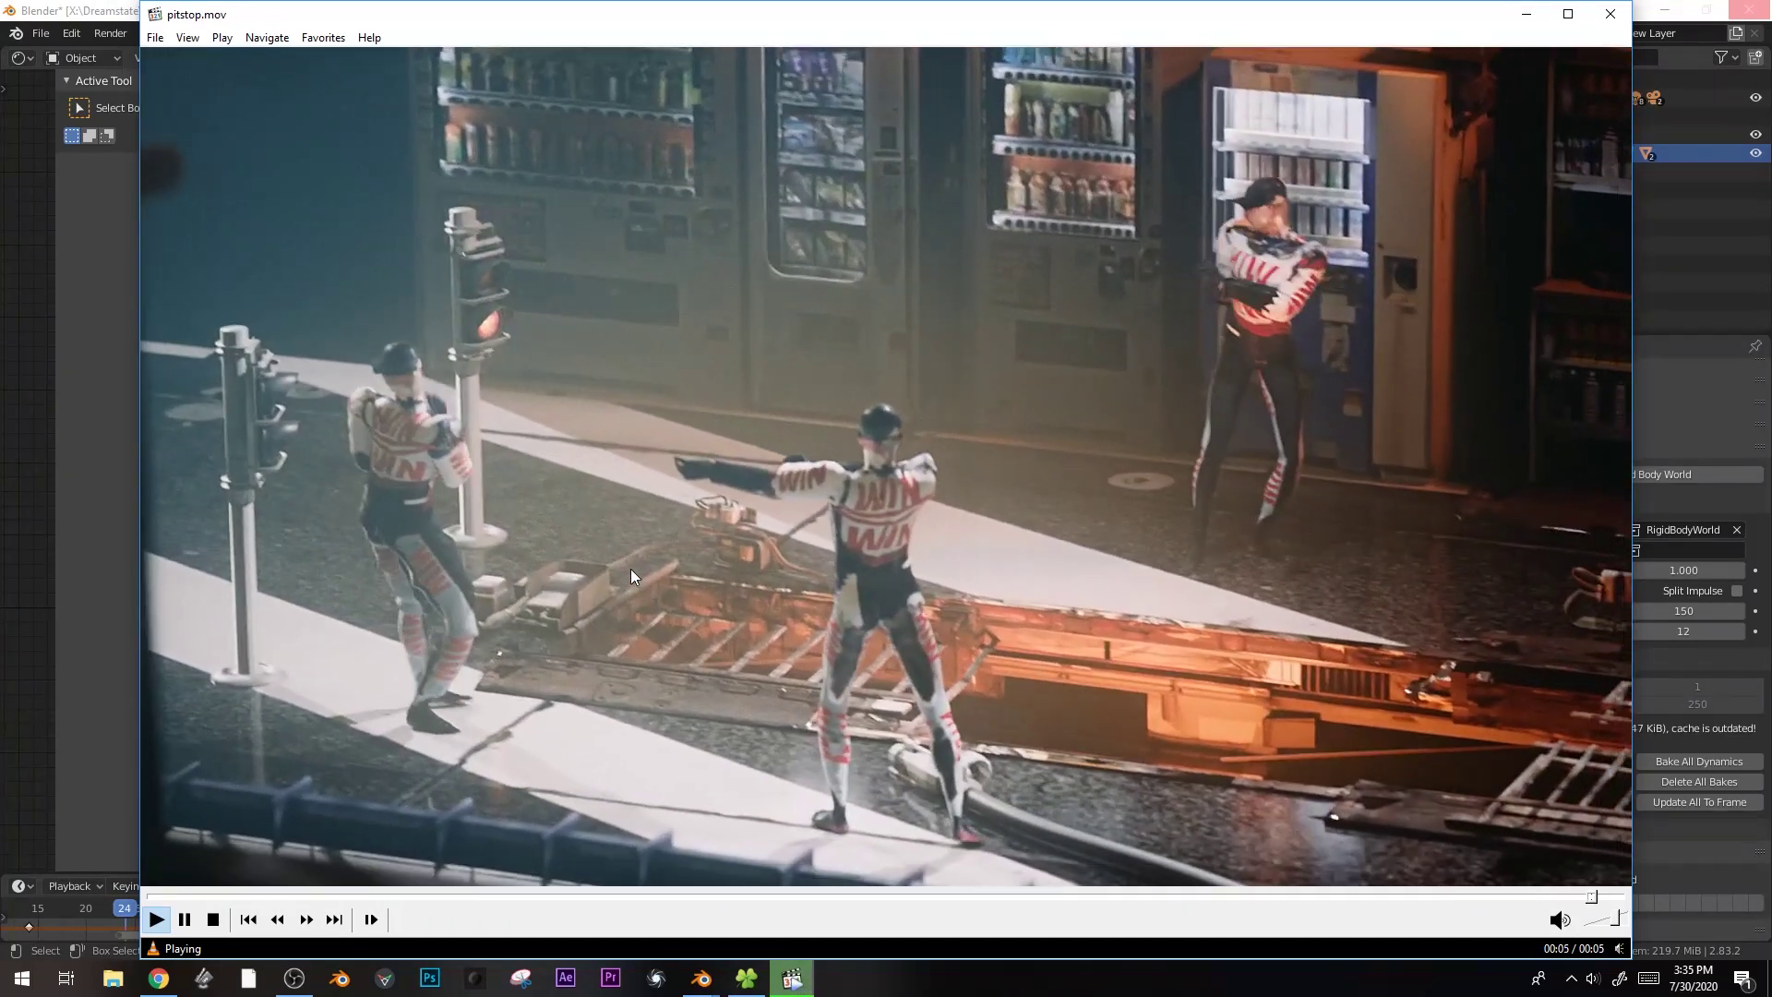
pyautogui.press('space')
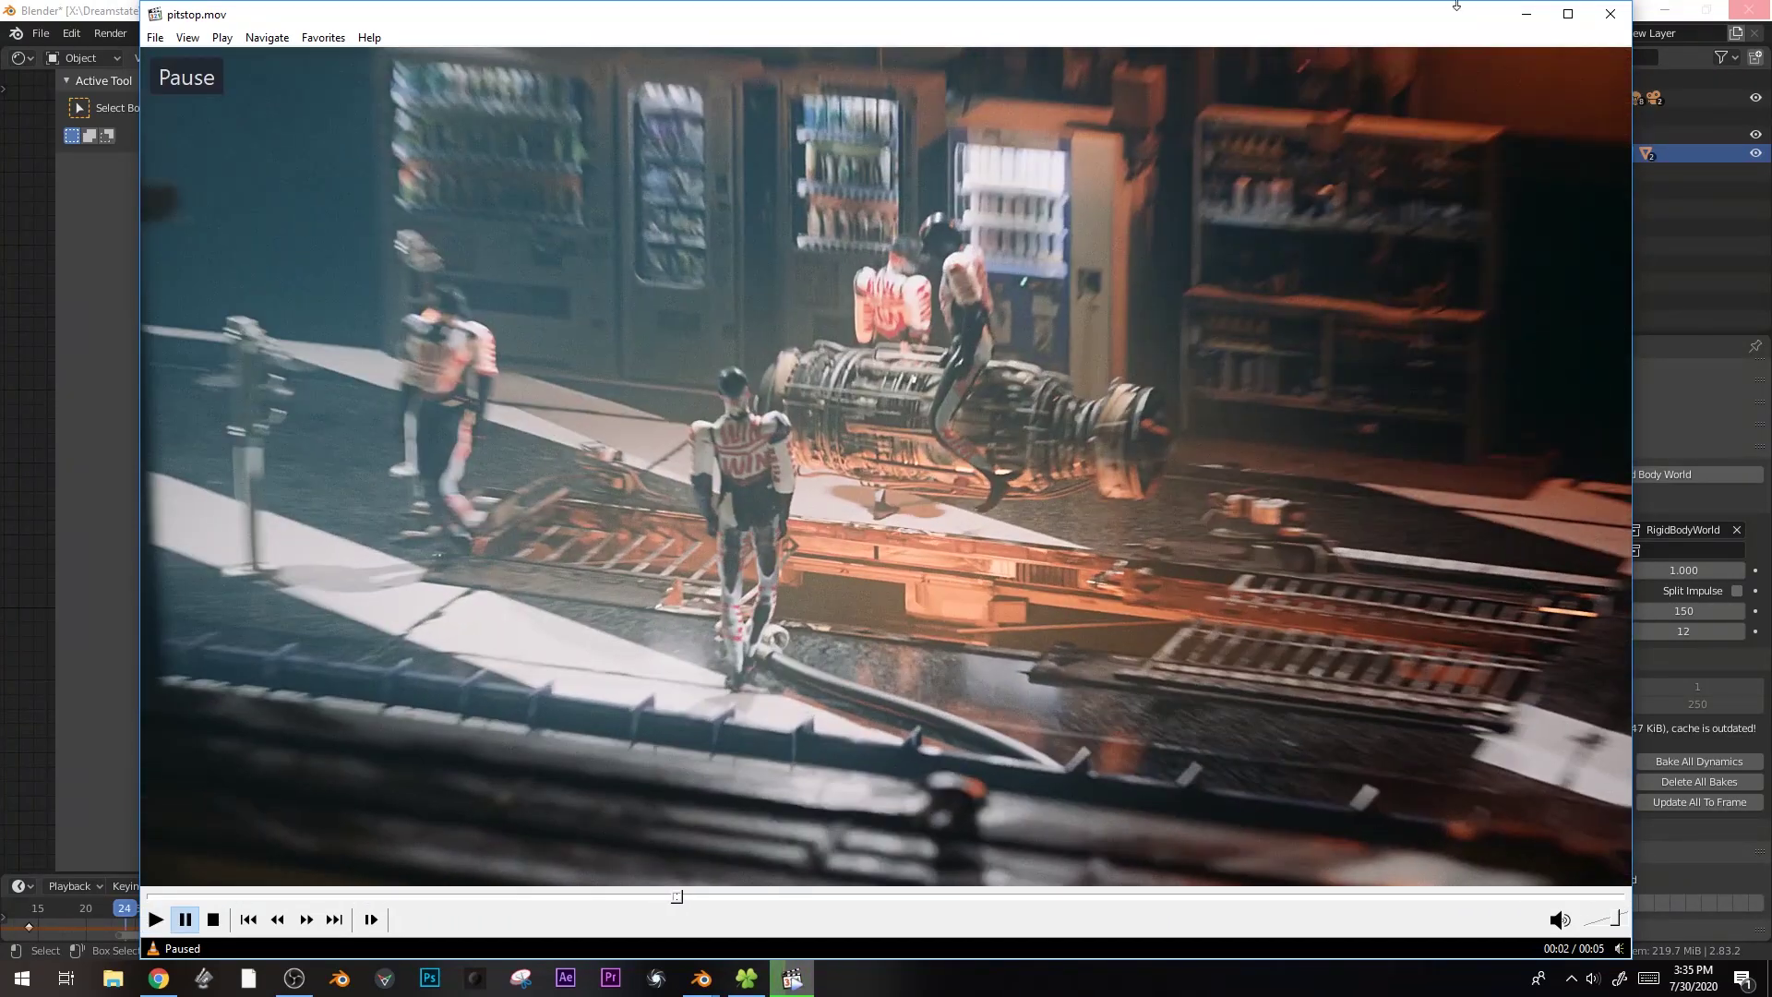
pyautogui.click(1534, 19)
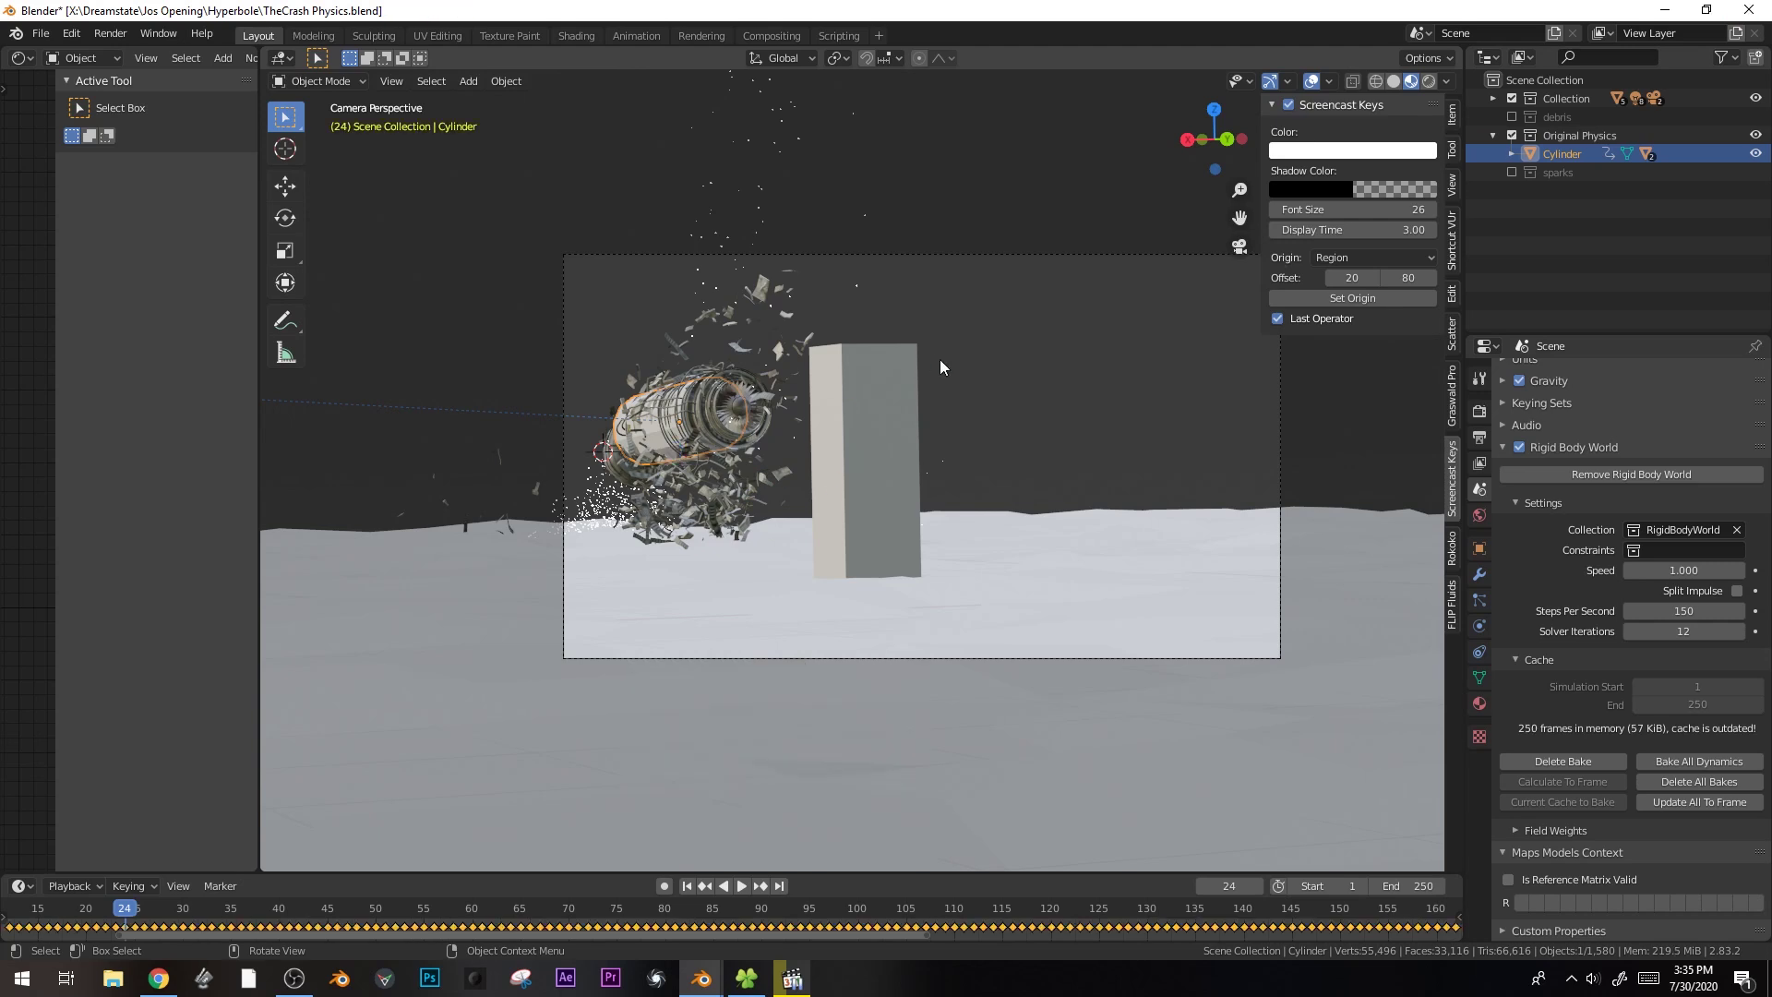
# - Disable the Original Physics collection and play back the crash through the camera up to frame 46
pyautogui.click(1513, 135)
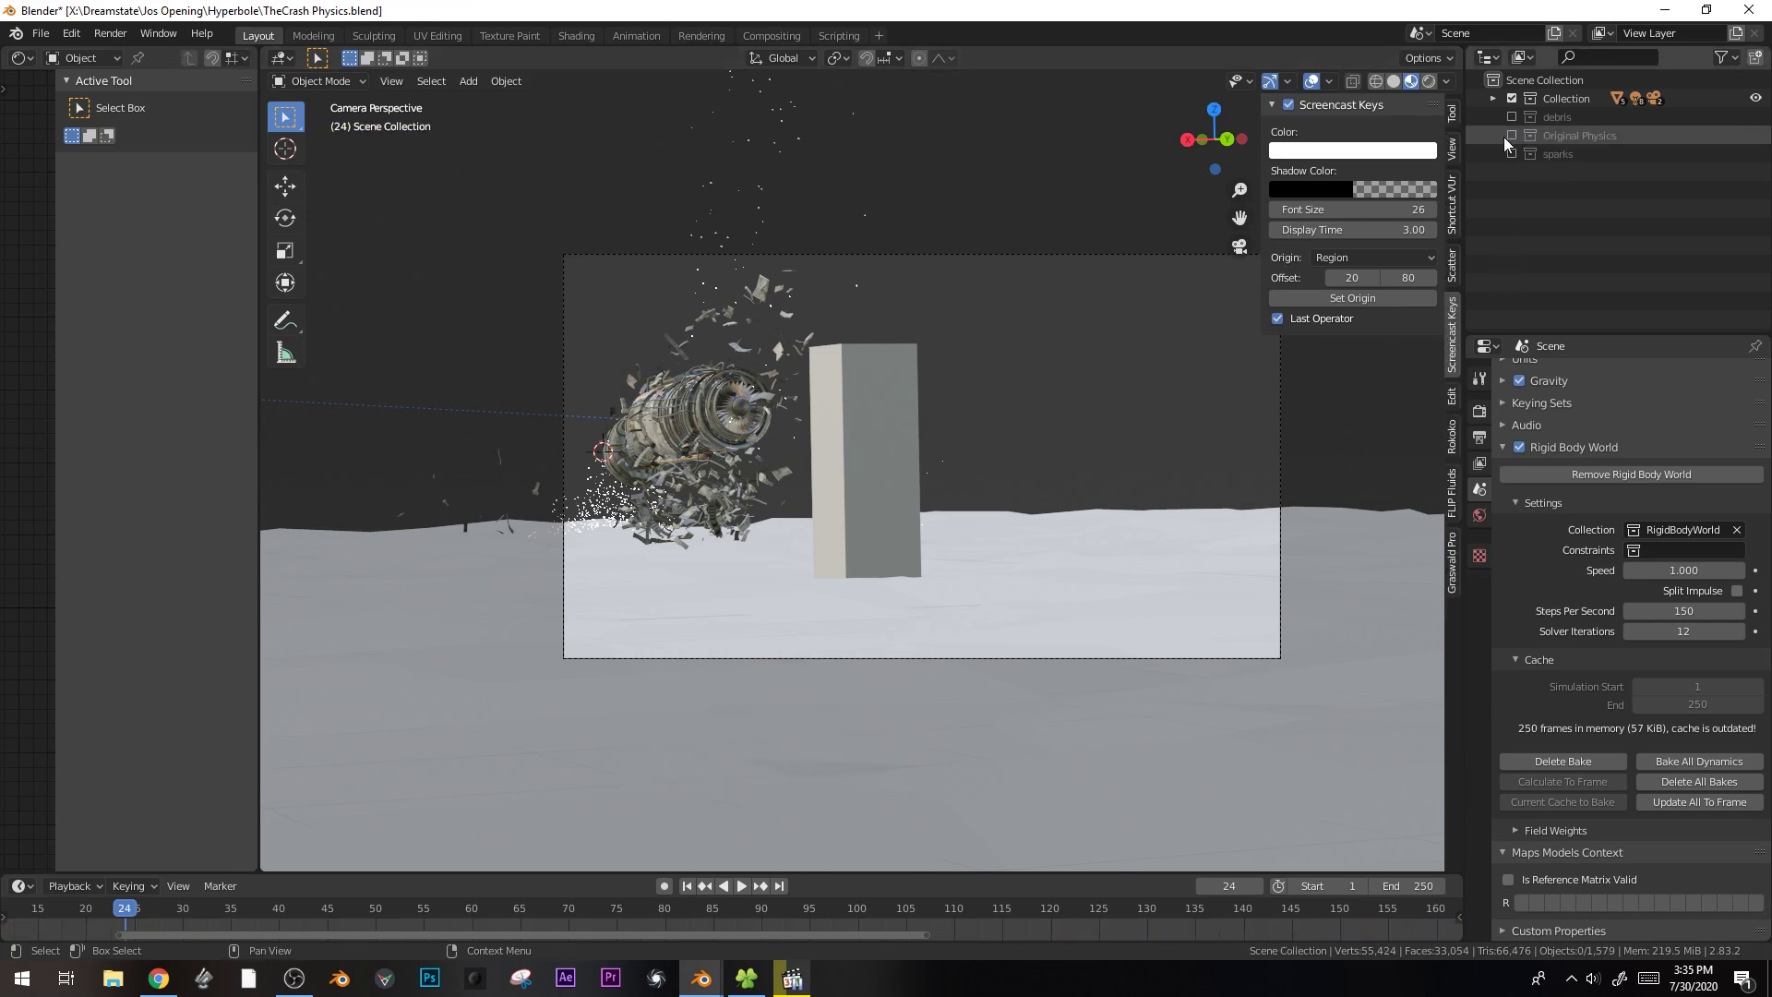
pyautogui.press('space')
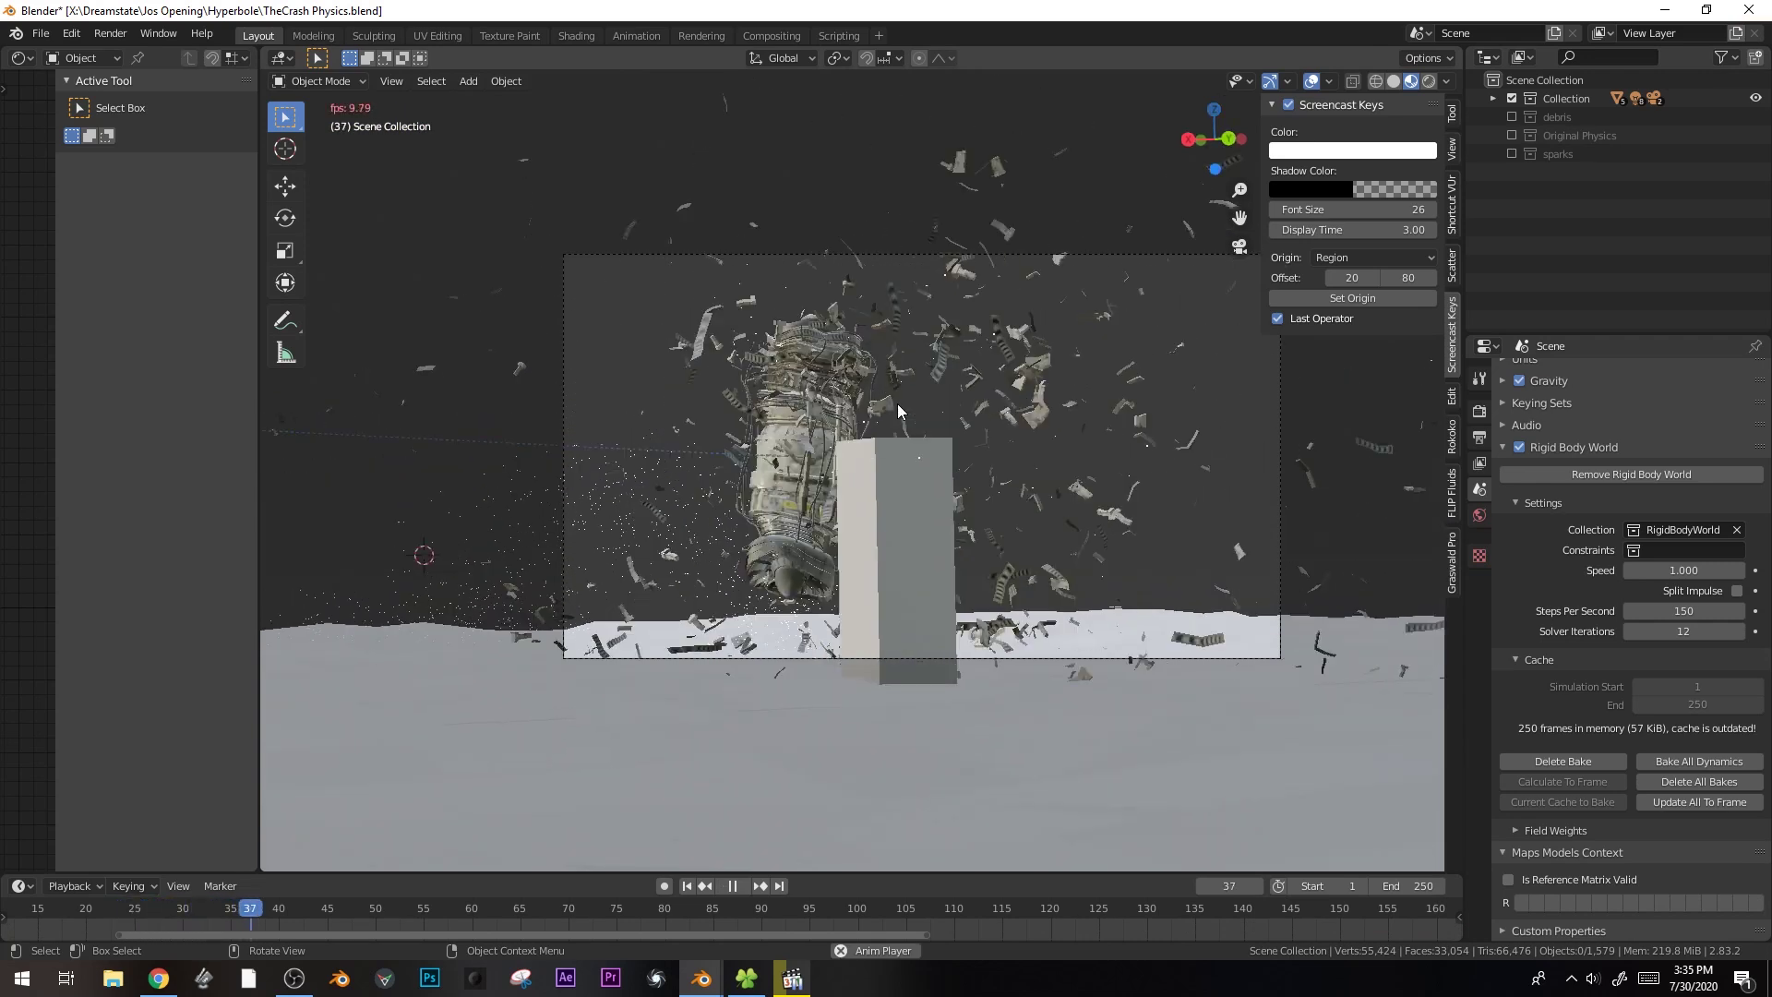
pyautogui.press('space')
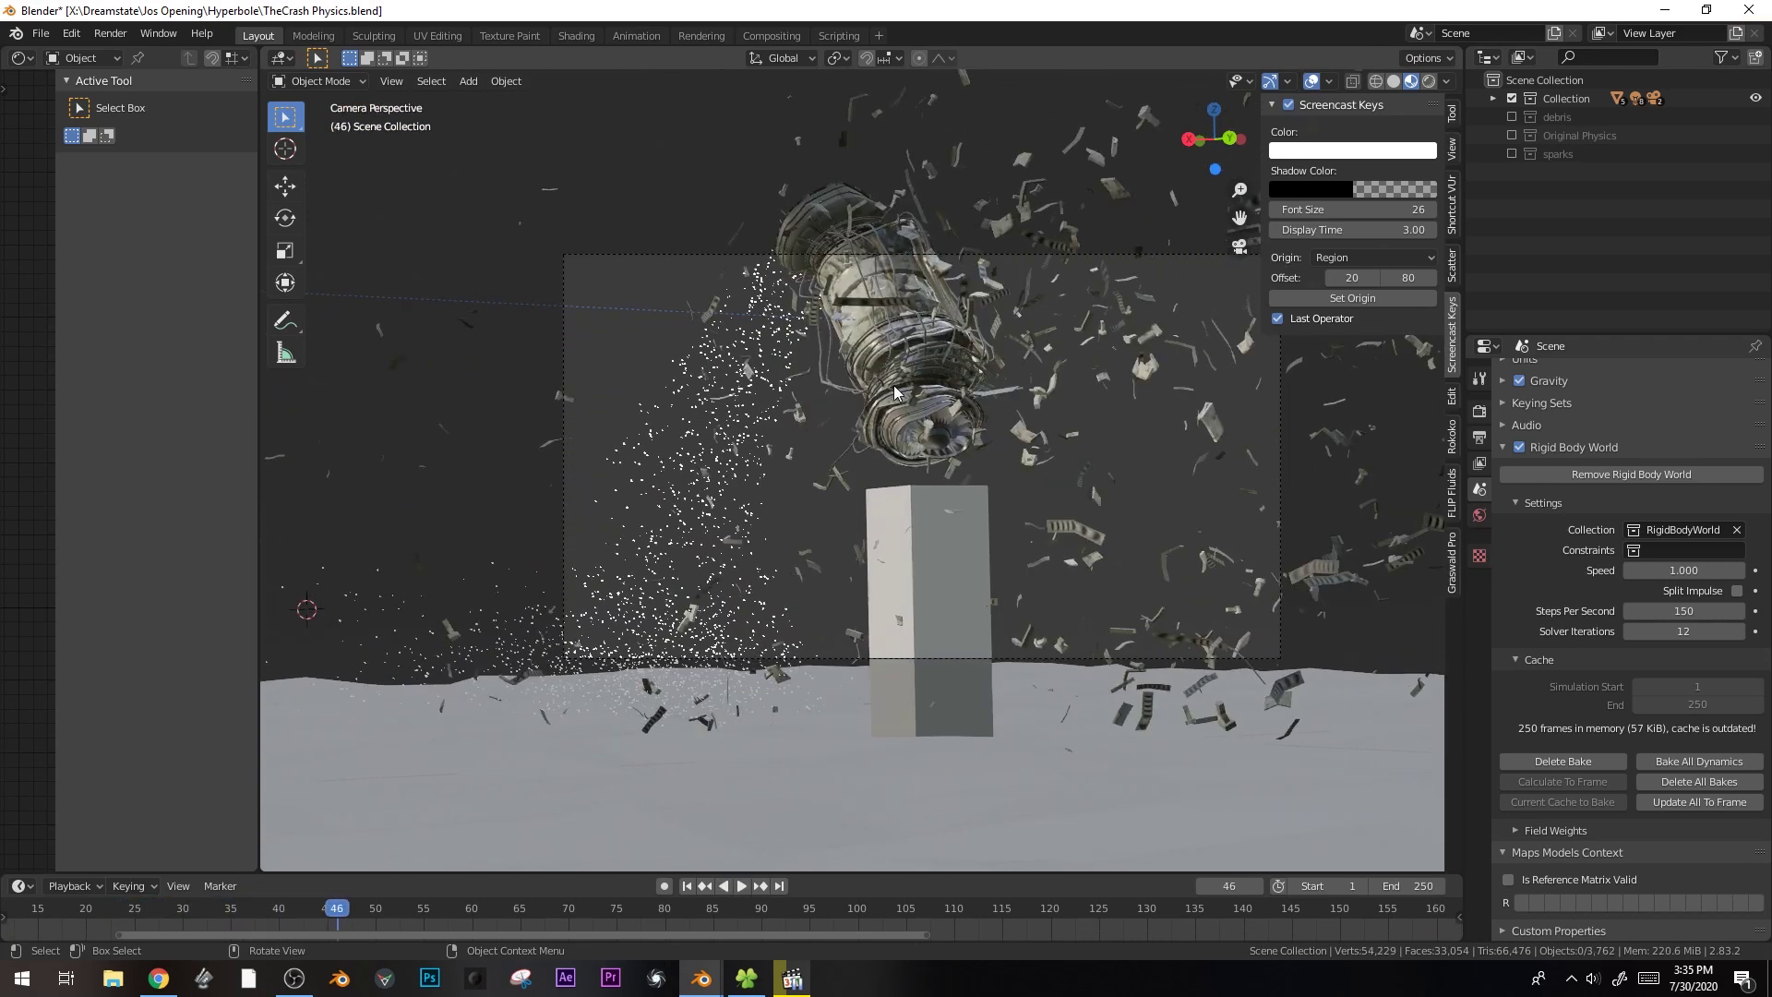
# - Select the debris-emitting engine cylinder, widen the properties area and delete all particle bakes
pyautogui.click(981, 306)
pyautogui.click(1479, 600)
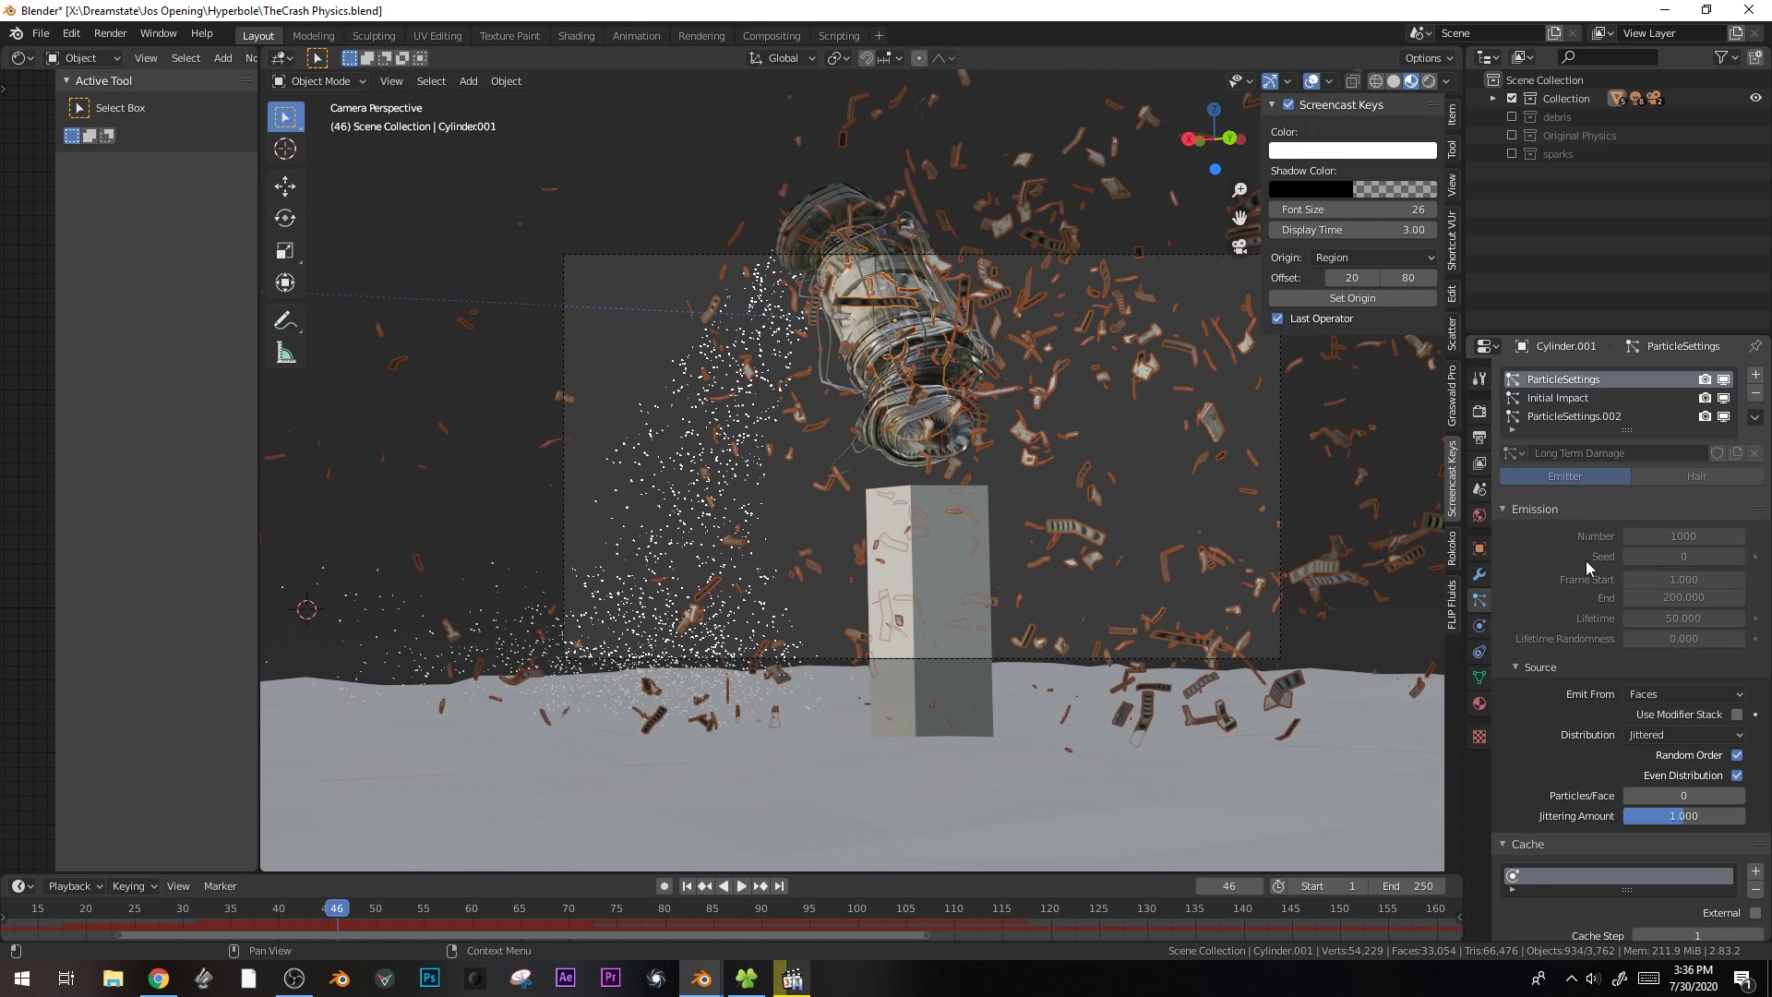
pyautogui.moveTo(1465, 436); pyautogui.dragTo(1378, 435)
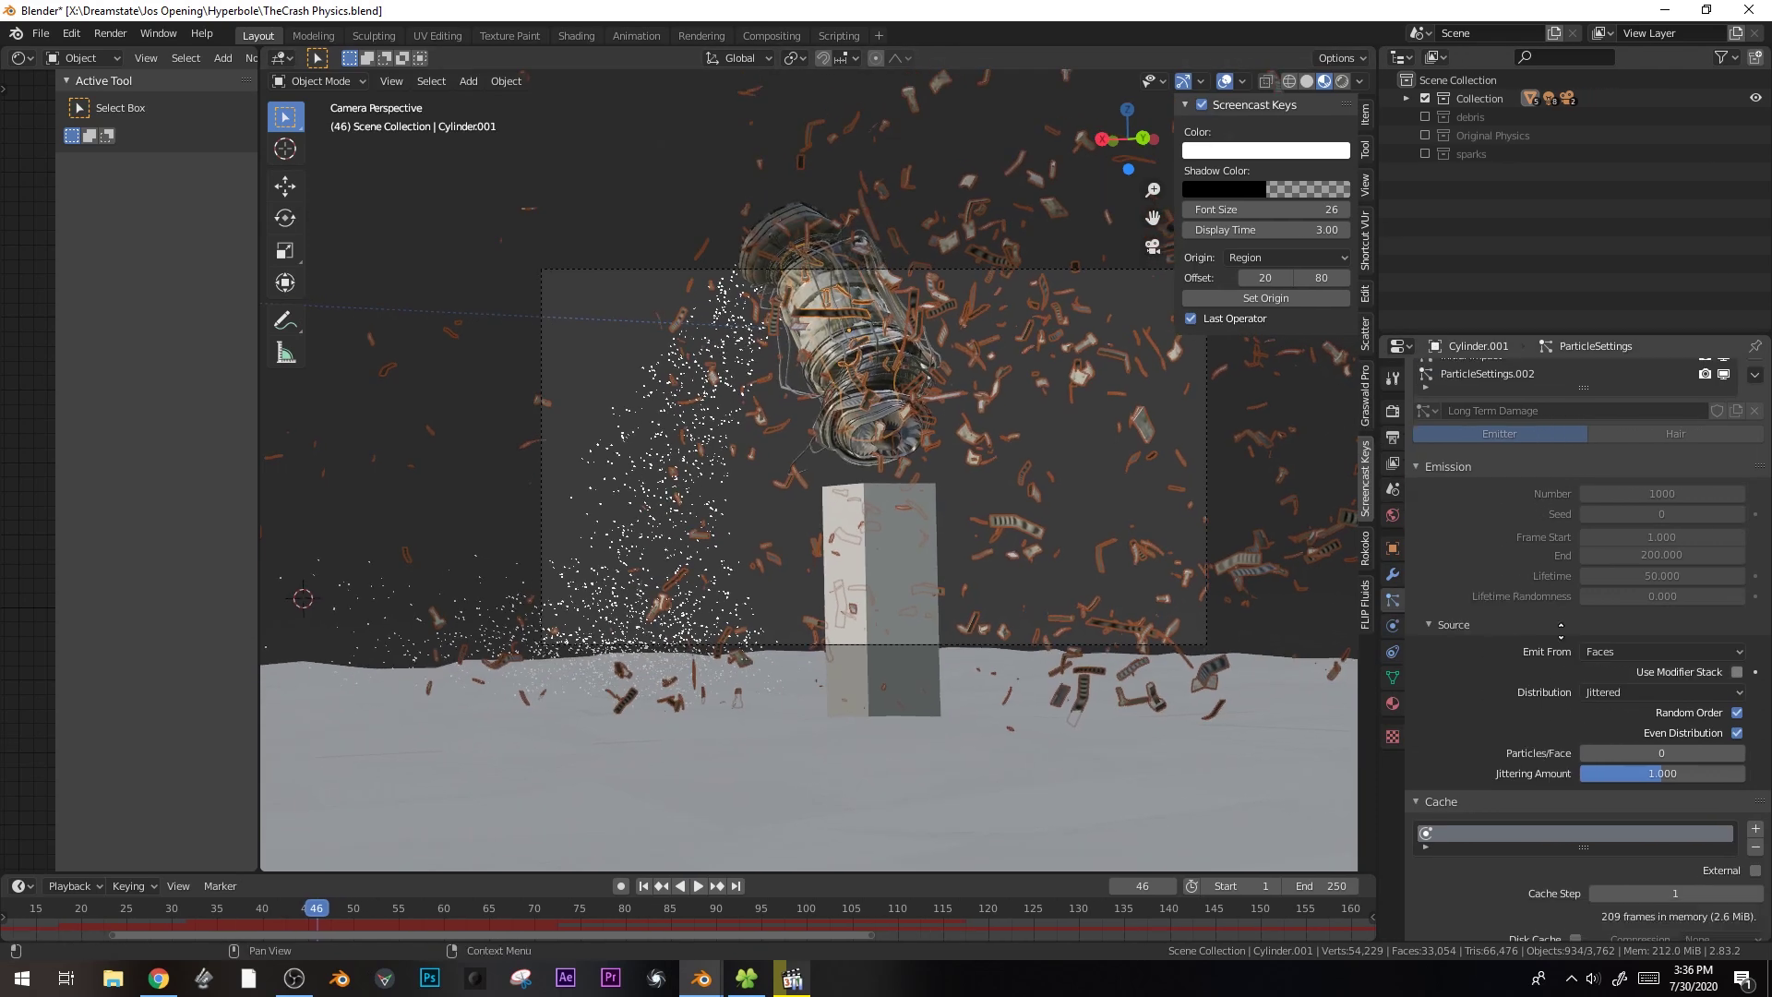
pyautogui.scroll(-8, 1615, 646)
pyautogui.click(1659, 698)
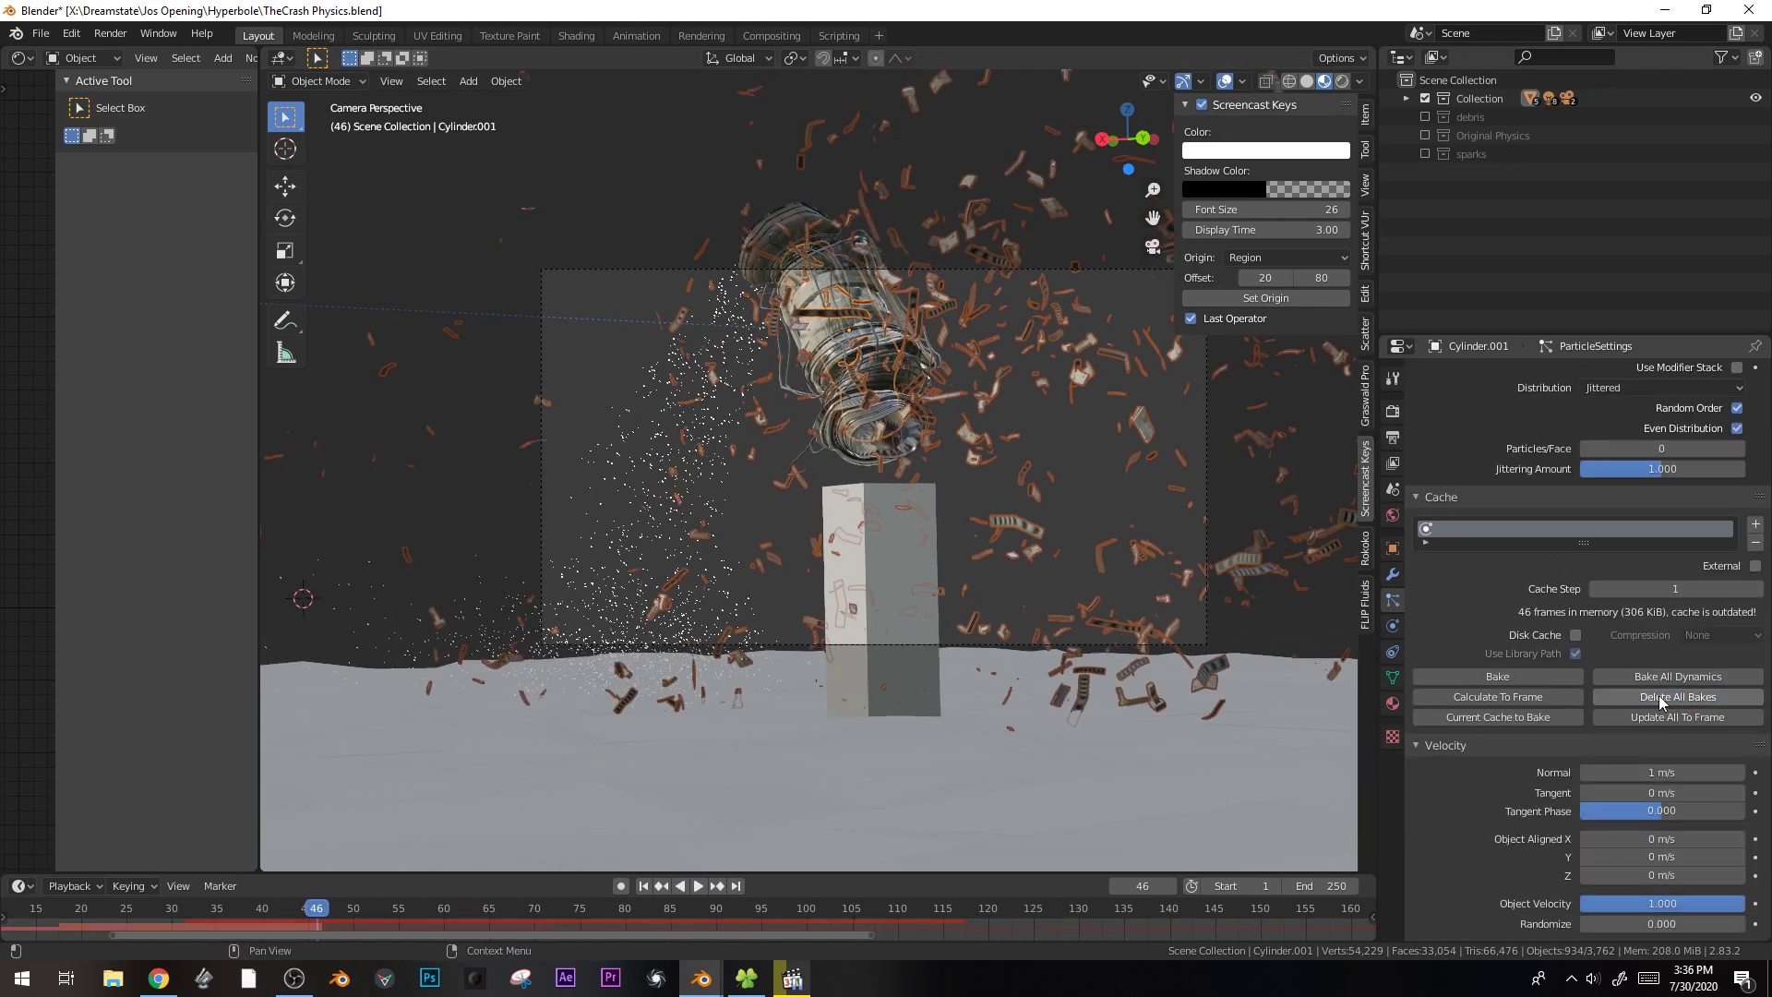
# - Scrub to frame 50, select the spark-emitting cube and lower its particle render scale to 0.010
pyautogui.moveTo(319, 908); pyautogui.dragTo(354, 909)
pyautogui.scroll(4, 601, 464)
pyautogui.scroll(-6, 601, 317)
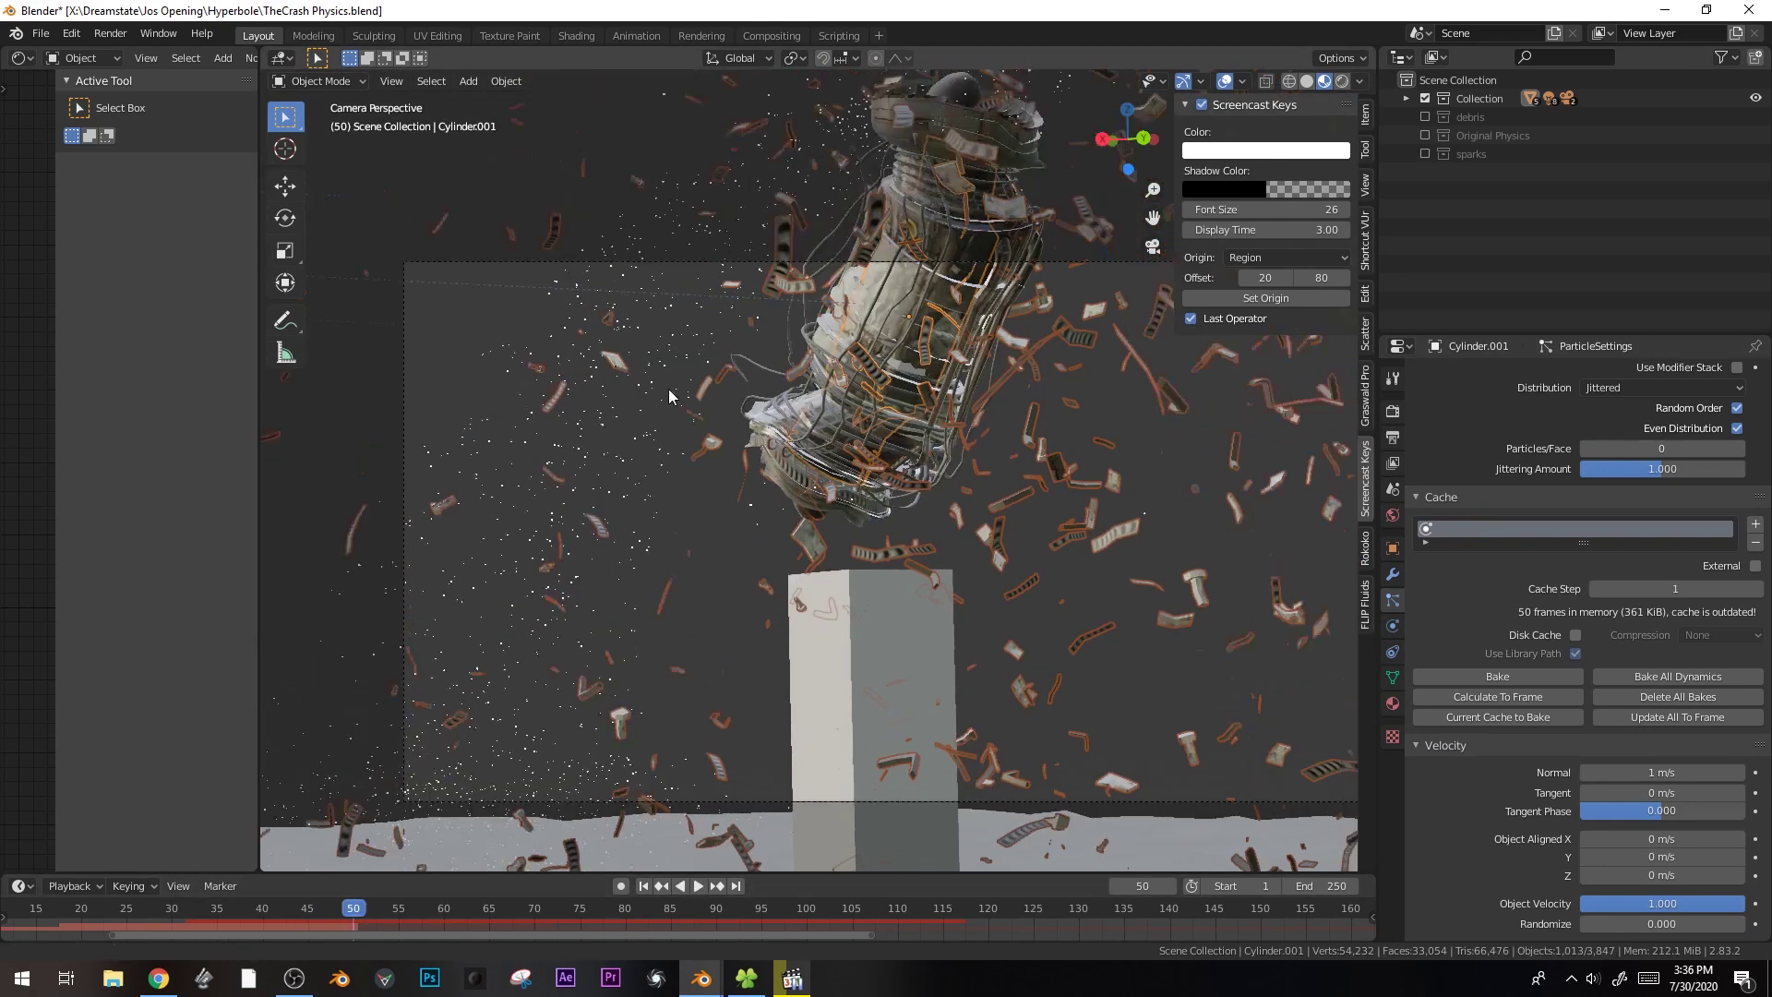
pyautogui.click(967, 227)
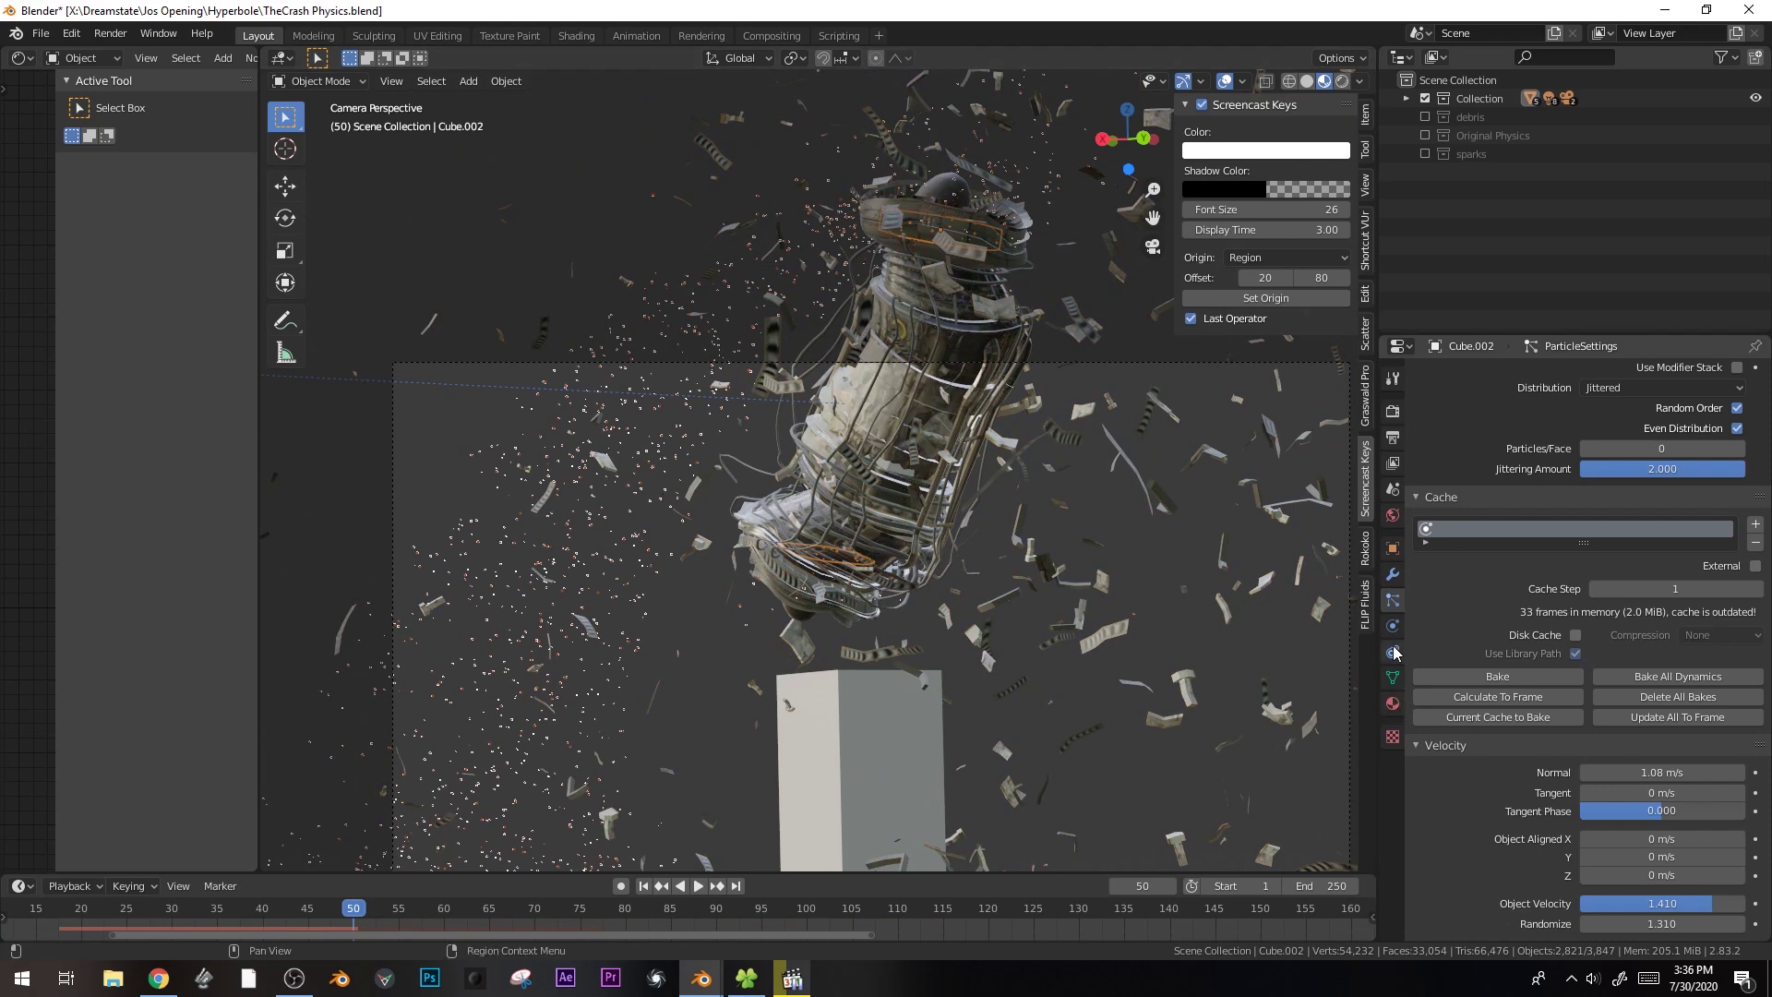
pyautogui.scroll(-6, 1596, 683)
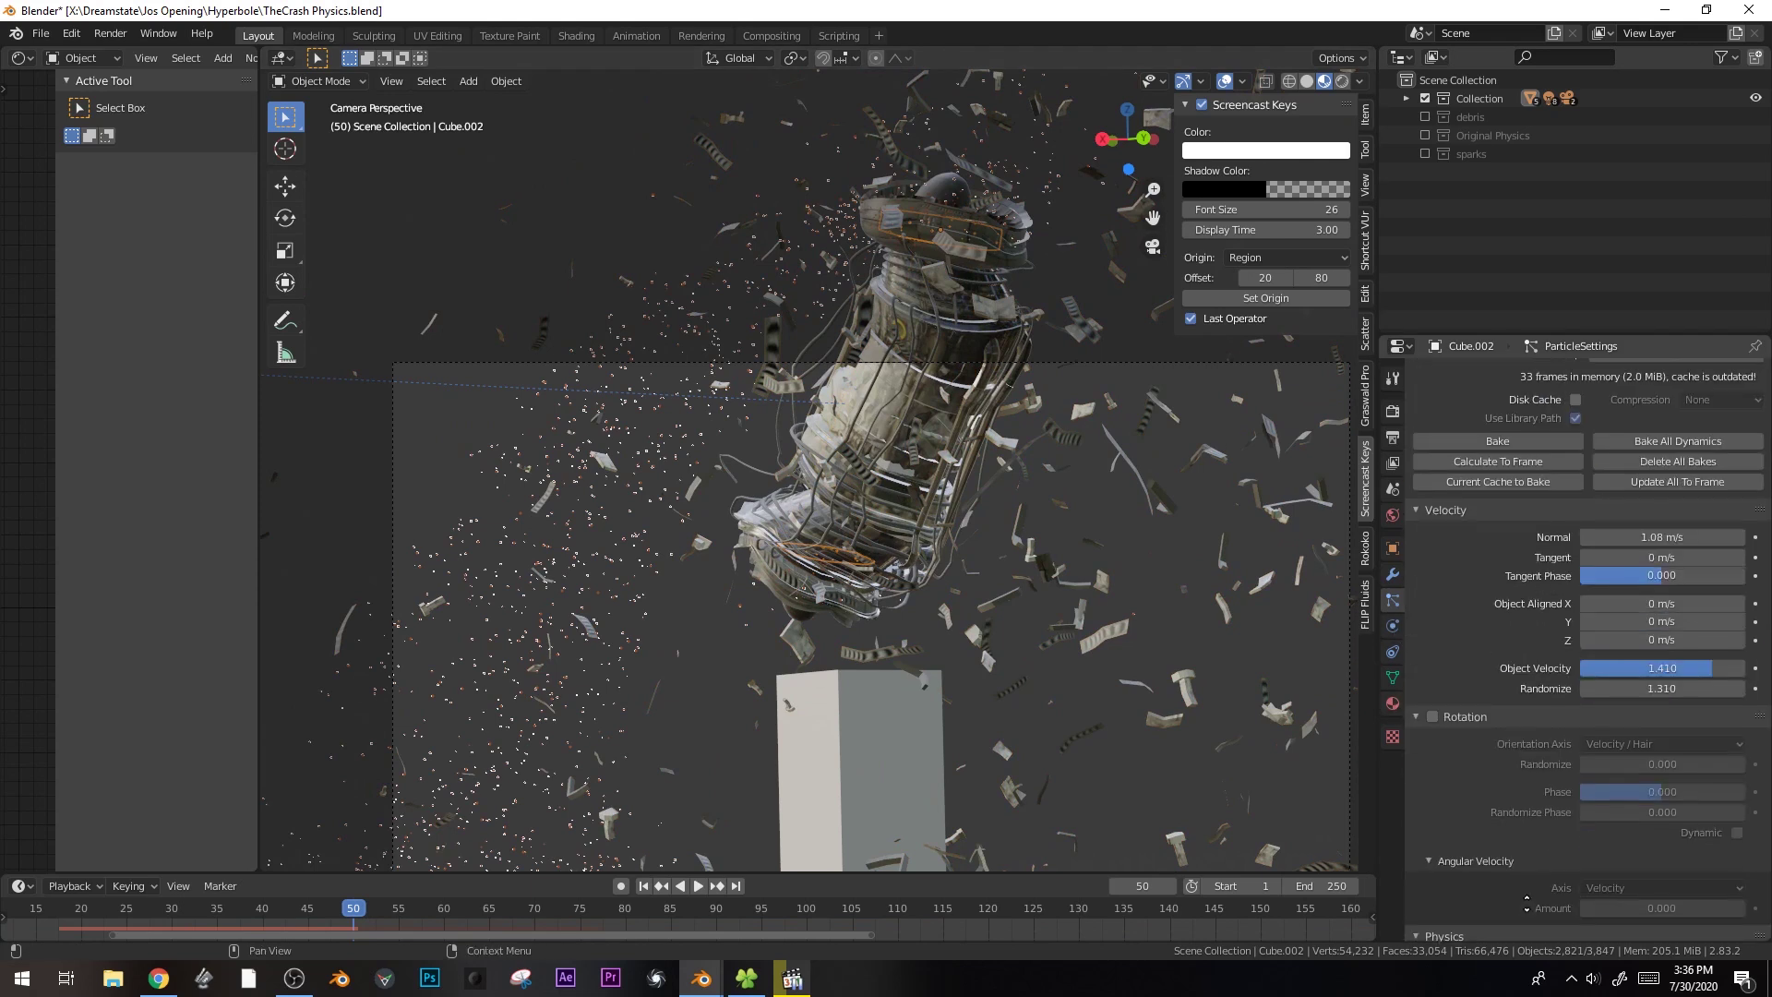
pyautogui.scroll(-10, 1678, 703)
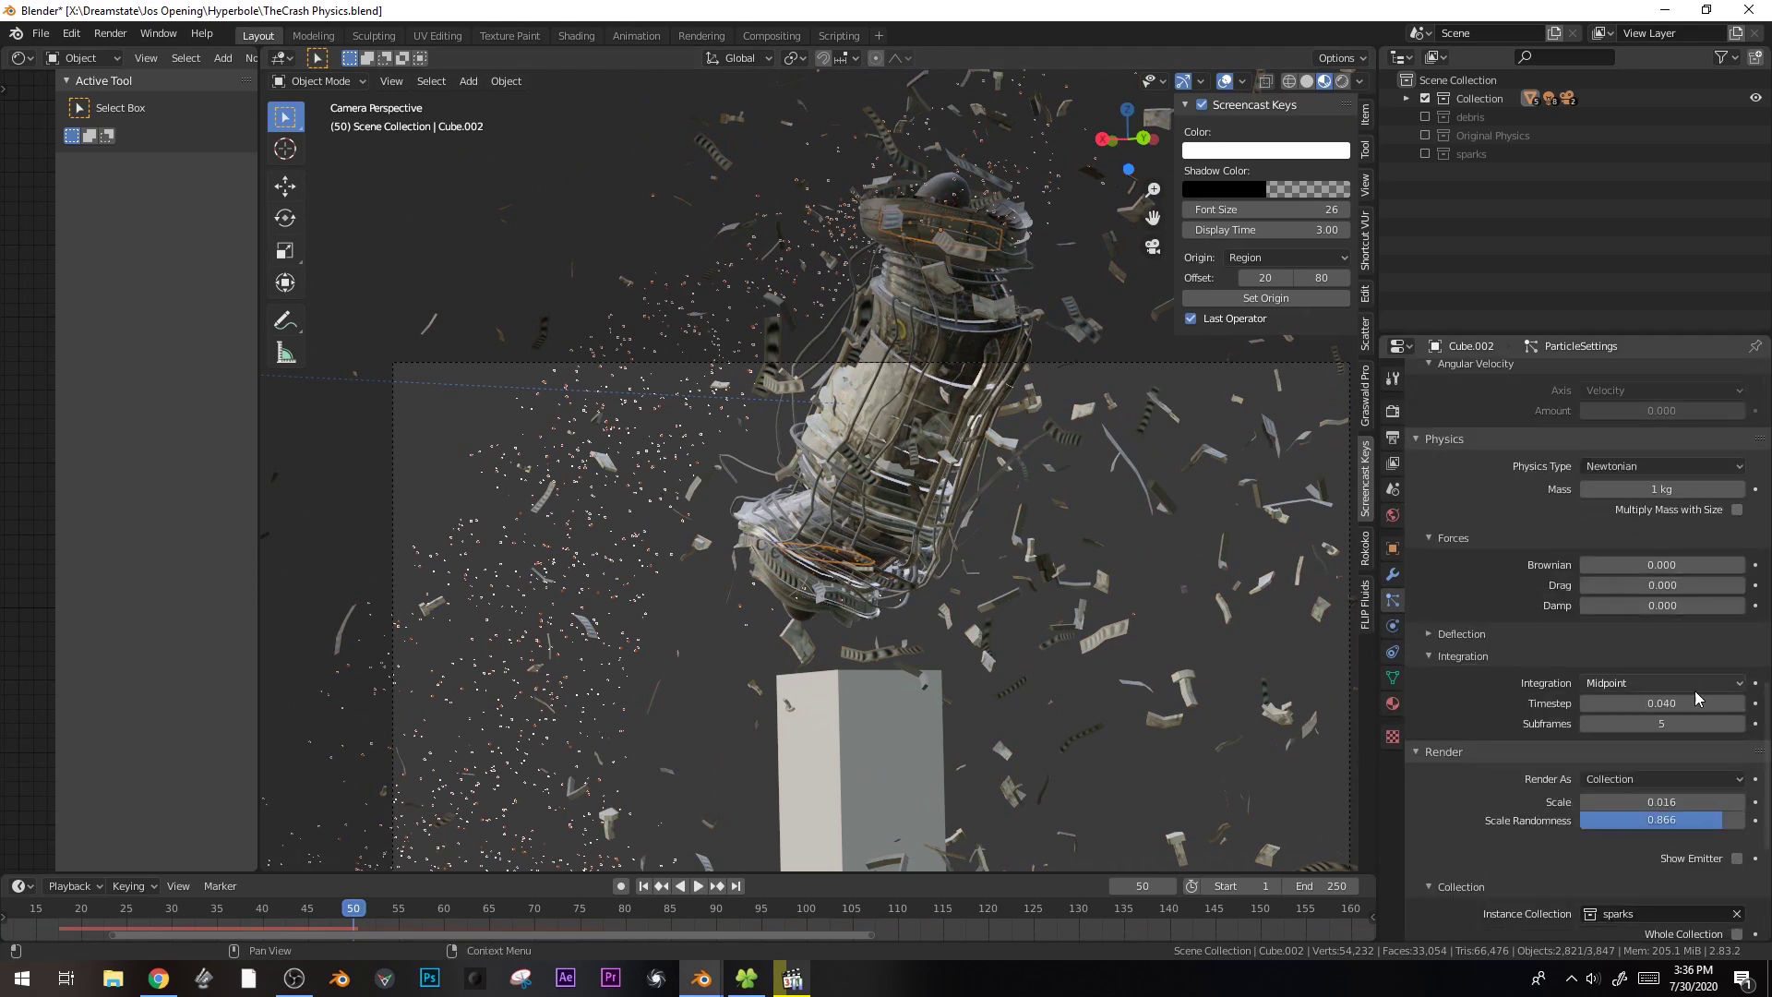
pyautogui.moveTo(1657, 800); pyautogui.dragTo(1637, 800)
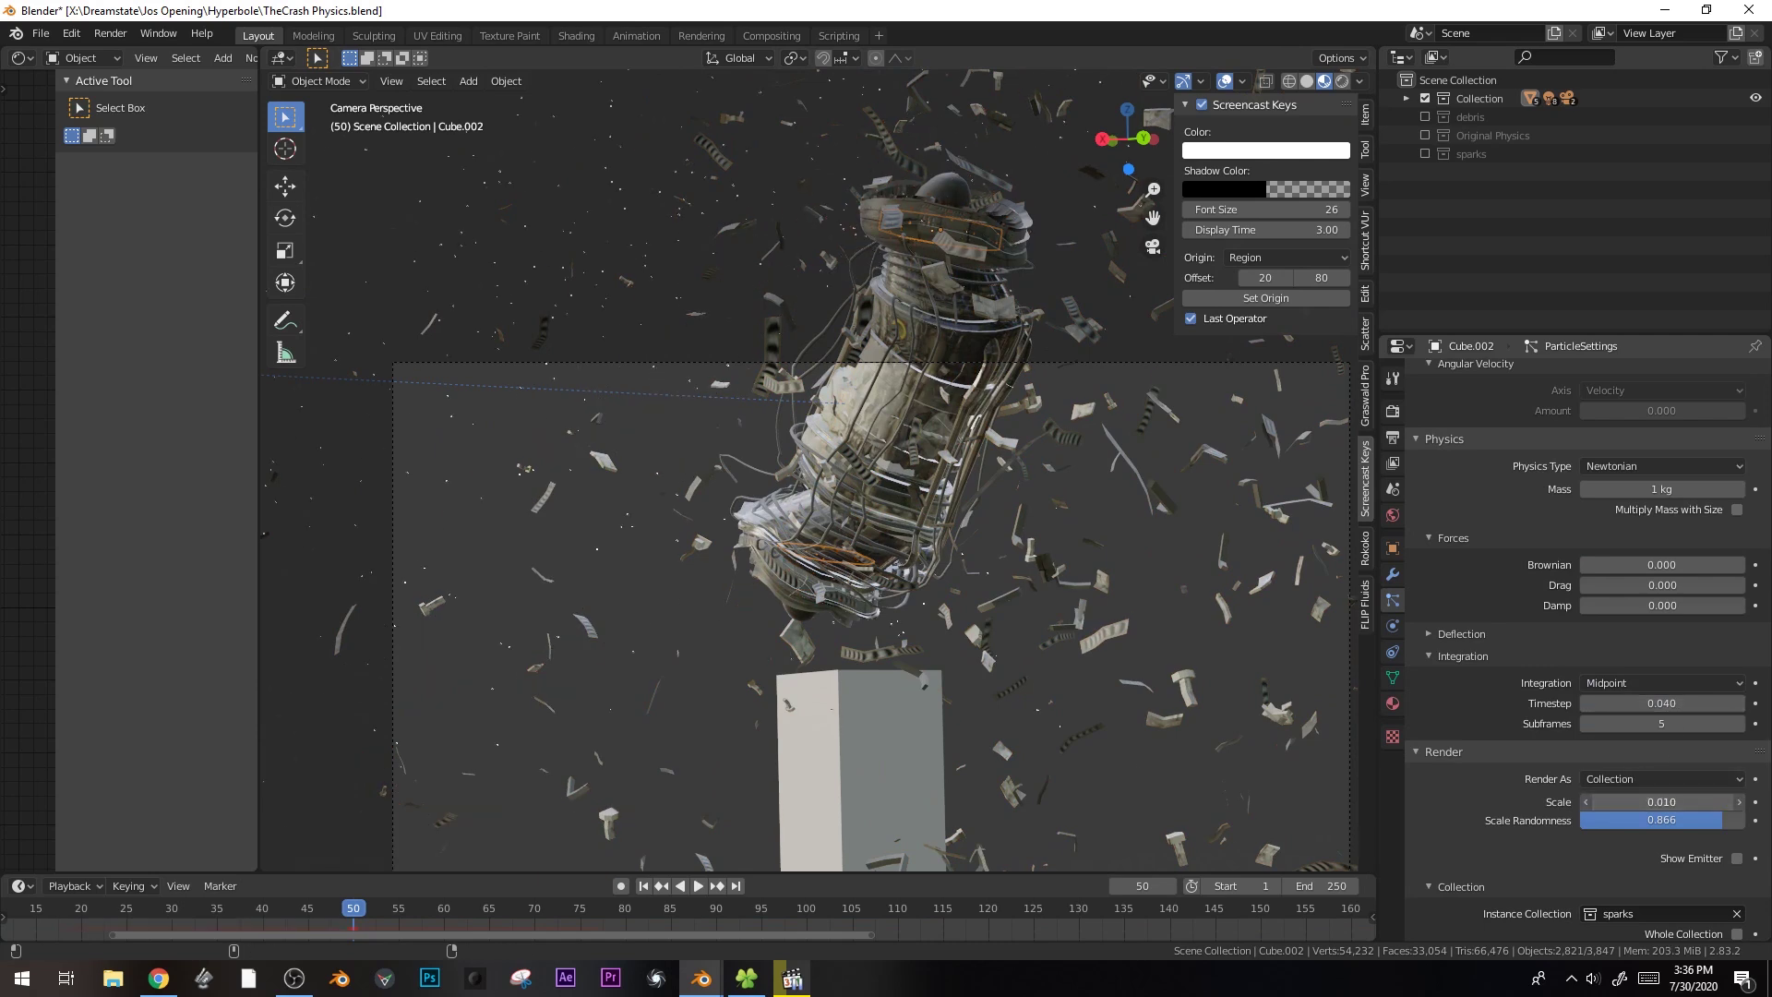
pyautogui.click(1654, 799)
pyautogui.press('BackSpace')
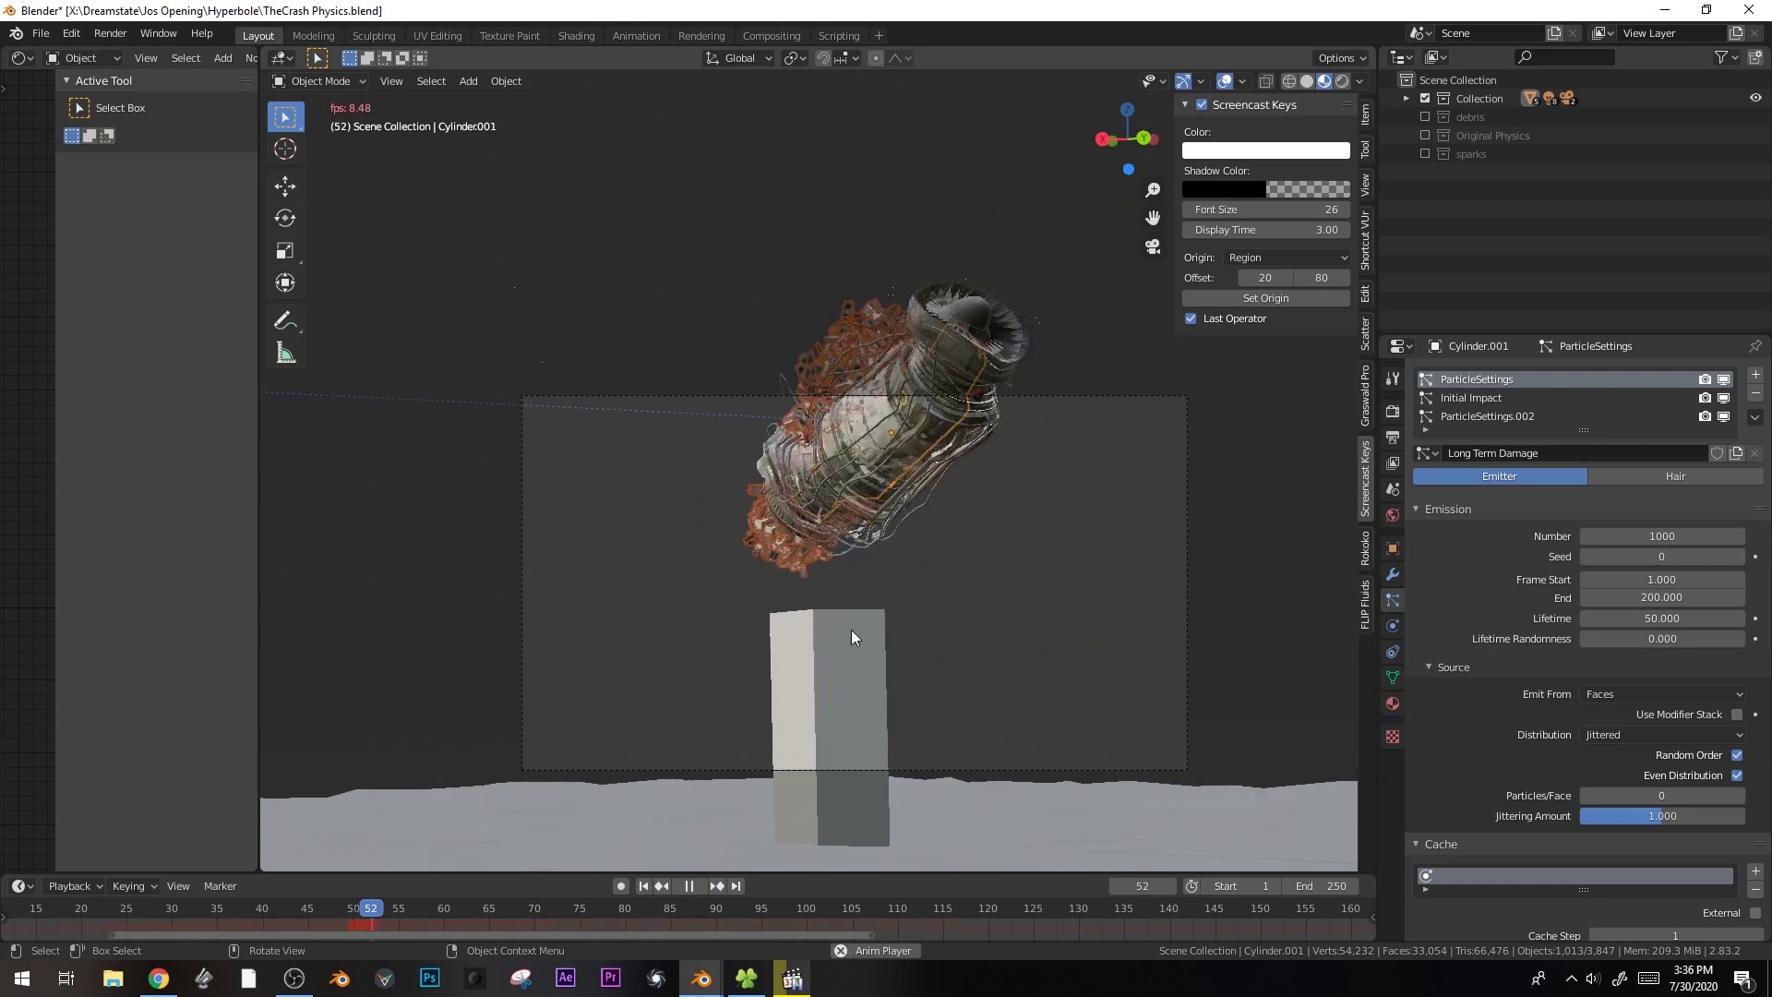
# - Play the crash to frame 59 and lower the engine's Long Term Damage particle render scale to 0.603
pyautogui.press('space')
pyautogui.scroll(-15, 1549, 784)
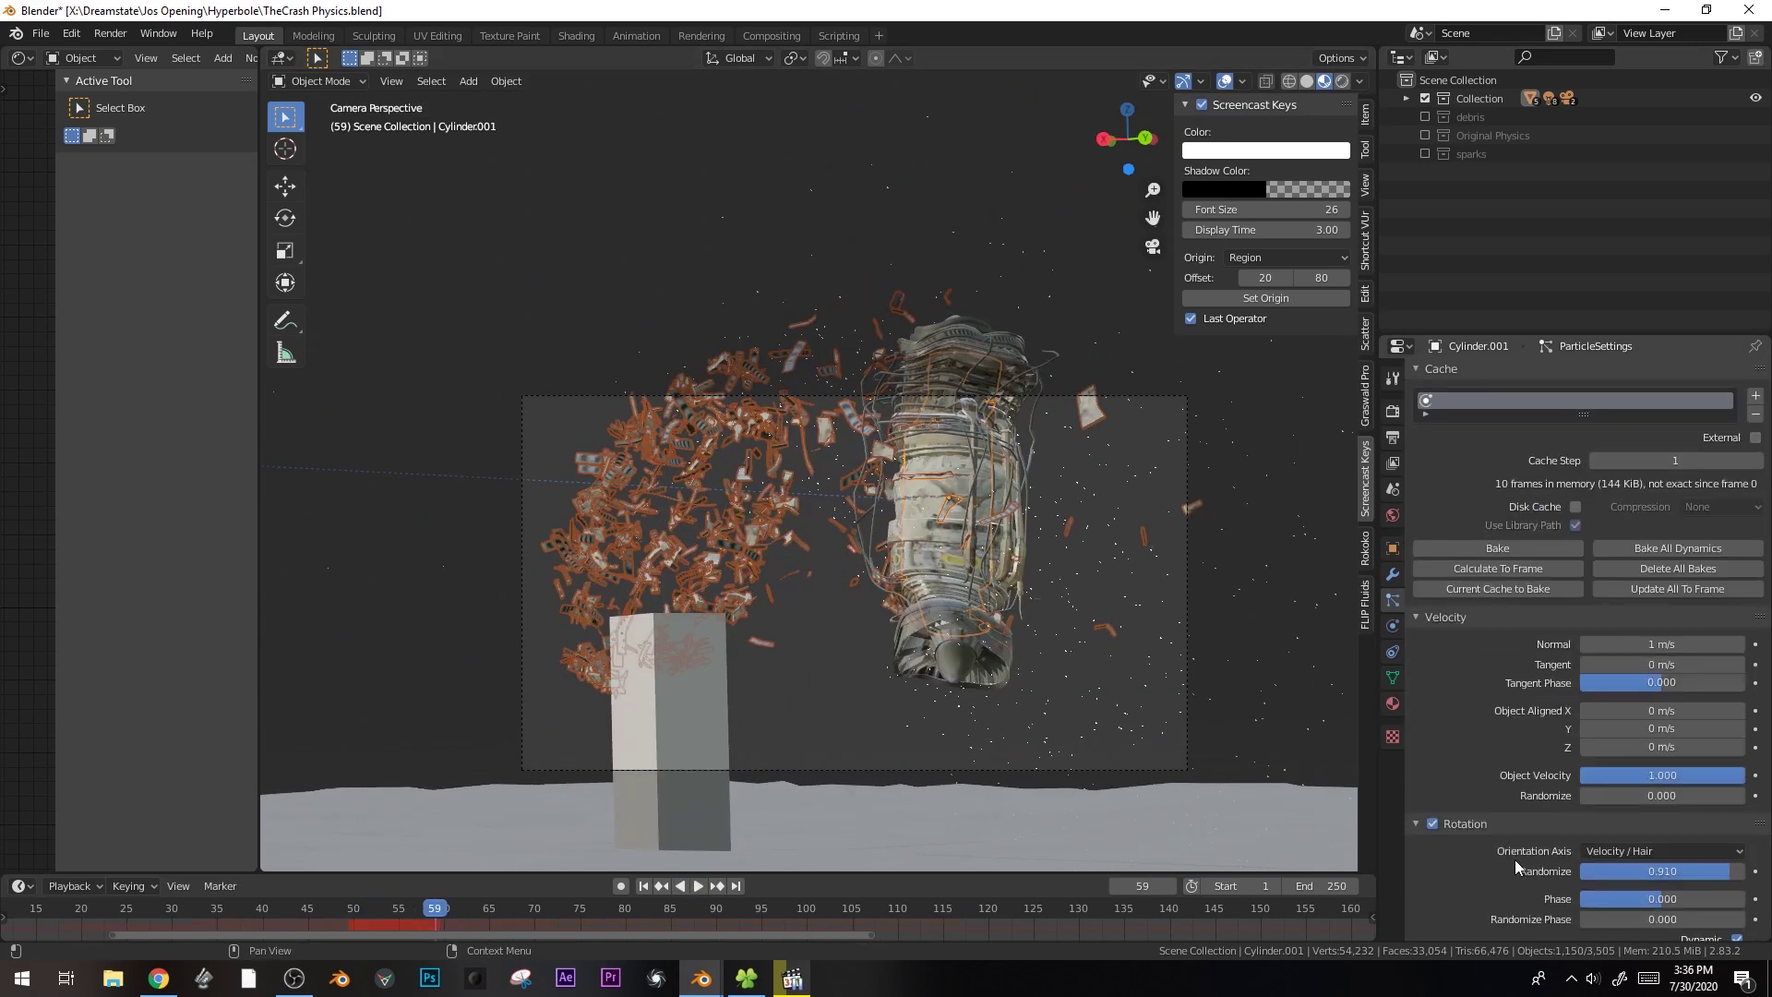
pyautogui.moveTo(1550, 788); pyautogui.dragTo(1578, 660, button='middle')
pyautogui.moveTo(1661, 851); pyautogui.dragTo(1633, 851)
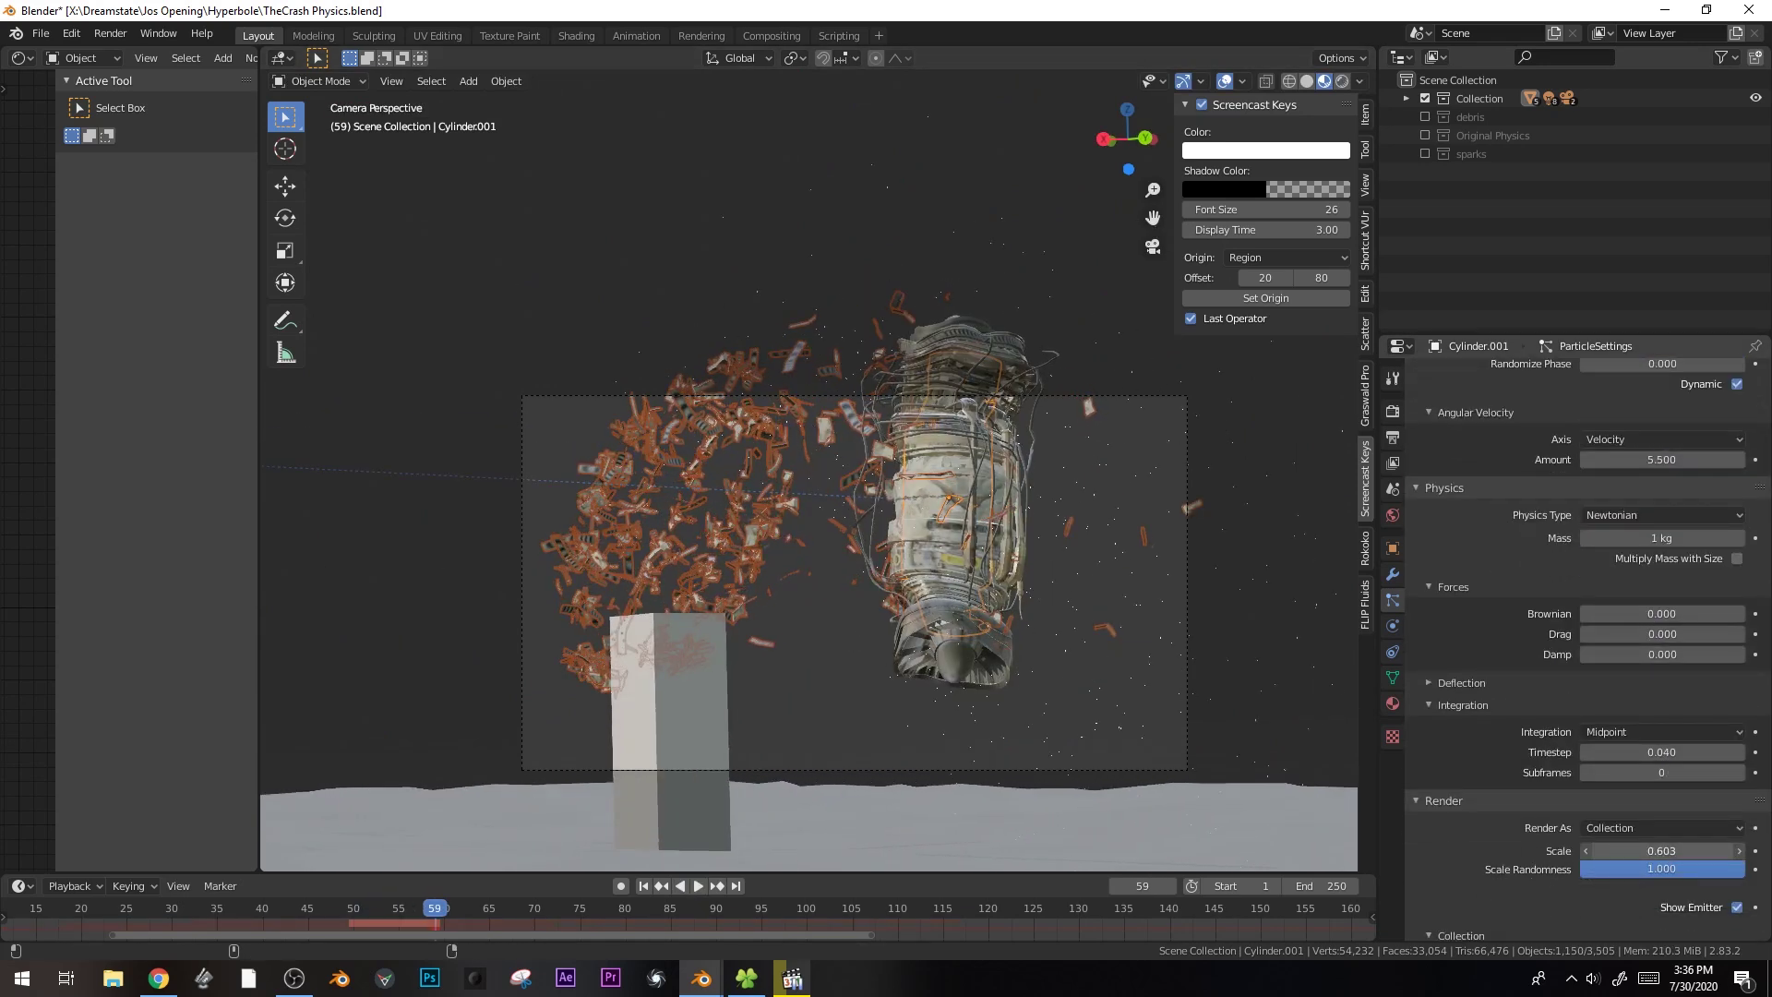
# - Examine the settings of the engine's Initial Impact particle system
pyautogui.scroll(20, 1562, 559)
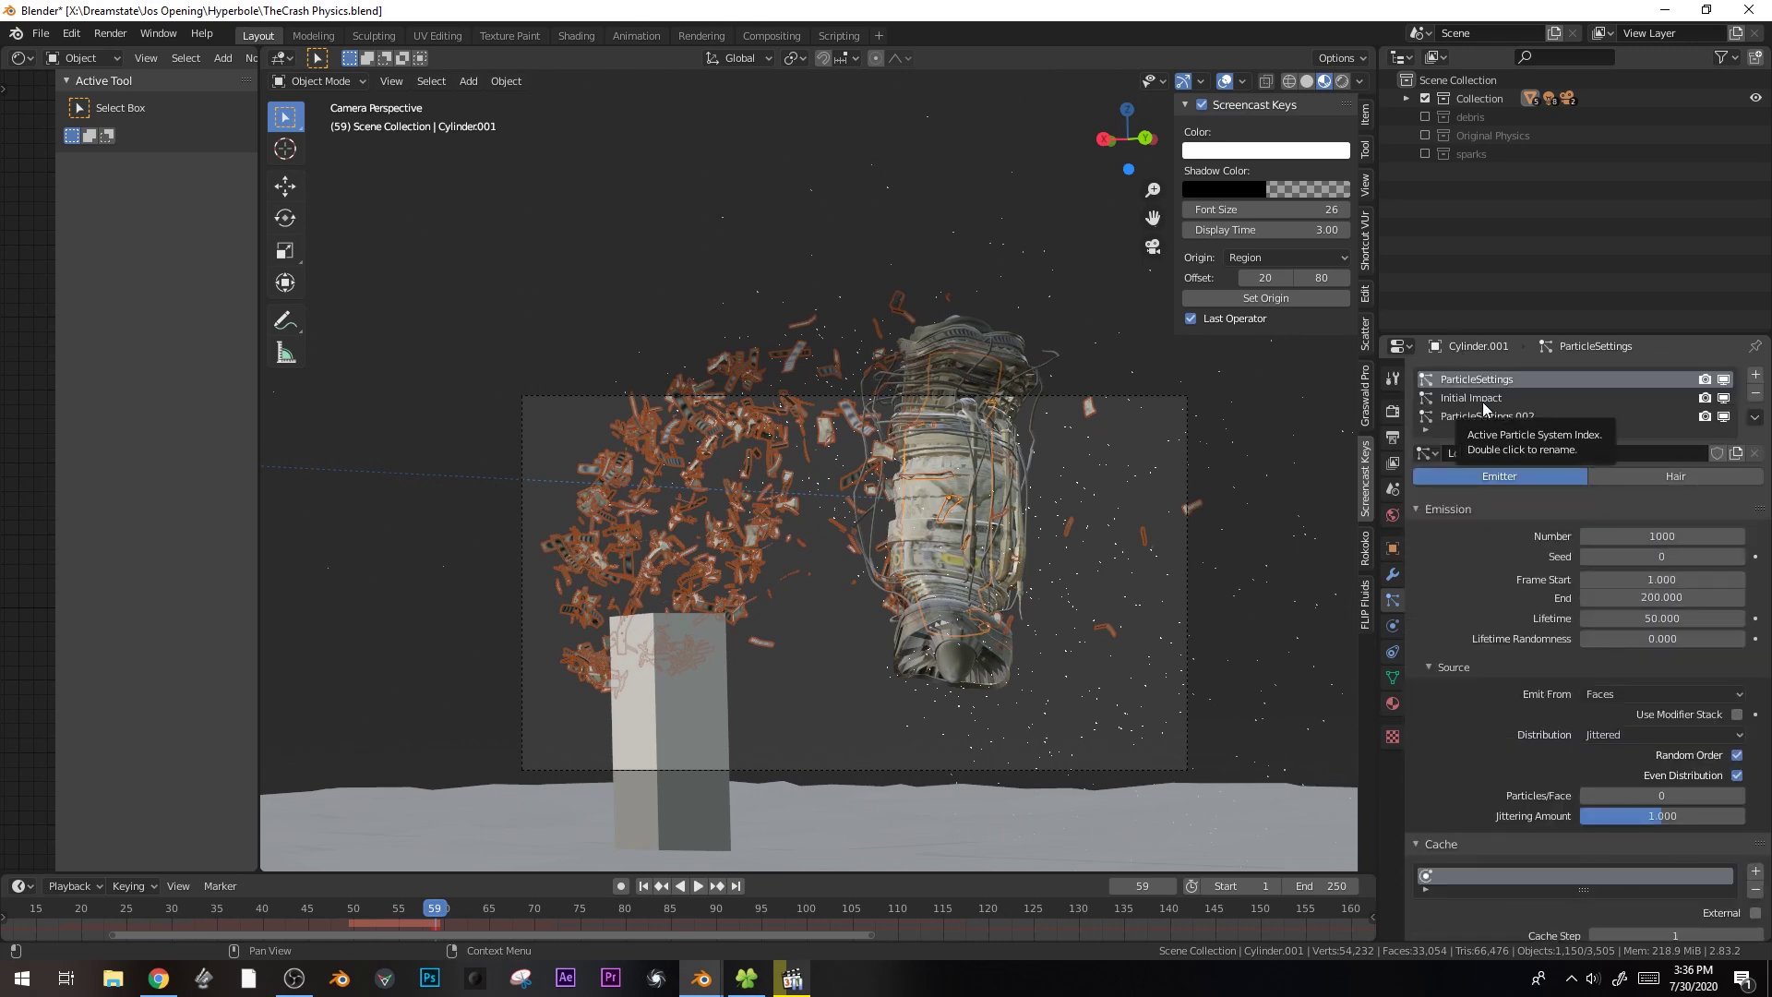
pyautogui.click(1482, 400)
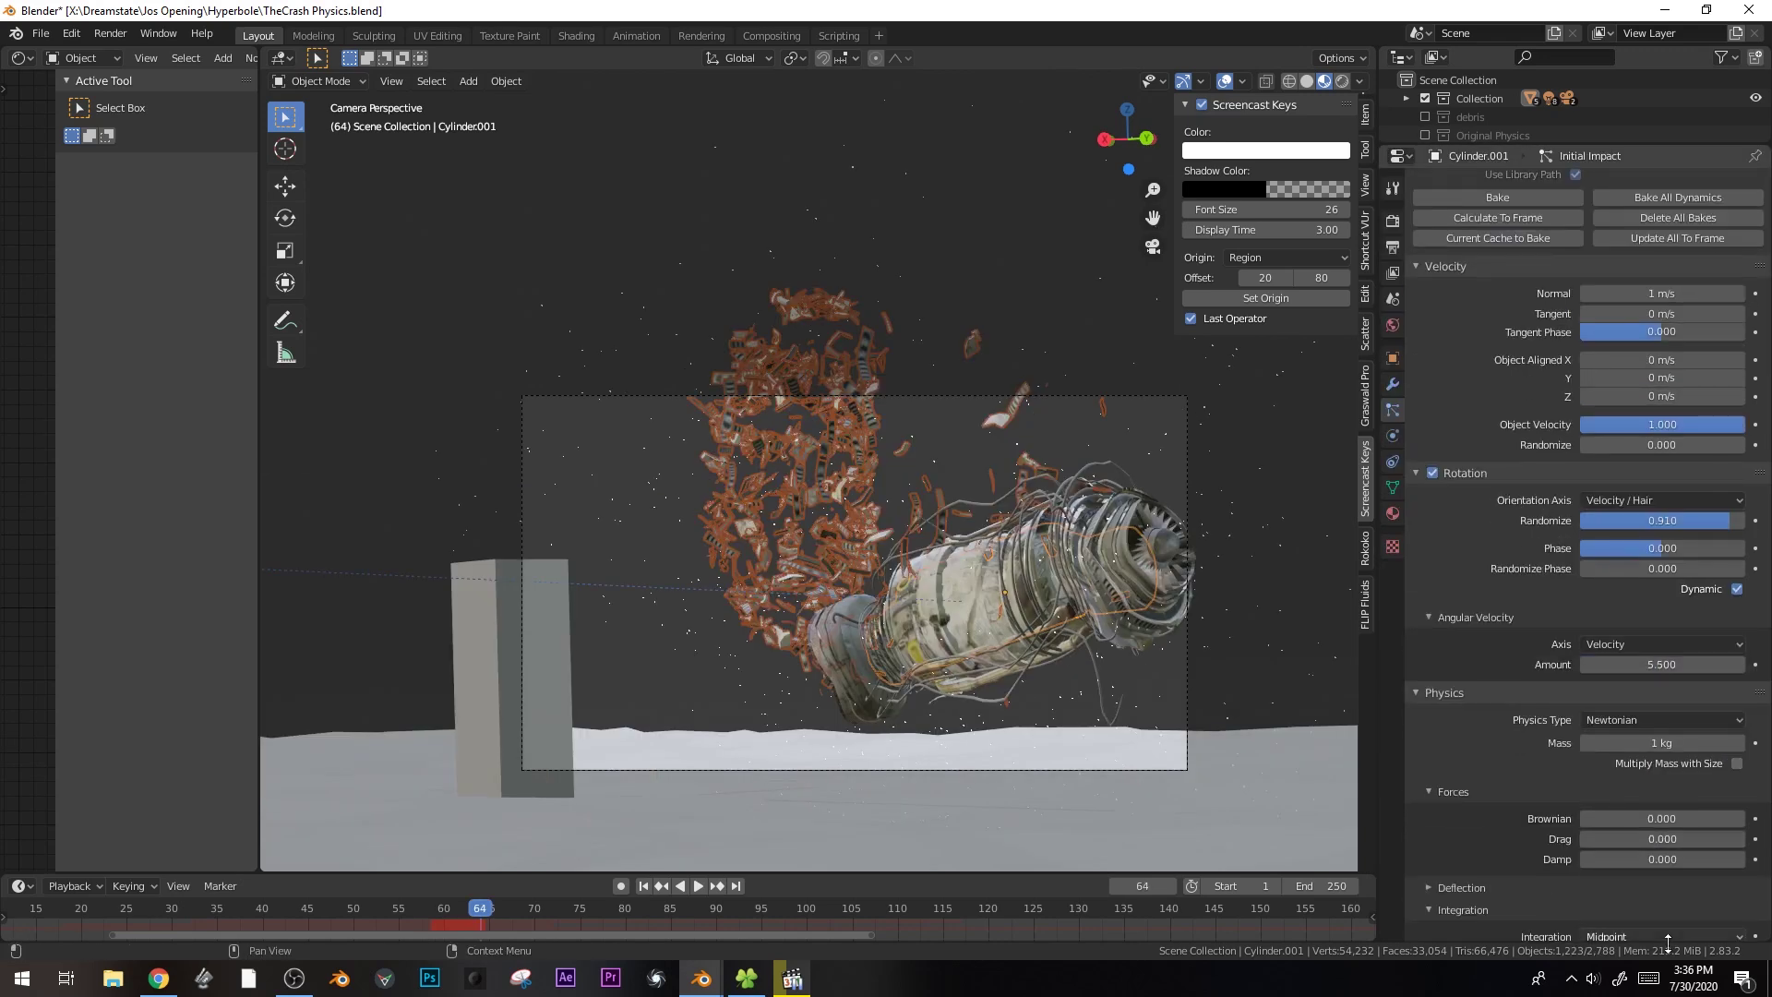
pyautogui.scroll(-3, 1658, 591)
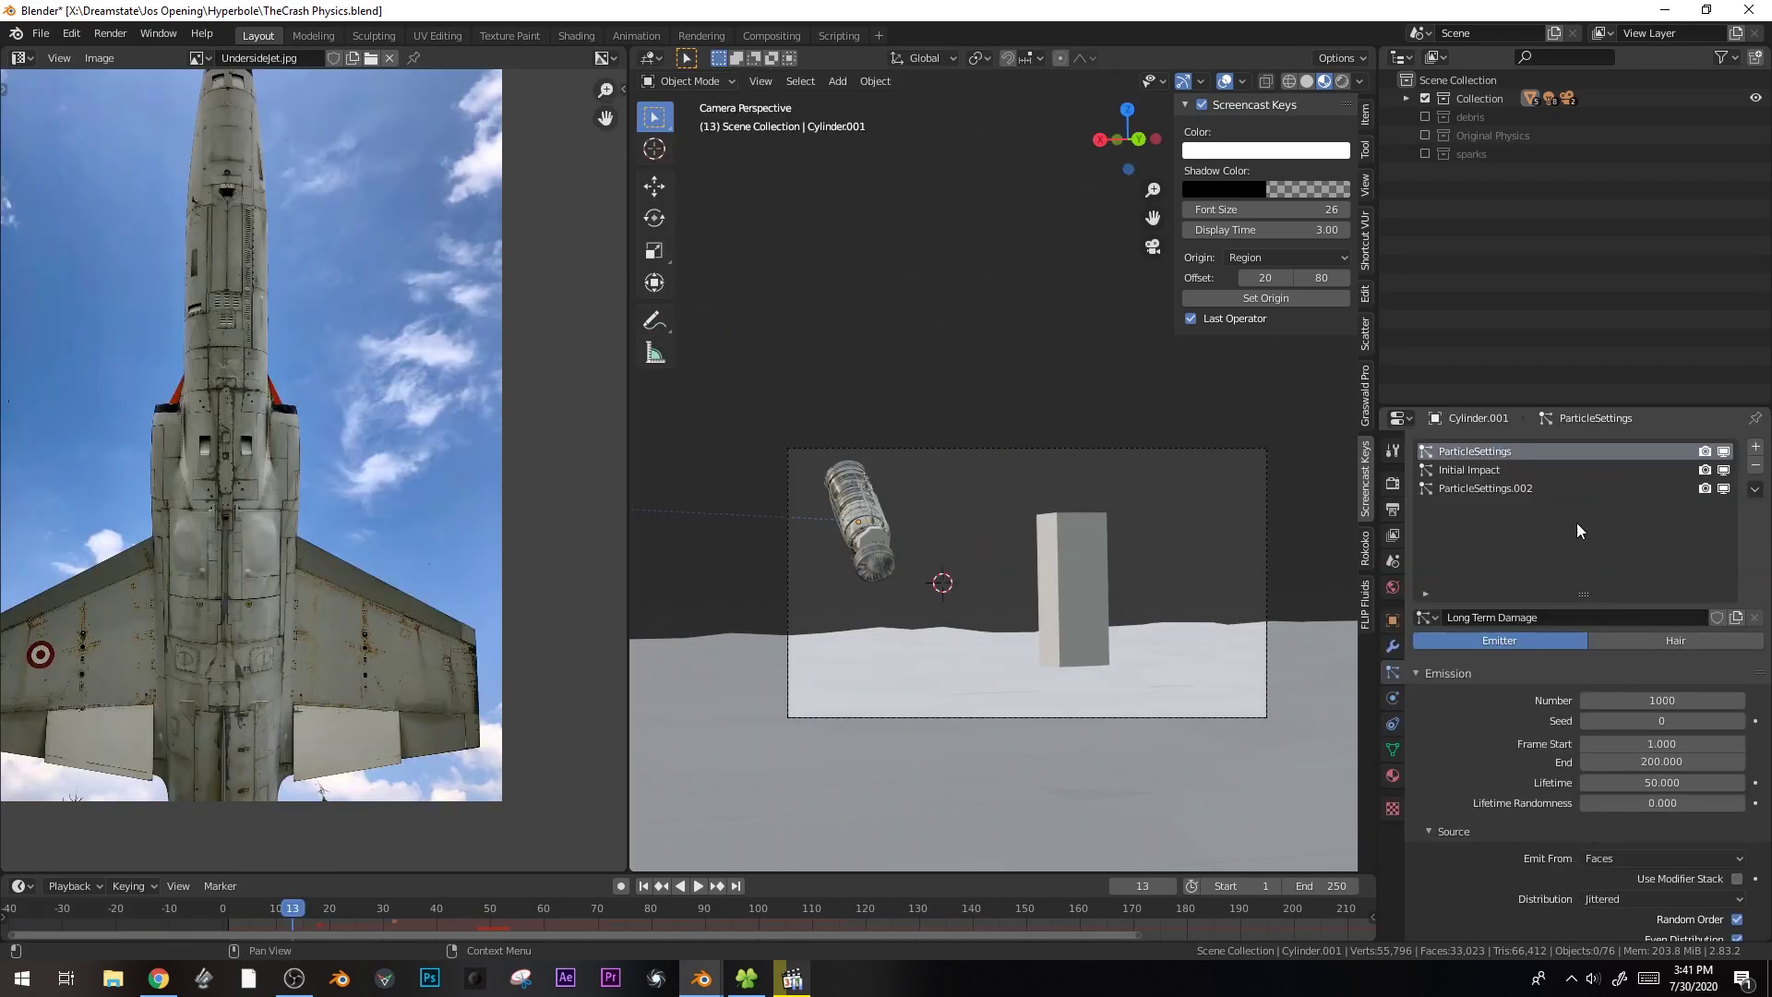
# - Add a particle system to the engine using its own copy of the Long Term Damage settings, with 200 particles
pyautogui.click(1754, 449)
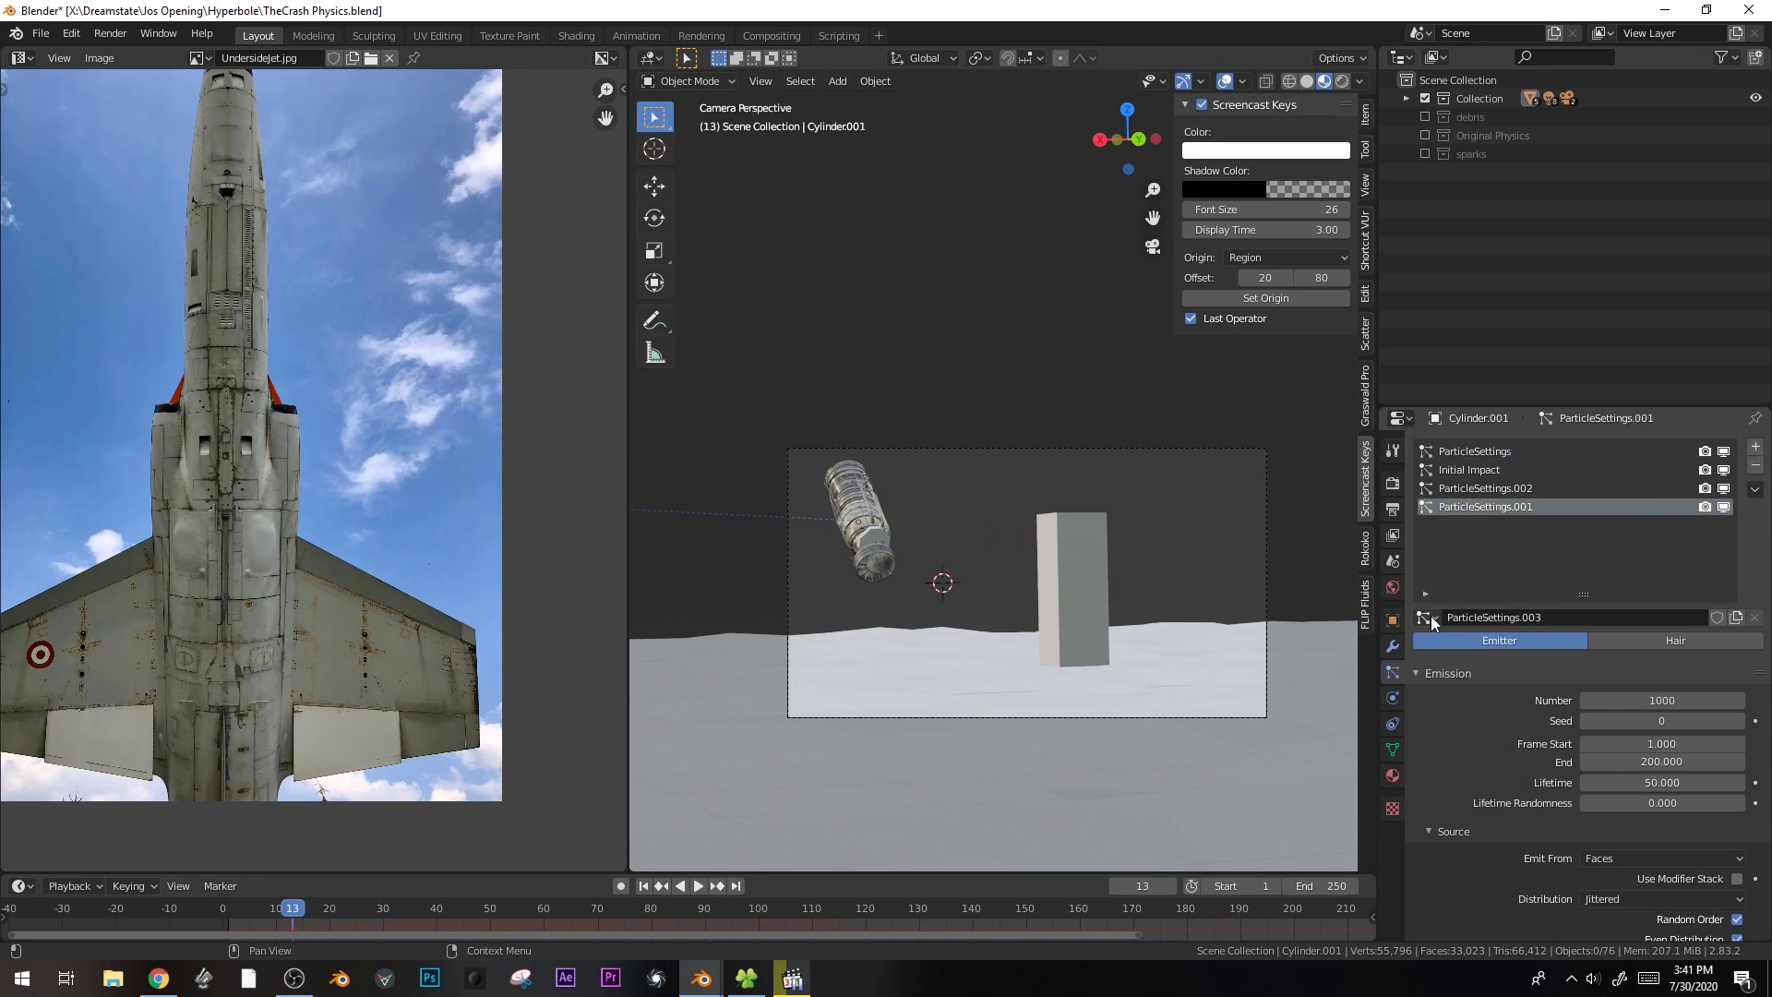
pyautogui.click(1431, 617)
pyautogui.click(1456, 660)
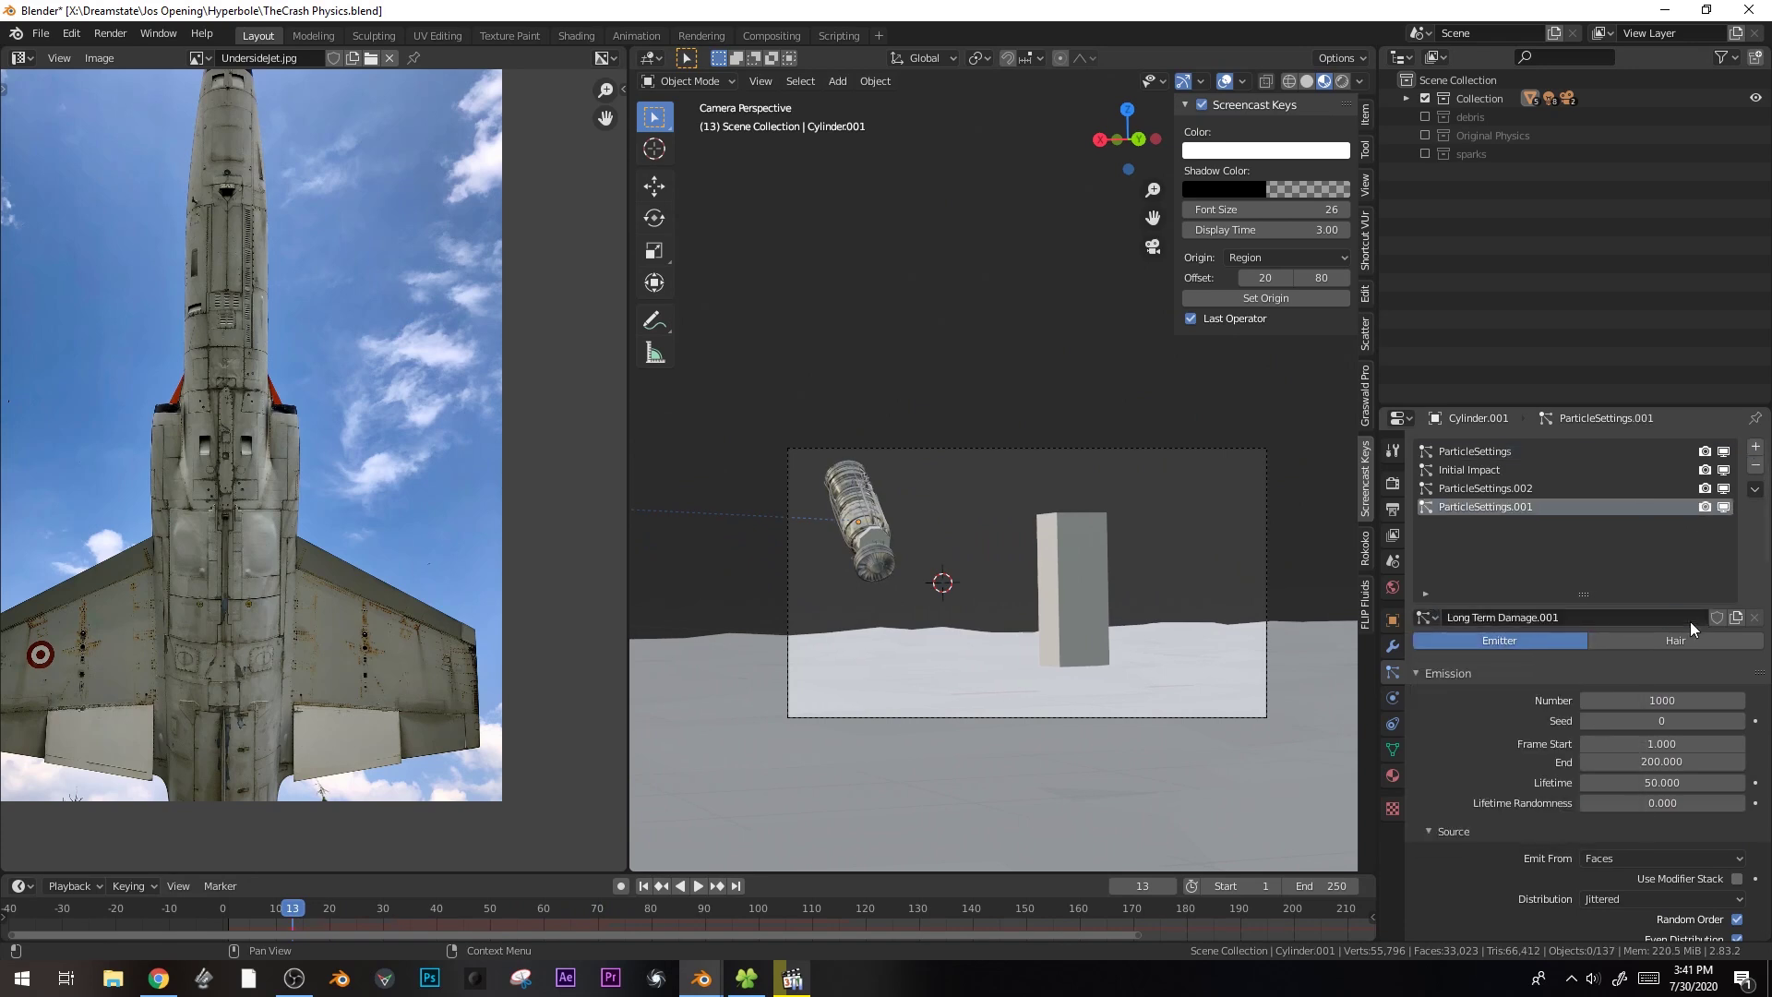
pyautogui.scroll(-3, 1691, 622)
pyautogui.click(1652, 597)
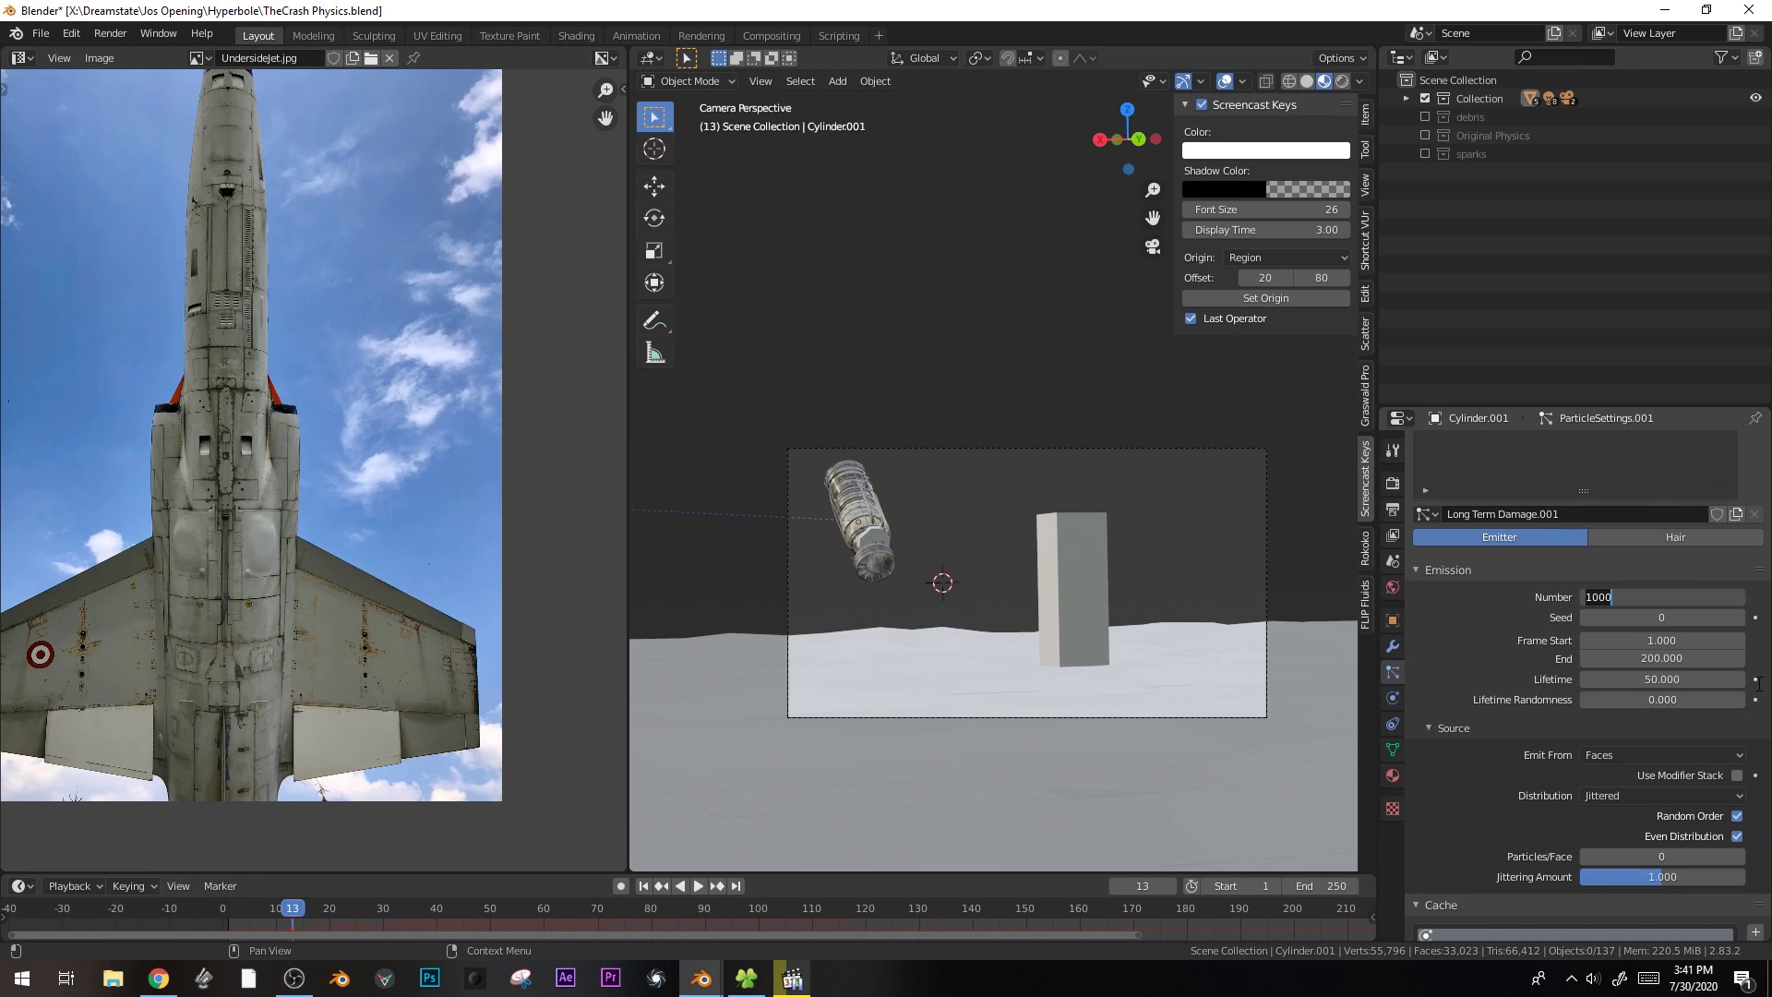
pyautogui.write('200')
pyautogui.press('Return')
# - Play the crash to frame 19 and hide the engine's other three particle systems in the viewport
pyautogui.moveTo(1520, 762); pyautogui.dragTo(1523, 567, button='middle')
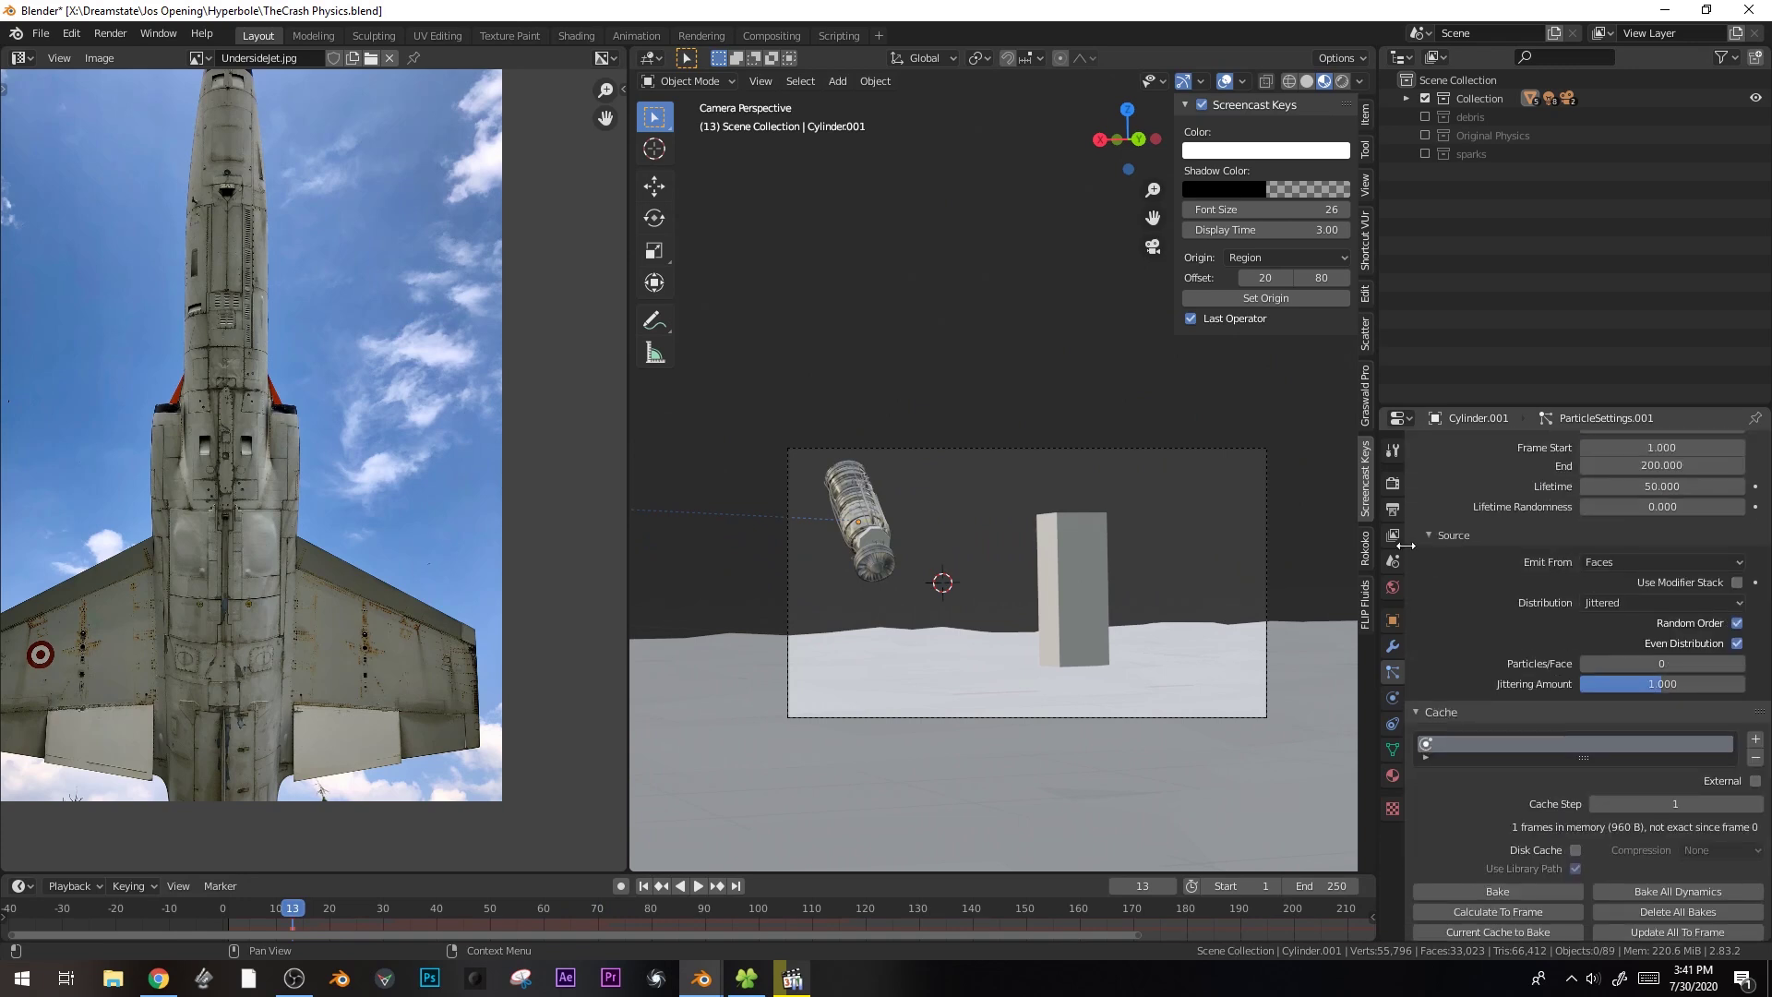
pyautogui.press('space')
pyautogui.press('space')
pyautogui.moveTo(1626, 654); pyautogui.dragTo(1646, 958, button='middle')
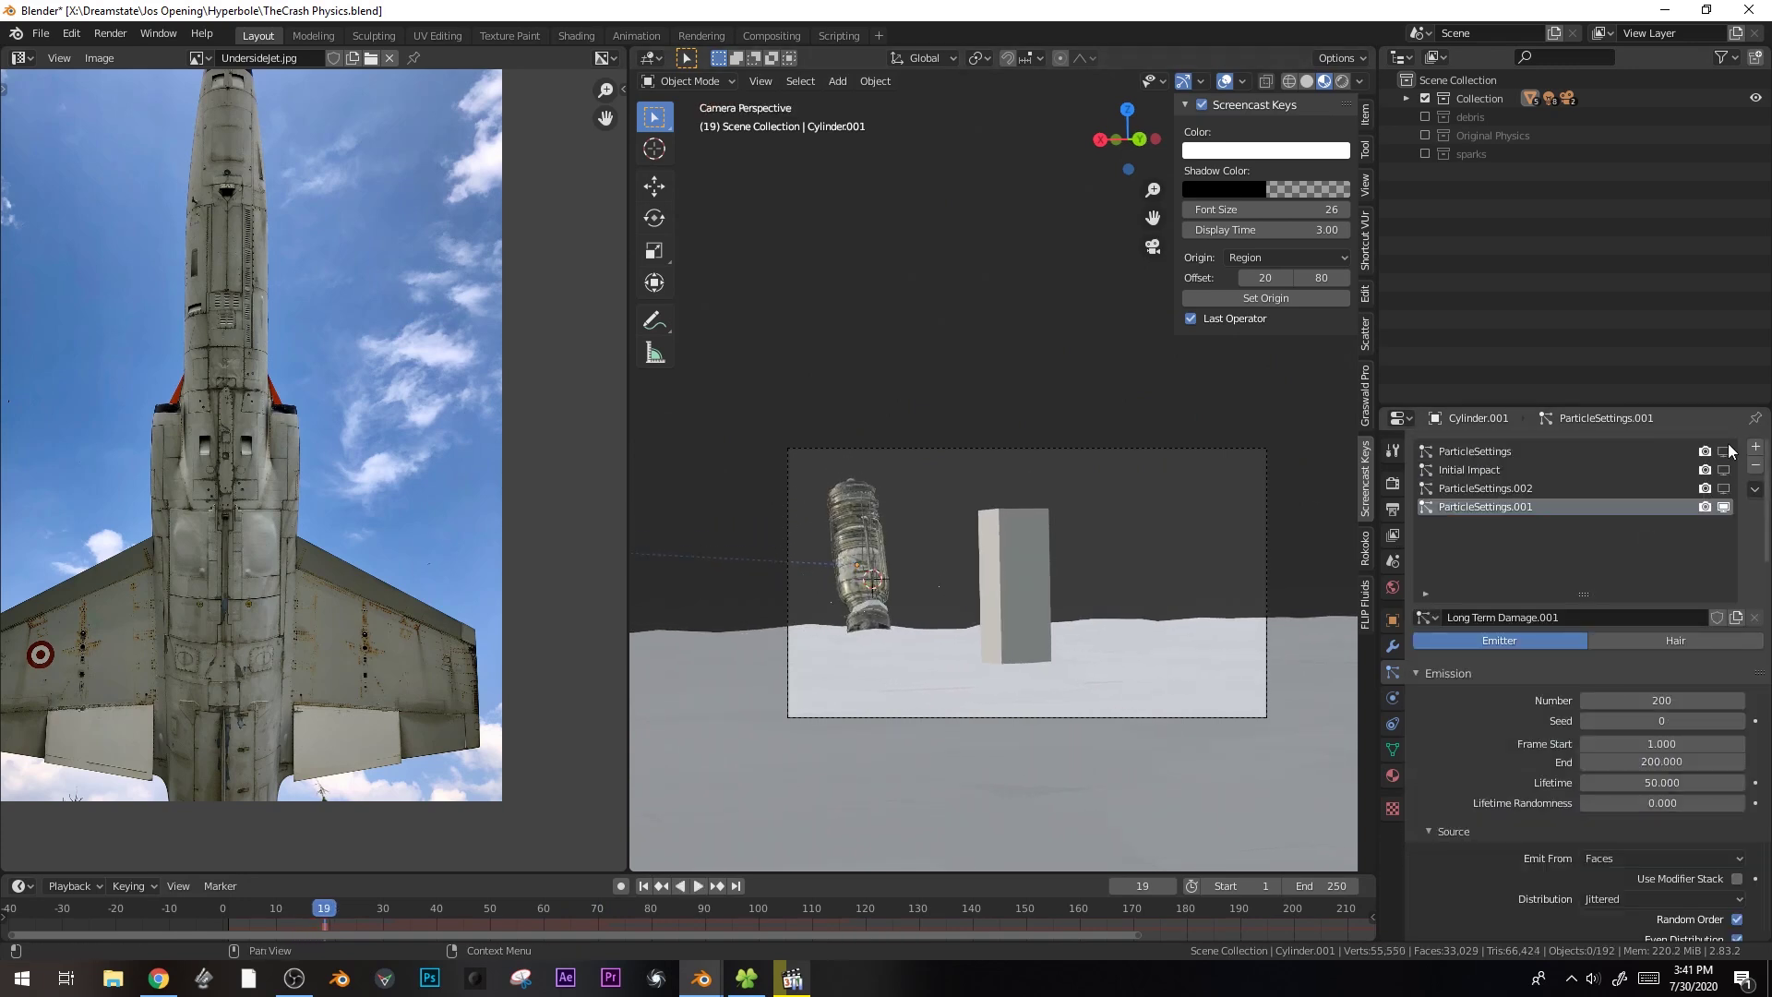
# - Set the new debris system's render scale to 4.348 and scale randomness to 0.669, checking the crash playback around frames 50 to 60
pyautogui.press('space')
pyautogui.press('space')
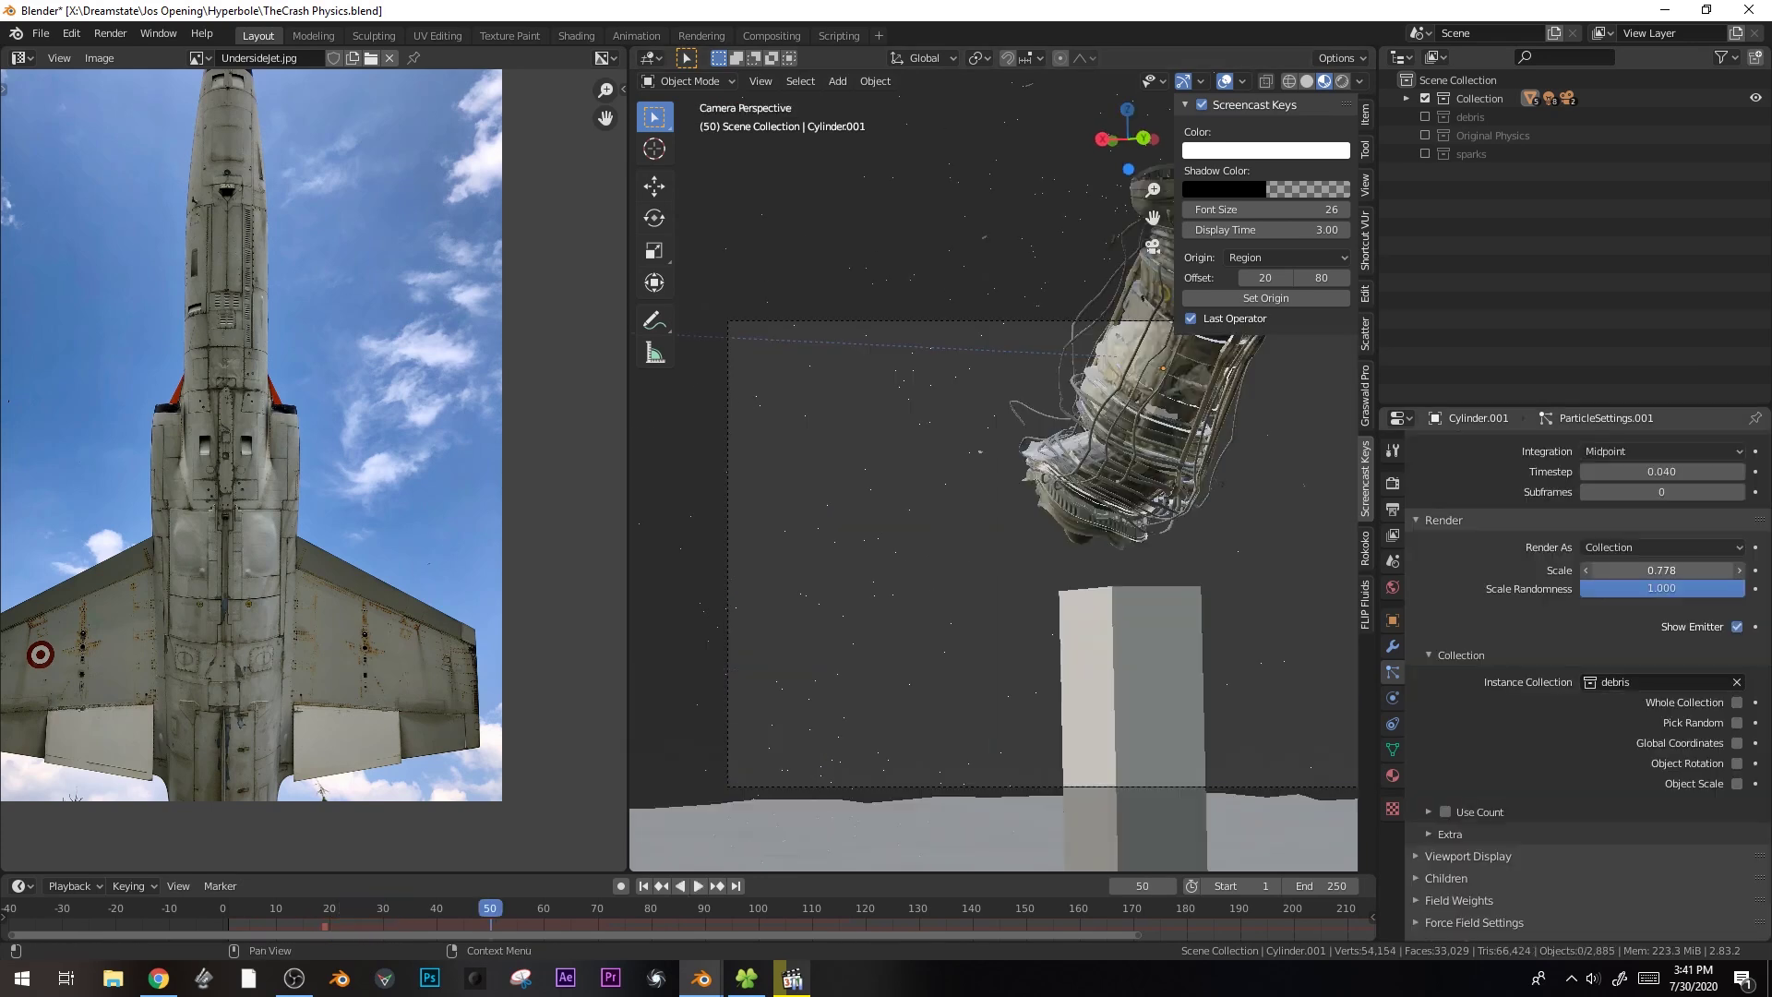
pyautogui.moveTo(1661, 570); pyautogui.dragTo(1719, 570)
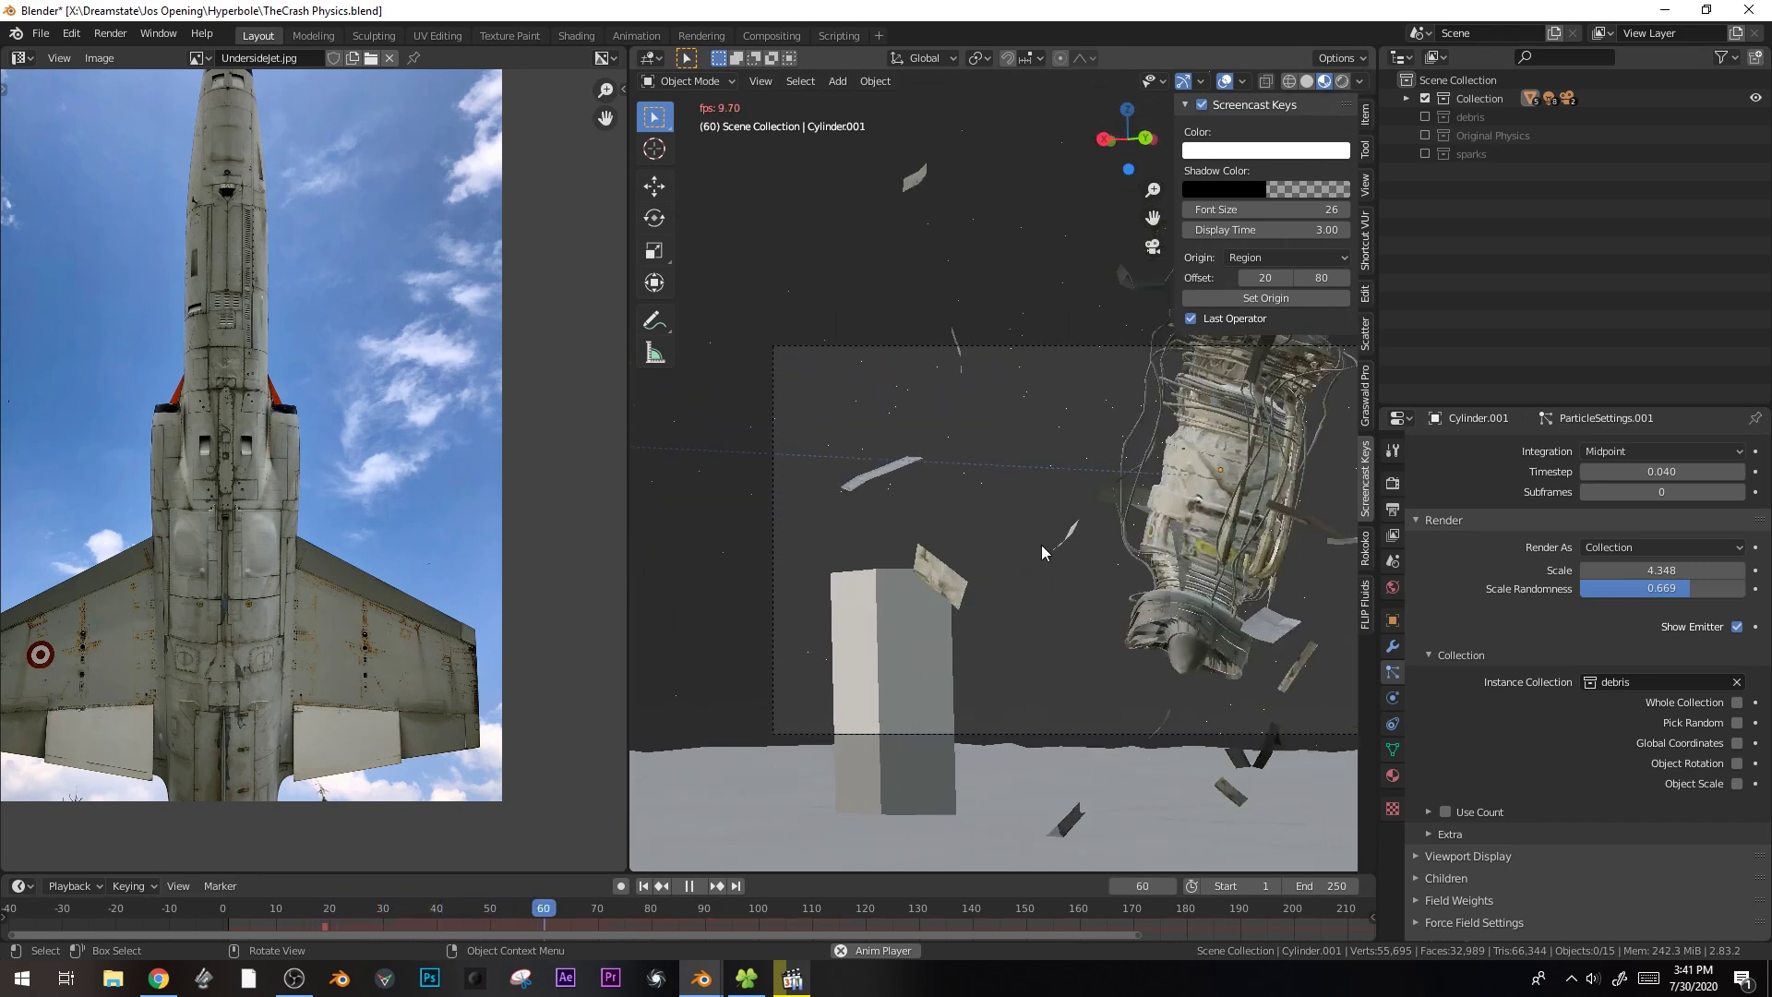
pyautogui.press('space')
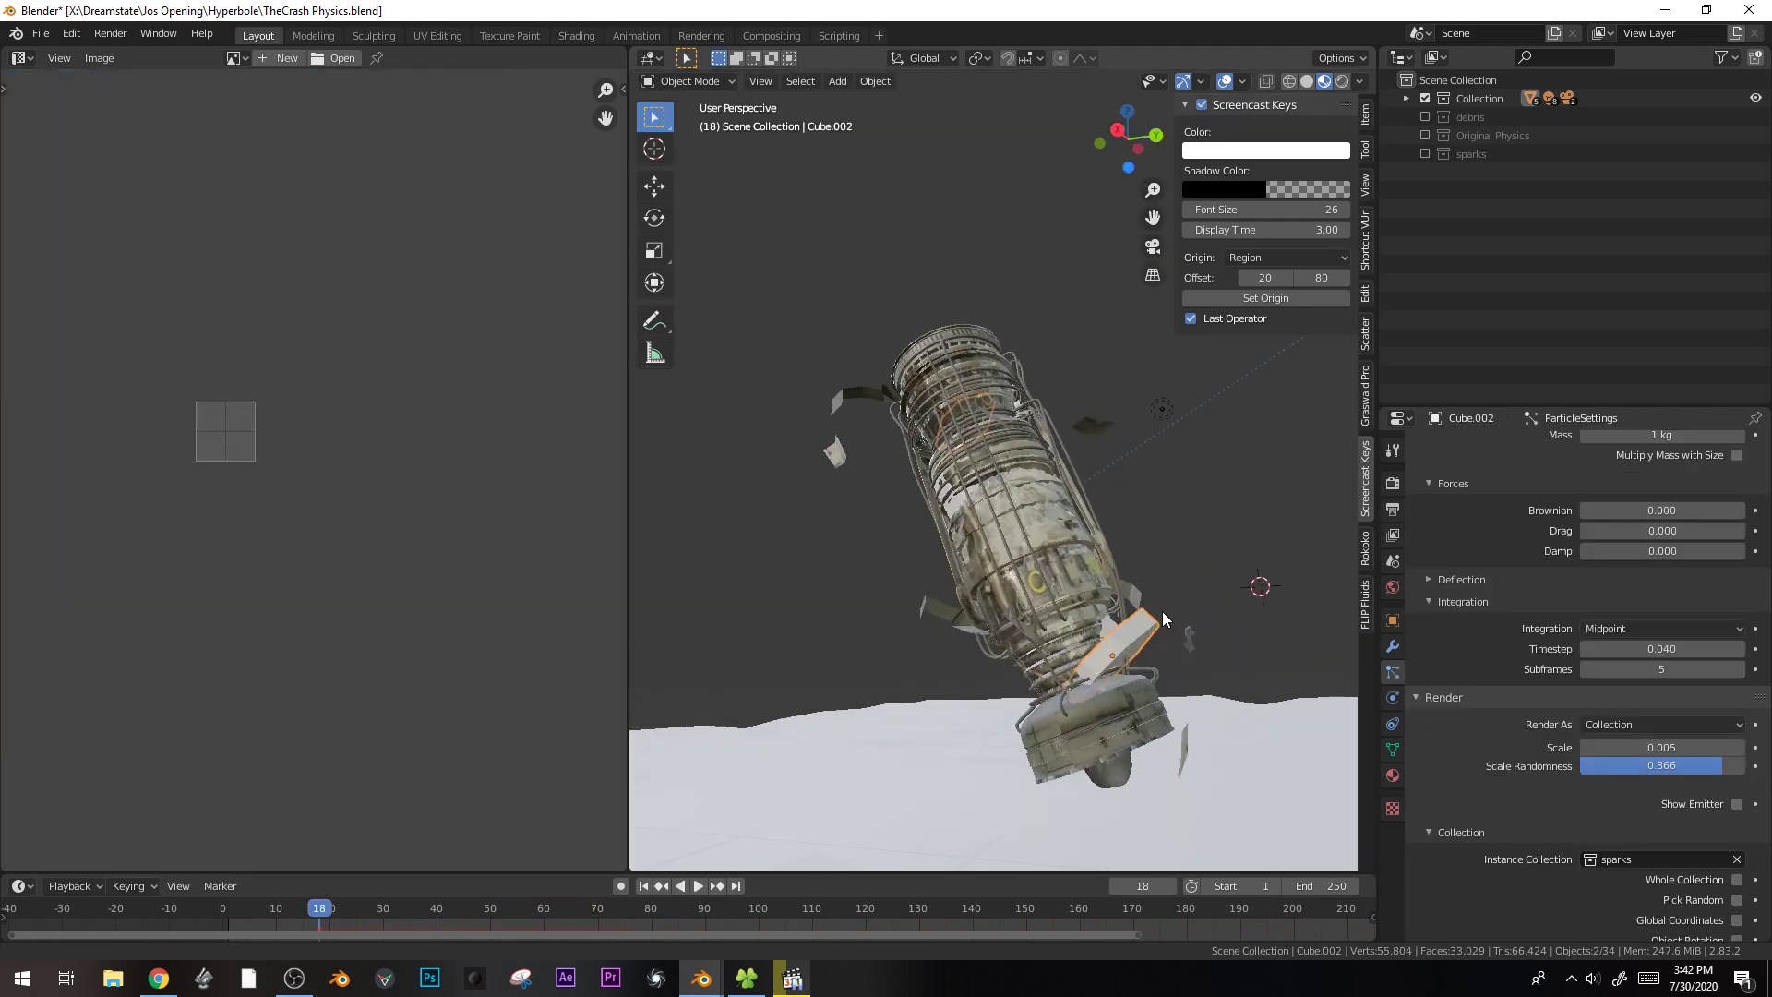
# - Change the surface shader of the spark-emitting cube's material to Transparent BSDF
pyautogui.scroll(-3, 1604, 692)
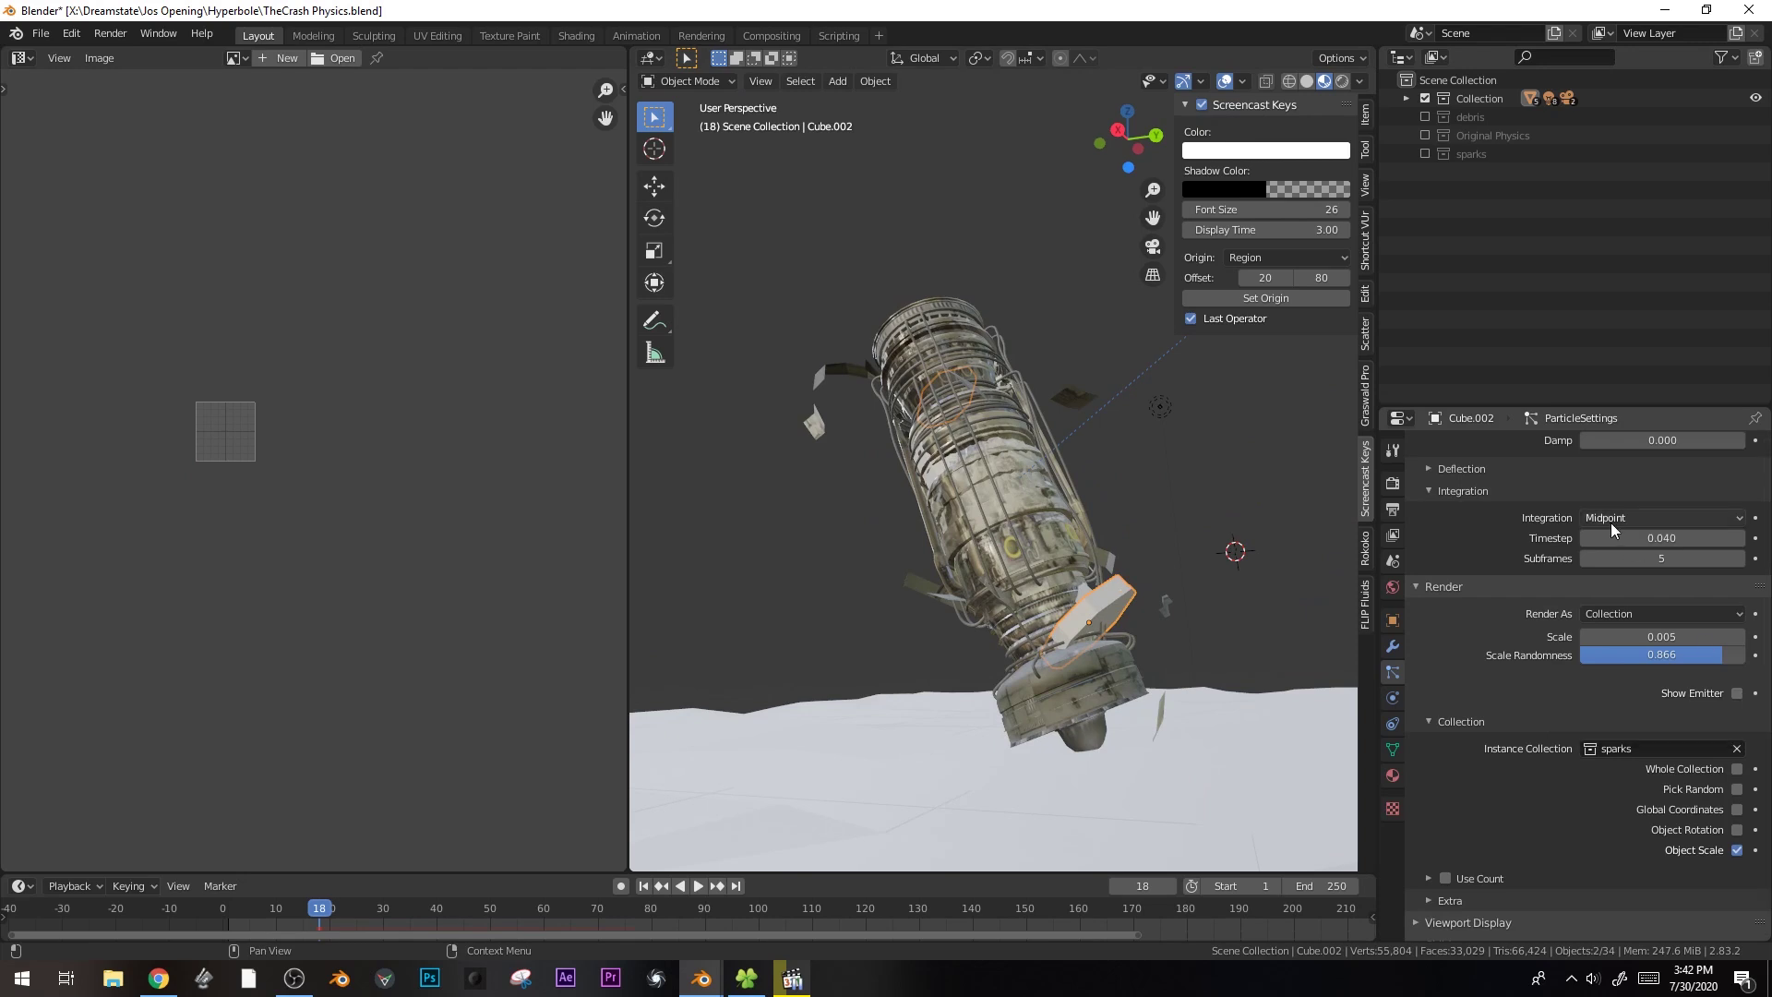
pyautogui.scroll(10, 1648, 587)
pyautogui.click(1393, 777)
pyautogui.click(1547, 505)
pyautogui.click(1656, 585)
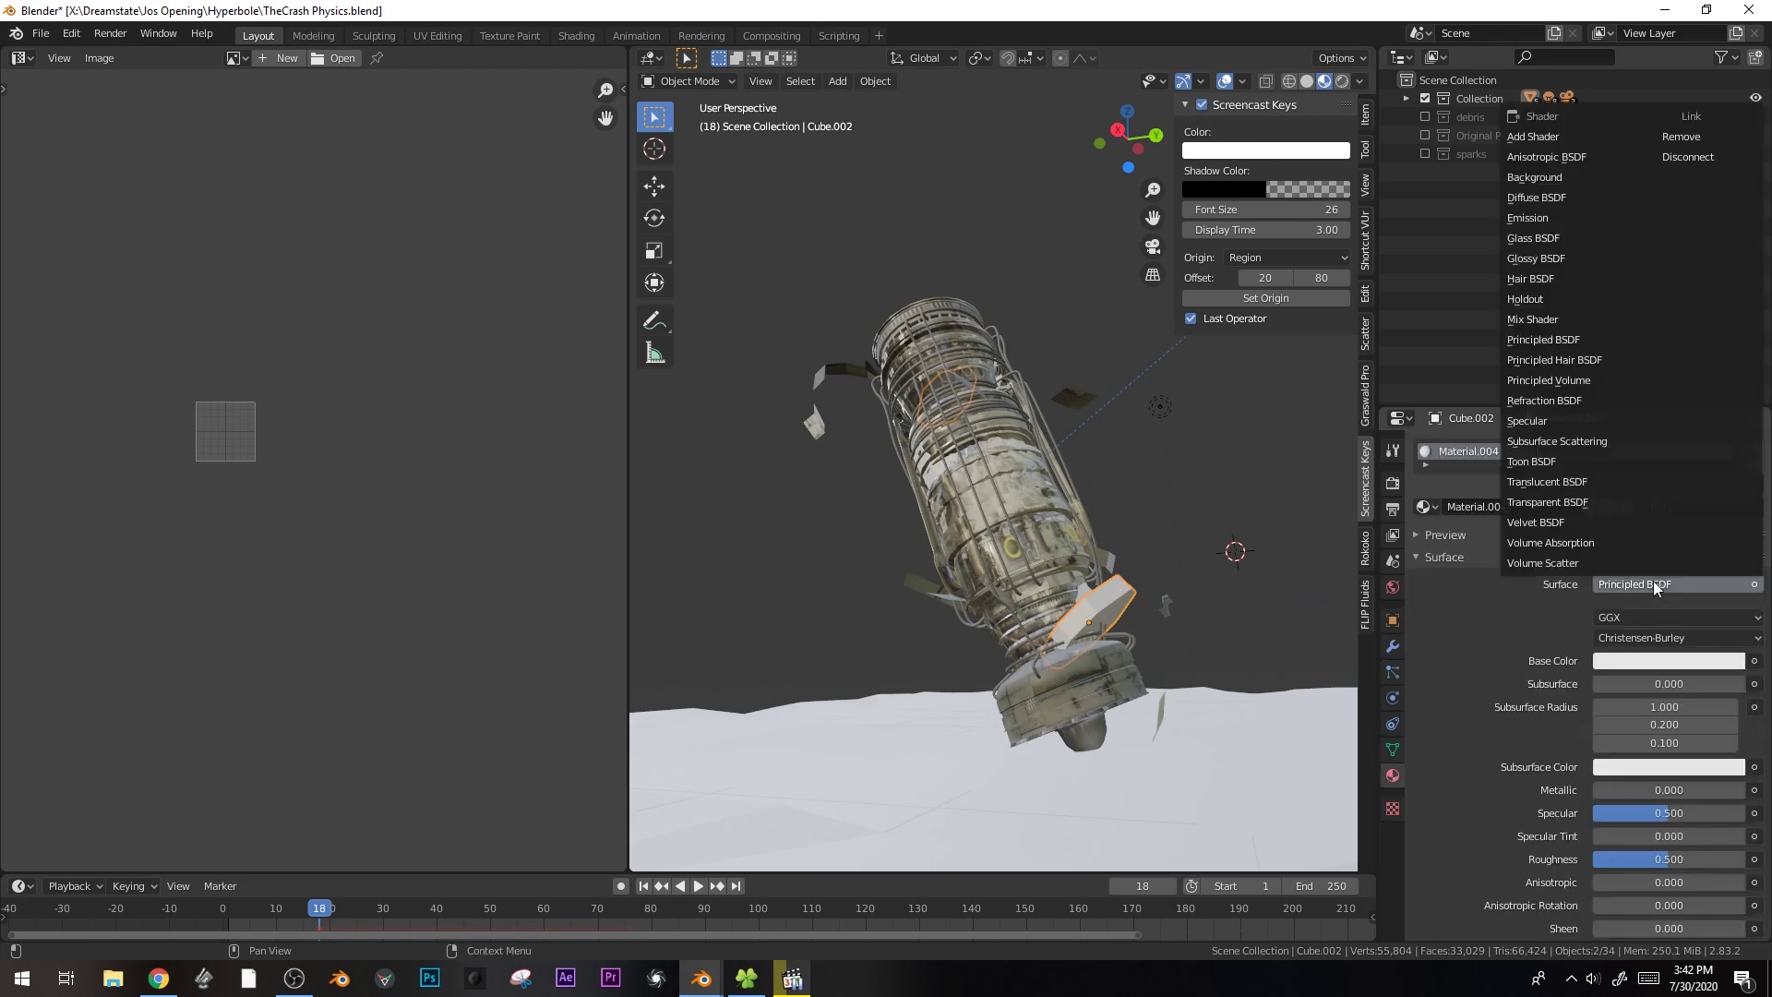
pyautogui.click(1647, 502)
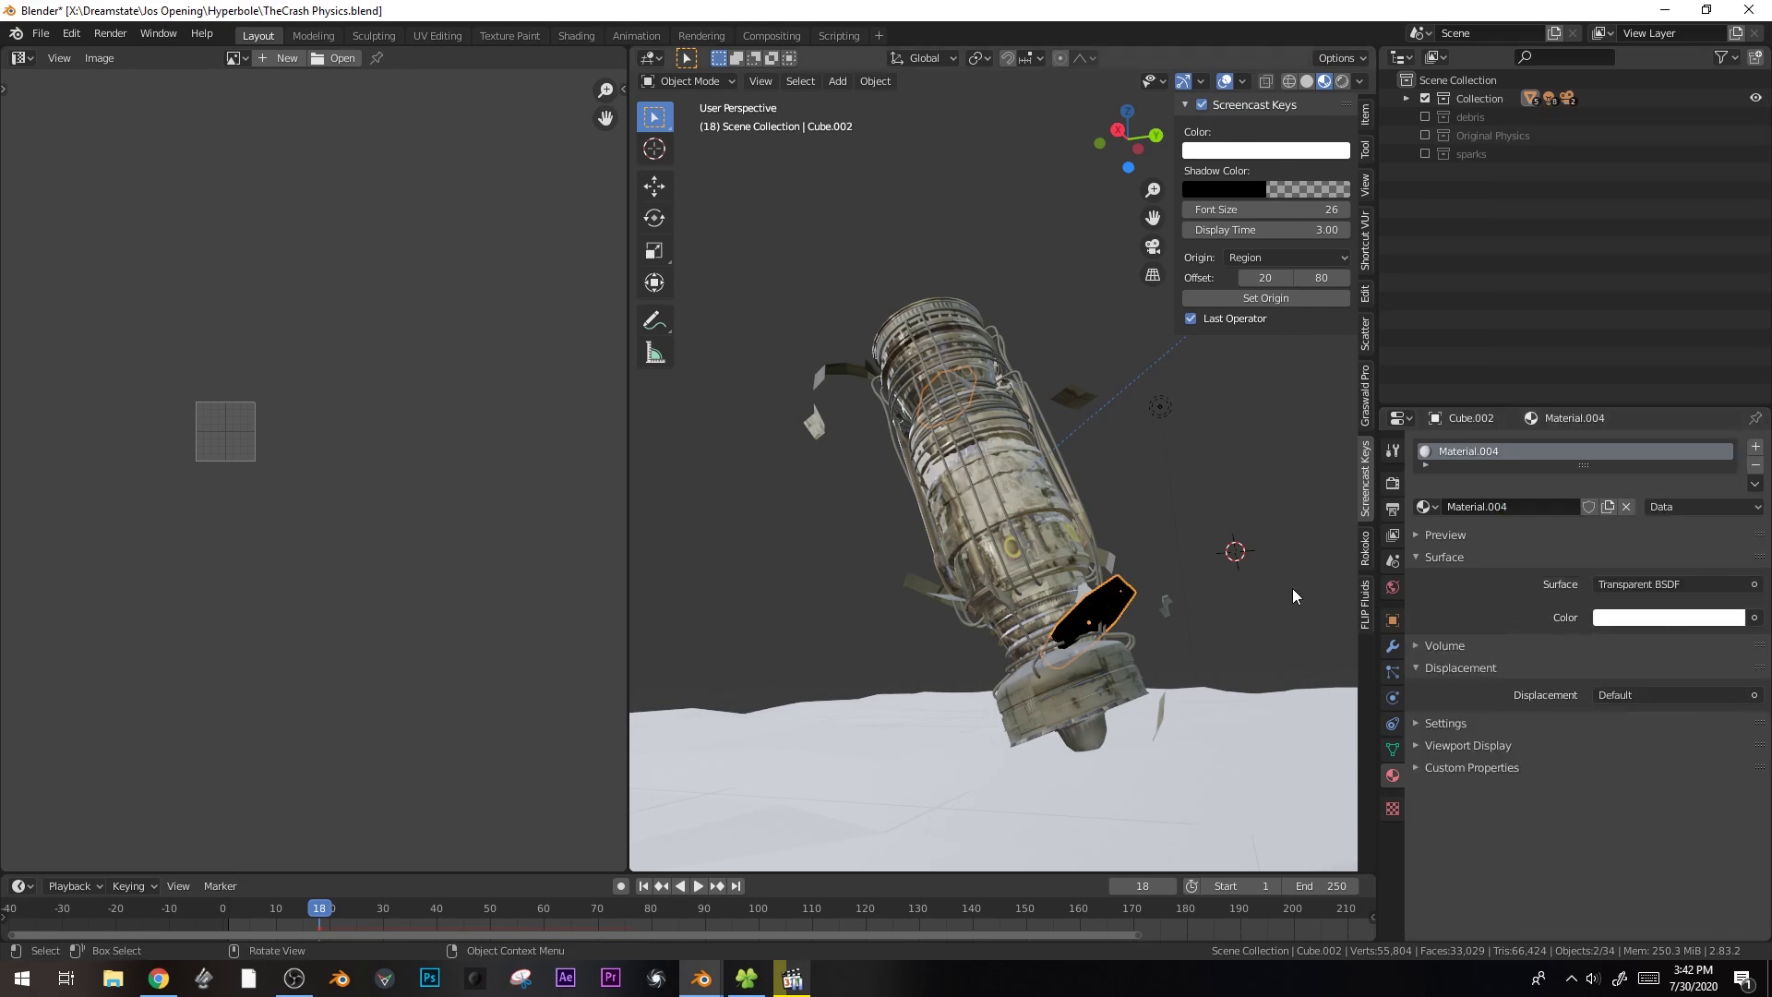
# - Set the cube material's shadow mode to None and switch its blend mode from Opaque to an alpha mode
pyautogui.click(1416, 745)
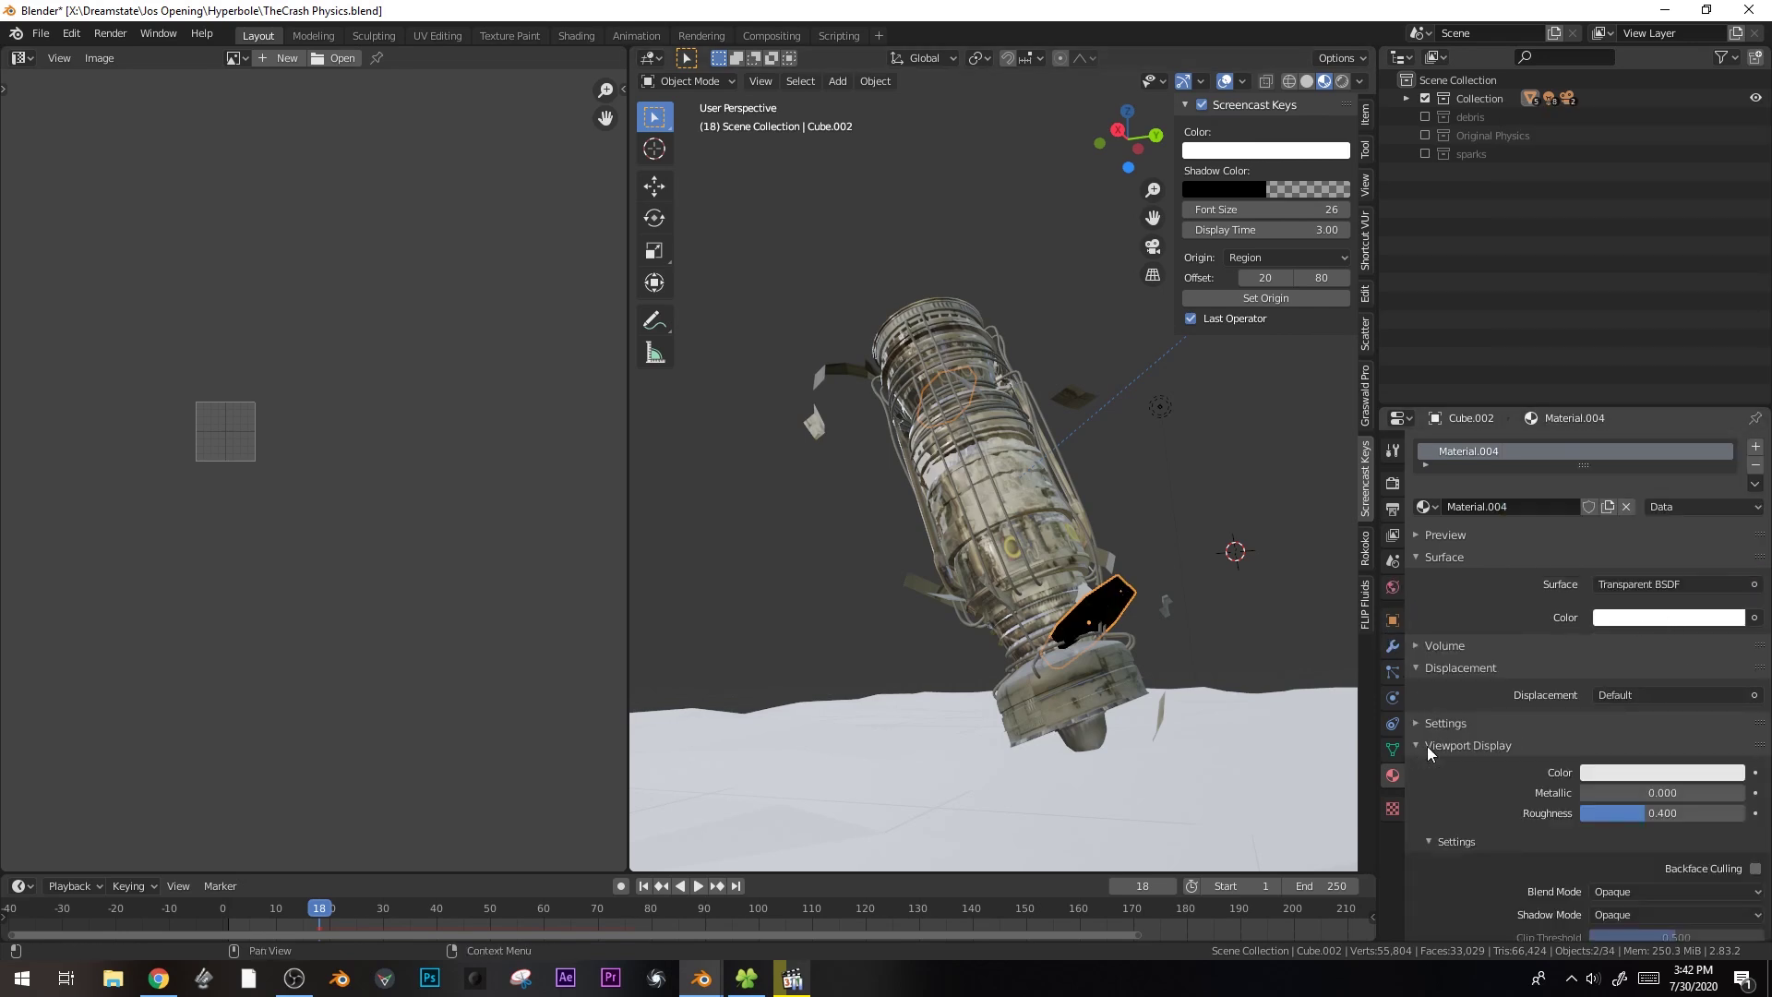
pyautogui.scroll(-2, 1675, 862)
pyautogui.click(1658, 827)
pyautogui.click(1624, 847)
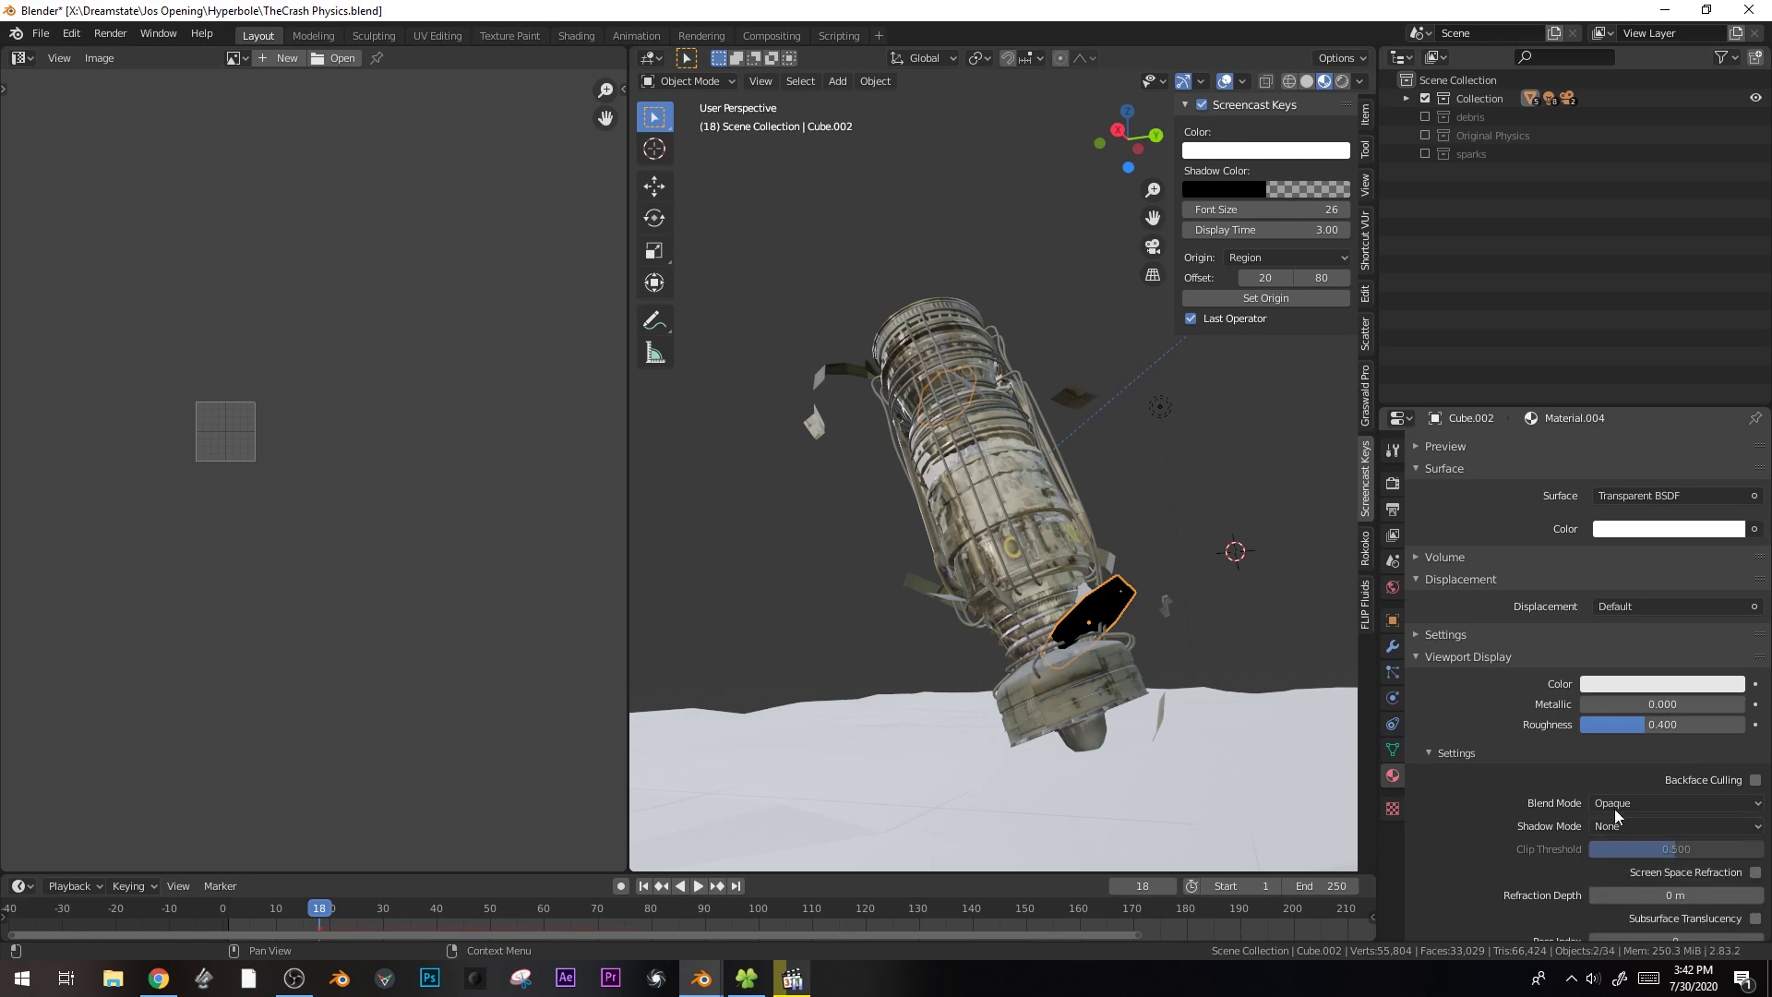
pyautogui.click(1619, 803)
pyautogui.click(1632, 888)
# - Play back the crash through the camera and save the file
pyautogui.press('space')
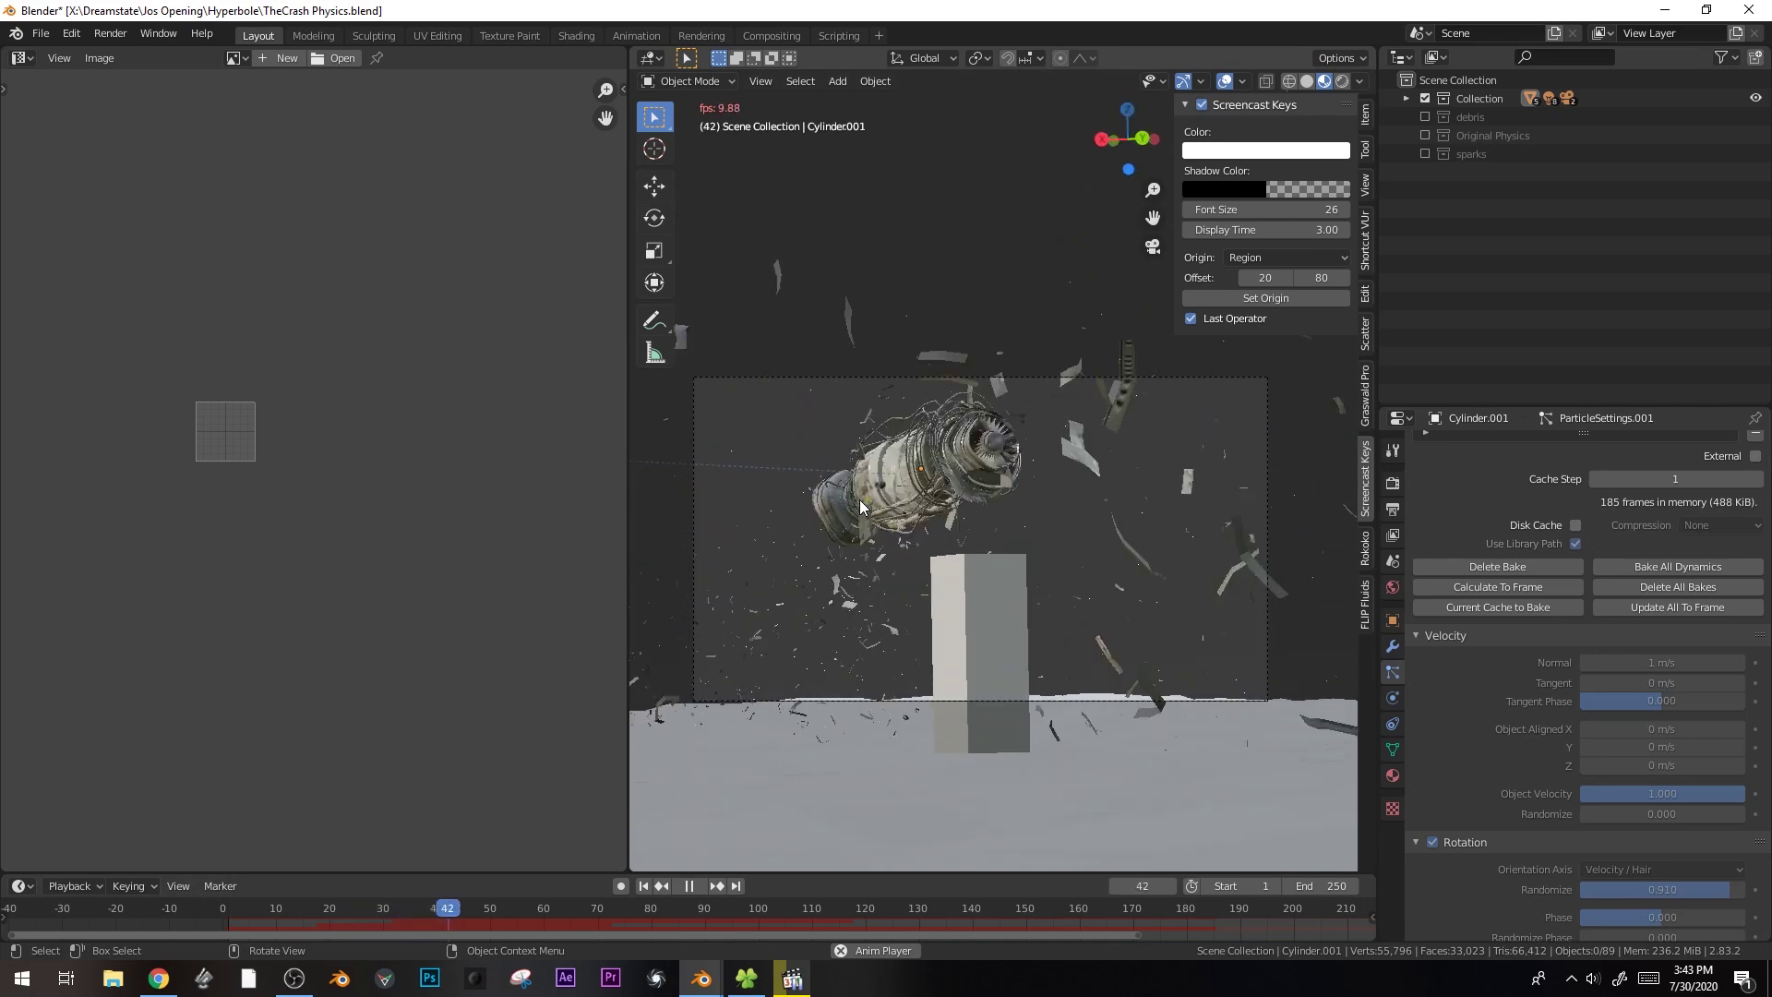
pyautogui.press('space')
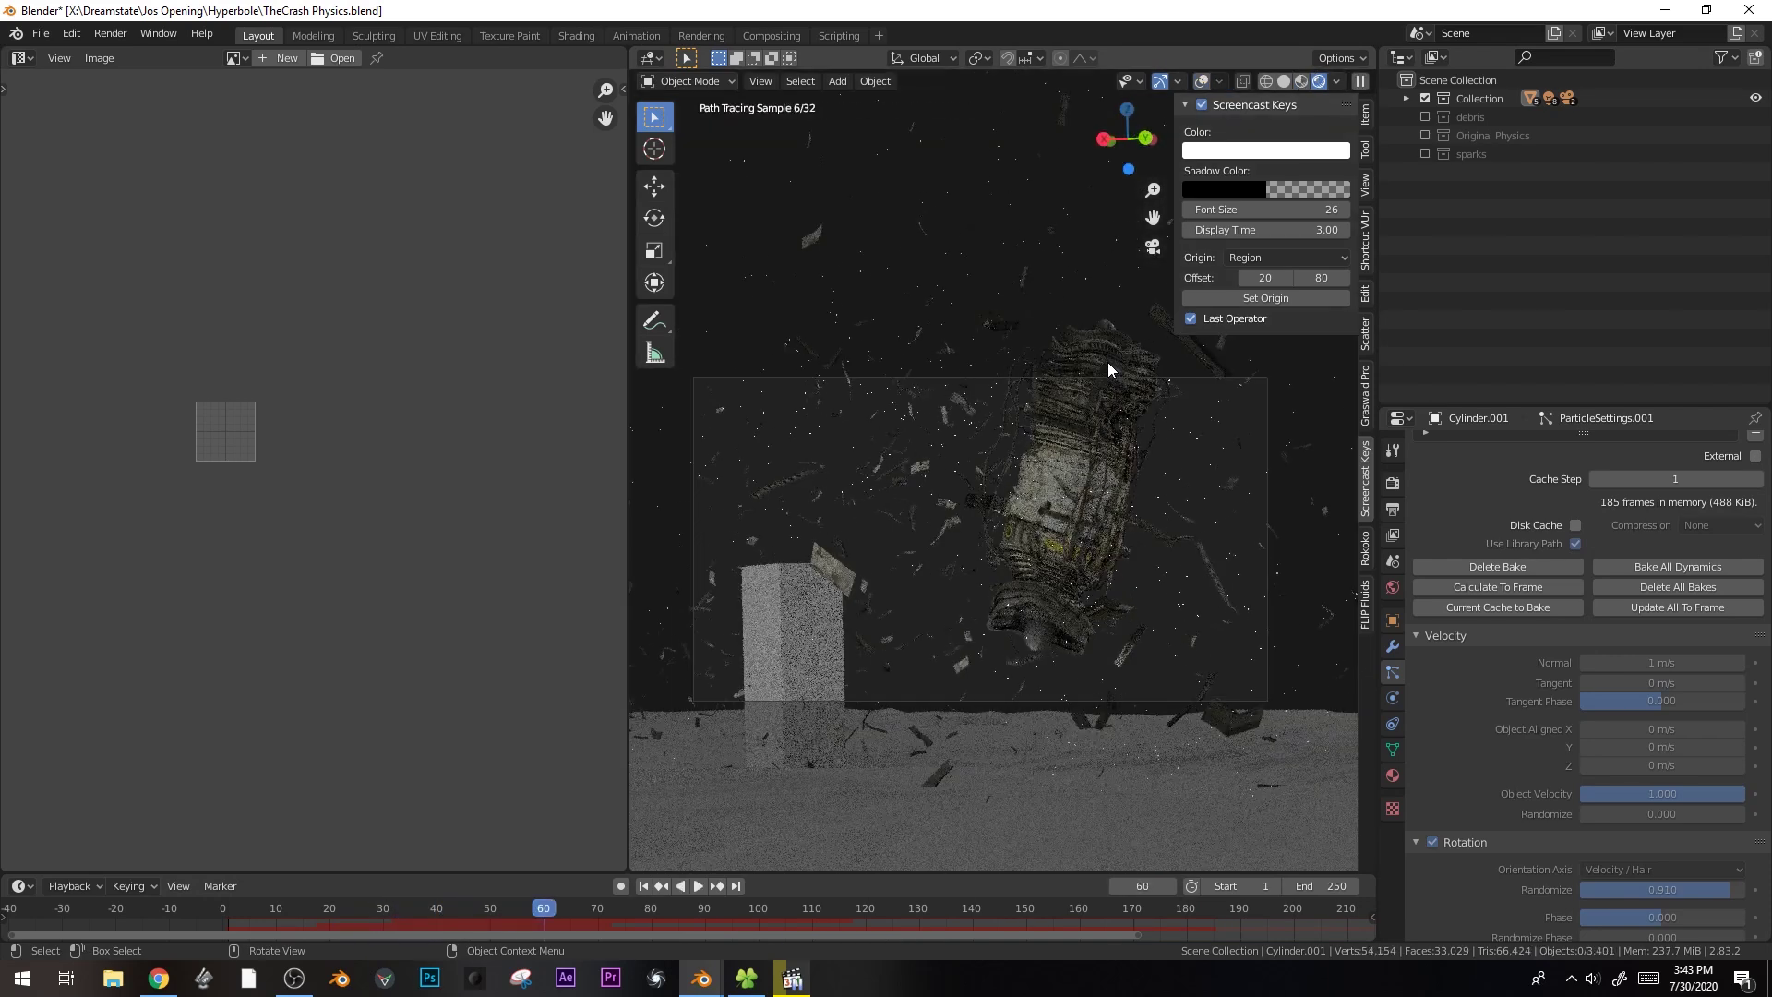
pyautogui.hotkey('ctrl', 's')
# - Add a Sun light and rotate it -16.5° in the side view
pyautogui.moveTo(1108, 362); pyautogui.dragTo(1088, 751, button='middle')
pyautogui.hotkey('shift', 'a')
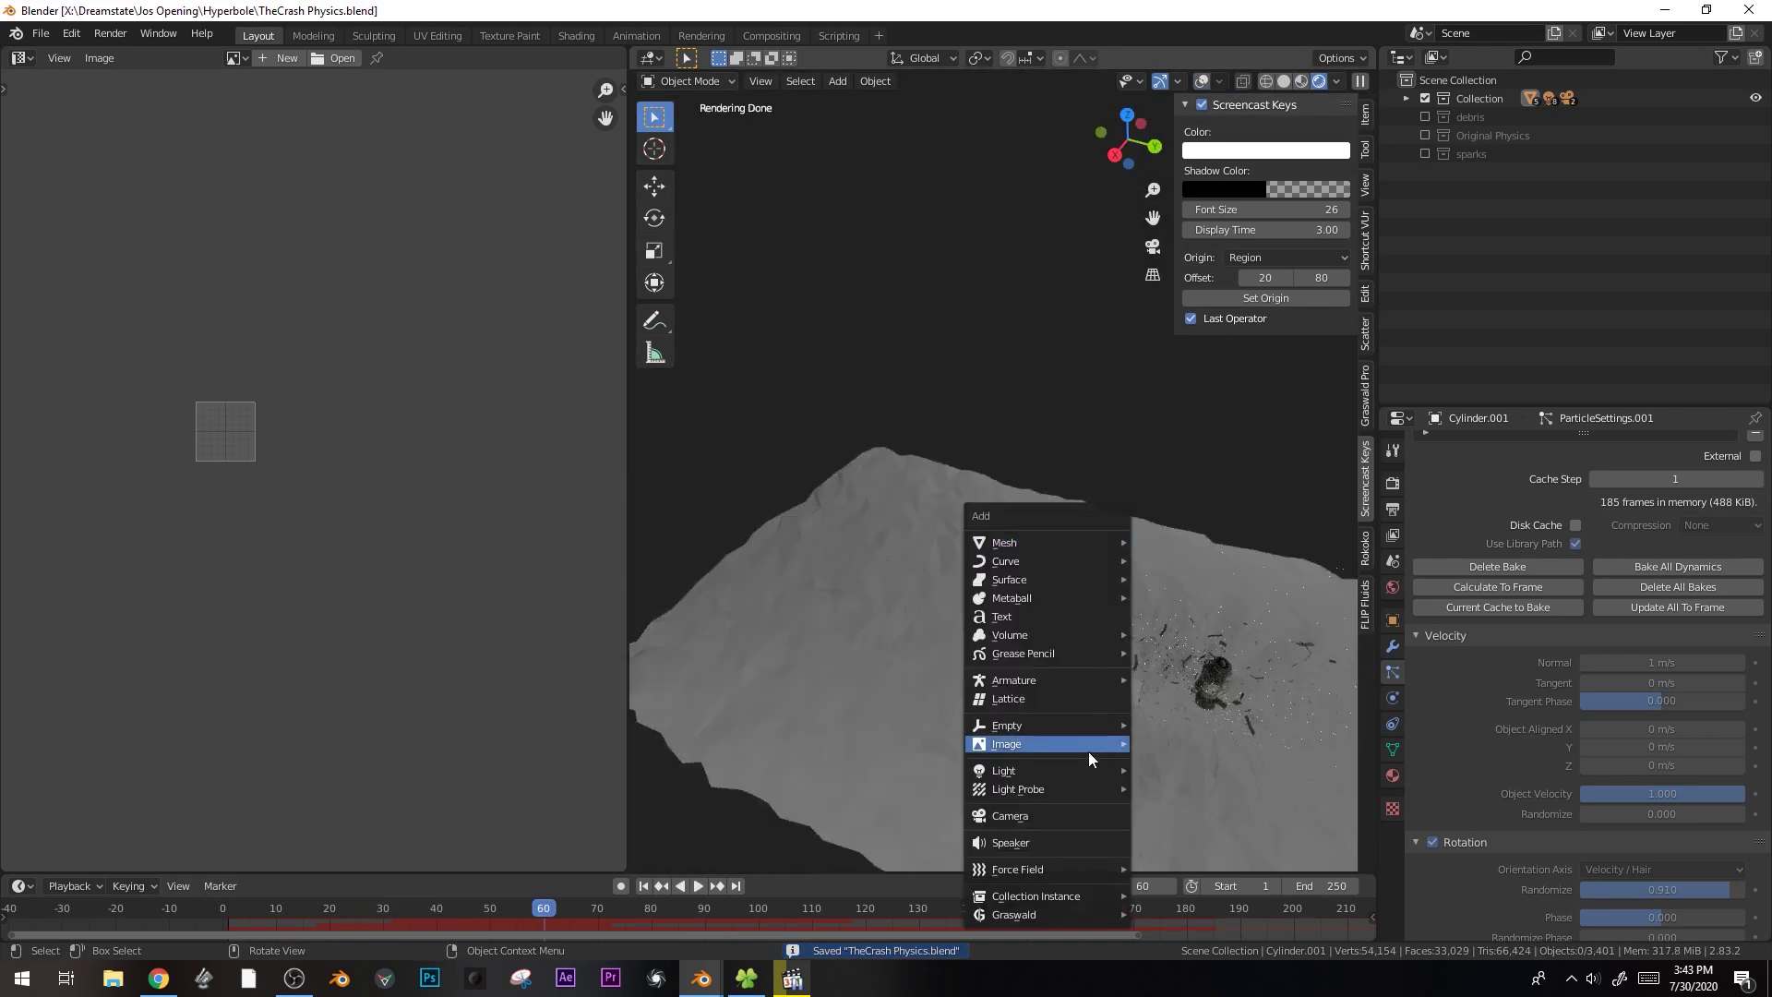
pyautogui.click(1225, 788)
pyautogui.press('KP_0')
pyautogui.click(1391, 698)
pyautogui.scroll(-4, 973, 580)
pyautogui.press('KP_3')
pyautogui.press('r')
pyautogui.click(1015, 579)
pyautogui.press('KP_0')
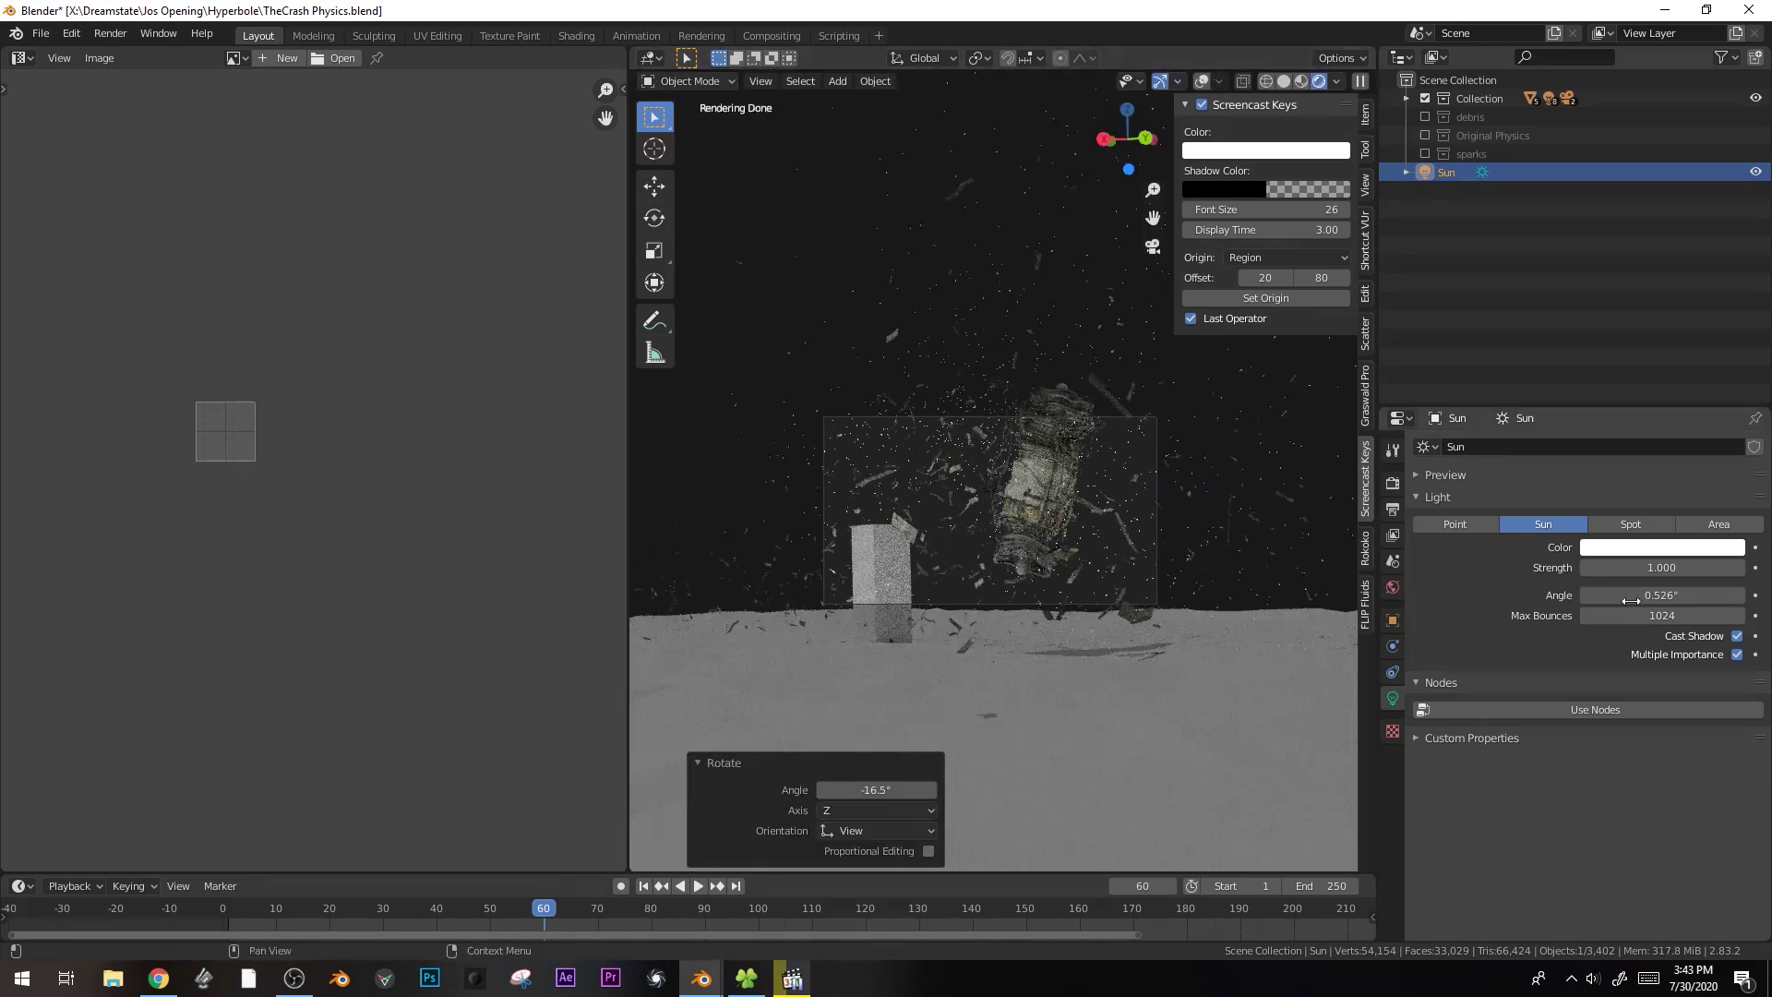
# - Toggle the viewport overlays, view the scene from above and set the chosen light's strength to 1
pyautogui.click(1200, 81)
pyautogui.press('KP_7')
pyautogui.click(1339, 382)
pyautogui.doubleClick(1661, 568)
pyautogui.write('1')
pyautogui.press('Return')
# - Delete the old lights around the scene, keeping the Sun
pyautogui.scroll(-2, 1337, 538)
pyautogui.moveTo(1140, 378); pyautogui.dragTo(1255, 738)
pyautogui.keyDown('shift'); pyautogui.moveTo(736, 379); pyautogui.dragTo(868, 739); pyautogui.keyUp('shift')
pyautogui.press('Delete')
# - Select the ground plane in the camera view and darken its material's base color to a value of 0.393
pyautogui.press('KP_0')
pyautogui.click(1154, 766)
pyautogui.click(1392, 776)
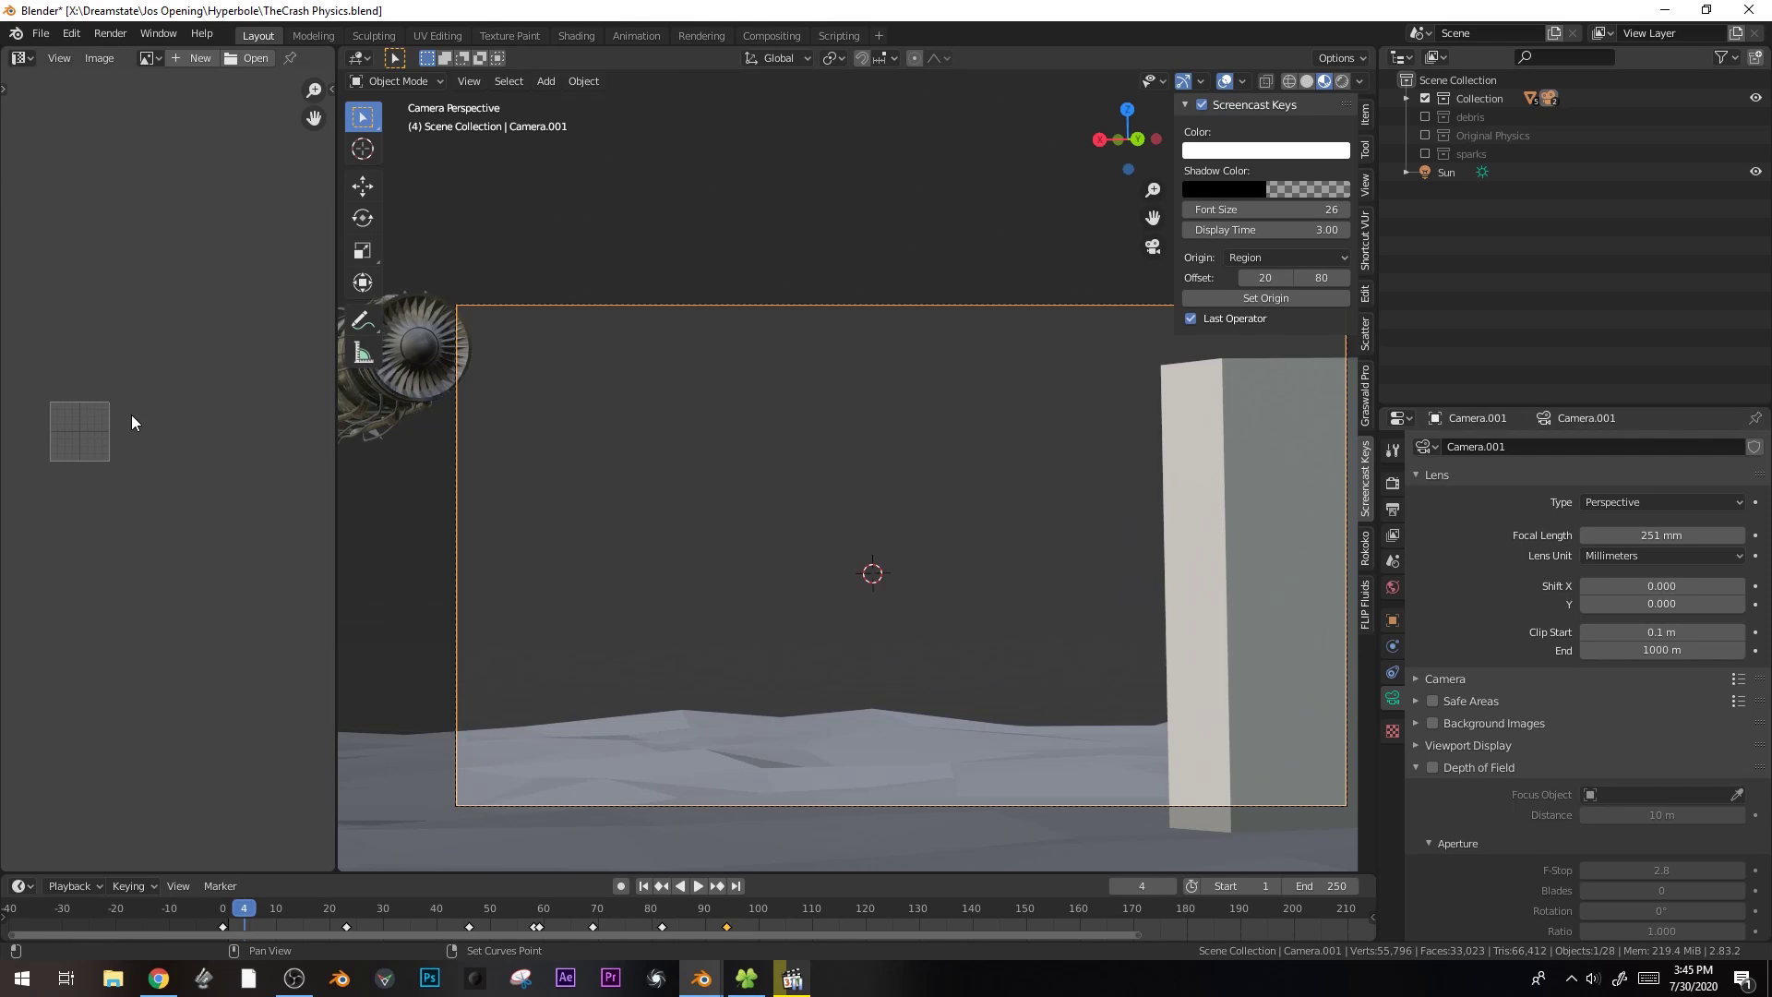
# - Replace the image editor with the Graph Editor, widen it to work on the camera's animation curve, and play back the shot
pyautogui.hotkey('shift', 'F6')
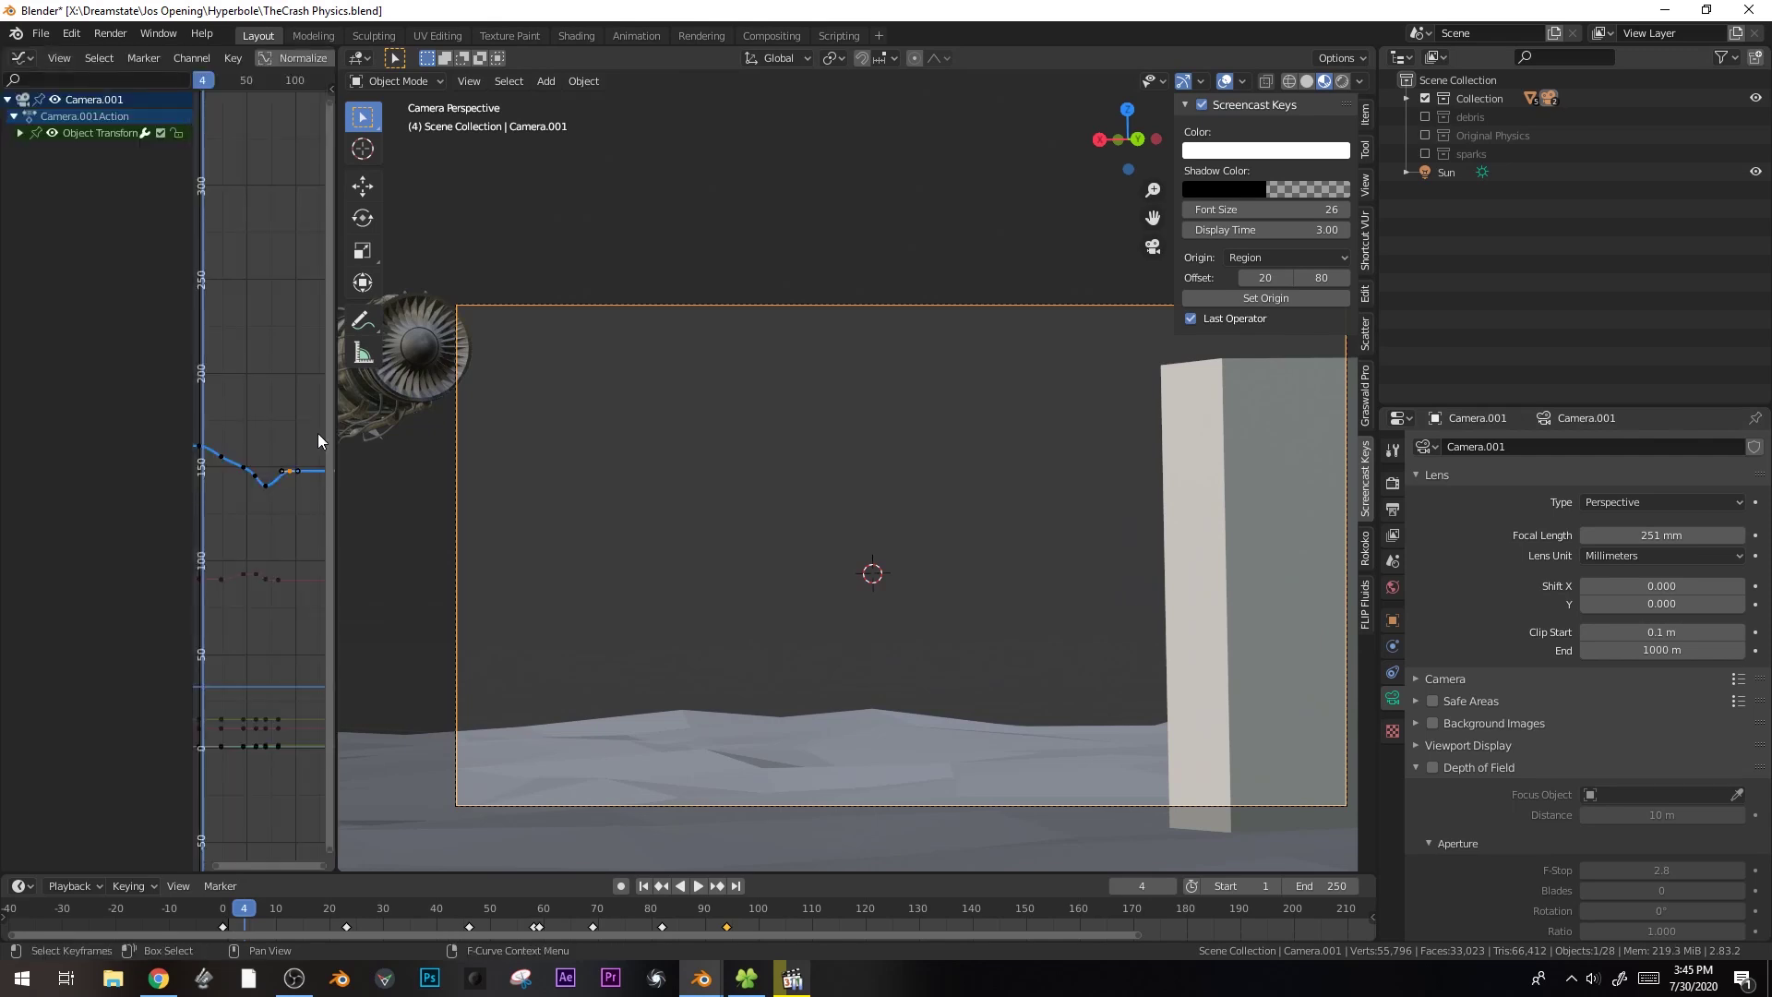
pyautogui.moveTo(334, 429); pyautogui.dragTo(605, 407)
pyautogui.click(288, 430)
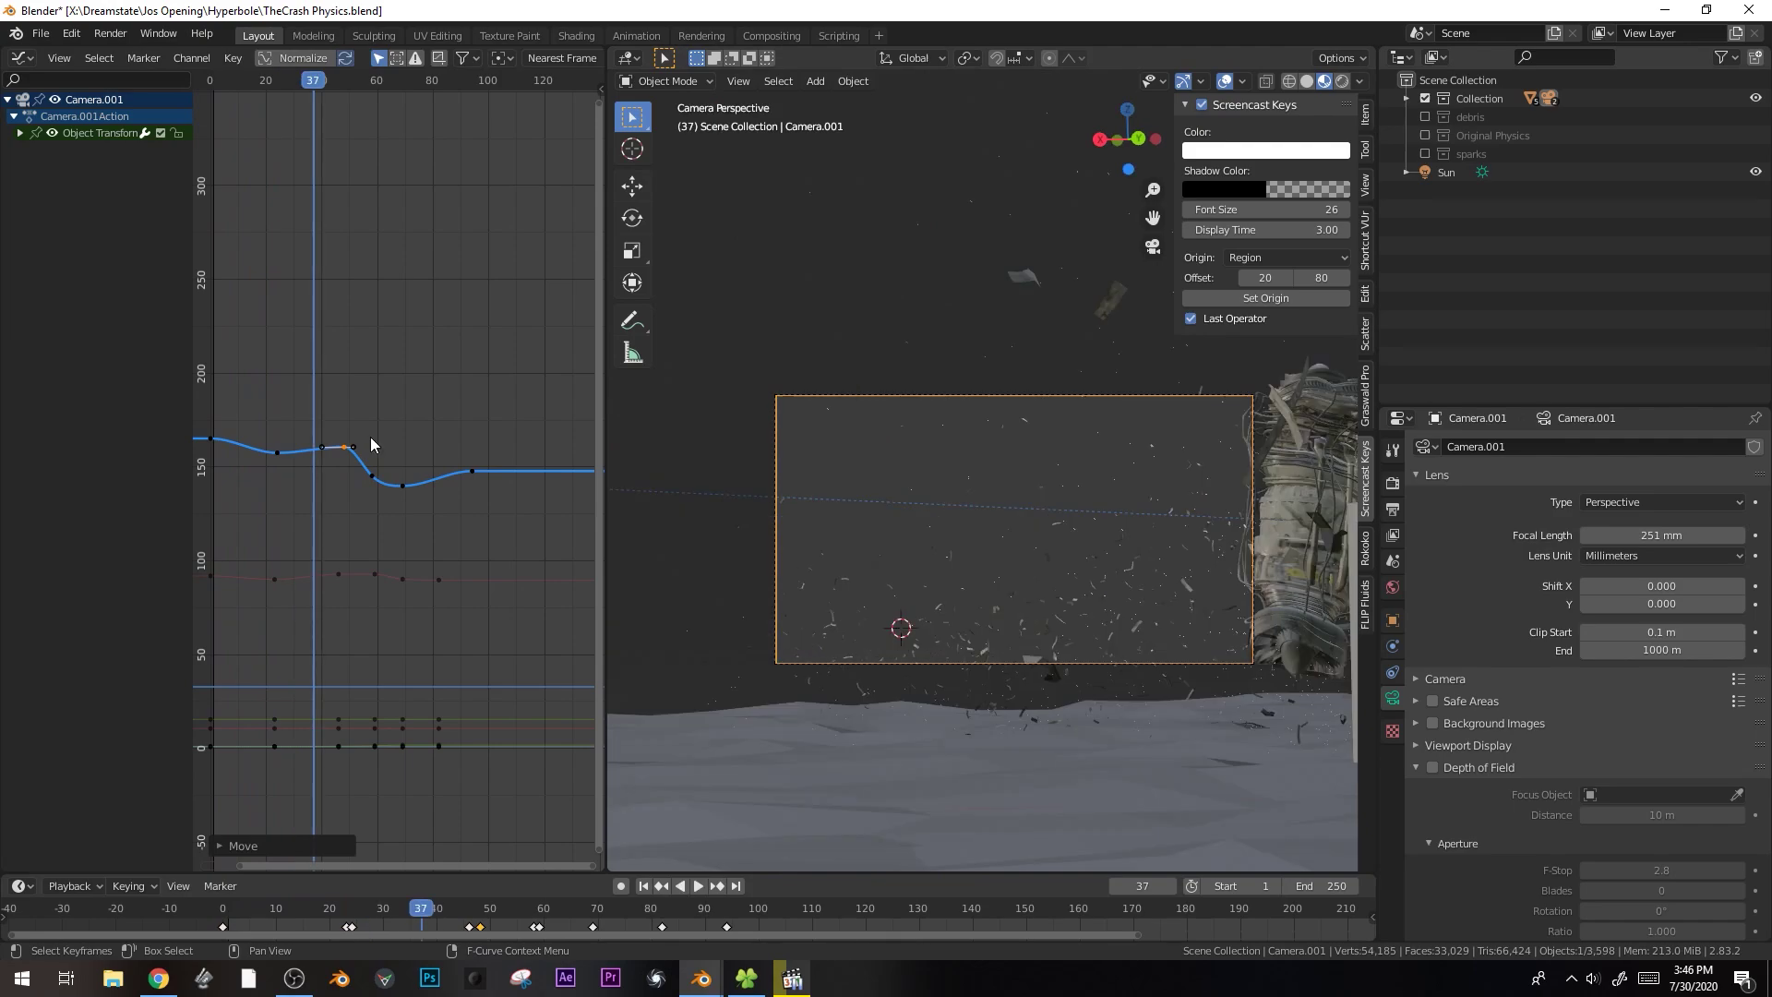
pyautogui.press('space')
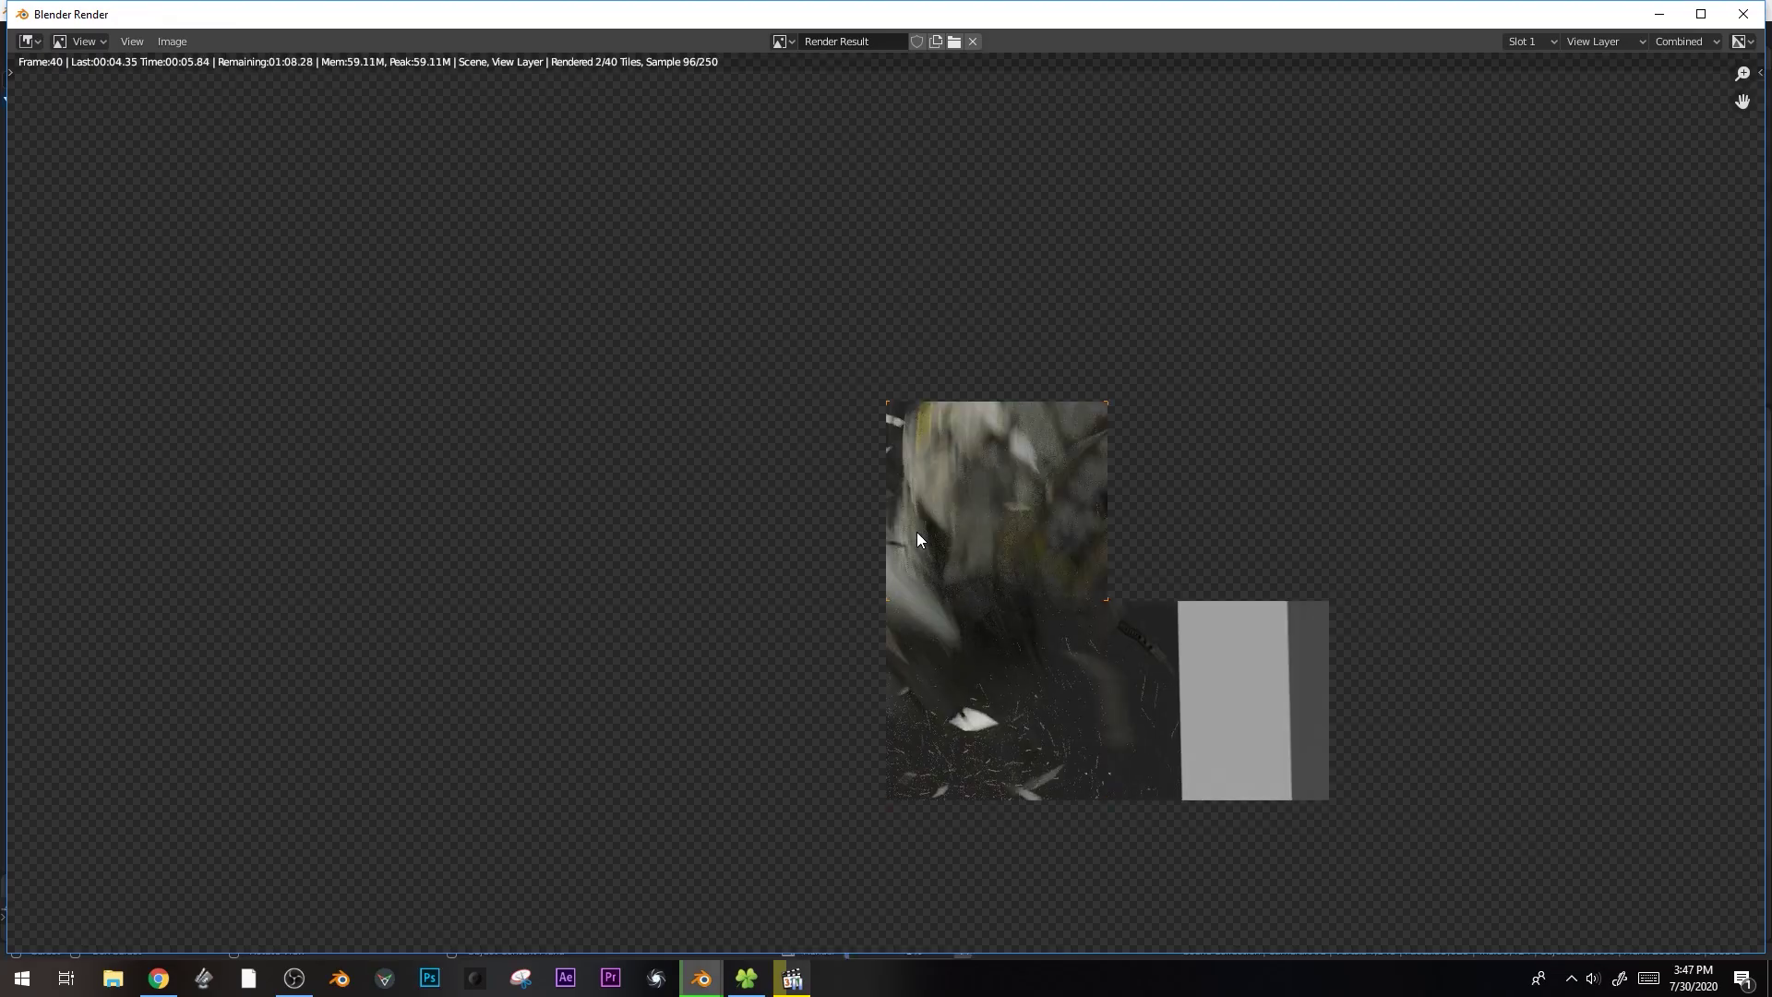
pyautogui.scroll(4, 1121, 596)
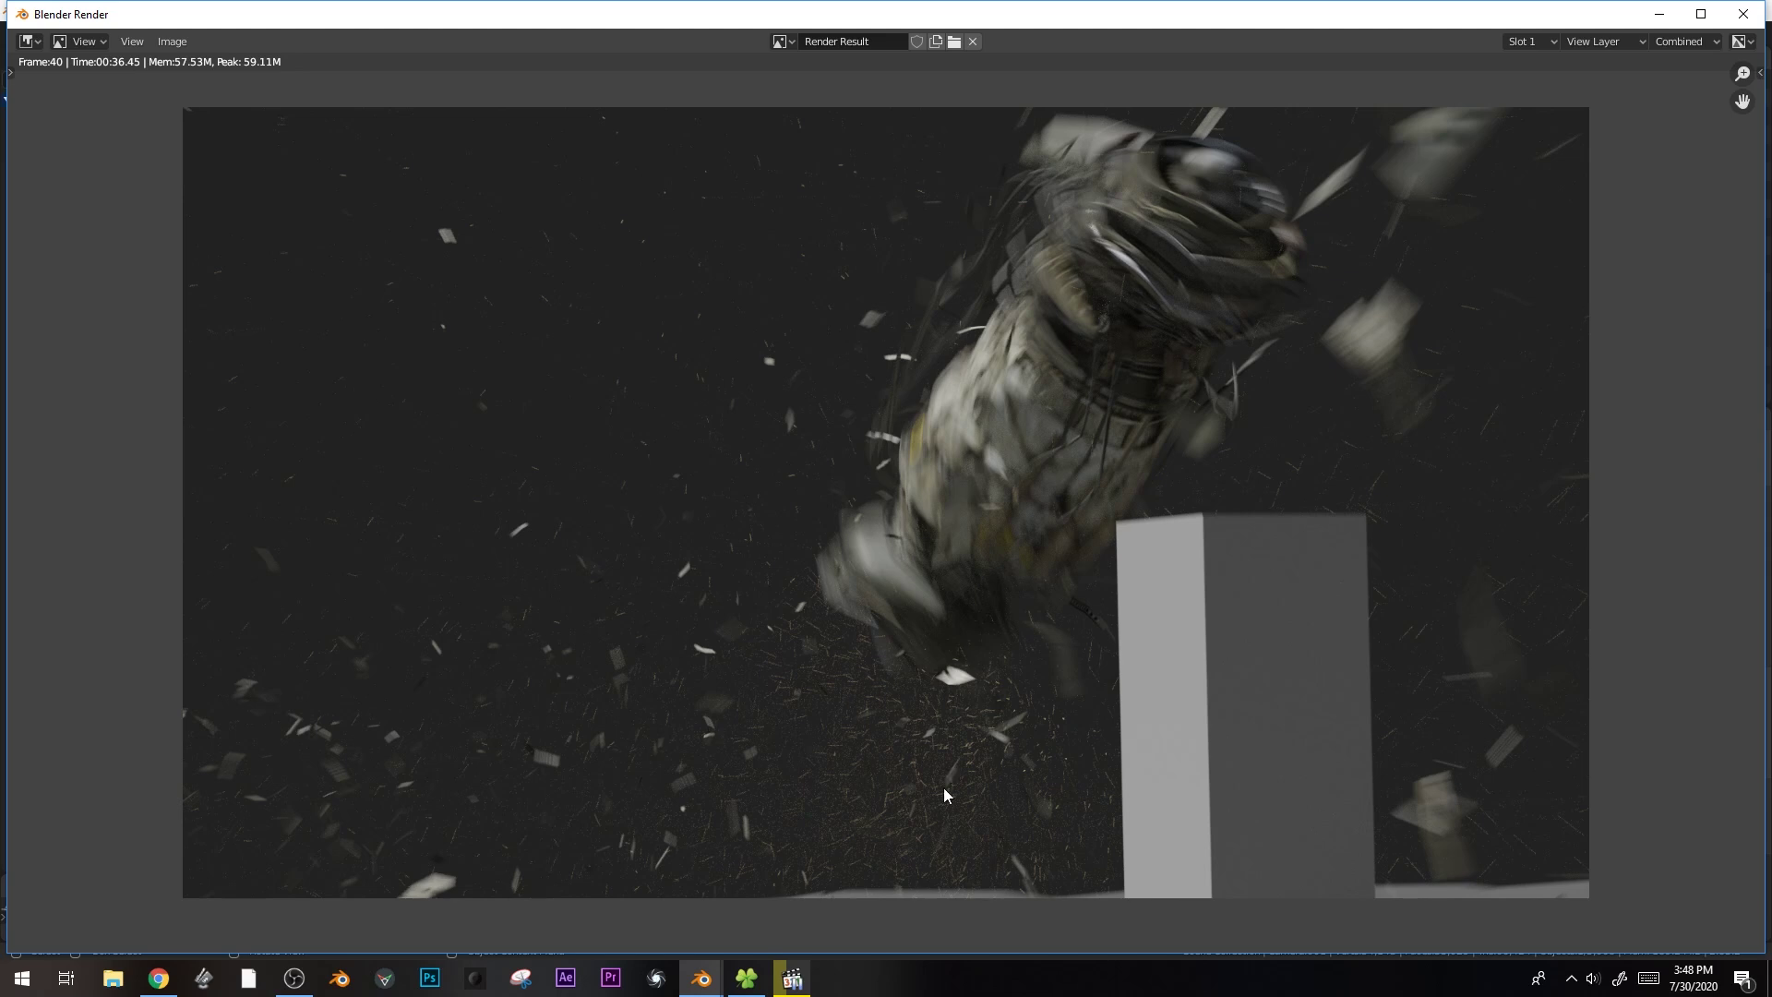
# - Close the render, enable the sparks collection and set the spark cube's emission strength to 15
pyautogui.press('Escape')
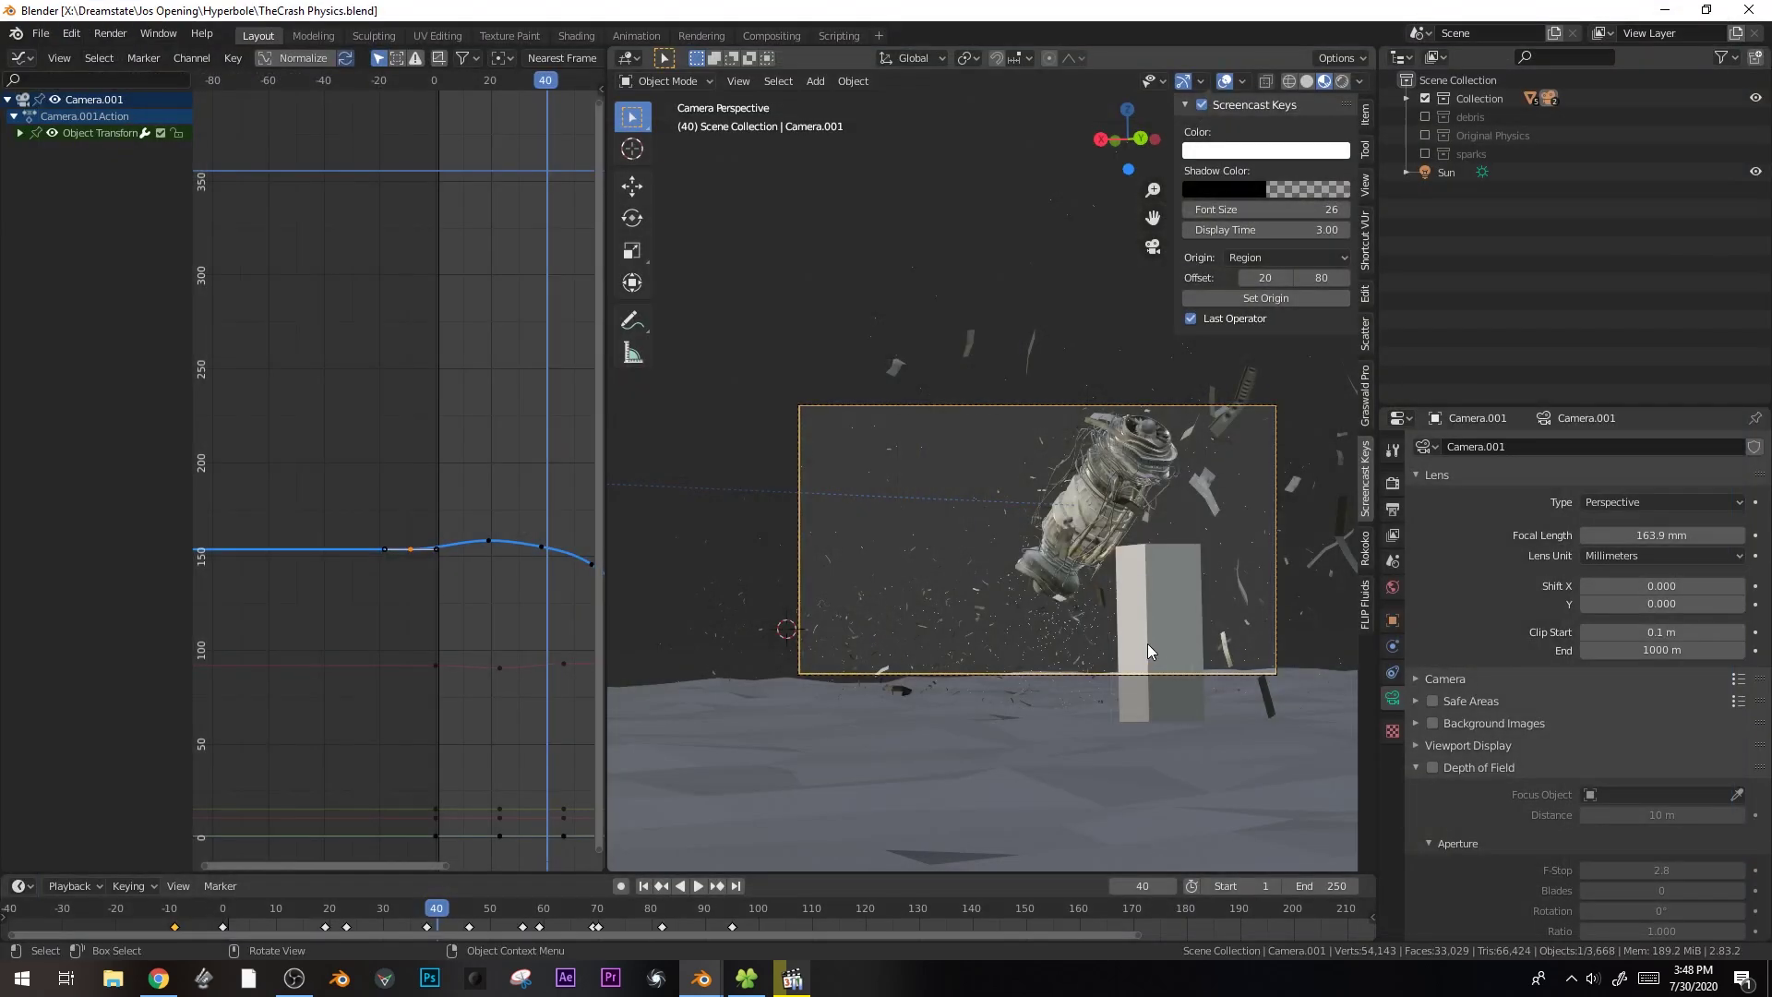
pyautogui.click(1424, 154)
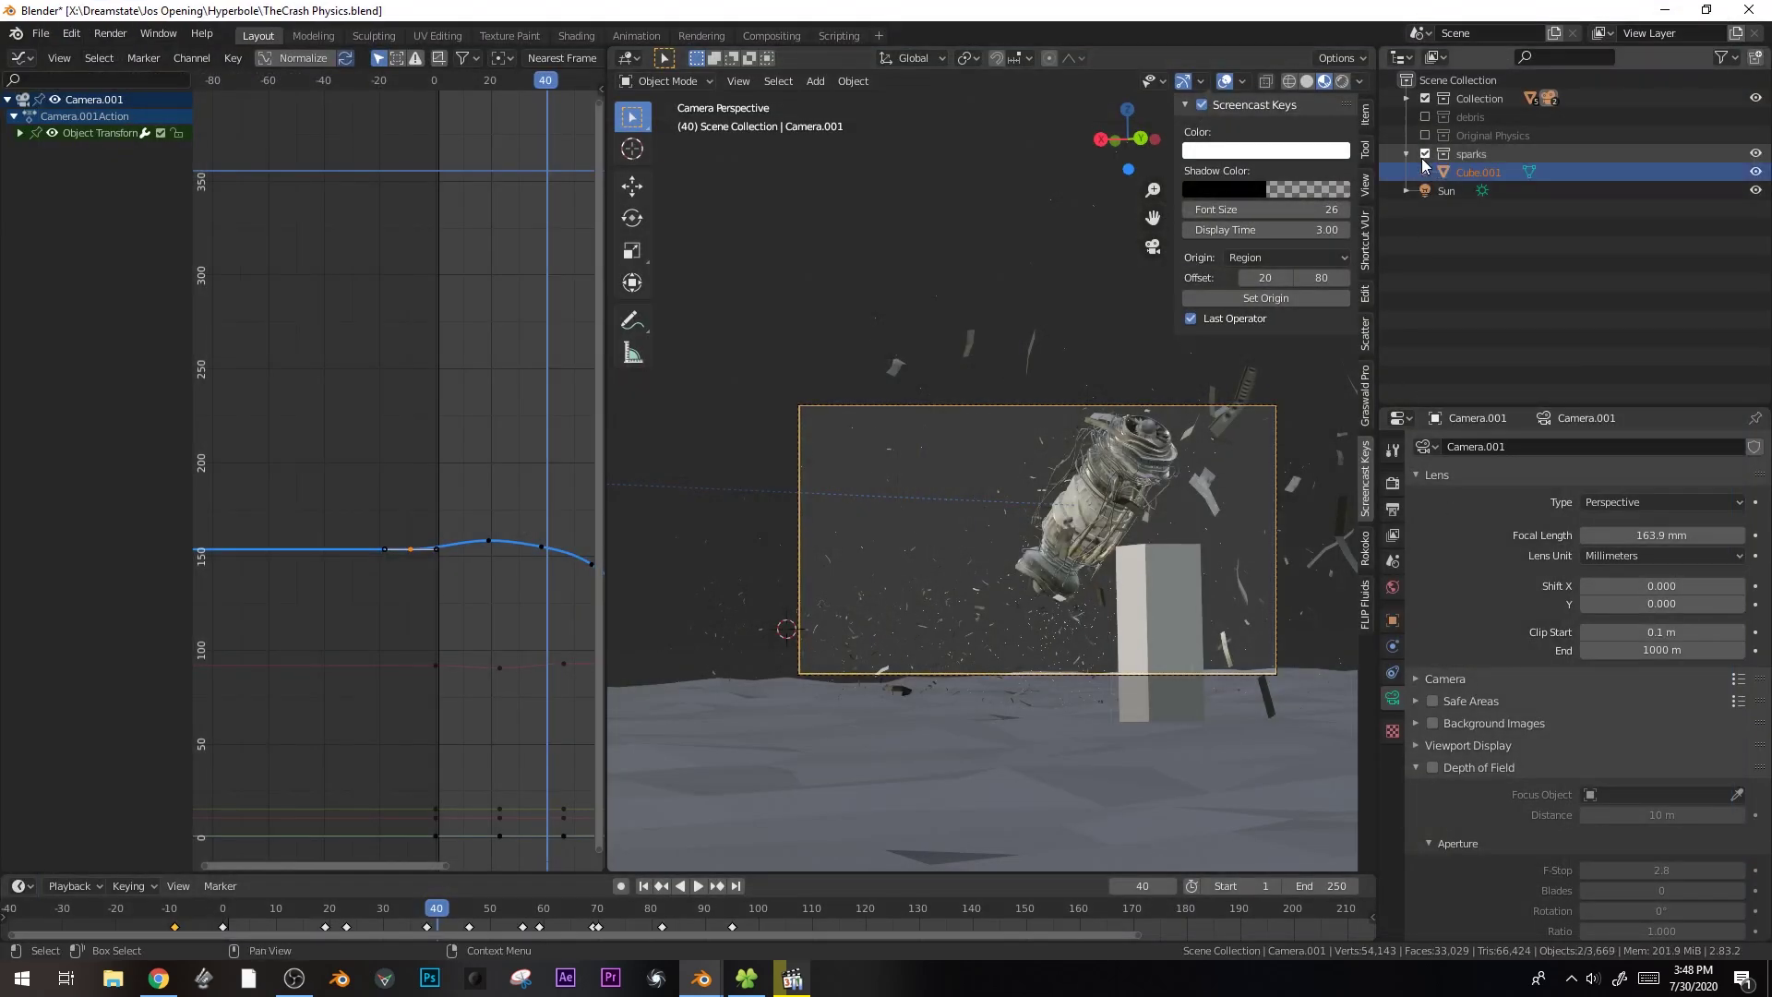
pyautogui.moveTo(1150, 611); pyautogui.dragTo(1137, 650, button='middle')
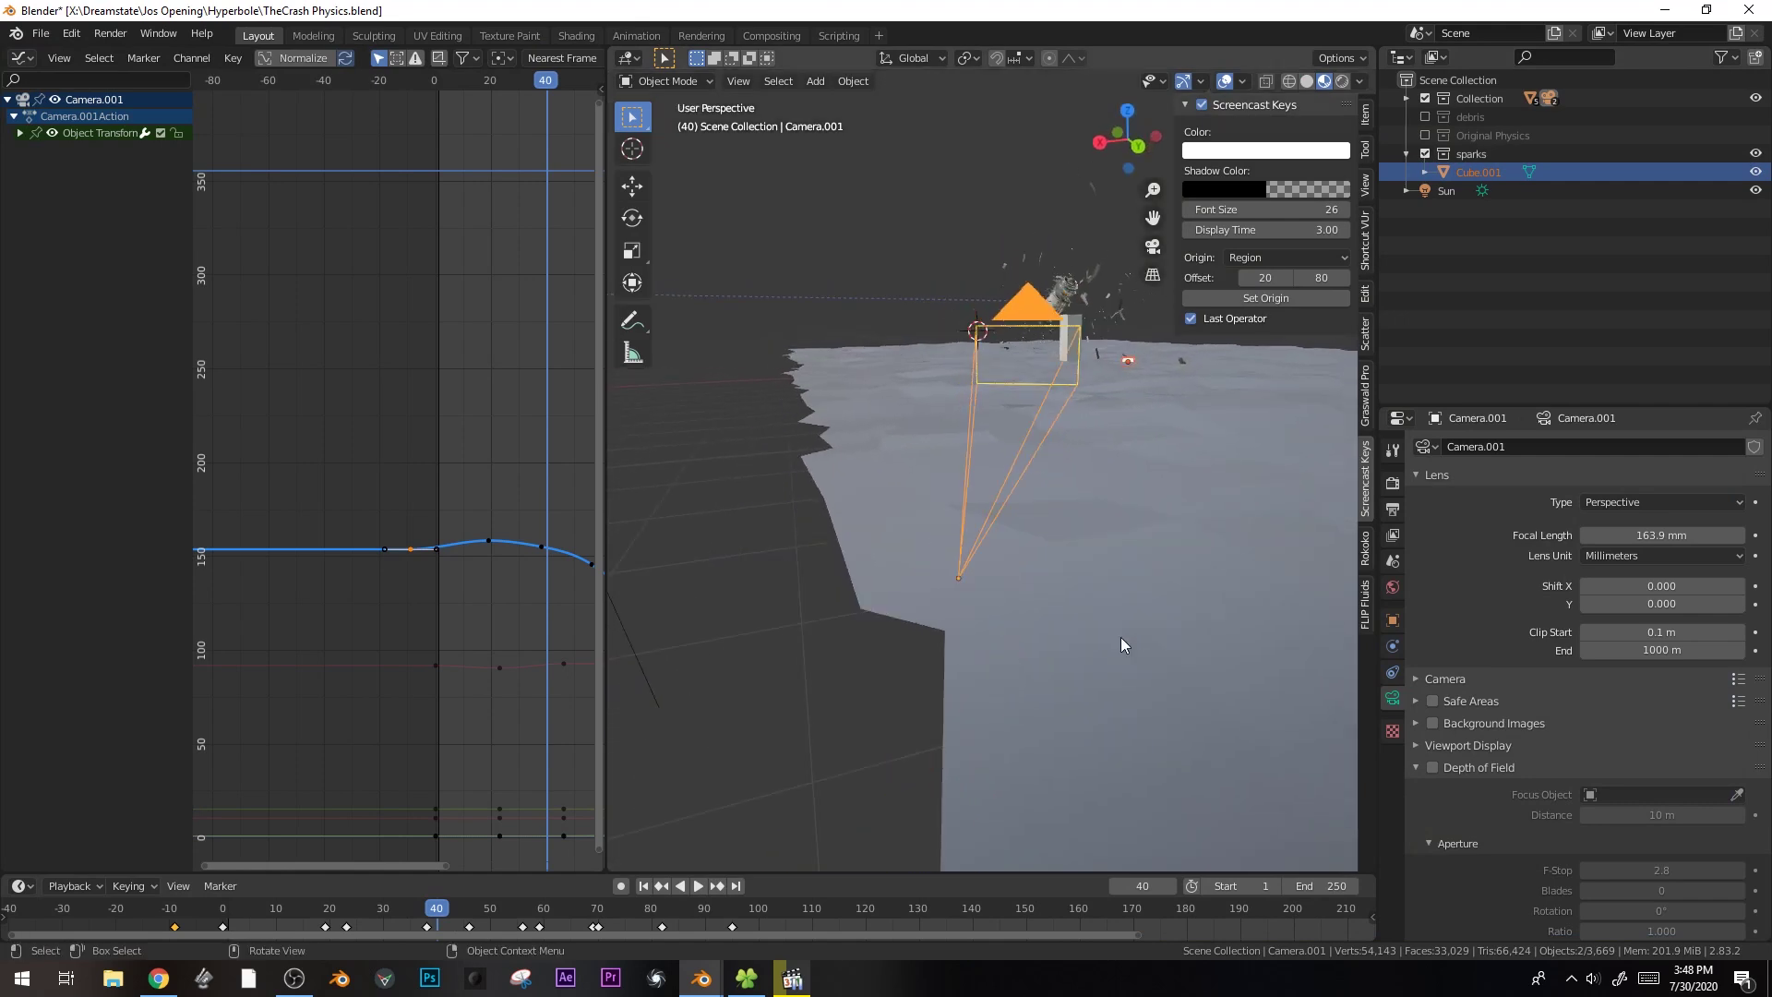
pyautogui.click(1113, 390)
pyautogui.click(1126, 363)
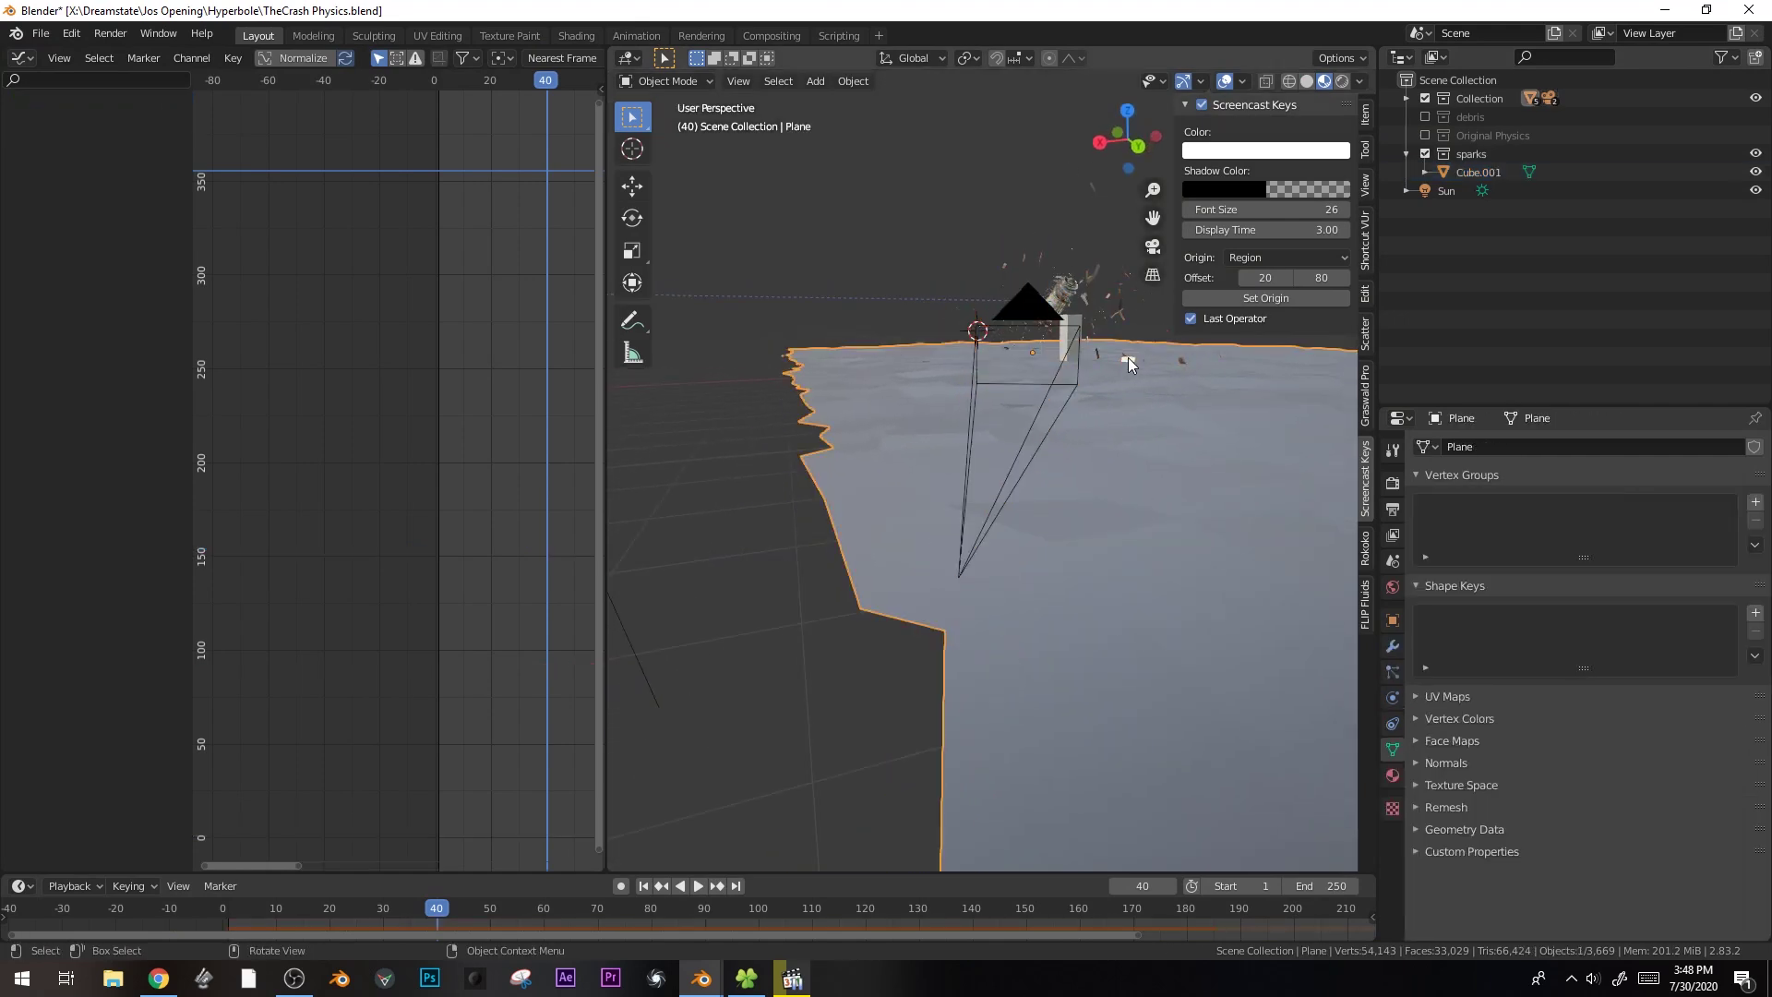
pyautogui.click(1128, 360)
pyautogui.click(1128, 360)
pyautogui.click(1128, 360)
pyautogui.click(1393, 775)
pyautogui.click(1657, 641)
pyautogui.write('15')
pyautogui.press('Return')
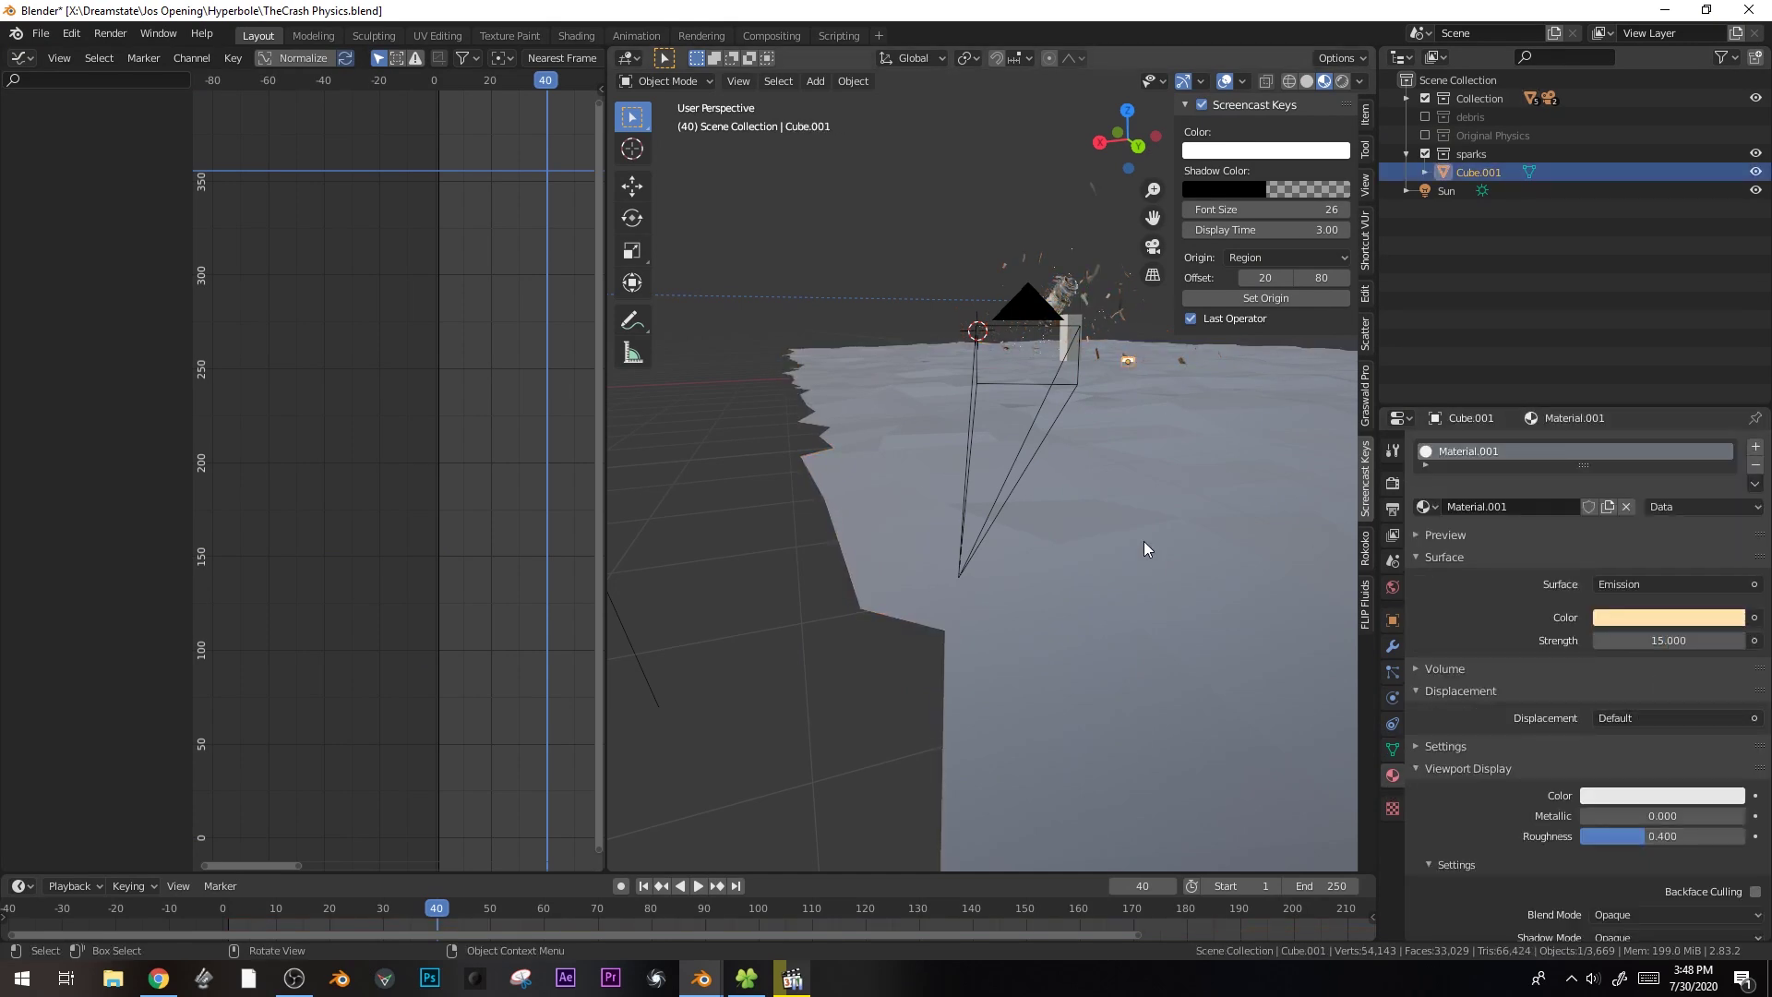
# - Add a cube at the 3D cursor and flatten its mesh along the Z axis to less than half its height
pyautogui.press('KP_0')
pyautogui.scroll(6, 1144, 541)
pyautogui.moveTo(863, 402); pyautogui.dragTo(1100, 408, button='middle')
pyautogui.scroll(-3, 1176, 511)
pyautogui.hotkey('shift', 'a')
pyautogui.moveTo(1032, 70)
pyautogui.click(1144, 86)
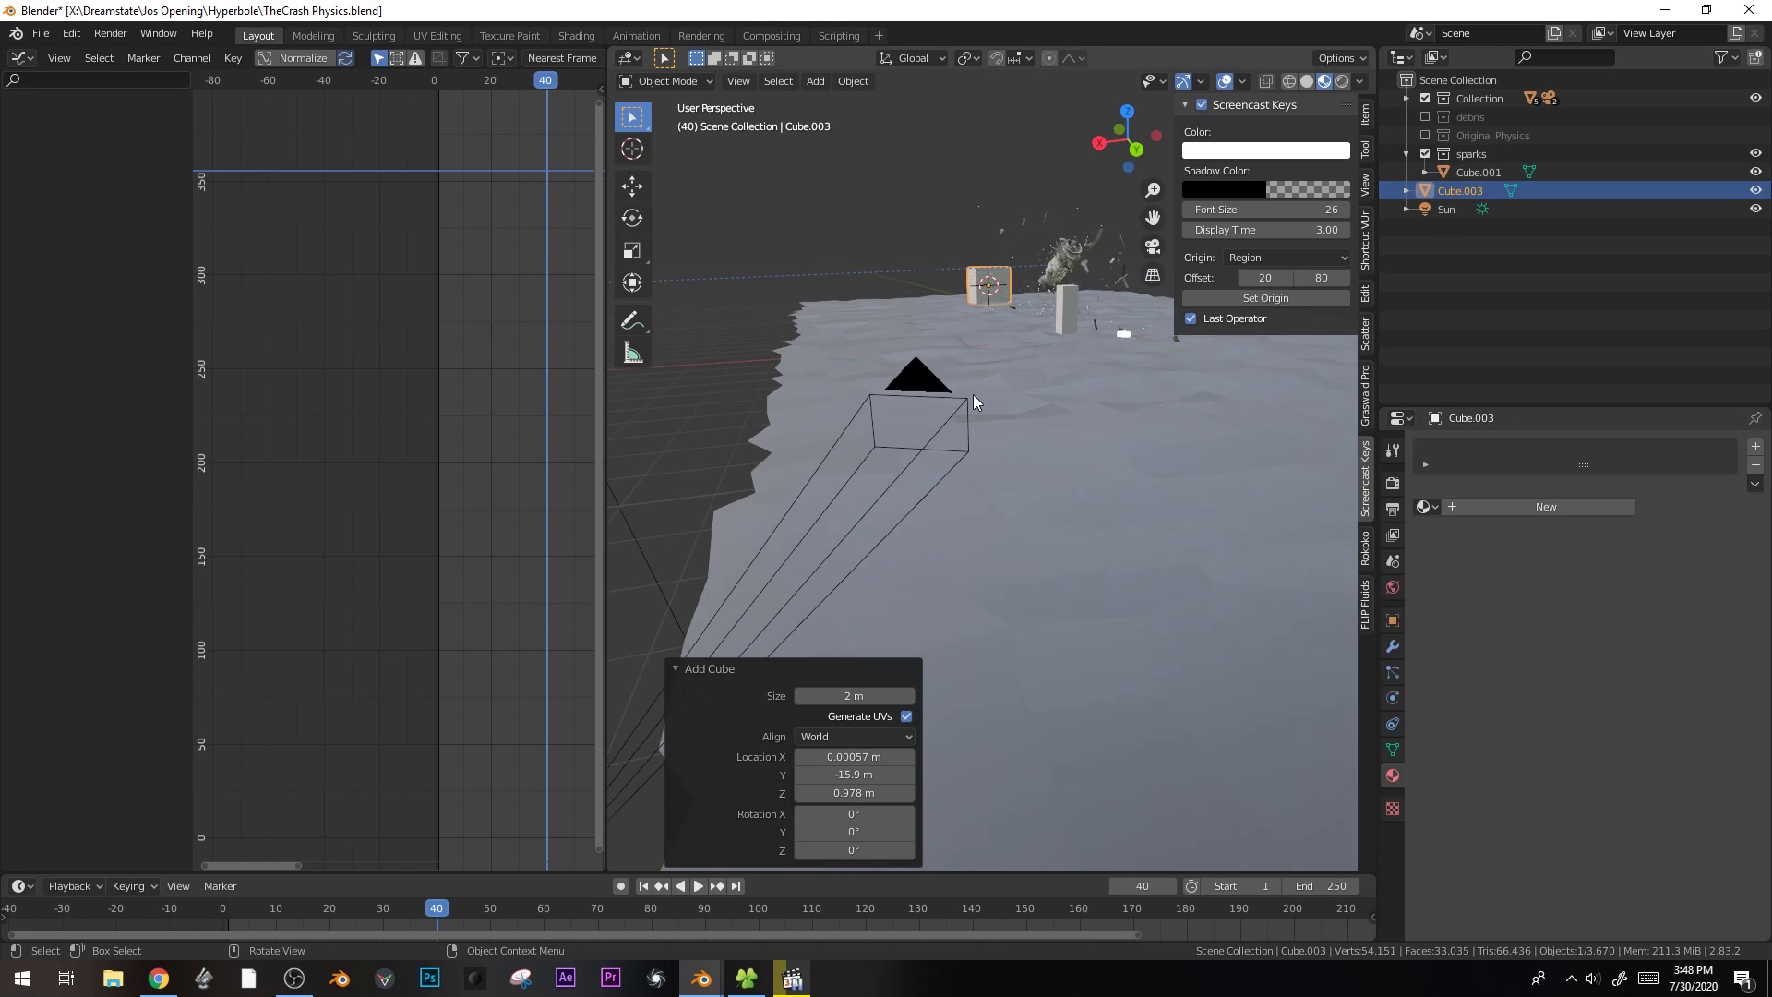
pyautogui.press('KP_Decimal')
pyautogui.press('Tab')
pyautogui.press('s')
pyautogui.press('z')
pyautogui.click(1119, 439)
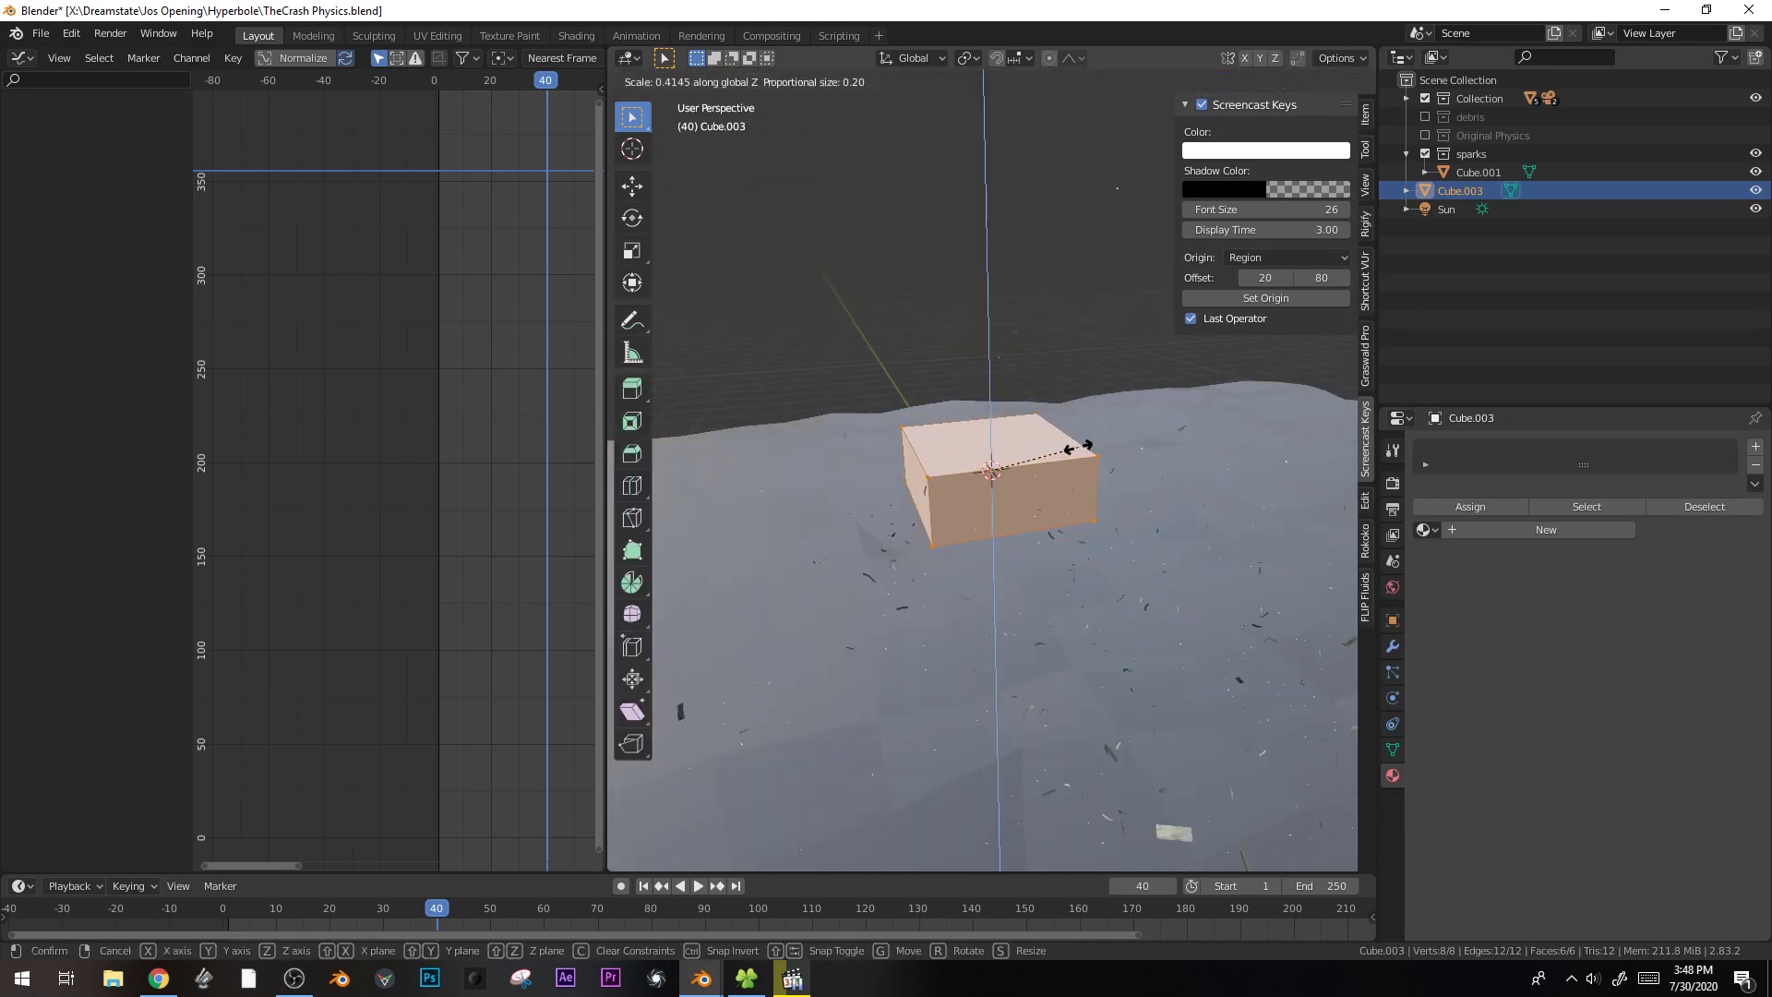
pyautogui.press('Tab')
# - Give the flattened cube a new material with its base color darkened to a medium grey
pyautogui.click(1546, 528)
pyautogui.click(1739, 661)
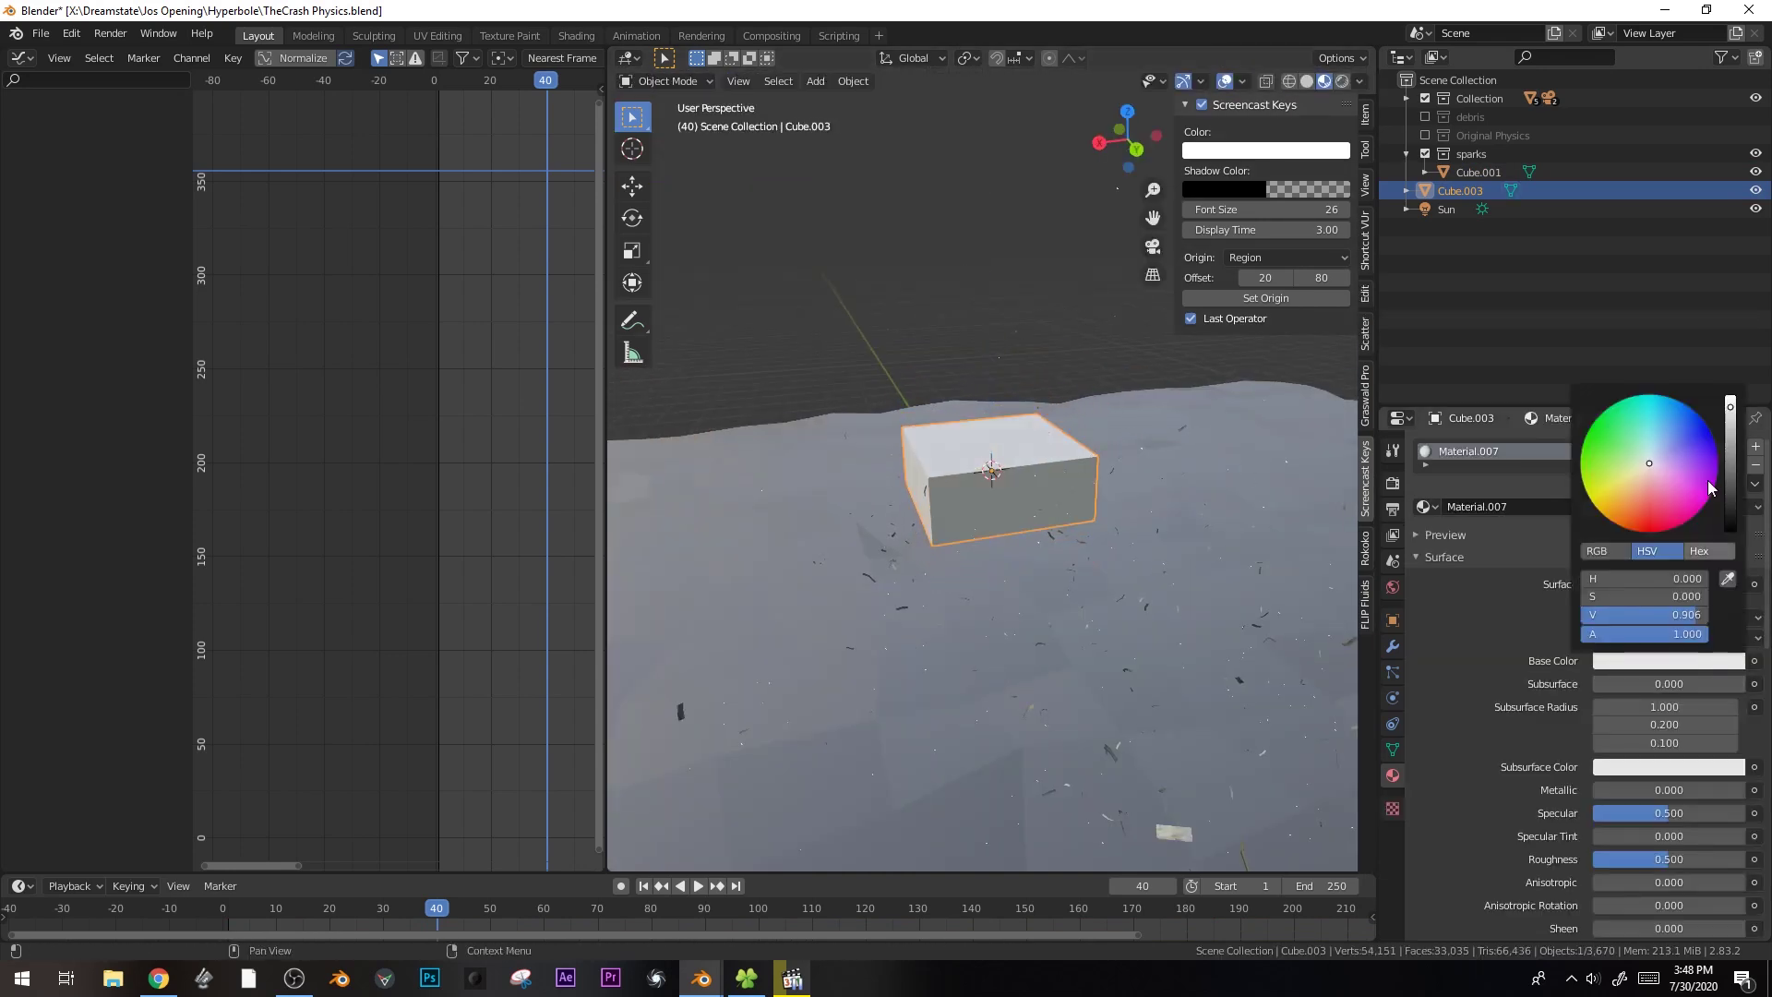
pyautogui.moveTo(1733, 468)
pyautogui.mouseDown()
pyautogui.moveTo(1732, 489)
pyautogui.moveTo(1733, 466)
pyautogui.mouseUp()
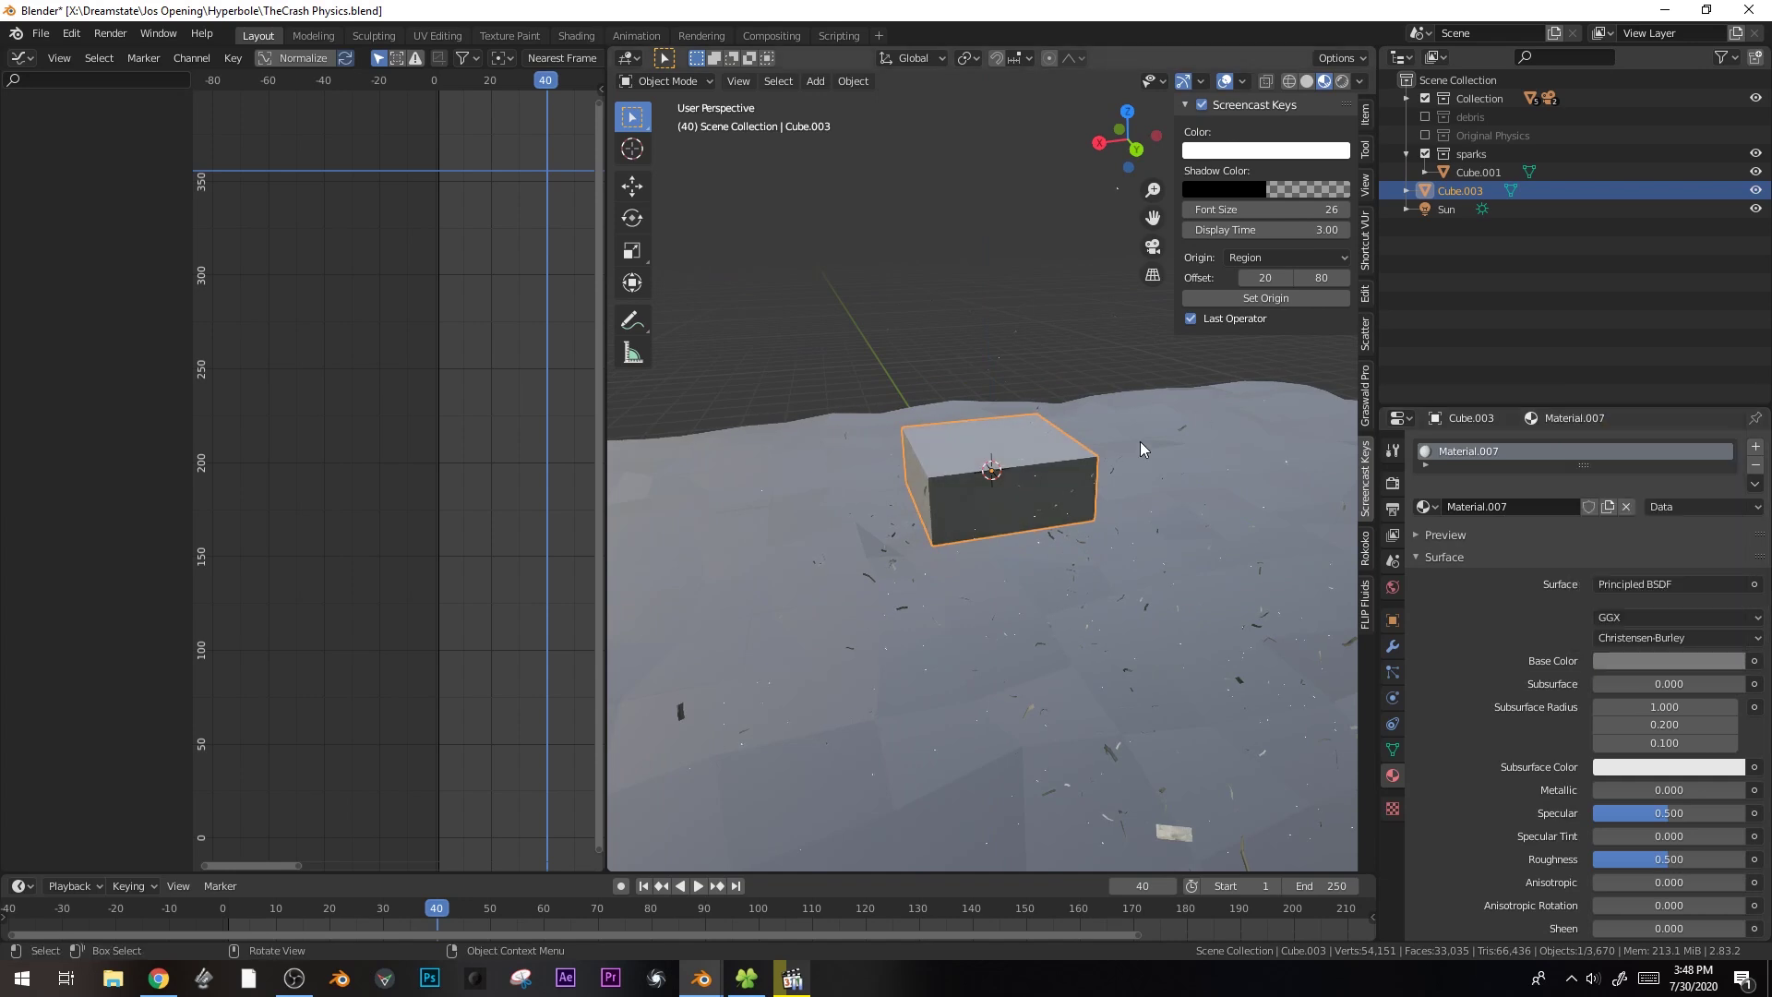
# - Move the cube into a new collection named microdebris and exclude that collection from the view layer
pyautogui.press('m')
pyautogui.click(1100, 534)
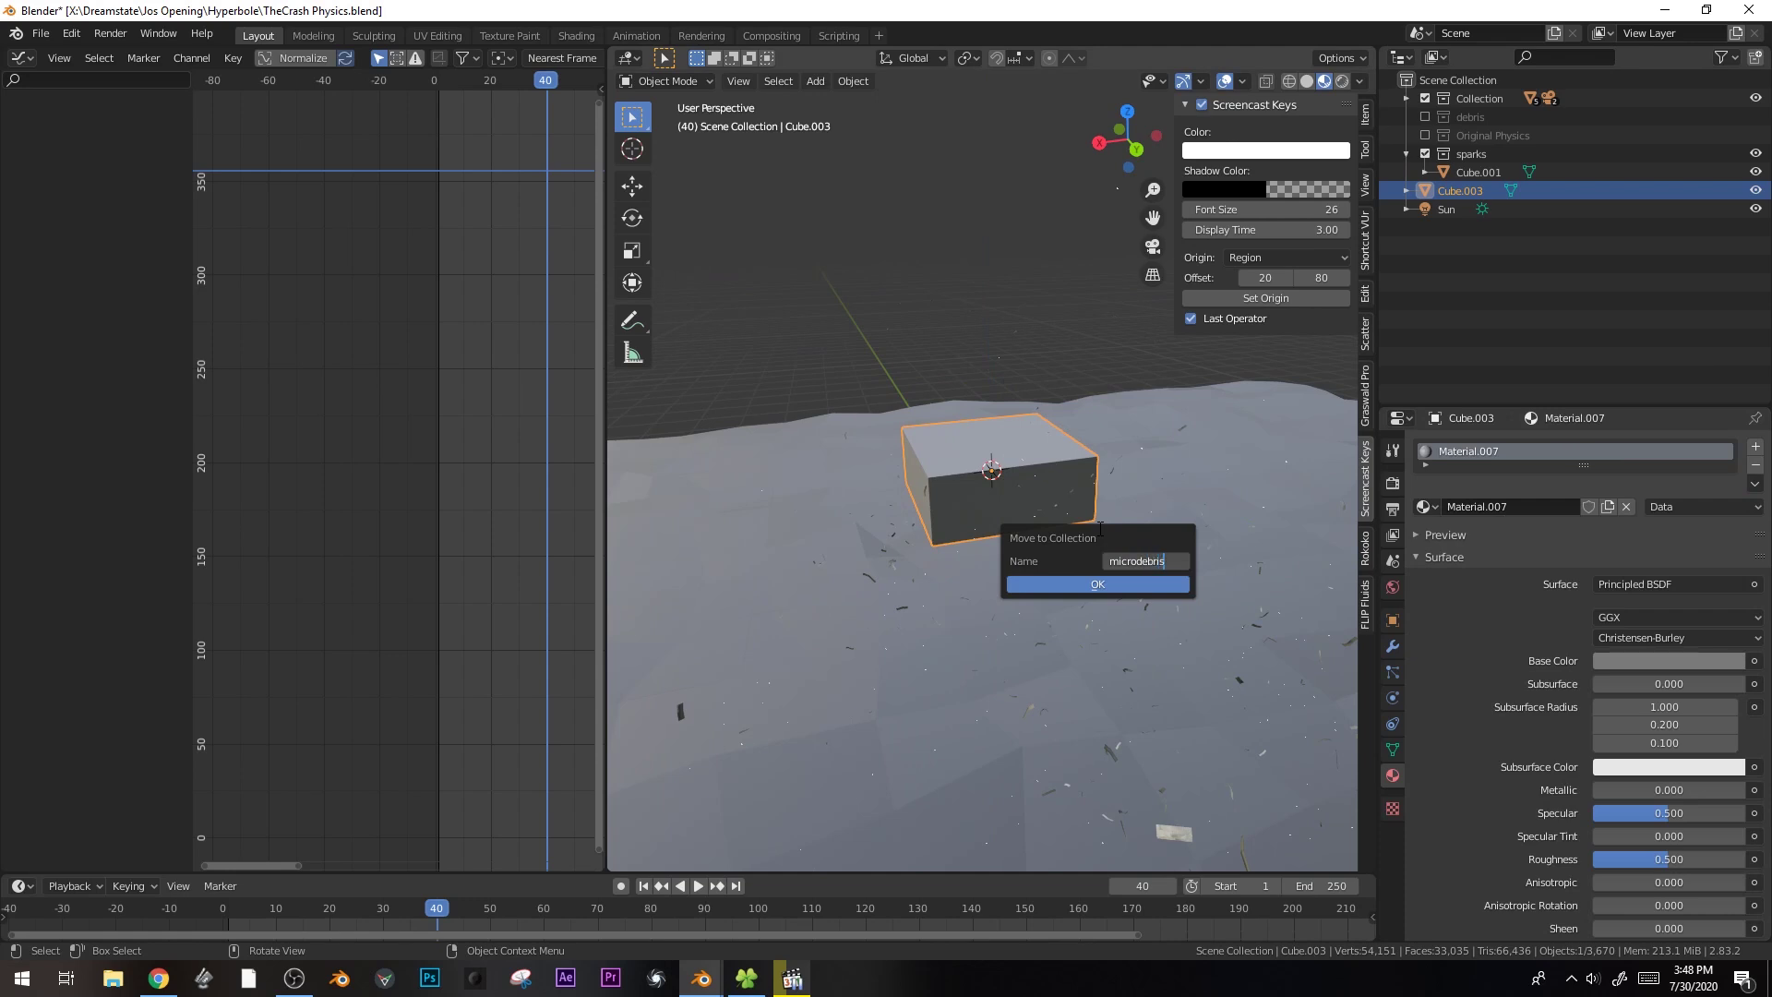
pyautogui.click(1095, 586)
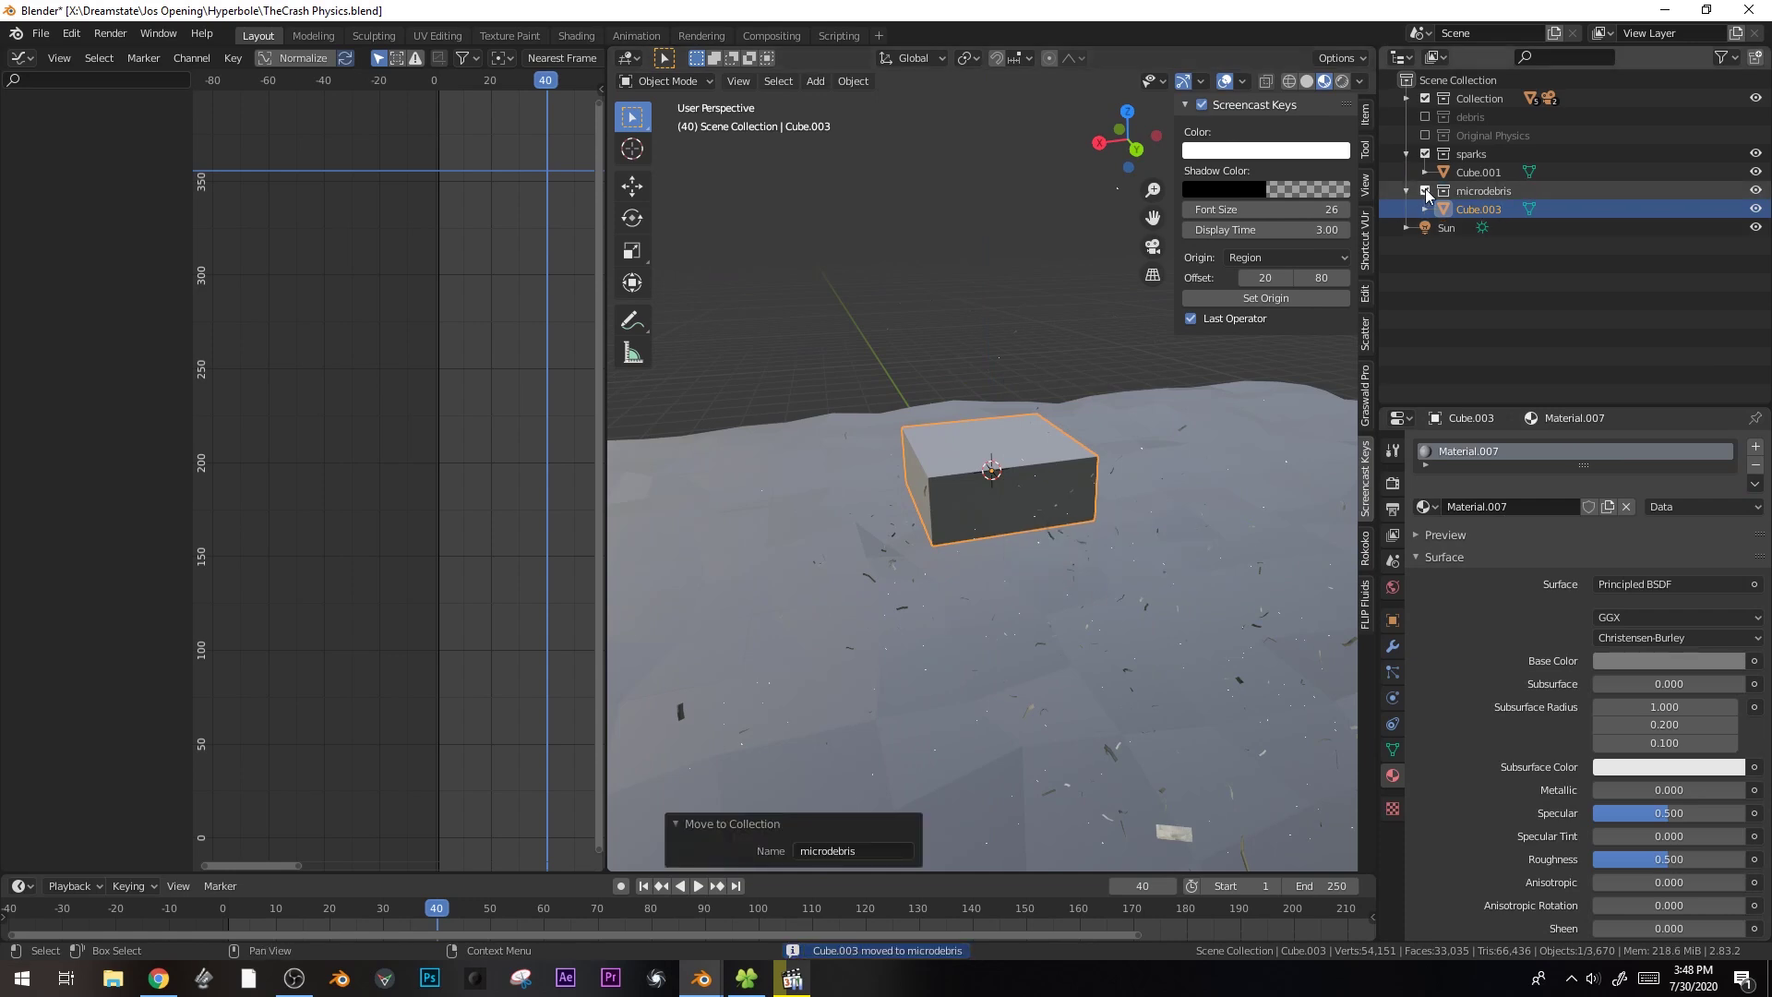
pyautogui.click(1425, 191)
# - Select the engine's emitter cylinder in the camera view, play back the impact to frame 41 and save the file
pyautogui.click(1480, 98)
pyautogui.press('KP_0')
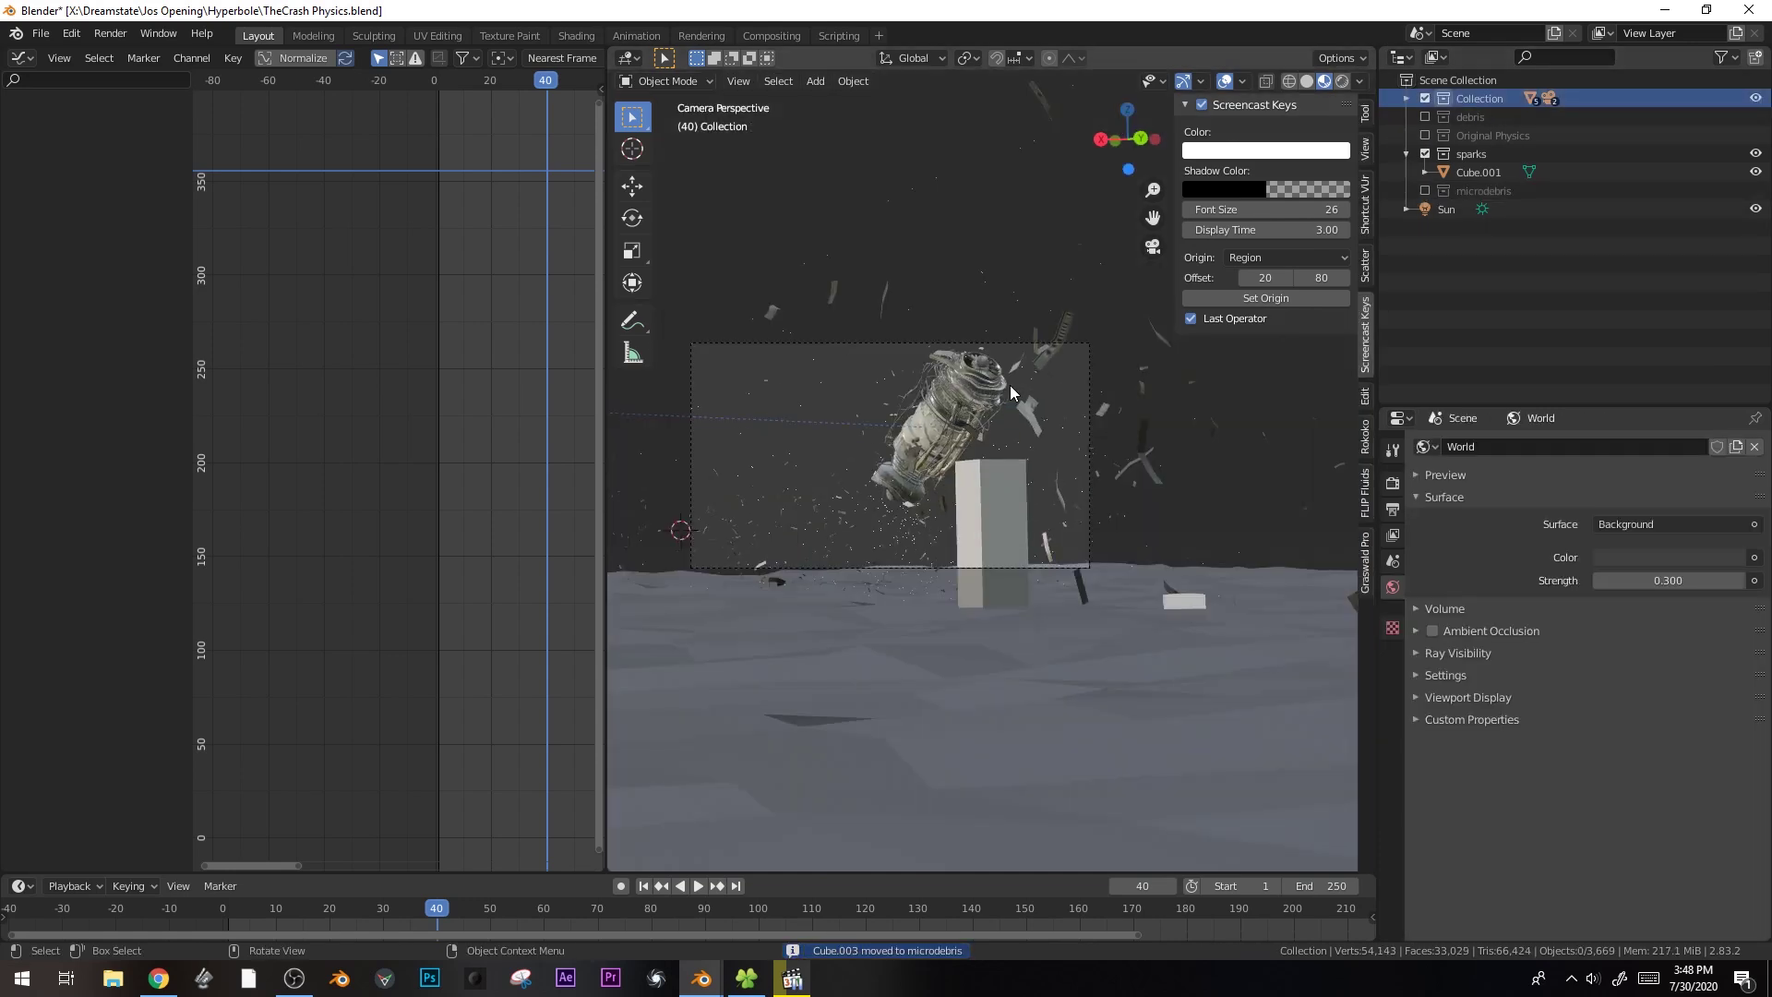
pyautogui.click(928, 437)
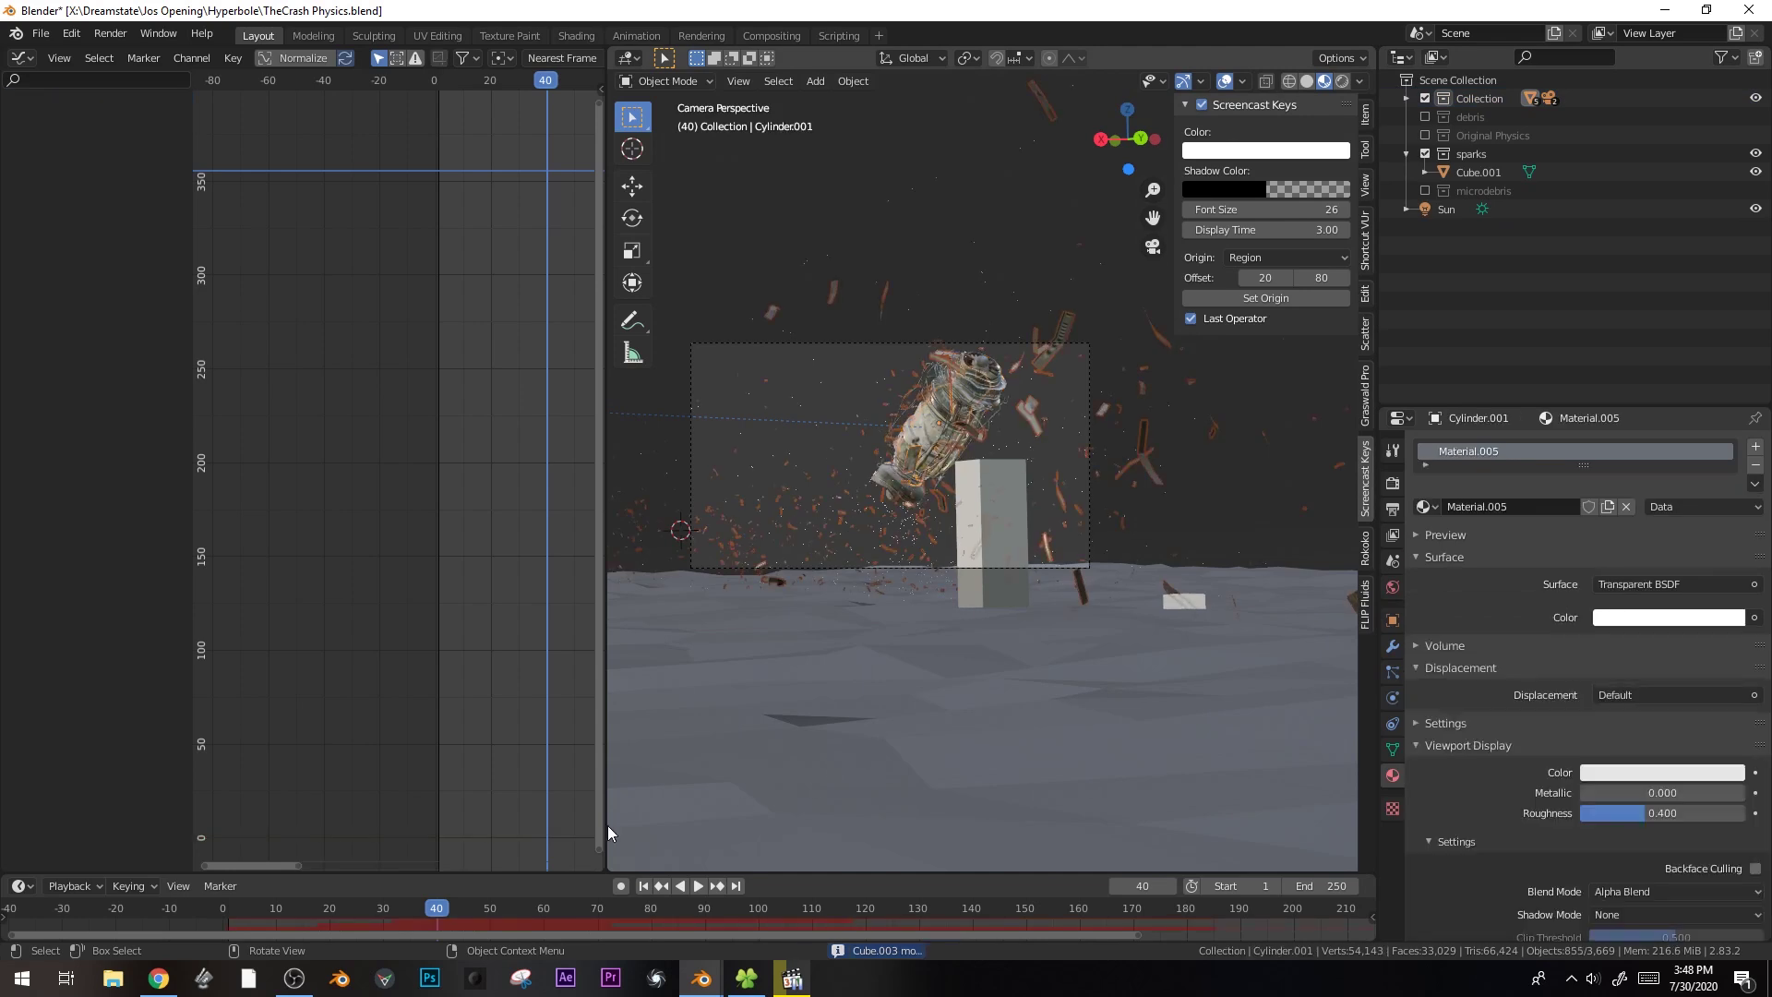
pyautogui.click(397, 909)
pyautogui.press('space')
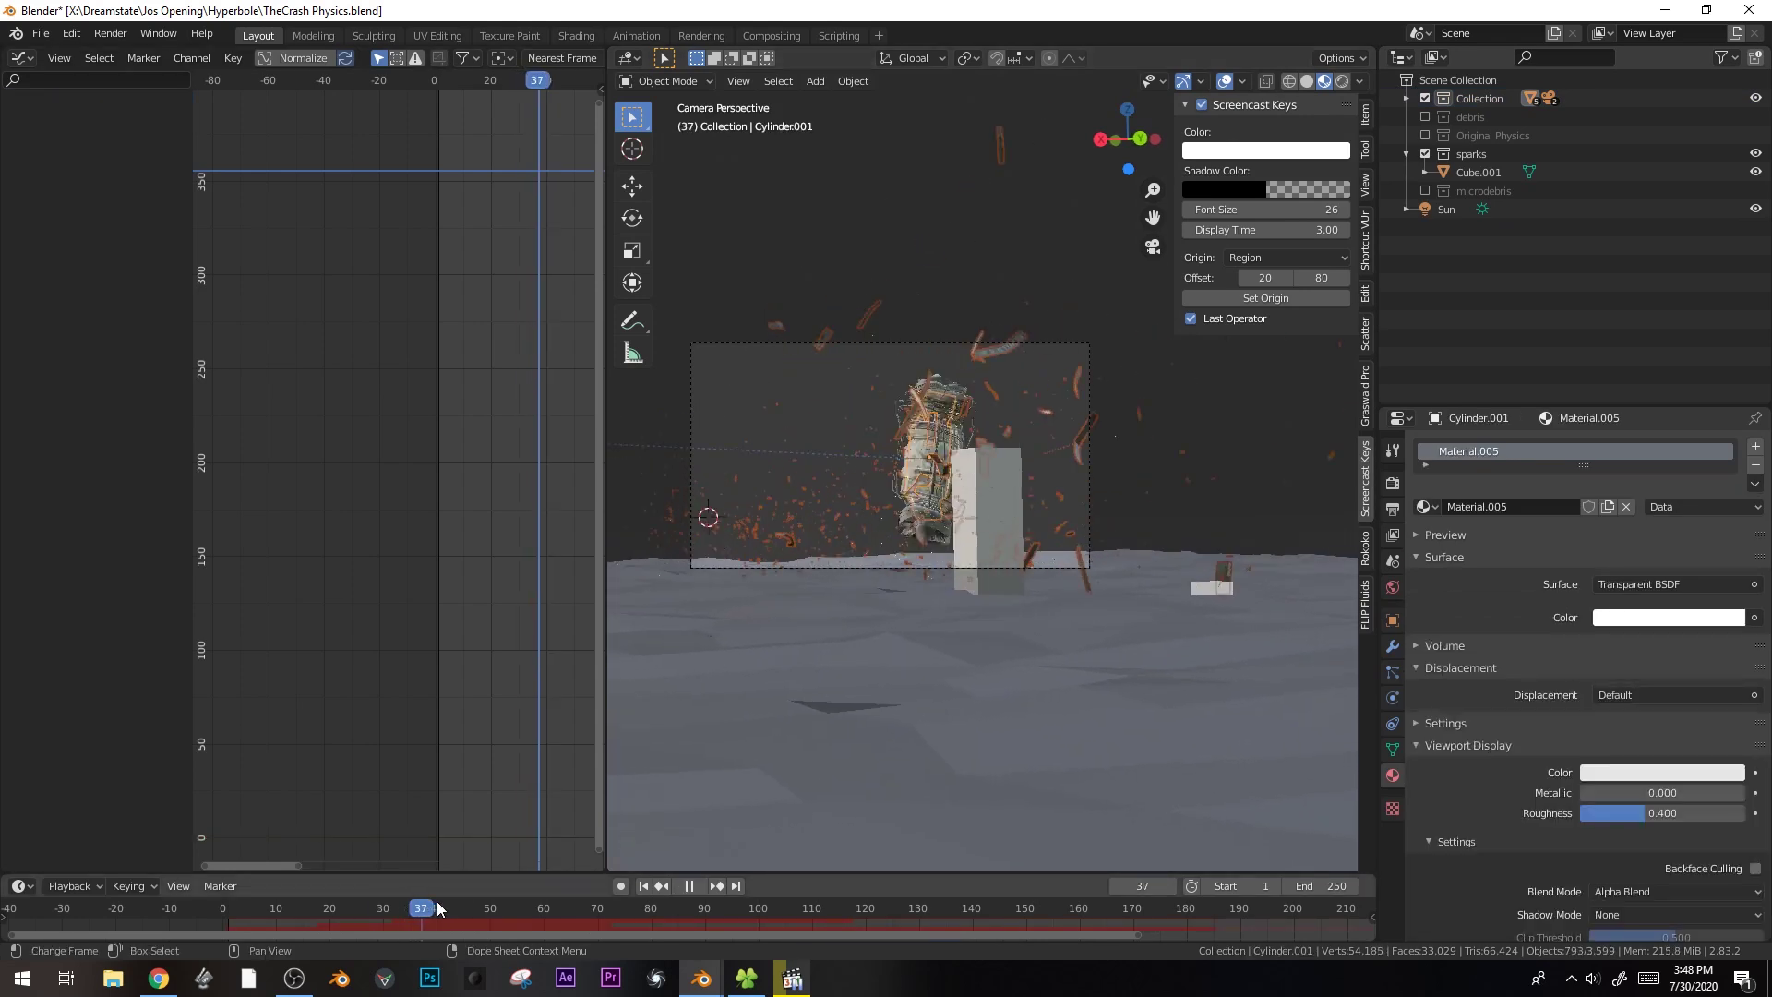
pyautogui.press('space')
pyautogui.hotkey('ctrl', 's')
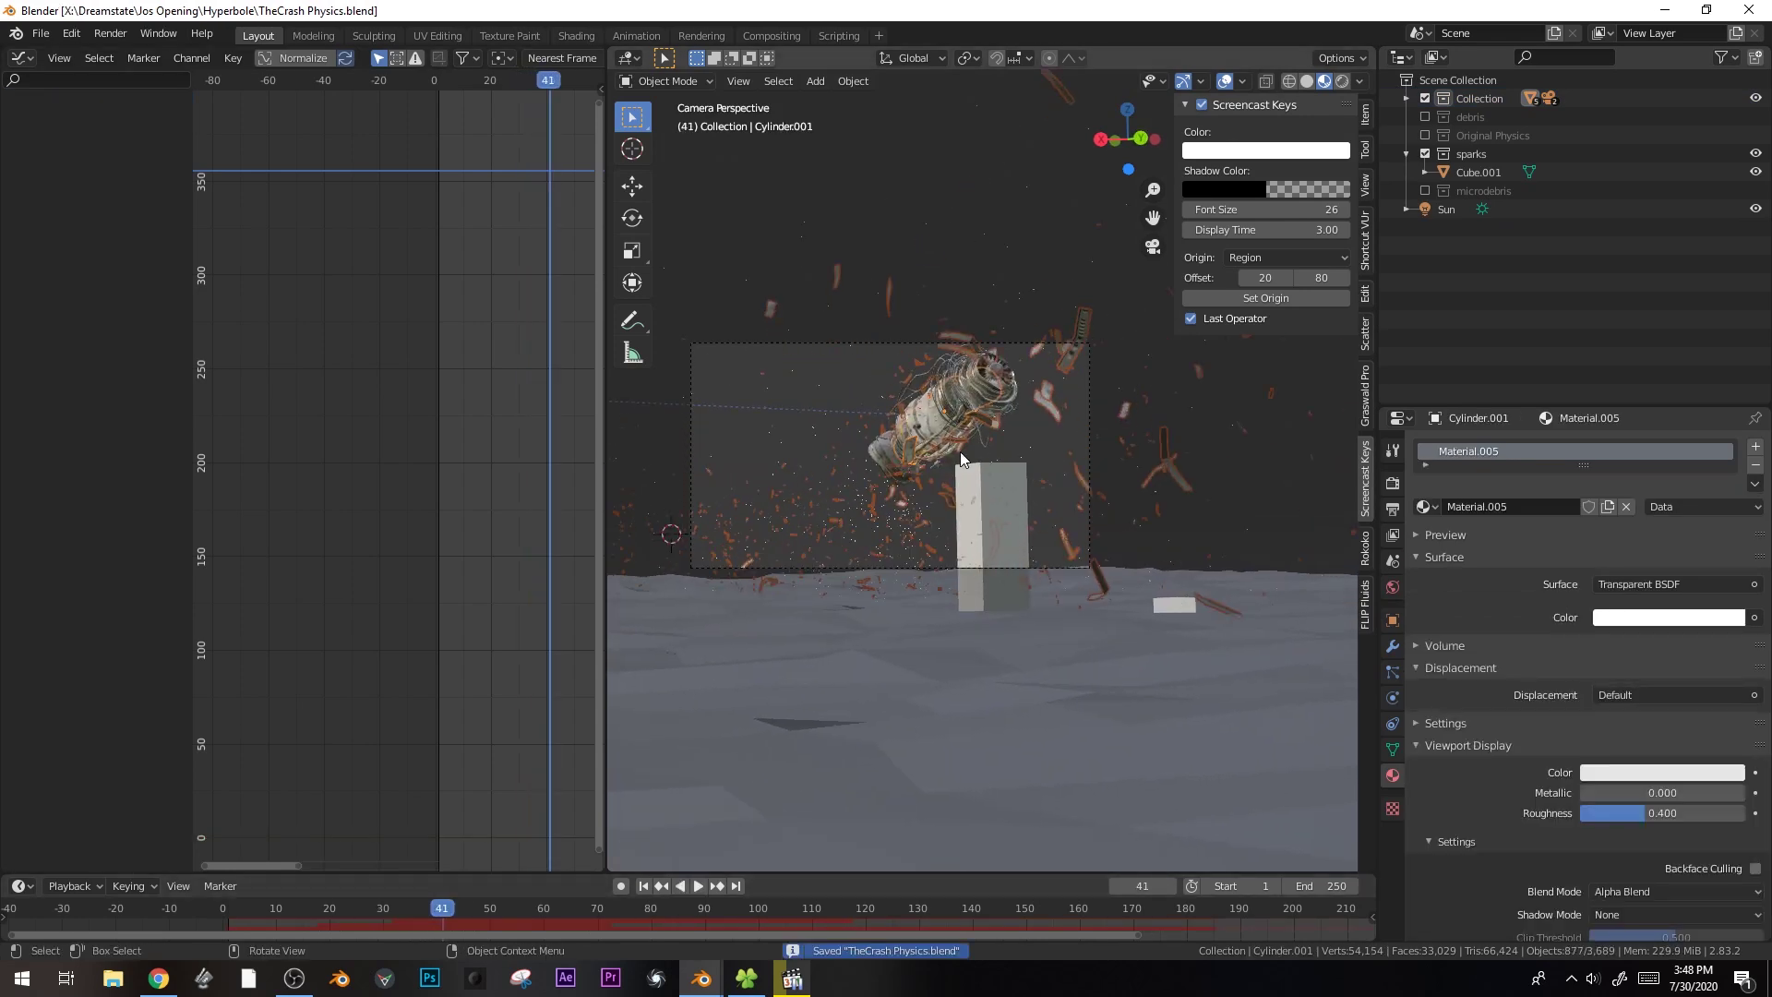
# - Add a particle system named microdebris to the engine's emitter cylinder, with its settings named microdebirs
pyautogui.click(1393, 672)
pyautogui.scroll(-5, 1661, 831)
pyautogui.scroll(5, 1673, 900)
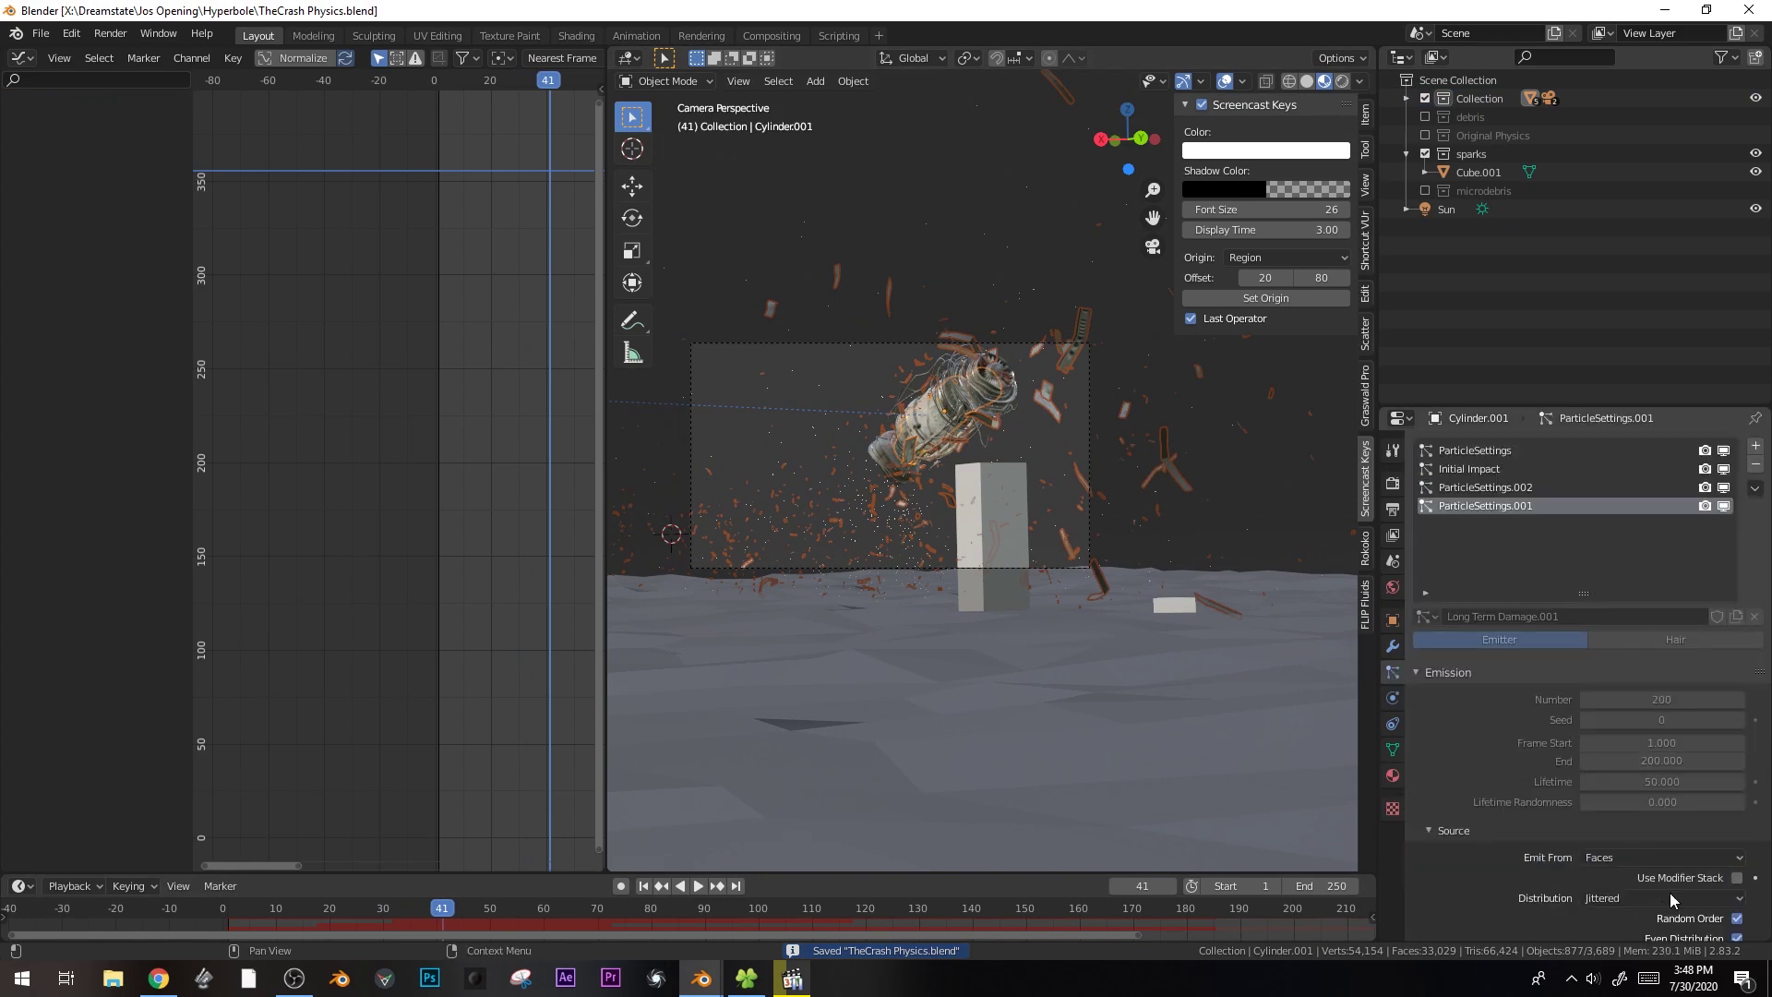
pyautogui.click(1756, 447)
pyautogui.click(1555, 616)
pyautogui.write('microdebirs')
pyautogui.press('Return')
pyautogui.doubleClick(1495, 523)
pyautogui.write('m')
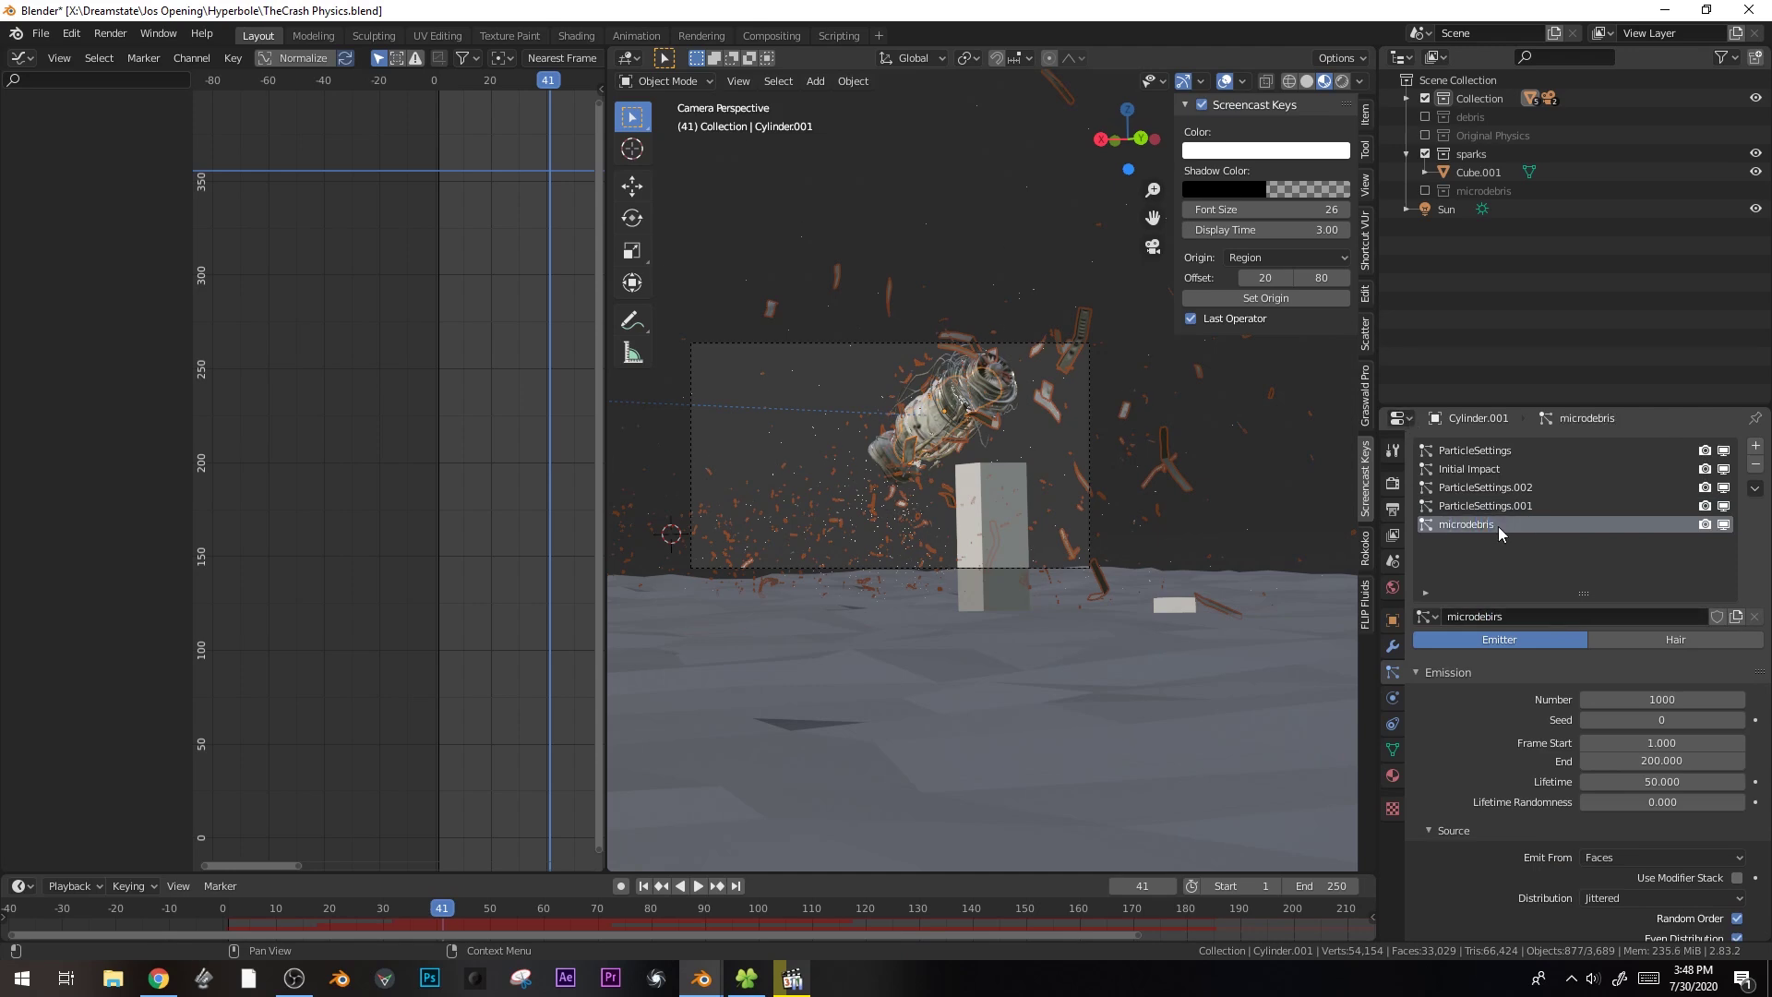
# - Set the microdebris particle system's emission number to 50000
pyautogui.scroll(-8, 1480, 691)
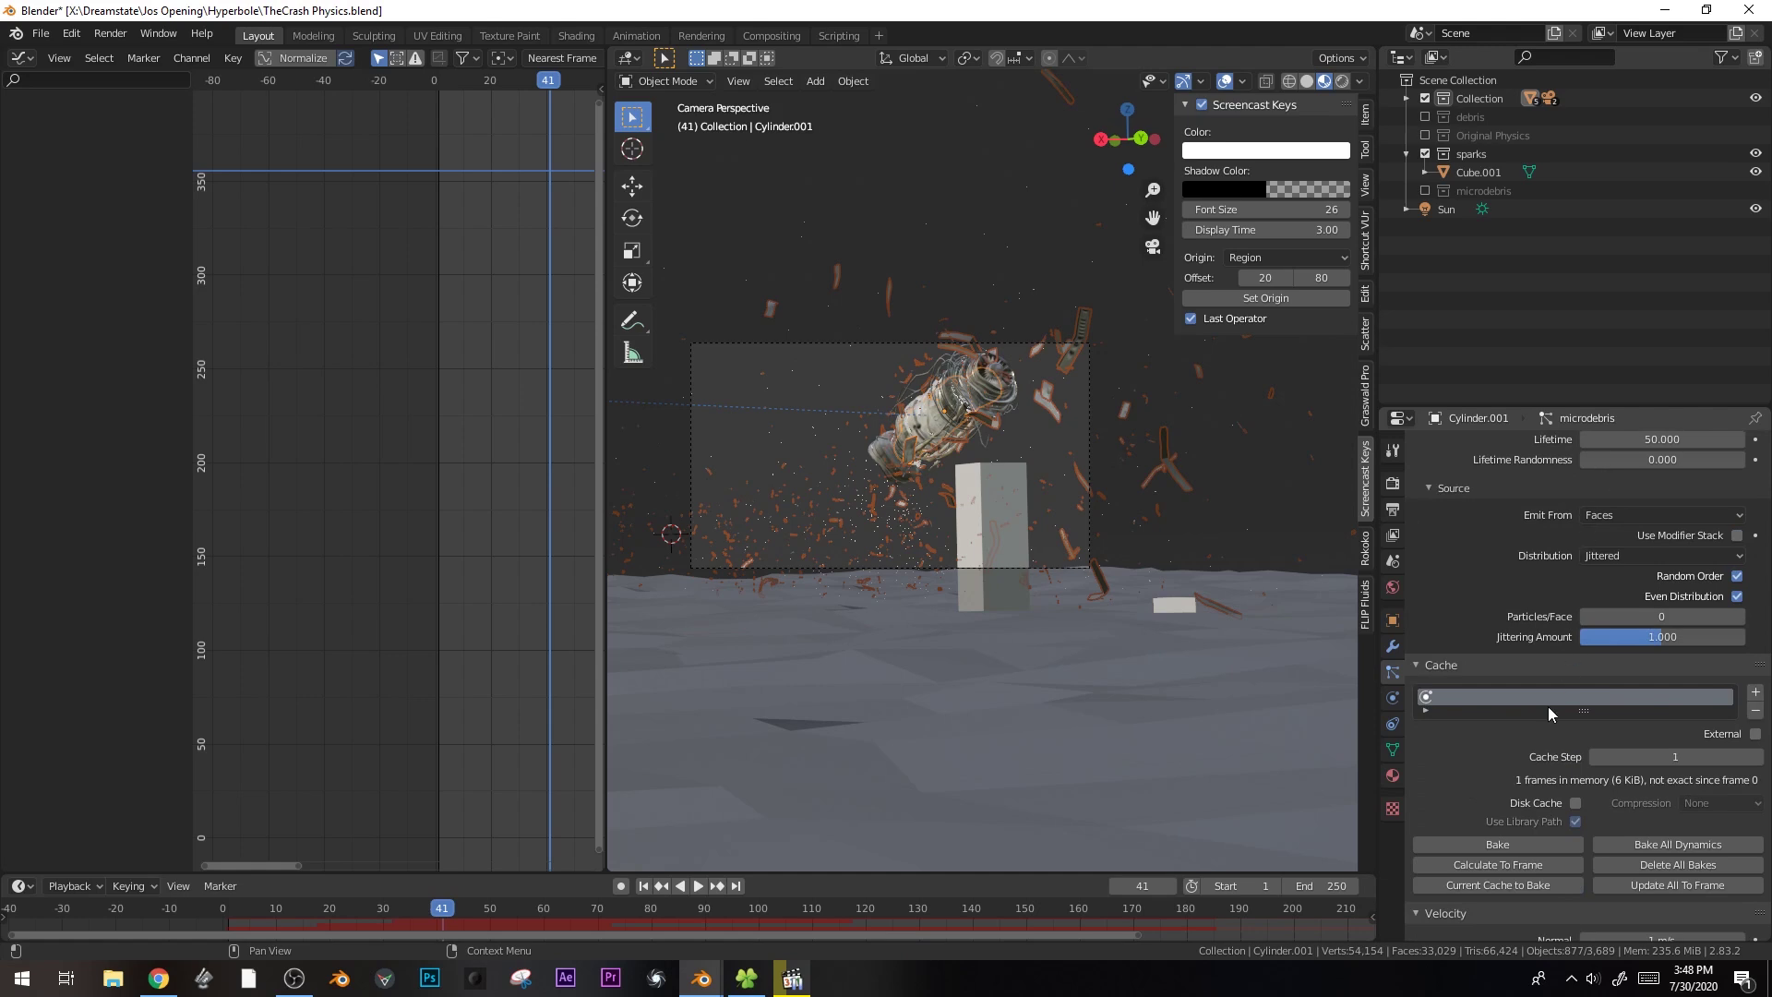
pyautogui.scroll(6, 1541, 735)
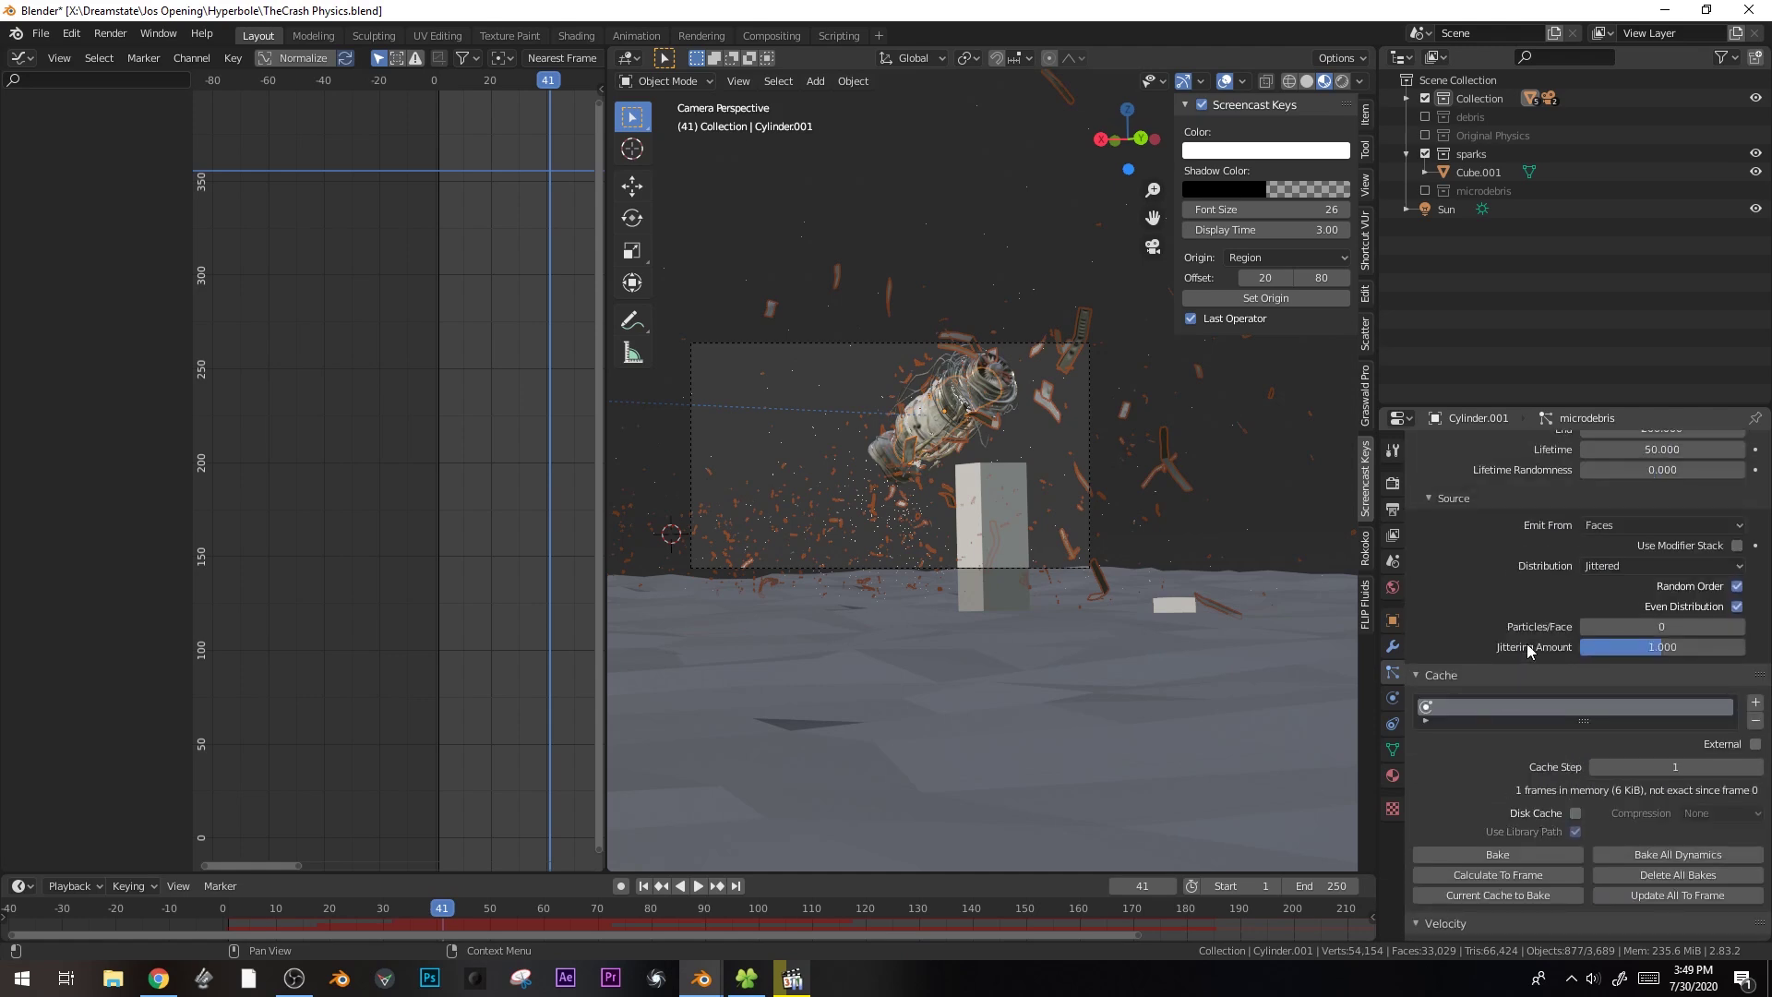
pyautogui.scroll(2, 1532, 883)
pyautogui.click(1685, 635)
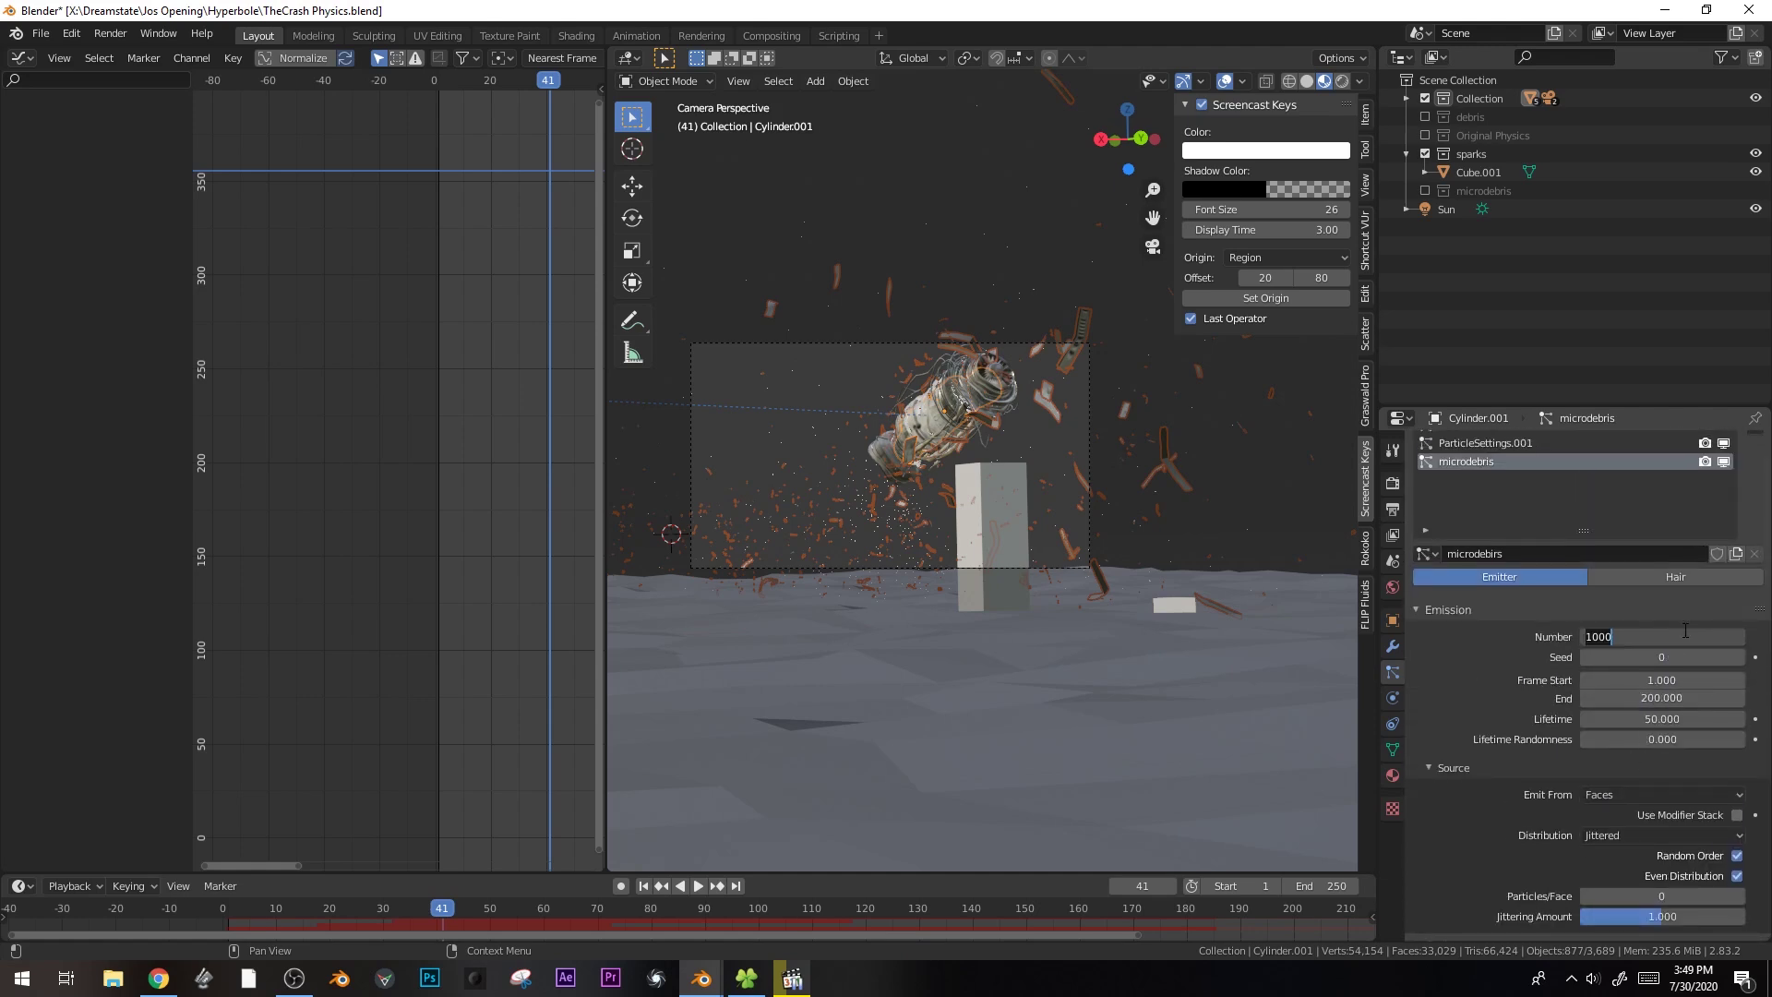
pyautogui.write('500')
pyautogui.press('Return')
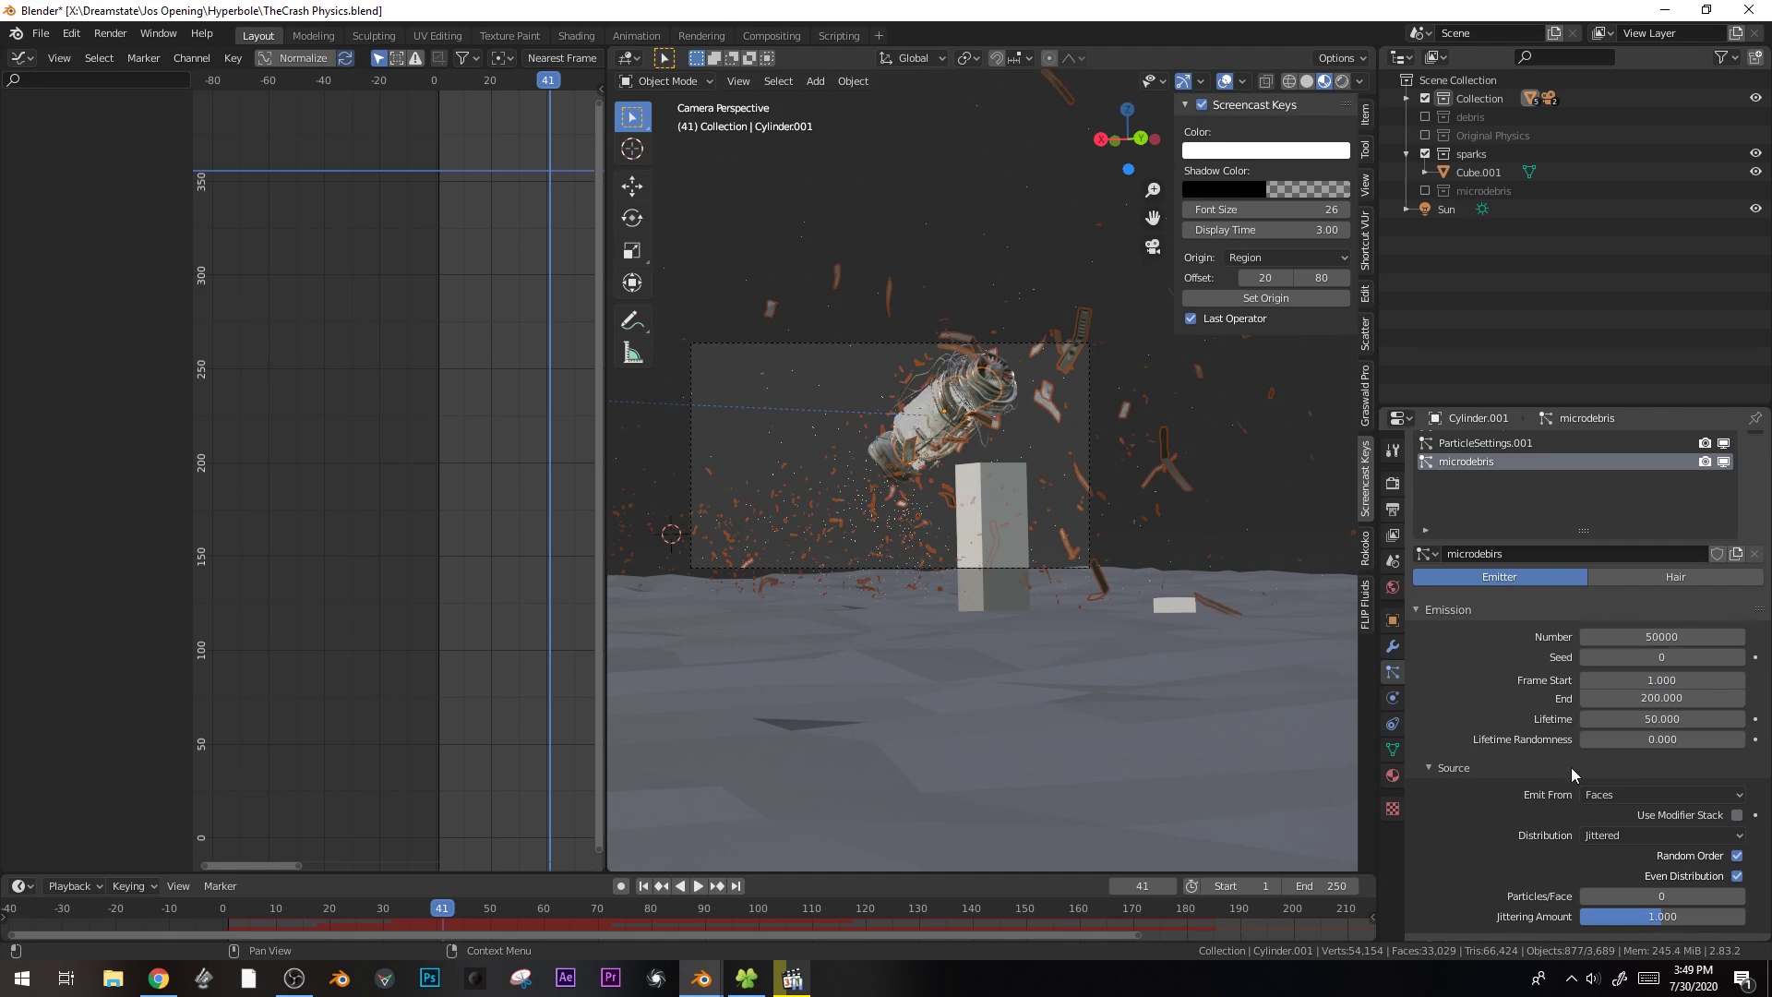
# - Render the microdebris particles as a collection, using microdebris as the instance collection
pyautogui.scroll(-7, 1589, 744)
pyautogui.scroll(-7, 1598, 734)
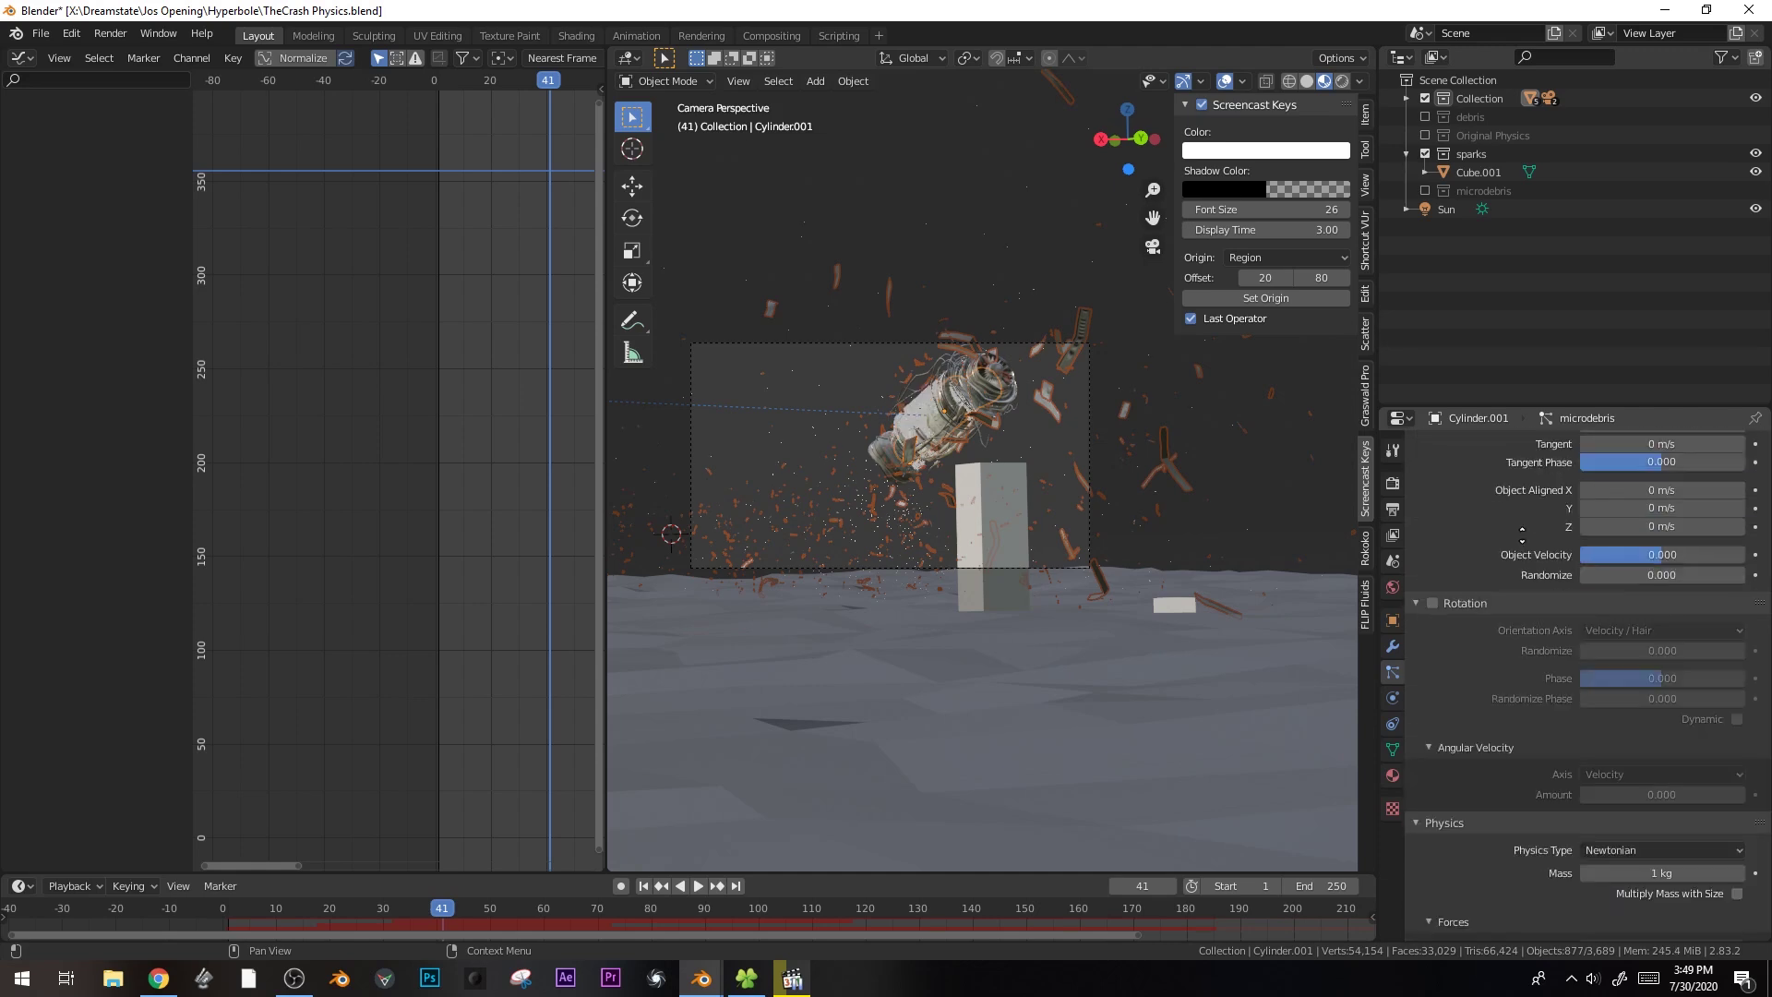
pyautogui.click(1432, 591)
pyautogui.scroll(-10, 1481, 755)
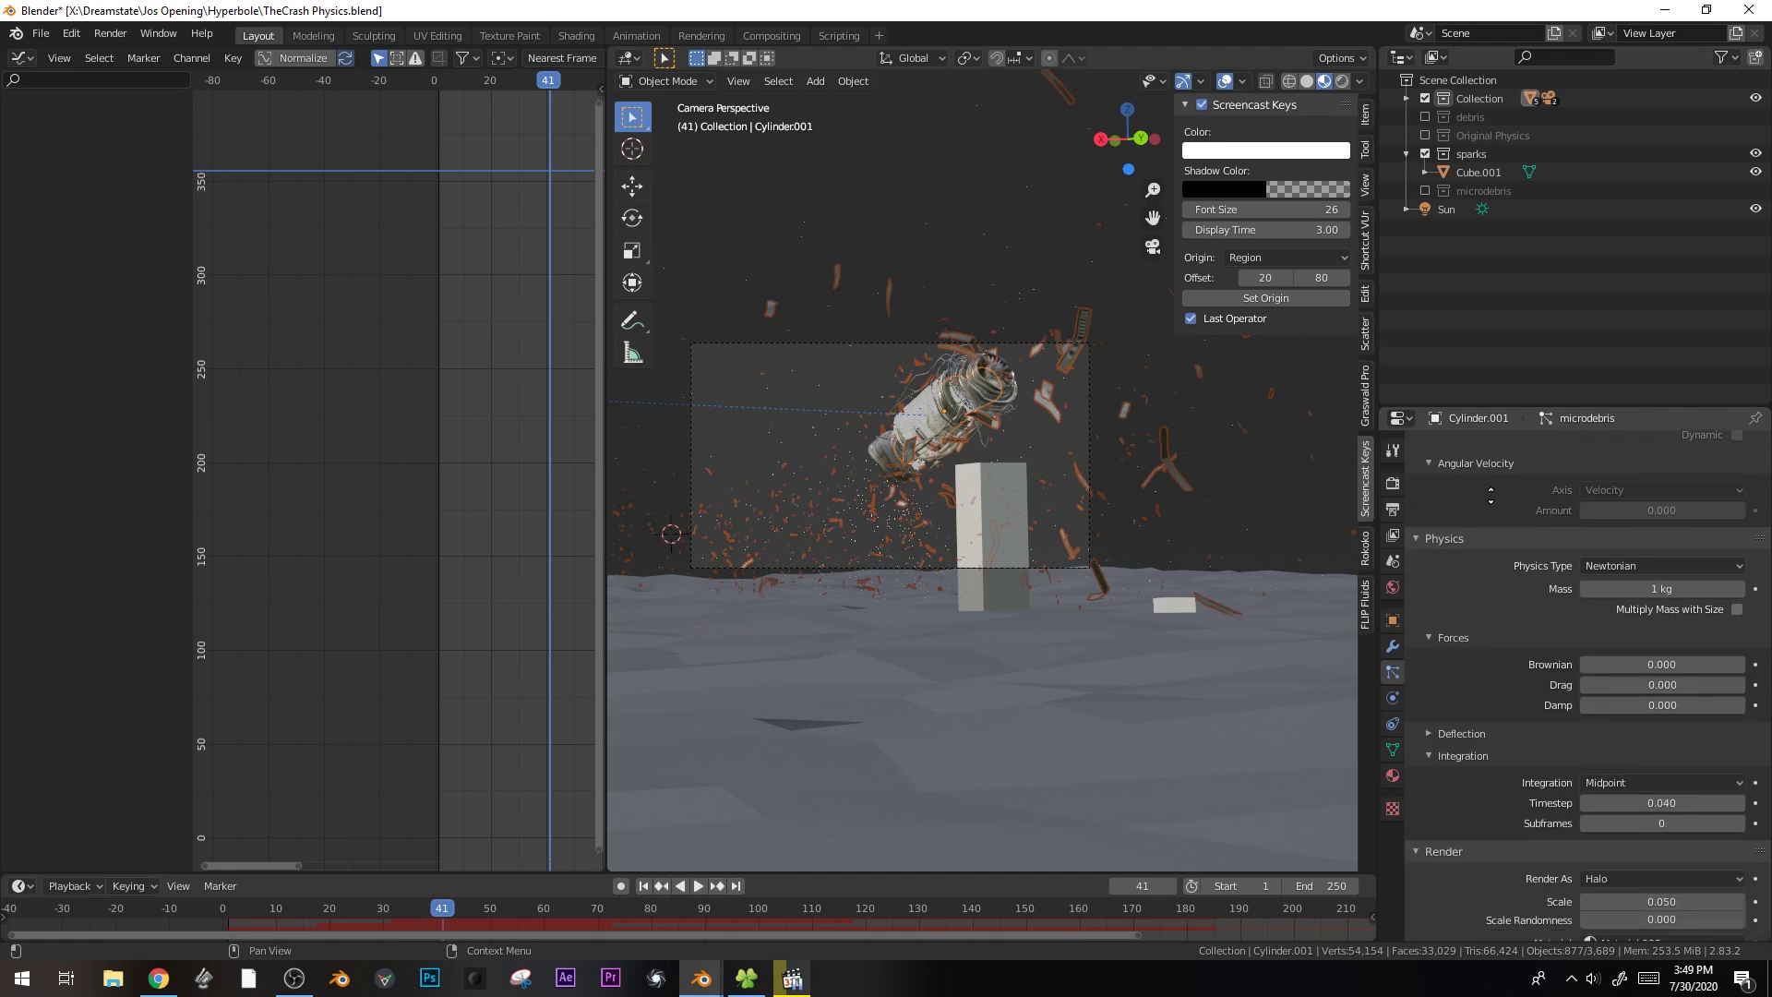
pyautogui.click(1636, 718)
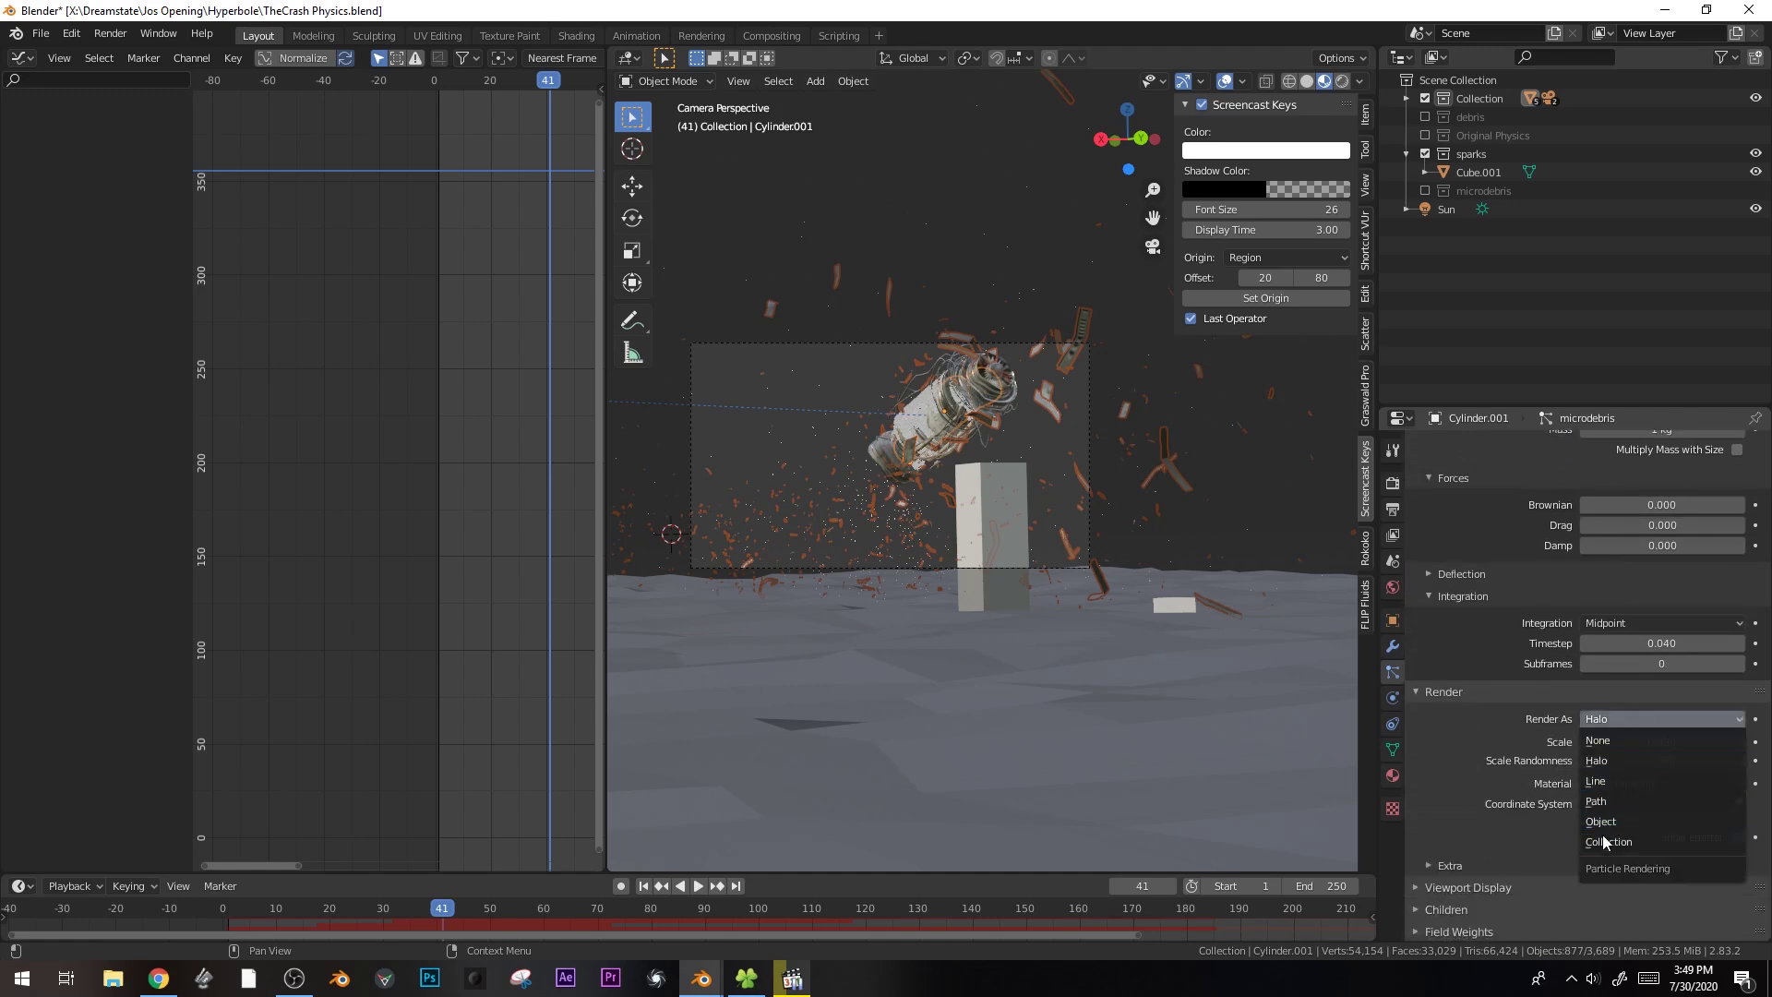
pyautogui.click(1602, 834)
pyautogui.click(1642, 853)
pyautogui.write('c')
pyautogui.press('BackSpace')
pyautogui.write('mic')
pyautogui.press('Return')
# - Go to frame 50 and set the microdebris particles' object velocity to 1 and velocity randomization to 1.6
pyautogui.scroll(2, 952, 393)
pyautogui.scroll(2, 929, 464)
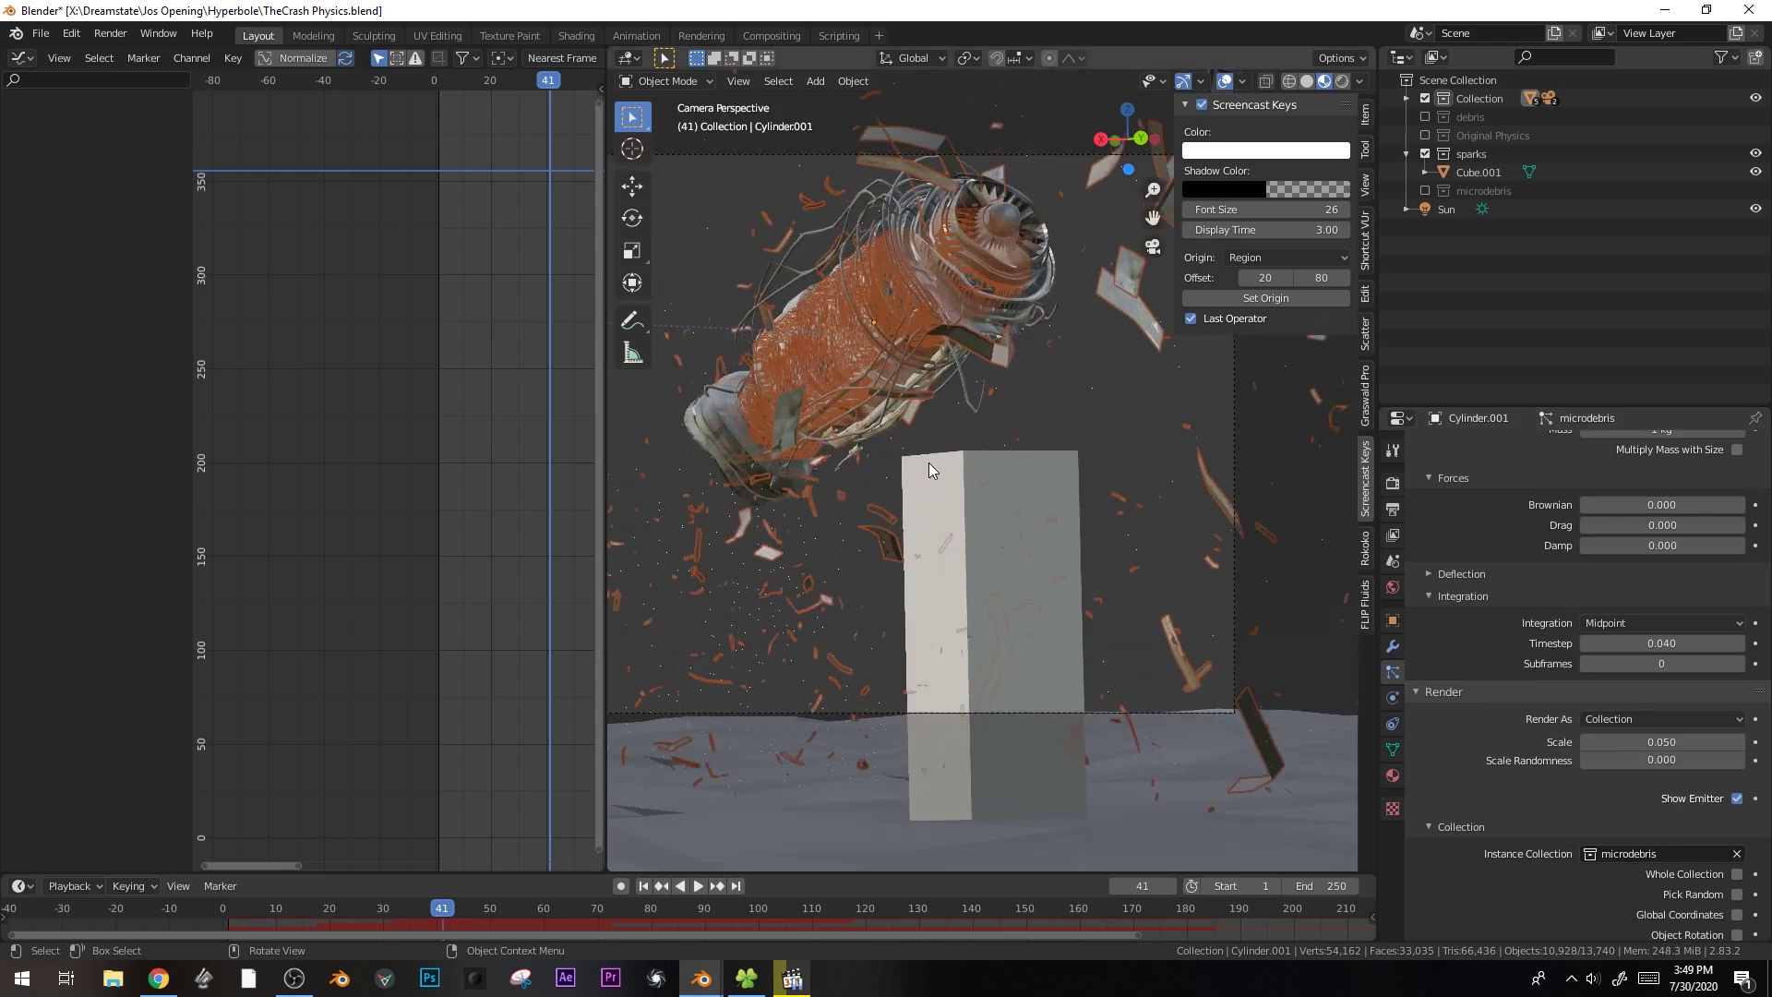
pyautogui.moveTo(453, 909); pyautogui.dragTo(490, 911)
pyautogui.scroll(-4, 938, 574)
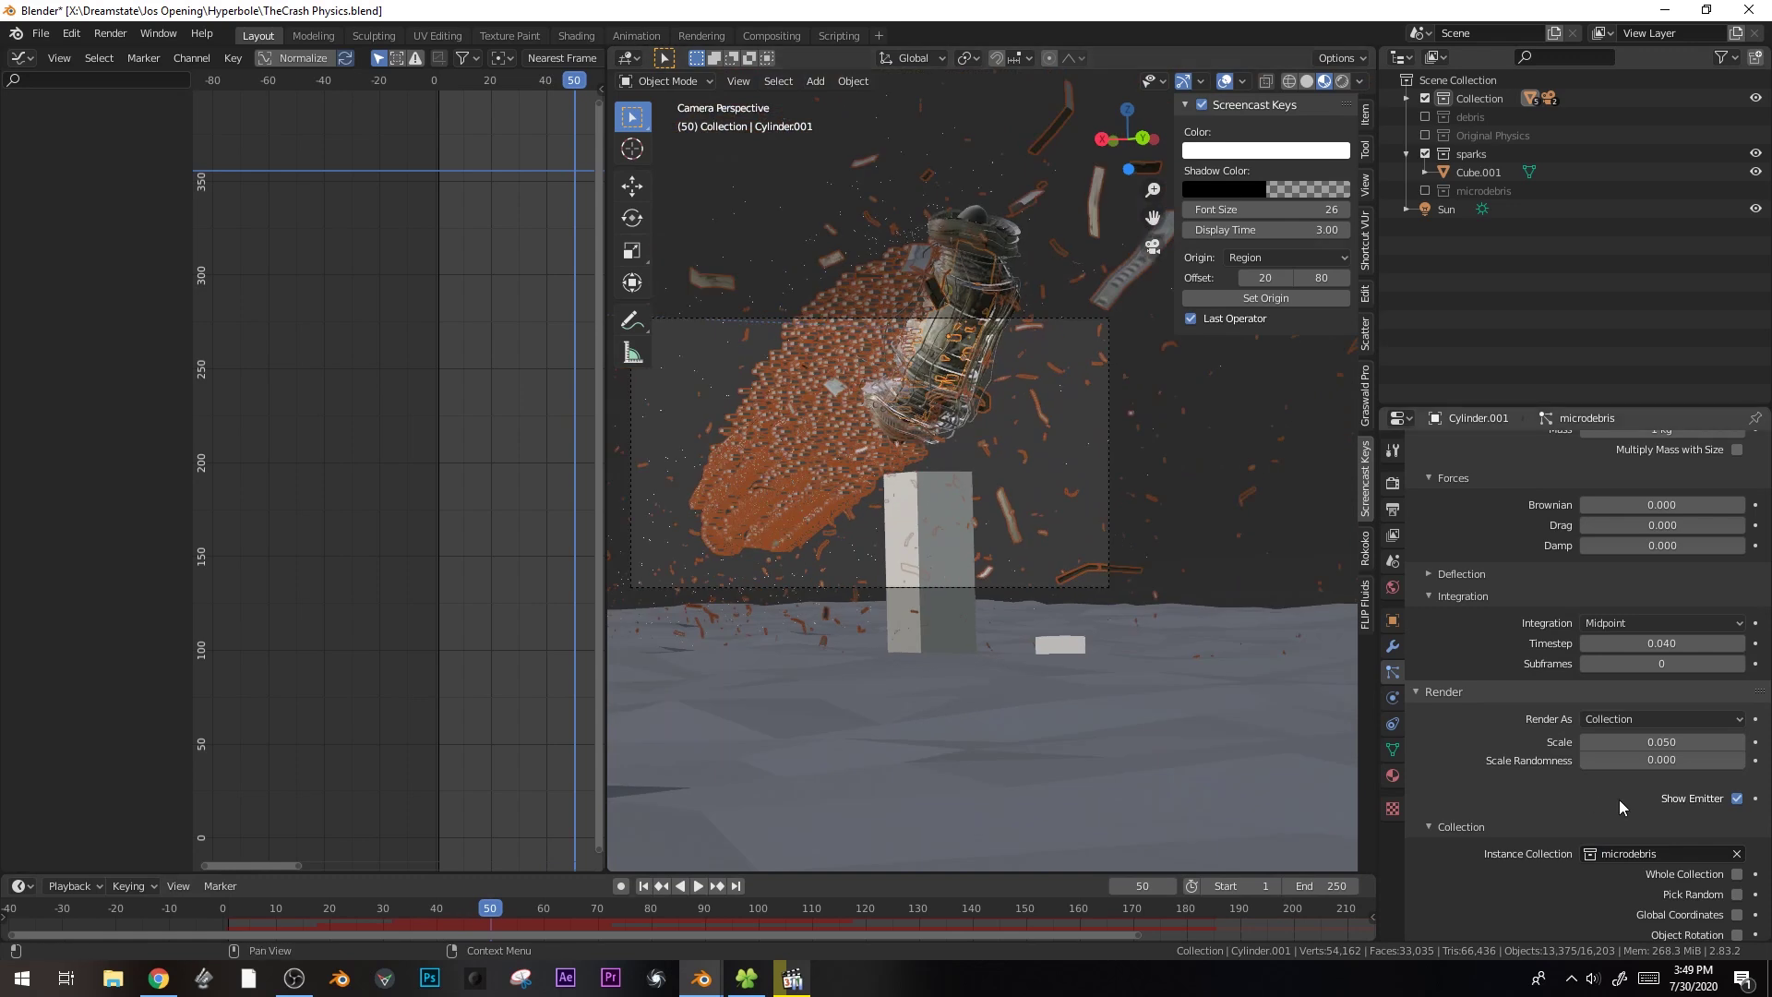
pyautogui.scroll(10, 1604, 596)
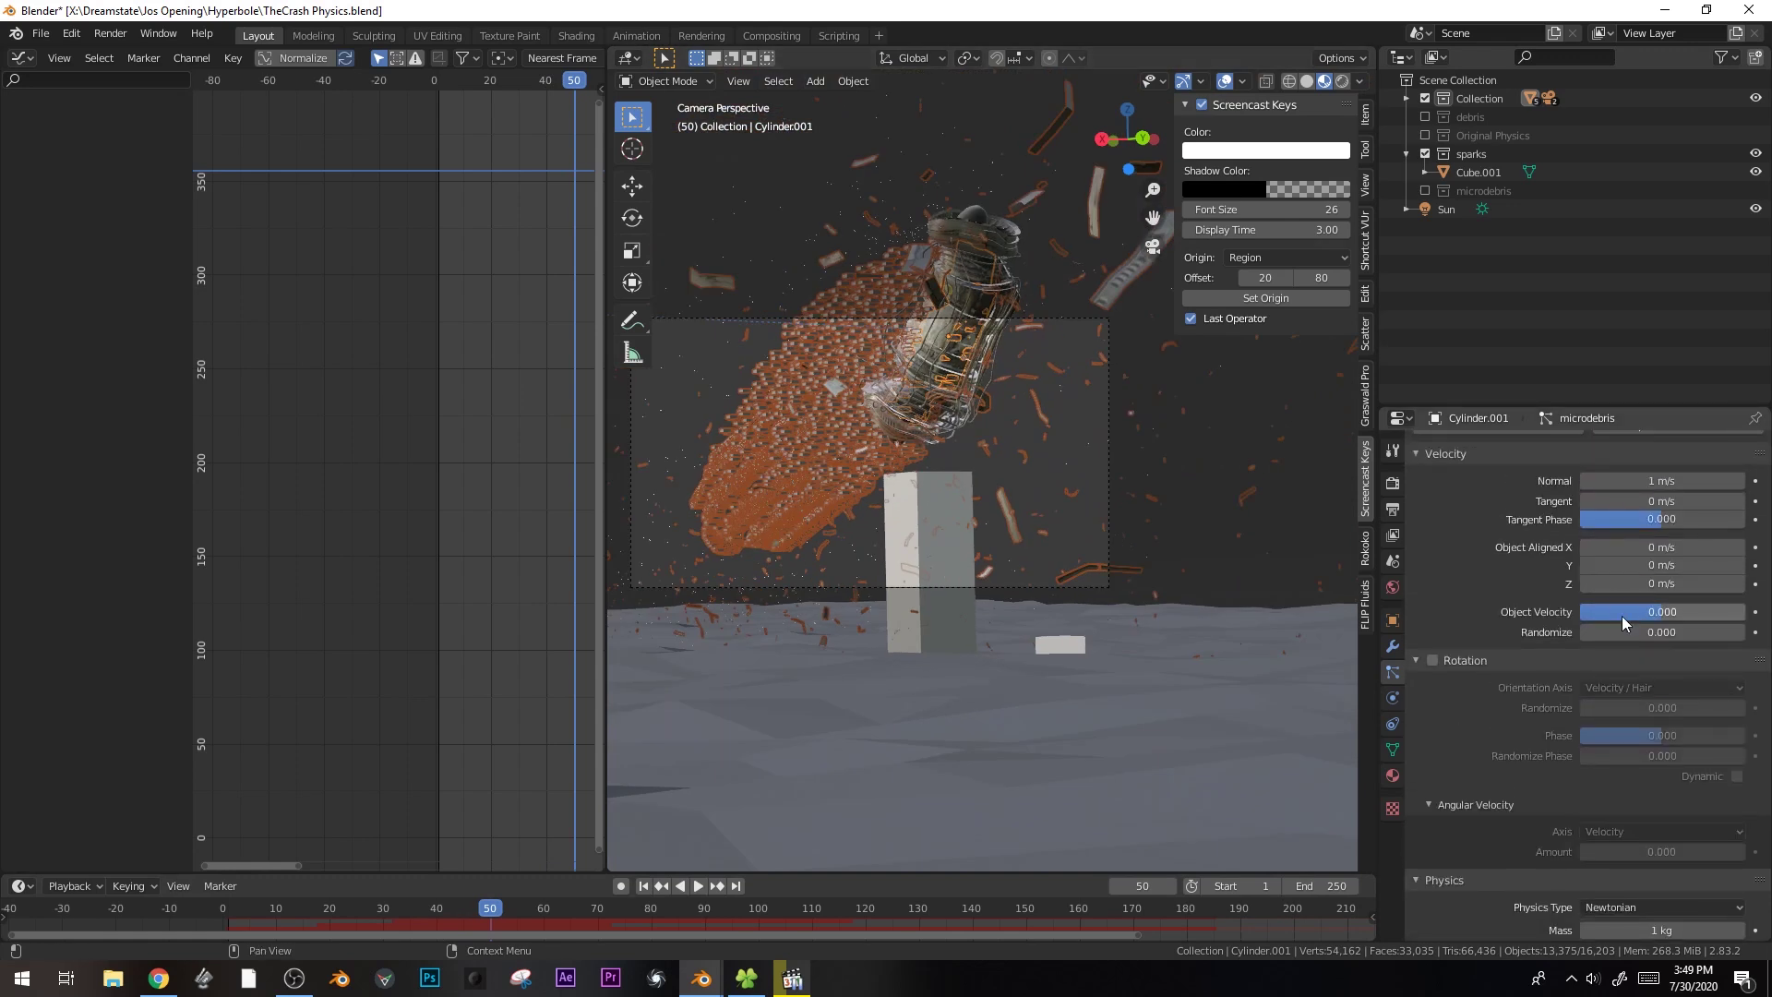
pyautogui.click(1709, 614)
pyautogui.write('1.5')
pyautogui.press('Return')
pyautogui.click(1631, 605)
pyautogui.write('1')
pyautogui.press('Return')
# - Reduce the microdebris particles' render scale to 0.020 and set their scale randomness to 0.260
pyautogui.scroll(-12, 1581, 585)
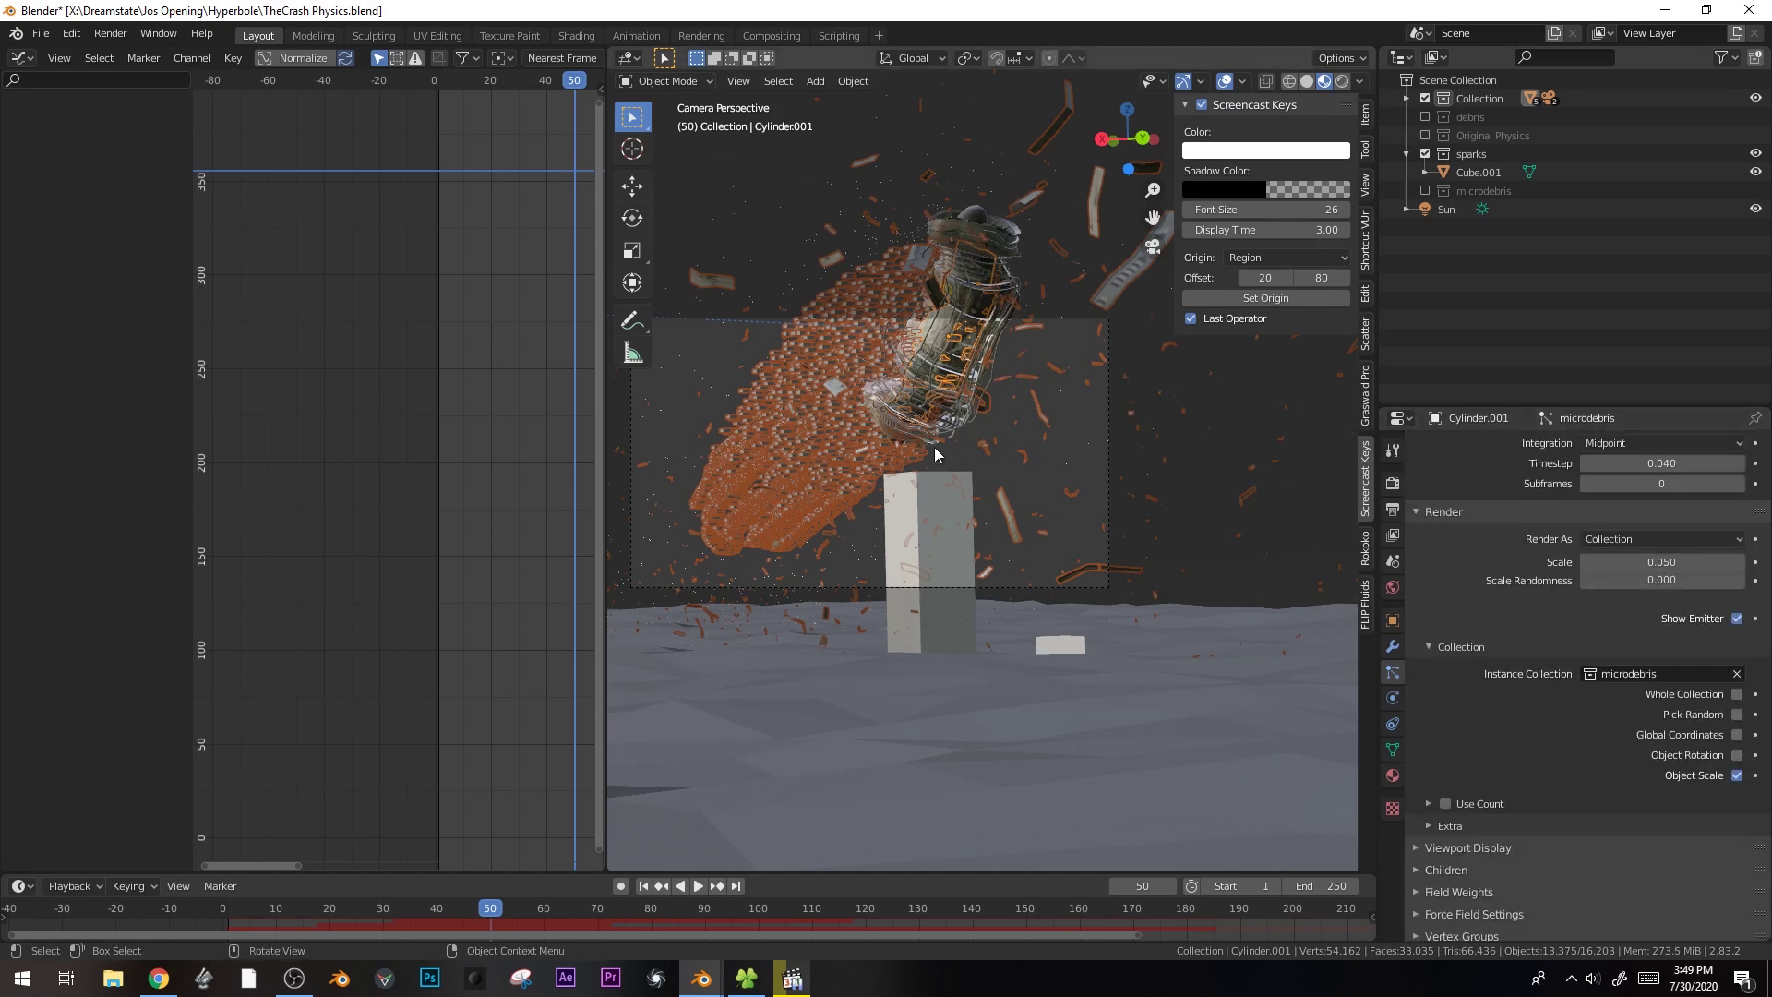
pyautogui.scroll(3, 934, 446)
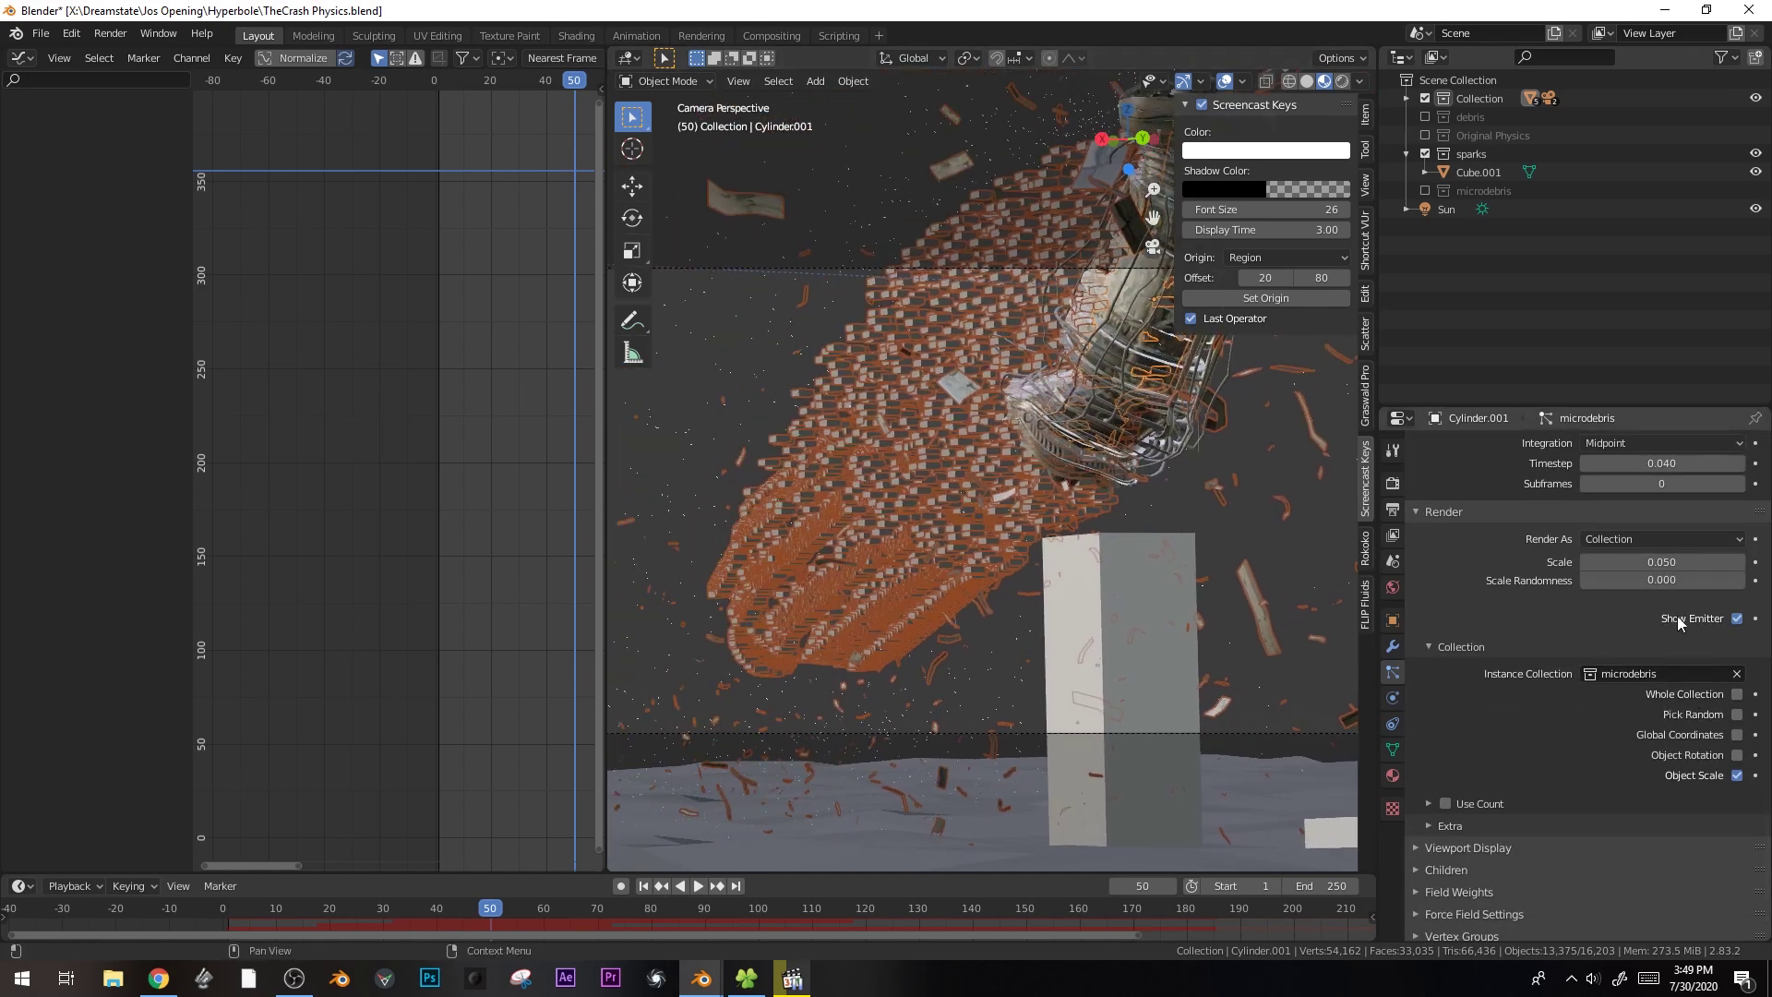
pyautogui.moveTo(1668, 563)
pyautogui.mouseDown()
pyautogui.moveTo(1635, 562)
pyautogui.moveTo(1667, 562)
pyautogui.moveTo(1635, 562)
pyautogui.moveTo(1666, 562)
pyautogui.moveTo(1652, 579)
pyautogui.mouseUp()
# - Enable rotation for the microdebris with Normal orientation, randomize 1 and randomize phase 1.525, and play back the result to frame 62
pyautogui.scroll(8, 1508, 727)
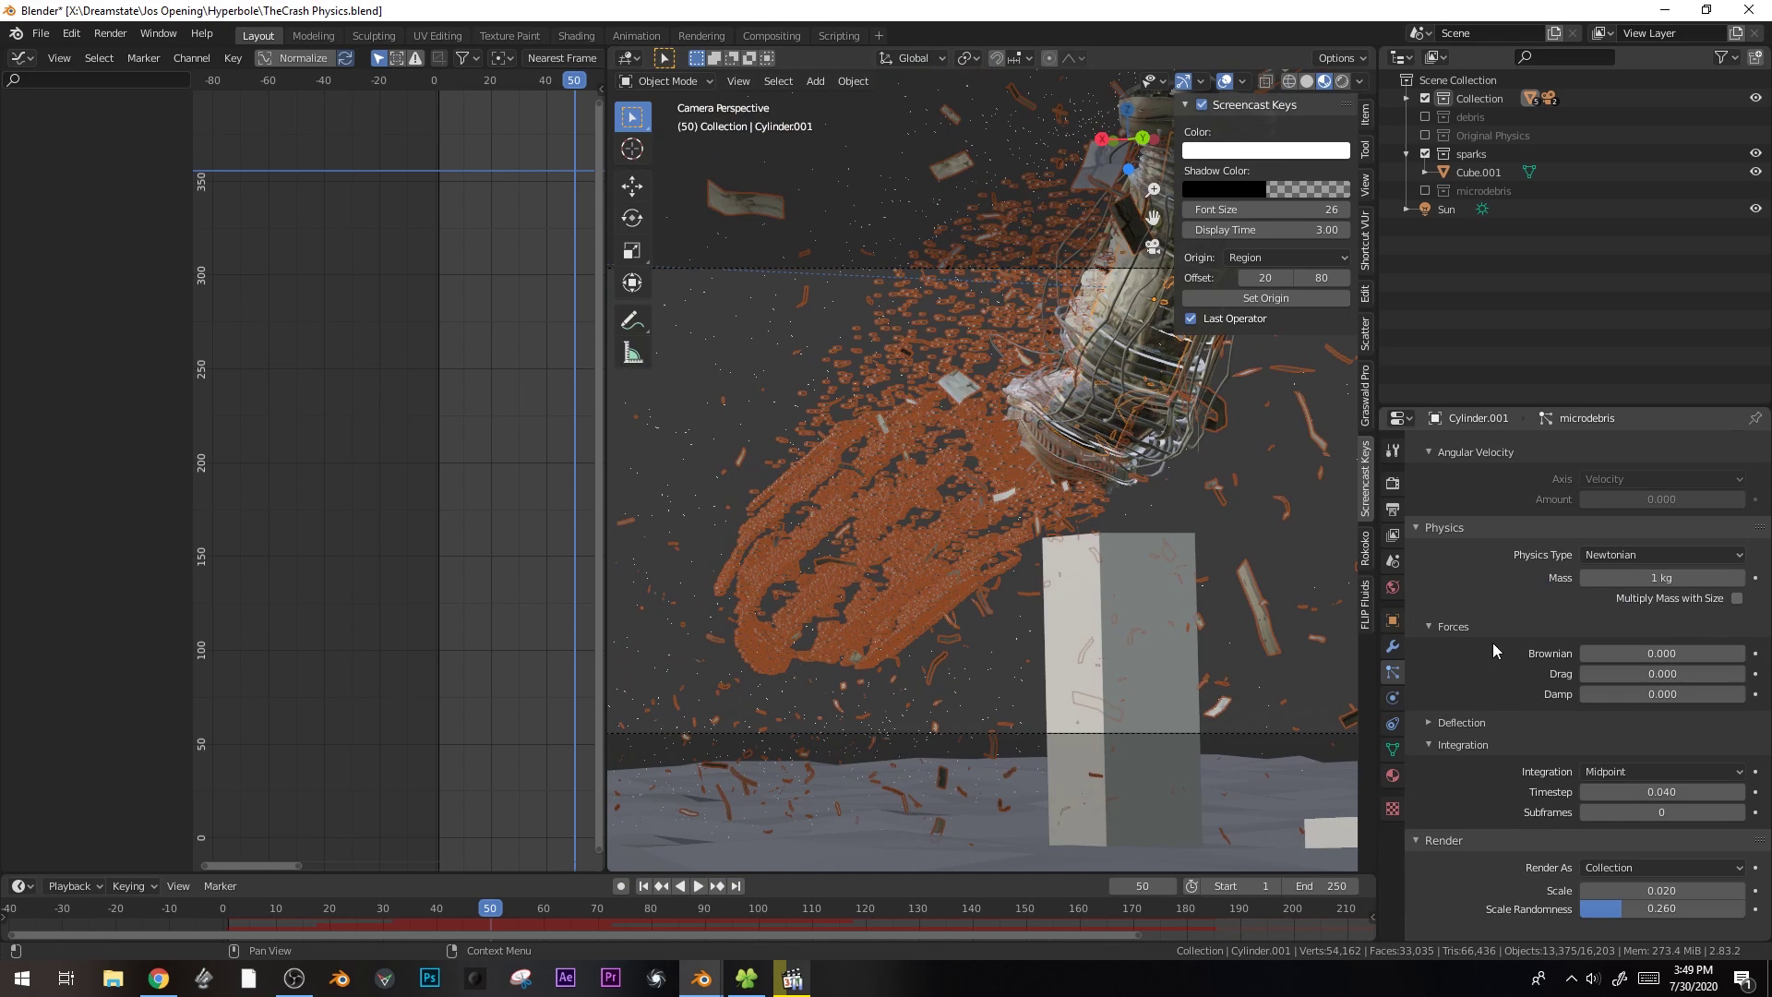
pyautogui.scroll(8, 1491, 646)
pyautogui.click(1436, 616)
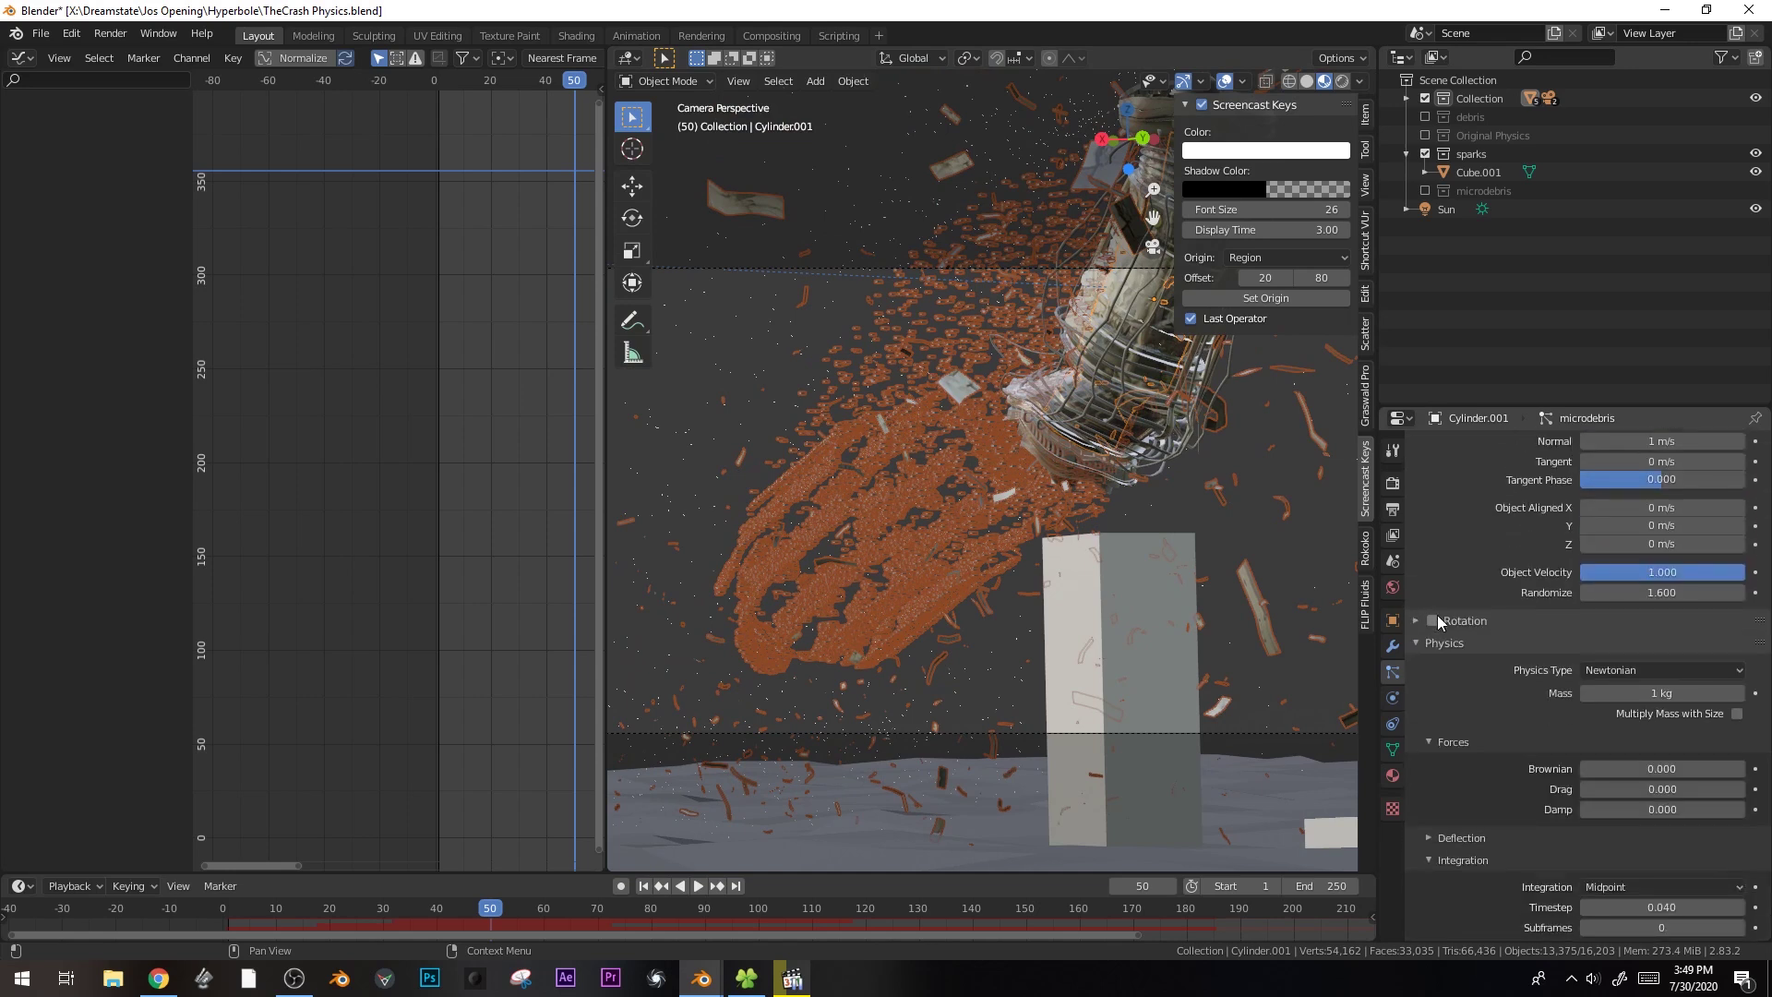
pyautogui.click(1423, 623)
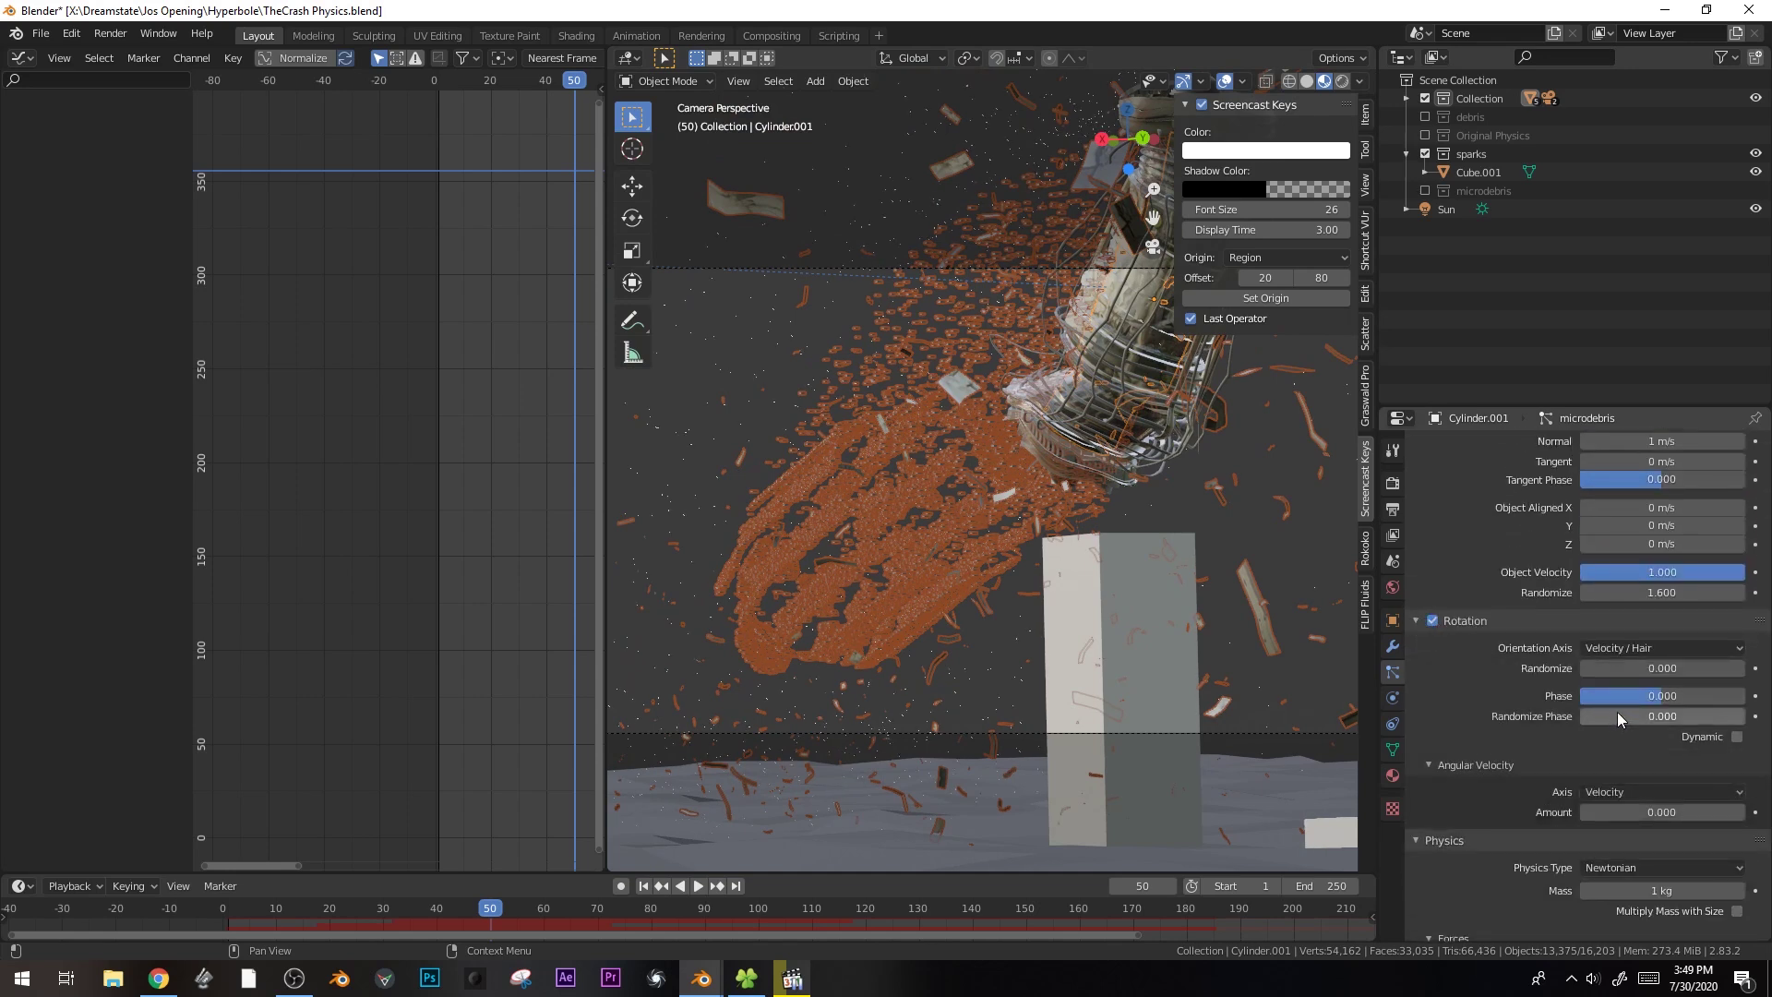
pyautogui.moveTo(1731, 716); pyautogui.dragTo(1715, 670)
pyautogui.click(1630, 645)
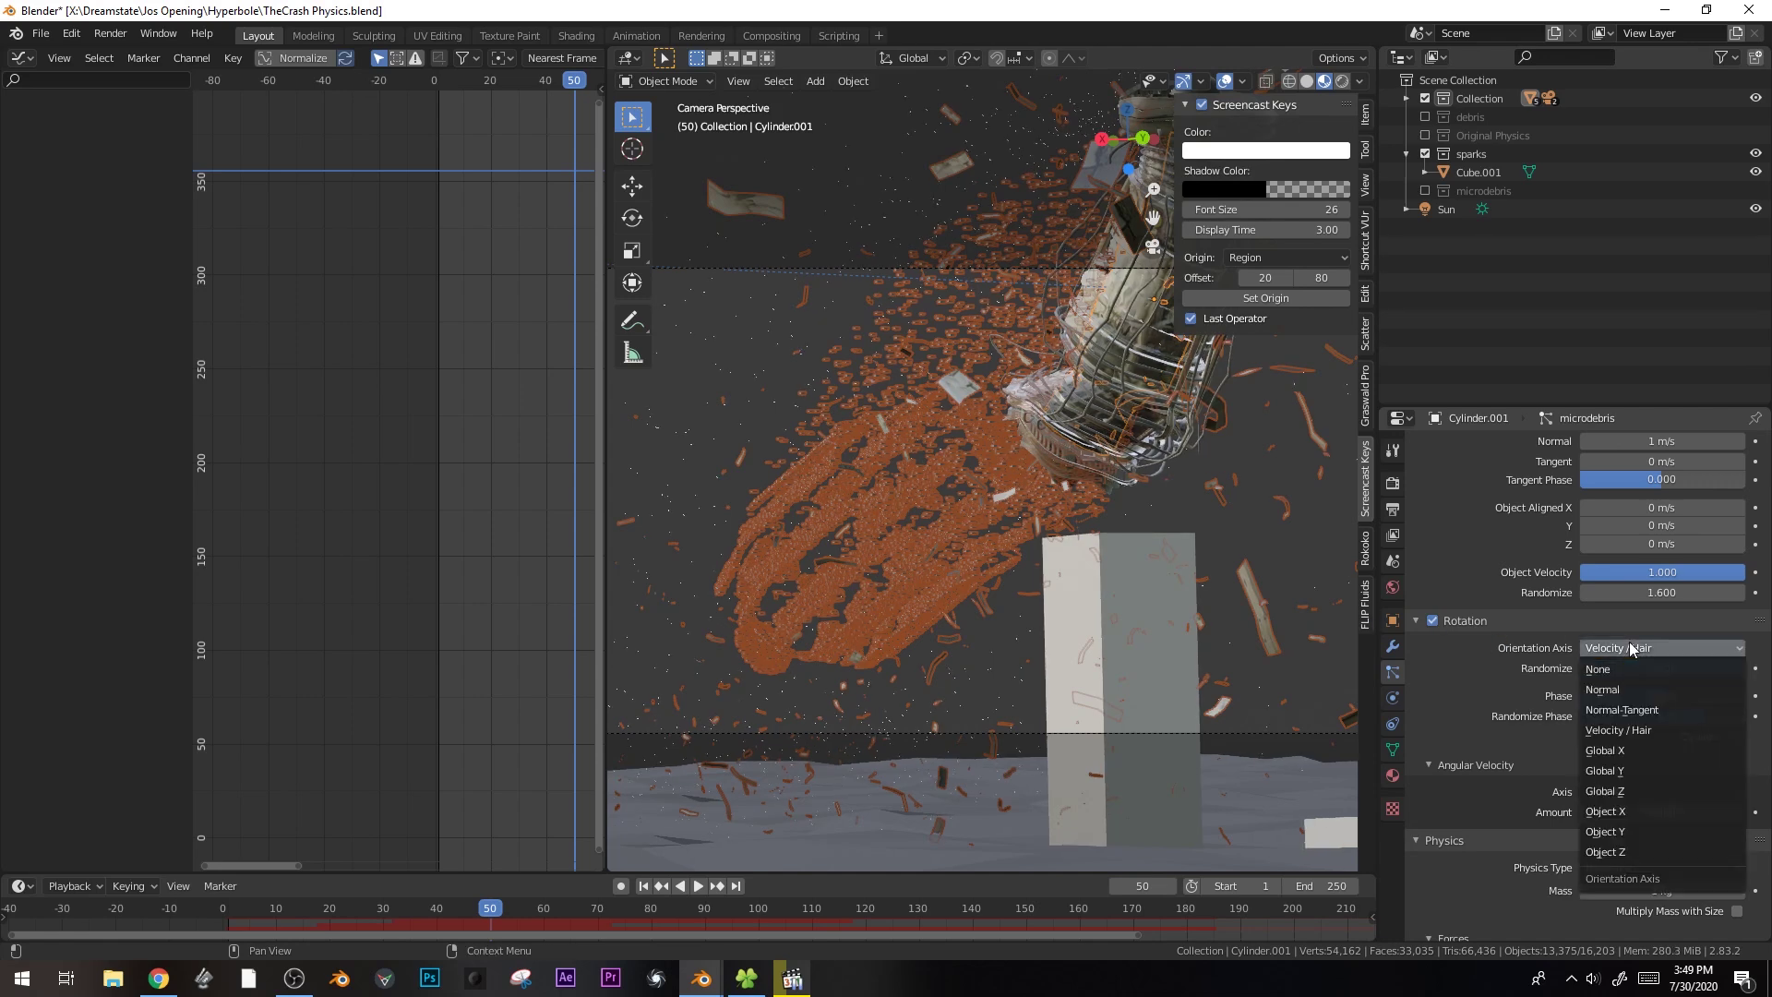
pyautogui.click(1631, 688)
pyautogui.press('space')
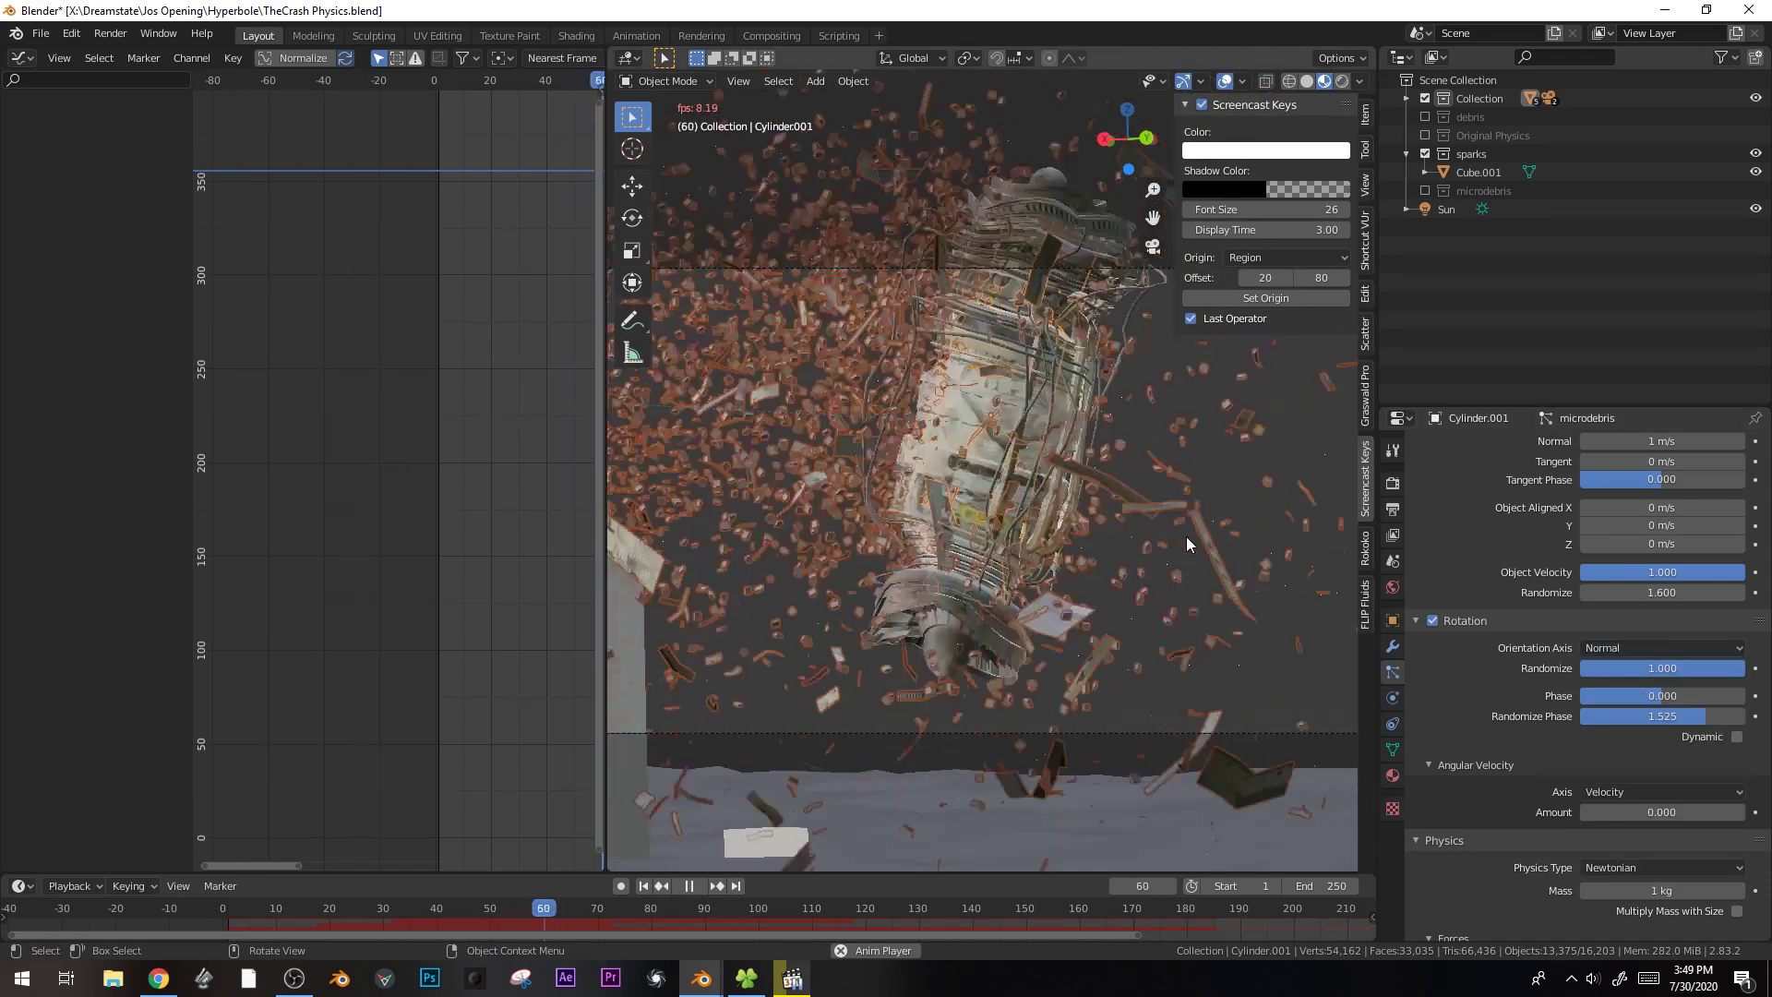
pyautogui.press('space')
pyautogui.scroll(-15, 1685, 512)
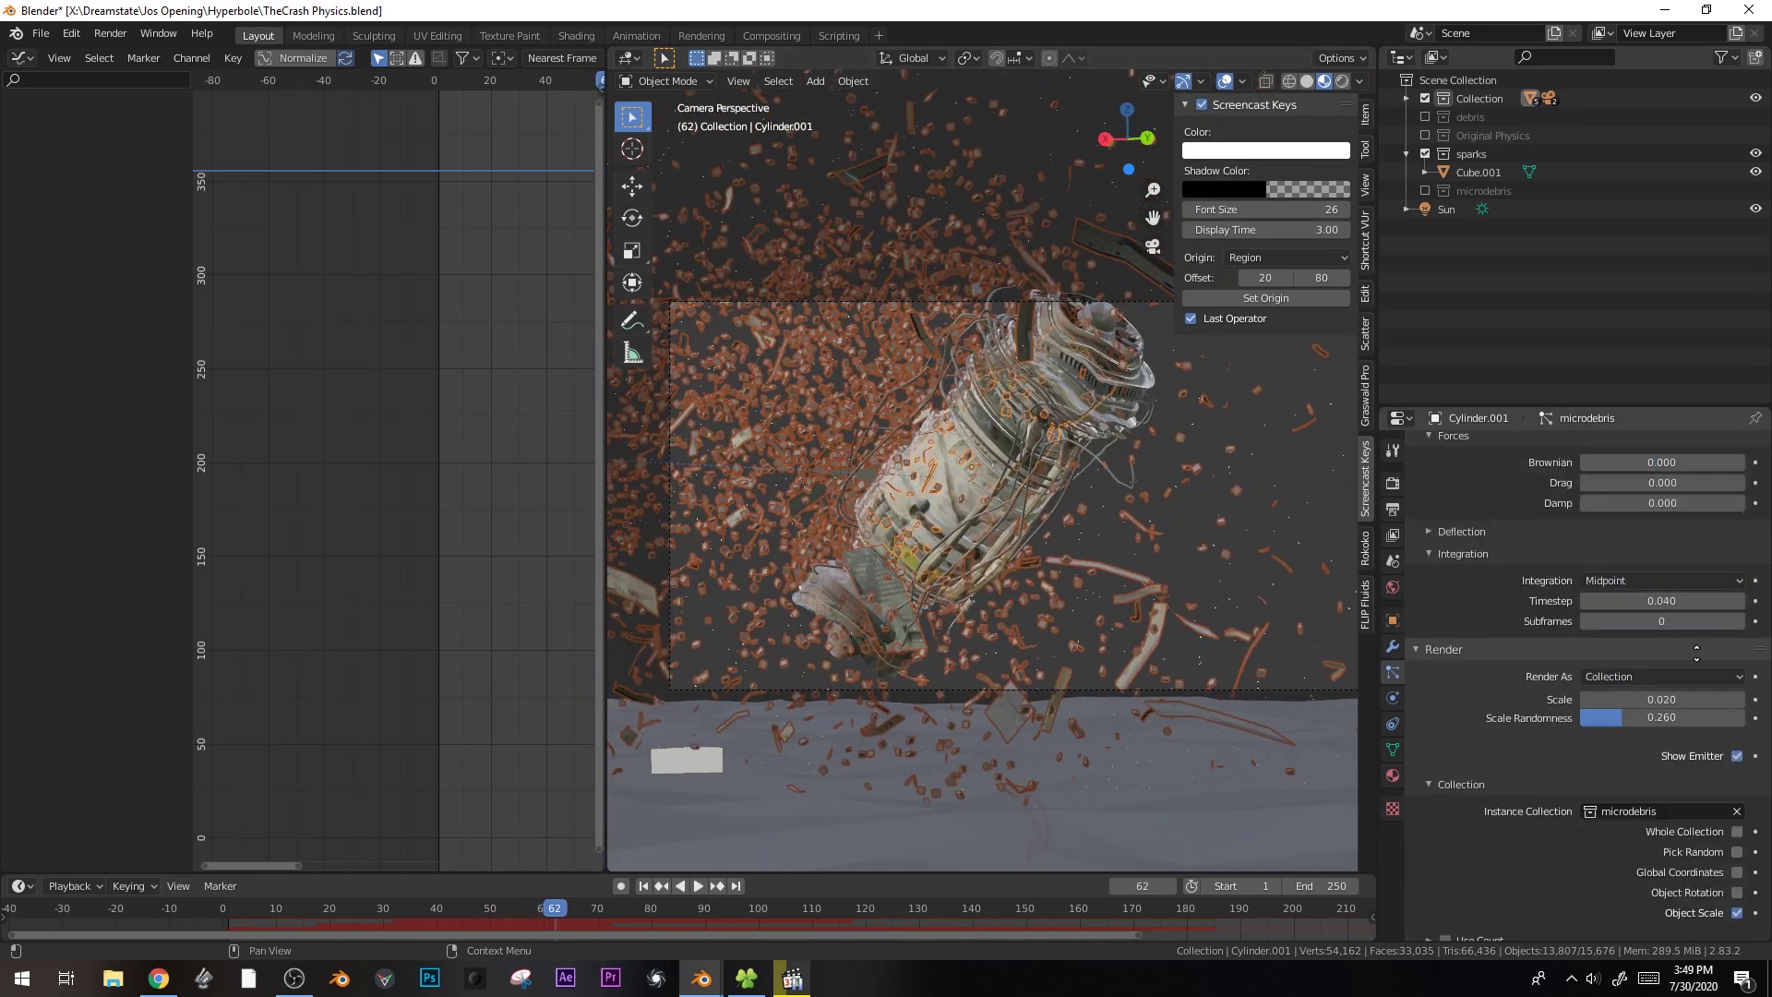
# - Set the microdebris particles' render scale to 0.013 and scale randomness to 0.718, and play back the crash
pyautogui.moveTo(1649, 526)
pyautogui.mouseDown()
pyautogui.moveTo(1712, 526)
pyautogui.moveTo(1667, 511)
pyautogui.mouseUp()
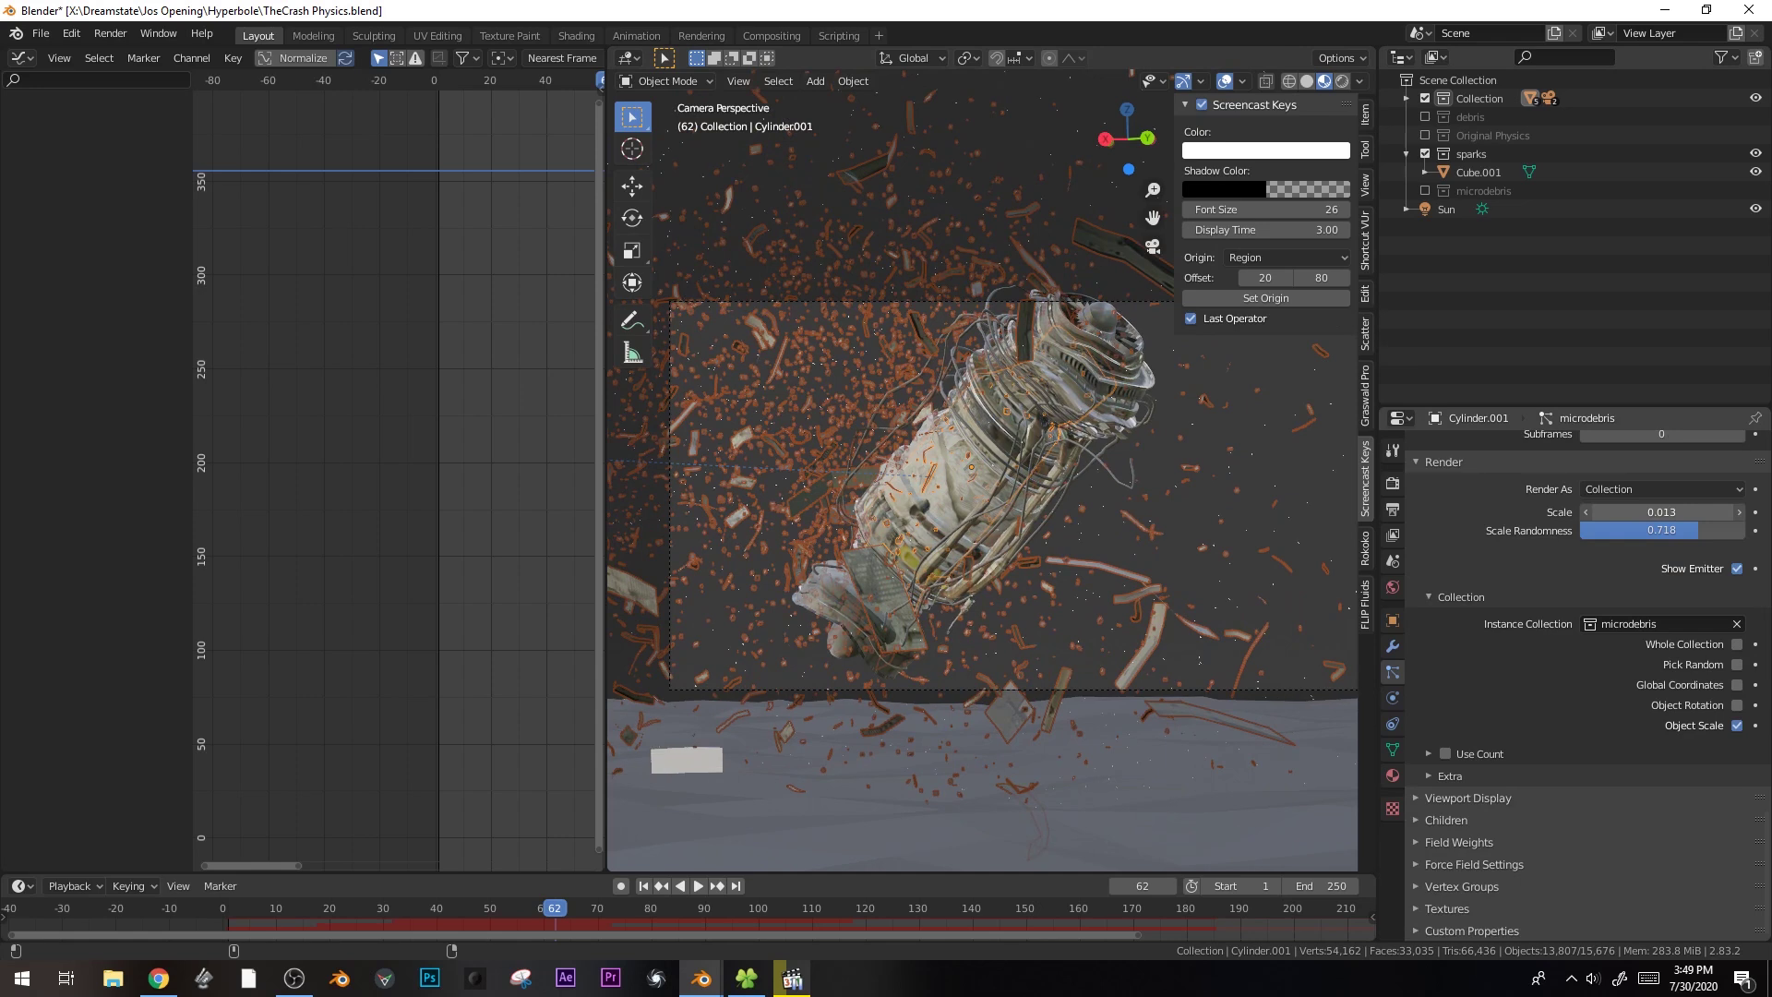
pyautogui.press('space')
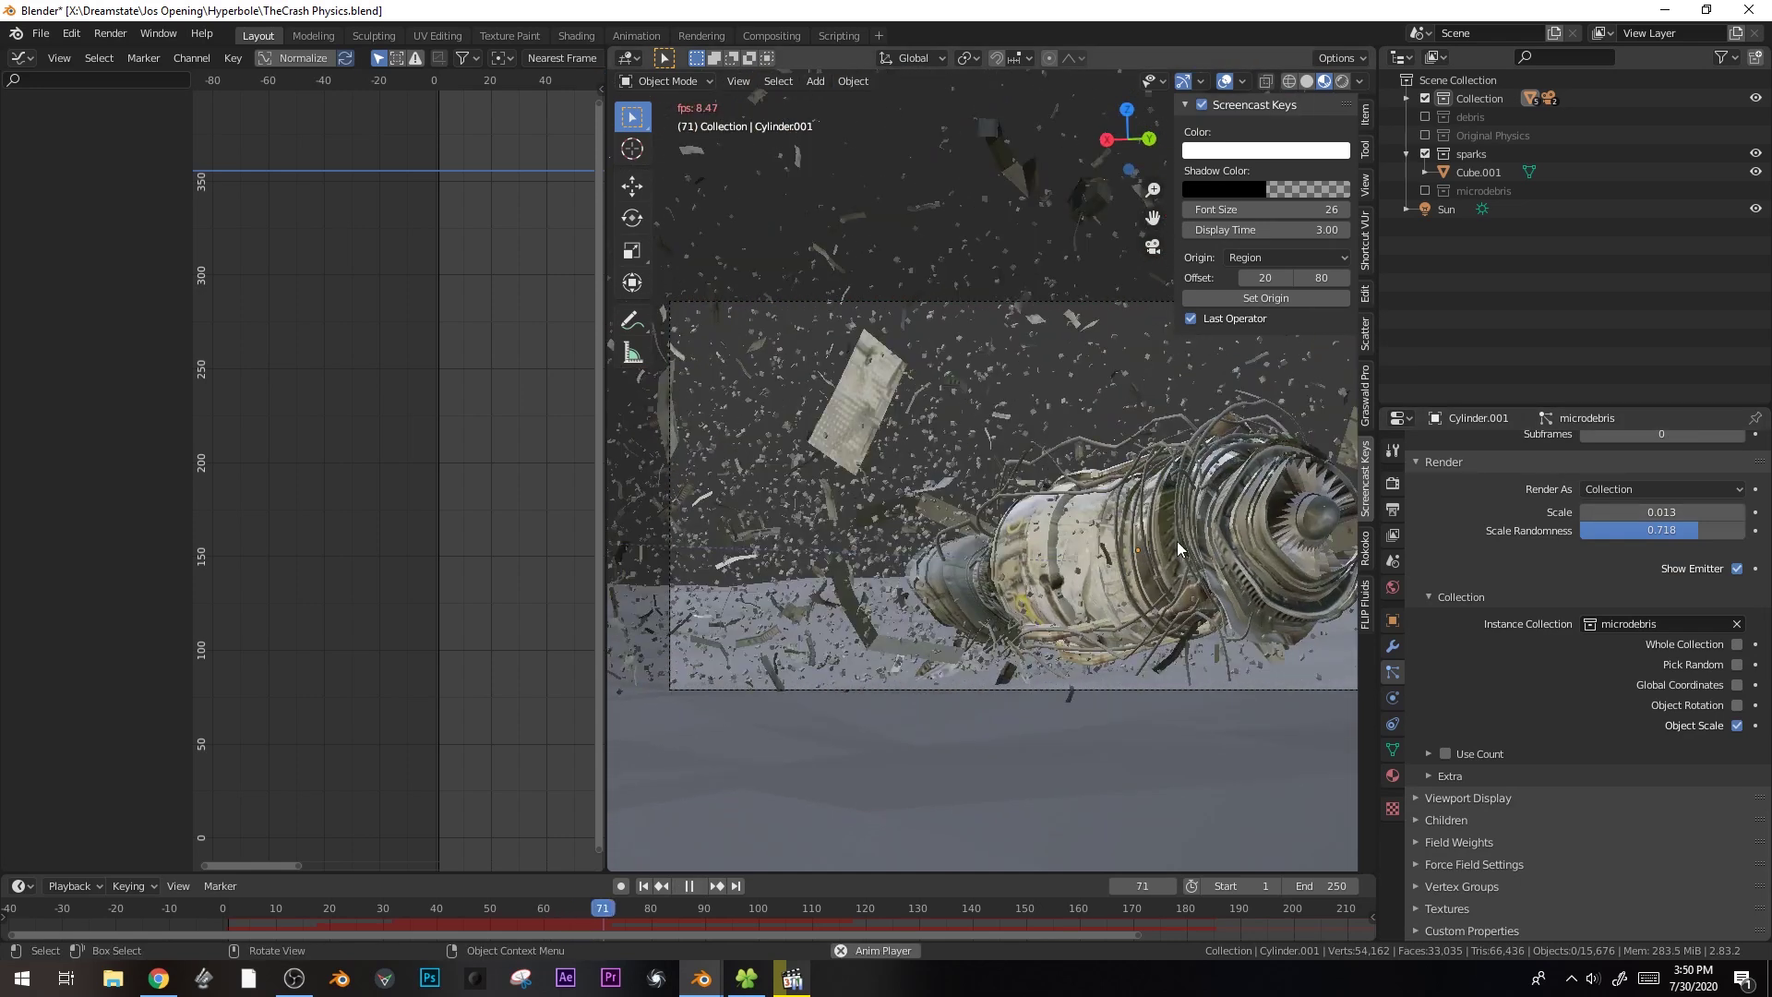
pyautogui.press('space')
pyautogui.moveTo(606, 904); pyautogui.dragTo(314, 904)
pyautogui.press('space')
pyautogui.press('space')
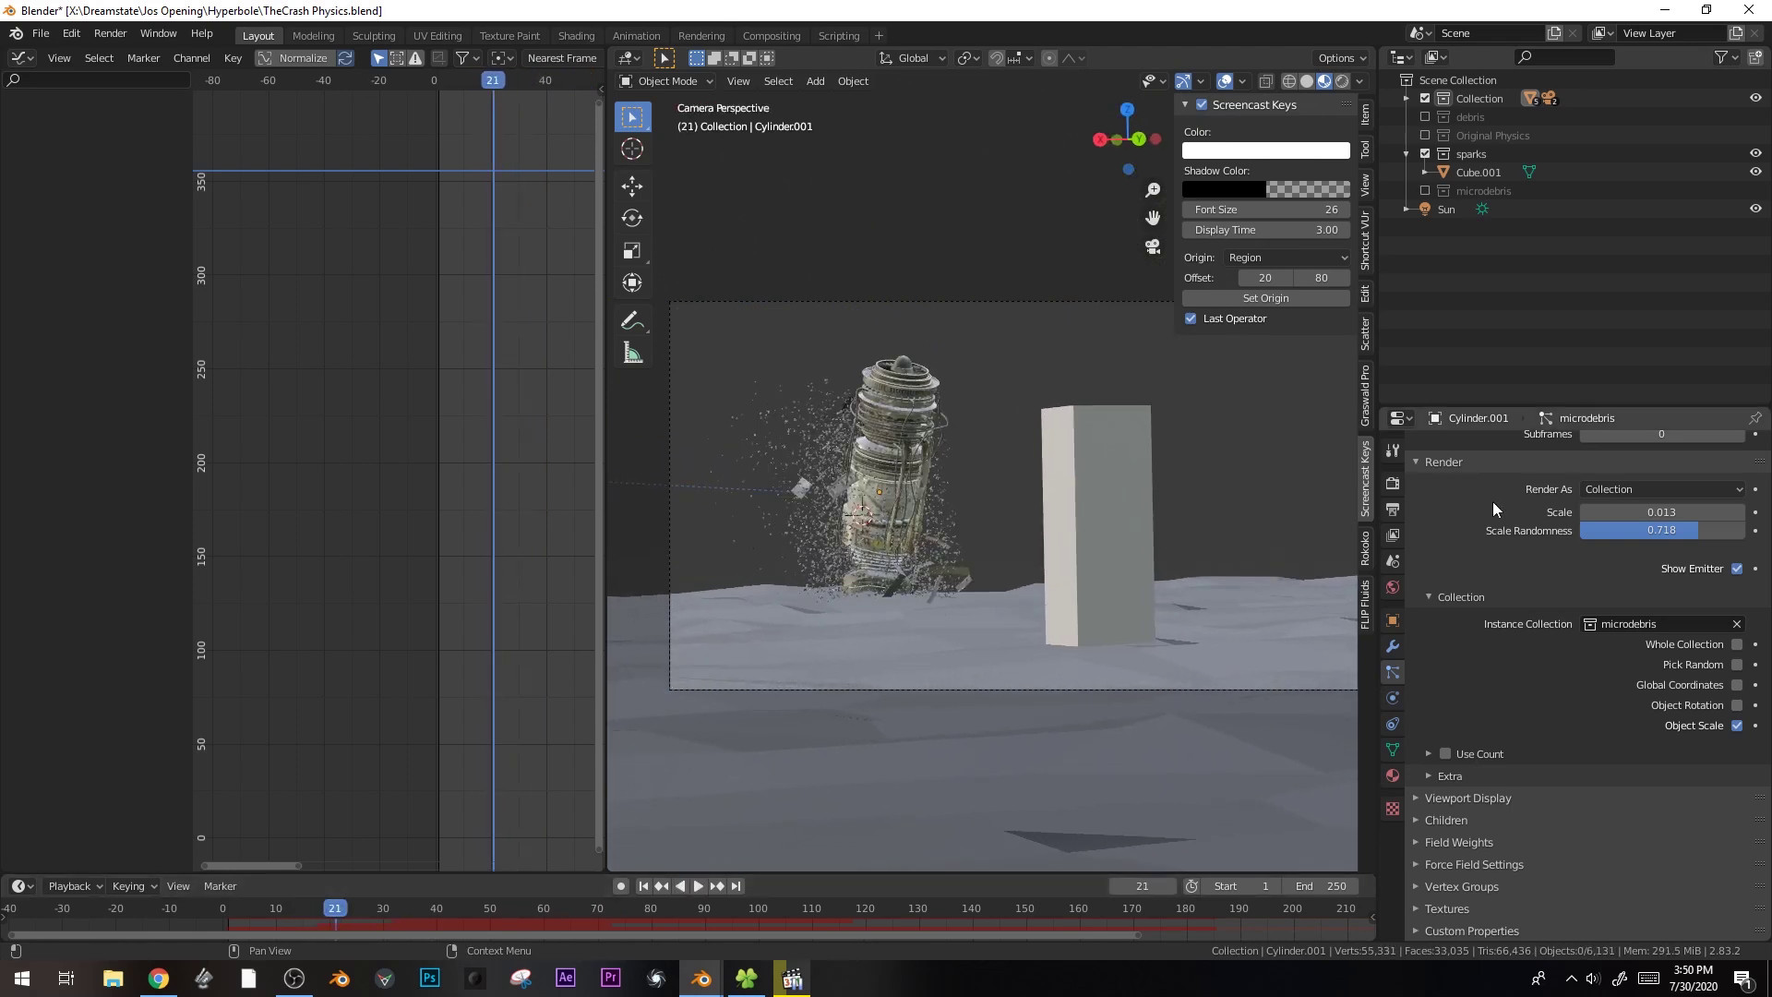
# - Step through the frames around the first impact and set the microdebris emission to start at frame 20
pyautogui.press('Left')
pyautogui.press('Left')
pyautogui.press('Left')
pyautogui.press('Left')
pyautogui.press('Right')
pyautogui.press('Right')
pyautogui.press('Right')
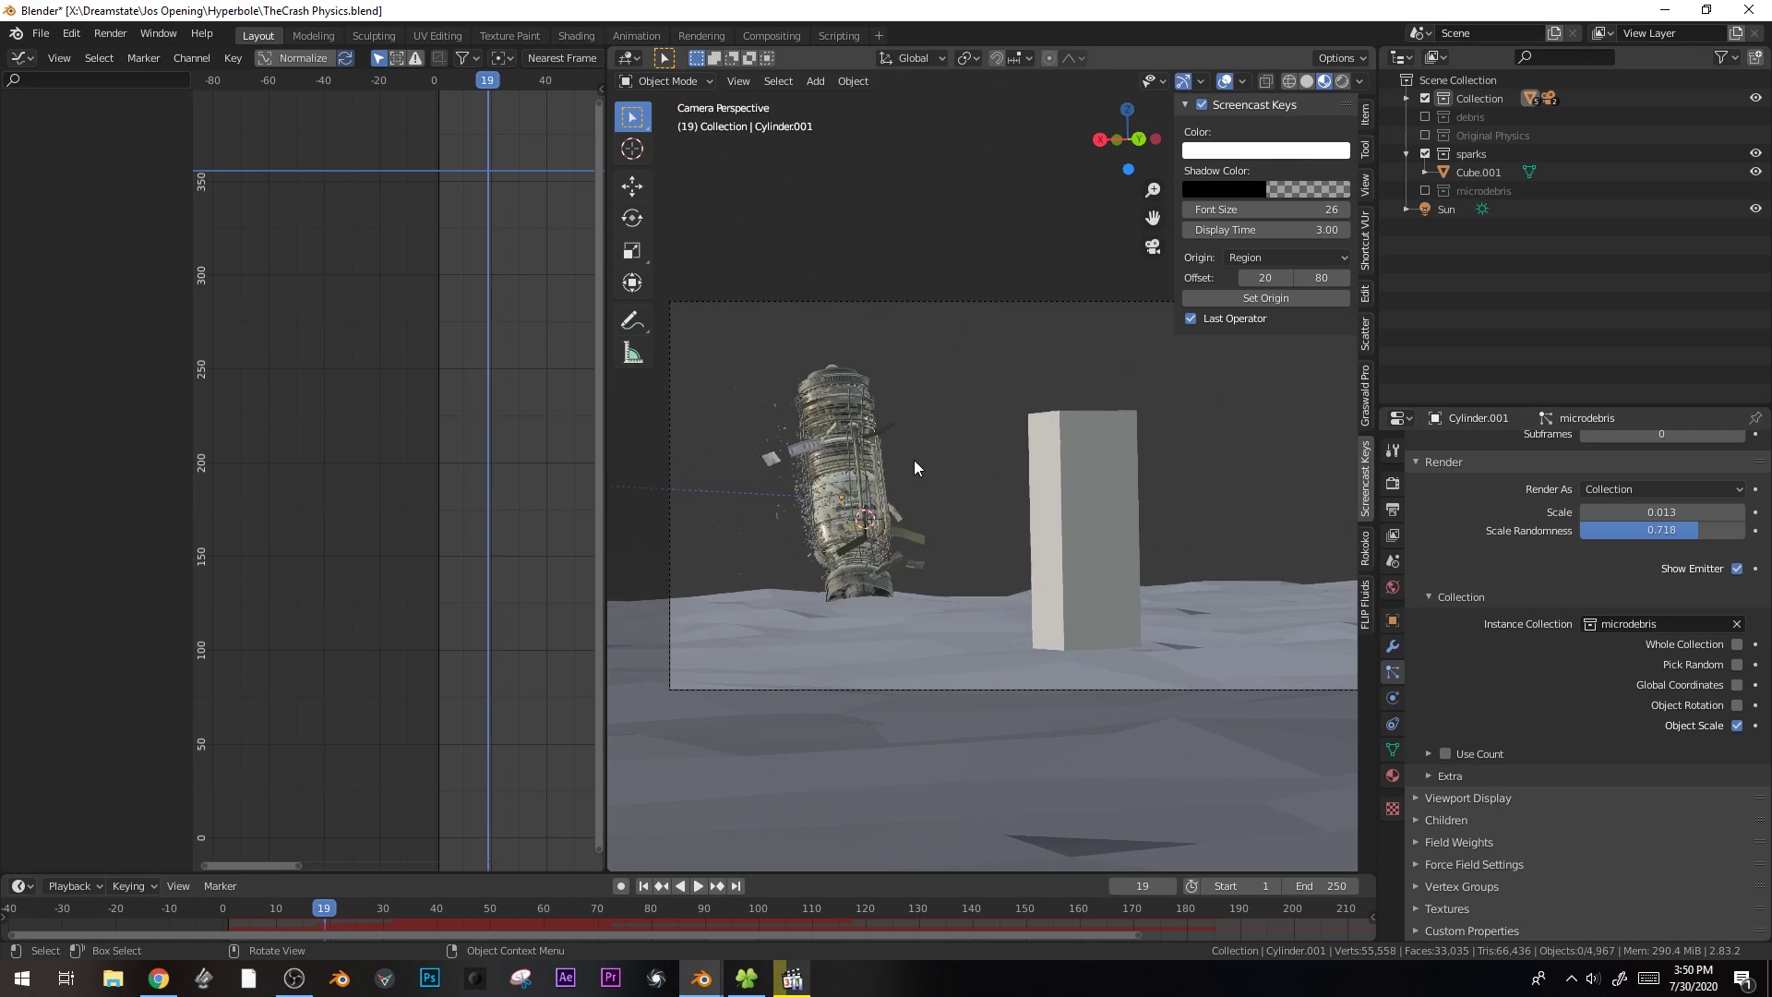
pyautogui.scroll(15, 1523, 557)
pyautogui.scroll(10, 1621, 511)
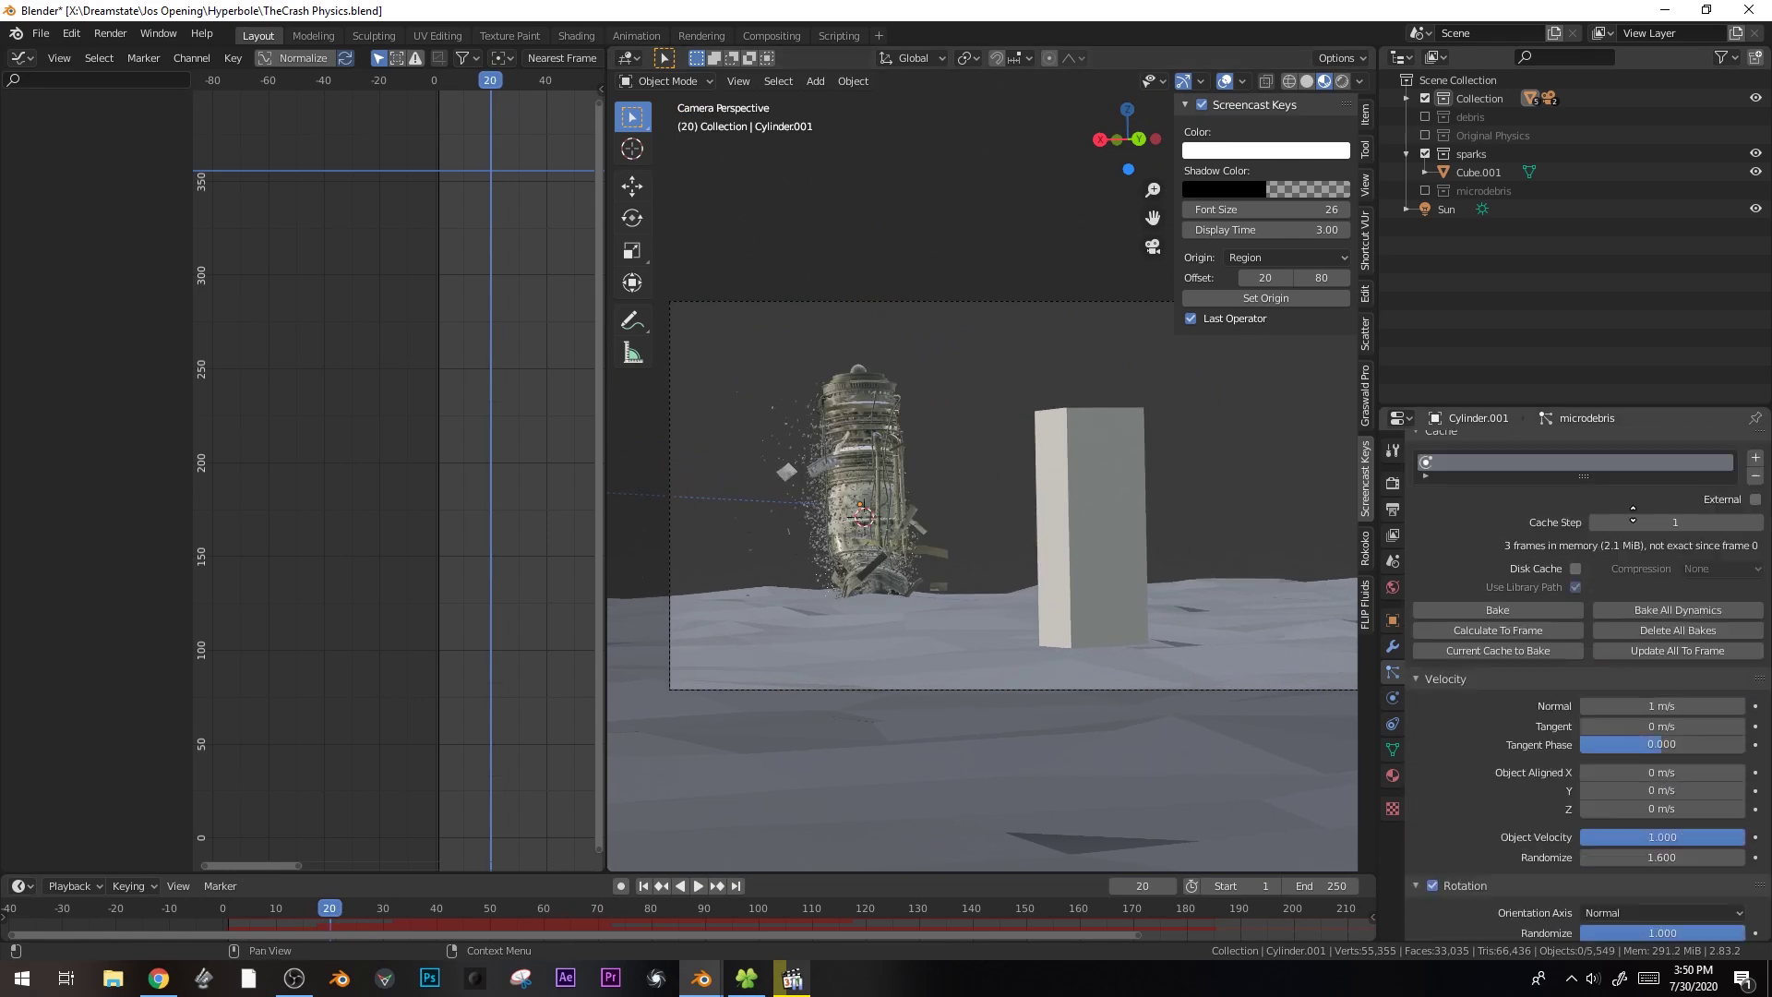
pyautogui.scroll(8, 1580, 602)
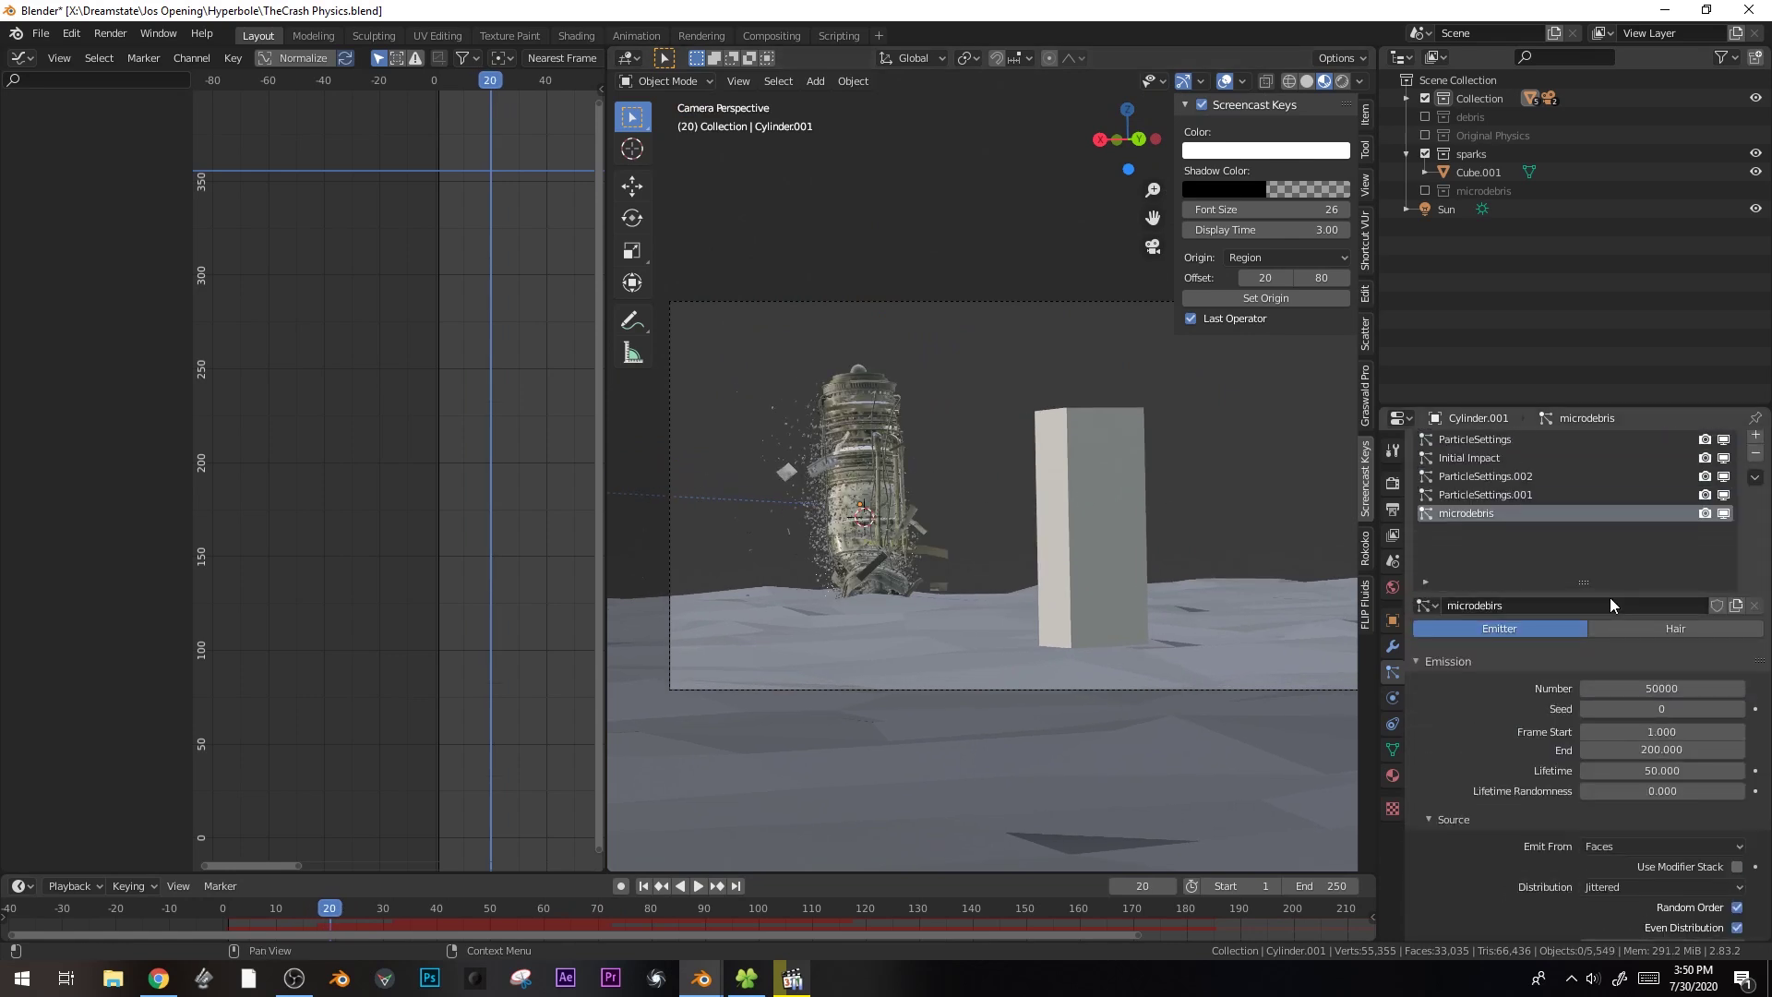
pyautogui.doubleClick(1657, 731)
pyautogui.write('20')
pyautogui.press('Return')
# - Set the microdebris emission to end at frame 76 and bake the particle cache
pyautogui.moveTo(829, 903); pyautogui.dragTo(633, 890)
pyautogui.click(1670, 748)
pyautogui.press('Return')
pyautogui.scroll(-10, 1556, 771)
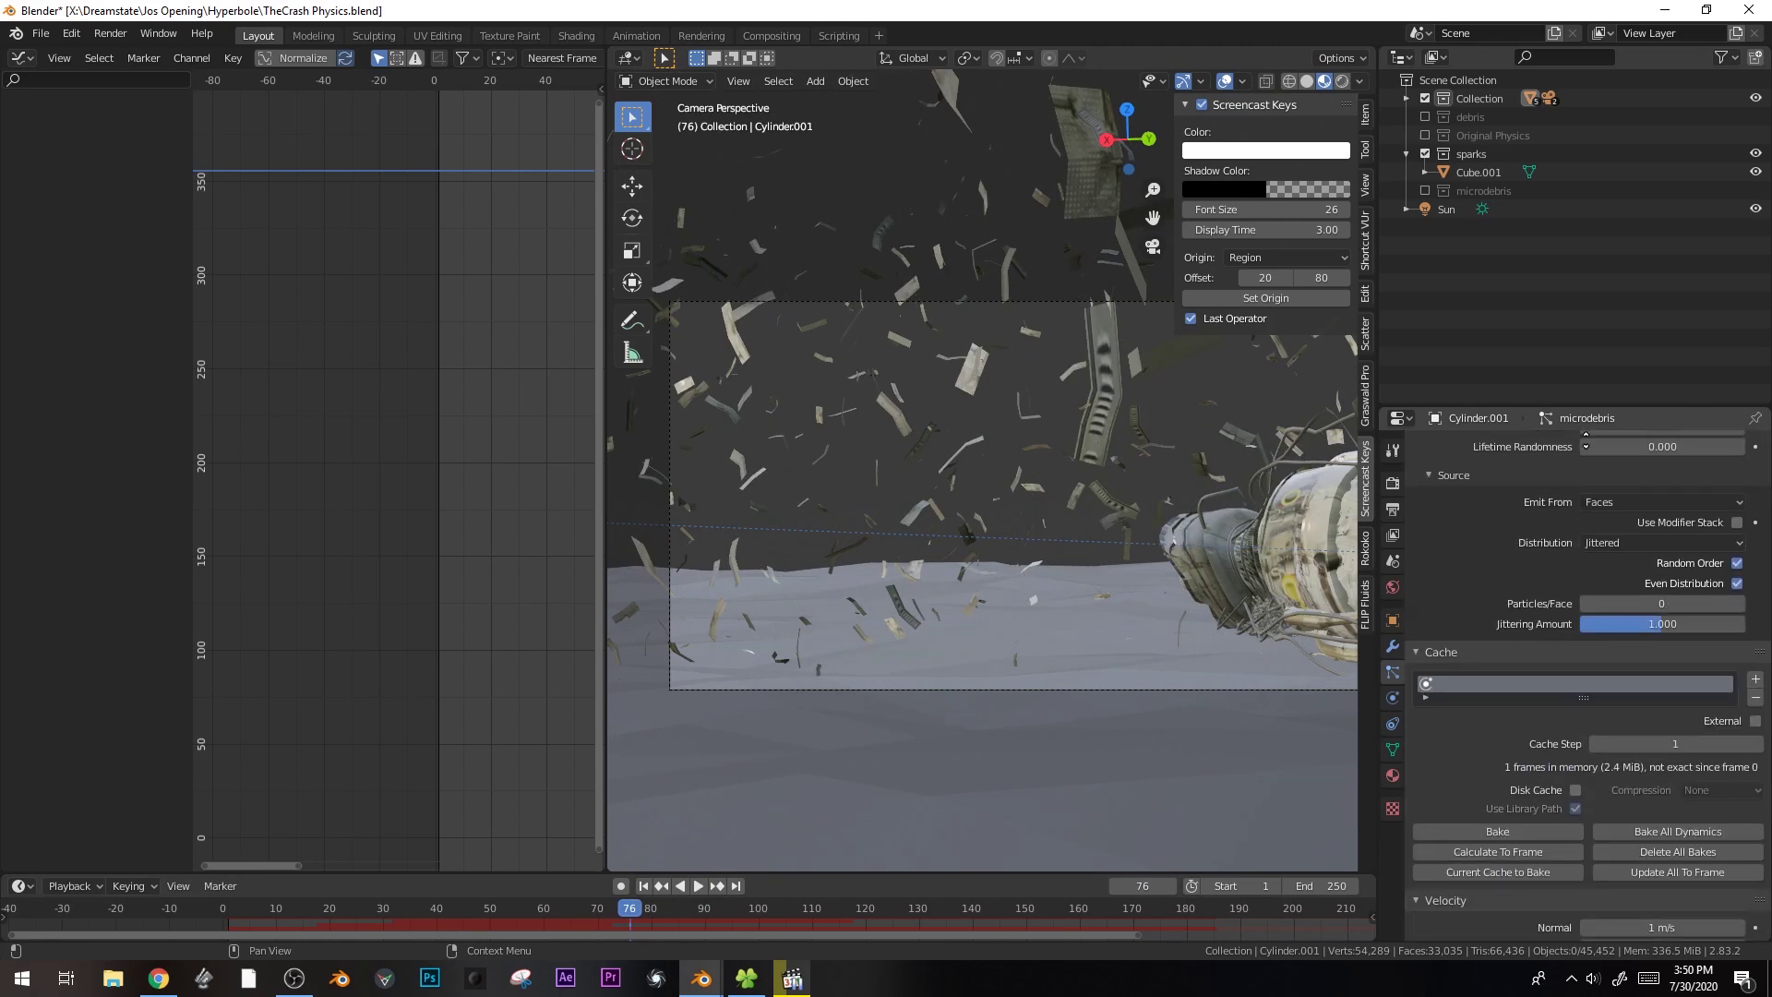
pyautogui.click(1505, 700)
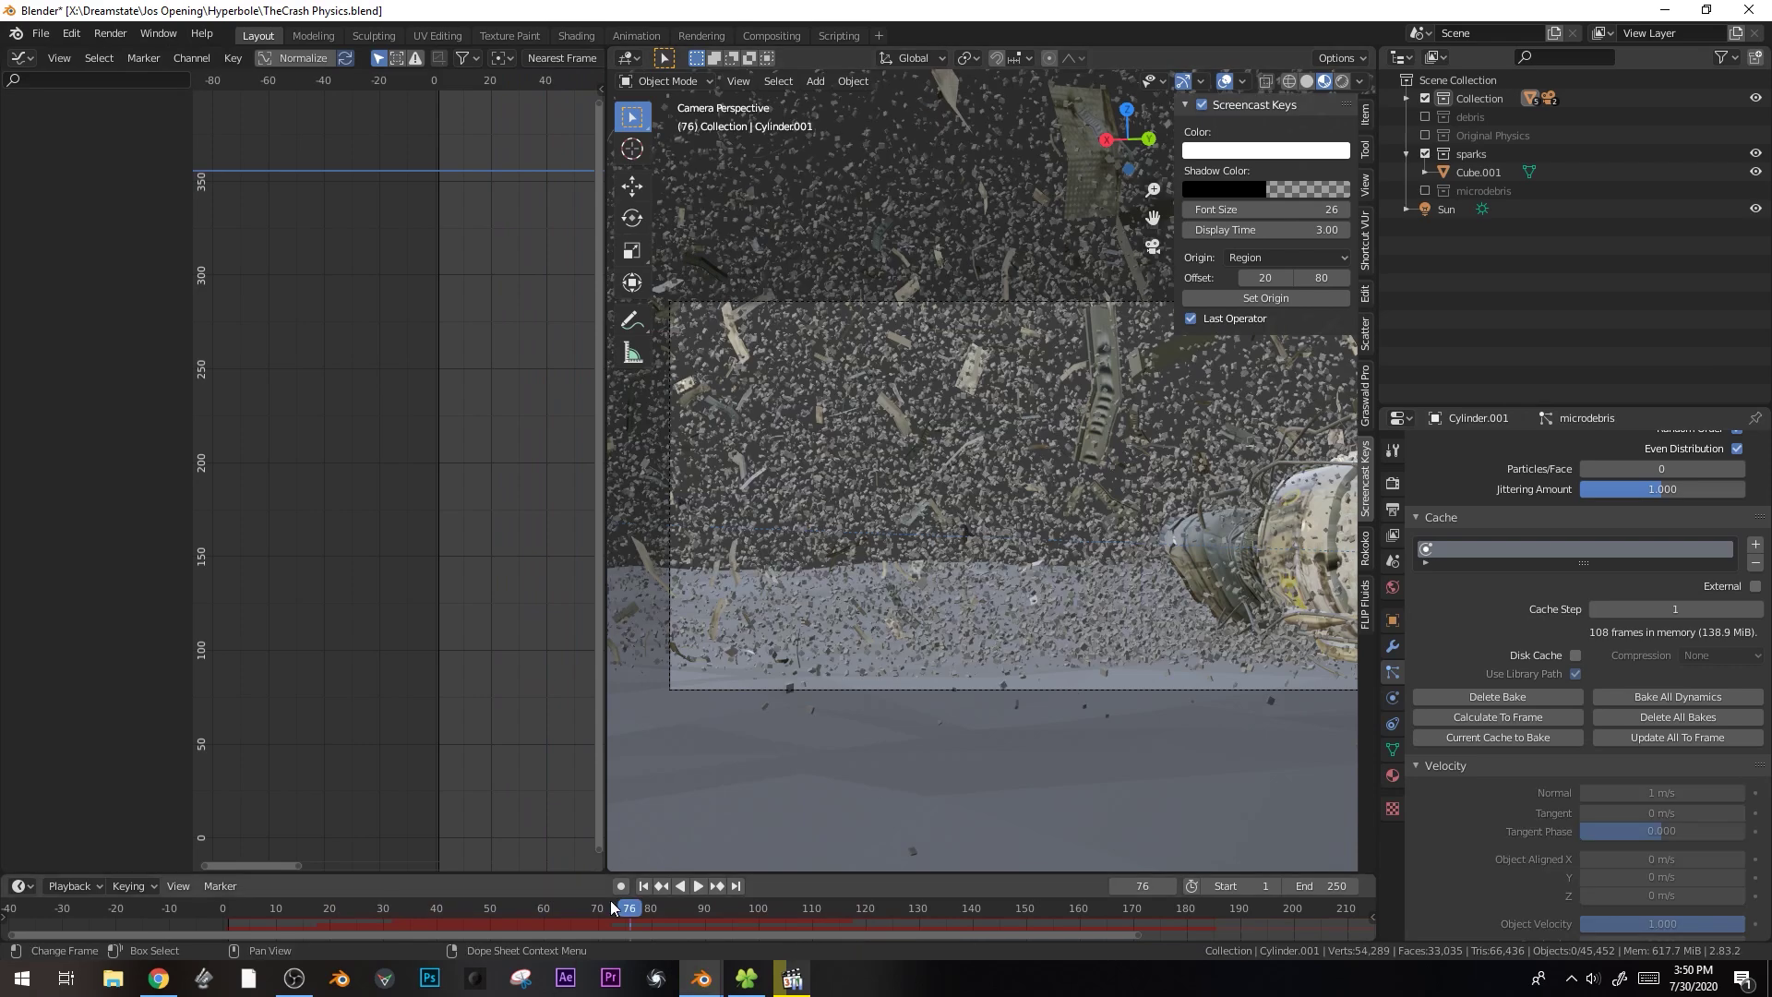
# - Play back the baked microdebris, stop at frame 48 and save the file
pyautogui.press('space')
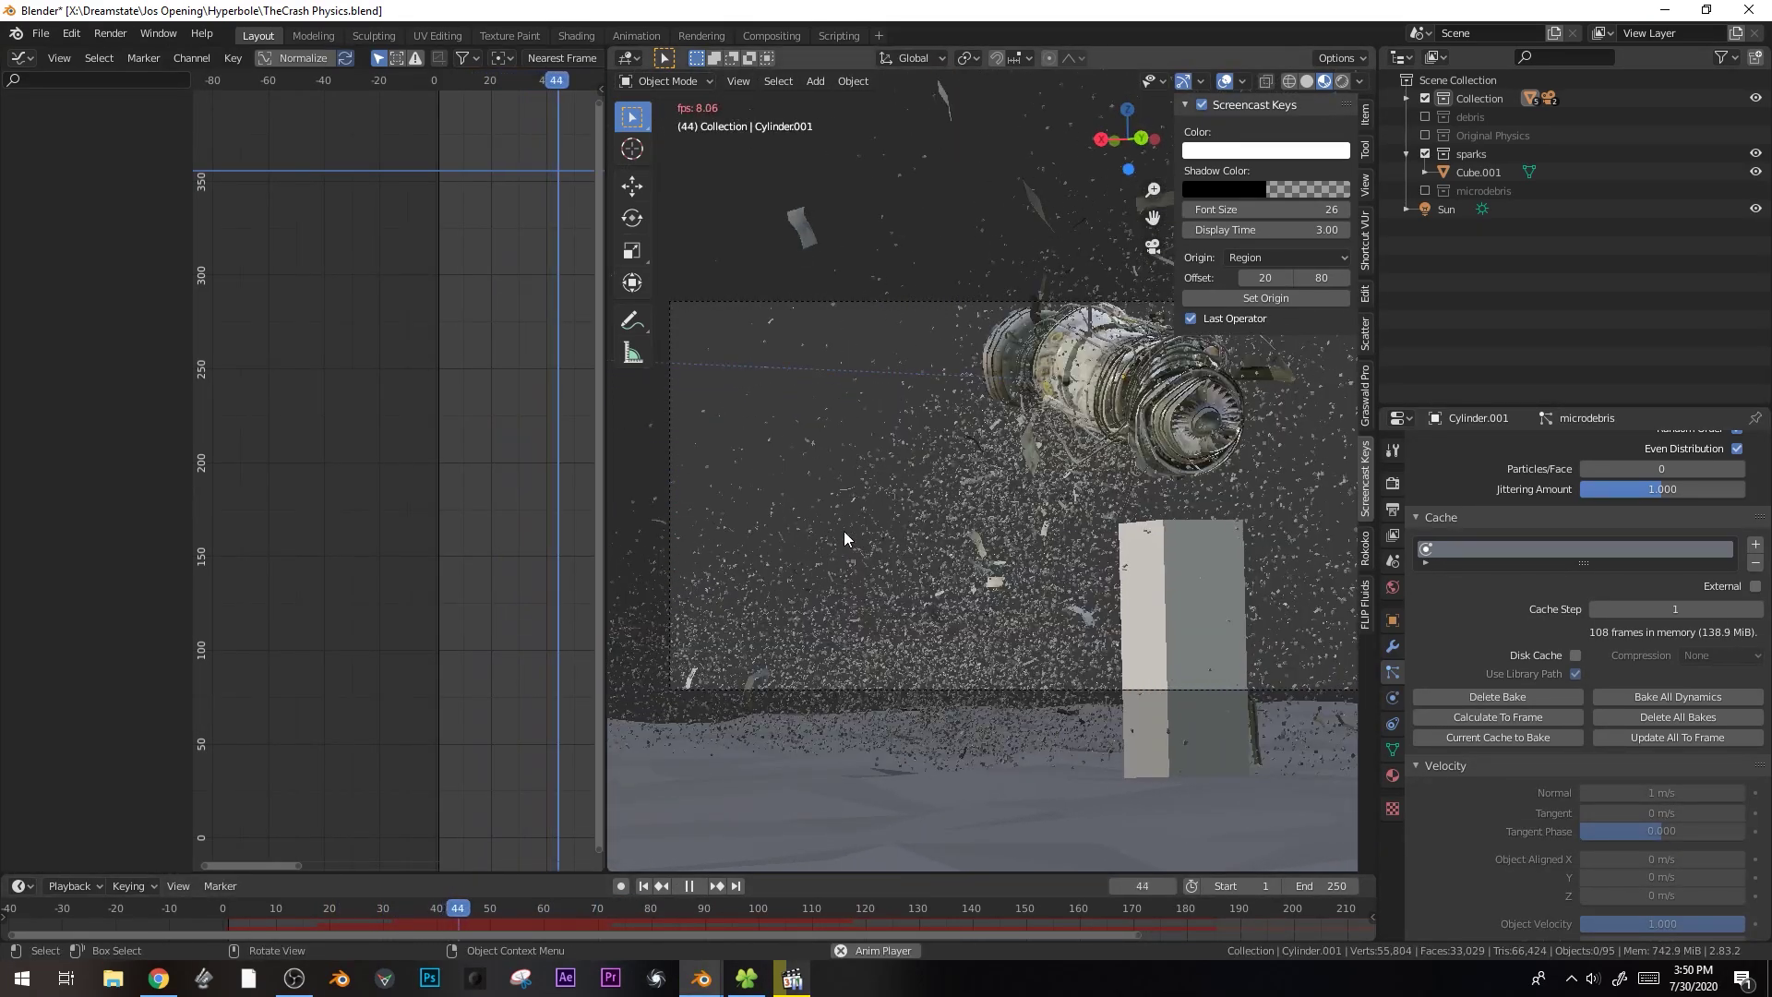
pyautogui.press('space')
pyautogui.hotkey('ctrl', 's')
# - Inspect the microdebris around the pillar and delete their particle bake
pyautogui.scroll(1, 967, 498)
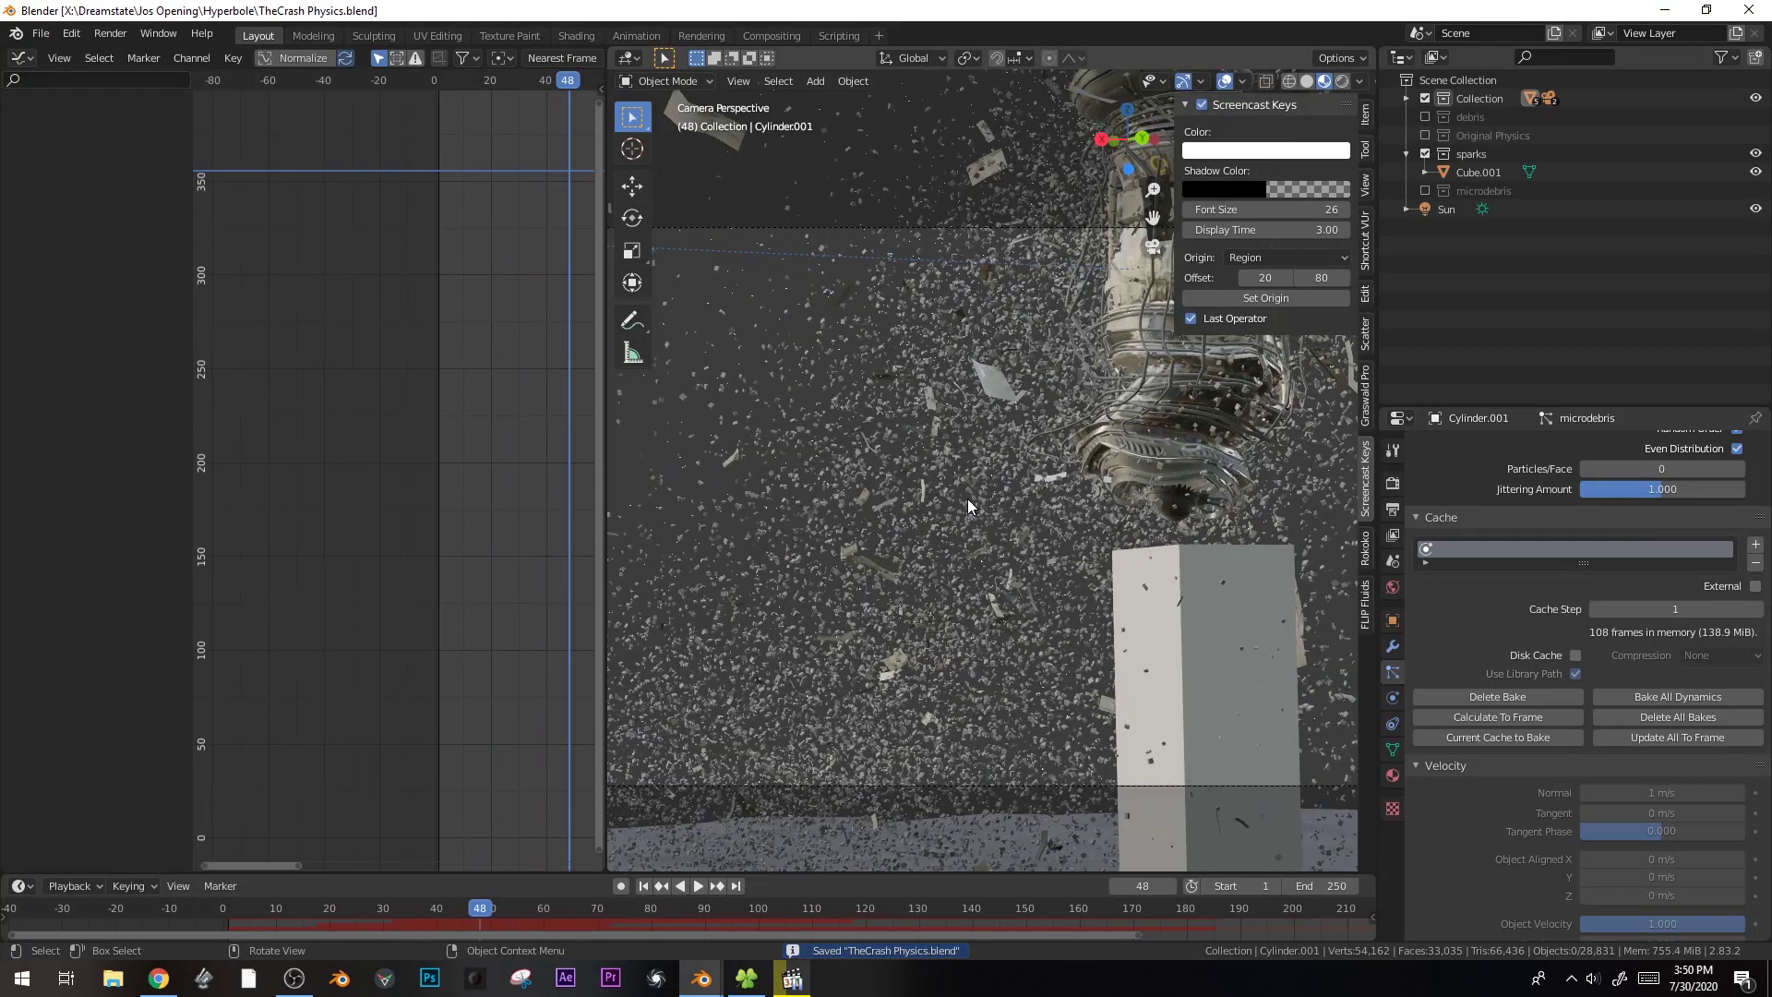
pyautogui.scroll(-2, 1514, 656)
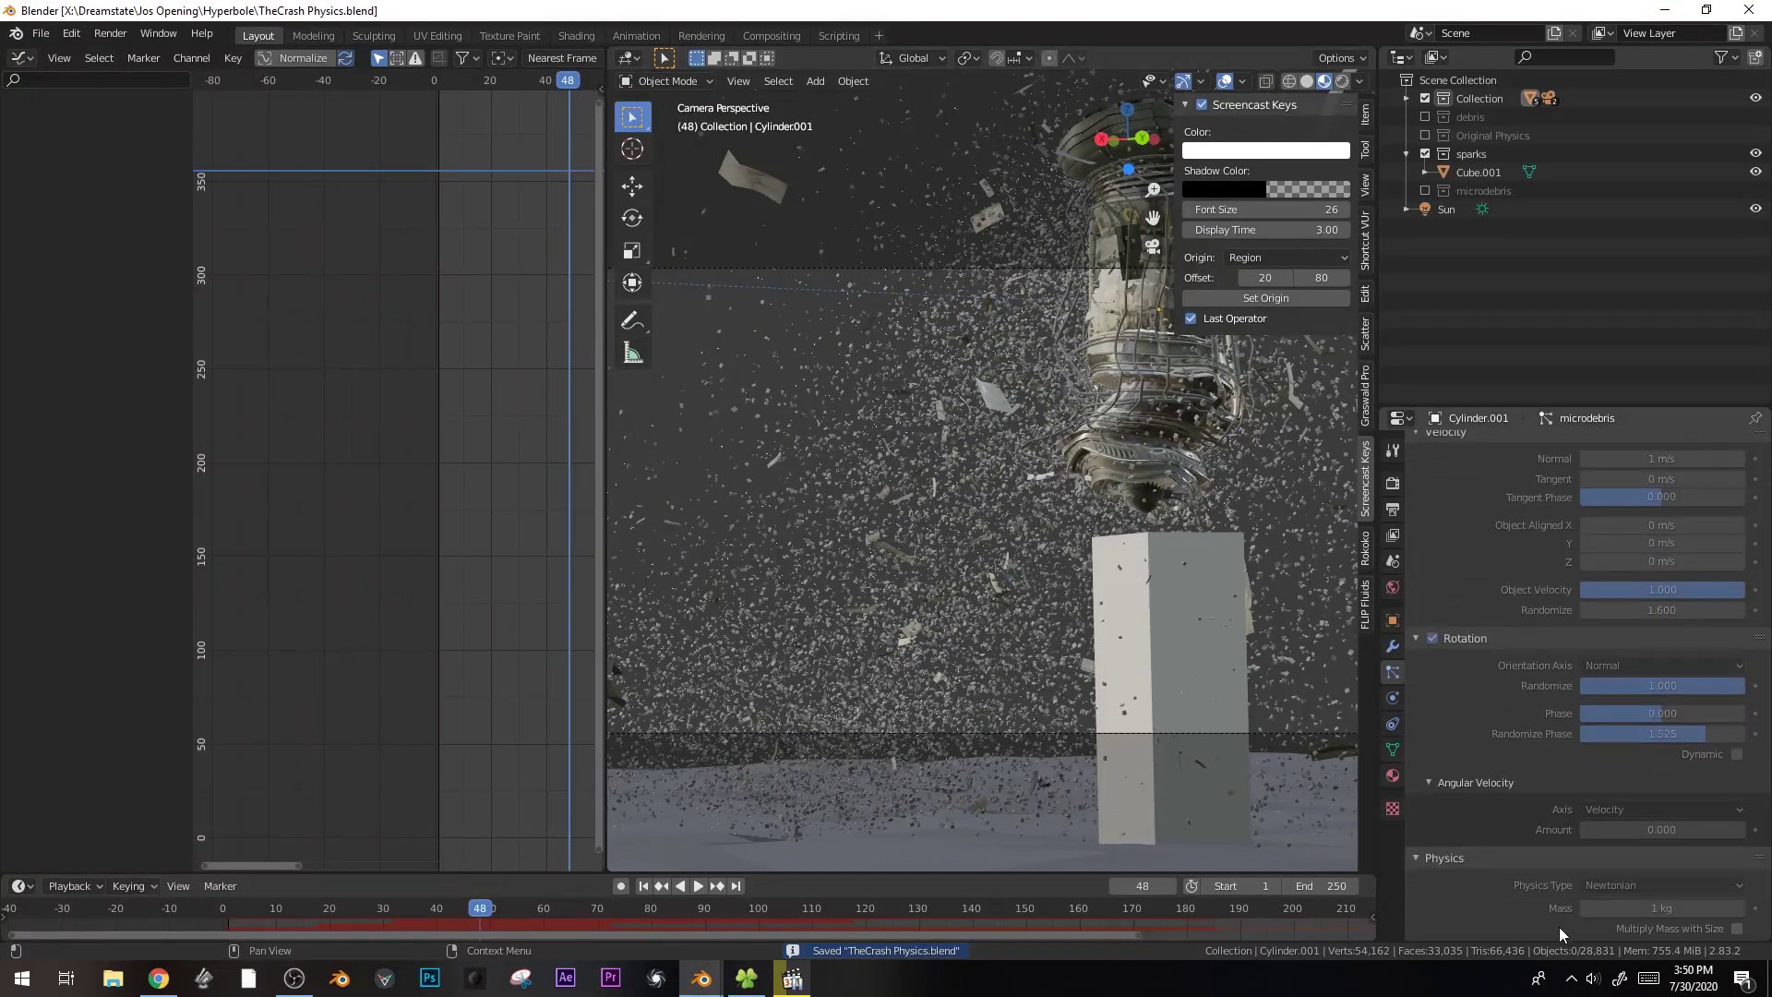
pyautogui.scroll(3, 1540, 455)
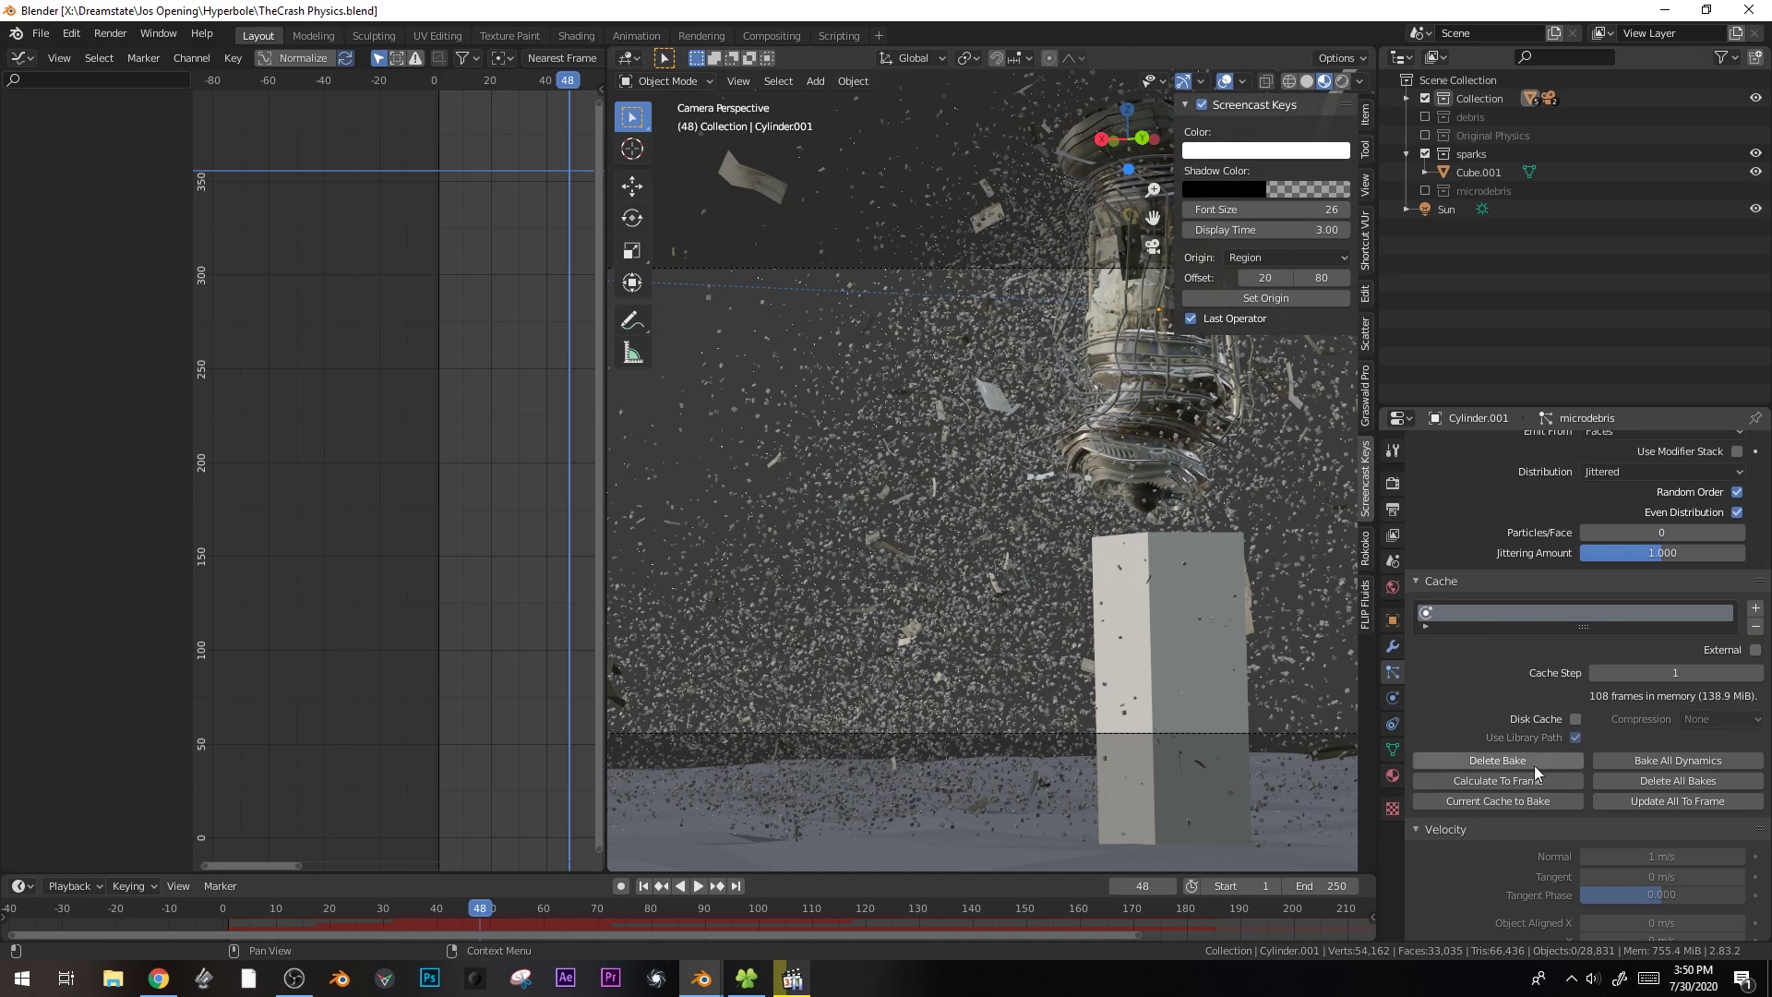
pyautogui.scroll(-12, 1526, 806)
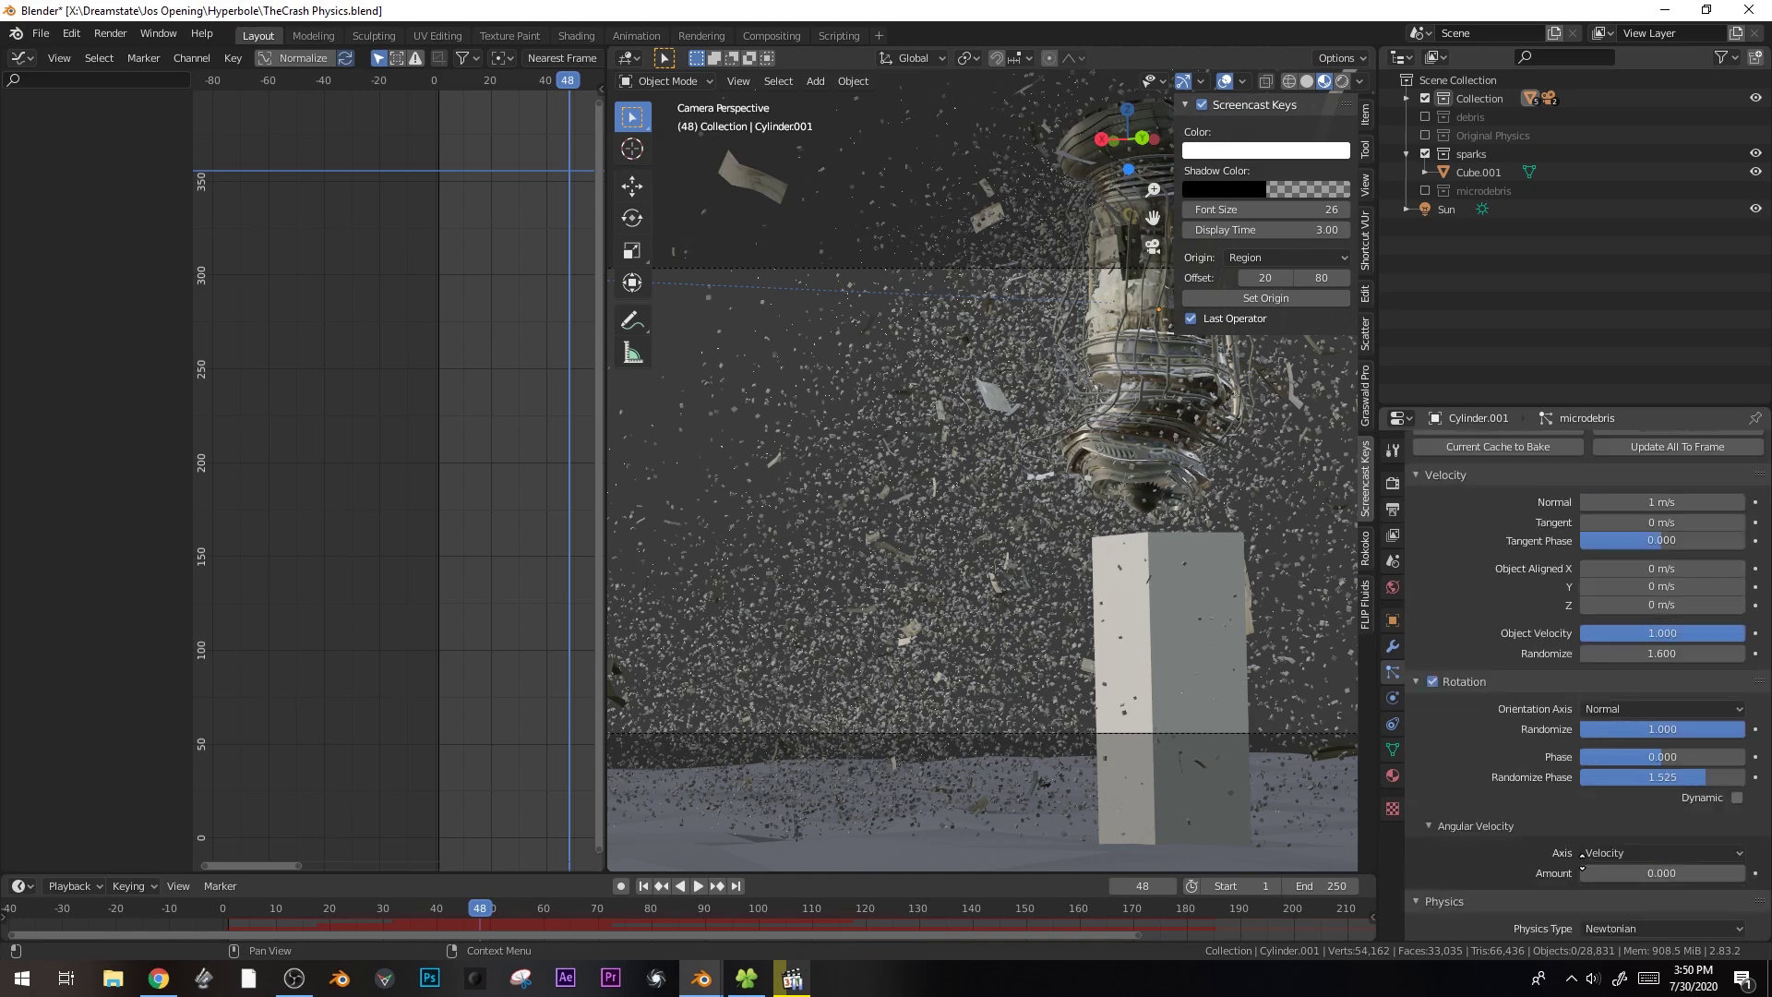
pyautogui.scroll(3, 1043, 685)
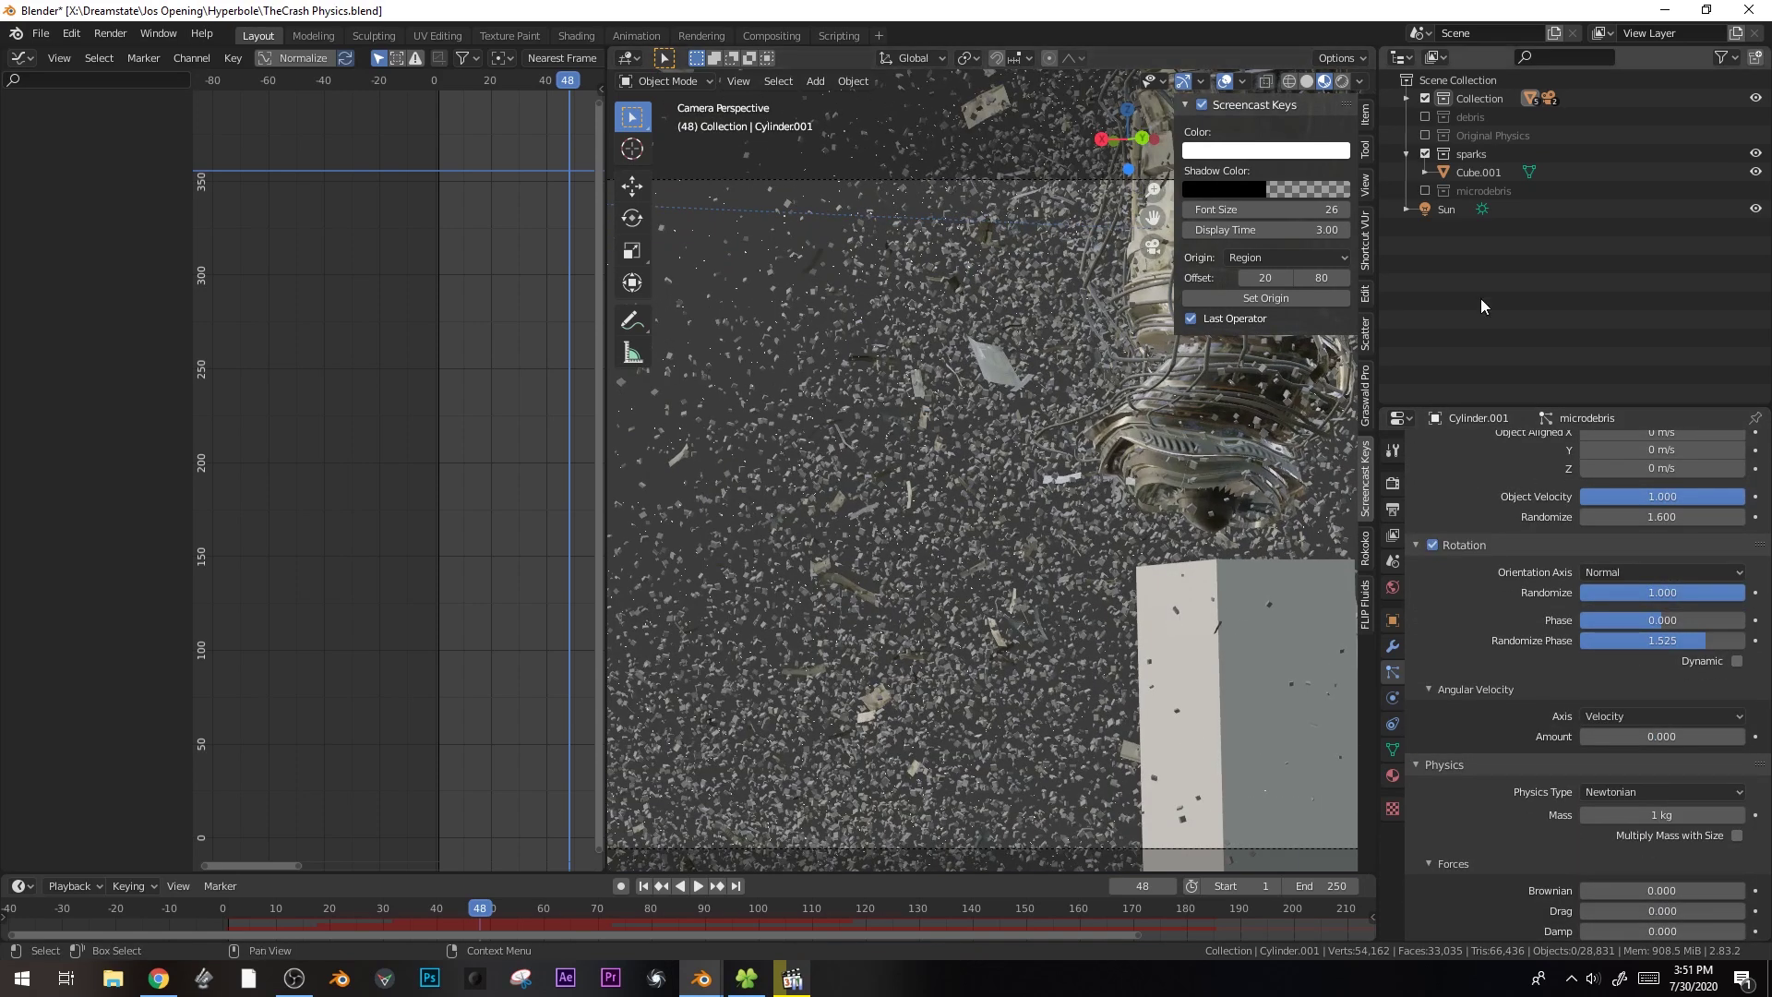
# - Enable the microdebris collection and change the base color of its cube's material to a dark brownish grey
pyautogui.click(1425, 191)
pyautogui.click(1466, 191)
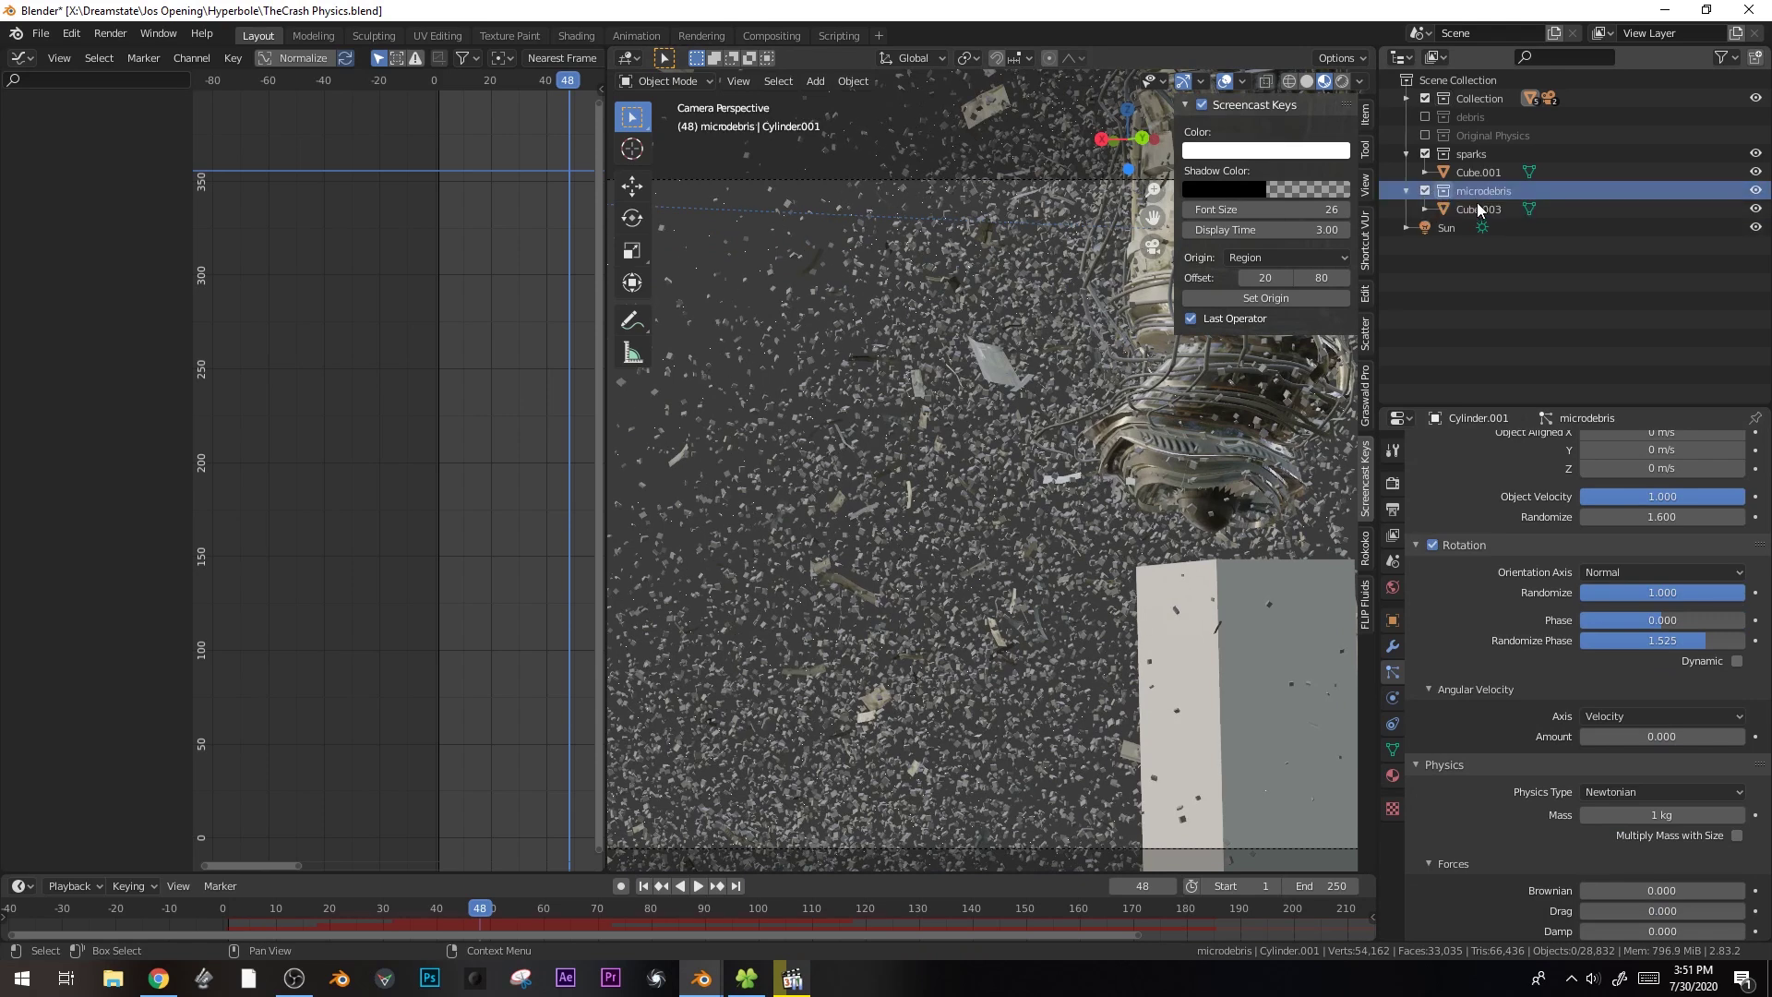
pyautogui.click(1483, 209)
pyautogui.press('KP_0')
pyautogui.scroll(3, 1045, 576)
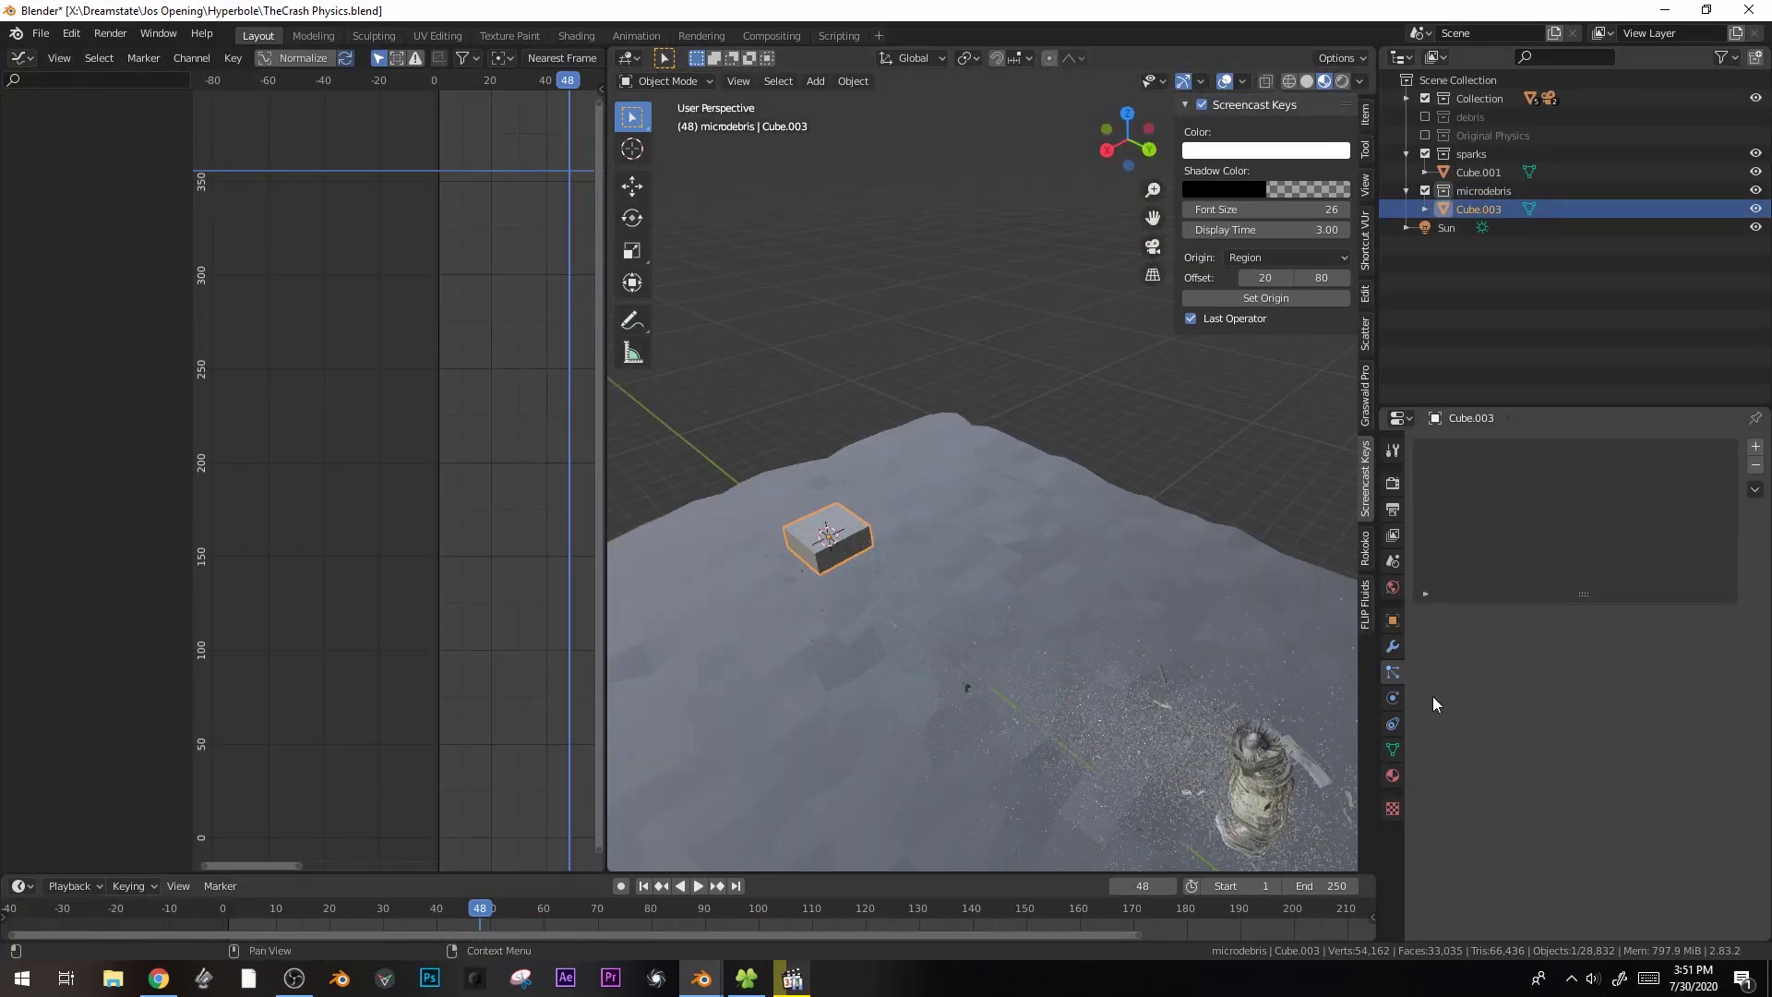
pyautogui.click(1393, 776)
pyautogui.click(1654, 658)
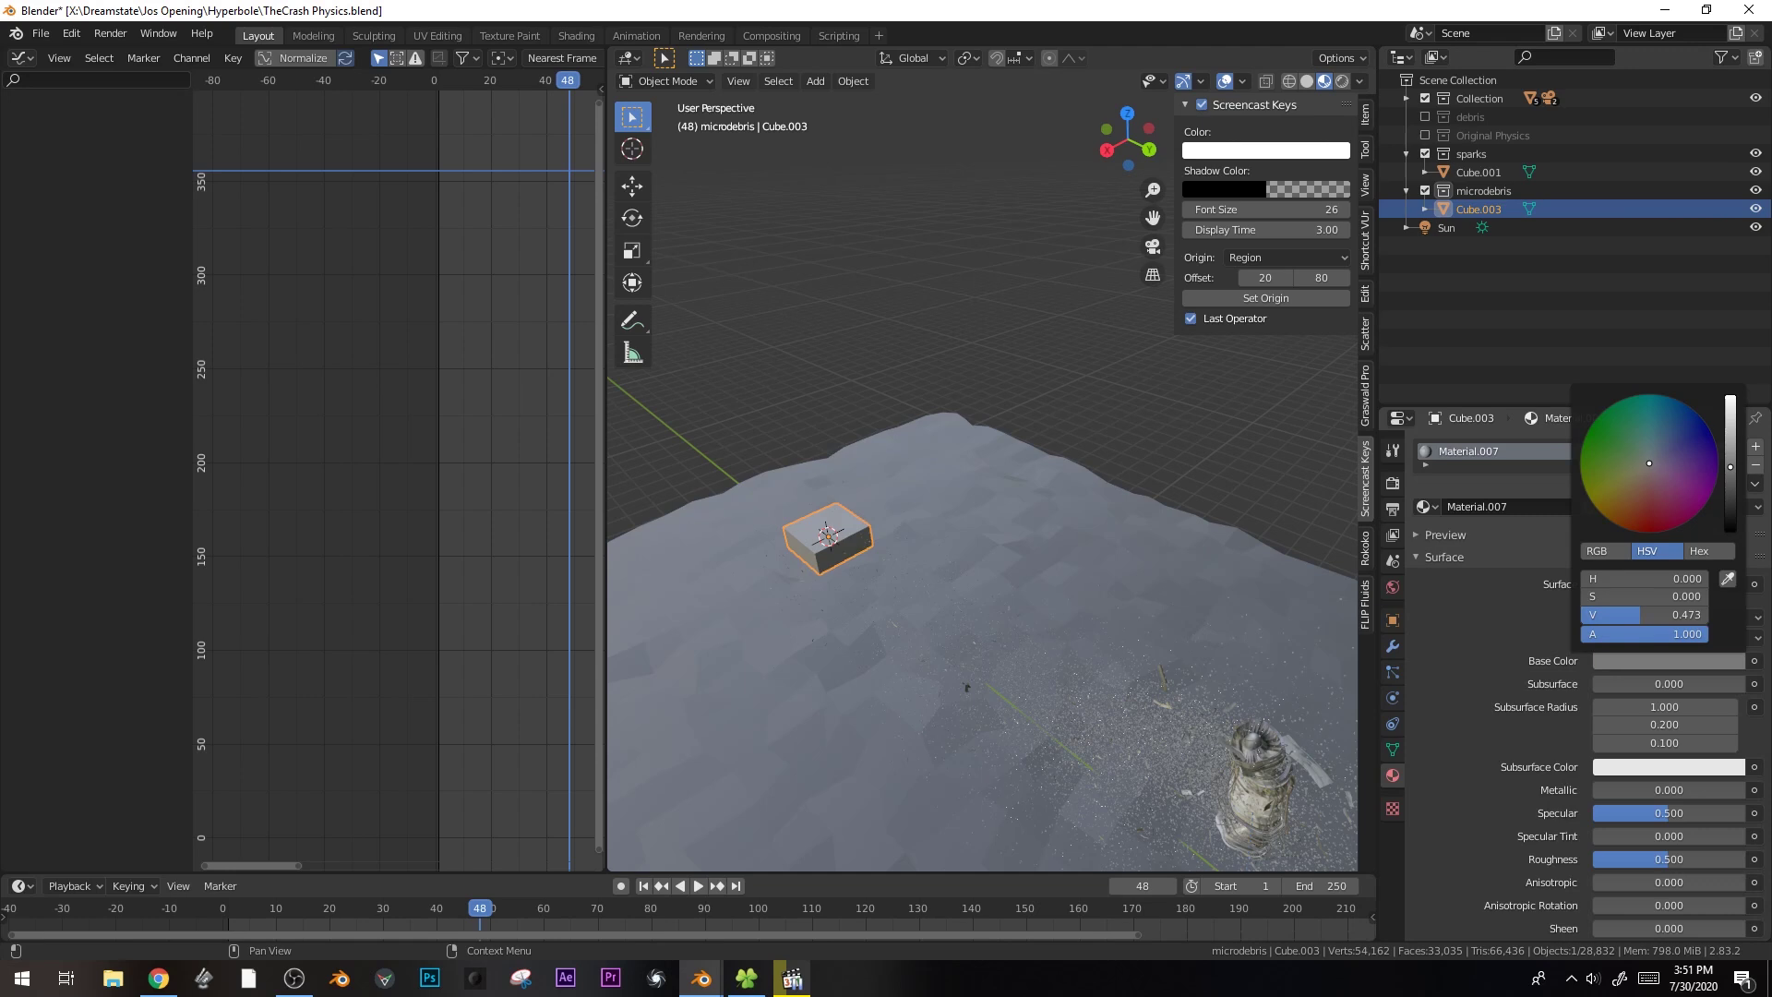
pyautogui.click(1731, 490)
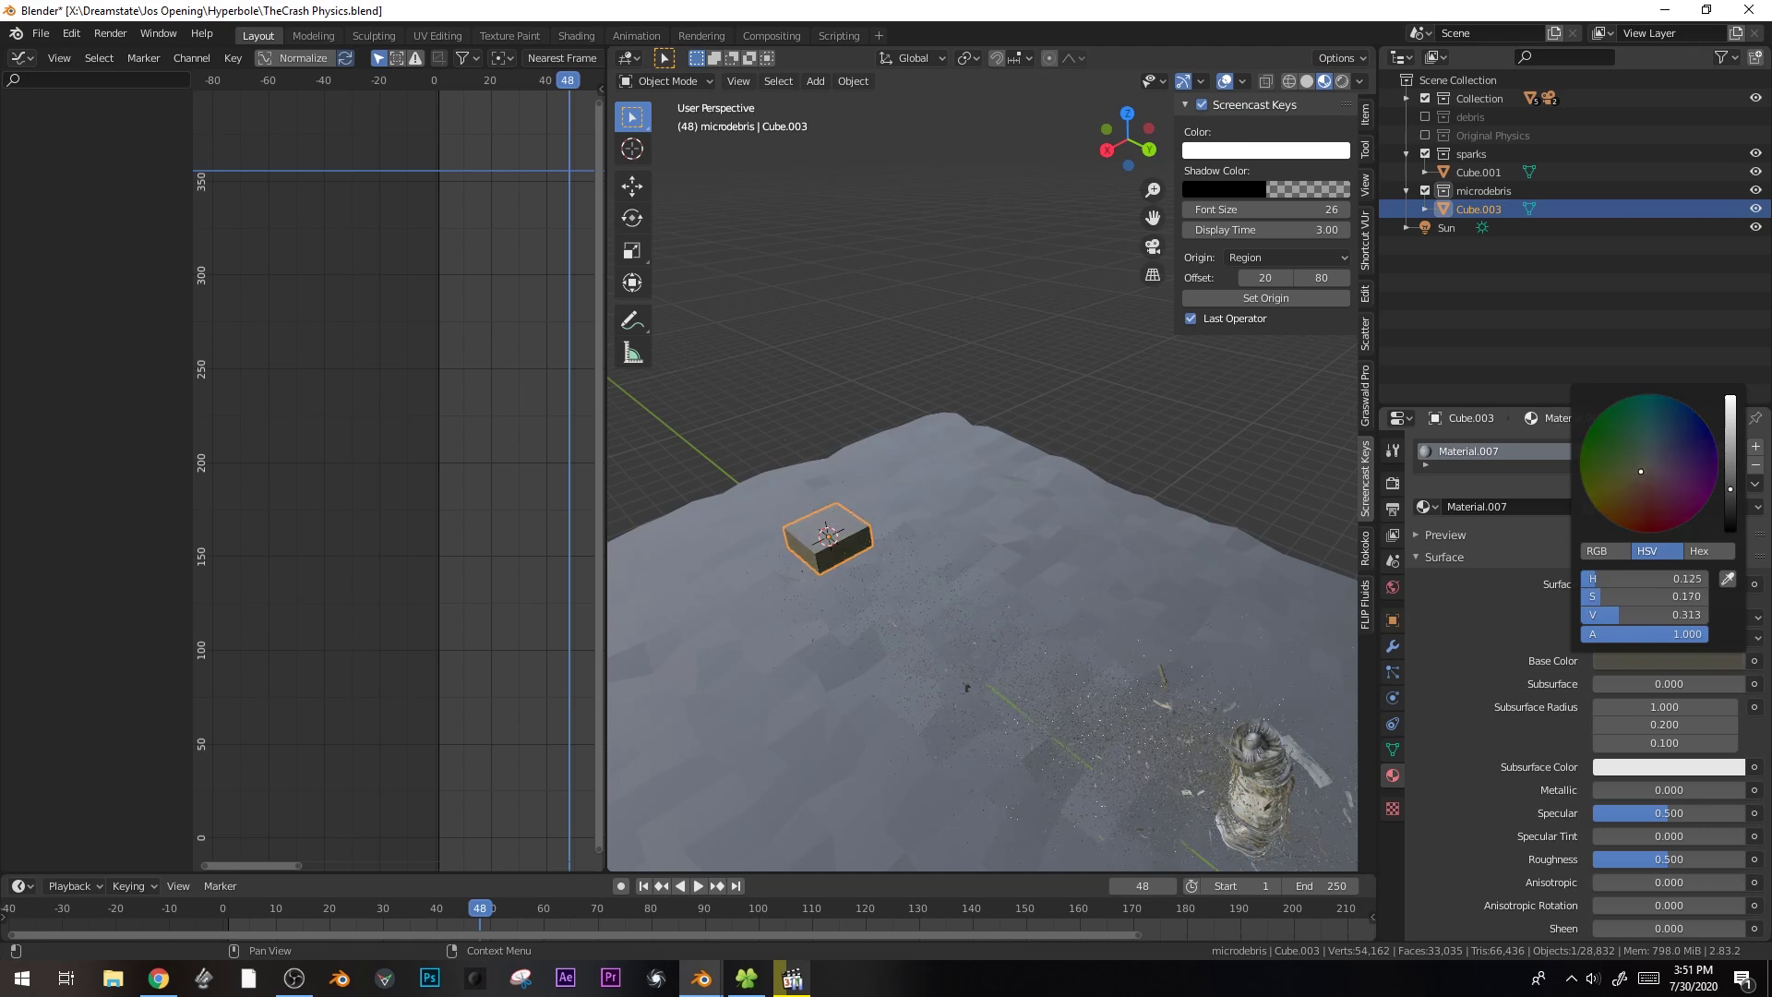
pyautogui.moveTo(1731, 490); pyautogui.dragTo(1731, 495)
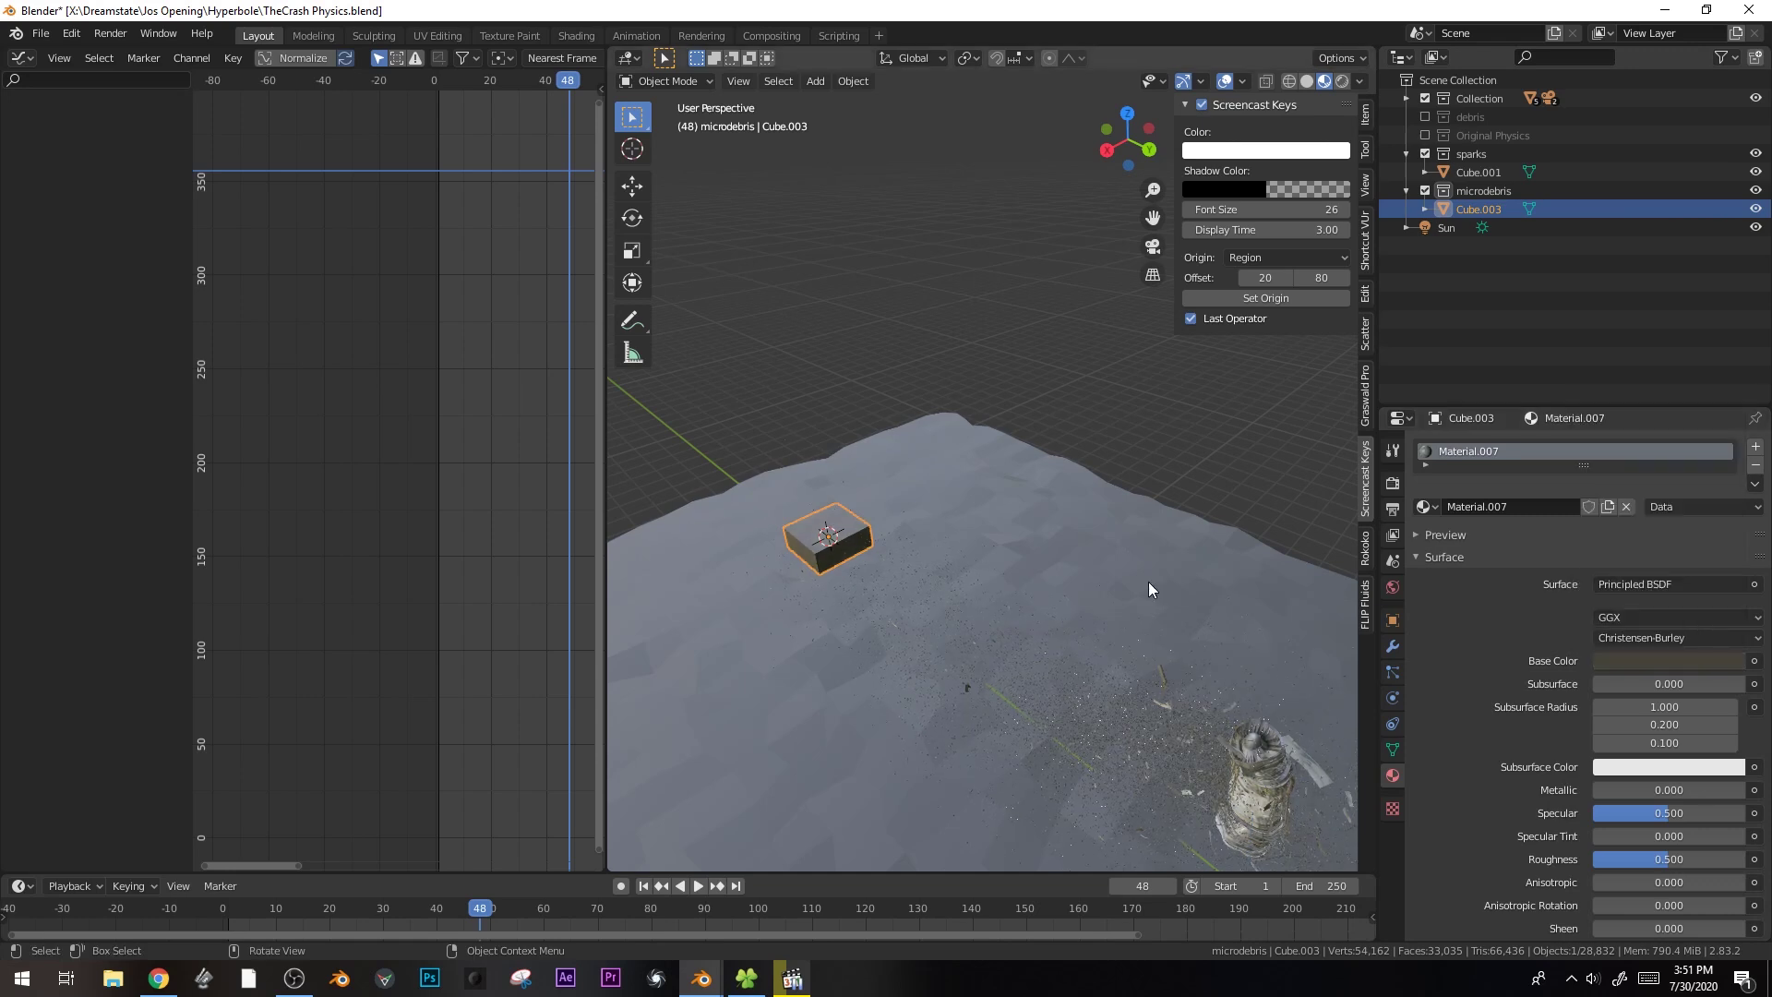
# - Return to the camera view and exclude the microdebris collection from the view layer
pyautogui.press('KP_0')
pyautogui.click(1425, 190)
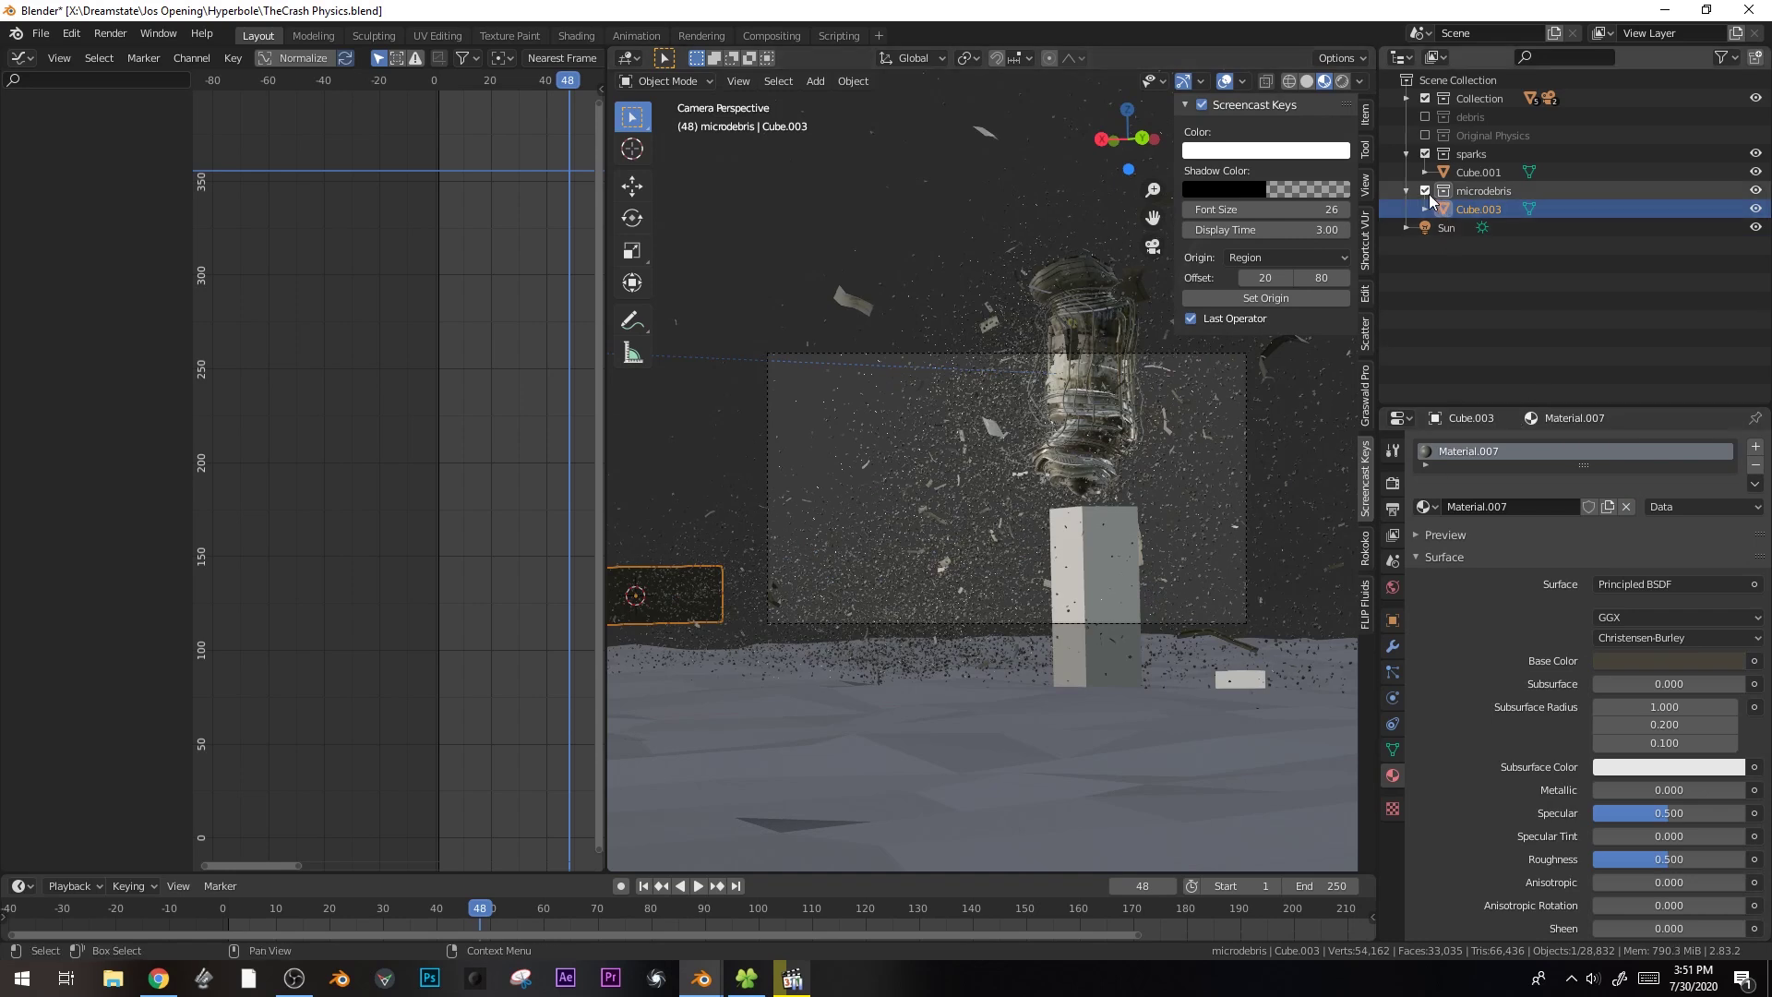
pyautogui.scroll(2, 1184, 349)
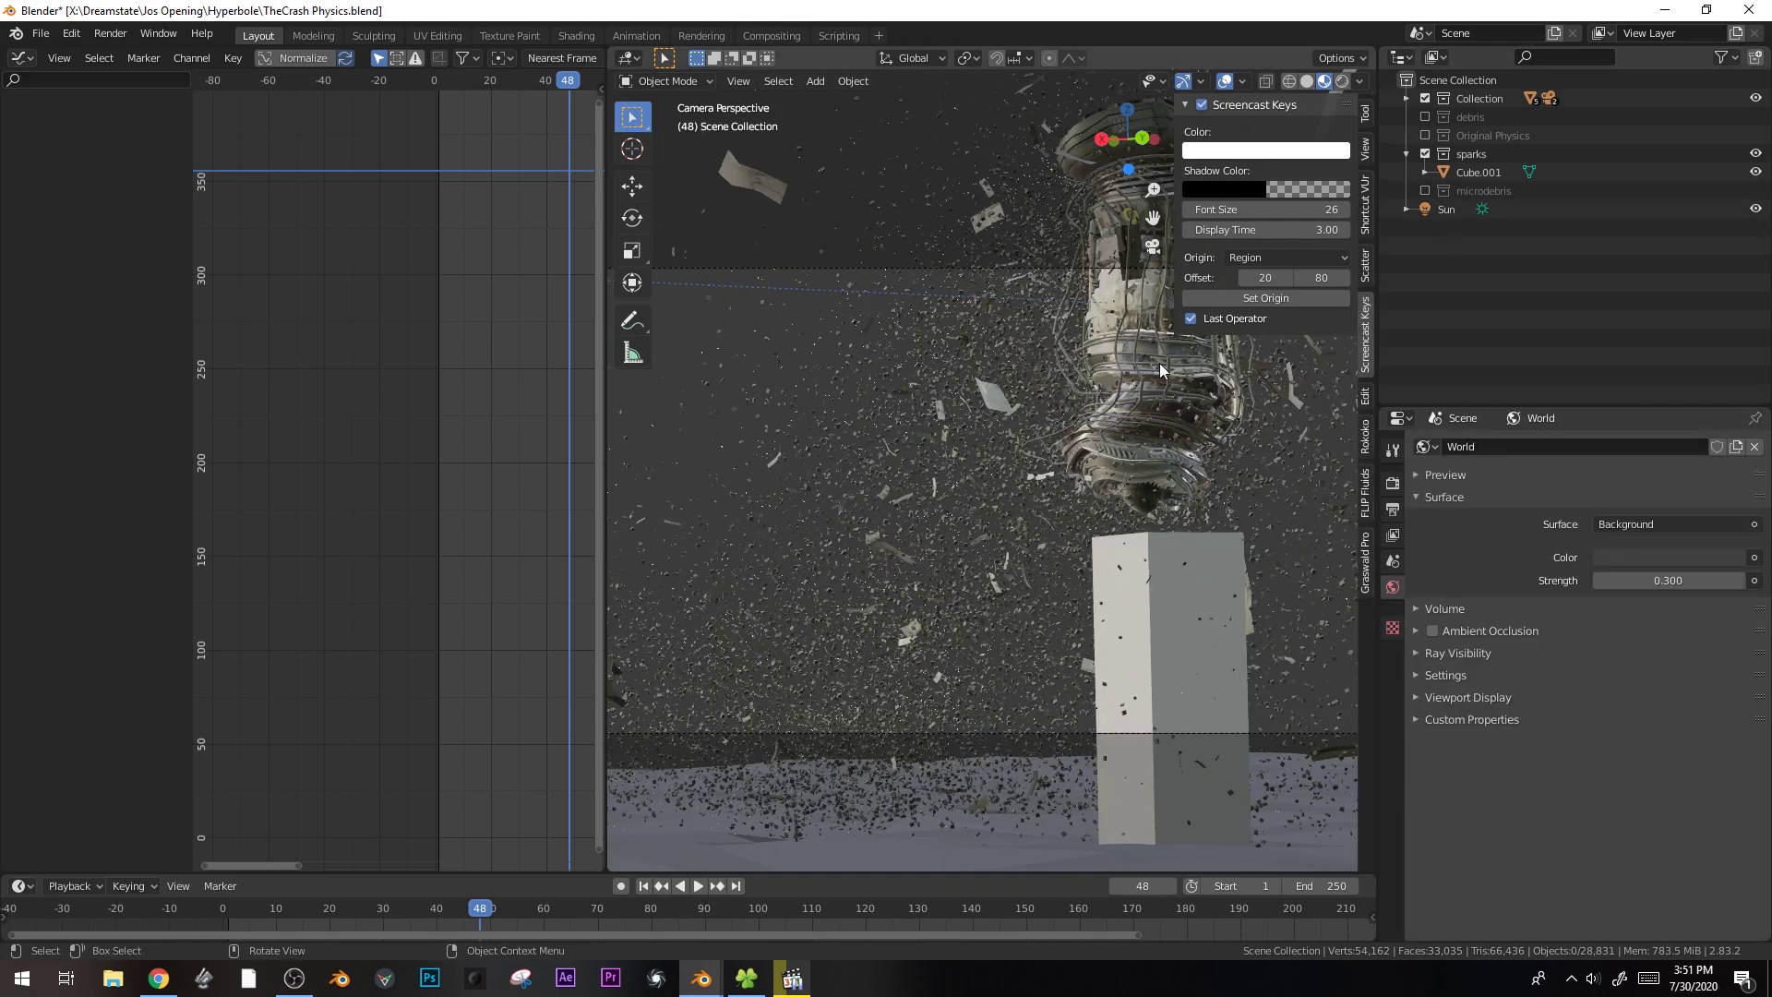
# - Select the engine's emitter Cylinder.001, set the microdebris render scale to 0.012 and scale randomness to 0.956, and save the file
pyautogui.click(1159, 362)
pyautogui.click(1159, 363)
pyautogui.click(1151, 390)
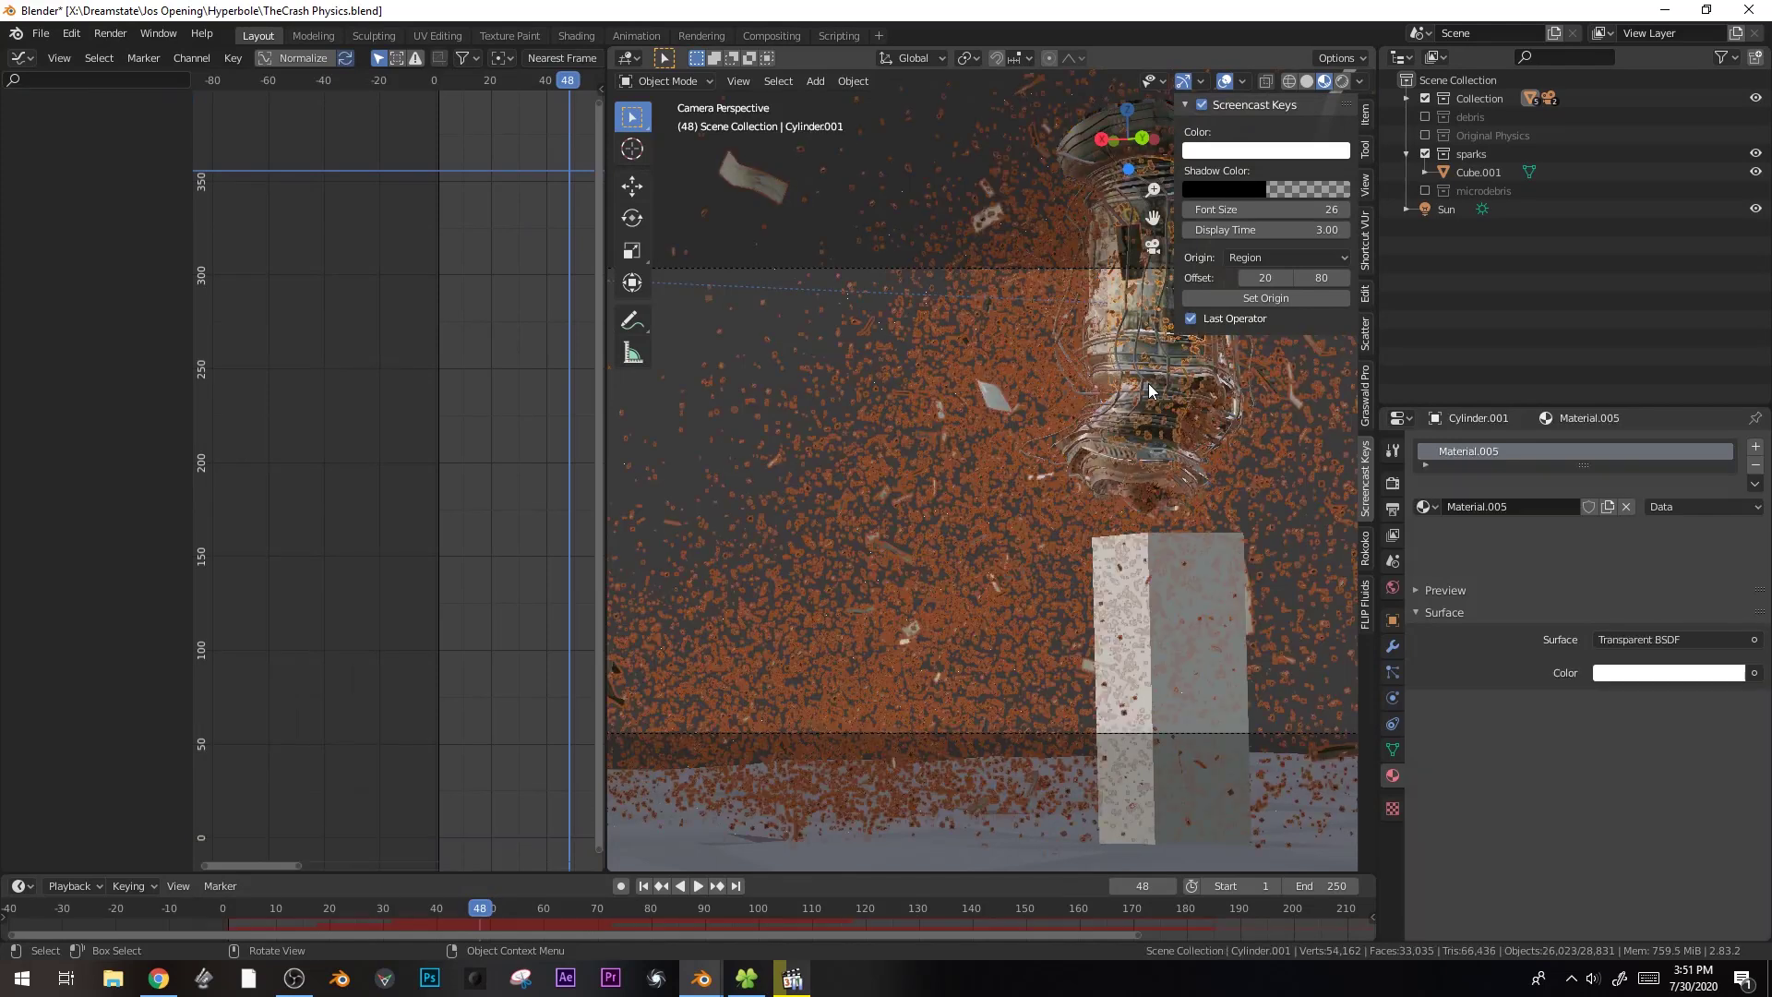
pyautogui.scroll(-3, 1578, 646)
pyautogui.scroll(4, 1592, 766)
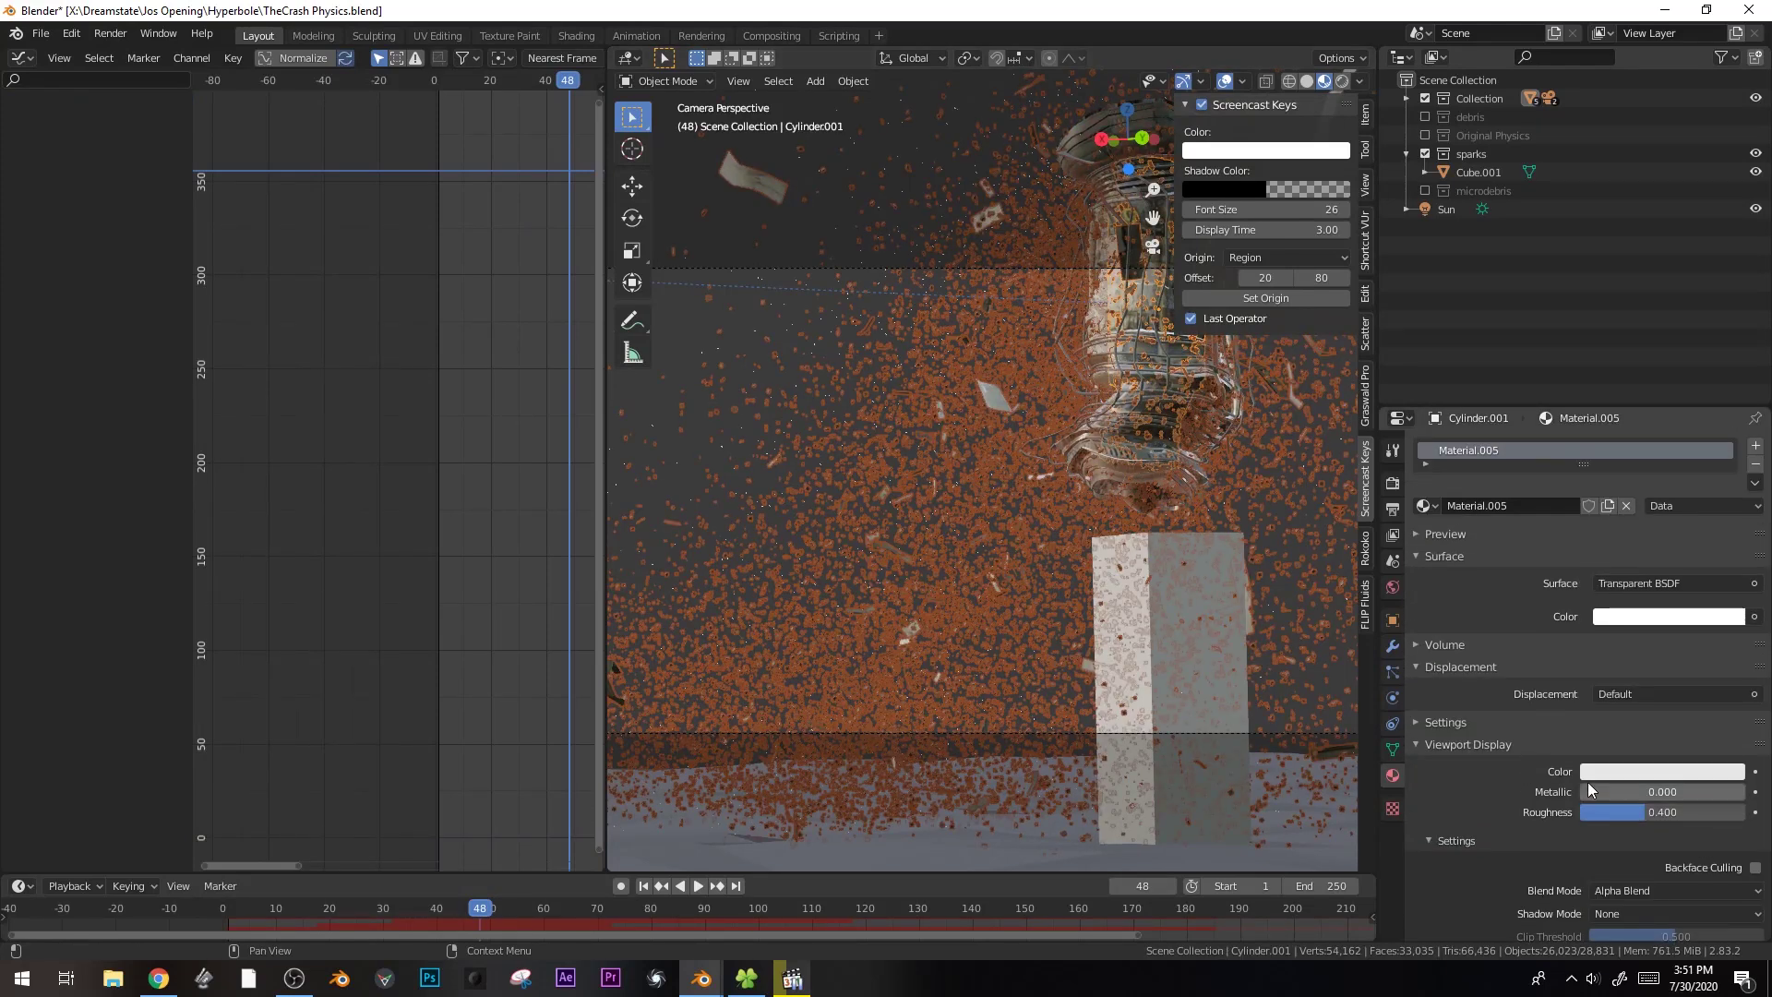
pyautogui.click(1392, 672)
pyautogui.scroll(-10, 1547, 794)
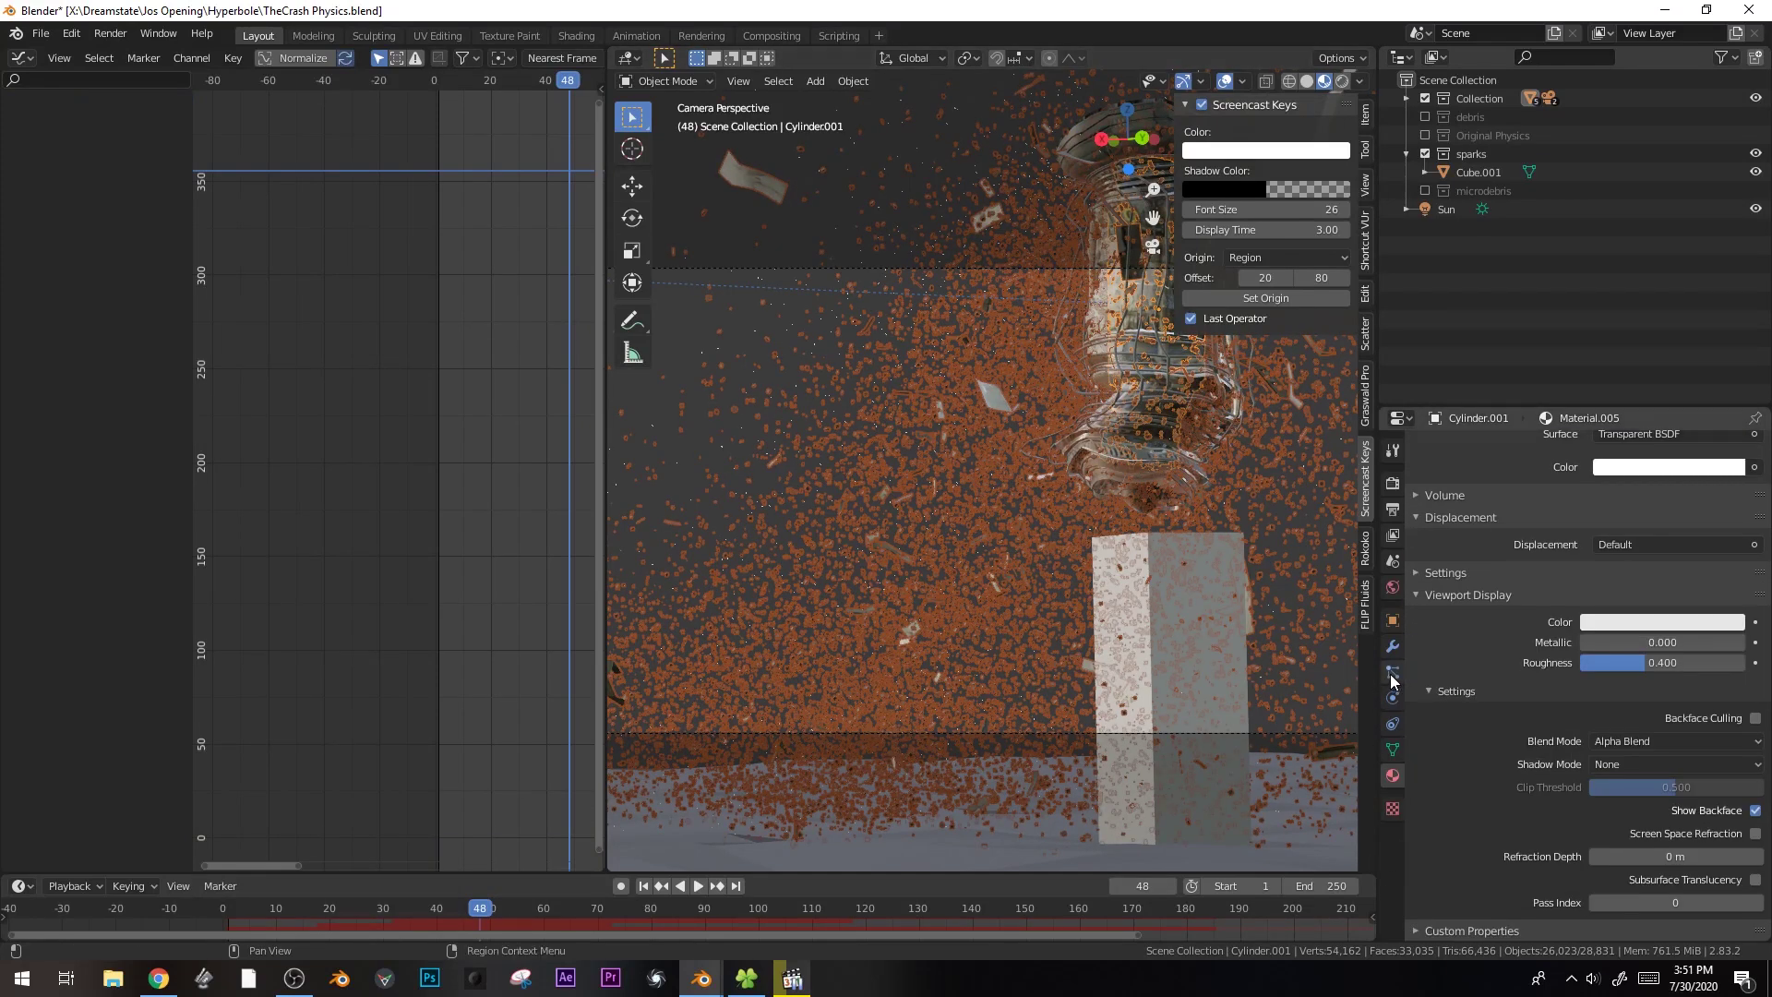
pyautogui.scroll(-10, 1547, 794)
pyautogui.moveTo(1651, 510); pyautogui.dragTo(1654, 510)
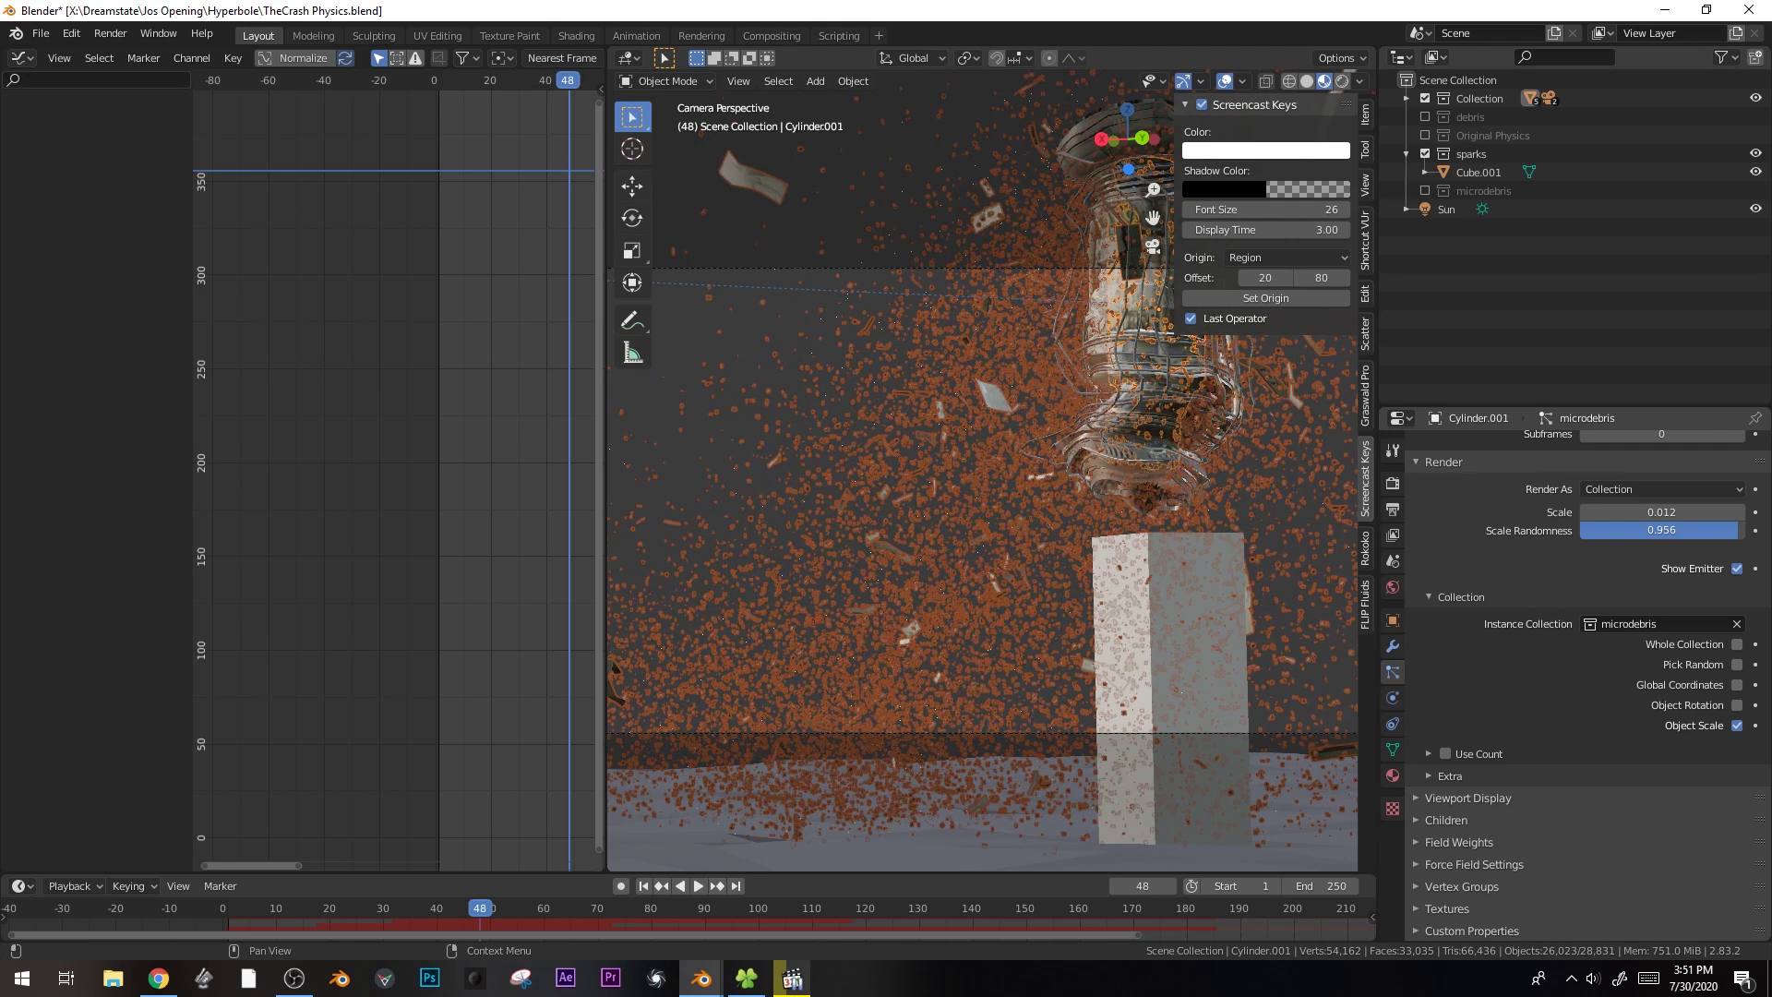
pyautogui.hotkey('alt', 'a')
pyautogui.hotkey('ctrl', 's')
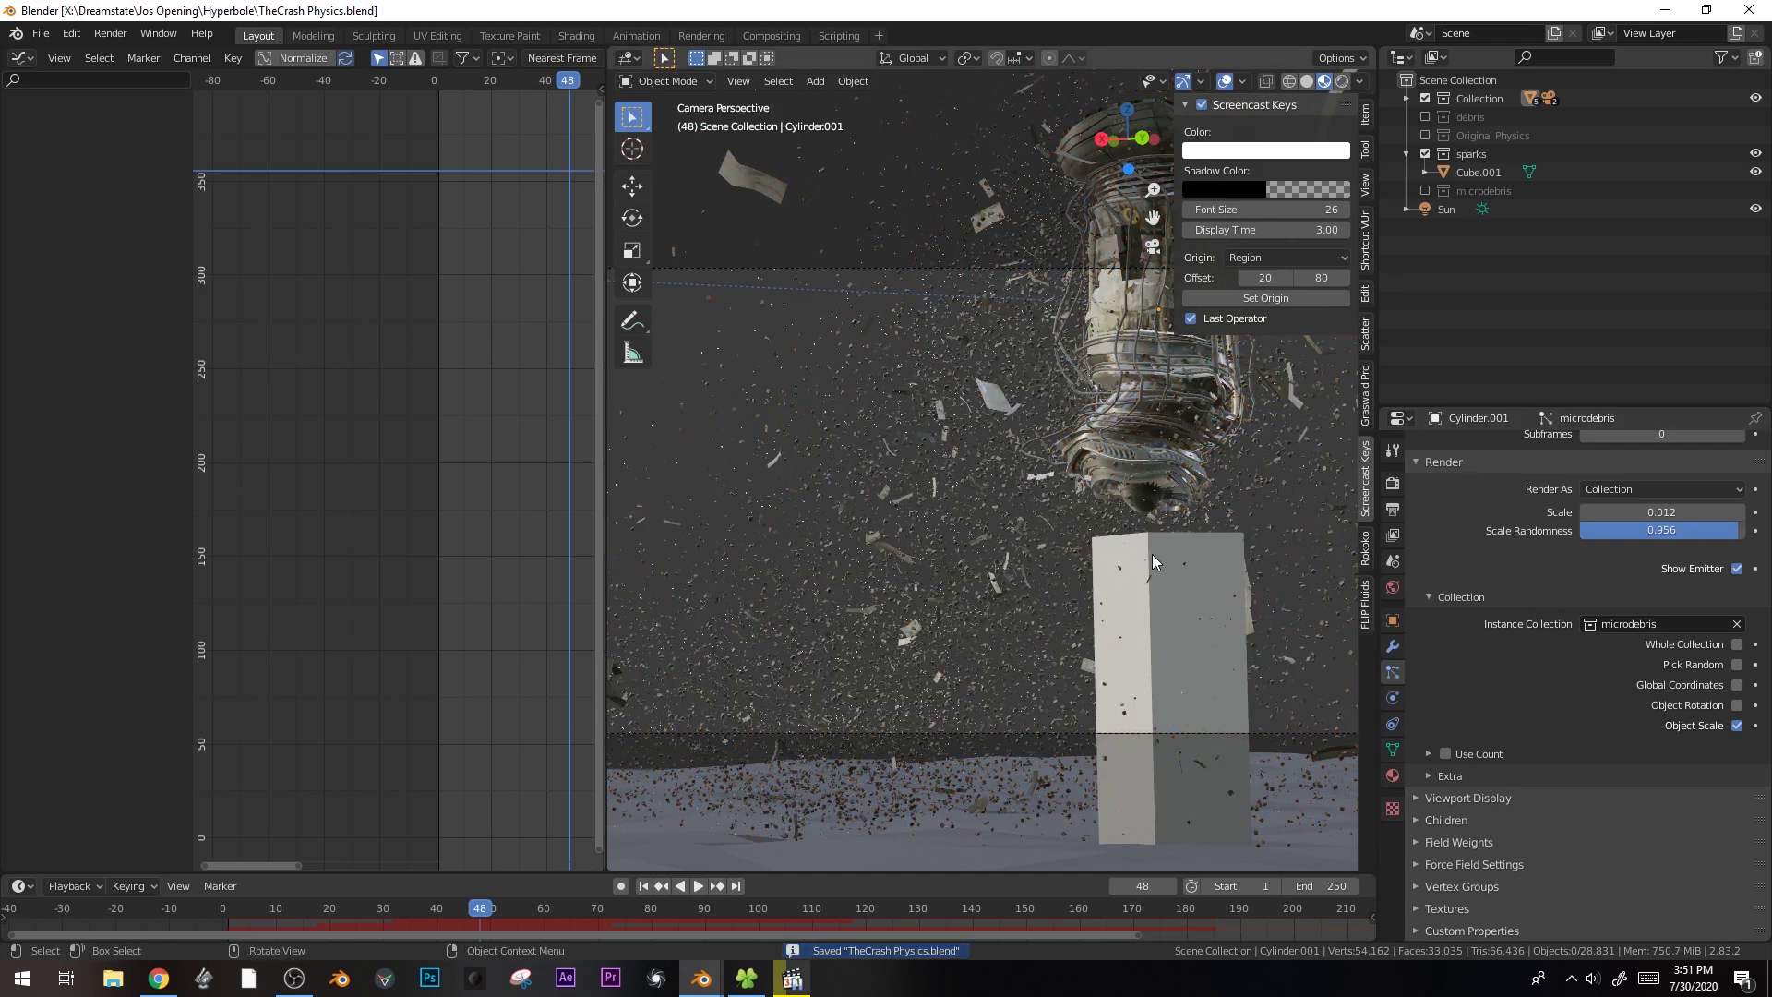
# - Bake the microdebris particles again, go to frame 45 and render a test image
pyautogui.click(447, 905)
pyautogui.press('space')
pyautogui.moveTo(431, 904); pyautogui.dragTo(90, 866)
pyautogui.moveTo(1559, 544); pyautogui.dragTo(1592, 681, button='middle')
pyautogui.click(1497, 739)
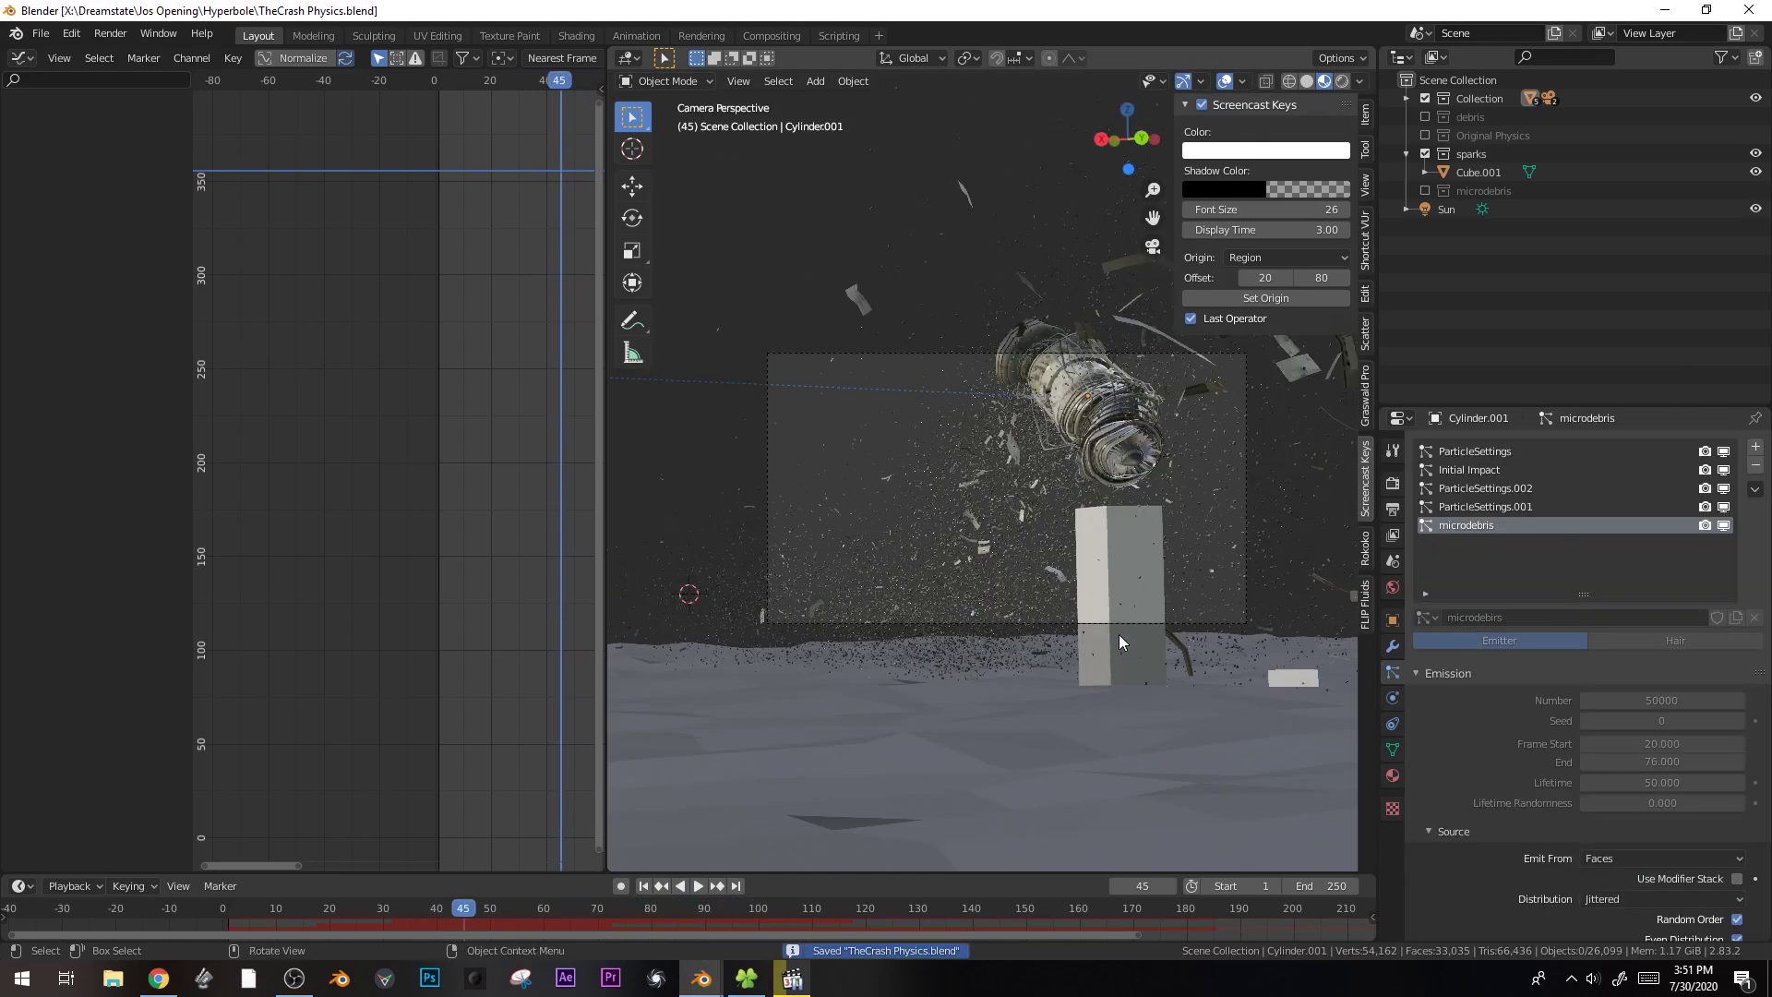
pyautogui.press('F12')
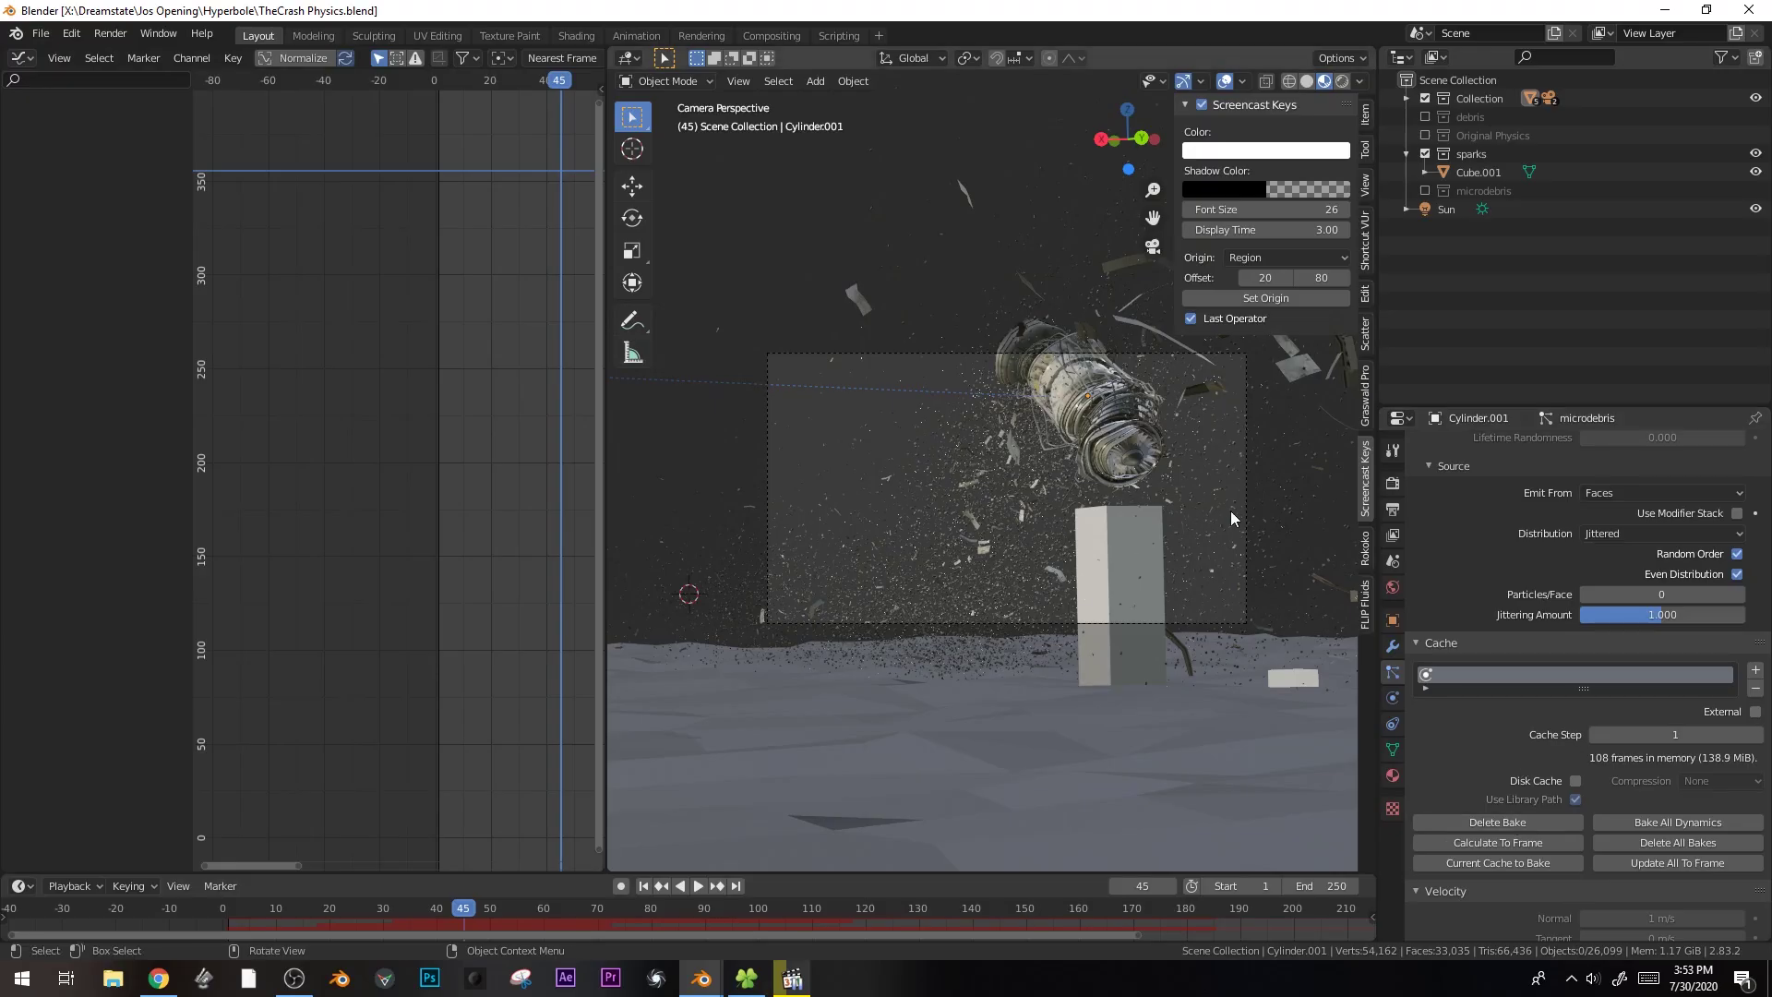
# - Enable the microdebris collection, scale its source cube down to 0.393, and exclude the collection again
pyautogui.click(1476, 194)
pyautogui.click(1426, 191)
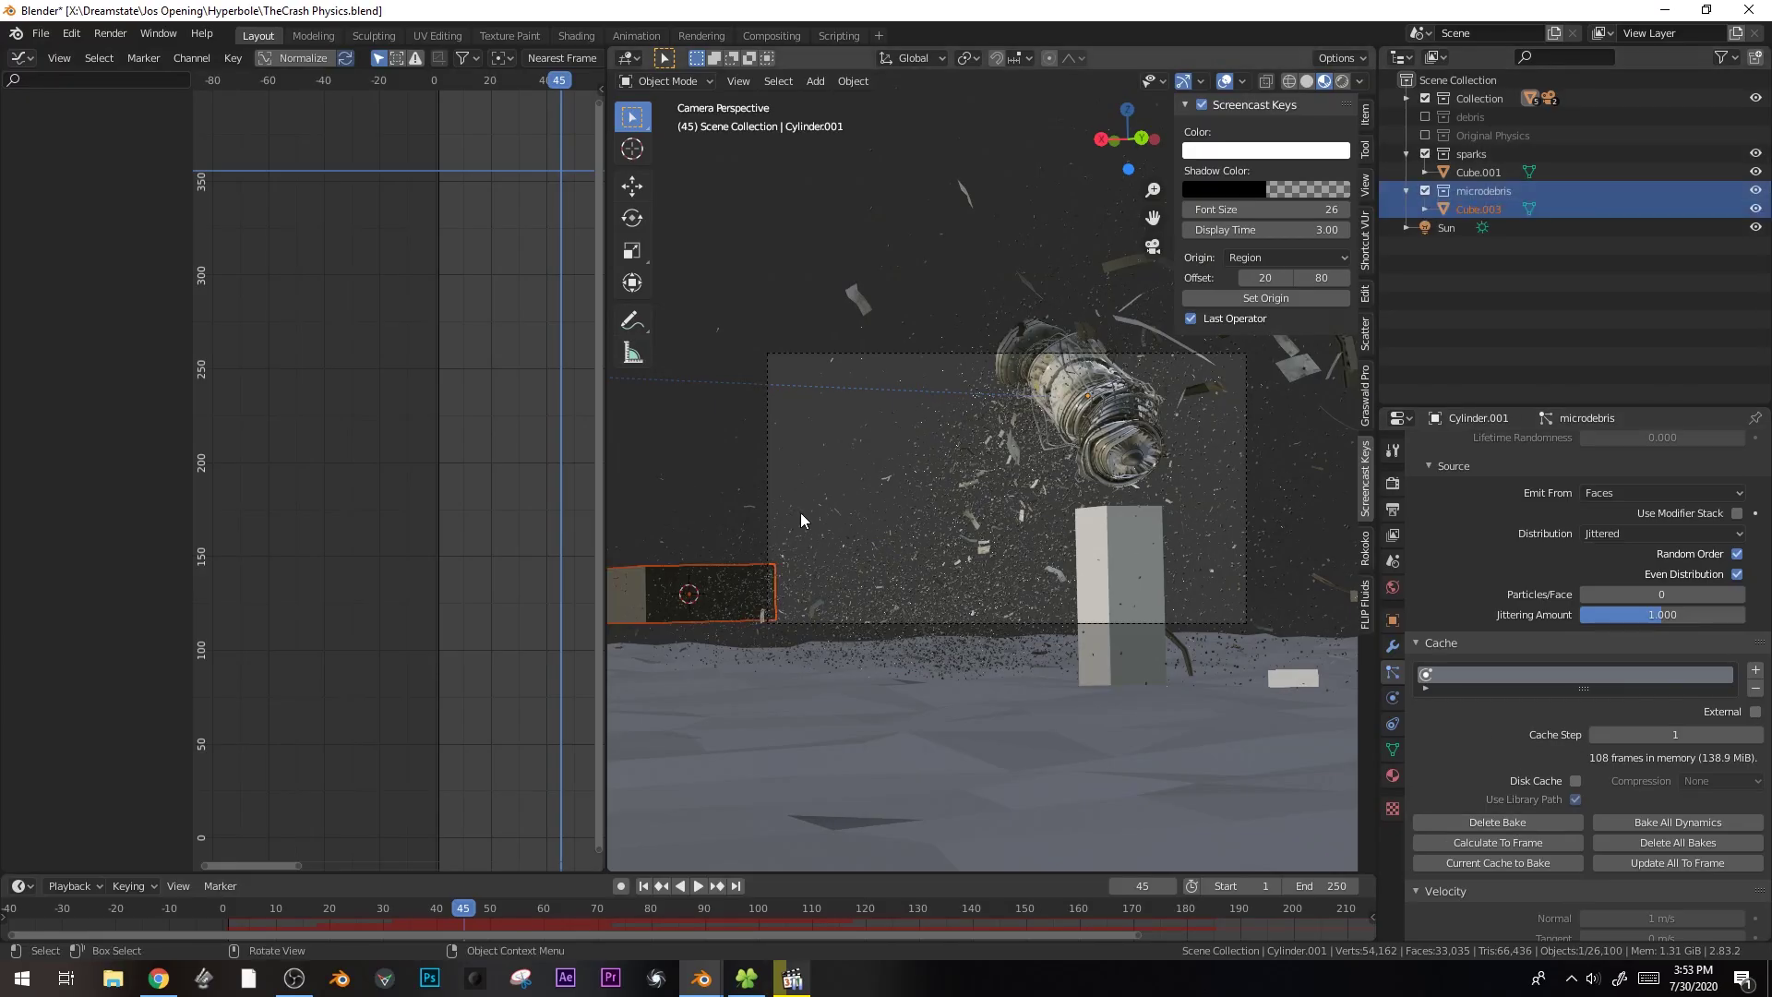
pyautogui.press('s')
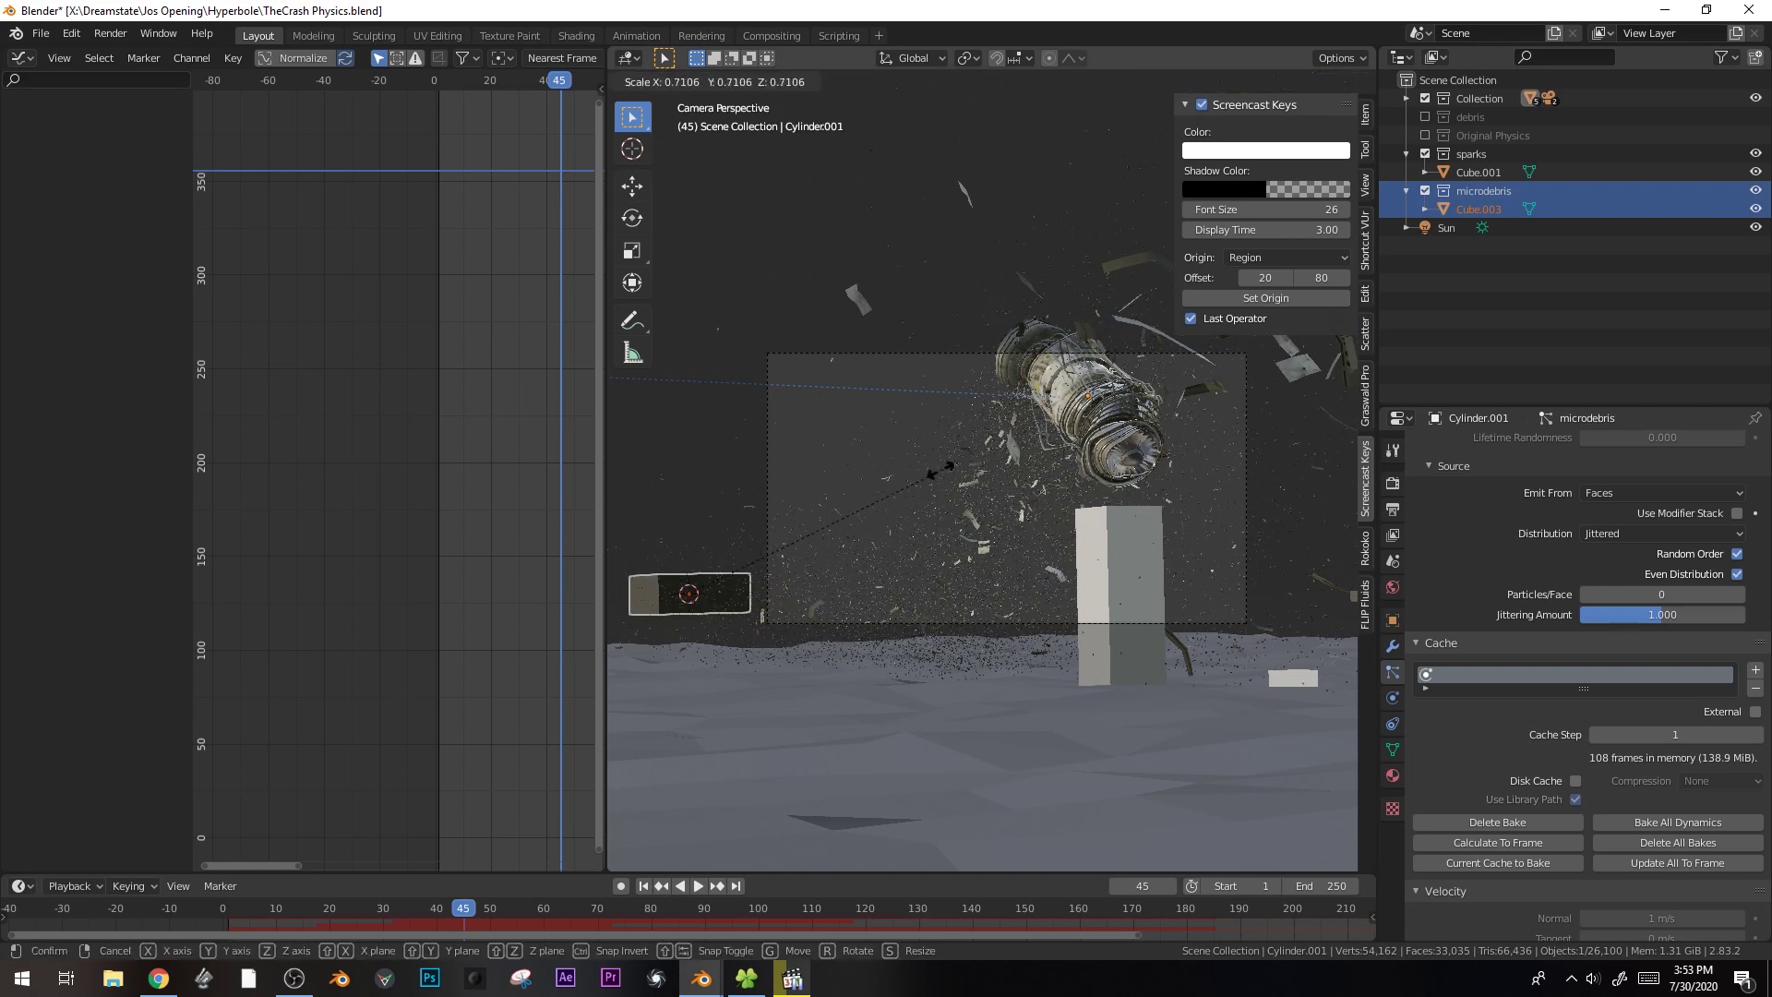
pyautogui.click(888, 522)
pyautogui.scroll(-15, 1569, 646)
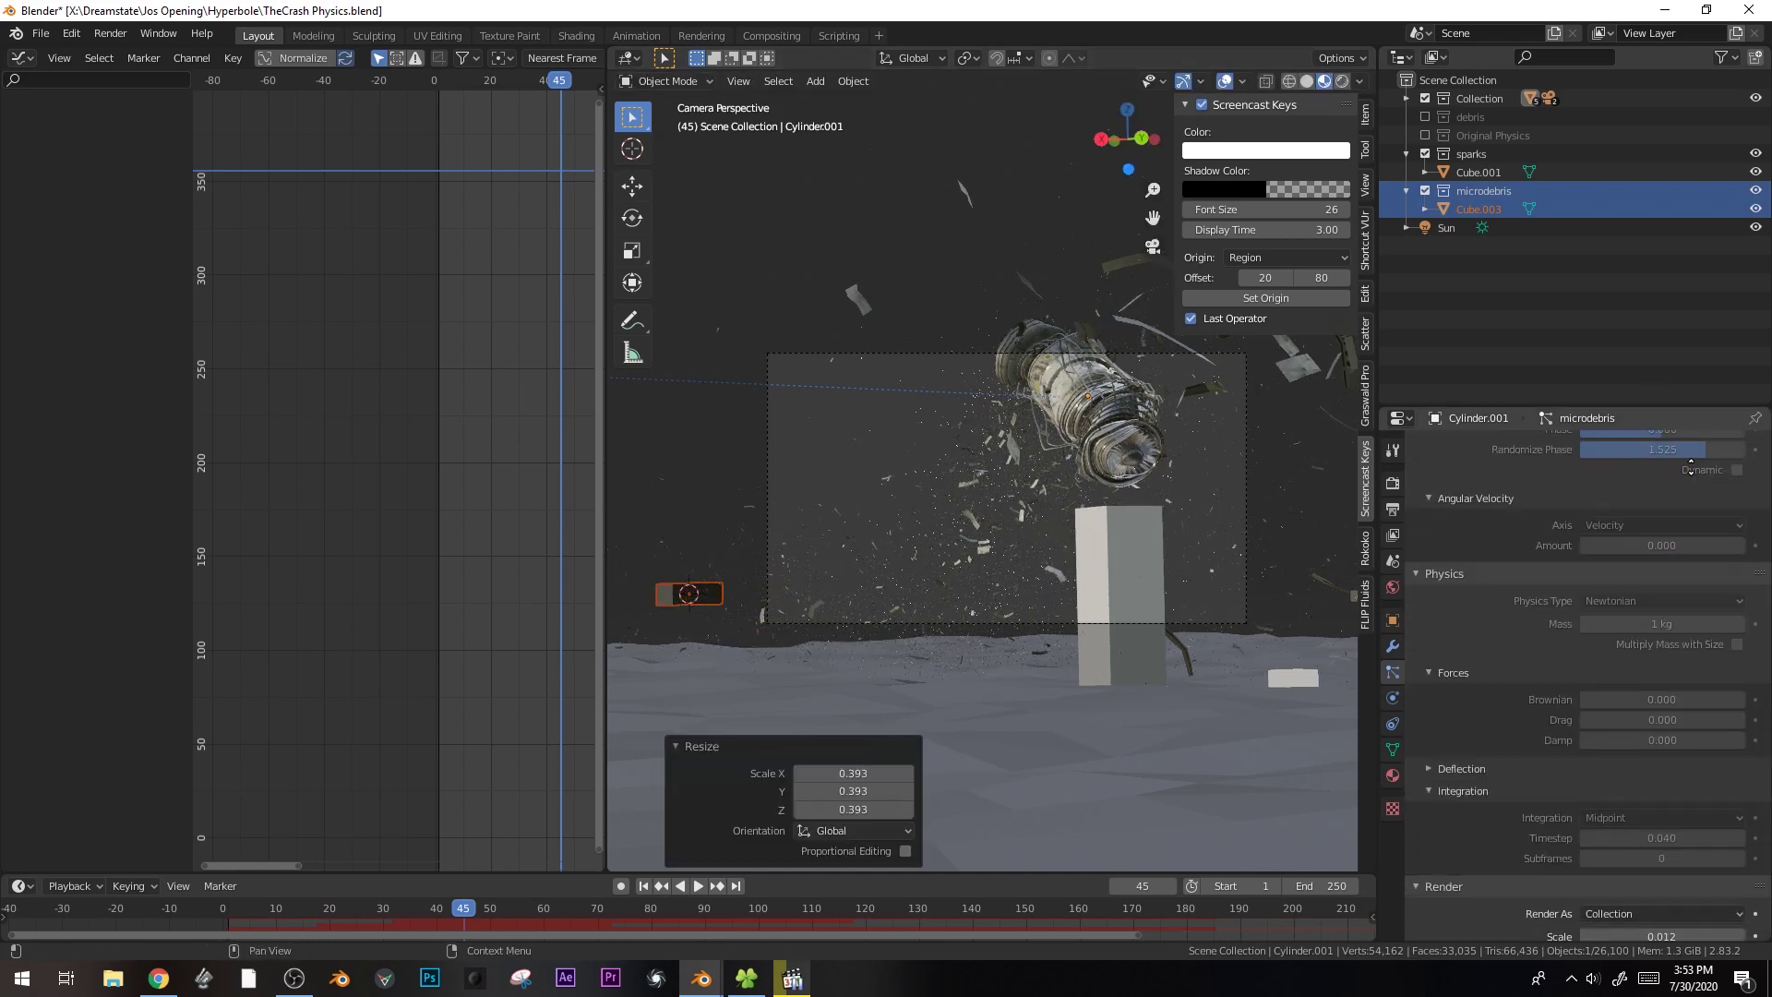
pyautogui.click(1424, 190)
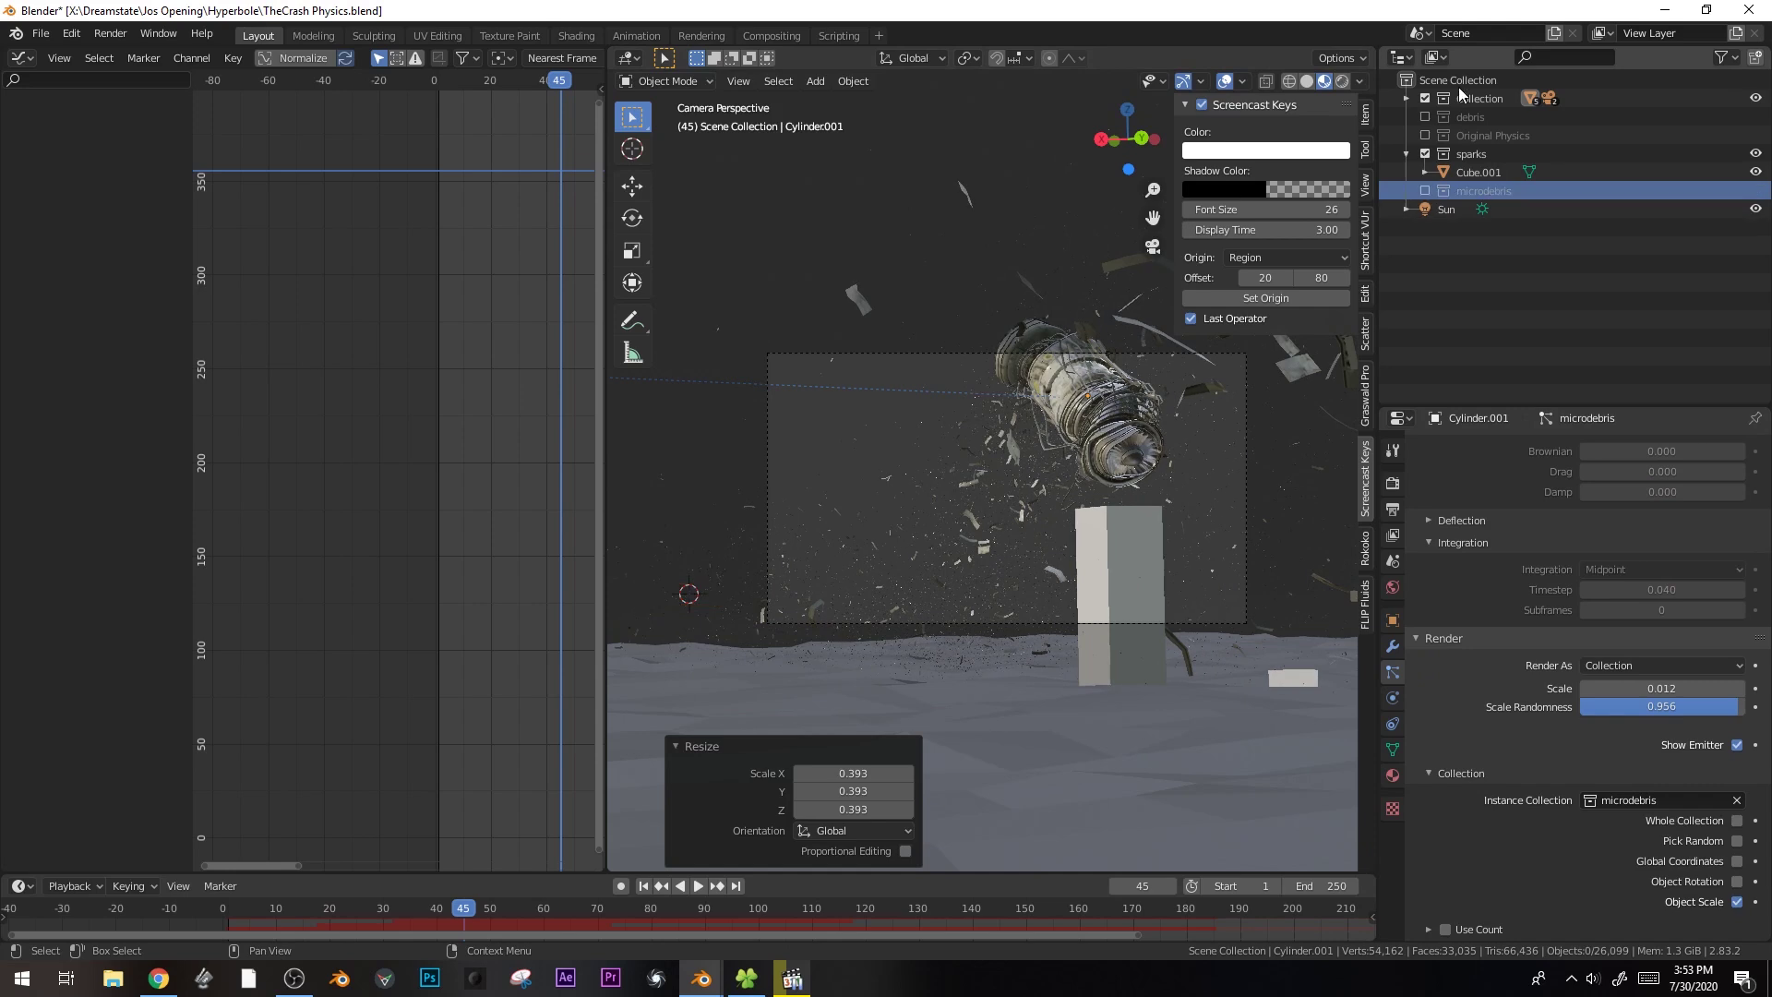
# - Select the engine's emitter Cylinder.001 and examine the resized microdebris and their particle settings up close
pyautogui.click(1071, 399)
pyautogui.click(1071, 399)
pyautogui.click(1071, 399)
pyautogui.click(1070, 399)
pyautogui.click(1071, 398)
pyautogui.scroll(8, 1061, 628)
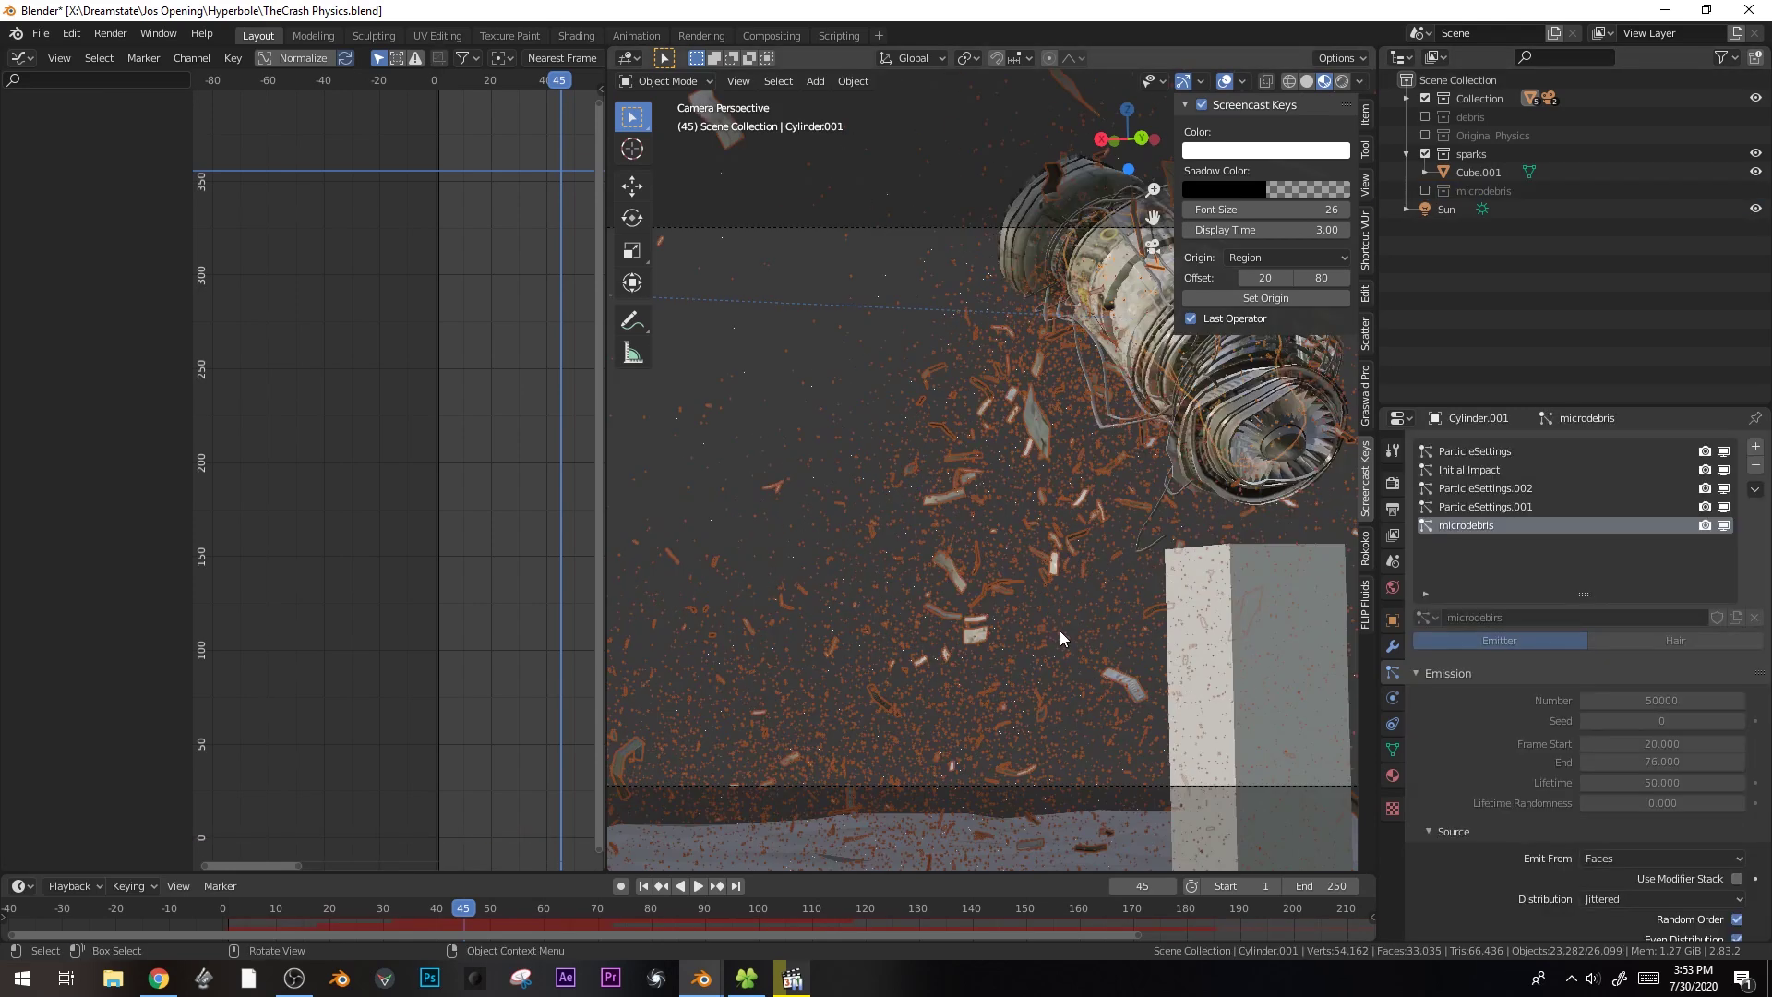
pyautogui.scroll(-8, 1706, 548)
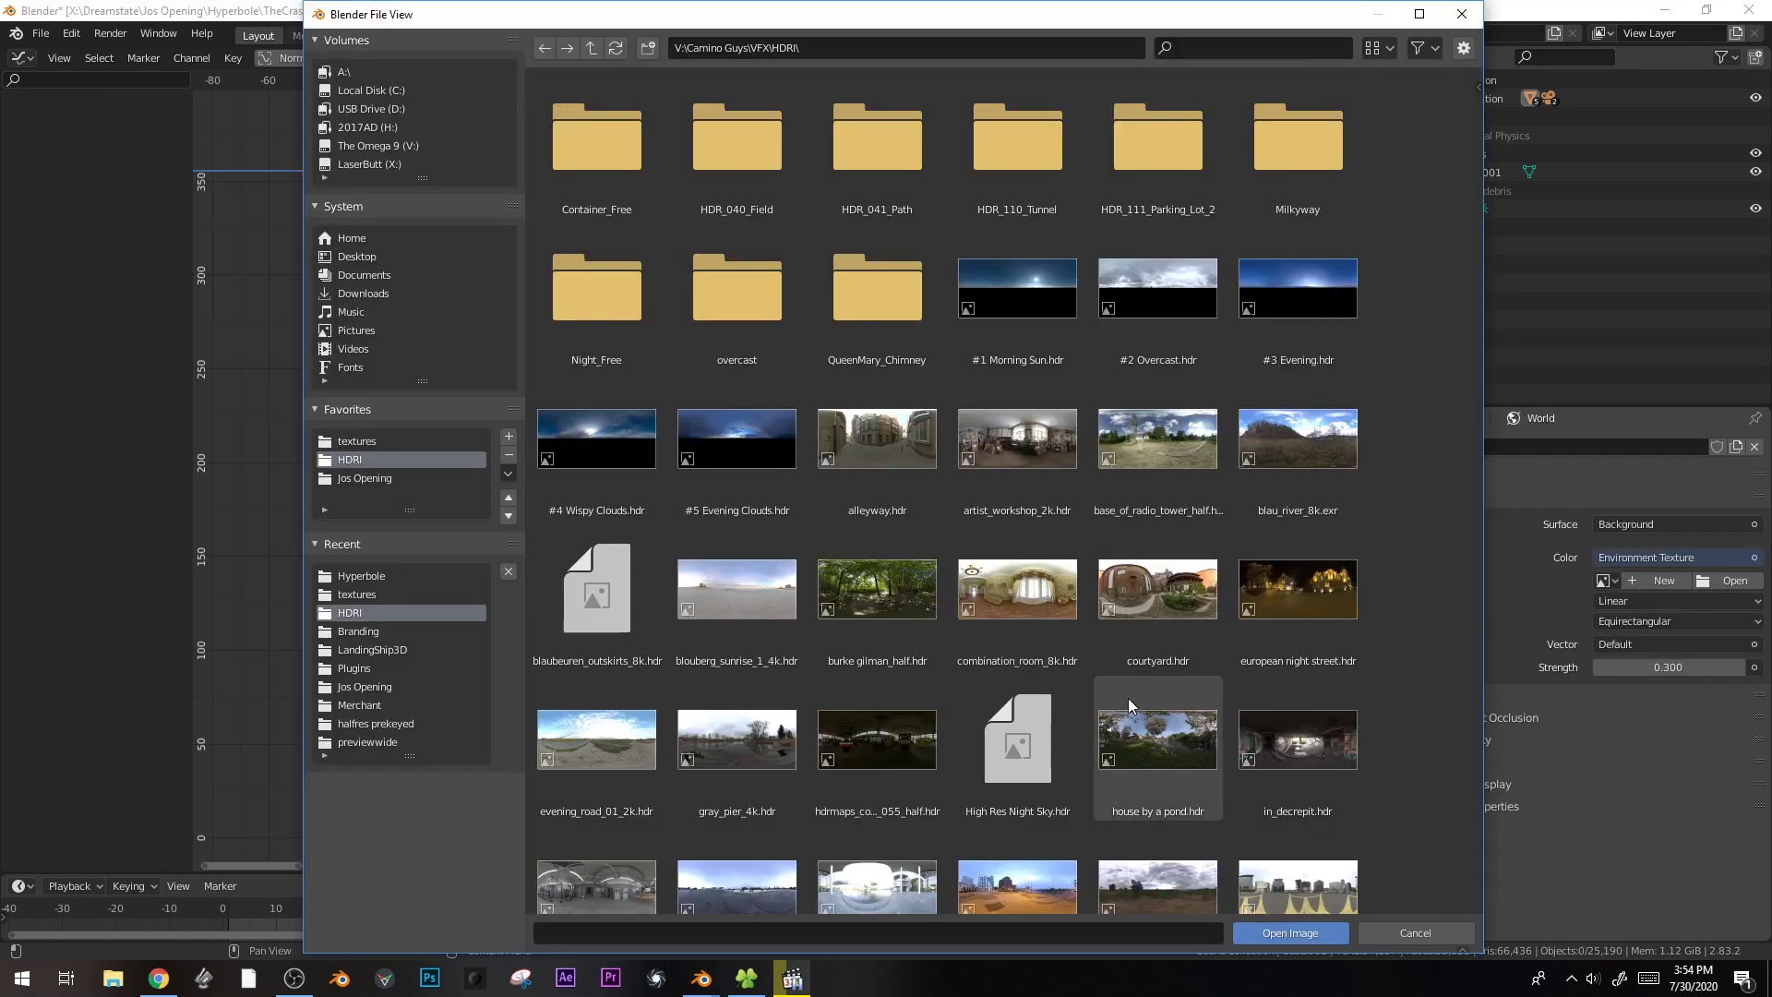
# - Load european night street.hdr as the world's environment texture, switch to rendered shading and widen the 3D view
pyautogui.scroll(-3, 1128, 697)
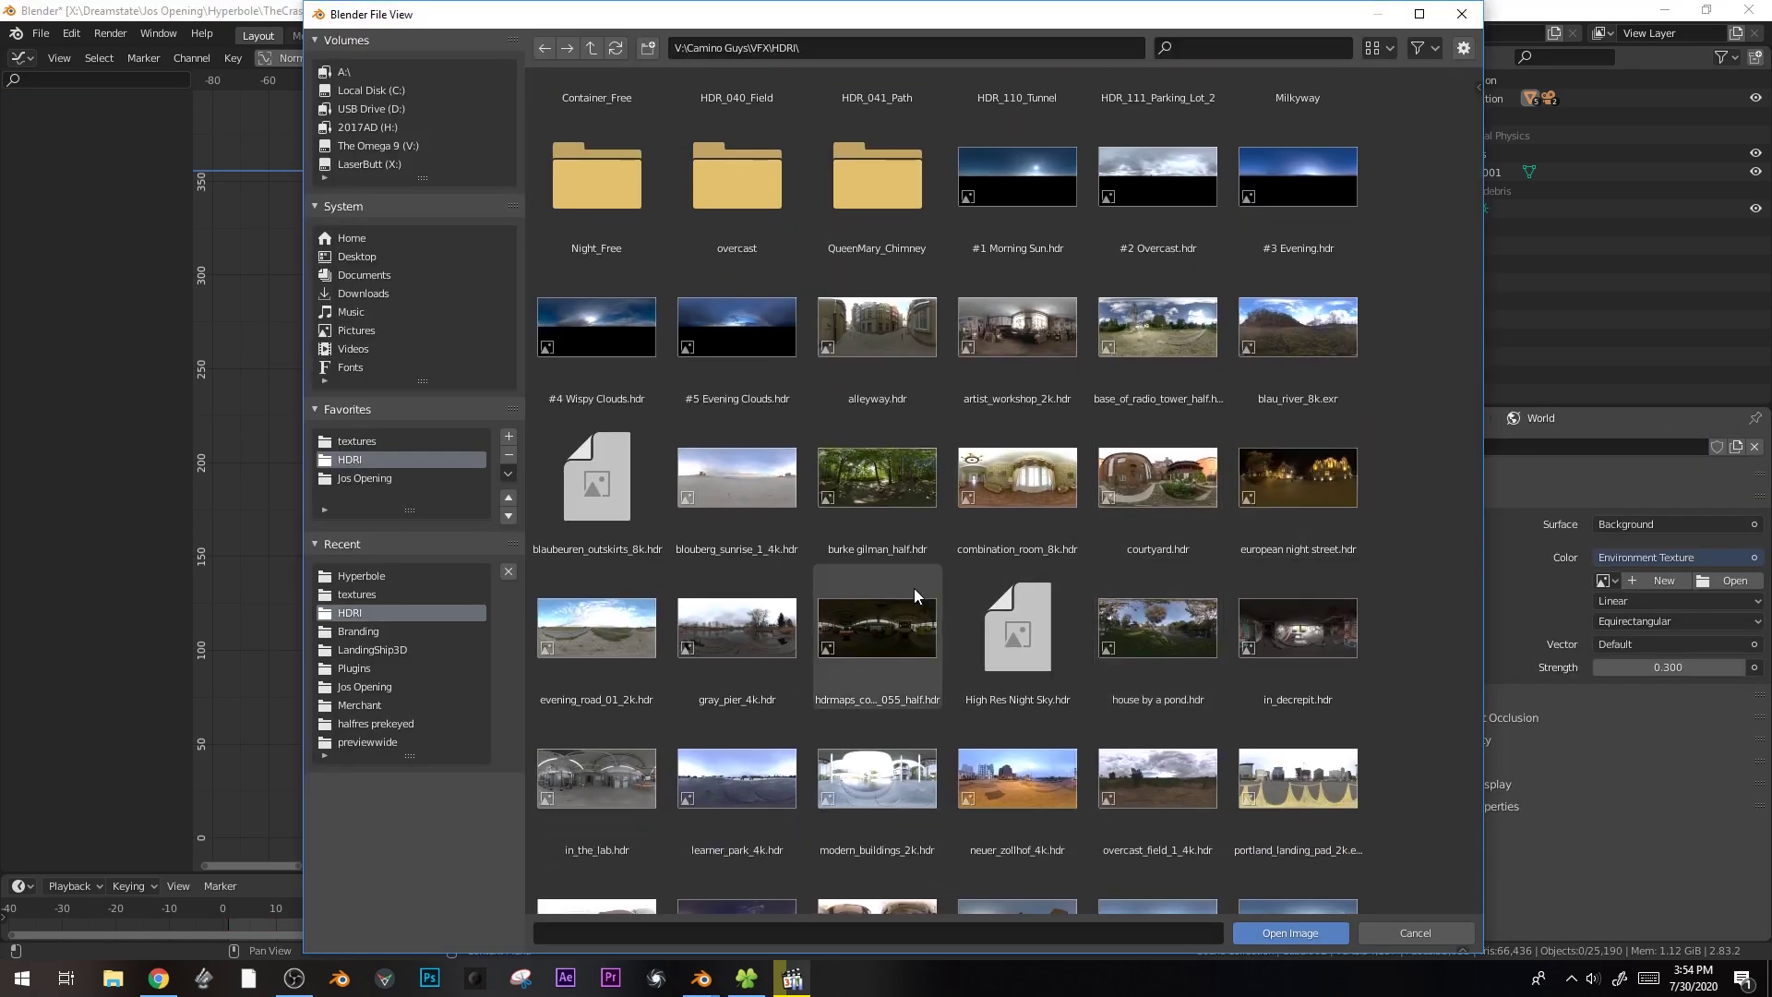
pyautogui.doubleClick(1294, 473)
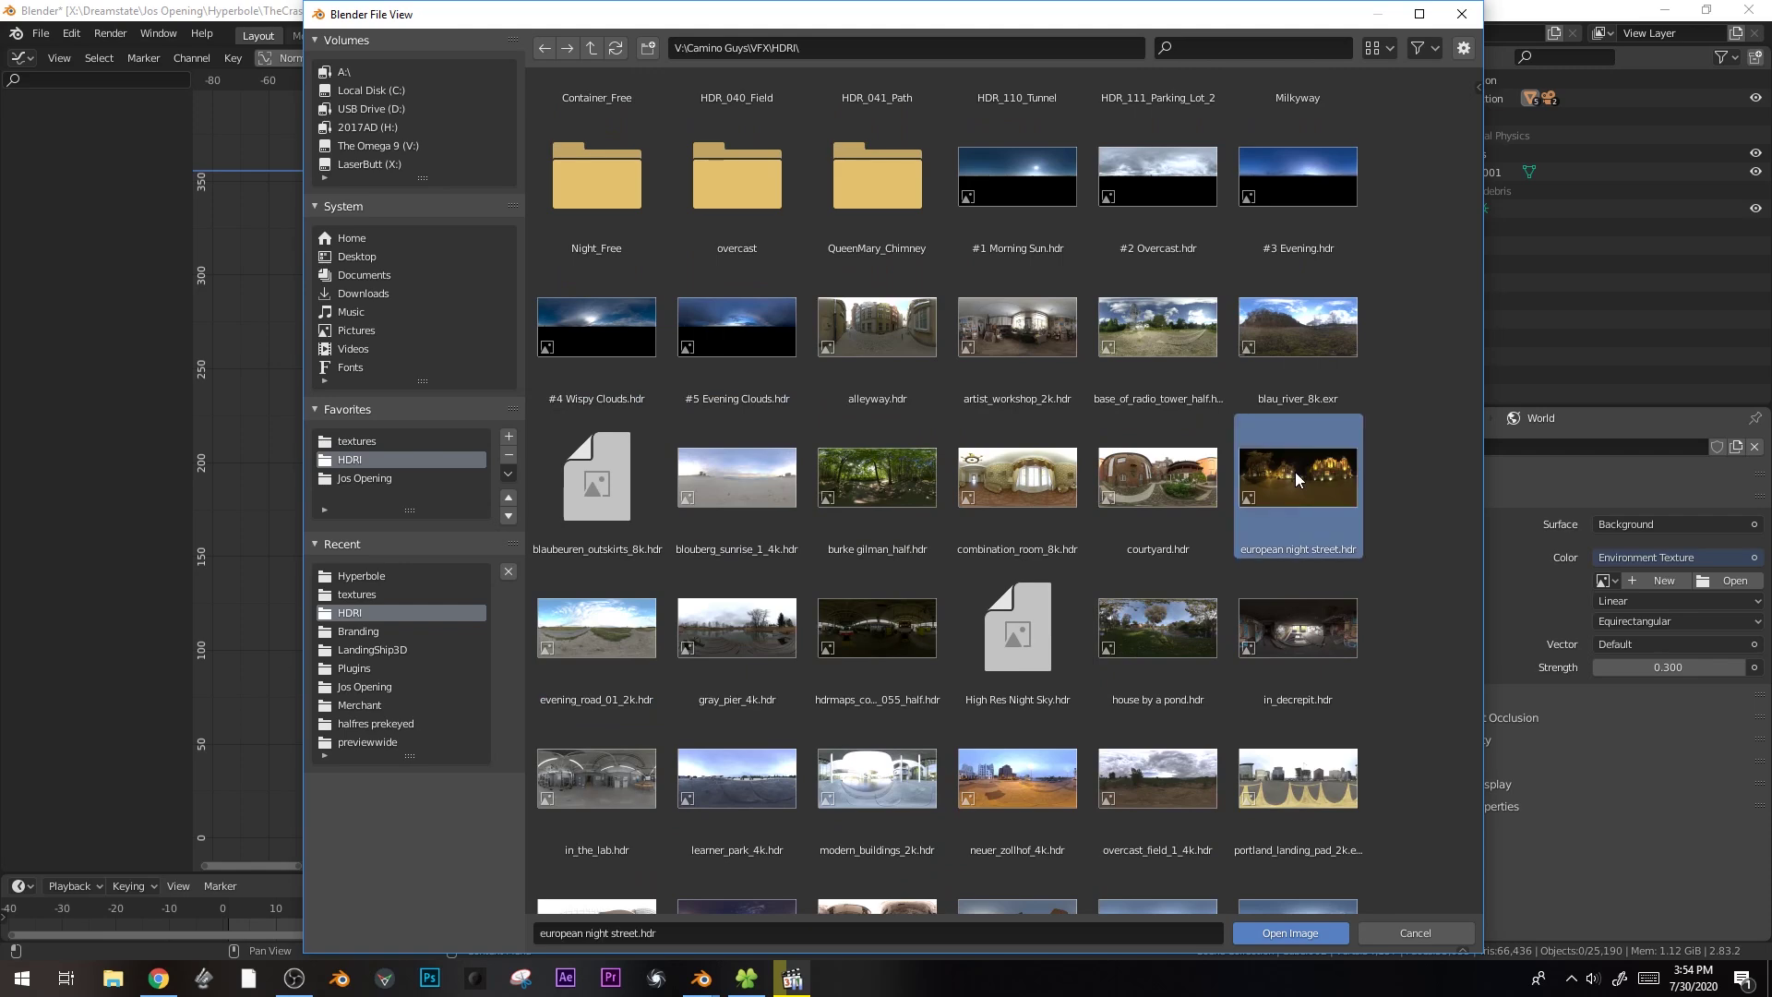
pyautogui.press('z')
pyautogui.click(975, 445)
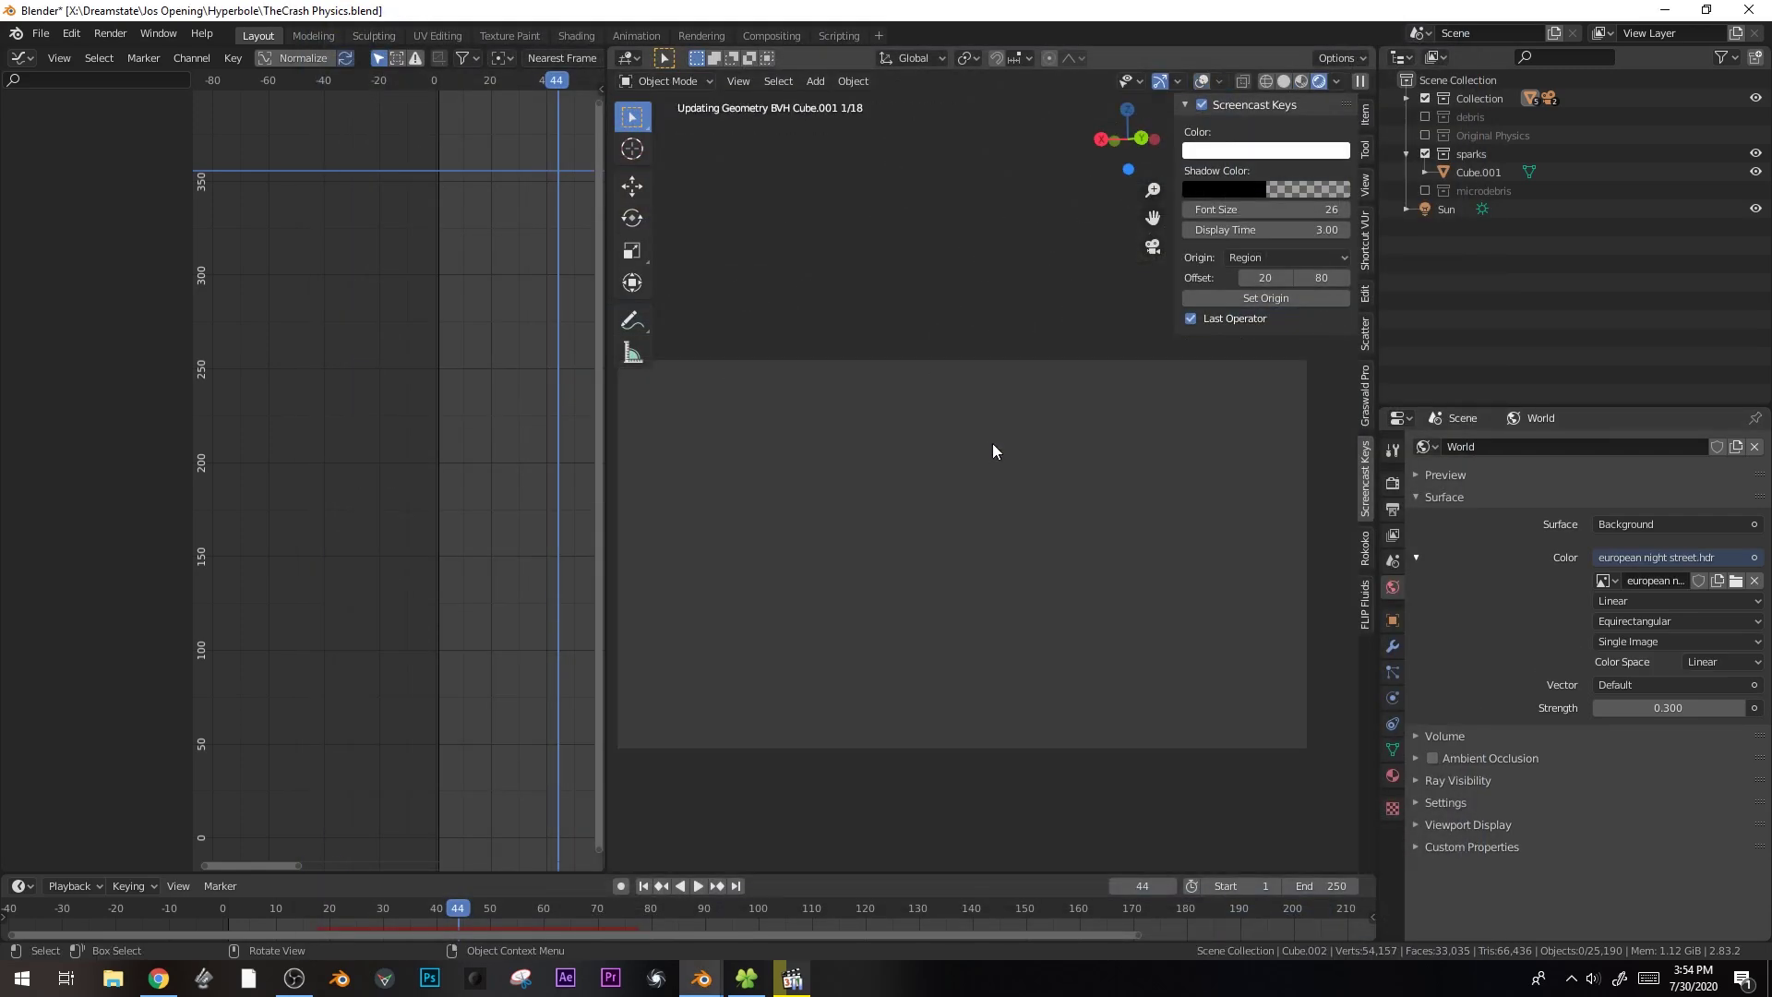
pyautogui.moveTo(609, 415); pyautogui.dragTo(350, 415)
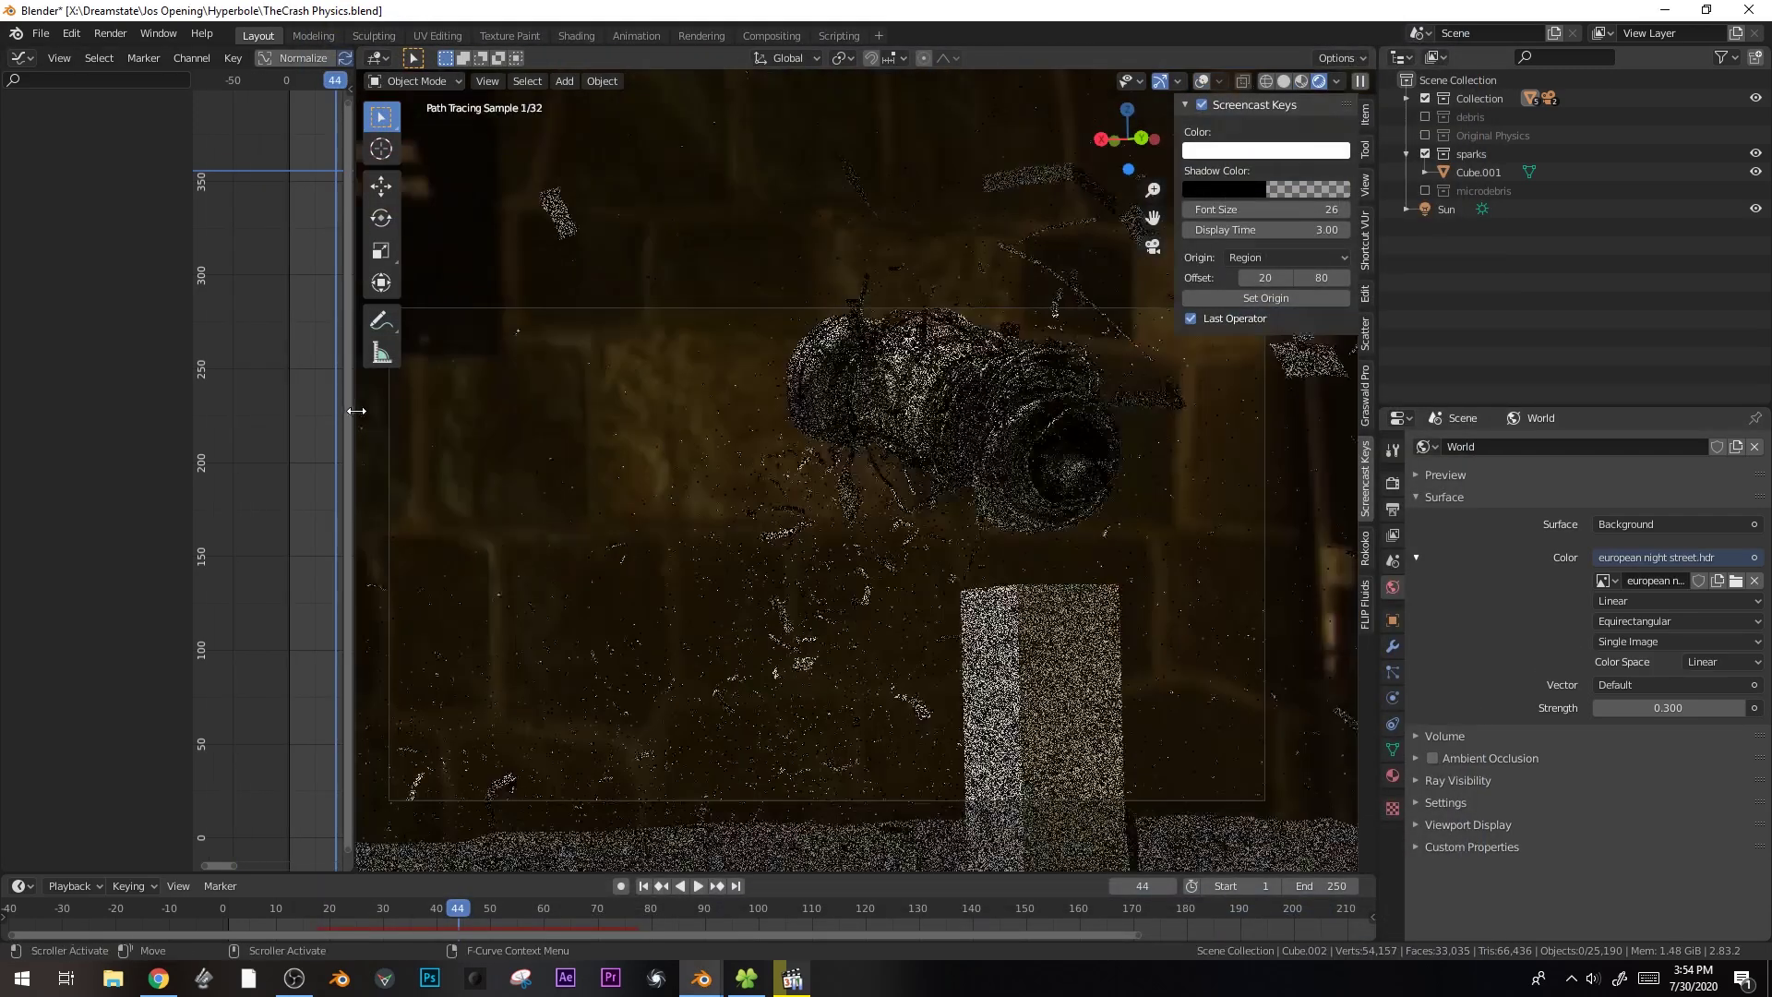